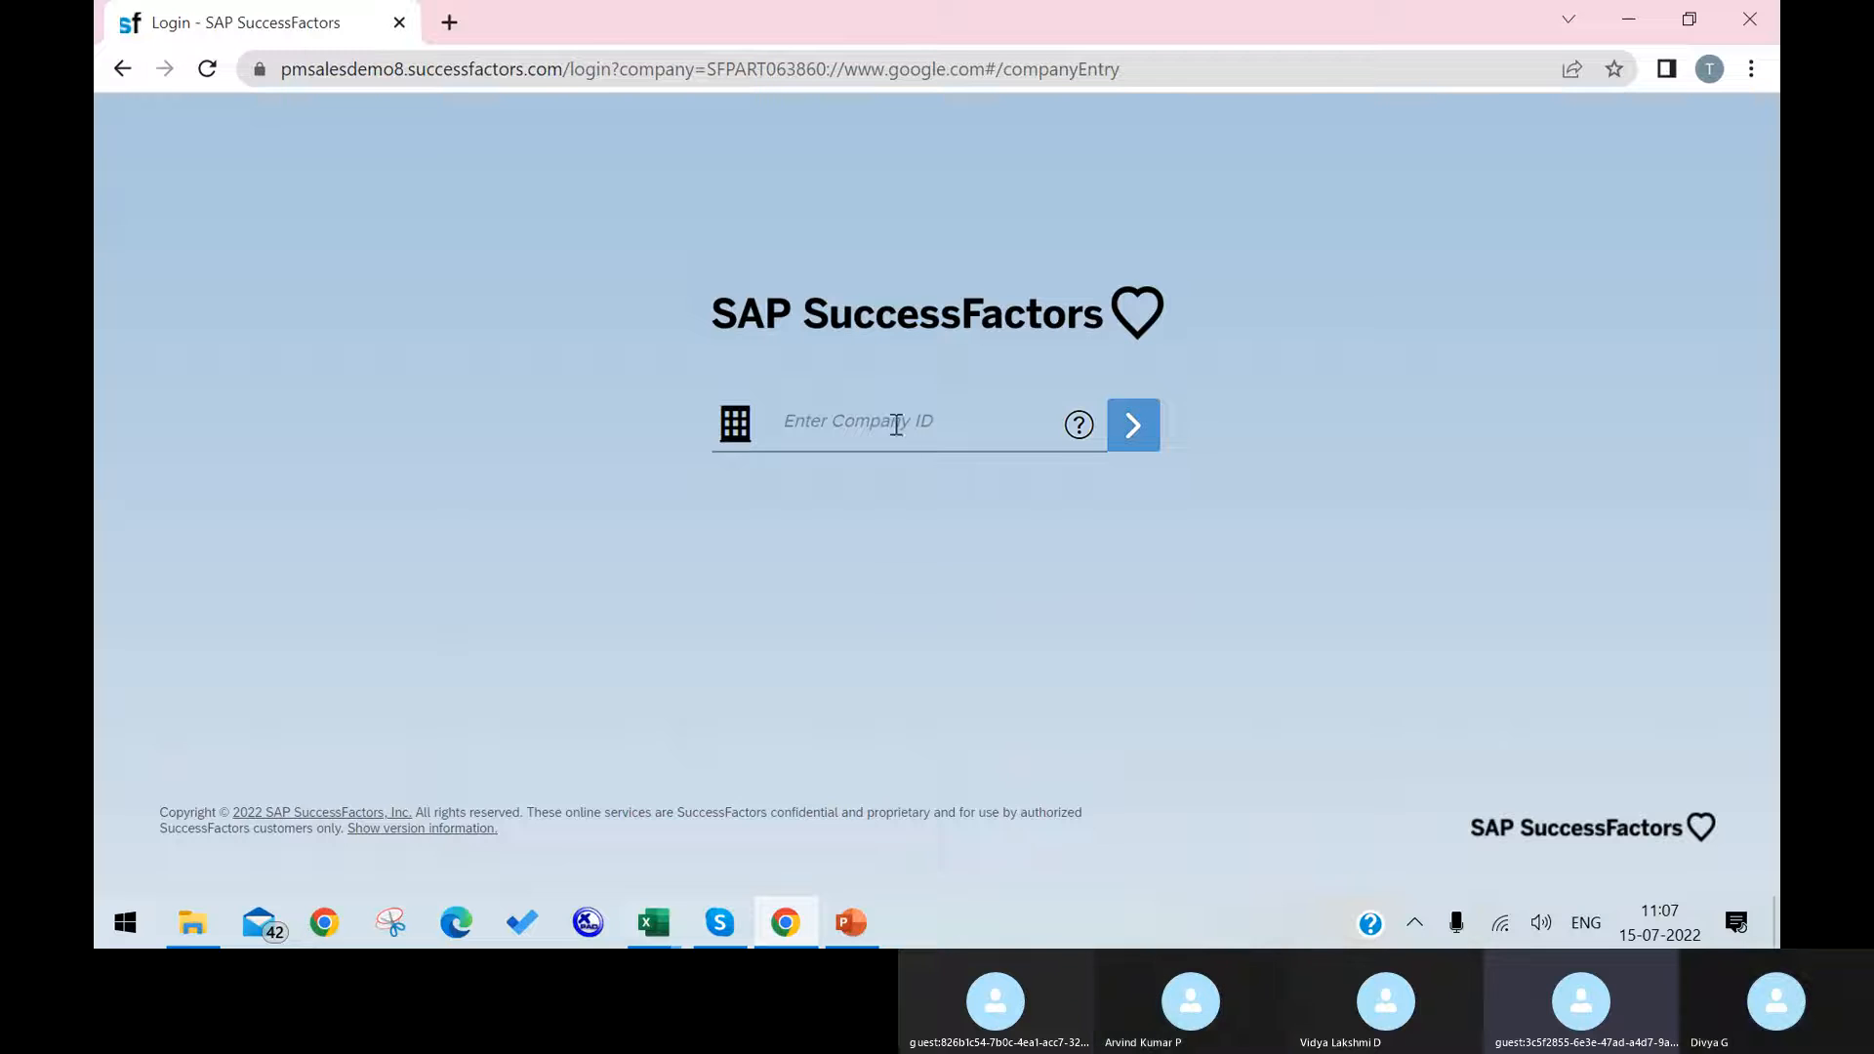
Step: Copy the company ID from the page address and submit it on the login page
{"action": "left_click_drag", "start_coordinate": [828, 66], "coordinate": [715, 61]}
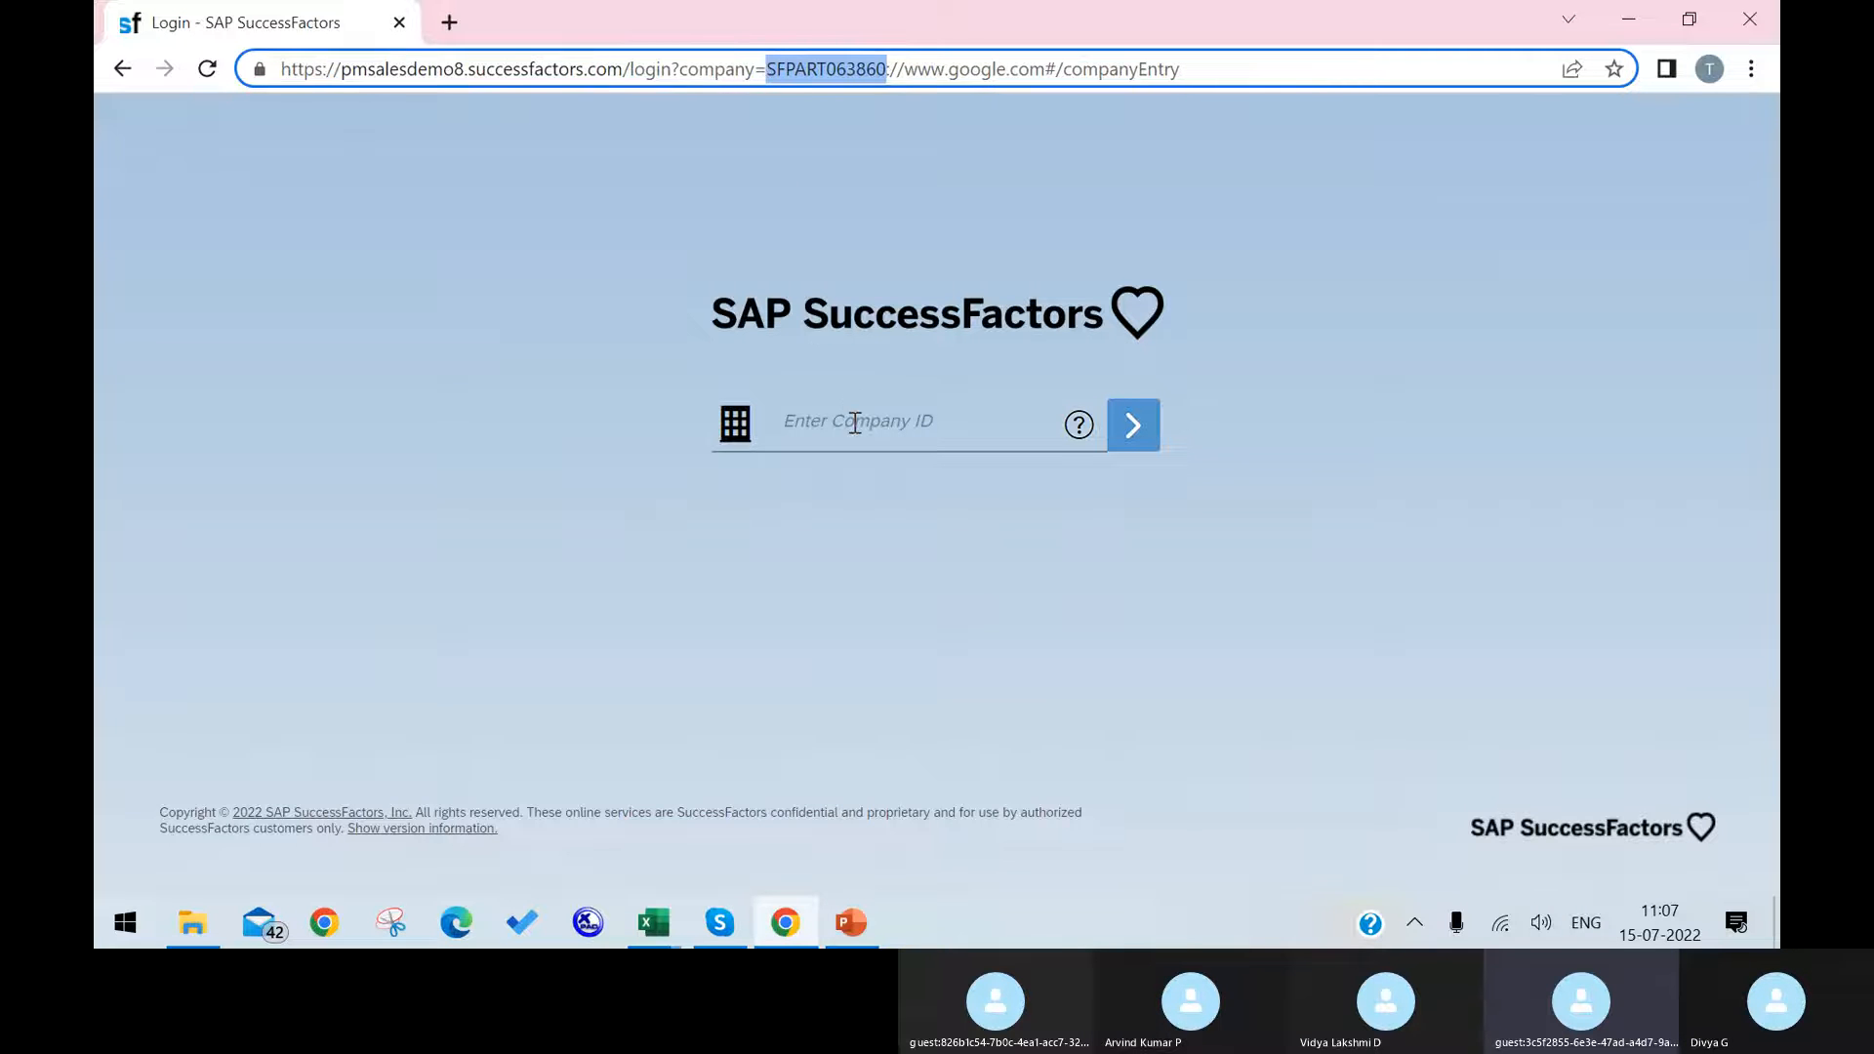
{"action": "left_click", "coordinate": [855, 423]}
{"action": "type", "text": "SFPART063860"}
{"action": "left_click", "coordinate": [1121, 439]}
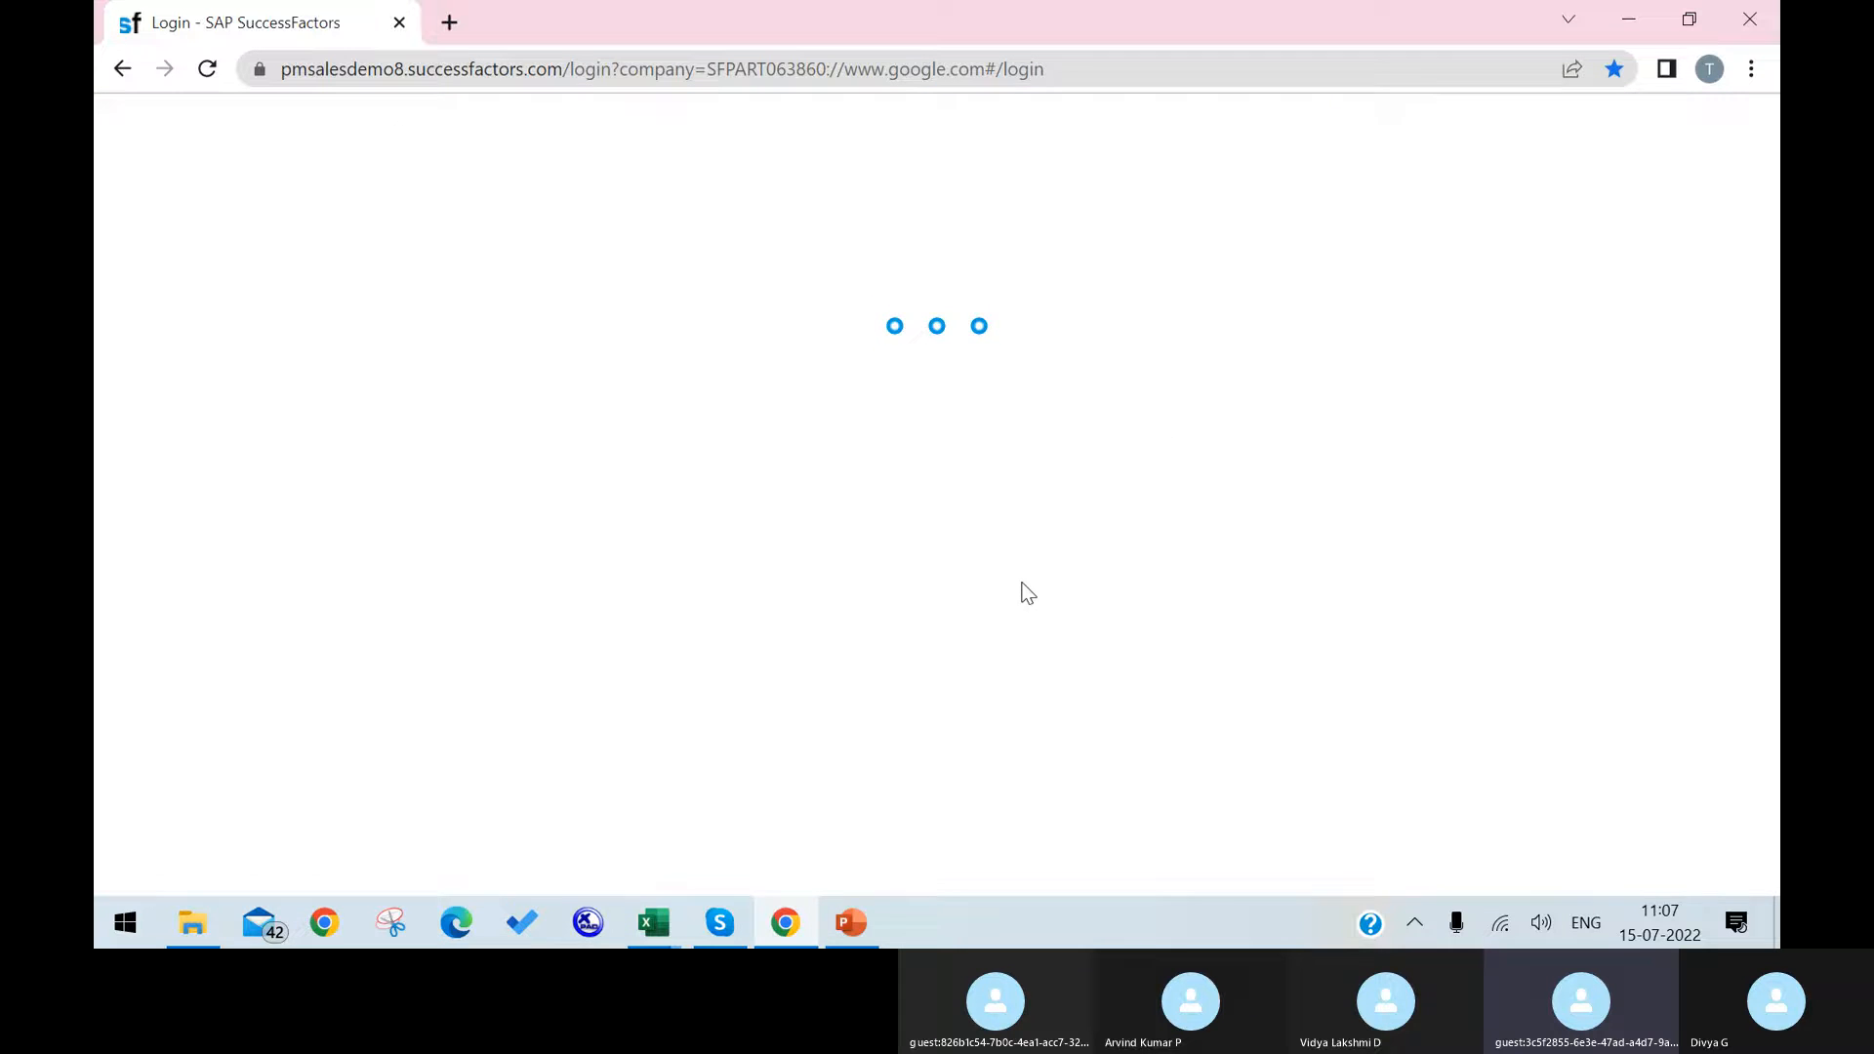
Step: Log in with the username sfadmin and the account password
{"action": "type", "text": "s"}
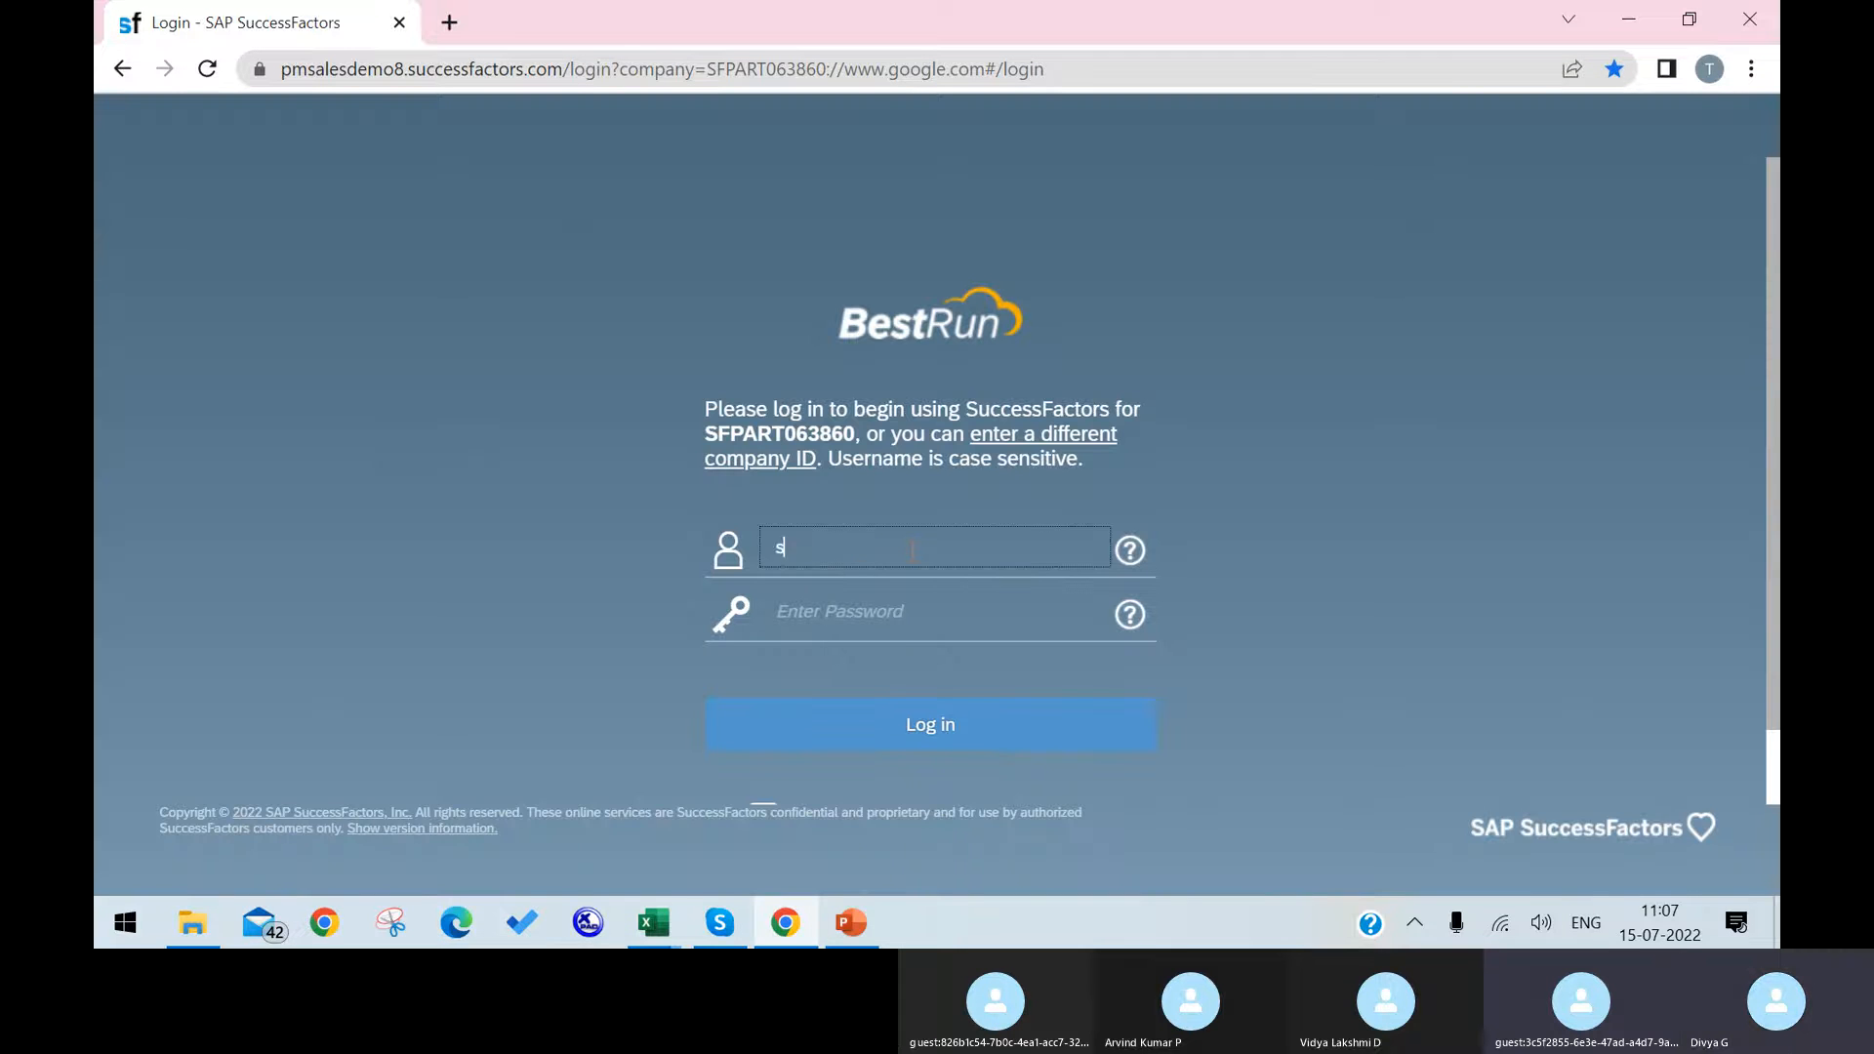
{"action": "type", "text": "fadmin"}
{"action": "key", "text": "Tab"}
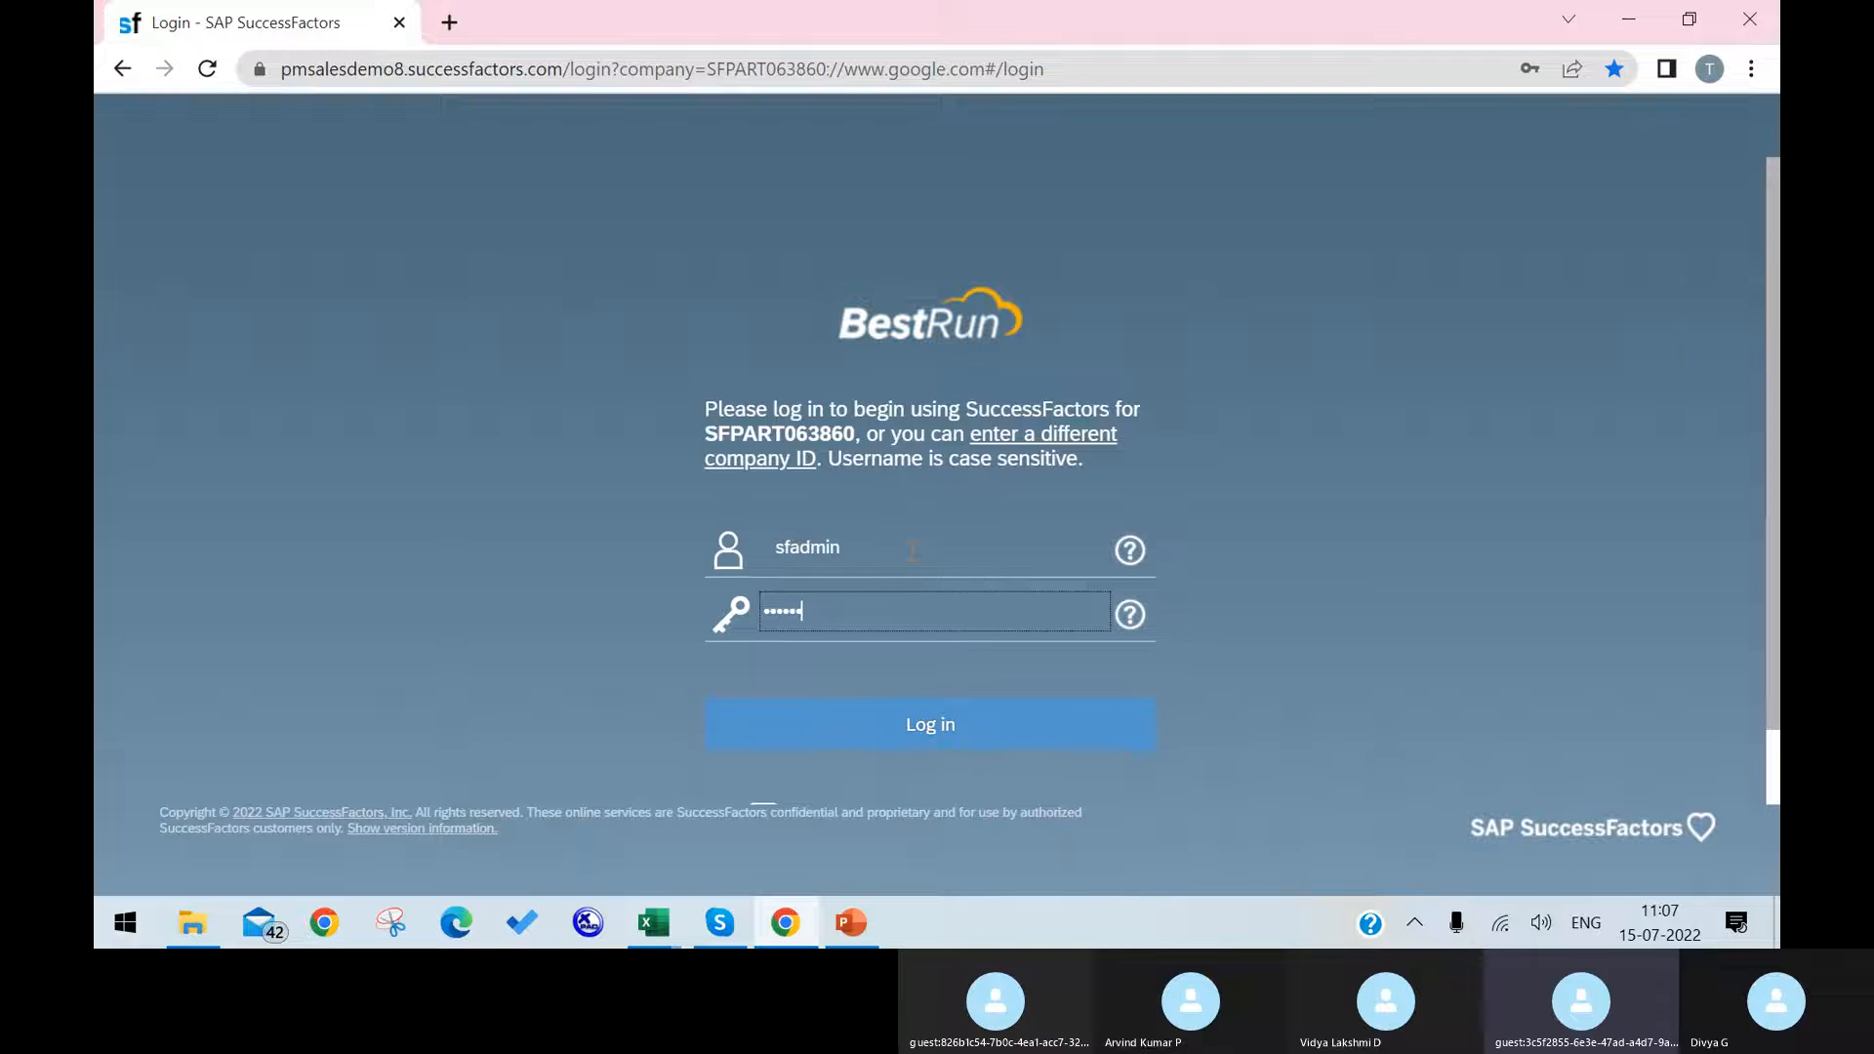
{"action": "key", "text": "Return"}
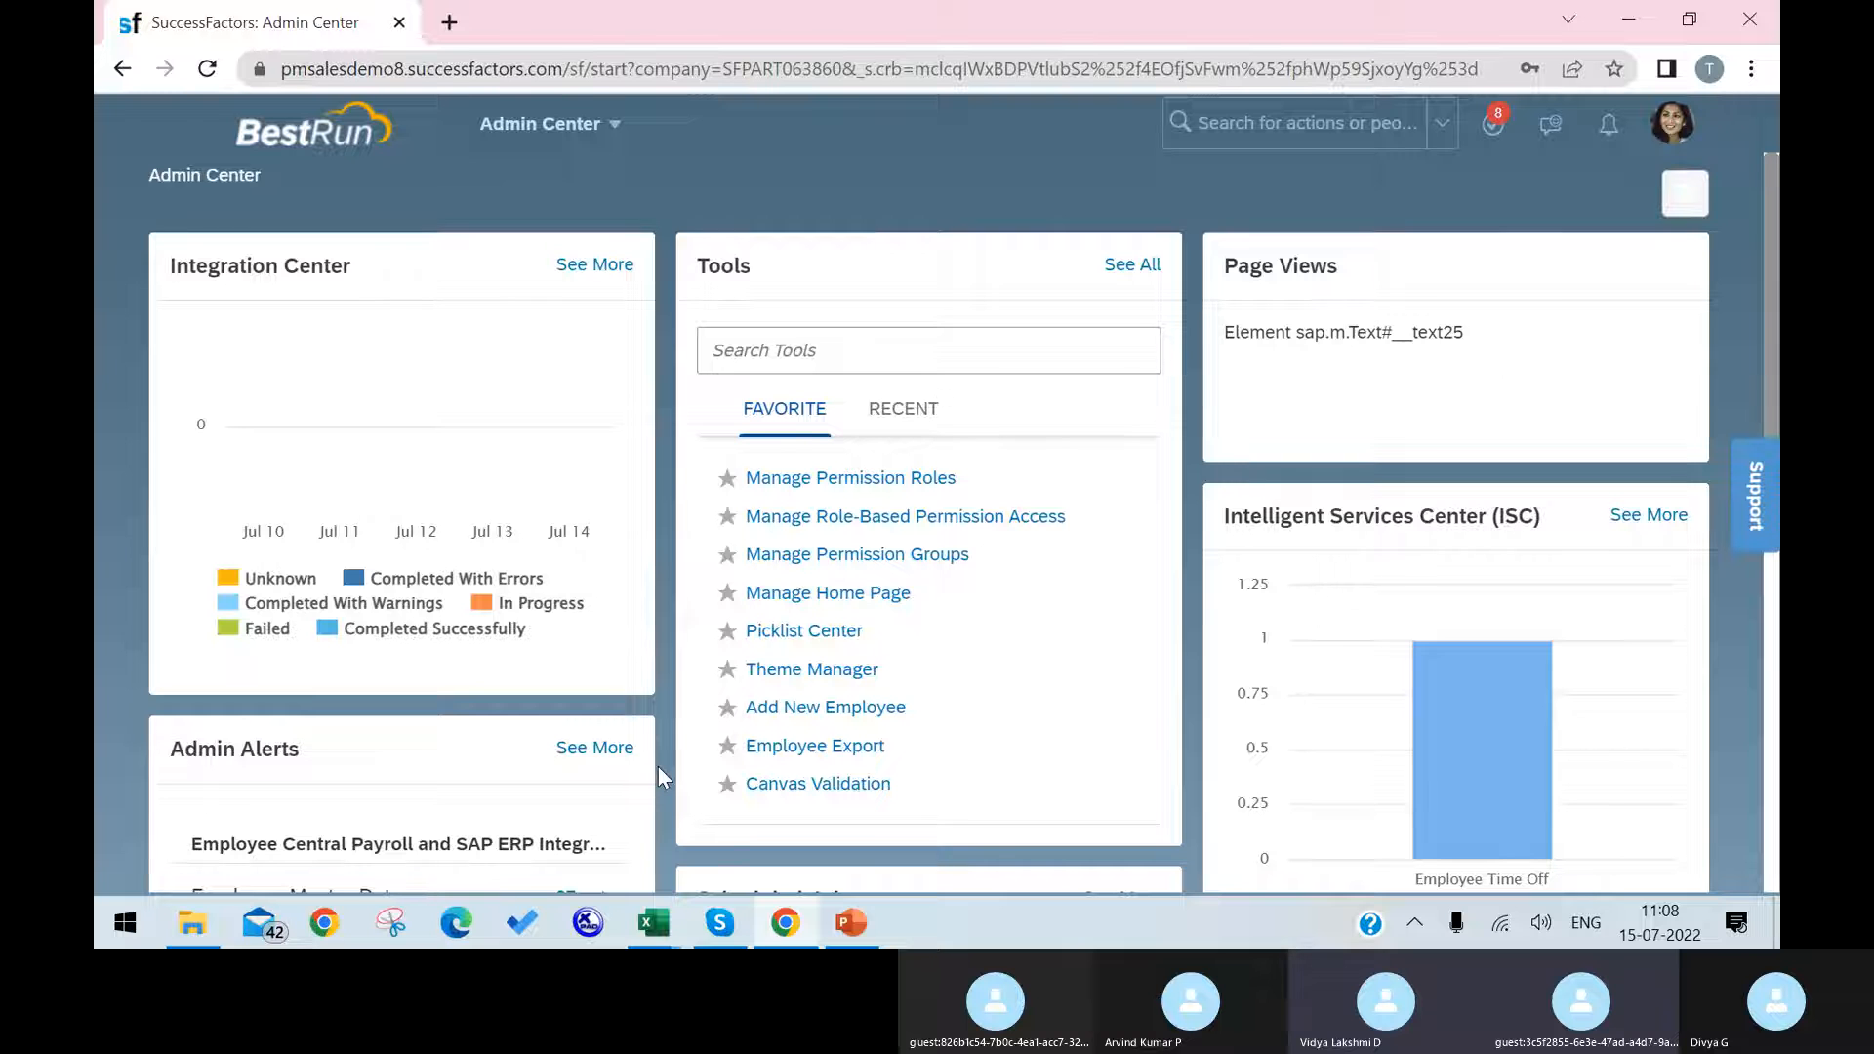
Step: Search the actions for "configure object" and open Configure Object Definitions
{"action": "left_click", "coordinate": [1329, 135]}
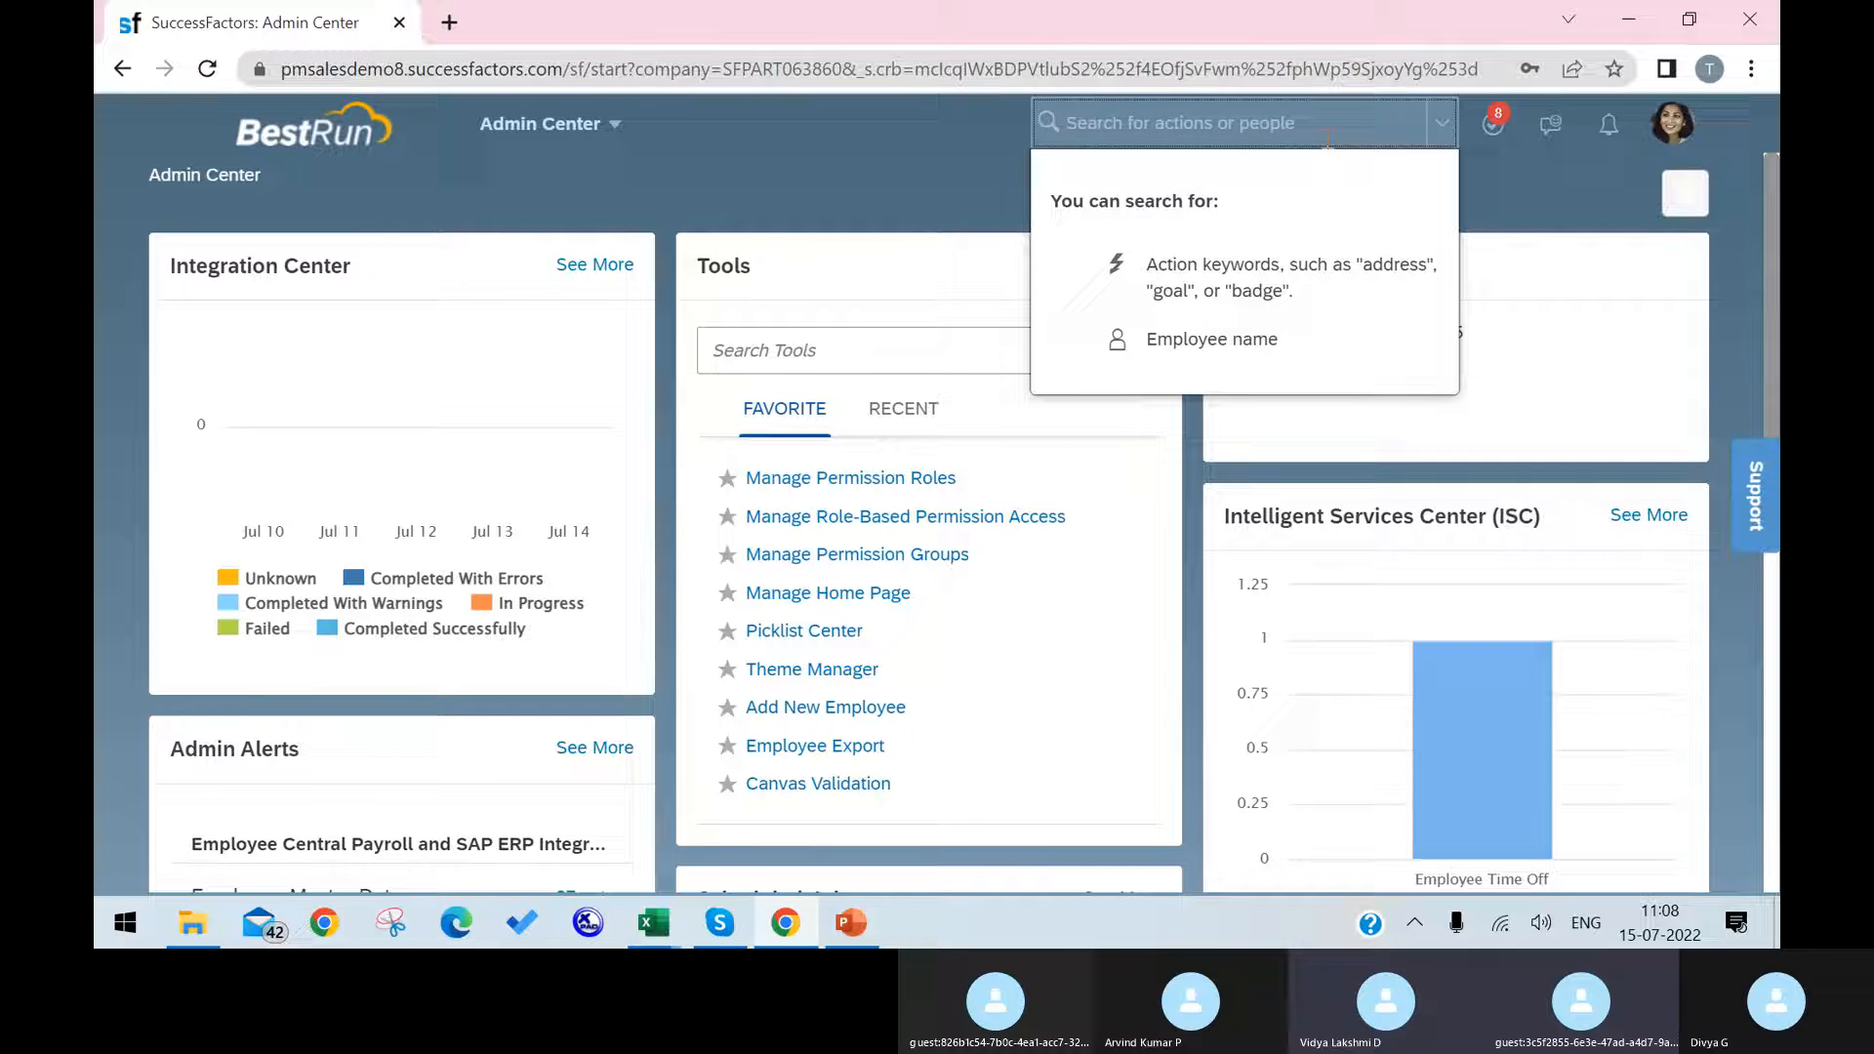
{"action": "type", "text": "cont"}
{"action": "type", "text": "igure"}
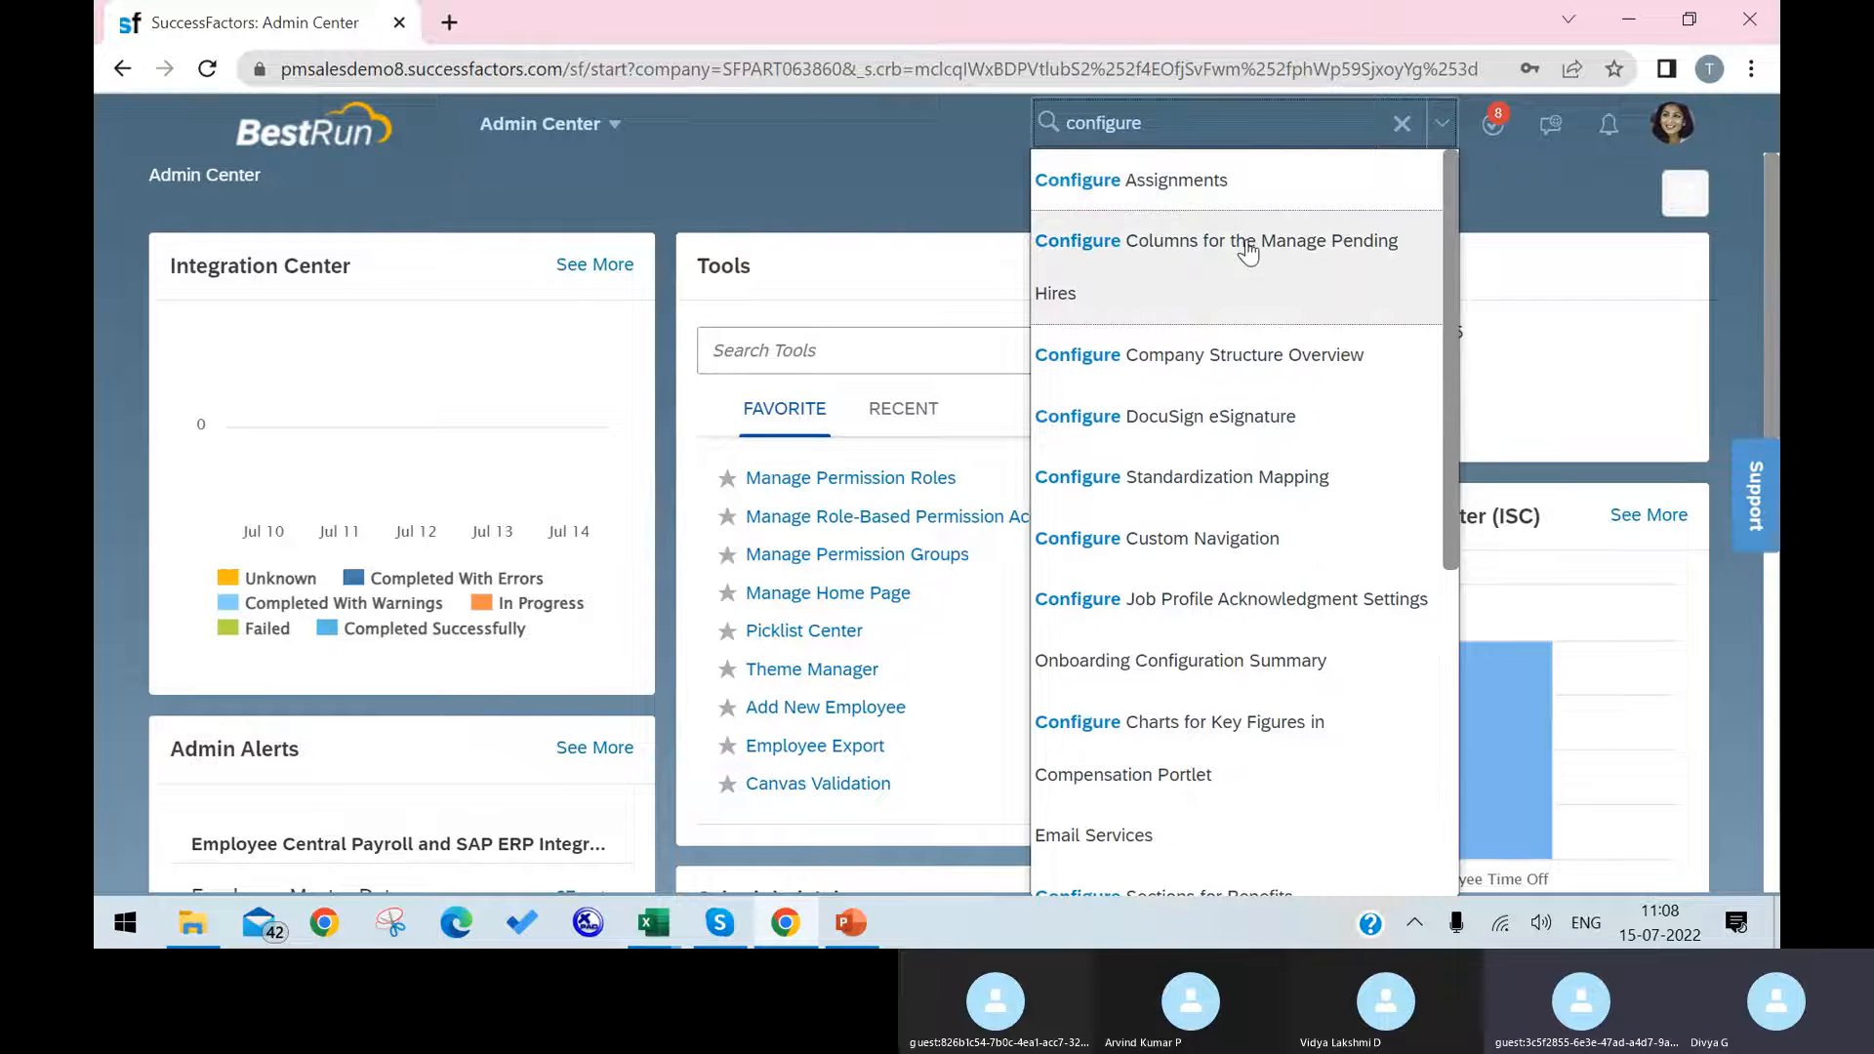
{"action": "left_click", "coordinate": [1239, 277]}
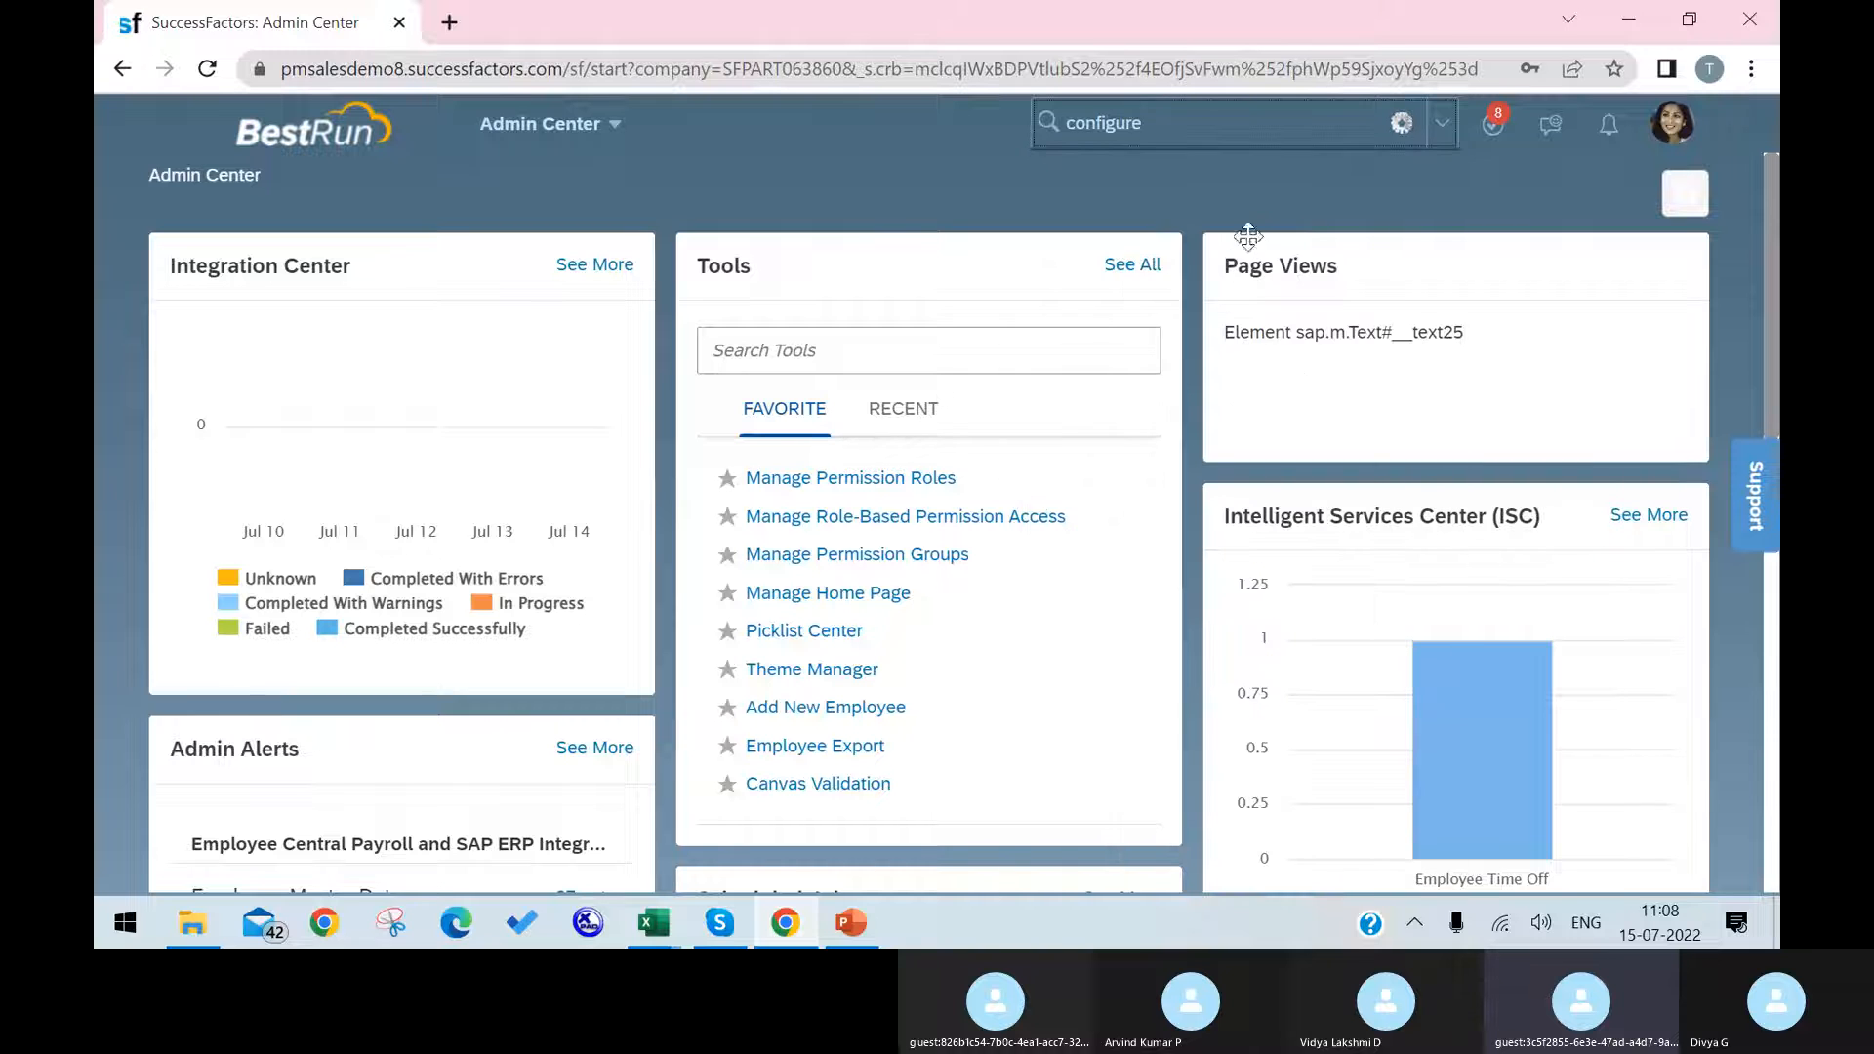
{"action": "type", "text": "objec"}
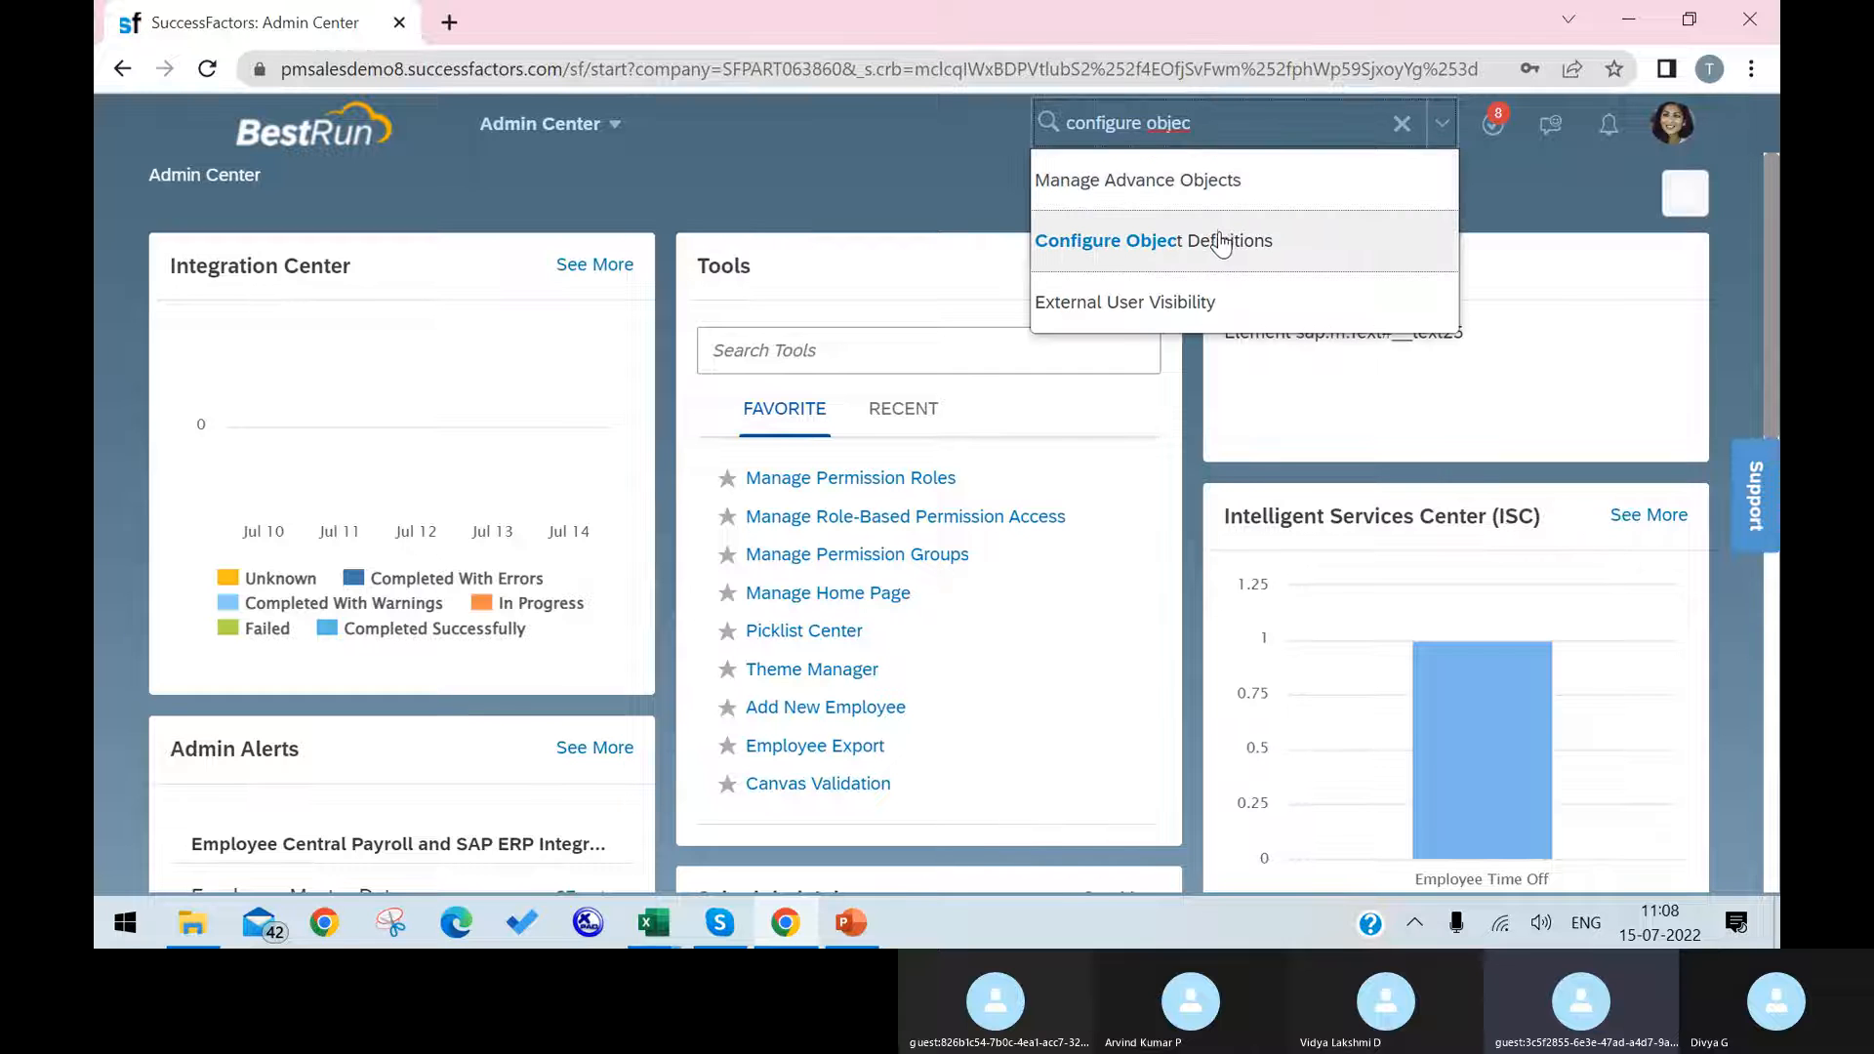
{"action": "left_click", "coordinate": [1223, 242]}
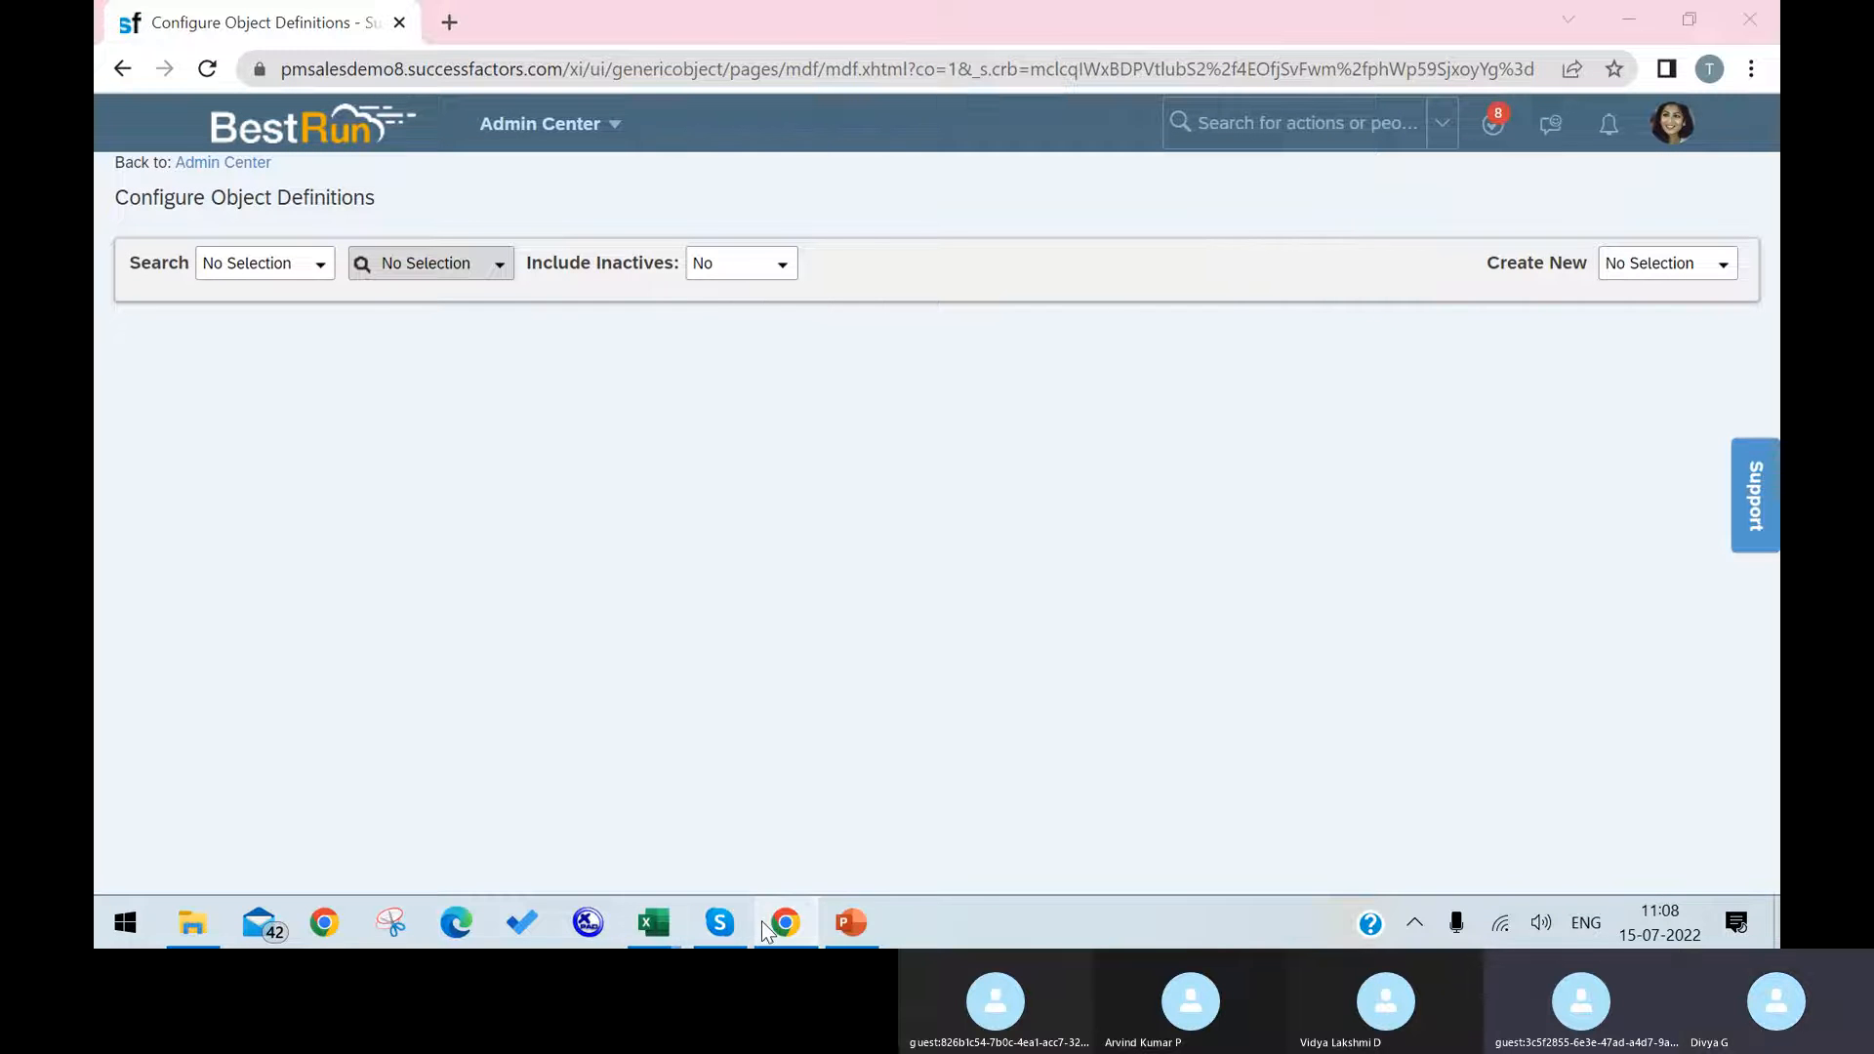
{"action": "left_click", "coordinate": [810, 824]}
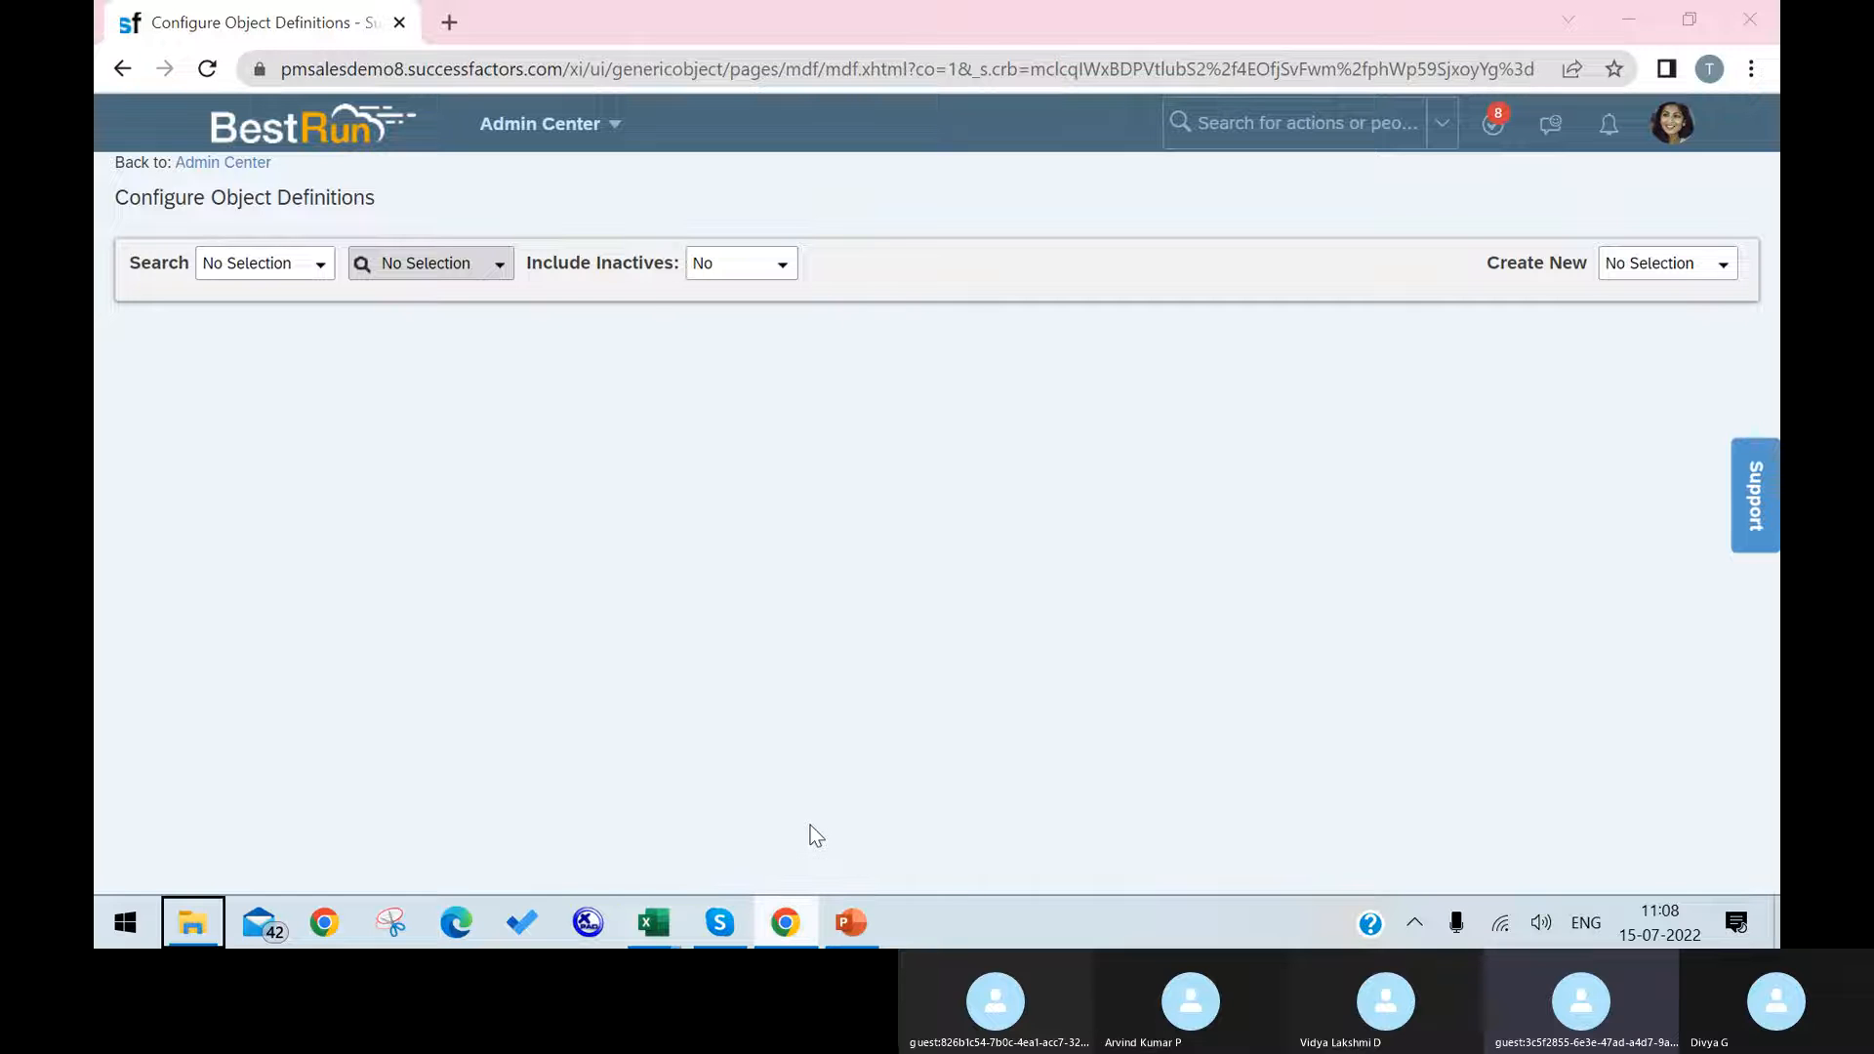
{"action": "right_click", "coordinate": [810, 825]}
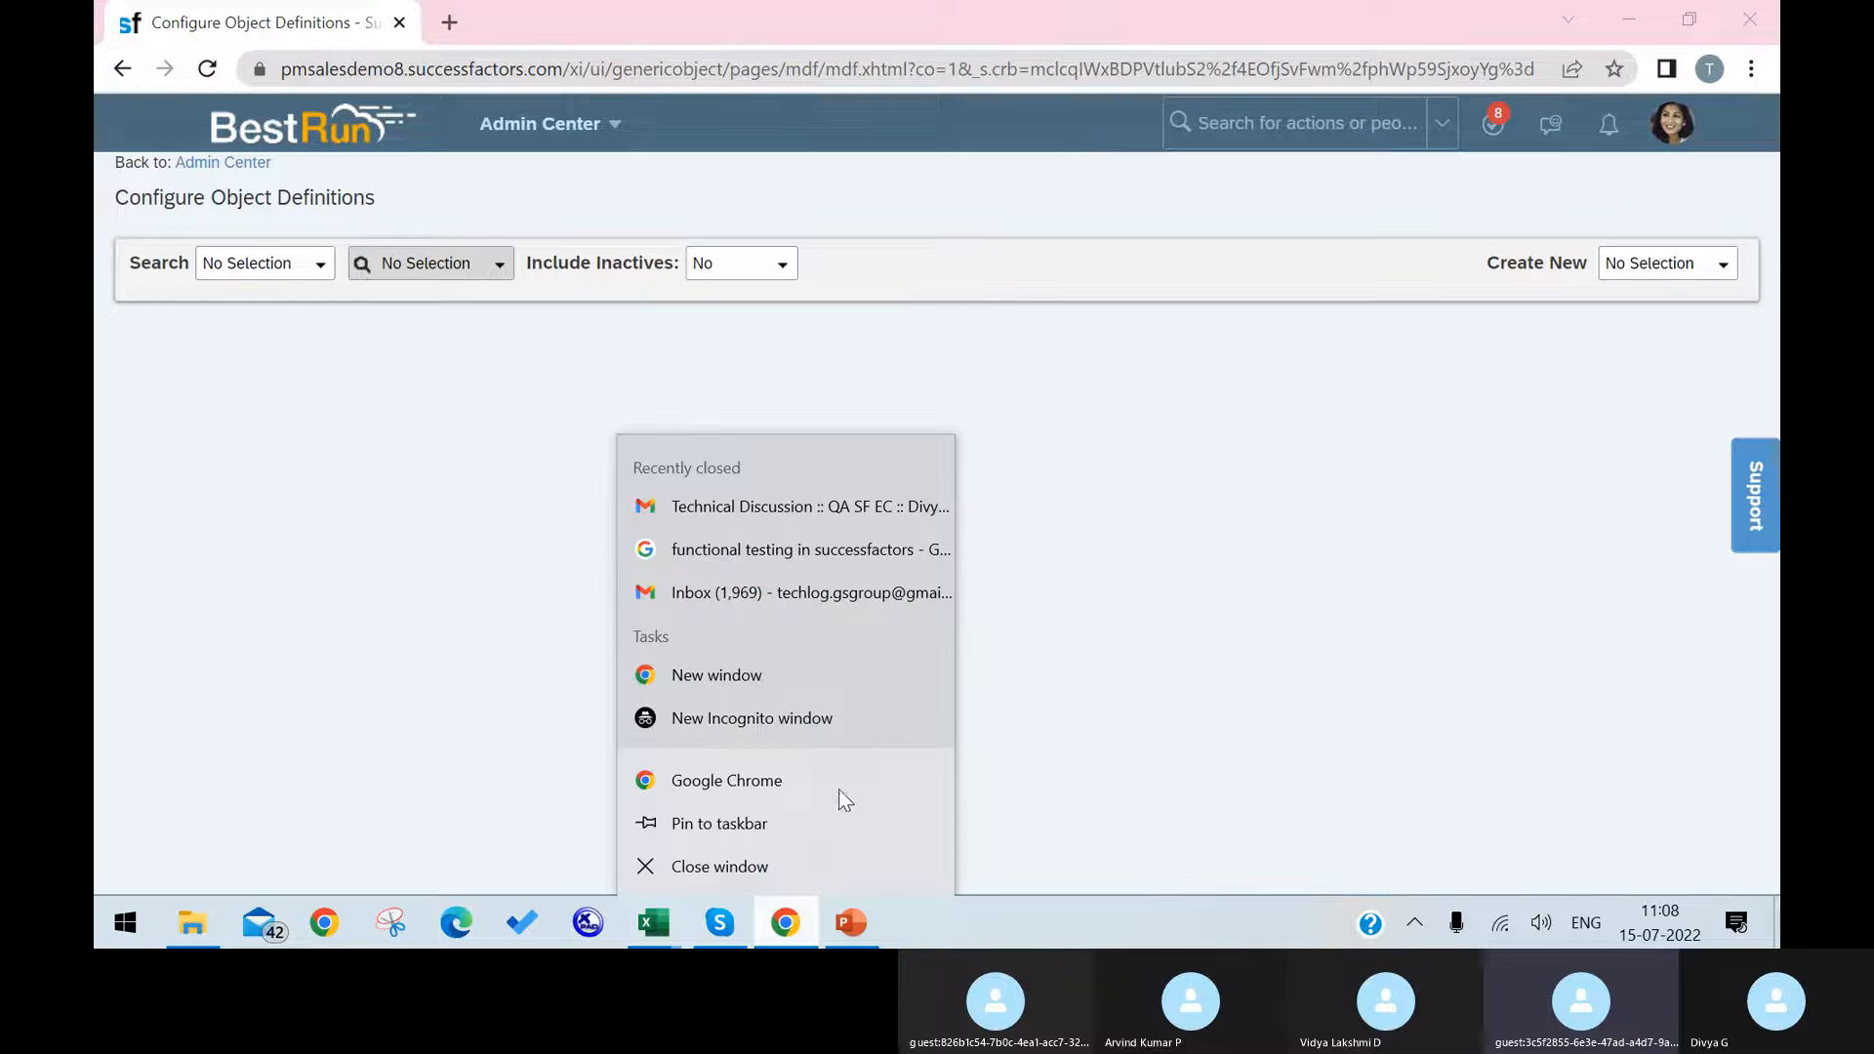
{"action": "left_click", "coordinate": [1149, 613]}
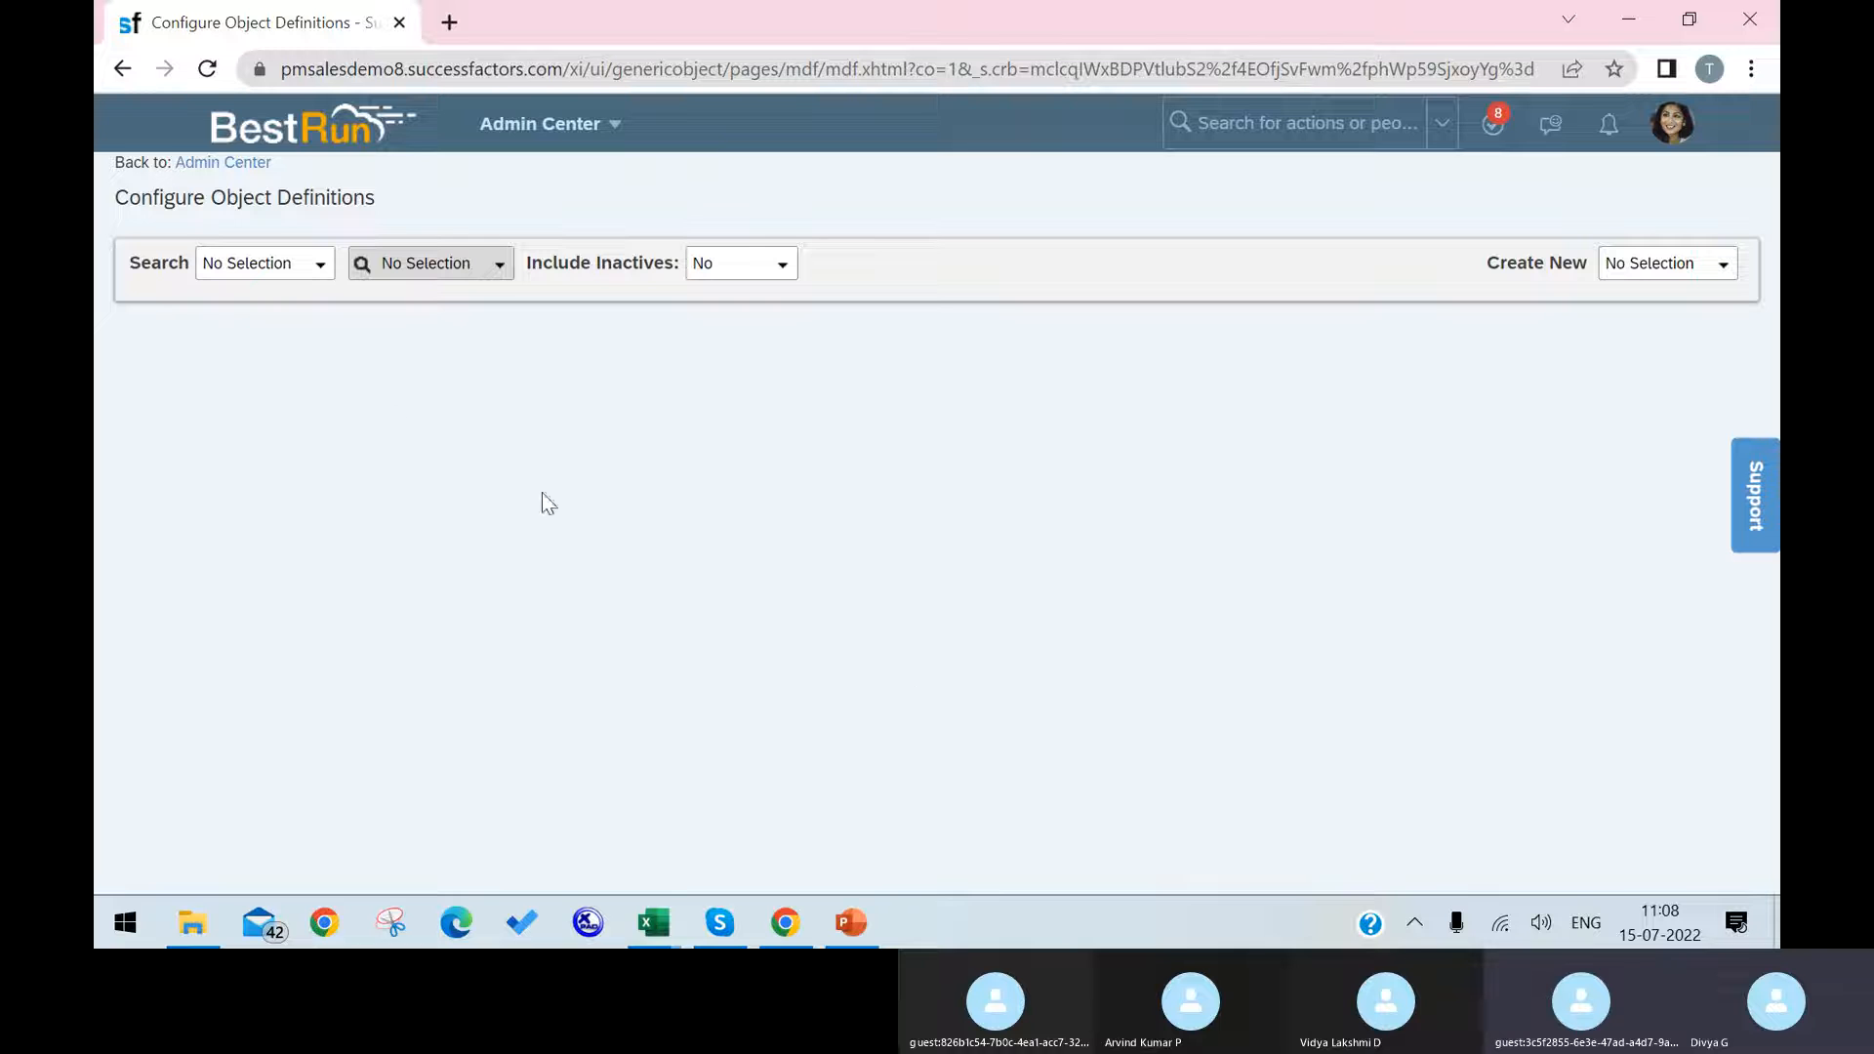
{"action": "left_click_drag", "start_coordinate": [117, 198], "coordinate": [205, 199]}
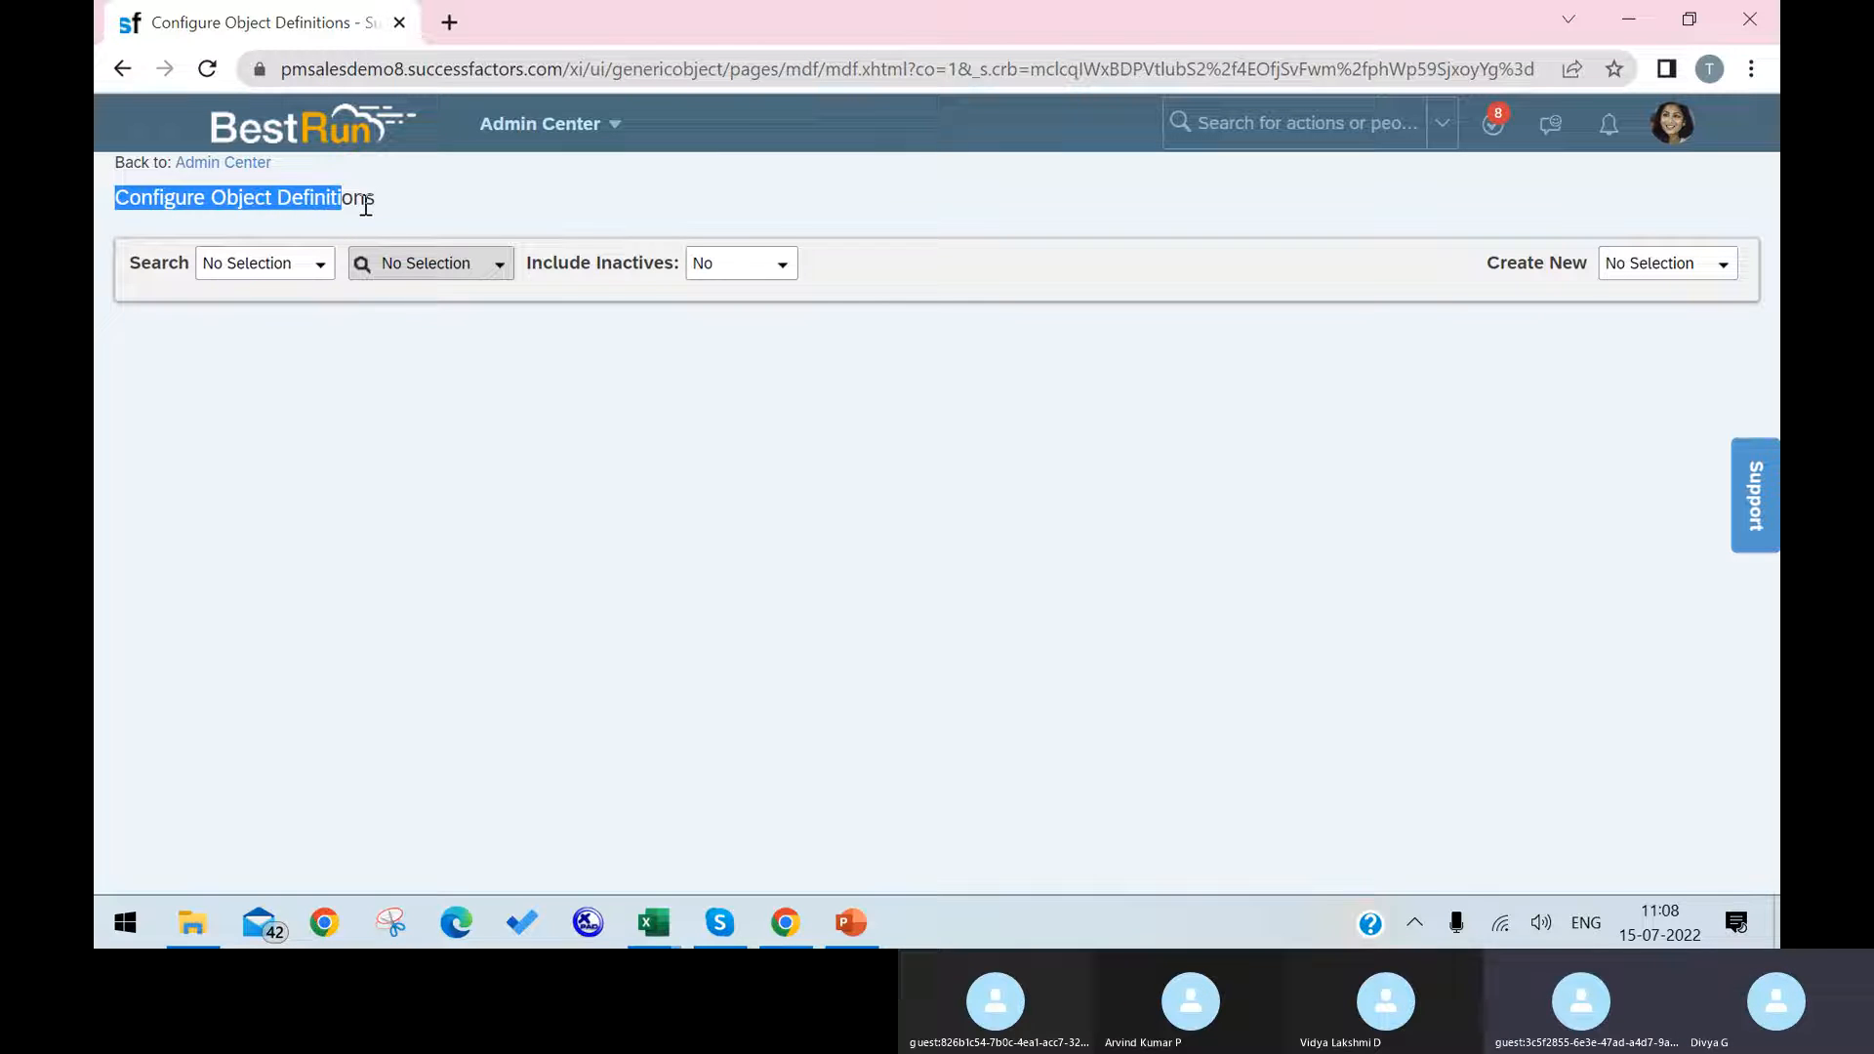
Step: Find the Cost Center entry among the Object Definitions and open it for correction
{"action": "left_click", "coordinate": [316, 268]}
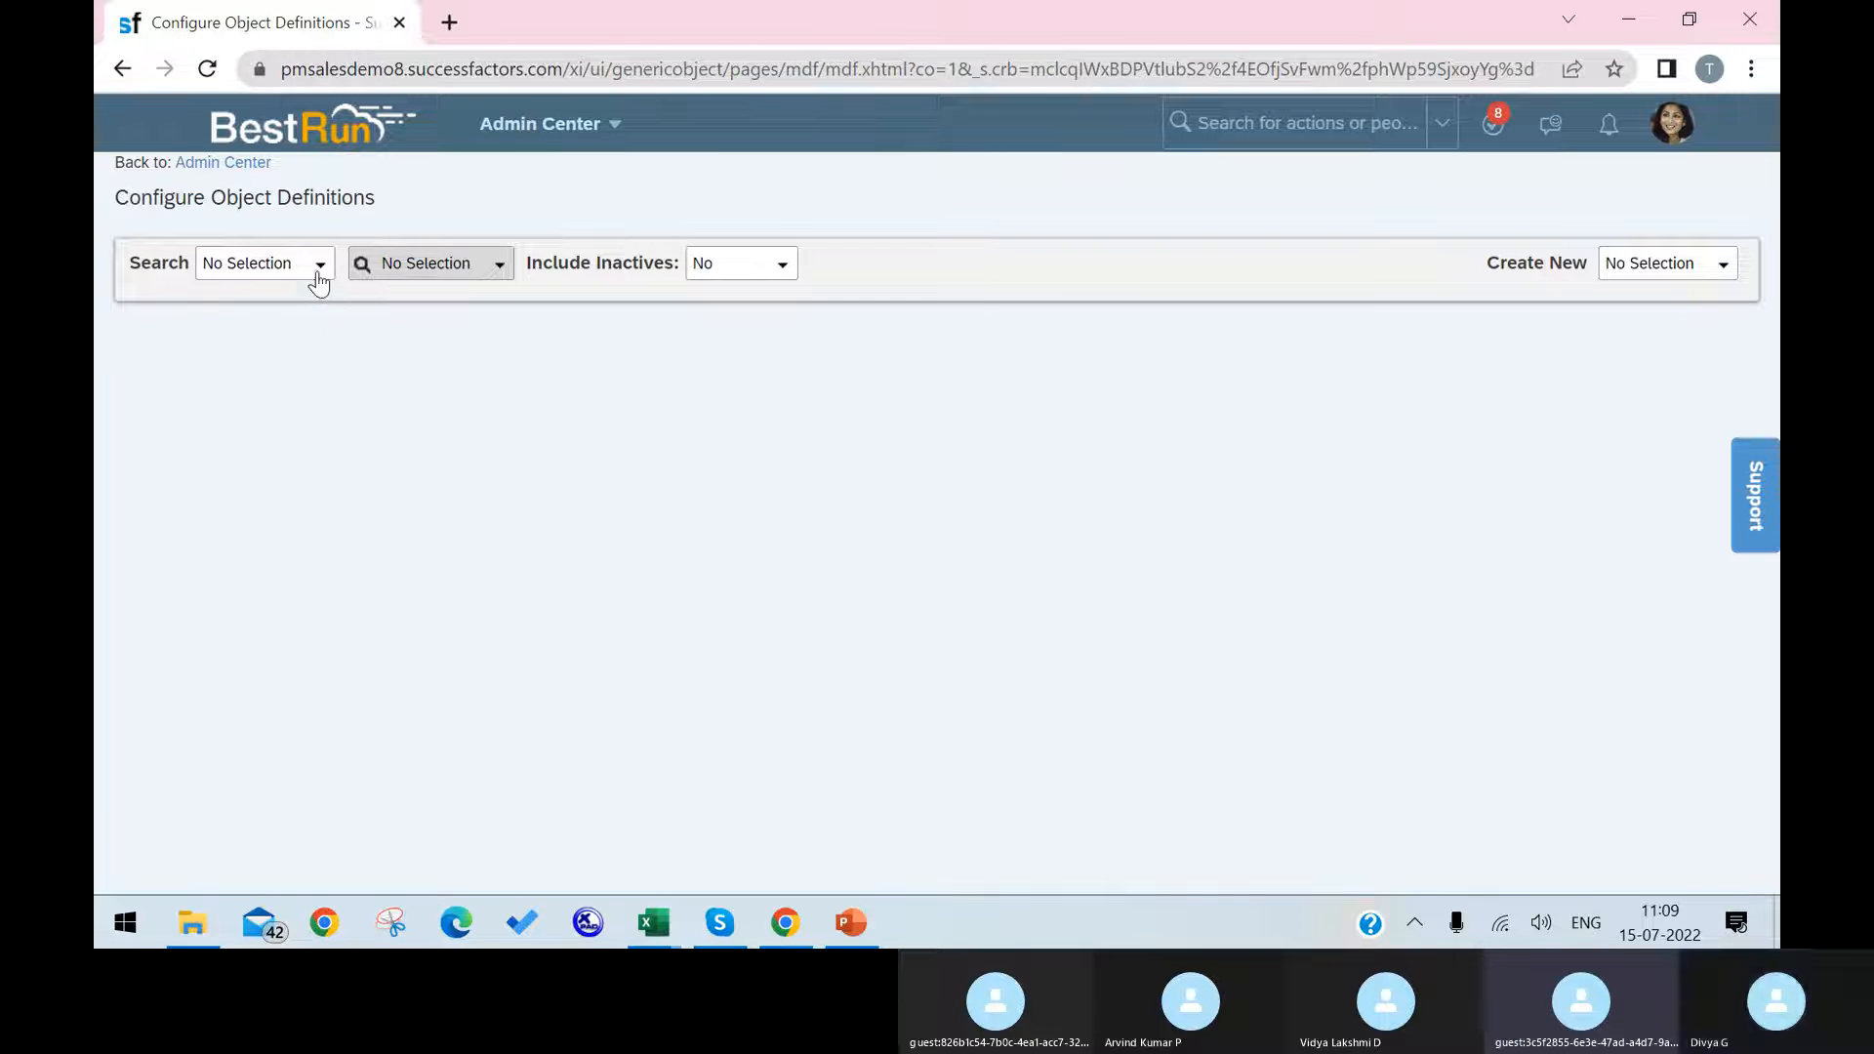
{"action": "left_click", "coordinate": [325, 350]}
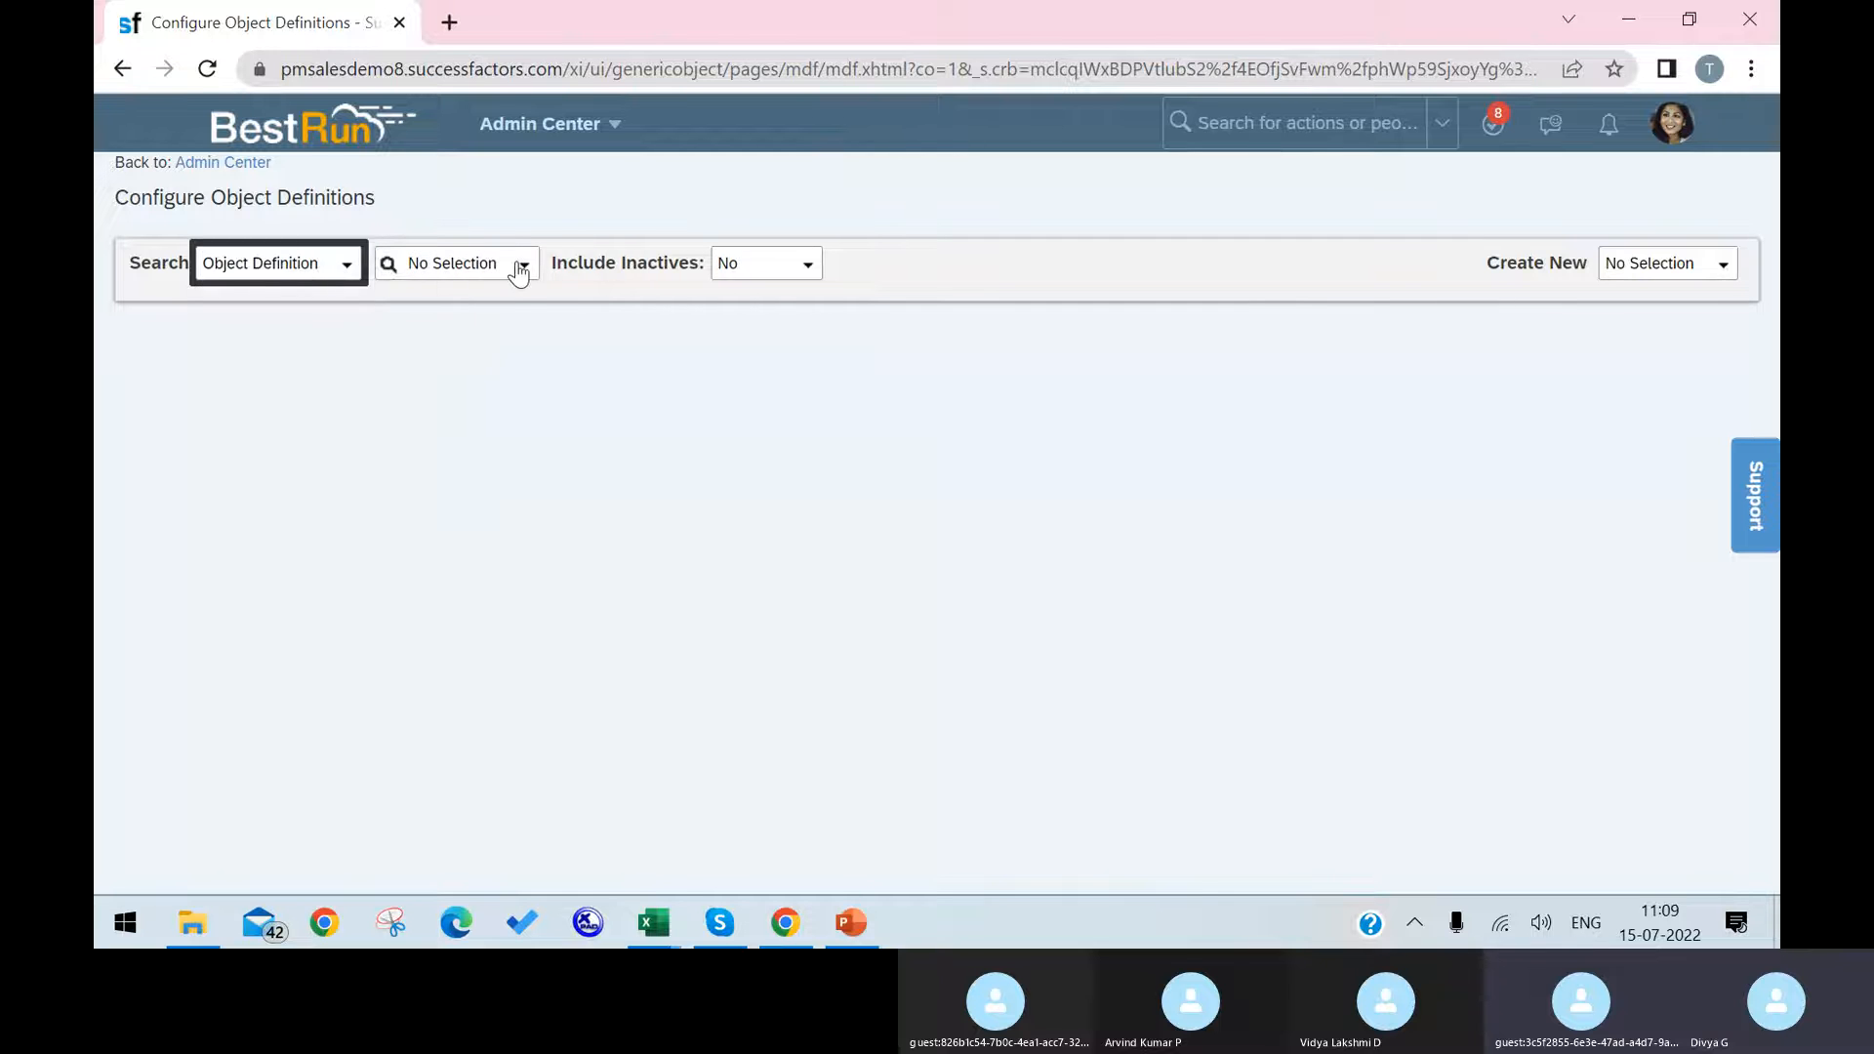
{"action": "left_click", "coordinate": [522, 270]}
{"action": "type", "text": "cost center"}
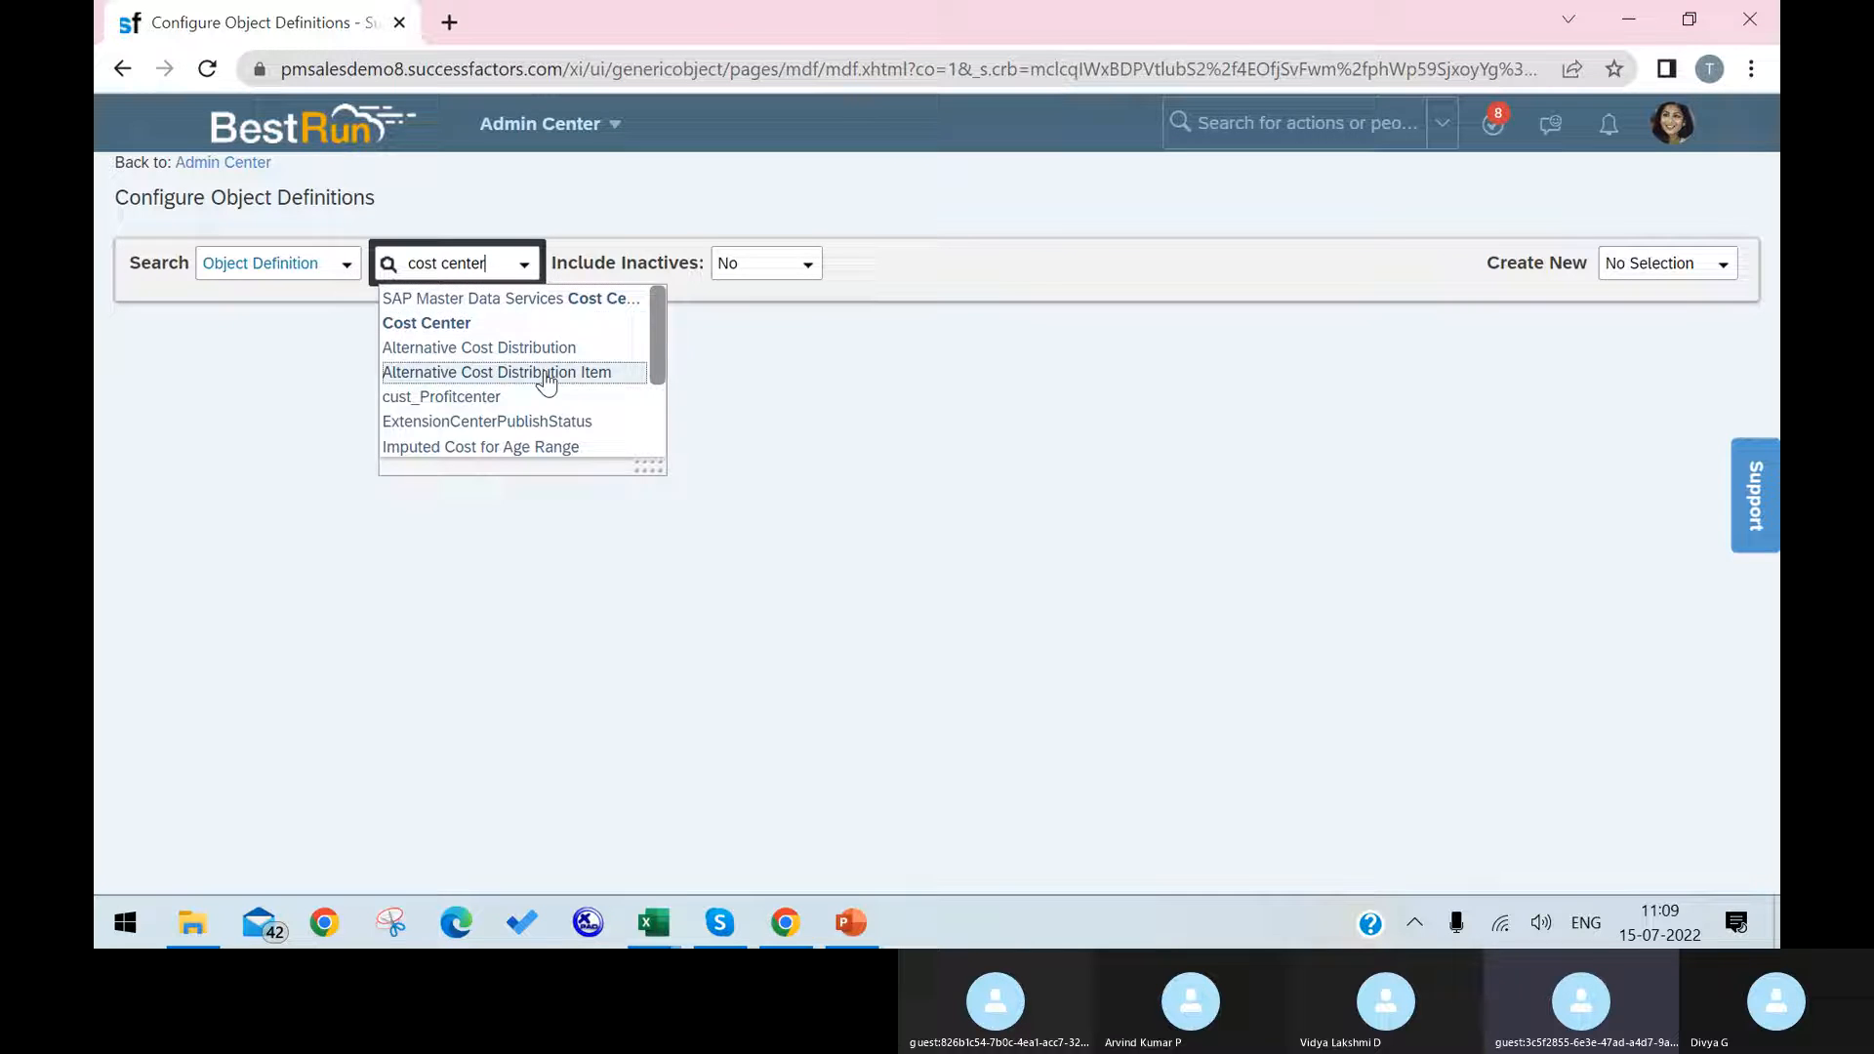
{"action": "left_click", "coordinate": [458, 329]}
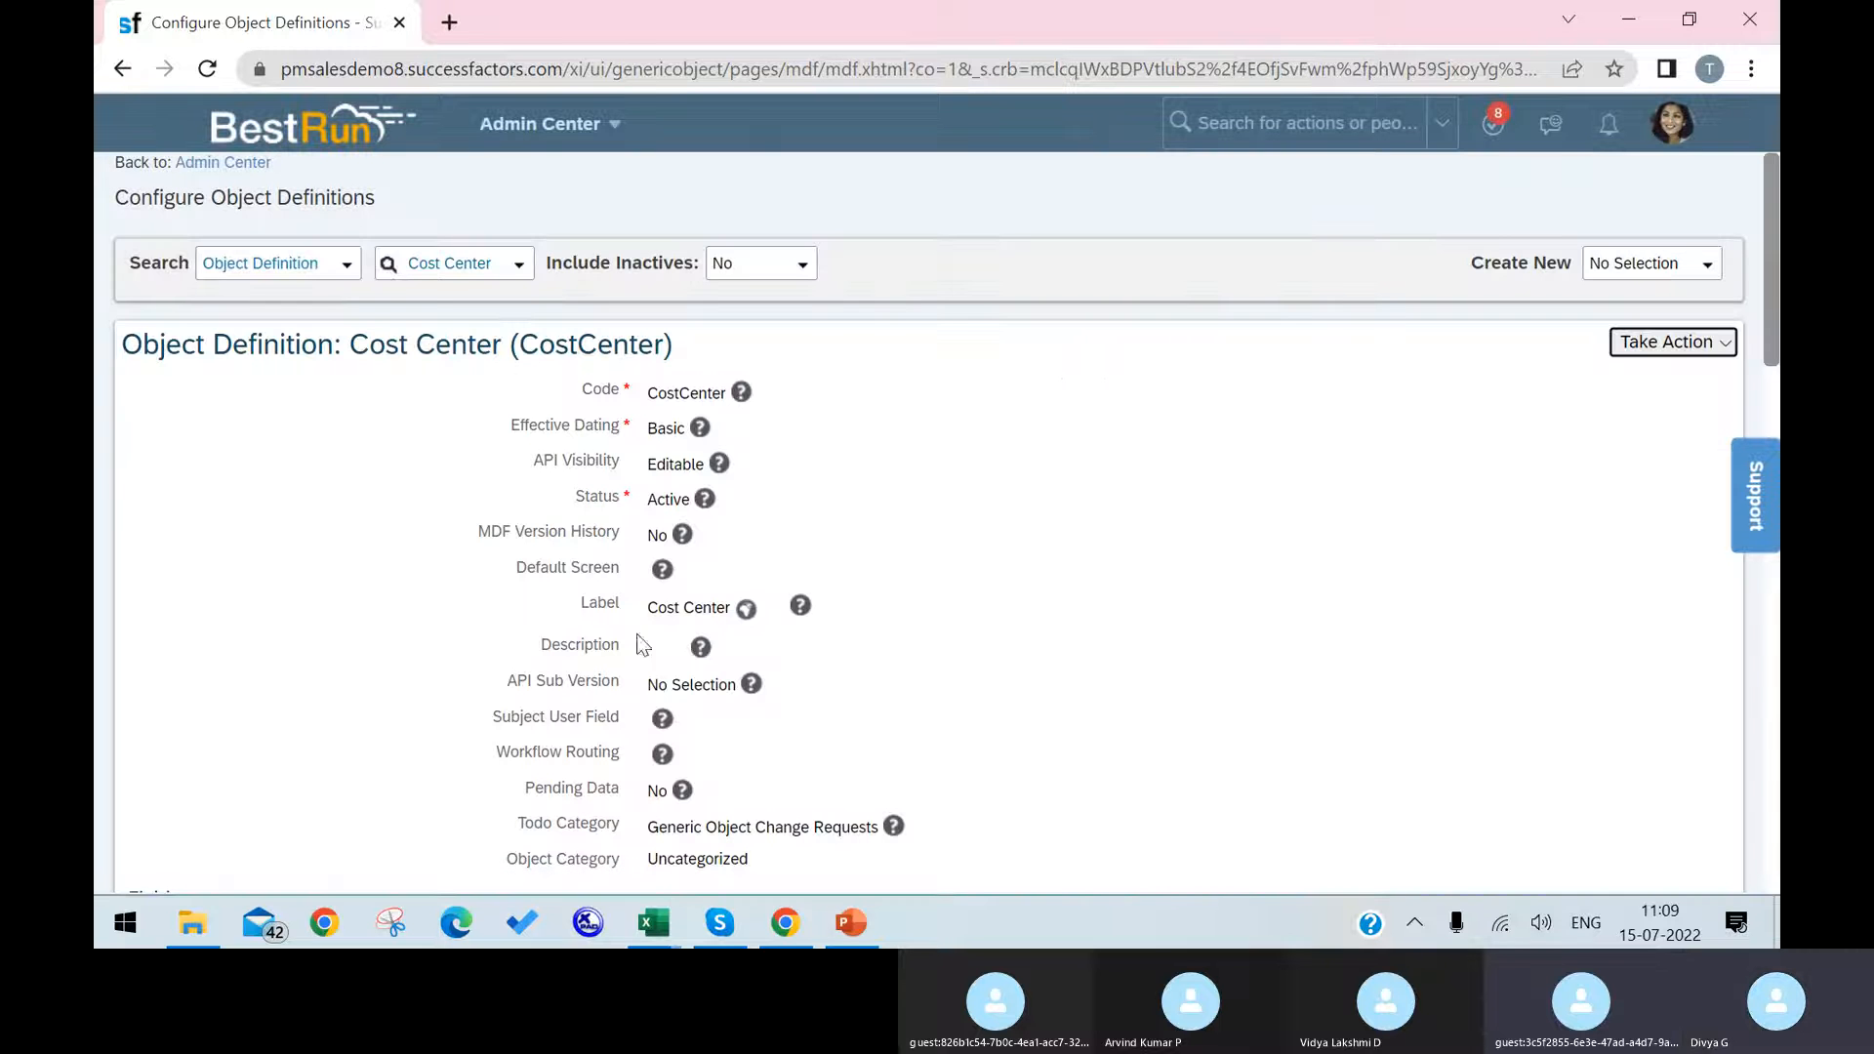
{"action": "left_click", "coordinate": [1702, 341]}
{"action": "left_click", "coordinate": [1582, 390]}
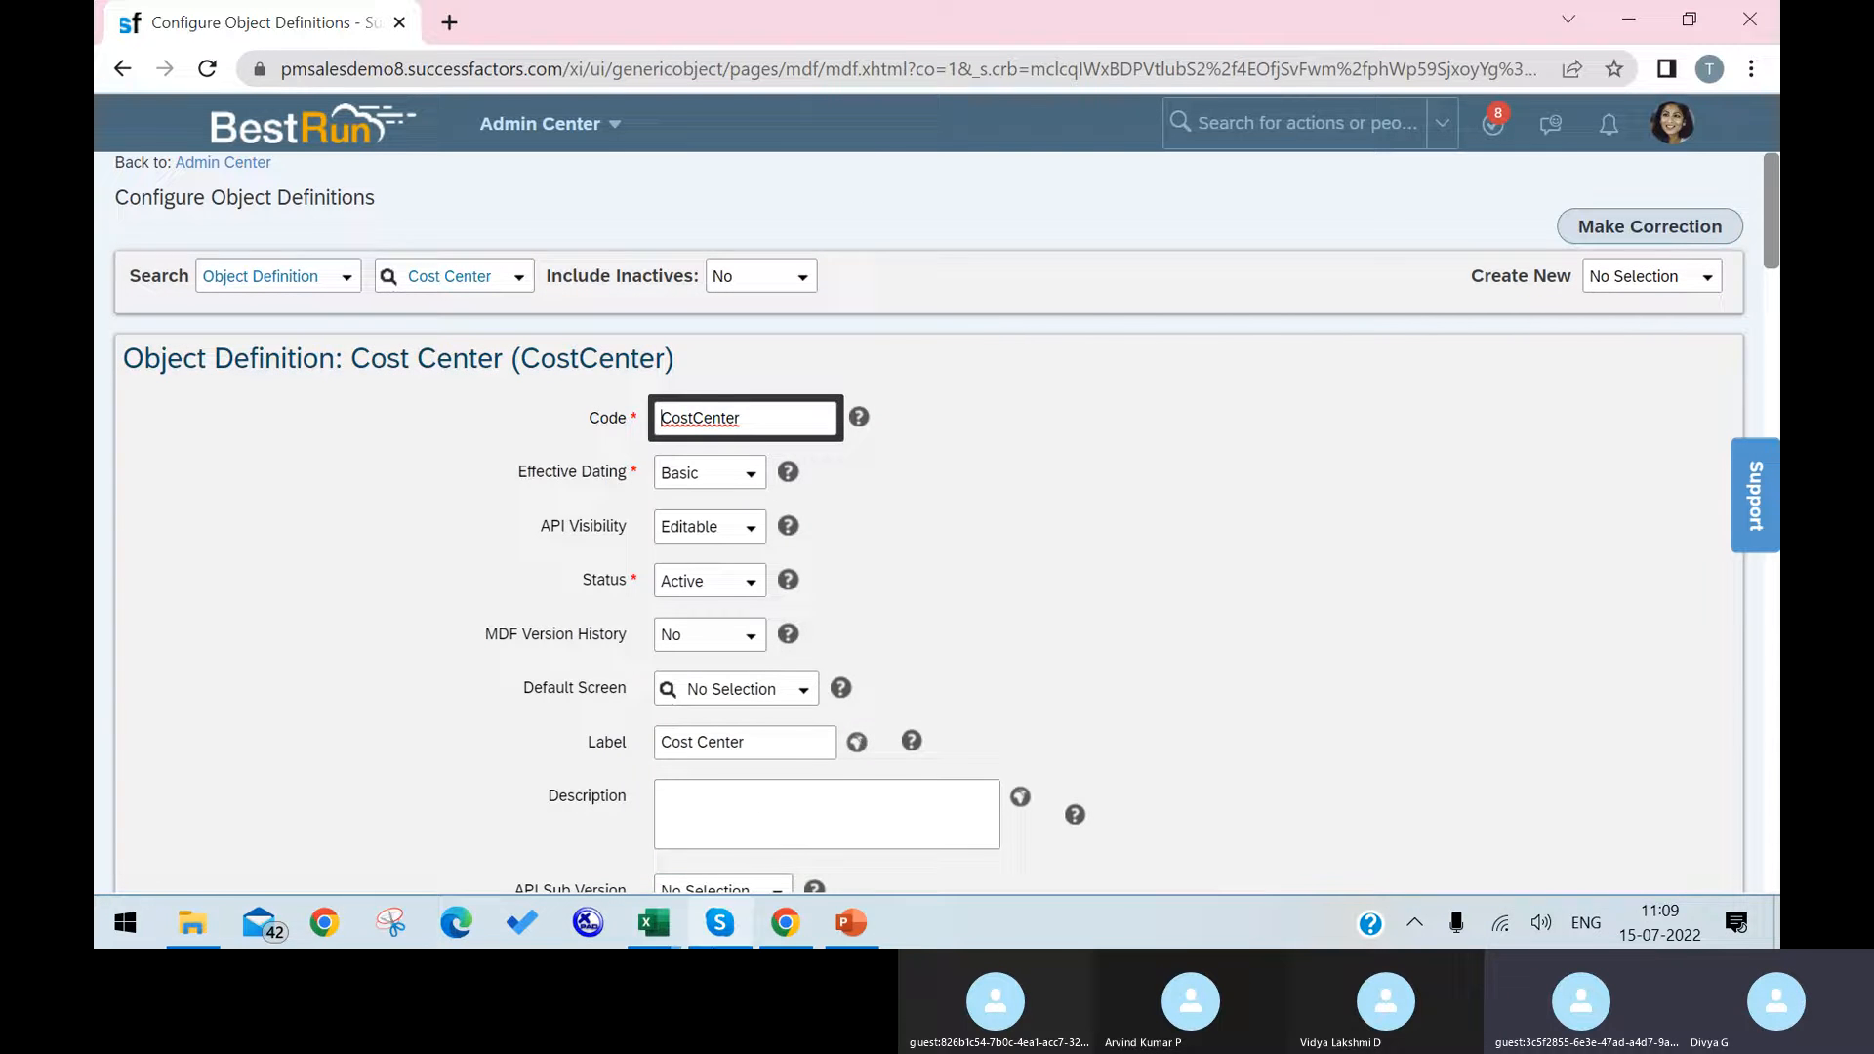
Step: Switch to the EC Foundation Objects workbook in Excel and review the Cost Center sheet's field IDs, customer labels, required and mandatory settings, especially for externalCode
{"action": "left_click", "coordinate": [652, 922]}
{"action": "left_click", "coordinate": [507, 831]}
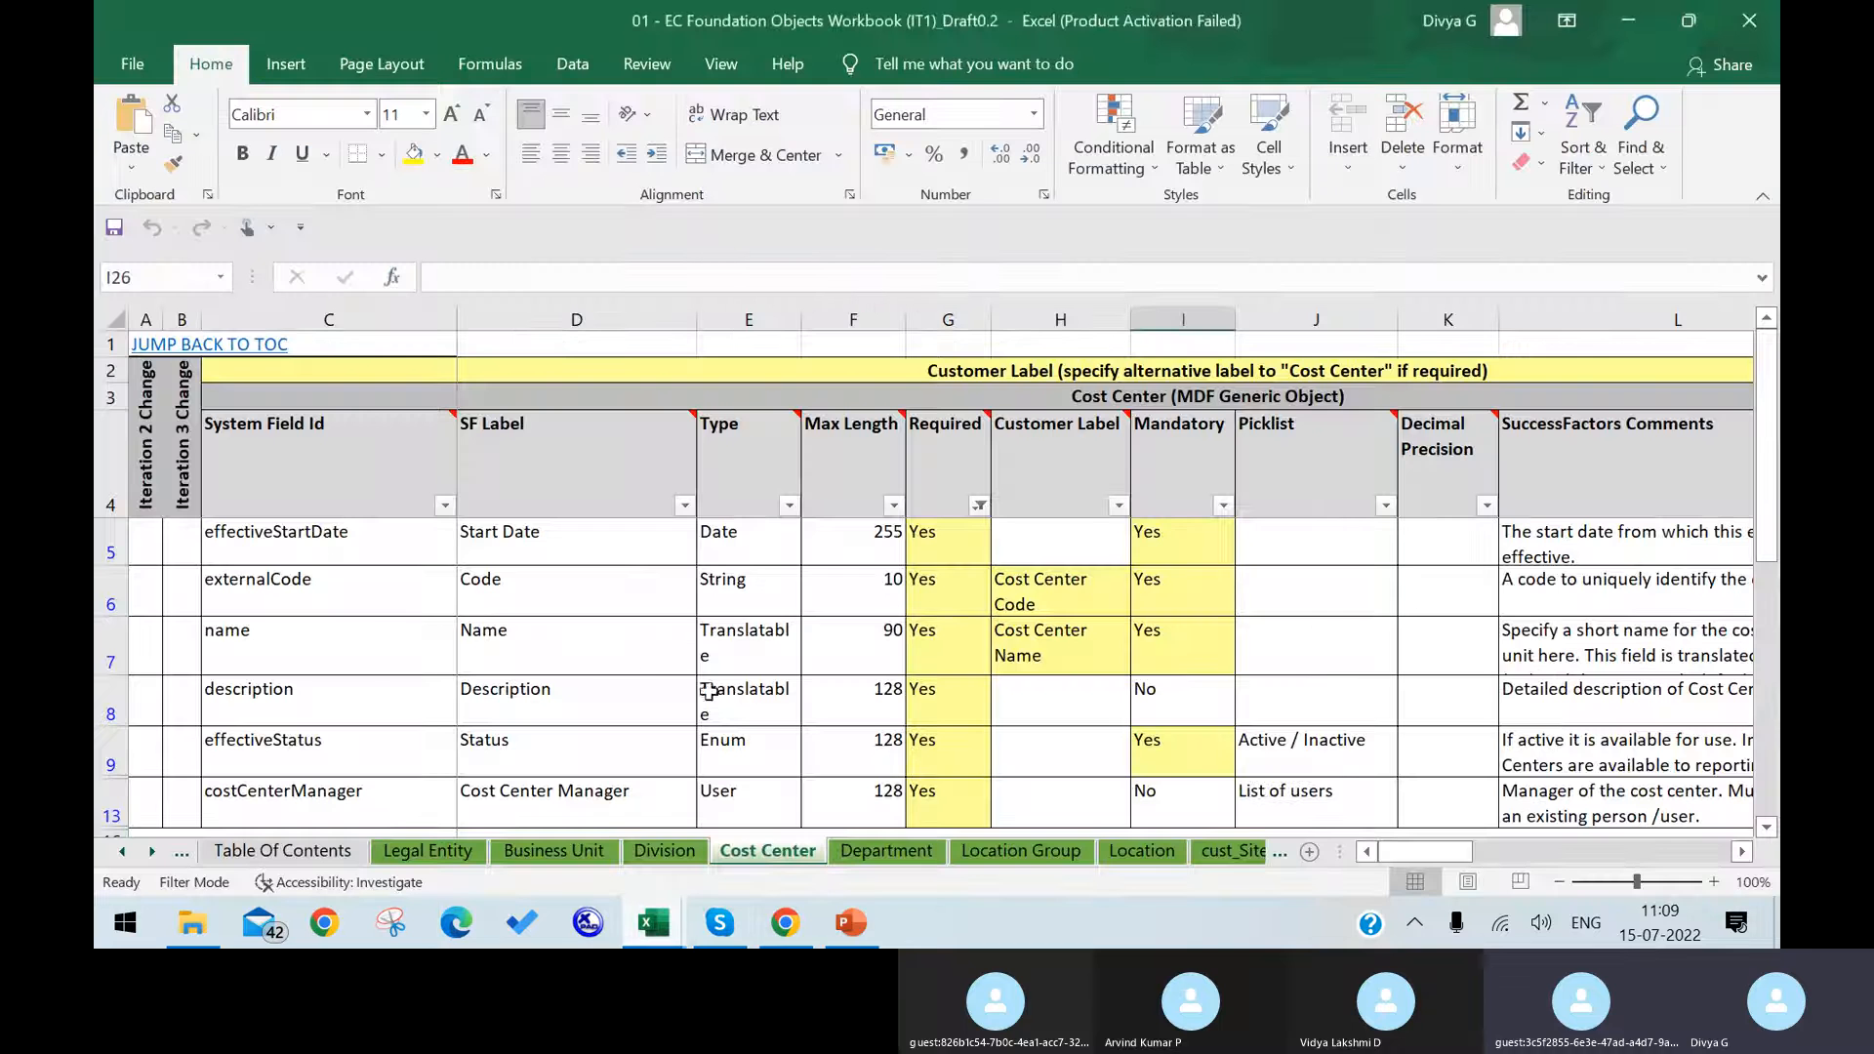
{"action": "left_click", "coordinate": [268, 552]}
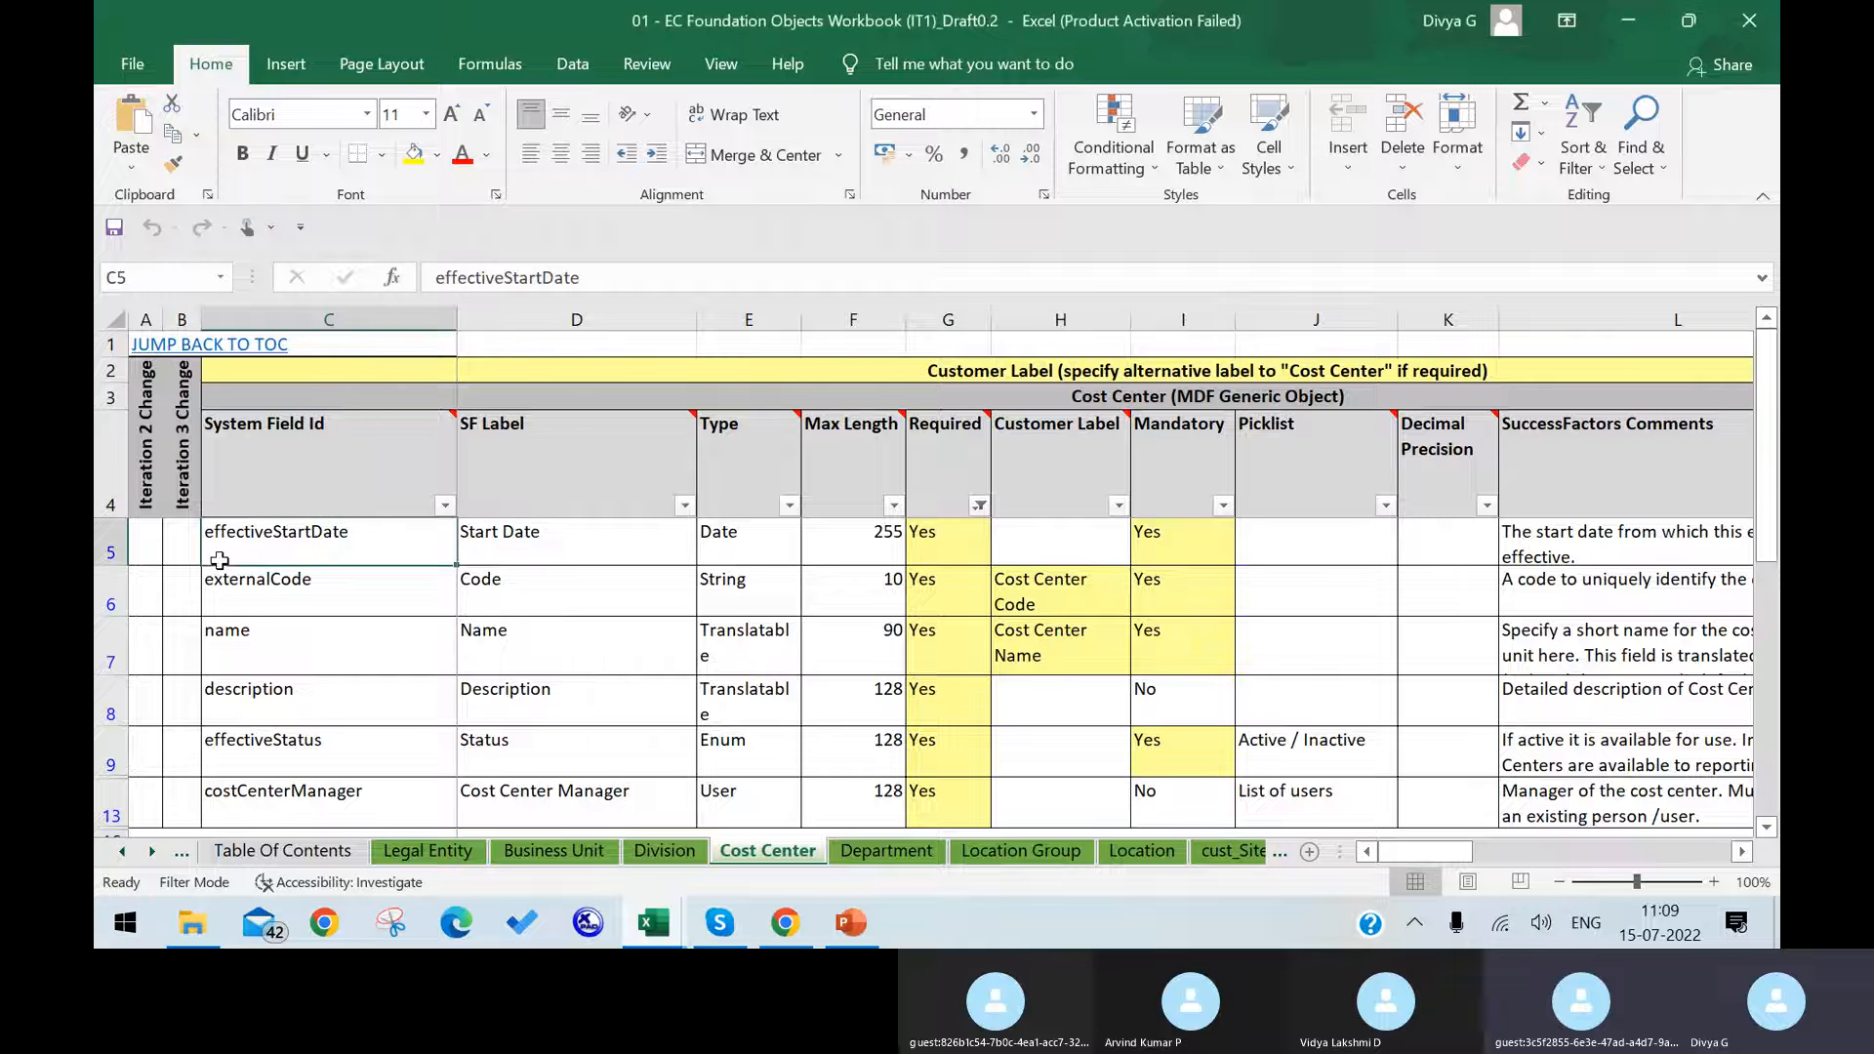
{"action": "left_click", "coordinate": [349, 749]}
{"action": "scroll", "coordinate": [407, 727], "scroll_direction": "down", "scroll_amount": 1}
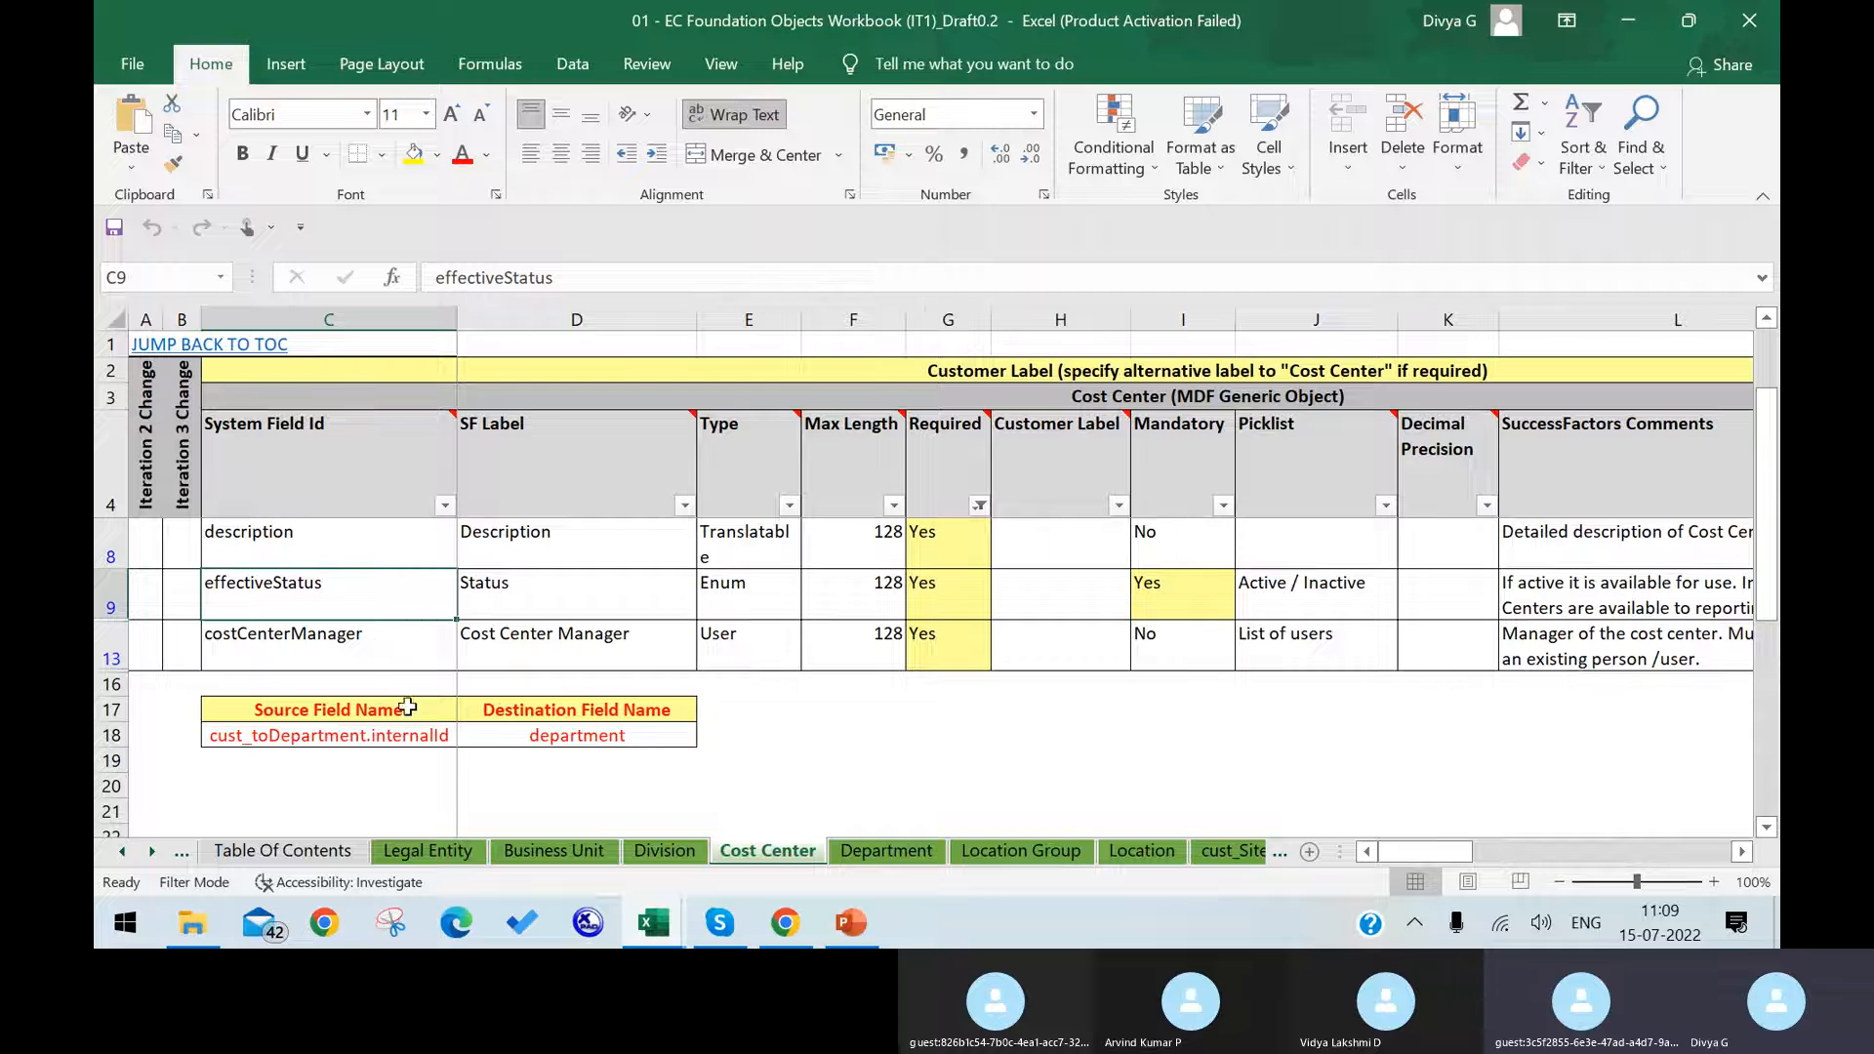
{"action": "scroll", "coordinate": [408, 708], "scroll_direction": "up", "scroll_amount": 1}
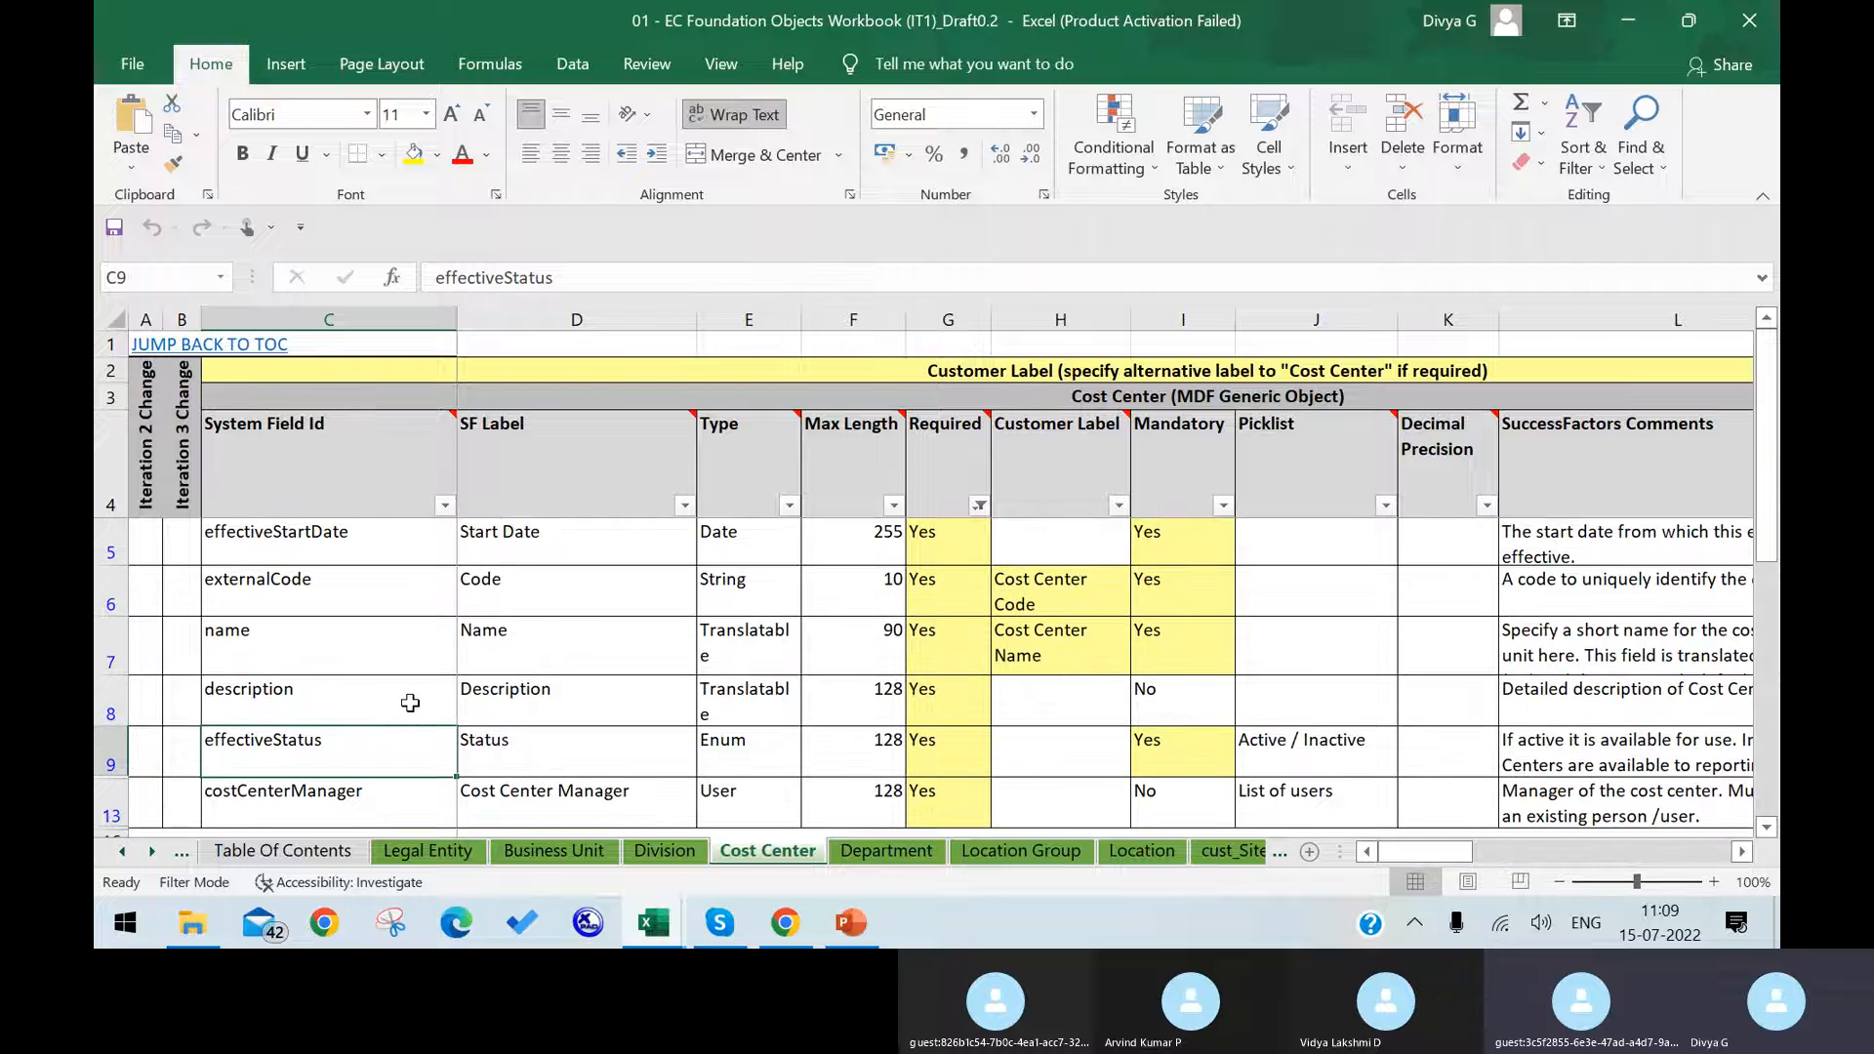
{"action": "left_click", "coordinate": [382, 581]}
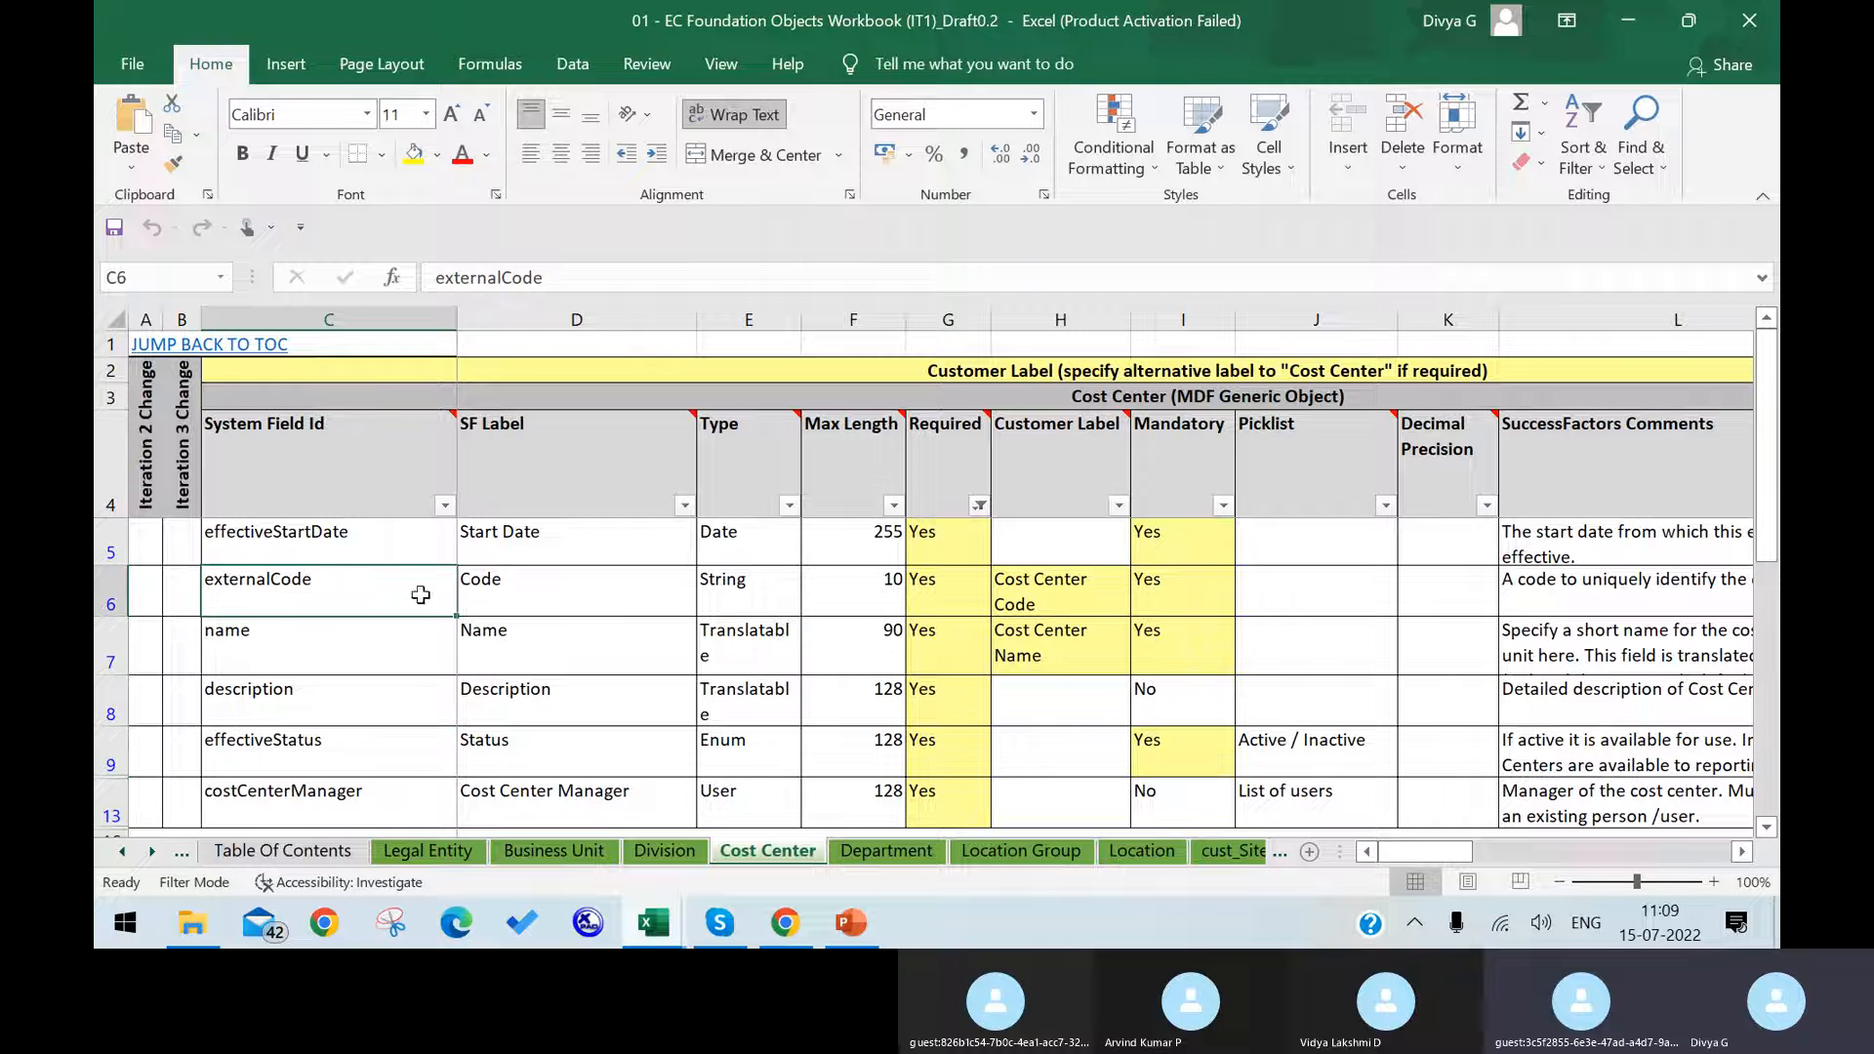
{"action": "left_click", "coordinate": [593, 590]}
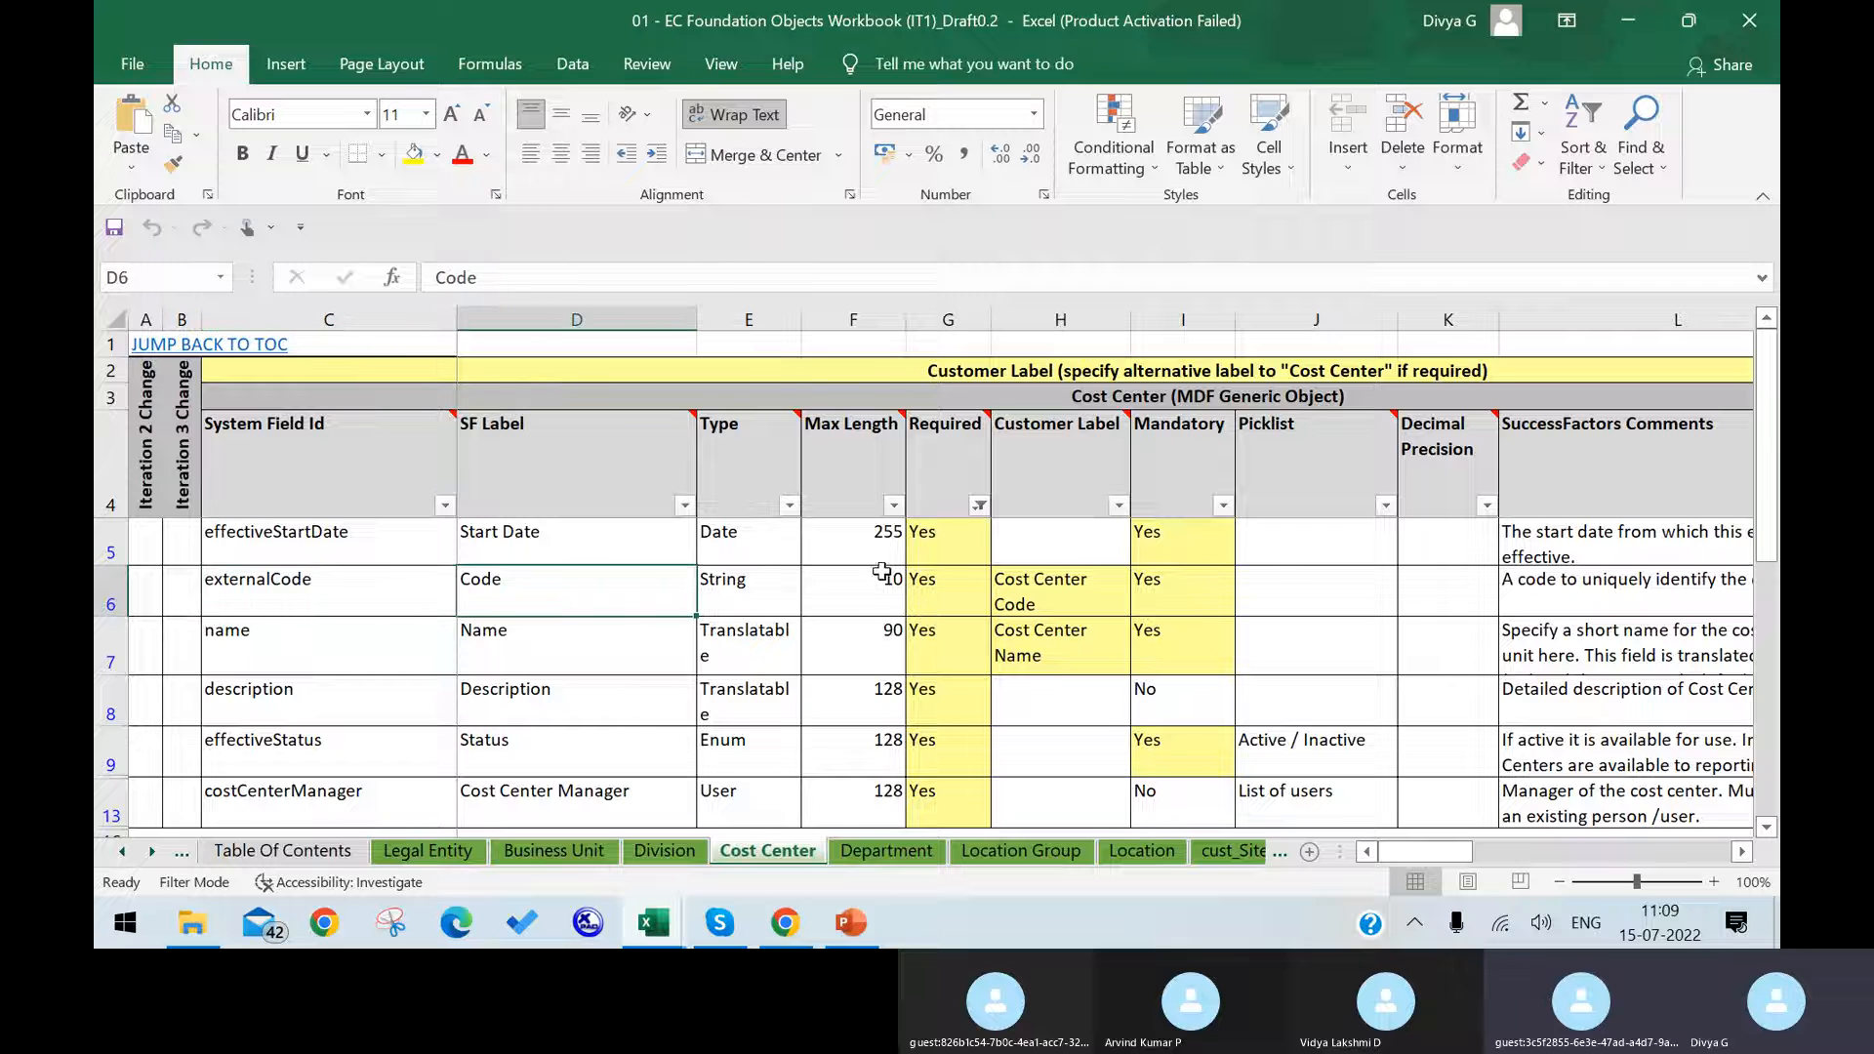
{"action": "left_click", "coordinate": [1030, 584]}
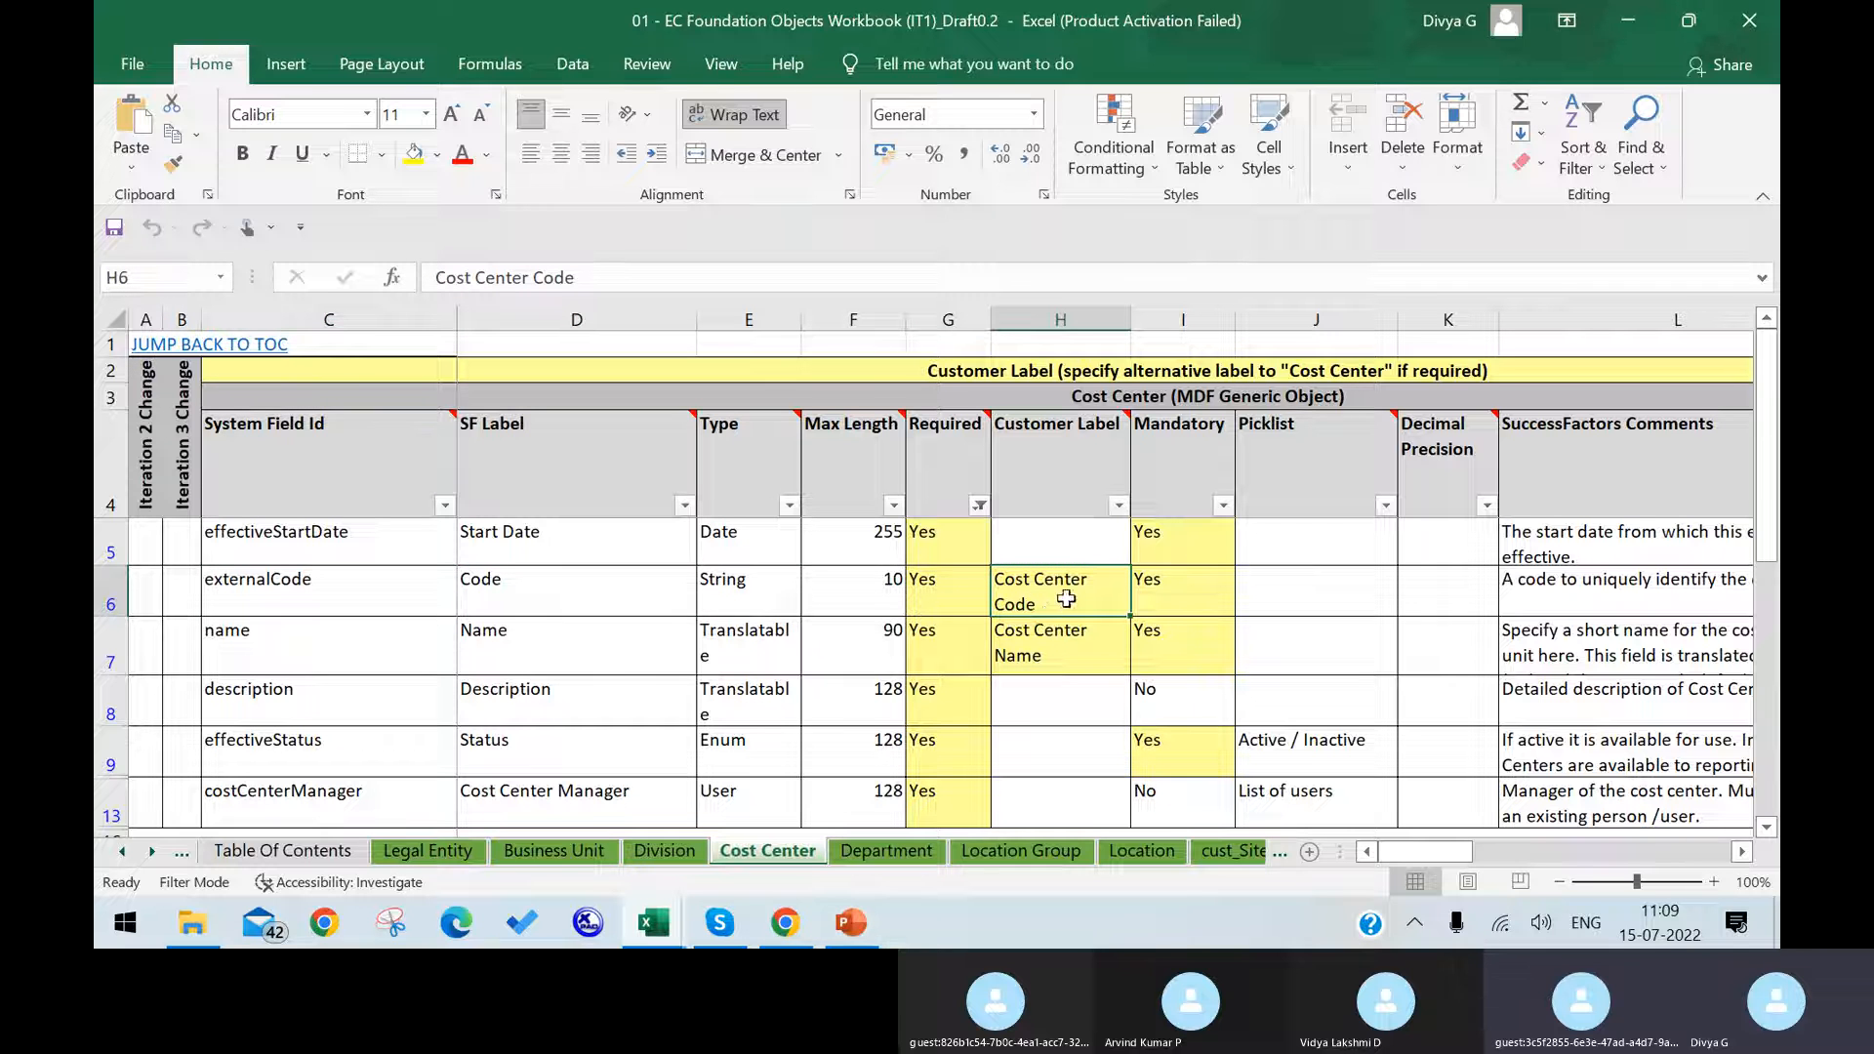
{"action": "left_click", "coordinate": [1183, 610]}
{"action": "left_click", "coordinate": [933, 600]}
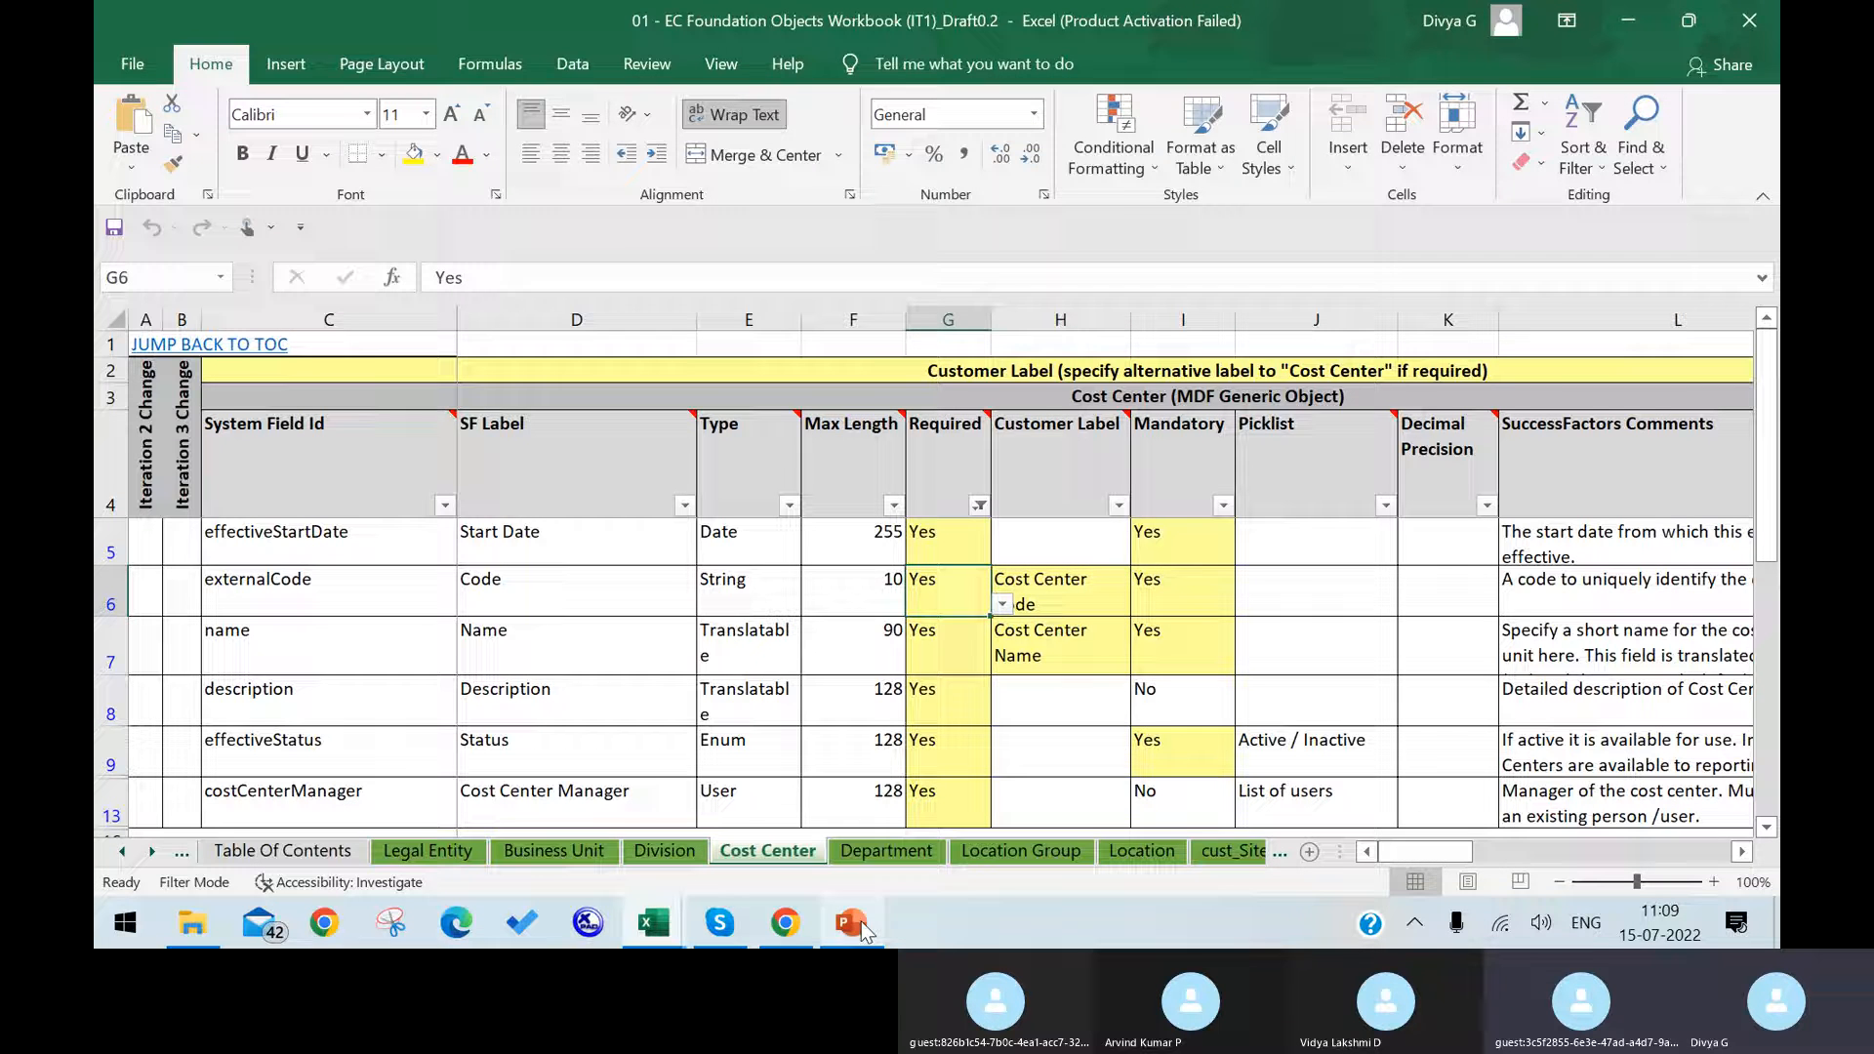
Step: Switch back to SuccessFactors in Chrome and set the Cost Center object's label to "Cost Center -D"
{"action": "left_click", "coordinate": [785, 923]}
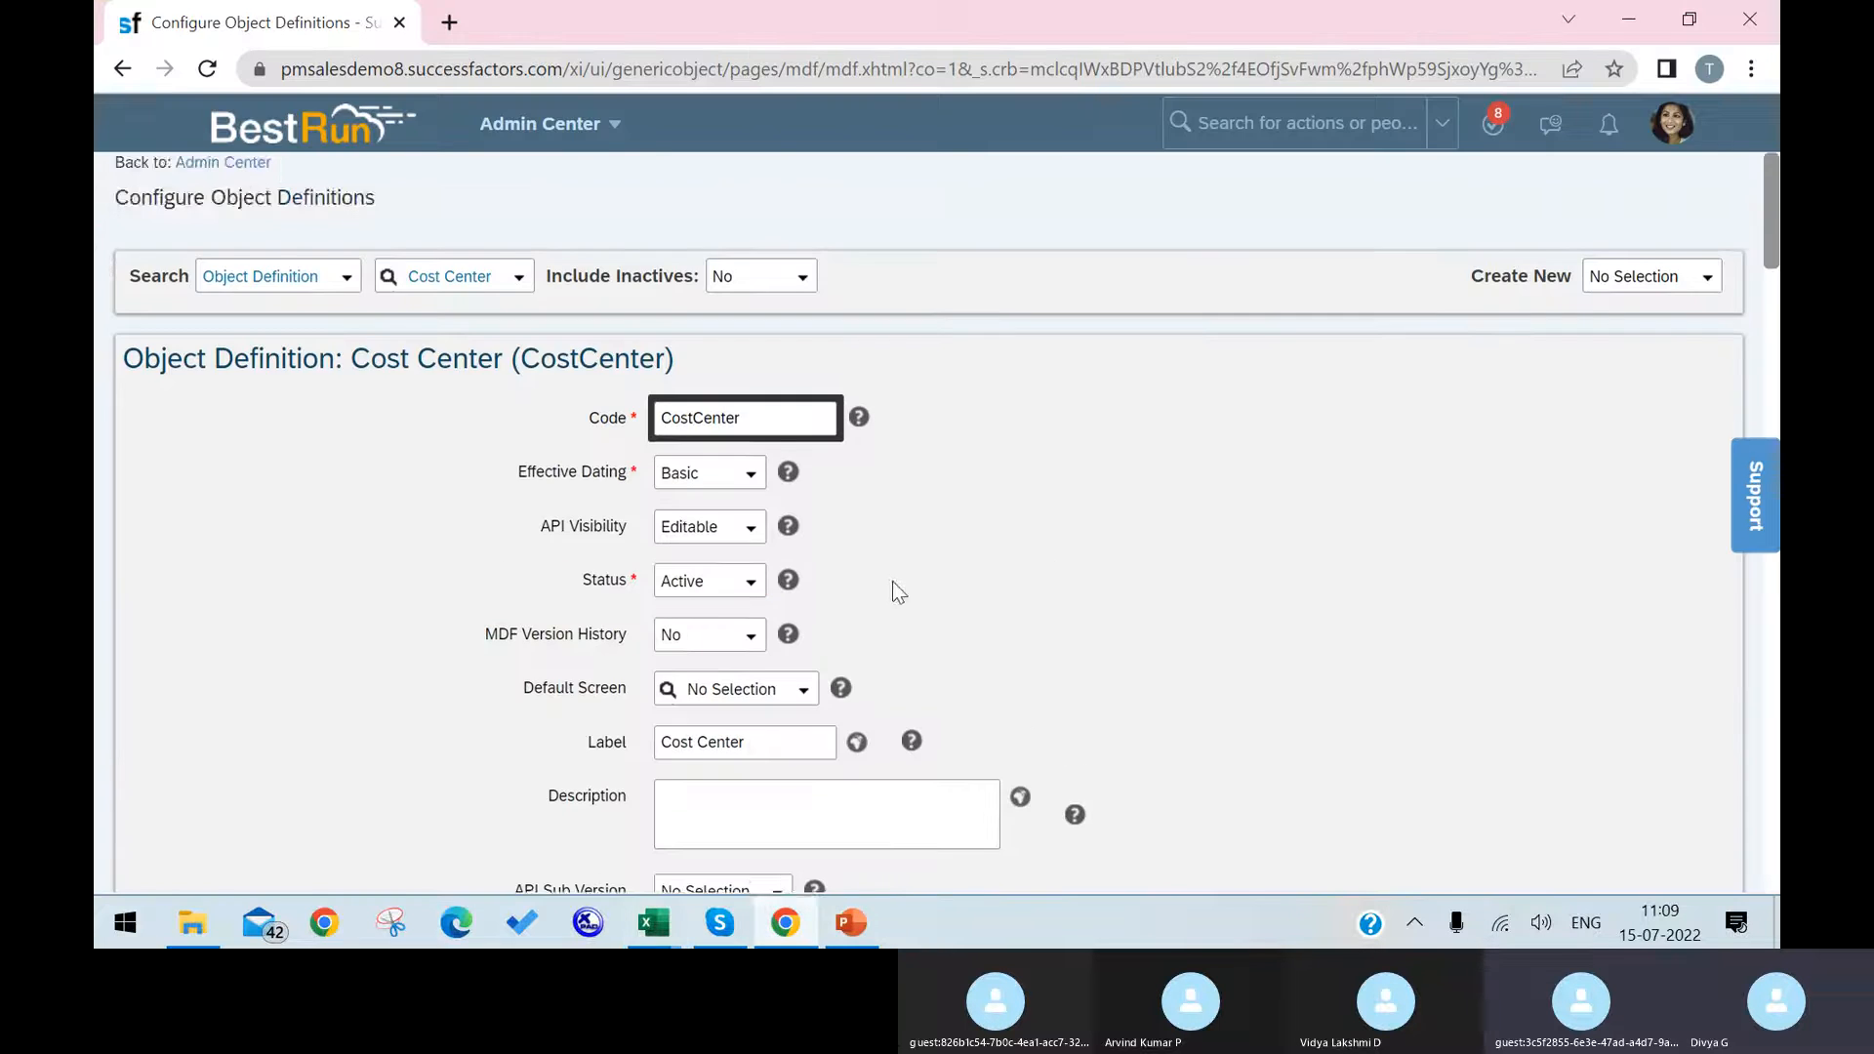
{"action": "scroll", "coordinate": [1055, 574], "scroll_direction": "down", "scroll_amount": 5}
{"action": "scroll", "coordinate": [1055, 574], "scroll_direction": "up", "scroll_amount": 1}
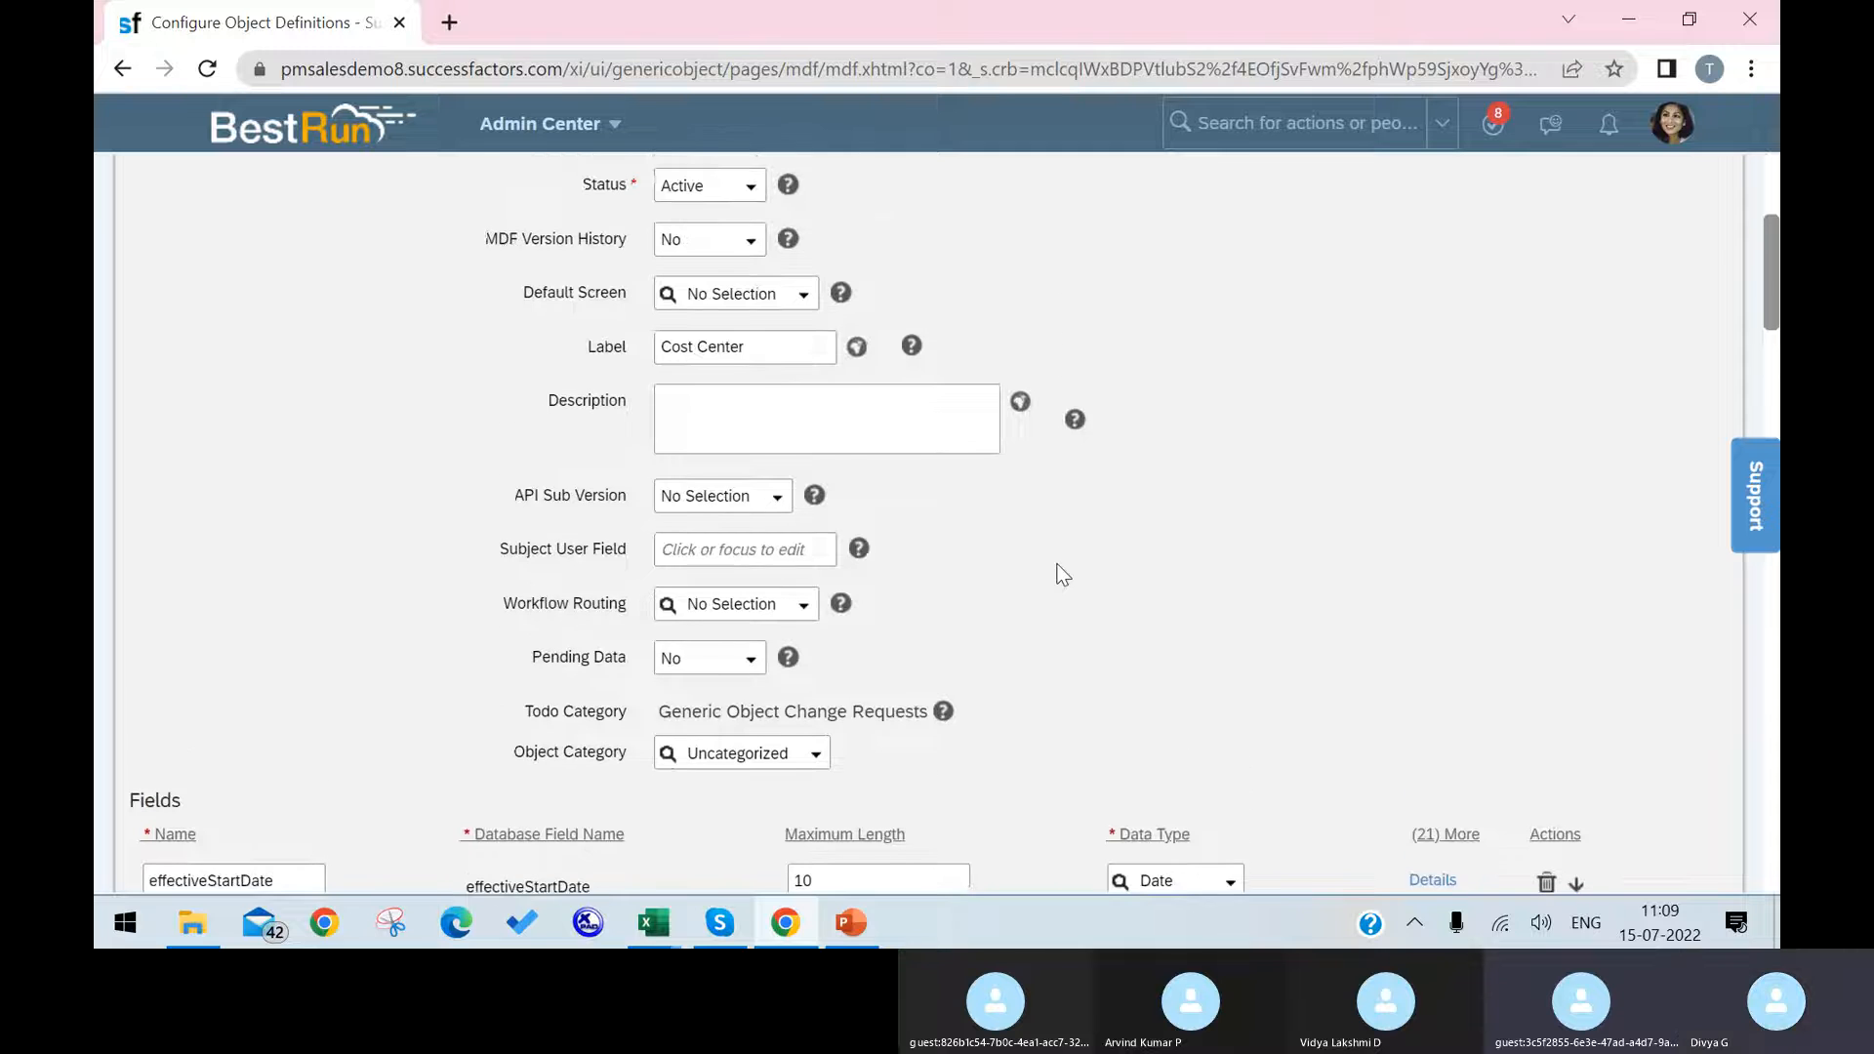
{"action": "left_click", "coordinate": [796, 355]}
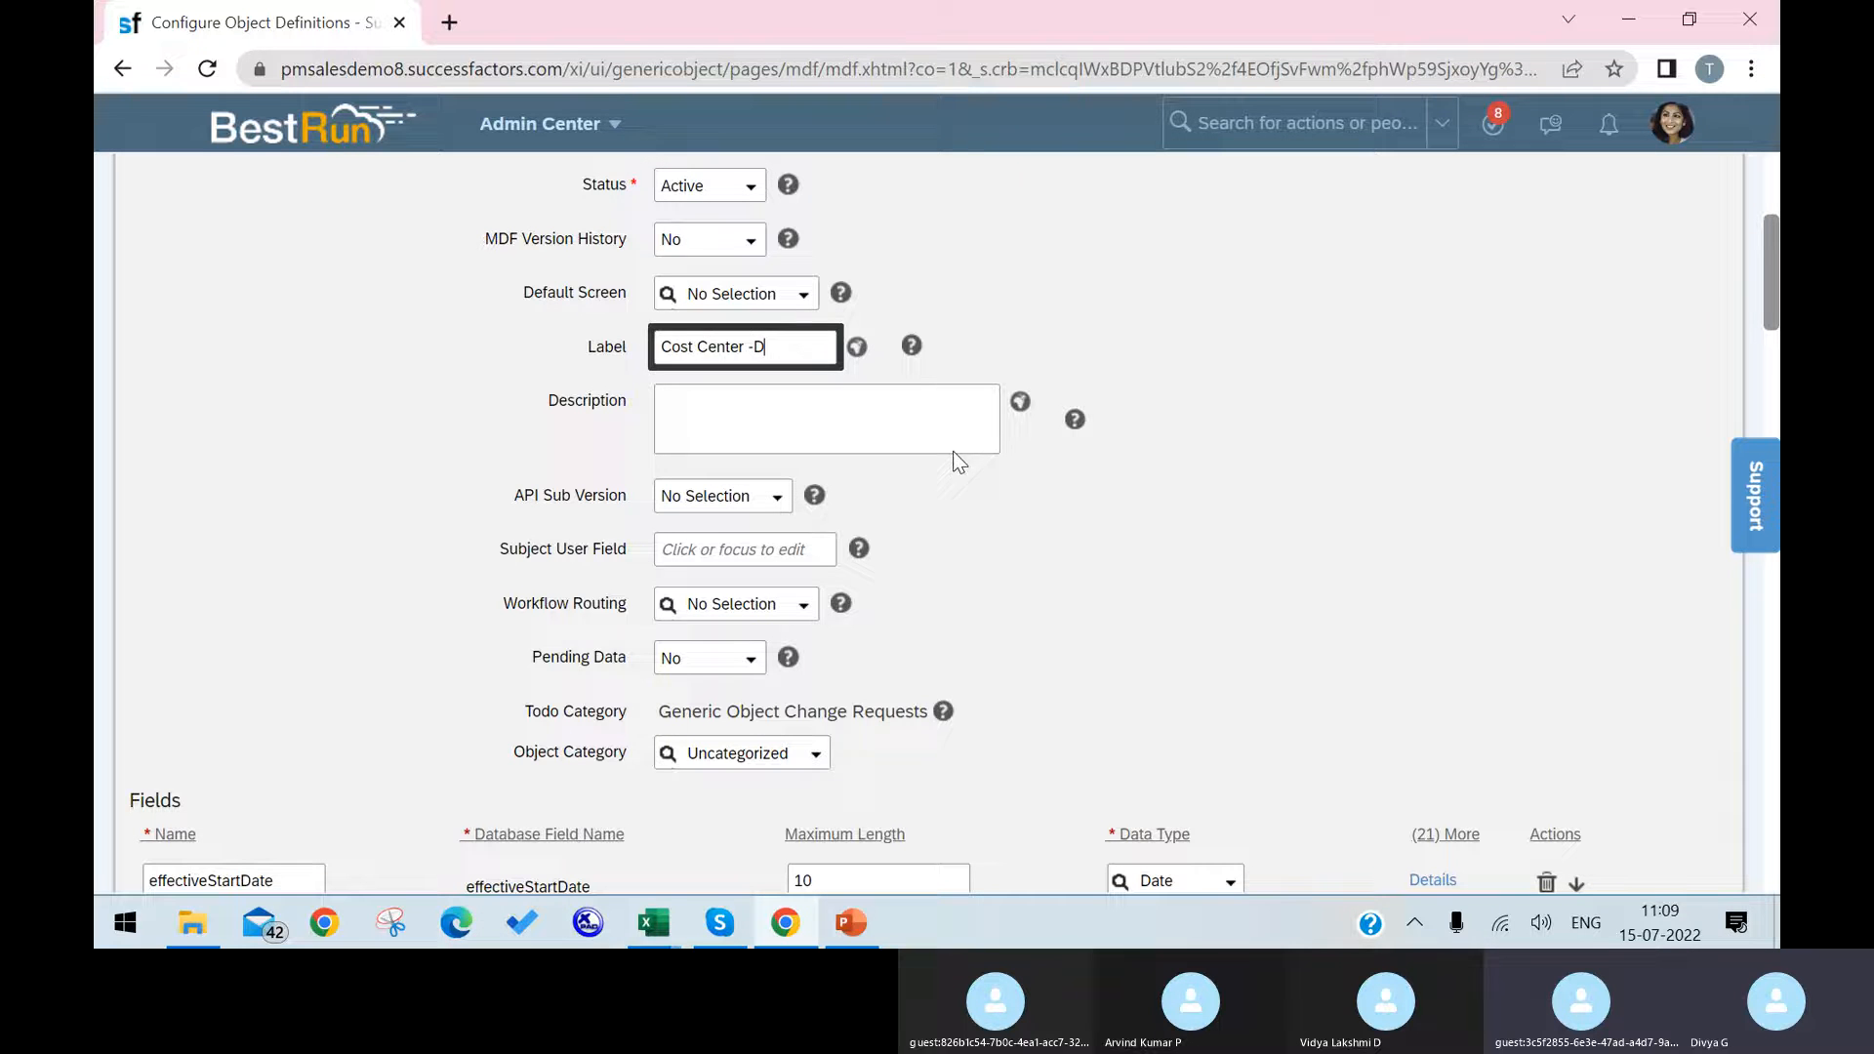
{"action": "left_click", "coordinate": [1082, 554]}
Step: Review the Cost Center definition's field list from effectiveStartDate down to the custom fields, returning to the externalCode row
{"action": "scroll", "coordinate": [1070, 603], "scroll_direction": "down", "scroll_amount": 5}
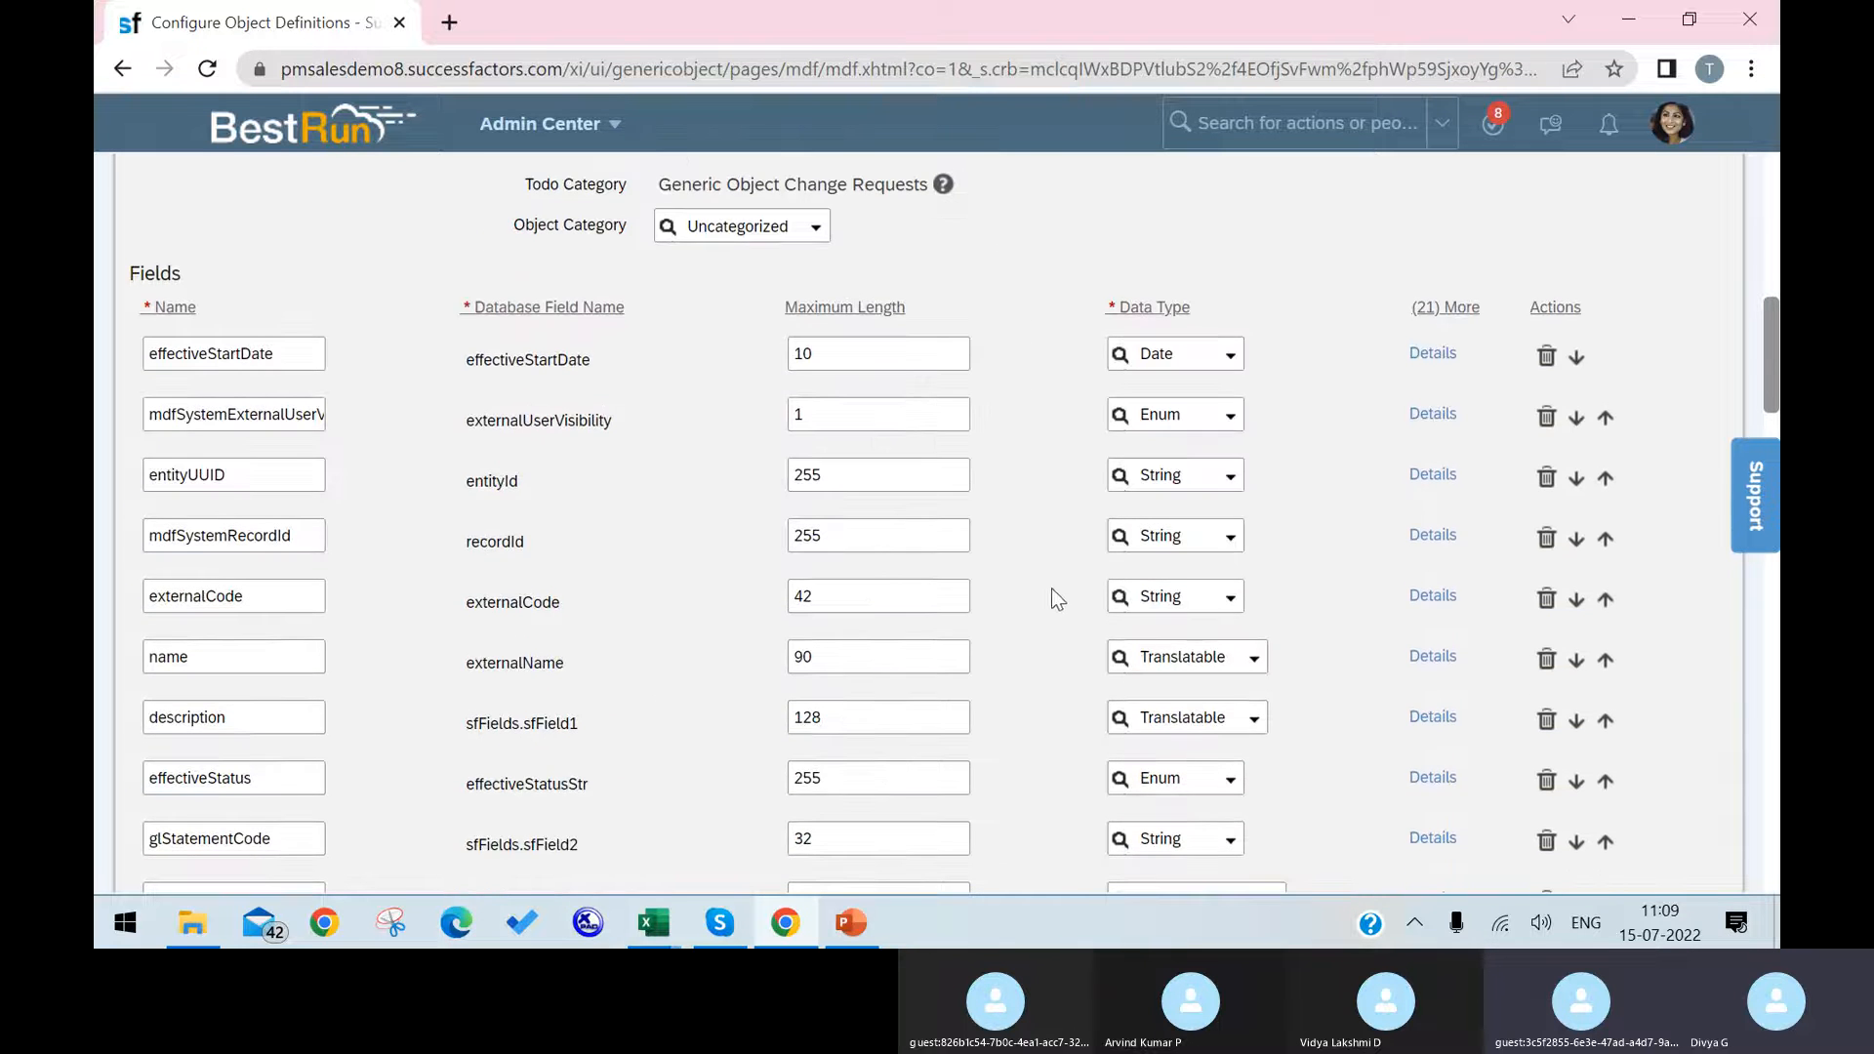
{"action": "scroll", "coordinate": [582, 553], "scroll_direction": "down", "scroll_amount": 4}
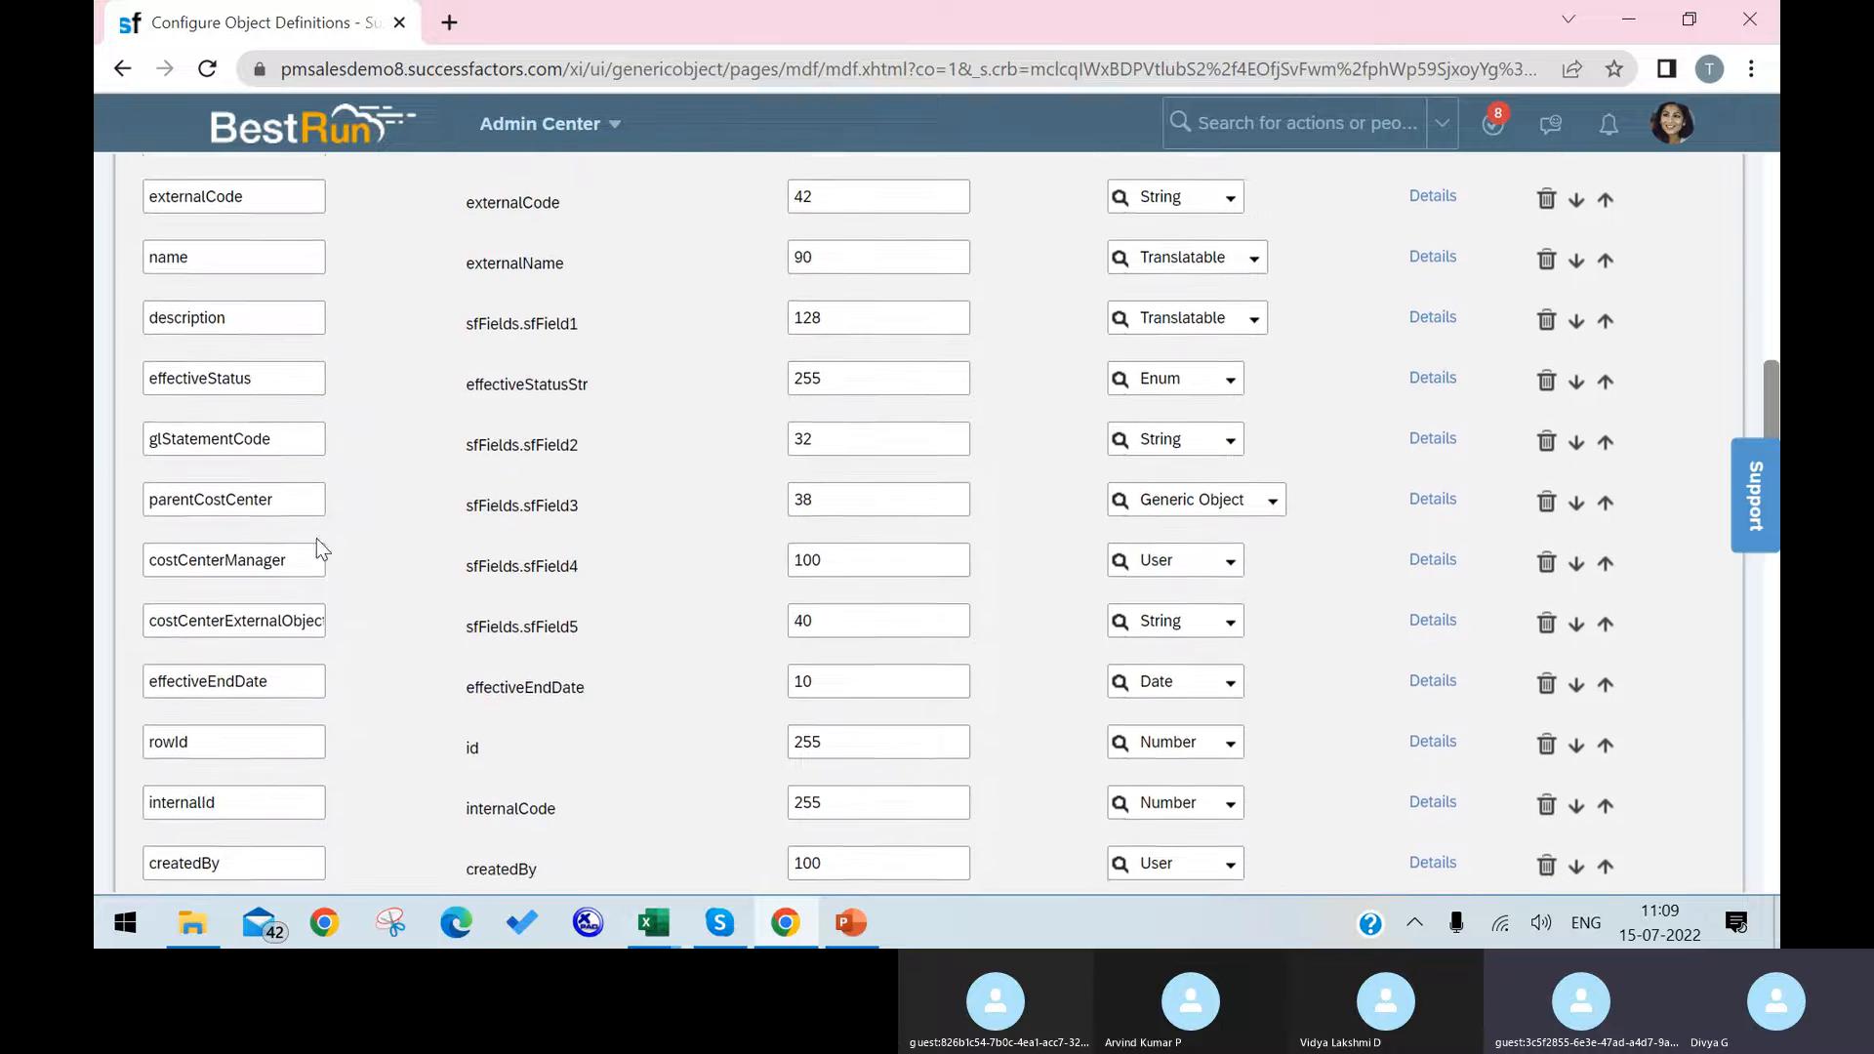
{"action": "scroll", "coordinate": [312, 645], "scroll_direction": "down", "scroll_amount": 3}
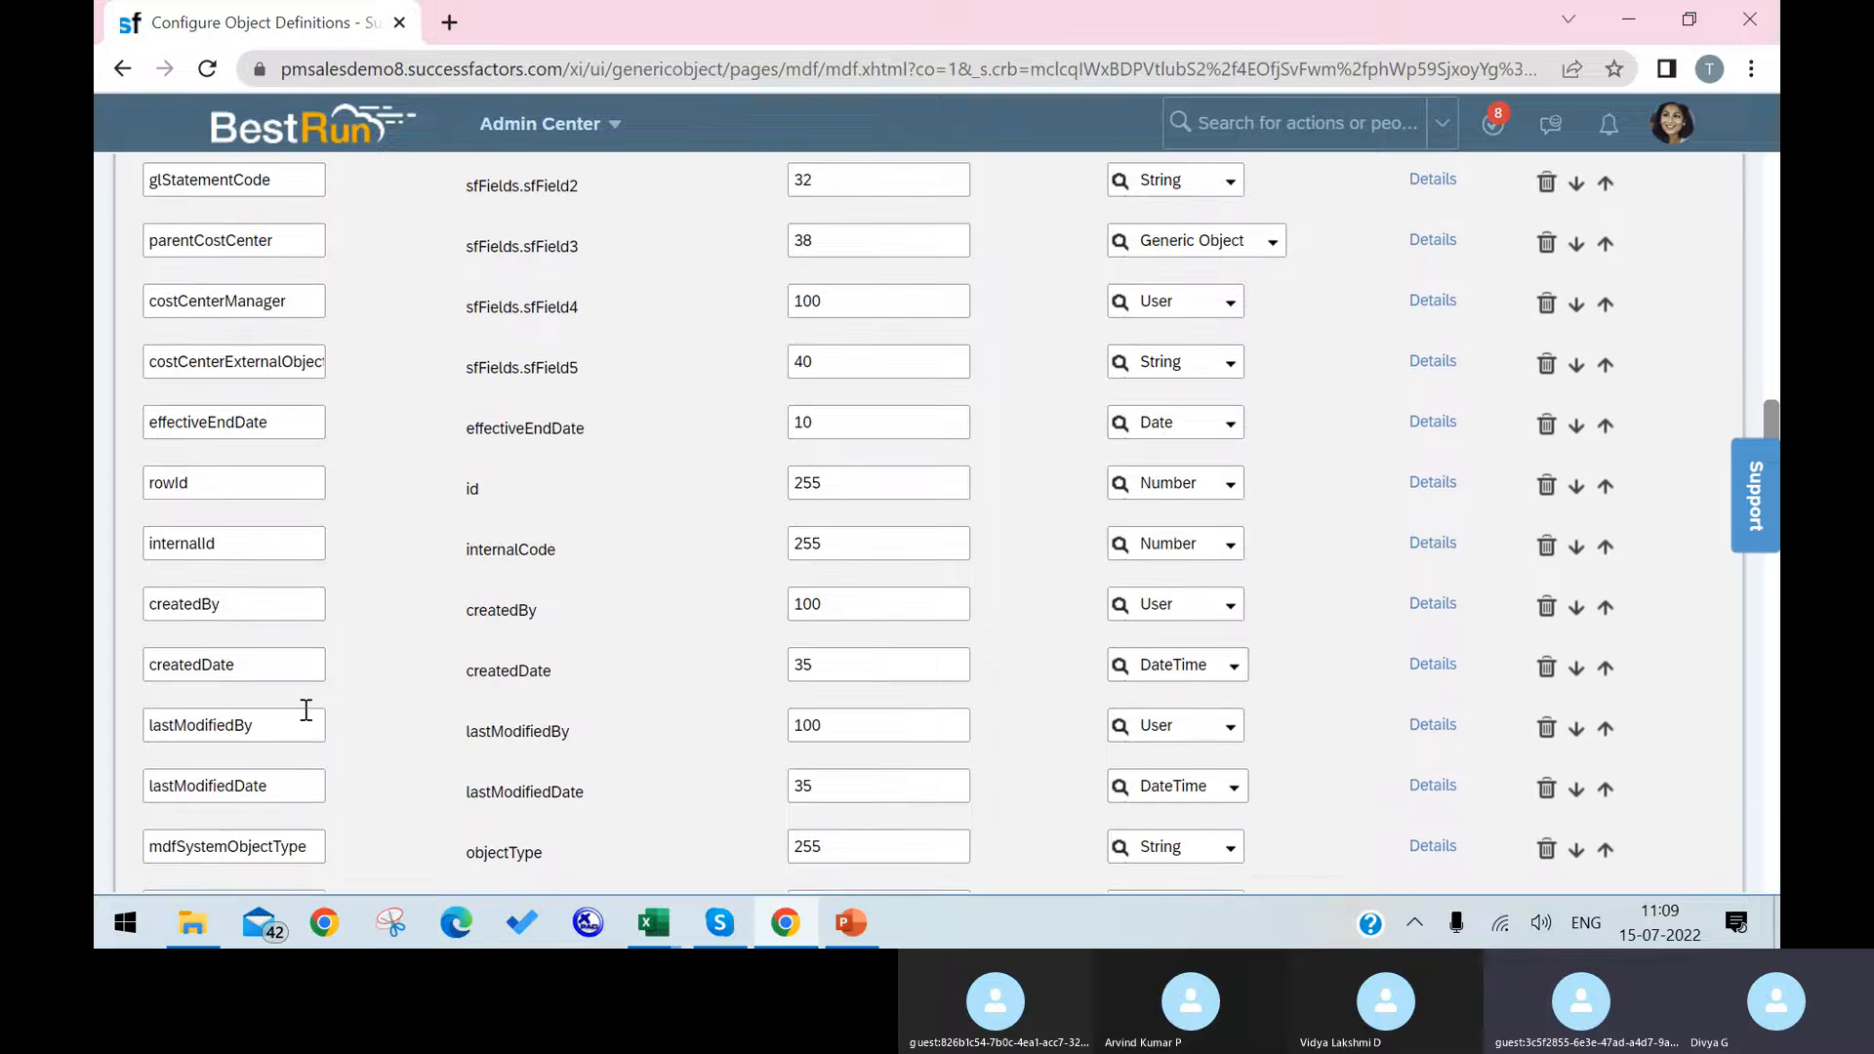
{"action": "scroll", "coordinate": [306, 709], "scroll_direction": "down", "scroll_amount": 8}
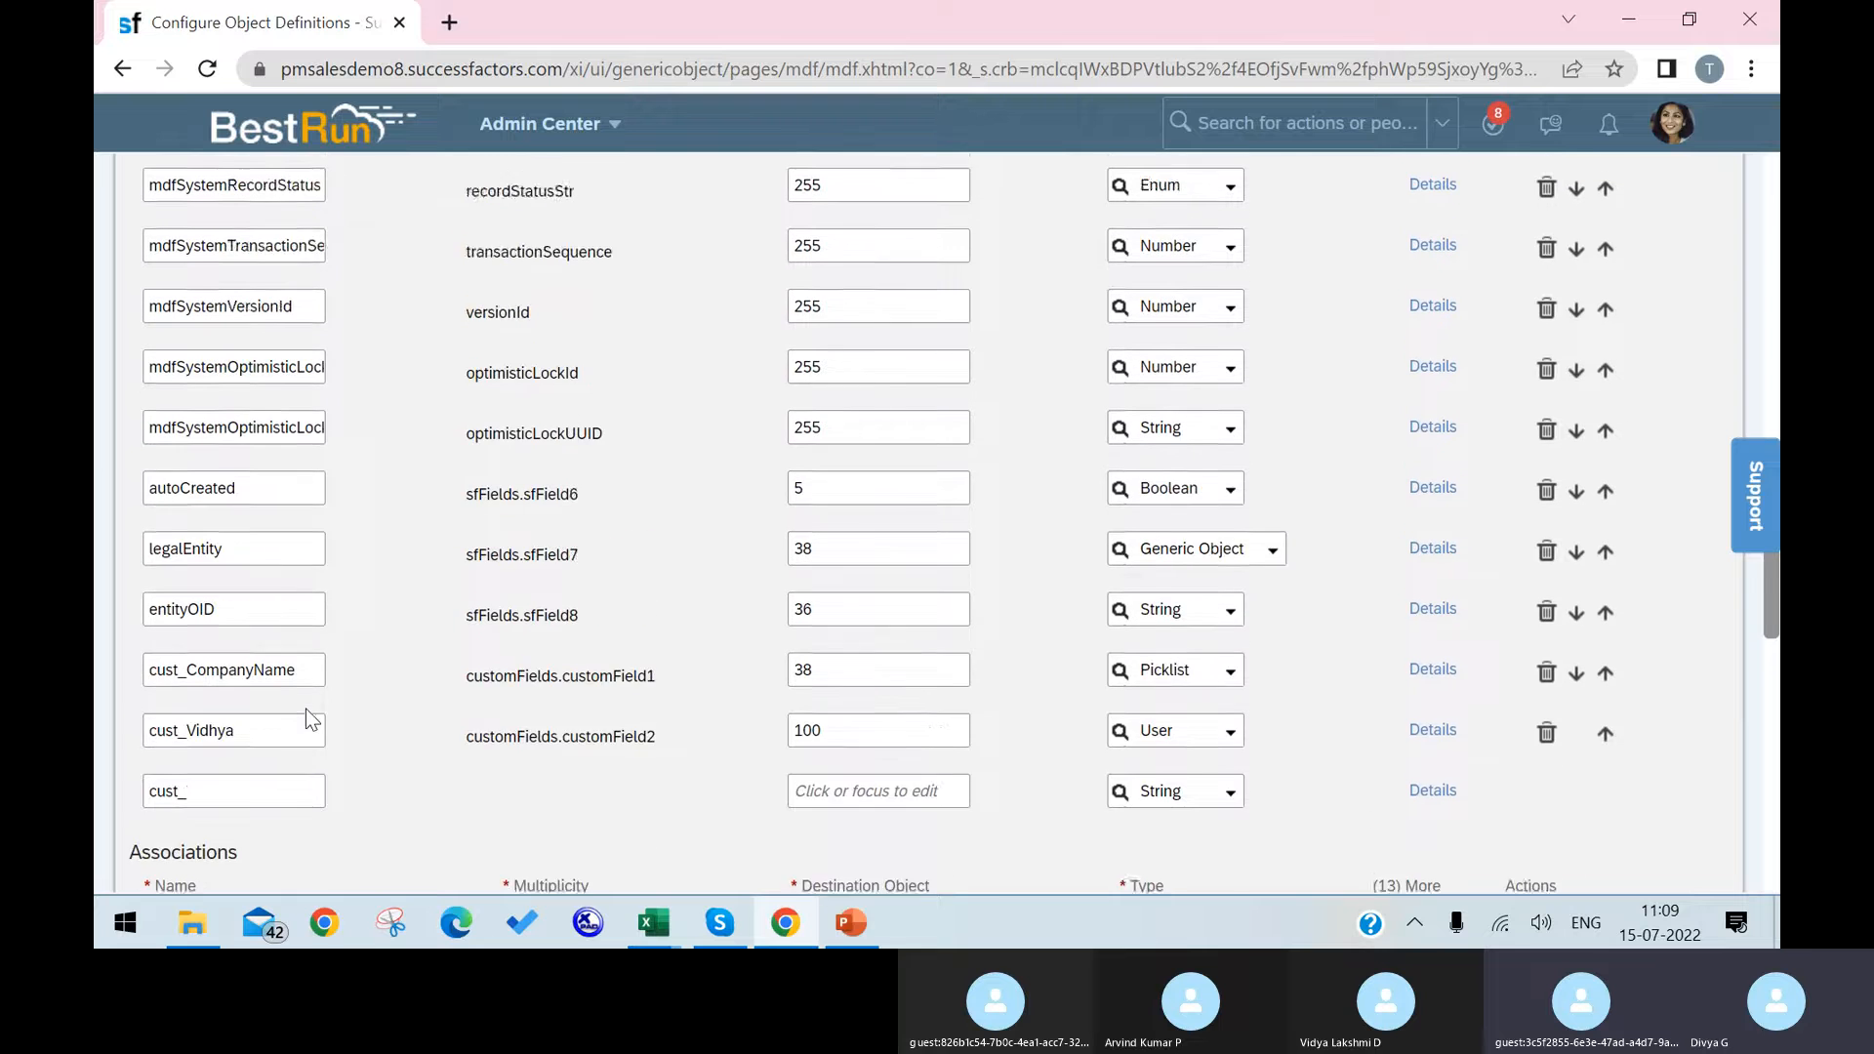
{"action": "scroll", "coordinate": [306, 709], "scroll_direction": "up", "scroll_amount": 2}
{"action": "scroll", "coordinate": [306, 710], "scroll_direction": "down", "scroll_amount": 2}
{"action": "scroll", "coordinate": [306, 709], "scroll_direction": "up", "scroll_amount": 3}
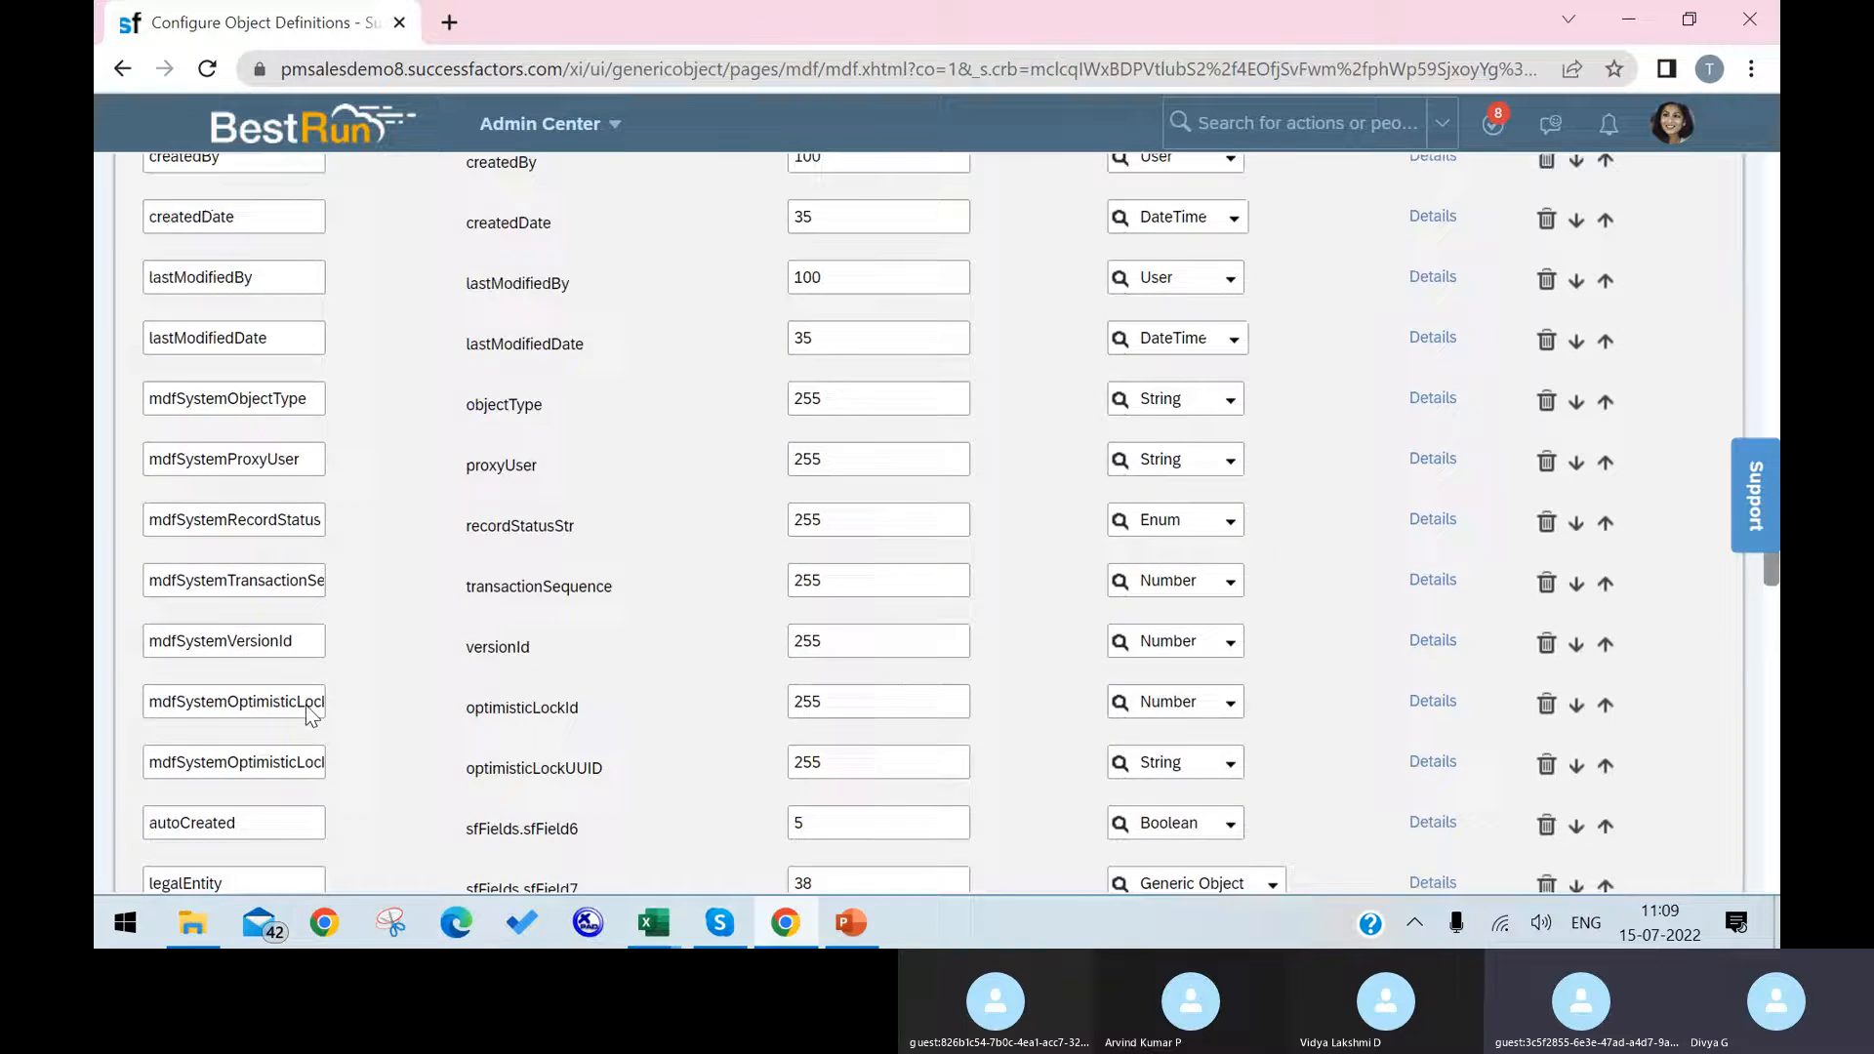
{"action": "scroll", "coordinate": [306, 705], "scroll_direction": "up", "scroll_amount": 7}
{"action": "scroll", "coordinate": [308, 472], "scroll_direction": "up", "scroll_amount": 2}
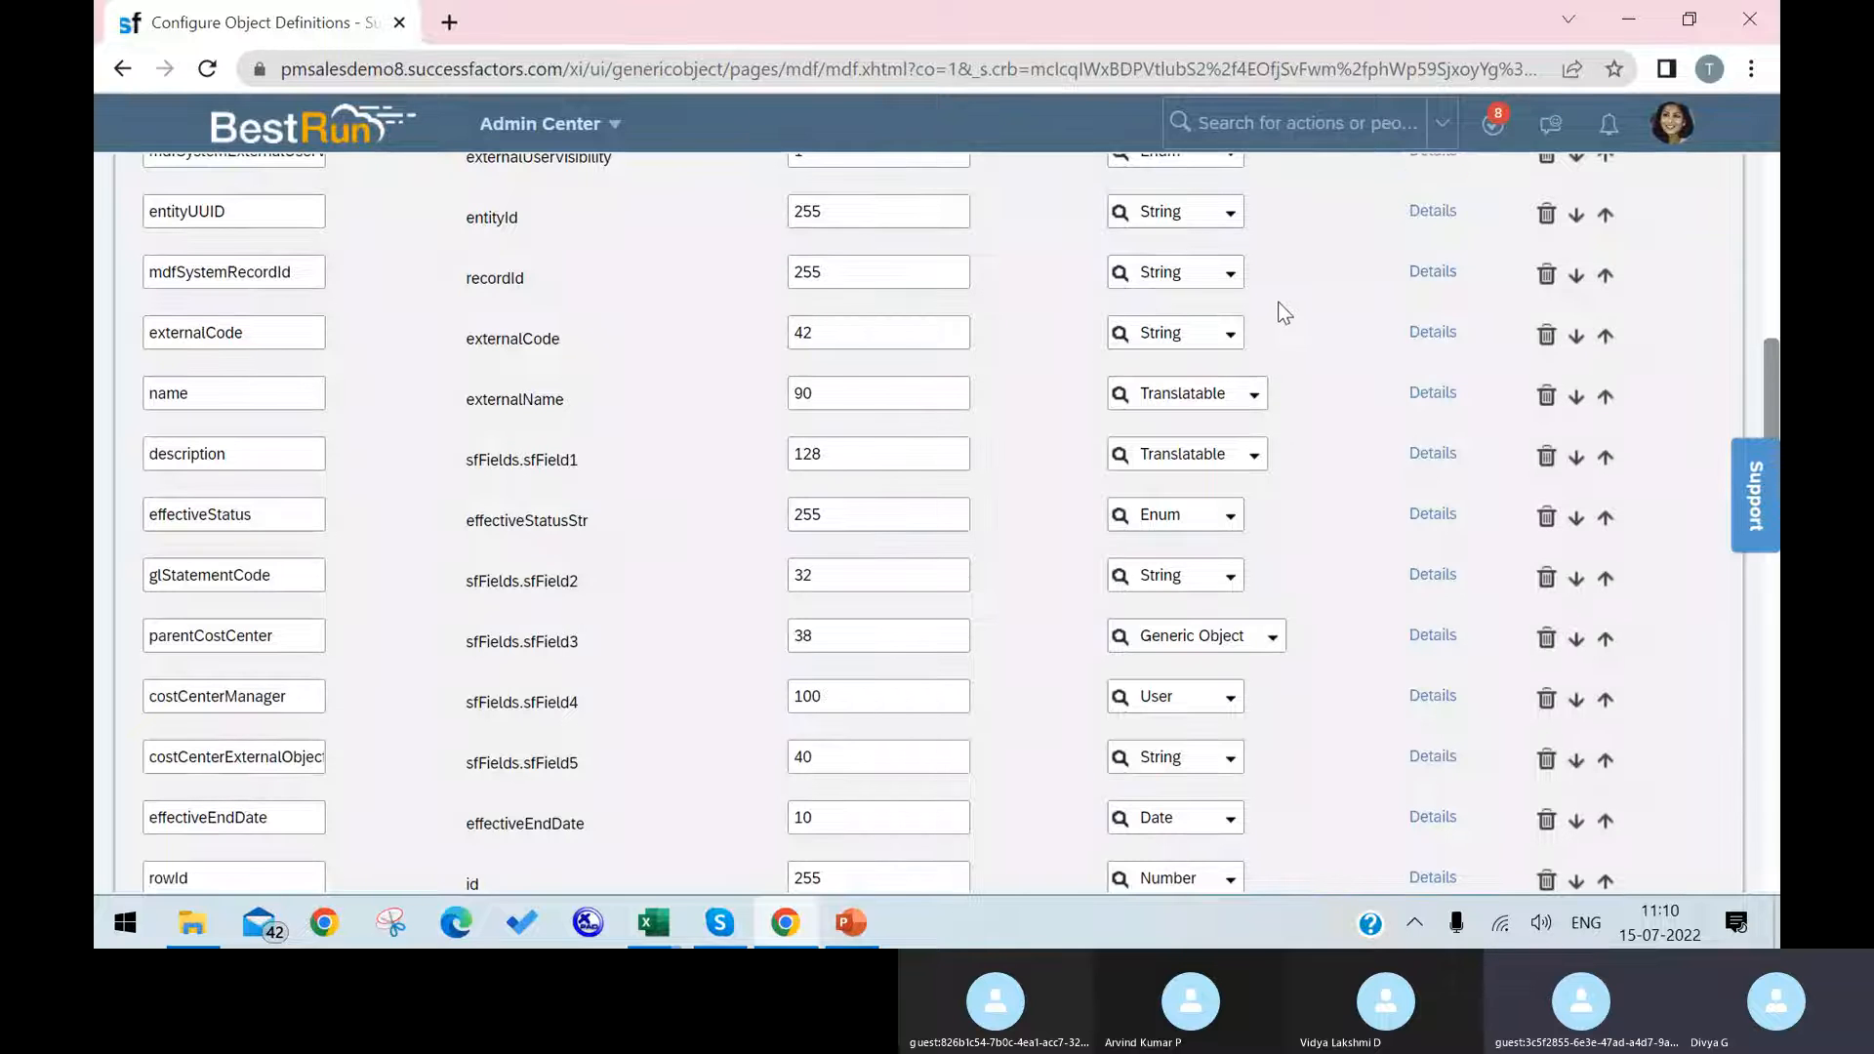
Step: Set the externalCode field's maximum length to 32 and its label to "C C Code", and apply the details
{"action": "double_click", "coordinate": [851, 326]}
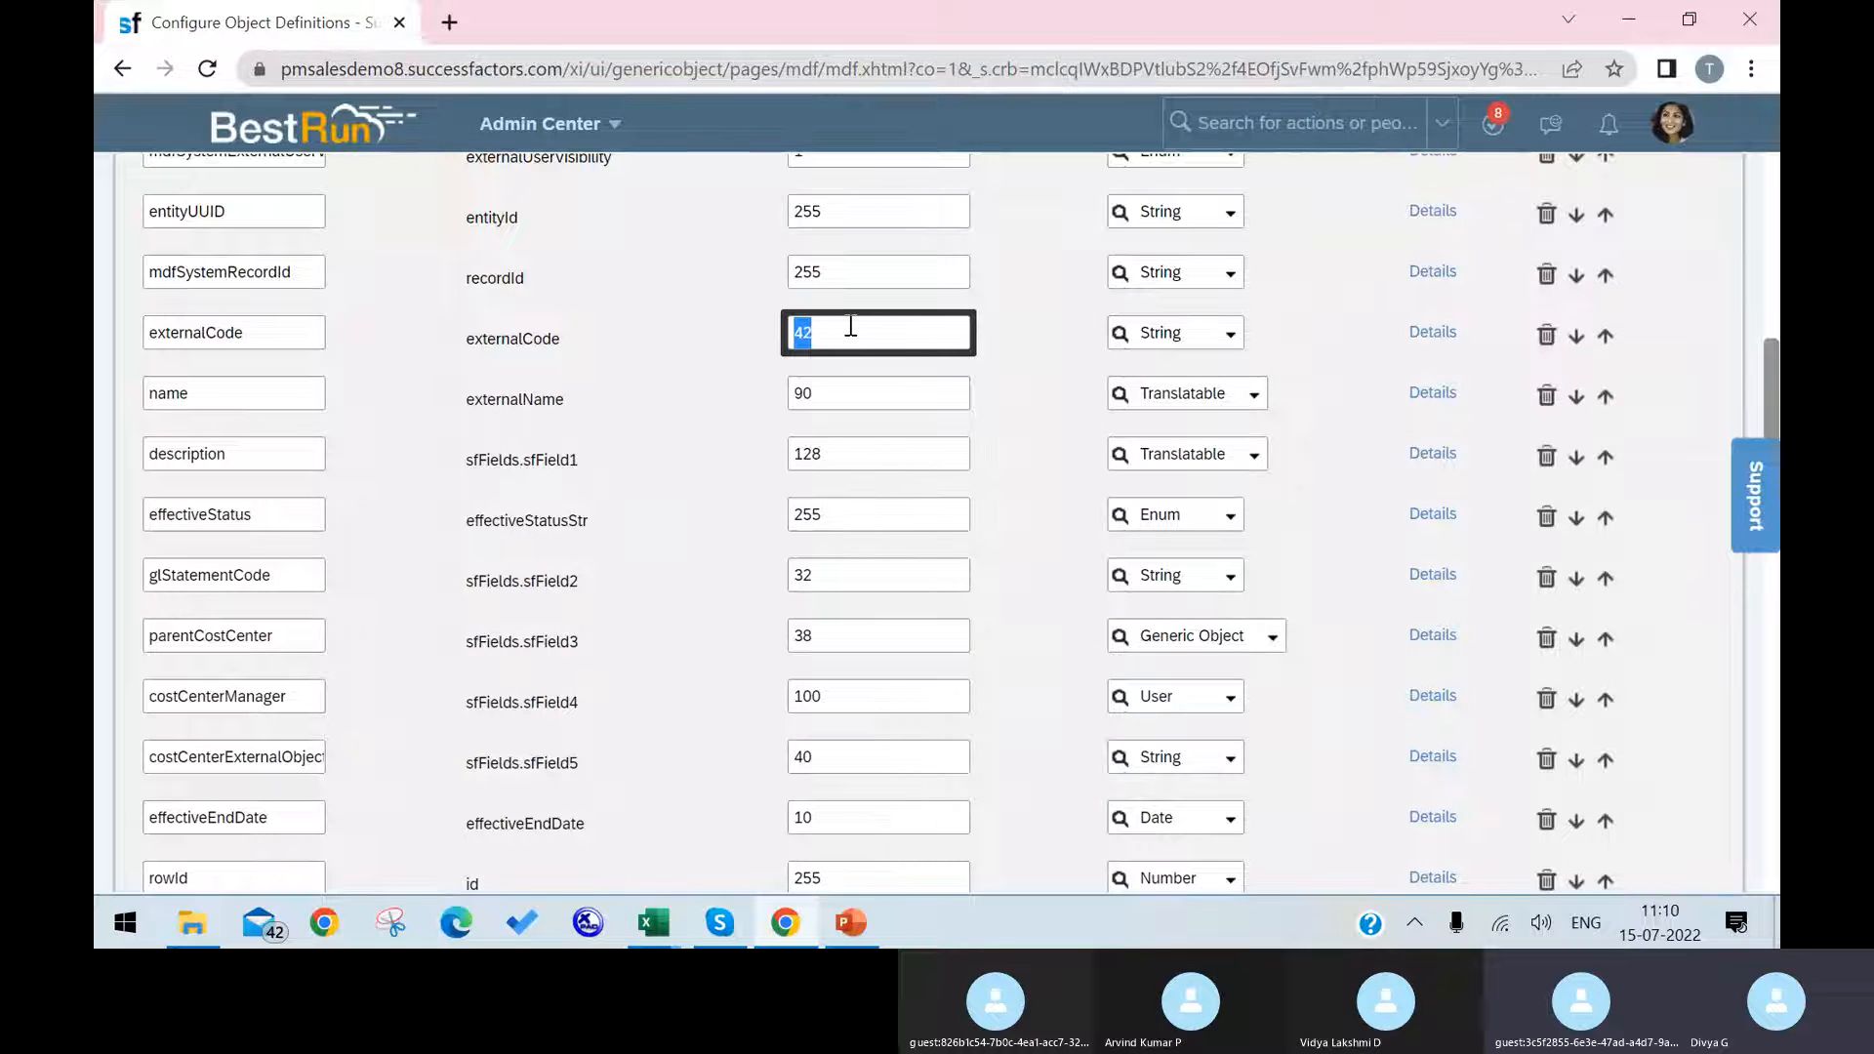
{"action": "type", "text": "32"}
{"action": "left_click", "coordinate": [1427, 332]}
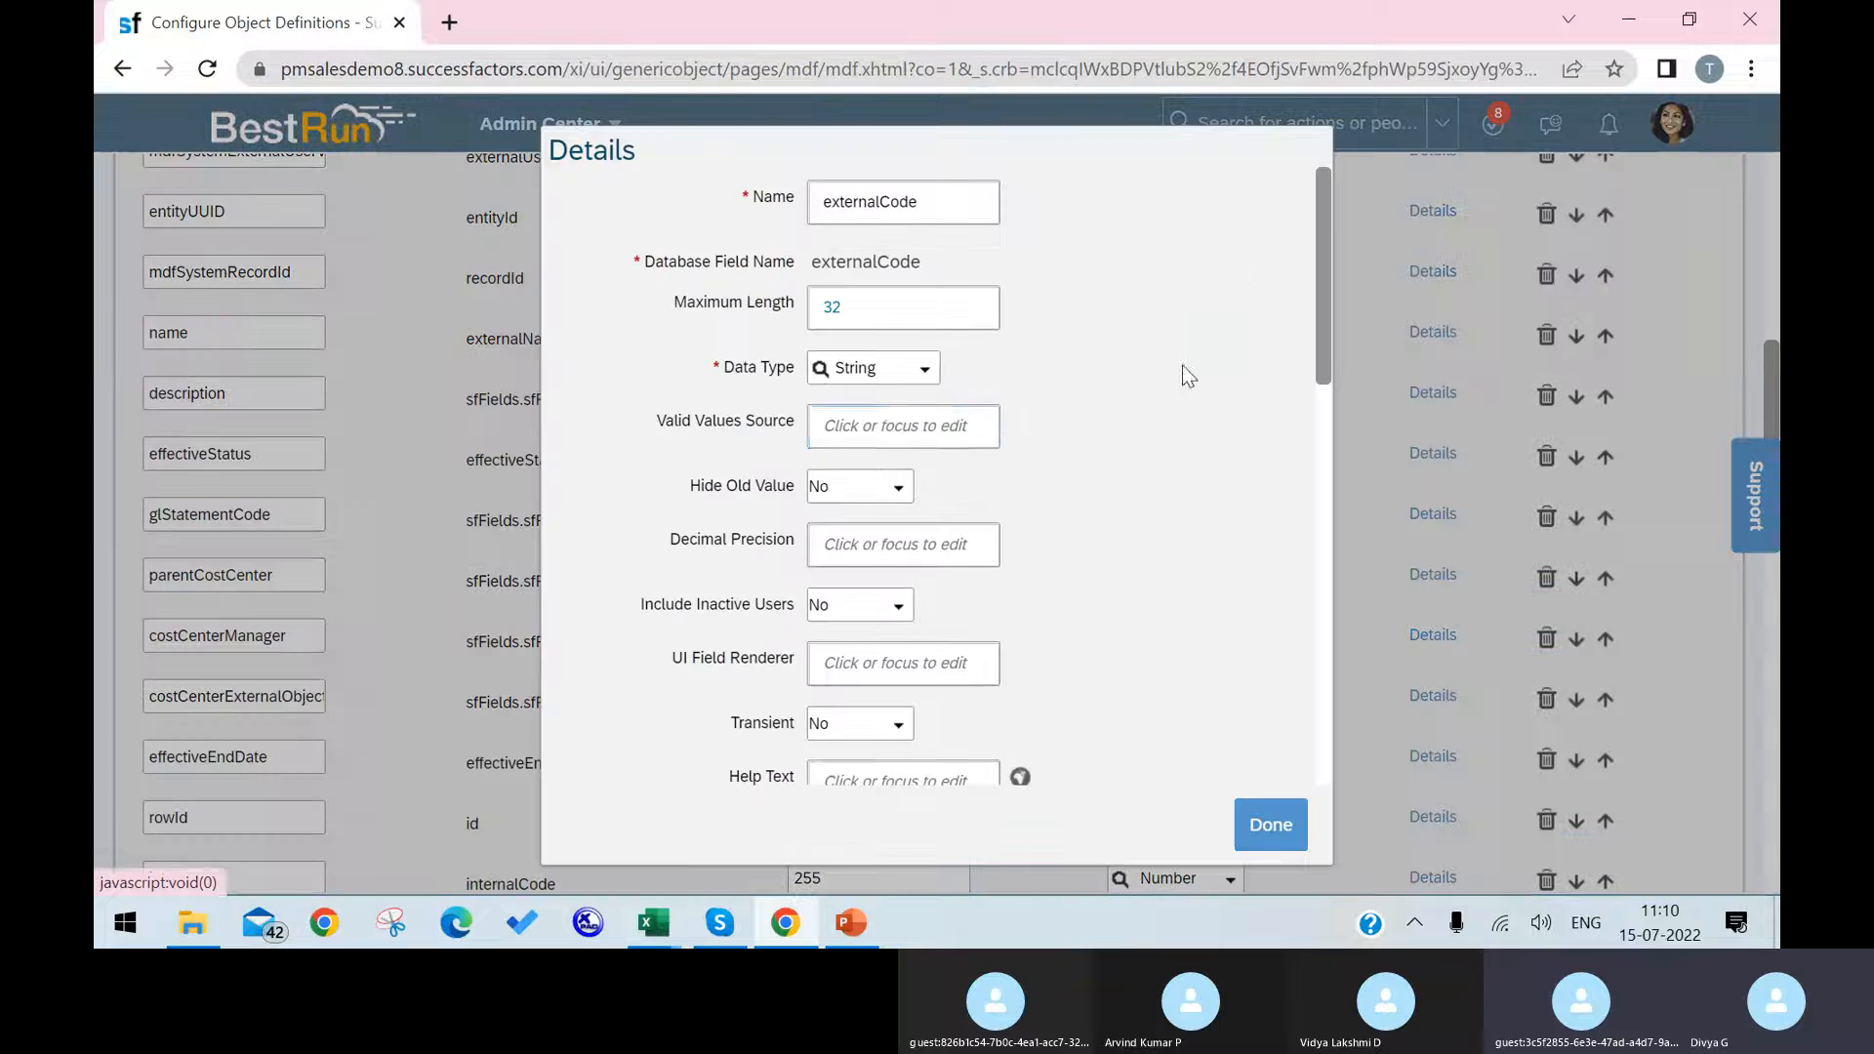
{"action": "scroll", "coordinate": [966, 283], "scroll_direction": "down", "scroll_amount": 8}
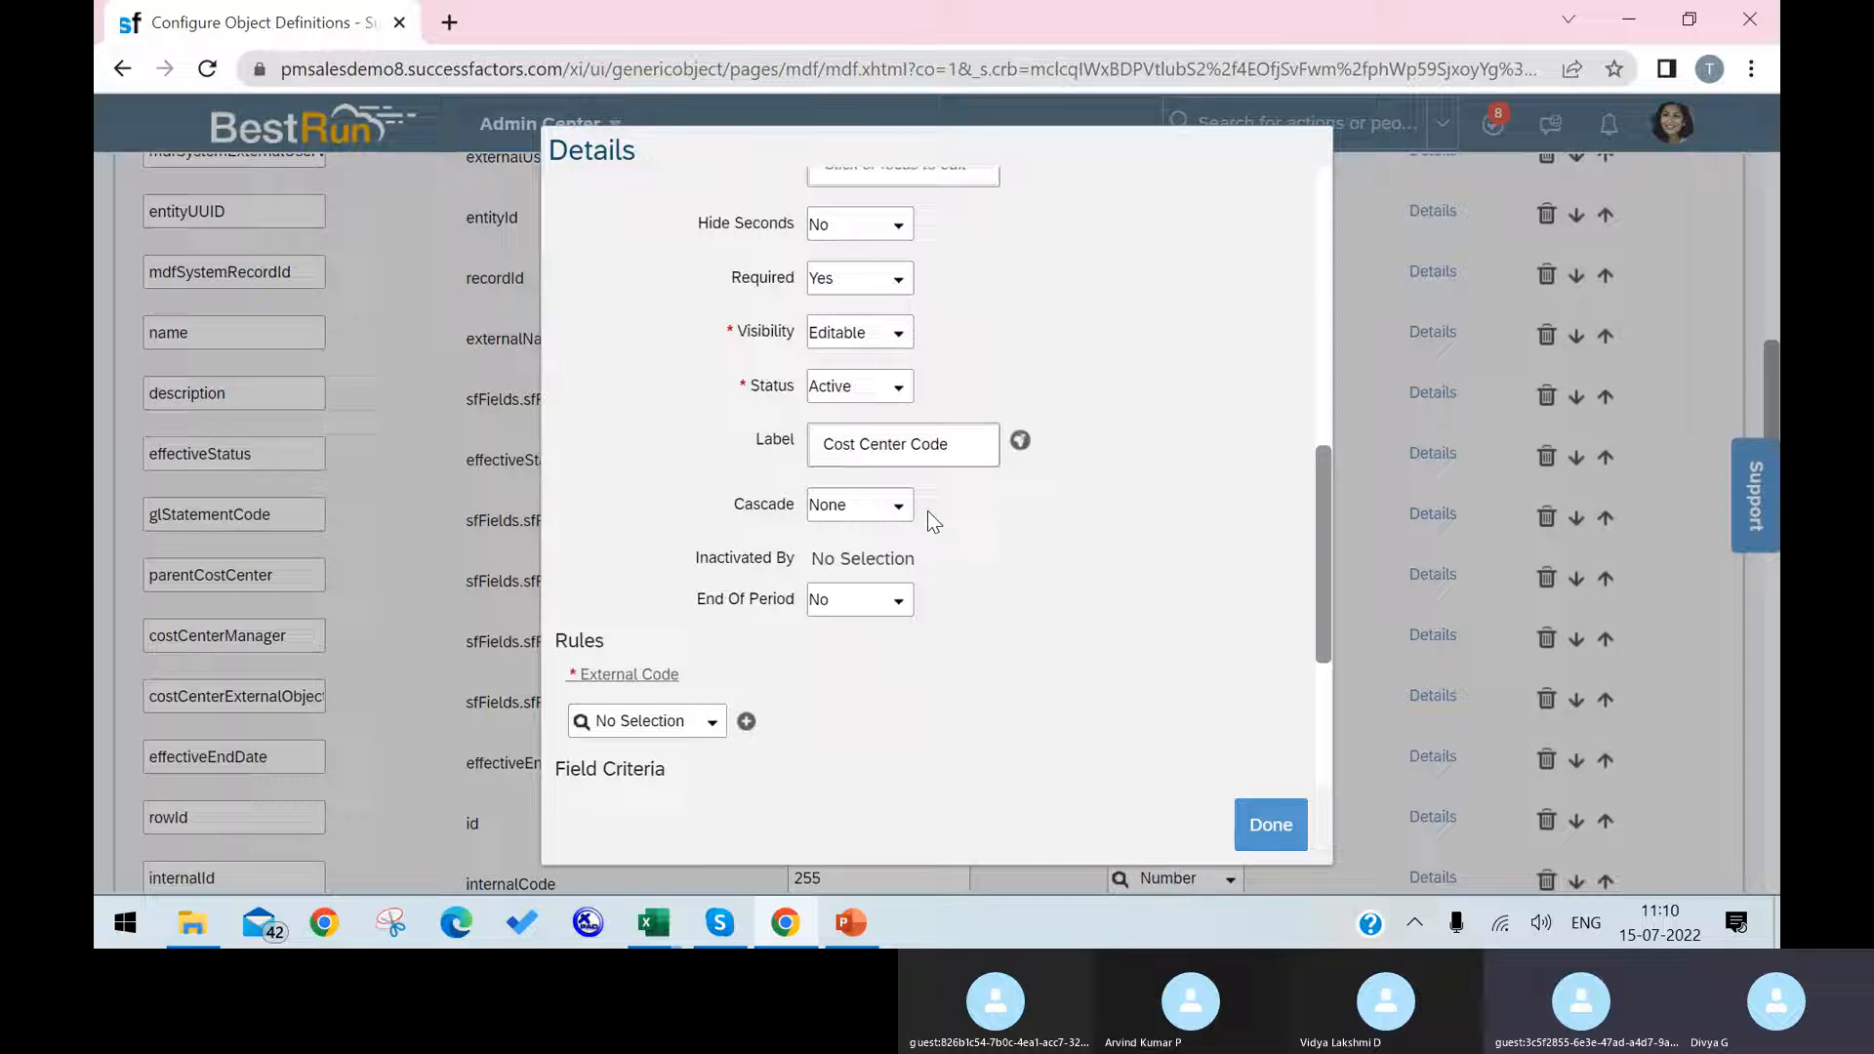
{"action": "left_click", "coordinate": [974, 445]}
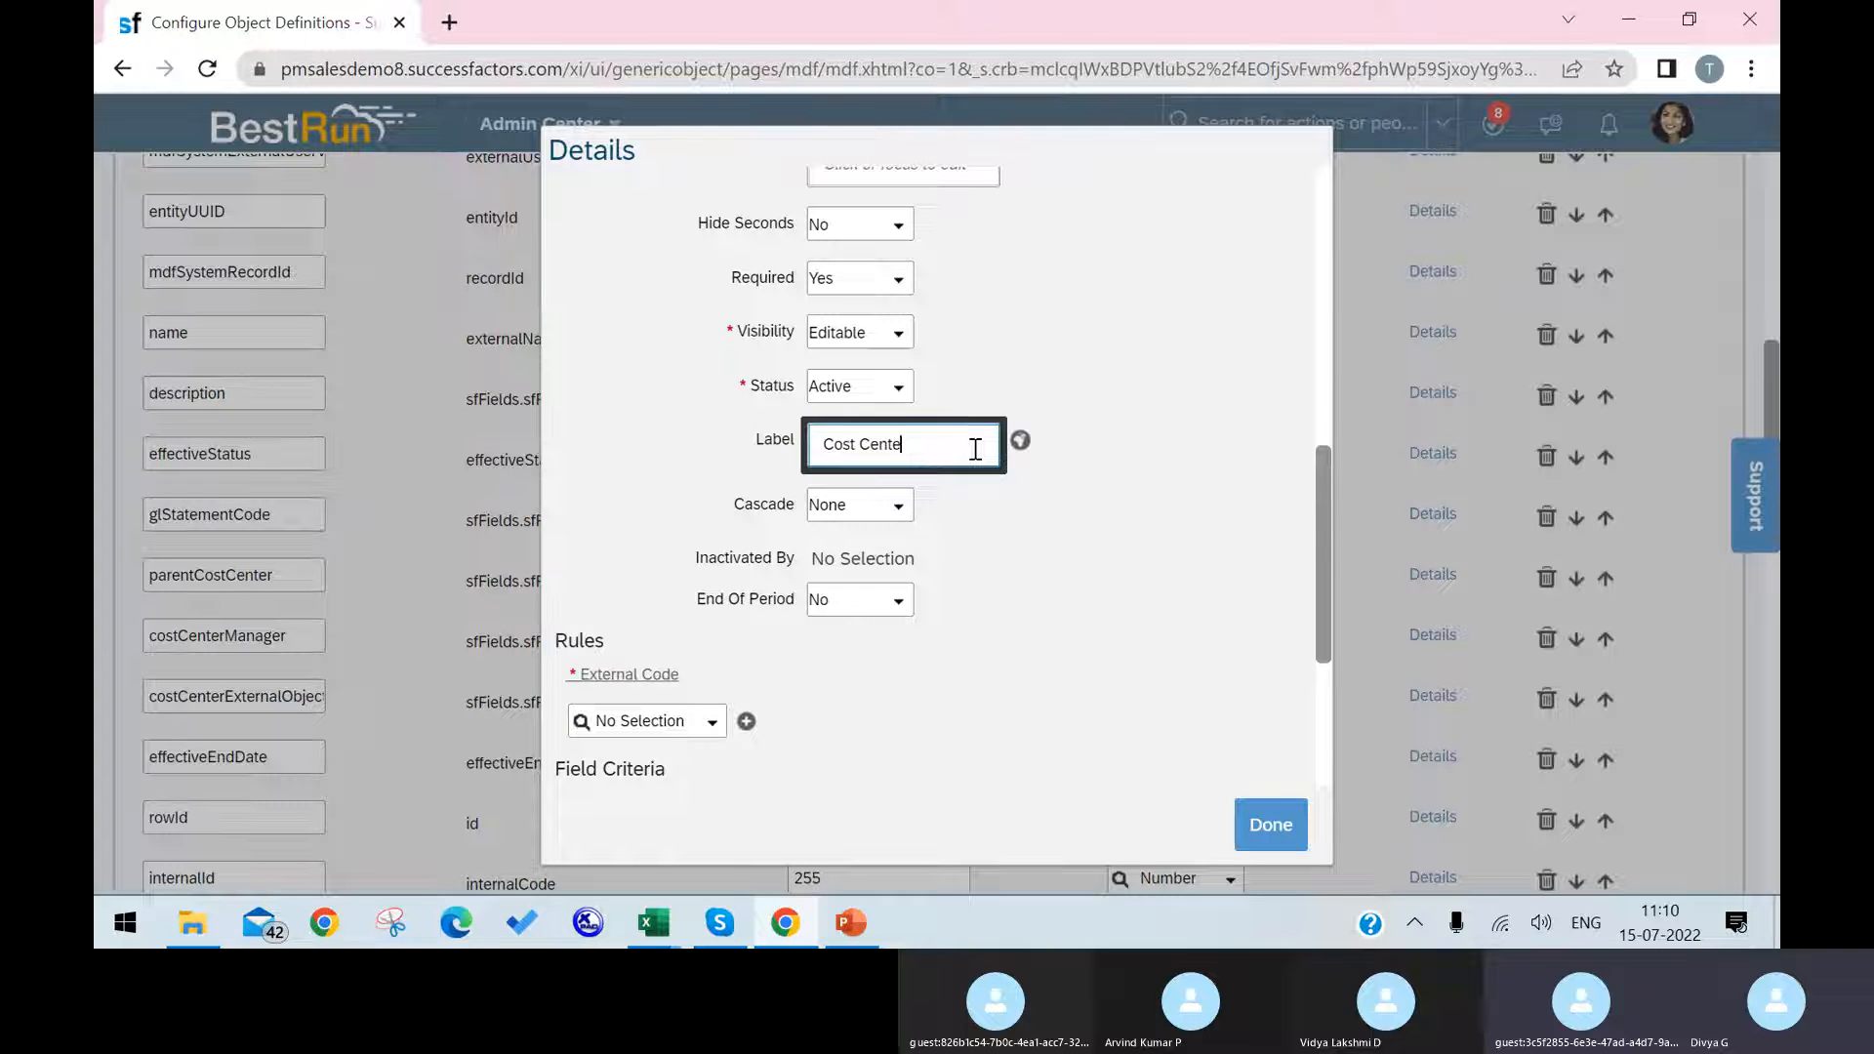
{"action": "key", "text": "BackSpace"}
{"action": "key", "text": "BackSpace"}
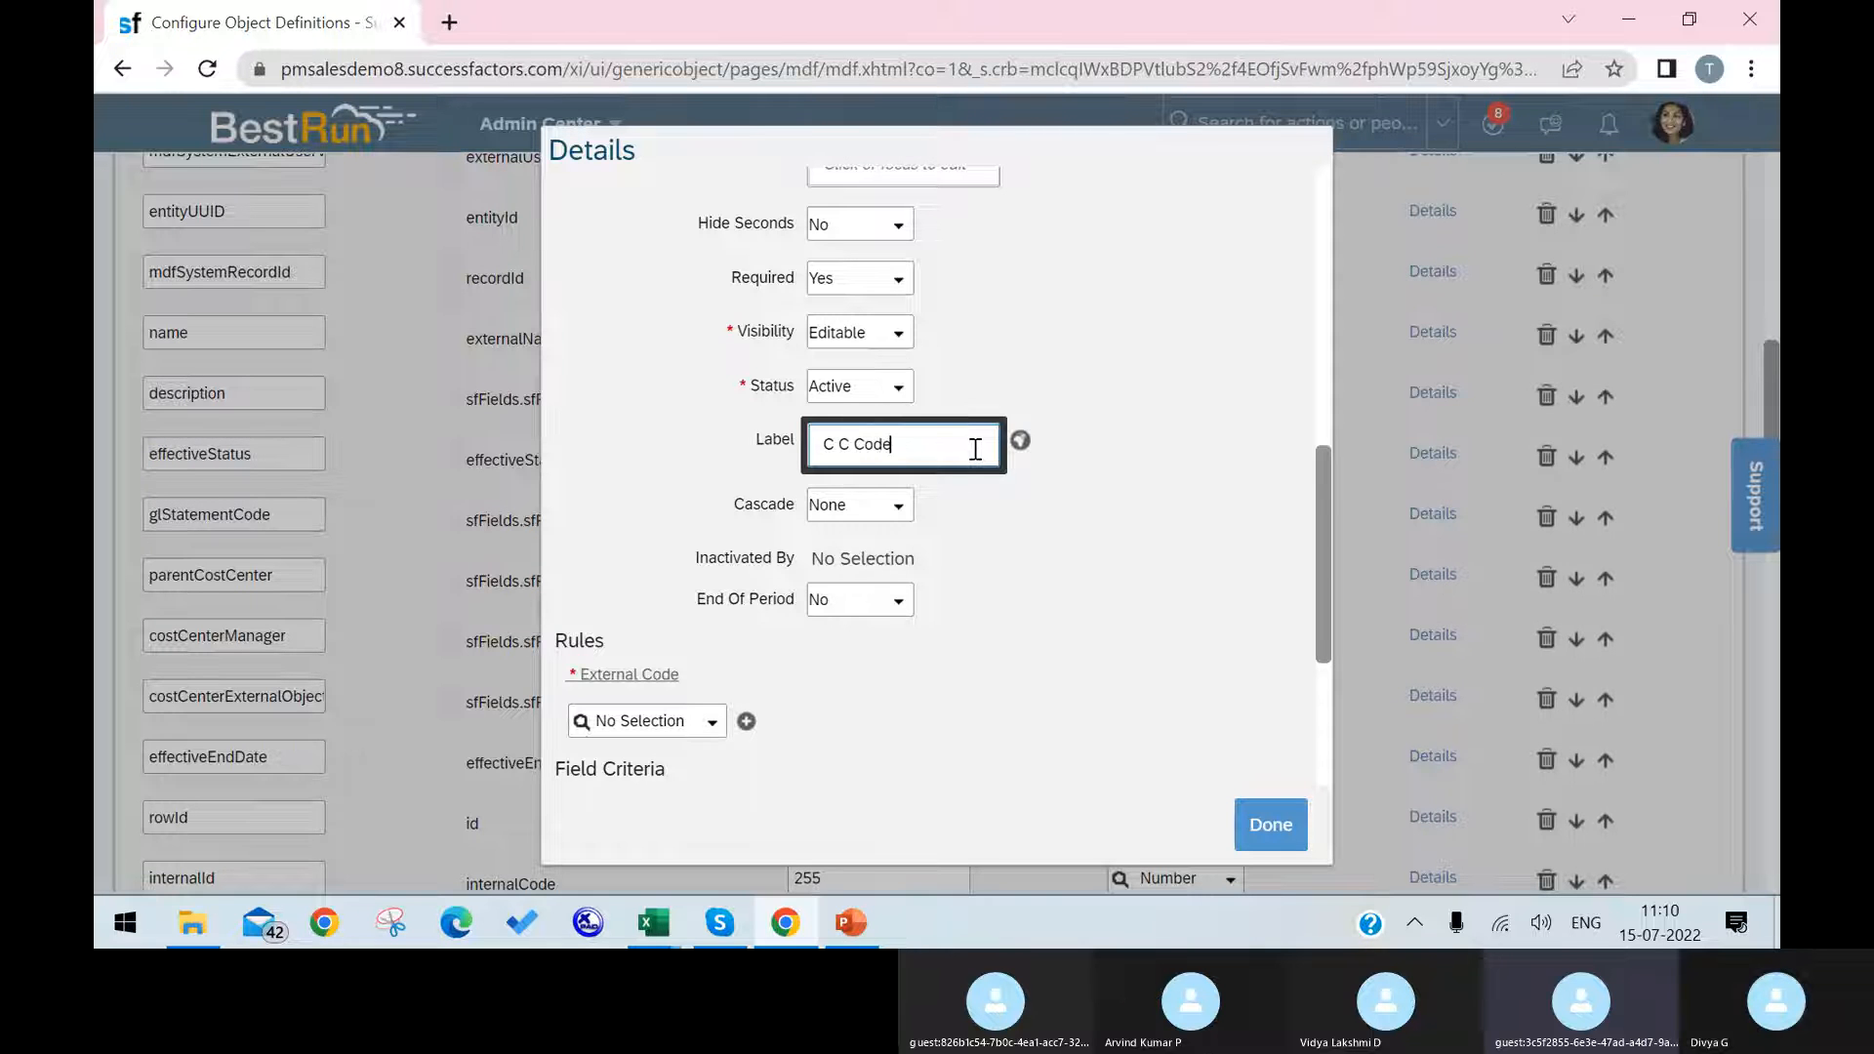
{"action": "left_click", "coordinate": [1269, 825]}
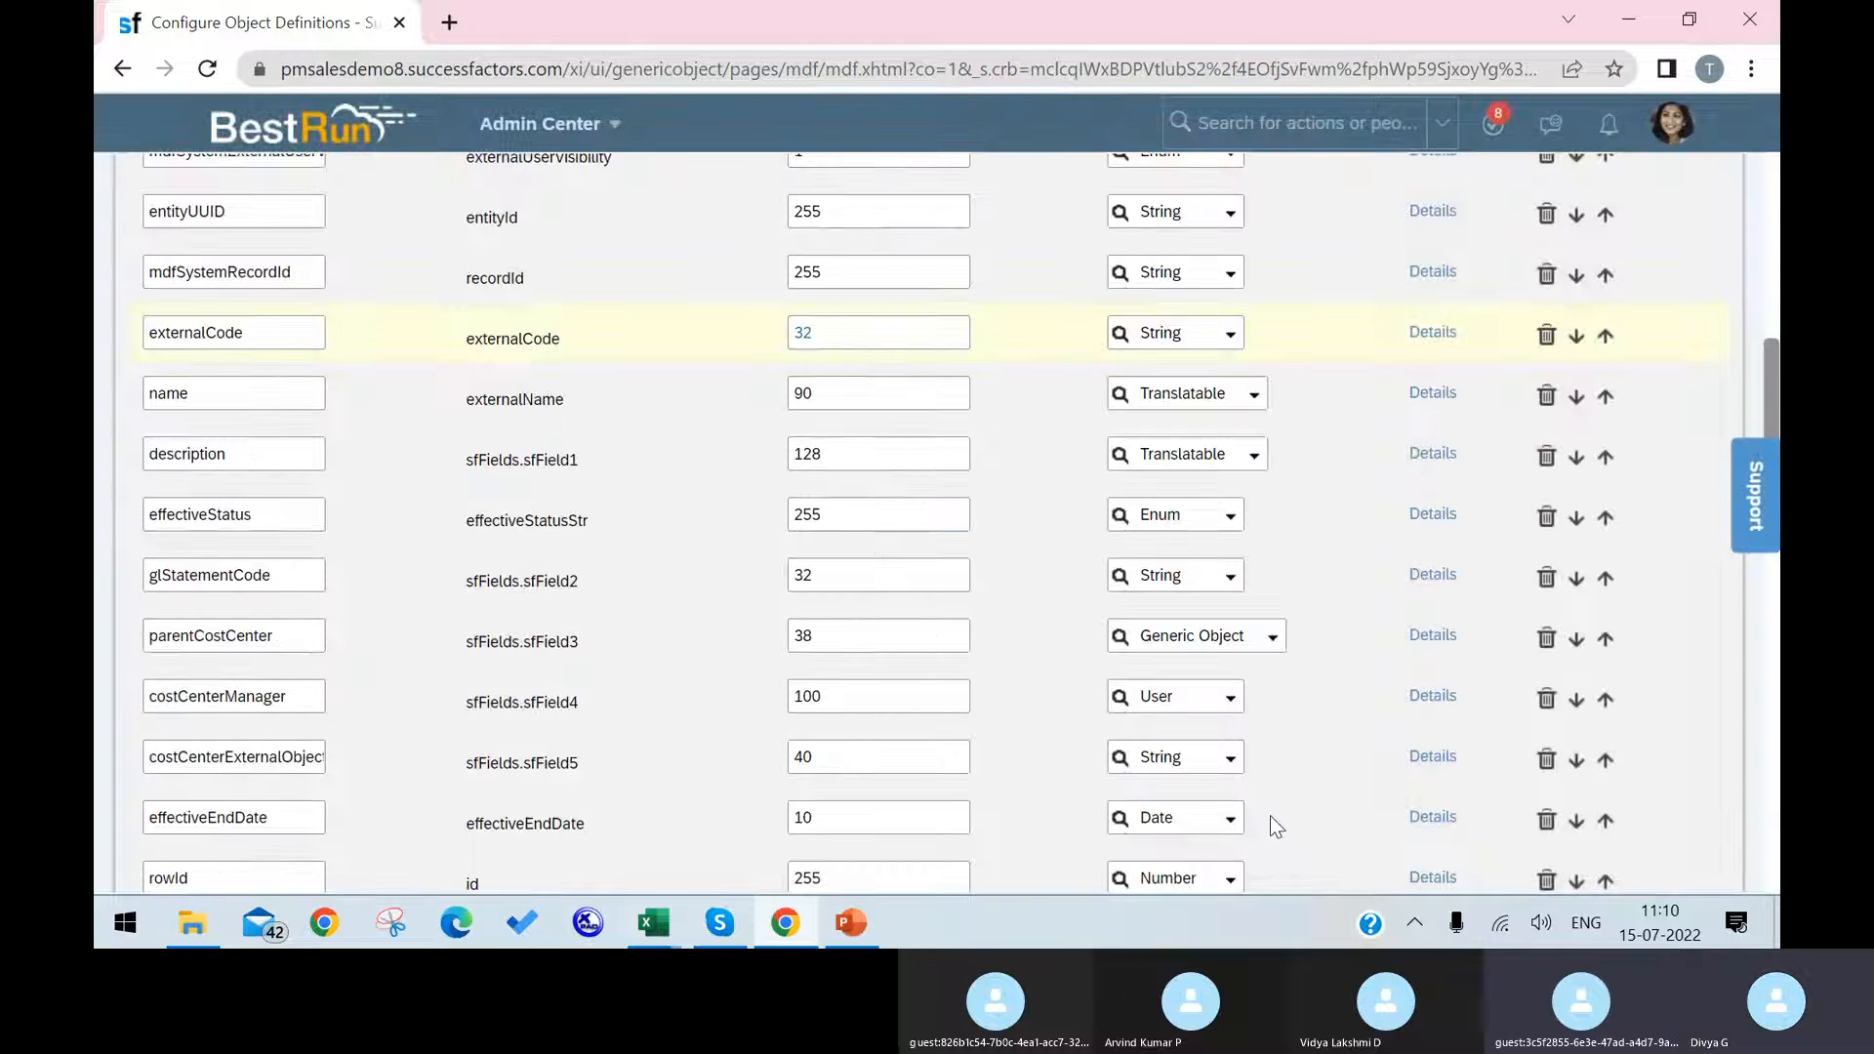
Step: Reopen the externalCode field's details to check its label, required and visibility settings, and close them
{"action": "left_click", "coordinate": [1432, 333]}
{"action": "scroll", "coordinate": [1007, 569], "scroll_direction": "down", "scroll_amount": 8}
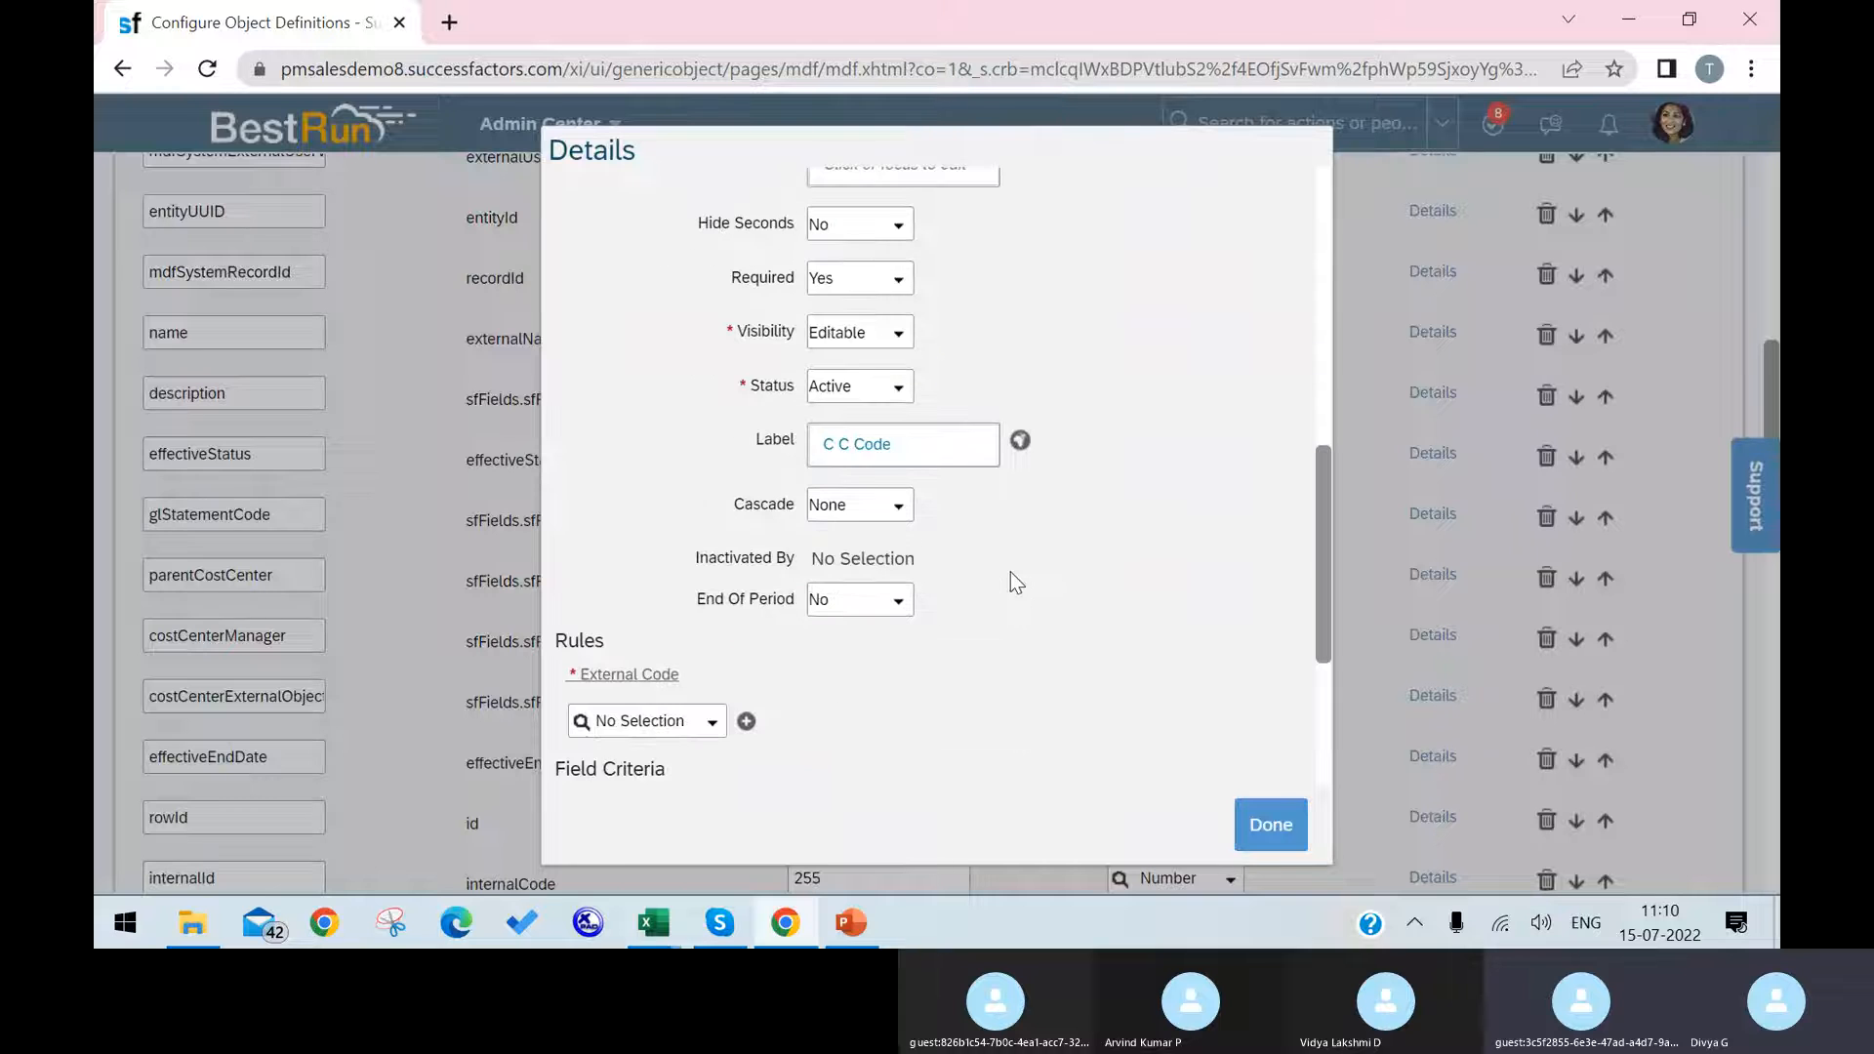
{"action": "left_click", "coordinate": [1269, 804]}
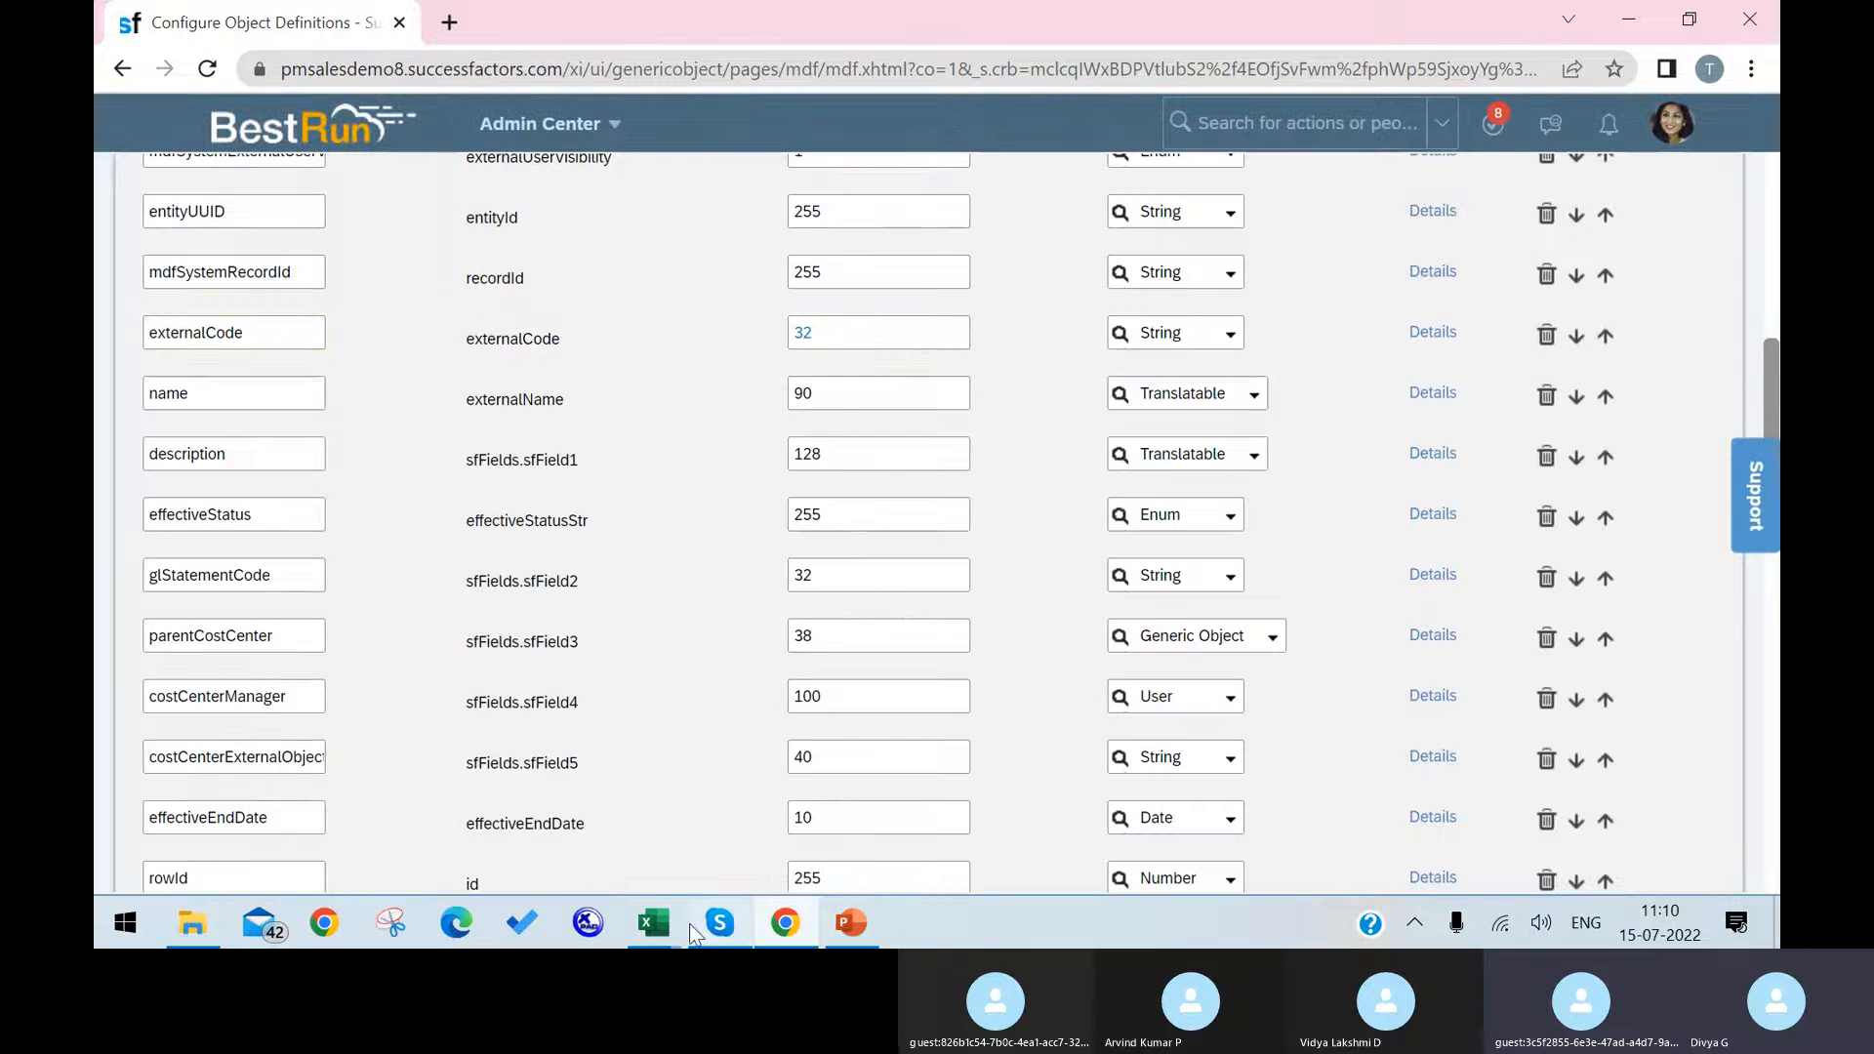
Step: Switch to the EC Foundation Objects workbook in Excel and check the name field's type, maximum length and customer label
{"action": "mouse_move", "coordinate": [653, 922]}
{"action": "left_click", "coordinate": [548, 863]}
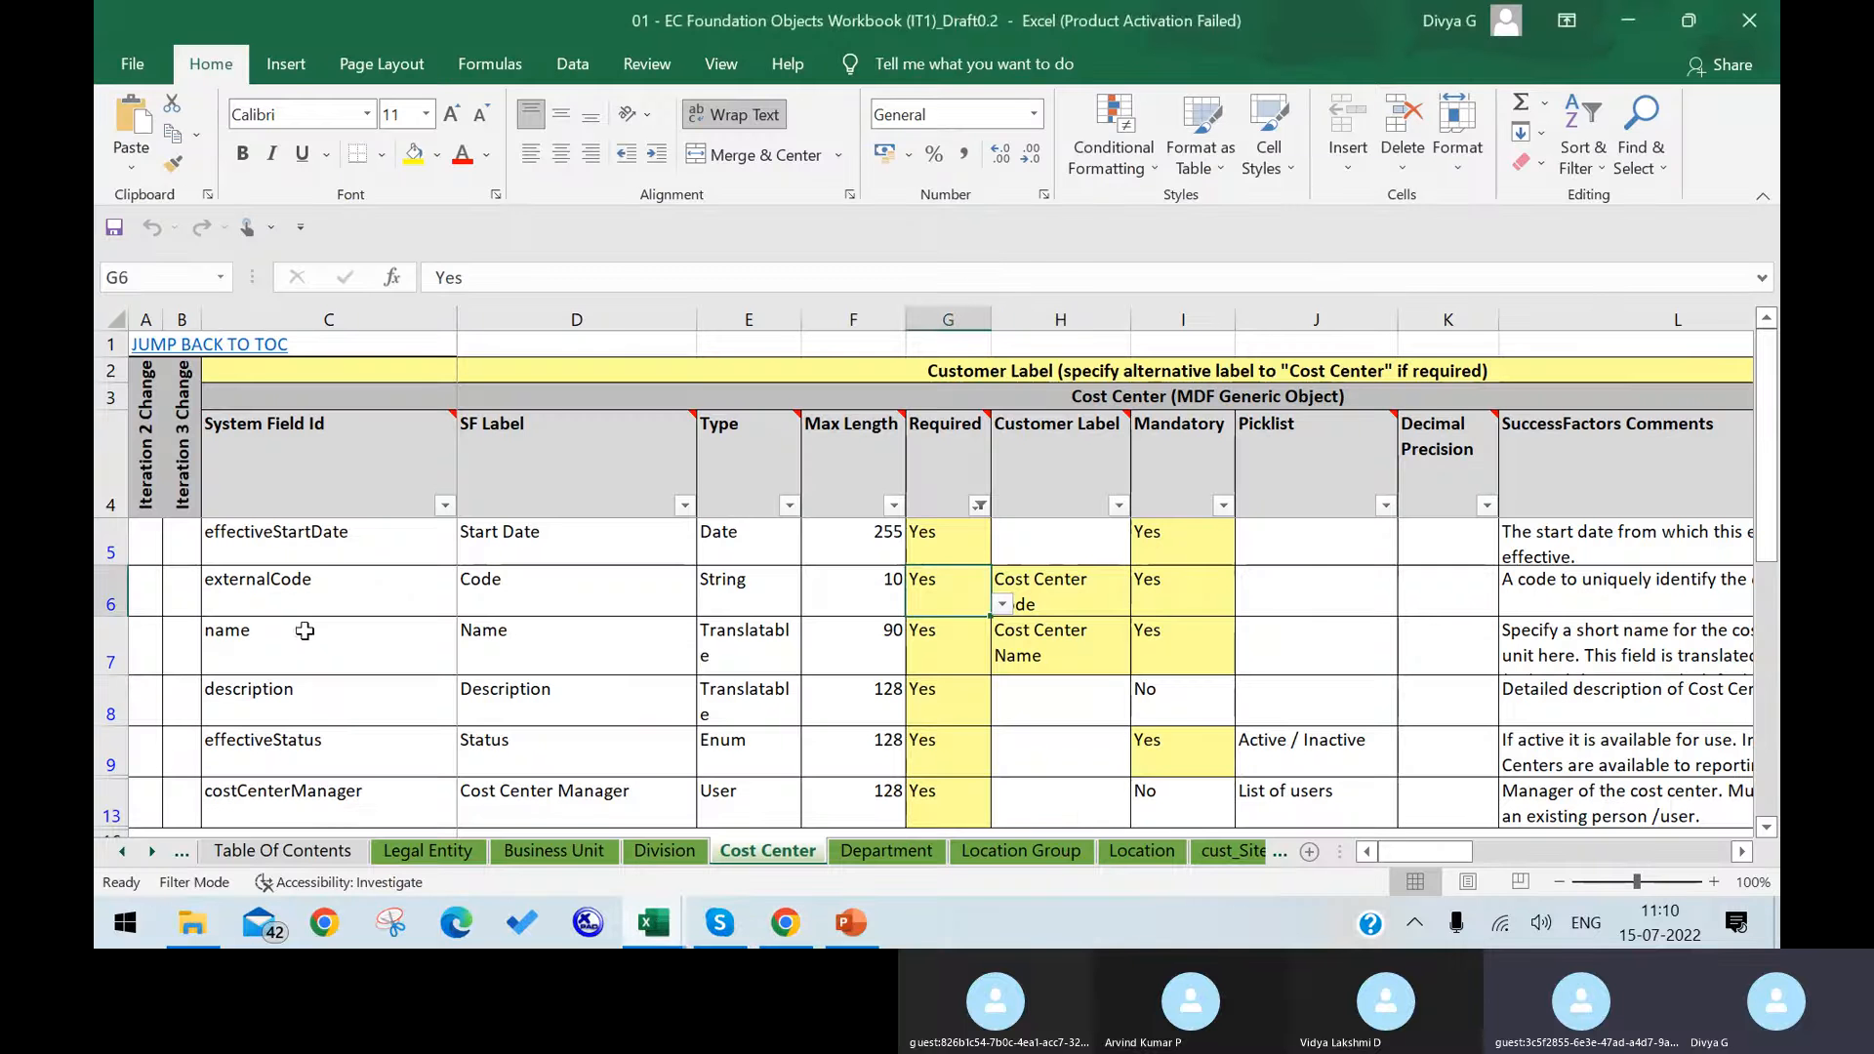
{"action": "left_click", "coordinate": [308, 634]}
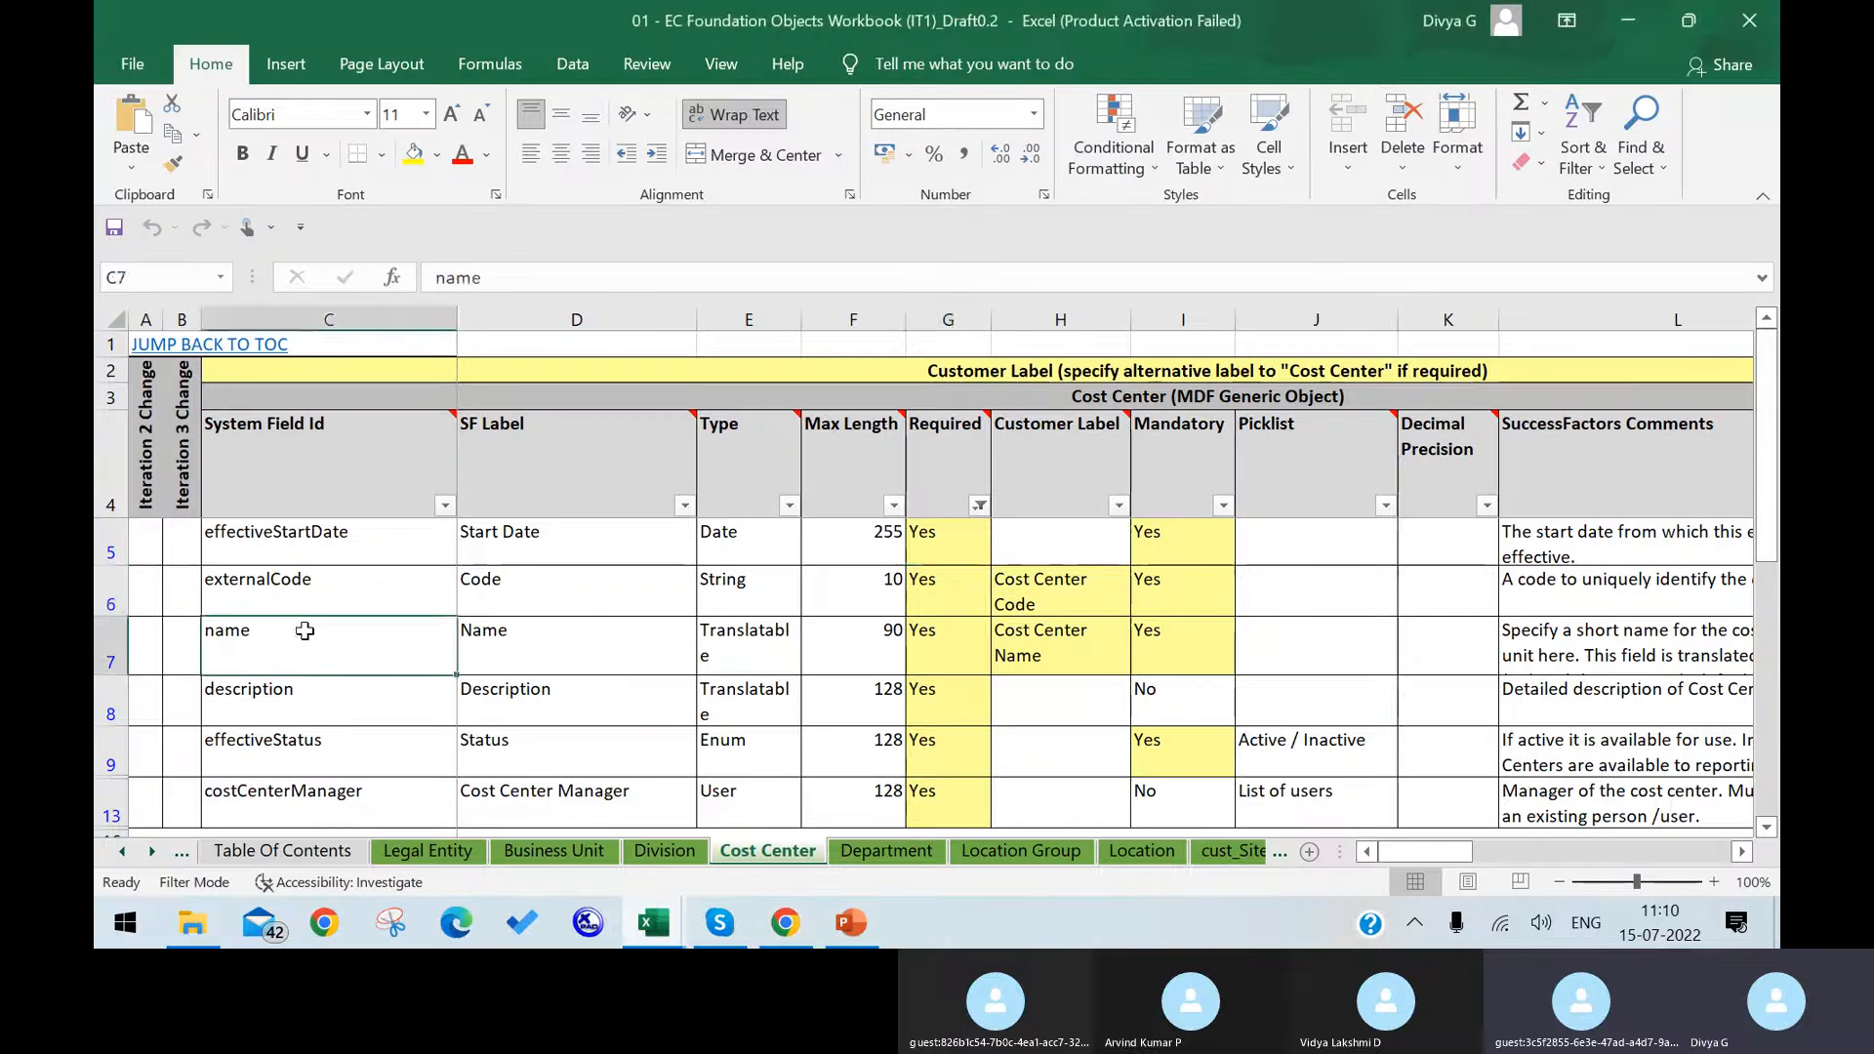
{"action": "left_click", "coordinate": [758, 632]}
{"action": "left_click", "coordinate": [885, 639]}
{"action": "left_click", "coordinate": [1063, 648]}
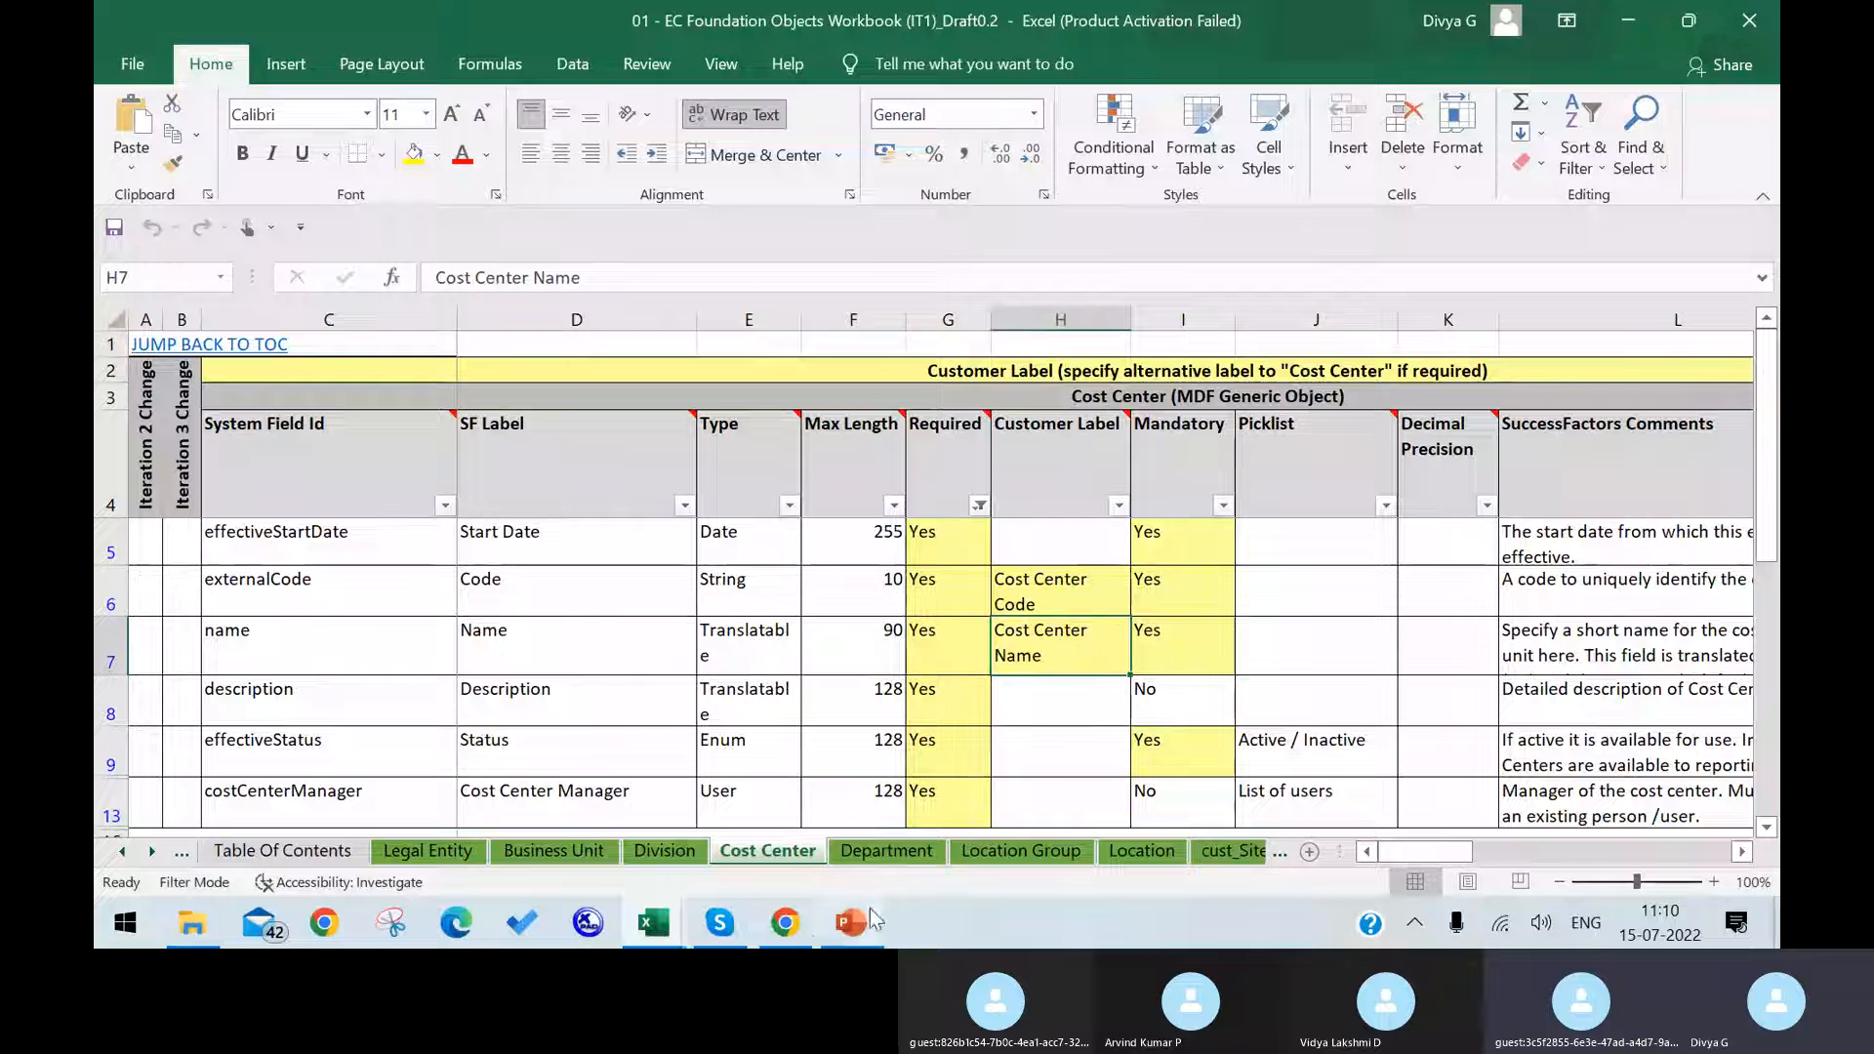
Step: Switch back to SuccessFactors in Chrome and change the name field's label to "C C Name" in its details
{"action": "left_click", "coordinate": [784, 923]}
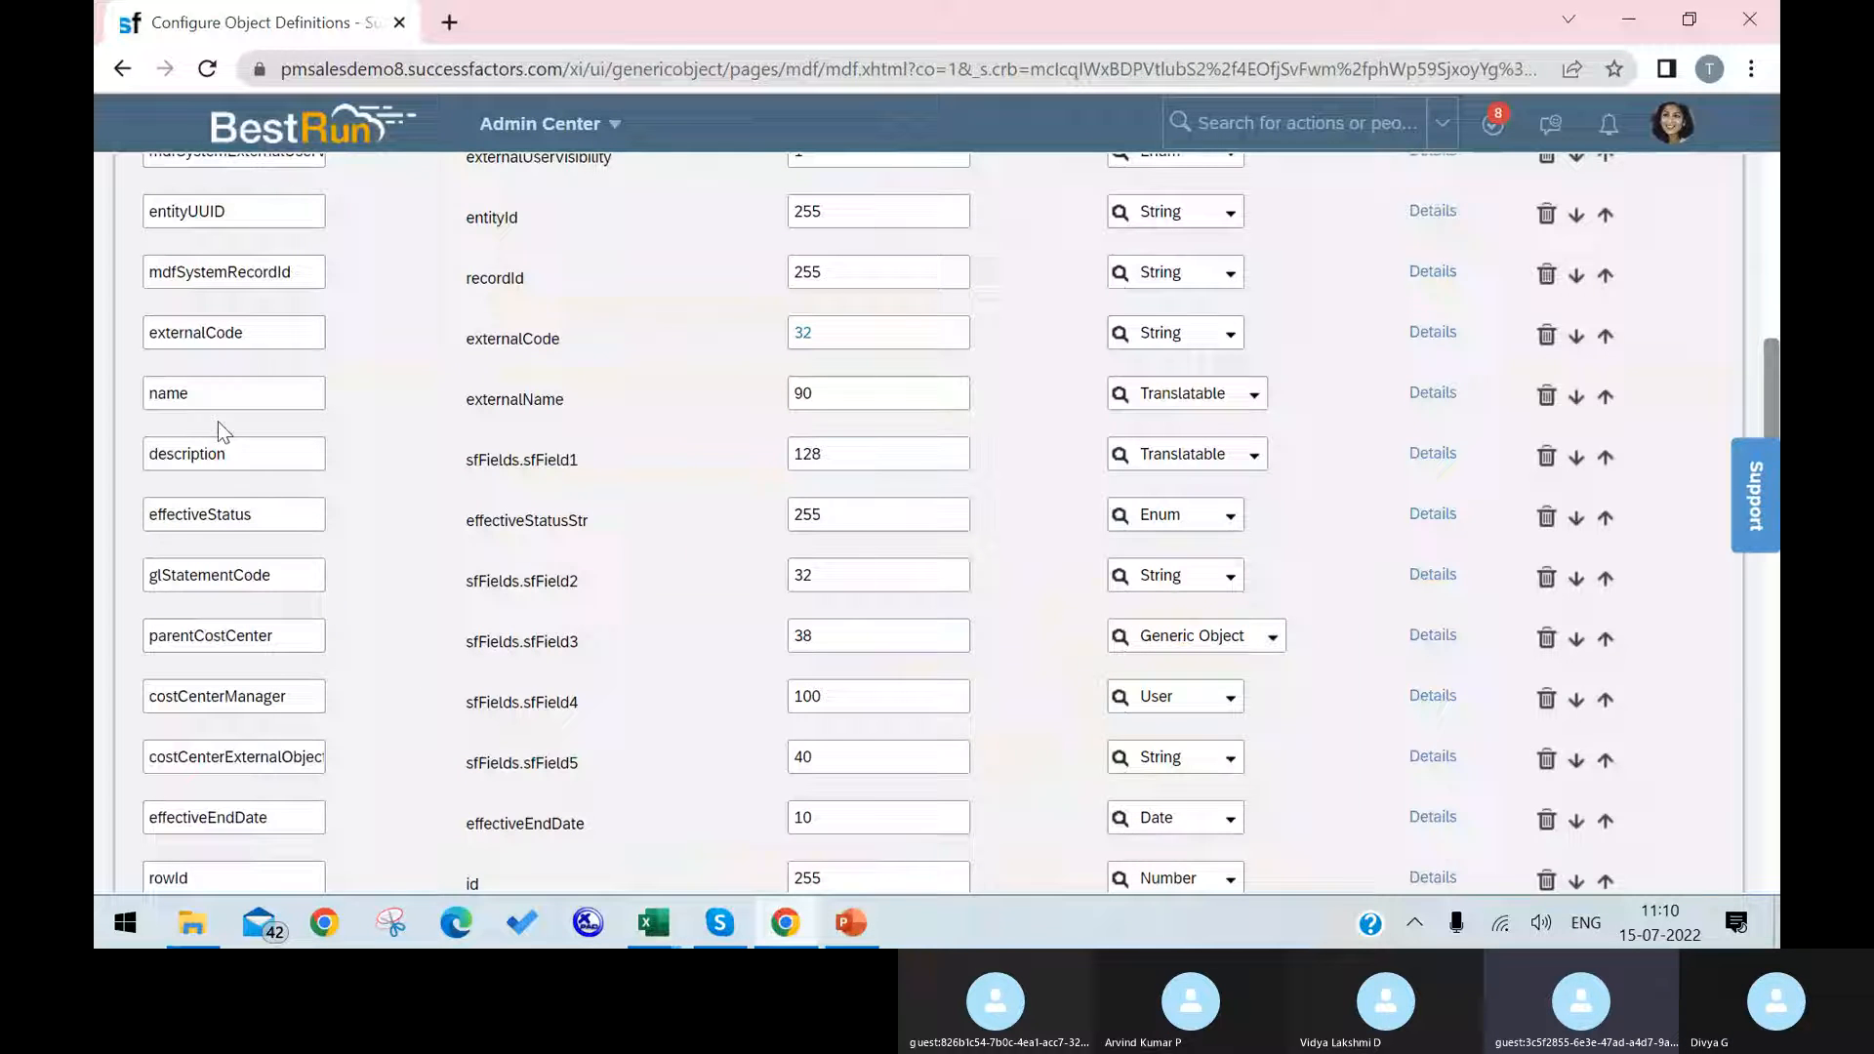
{"action": "left_click", "coordinate": [899, 403]}
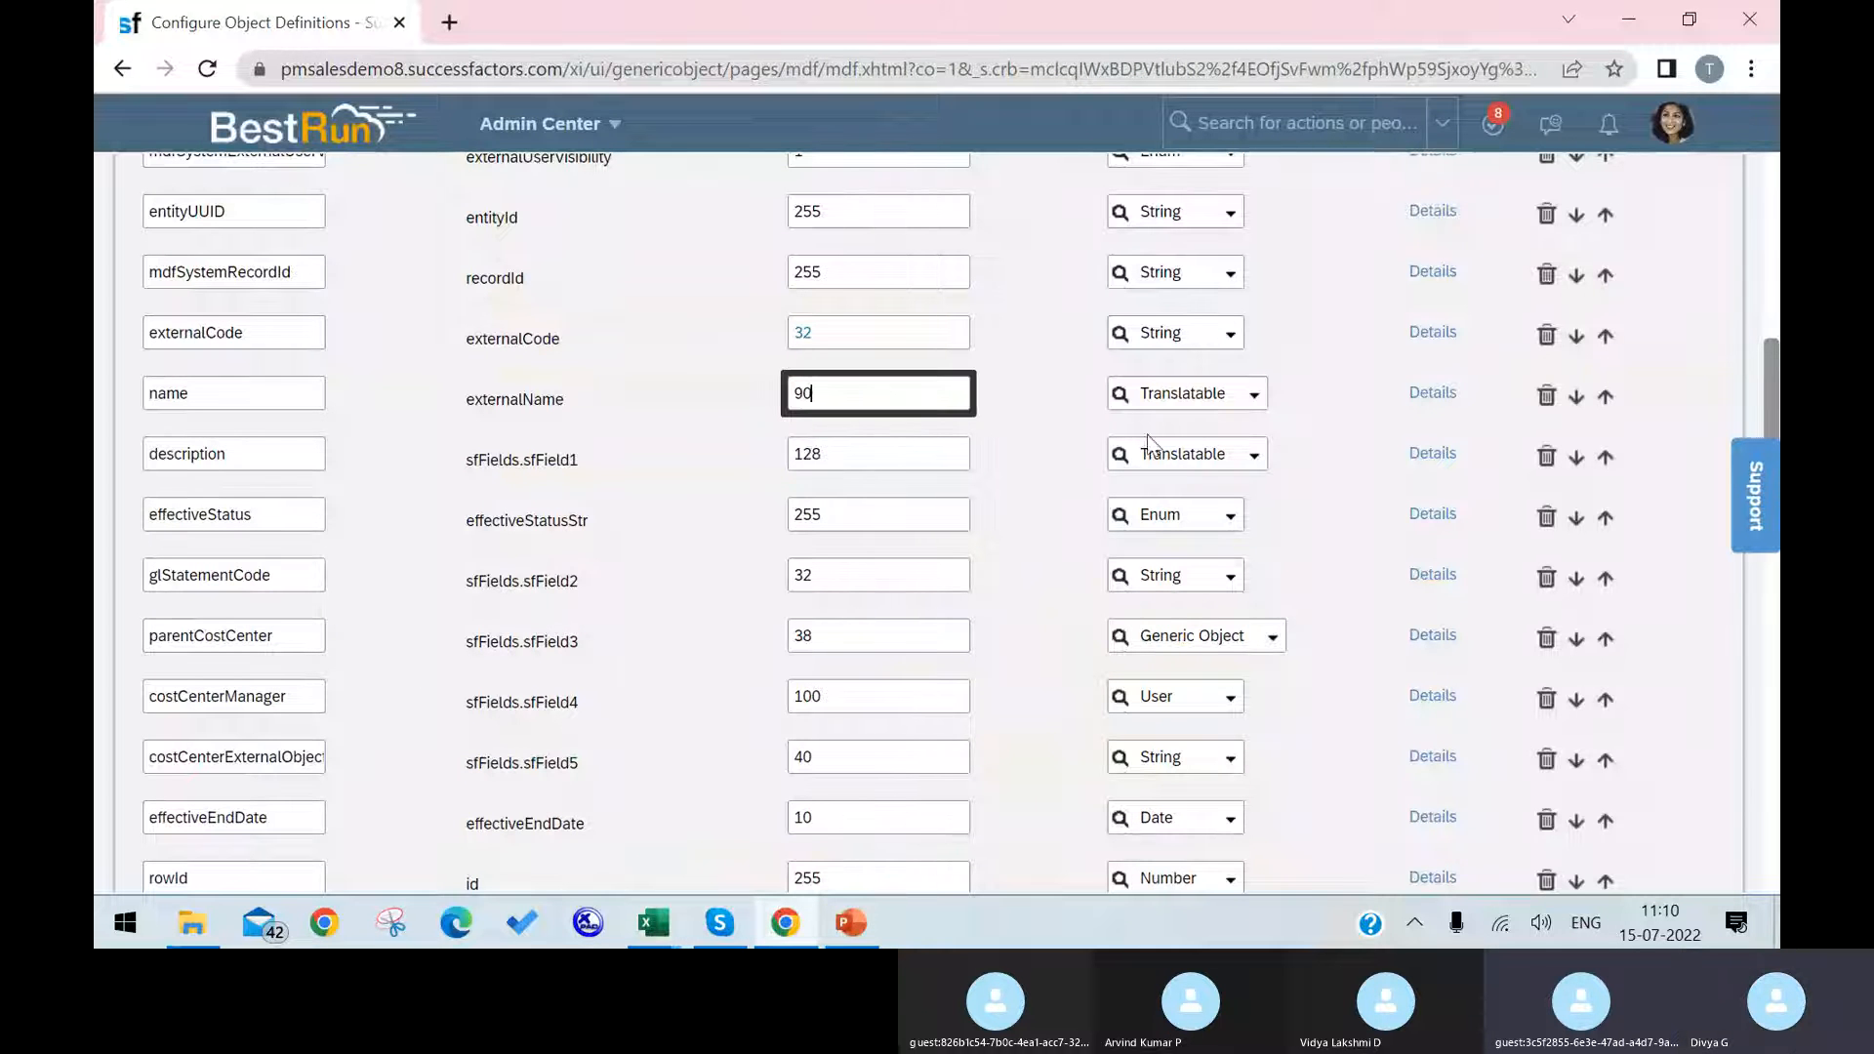
{"action": "left_click", "coordinate": [1425, 400]}
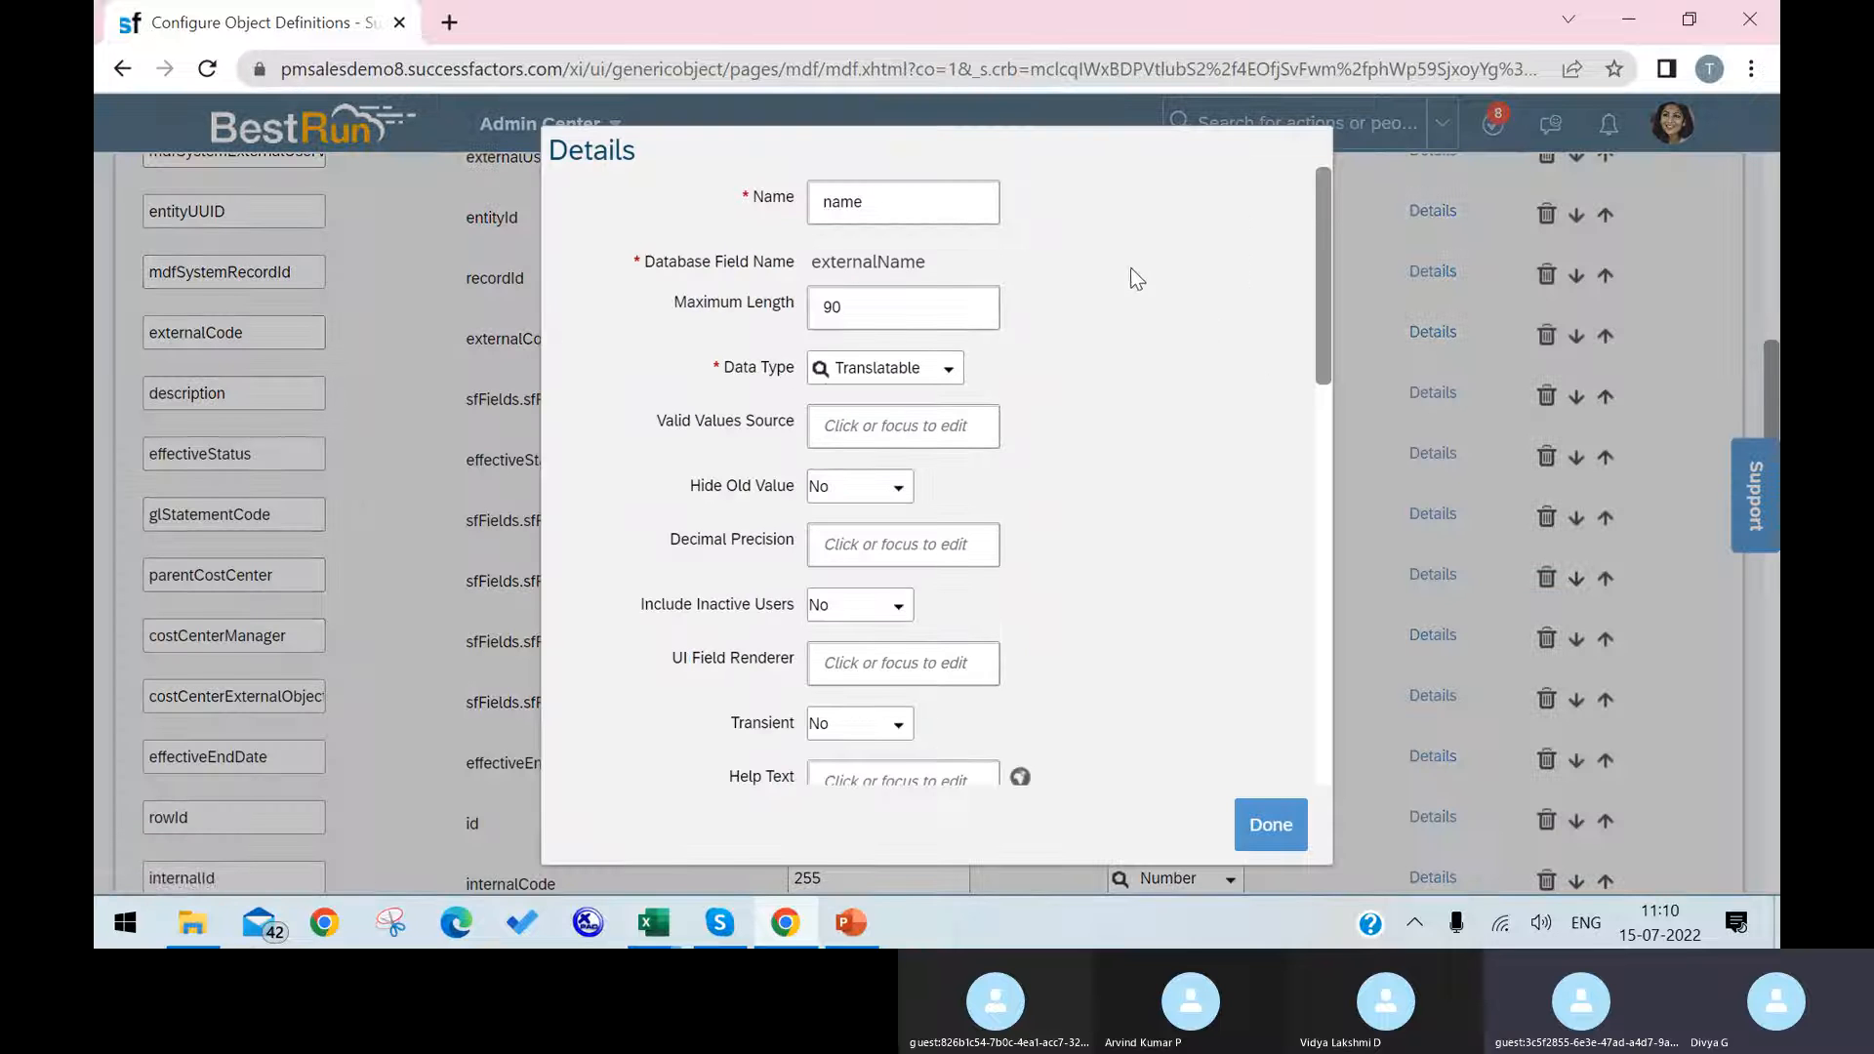
{"action": "scroll", "coordinate": [1035, 632], "scroll_direction": "down", "scroll_amount": 6}
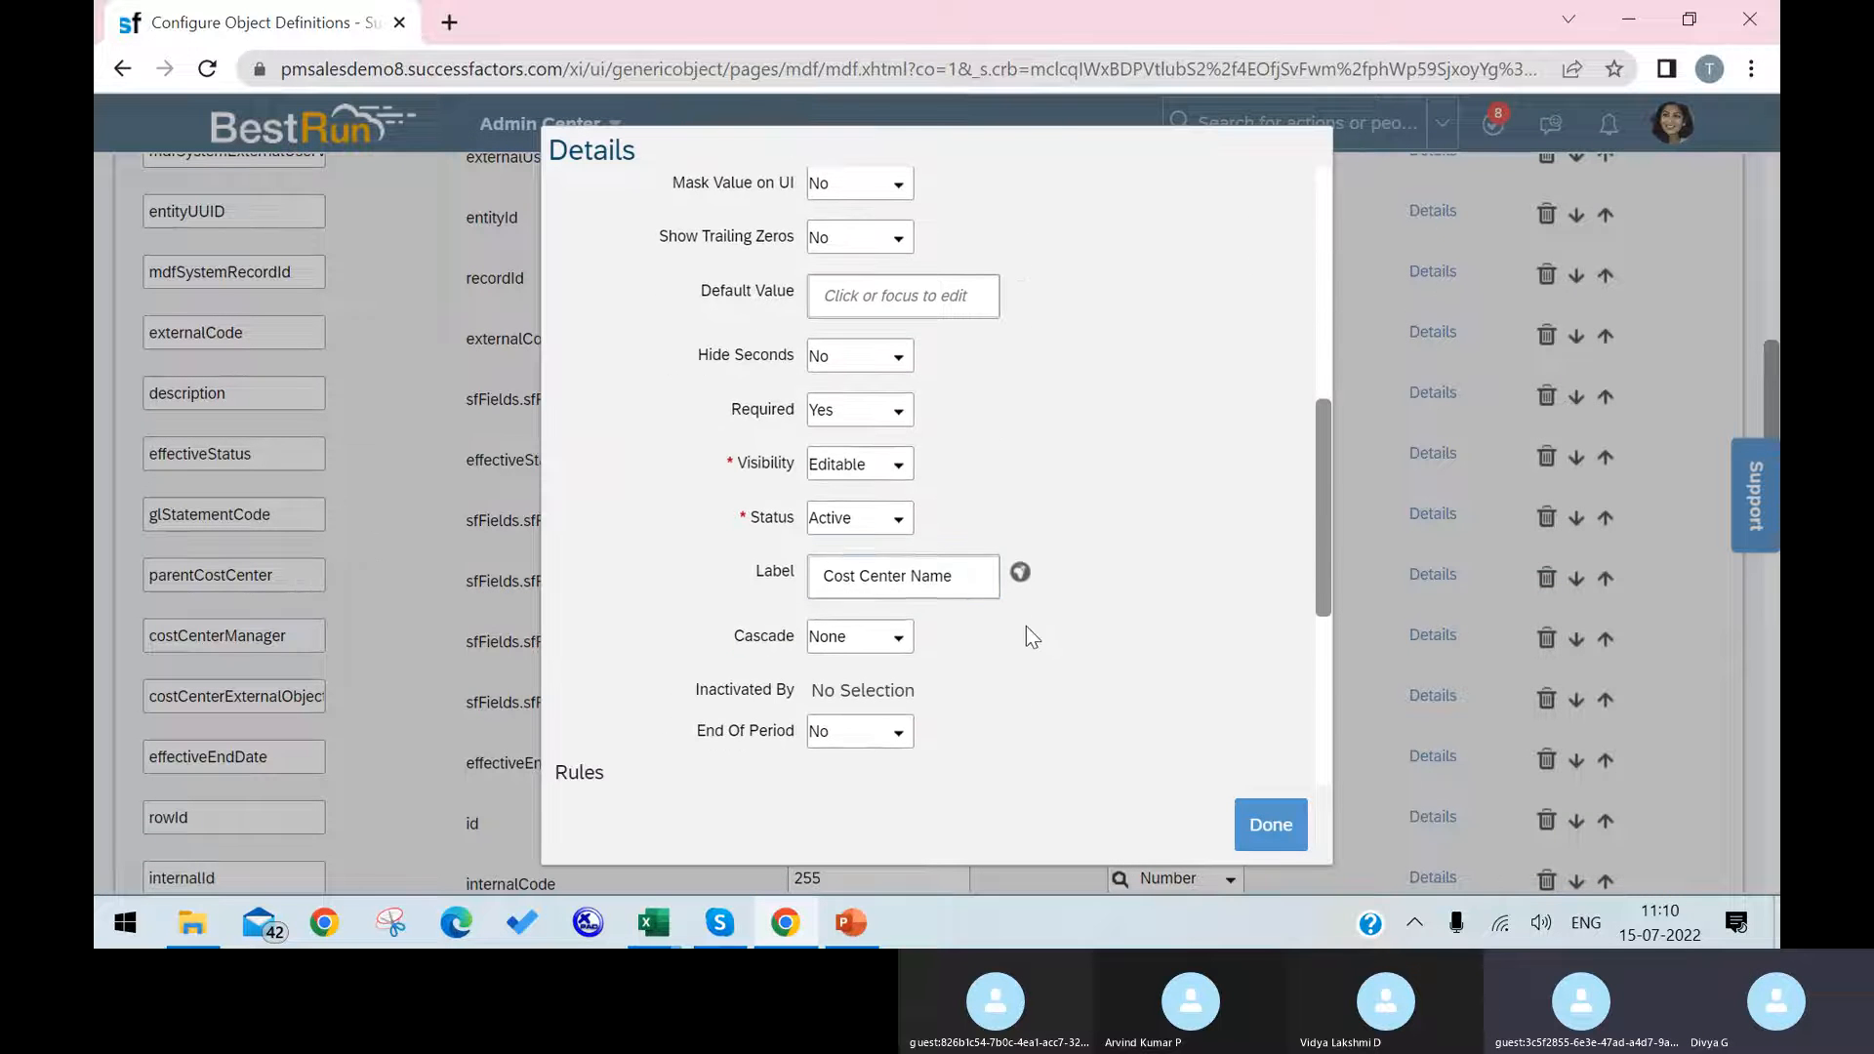
{"action": "left_click", "coordinate": [910, 576]}
{"action": "left_click", "coordinate": [902, 583]}
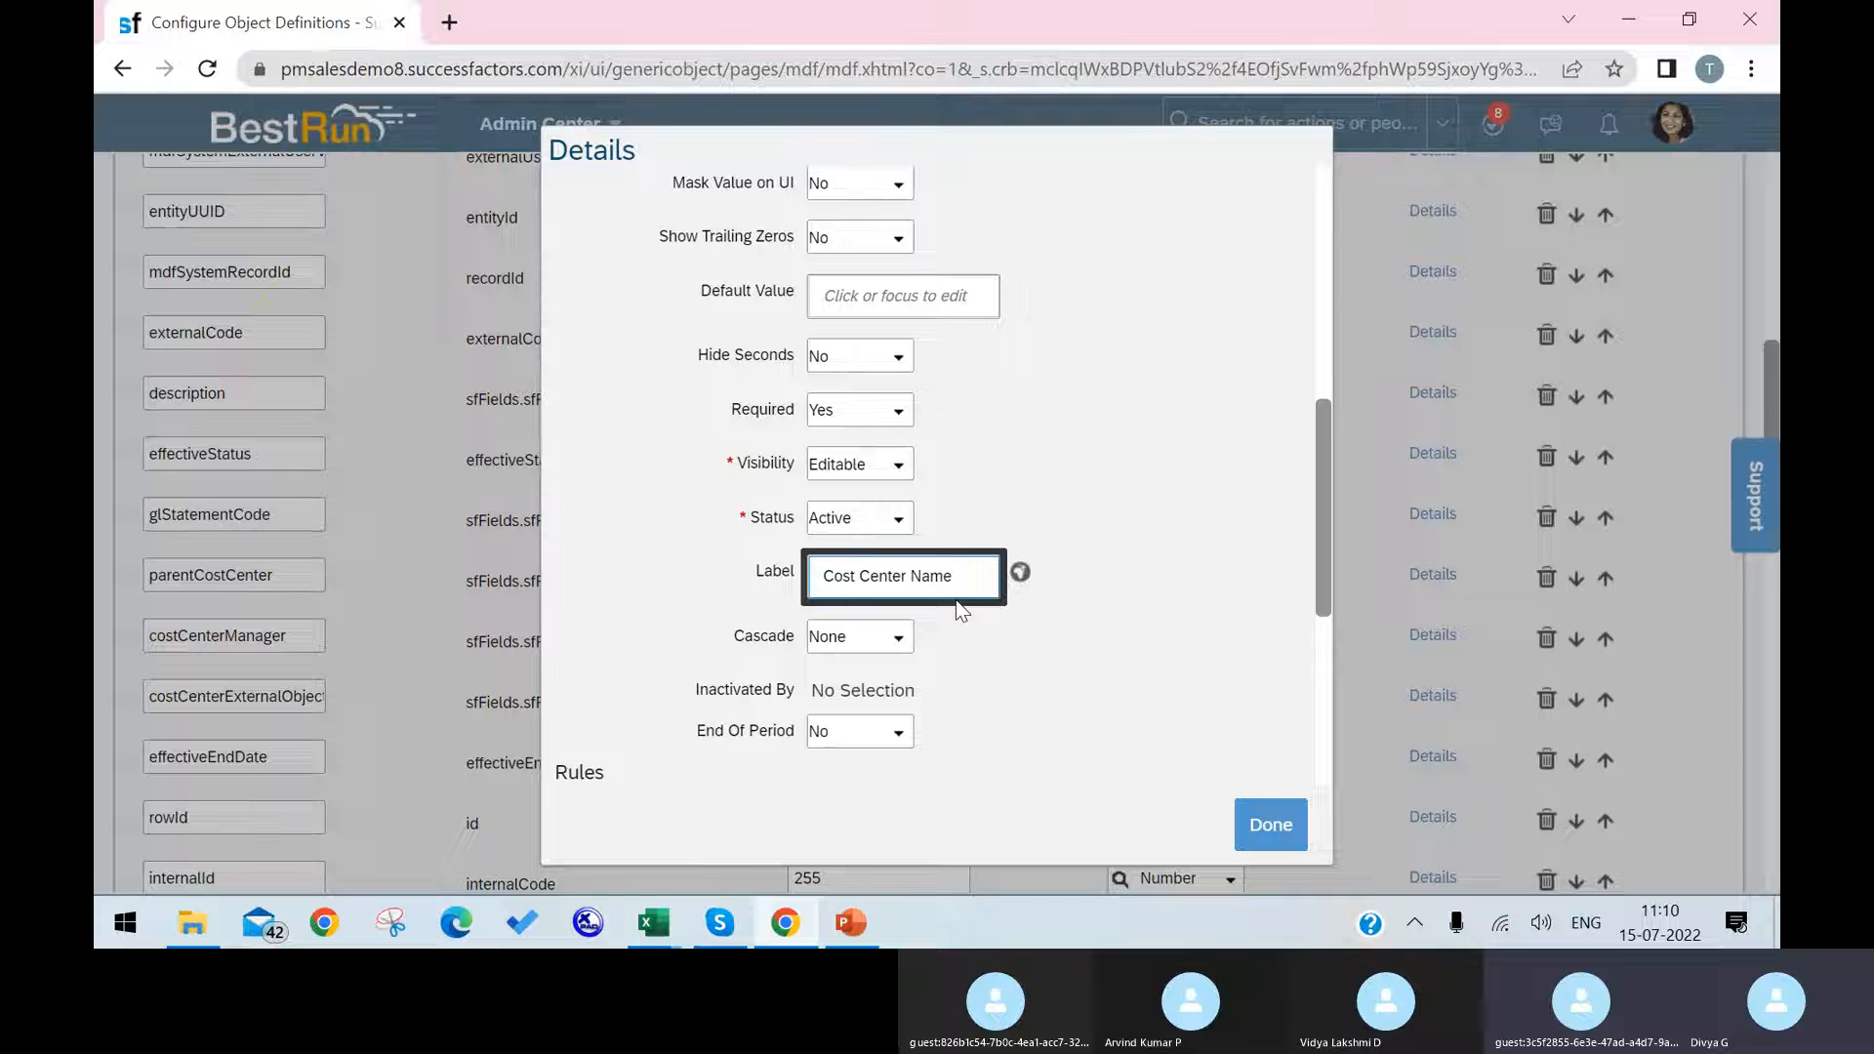
{"action": "key", "text": "BackSpace"}
{"action": "key", "text": "BackSpace"}
{"action": "key", "text": "BackSpace"}
{"action": "key", "text": "BackSpace"}
{"action": "key", "text": "BackSpace"}
{"action": "key", "text": "Left"}
{"action": "key", "text": "Left"}
{"action": "key", "text": "BackSpace"}
{"action": "key", "text": "BackSpace"}
{"action": "key", "text": "BackSpace"}
{"action": "left_click", "coordinate": [1269, 825]}
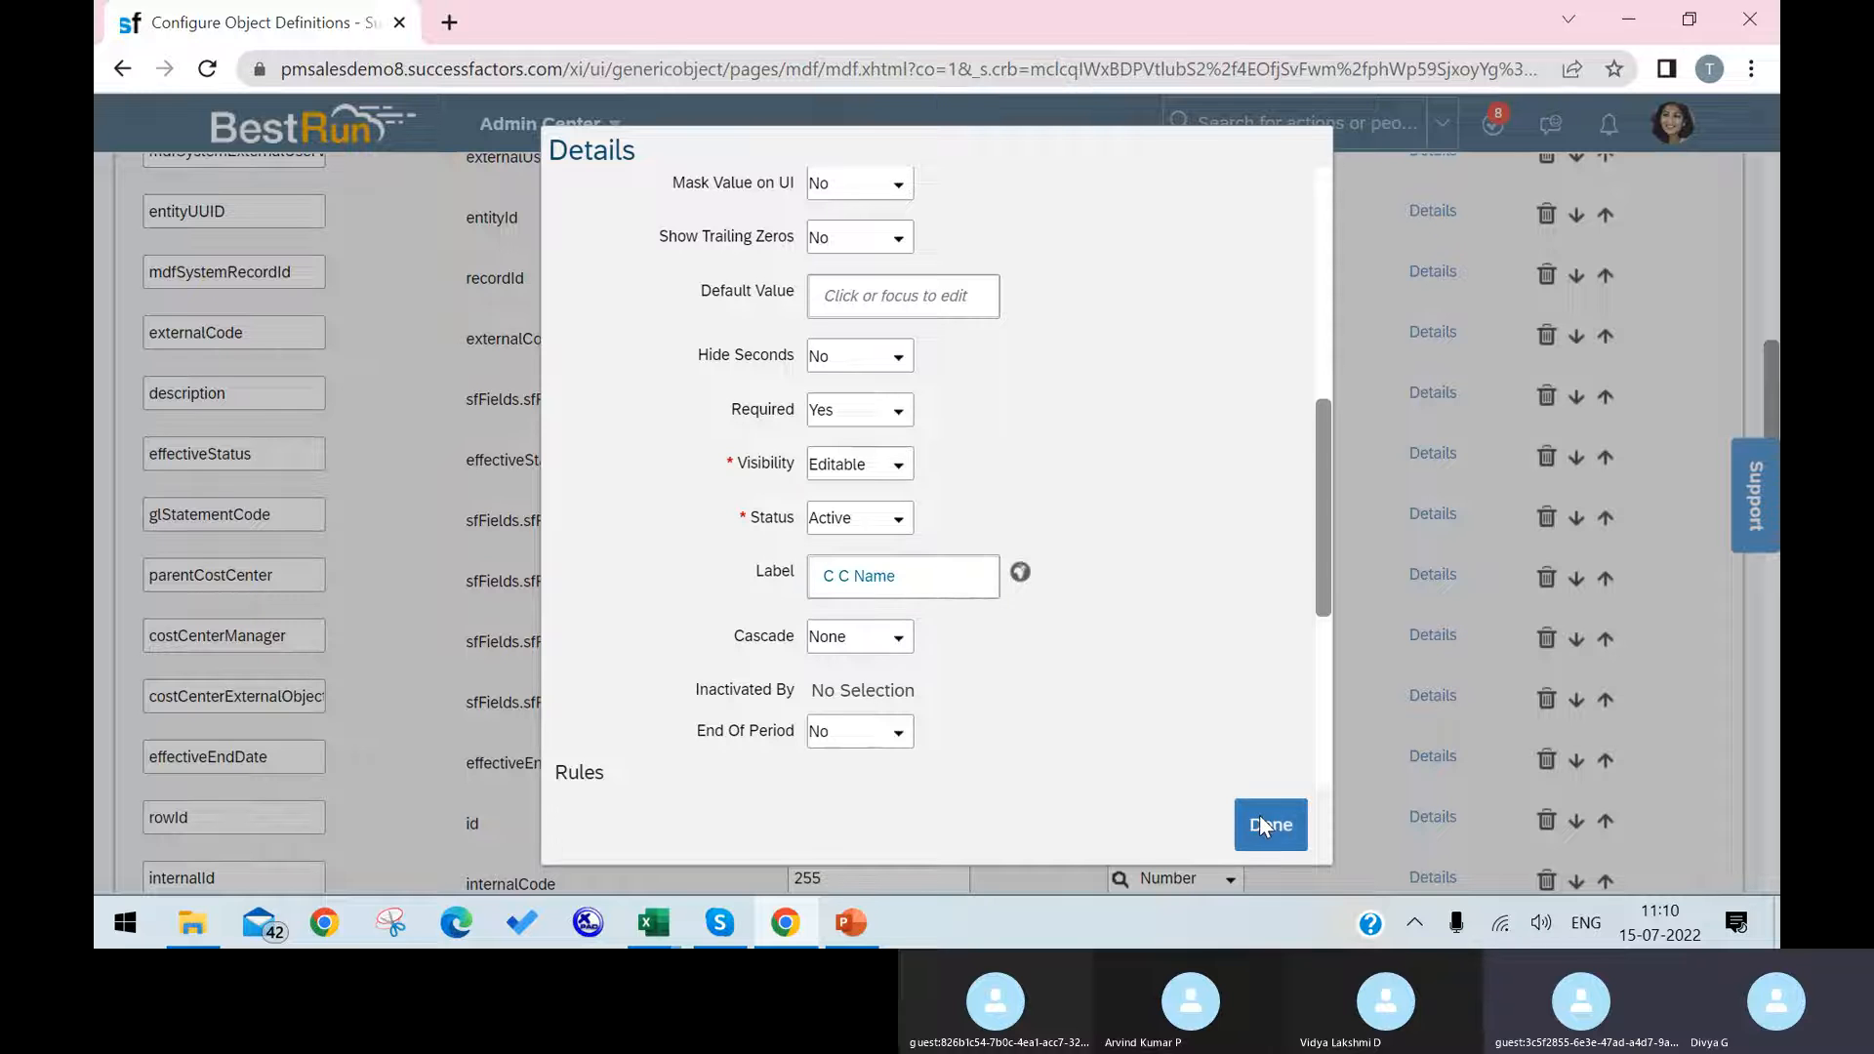
Step: Reopen the name field's details to check its label and required setting, and close them
{"action": "left_click", "coordinate": [1434, 393]}
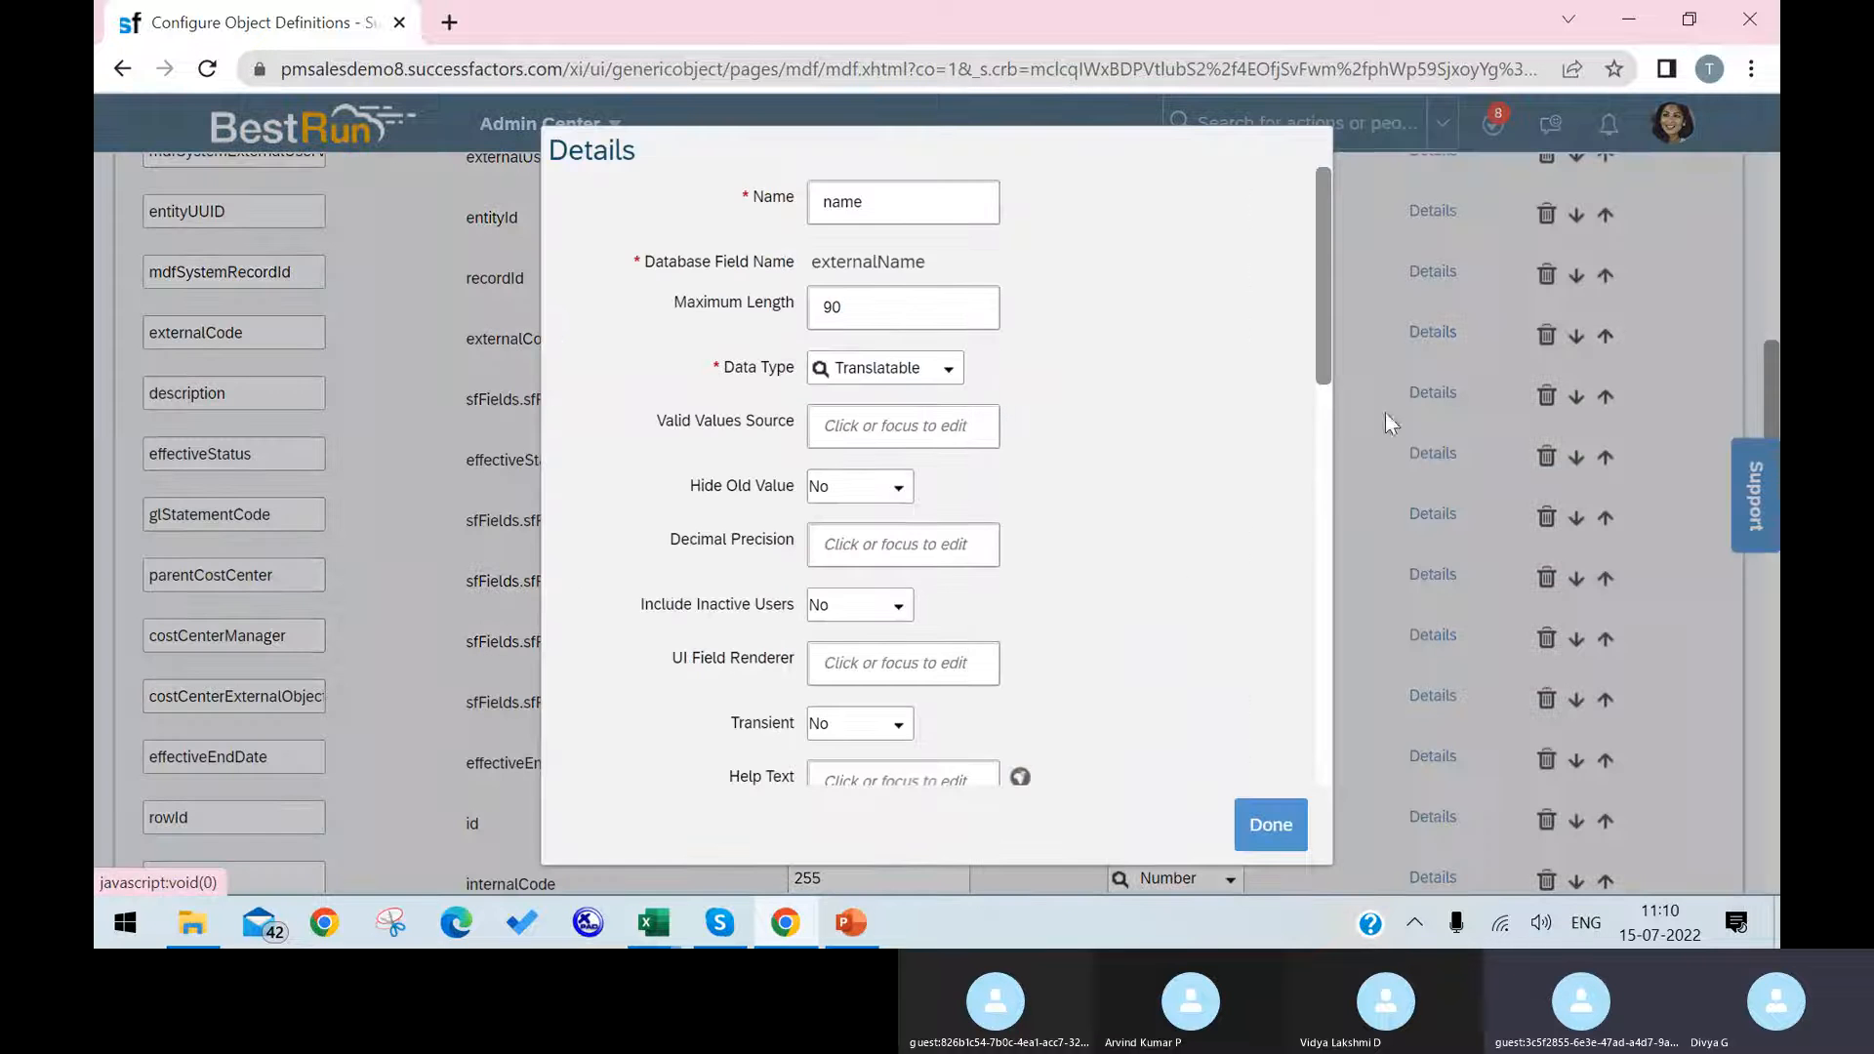
{"action": "scroll", "coordinate": [1141, 576], "scroll_direction": "down", "scroll_amount": 5}
{"action": "scroll", "coordinate": [936, 605], "scroll_direction": "down", "scroll_amount": 2}
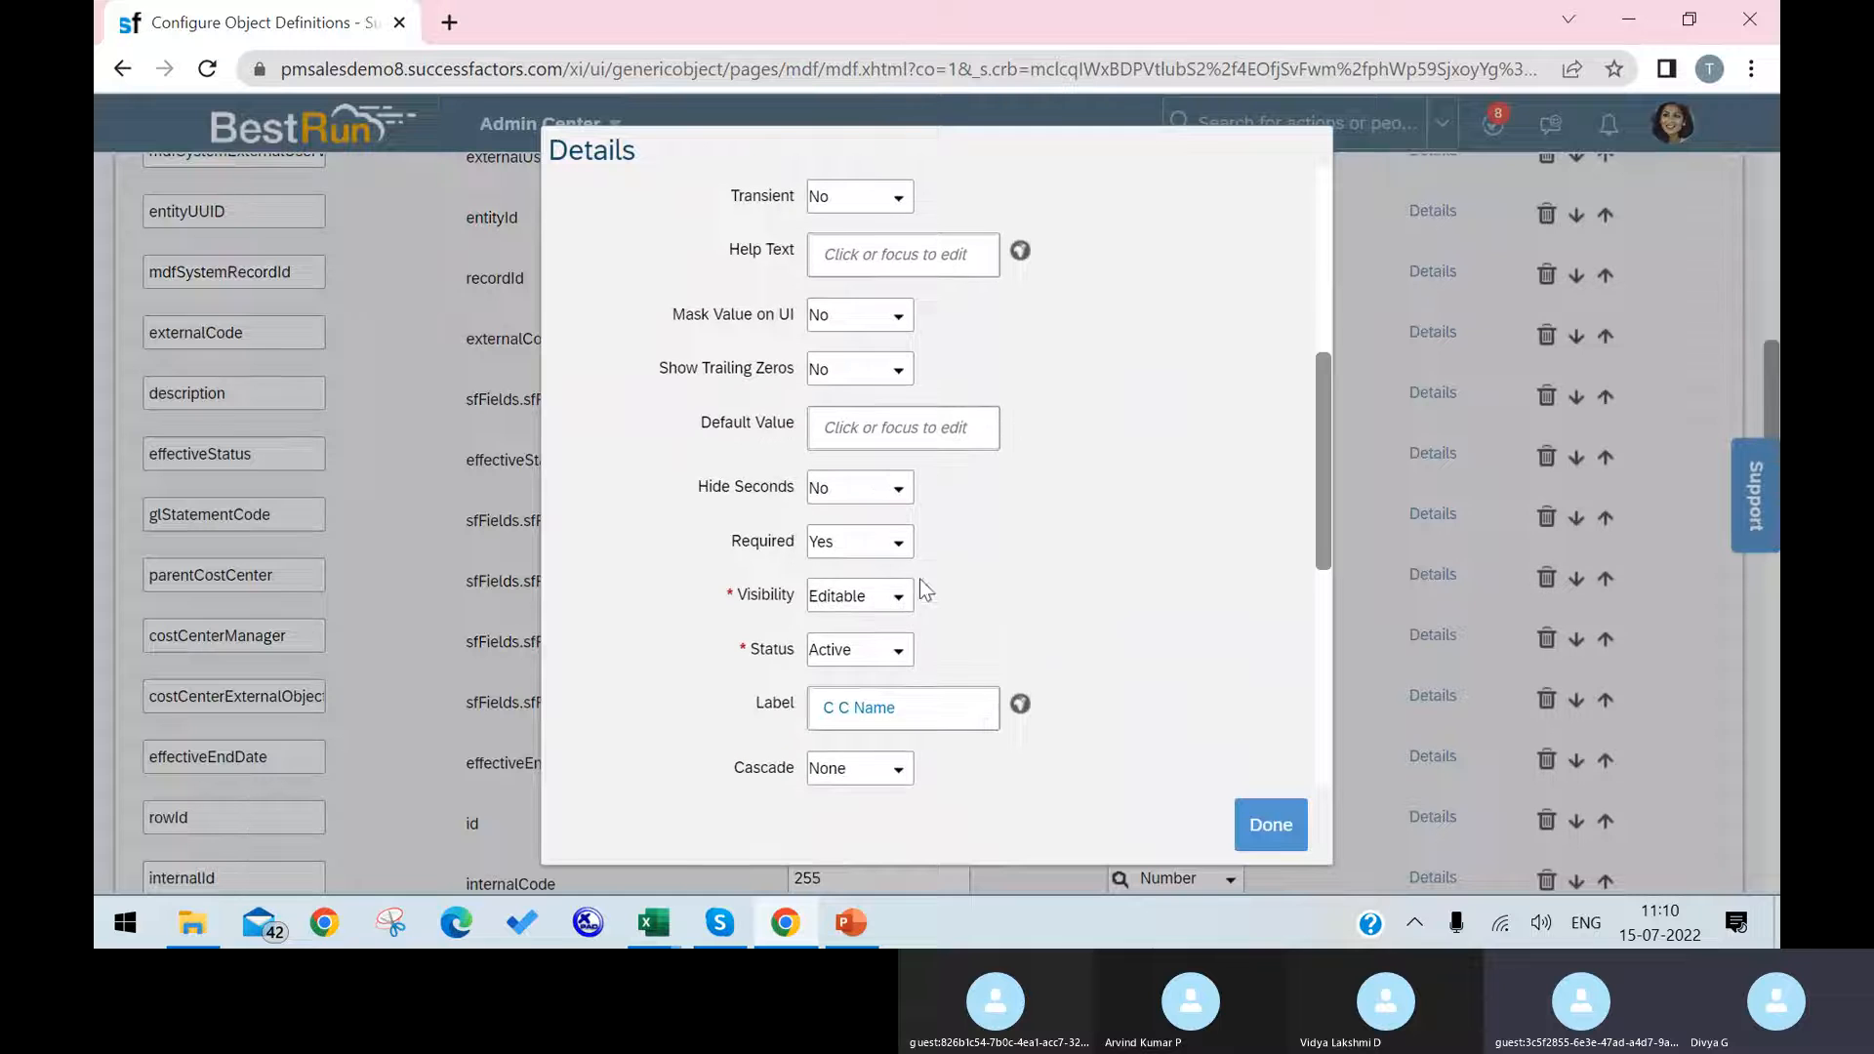
{"action": "left_click", "coordinate": [1289, 828]}
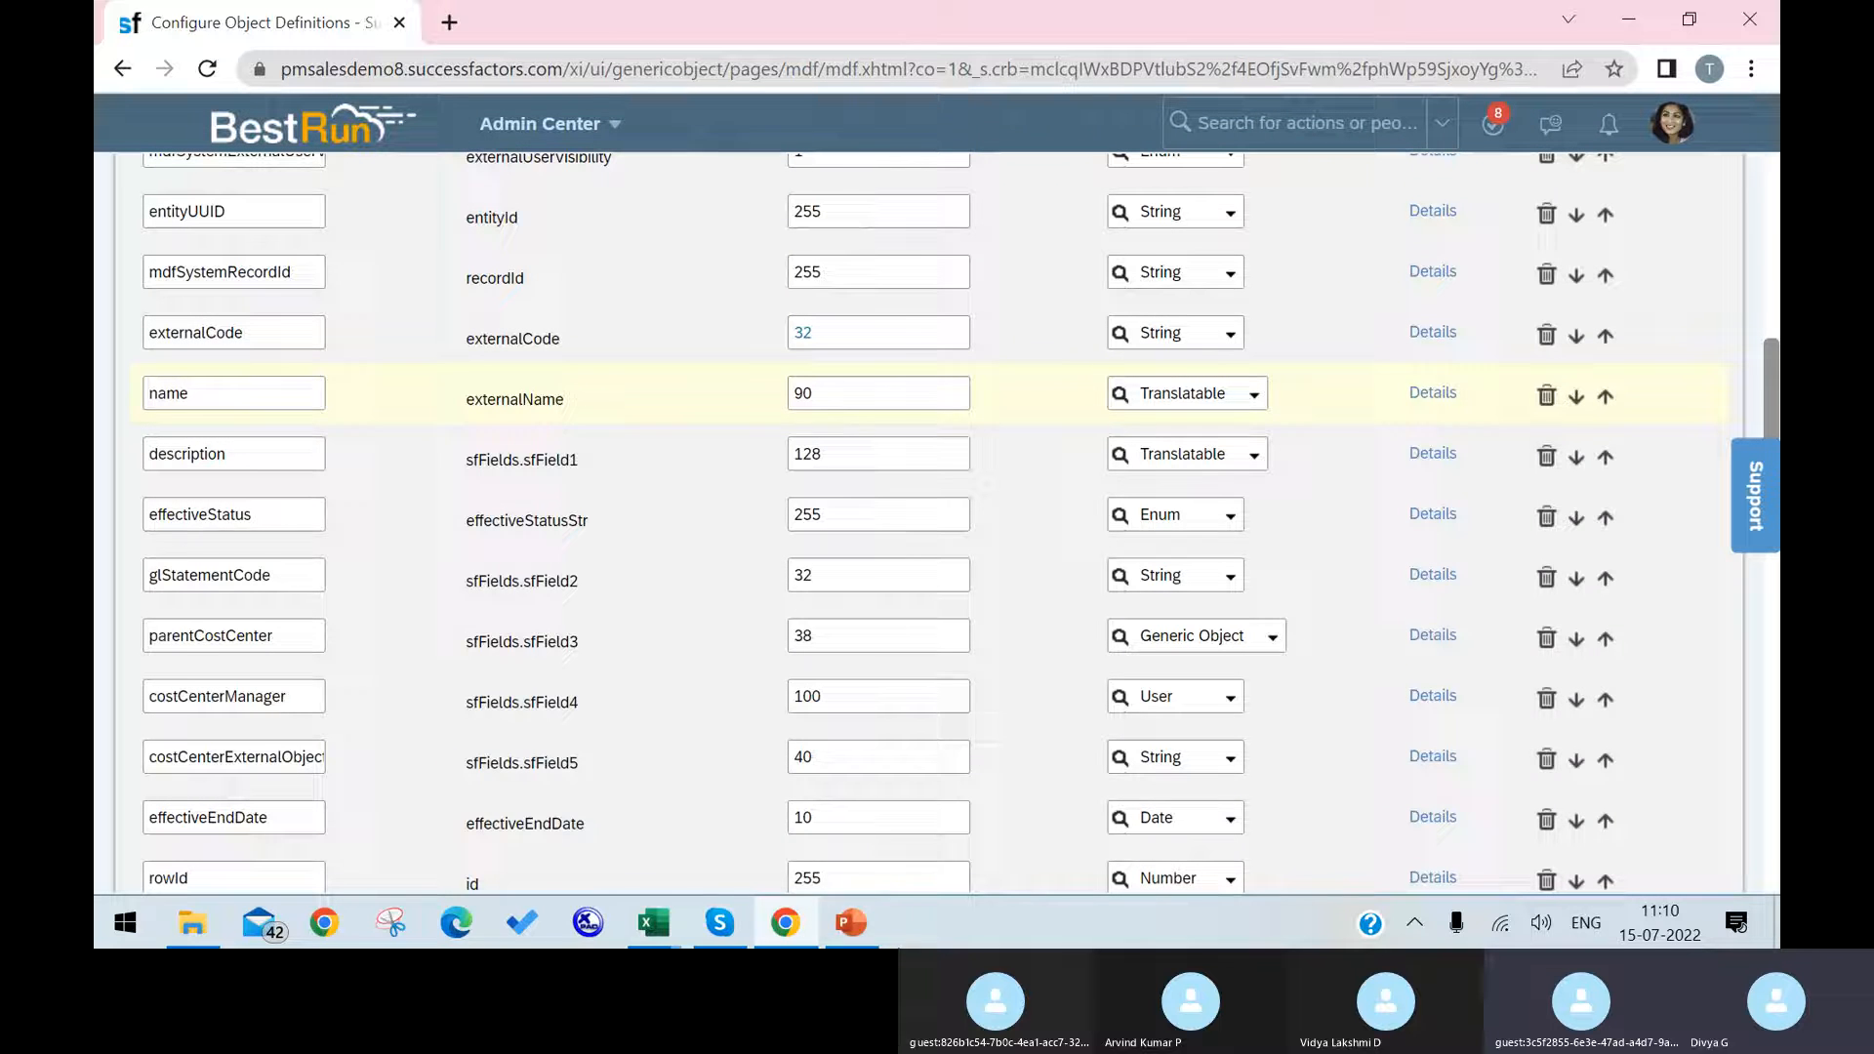
Step: Switch to the EC Foundation Objects workbook in Excel and check the description field's label, type, maximum length and required setting
{"action": "mouse_move", "coordinate": [676, 922]}
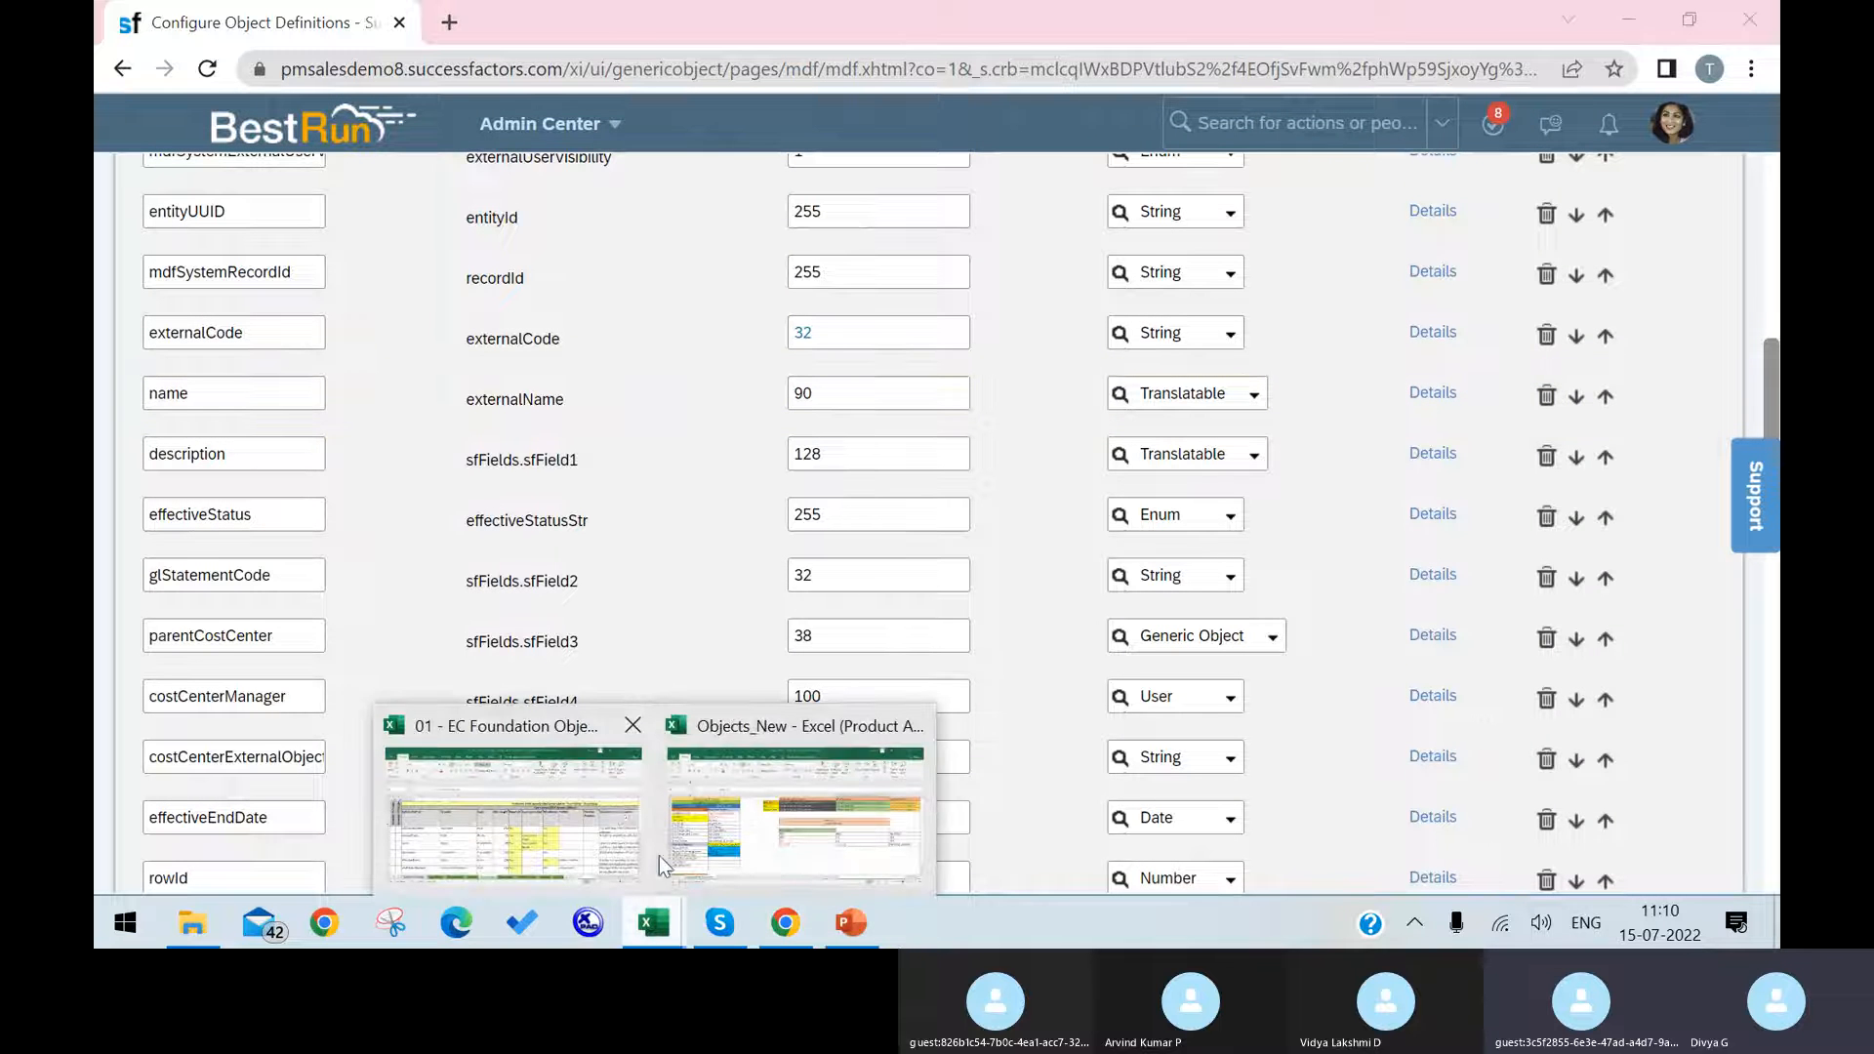
{"action": "left_click", "coordinate": [570, 830]}
{"action": "left_click", "coordinate": [630, 706]}
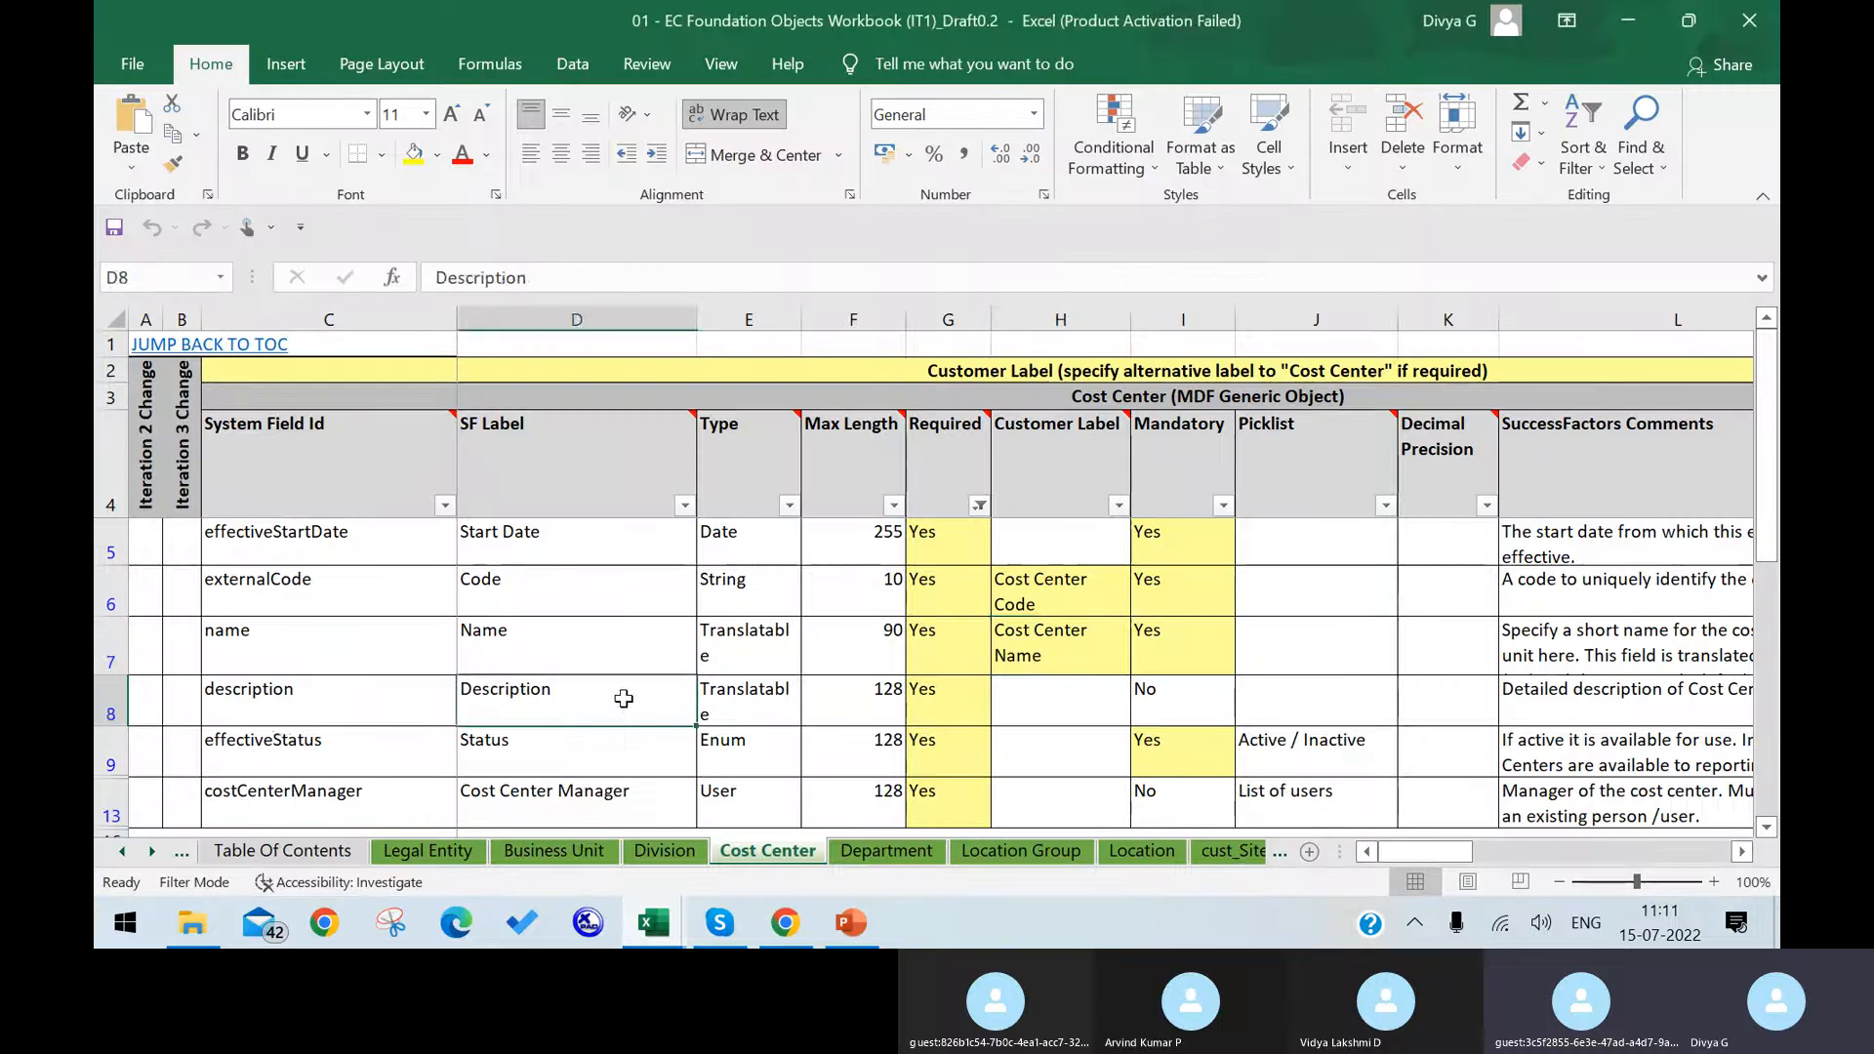
{"action": "left_click", "coordinate": [773, 701]}
{"action": "left_click", "coordinate": [830, 700]}
{"action": "left_click", "coordinate": [917, 712]}
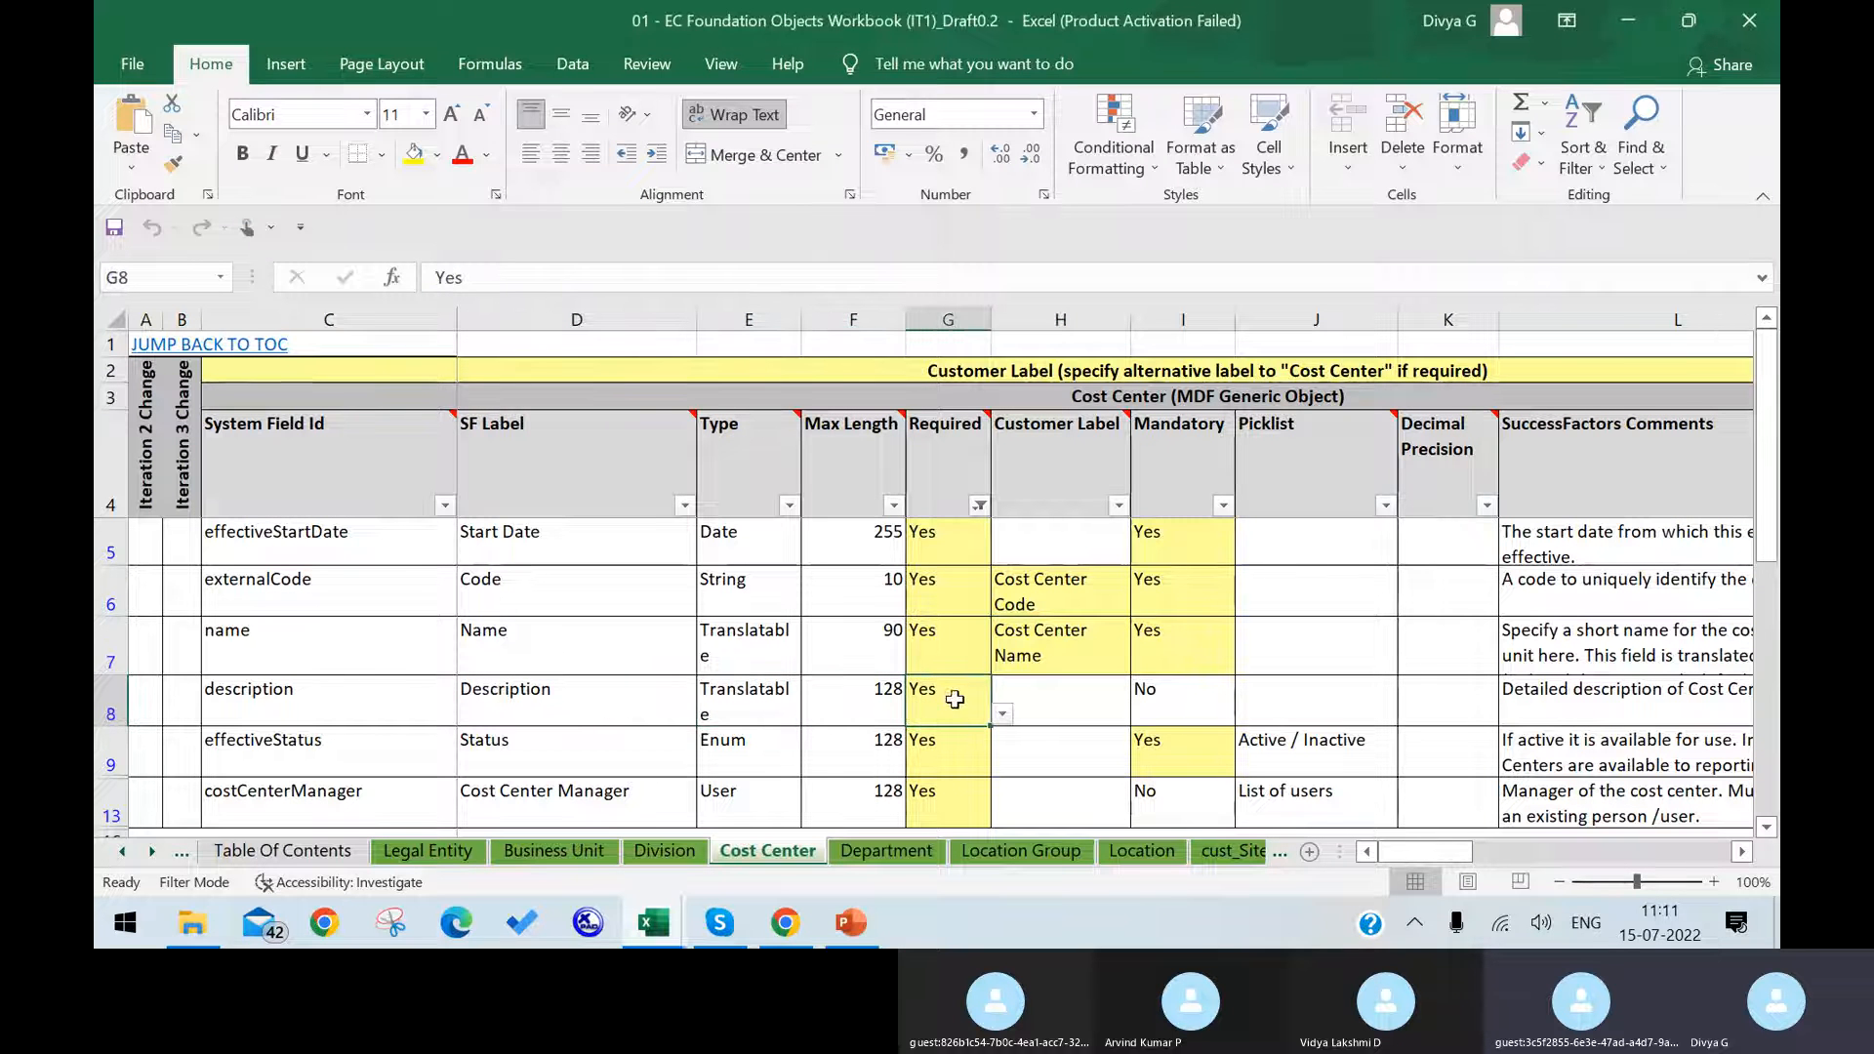
Step: Switch back to SuccessFactors in Chrome and set the description field's label to "Description CC" in its details
{"action": "left_click", "coordinate": [806, 923]}
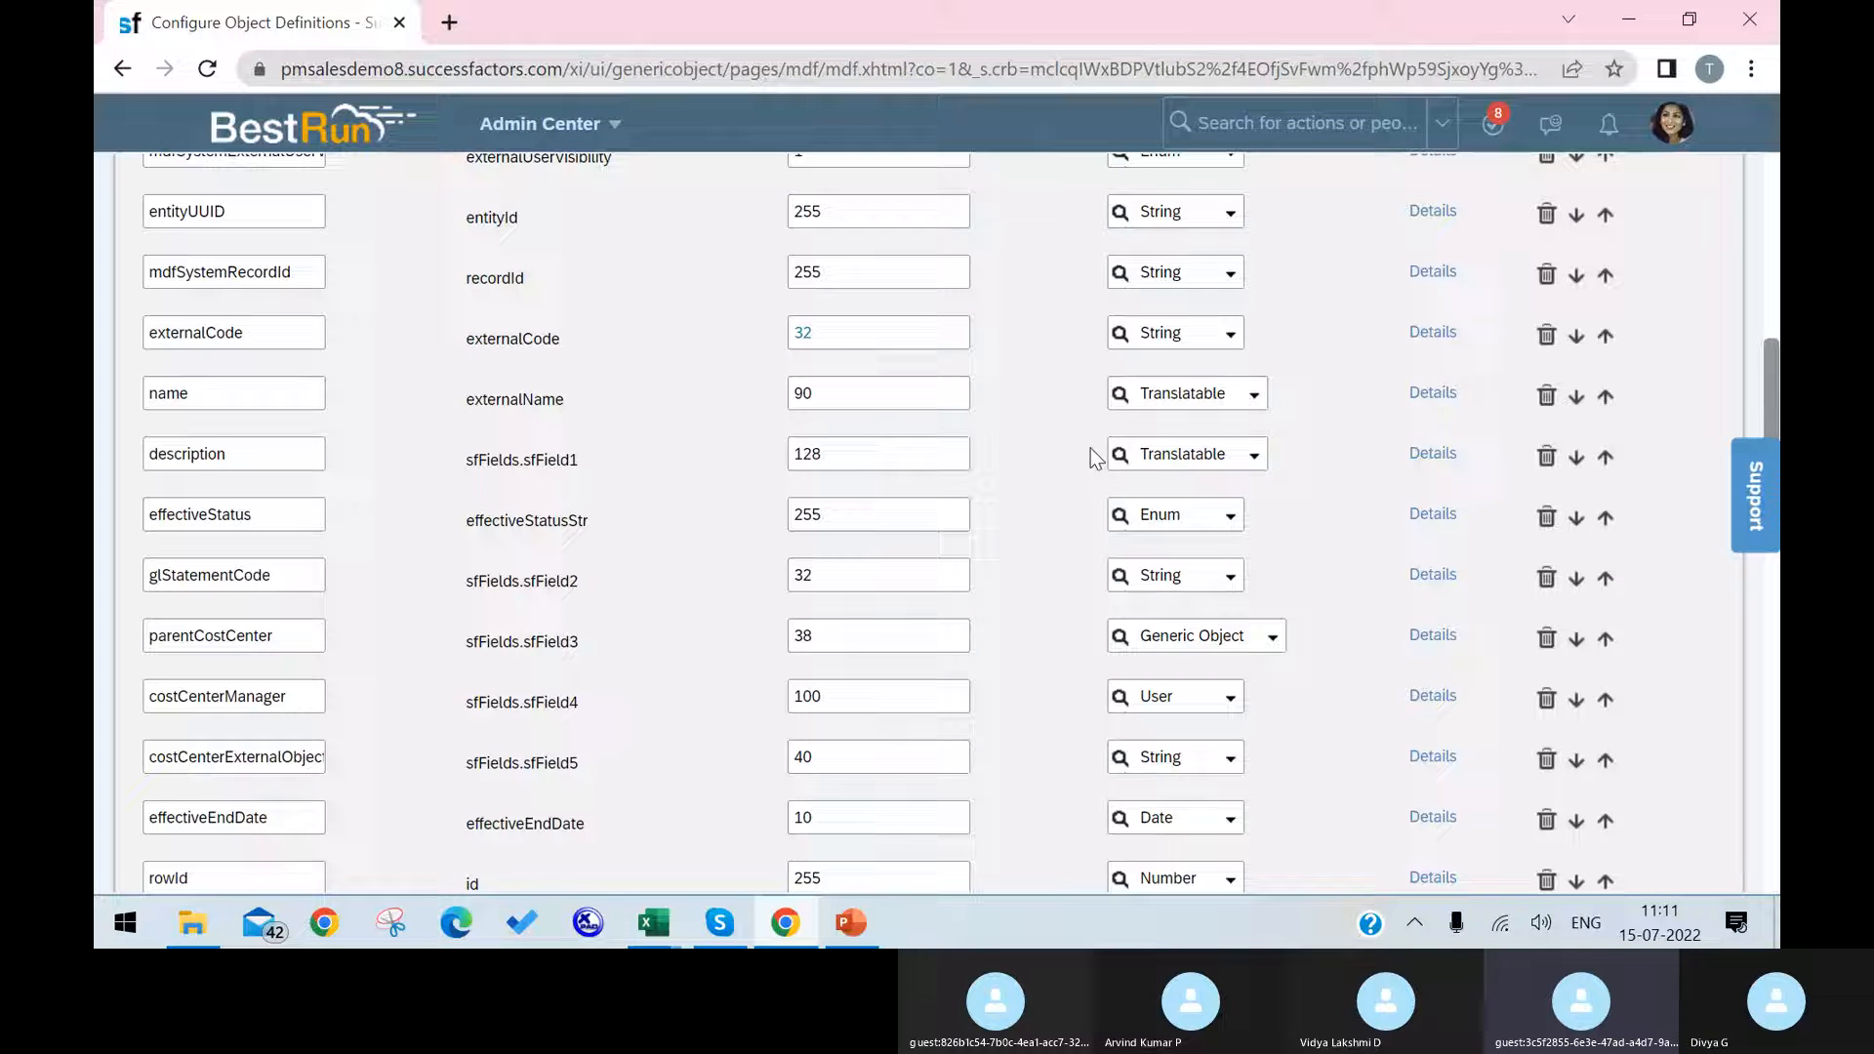
{"action": "left_click", "coordinate": [1405, 455]}
{"action": "scroll", "coordinate": [1037, 460], "scroll_direction": "down", "scroll_amount": 5}
{"action": "scroll", "coordinate": [995, 503], "scroll_direction": "down", "scroll_amount": 3}
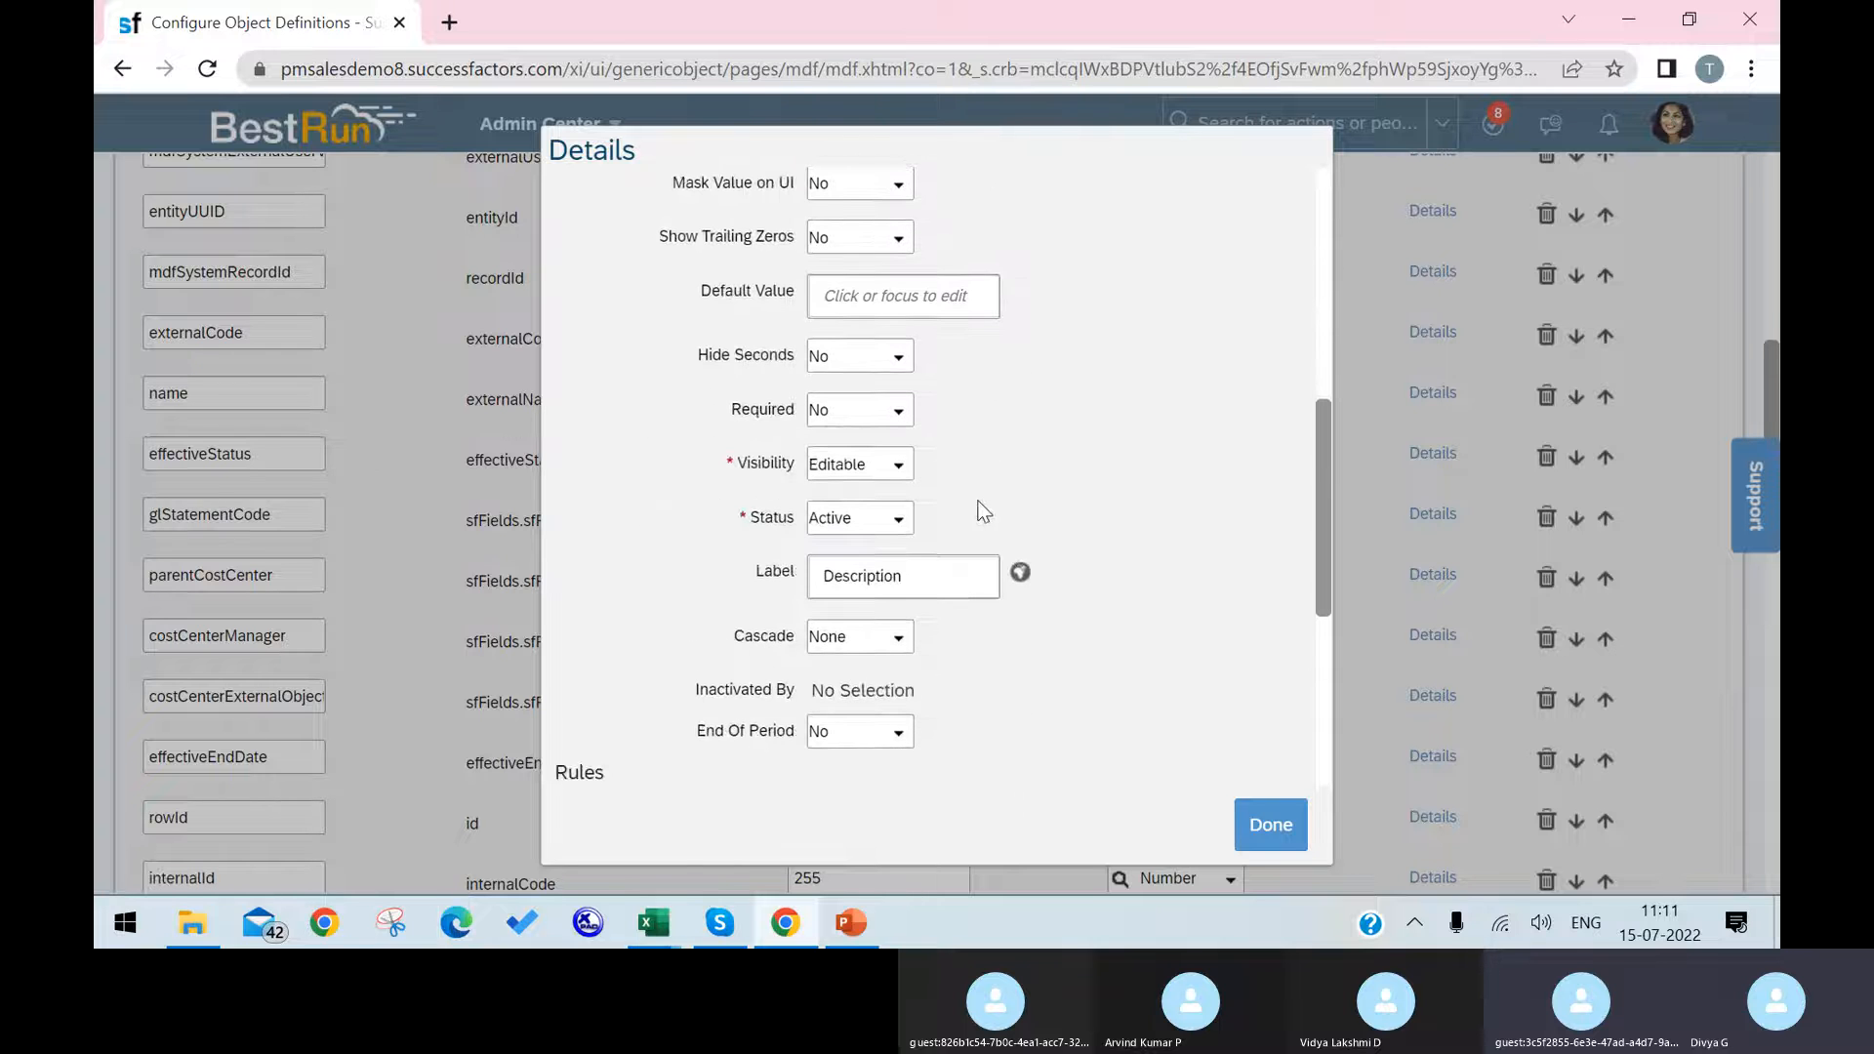
{"action": "left_click", "coordinate": [953, 578]}
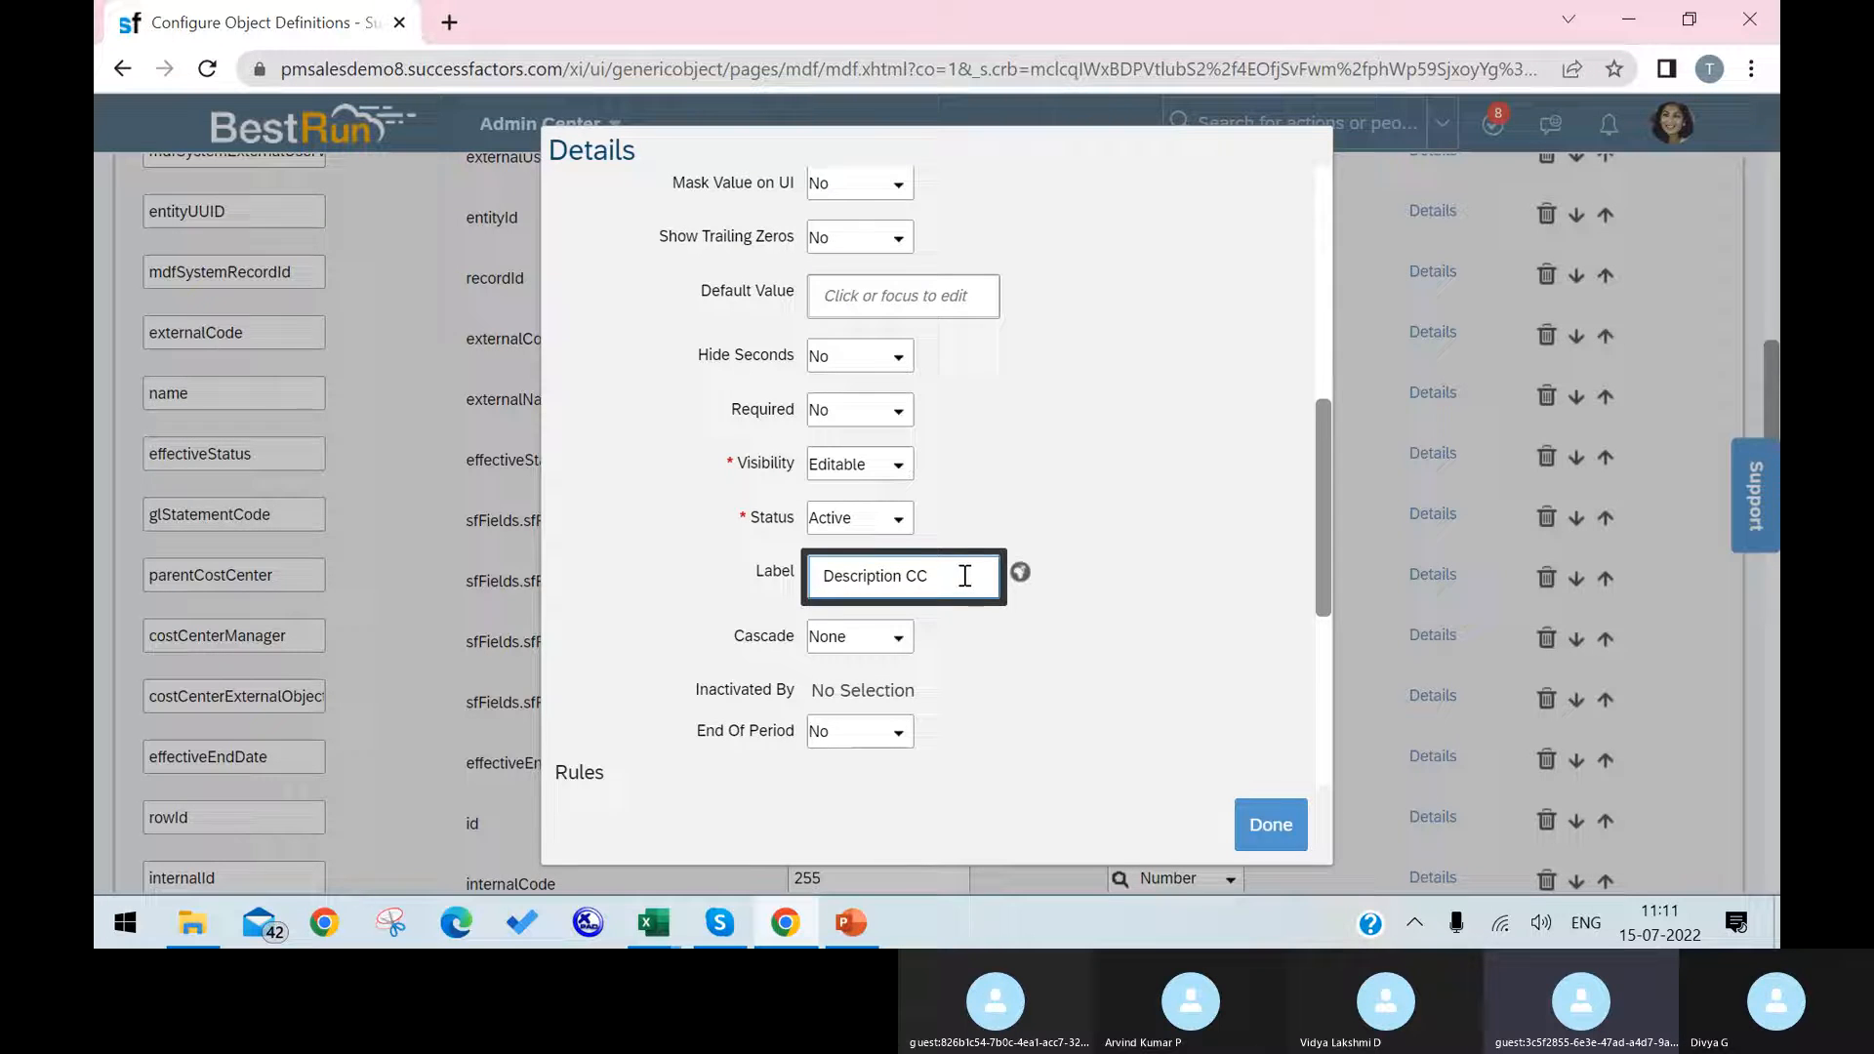
{"action": "left_click", "coordinate": [1291, 823]}
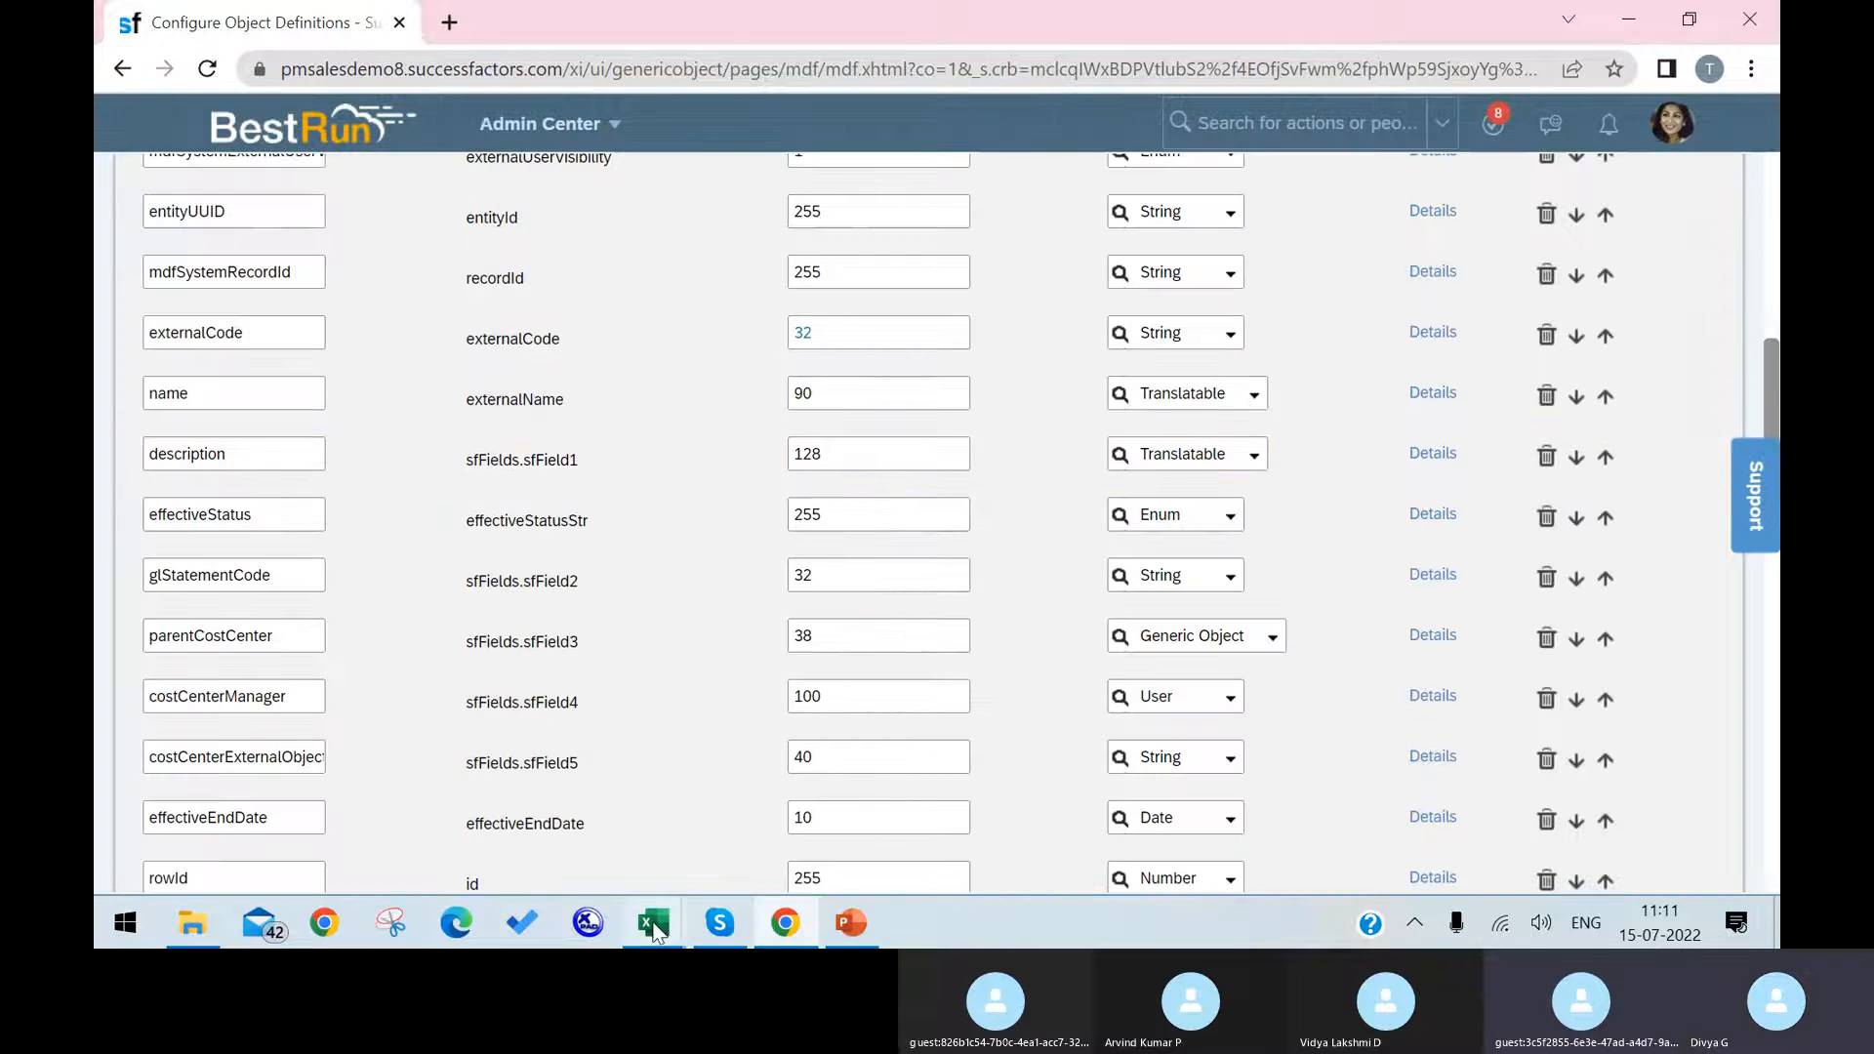
Step: Switch to the EC Foundation Objects workbook in Excel and check the effectiveStatus and costCenterManager rows on the Cost Center sheet
{"action": "mouse_move", "coordinate": [653, 923]}
{"action": "left_click", "coordinate": [545, 835]}
{"action": "left_click", "coordinate": [332, 756]}
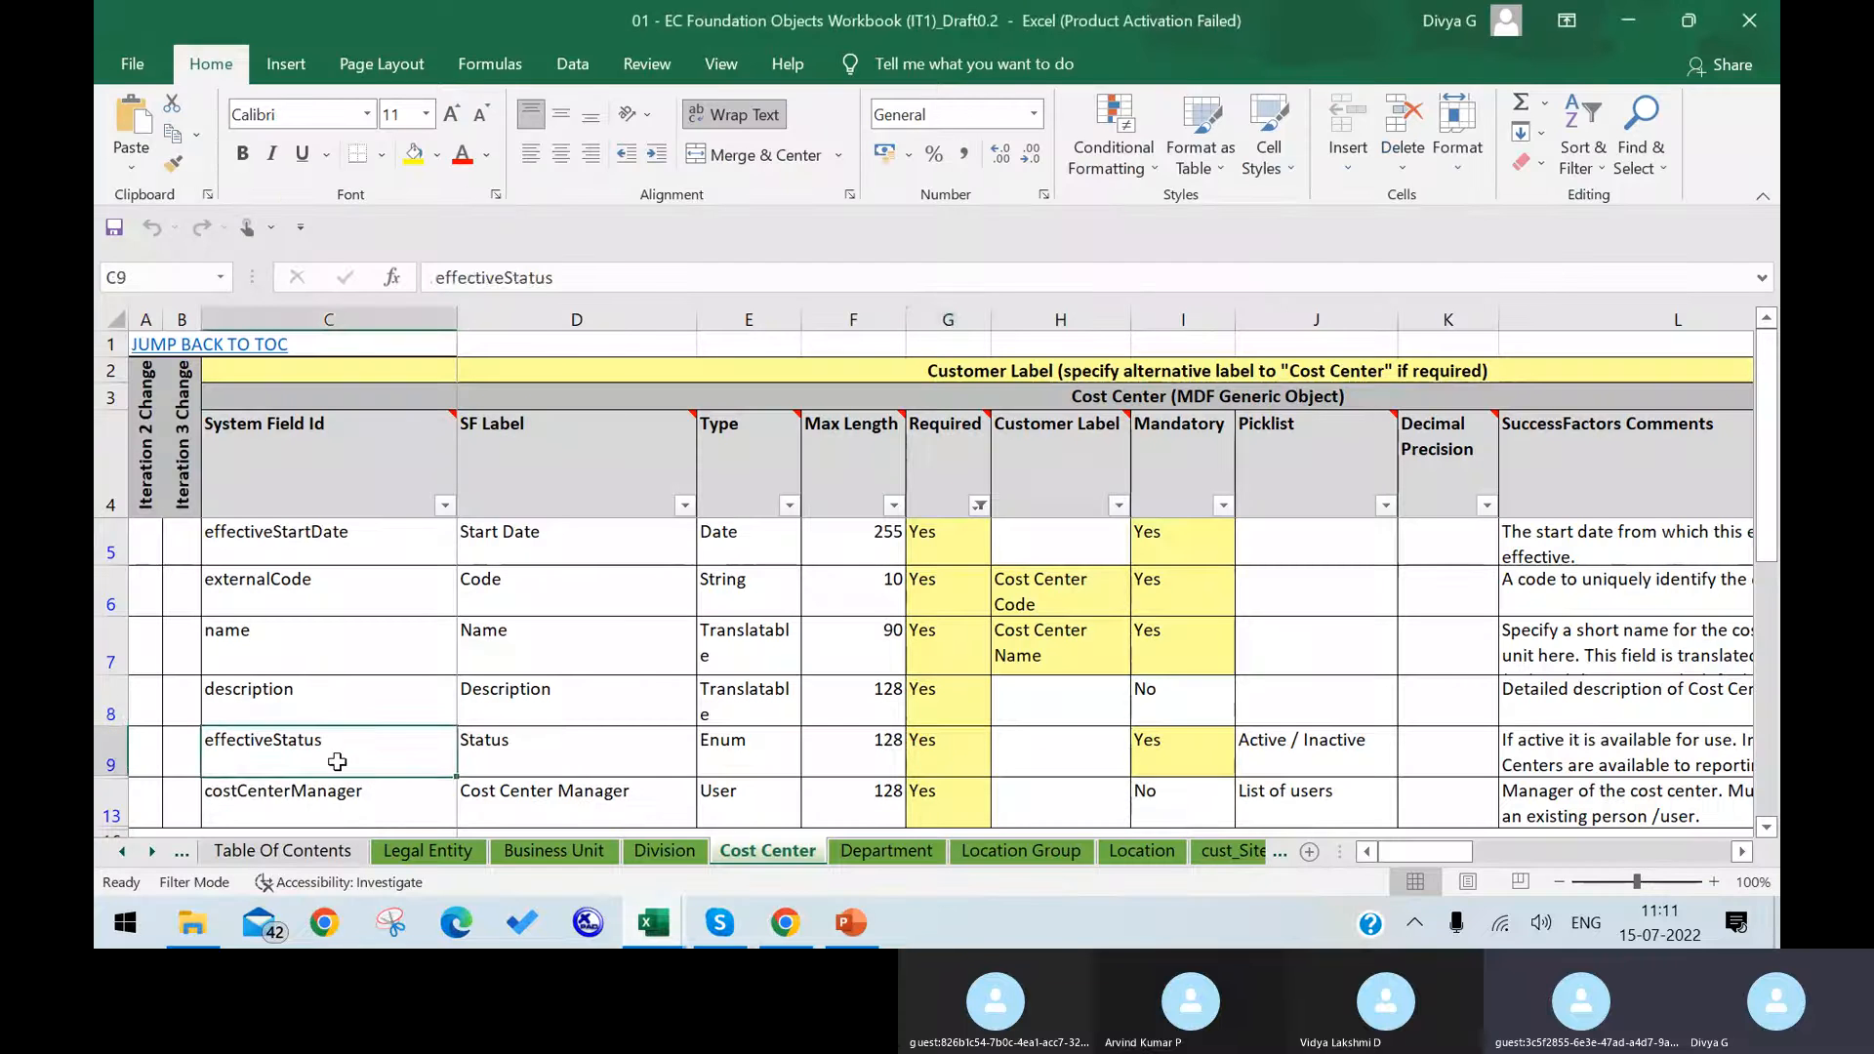
{"action": "scroll", "coordinate": [356, 731], "scroll_direction": "down", "scroll_amount": 1}
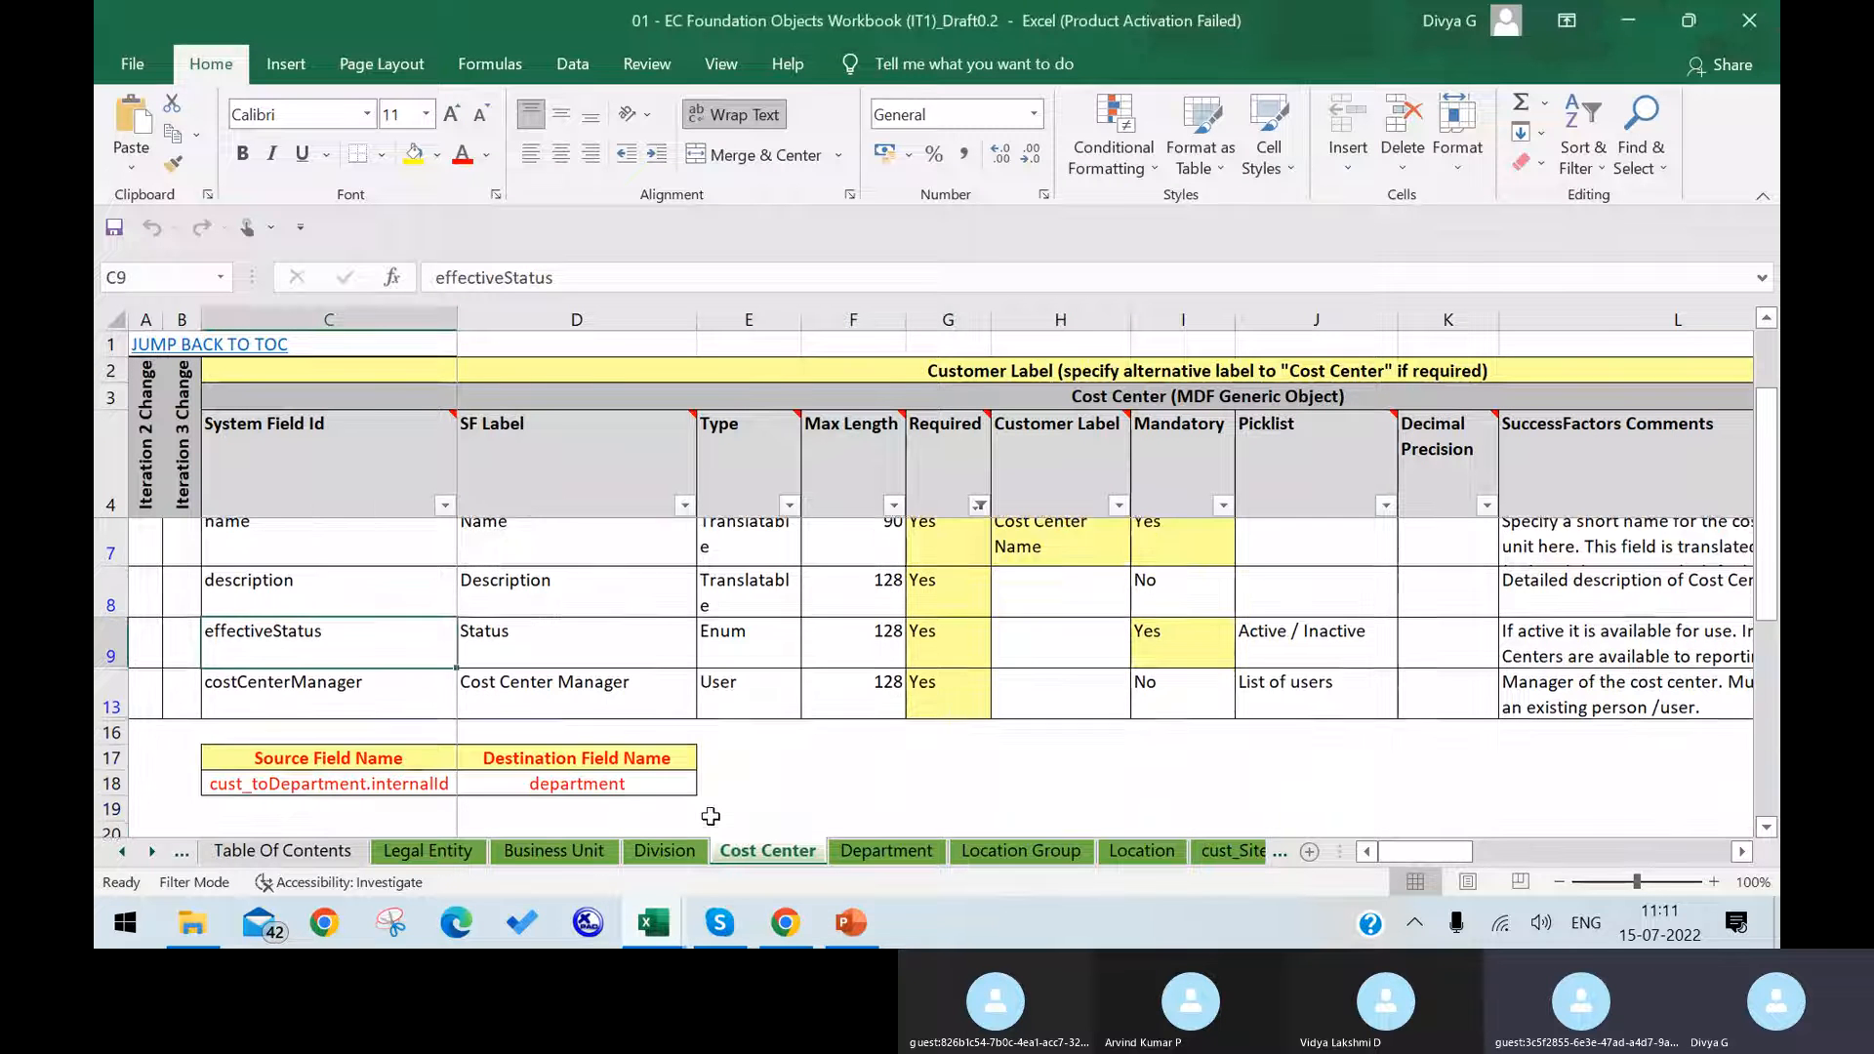
{"action": "left_click", "coordinate": [354, 654]}
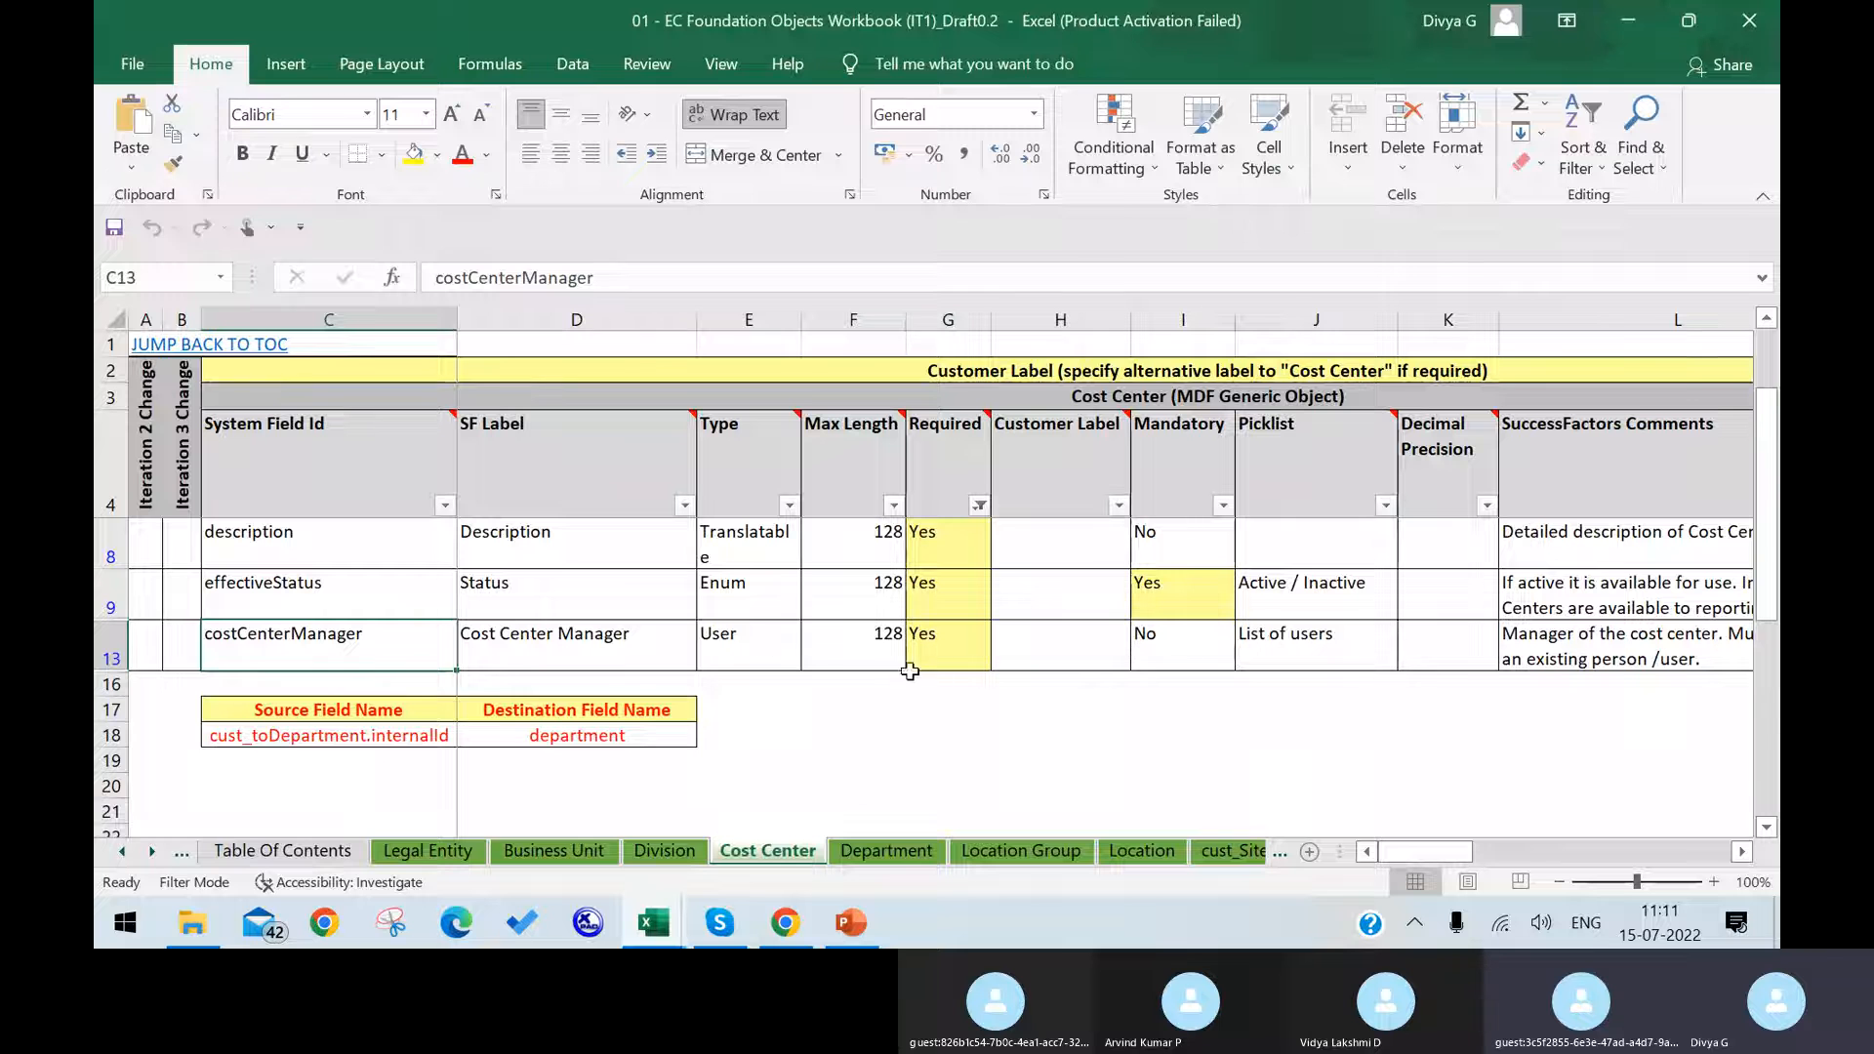
{"action": "left_click", "coordinate": [1260, 645]}
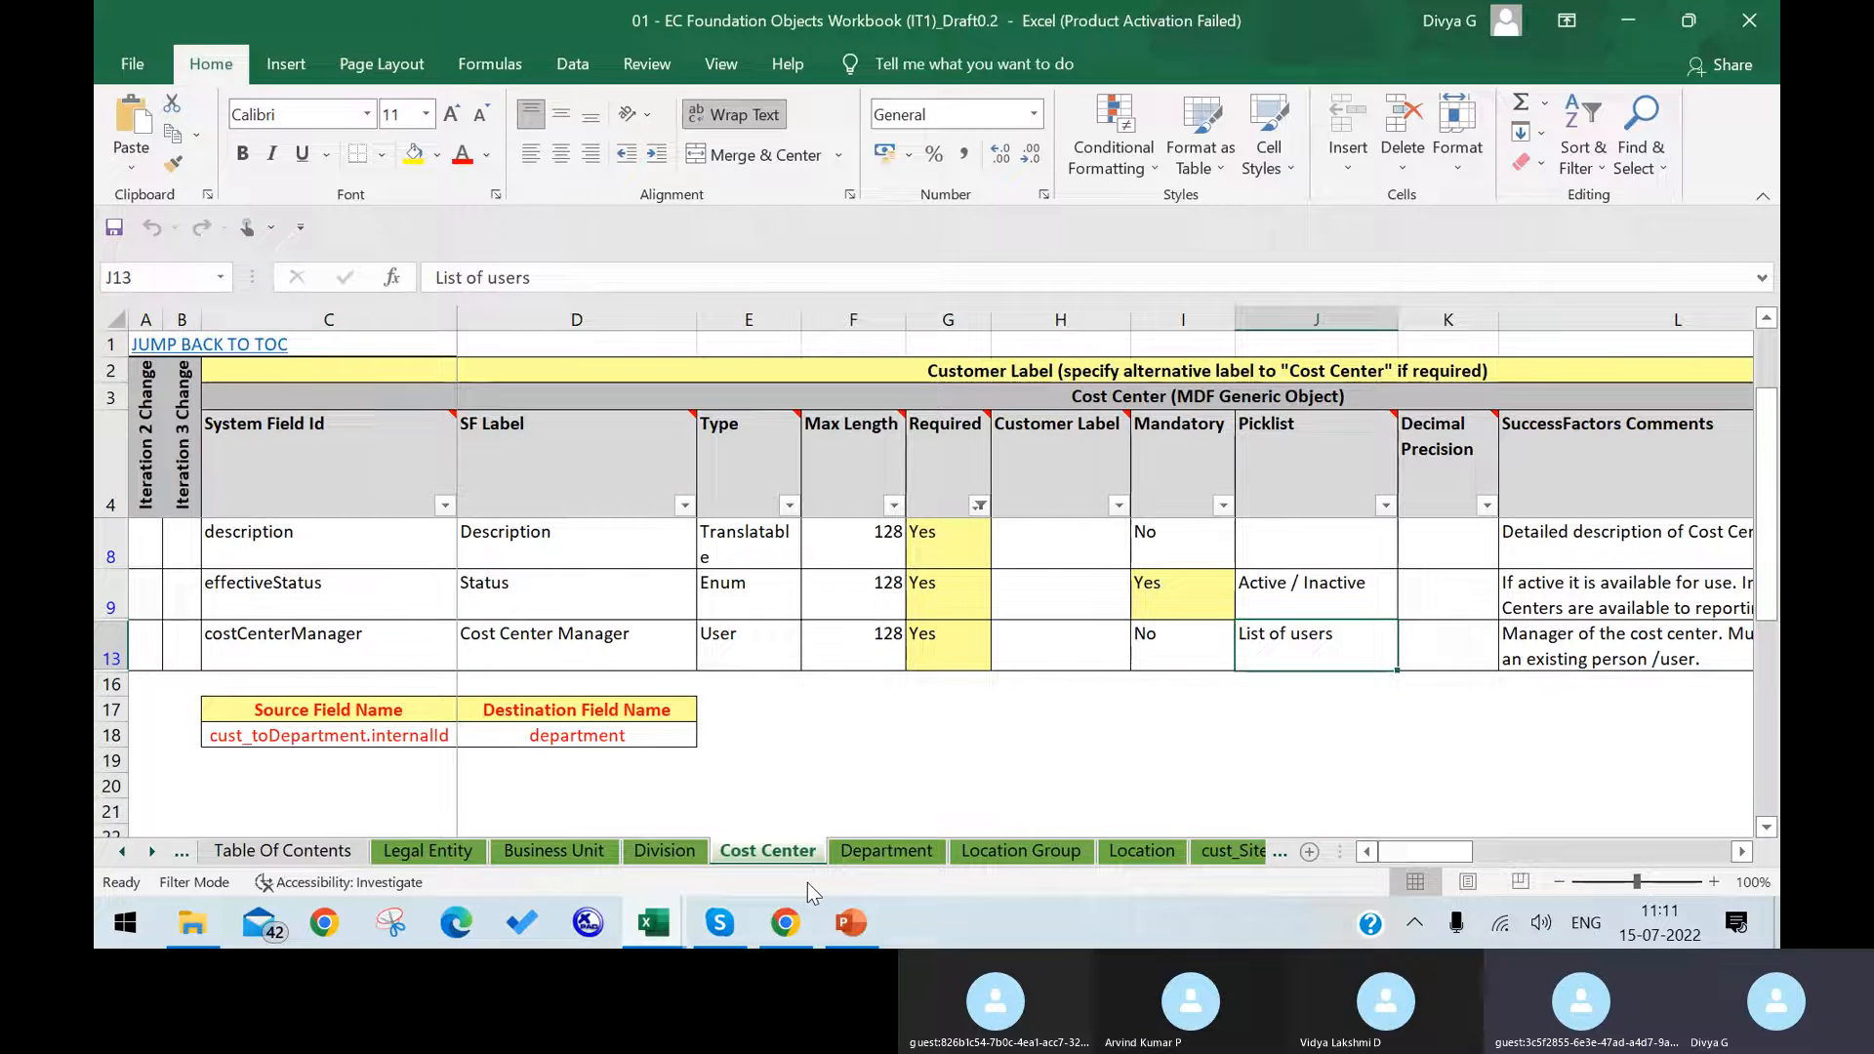
Step: Switch back to SuccessFactors in Chrome and check the costCenterManager field's details against its mandatory setting in the Excel workbook, closing the details unchanged
{"action": "left_click", "coordinate": [786, 923]}
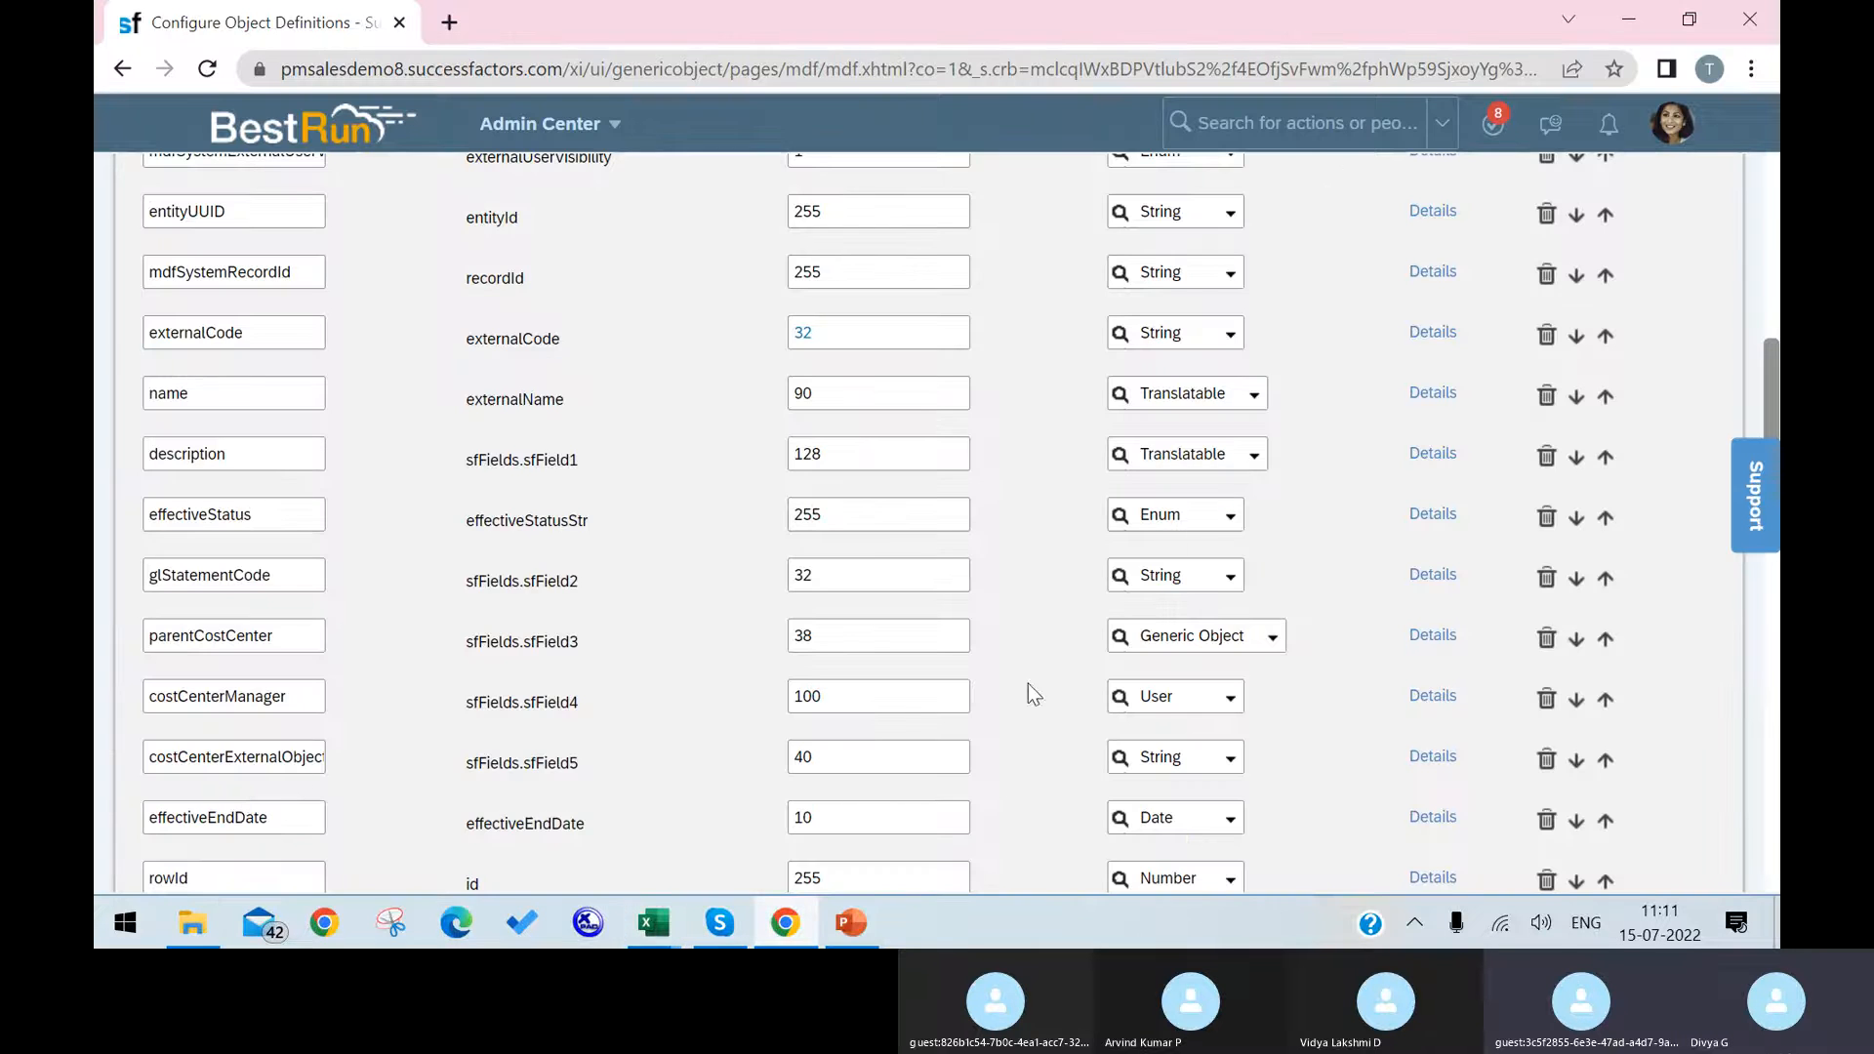
{"action": "left_click", "coordinate": [1412, 697]}
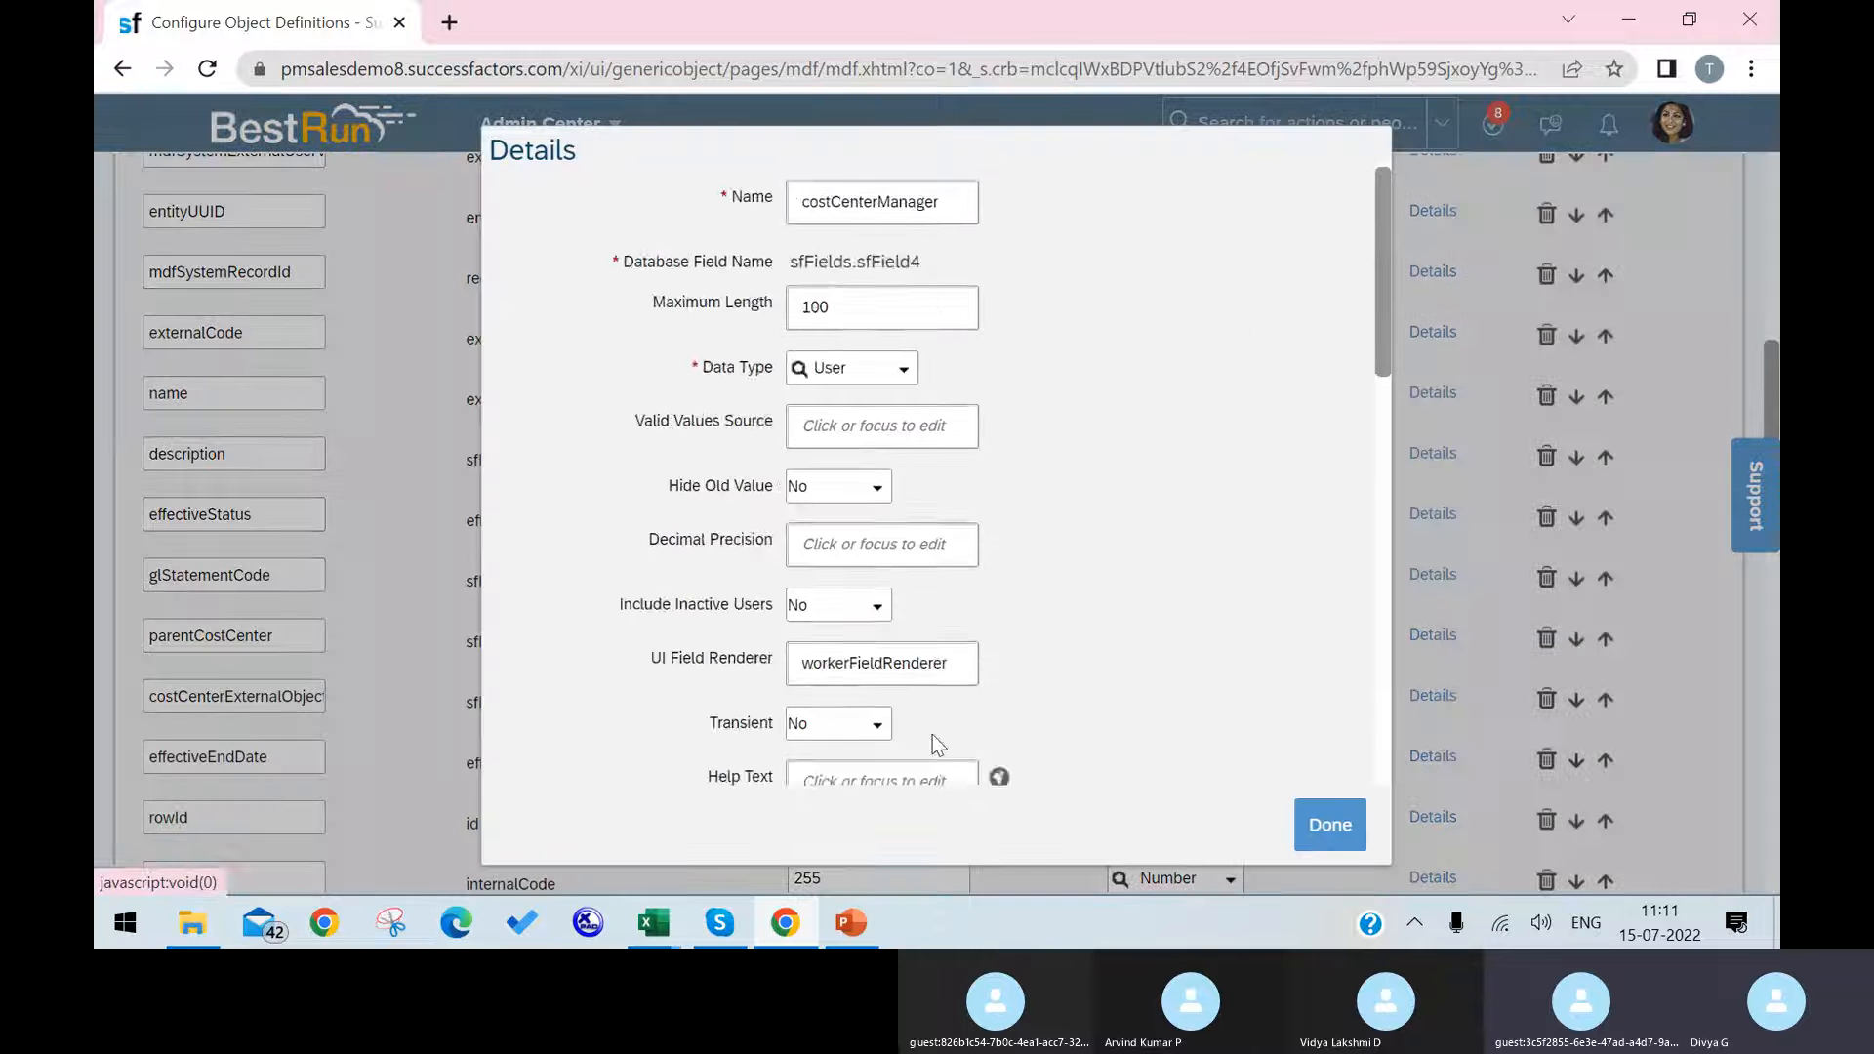
{"action": "scroll", "coordinate": [976, 635], "scroll_direction": "down", "scroll_amount": 5}
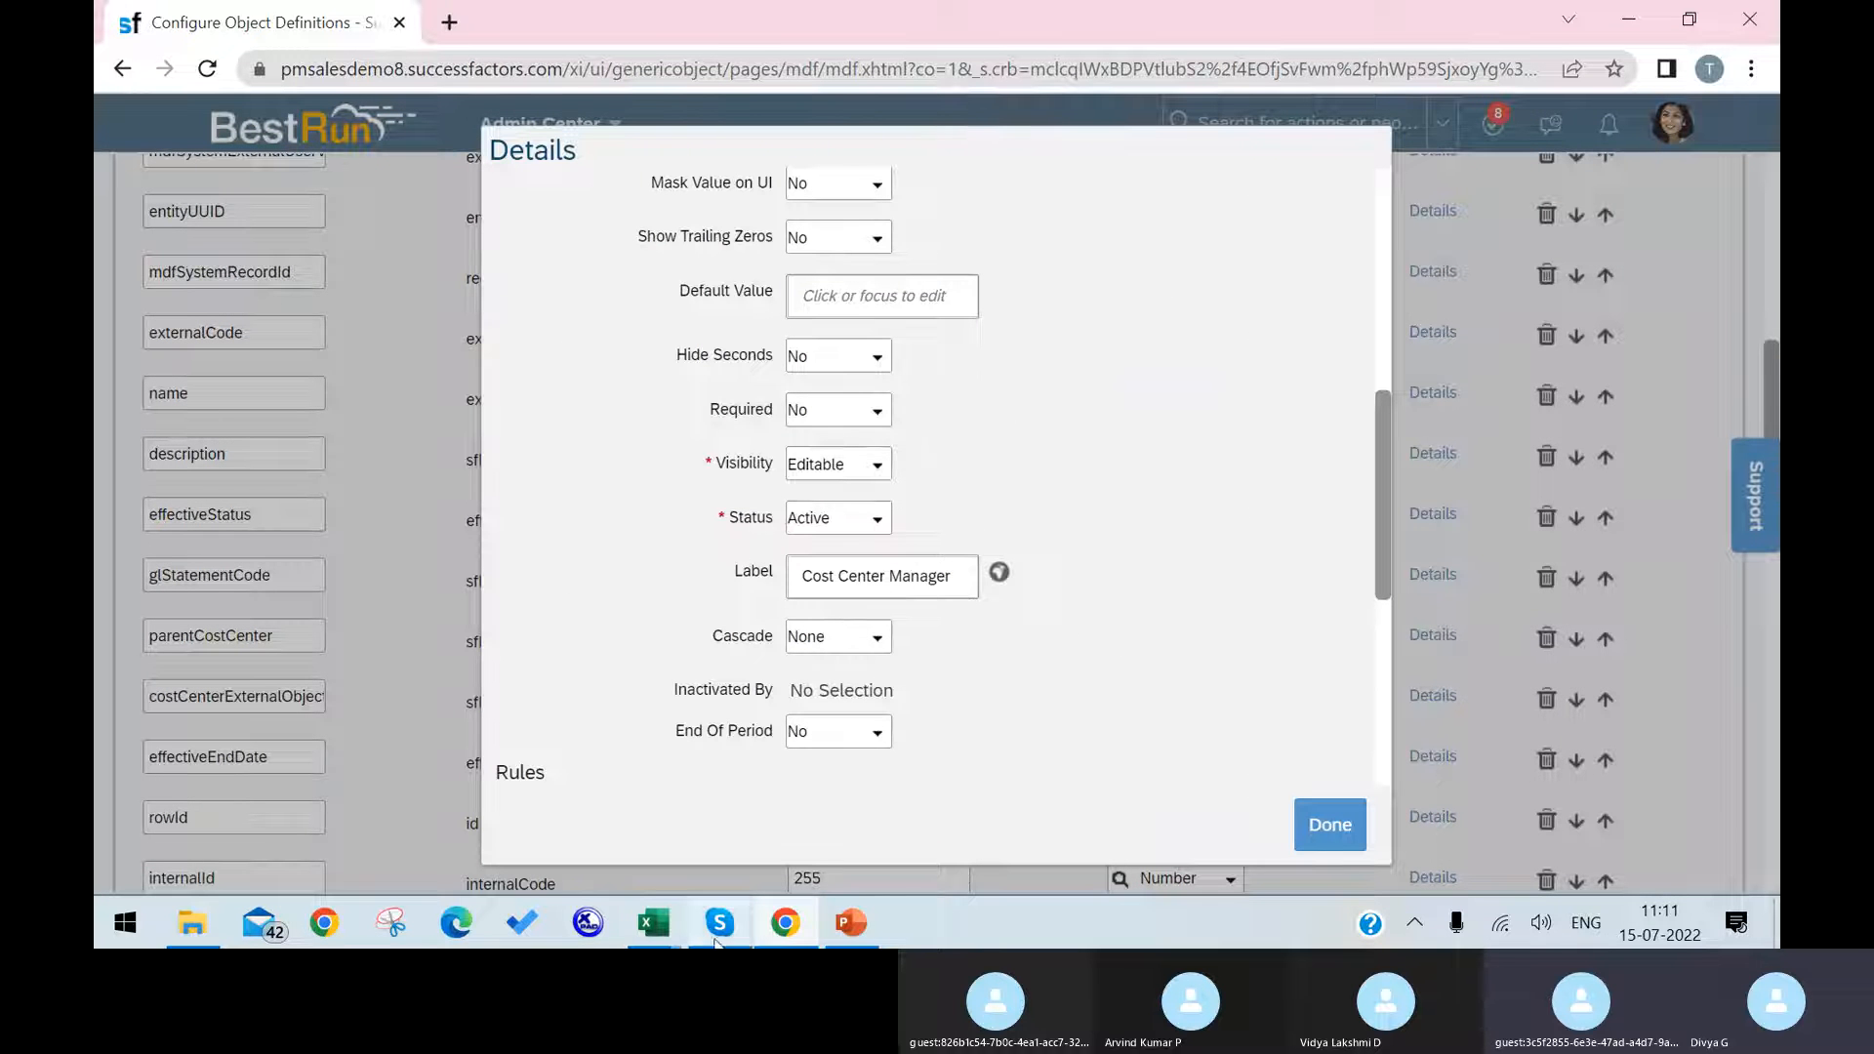
{"action": "mouse_move", "coordinate": [653, 922]}
{"action": "left_click", "coordinate": [488, 783]}
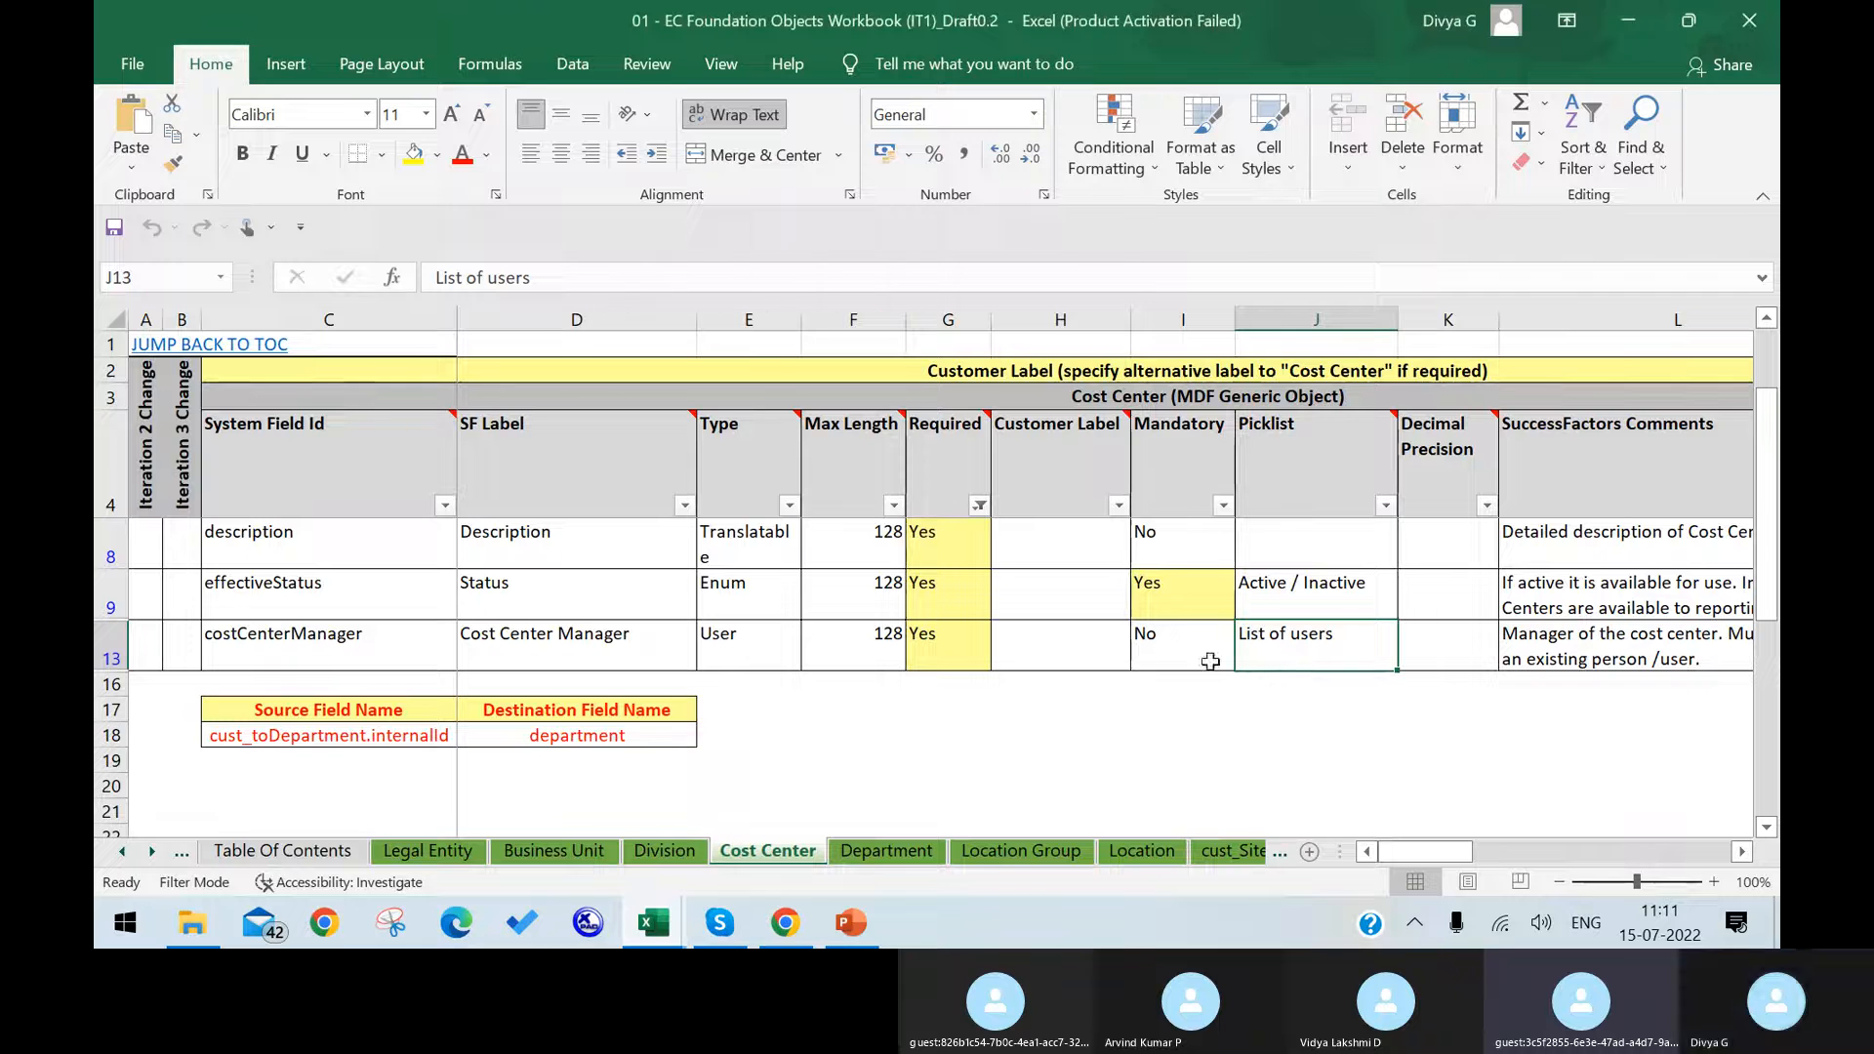
{"action": "left_click", "coordinate": [801, 939]}
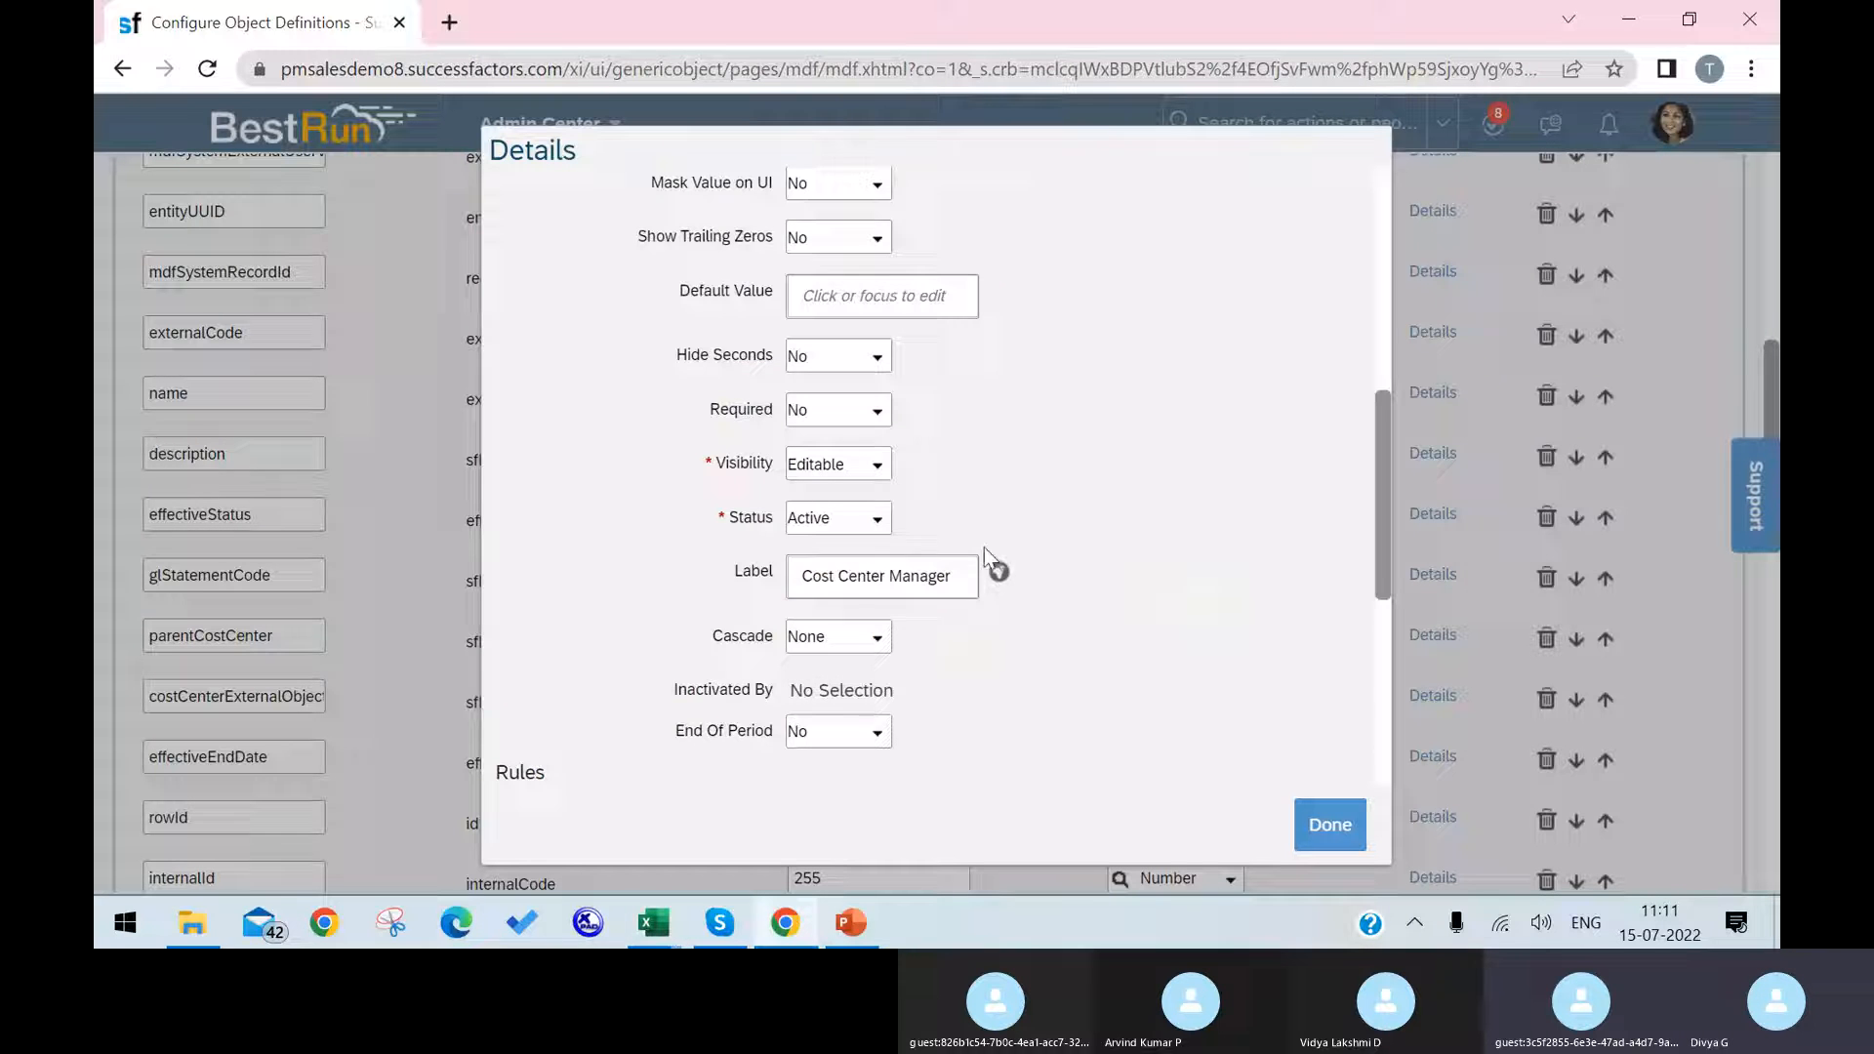
{"action": "scroll", "coordinate": [985, 550], "scroll_direction": "down", "scroll_amount": 1}
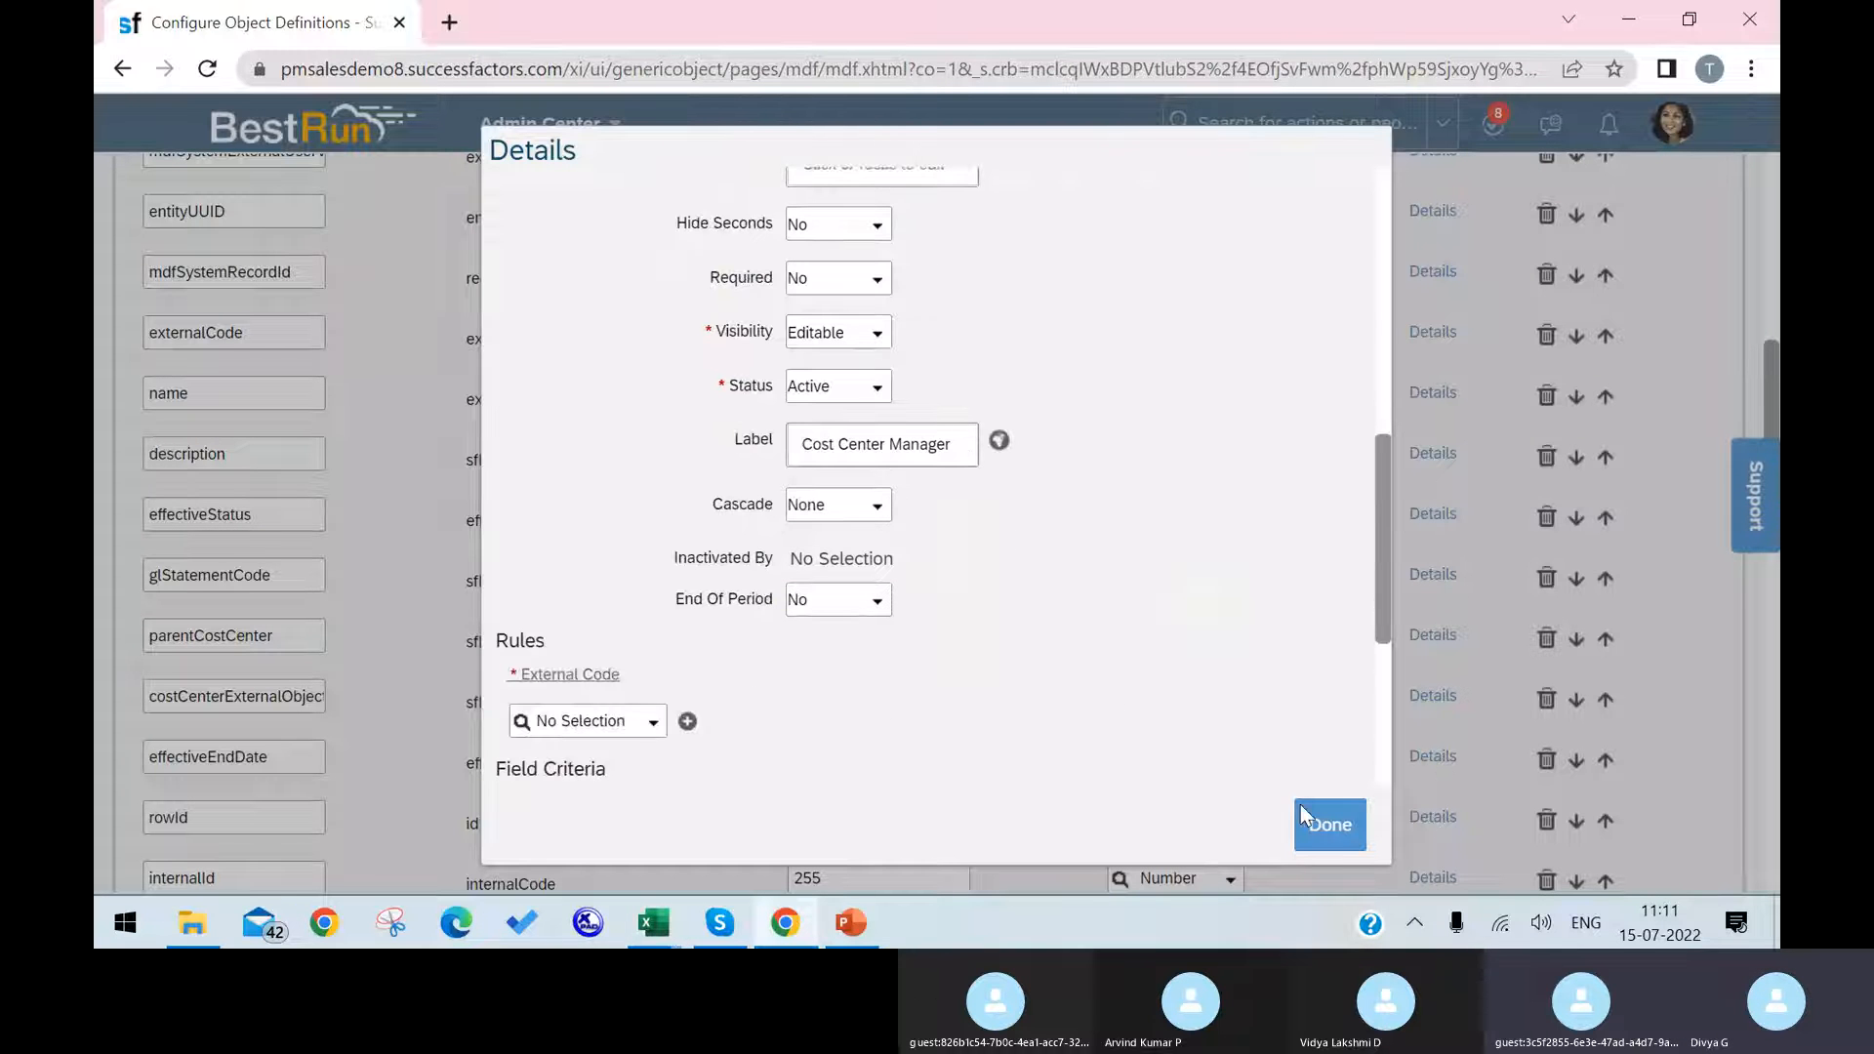
{"action": "left_click", "coordinate": [1327, 825]}
Step: Save the corrected Cost Center object definition and check its title
{"action": "scroll", "coordinate": [1476, 635], "scroll_direction": "down", "scroll_amount": 15}
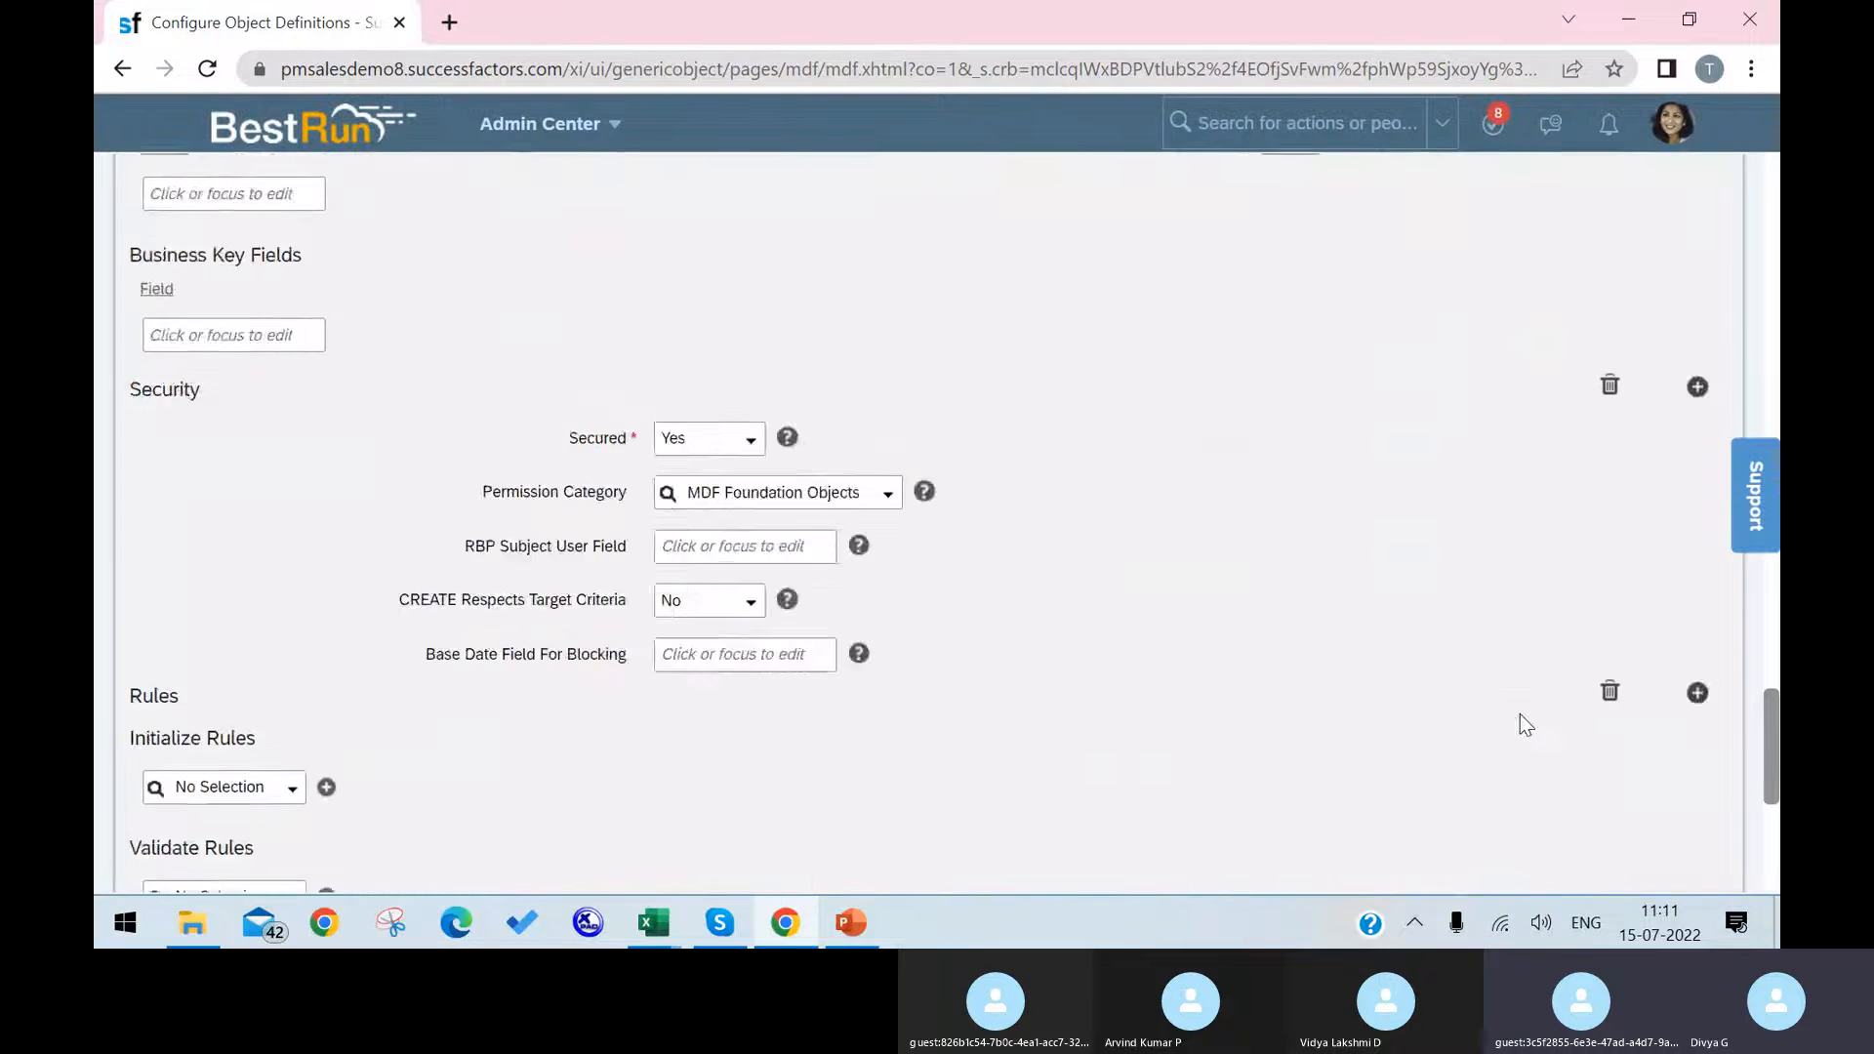
{"action": "left_click", "coordinate": [1694, 820]}
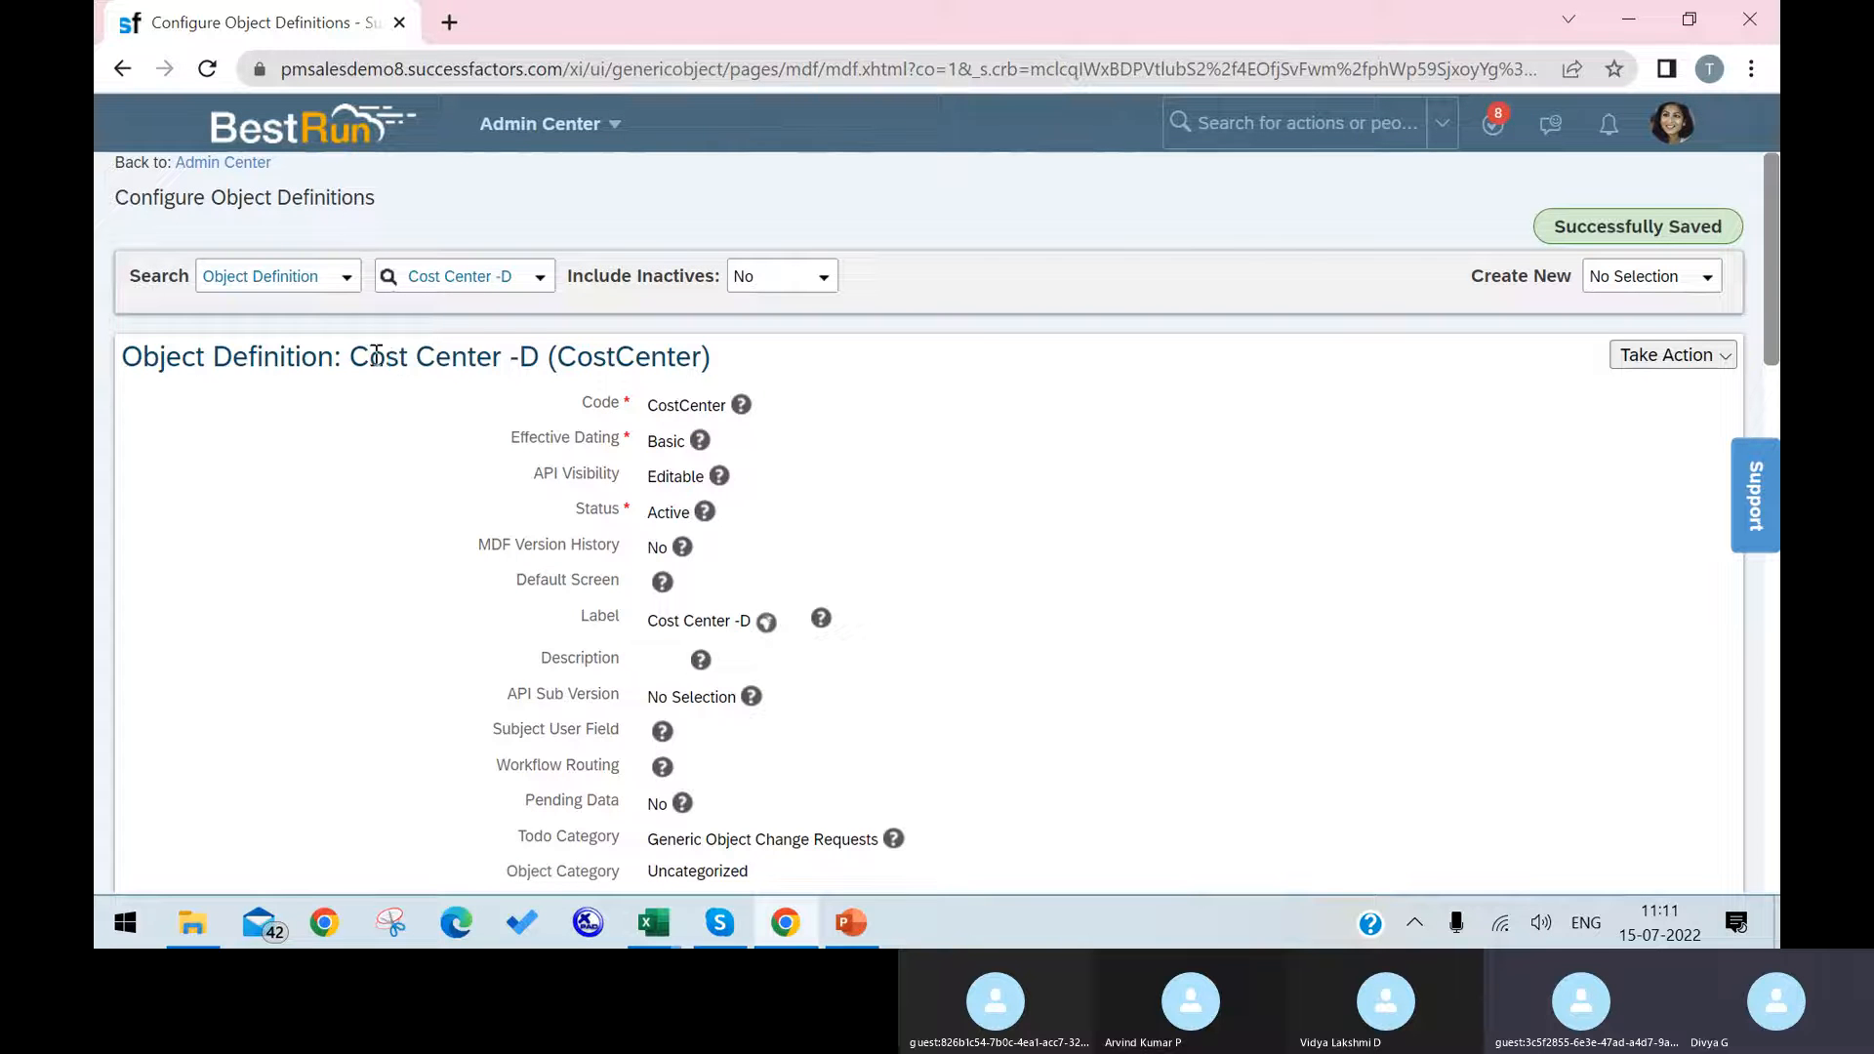
{"action": "left_click_drag", "start_coordinate": [376, 356], "coordinate": [553, 358]}
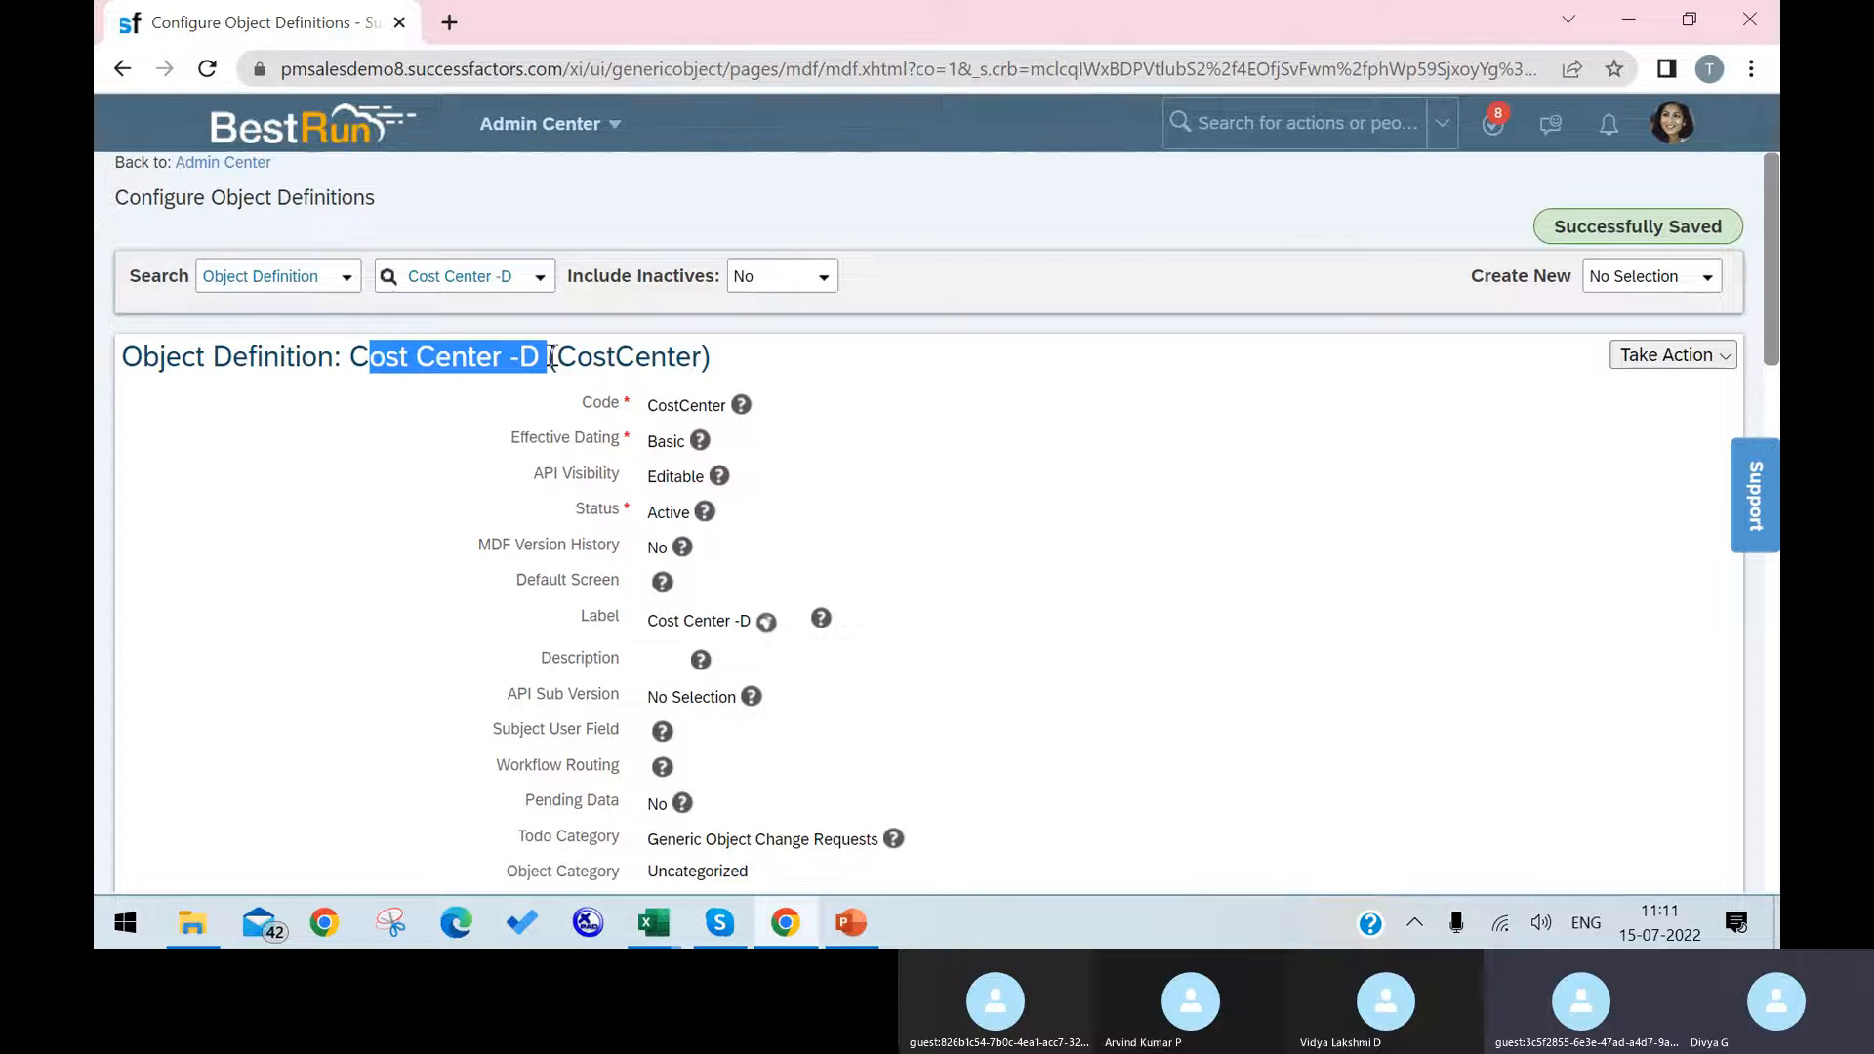
Step: Duplicate the object definitions page in a new browser tab and open Manage Data there
{"action": "right_click", "coordinate": [201, 21]}
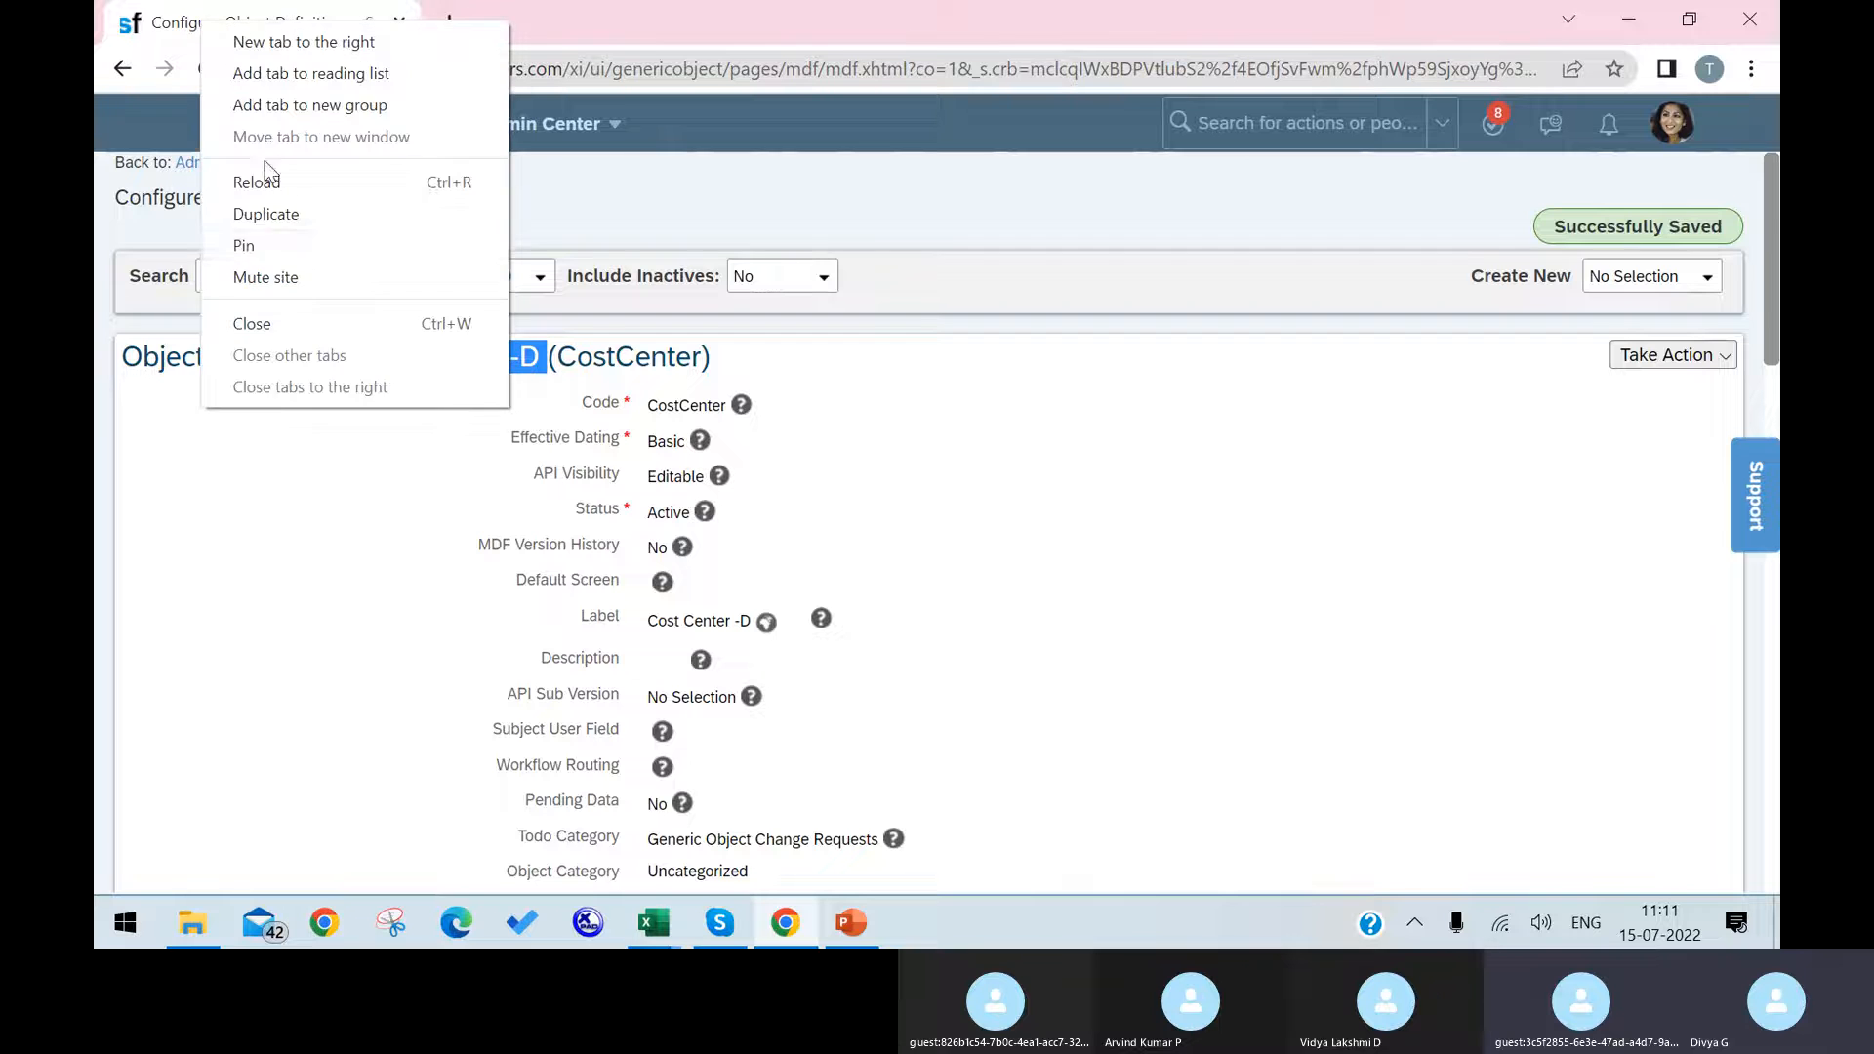
{"action": "left_click", "coordinate": [310, 214]}
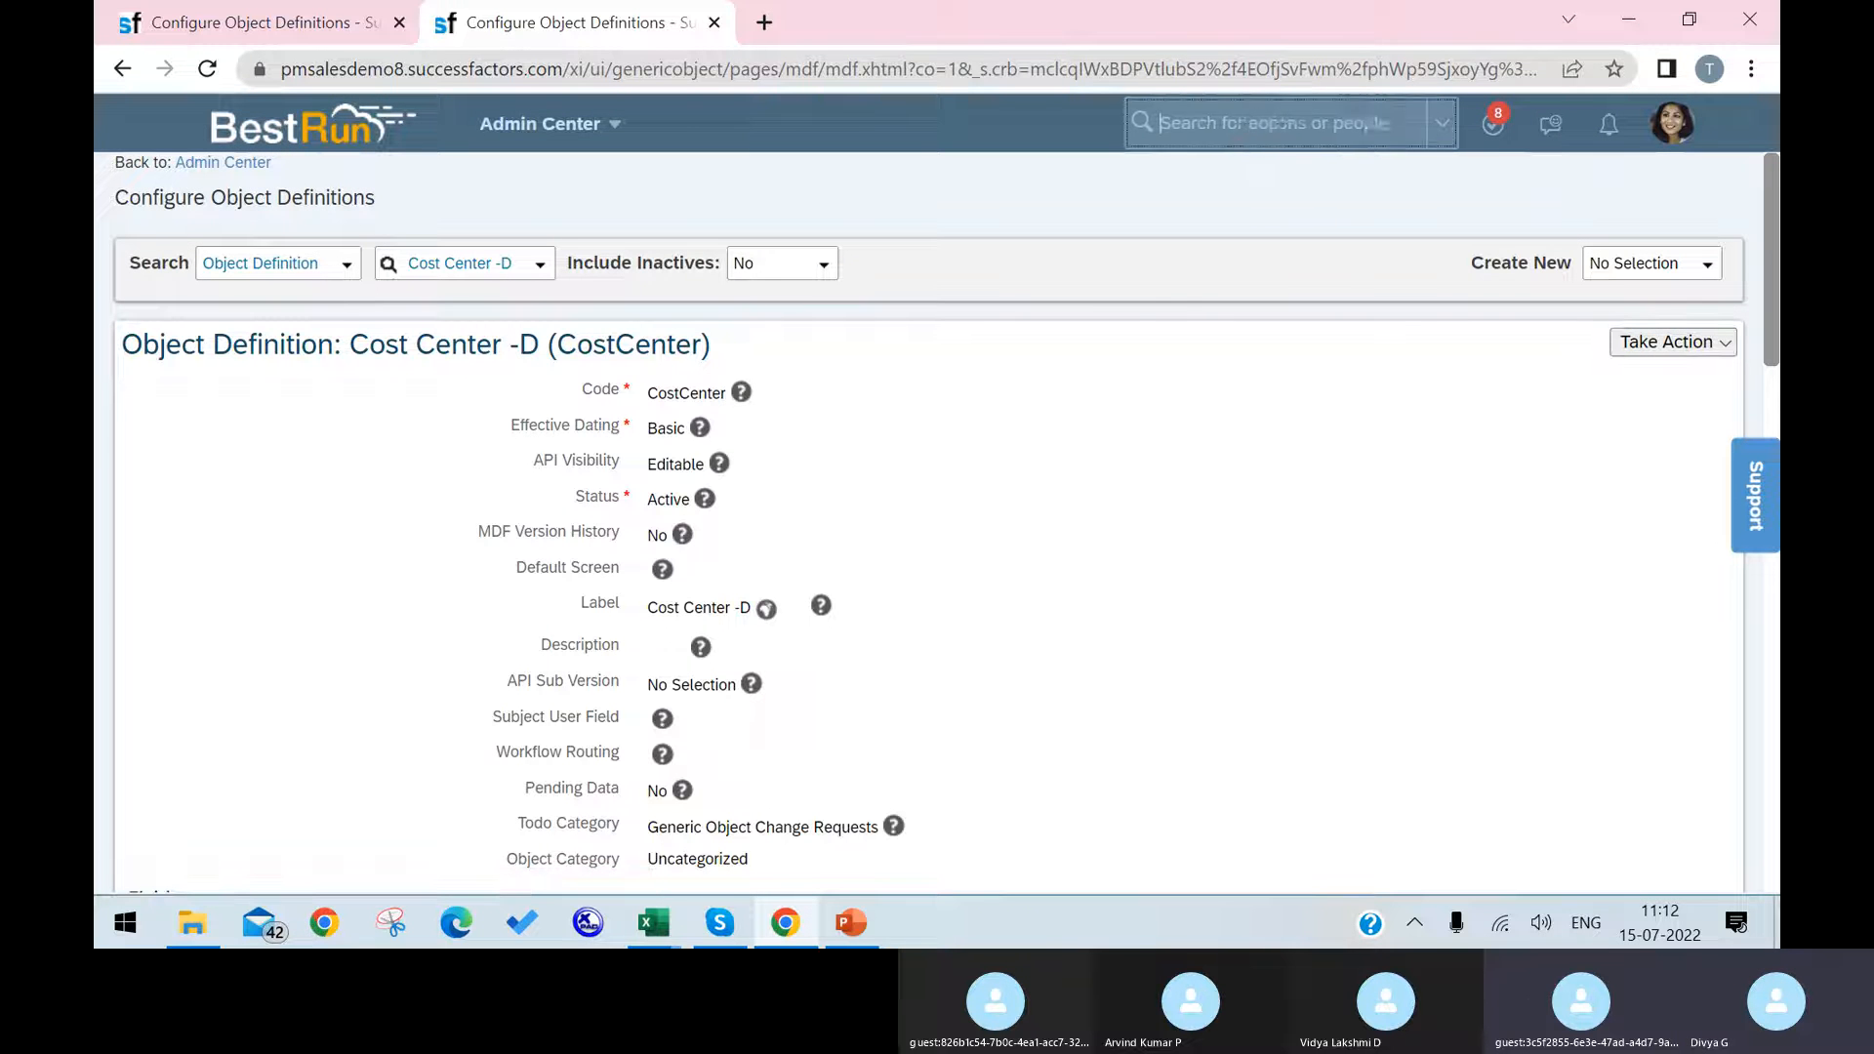
{"action": "left_click", "coordinate": [1282, 126]}
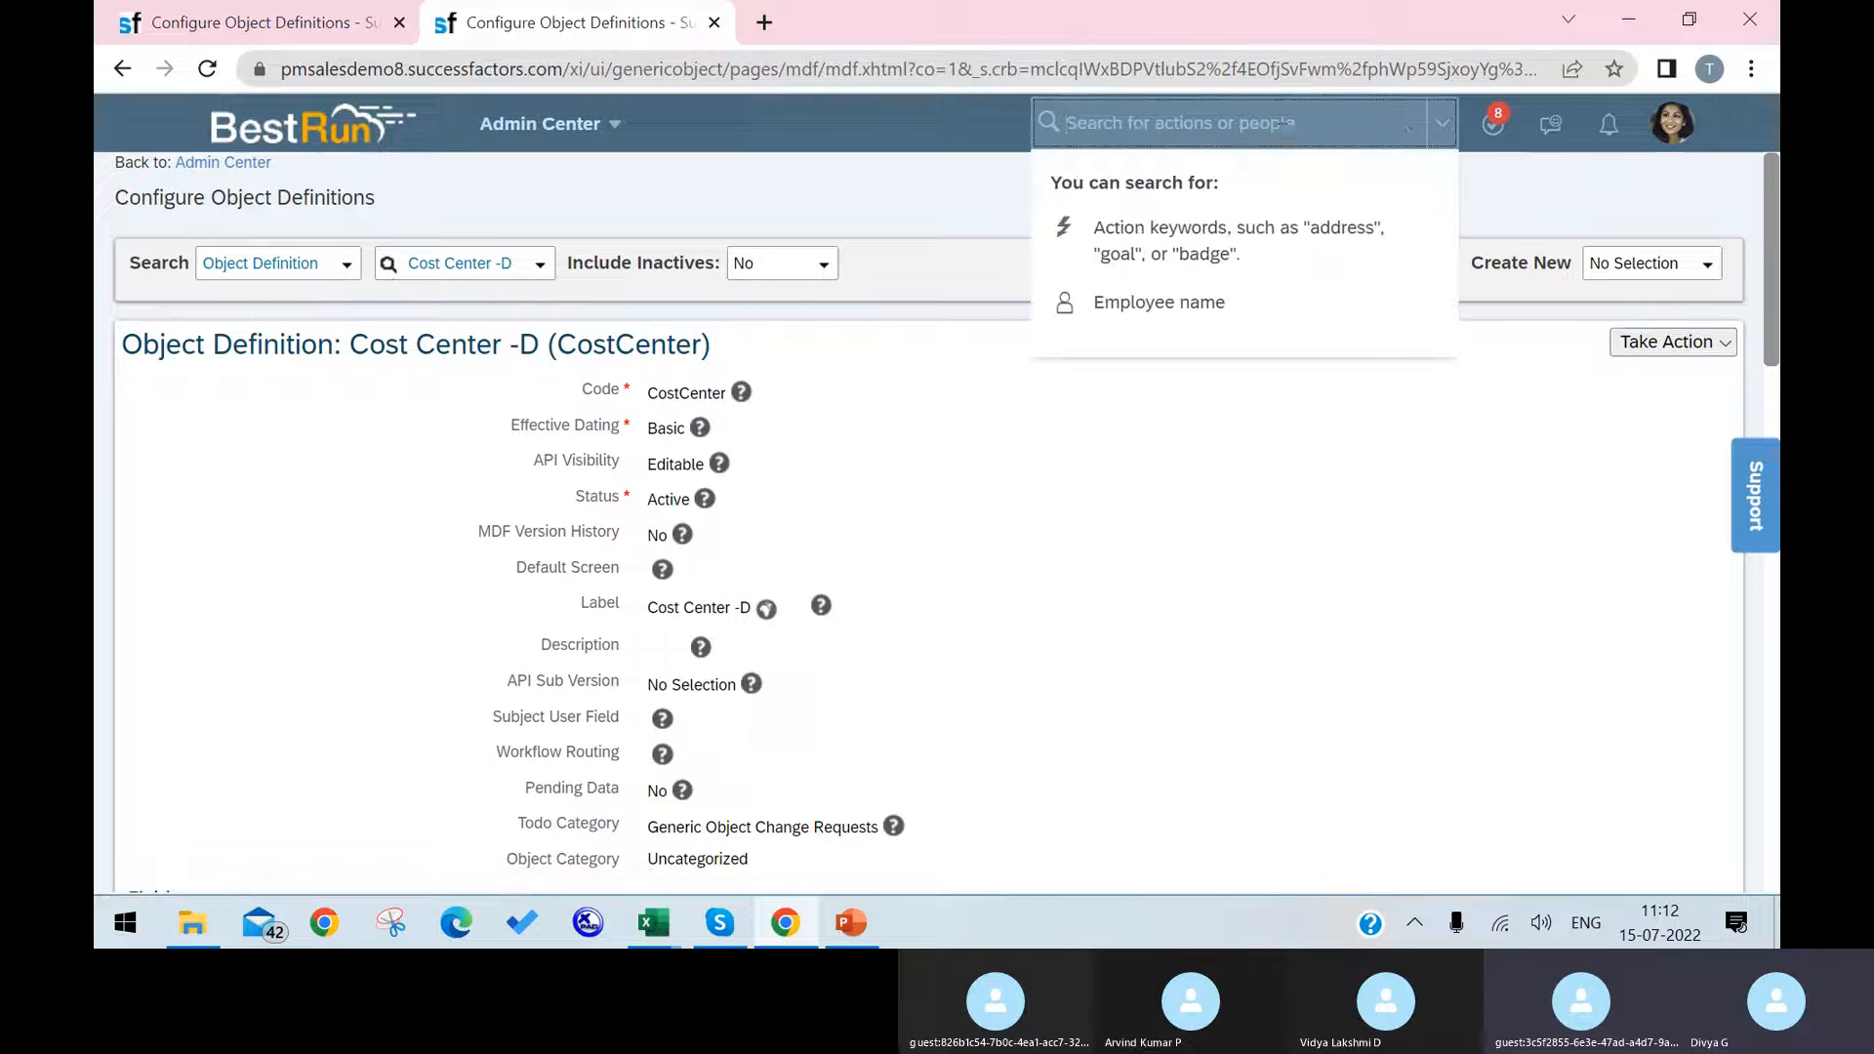
{"action": "type", "text": "manage data"}
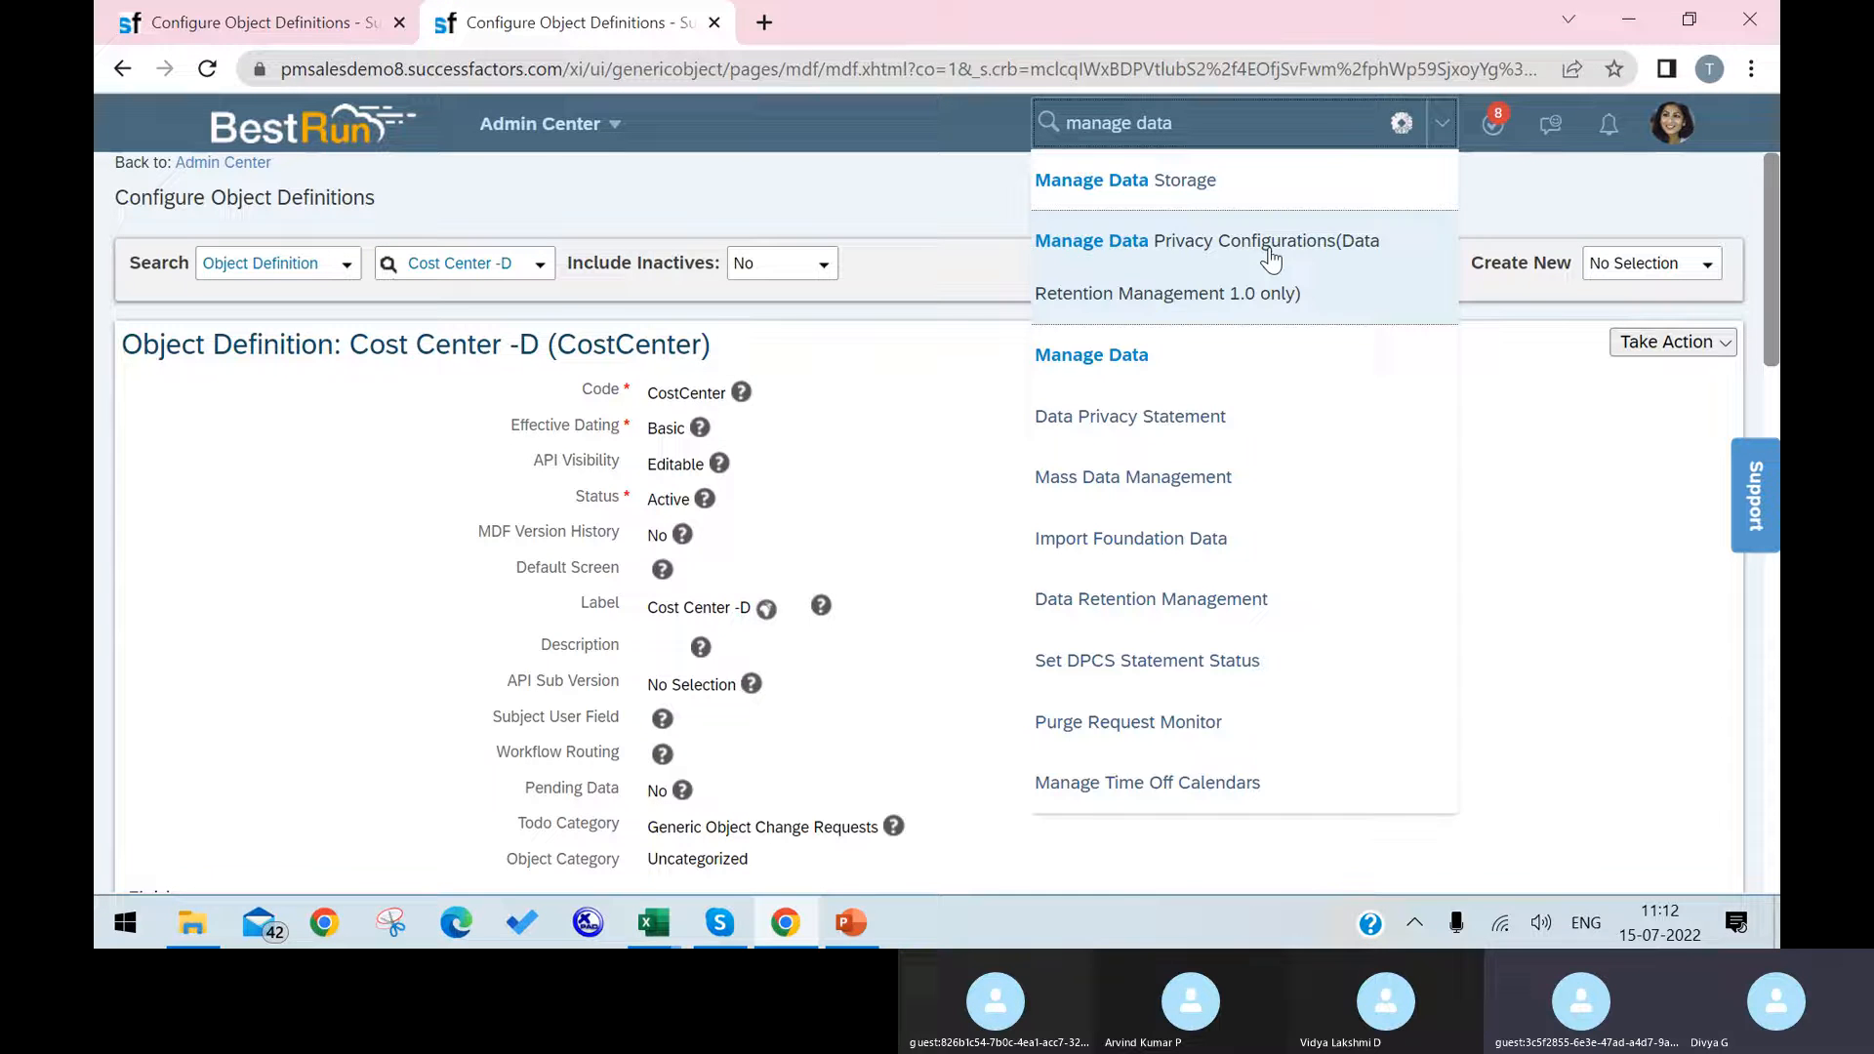
{"action": "left_click", "coordinate": [1176, 384]}
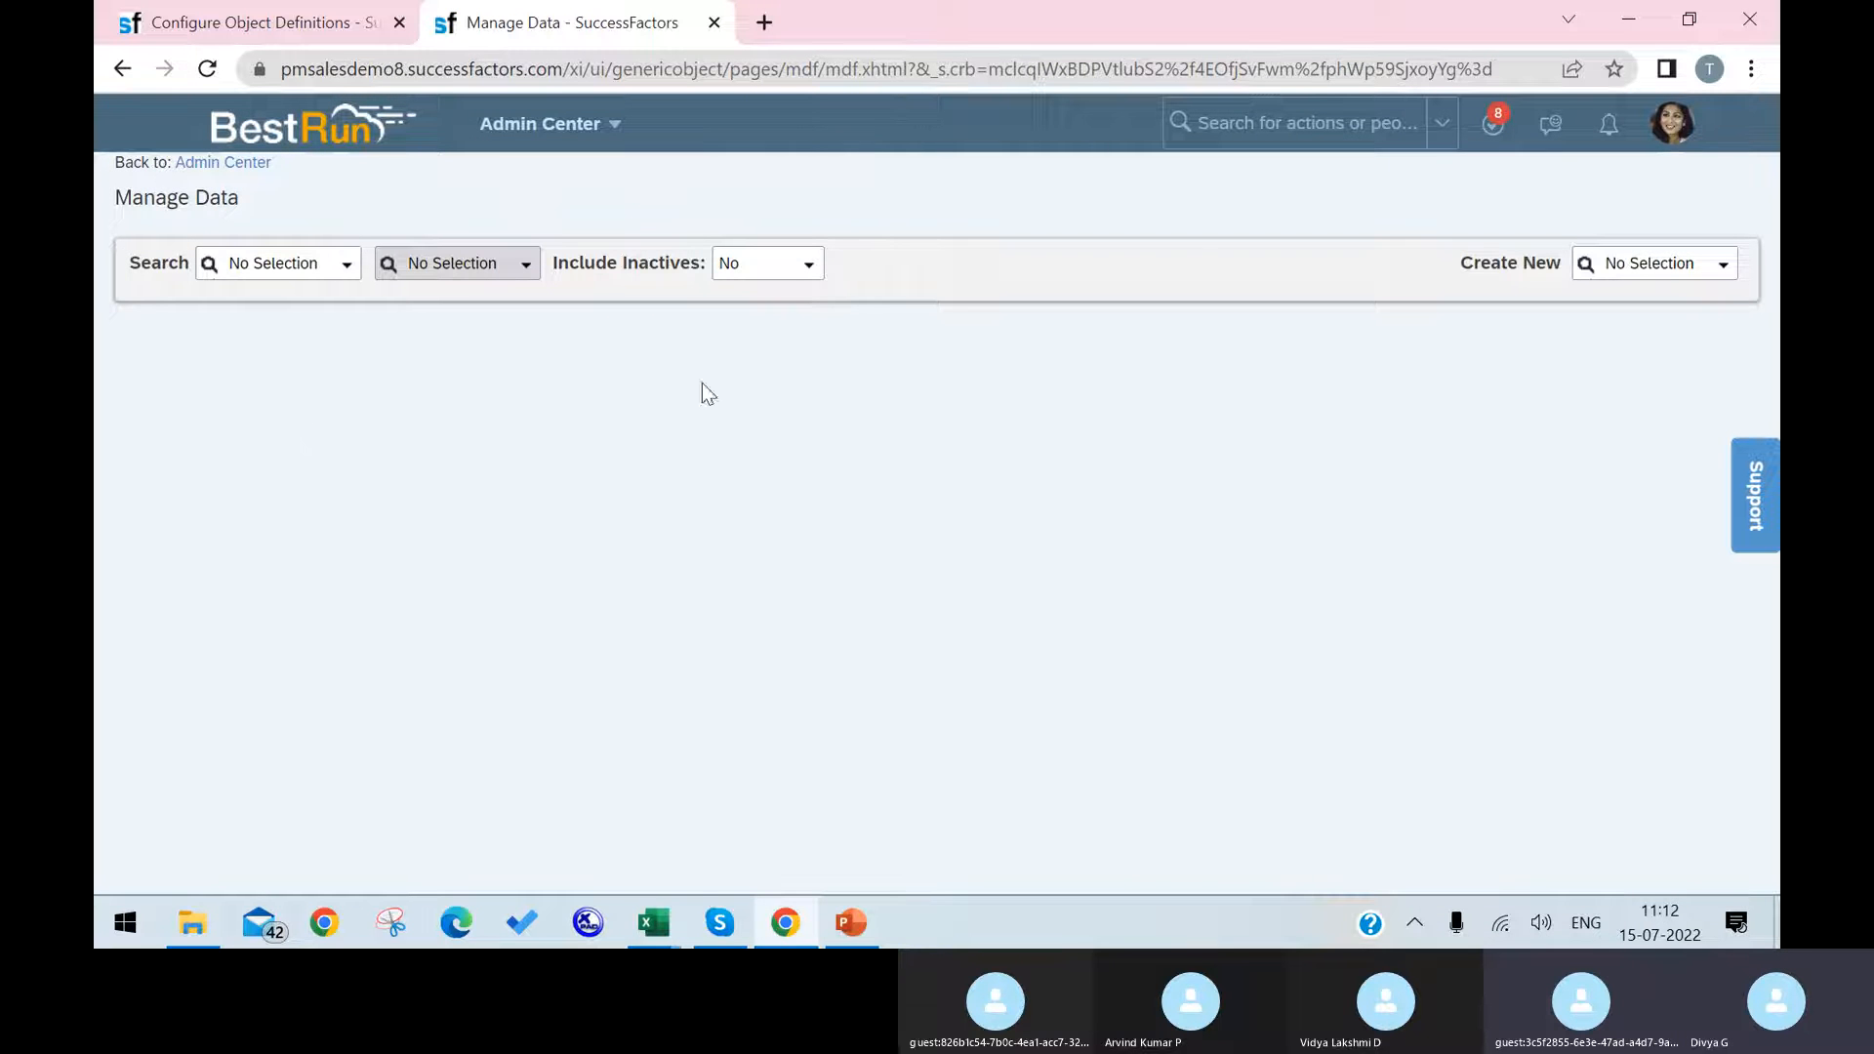
Step: Search for the object type "Cost Center -D" and open its record Argentina HR (7500-2200)
{"action": "left_click", "coordinate": [347, 264]}
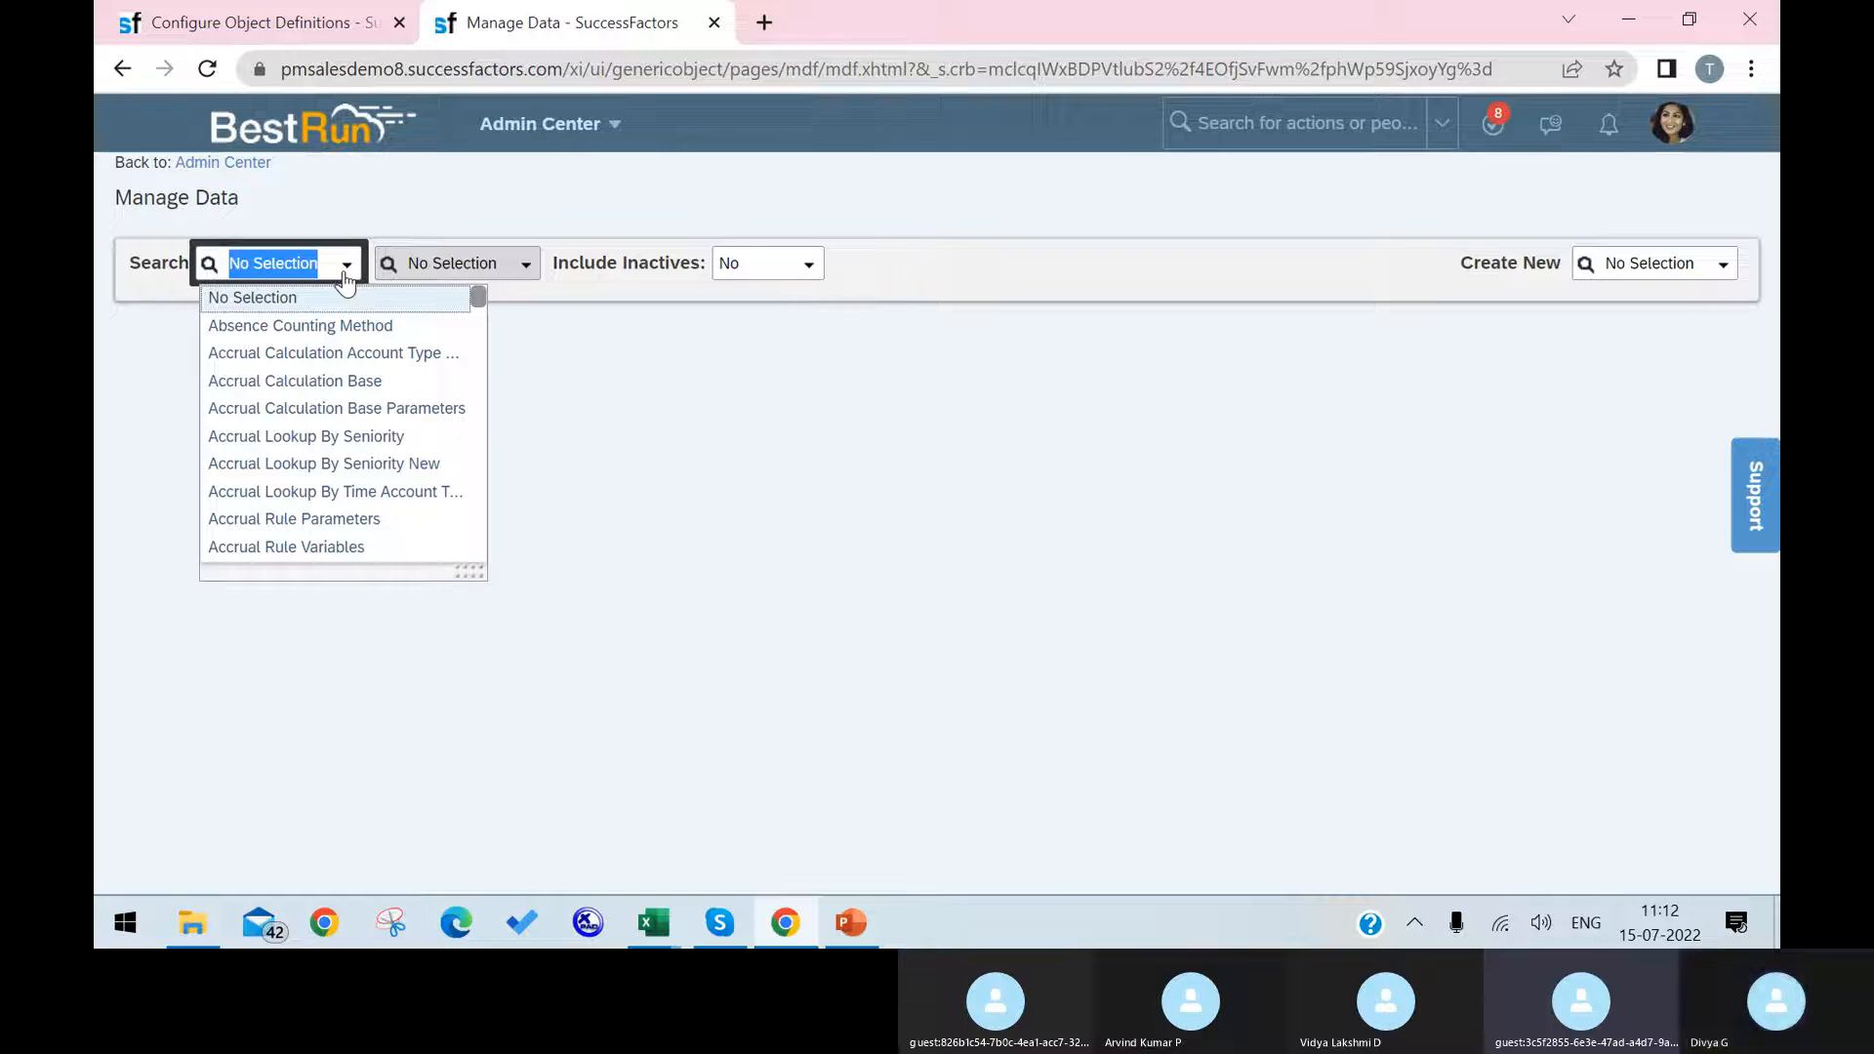
{"action": "type", "text": "dost"}
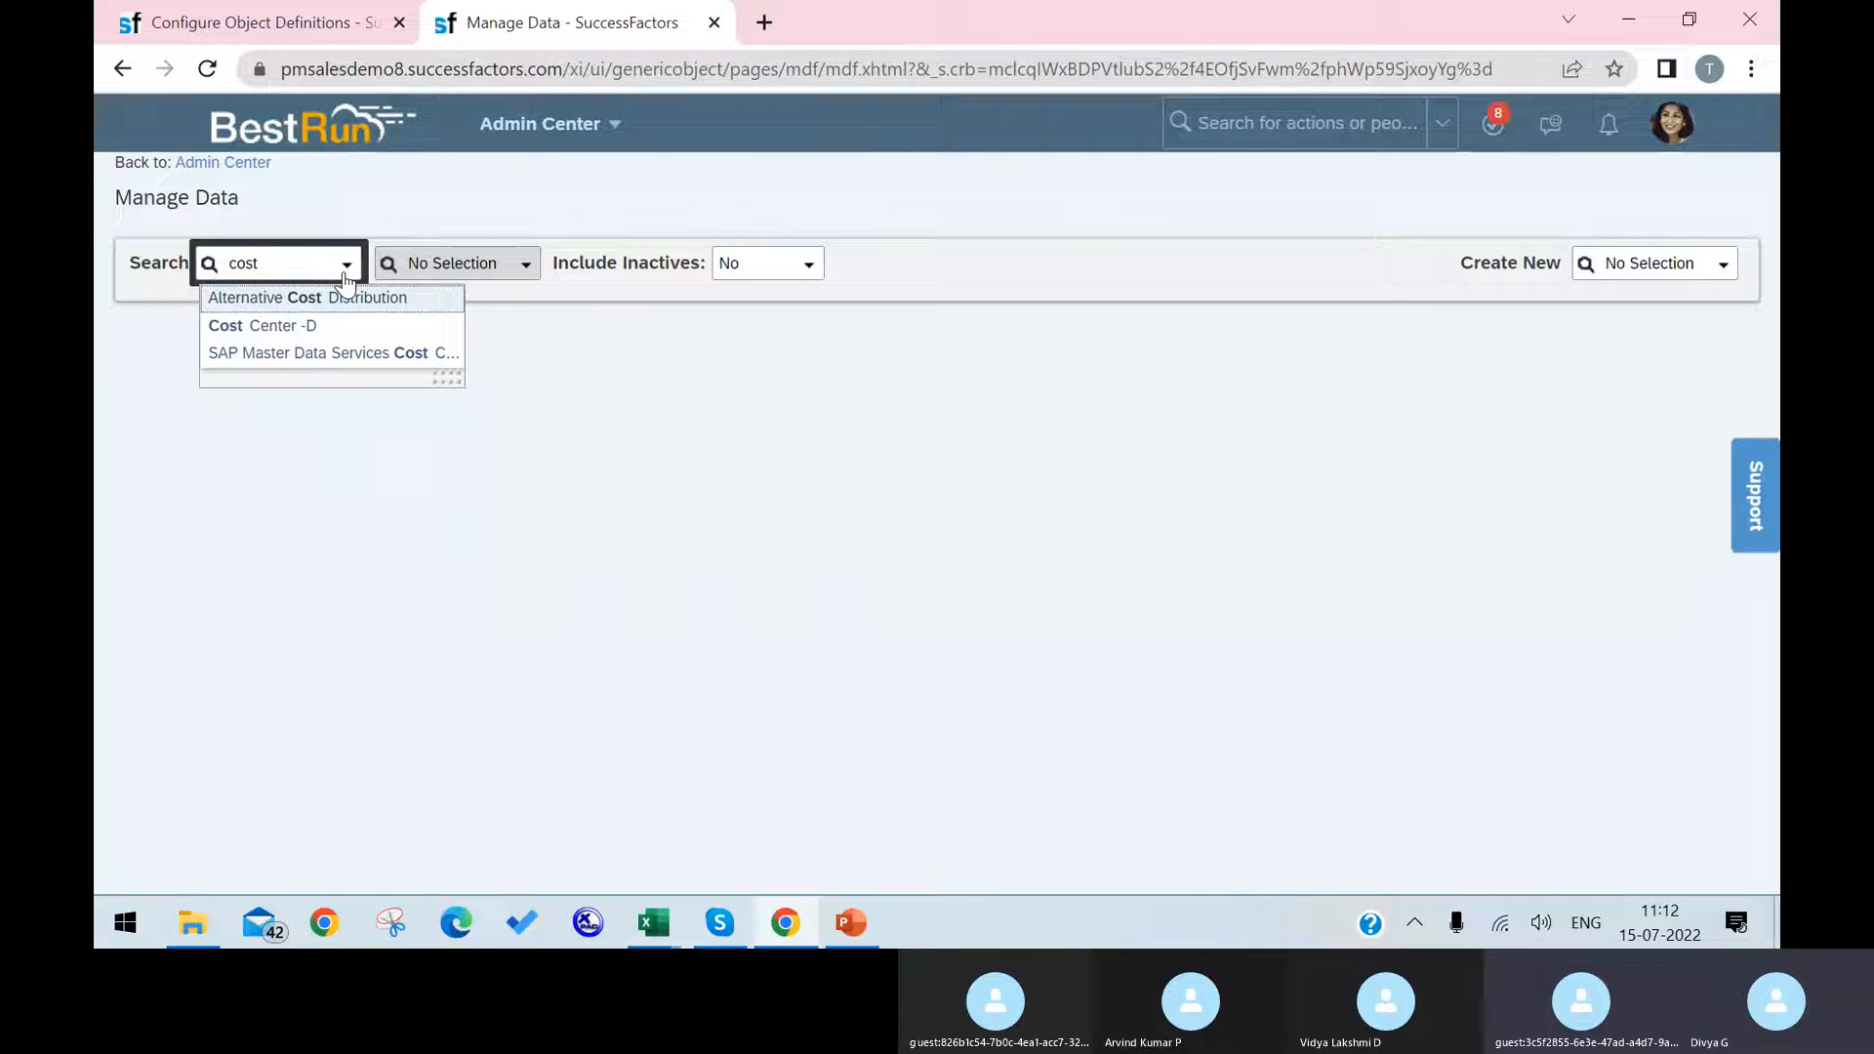
{"action": "left_click", "coordinate": [328, 326]}
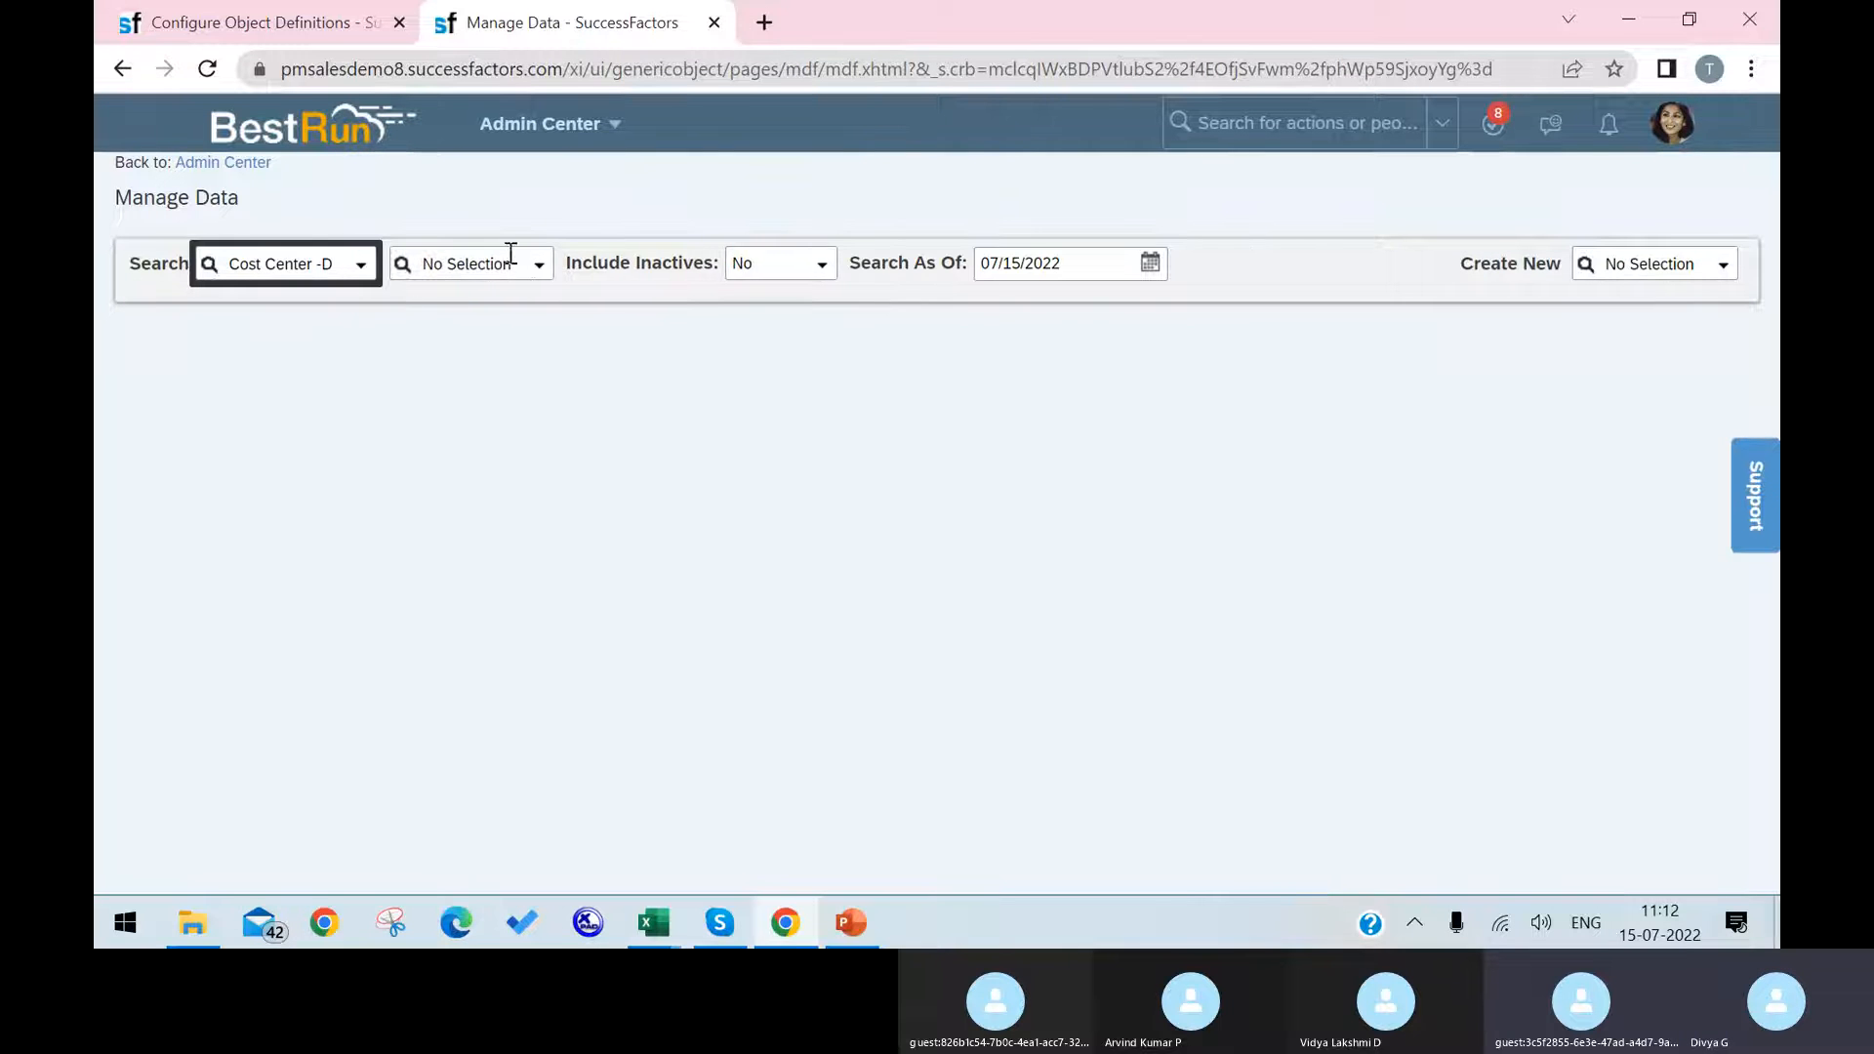
{"action": "left_click", "coordinate": [540, 270]}
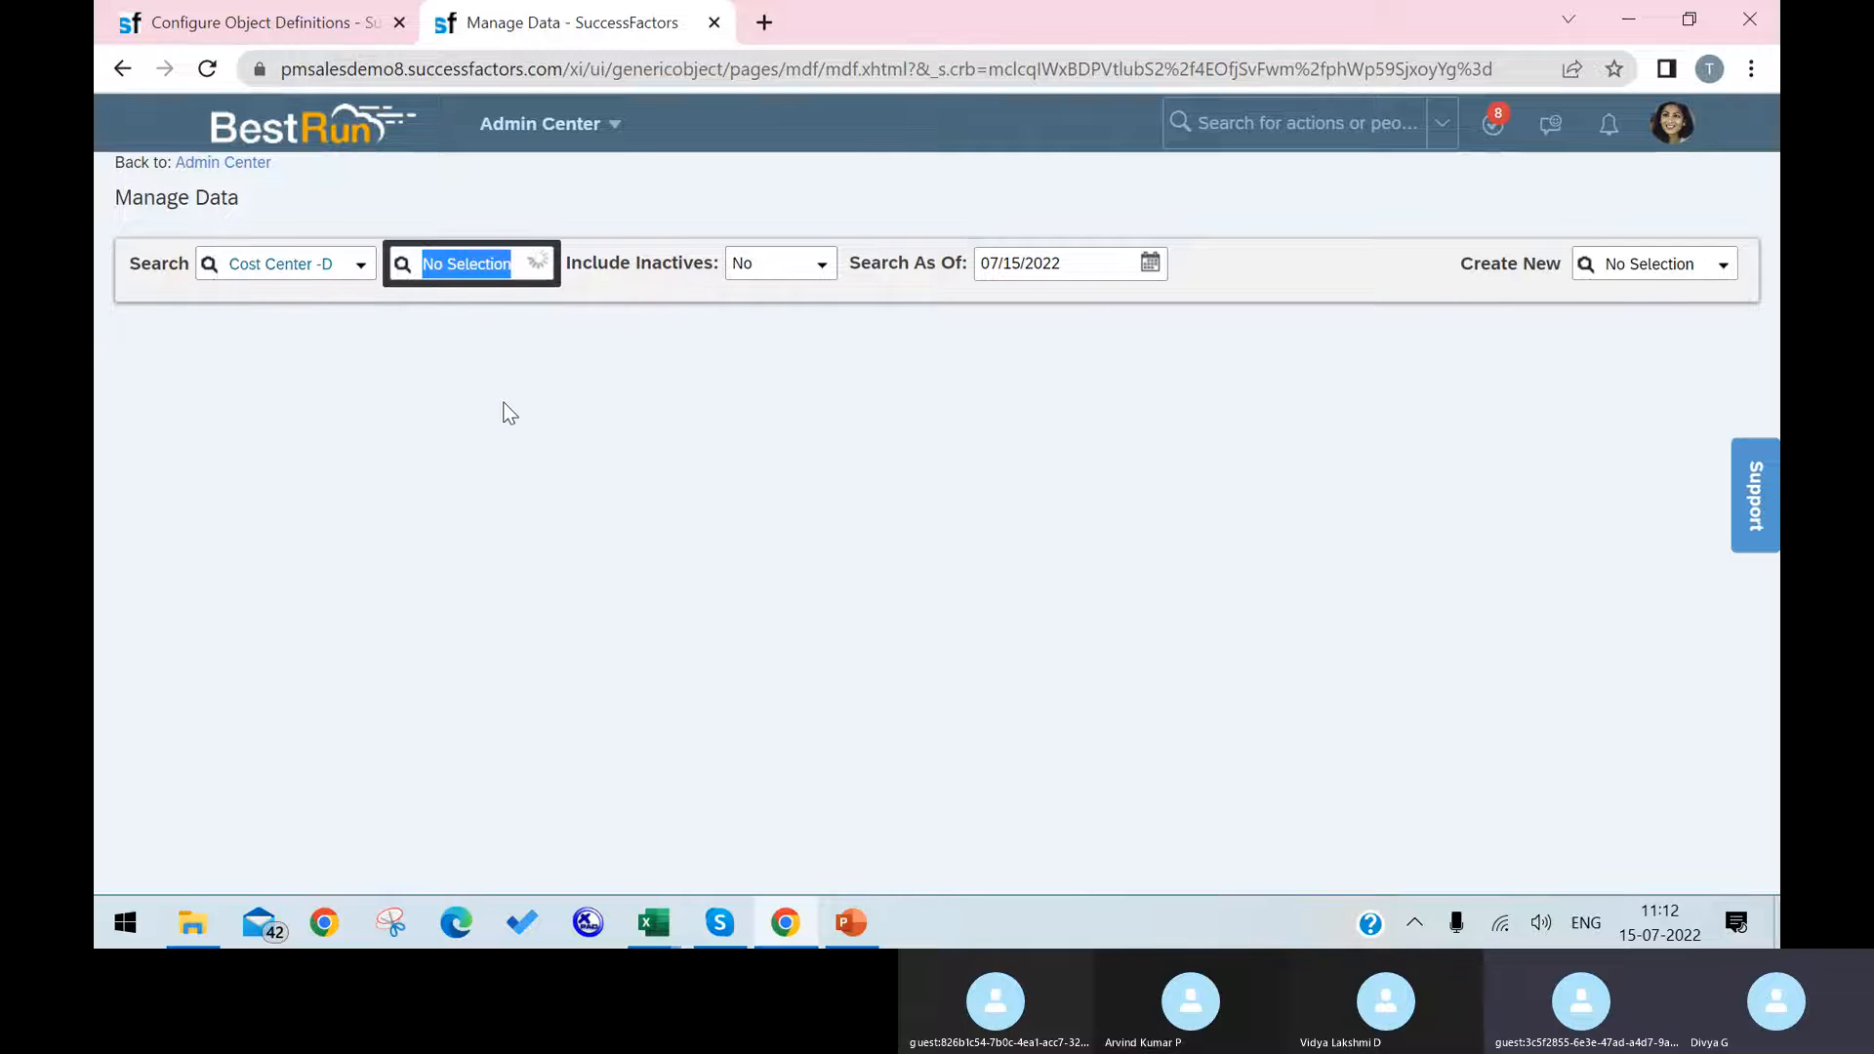
{"action": "left_click", "coordinate": [515, 353]}
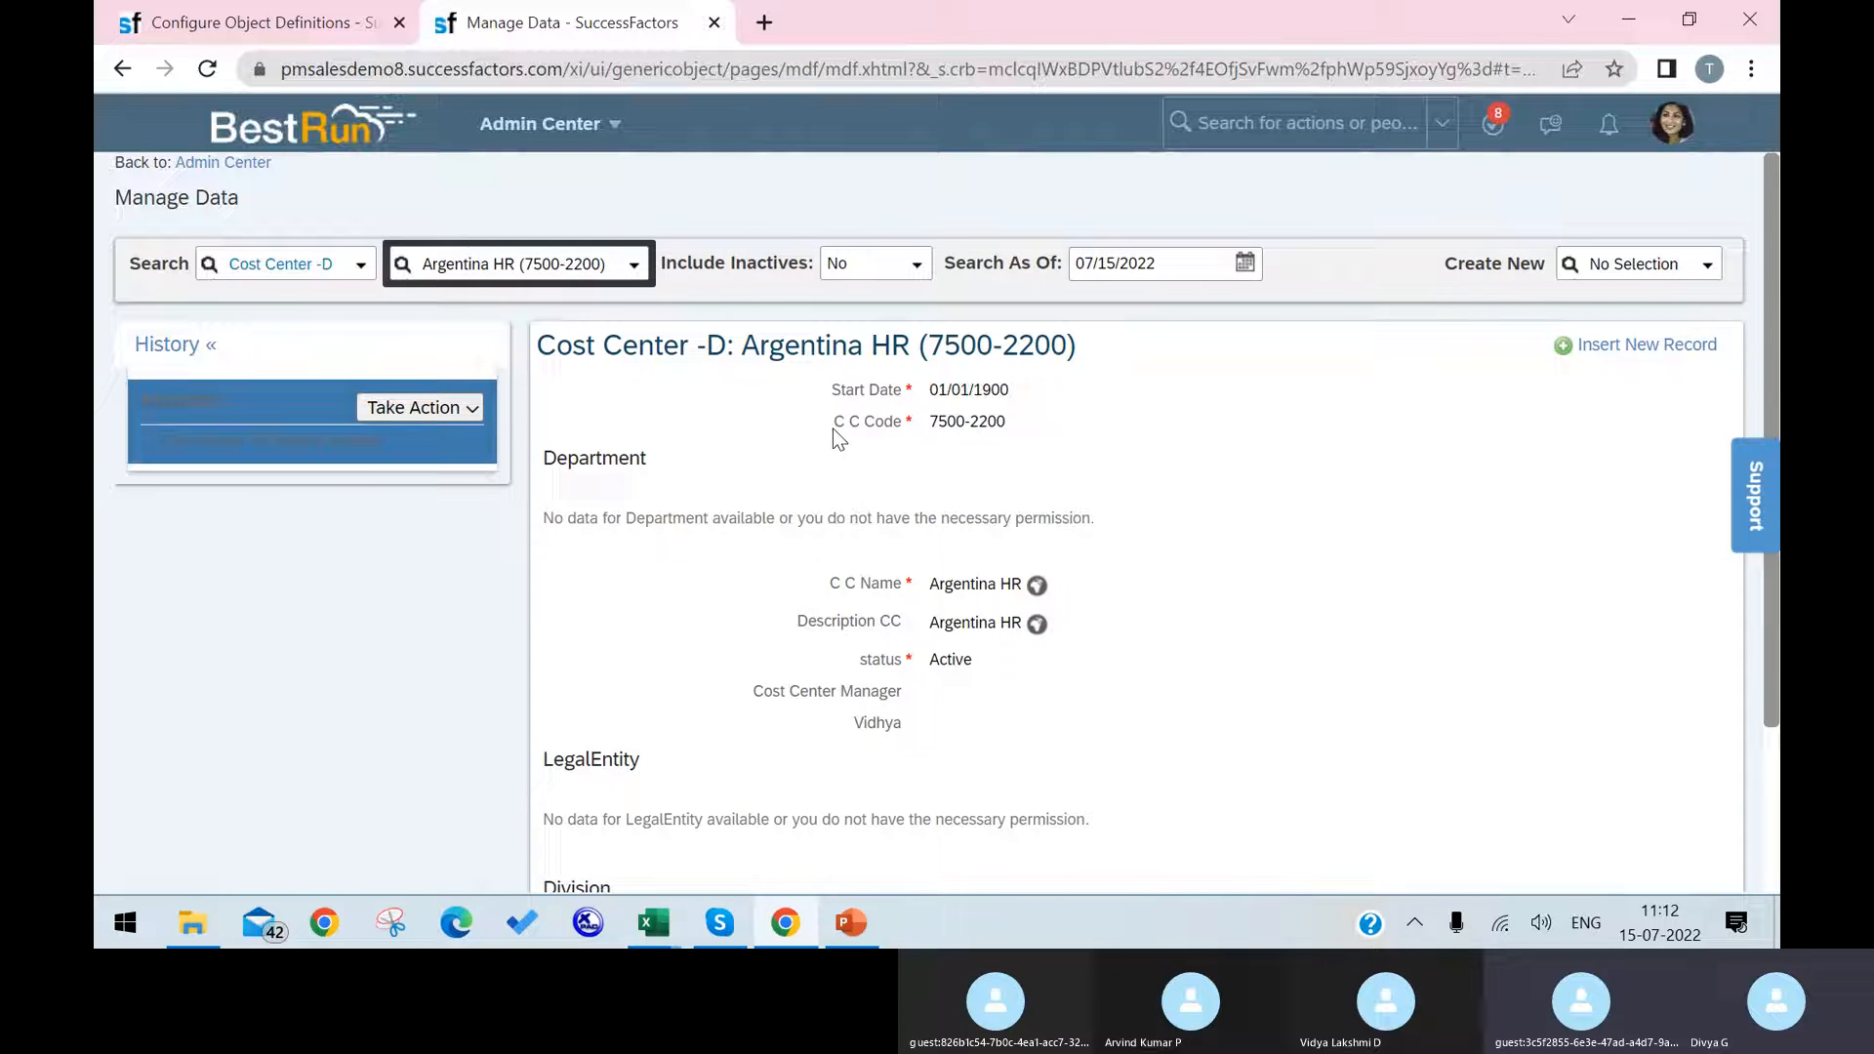
Step: Check the code, name, description and custom field labels on the Argentina HR cost center record
{"action": "left_click_drag", "start_coordinate": [834, 422], "coordinate": [908, 418]}
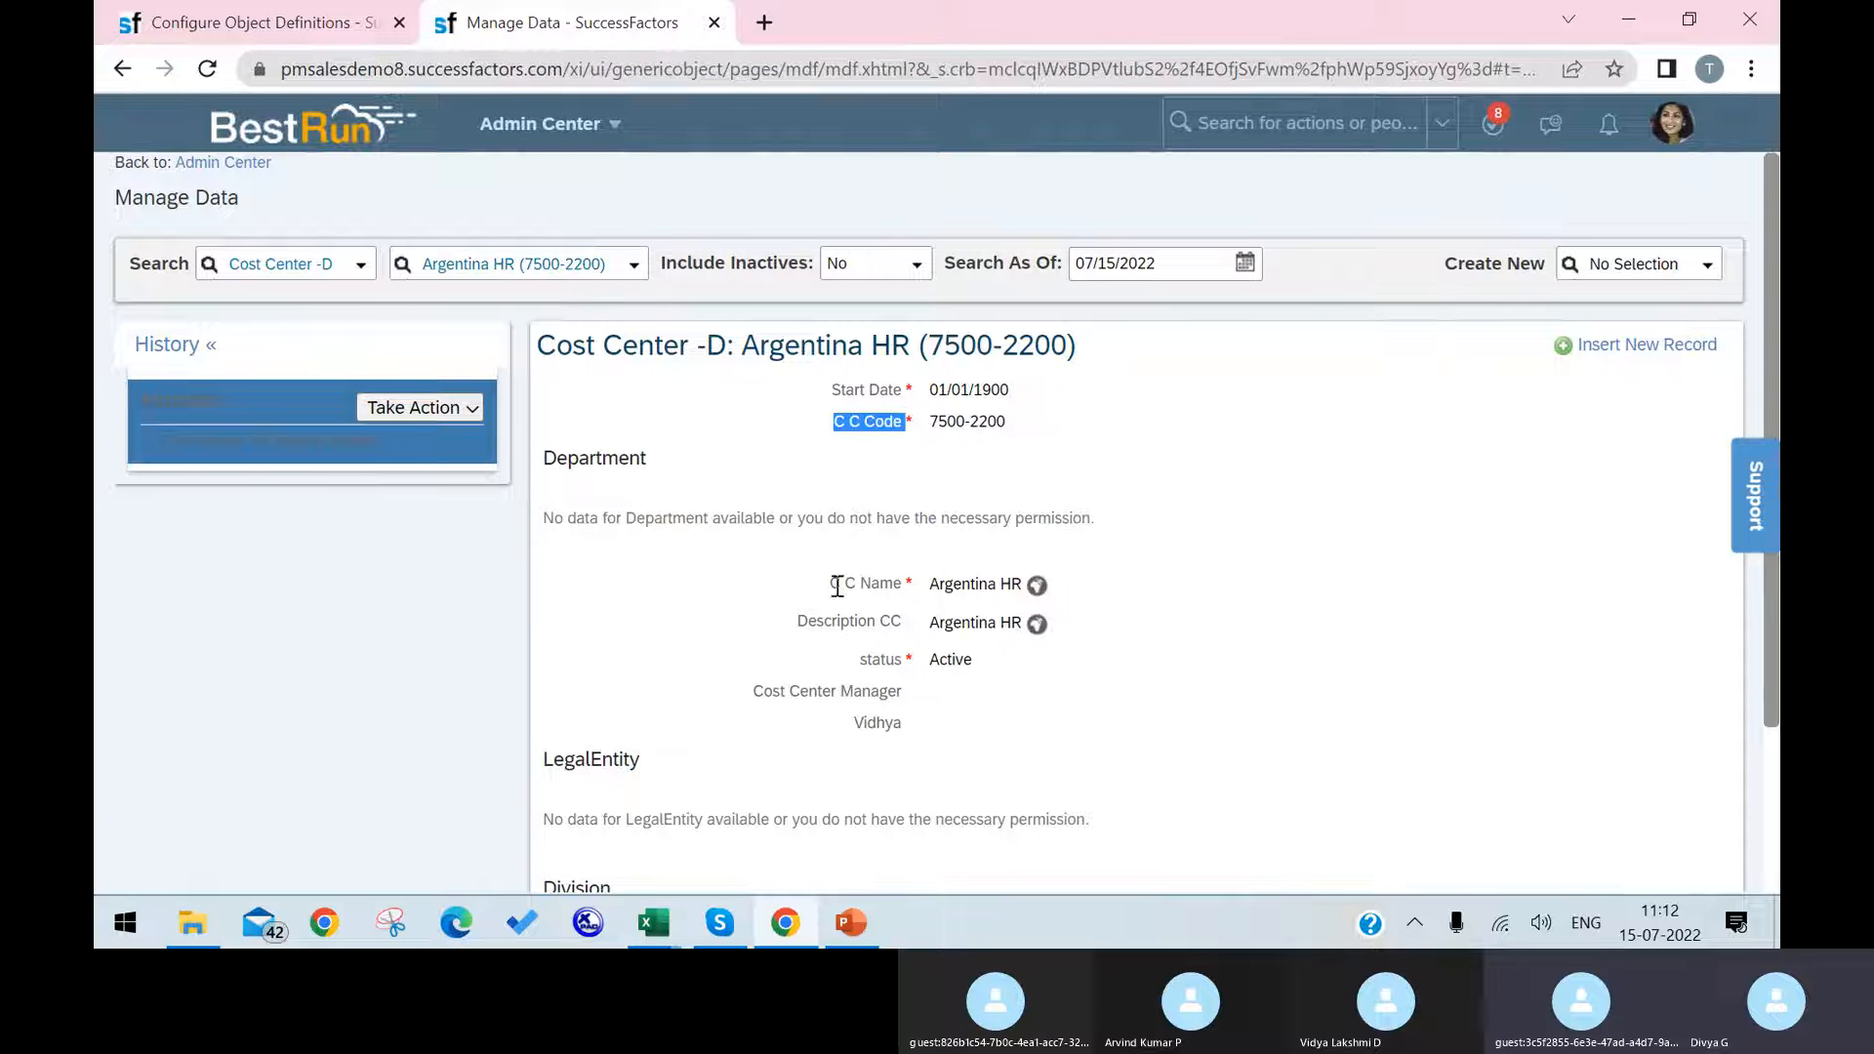
{"action": "left_click_drag", "start_coordinate": [833, 585], "coordinate": [884, 577]}
{"action": "left_click_drag", "start_coordinate": [795, 622], "coordinate": [912, 627]}
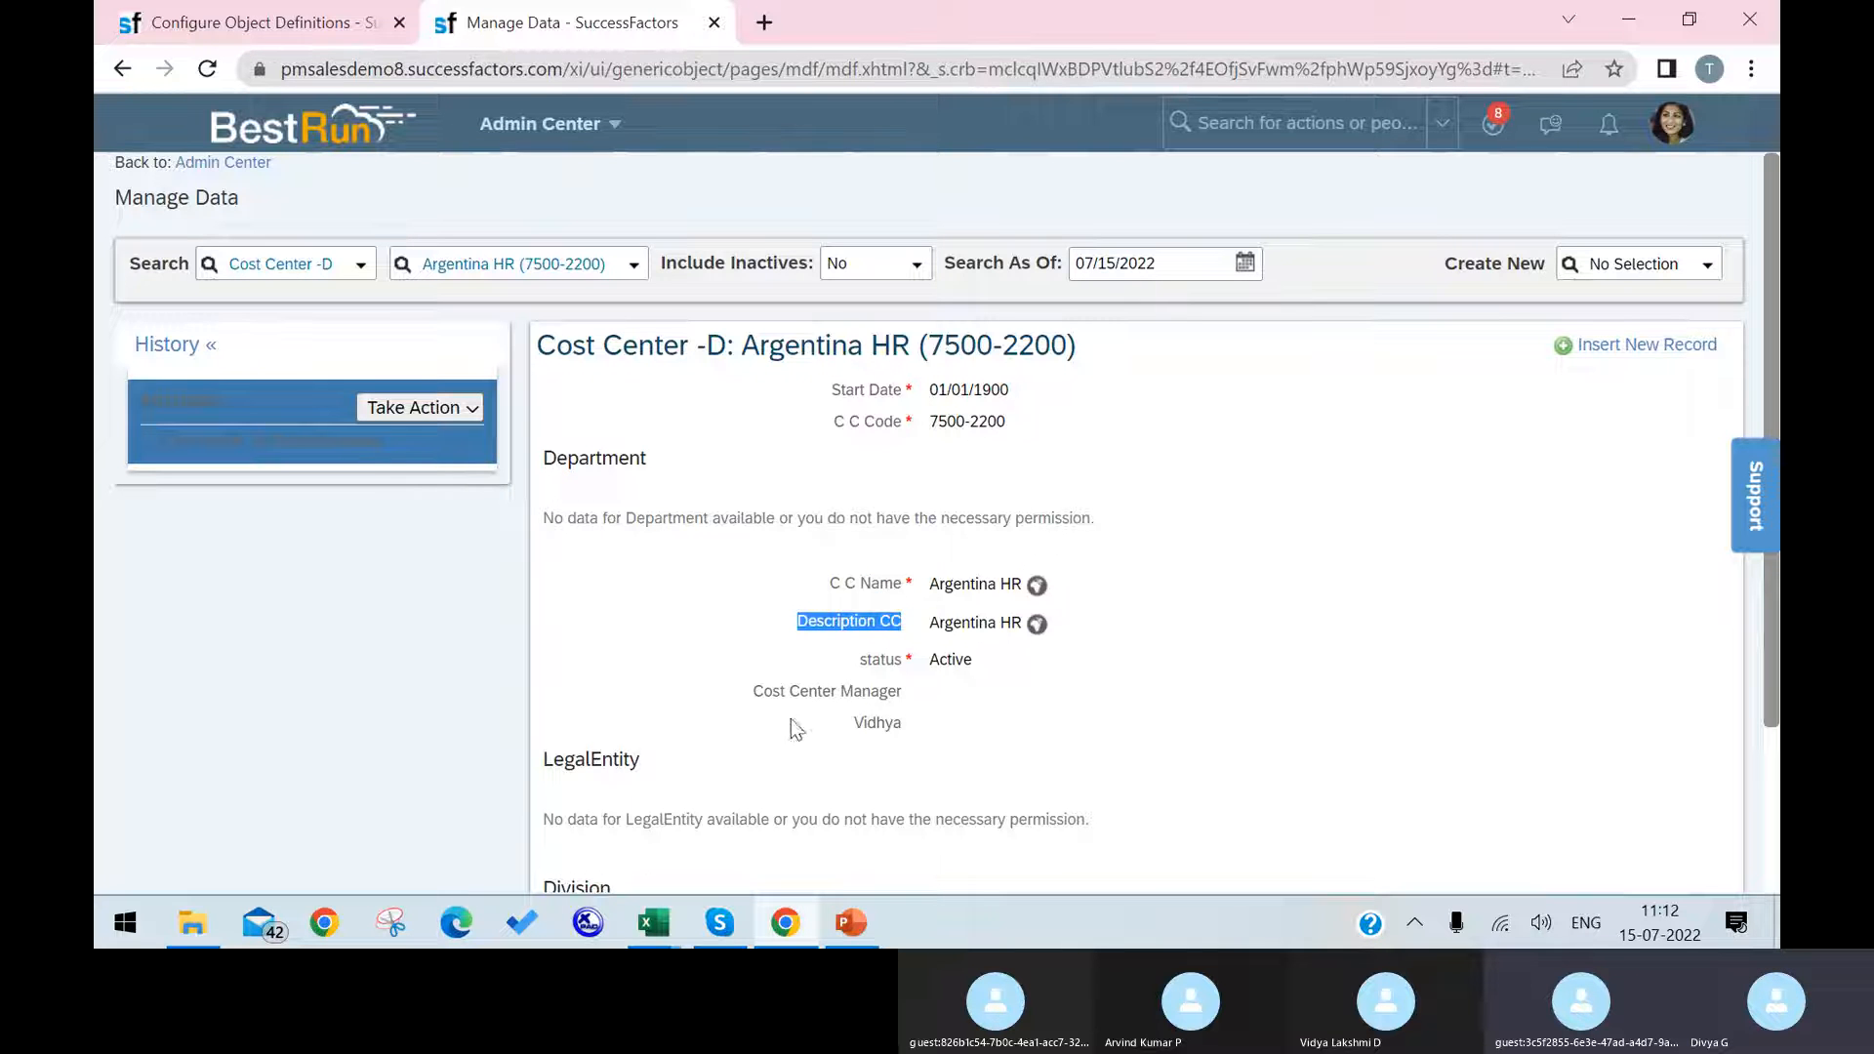
{"action": "scroll", "coordinate": [876, 732], "scroll_direction": "down", "scroll_amount": 2}
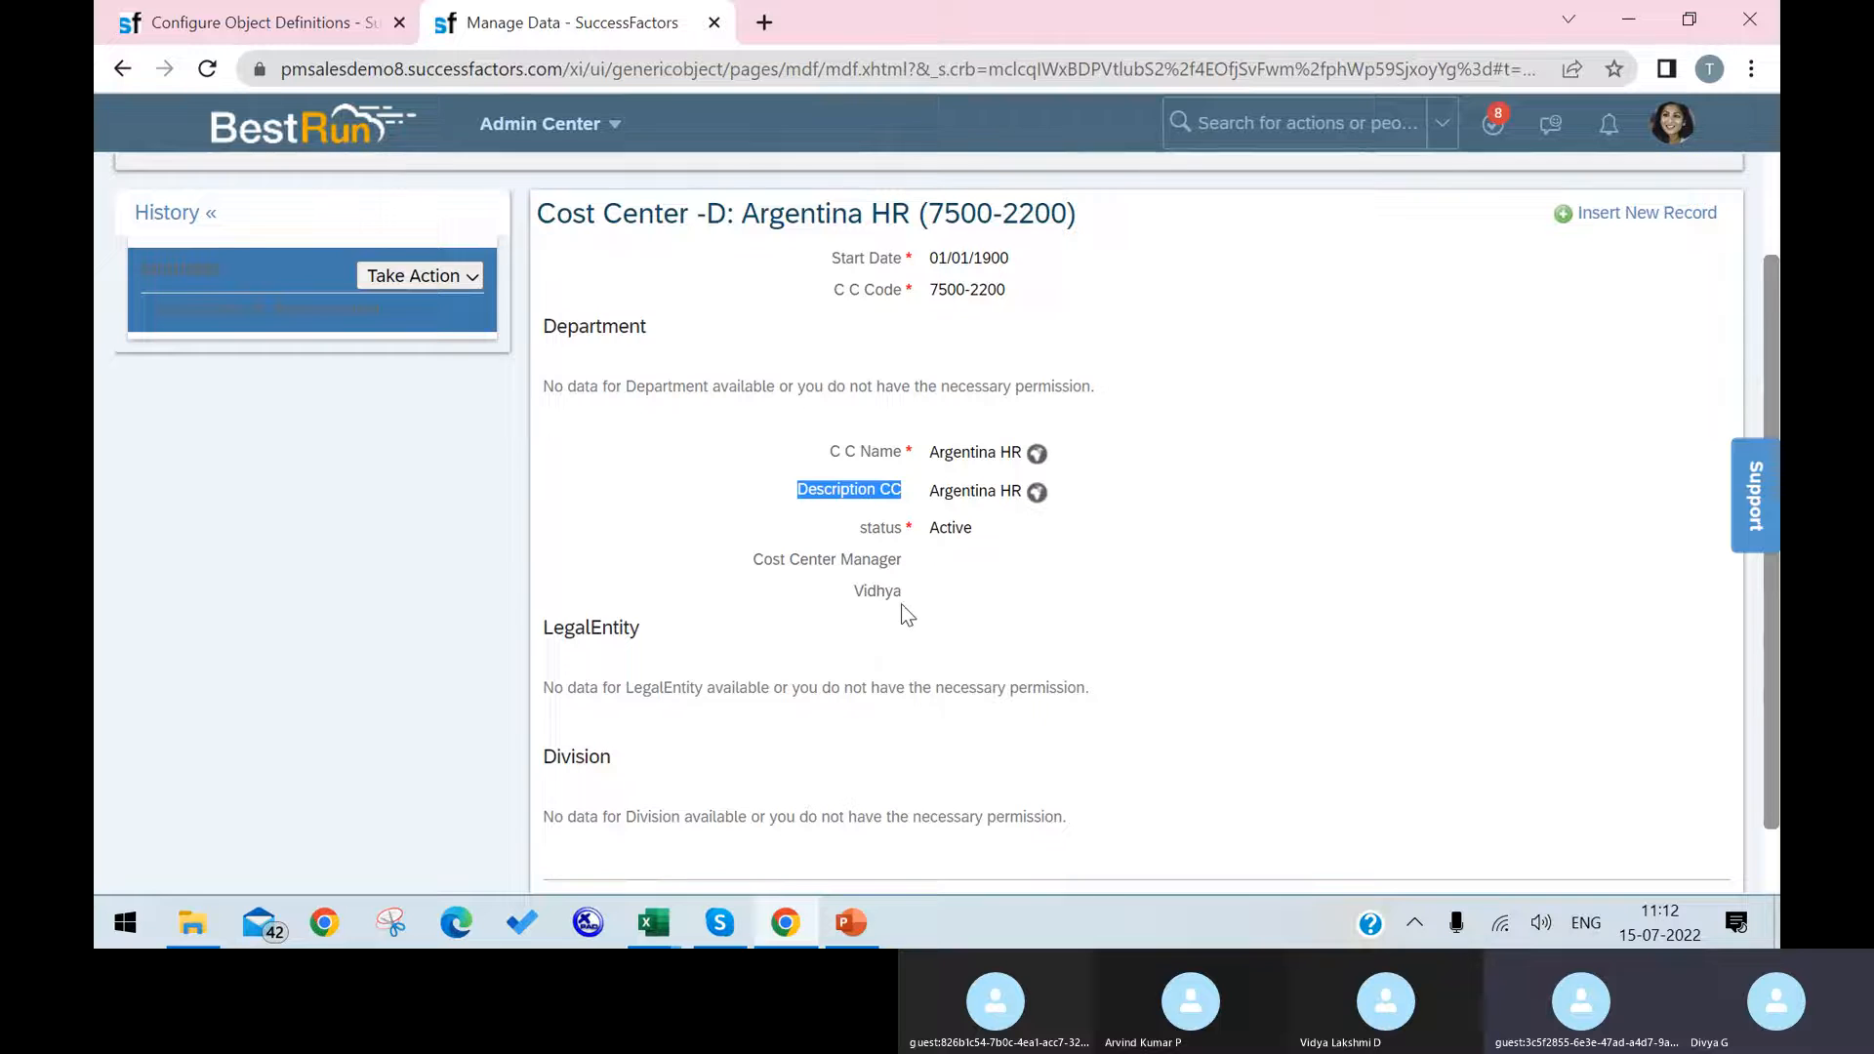
{"action": "scroll", "coordinate": [896, 626], "scroll_direction": "up", "scroll_amount": 2}
{"action": "left_click_drag", "start_coordinate": [894, 715], "coordinate": [851, 727]}
Step: Return to the Configure Object Definitions page, review the details of the custom User-type field stored in customField2, and close them
{"action": "left_click", "coordinate": [346, 29]}
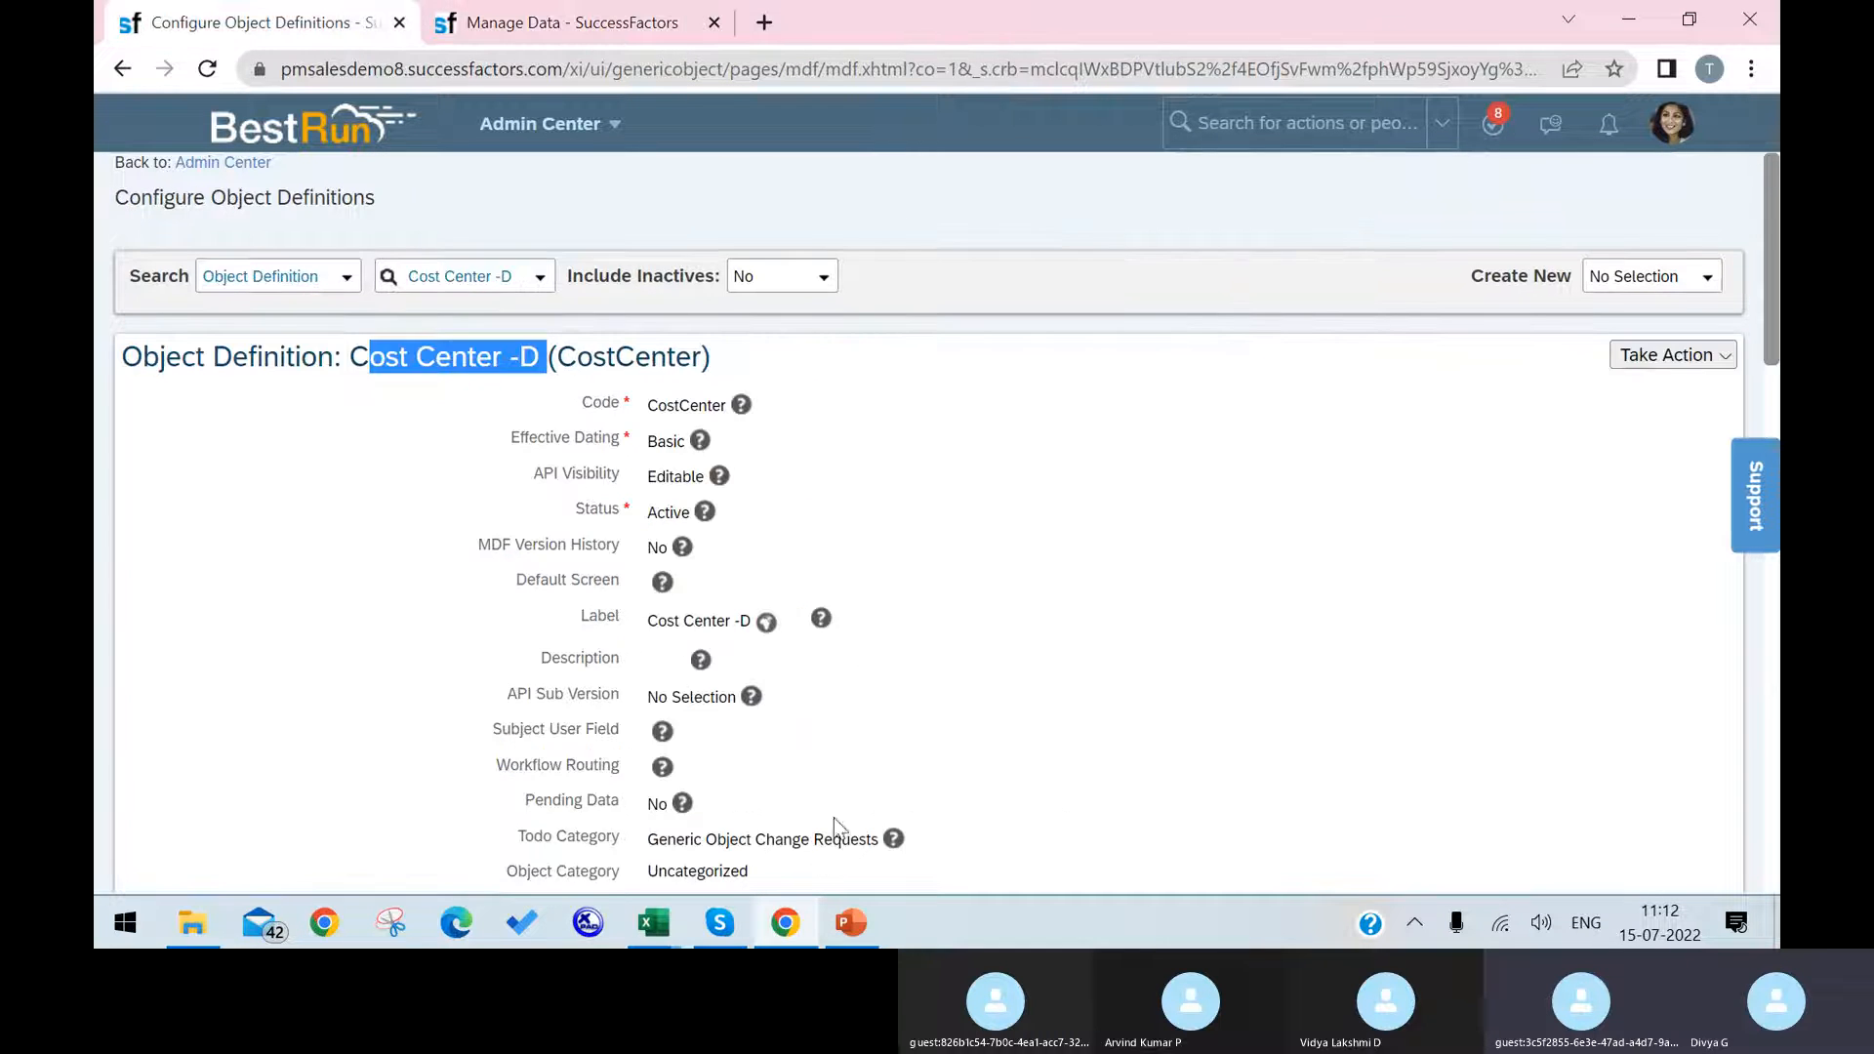
{"action": "scroll", "coordinate": [1132, 623], "scroll_direction": "down", "scroll_amount": 15}
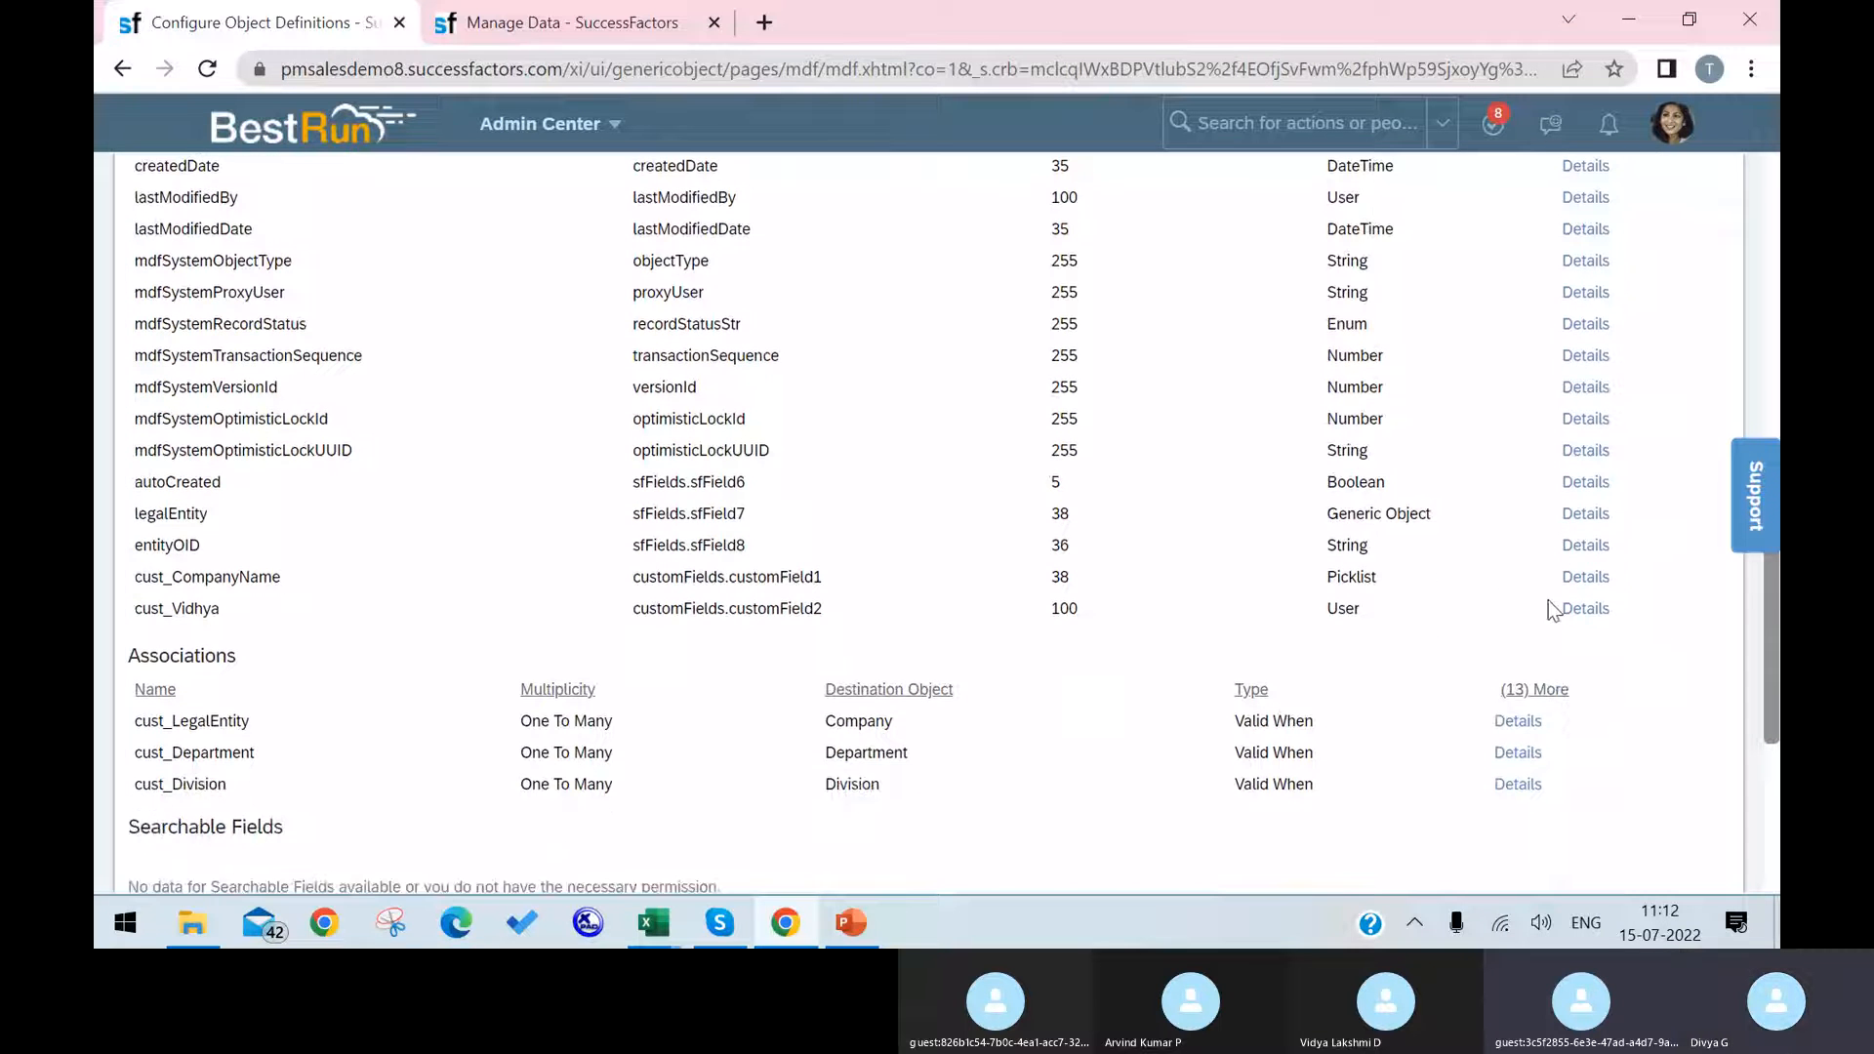
{"action": "left_click", "coordinate": [1583, 619]}
{"action": "scroll", "coordinate": [907, 556], "scroll_direction": "down", "scroll_amount": 5}
{"action": "scroll", "coordinate": [1204, 553], "scroll_direction": "up", "scroll_amount": 5}
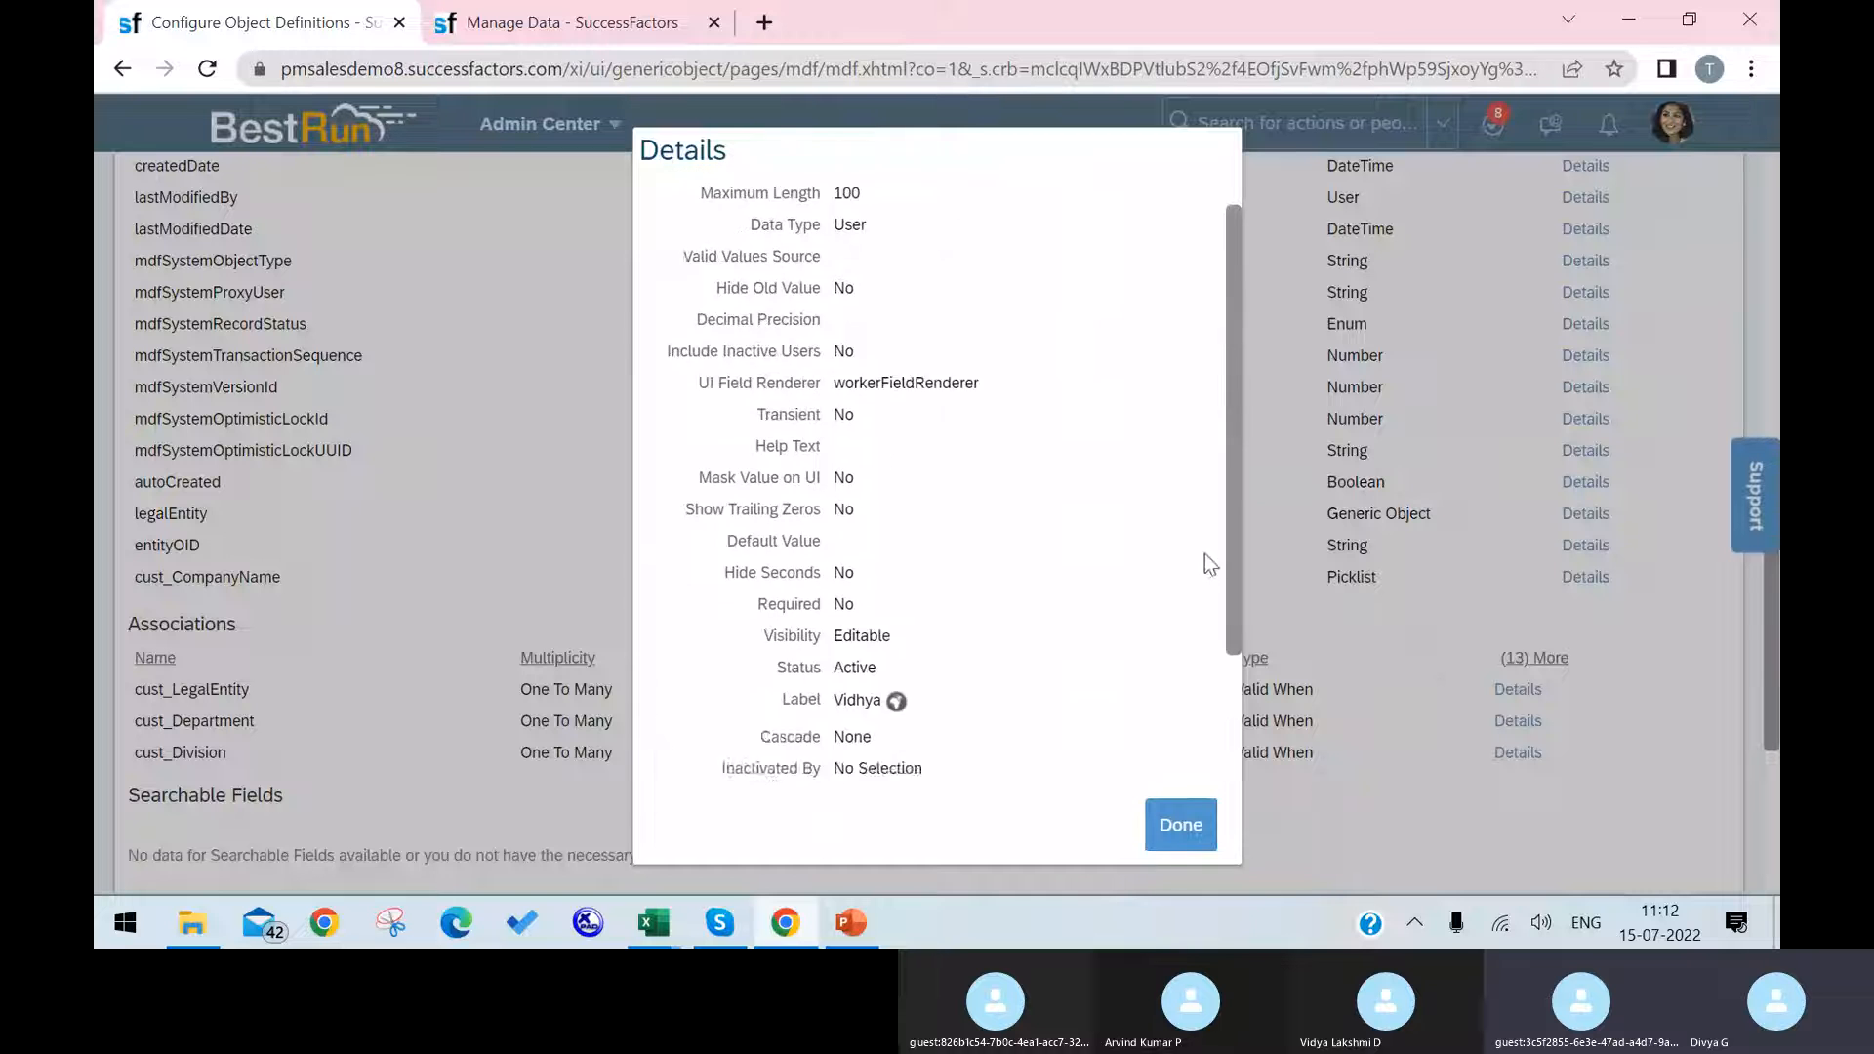
{"action": "left_click", "coordinate": [1155, 814]}
Step: Start a correction of the Cost Center object definition and set the custom User-type field's visibility to Not Visible in its details
{"action": "scroll", "coordinate": [1464, 585], "scroll_direction": "up", "scroll_amount": 15}
{"action": "left_click", "coordinate": [1691, 357]}
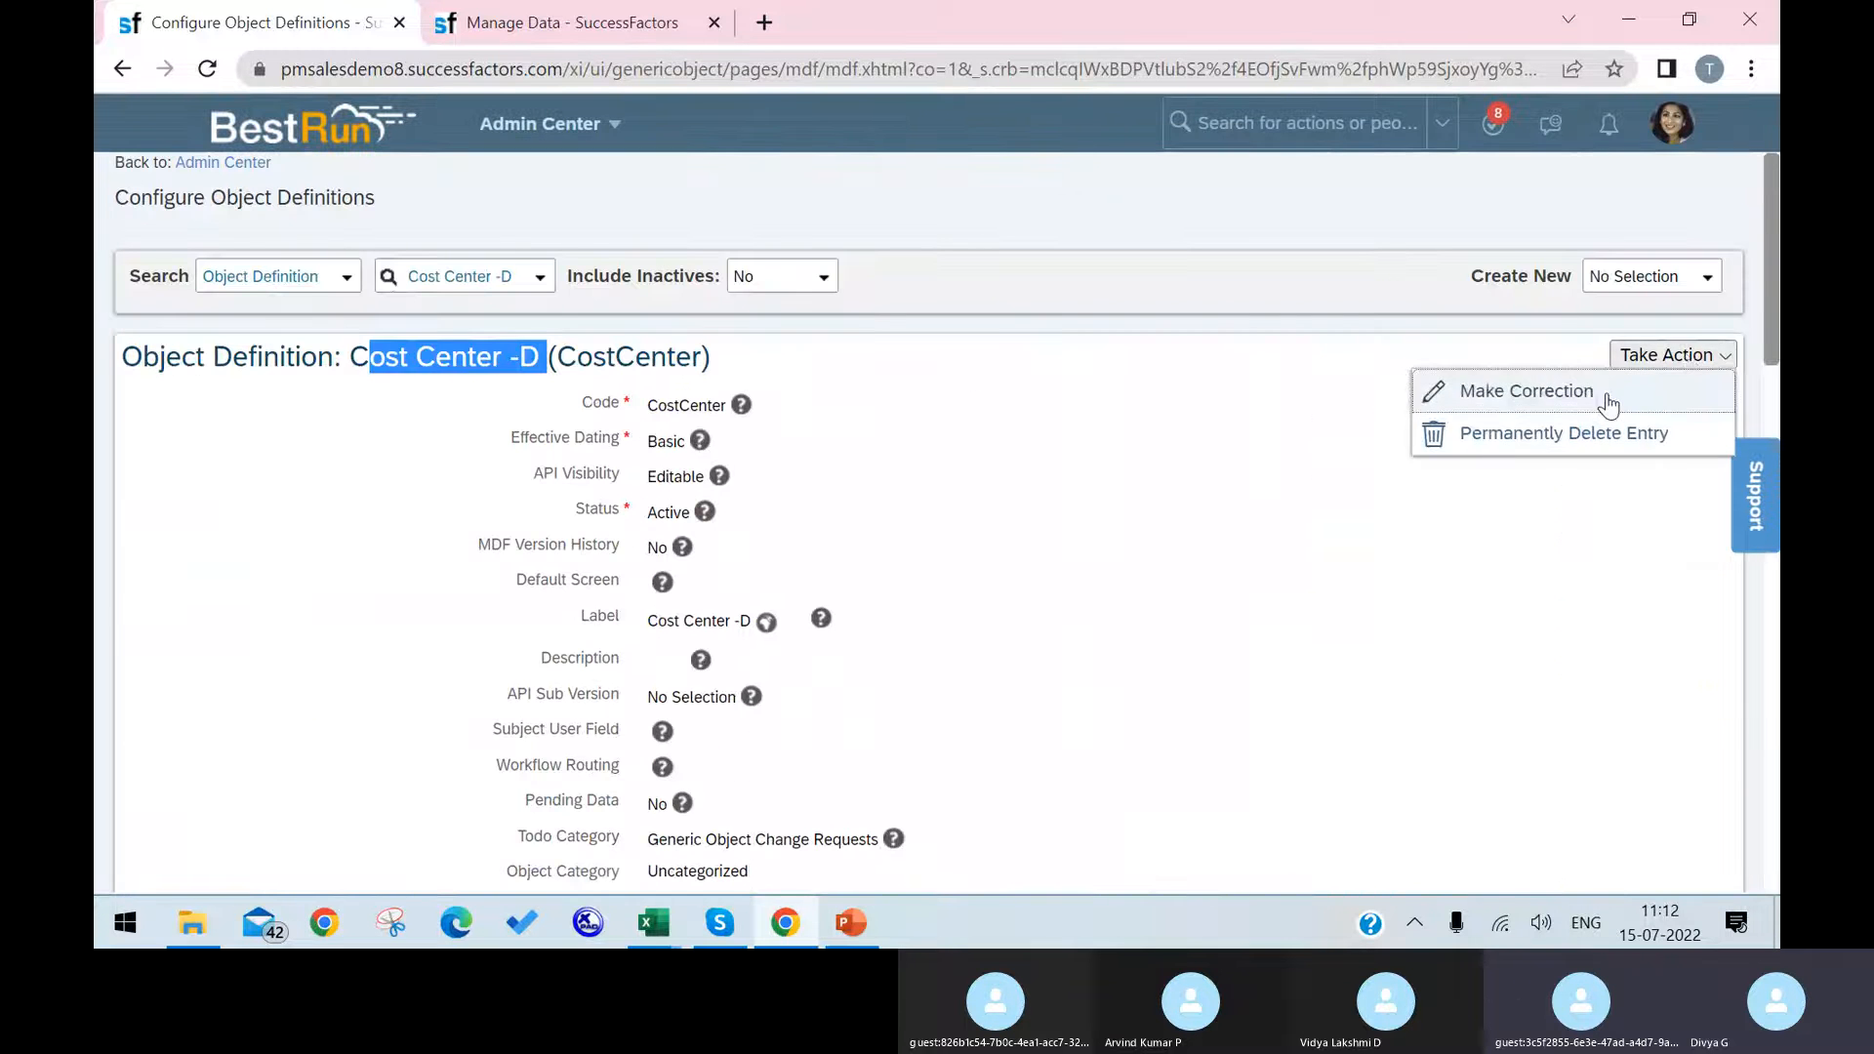
{"action": "left_click", "coordinate": [1581, 393]}
{"action": "scroll", "coordinate": [1204, 636], "scroll_direction": "down", "scroll_amount": 15}
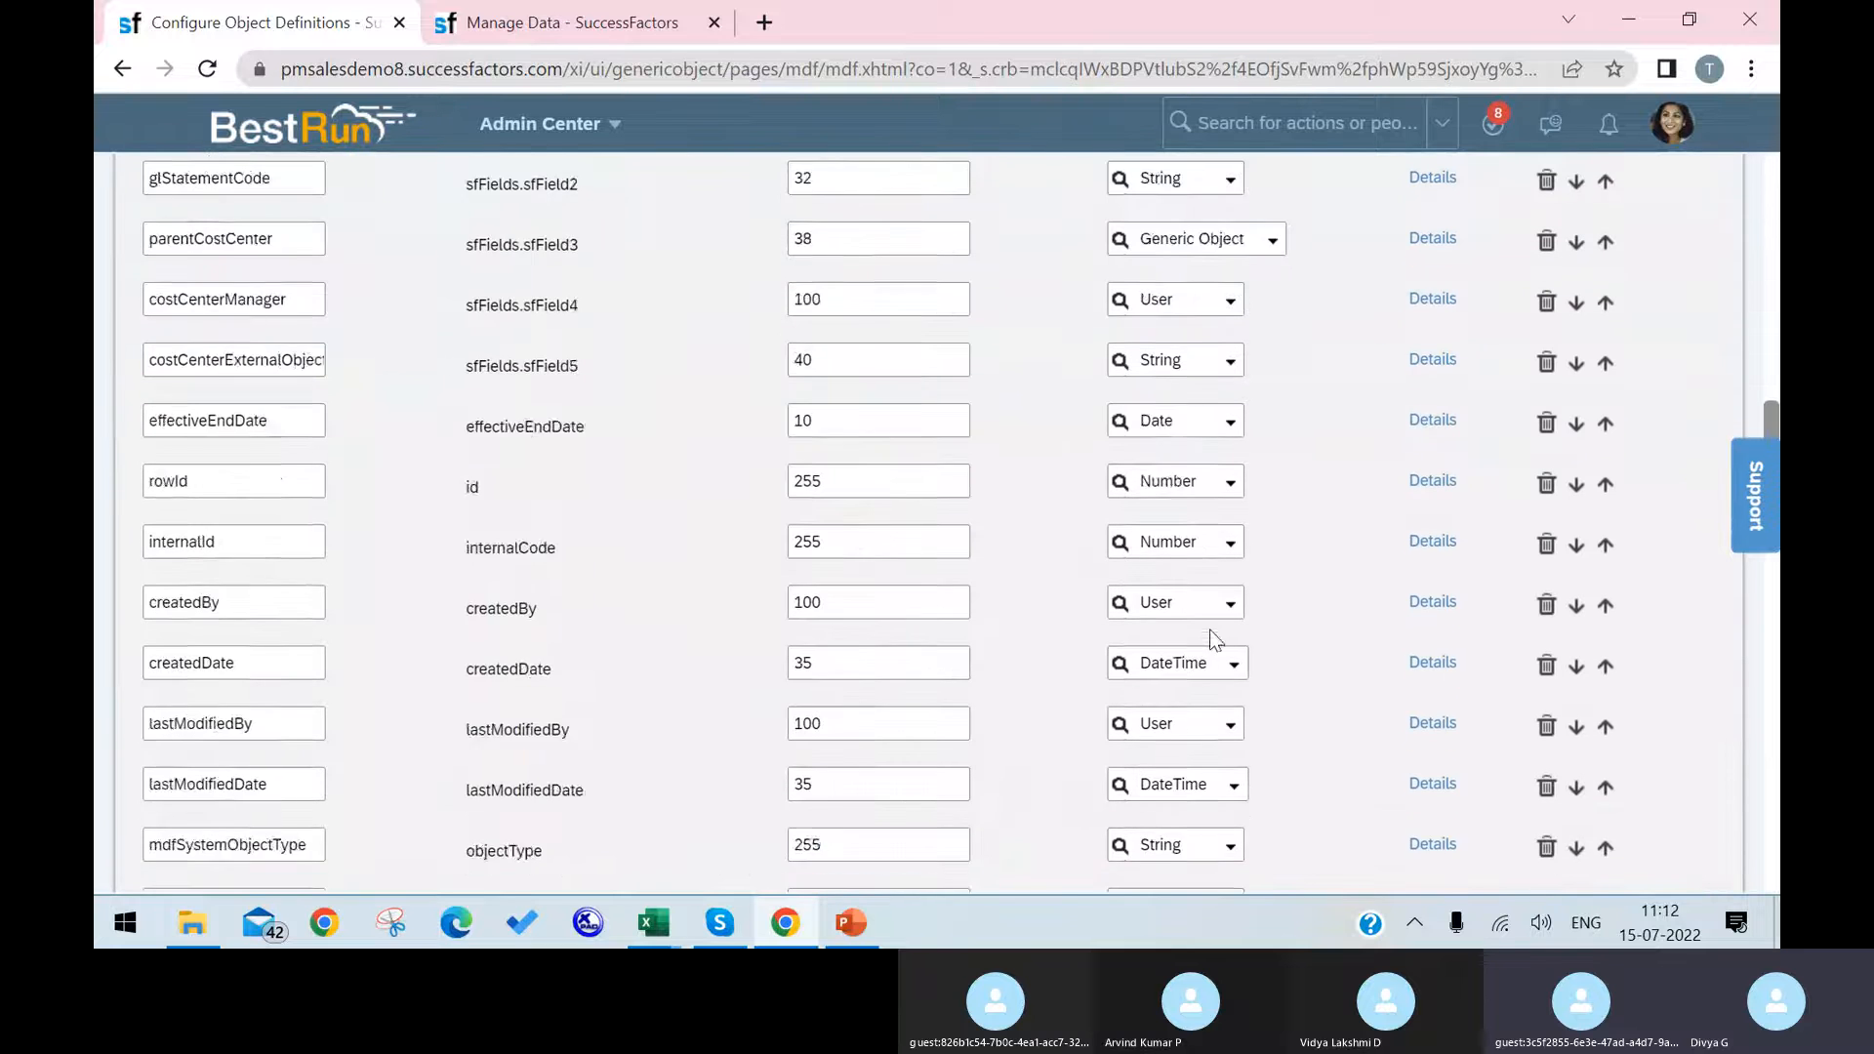
{"action": "left_click", "coordinate": [1438, 729]}
{"action": "scroll", "coordinate": [1112, 634], "scroll_direction": "down", "scroll_amount": 5}
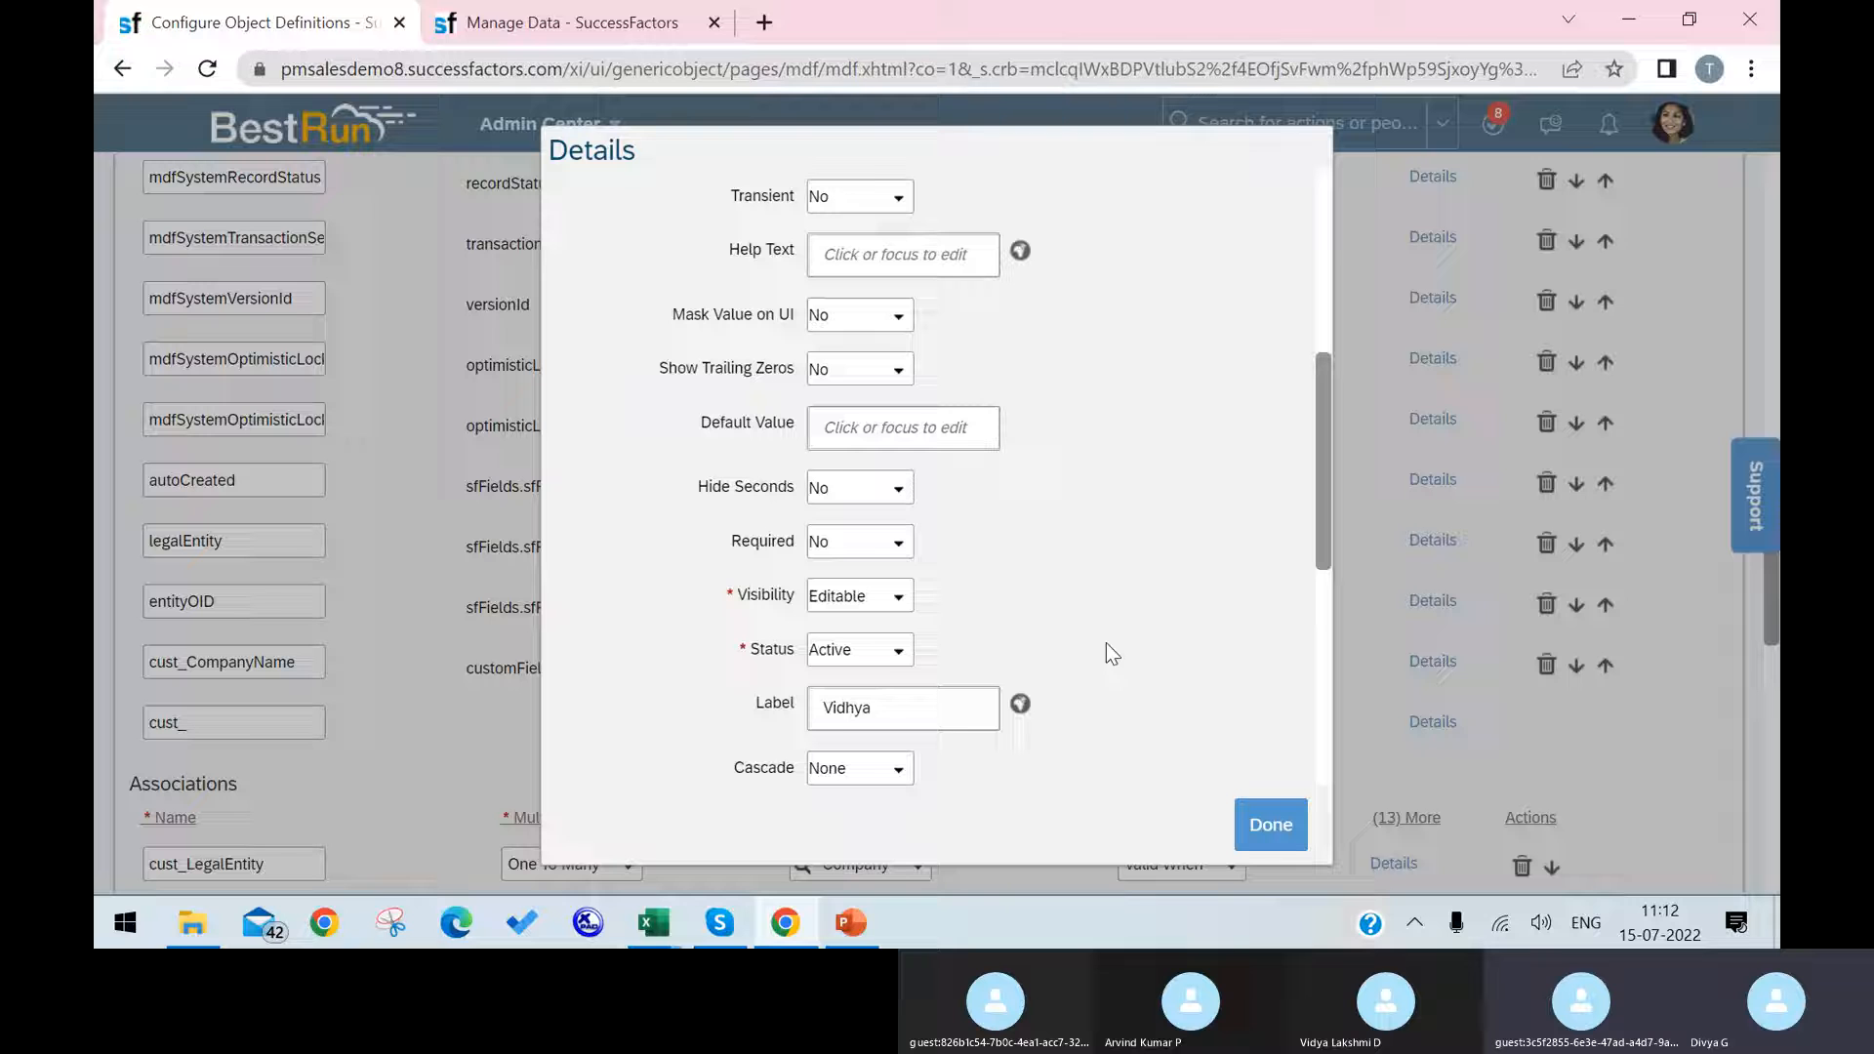
{"action": "left_click", "coordinate": [899, 597]}
{"action": "left_click", "coordinate": [898, 648]}
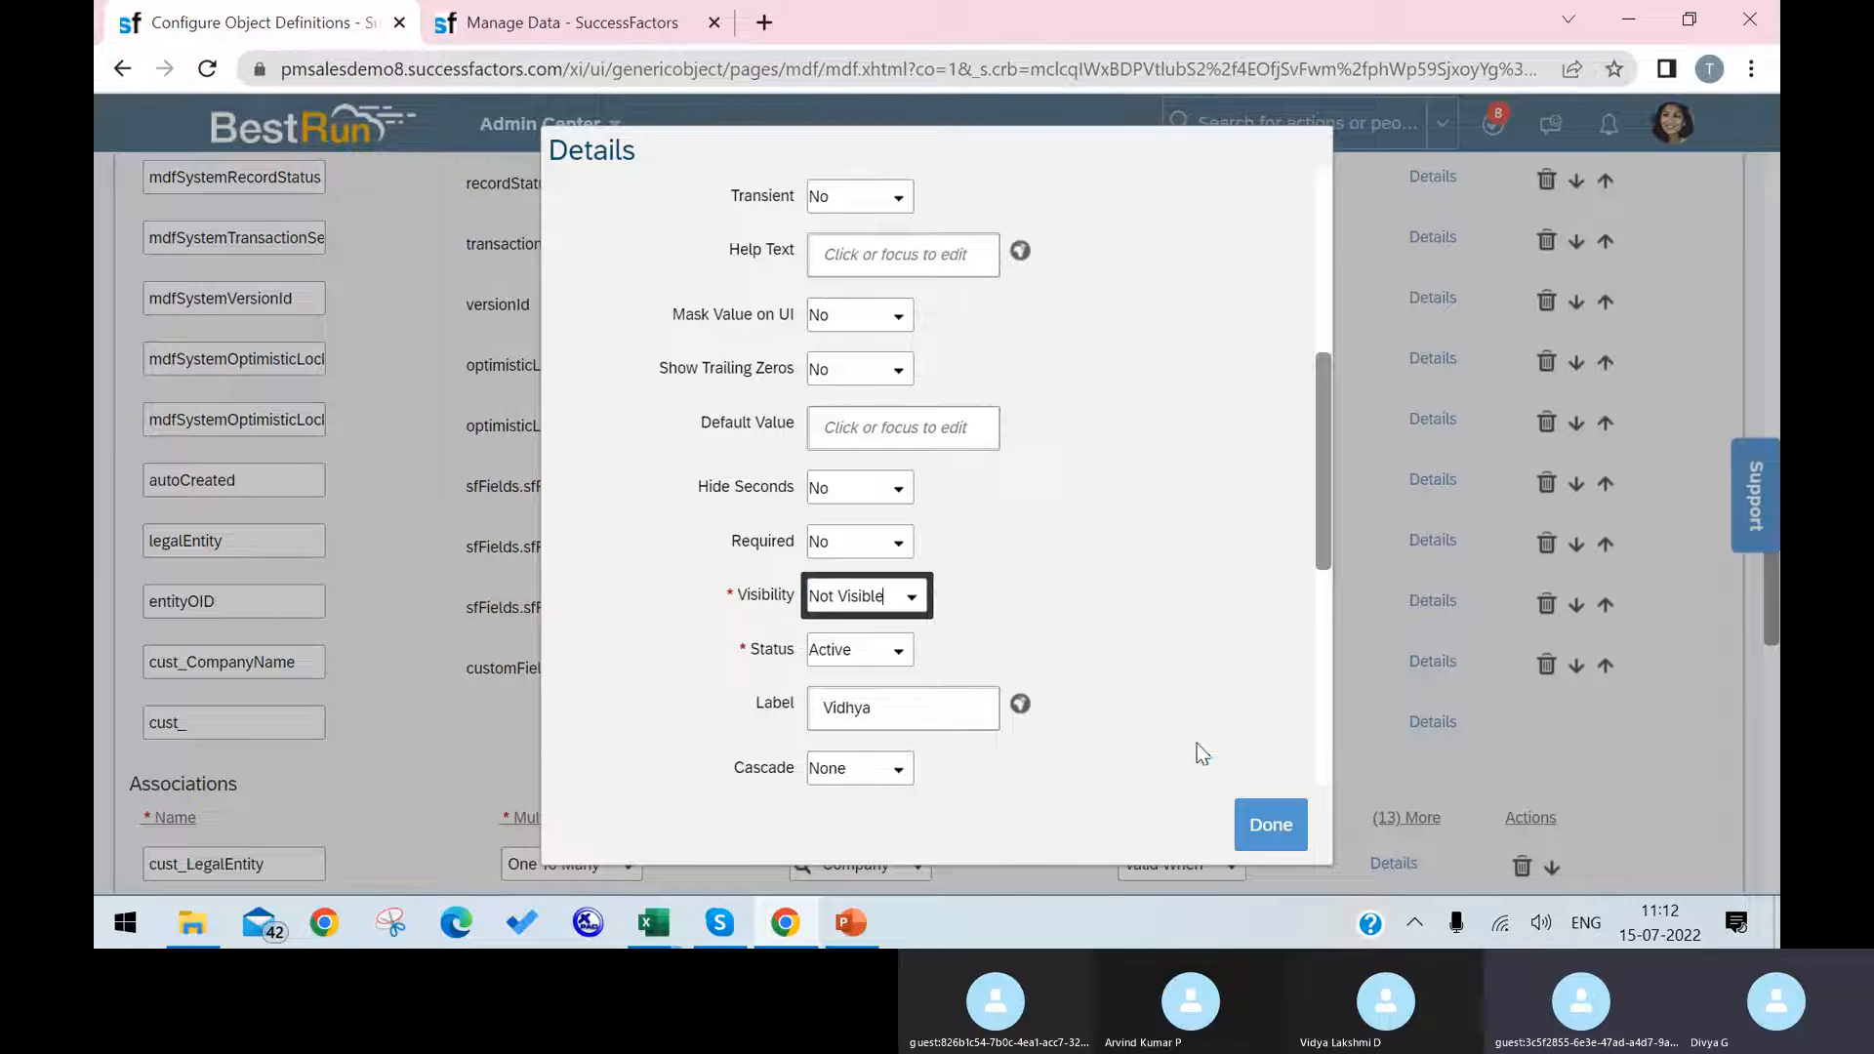
{"action": "left_click", "coordinate": [1261, 827]}
Step: Save the object definition with the custom field's visibility change
{"action": "scroll", "coordinate": [1614, 804], "scroll_direction": "down", "scroll_amount": 20}
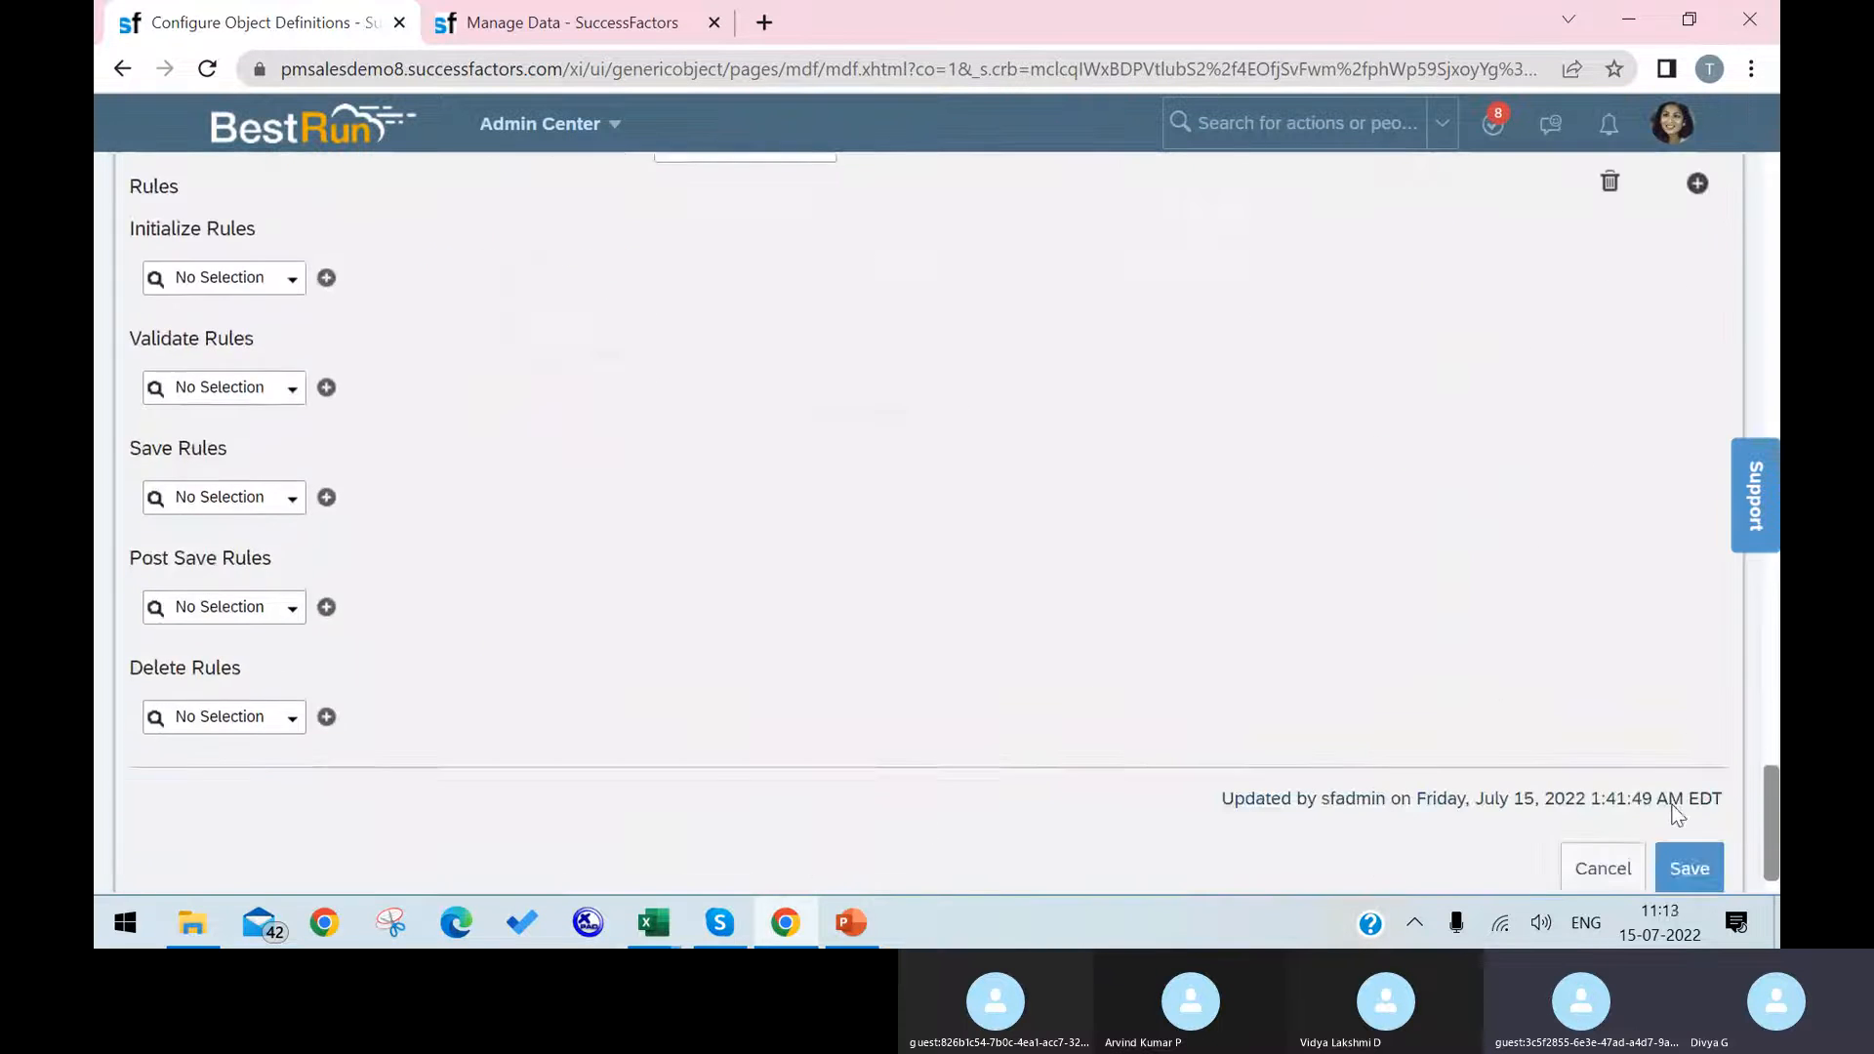
{"action": "scroll", "coordinate": [1677, 815], "scroll_direction": "down", "scroll_amount": 1}
{"action": "left_click", "coordinate": [1713, 816]}
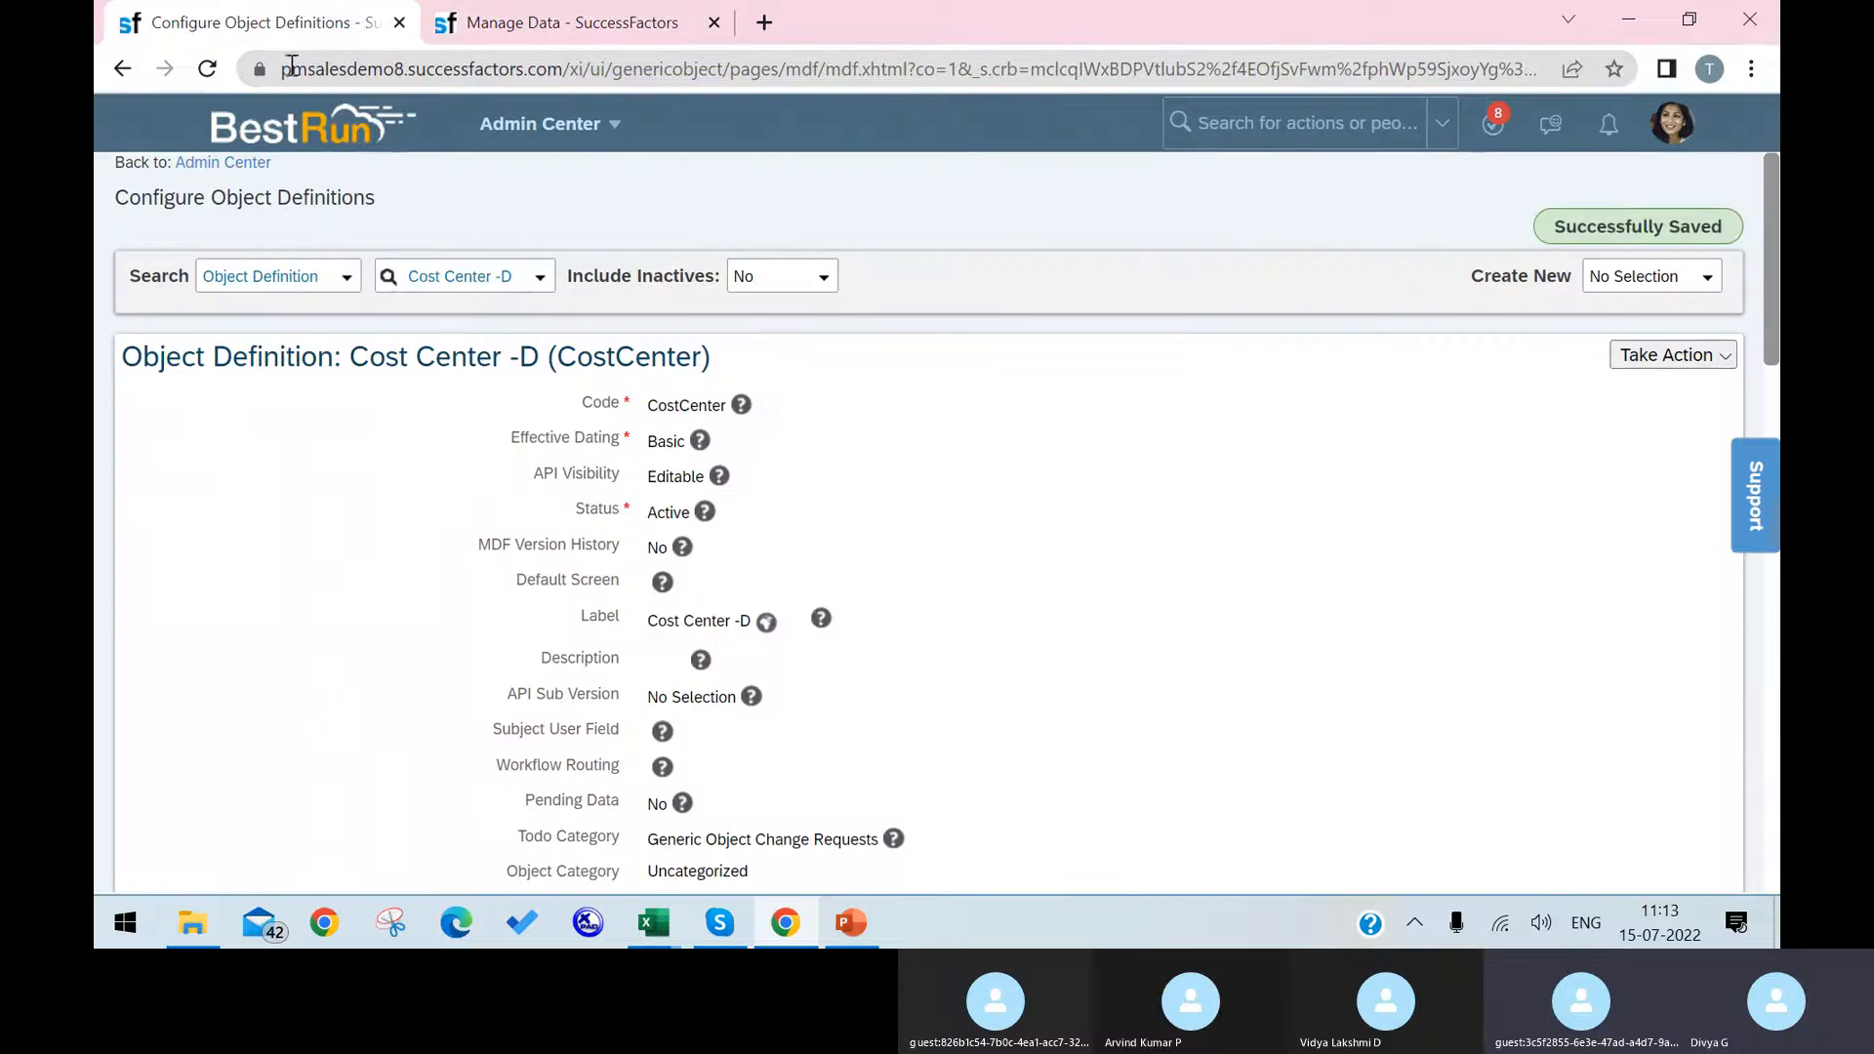
Step: Reload the Argentina HR cost center record in Manage Data and check its Department, LegalEntity and Division sections
{"action": "left_click", "coordinate": [546, 21]}
{"action": "left_click", "coordinate": [209, 68]}
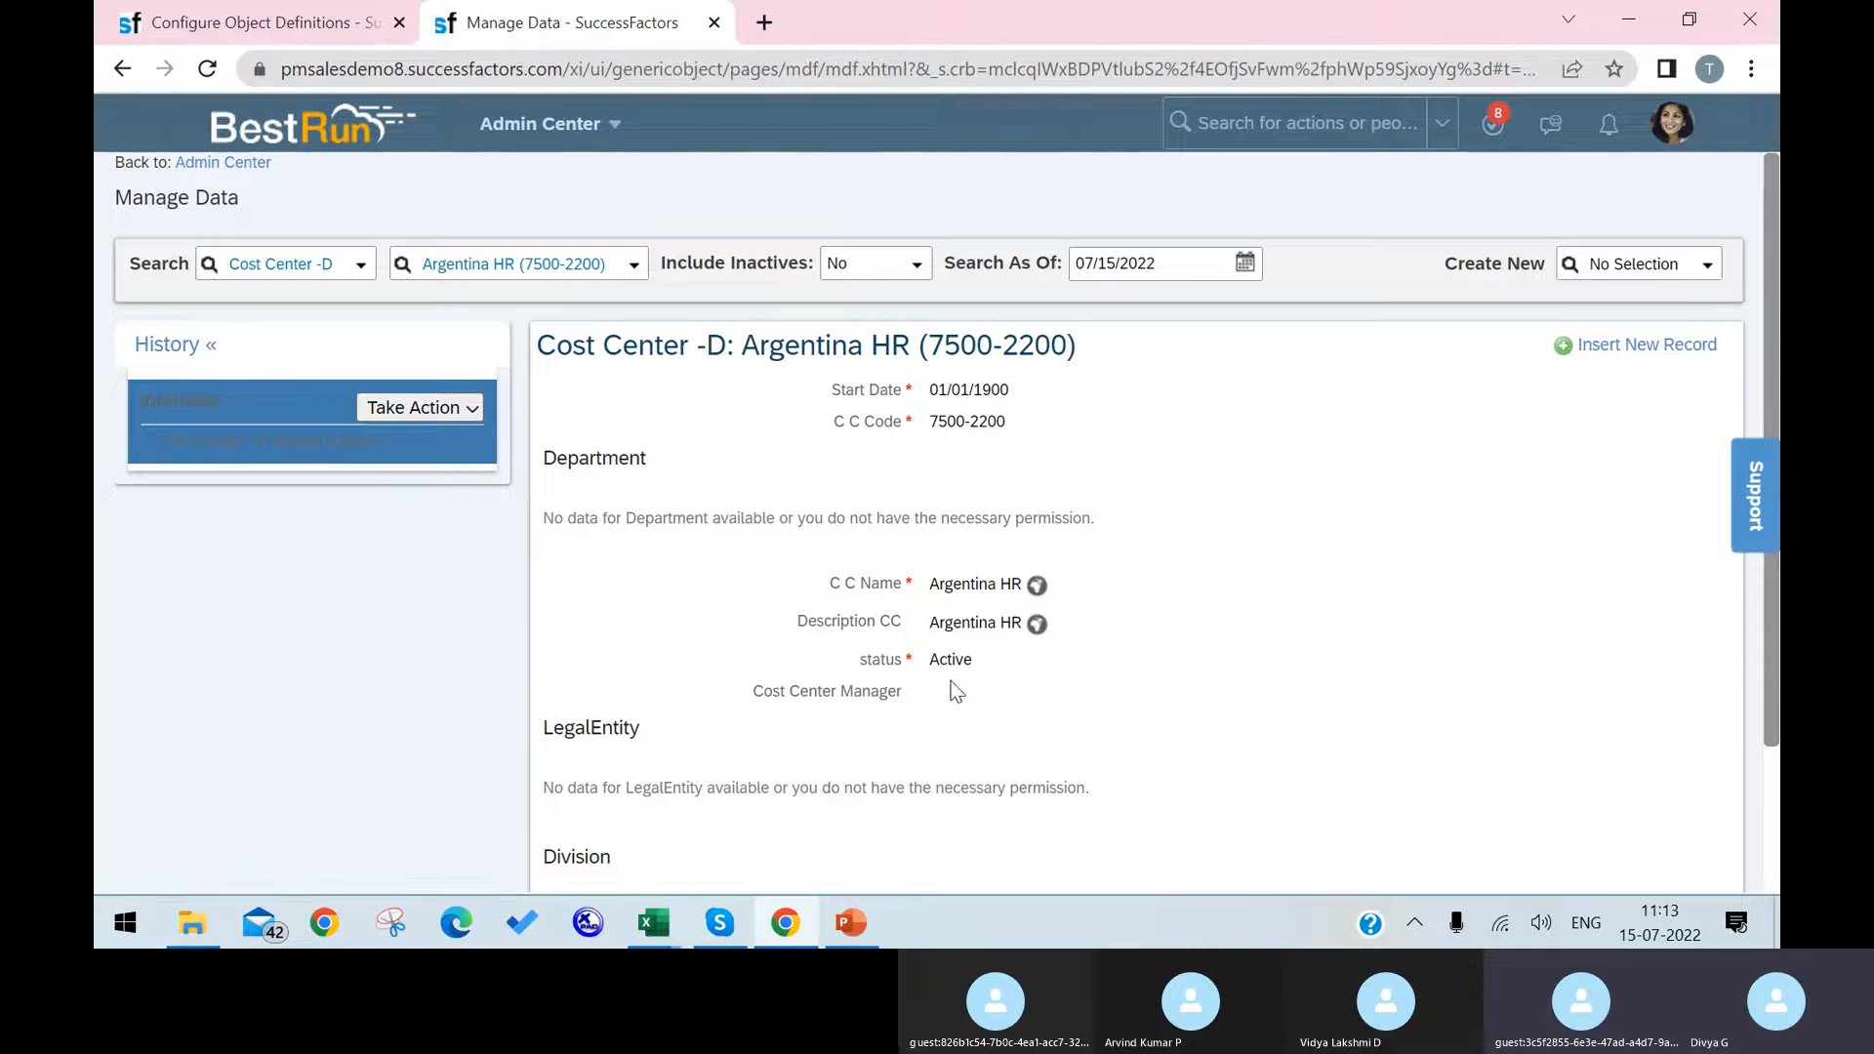
{"action": "scroll", "coordinate": [1070, 680], "scroll_direction": "down", "scroll_amount": 3}
{"action": "scroll", "coordinate": [976, 653], "scroll_direction": "up", "scroll_amount": 3}
{"action": "left_click_drag", "start_coordinate": [545, 456], "coordinate": [636, 461]}
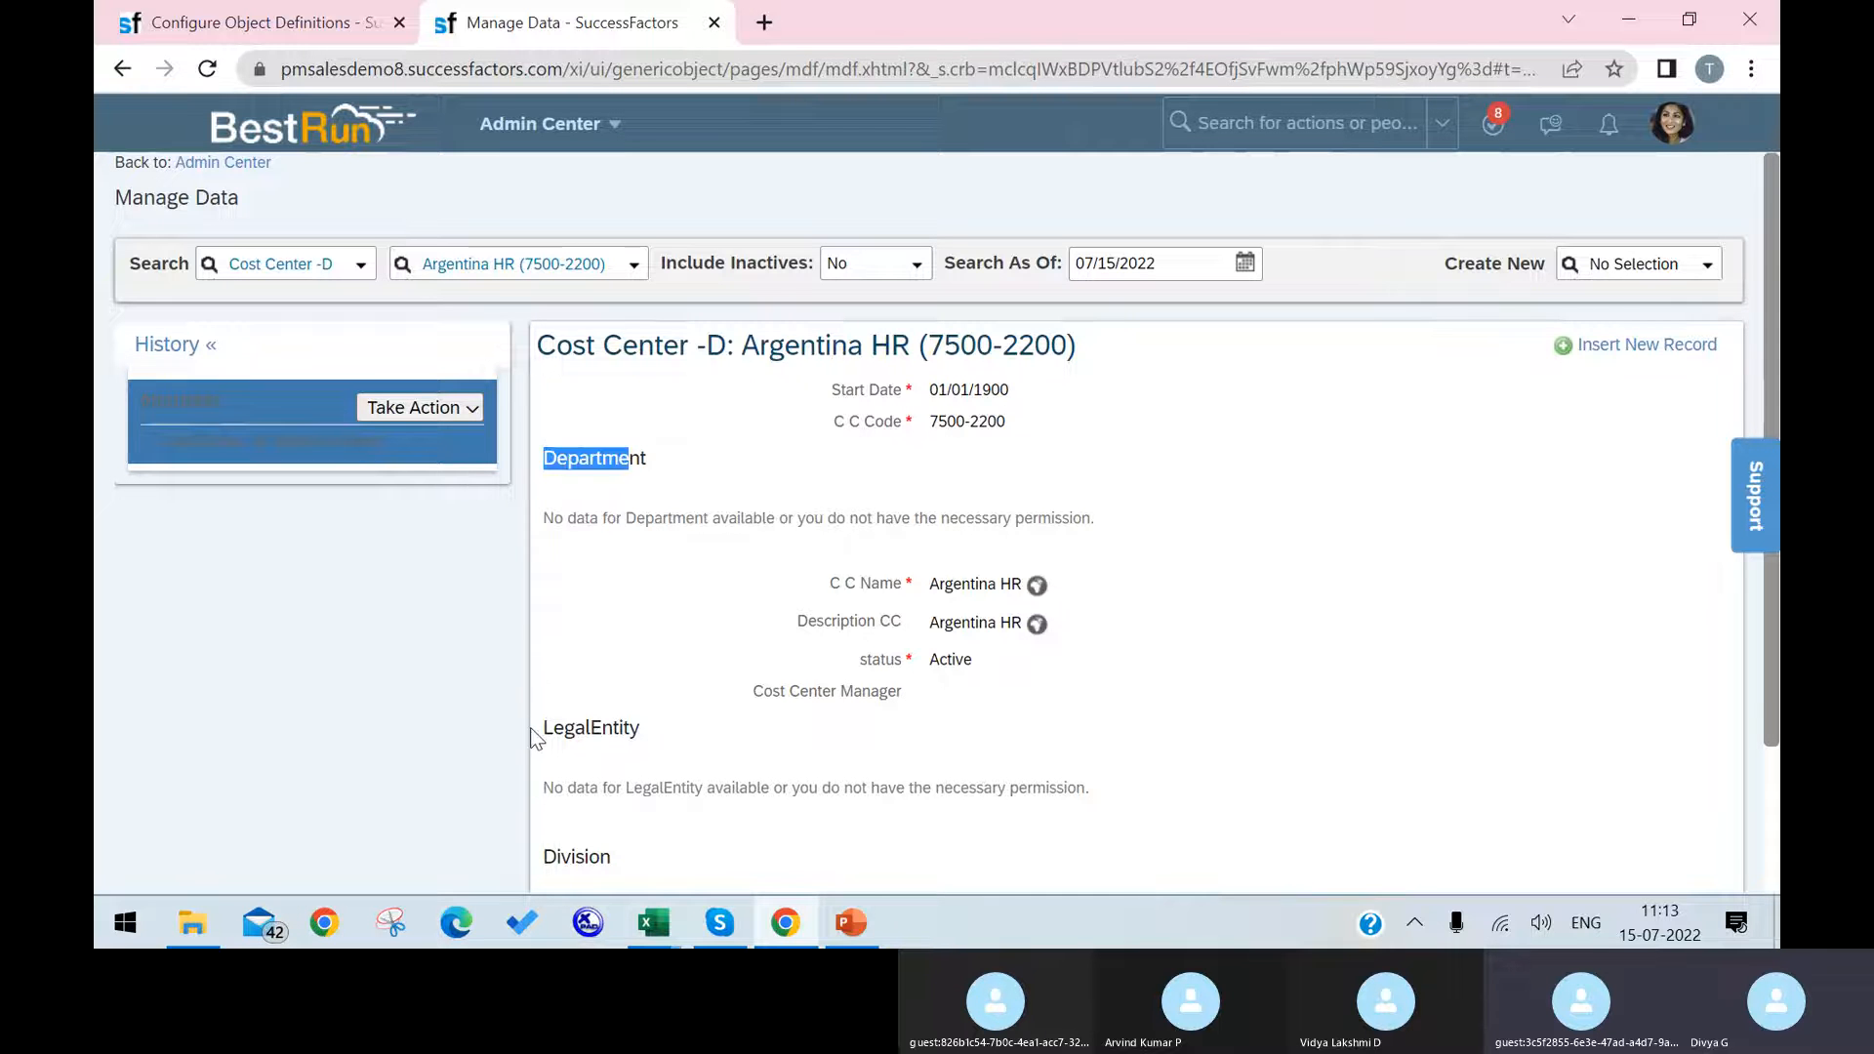
{"action": "left_click_drag", "start_coordinate": [535, 728], "coordinate": [687, 745]}
{"action": "left_click_drag", "start_coordinate": [551, 863], "coordinate": [629, 863]}
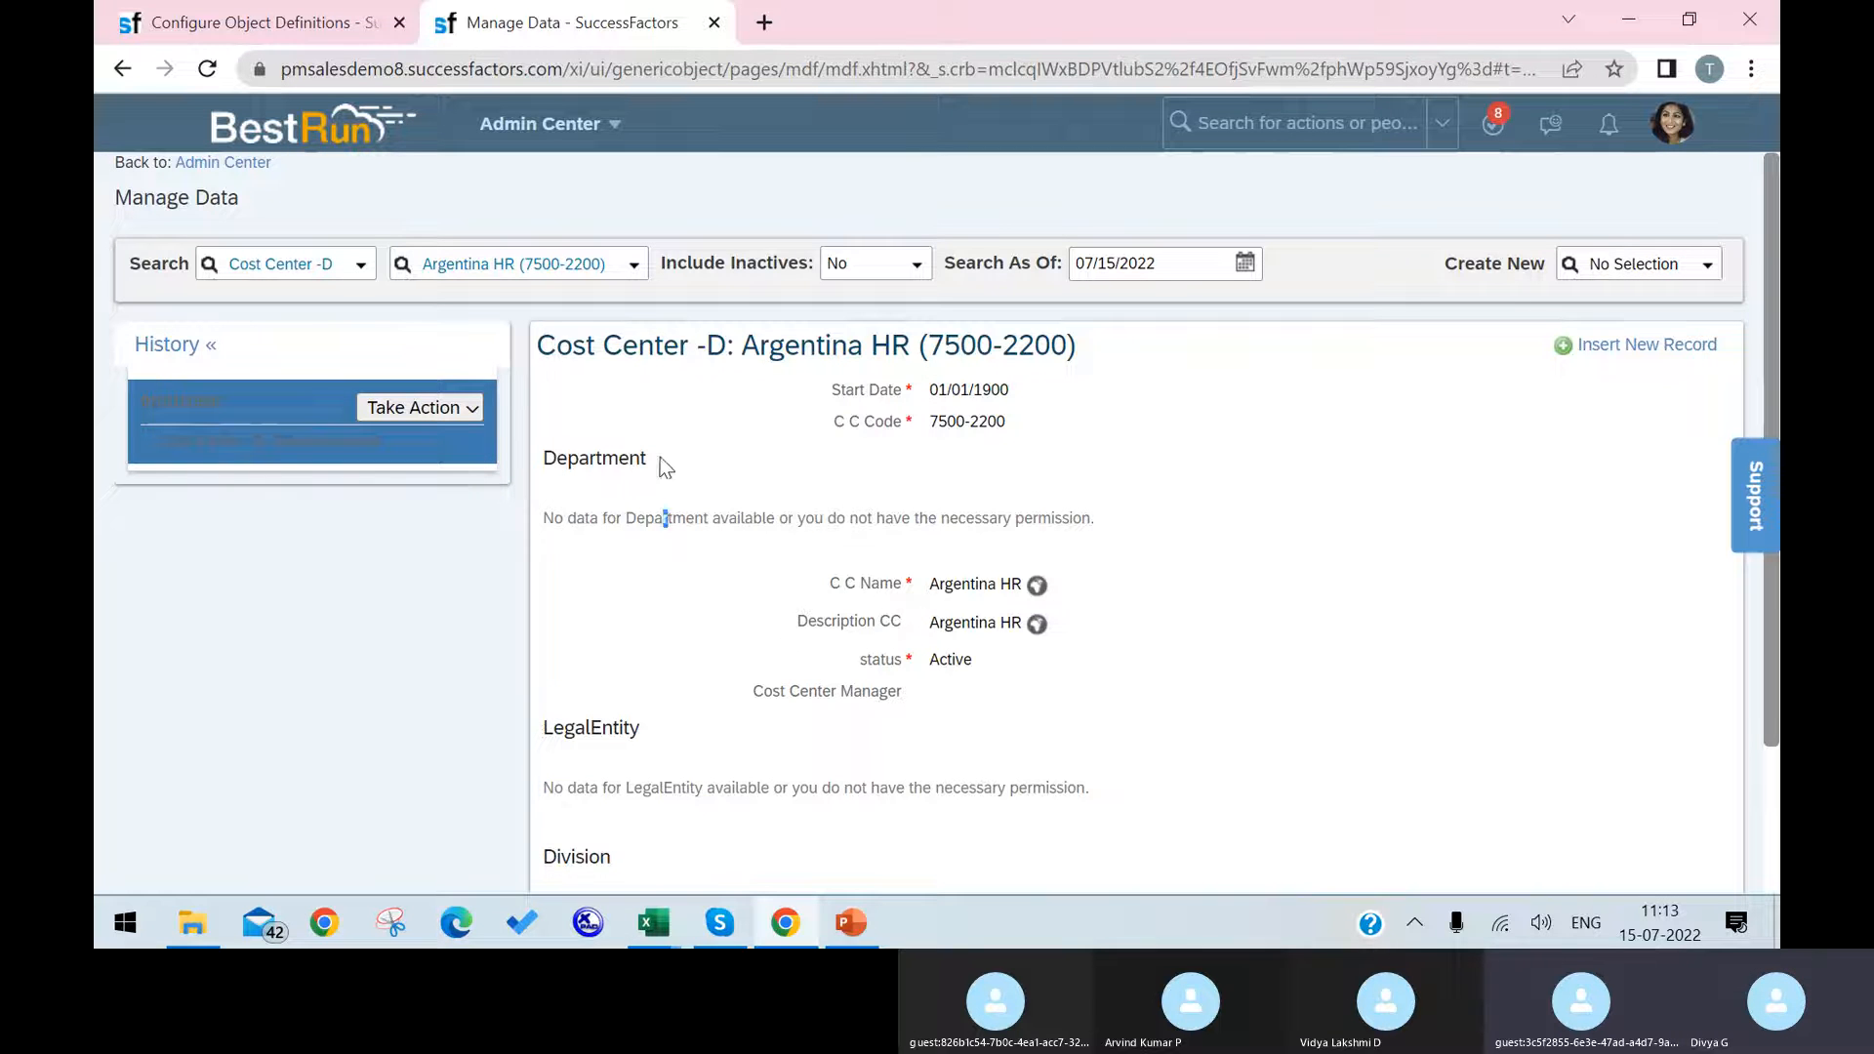
{"action": "left_click_drag", "start_coordinate": [657, 461], "coordinate": [524, 460]}
{"action": "left_click_drag", "start_coordinate": [656, 736], "coordinate": [562, 742]}
{"action": "left_click_drag", "start_coordinate": [640, 859], "coordinate": [523, 837]}
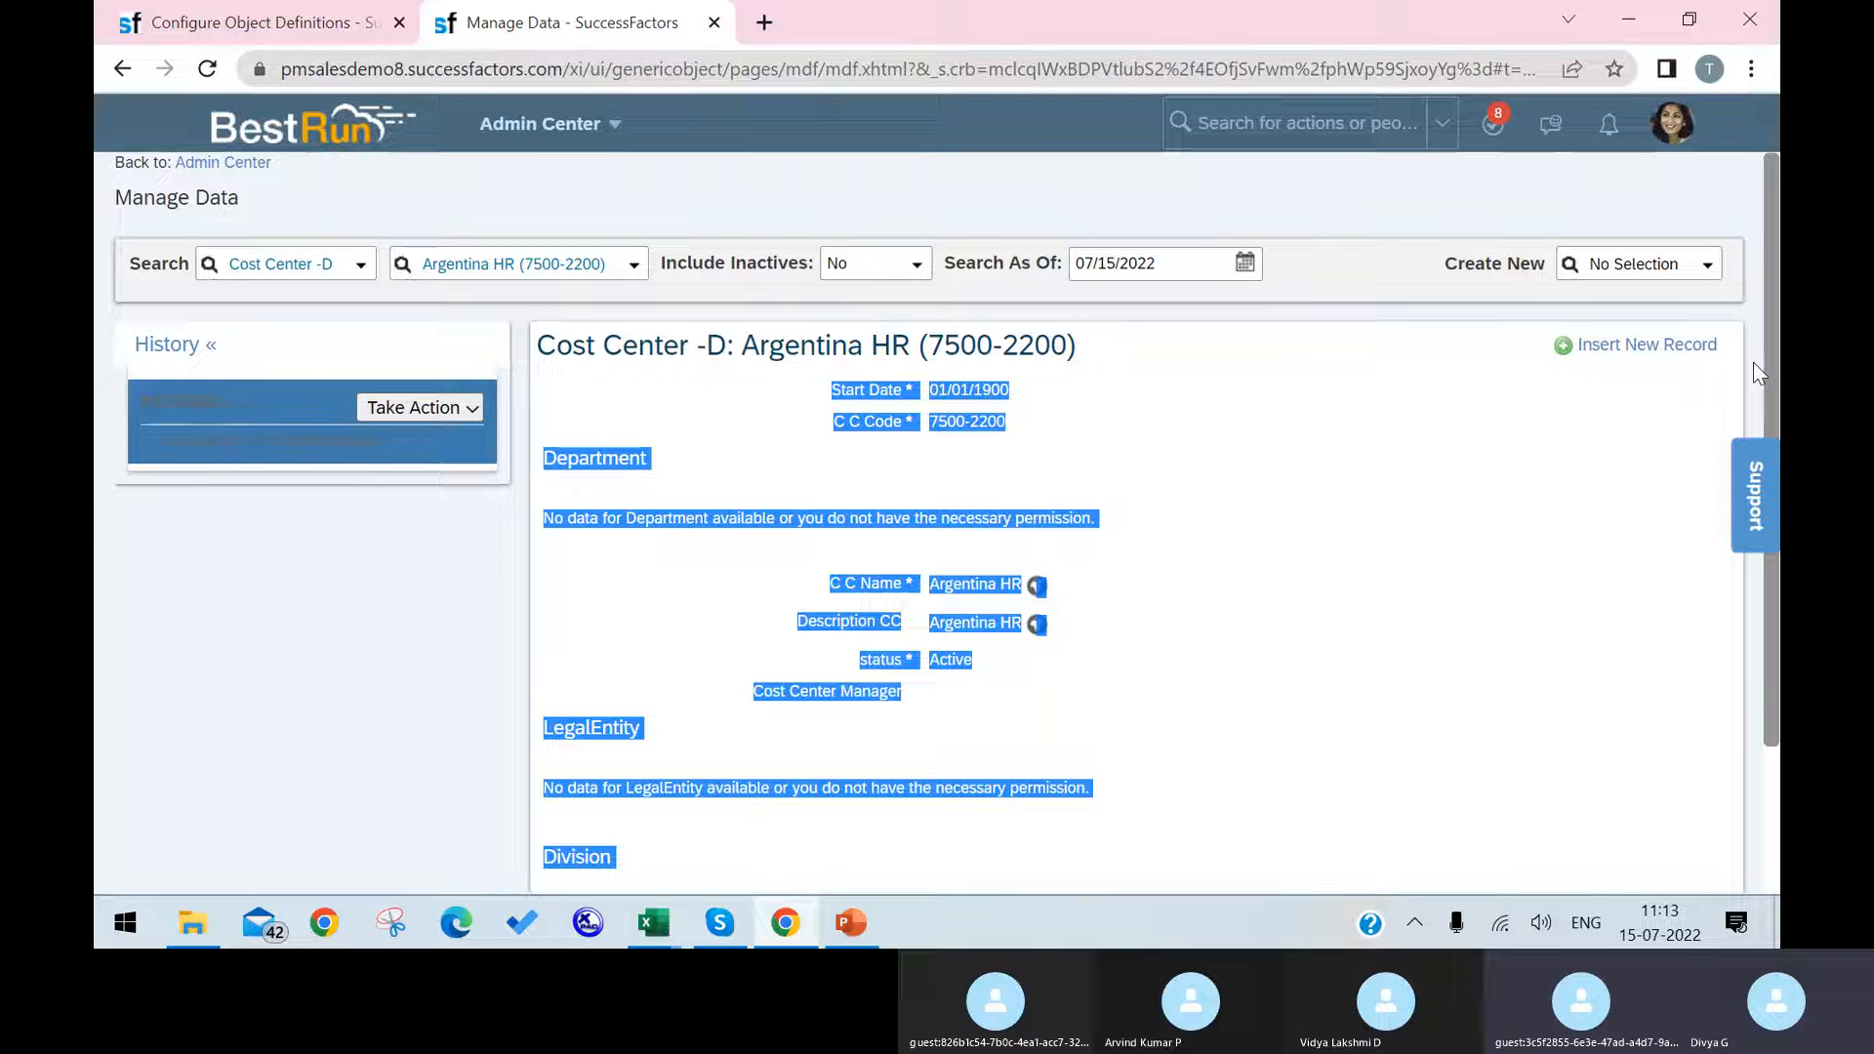
Step: Open the Cost Center object definition for correction and compare its associations with the sections on the Argentina HR record
{"action": "left_click", "coordinate": [341, 12]}
{"action": "scroll", "coordinate": [871, 525], "scroll_direction": "down", "scroll_amount": 15}
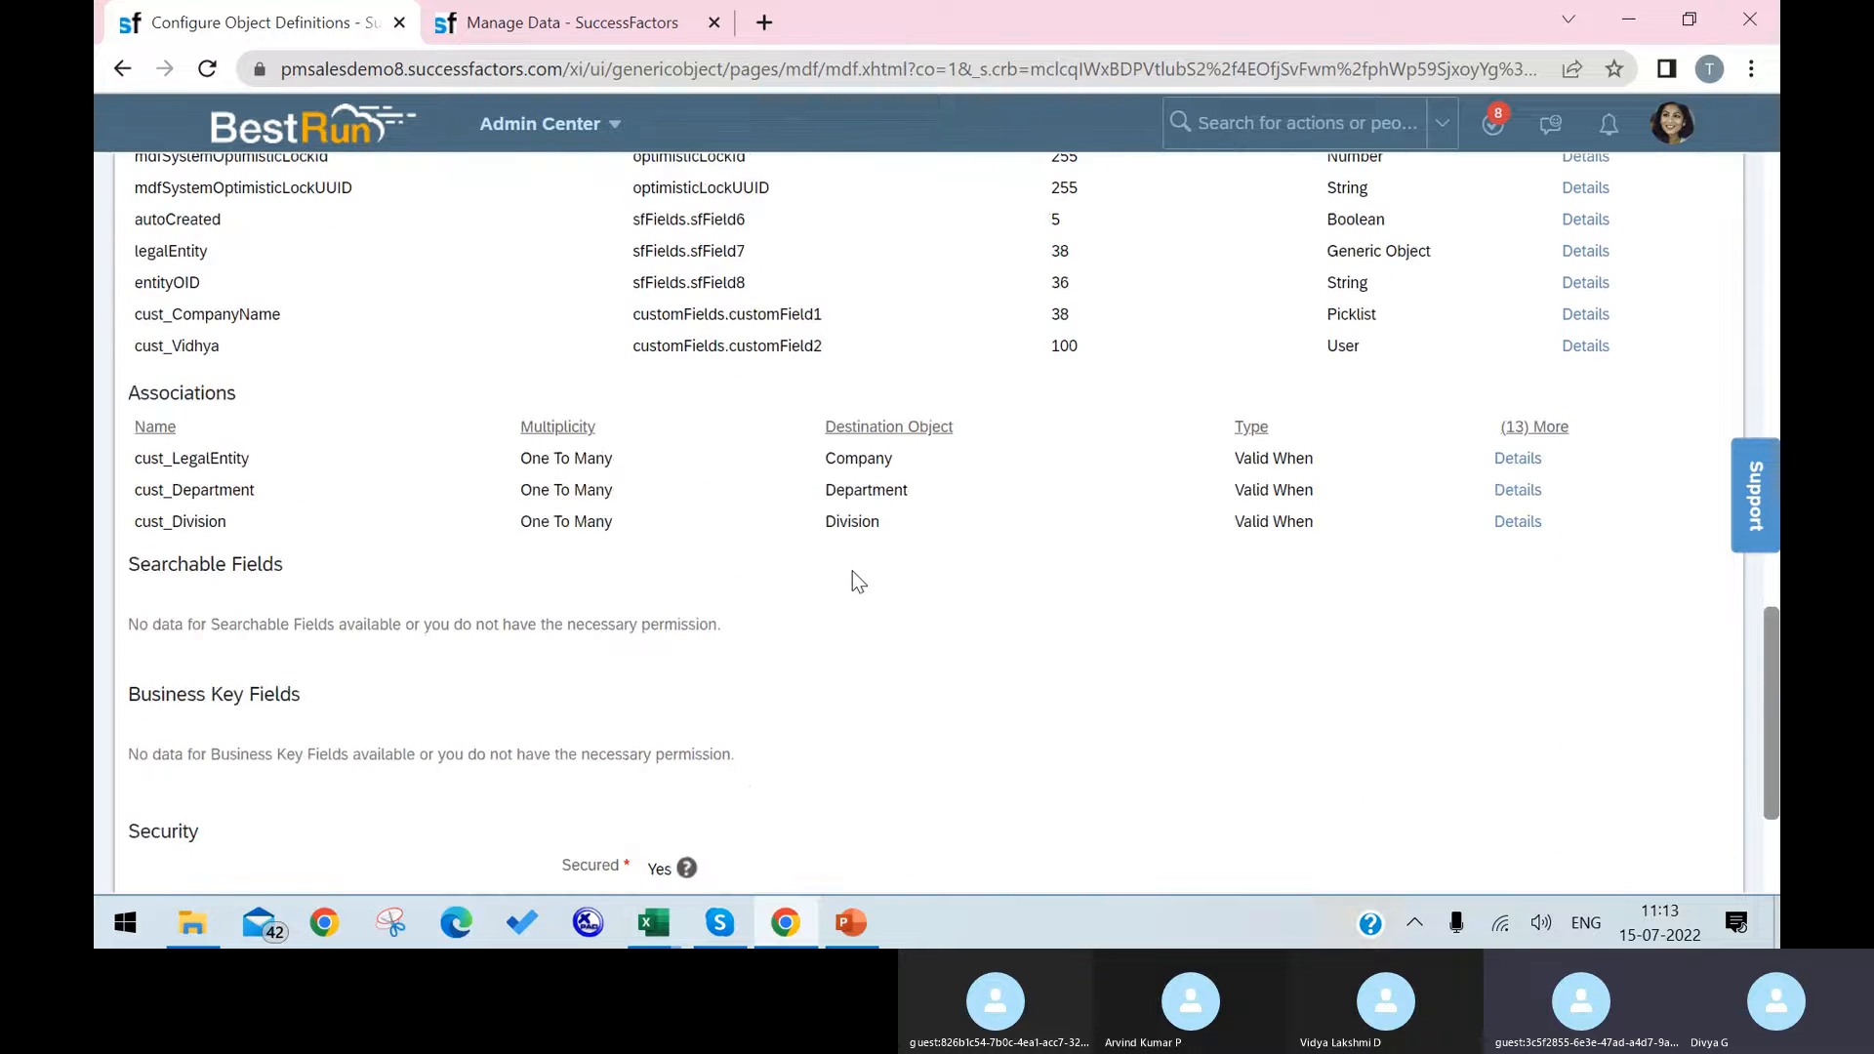
{"action": "scroll", "coordinate": [852, 572], "scroll_direction": "down", "scroll_amount": 3}
{"action": "scroll", "coordinate": [850, 574], "scroll_direction": "up", "scroll_amount": 12}
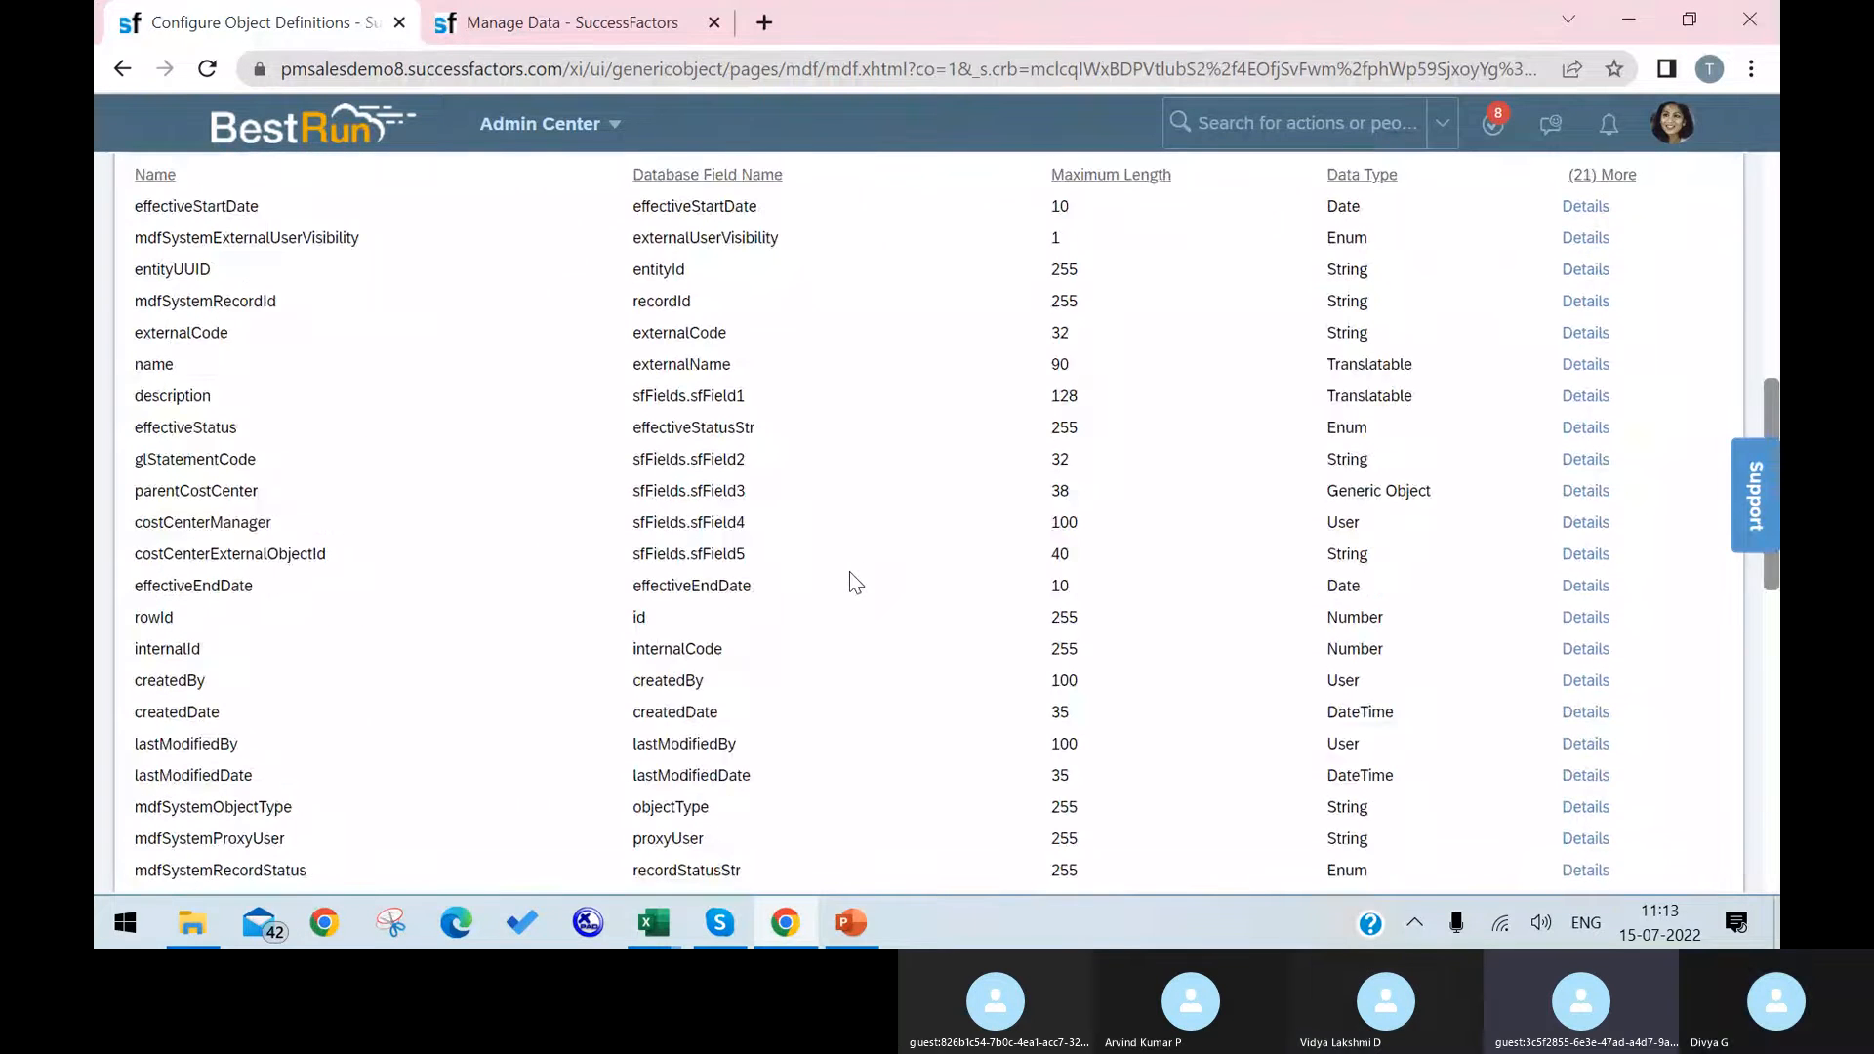
{"action": "scroll", "coordinate": [849, 570], "scroll_direction": "up", "scroll_amount": 9}
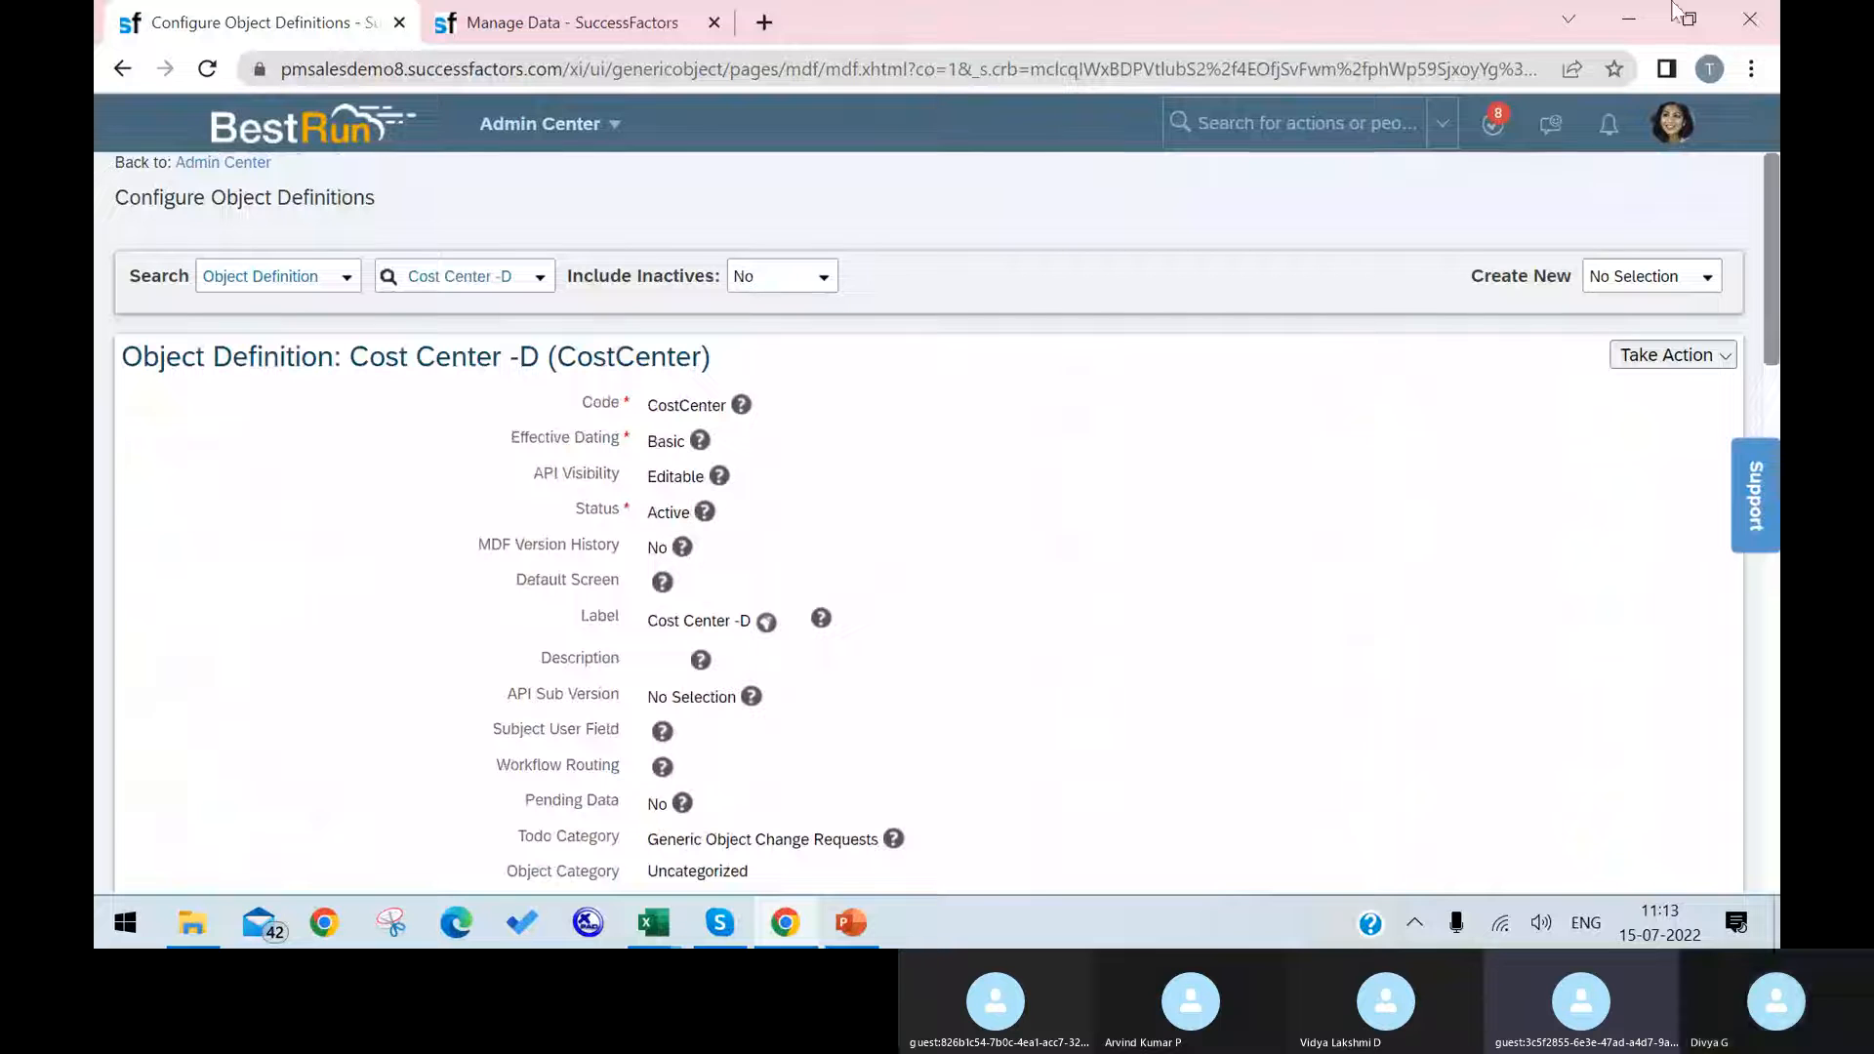
{"action": "left_click", "coordinate": [1672, 359]}
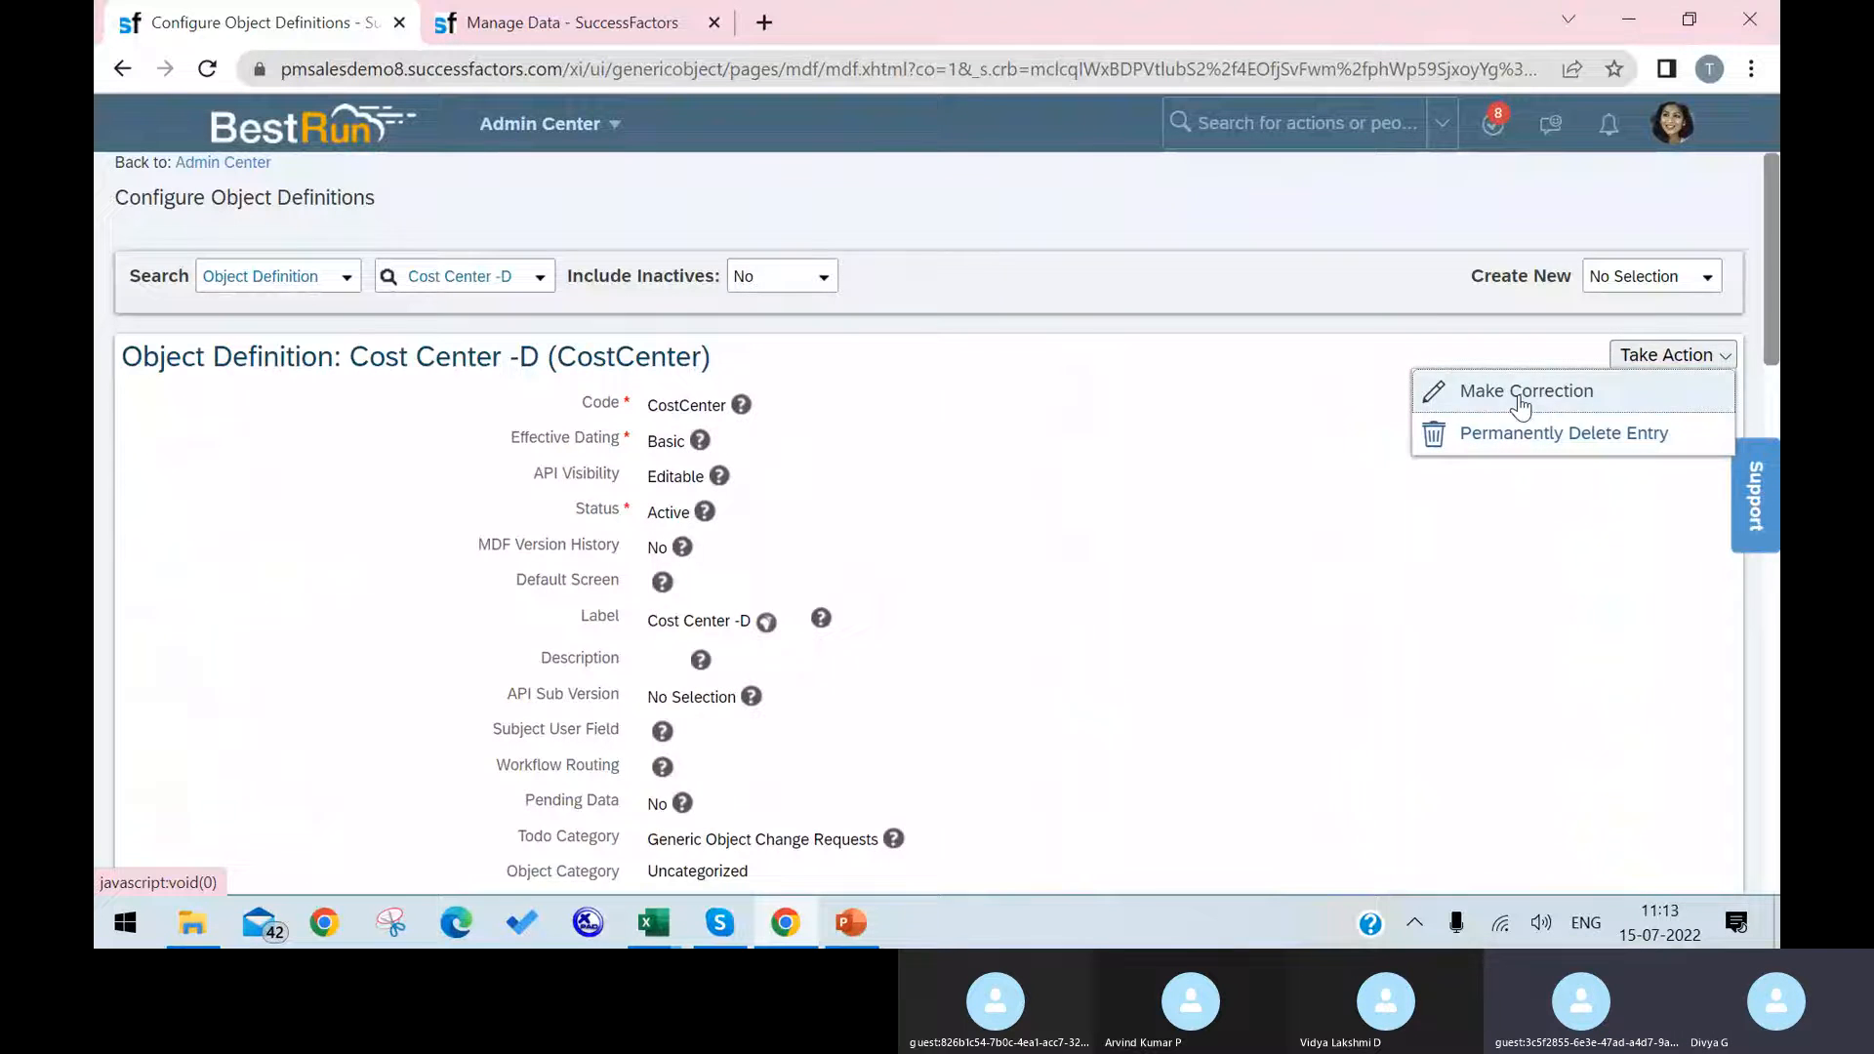
{"action": "left_click", "coordinate": [1523, 390]}
{"action": "scroll", "coordinate": [1025, 567], "scroll_direction": "down", "scroll_amount": 8}
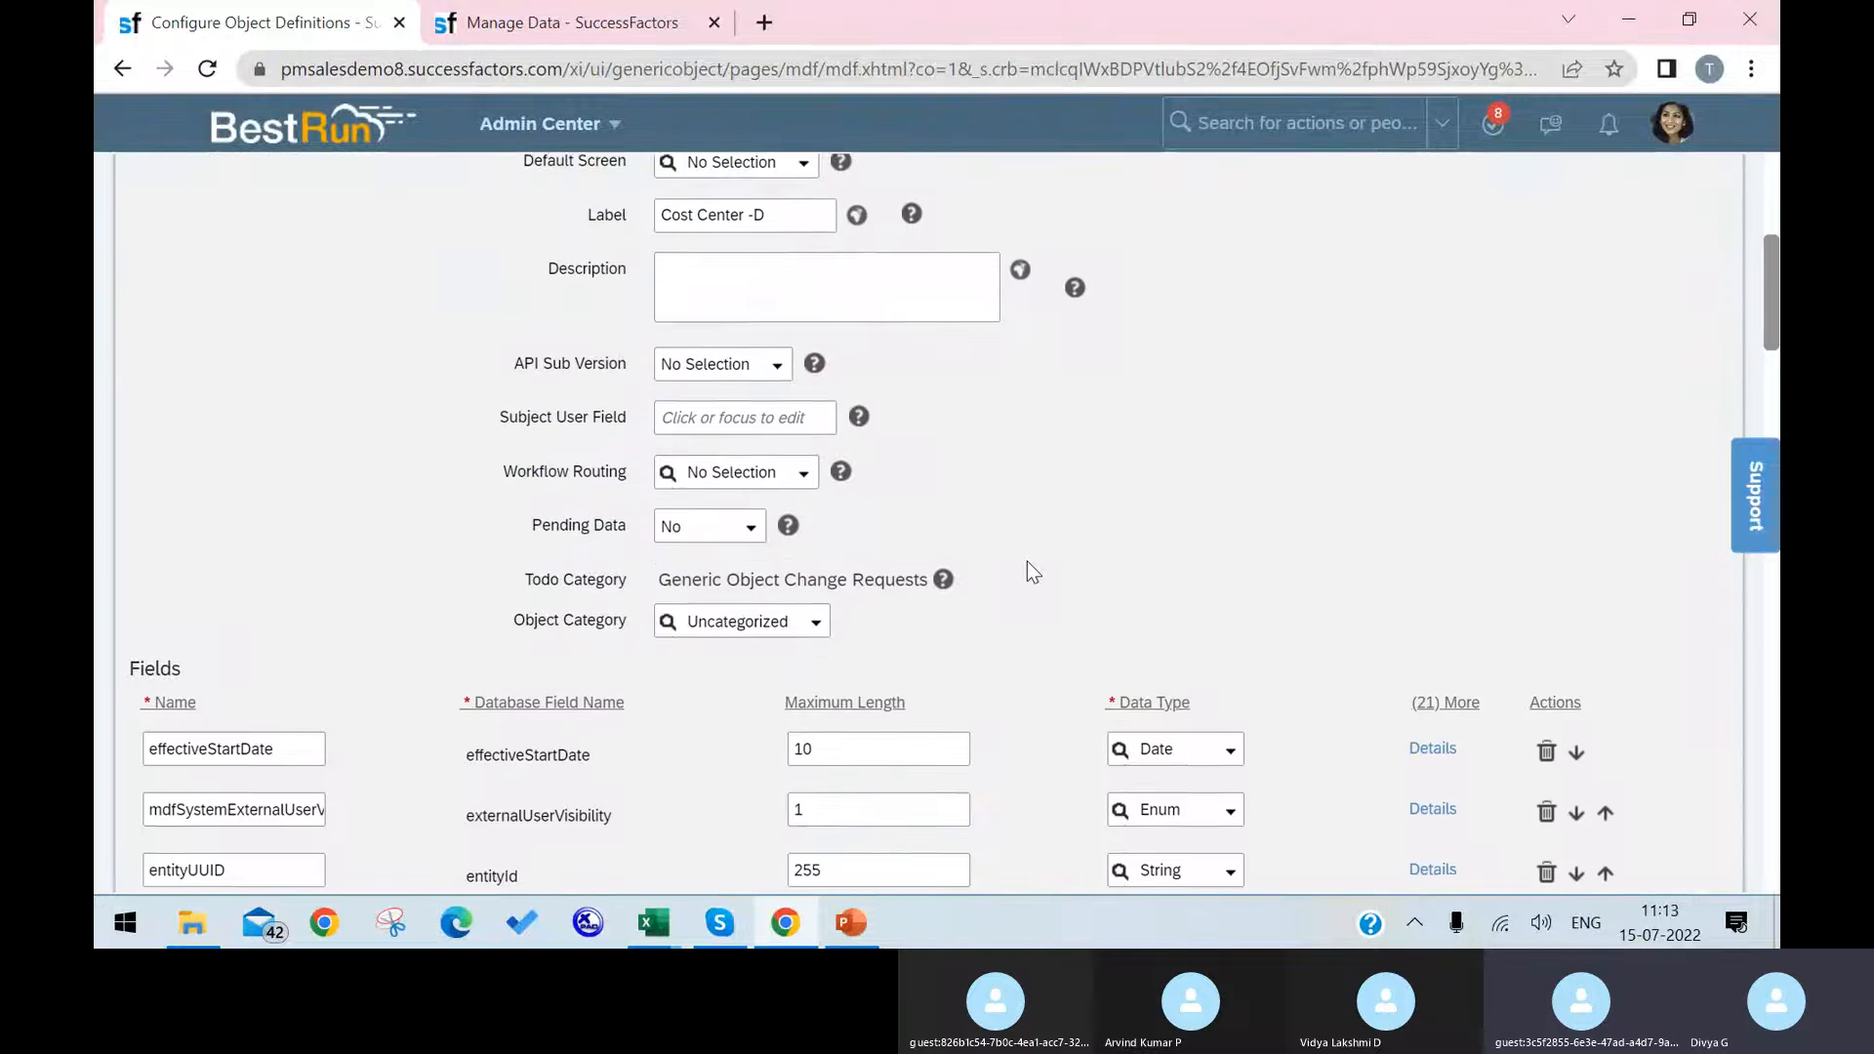
{"action": "scroll", "coordinate": [744, 410], "scroll_direction": "down", "scroll_amount": 20}
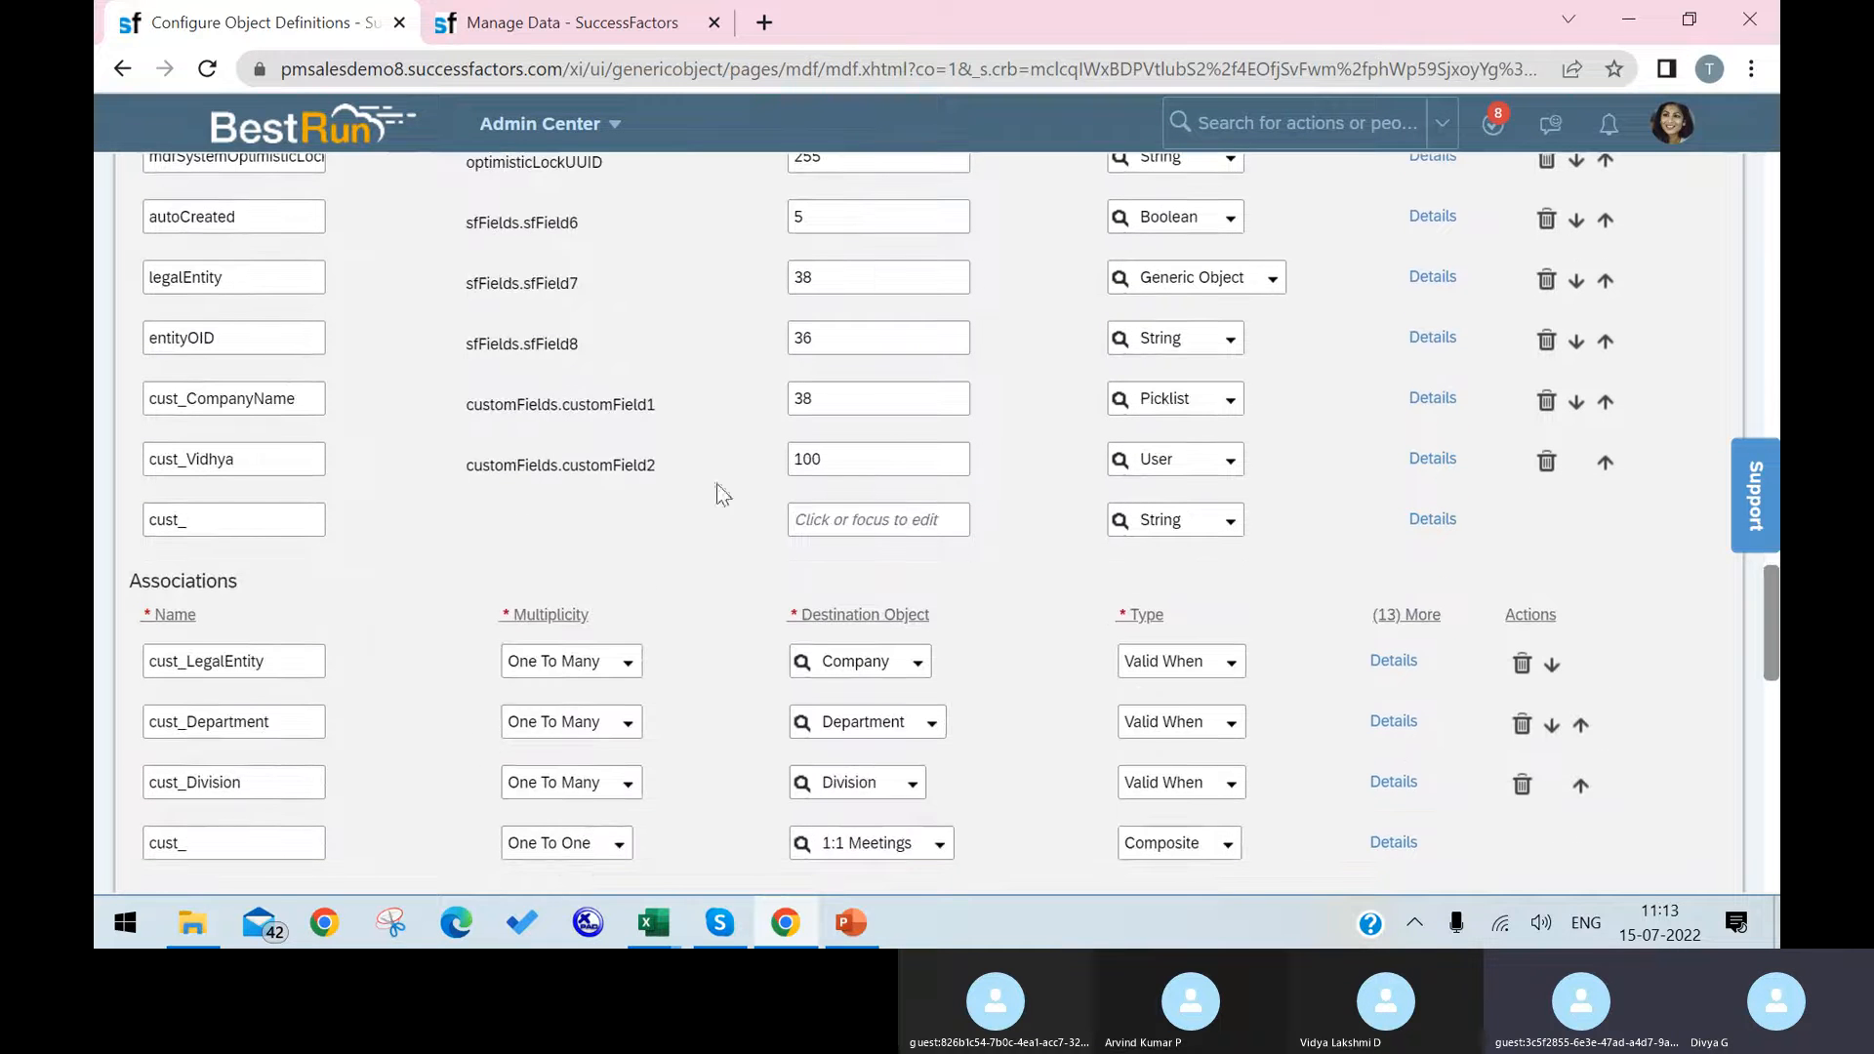
{"action": "scroll", "coordinate": [292, 478], "scroll_direction": "down", "scroll_amount": 2}
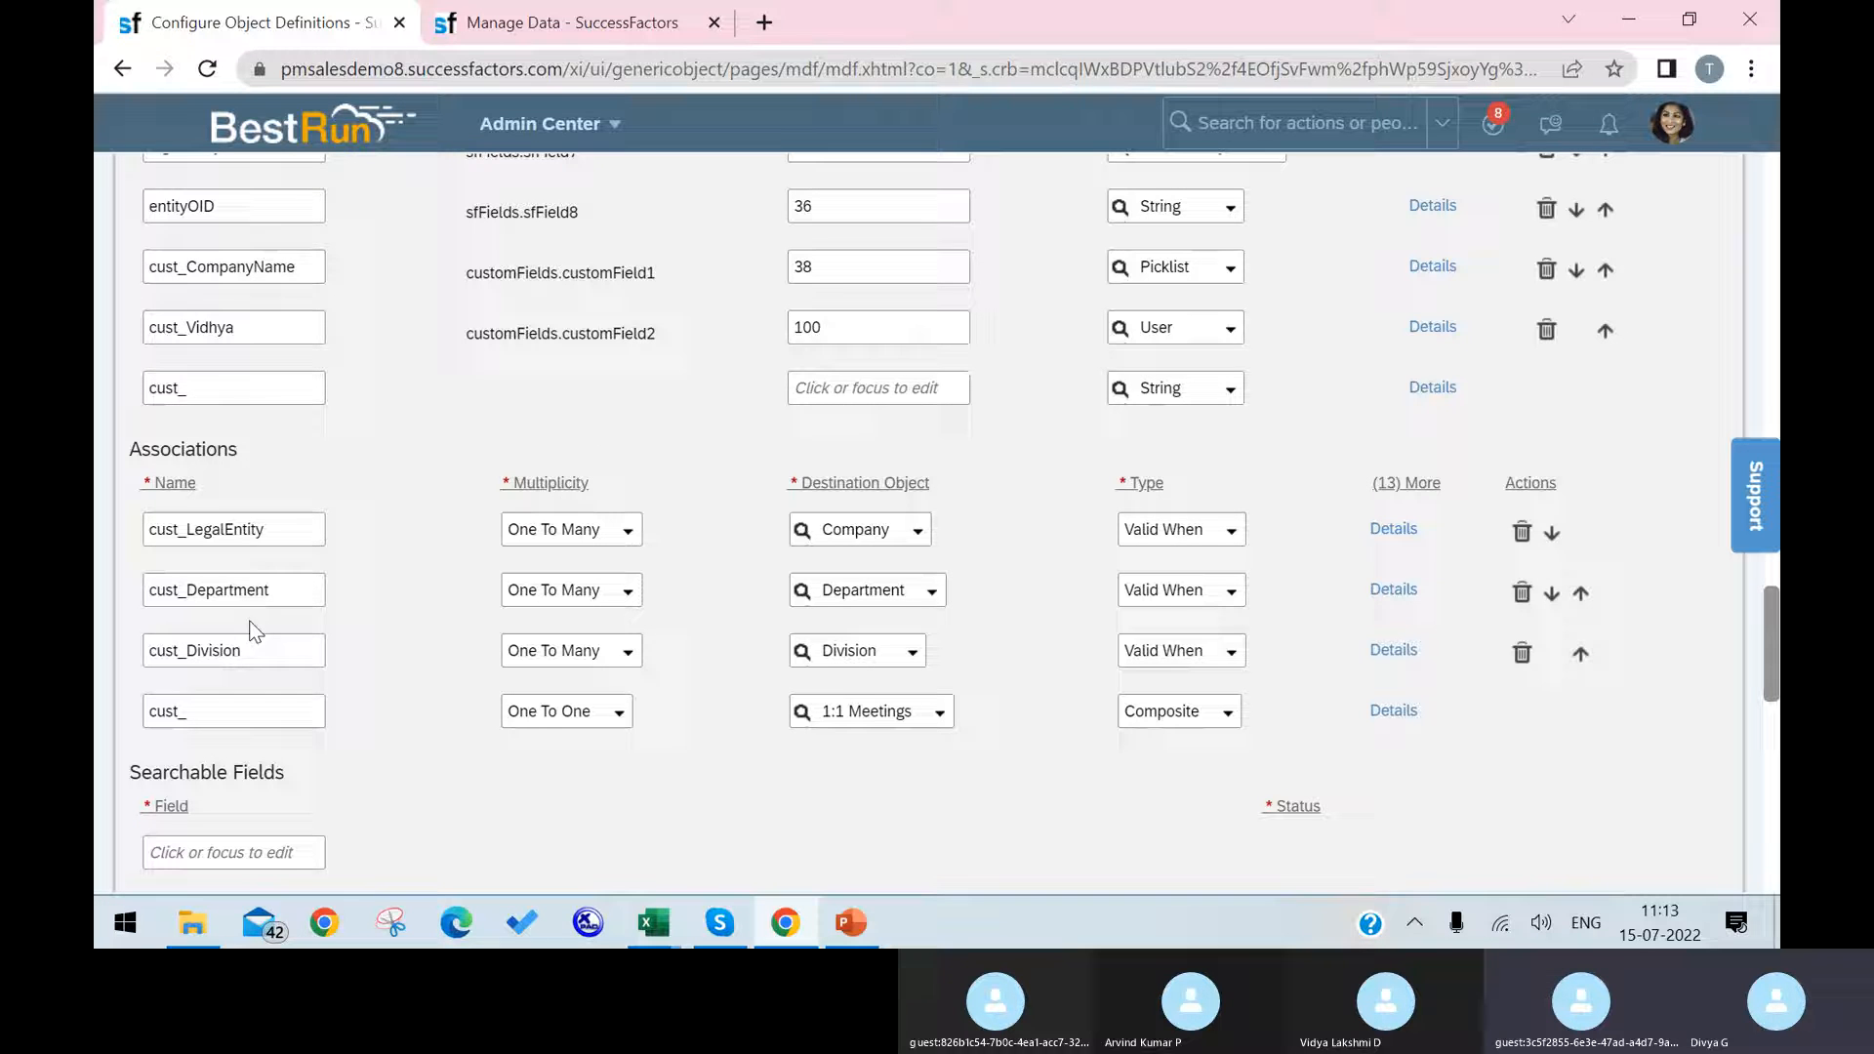
{"action": "left_click", "coordinate": [607, 24]}
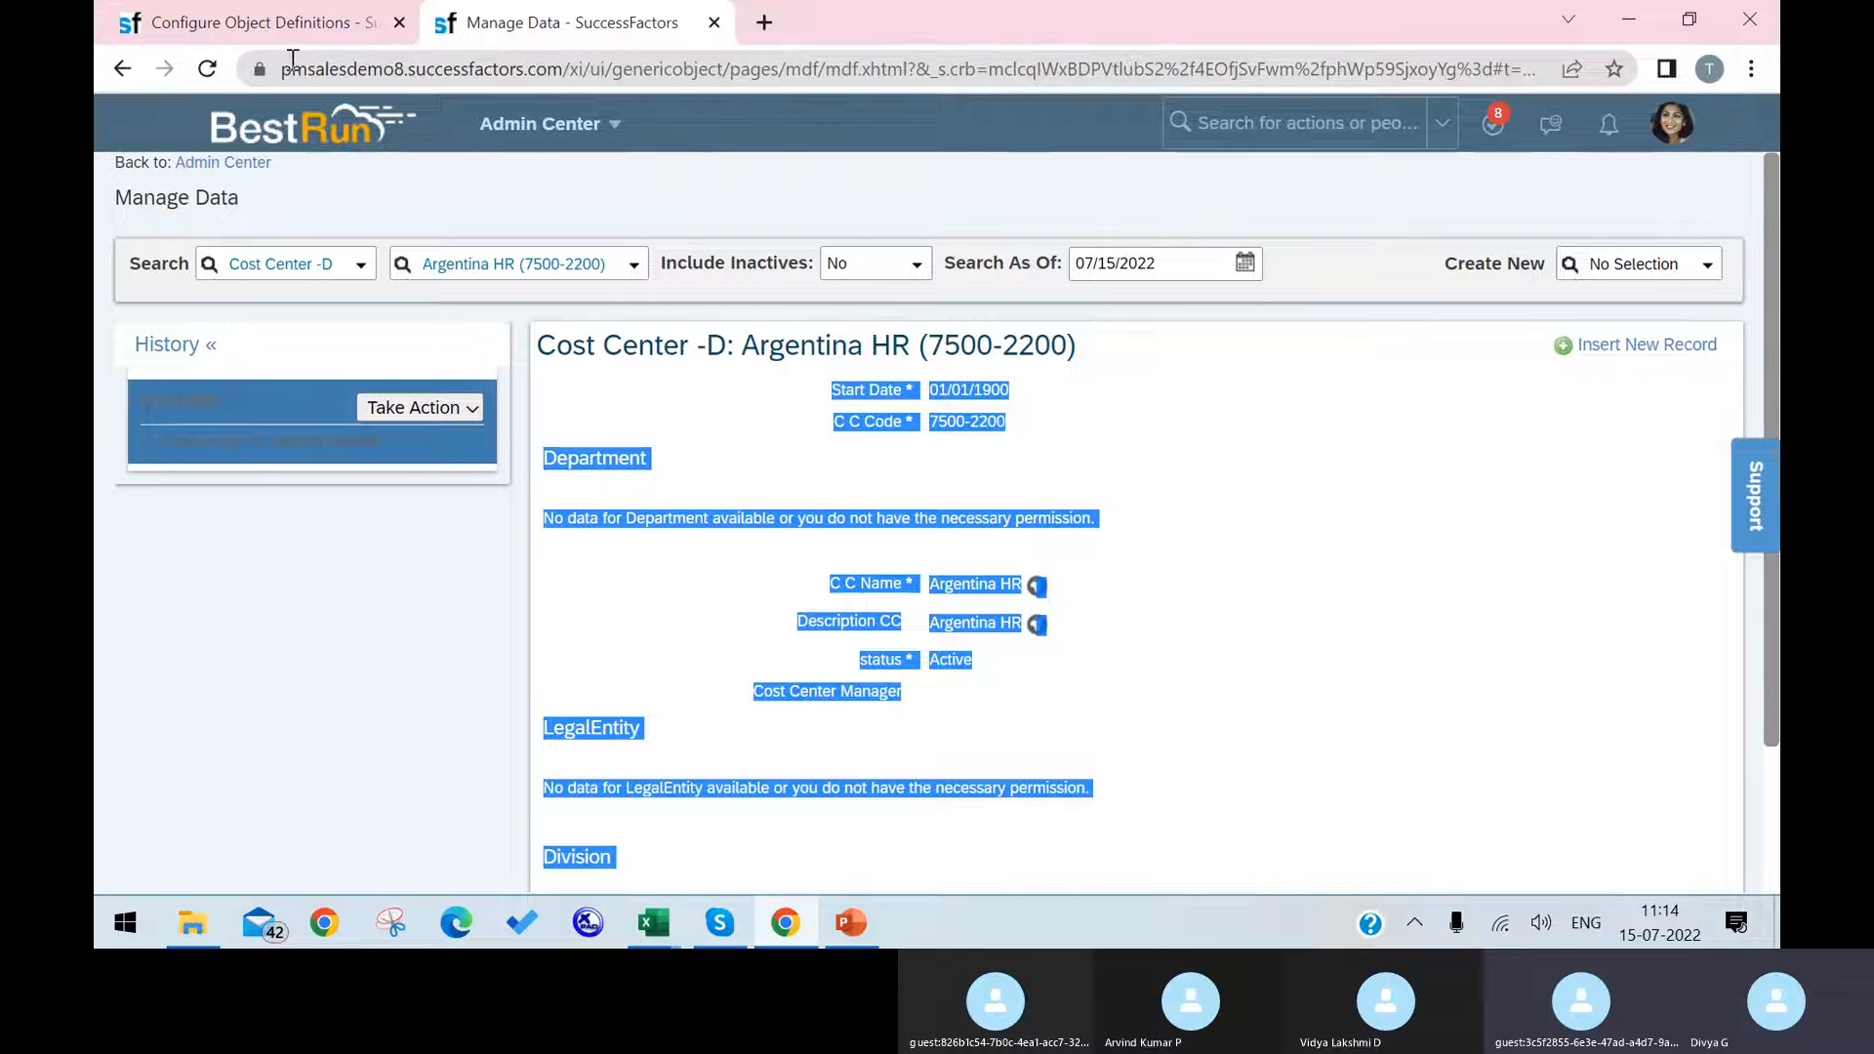
{"action": "left_click", "coordinate": [275, 23]}
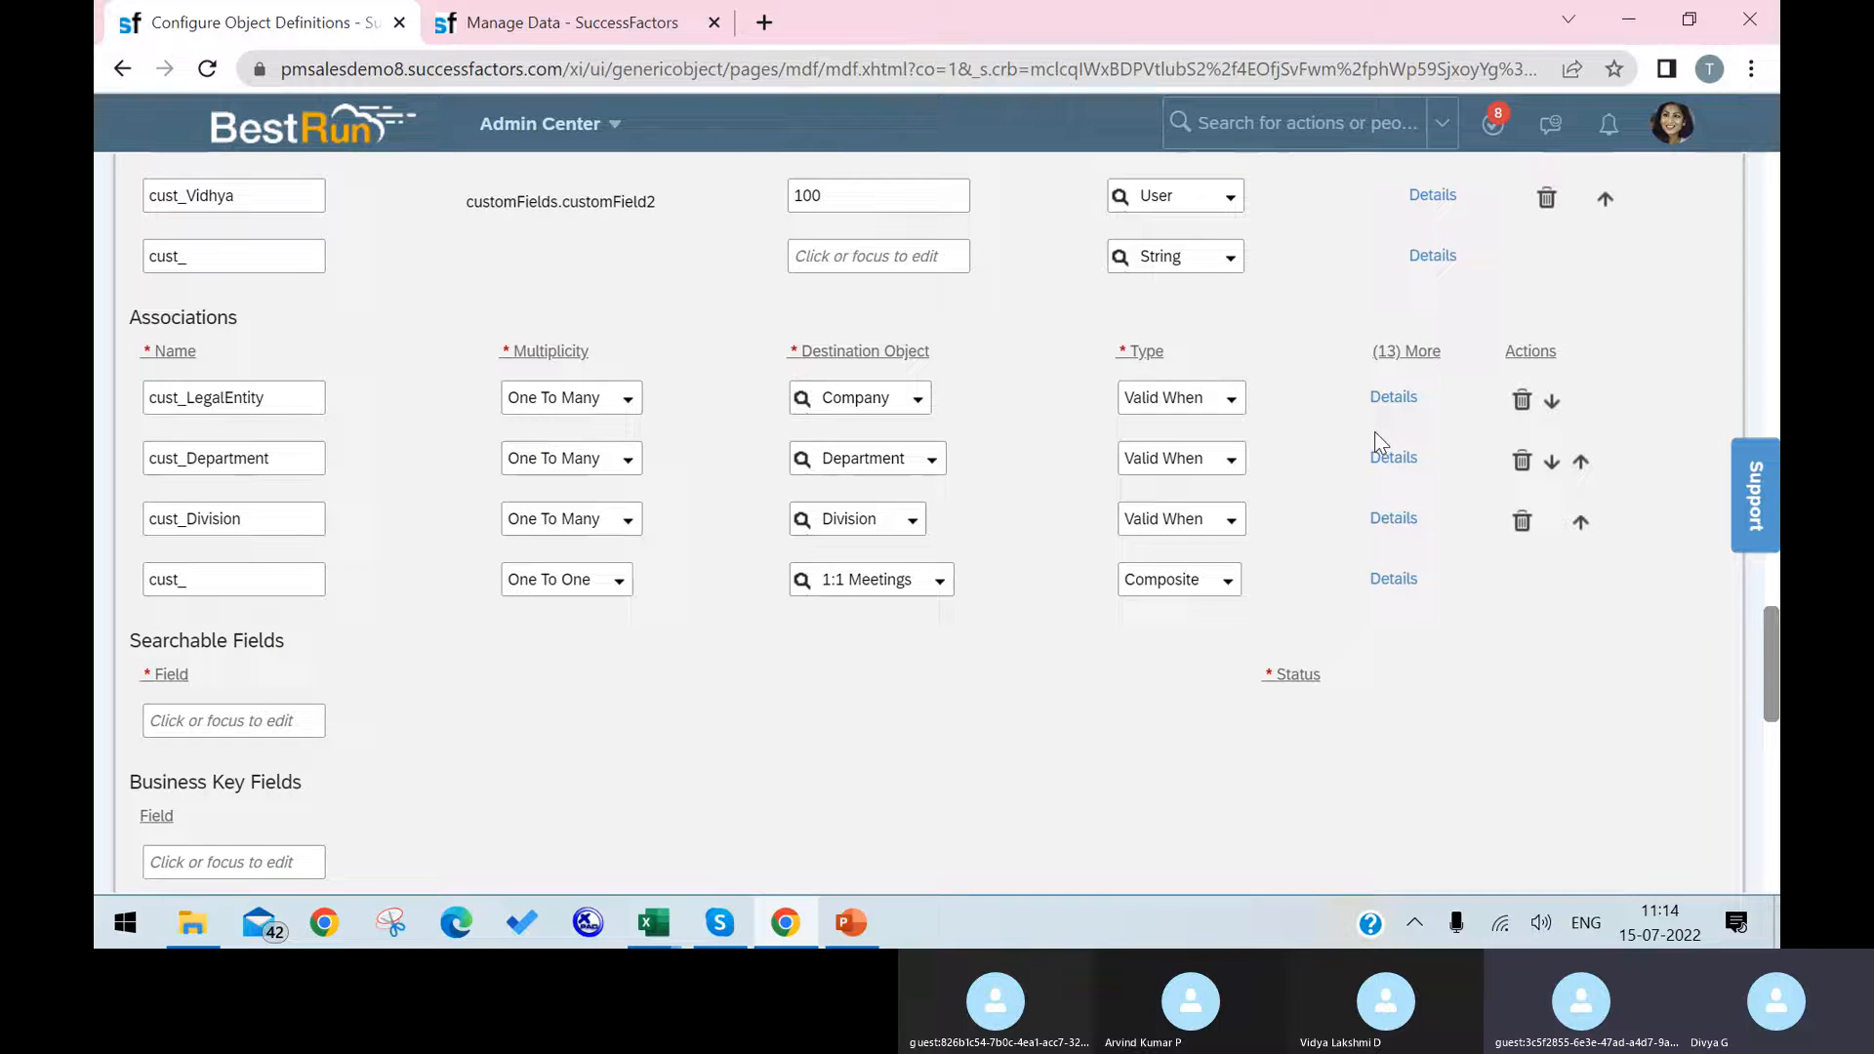
Step: Set the visibility of the cust_LegalEntity association to Not Visible in its details
{"action": "left_click", "coordinate": [1393, 397]}
{"action": "scroll", "coordinate": [1130, 605], "scroll_direction": "down", "scroll_amount": 3}
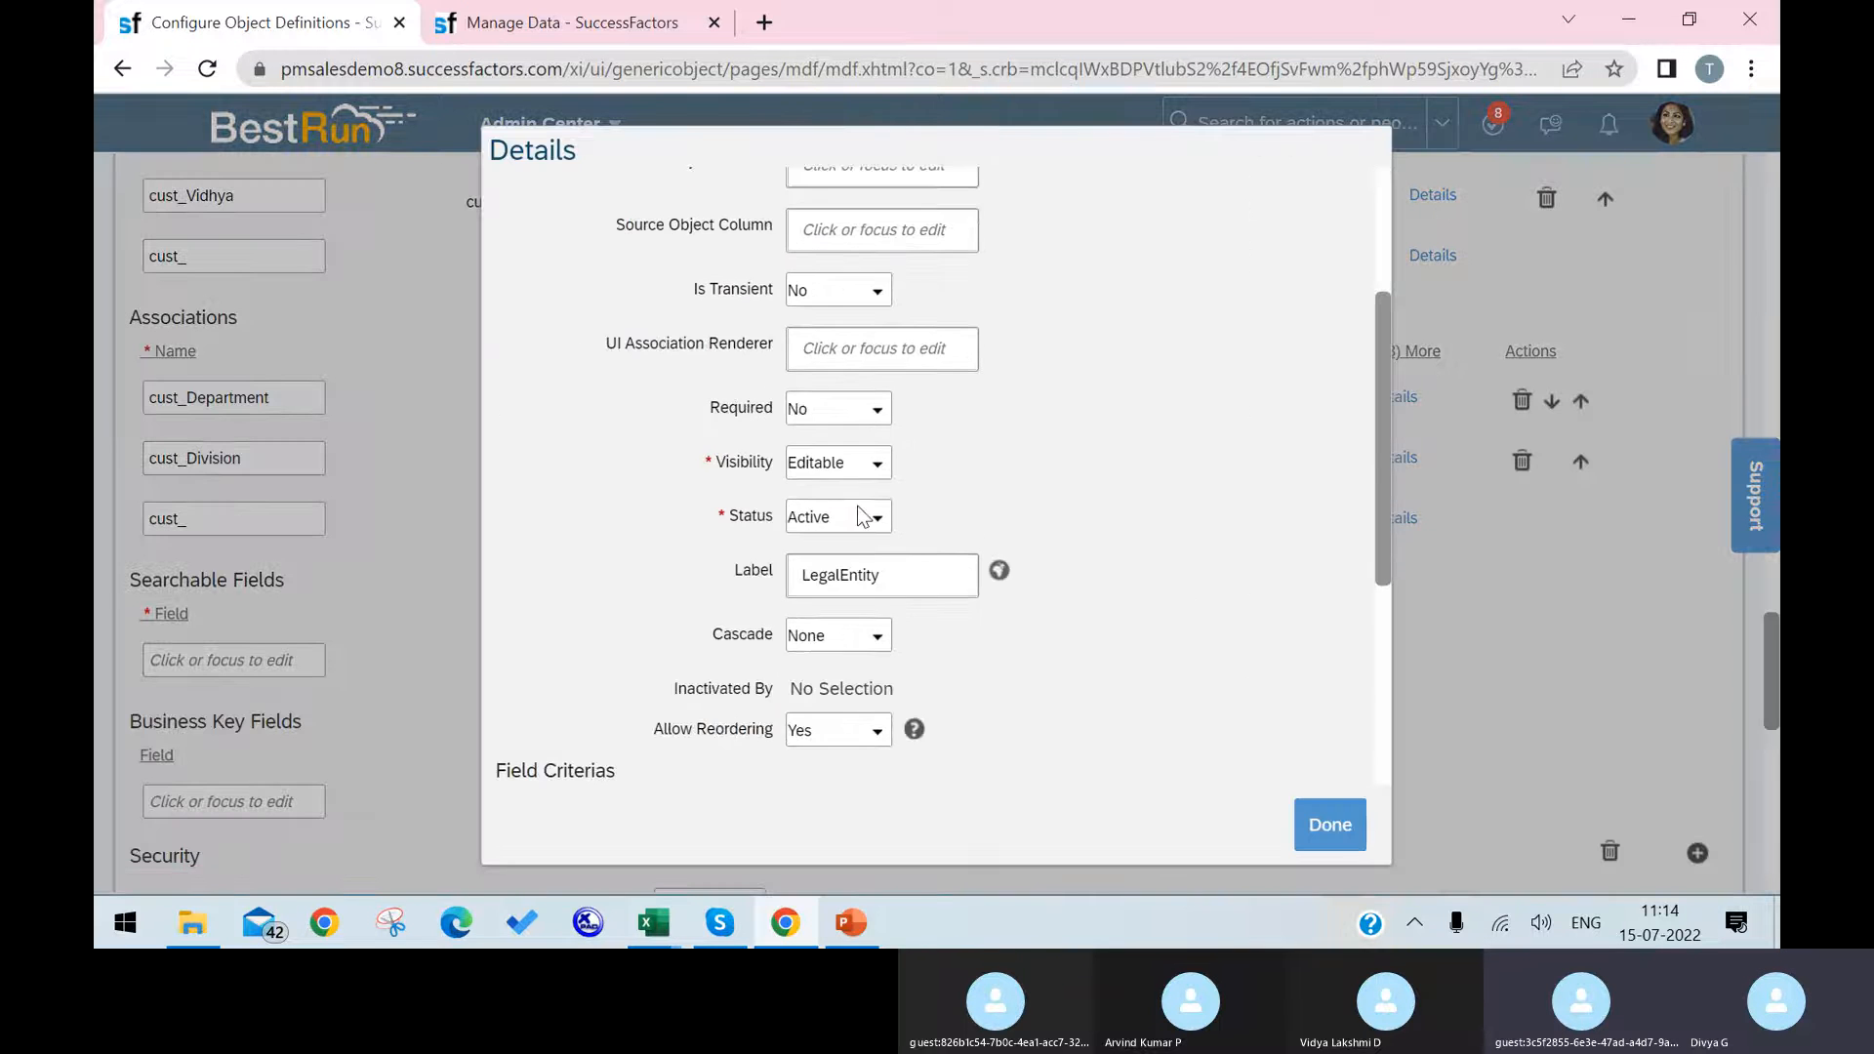
{"action": "left_click", "coordinate": [876, 470]}
{"action": "left_click", "coordinate": [870, 523]}
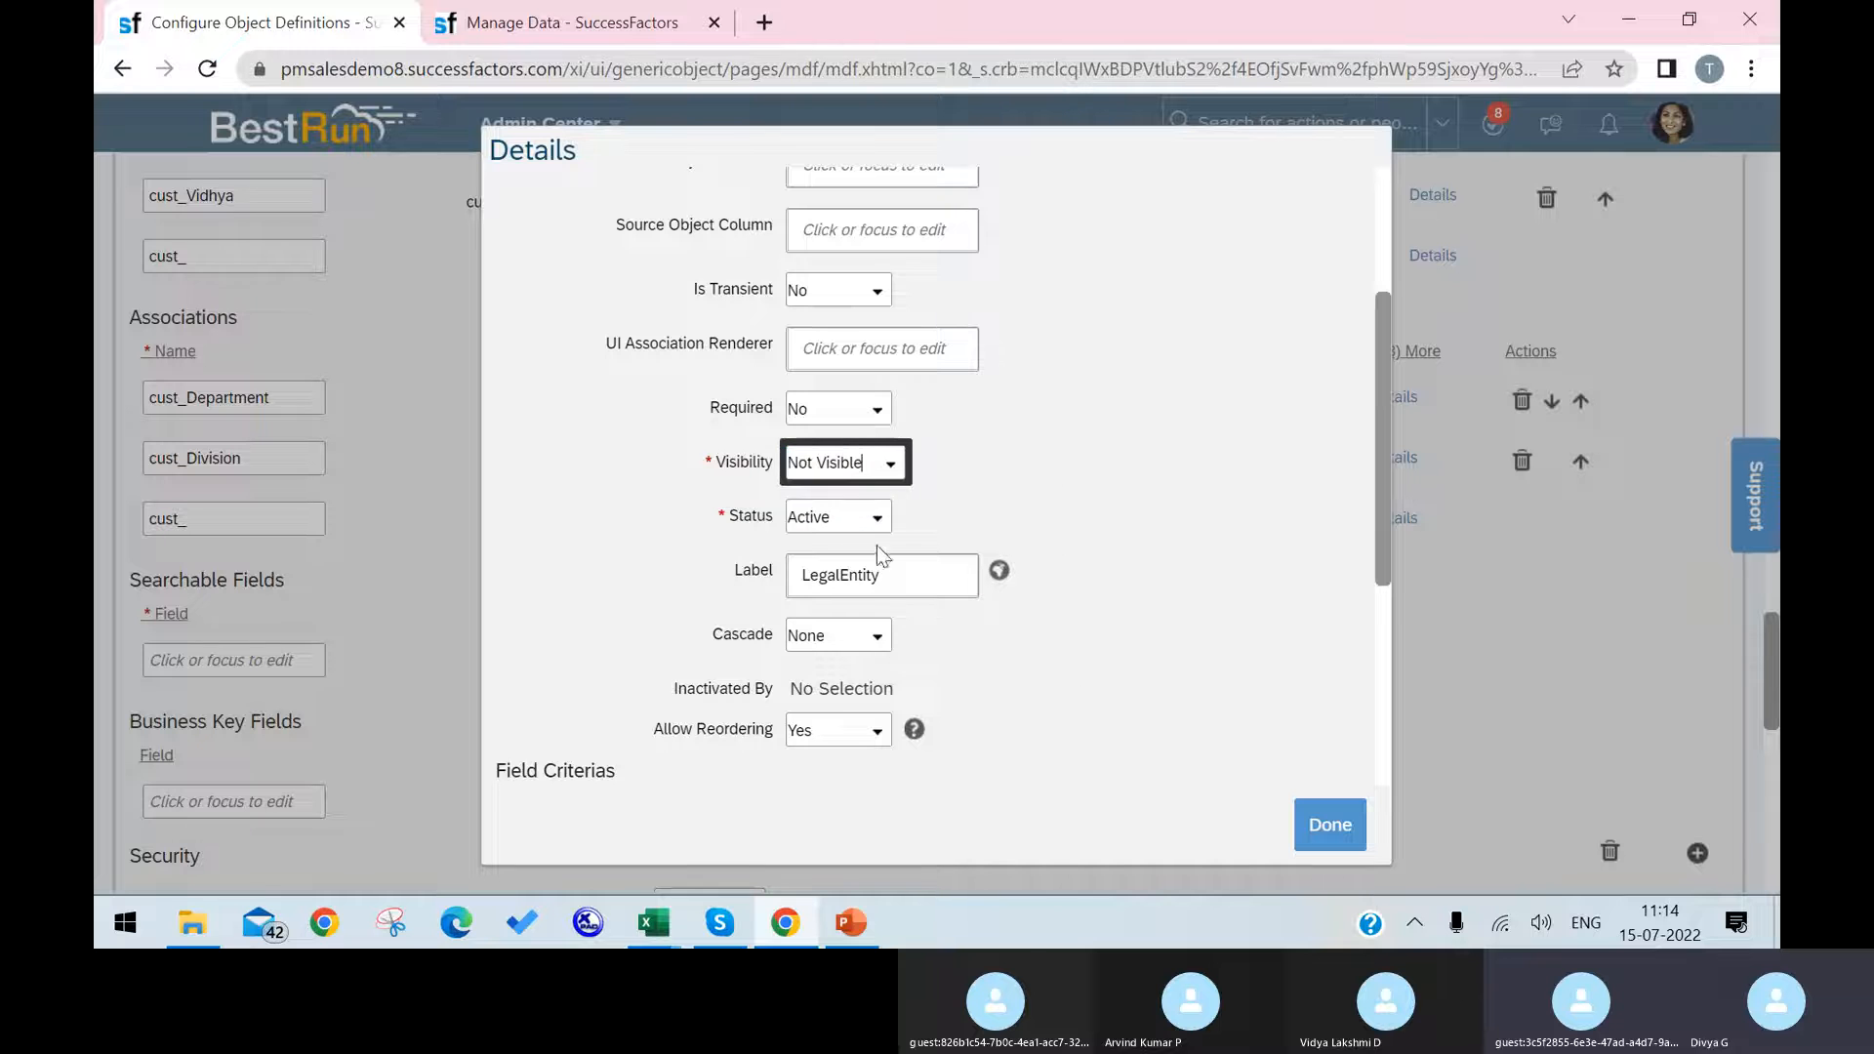
{"action": "left_click", "coordinate": [1329, 824]}
Step: Set the visibility of the cust_Department association to Not Visible in its details
{"action": "left_click", "coordinate": [1401, 461]}
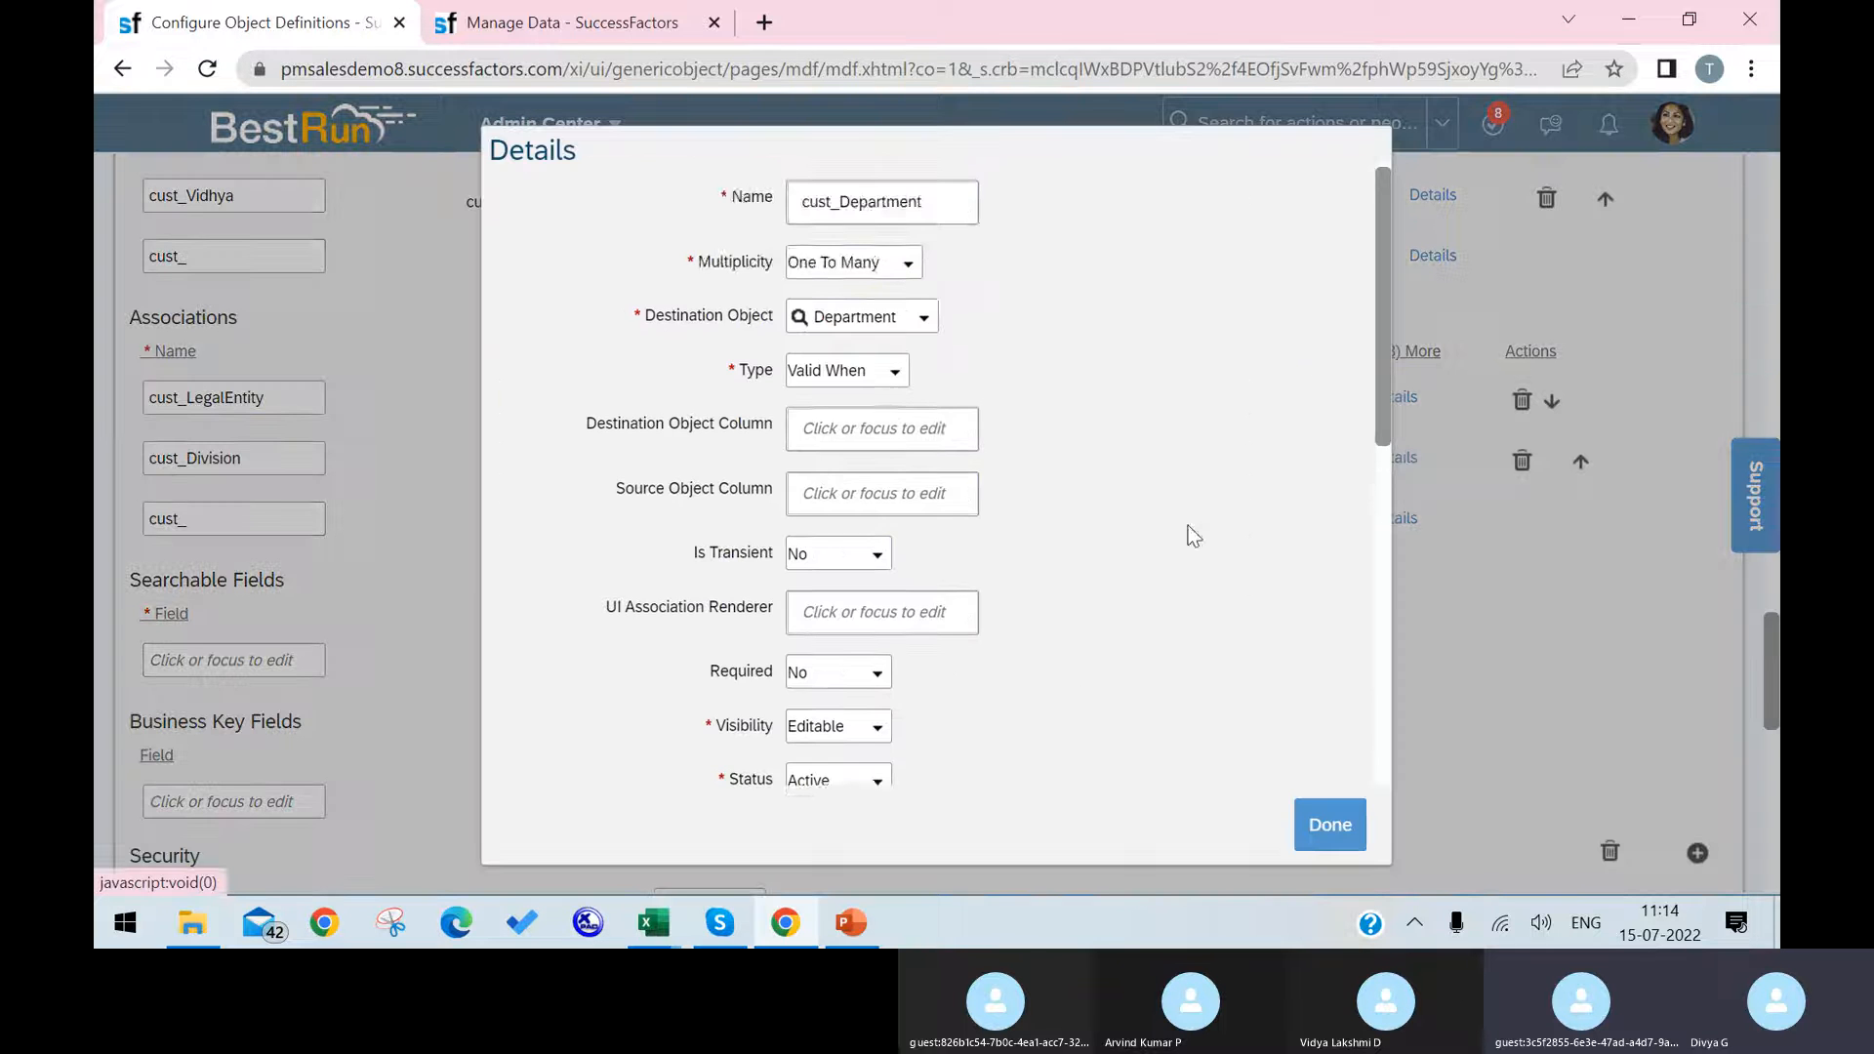
{"action": "scroll", "coordinate": [1073, 576], "scroll_direction": "down", "scroll_amount": 3}
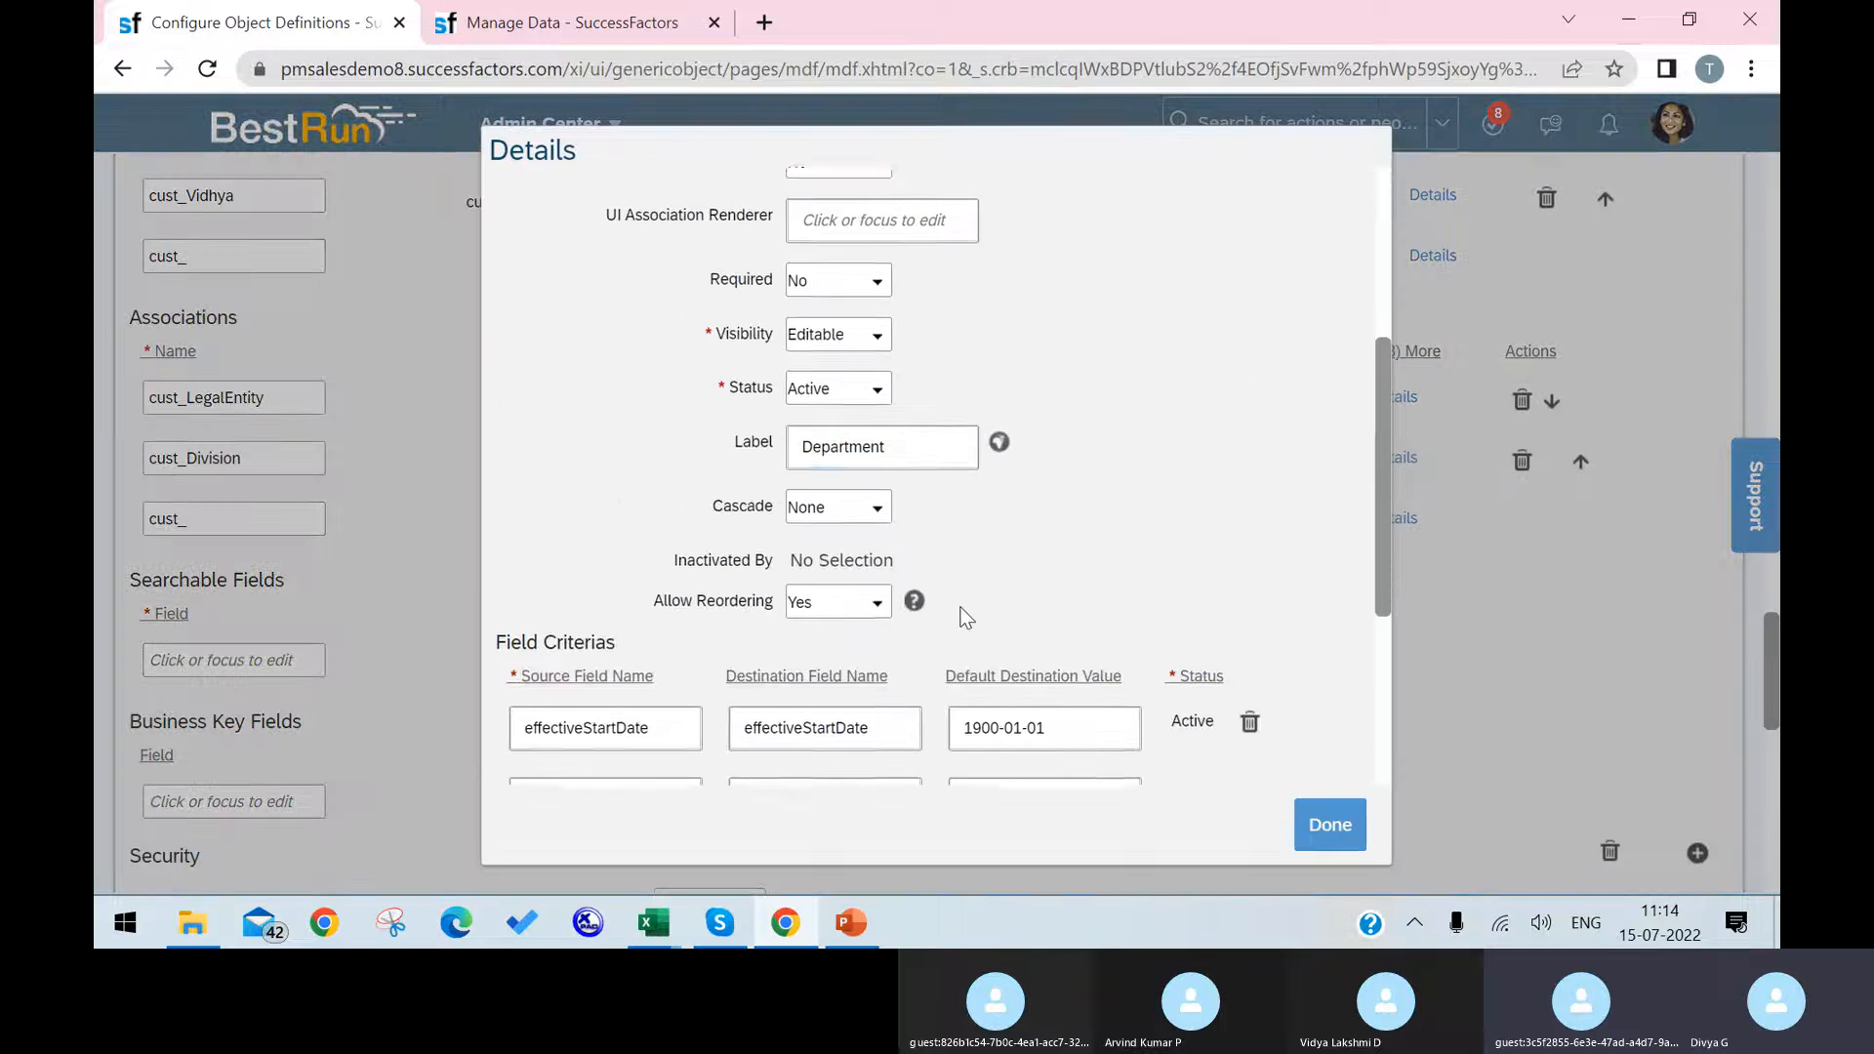
{"action": "left_click", "coordinate": [877, 332]}
{"action": "left_click", "coordinate": [865, 390]}
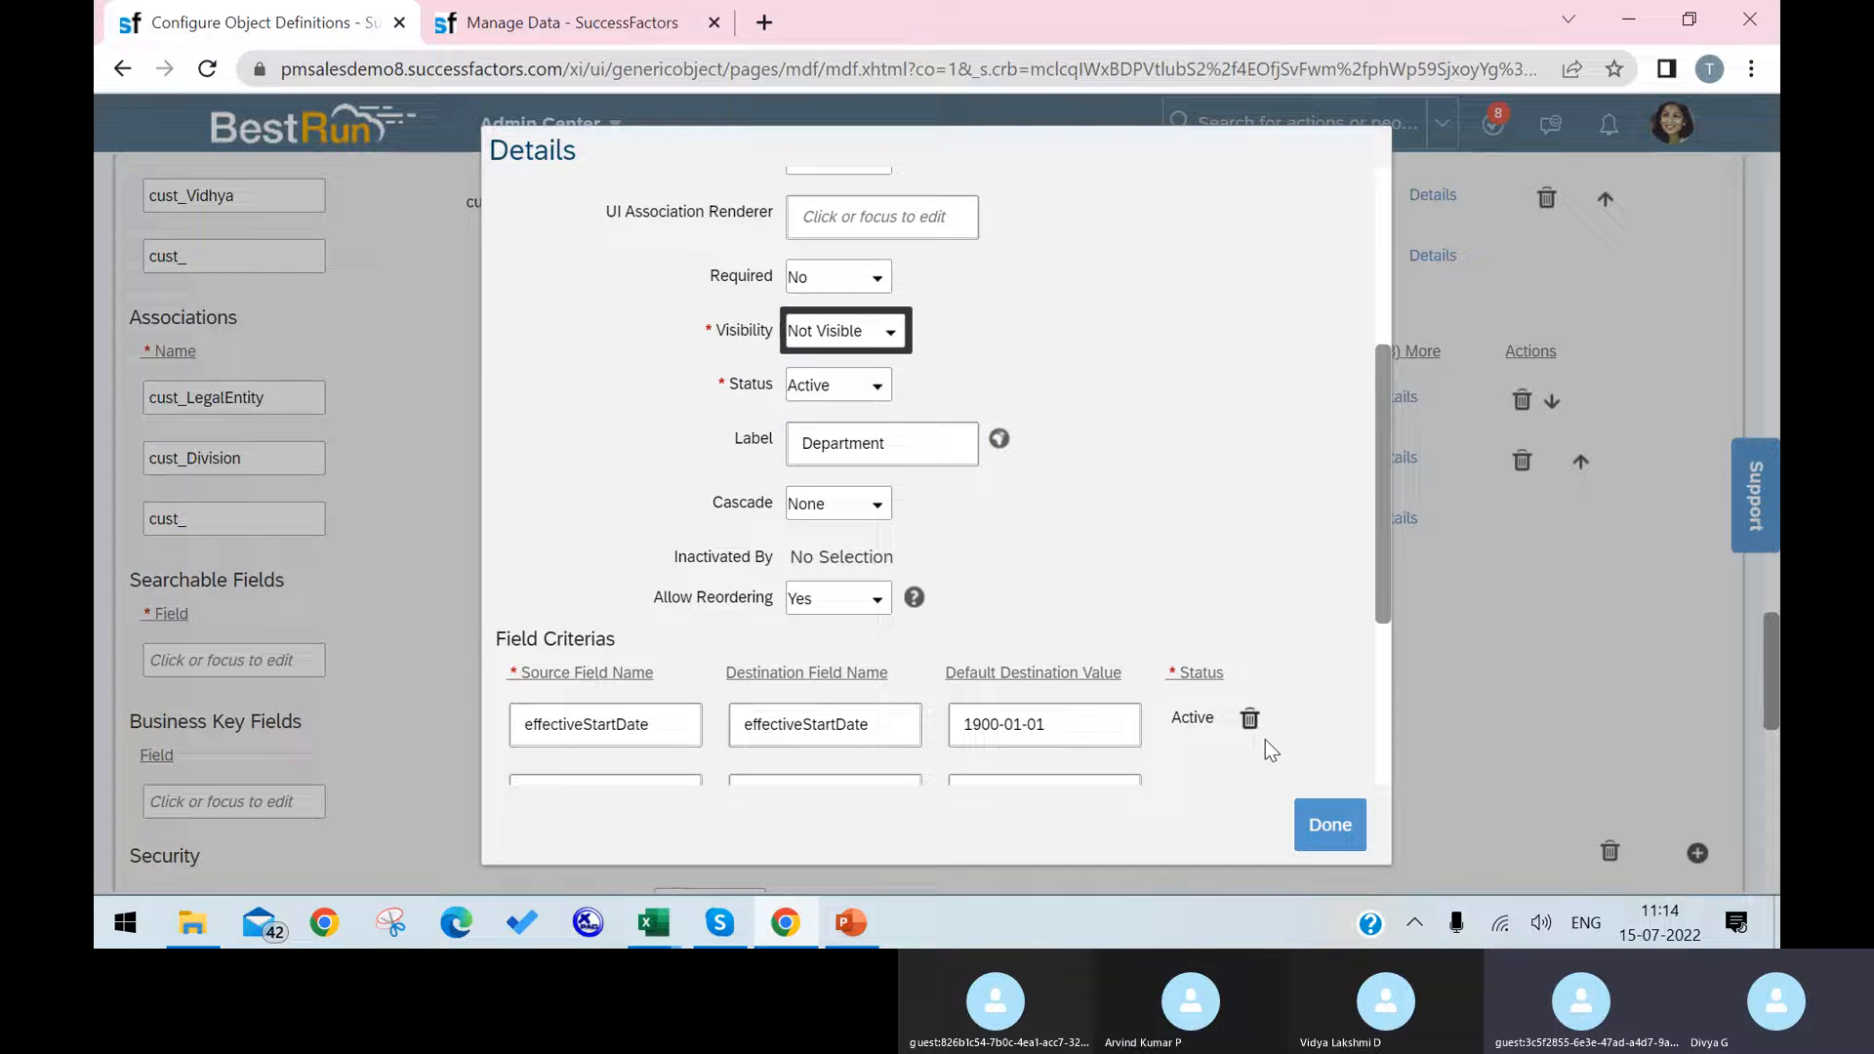
{"action": "left_click", "coordinate": [1326, 830]}
Step: Set the visibility of the cust_Division association to Not Visible in its details and save the object definition
{"action": "left_click", "coordinate": [1400, 518]}
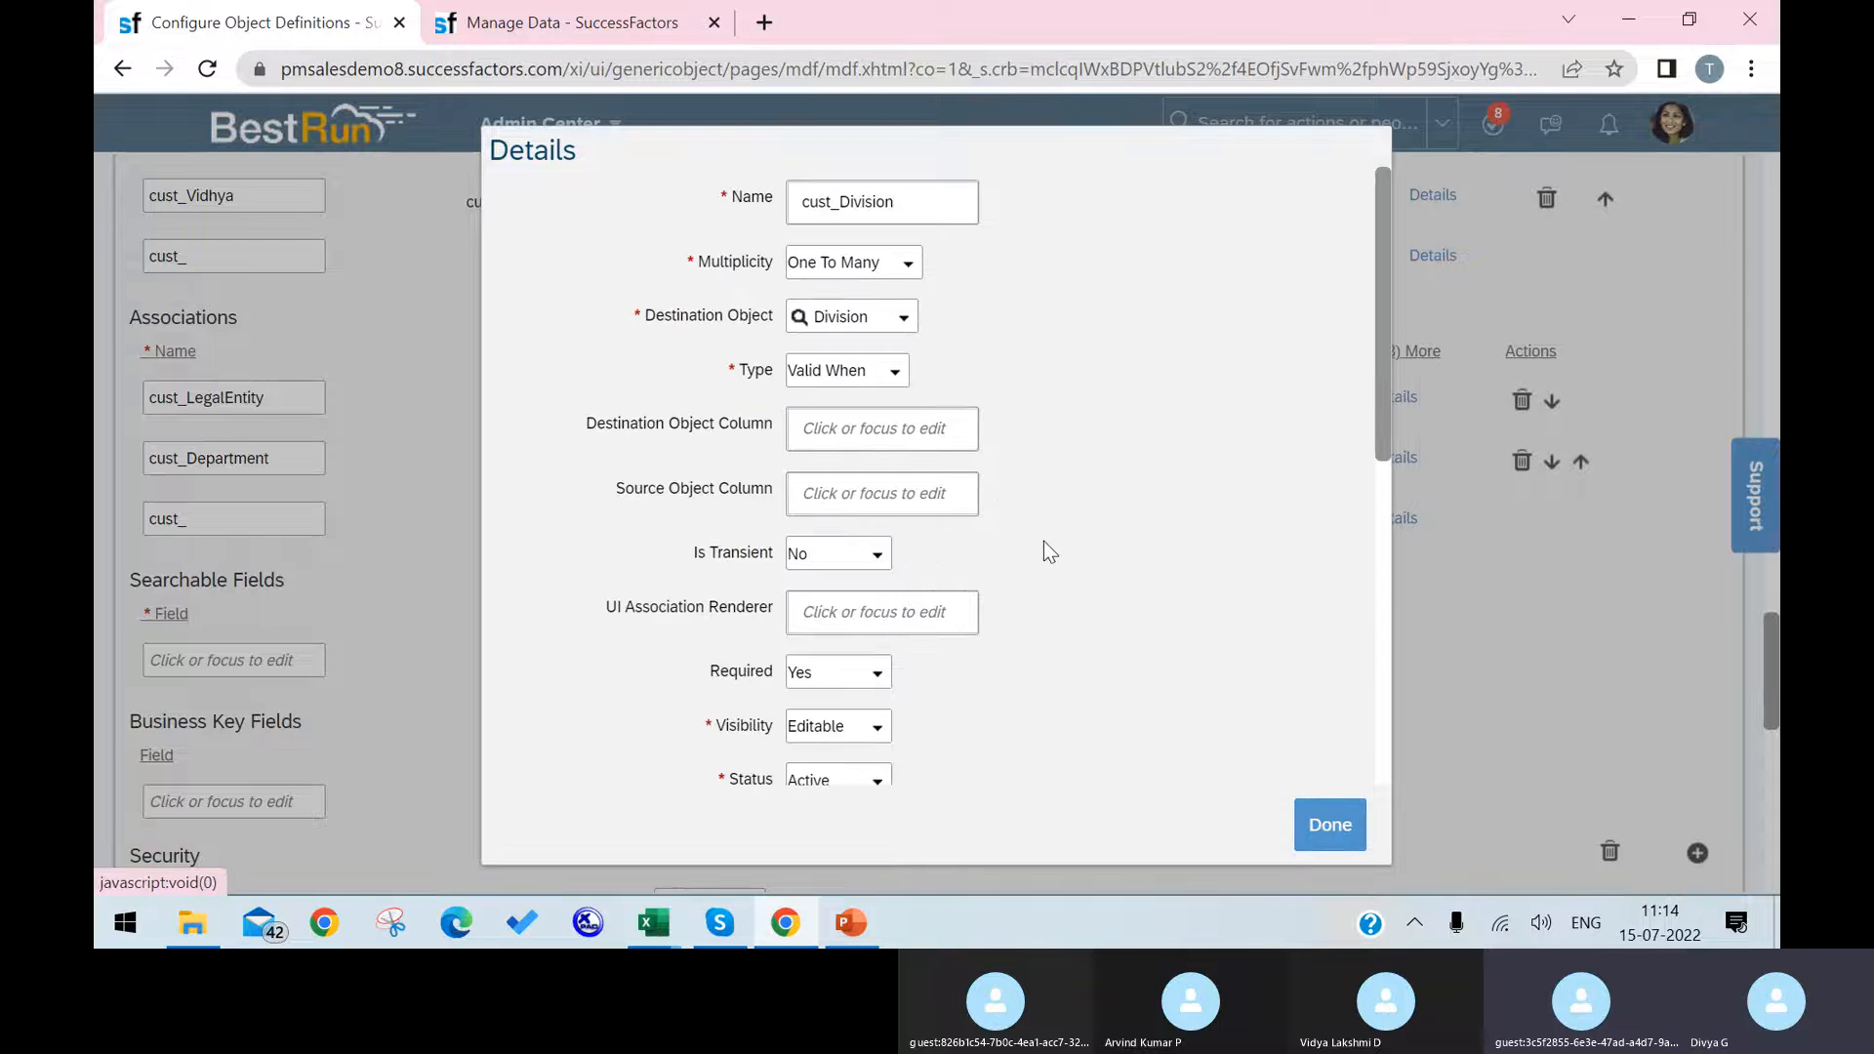
{"action": "scroll", "coordinate": [997, 508], "scroll_direction": "down", "scroll_amount": 1}
{"action": "scroll", "coordinate": [998, 507], "scroll_direction": "down", "scroll_amount": 2}
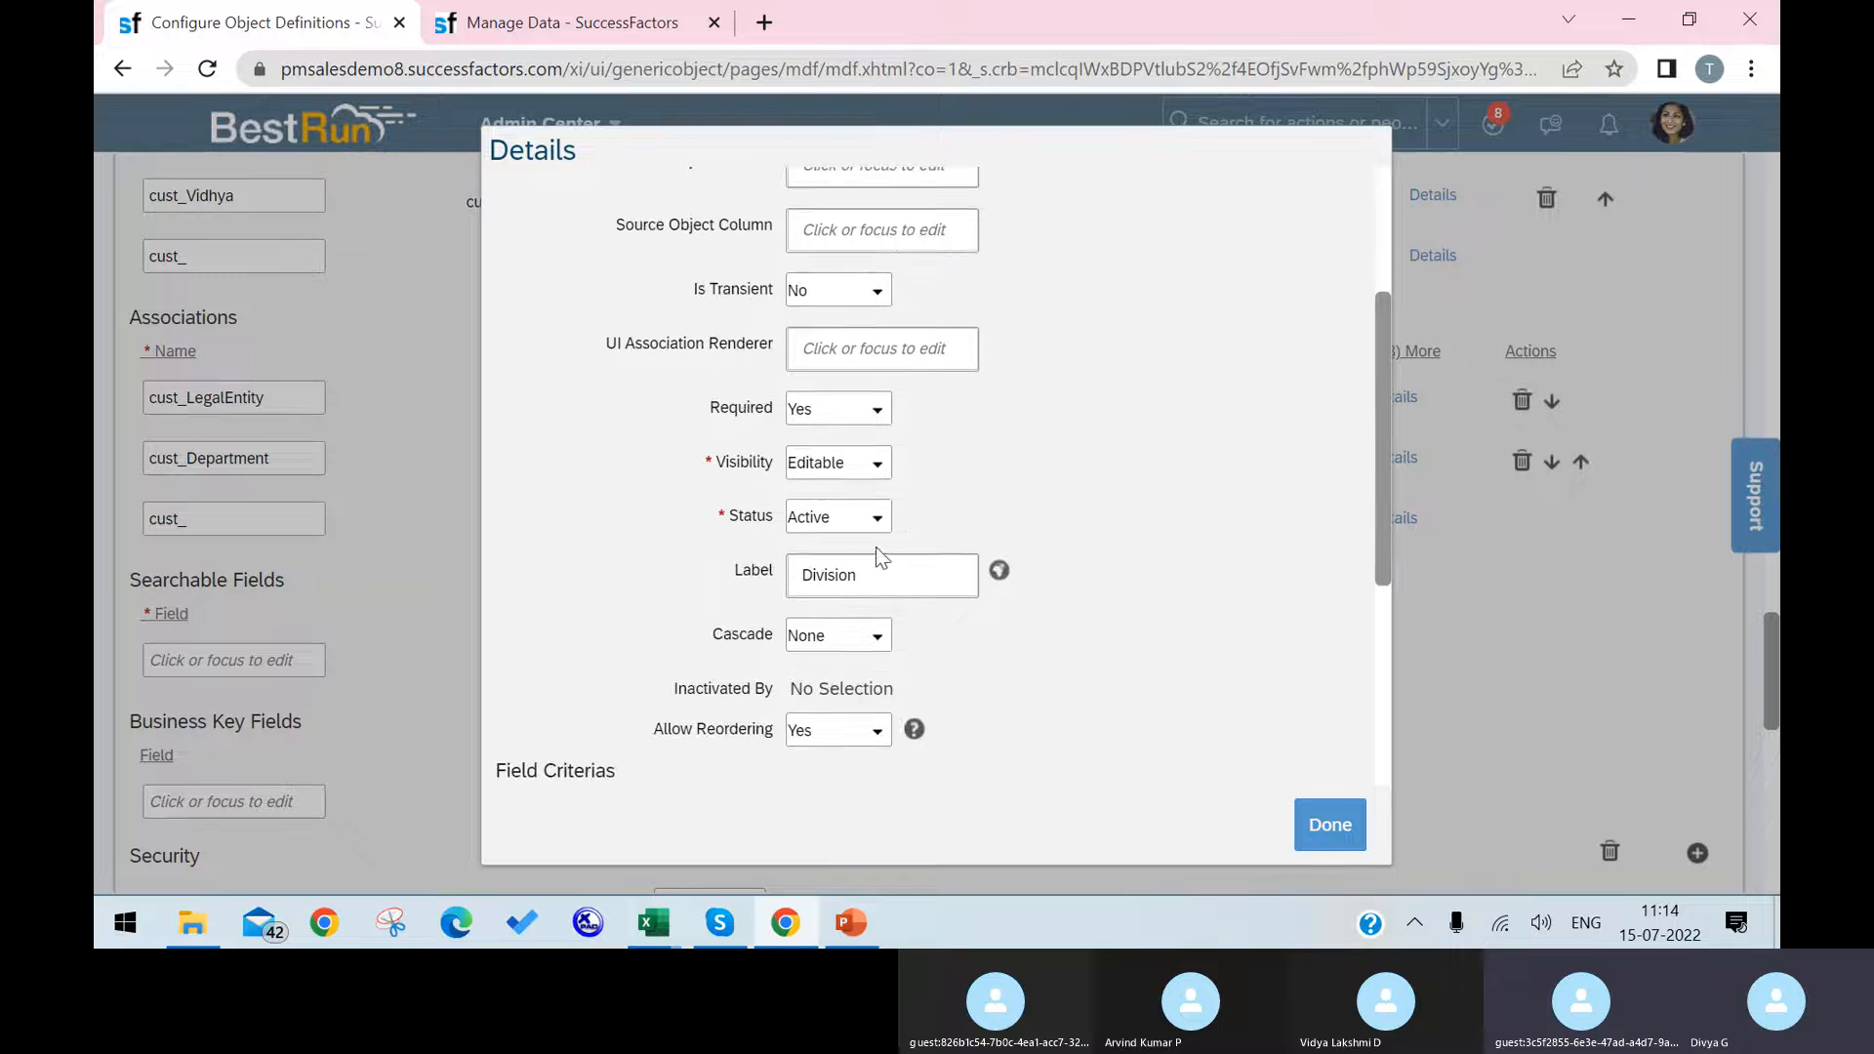
{"action": "left_click", "coordinate": [879, 468]}
{"action": "left_click", "coordinate": [851, 519]}
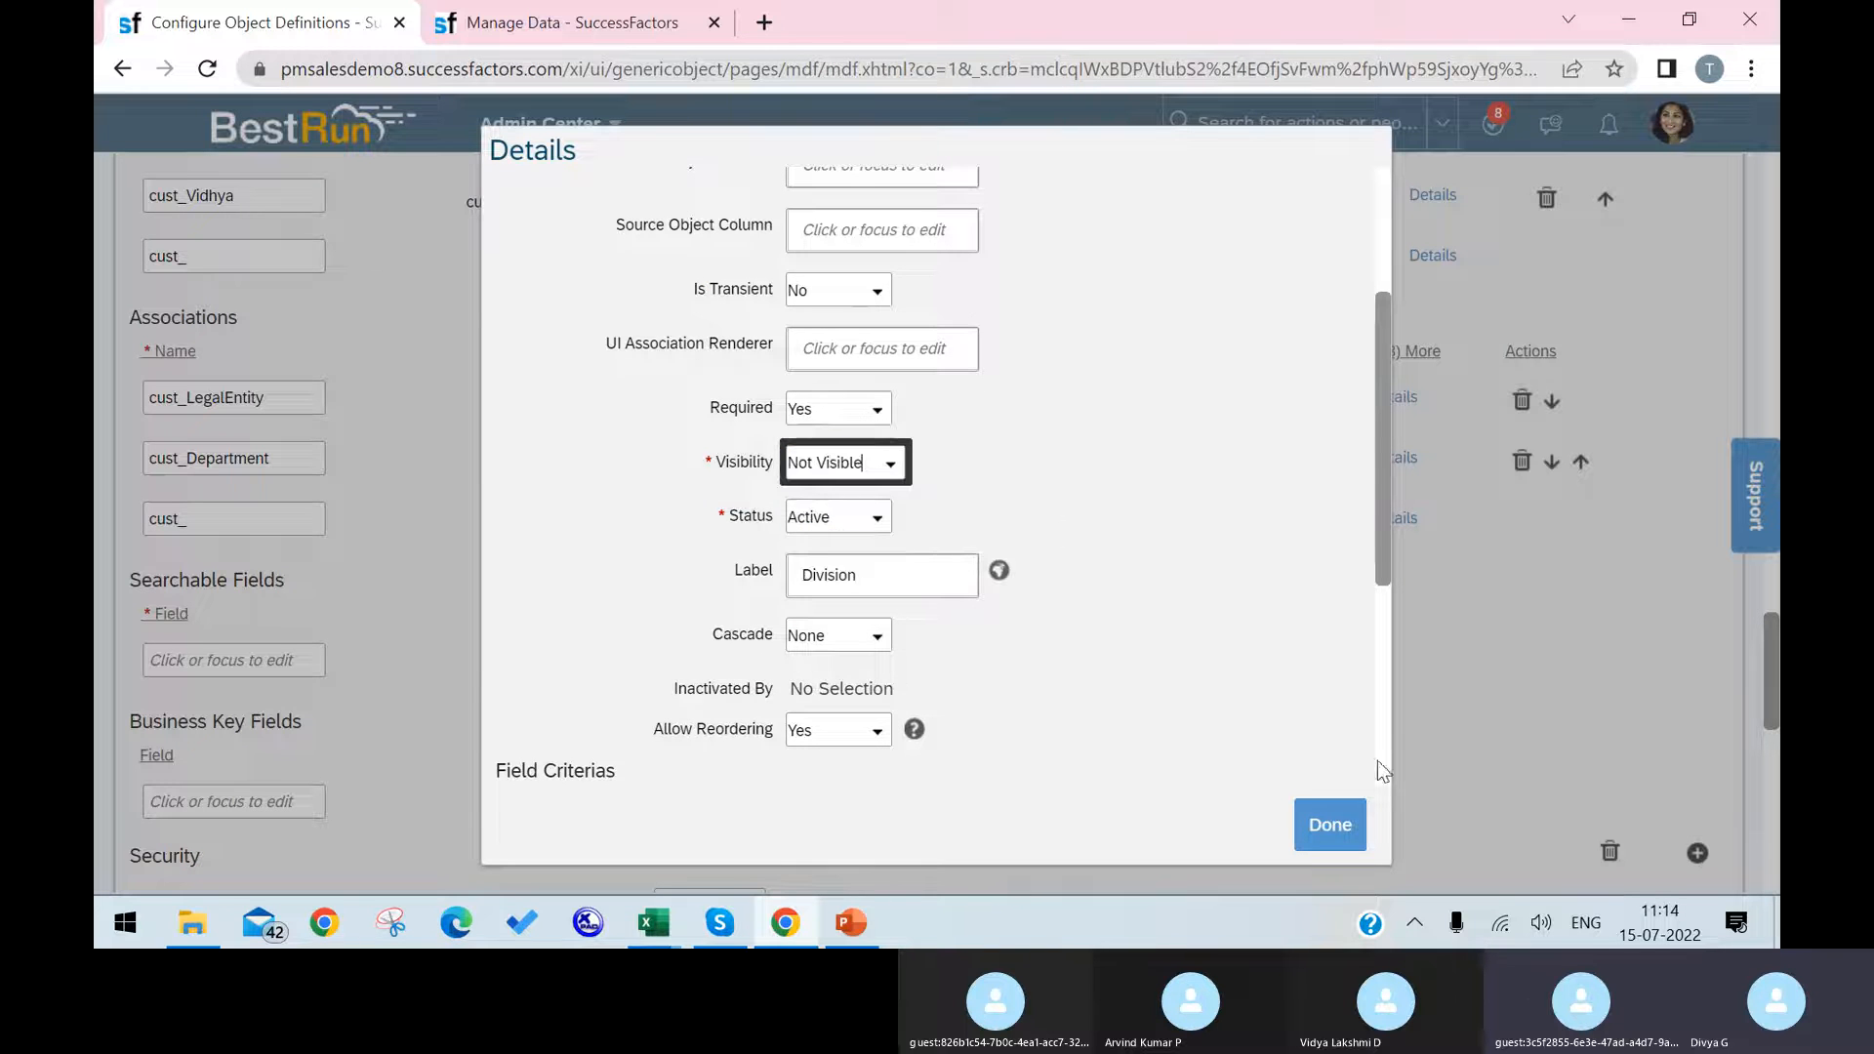
{"action": "left_click", "coordinate": [1315, 823]}
{"action": "scroll", "coordinate": [1464, 585], "scroll_direction": "down", "scroll_amount": 10}
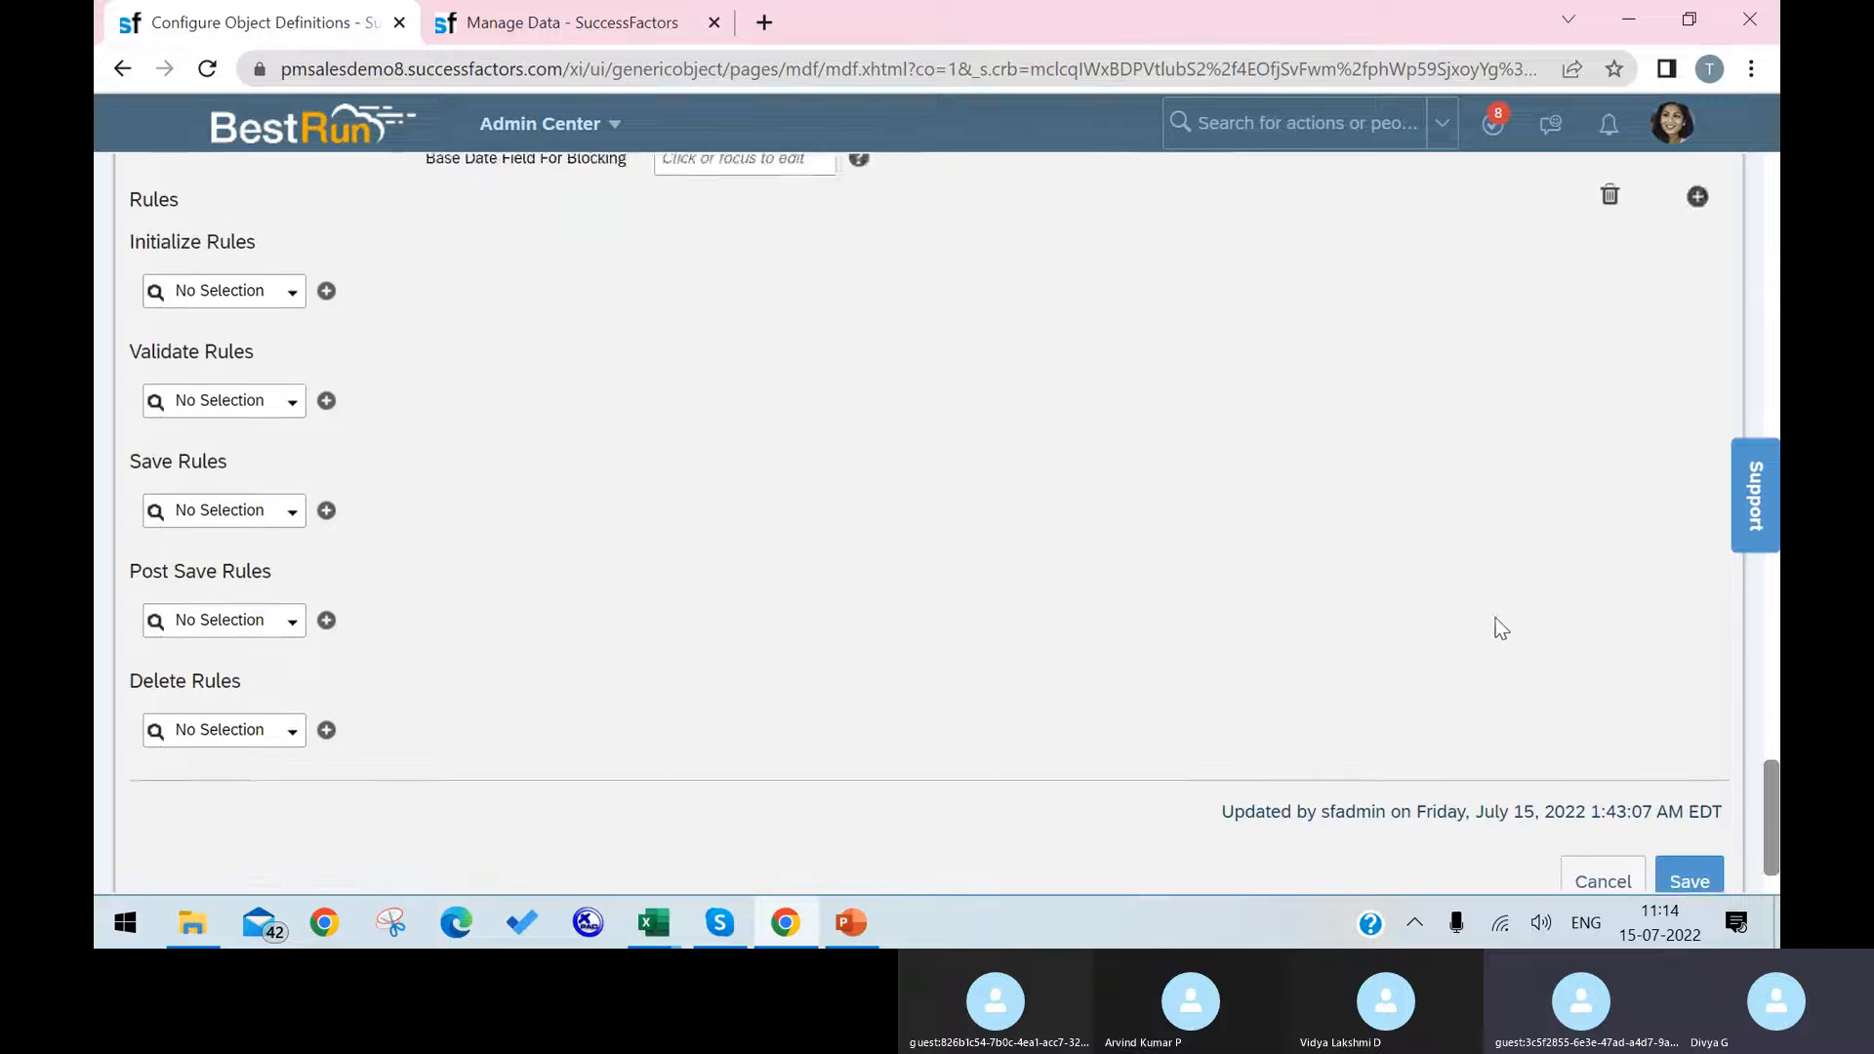
{"action": "left_click", "coordinate": [1683, 812]}
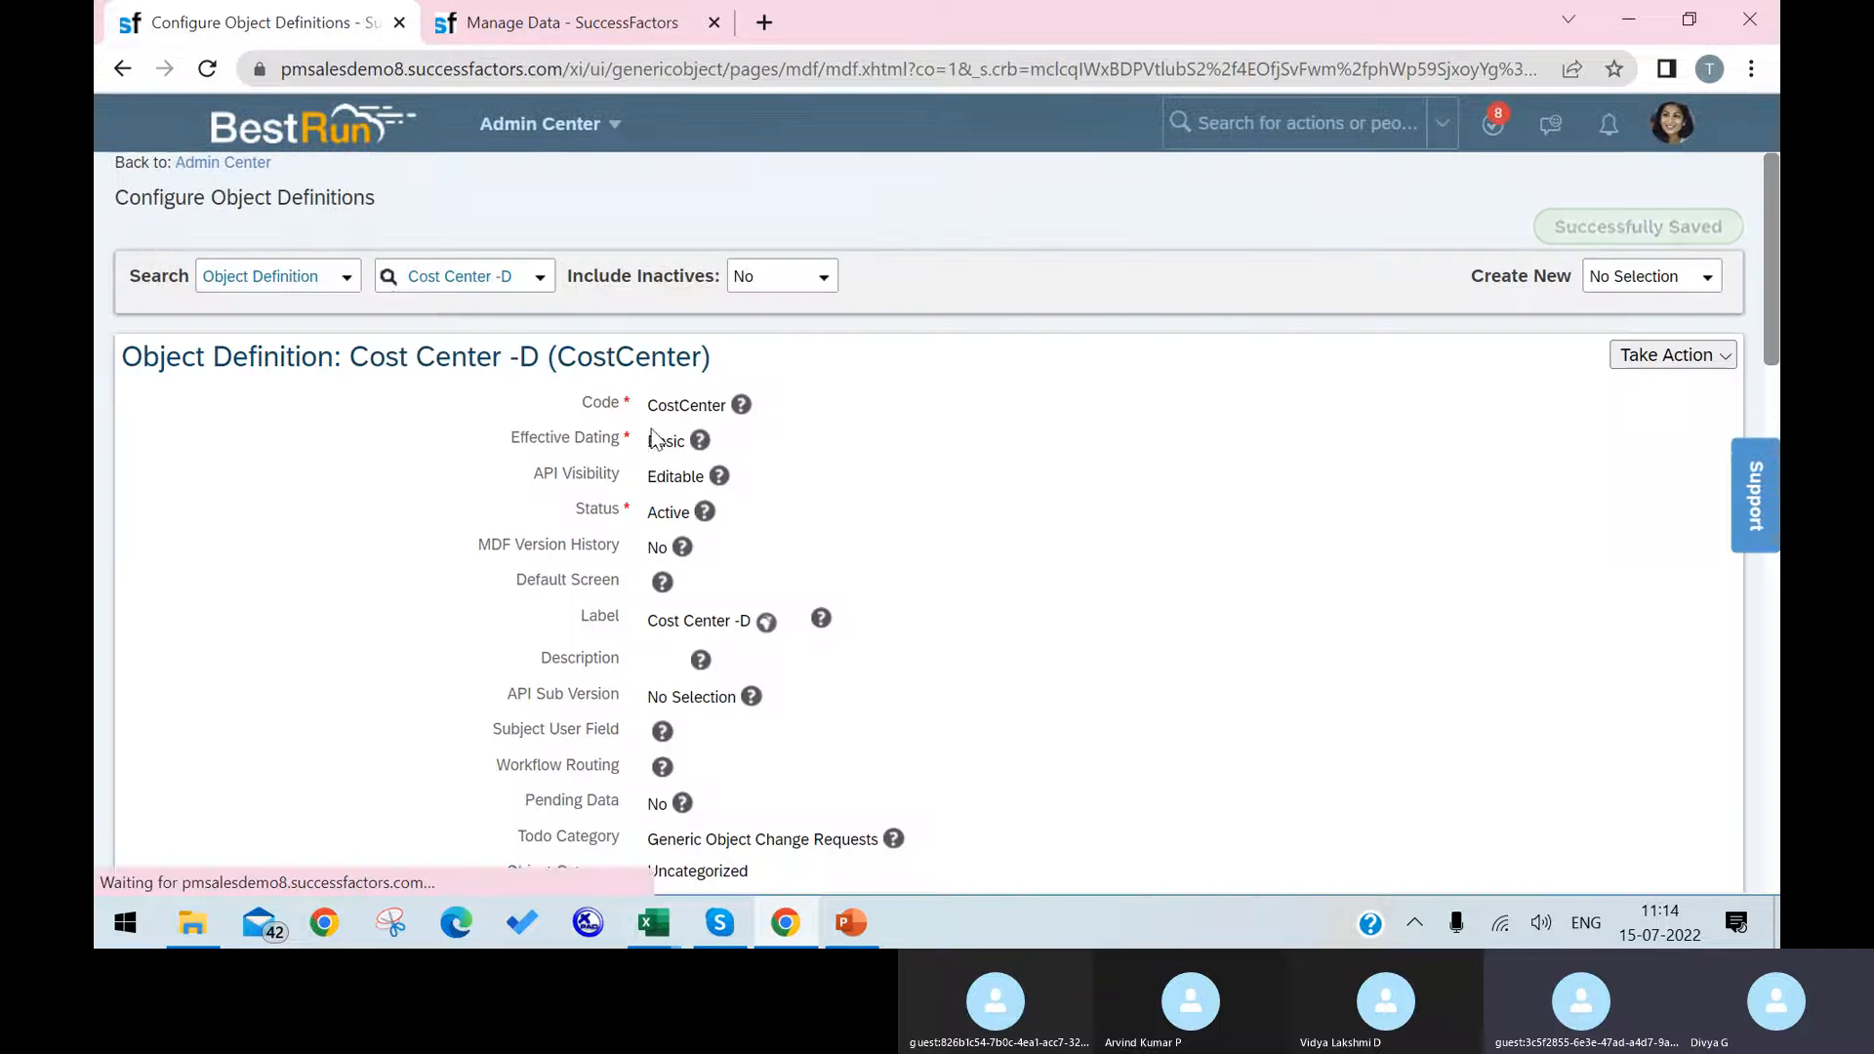
Step: Reload the Argentina HR record in Manage Data and check which fields and association sections it displays
{"action": "left_click", "coordinate": [577, 25]}
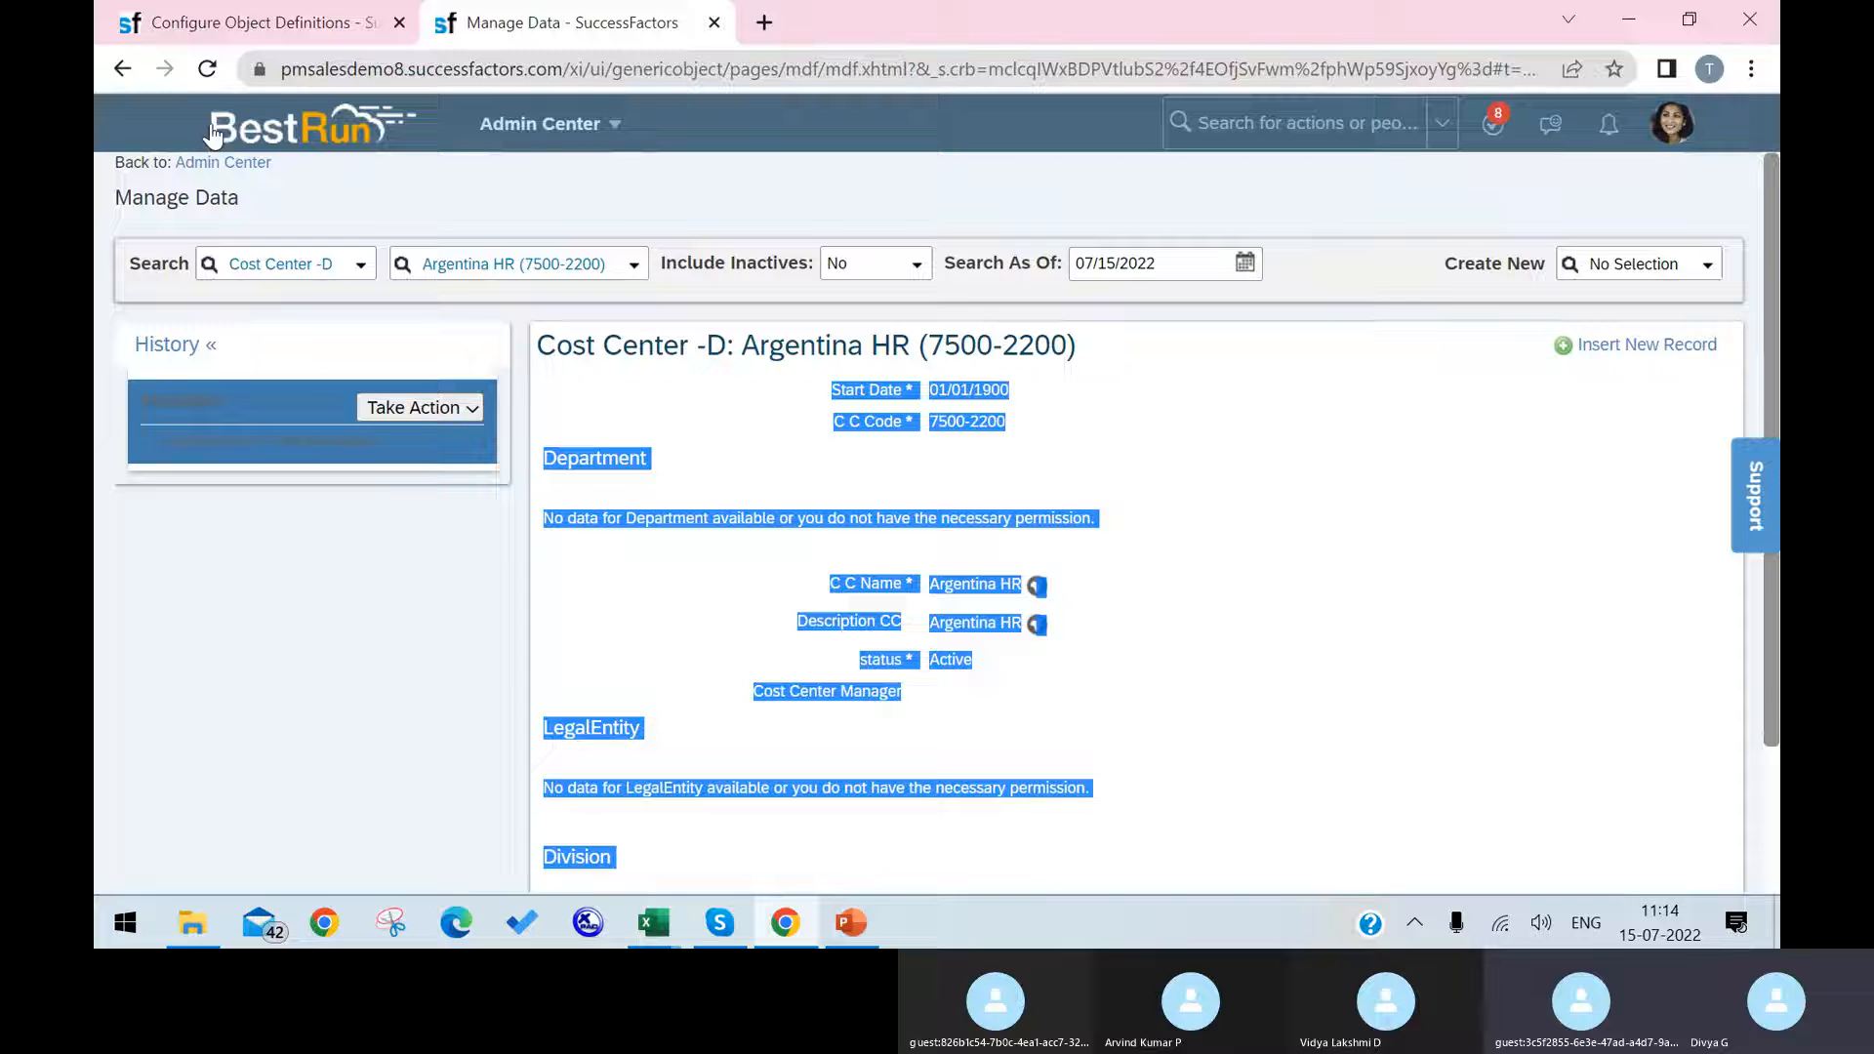
{"action": "left_click", "coordinate": [205, 70]}
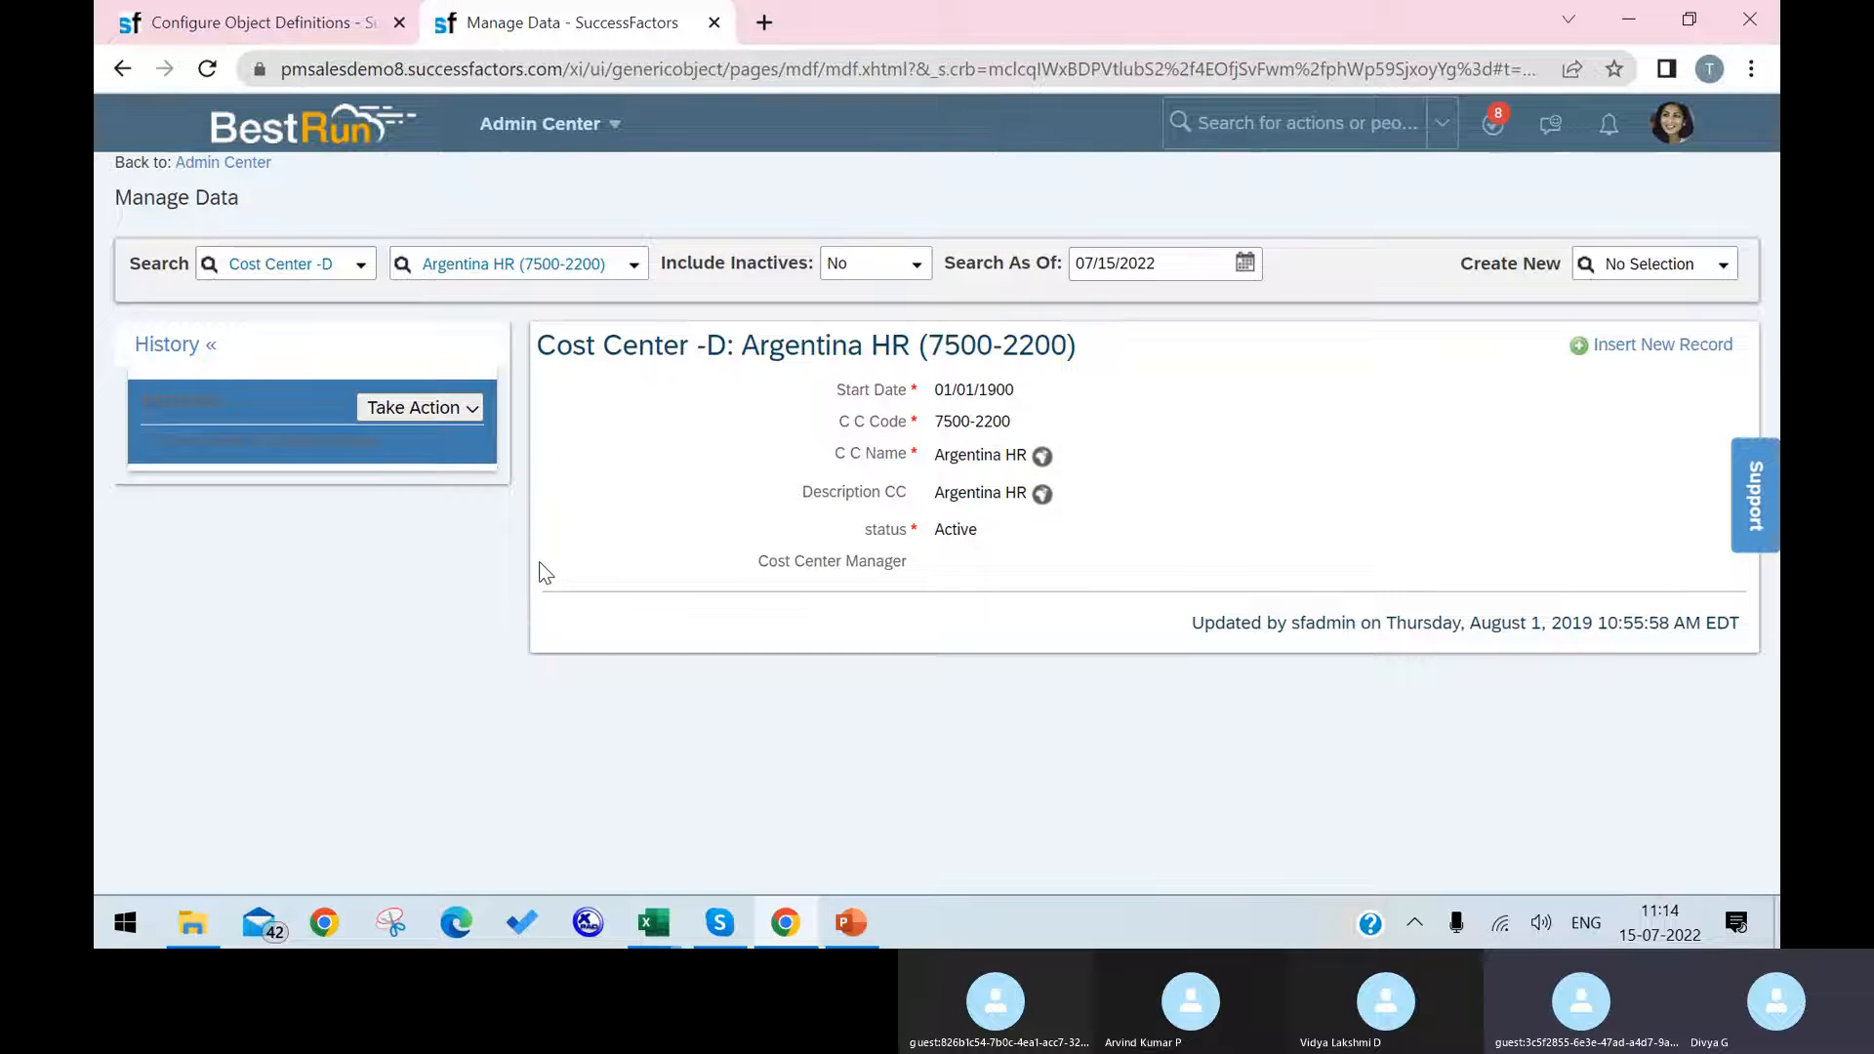
{"action": "left_click_drag", "start_coordinate": [547, 380], "coordinate": [543, 560]}
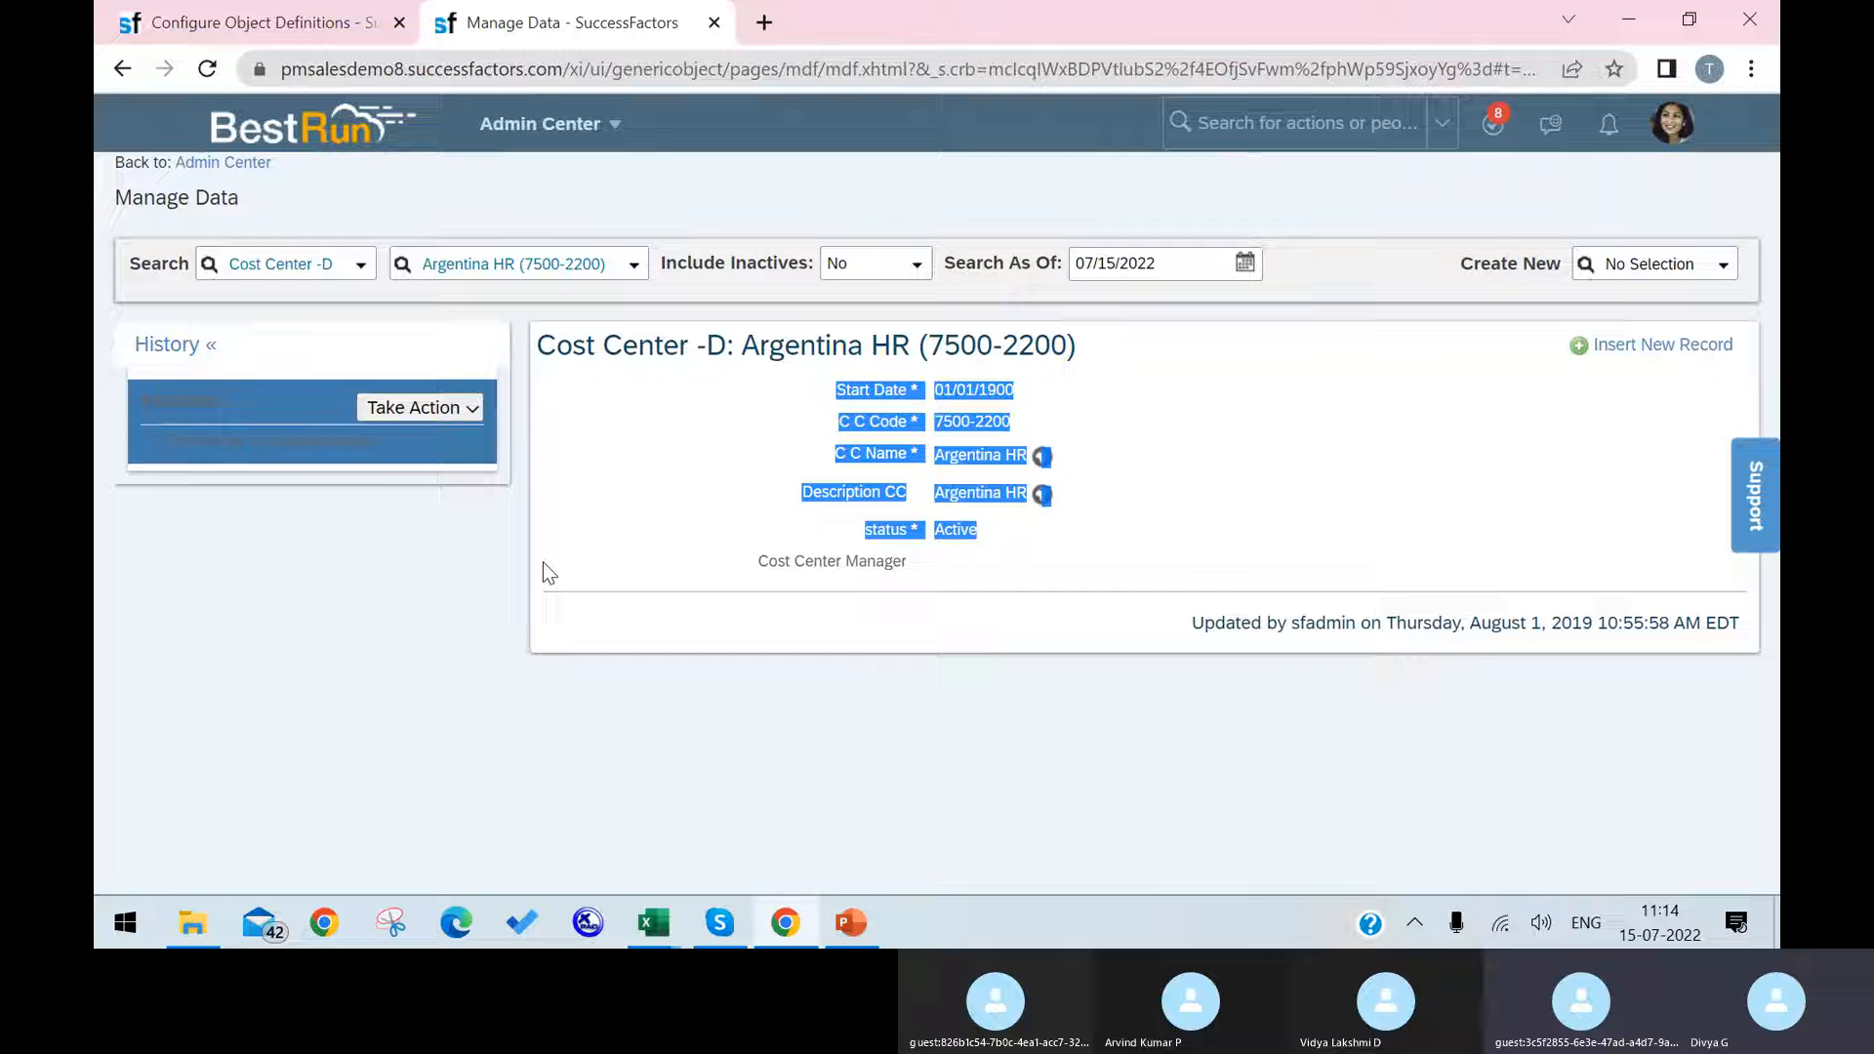
{"action": "left_click", "coordinate": [1058, 552]}
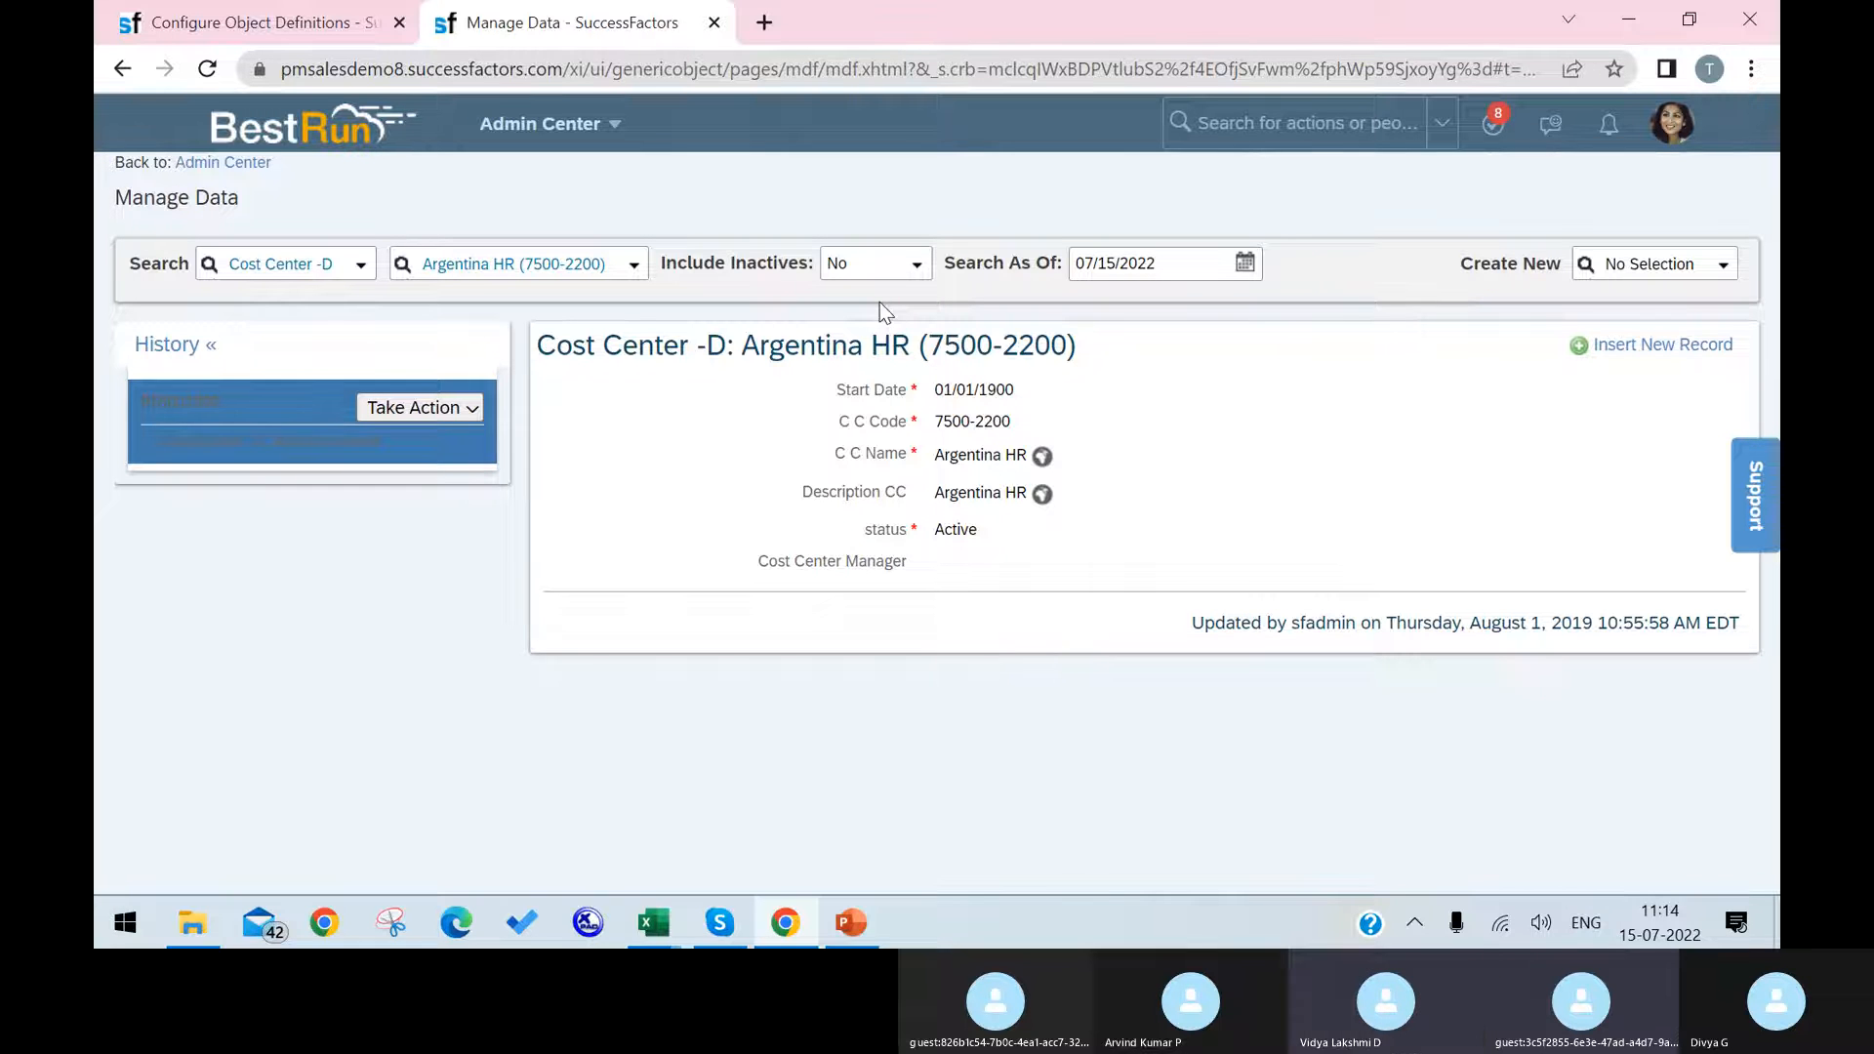
Step: Return to Configure Object Definitions and review the Cost Center object's field list and its three custom associations
{"action": "left_click", "coordinate": [322, 21]}
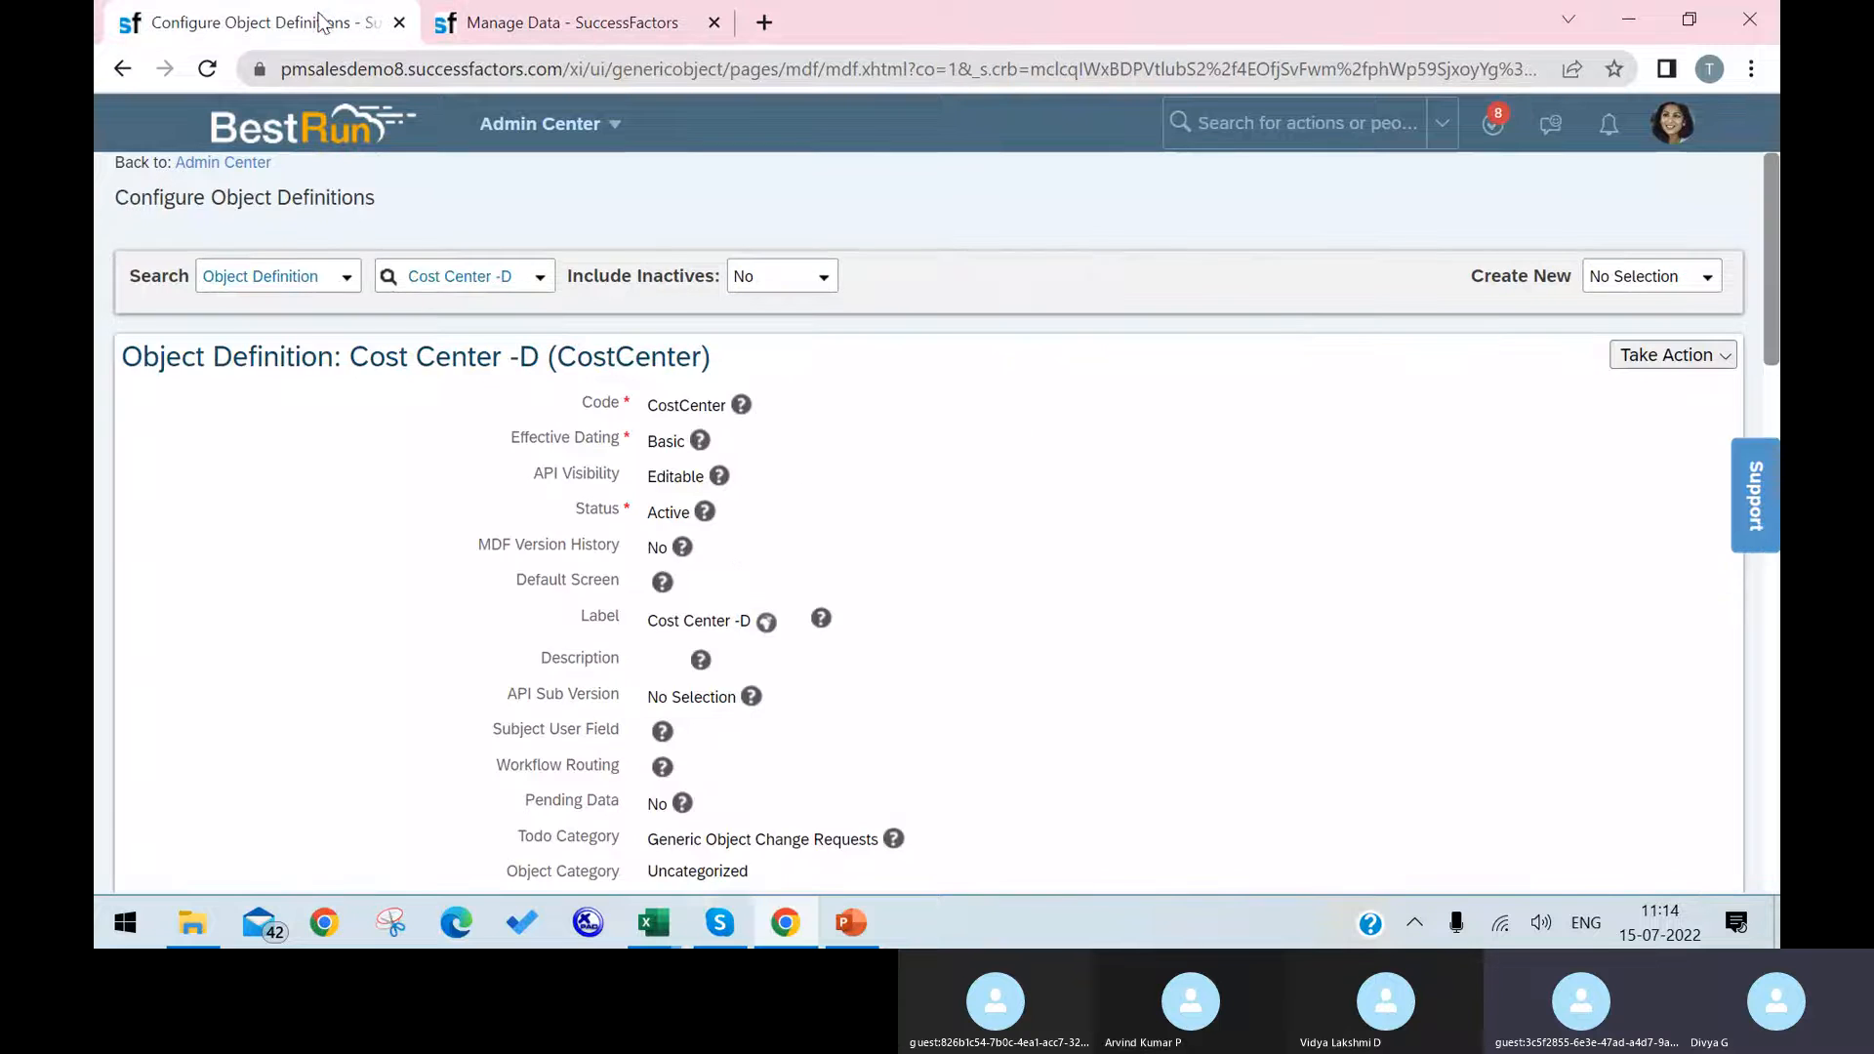
{"action": "scroll", "coordinate": [995, 523], "scroll_direction": "down", "scroll_amount": 7}
{"action": "scroll", "coordinate": [945, 497], "scroll_direction": "up", "scroll_amount": 1}
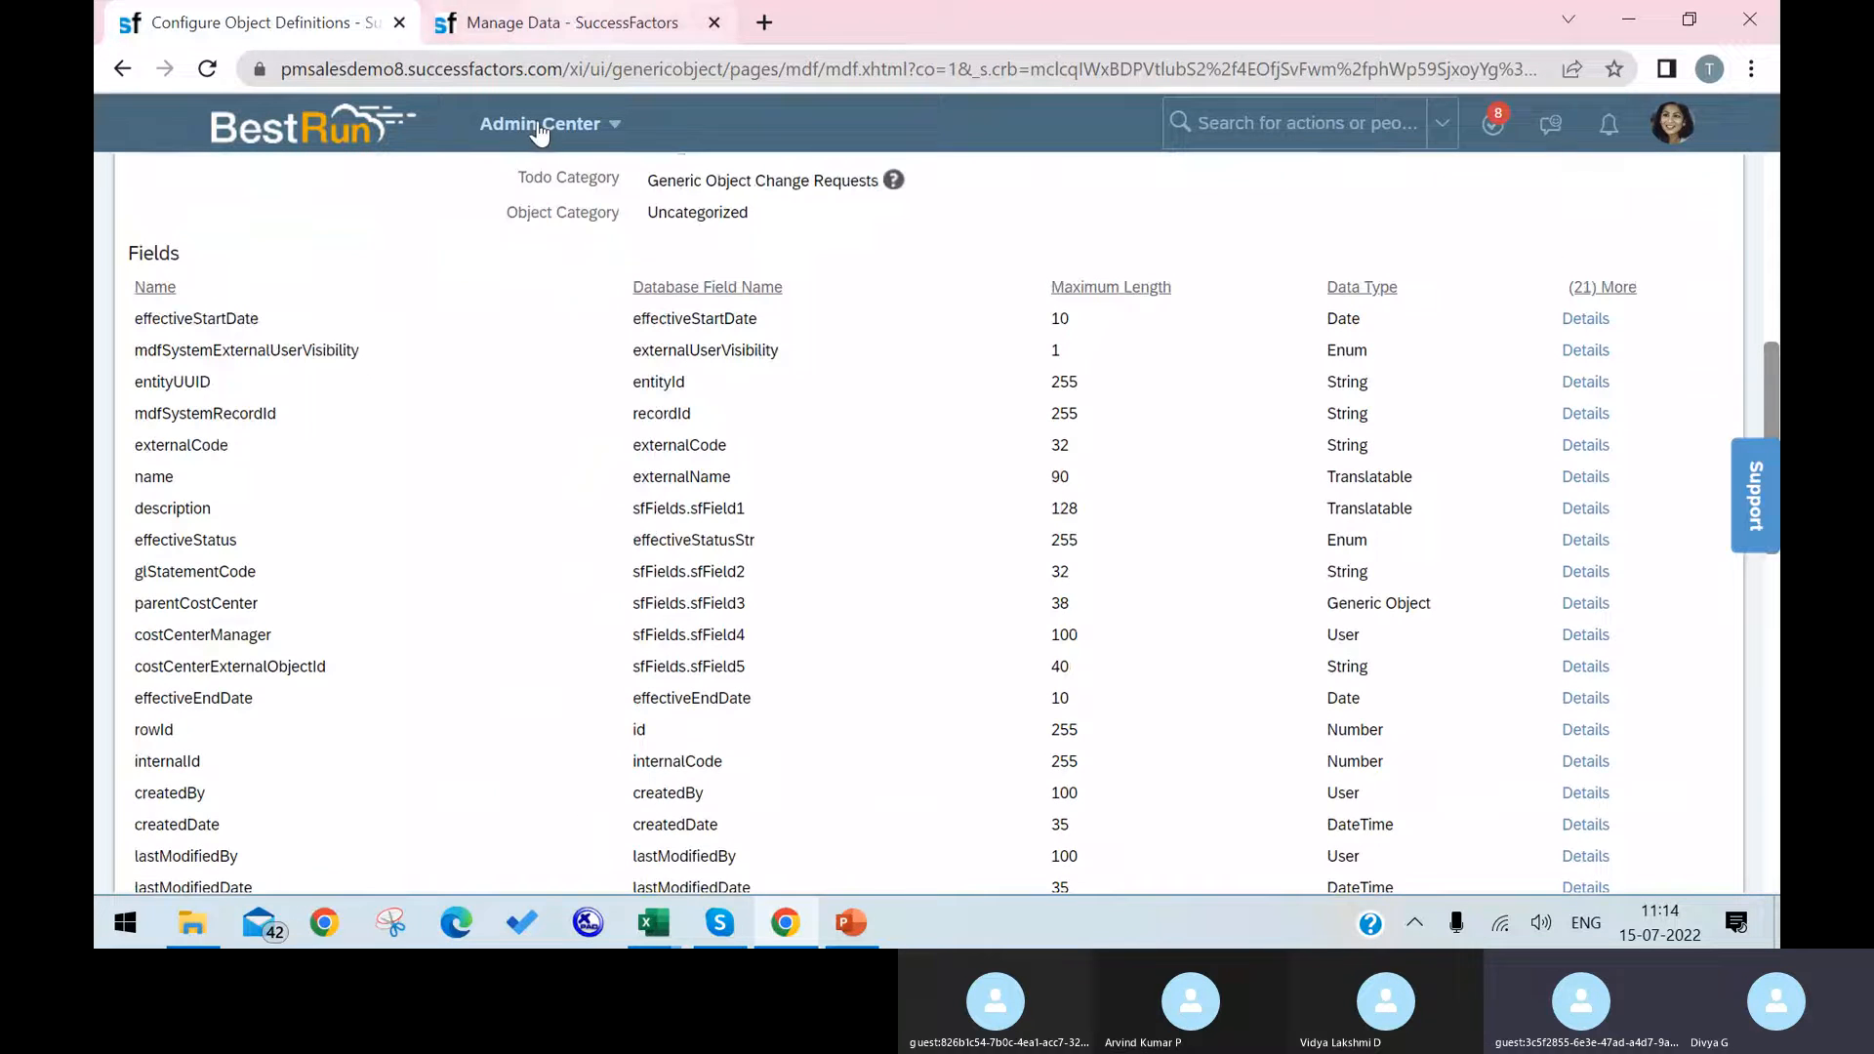
{"action": "scroll", "coordinate": [602, 677], "scroll_direction": "down", "scroll_amount": 9}
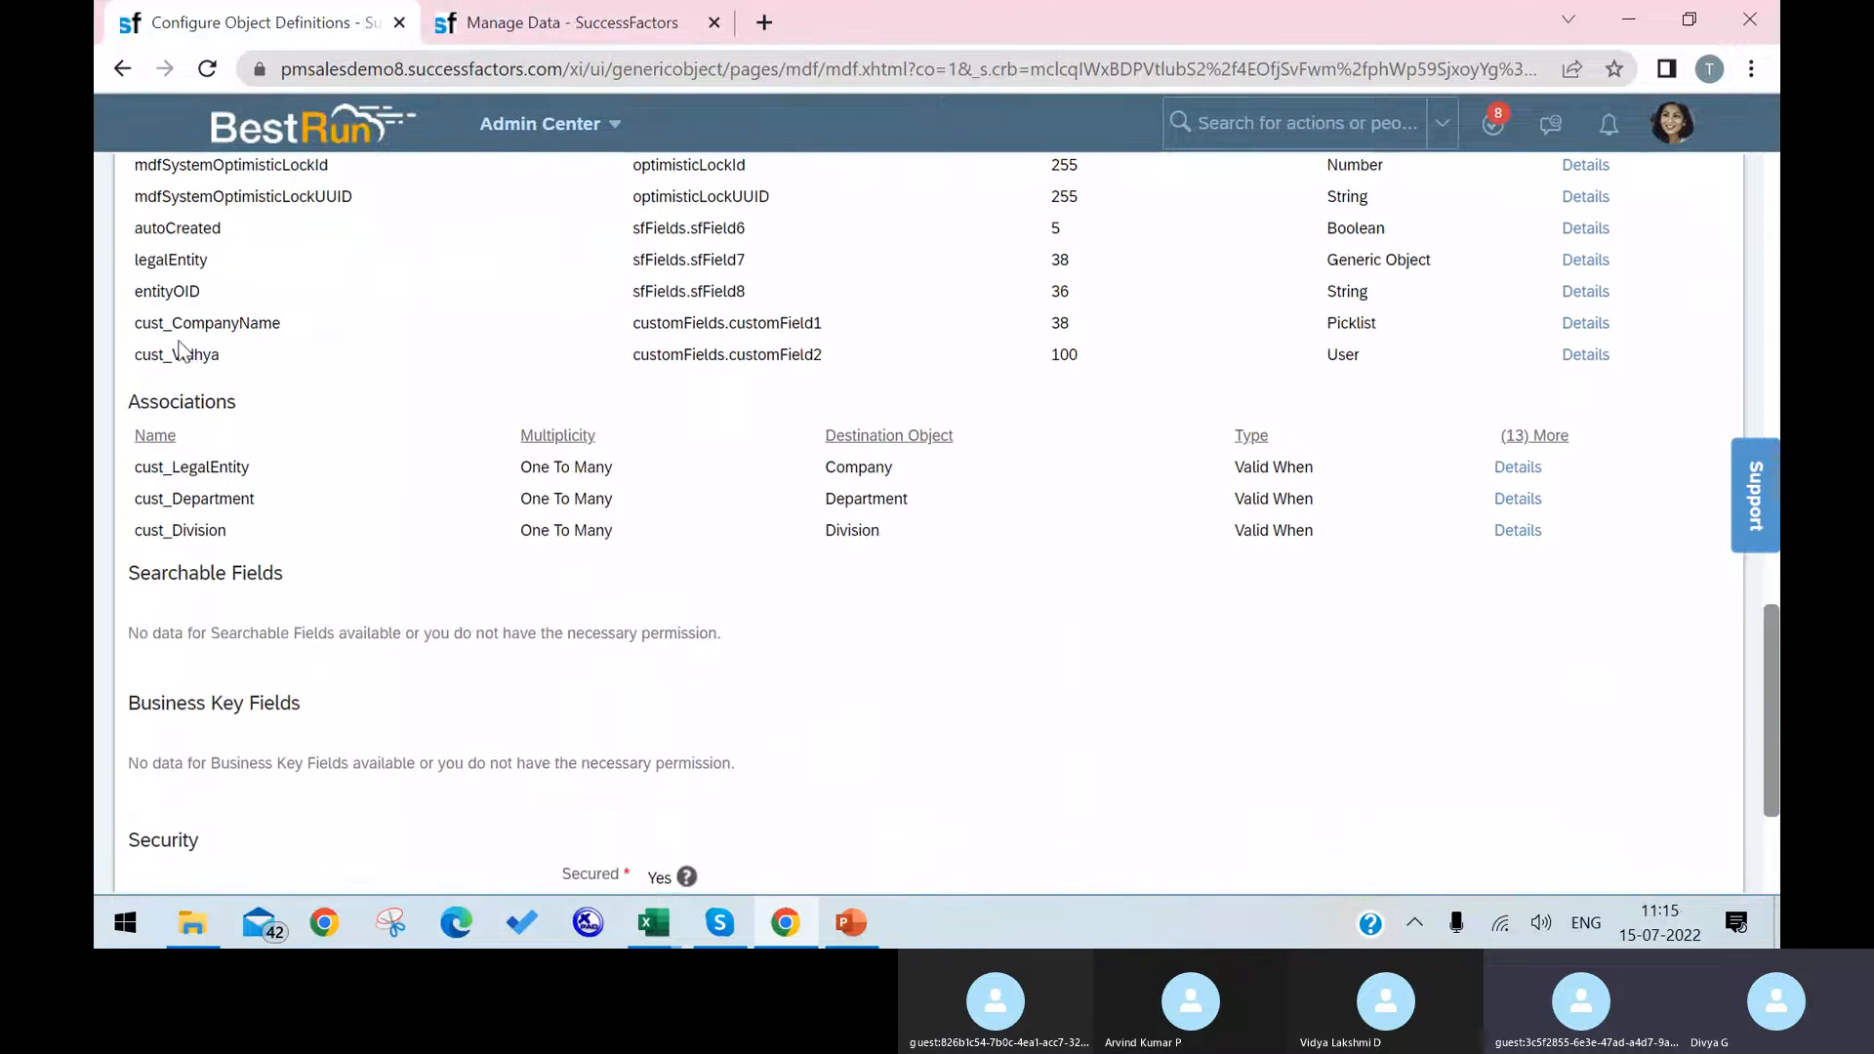
{"action": "scroll", "coordinate": [223, 673], "scroll_direction": "up", "scroll_amount": 1}
{"action": "left_click_drag", "start_coordinate": [136, 591], "coordinate": [1577, 675]}
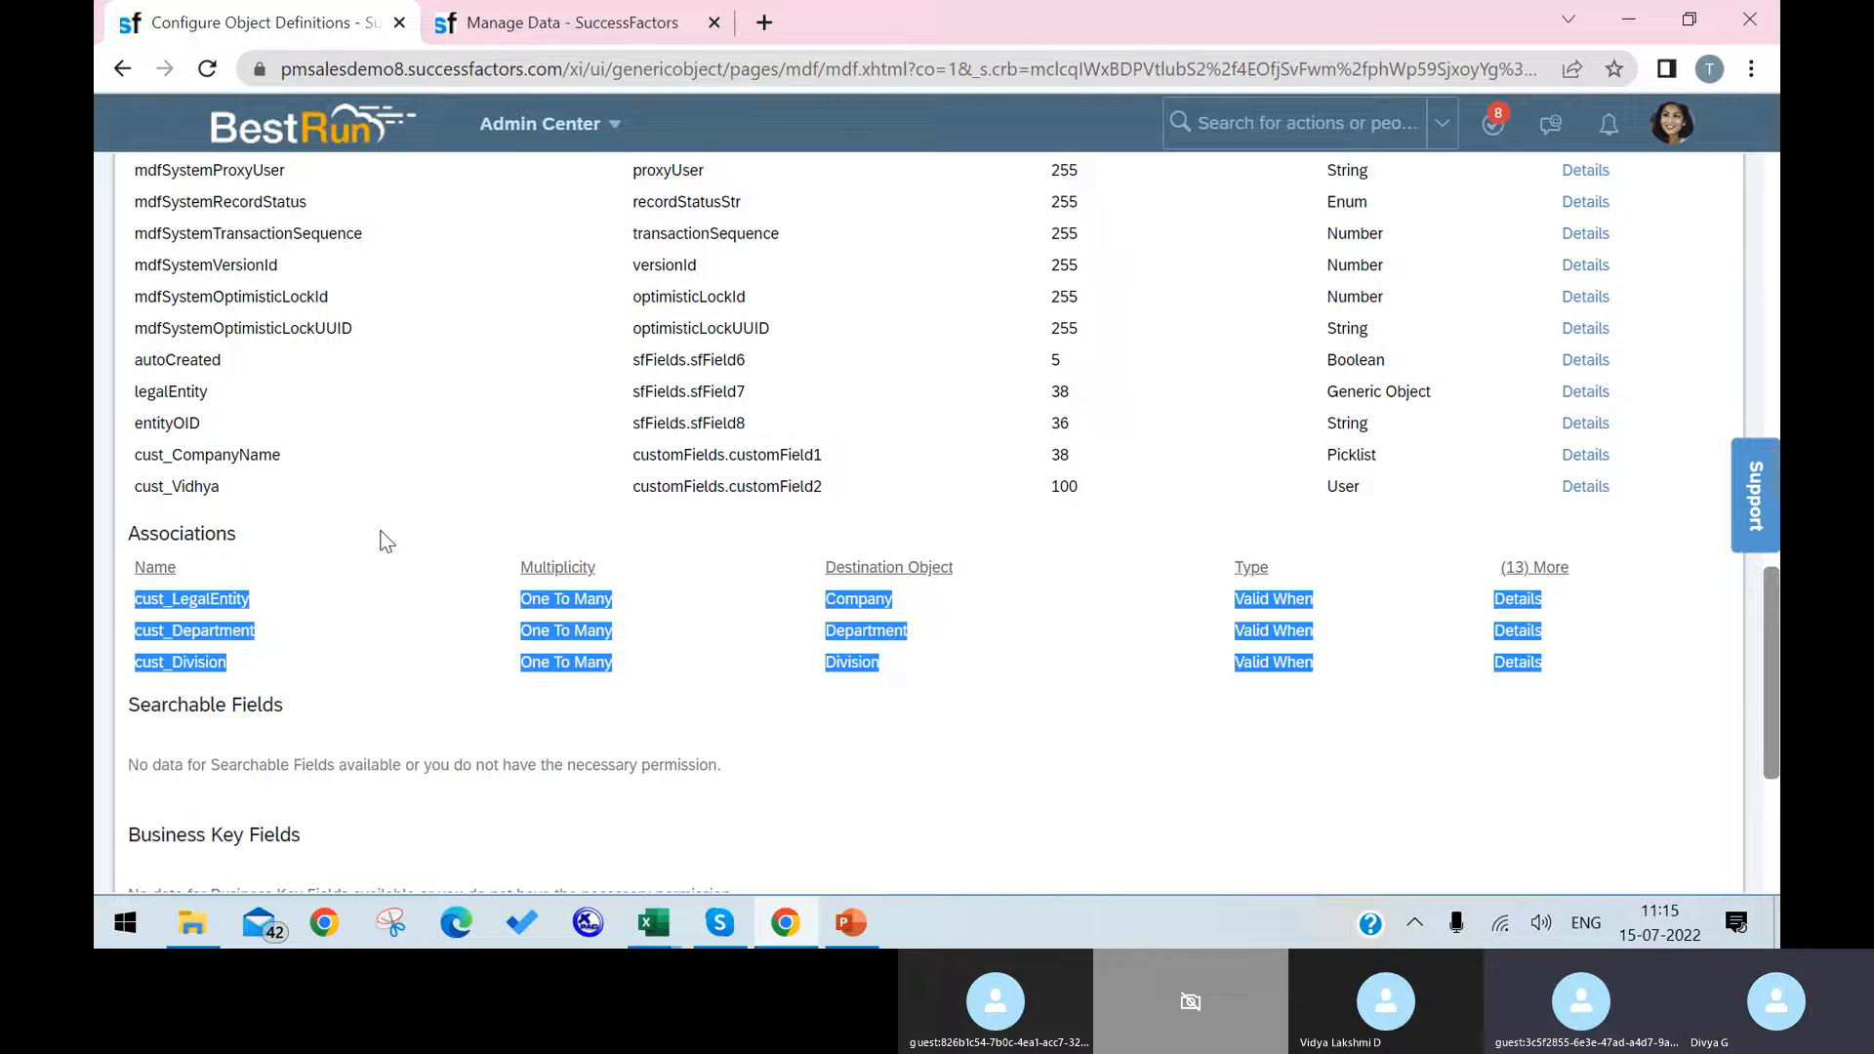
{"action": "scroll", "coordinate": [1087, 499], "scroll_direction": "up", "scroll_amount": 1}
{"action": "scroll", "coordinate": [1506, 293], "scroll_direction": "up", "scroll_amount": 15}
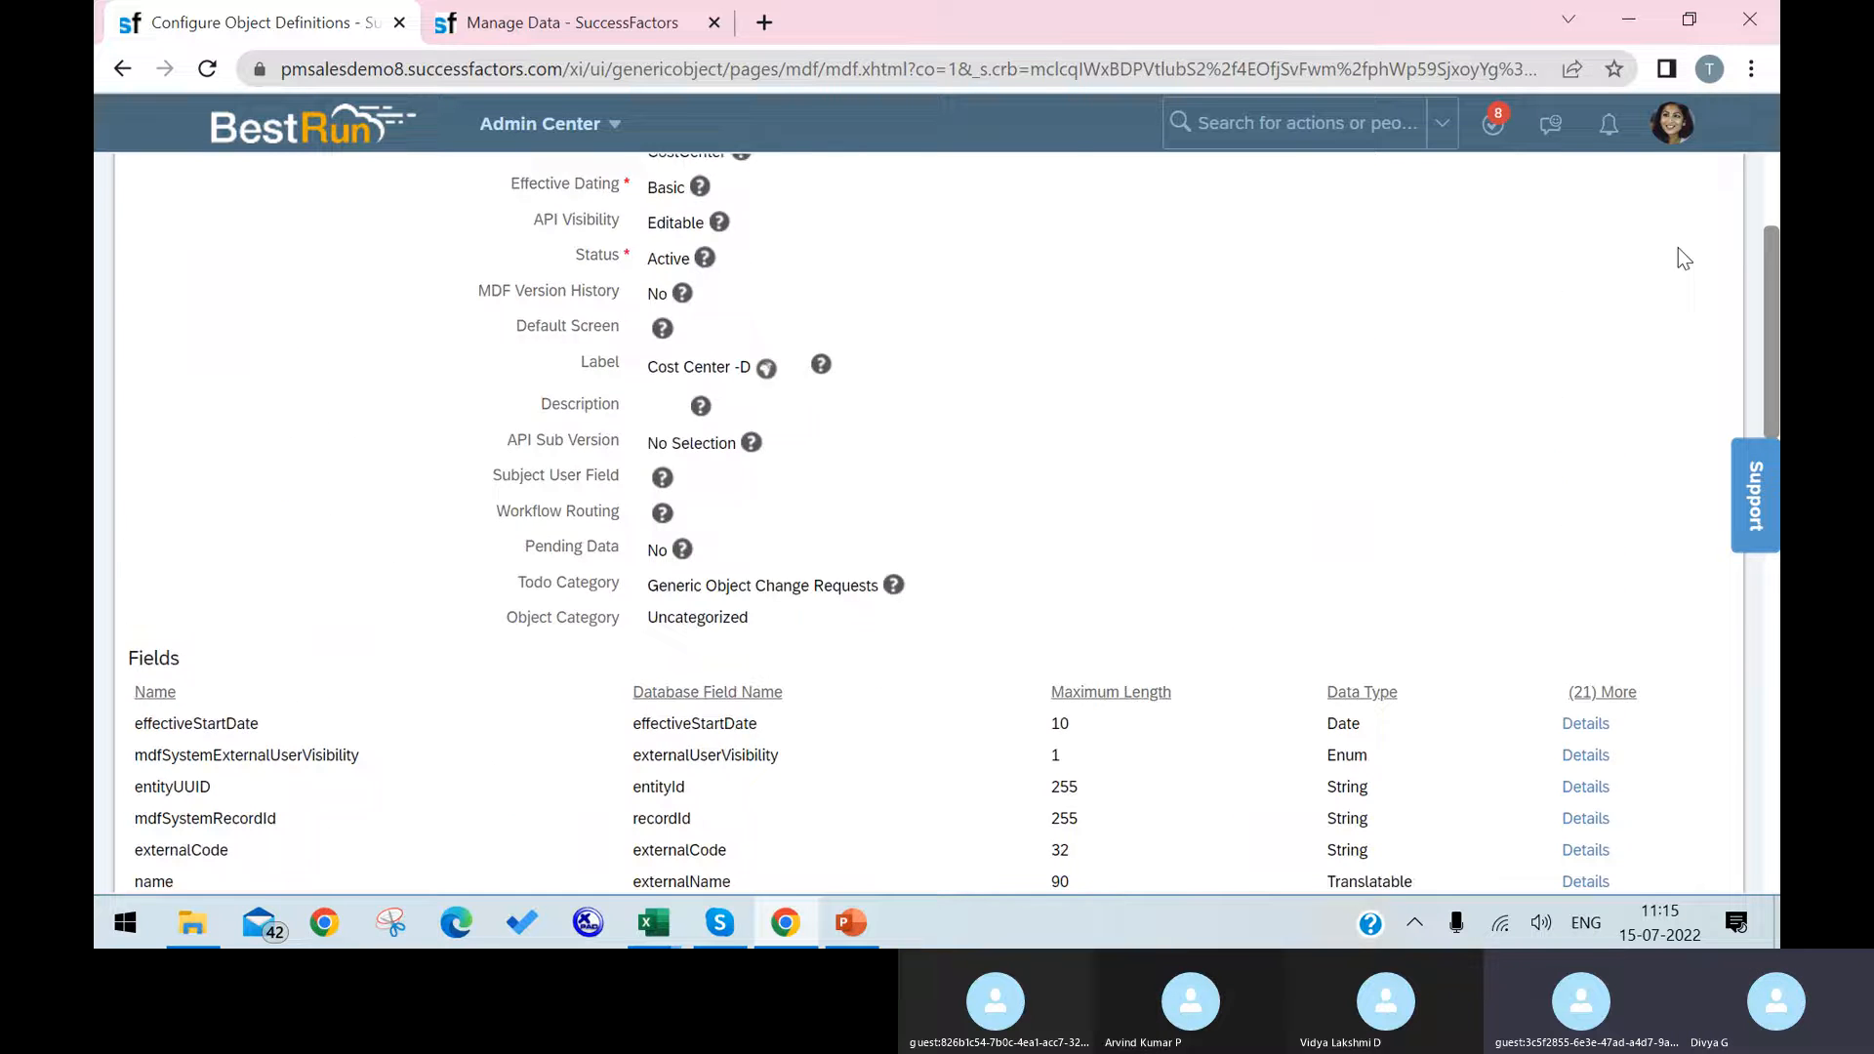
Step: Open the Cost Center object definition for correction and add a custom field named with the person's first name
{"action": "left_click", "coordinate": [1672, 356]}
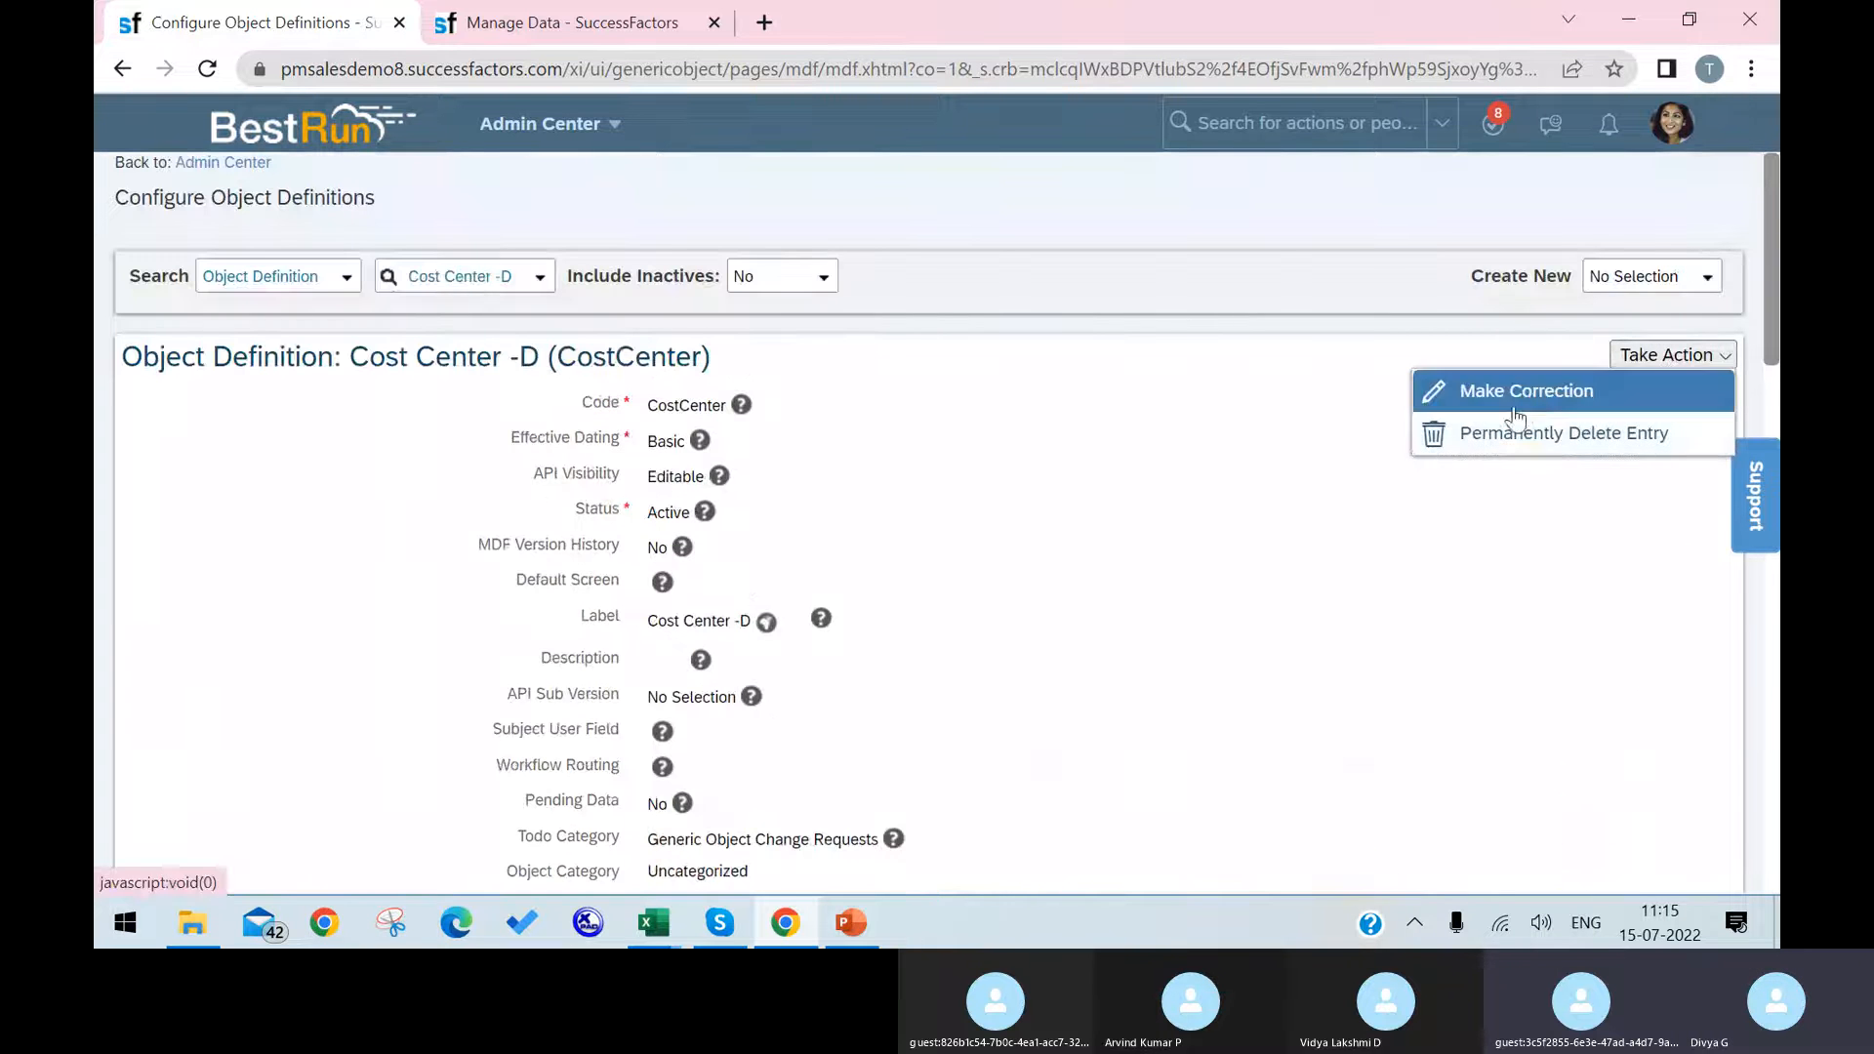
{"action": "left_click", "coordinate": [1503, 391]}
{"action": "scroll", "coordinate": [1067, 581], "scroll_direction": "down", "scroll_amount": 8}
{"action": "scroll", "coordinate": [1068, 576], "scroll_direction": "down", "scroll_amount": 20}
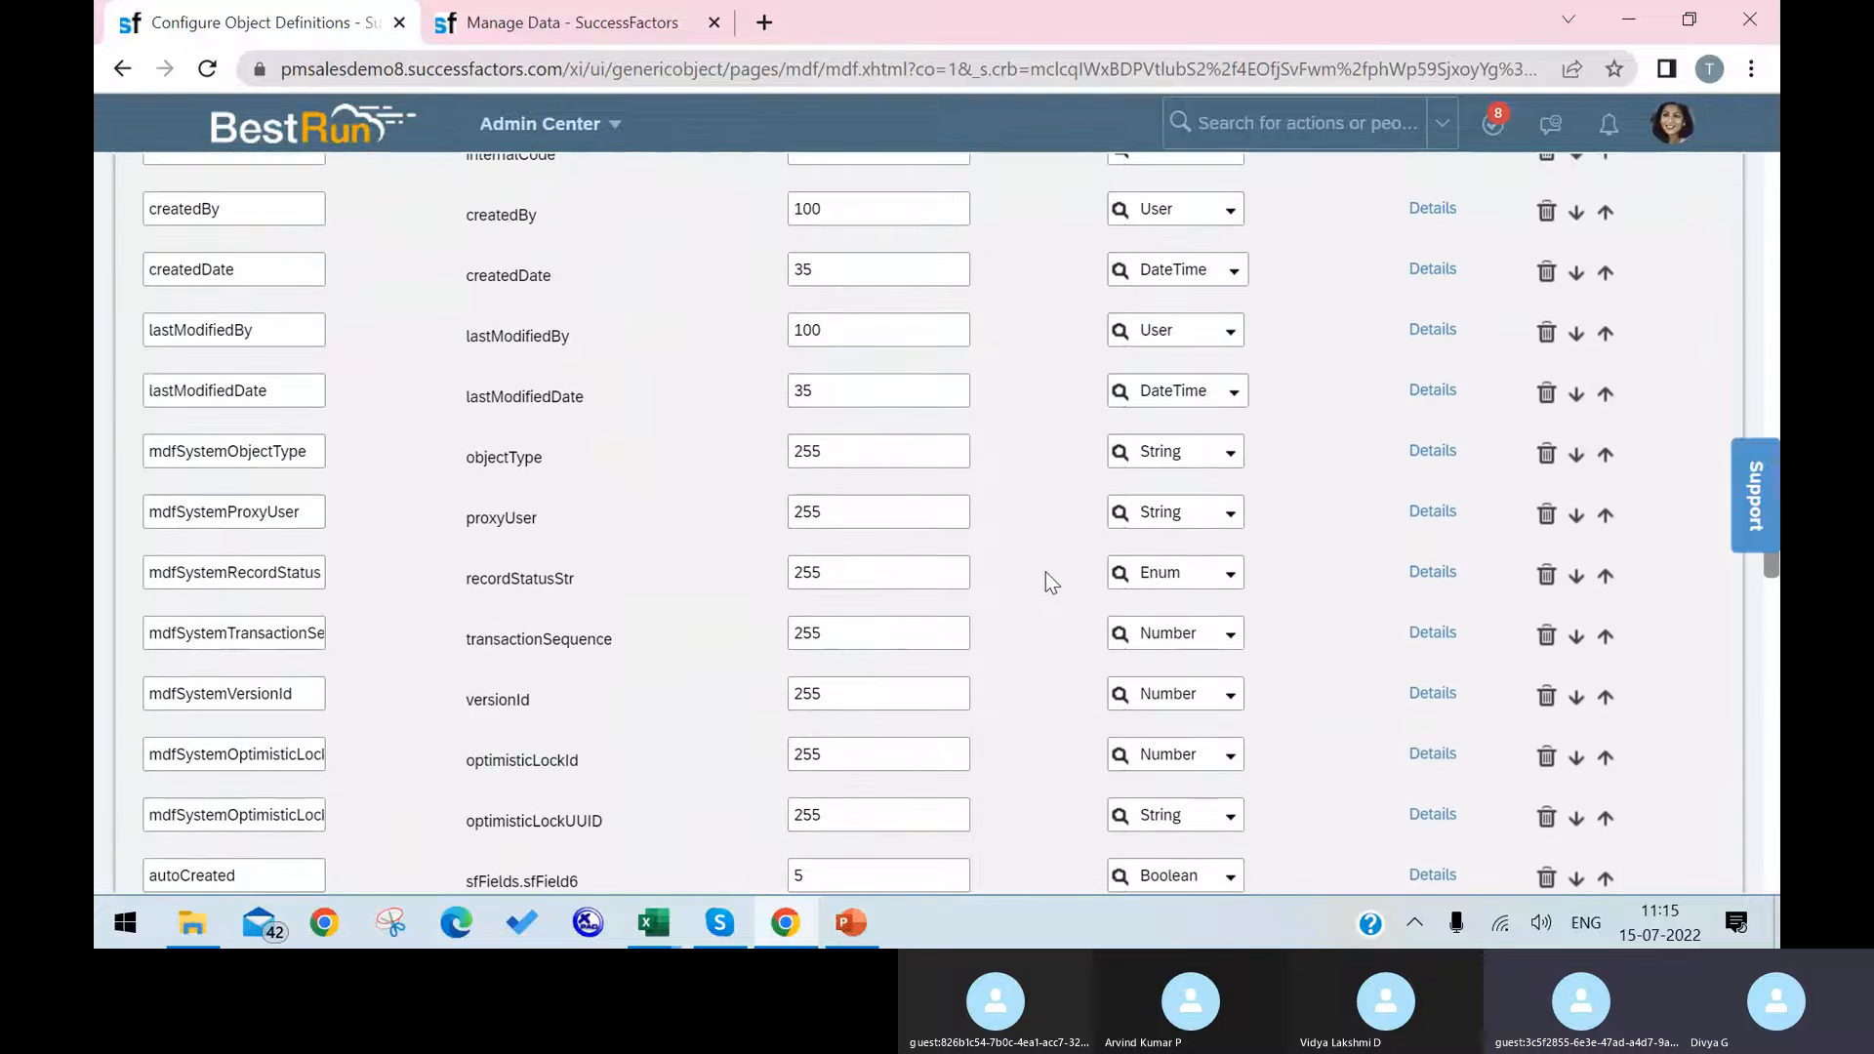
{"action": "scroll", "coordinate": [951, 580], "scroll_direction": "up", "scroll_amount": 3}
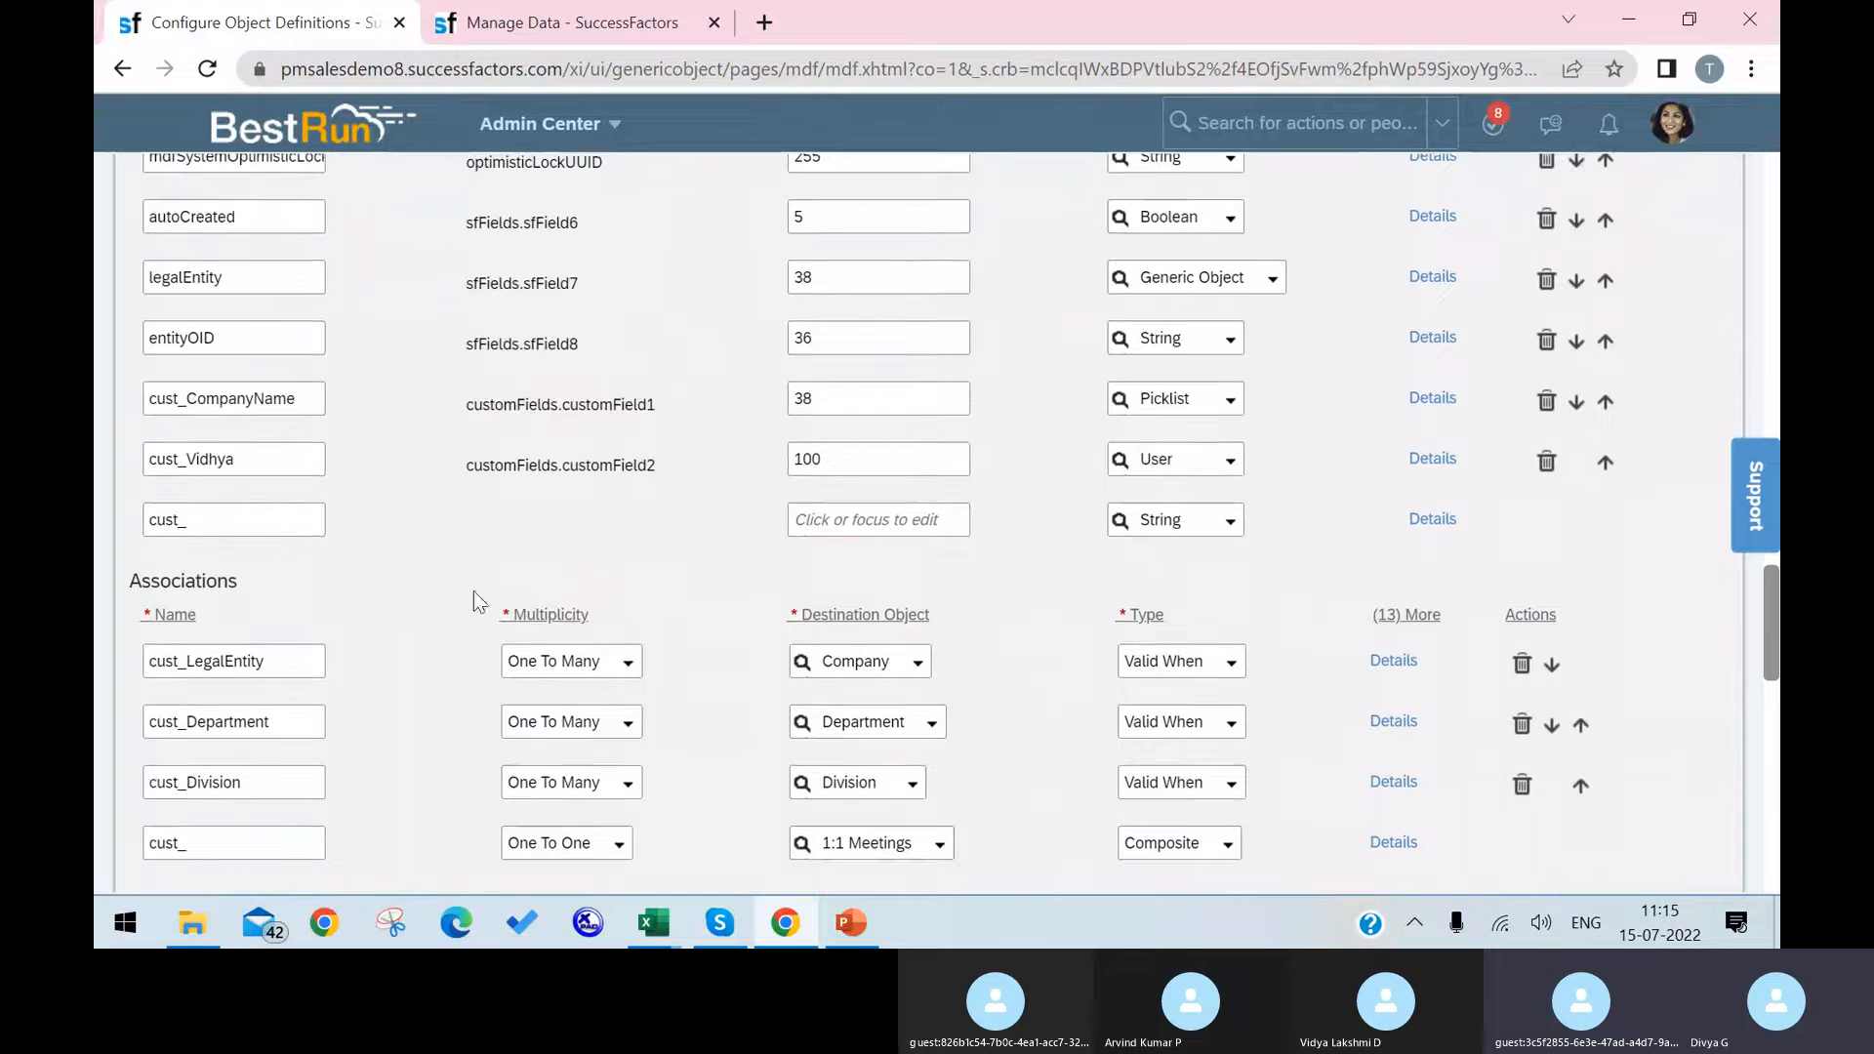
{"action": "left_click", "coordinate": [294, 520]}
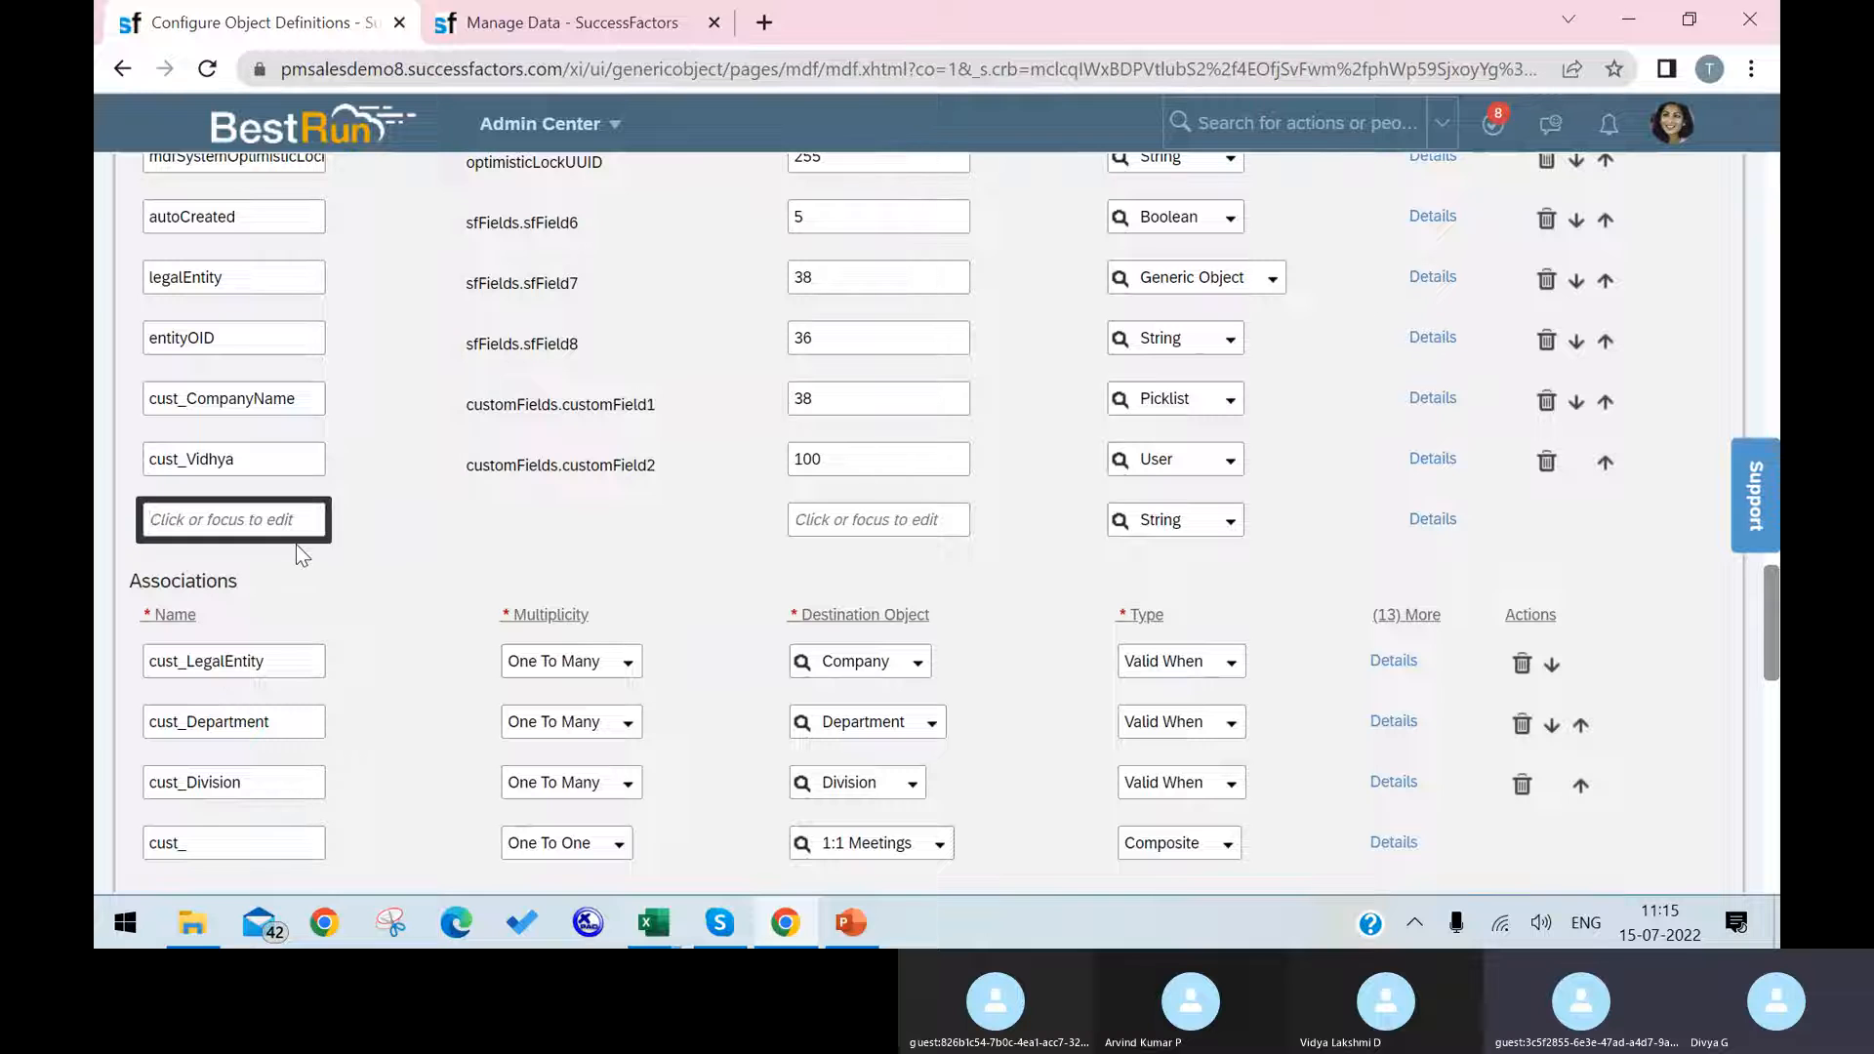
{"action": "type", "text": "Pri"}
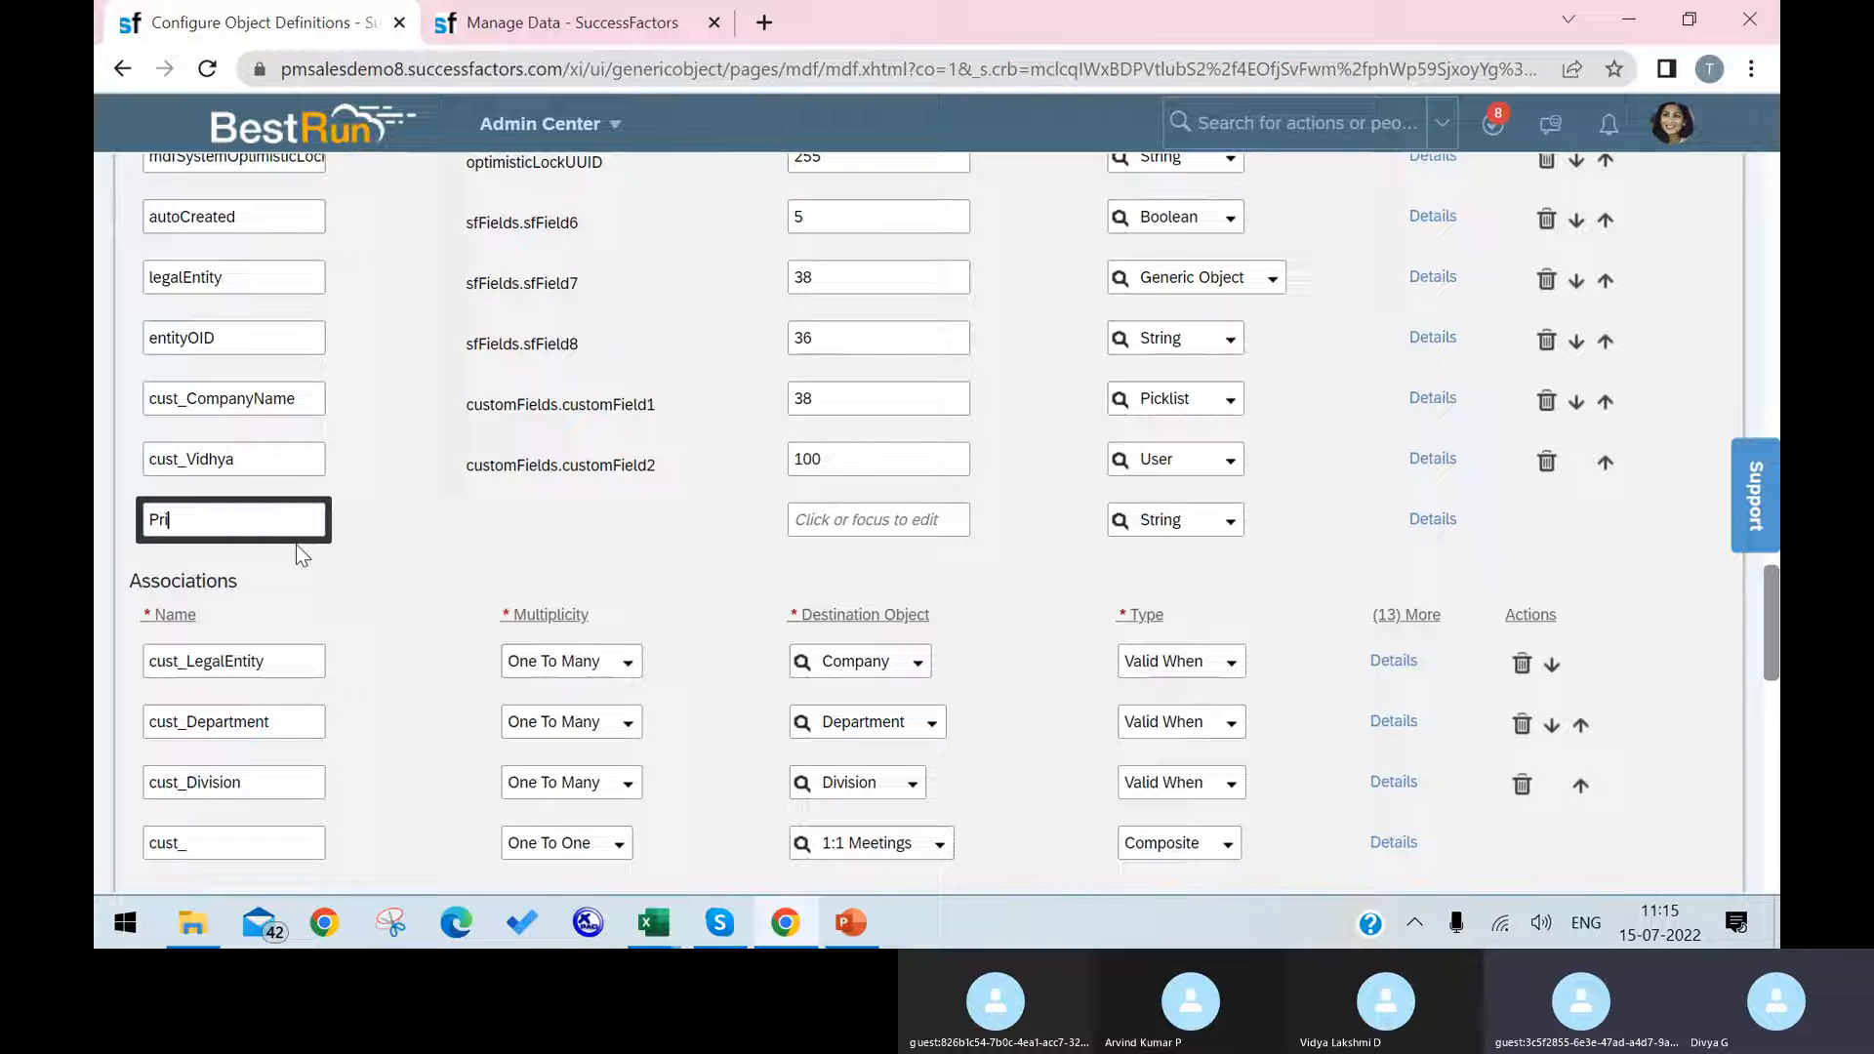
{"action": "type", "text": "ya"}
Step: Give the new custom field a maximum length of 120 and the data type User
{"action": "left_click", "coordinate": [894, 518]}
{"action": "type", "text": "12"}
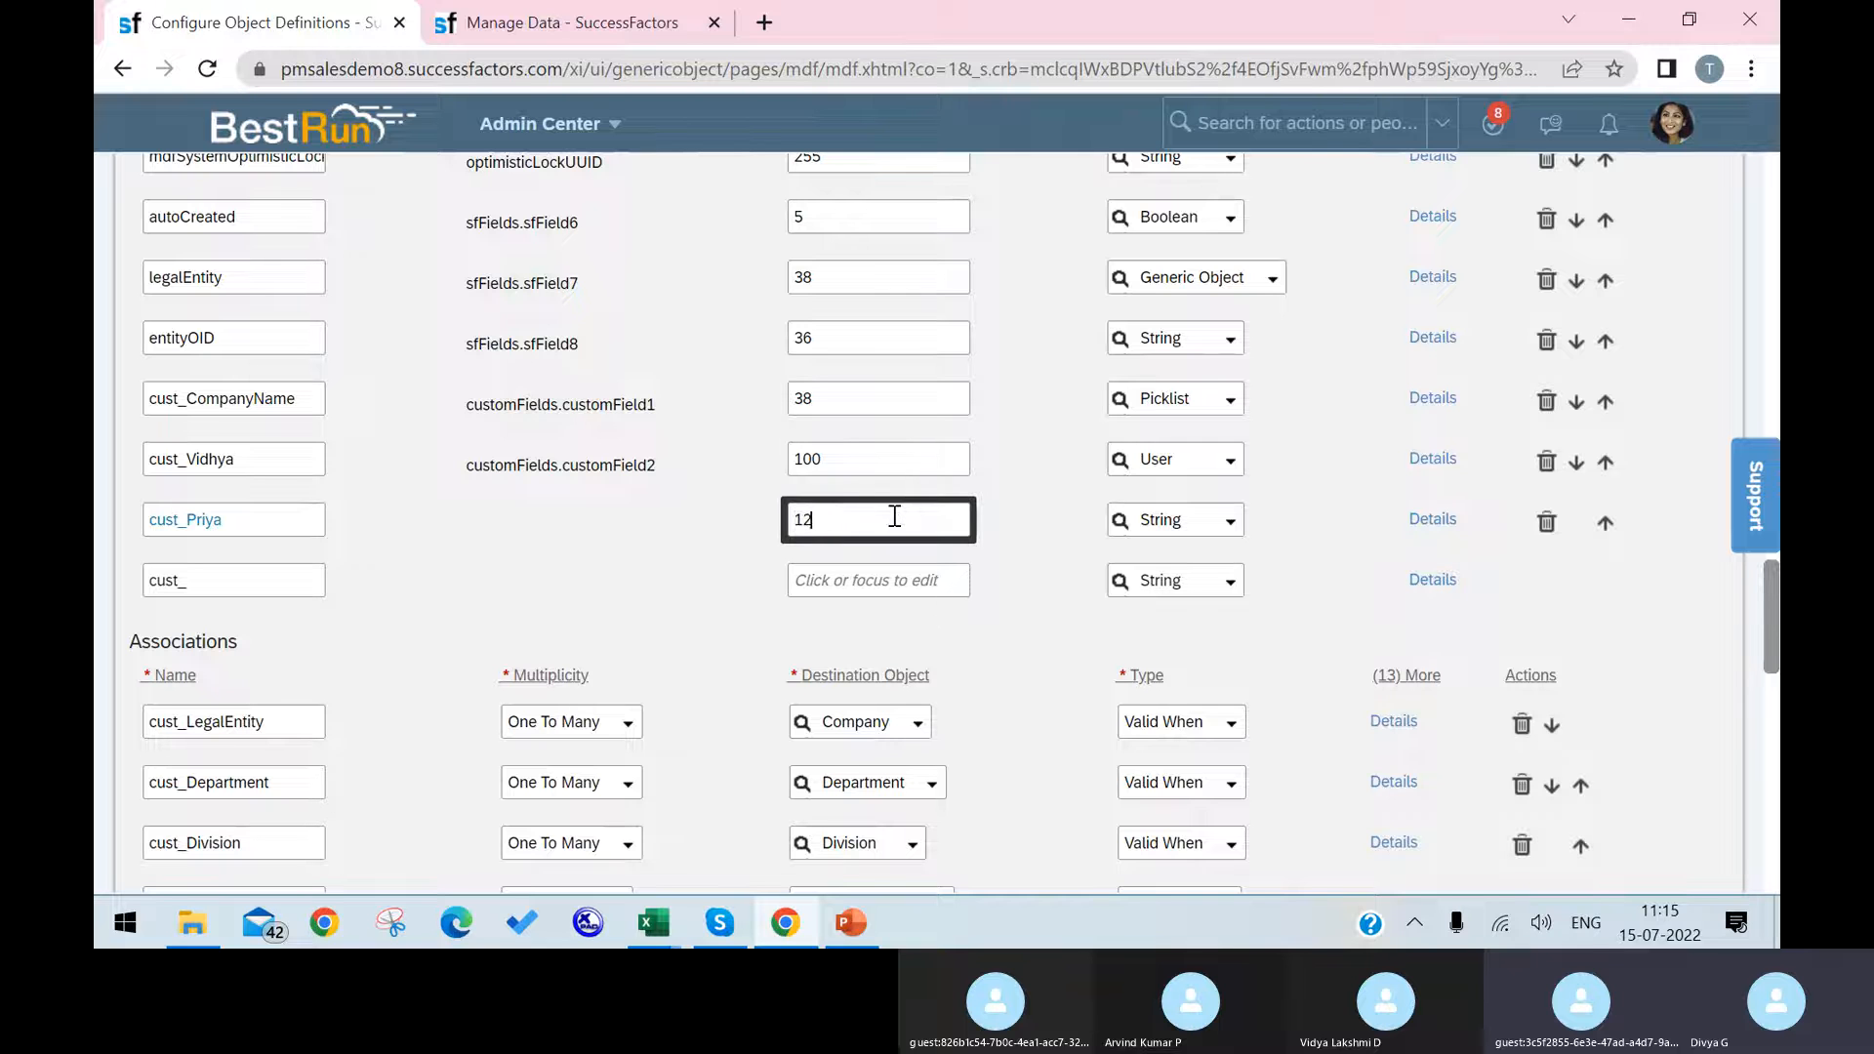
{"action": "type", "text": "0"}
{"action": "left_click", "coordinate": [1231, 520]}
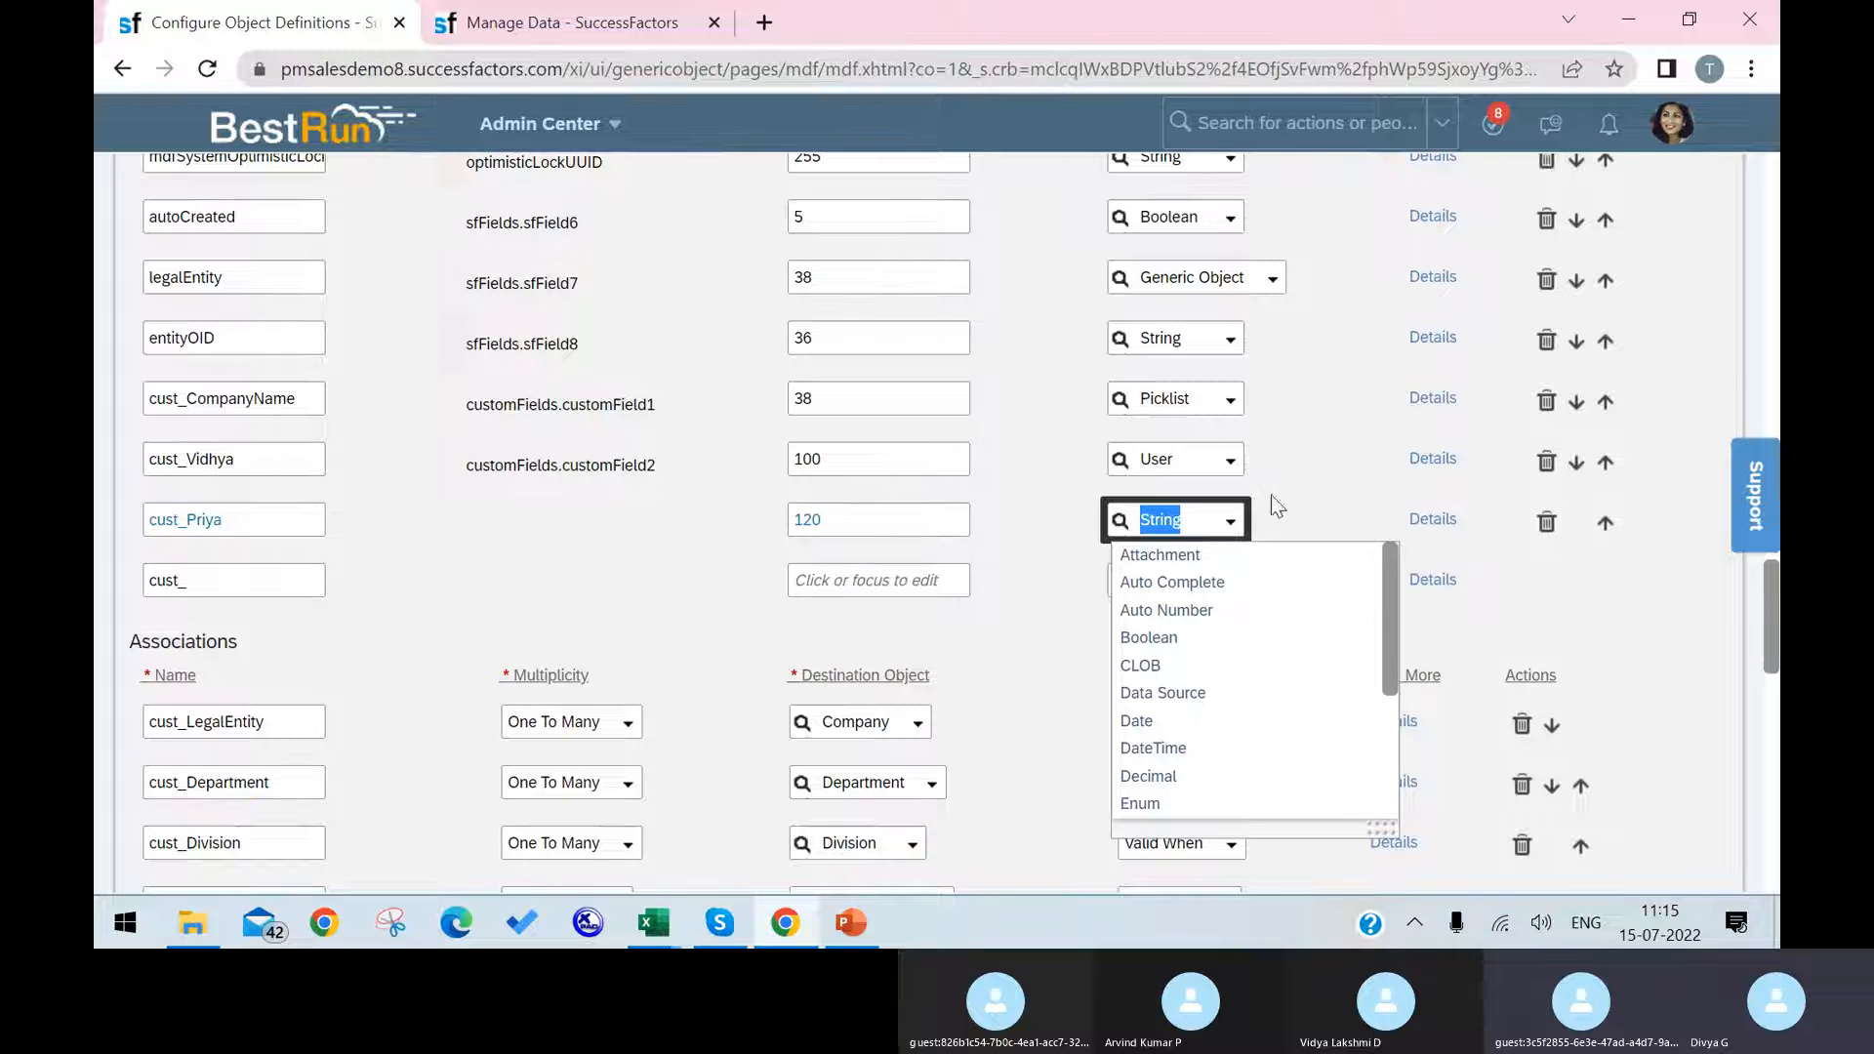
{"action": "scroll", "coordinate": [1225, 771], "scroll_direction": "down", "scroll_amount": 2}
{"action": "scroll", "coordinate": [1226, 778], "scroll_direction": "down", "scroll_amount": 2}
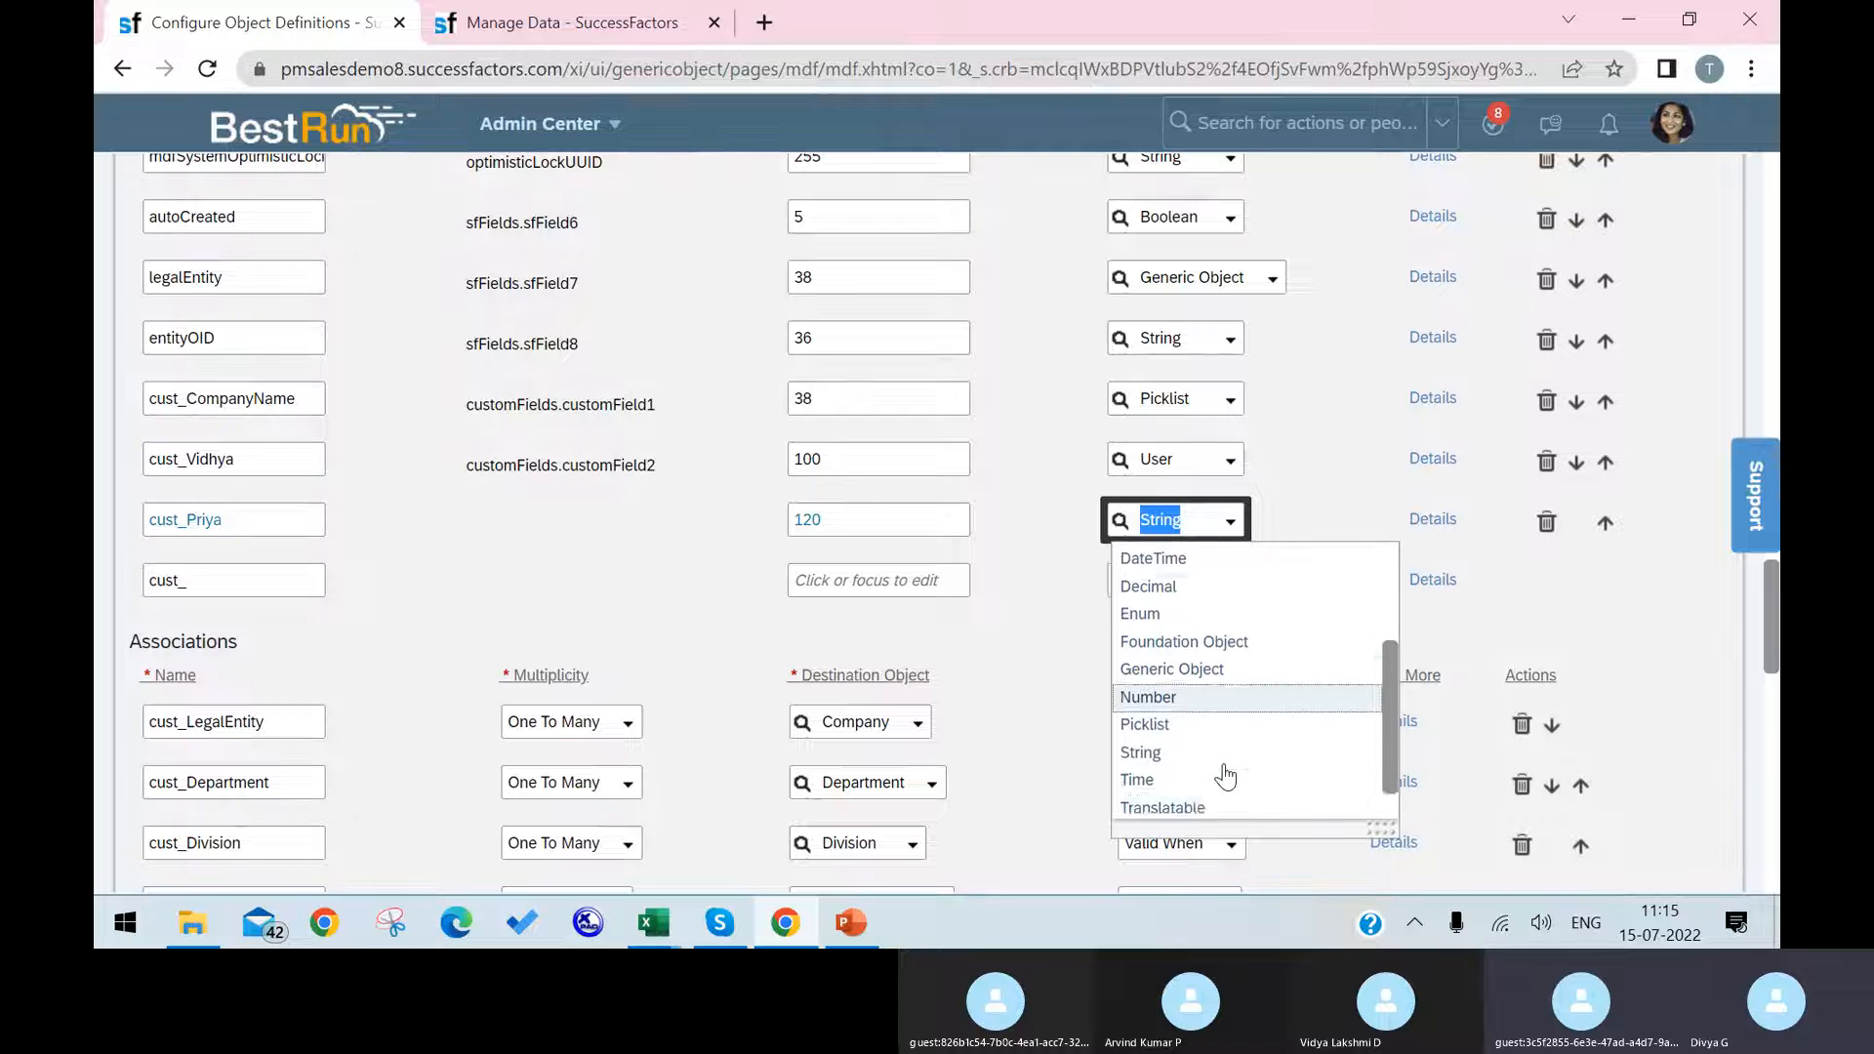
{"action": "left_click", "coordinate": [1192, 806]}
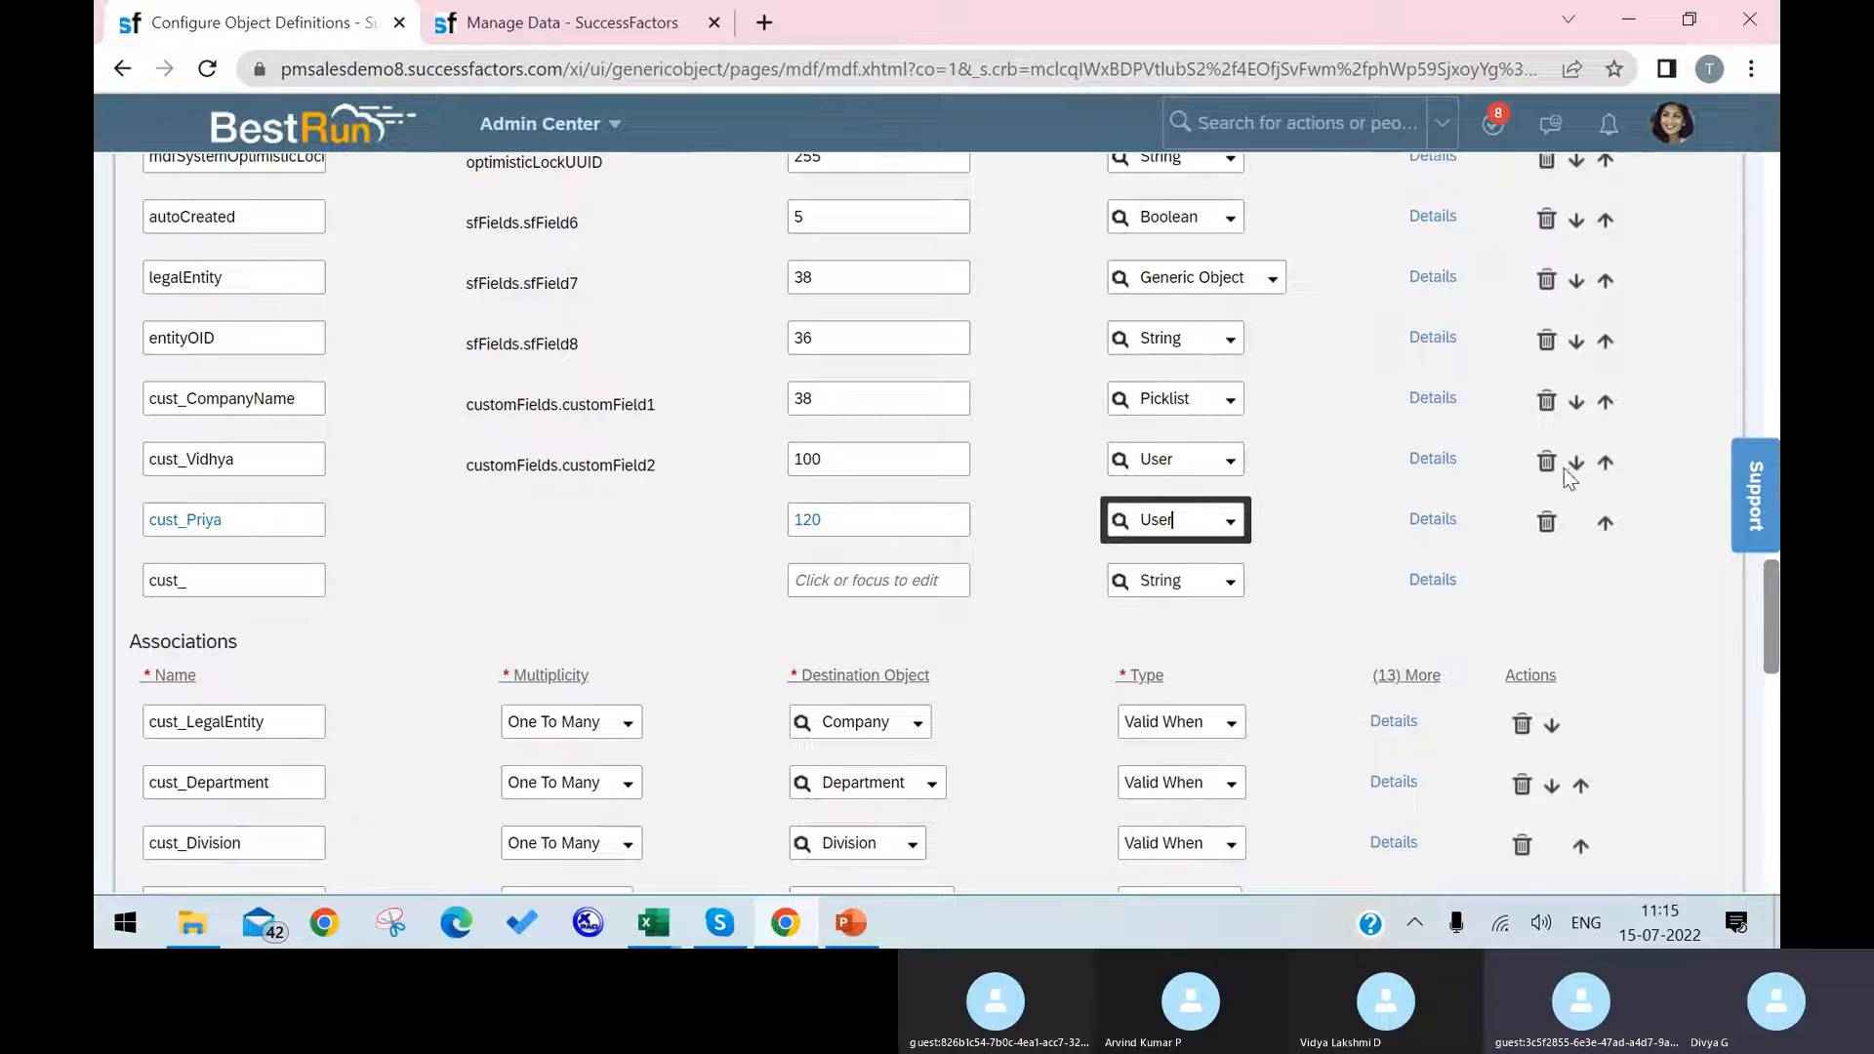
Step: Copy the UI Field Renderer value workerFieldRenderer from the details of the existing customField2 User field
{"action": "left_click", "coordinate": [1433, 461]}
{"action": "scroll", "coordinate": [1000, 547], "scroll_direction": "down", "scroll_amount": 1}
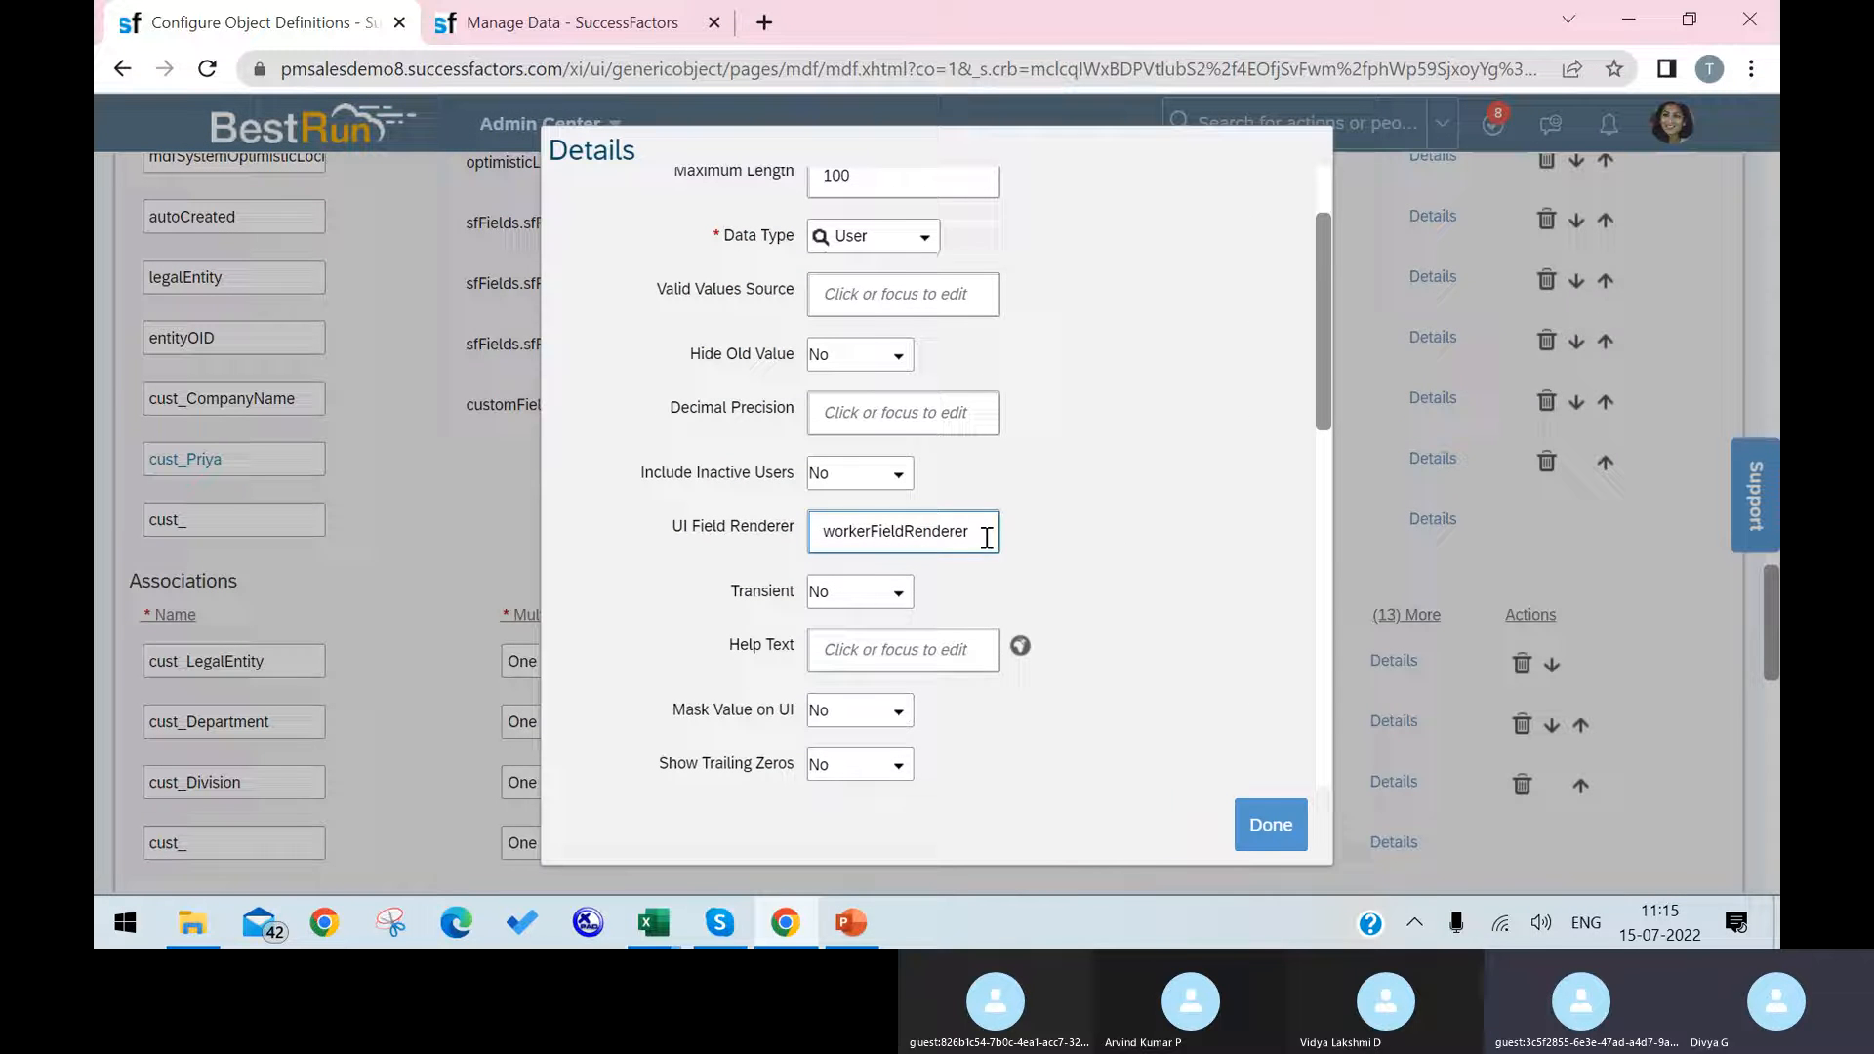
{"action": "left_click_drag", "start_coordinate": [987, 539], "coordinate": [828, 534]}
{"action": "key", "text": "ctrl+c"}
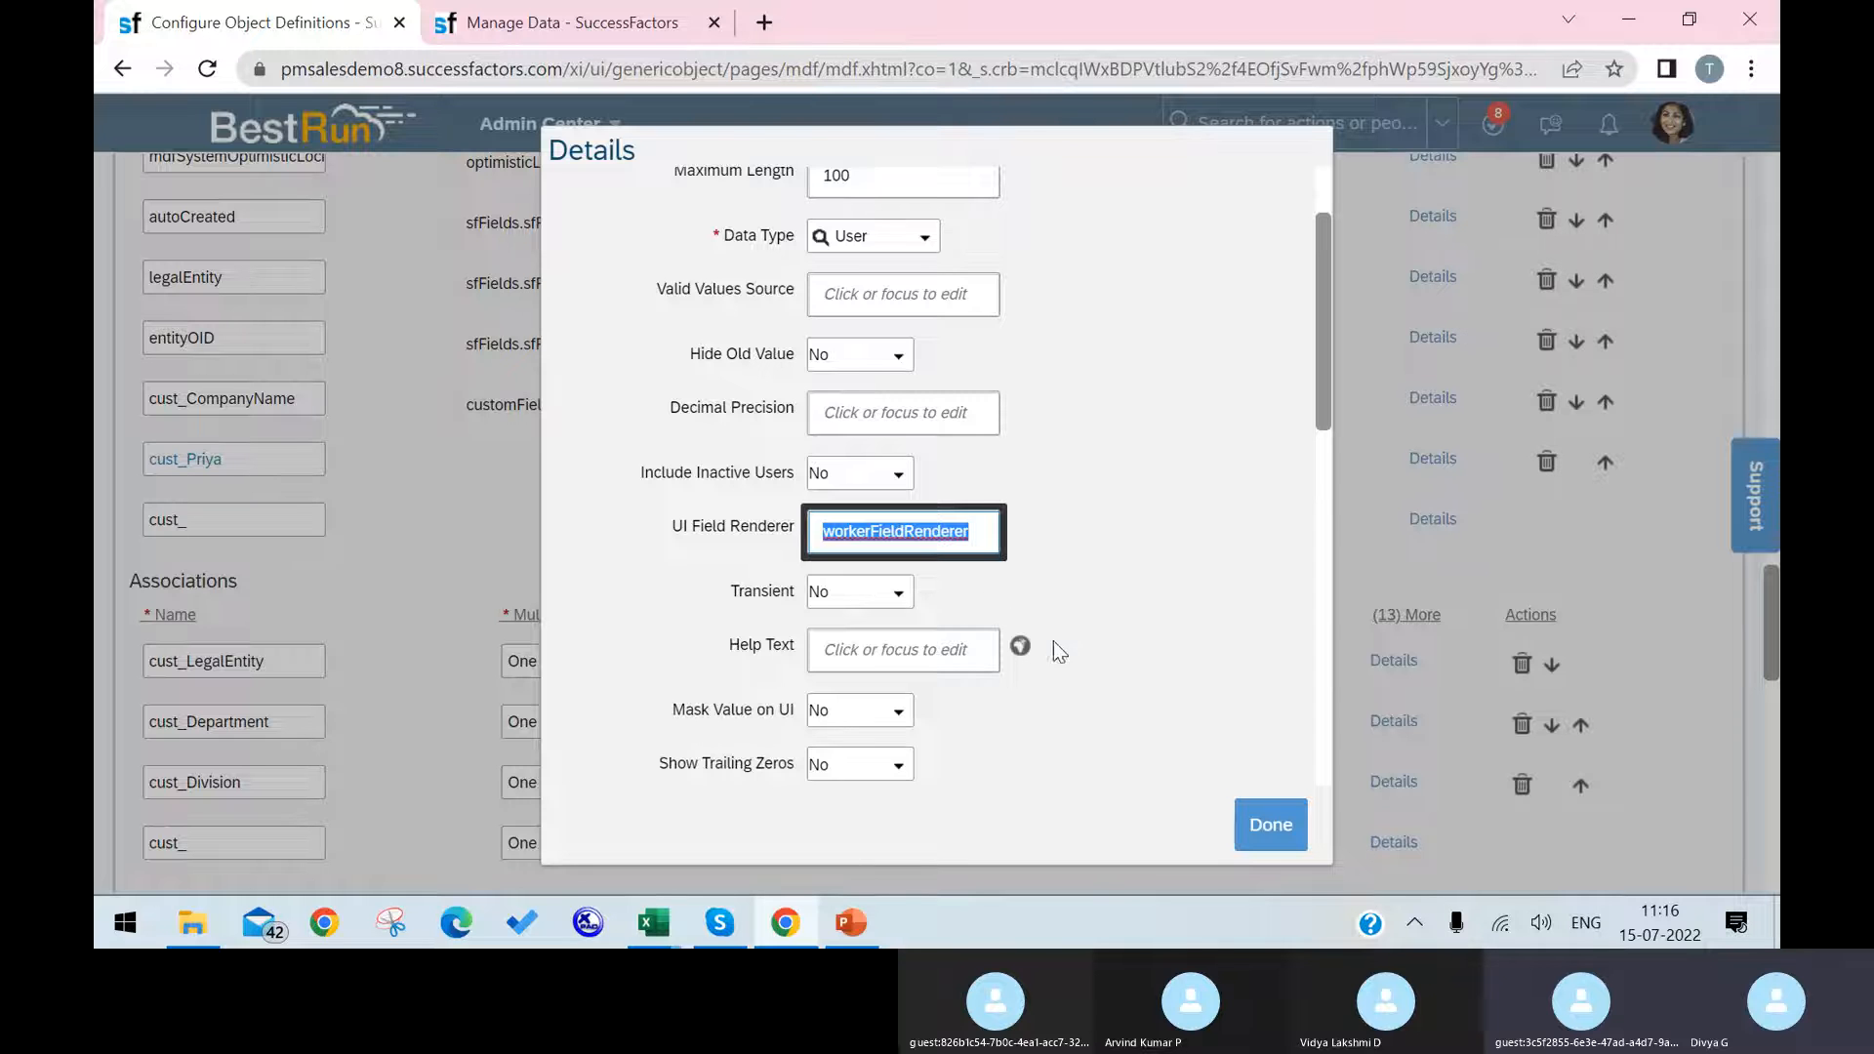
{"action": "left_click", "coordinate": [1264, 809]}
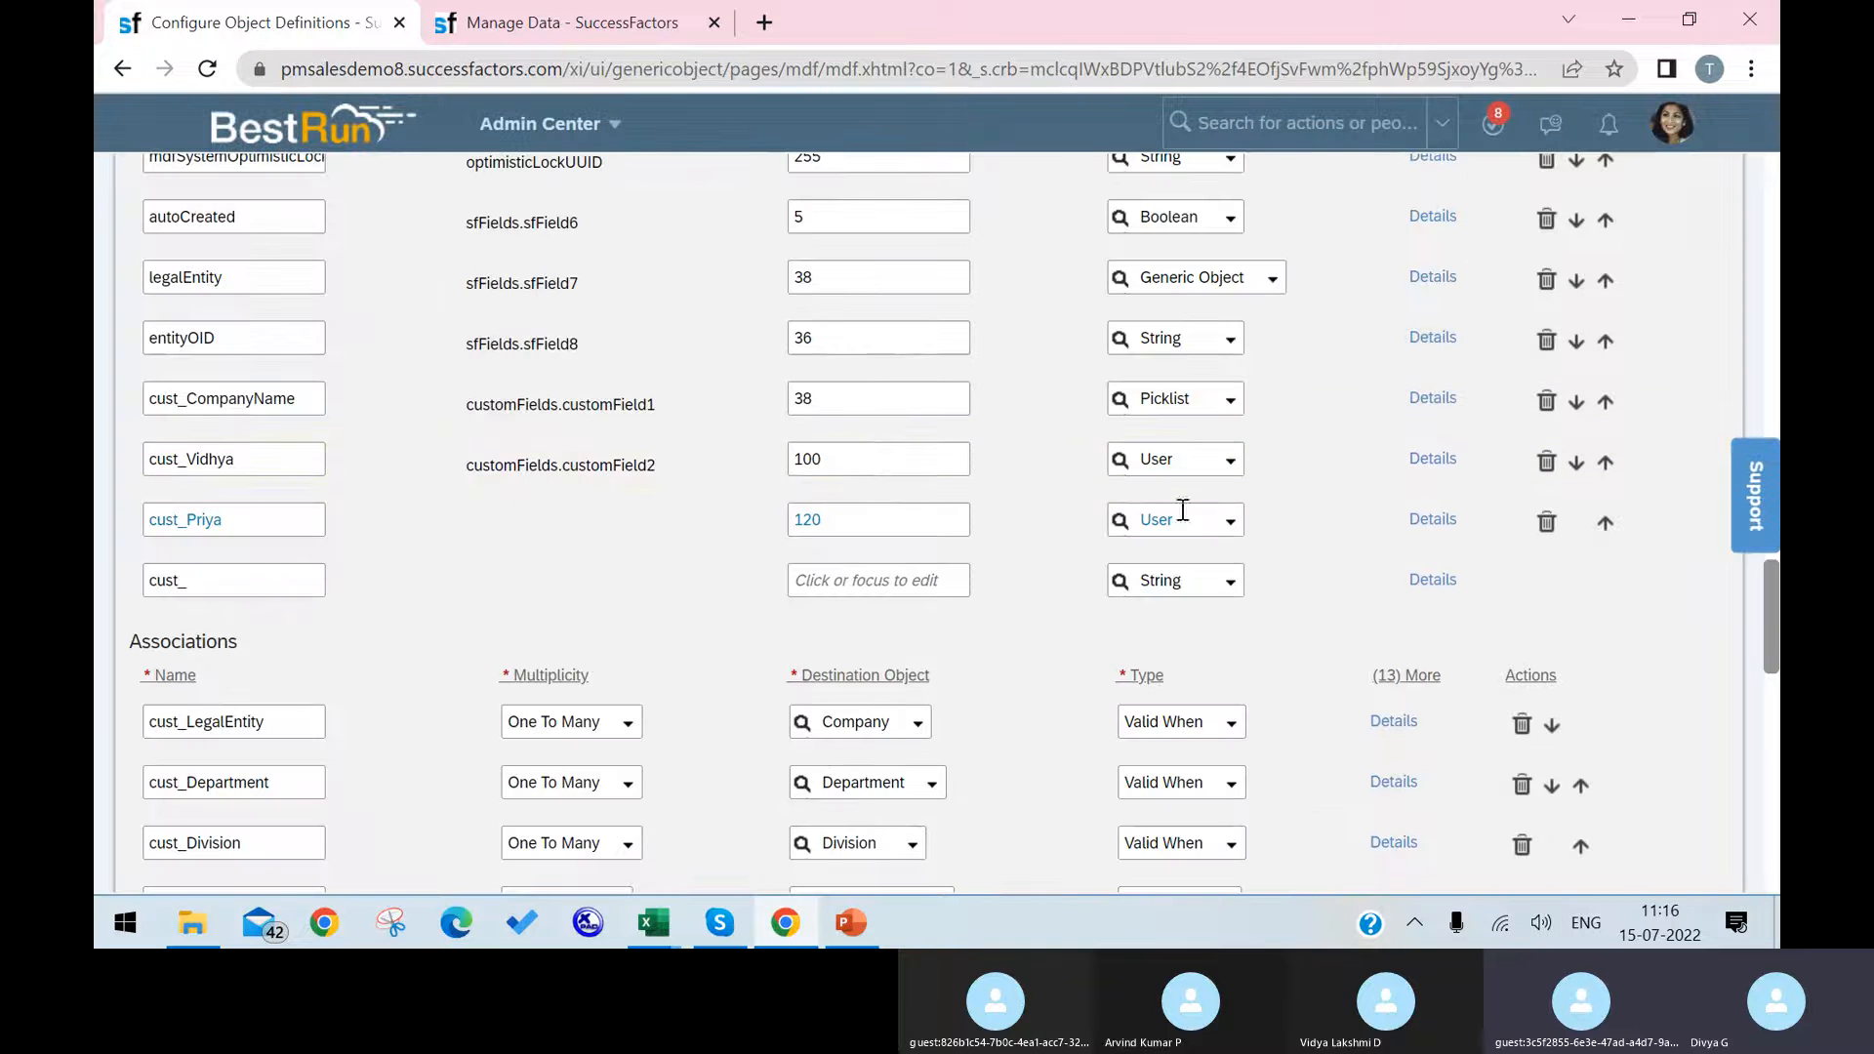
Step: Check the new User field's details, leave its UI Field Renderer empty, and save the object definition
{"action": "left_click", "coordinate": [1433, 519]}
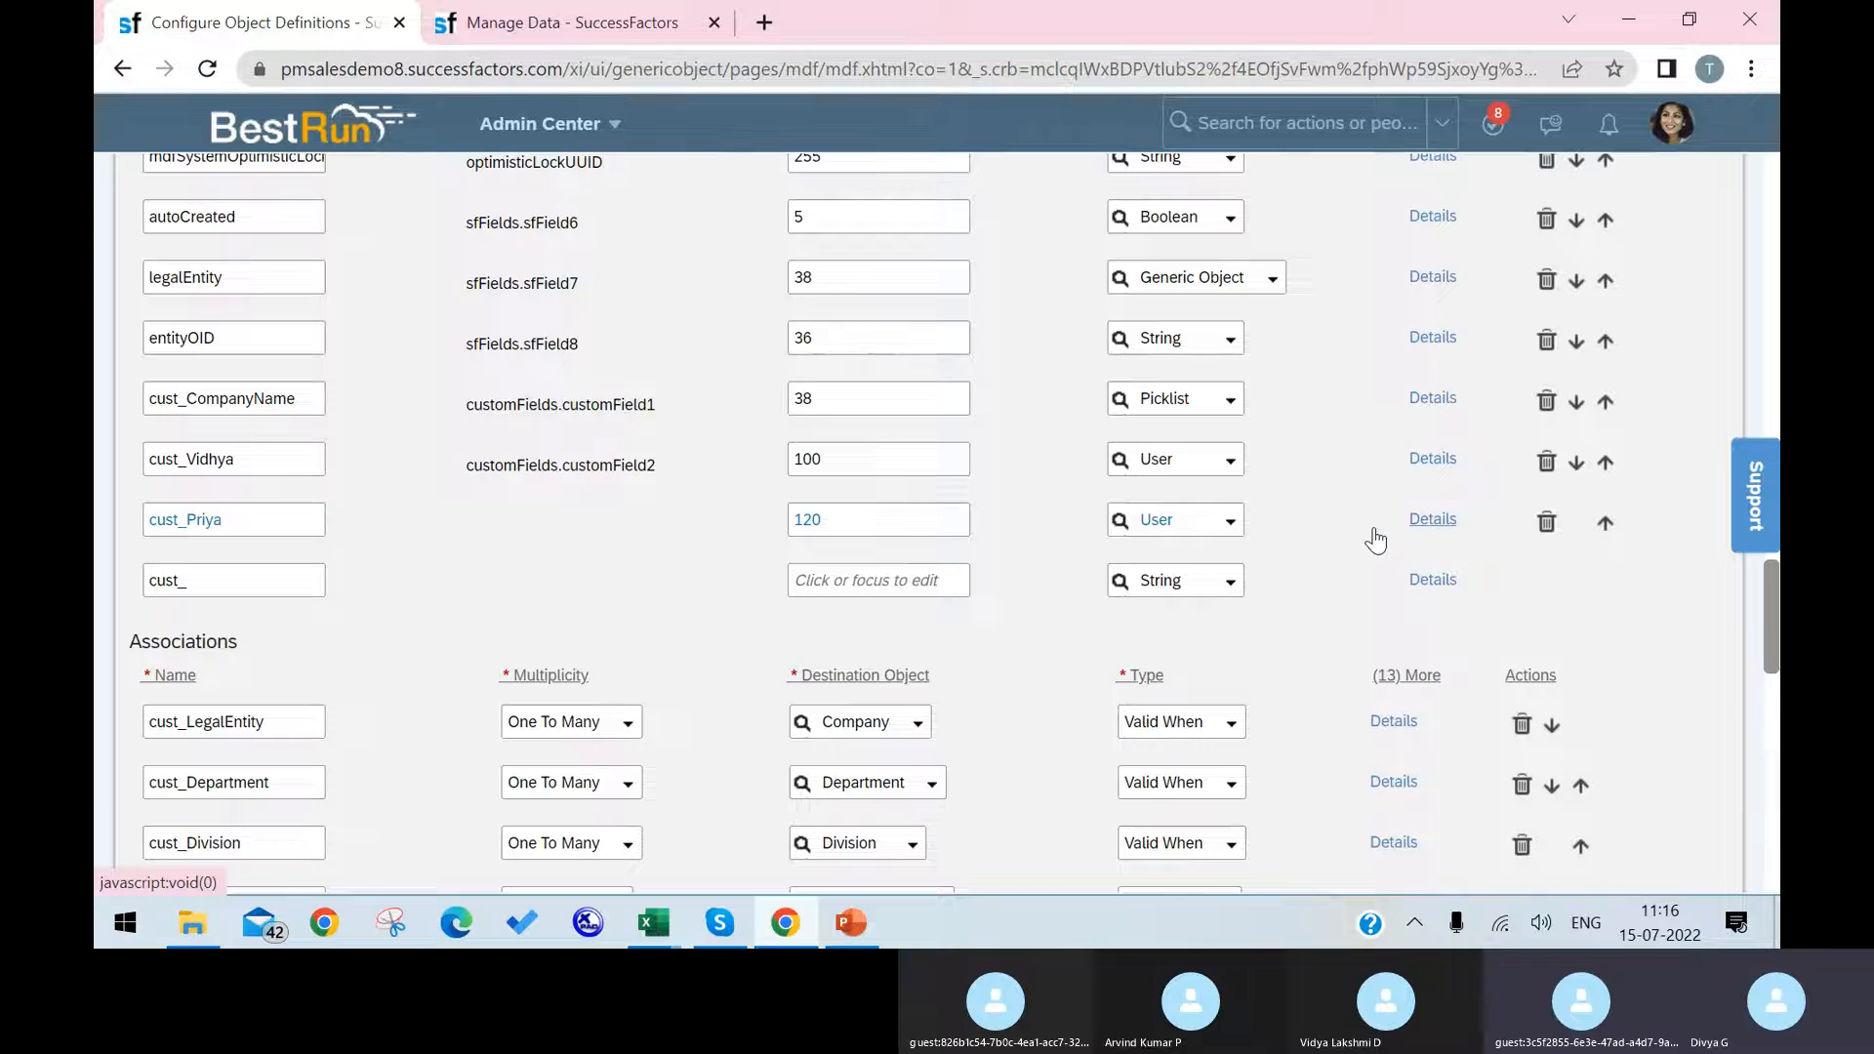
{"action": "scroll", "coordinate": [981, 527], "scroll_direction": "down", "scroll_amount": 3}
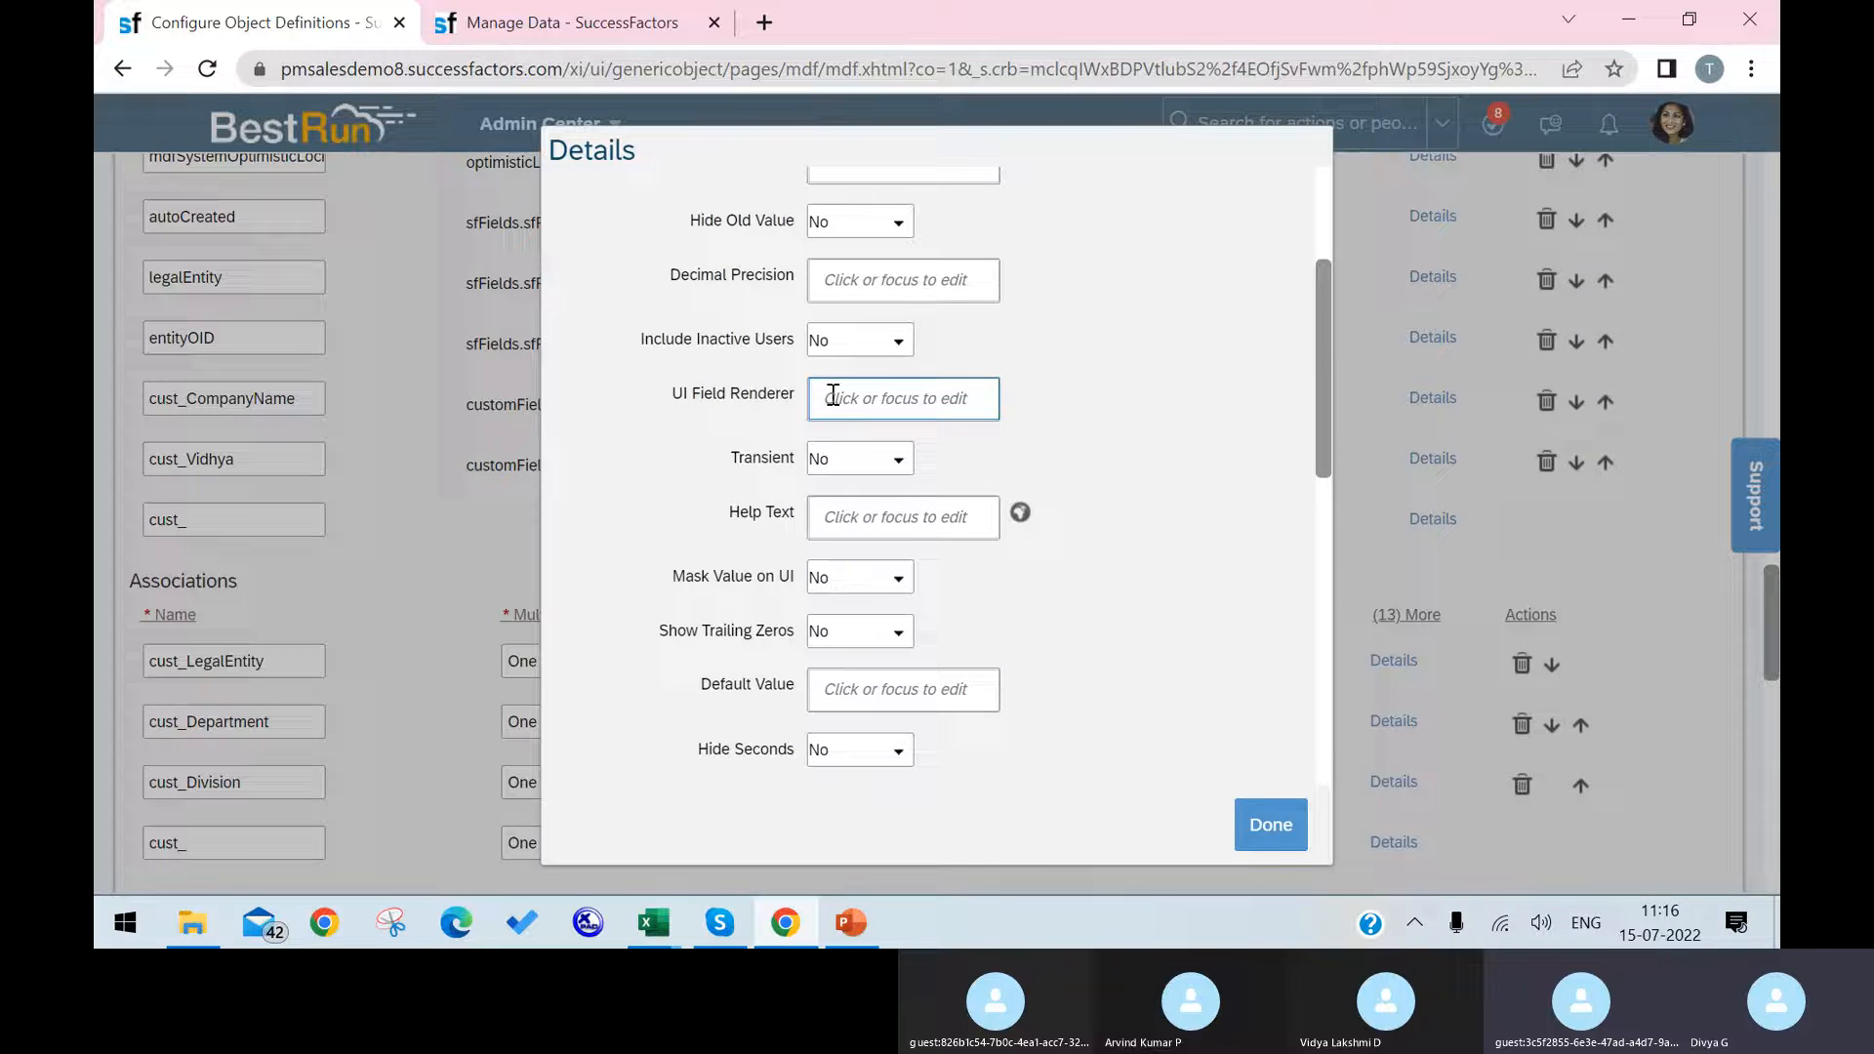
{"action": "scroll", "coordinate": [1032, 570], "scroll_direction": "down", "scroll_amount": 1}
{"action": "scroll", "coordinate": [1034, 573], "scroll_direction": "down", "scroll_amount": 3}
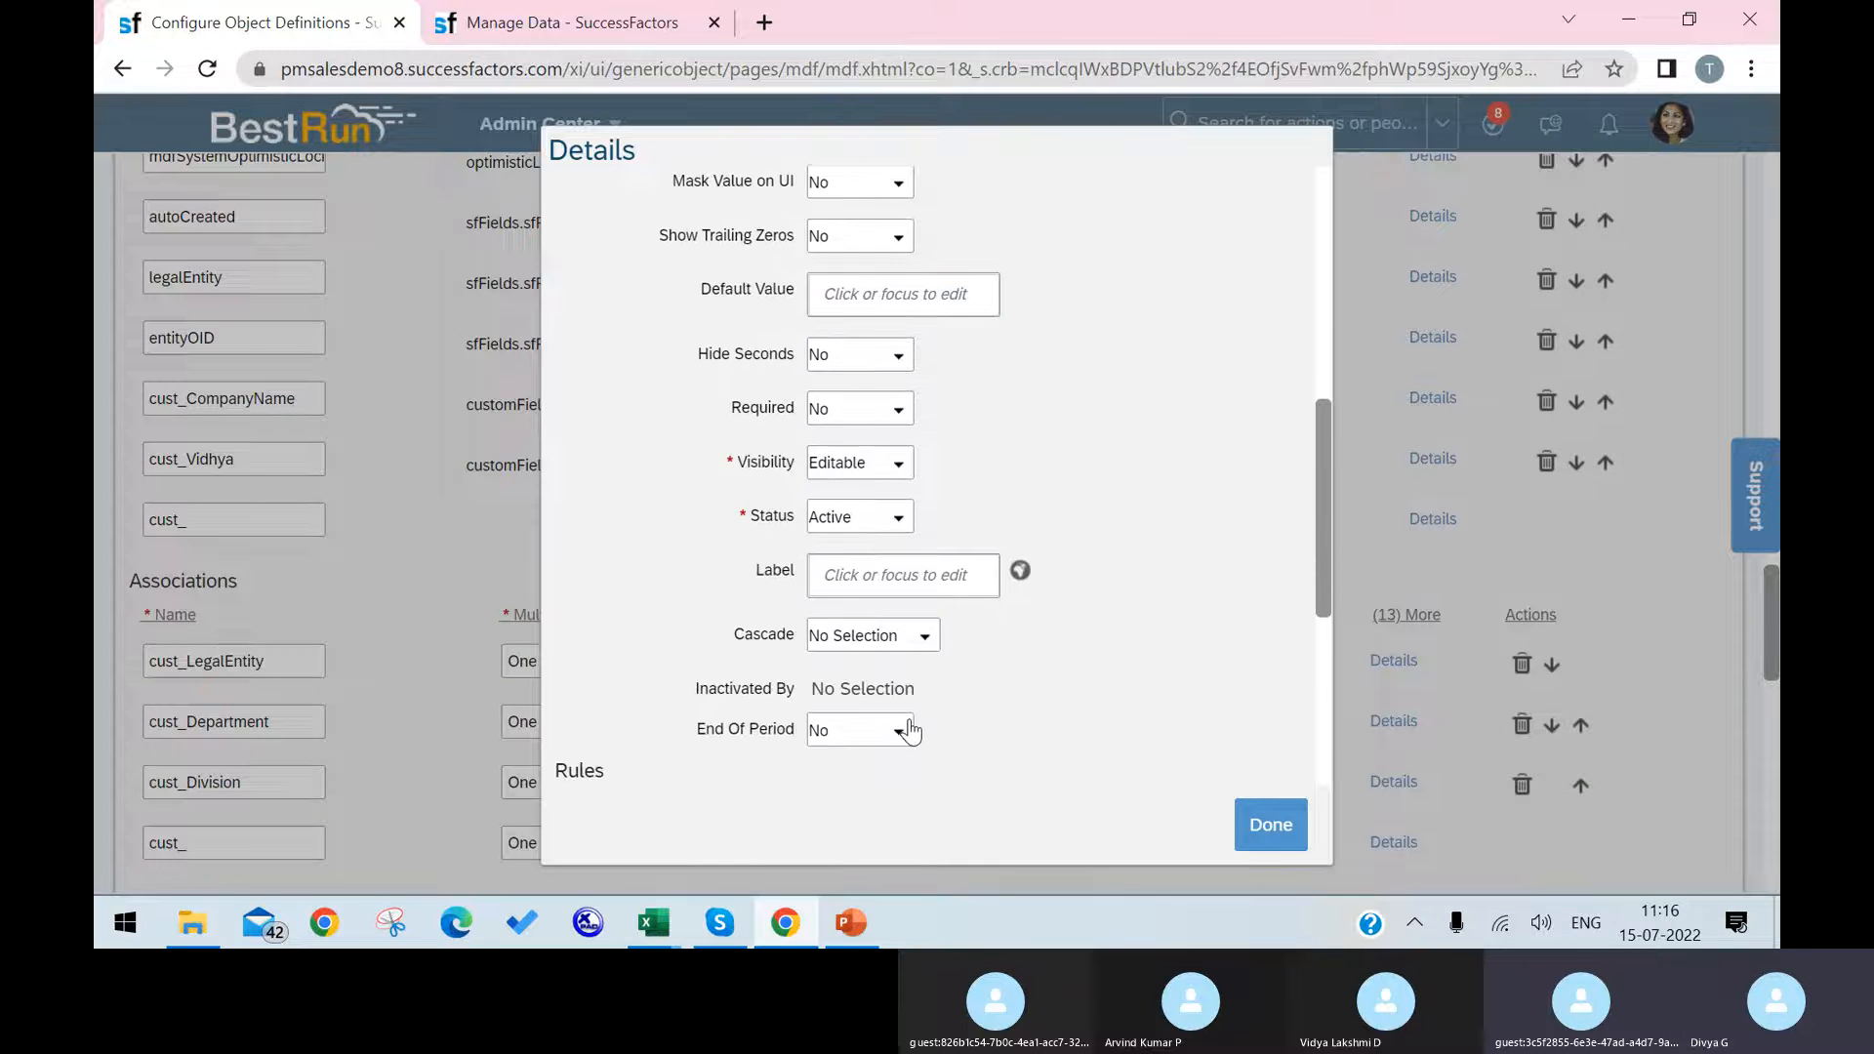
{"action": "left_click", "coordinate": [1267, 818]}
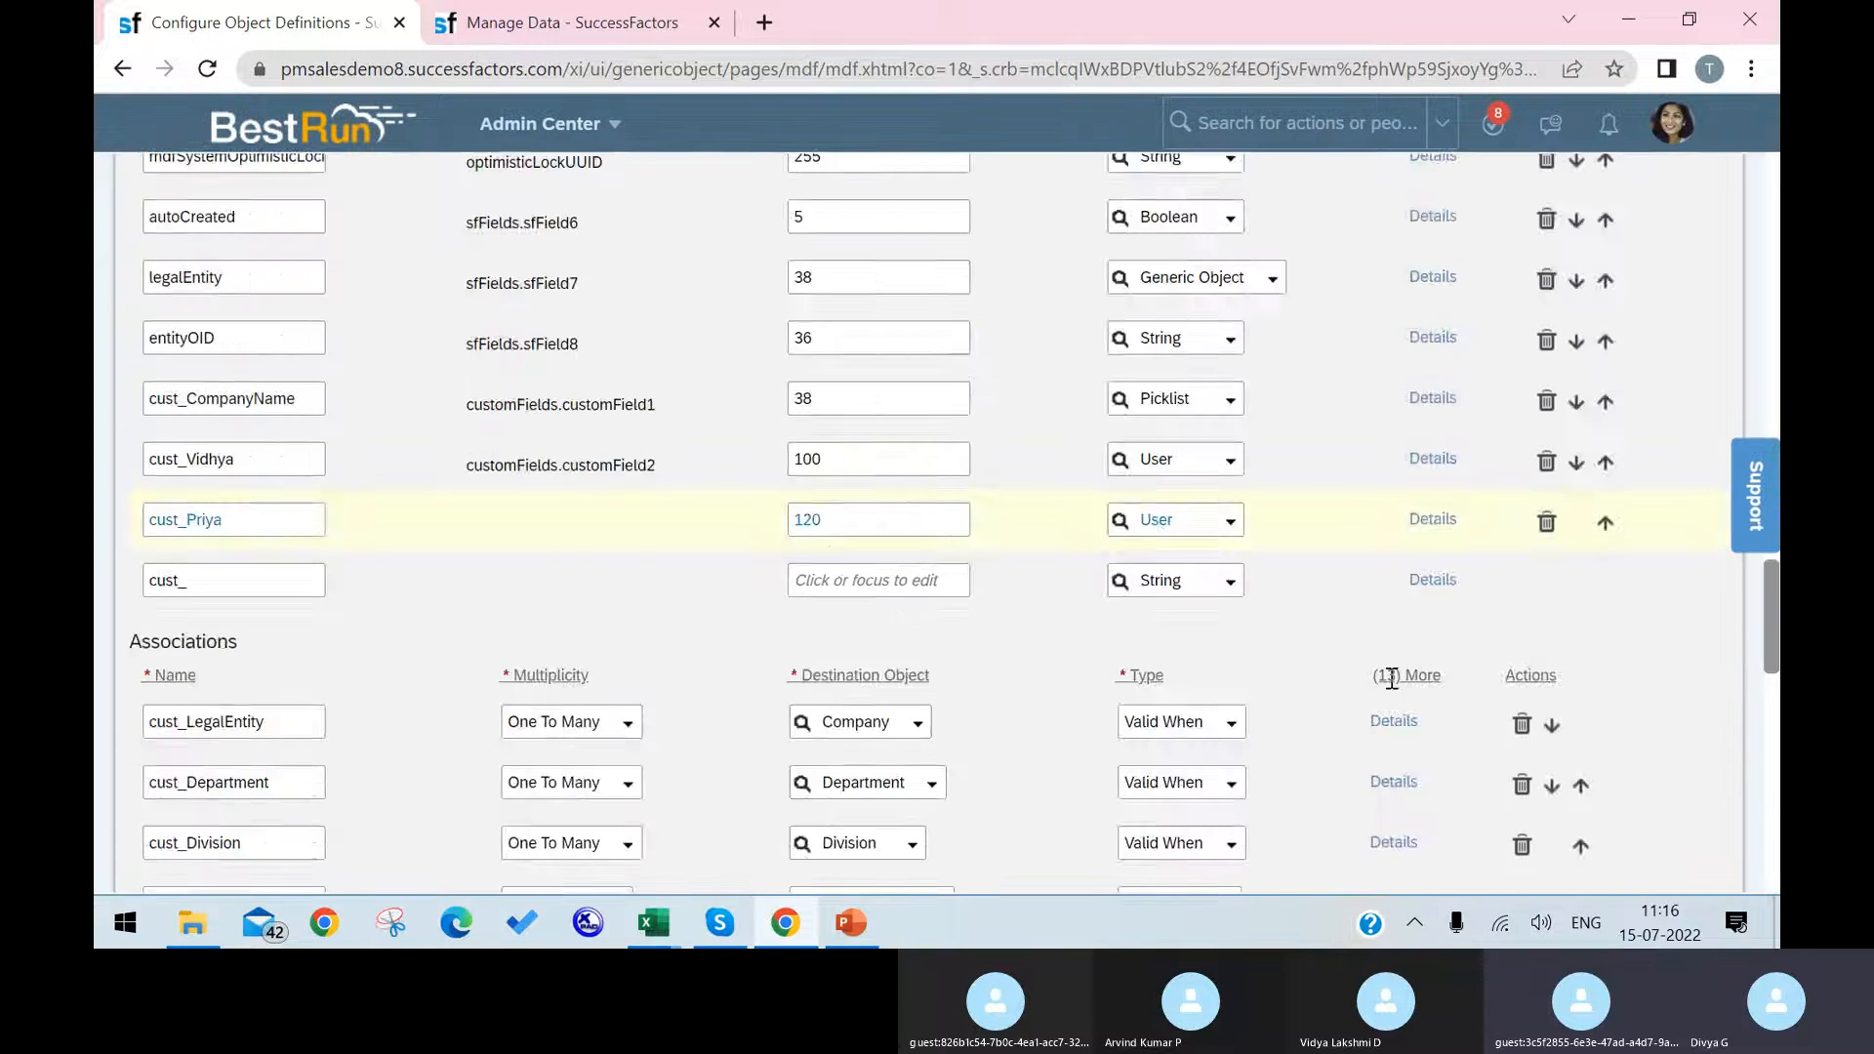
{"action": "scroll", "coordinate": [1726, 664], "scroll_direction": "down", "scroll_amount": 15}
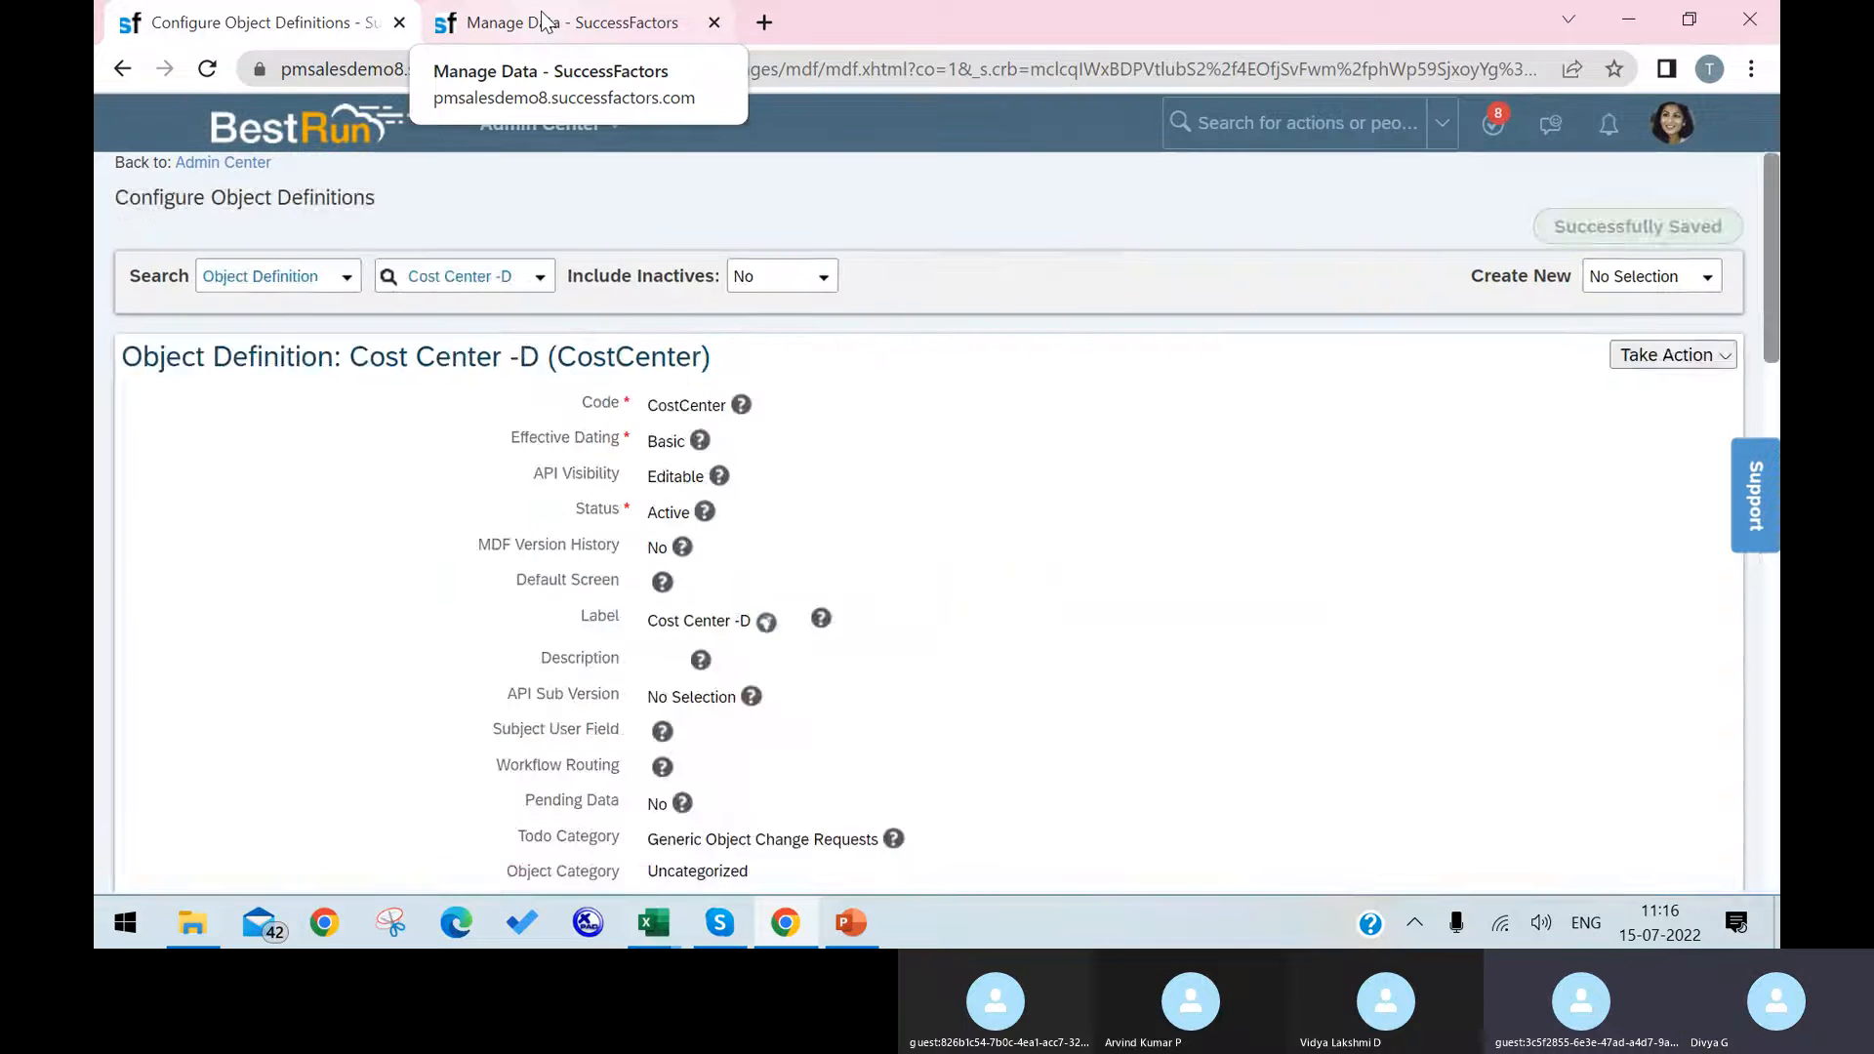
Step: Switch to Manage Data and start a new Argentina HR cost center record with effective date 07/15/2022
{"action": "left_click", "coordinate": [544, 22]}
{"action": "left_click", "coordinate": [1639, 348]}
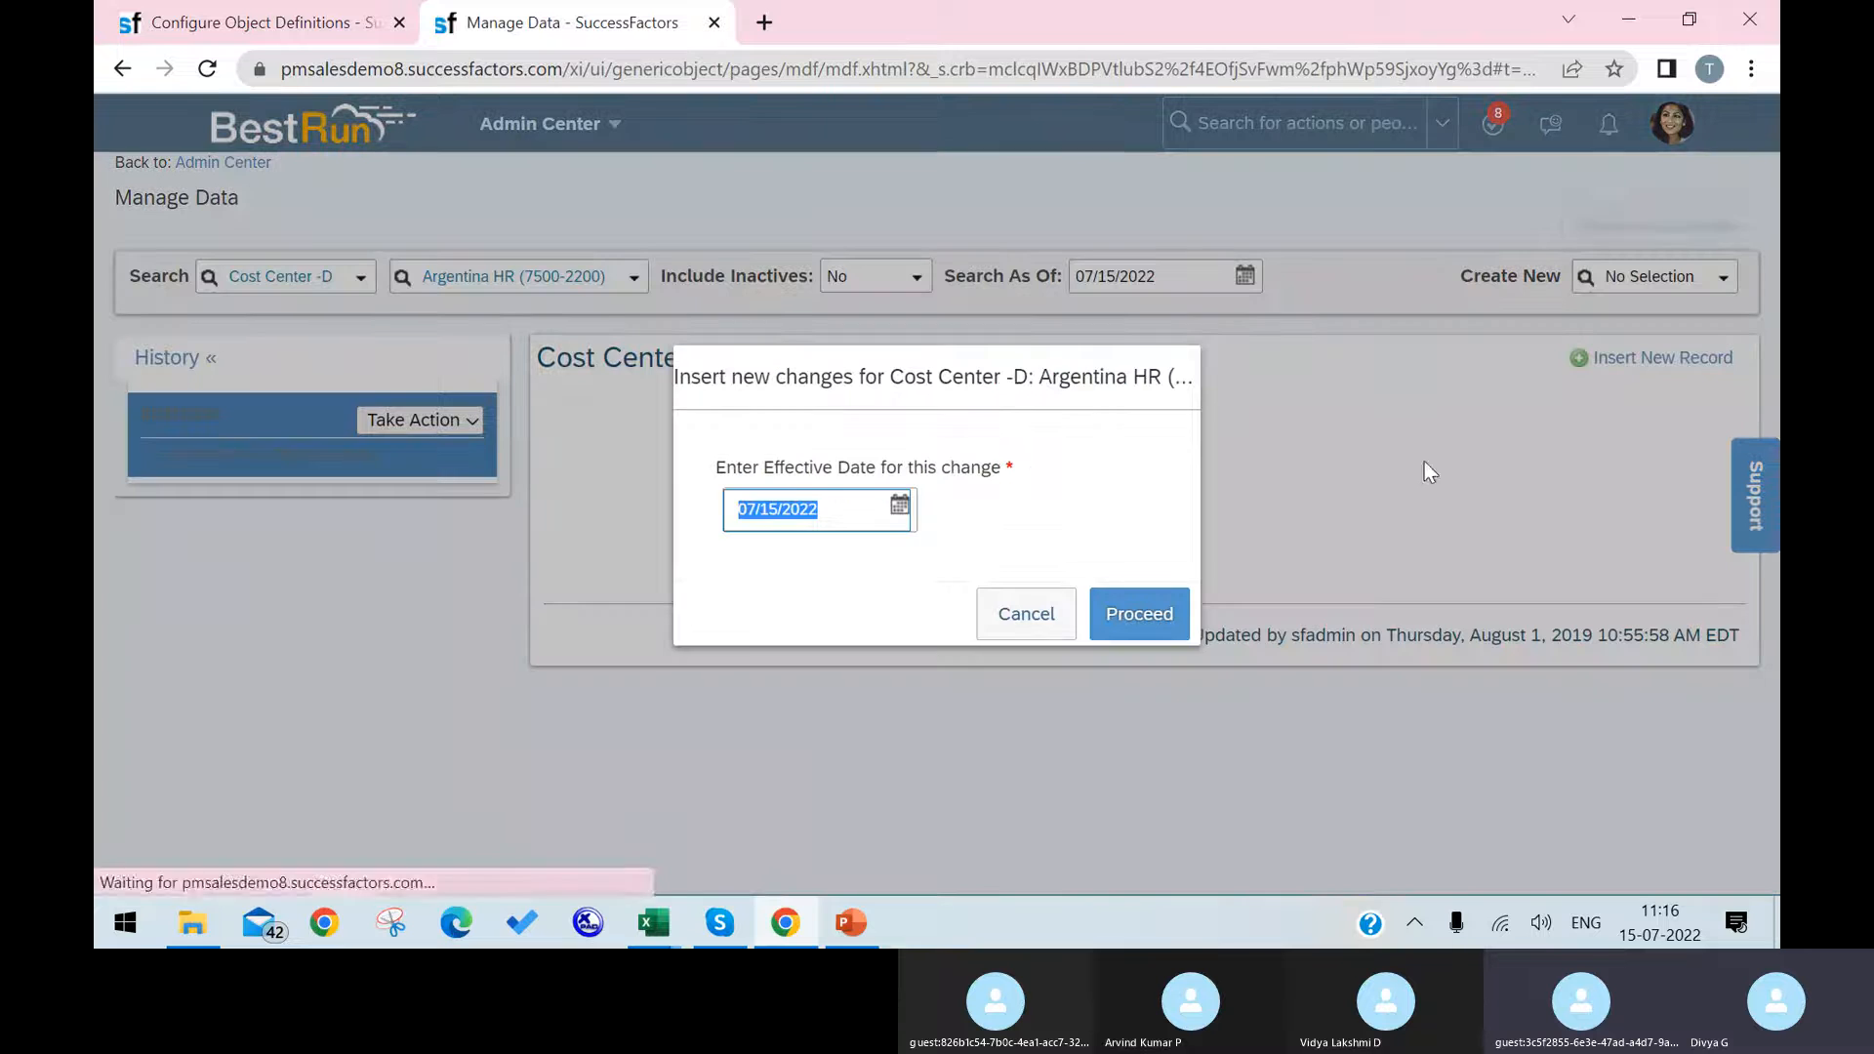
{"action": "left_click", "coordinate": [902, 507]}
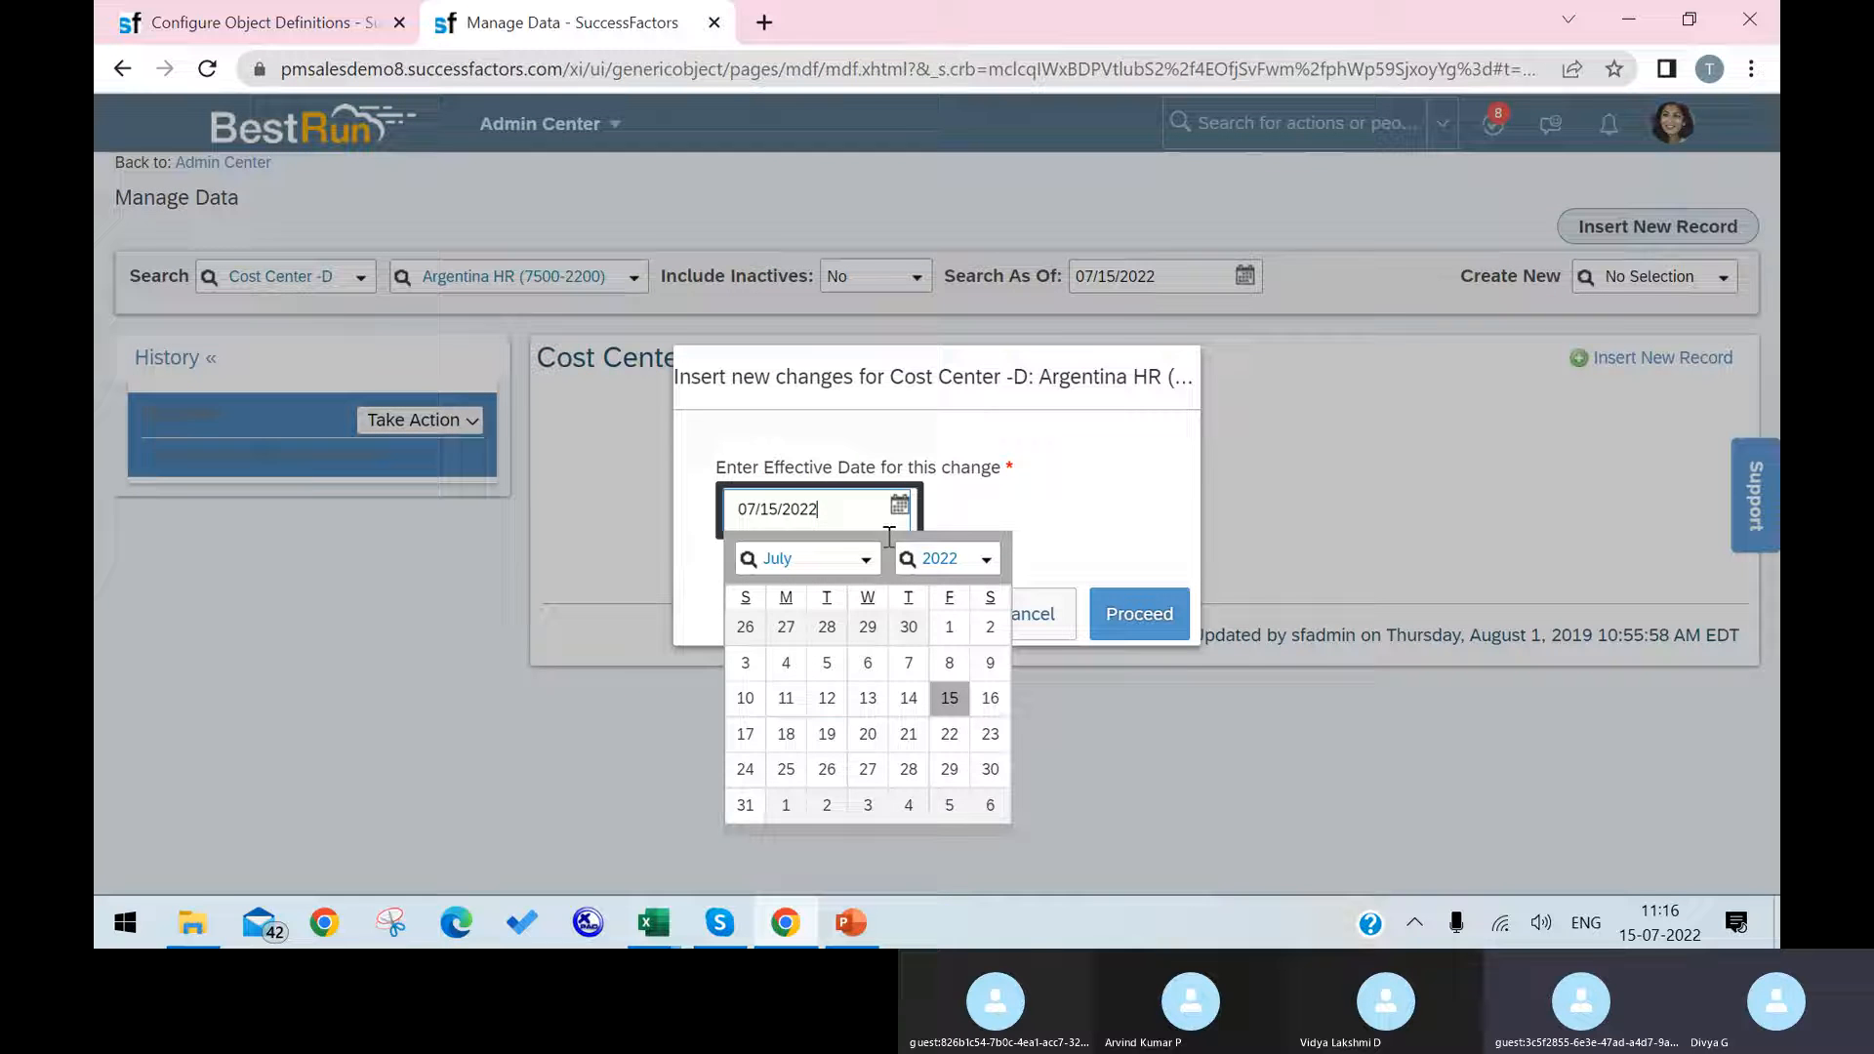
{"action": "left_click", "coordinate": [950, 700]}
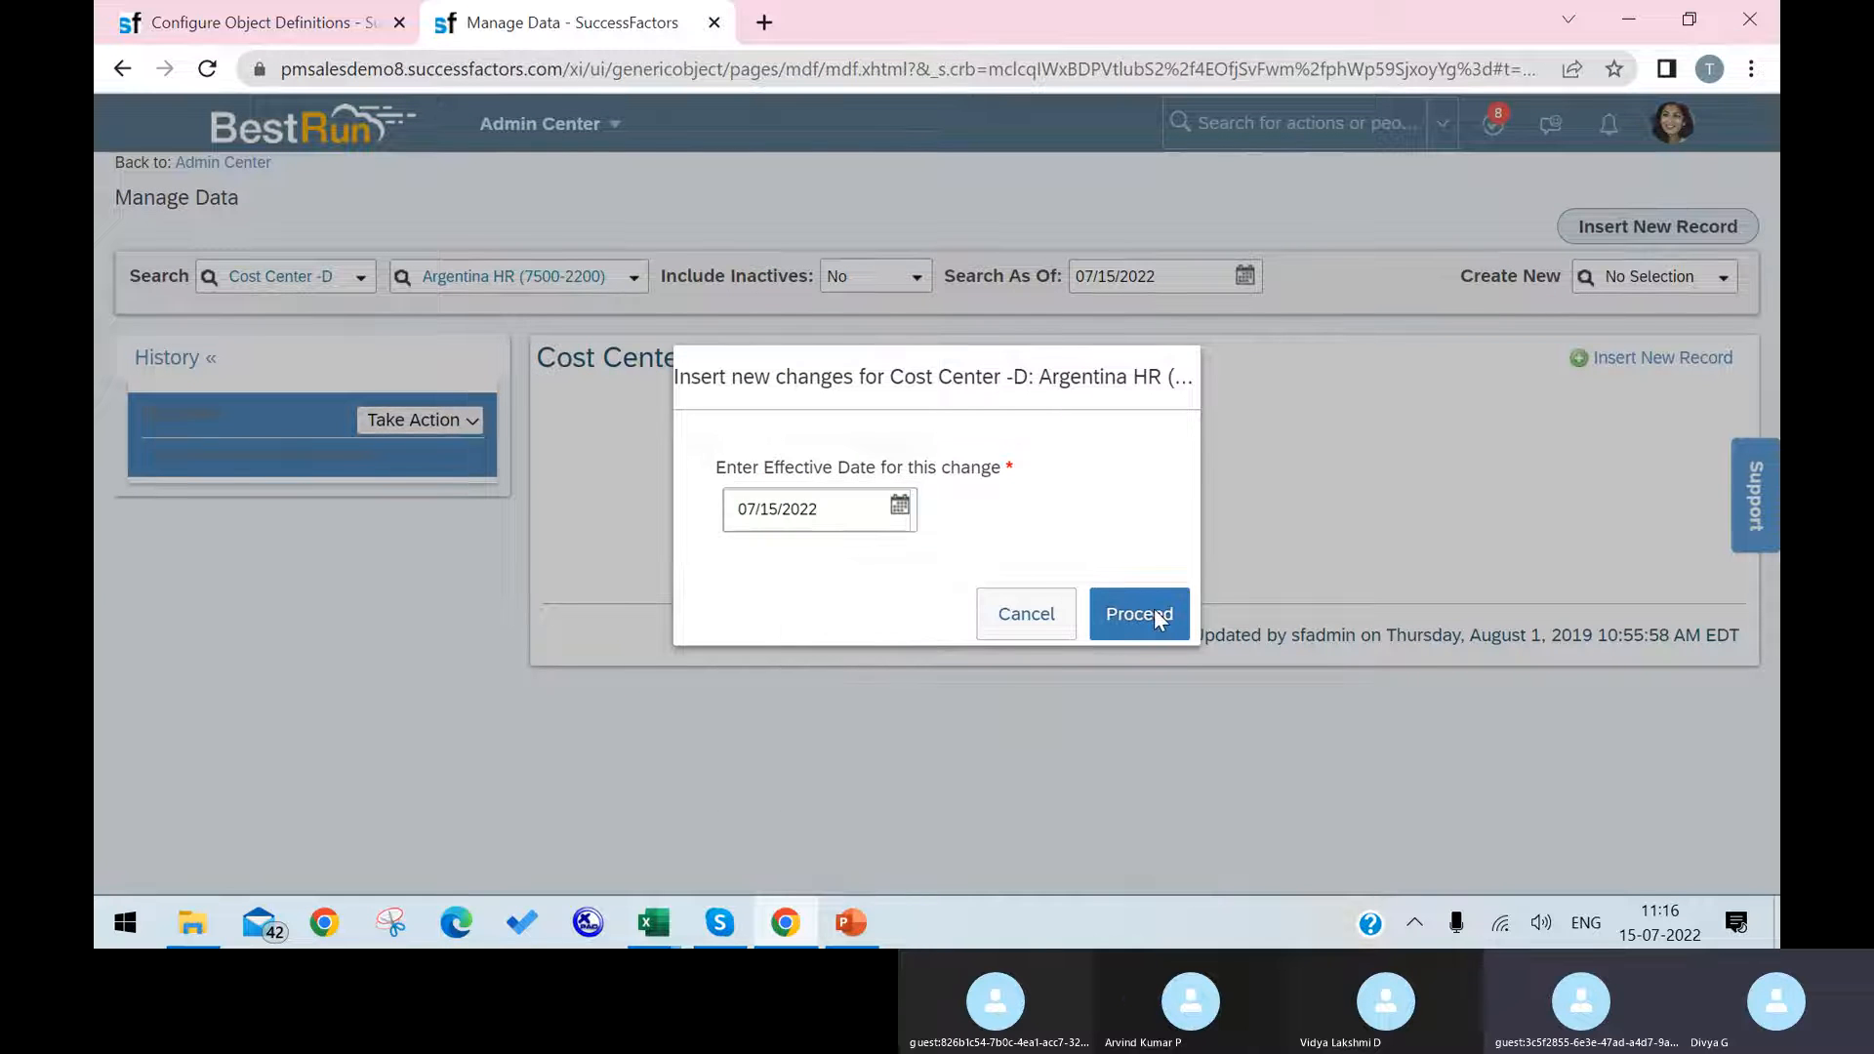
{"action": "left_click", "coordinate": [1138, 615]}
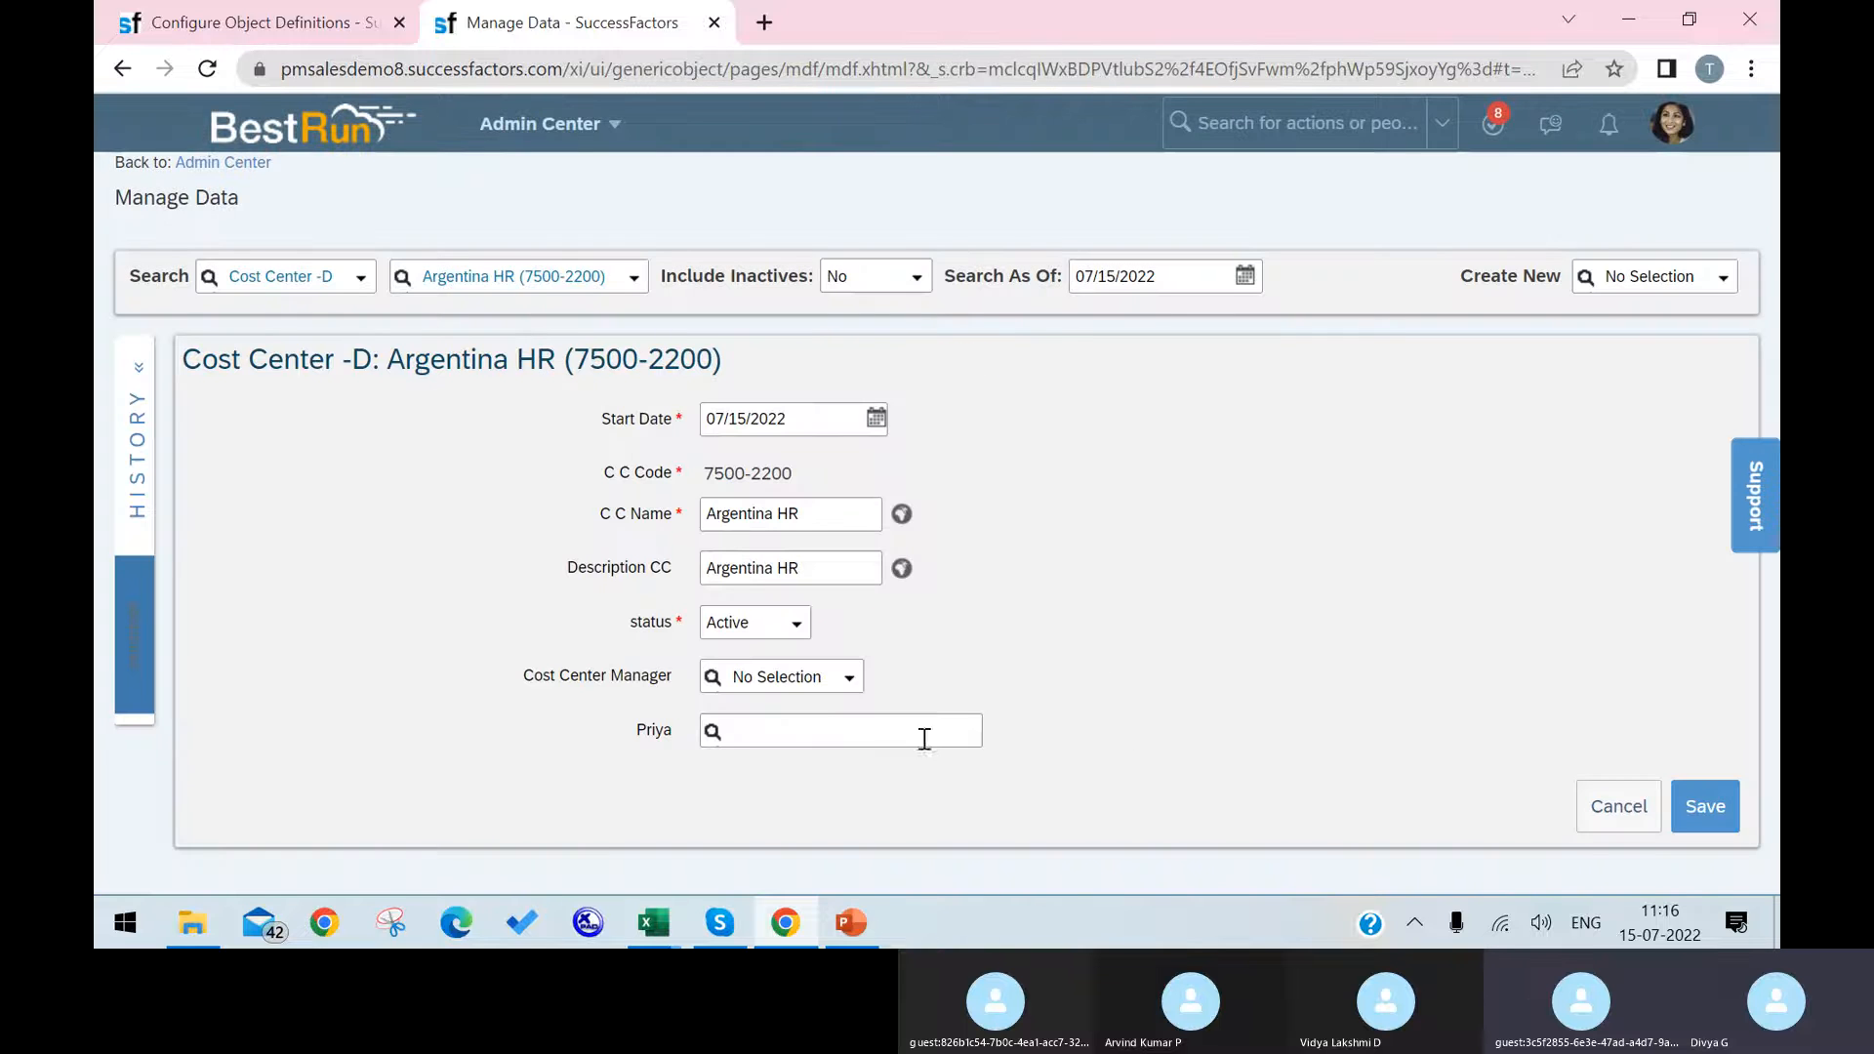
Step: Compare how the new custom User field and the Cost Center Manager field offer people for selection
{"action": "left_click", "coordinate": [743, 729]}
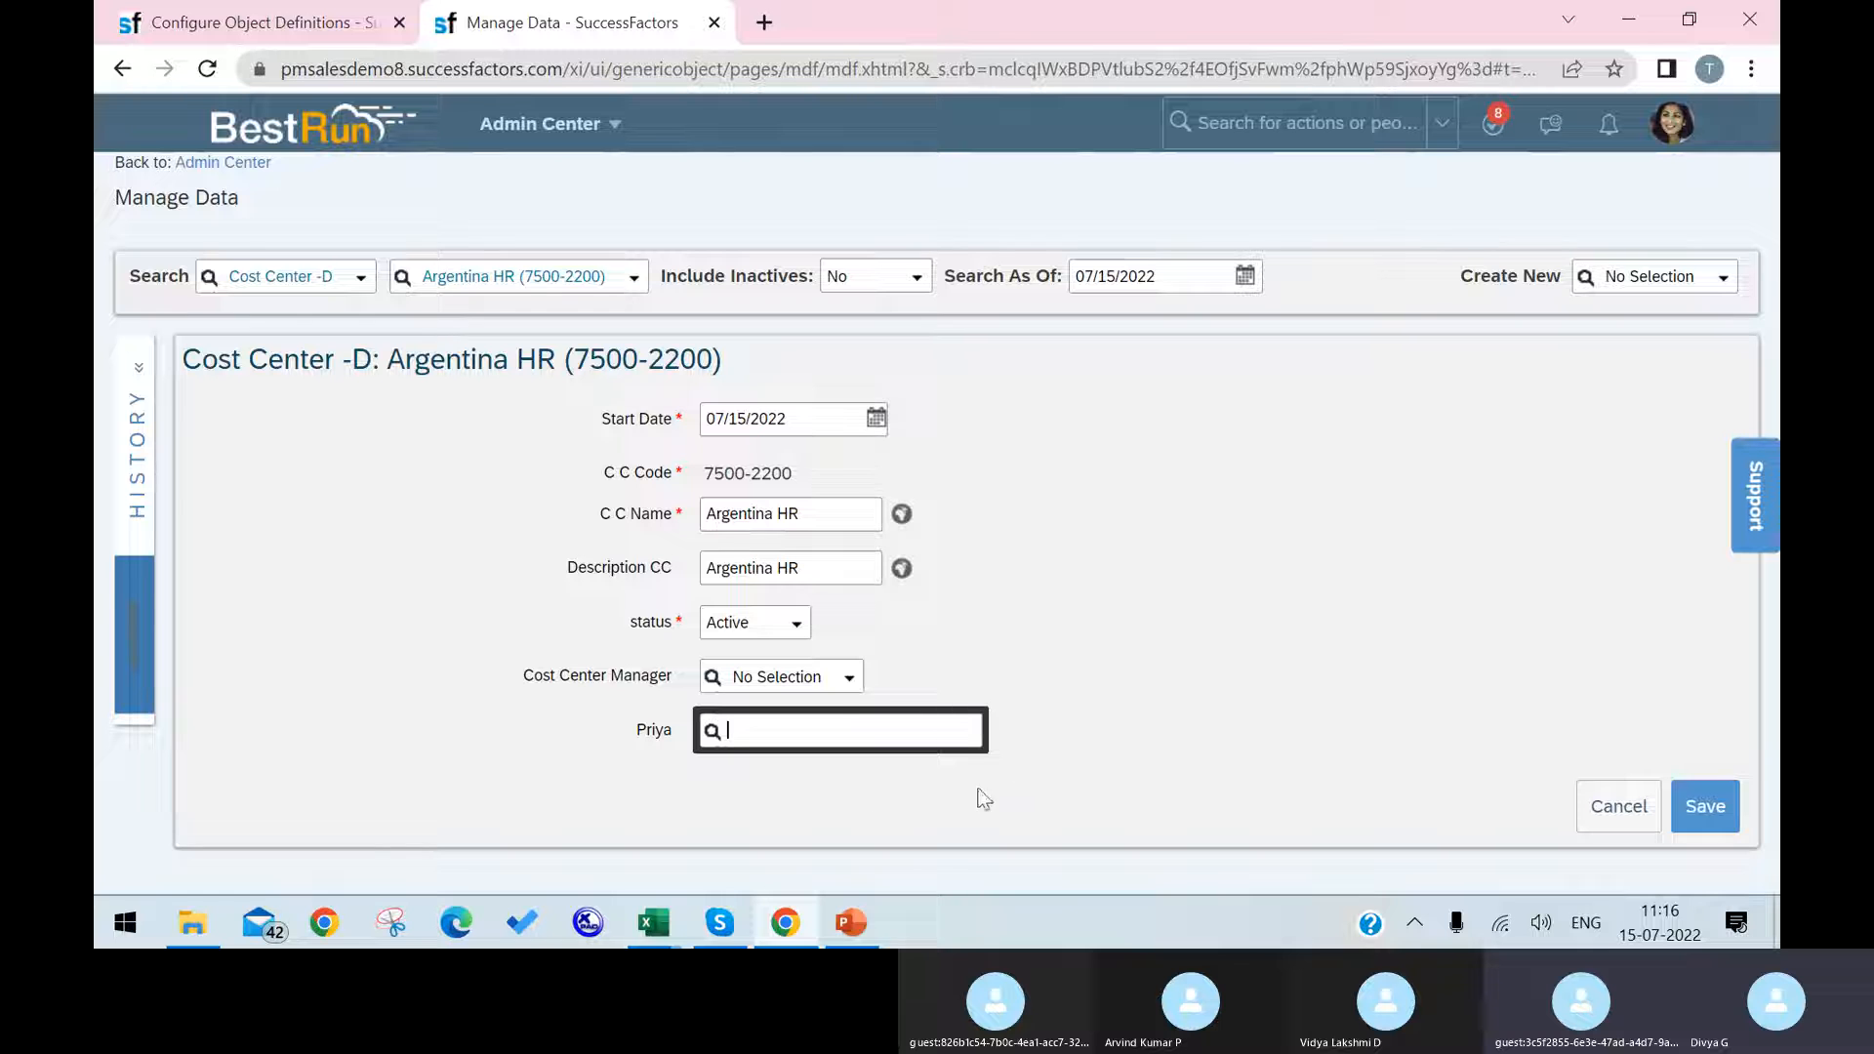
{"action": "left_click", "coordinate": [851, 683]}
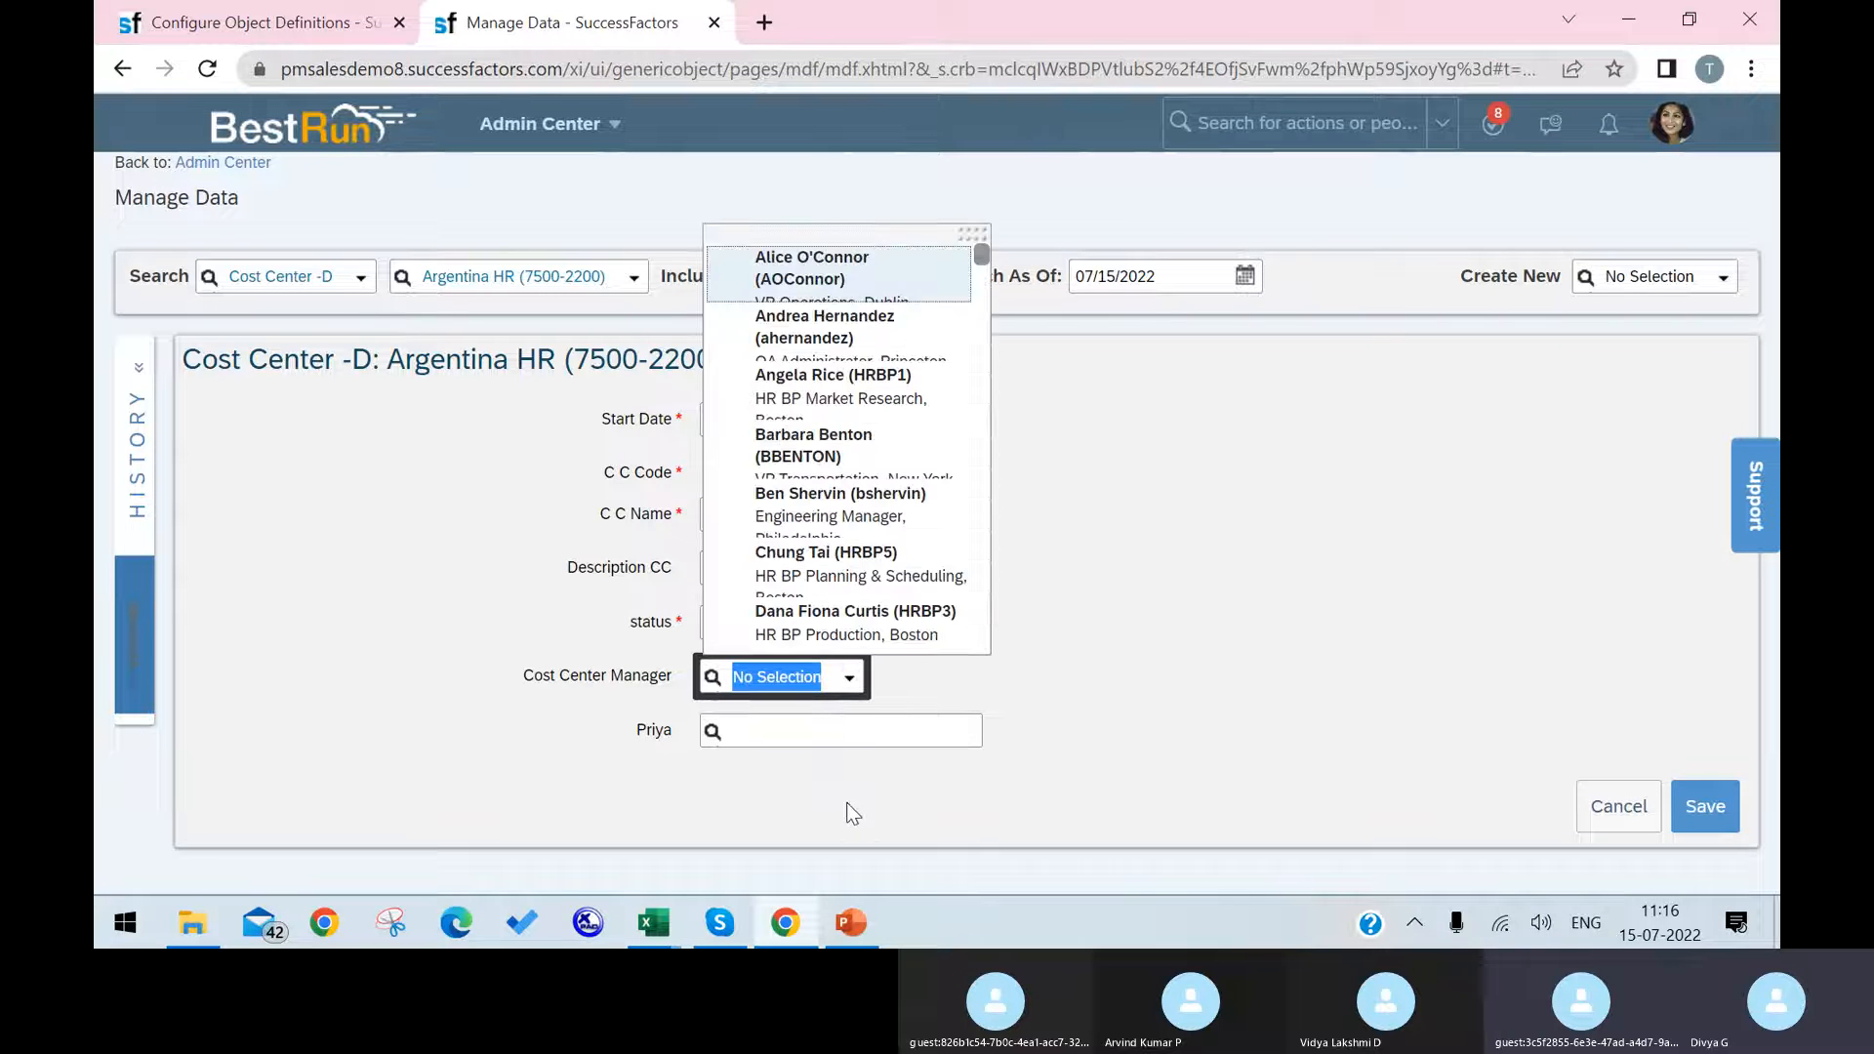
{"action": "left_click", "coordinate": [970, 706]}
Step: Return to Configure Object Definitions and open the Cost Center object definition for correction
{"action": "left_click", "coordinate": [293, 24]}
{"action": "scroll", "coordinate": [1041, 578], "scroll_direction": "down", "scroll_amount": 5}
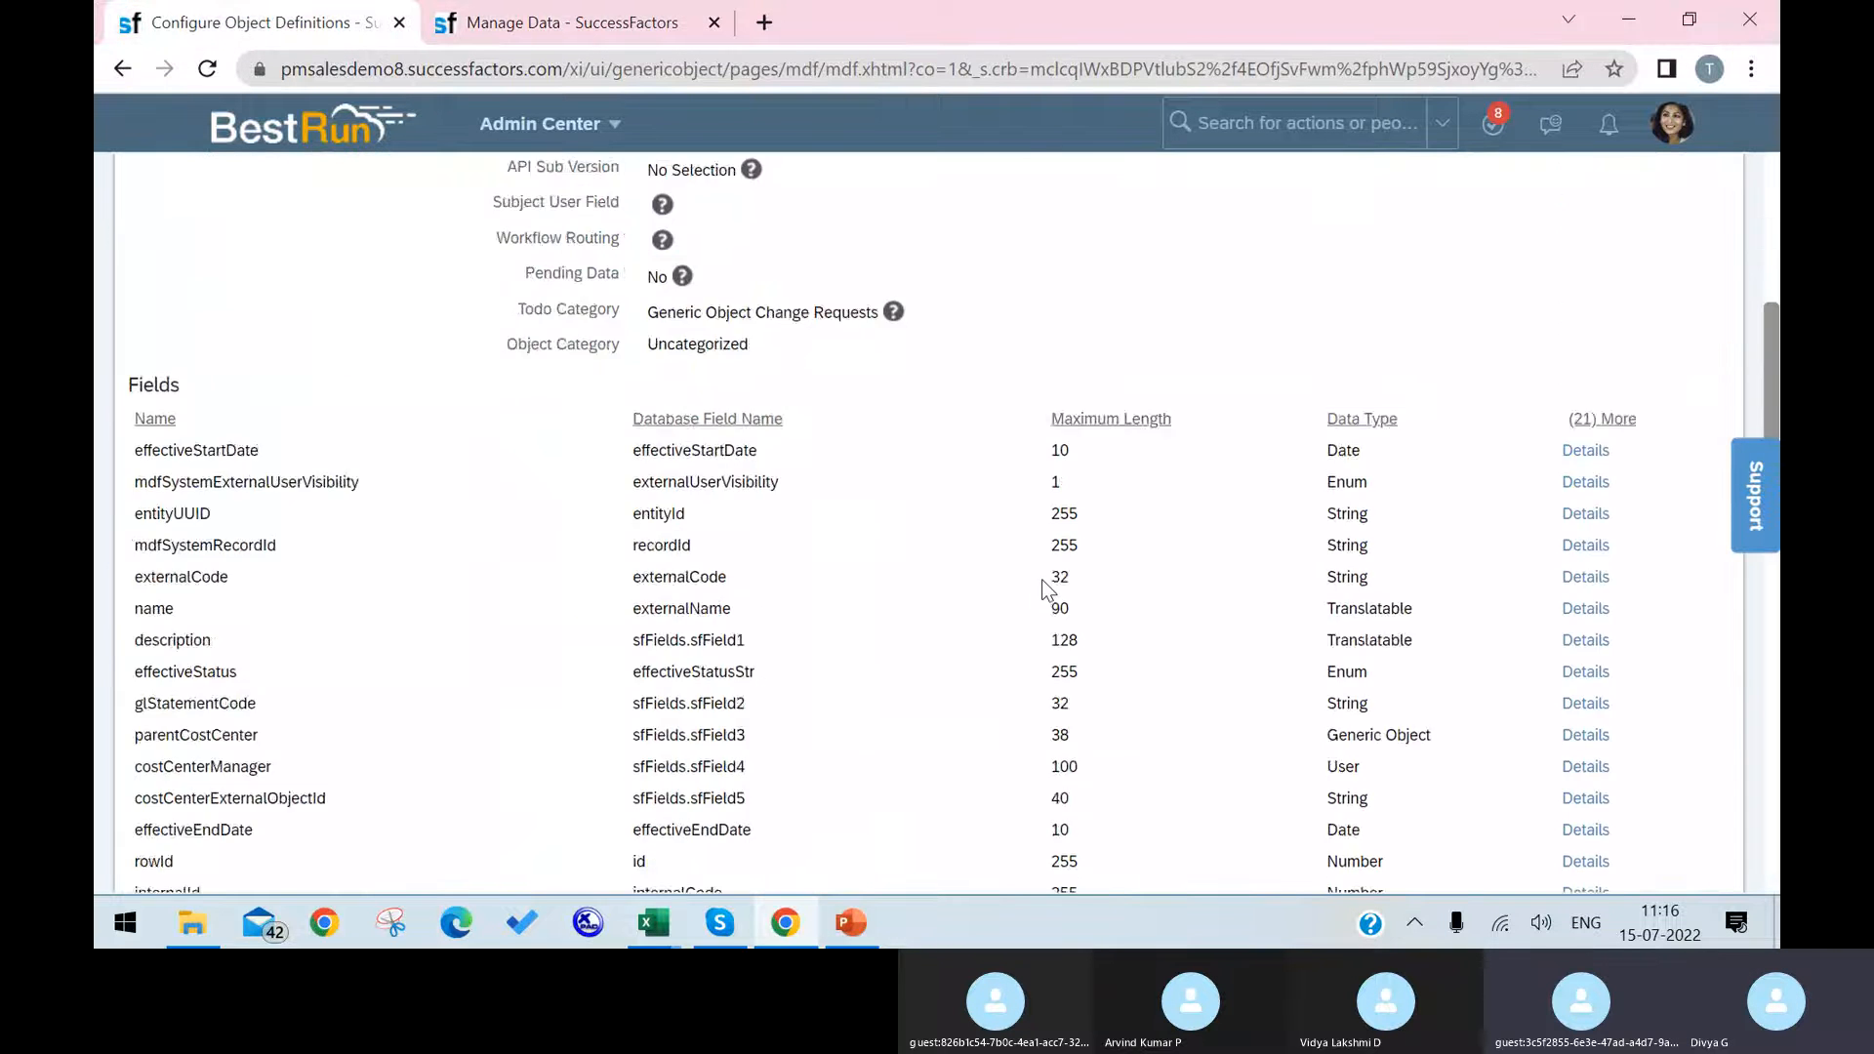
{"action": "scroll", "coordinate": [1642, 394], "scroll_direction": "up", "scroll_amount": 6}
{"action": "left_click", "coordinate": [1676, 363]}
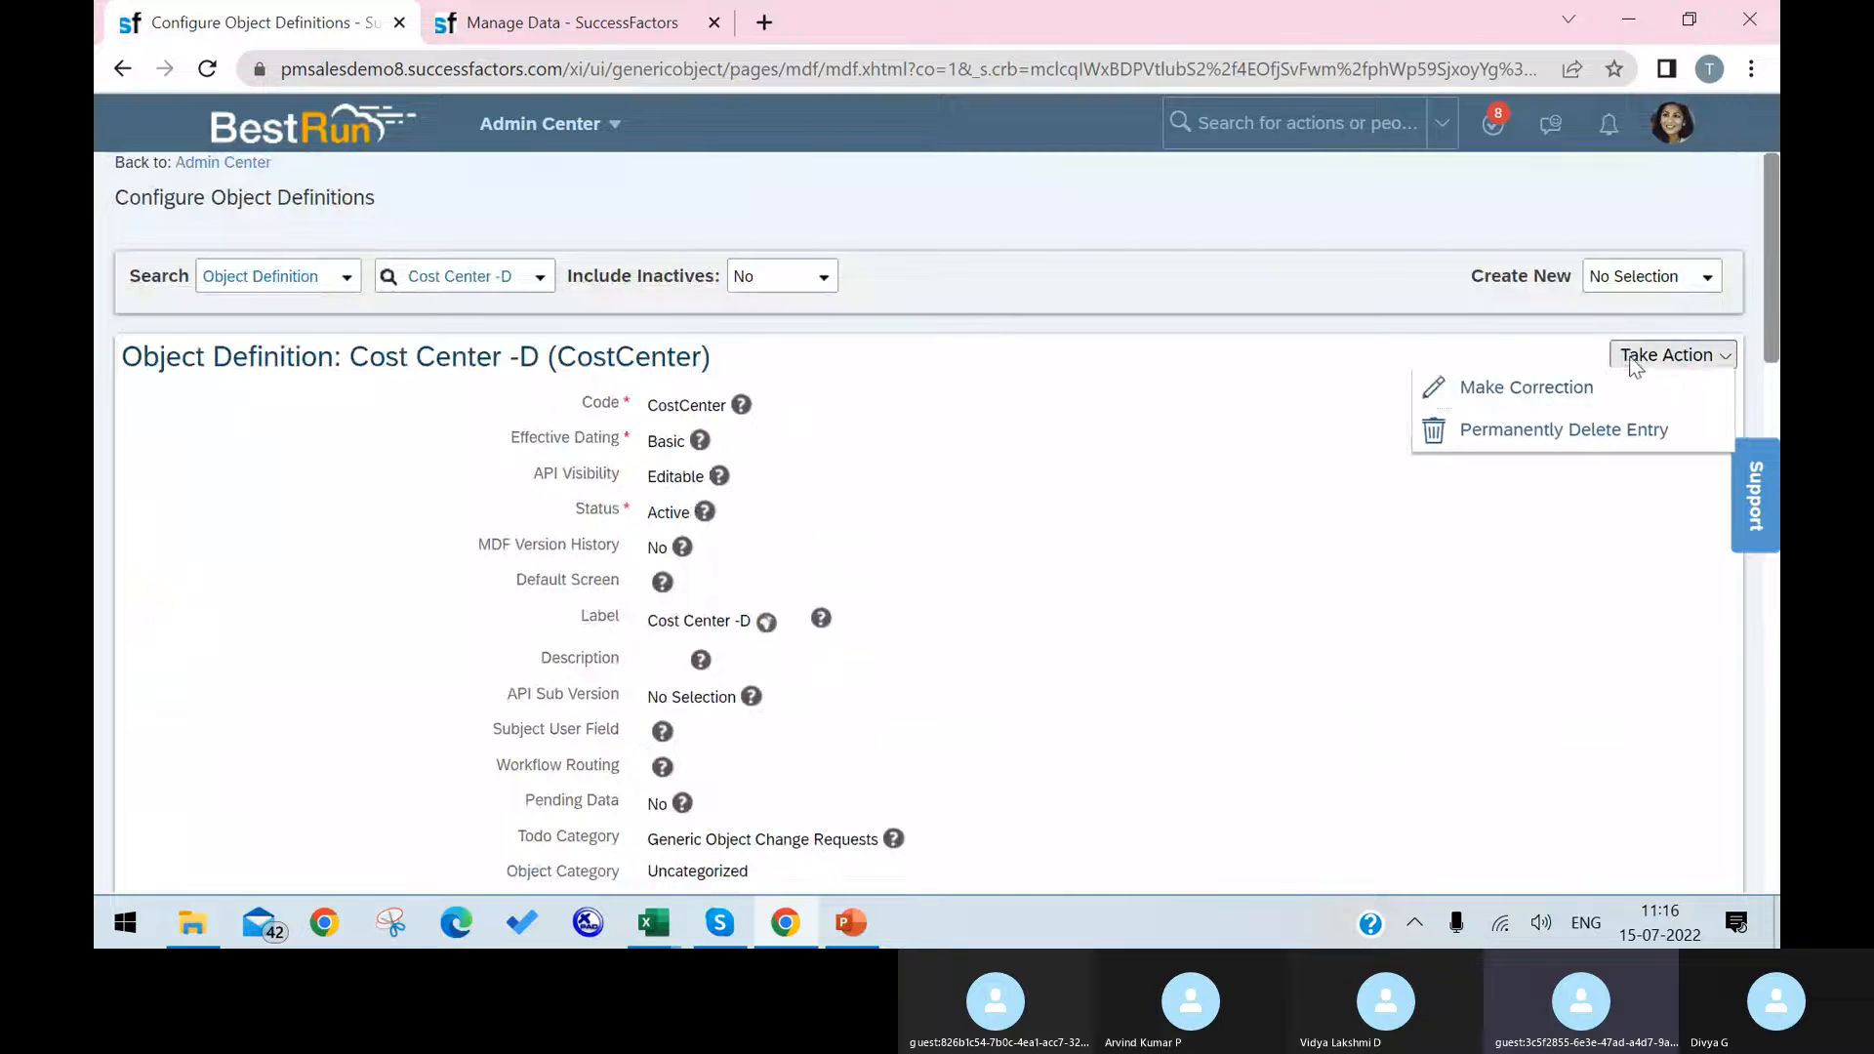
{"action": "left_click", "coordinate": [1571, 387]}
Step: Set the UI Field Renderer of the customField3 User field to workerFieldRenderer and save the object definition
{"action": "scroll", "coordinate": [1307, 561], "scroll_direction": "down", "scroll_amount": 5}
{"action": "scroll", "coordinate": [1297, 561], "scroll_direction": "down", "scroll_amount": 15}
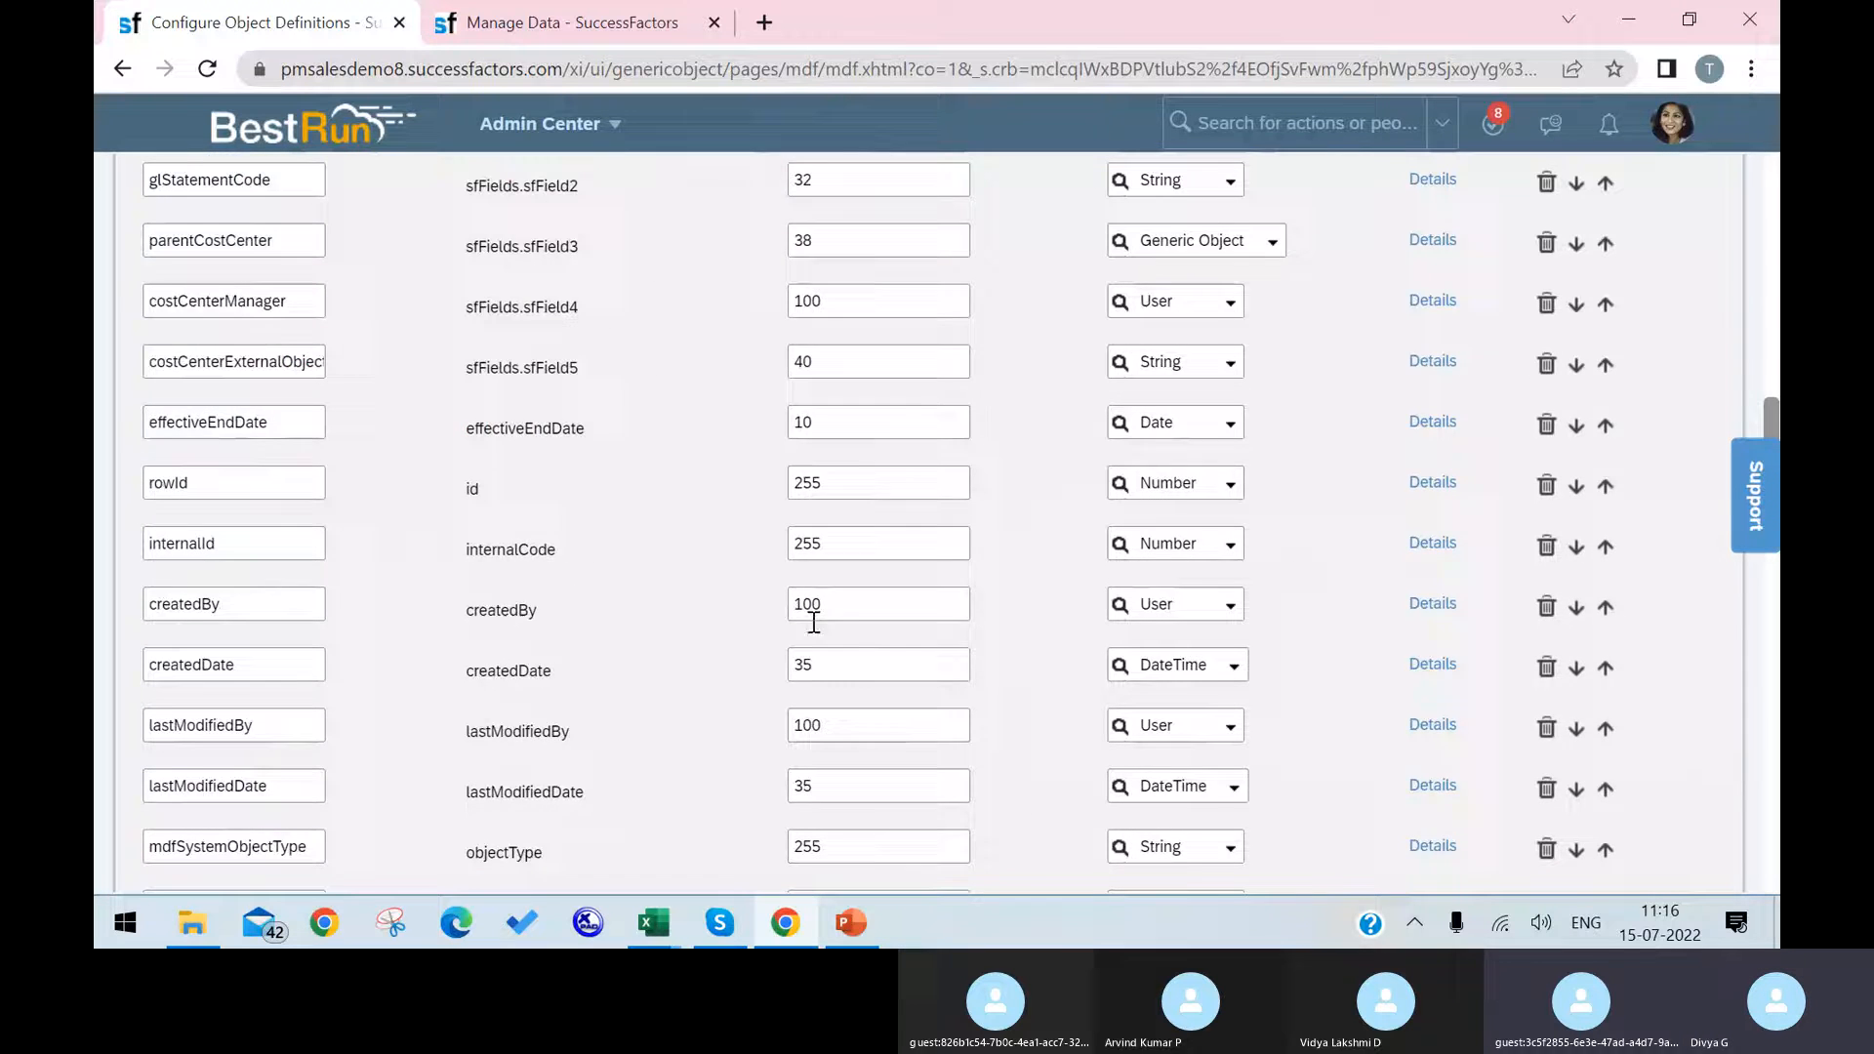
{"action": "scroll", "coordinate": [964, 612], "scroll_direction": "down", "scroll_amount": 3}
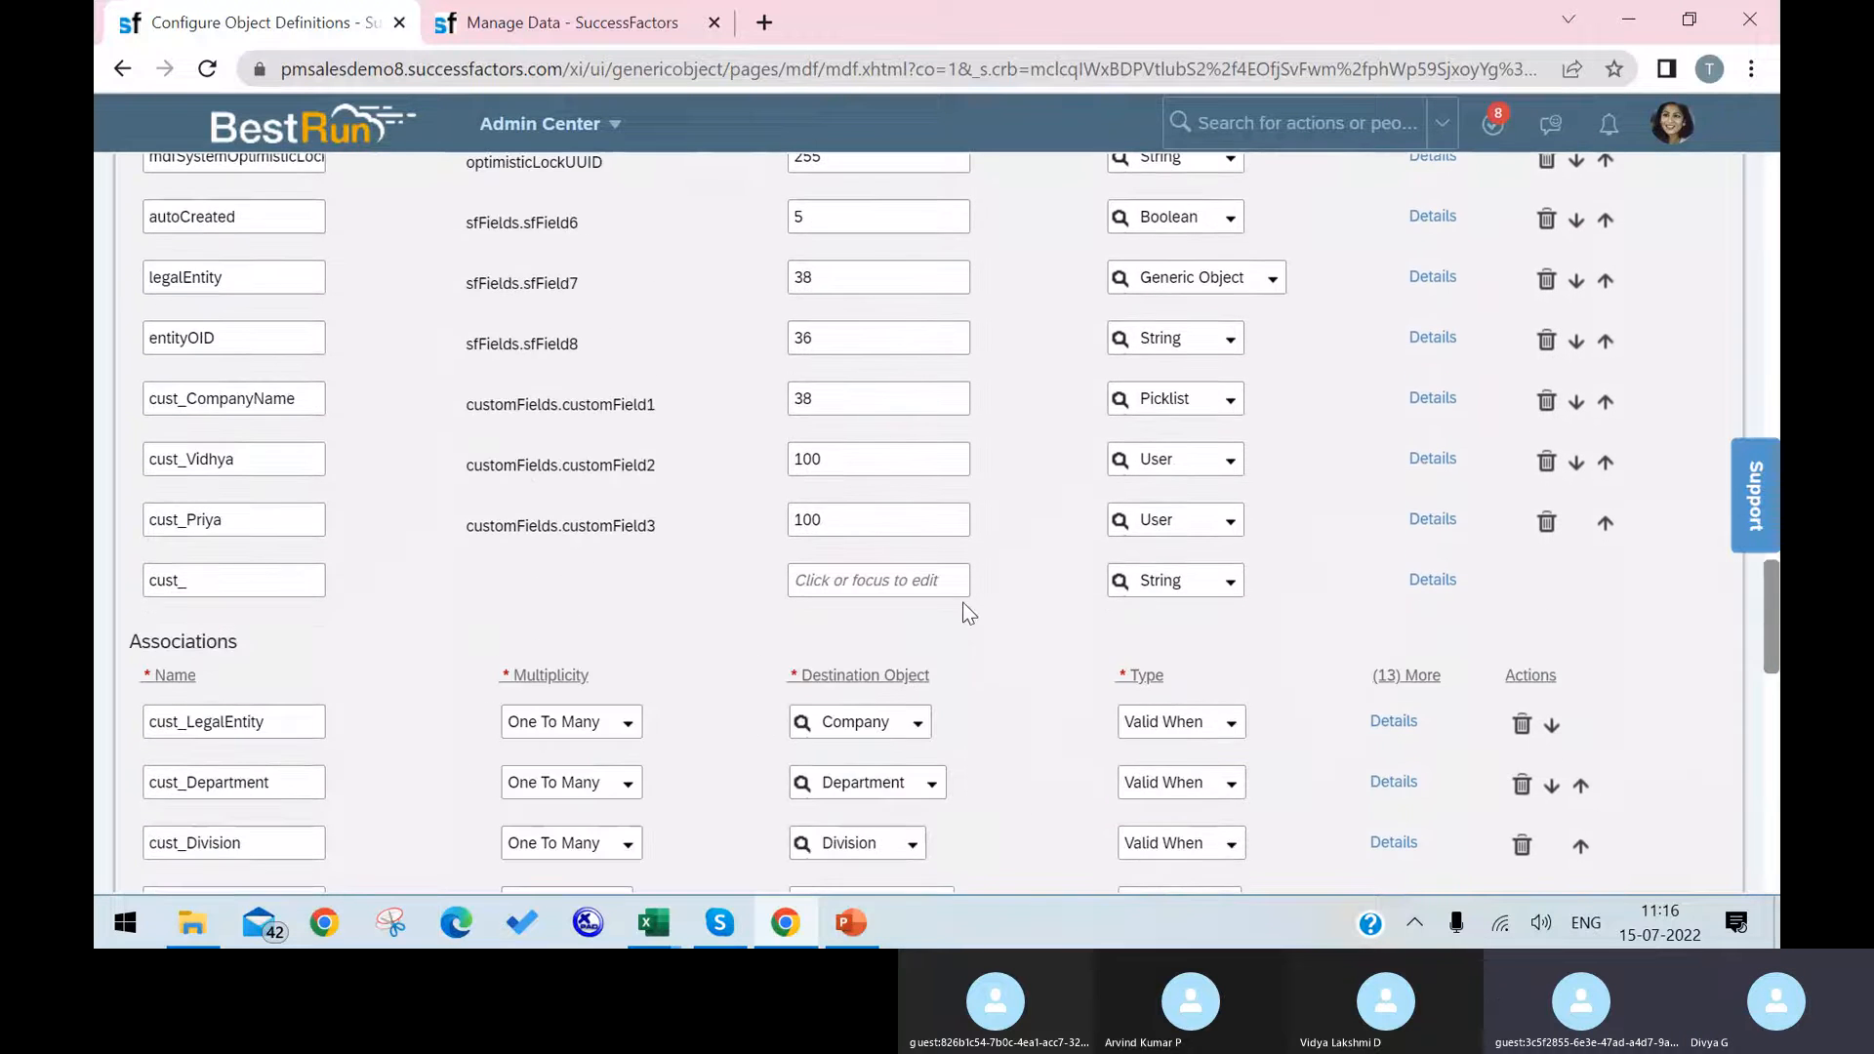
{"action": "left_click", "coordinate": [1431, 518]}
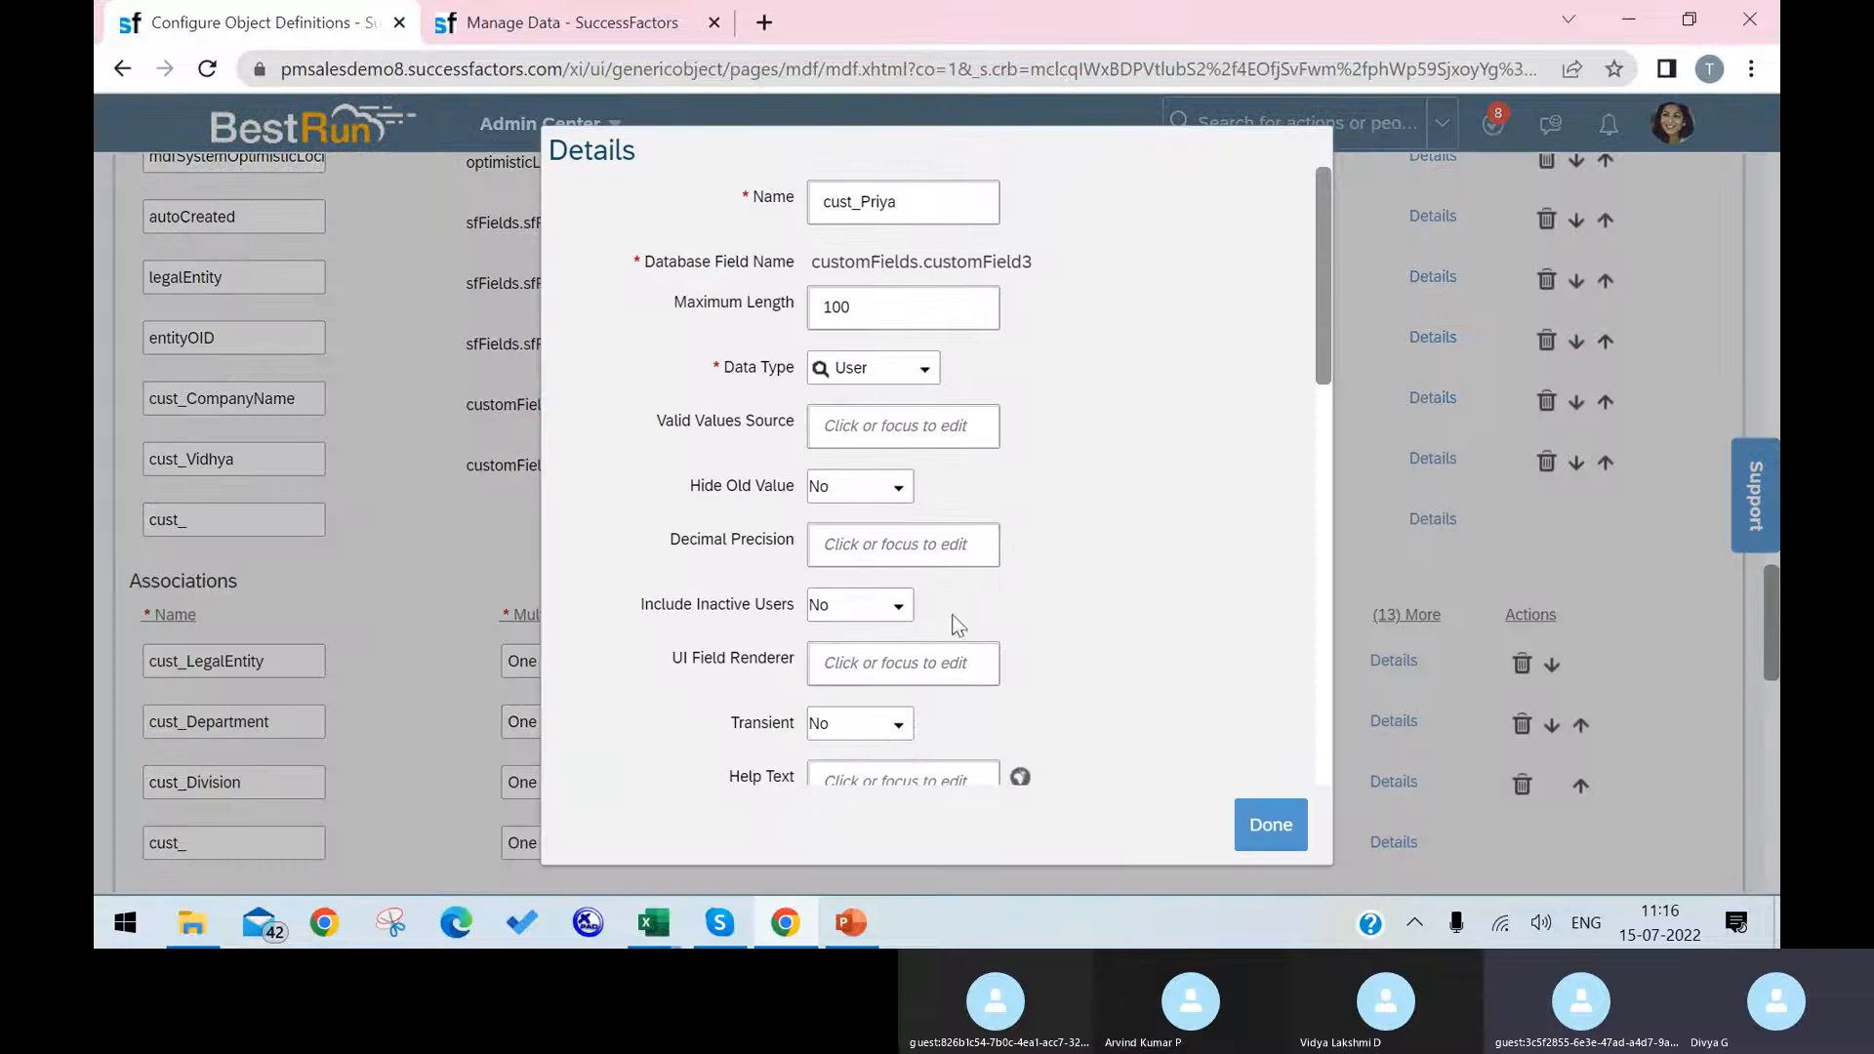
{"action": "left_click", "coordinate": [930, 645]}
{"action": "key", "text": "ctrl+v"}
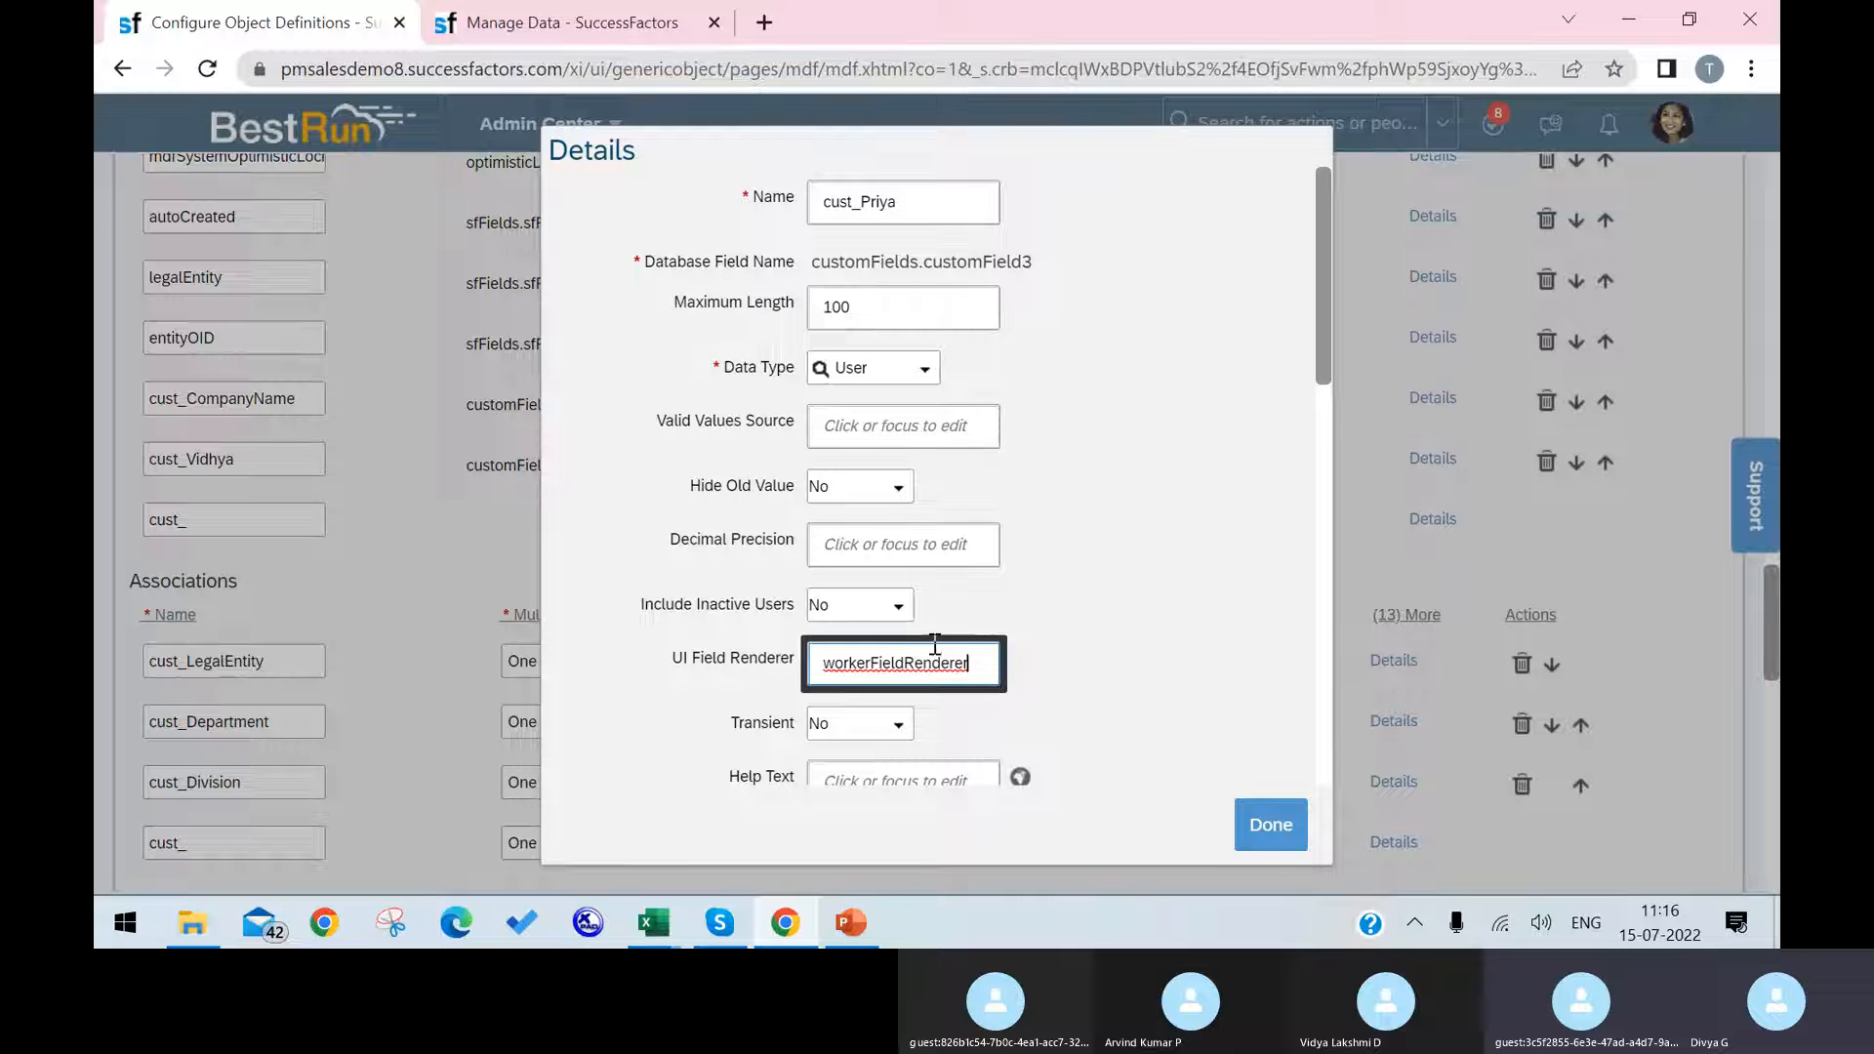
{"action": "left_click", "coordinate": [1261, 825]}
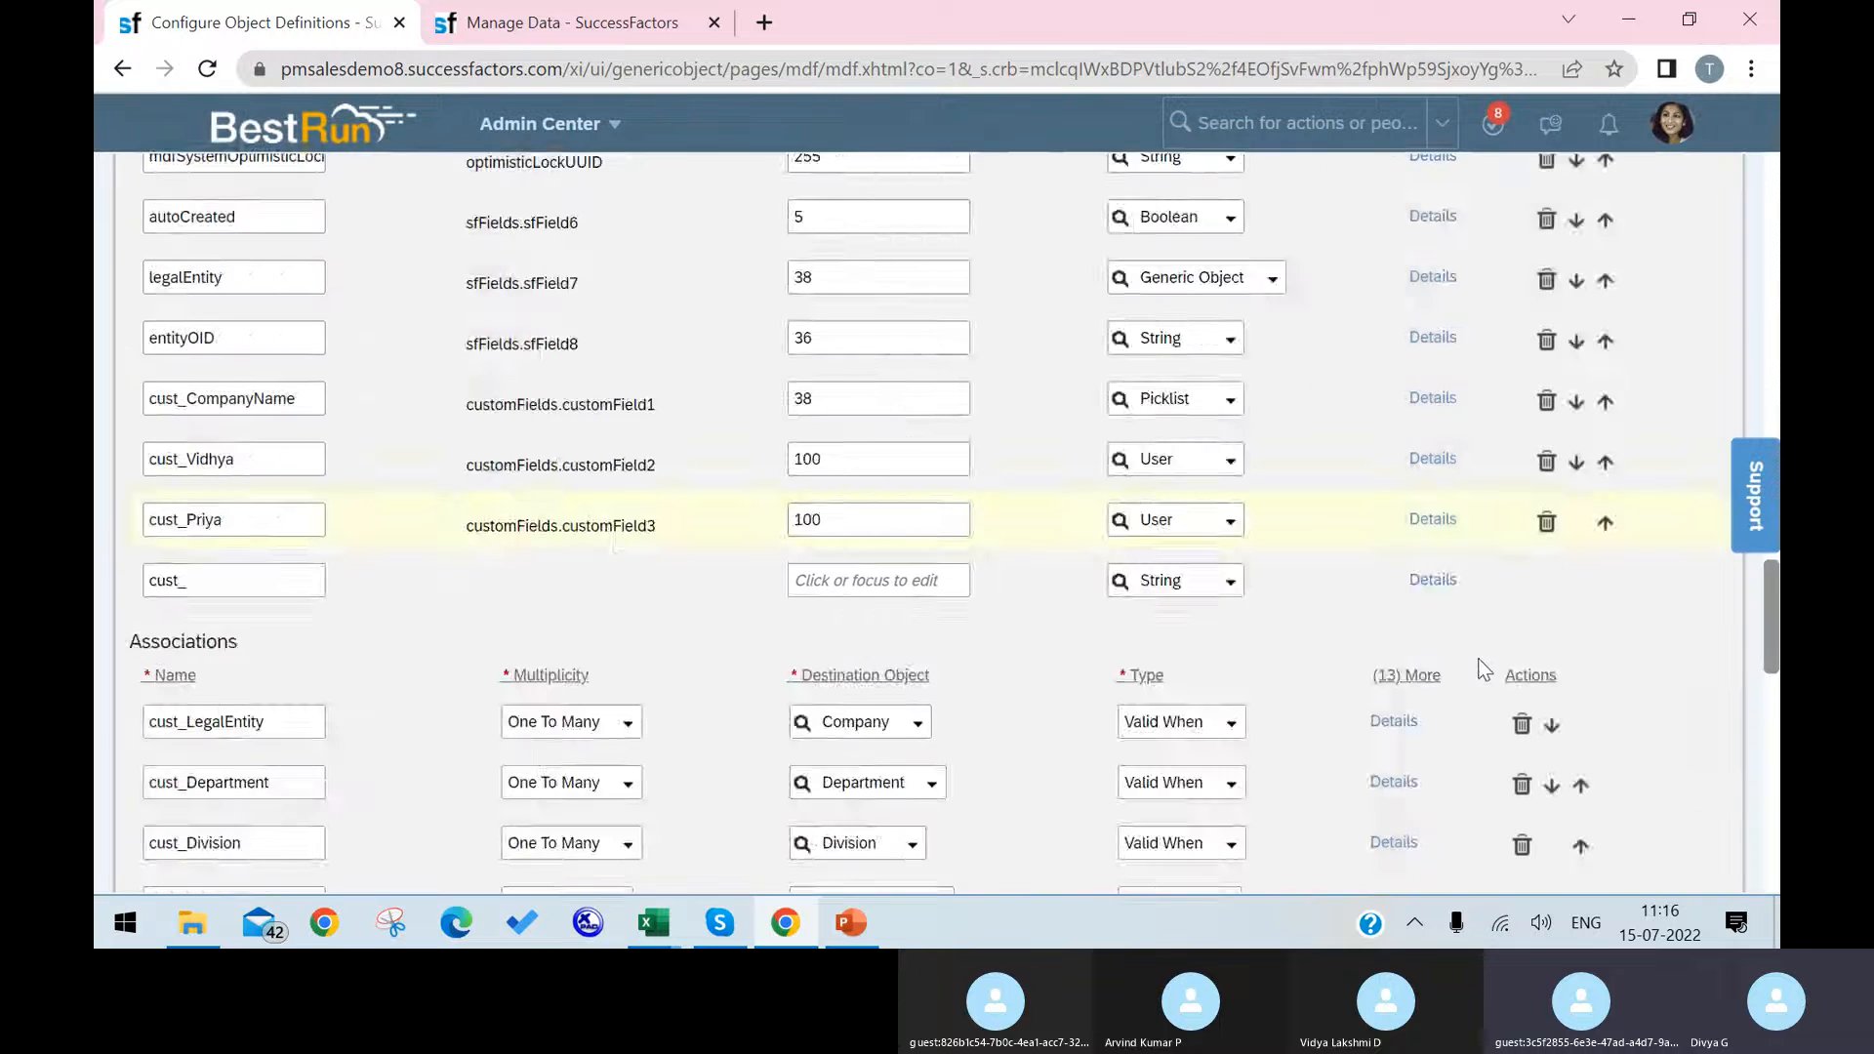
{"action": "scroll", "coordinate": [1483, 668], "scroll_direction": "down", "scroll_amount": 15}
{"action": "left_click", "coordinate": [1718, 831]}
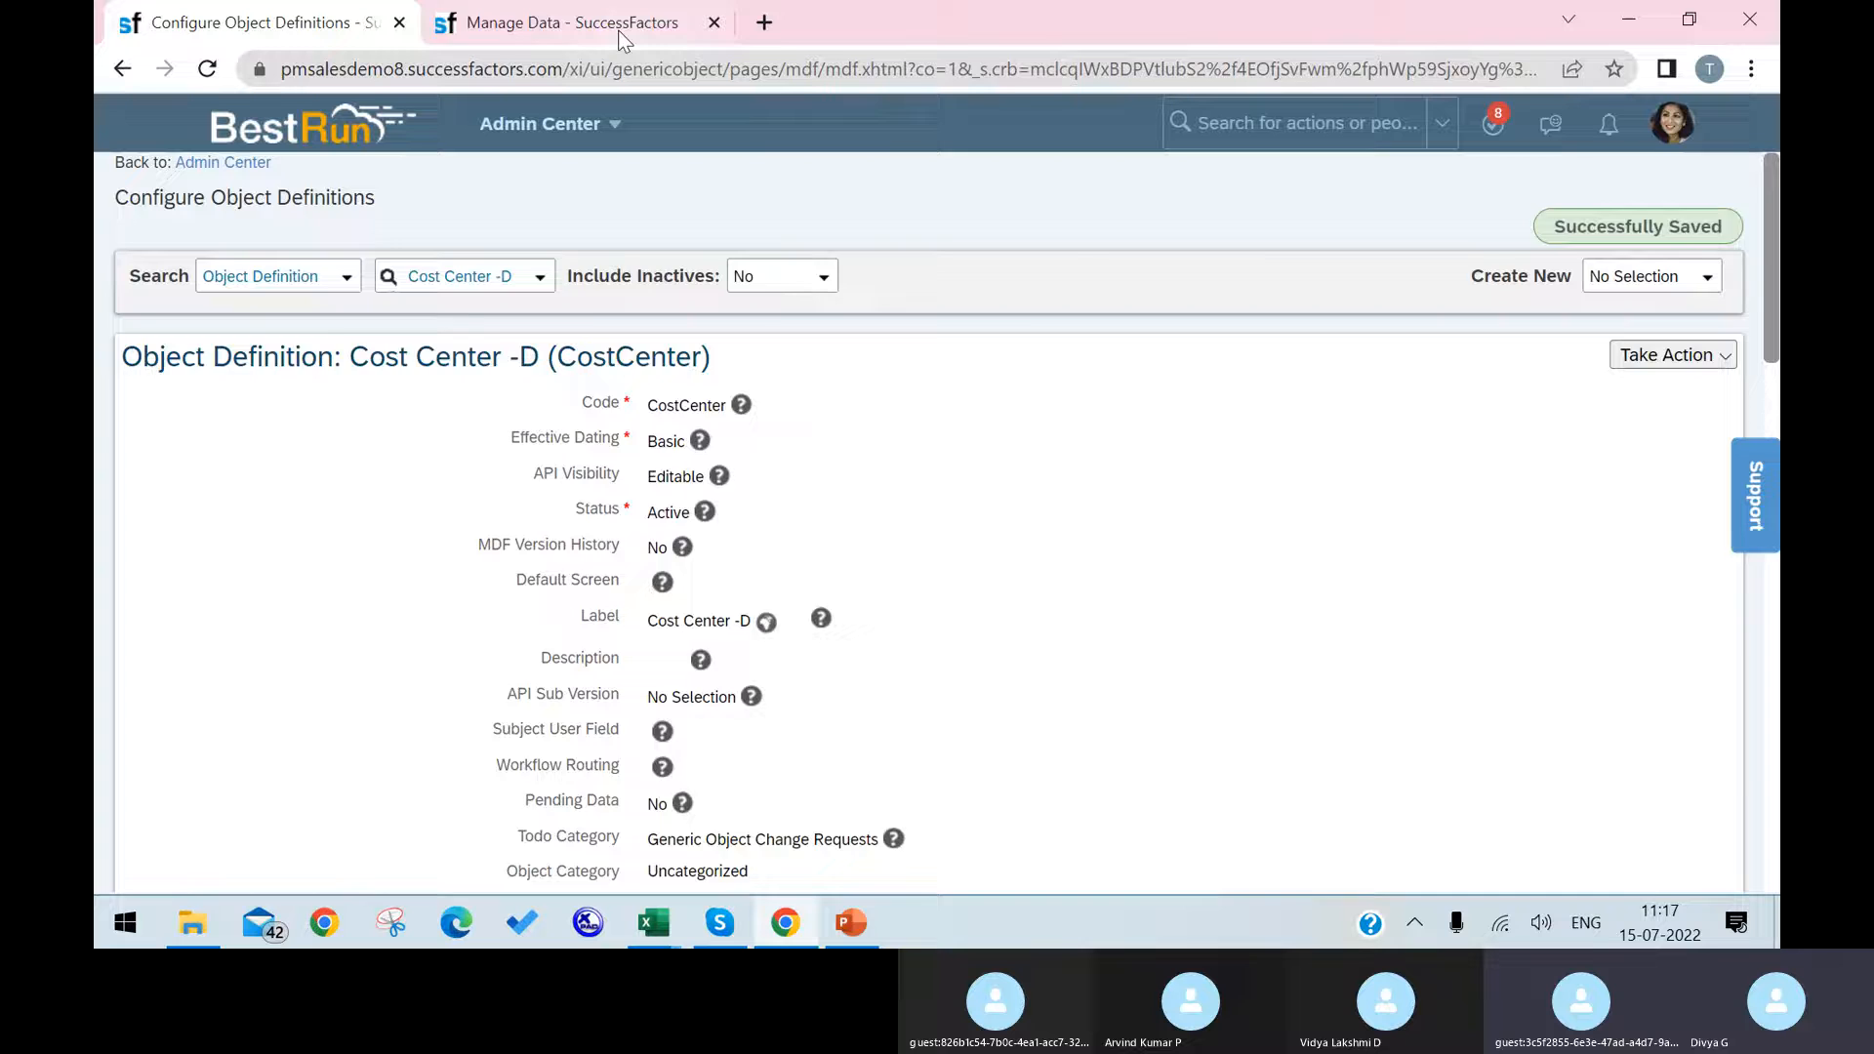
Step: Switch to Manage Data, reload the page and start a new Argentina HR cost center record effective 07/15/2022
{"action": "left_click", "coordinate": [624, 28]}
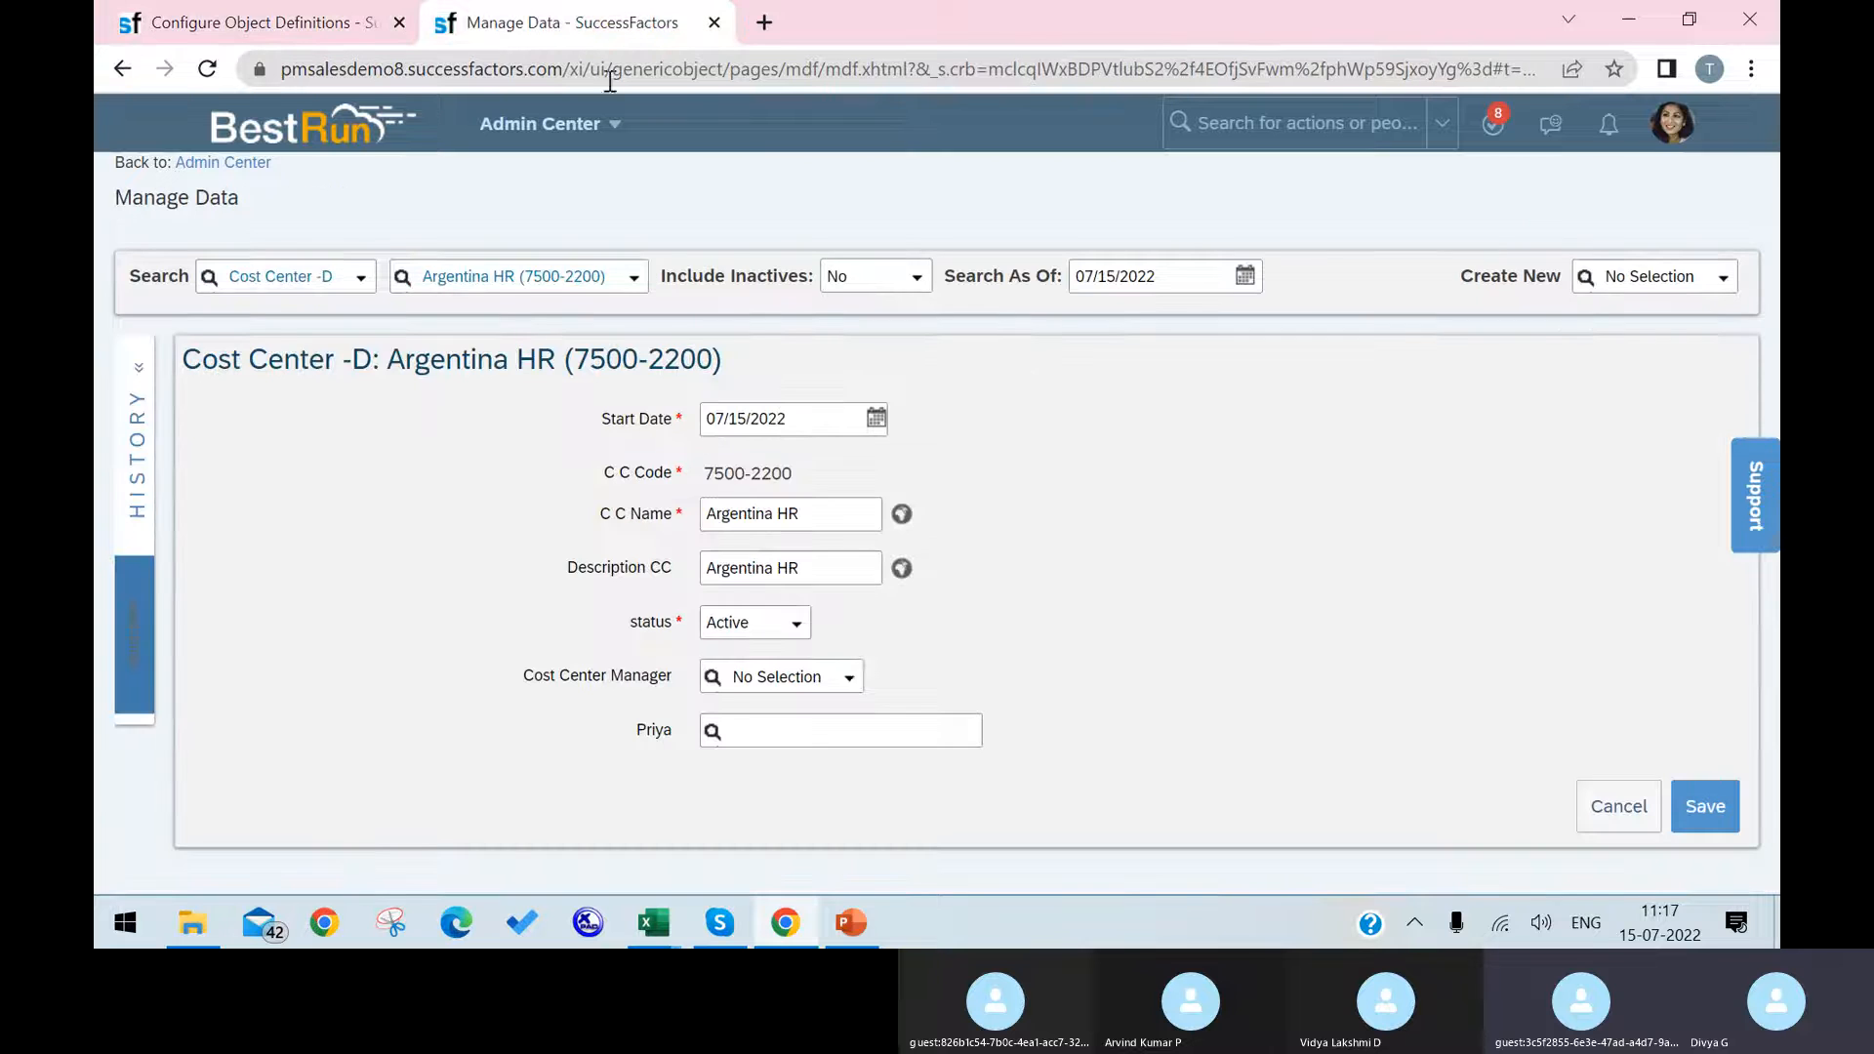
{"action": "left_click", "coordinate": [206, 69]}
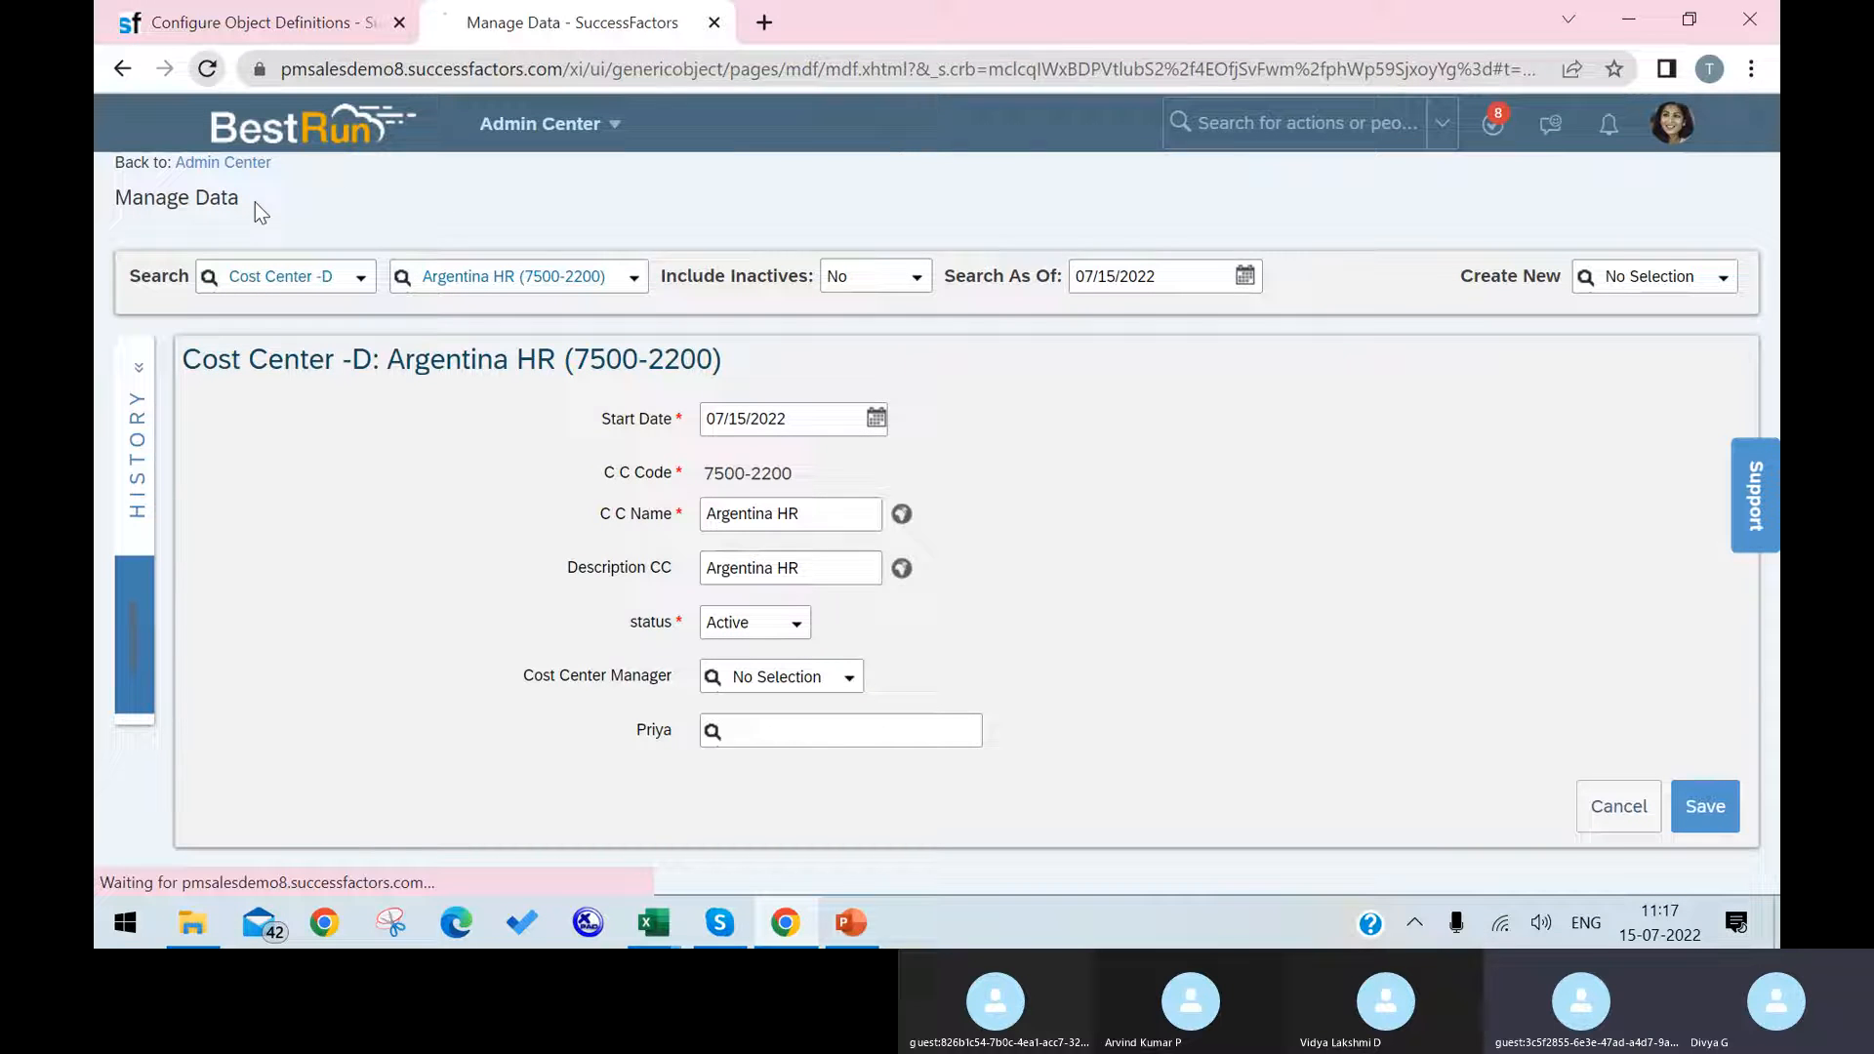
{"action": "left_click", "coordinate": [1070, 223]}
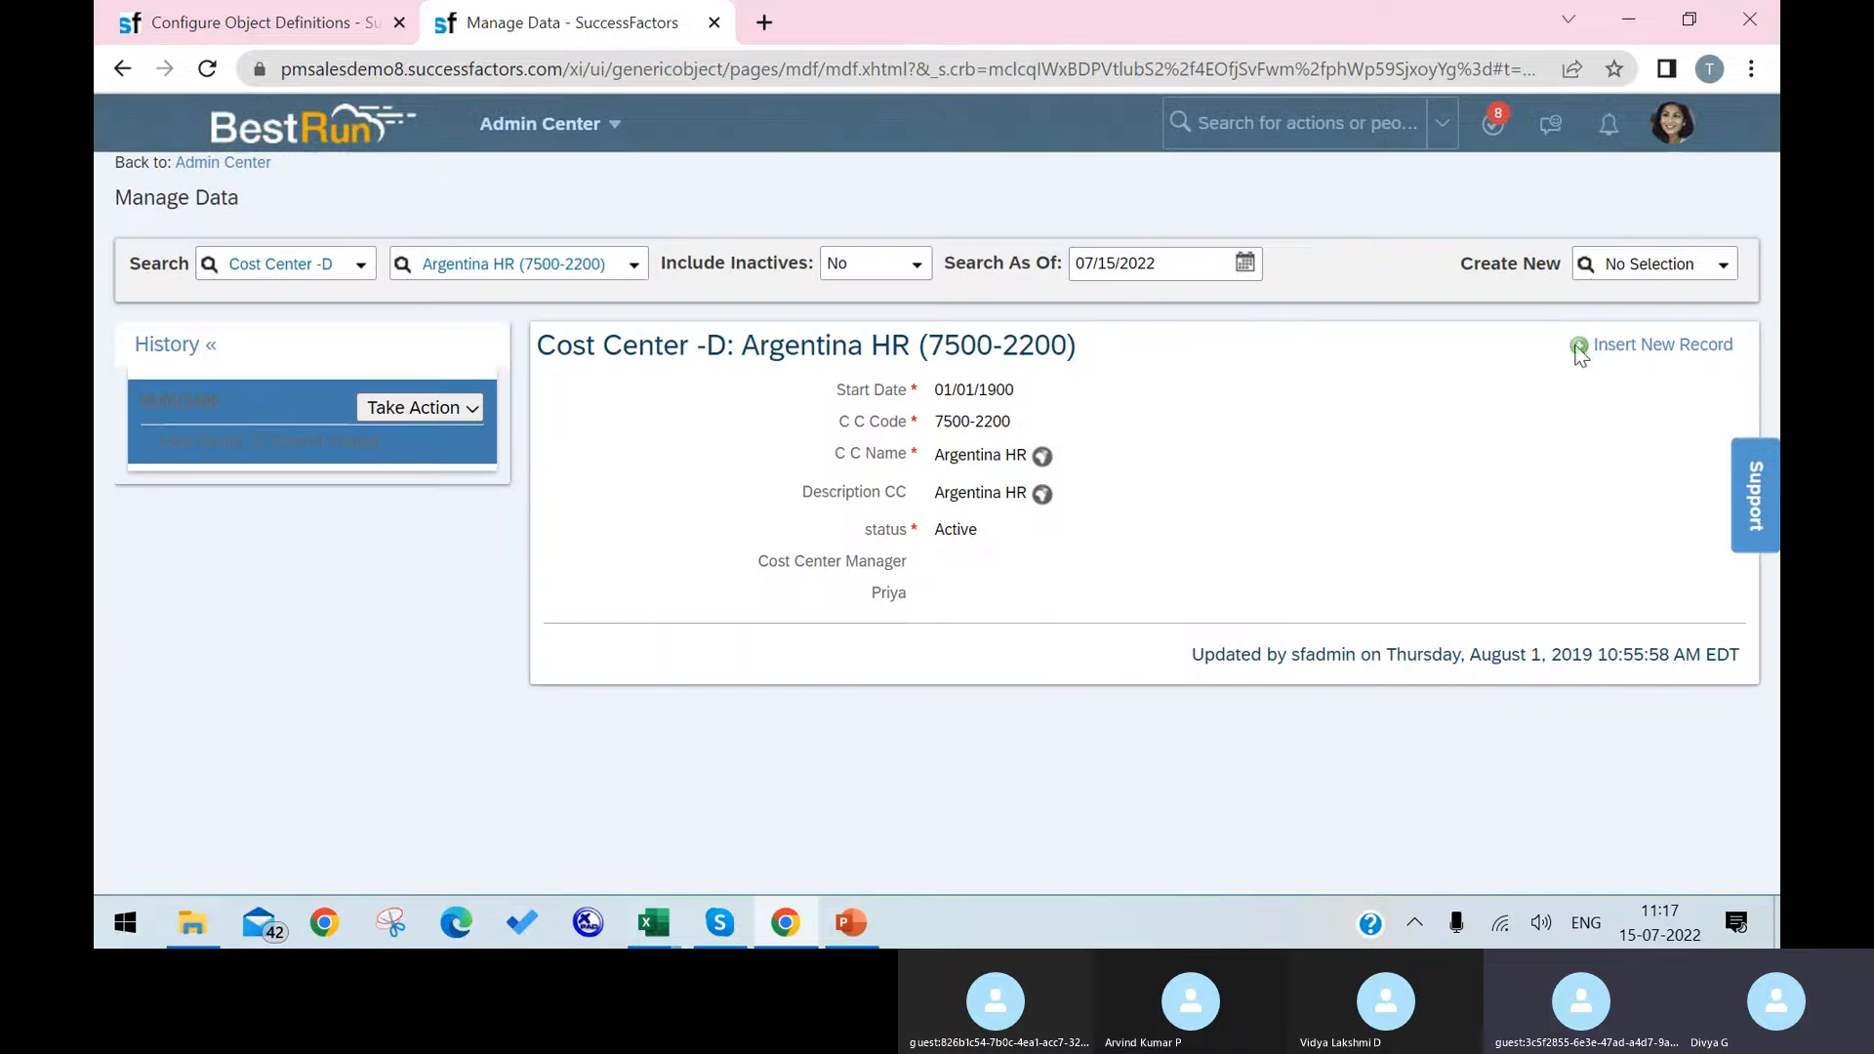
{"action": "left_click", "coordinate": [1593, 347]}
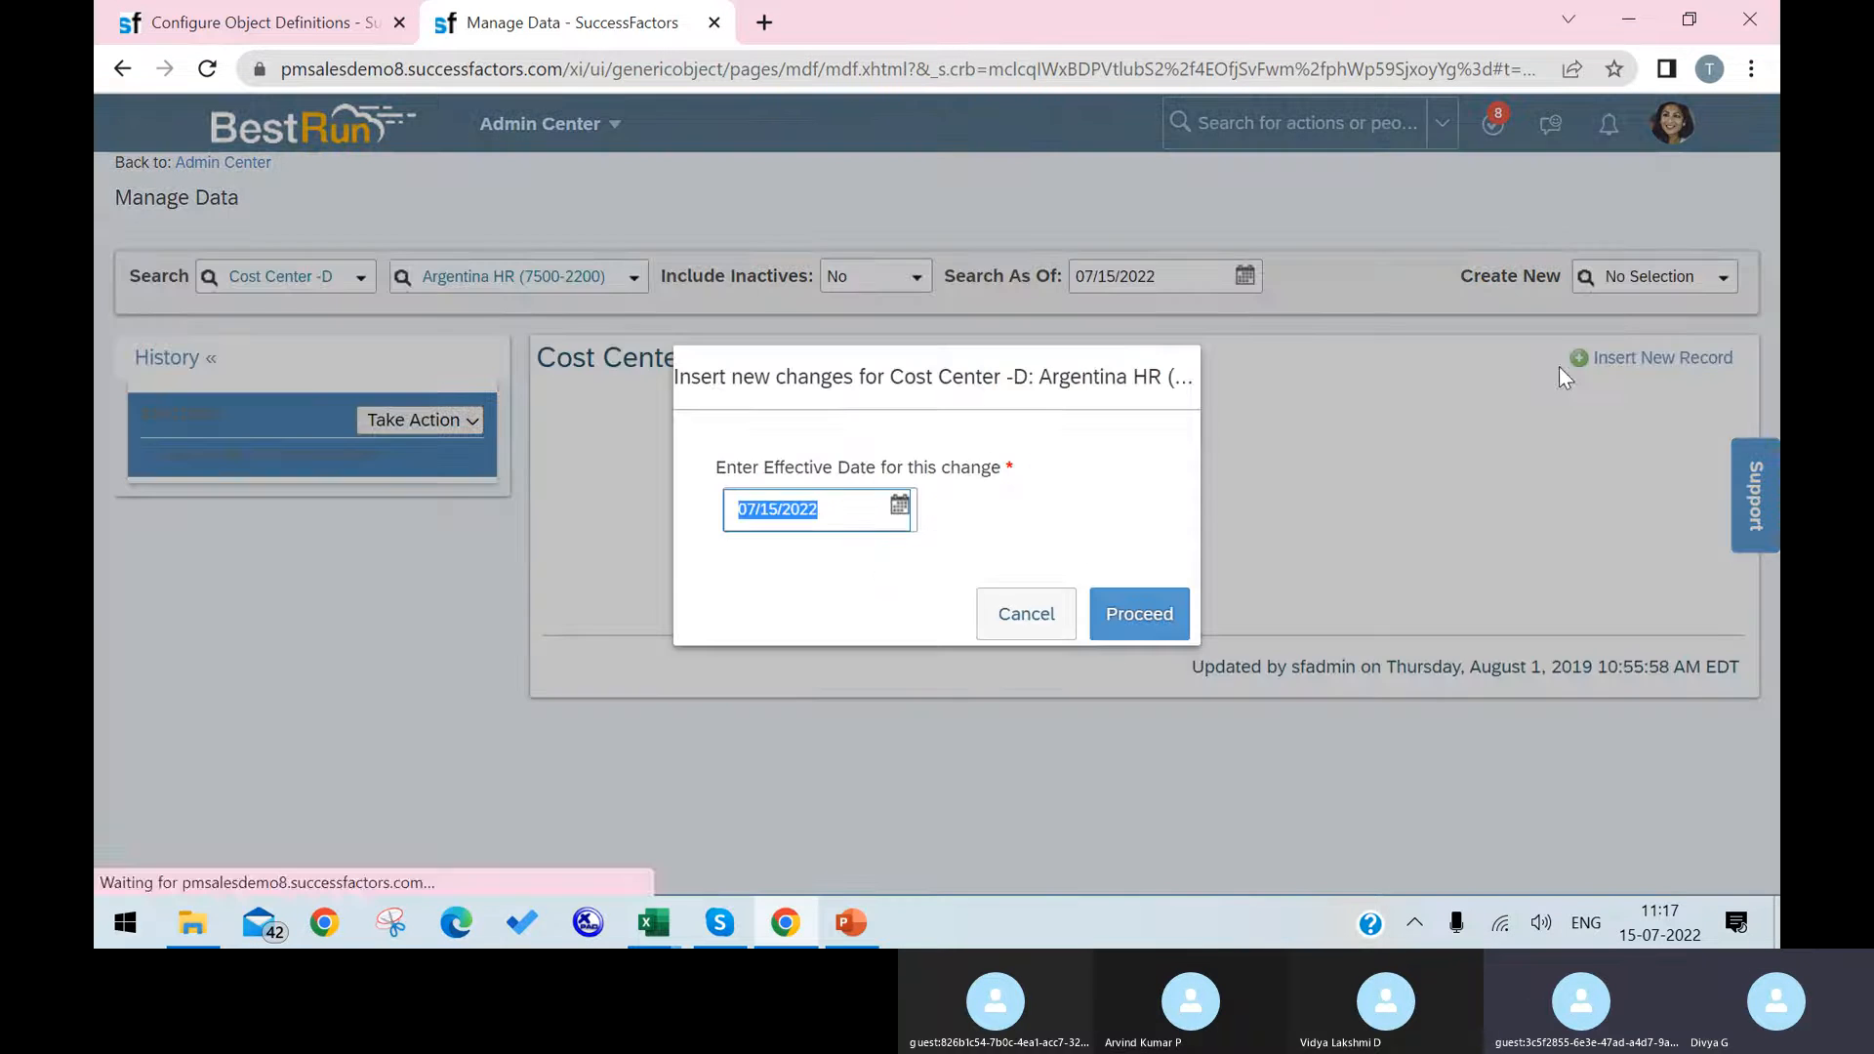
{"action": "left_click", "coordinate": [1136, 619]}
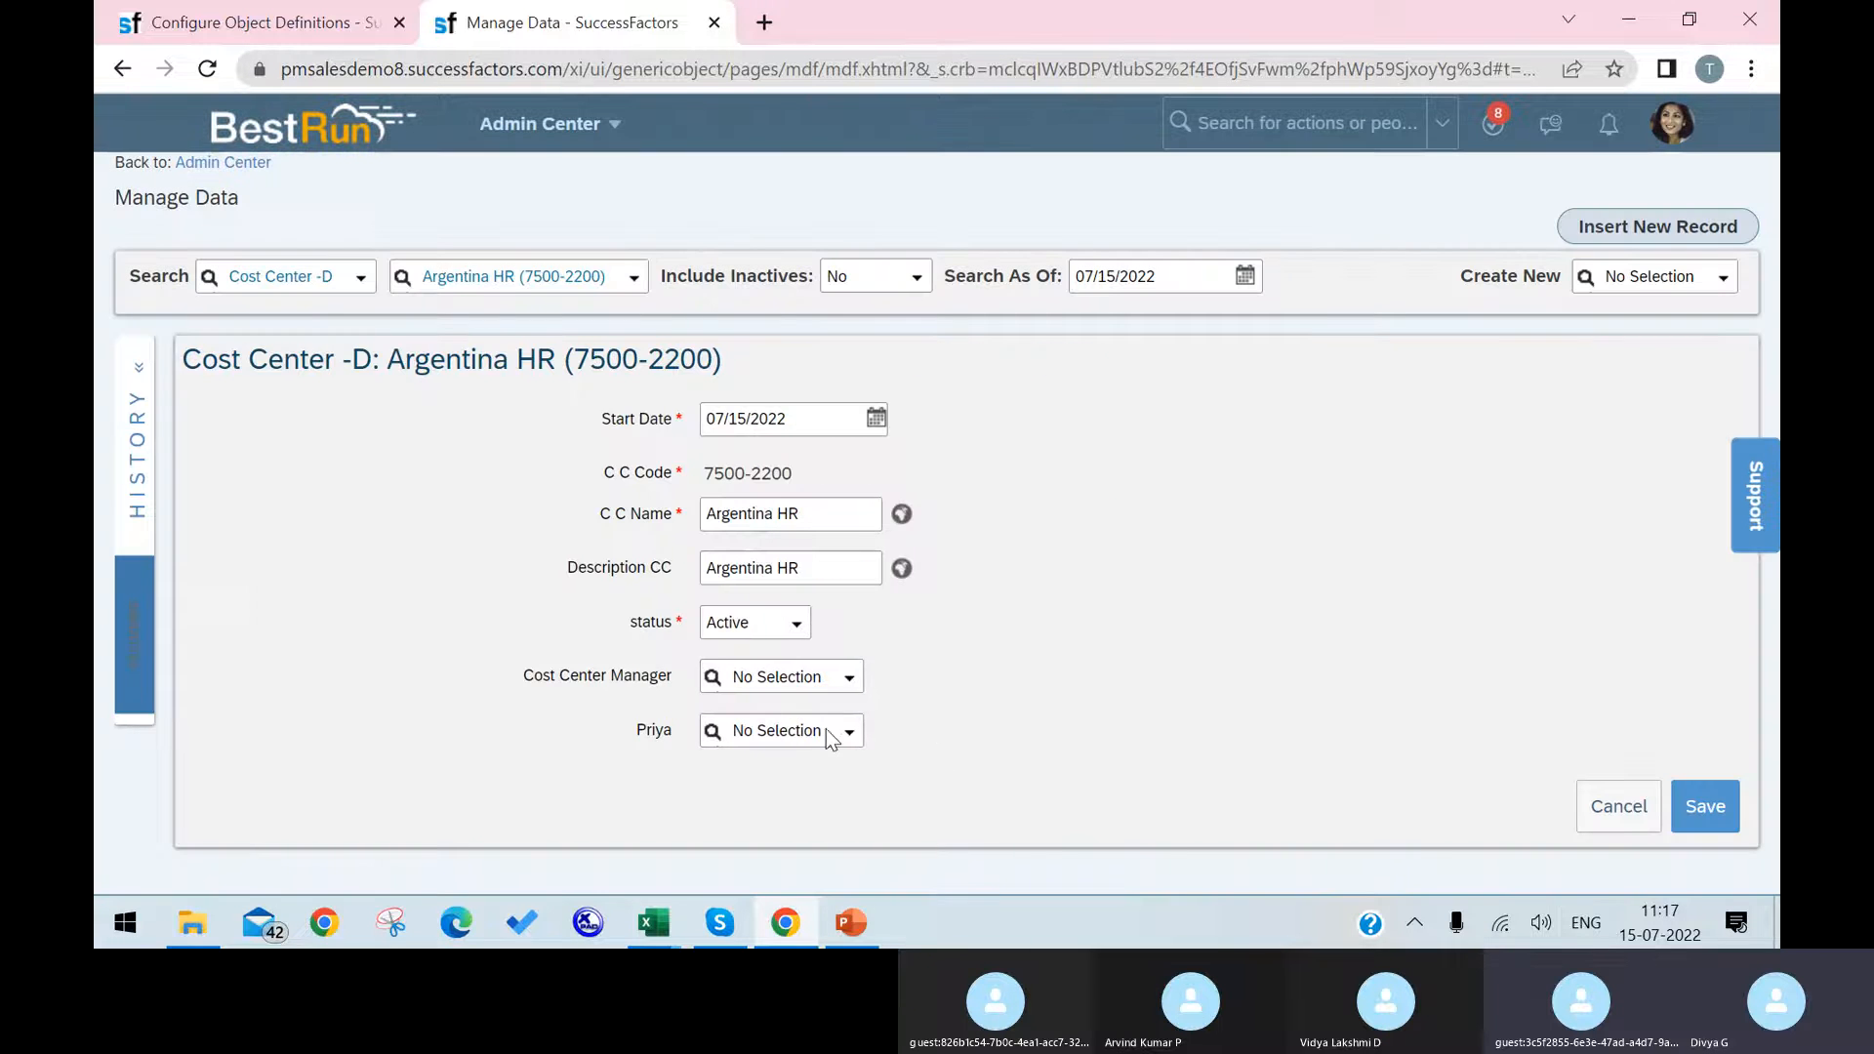
Step: Examine the list of people offered by the custom User field below Cost Center Manager
{"action": "left_click", "coordinate": [847, 738]}
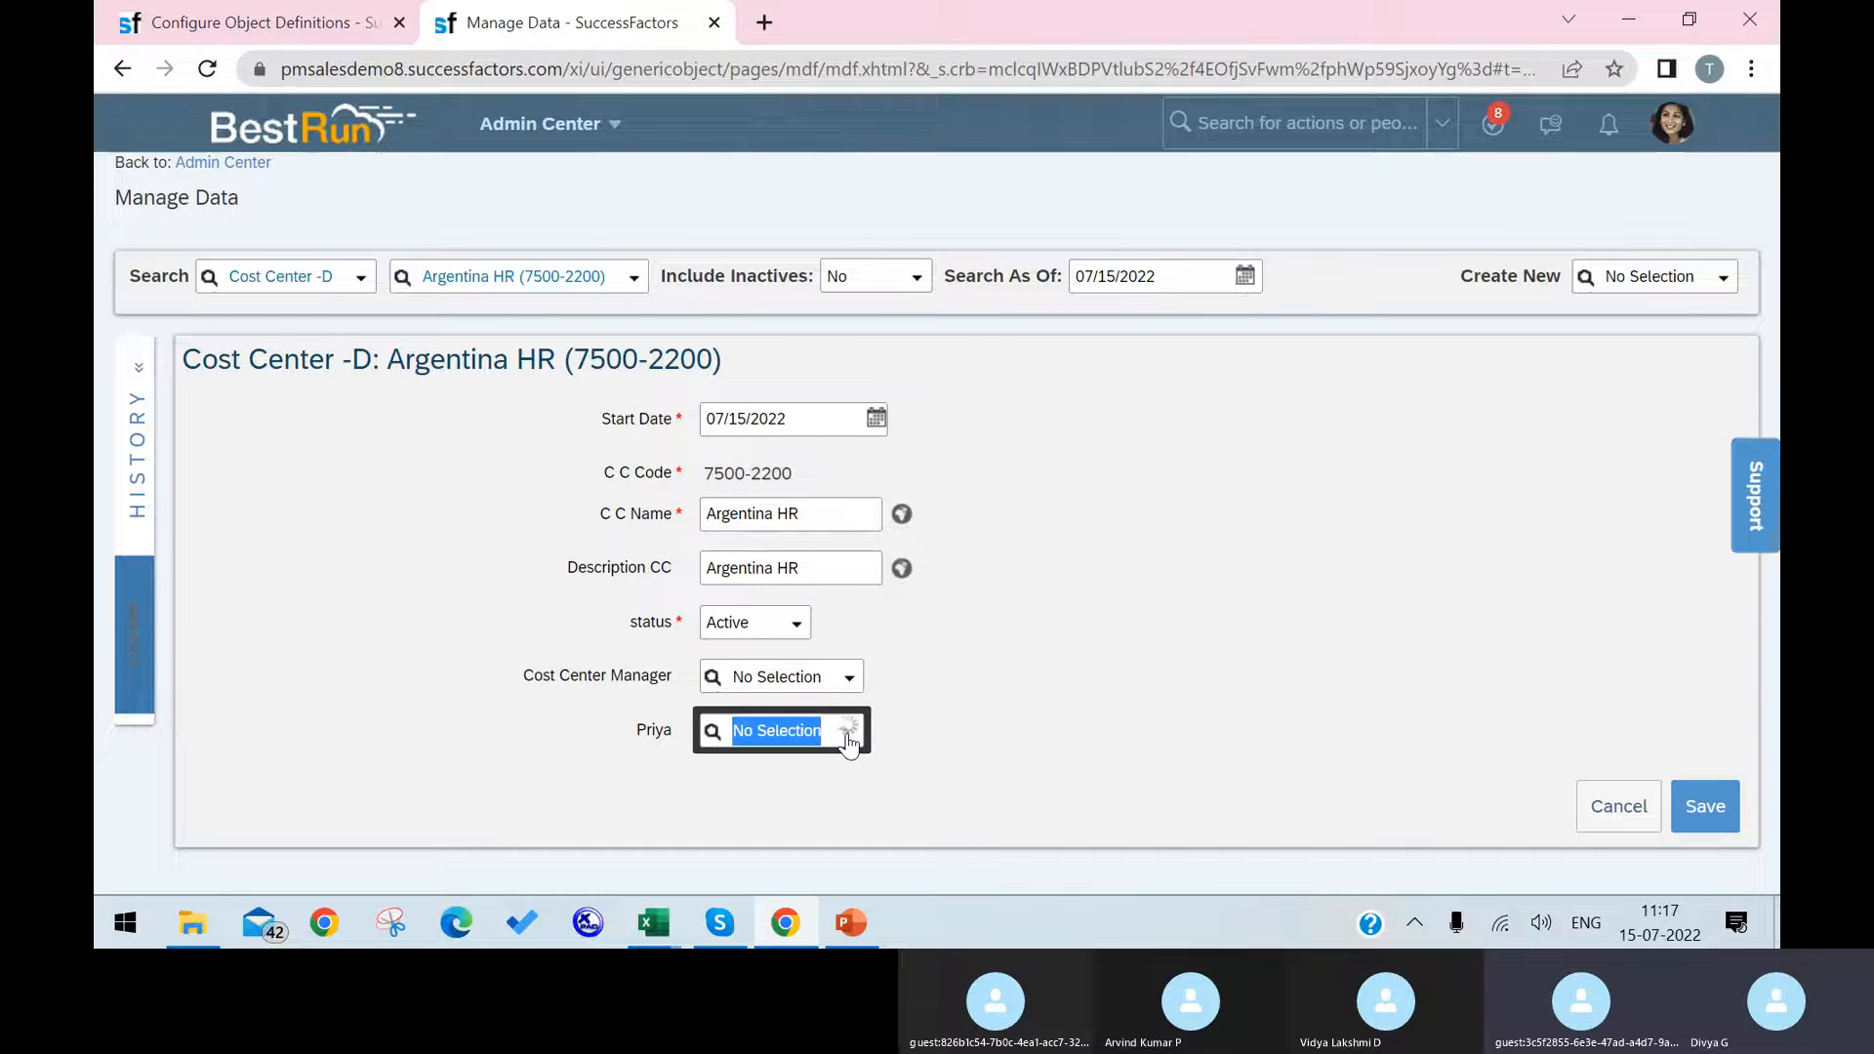
{"action": "scroll", "coordinate": [874, 475], "scroll_direction": "down", "scroll_amount": 2}
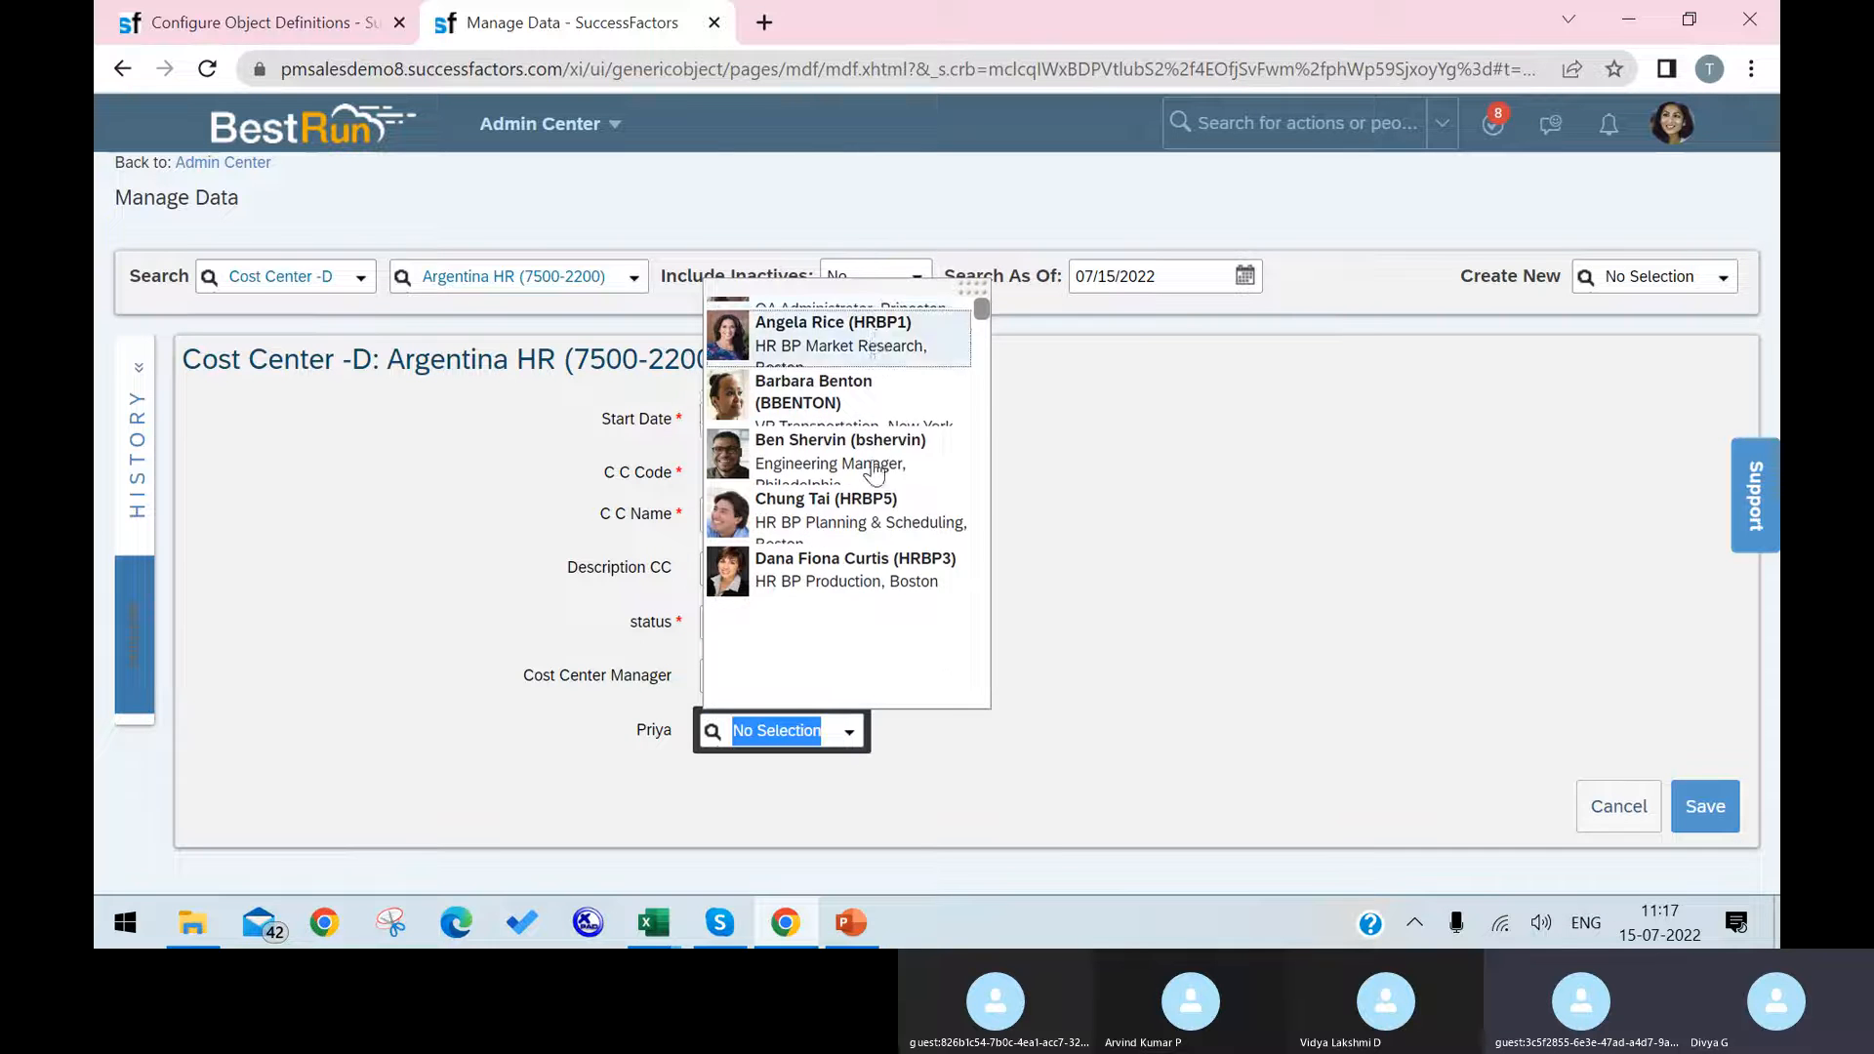
{"action": "scroll", "coordinate": [873, 476], "scroll_direction": "down", "scroll_amount": 2}
{"action": "scroll", "coordinate": [887, 542], "scroll_direction": "down", "scroll_amount": 10}
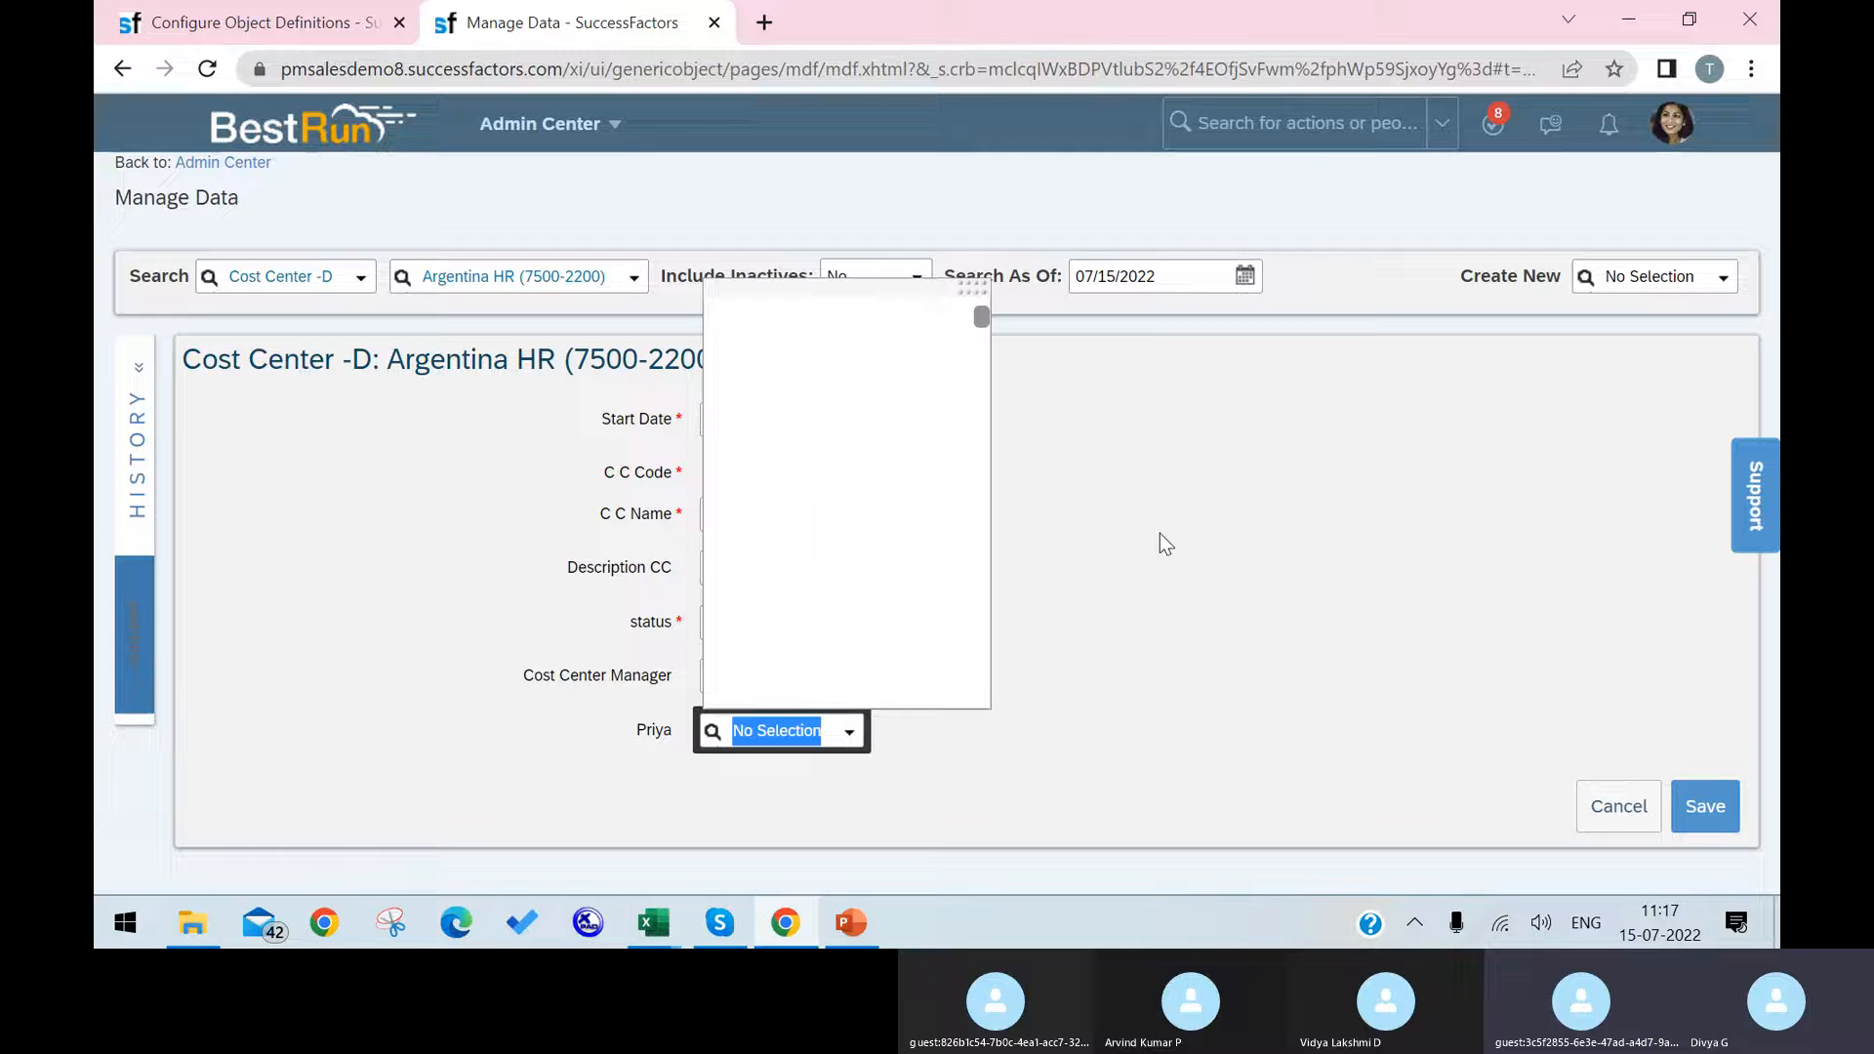
{"action": "scroll", "coordinate": [883, 518], "scroll_direction": "up", "scroll_amount": 5}
{"action": "scroll", "coordinate": [885, 525], "scroll_direction": "up", "scroll_amount": 8}
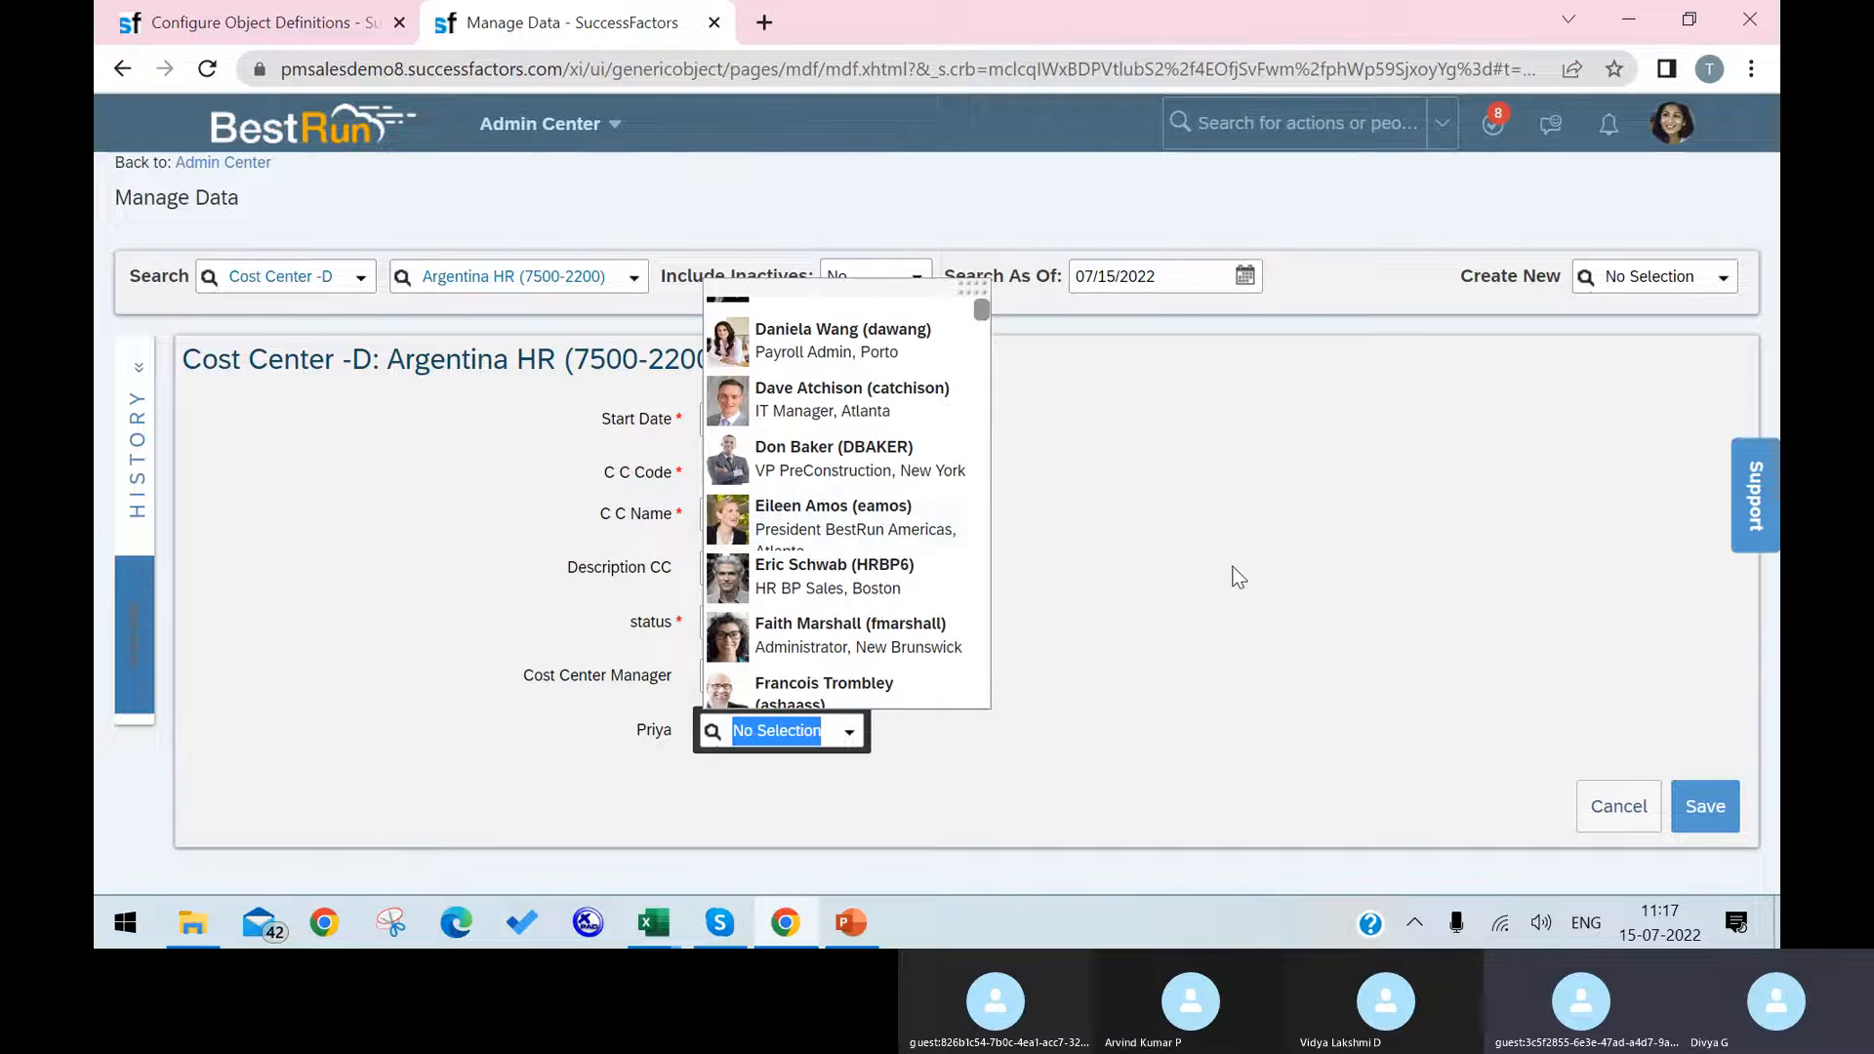
Step: Return to Configure Object Definitions and open the Cost Center definition for correction at its custom fields
{"action": "left_click", "coordinate": [293, 21]}
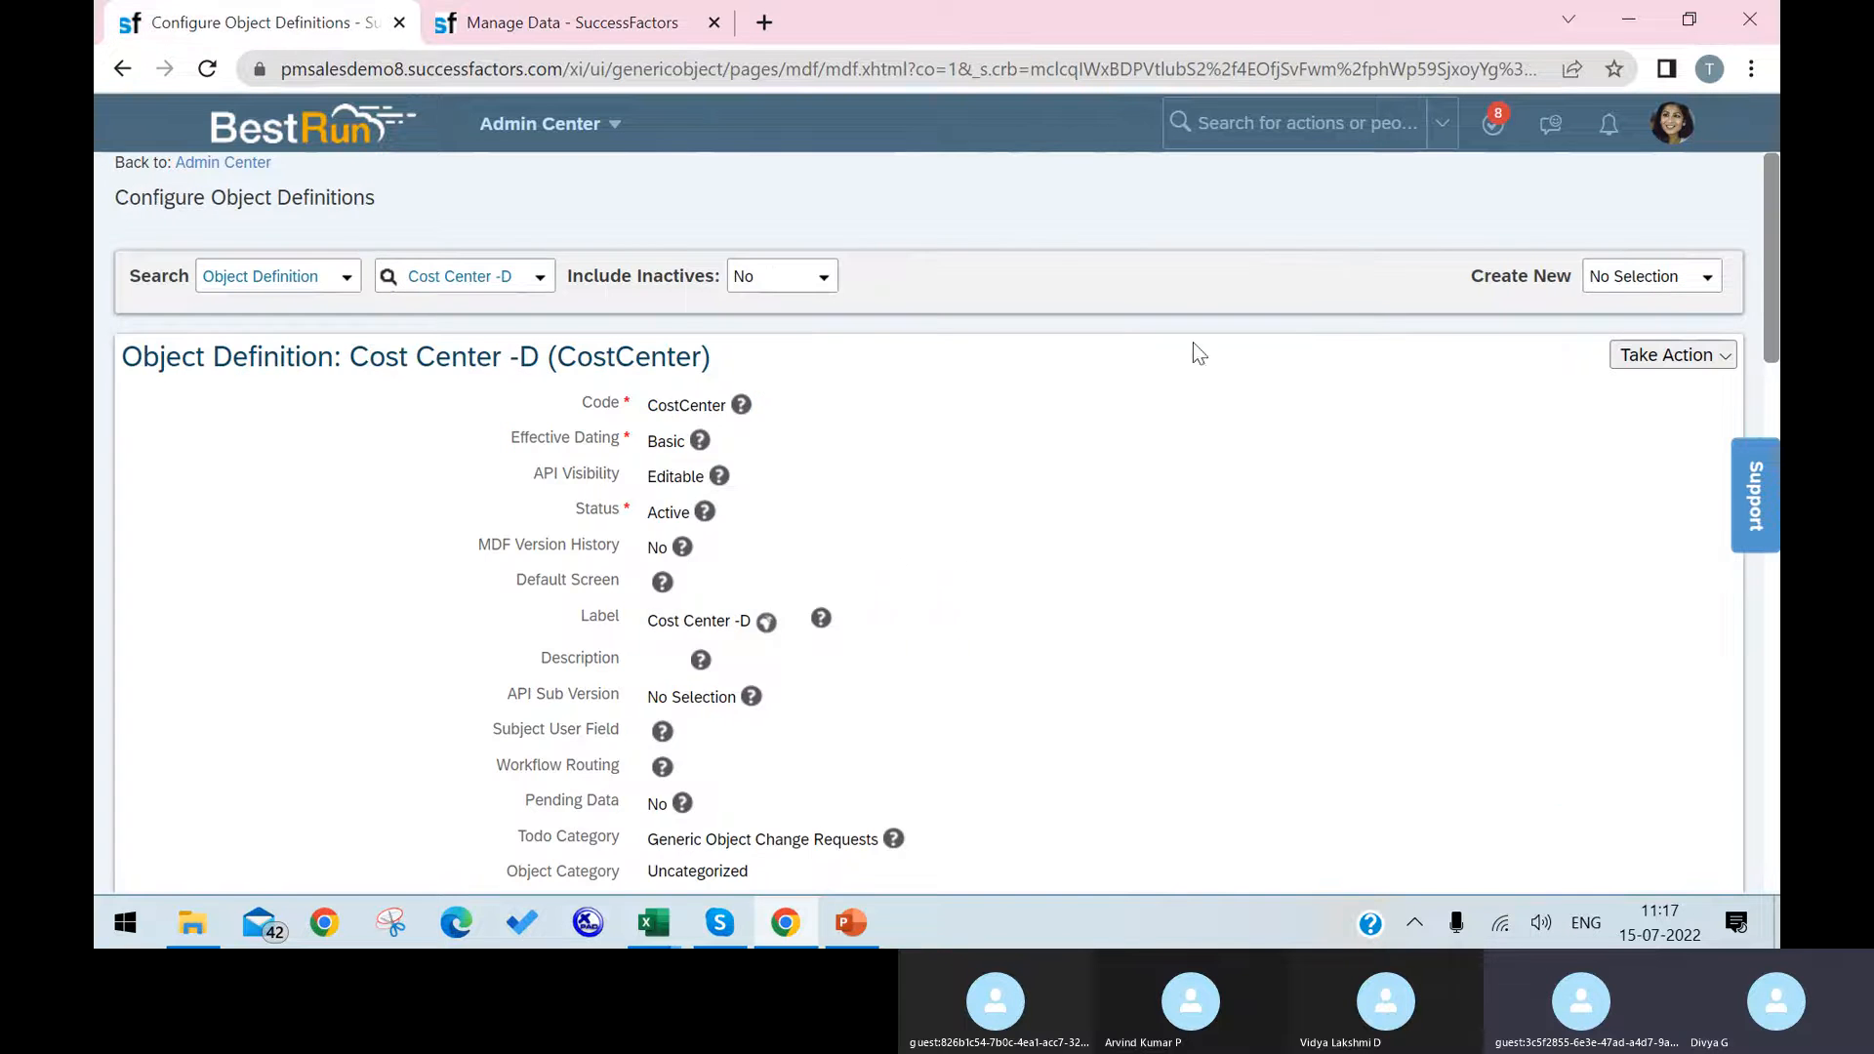
{"action": "scroll", "coordinate": [1237, 389], "scroll_direction": "down", "scroll_amount": 10}
{"action": "scroll", "coordinate": [1089, 623], "scroll_direction": "up", "scroll_amount": 6}
{"action": "scroll", "coordinate": [1643, 406], "scroll_direction": "up", "scroll_amount": 8}
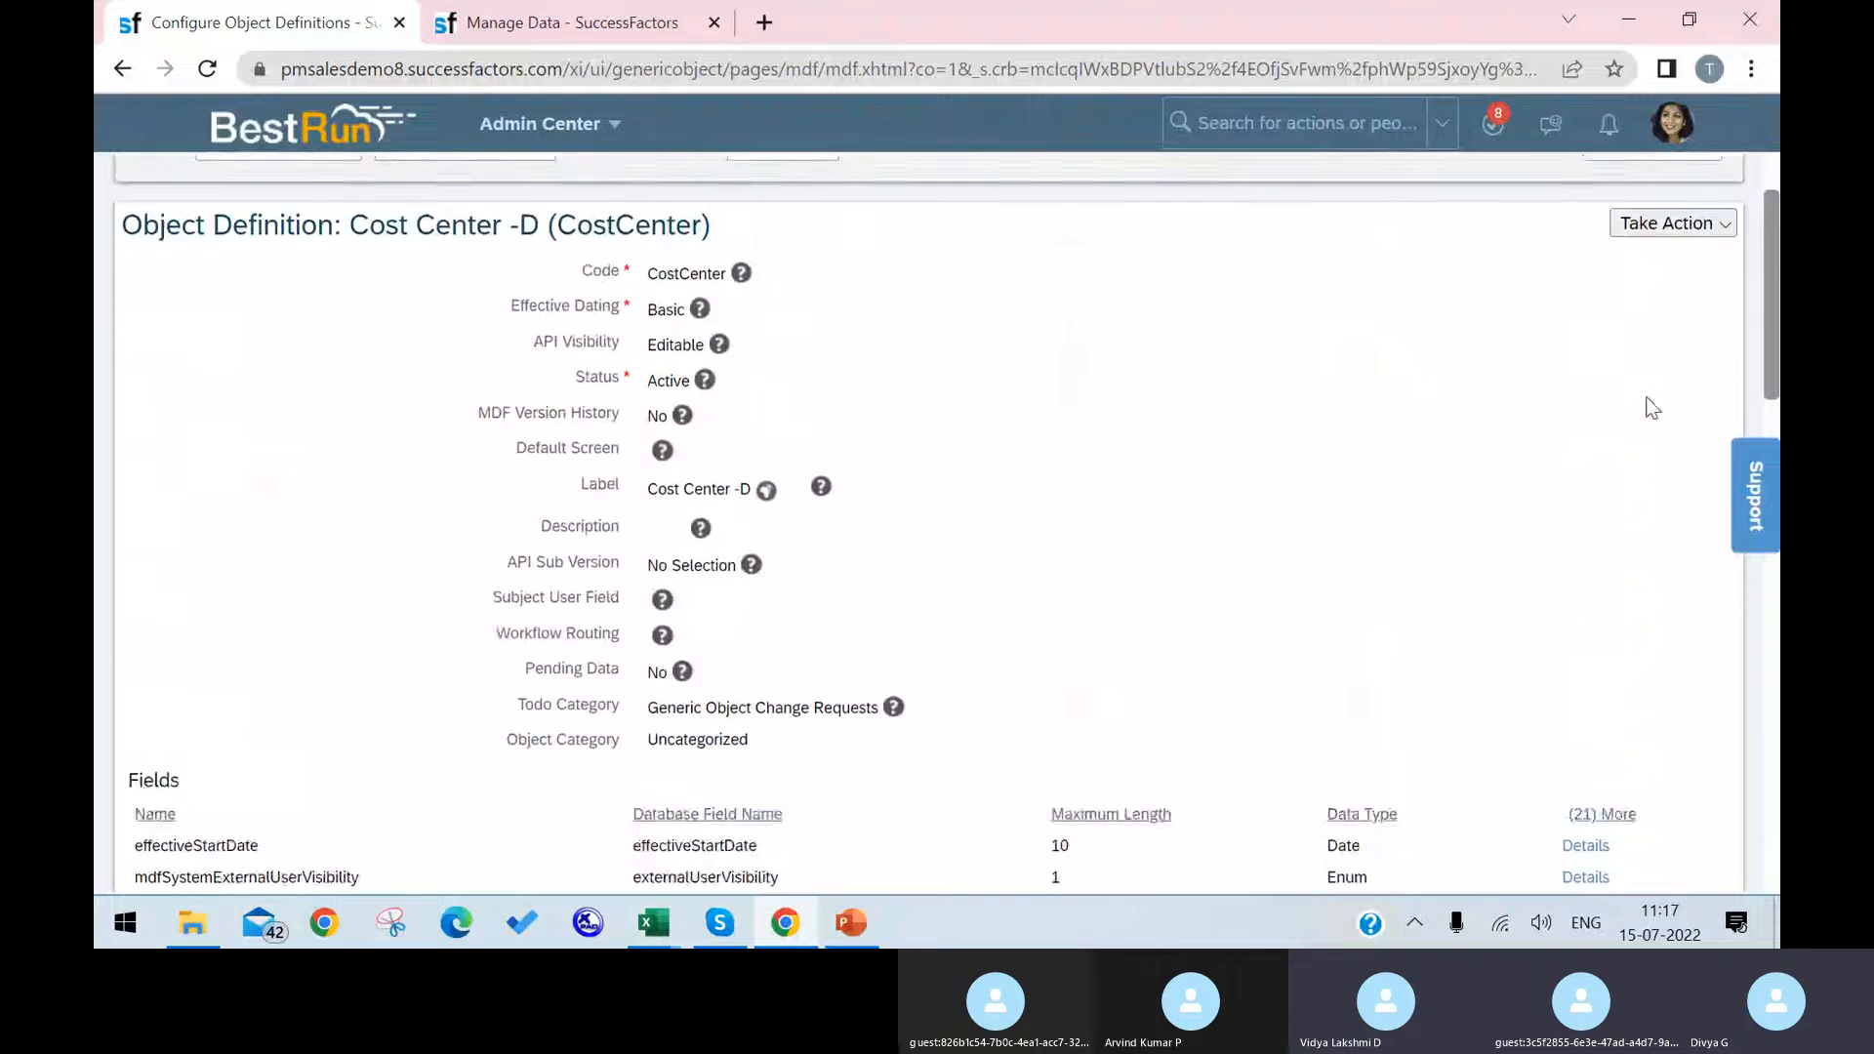
{"action": "left_click", "coordinate": [1667, 355]}
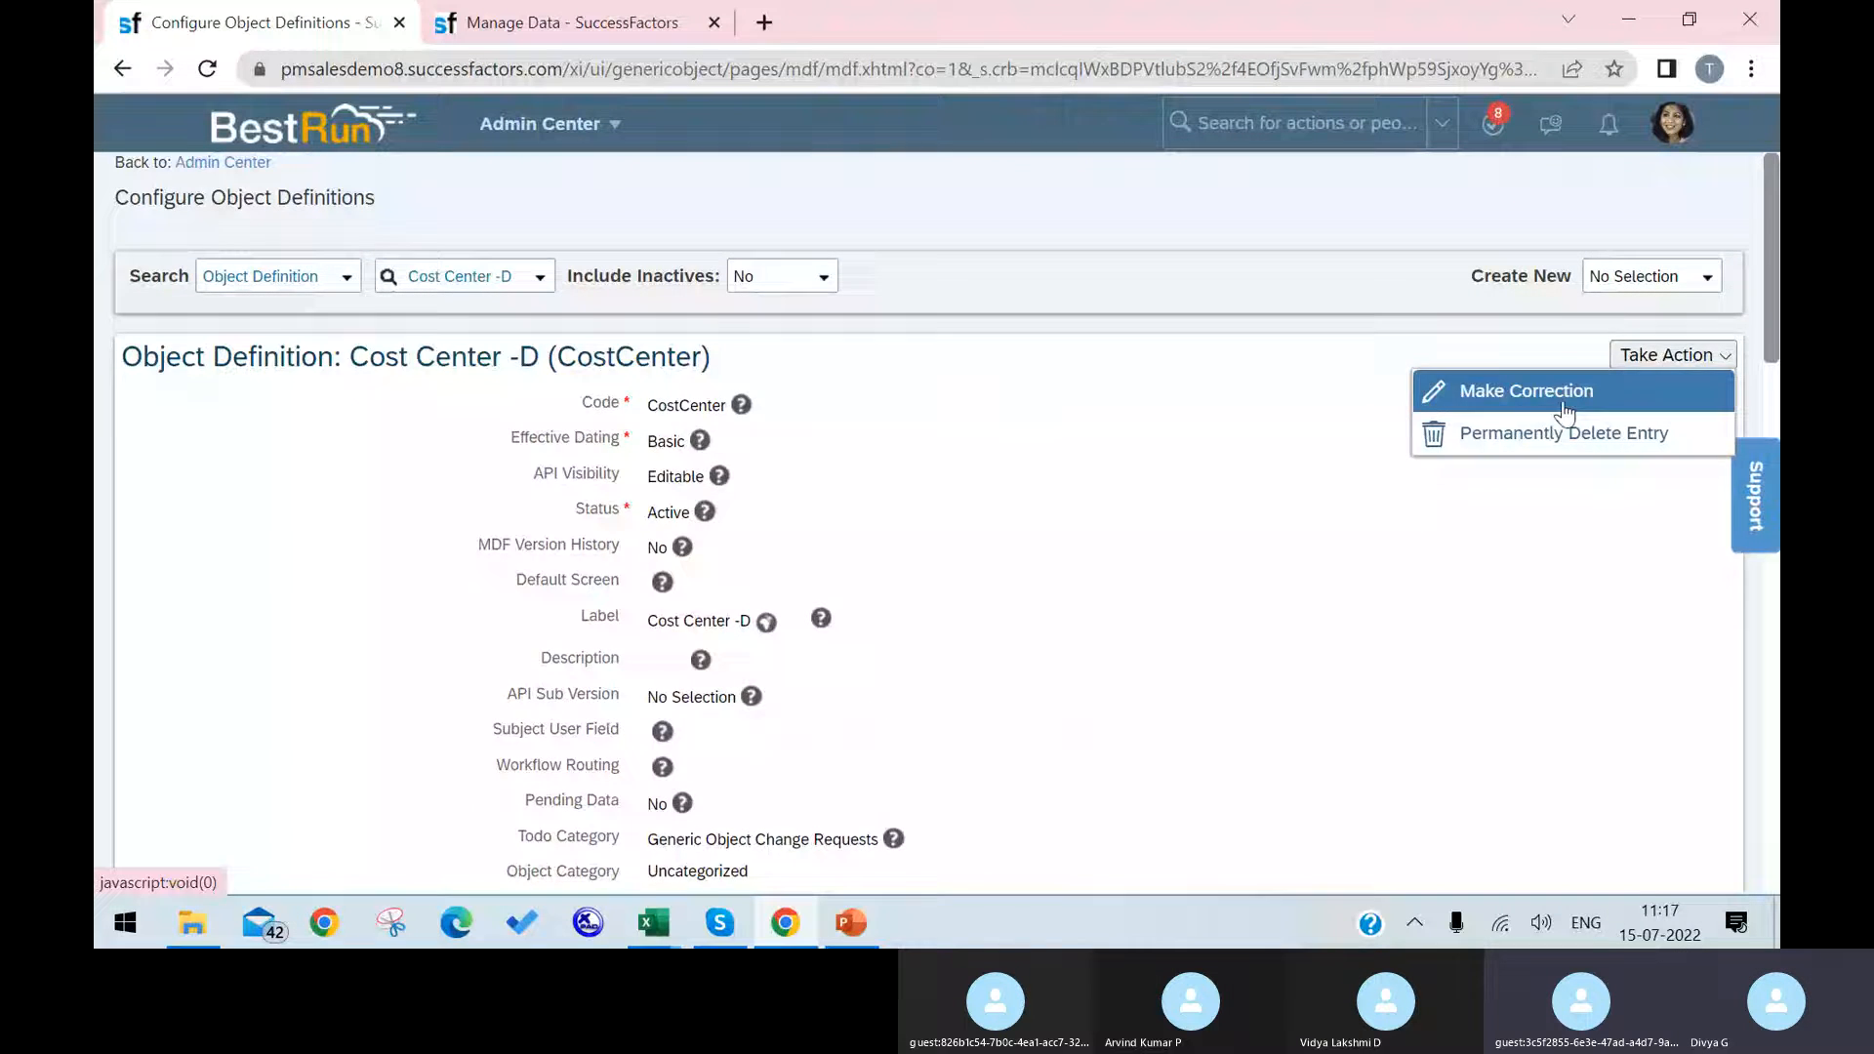
{"action": "left_click", "coordinate": [1622, 390]}
{"action": "scroll", "coordinate": [1270, 561], "scroll_direction": "down", "scroll_amount": 10}
{"action": "scroll", "coordinate": [1274, 571], "scroll_direction": "down", "scroll_amount": 15}
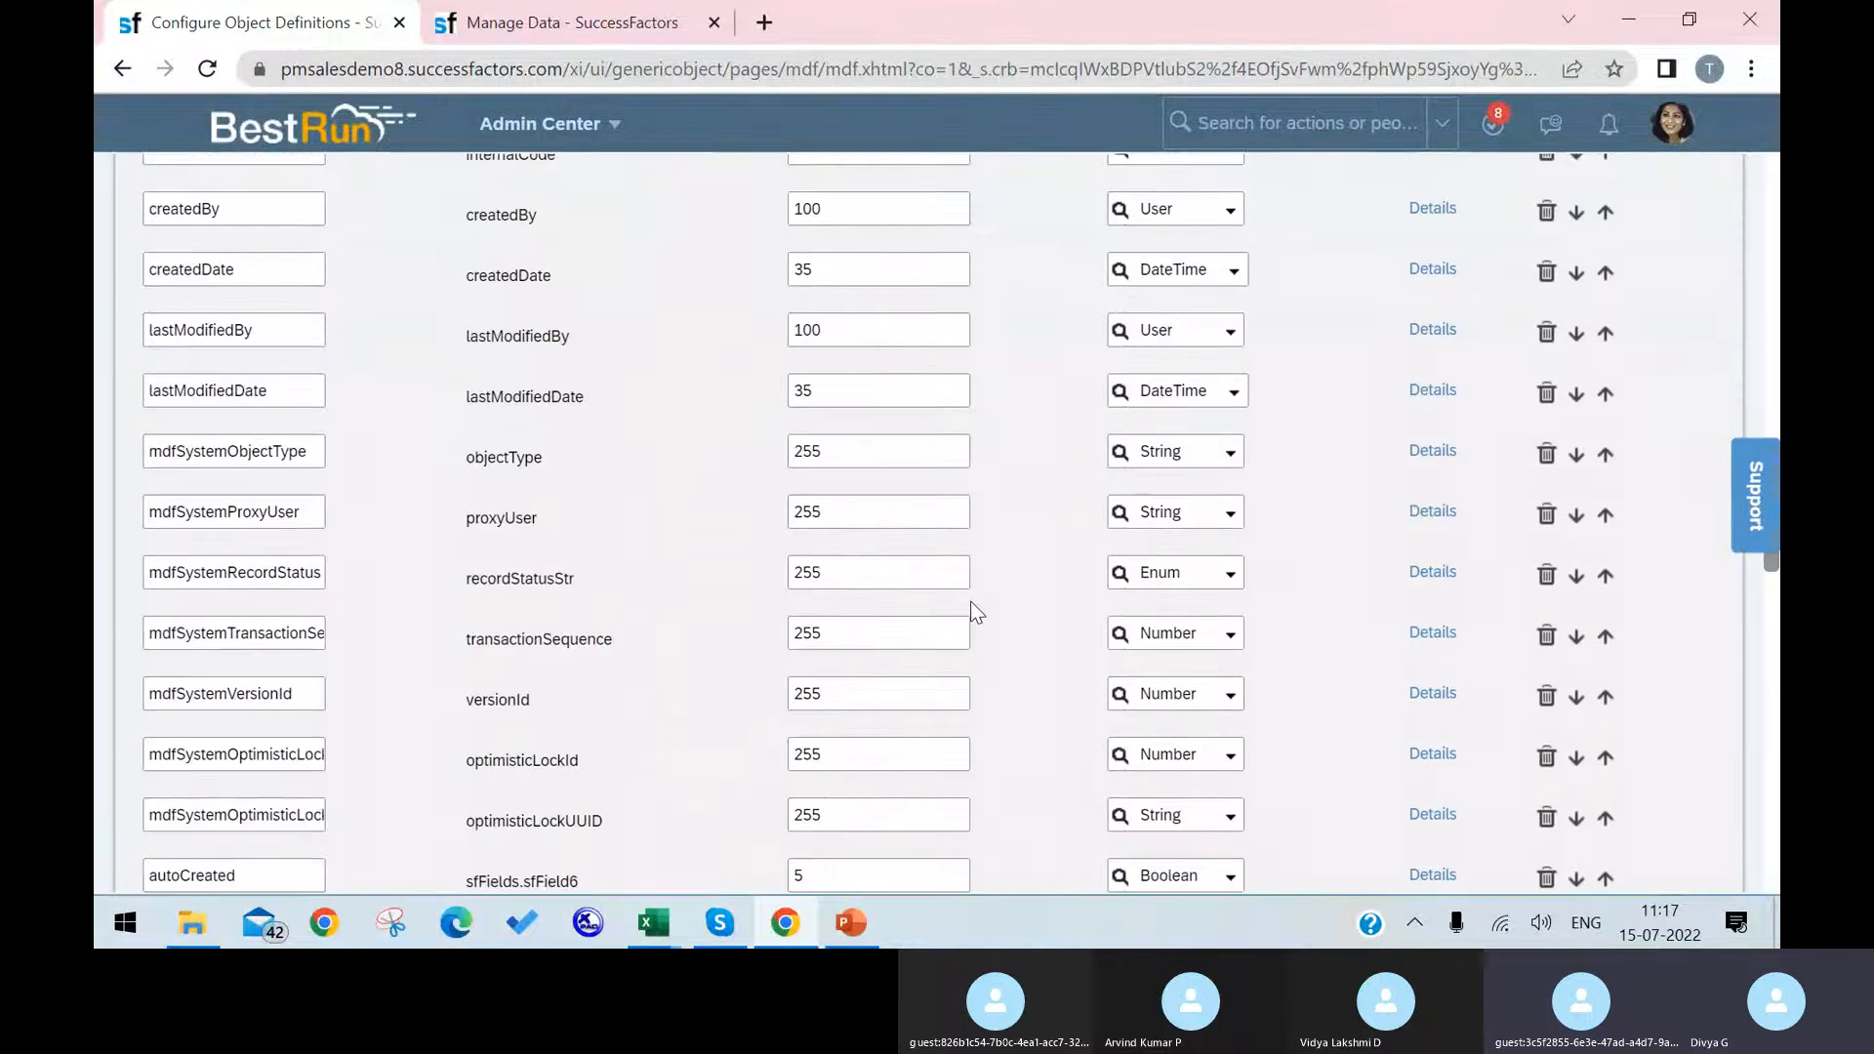
Step: Enter a person's first name as the name of a new field in the blank row below customField3
{"action": "left_click", "coordinate": [240, 452]}
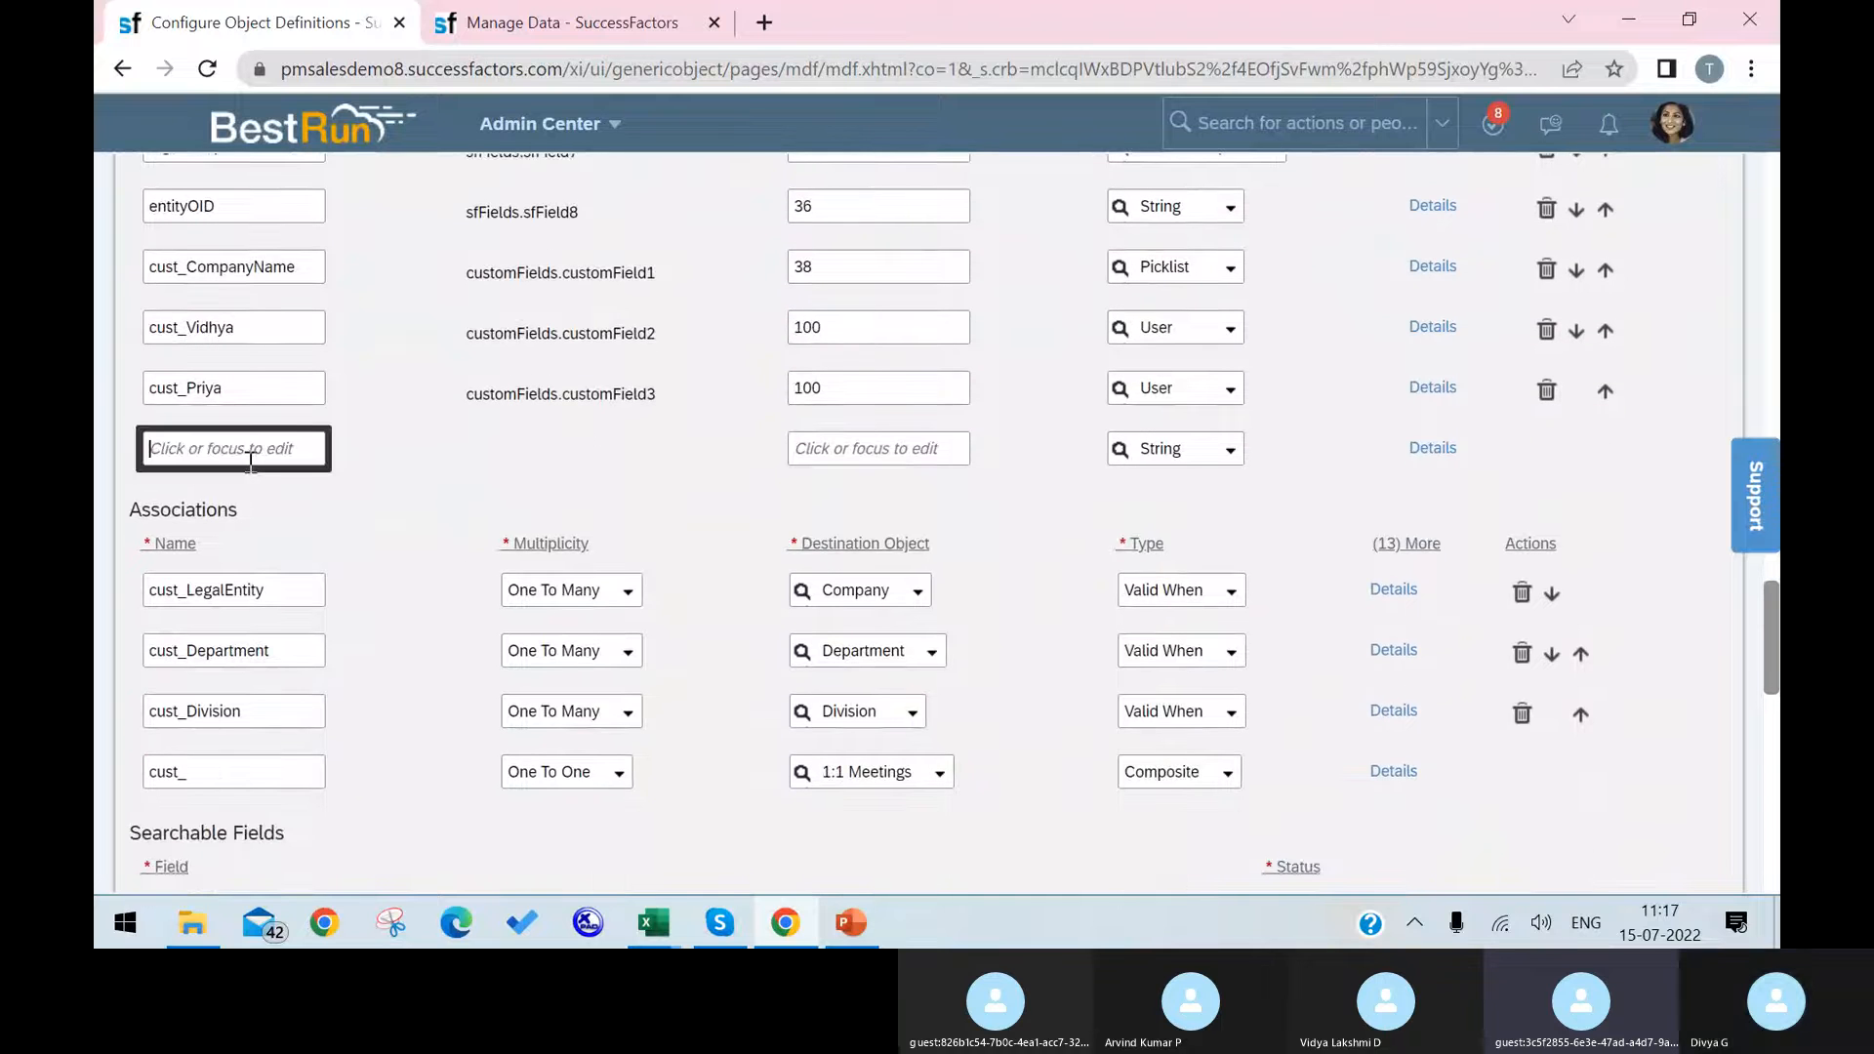
{"action": "type", "text": "CHanada"}
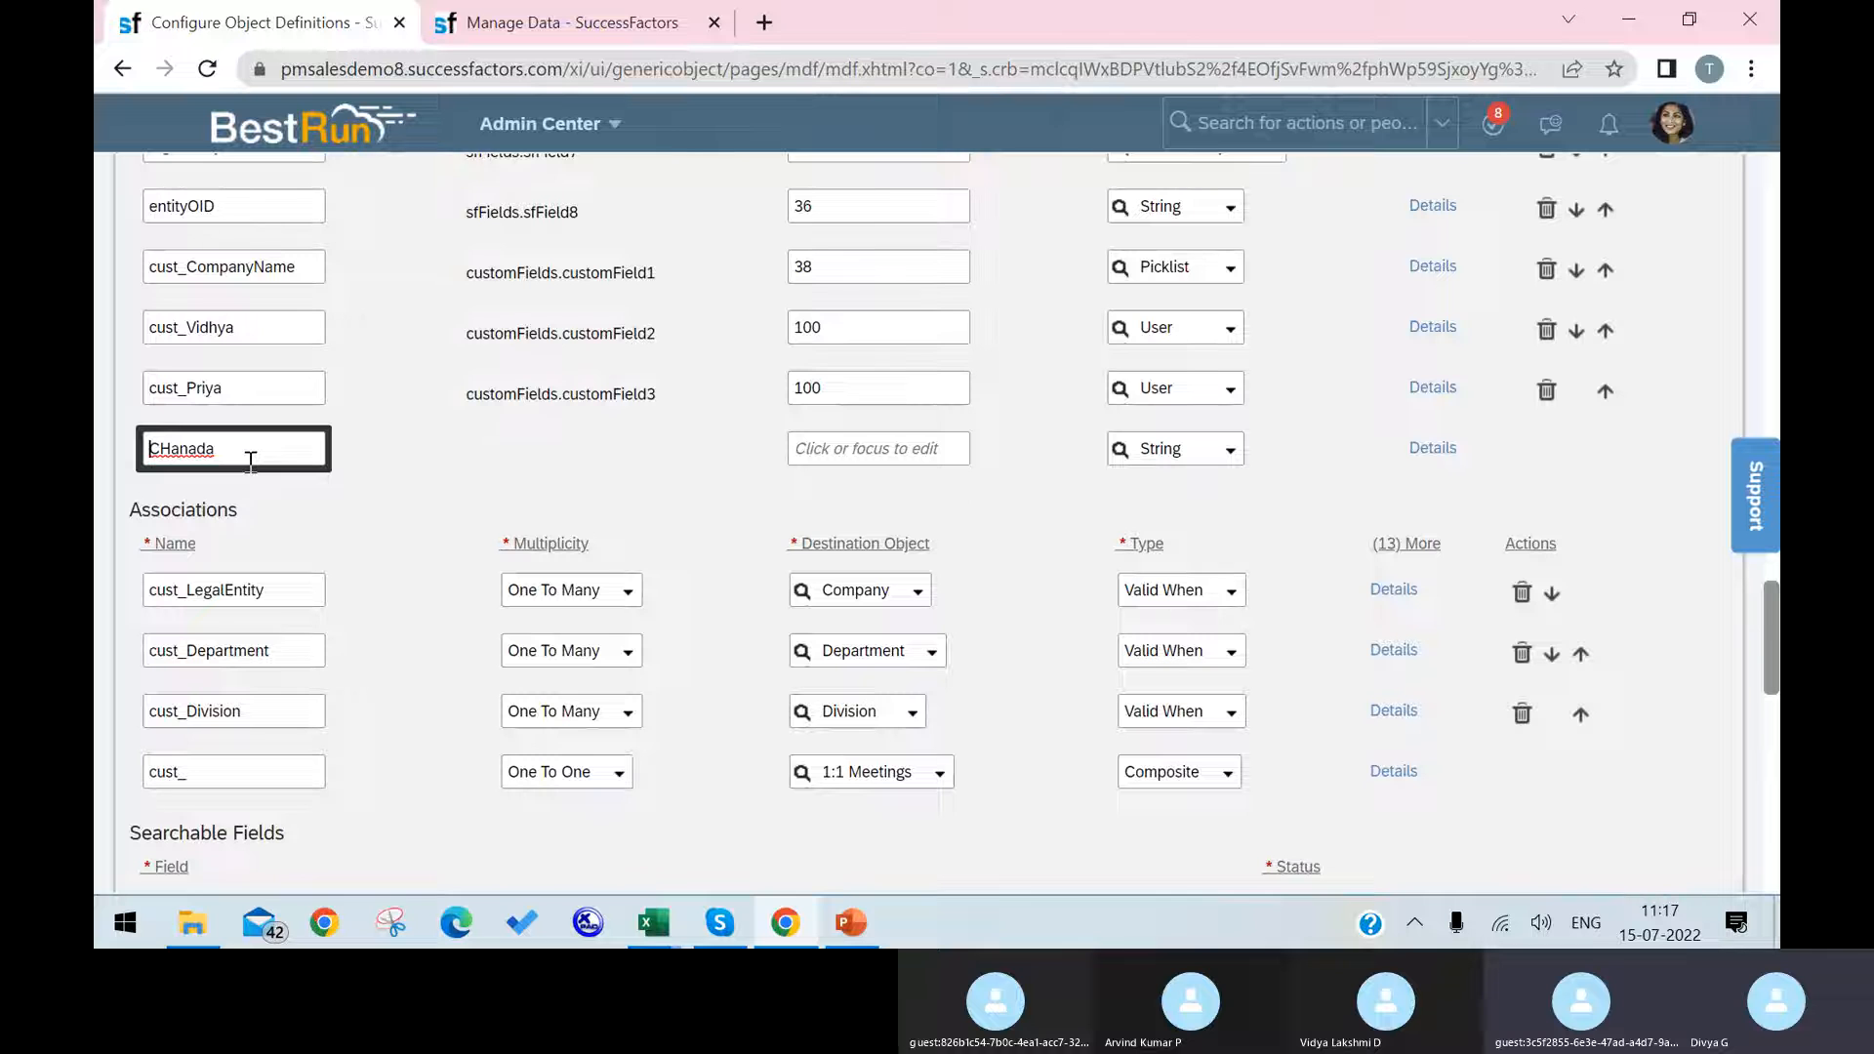
{"action": "key", "text": "Delete"}
{"action": "key", "text": "Delete"}
{"action": "key", "text": "Delete"}
{"action": "key", "text": "Delete"}
{"action": "key", "text": "Delete"}
{"action": "key", "text": "Delete"}
{"action": "key", "text": "Delete"}
{"action": "type", "text": "CHan"}
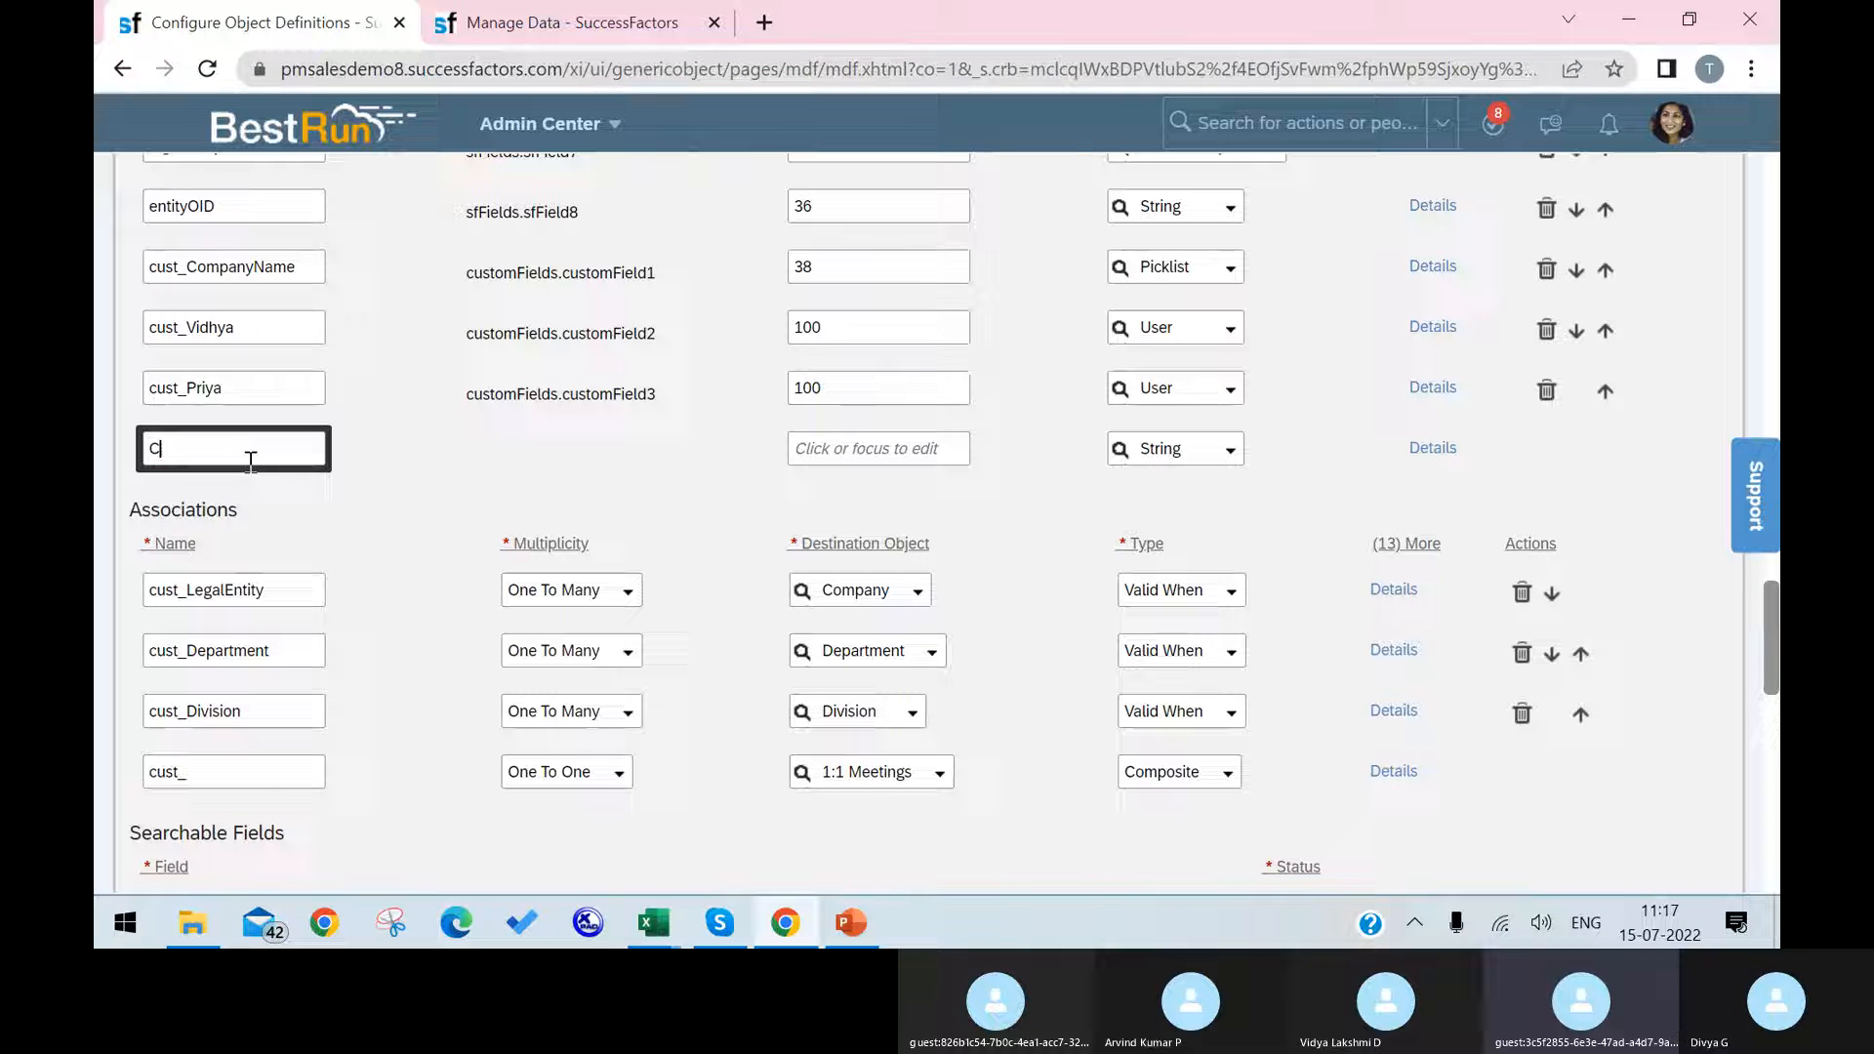
{"action": "key", "text": "BackSpace"}
{"action": "type", "text": "handana"}
{"action": "scroll", "coordinate": [611, 796], "scroll_direction": "up", "scroll_amount": 3}
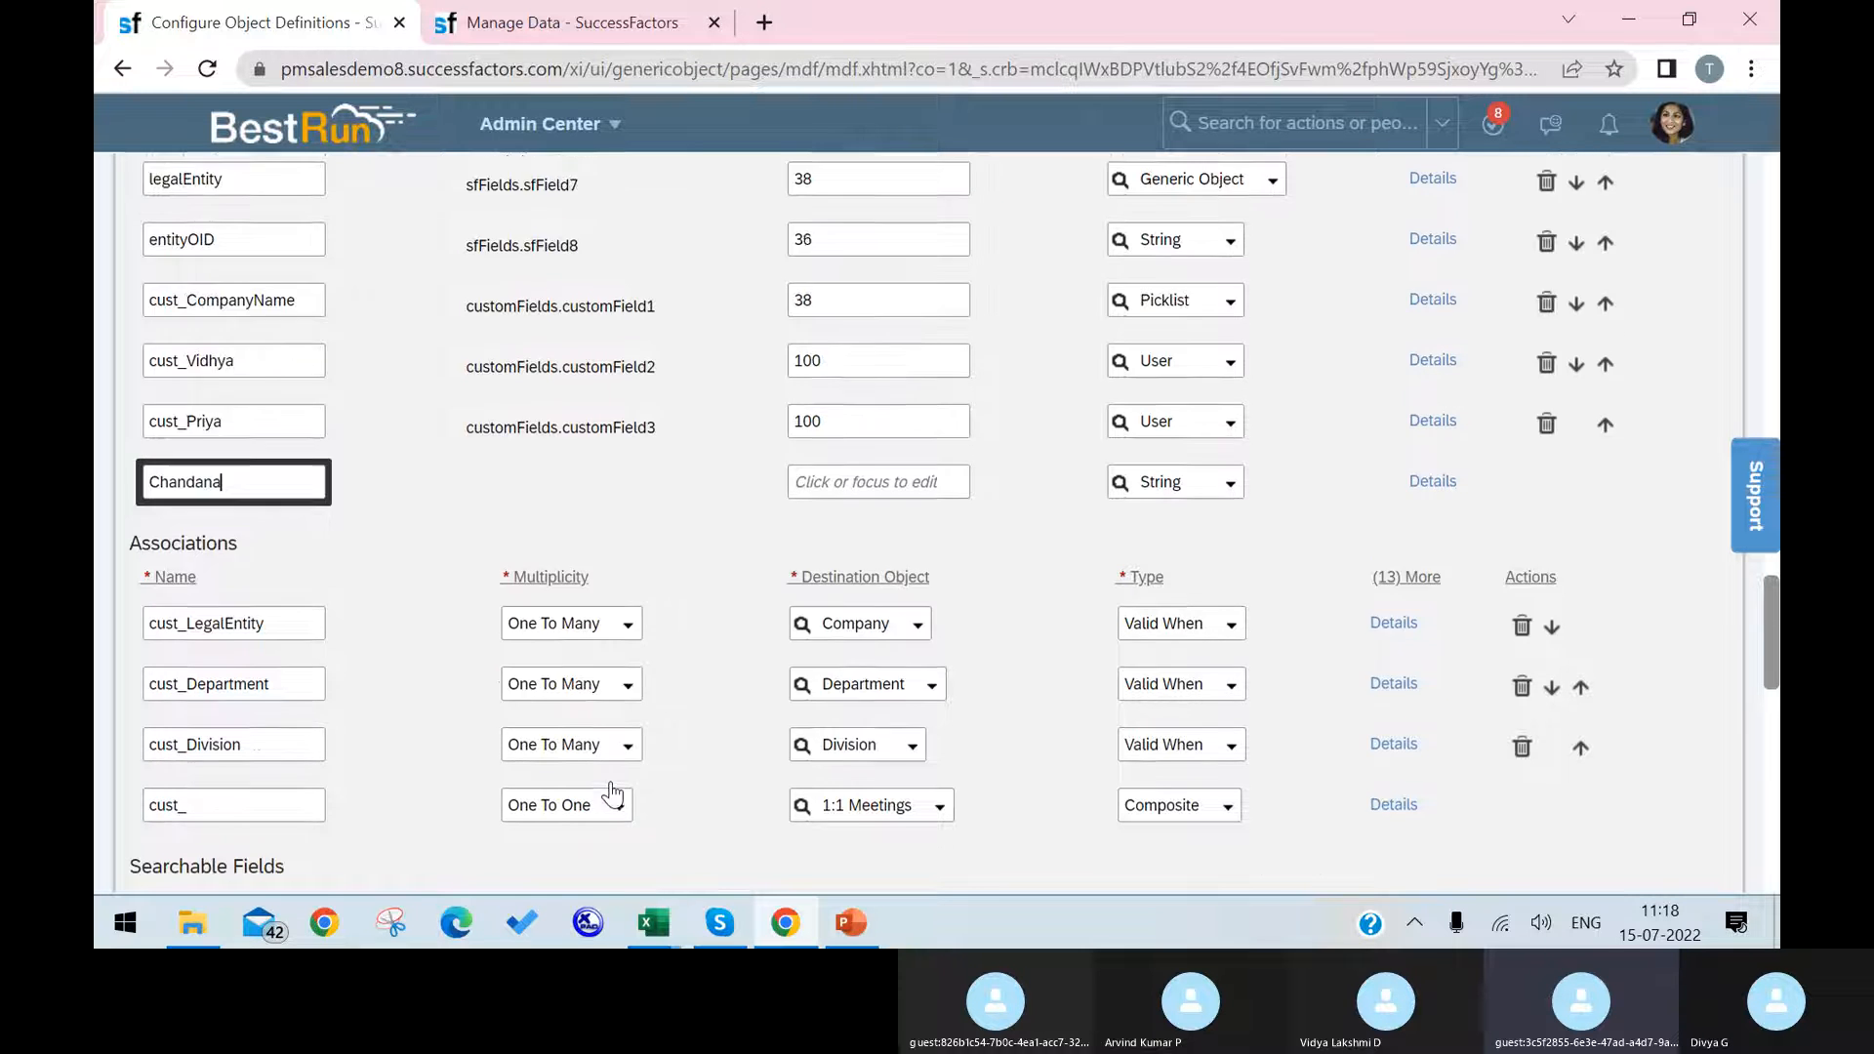
Step: Review the Cost Center field requirements in the Excel foundation objects workbook and return to the object definition in Chrome
{"action": "left_click", "coordinate": [682, 935]}
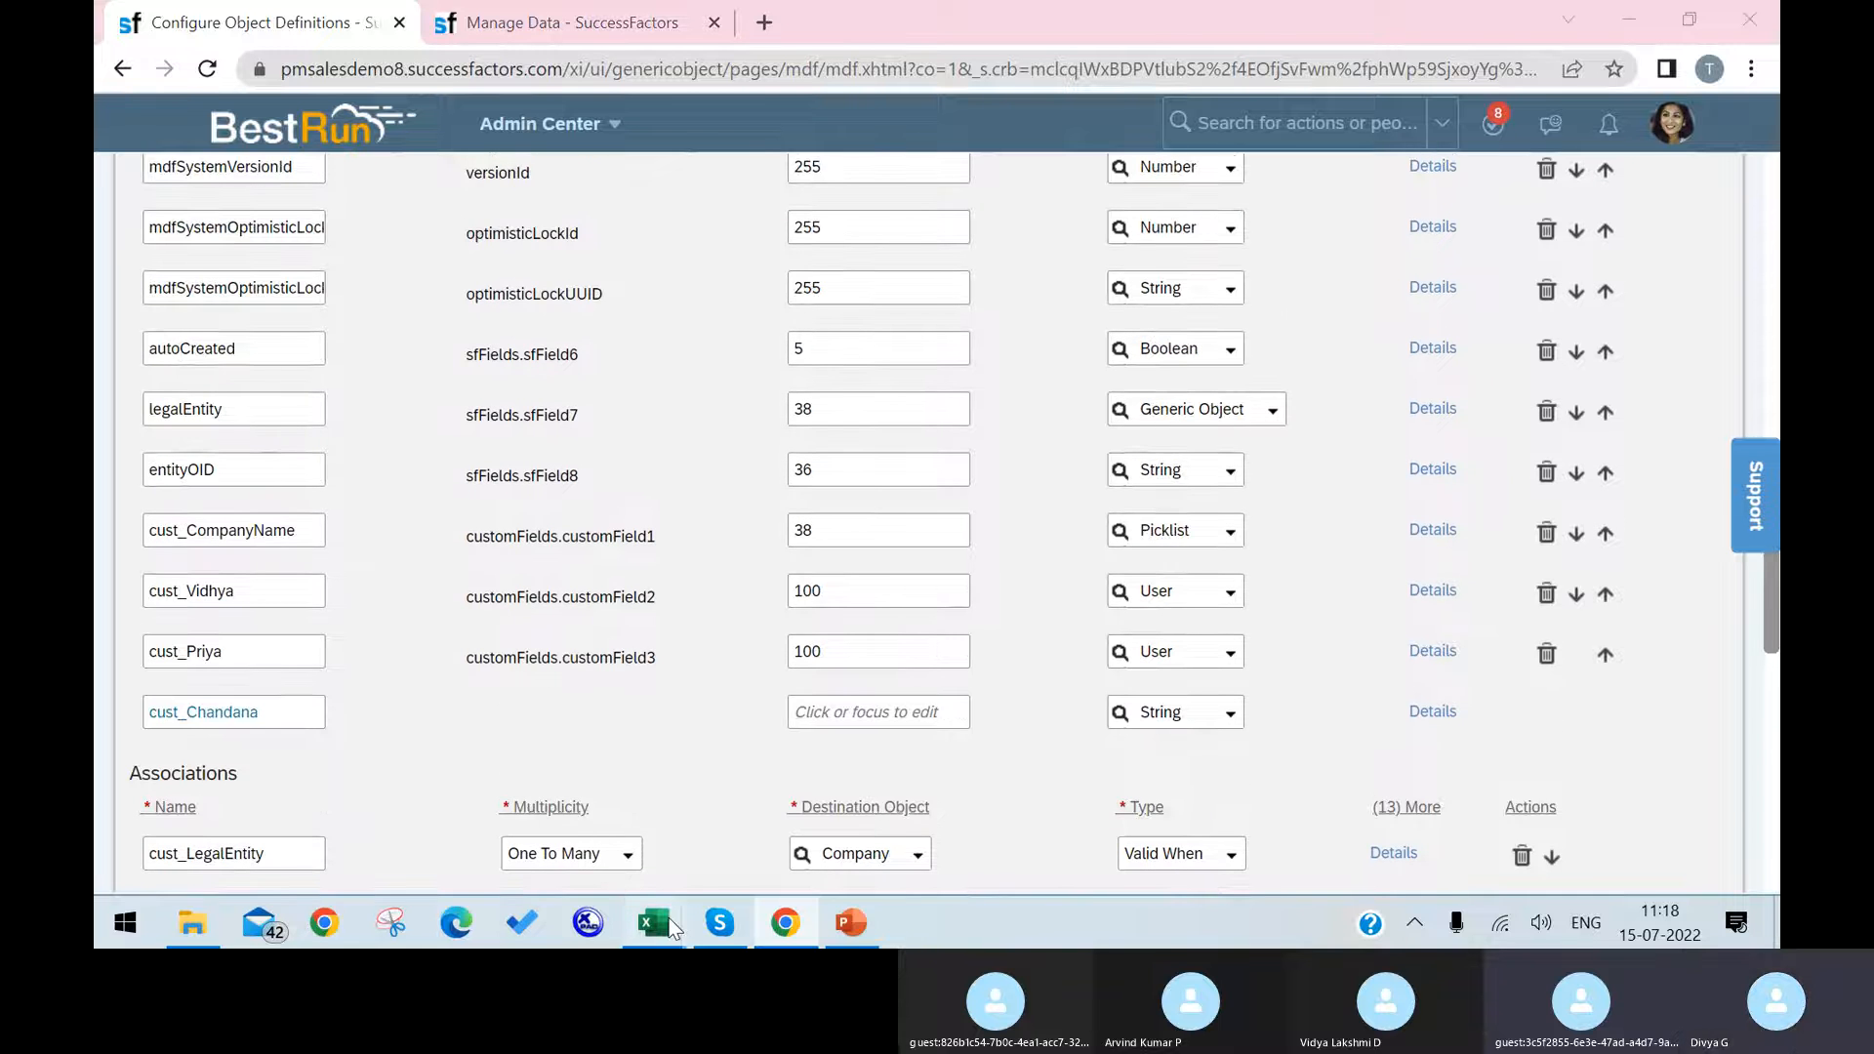
{"action": "left_click", "coordinate": [576, 842]}
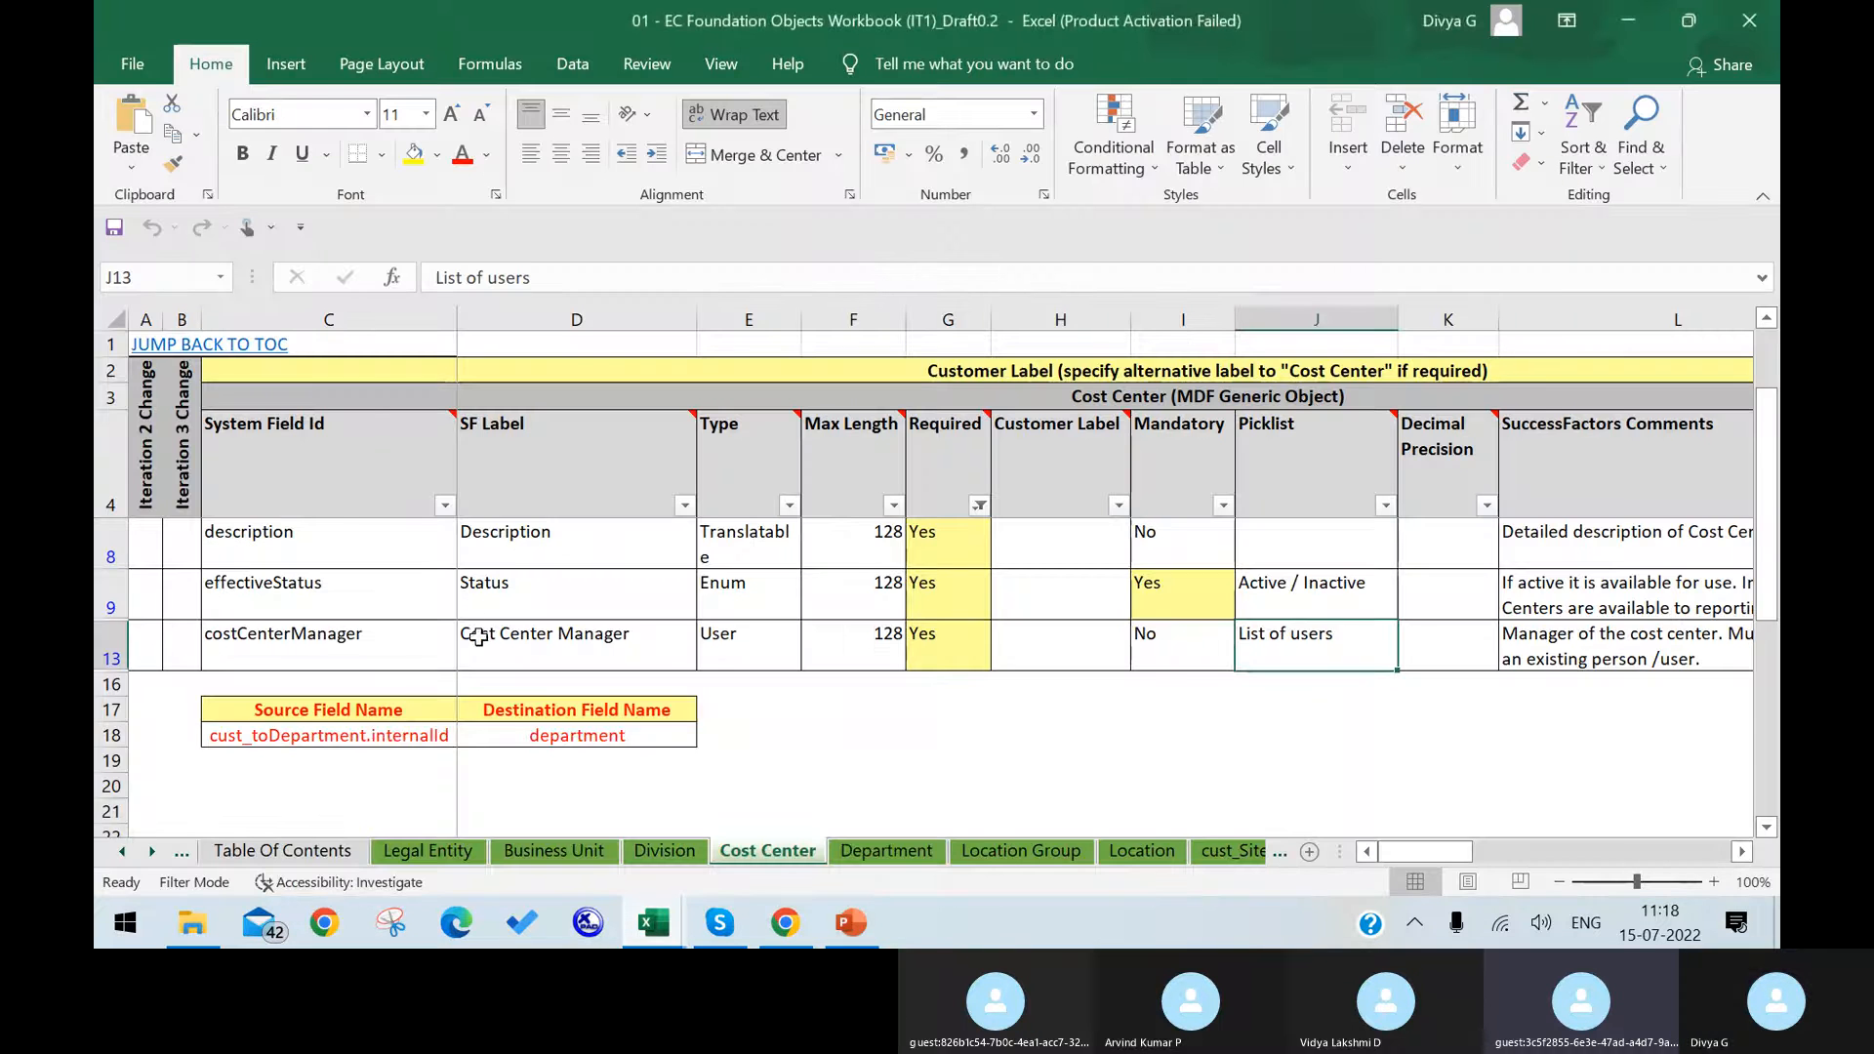
{"action": "scroll", "coordinate": [458, 635], "scroll_direction": "up", "scroll_amount": 1}
{"action": "scroll", "coordinate": [445, 624], "scroll_direction": "down", "scroll_amount": 2}
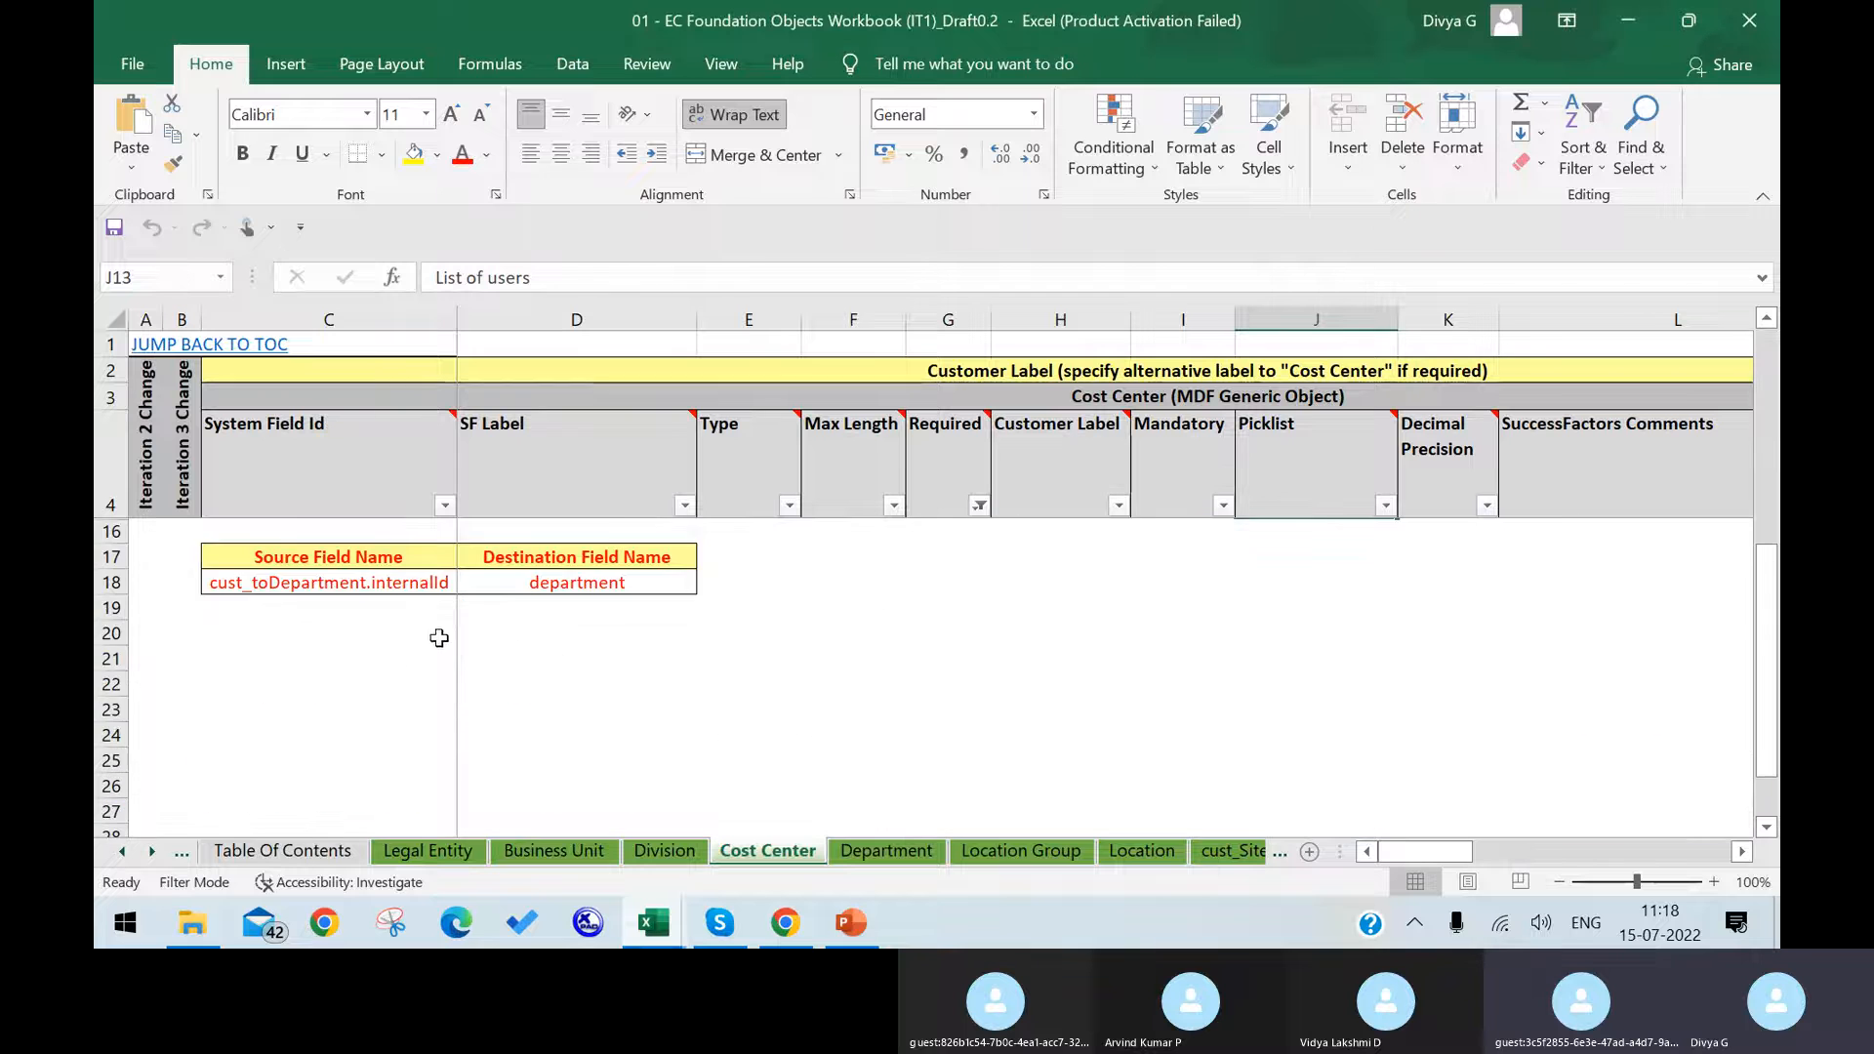
{"action": "left_click", "coordinate": [793, 931]}
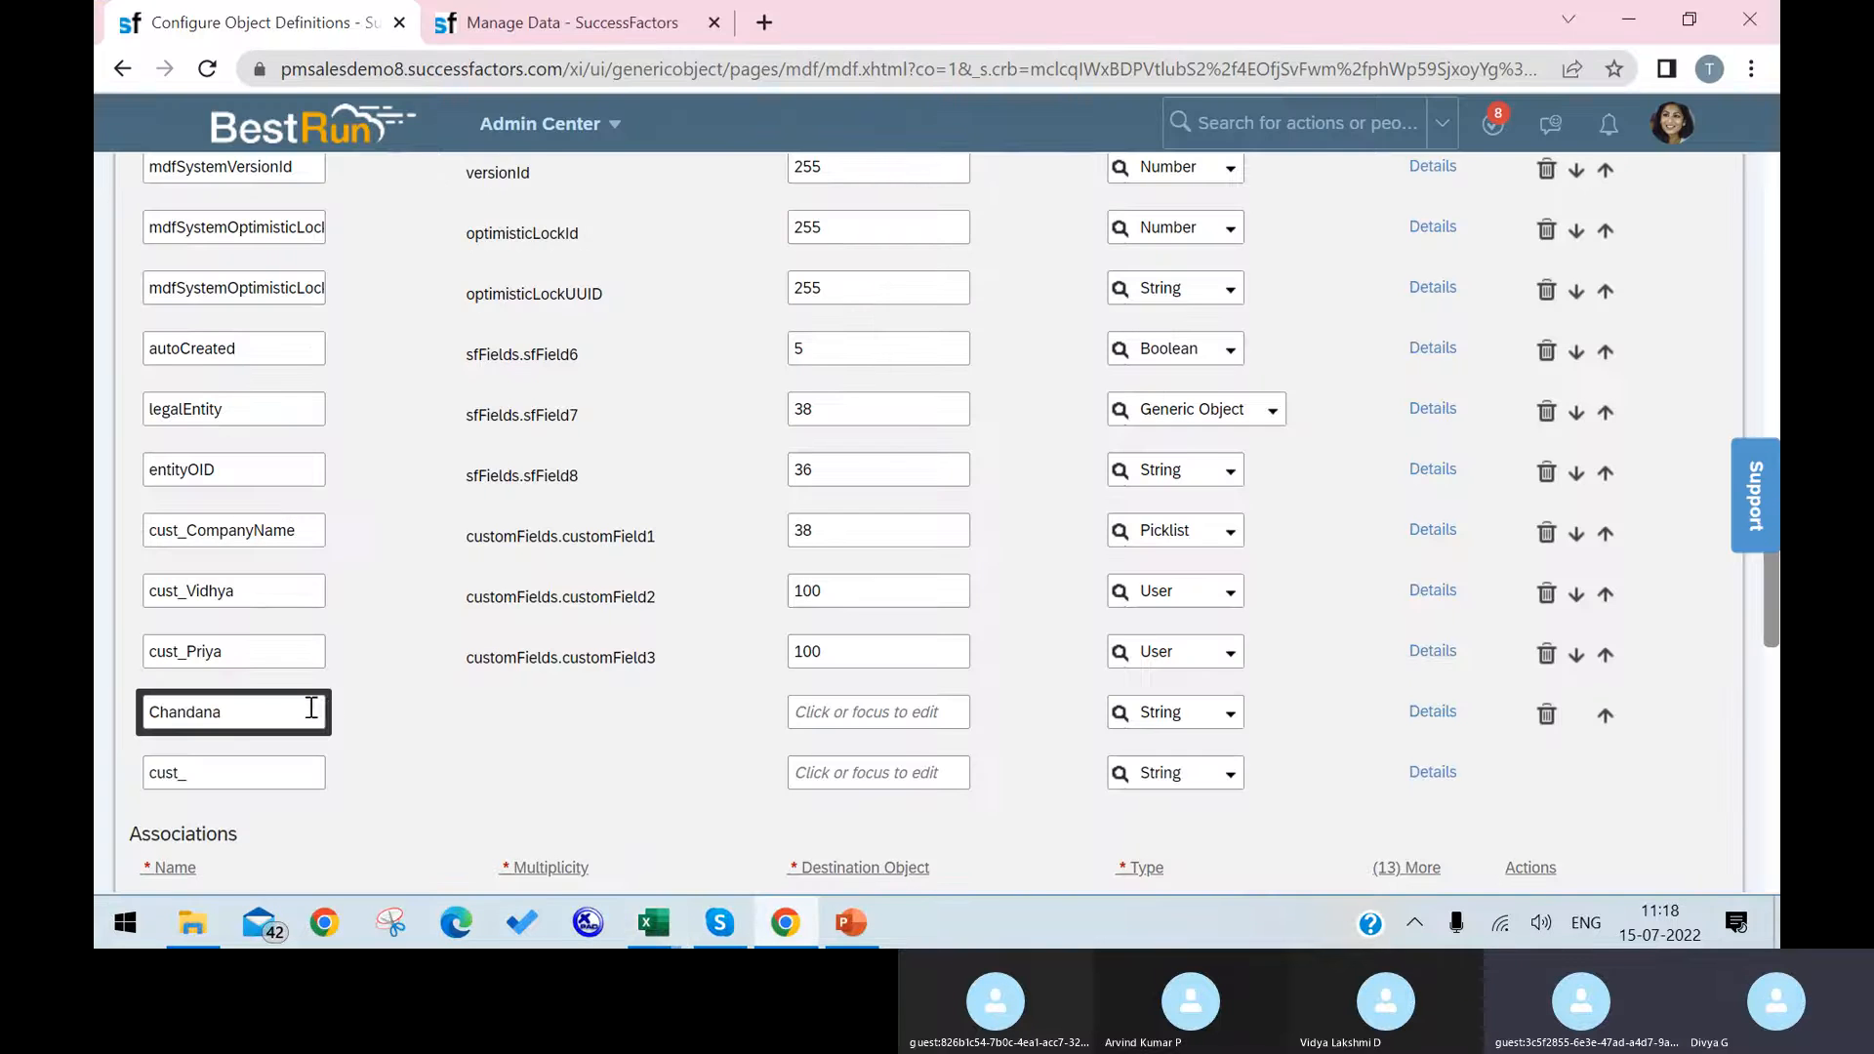
Step: Rename the new custom field to Site and set its maximum length to 90
{"action": "left_click_drag", "start_coordinate": [311, 709], "coordinate": [97, 673]}
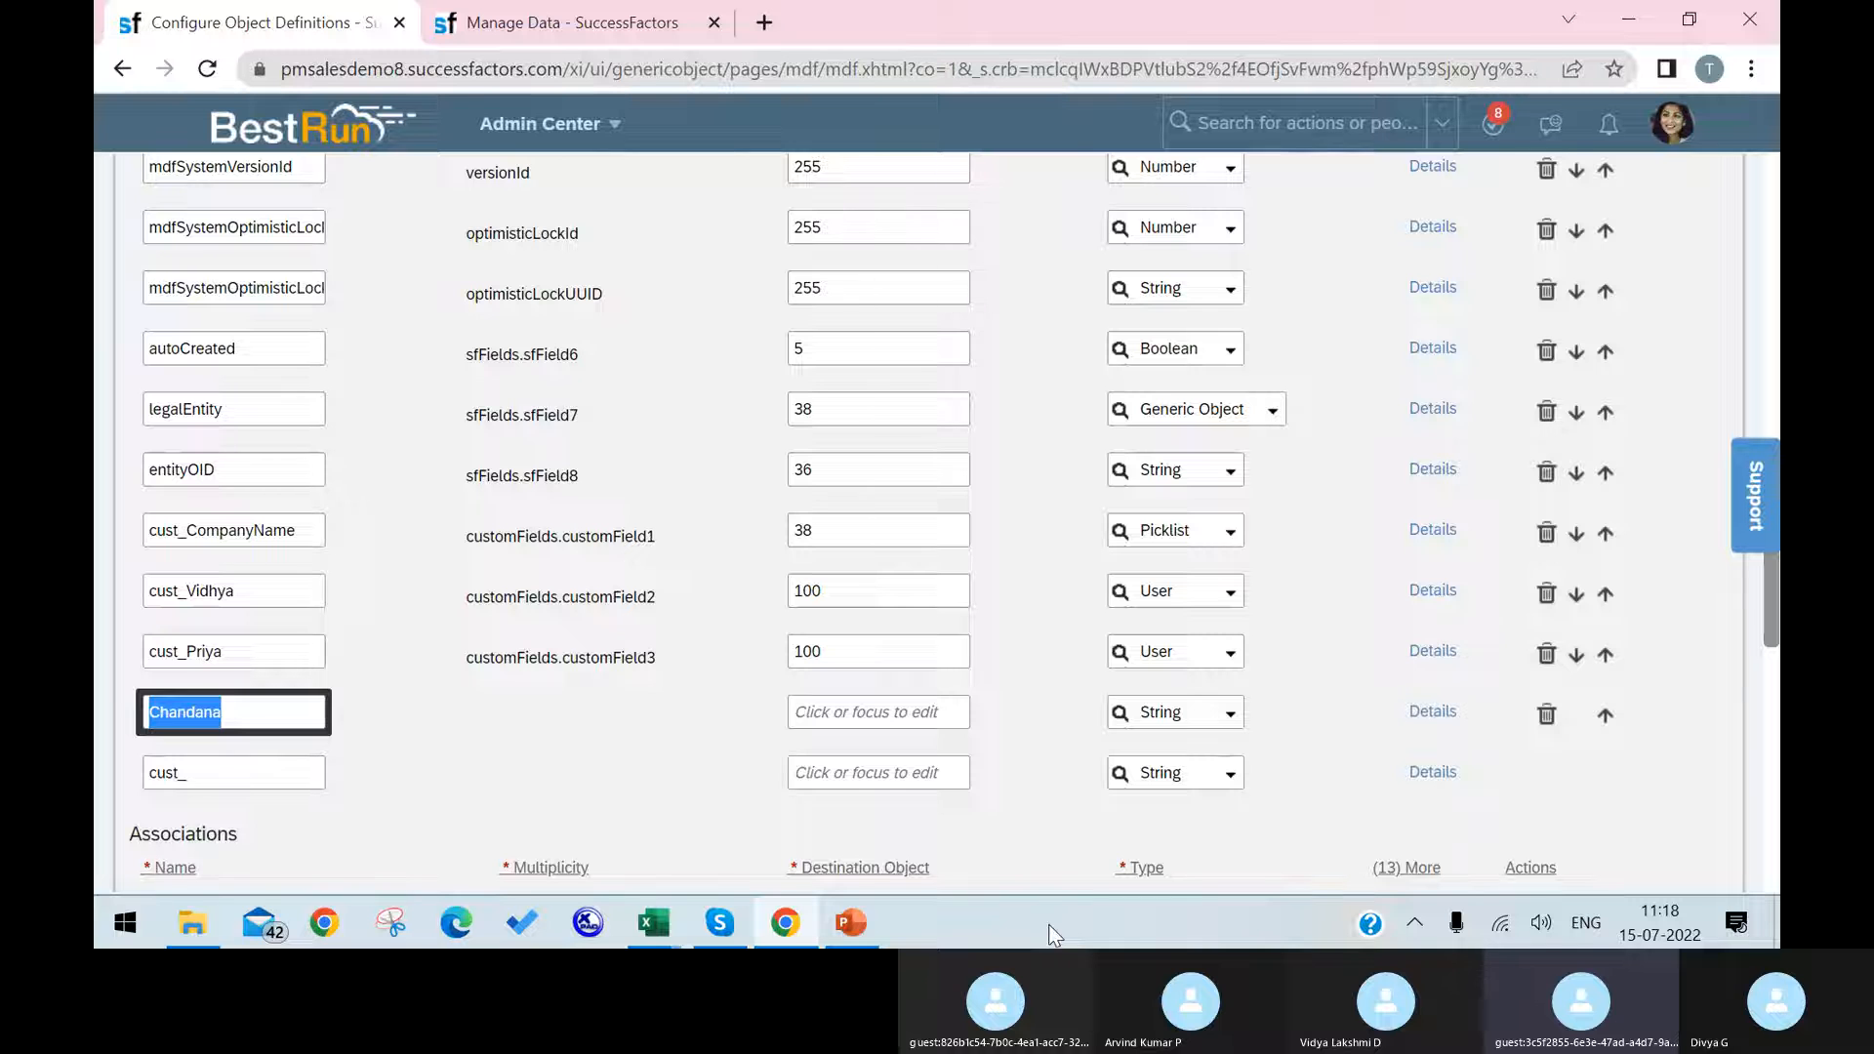
{"action": "type", "text": "S"}
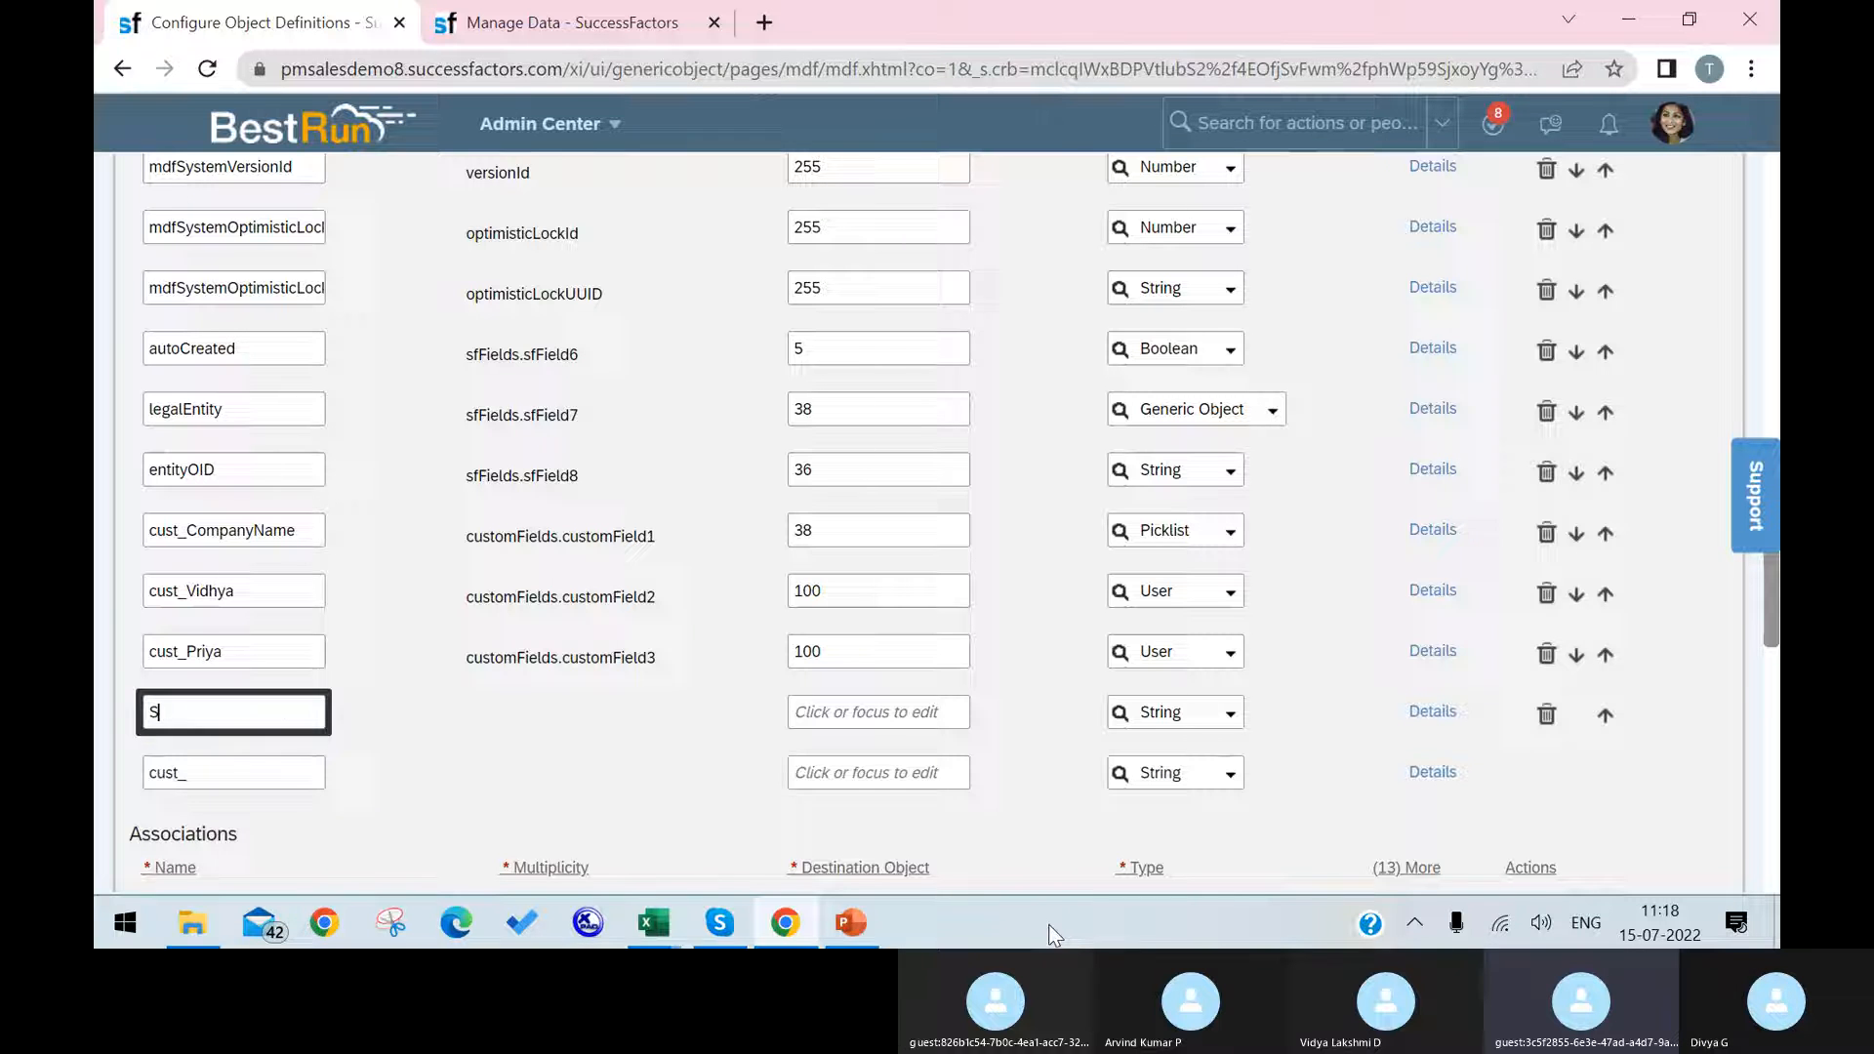
{"action": "key", "text": "BackSpace"}
{"action": "type", "text": "Site"}
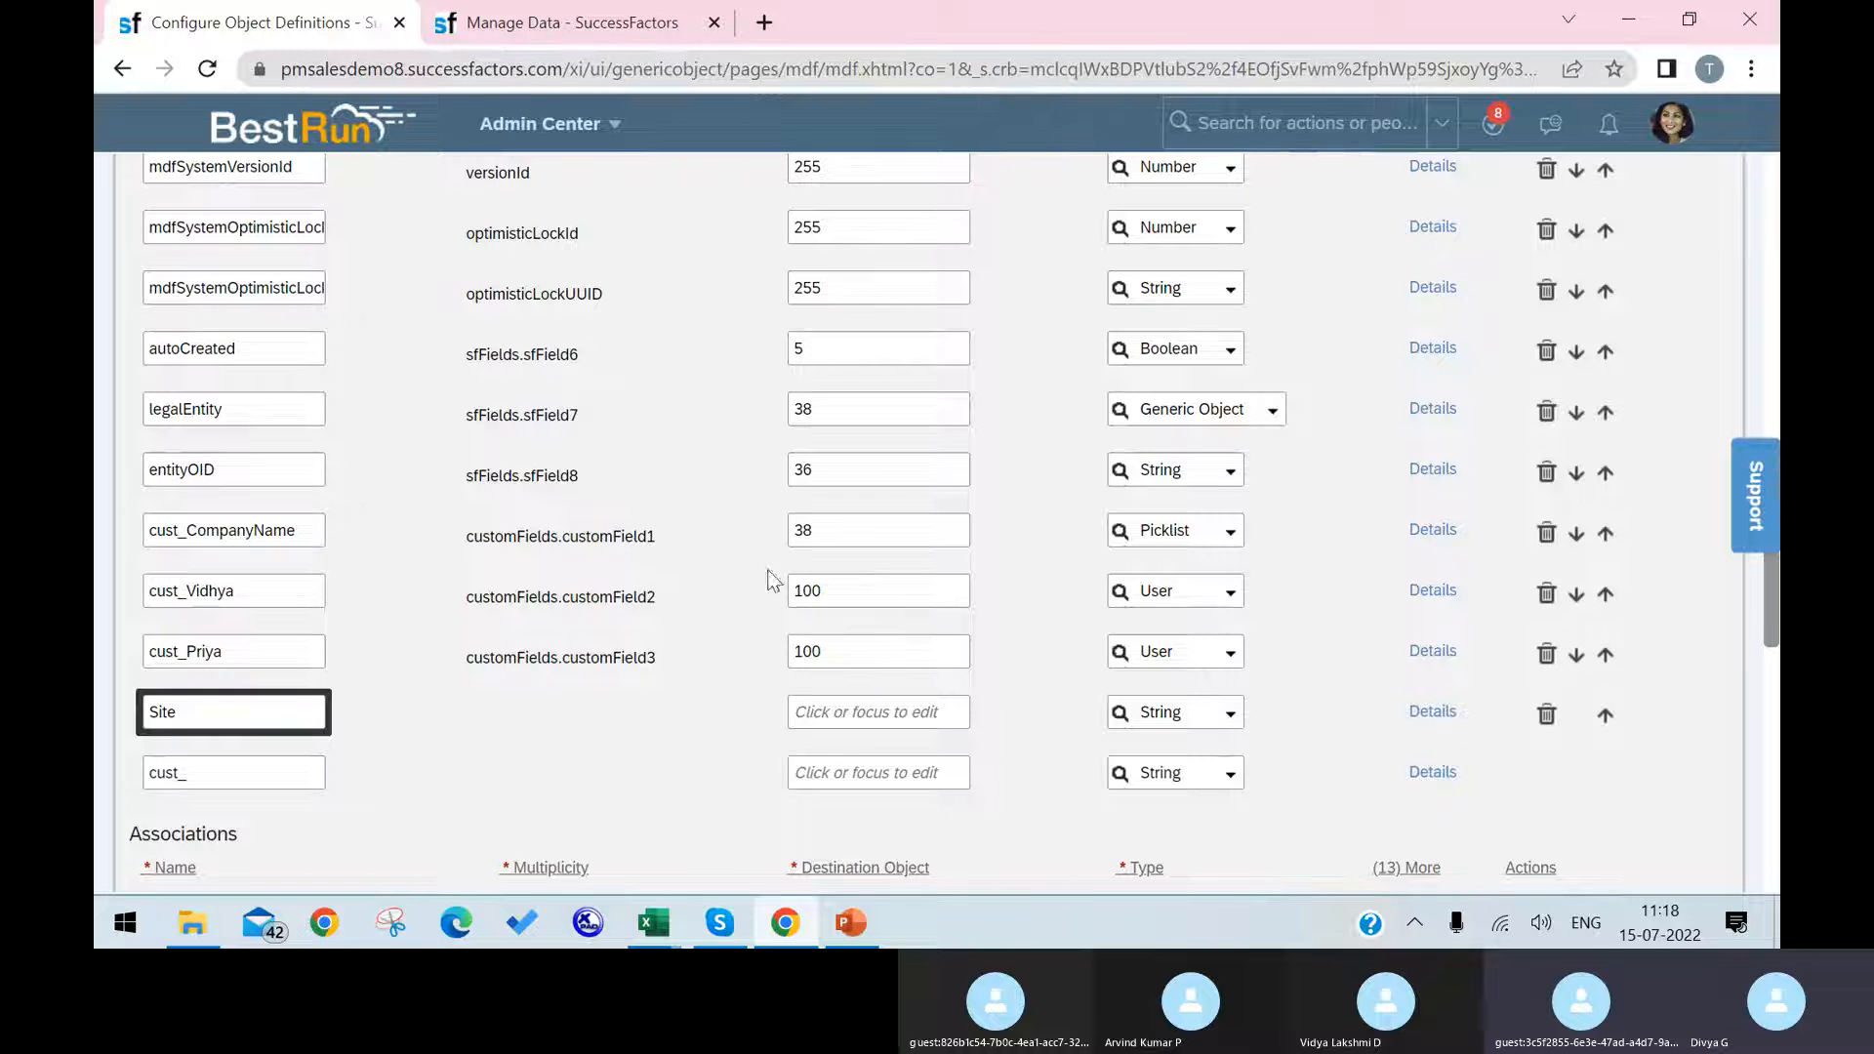
{"action": "left_click", "coordinate": [683, 798]}
{"action": "left_click", "coordinate": [881, 713]}
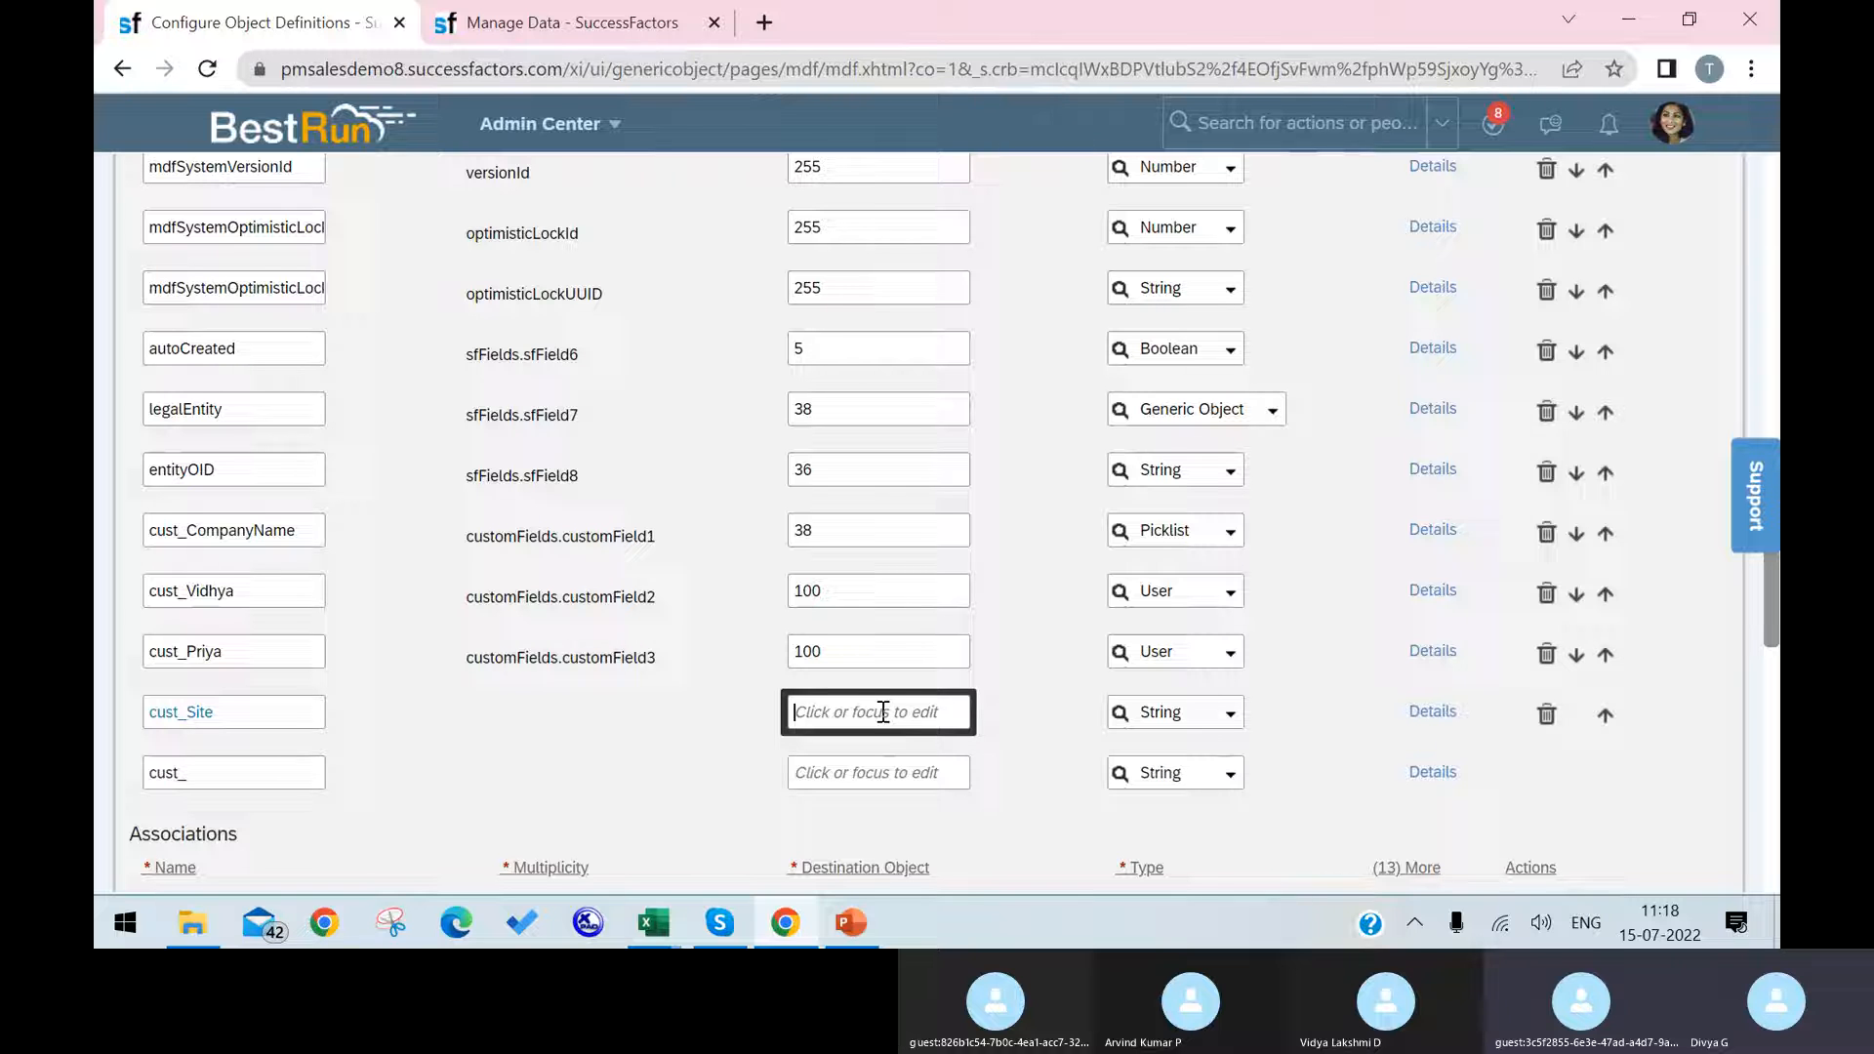
{"action": "type", "text": "90"}
Step: Set the data type of the cust_Site field to Boolean and save the Cost Center object definition
{"action": "left_click", "coordinate": [1226, 720]}
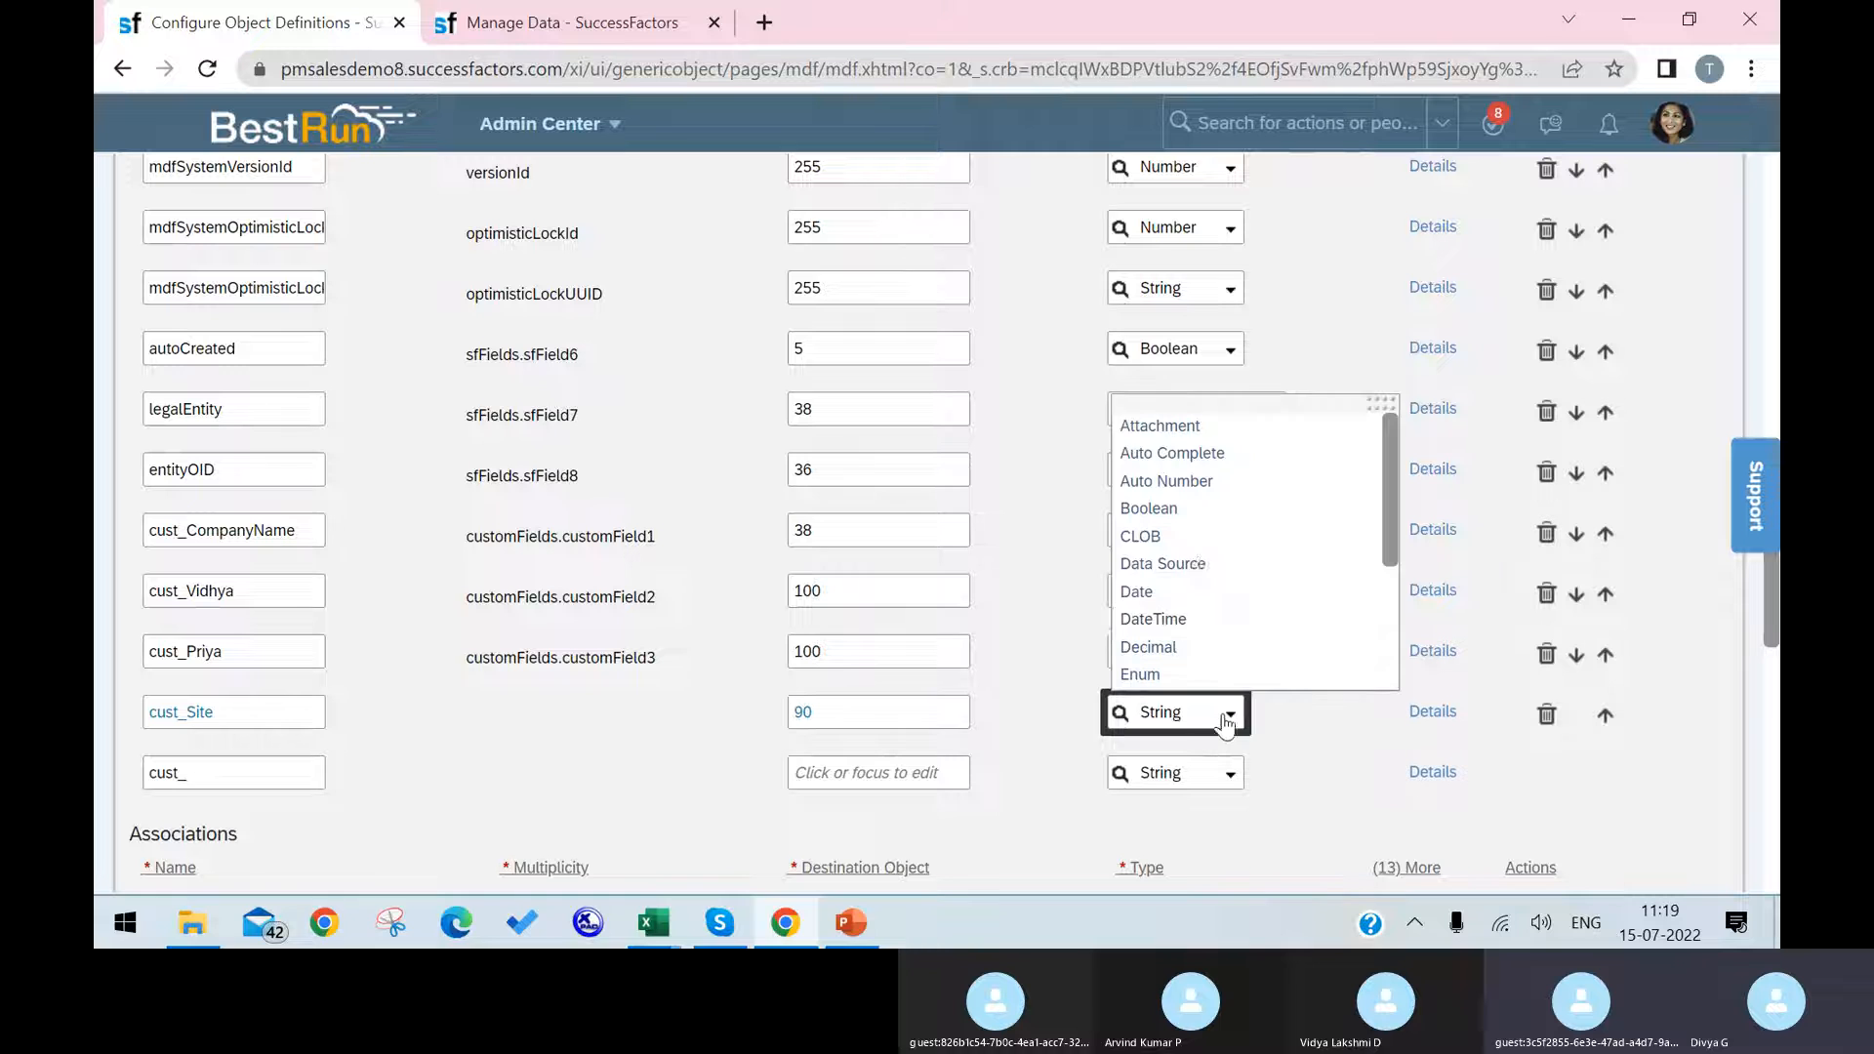
{"action": "left_click", "coordinate": [1215, 430]}
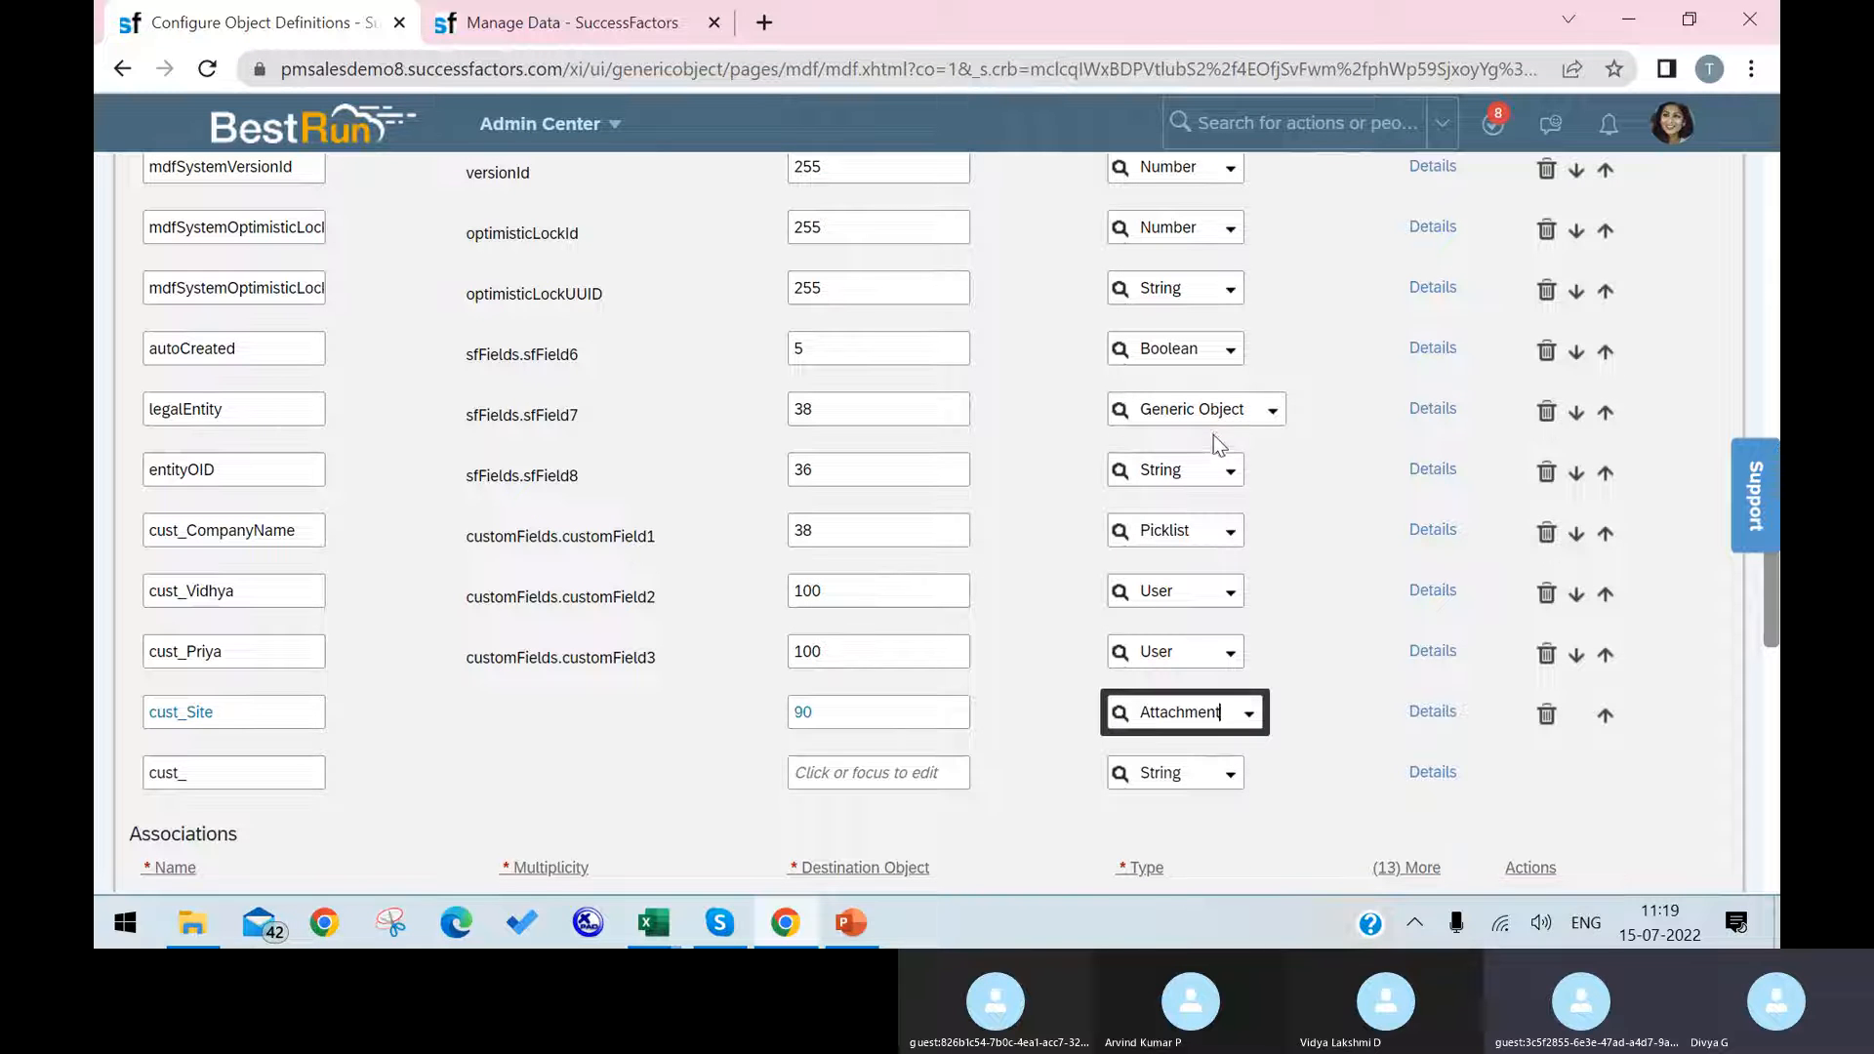
{"action": "left_click", "coordinate": [1249, 714]}
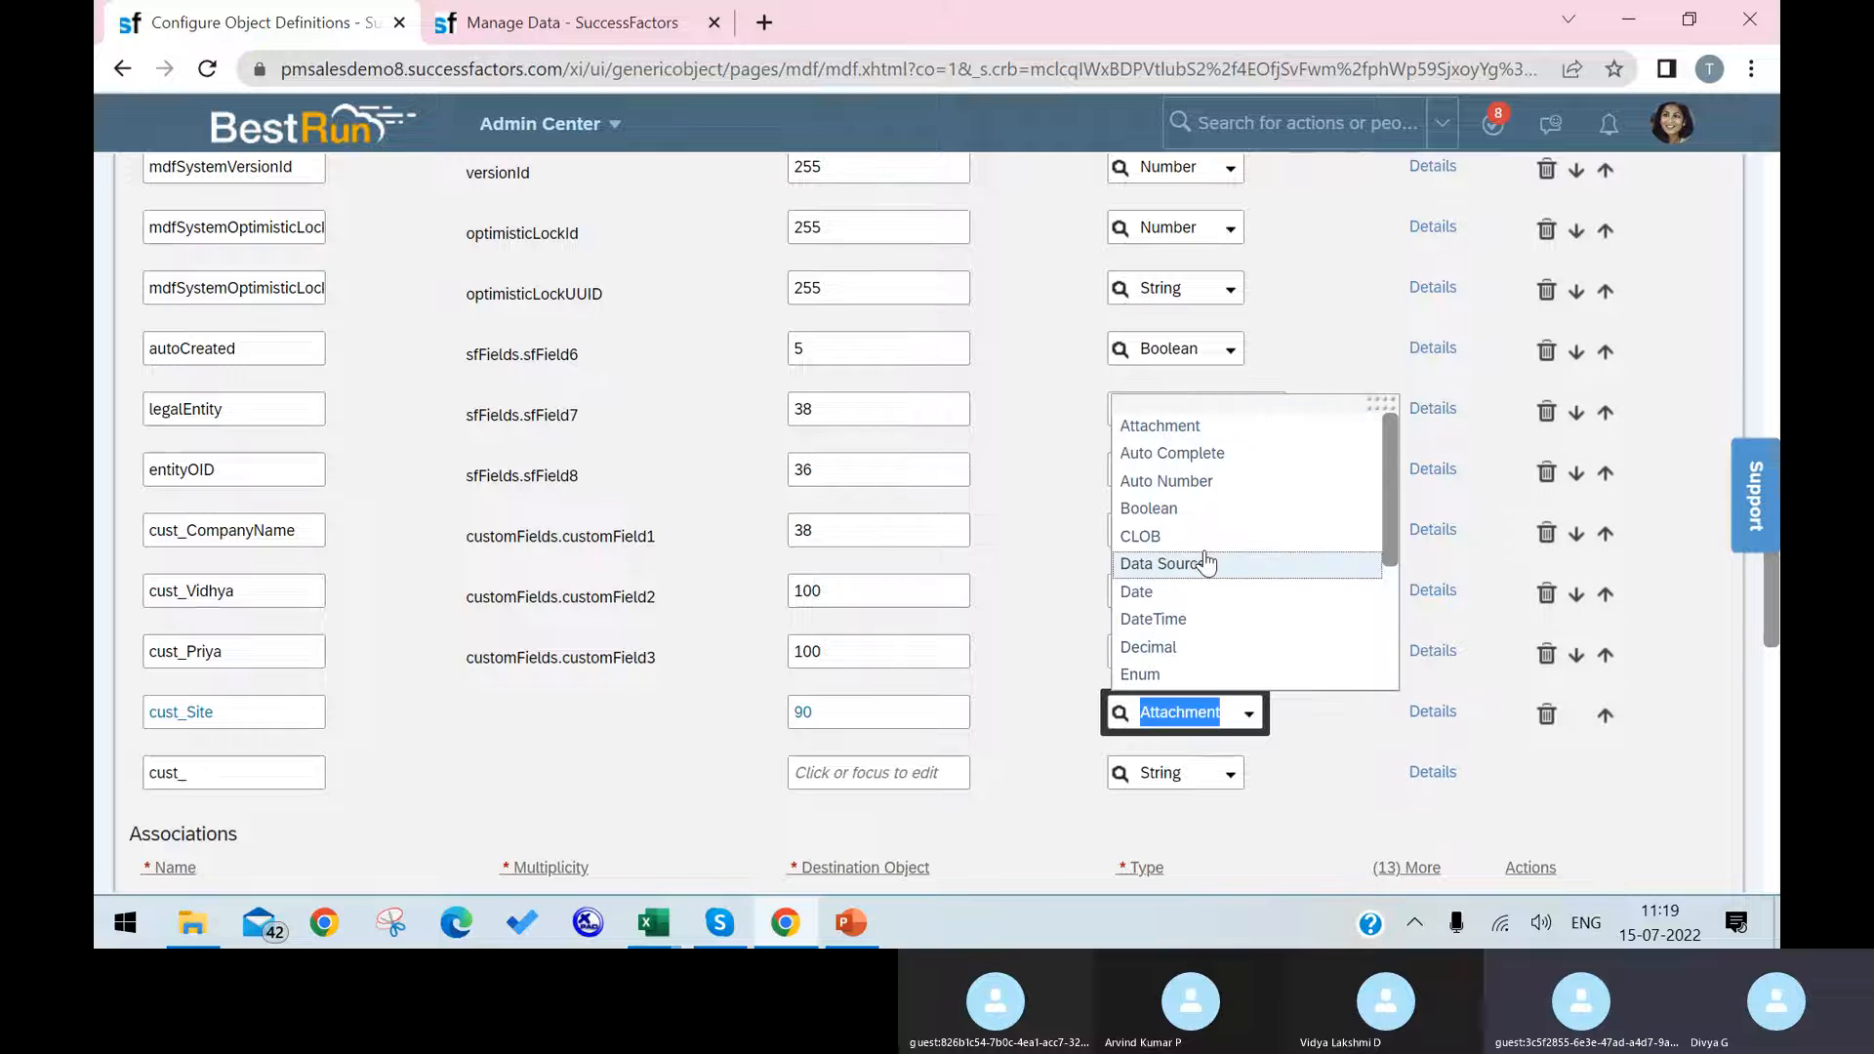
{"action": "left_click", "coordinate": [1210, 511]}
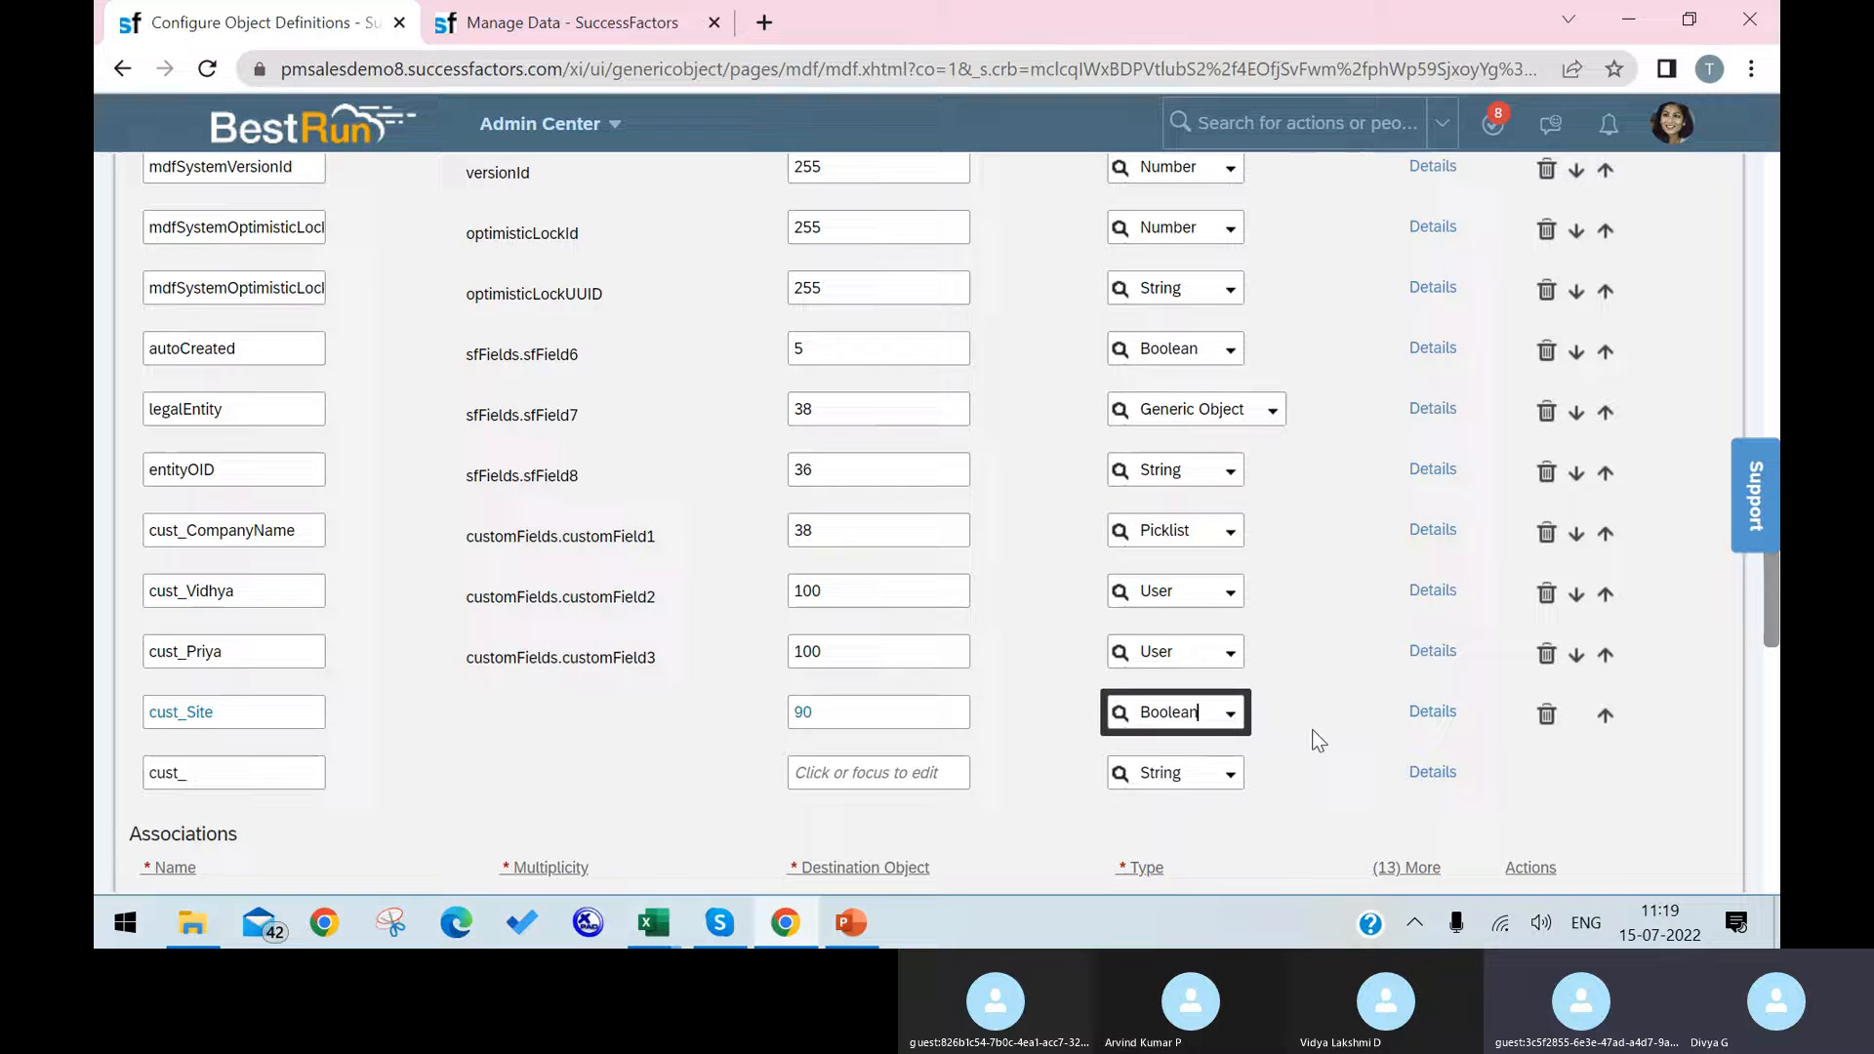
{"action": "scroll", "coordinate": [1609, 675], "scroll_direction": "down", "scroll_amount": 20}
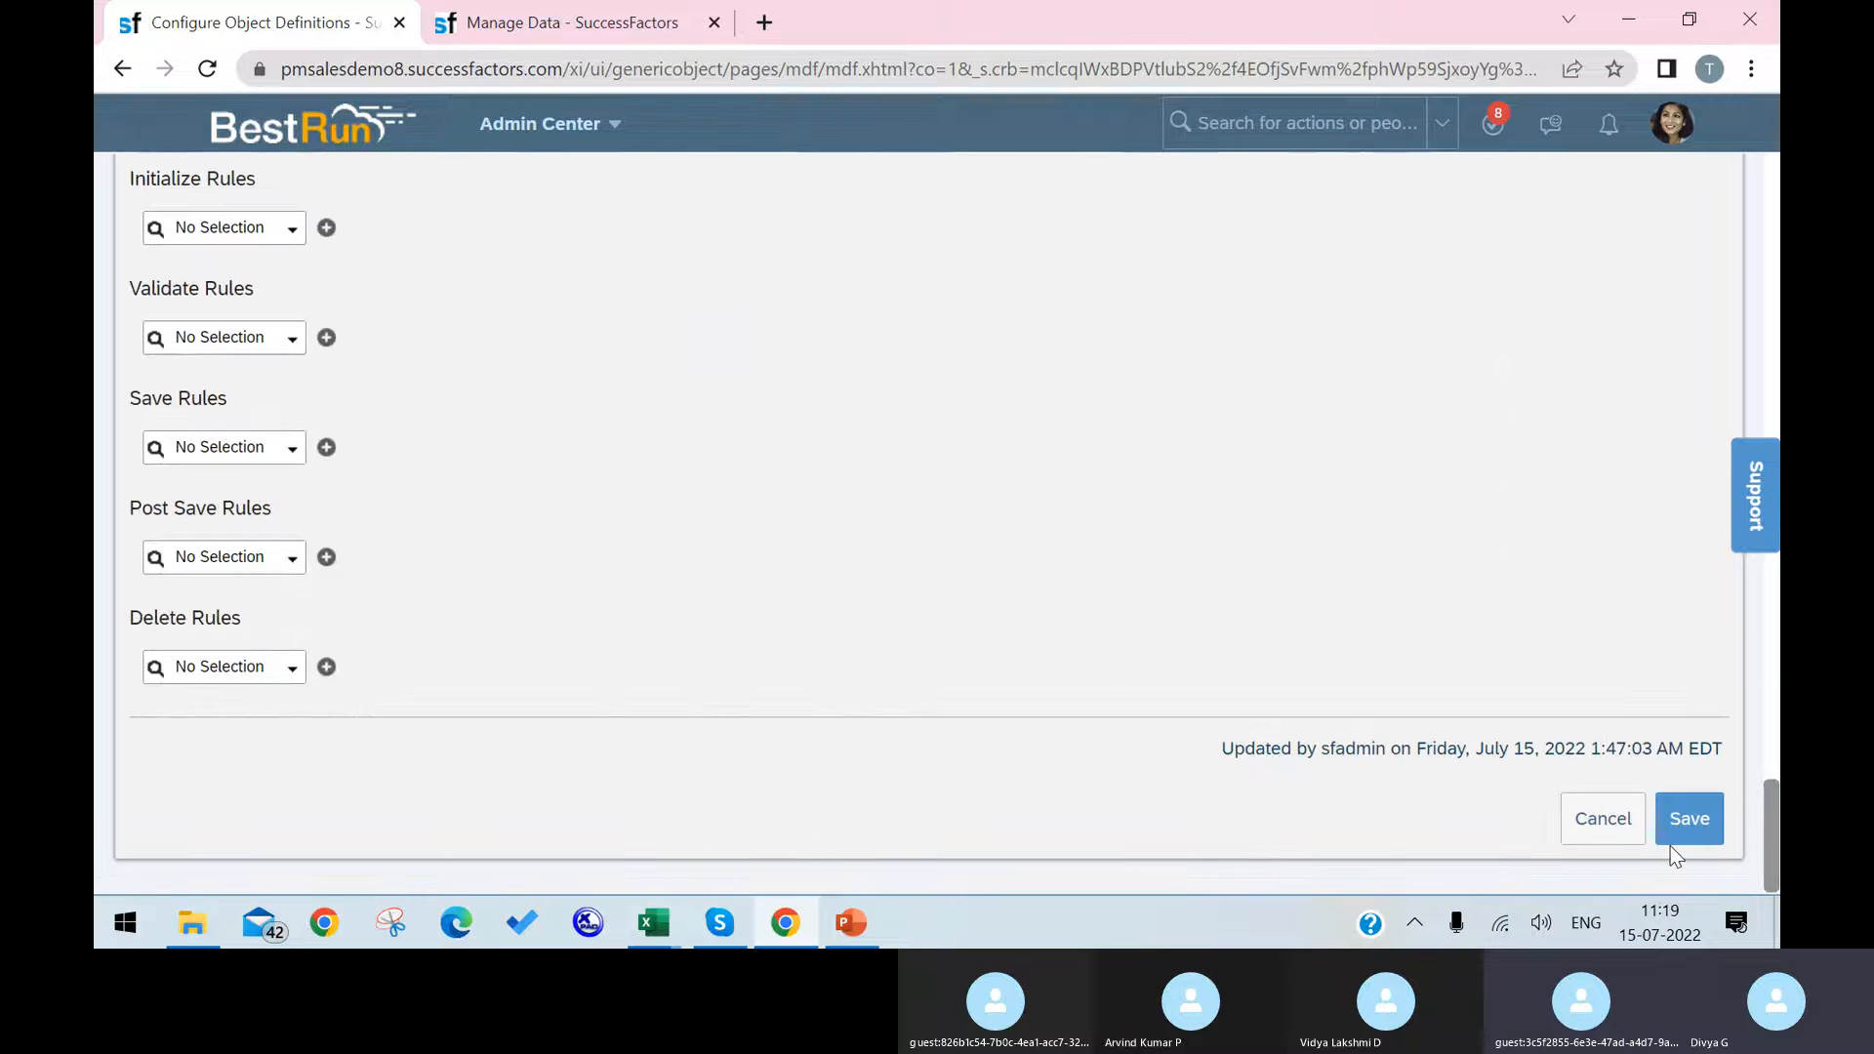
{"action": "left_click", "coordinate": [1683, 839]}
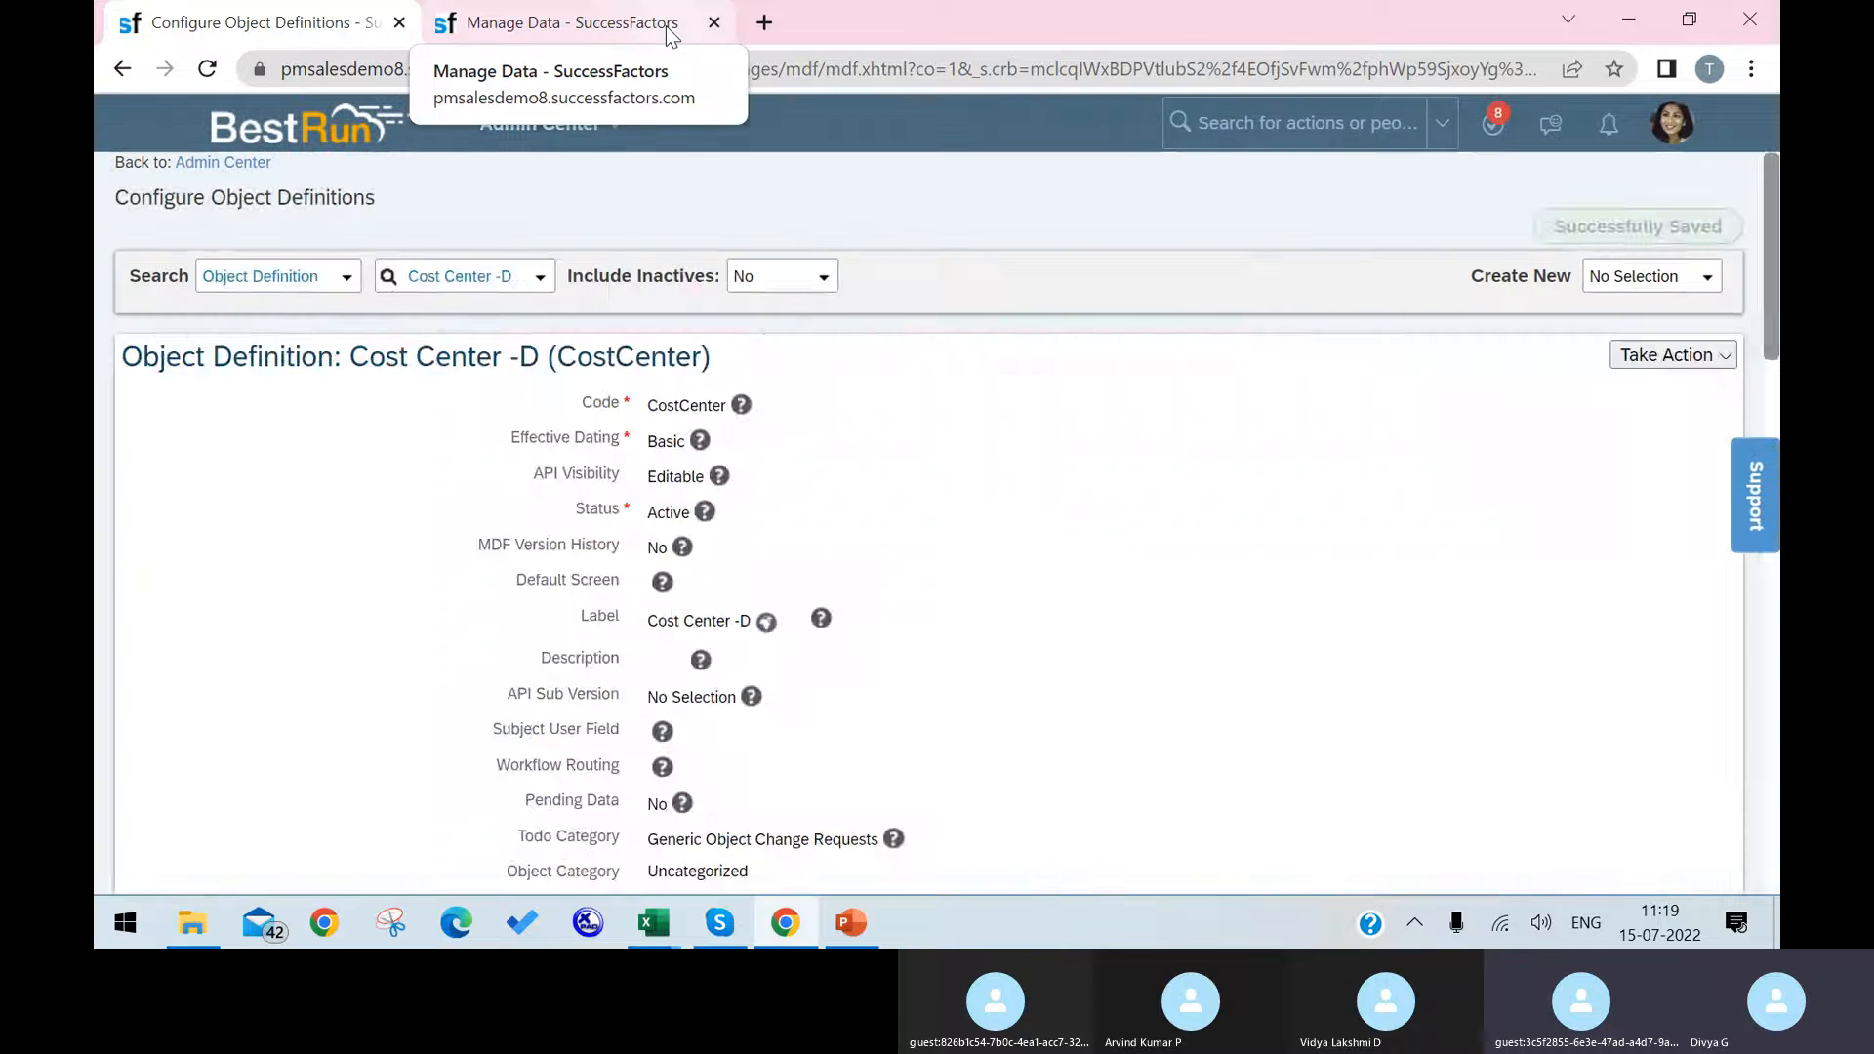
Step: Reload the Argentina HR cost center record in Manage Data to pick up the saved object definition
{"action": "left_click", "coordinate": [624, 24]}
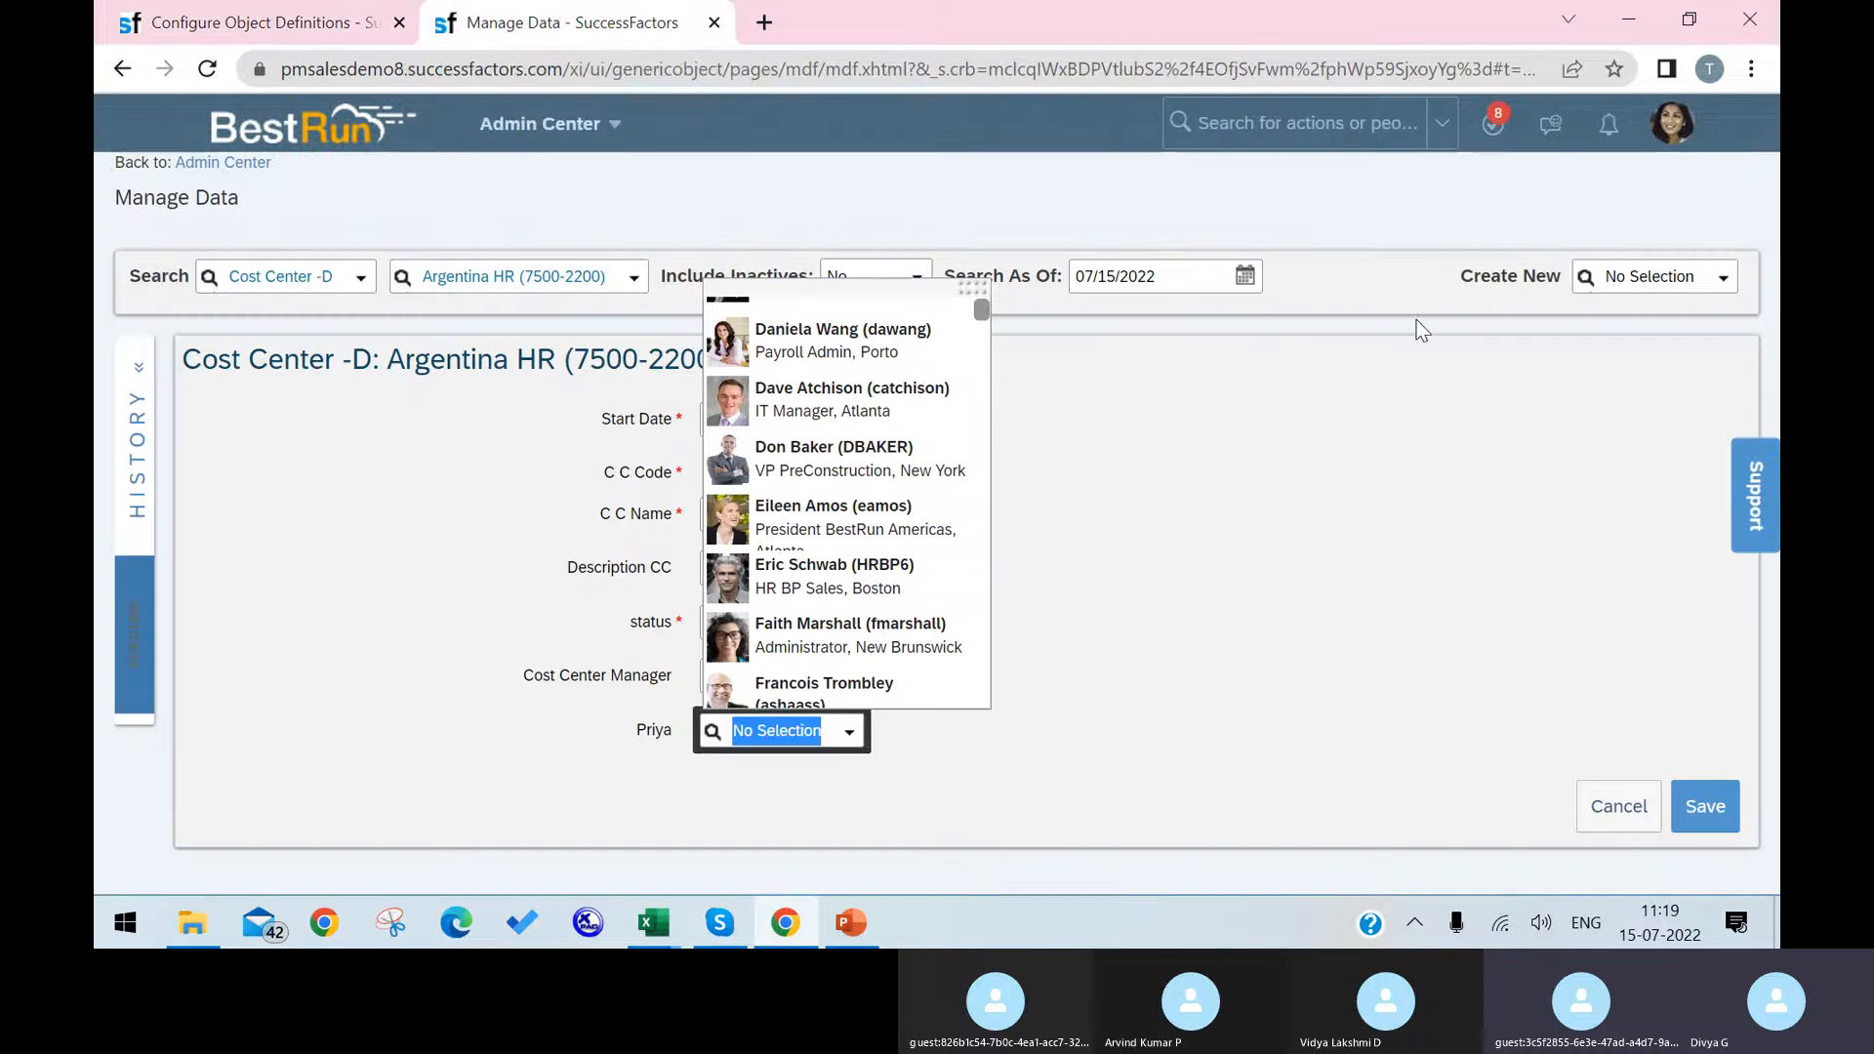
{"action": "left_click", "coordinate": [207, 68]}
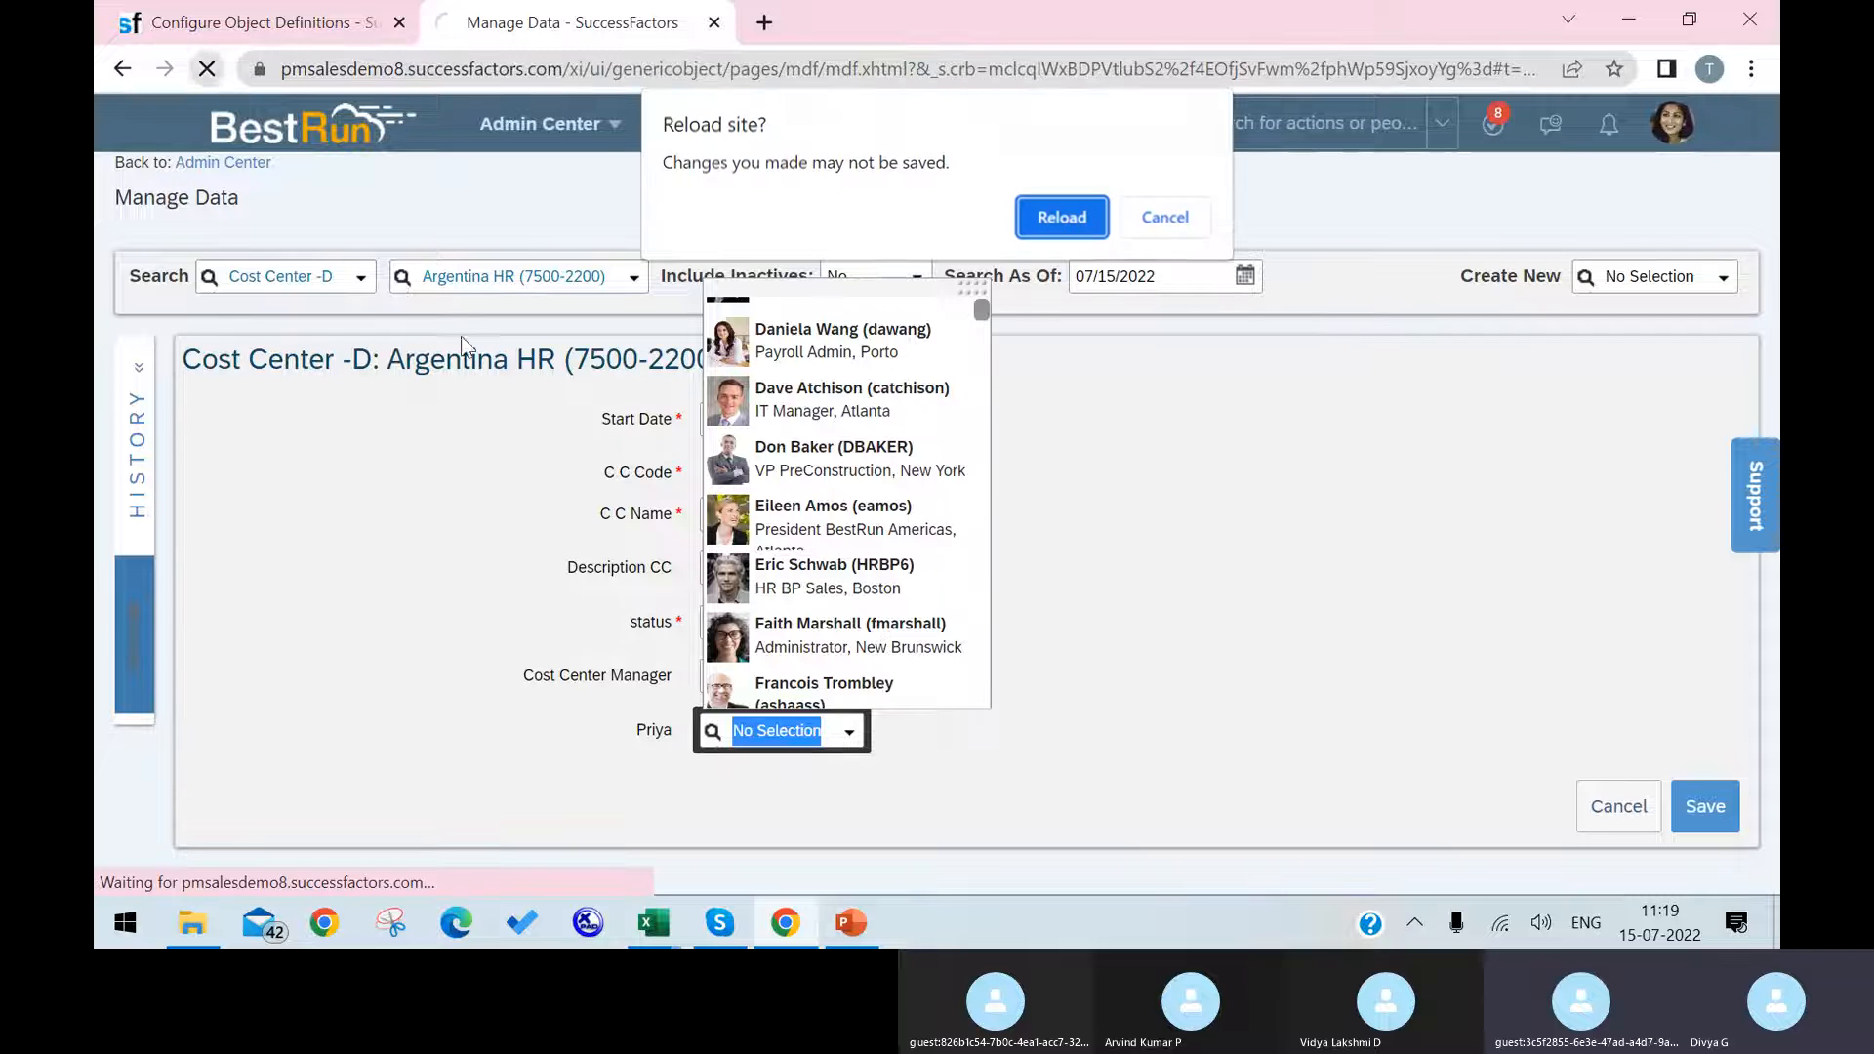
{"action": "left_click", "coordinate": [1073, 220]}
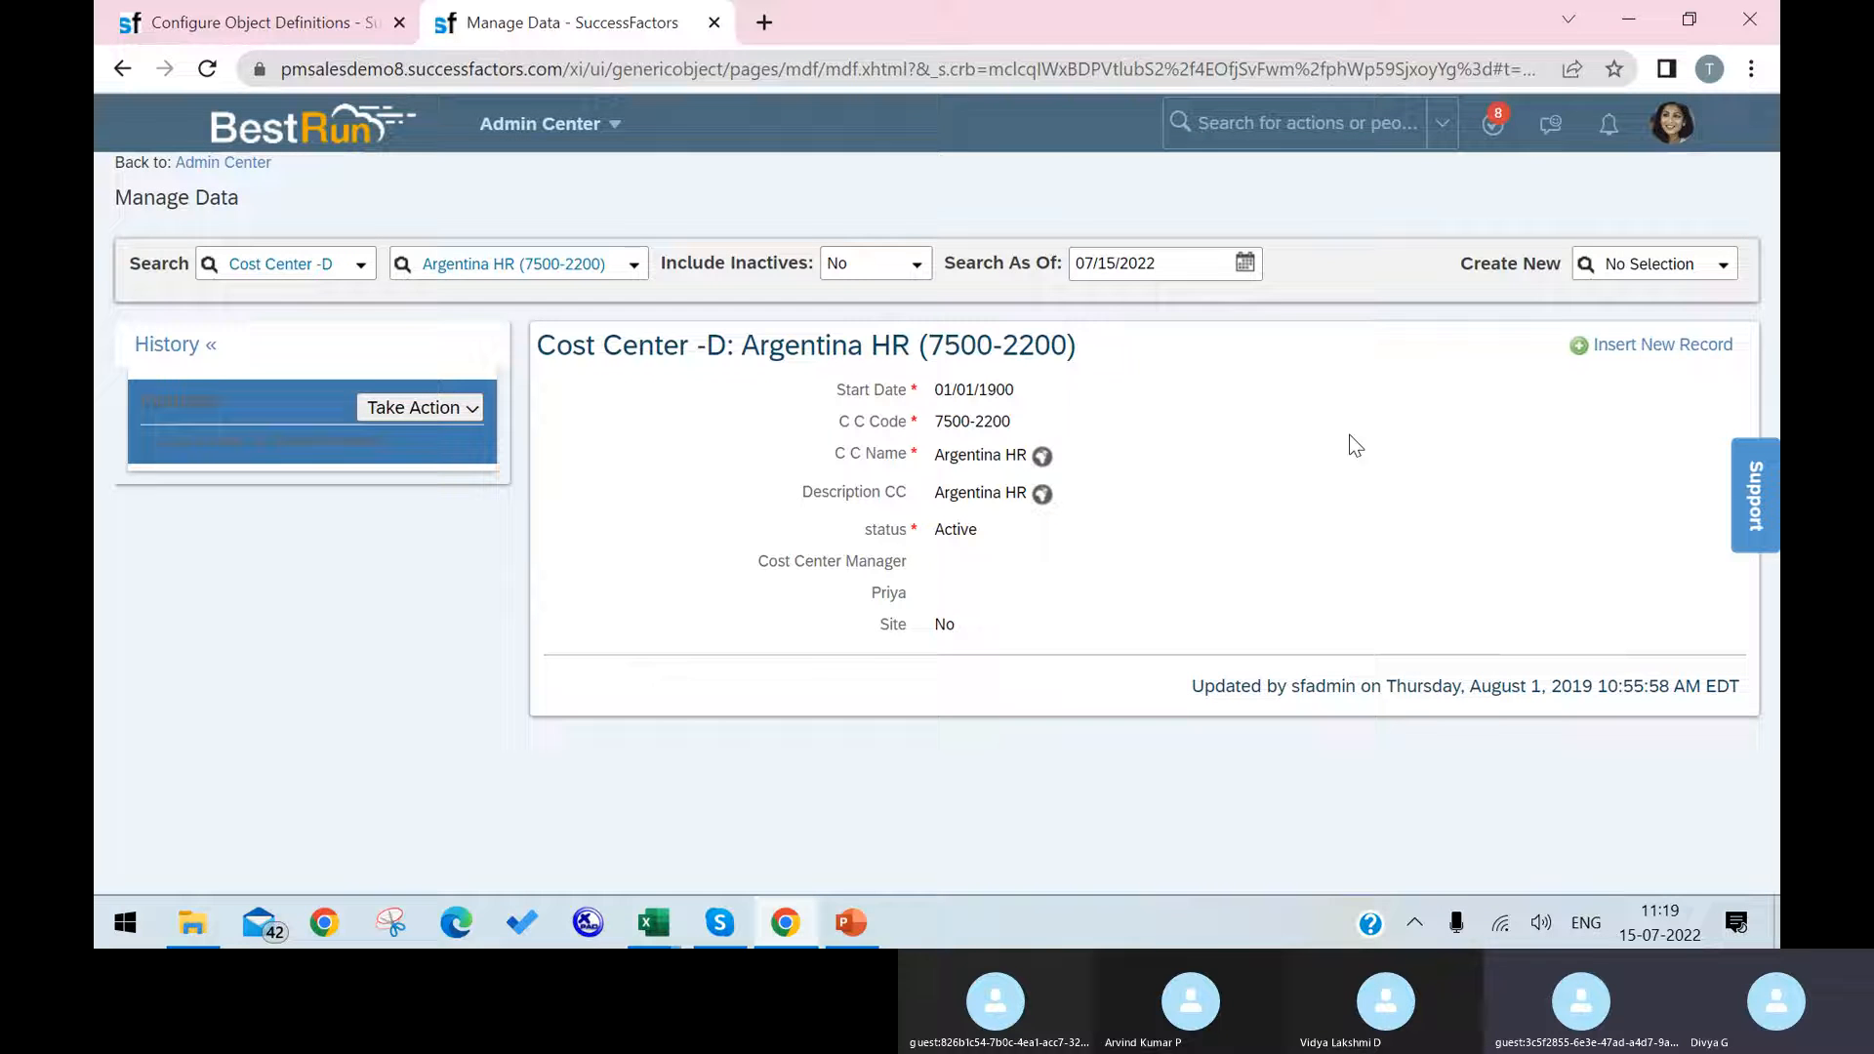
Step: Insert an Argentina HR record effective 07/15/2022, check the Site field's options and try to save the record
{"action": "left_click", "coordinate": [1645, 345]}
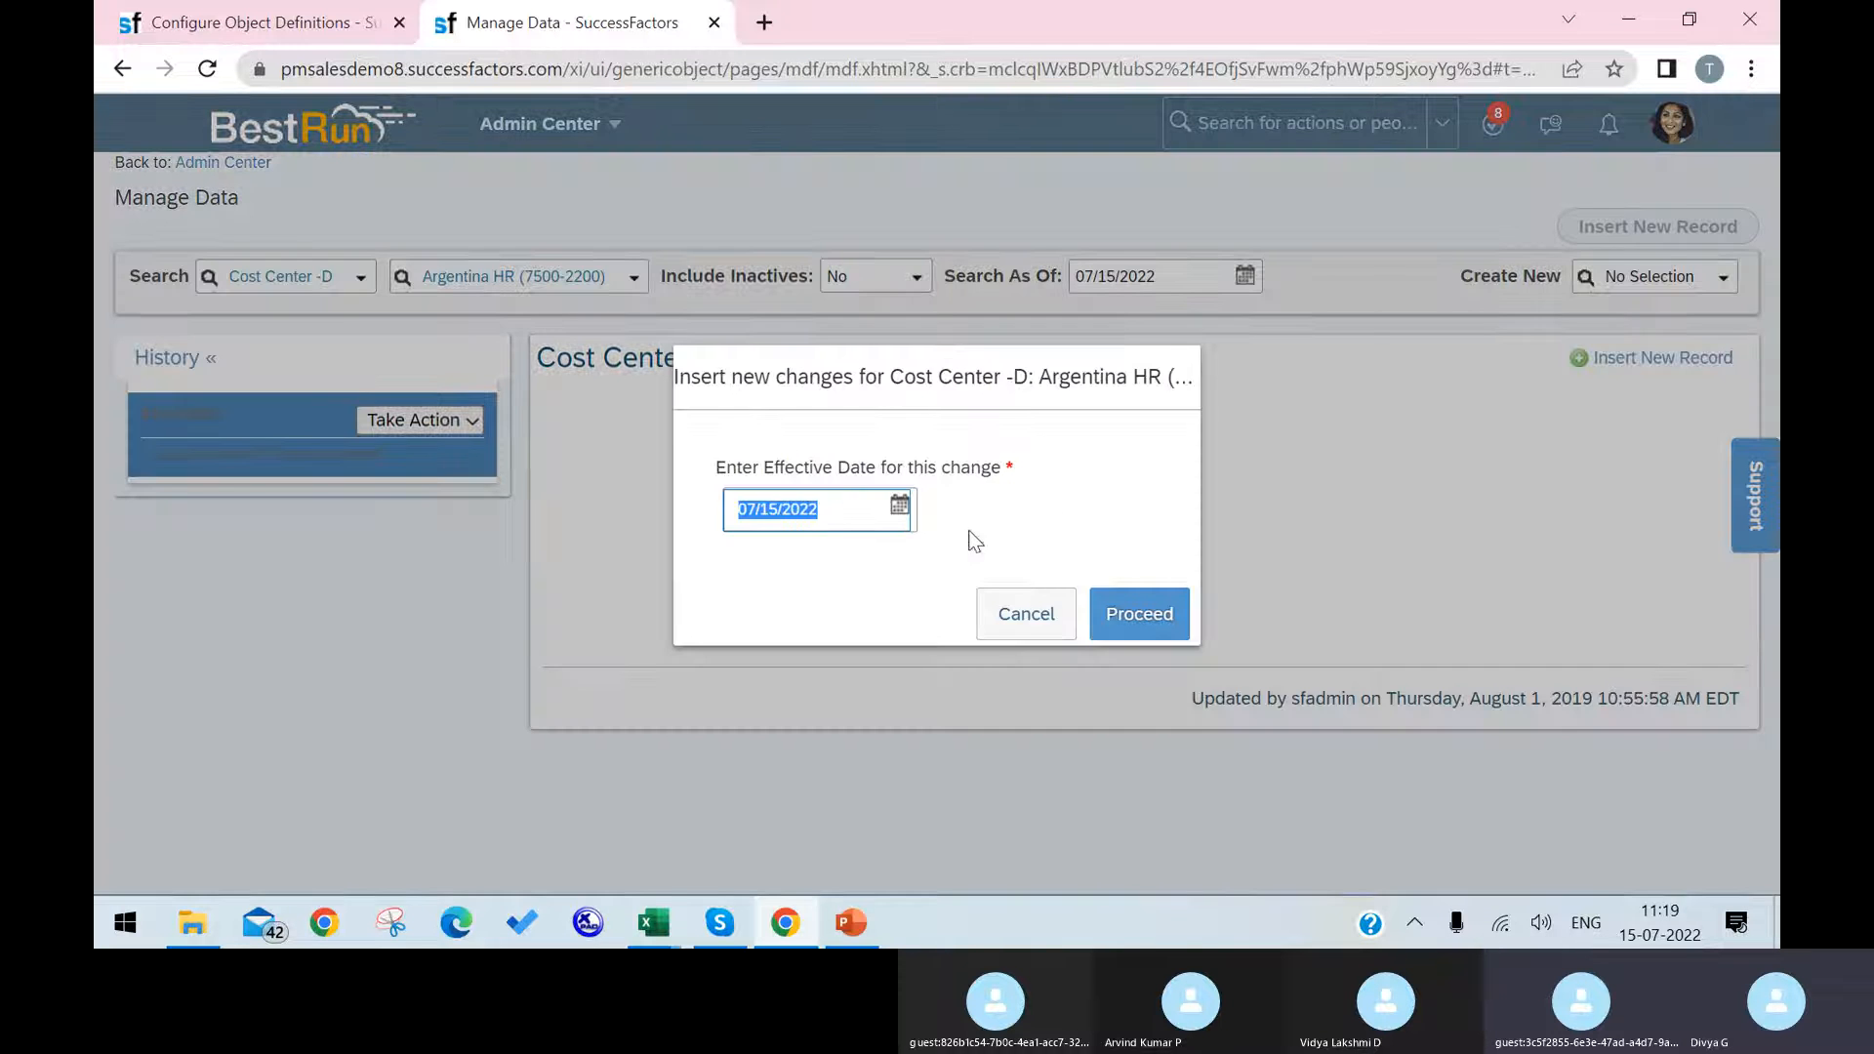
{"action": "left_click", "coordinate": [1140, 607]}
{"action": "scroll", "coordinate": [1116, 743], "scroll_direction": "down", "scroll_amount": 1}
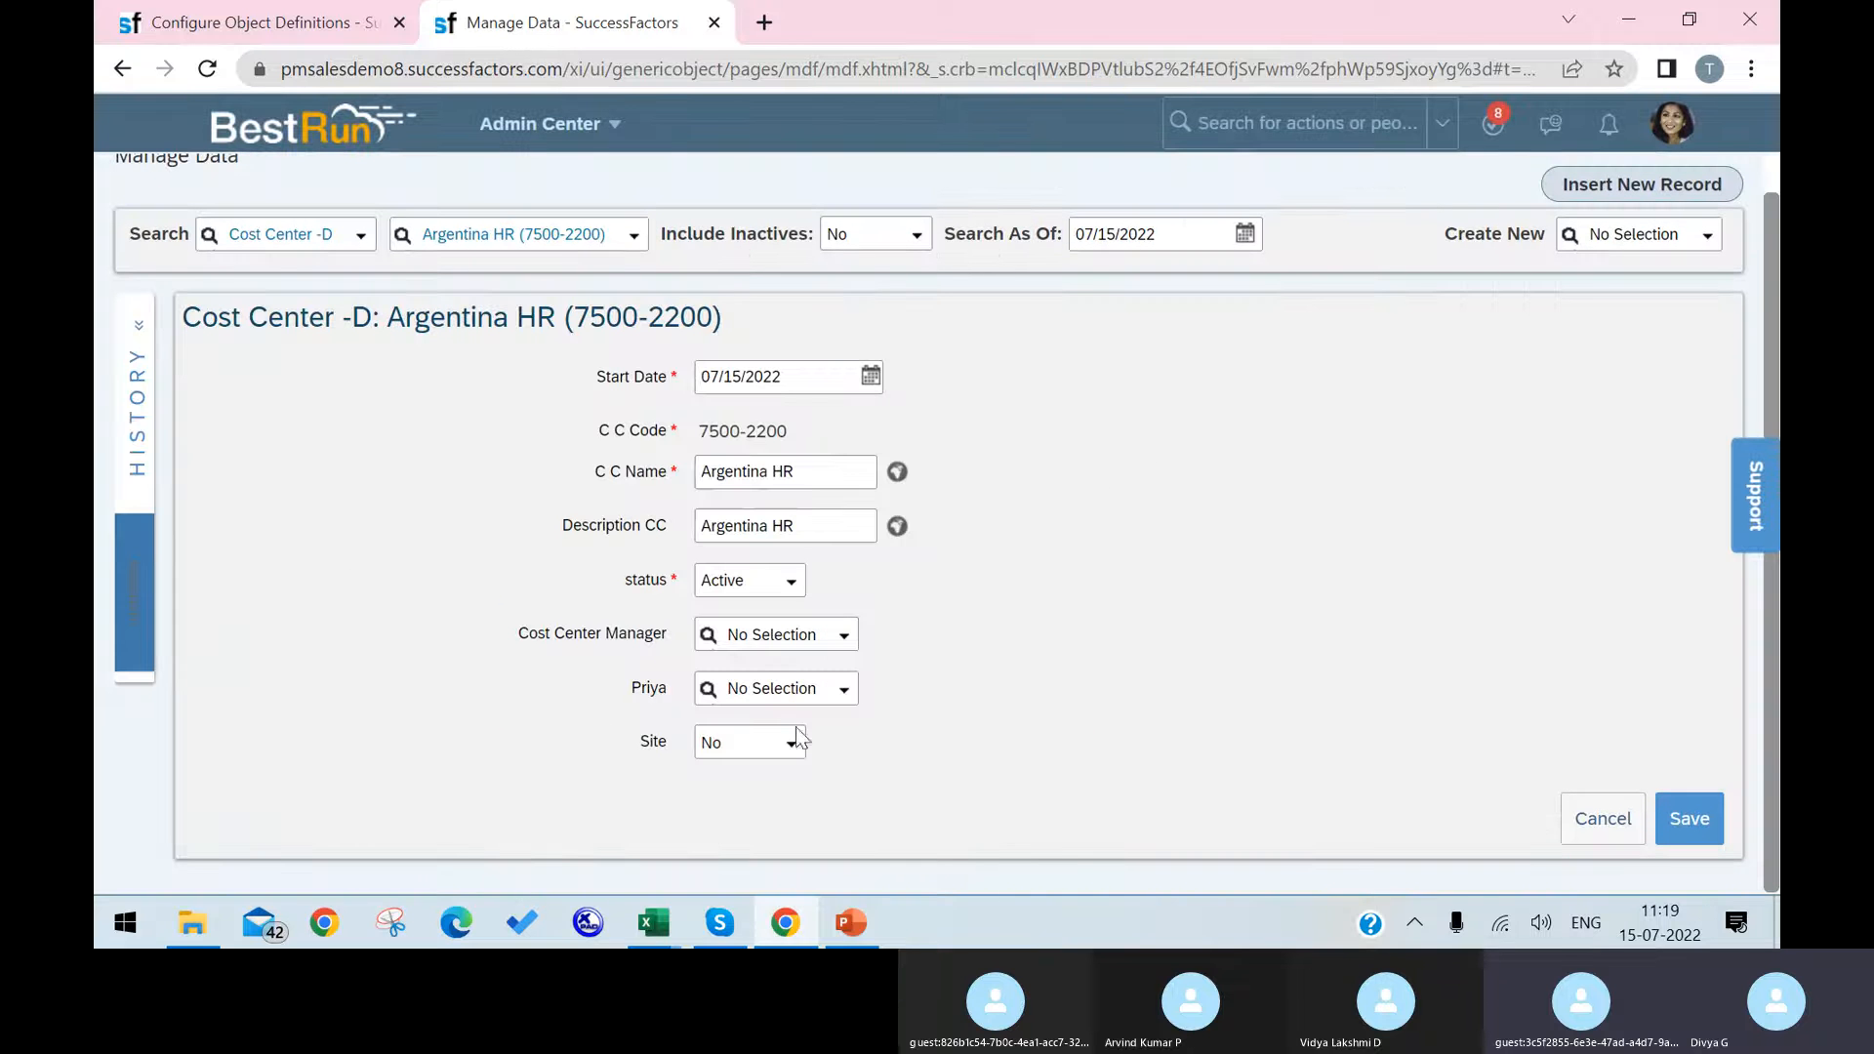
{"action": "left_click", "coordinate": [796, 748]}
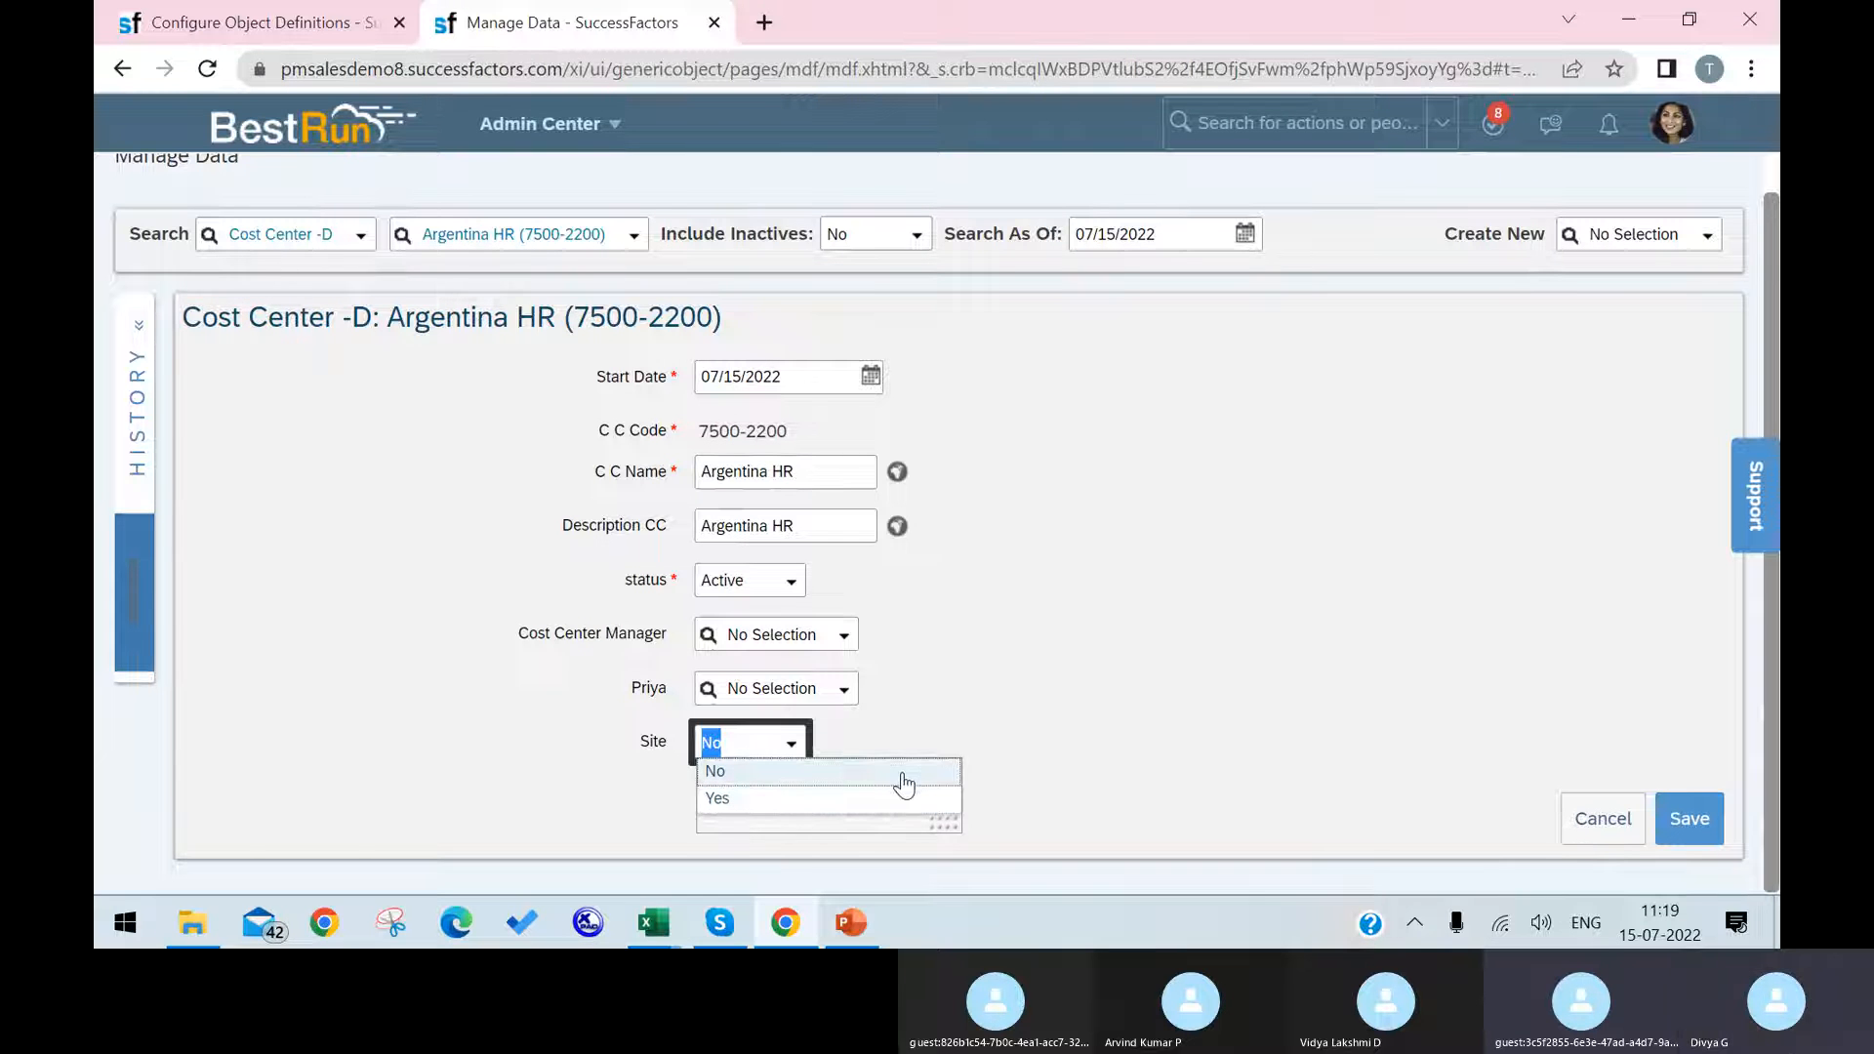
{"action": "left_click", "coordinate": [1699, 820]}
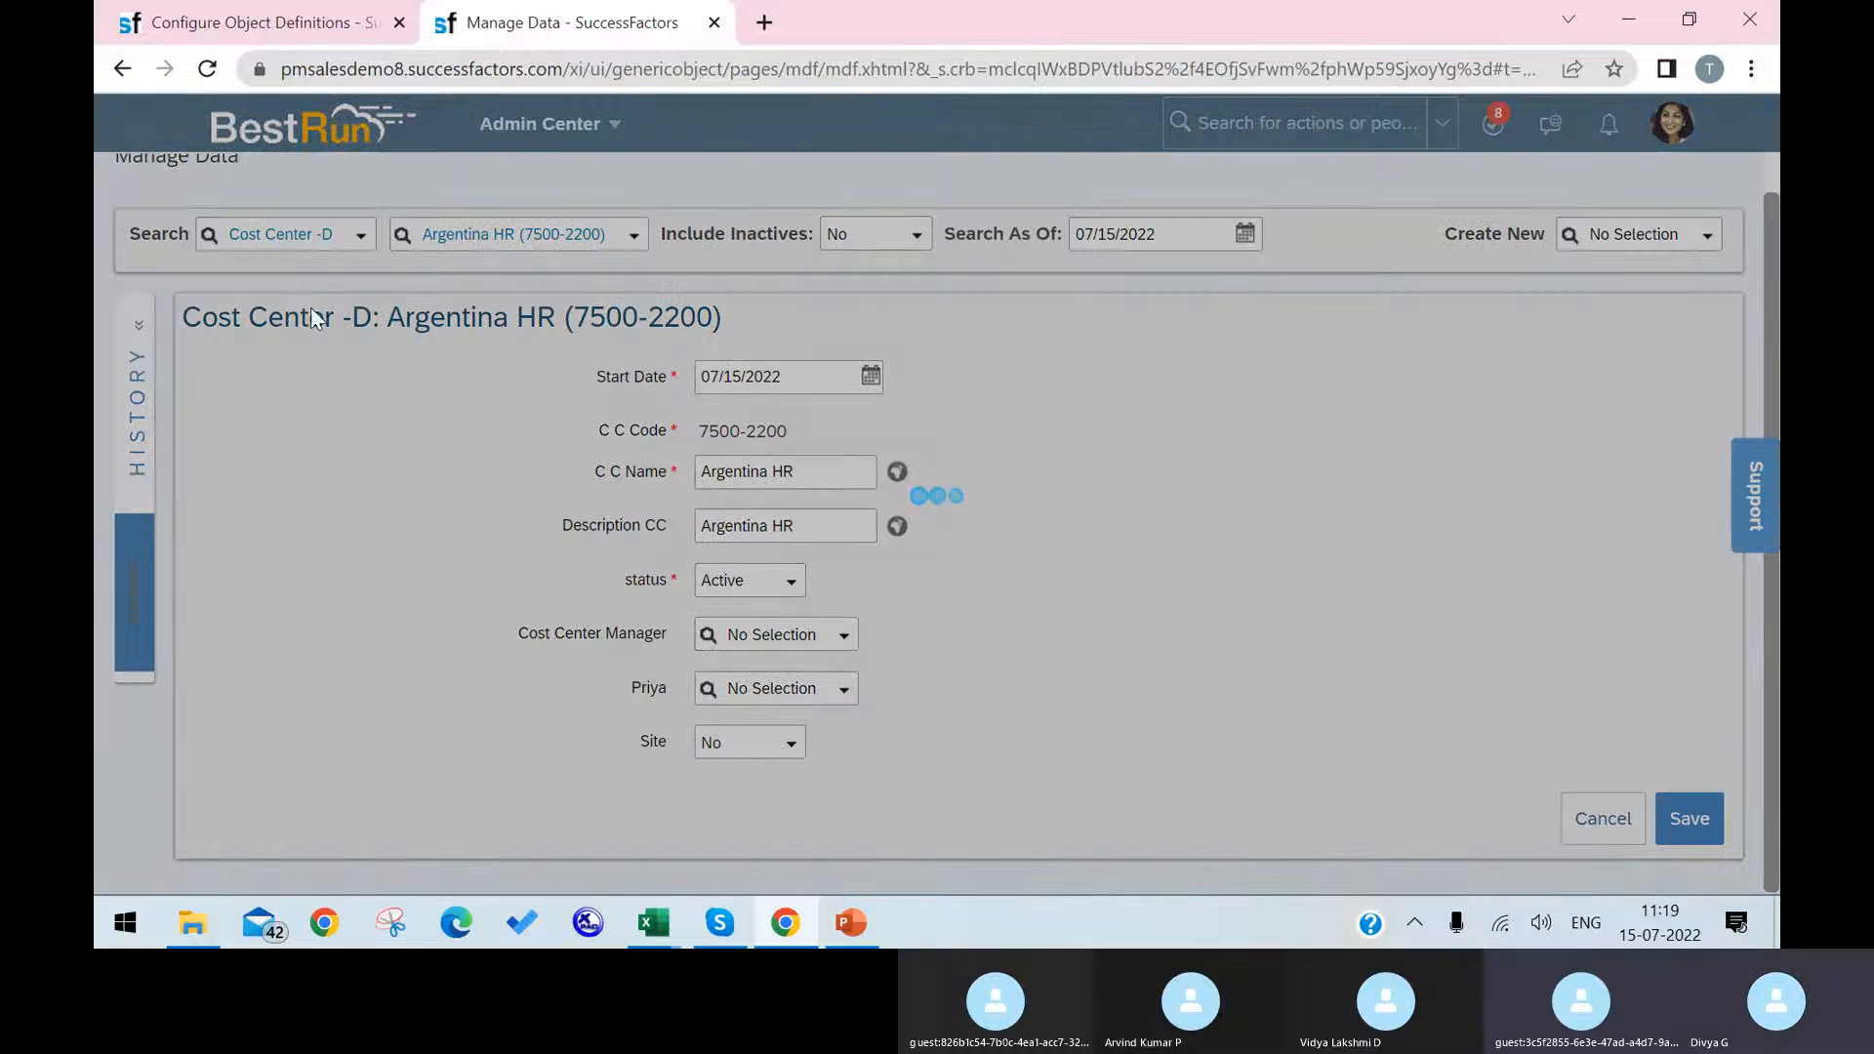
Step: Open the Cost Center object definition for correction and start a new field in the blank row below cust_Site
{"action": "left_click", "coordinate": [255, 21]}
{"action": "scroll", "coordinate": [998, 617], "scroll_direction": "down", "scroll_amount": 5}
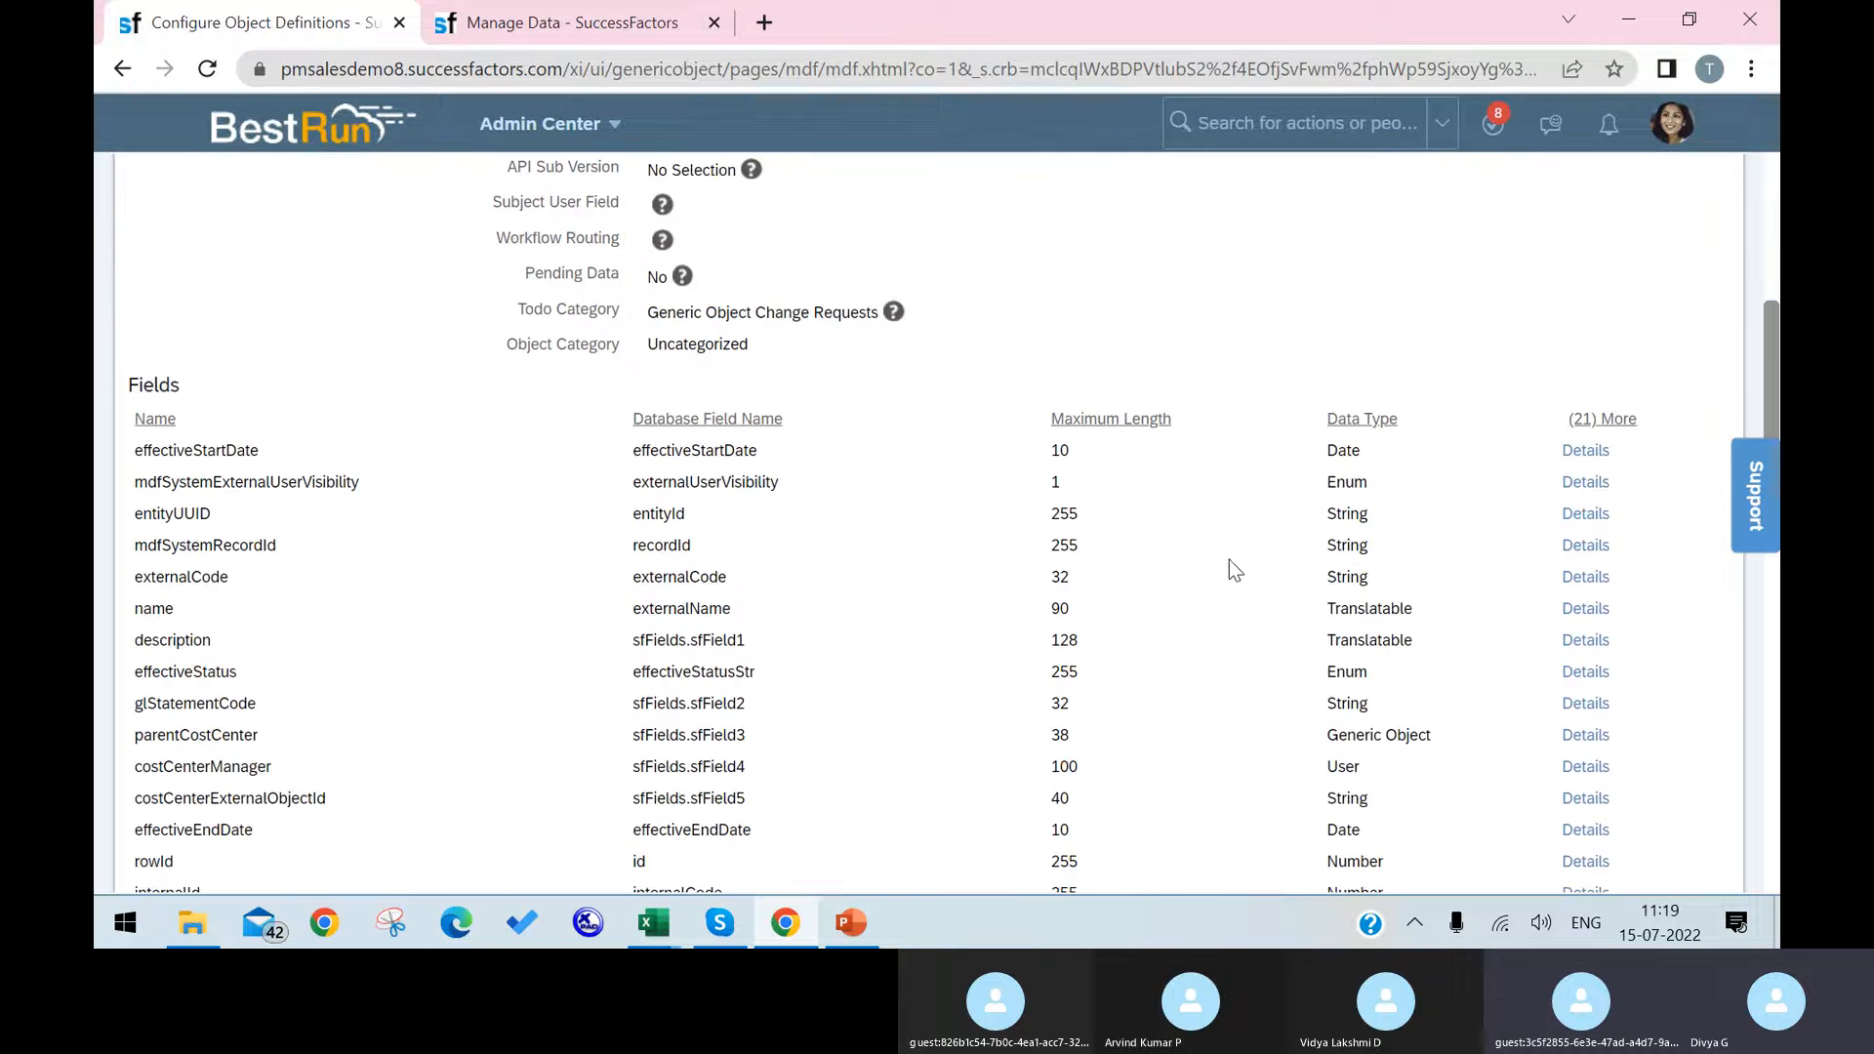
{"action": "scroll", "coordinate": [1228, 570], "scroll_direction": "up", "scroll_amount": 5}
{"action": "left_click", "coordinate": [1660, 359]}
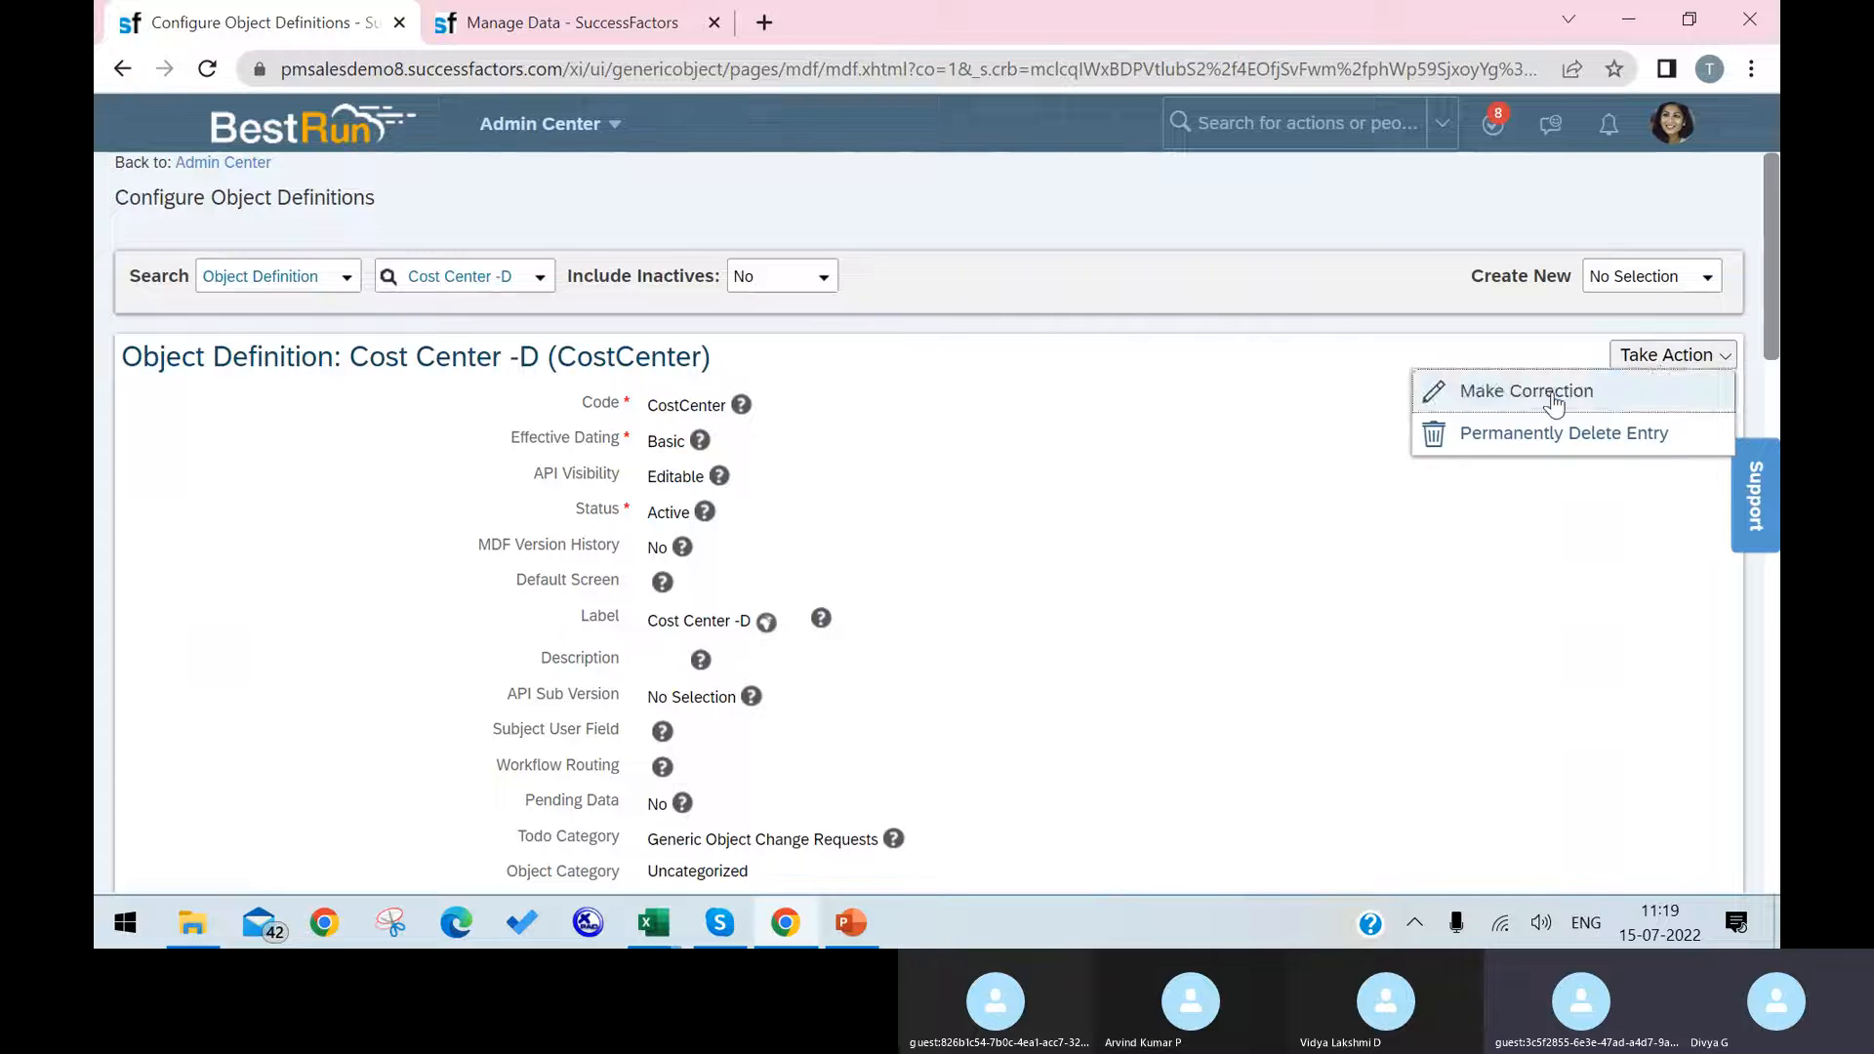
{"action": "left_click", "coordinate": [1554, 396]}
{"action": "scroll", "coordinate": [1239, 677], "scroll_direction": "down", "scroll_amount": 10}
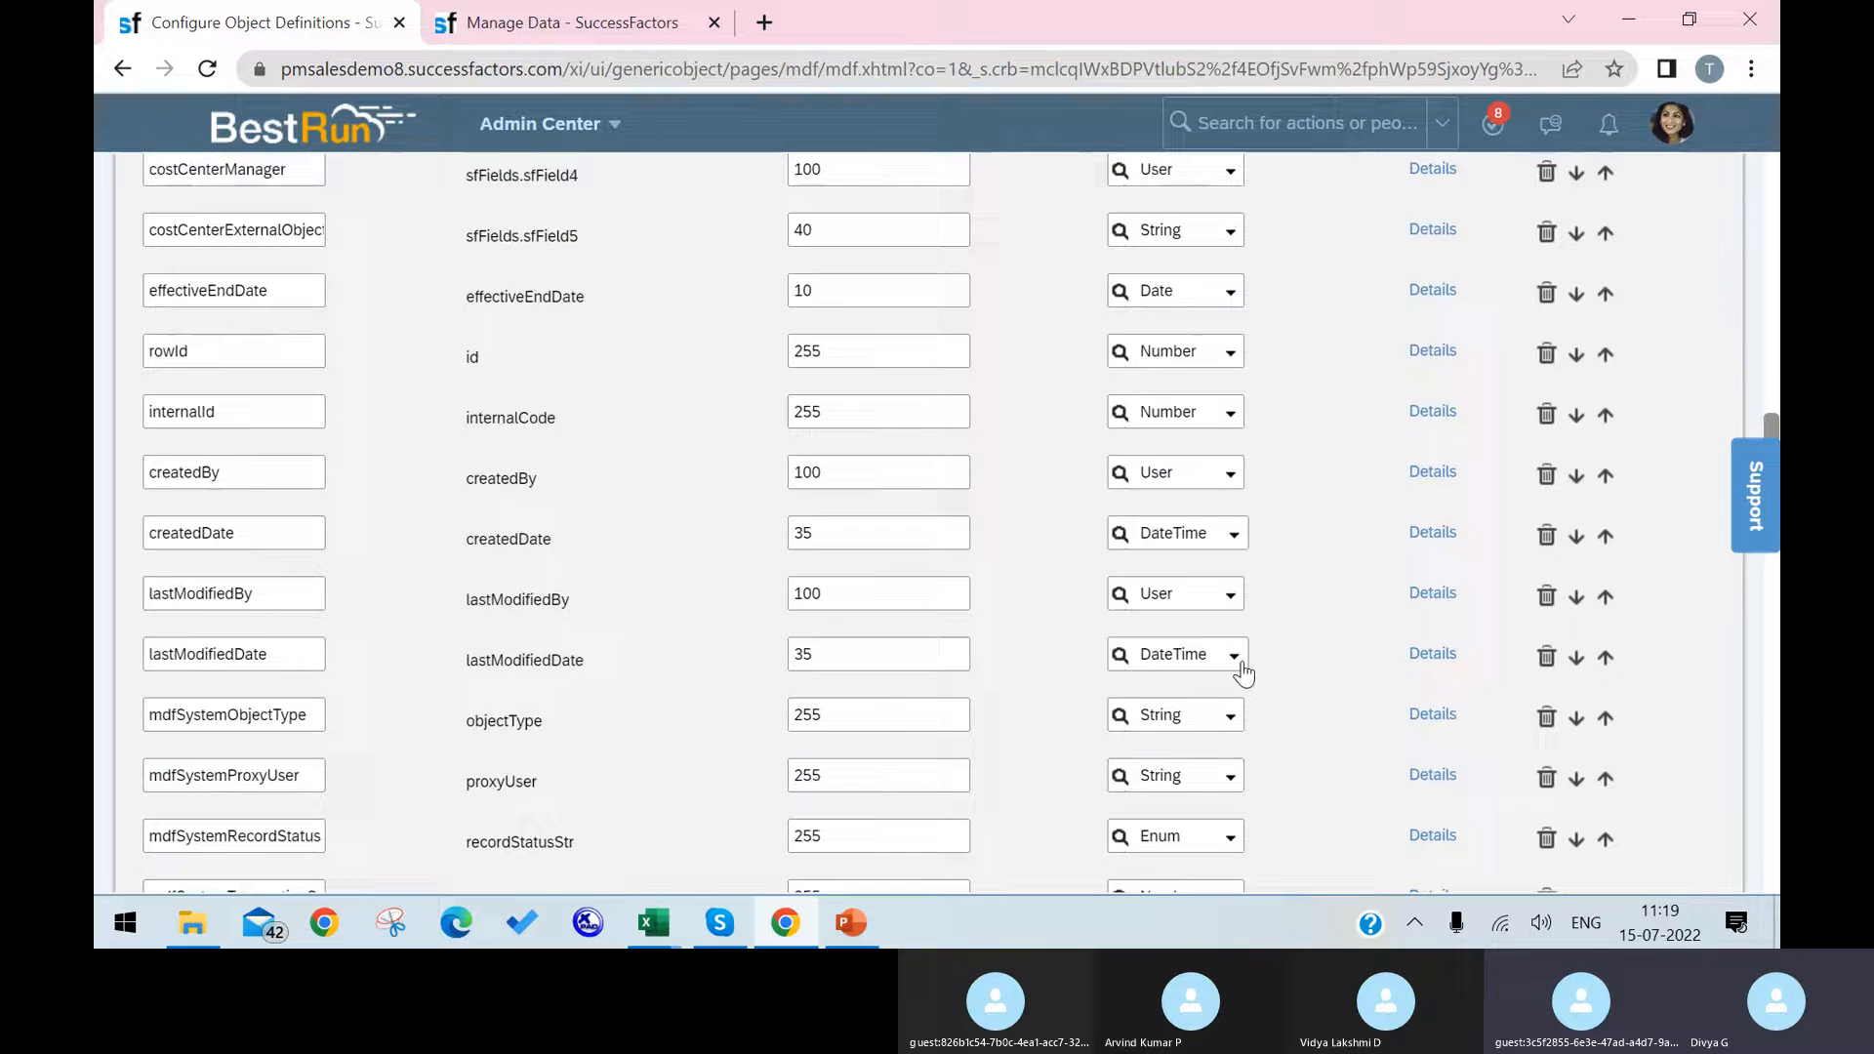
{"action": "scroll", "coordinate": [1242, 673], "scroll_direction": "down", "scroll_amount": 8}
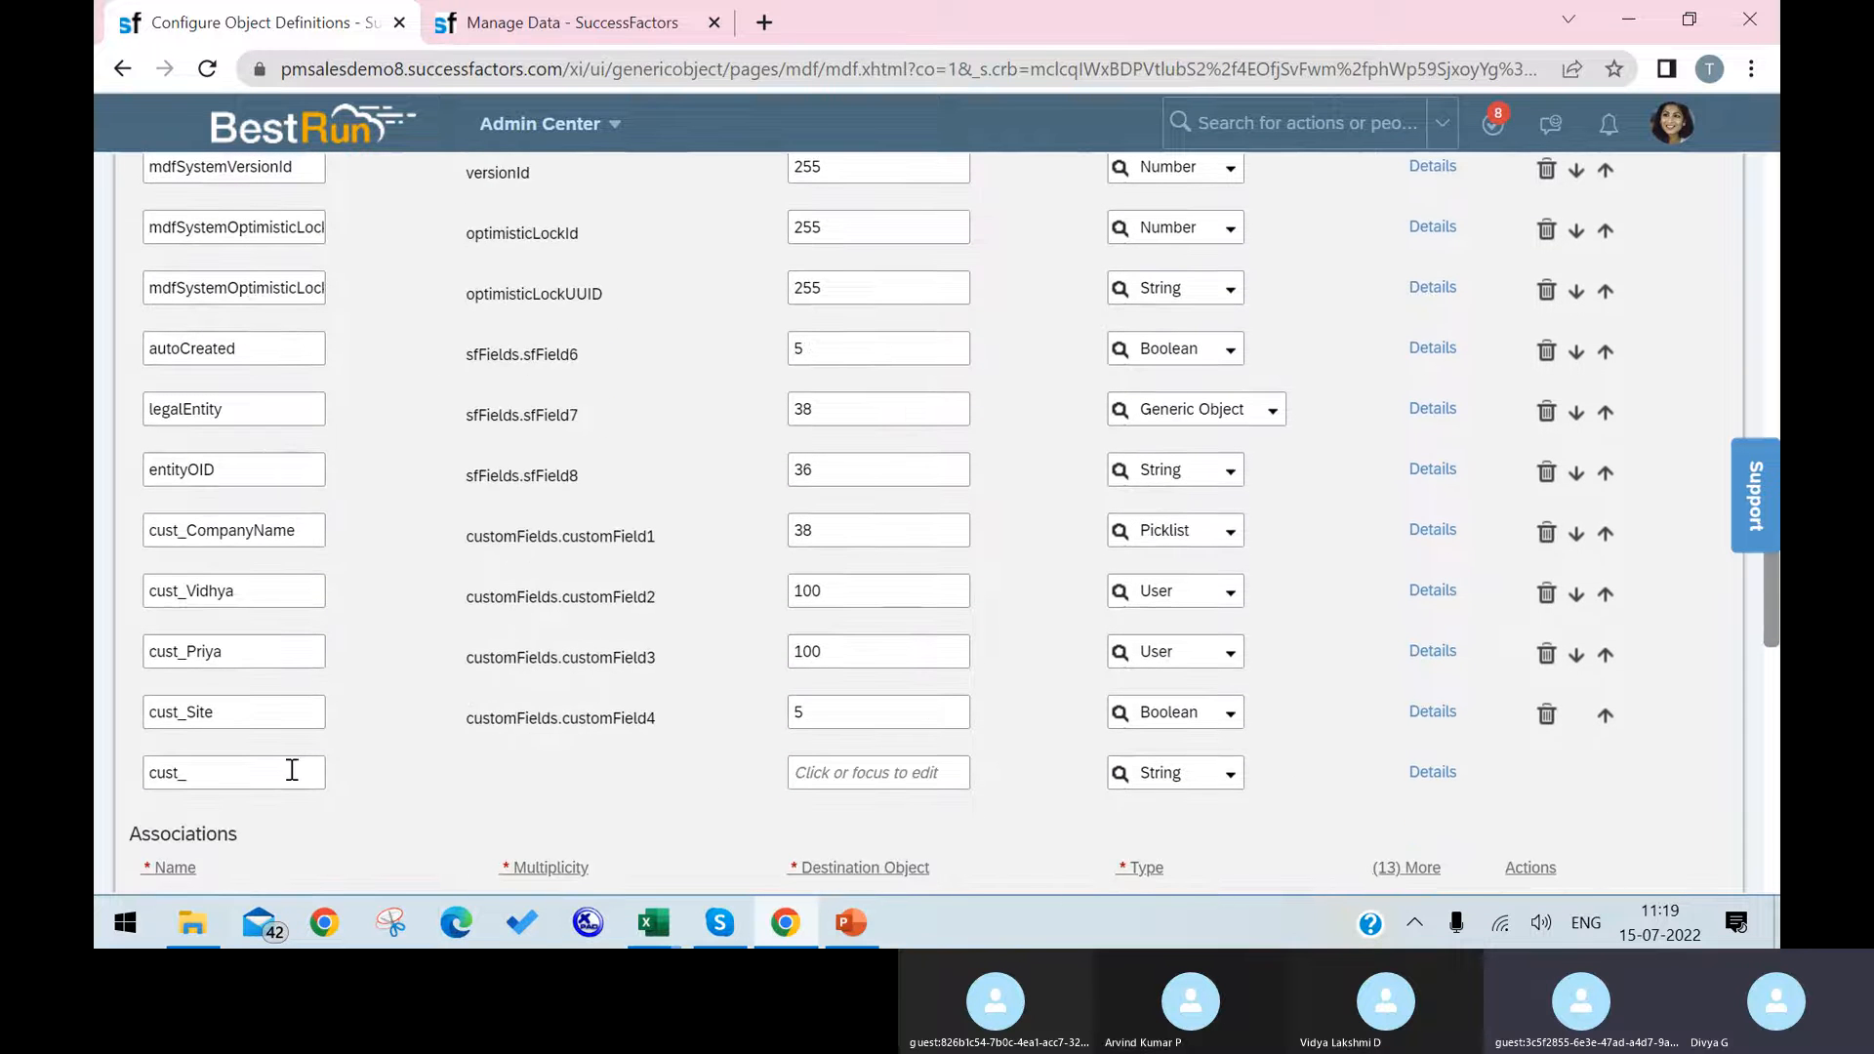
{"action": "left_click", "coordinate": [293, 772]}
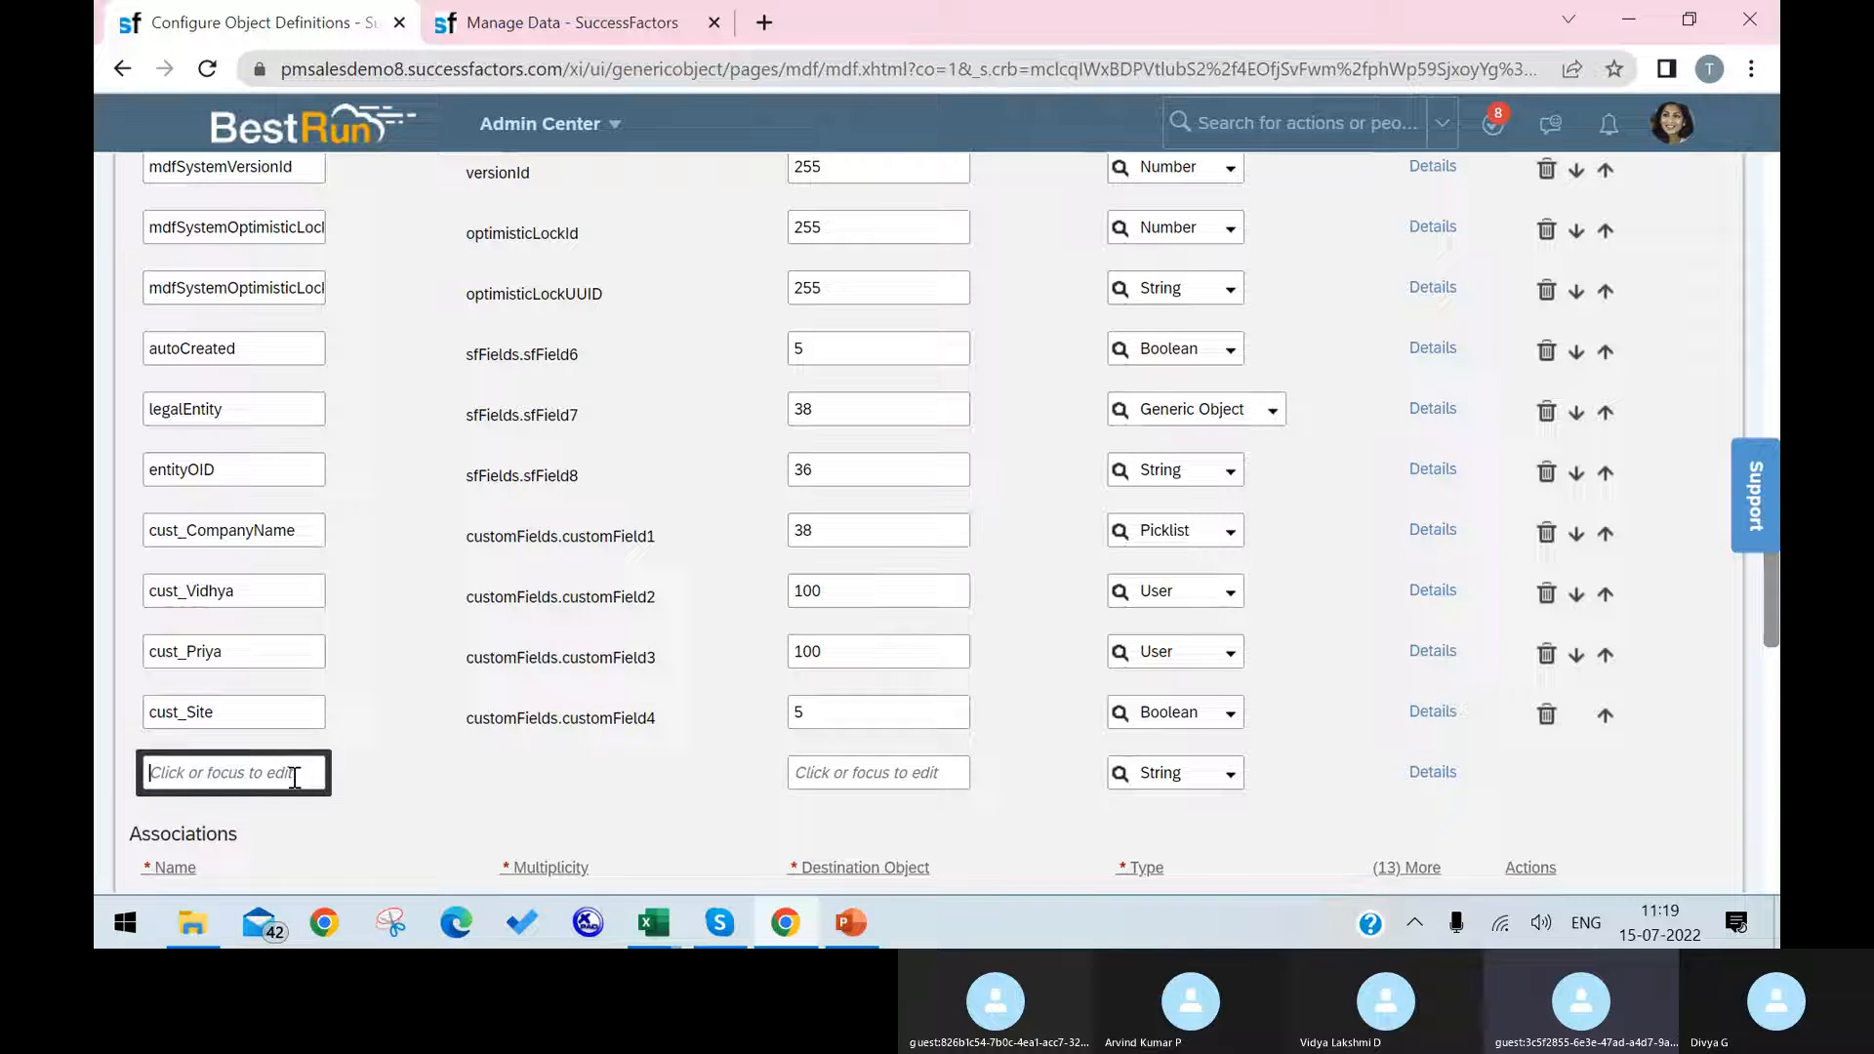
{"action": "type", "text": "D"}
{"action": "key", "text": "BackSpace"}
Step: Examine the Legal Entity and Business Unit field requirements in the Excel foundation objects workbook and return to the object definition in Chrome
{"action": "left_click", "coordinate": [654, 922]}
{"action": "left_click", "coordinate": [528, 825]}
{"action": "left_click", "coordinate": [428, 850]}
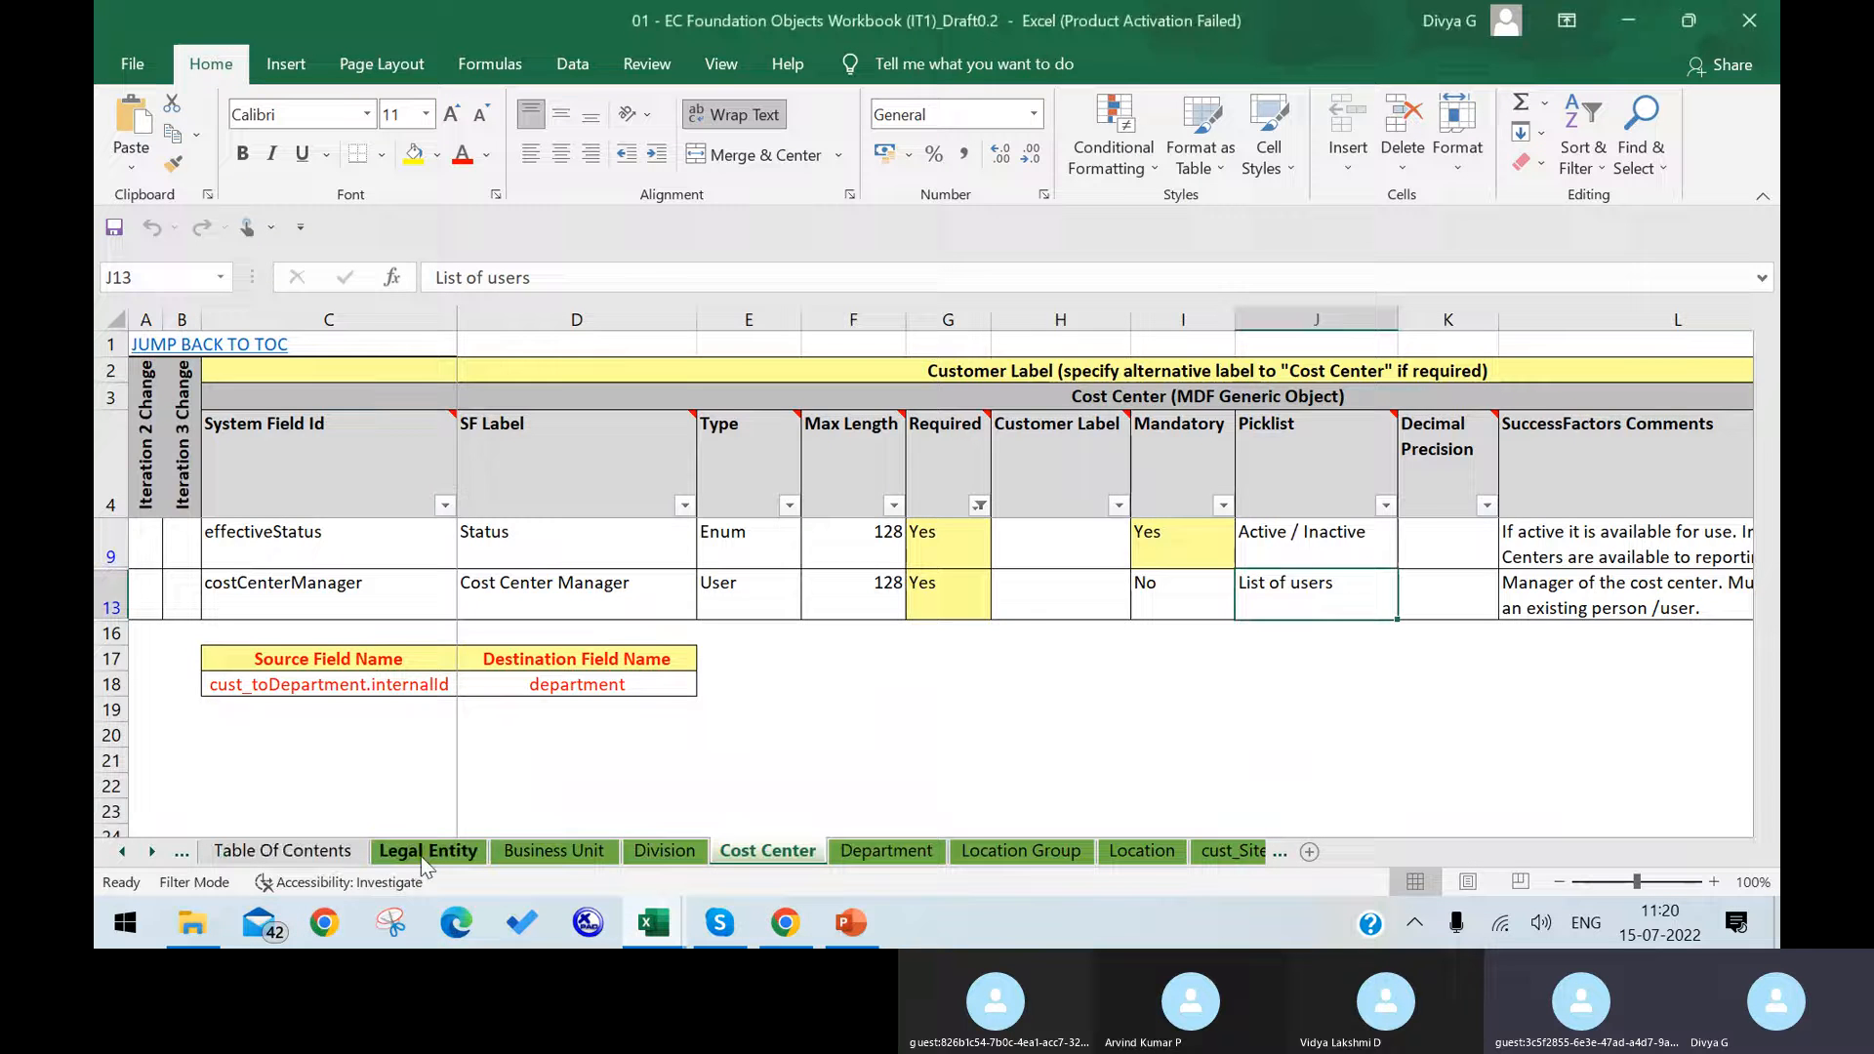
{"action": "scroll", "coordinate": [869, 680], "scroll_direction": "down", "scroll_amount": 7}
{"action": "scroll", "coordinate": [827, 703], "scroll_direction": "up", "scroll_amount": 4}
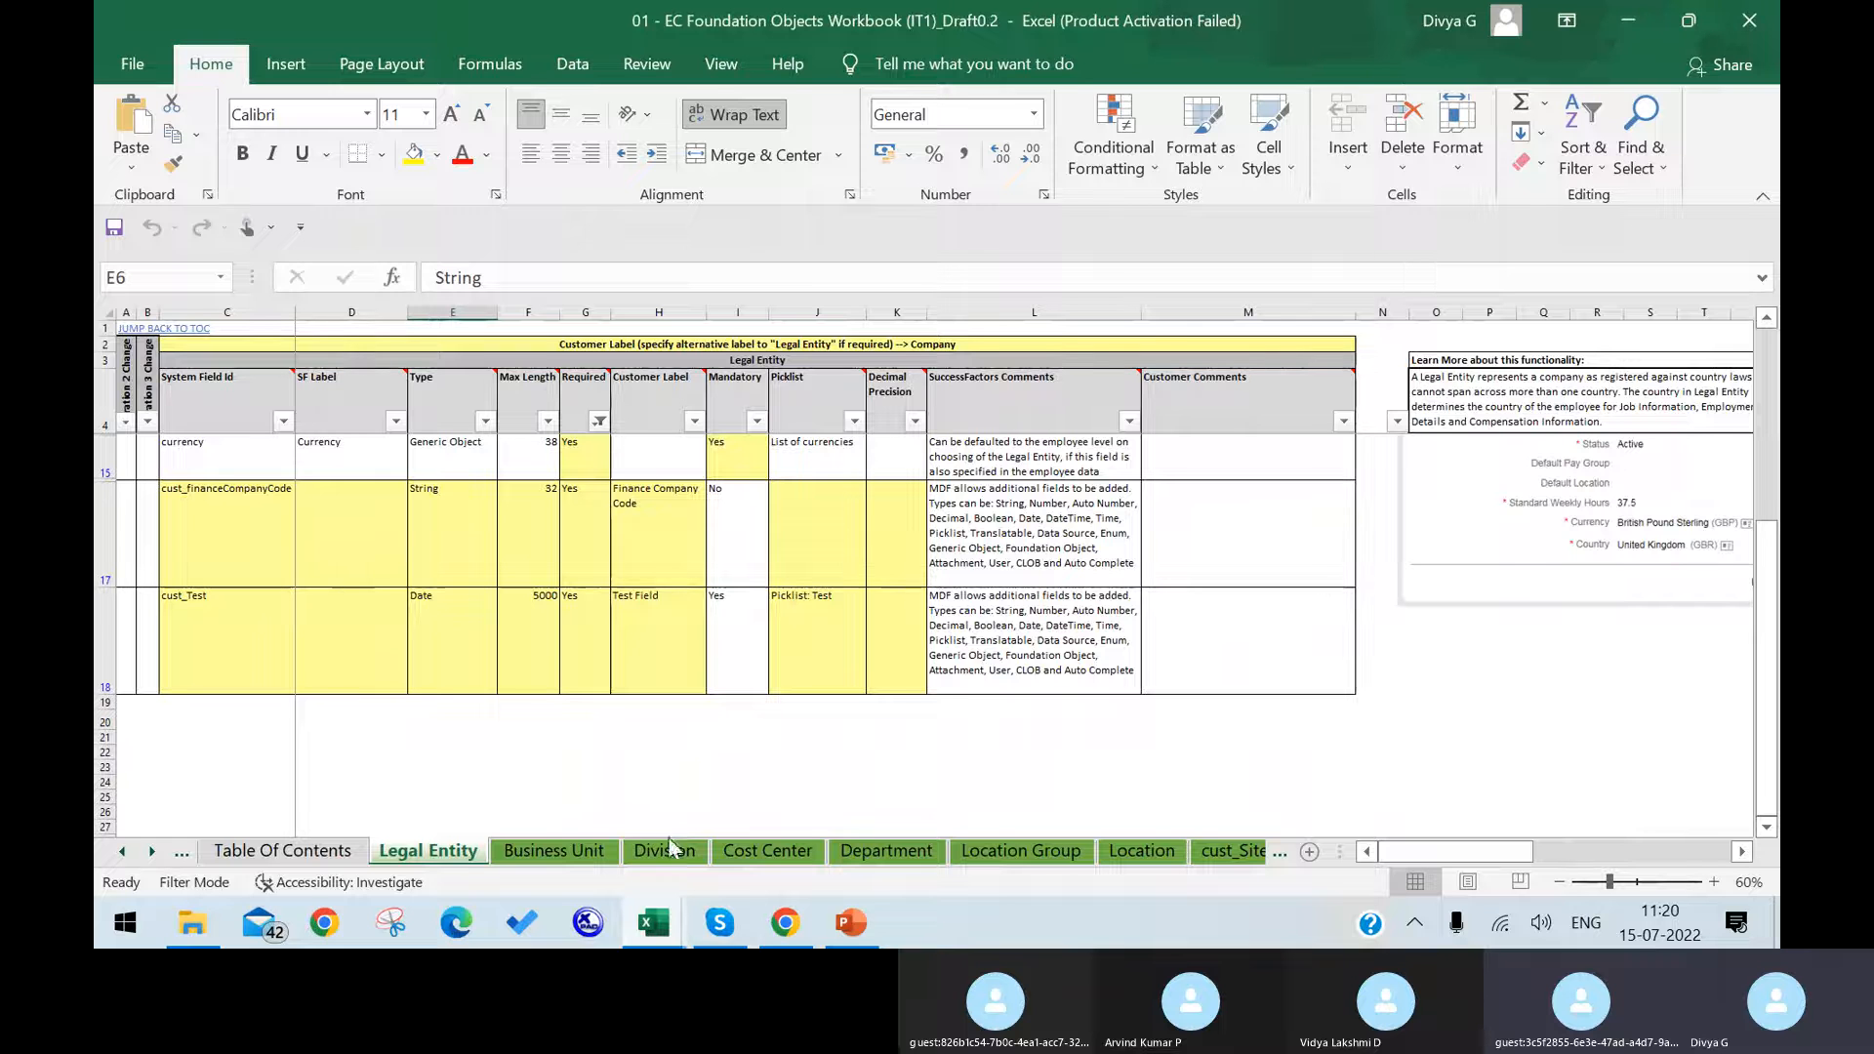
{"action": "left_click", "coordinate": [589, 856]}
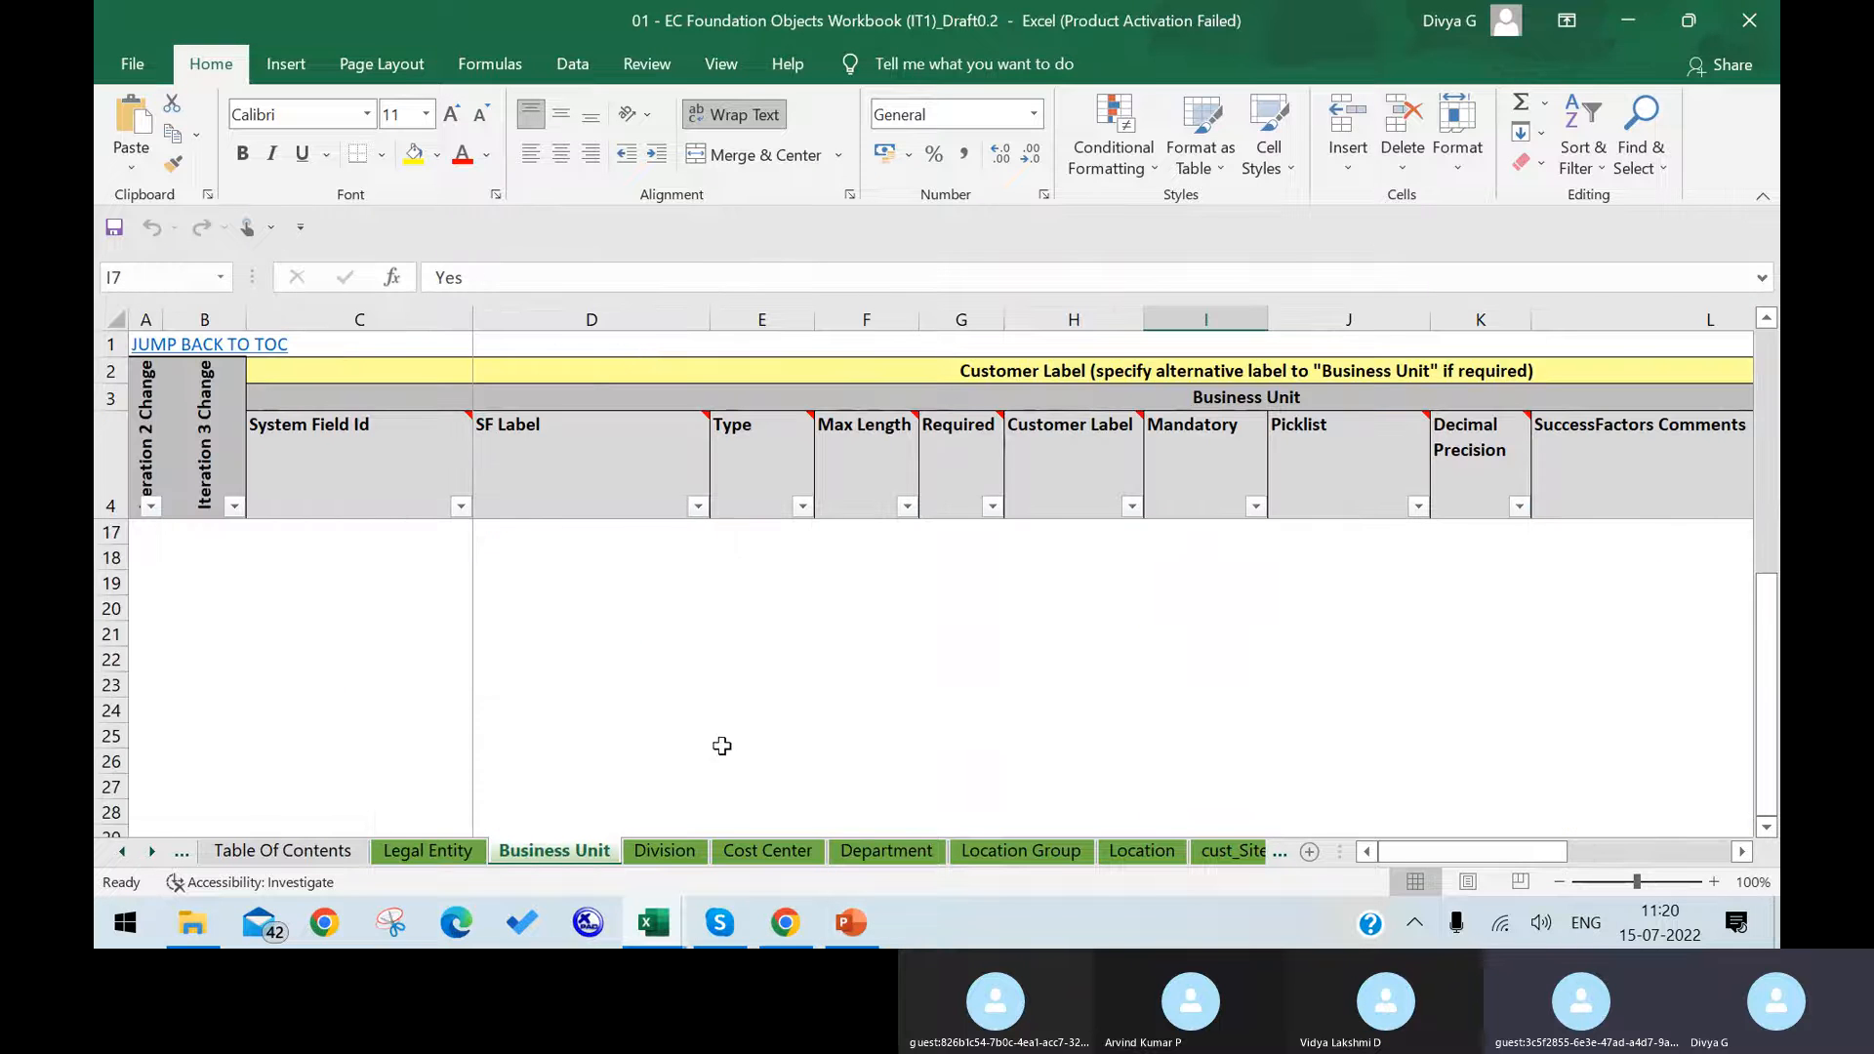
{"action": "left_click", "coordinate": [851, 923]}
{"action": "left_click", "coordinate": [783, 927]}
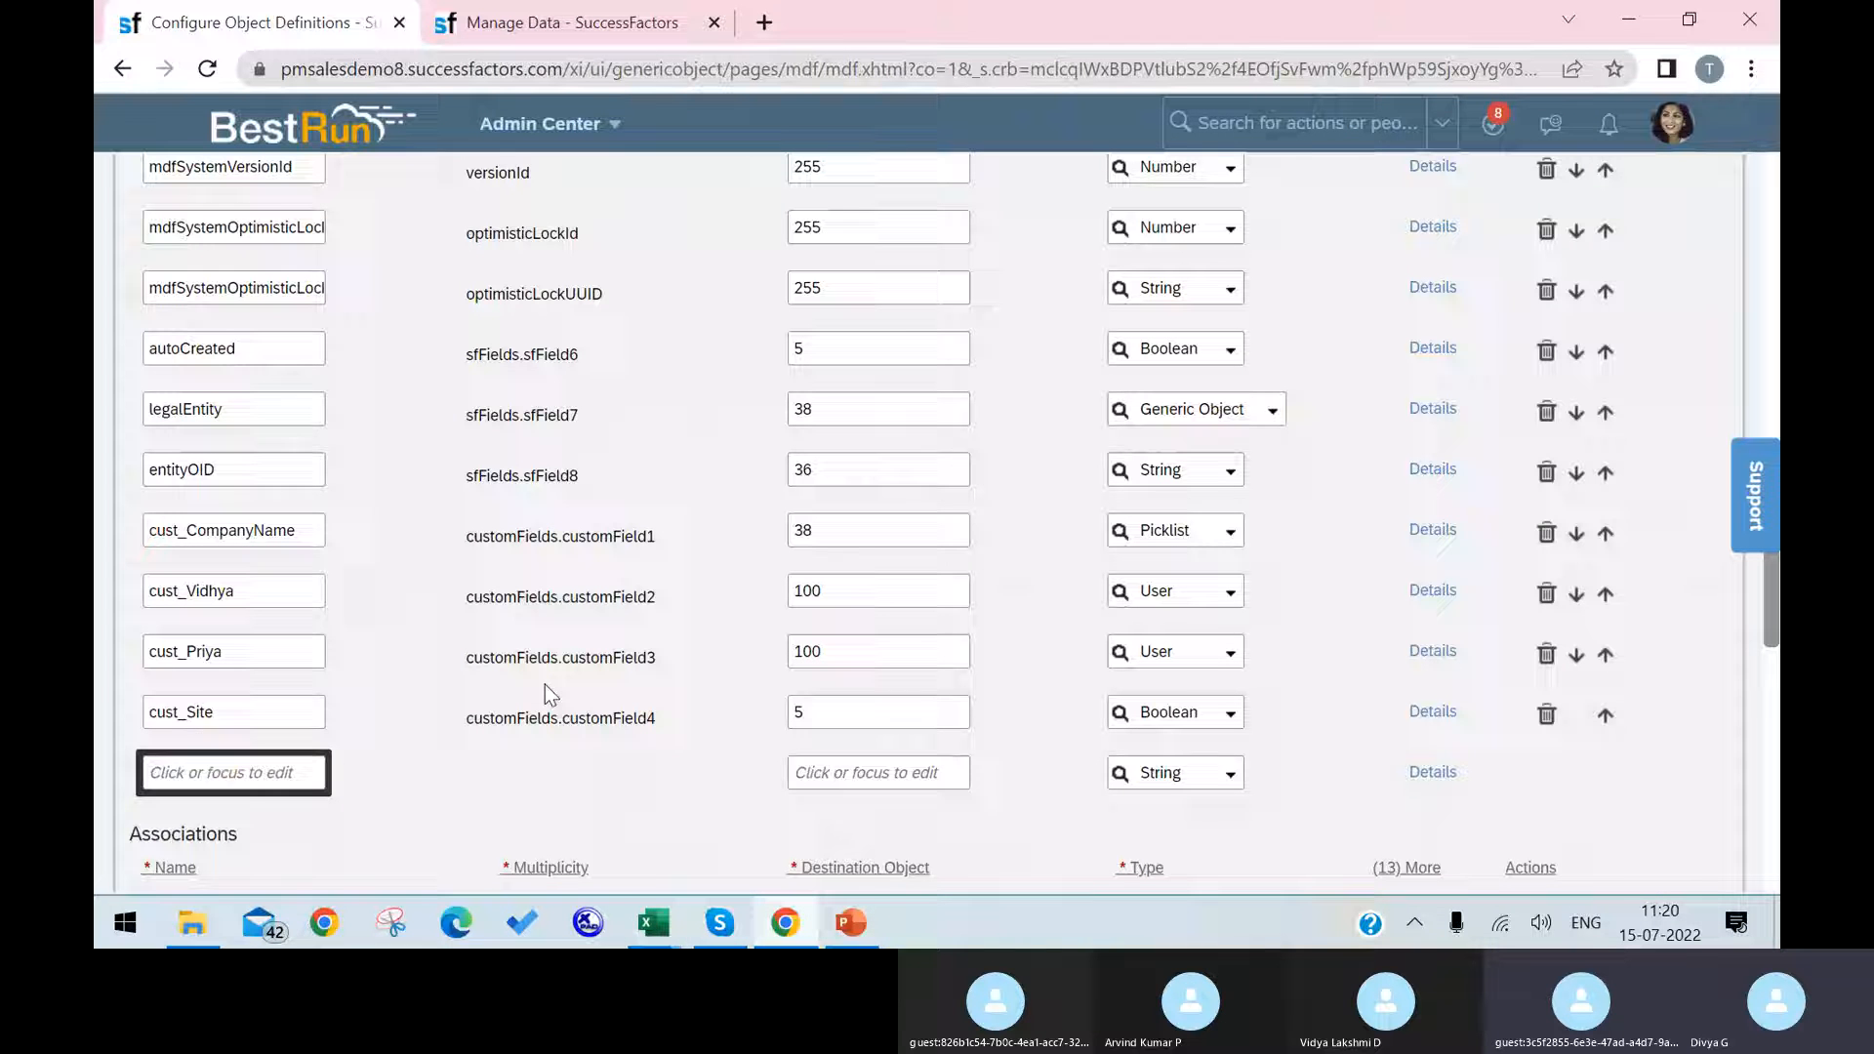
Step: Name the new custom field below cust_Site Finance and set its maximum length to 120
{"action": "type", "text": "F"}
{"action": "key", "text": "BackSpace"}
{"action": "key", "text": "BackSpace"}
{"action": "key", "text": "BackSpace"}
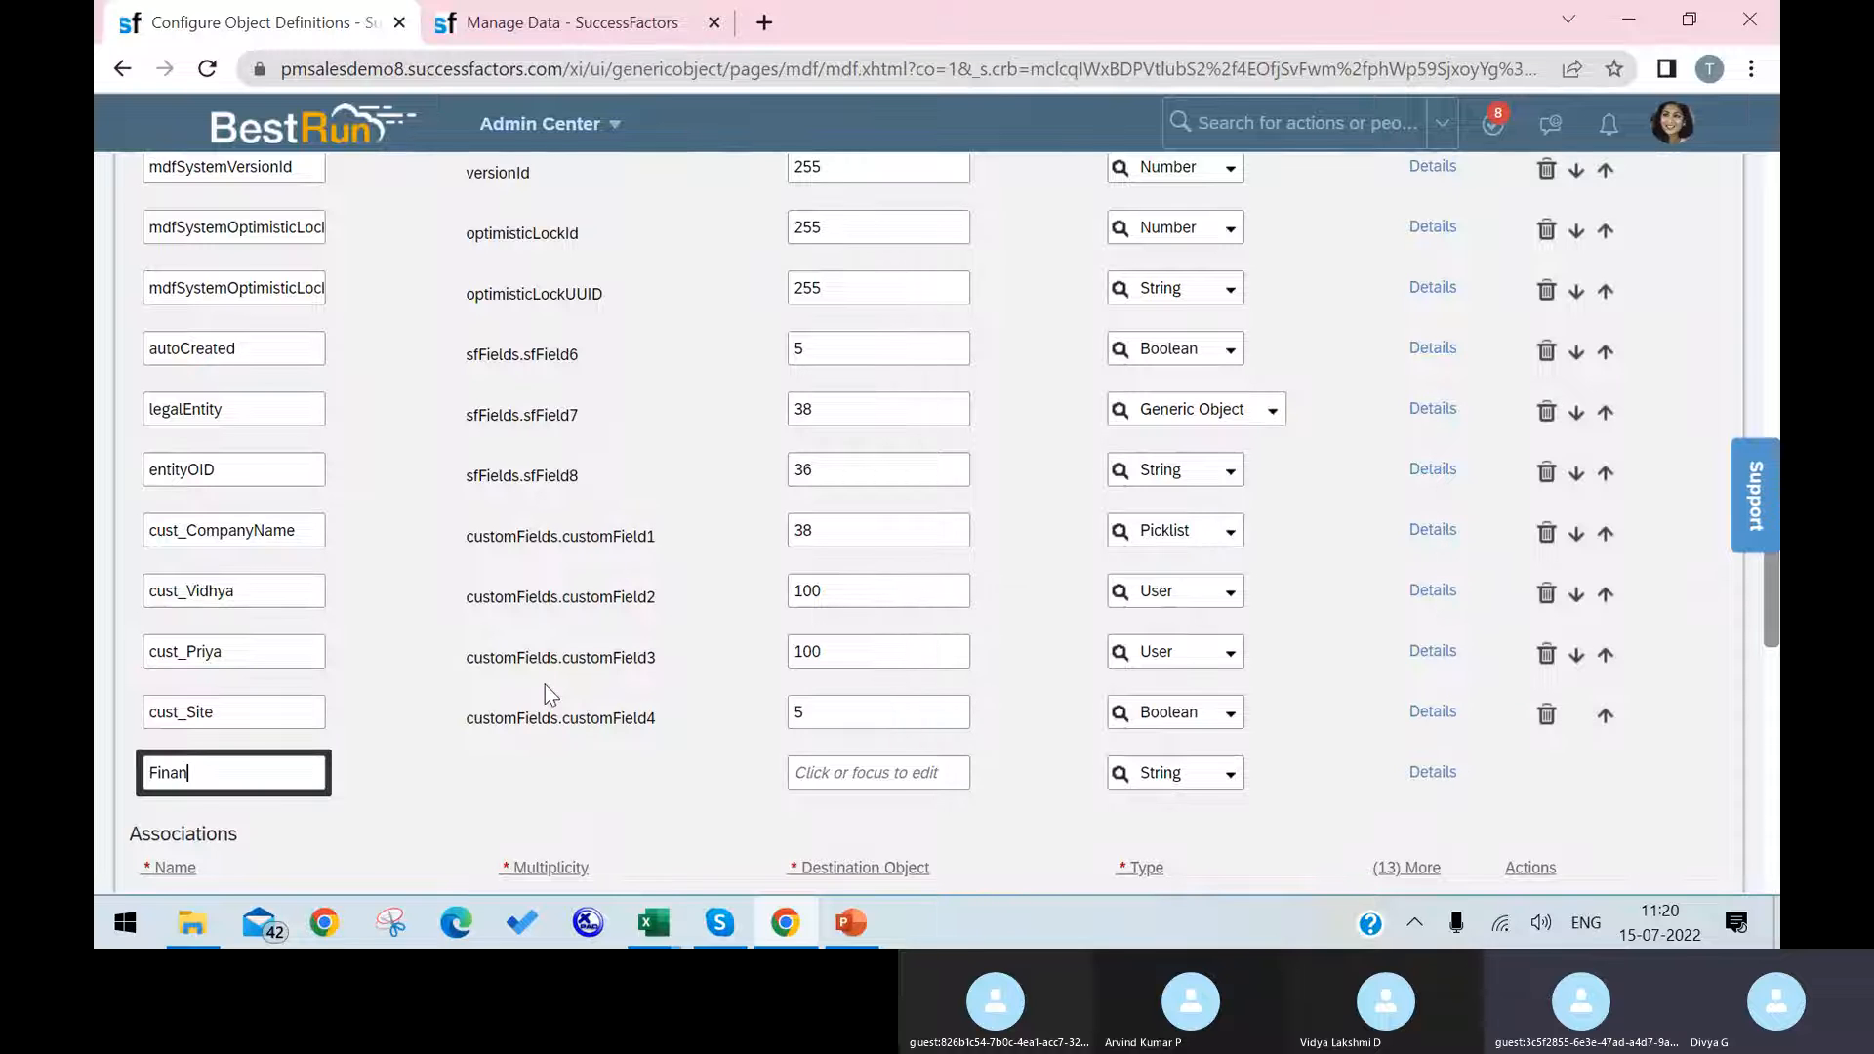
{"action": "type", "text": "ance"}
{"action": "left_click", "coordinate": [868, 776]}
{"action": "left_click", "coordinate": [864, 722]}
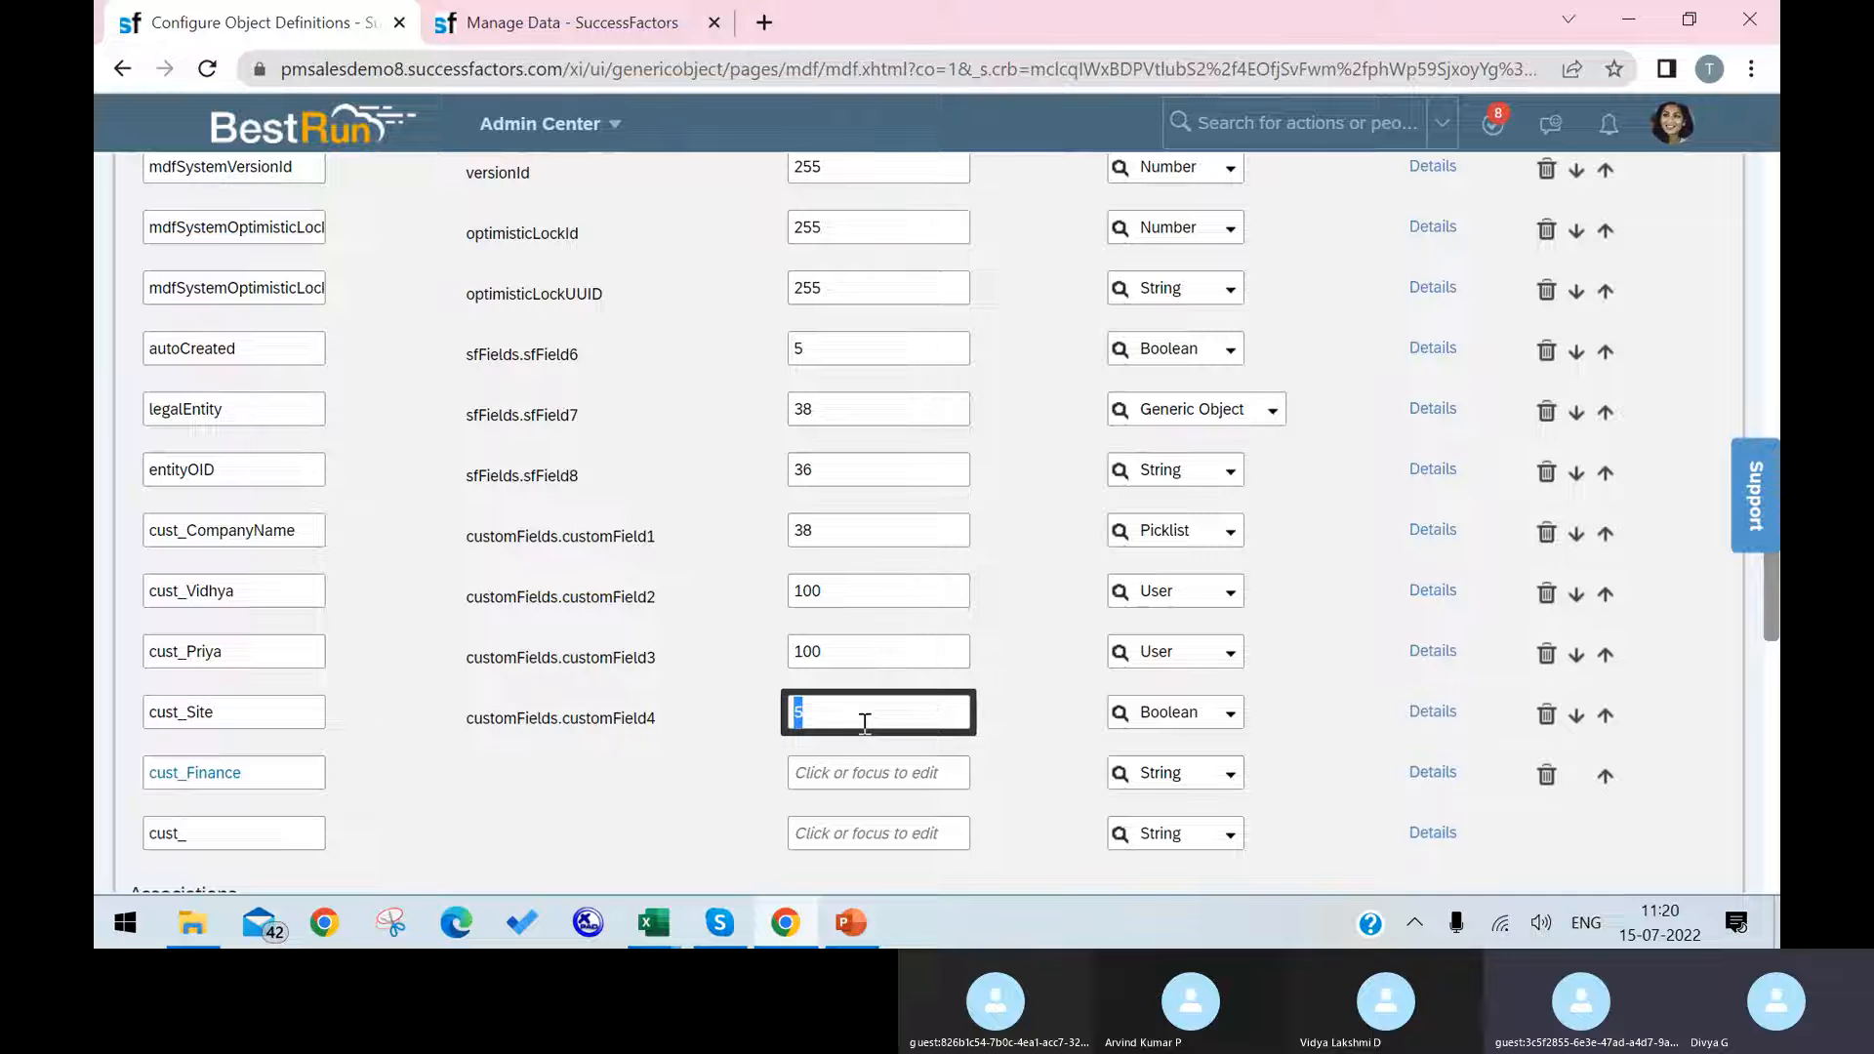
{"action": "left_click", "coordinate": [844, 783]}
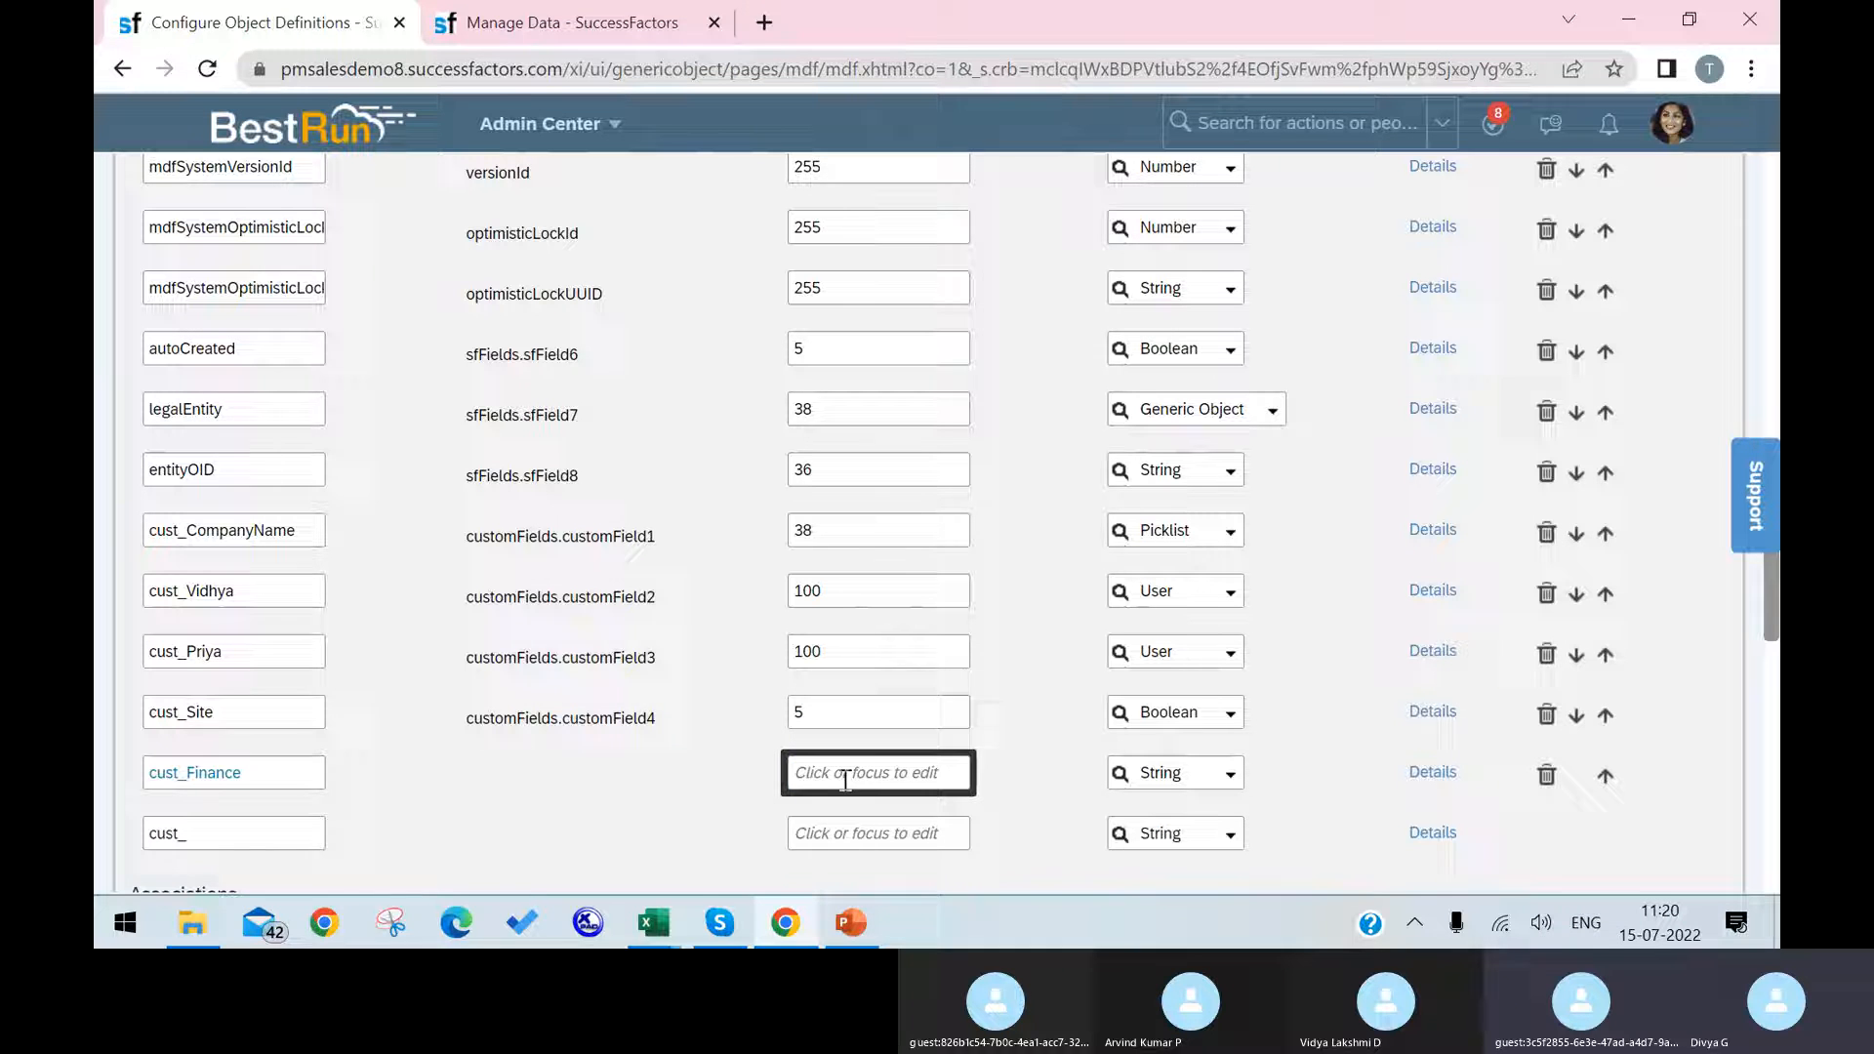
{"action": "type", "text": "120"}
Step: Set the data type of the cust_Finance field to Attachment and save the Cost Center object definition
{"action": "left_click", "coordinate": [1266, 770]}
{"action": "left_click", "coordinate": [1229, 781]}
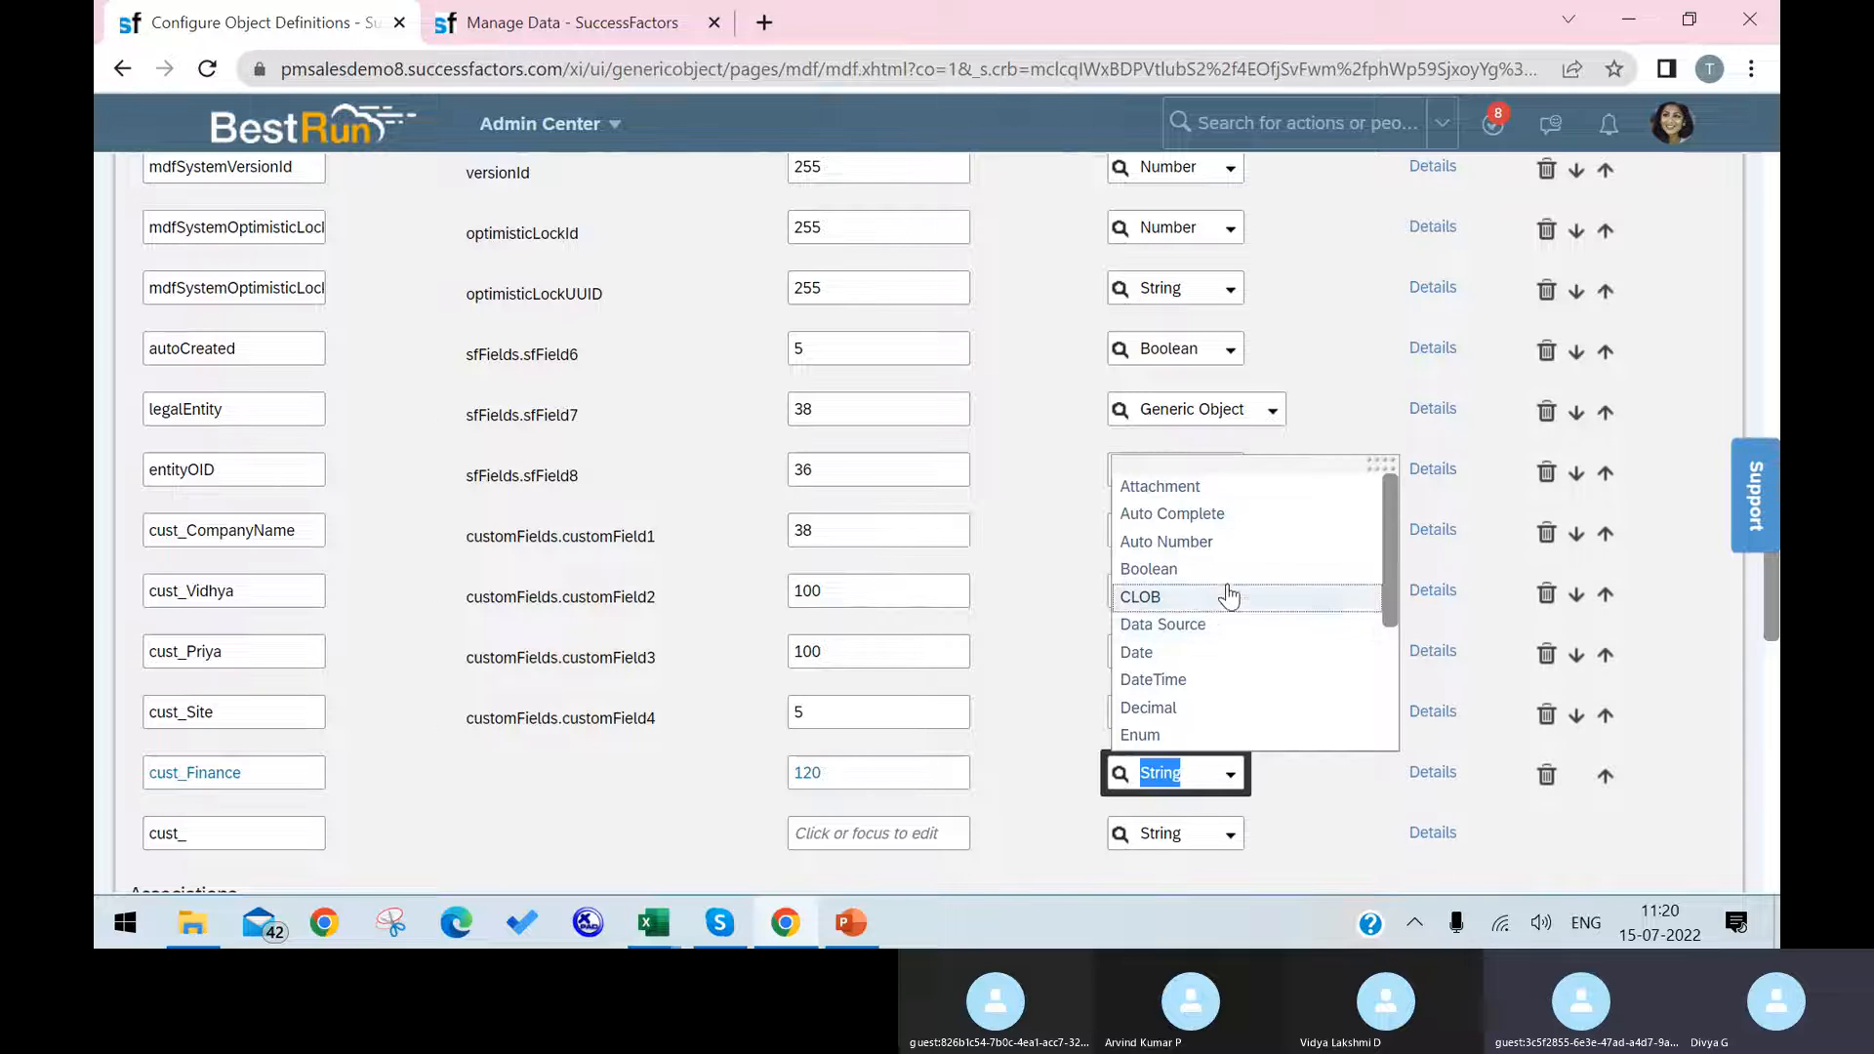
{"action": "left_click", "coordinate": [1261, 488]}
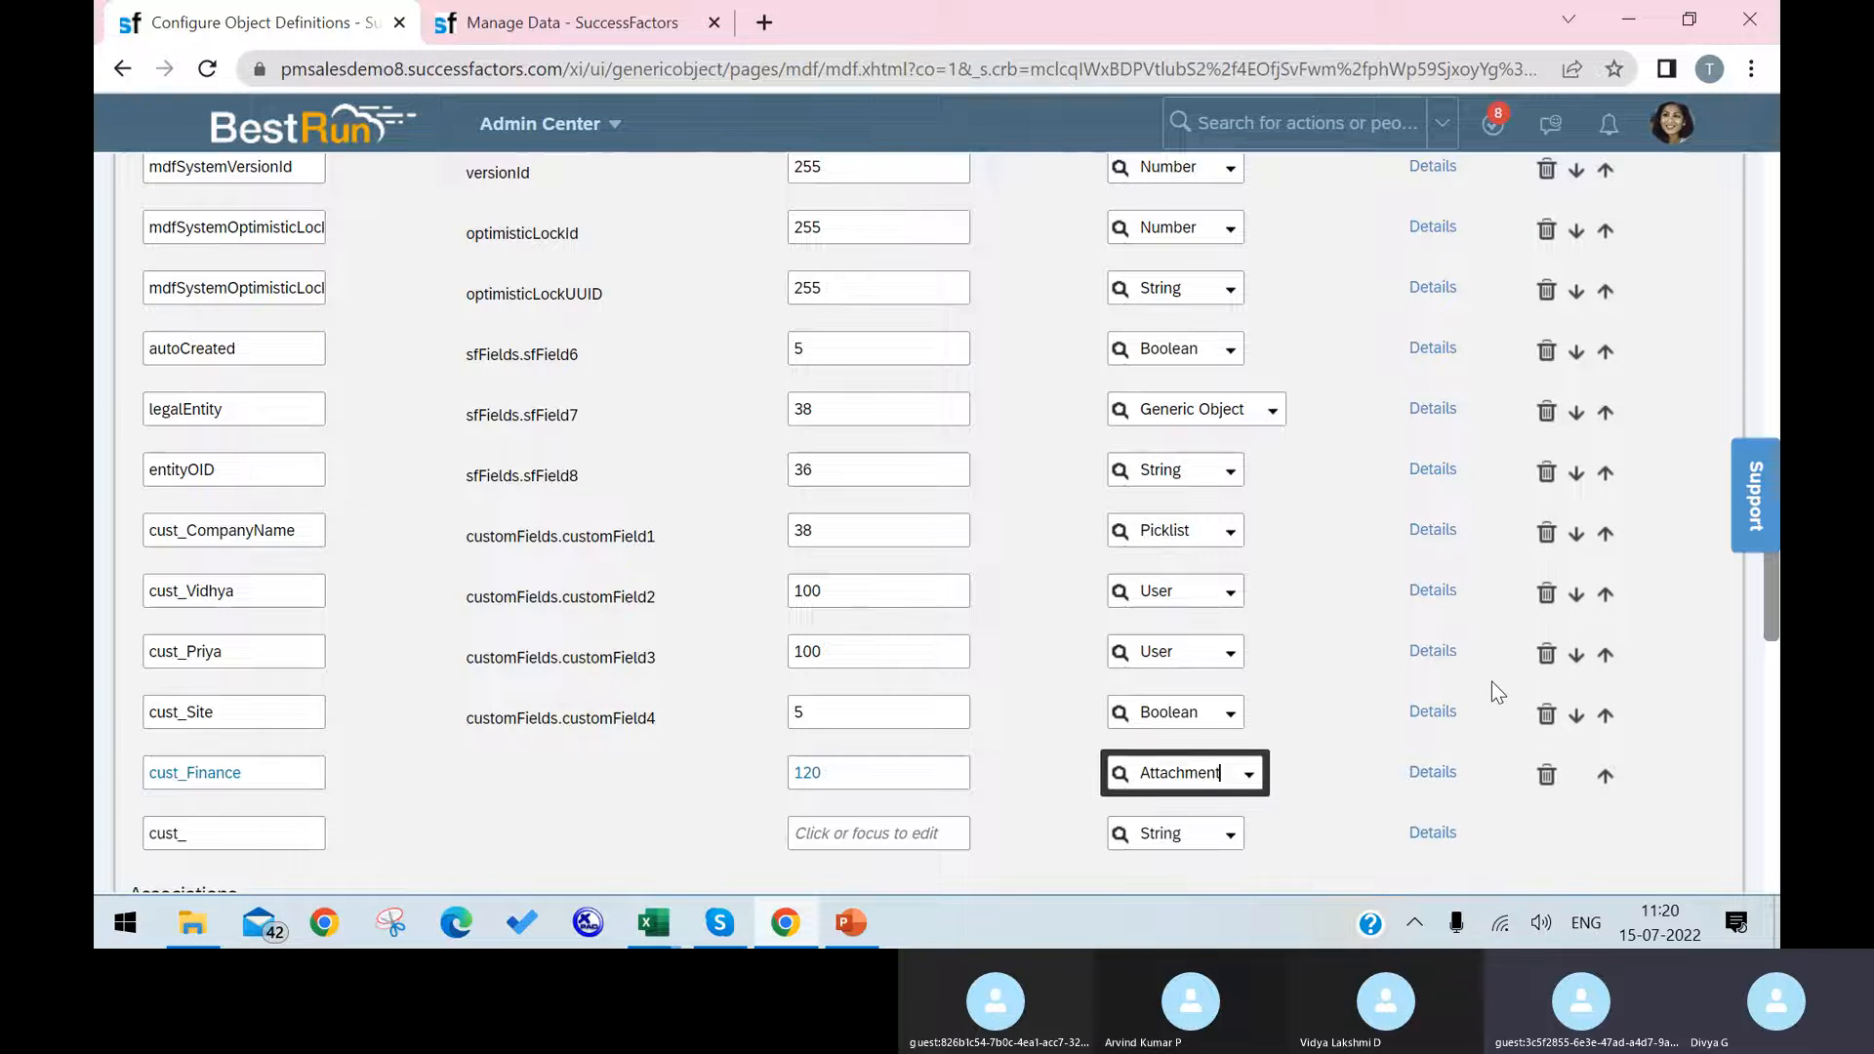
{"action": "scroll", "coordinate": [1491, 687], "scroll_direction": "down", "scroll_amount": 3}
{"action": "scroll", "coordinate": [1491, 681], "scroll_direction": "down", "scroll_amount": 15}
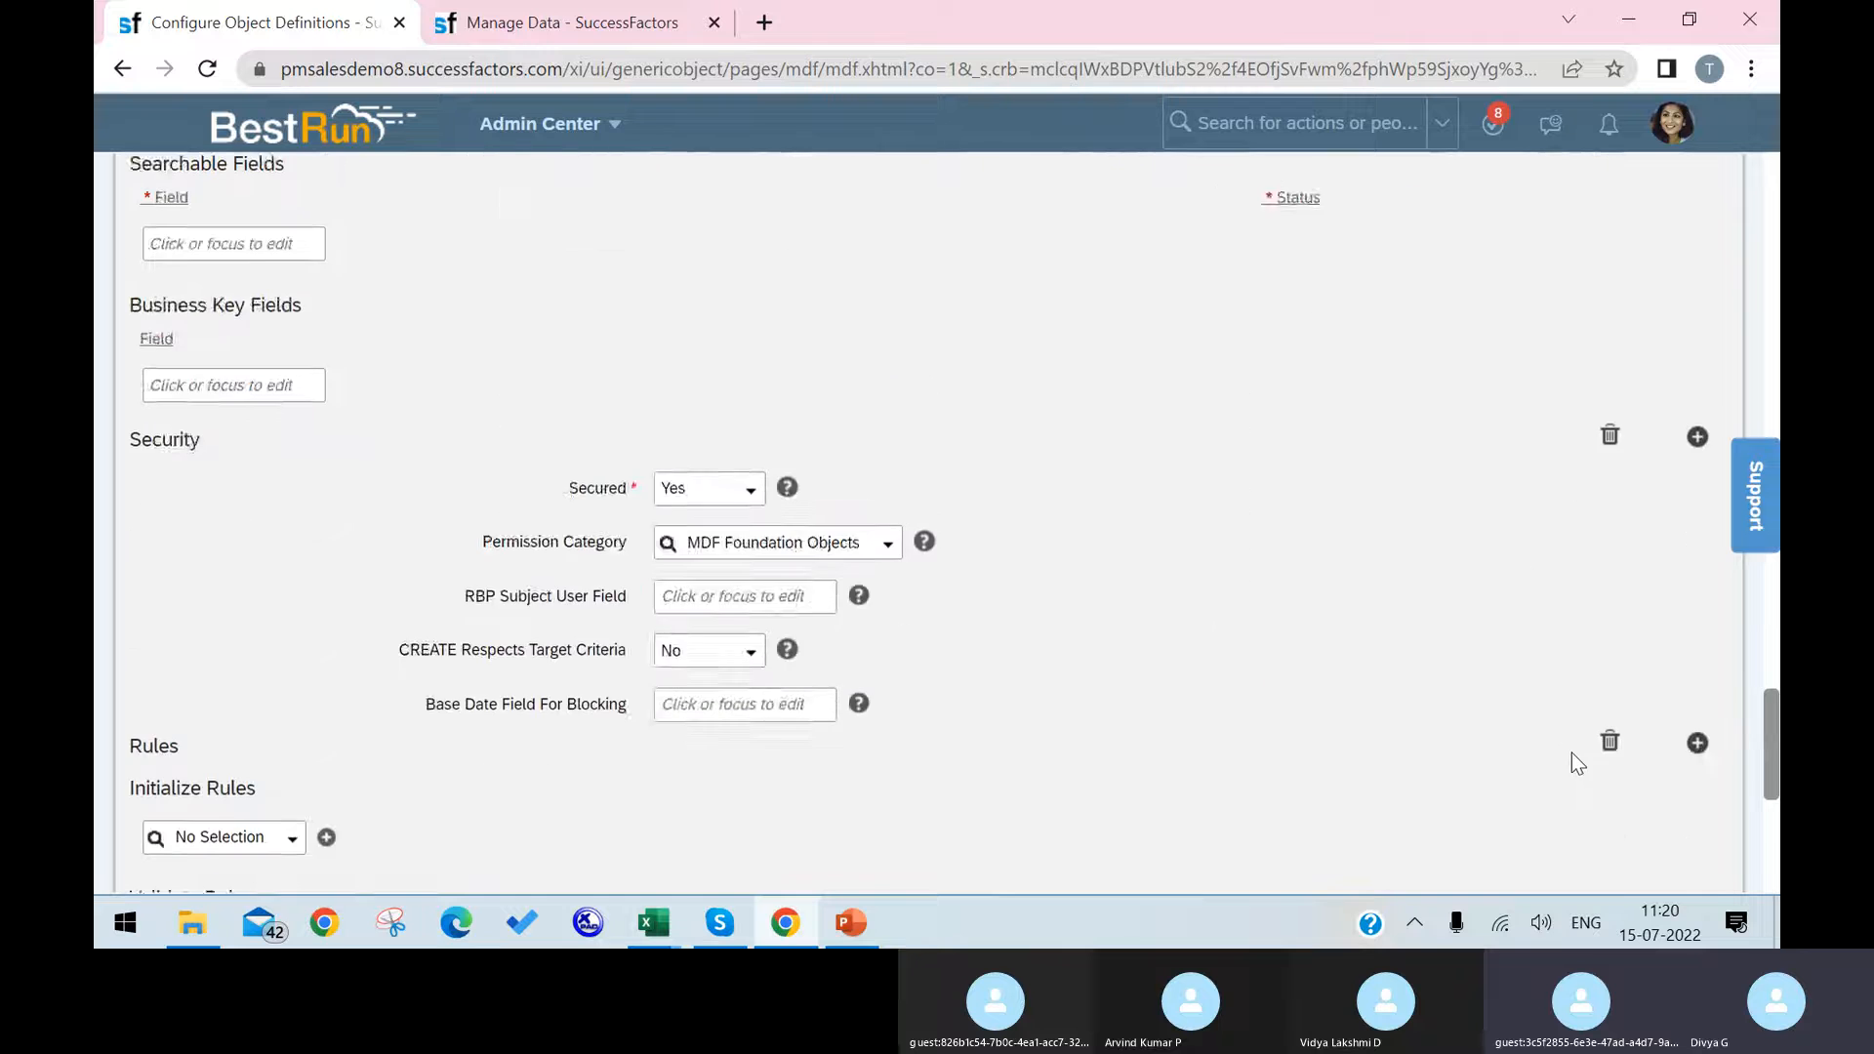
{"action": "left_click", "coordinate": [1672, 799]}
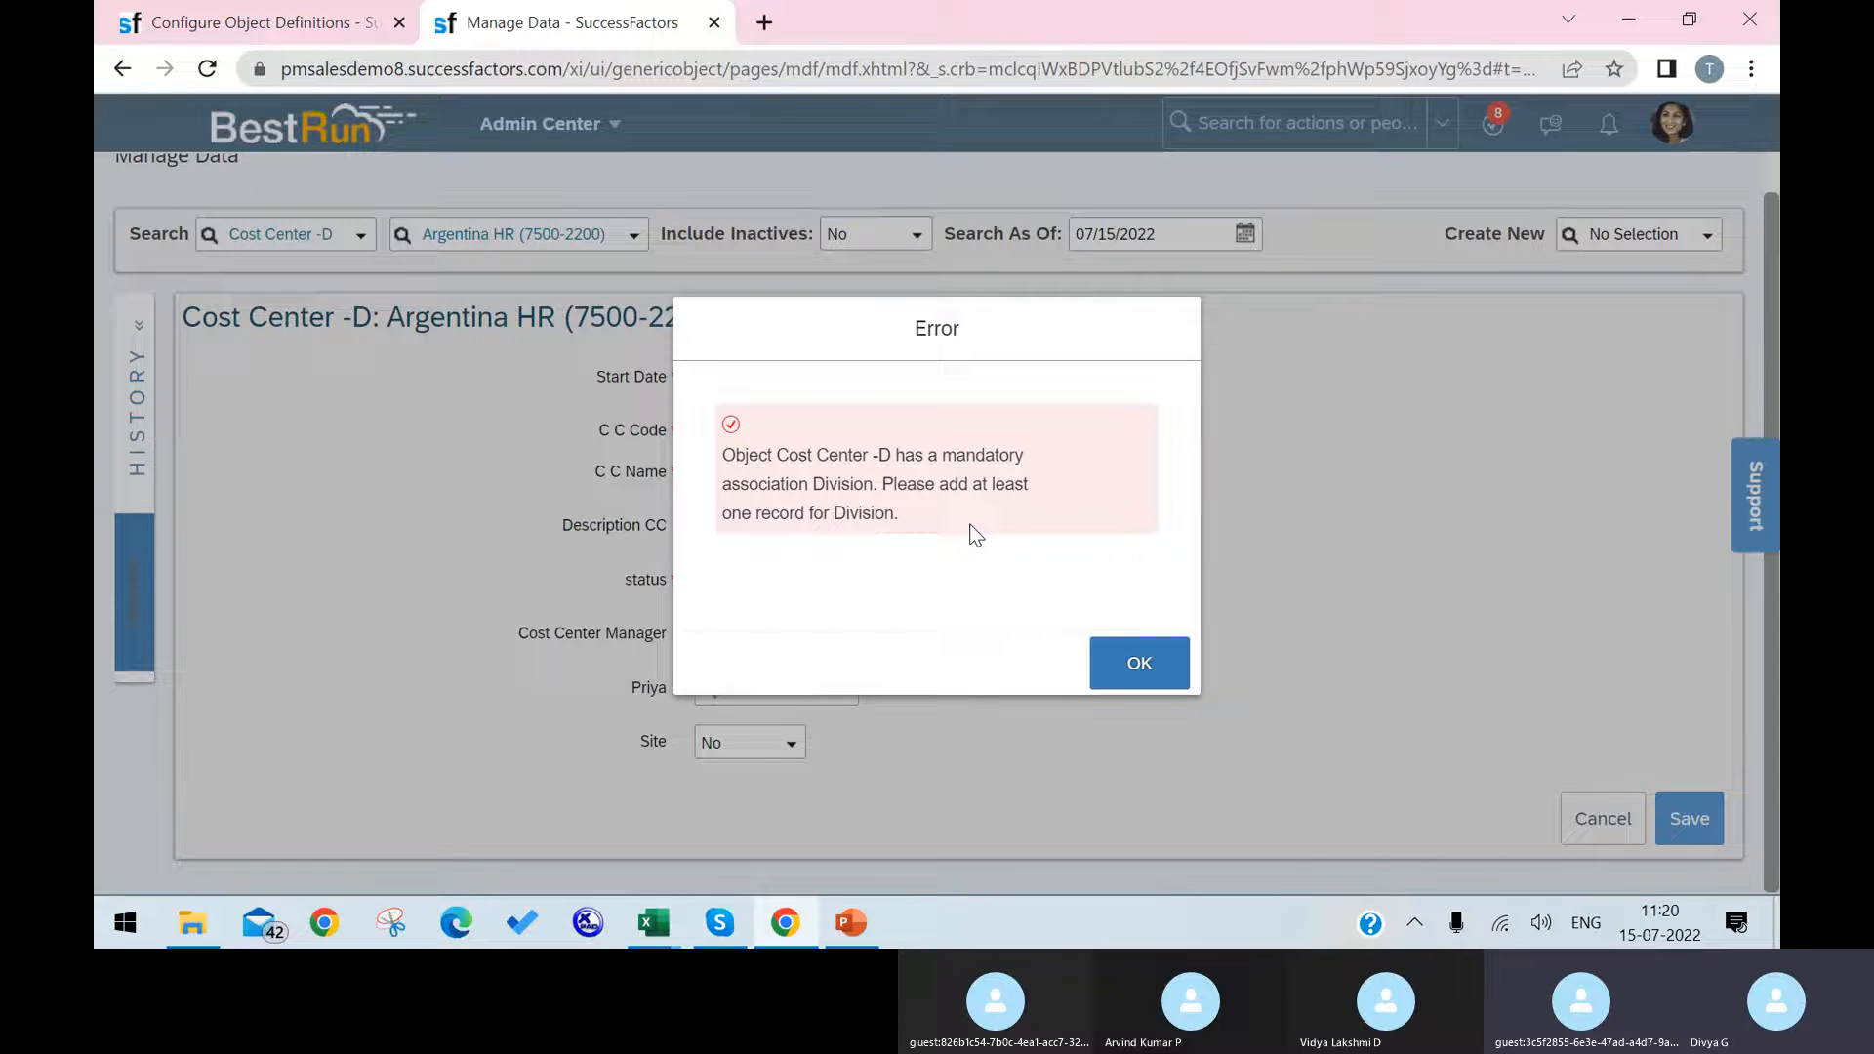
Step: Dismiss the error in Manage Data and check the save status of the Cost Center object definition
{"action": "left_click", "coordinate": [1121, 660]}
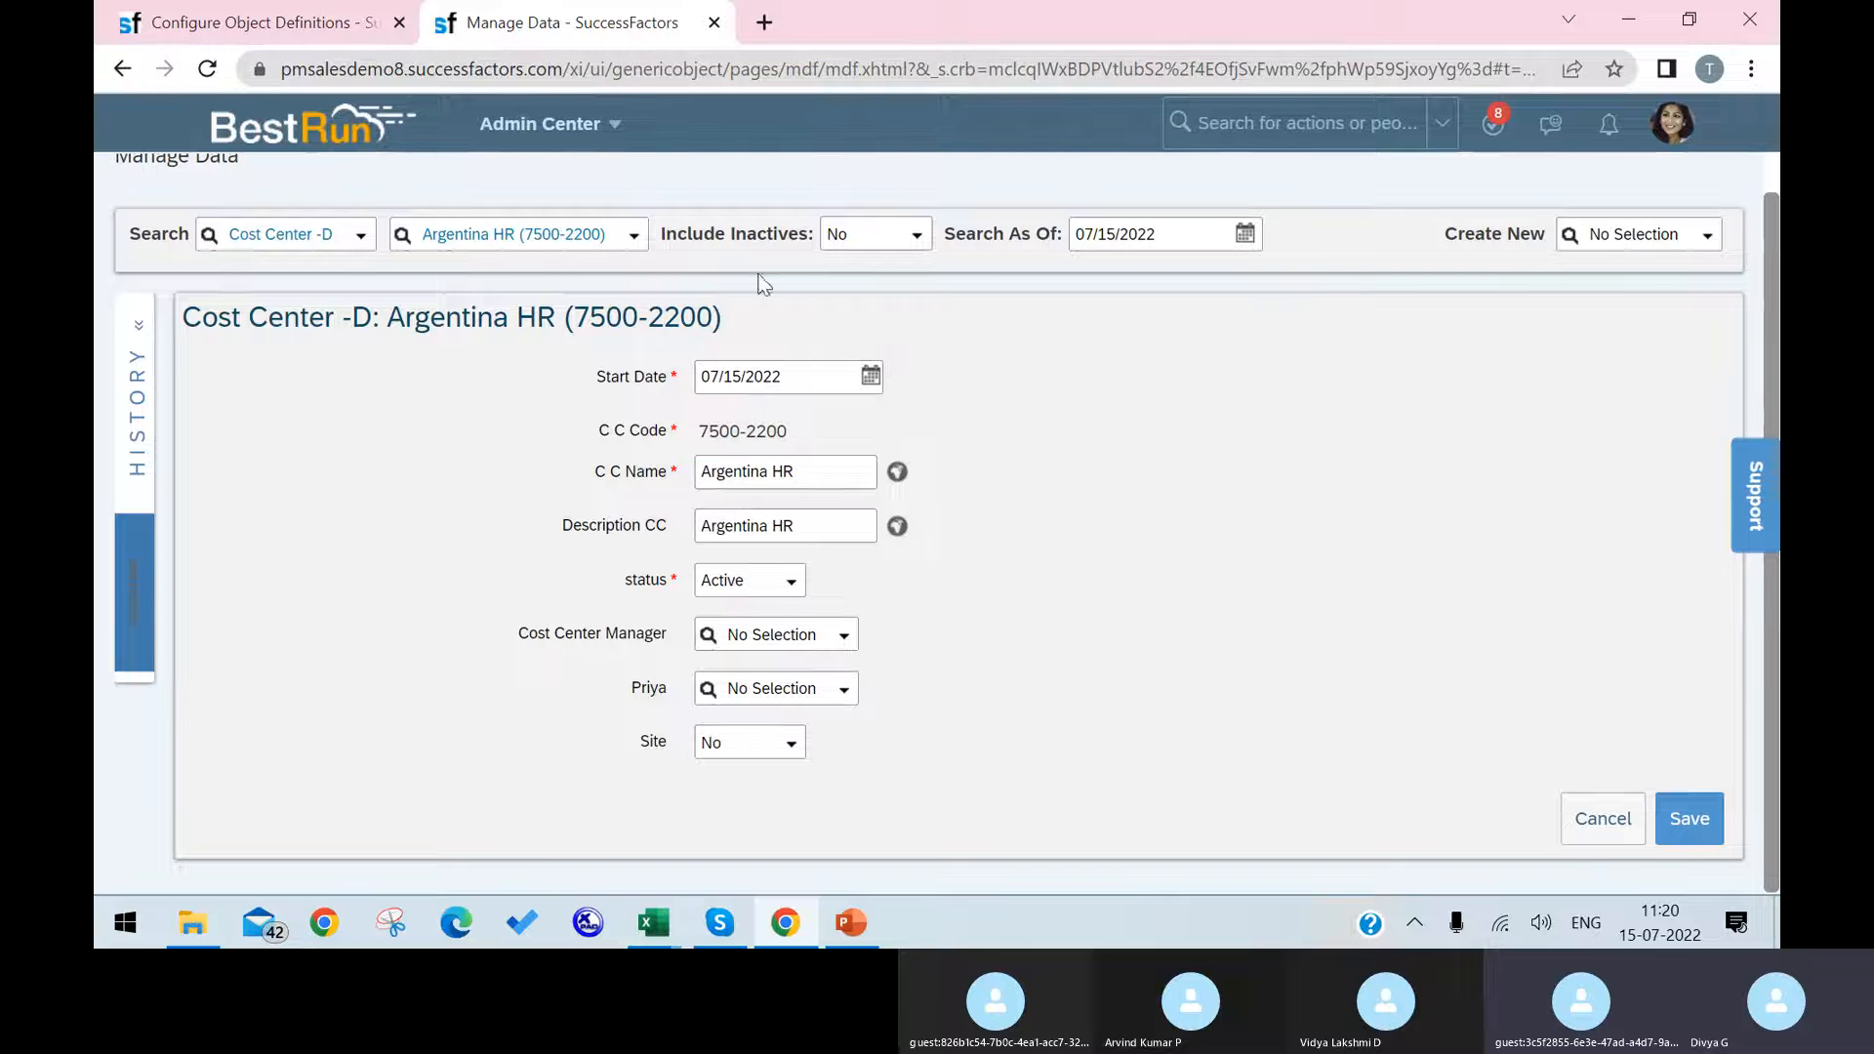
{"action": "left_click", "coordinate": [281, 31]}
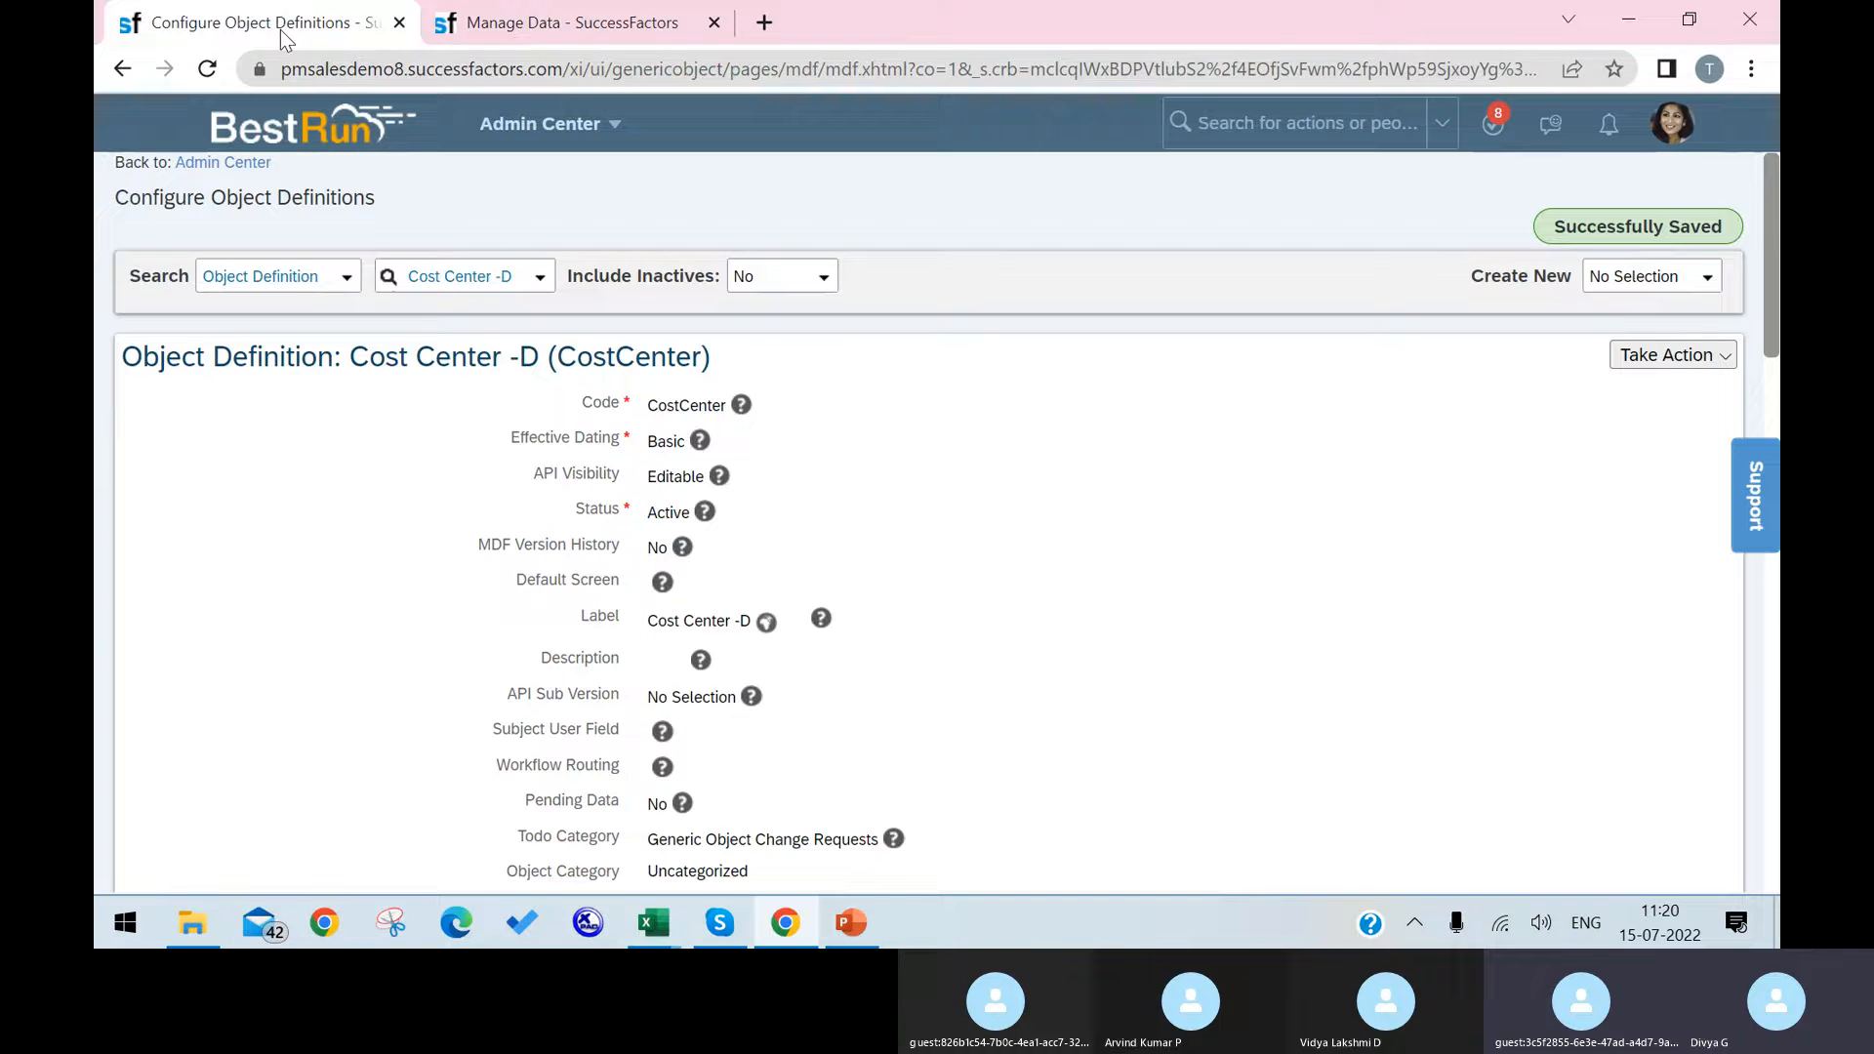
{"action": "left_click", "coordinate": [574, 11]}
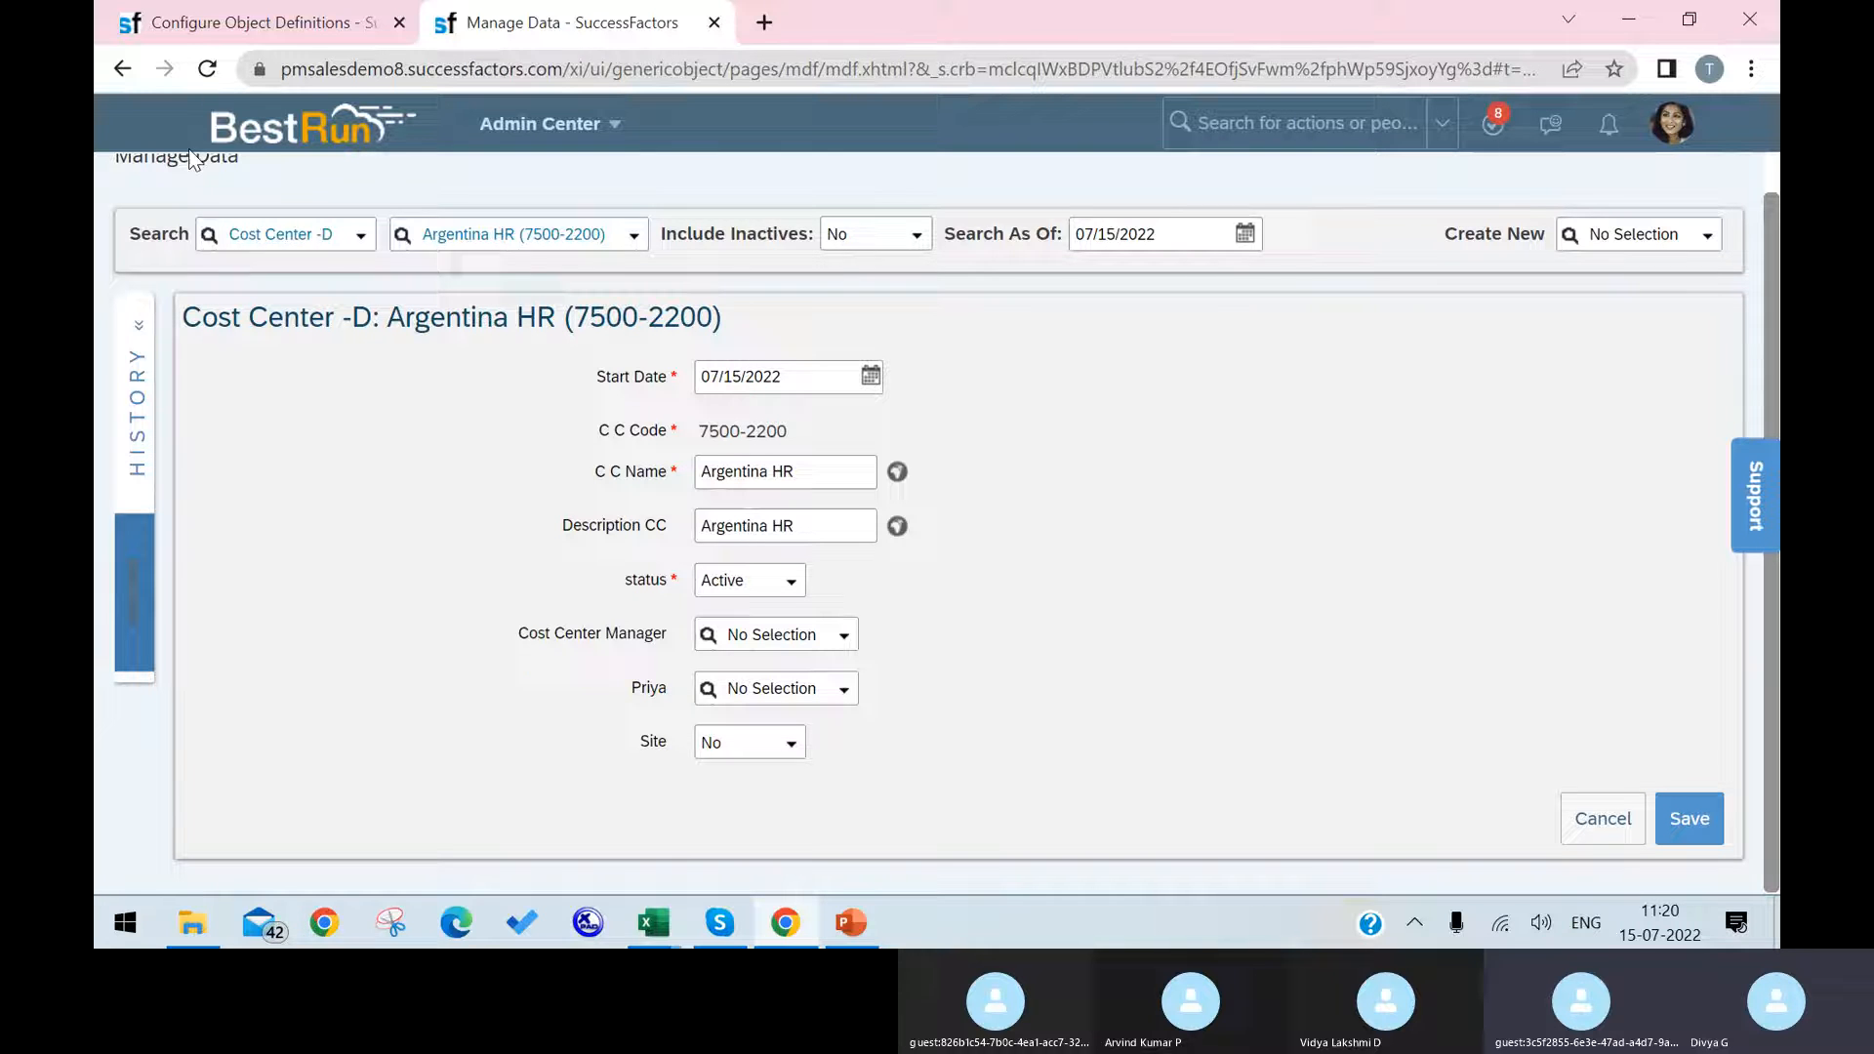
Step: Reload Manage Data and insert an Argentina HR record effective 07/15/2022 to check the Finance attachment field
{"action": "left_click", "coordinate": [208, 69]}
{"action": "left_click", "coordinate": [1061, 218]}
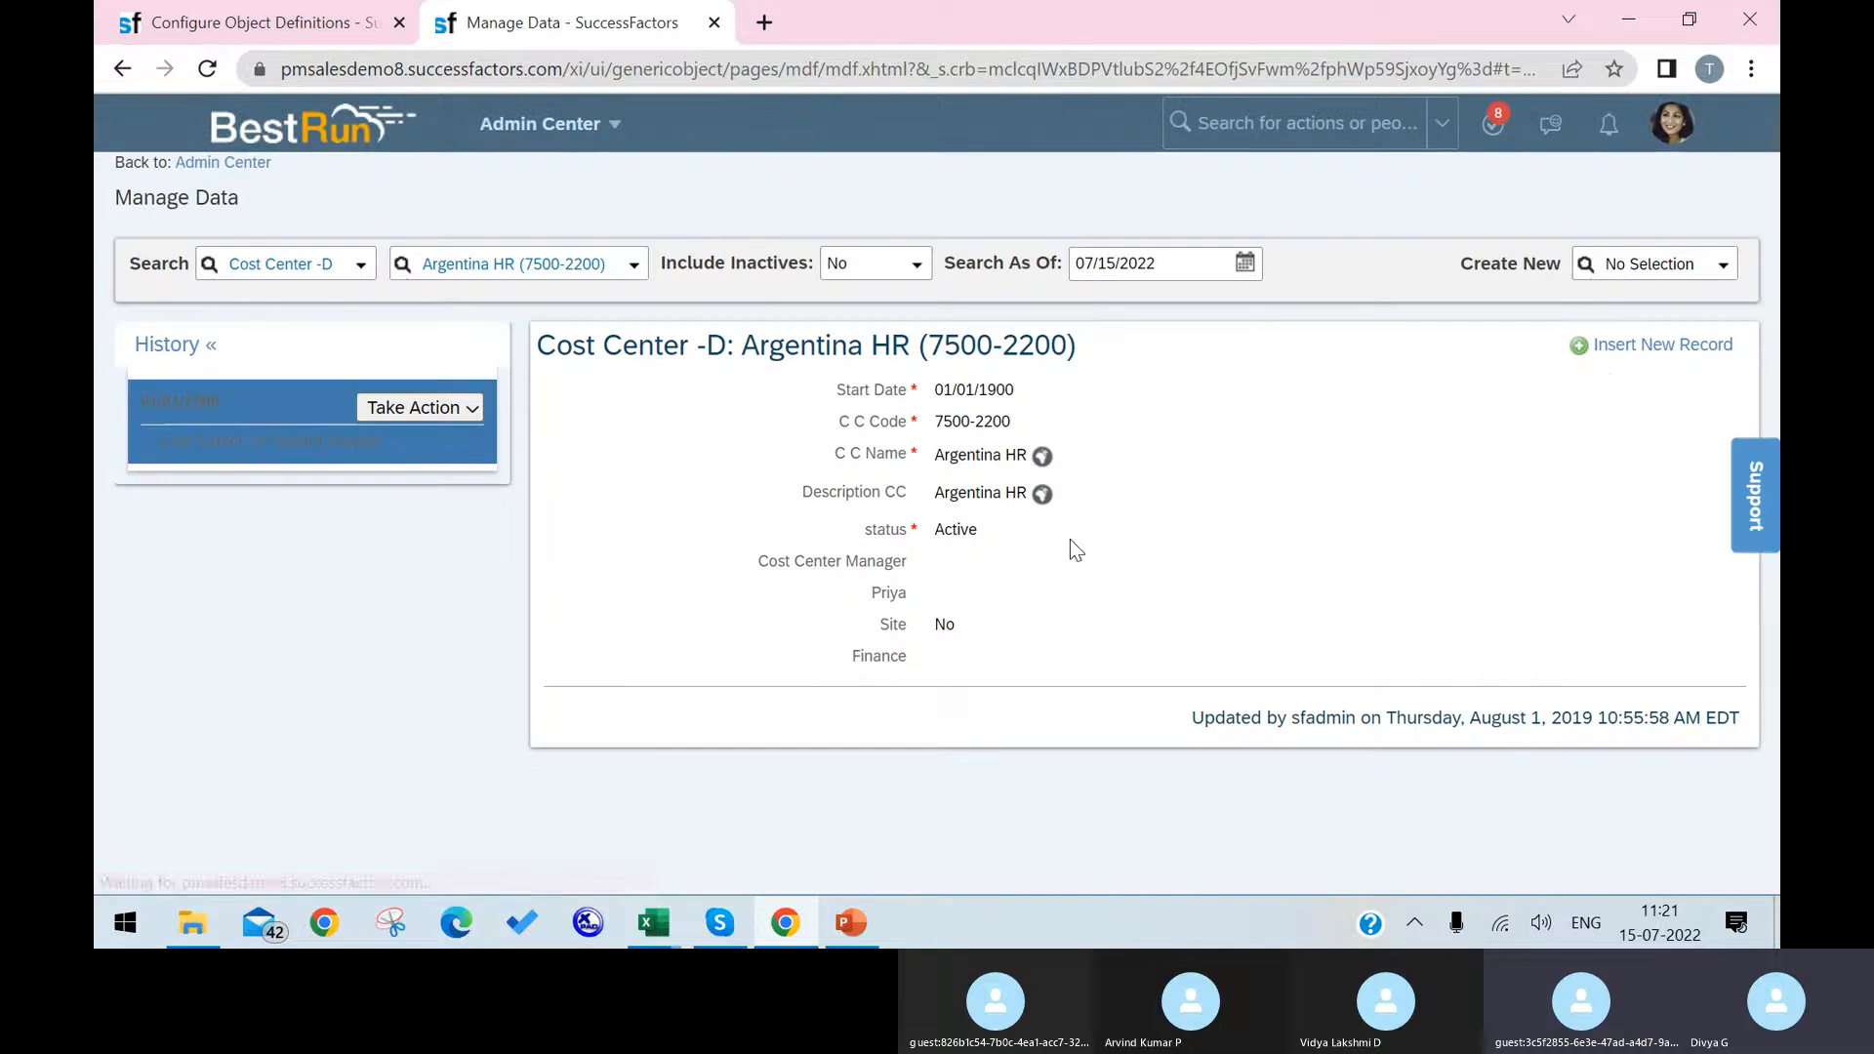
{"action": "left_click", "coordinate": [1656, 347]}
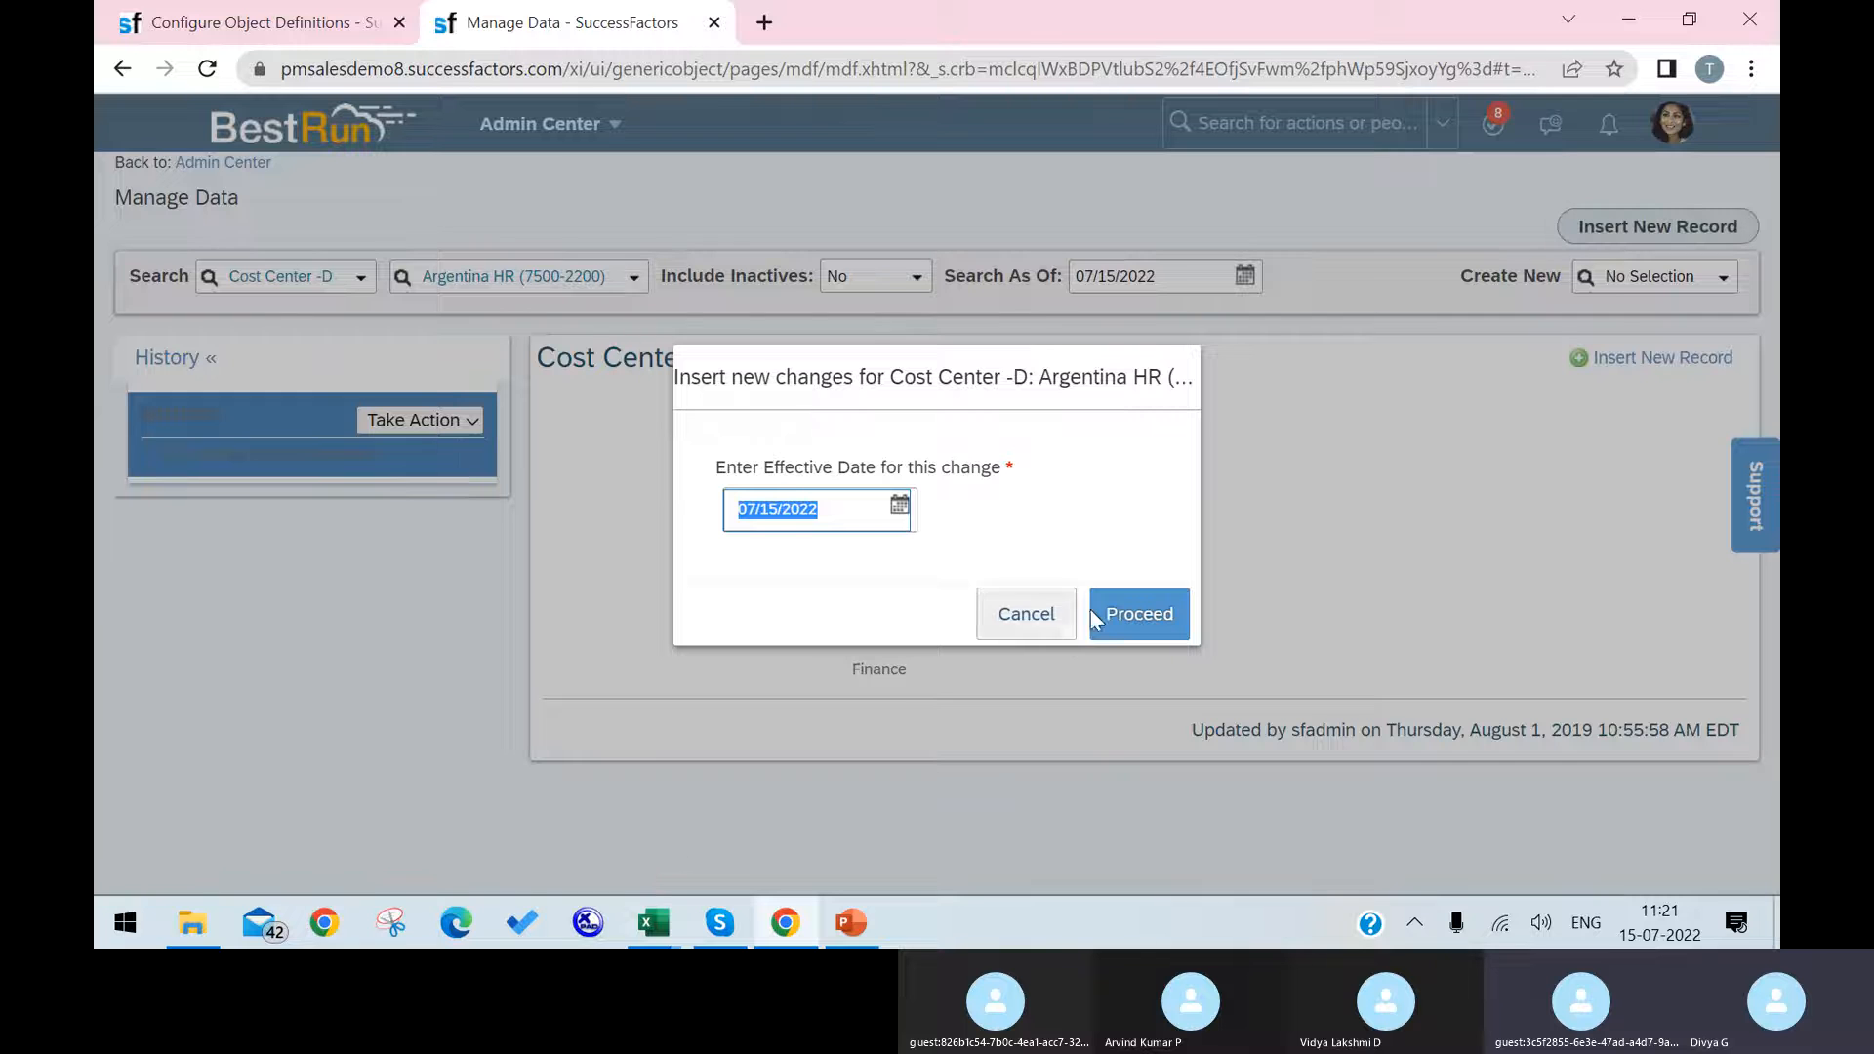
{"action": "left_click", "coordinate": [1163, 621]}
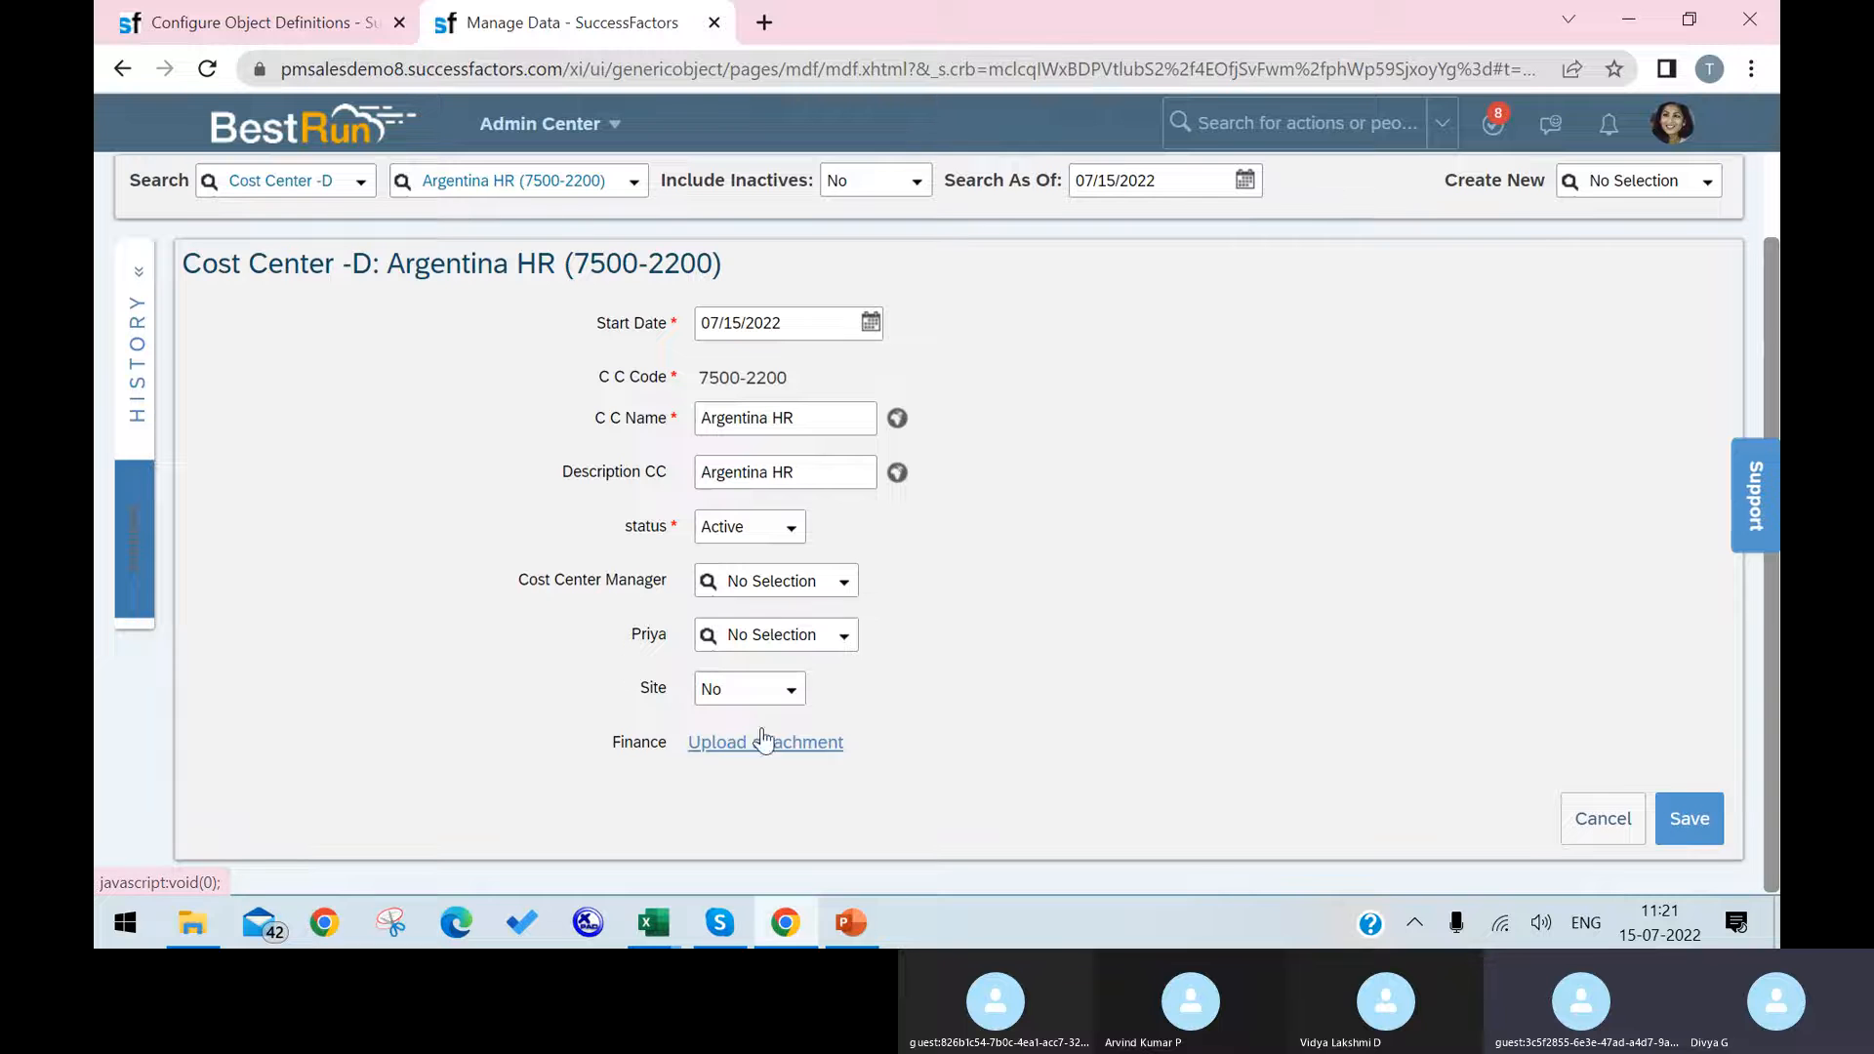
Step: Review the maximum lengths and data types of the custom fields in the Cost Center object definition
{"action": "left_click", "coordinate": [292, 22]}
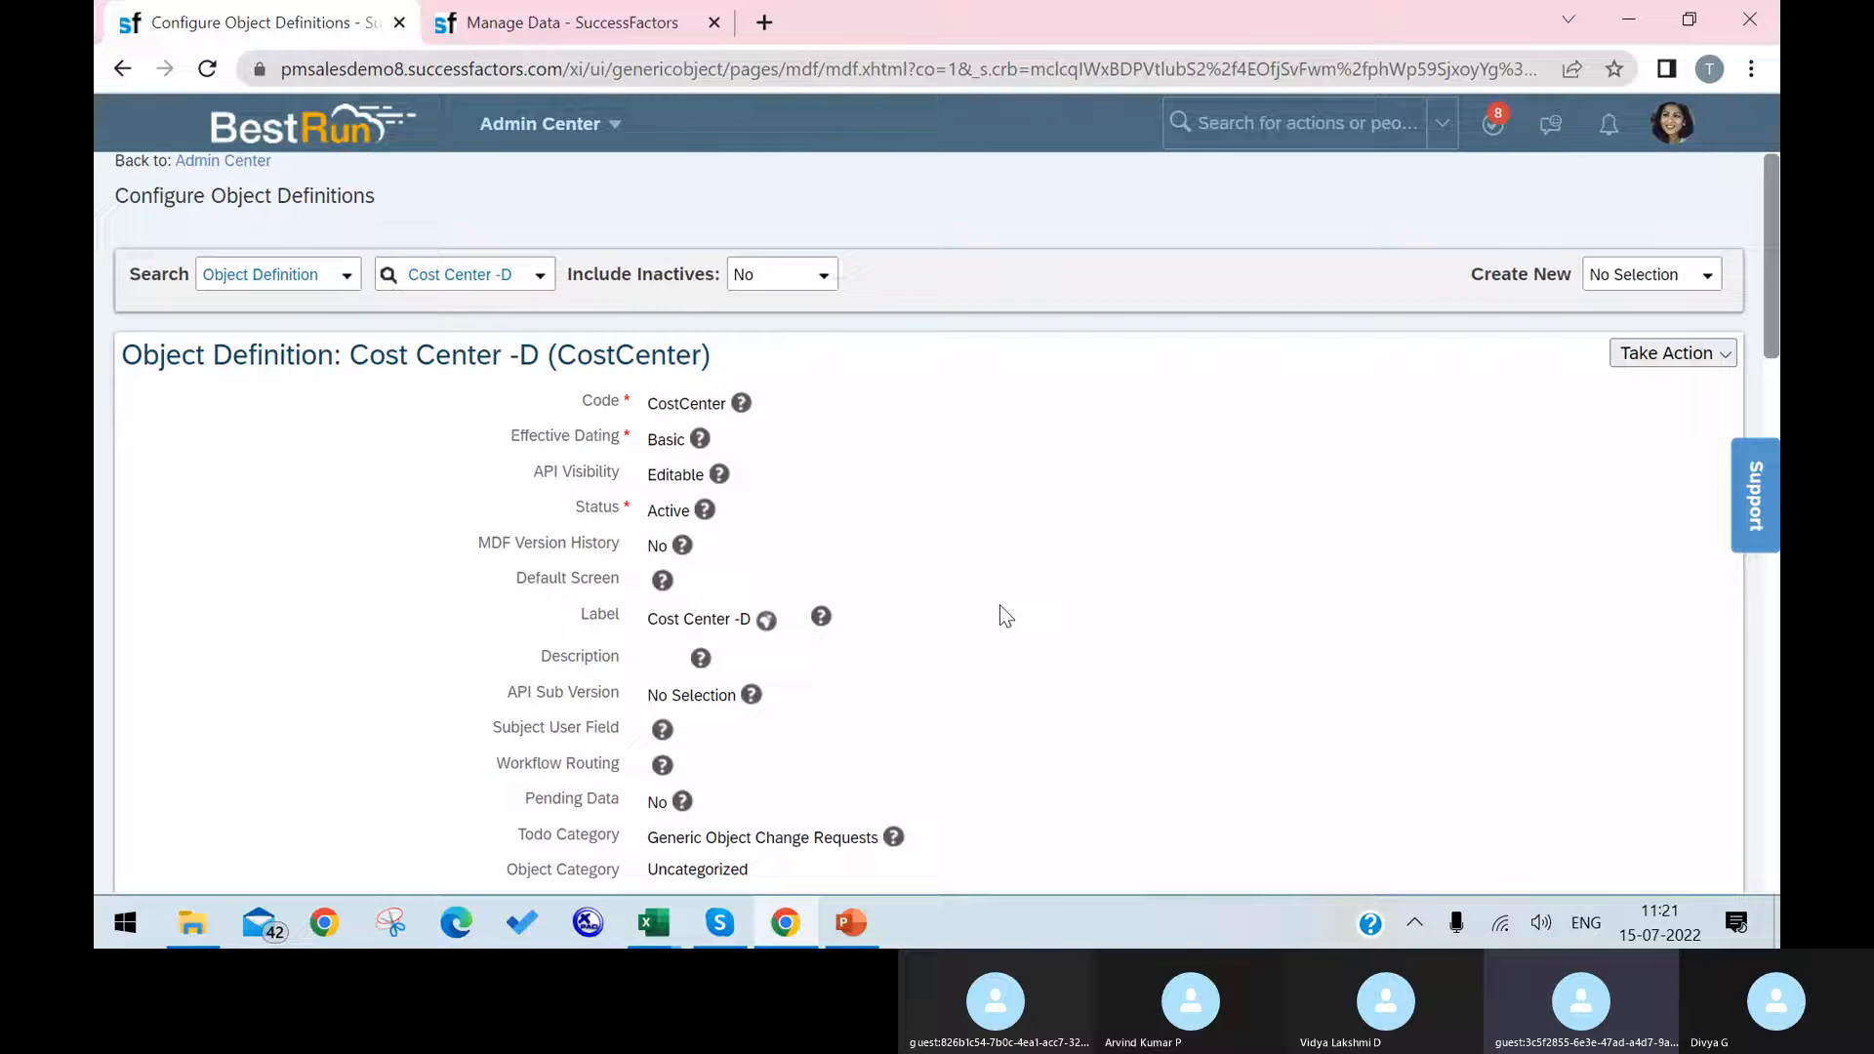
{"action": "scroll", "coordinate": [999, 610], "scroll_direction": "down", "scroll_amount": 15}
{"action": "scroll", "coordinate": [758, 639], "scroll_direction": "up", "scroll_amount": 2}
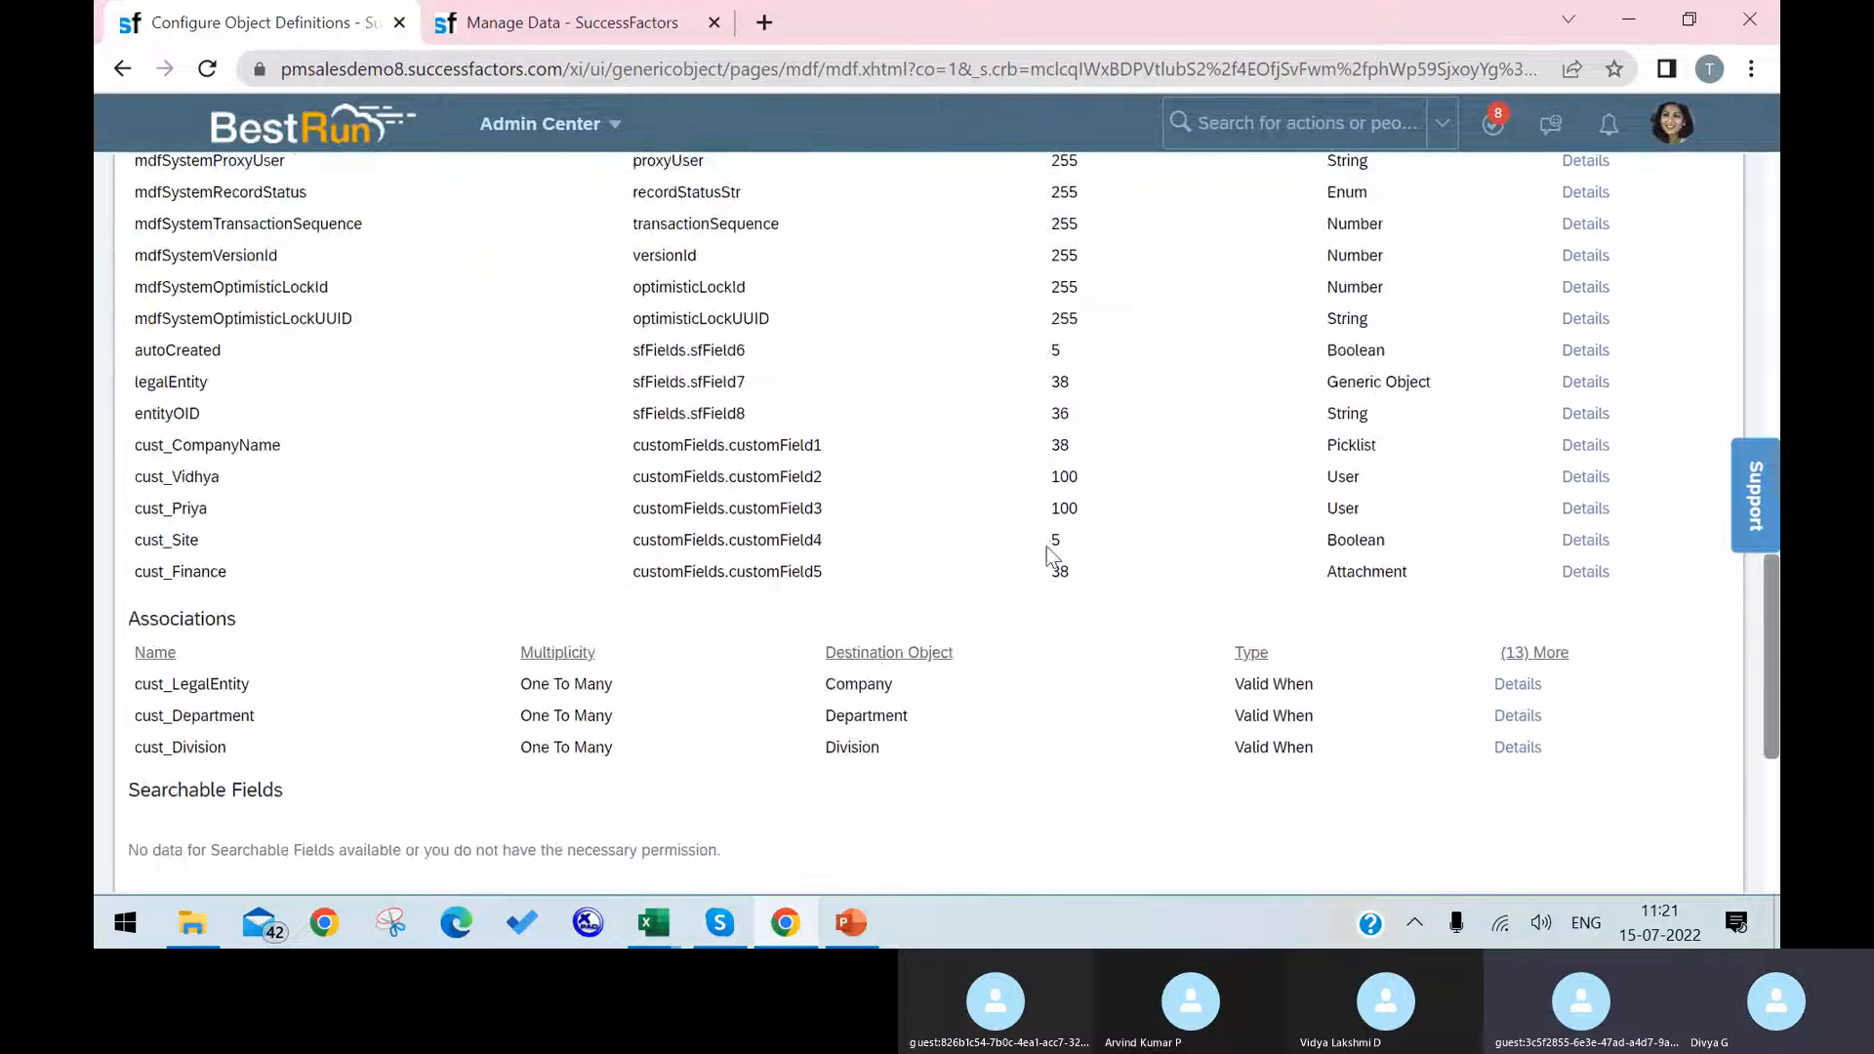
{"action": "scroll", "coordinate": [1226, 518], "scroll_direction": "up", "scroll_amount": 15}
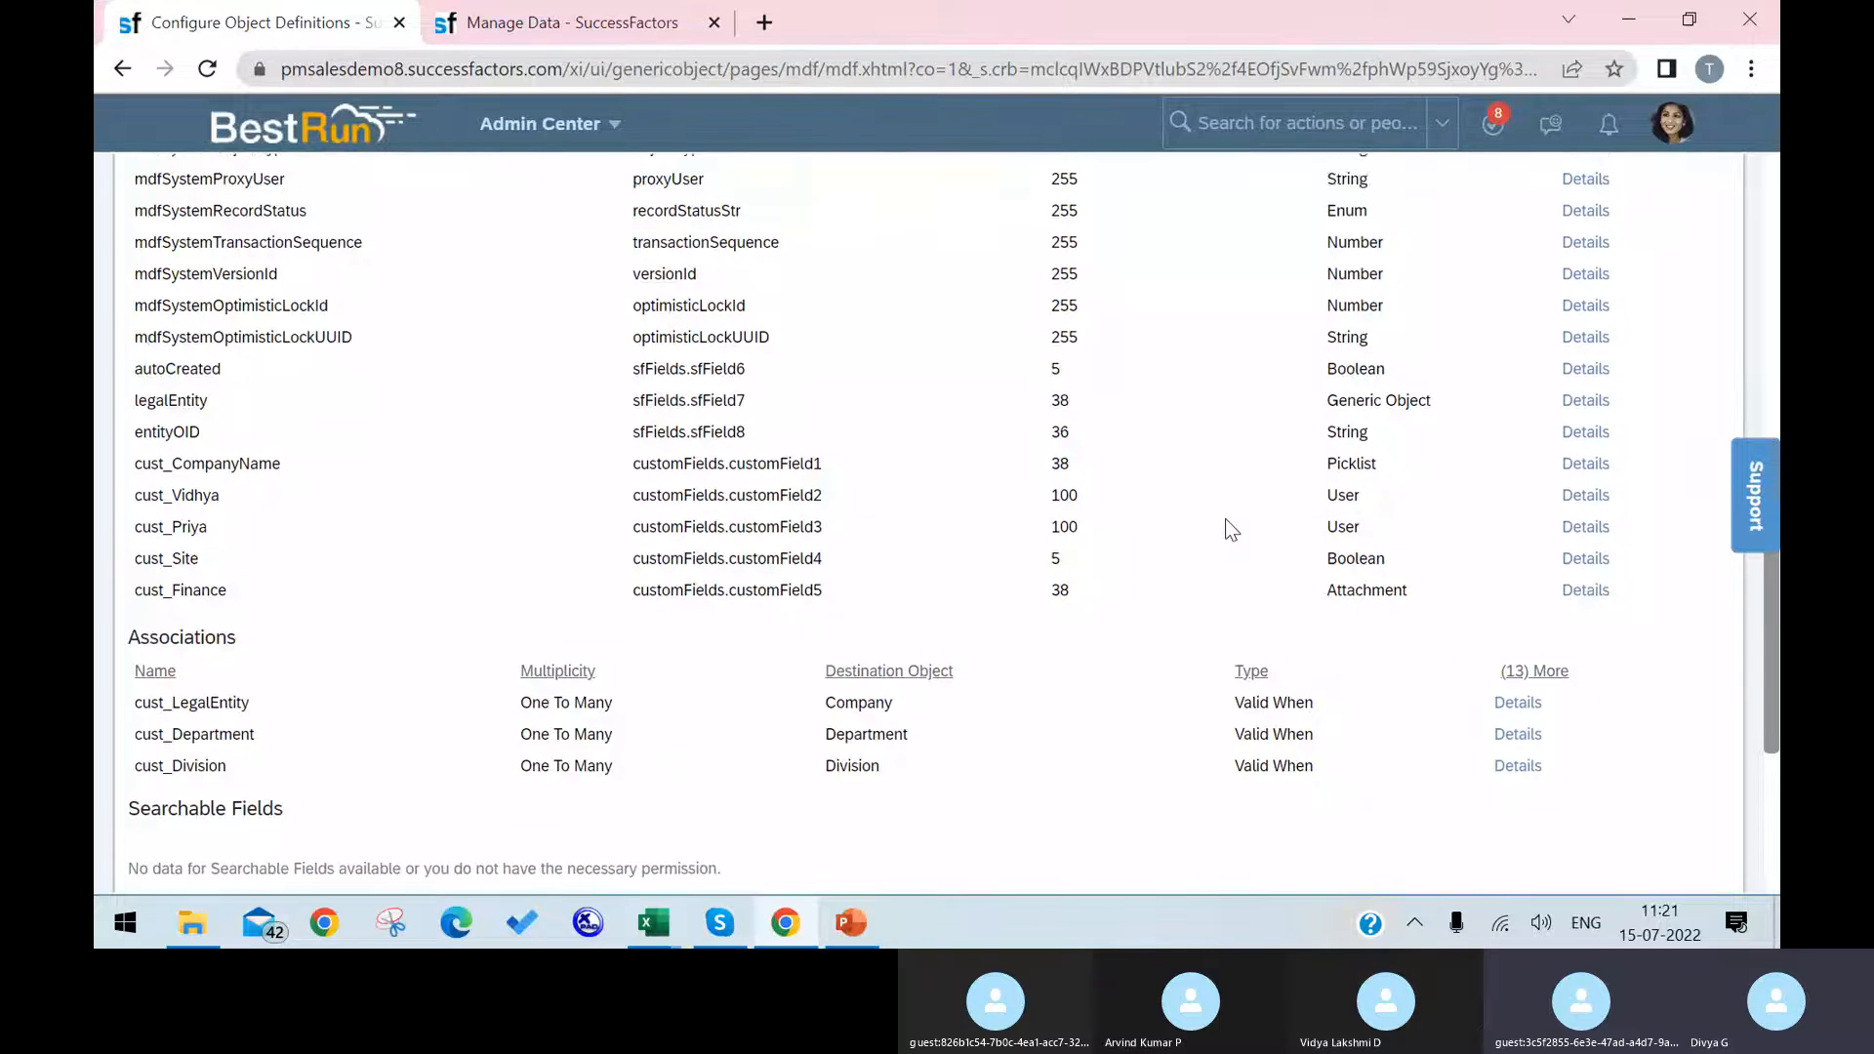
{"action": "scroll", "coordinate": [1666, 259], "scroll_direction": "up", "scroll_amount": 4}
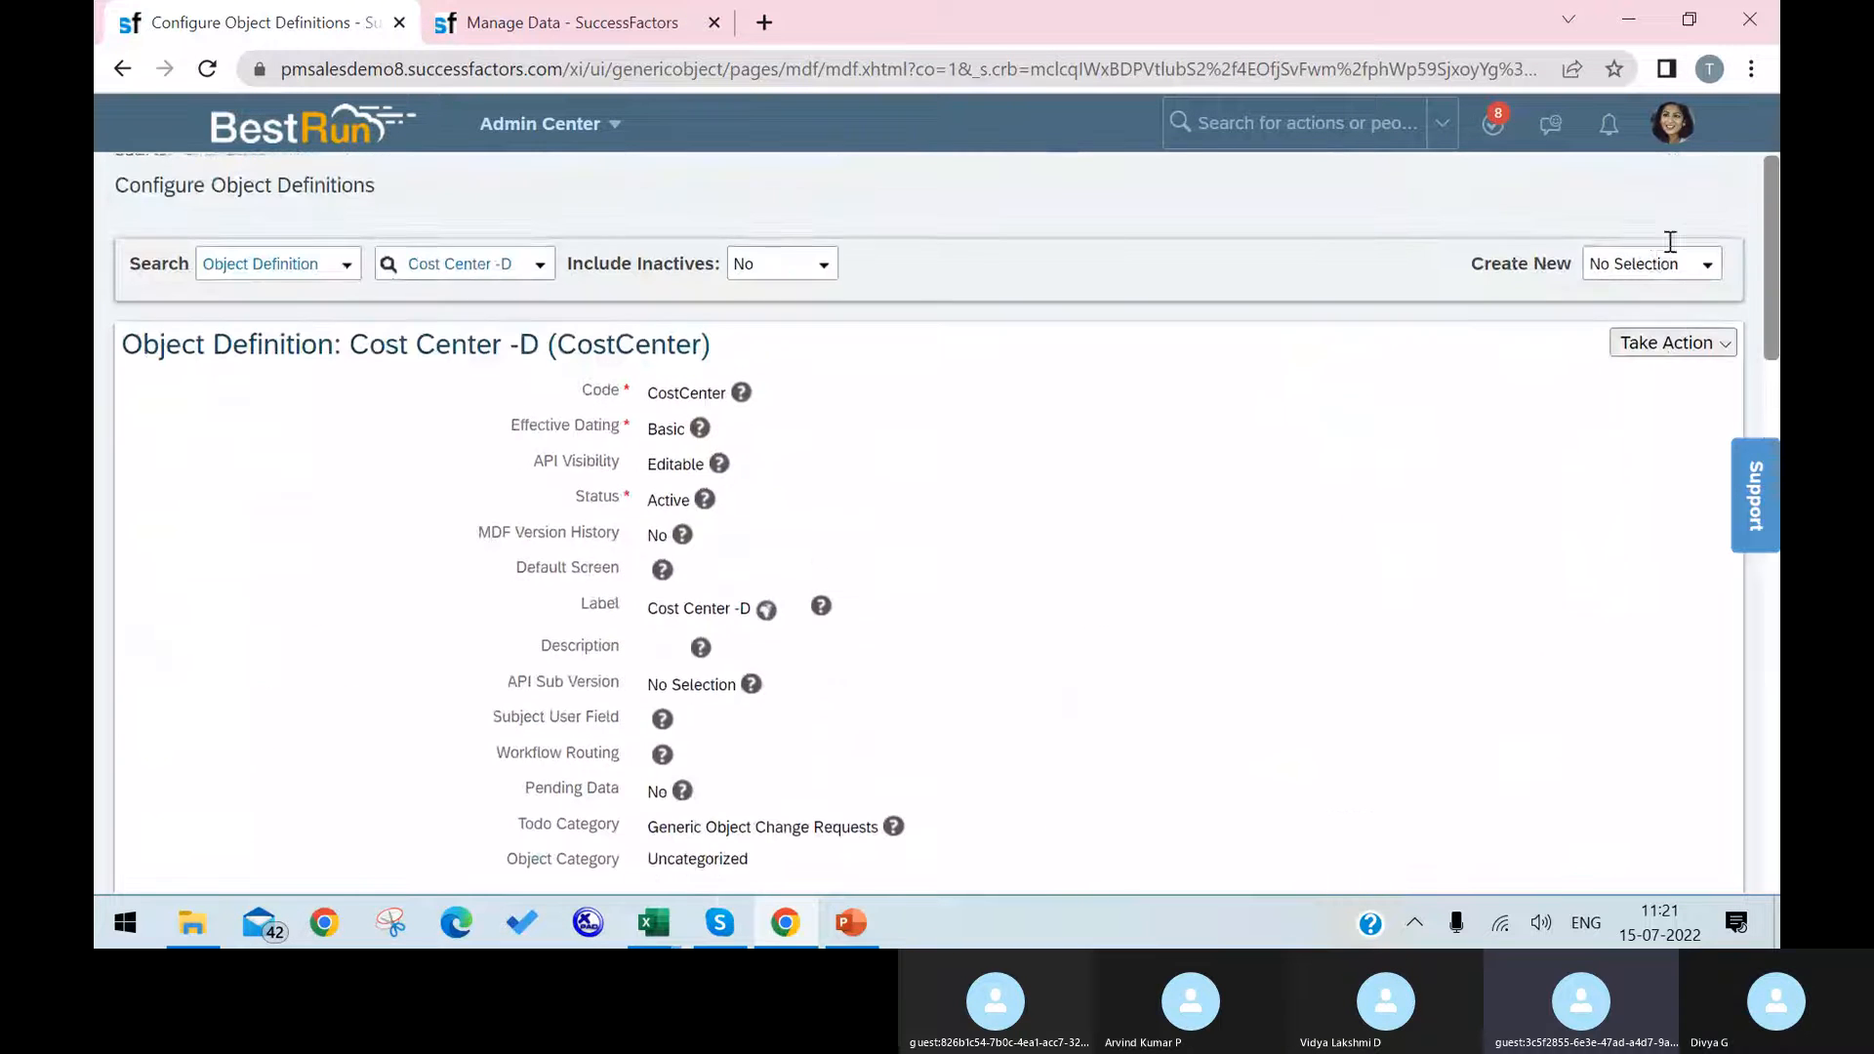
Step: Open the Cost Center object definition for editing and review the data types available for a new custom field
{"action": "left_click", "coordinate": [1649, 355]}
{"action": "left_click", "coordinate": [1605, 392]}
{"action": "scroll", "coordinate": [1146, 576], "scroll_direction": "down", "scroll_amount": 15}
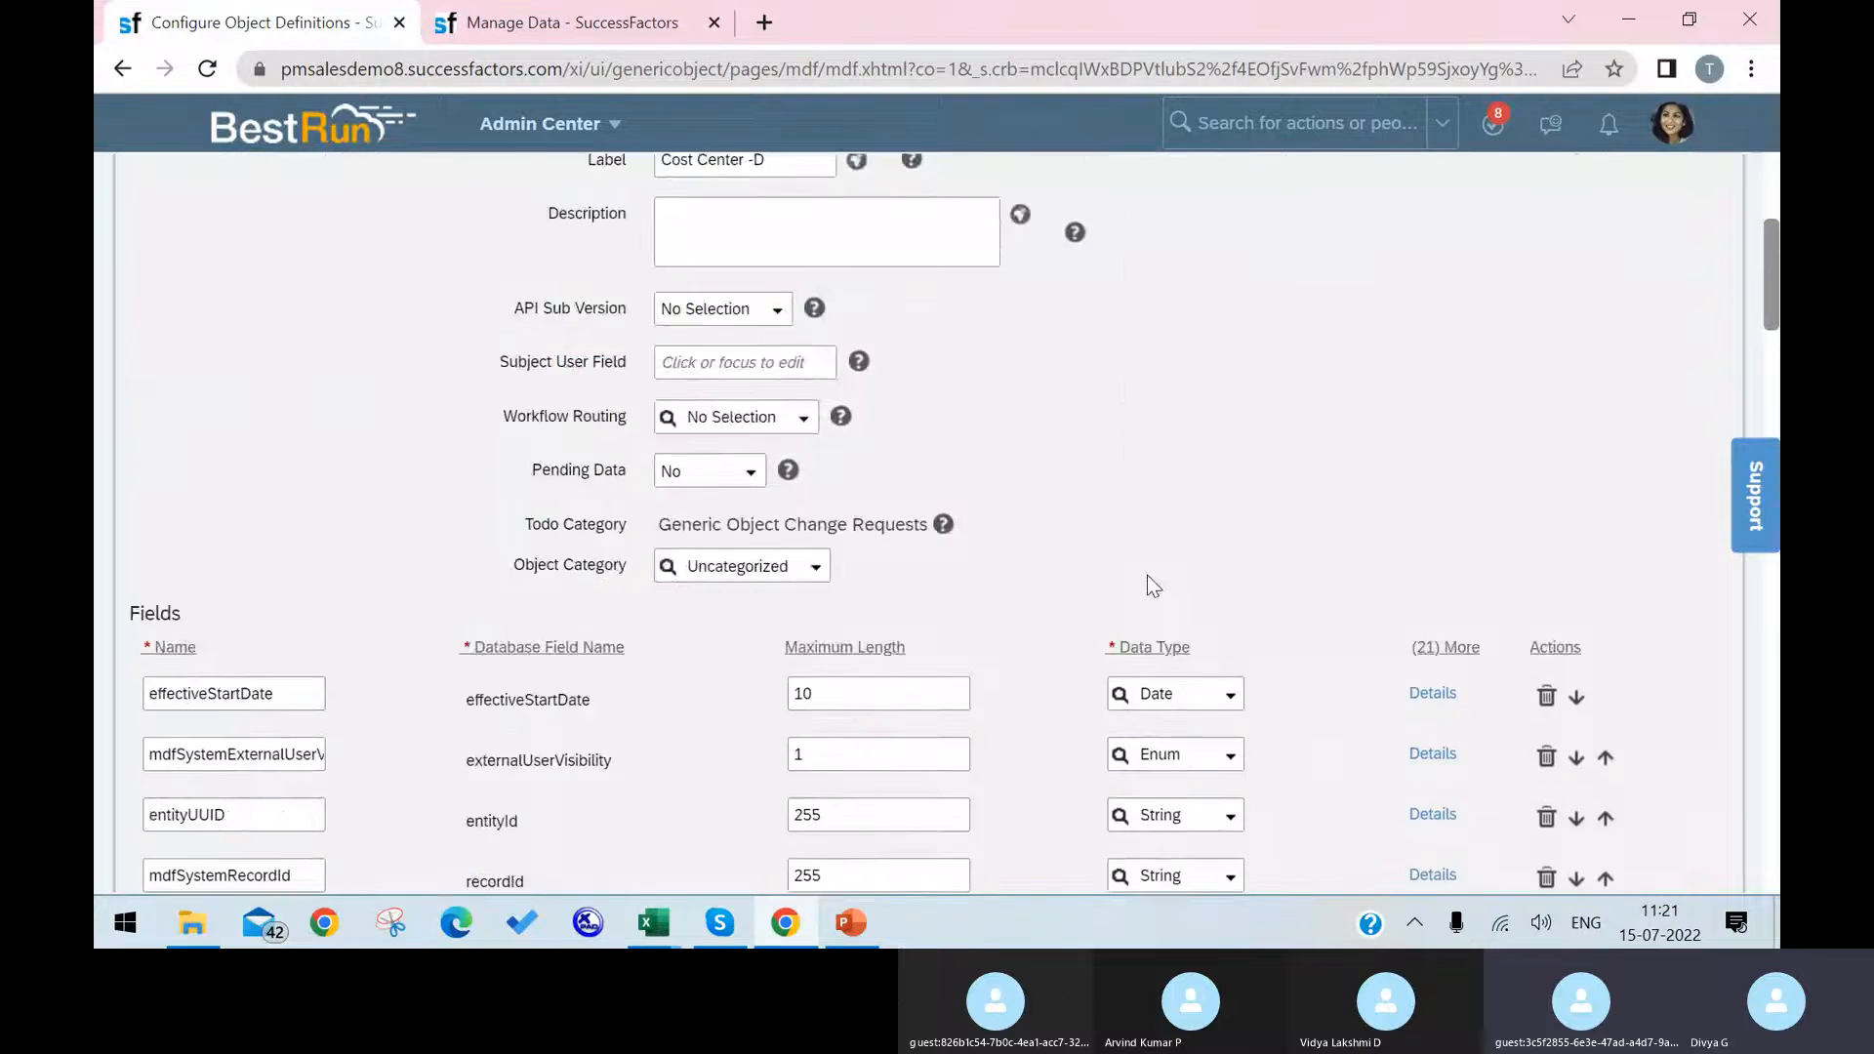
{"action": "scroll", "coordinate": [1227, 635], "scroll_direction": "down", "scroll_amount": 5}
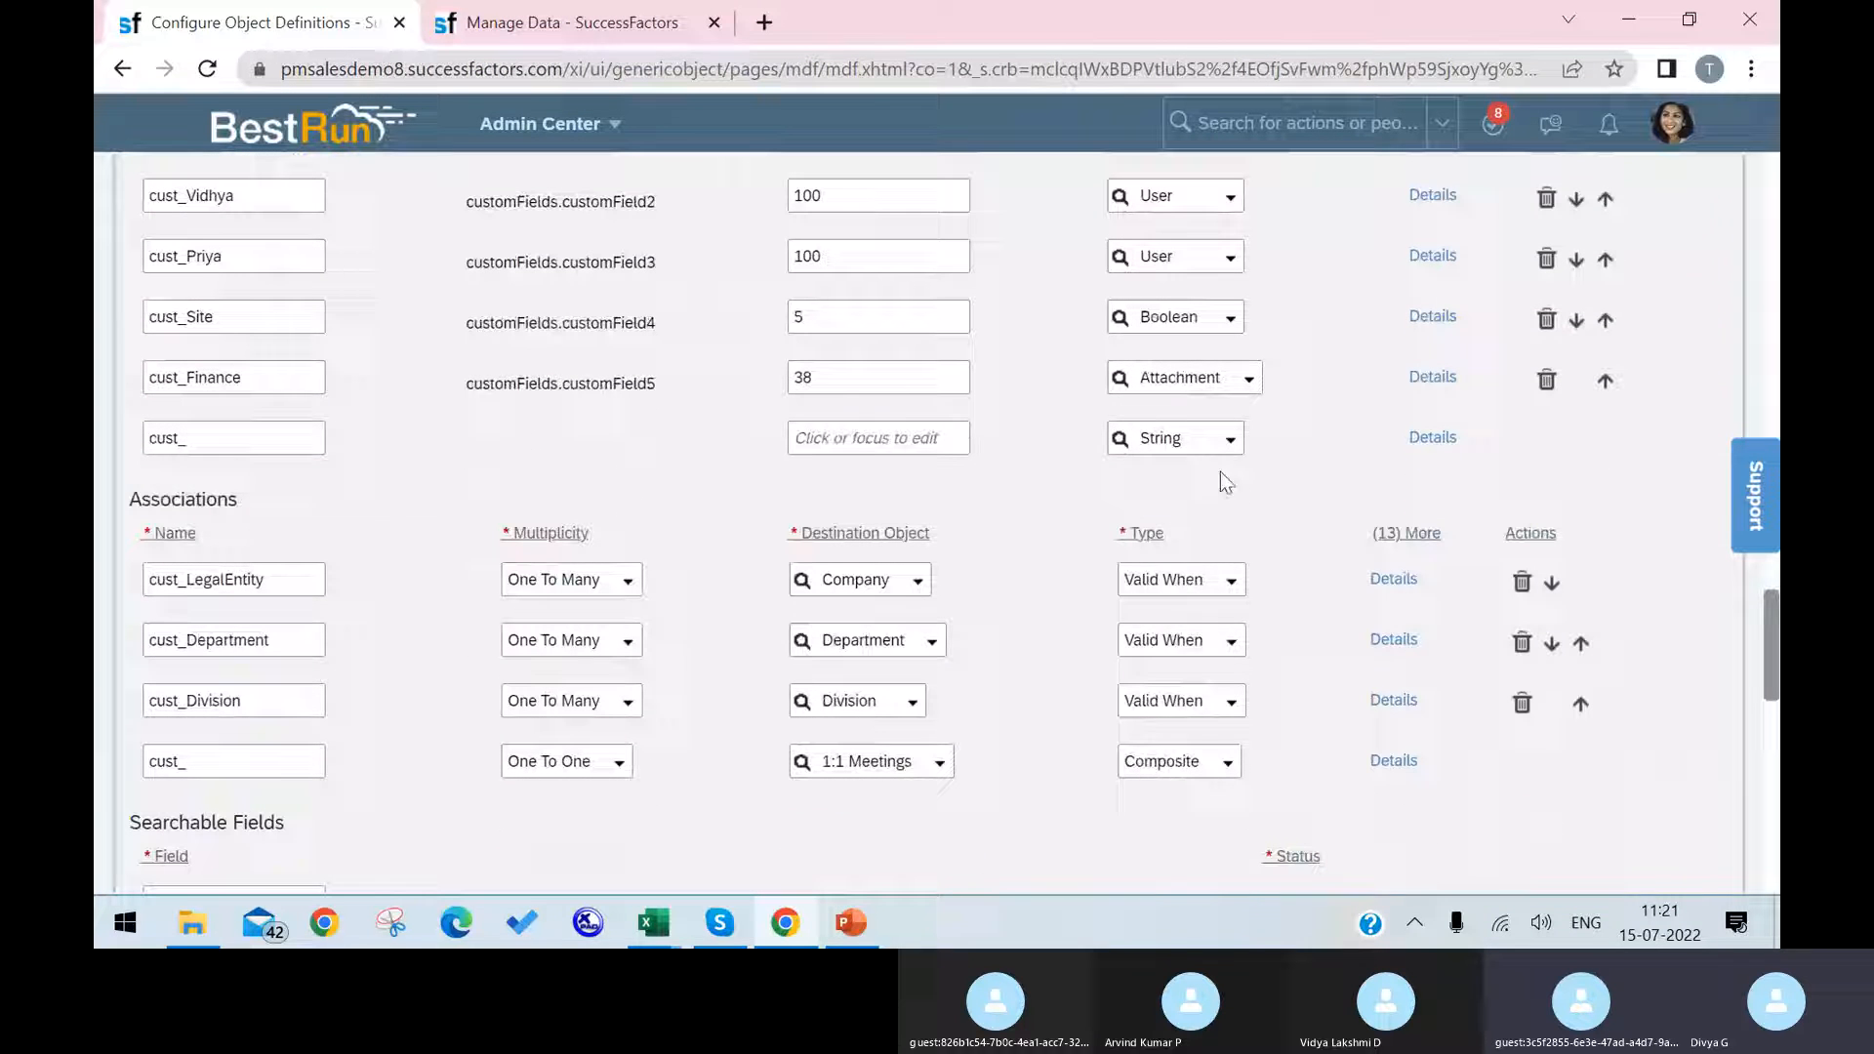
{"action": "left_click", "coordinate": [1226, 451]}
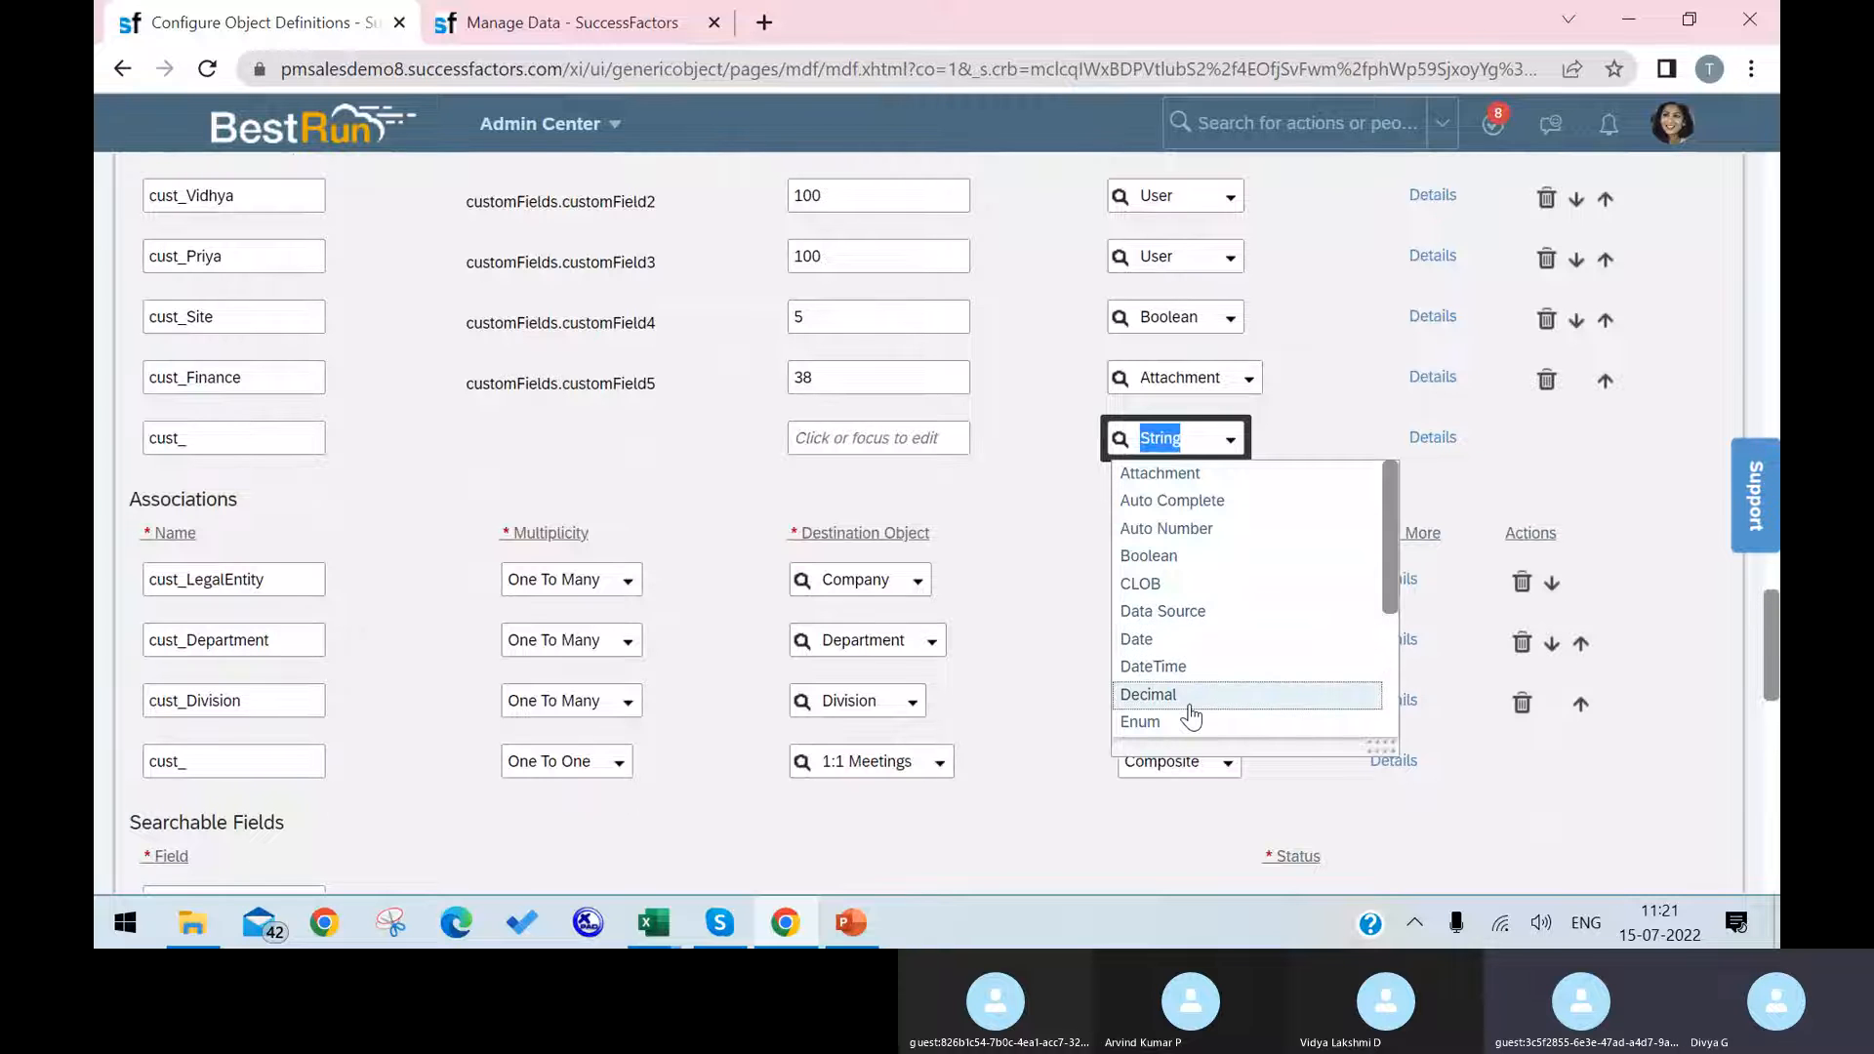
{"action": "scroll", "coordinate": [1191, 708], "scroll_direction": "down", "scroll_amount": 3}
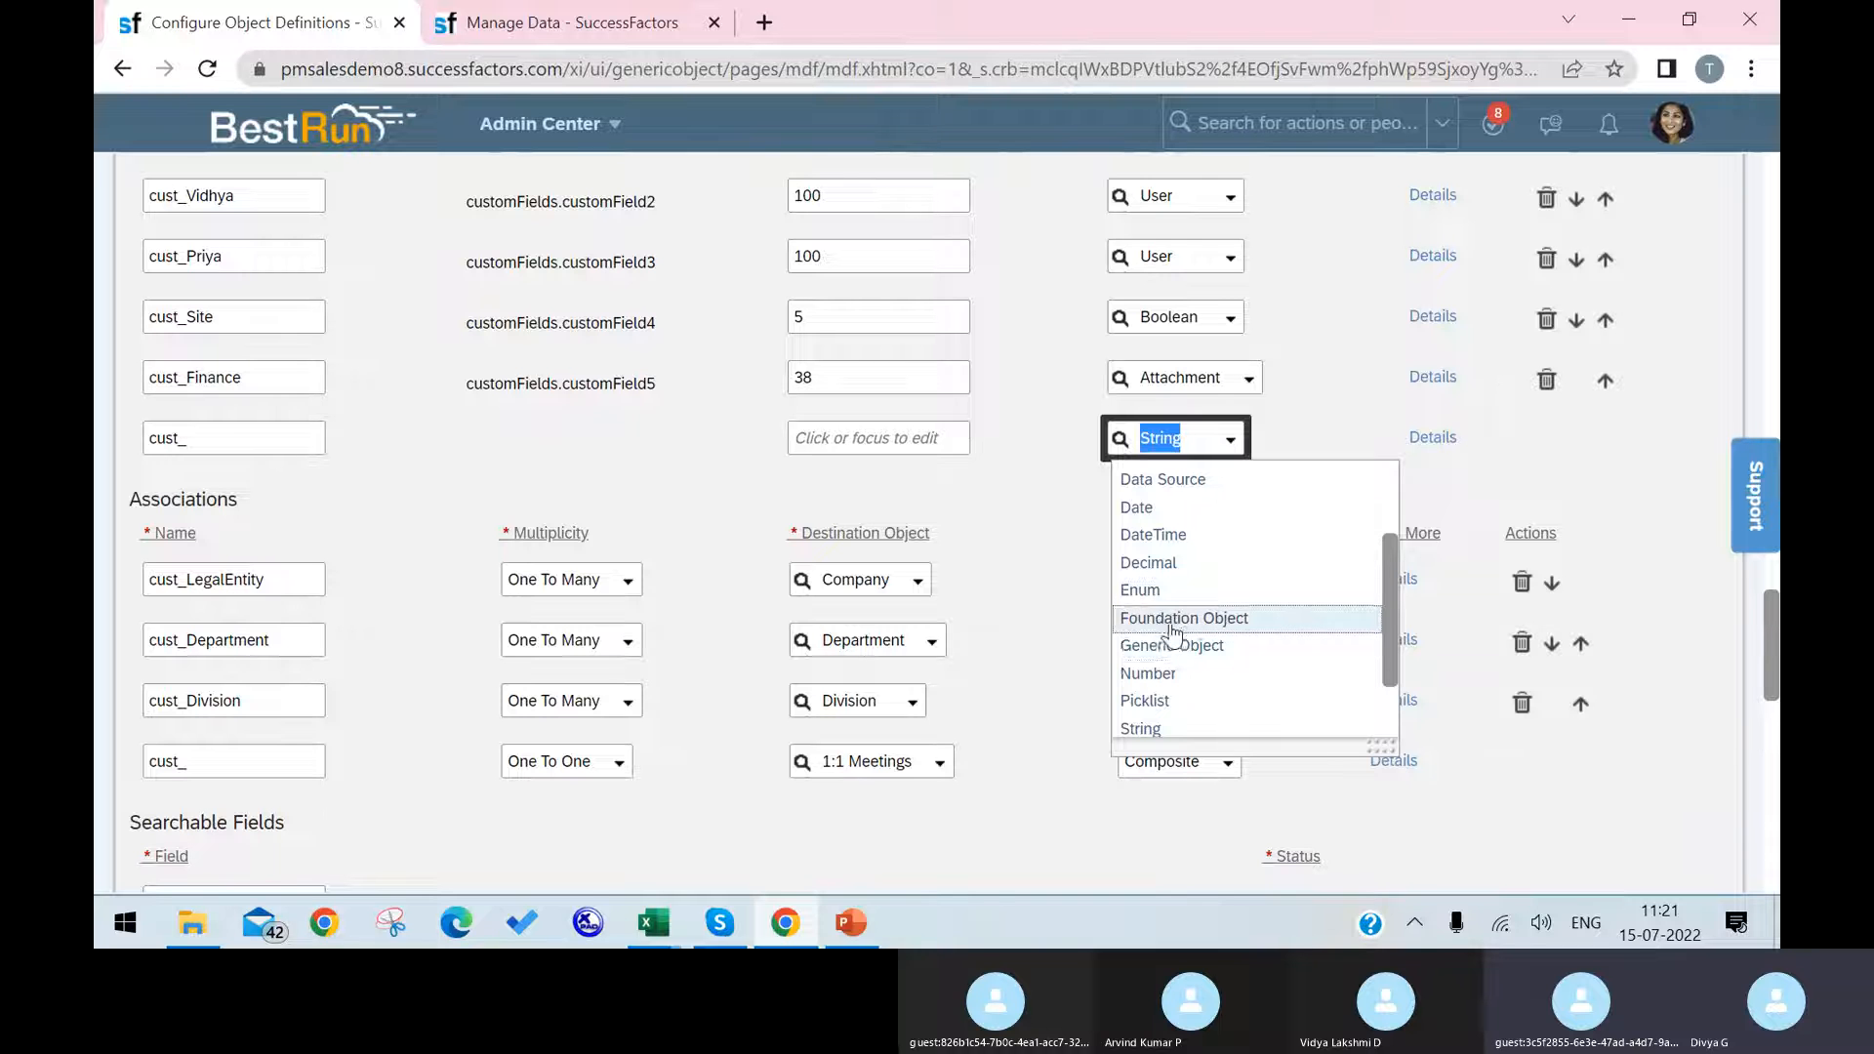
{"action": "scroll", "coordinate": [1186, 636], "scroll_direction": "down", "scroll_amount": 2}
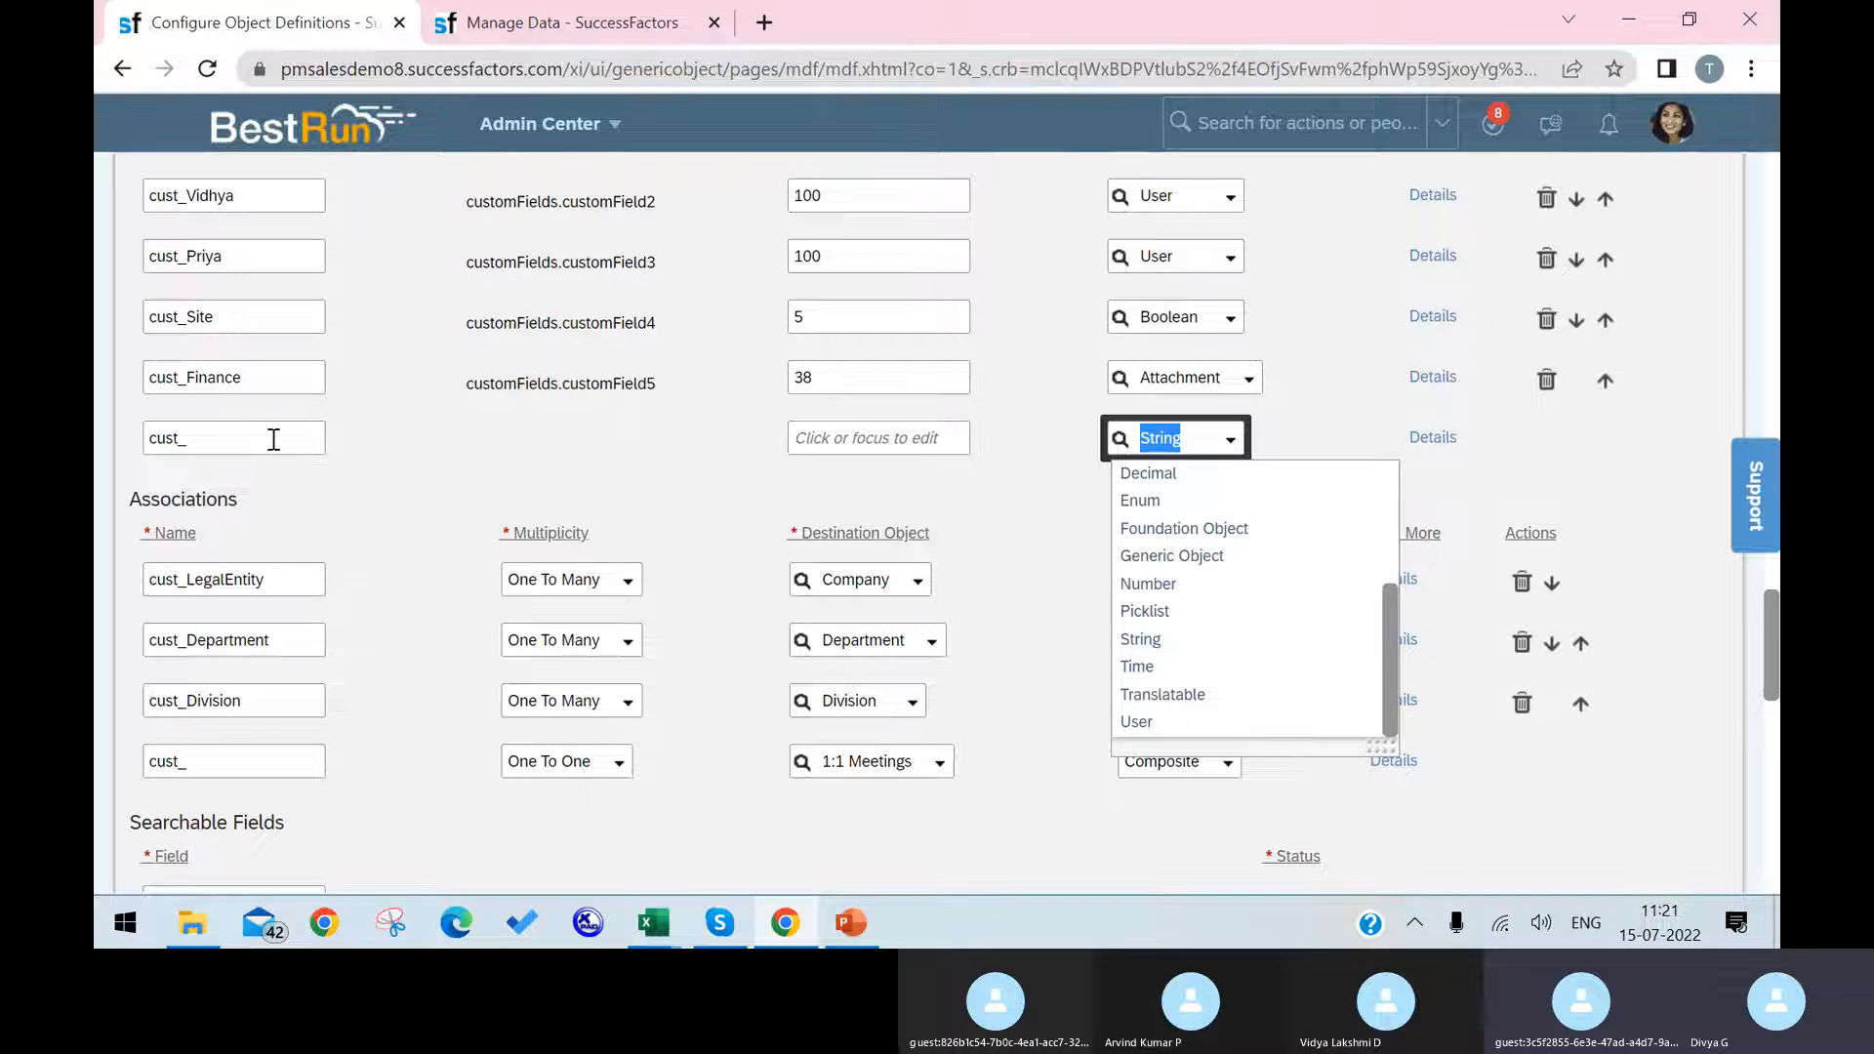
Step: Add a custom field named cust_List of Employees with a maximum length of 120
{"action": "left_click", "coordinate": [240, 444]}
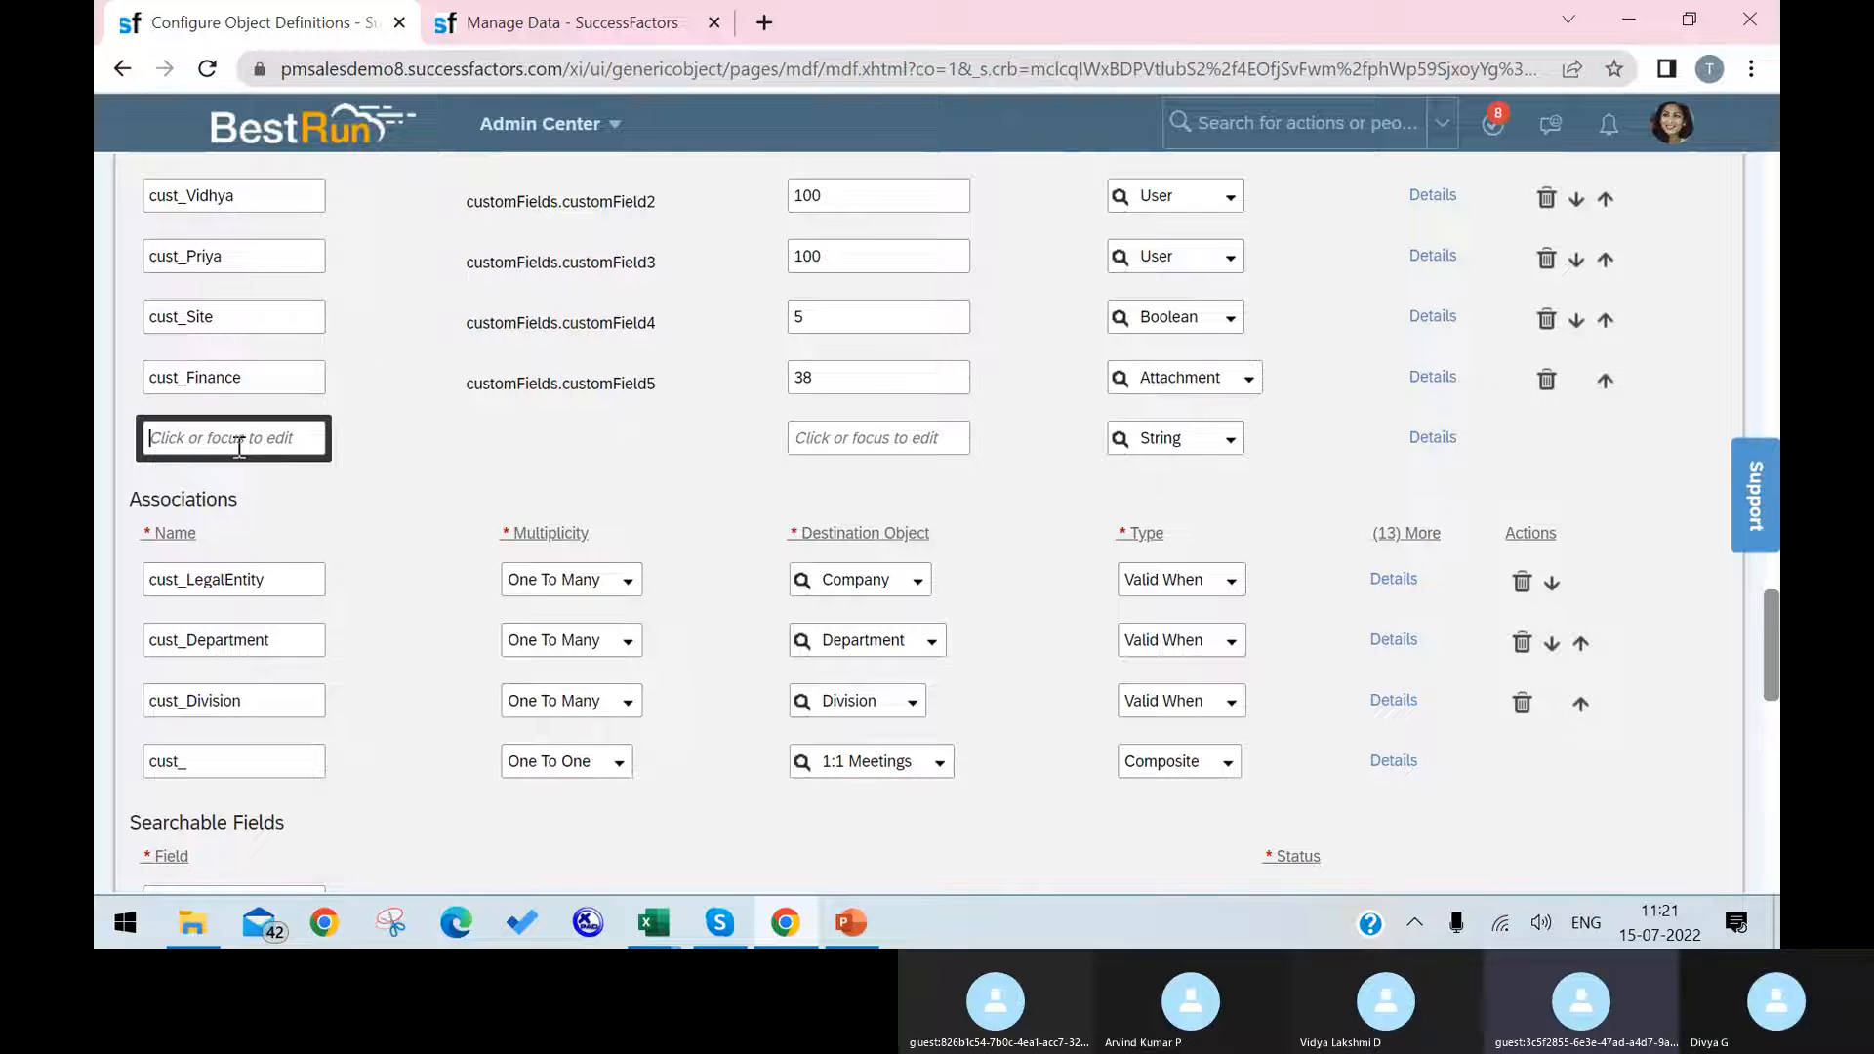
{"action": "type", "text": "List of Em"}
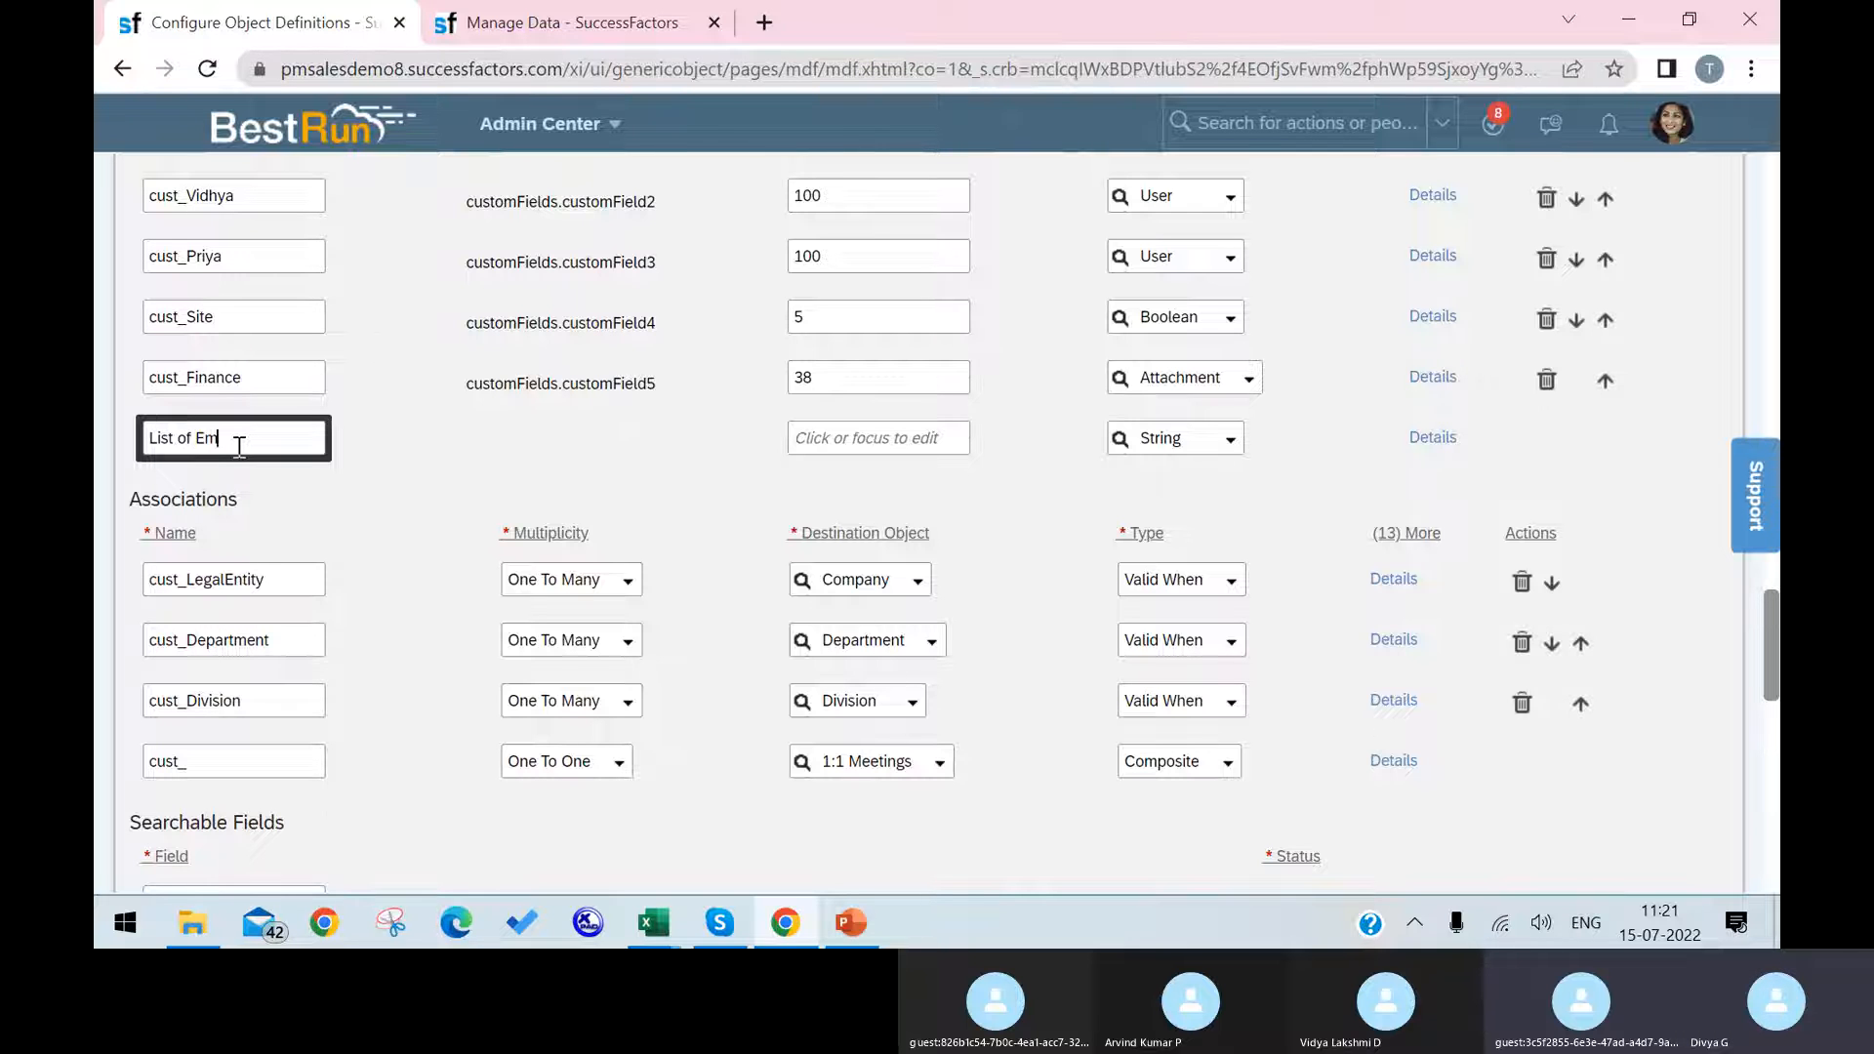
{"action": "type", "text": "ployees"}
{"action": "left_click", "coordinate": [808, 438]}
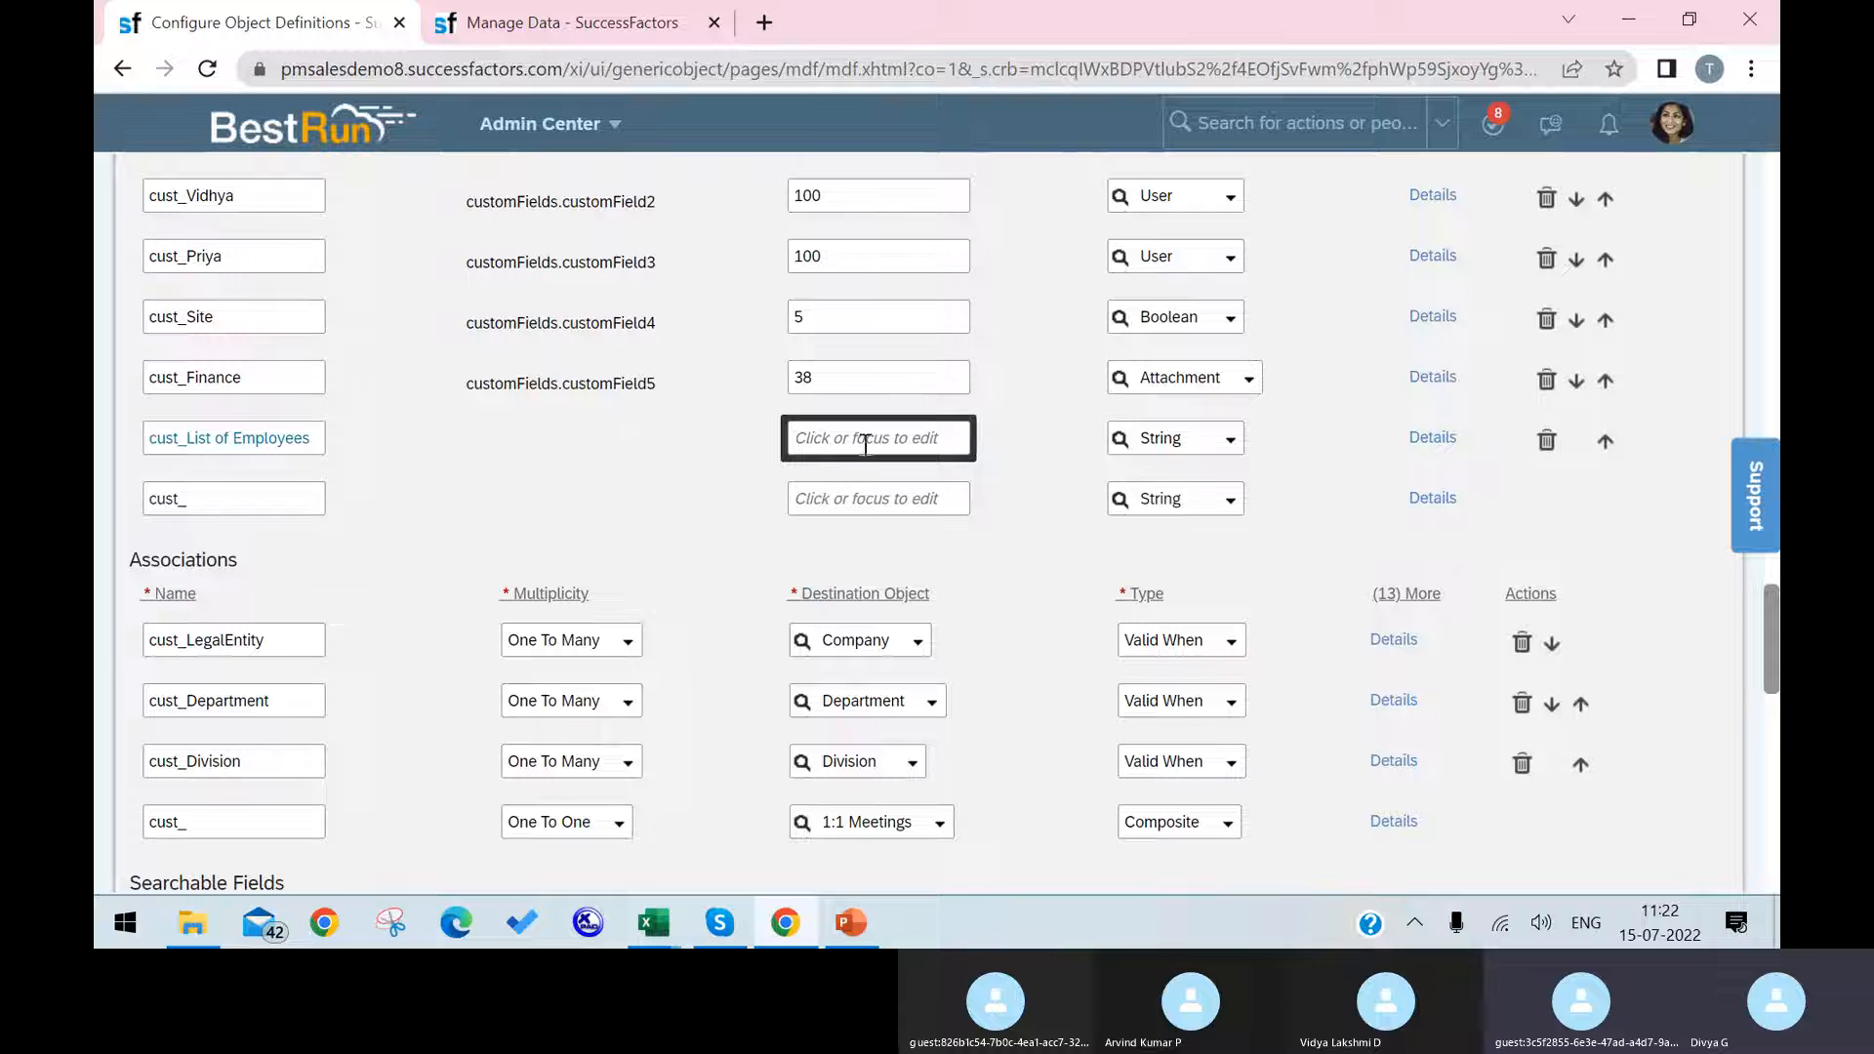
{"action": "type", "text": "120"}
{"action": "left_click", "coordinate": [1062, 478]}
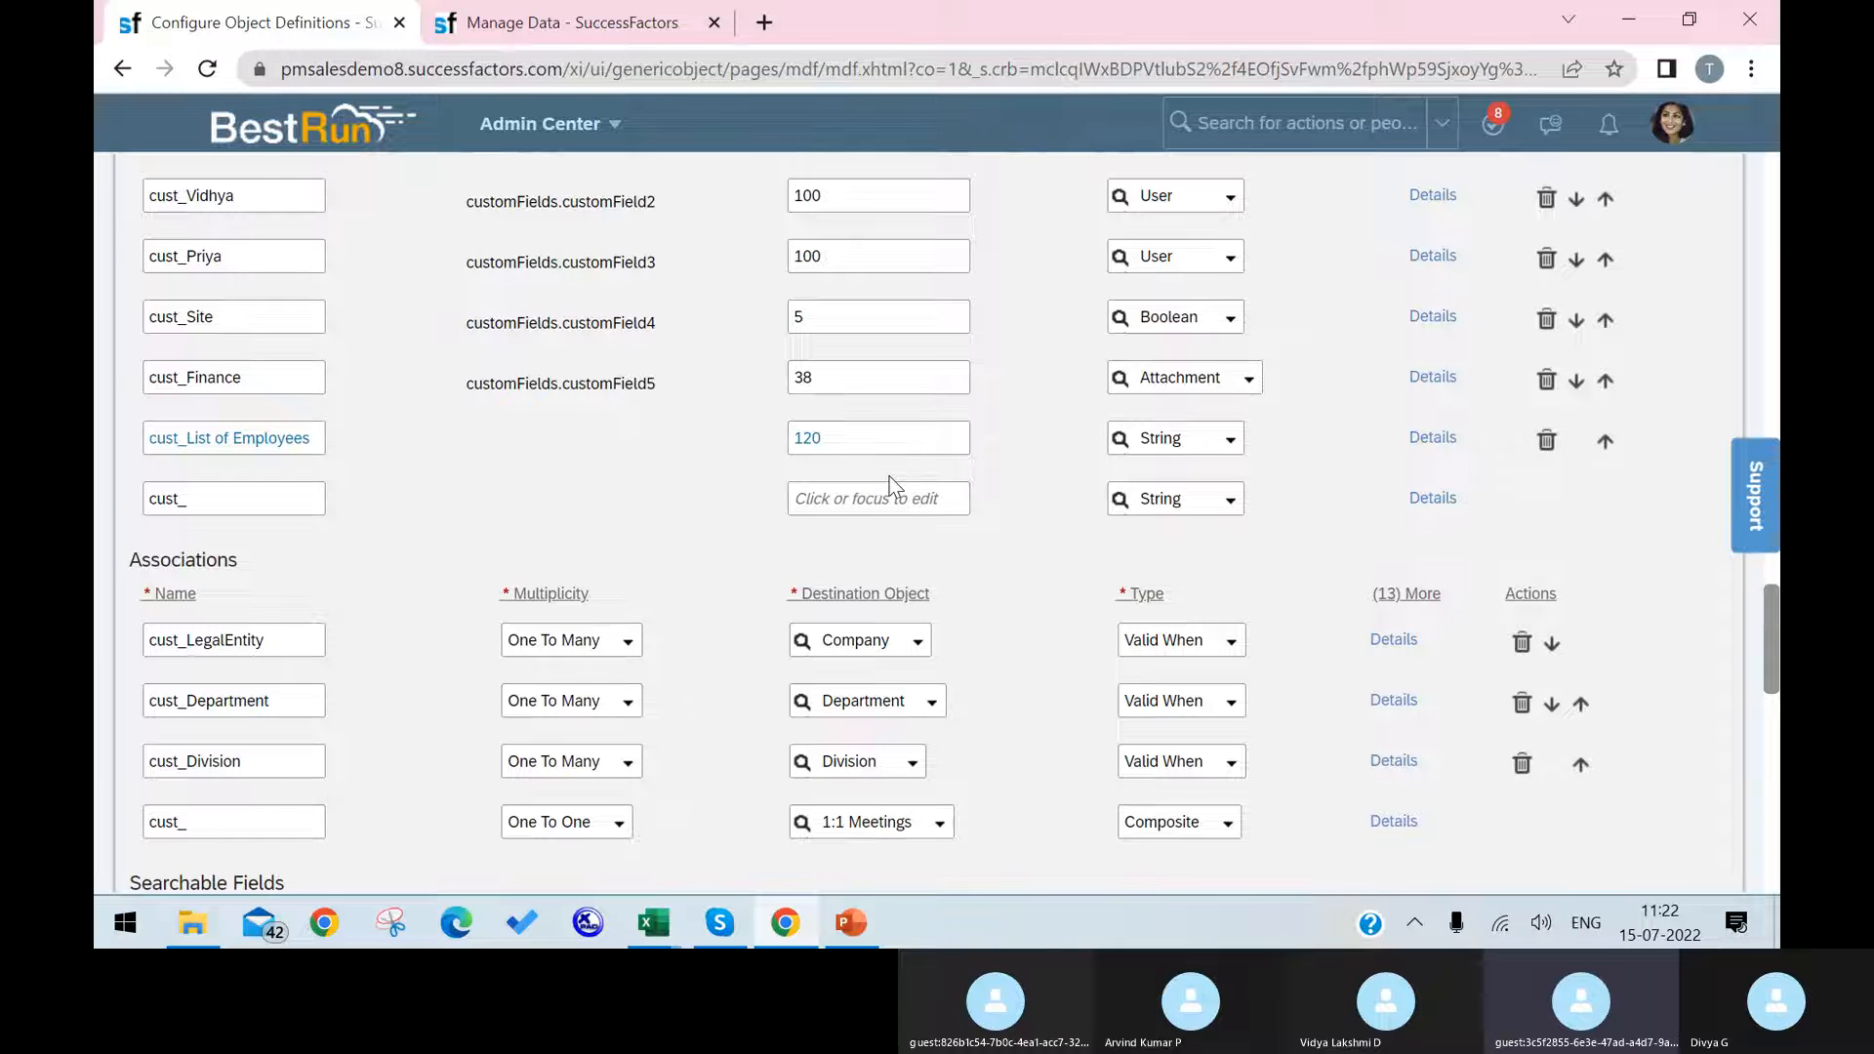
Step: Switch to the EC Foundation Objects Workbook in Excel and examine the field types on the Business Unit sheet
{"action": "mouse_move", "coordinate": [653, 922]}
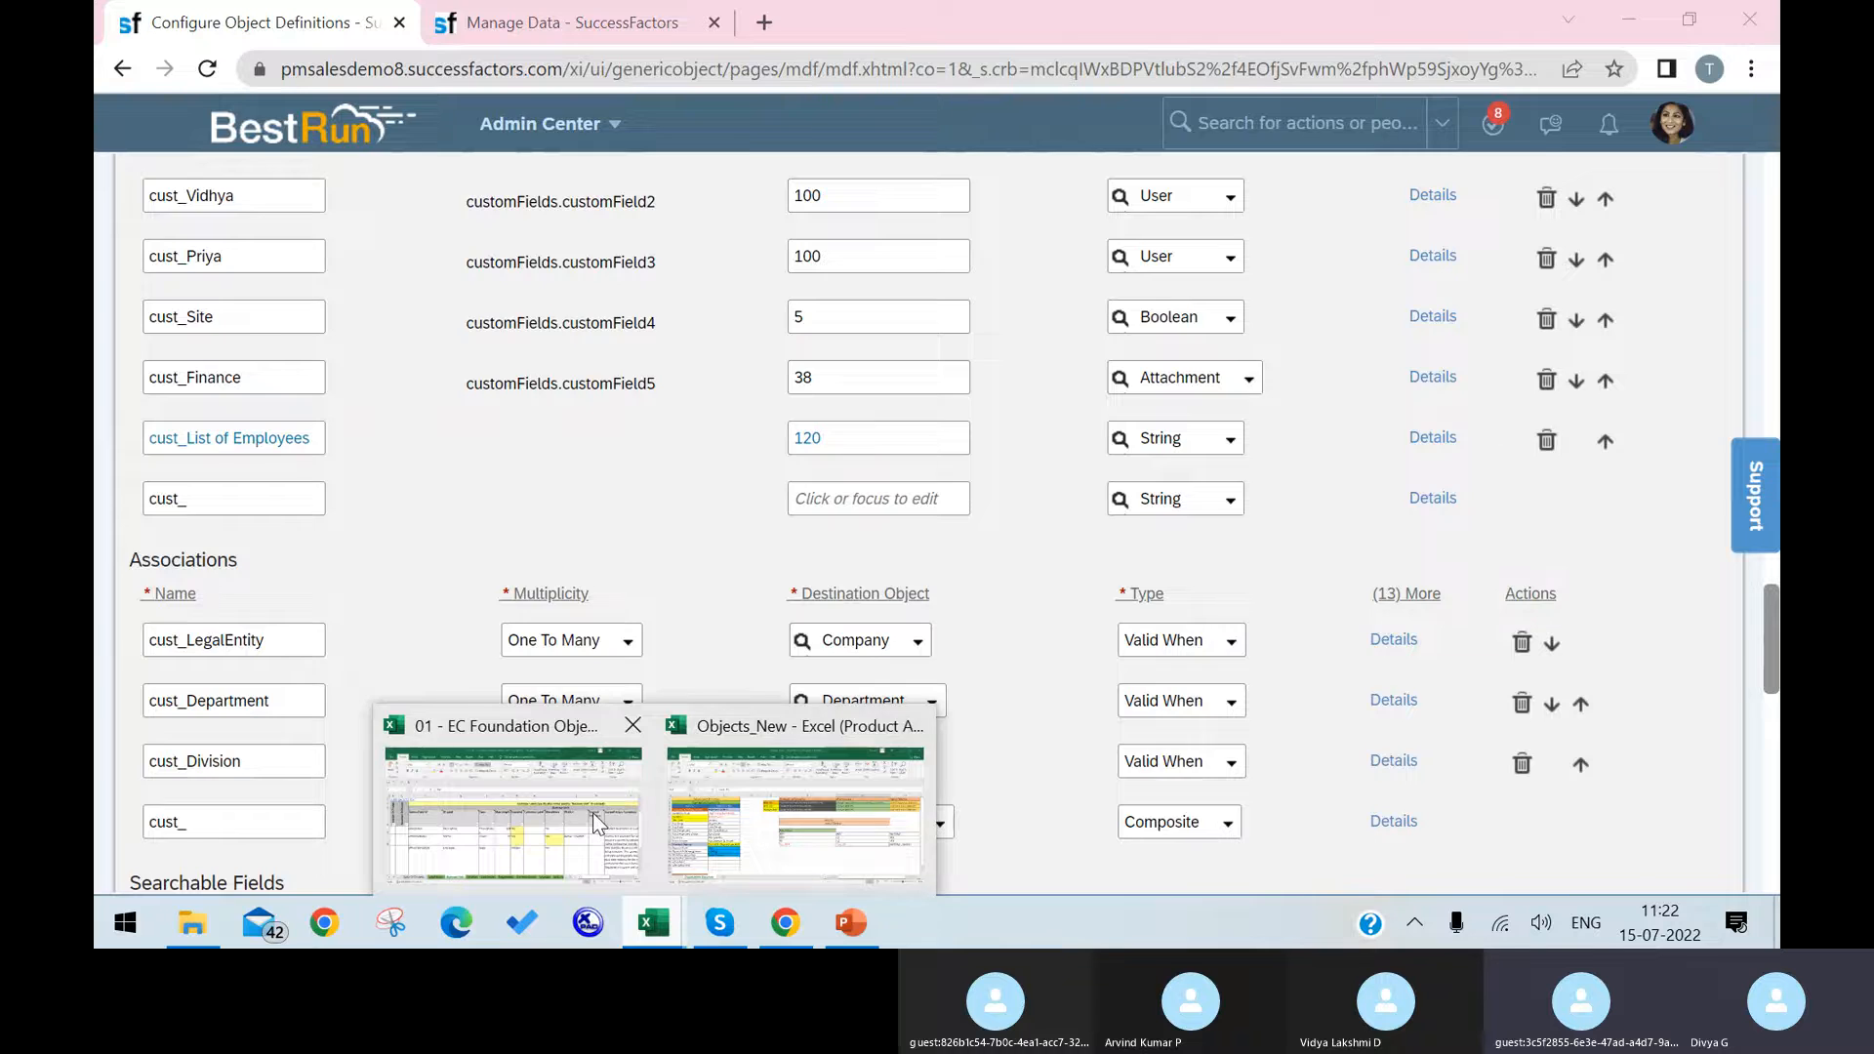
{"action": "left_click", "coordinate": [594, 812]}
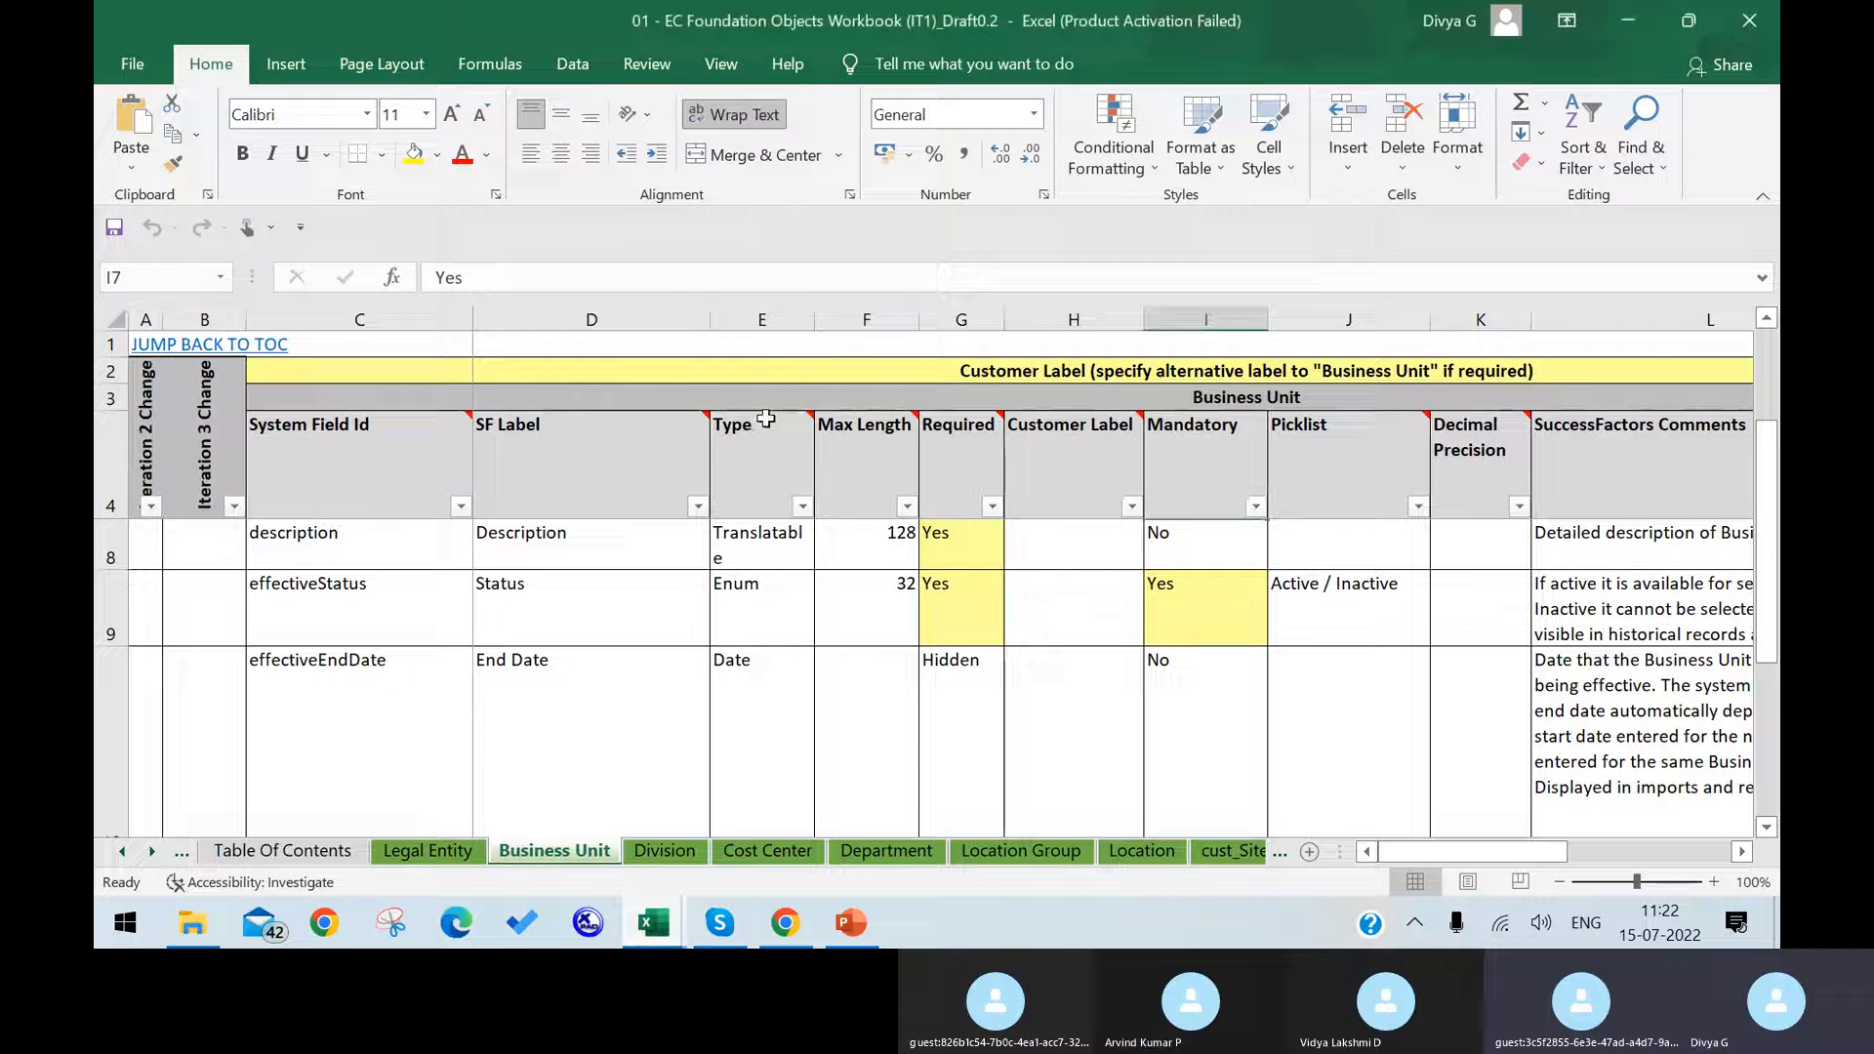
{"action": "left_click", "coordinate": [761, 319]}
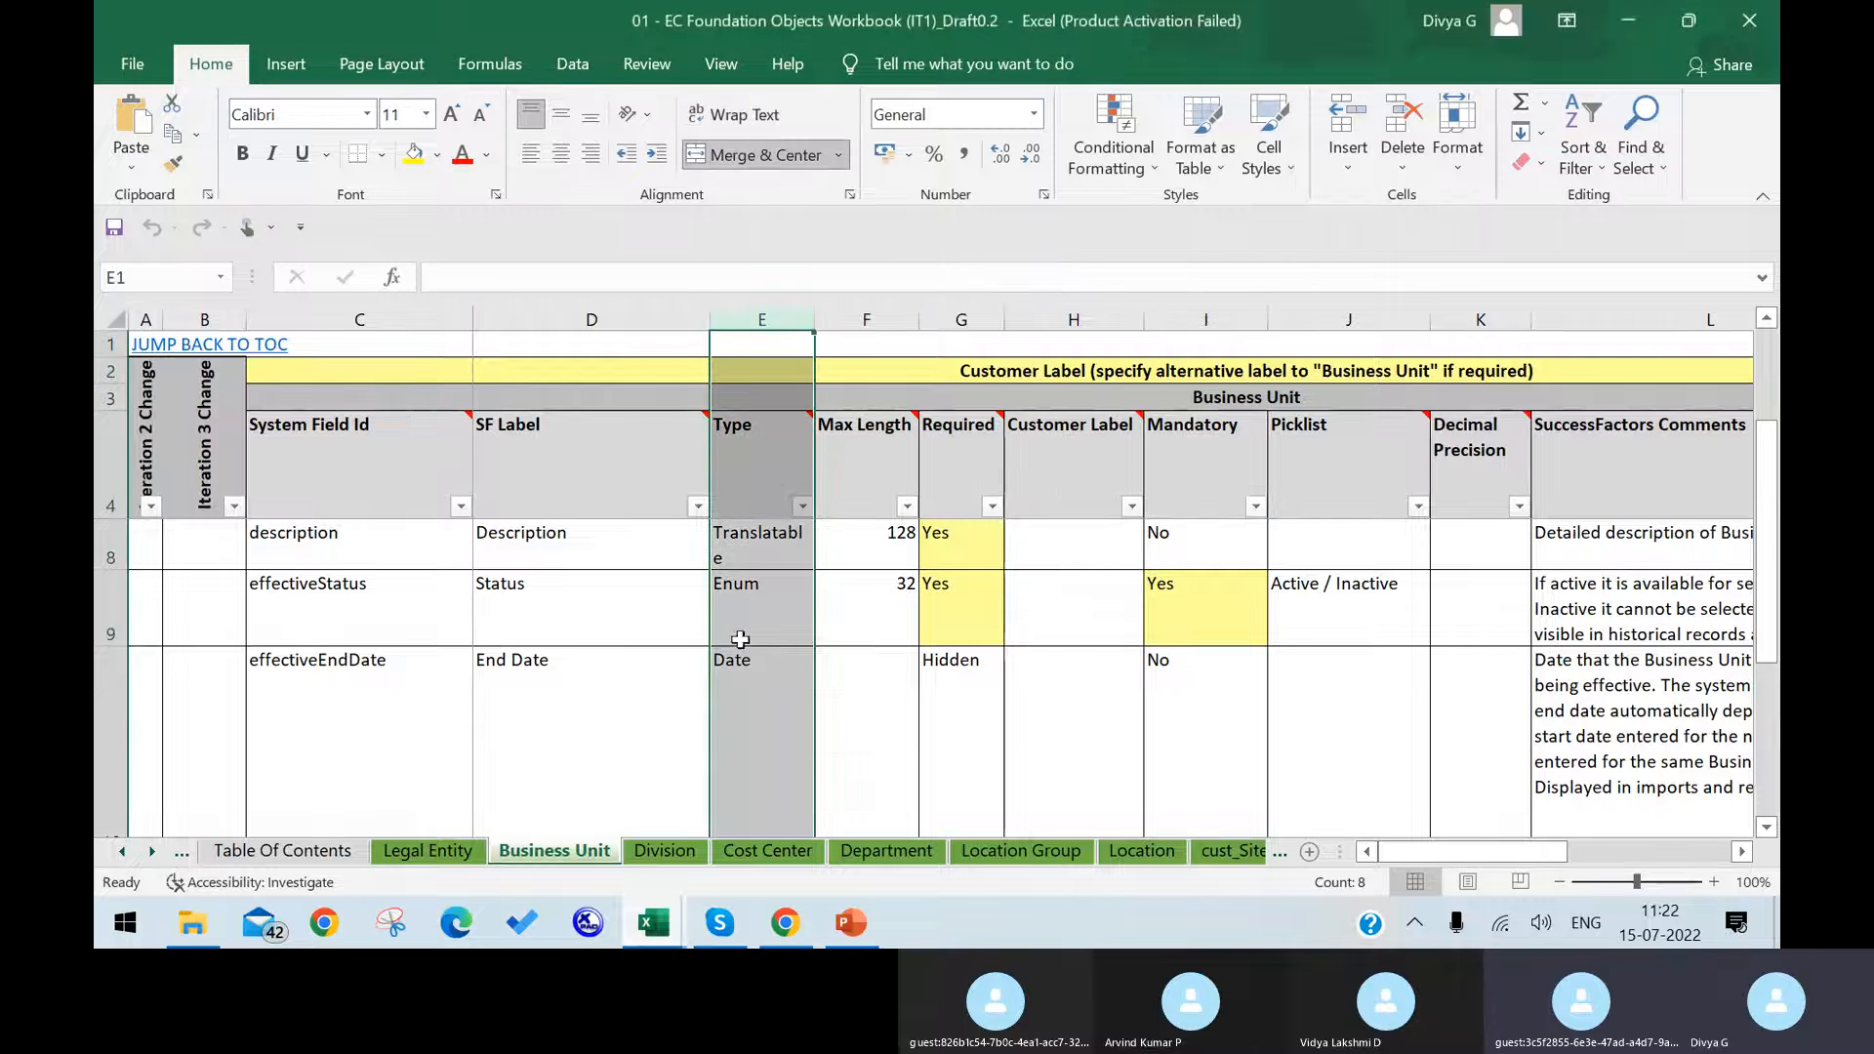
{"action": "left_click", "coordinate": [740, 595]}
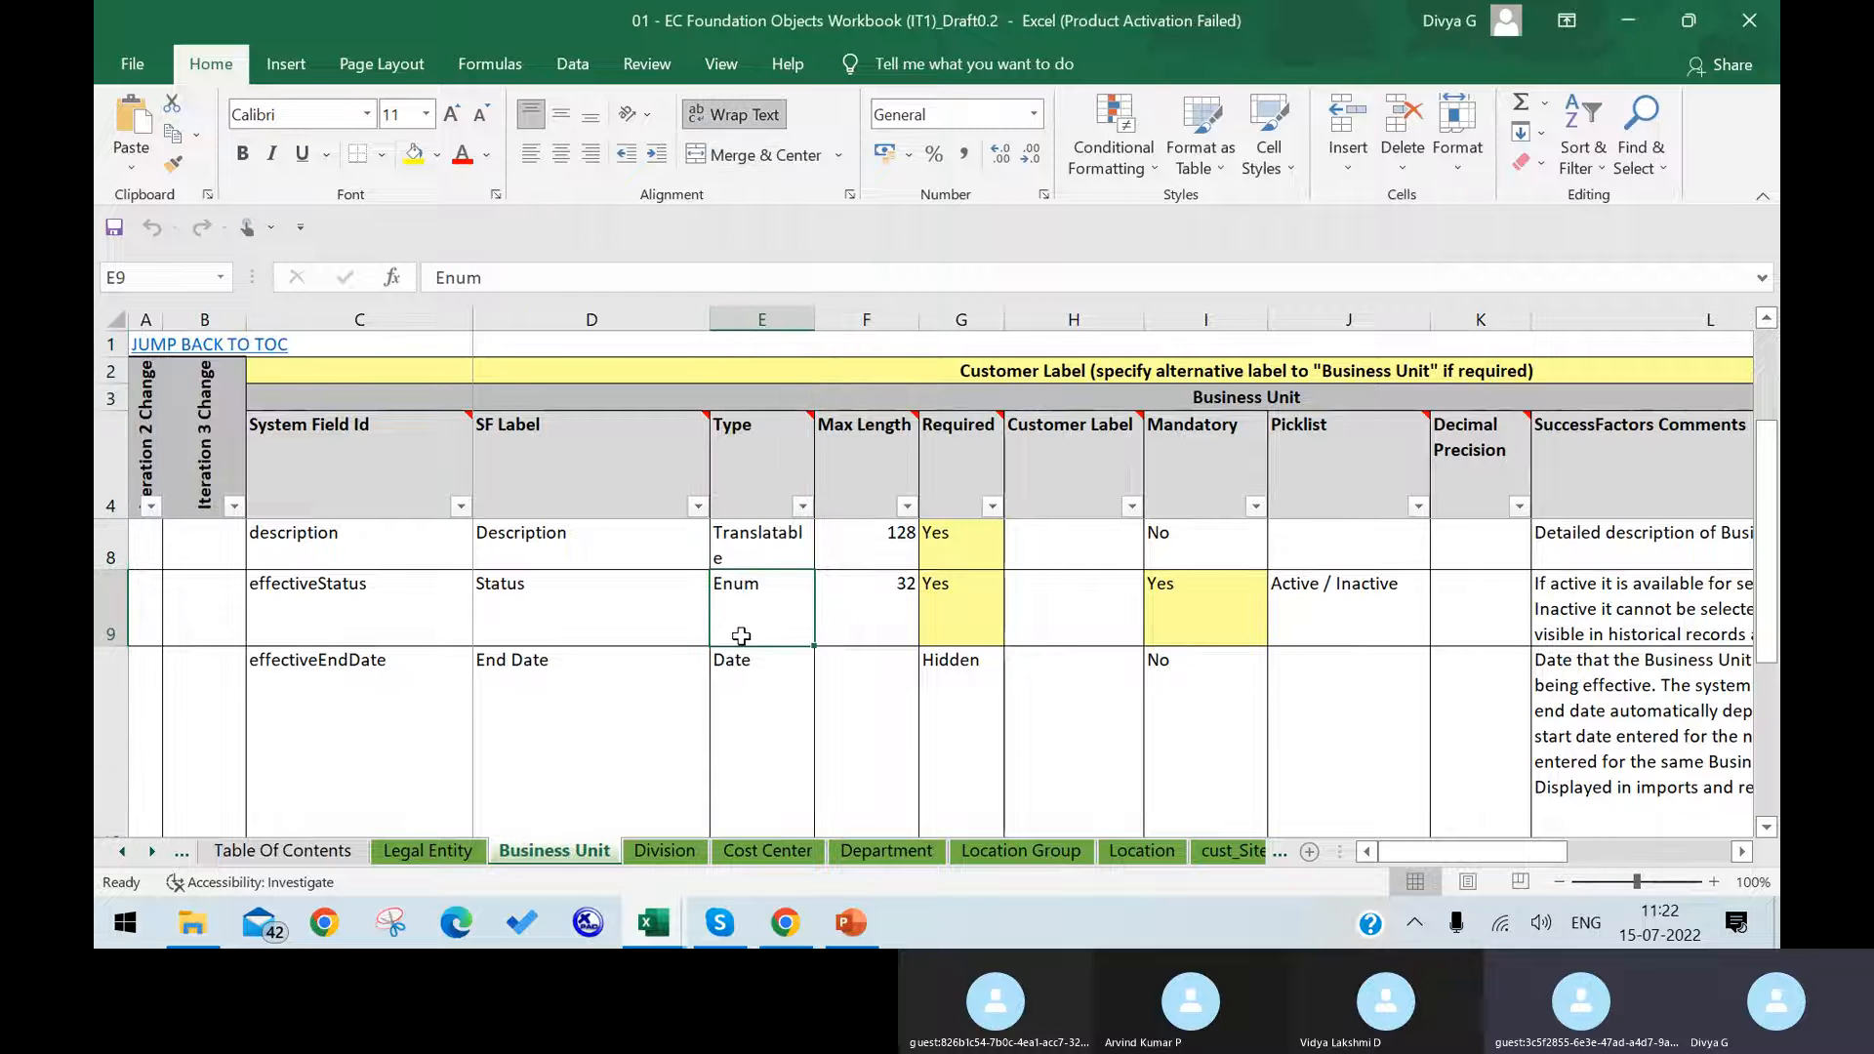
{"action": "left_click", "coordinate": [738, 706]}
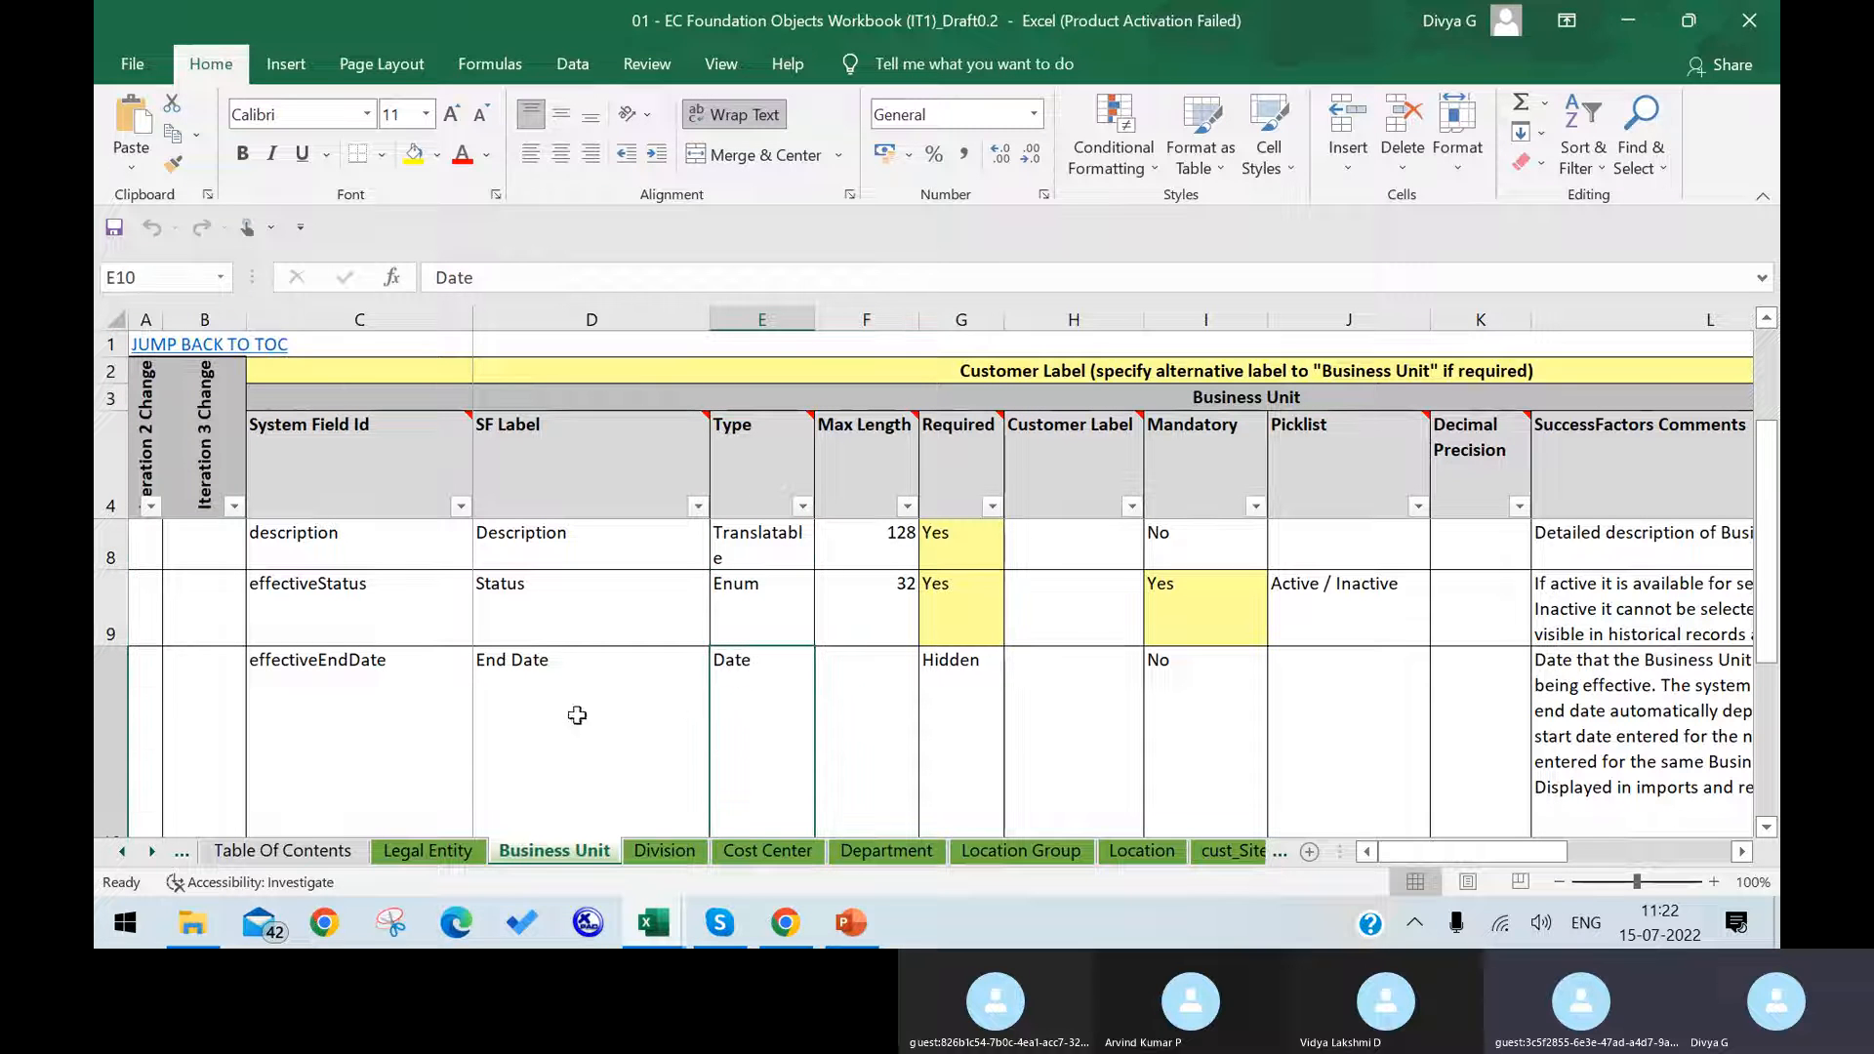
{"action": "left_click", "coordinate": [764, 553]}
{"action": "scroll", "coordinate": [739, 620], "scroll_direction": "up", "scroll_amount": 1}
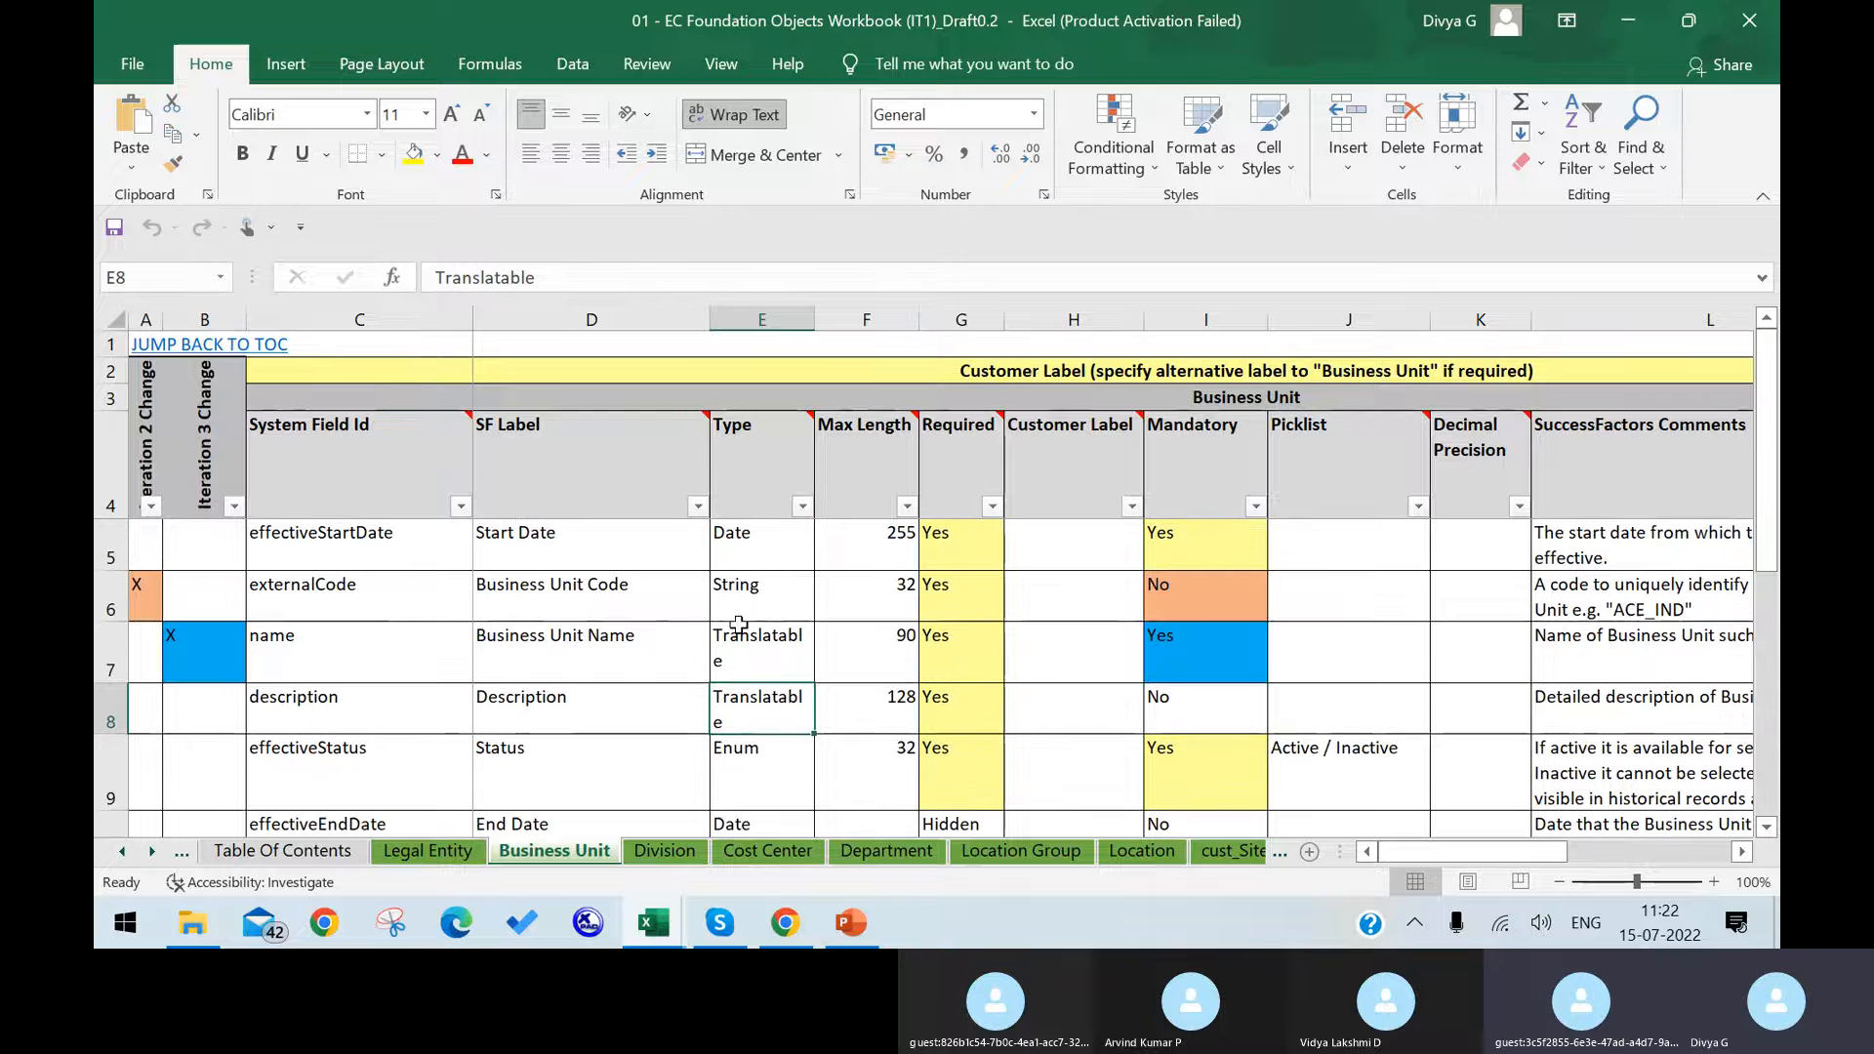
{"action": "left_click", "coordinate": [769, 586]}
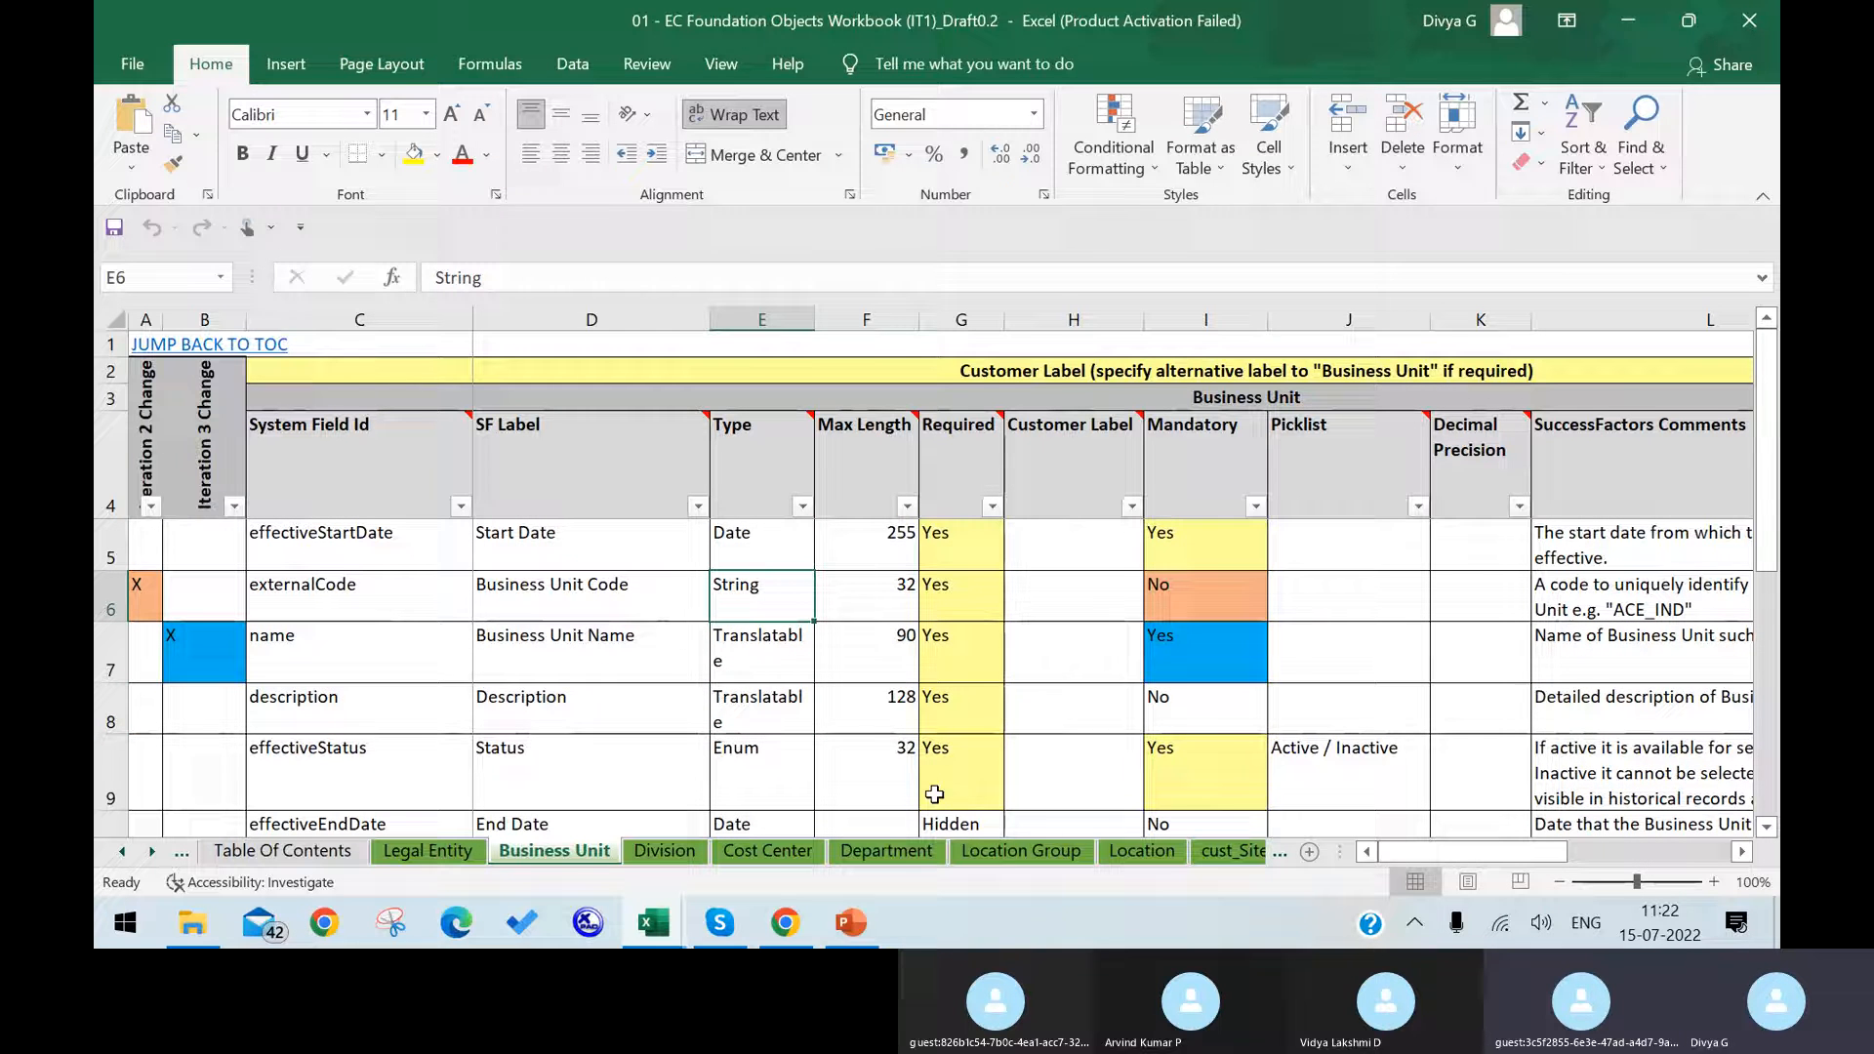
Step: Examine the field types on the Cost Center, Division and Department sheets, including the type of the Department's costCenter field
{"action": "left_click", "coordinate": [742, 855]}
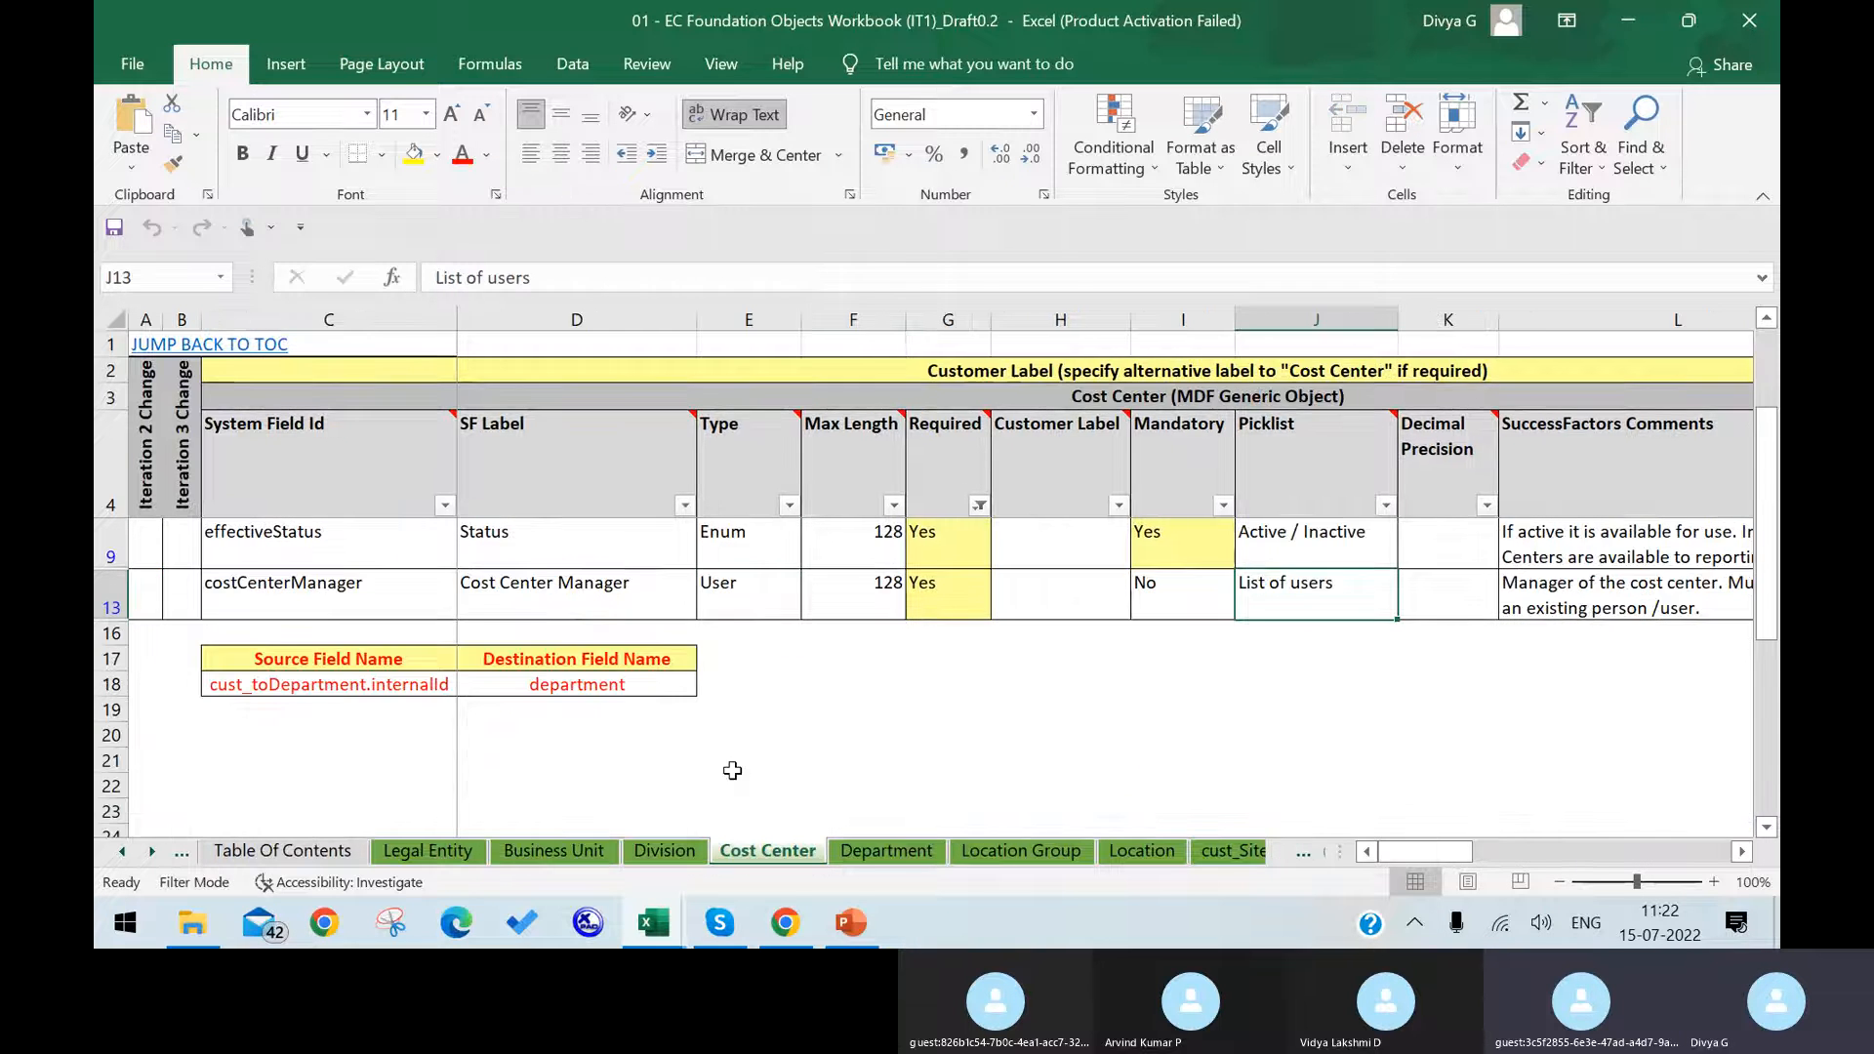
{"action": "left_click", "coordinate": [664, 852]}
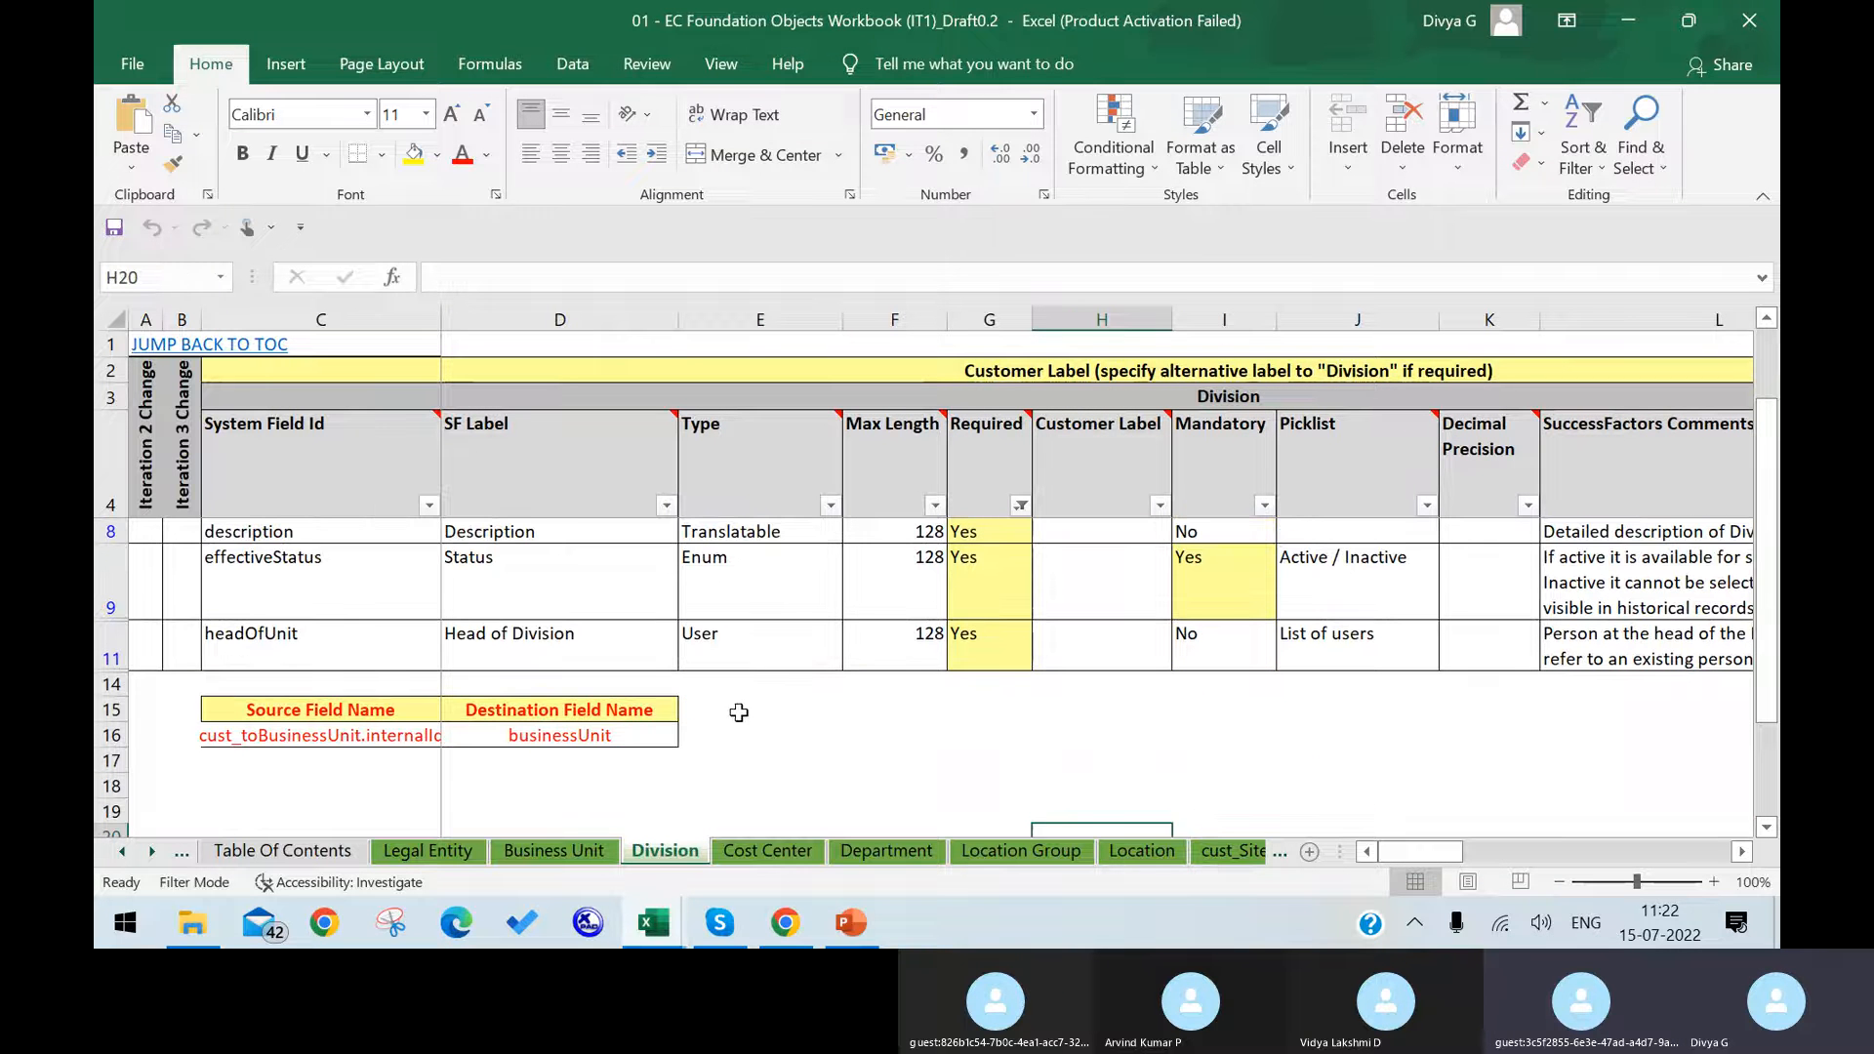
{"action": "left_click", "coordinate": [771, 649]}
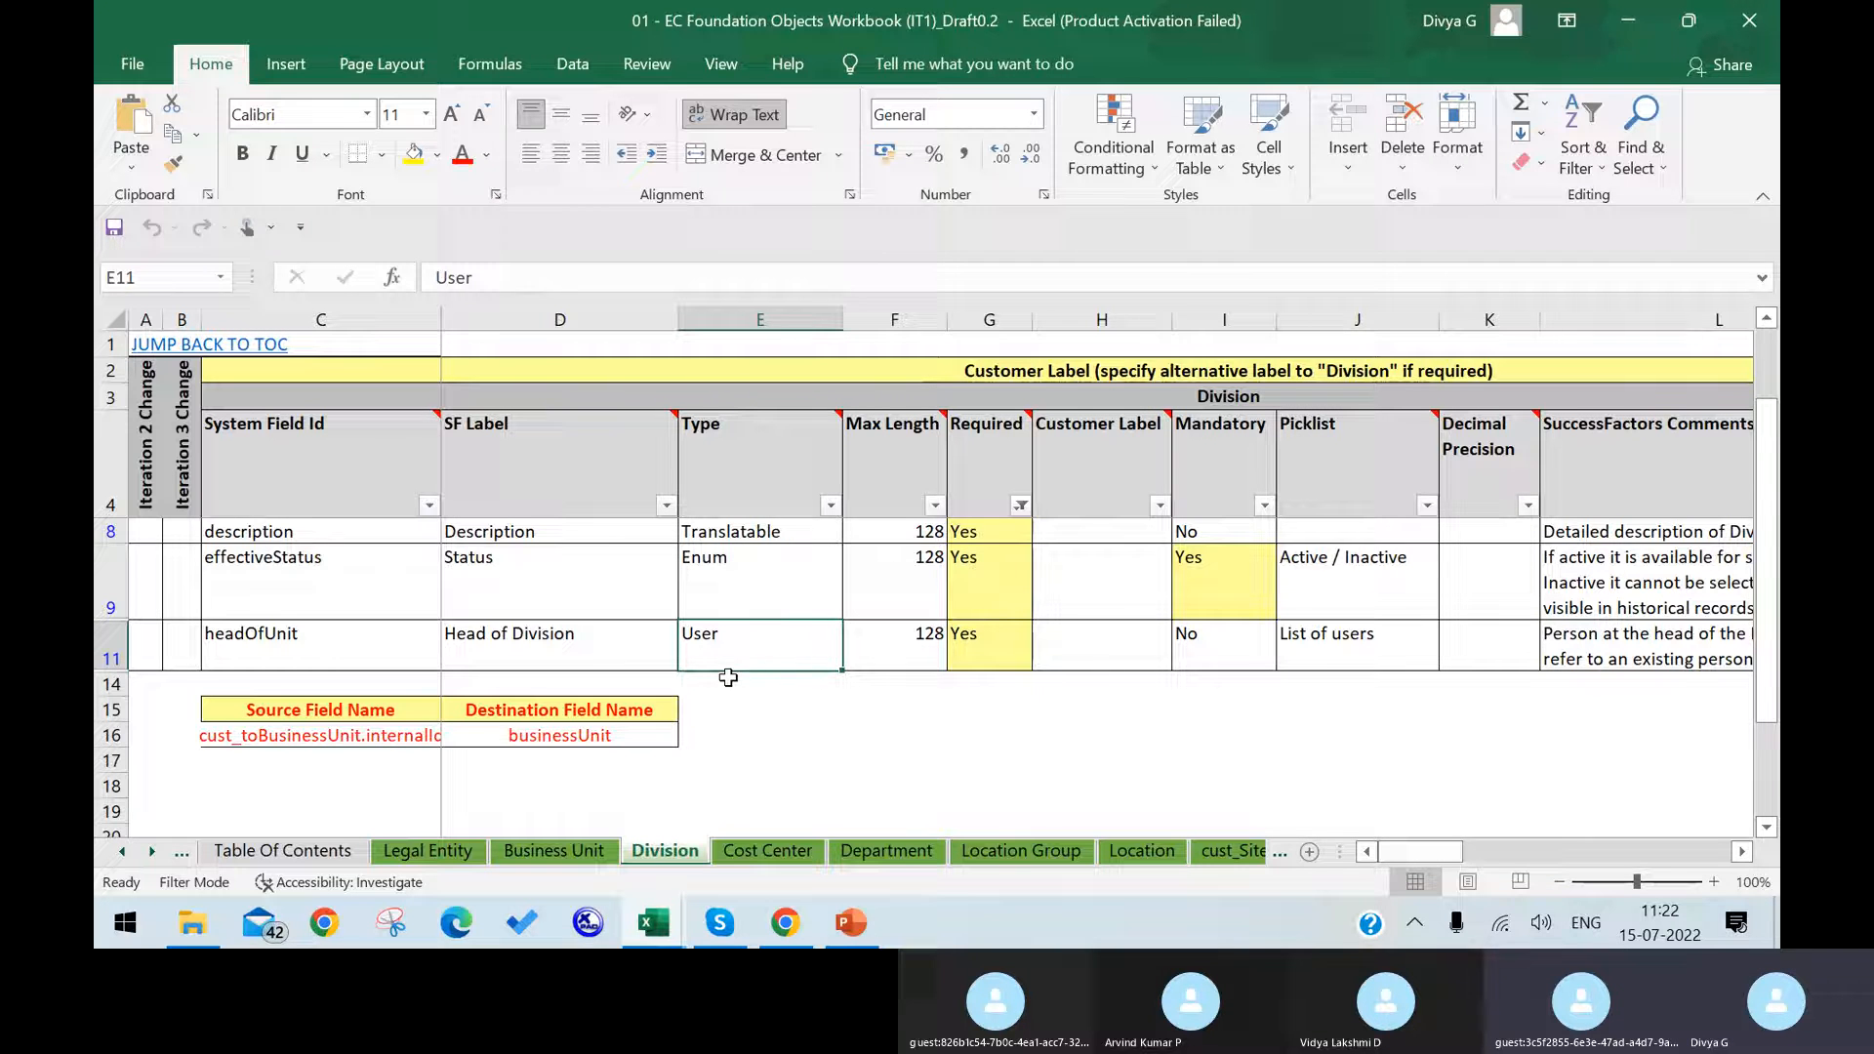
{"action": "left_click", "coordinate": [886, 850]}
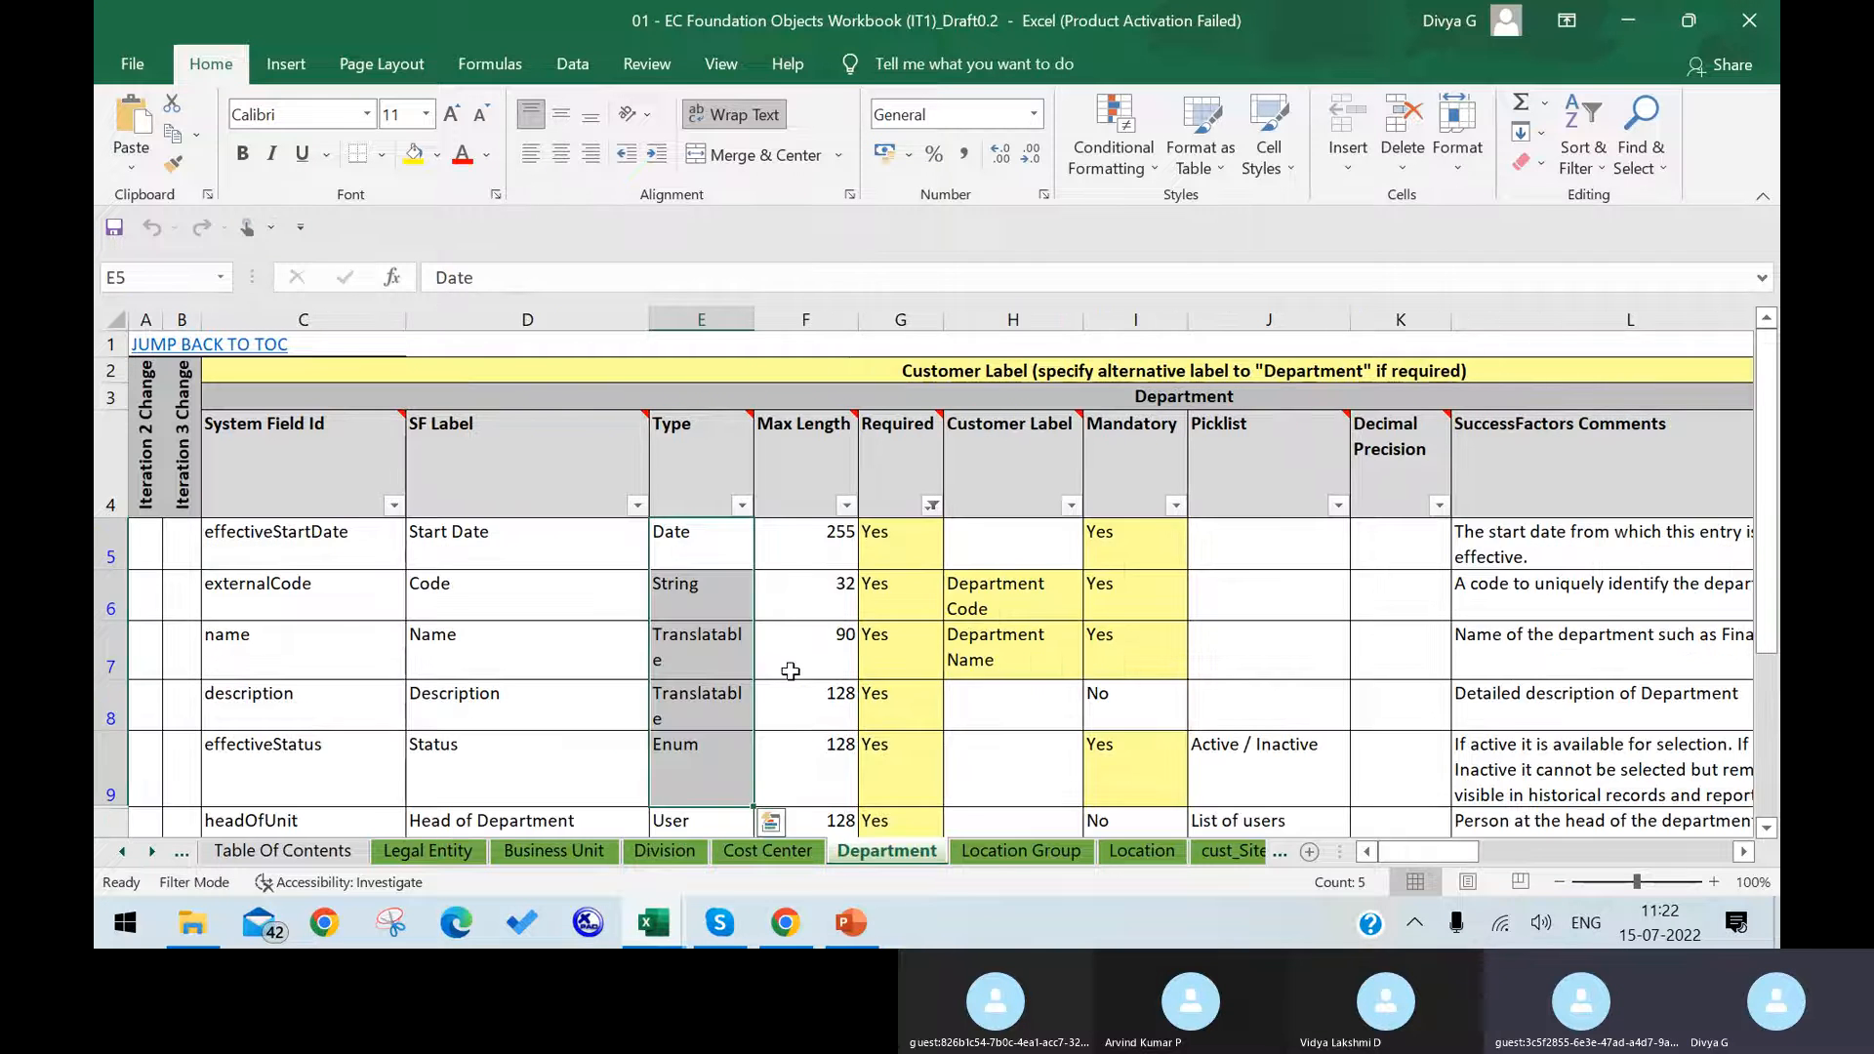
{"action": "scroll", "coordinate": [790, 670], "scroll_direction": "down", "scroll_amount": 1}
{"action": "scroll", "coordinate": [790, 669], "scroll_direction": "down", "scroll_amount": 2}
{"action": "scroll", "coordinate": [790, 669], "scroll_direction": "up", "scroll_amount": 1}
{"action": "left_click", "coordinate": [706, 578]}
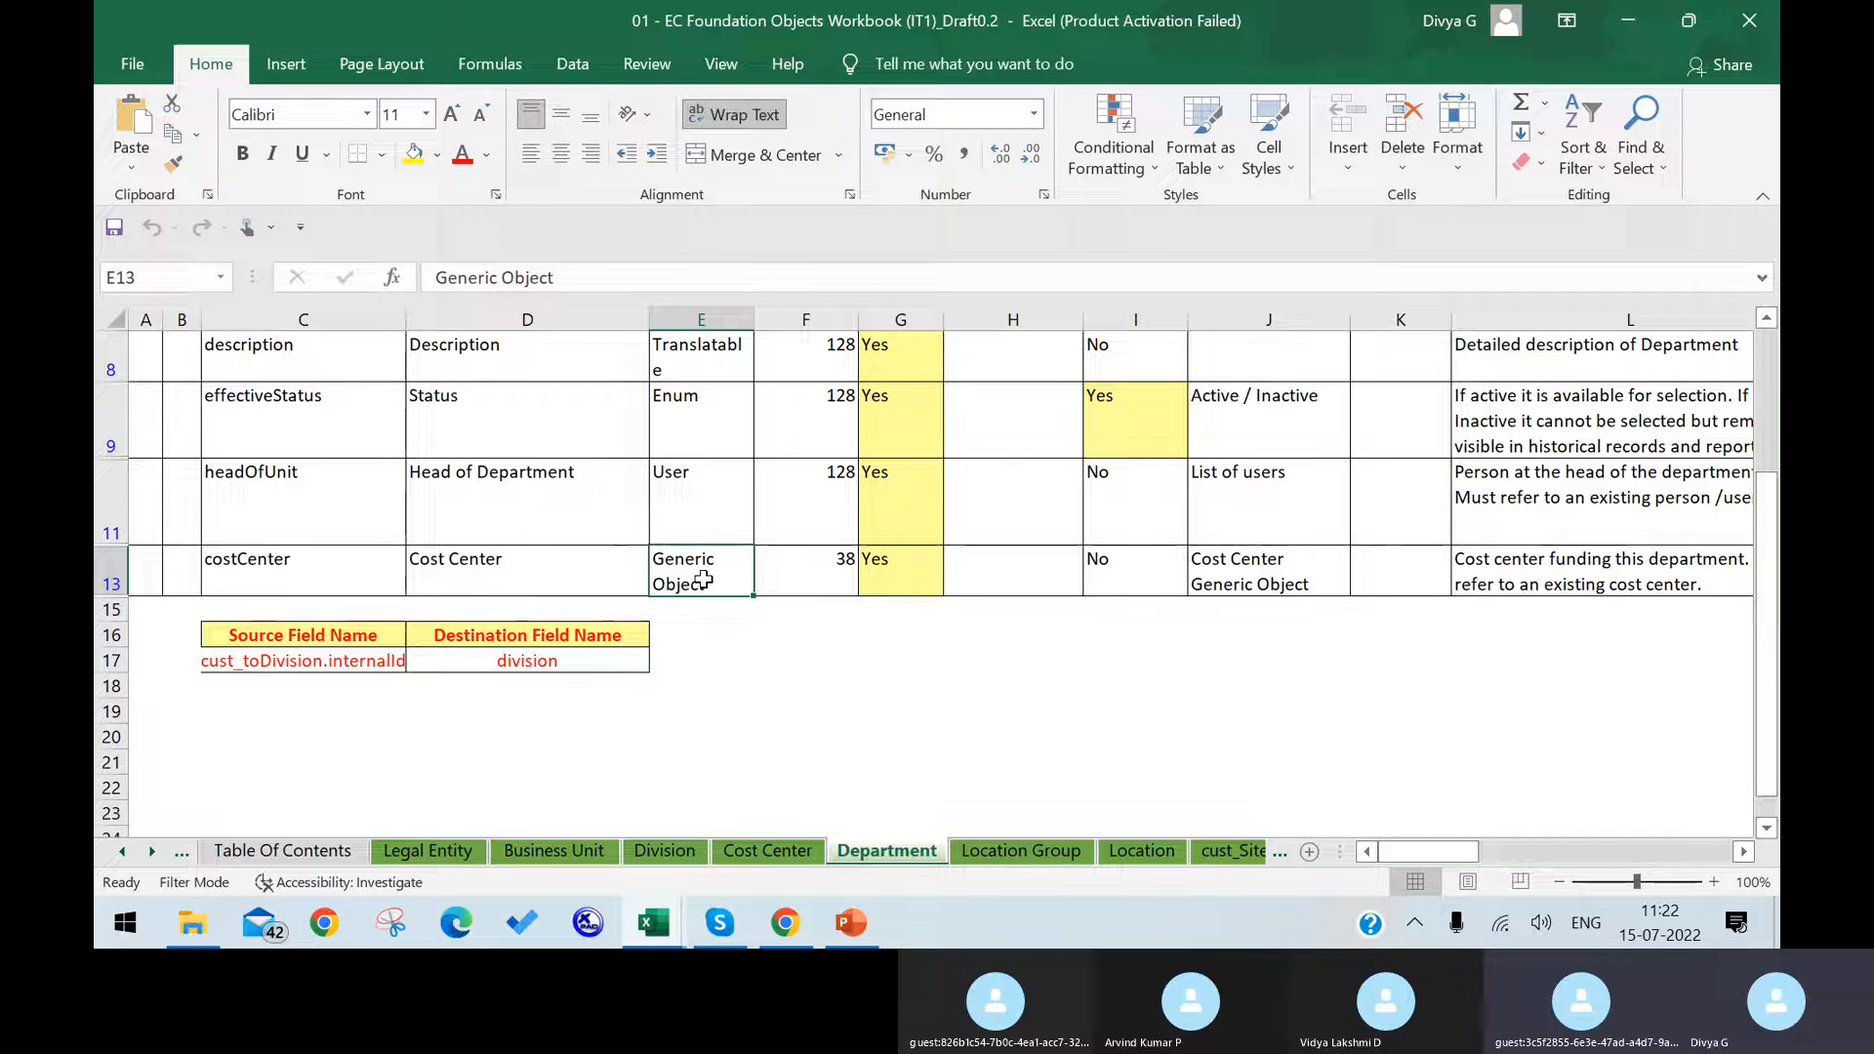
Step: Examine the Type column on the Location Group sheet
{"action": "left_click", "coordinate": [981, 847]}
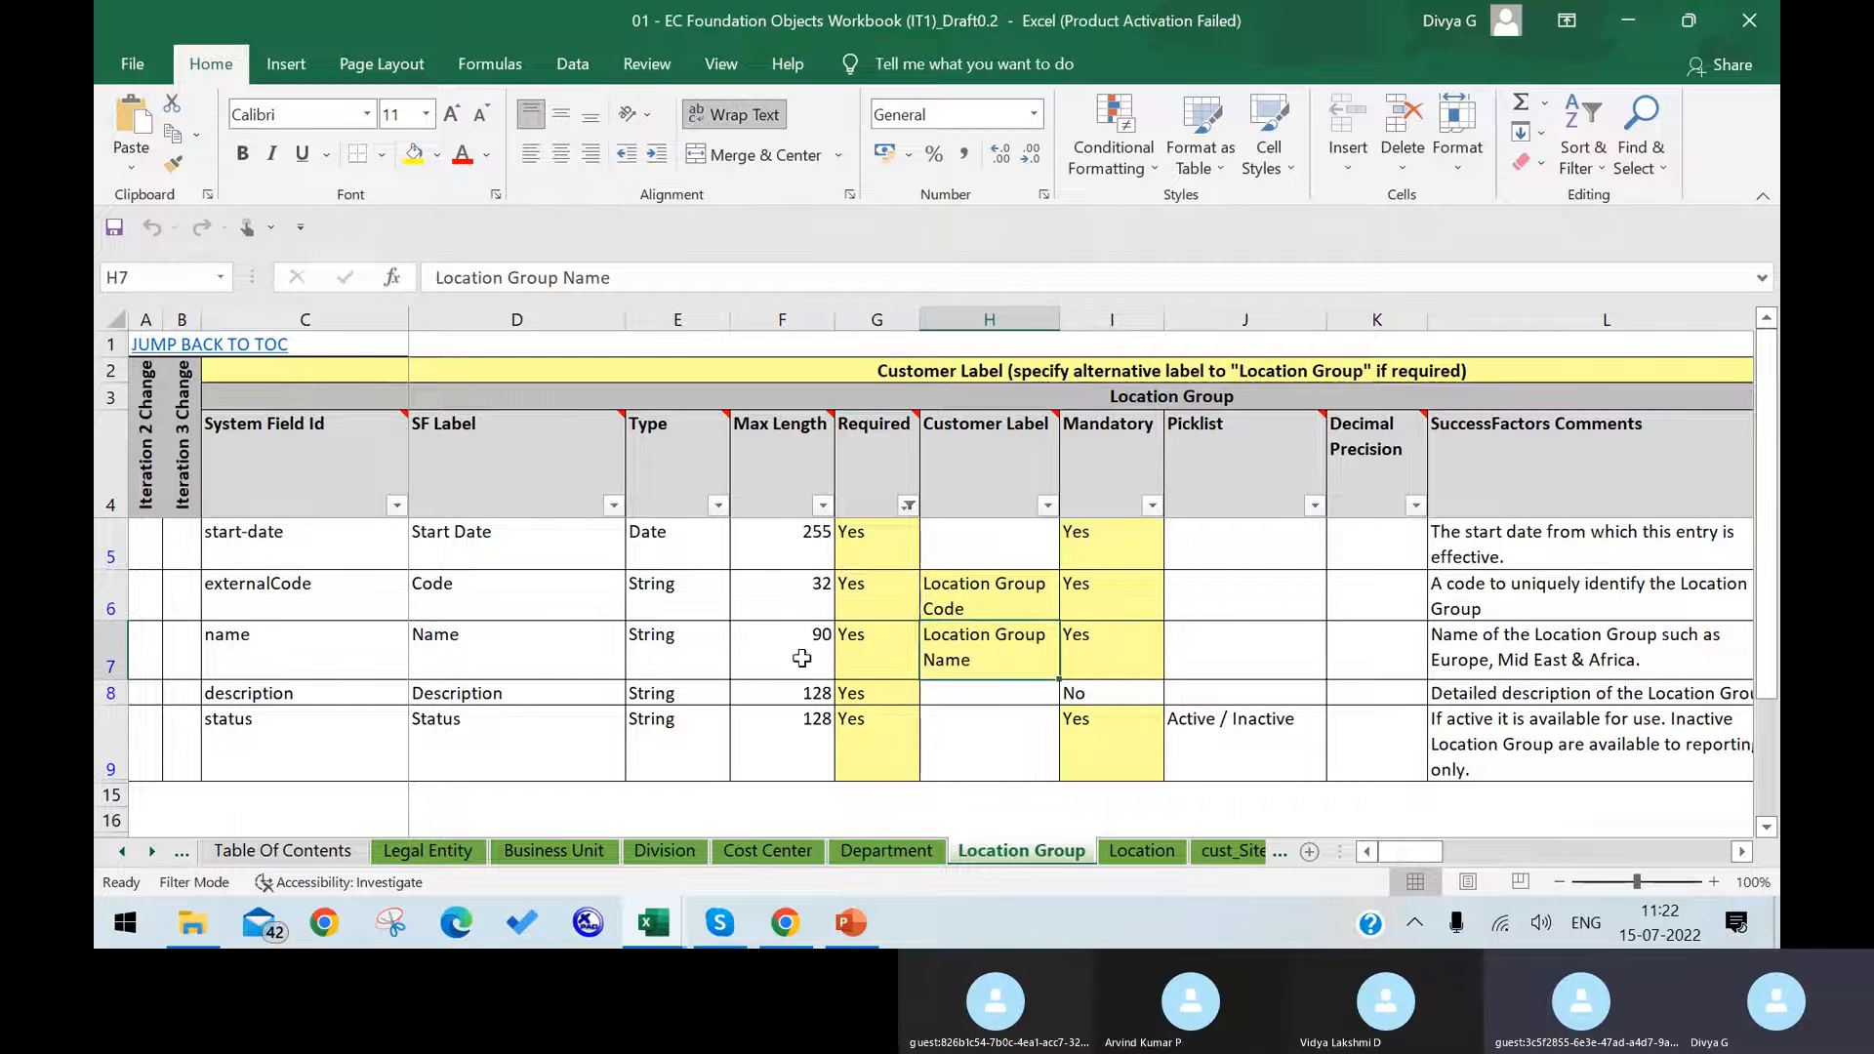
{"action": "left_click_drag", "start_coordinate": [680, 529], "coordinate": [673, 741]}
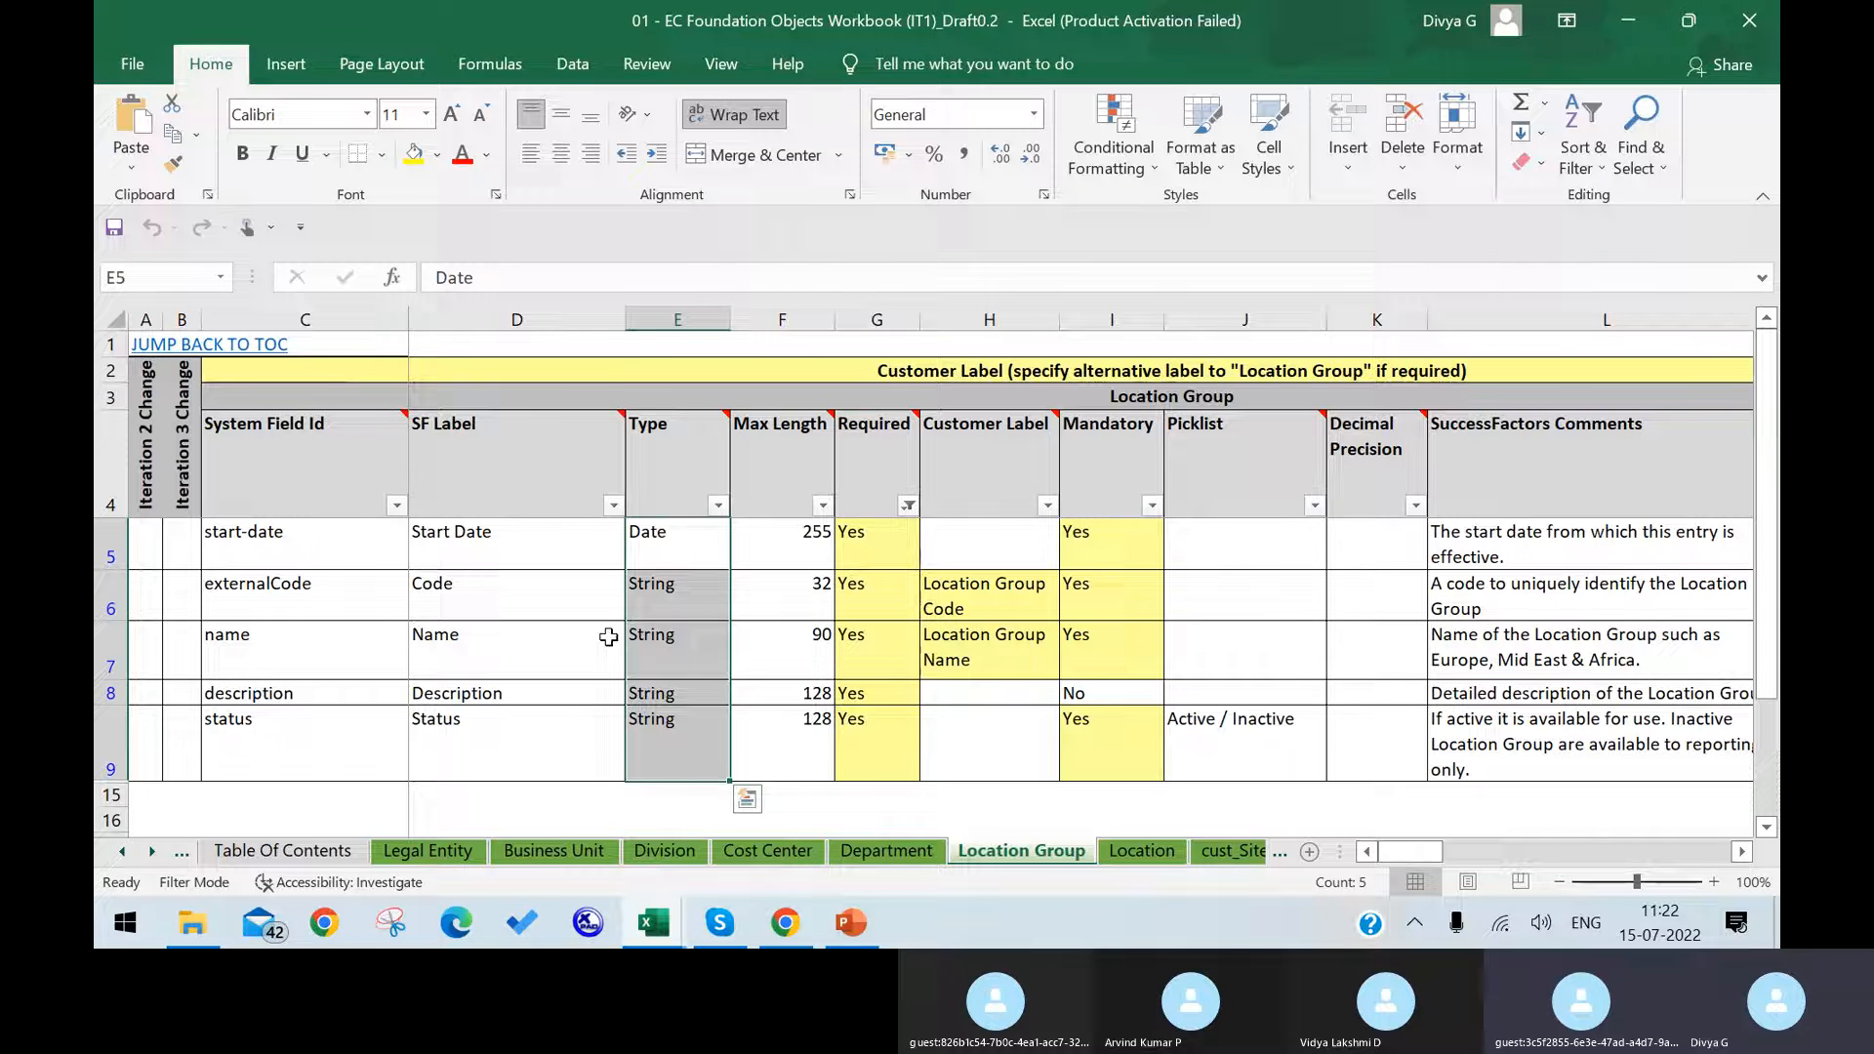
{"action": "left_click", "coordinate": [695, 322]}
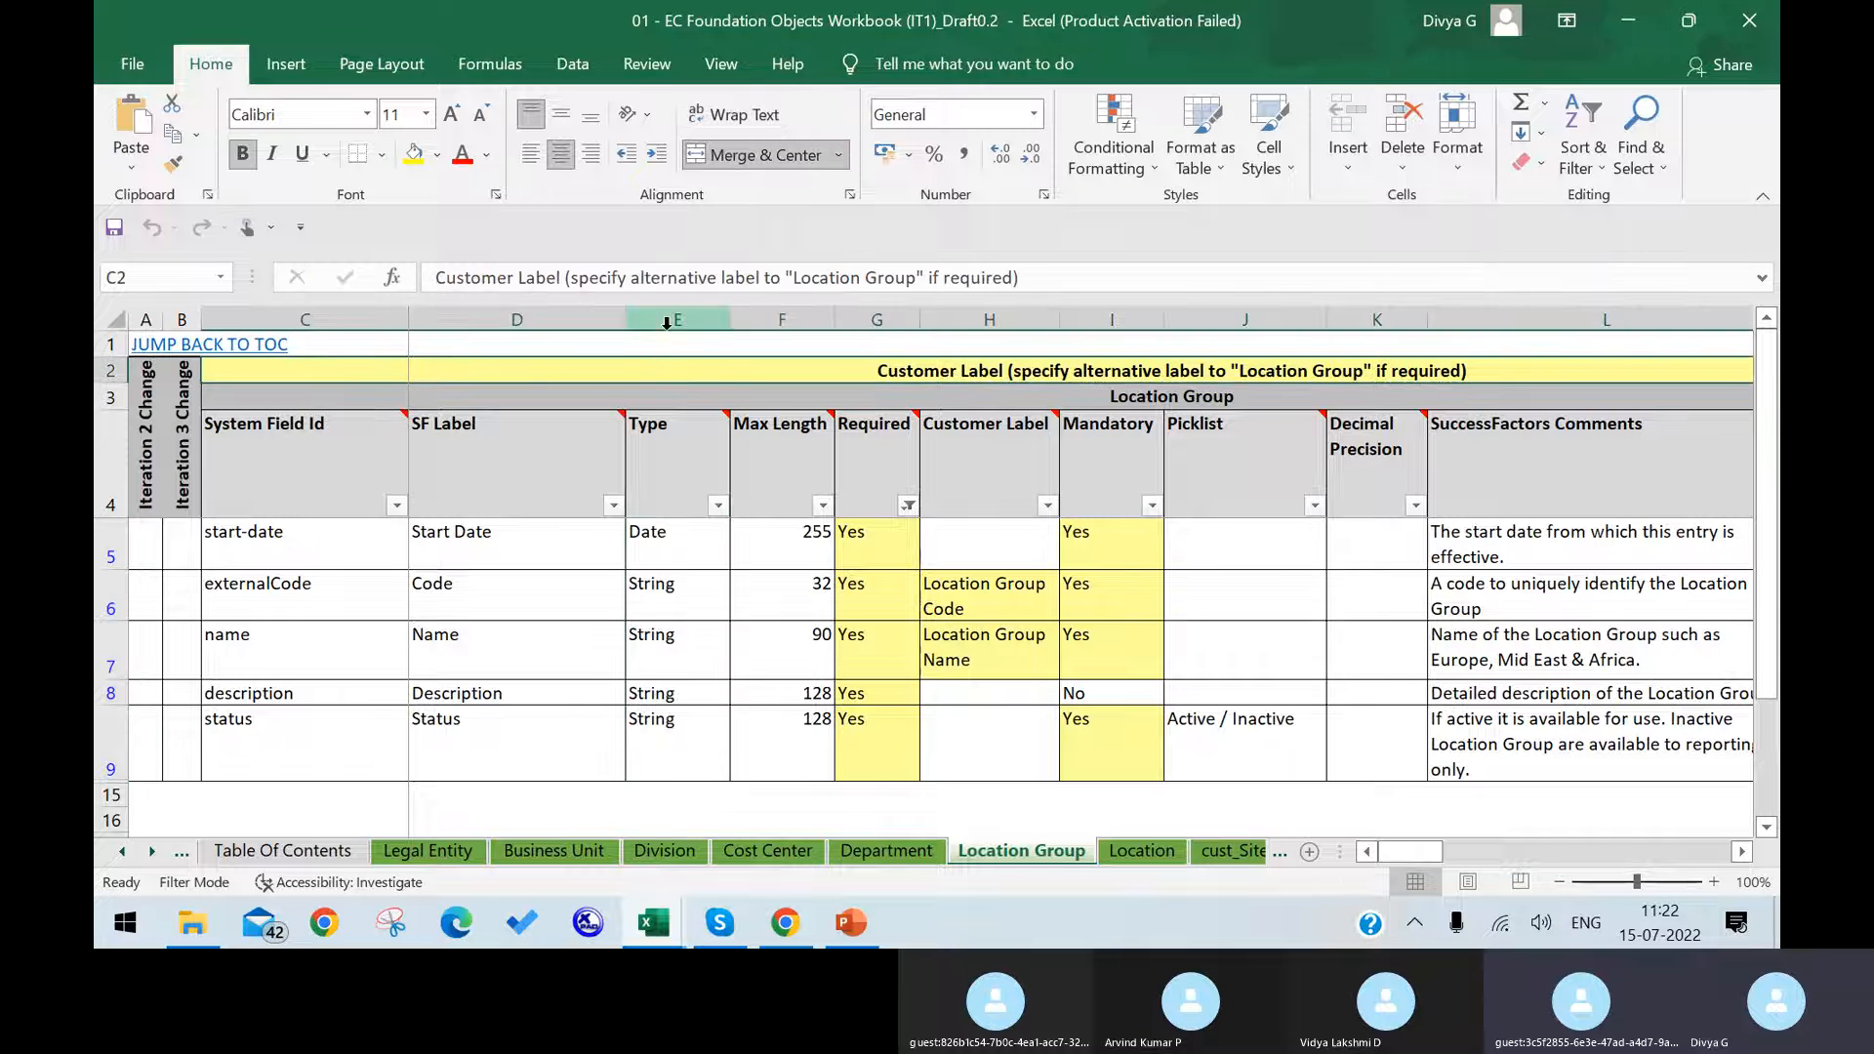
Step: Switch back to the Cost Center object definition in Chrome and open the data type choices for the cust_List of Employees field
{"action": "left_click", "coordinate": [785, 922]}
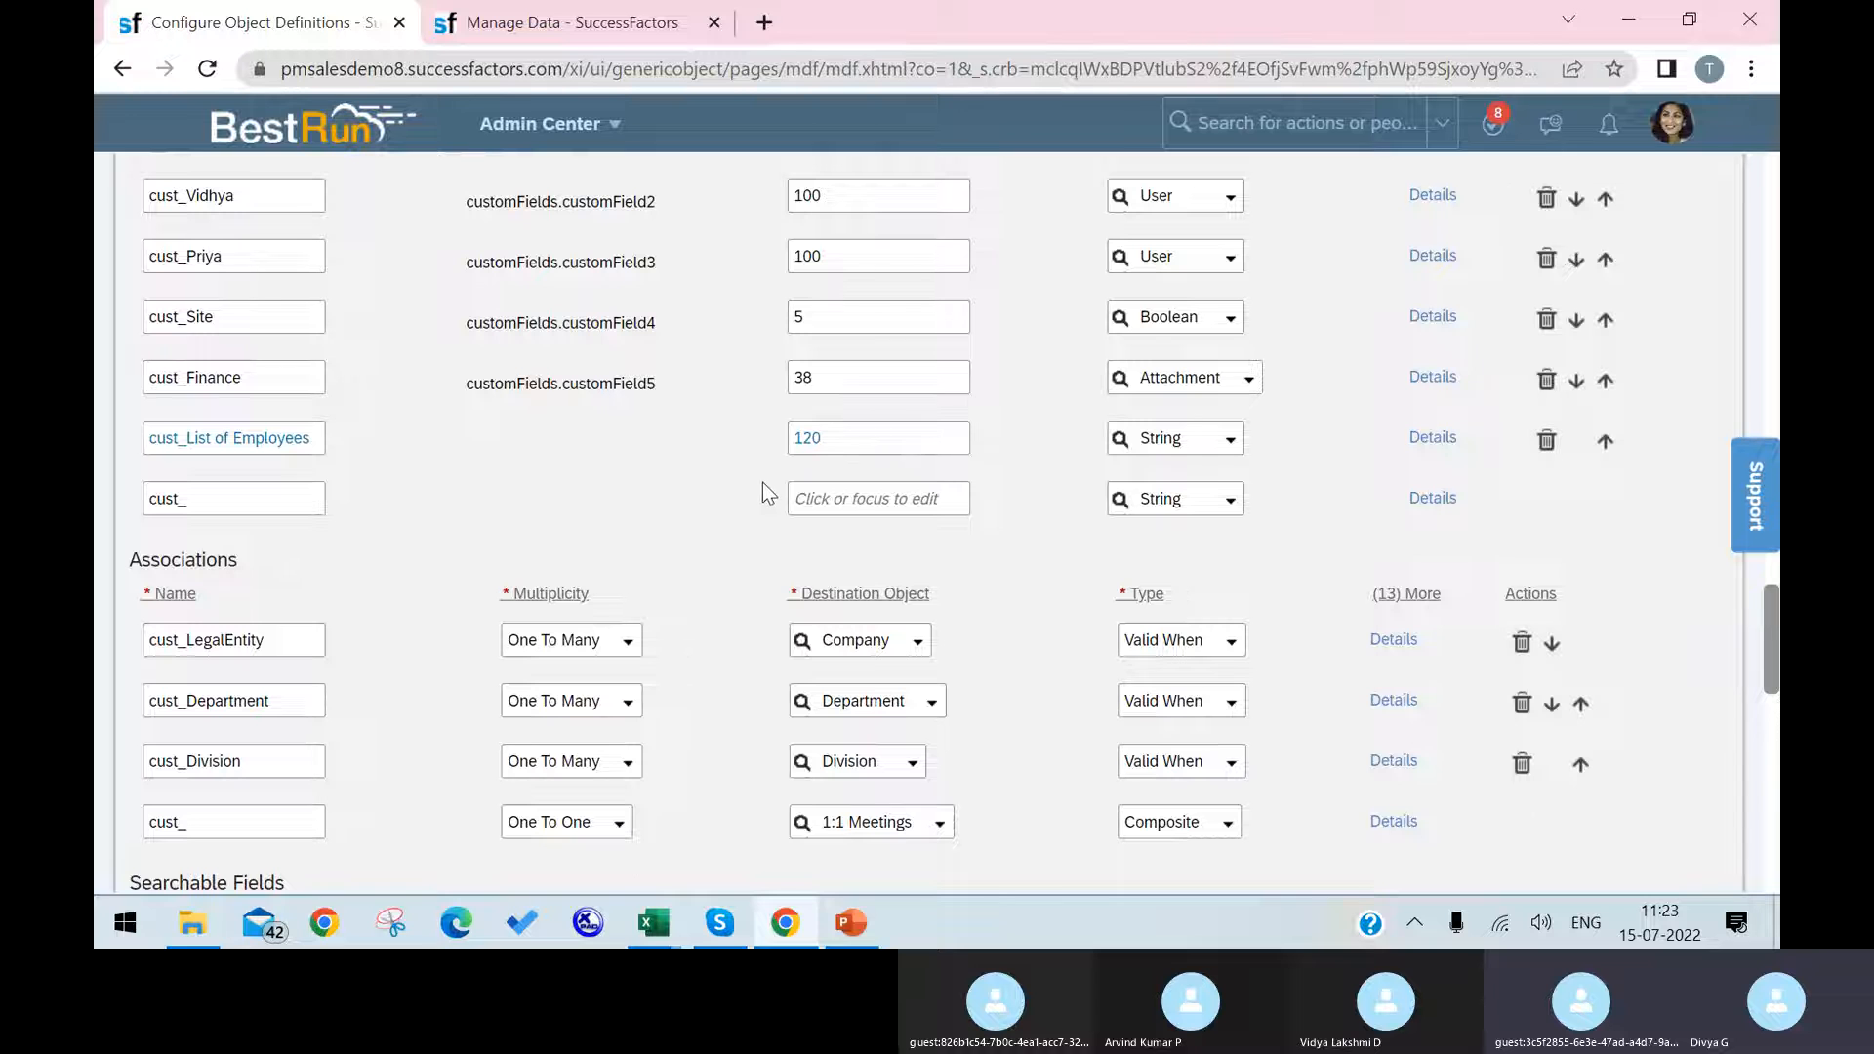
{"action": "left_click", "coordinate": [1230, 442]}
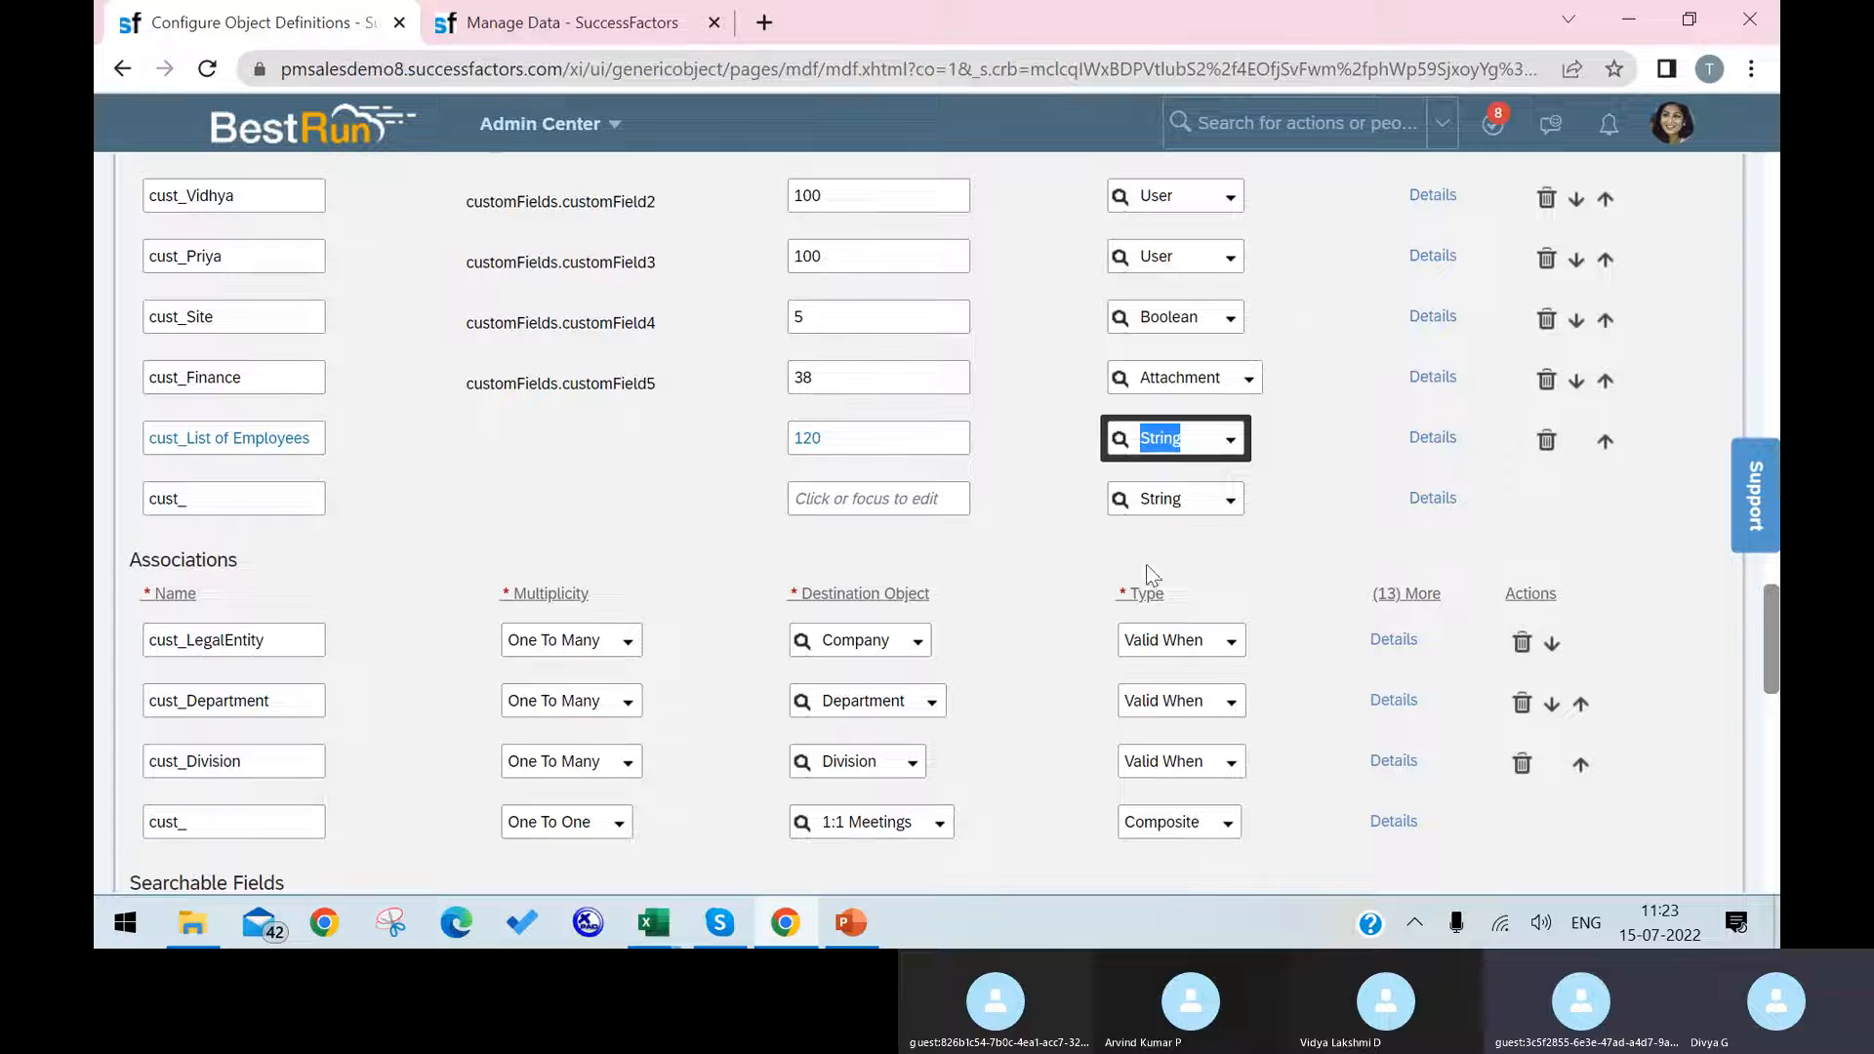
{"action": "left_click", "coordinate": [1234, 443]}
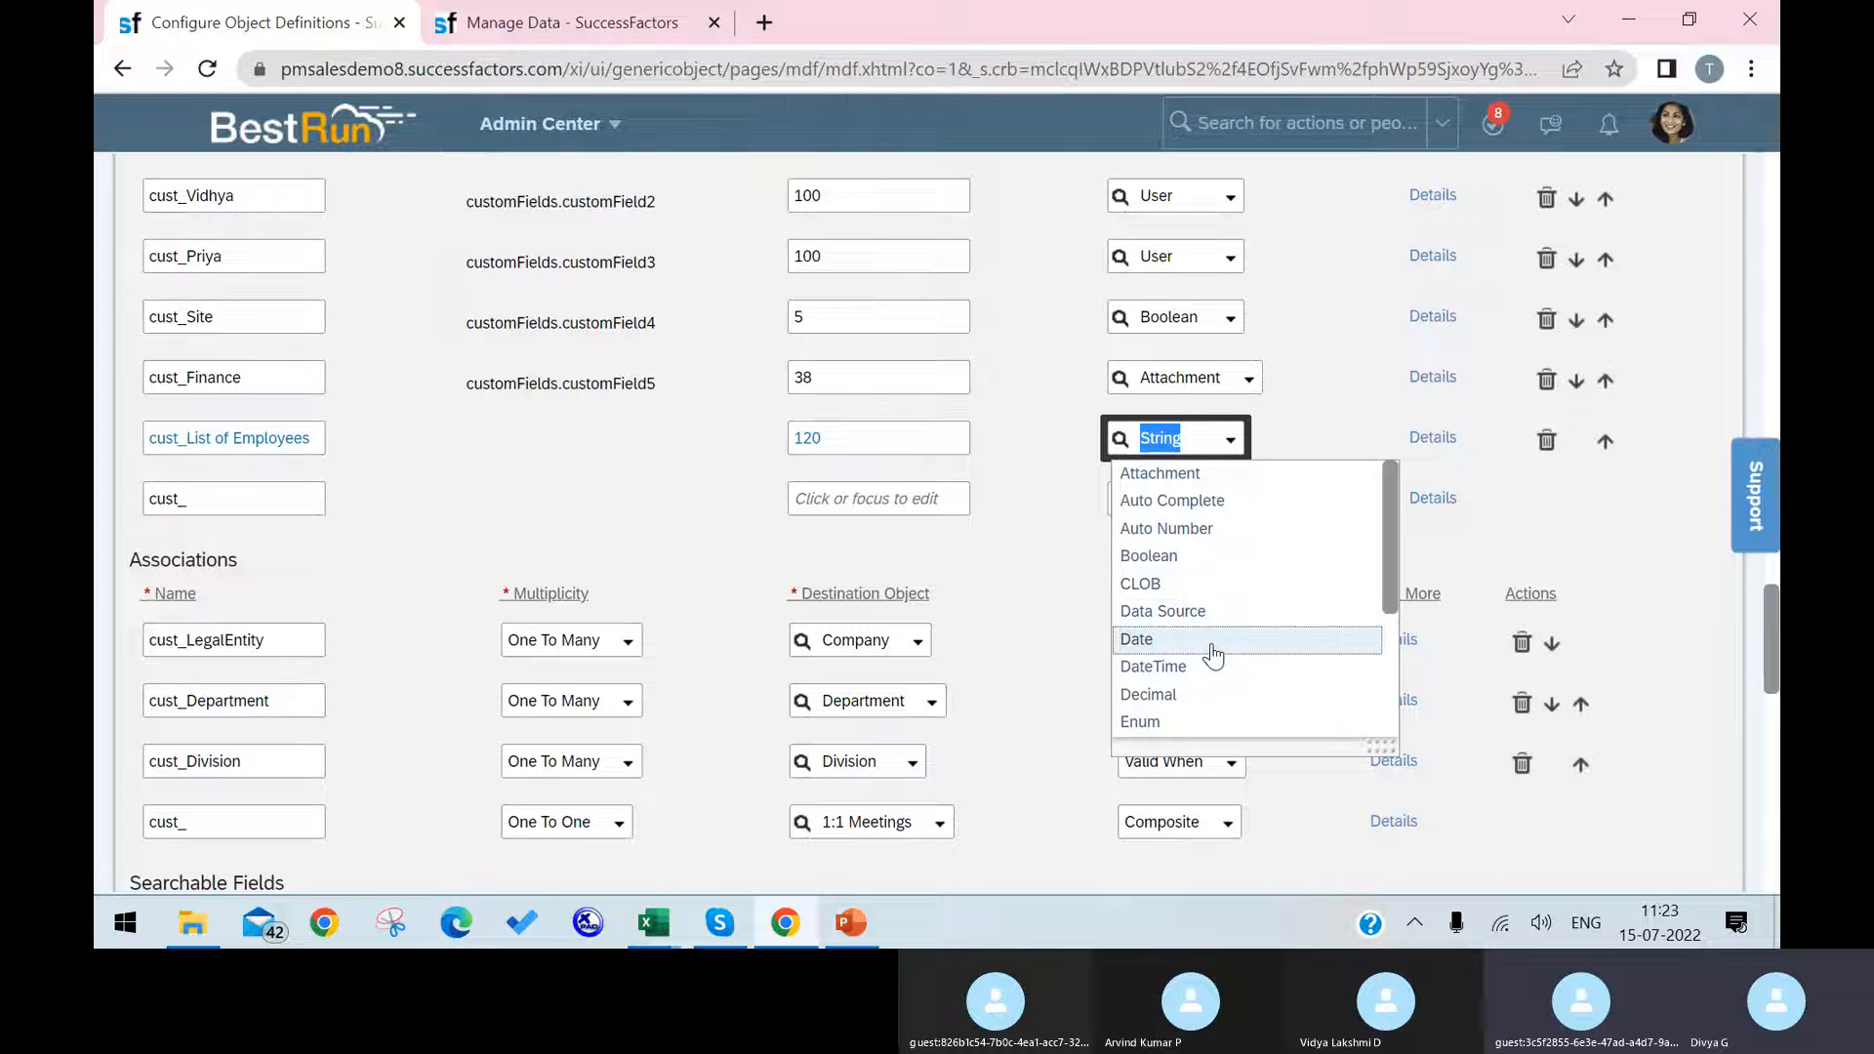
{"action": "scroll", "coordinate": [1213, 652], "scroll_direction": "down", "scroll_amount": 2}
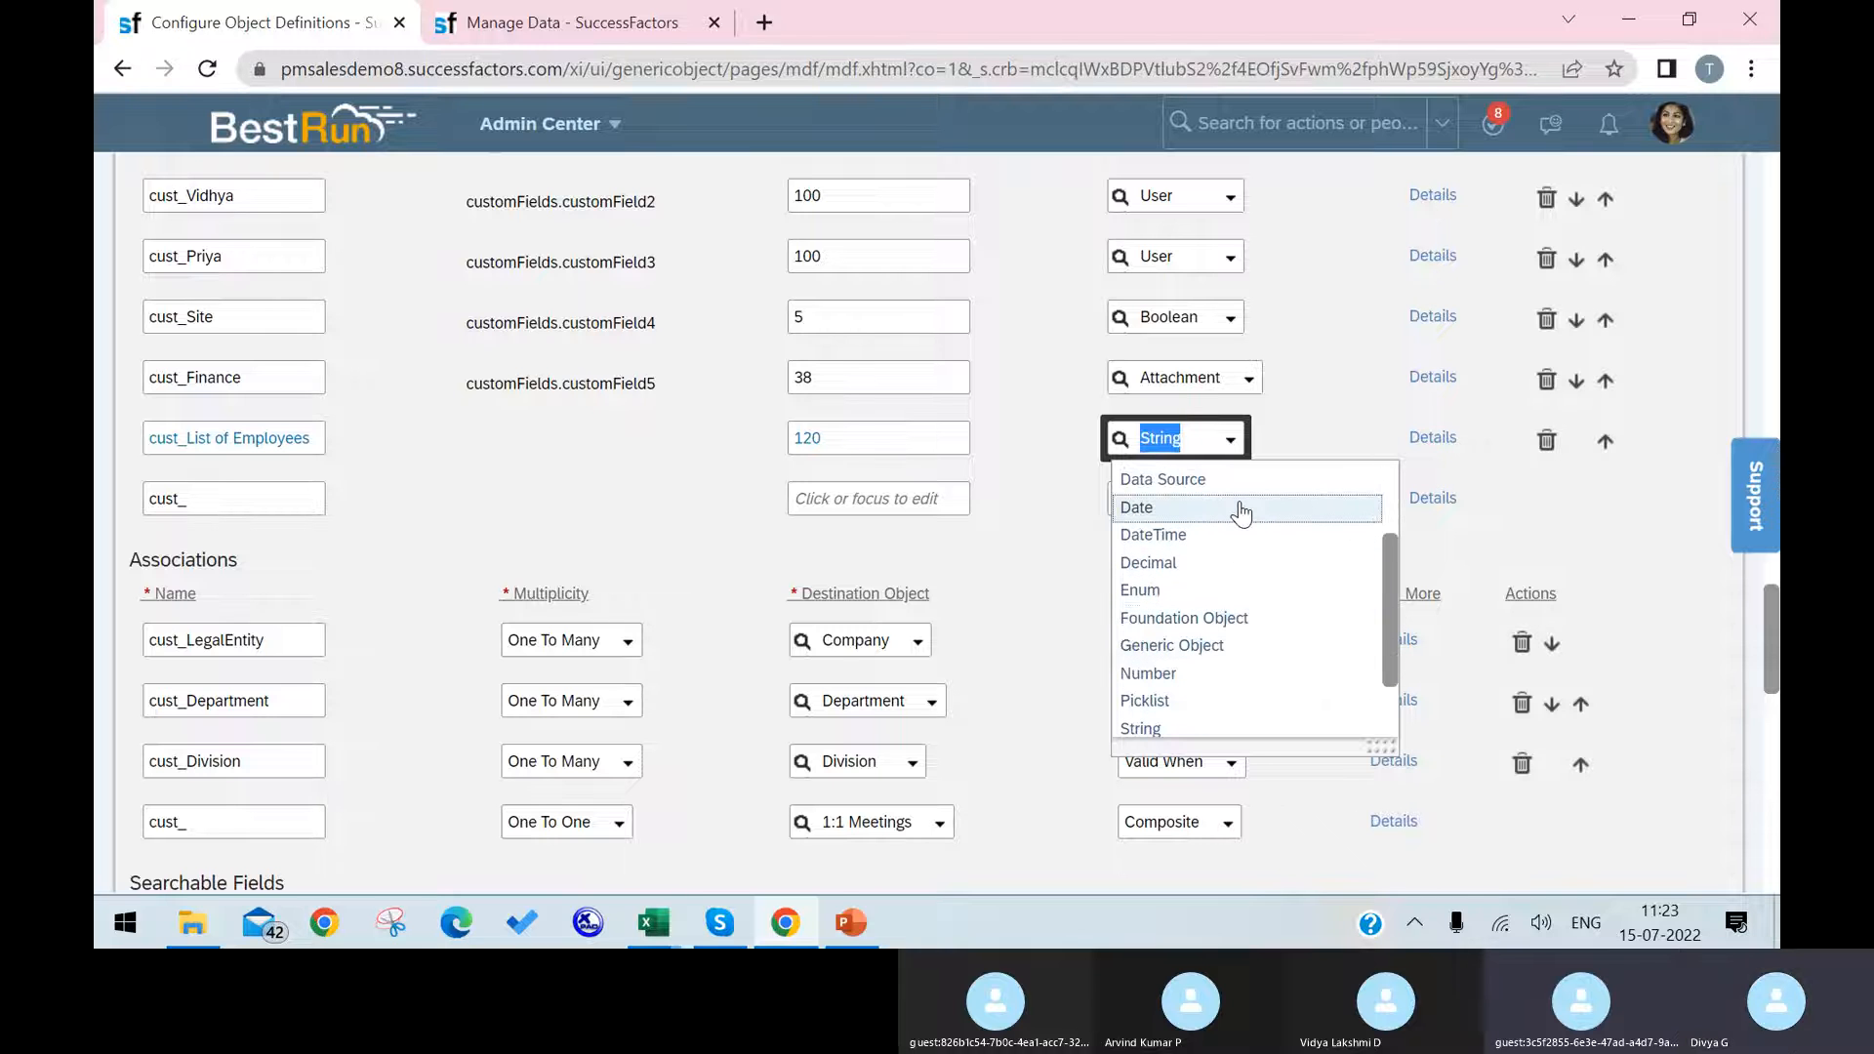
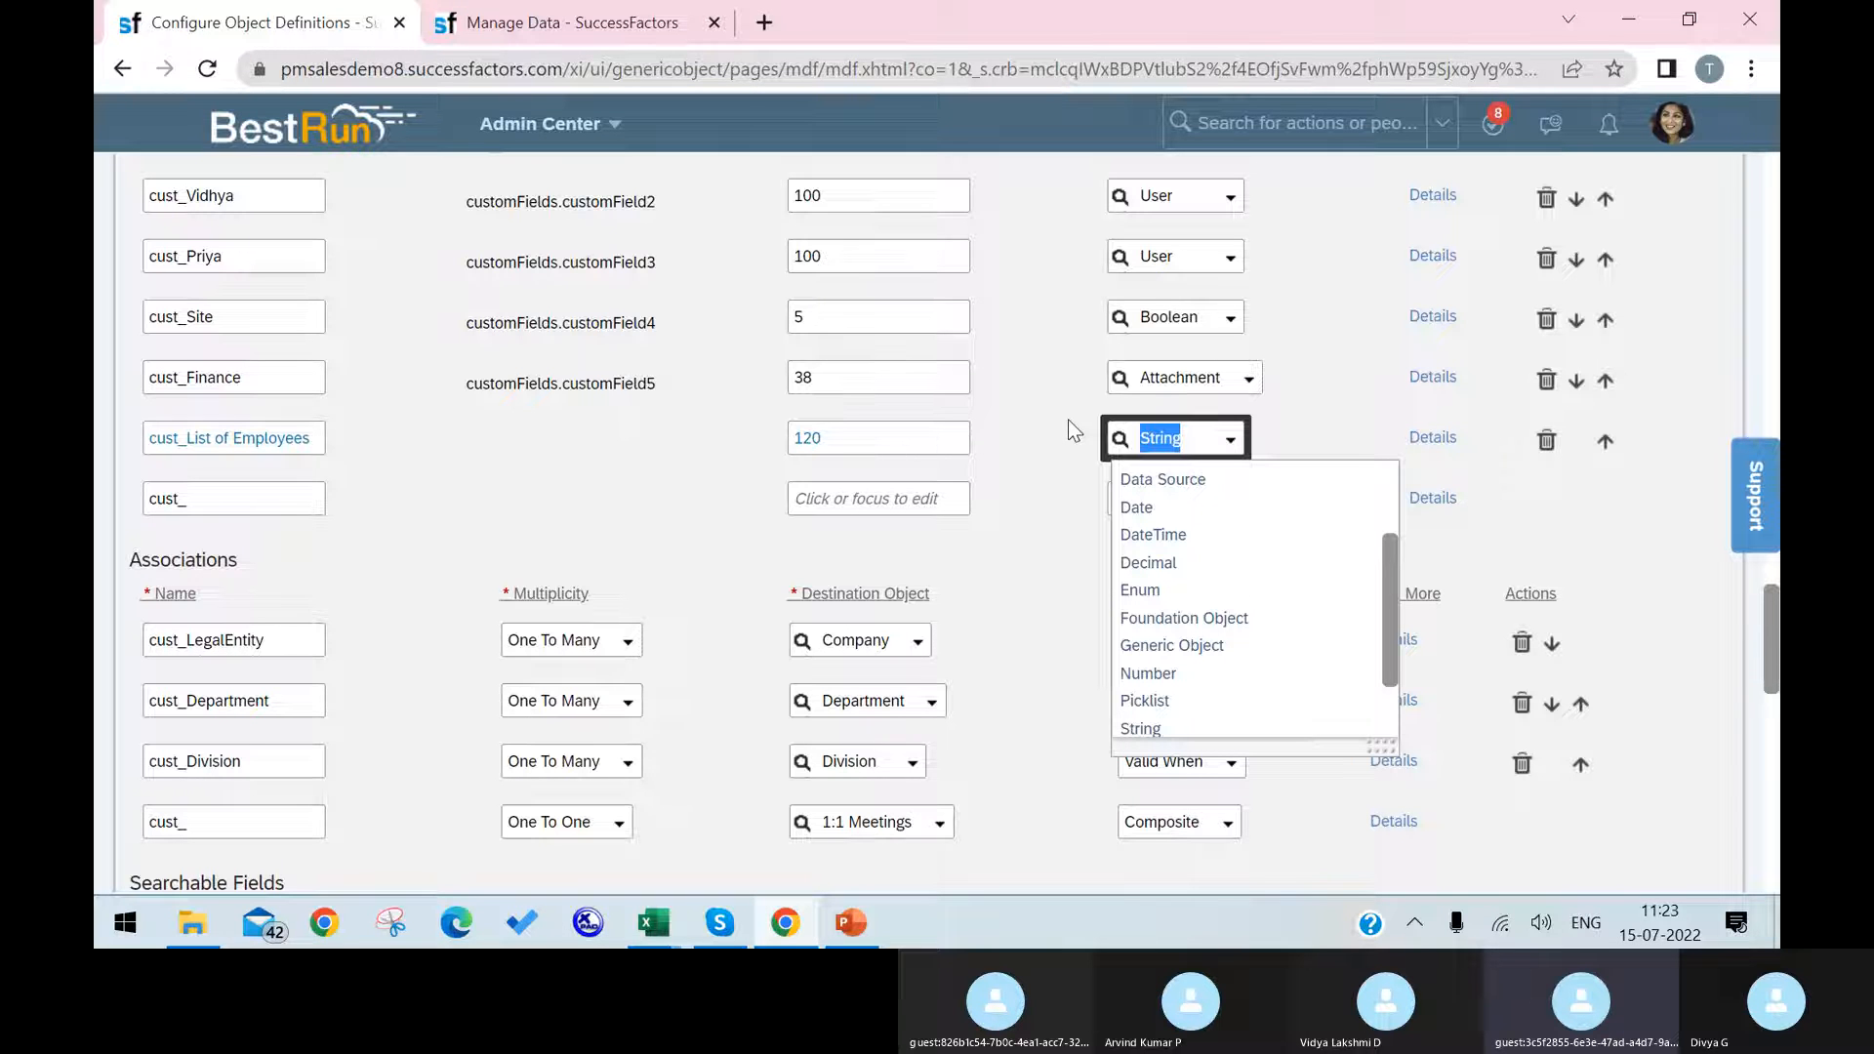
Step: Look through the data type choices, and examine the Site field's options on the Argentina HR cost center in Manage Data
{"action": "scroll", "coordinate": [1180, 527], "scroll_direction": "up", "scroll_amount": 2}
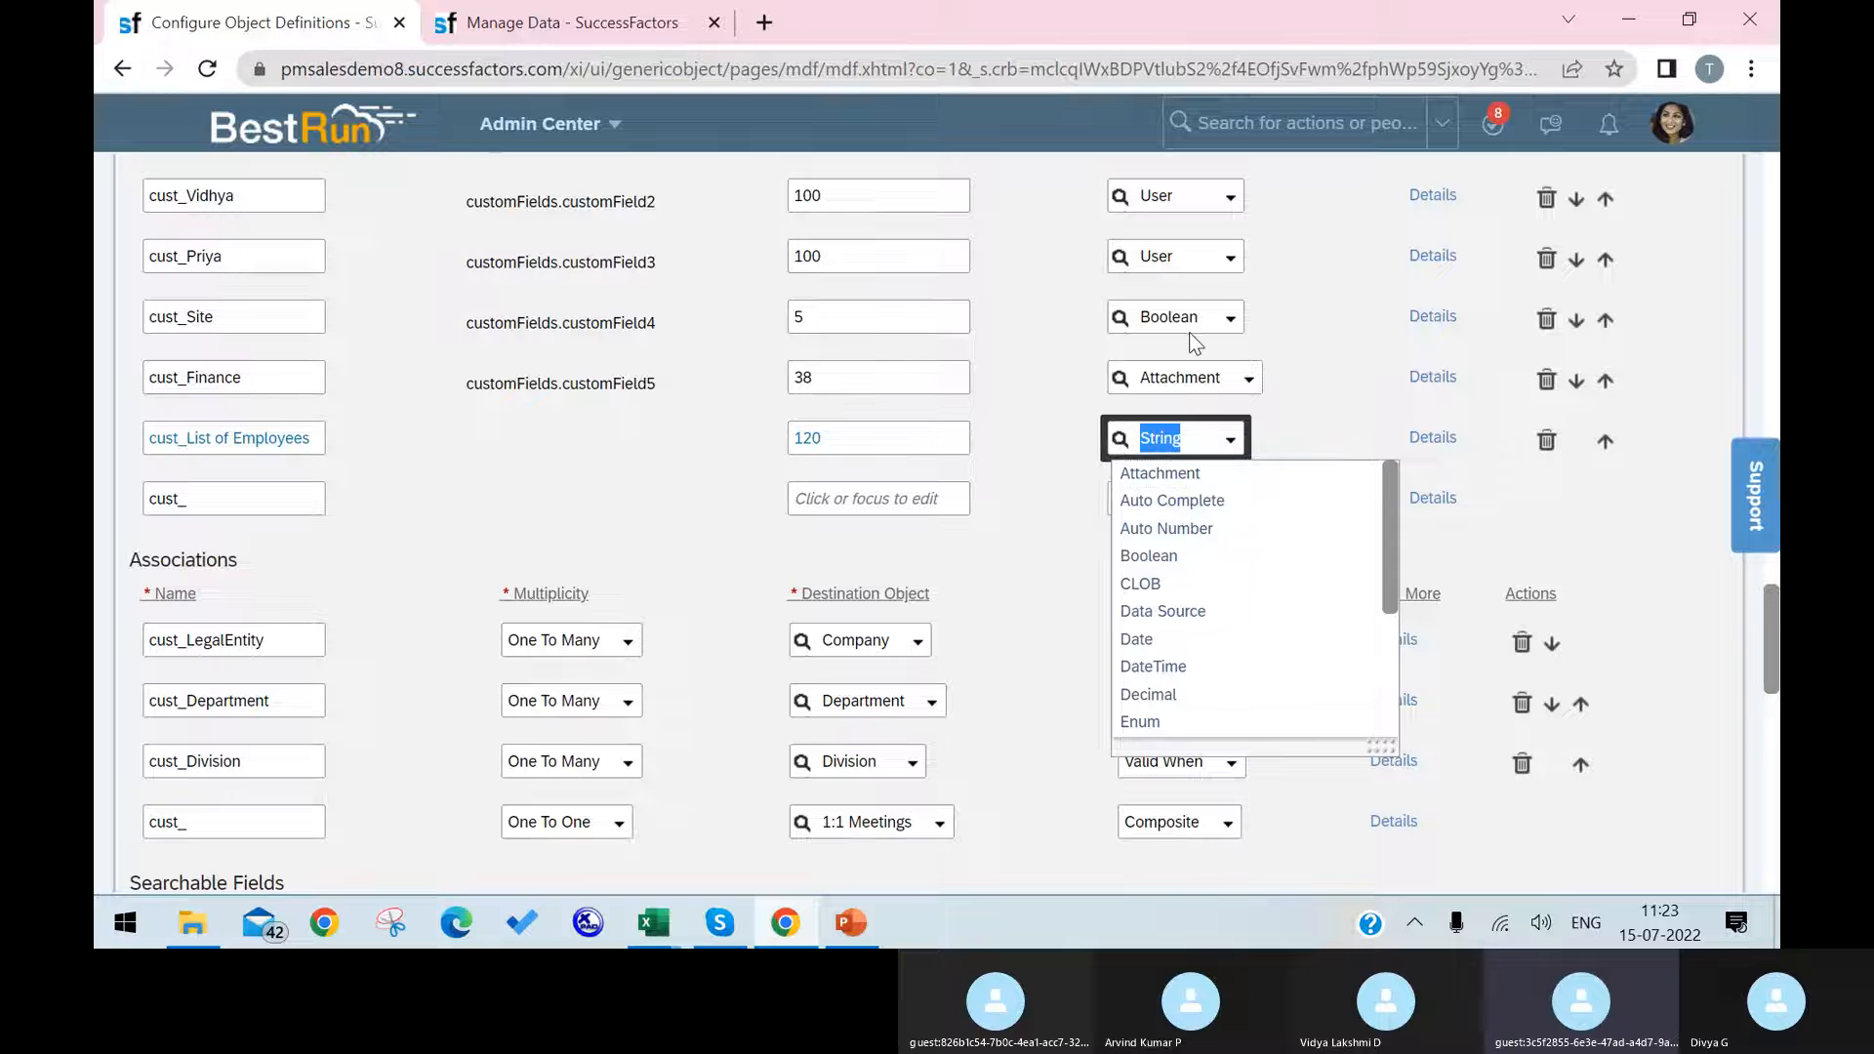
{"action": "left_click", "coordinate": [551, 21]}
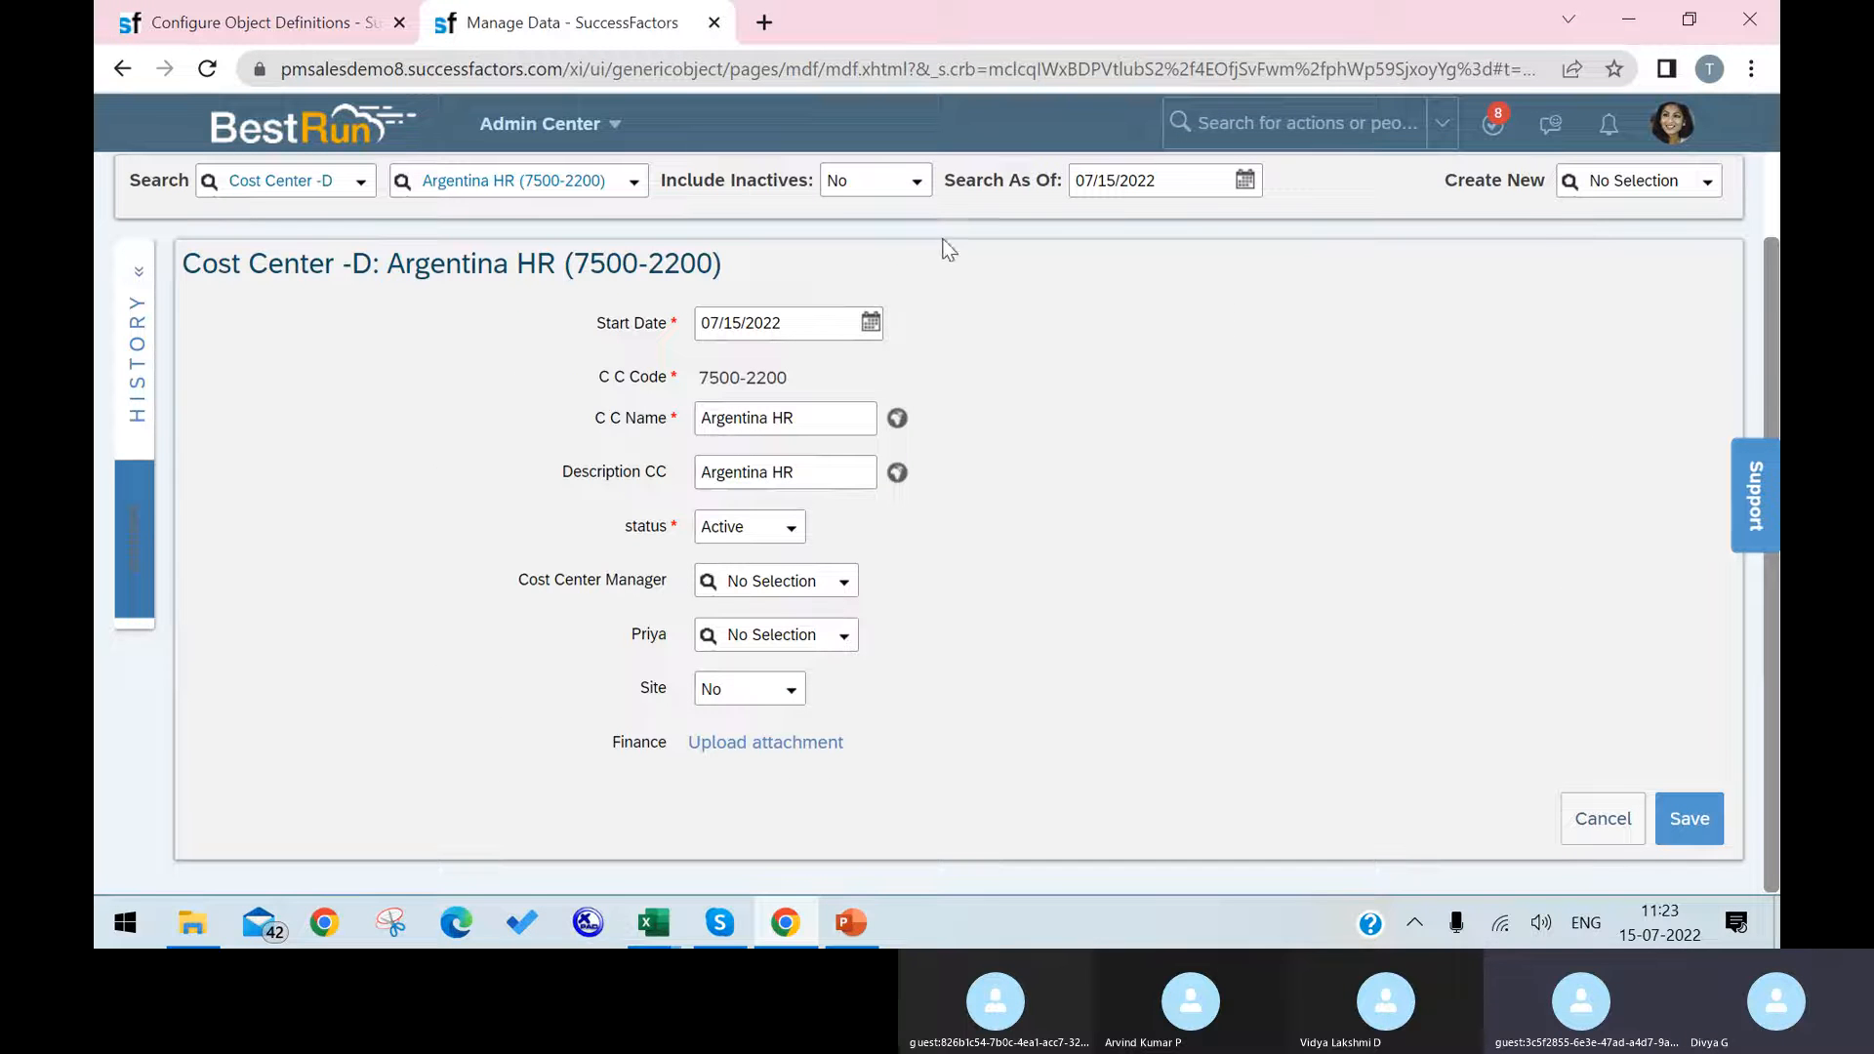
{"action": "left_click", "coordinate": [793, 690]}
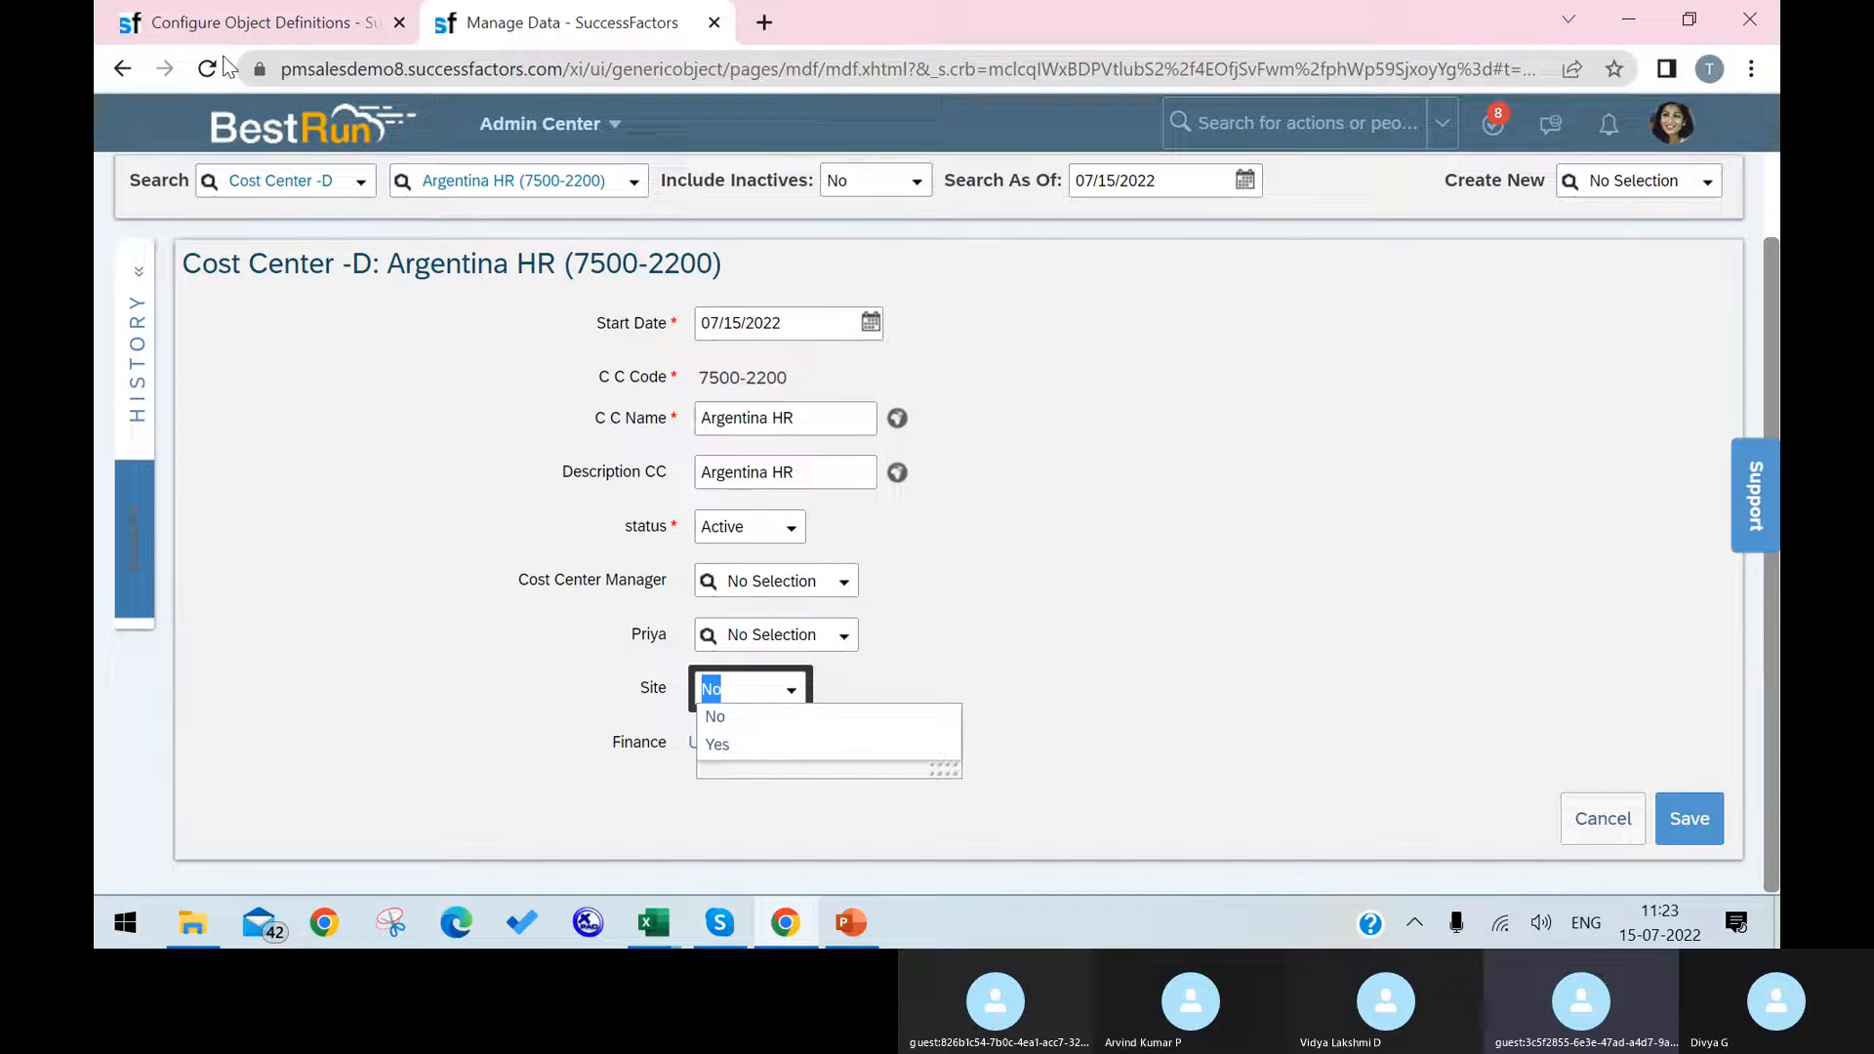
{"action": "left_click", "coordinate": [235, 28]}
{"action": "left_click", "coordinate": [649, 25]}
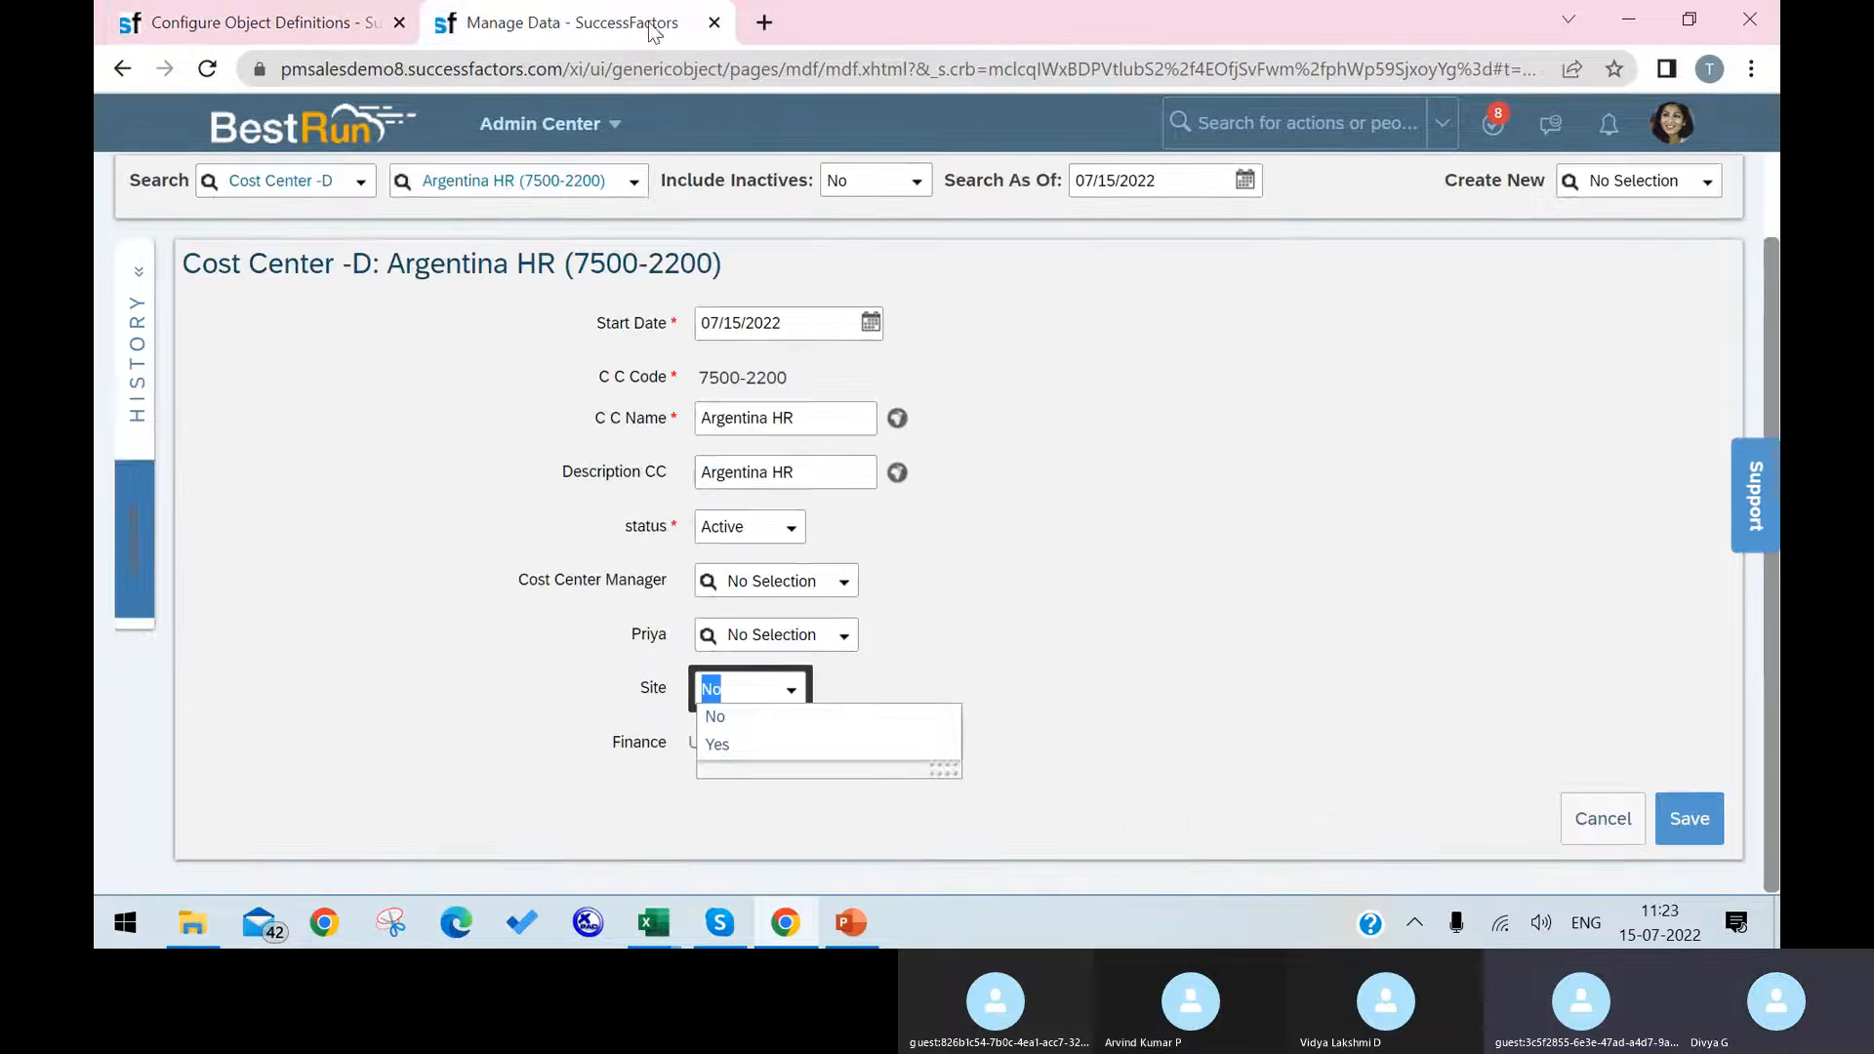
{"action": "left_click", "coordinate": [1166, 750]}
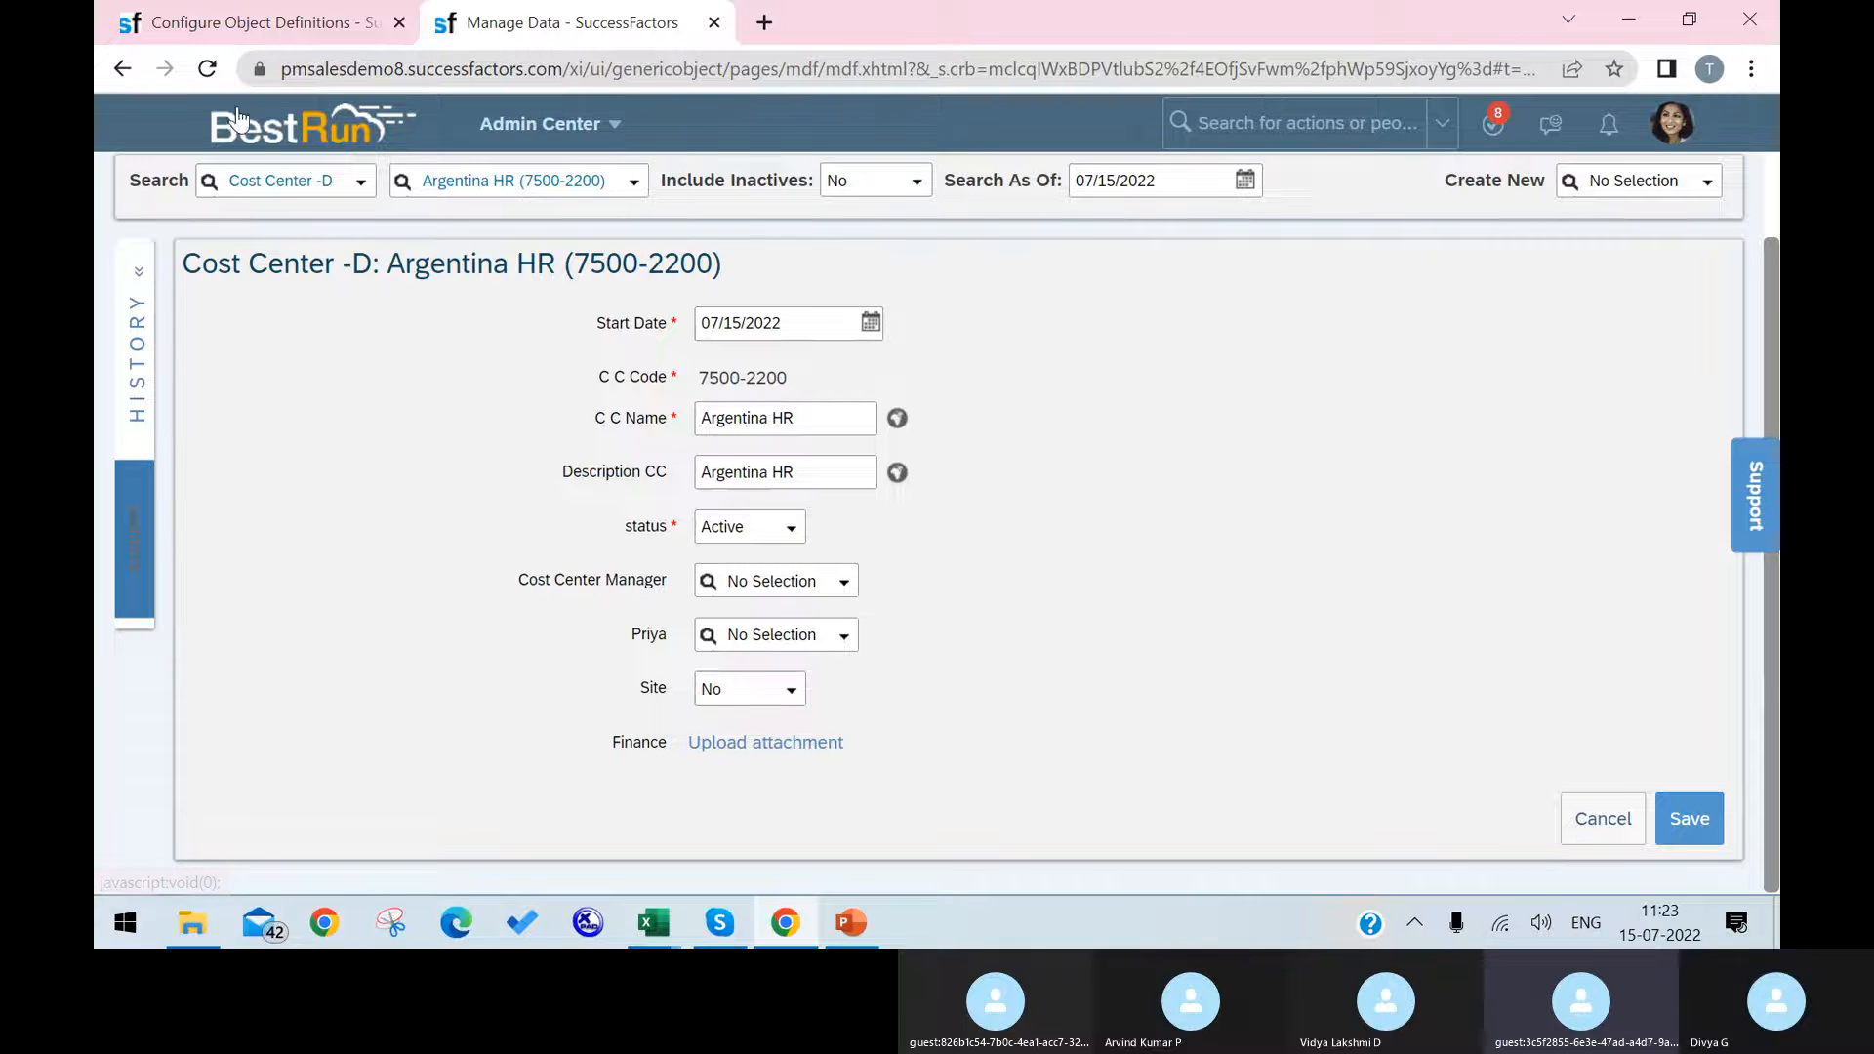
Step: Set the cust_List of Employees field's data type to Foundation Object and open its details at the valid values source
{"action": "left_click", "coordinate": [254, 21]}
{"action": "scroll", "coordinate": [1213, 619], "scroll_direction": "down", "scroll_amount": 3}
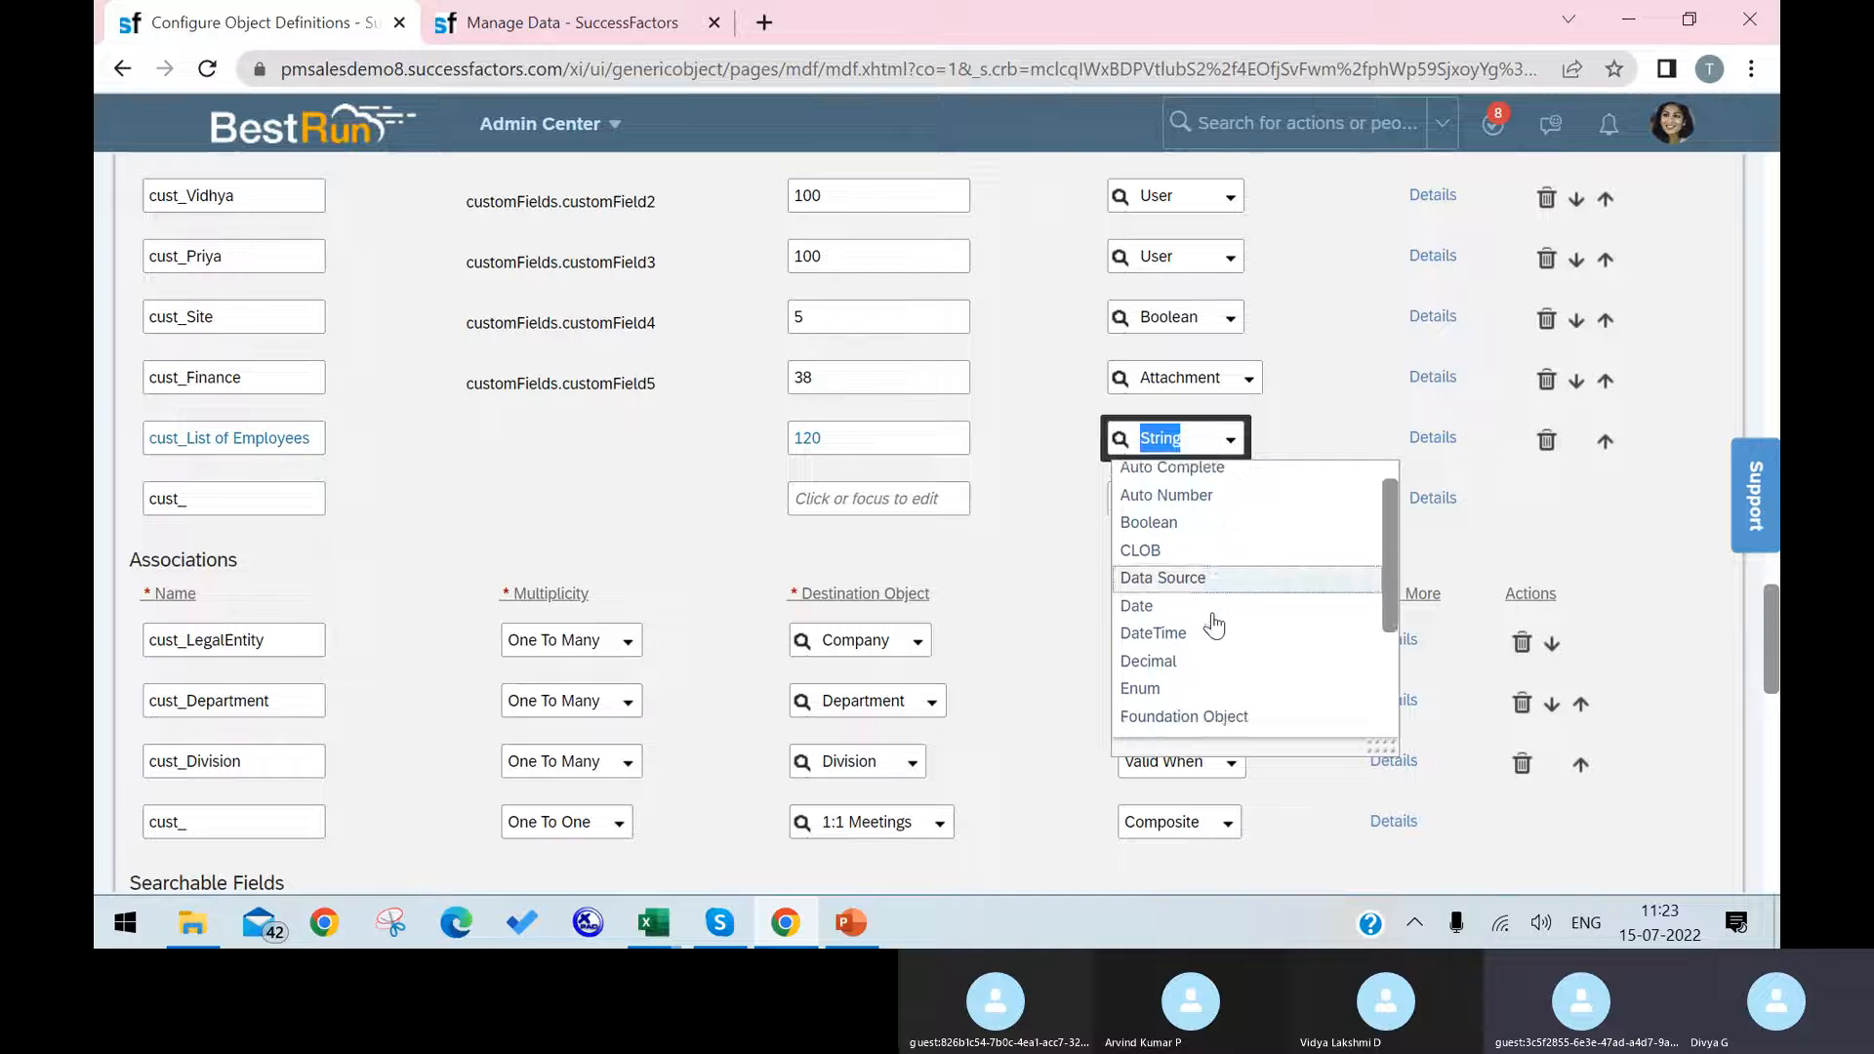
{"action": "left_click", "coordinate": [1223, 531]}
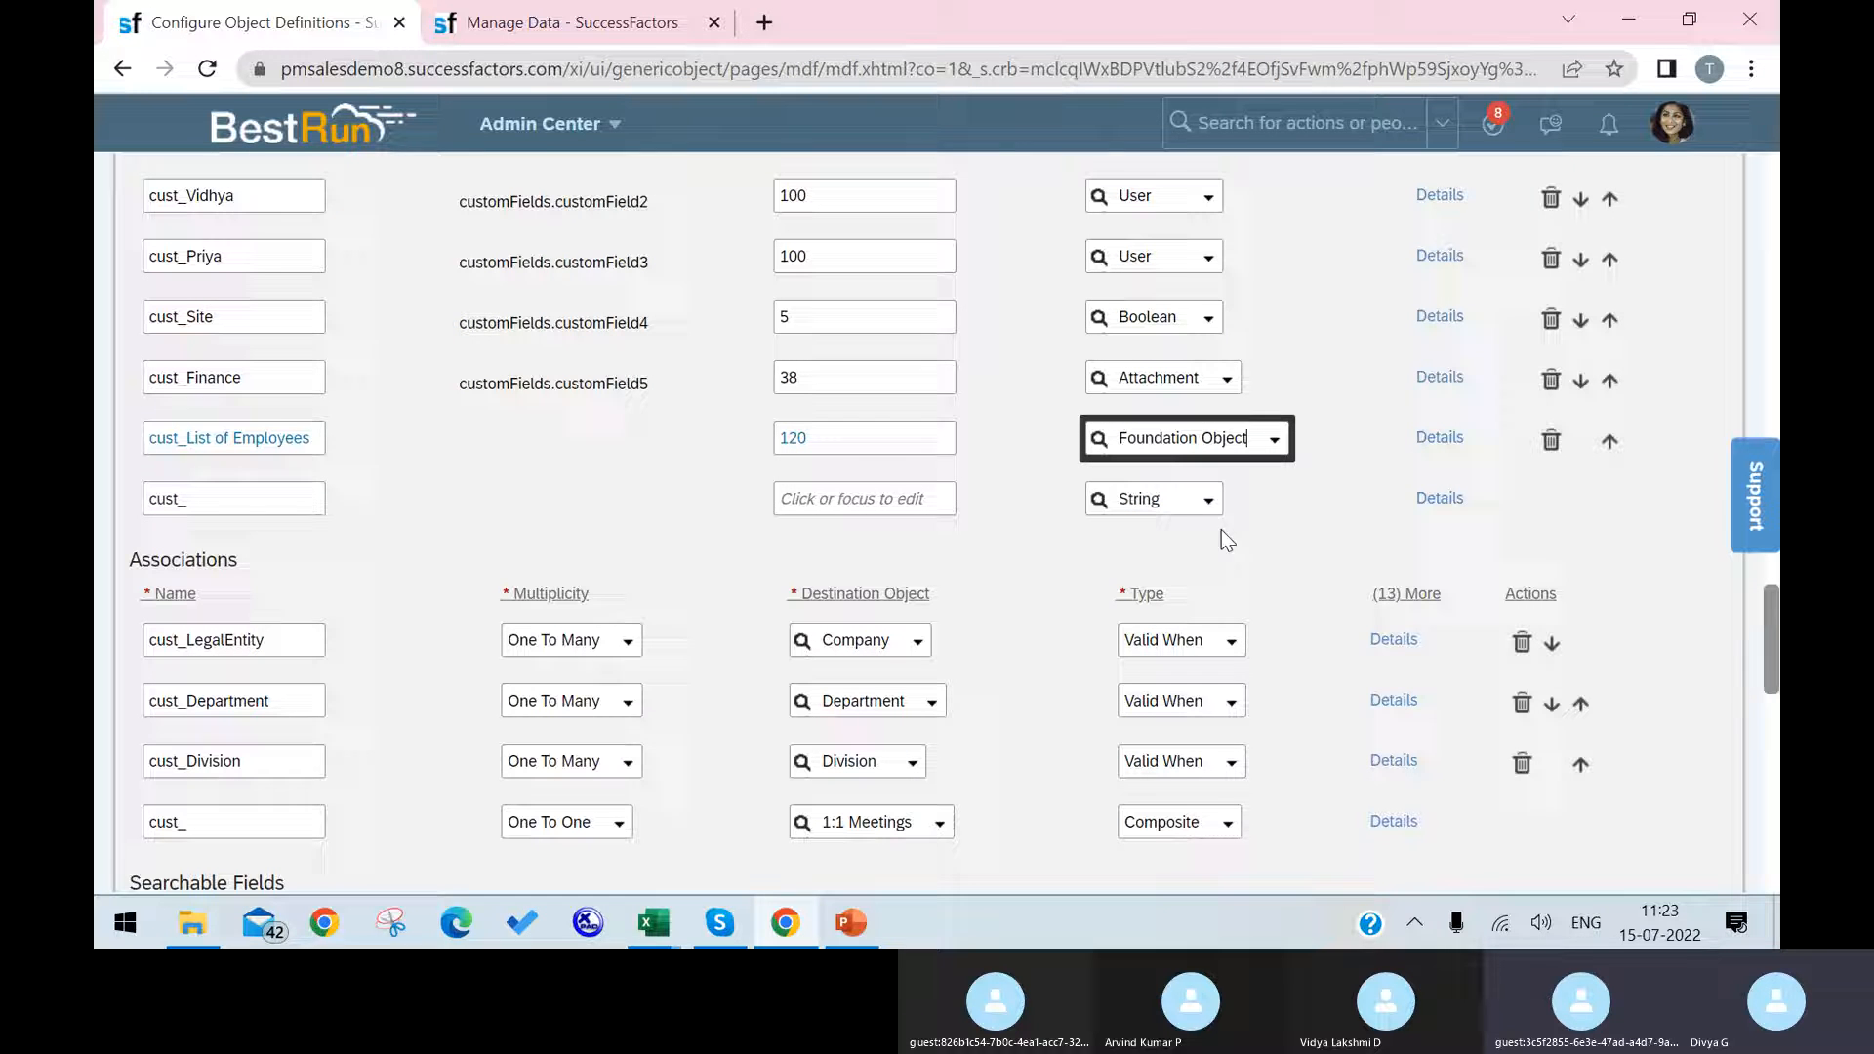
{"action": "left_click", "coordinate": [1454, 451]}
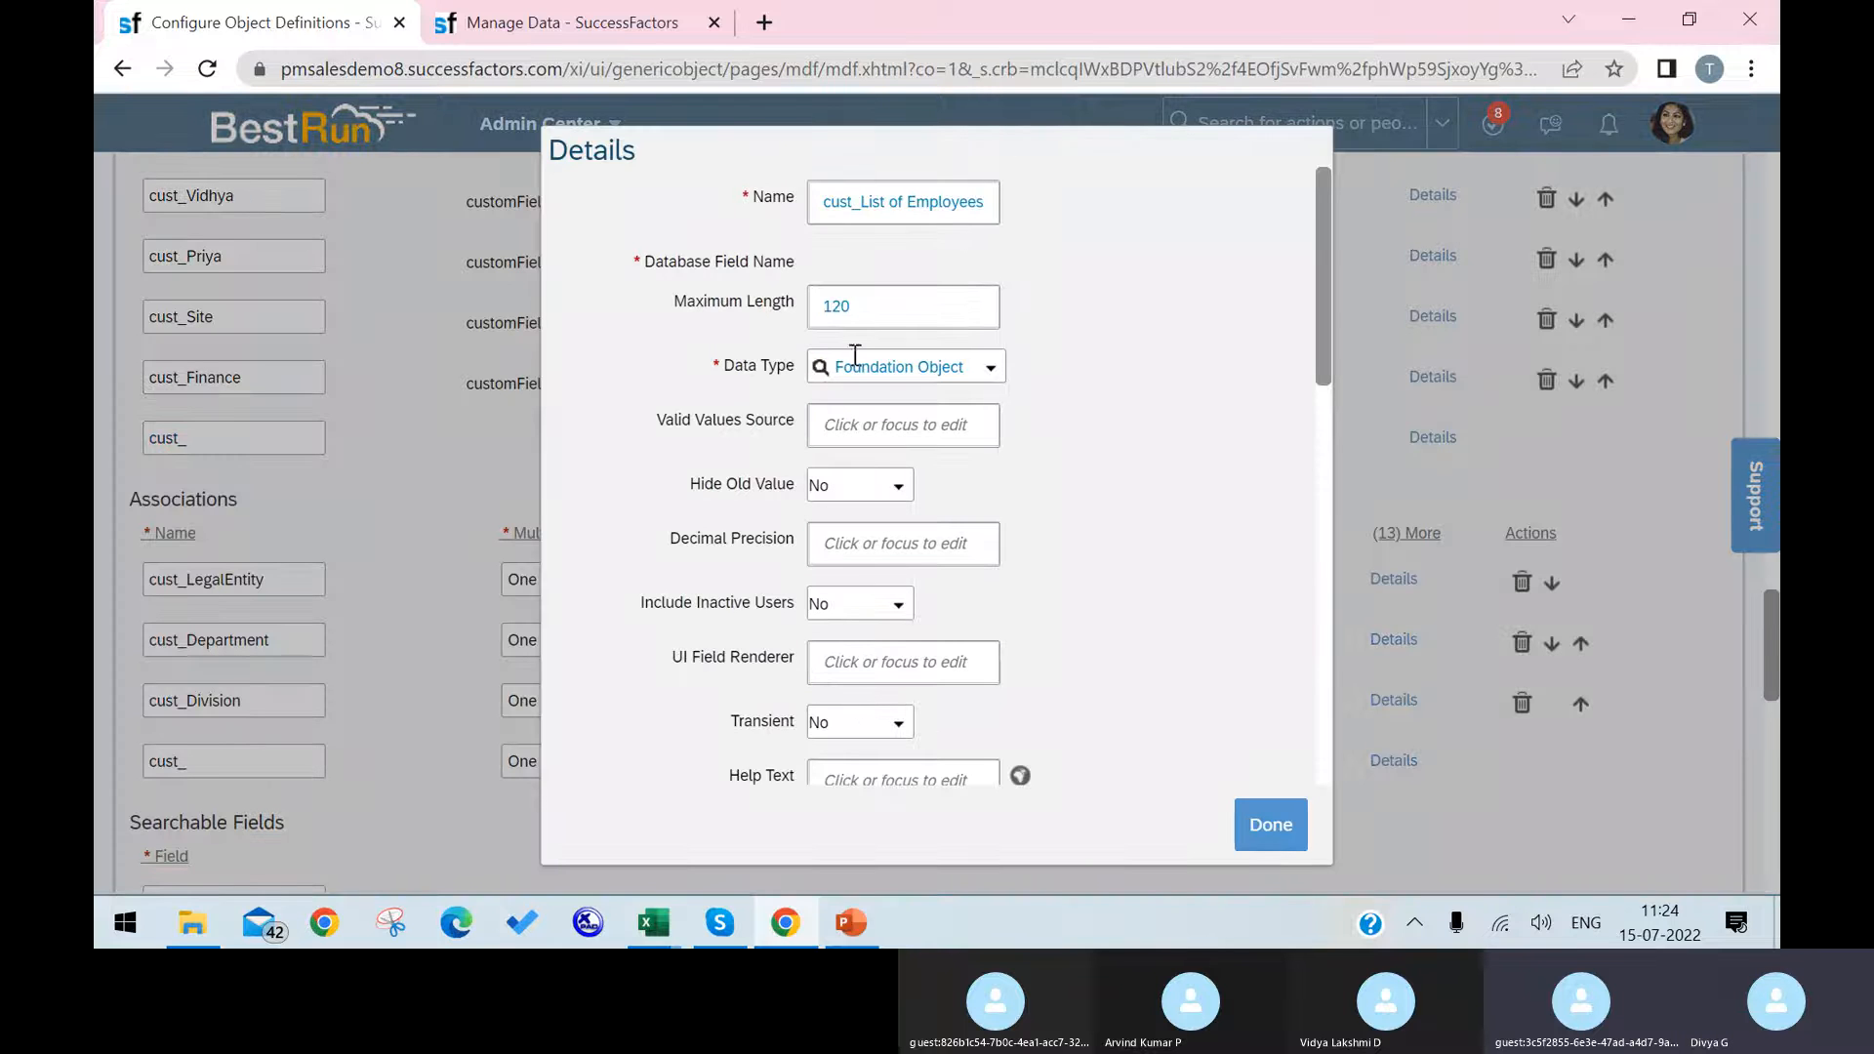
{"action": "left_click", "coordinate": [938, 423]}
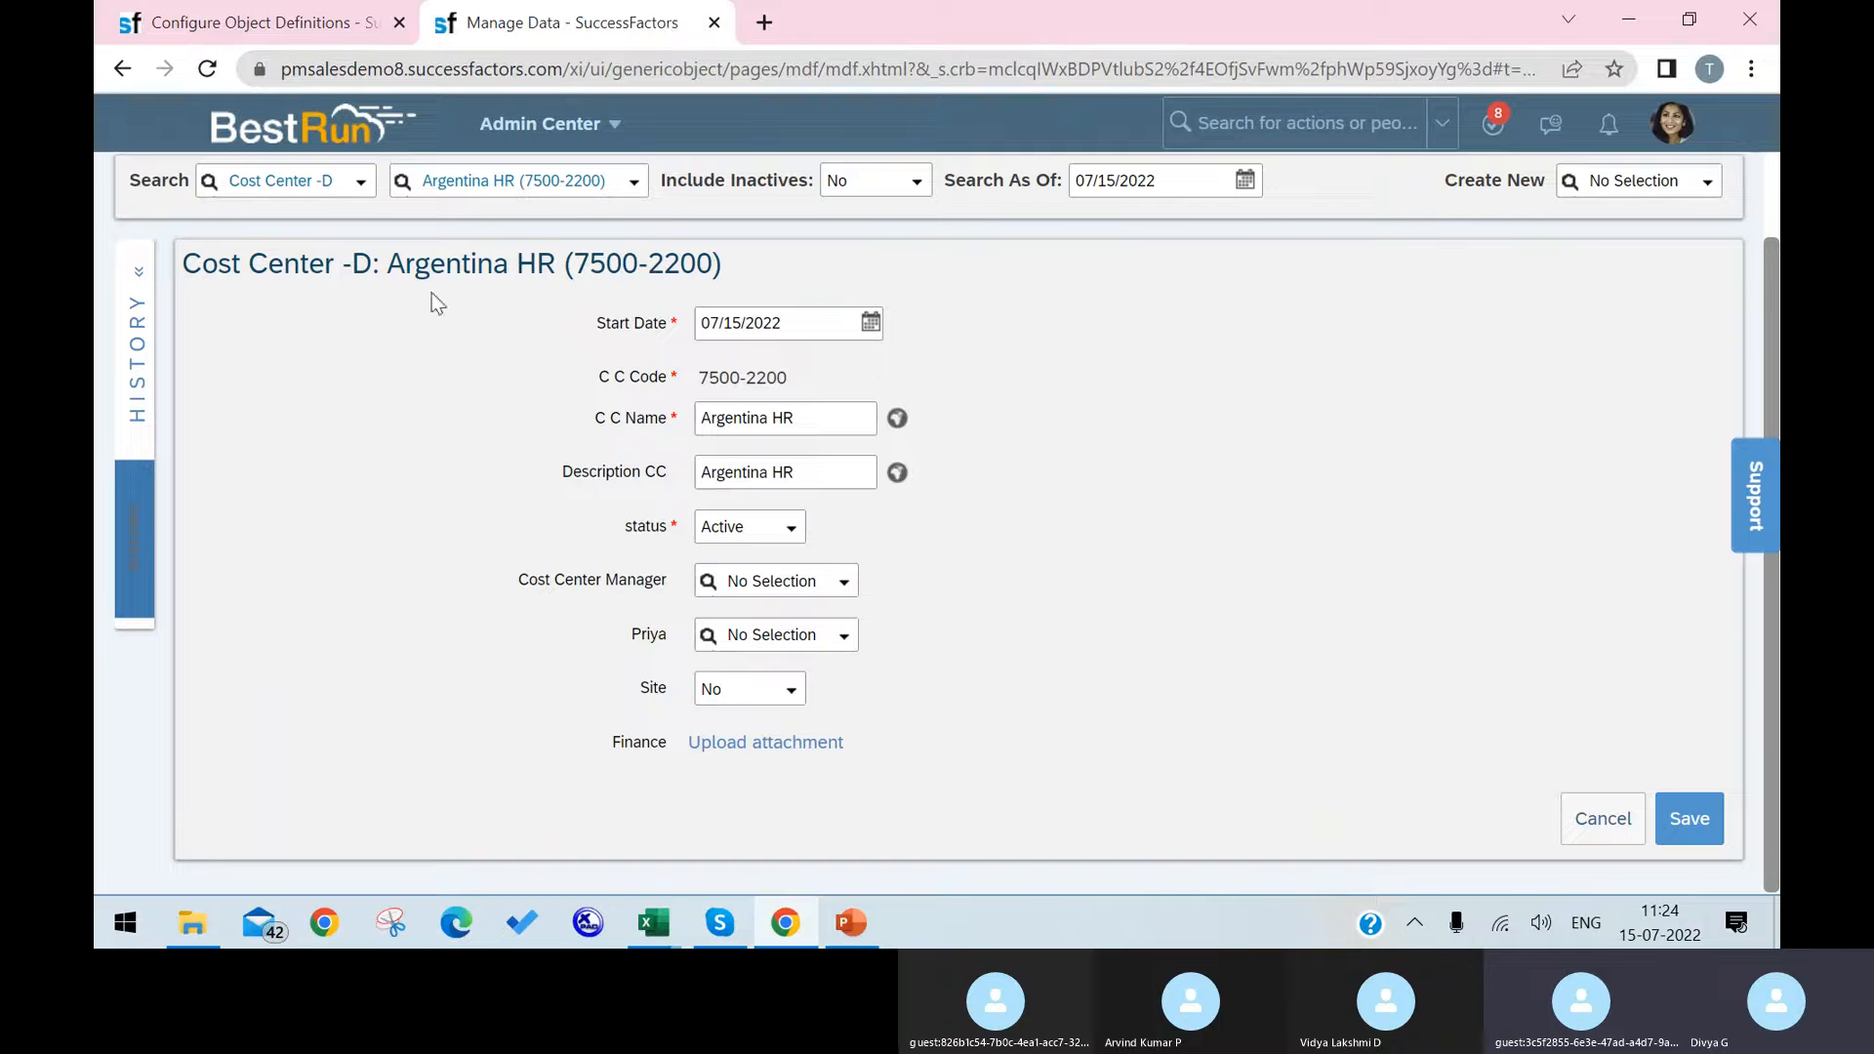
Step: Duplicate the Configure Object Definitions page in a separate browser tab
{"action": "left_click", "coordinate": [359, 195]}
{"action": "right_click", "coordinate": [337, 32]}
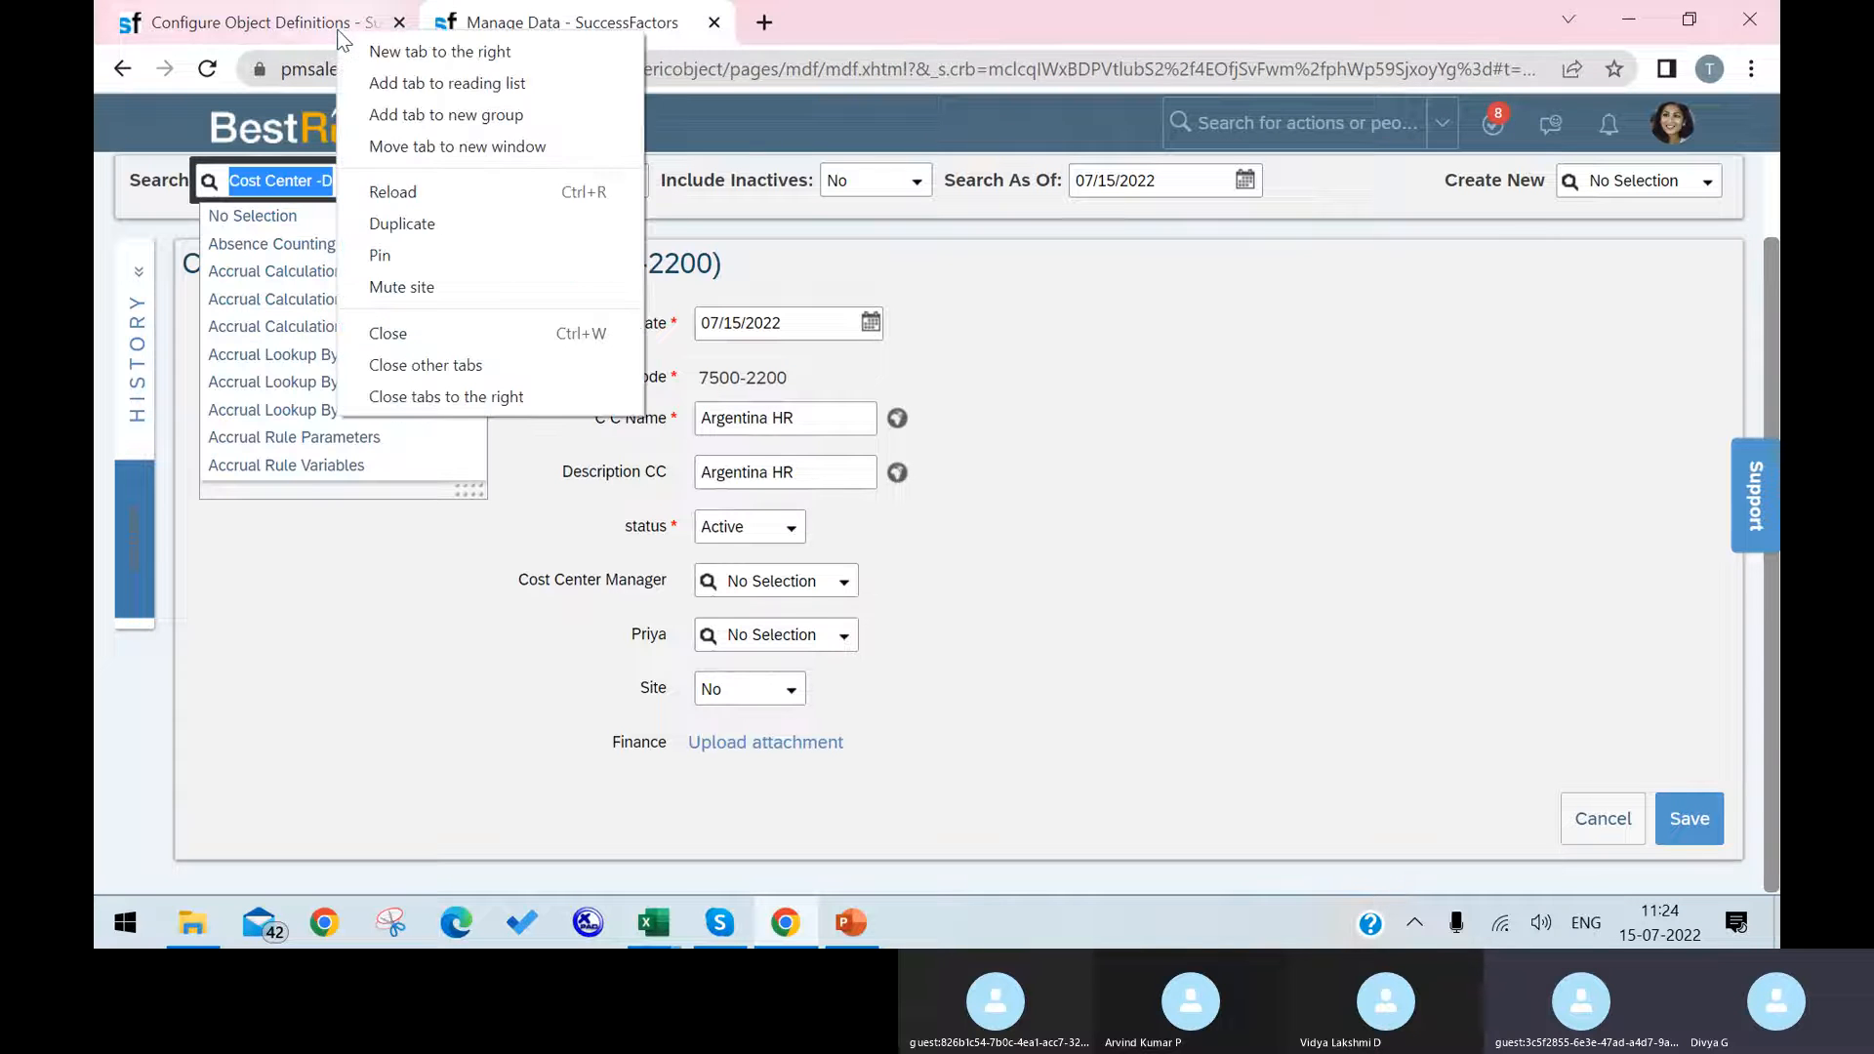
{"action": "left_click", "coordinate": [439, 213]}
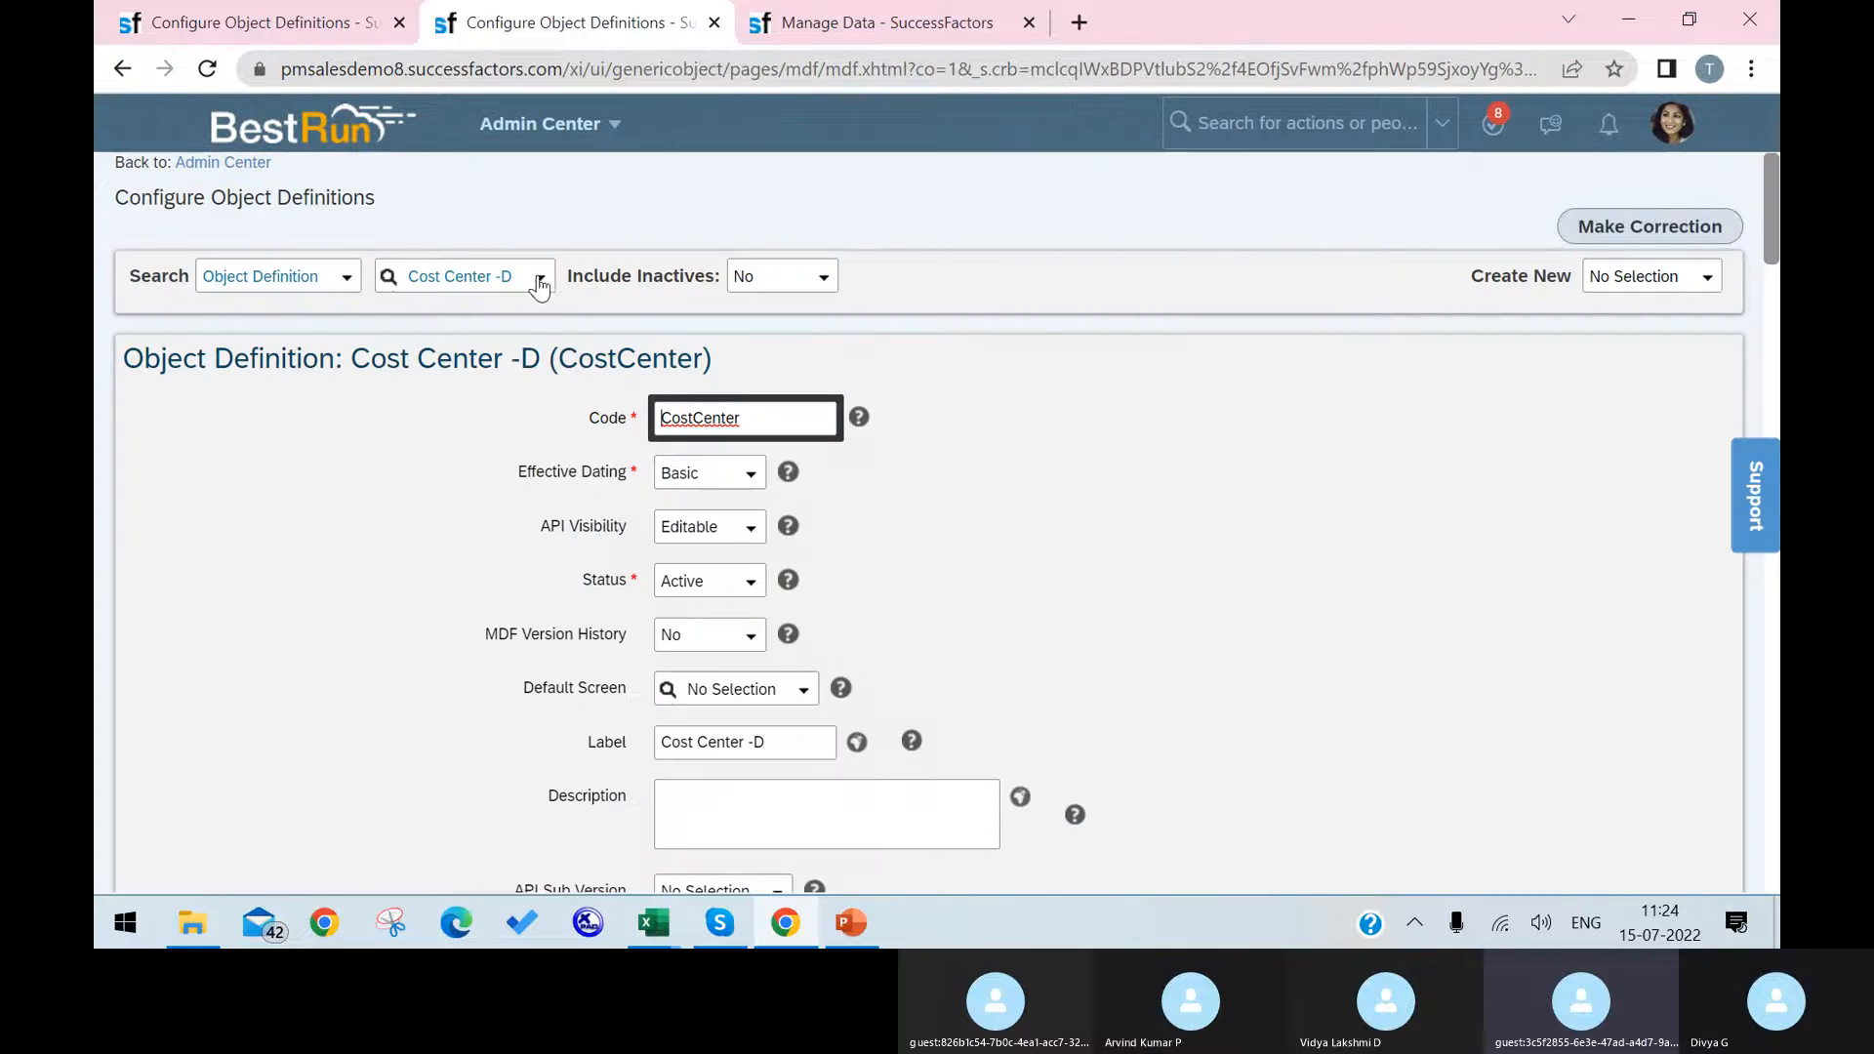
Step: Search the object definitions for "legal entity" and open the Company object definition
{"action": "left_click", "coordinate": [539, 281]}
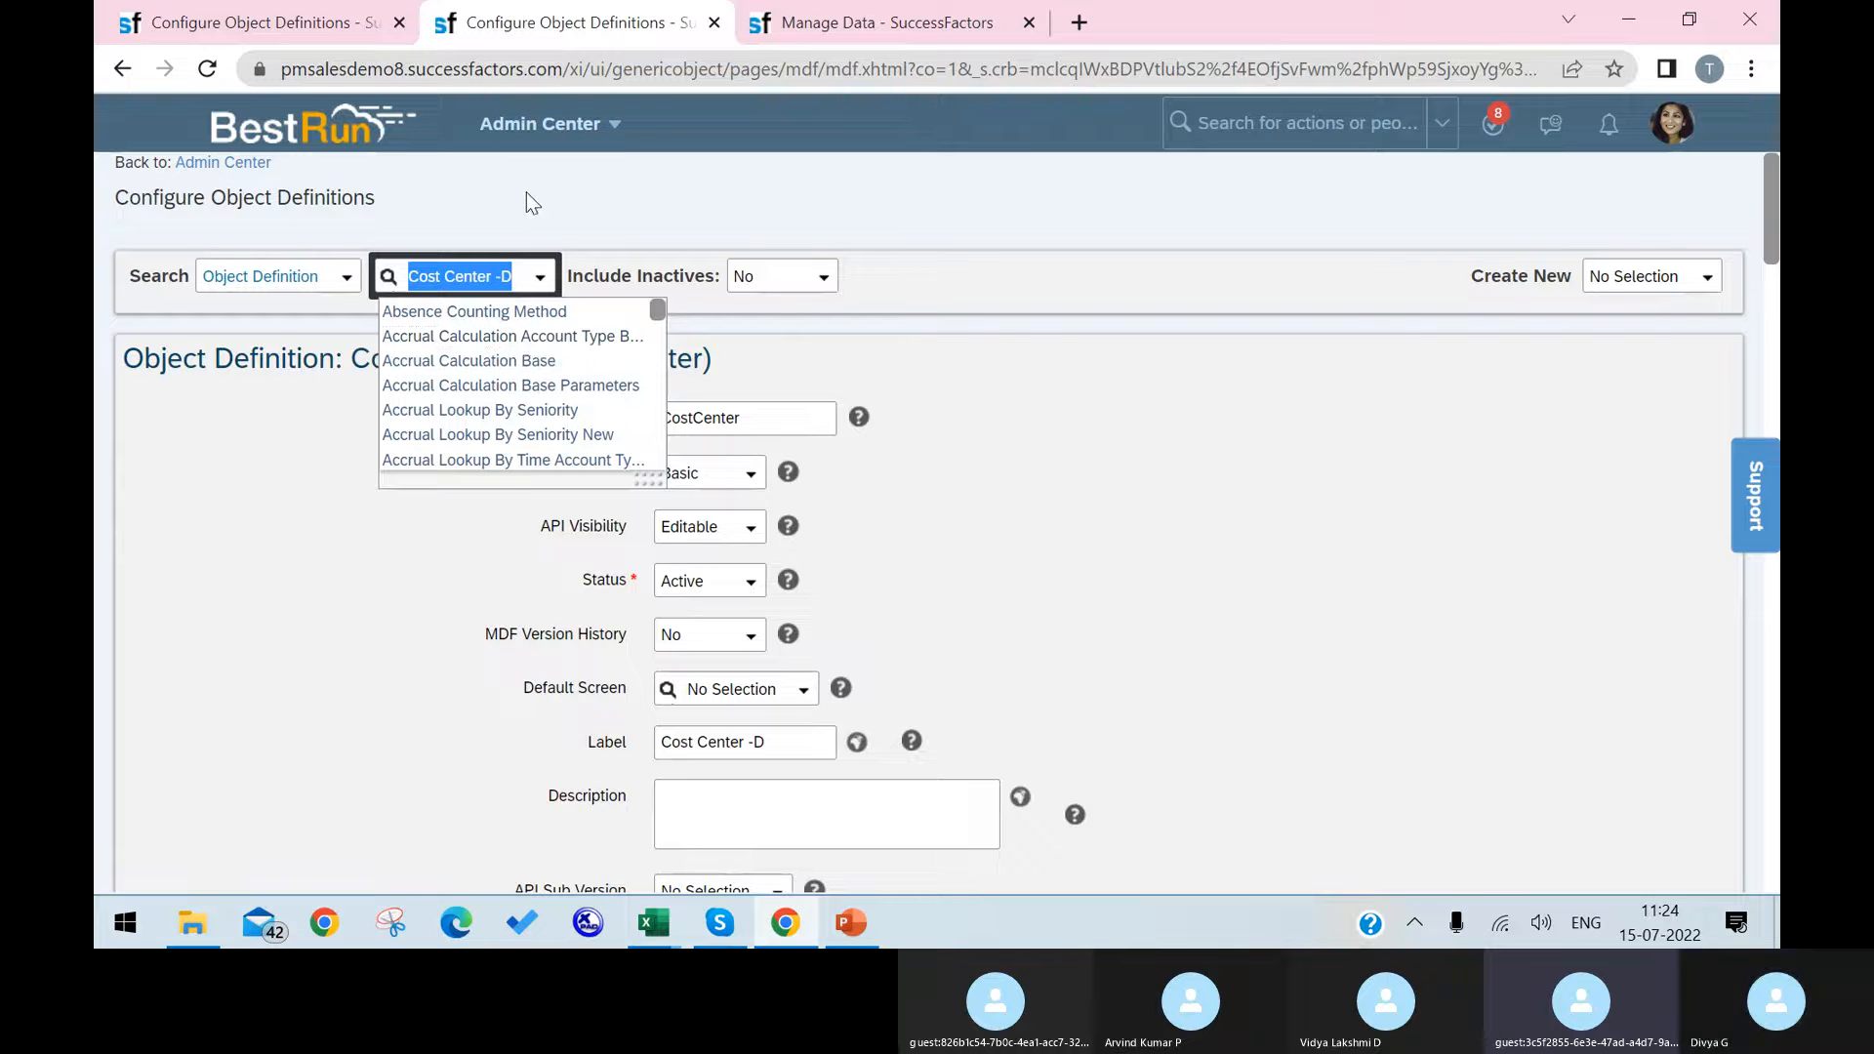
{"action": "type", "text": "legal"}
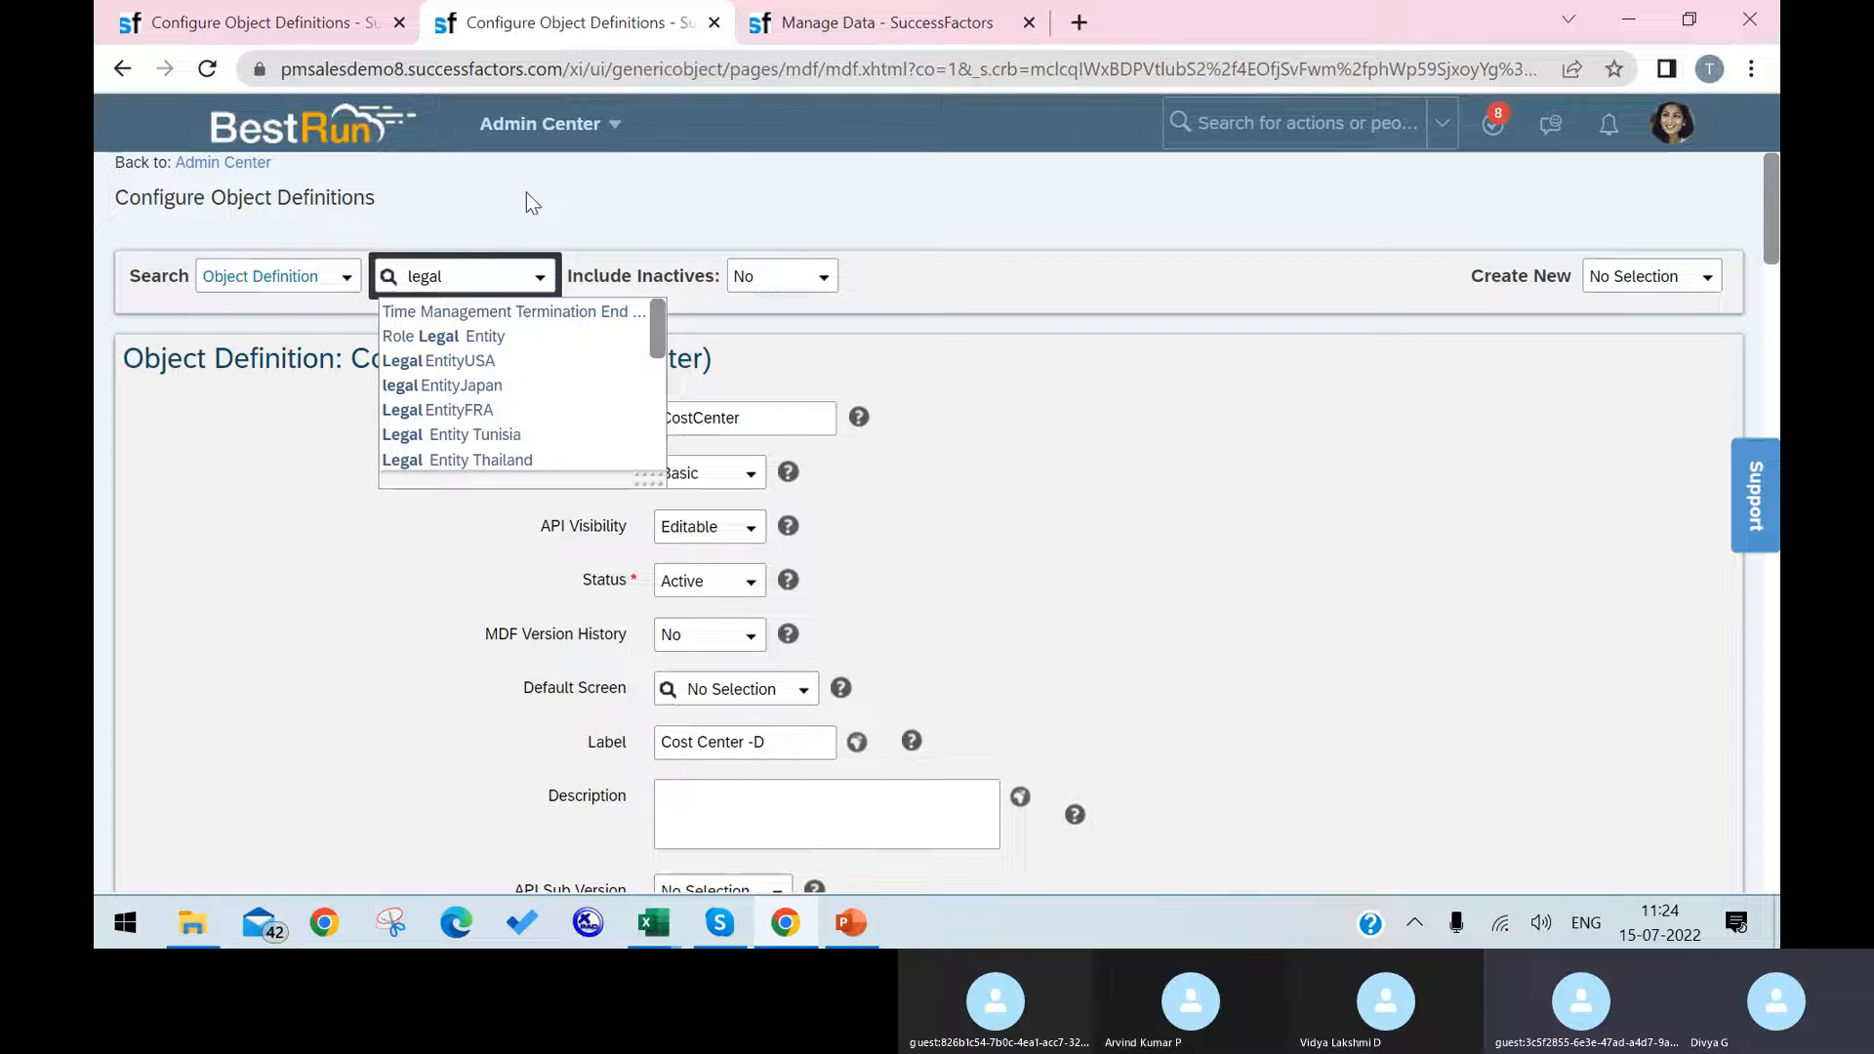
{"action": "type", "text": " en"}
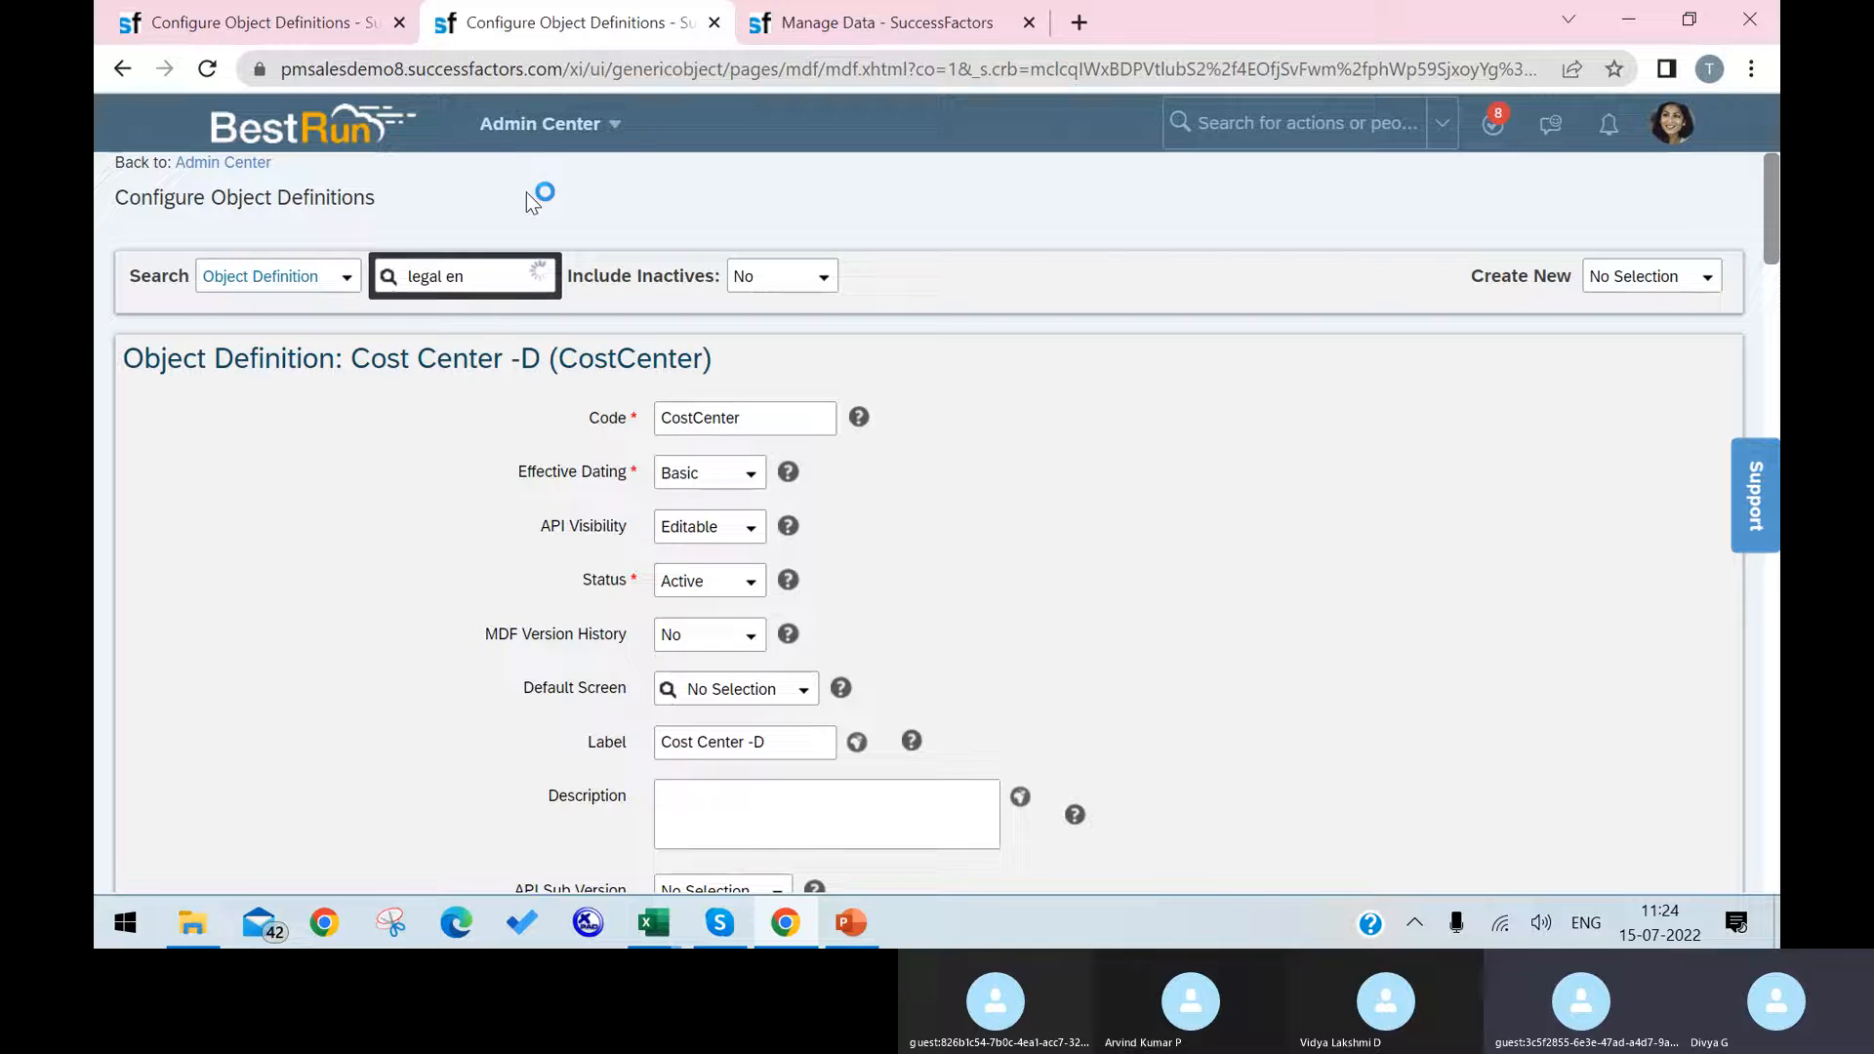
{"action": "type", "text": "tity"}
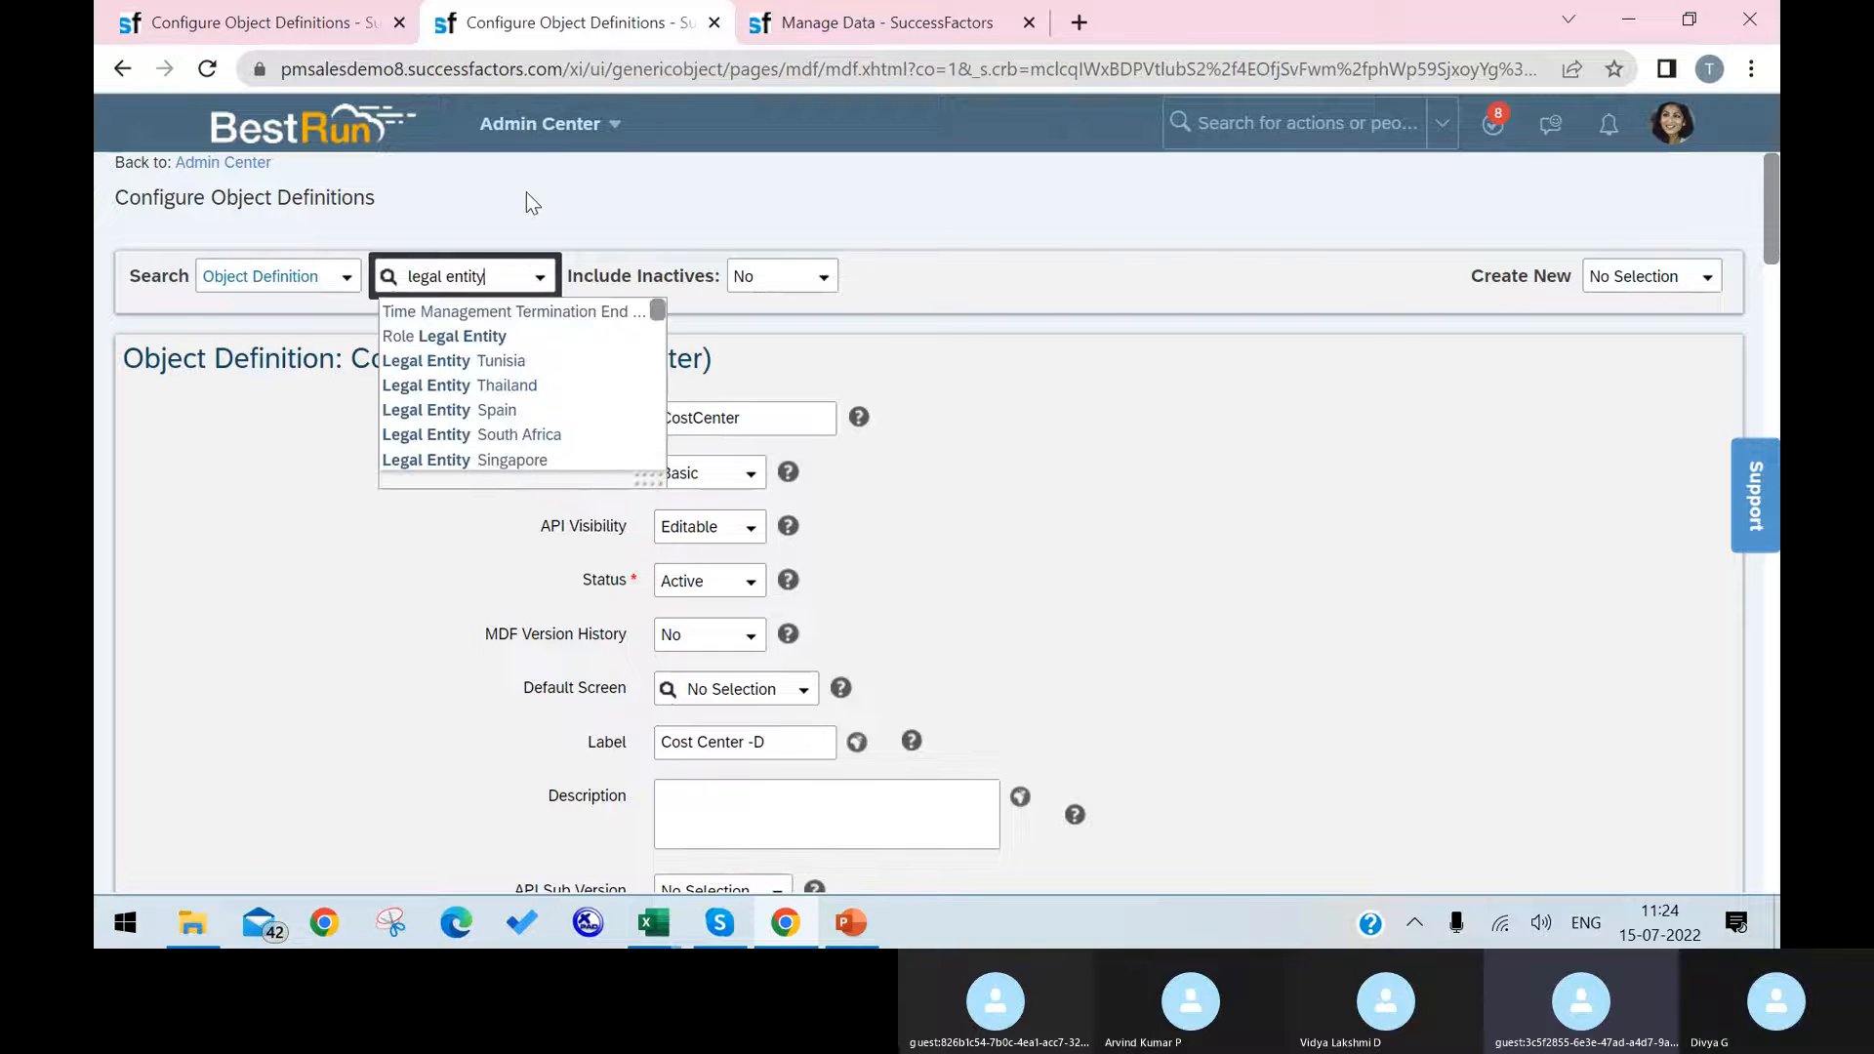
{"action": "scroll", "coordinate": [598, 441], "scroll_direction": "down", "scroll_amount": 5}
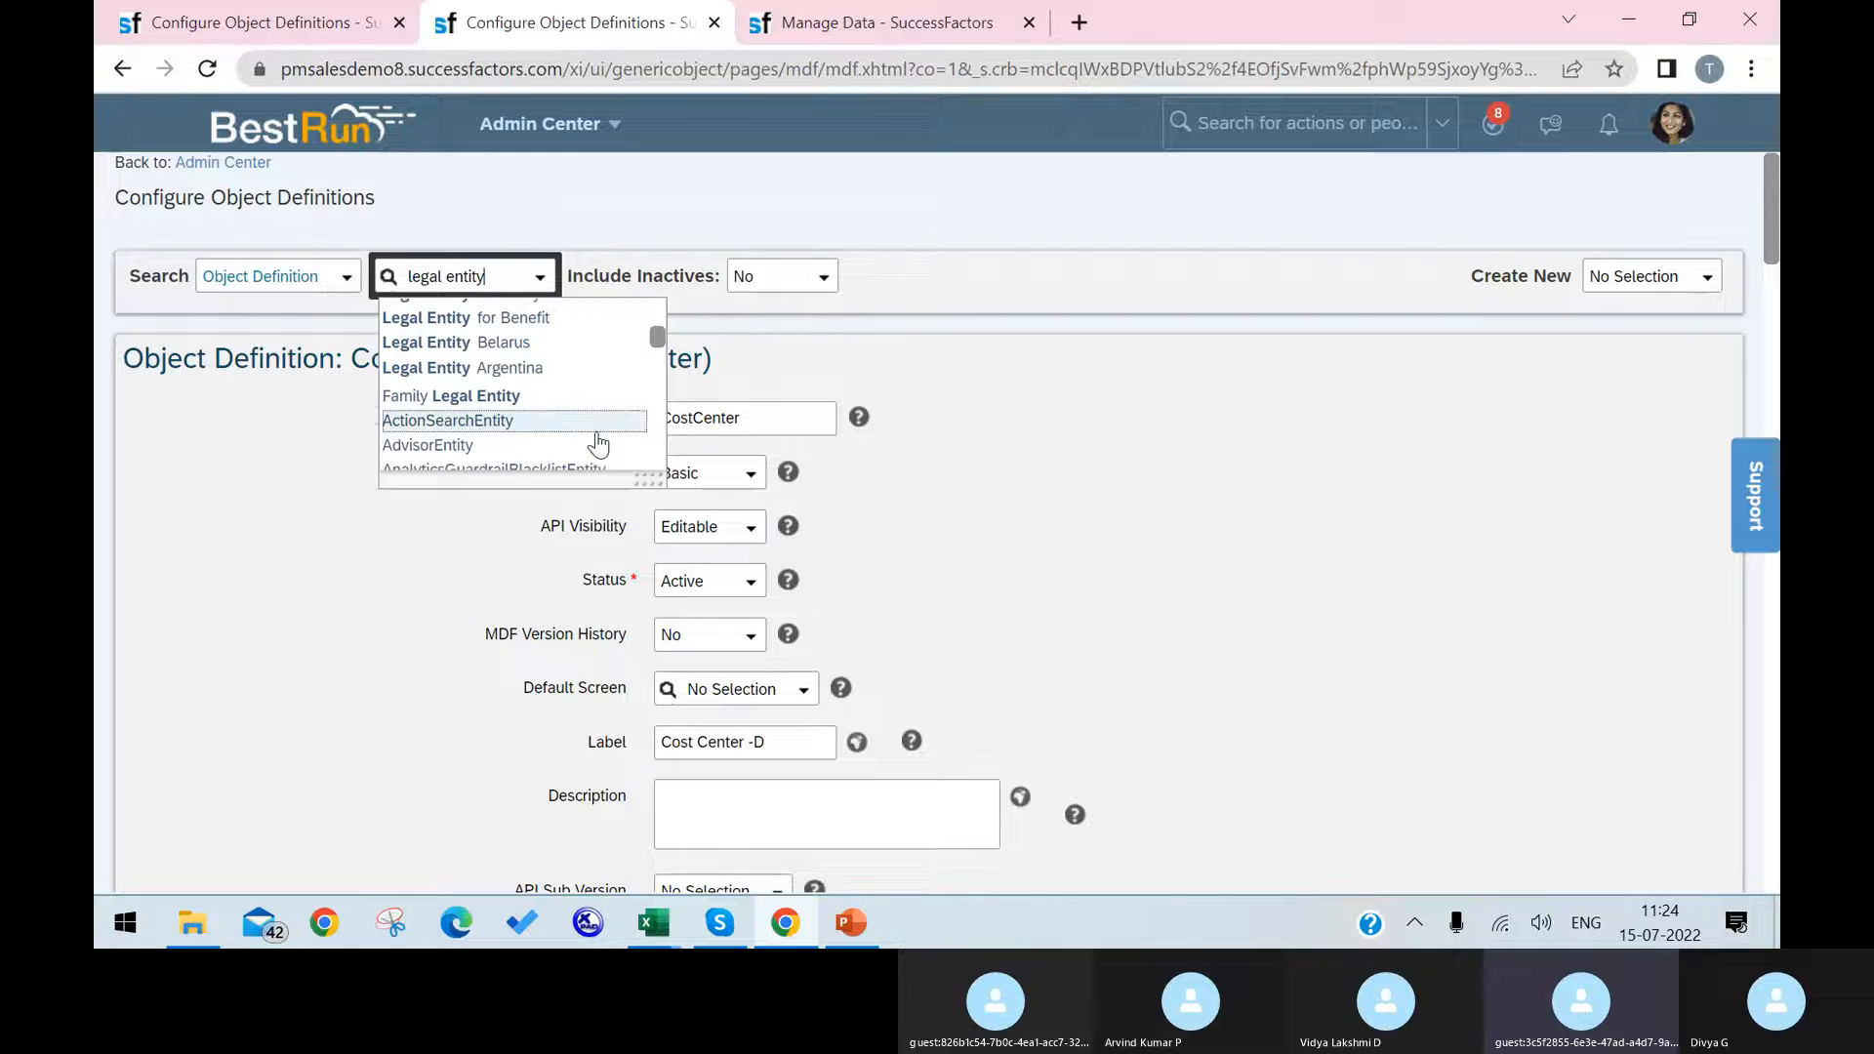
{"action": "scroll", "coordinate": [597, 442], "scroll_direction": "down", "scroll_amount": 4}
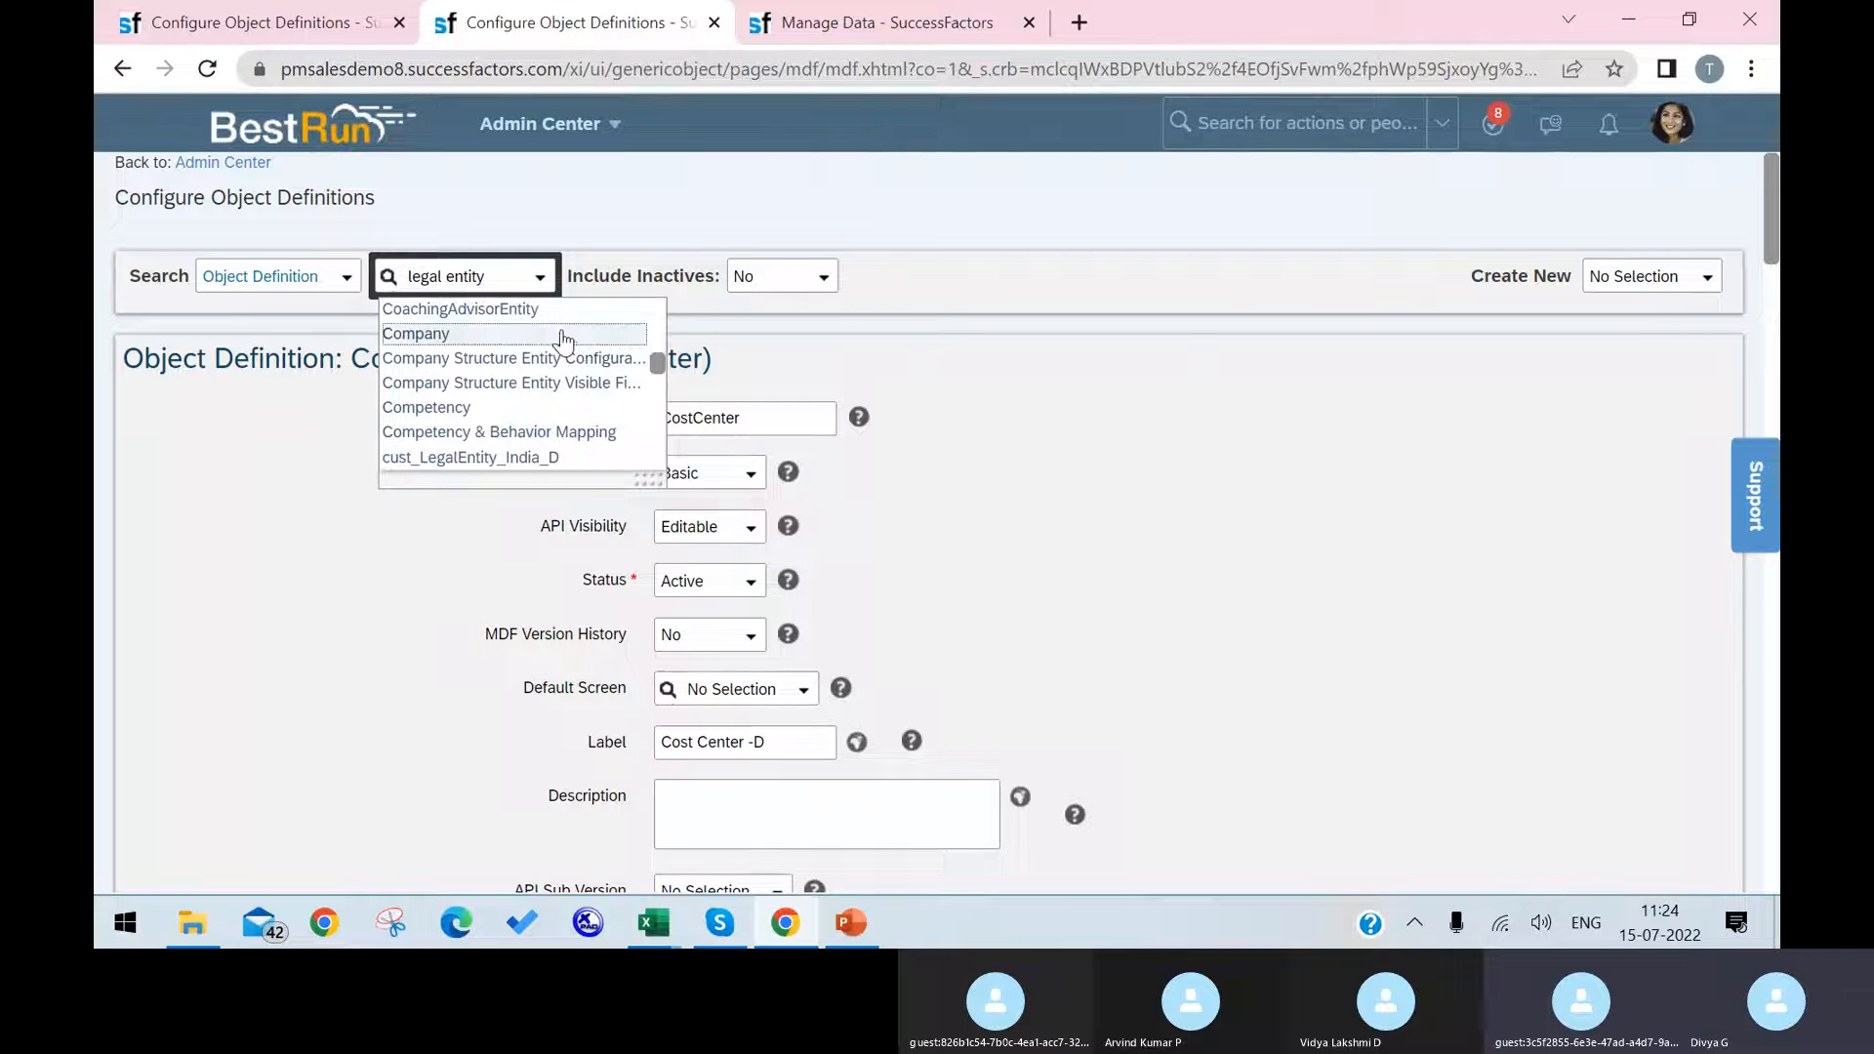
{"action": "left_click", "coordinate": [563, 337]}
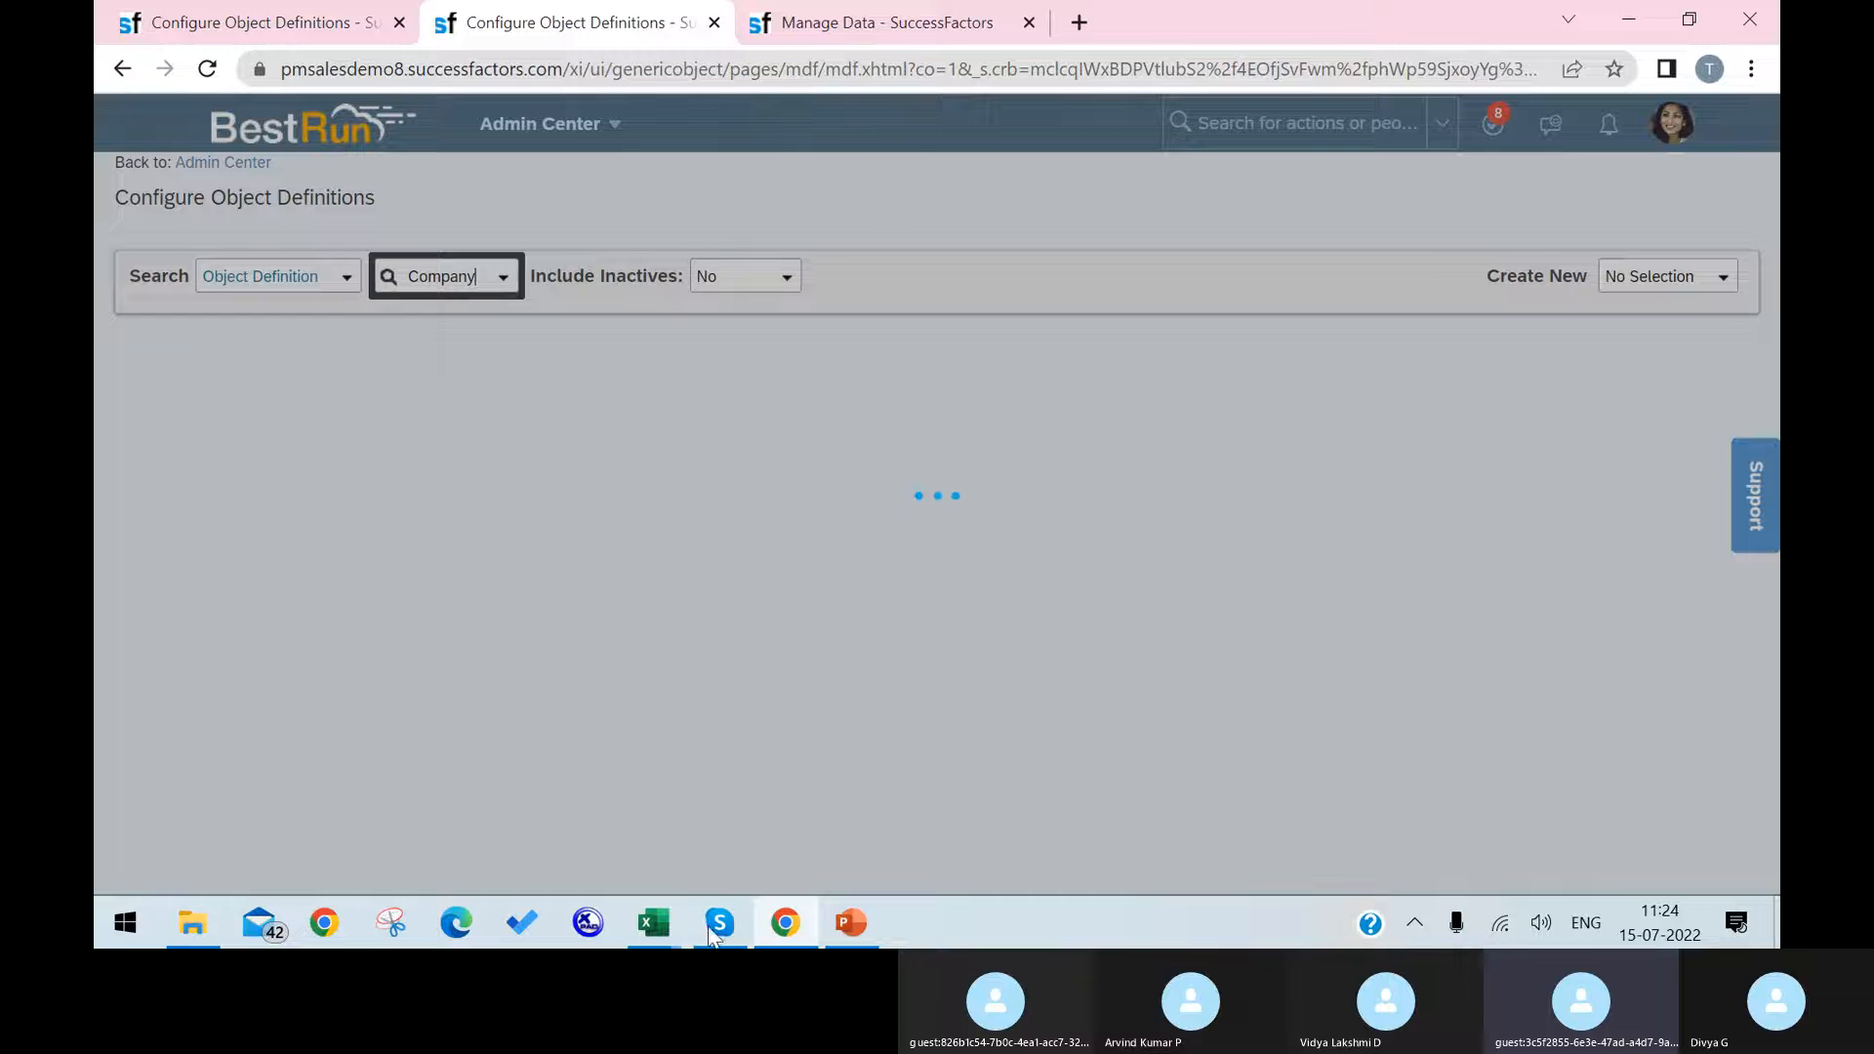
{"action": "mouse_move", "coordinate": [783, 927]}
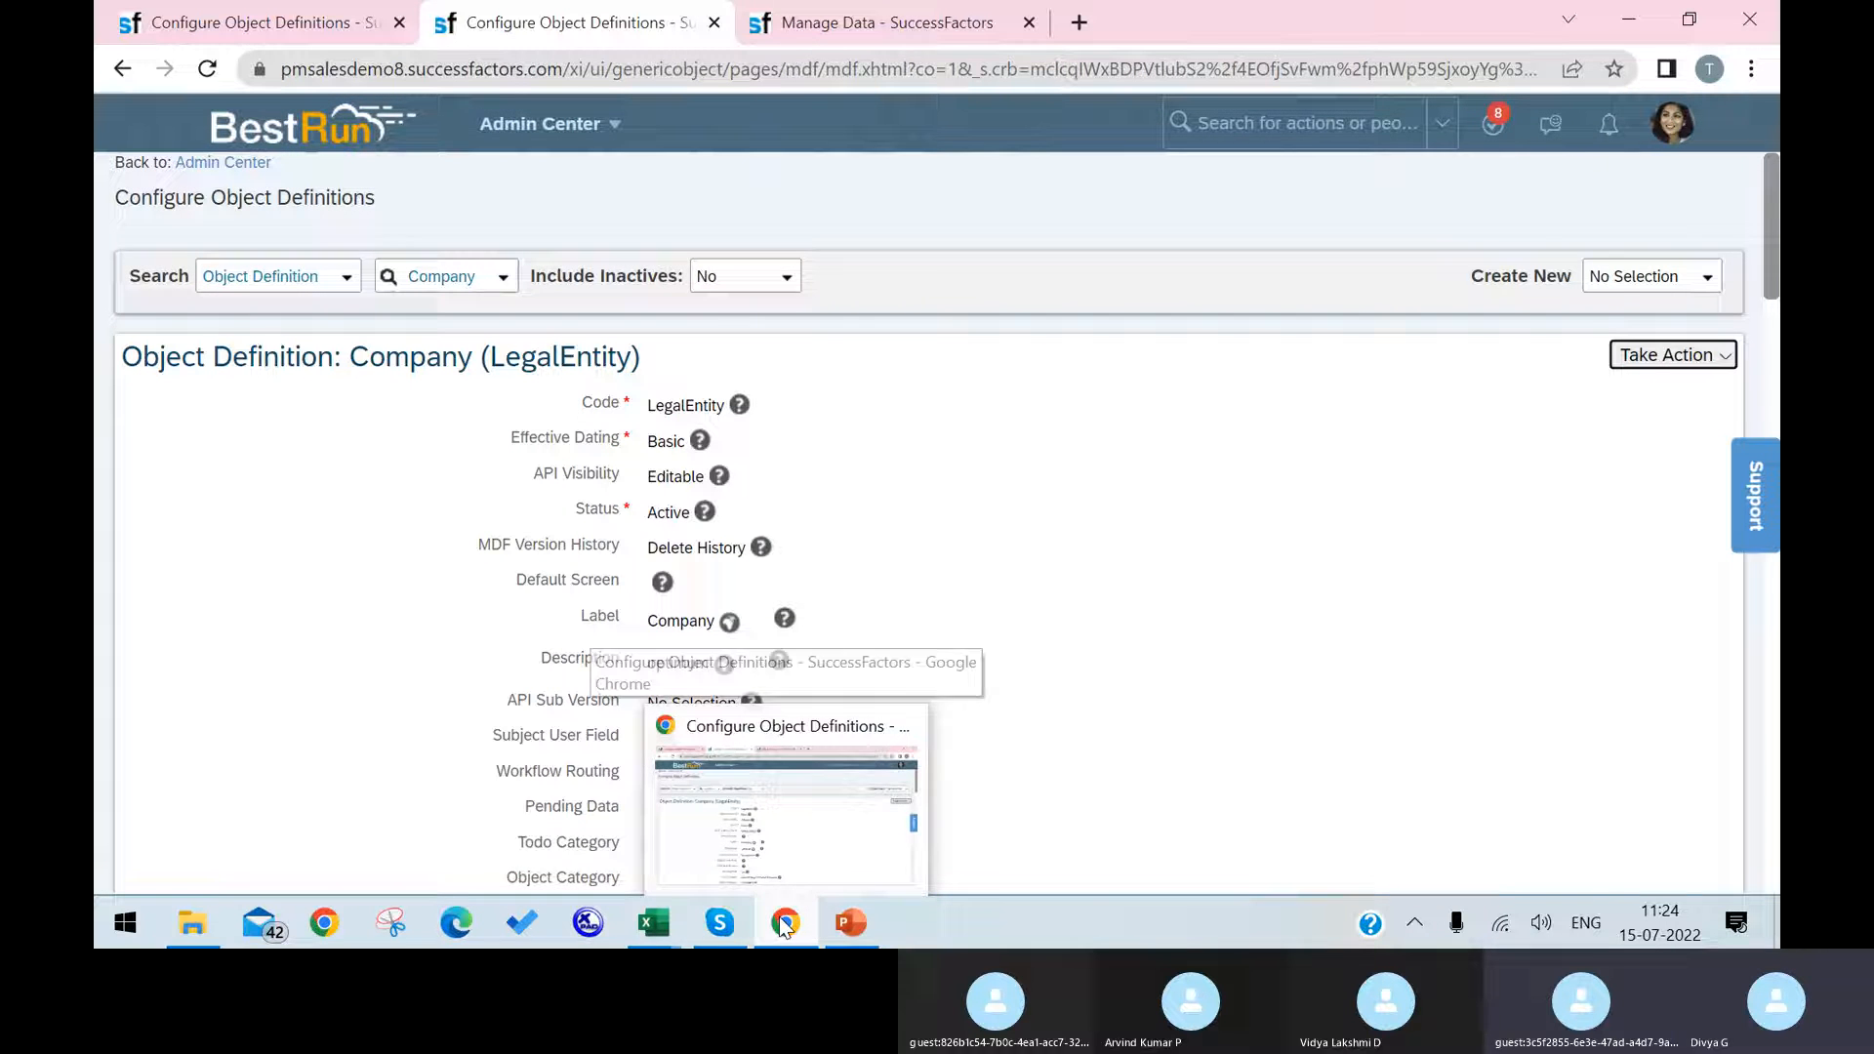
{"action": "left_click", "coordinate": [707, 932]}
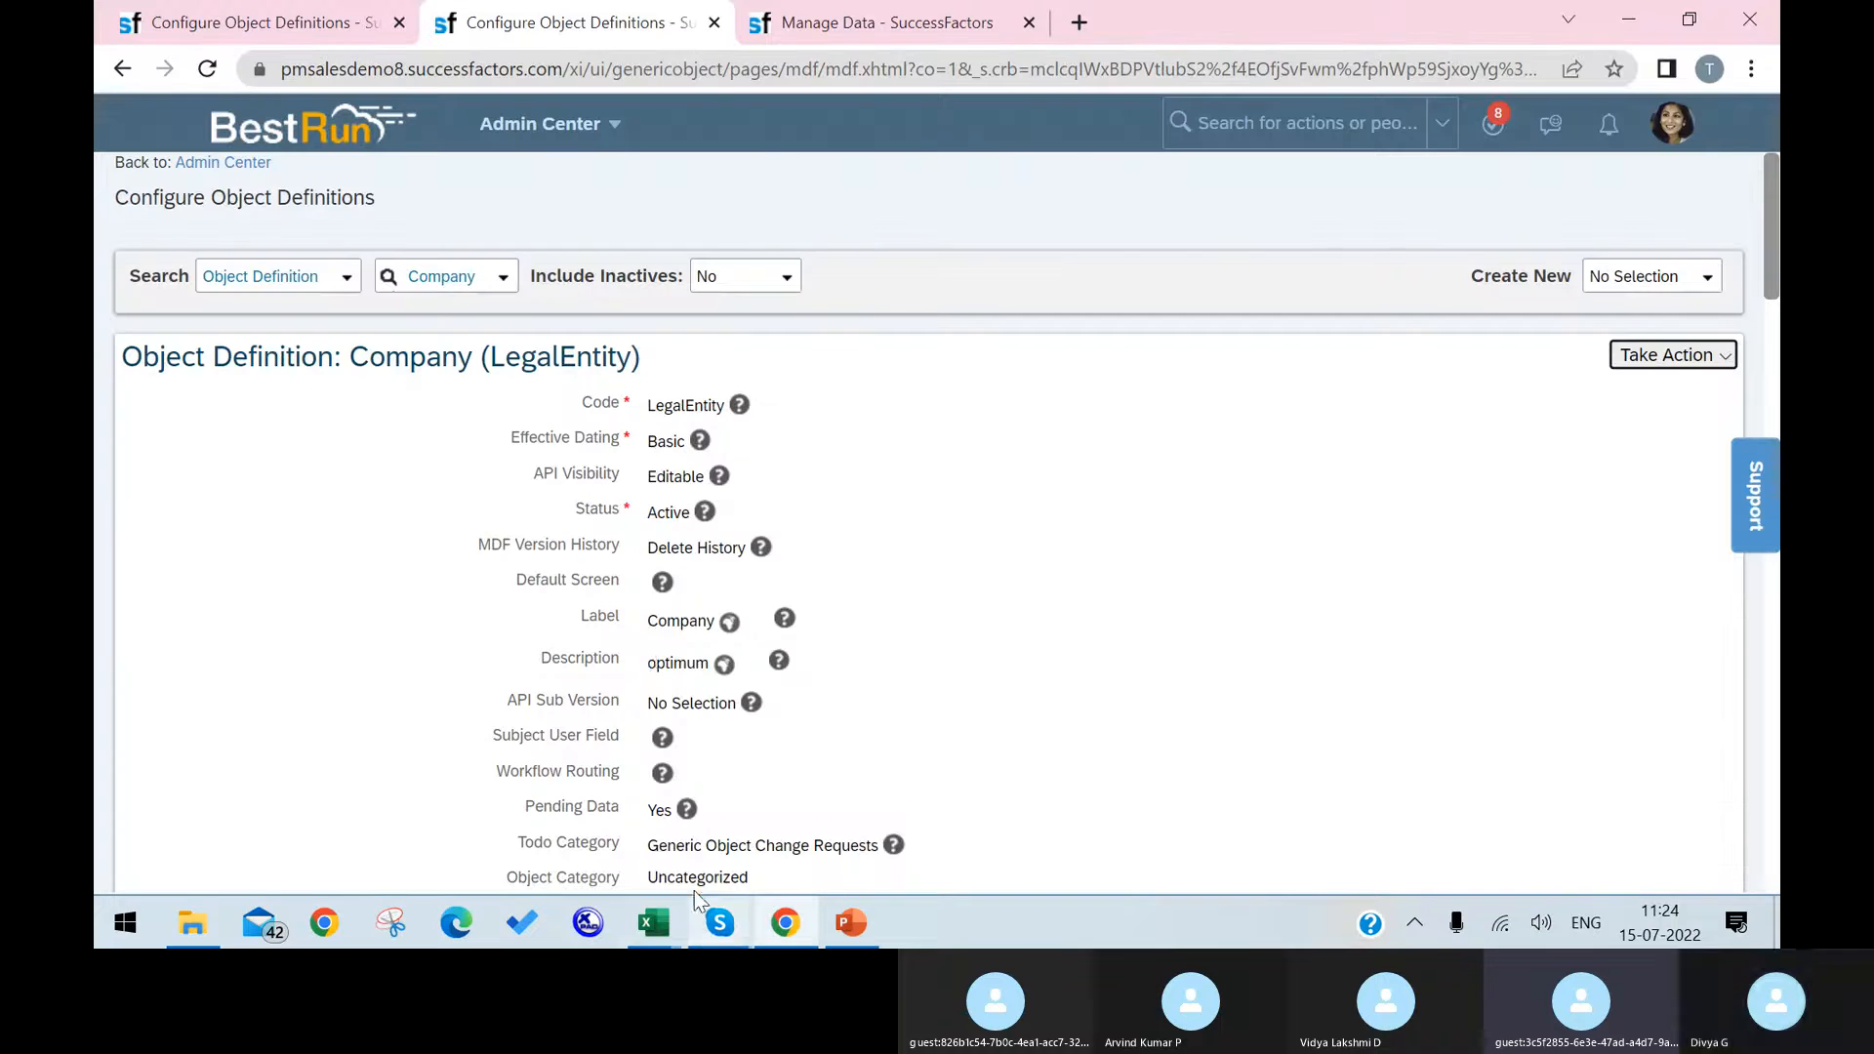
{"action": "left_click", "coordinate": [707, 932]}
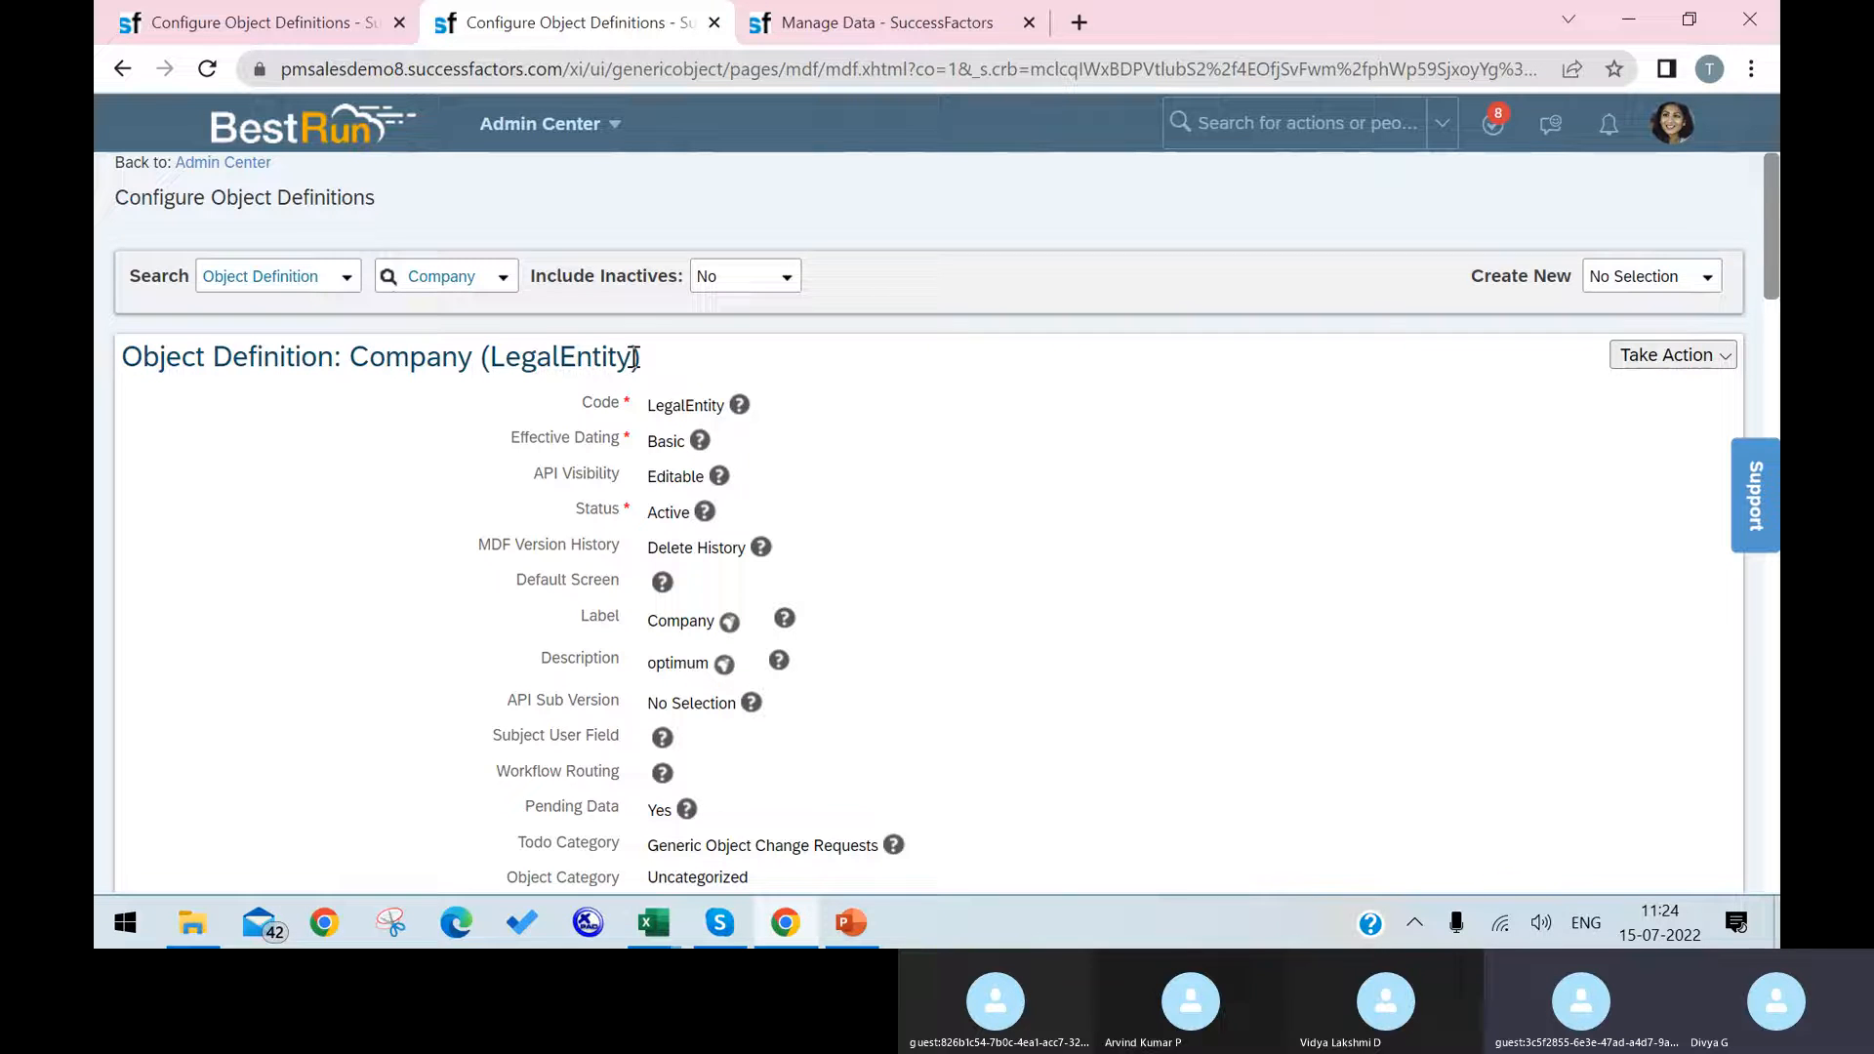
Step: Copy the Company object's code LegalEntity into the cust_List of Employees field's valid values source and try to save the Cost Center definition
{"action": "left_click_drag", "start_coordinate": [634, 356], "coordinate": [489, 362]}
{"action": "key", "text": "ctrl+c"}
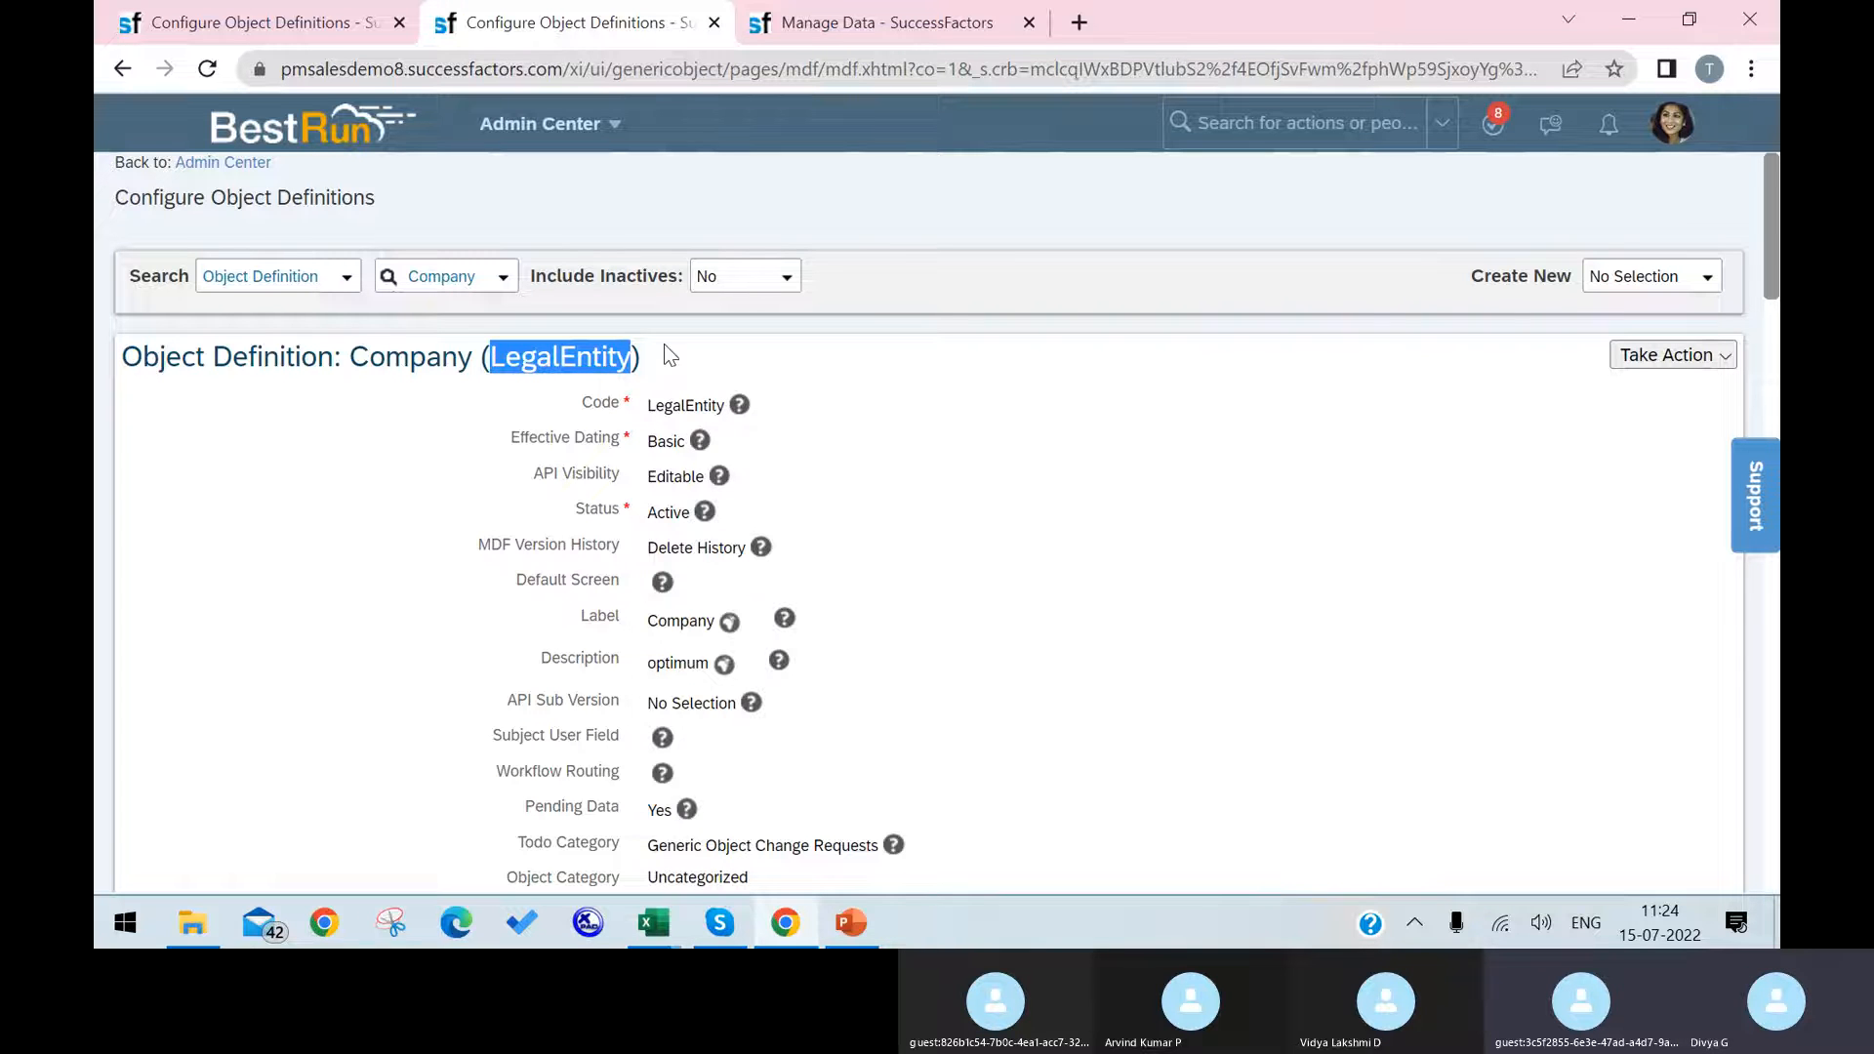
{"action": "left_click", "coordinate": [863, 21]}
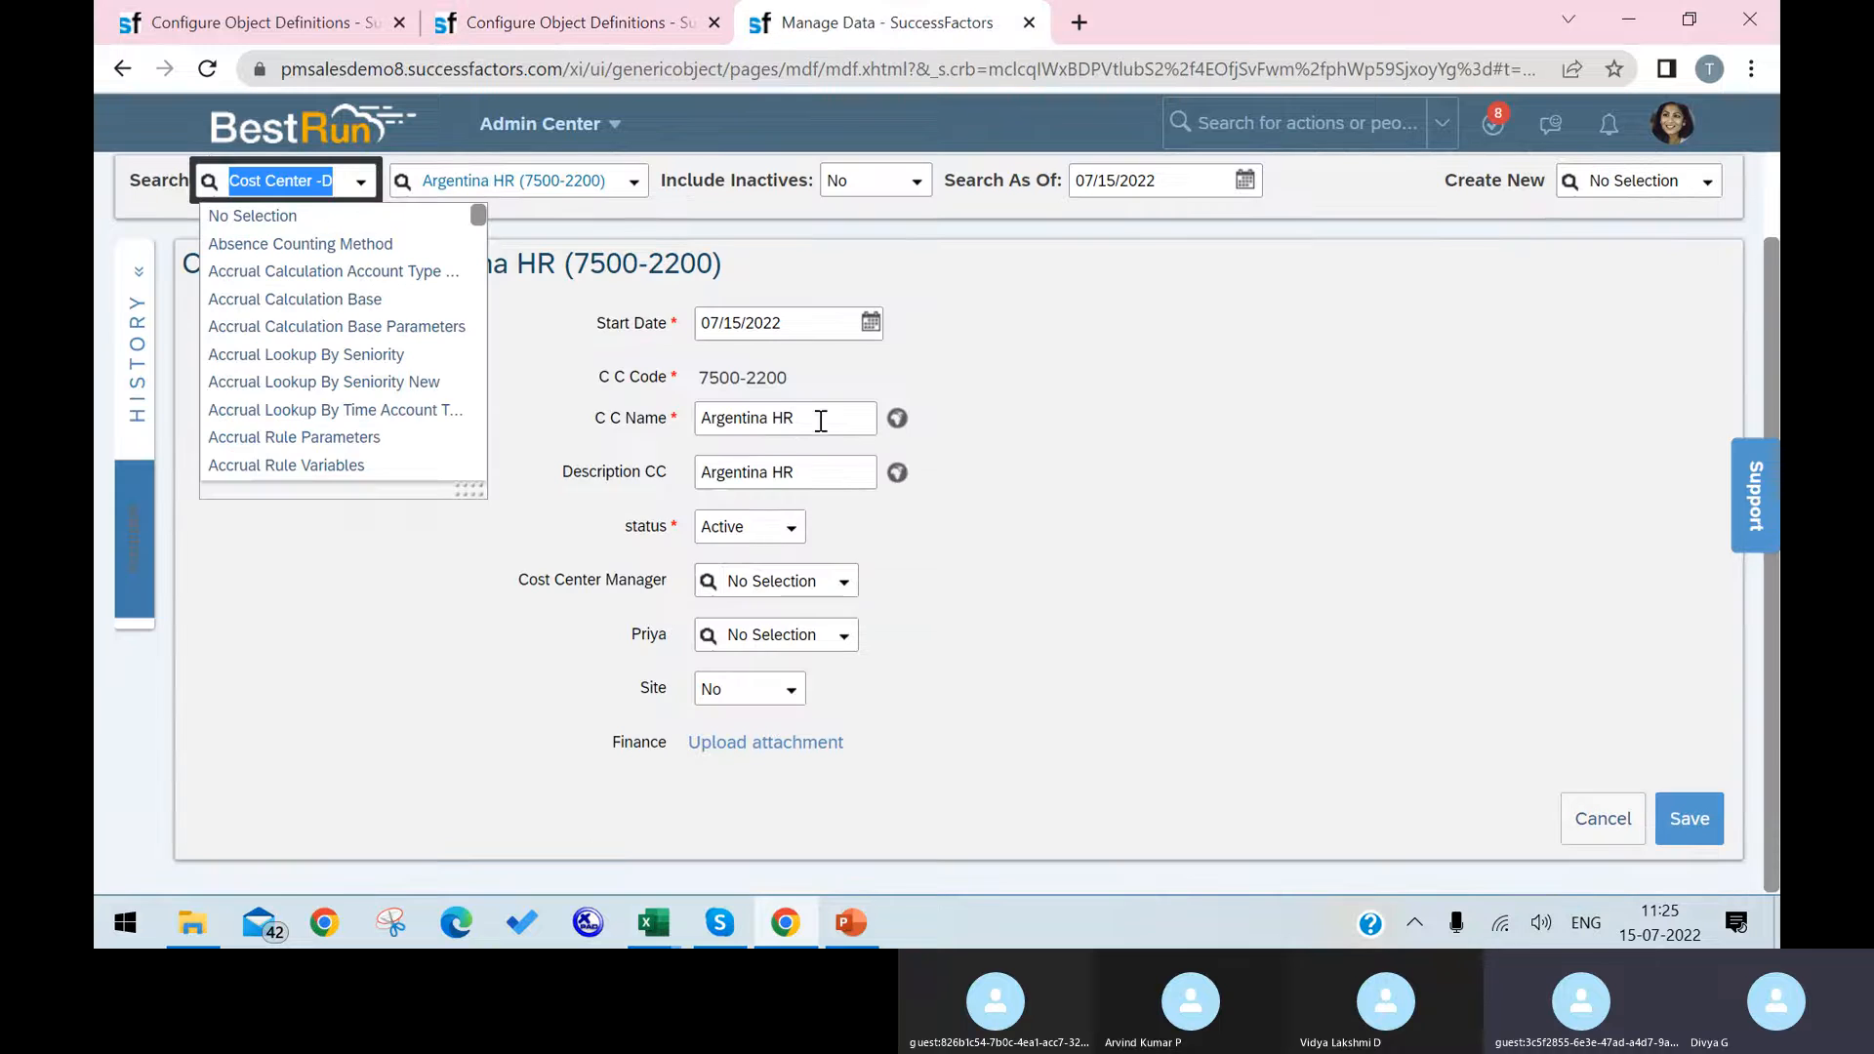
{"action": "left_click", "coordinate": [388, 27]}
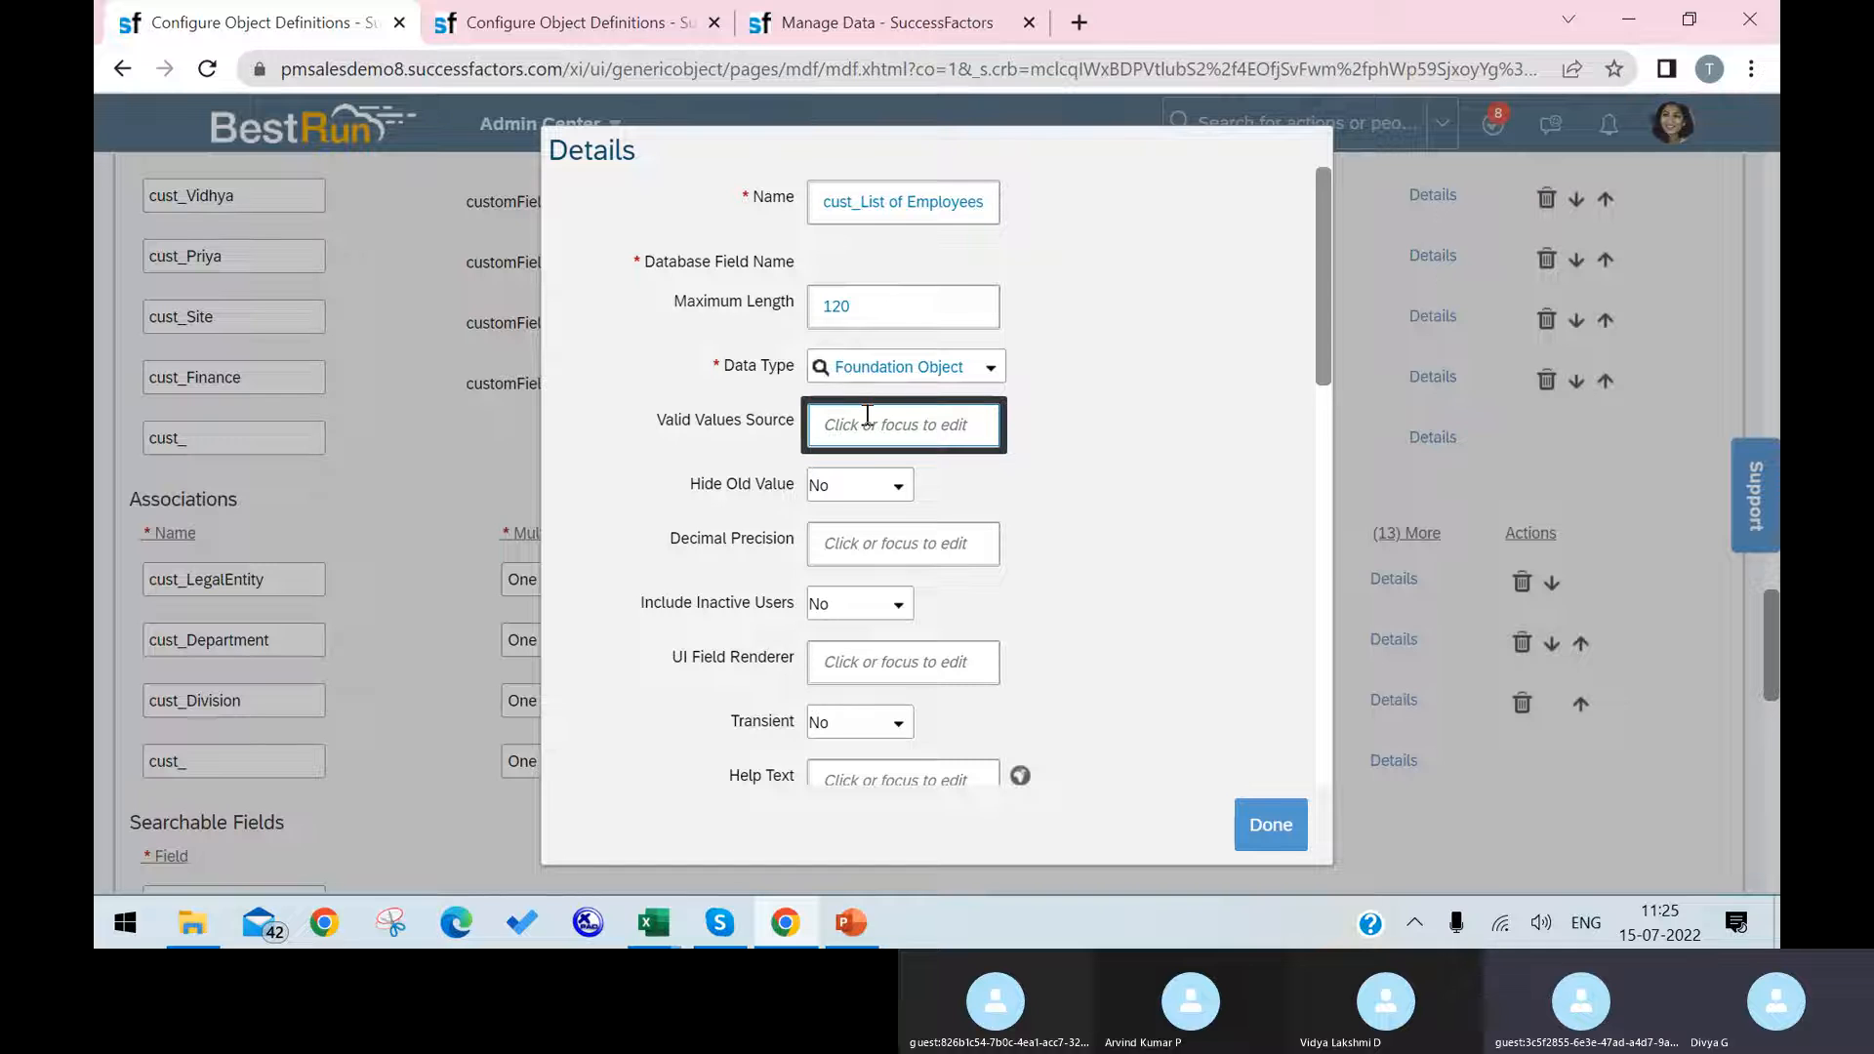
{"action": "key", "text": "ctrl+v"}
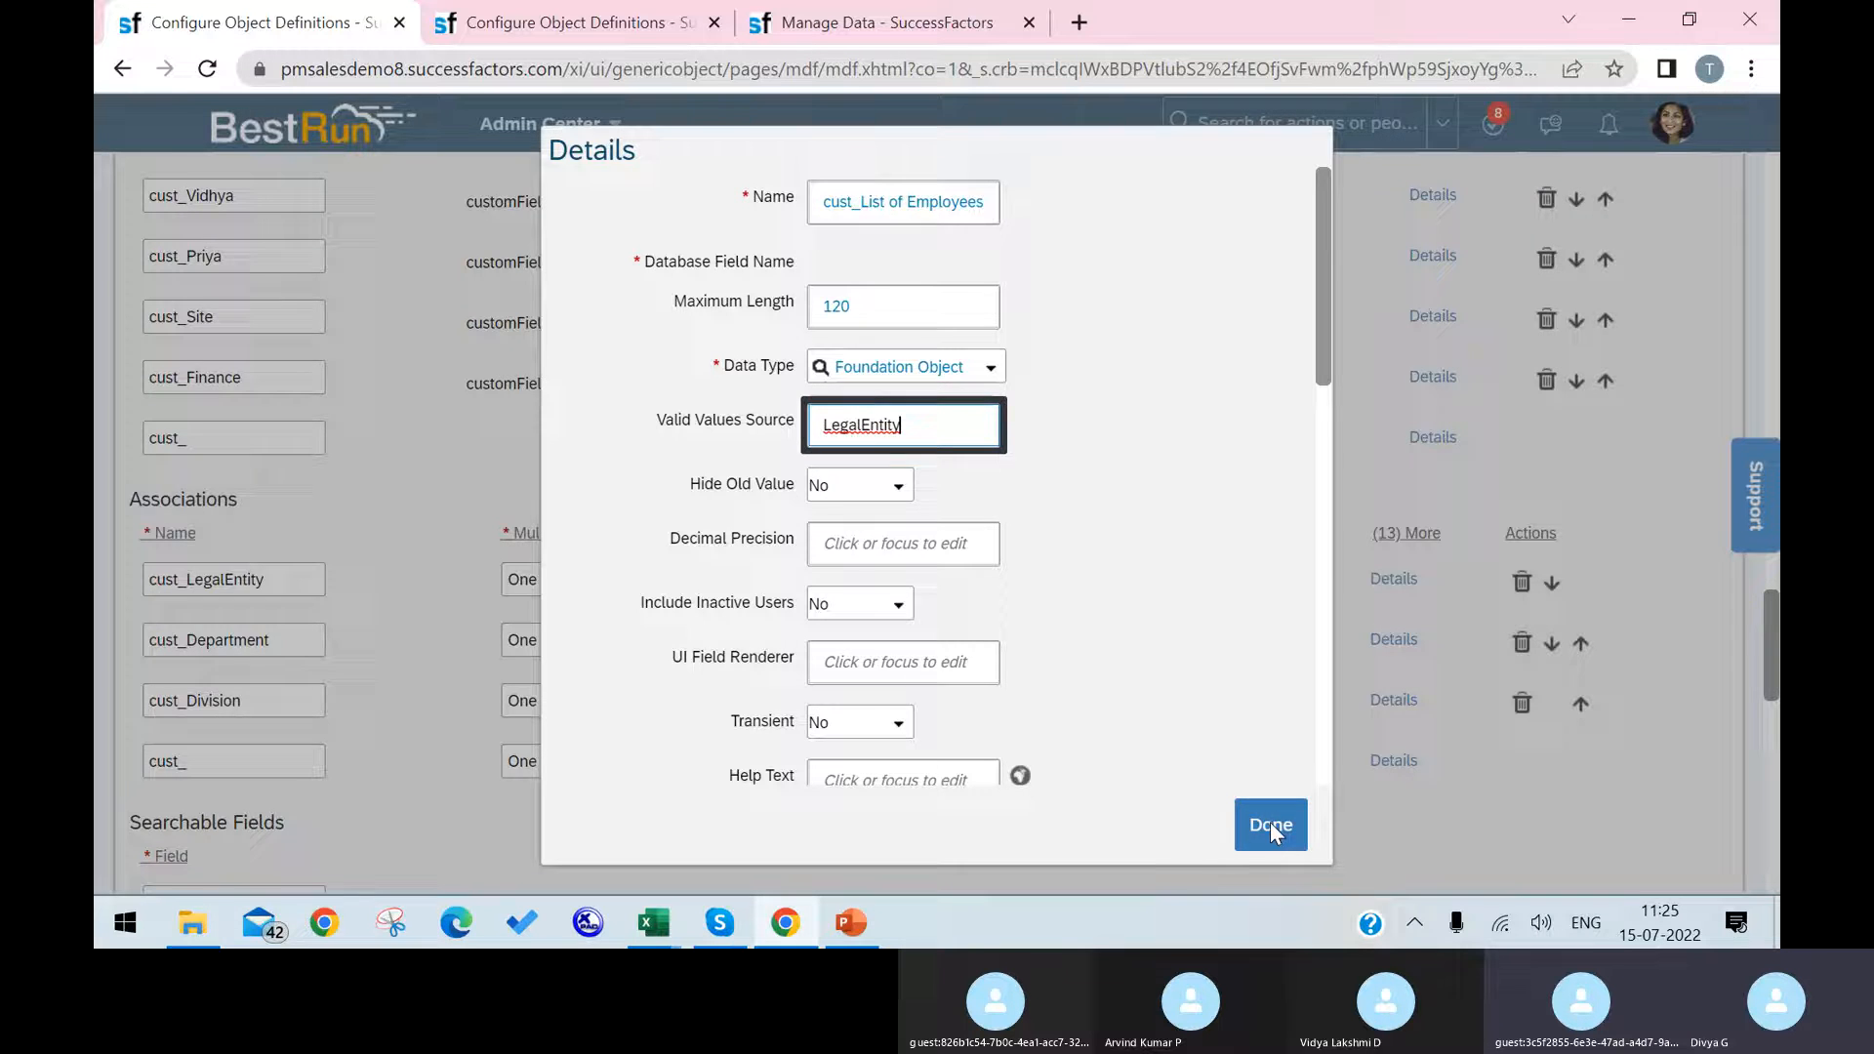
{"action": "left_click", "coordinate": [1241, 824]}
{"action": "scroll", "coordinate": [1298, 597], "scroll_direction": "down", "scroll_amount": 15}
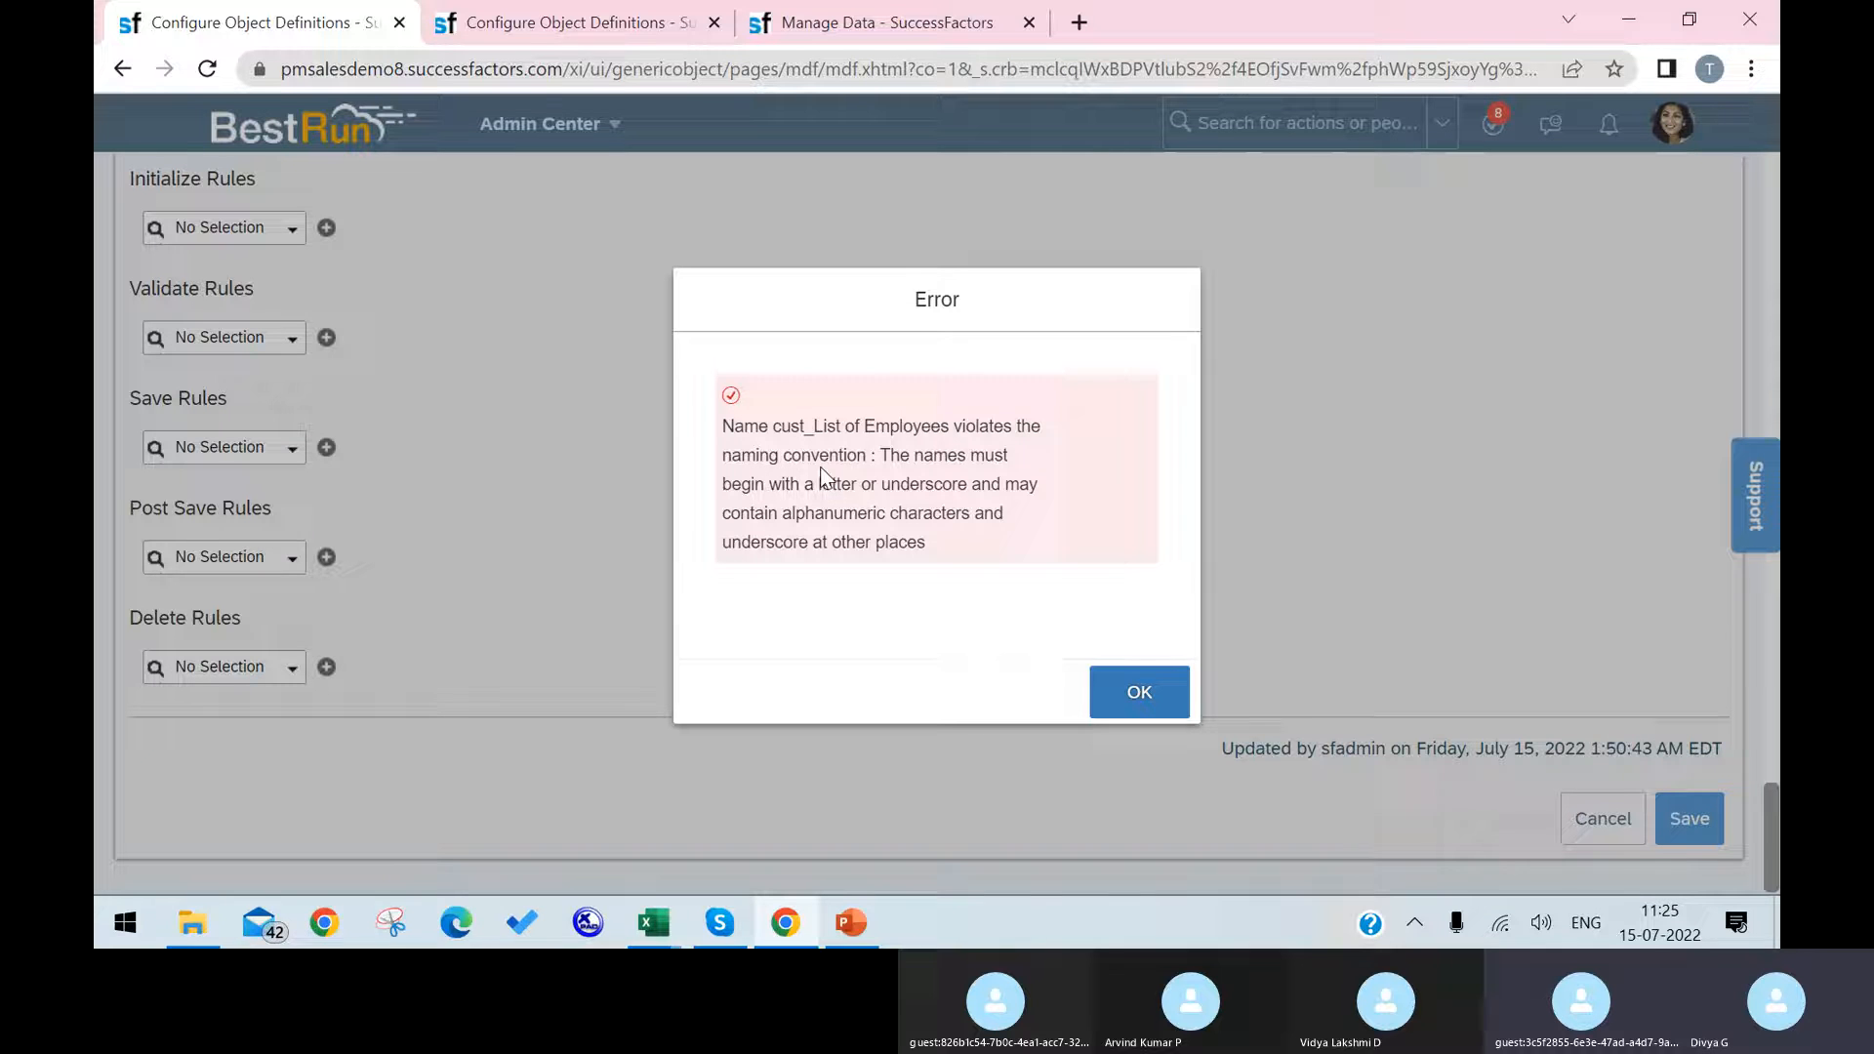
{"action": "left_click", "coordinate": [1135, 695]}
Step: Rename the custom Foundation Object field of the Cost Center definition as List _of_Employees
{"action": "scroll", "coordinate": [500, 546], "scroll_direction": "up", "scroll_amount": 10}
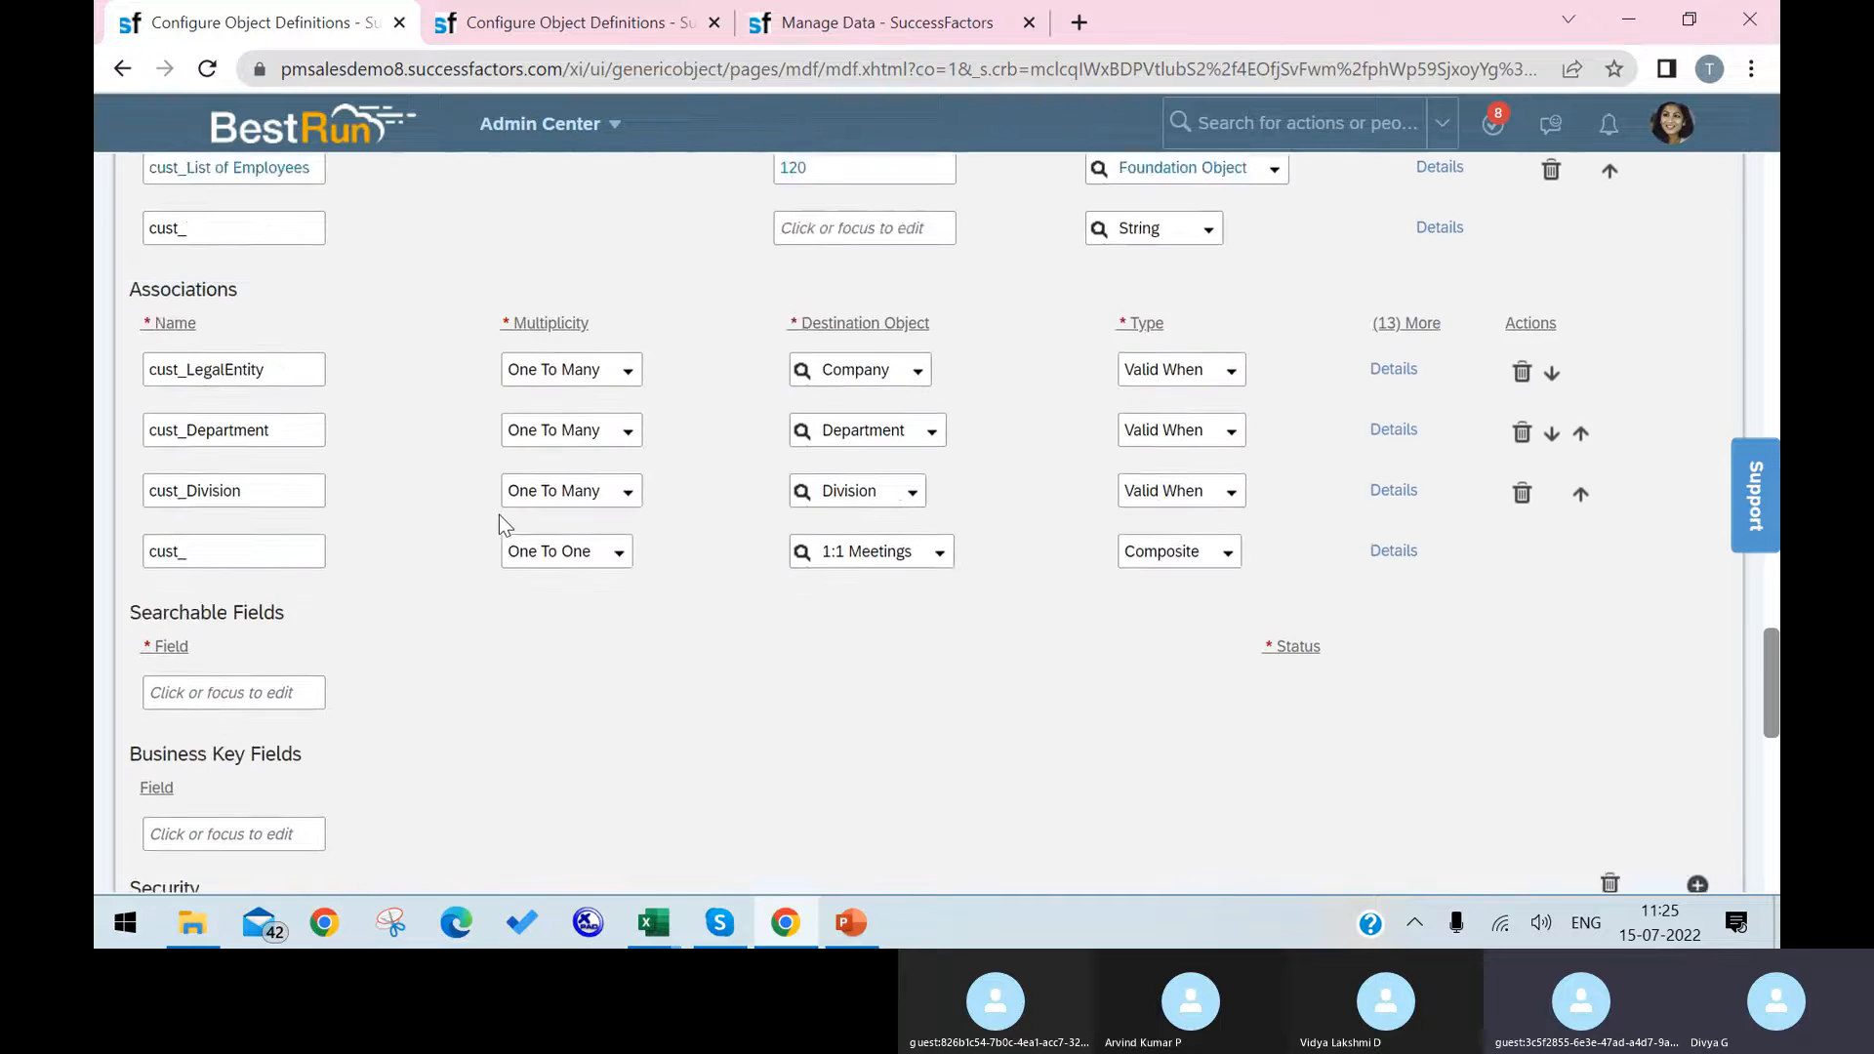
{"action": "scroll", "coordinate": [500, 514], "scroll_direction": "up", "scroll_amount": 4}
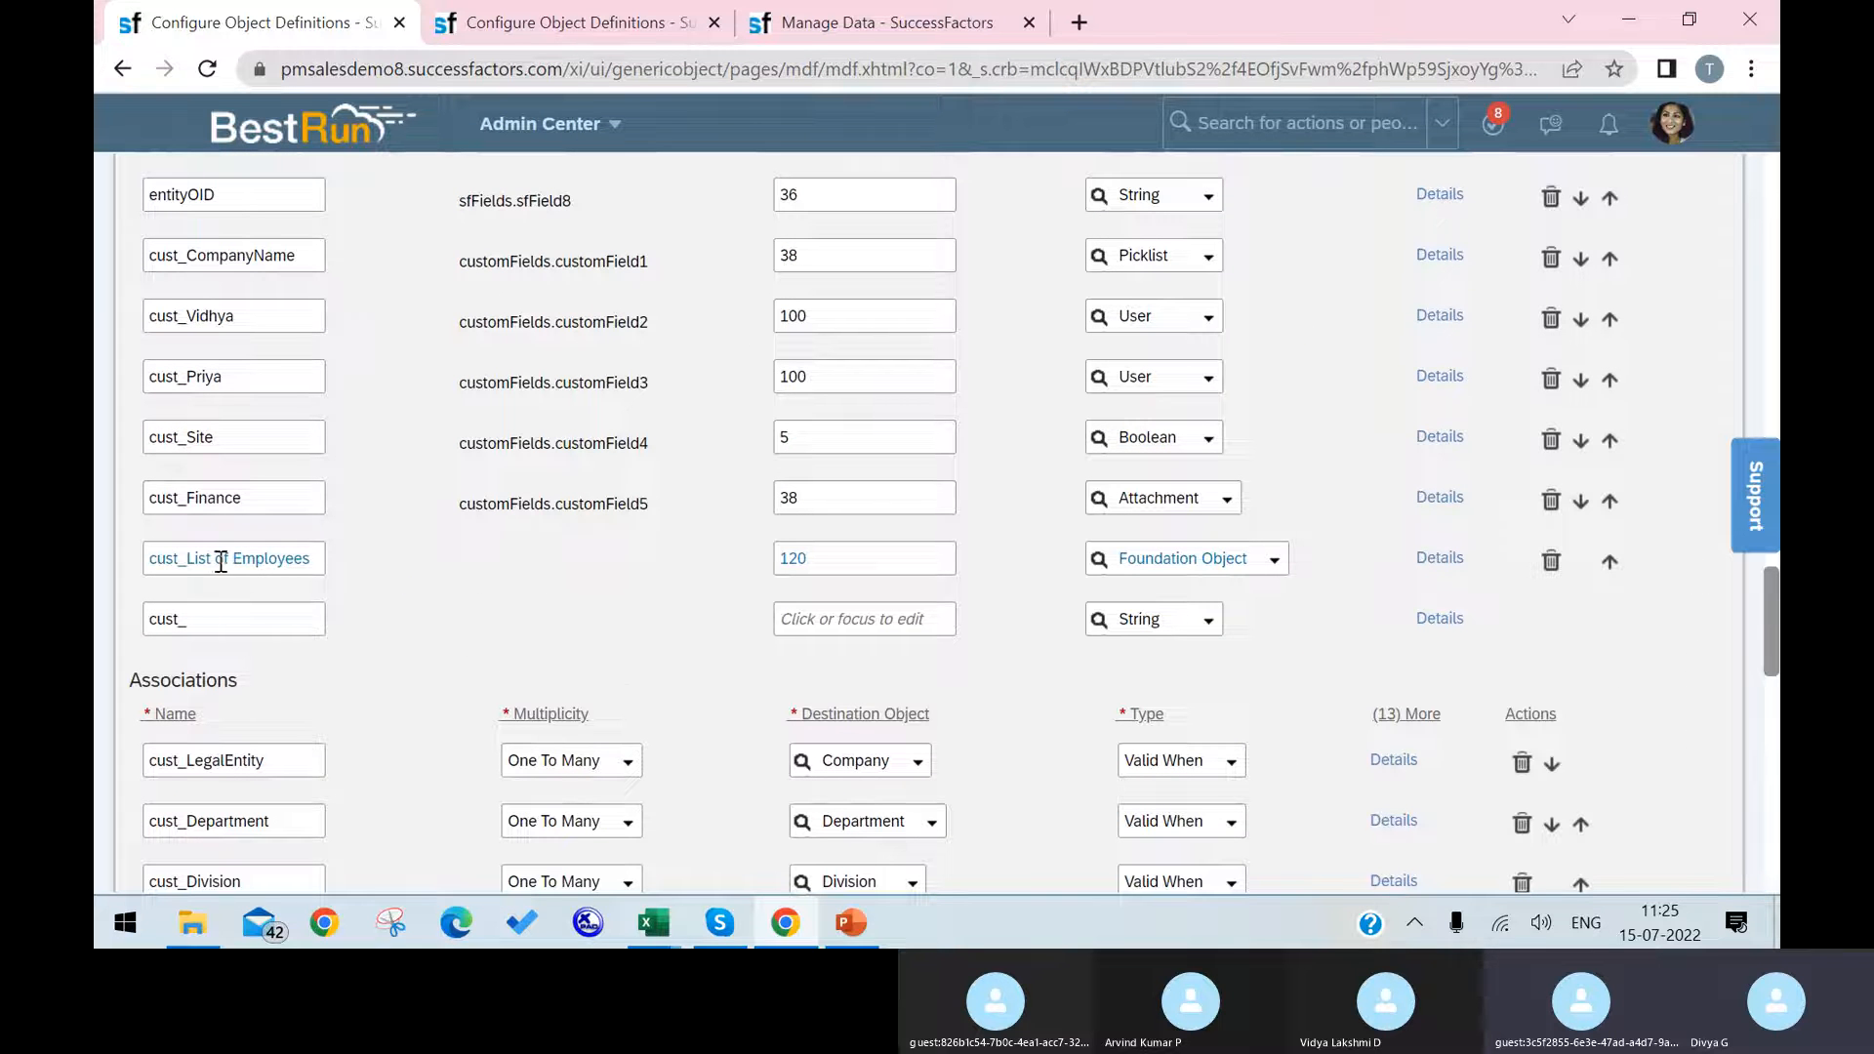
{"action": "left_click", "coordinate": [220, 561]}
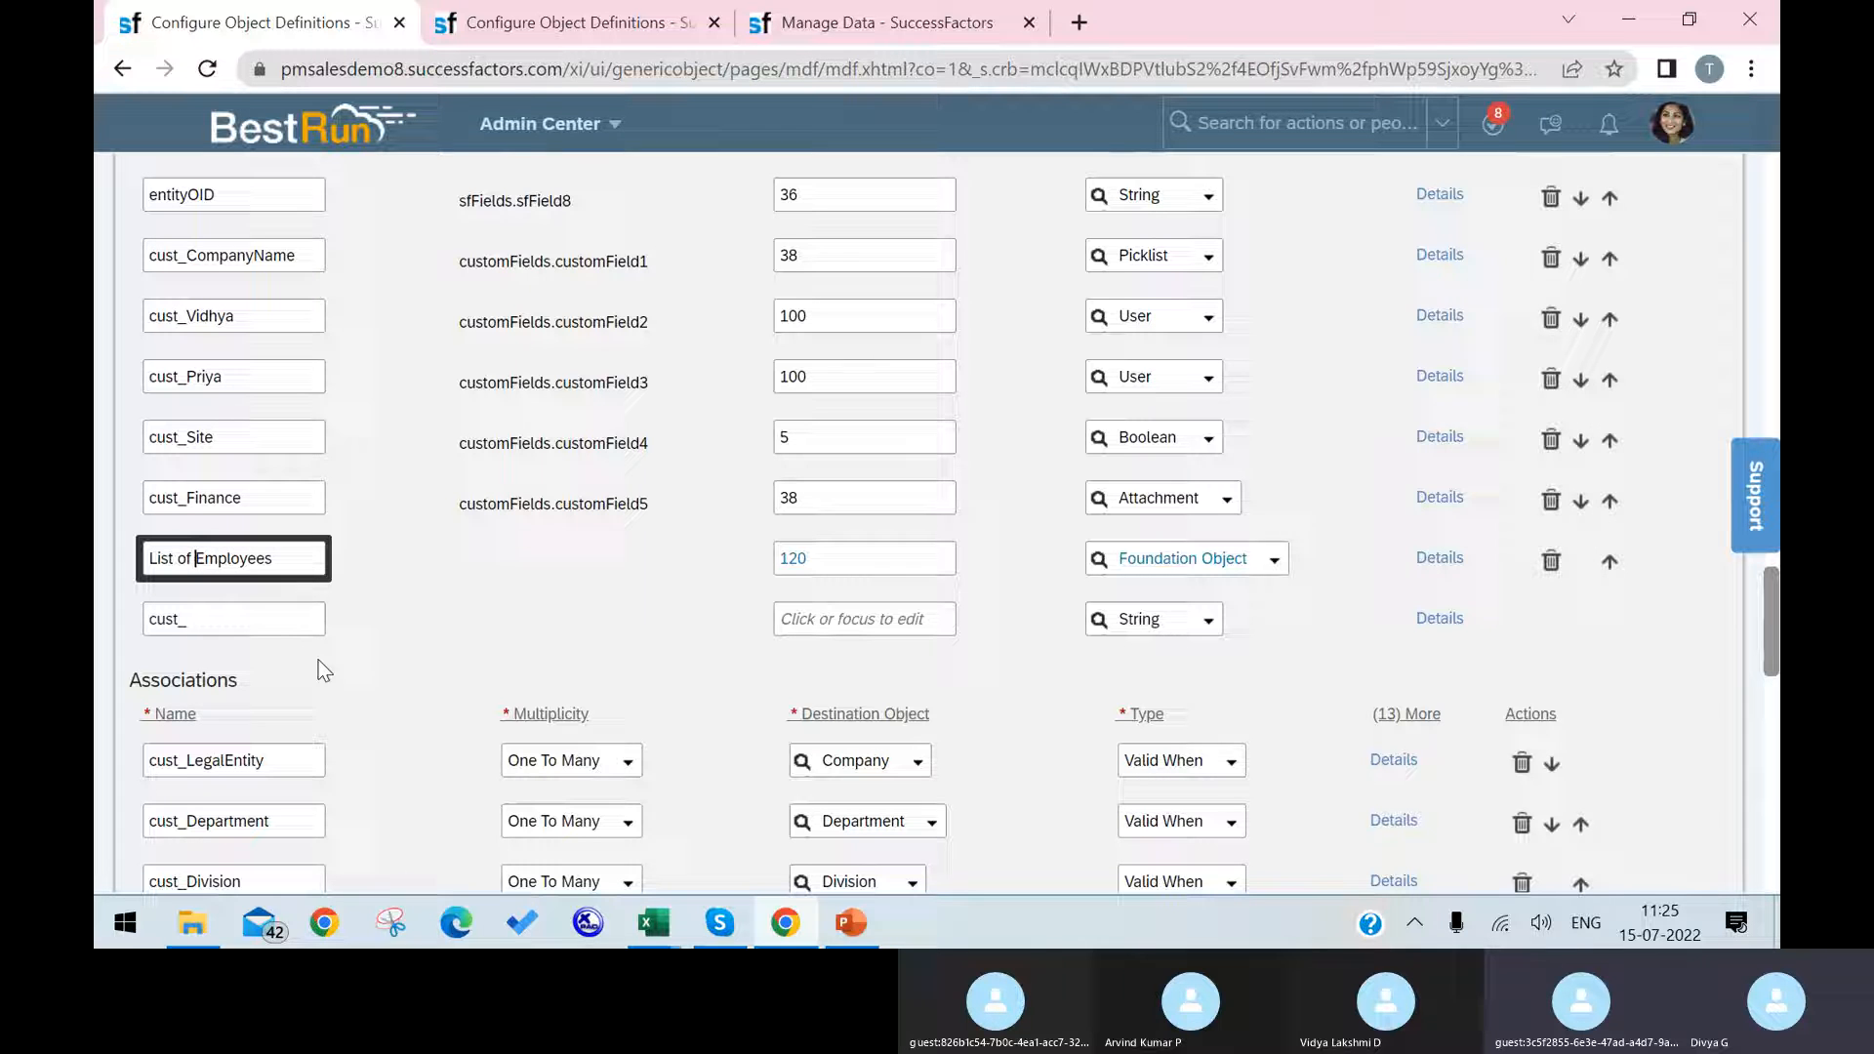
{"action": "key", "text": "BackSpace"}
{"action": "type", "text": "_of"}
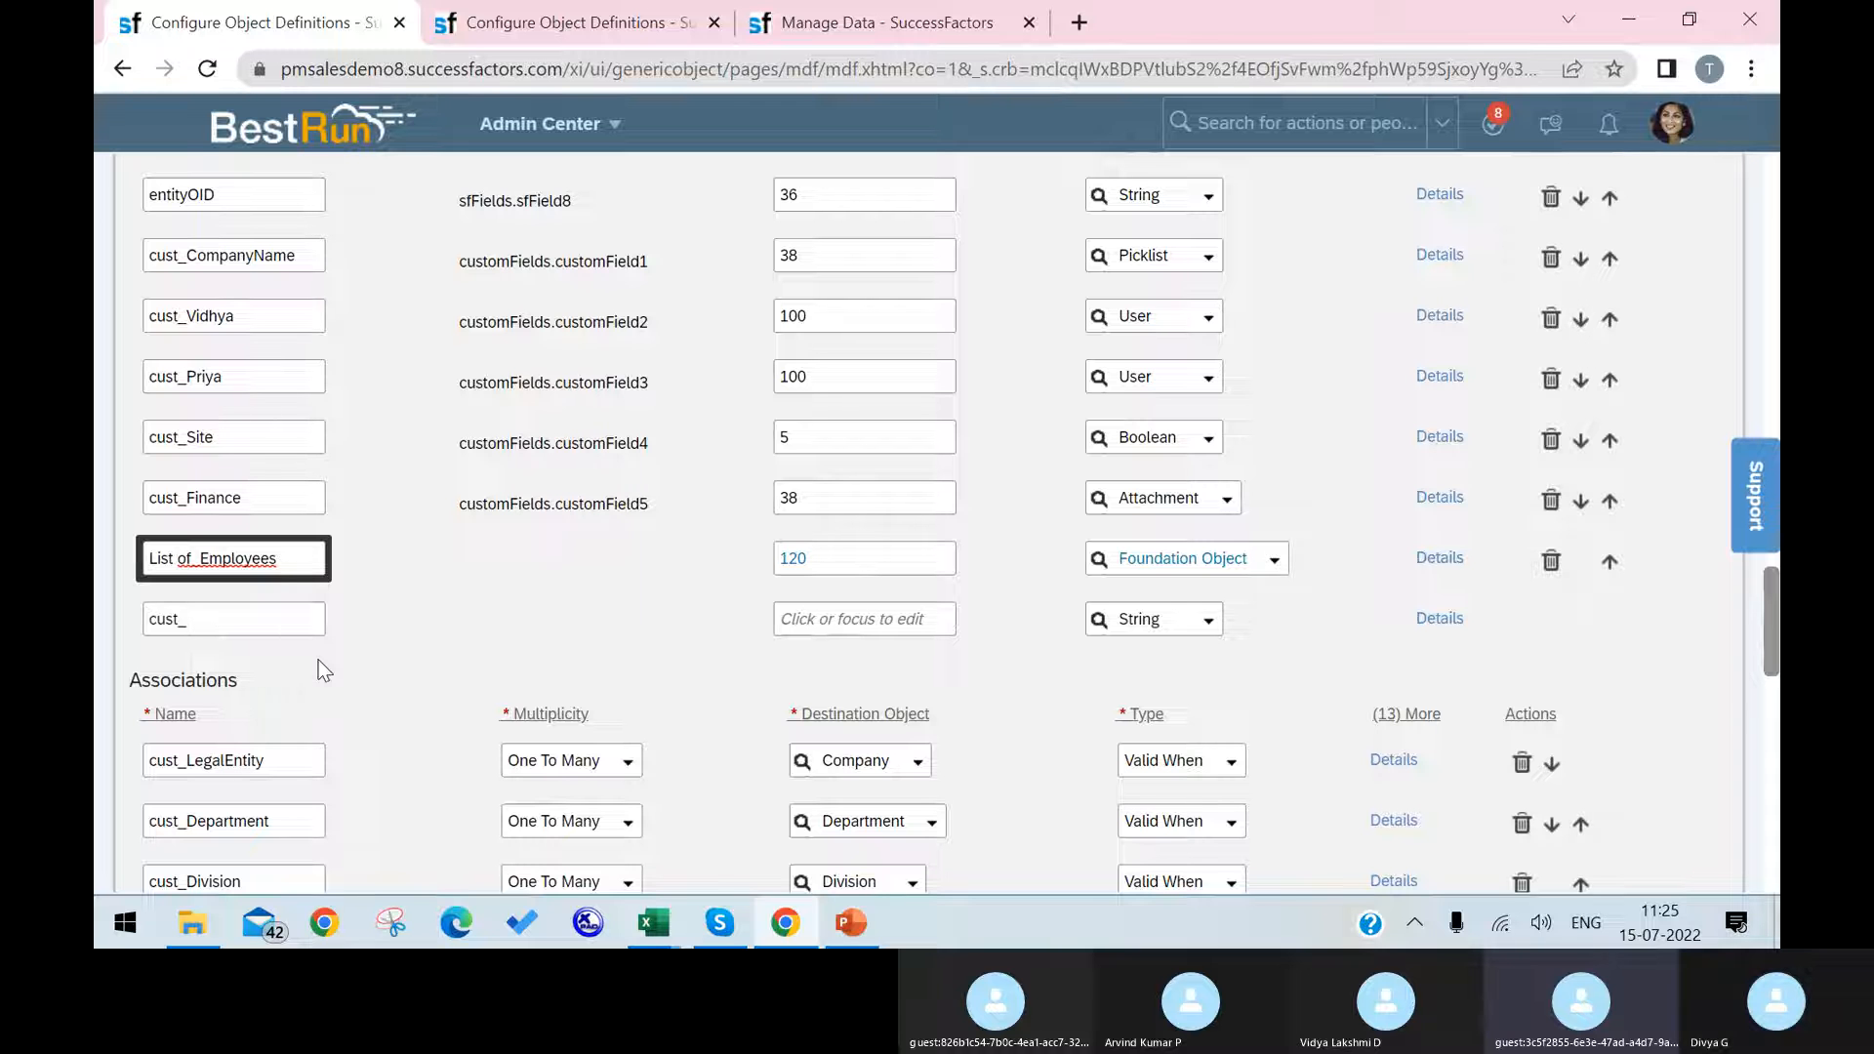
{"action": "type", "text": "_"}
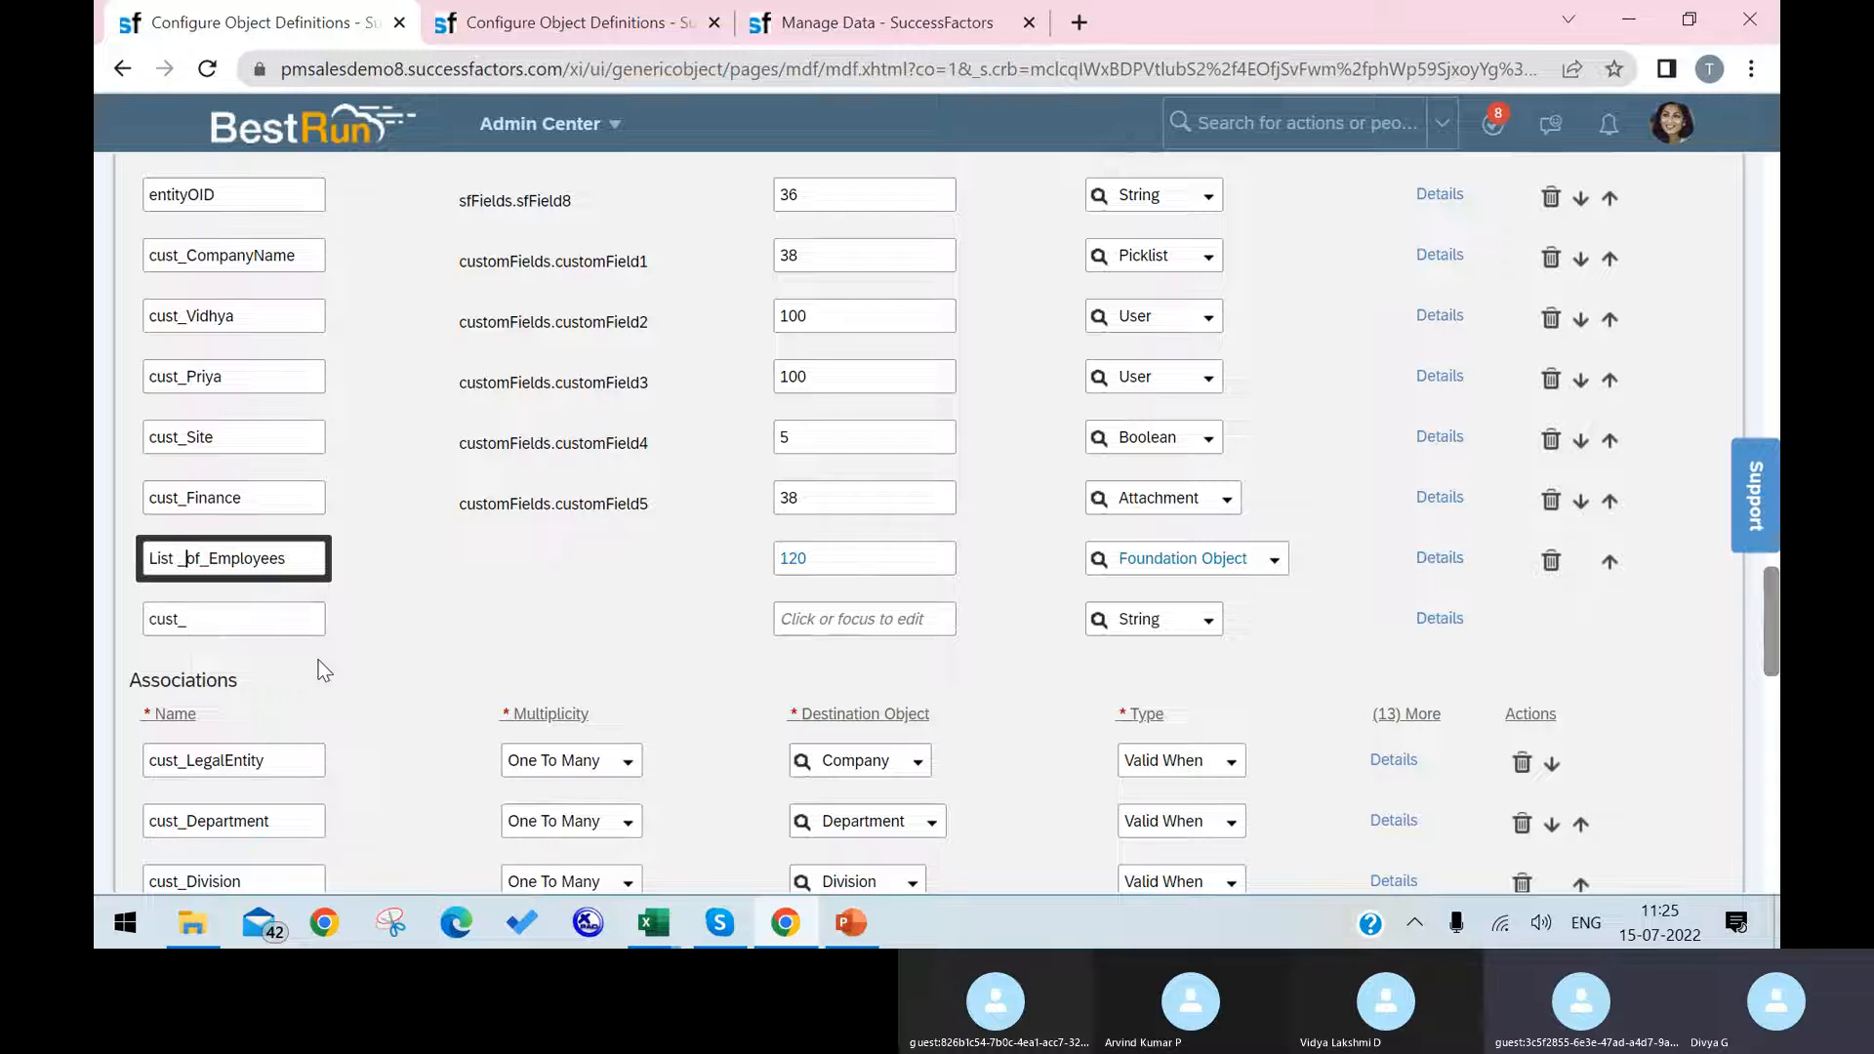
Step: Set the label of the custom Foundation Object field sourced from LegalEntity to Companies in its details
{"action": "left_click", "coordinate": [1441, 555]}
{"action": "scroll", "coordinate": [1033, 502], "scroll_direction": "down", "scroll_amount": 6}
{"action": "scroll", "coordinate": [1033, 501], "scroll_direction": "up", "scroll_amount": 1}
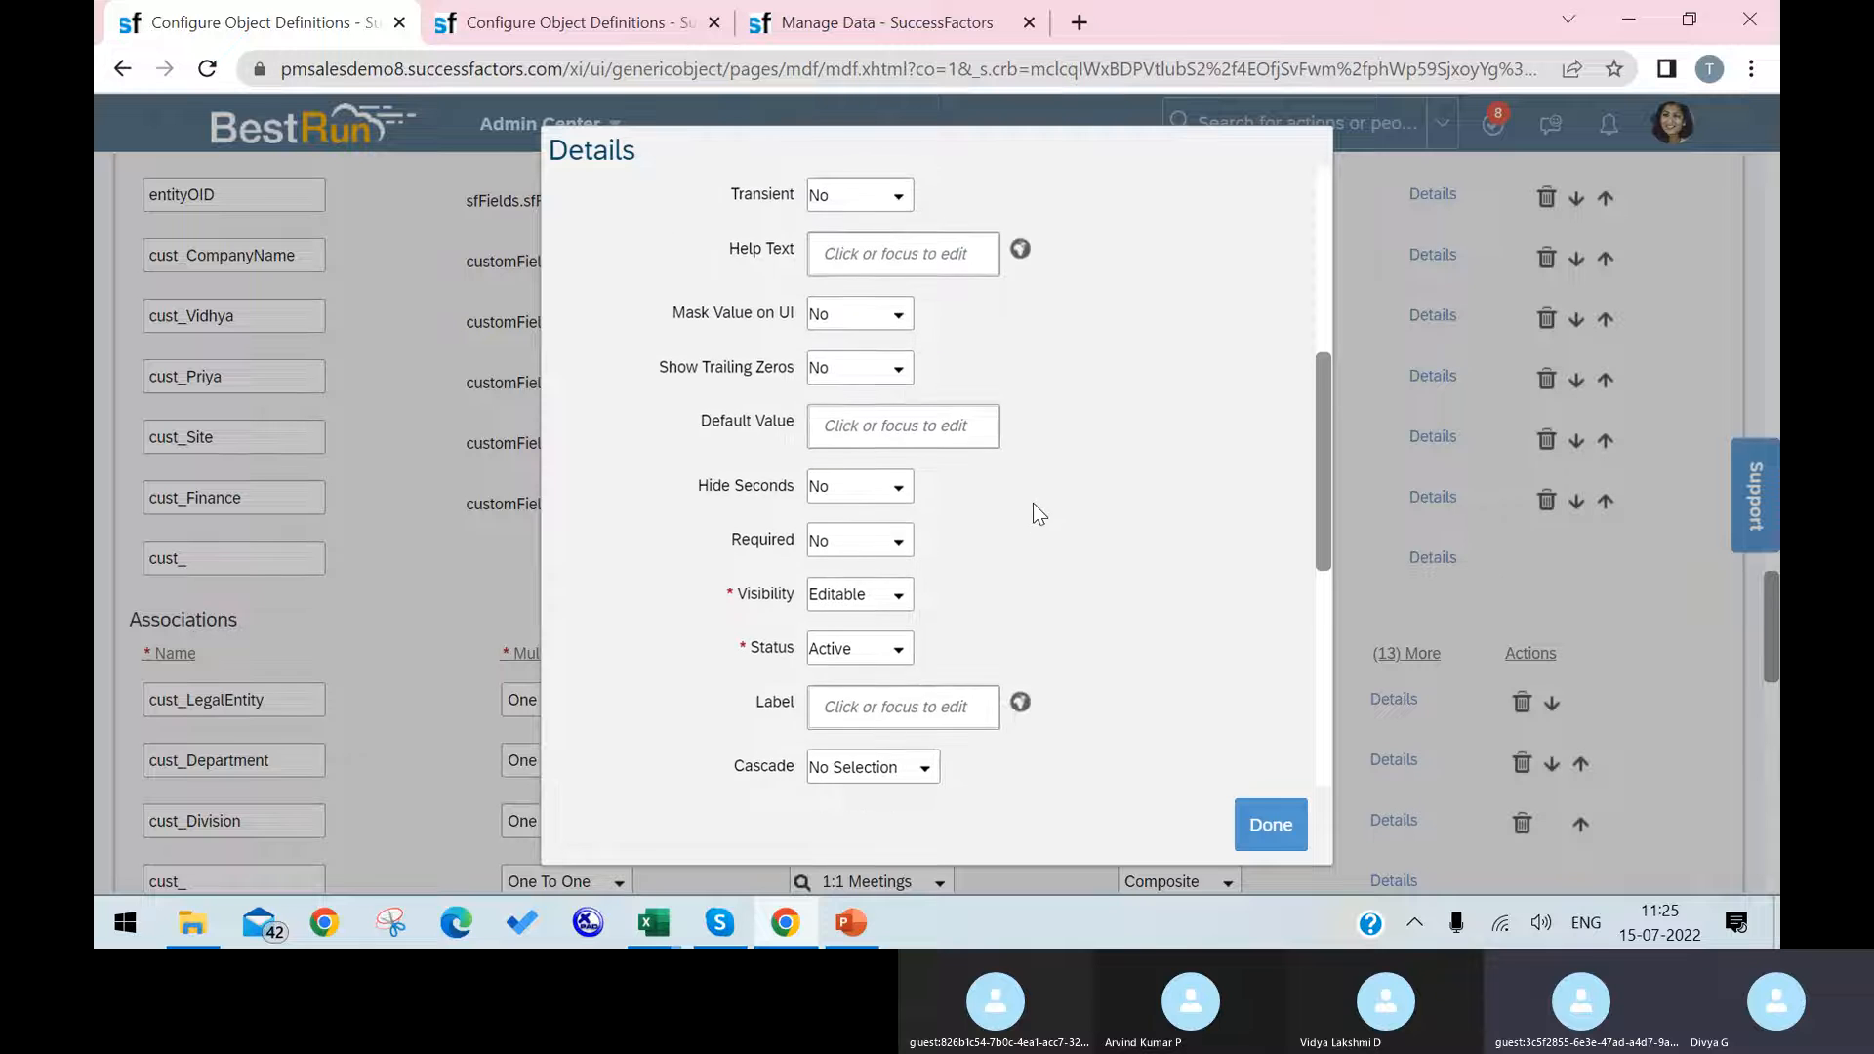
{"action": "scroll", "coordinate": [1033, 501], "scroll_direction": "up", "scroll_amount": 5}
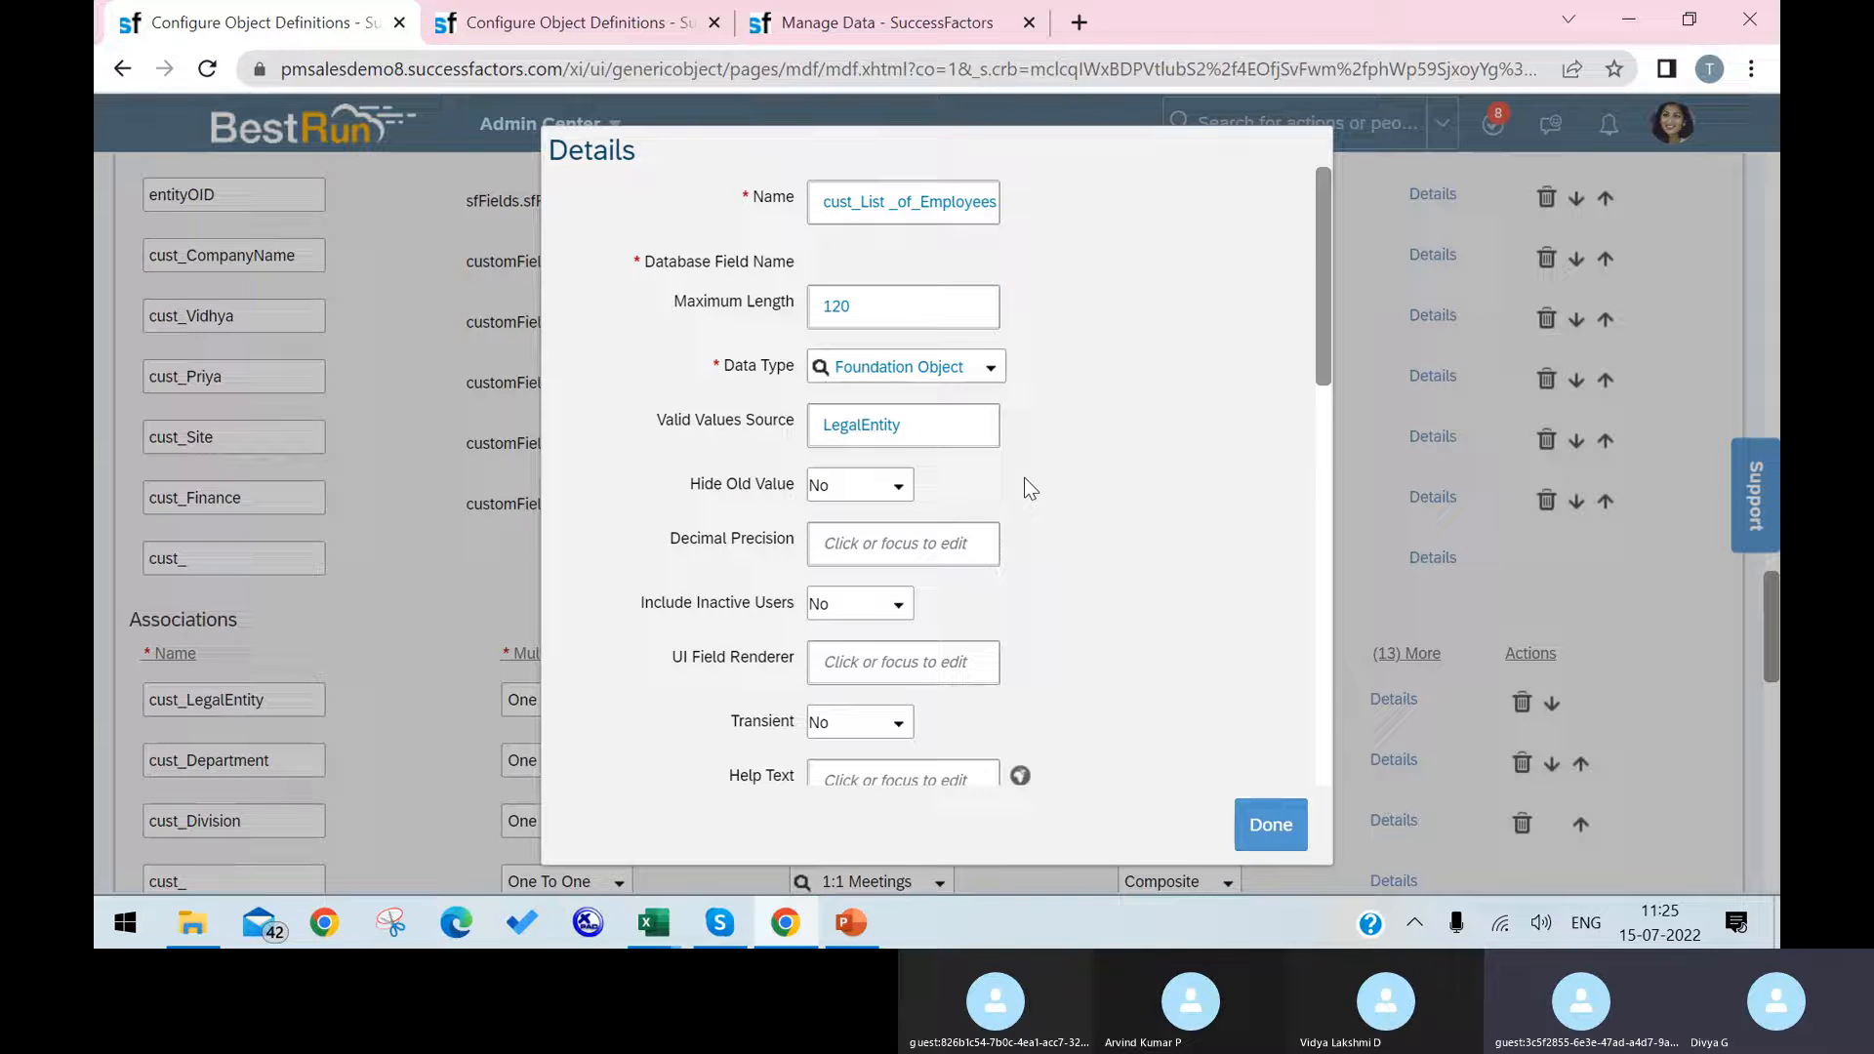
{"action": "scroll", "coordinate": [907, 409], "scroll_direction": "down", "scroll_amount": 5}
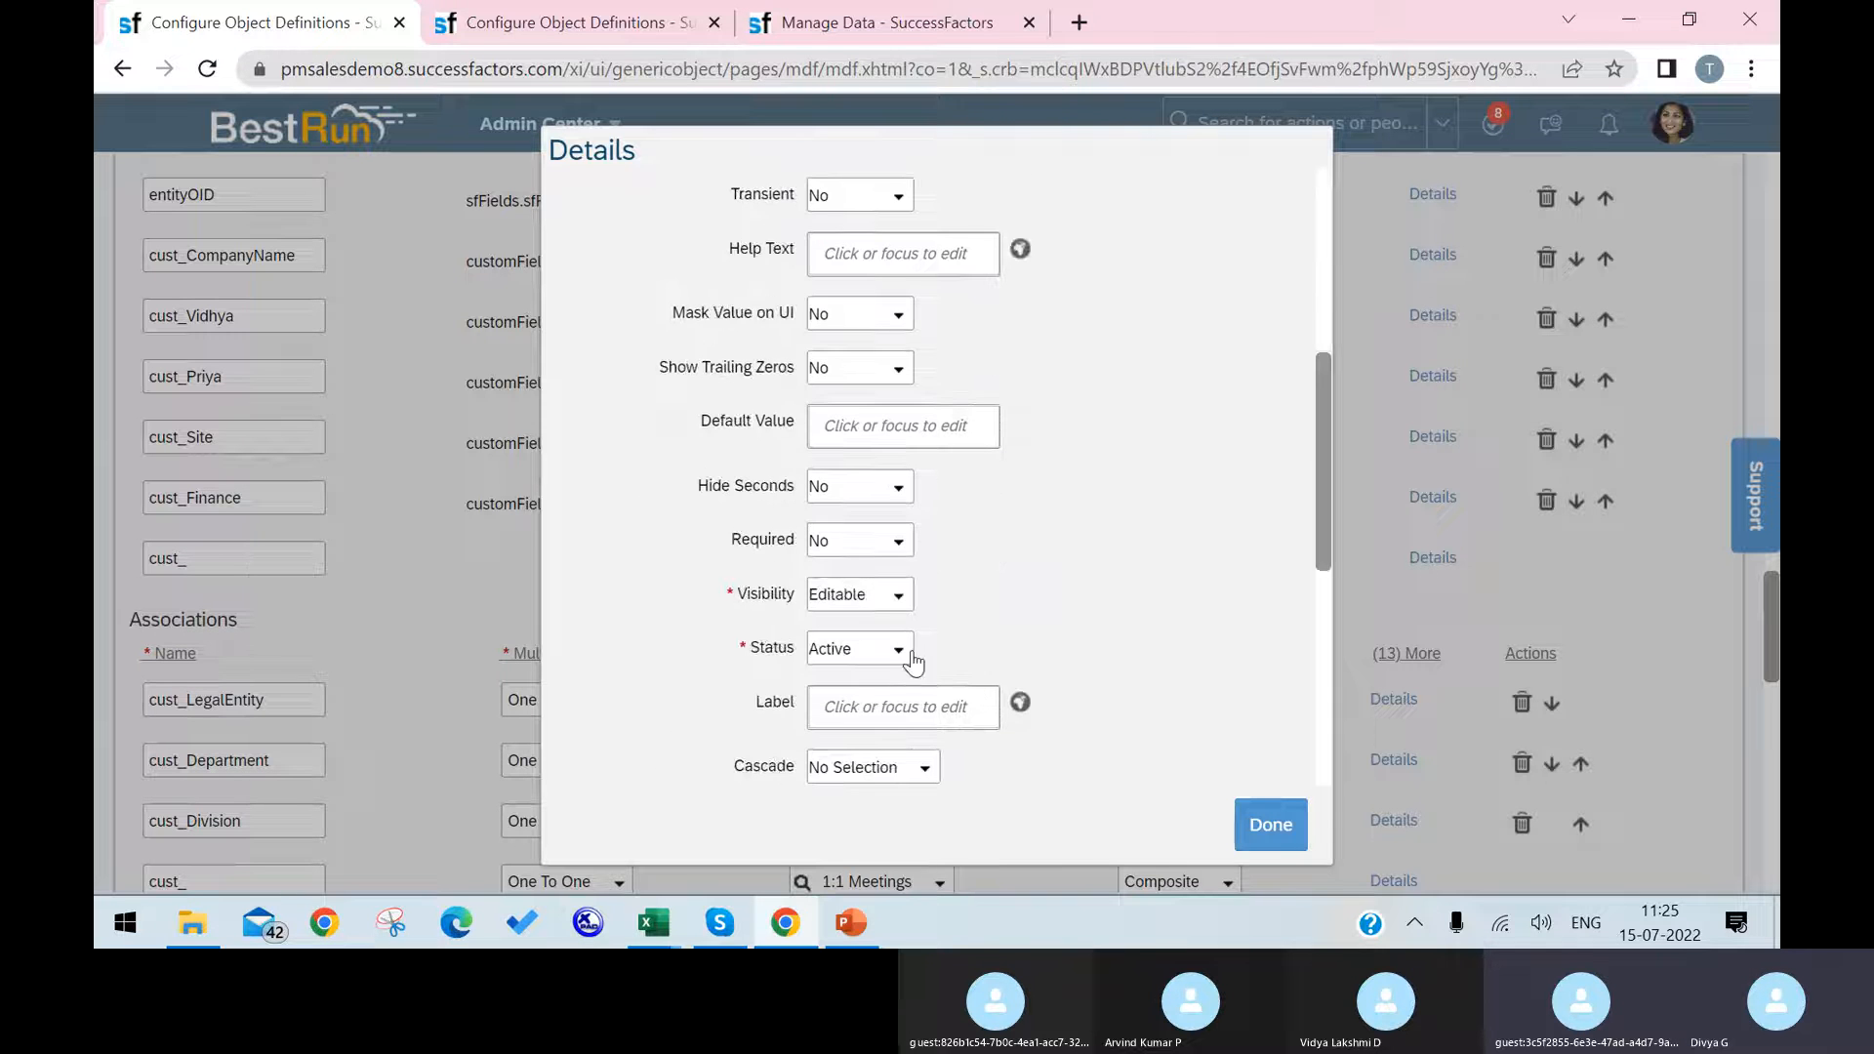
{"action": "left_click", "coordinate": [908, 706]}
{"action": "type", "text": "Em"}
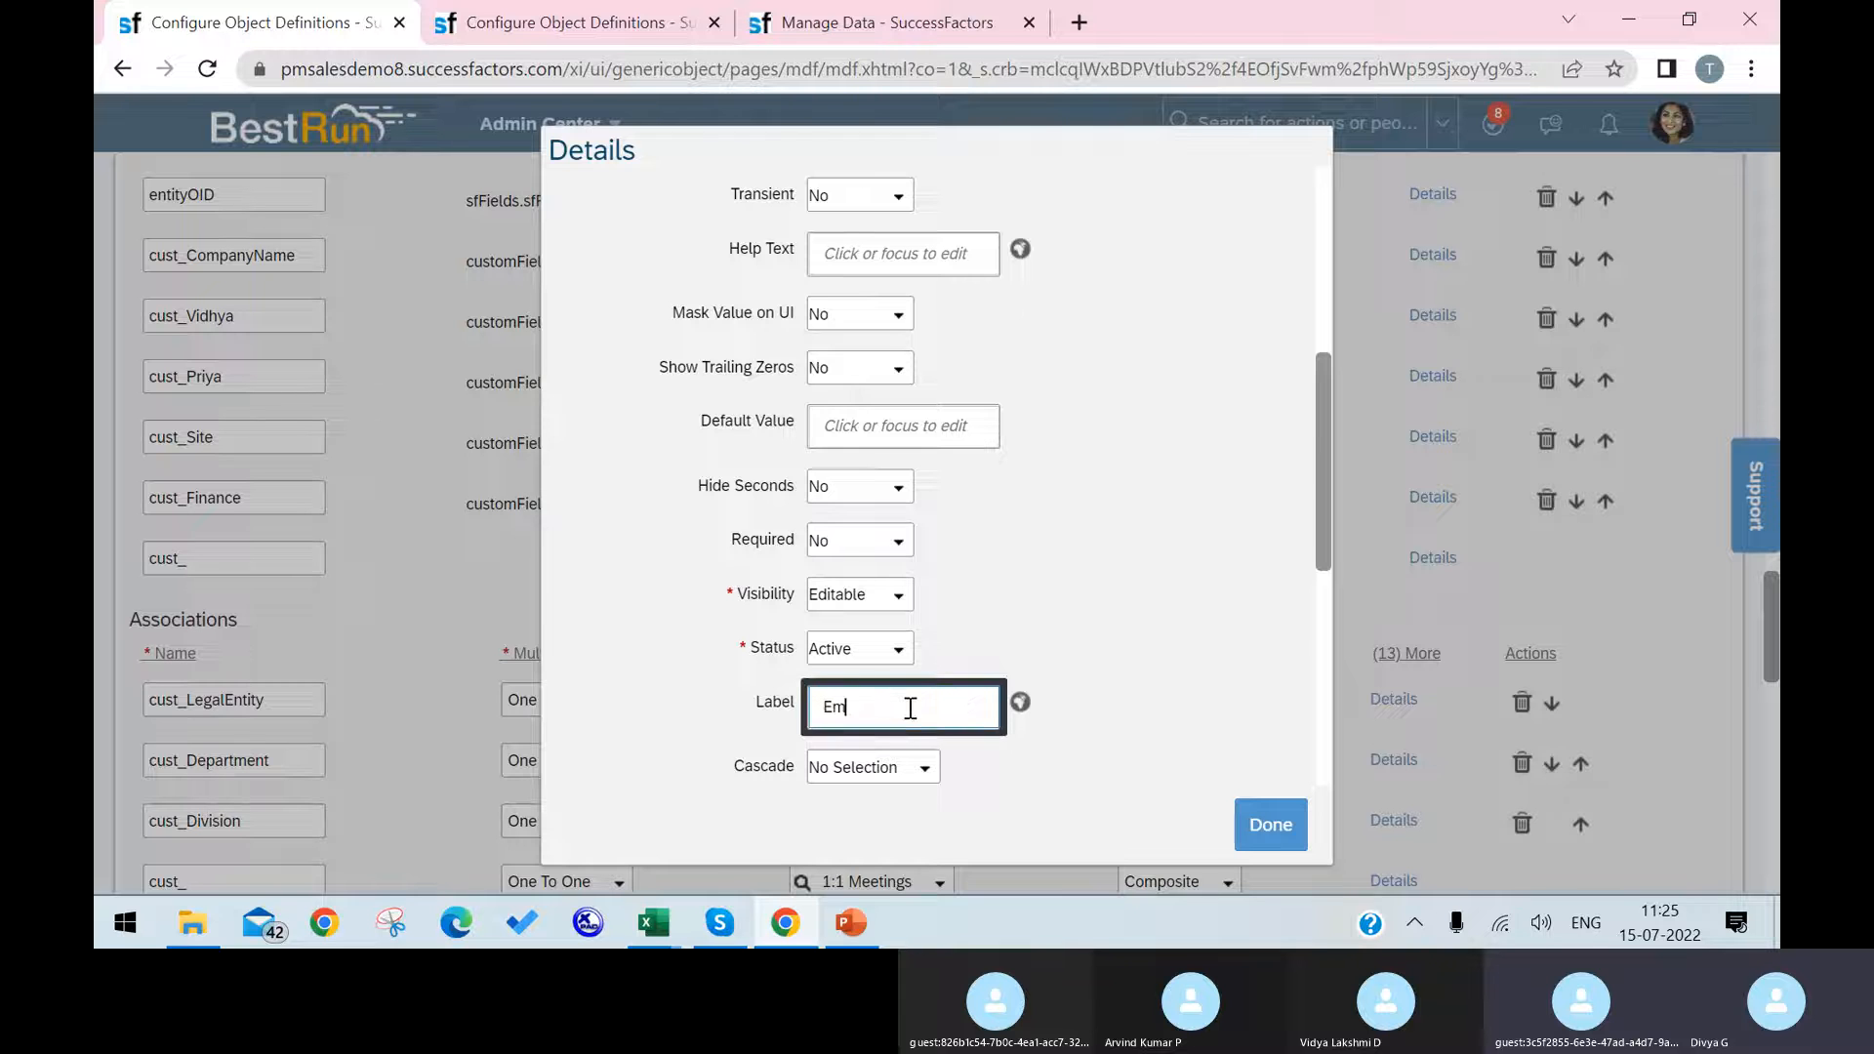
{"action": "type", "text": "ploy"}
{"action": "key", "text": "BackSpace"}
{"action": "key", "text": "BackSpace"}
{"action": "key", "text": "BackSpace"}
{"action": "key", "text": "BackSpace"}
{"action": "key", "text": "BackSpace"}
{"action": "key", "text": "BackSpace"}
{"action": "key", "text": "BackSpace"}
{"action": "key", "text": "BackSpace"}
{"action": "key", "text": "BackSpace"}
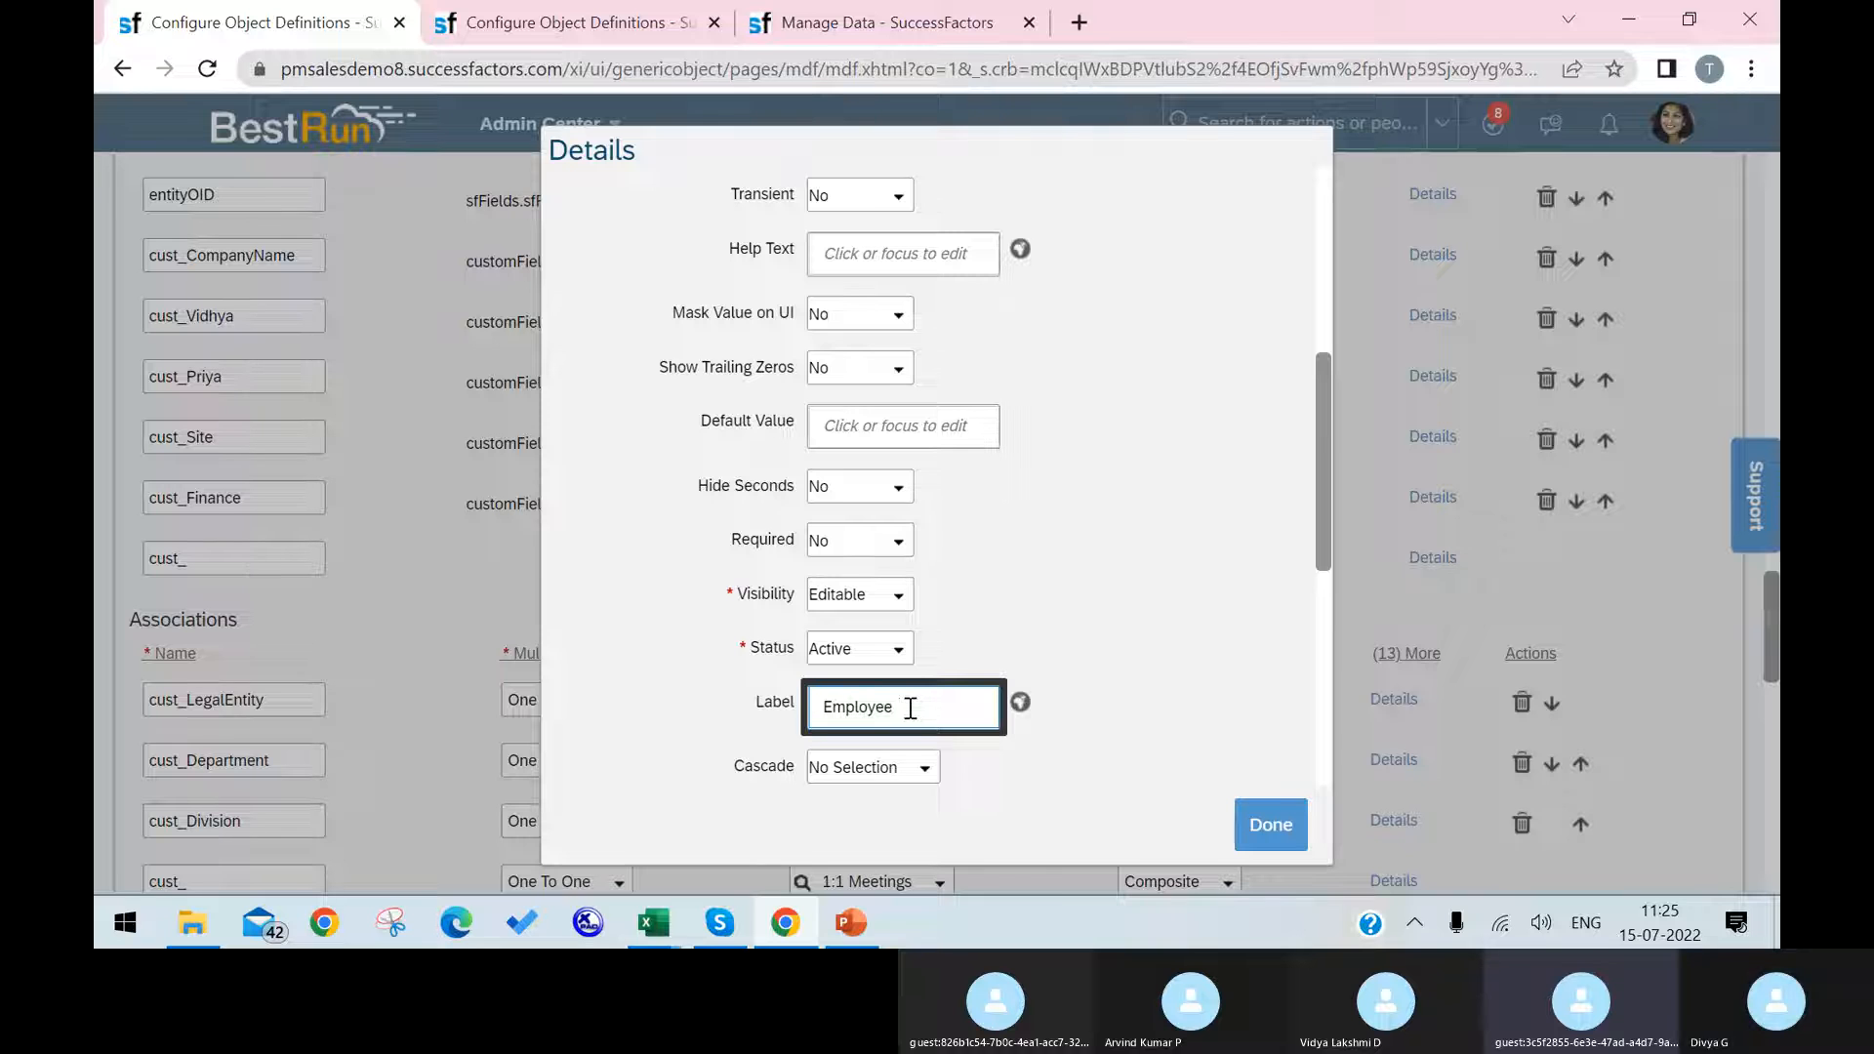
{"action": "type", "text": "Companies"}
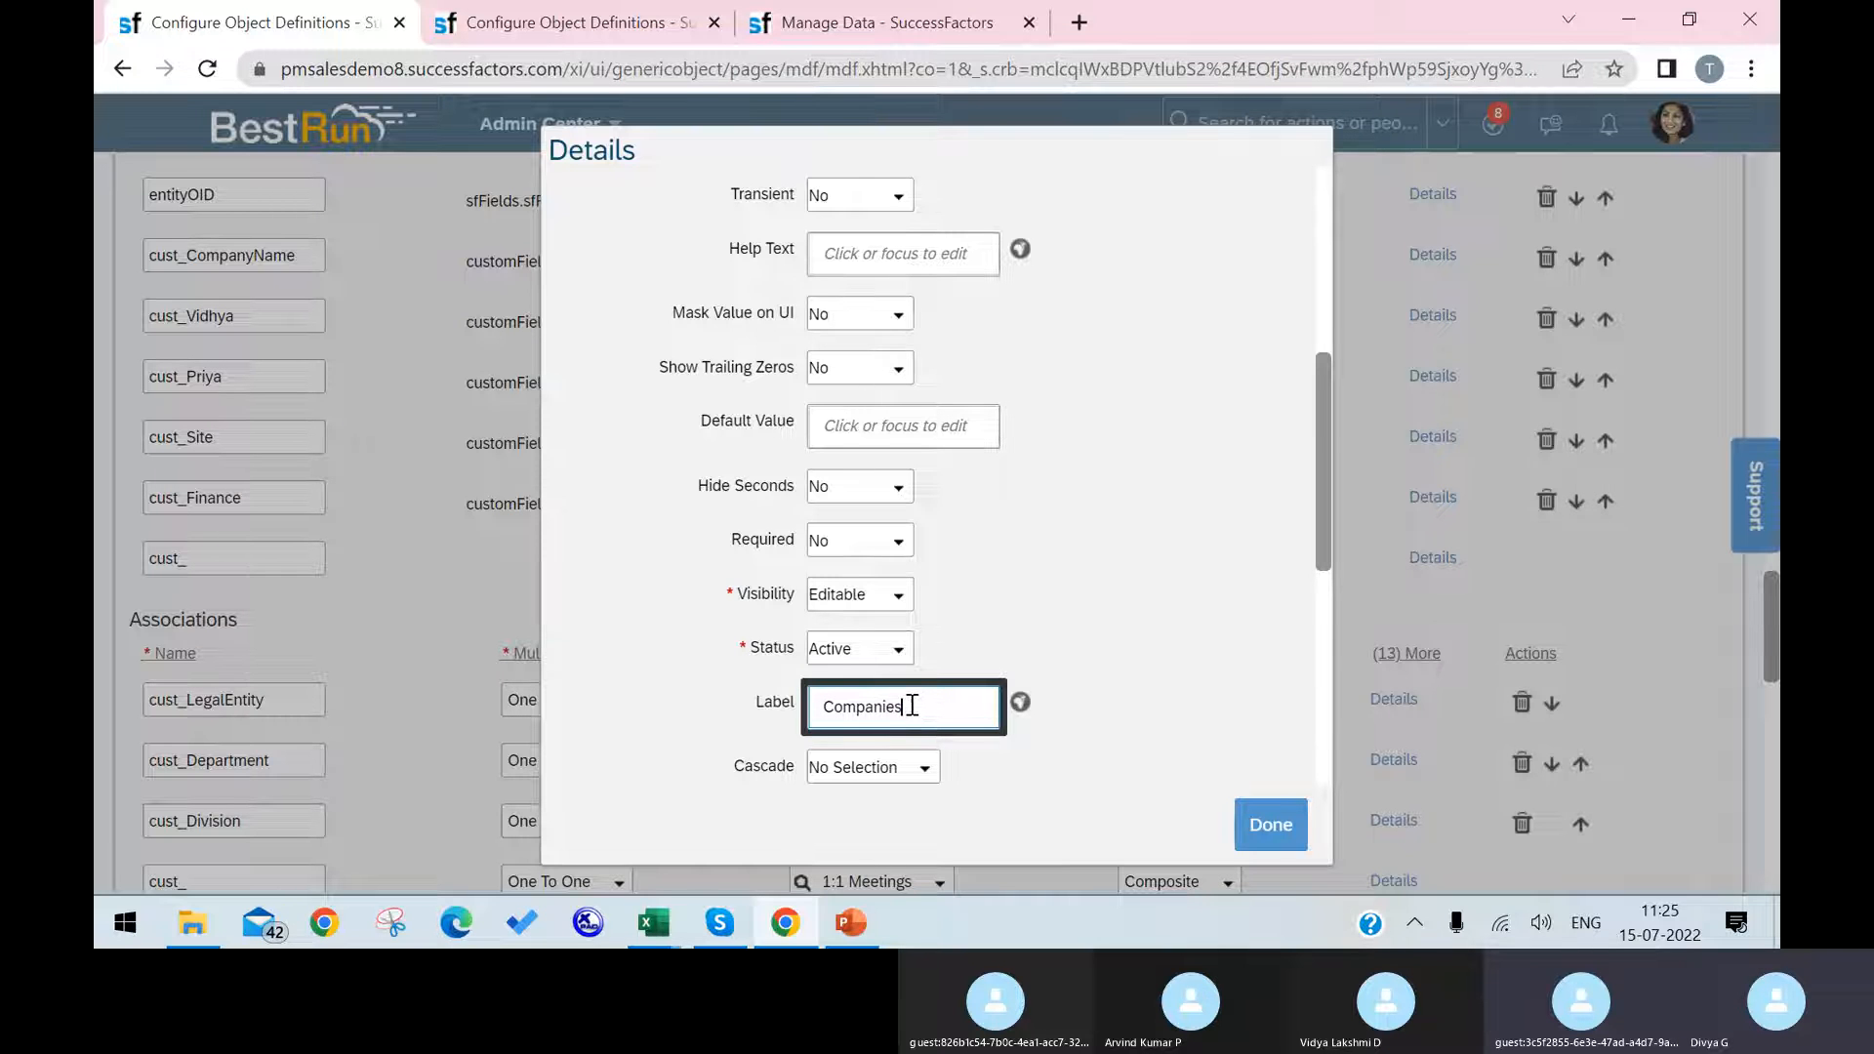
{"action": "double_click", "coordinate": [911, 704]}
{"action": "key", "text": "ctrl+c"}
Step: Enter Companies as the label's default, English (United Kingdom) and English (DEBUG) translations, and try to save the Cost Center definition
{"action": "left_click", "coordinate": [1020, 702]}
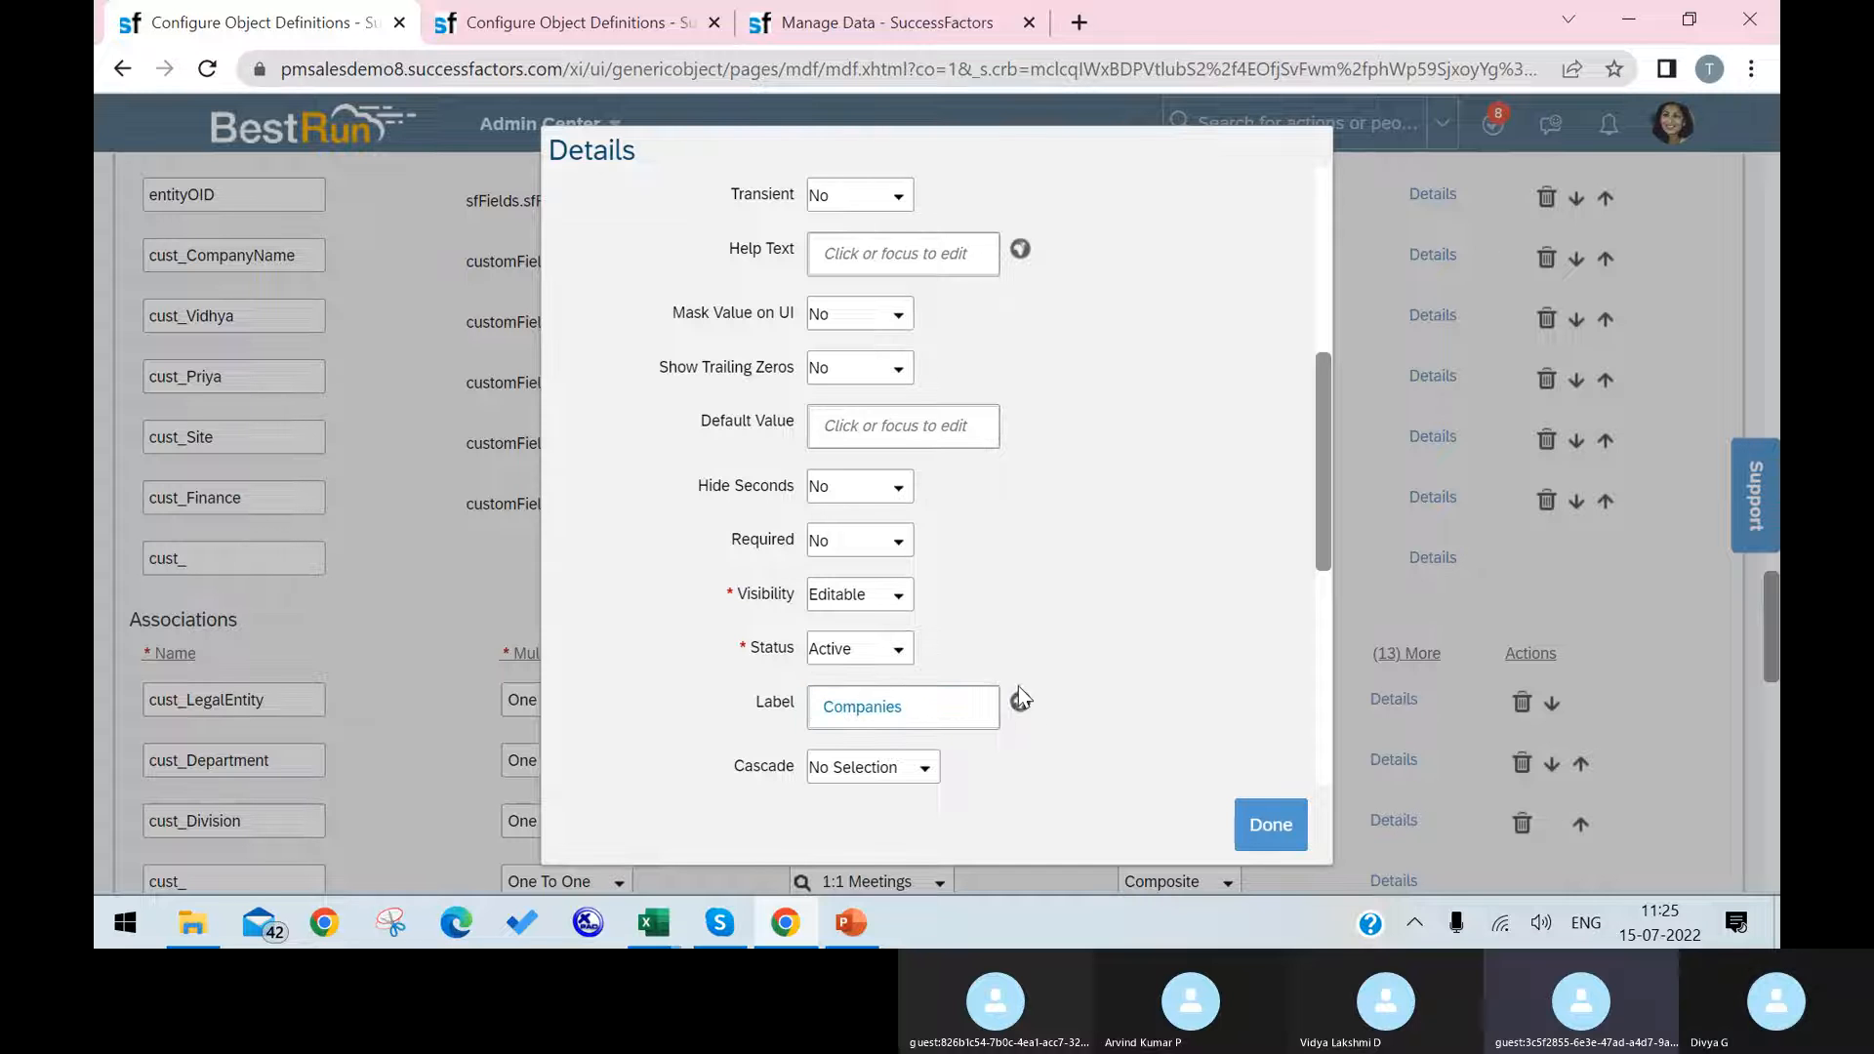
{"action": "key", "text": "ctrl+v"}
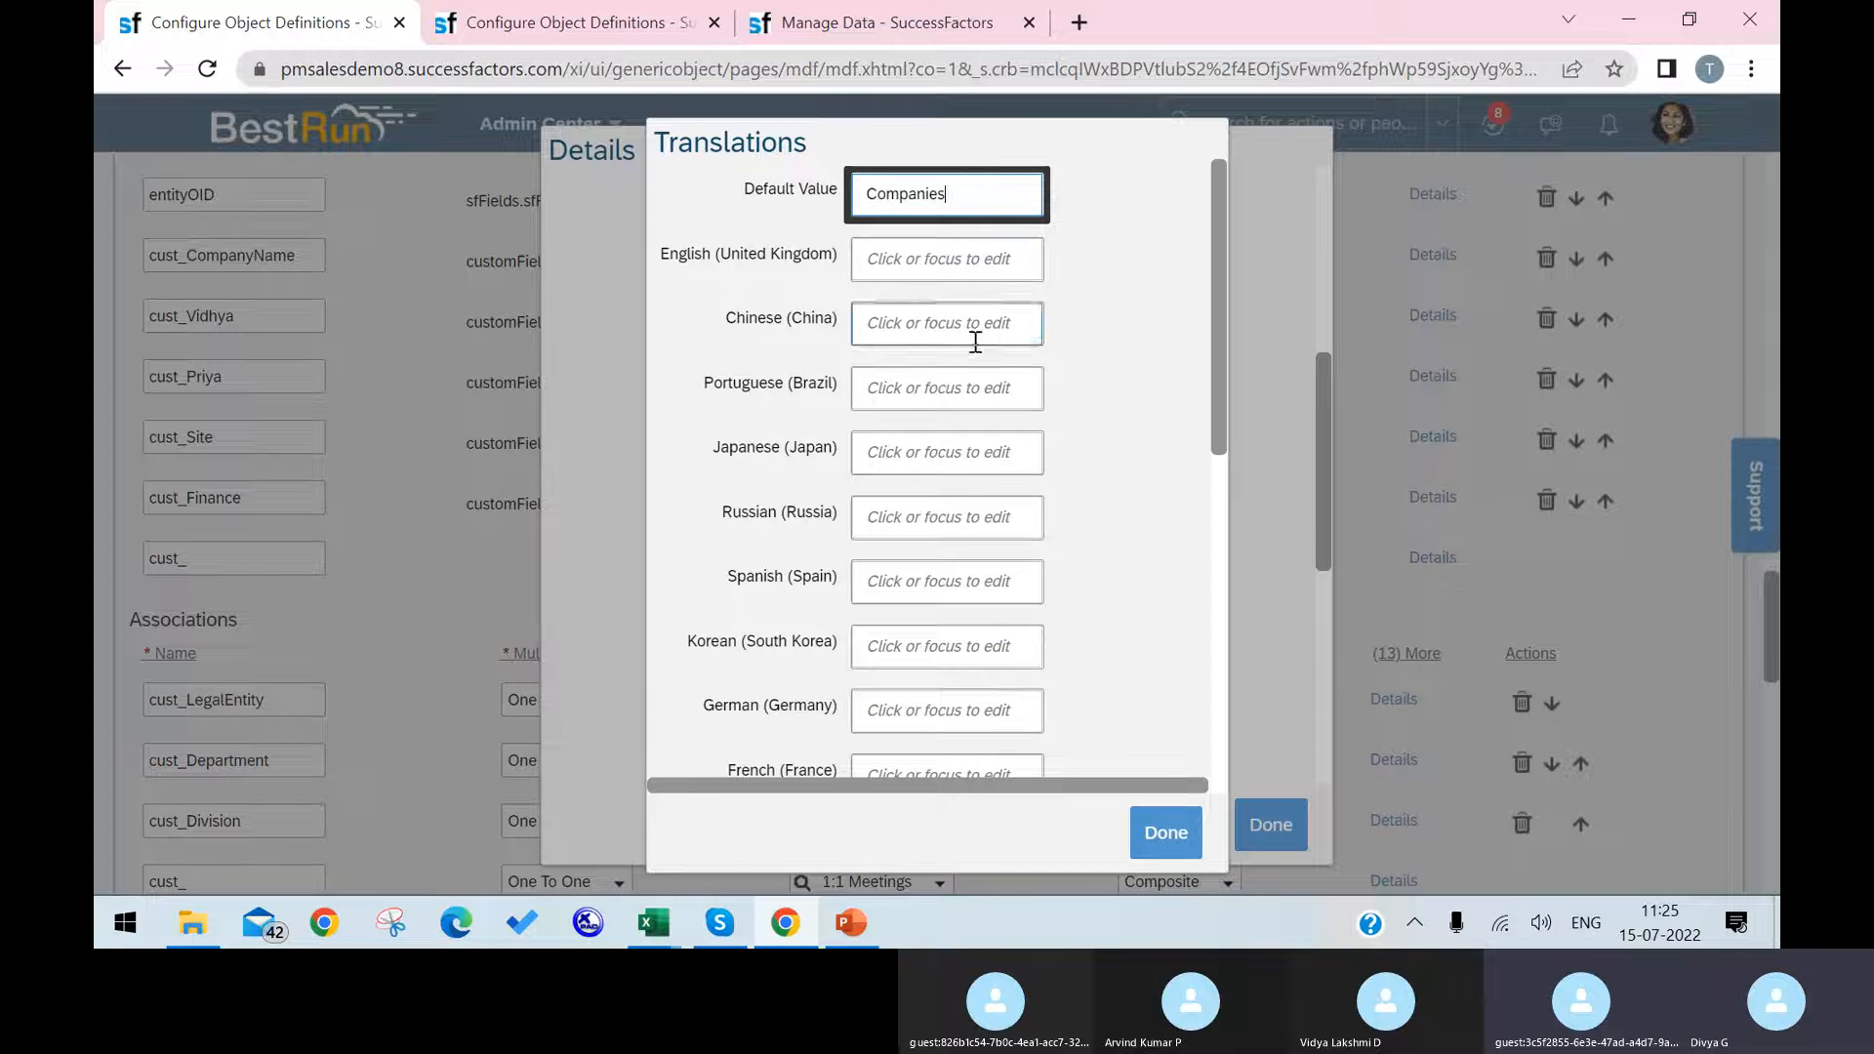
{"action": "left_click", "coordinate": [974, 258]}
{"action": "key", "text": "ctrl+v"}
{"action": "scroll", "coordinate": [1078, 488], "scroll_direction": "down", "scroll_amount": 3}
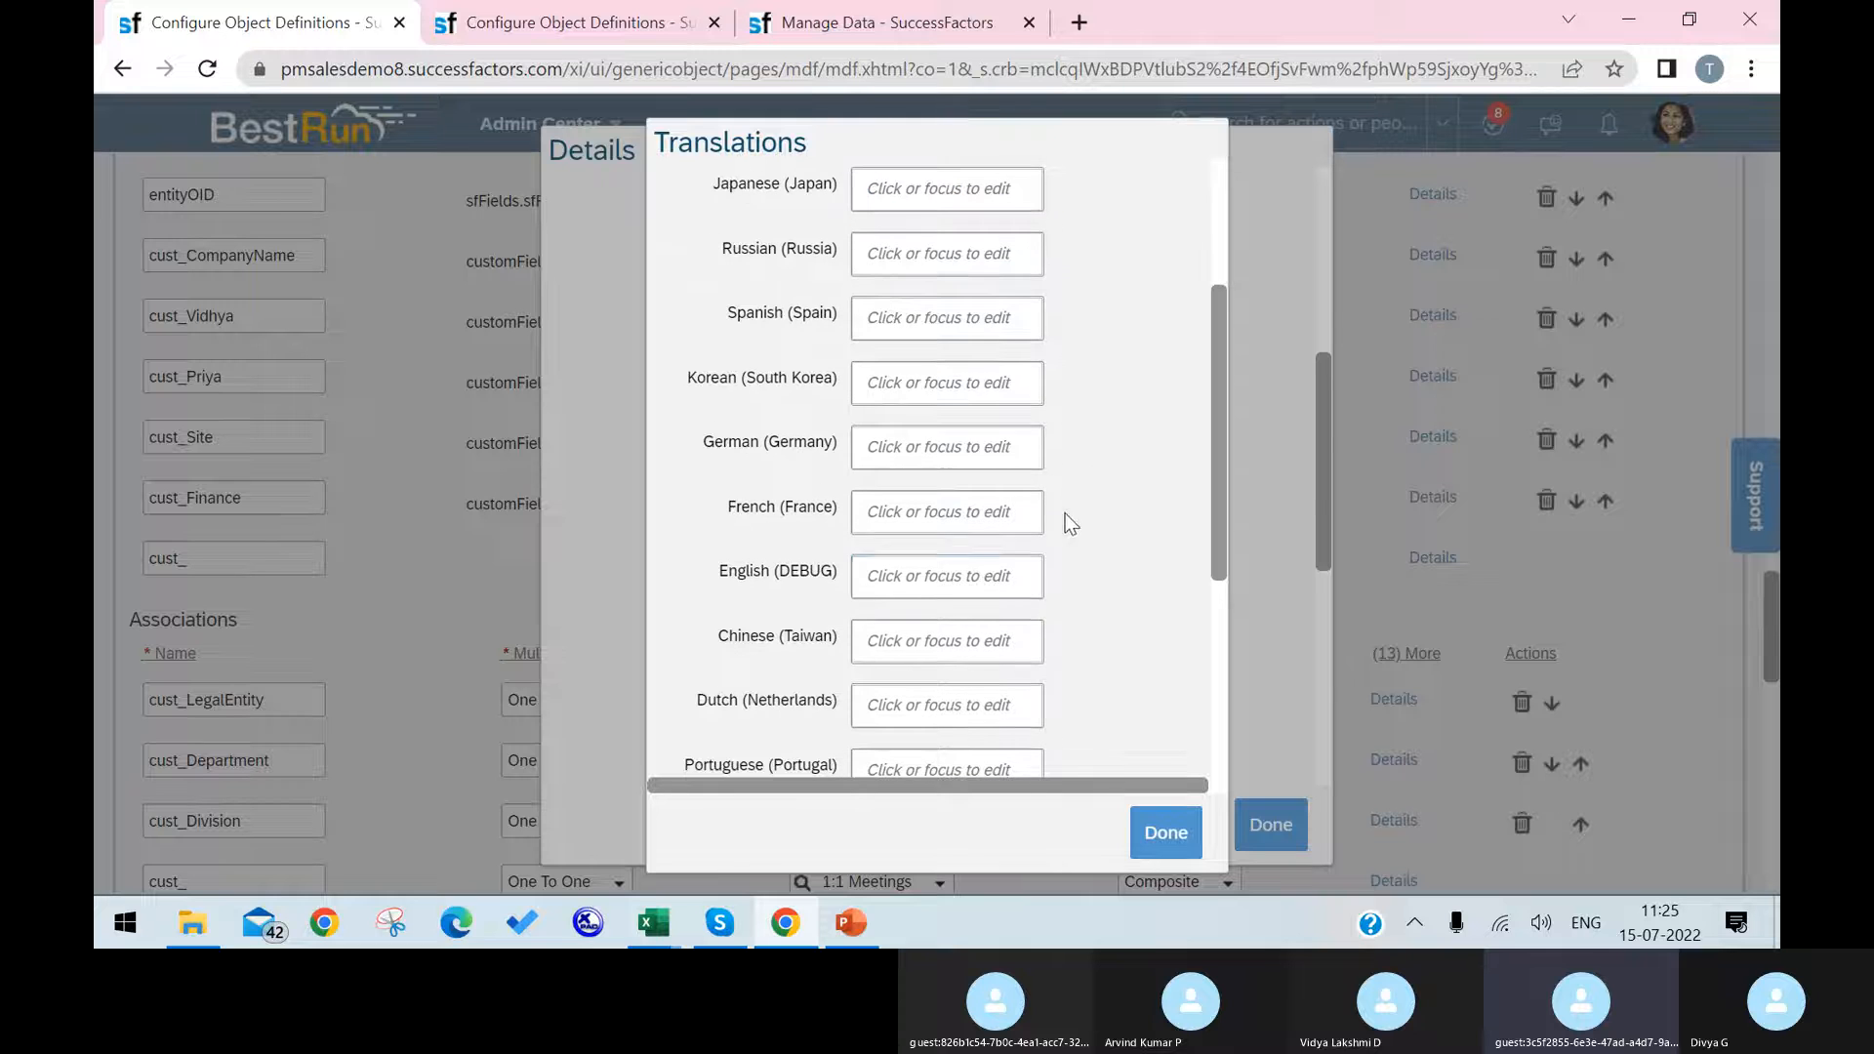
{"action": "left_click", "coordinate": [955, 583]}
{"action": "key", "text": "ctrl+v"}
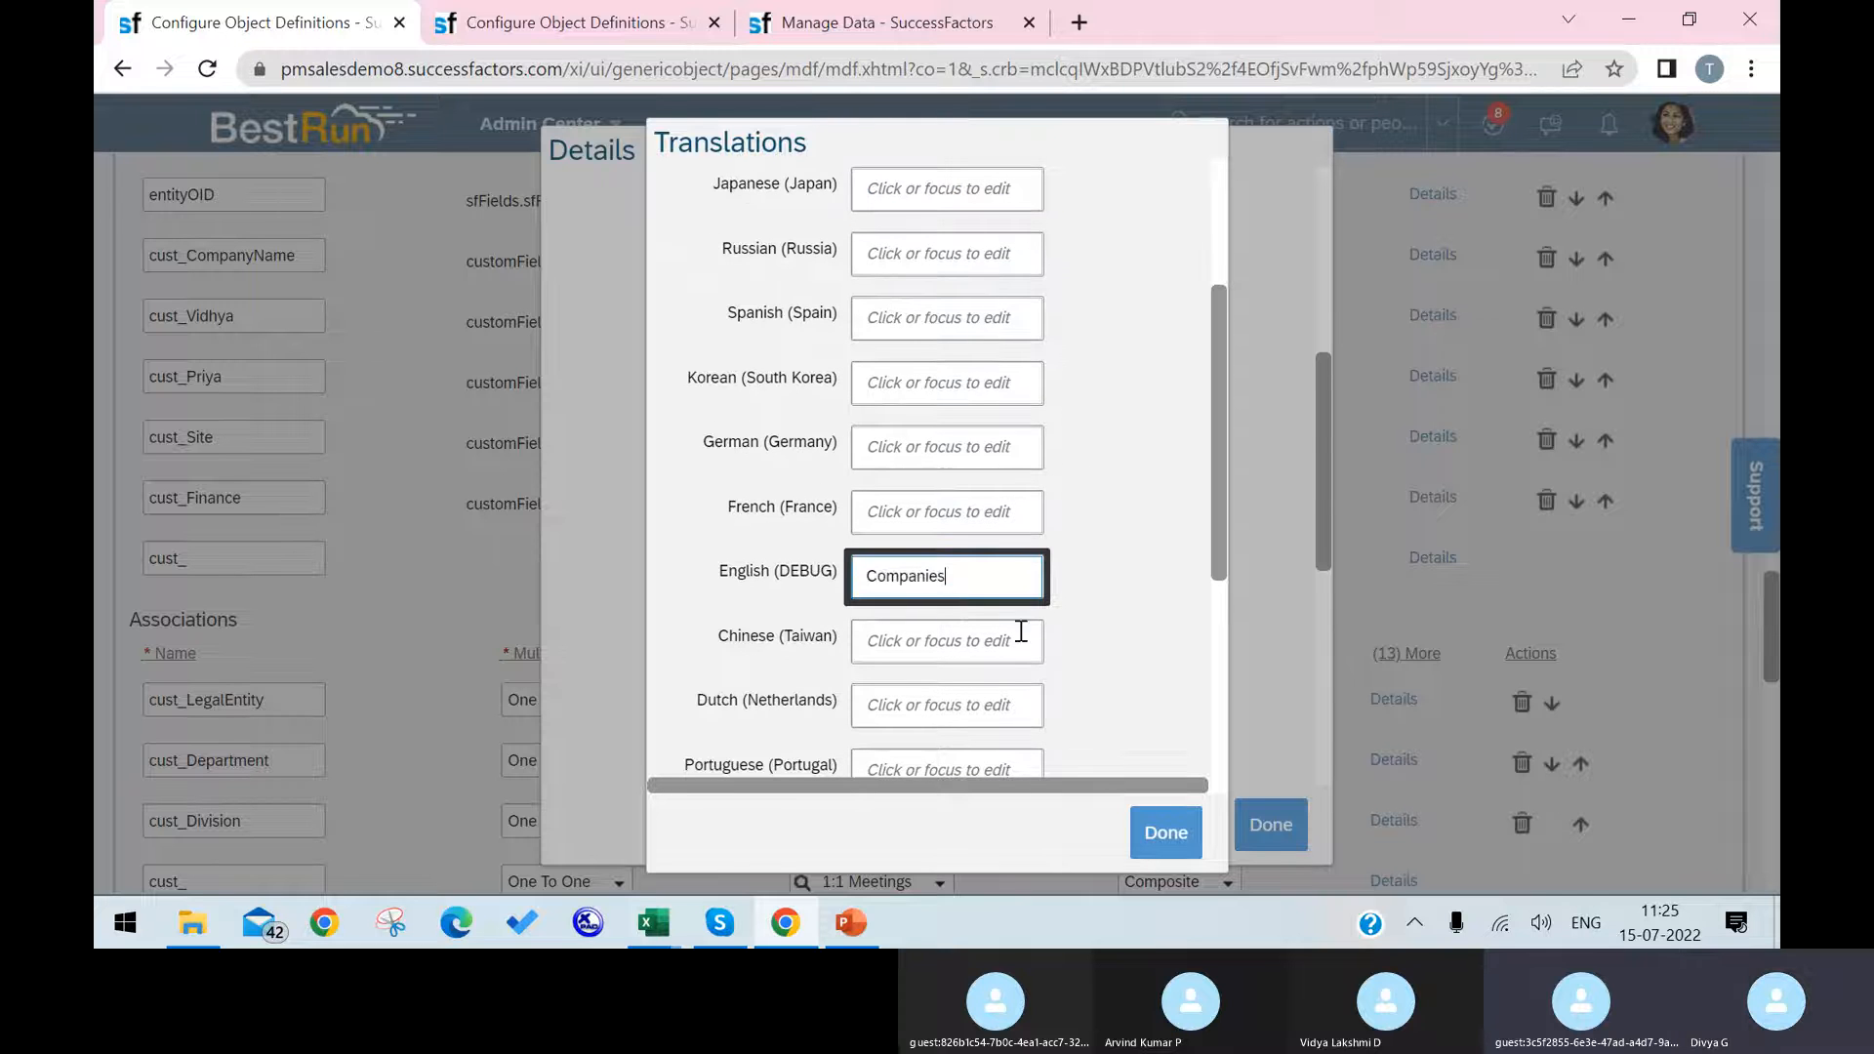
{"action": "left_click", "coordinate": [1166, 832]}
{"action": "left_click", "coordinate": [1268, 824]}
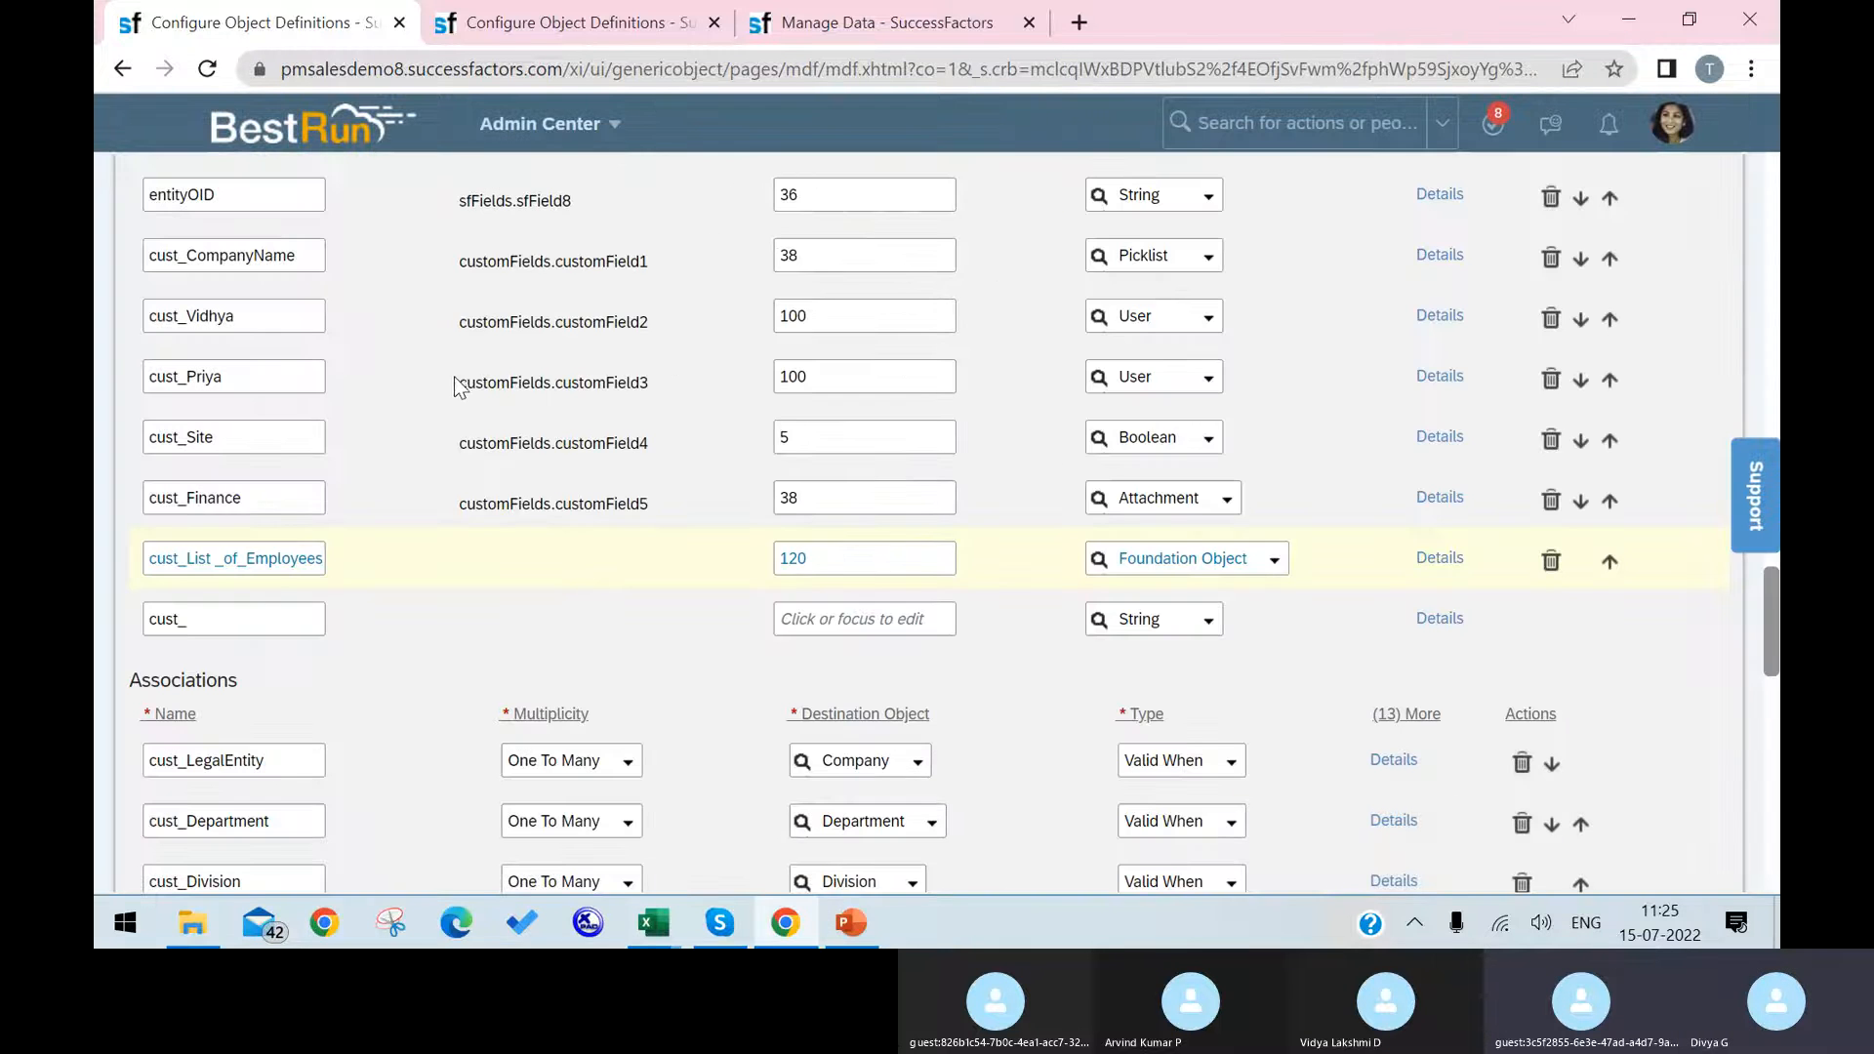
{"action": "scroll", "coordinate": [1671, 578], "scroll_direction": "down", "scroll_amount": 15}
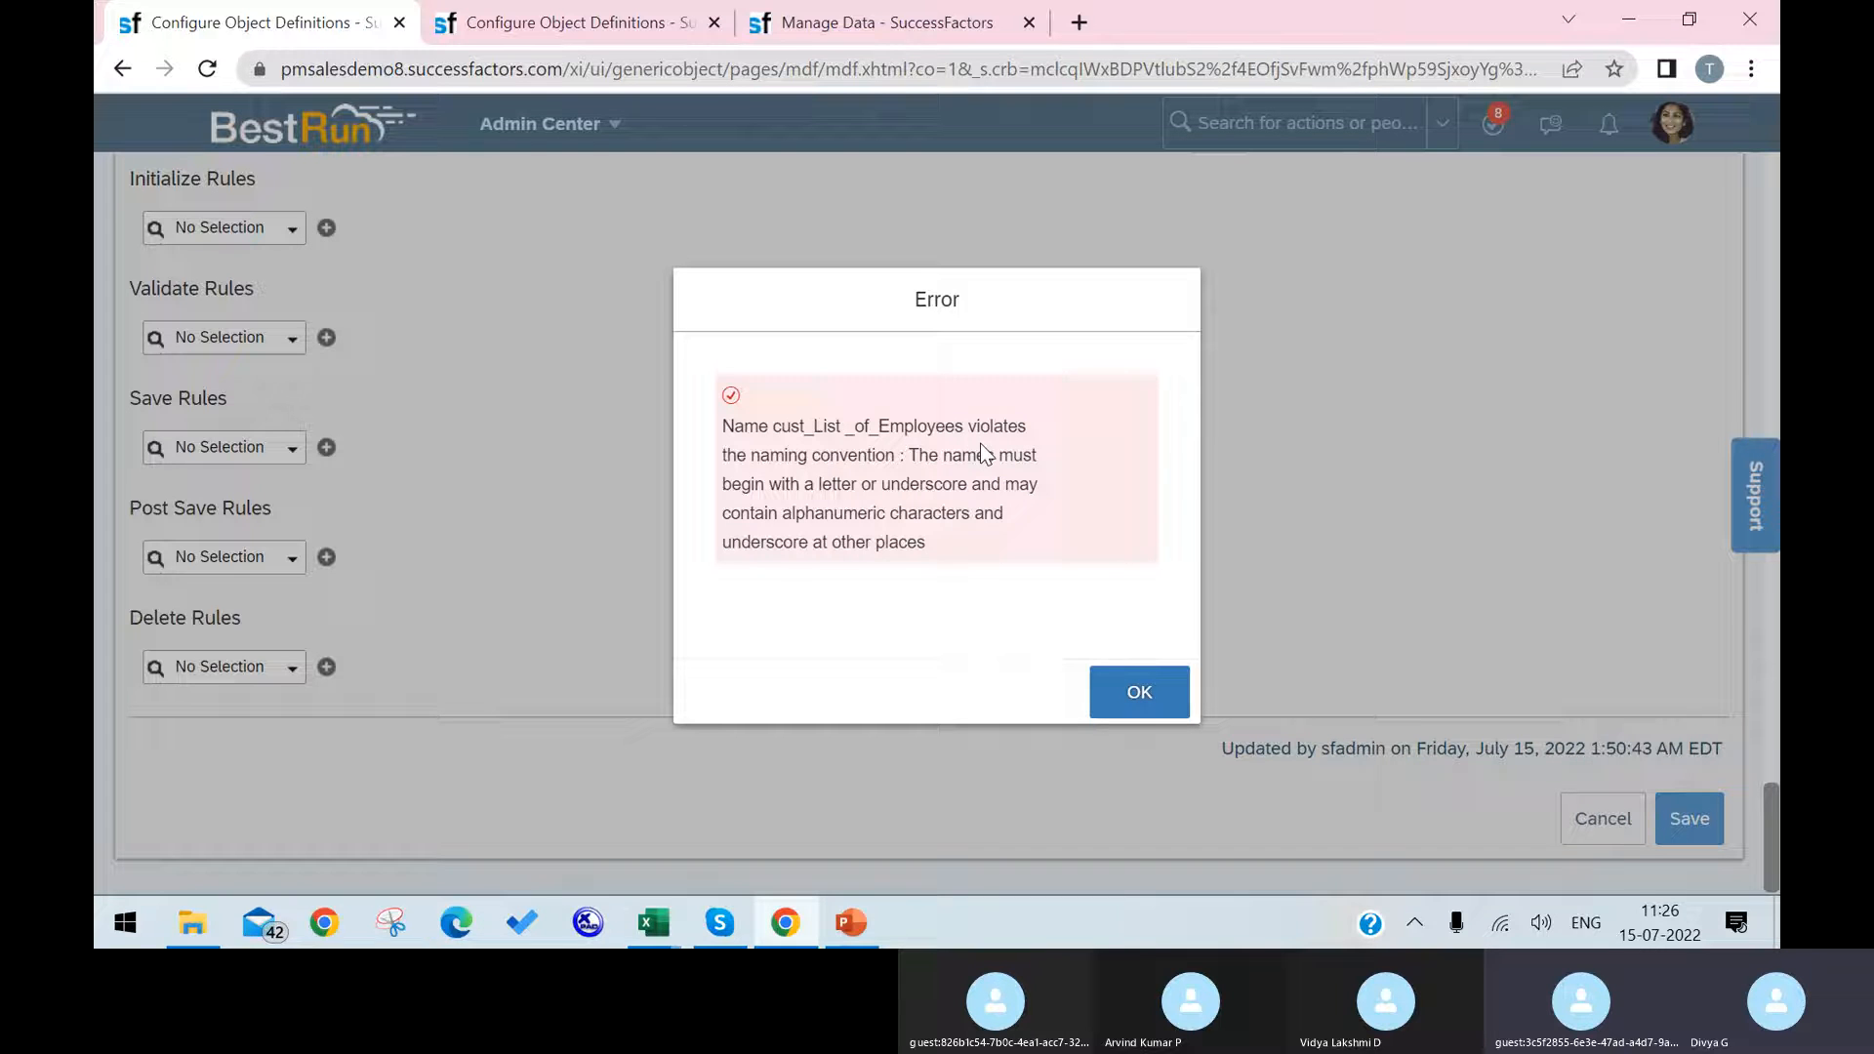
{"action": "left_click", "coordinate": [1139, 692]}
Step: Remove the space from the custom field's name so it reads List_of_Employees, and try to save the Cost Center definition
{"action": "scroll", "coordinate": [625, 646], "scroll_direction": "up", "scroll_amount": 15}
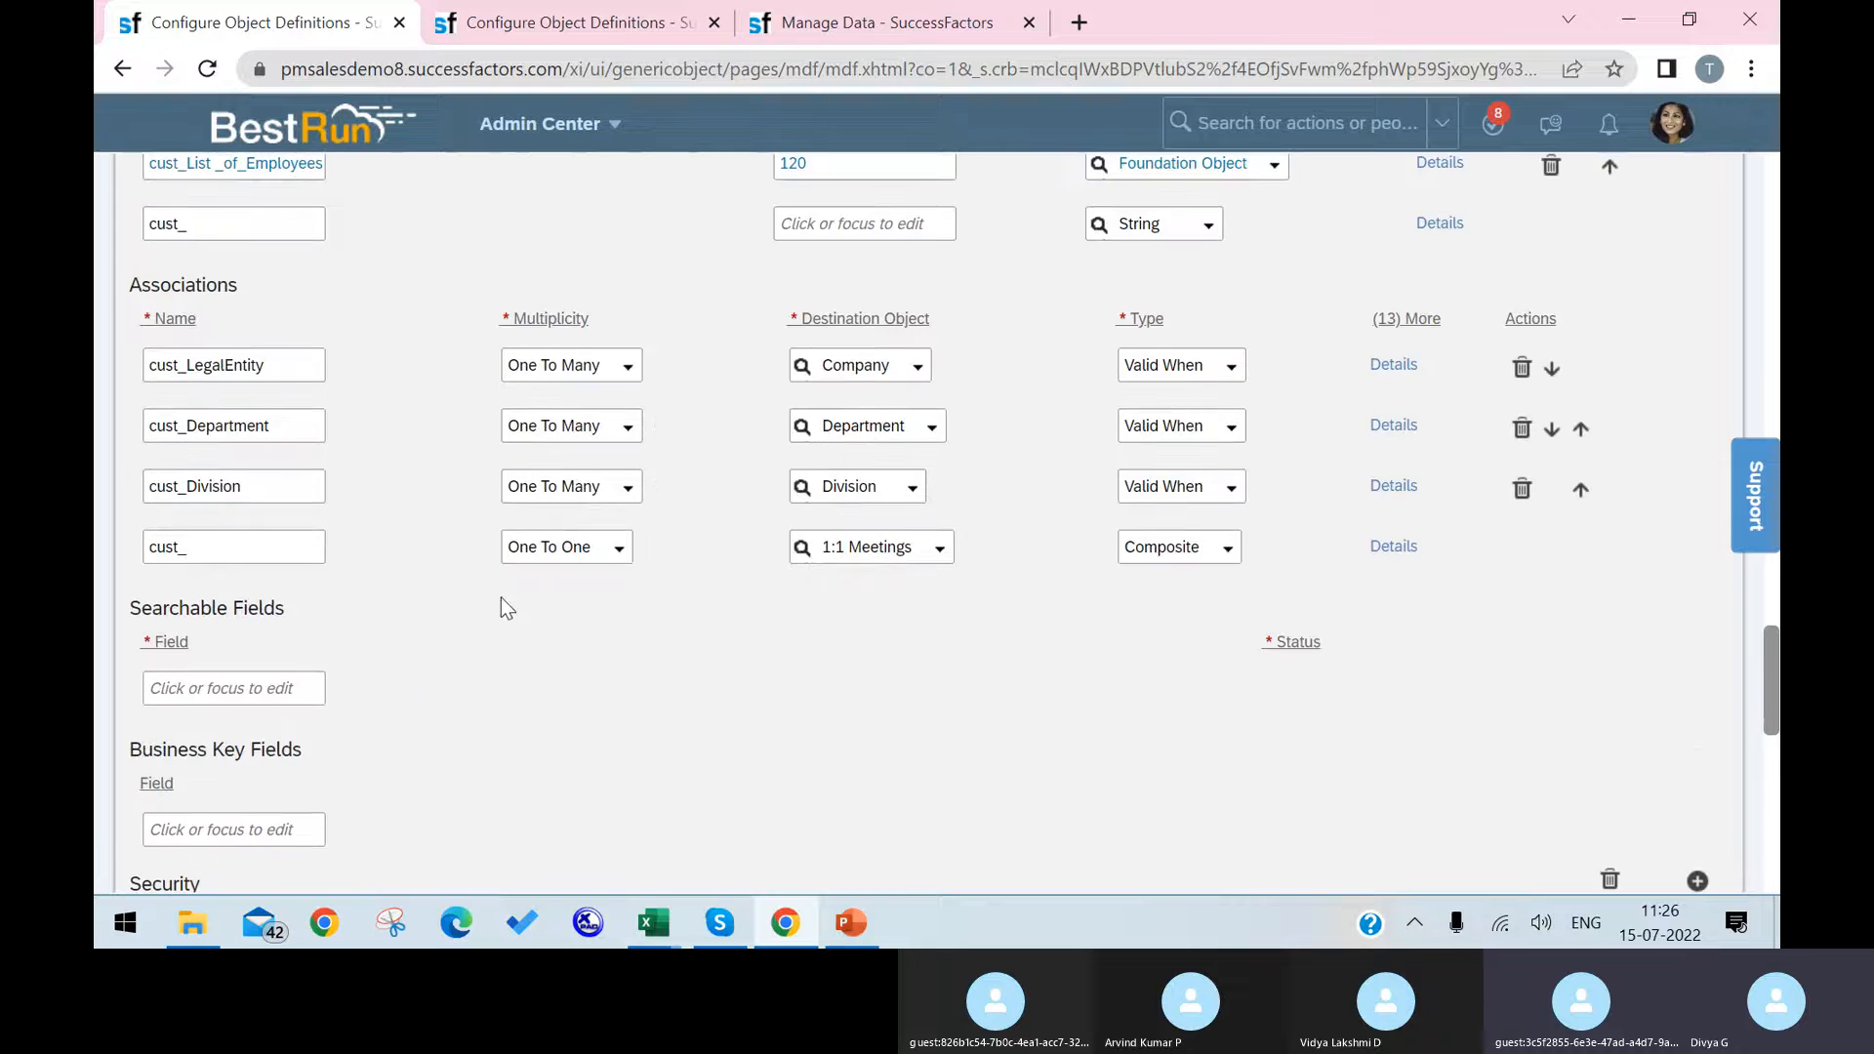
{"action": "scroll", "coordinate": [501, 597], "scroll_direction": "up", "scroll_amount": 5}
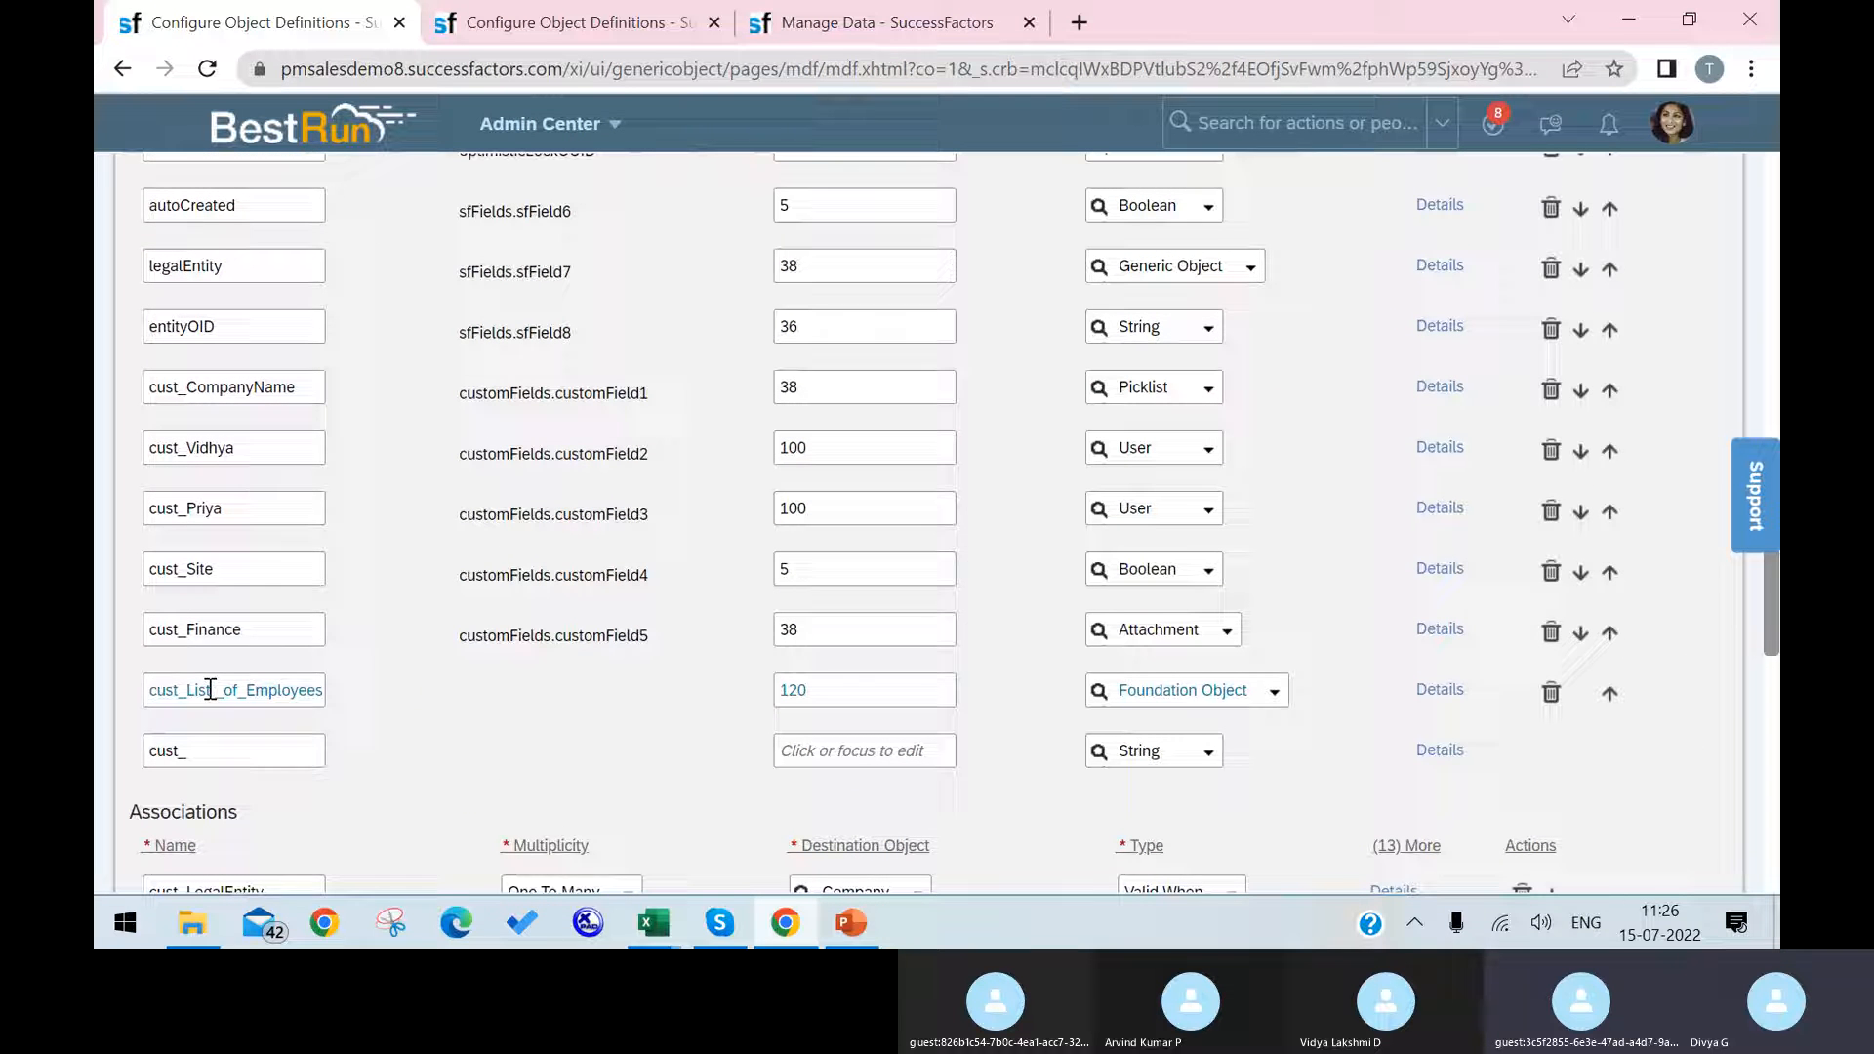
{"action": "left_click", "coordinate": [210, 689]}
{"action": "left_click", "coordinate": [170, 690]}
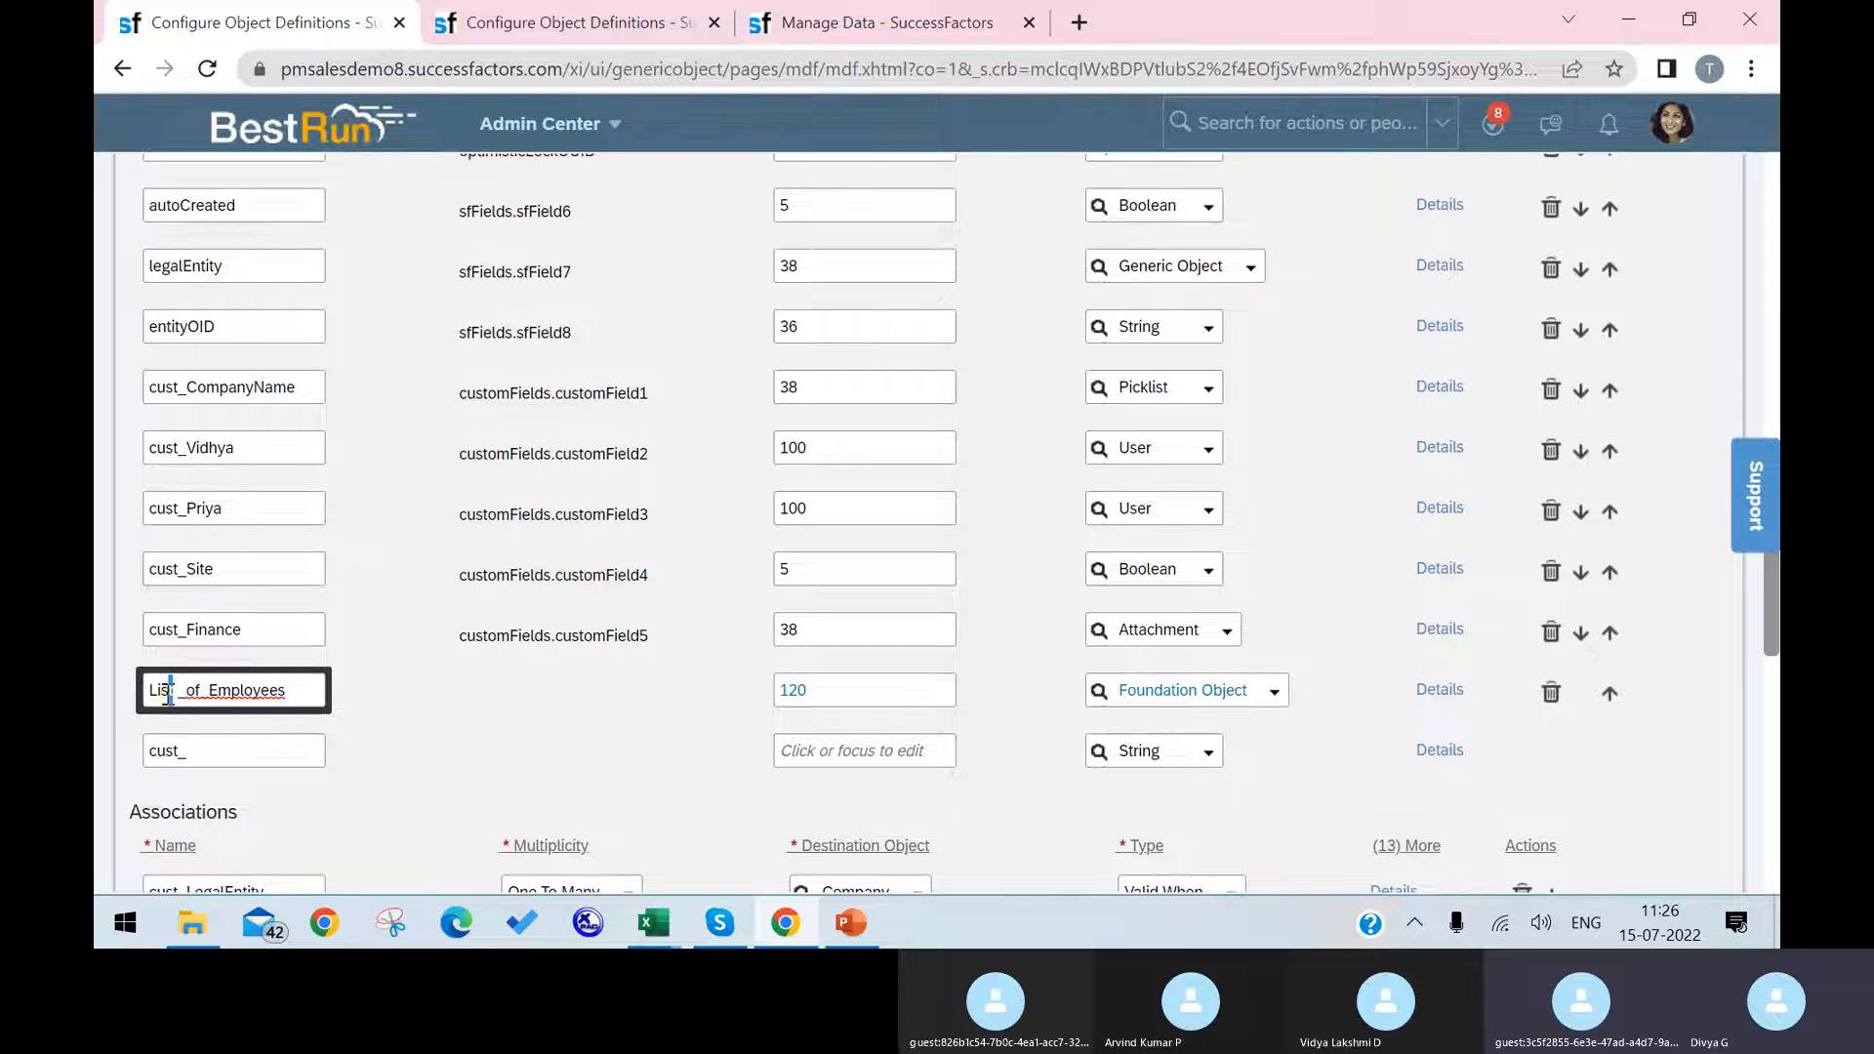
{"action": "left_click", "coordinate": [180, 691]}
{"action": "key", "text": "Delete"}
{"action": "left_click", "coordinate": [379, 782]}
{"action": "scroll", "coordinate": [1521, 478], "scroll_direction": "down", "scroll_amount": 1}
{"action": "scroll", "coordinate": [1519, 478], "scroll_direction": "down", "scroll_amount": 15}
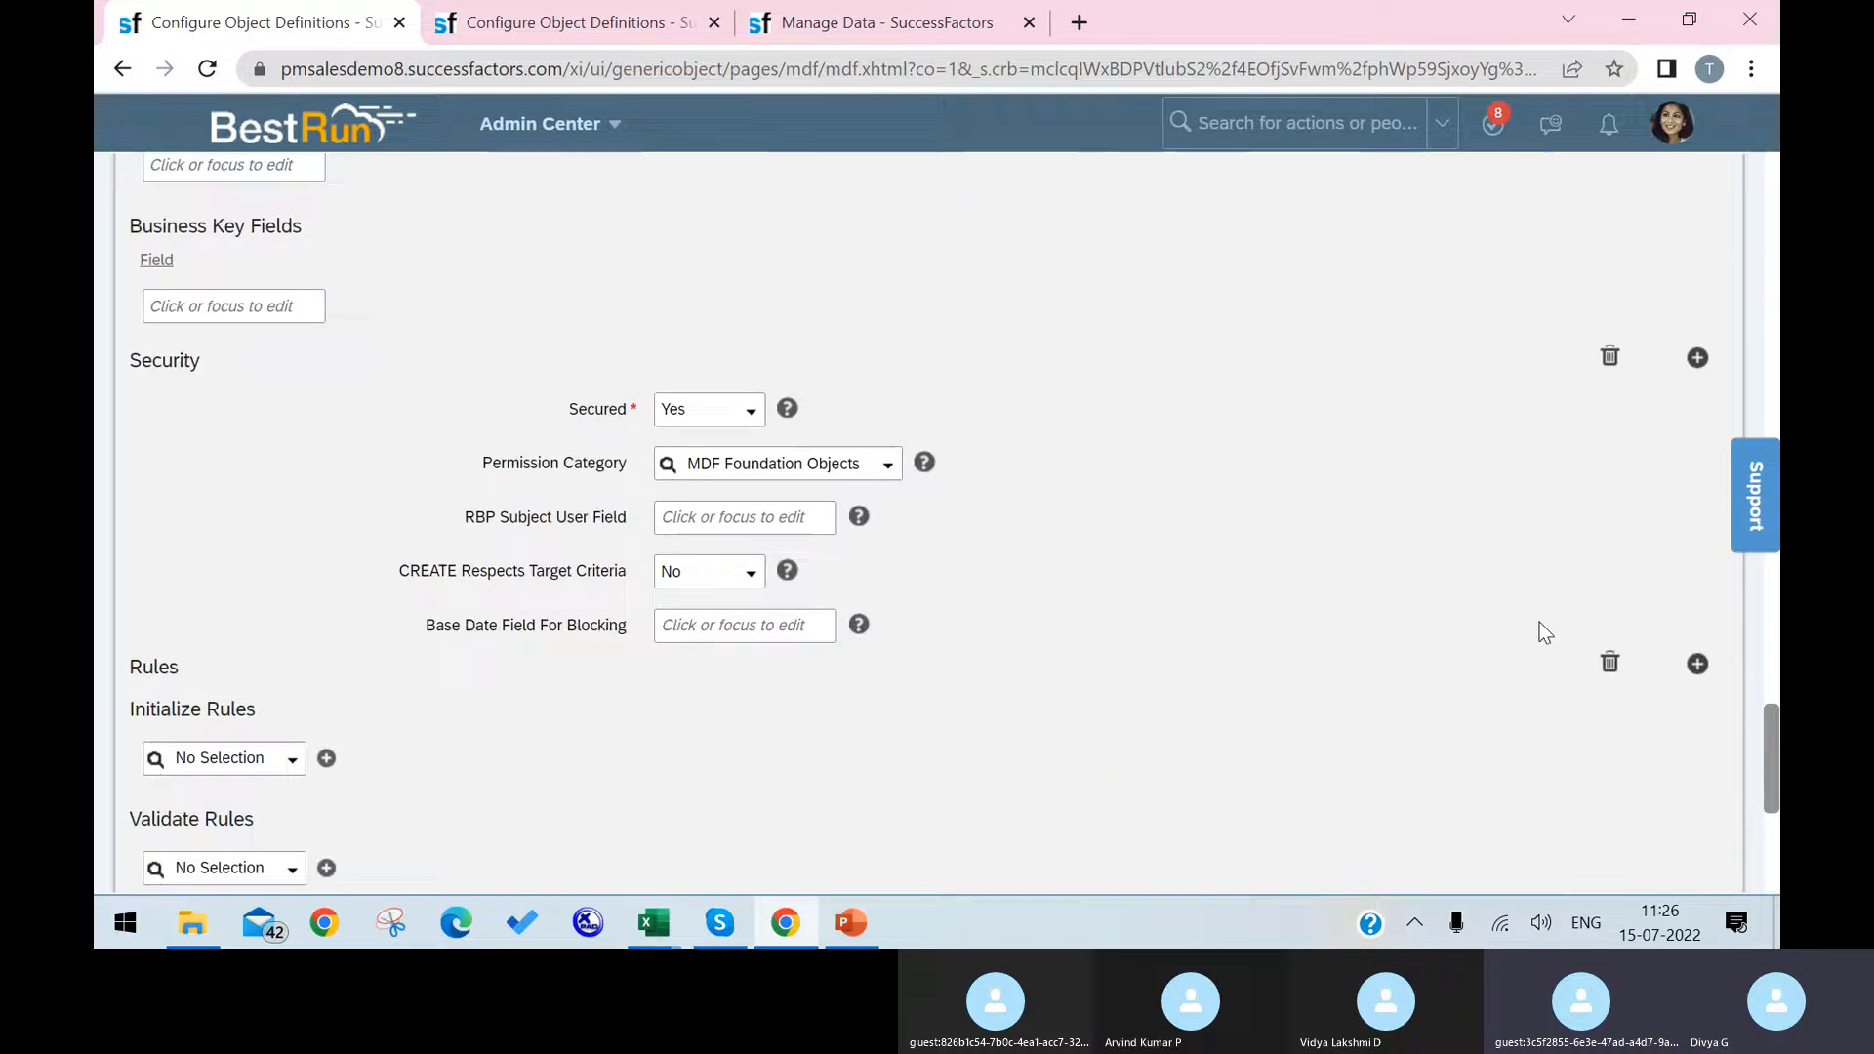
{"action": "left_click", "coordinate": [1702, 818]}
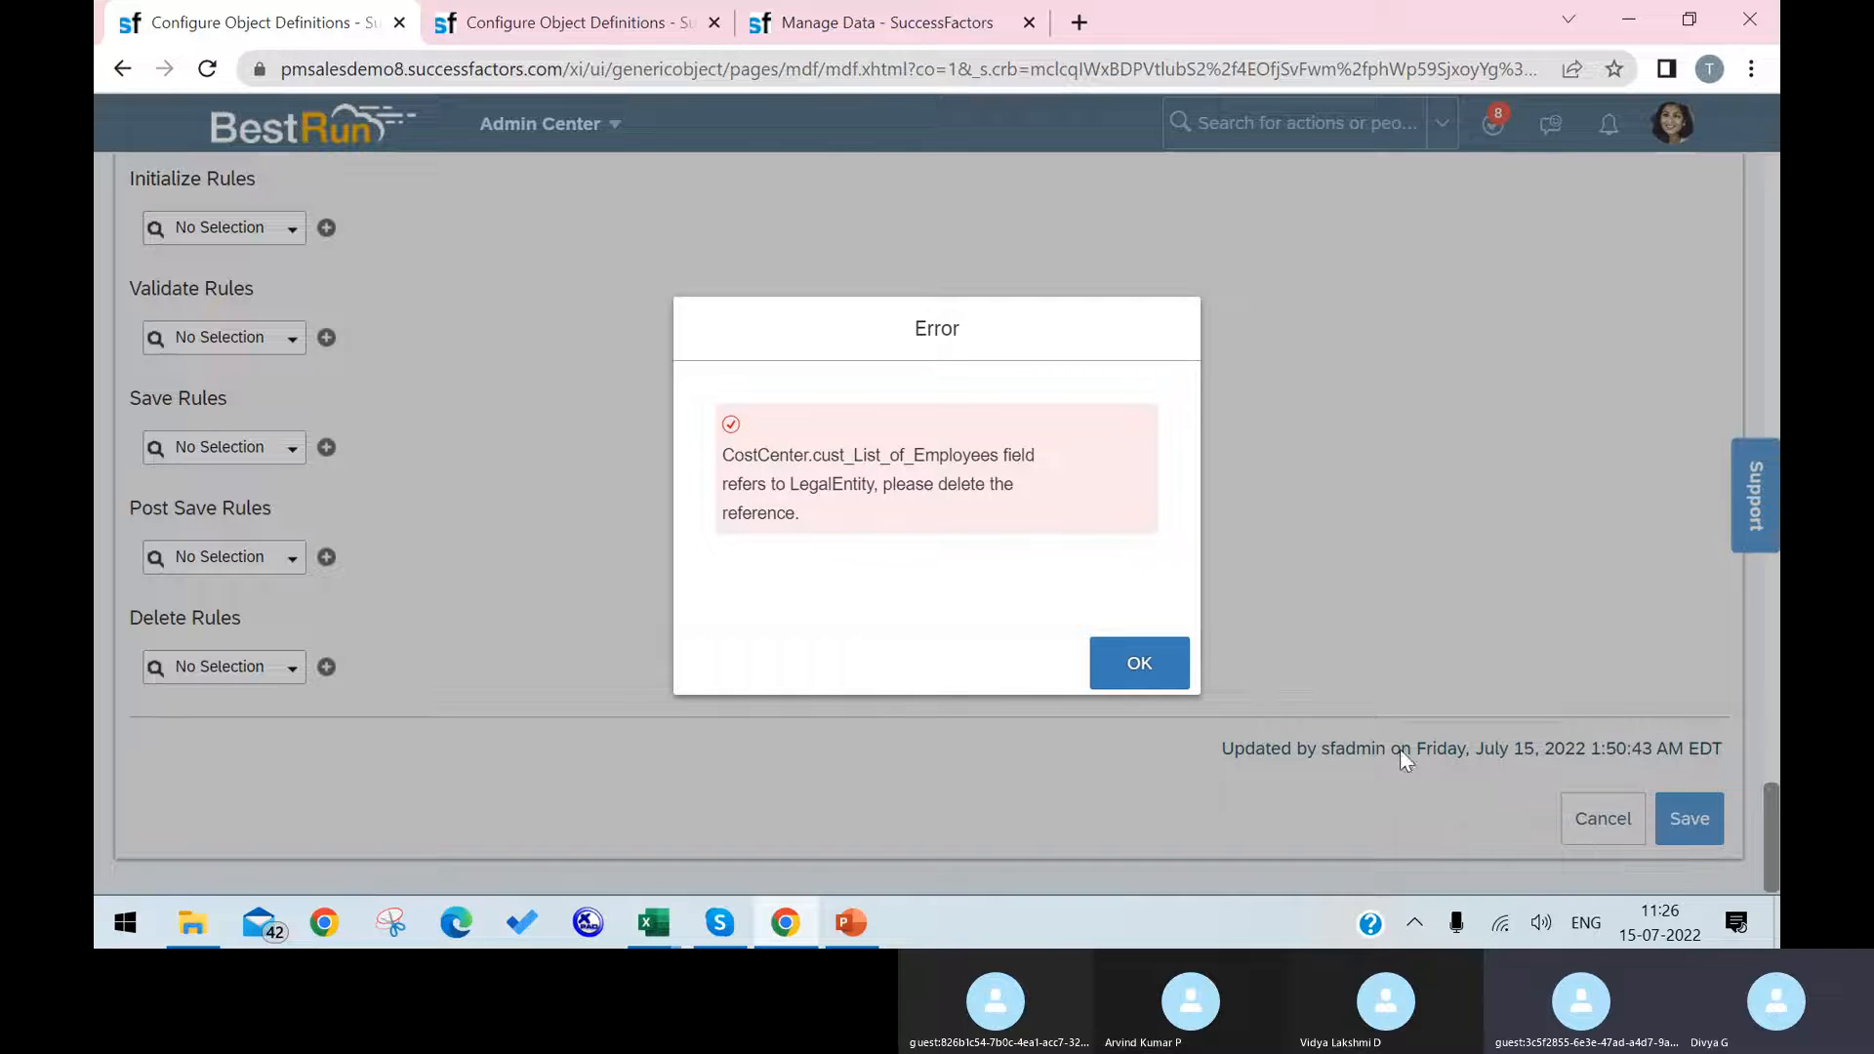
{"action": "left_click", "coordinate": [1124, 661]}
Step: Change the data type of cust_List_of_Employees to Generic Object, keeping LegalEntity as its valid values source, and save the Cost Center definition
{"action": "scroll", "coordinate": [1040, 483], "scroll_direction": "up", "scroll_amount": 15}
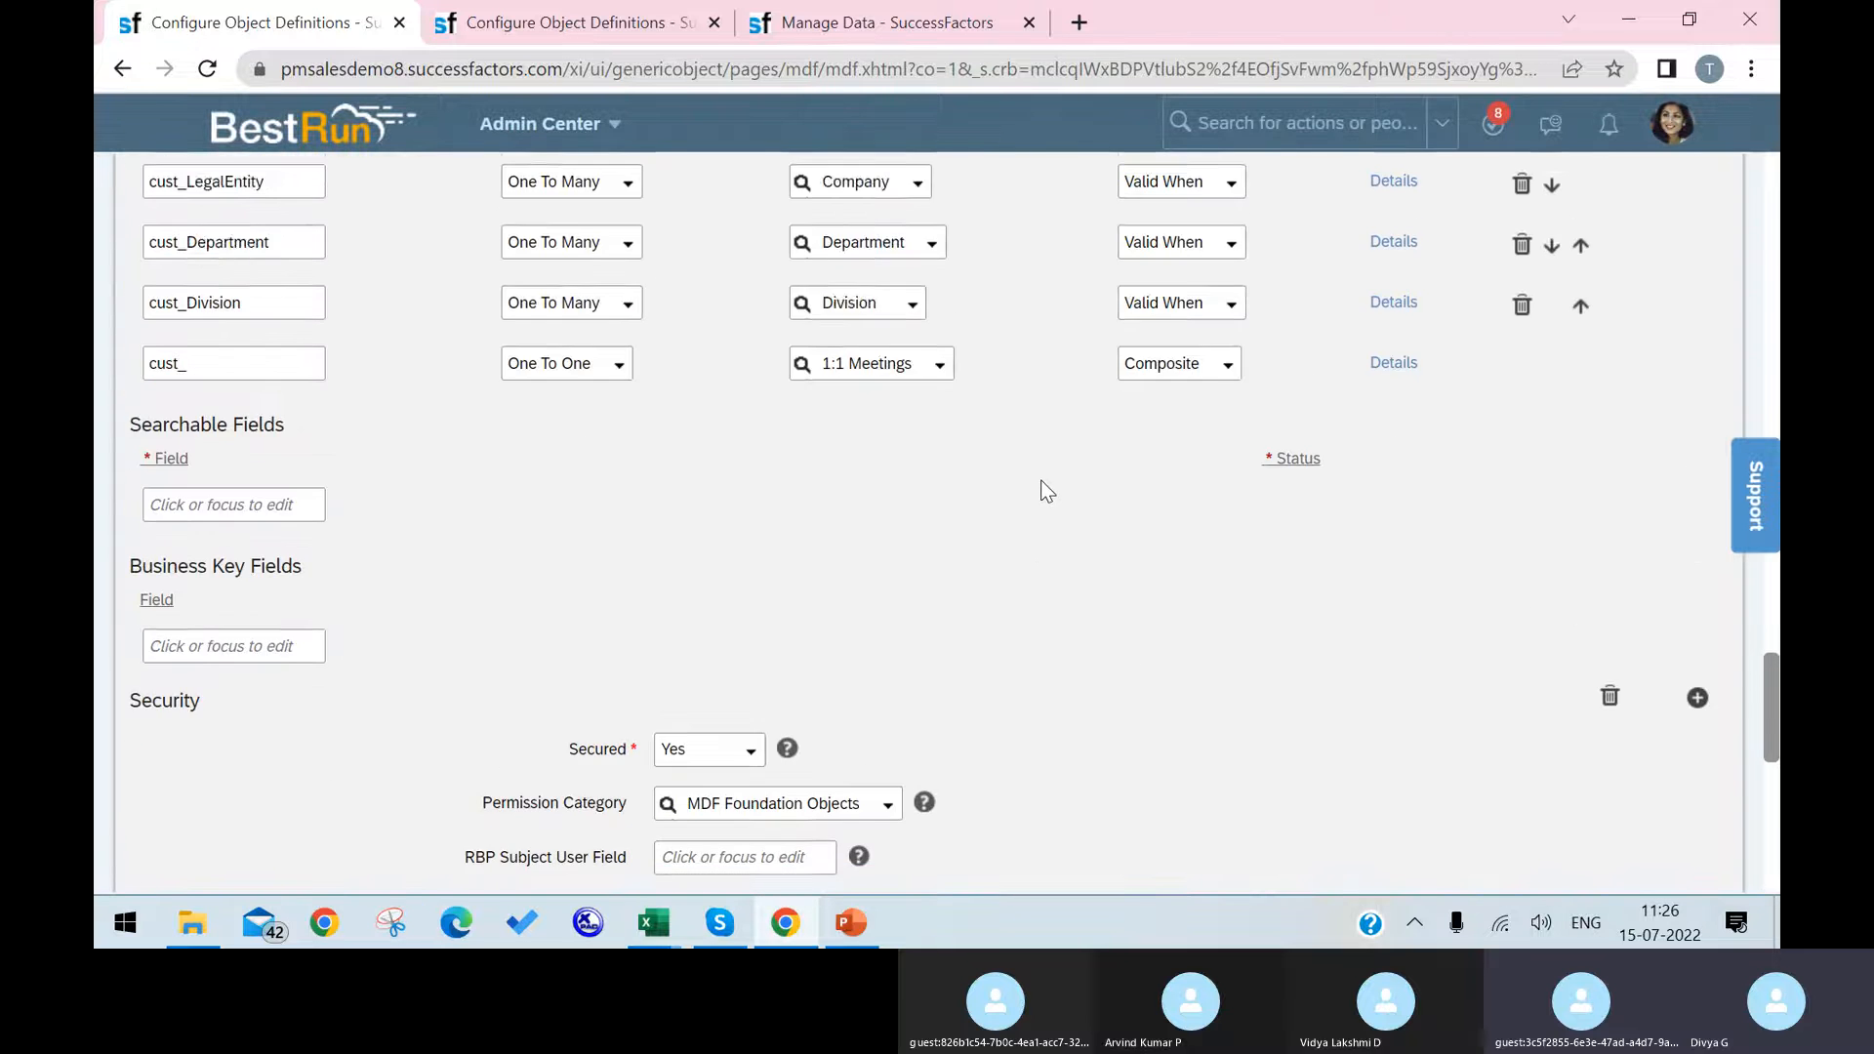
{"action": "scroll", "coordinate": [1040, 491], "scroll_direction": "up", "scroll_amount": 2}
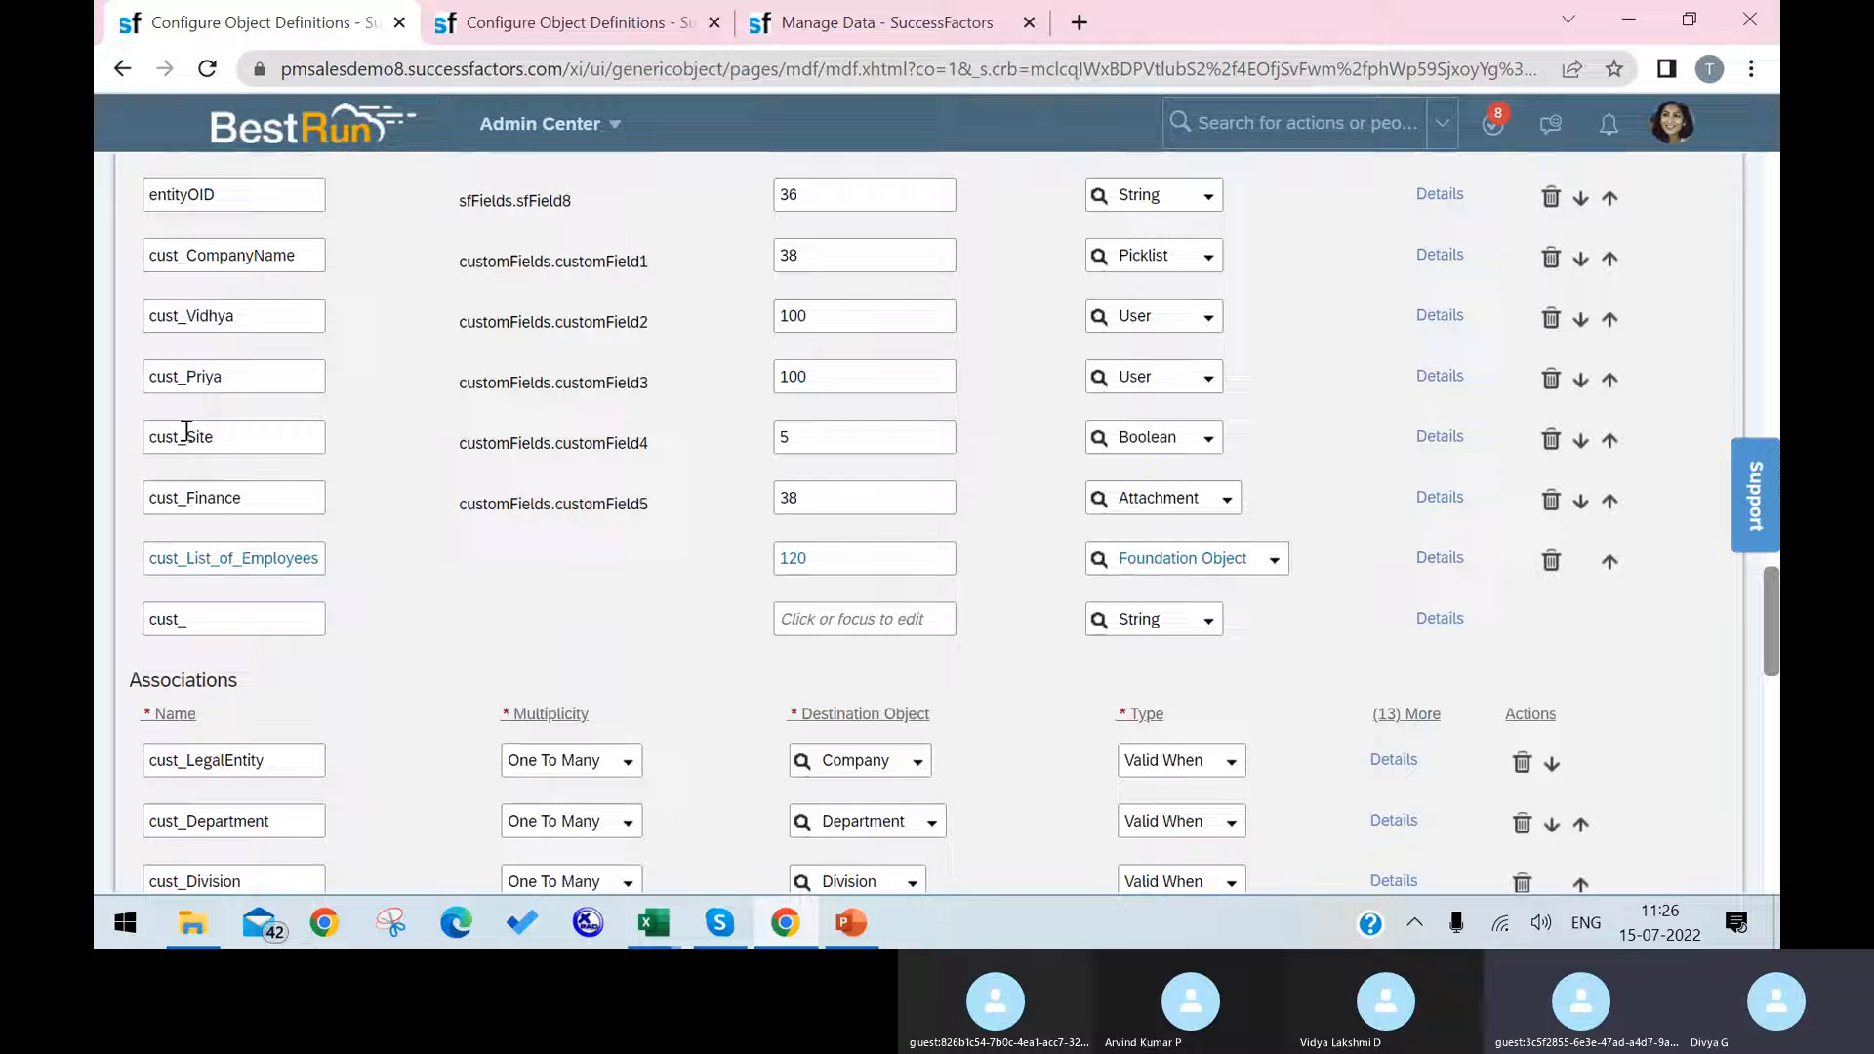
{"action": "left_click", "coordinate": [1420, 558]}
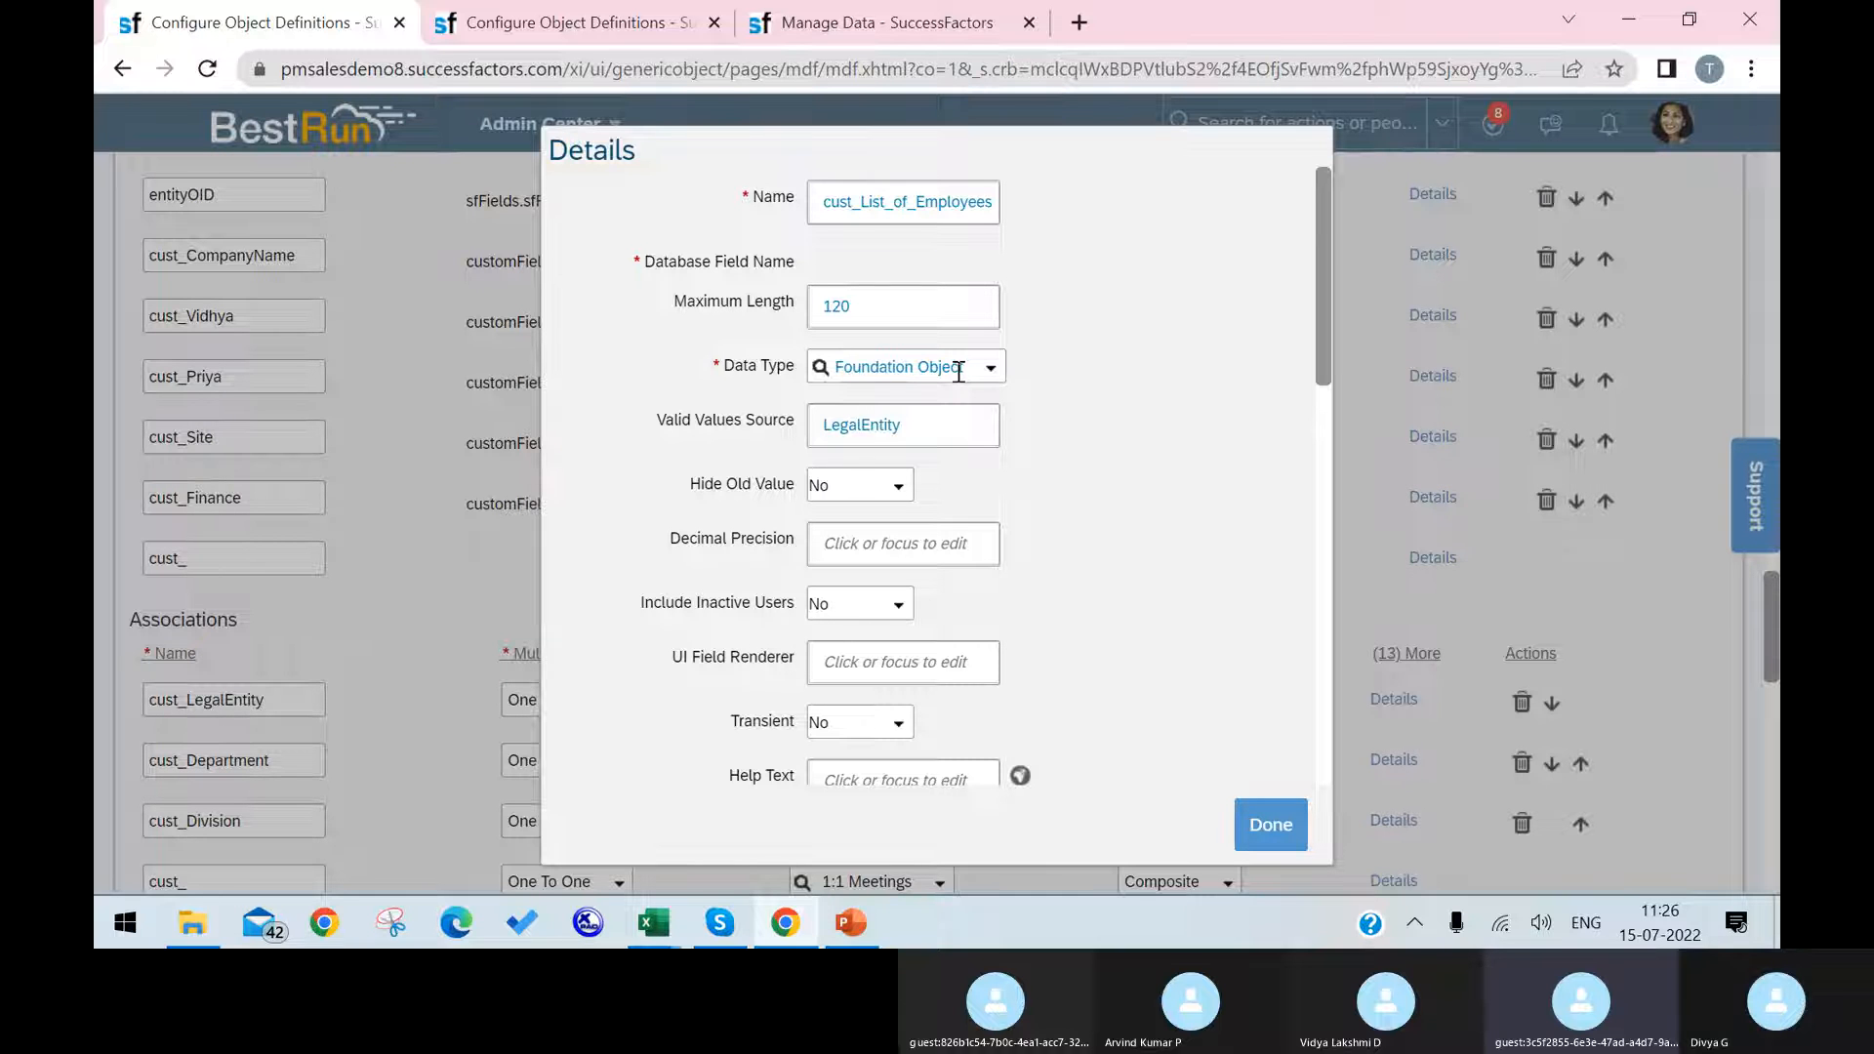
{"action": "left_click", "coordinate": [722, 932]}
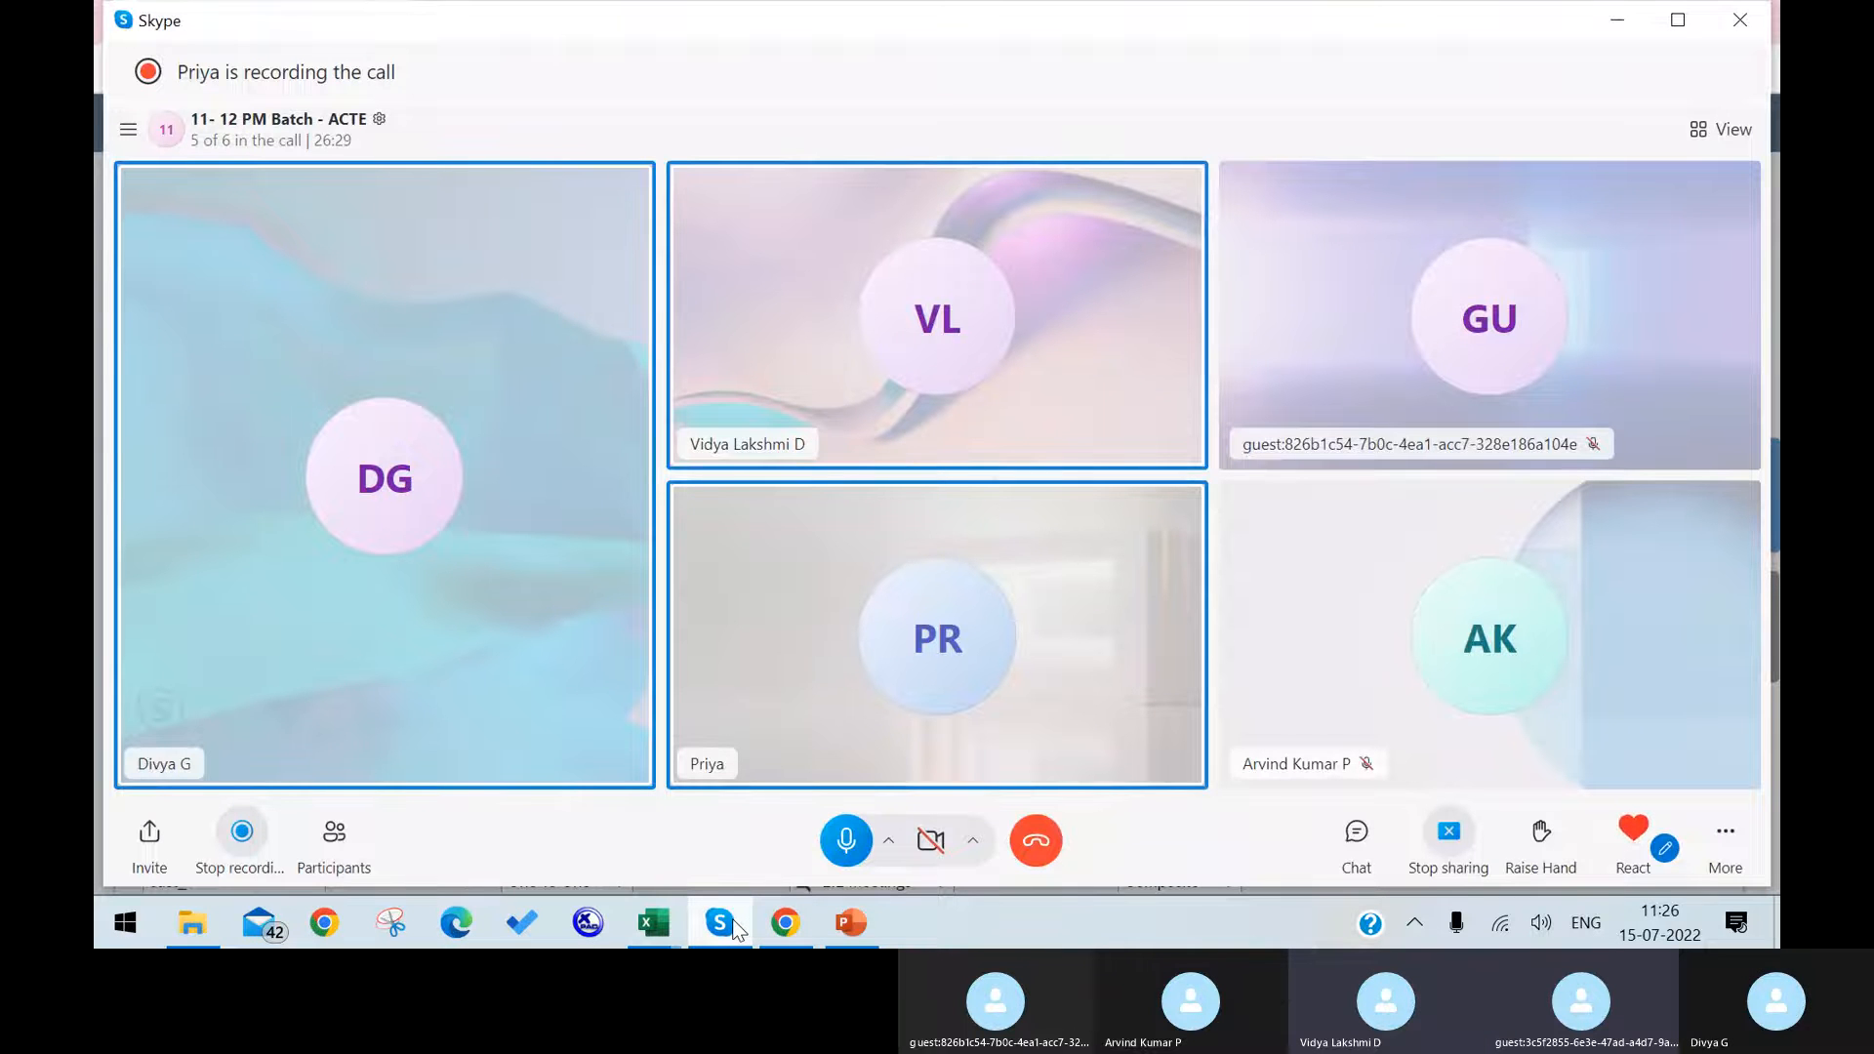
{"action": "left_click", "coordinate": [735, 923]}
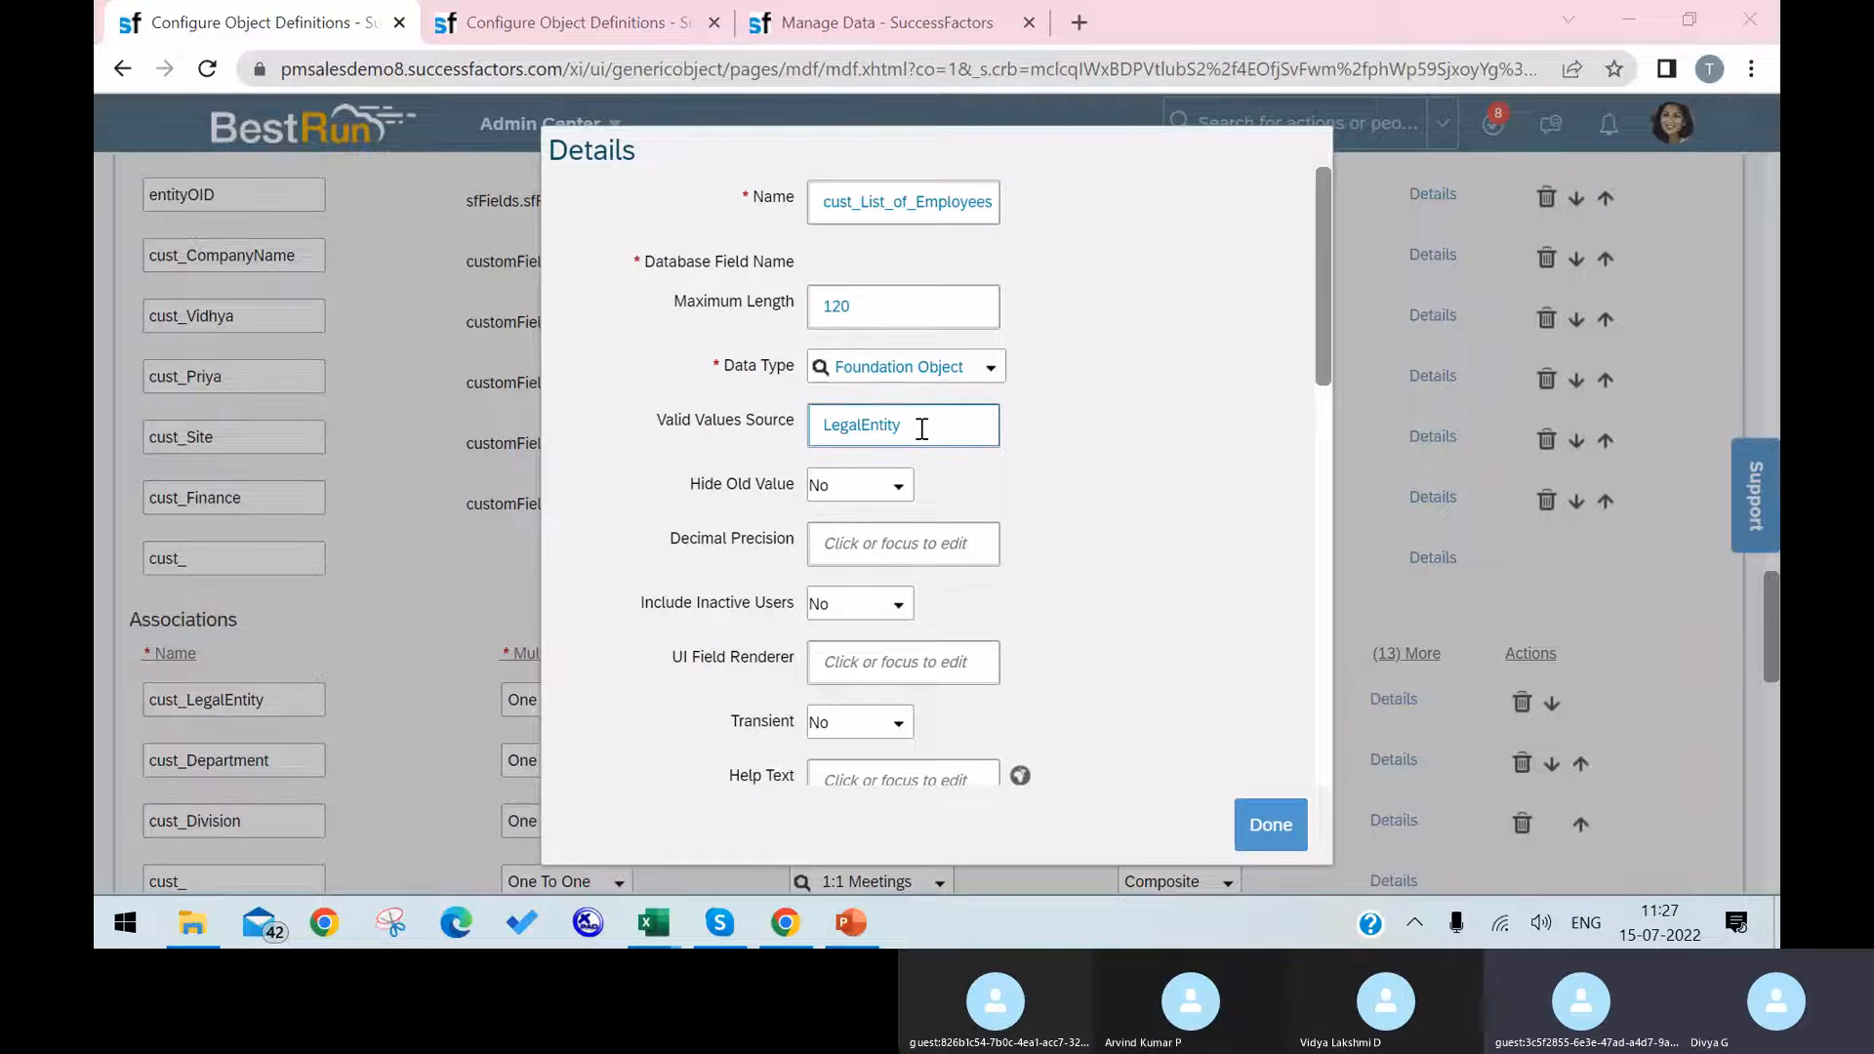
{"action": "left_click_drag", "start_coordinate": [921, 430], "coordinate": [815, 434]}
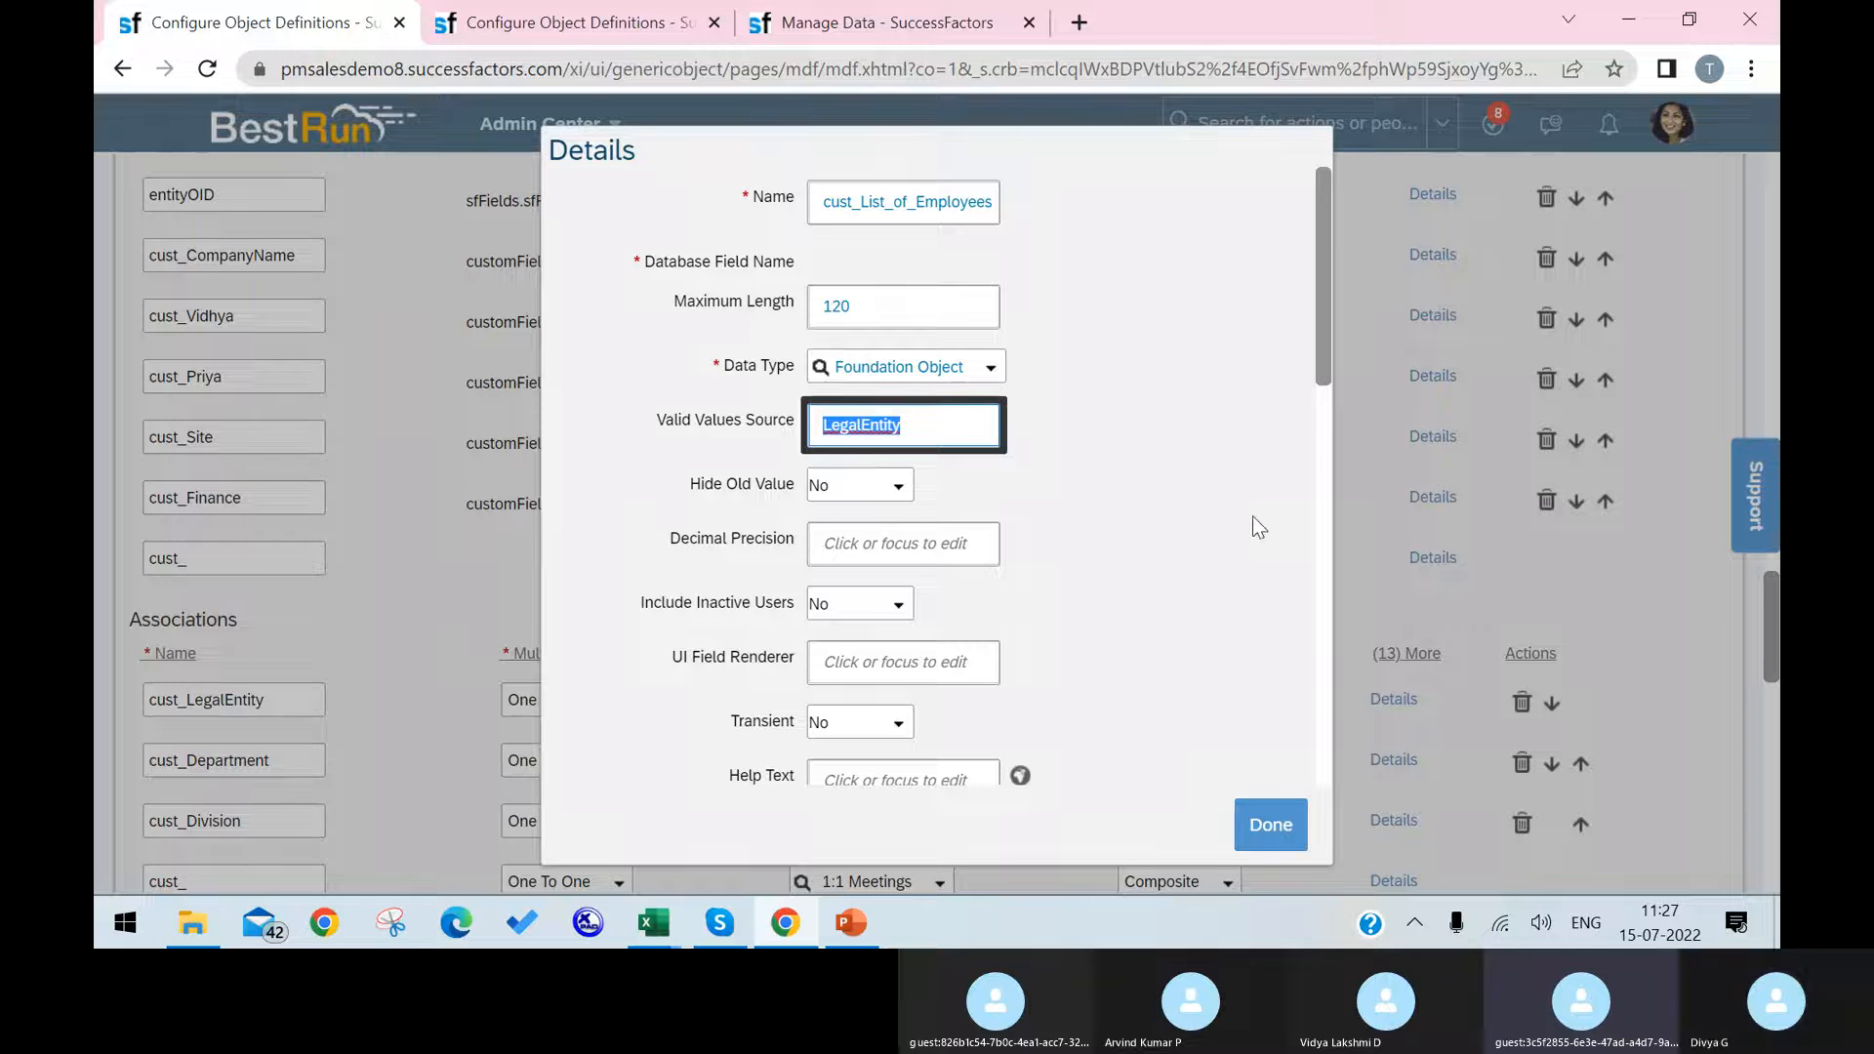
{"action": "left_click", "coordinate": [991, 369]}
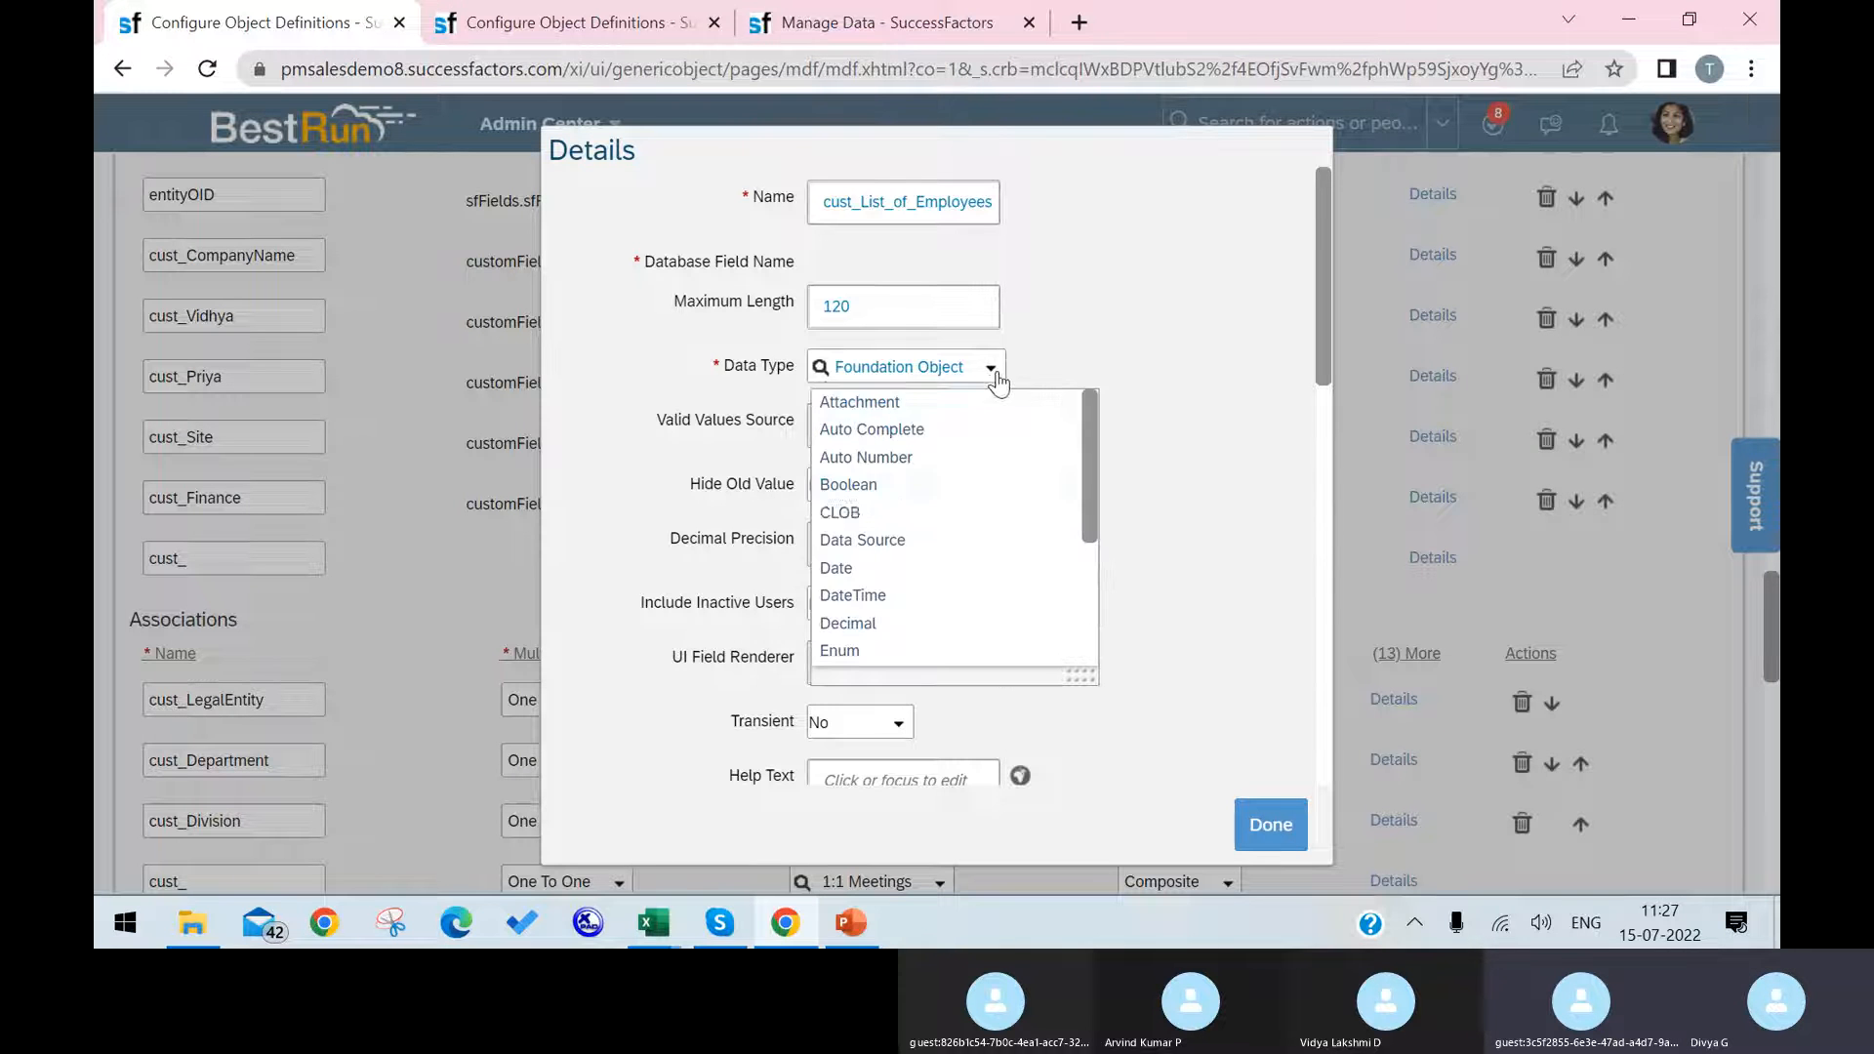
{"action": "scroll", "coordinate": [939, 564], "scroll_direction": "down", "scroll_amount": 3}
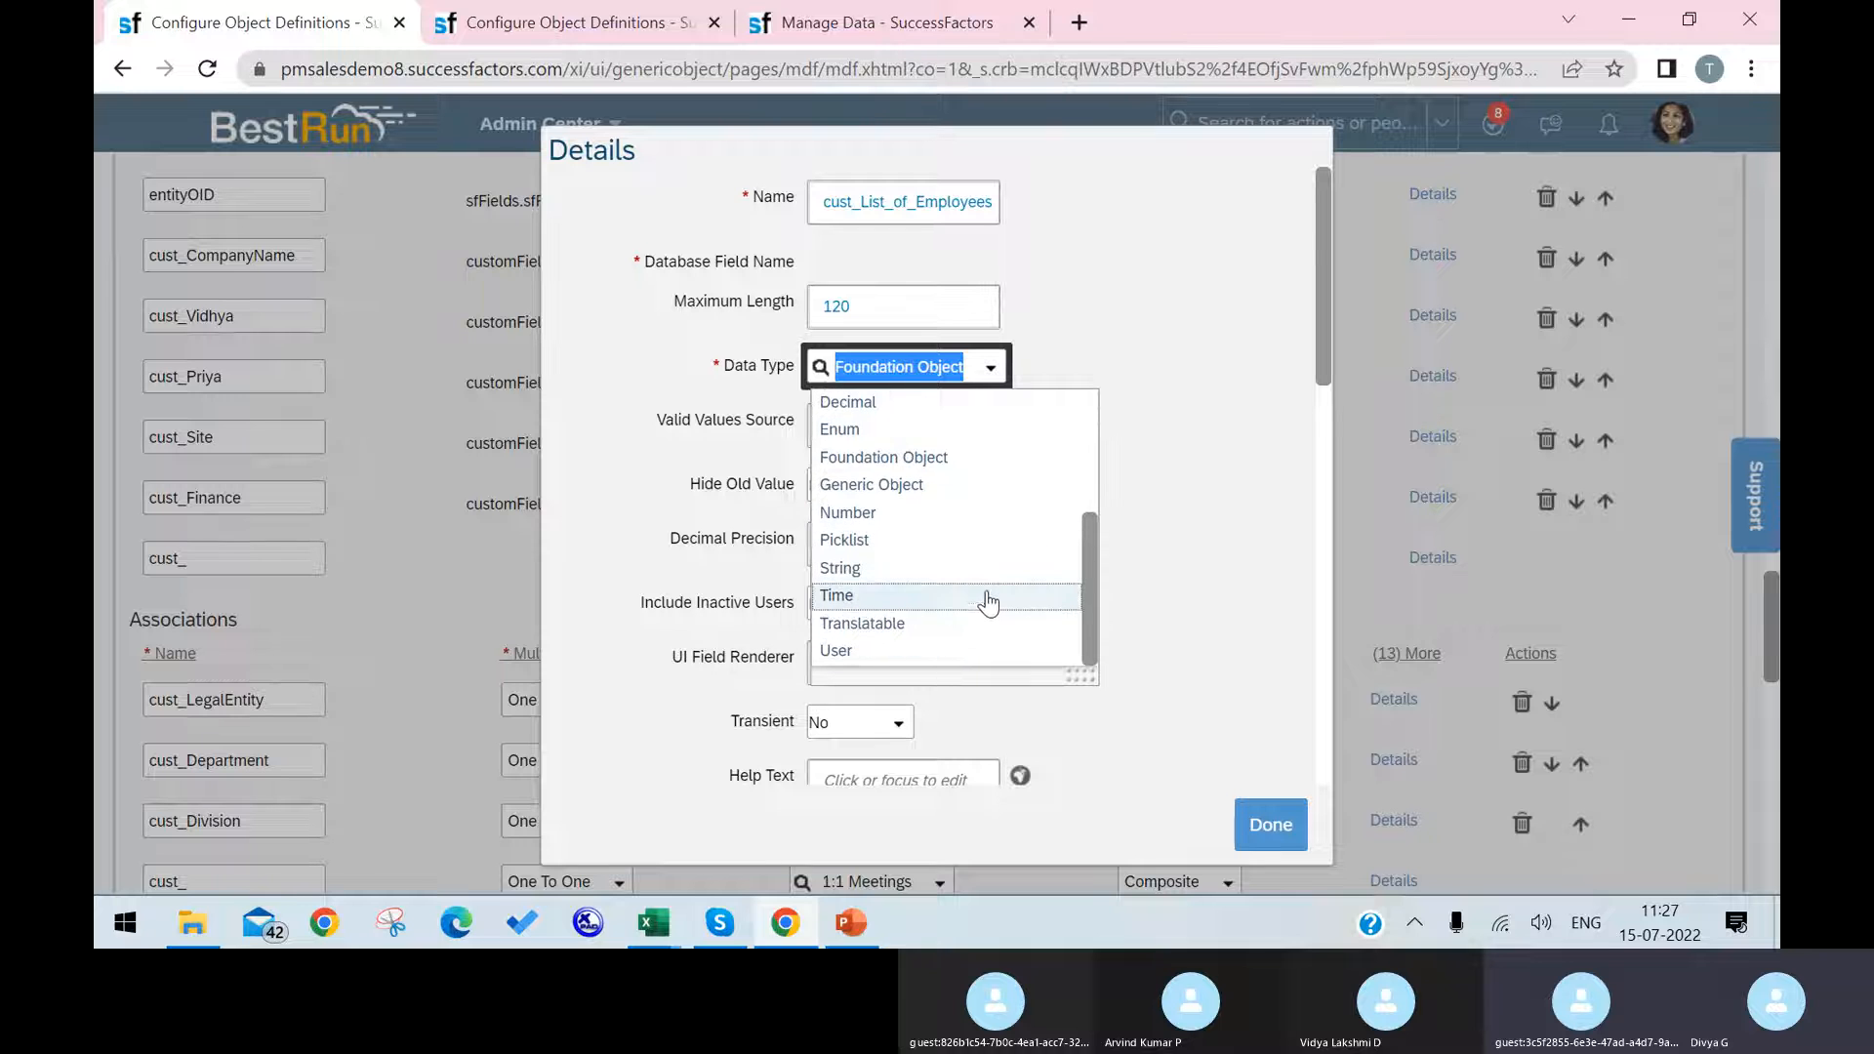
{"action": "left_click", "coordinate": [959, 485]}
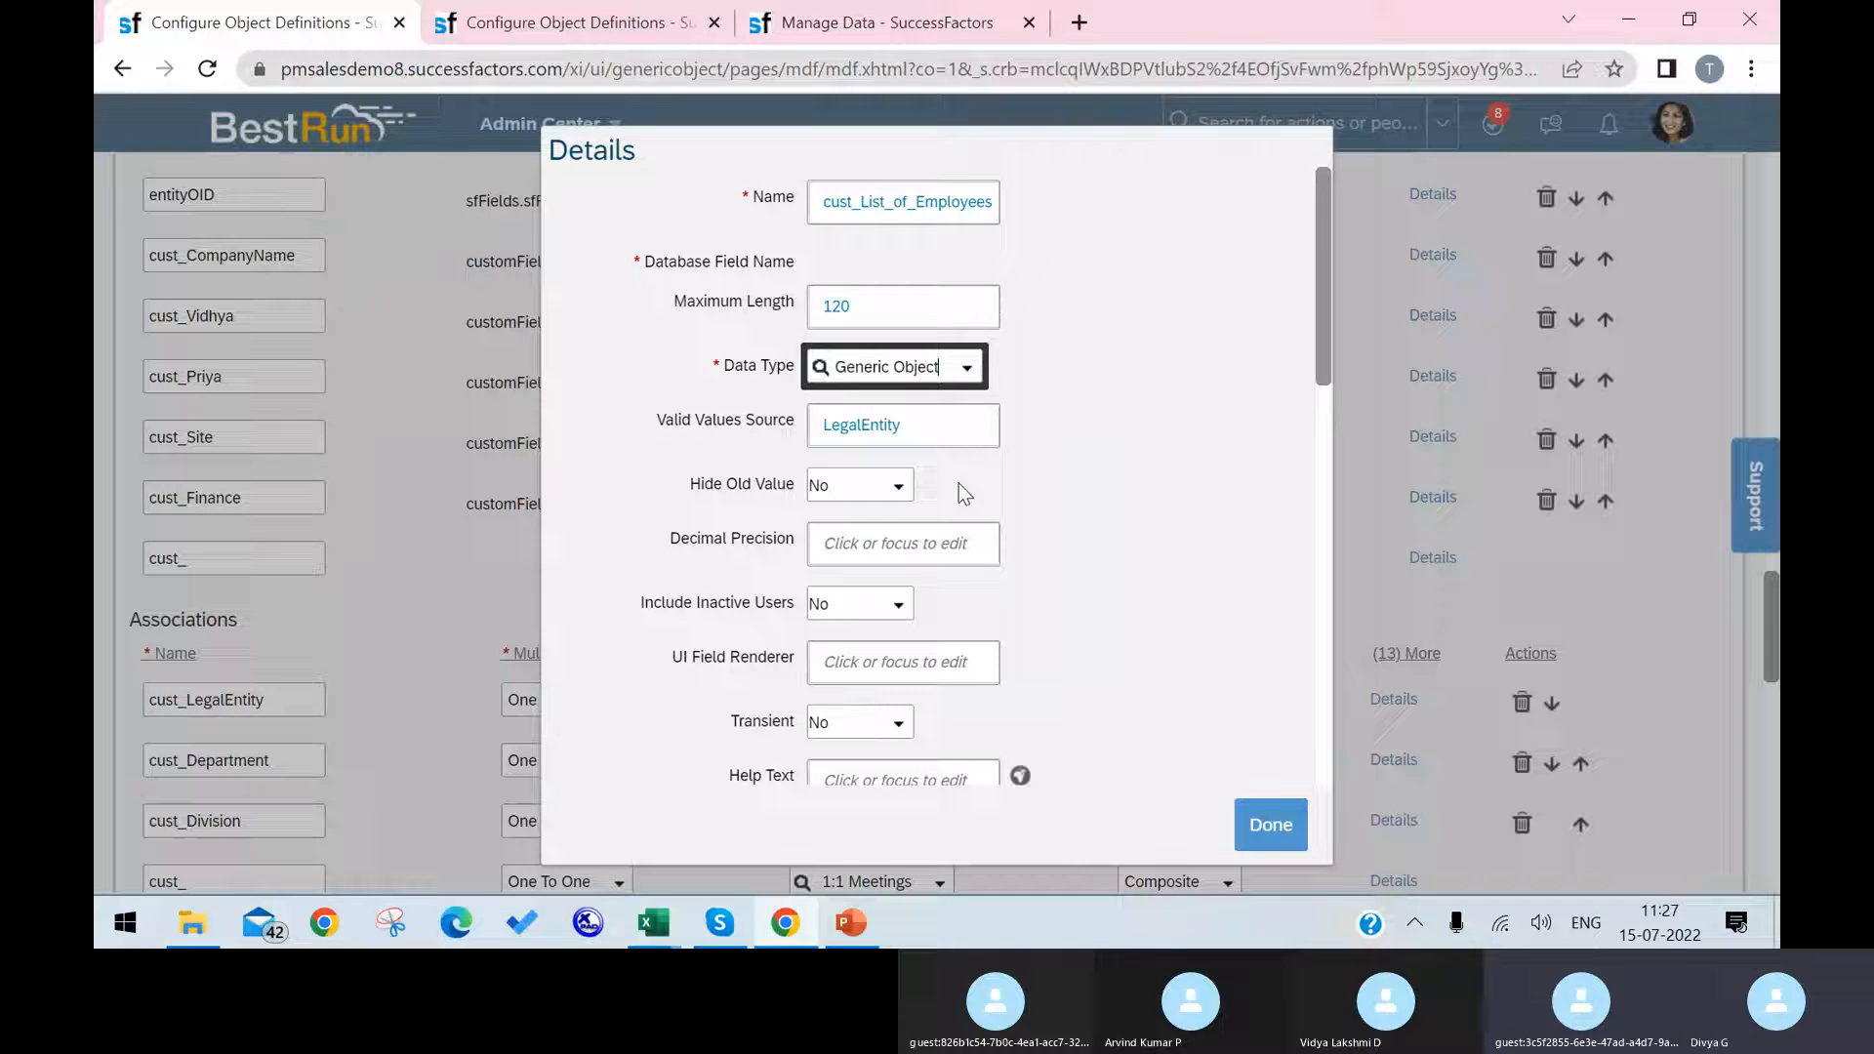
{"action": "left_click", "coordinate": [1251, 808]}
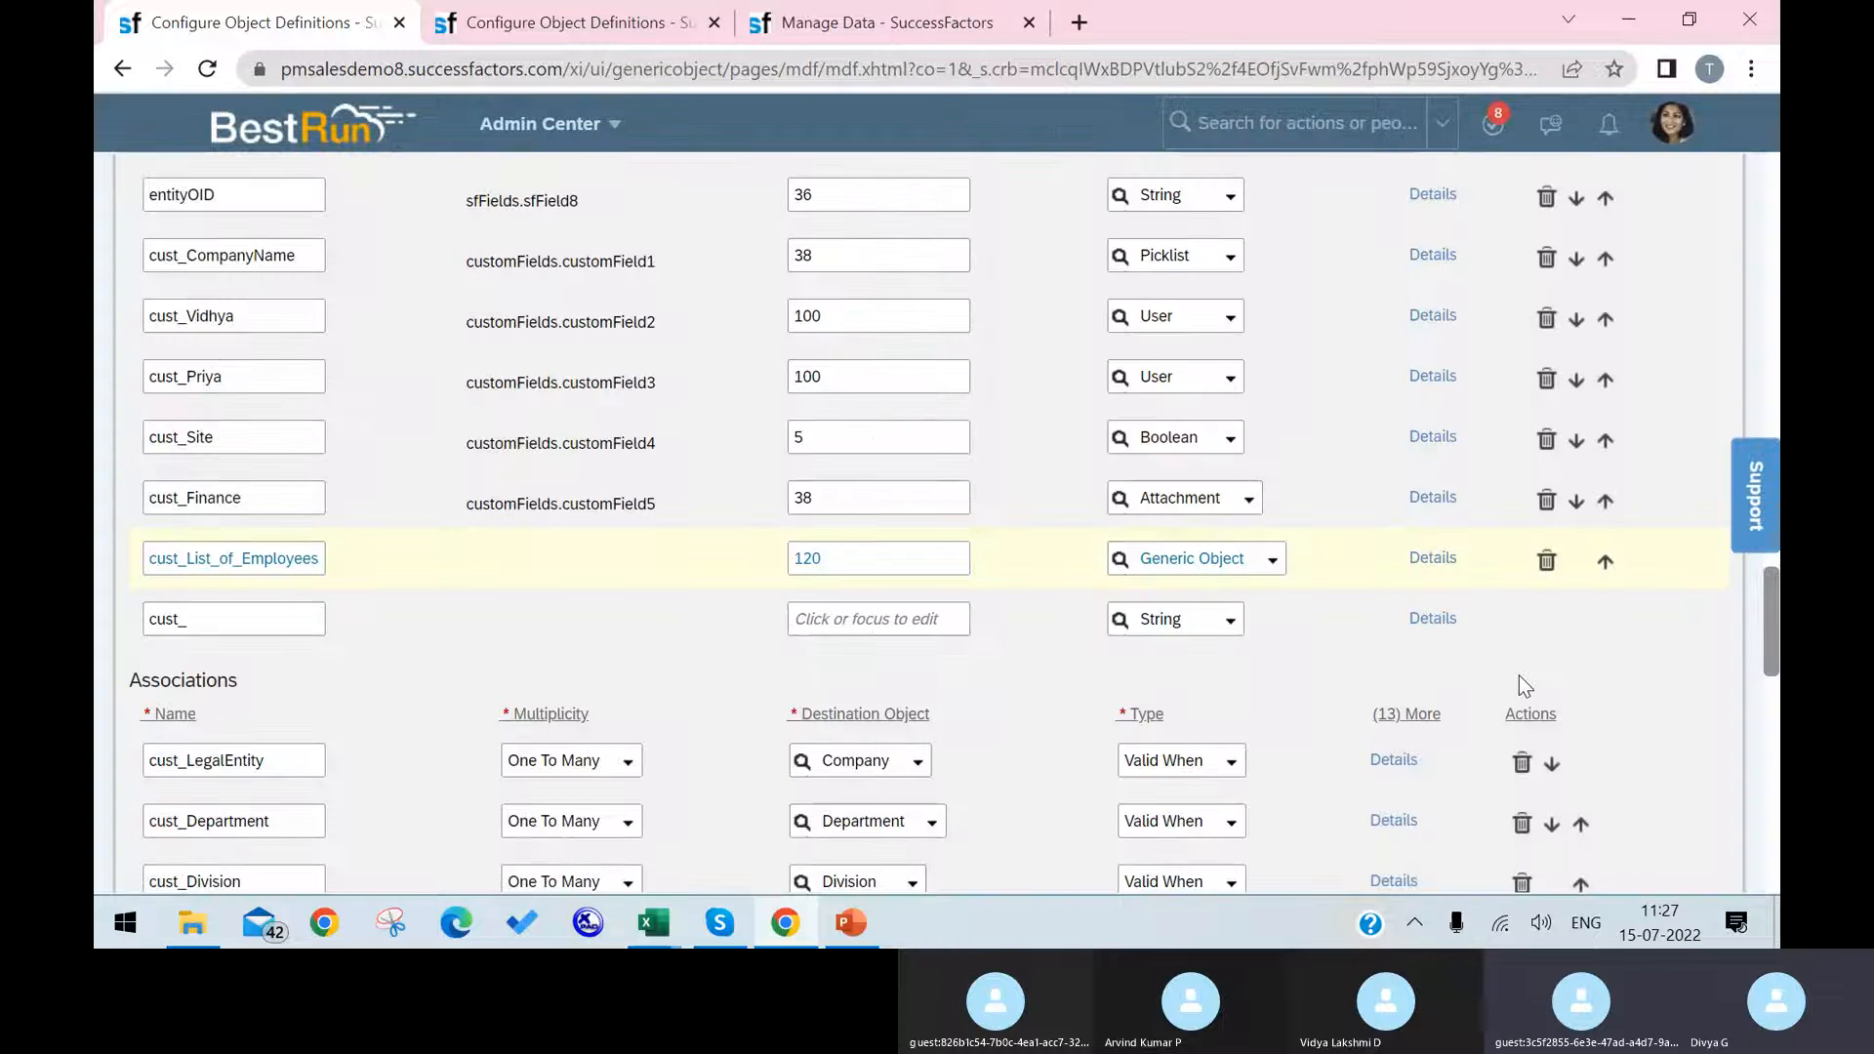
{"action": "scroll", "coordinate": [1562, 703], "scroll_direction": "down", "scroll_amount": 15}
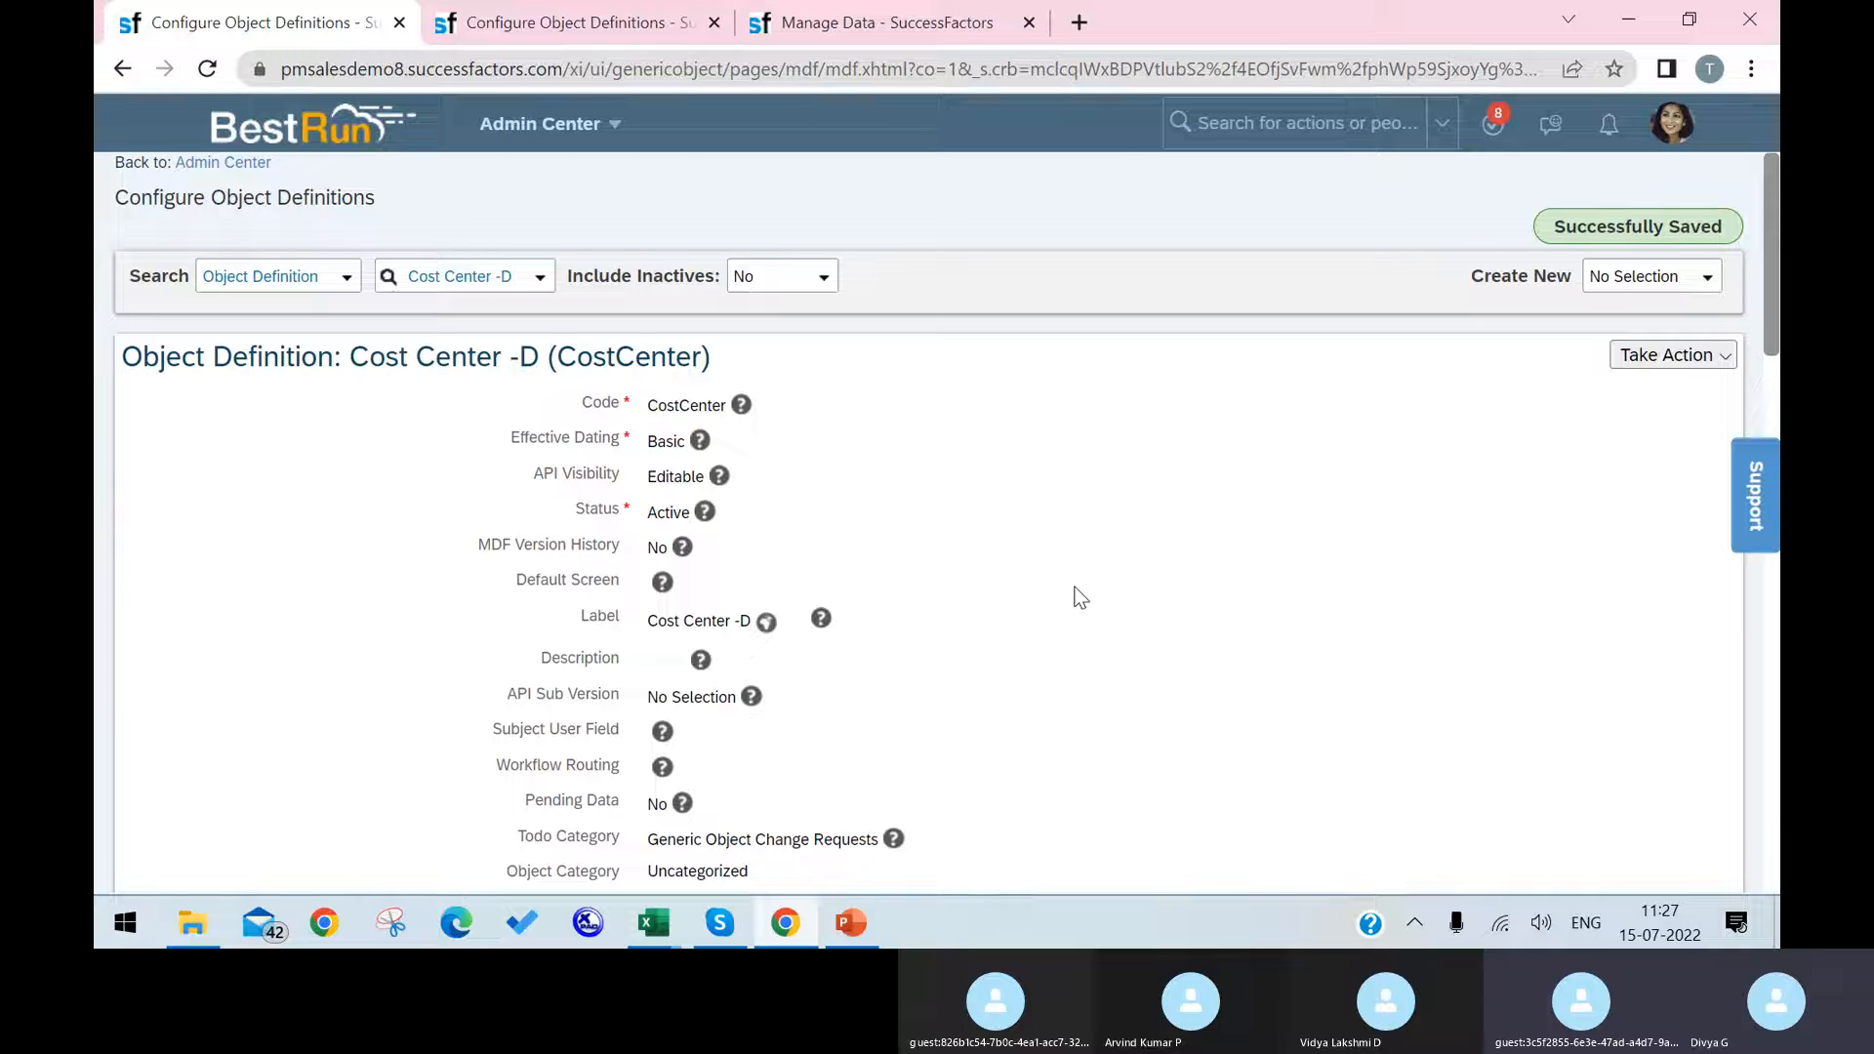
Step: Return to Manage Data and reload the Argentina HR (7500-2200) cost center record, discarding the unsaved changes
{"action": "left_click", "coordinate": [576, 21]}
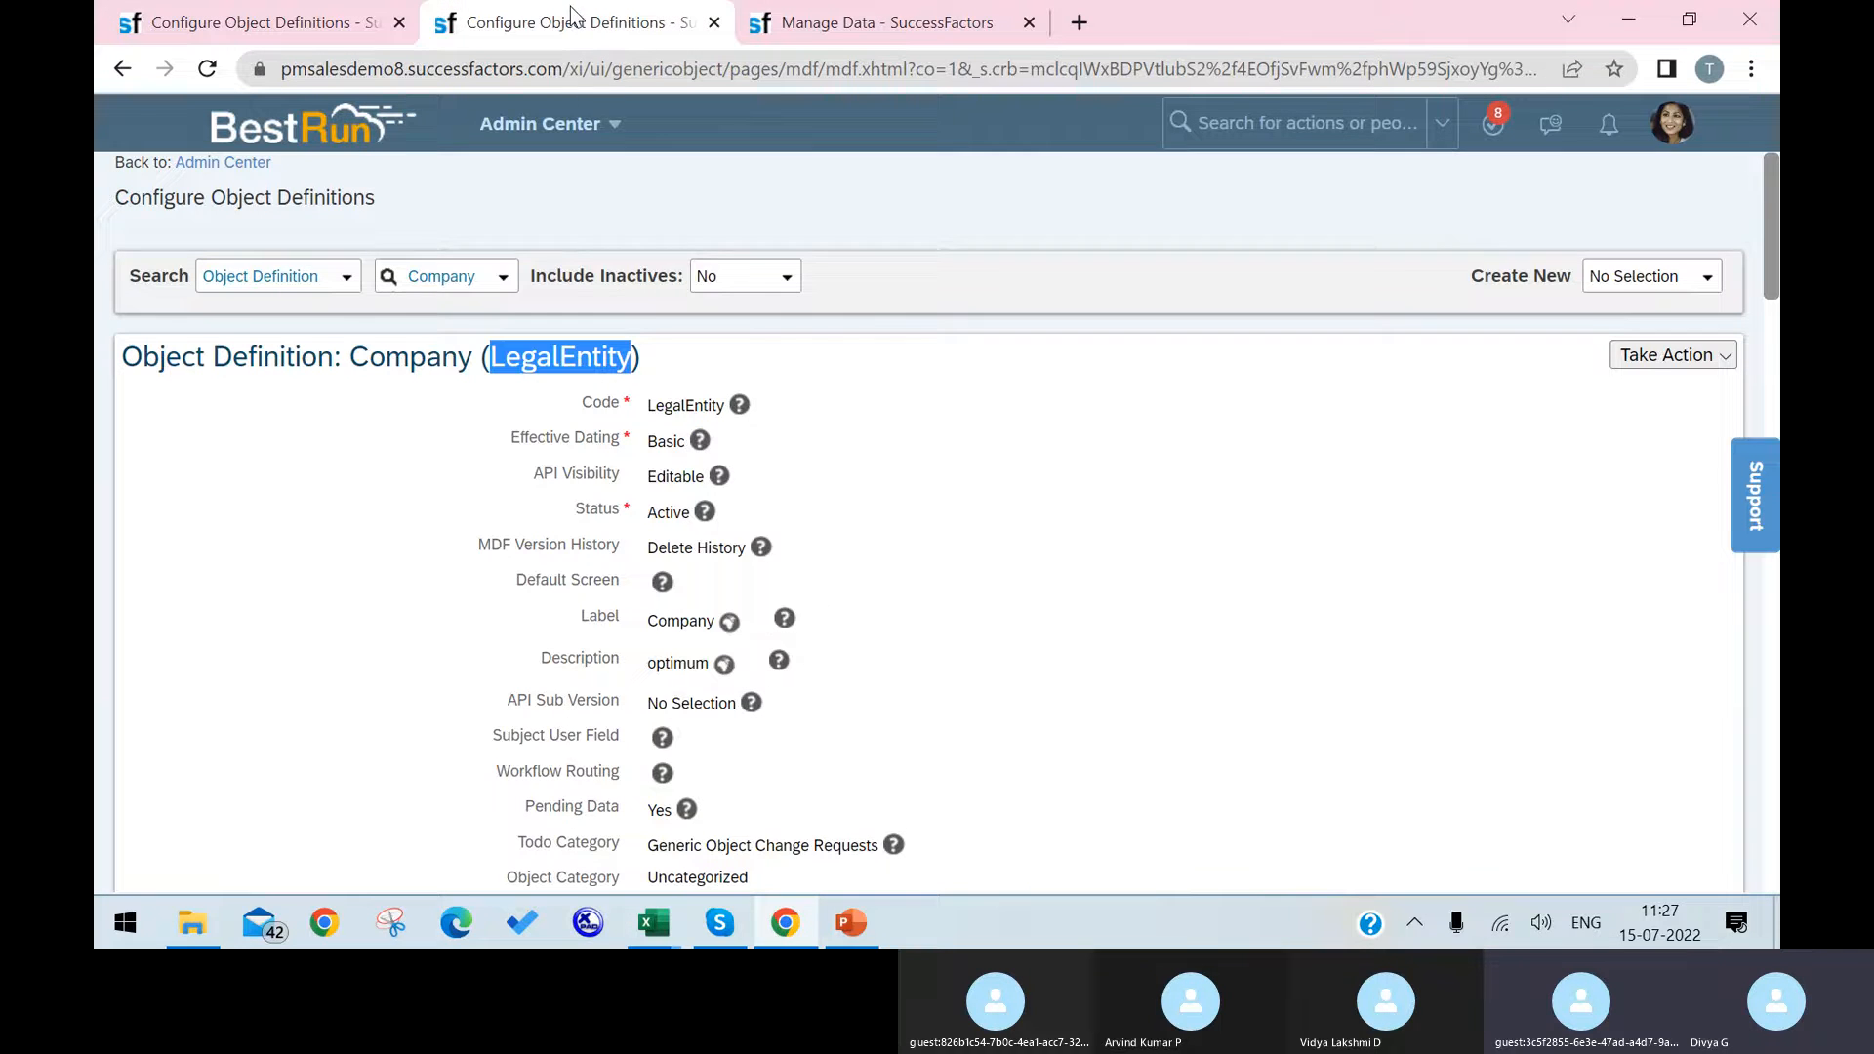
{"action": "left_click", "coordinate": [887, 27]}
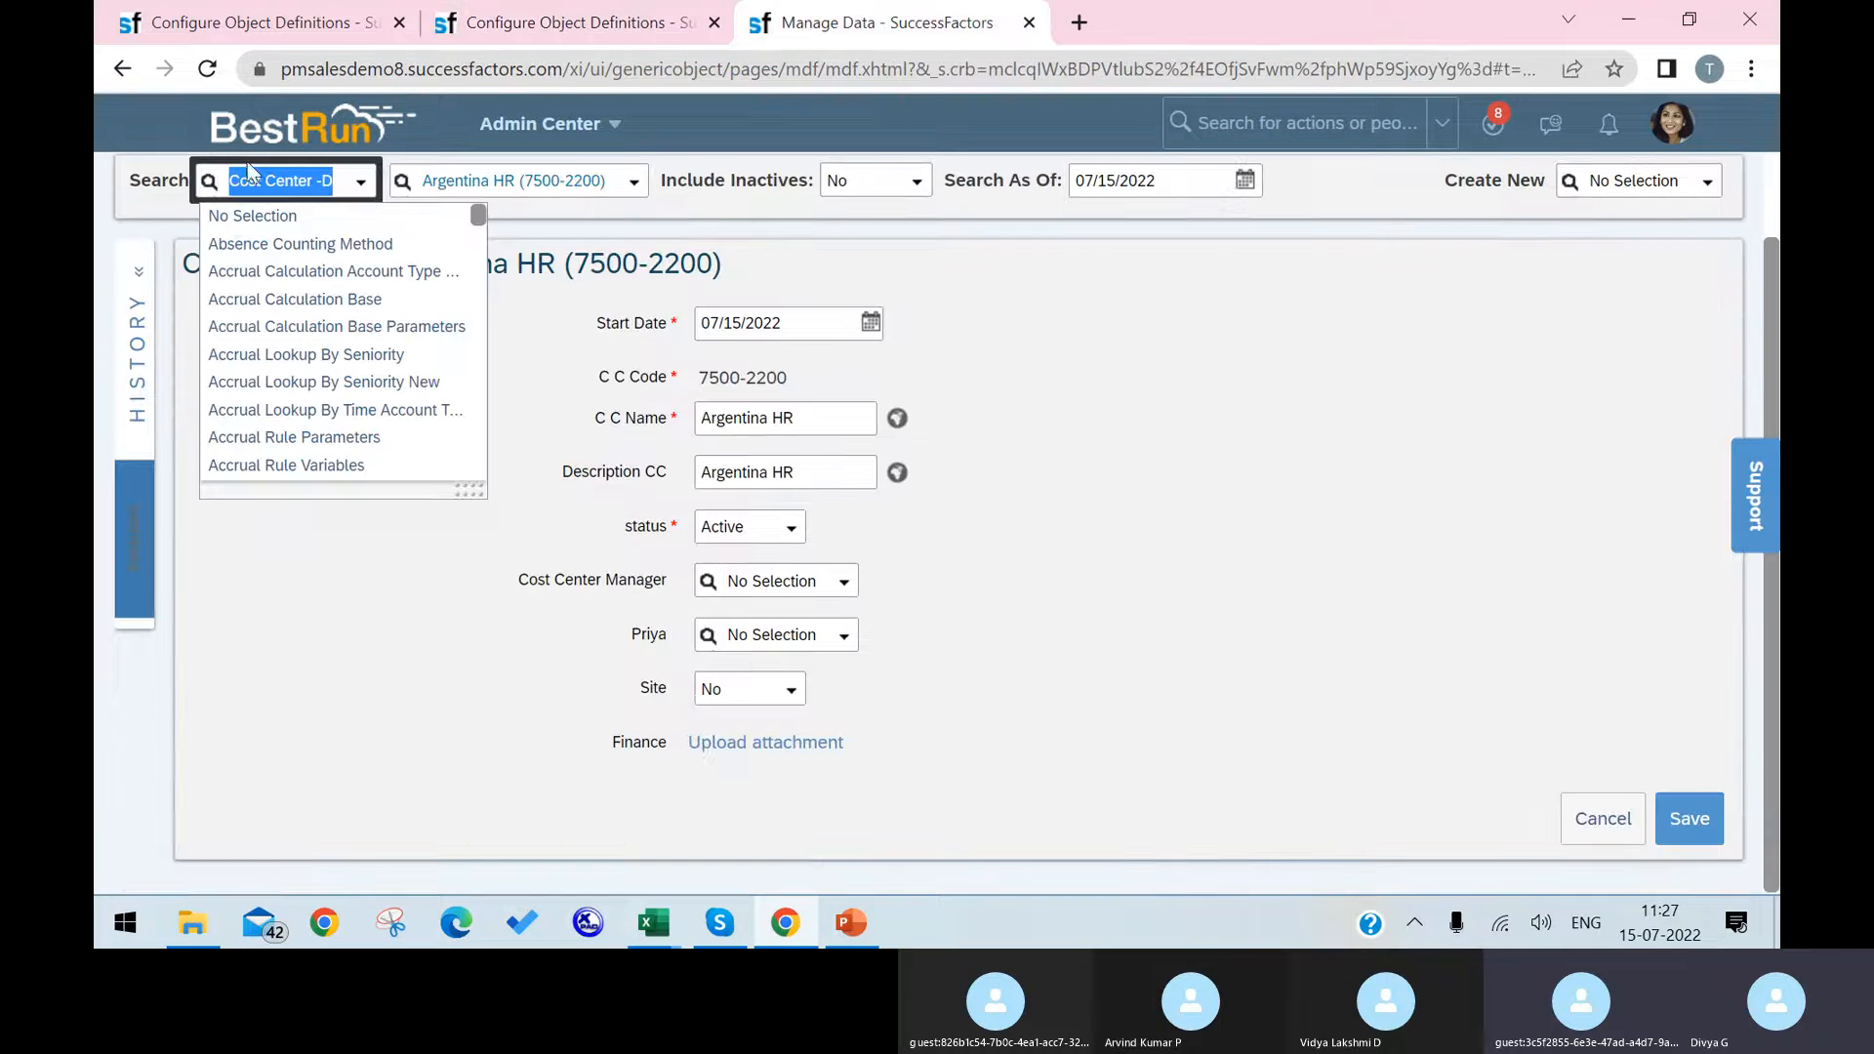
{"action": "left_click", "coordinate": [213, 72]}
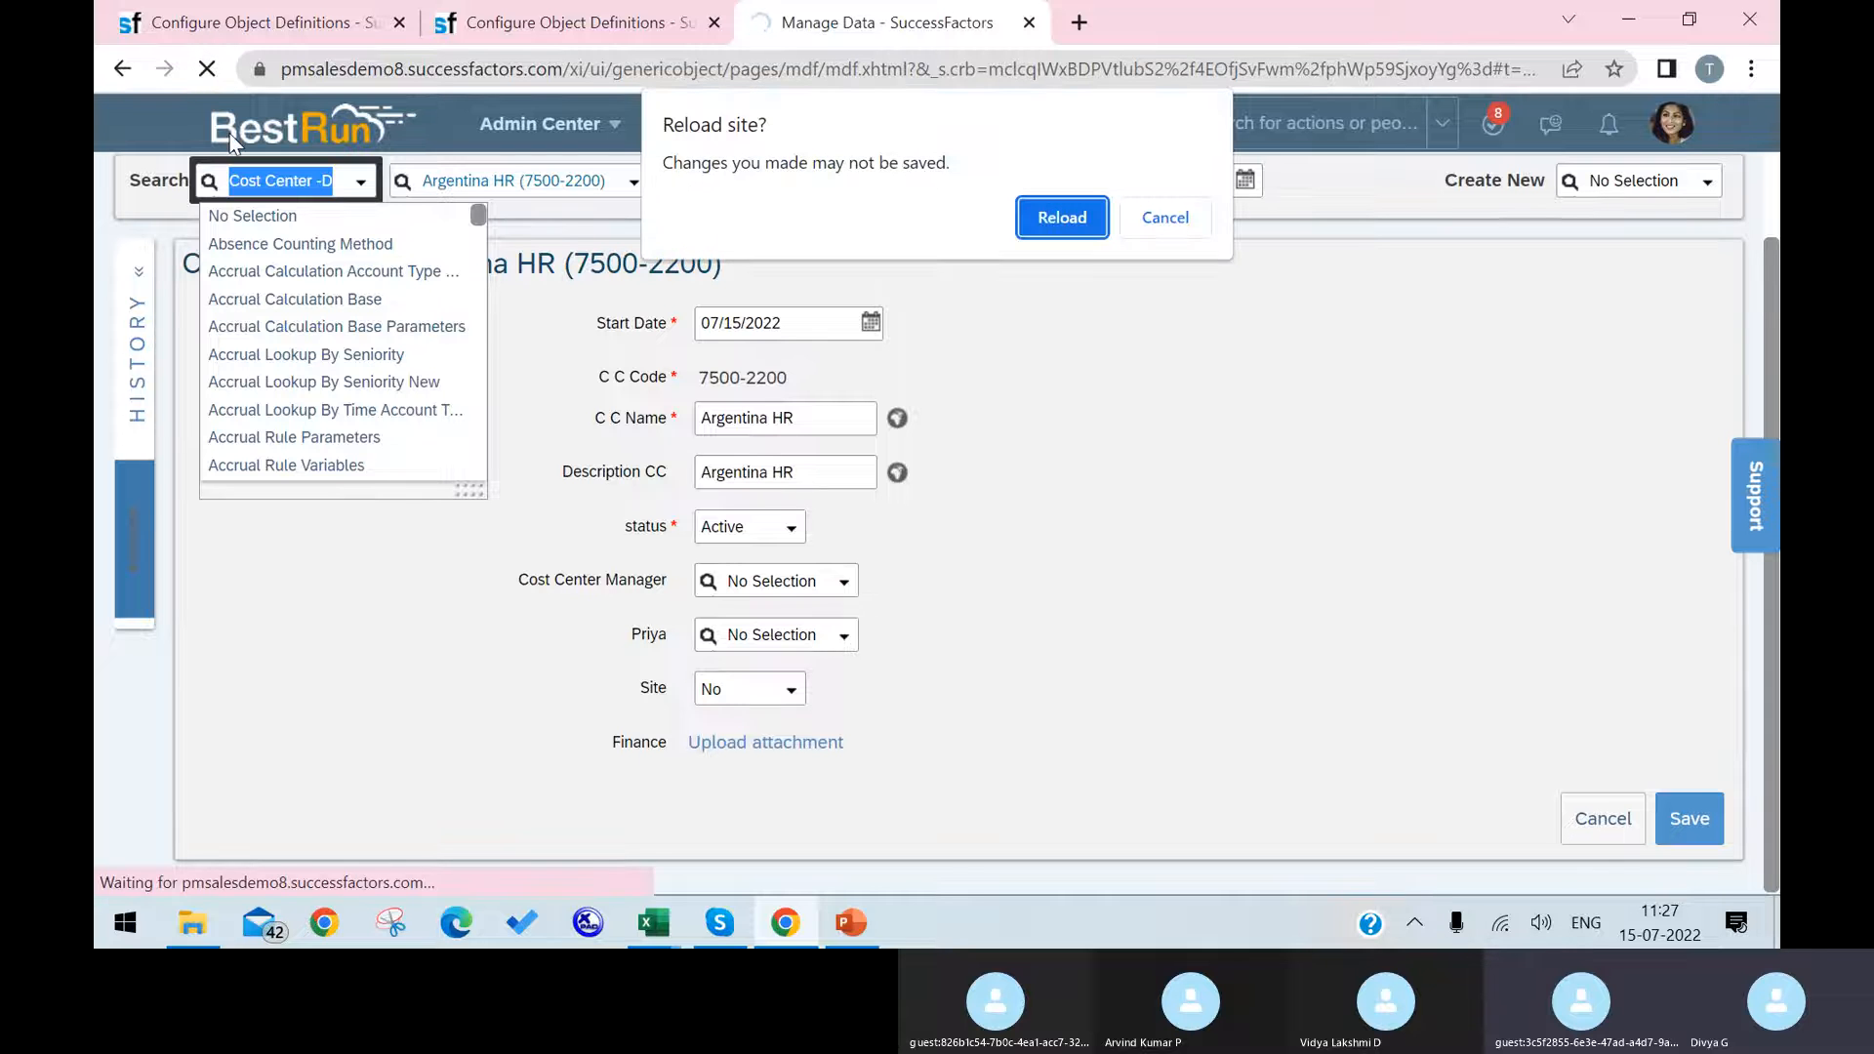
{"action": "left_click", "coordinate": [1079, 213]}
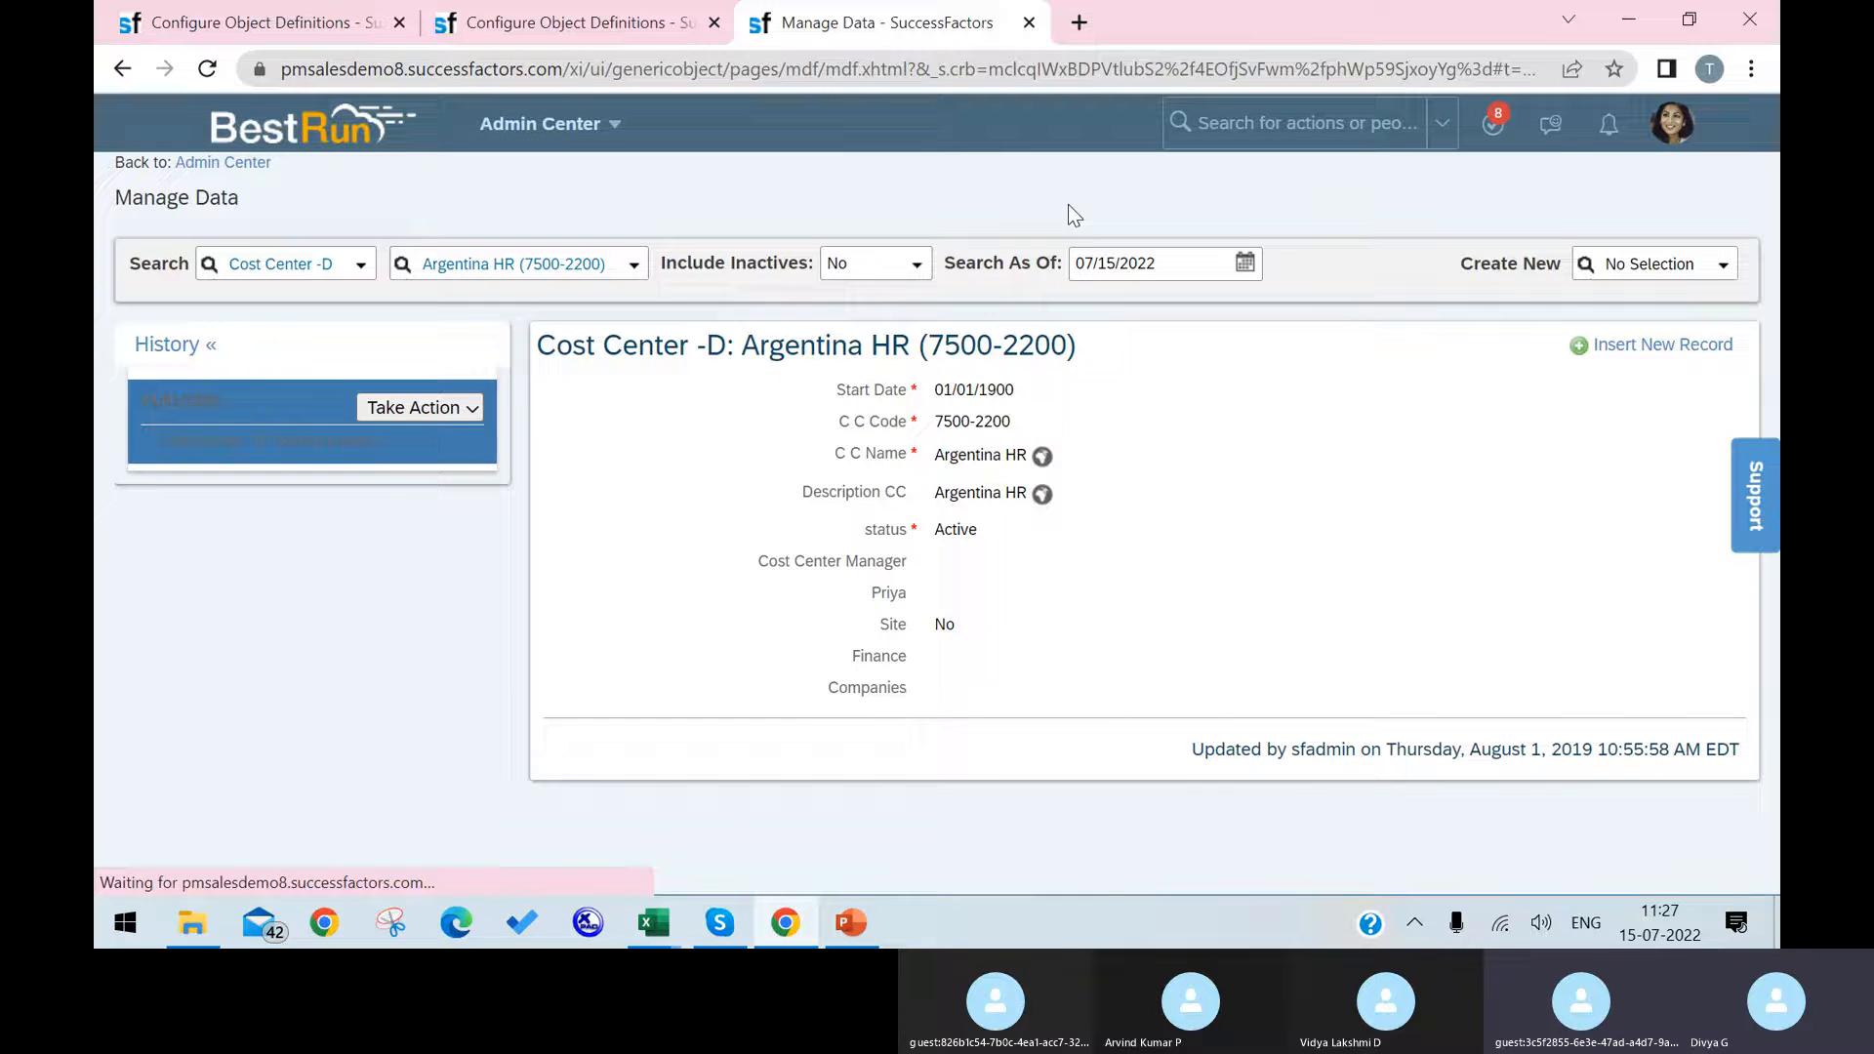
Step: Start a new Argentina HR (7500-2200) record effective 07/15/2022 and examine the values offered for its Companies field
{"action": "left_click", "coordinate": [1659, 346]}
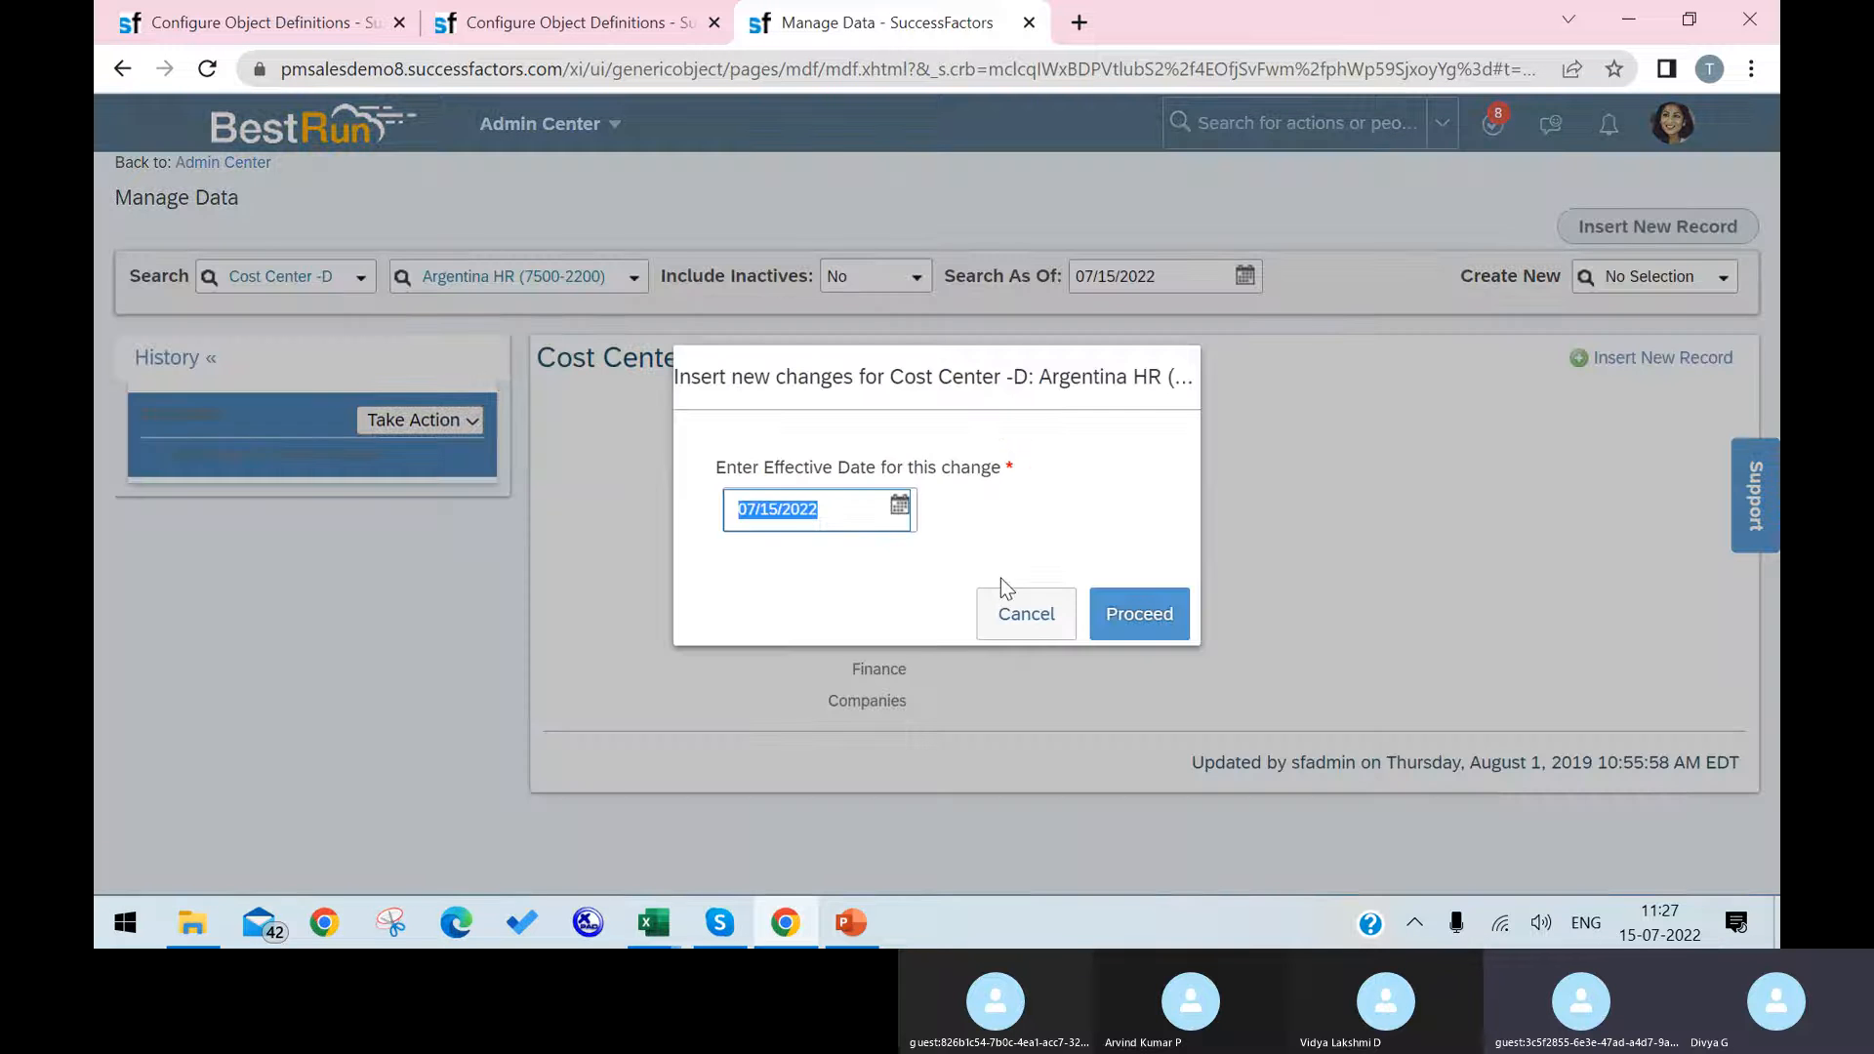
{"action": "left_click", "coordinate": [1139, 613]}
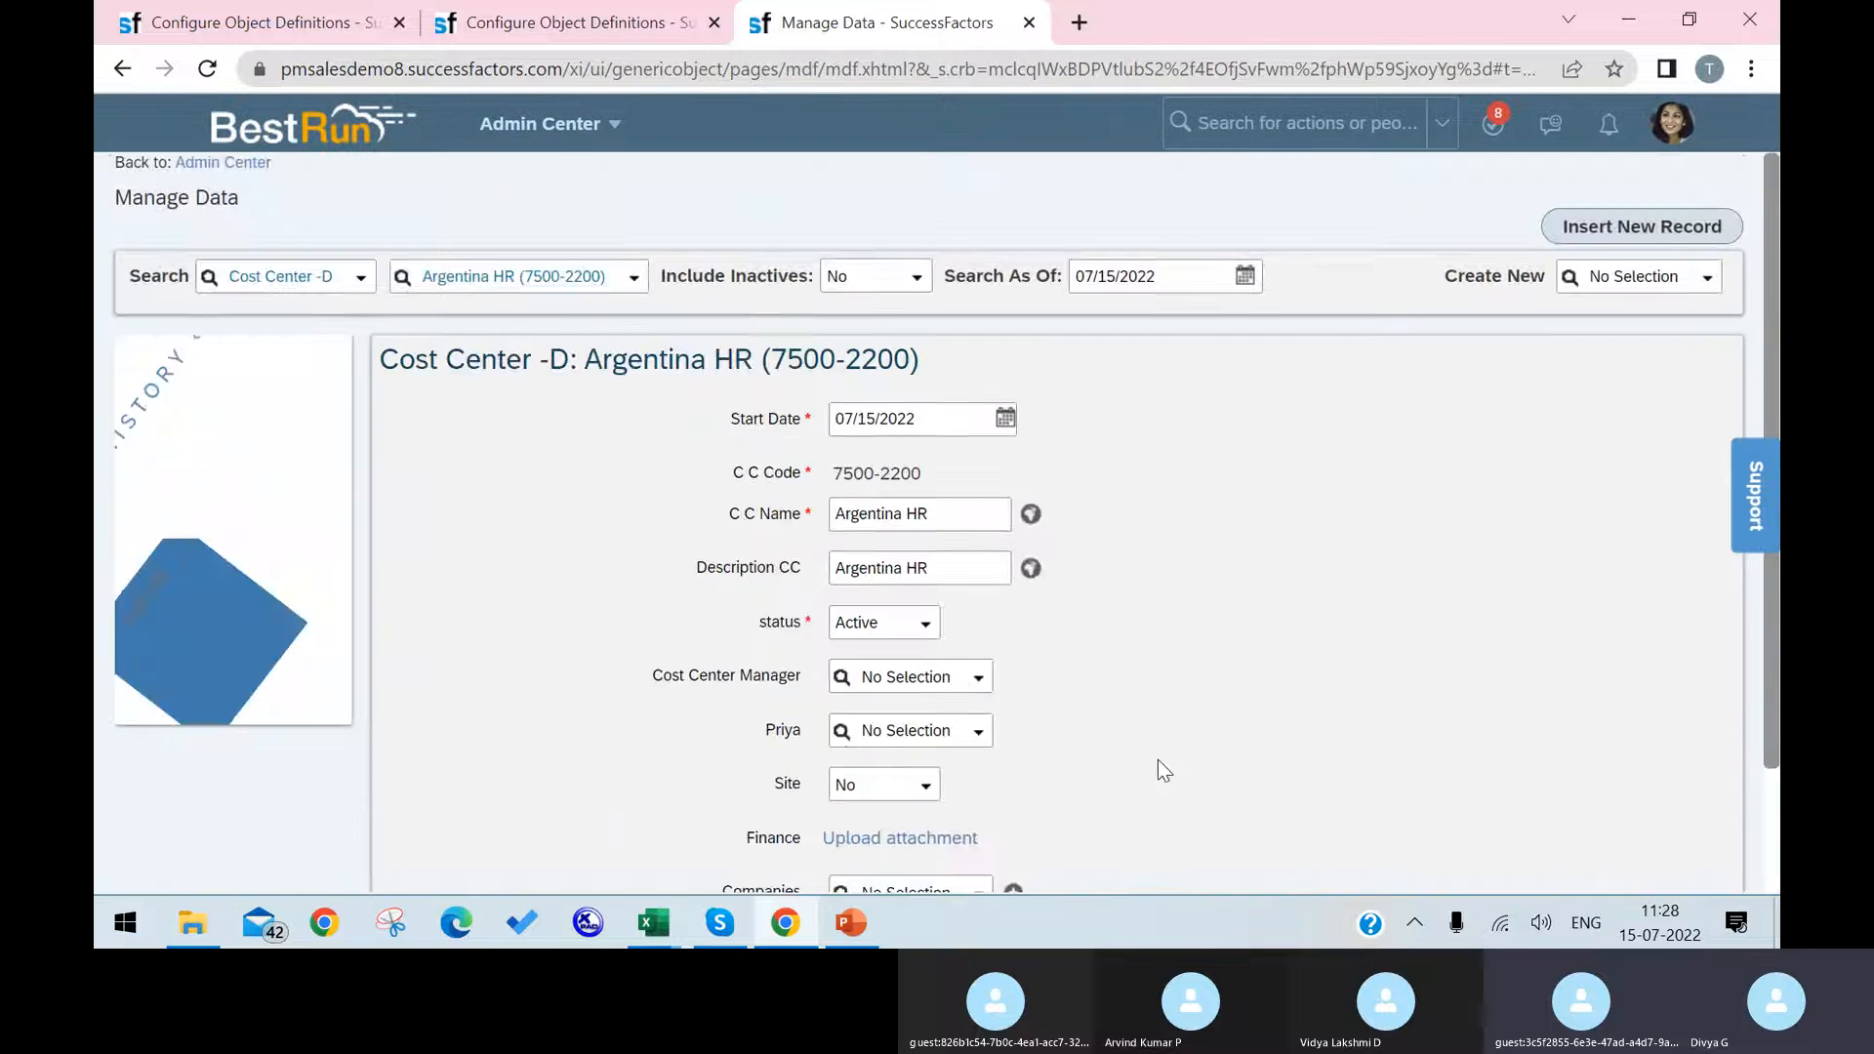
{"action": "left_click", "coordinate": [843, 747]}
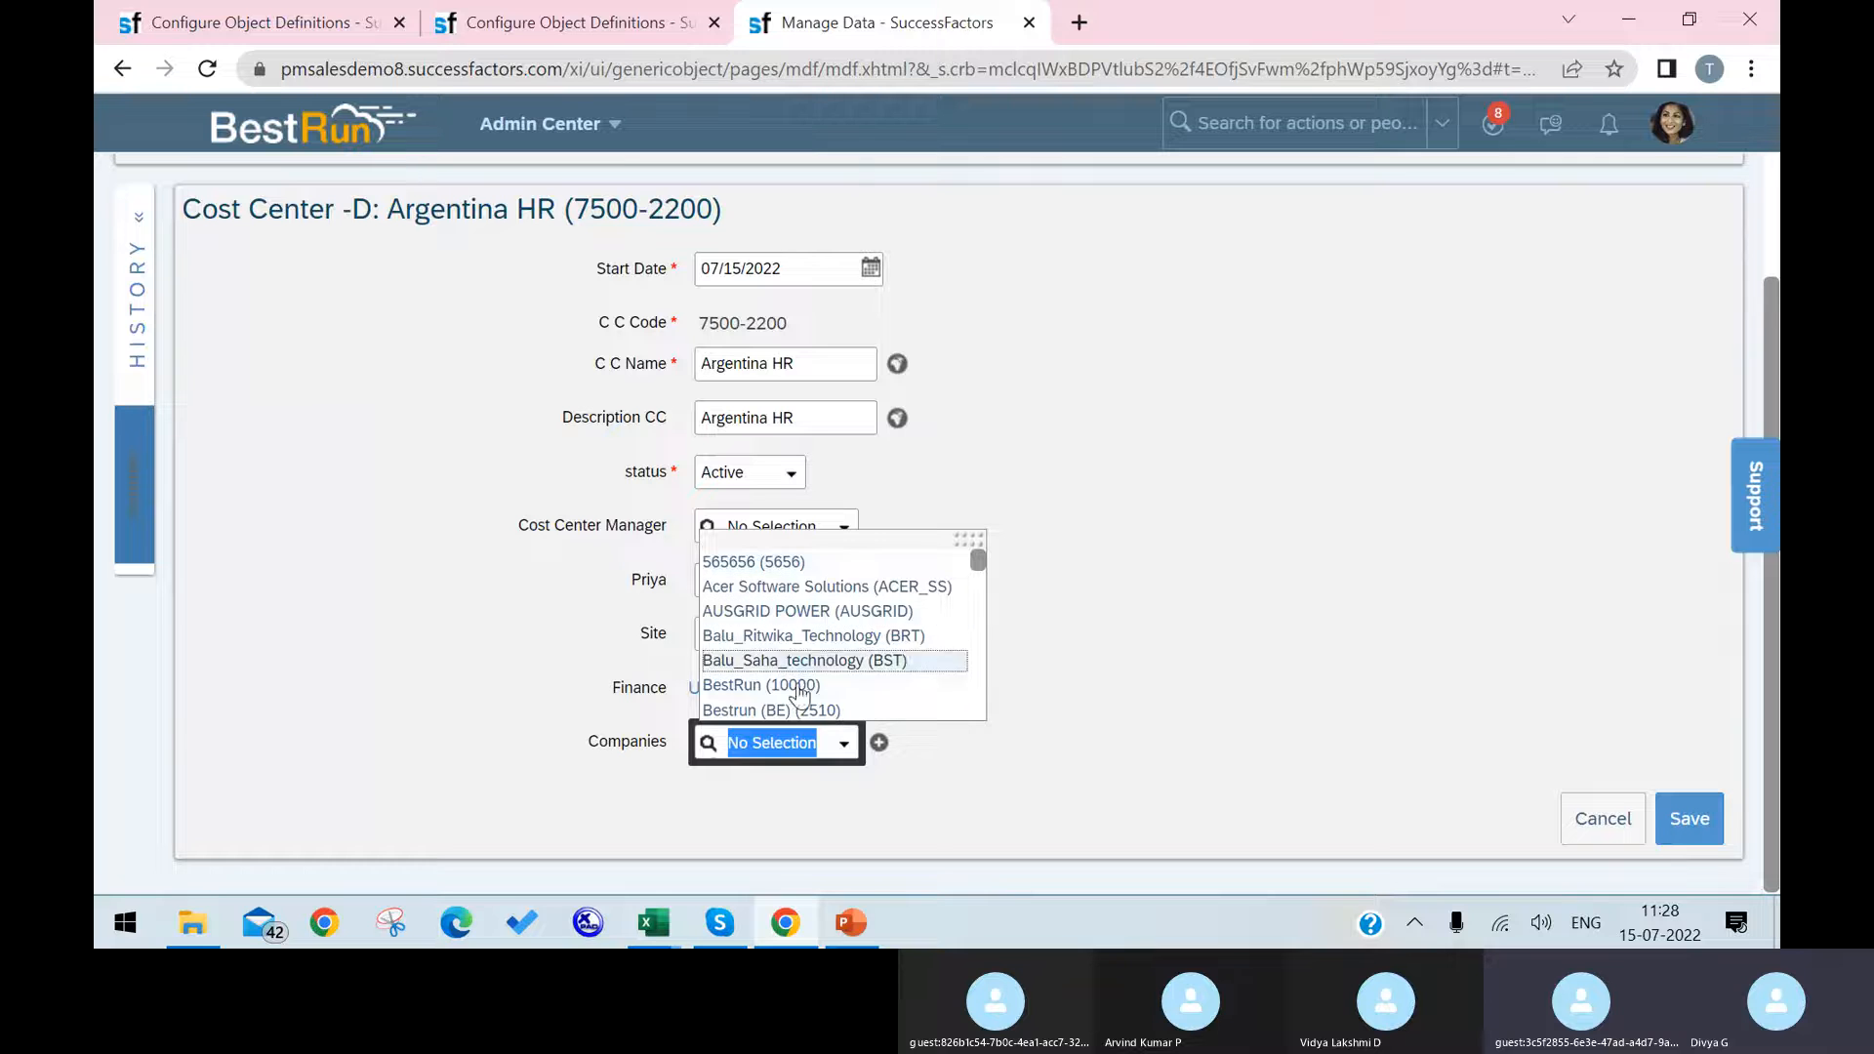
{"action": "scroll", "coordinate": [841, 644], "scroll_direction": "down", "scroll_amount": 3}
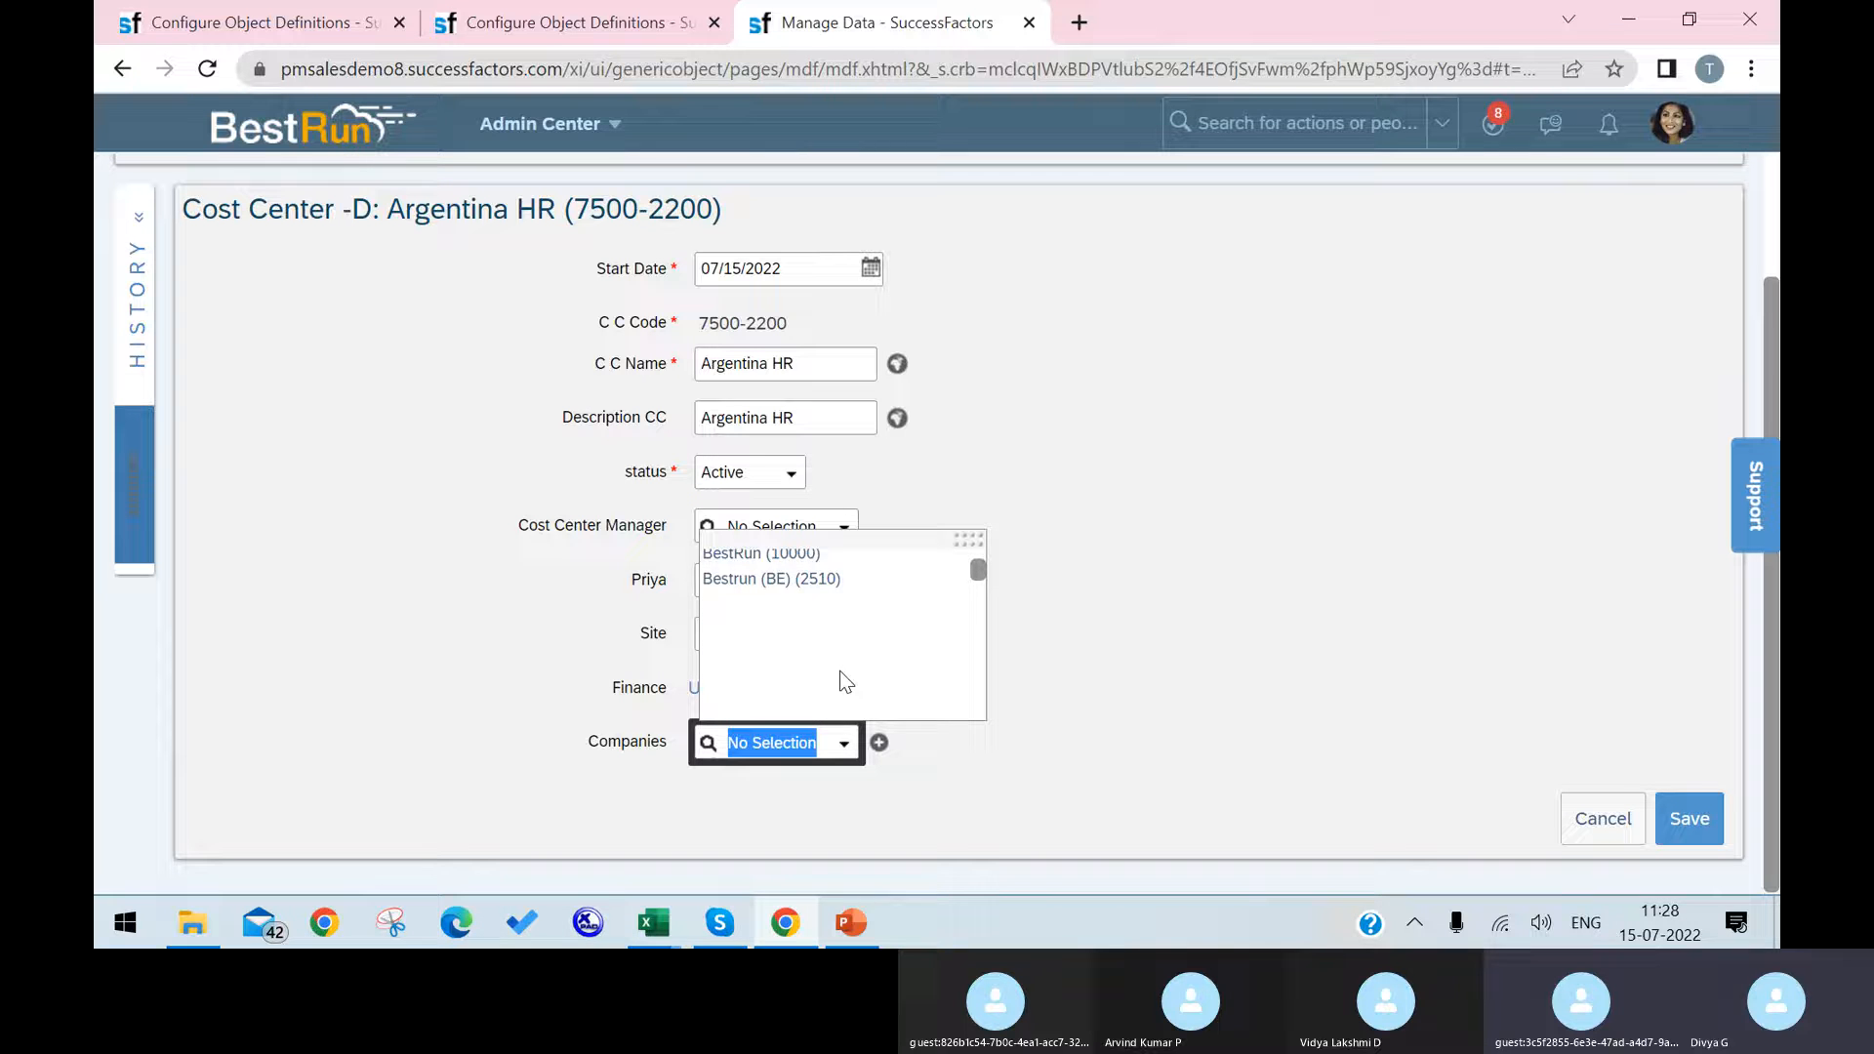
{"action": "scroll", "coordinate": [841, 680], "scroll_direction": "up", "scroll_amount": 3}
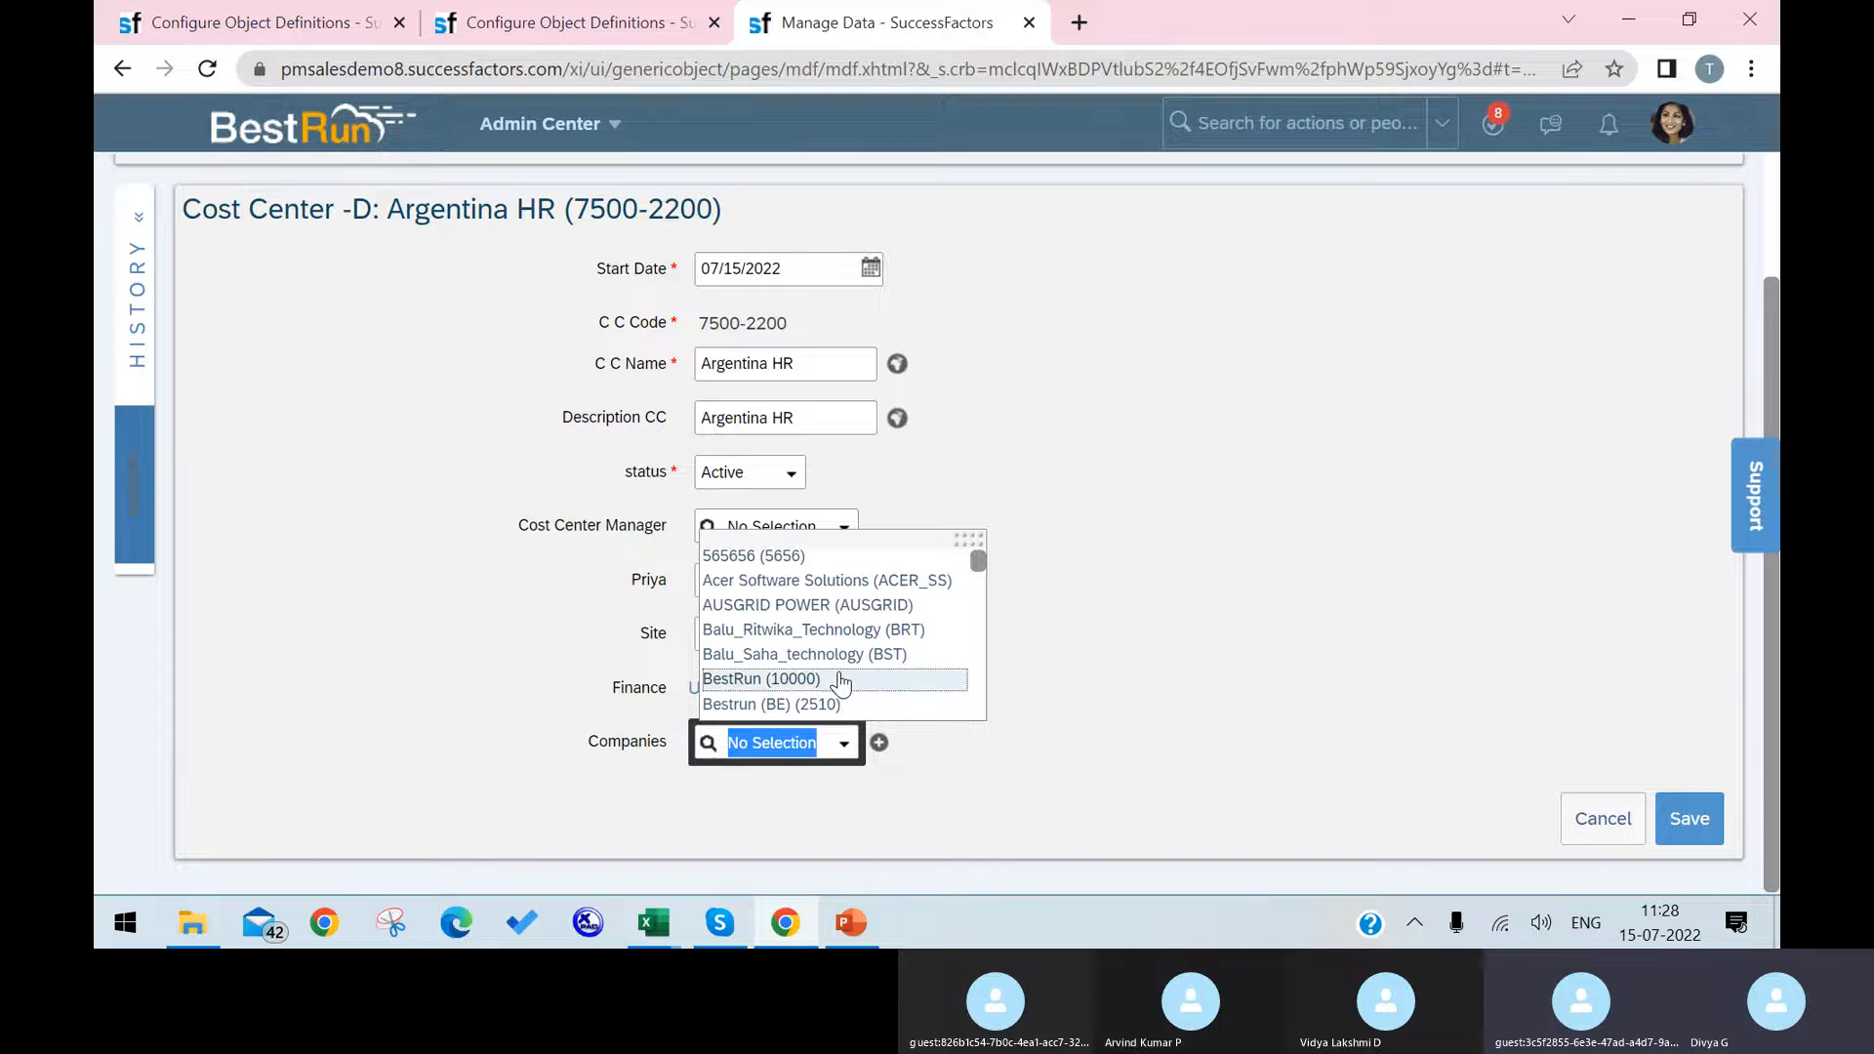
{"action": "scroll", "coordinate": [864, 649], "scroll_direction": "down", "scroll_amount": 5}
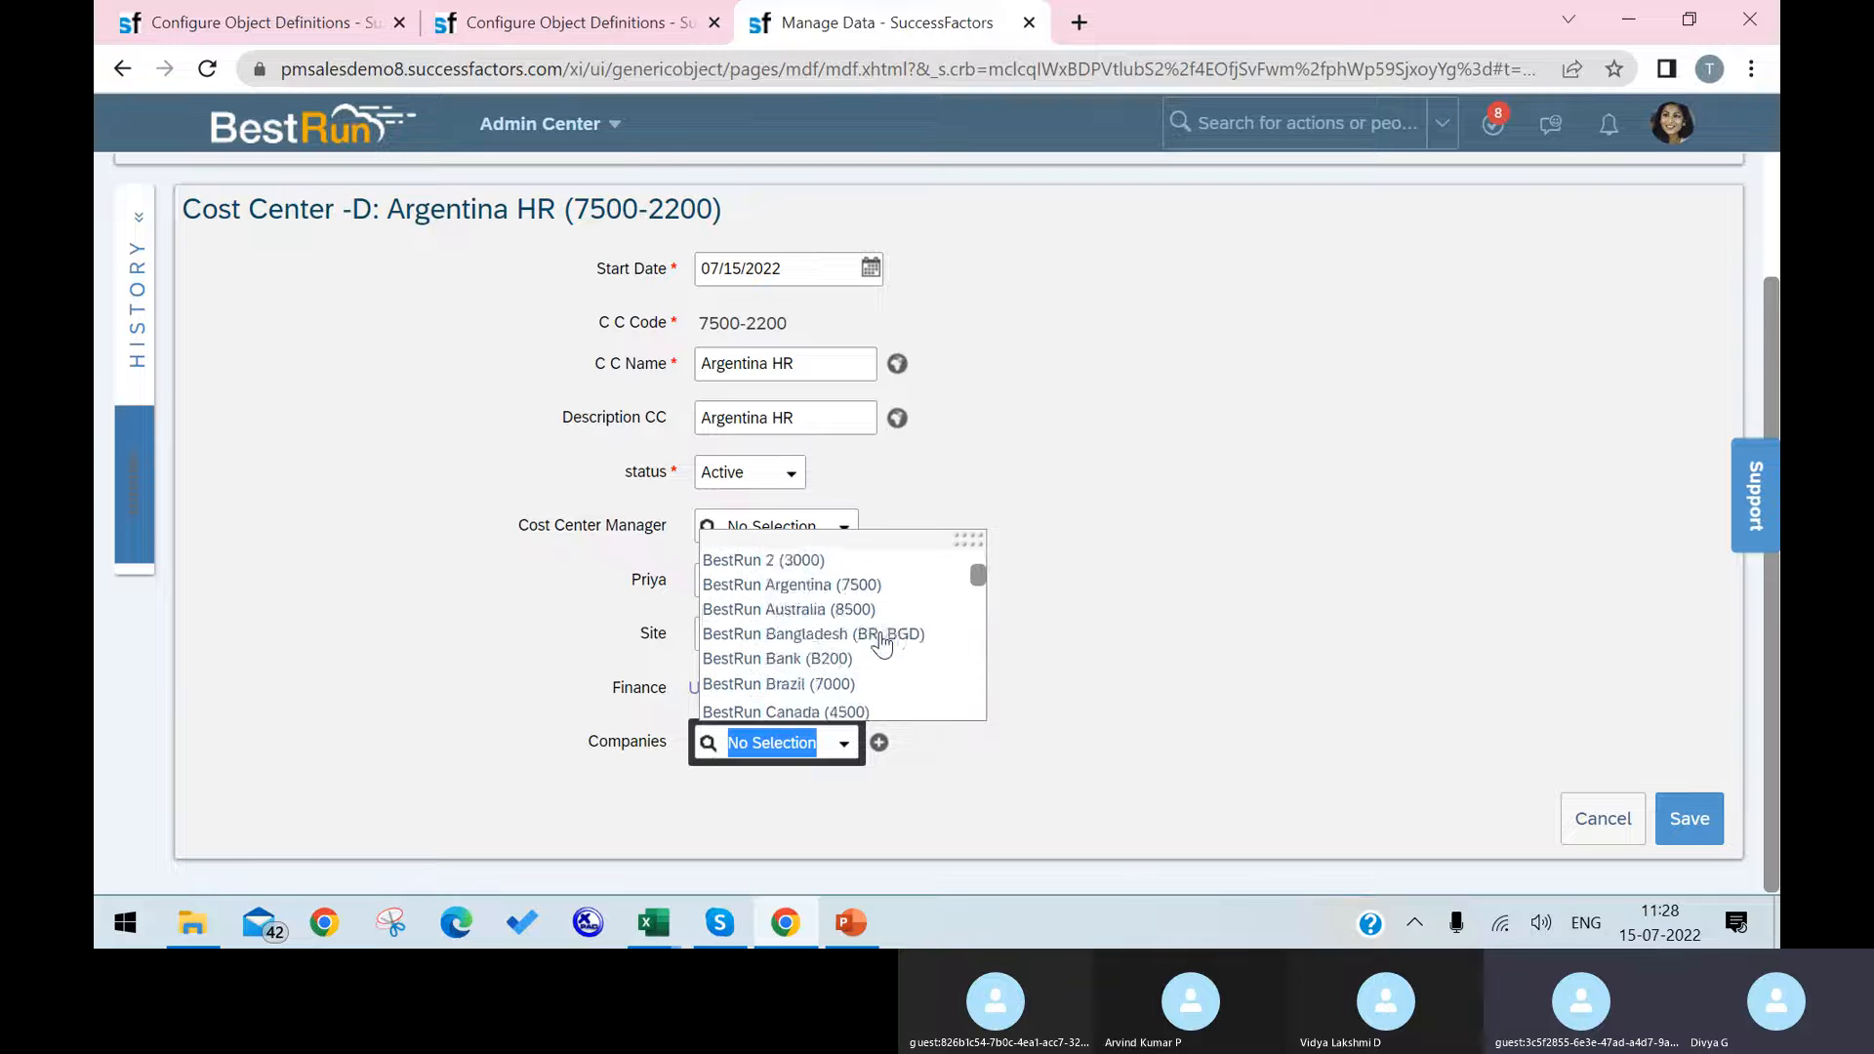
{"action": "scroll", "coordinate": [883, 644], "scroll_direction": "down", "scroll_amount": 5}
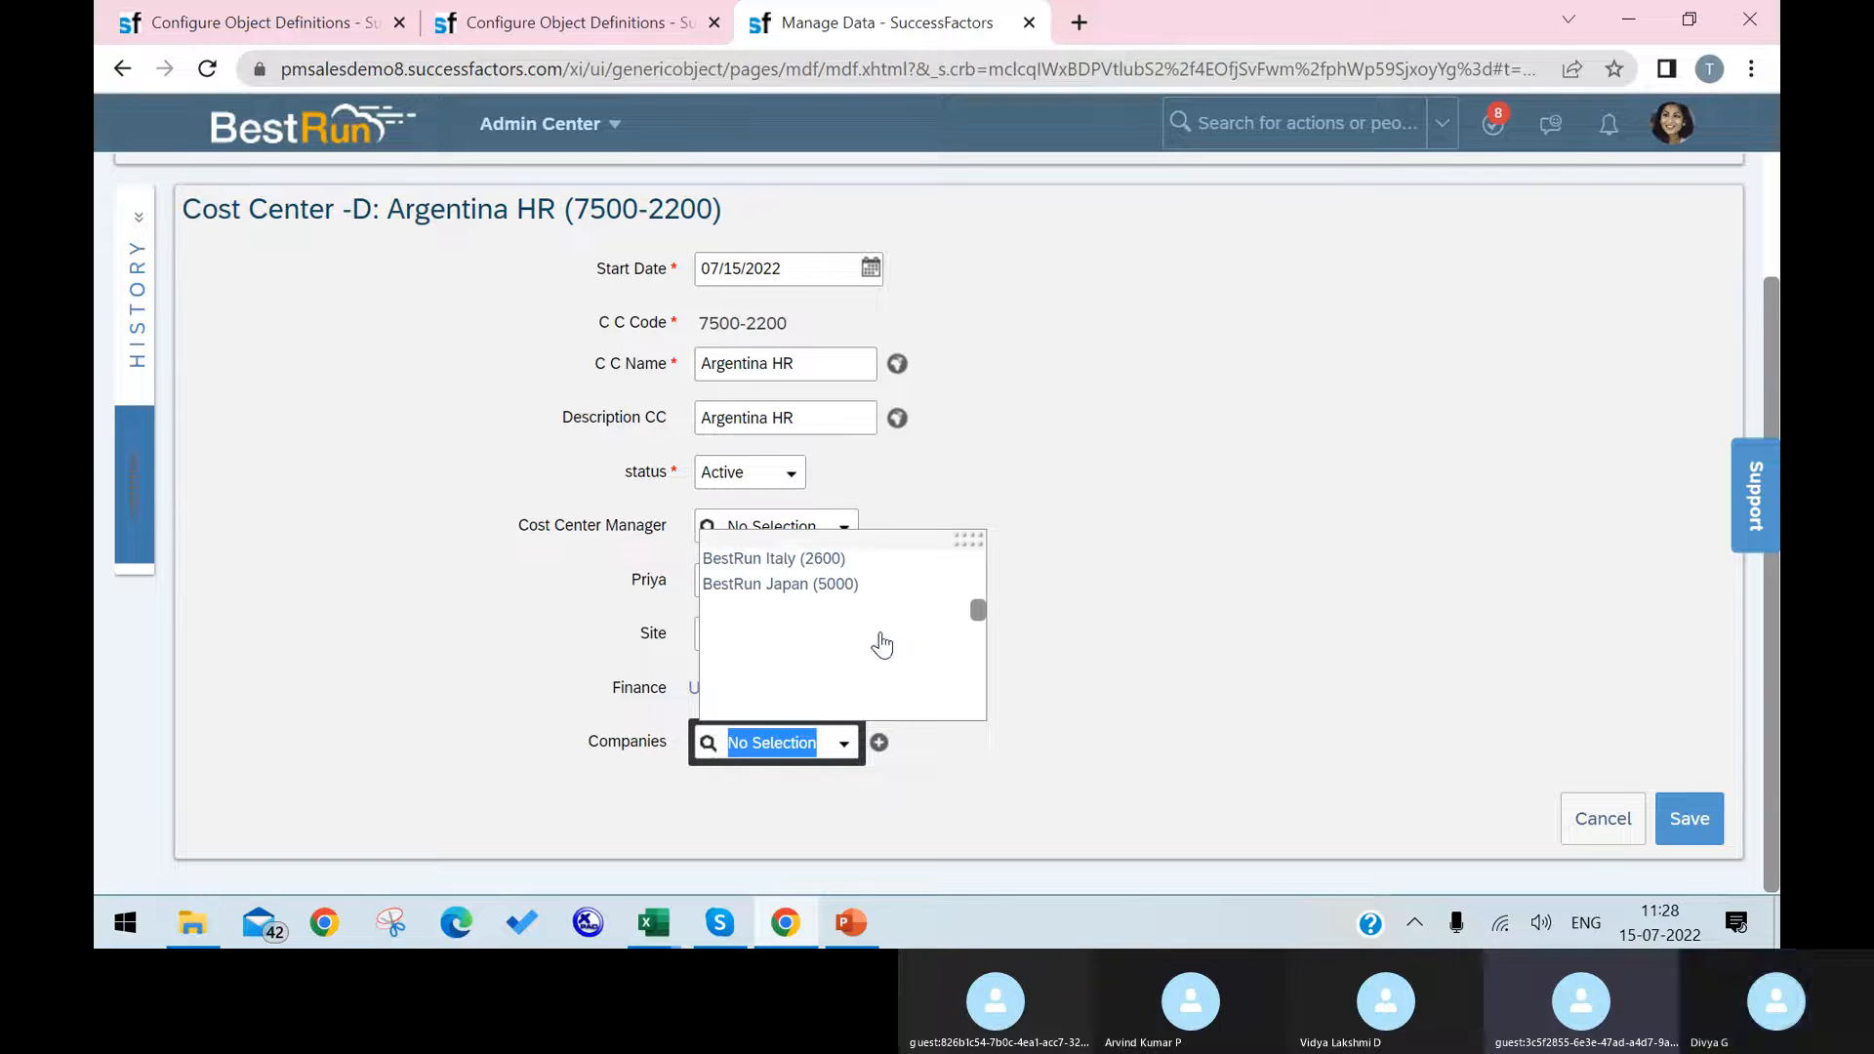
{"action": "scroll", "coordinate": [881, 642], "scroll_direction": "down", "scroll_amount": 3}
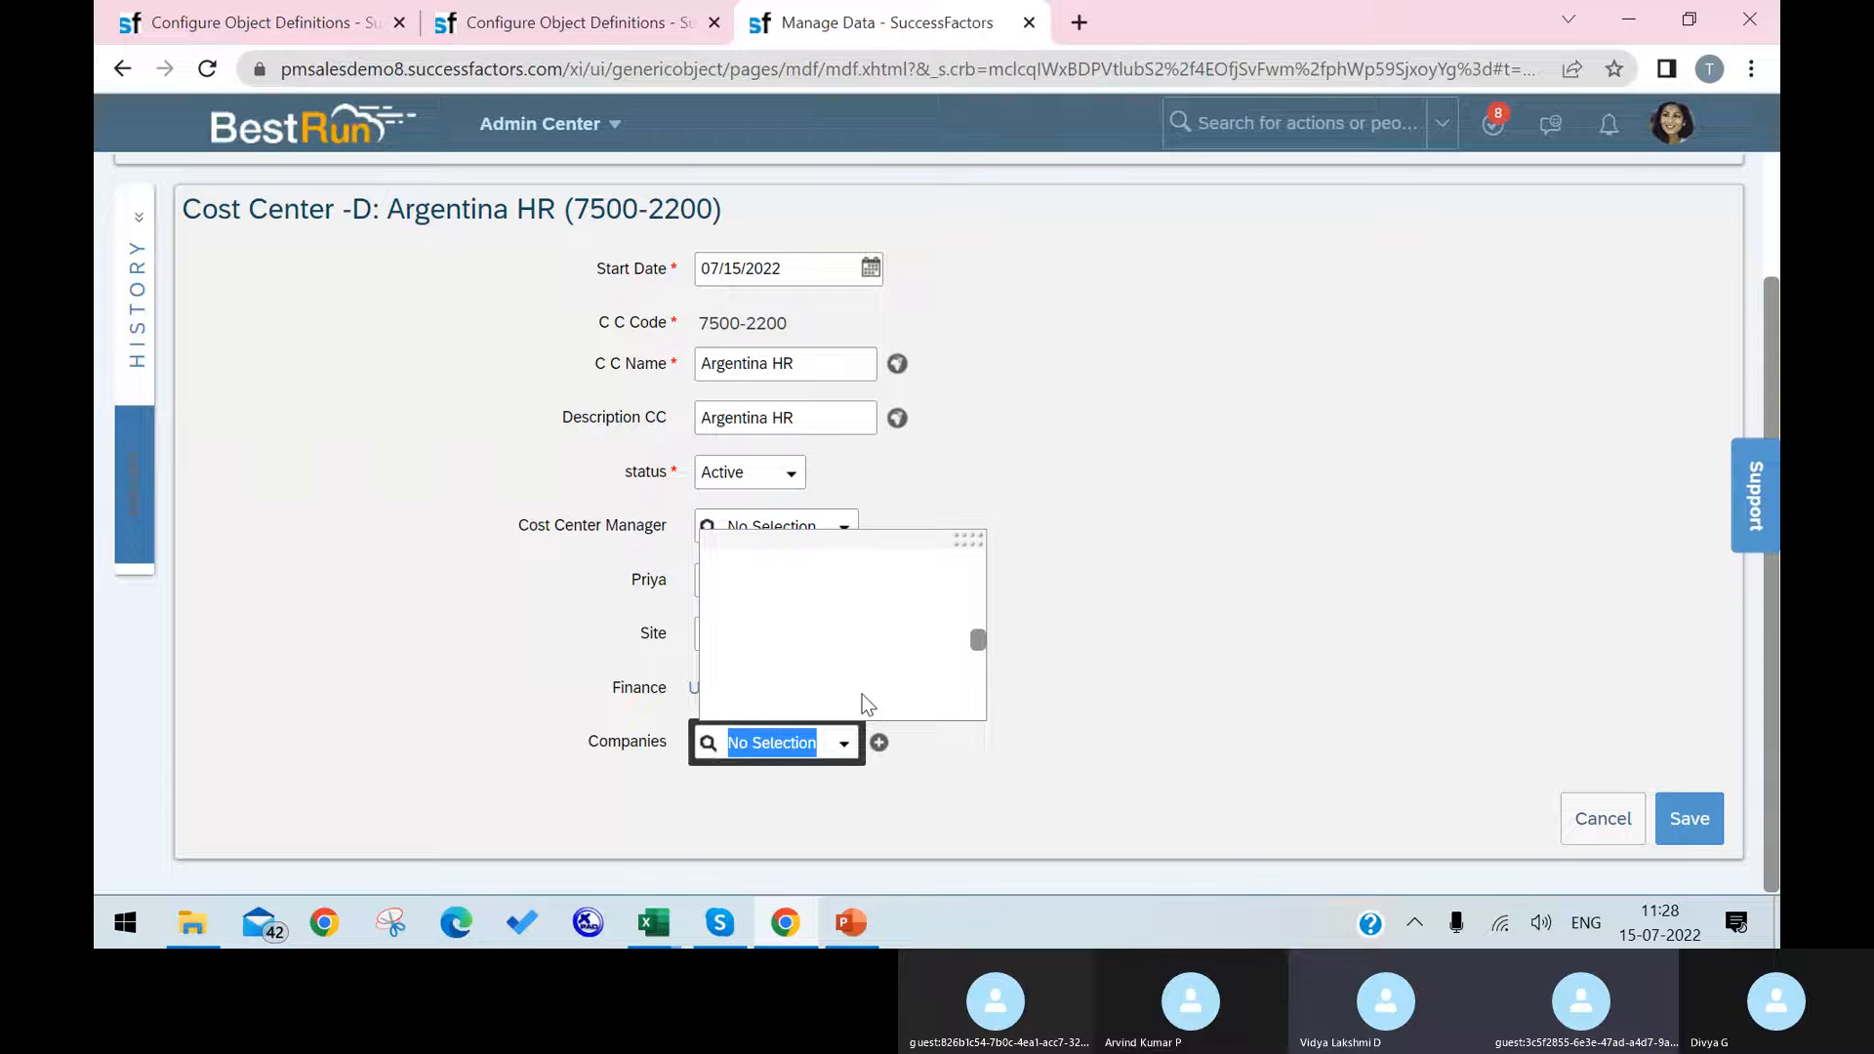
{"action": "scroll", "coordinate": [896, 640], "scroll_direction": "up", "scroll_amount": 3}
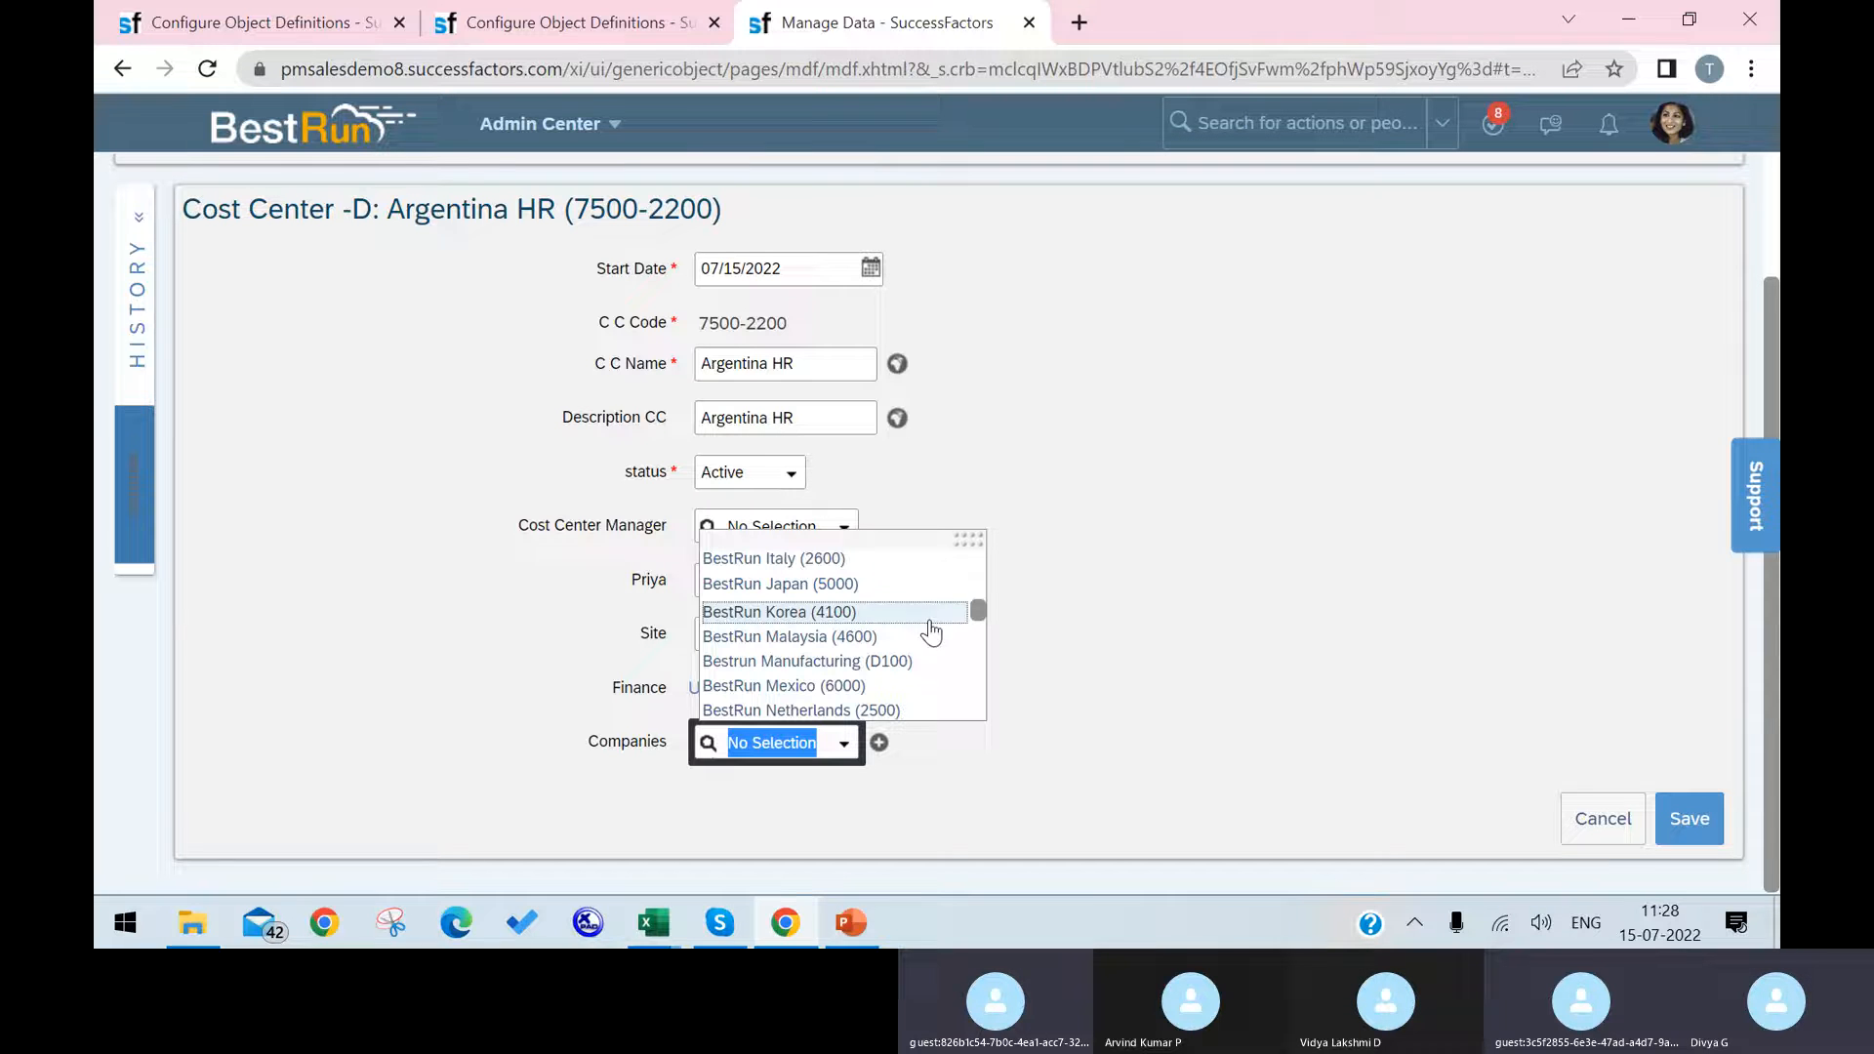
{"action": "mouse_move", "coordinate": [742, 923]}
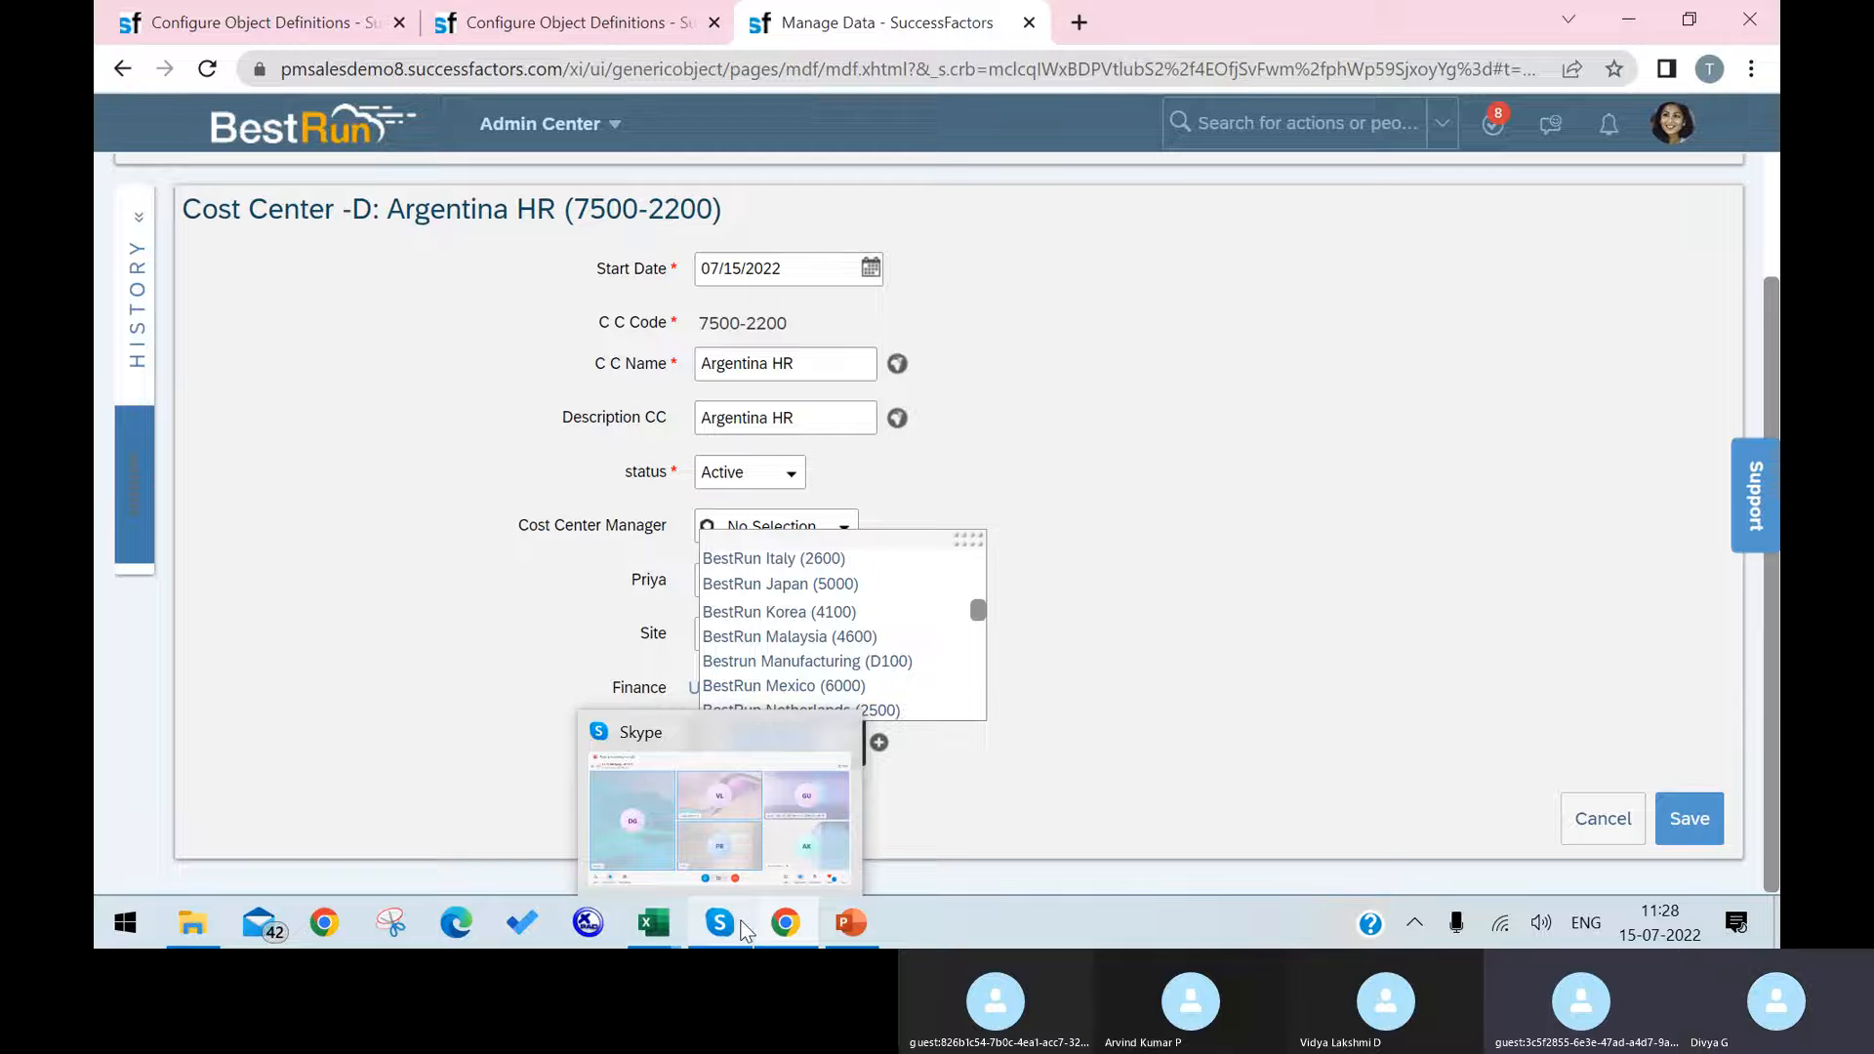
{"action": "mouse_move", "coordinate": [834, 864]}
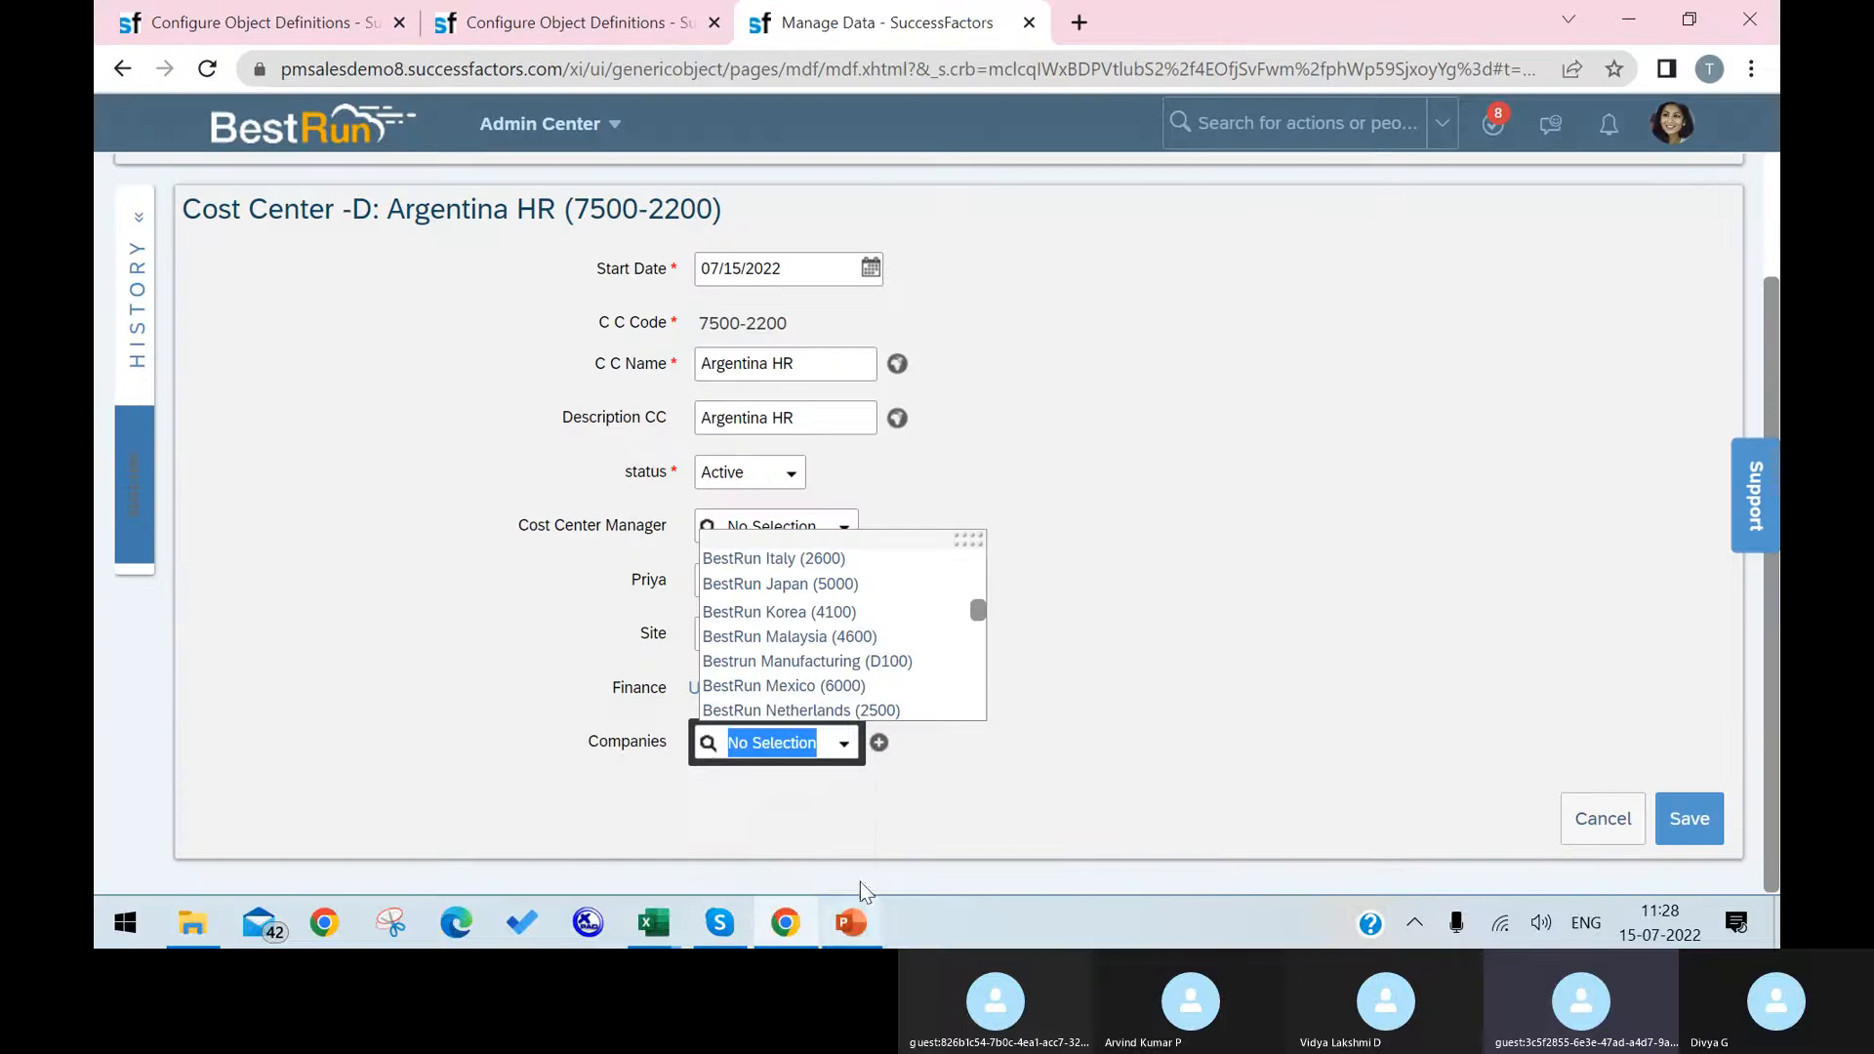
{"action": "left_click", "coordinate": [1213, 733]}
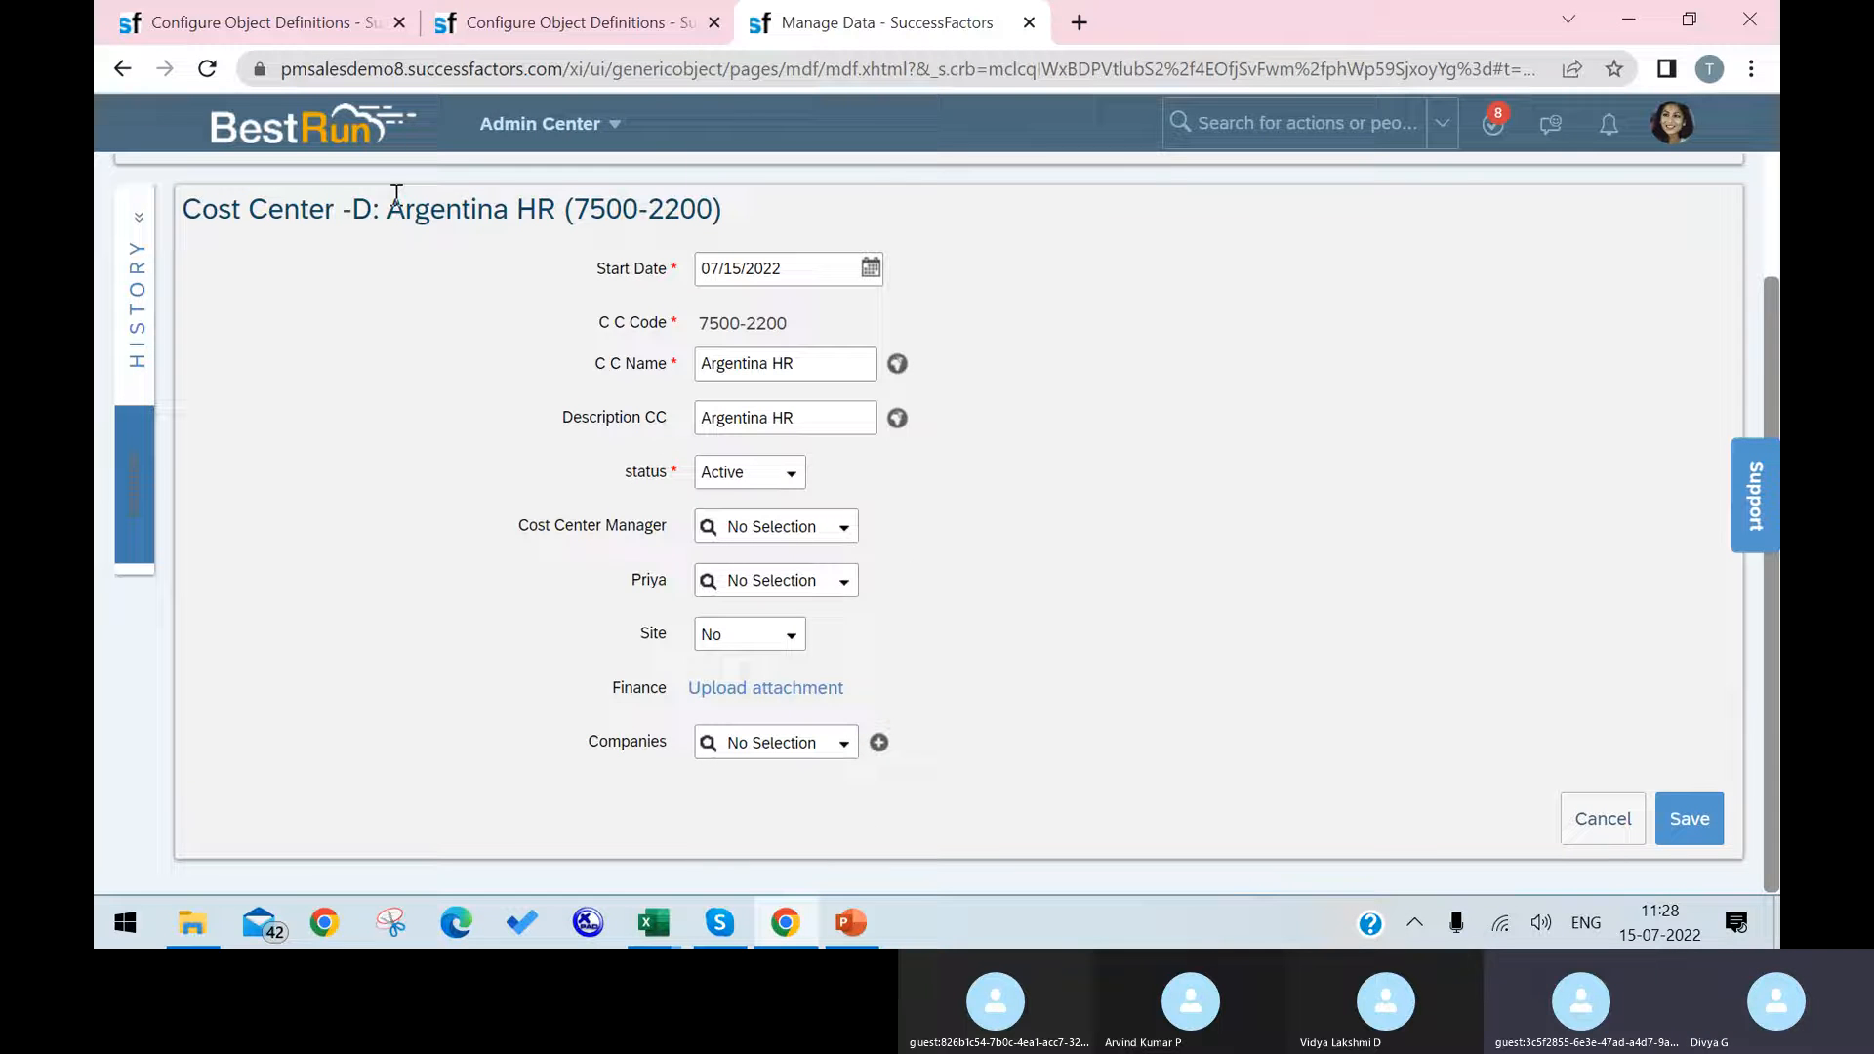
{"action": "left_click", "coordinate": [722, 922]}
{"action": "left_click", "coordinate": [727, 928]}
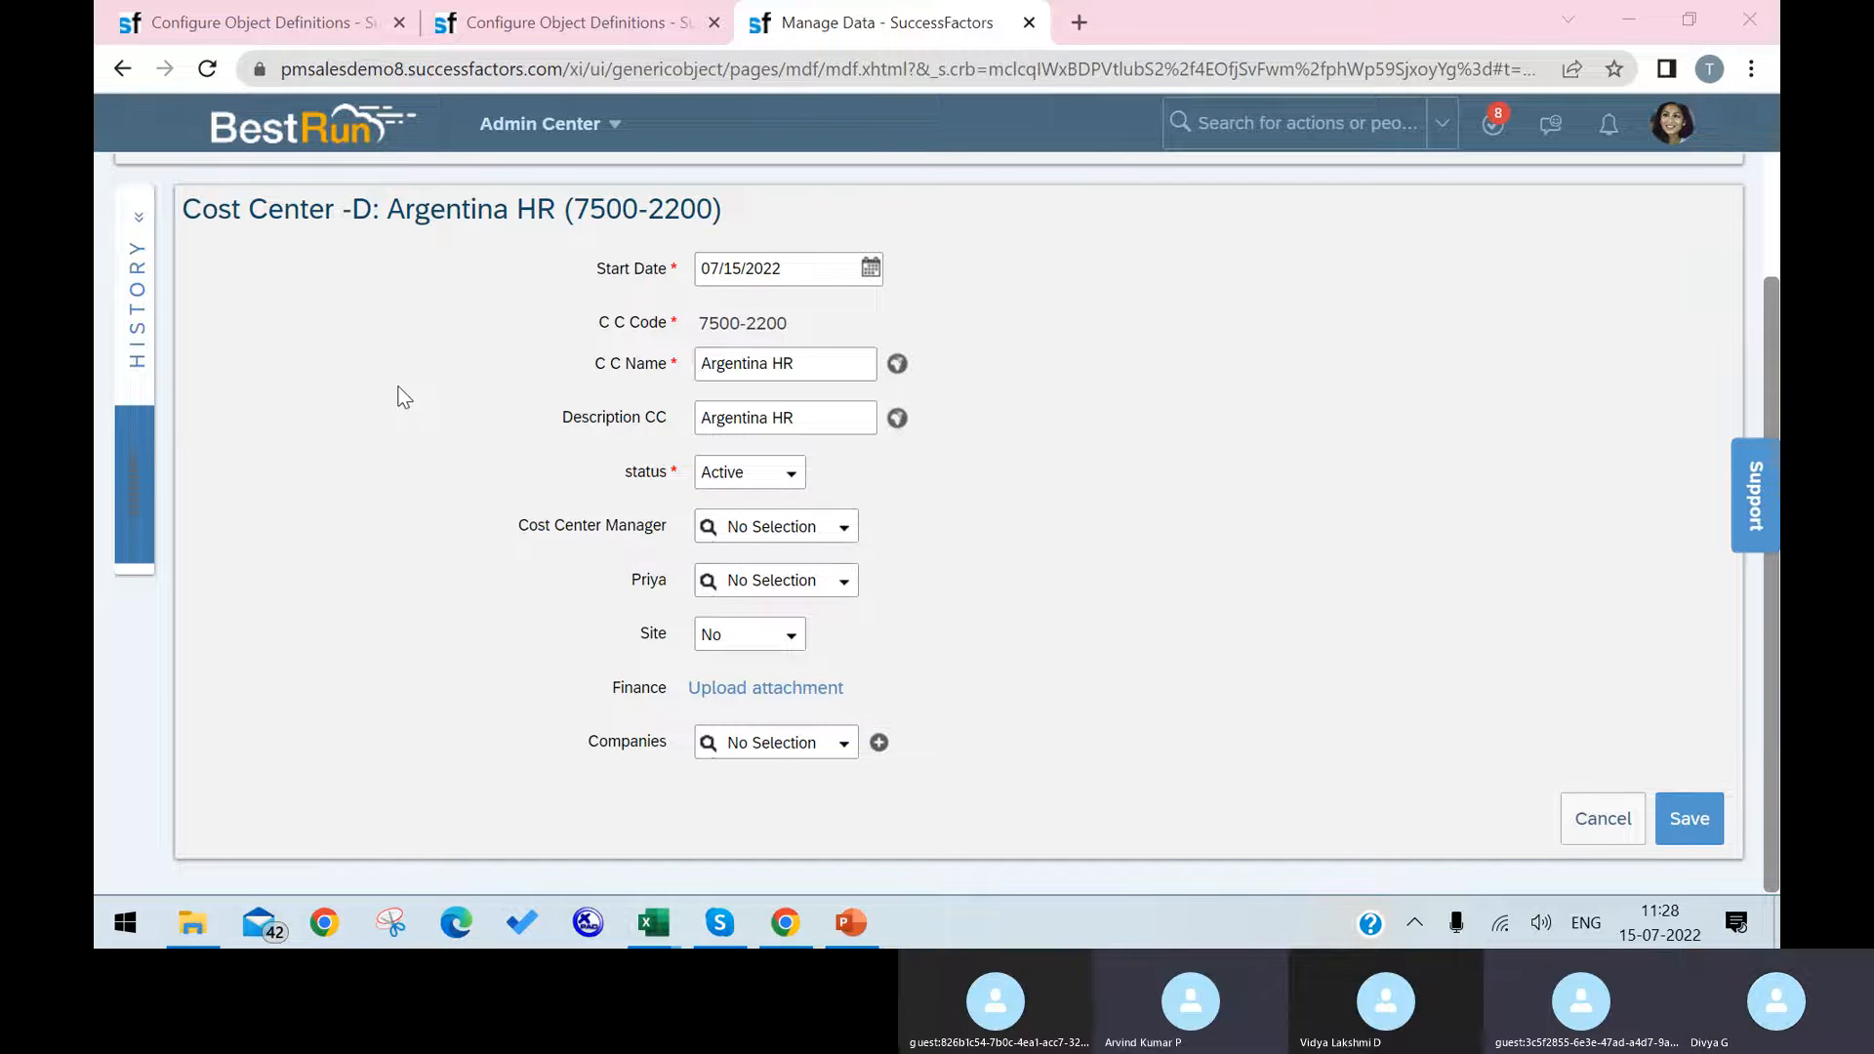
Step: Open the Cost Center object definition for correction and go to the end of its custom fields list
{"action": "left_click", "coordinate": [291, 27]}
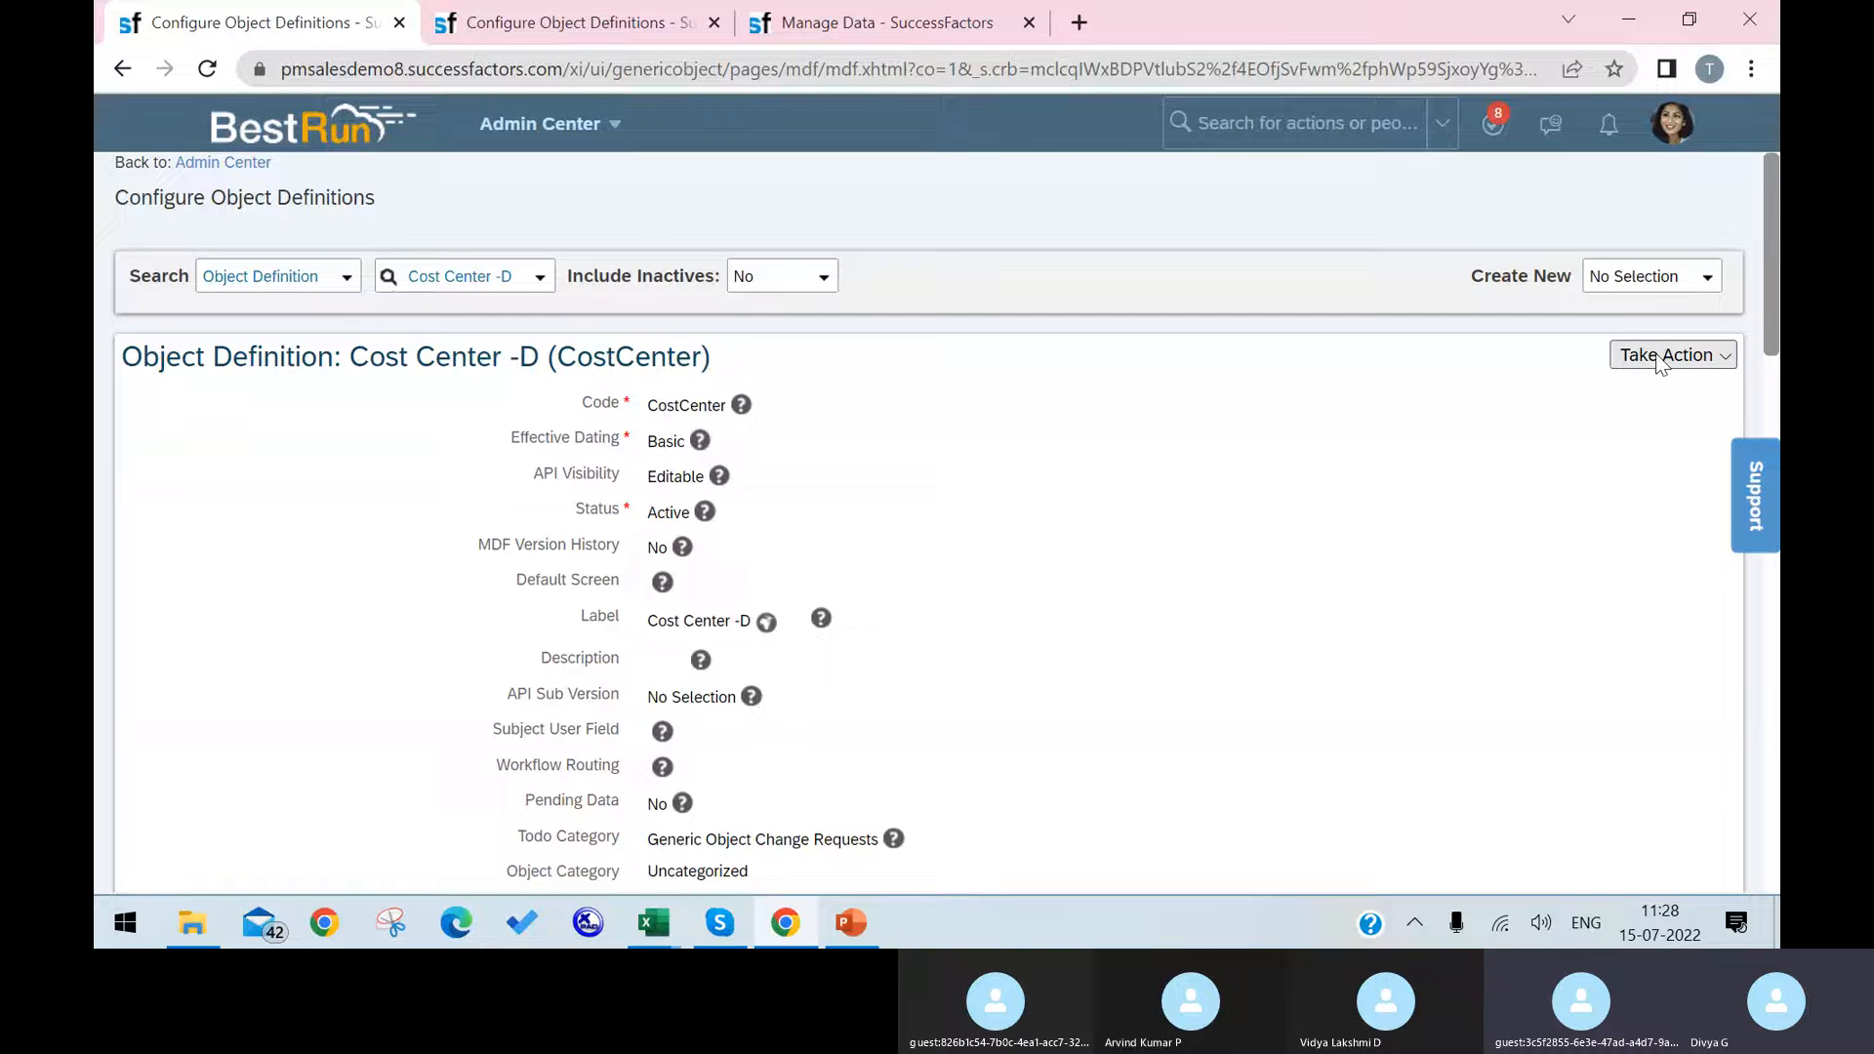
{"action": "left_click", "coordinate": [1723, 355]}
{"action": "left_click", "coordinate": [1517, 405]}
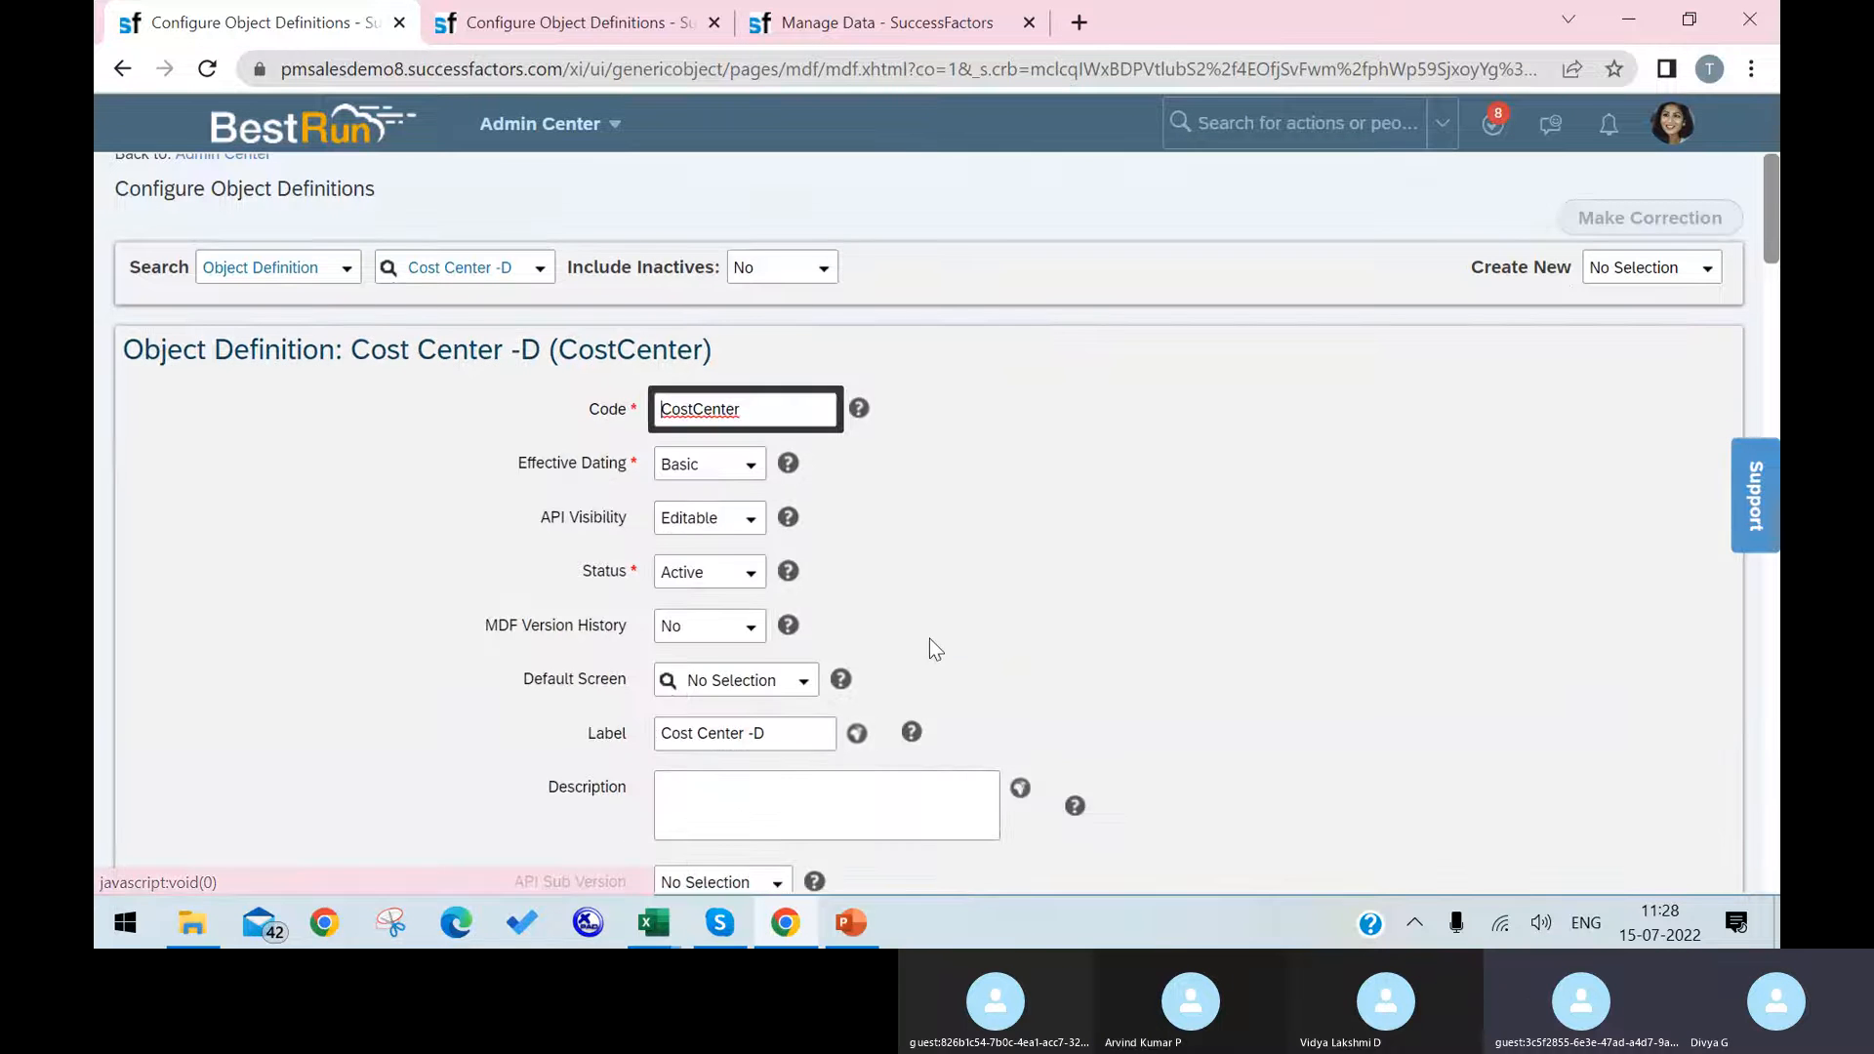
{"action": "scroll", "coordinate": [932, 644], "scroll_direction": "down", "scroll_amount": 10}
{"action": "scroll", "coordinate": [877, 660], "scroll_direction": "down", "scroll_amount": 20}
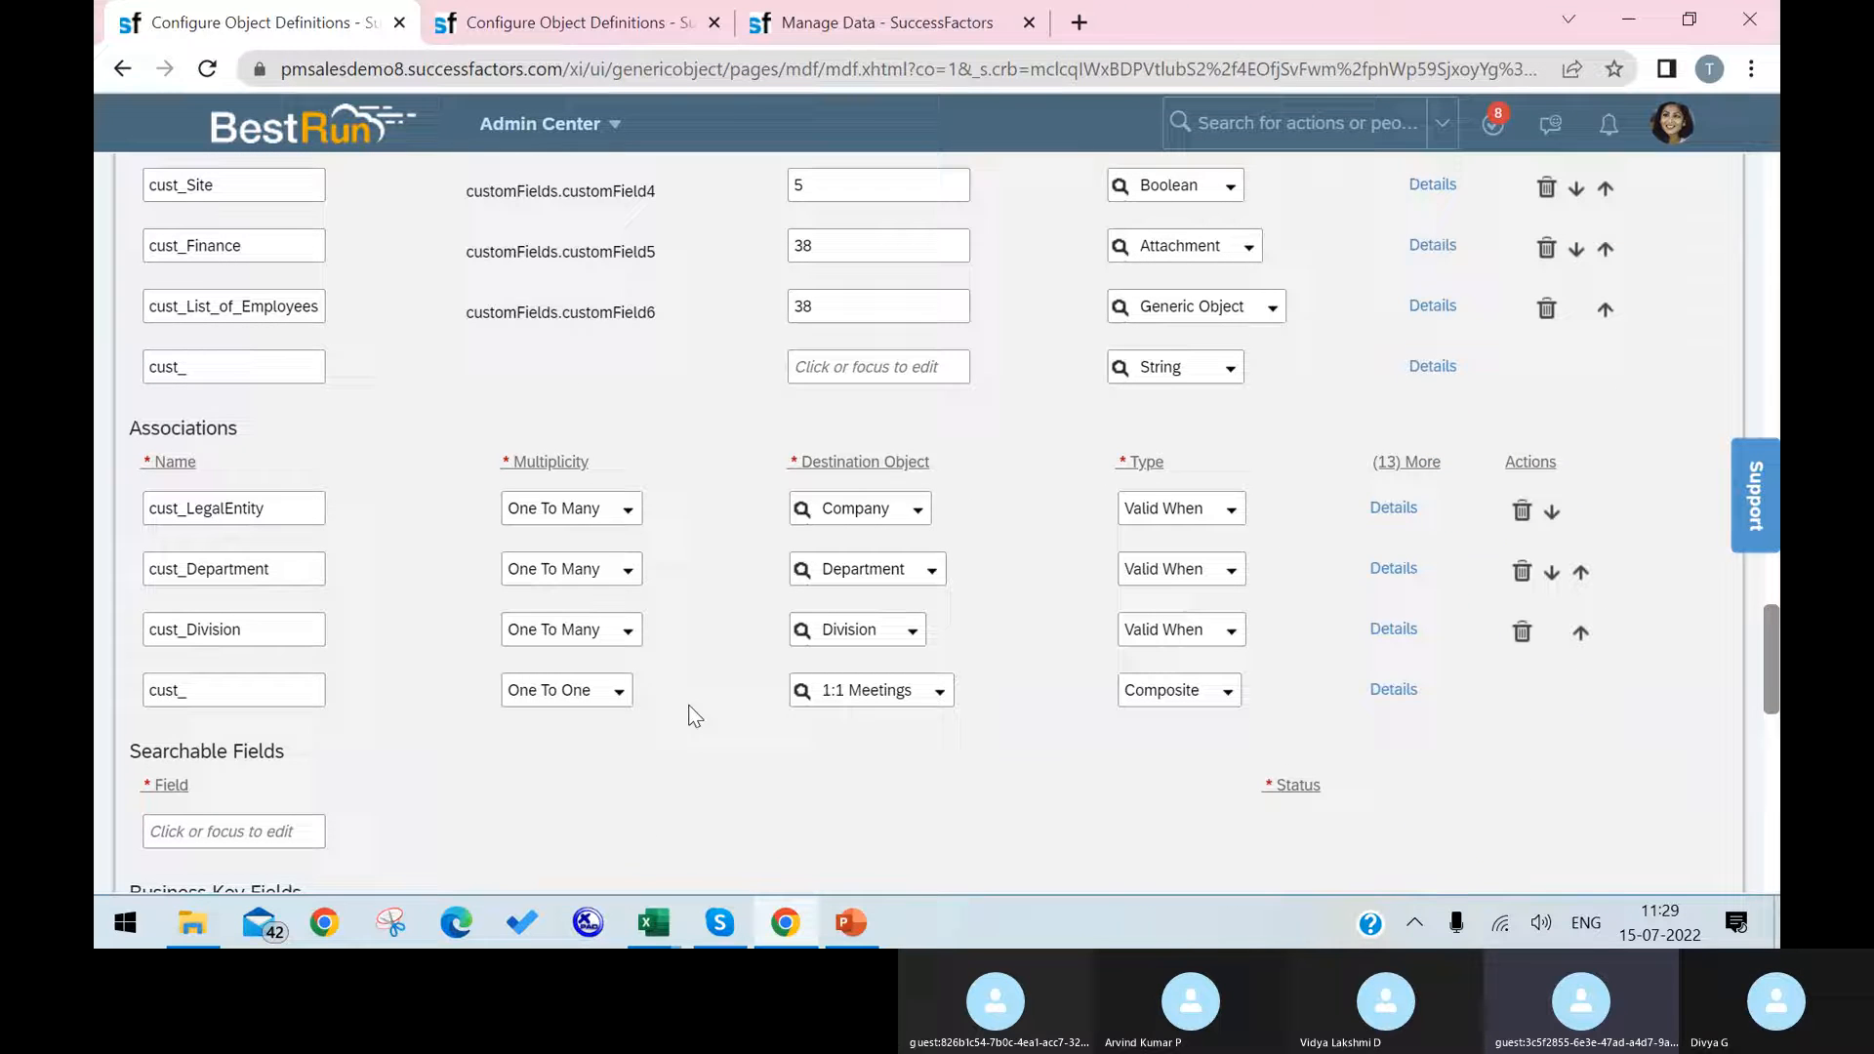
Step: Add a custom field named cust_Location with maximum length 128 and data type Foundation Object
{"action": "left_click", "coordinate": [291, 380]}
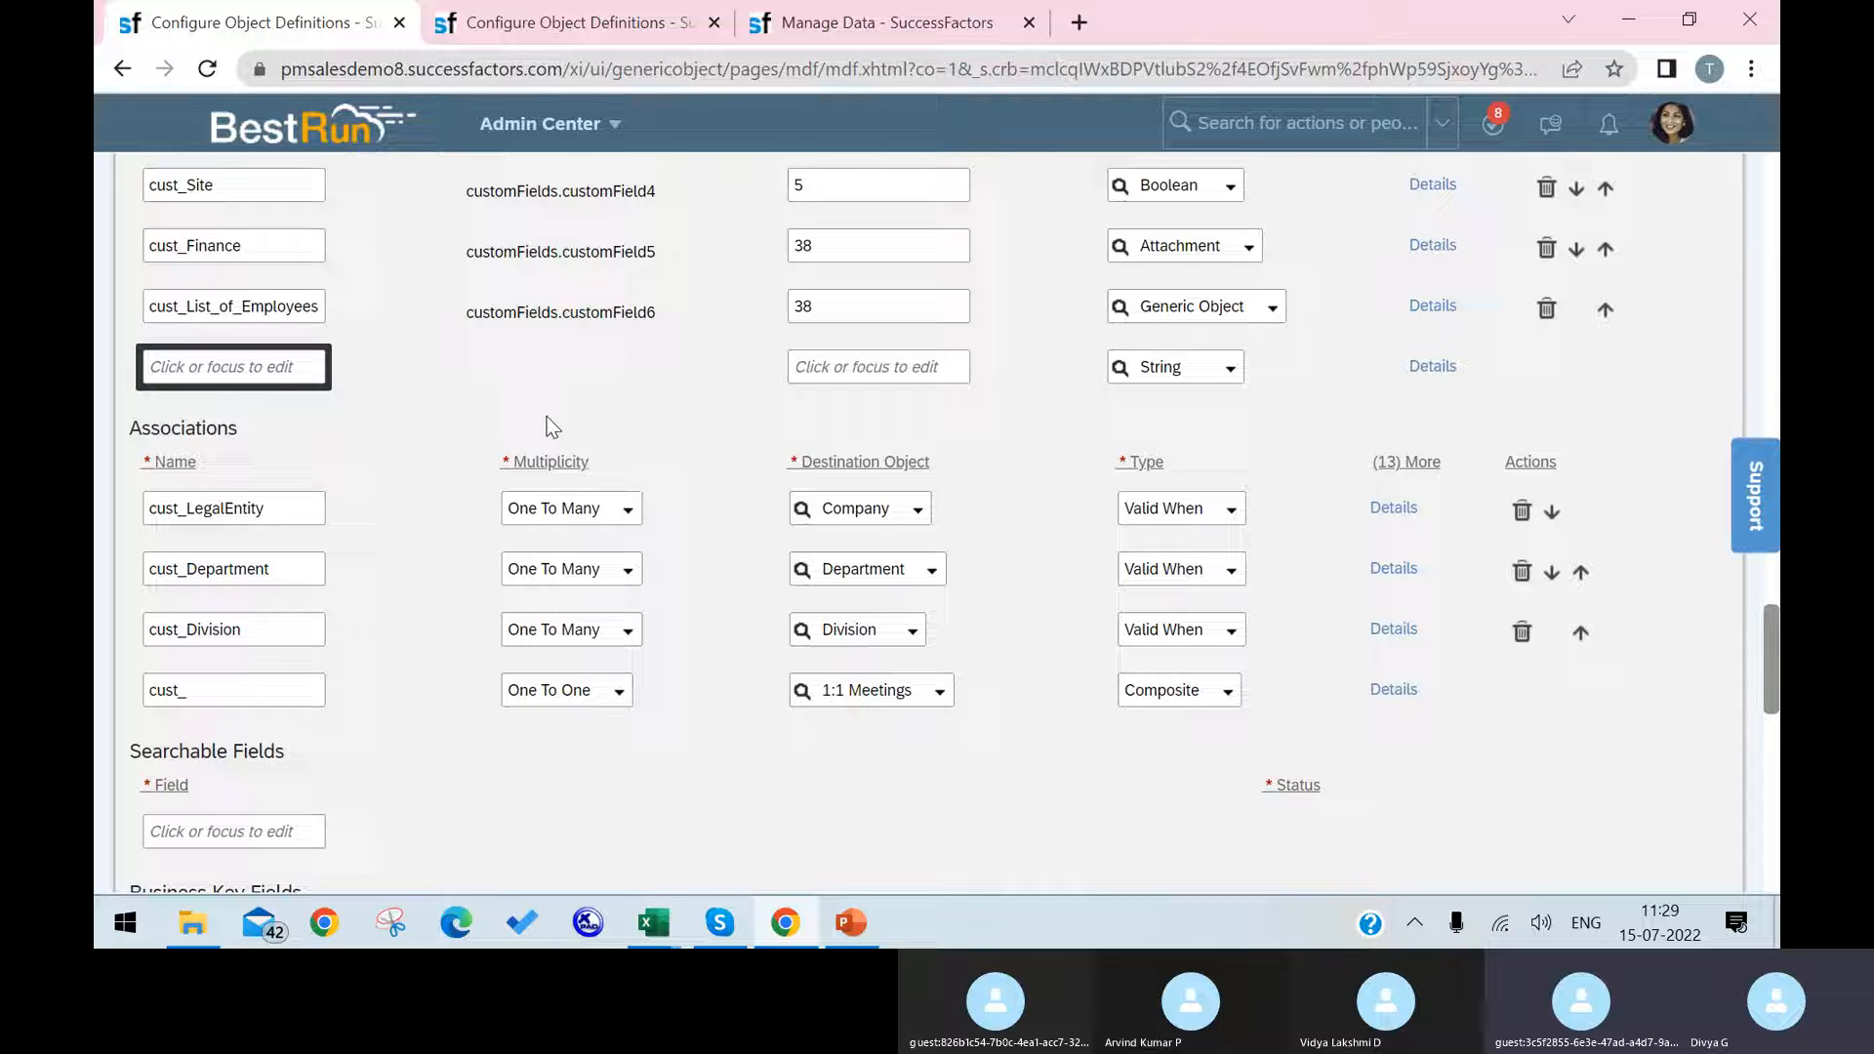
{"action": "type", "text": "Location"}
{"action": "left_click", "coordinate": [839, 367]}
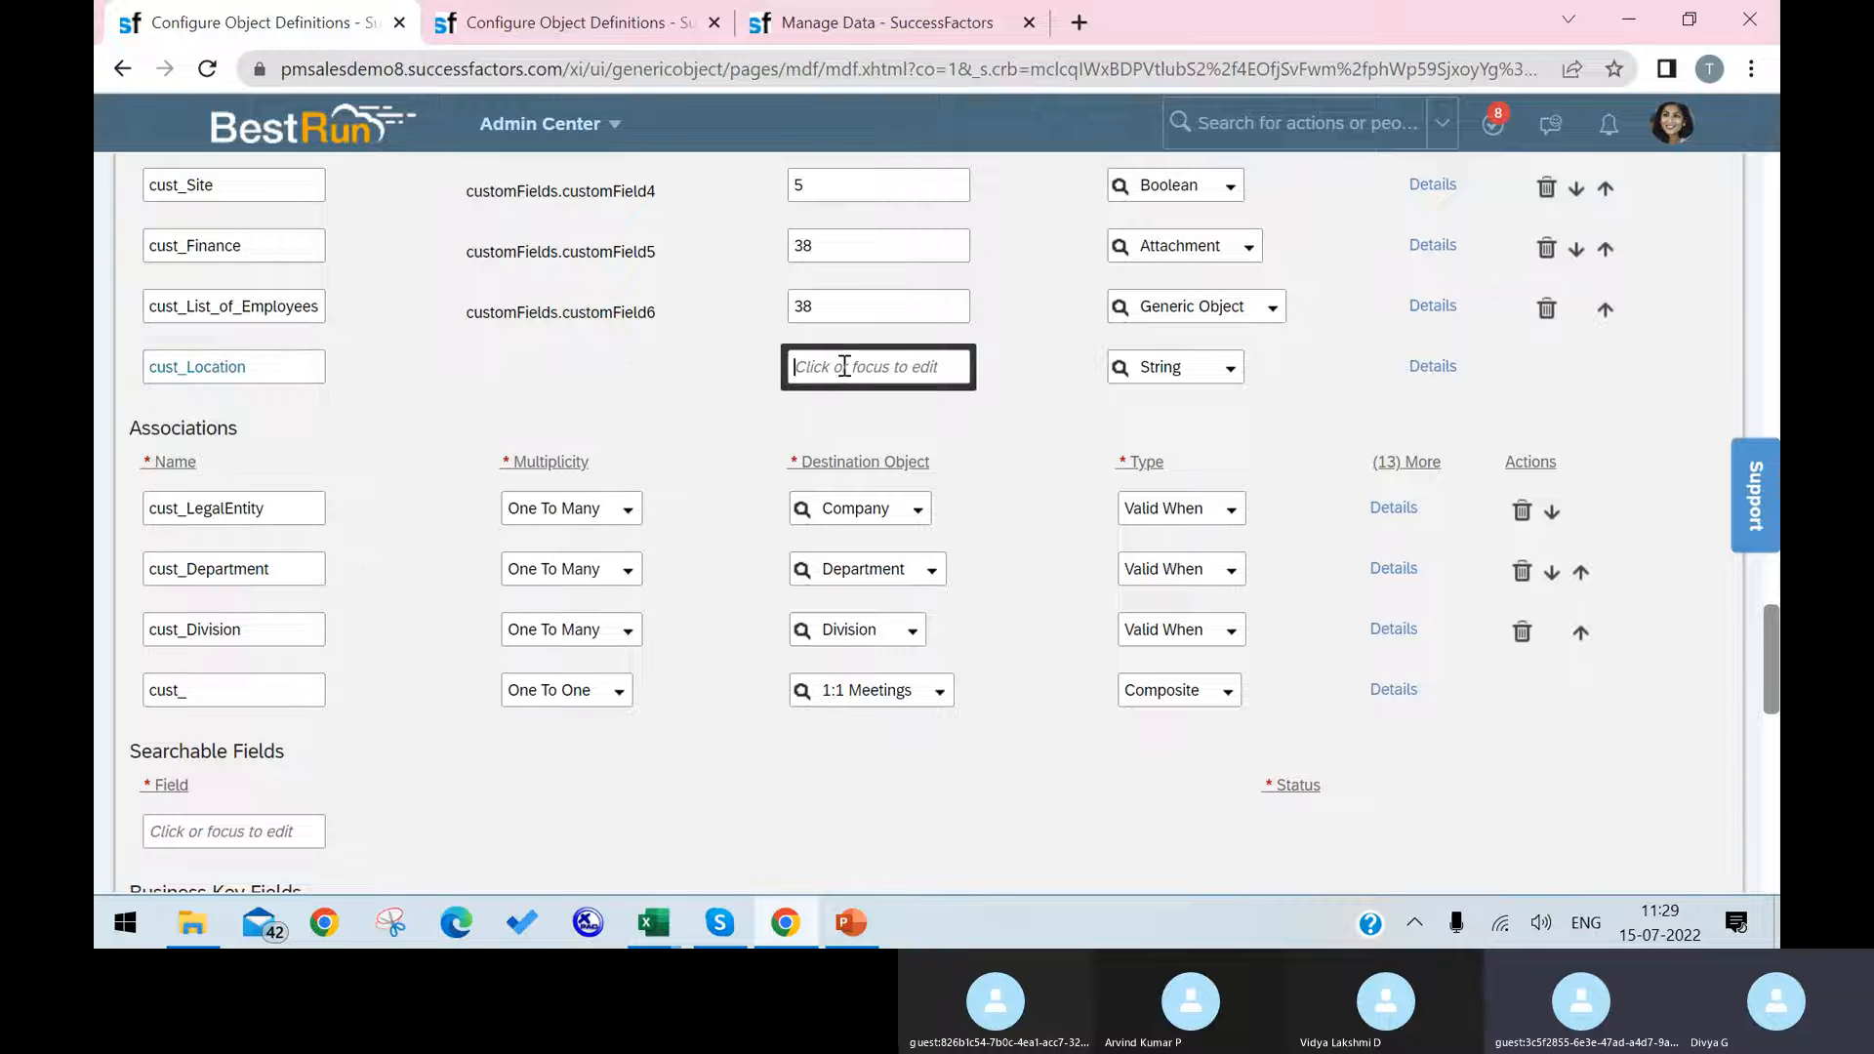
{"action": "type", "text": "128"}
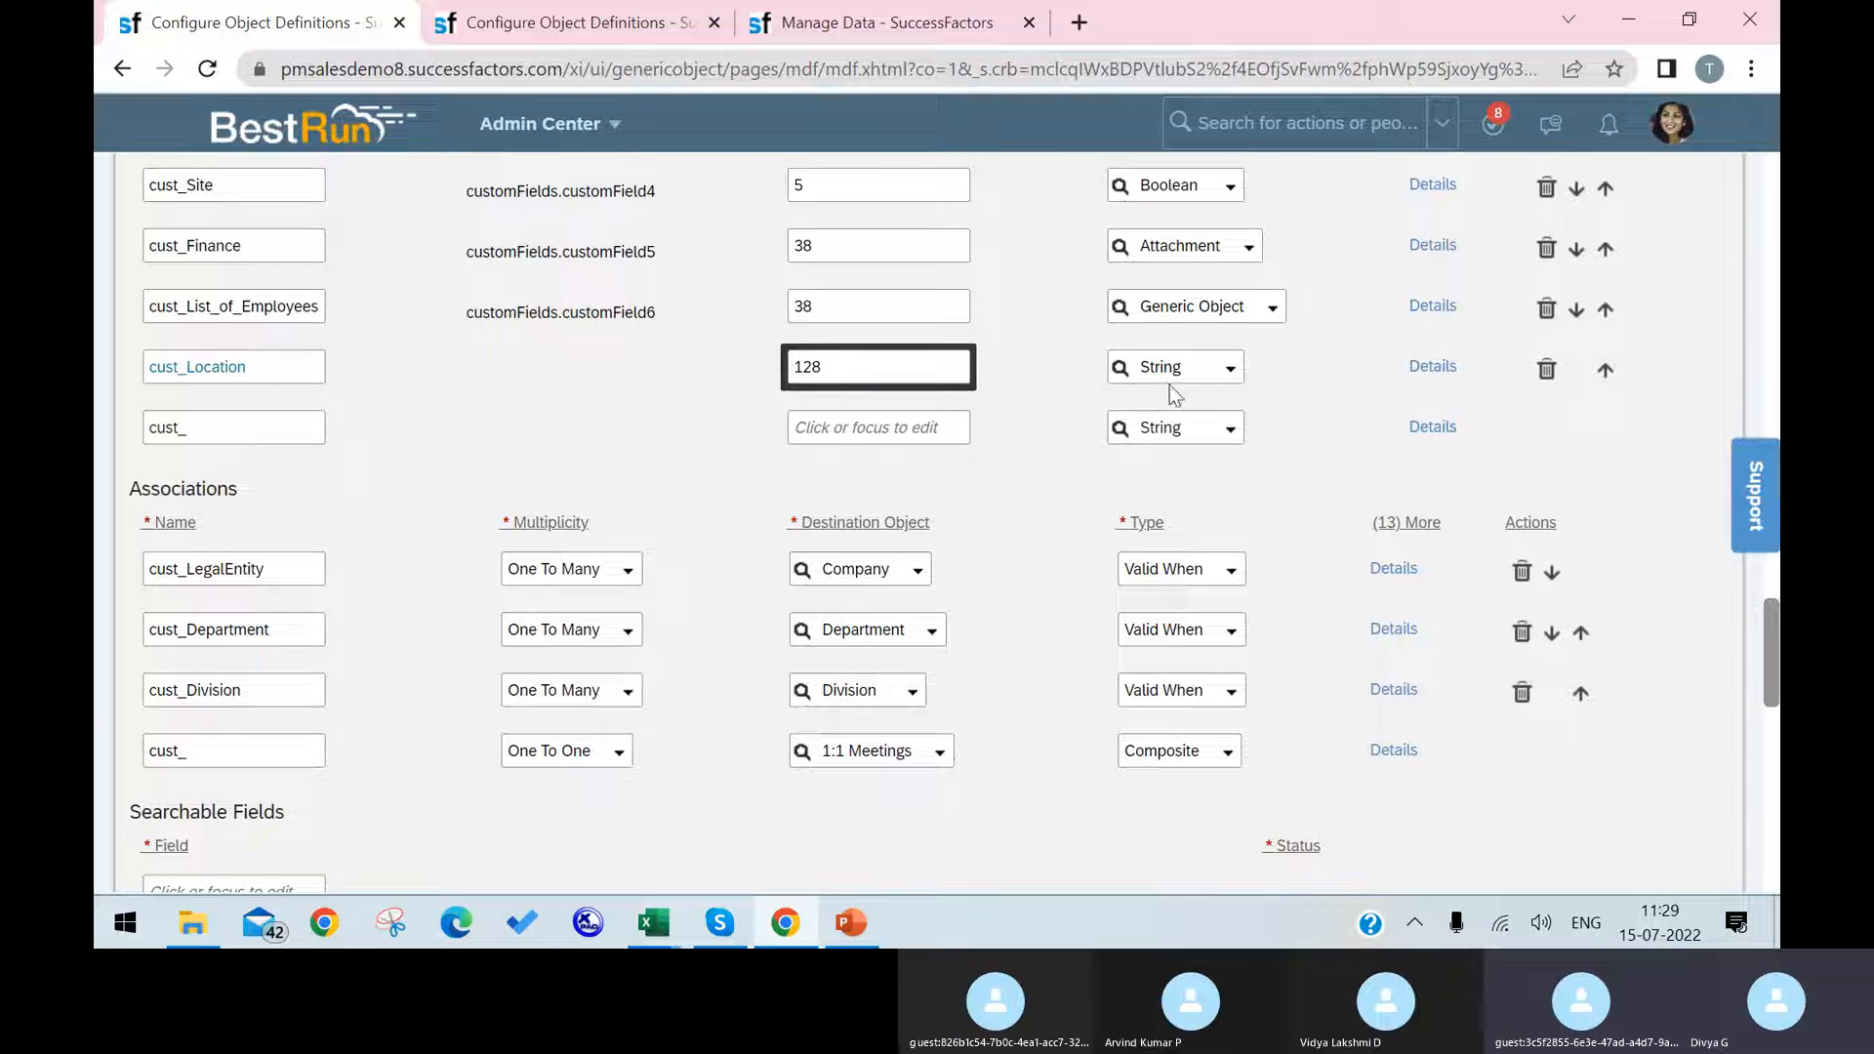
{"action": "left_click", "coordinate": [1269, 380]}
{"action": "left_click", "coordinate": [1229, 369]}
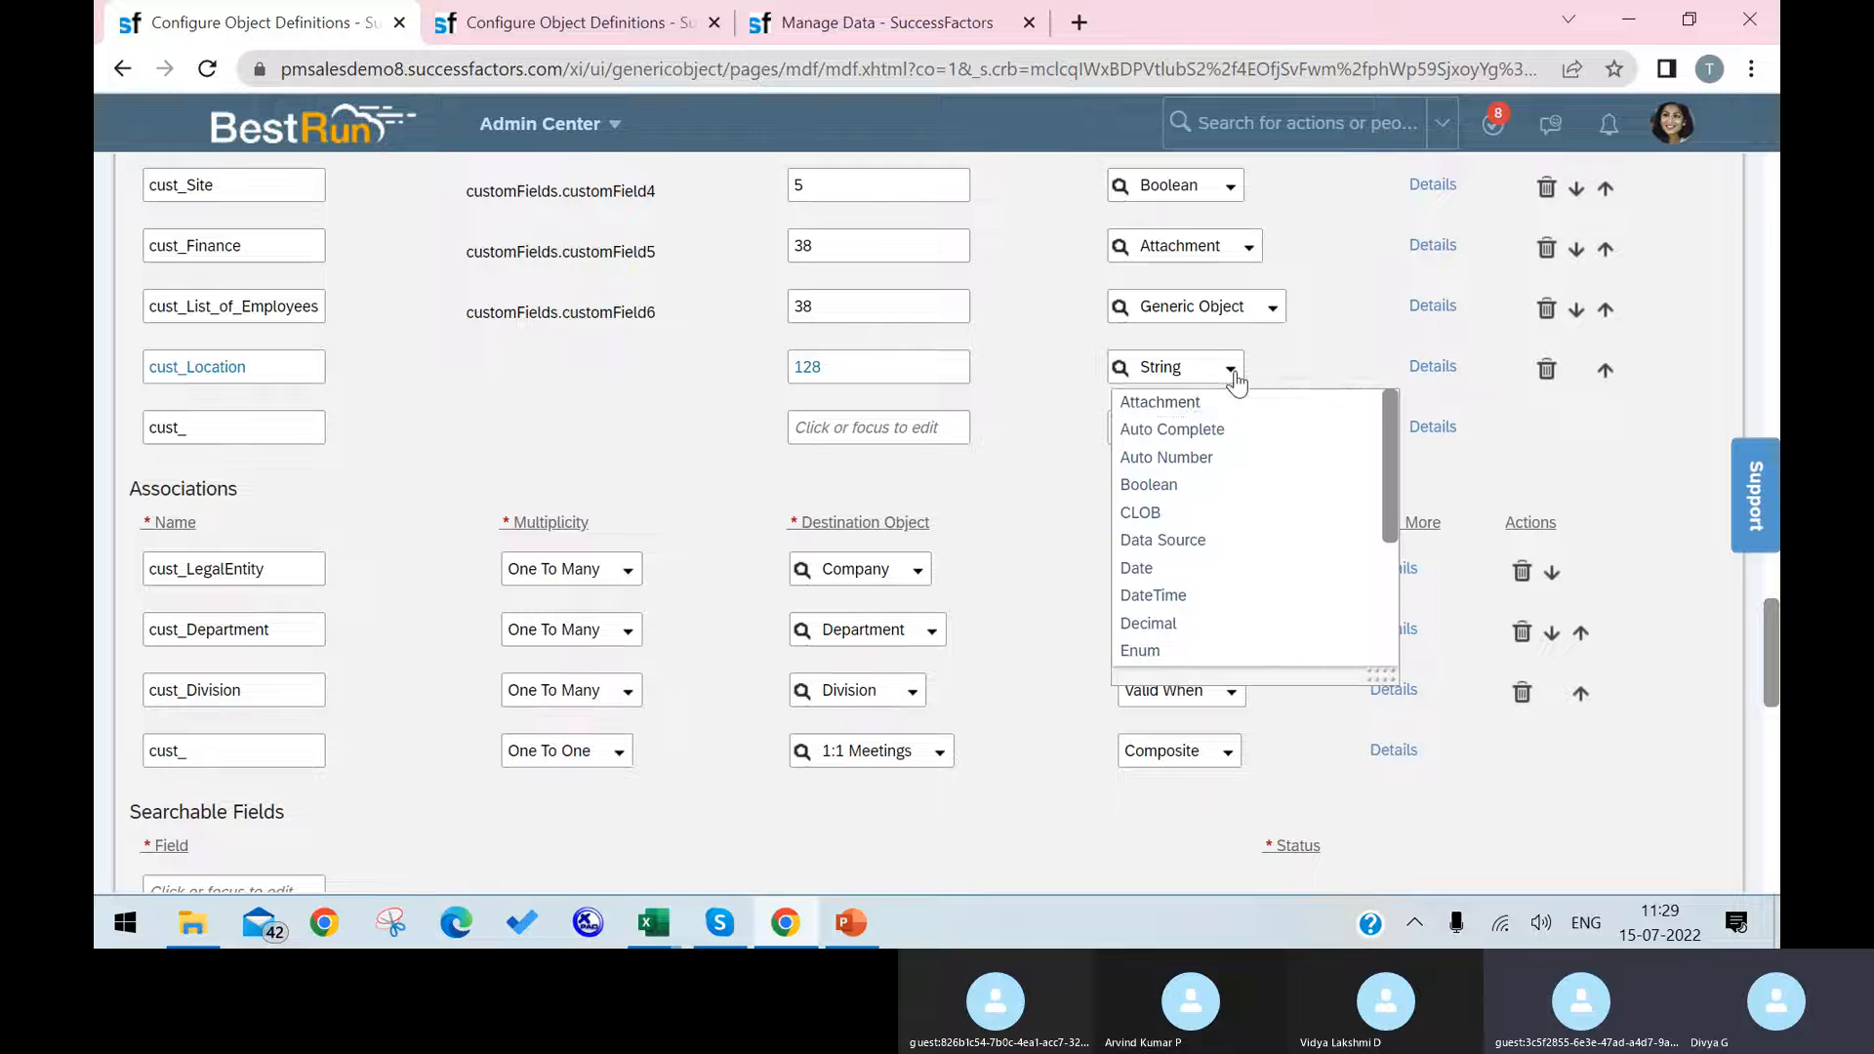
{"action": "scroll", "coordinate": [1256, 652], "scroll_direction": "down", "scroll_amount": 2}
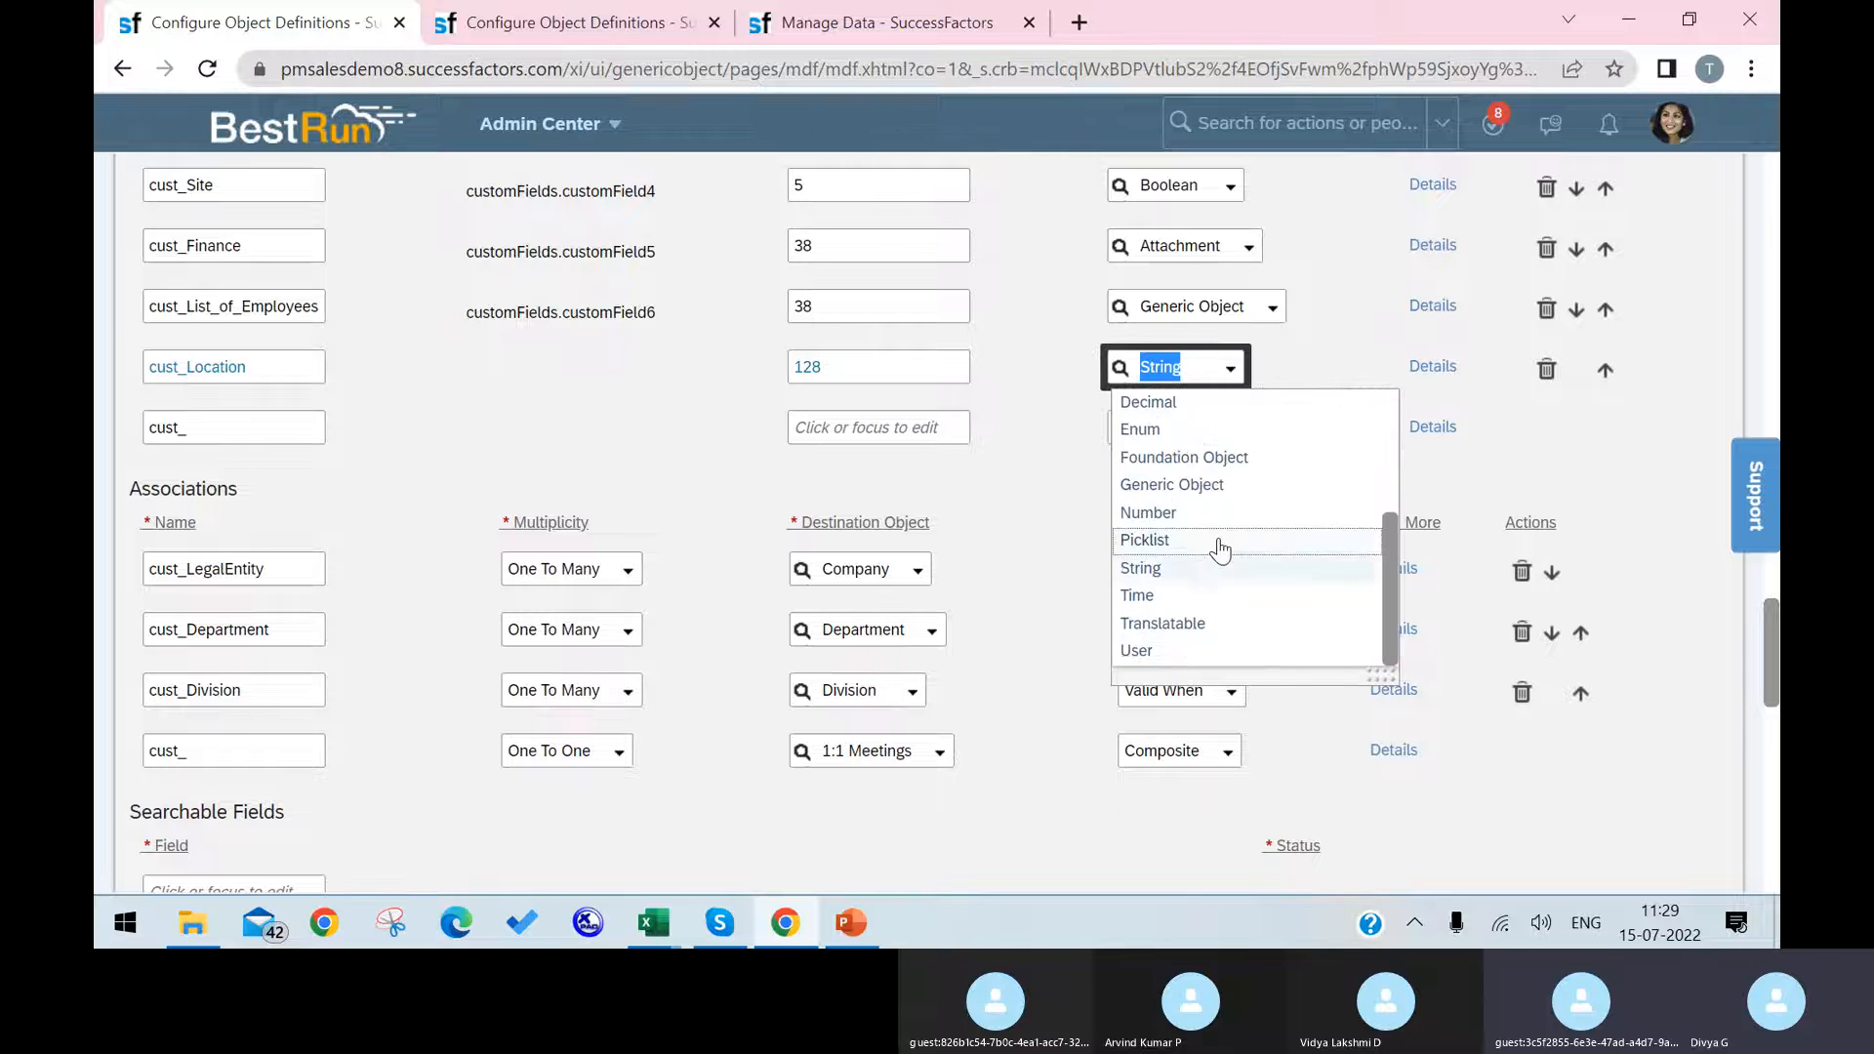
{"action": "left_click", "coordinate": [1244, 470]}
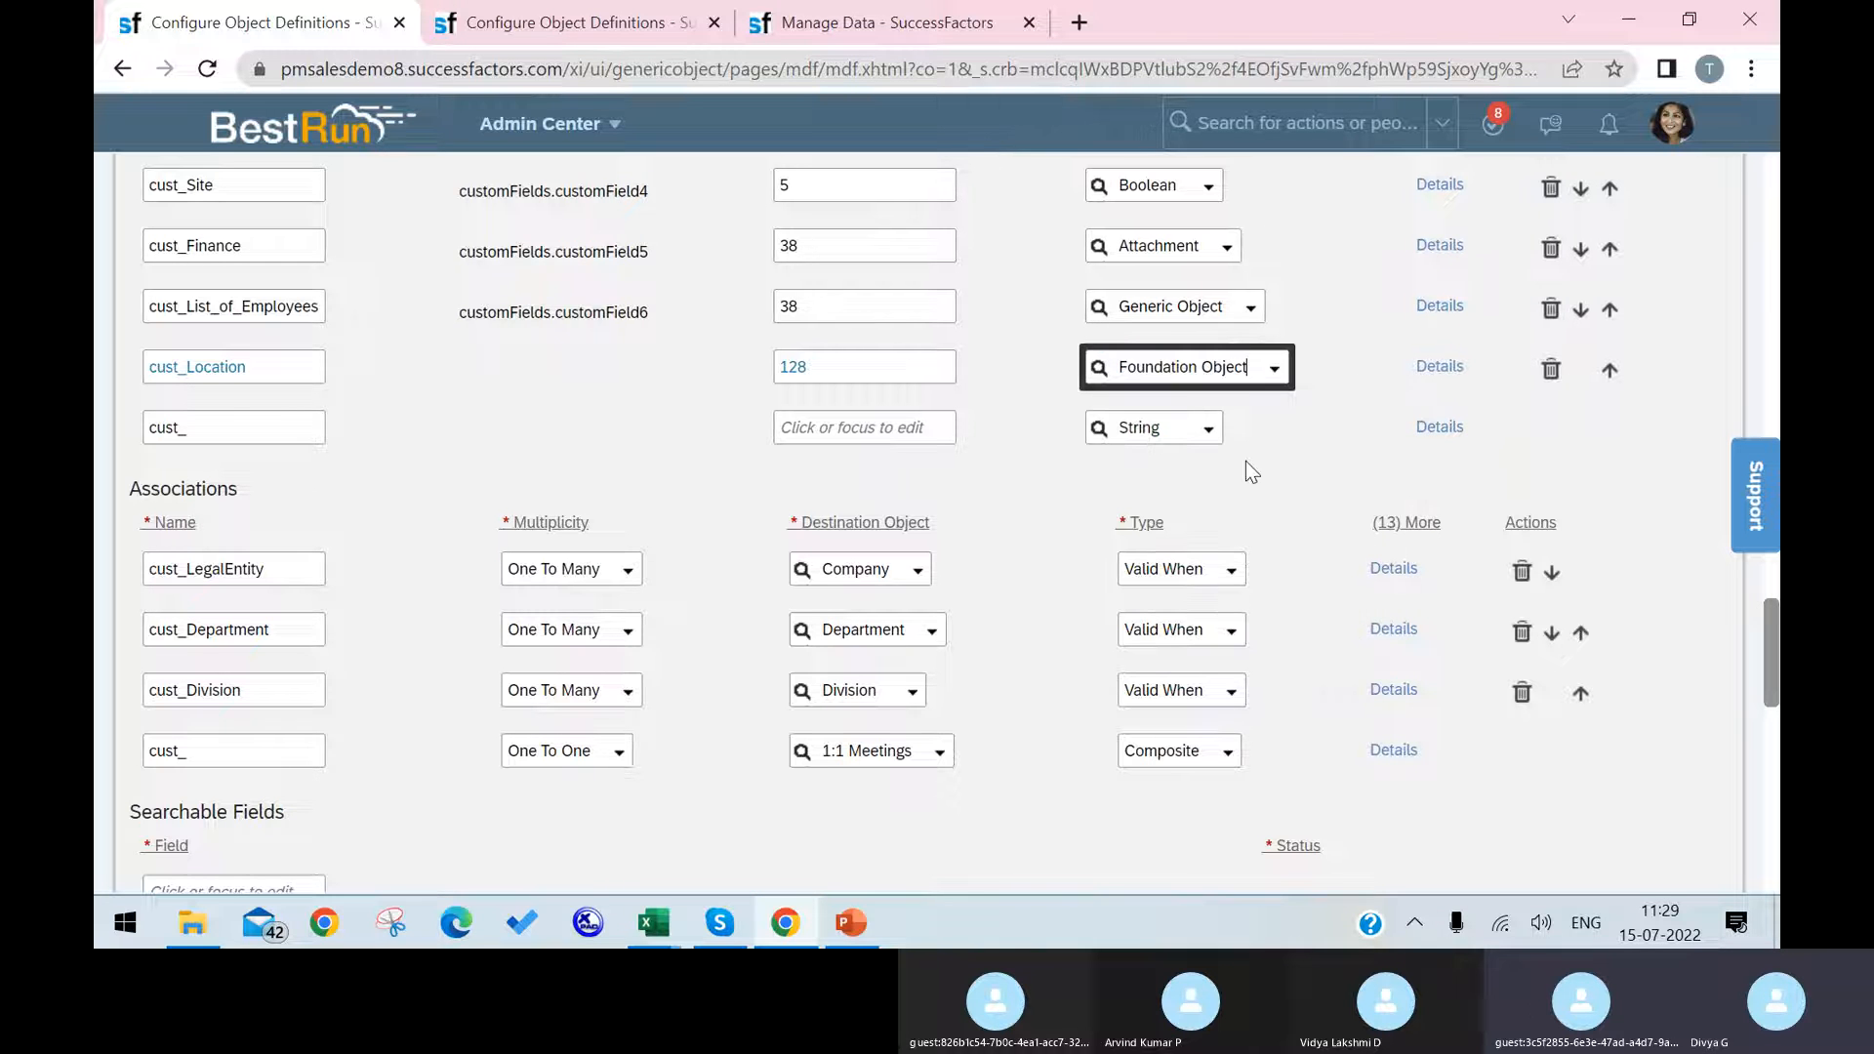
Step: Open the details of the cust_Location field, keeping Foundation Object as data type, and open its Valid Values Source for editing
{"action": "left_click", "coordinate": [1432, 368]}
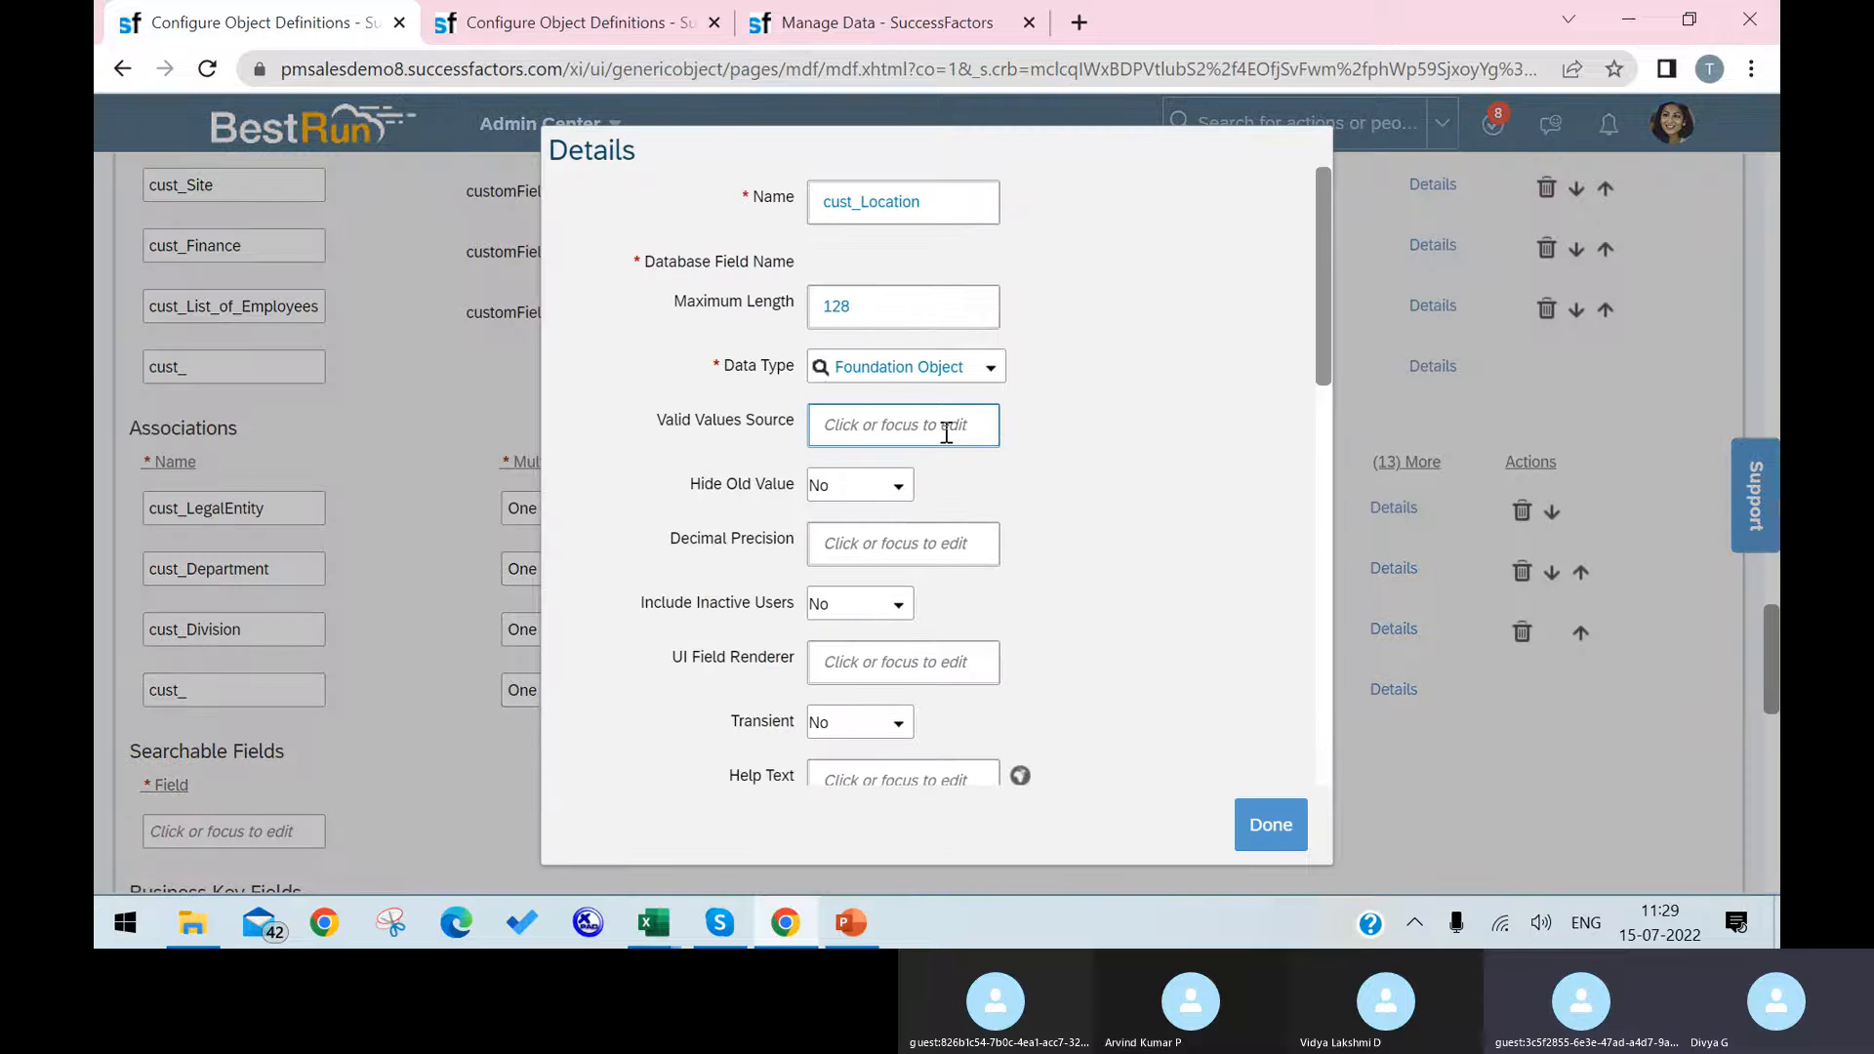
{"action": "left_click", "coordinate": [992, 369]}
{"action": "left_click", "coordinate": [991, 371]}
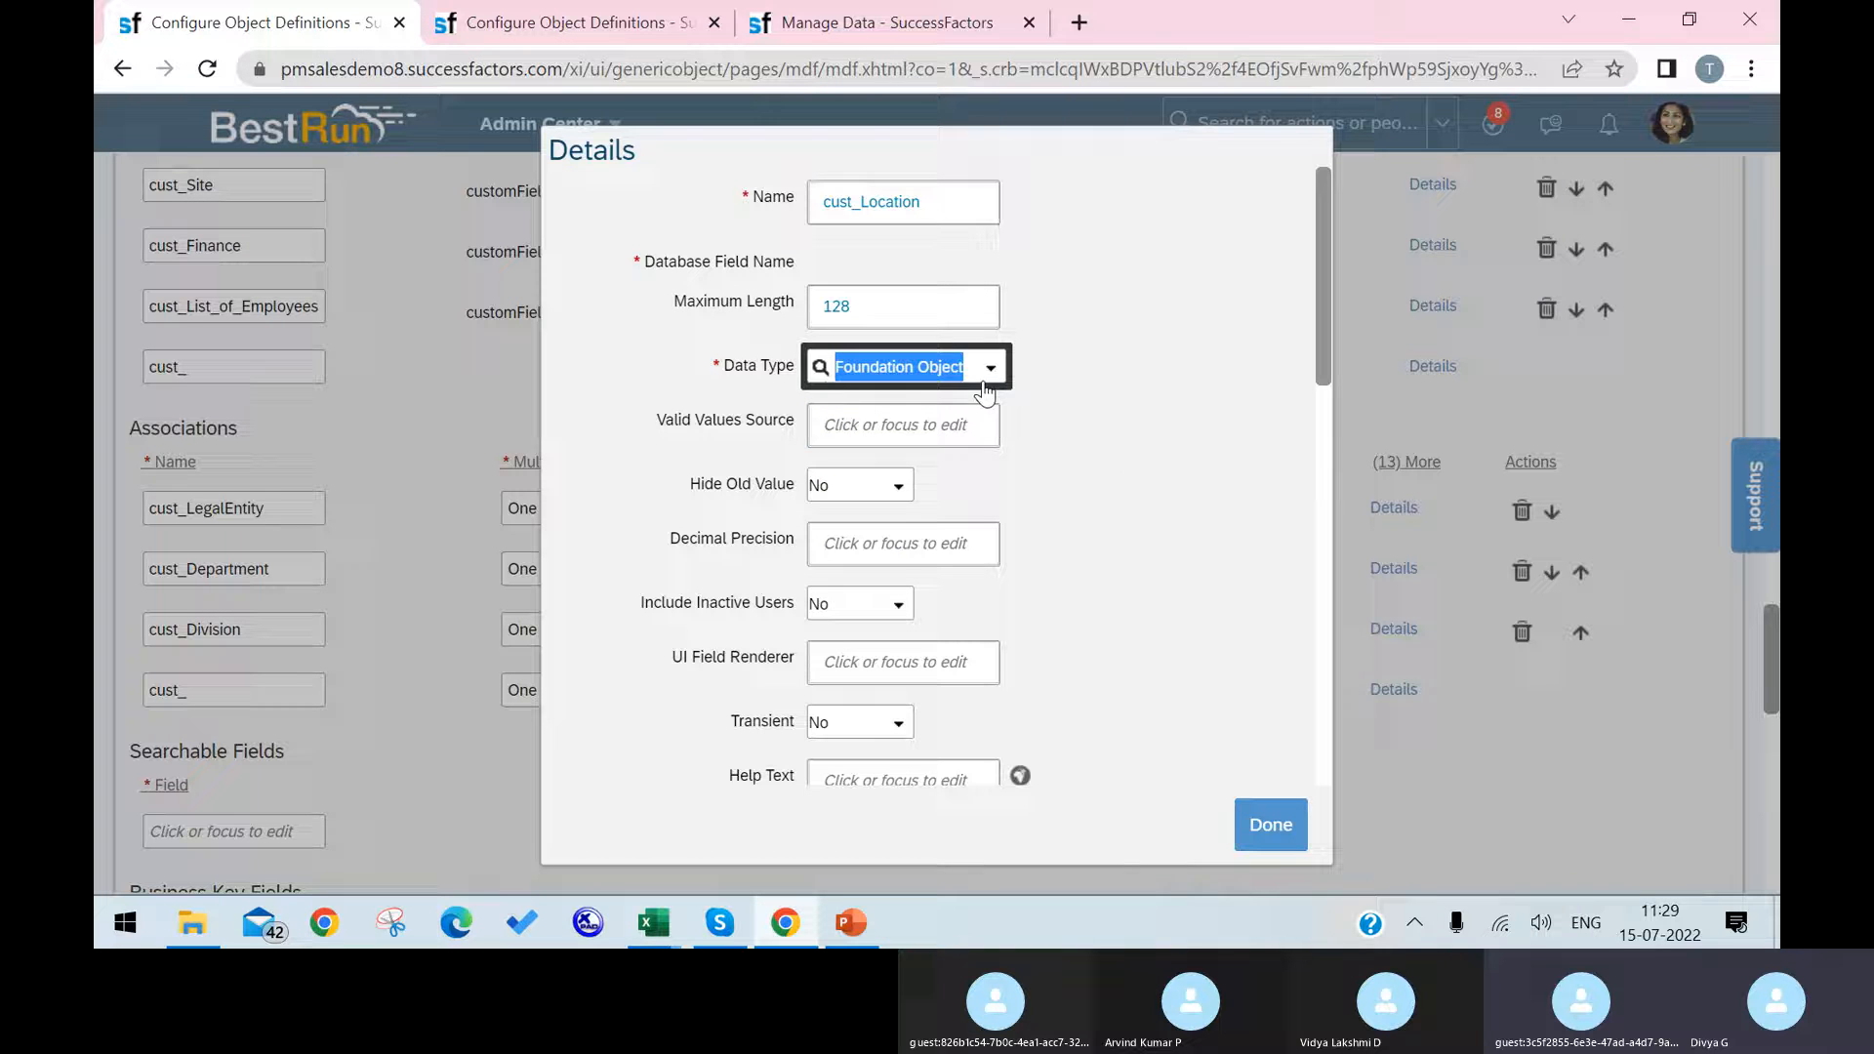
{"action": "left_click", "coordinate": [953, 426]}
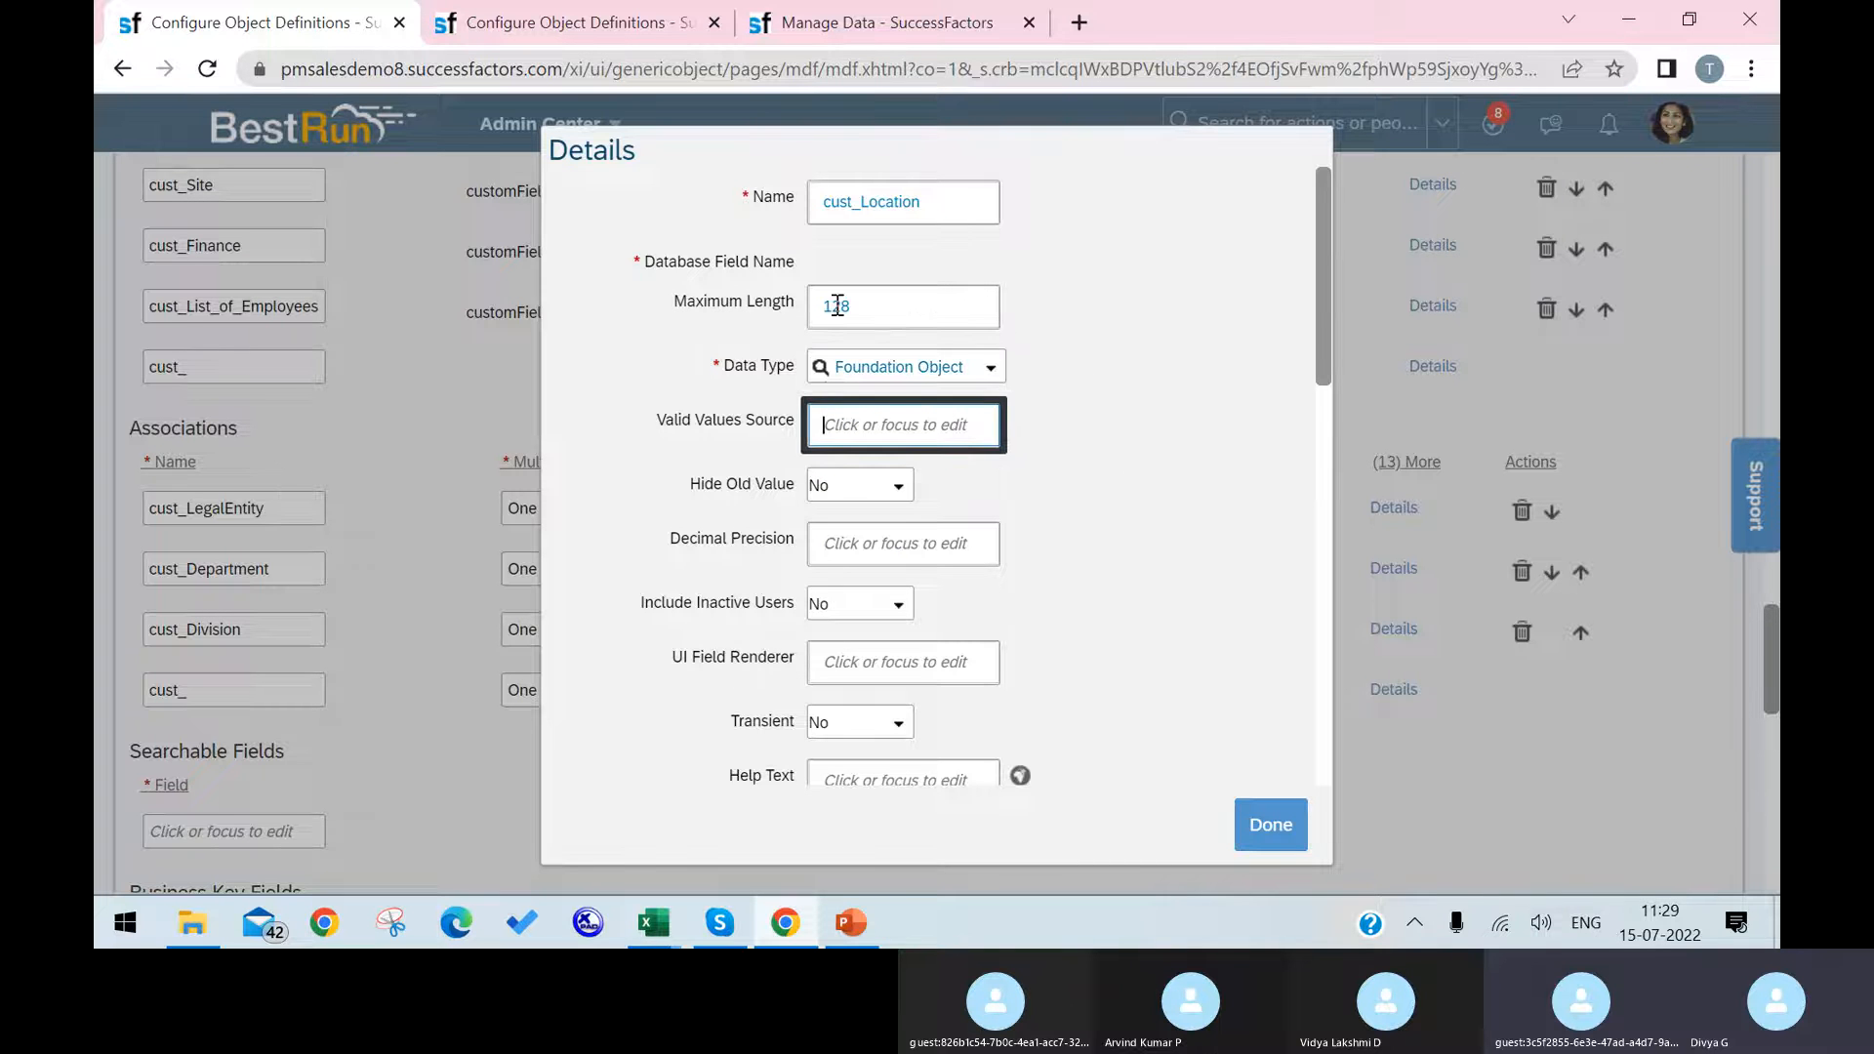
Step: Open the file SFPART063860-corporate-datamodel (7) from the Downloads folder in XmlPad, skipping the DTD download
{"action": "left_click", "coordinate": [199, 924]}
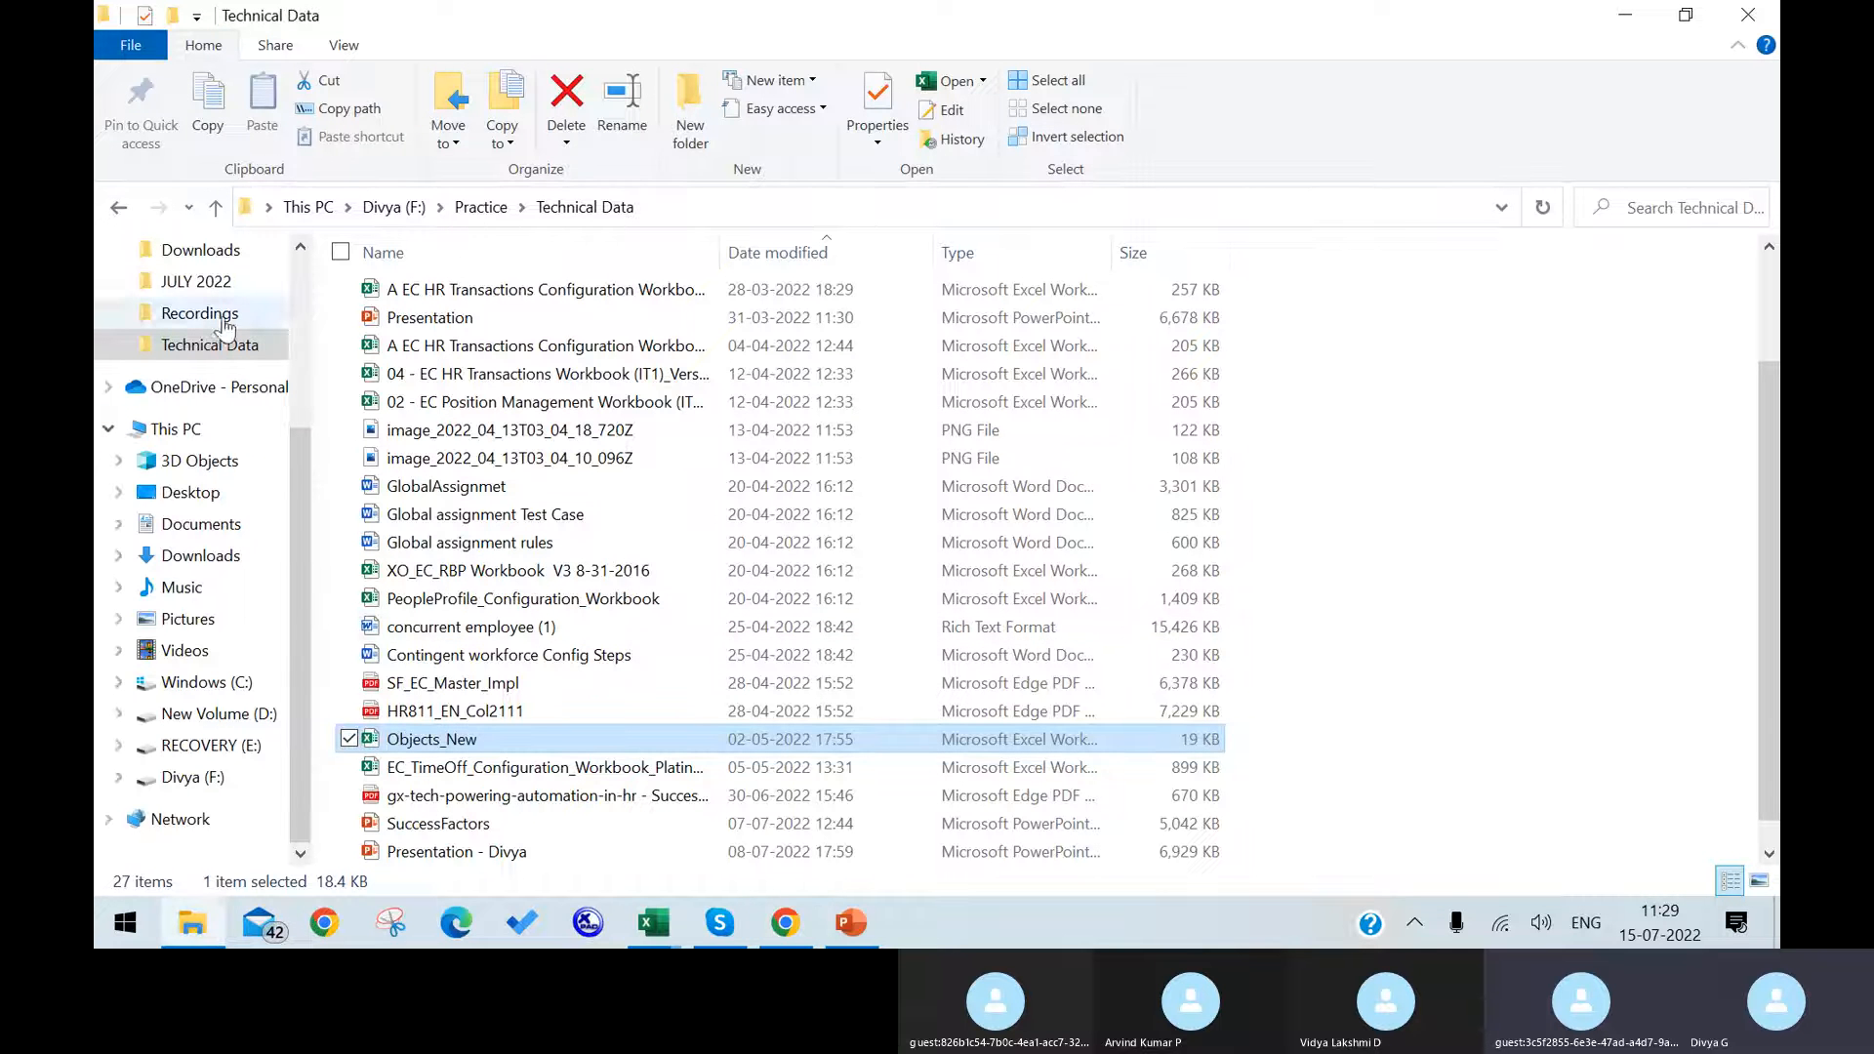
{"action": "left_click", "coordinate": [202, 559]}
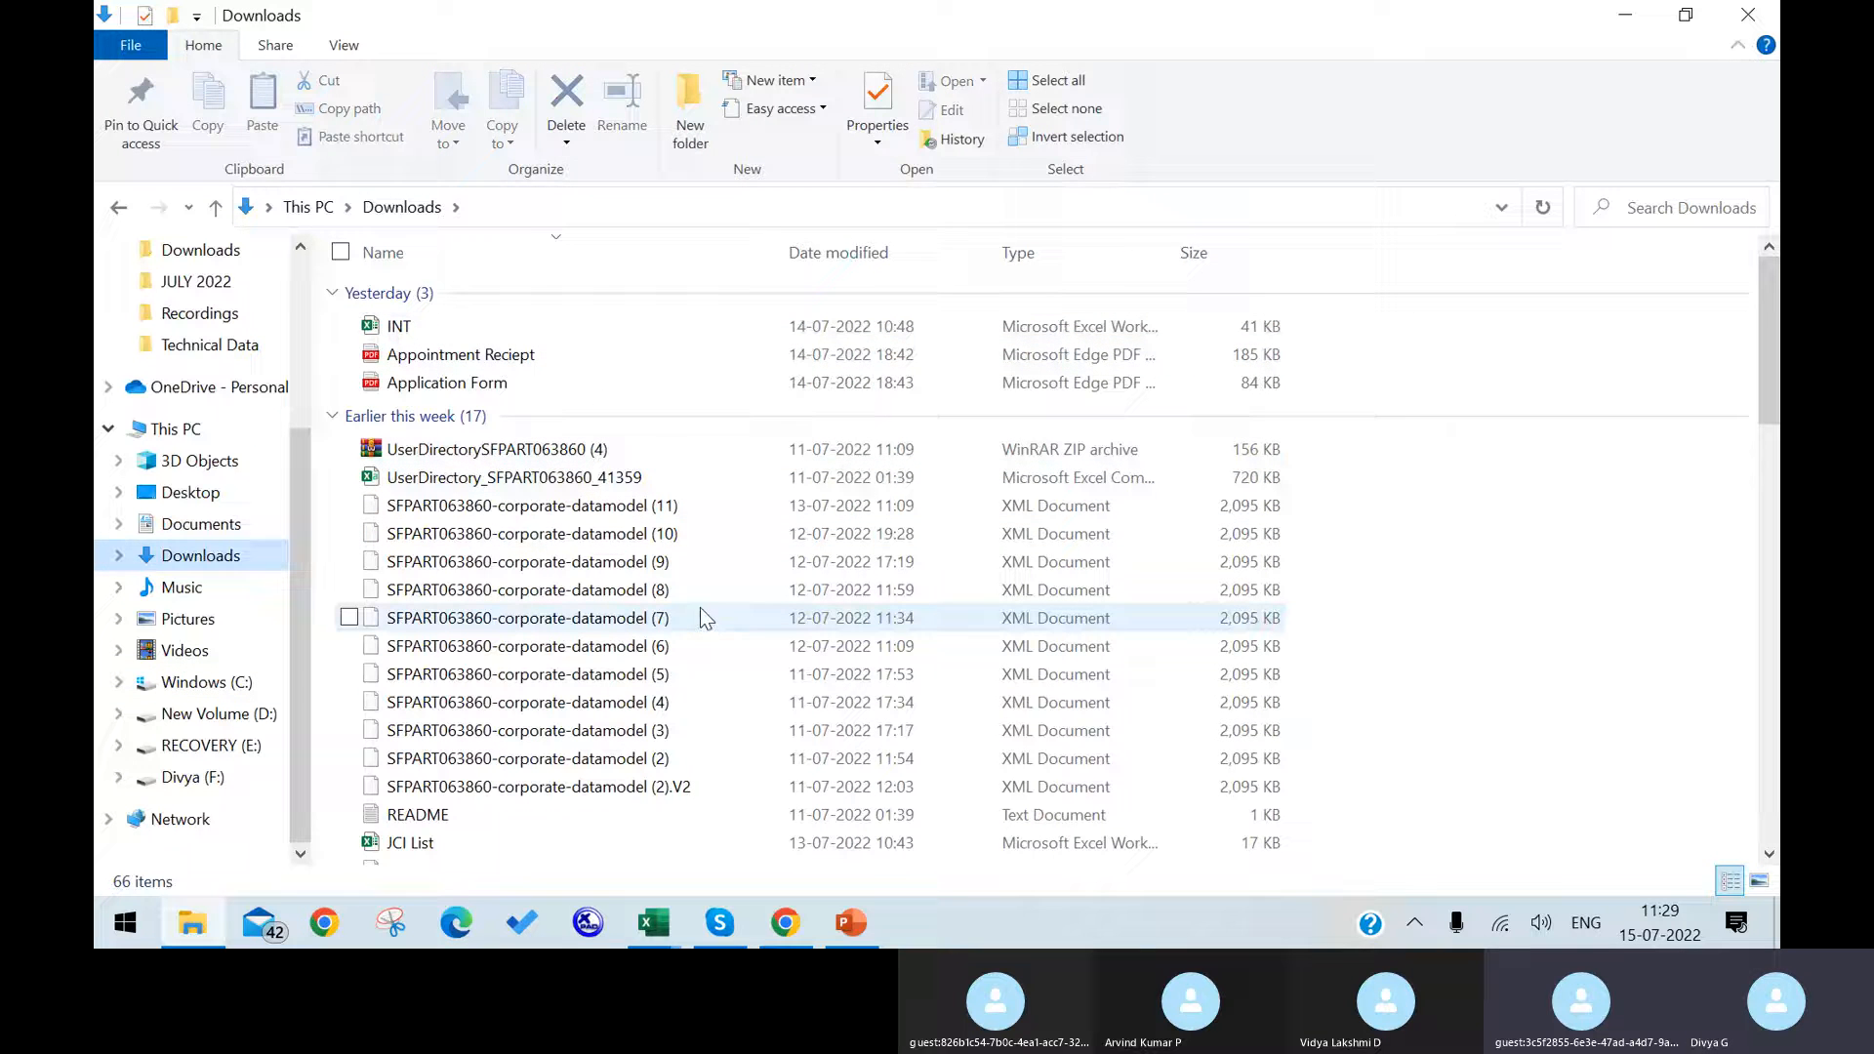
{"action": "right_click", "coordinate": [699, 607]}
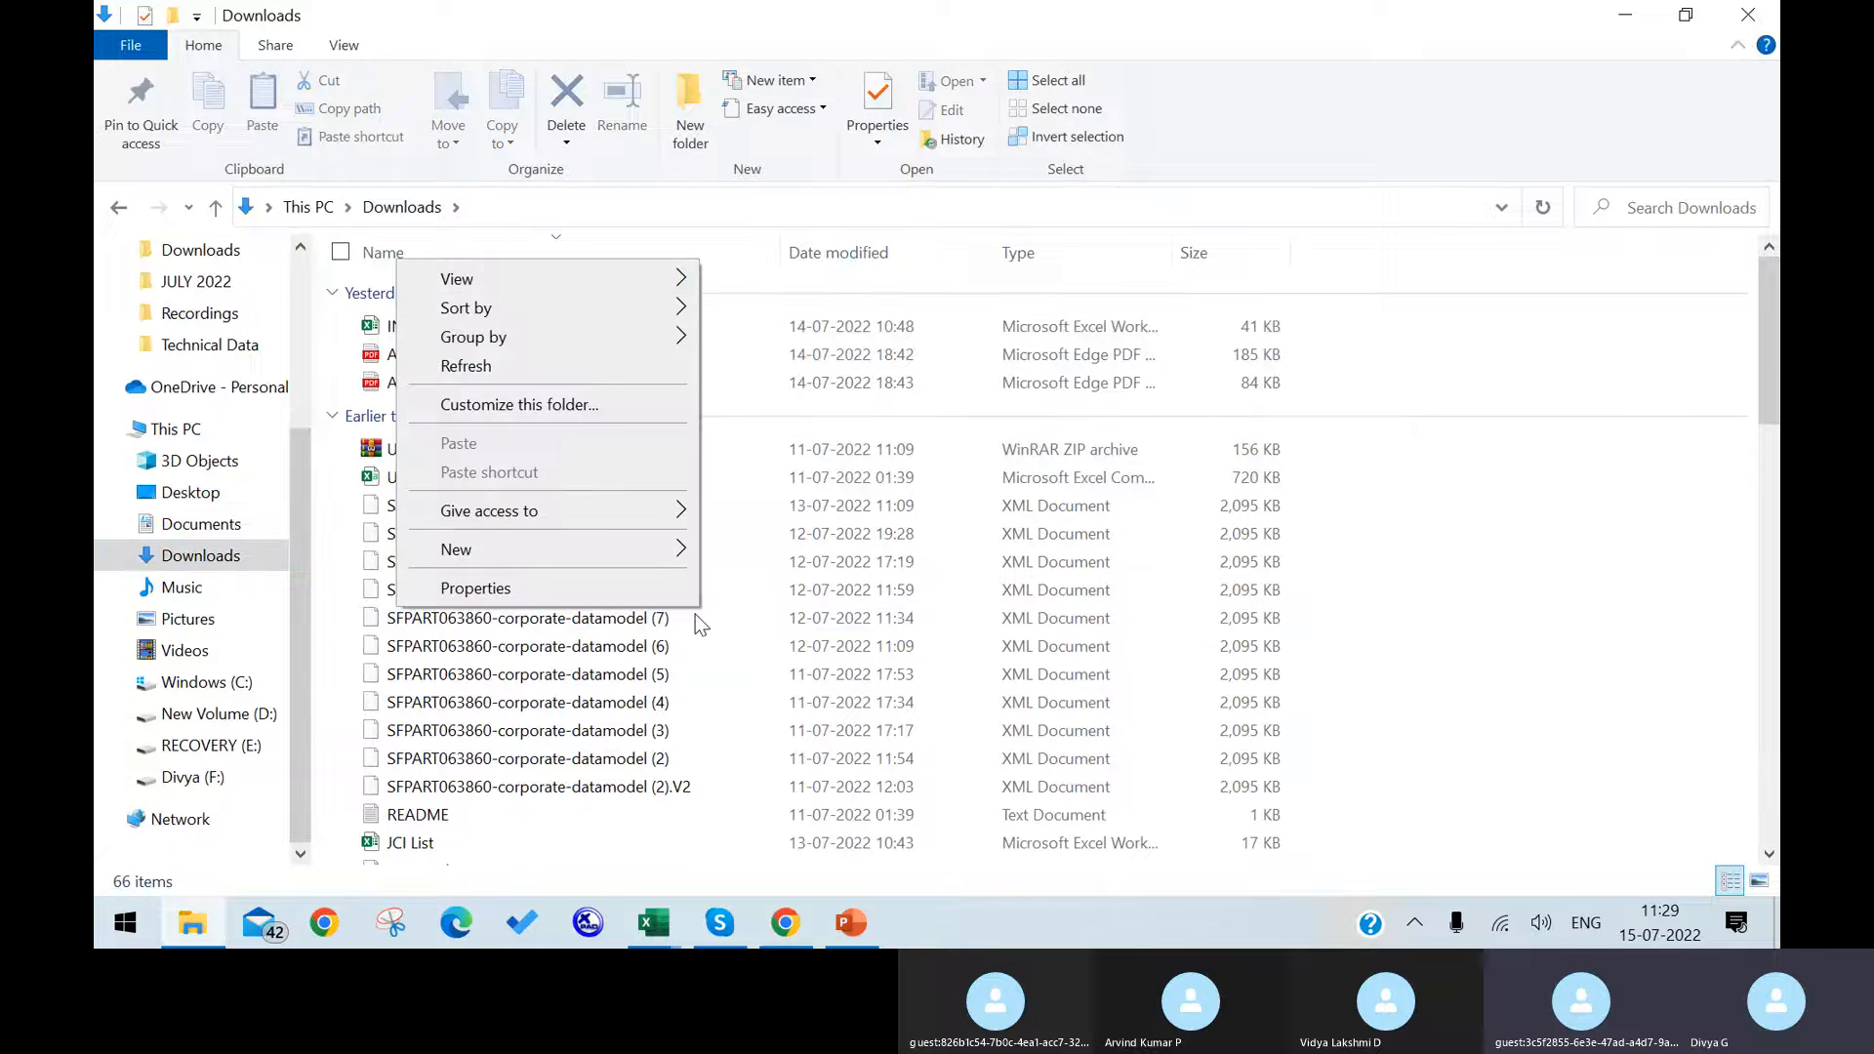
{"action": "left_click", "coordinate": [577, 620]}
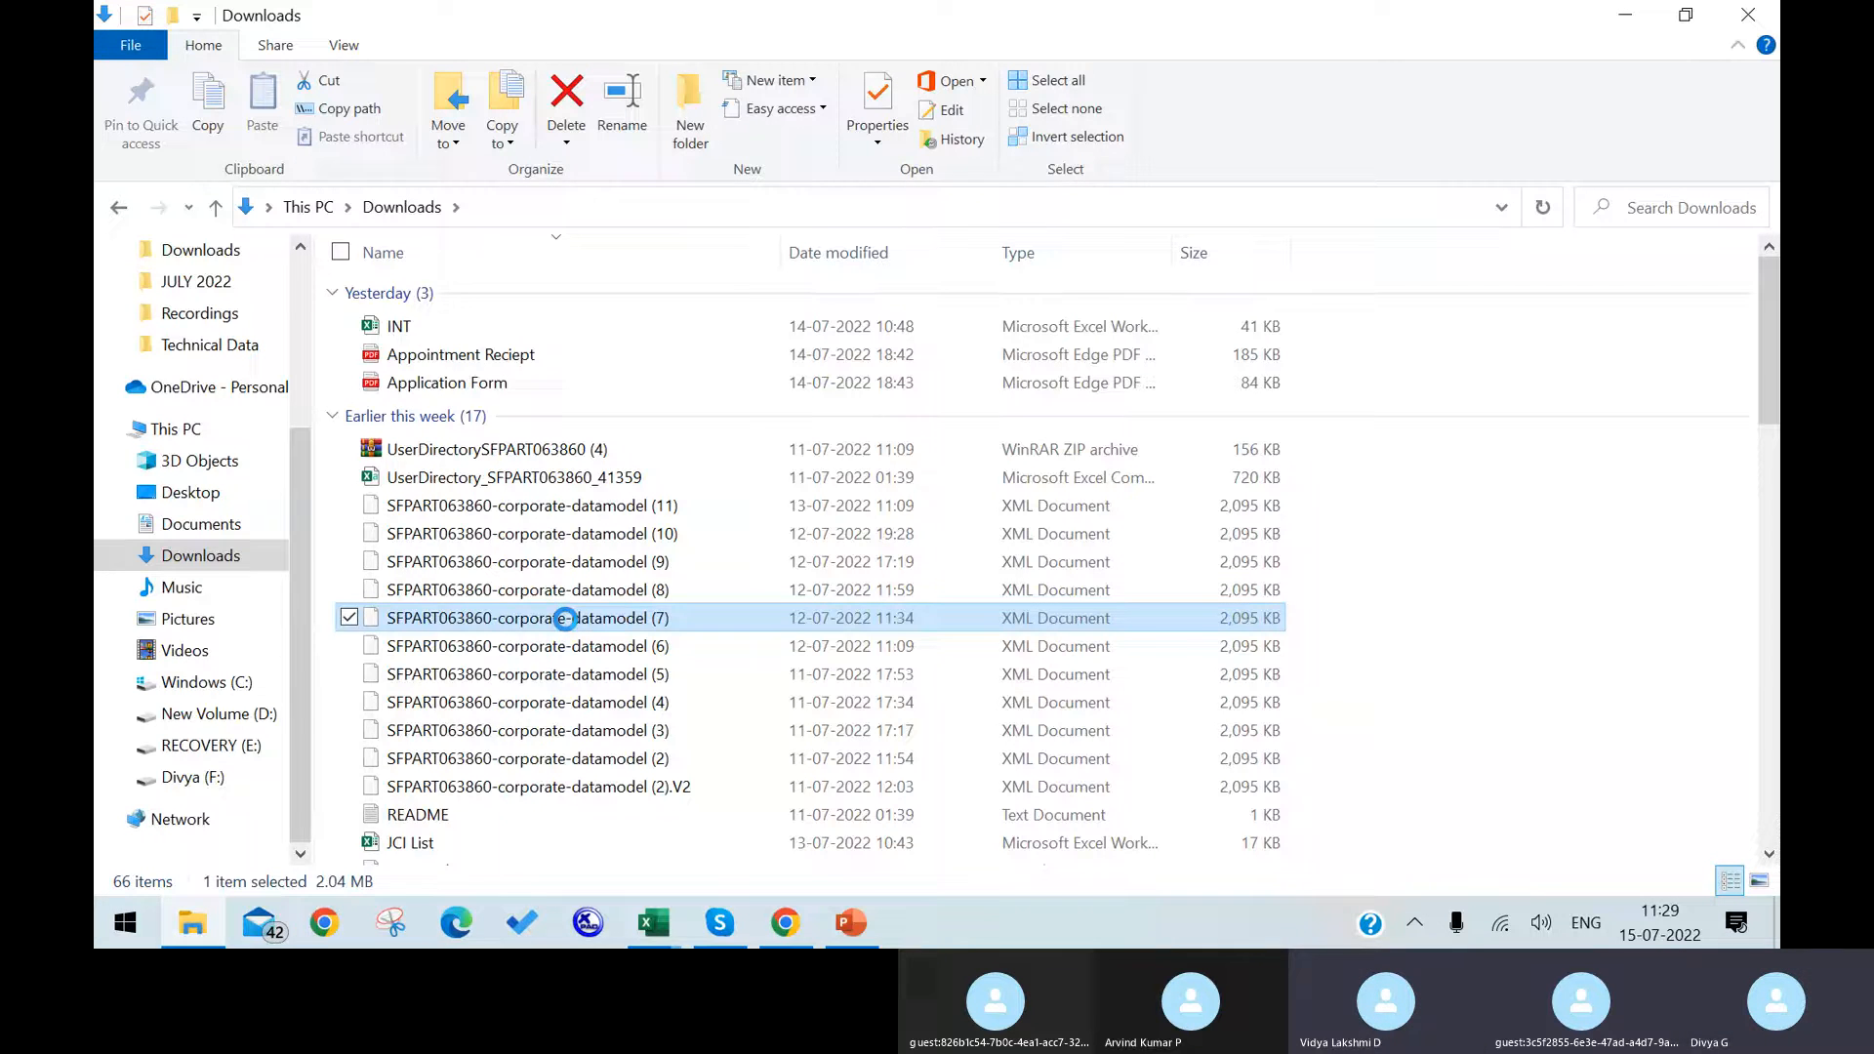
{"action": "right_click", "coordinate": [565, 619]}
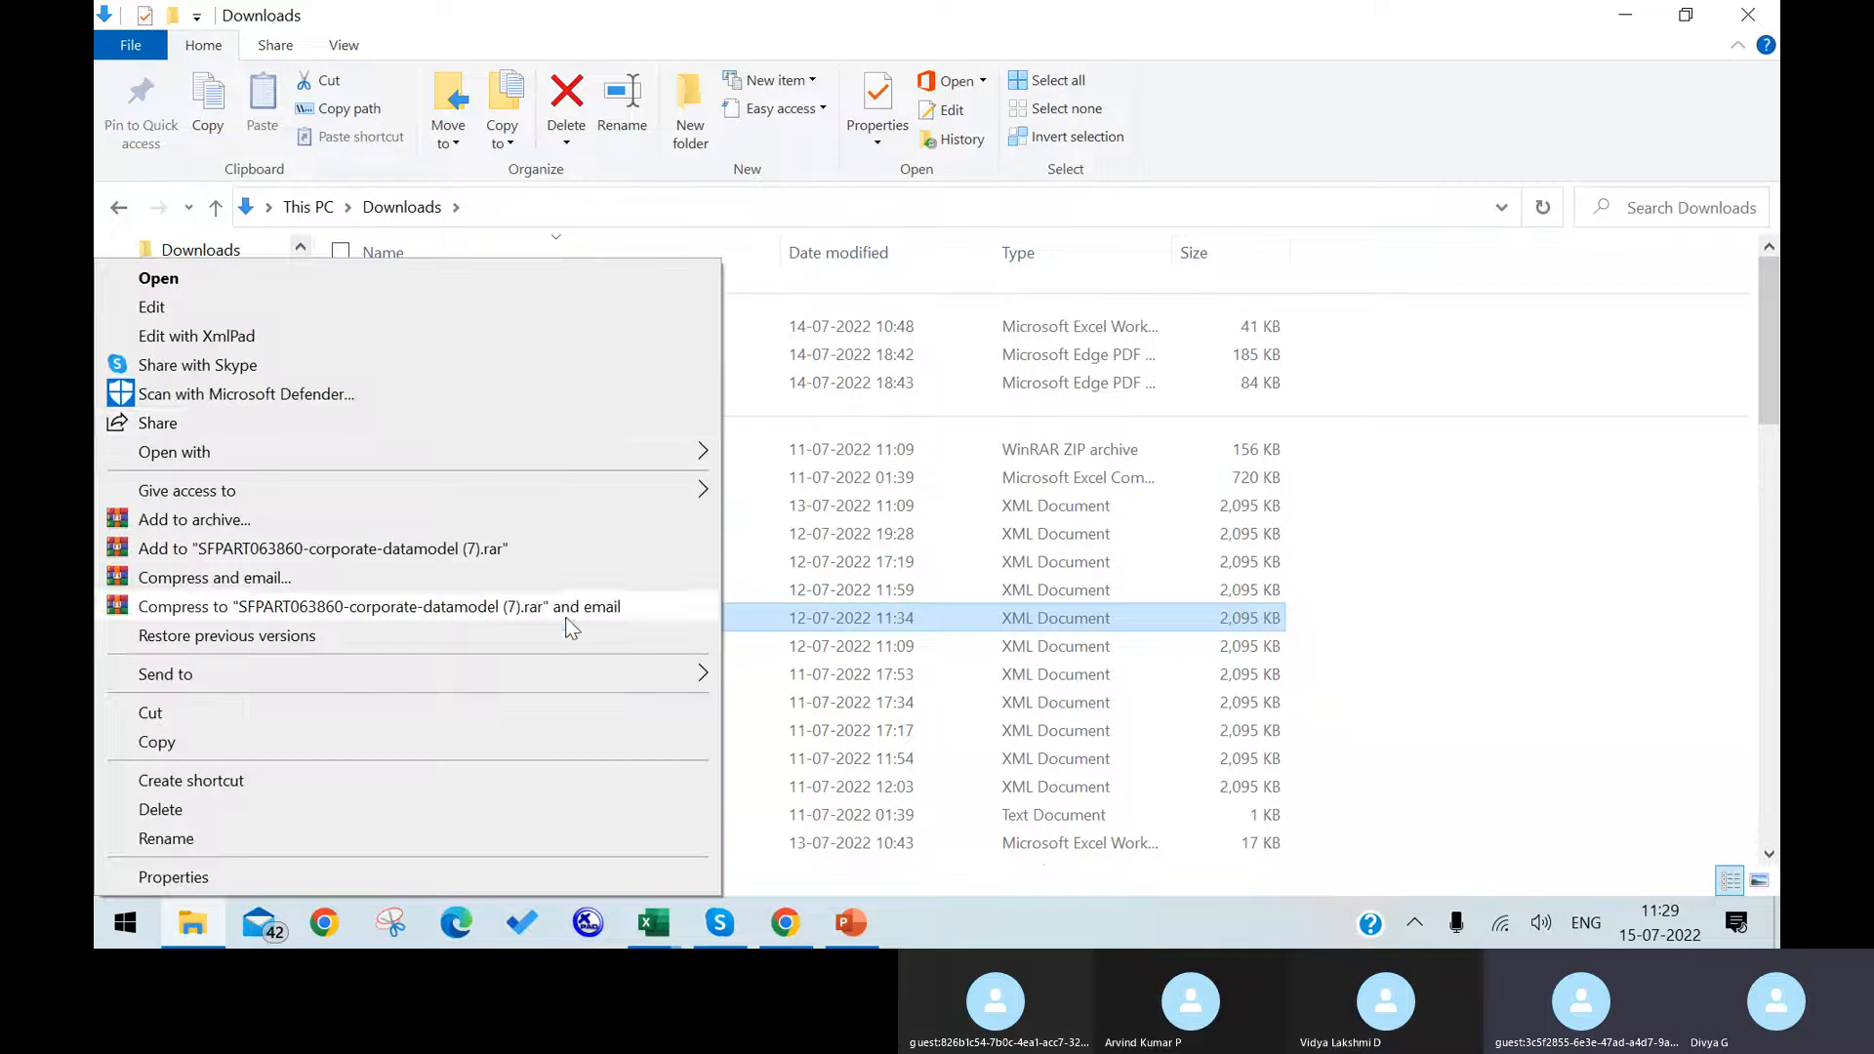
{"action": "left_click", "coordinate": [454, 347]}
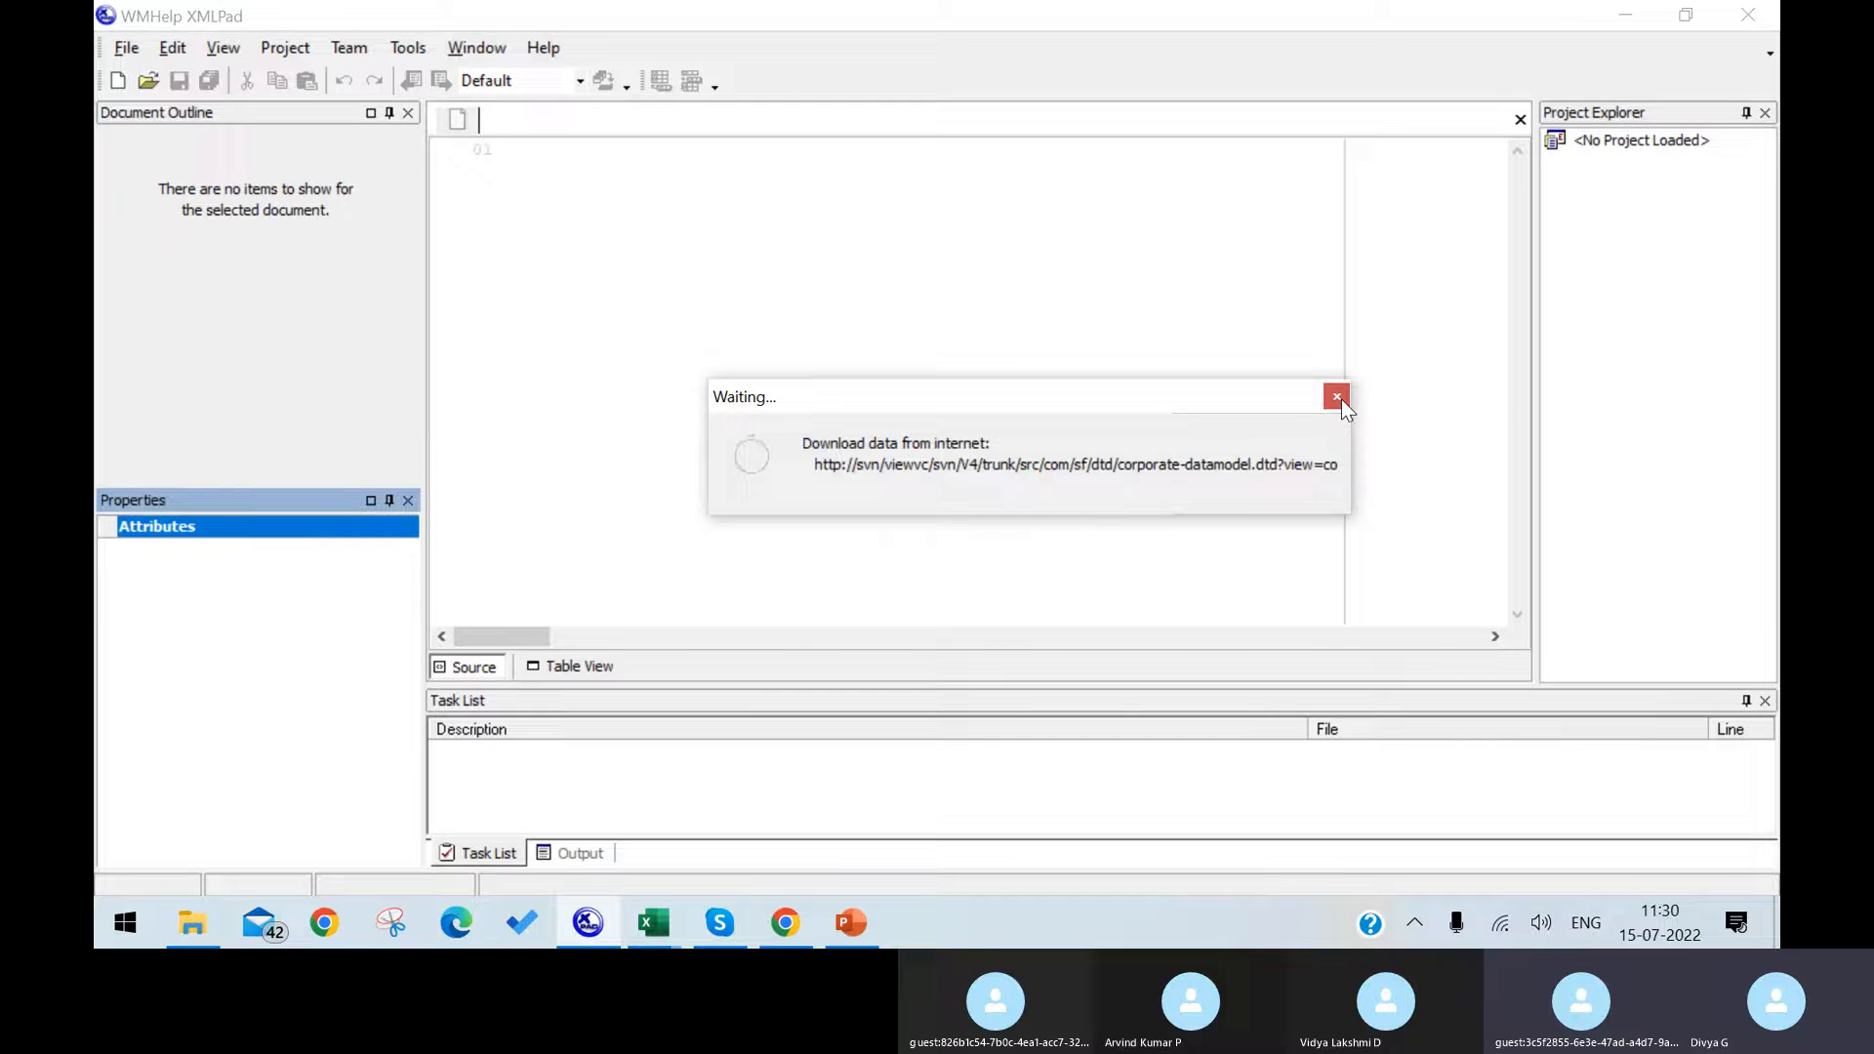
{"action": "left_click", "coordinate": [1335, 396]}
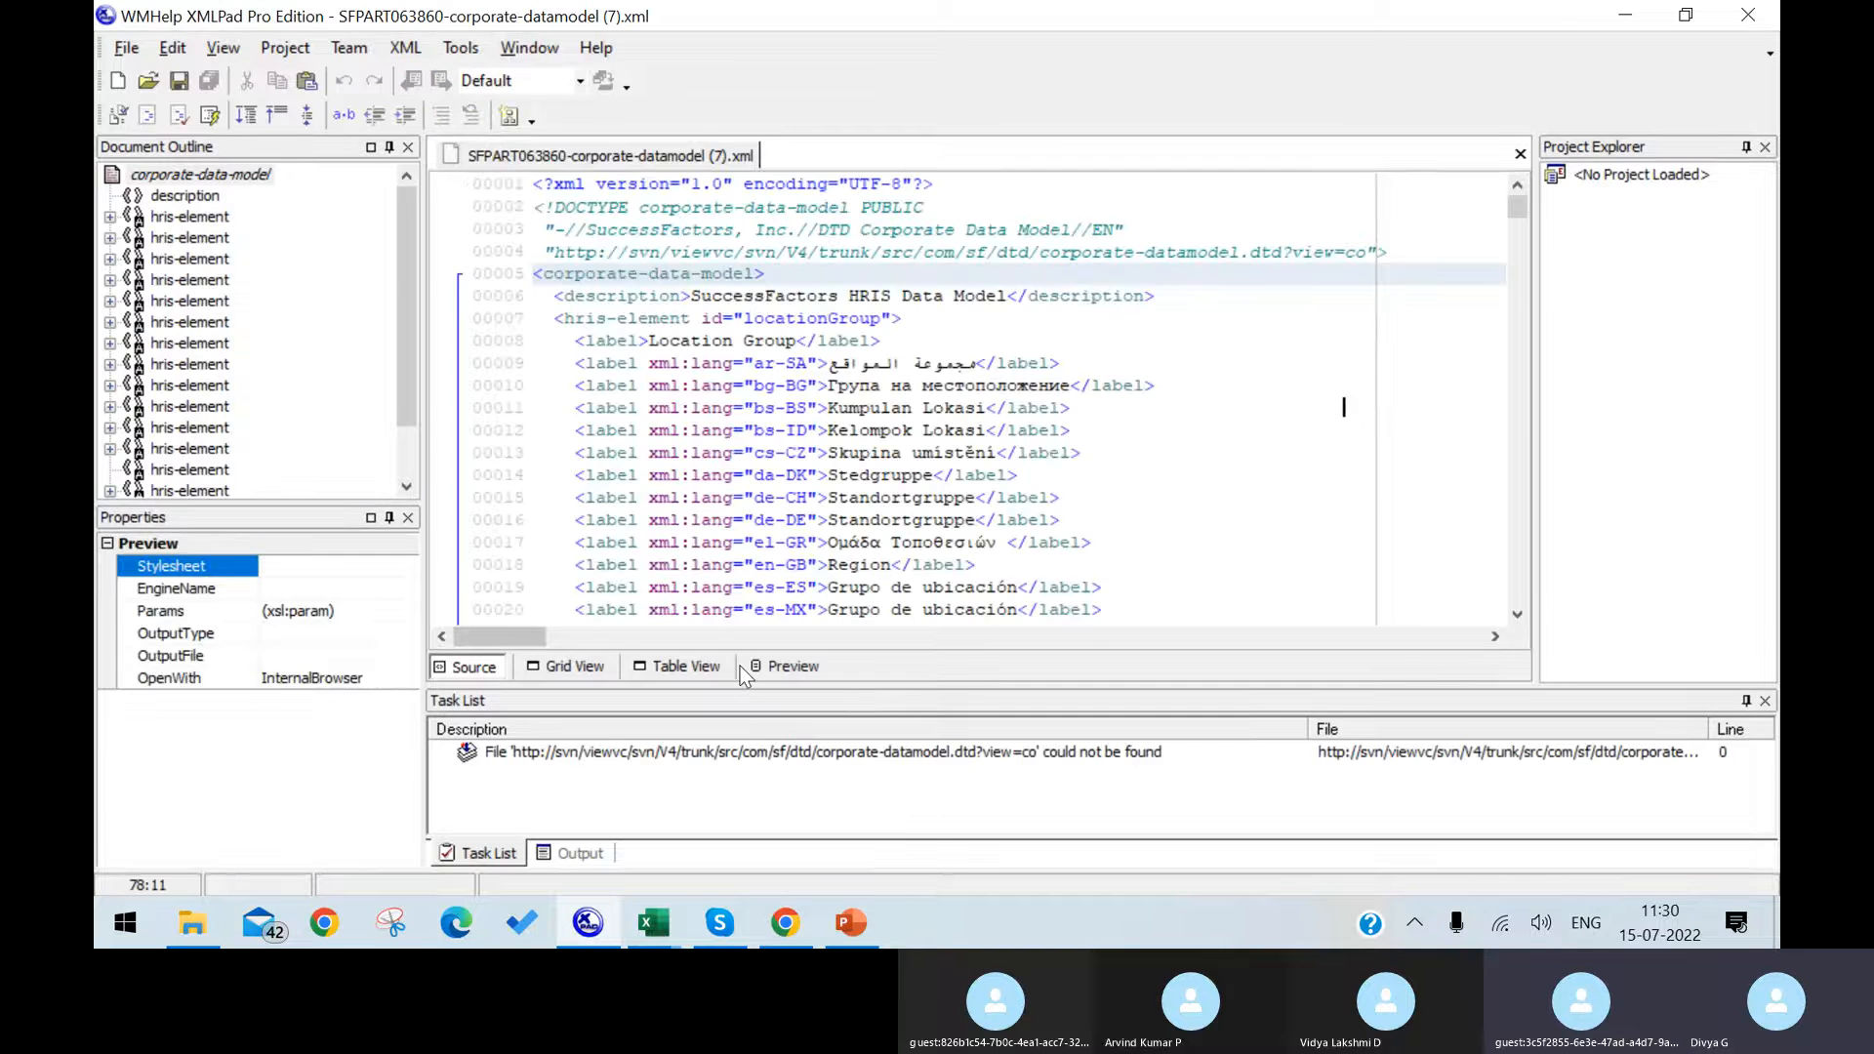
Step: Show the corporate data model as a table and locate the id of the location hris-element
{"action": "left_click", "coordinate": [700, 672]}
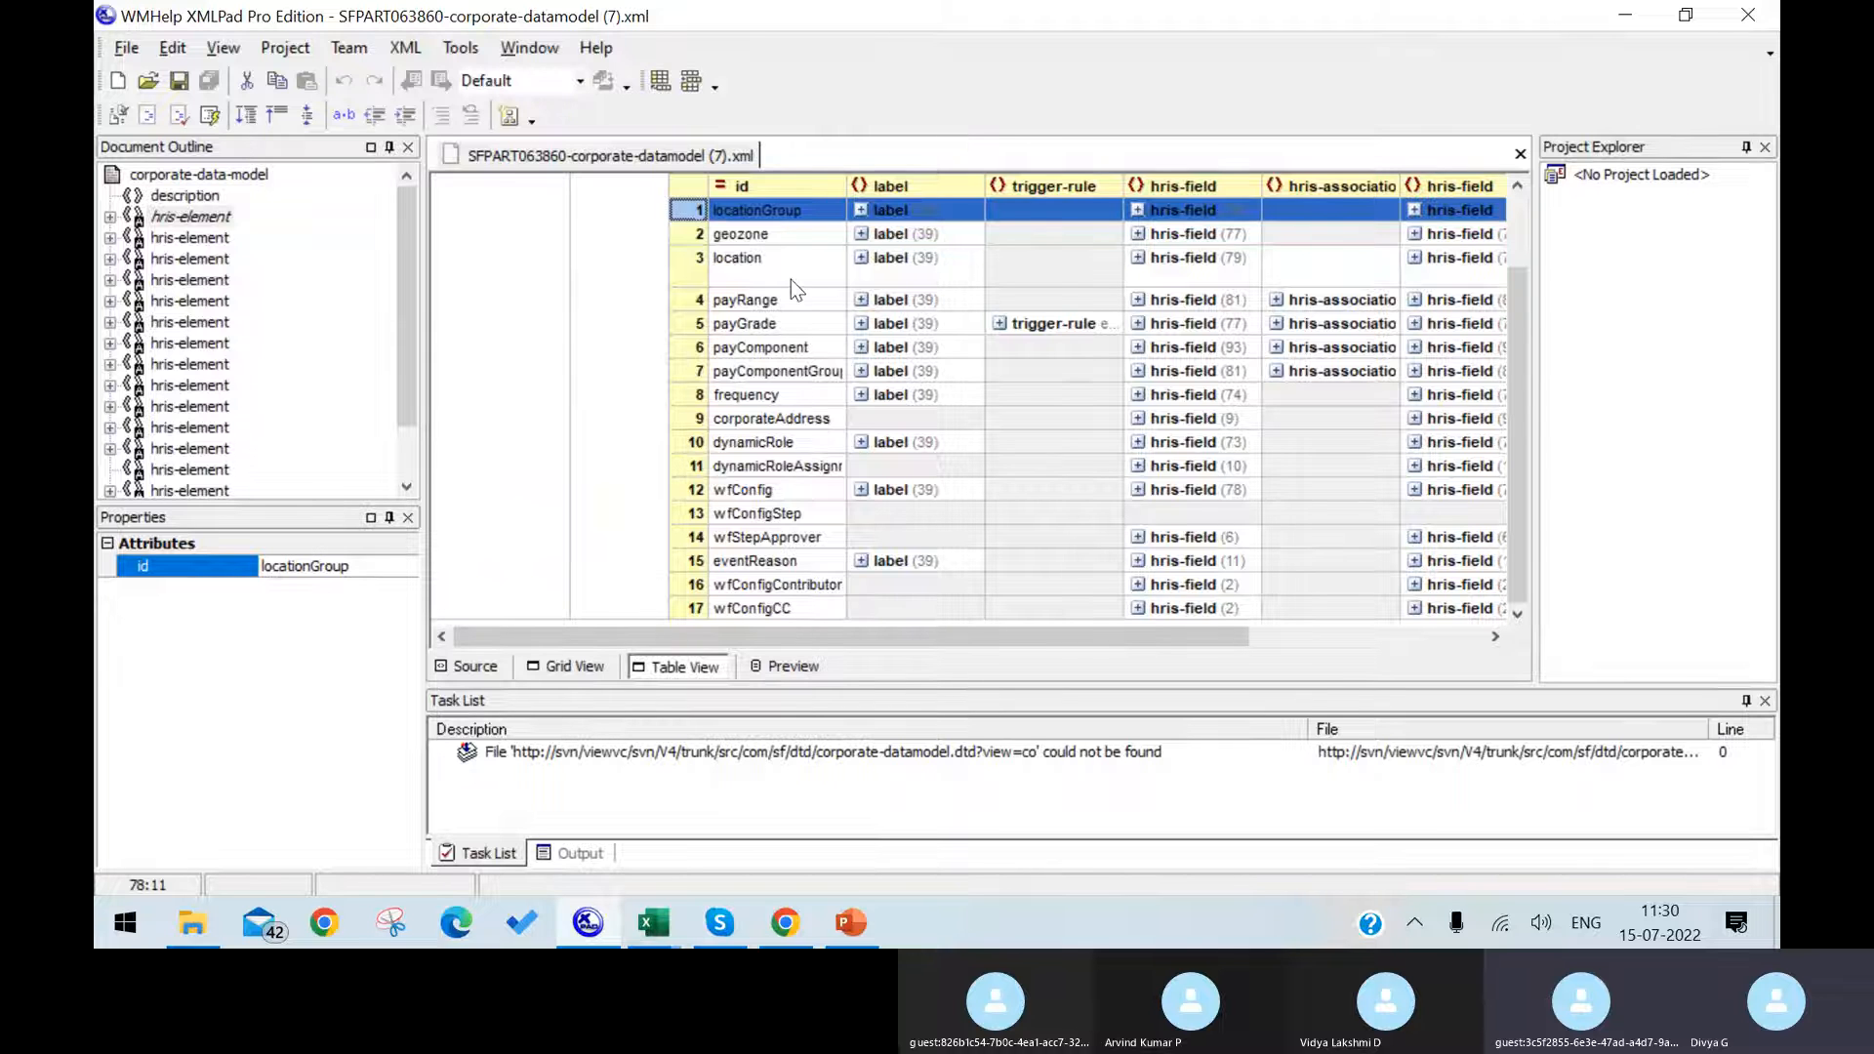
{"action": "scroll", "coordinate": [795, 583], "scroll_direction": "up", "scroll_amount": 2}
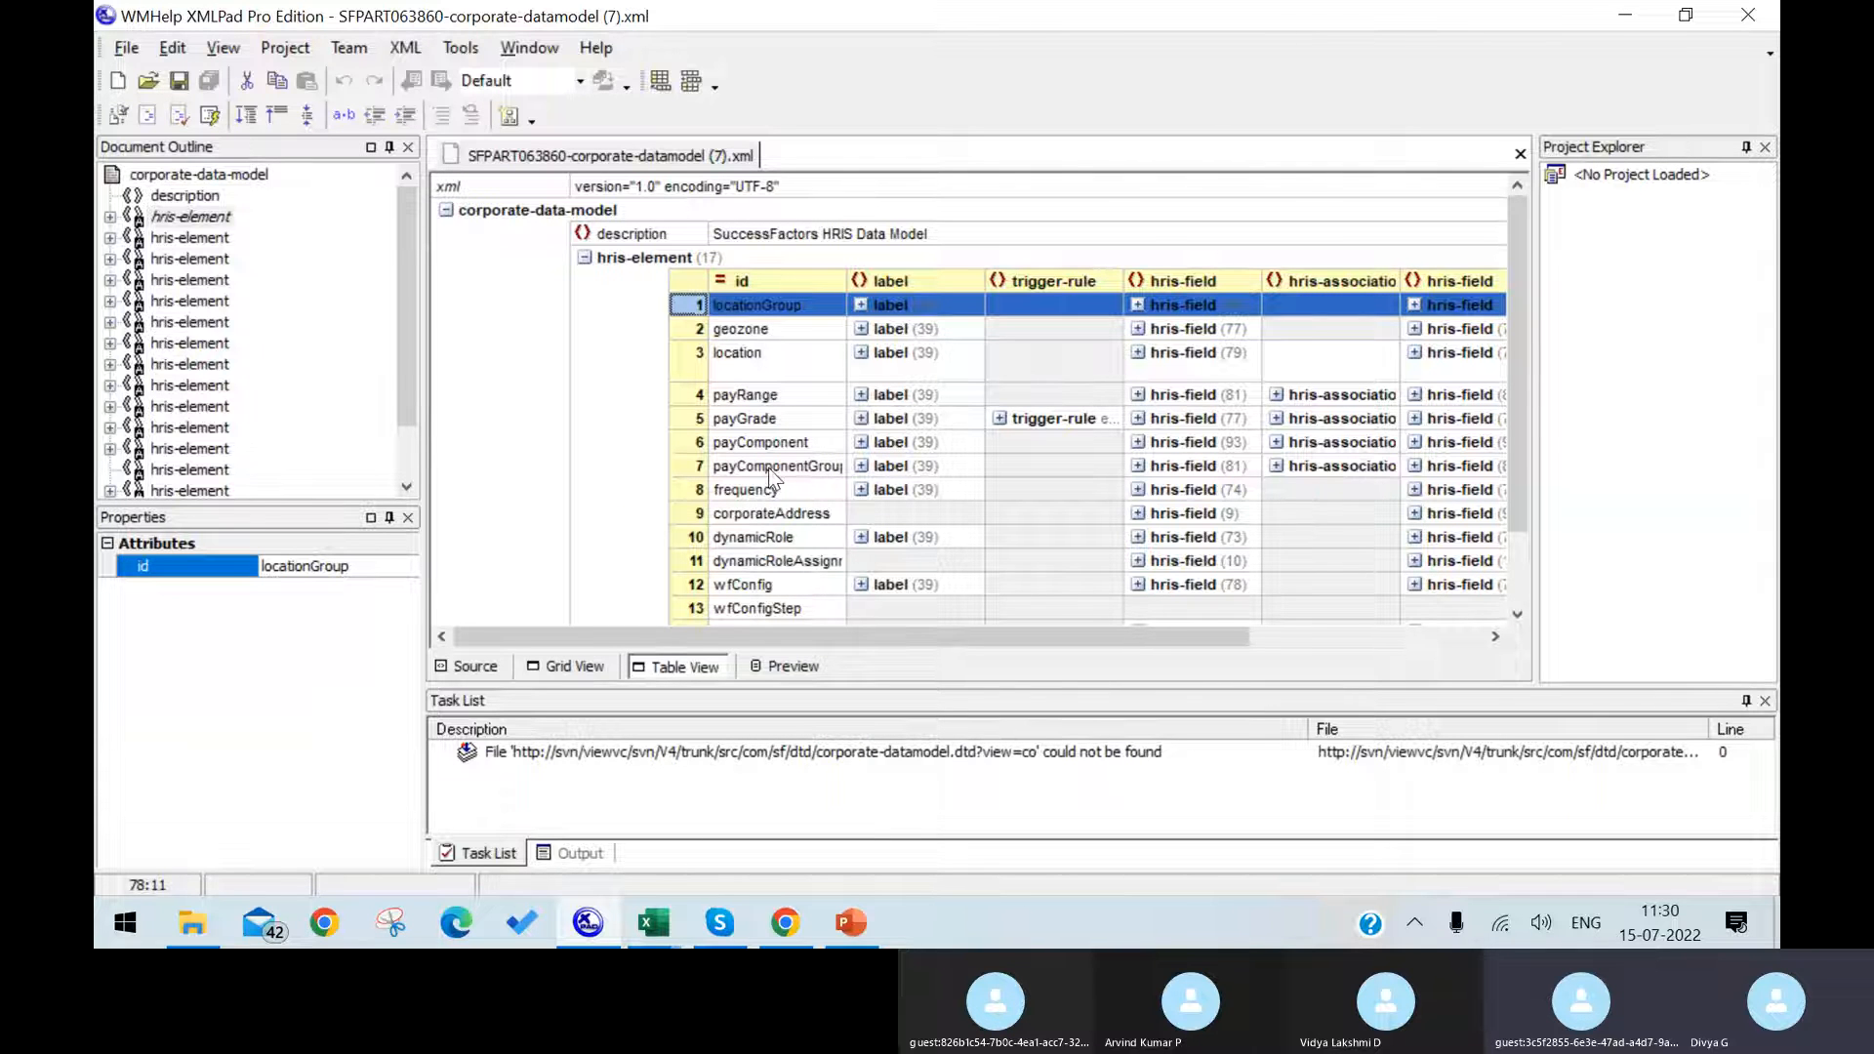
{"action": "left_click", "coordinate": [803, 369]}
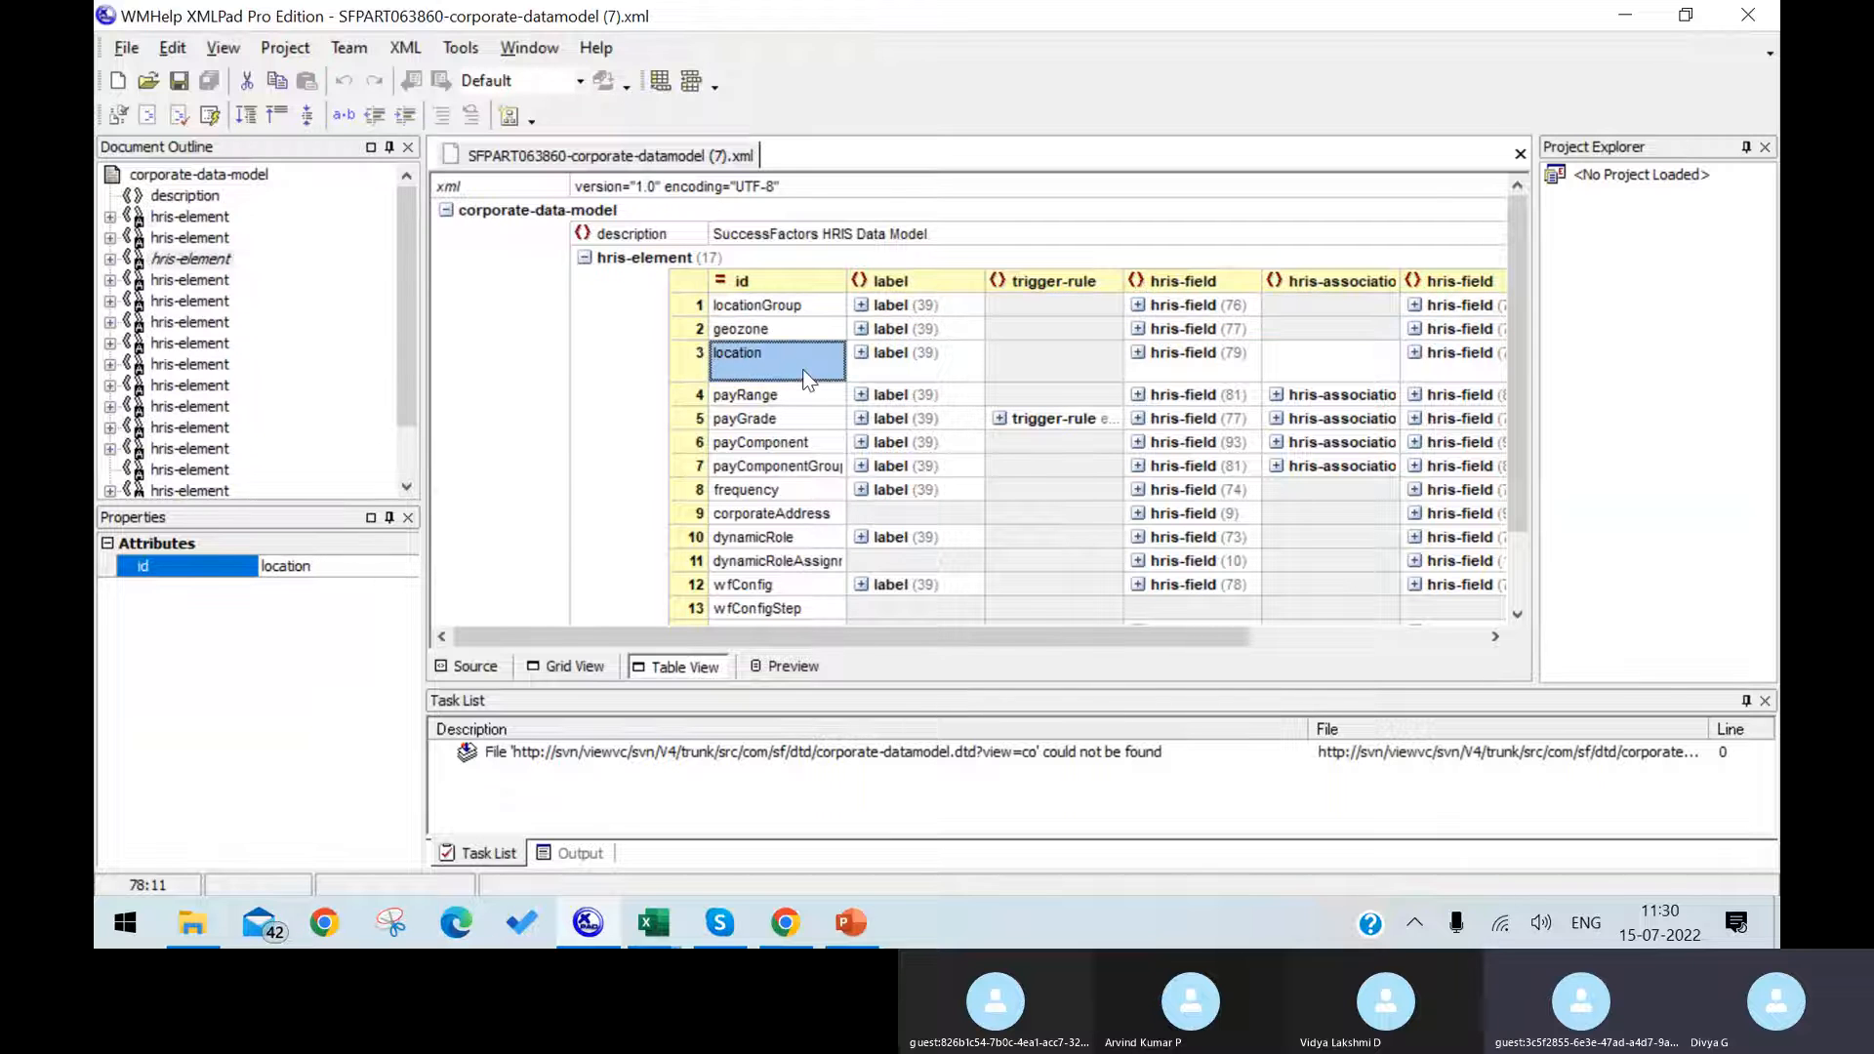
Step: Copy the id location from the hris-element in the XML source into the Valid Values Source of cust_Location in Chrome
{"action": "left_click", "coordinate": [493, 673]}
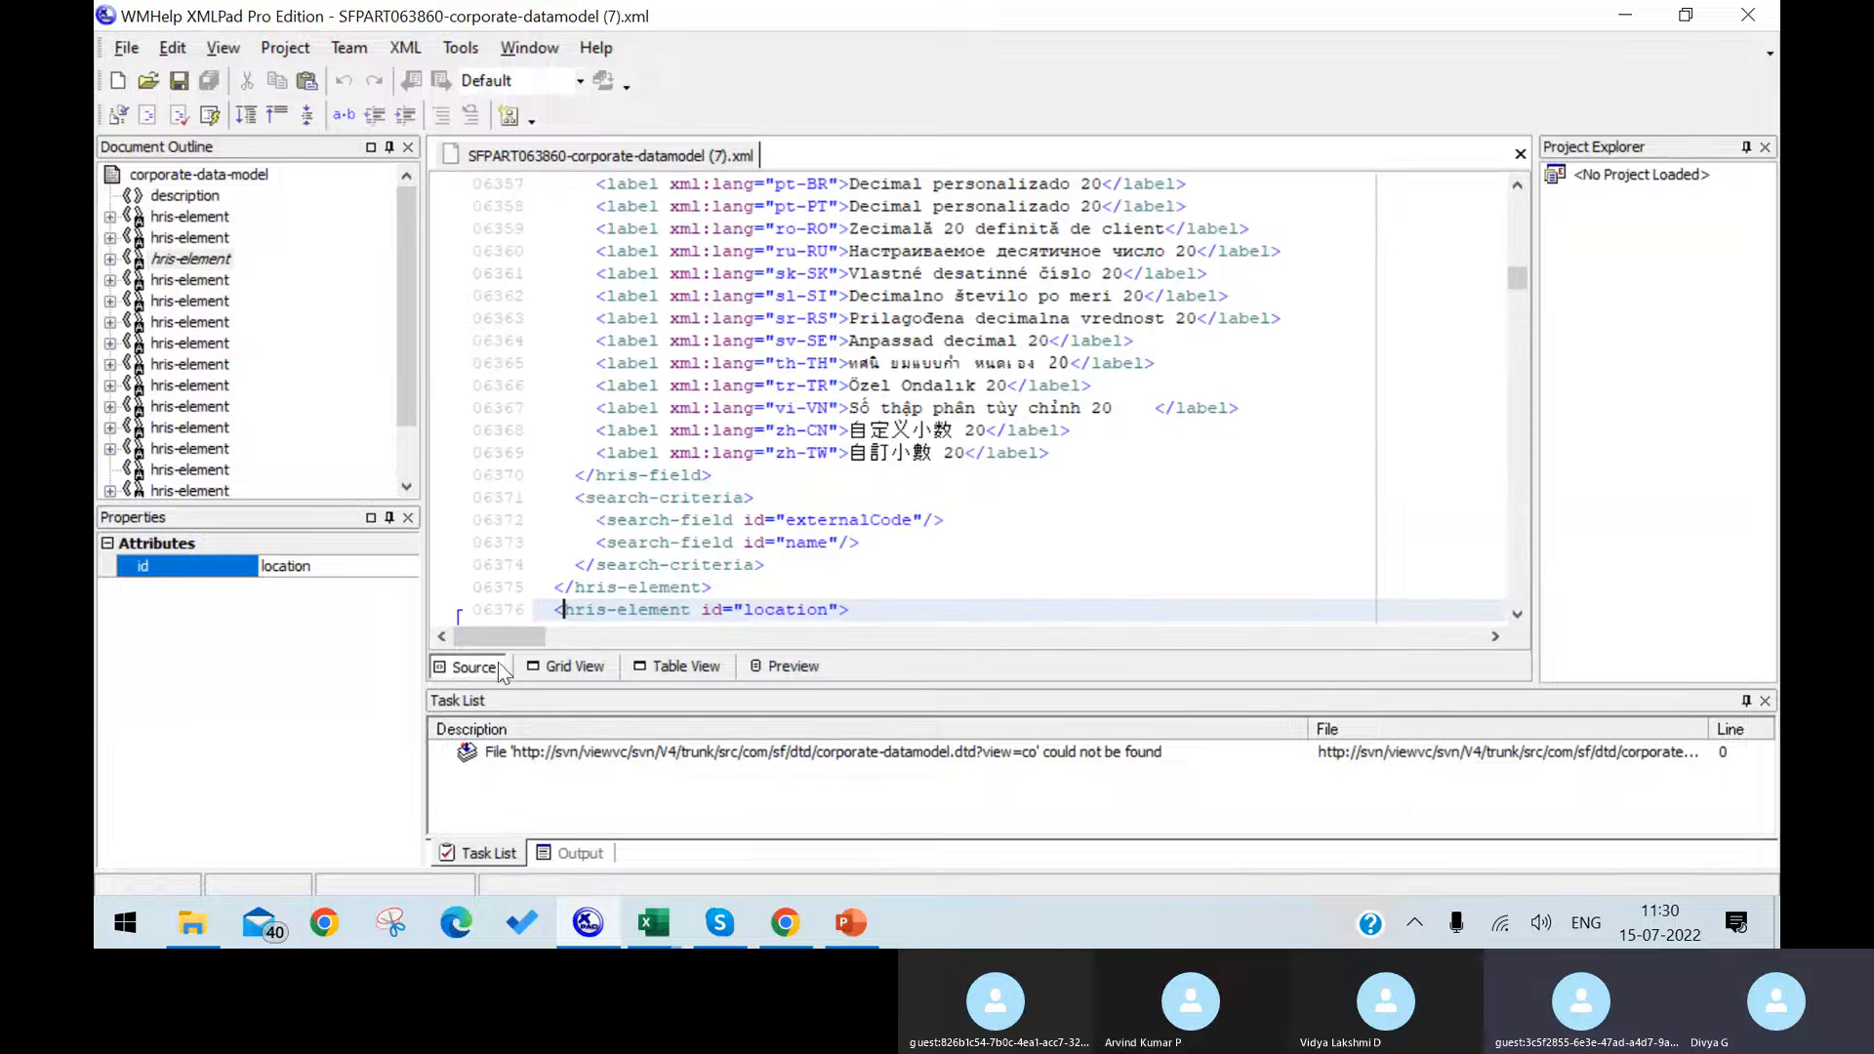
{"action": "left_click", "coordinate": [752, 610]}
{"action": "left_click_drag", "start_coordinate": [754, 610], "coordinate": [826, 616]}
{"action": "key", "text": "ctrl+c"}
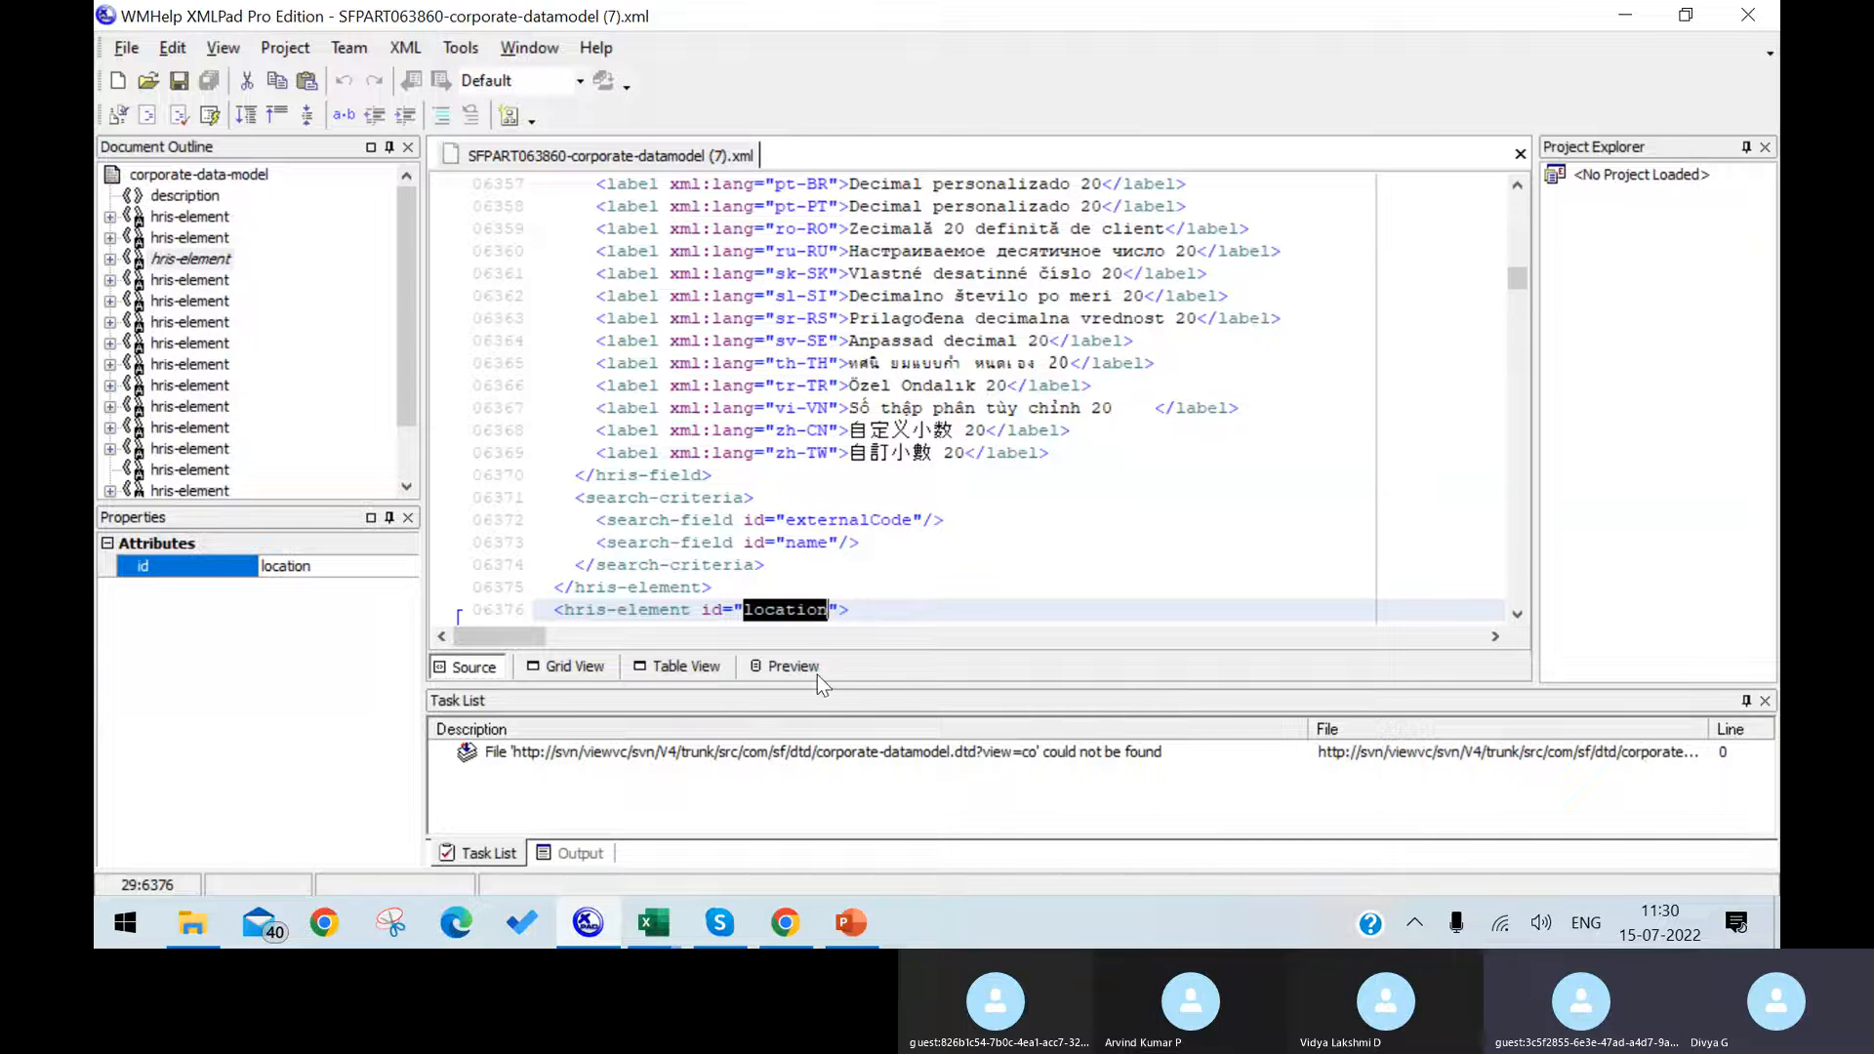
{"action": "left_click", "coordinate": [787, 922]}
{"action": "key", "text": "ctrl+v"}
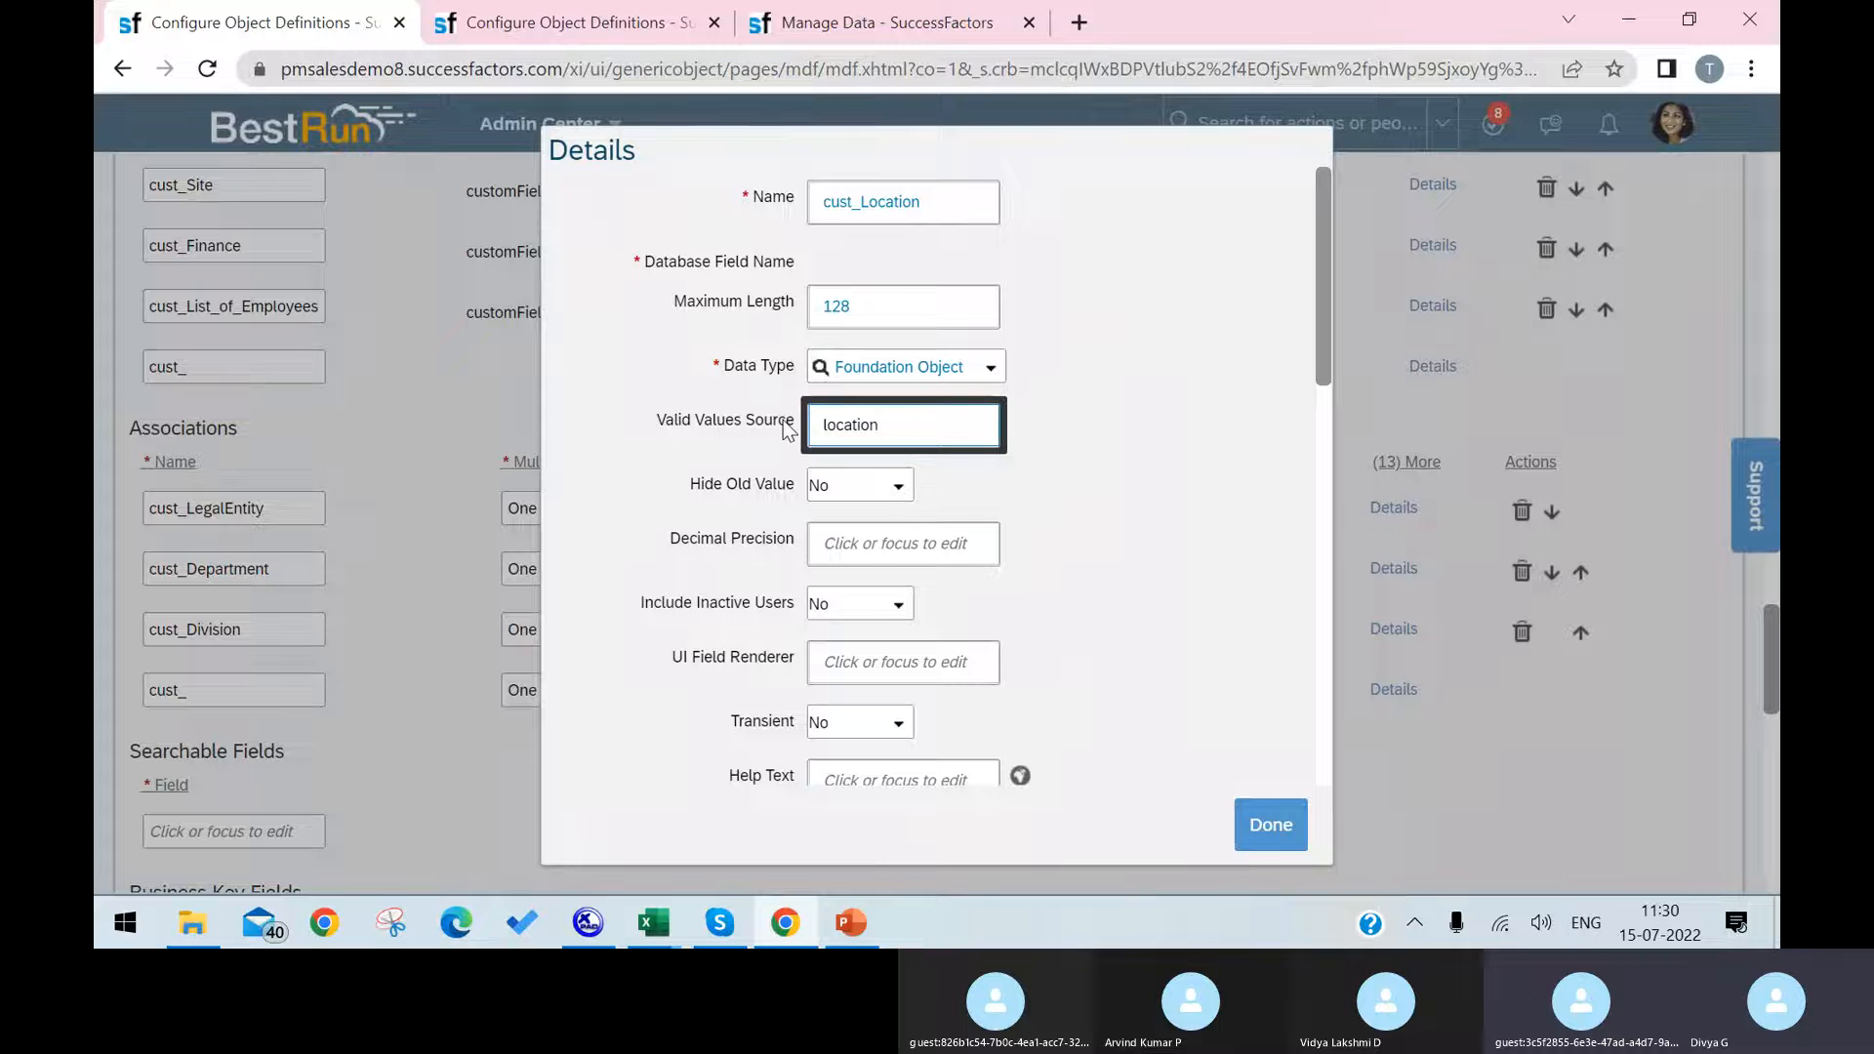
Step: Finish the cust_Location field details and save the Cost Center object definition
{"action": "left_click", "coordinate": [1279, 814]}
{"action": "scroll", "coordinate": [1640, 493], "scroll_direction": "down", "scroll_amount": 8}
{"action": "scroll", "coordinate": [1634, 482], "scroll_direction": "down", "scroll_amount": 5}
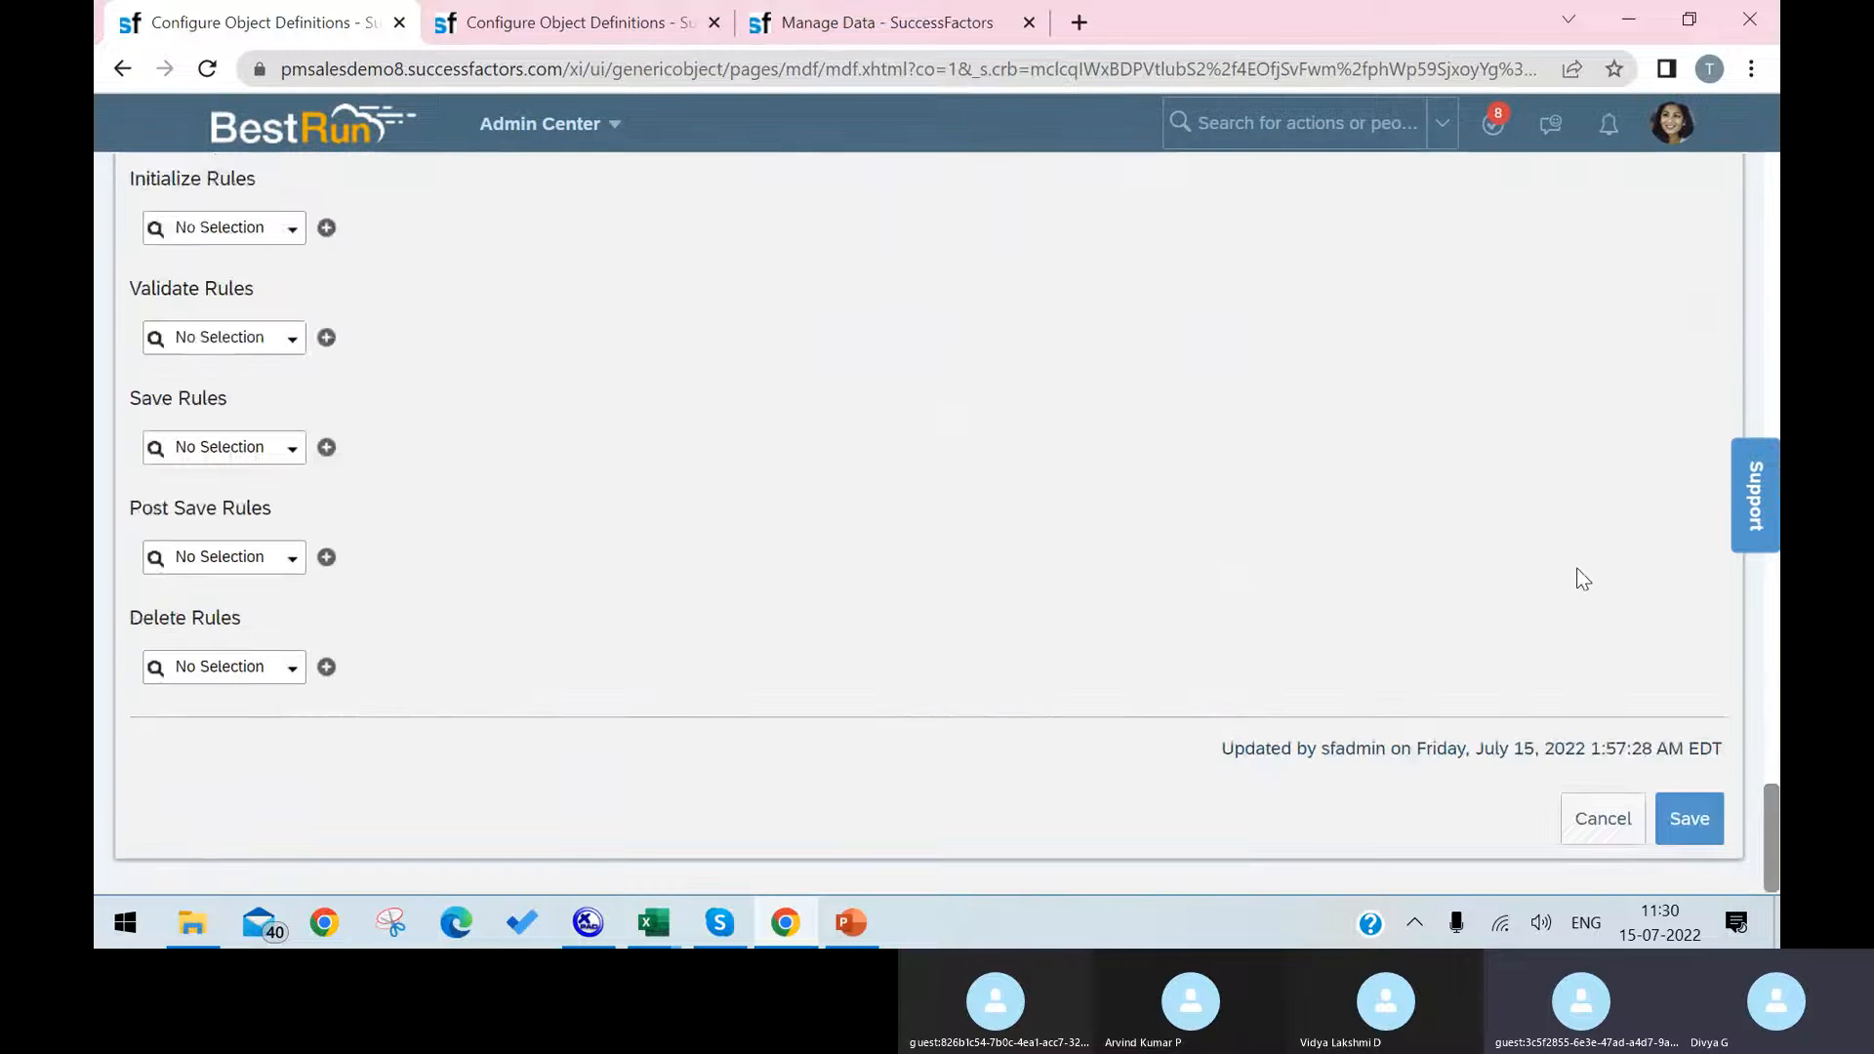
{"action": "left_click", "coordinate": [1687, 818]}
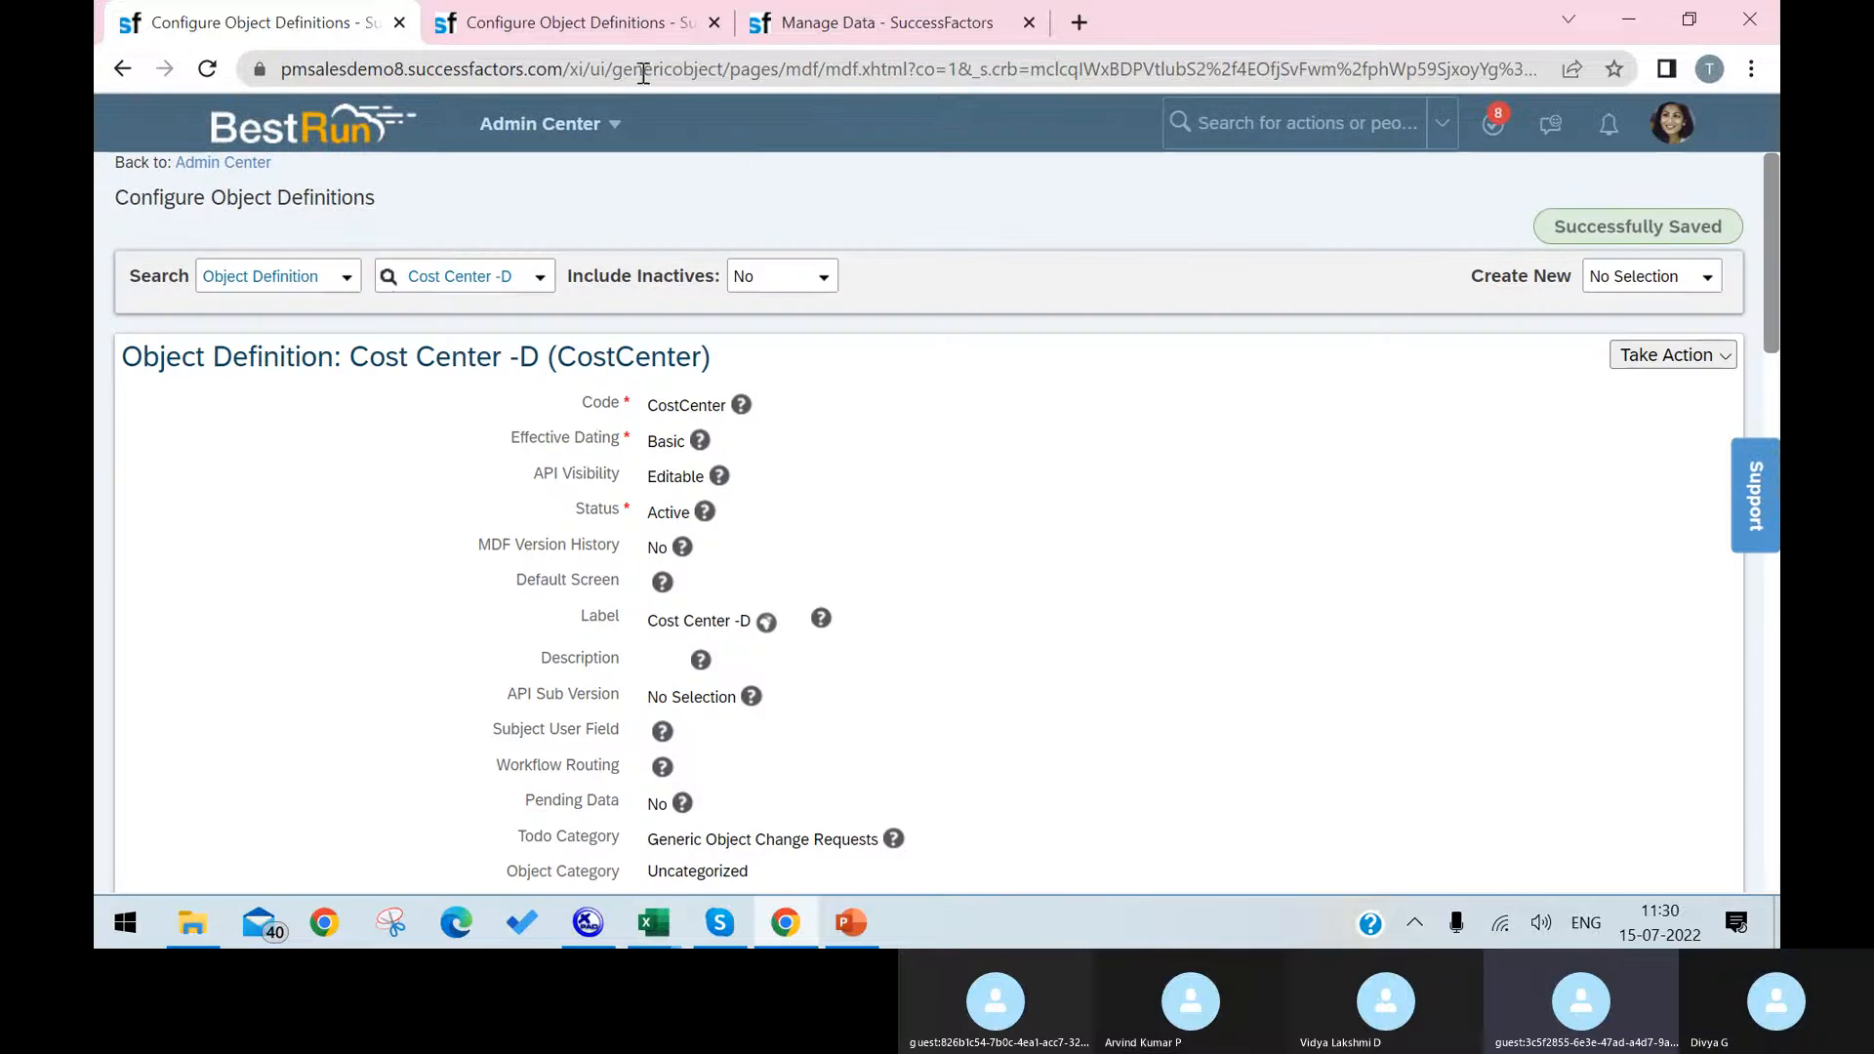
Step: Reload the Argentina HR (7500-2200) cost center in Manage Data and insert a new record effective 07/15/2022
{"action": "left_click", "coordinate": [543, 37]}
{"action": "left_click", "coordinate": [830, 29]}
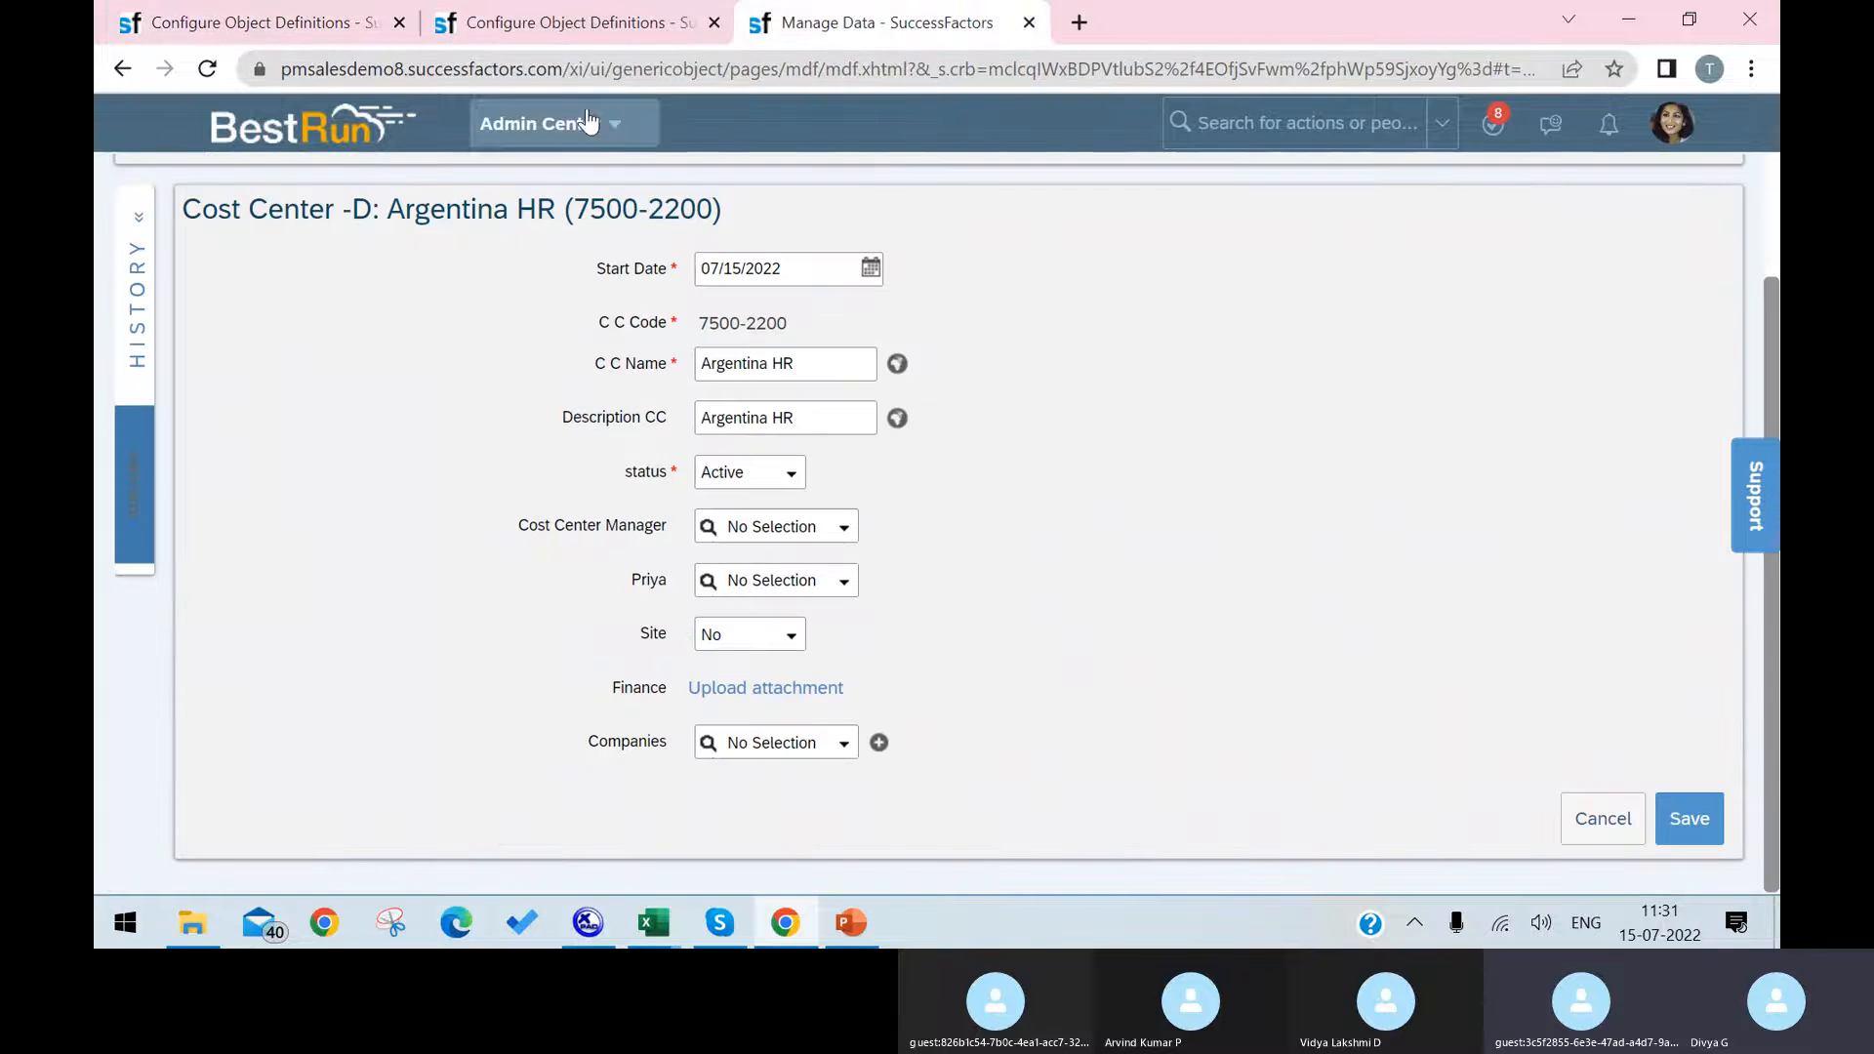
{"action": "left_click", "coordinate": [207, 68]}
{"action": "left_click", "coordinate": [1048, 234]}
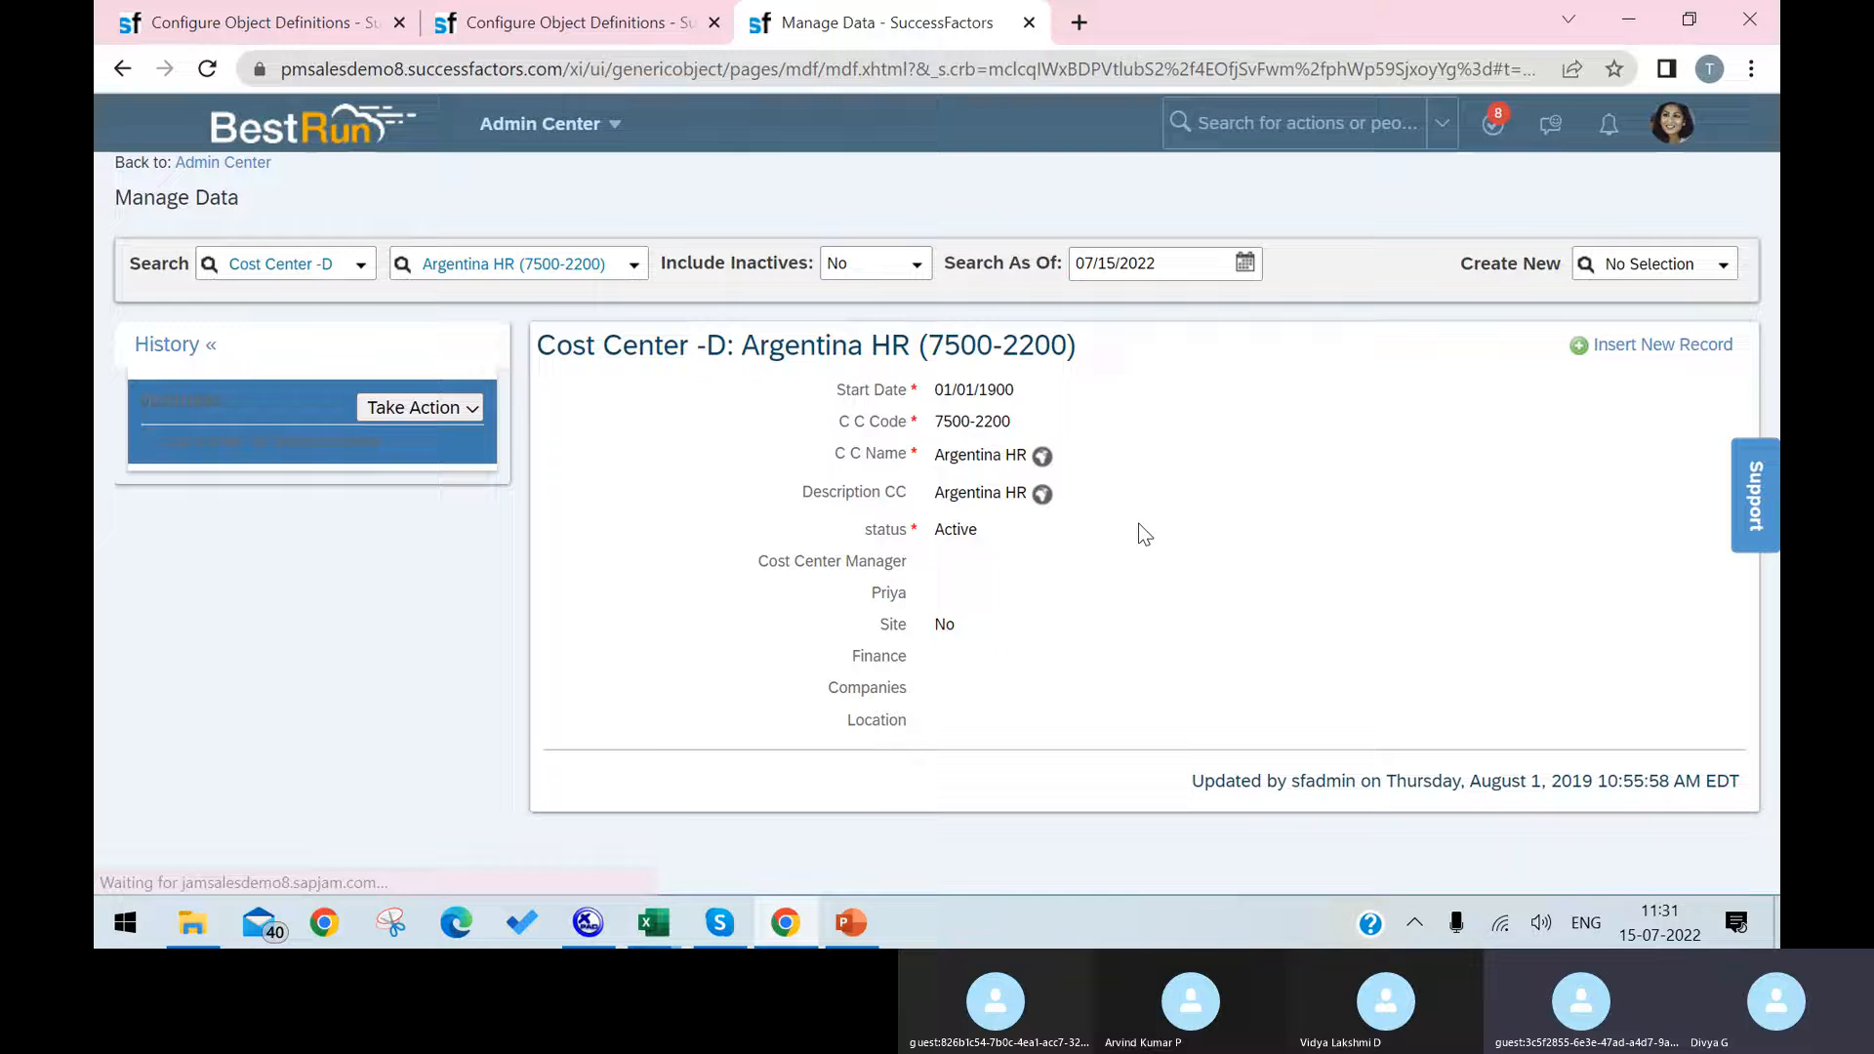
{"action": "left_click", "coordinate": [1630, 344]}
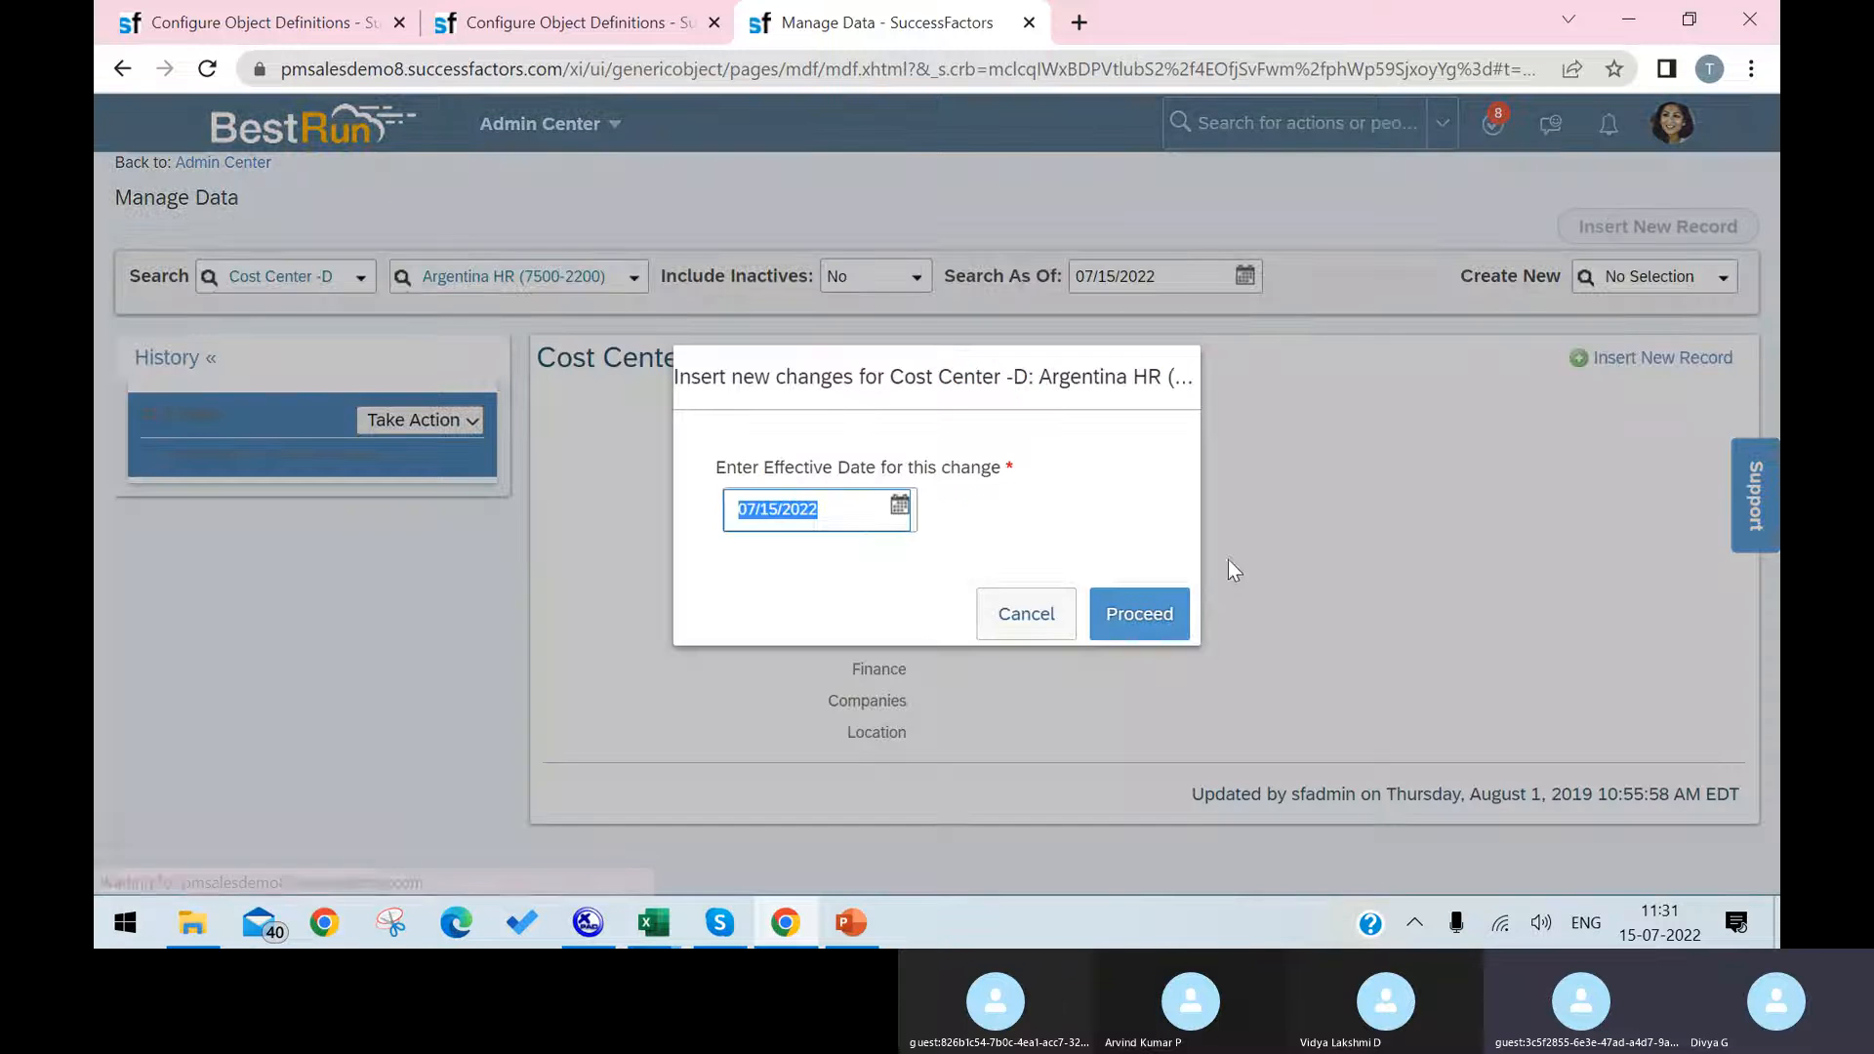
{"action": "left_click", "coordinate": [1151, 612]}
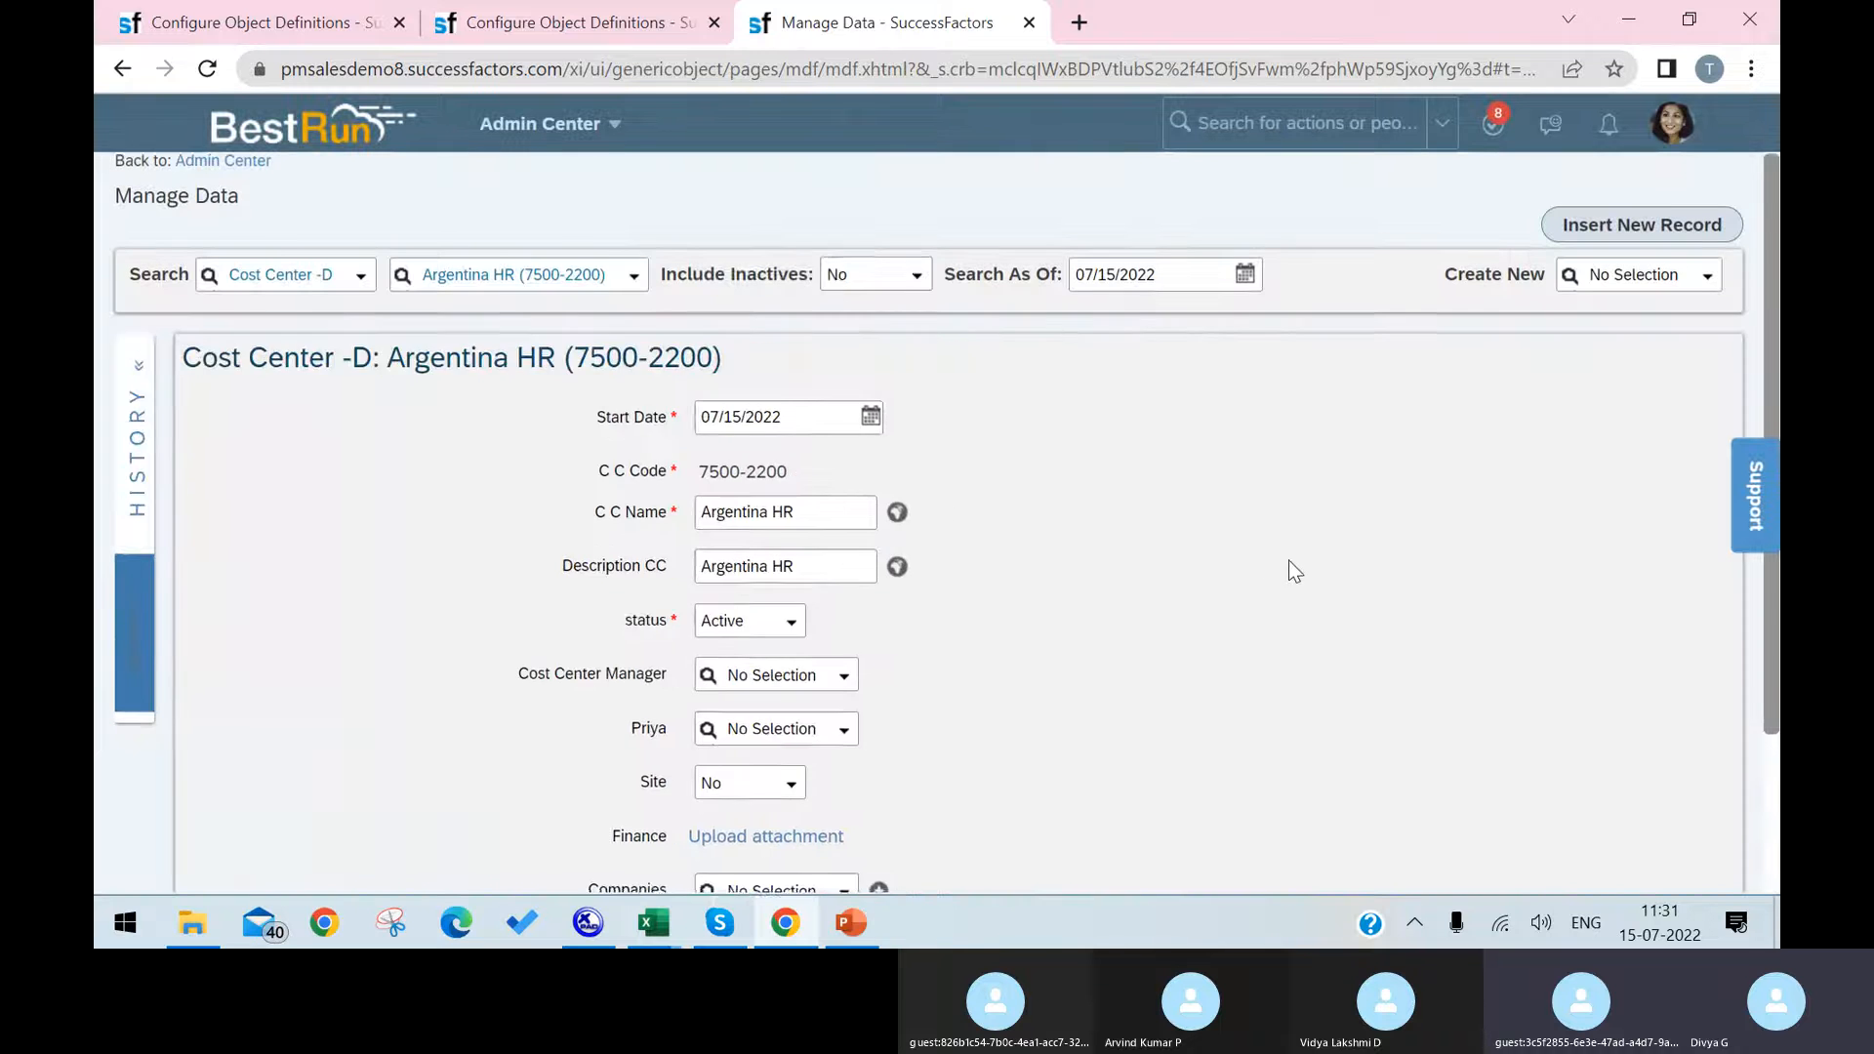
Step: Look through the selectable values of the Location field on the Argentina HR cost center record
{"action": "left_click", "coordinate": [851, 747]}
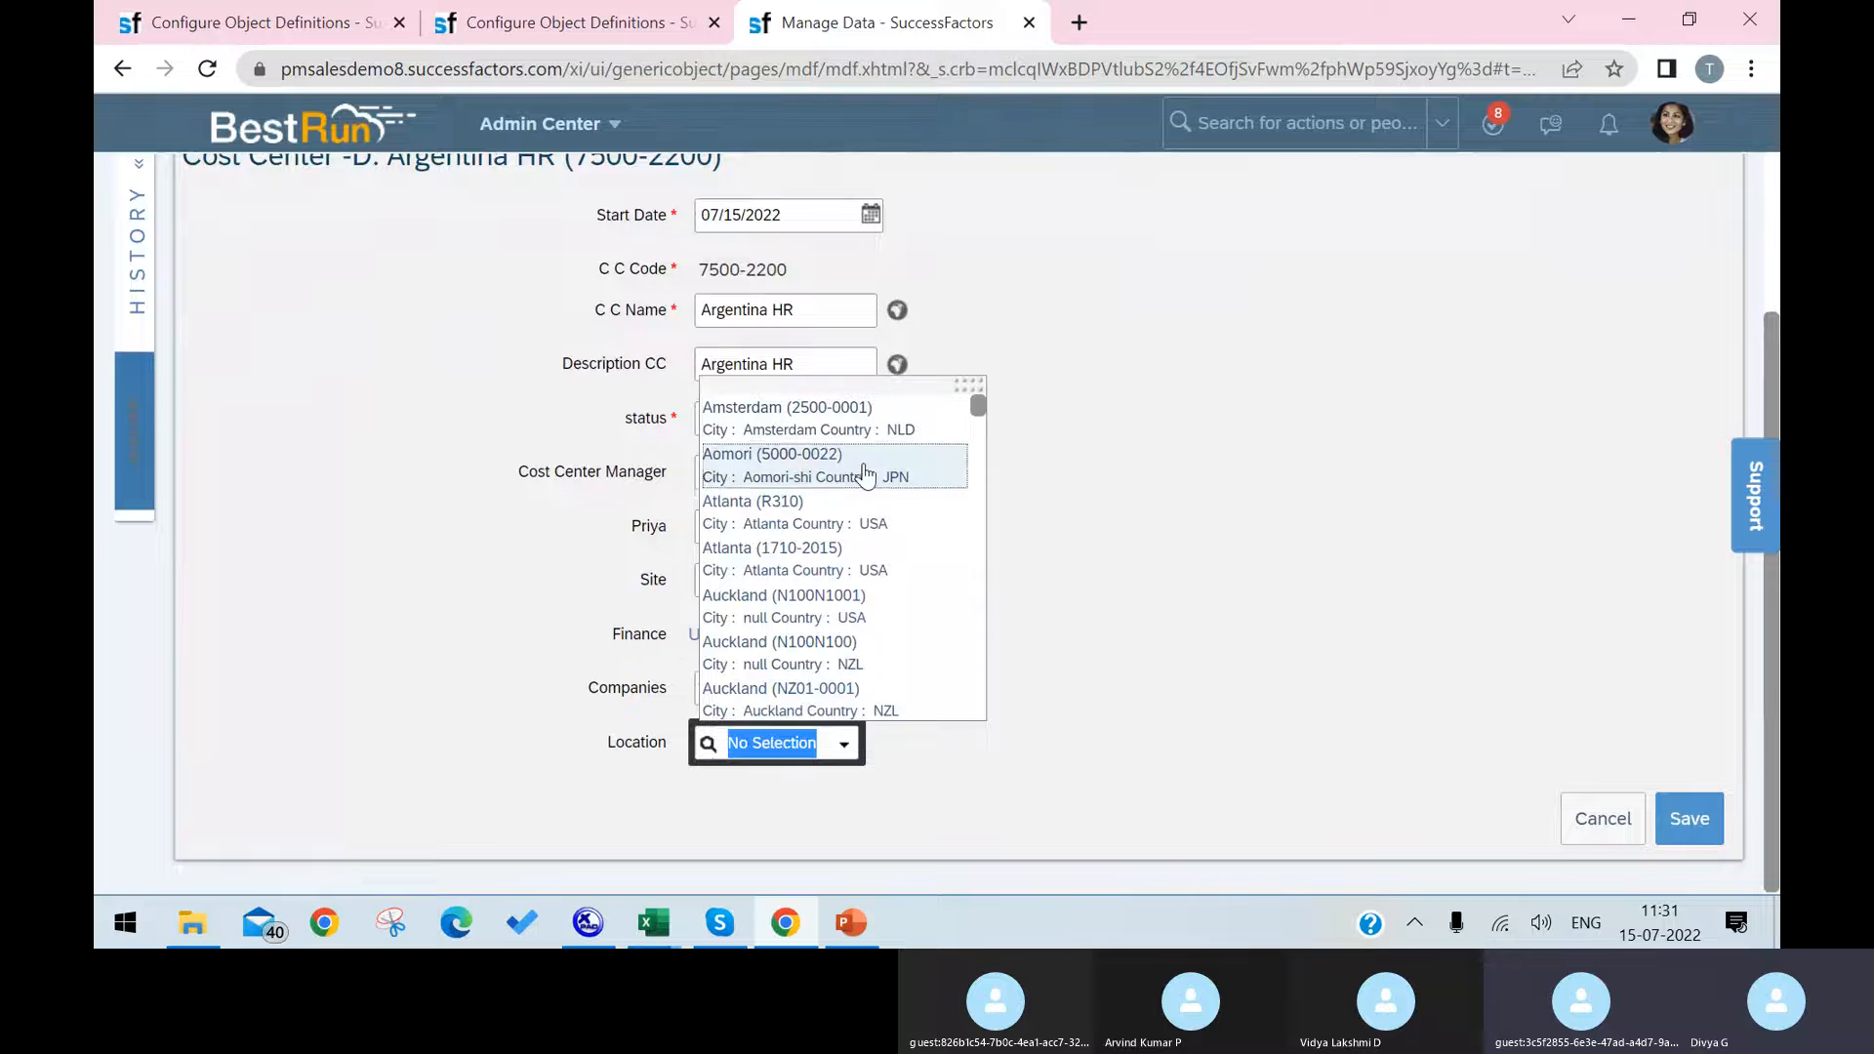
{"action": "scroll", "coordinate": [883, 683], "scroll_direction": "down", "scroll_amount": 3}
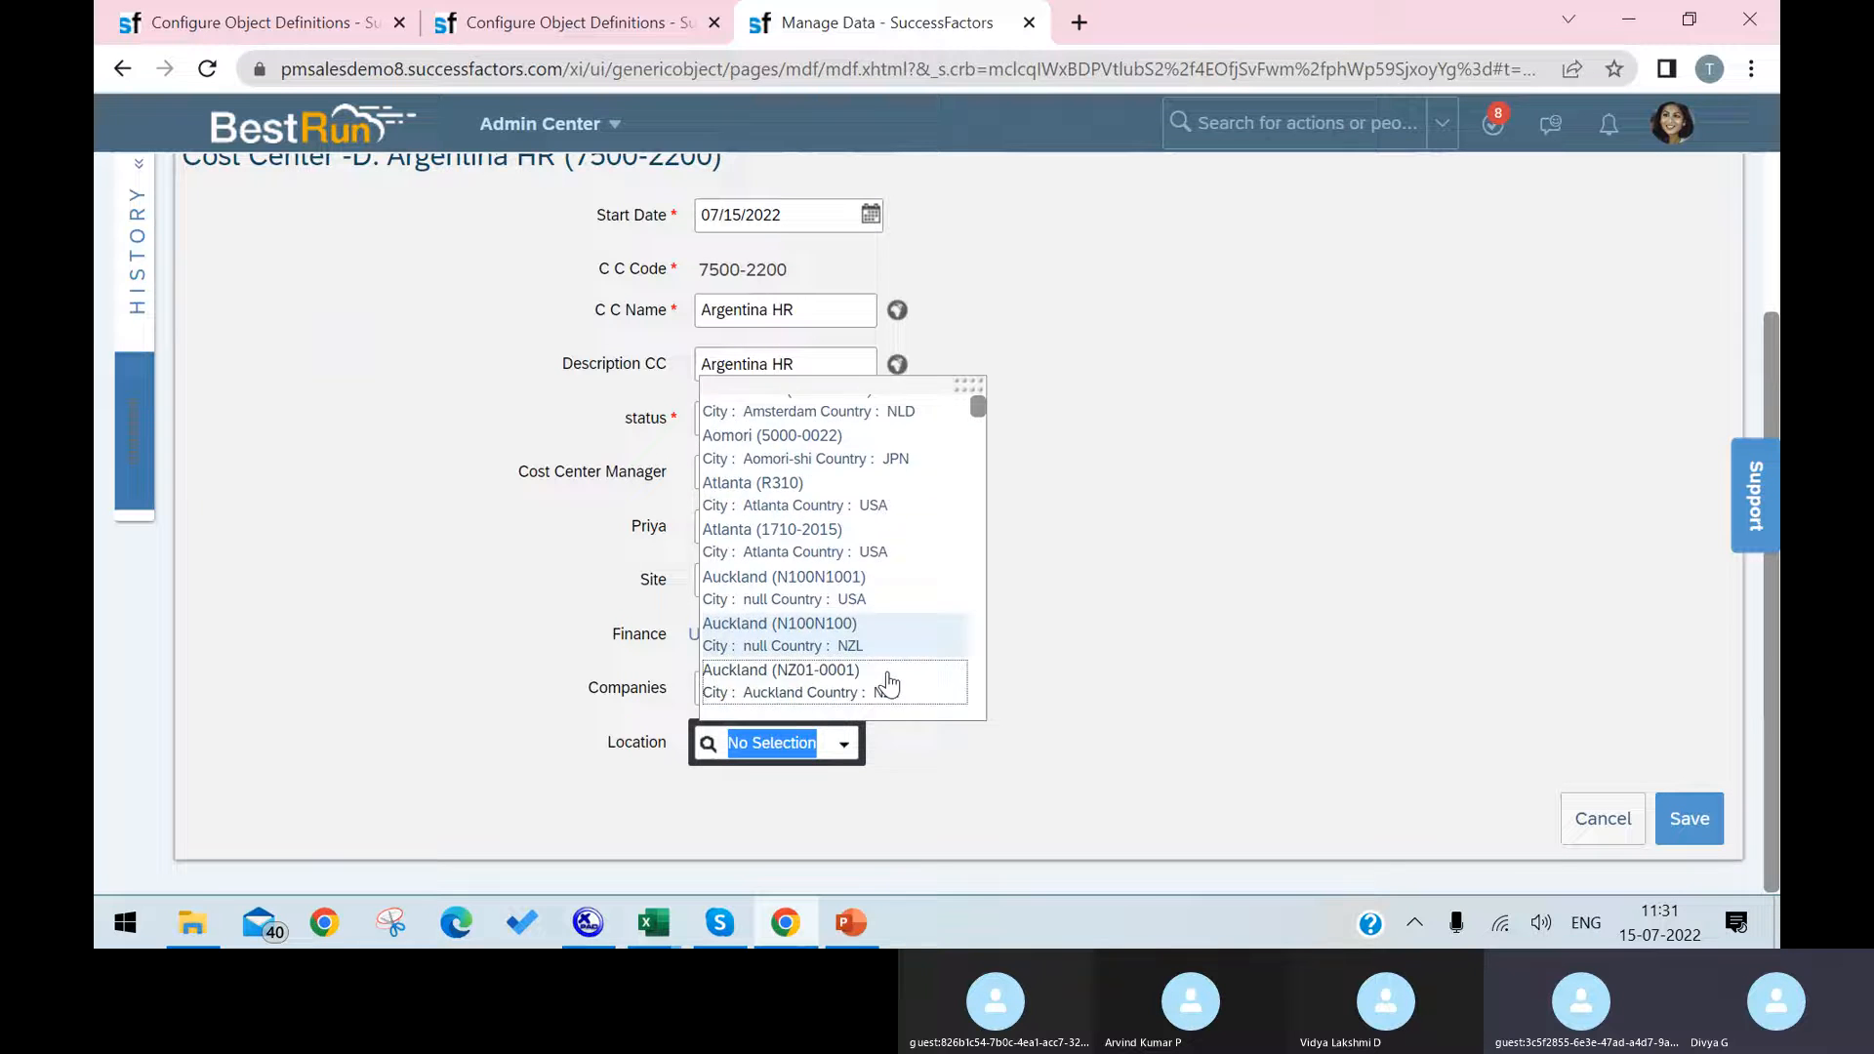
{"action": "scroll", "coordinate": [893, 682], "scroll_direction": "down", "scroll_amount": 3}
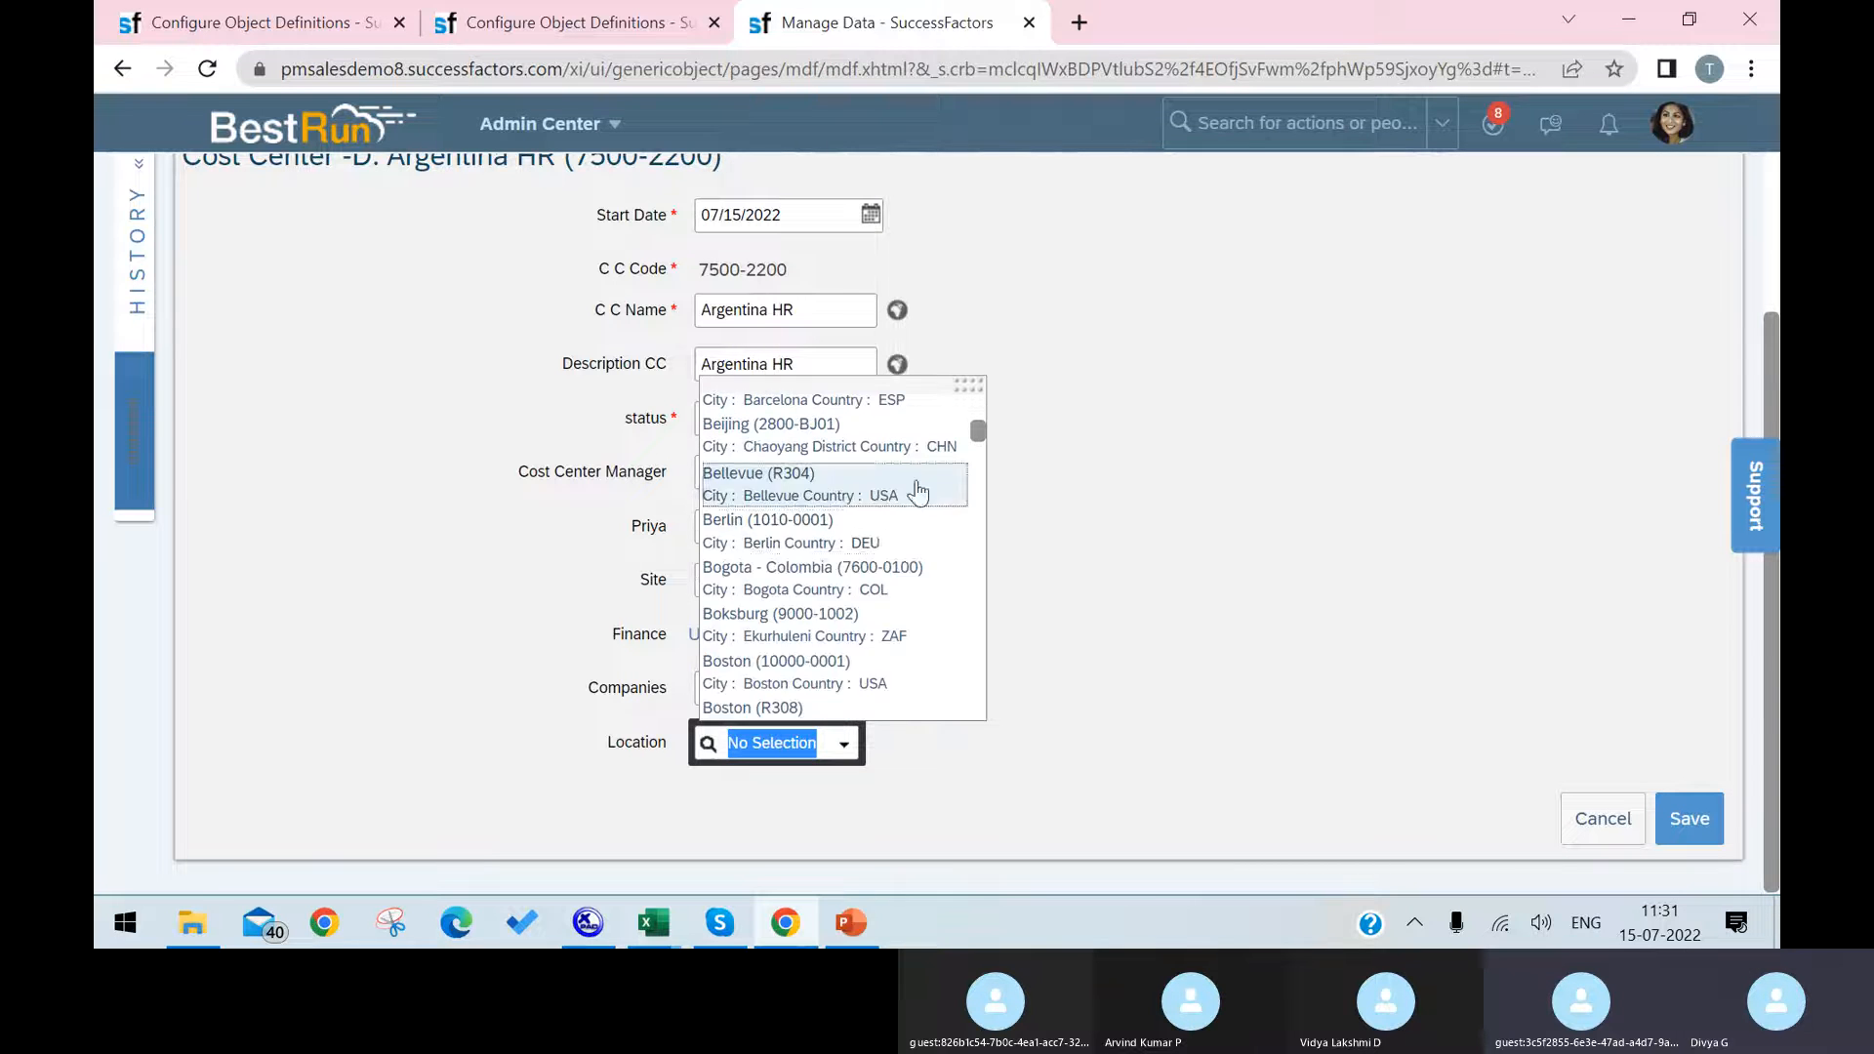
{"action": "scroll", "coordinate": [894, 657], "scroll_direction": "down", "scroll_amount": 5}
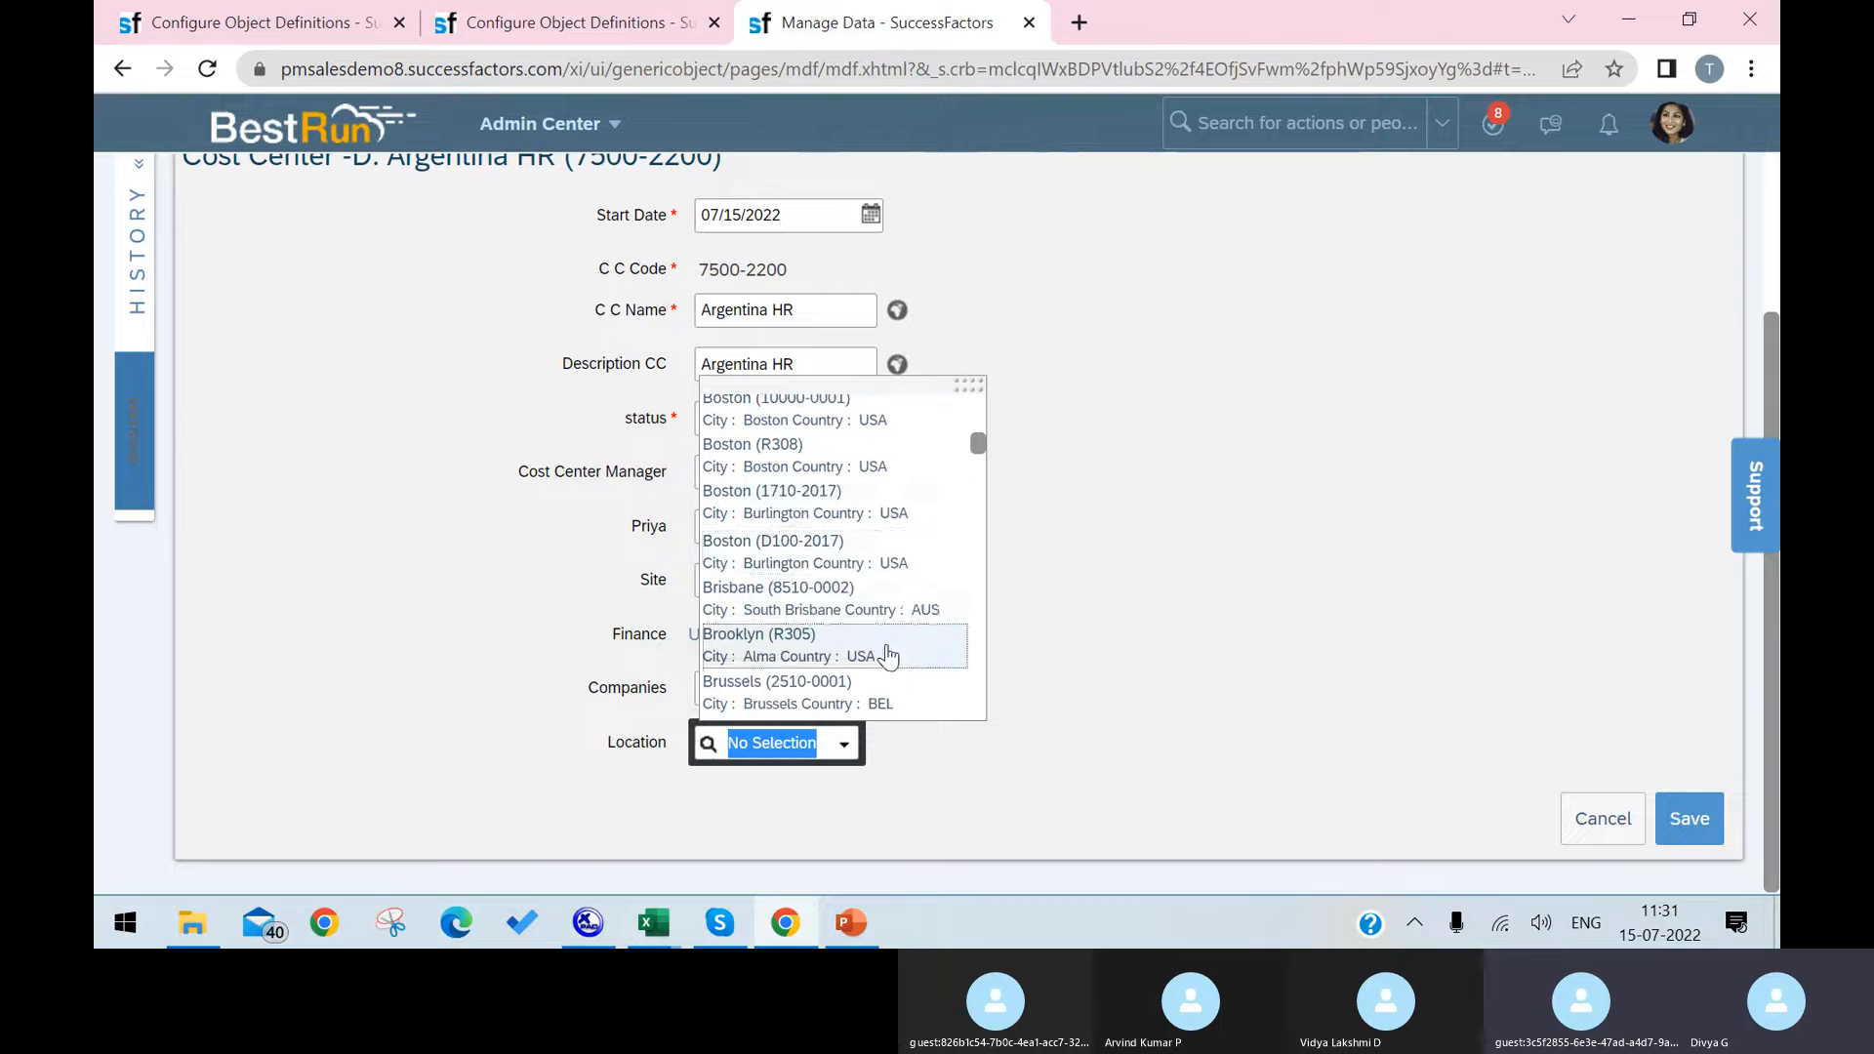
{"action": "scroll", "coordinate": [887, 657], "scroll_direction": "down", "scroll_amount": 3}
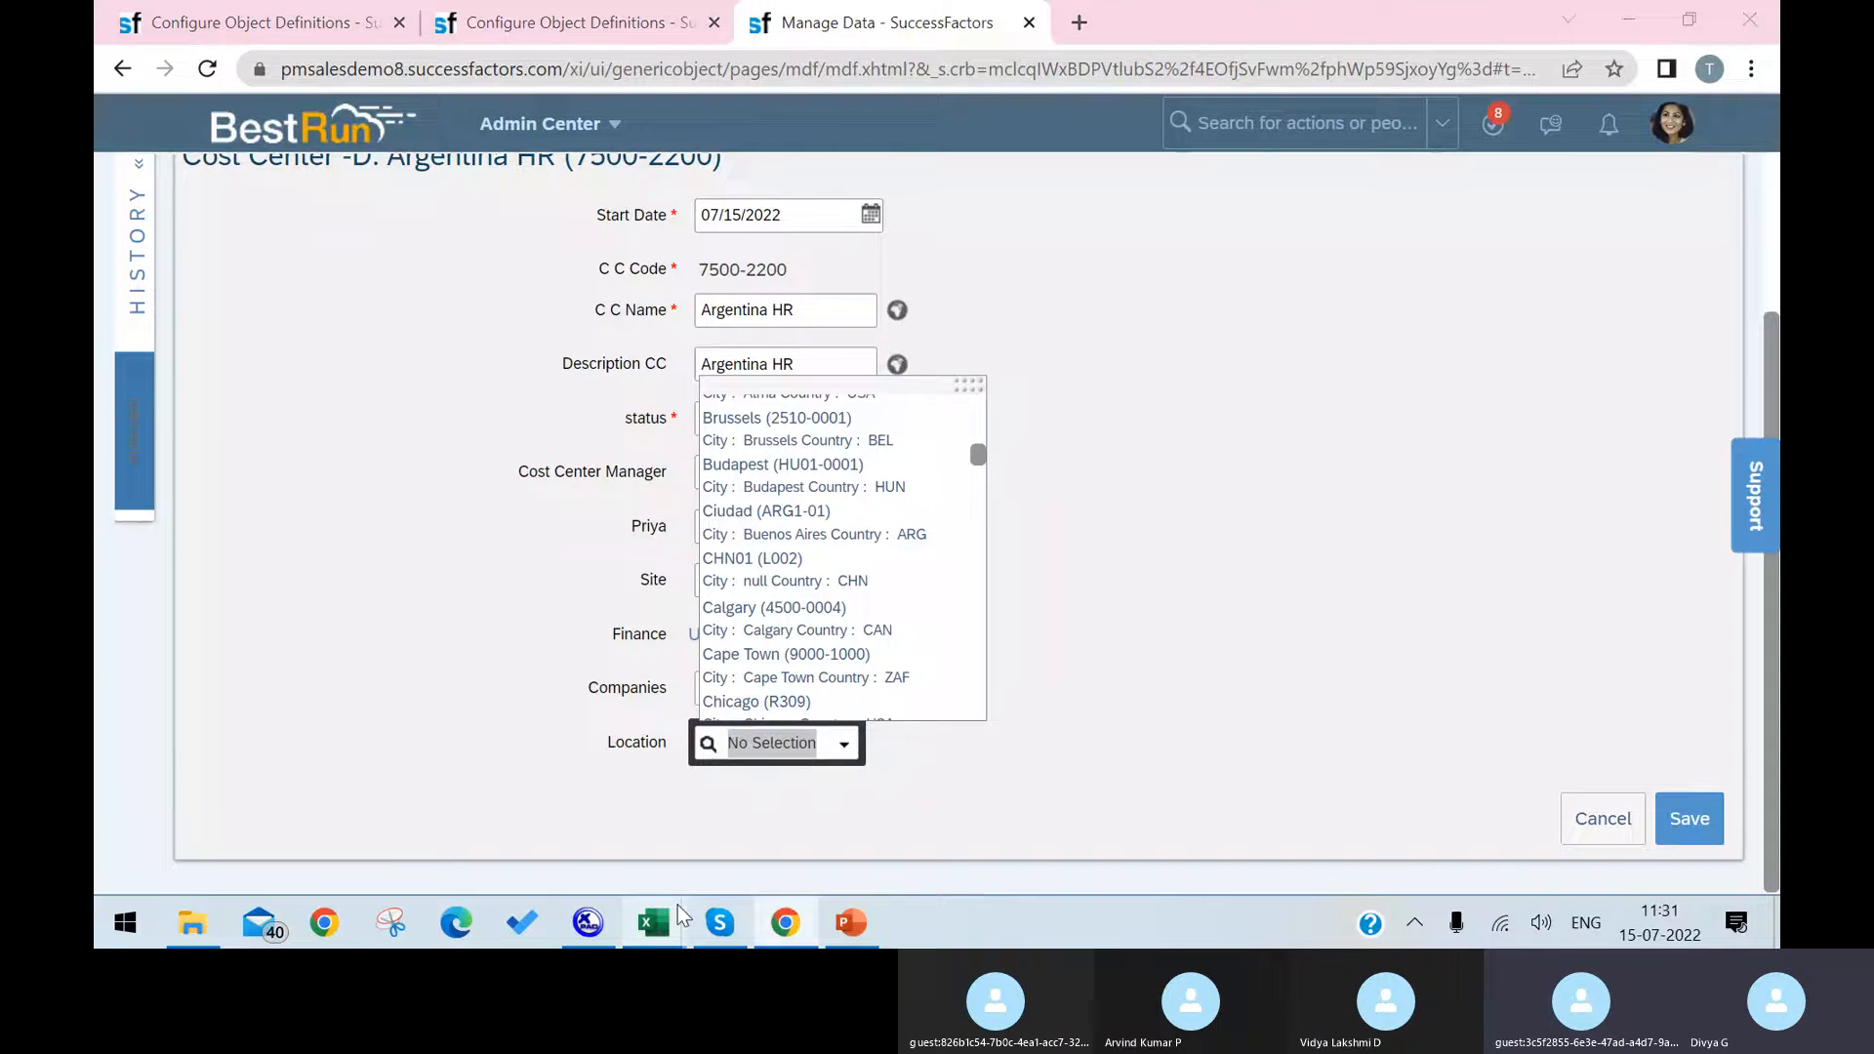
Step: Switch to the EC Foundation Objects Workbook in Excel and examine the costCenterManager row on the Cost Center sheet
{"action": "mouse_move", "coordinate": [684, 919]}
{"action": "left_click", "coordinate": [612, 828]}
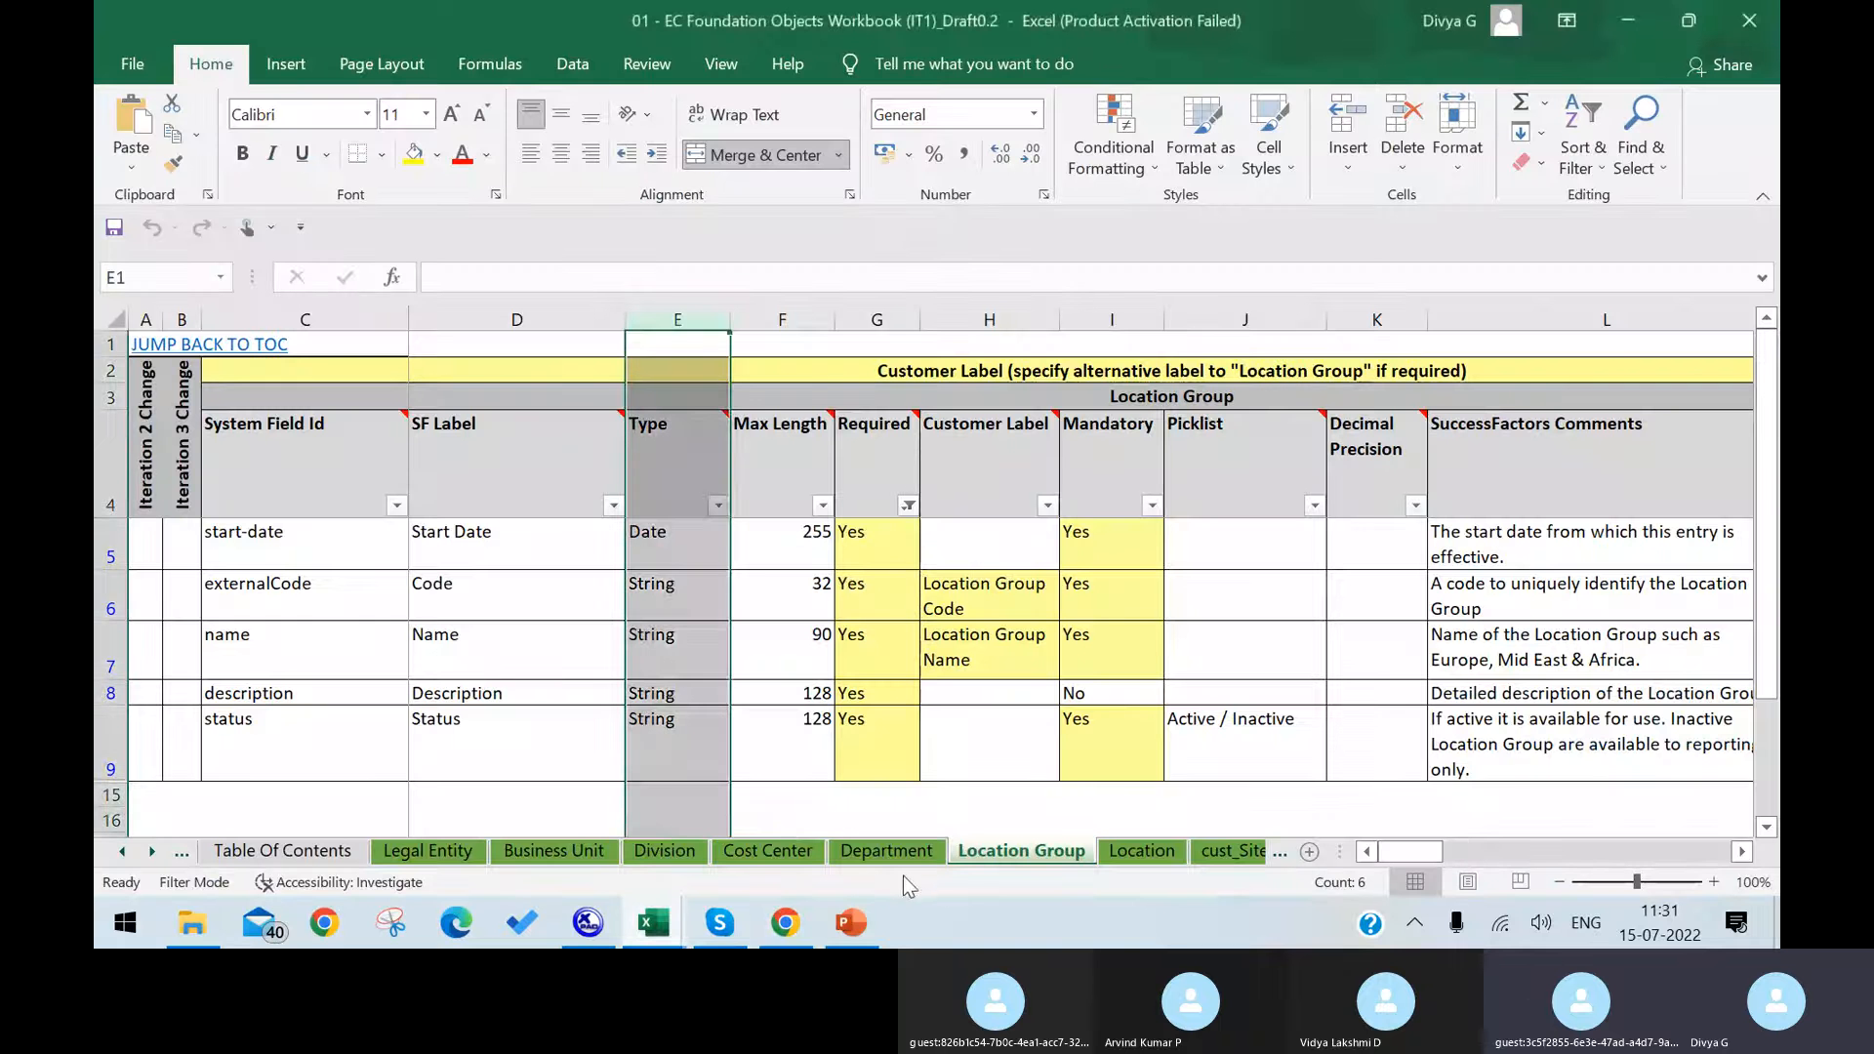
{"action": "left_click", "coordinate": [771, 839]}
{"action": "scroll", "coordinate": [1288, 627], "scroll_direction": "up", "scroll_amount": 2}
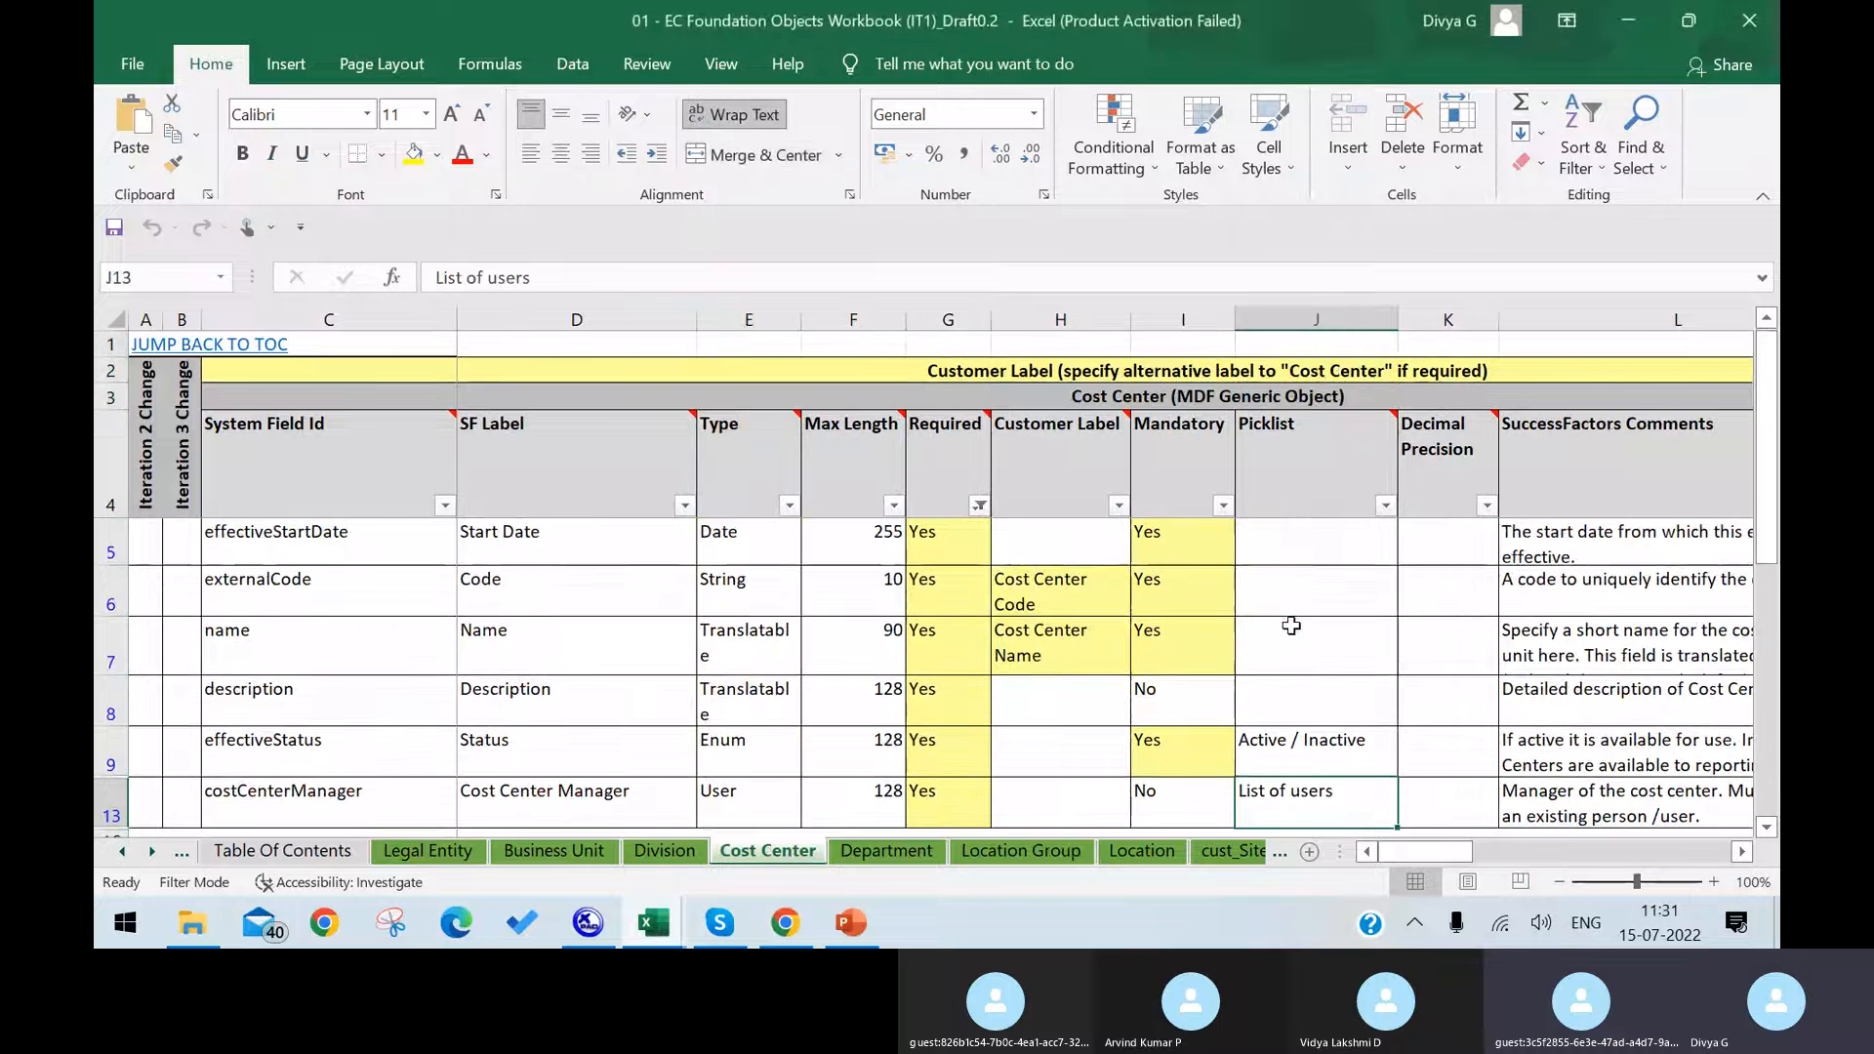
{"action": "scroll", "coordinate": [1266, 628], "scroll_direction": "down", "scroll_amount": 1}
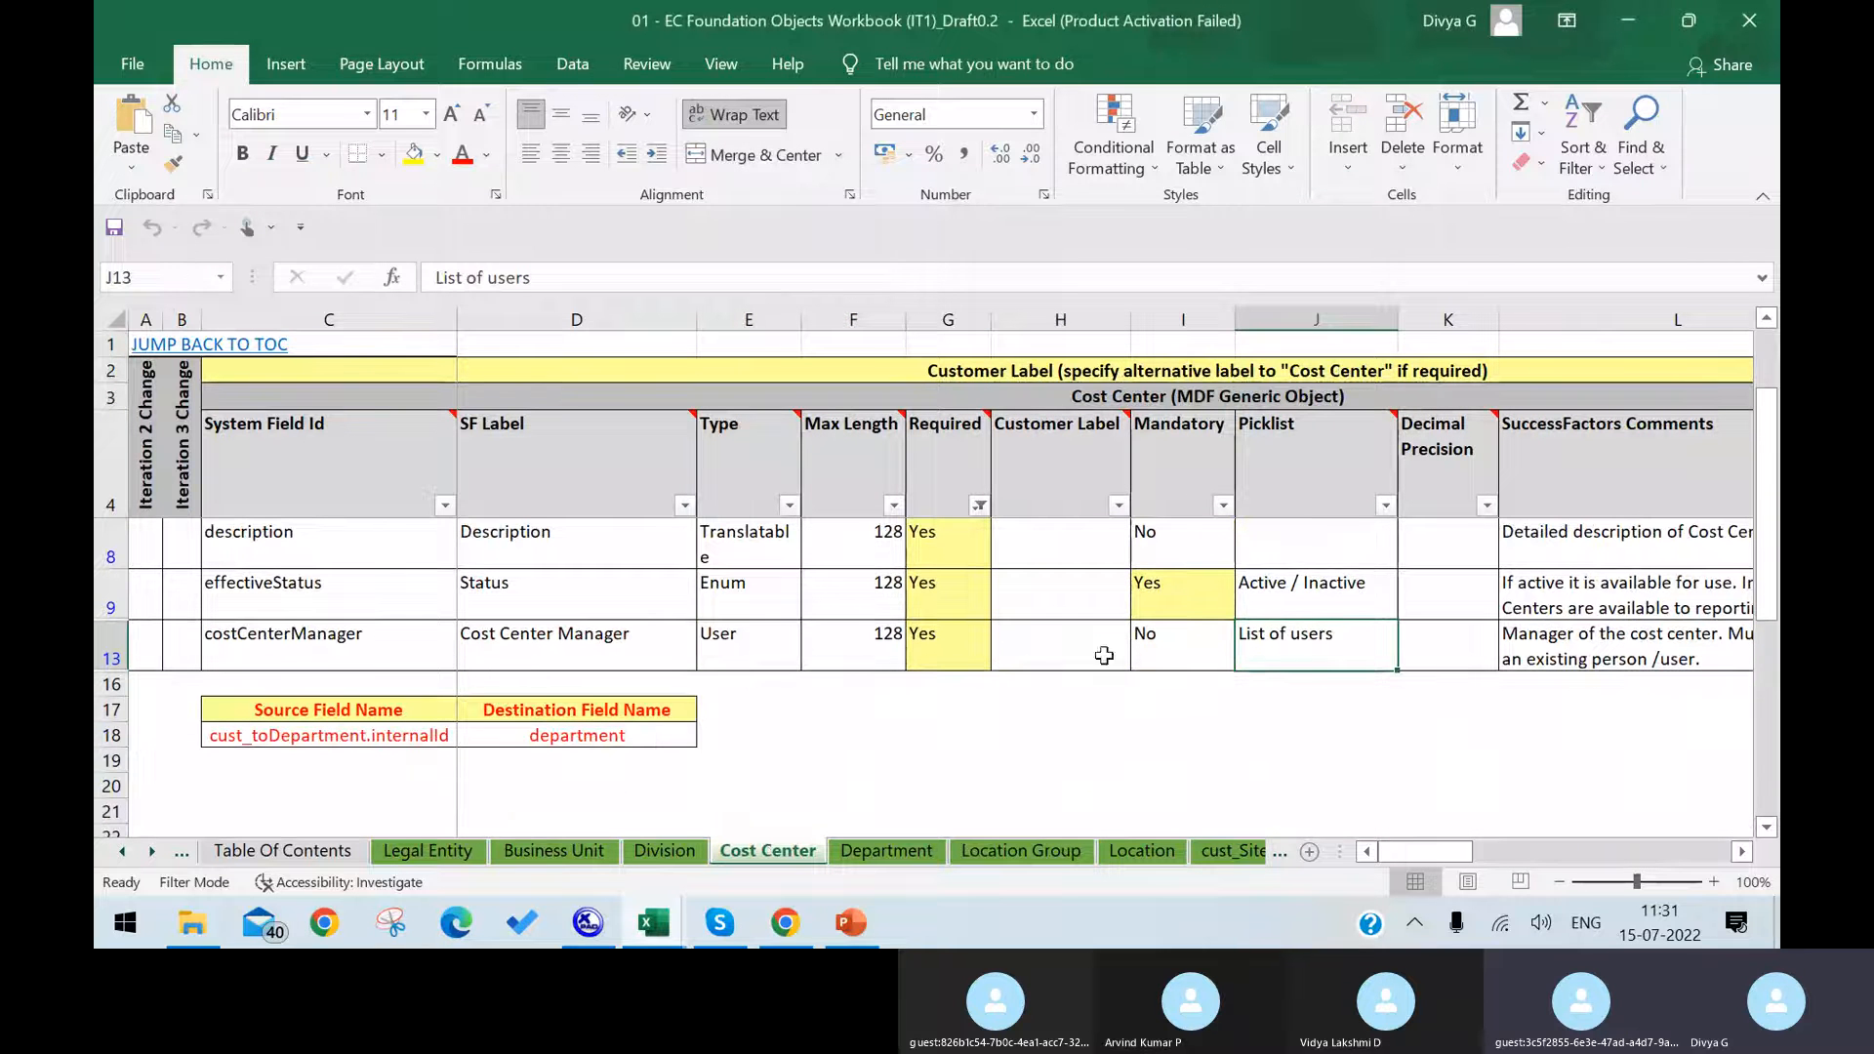
{"action": "left_click", "coordinate": [756, 647]}
{"action": "left_click", "coordinate": [519, 655]}
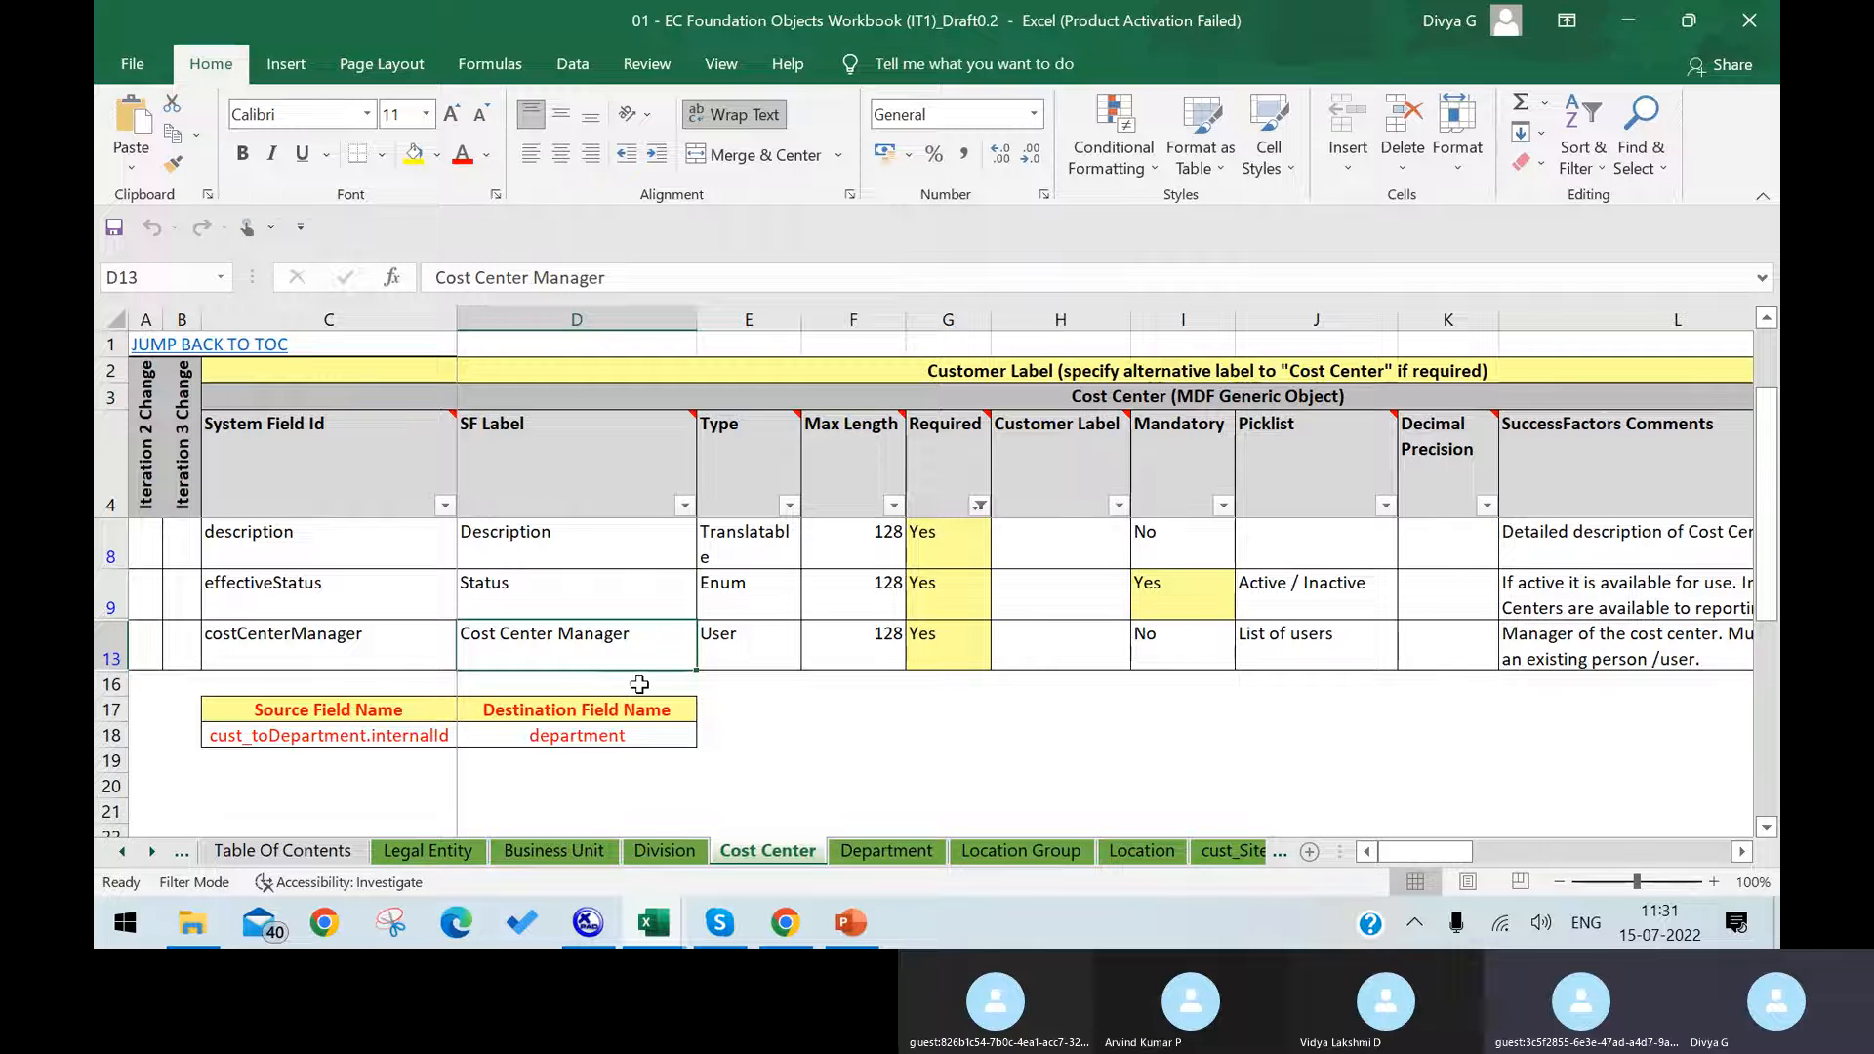
{"action": "key", "text": "Down"}
{"action": "left_click", "coordinate": [748, 689]}
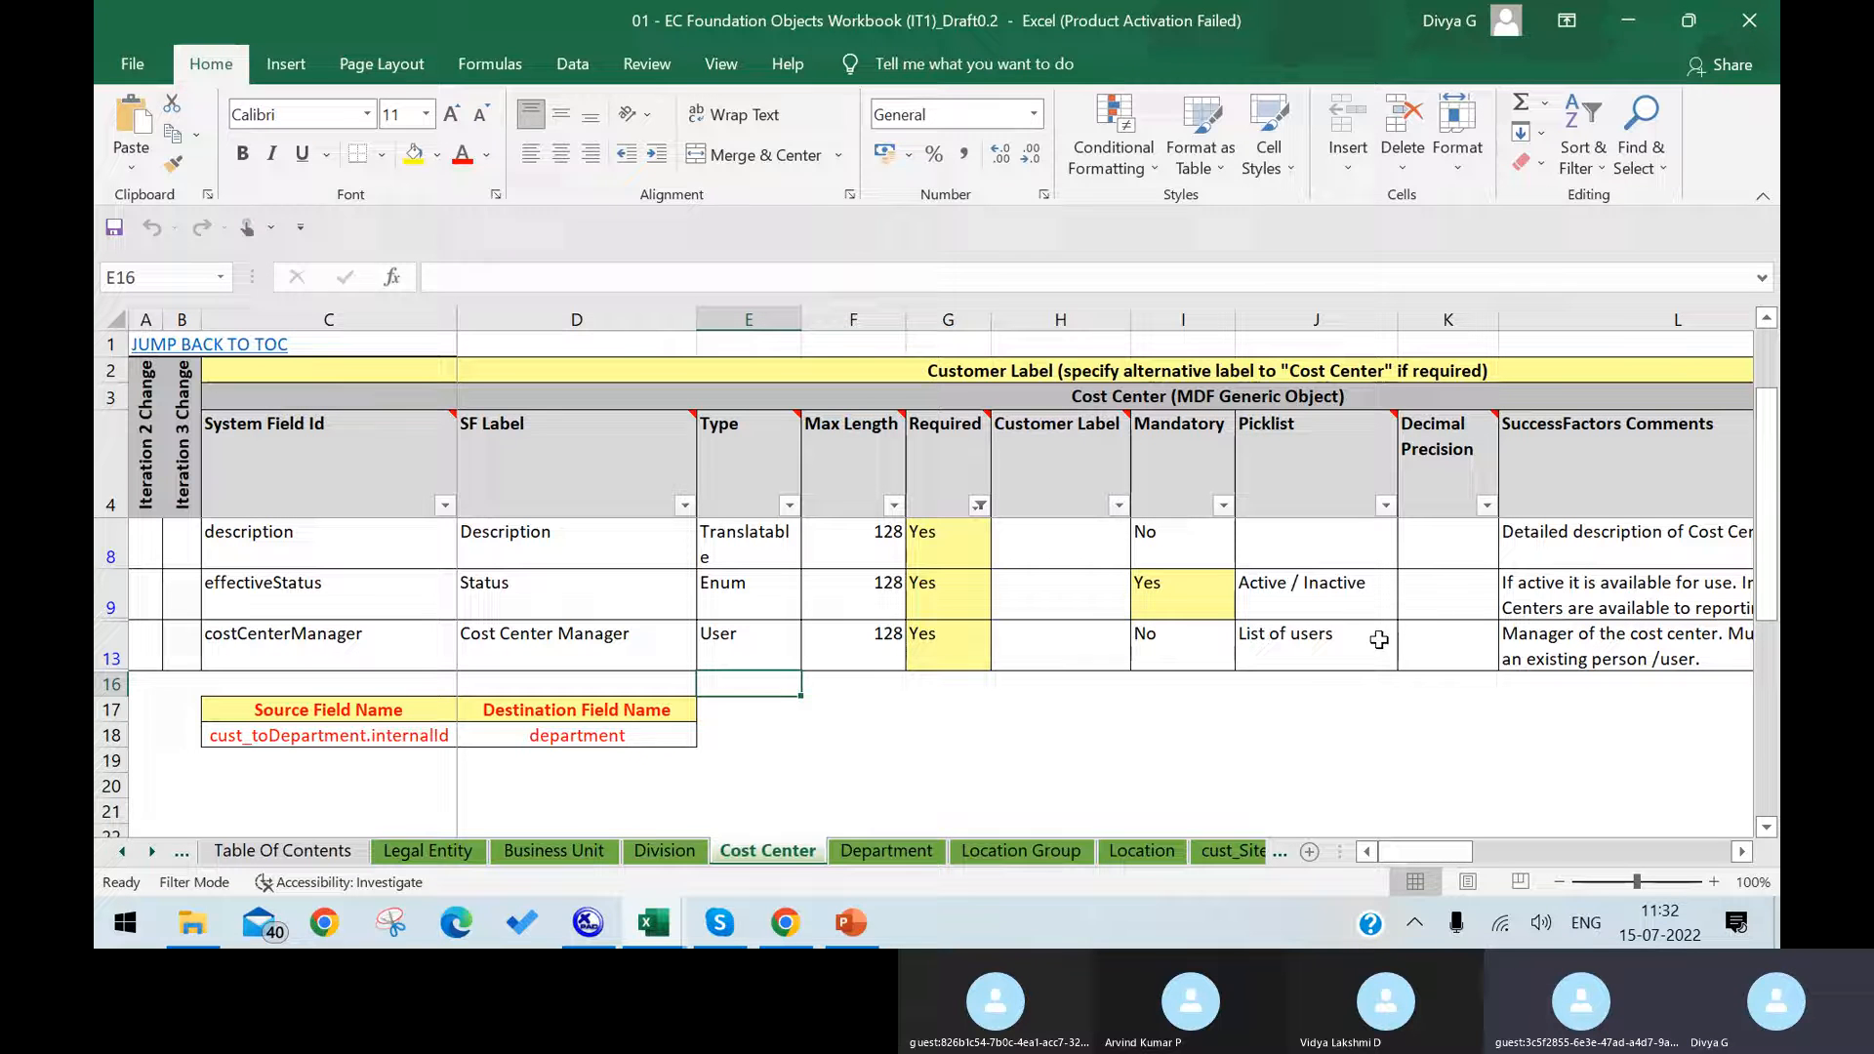
Step: Examine the field definitions on the Business Unit sheet, including the headOfUnit row and the source field mapping
{"action": "left_click", "coordinate": [553, 850]}
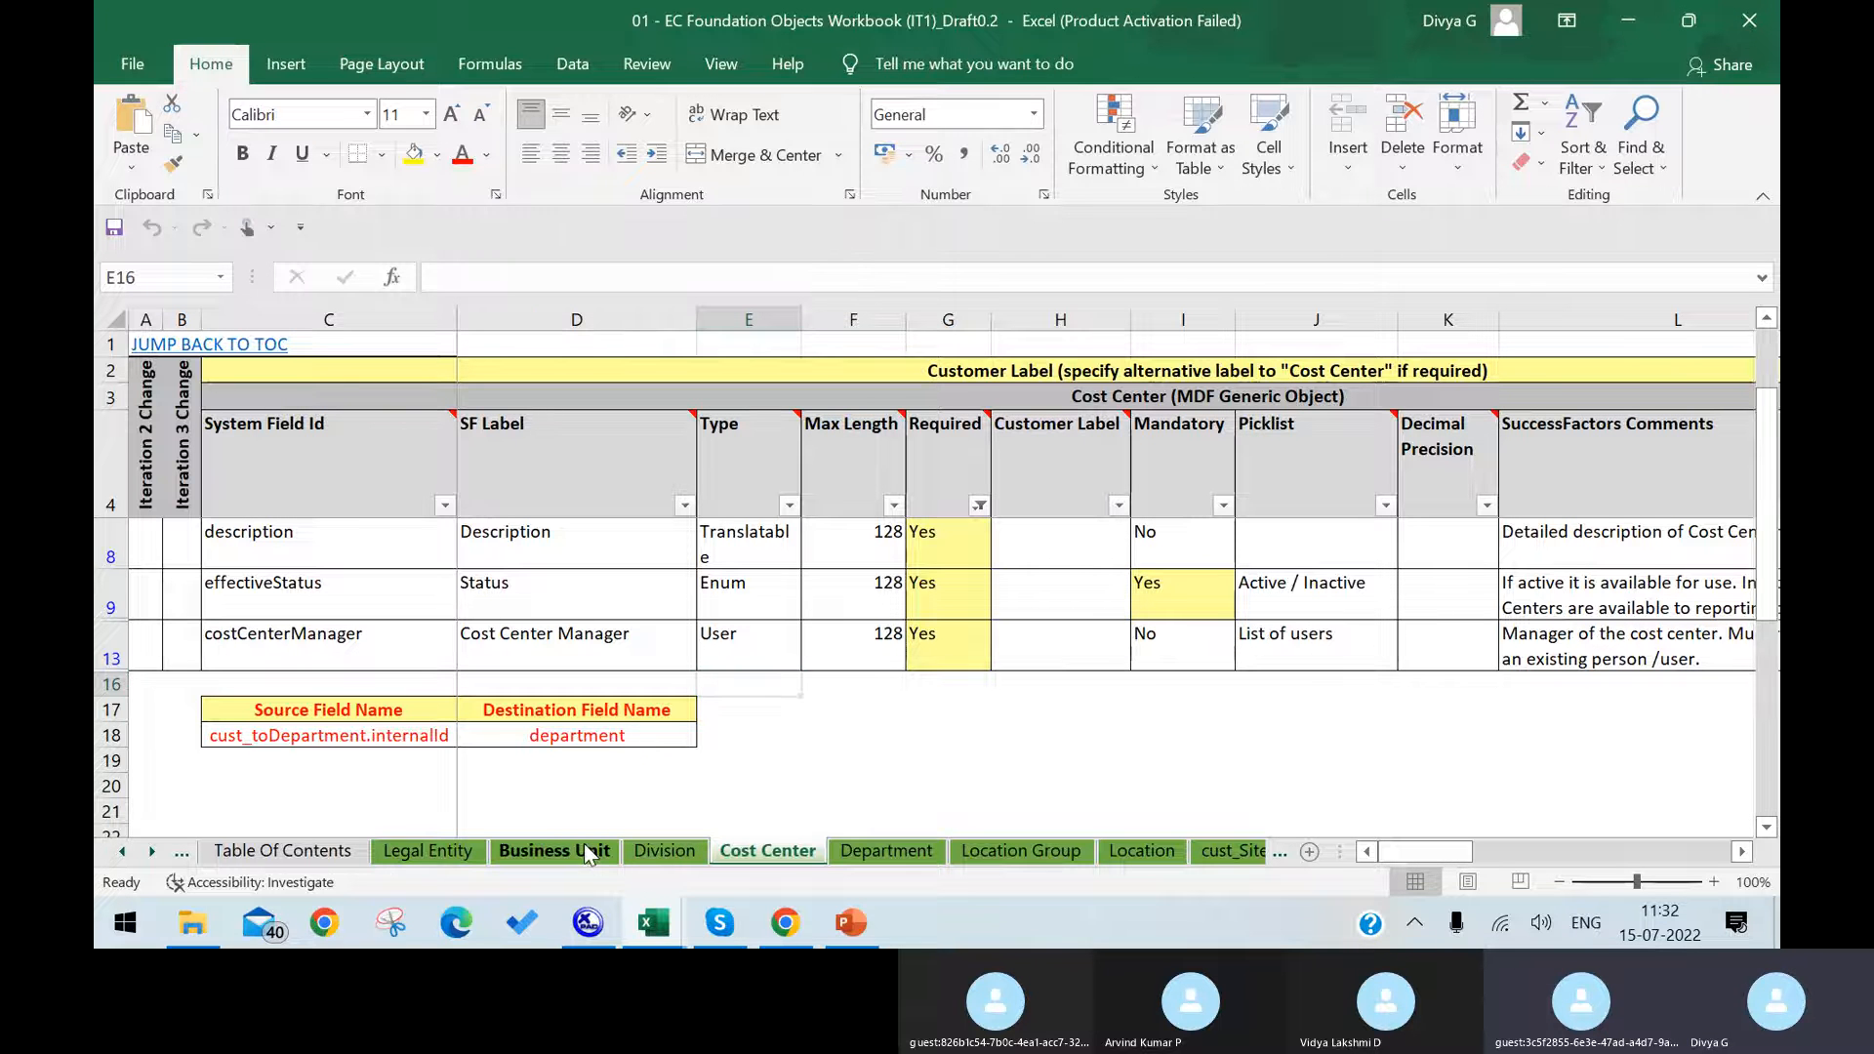
{"action": "scroll", "coordinate": [764, 681], "scroll_direction": "down", "scroll_amount": 5}
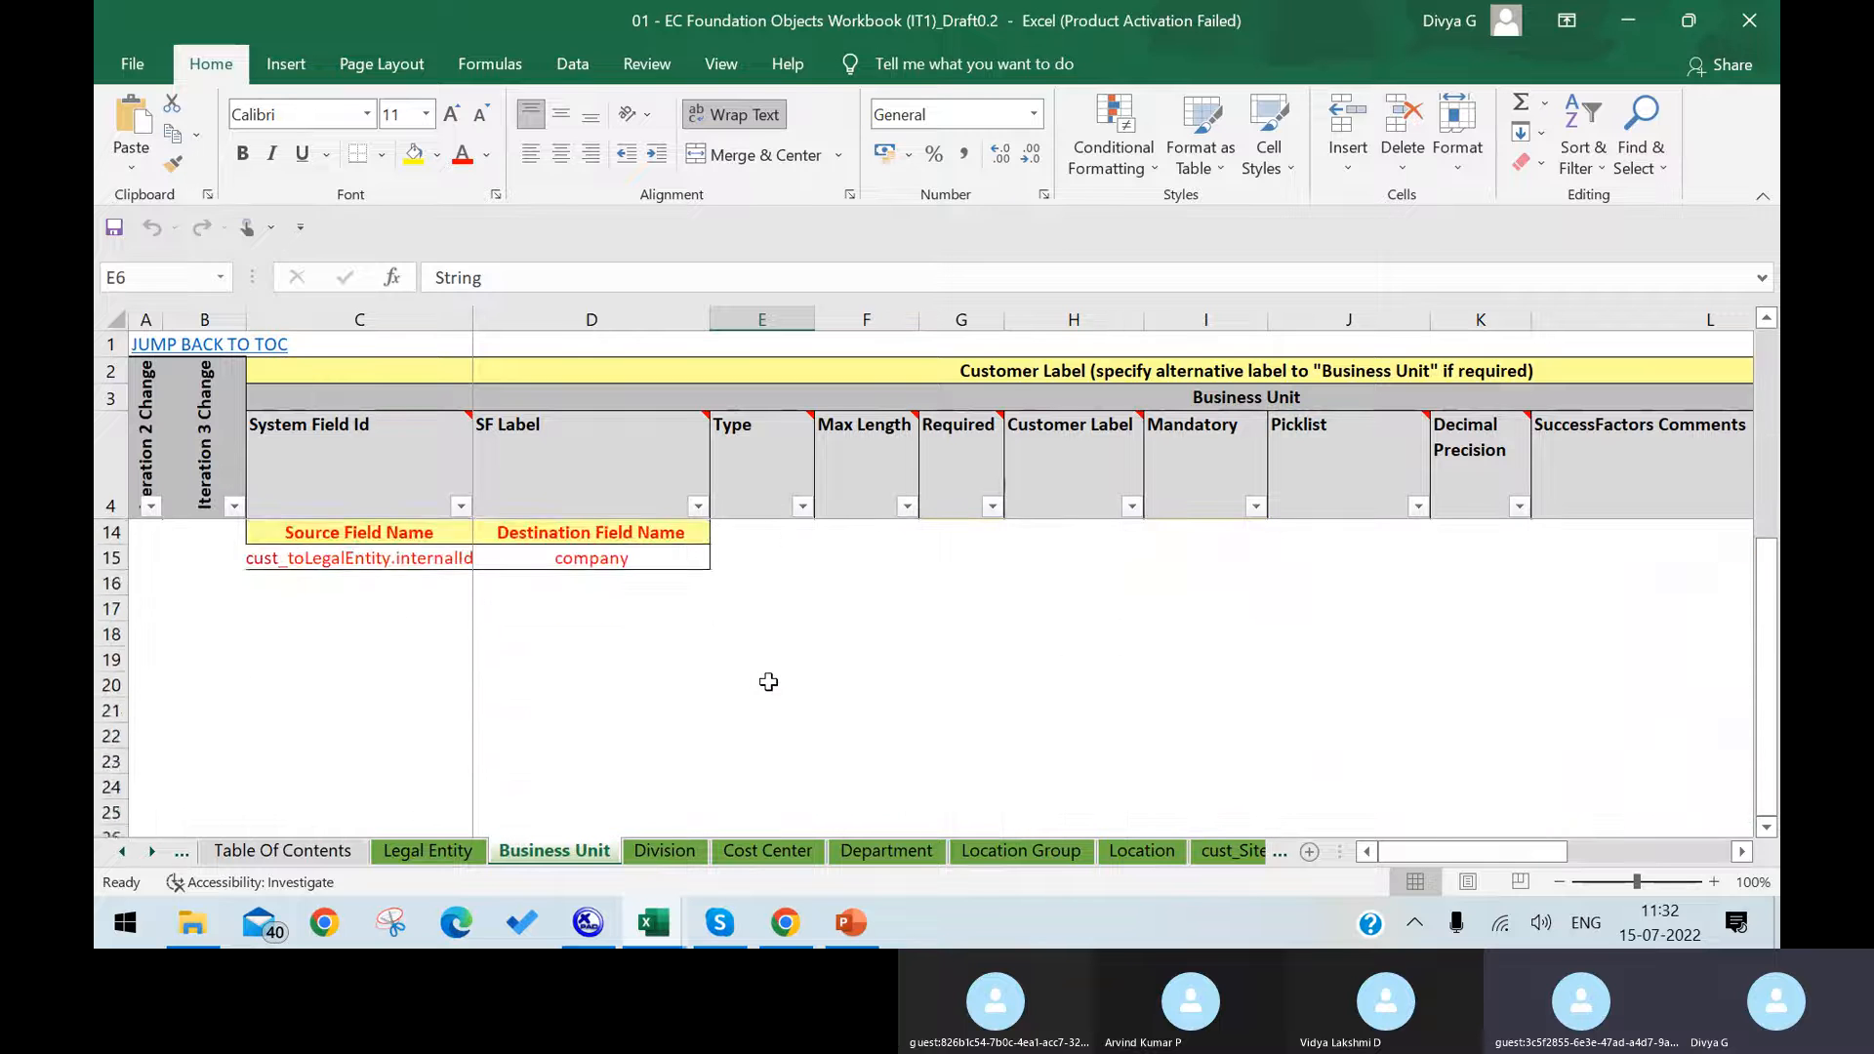
{"action": "scroll", "coordinate": [766, 681], "scroll_direction": "up", "scroll_amount": 4}
{"action": "scroll", "coordinate": [768, 681], "scroll_direction": "down", "scroll_amount": 1}
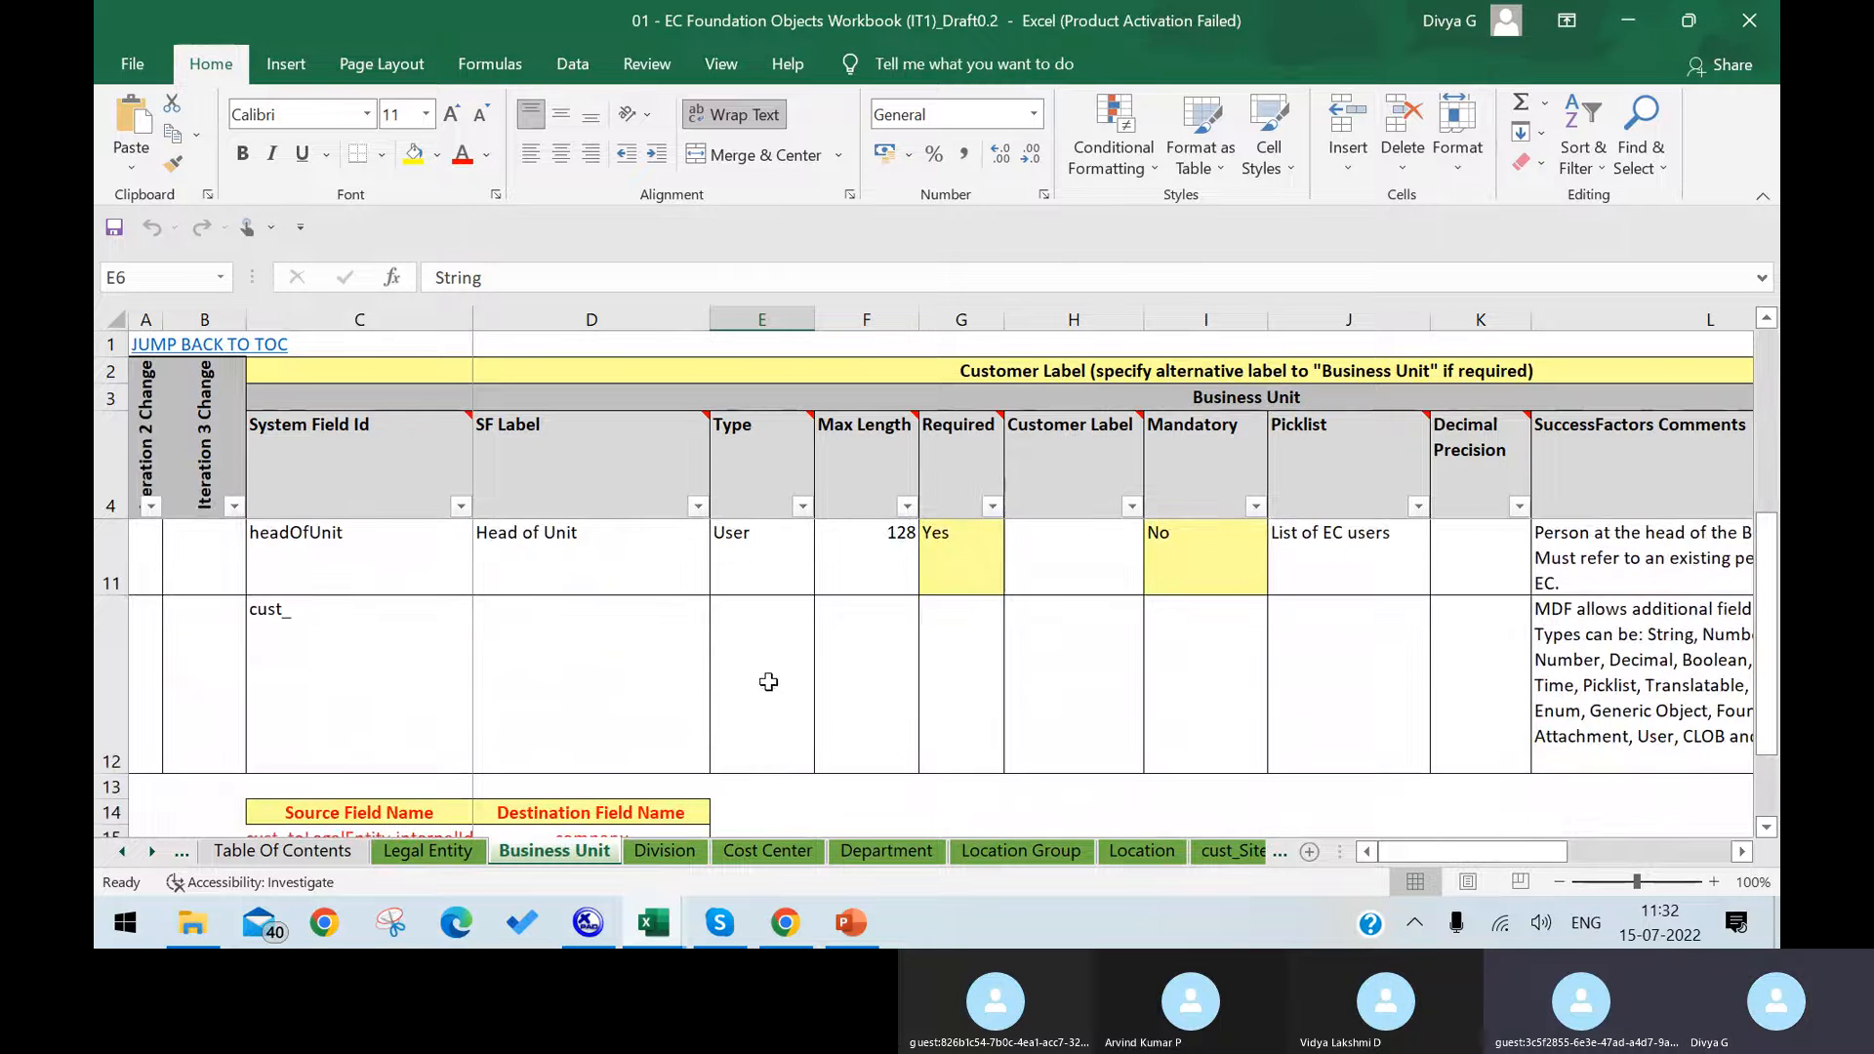
{"action": "scroll", "coordinate": [598, 728], "scroll_direction": "up", "scroll_amount": 1}
{"action": "scroll", "coordinate": [593, 731], "scroll_direction": "down", "scroll_amount": 1}
{"action": "scroll", "coordinate": [592, 732], "scroll_direction": "down", "scroll_amount": 1}
{"action": "left_click", "coordinate": [400, 566]}
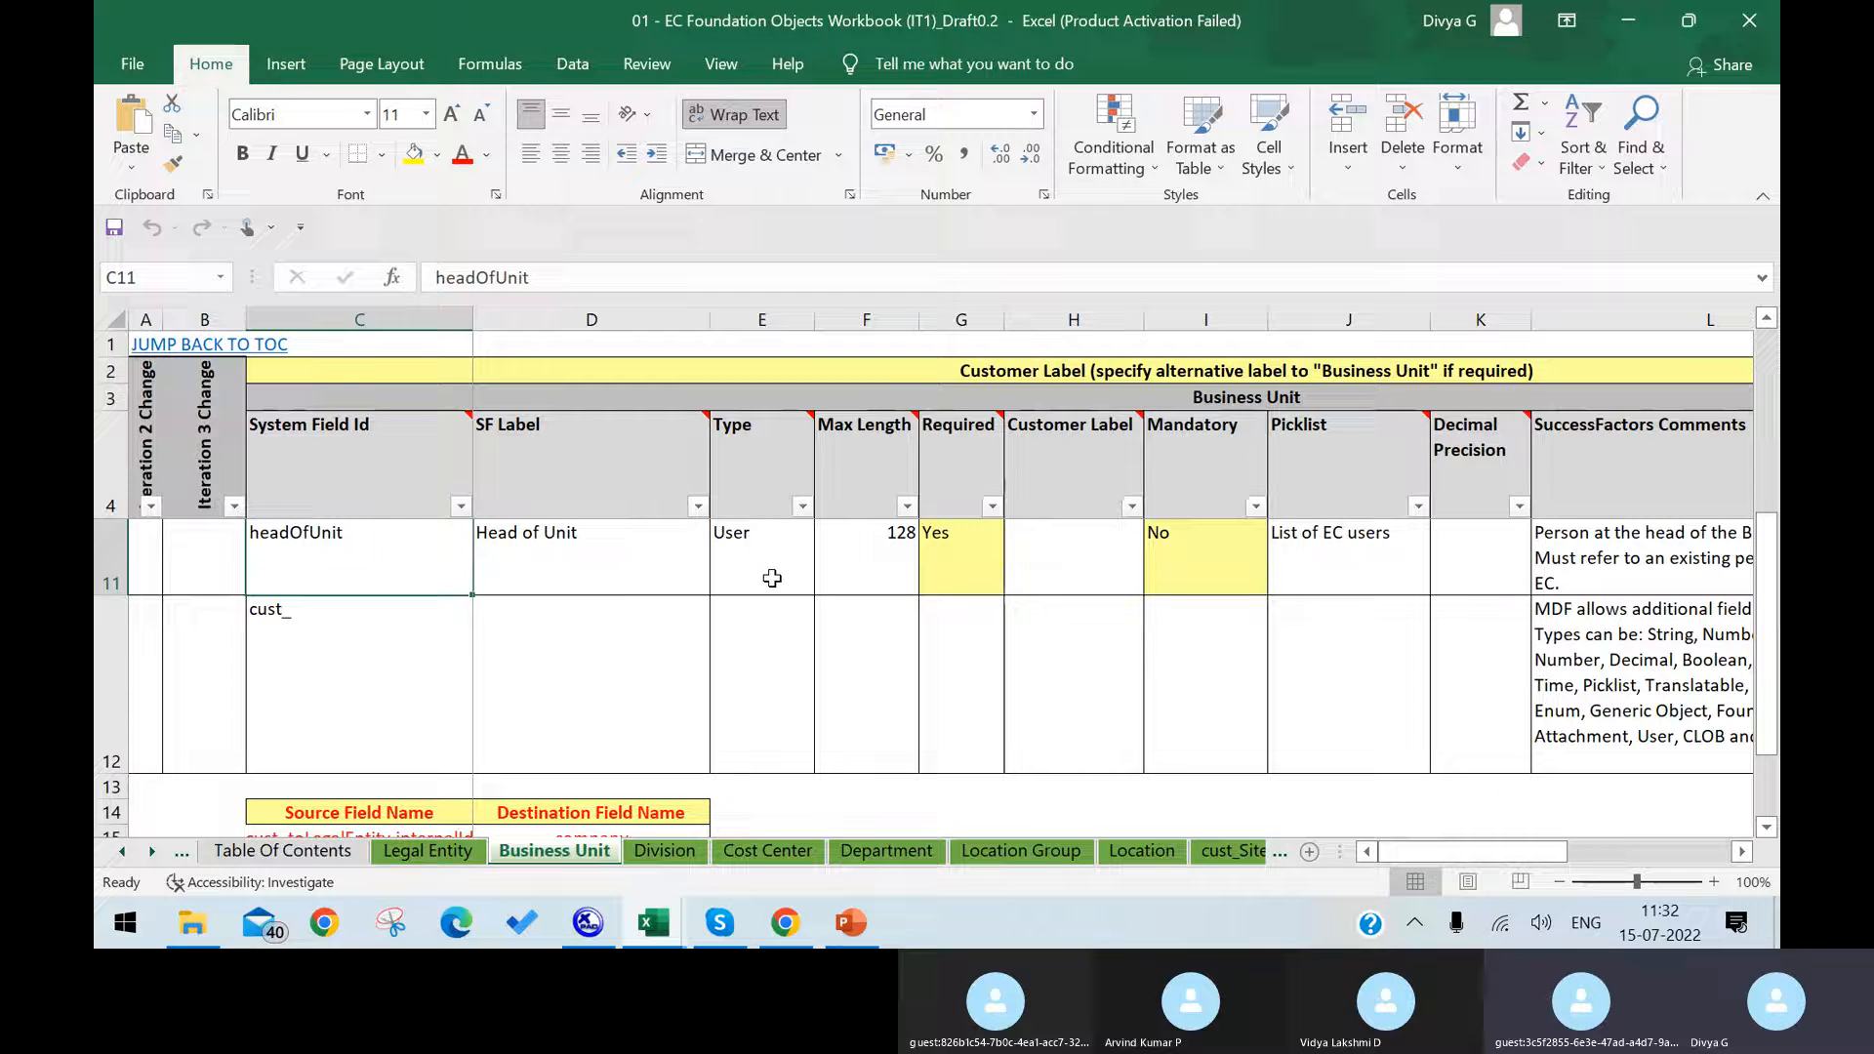
{"action": "scroll", "coordinate": [822, 713], "scroll_direction": "up", "scroll_amount": 1}
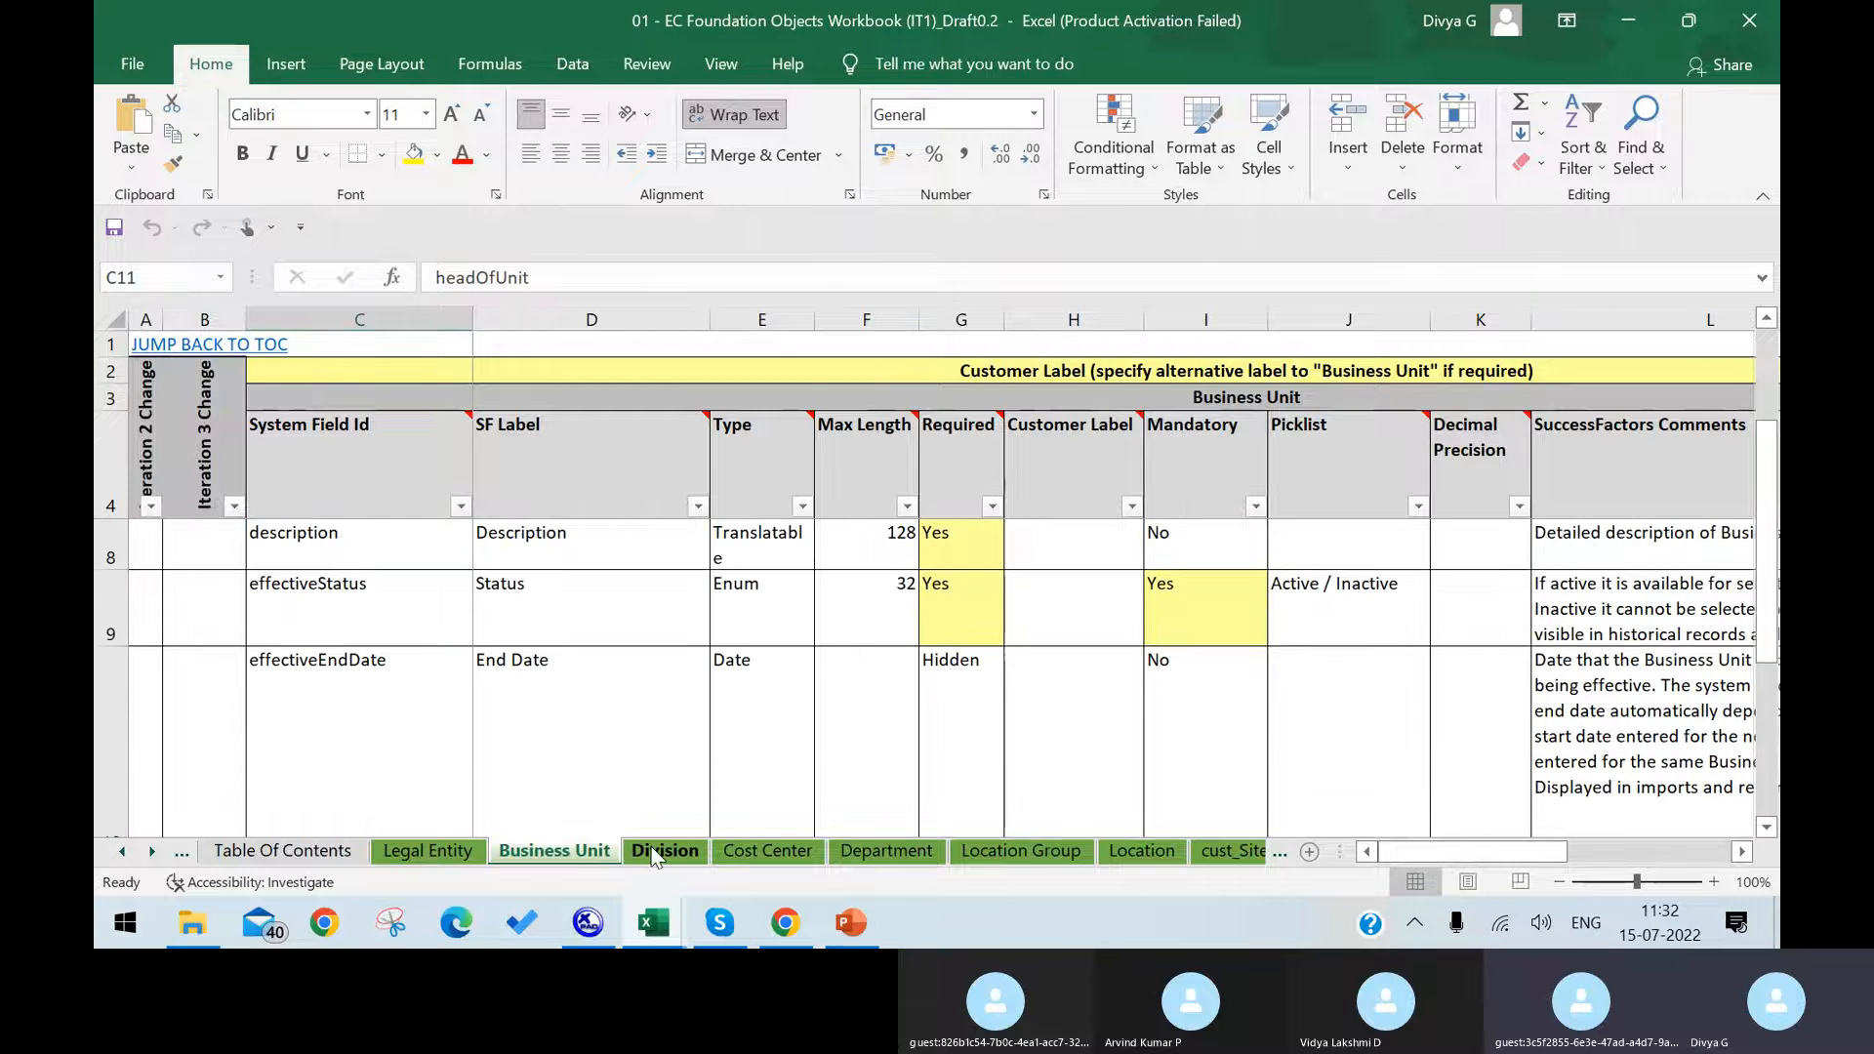
Step: Go through the Division and Cost Center sheets to the Department sheet and check the costCenter field's label and type
{"action": "left_click", "coordinate": [654, 852]}
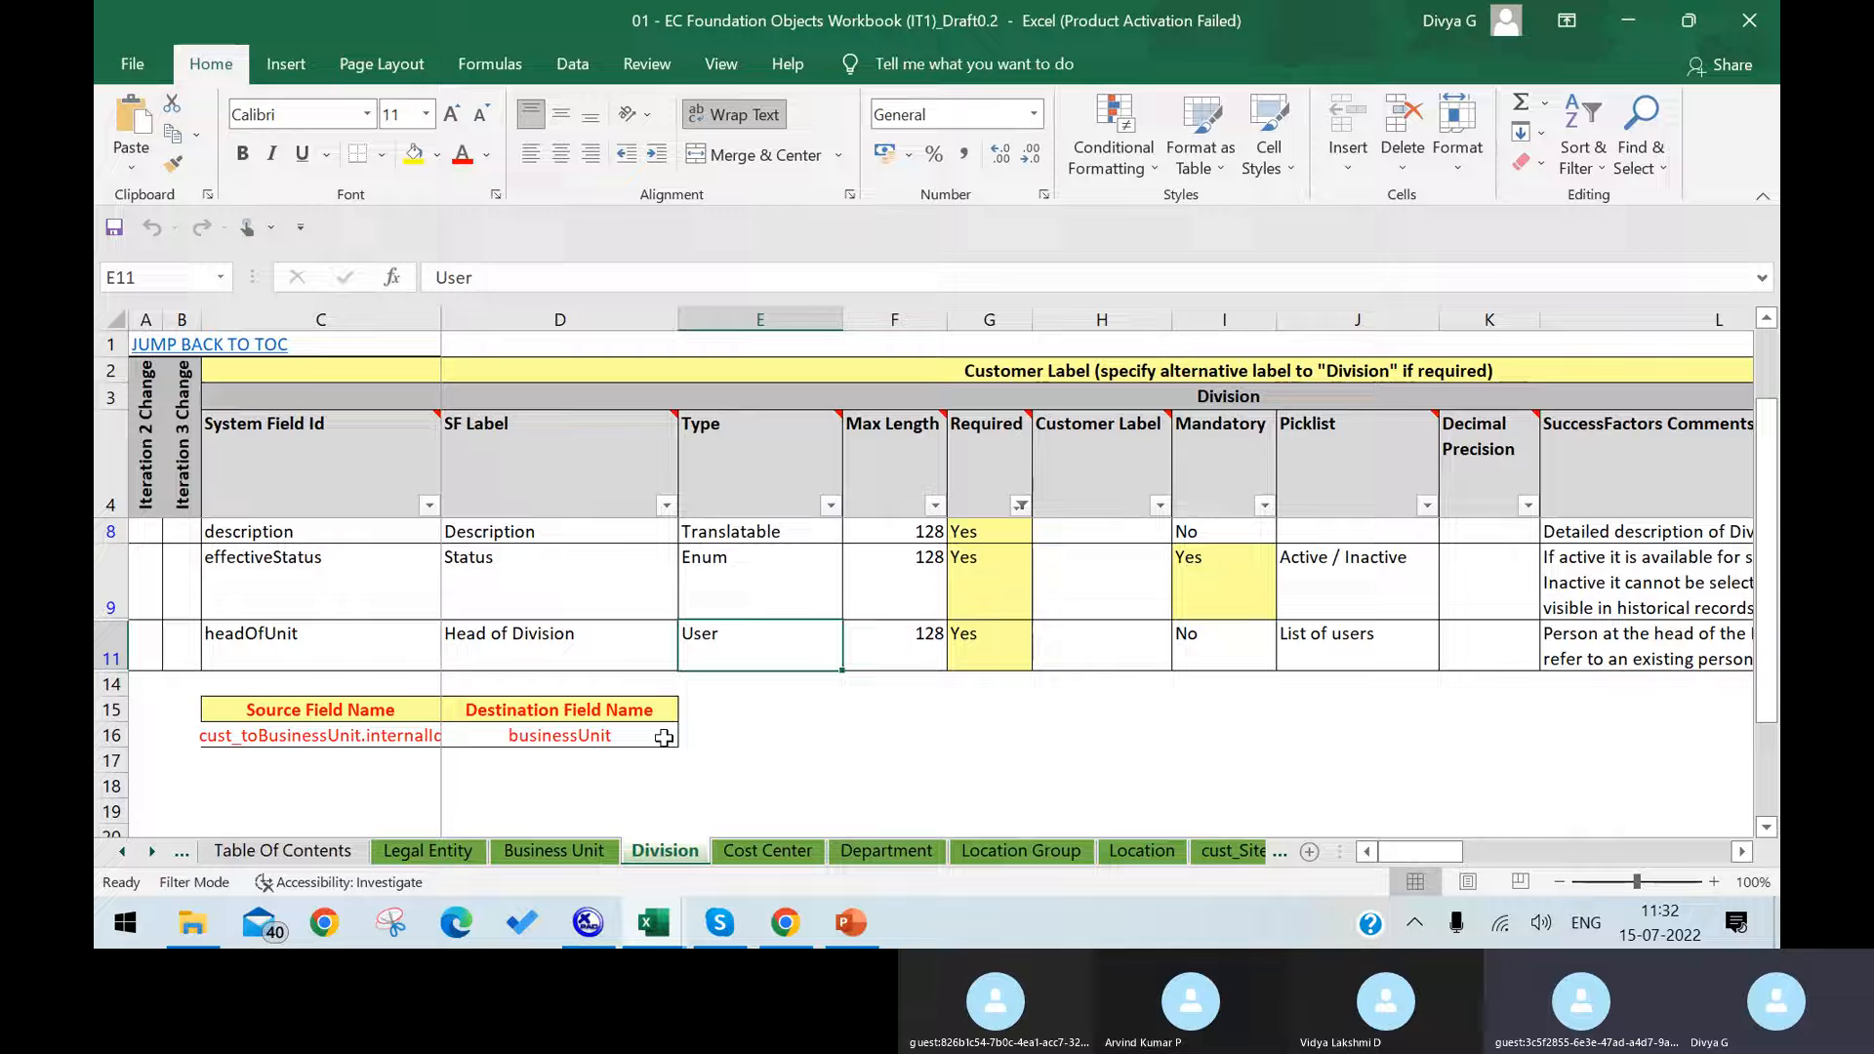
{"action": "left_click", "coordinate": [767, 852]}
{"action": "left_click", "coordinate": [886, 852]}
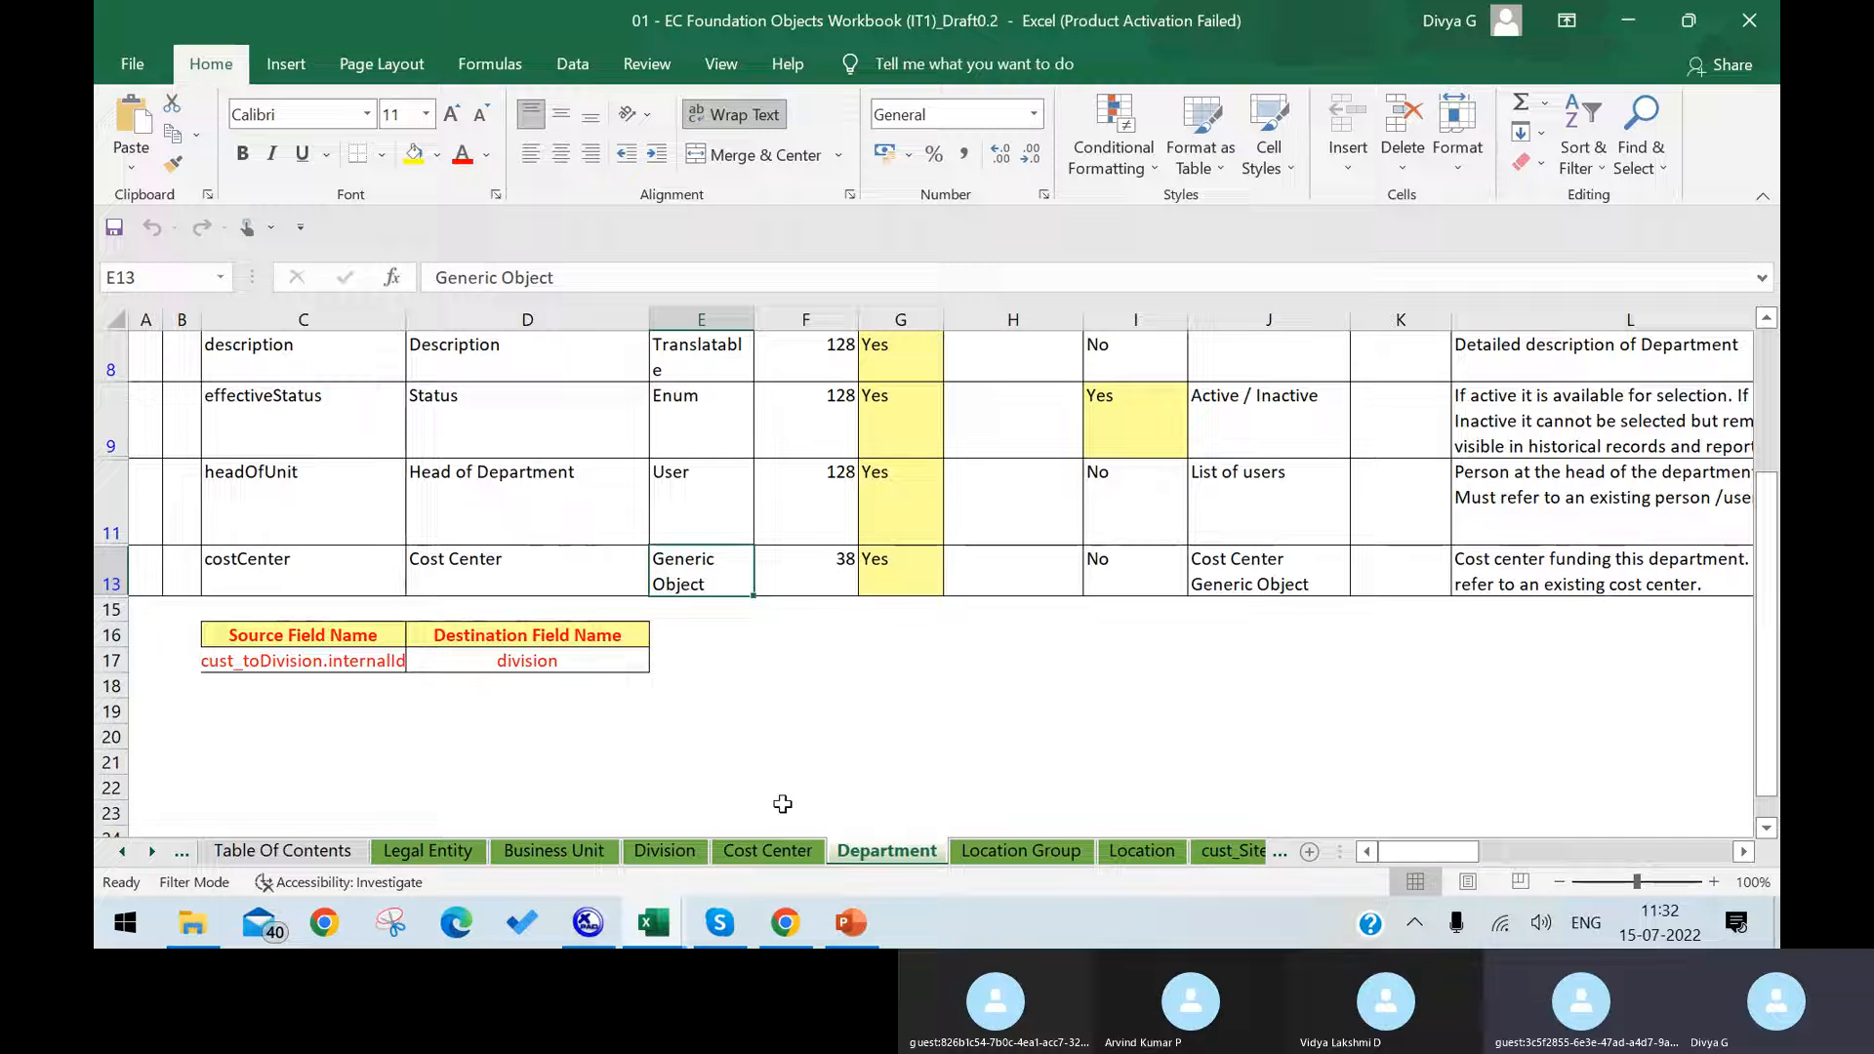
{"action": "left_click", "coordinate": [355, 576]}
{"action": "left_click", "coordinate": [524, 583]}
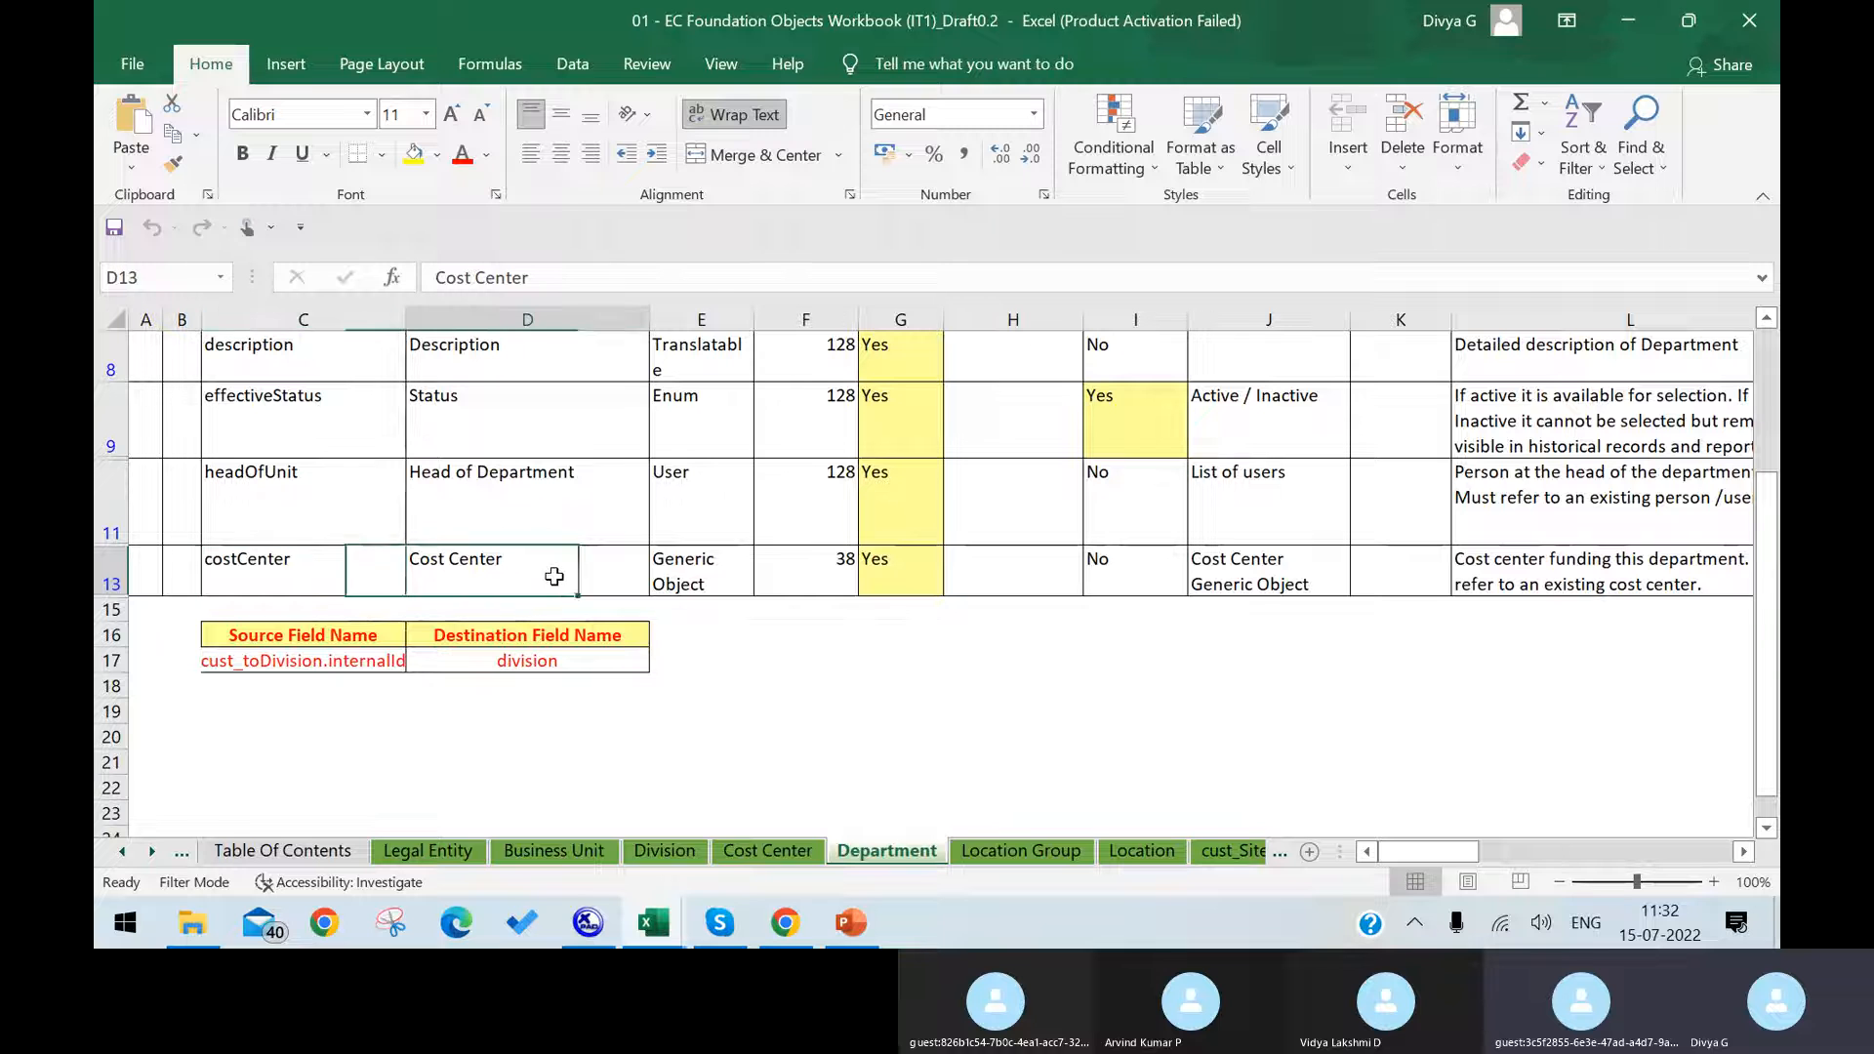
{"action": "left_click", "coordinate": [701, 583]}
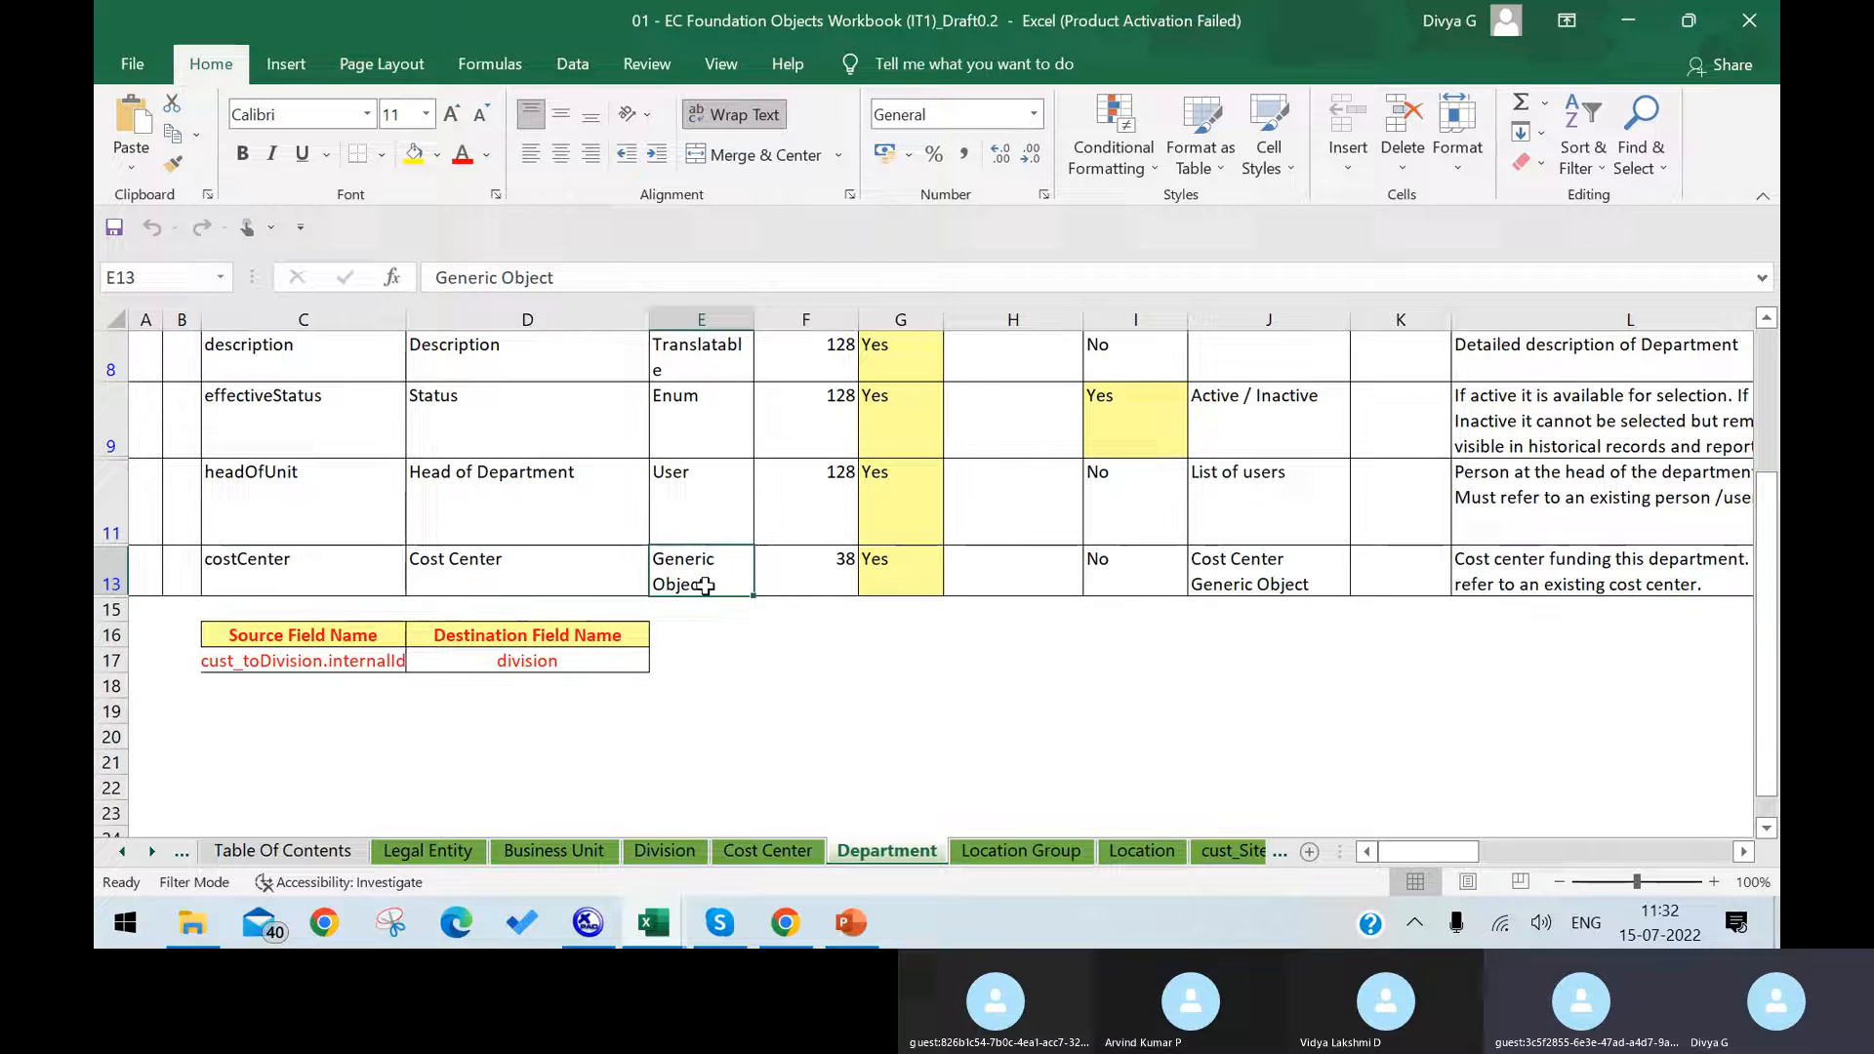
Step: Compare the Type and Picklist entries of the costCenter field on the Department sheet, and return to Manage Data in Chrome
{"action": "scroll", "coordinate": [691, 507], "scroll_direction": "up", "scroll_amount": 3}
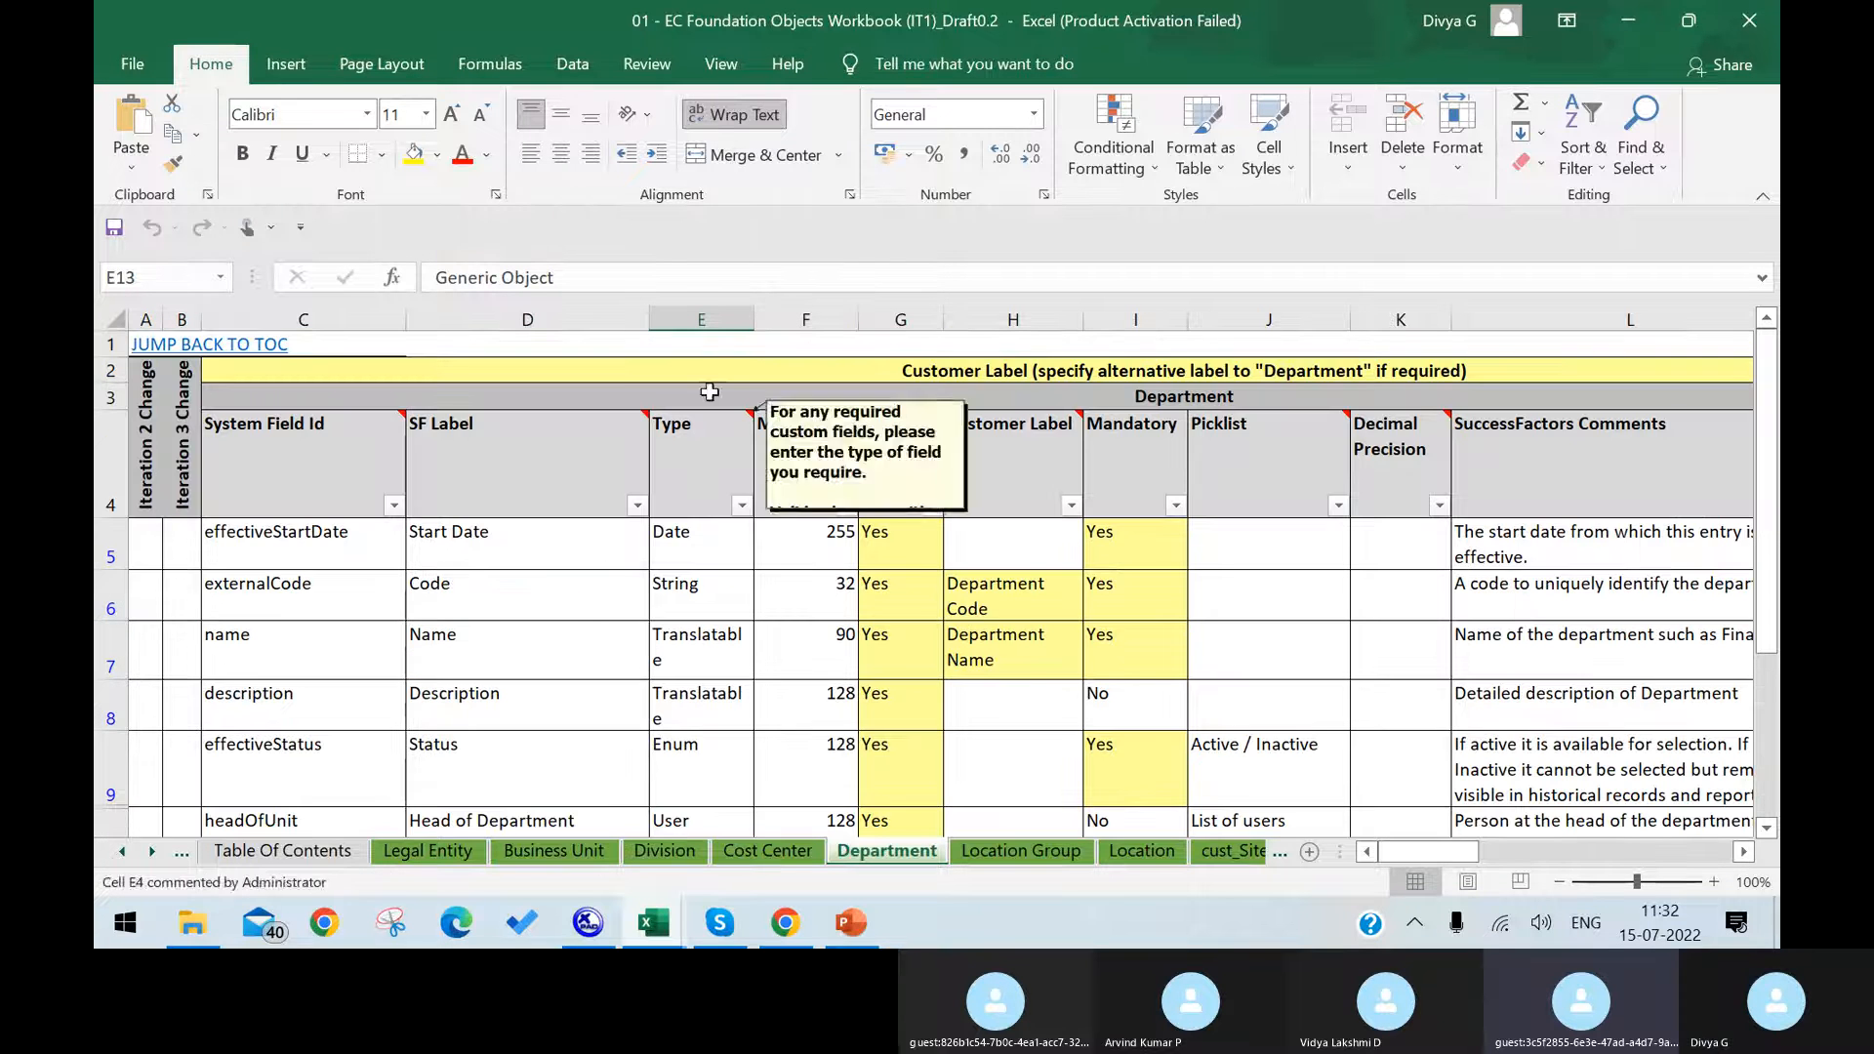
{"action": "left_click", "coordinate": [701, 320]}
{"action": "scroll", "coordinate": [730, 425], "scroll_direction": "down", "scroll_amount": 2}
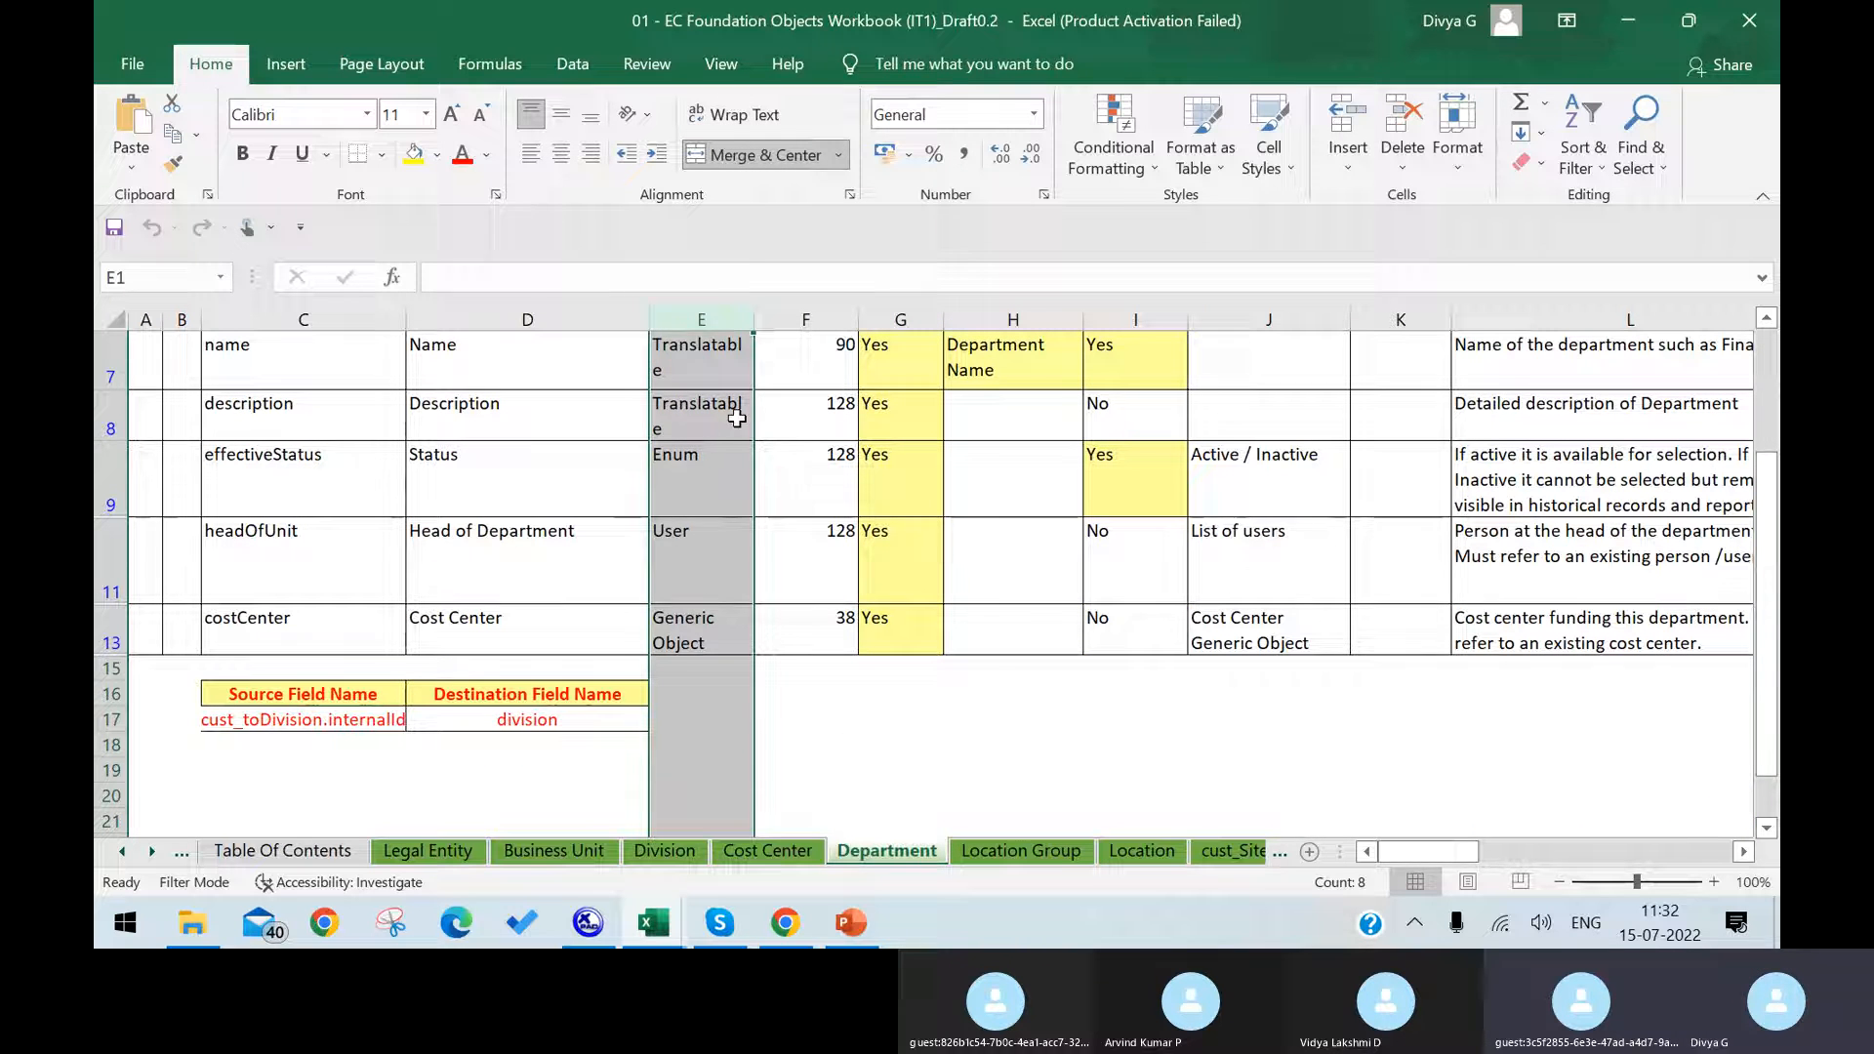
{"action": "left_click", "coordinate": [702, 628]}
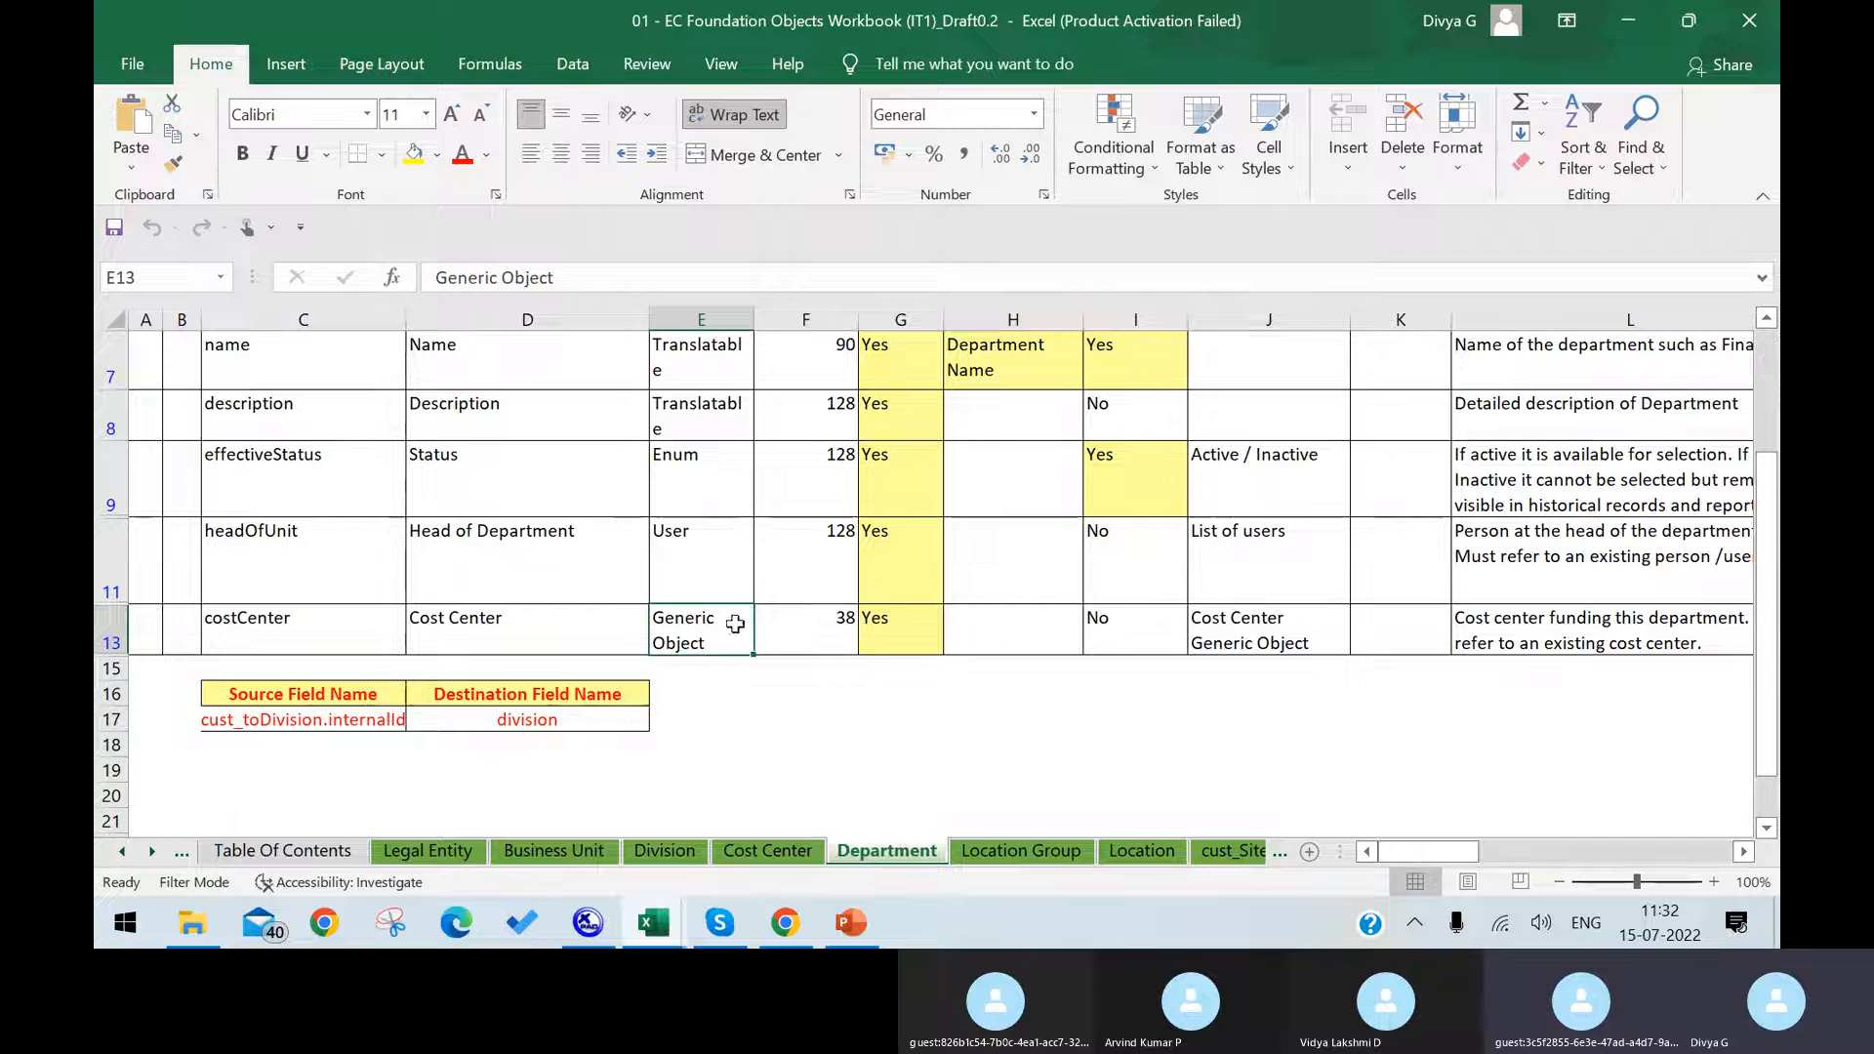
{"action": "left_click", "coordinate": [1286, 634]}
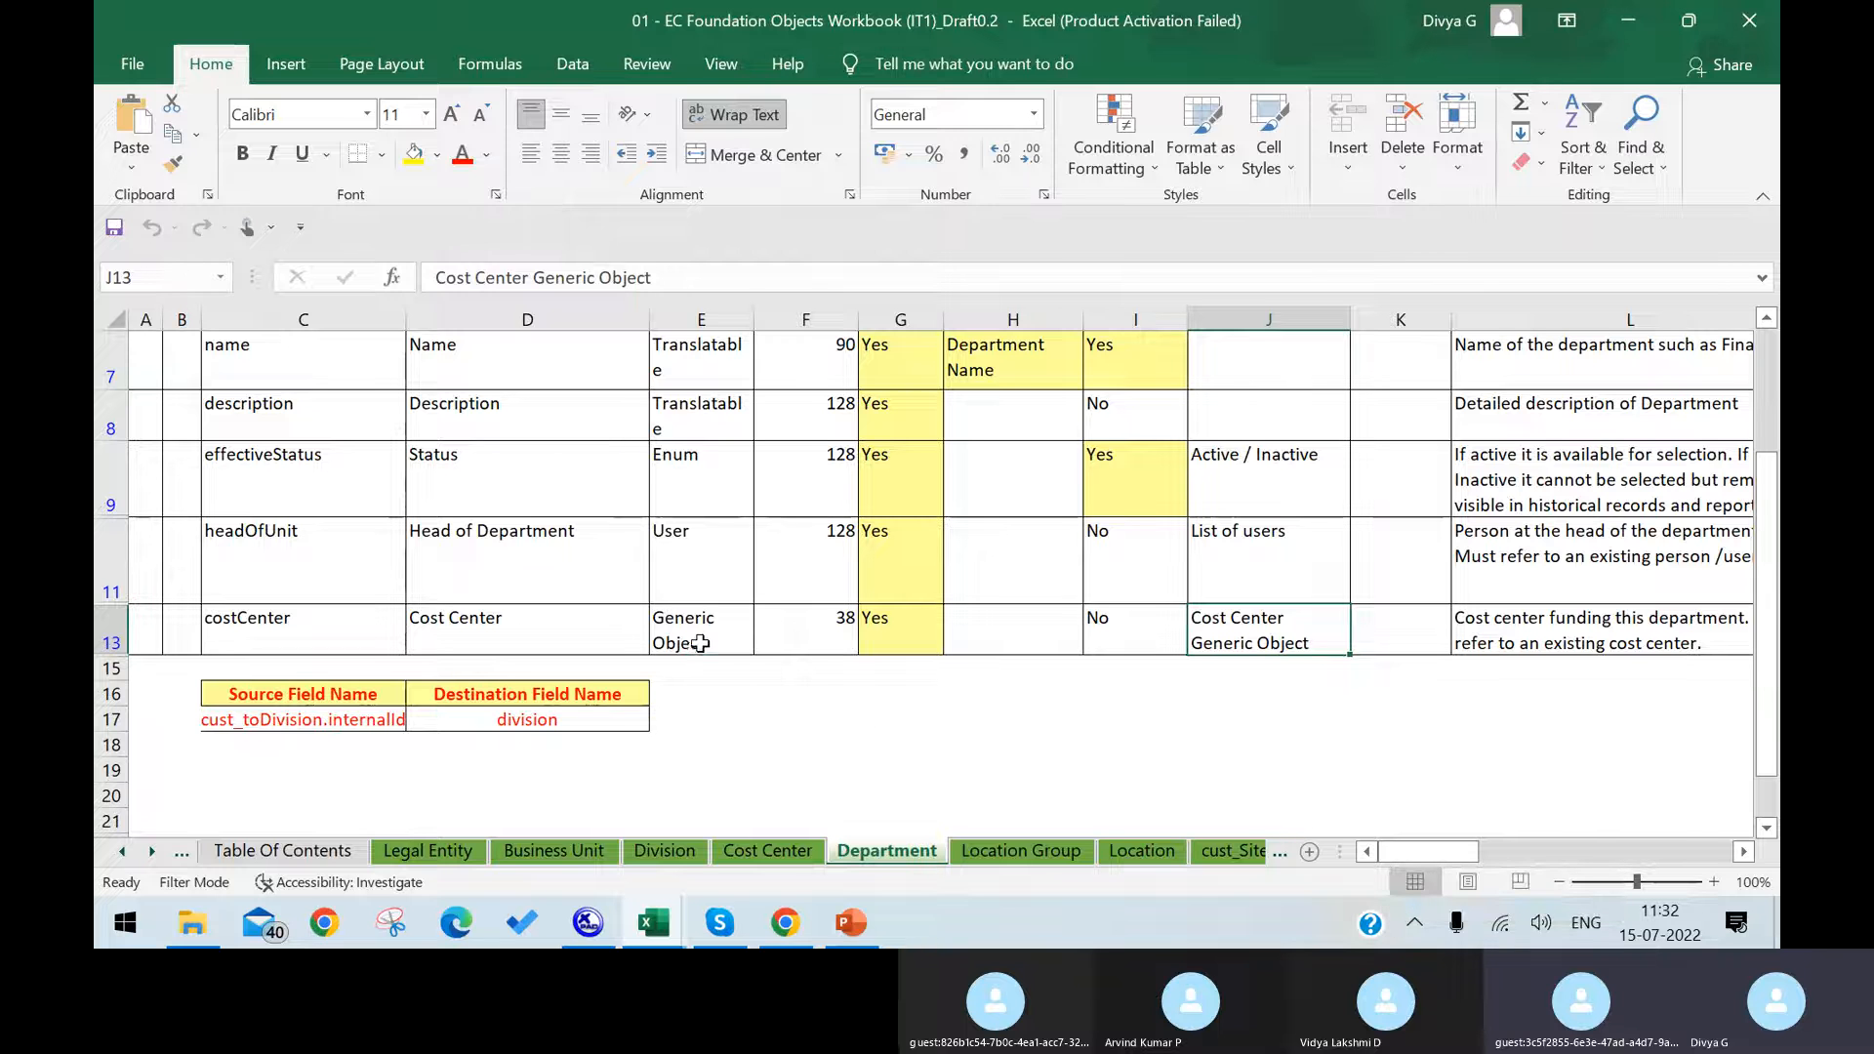
{"action": "left_click", "coordinate": [700, 642]}
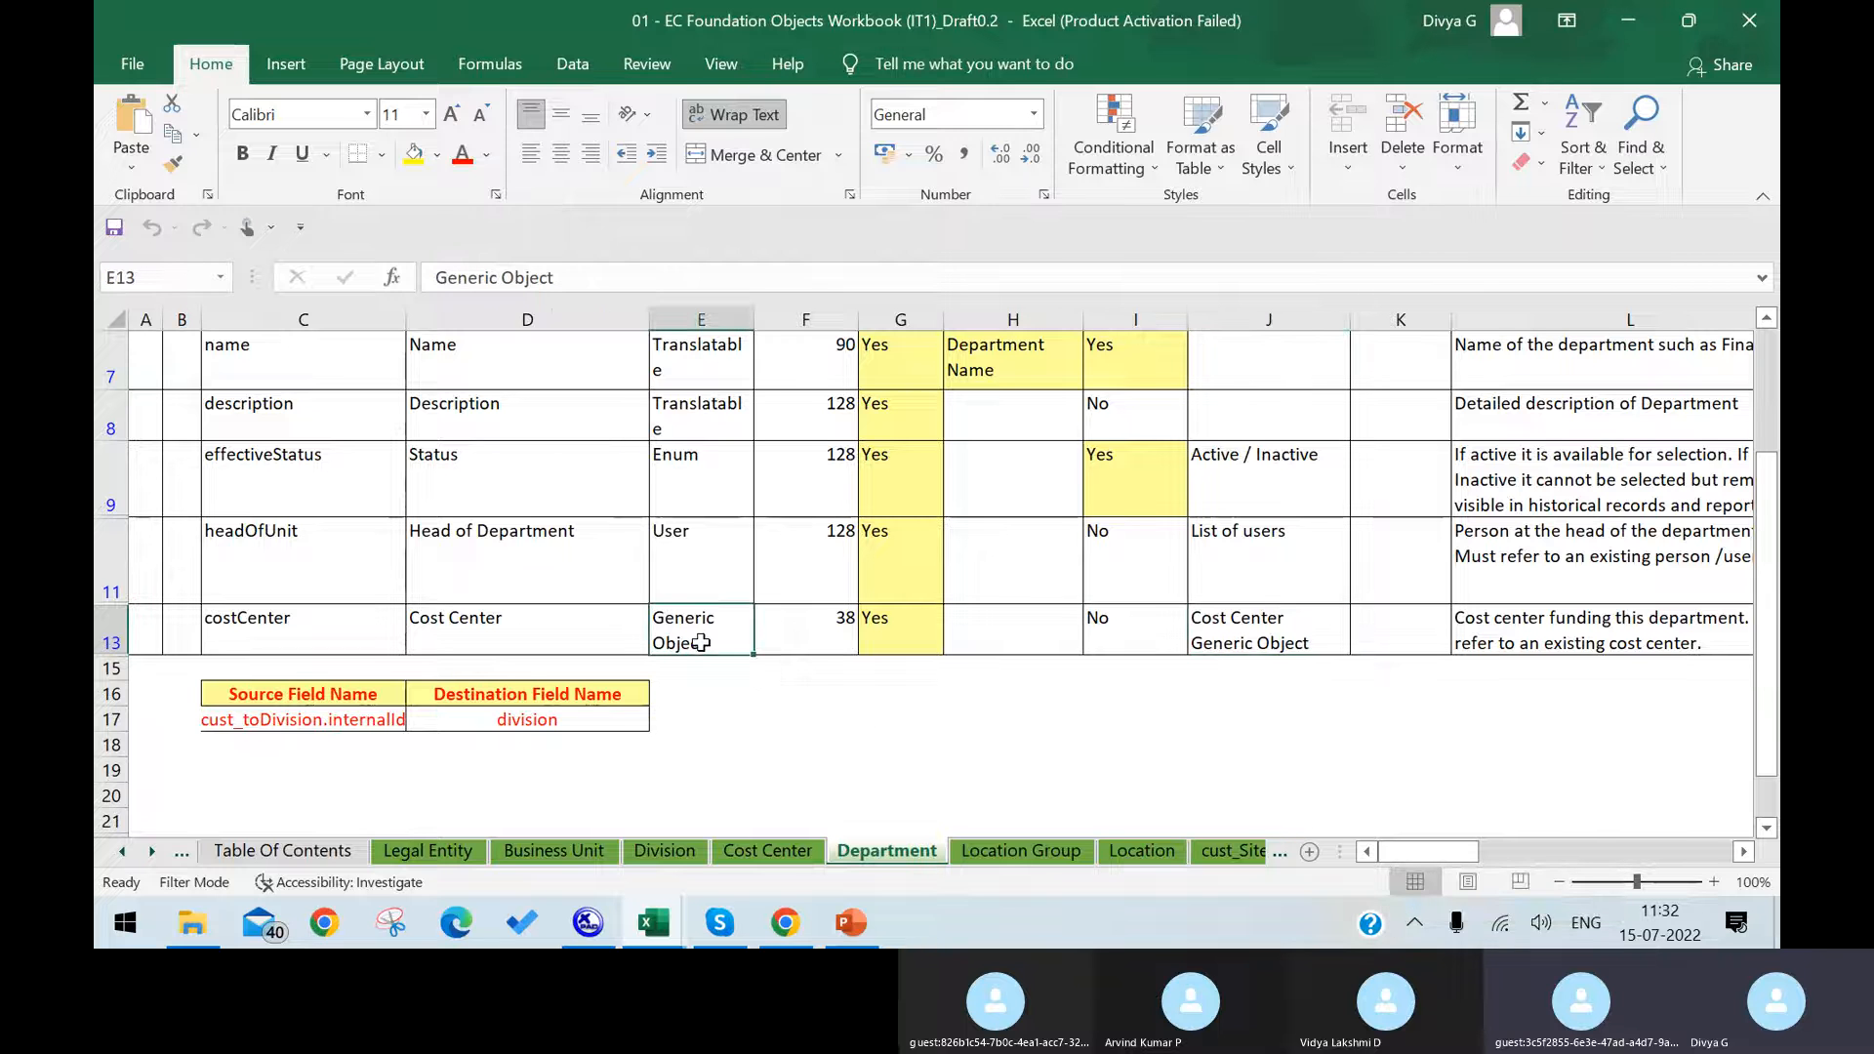
{"action": "left_click", "coordinate": [1255, 626]}
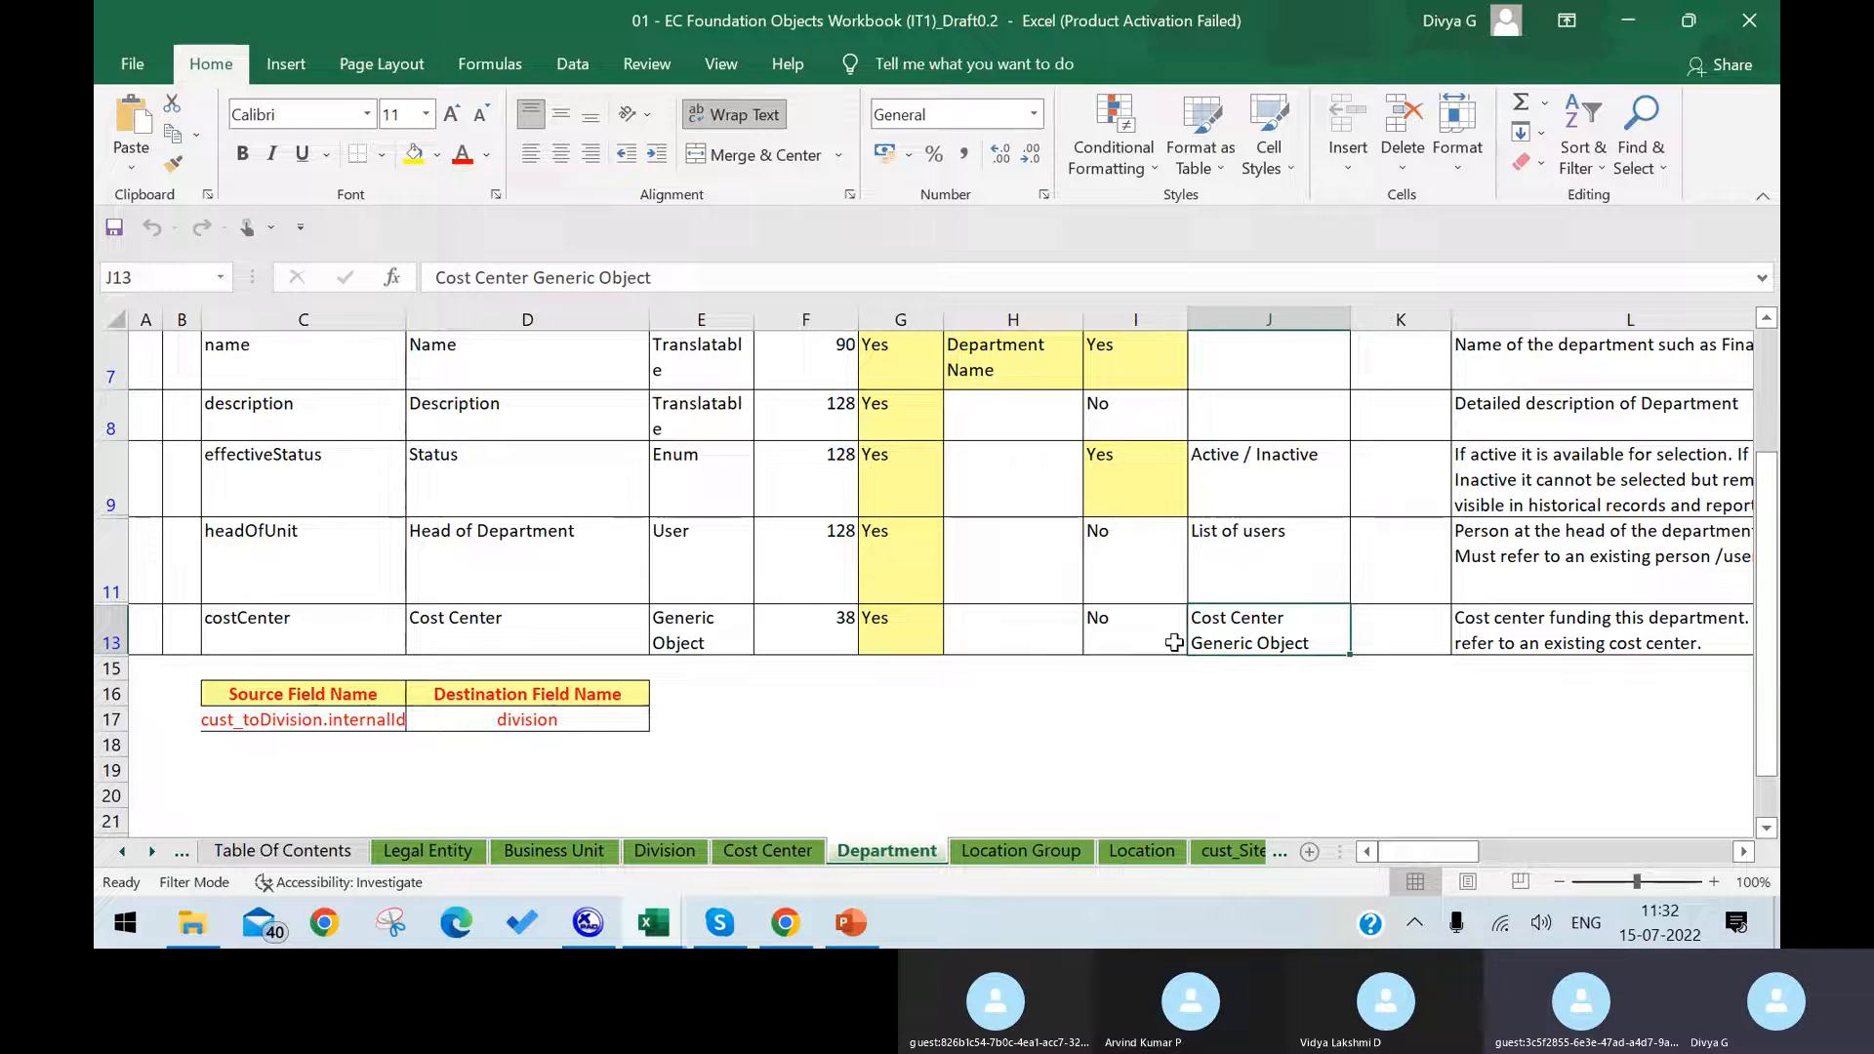
{"action": "left_click", "coordinate": [789, 922]}
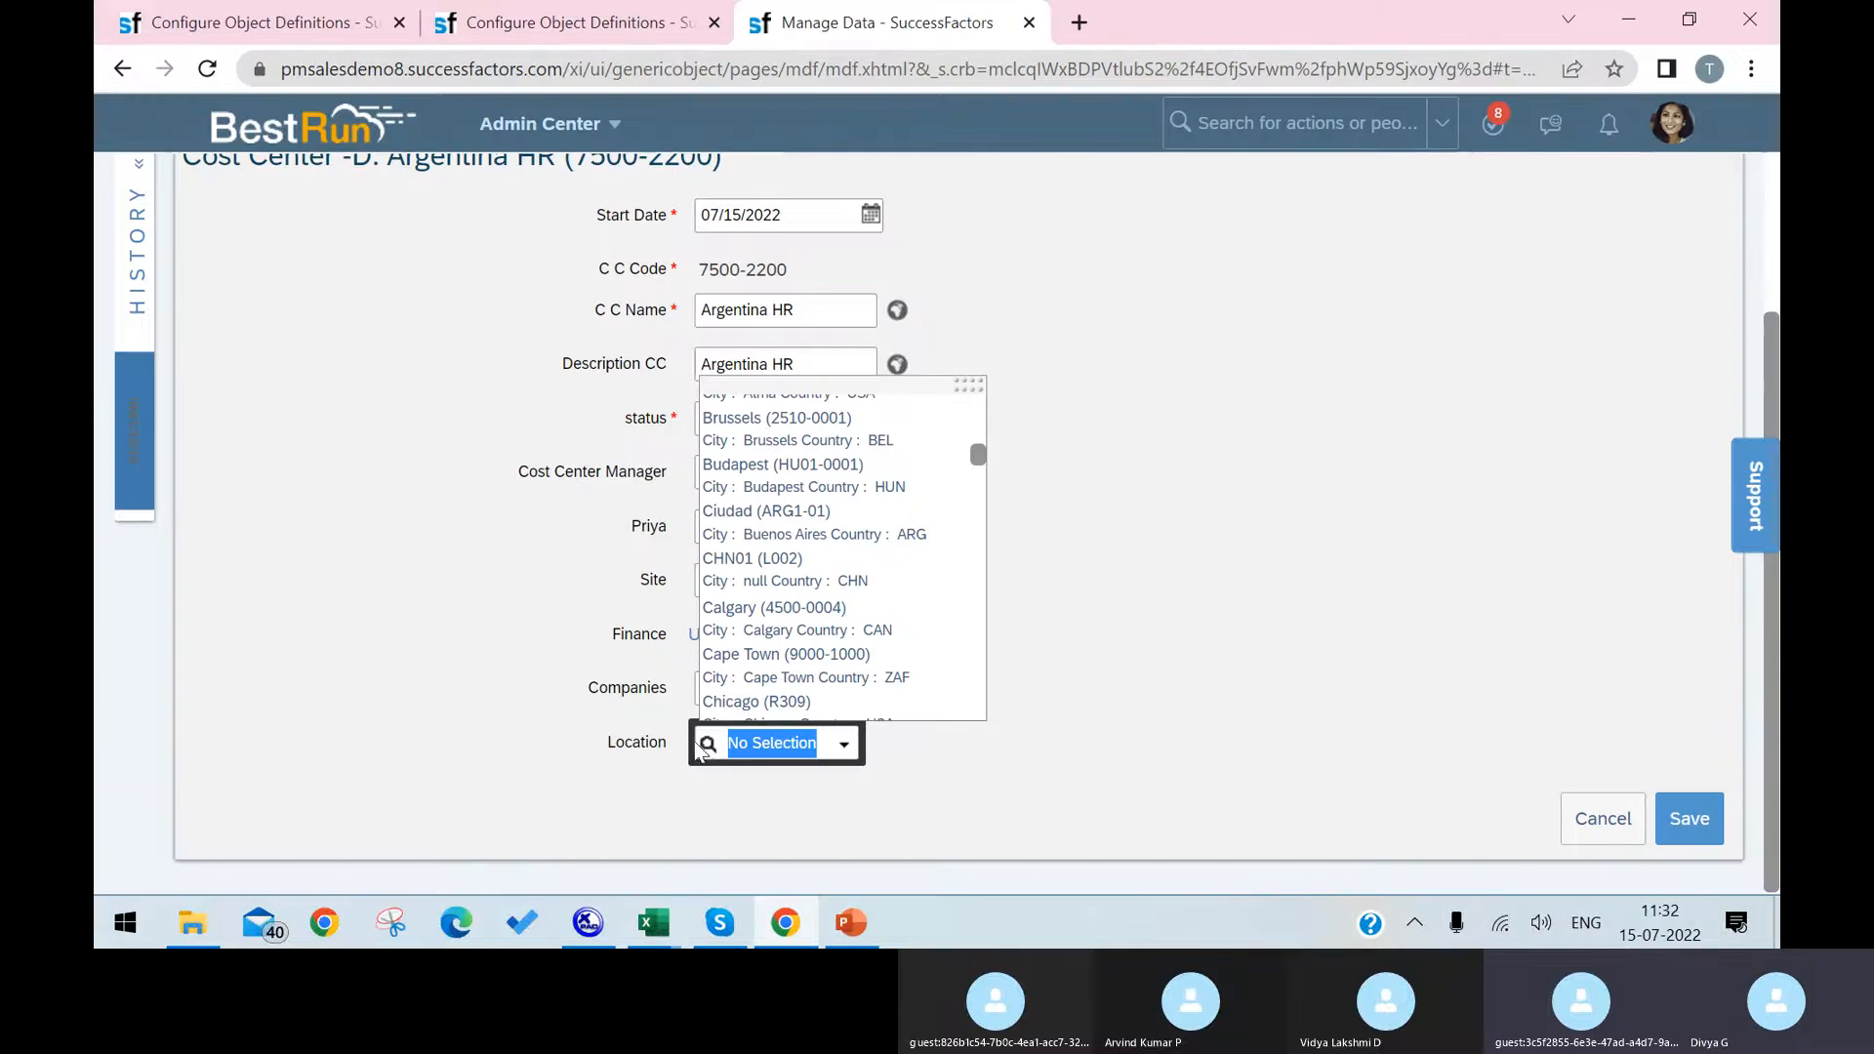
Step: Look up the Cost Center -D object definition in the second Configure Object Definitions tab and select its code
{"action": "left_click", "coordinate": [618, 709]}
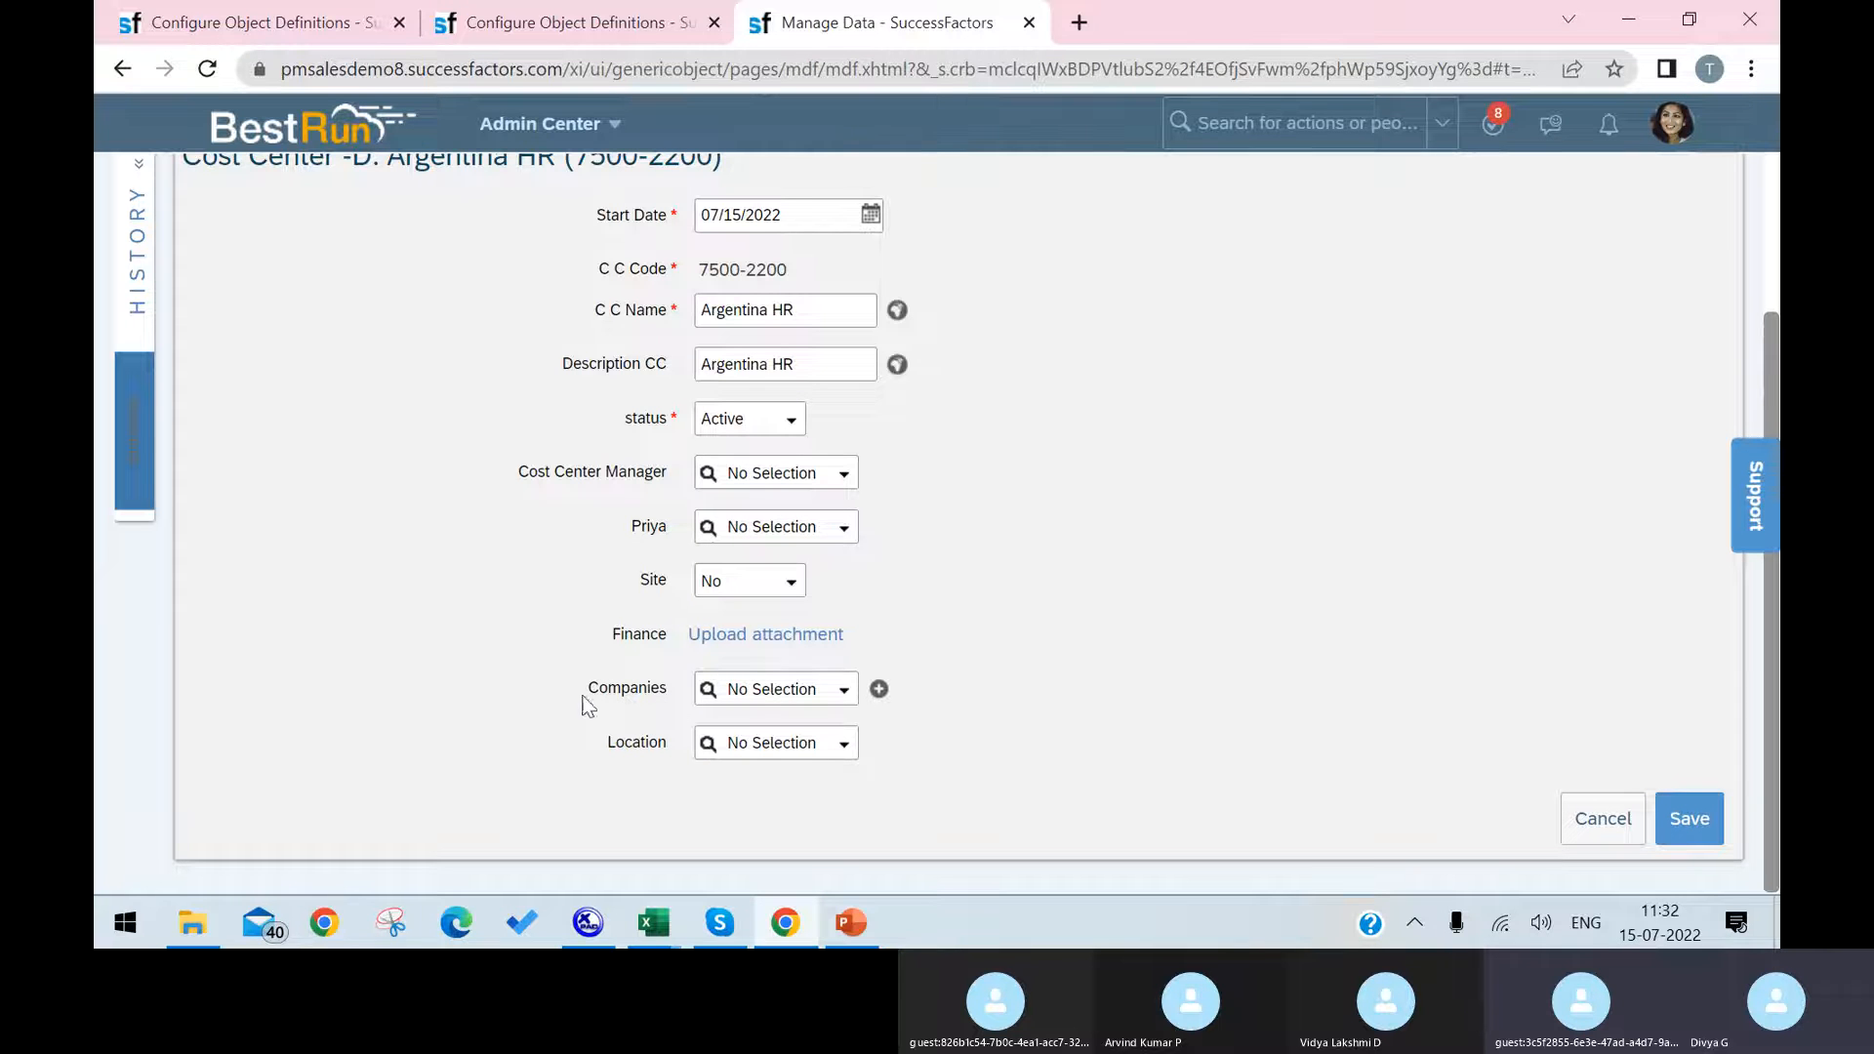
{"action": "left_click", "coordinate": [473, 12]}
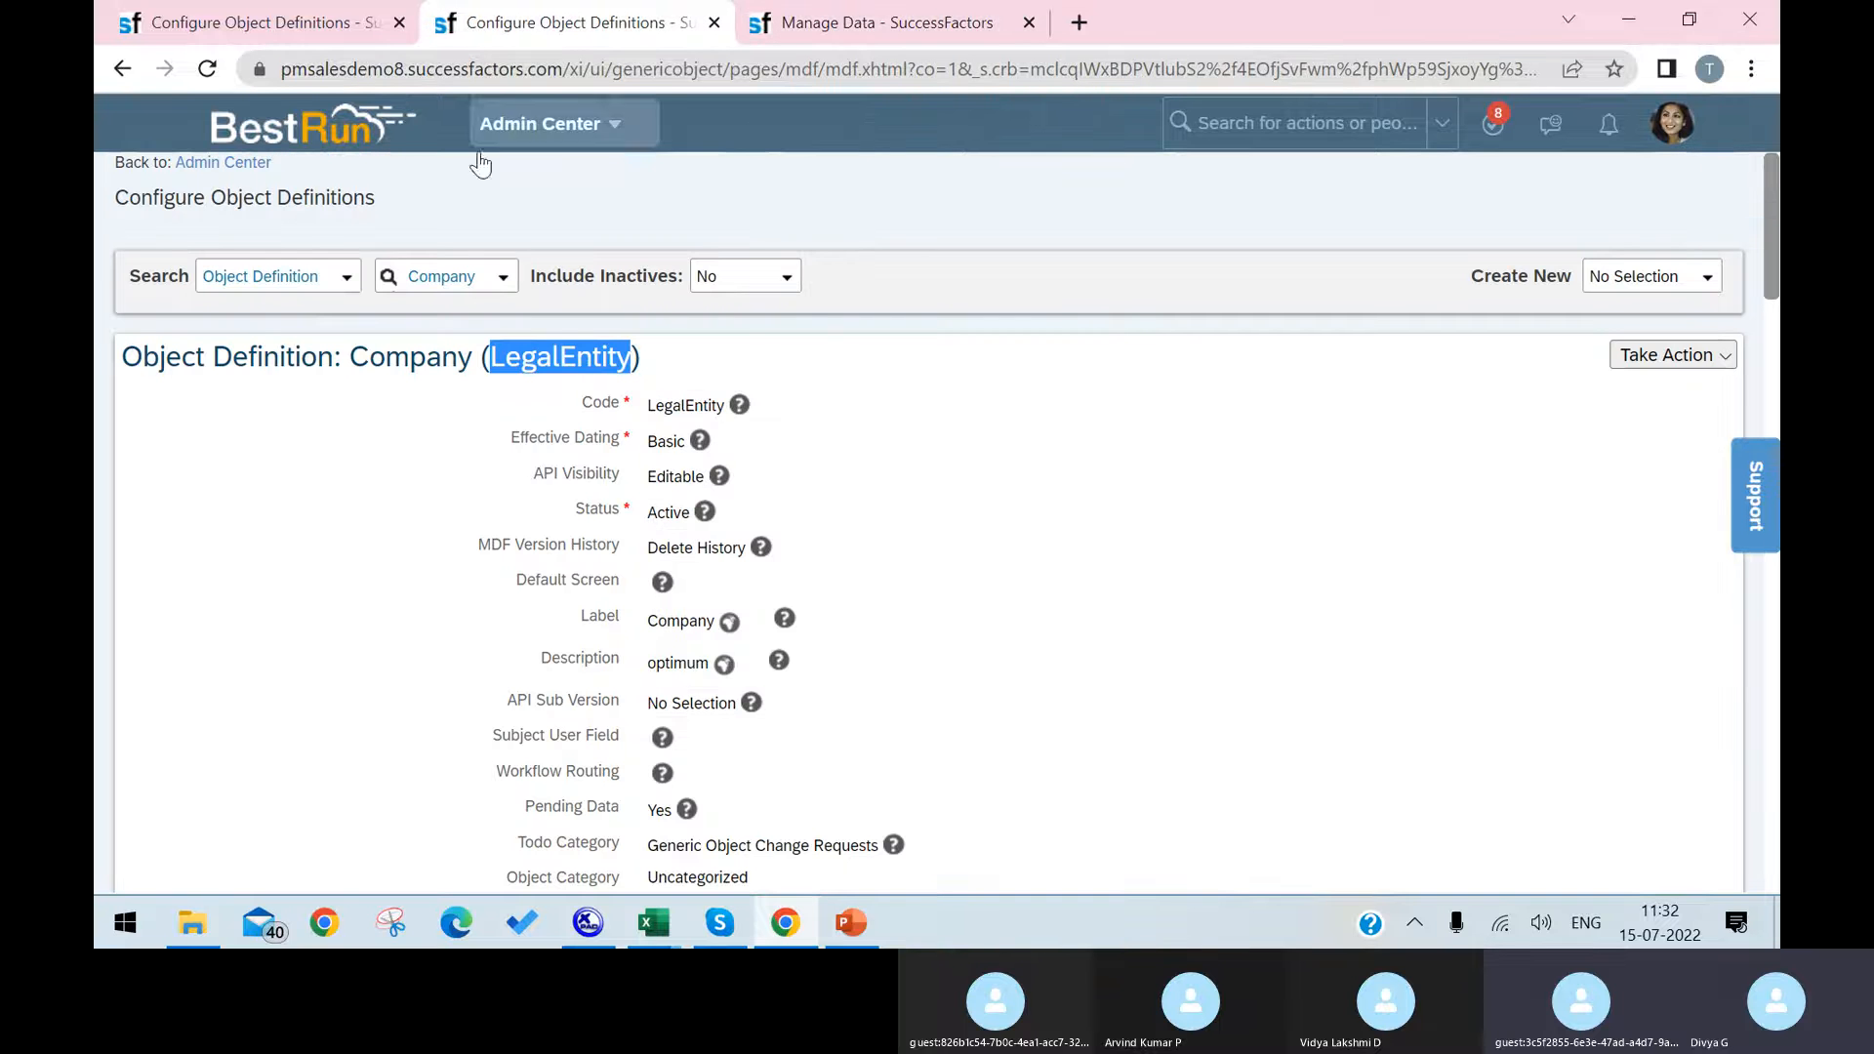
{"action": "left_click", "coordinate": [500, 278]}
{"action": "type", "text": "cost"}
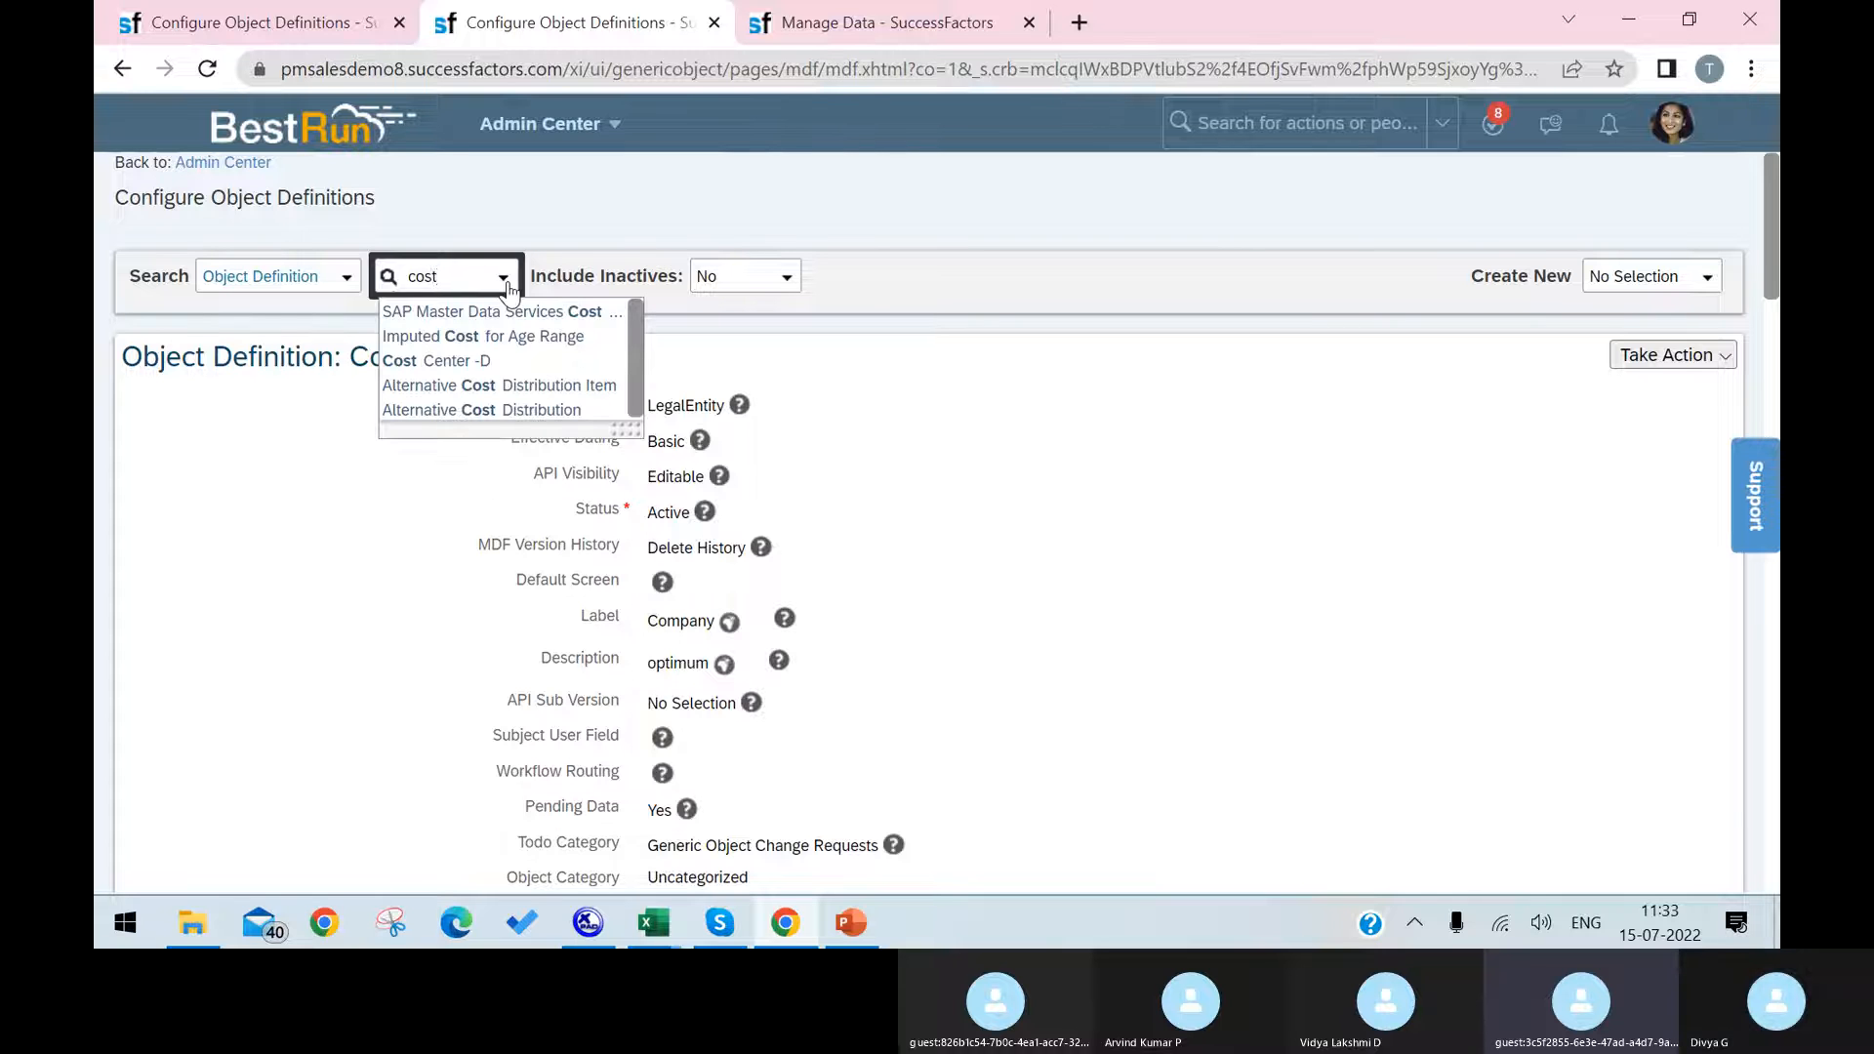
{"action": "left_click", "coordinate": [467, 362]}
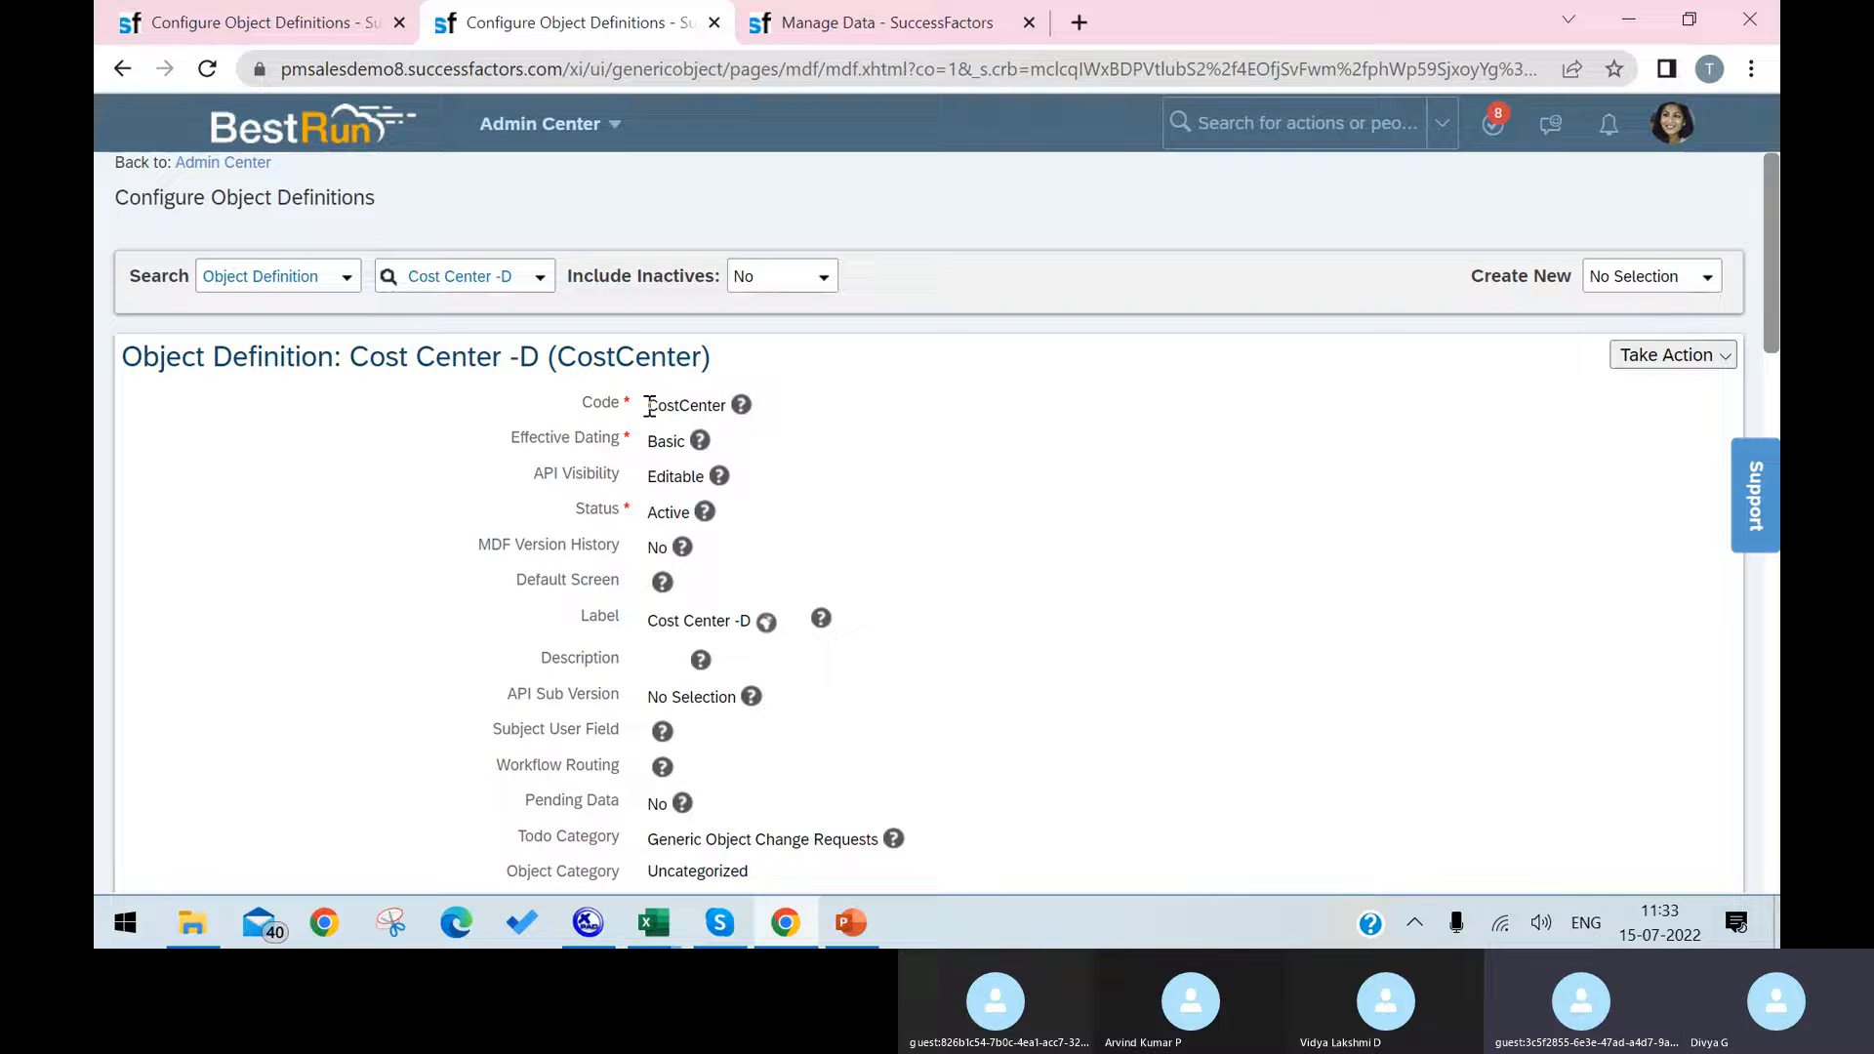
{"action": "left_click_drag", "start_coordinate": [643, 407], "coordinate": [726, 414]}
Step: Return to the first Configure Object Definitions tab and open the Cost Center -D definition for correction
{"action": "left_click", "coordinate": [268, 24]}
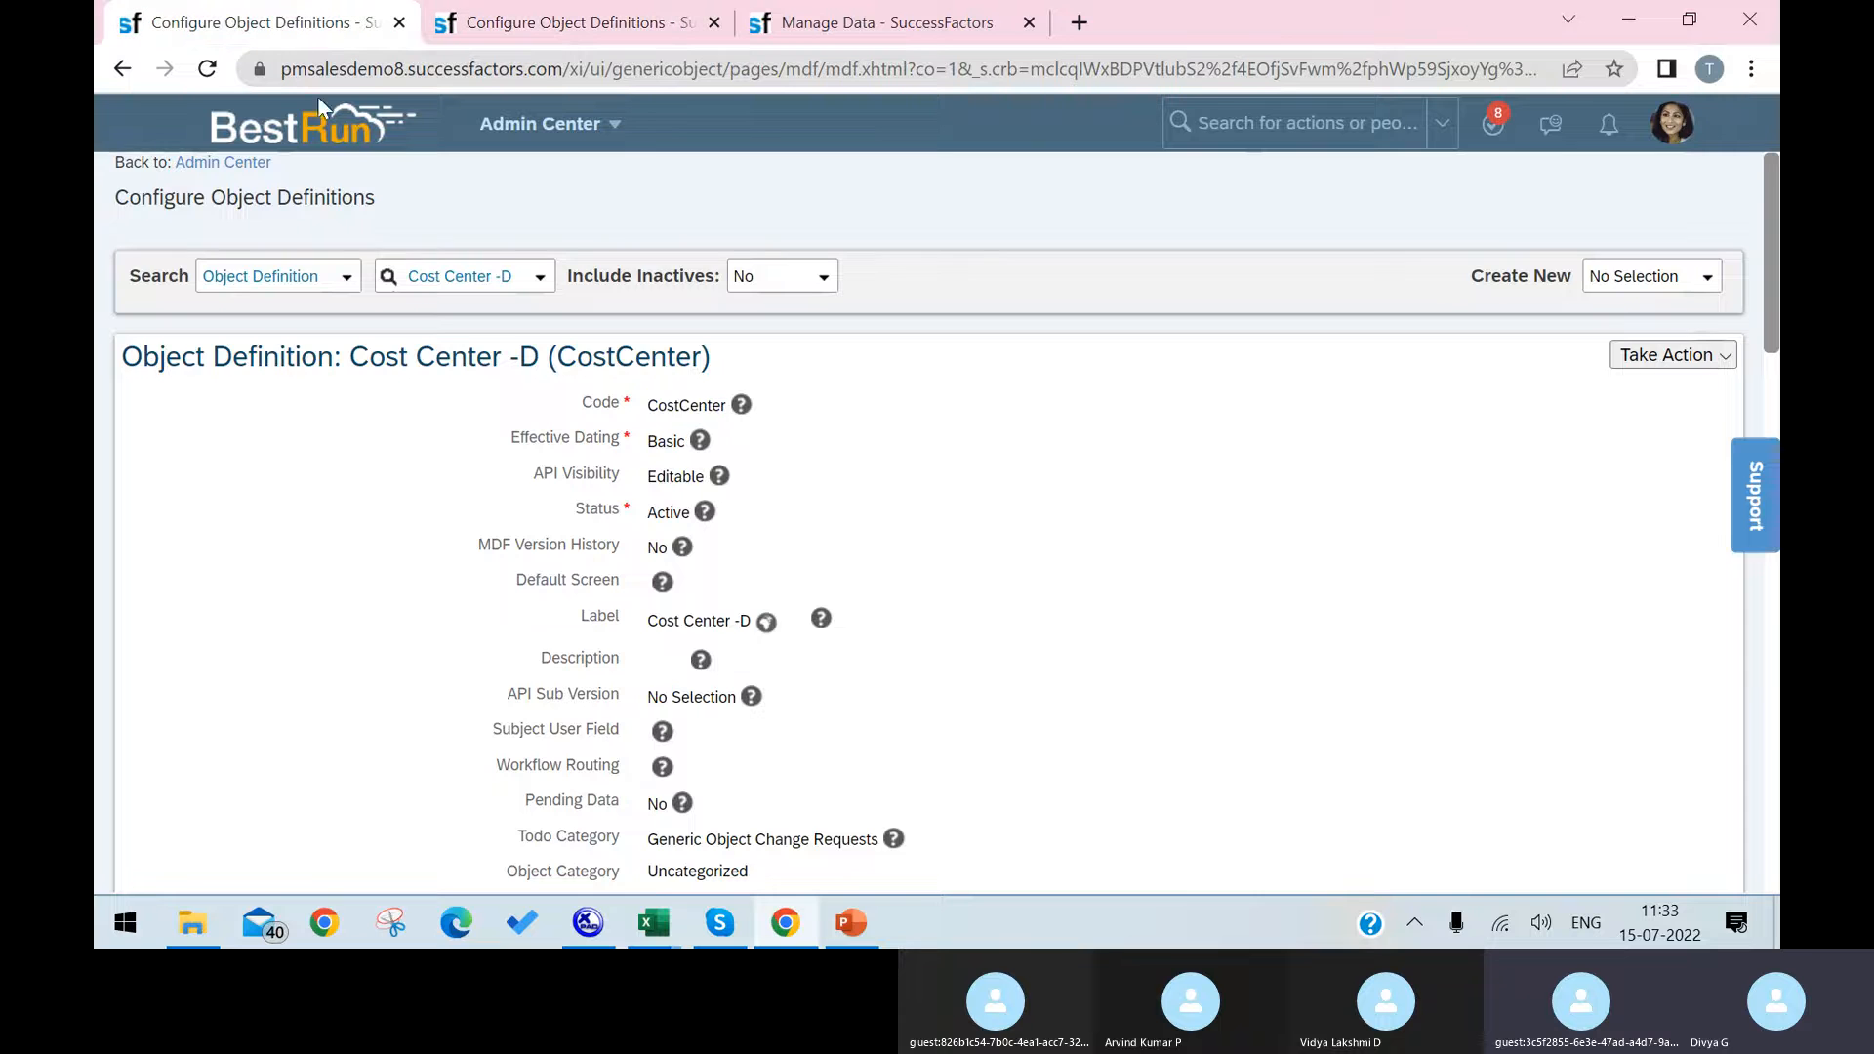
{"action": "scroll", "coordinate": [865, 628], "scroll_direction": "down", "scroll_amount": 10}
{"action": "scroll", "coordinate": [912, 648], "scroll_direction": "up", "scroll_amount": 10}
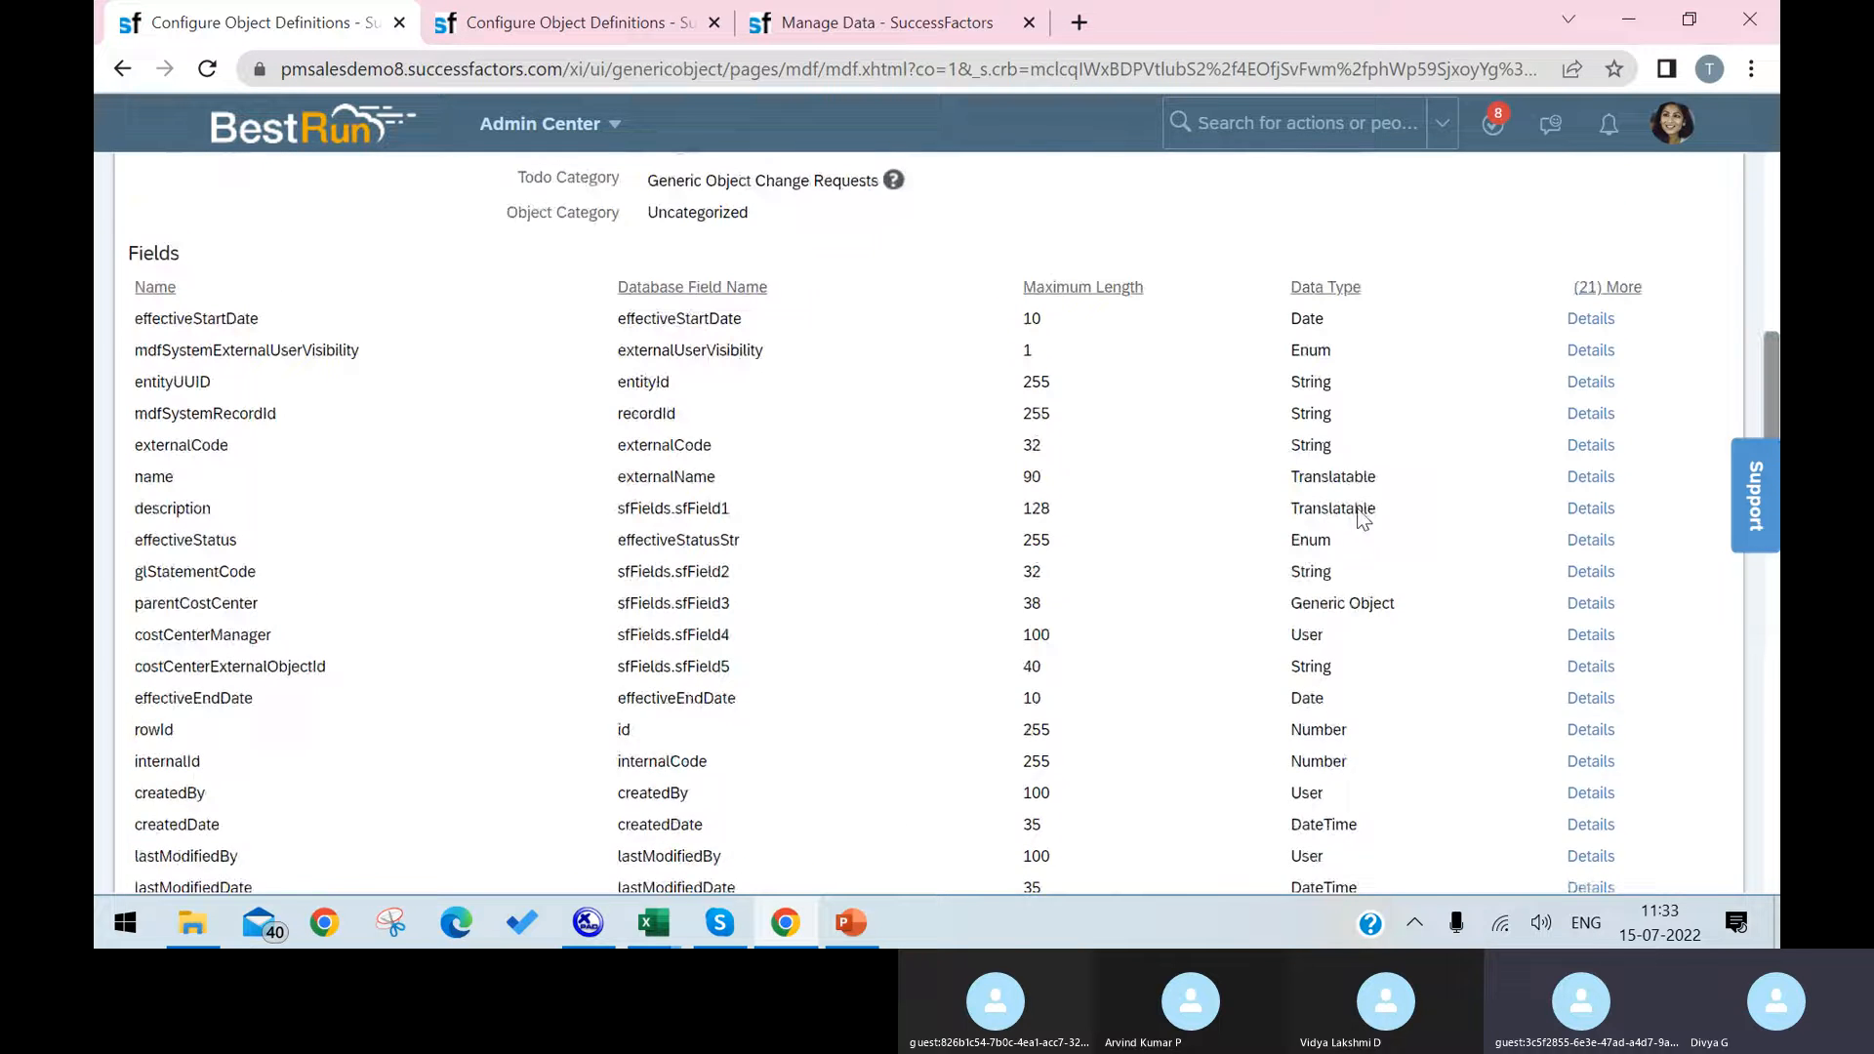
{"action": "left_click", "coordinate": [1688, 359]}
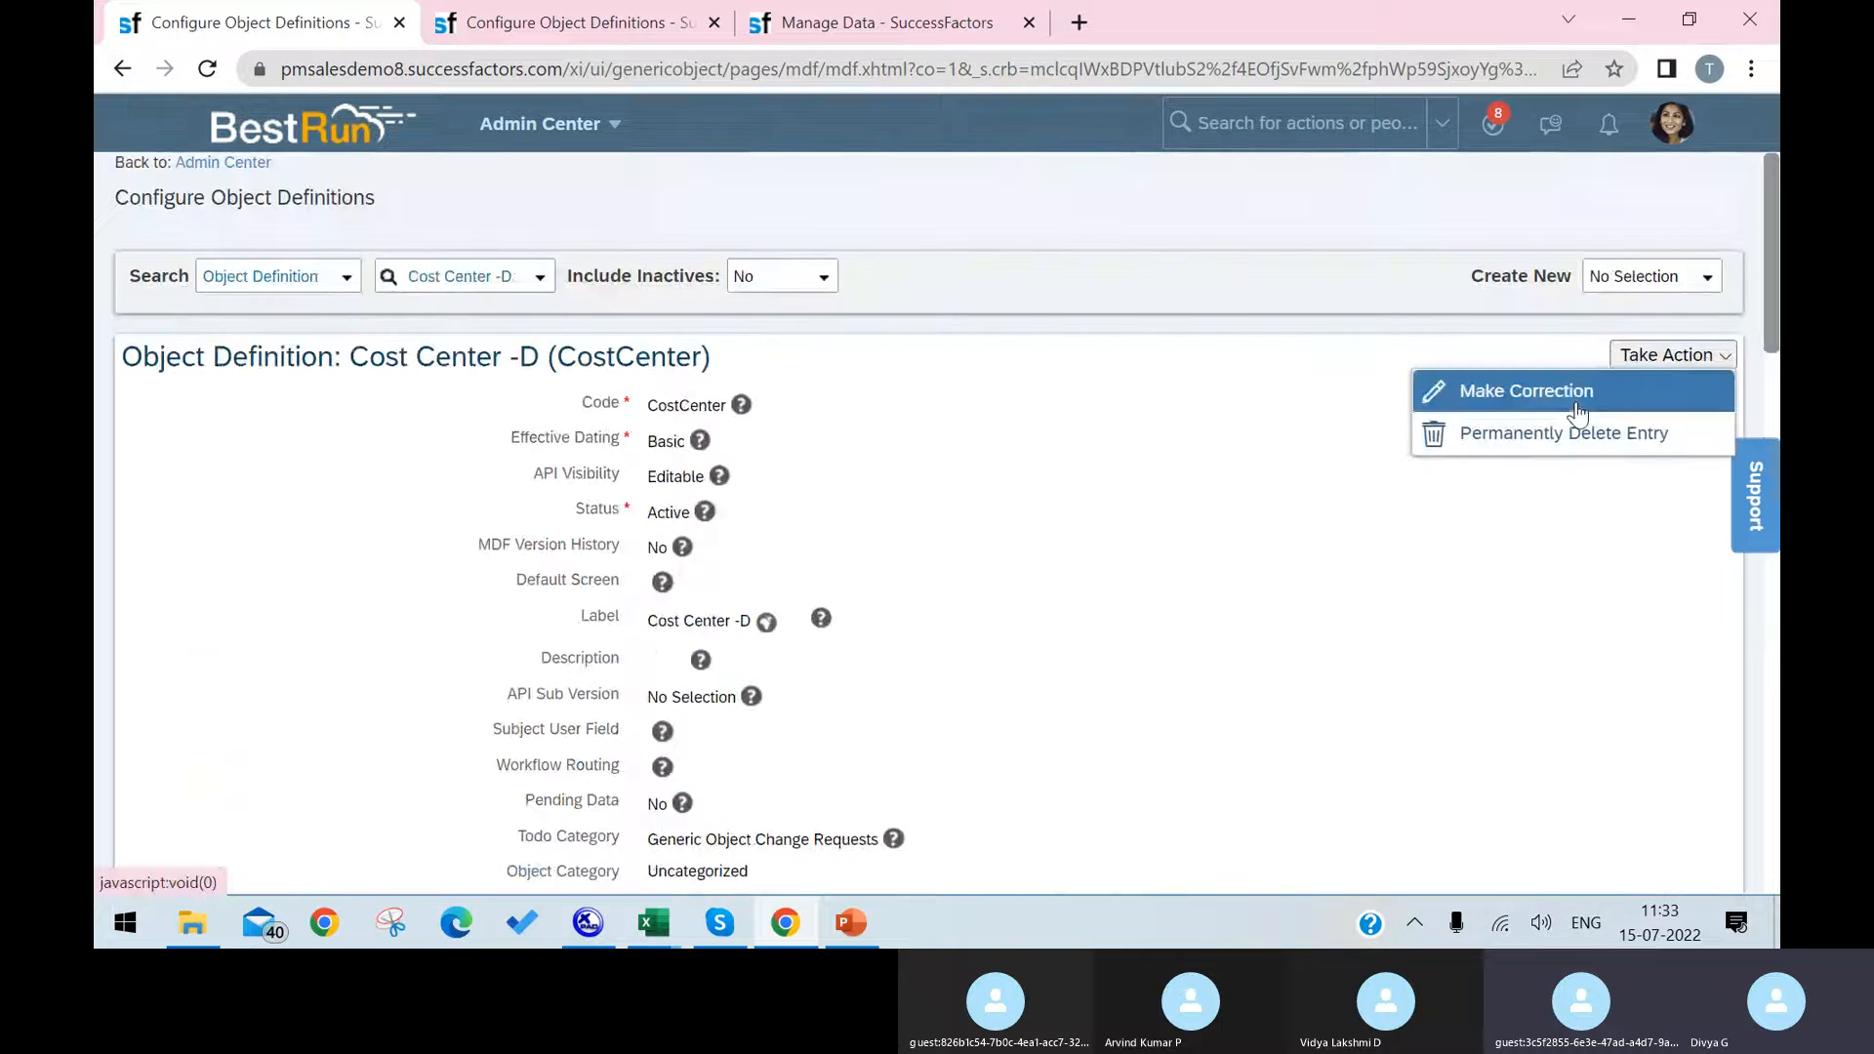
{"action": "left_click", "coordinate": [1573, 393]}
{"action": "scroll", "coordinate": [1064, 657], "scroll_direction": "down", "scroll_amount": 20}
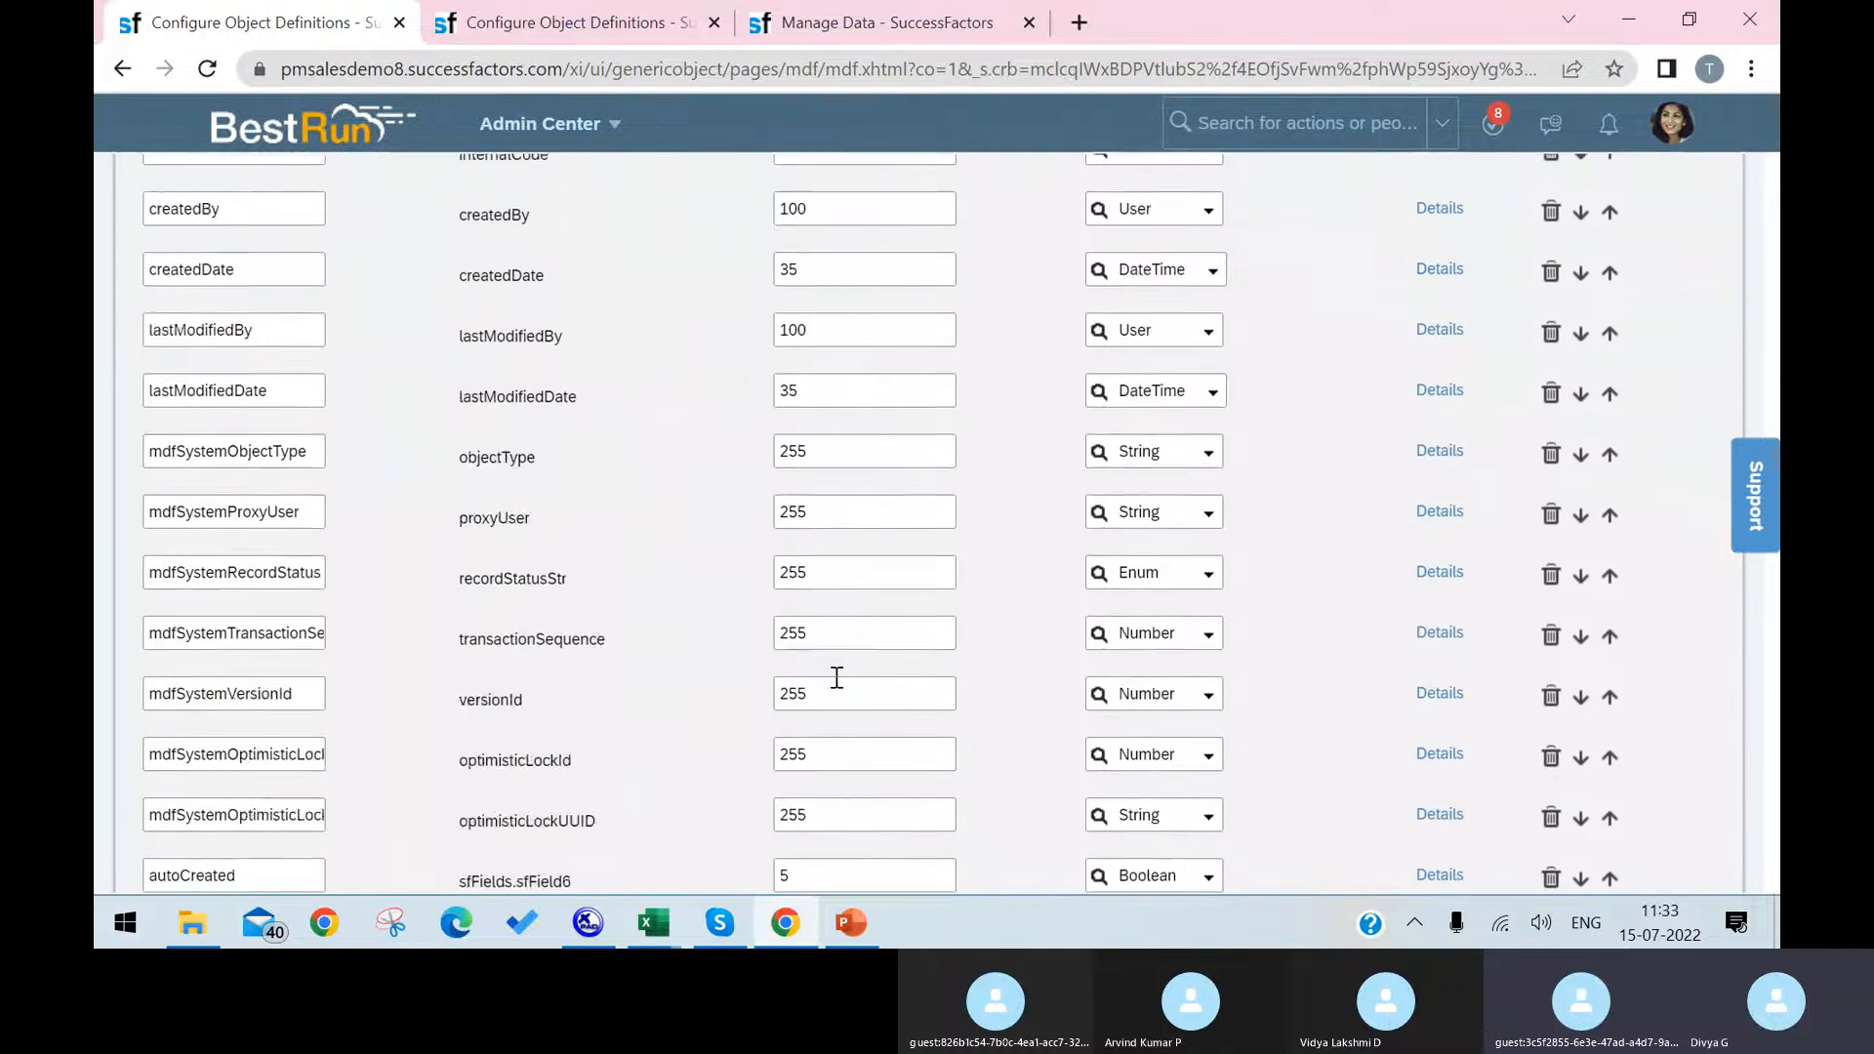
Step: Add a custom field named Head_of_unit with maximum length 123 and data type Generic Object
{"action": "left_click", "coordinate": [294, 695]}
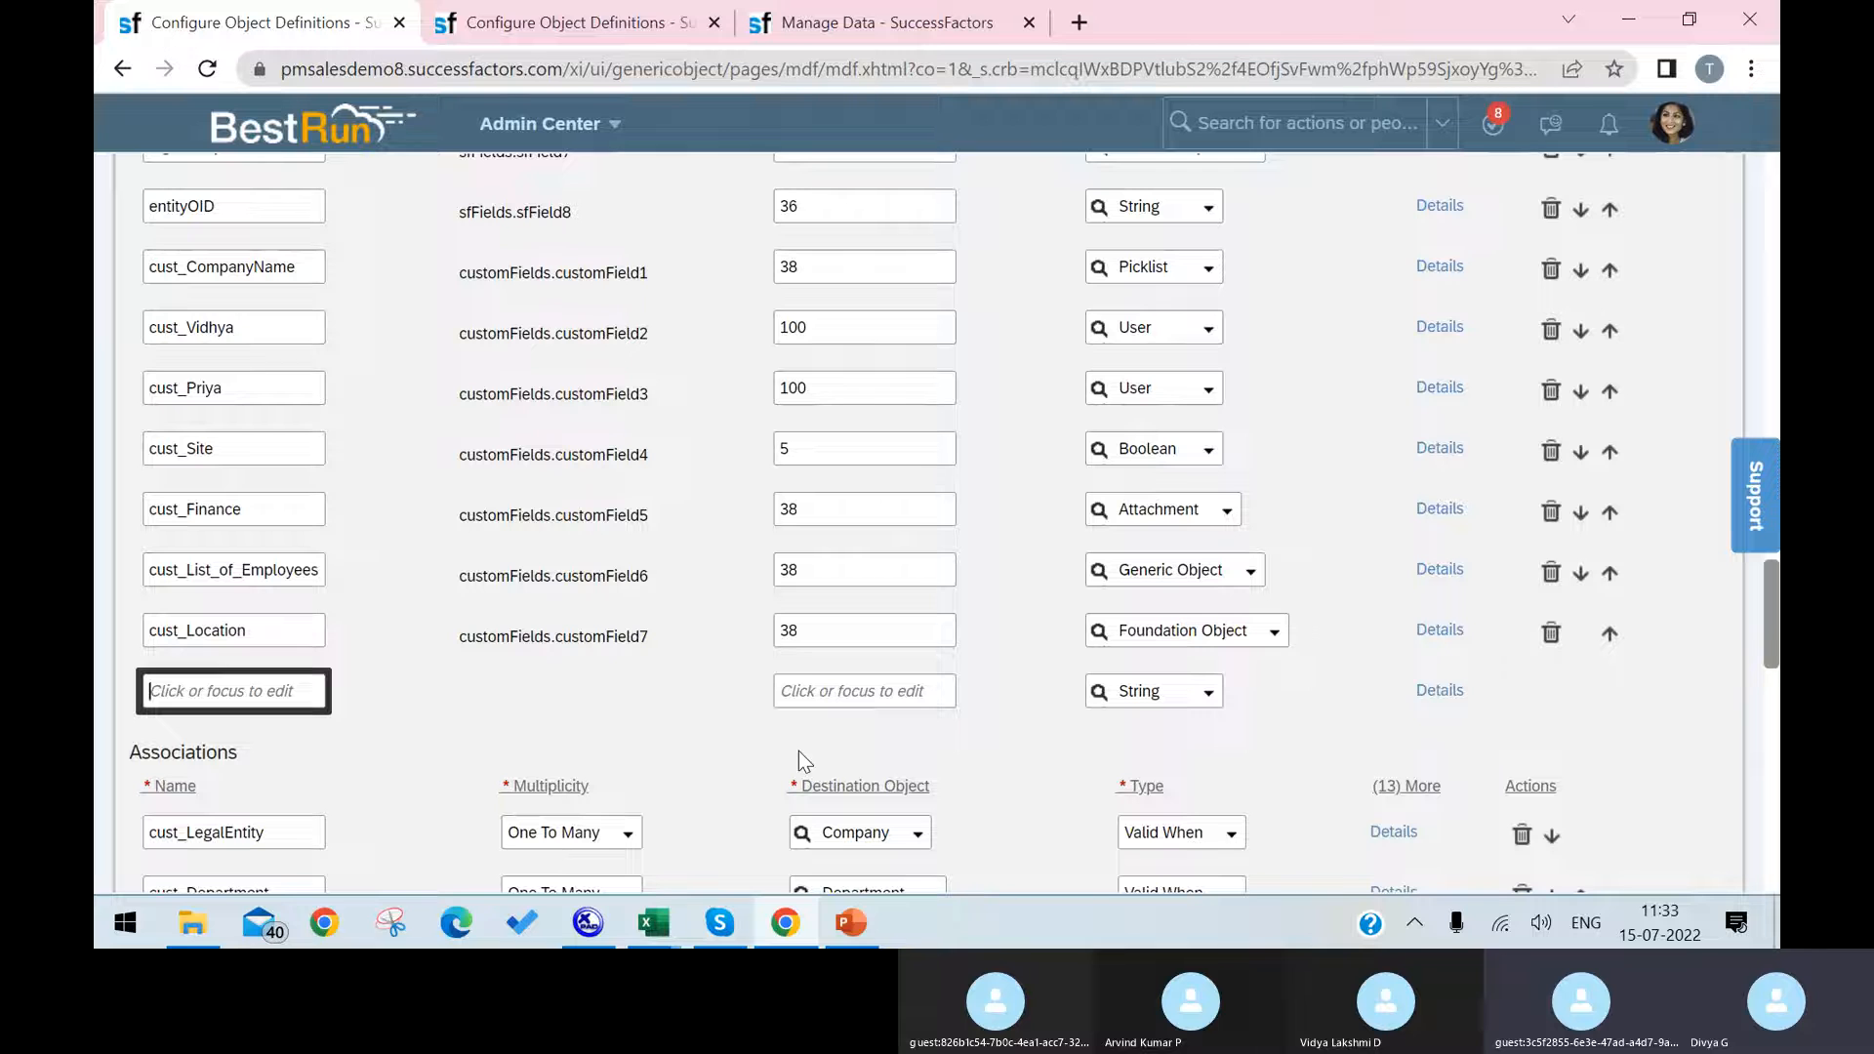
{"action": "type", "text": "He"}
{"action": "type", "text": "ad_of_uni"}
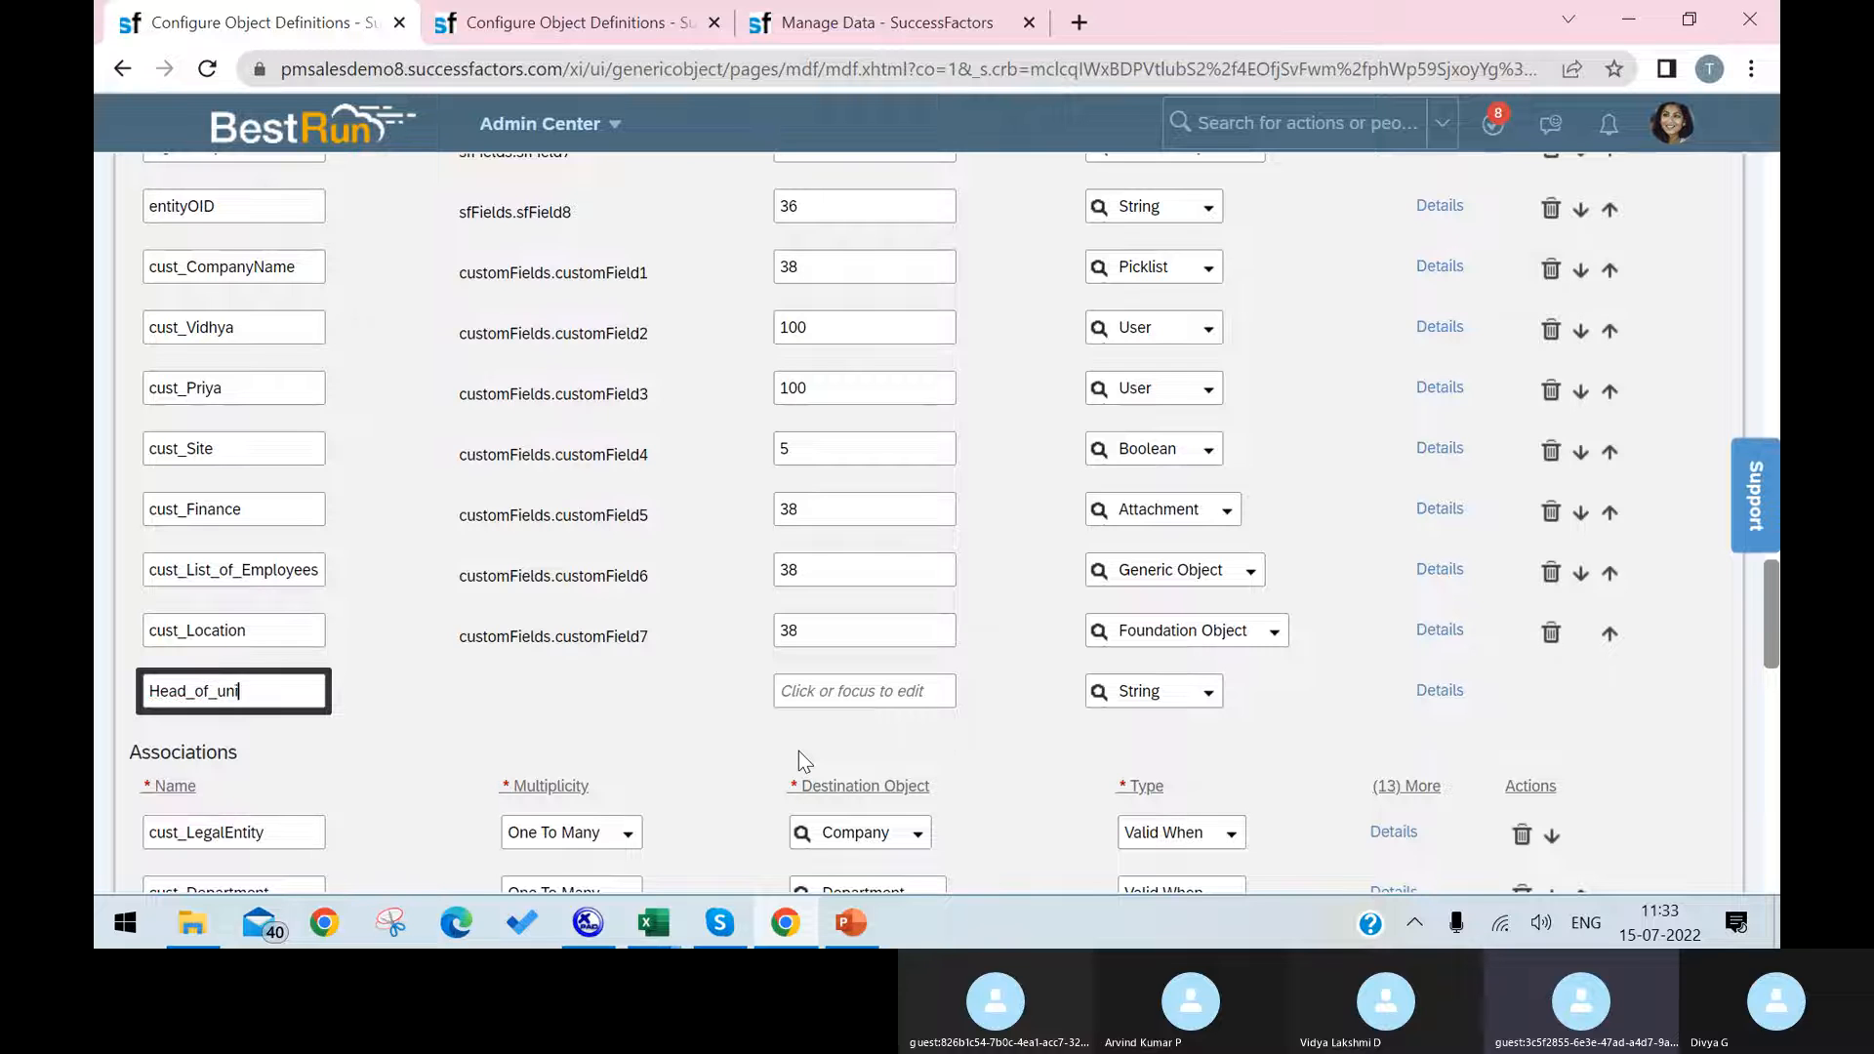
{"action": "type", "text": "t"}
{"action": "left_click", "coordinate": [806, 690]}
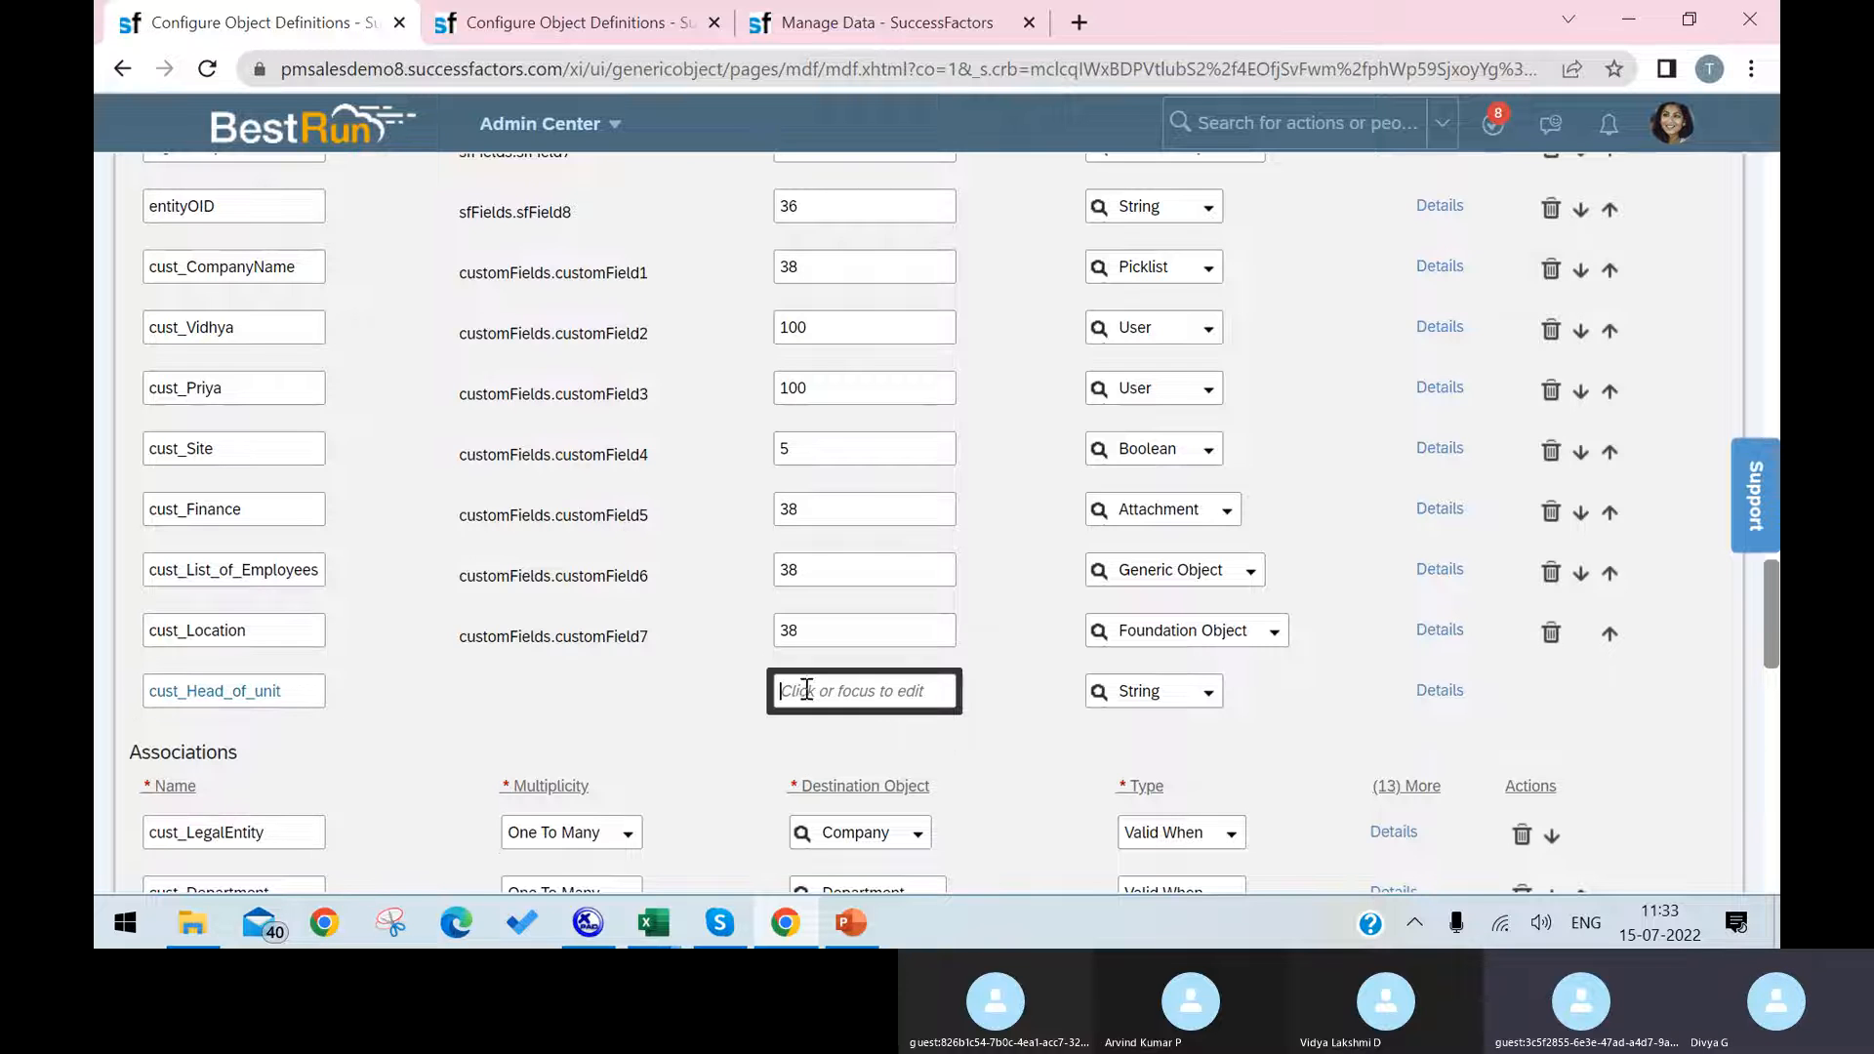
{"action": "type", "text": "123"}
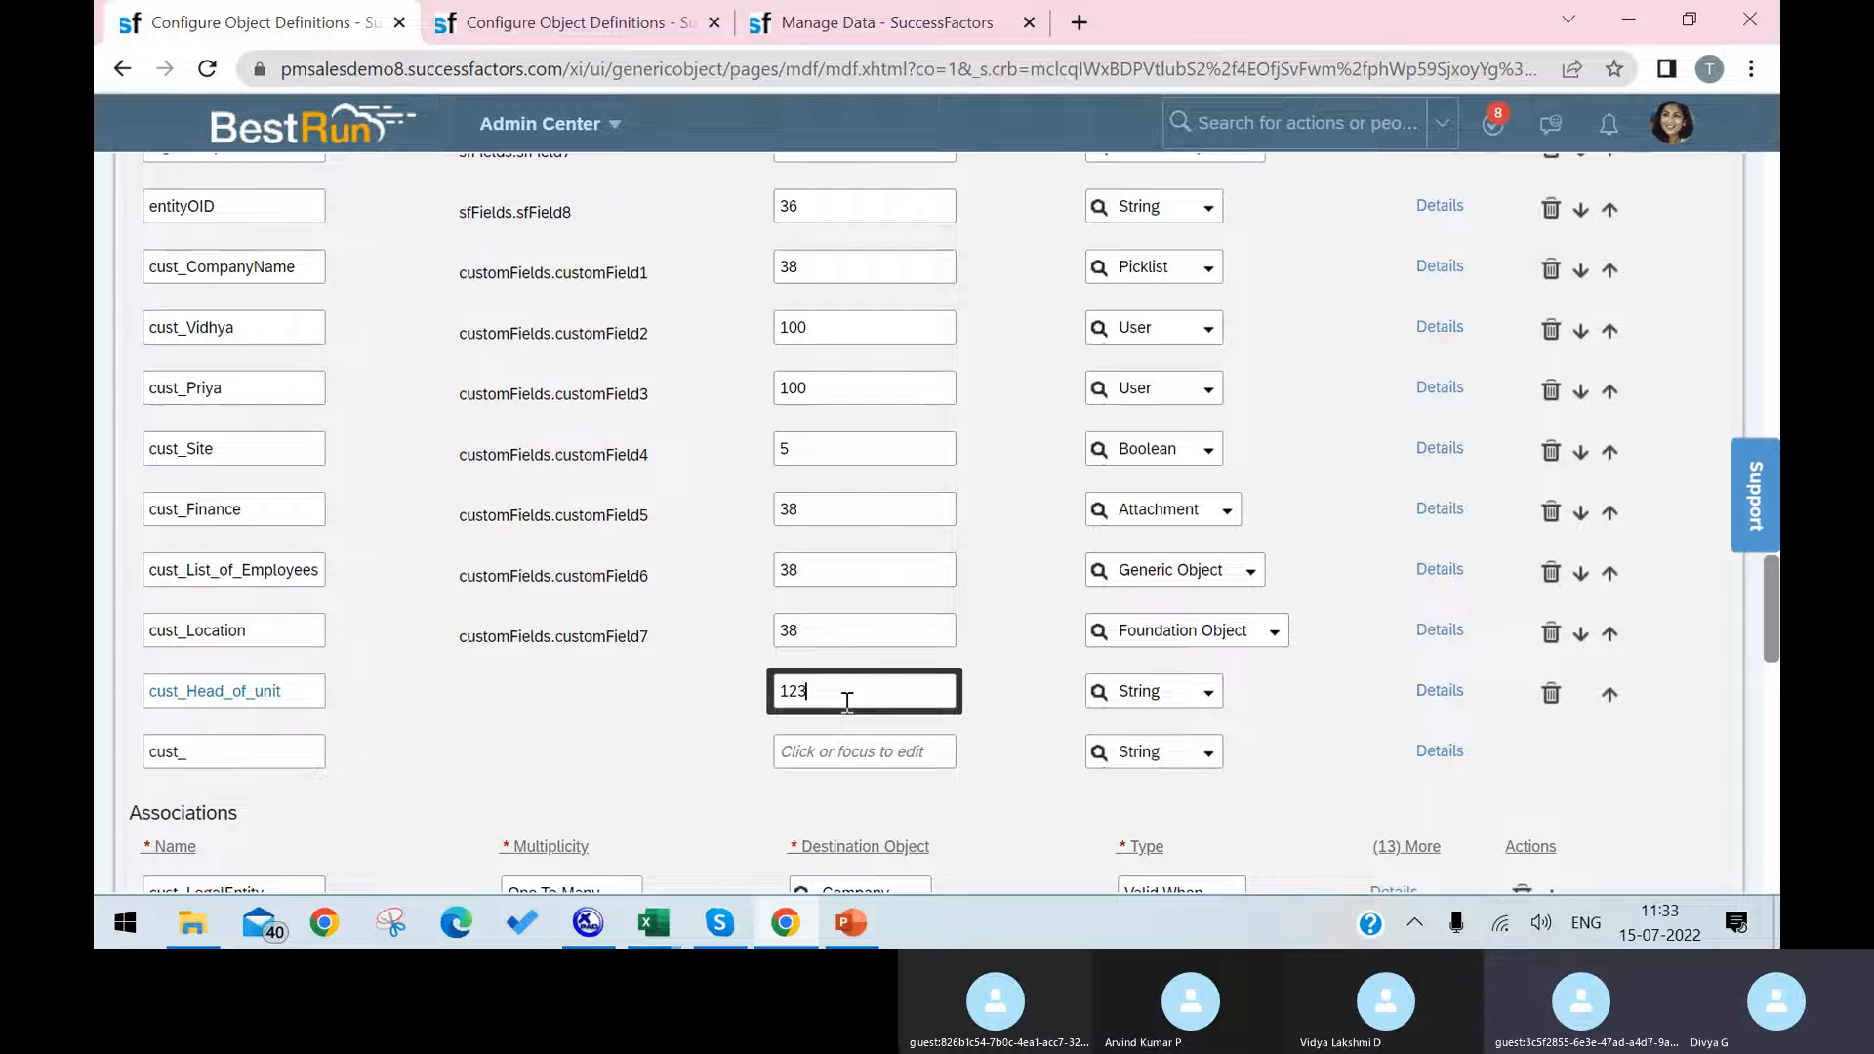
{"action": "left_click", "coordinate": [1211, 695]}
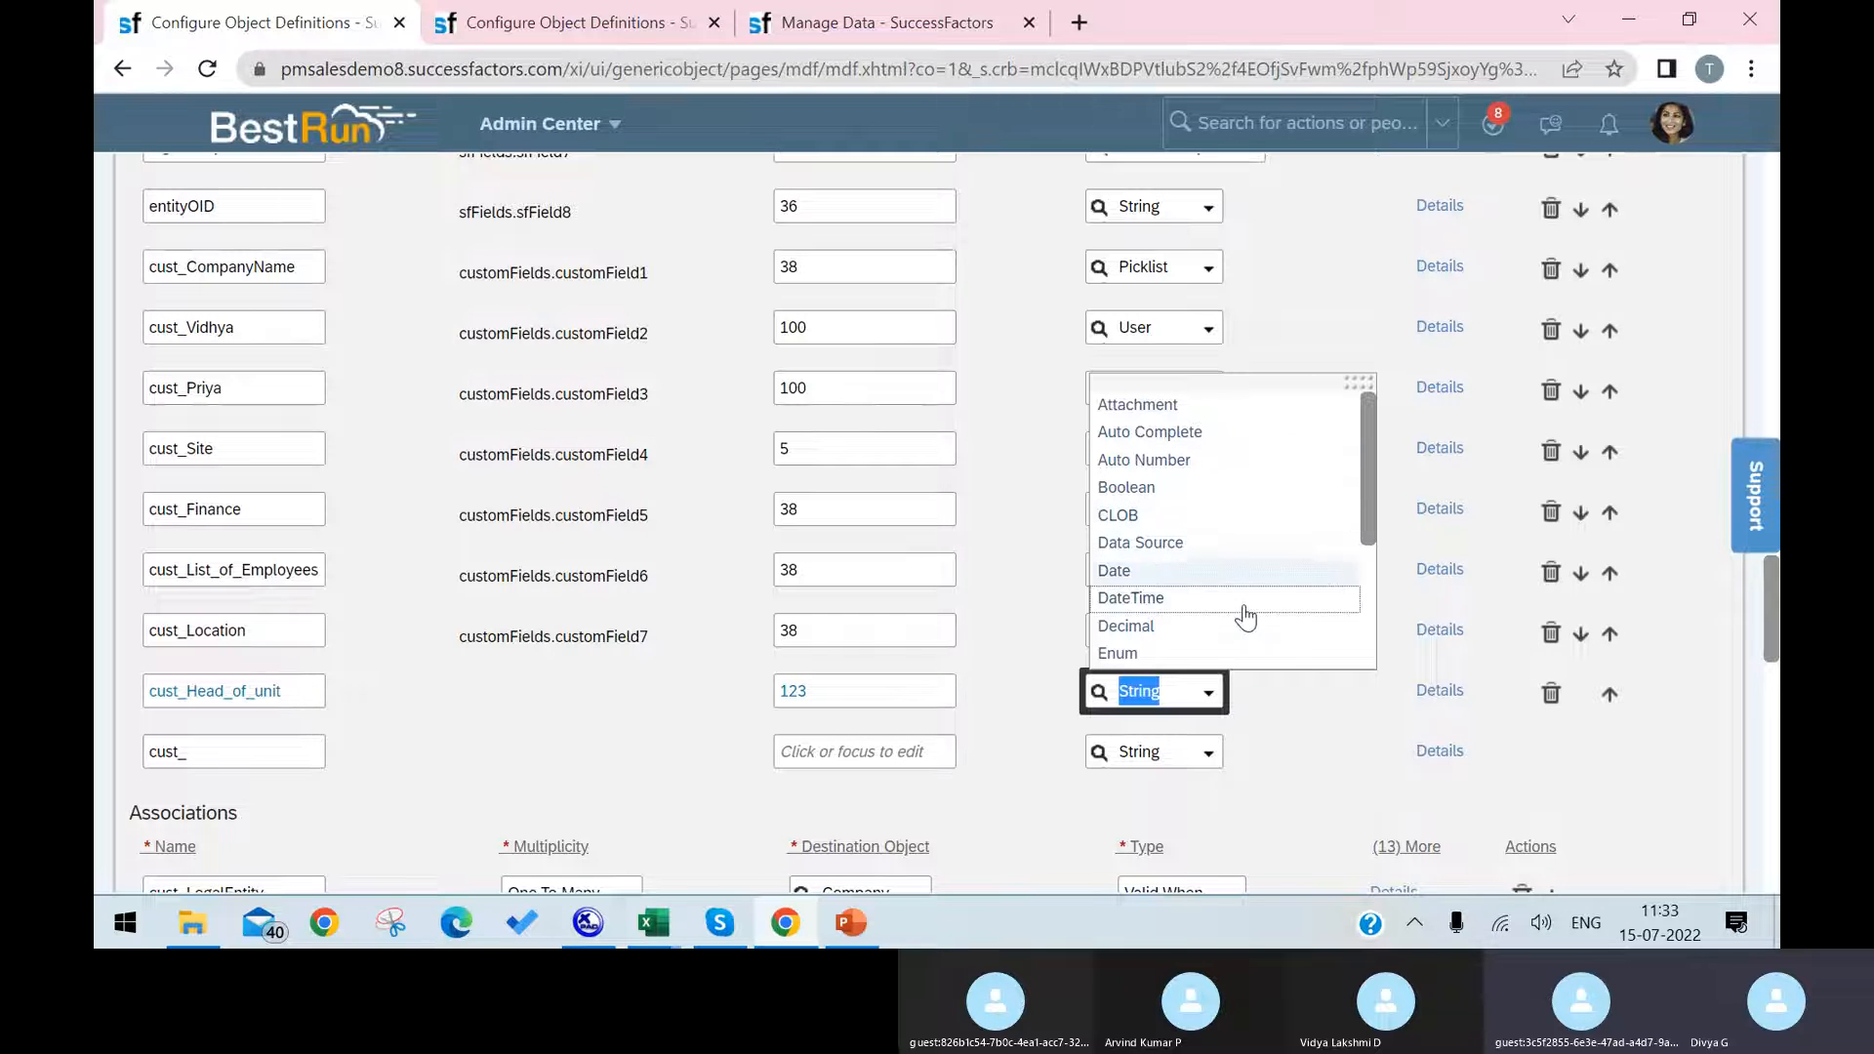
{"action": "scroll", "coordinate": [1241, 634], "scroll_direction": "down", "scroll_amount": 2}
{"action": "left_click", "coordinate": [1272, 581]}
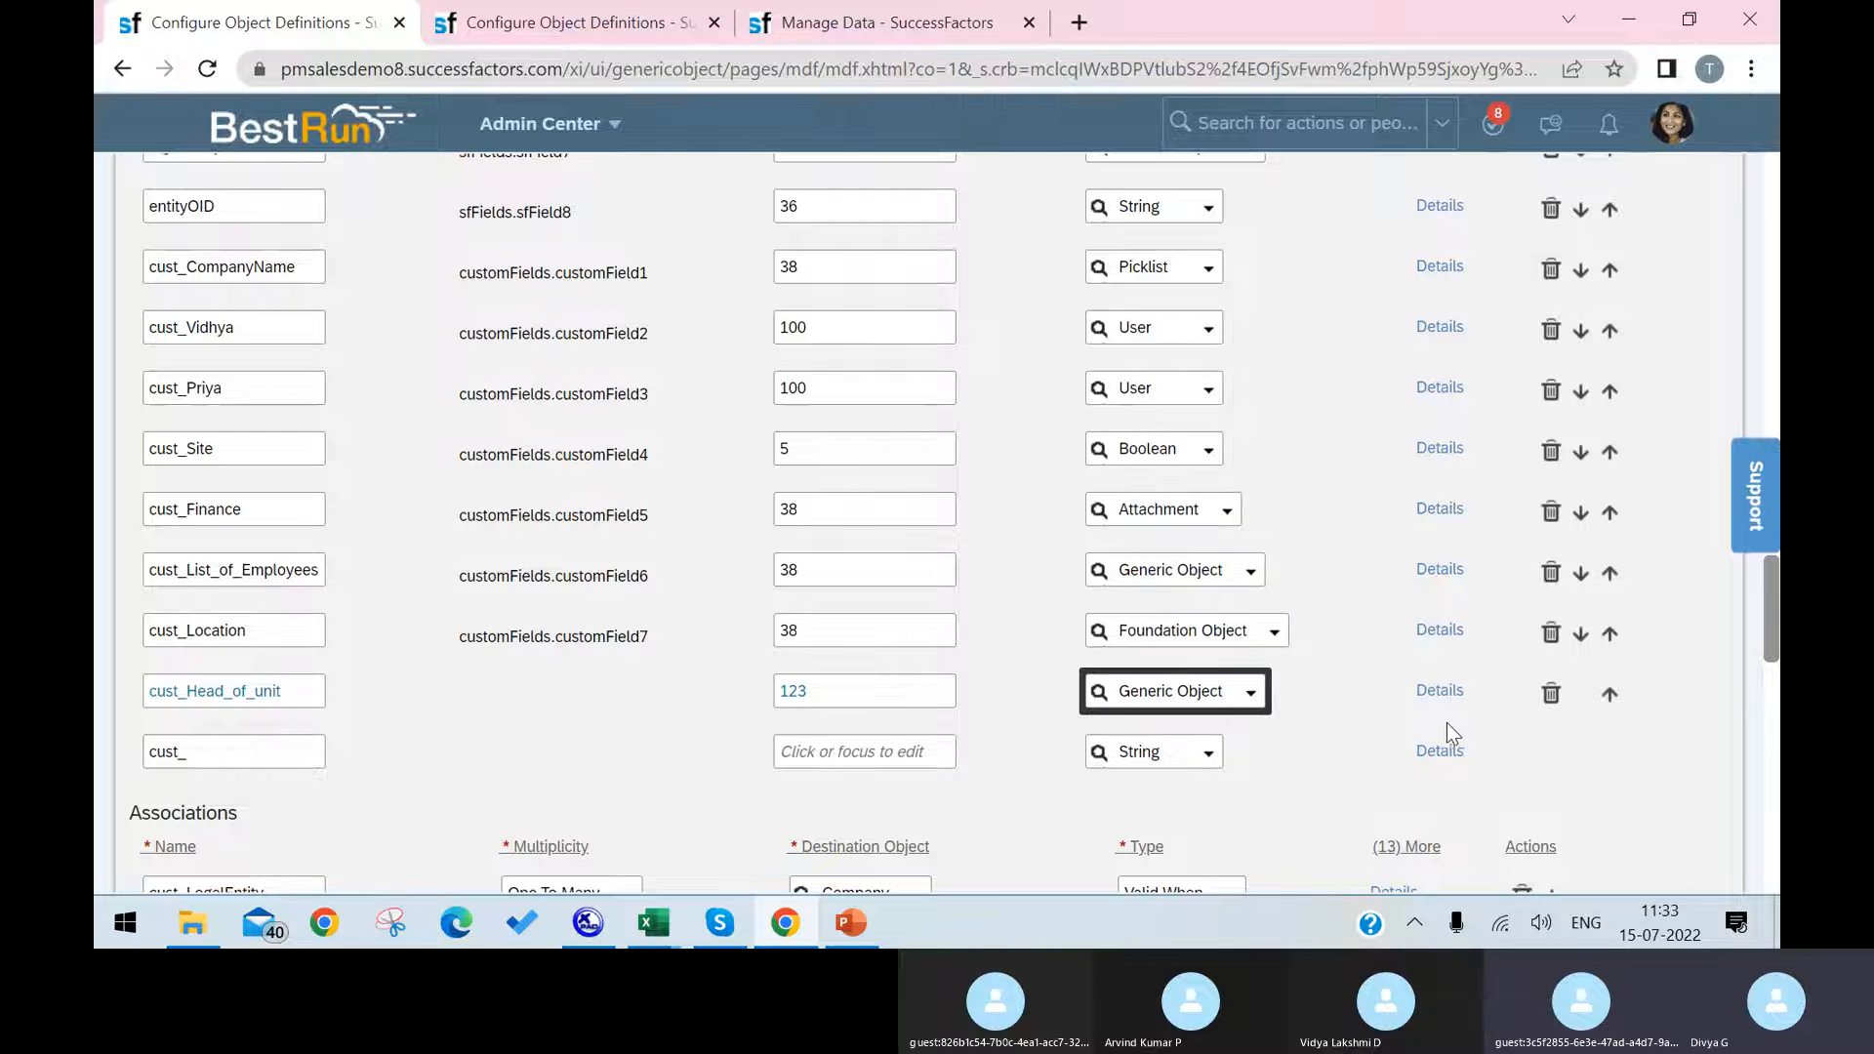
Step: Set the Head_of_unit field's Valid Values Source to CostCenter, copied from the object code in the other definition tab
{"action": "left_click", "coordinate": [1461, 695]}
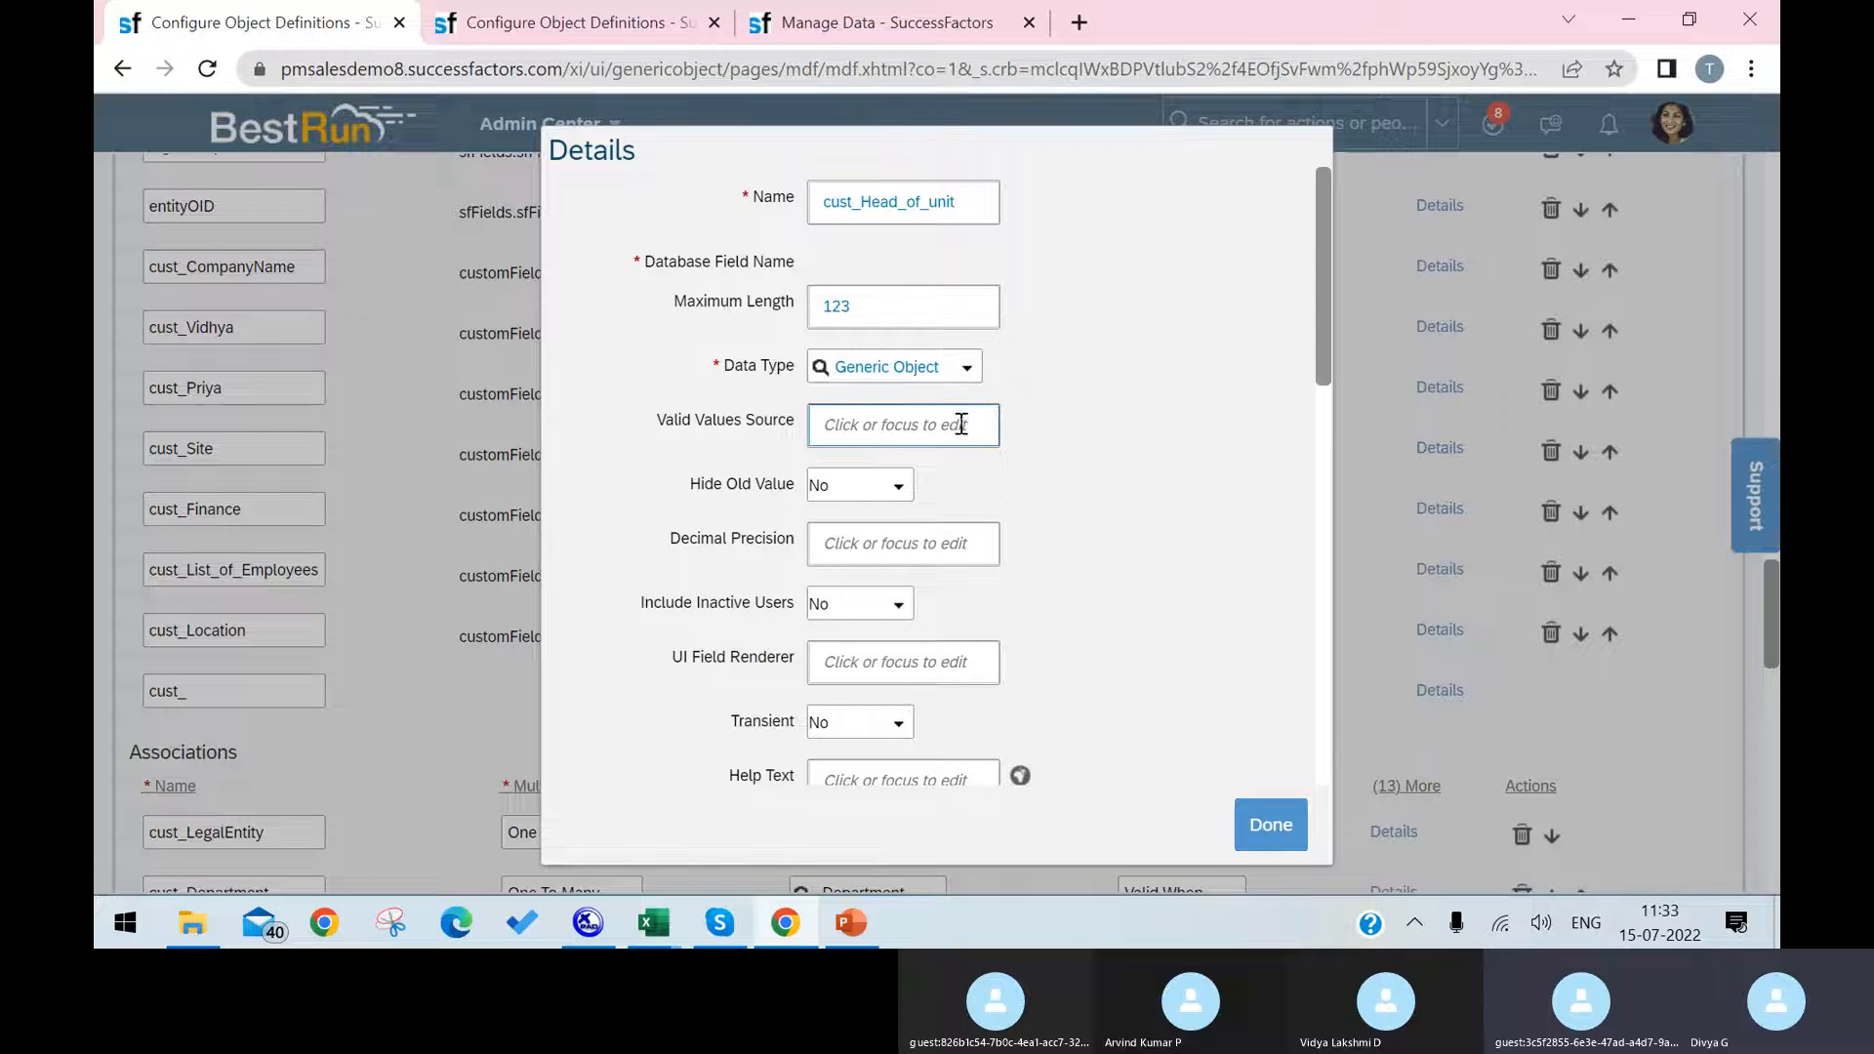
{"action": "left_click", "coordinate": [958, 427]}
{"action": "type", "text": "location"}
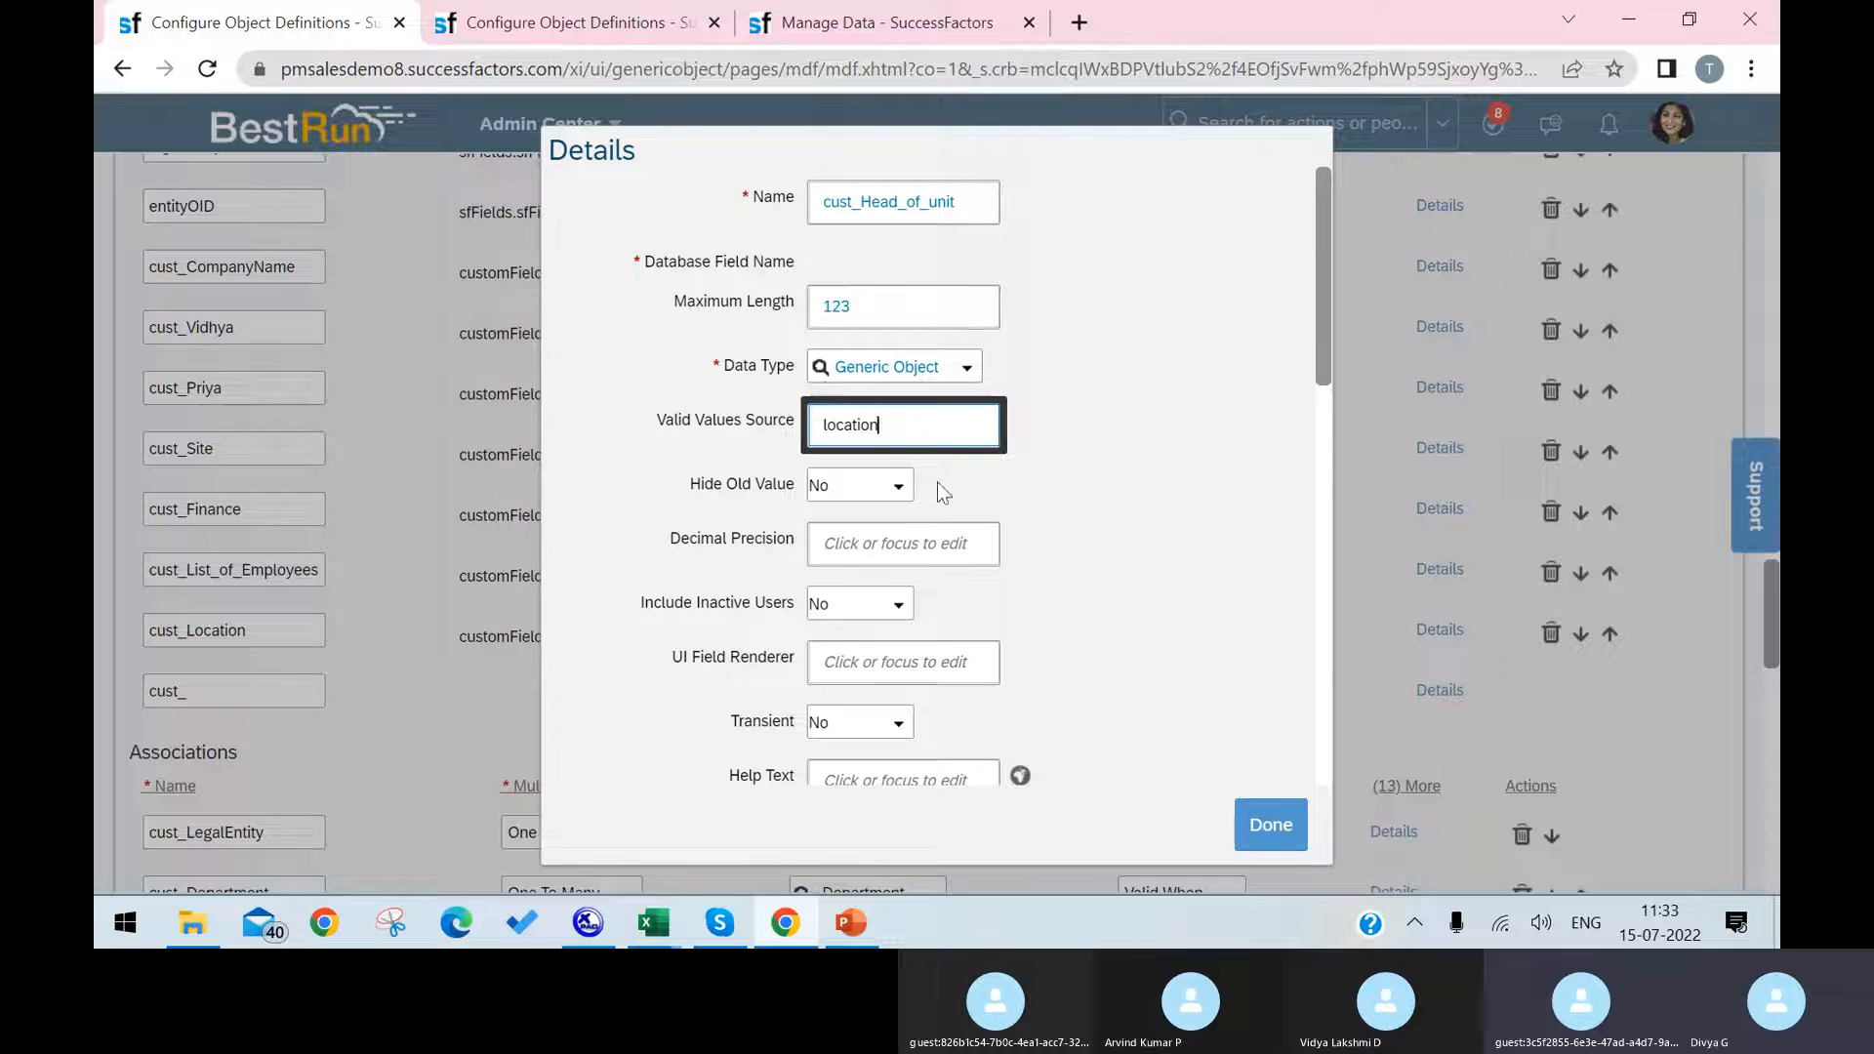
{"action": "left_click", "coordinate": [554, 20]}
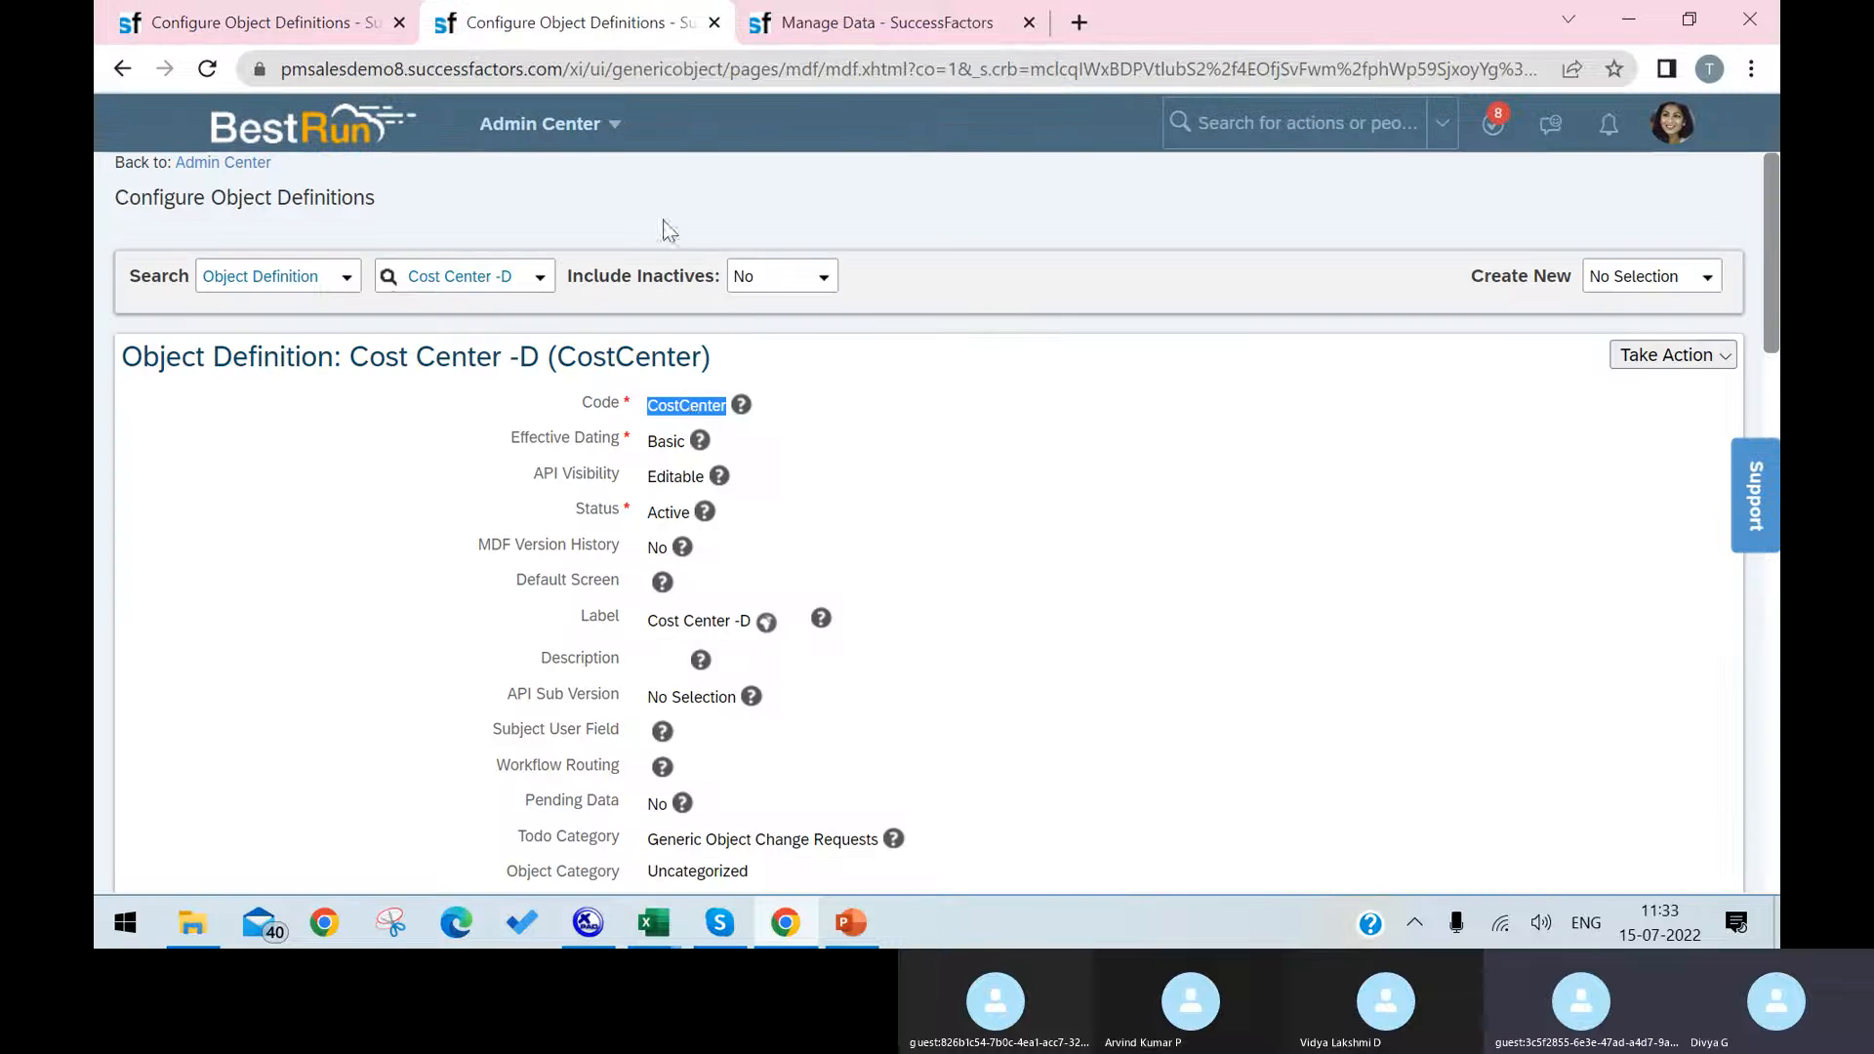
{"action": "right_click", "coordinate": [686, 403]}
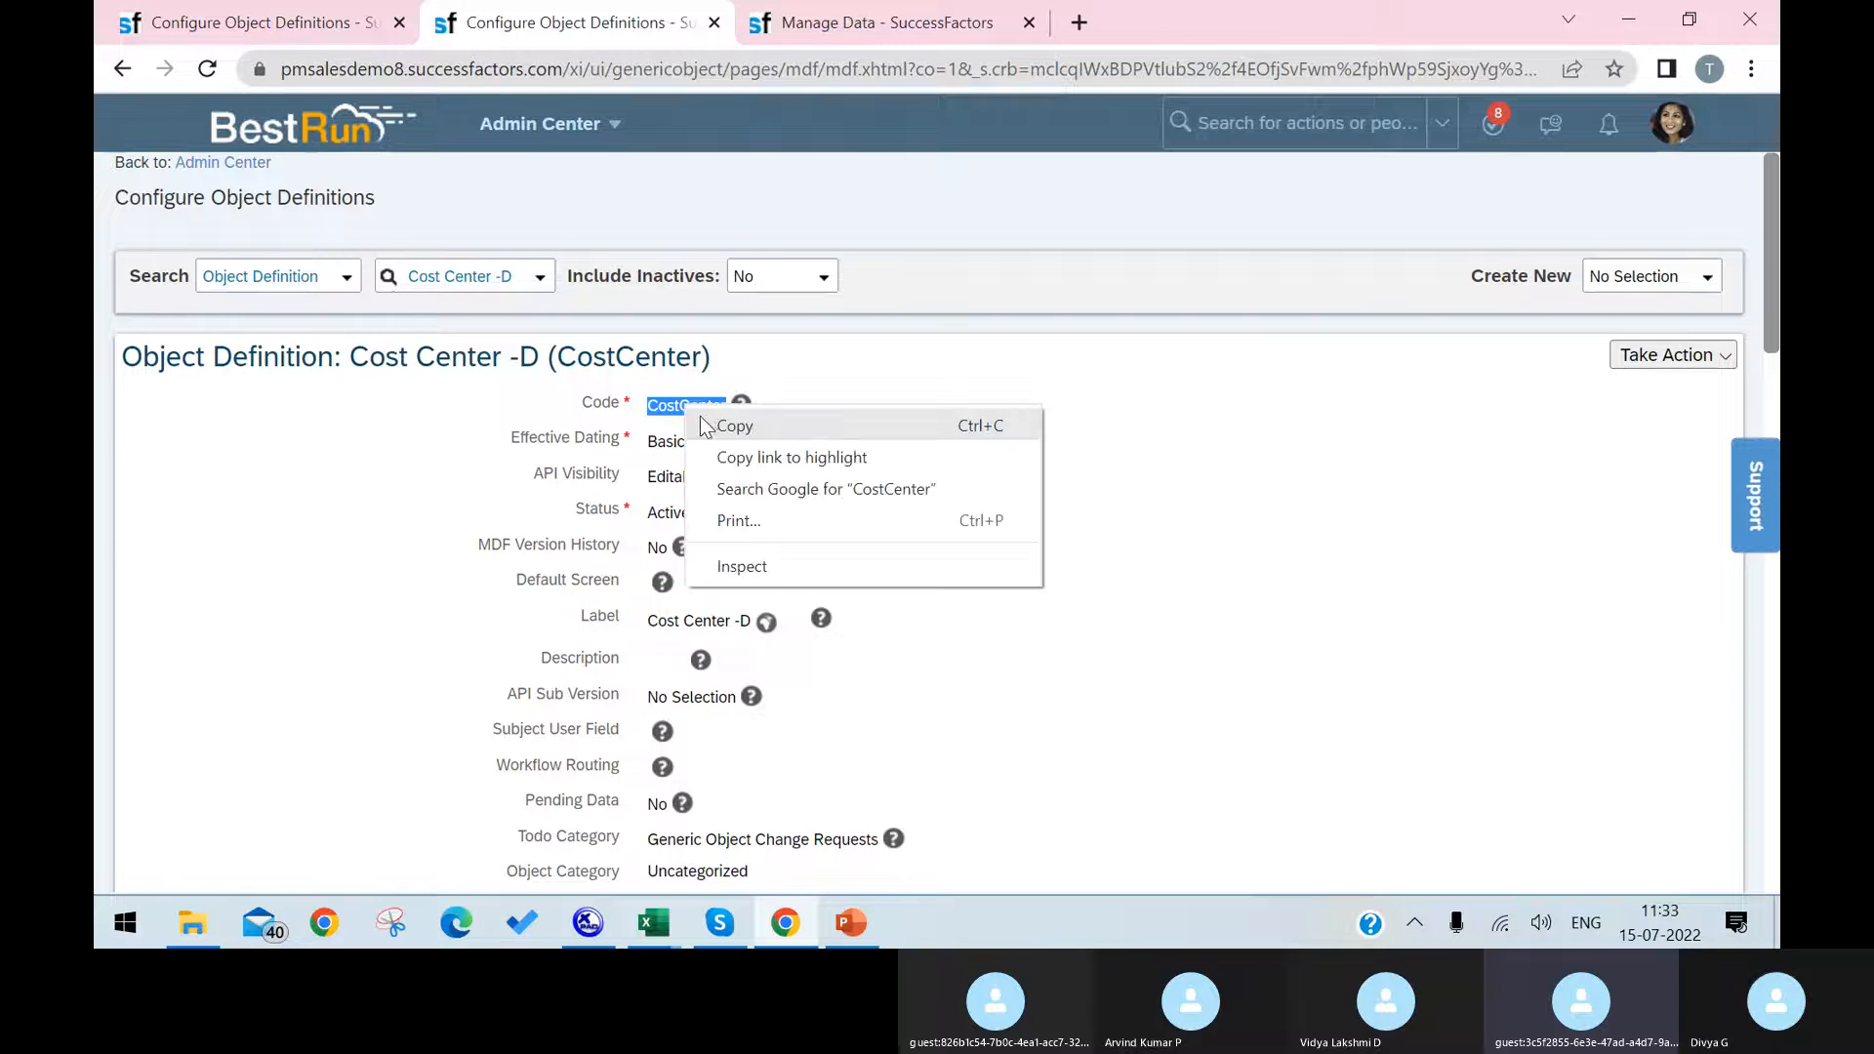
{"action": "left_click", "coordinate": [708, 421]}
{"action": "left_click", "coordinate": [338, 8]}
{"action": "key", "text": "ctrl+a"}
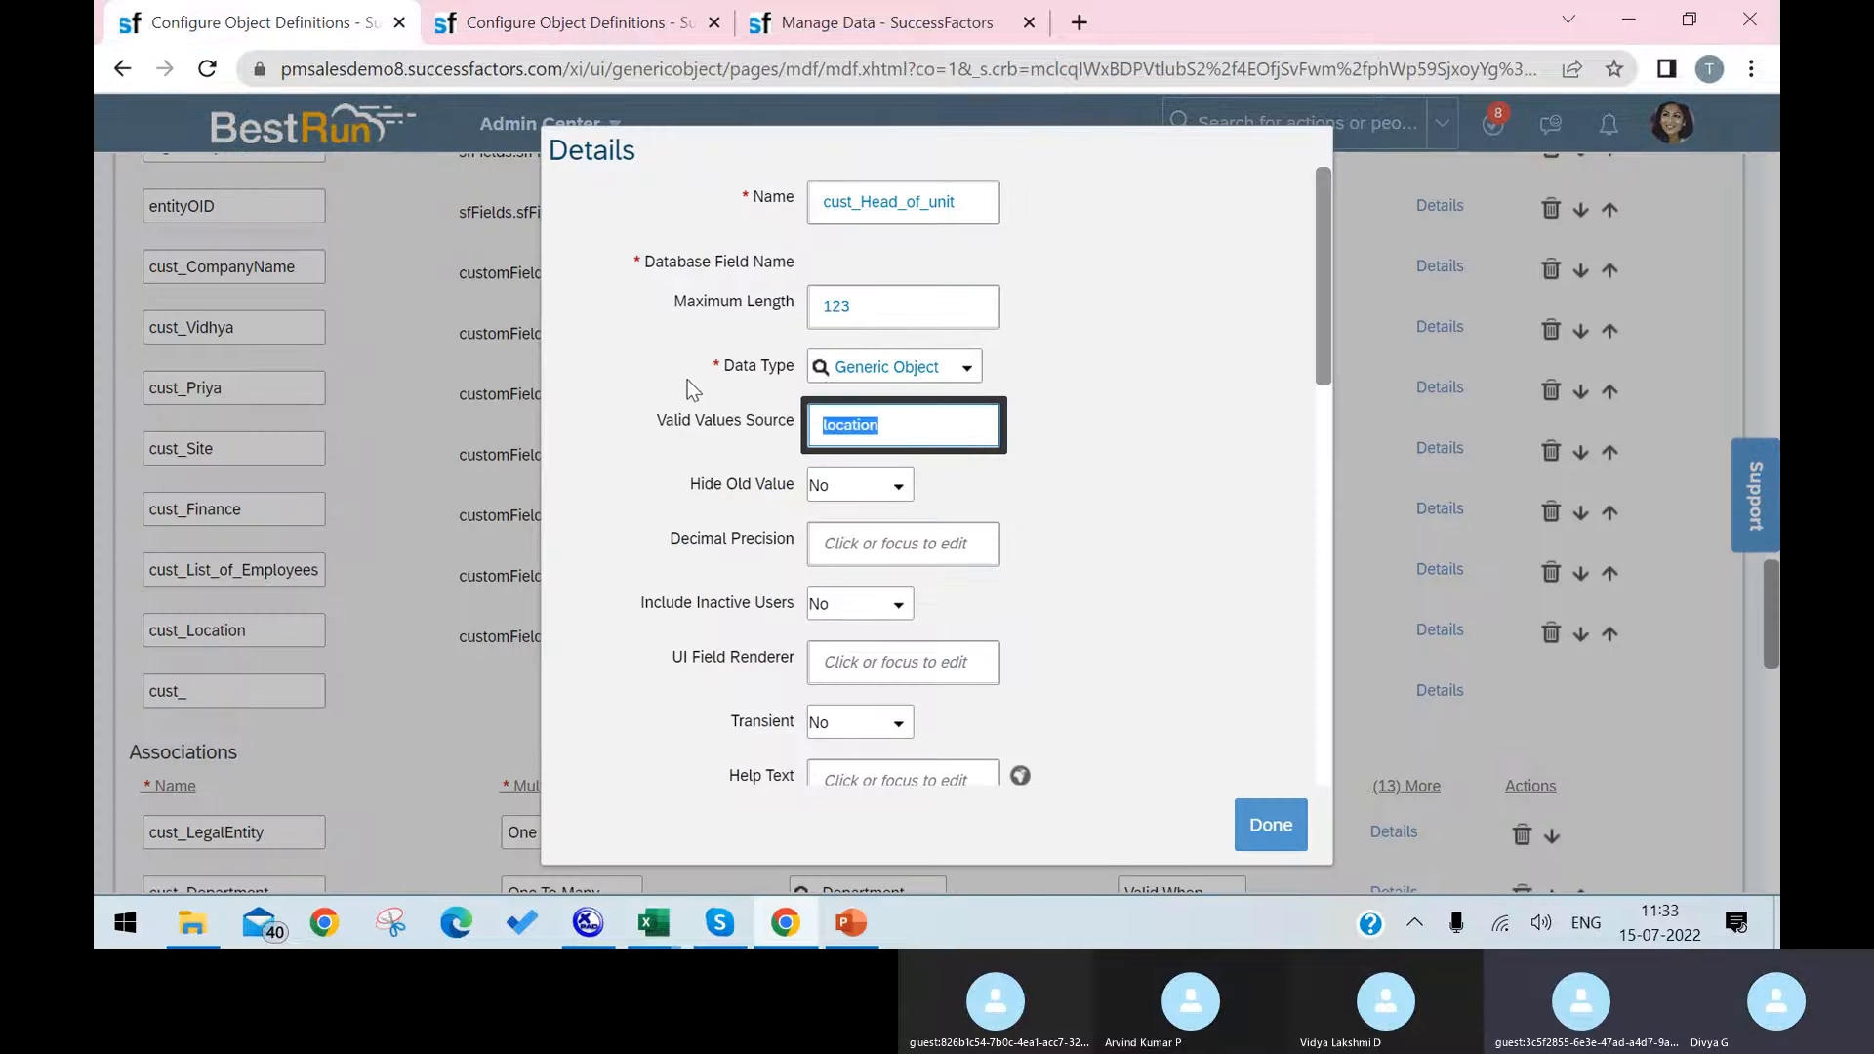
{"action": "key", "text": "ctrl+v"}
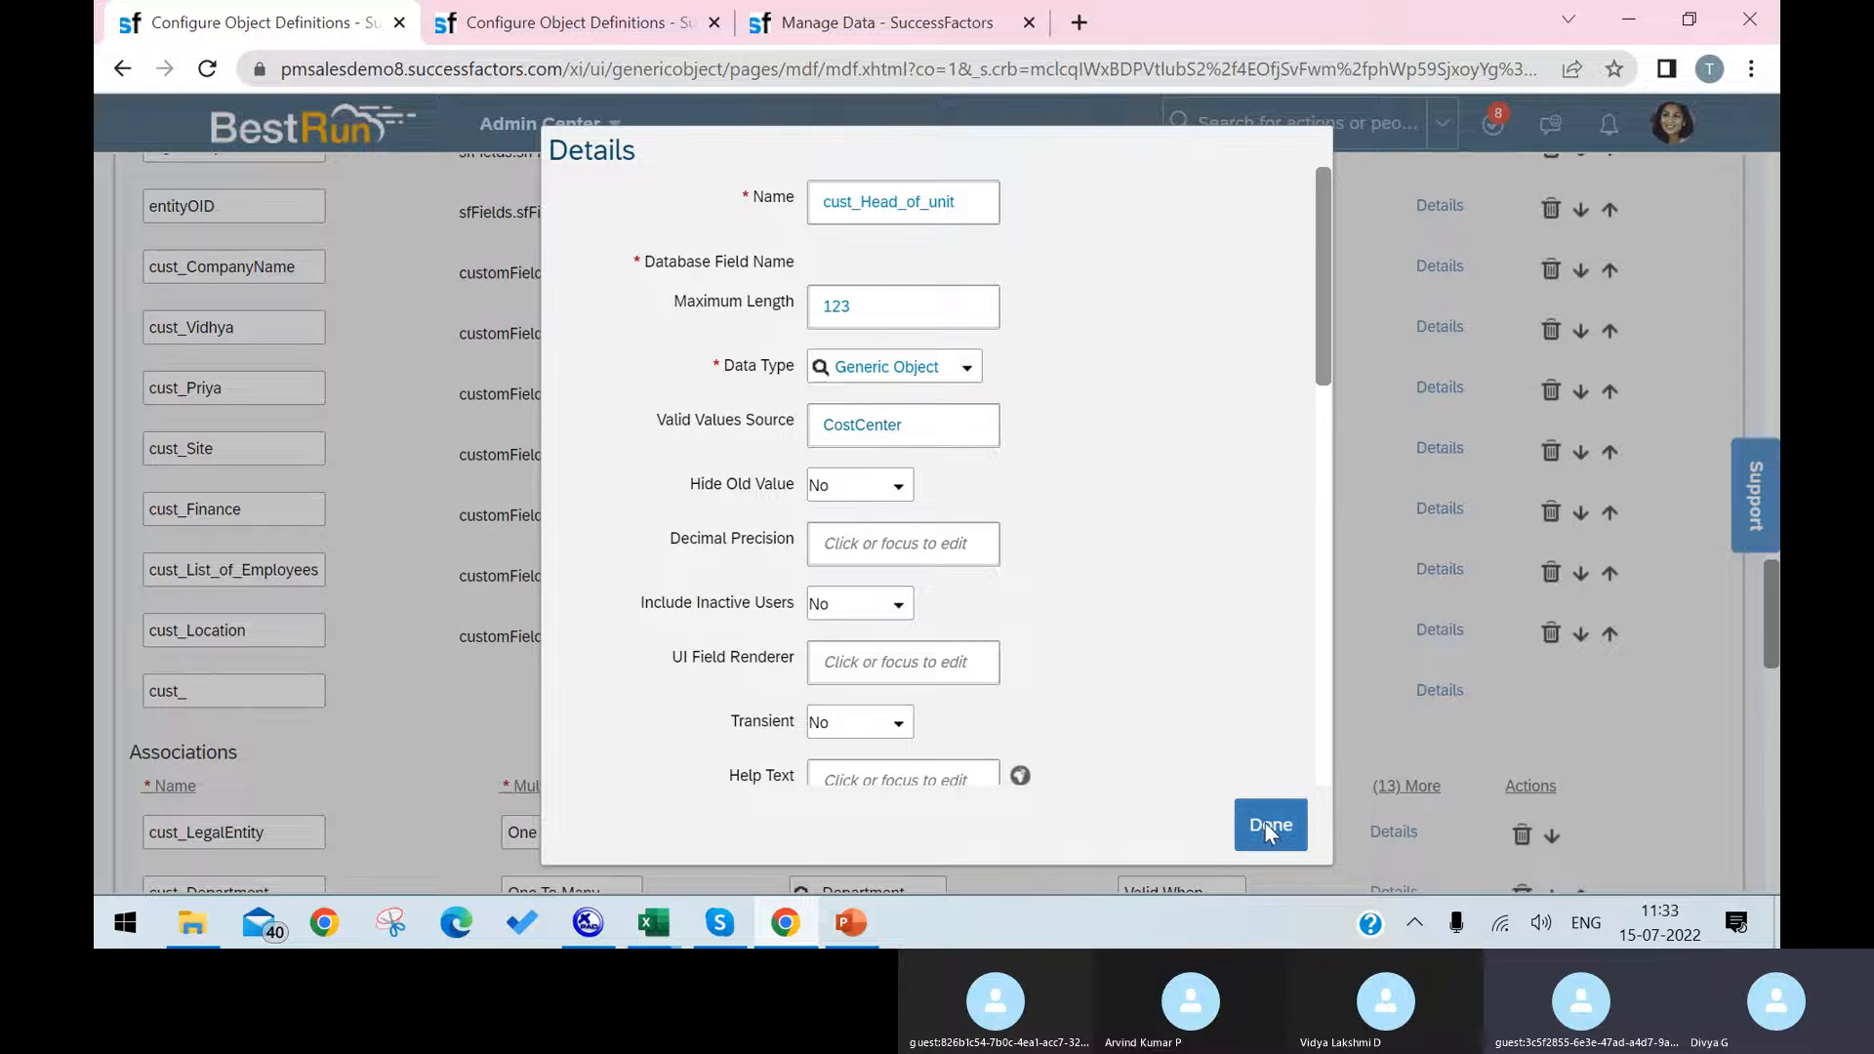
{"action": "left_click", "coordinate": [1269, 825]}
Step: Save the corrected Cost Center -D object definition
{"action": "scroll", "coordinate": [1527, 710], "scroll_direction": "down", "scroll_amount": 1}
{"action": "scroll", "coordinate": [1527, 710], "scroll_direction": "down", "scroll_amount": 10}
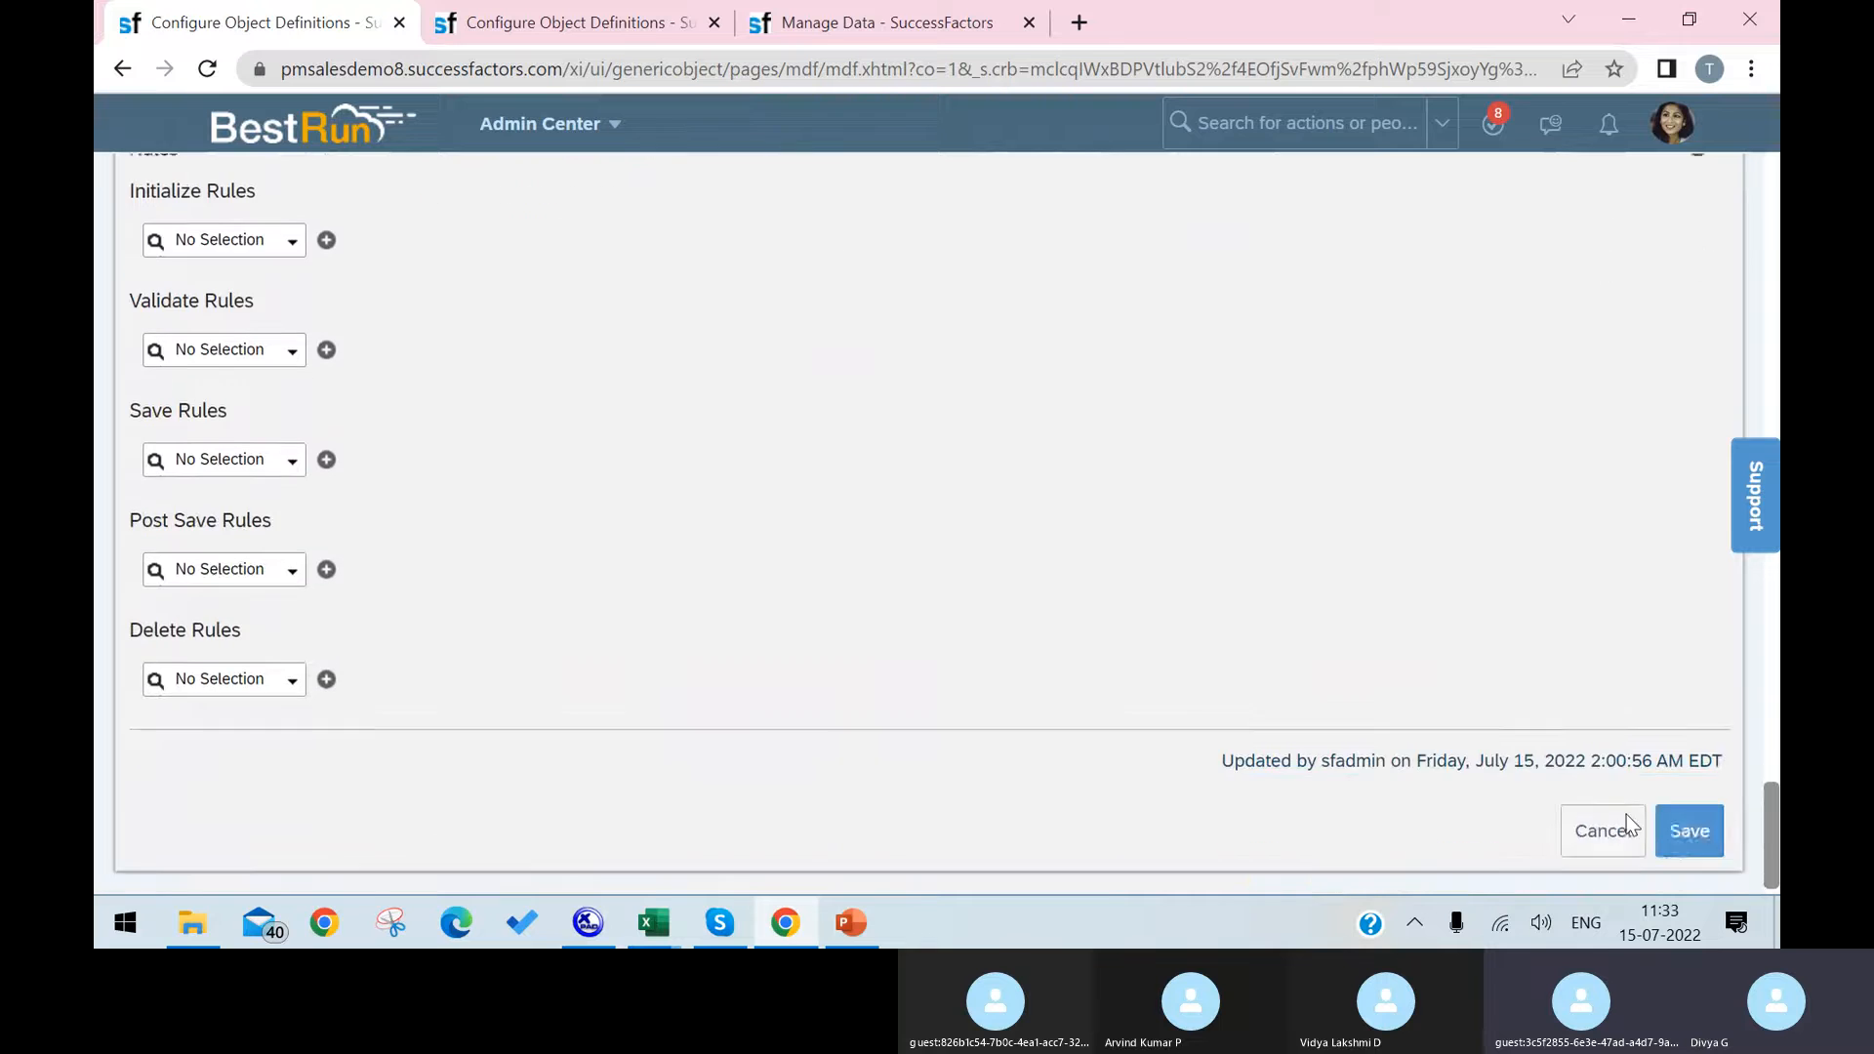
{"action": "left_click", "coordinate": [1678, 816]}
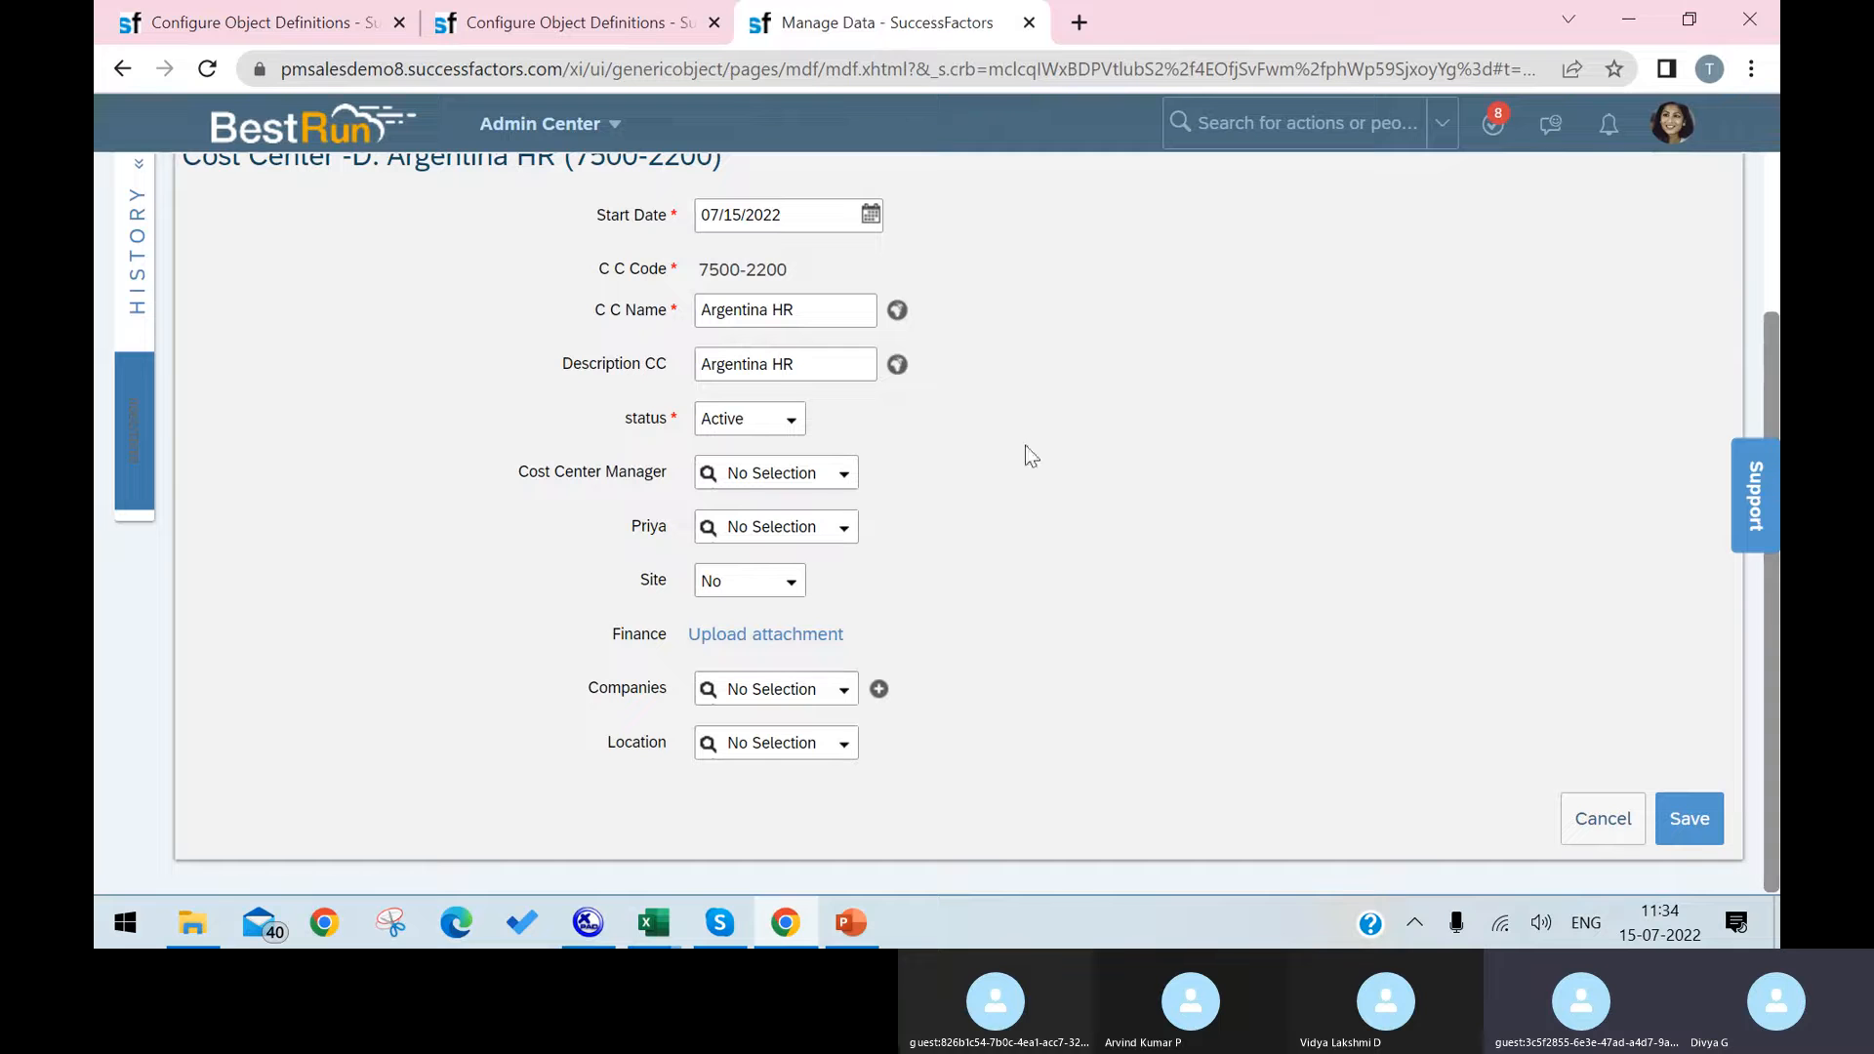
Step: Reload Manage Data and insert a new record for the Argentina HR cost center effective 07/15/2022
{"action": "left_click", "coordinate": [207, 68]}
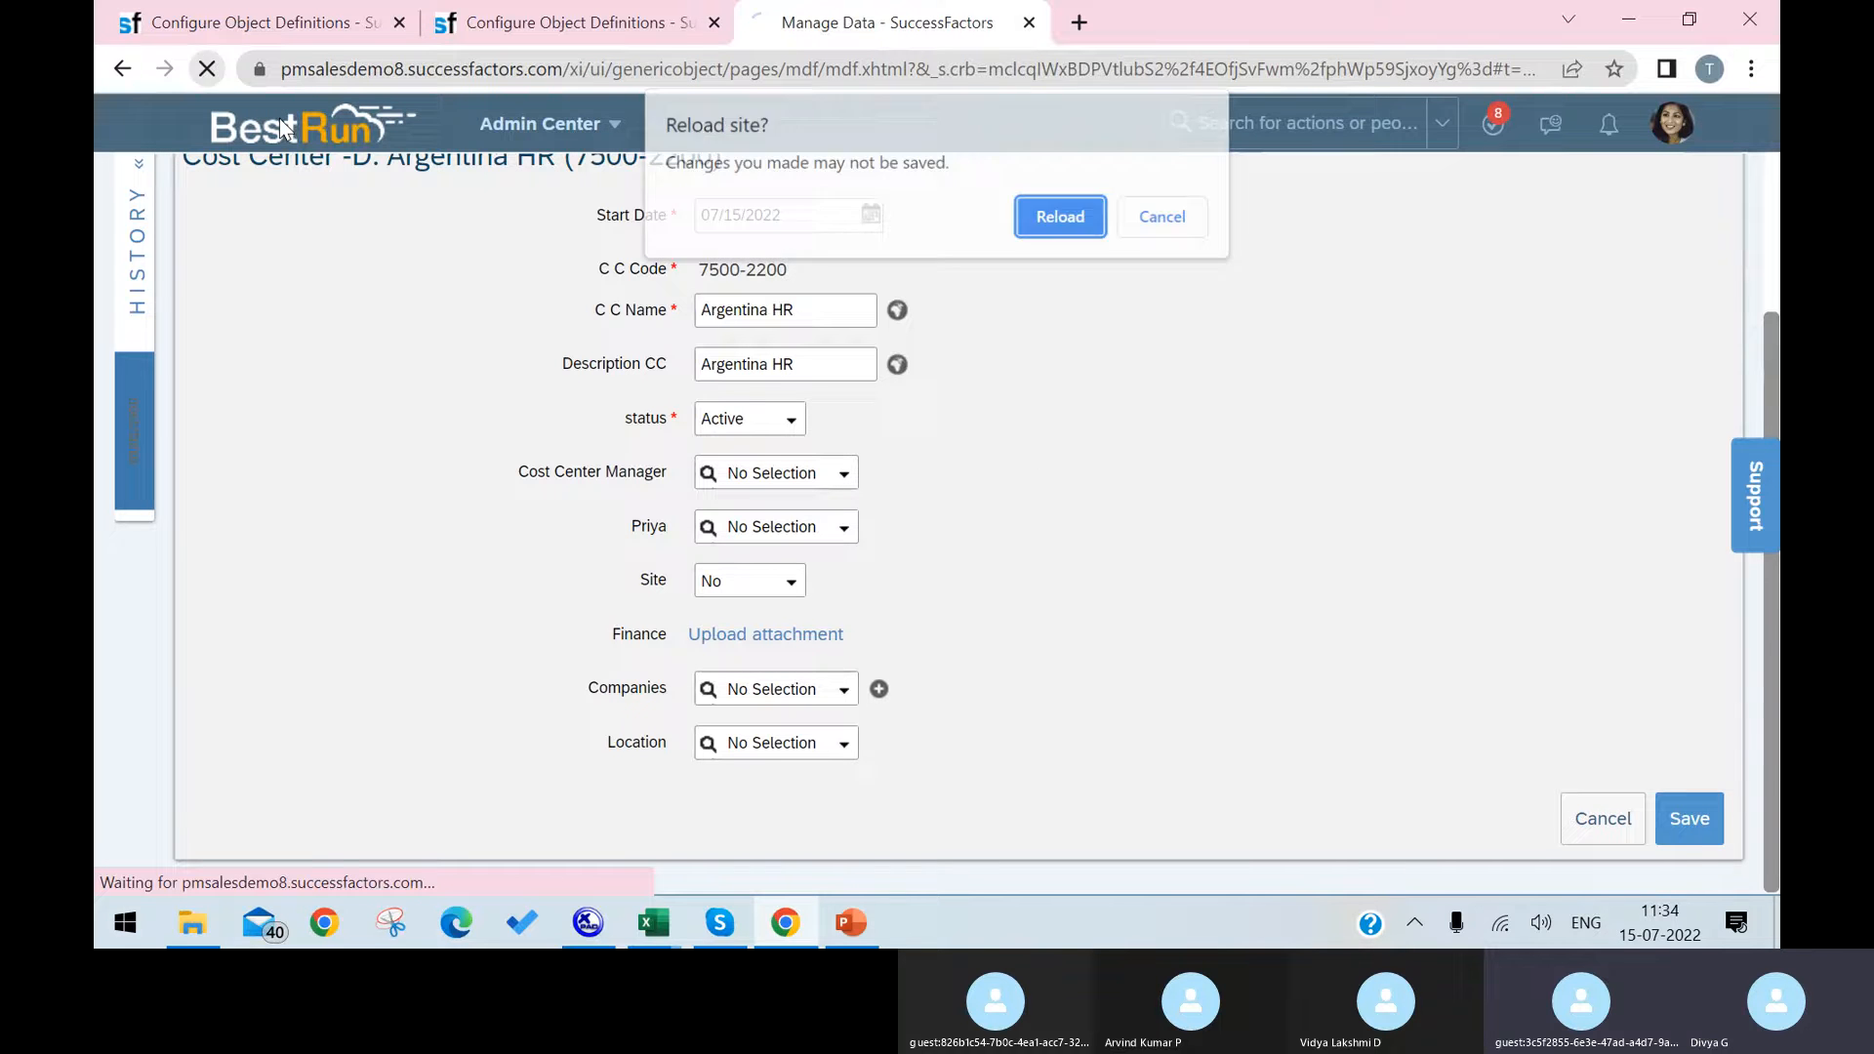
{"action": "left_click", "coordinate": [1073, 226]}
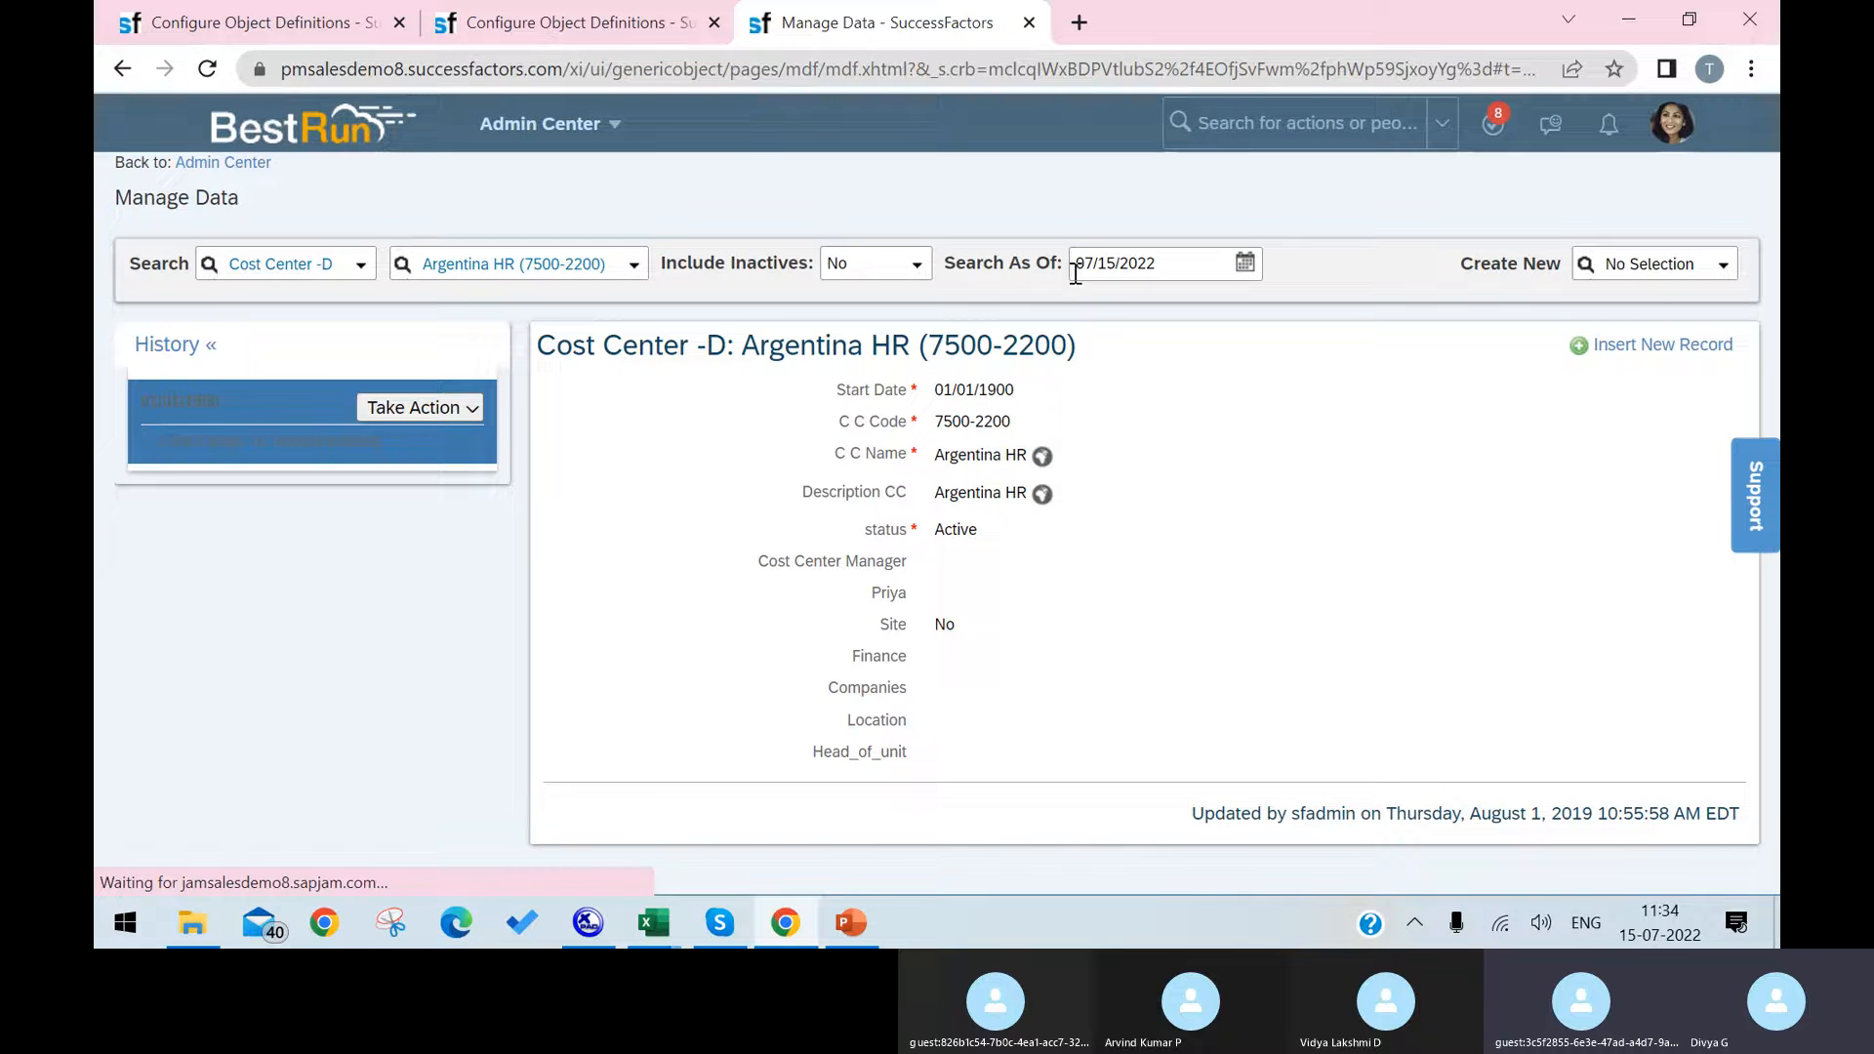
{"action": "left_click", "coordinate": [1618, 351]}
{"action": "left_click", "coordinate": [1133, 628]}
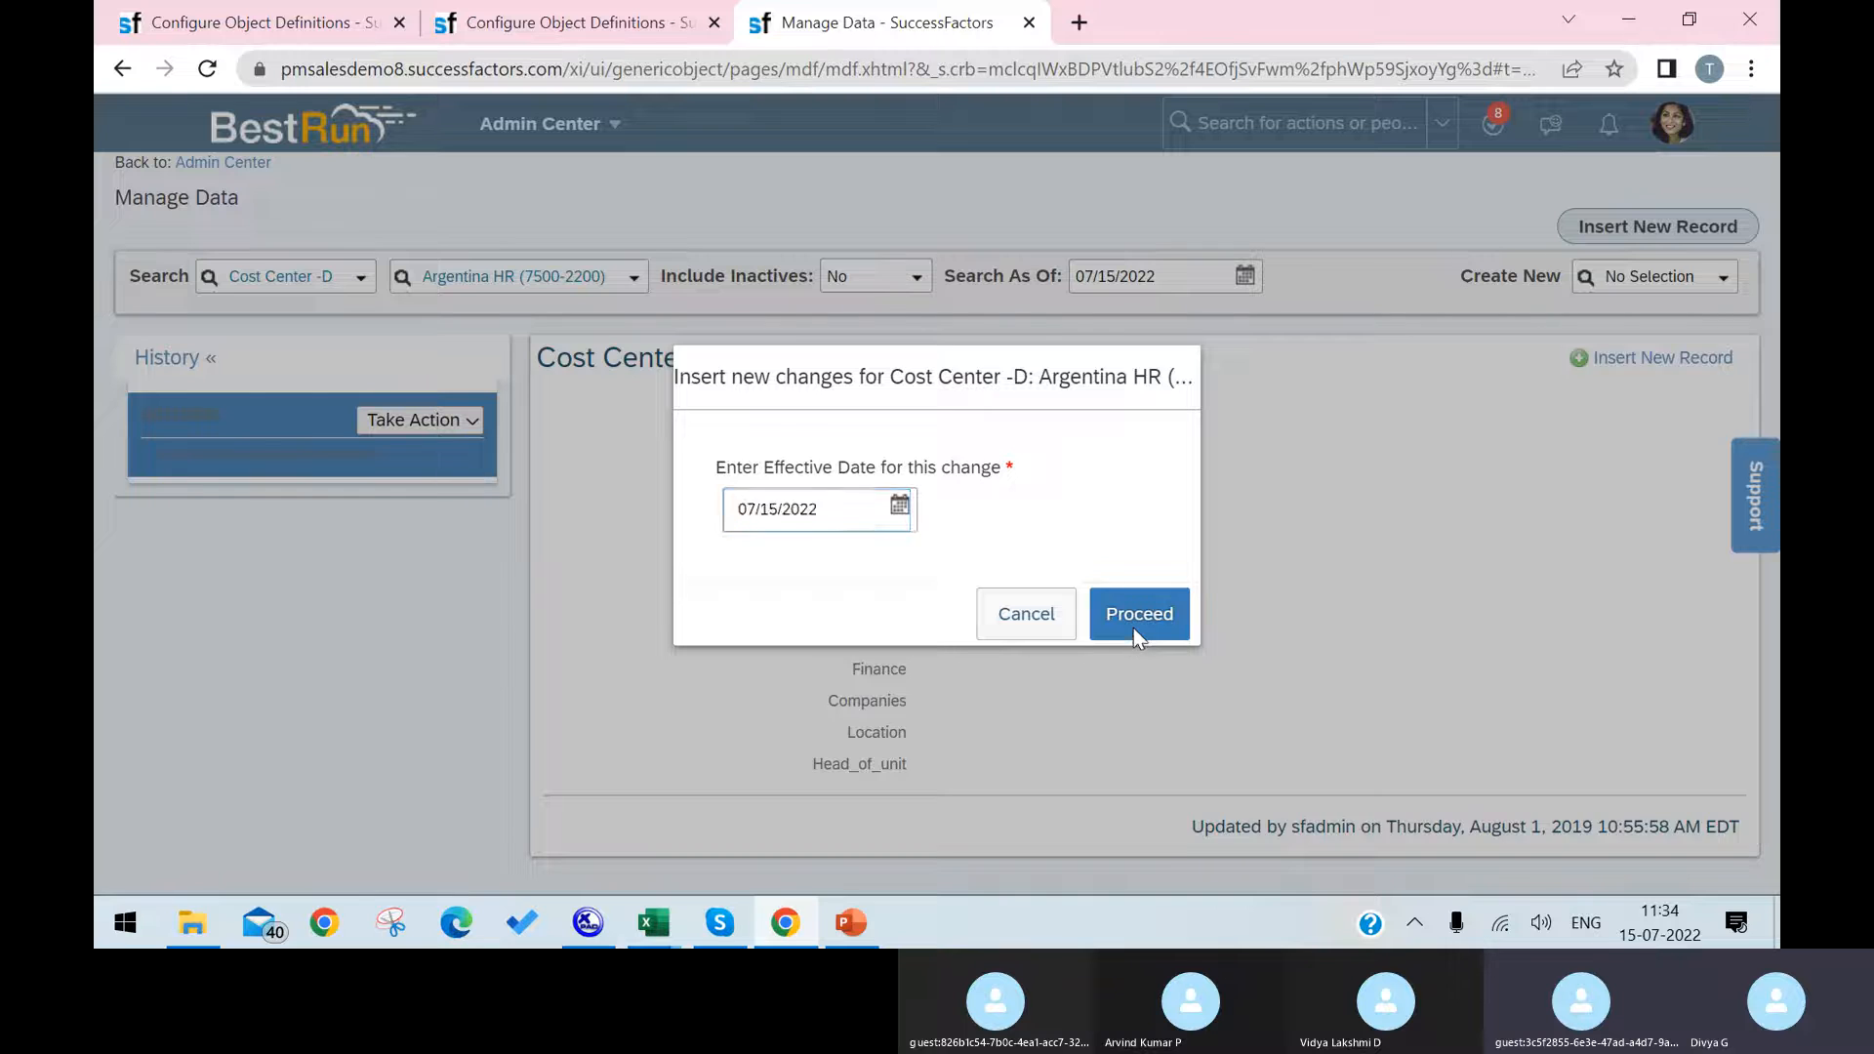
{"action": "scroll", "coordinate": [1132, 561], "scroll_direction": "down", "scroll_amount": 3}
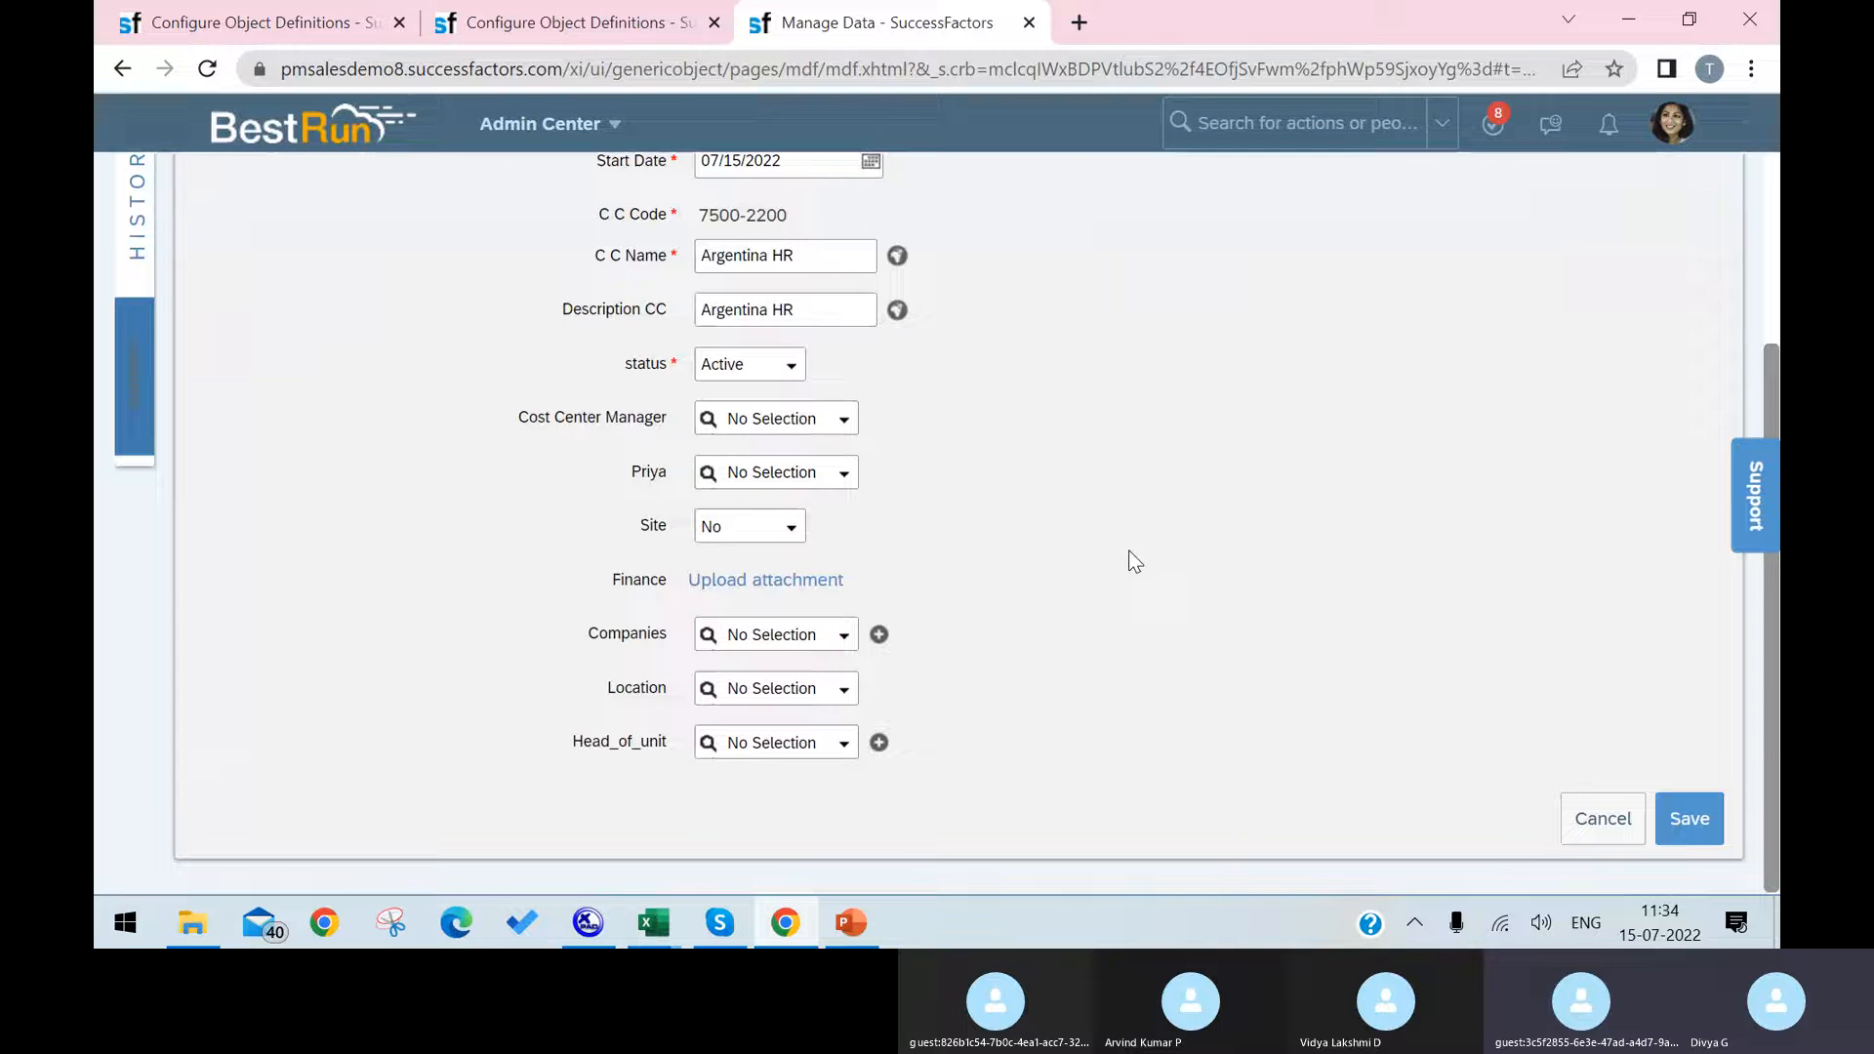
Step: Browse the cost centers offered for the Head_of_unit field in the Argentina HR record
{"action": "left_click", "coordinate": [845, 744]}
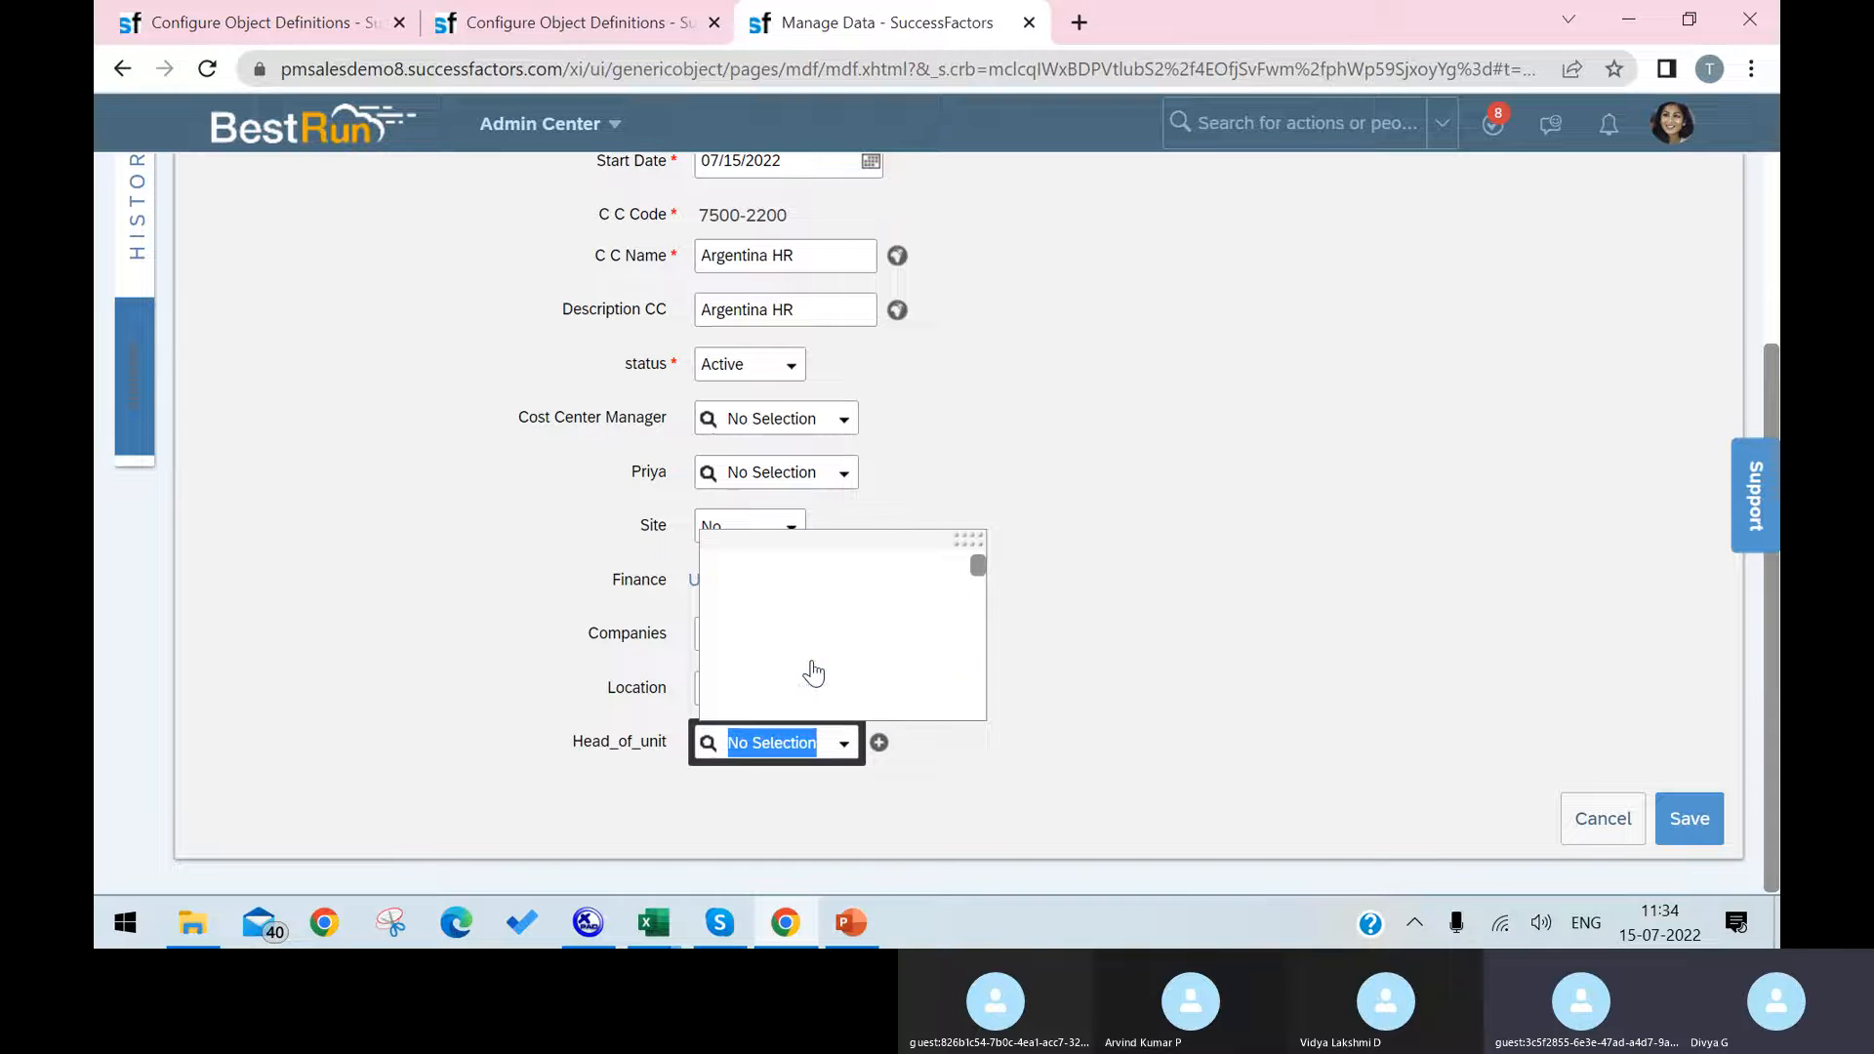
{"action": "scroll", "coordinate": [814, 671], "scroll_direction": "down", "scroll_amount": 2}
{"action": "scroll", "coordinate": [814, 670], "scroll_direction": "down", "scroll_amount": 1}
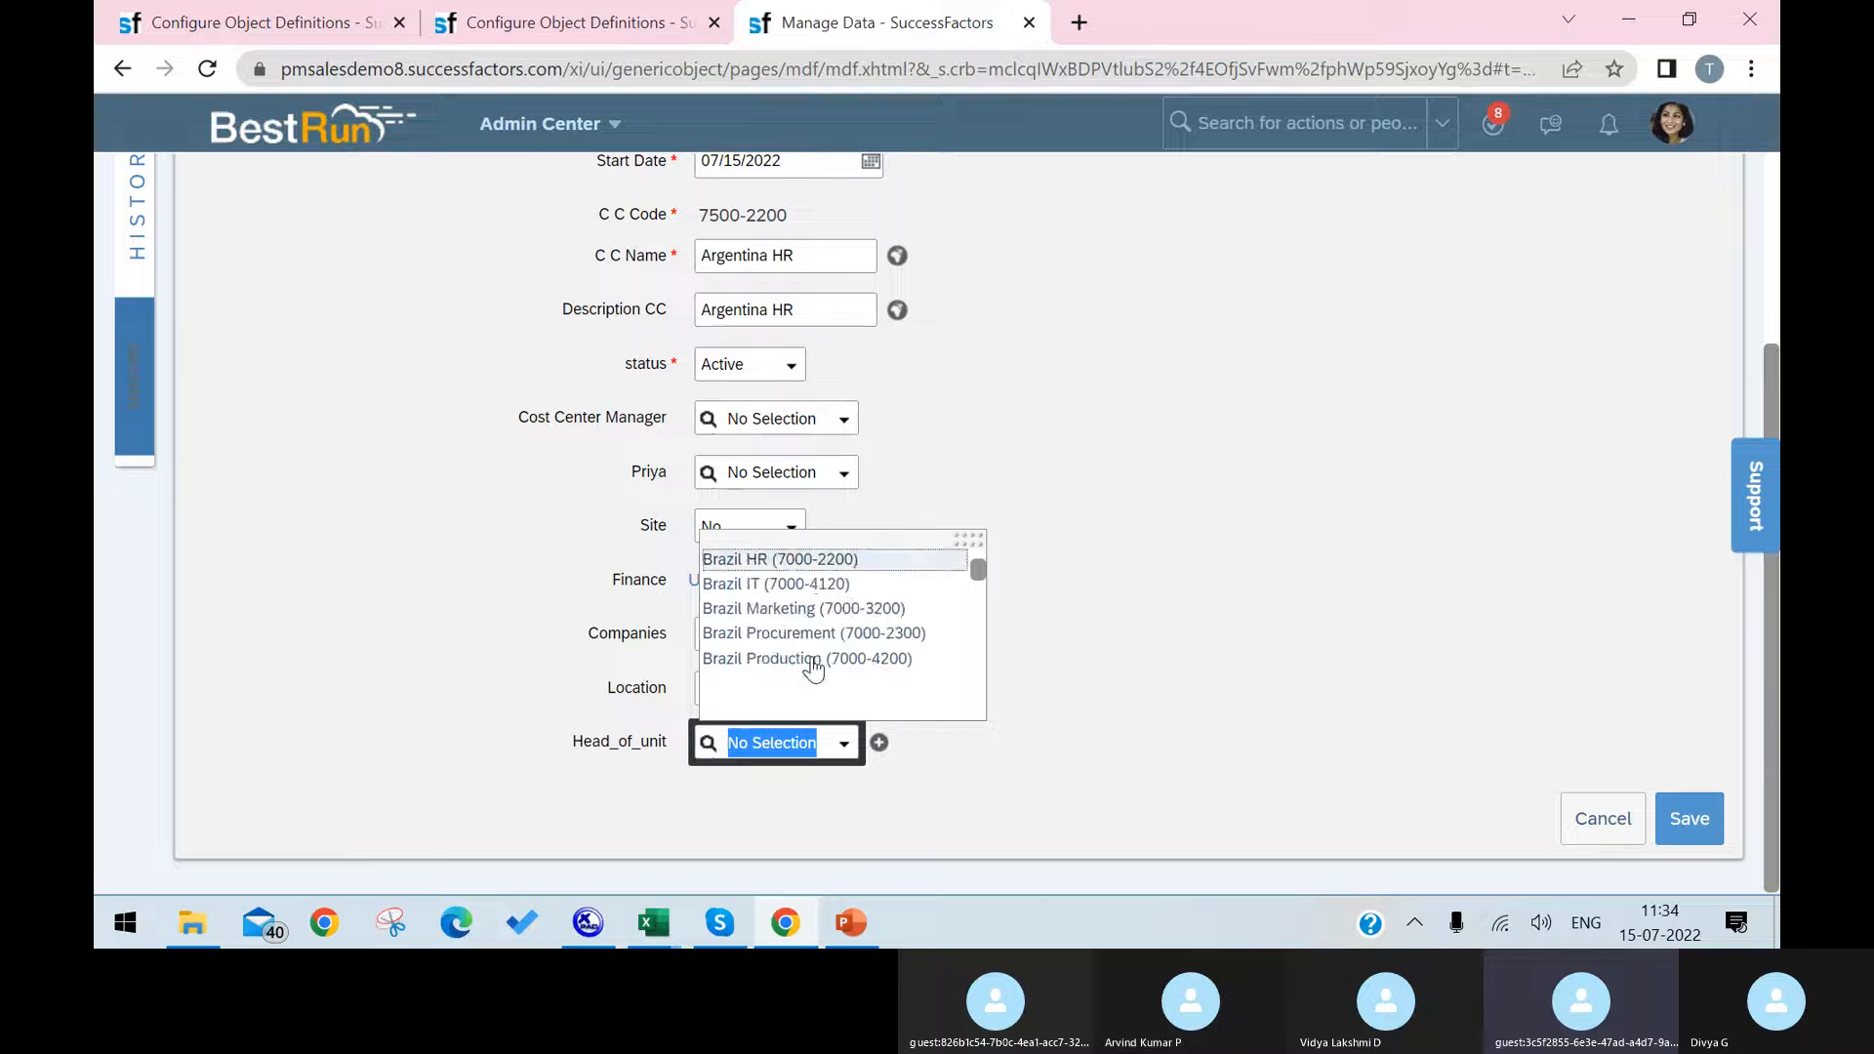
{"action": "scroll", "coordinate": [815, 668], "scroll_direction": "down", "scroll_amount": 2}
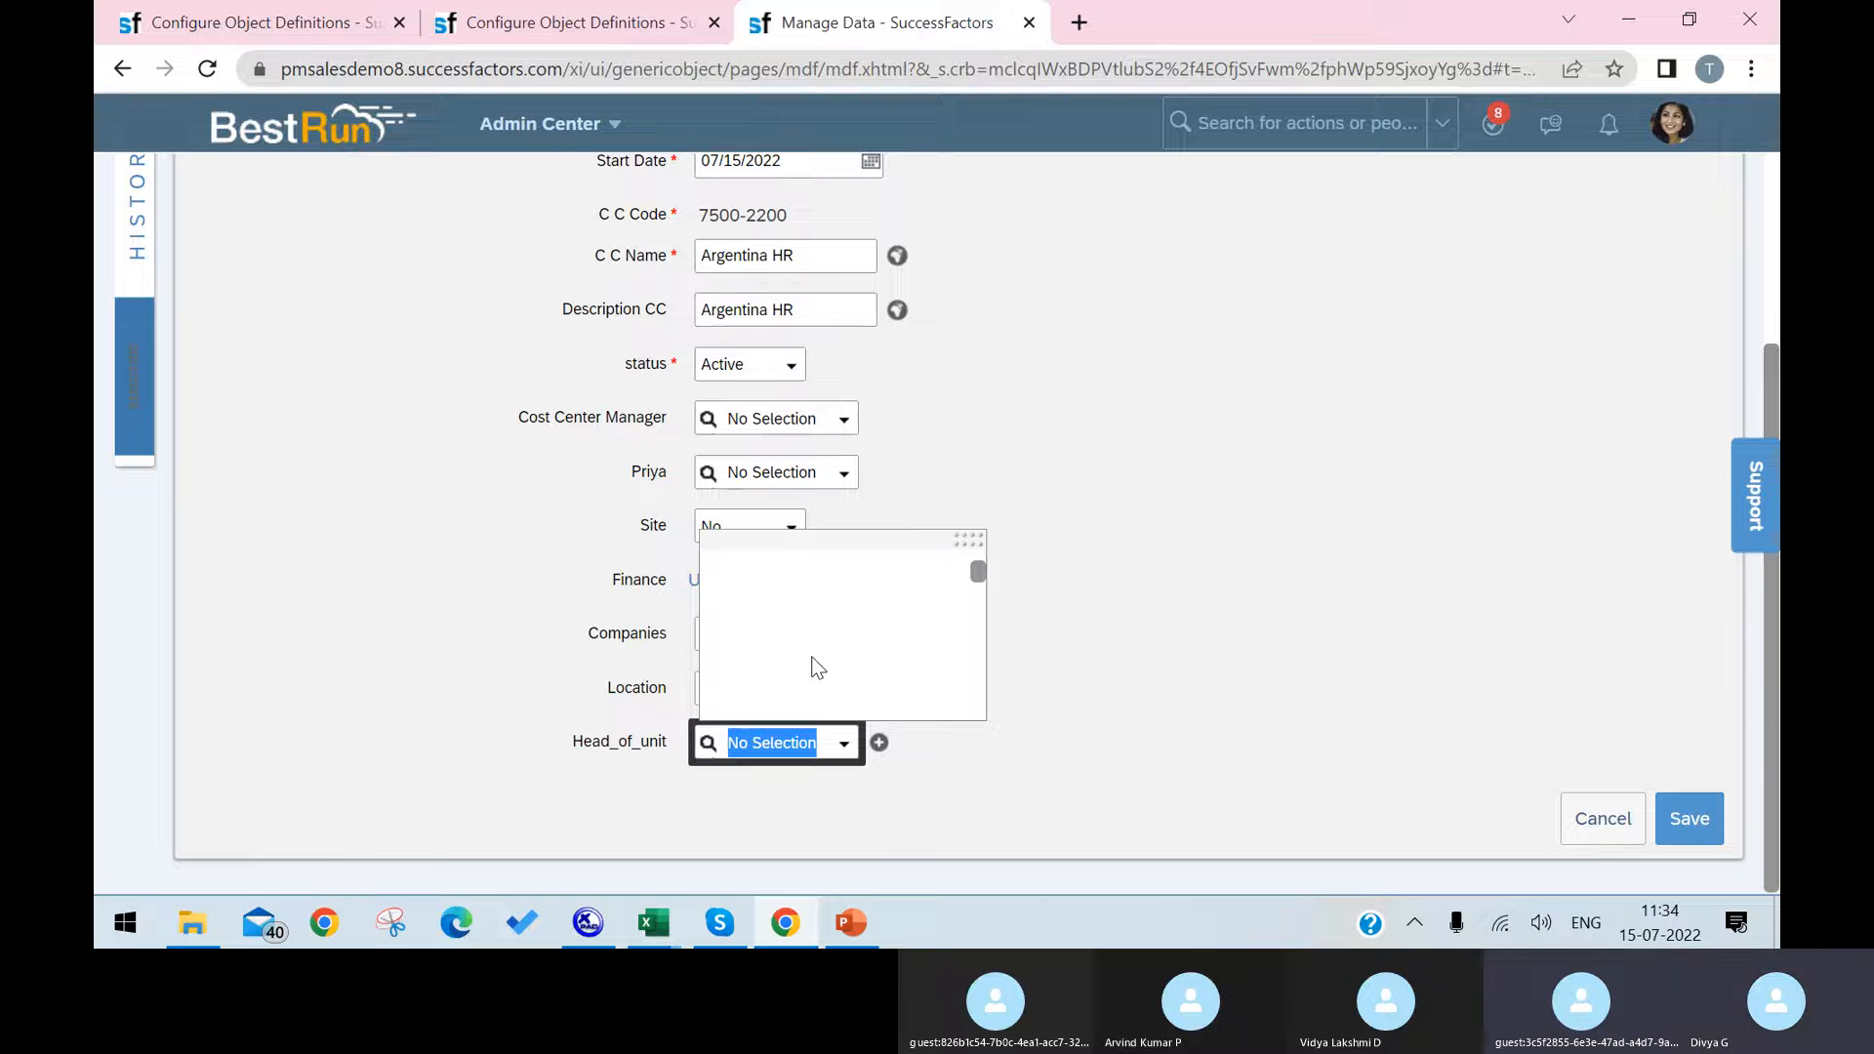
Step: Review the custom fields and their data types in the Cost Center -D definition, and check the object code in the other definition tab
{"action": "left_click", "coordinate": [273, 12]}
{"action": "scroll", "coordinate": [878, 693], "scroll_direction": "down", "scroll_amount": 10}
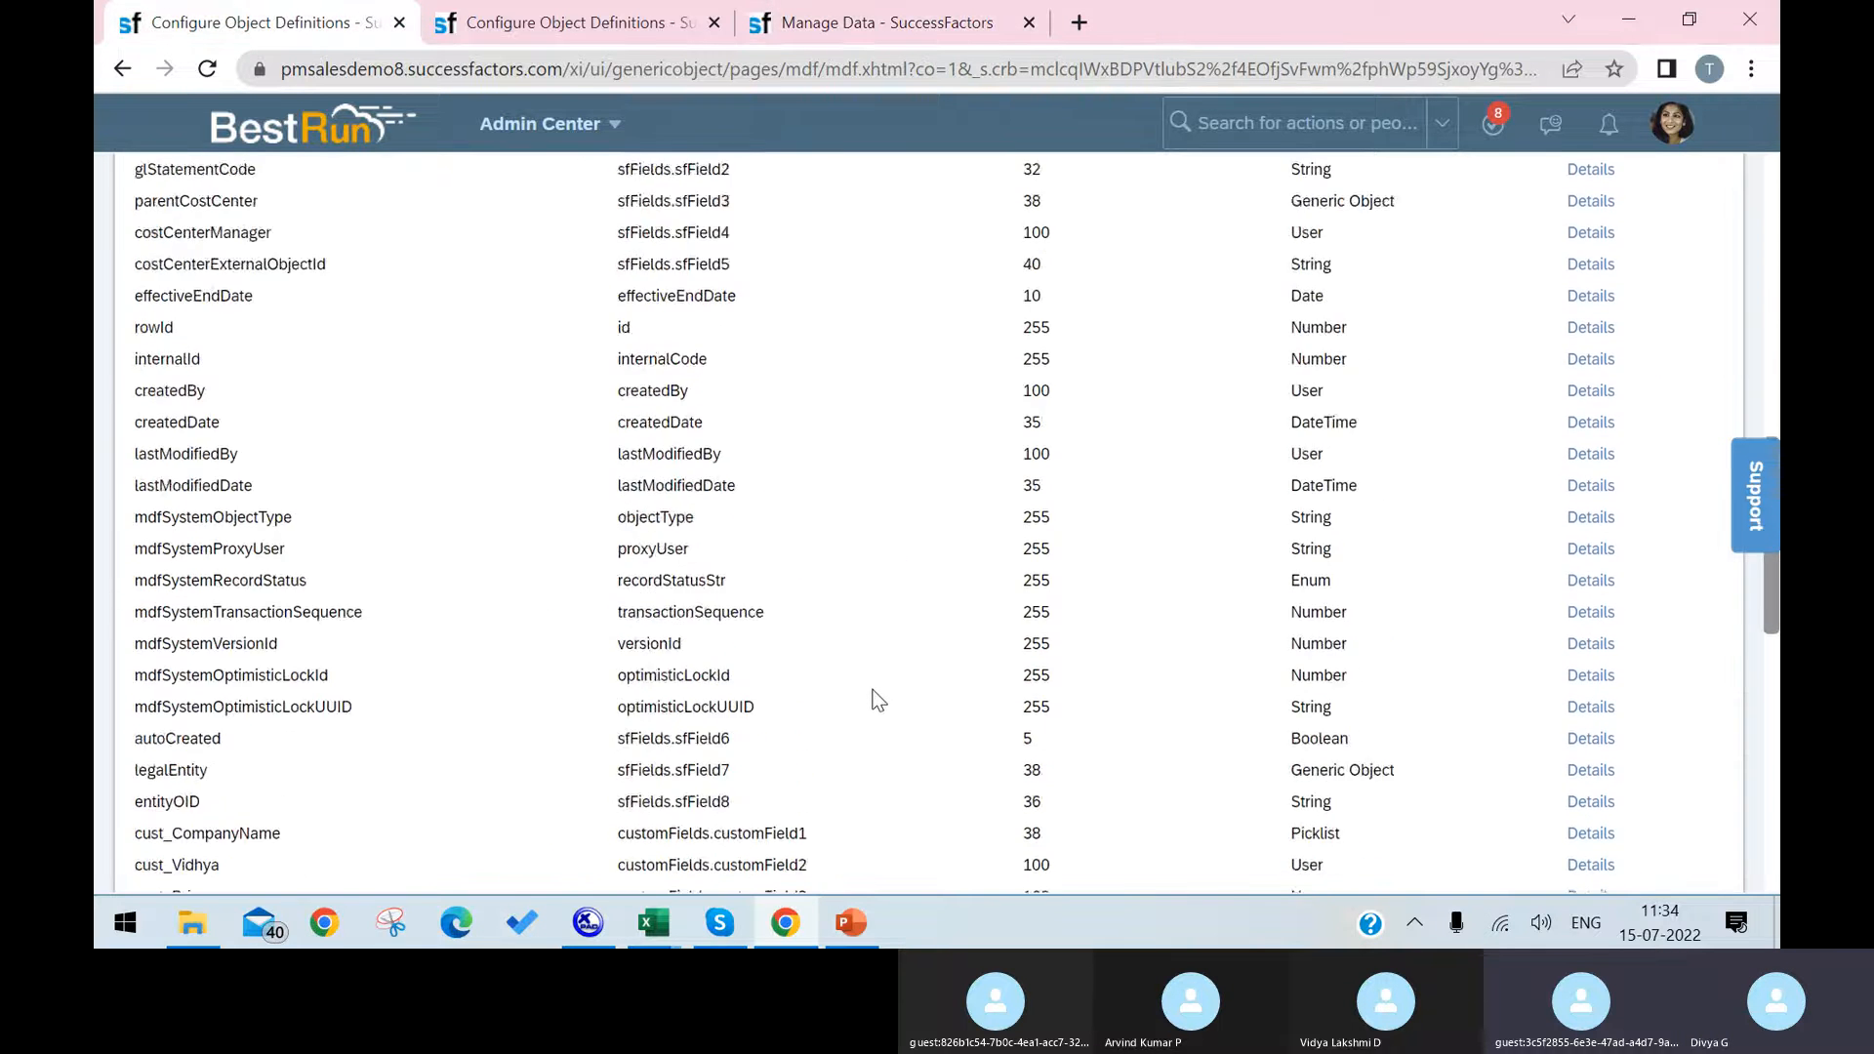
{"action": "scroll", "coordinate": [878, 701], "scroll_direction": "down", "scroll_amount": 5}
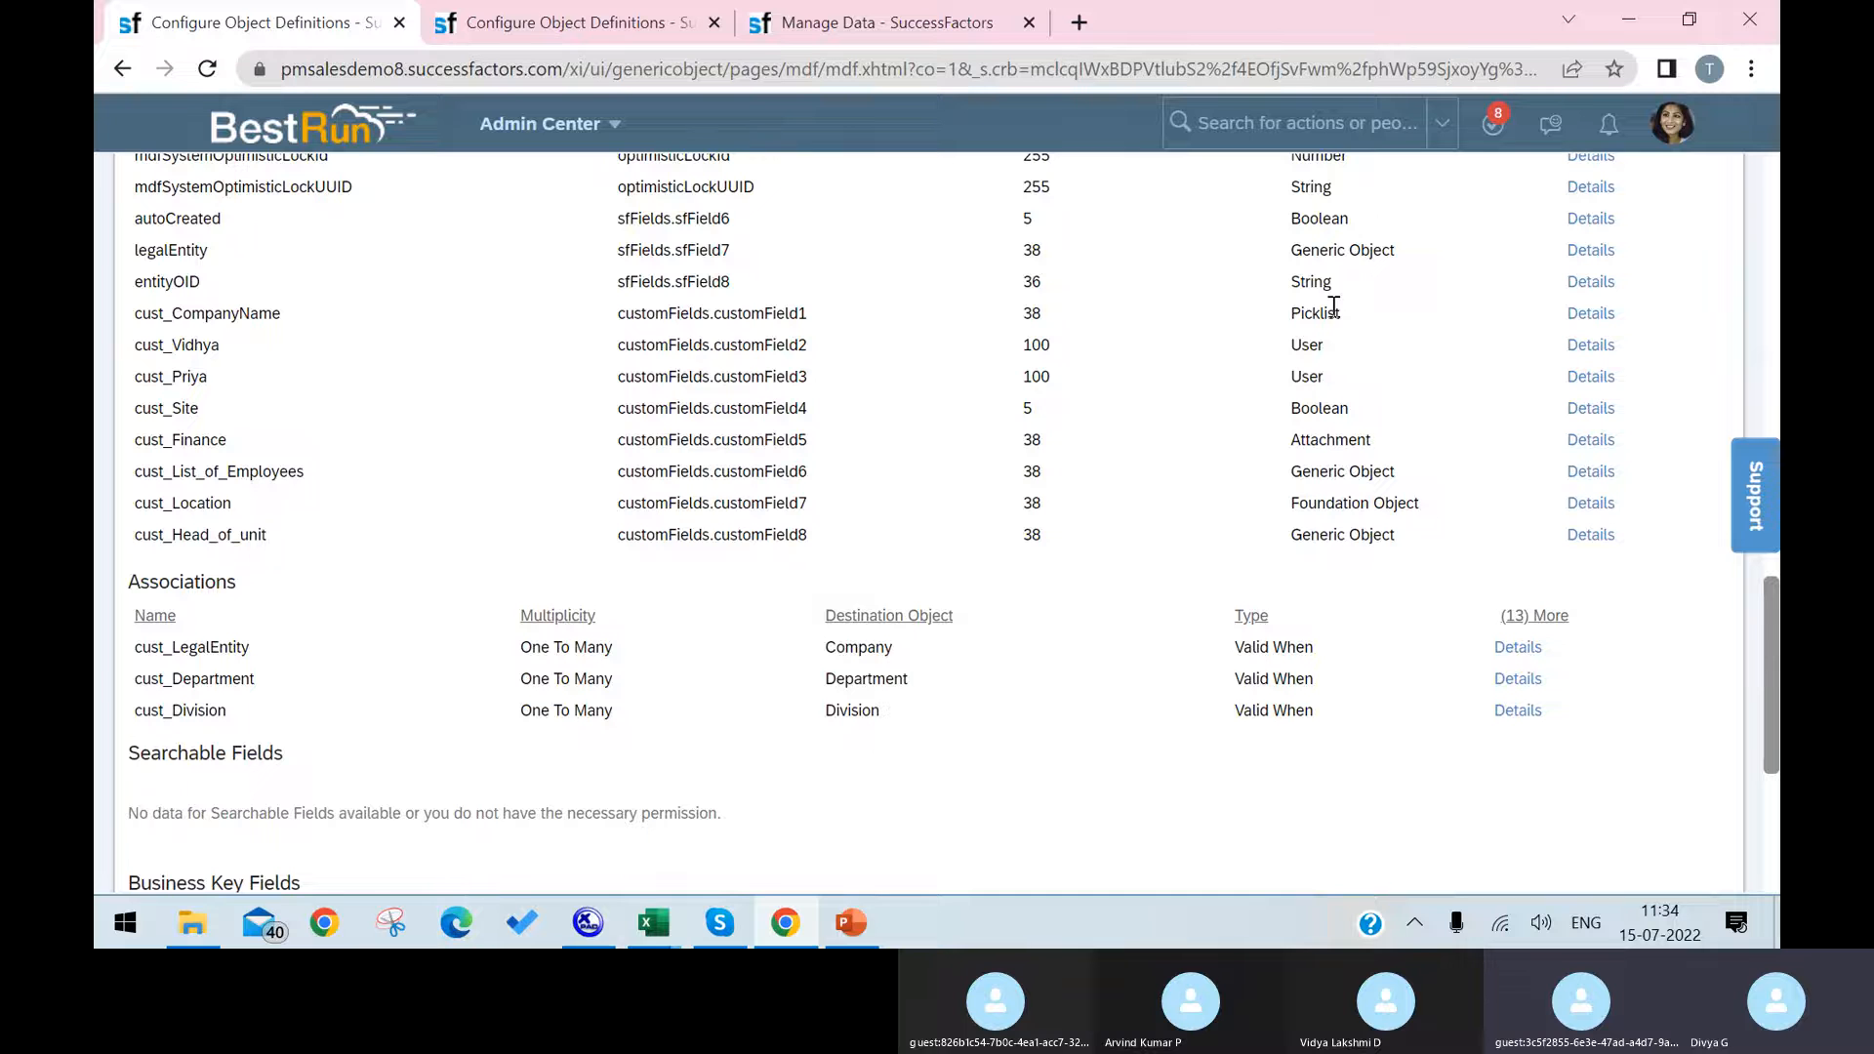
{"action": "scroll", "coordinate": [1333, 306], "scroll_direction": "up", "scroll_amount": 2}
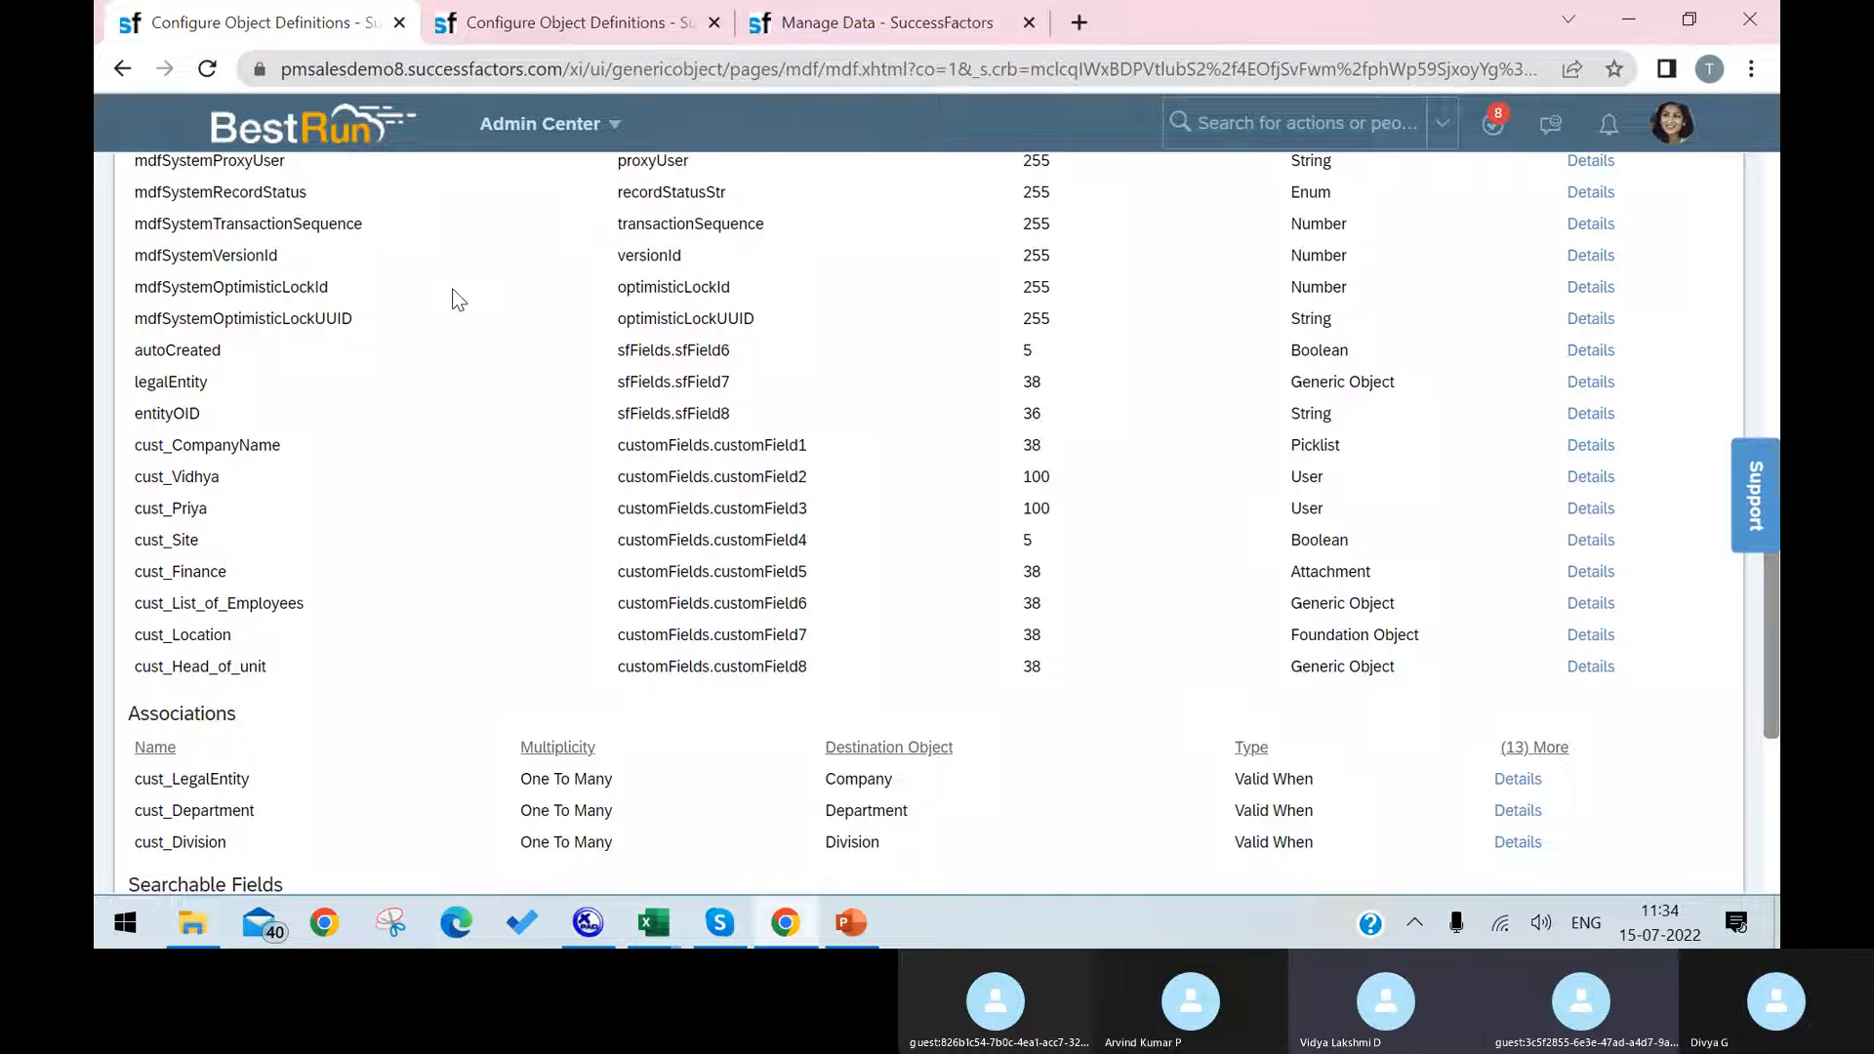
{"action": "scroll", "coordinate": [535, 334], "scroll_direction": "up", "scroll_amount": 1}
{"action": "scroll", "coordinate": [538, 322], "scroll_direction": "up", "scroll_amount": 15}
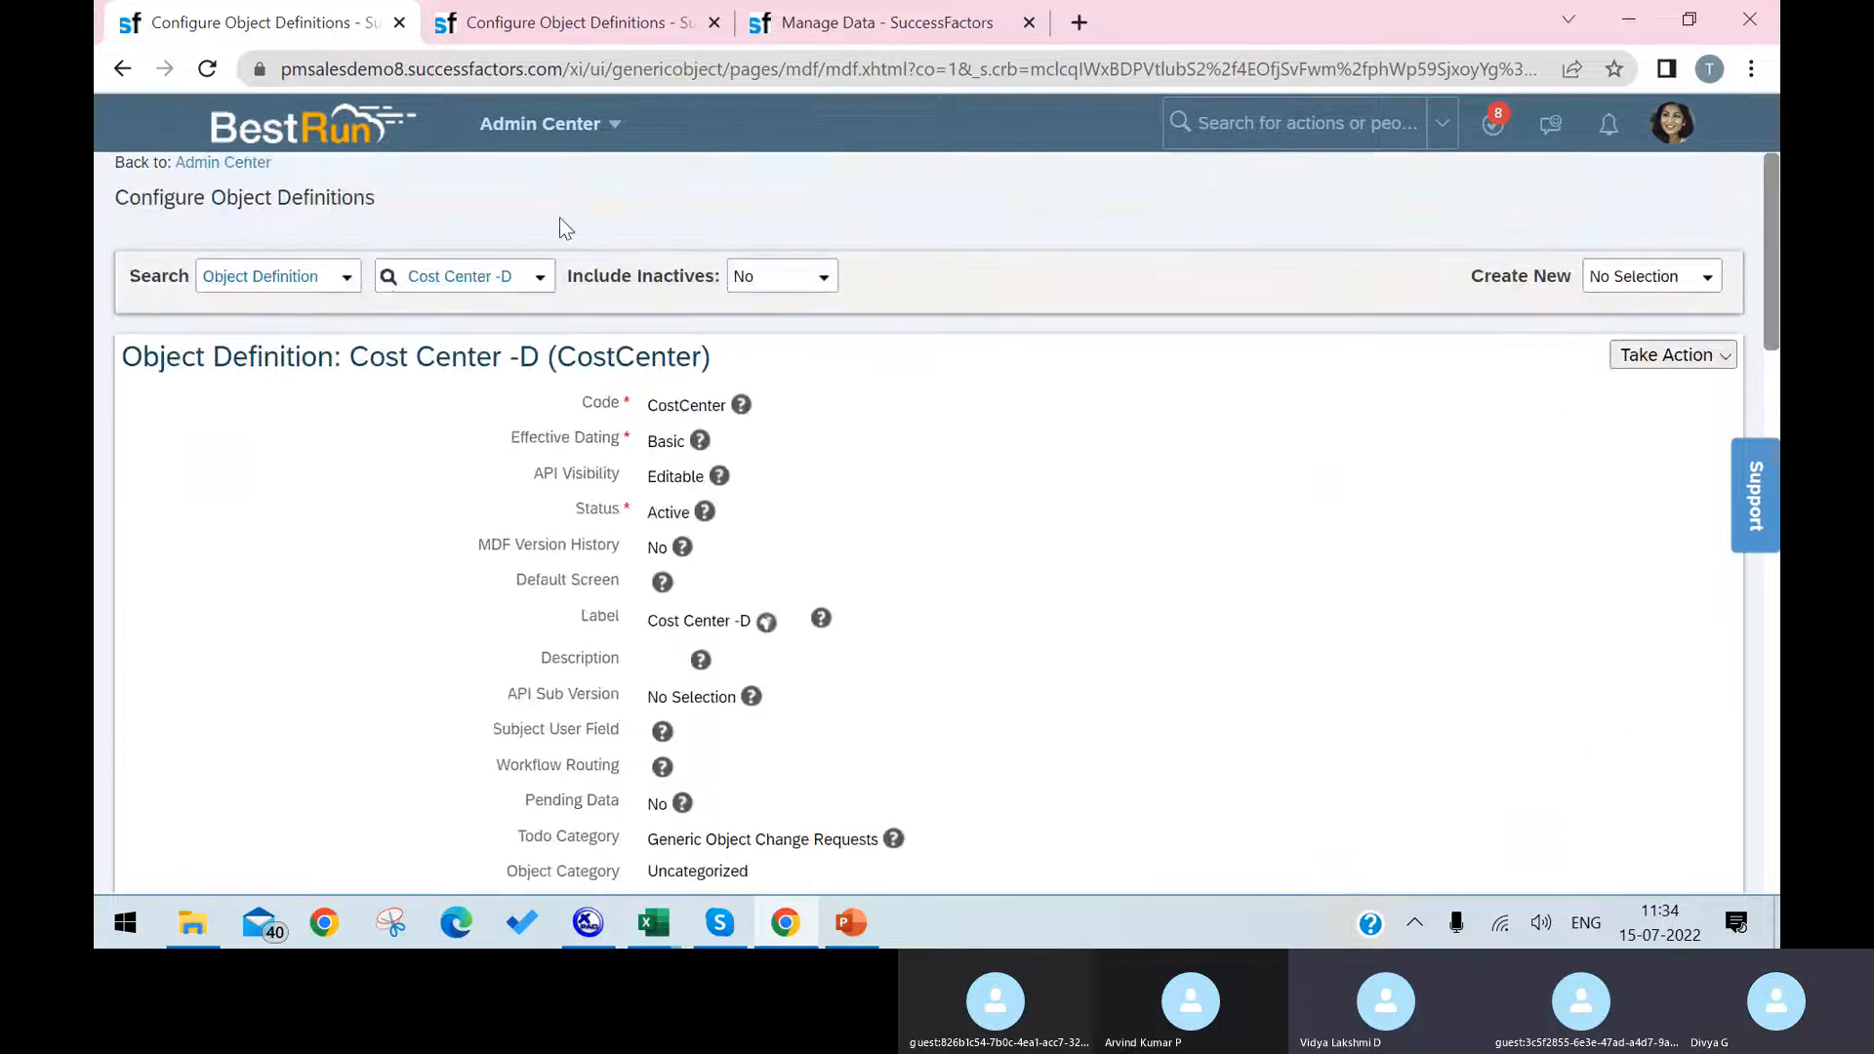
{"action": "left_click", "coordinate": [615, 18]}
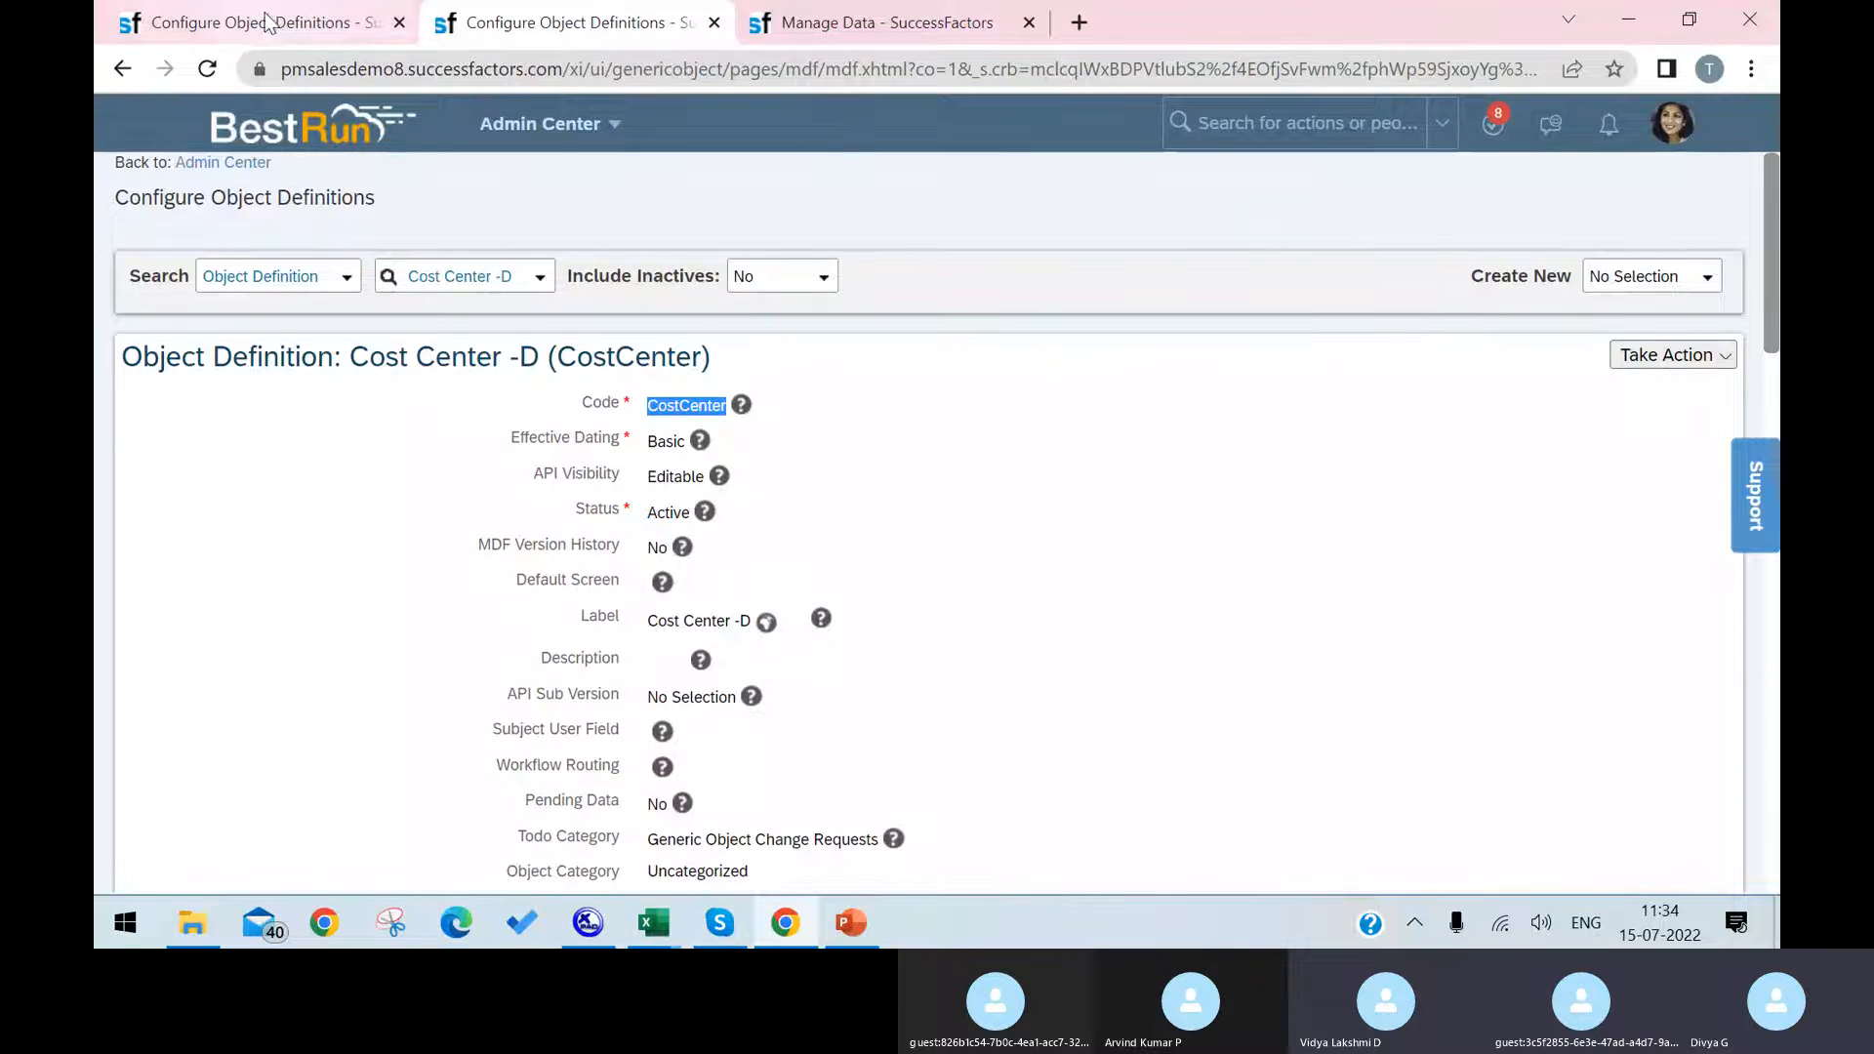
{"action": "left_click", "coordinate": [195, 29]}
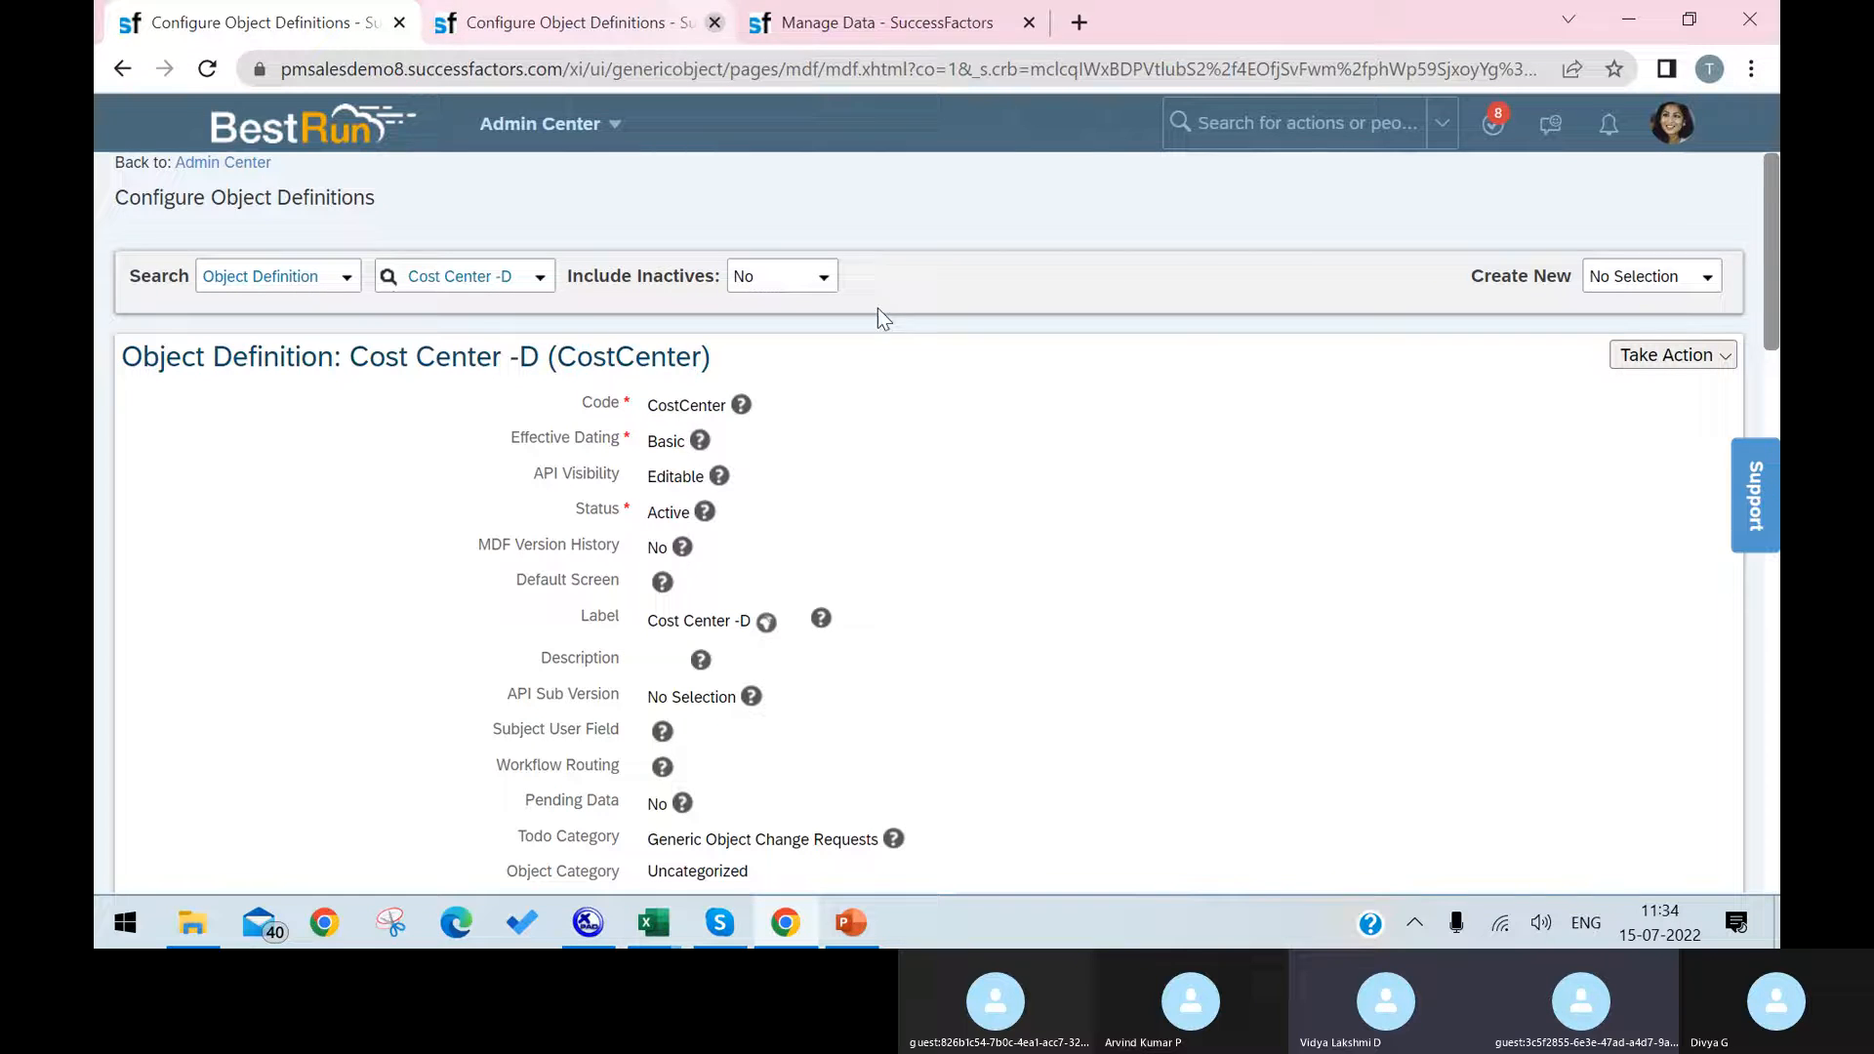
Step: Close the duplicate object definition tab and reopen Configure Object Definitions through the action search
{"action": "left_click", "coordinate": [716, 23]}
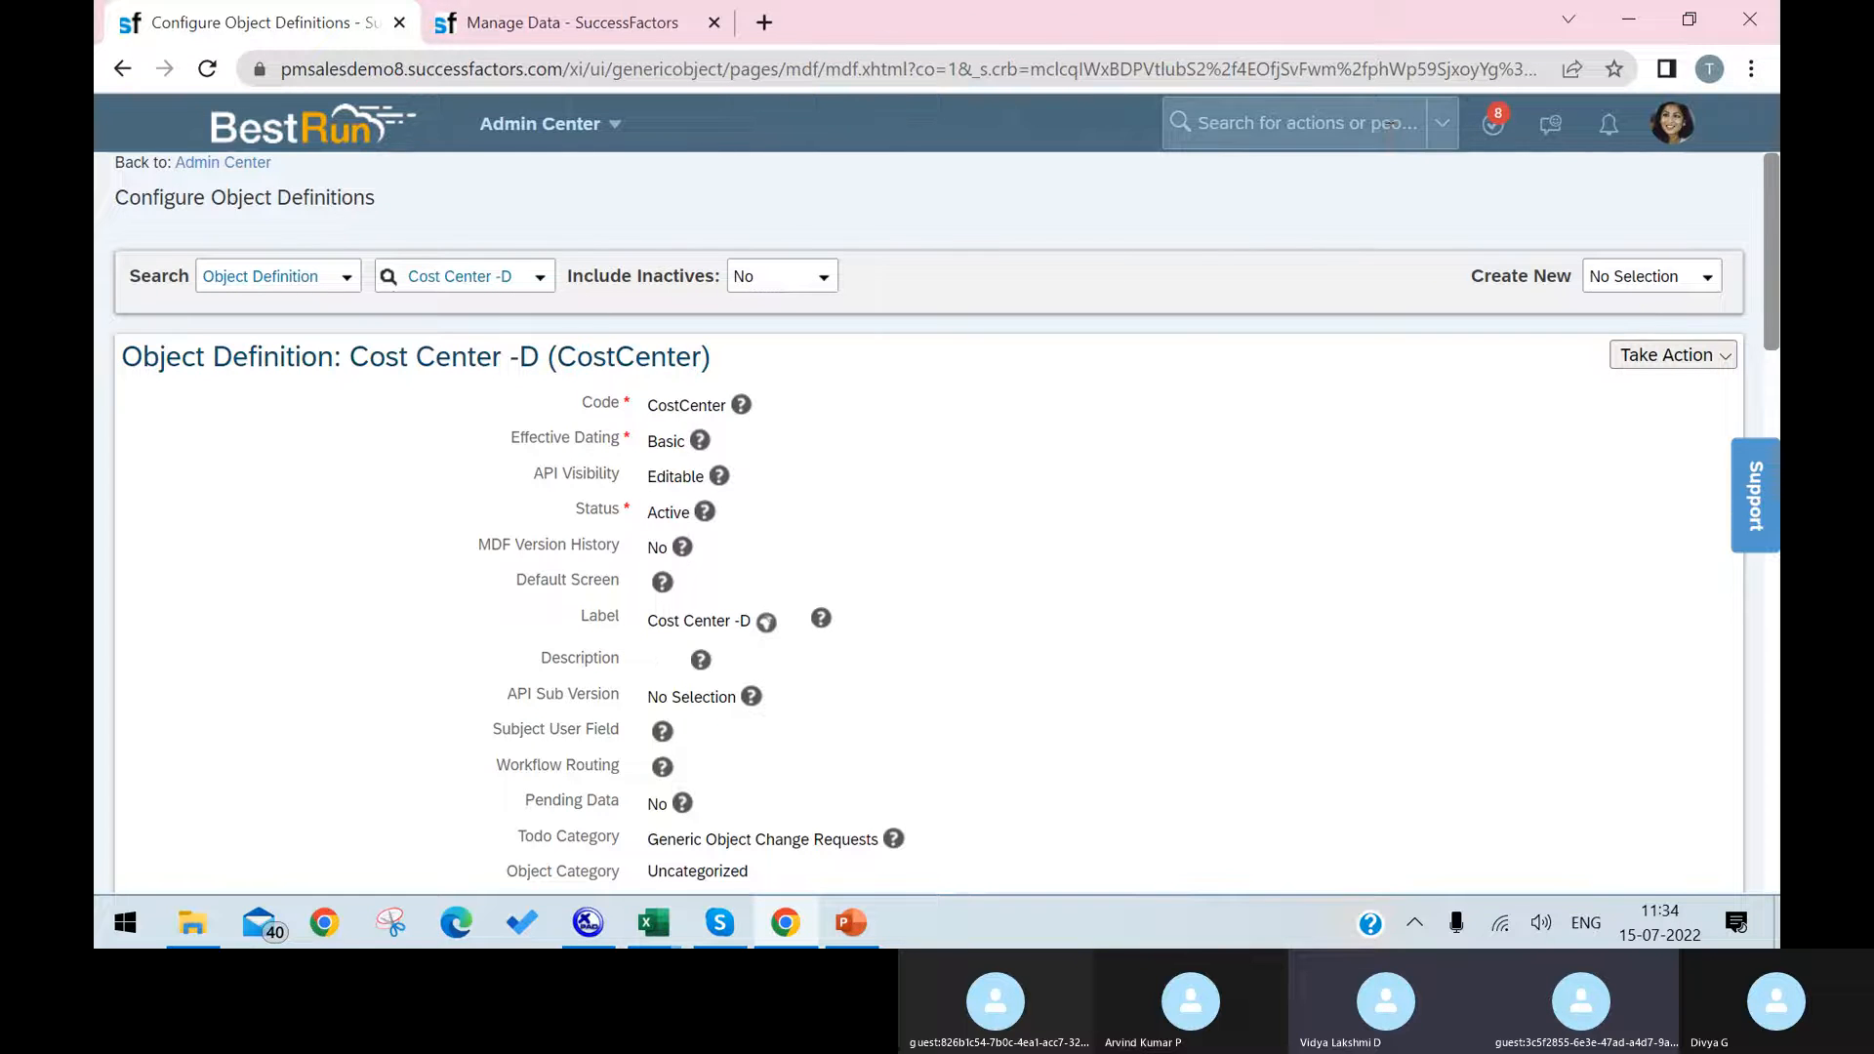
{"action": "left_click", "coordinate": [1389, 124]}
{"action": "type", "text": "co"}
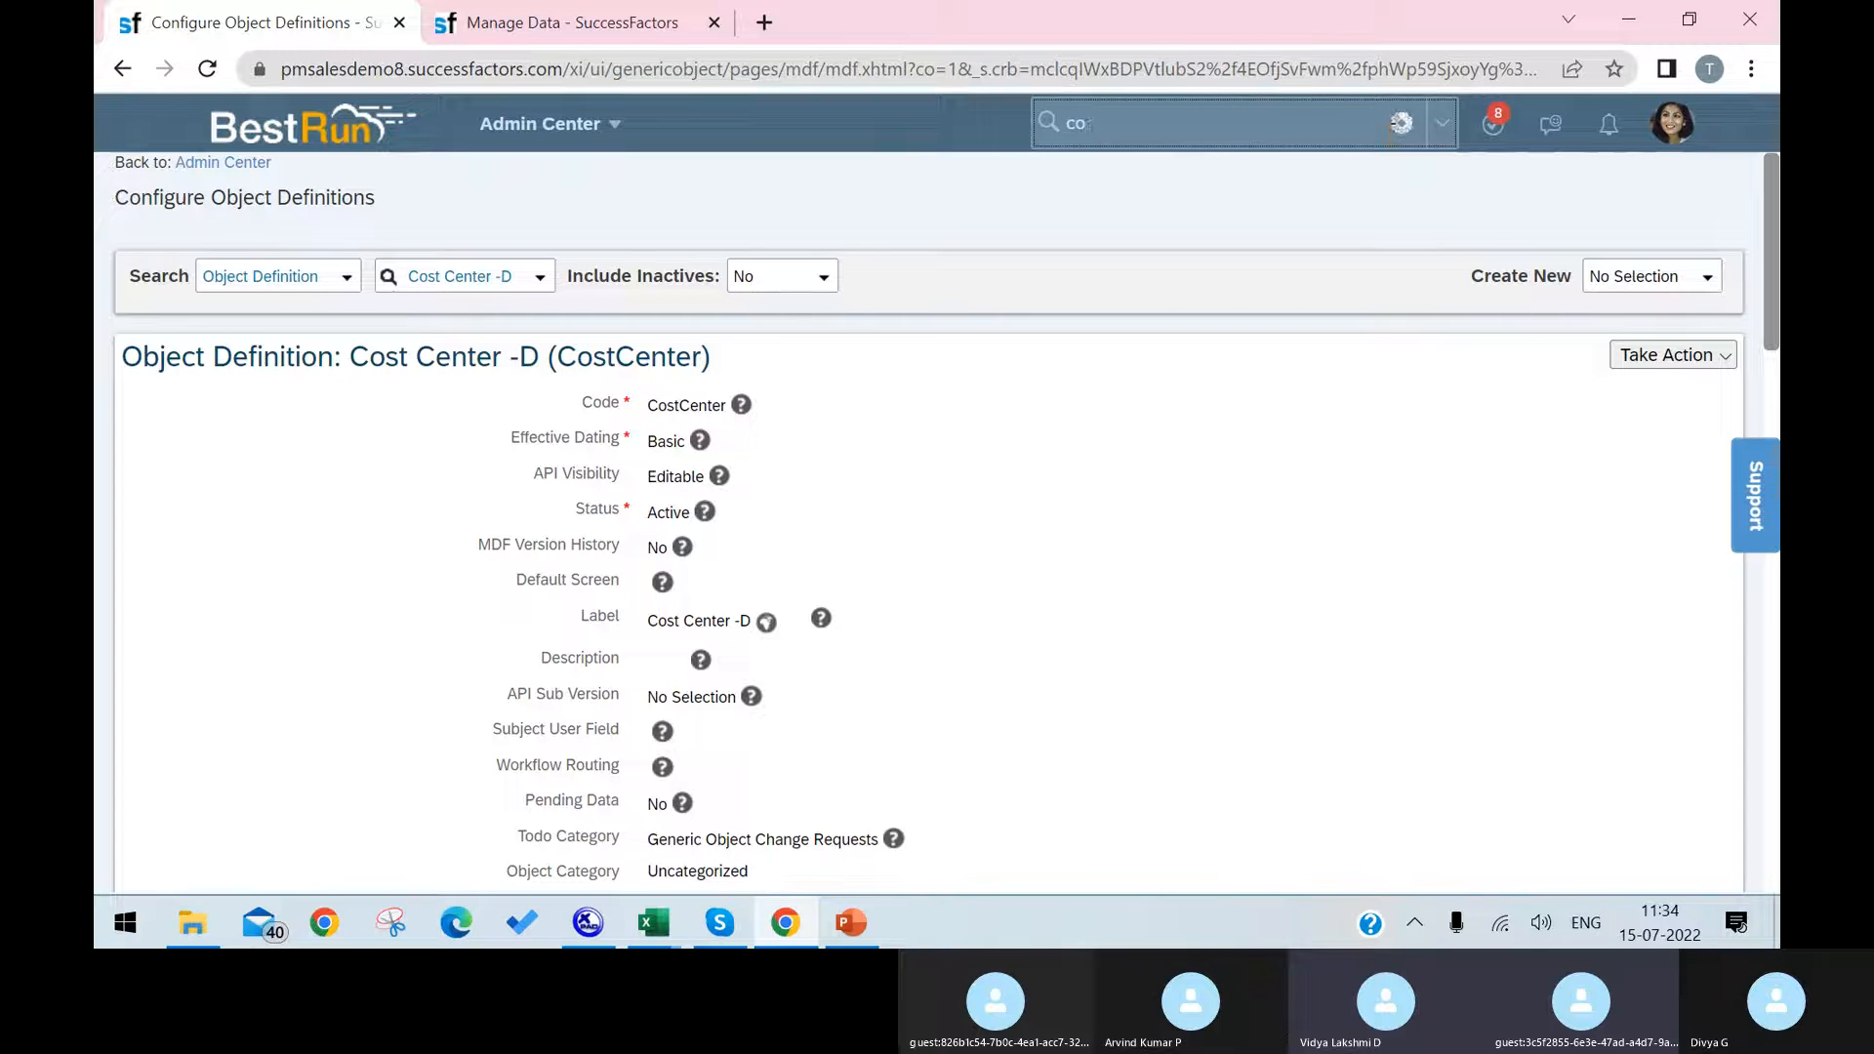
{"action": "type", "text": "mfifug"}
{"action": "key", "text": "BackSpace"}
{"action": "key", "text": "BackSpace"}
{"action": "key", "text": "BackSpace"}
{"action": "type", "text": "gure object"}
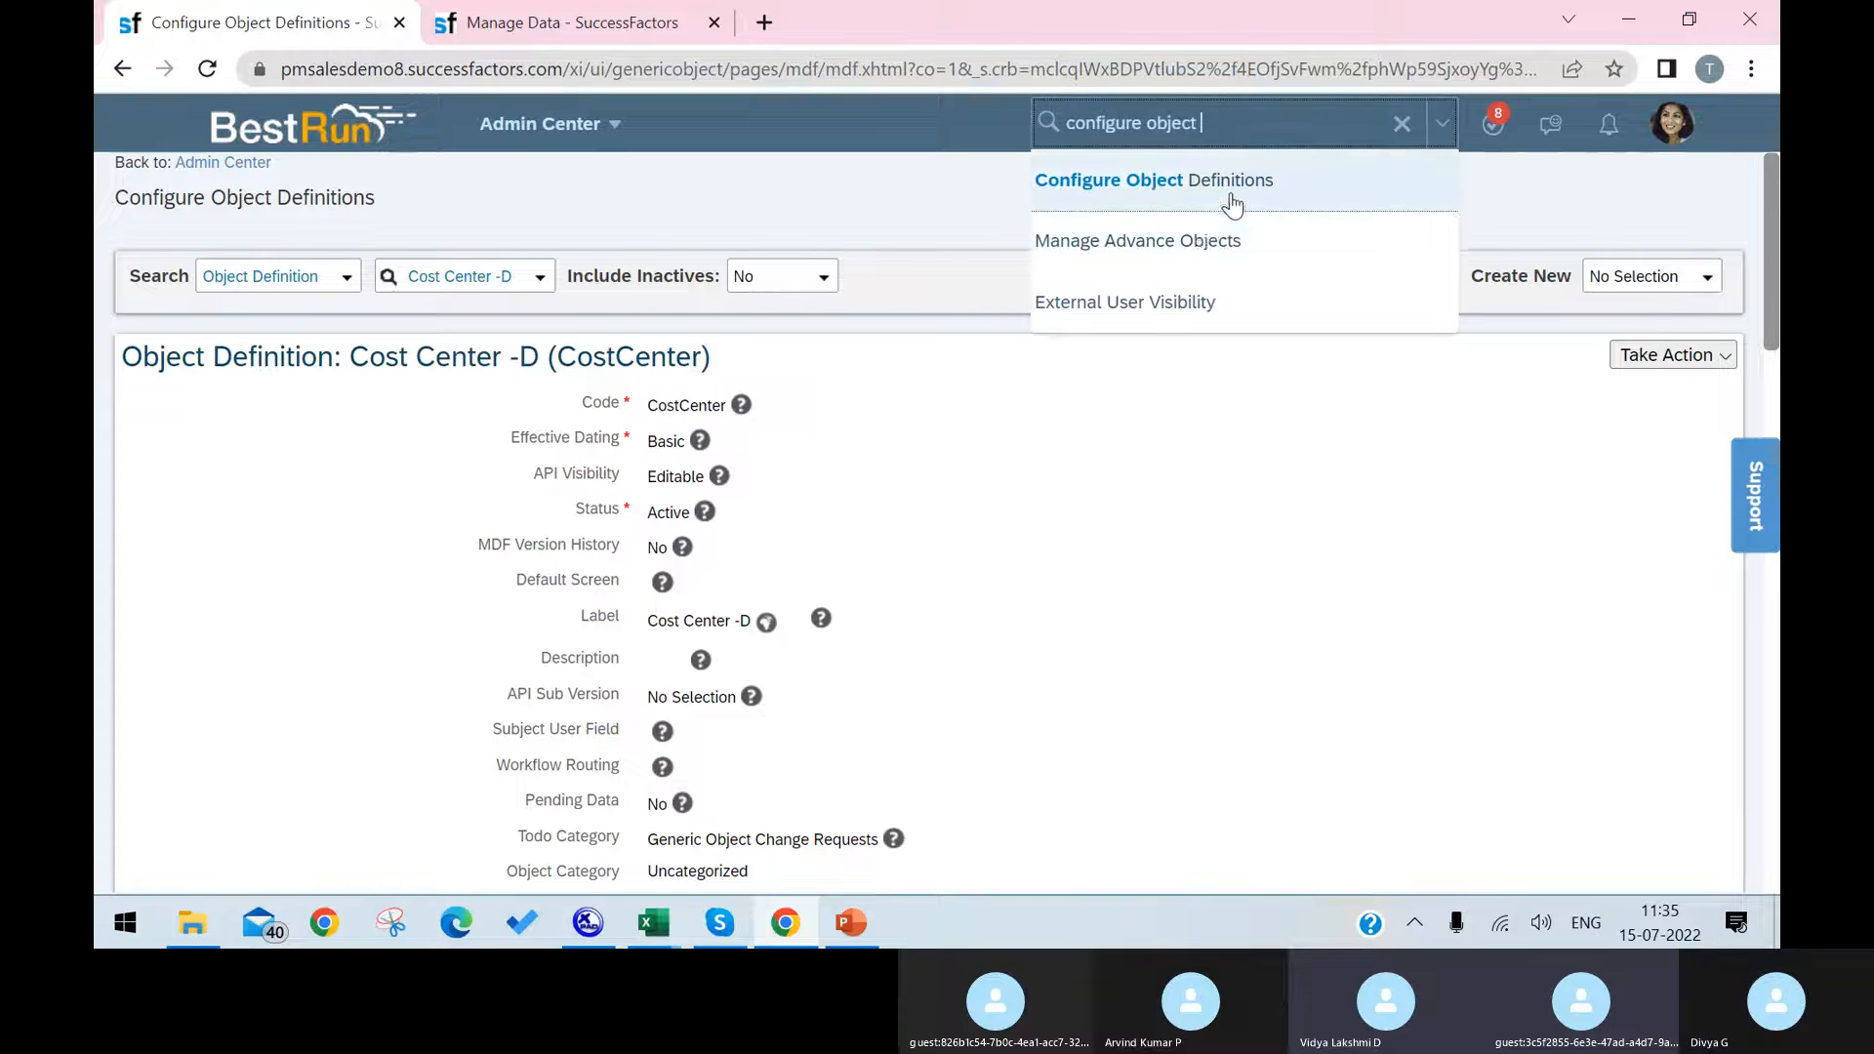
{"action": "left_click", "coordinate": [1232, 191]}
Step: Switch to the PowerPoint presentation and browse through its slides to slide 75, Custom MDF / GO Object
{"action": "left_click", "coordinate": [851, 922]}
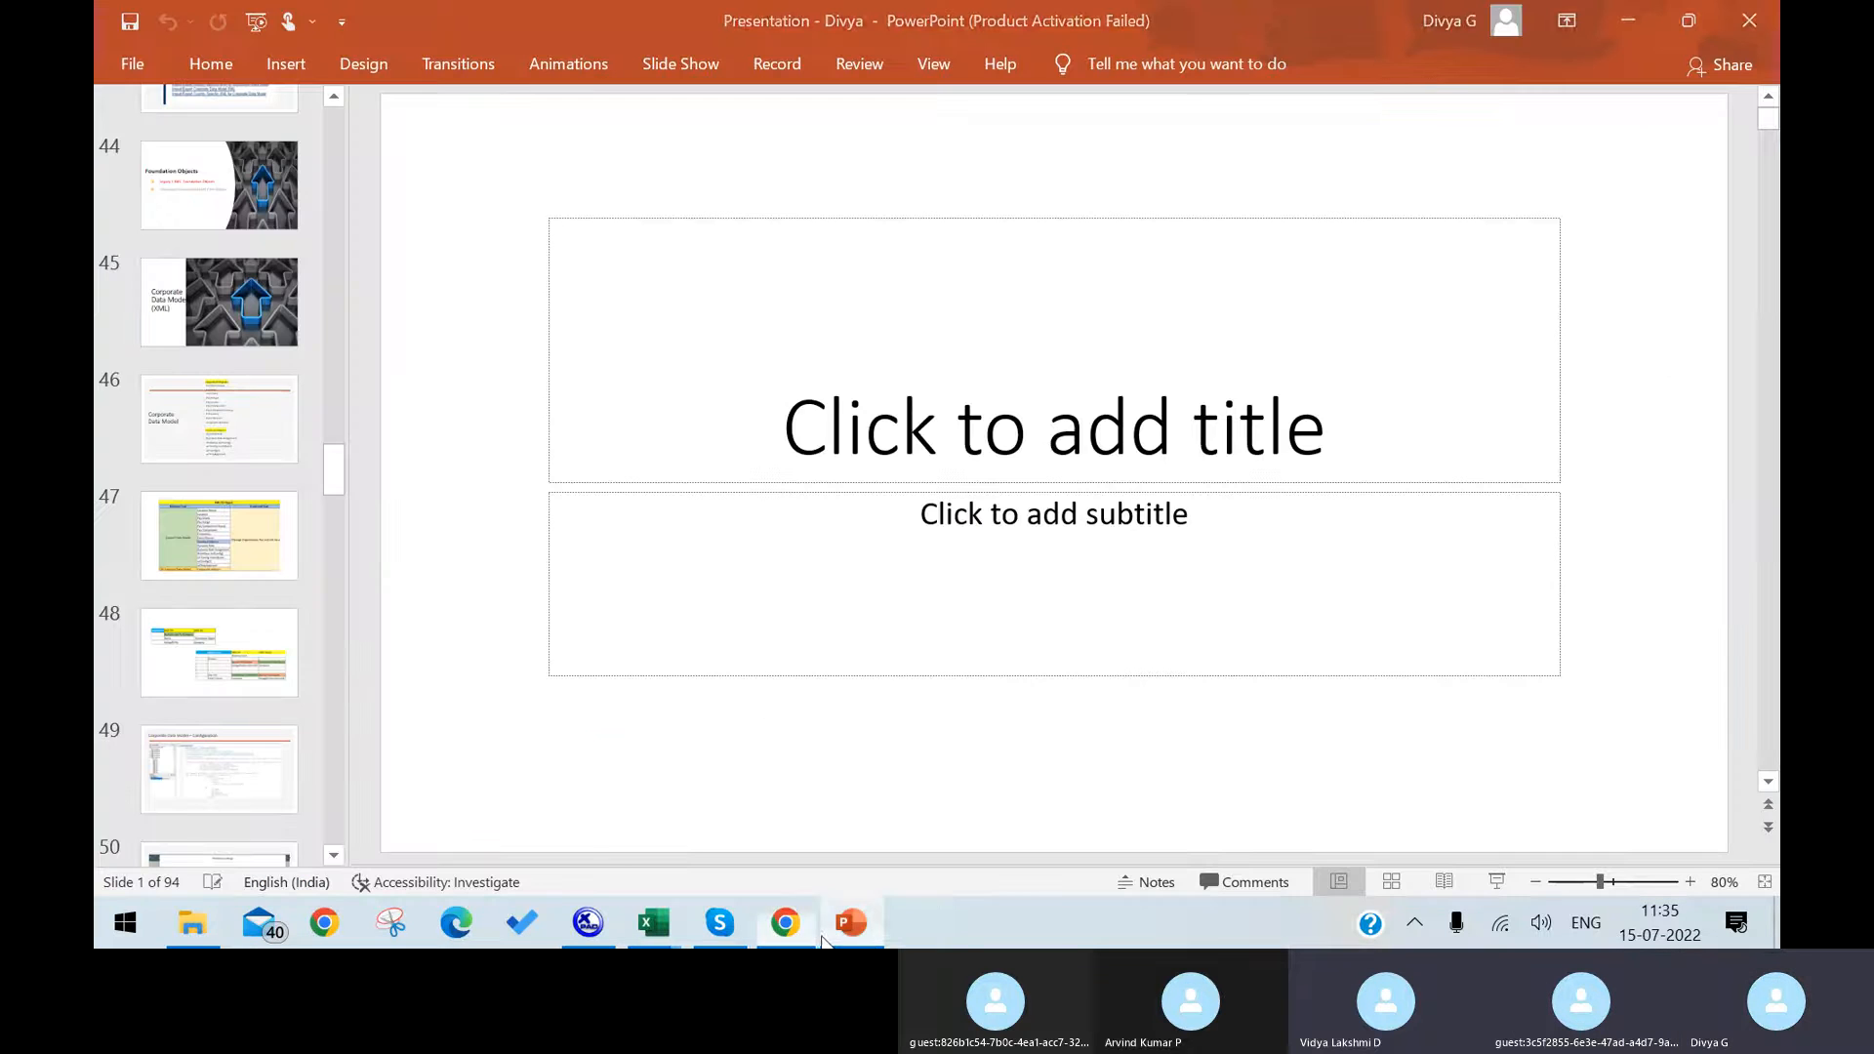
{"action": "left_click", "coordinate": [256, 680]}
{"action": "scroll", "coordinate": [255, 681], "scroll_direction": "down", "scroll_amount": 3}
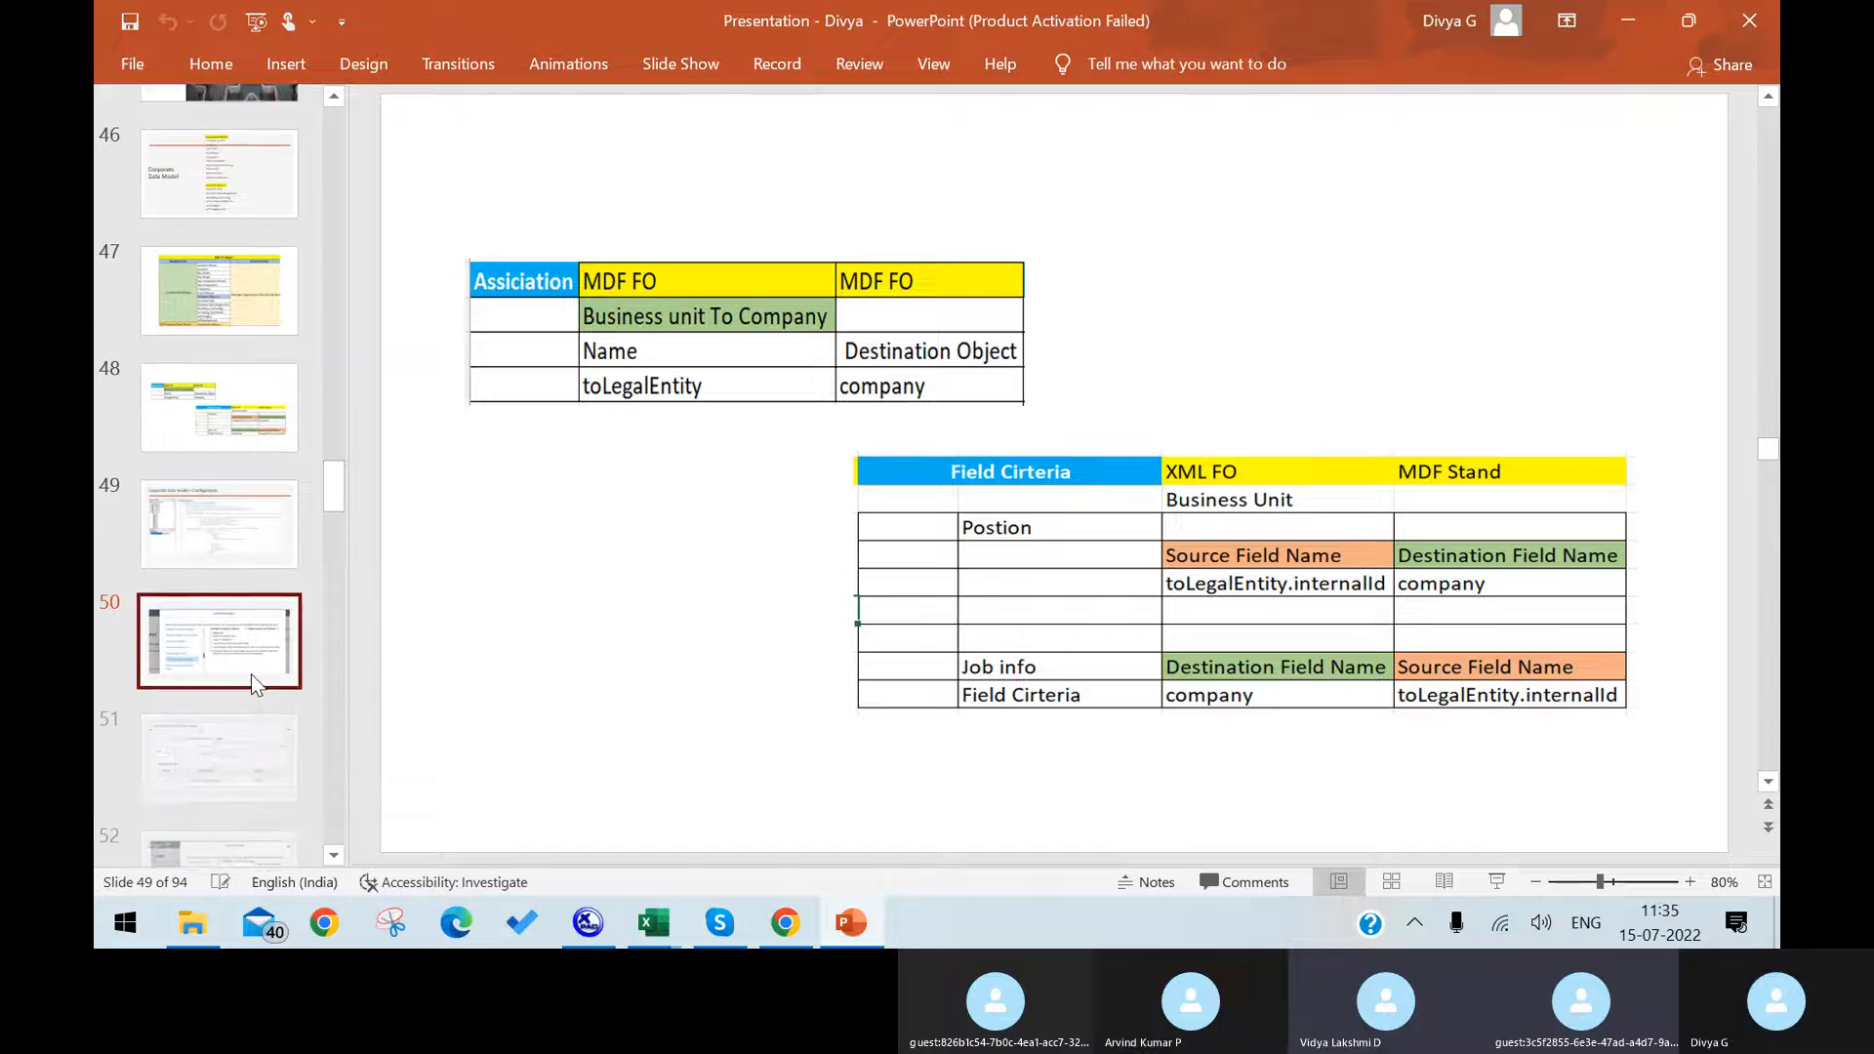
{"action": "left_click", "coordinate": [256, 685]}
{"action": "key", "text": "Down"}
{"action": "key", "text": "Down"}
{"action": "key", "text": "Down"}
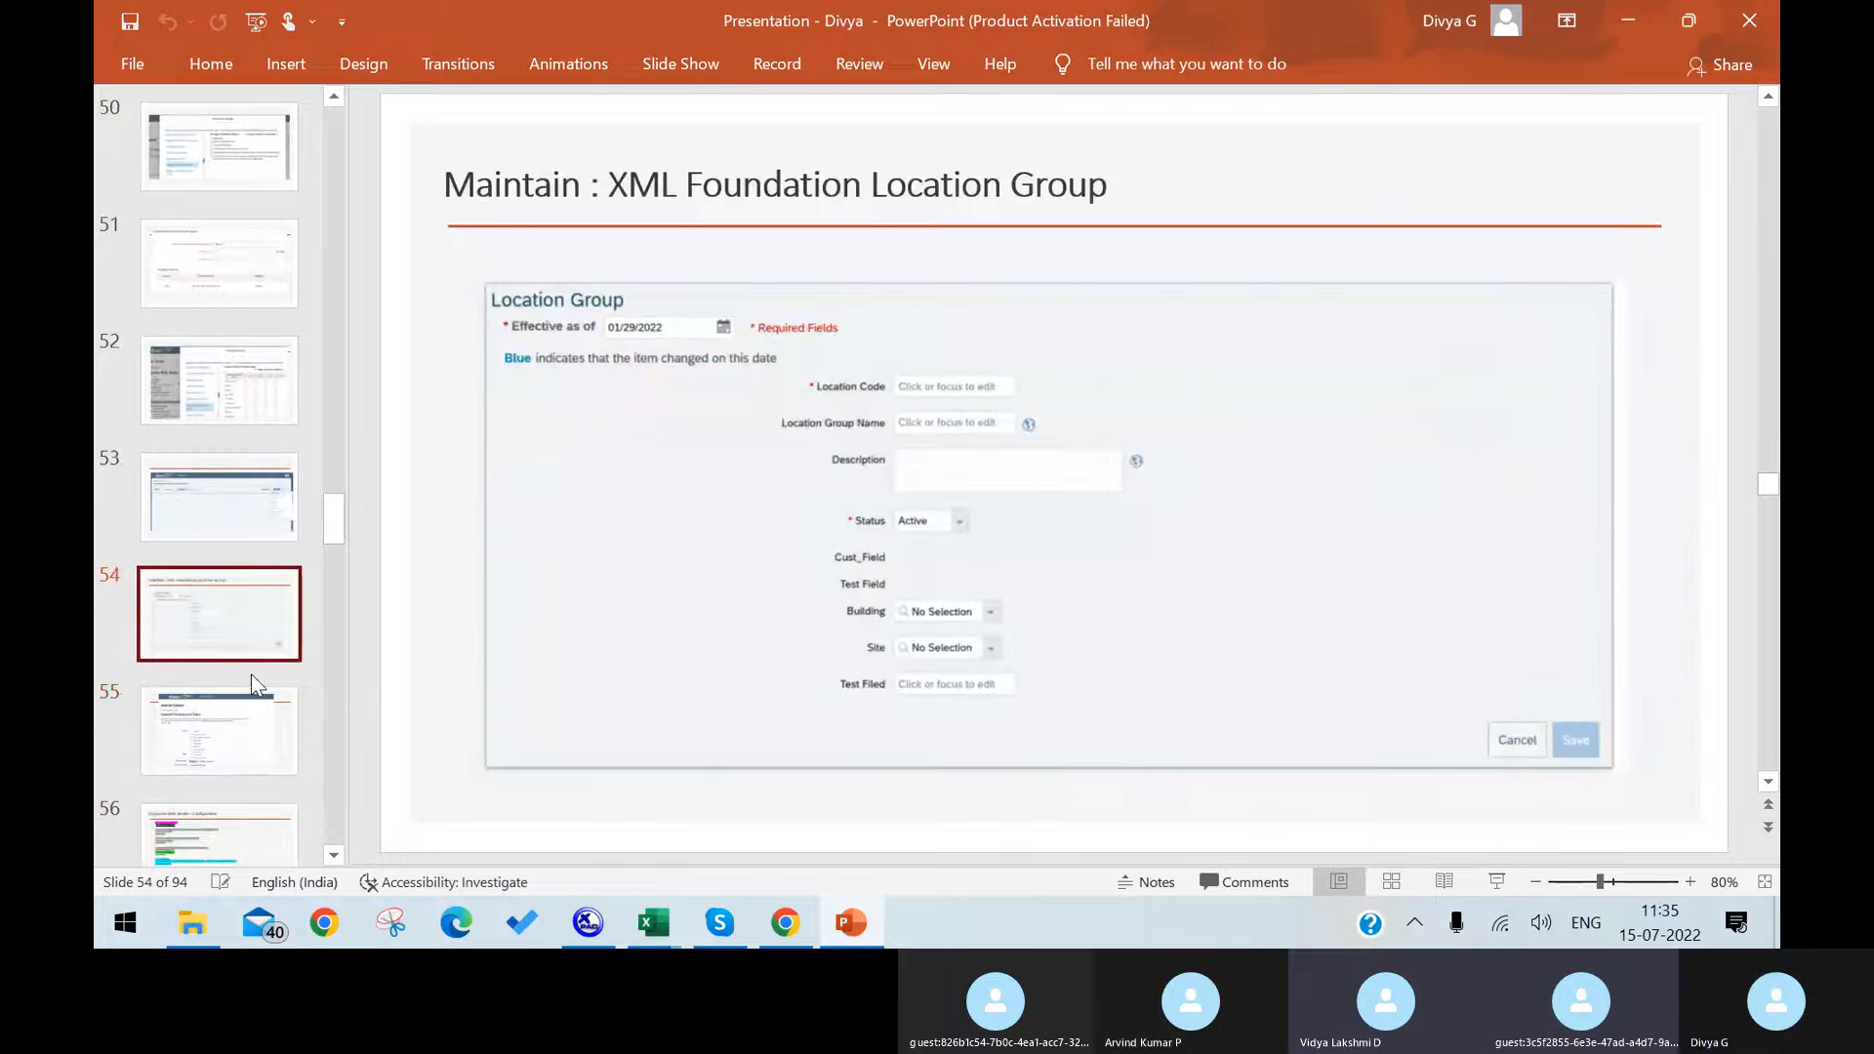
{"action": "key", "text": "Down"}
{"action": "key", "text": "Down"}
{"action": "key", "text": "Down"}
{"action": "key", "text": "Down"}
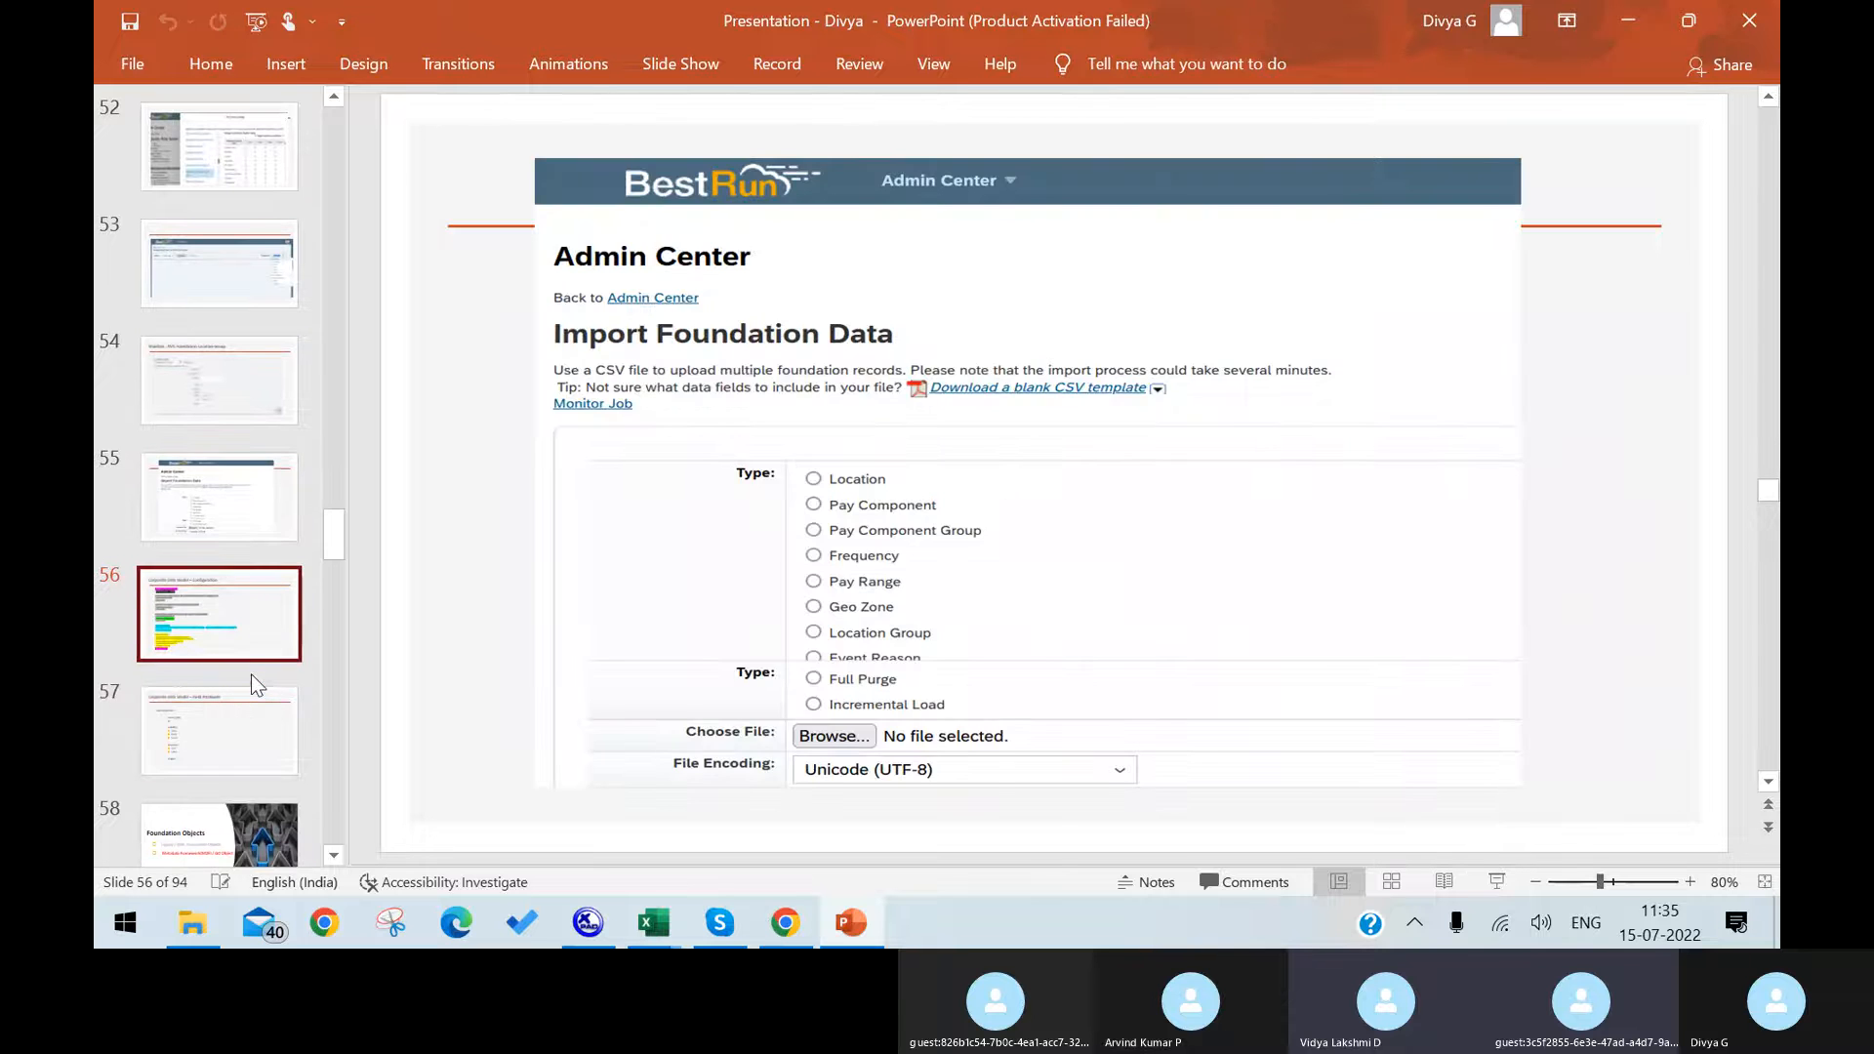
{"action": "key", "text": "Down"}
{"action": "key", "text": "Down"}
{"action": "key", "text": "Down"}
{"action": "key", "text": "Down"}
{"action": "key", "text": "Down"}
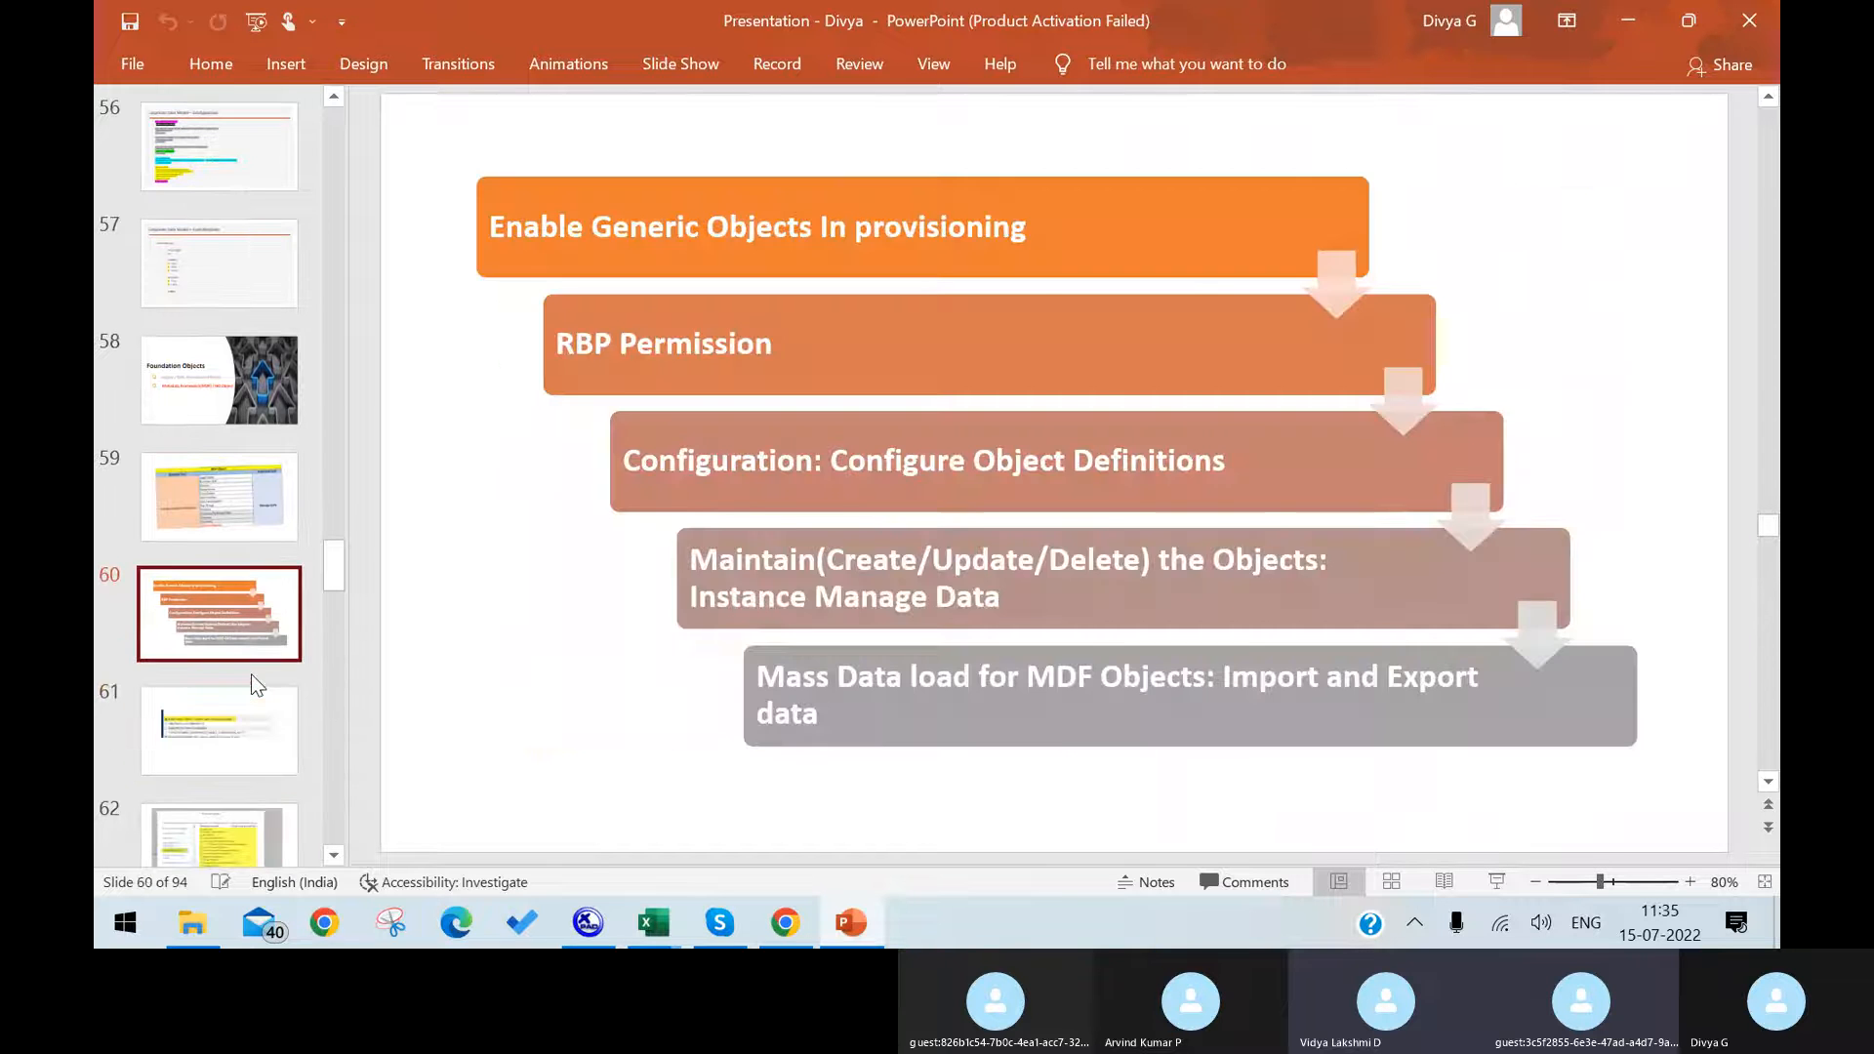
{"action": "key", "text": "Down"}
{"action": "key", "text": "Down"}
{"action": "key", "text": "Down"}
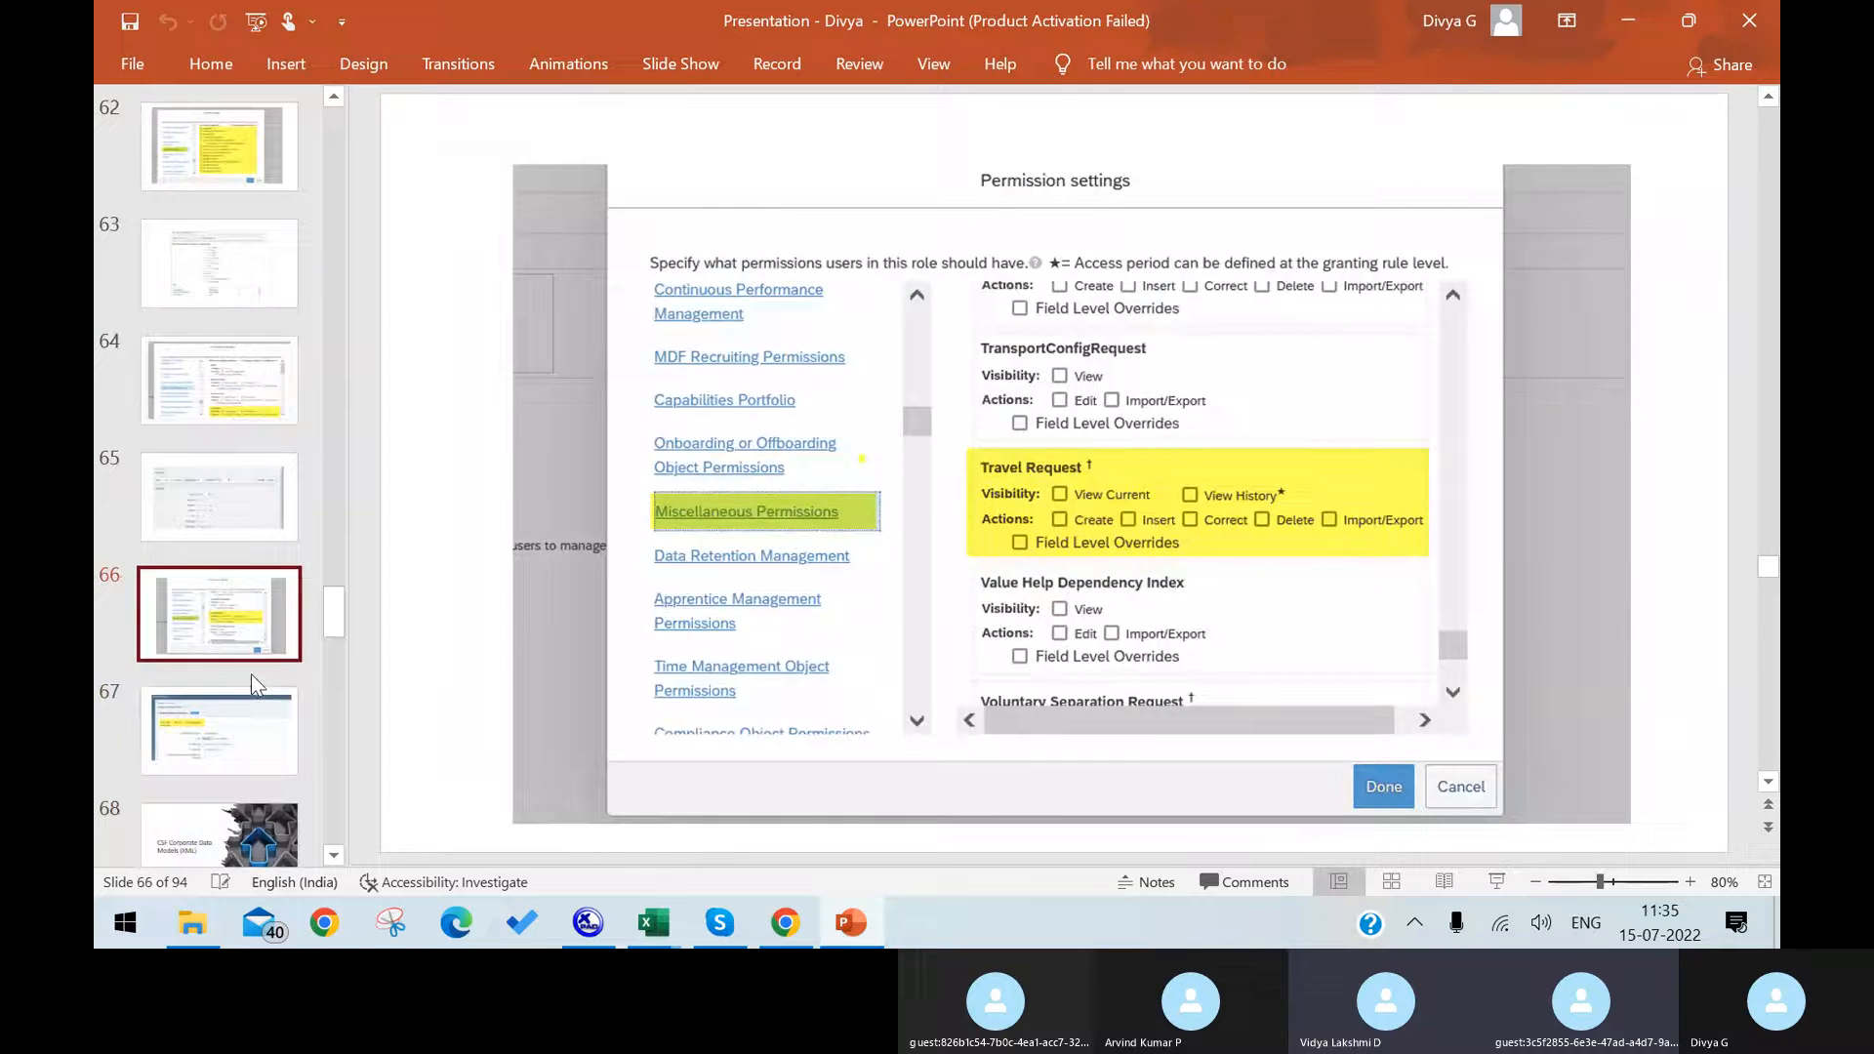
{"action": "key", "text": "Down"}
{"action": "key", "text": "Down"}
{"action": "key", "text": "Down"}
{"action": "key", "text": "Down"}
{"action": "key", "text": "Down"}
{"action": "key", "text": "Down"}
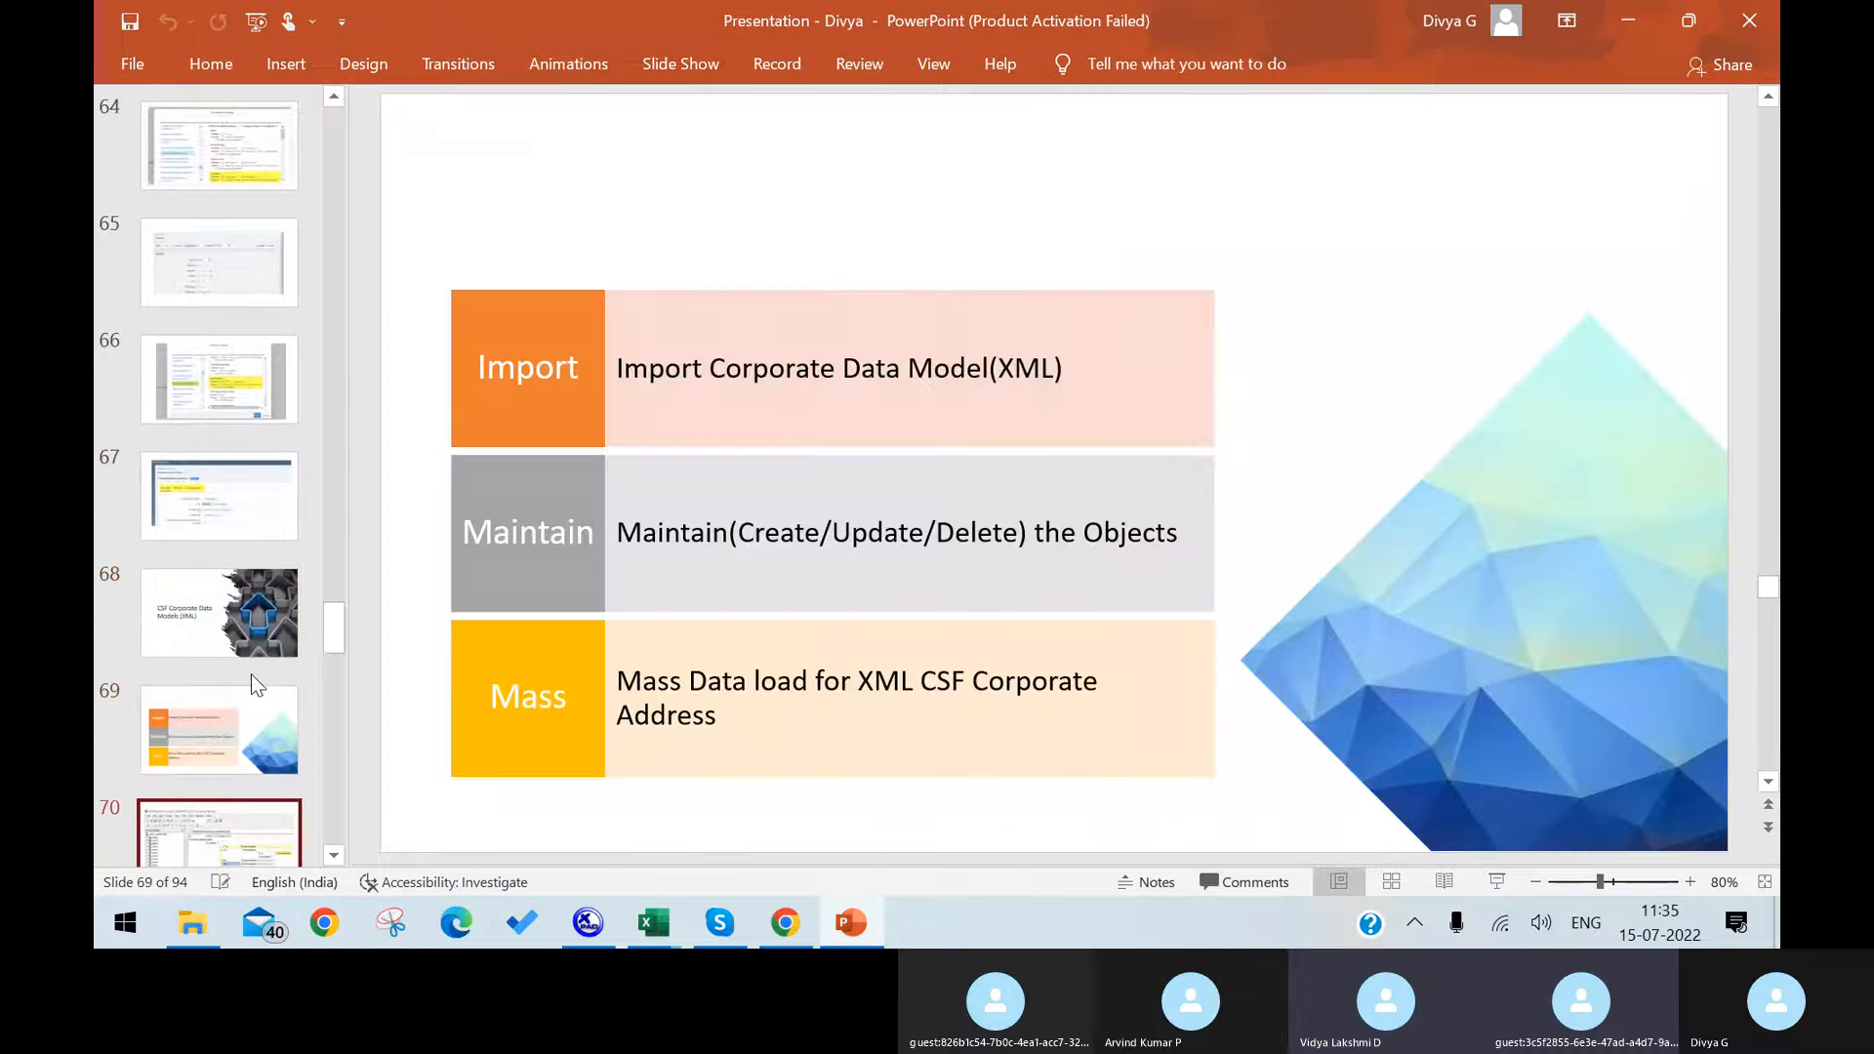
{"action": "key", "text": "Down"}
{"action": "key", "text": "Down"}
{"action": "key", "text": "Down"}
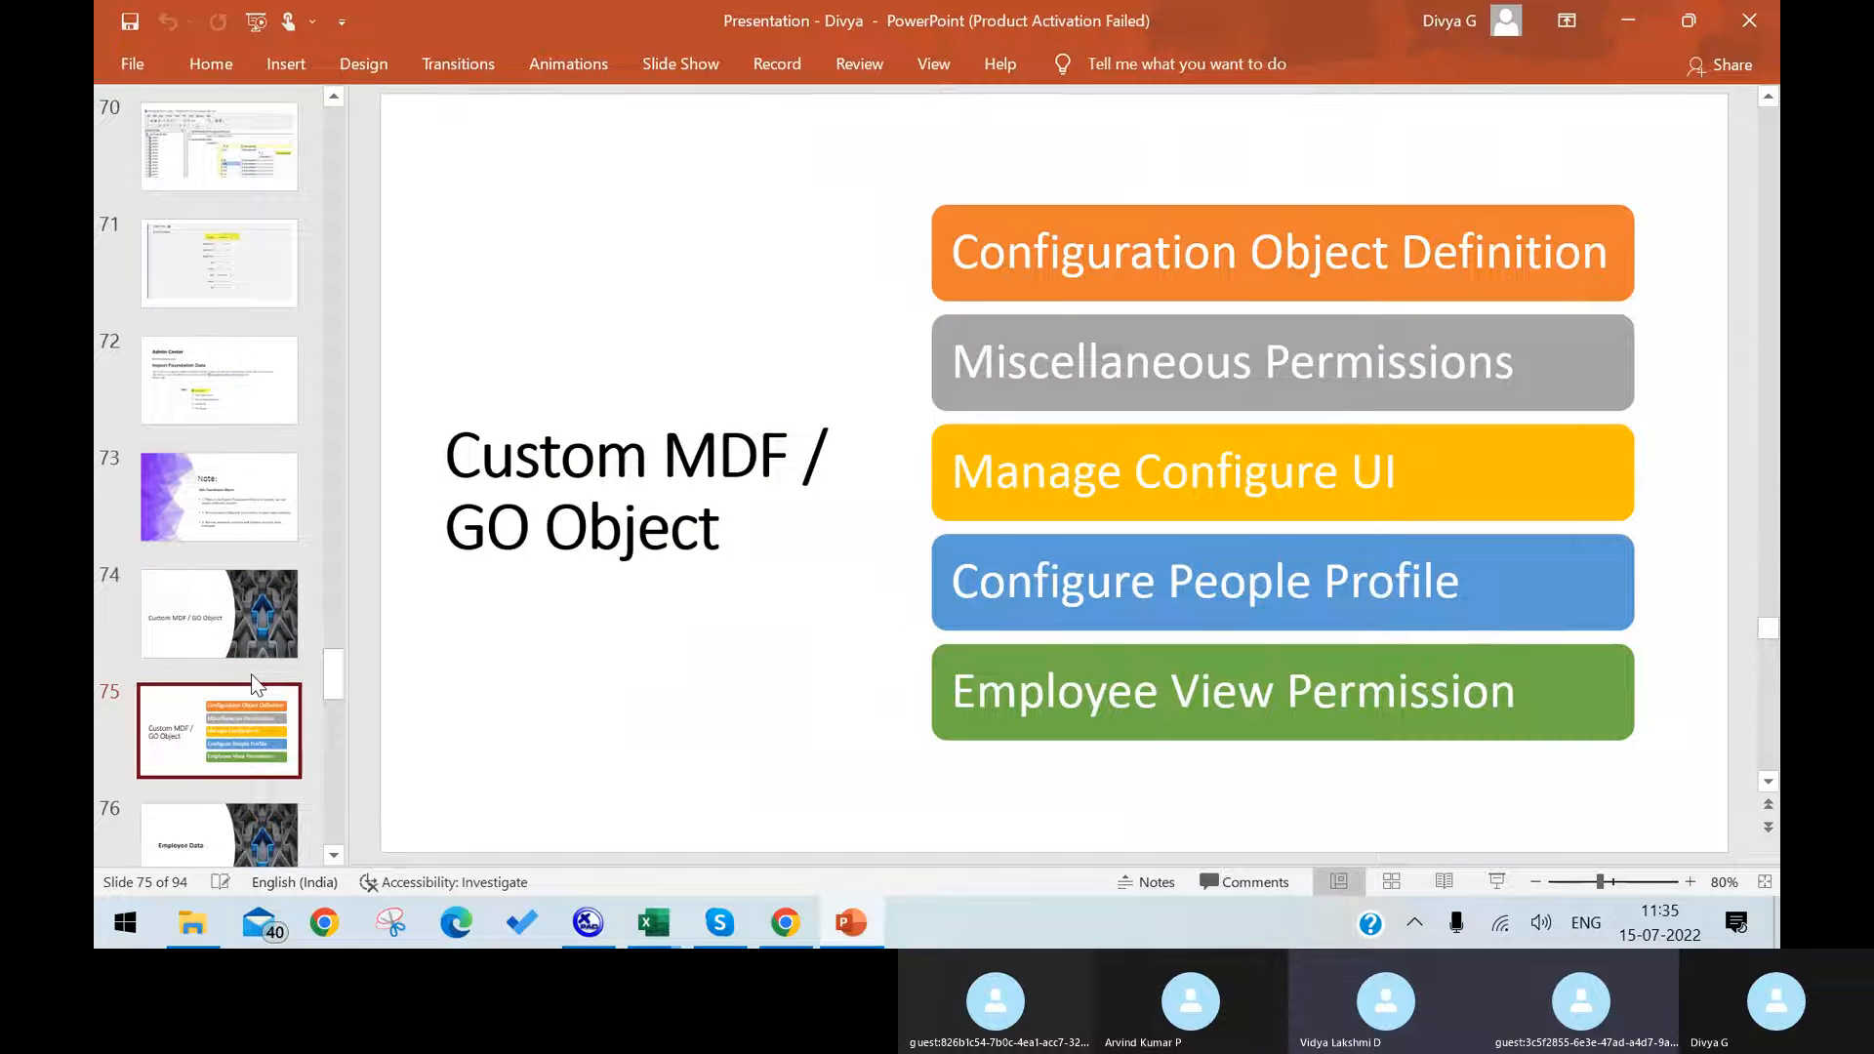
{"action": "key", "text": "Up"}
{"action": "key", "text": "Down"}
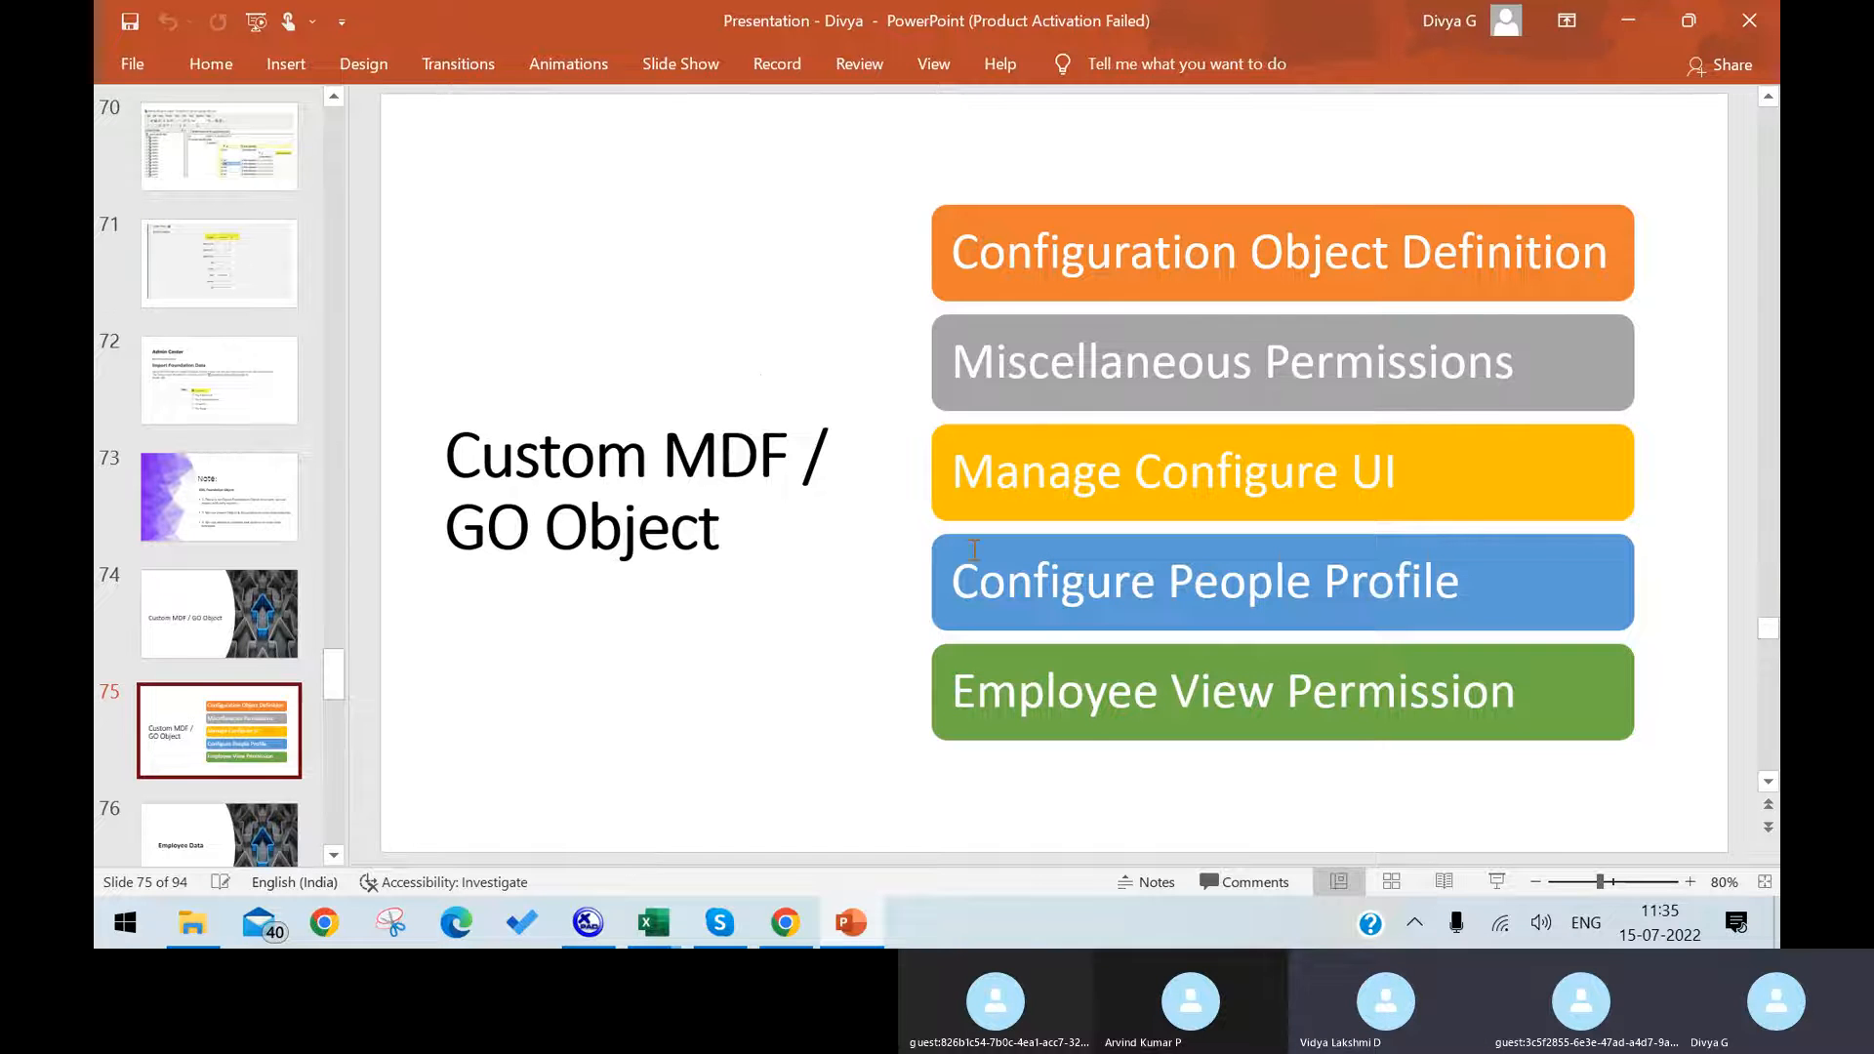
Step: Point out the Configuration Object Definition, Miscellaneous Permissions and Manage Configure UI entries on the Custom MDF / GO Object slide
{"action": "left_click_drag", "start_coordinate": [957, 251], "coordinate": [1702, 201]}
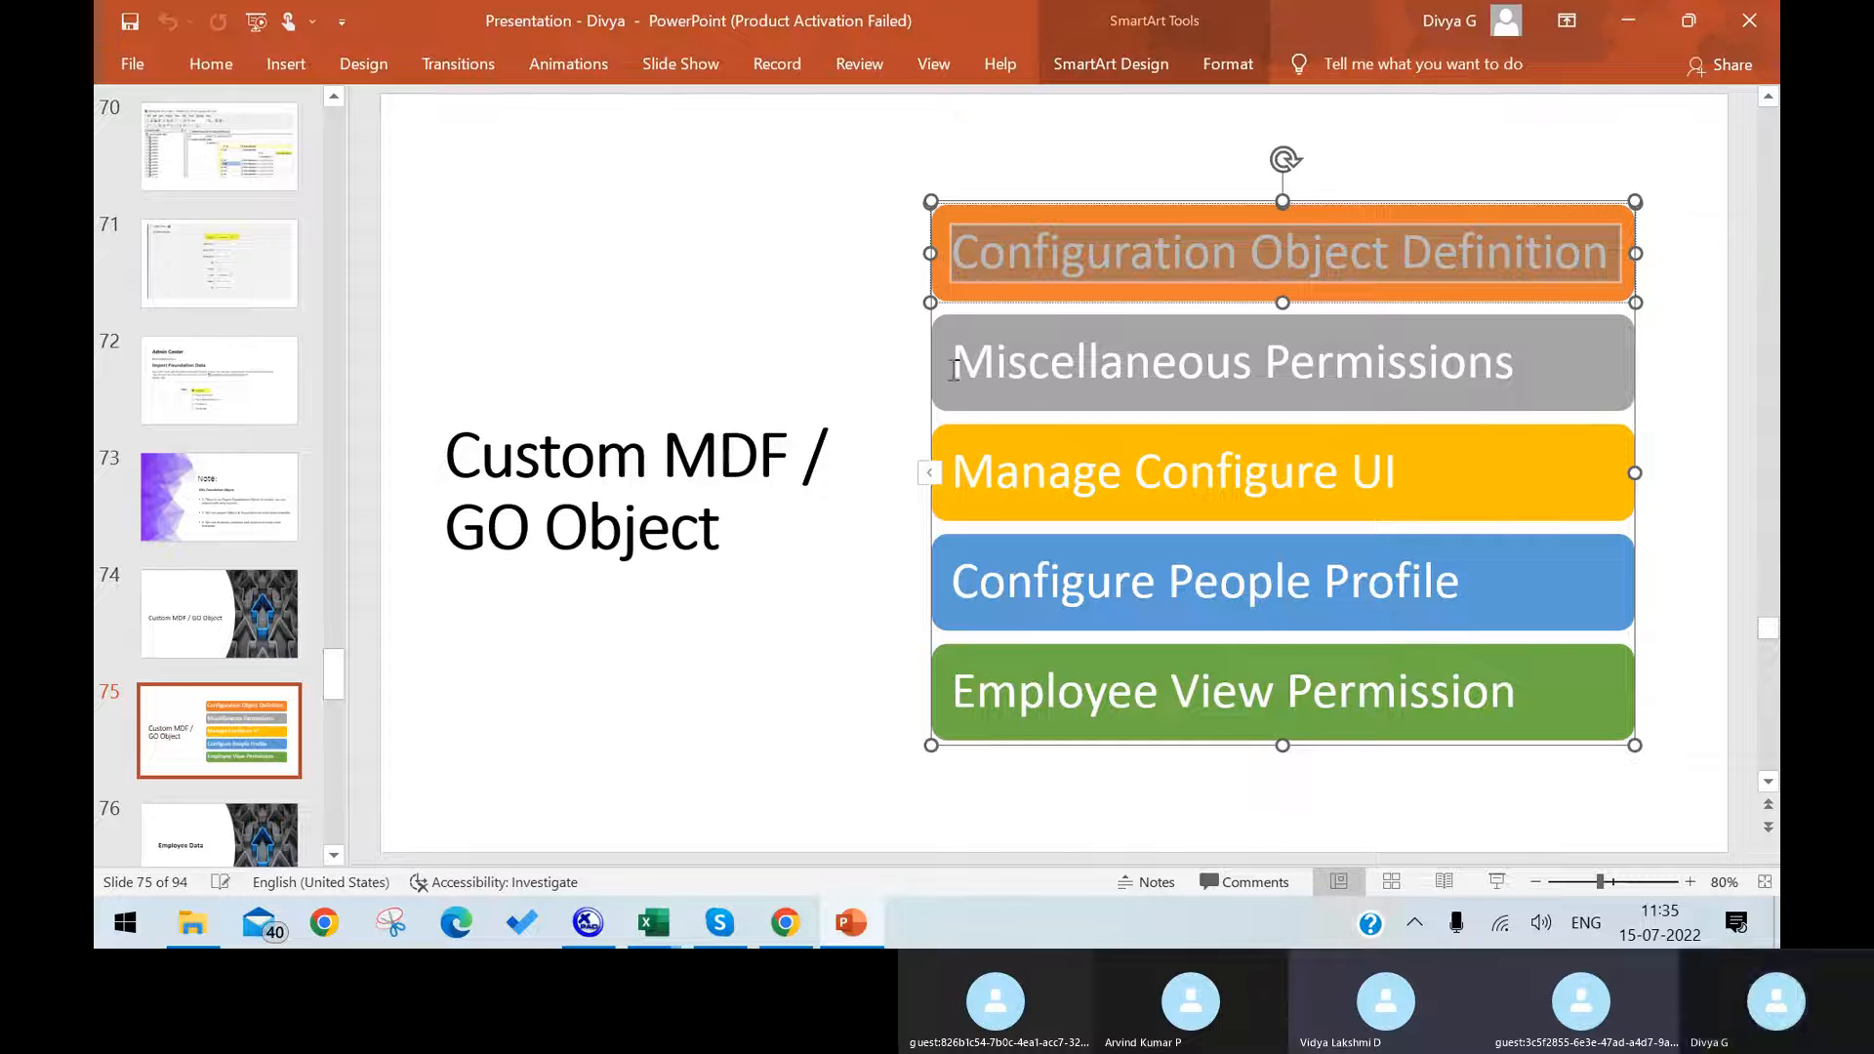
{"action": "left_click_drag", "start_coordinate": [951, 363], "coordinate": [1514, 347]}
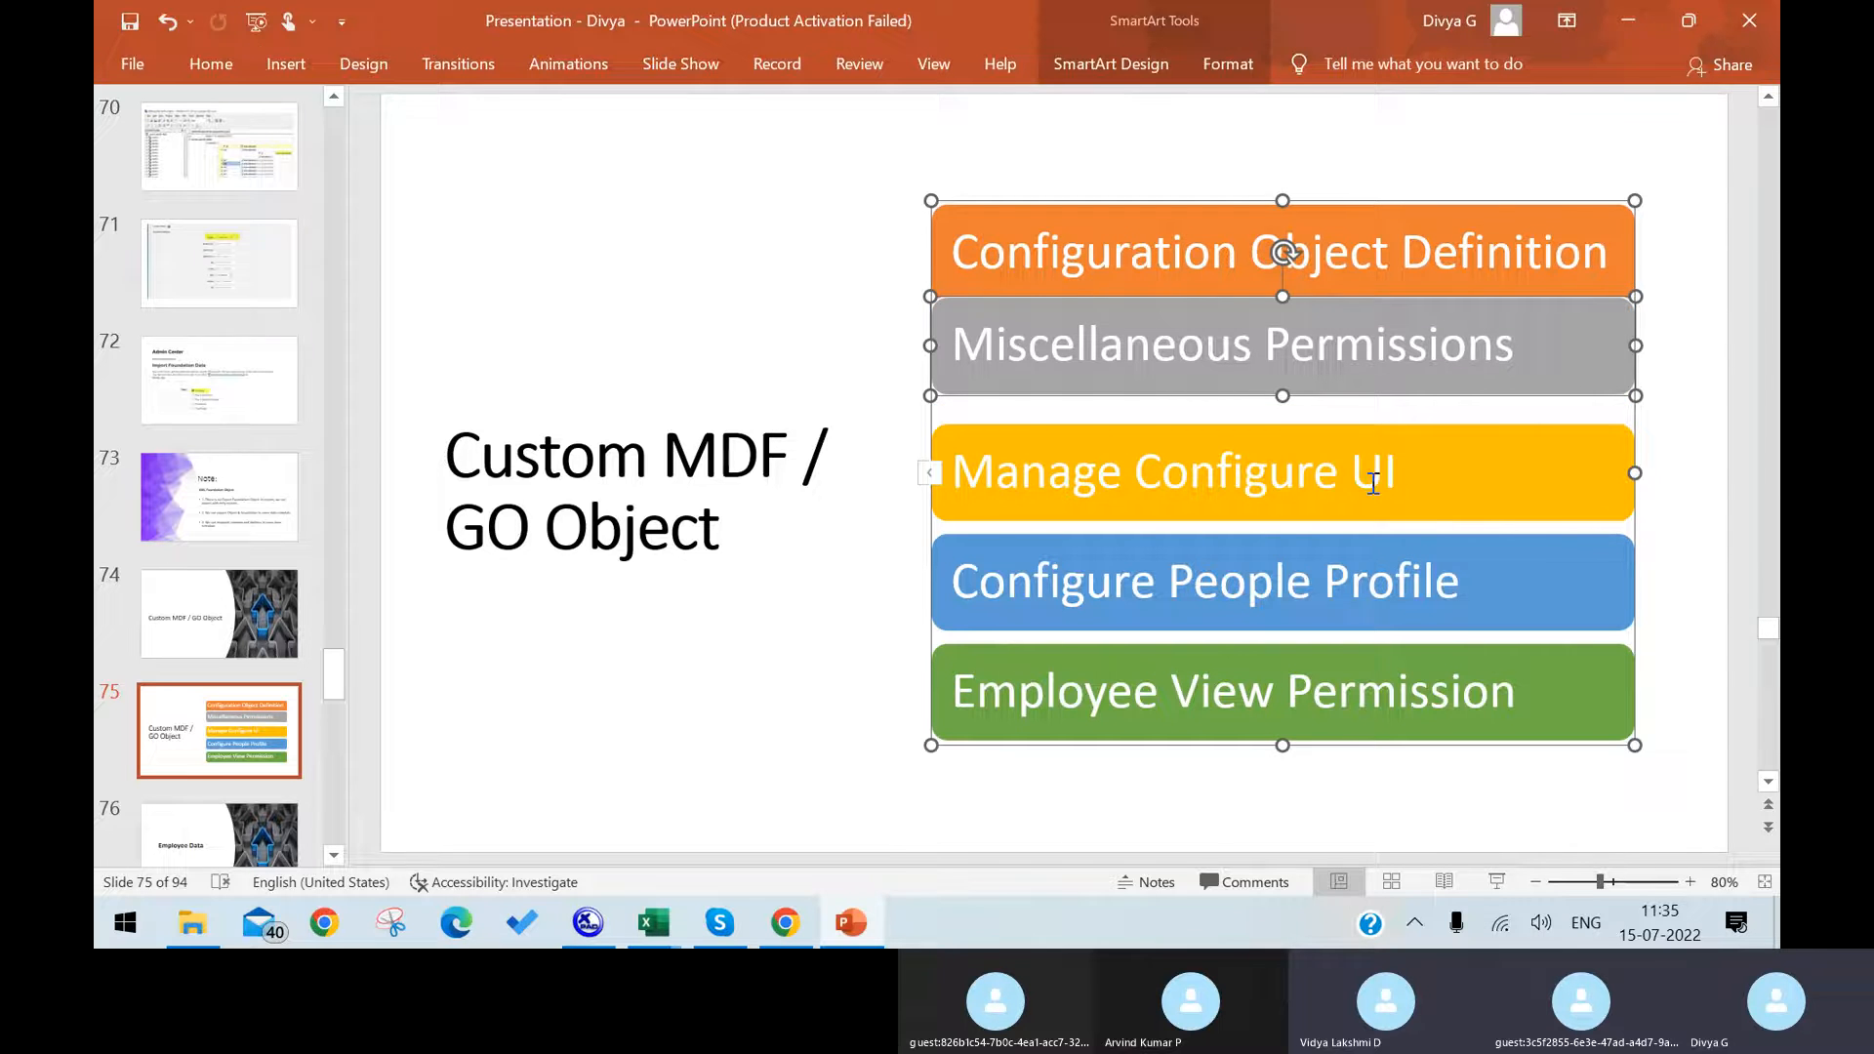
{"action": "left_click_drag", "start_coordinate": [1373, 484], "coordinate": [971, 597]}
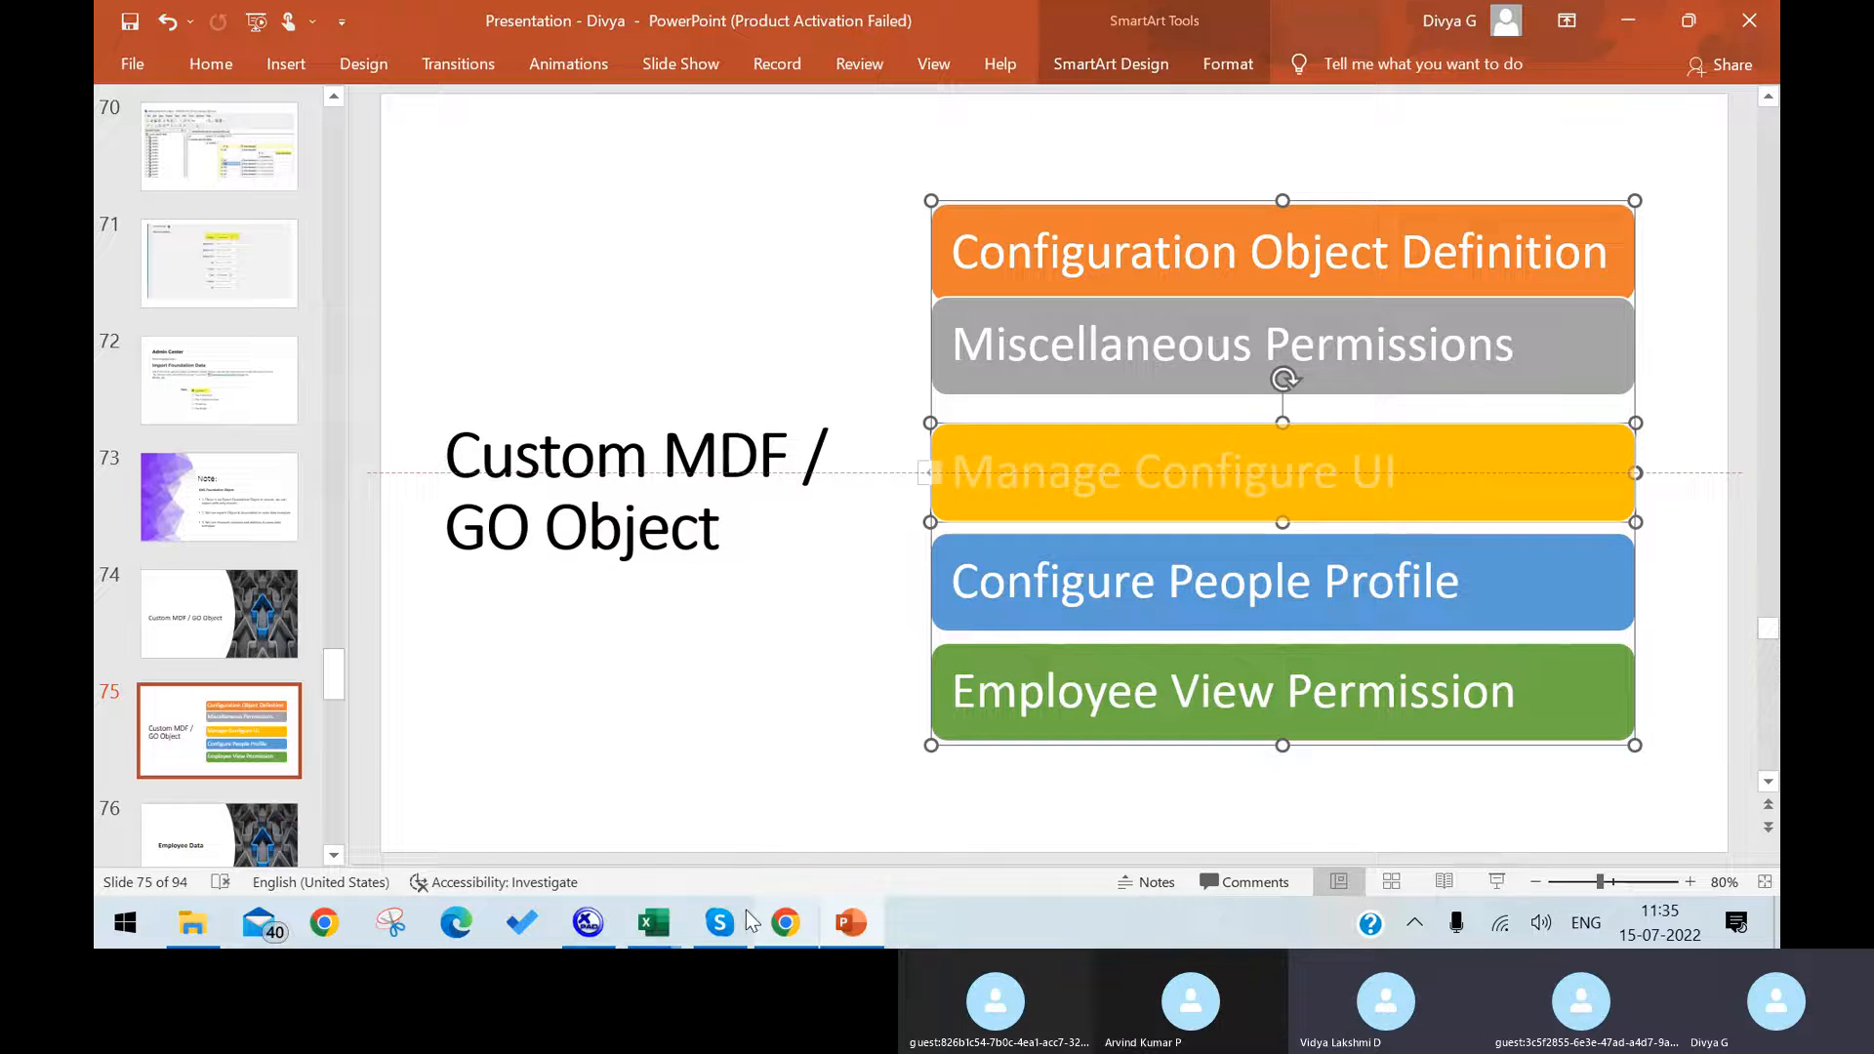
Step: Switch to the EC Foundation Objects workbook in Excel, add a new sheet, widen column A and enter "Custom Mdf" in A1
{"action": "mouse_move", "coordinate": [654, 921]}
{"action": "left_click", "coordinate": [624, 849]}
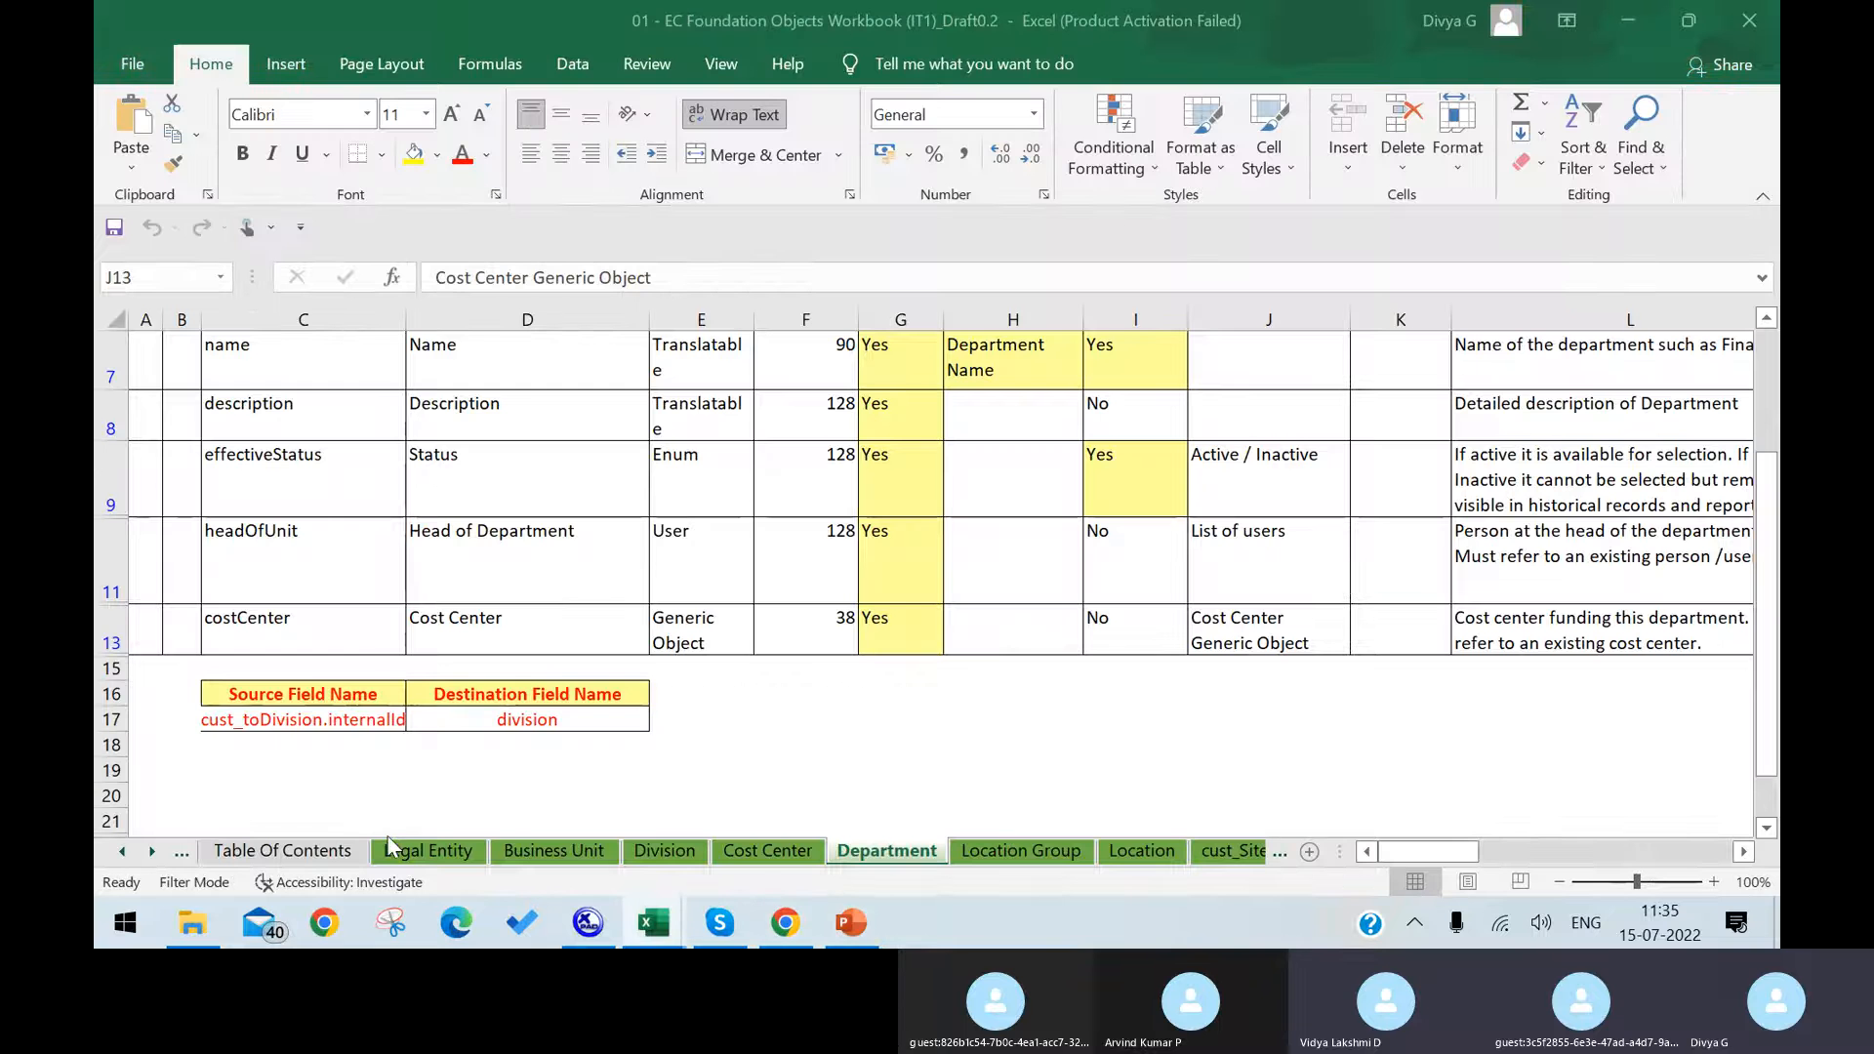
{"action": "left_click", "coordinate": [1311, 845]}
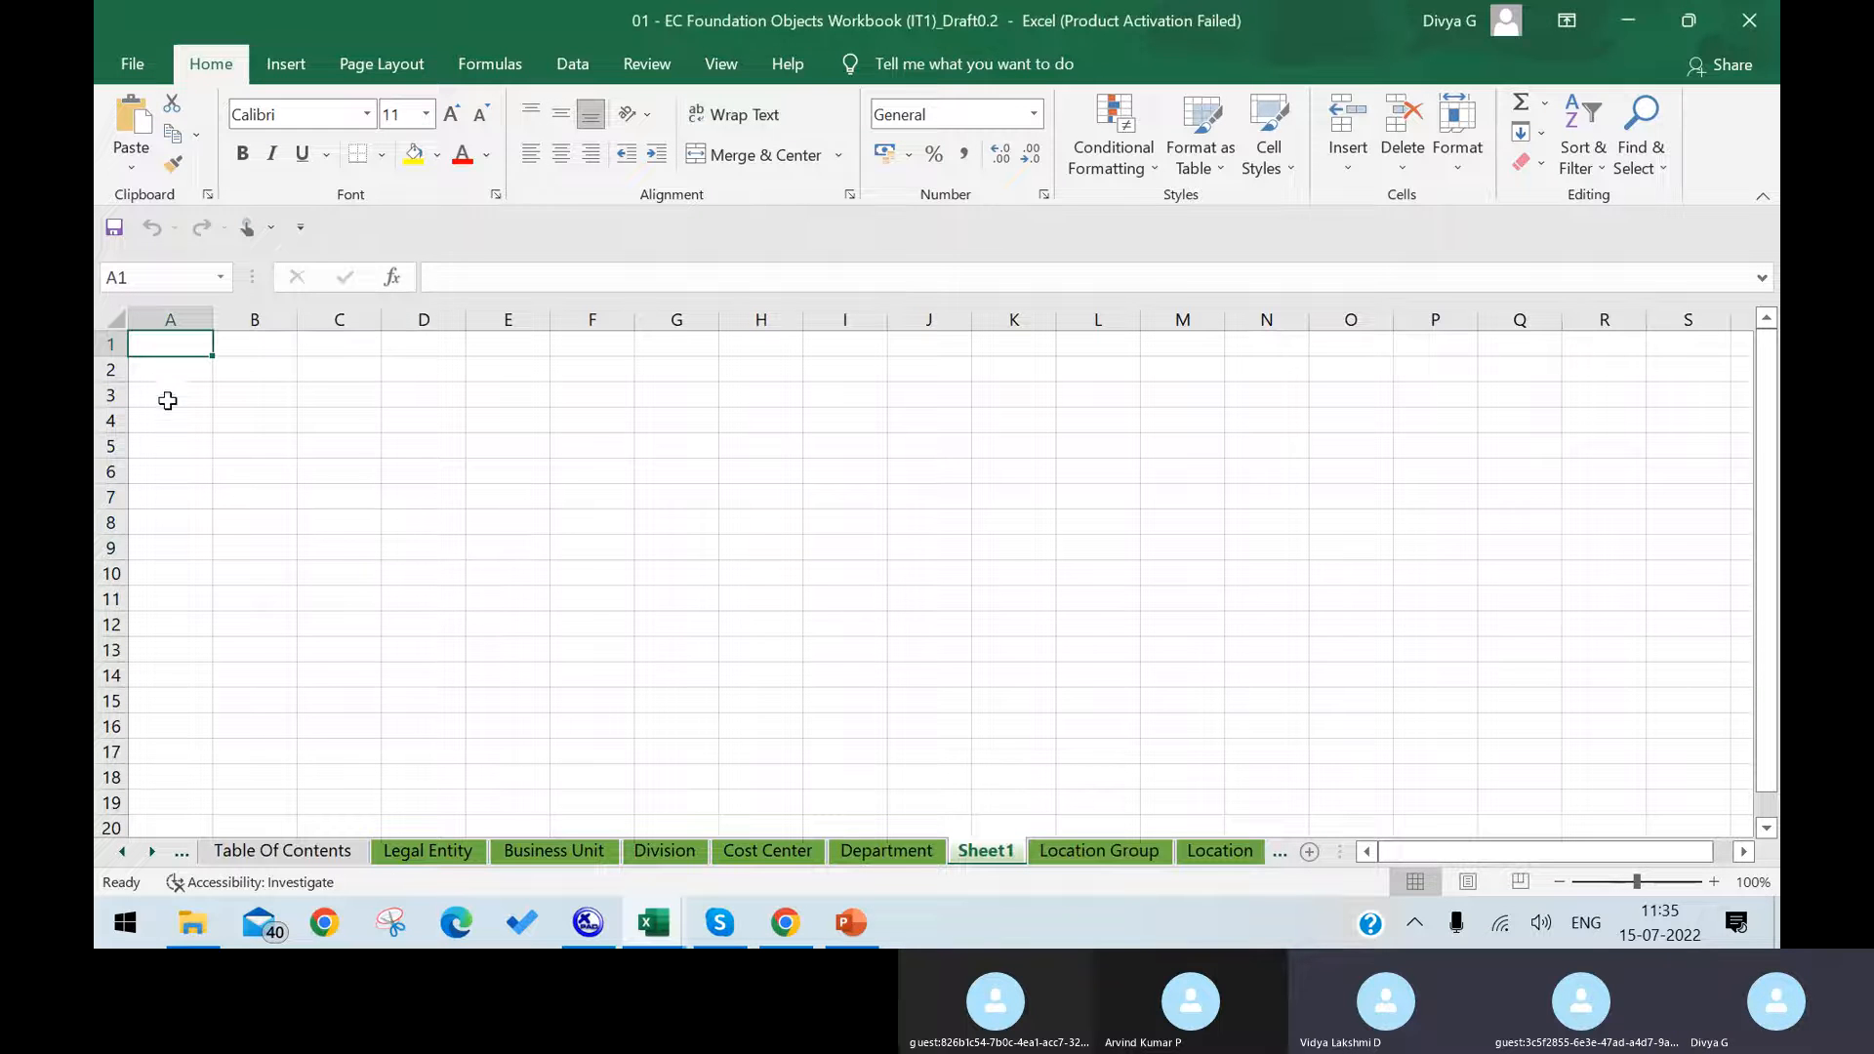
{"action": "left_click_drag", "start_coordinate": [212, 320], "coordinate": [322, 332]}
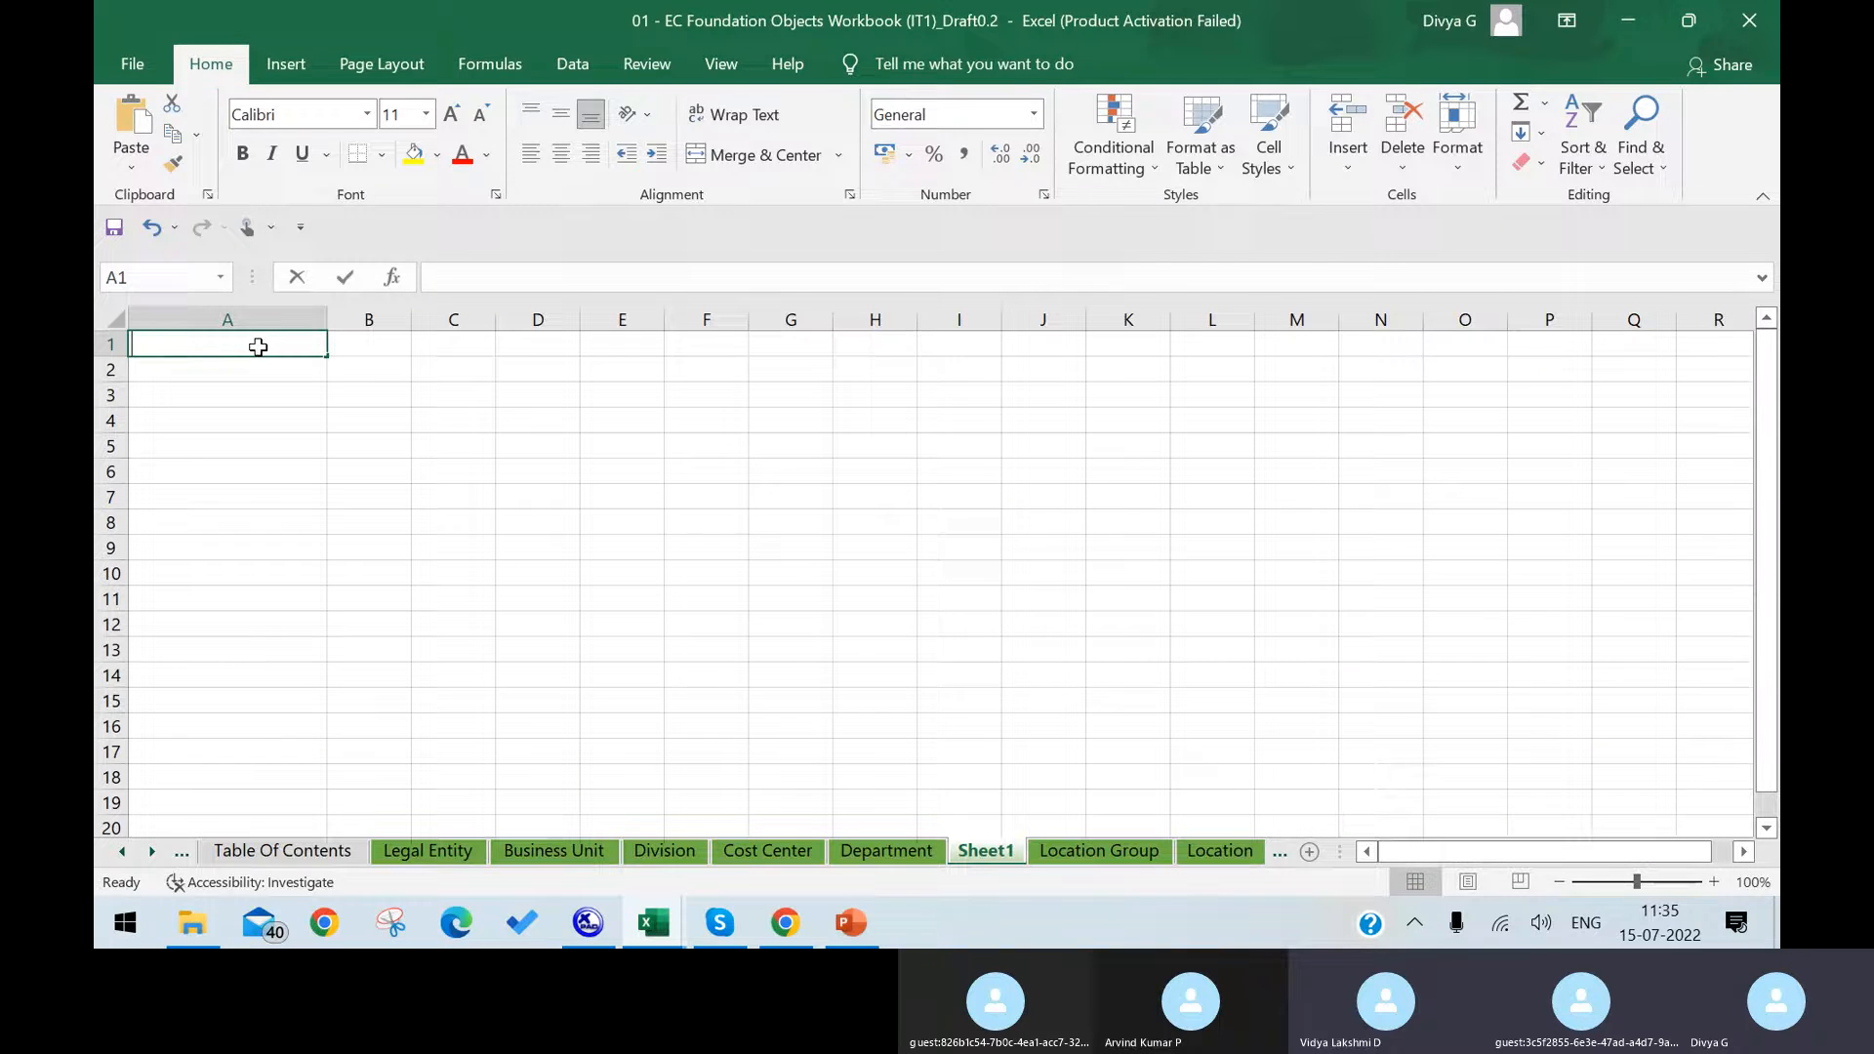
{"action": "type", "text": "Custom Mdf"}
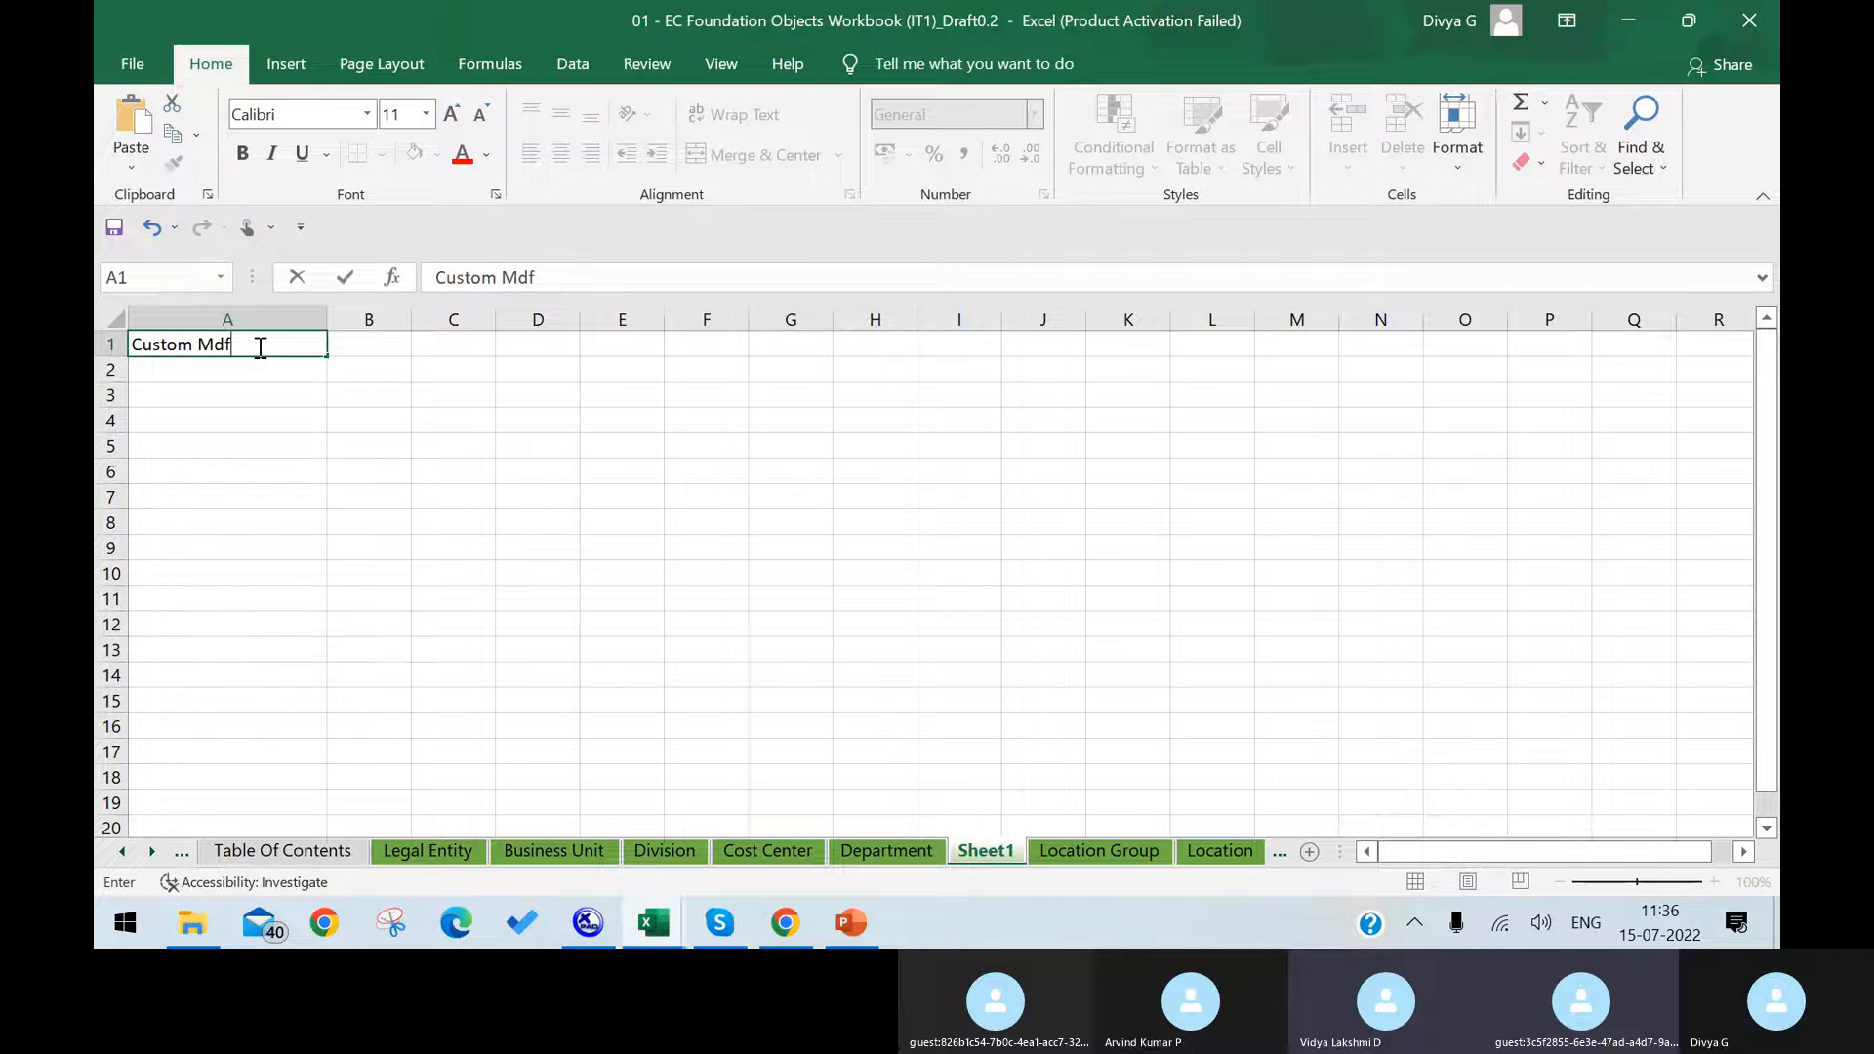
{"action": "left_click", "coordinate": [720, 922]}
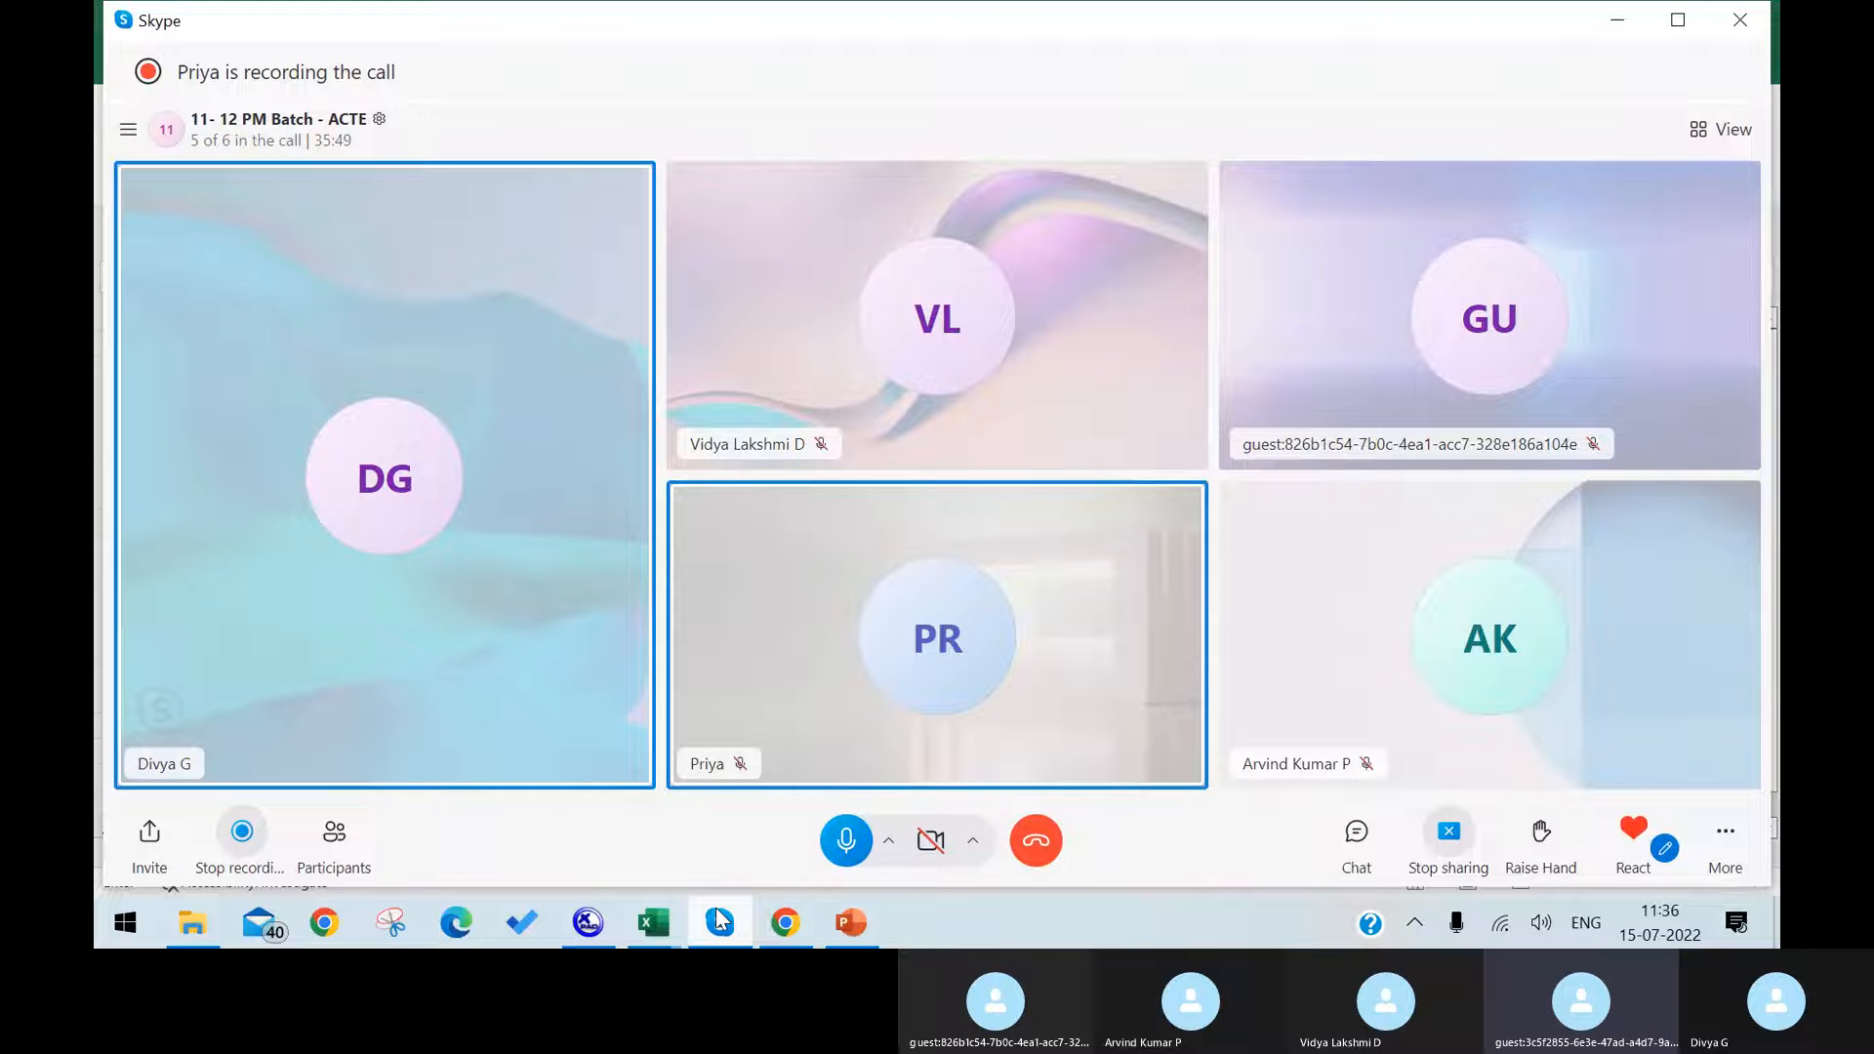
{"action": "left_click", "coordinate": [719, 918]}
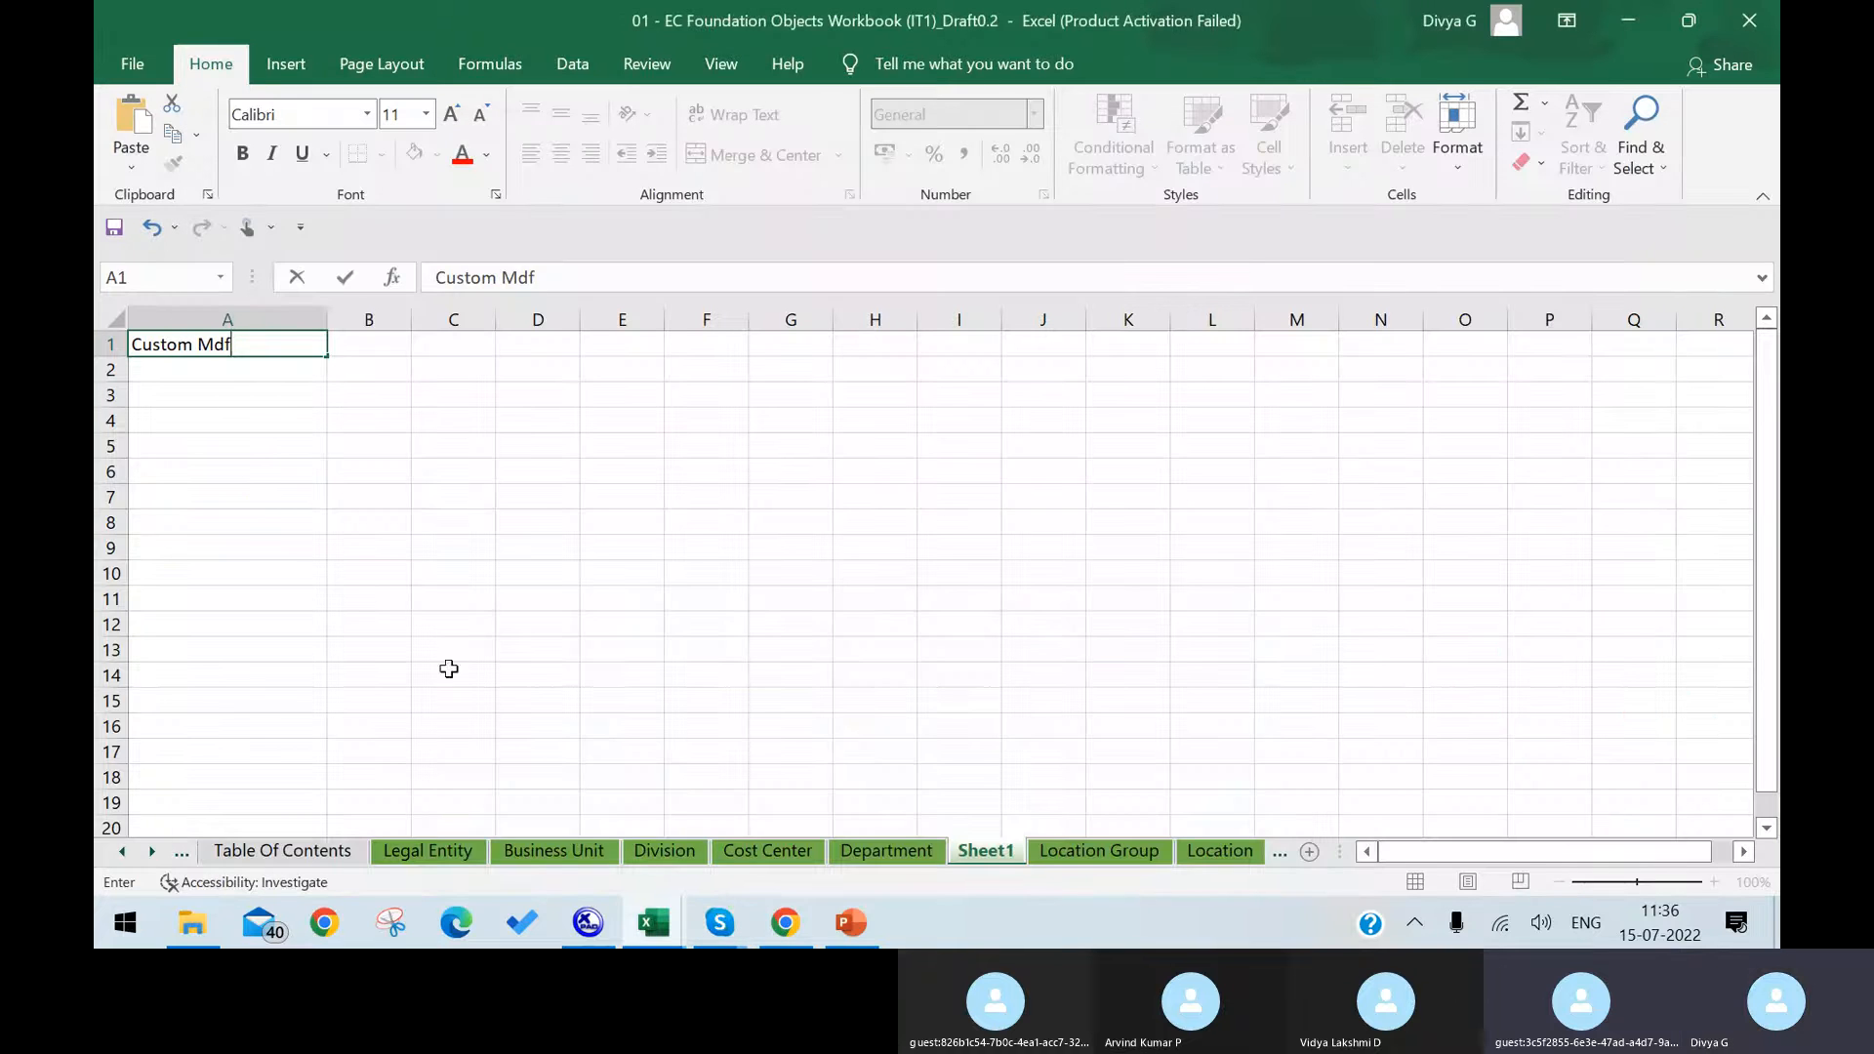
Step: Enter "Org level" in A2 and "Employee" in A3 below the Custom Mdf heading
{"action": "left_click", "coordinate": [272, 374]}
{"action": "type", "text": "O"}
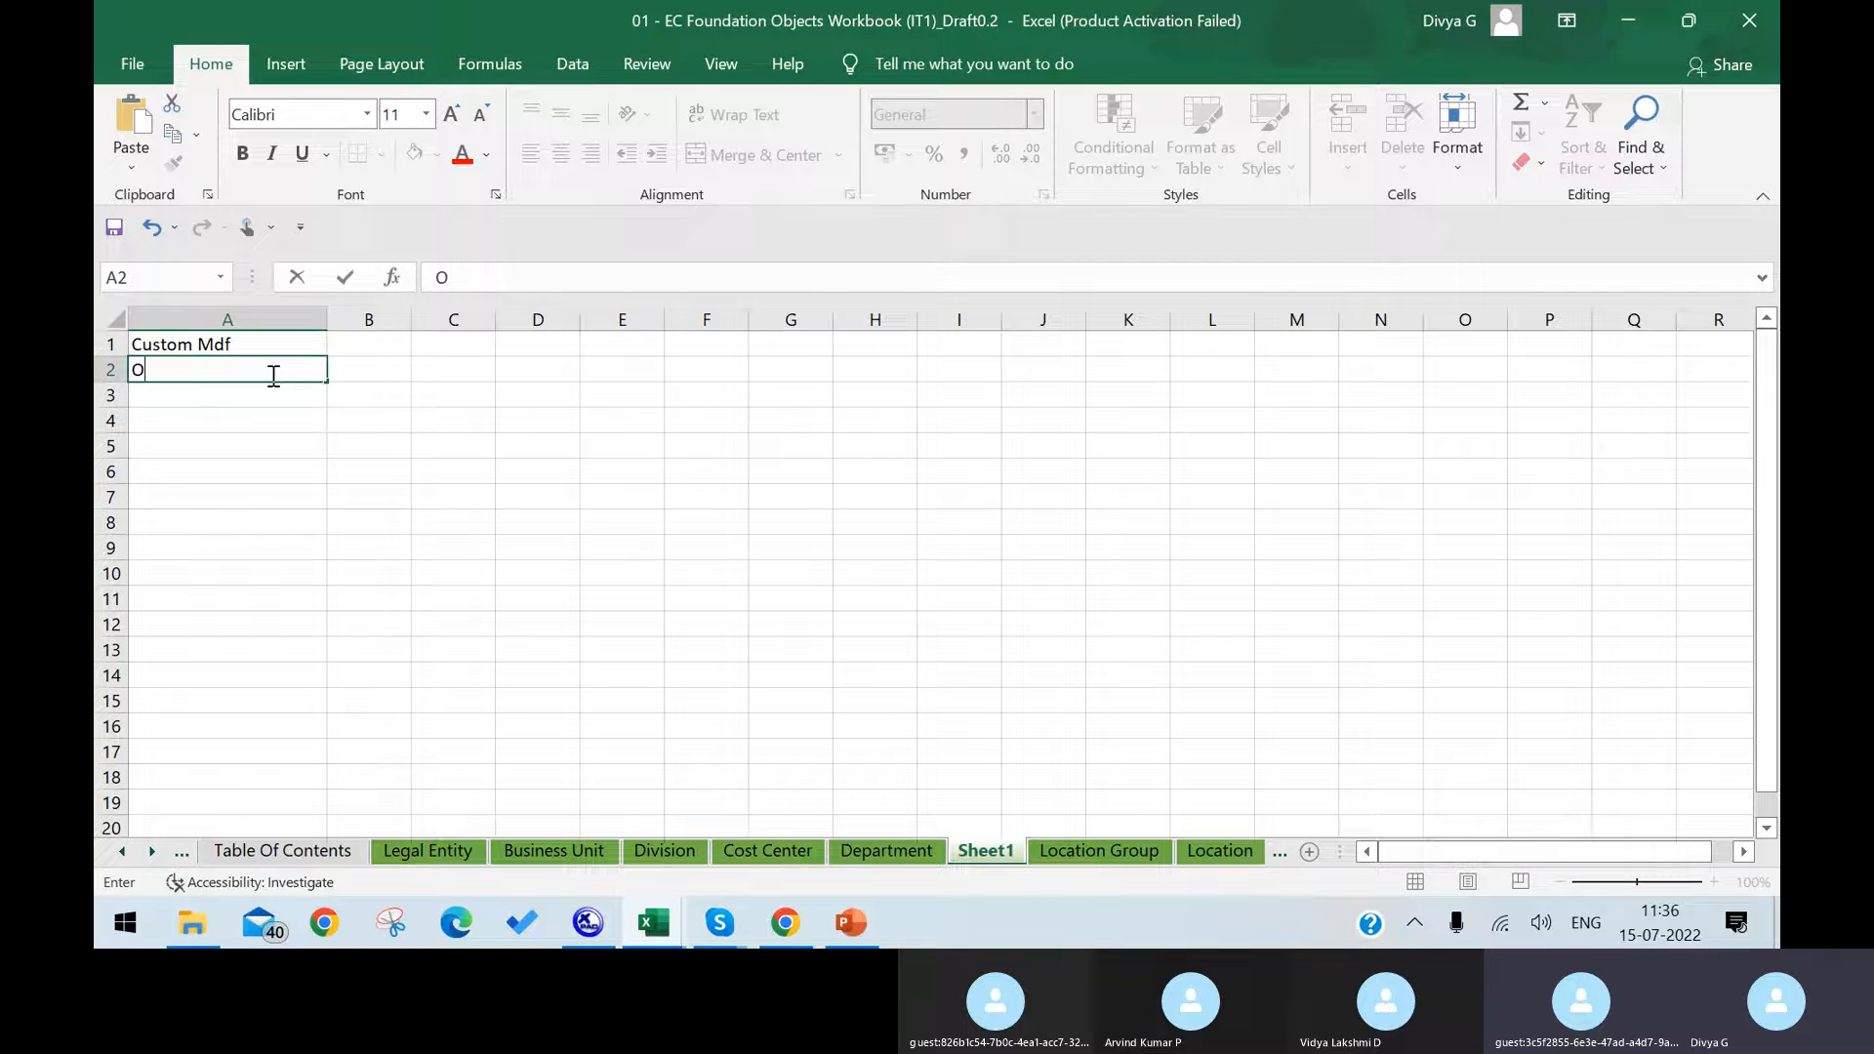
{"action": "type", "text": "rg I"}
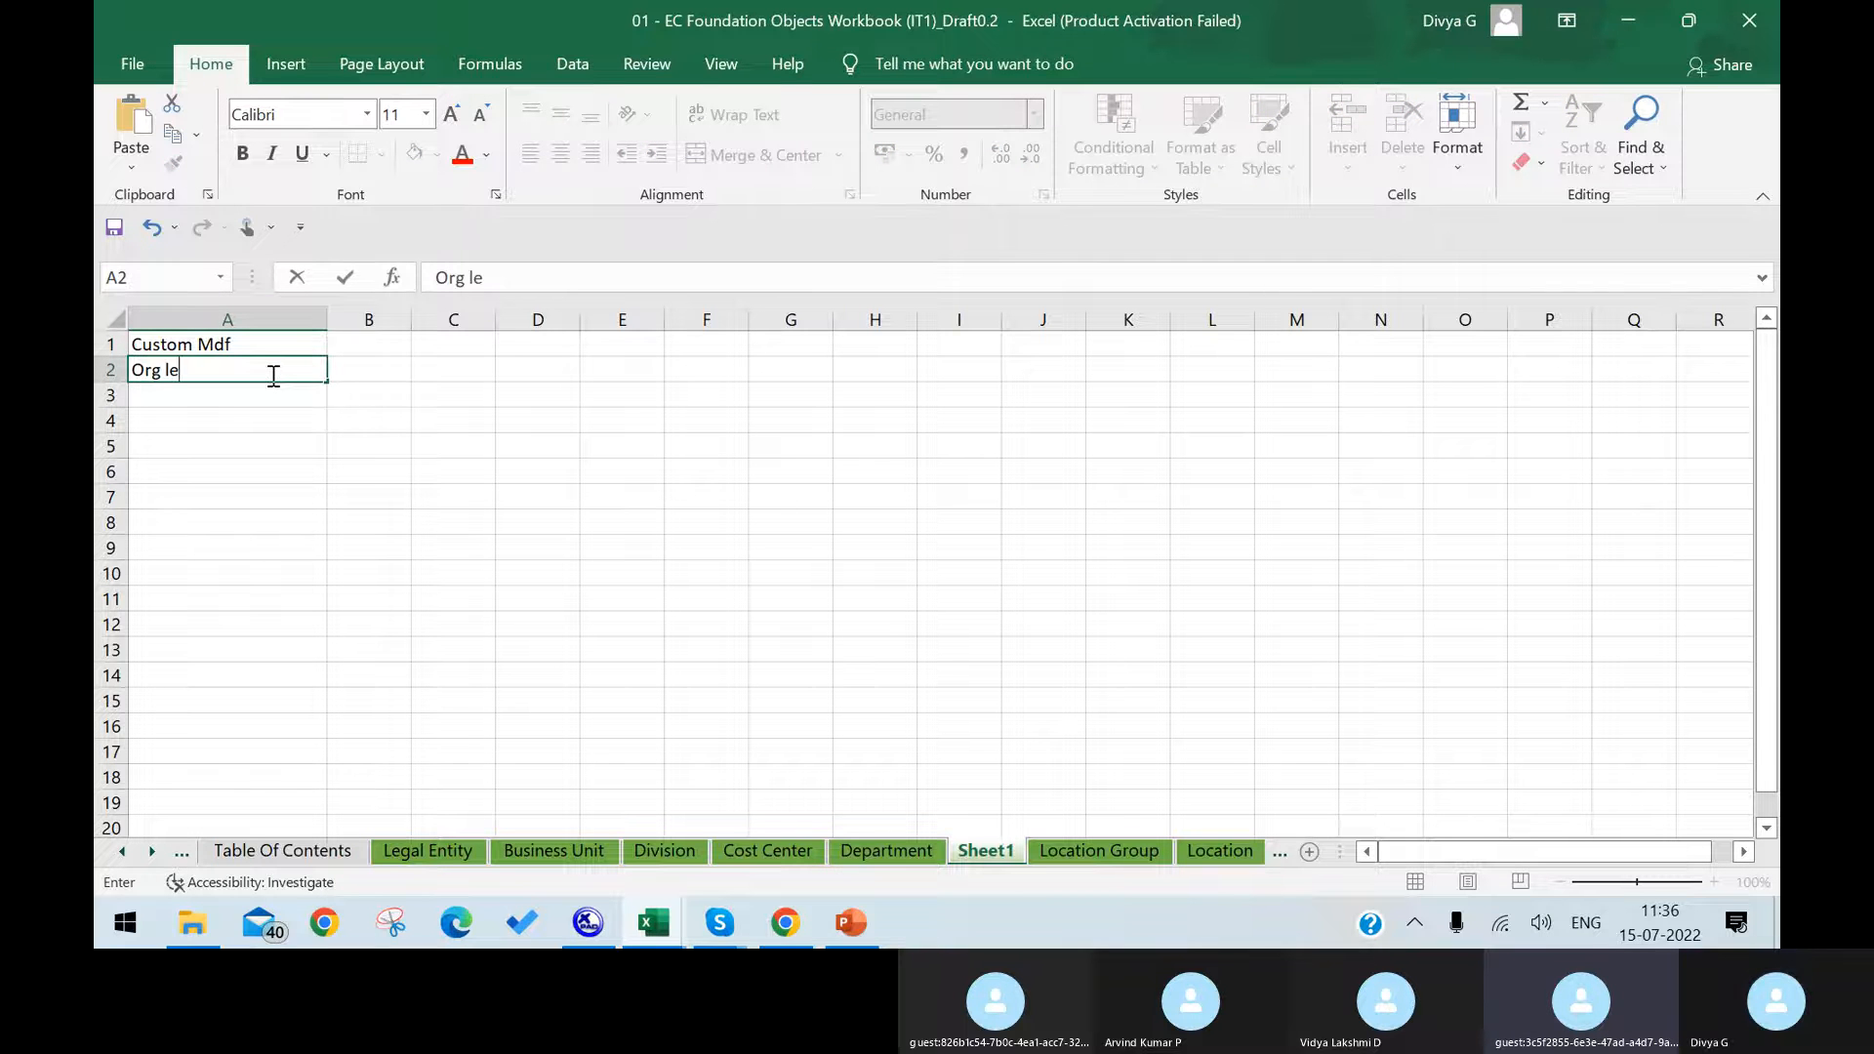
{"action": "type", "text": "e"}
{"action": "key", "text": "BackSpace"}
{"action": "type", "text": "ev"}
{"action": "key", "text": "BackSpace"}
{"action": "key", "text": "BackSpace"}
{"action": "key", "text": "BackSpace"}
{"action": "type", "text": "vel"}
{"action": "key", "text": "Return"}
{"action": "type", "text": "Employee"}
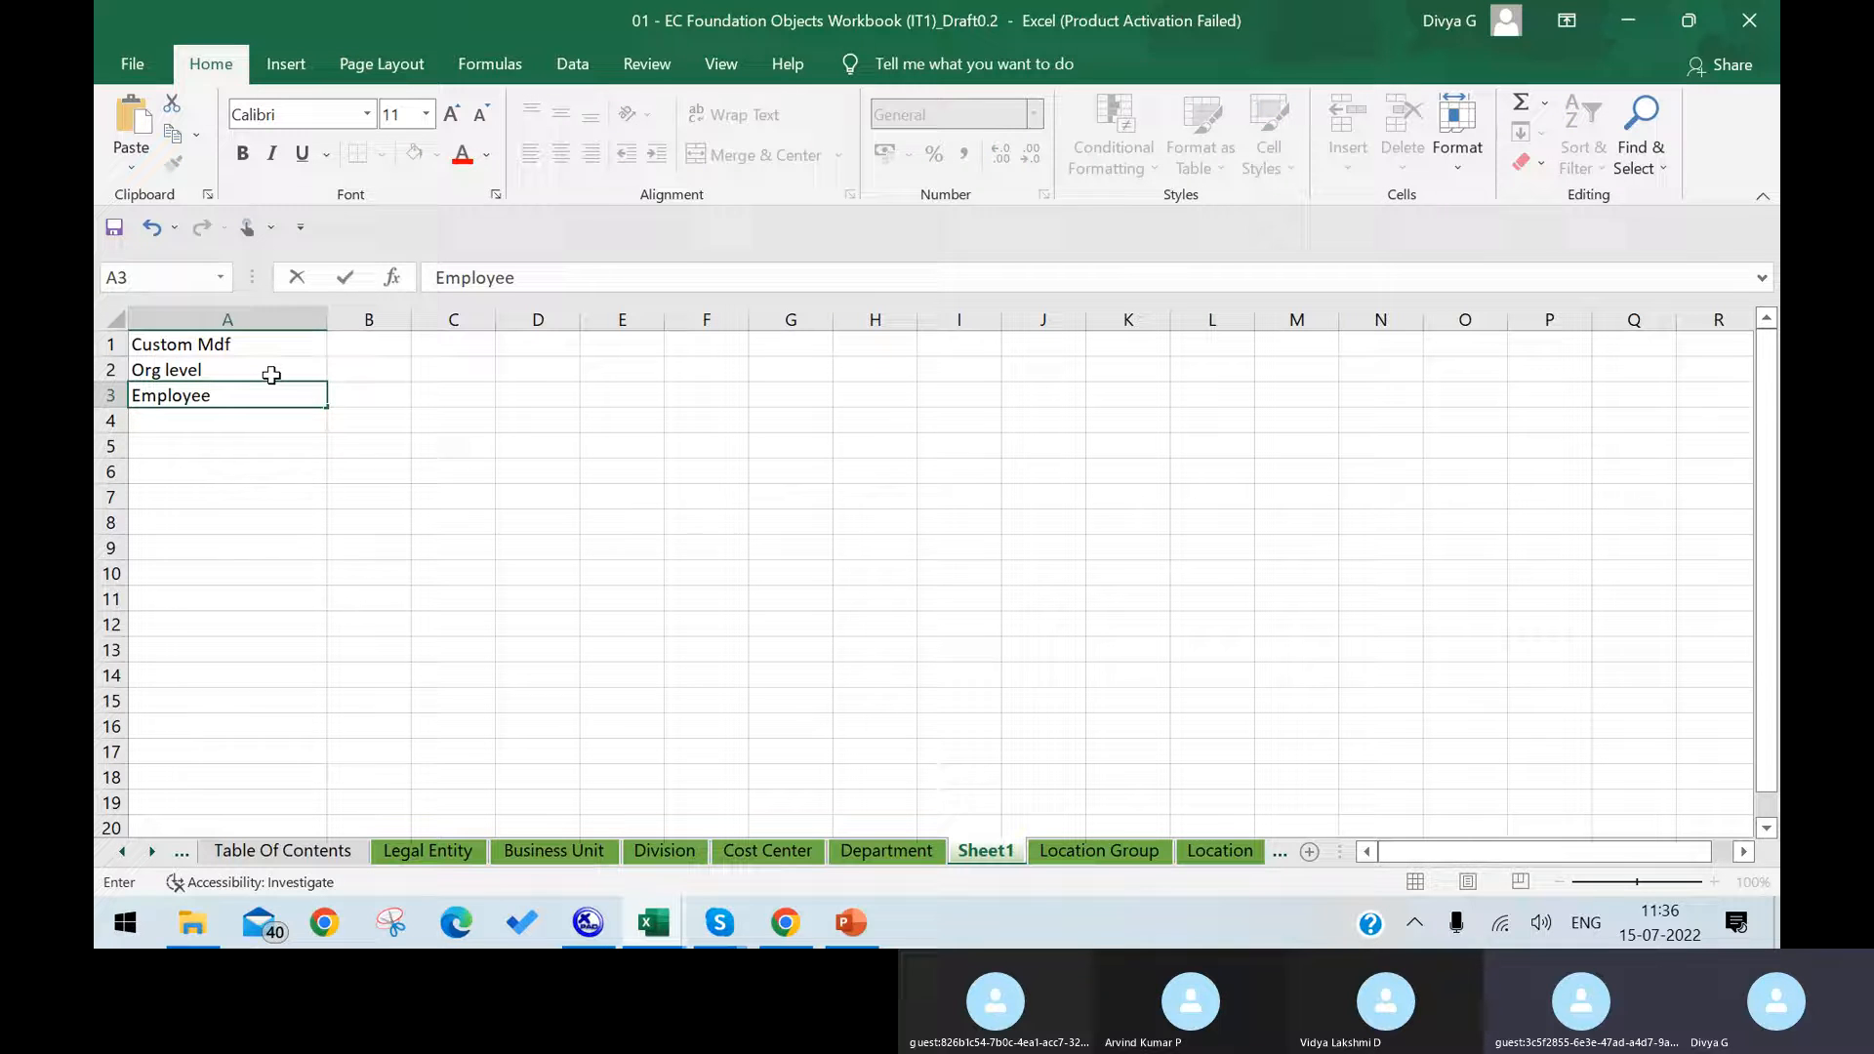
{"action": "left_click_drag", "start_coordinate": [272, 374], "coordinate": [272, 342]}
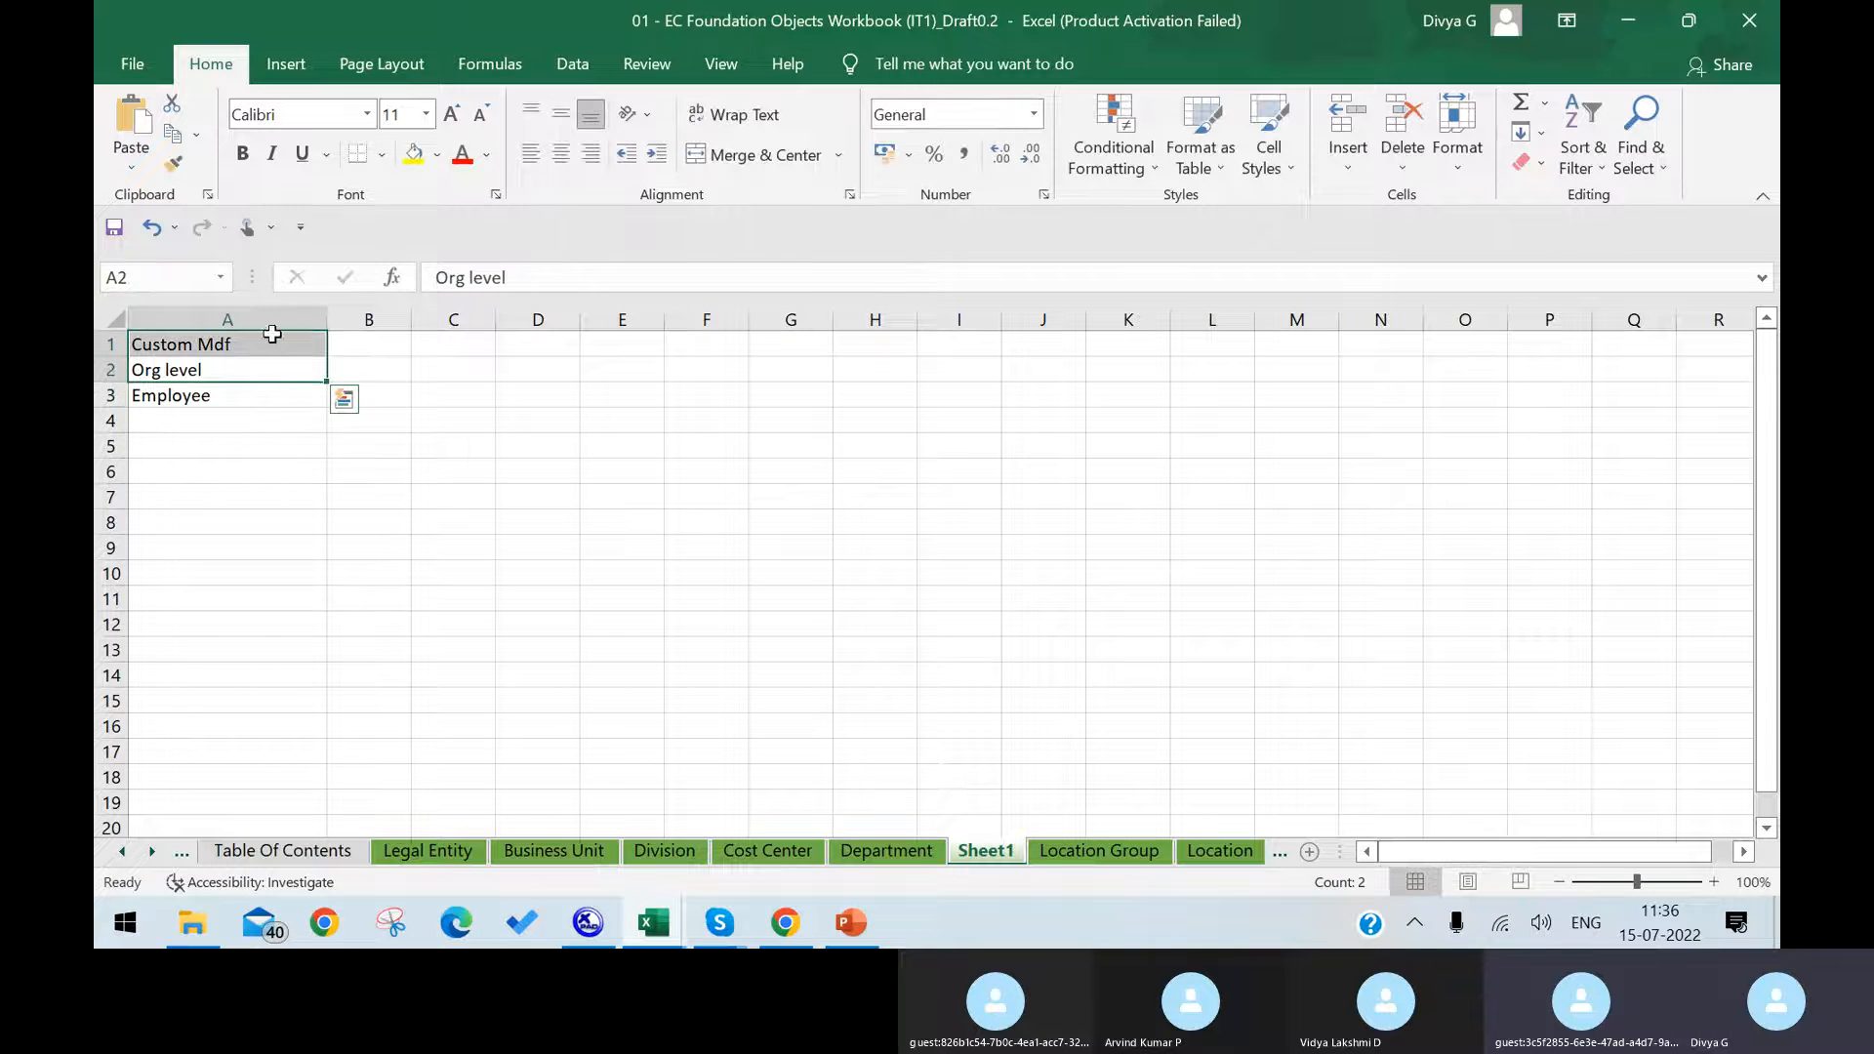
{"action": "left_click", "coordinate": [283, 369]}
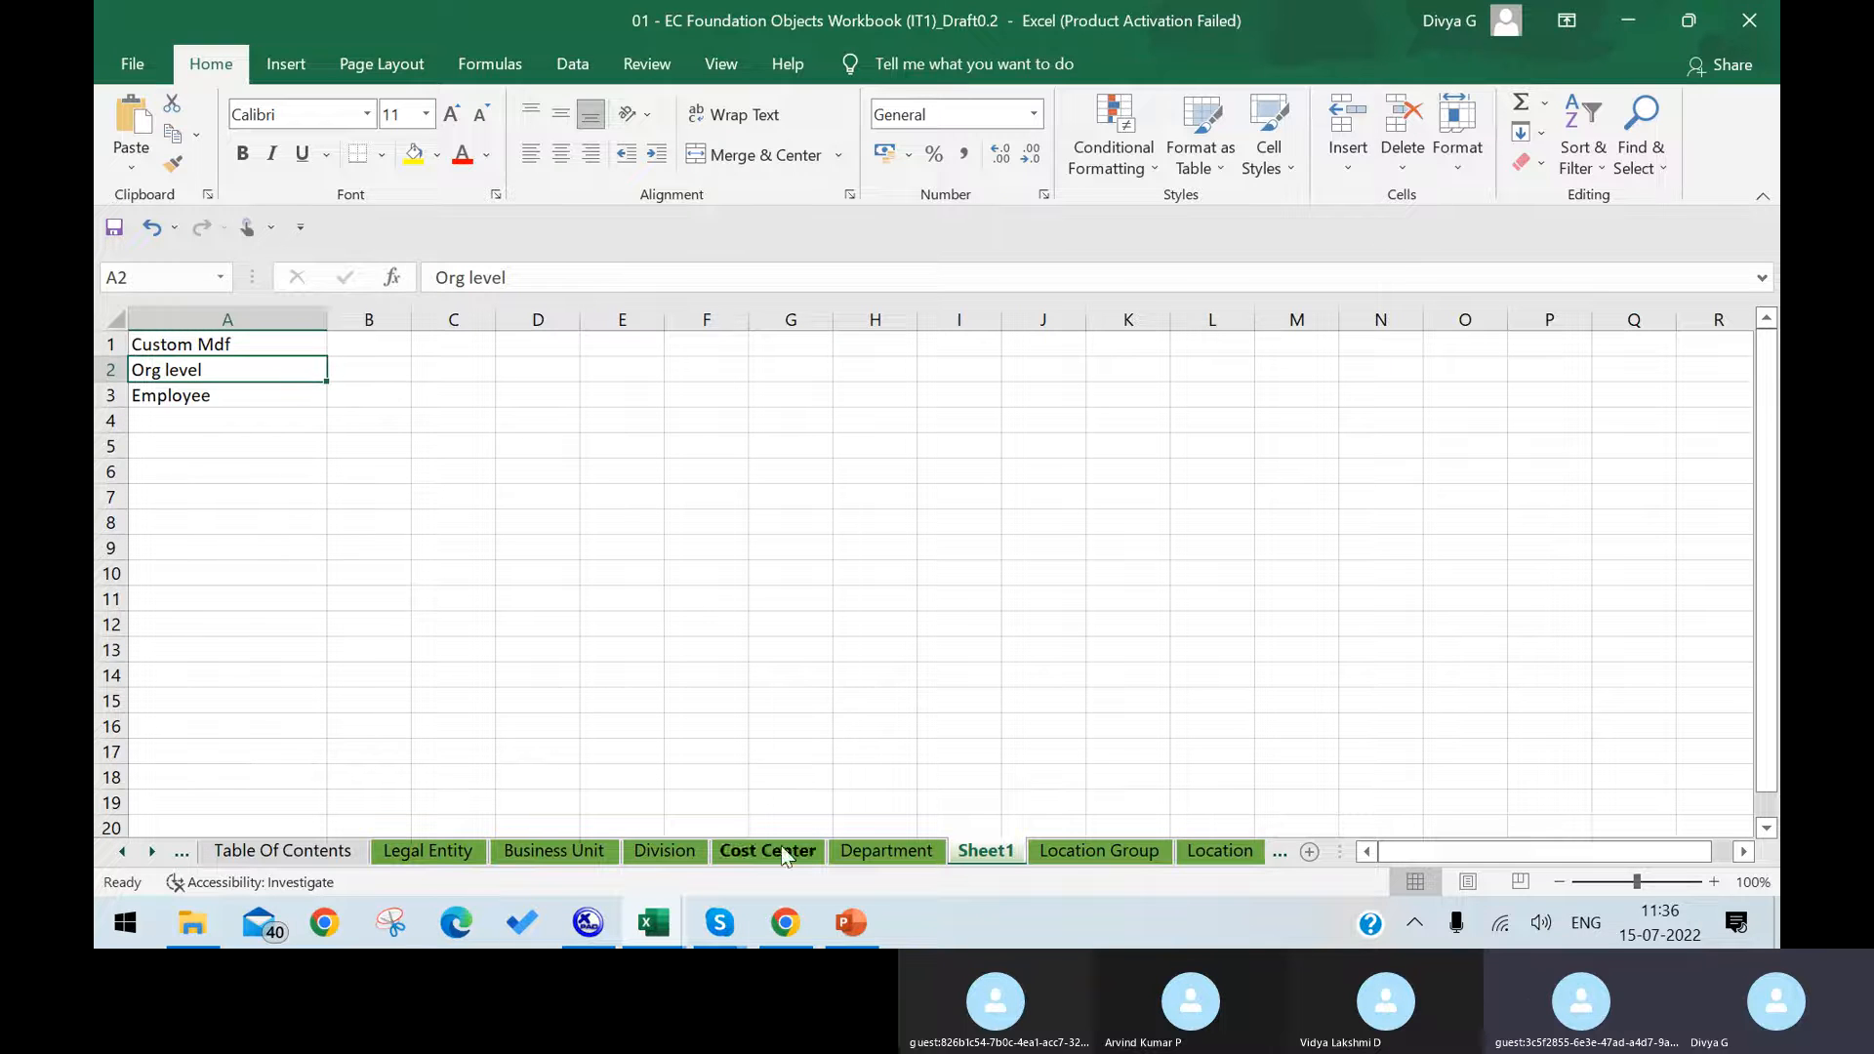
Step: Switch to Chrome and start creating a new Object Definition on the Configure Object Definitions page
{"action": "left_click", "coordinate": [785, 922]}
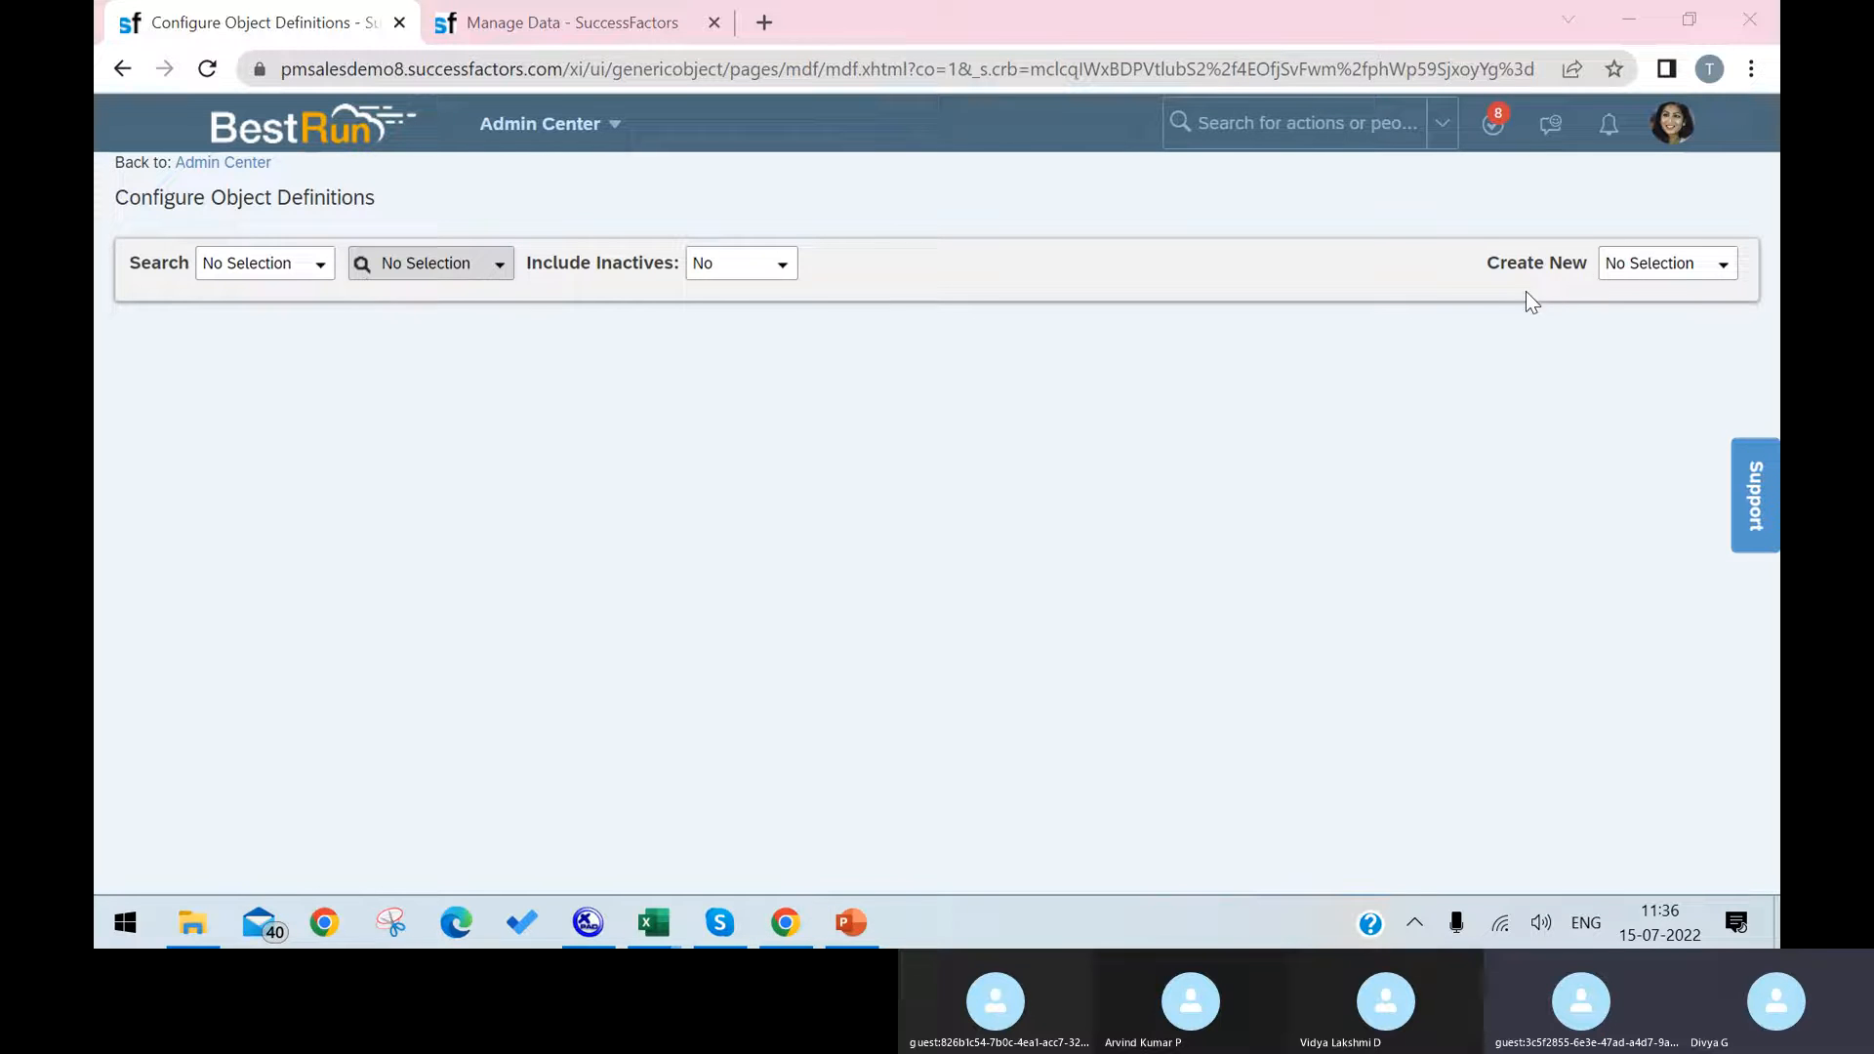
{"action": "left_click", "coordinate": [1720, 264]}
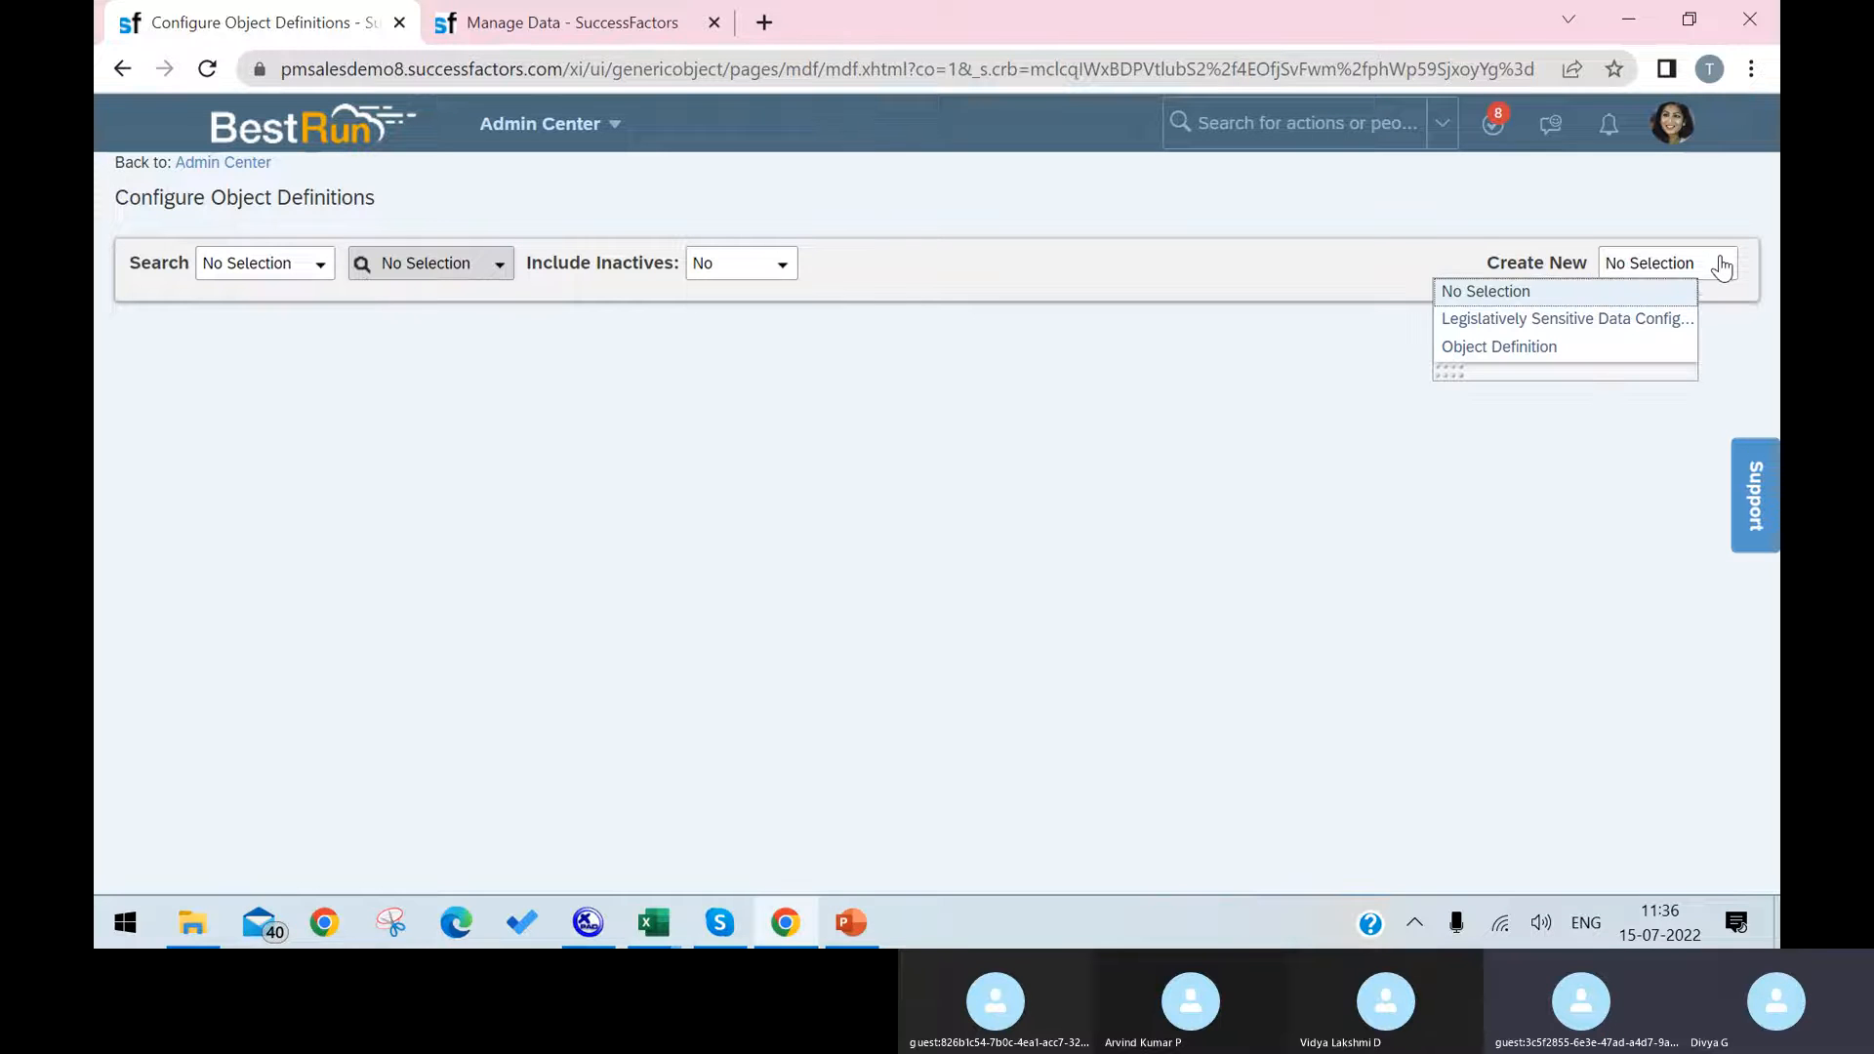
{"action": "left_click", "coordinate": [1610, 353]}
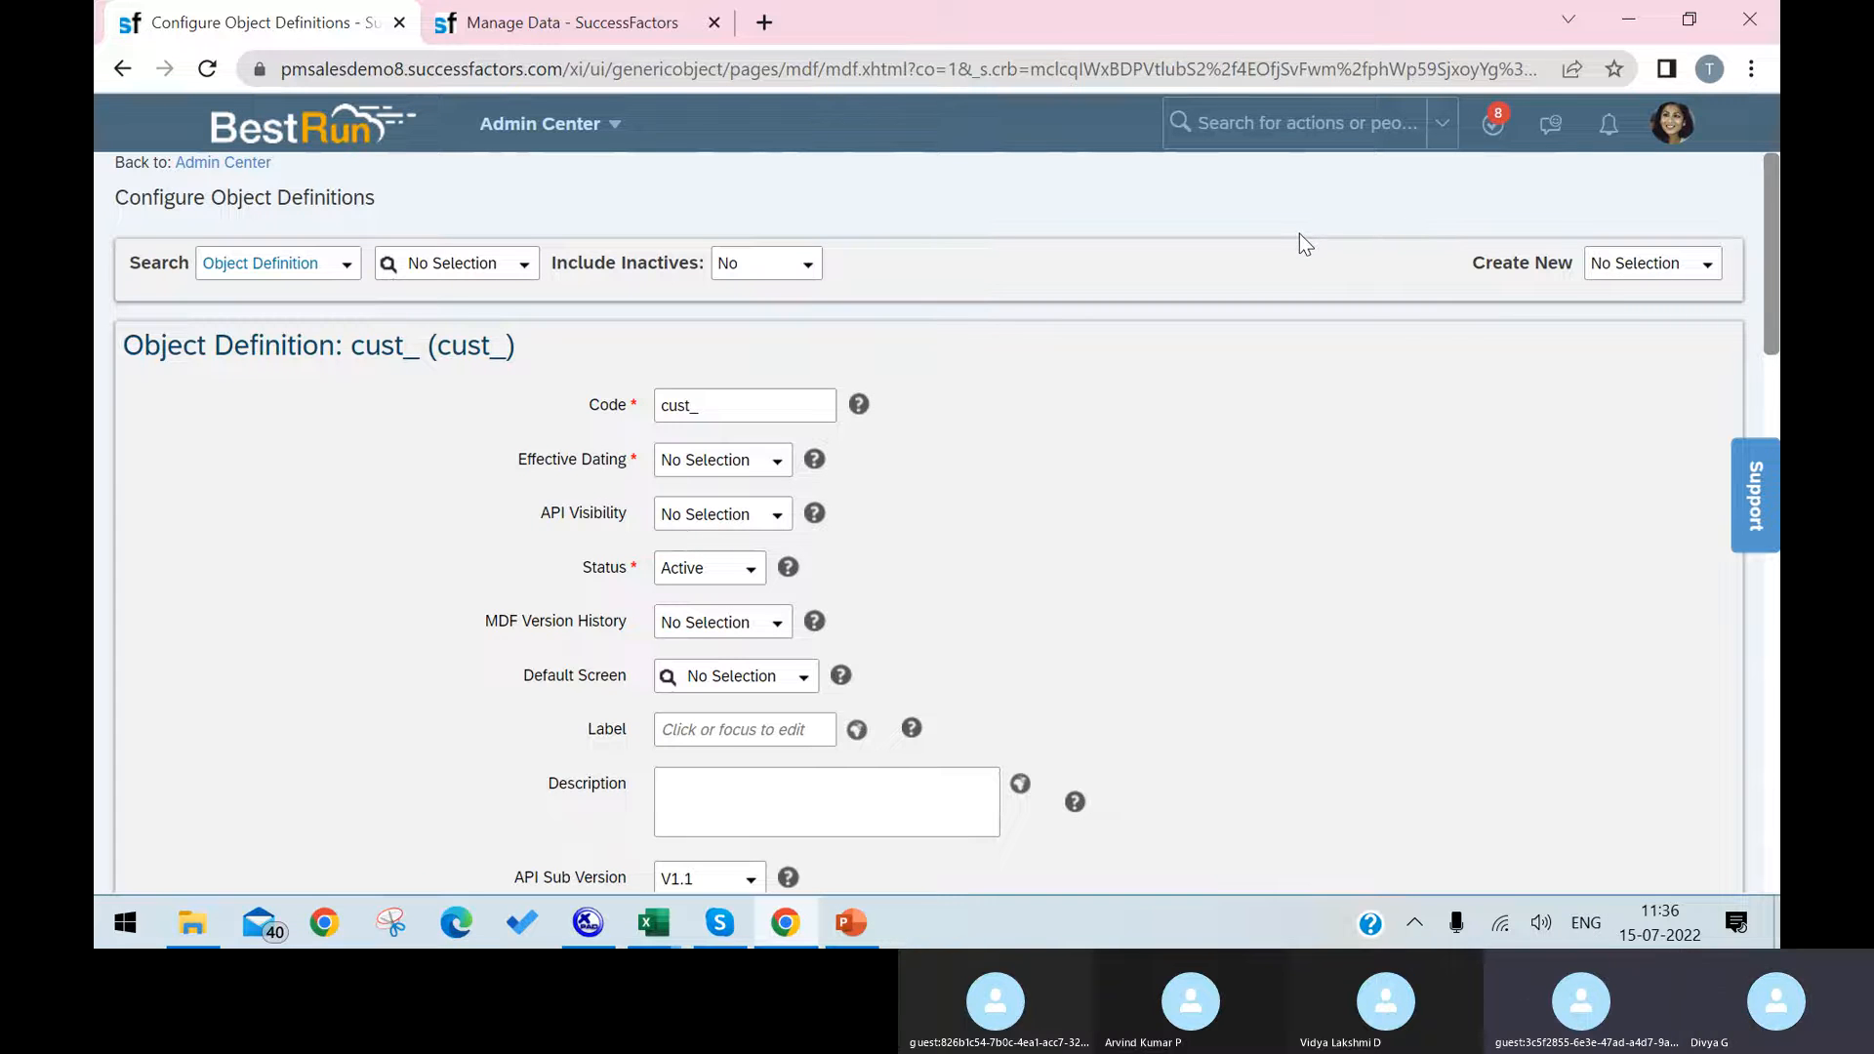
Step: Set the new object definition's code to cust_Infrastructure and its label to Infrastructure
{"action": "left_click", "coordinate": [810, 404]}
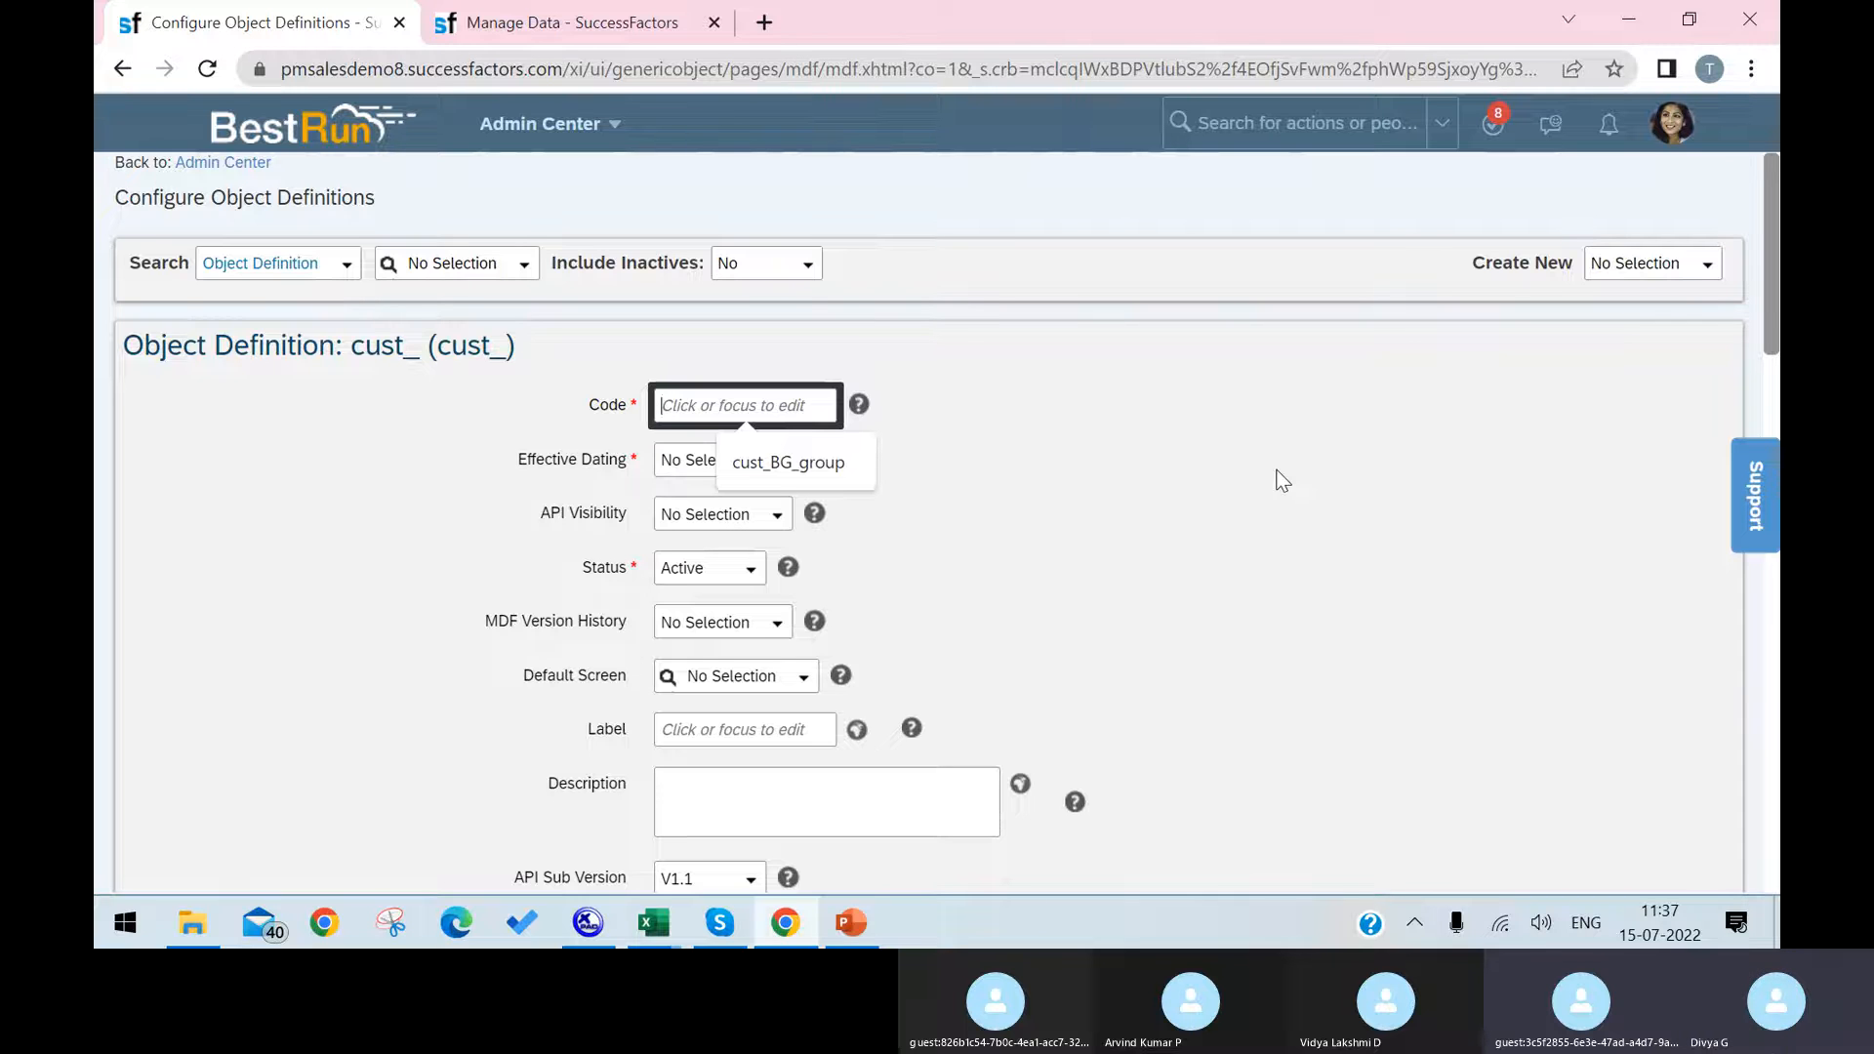
{"action": "type", "text": "Infra"}
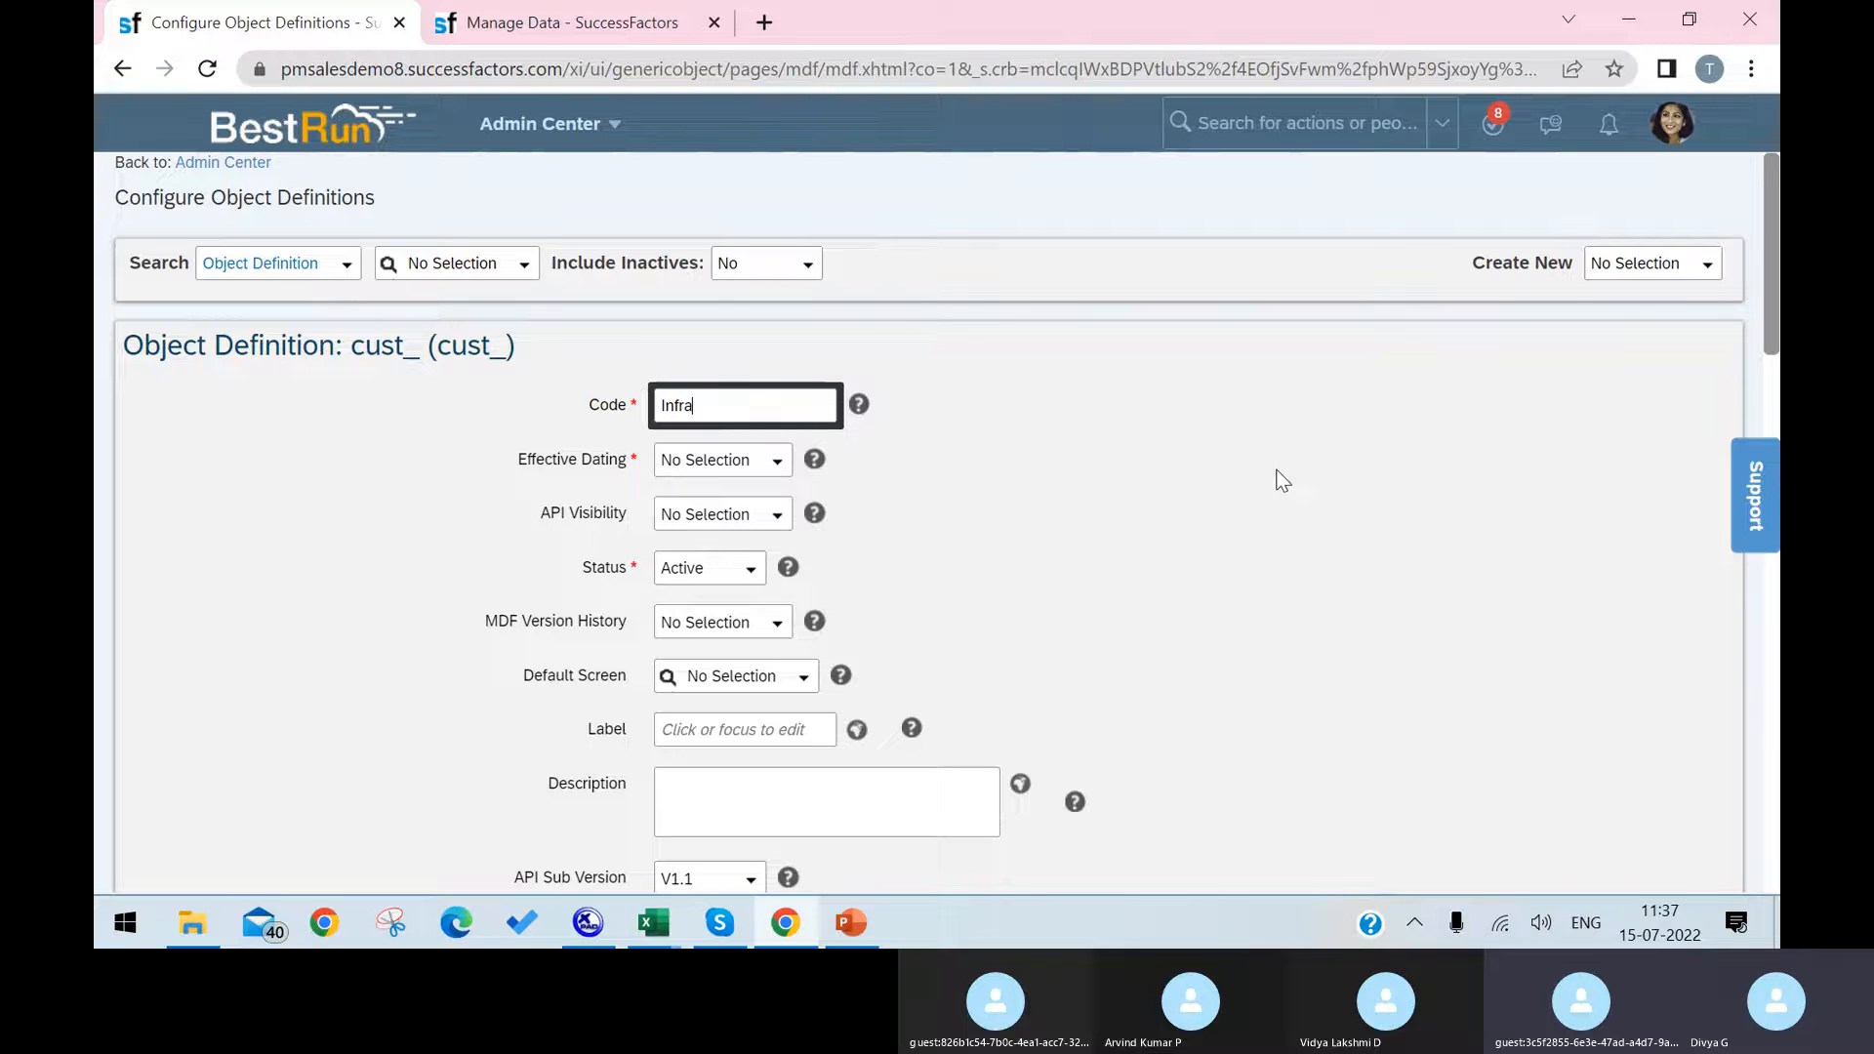
{"action": "type", "text": "structure"}
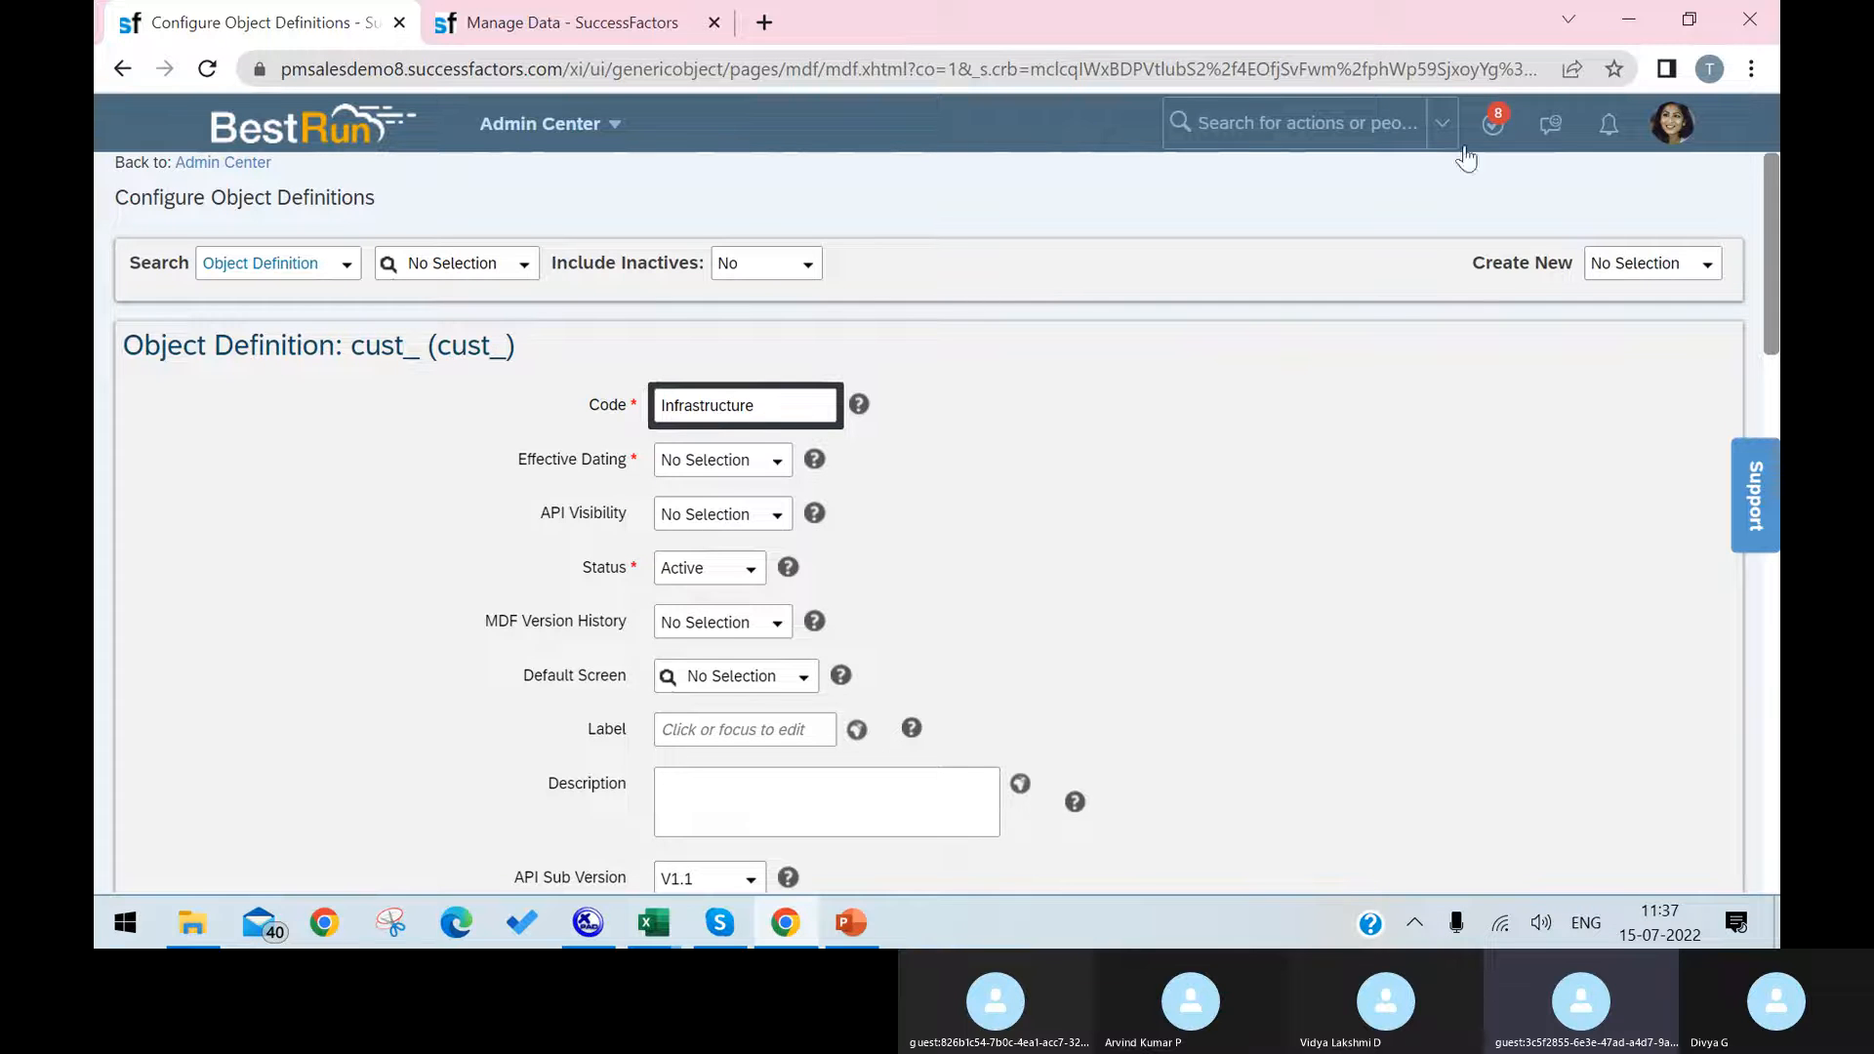
{"action": "left_click", "coordinate": [855, 549]}
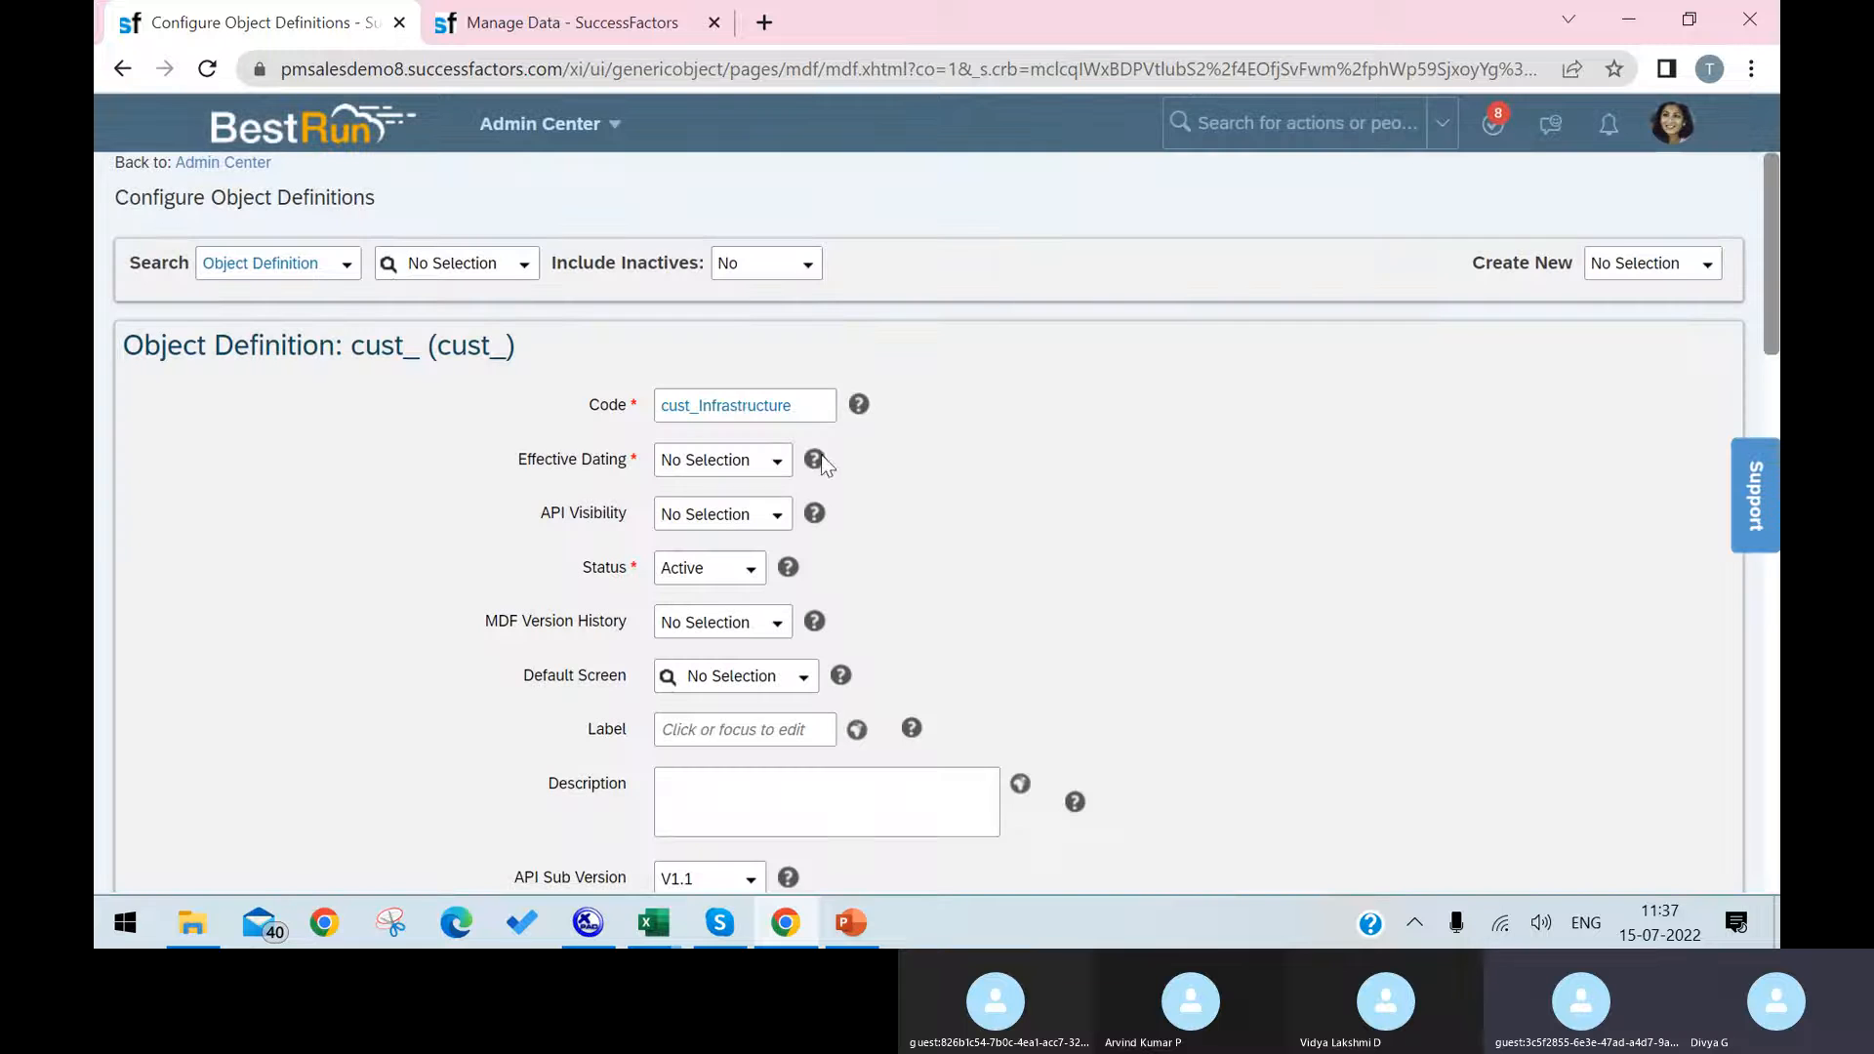
{"action": "left_click", "coordinate": [741, 731]}
{"action": "type", "text": "Infra"}
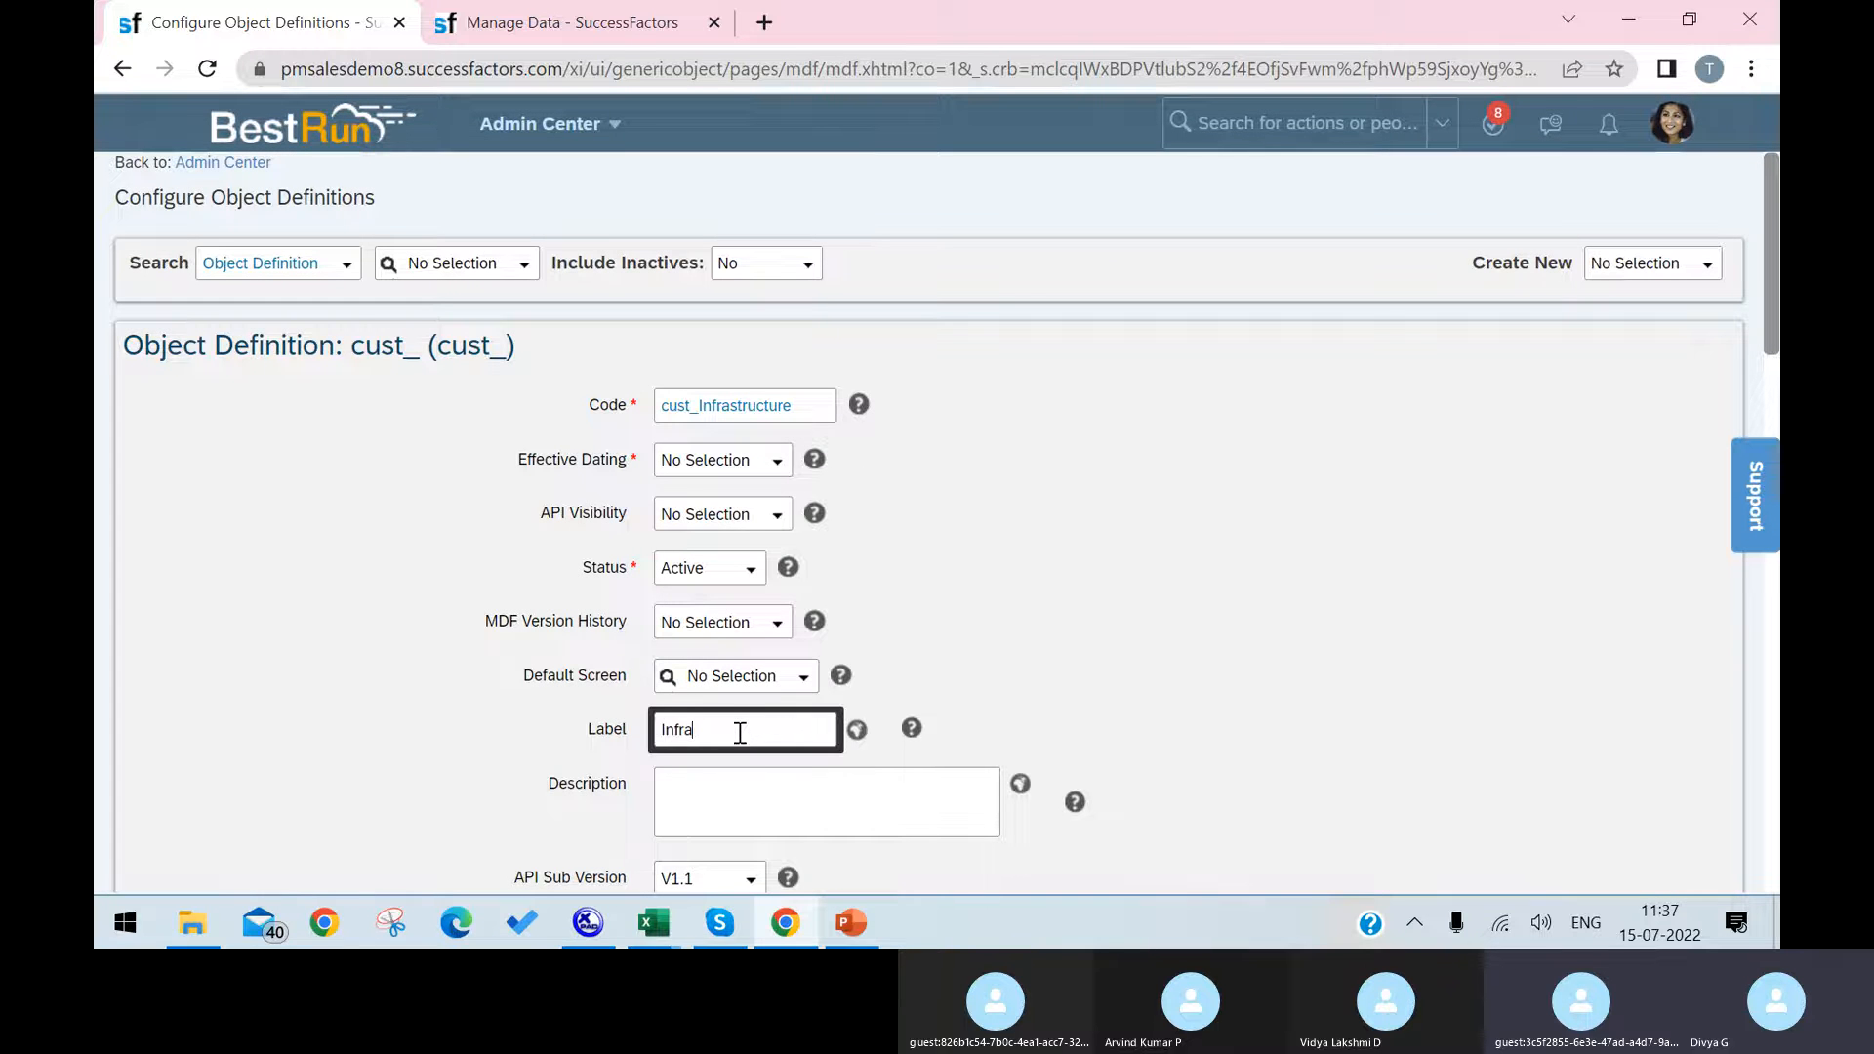
{"action": "type", "text": "structure"}
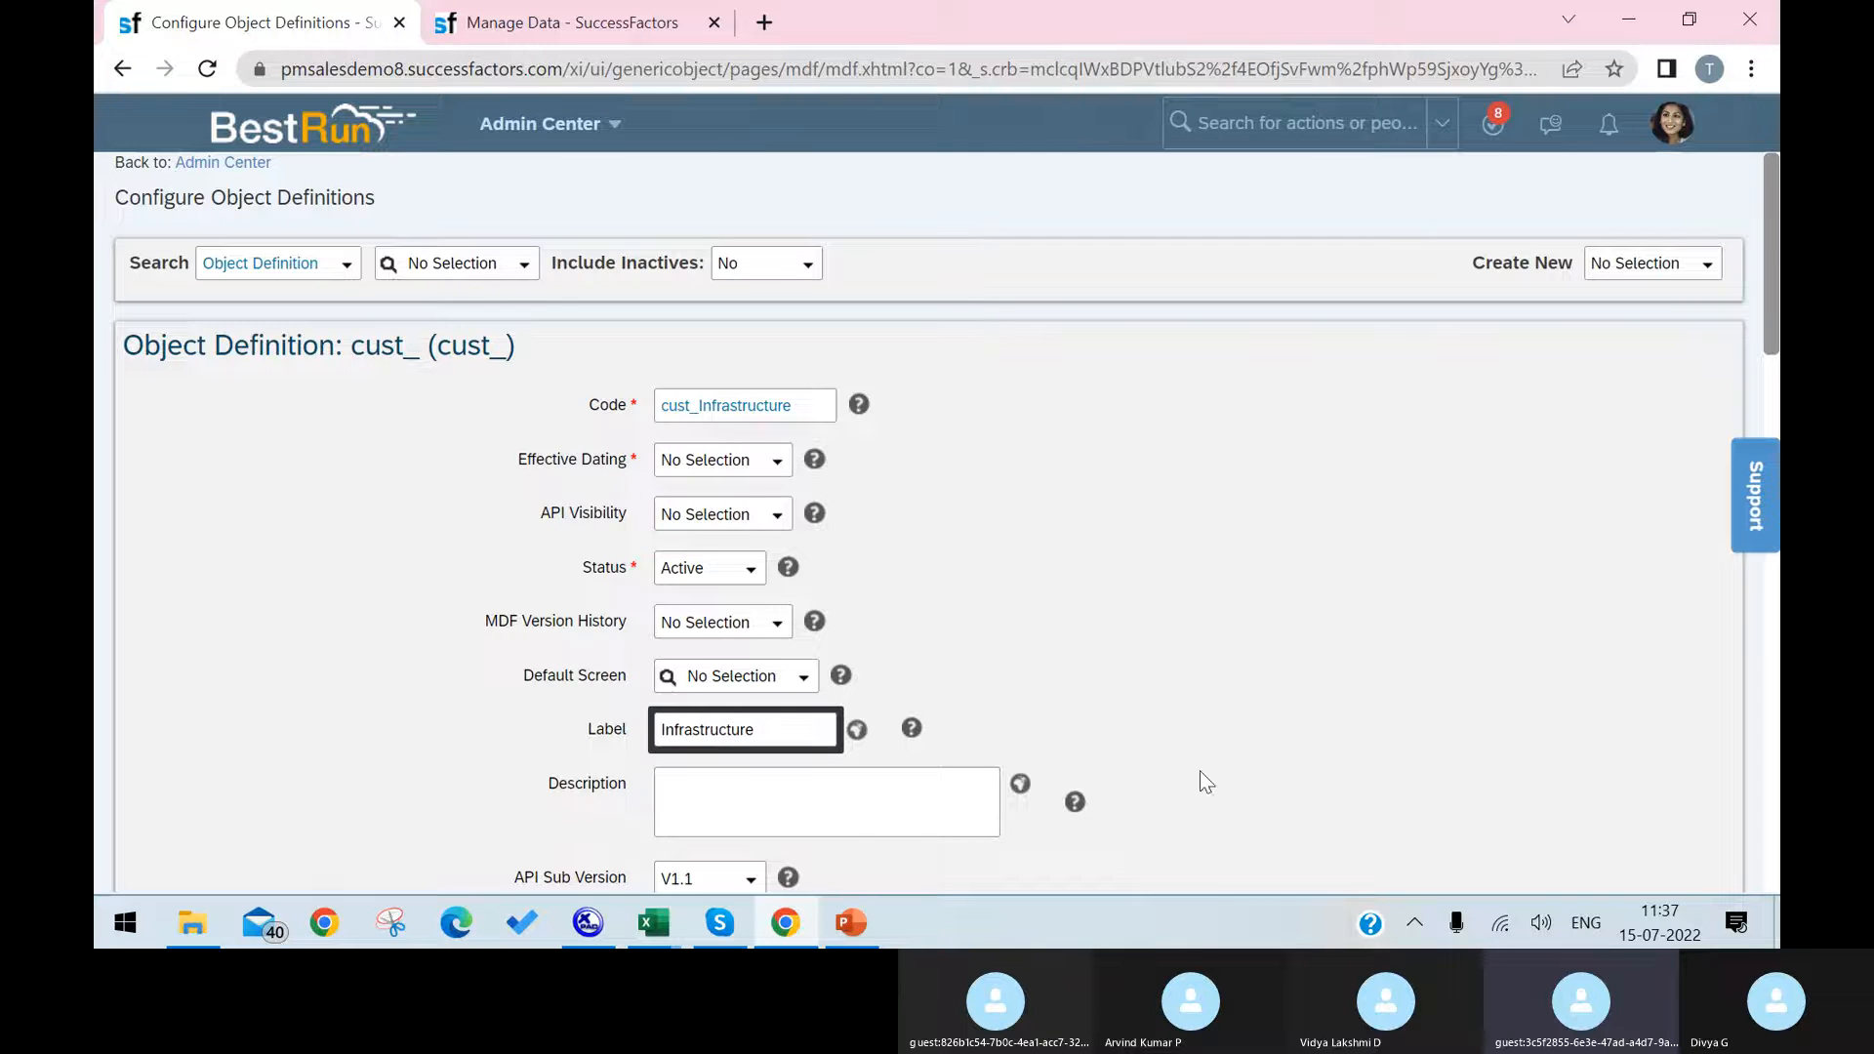
Step: Fill the label's English (United Kingdom) and English (DEBUG) translations with Infrastructure, matching the default value
{"action": "left_click_drag", "start_coordinate": [812, 727], "coordinate": [654, 730]}
{"action": "key", "text": "ctrl+c"}
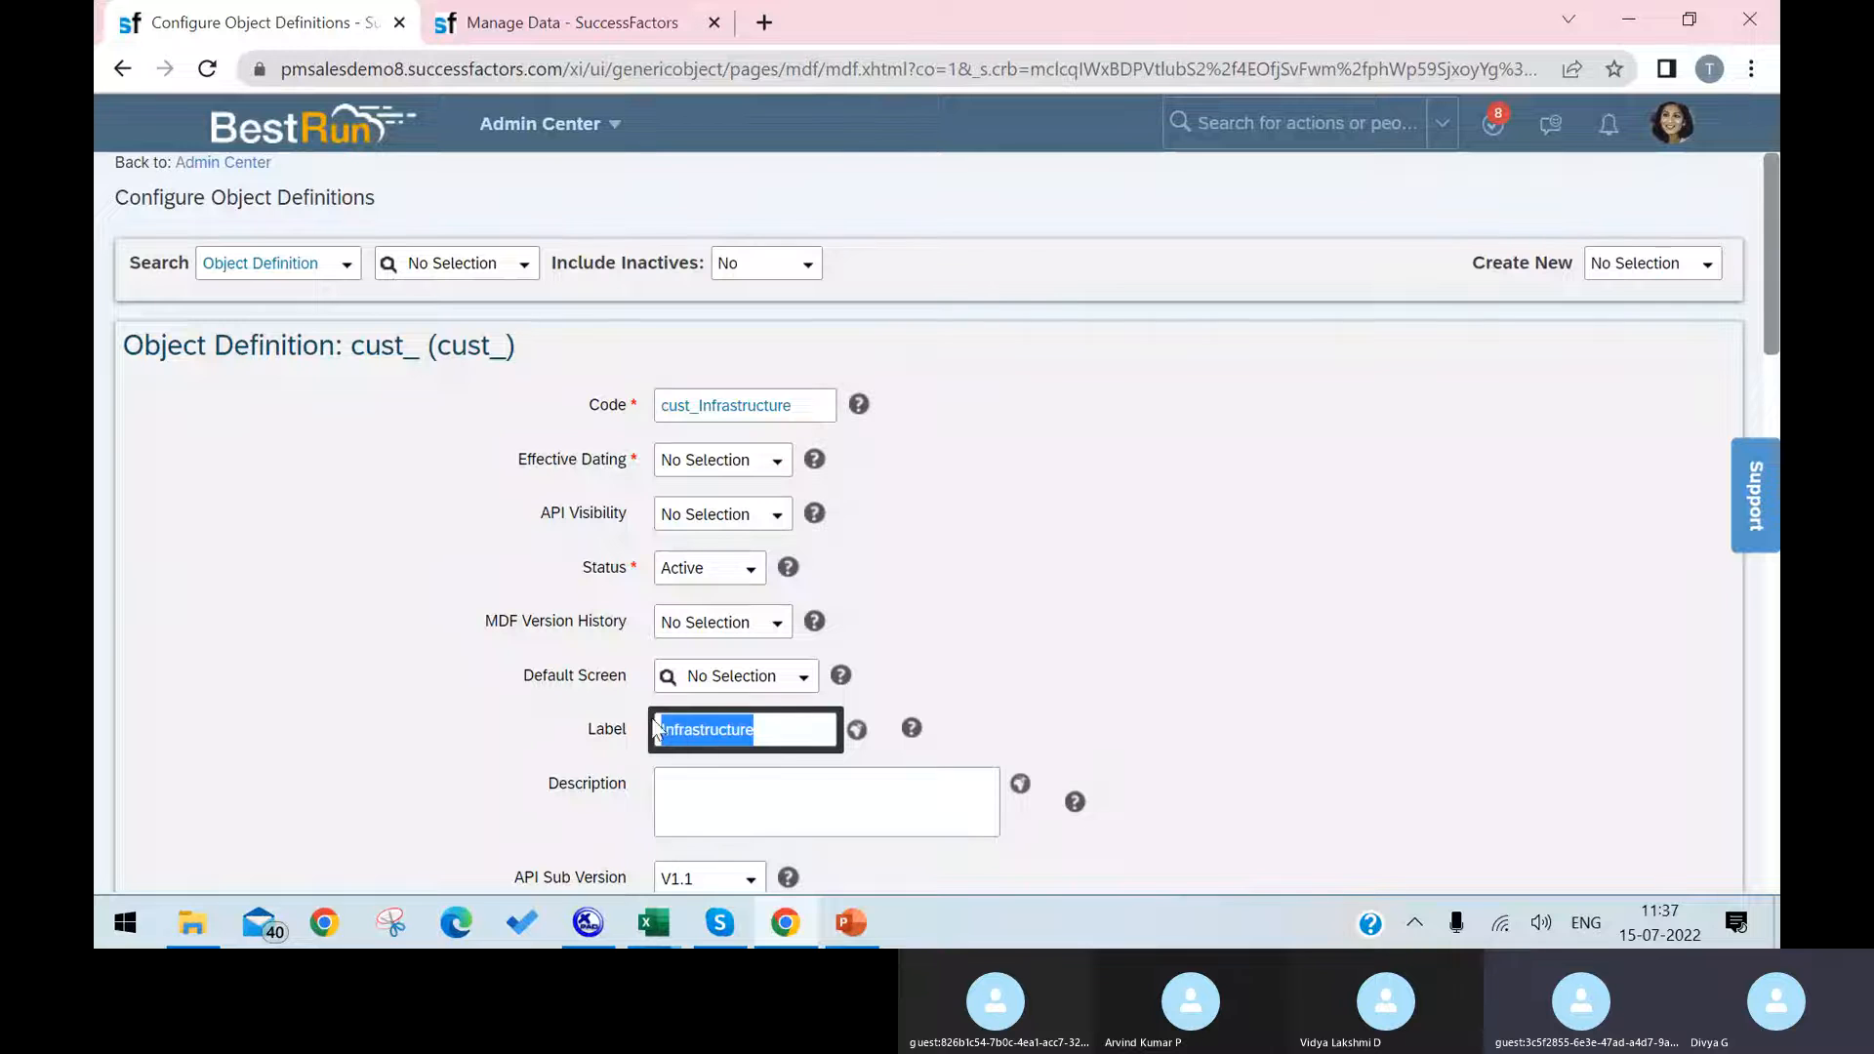
{"action": "left_click", "coordinate": [855, 730]}
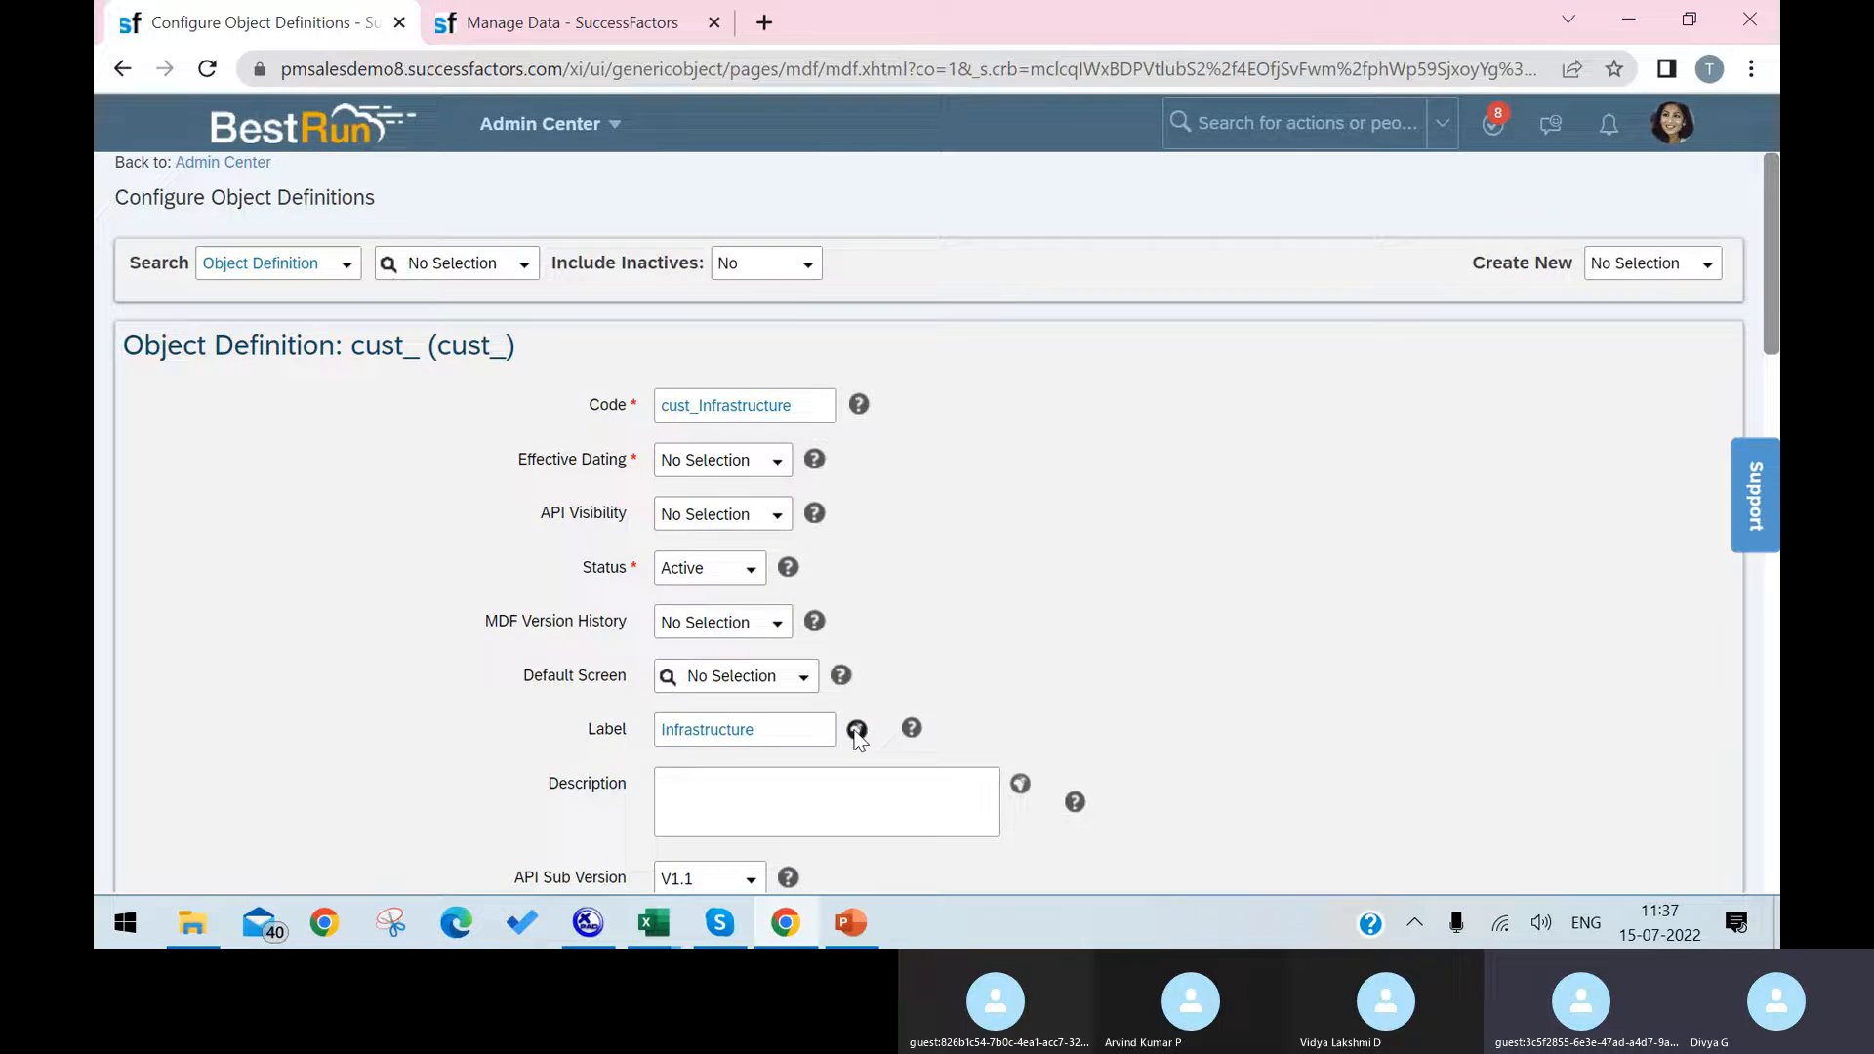
{"action": "key", "text": "ctrl+v"}
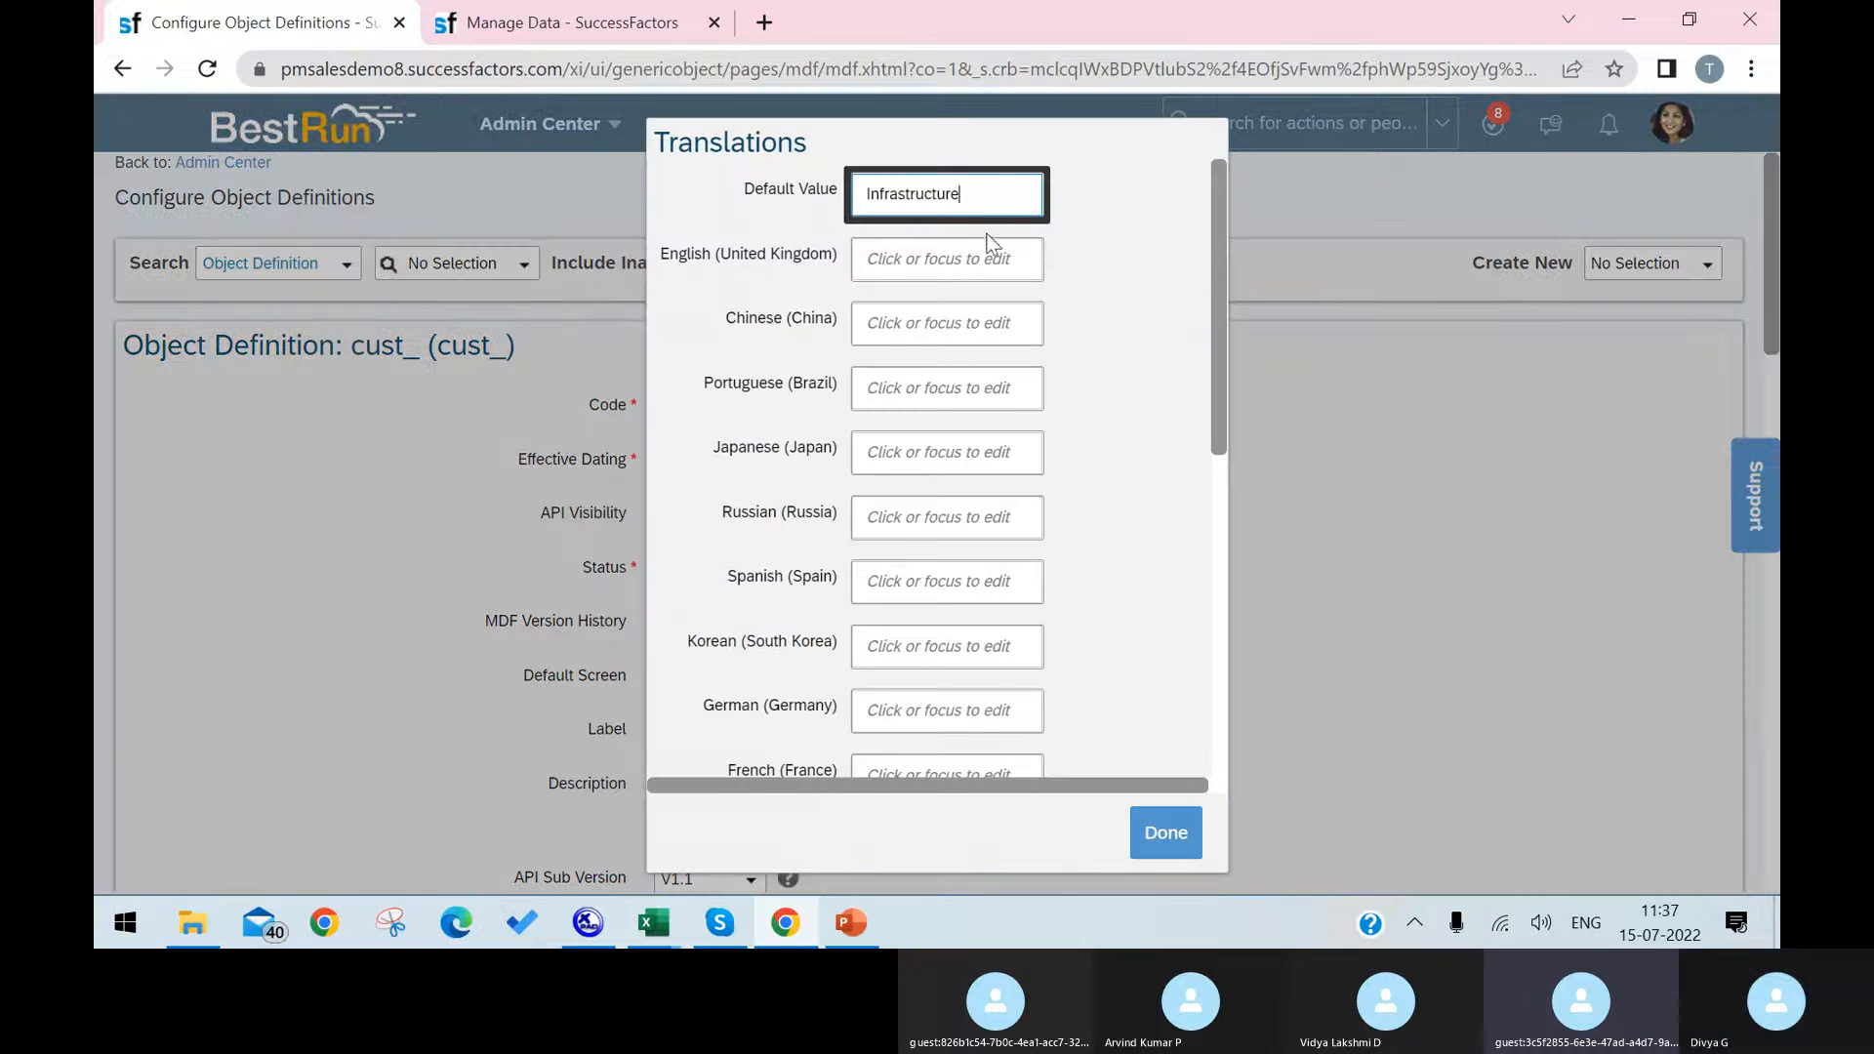
{"action": "left_click", "coordinate": [978, 258]}
{"action": "key", "text": "ctrl+v"}
{"action": "scroll", "coordinate": [1015, 405], "scroll_direction": "down", "scroll_amount": 4}
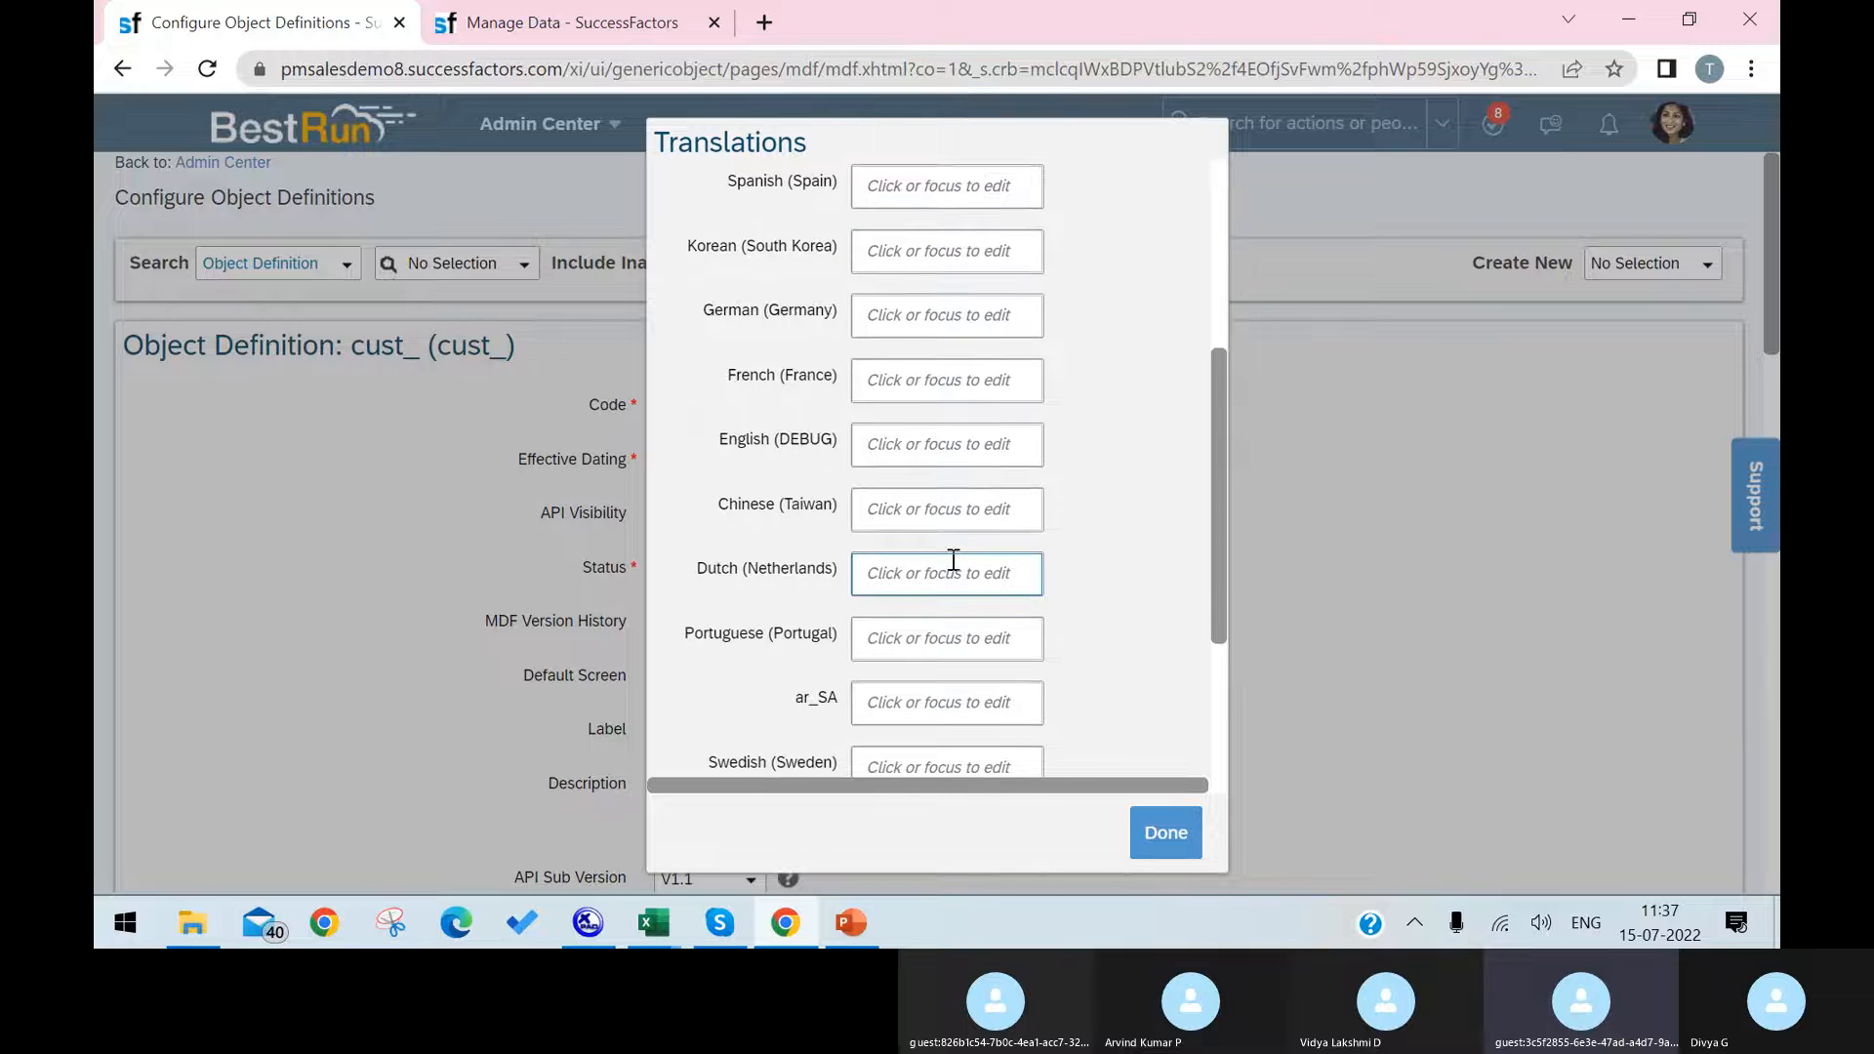
{"action": "left_click", "coordinate": [990, 444]}
{"action": "key", "text": "ctrl+v"}
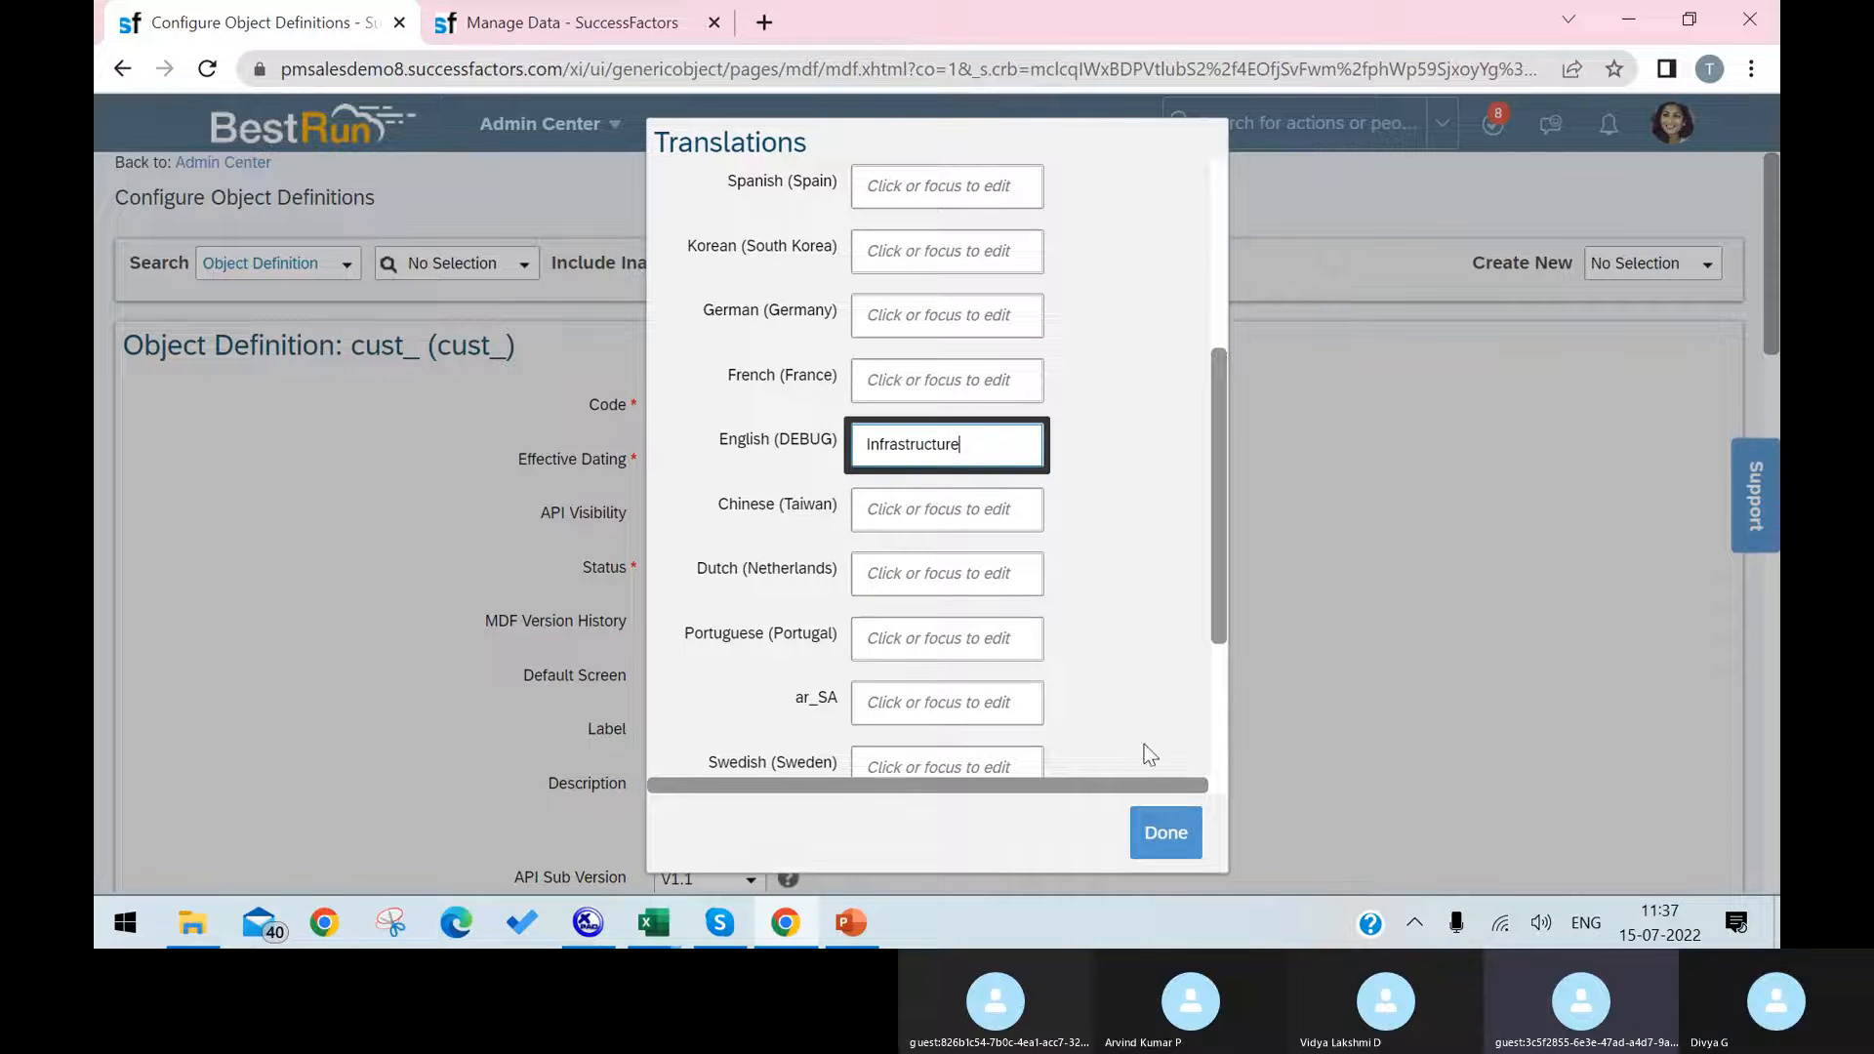
{"action": "left_click", "coordinate": [1152, 831]}
Step: Set the object definition's description to Infrastructure
{"action": "scroll", "coordinate": [875, 722], "scroll_direction": "down", "scroll_amount": 1}
{"action": "left_click", "coordinate": [839, 673]}
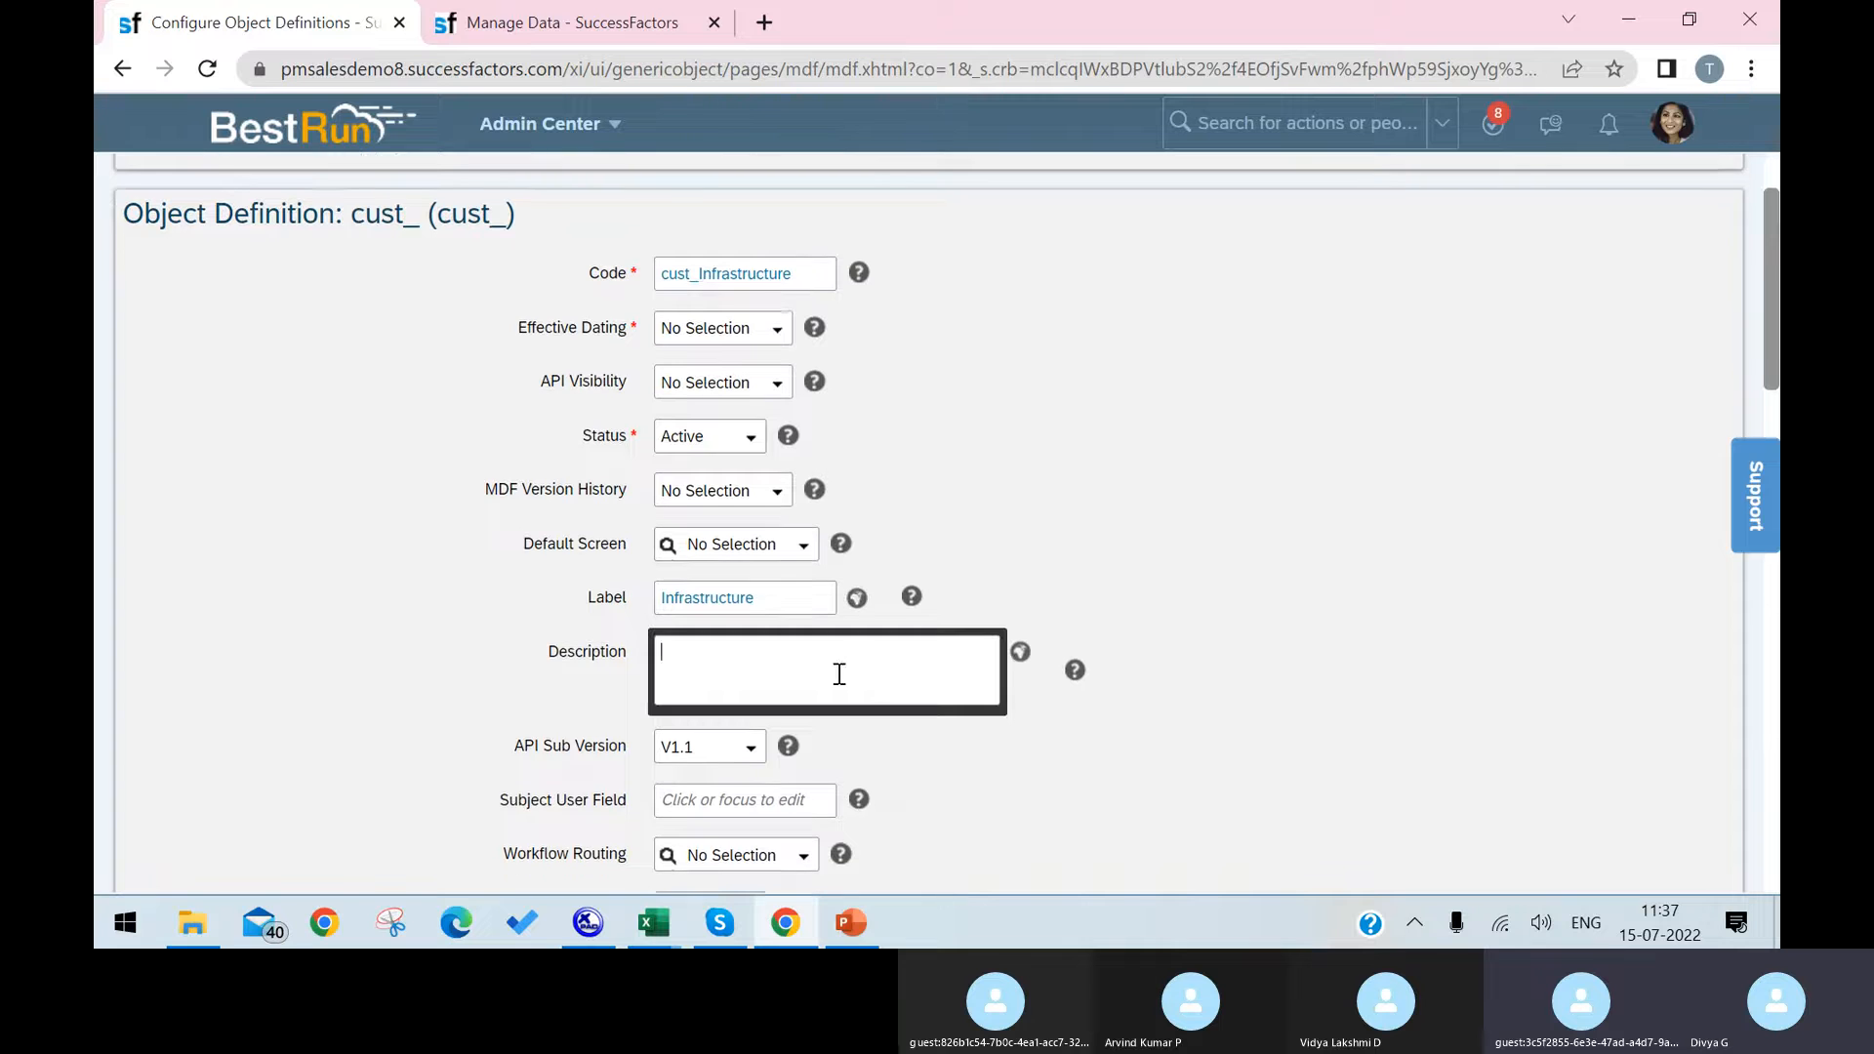
{"action": "key", "text": "ctrl+v"}
Step: Change the label of the externalCode field to Infra Code in its details
{"action": "scroll", "coordinate": [1268, 717], "scroll_direction": "down", "scroll_amount": 5}
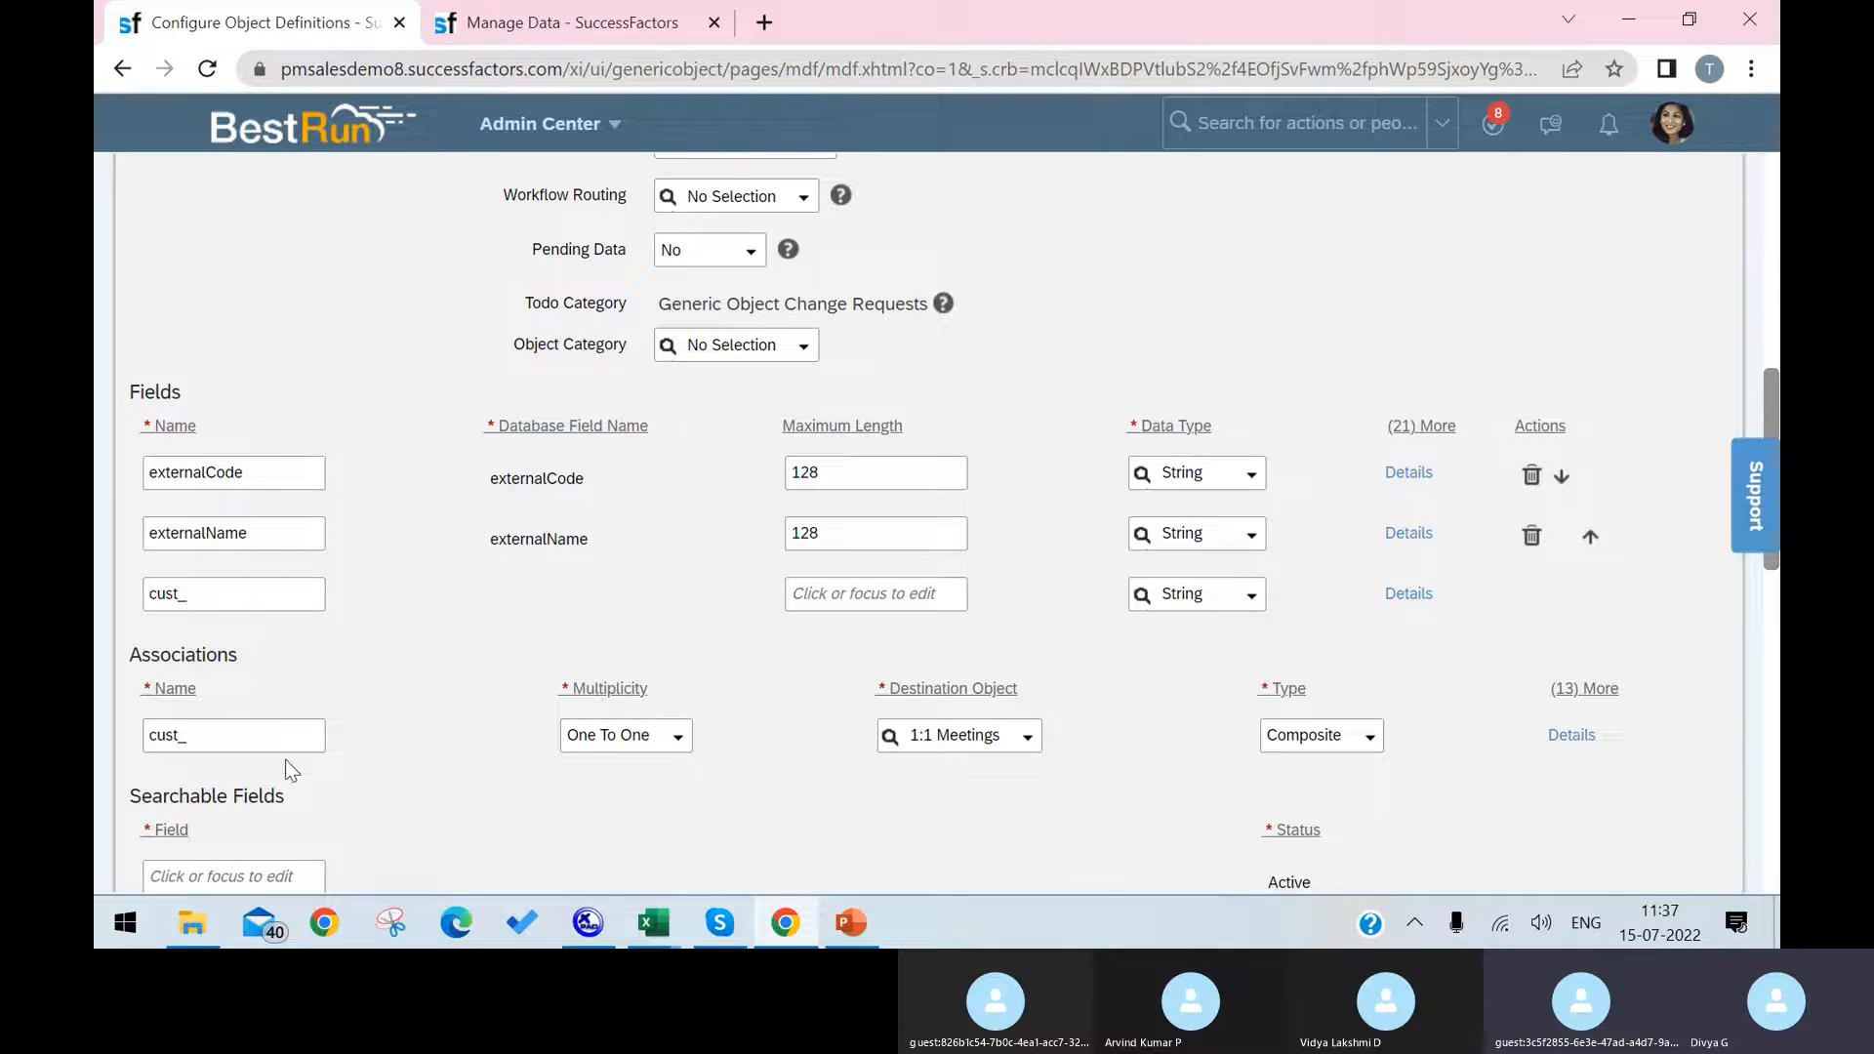
{"action": "scroll", "coordinate": [1226, 586], "scroll_direction": "up", "scroll_amount": 5}
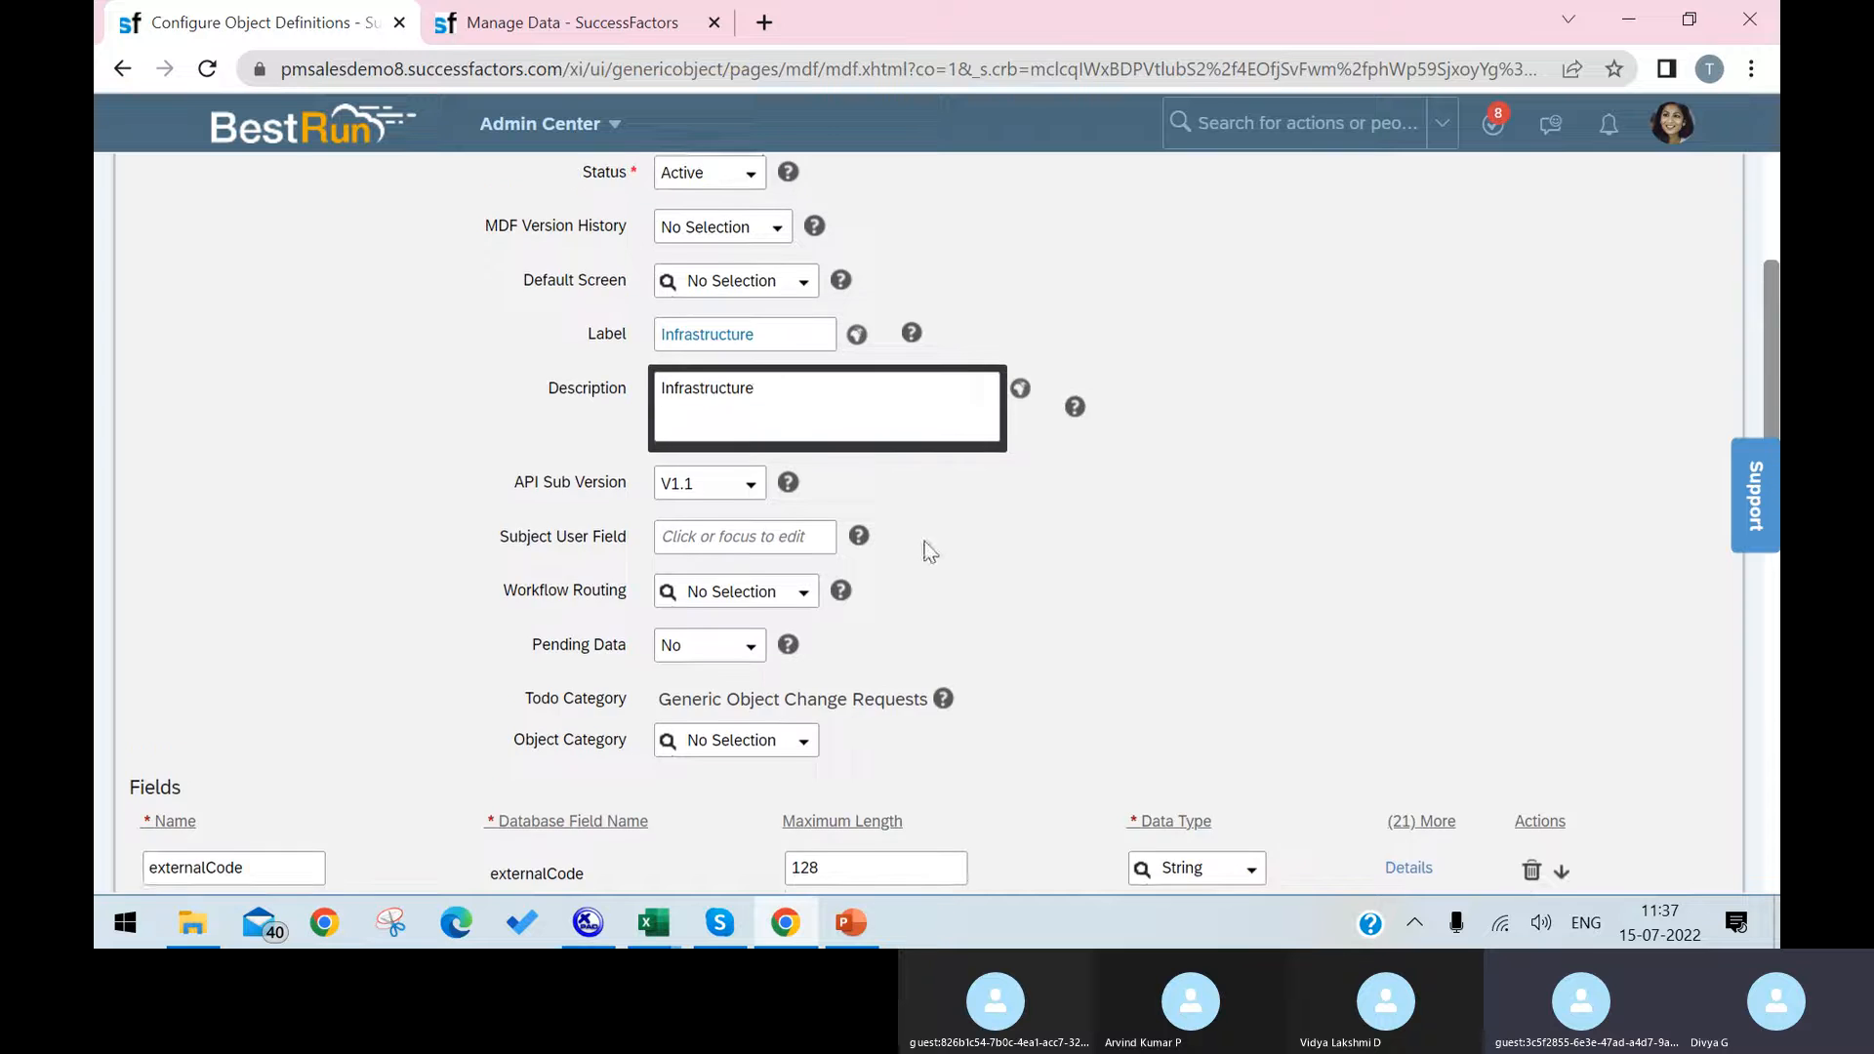
{"action": "scroll", "coordinate": [1236, 673], "scroll_direction": "down", "scroll_amount": 3}
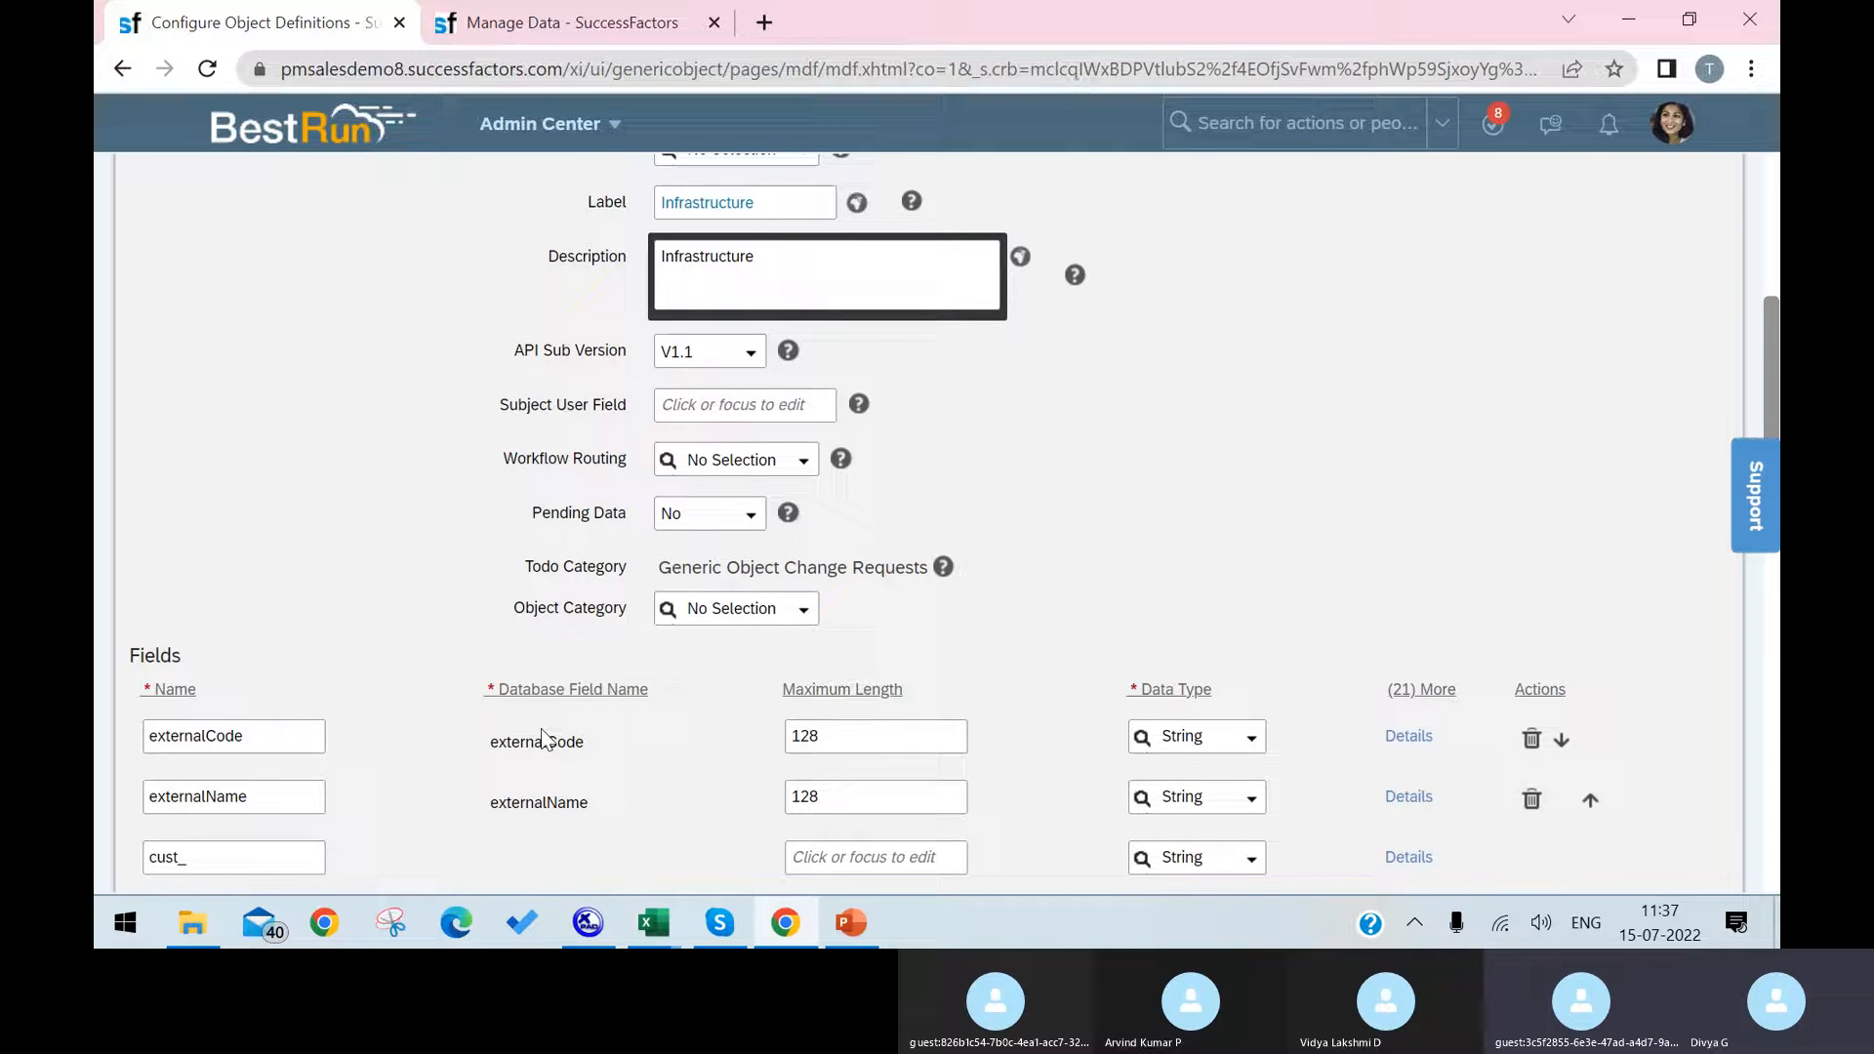
{"action": "left_click", "coordinate": [1408, 738]}
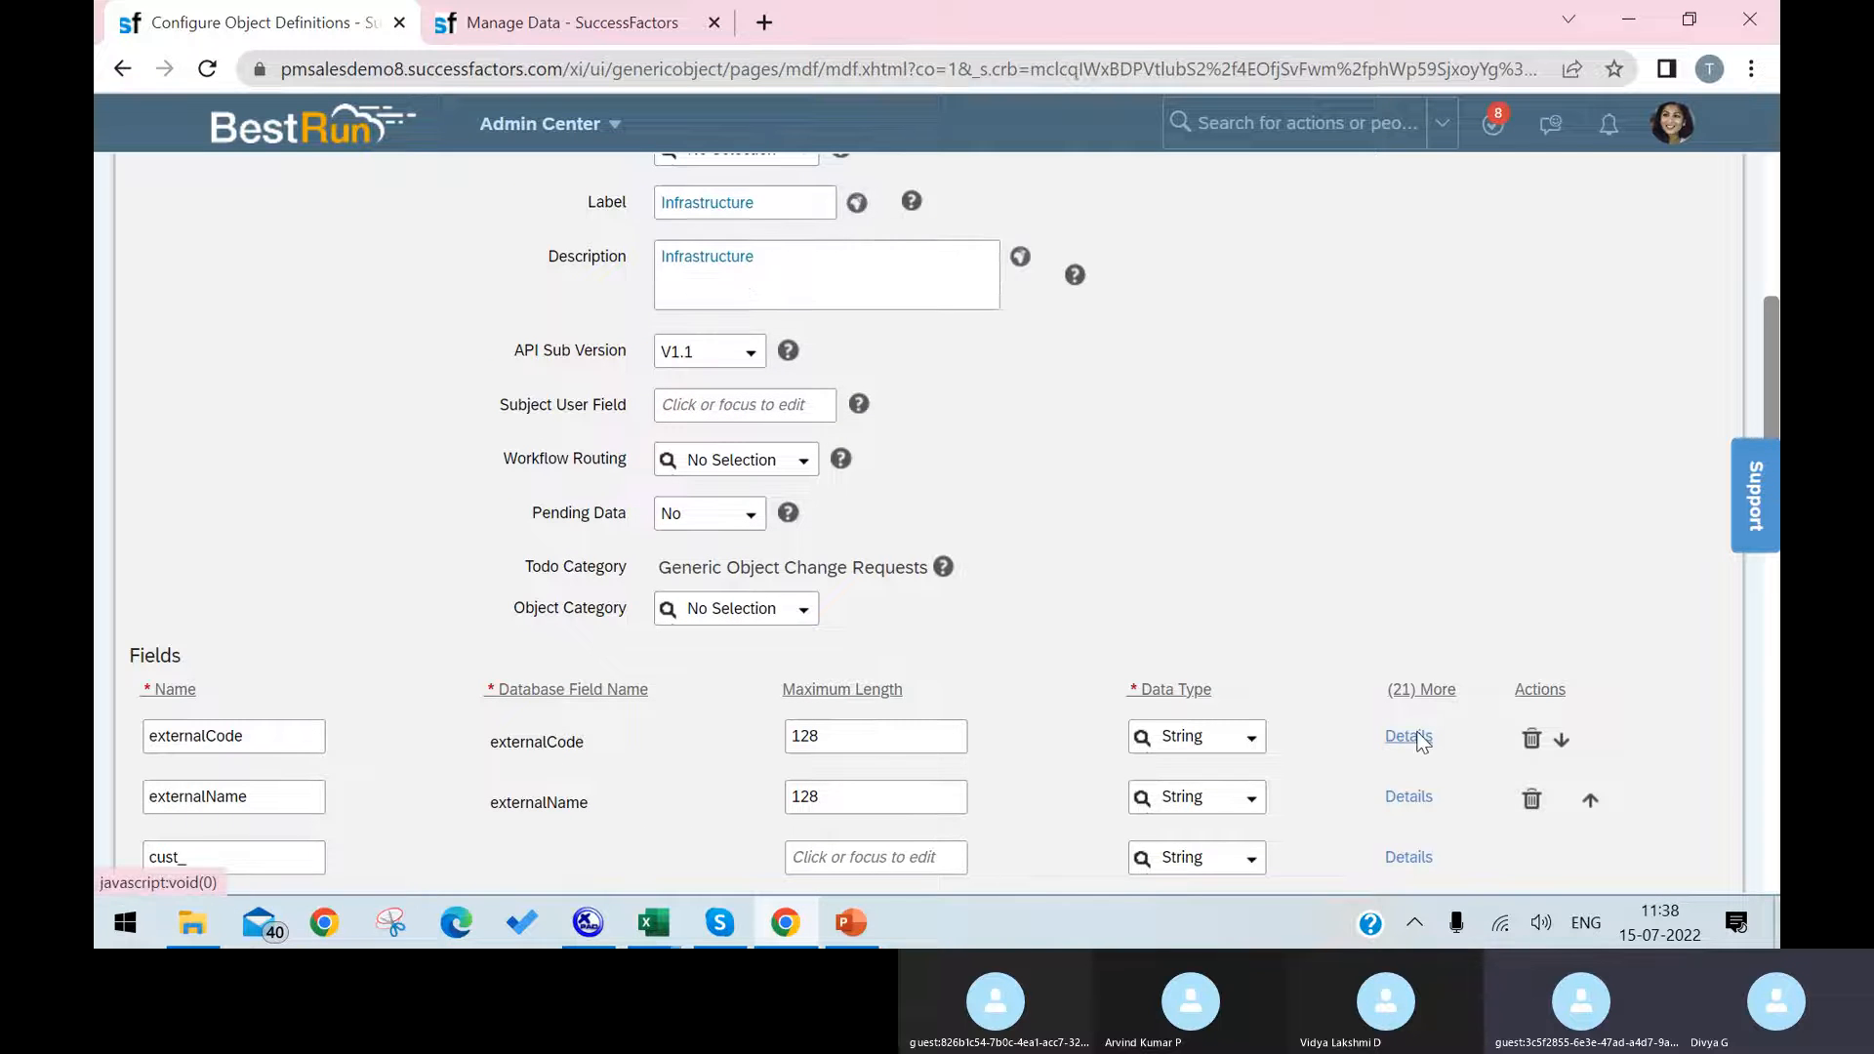
{"action": "scroll", "coordinate": [1166, 337], "scroll_direction": "down", "scroll_amount": 4}
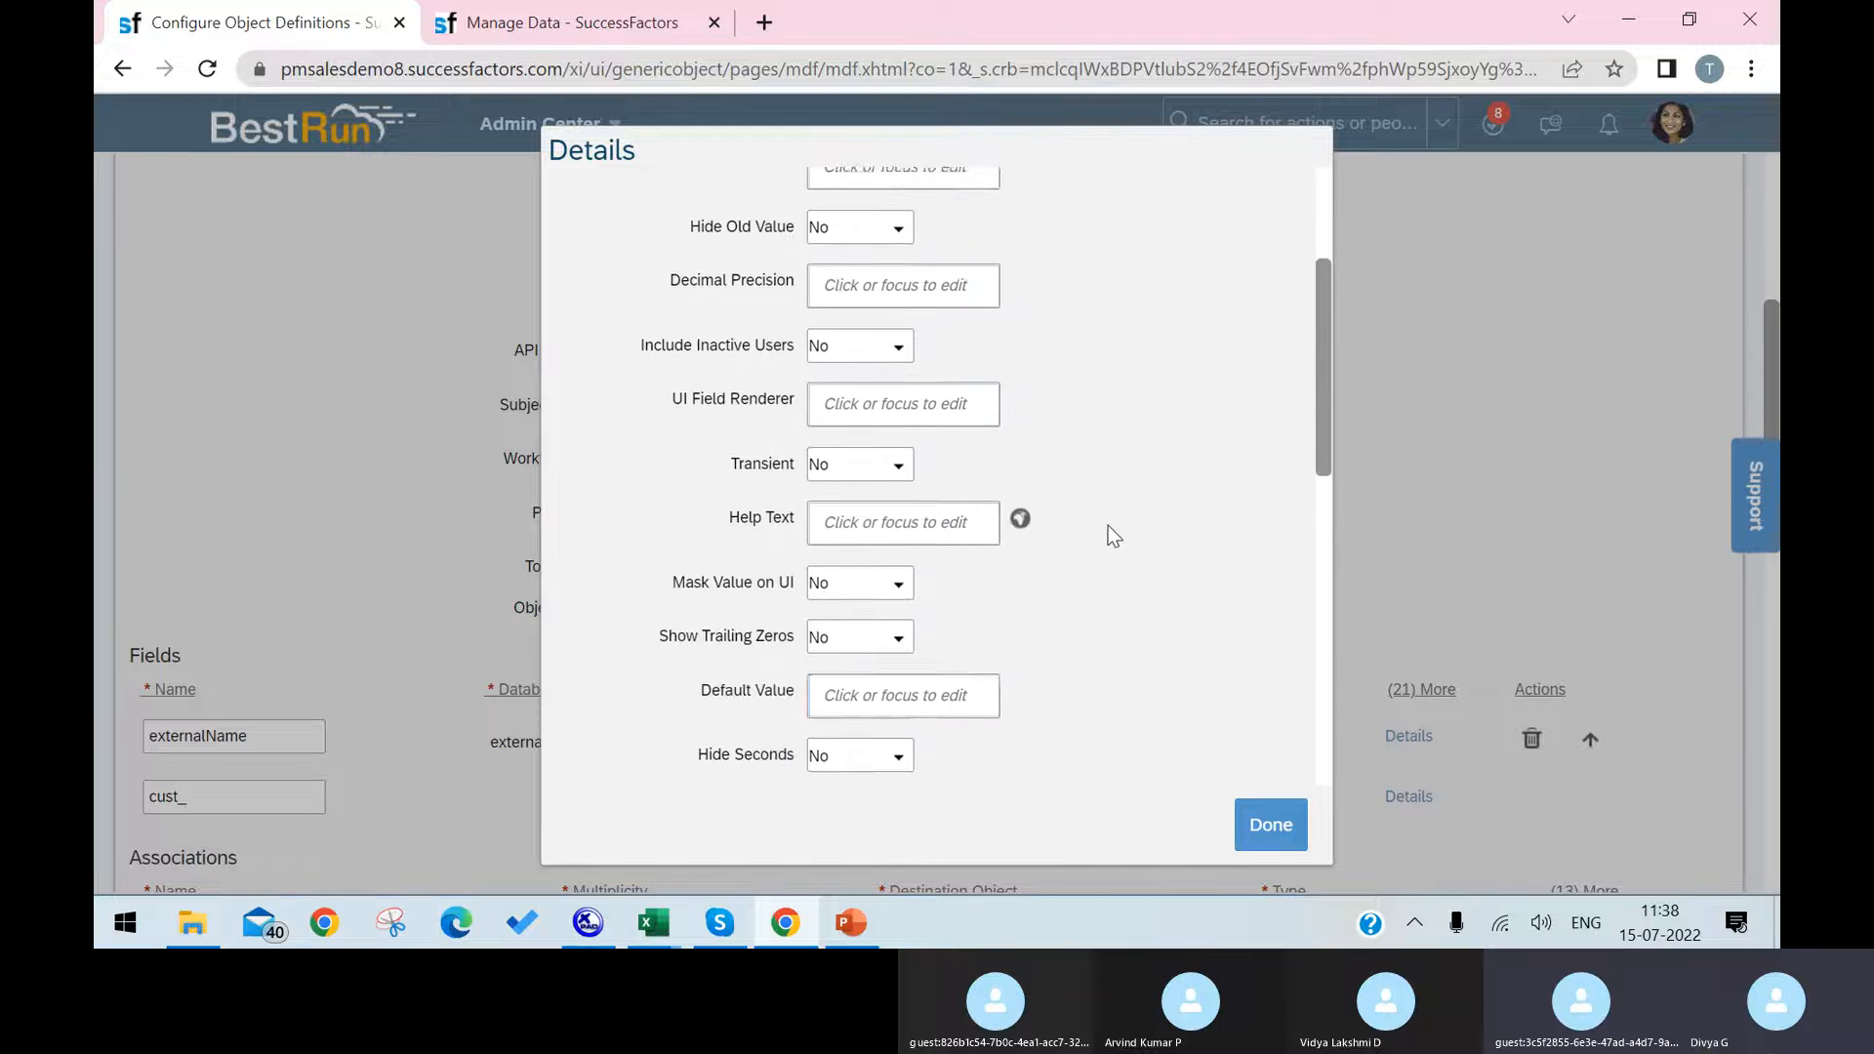
{"action": "scroll", "coordinate": [895, 571], "scroll_direction": "down", "scroll_amount": 4}
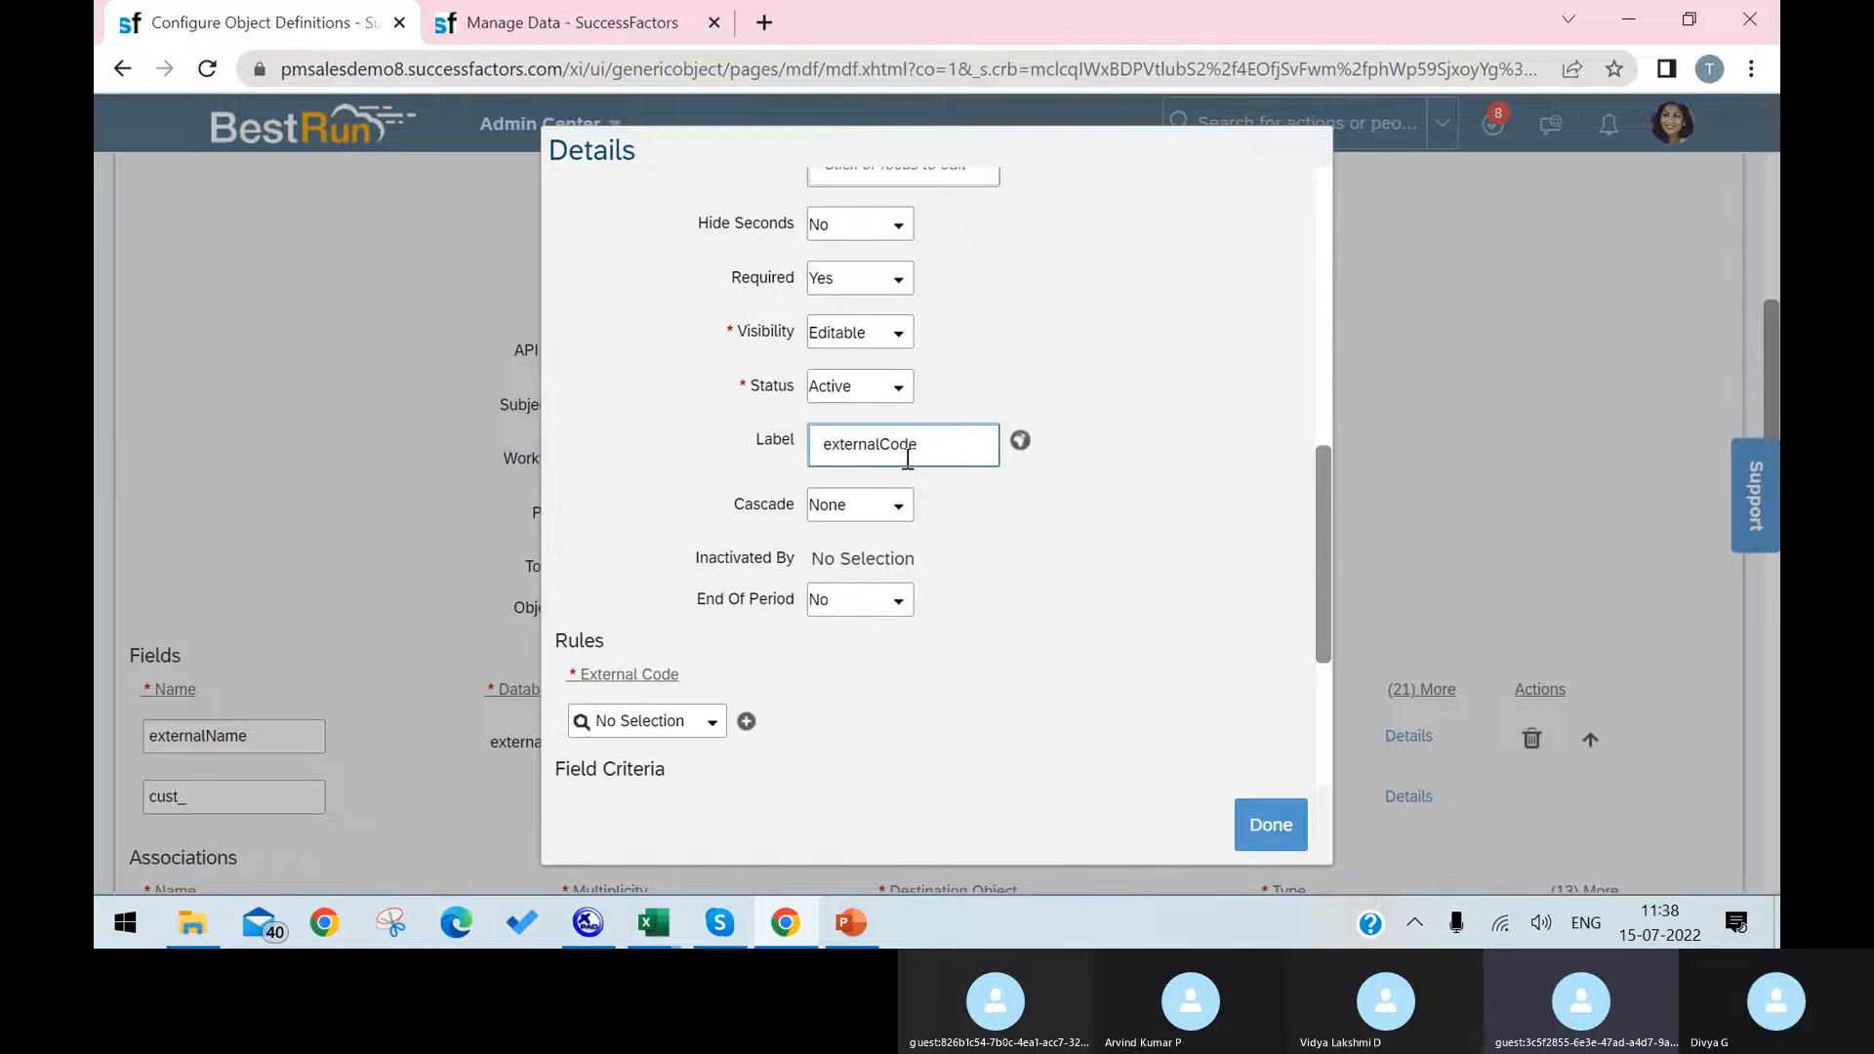
{"action": "double_click", "coordinate": [921, 454]}
{"action": "key", "text": "BackSpace"}
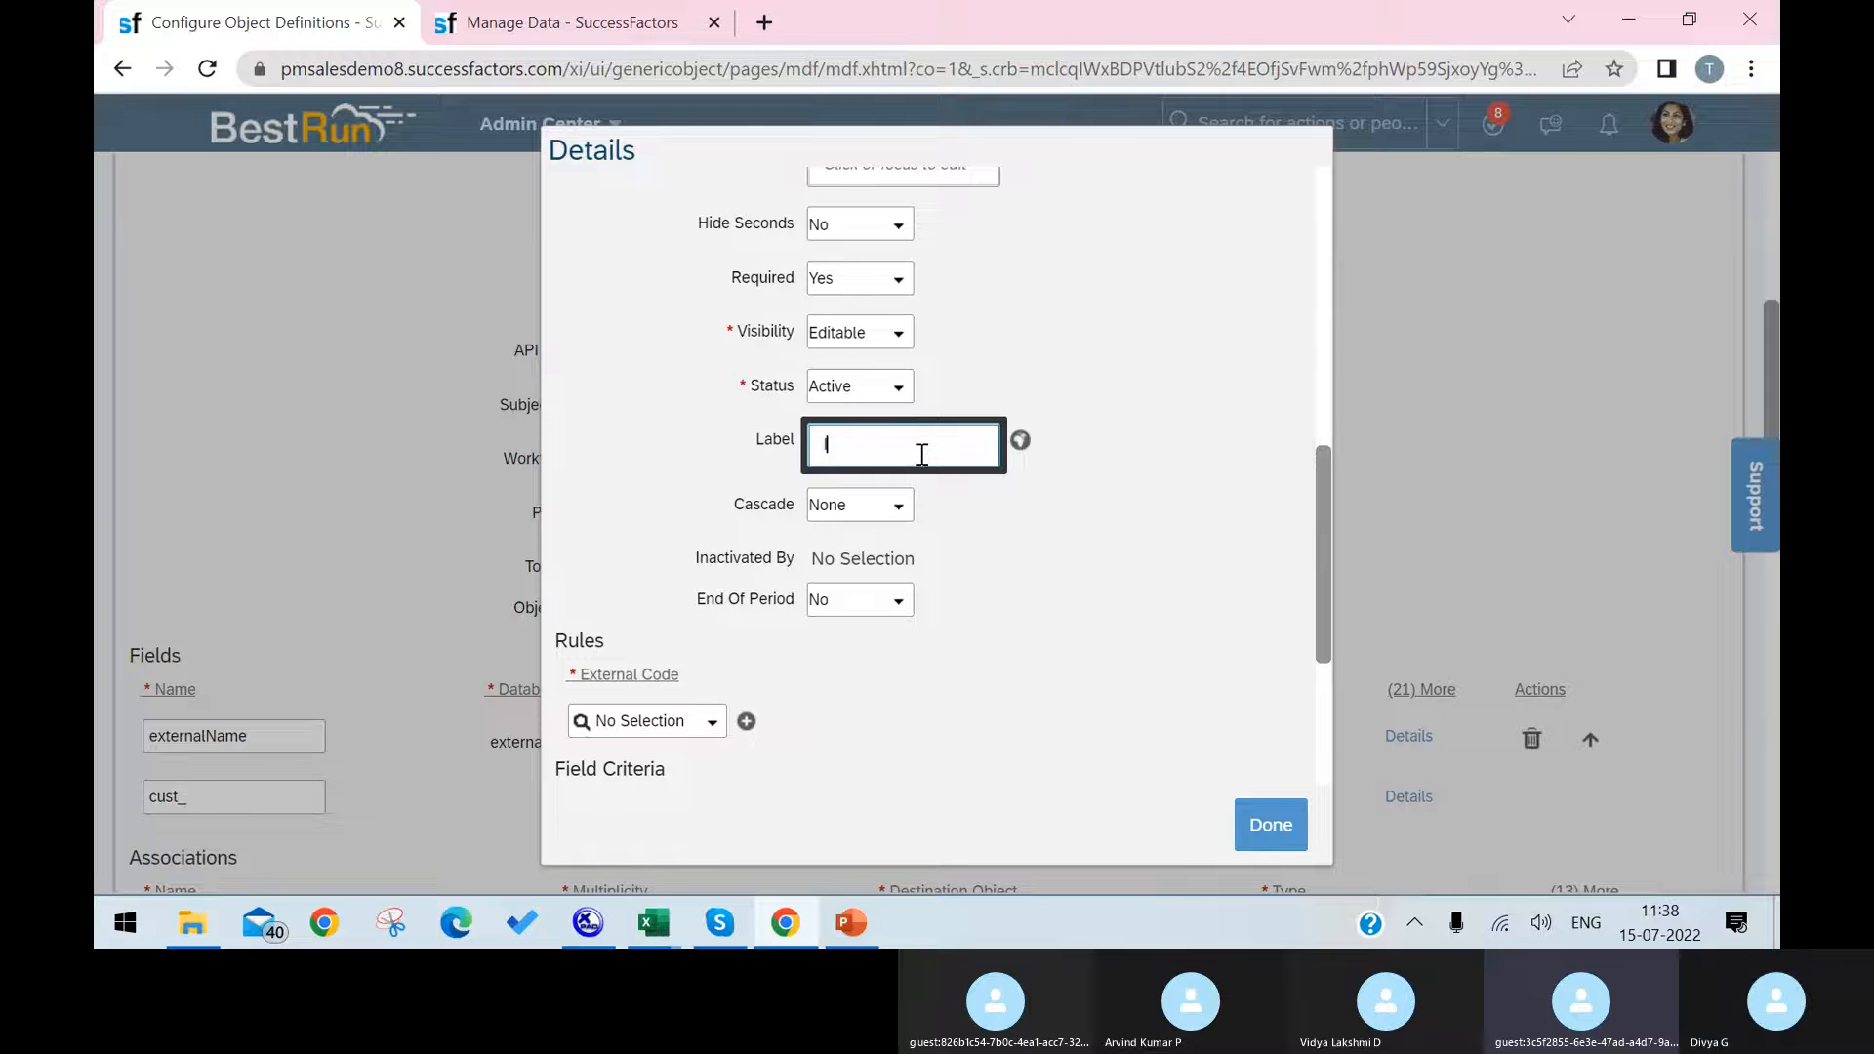
{"action": "type", "text": "Infra Code"}
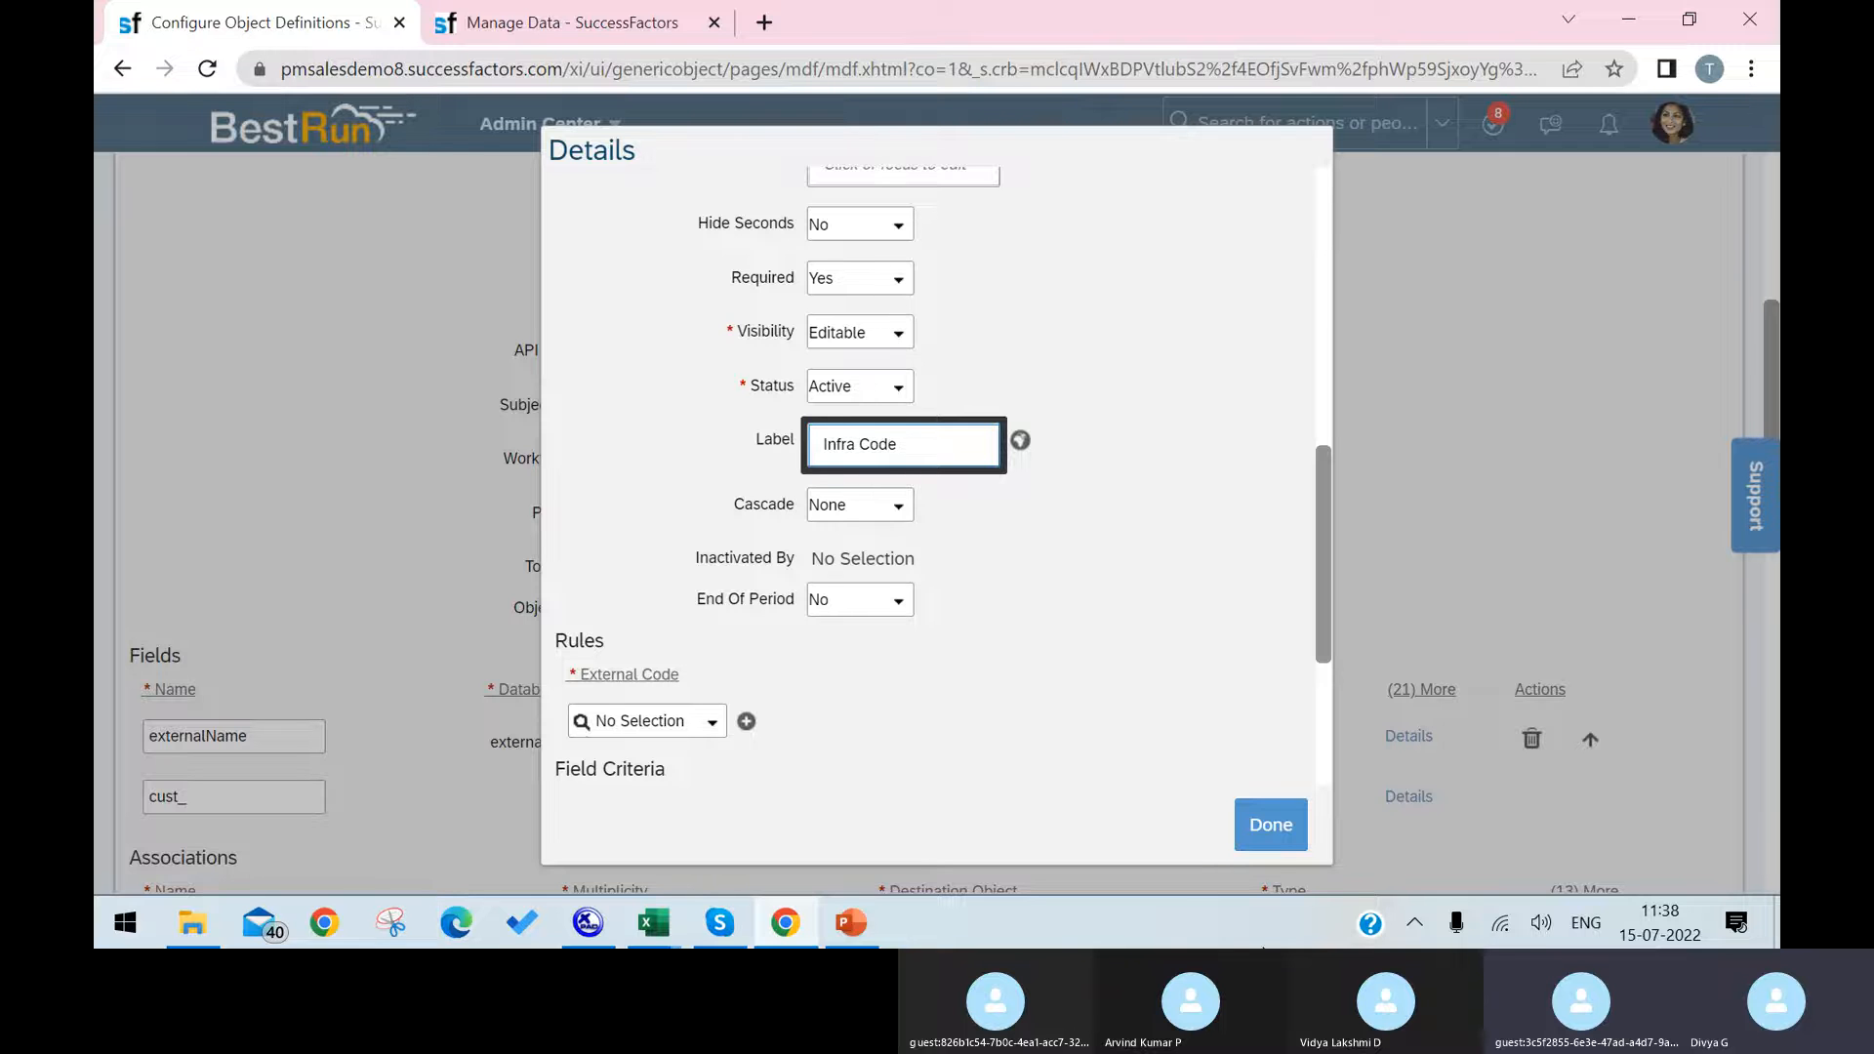
{"action": "left_click", "coordinate": [1281, 827]}
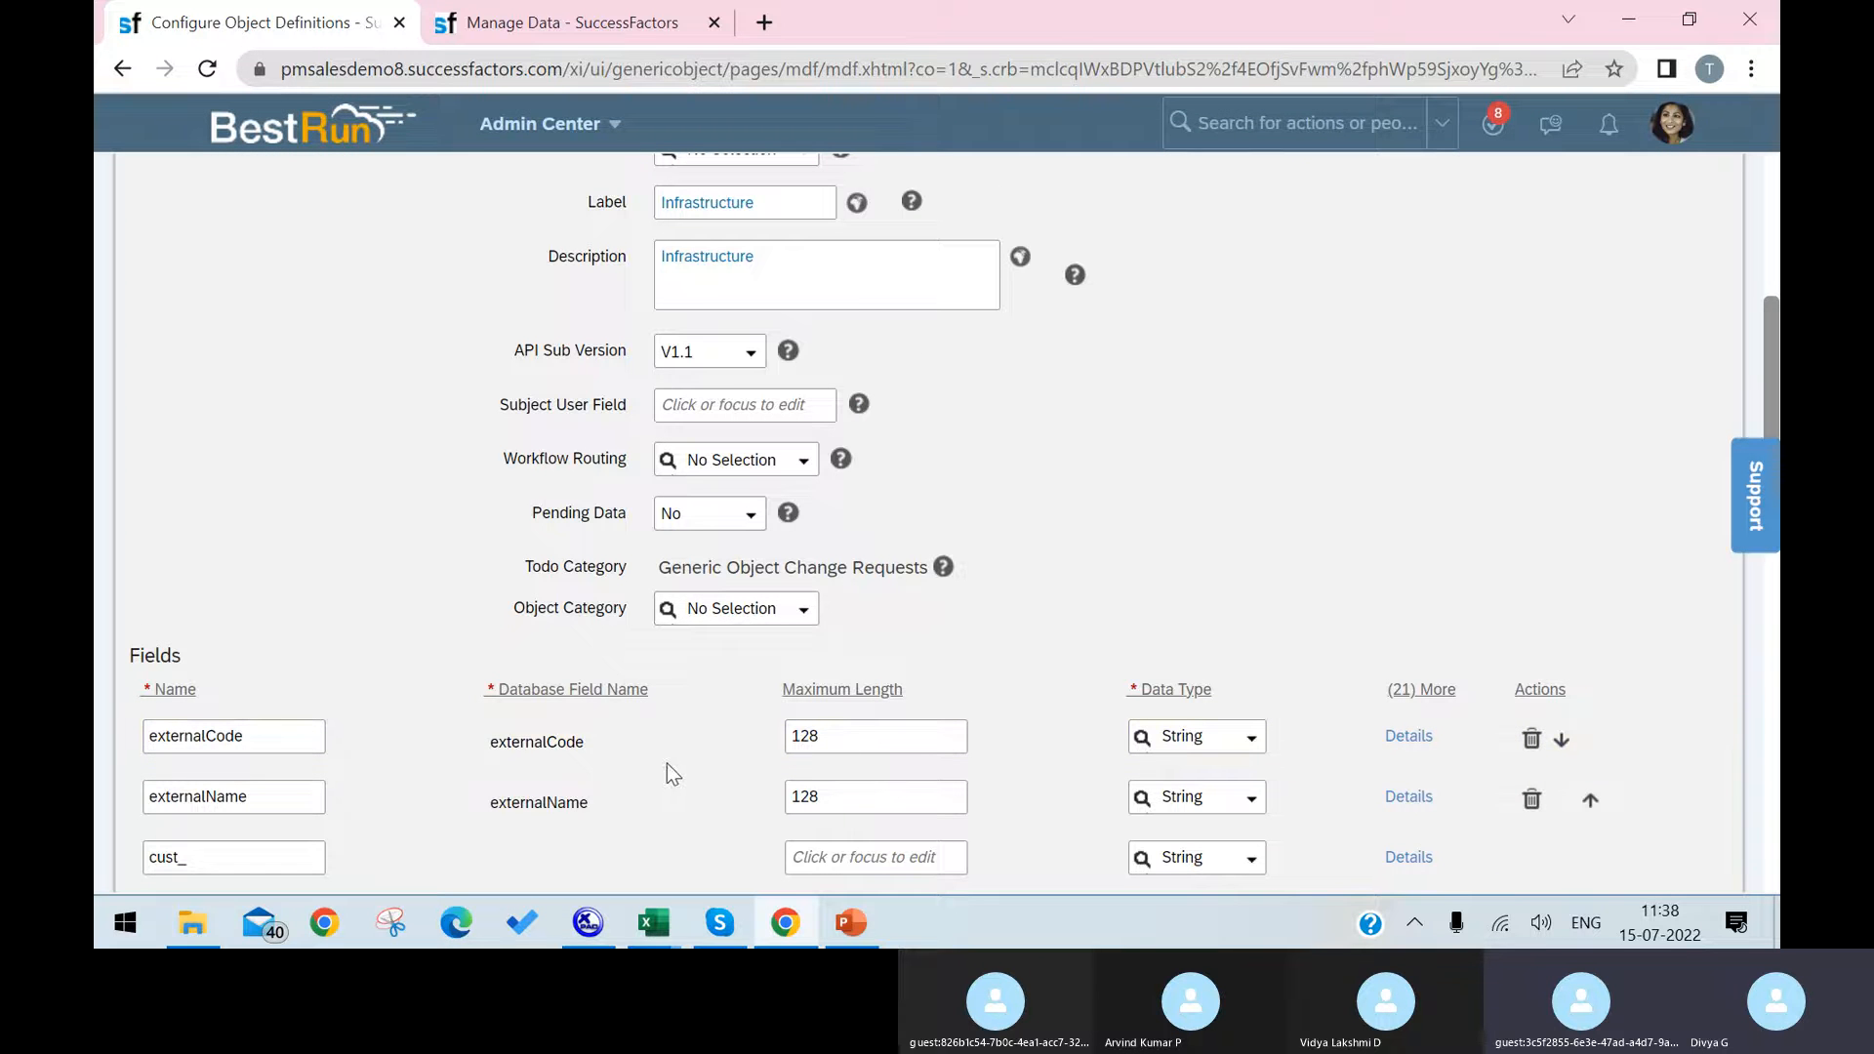
Step: Change the label of the externalName field to Infra Name in its details, keeping Required set to No
{"action": "left_click", "coordinate": [303, 800]}
{"action": "left_click", "coordinate": [1429, 796]}
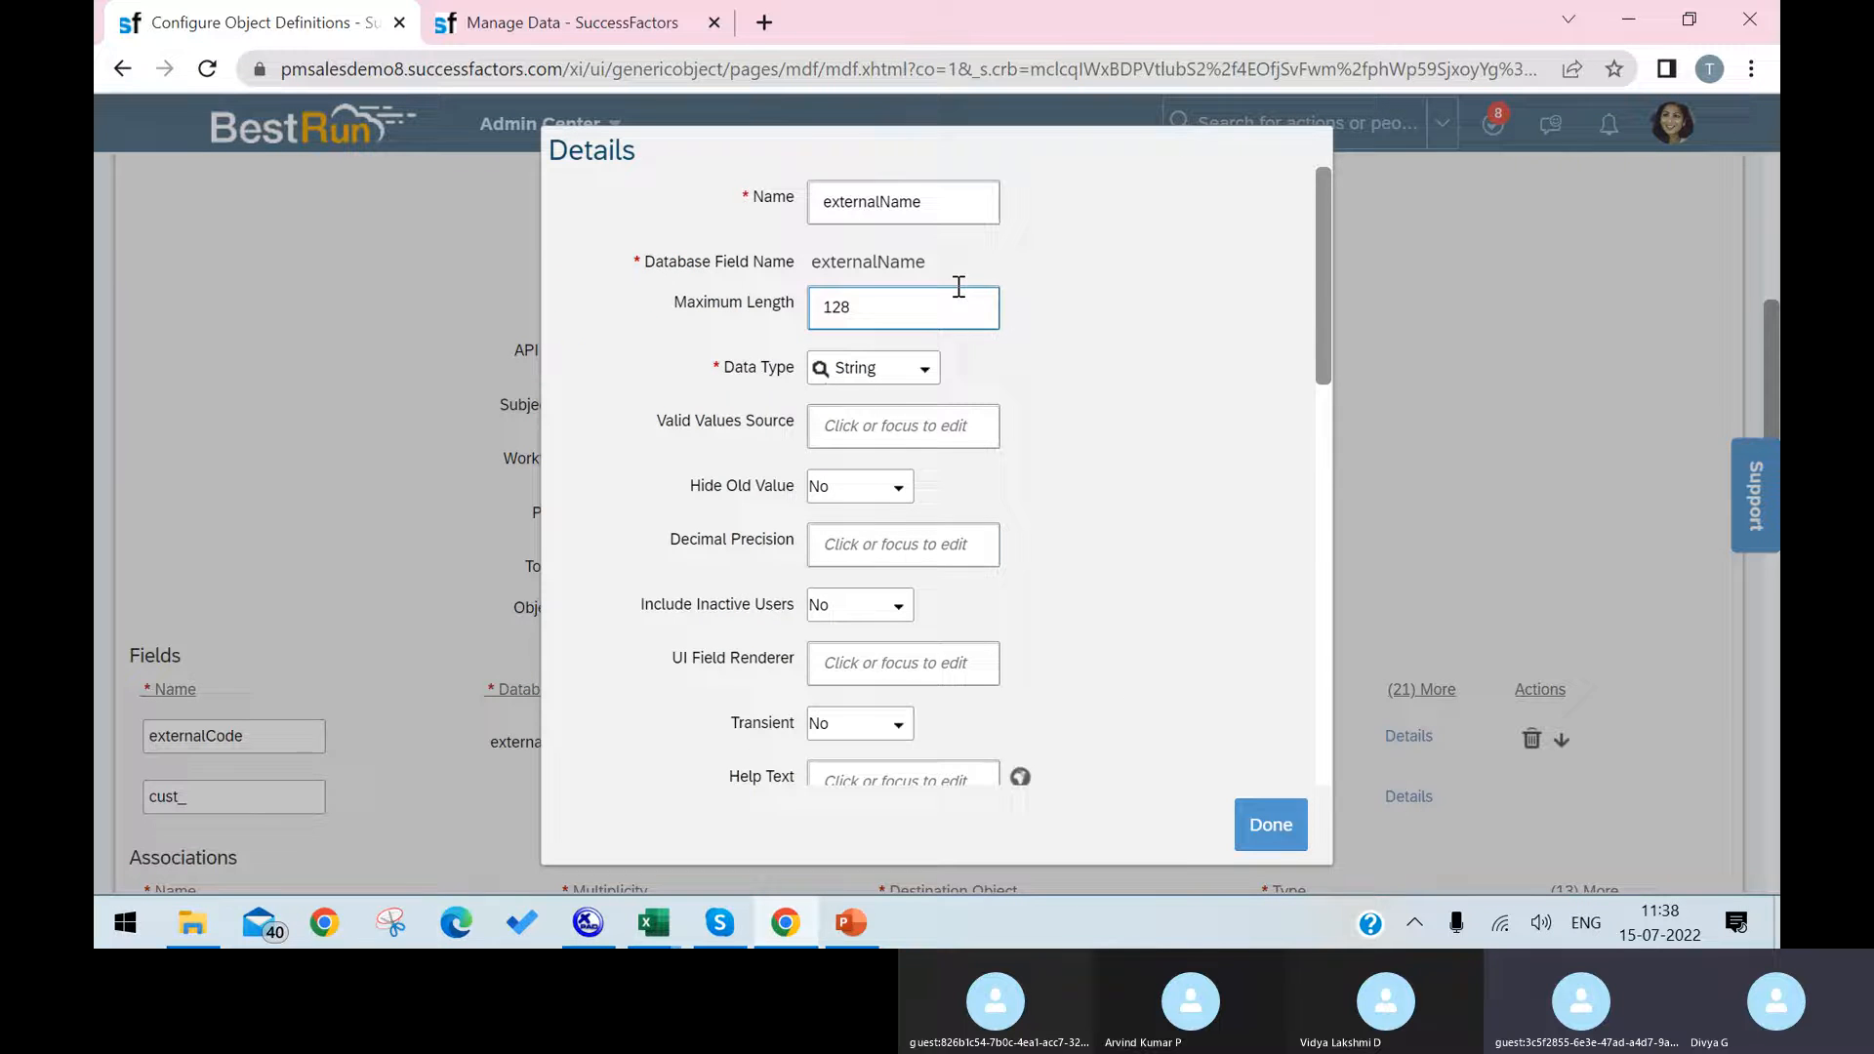
{"action": "scroll", "coordinate": [976, 624], "scroll_direction": "down", "scroll_amount": 1}
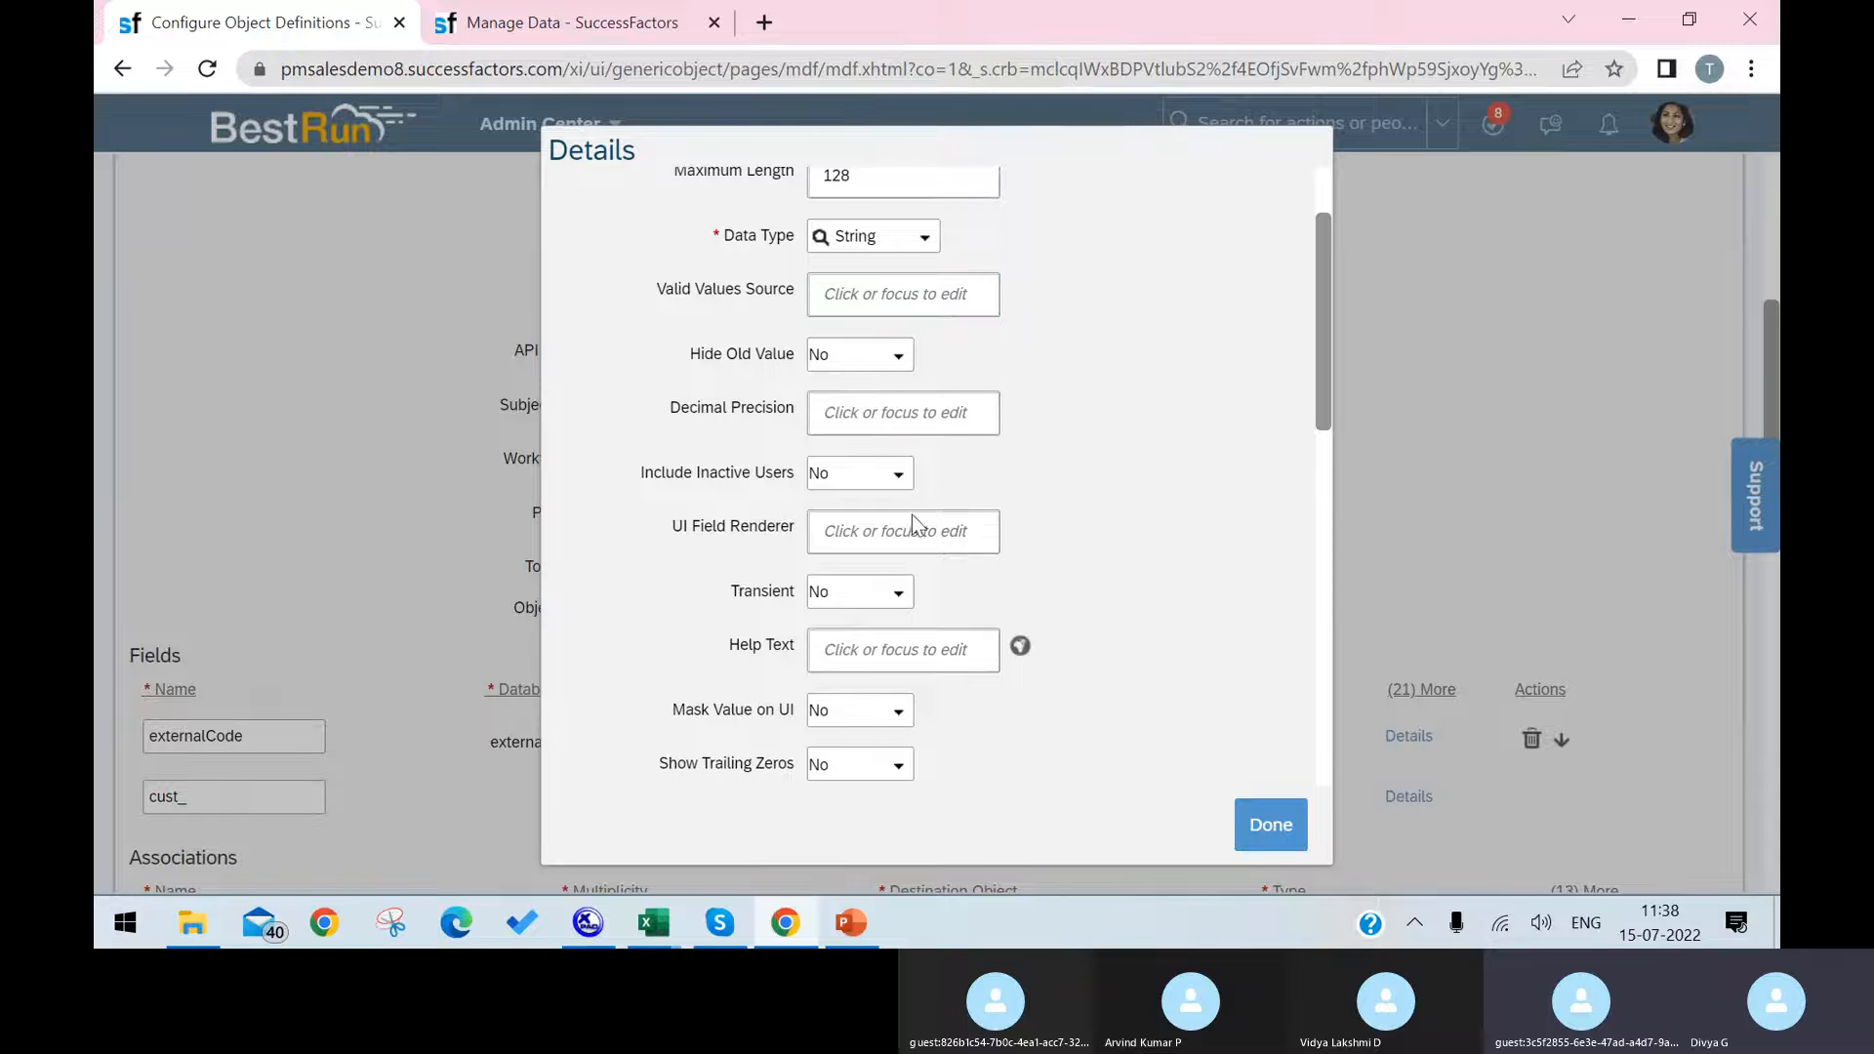
{"action": "scroll", "coordinate": [907, 703], "scroll_direction": "down", "scroll_amount": 2}
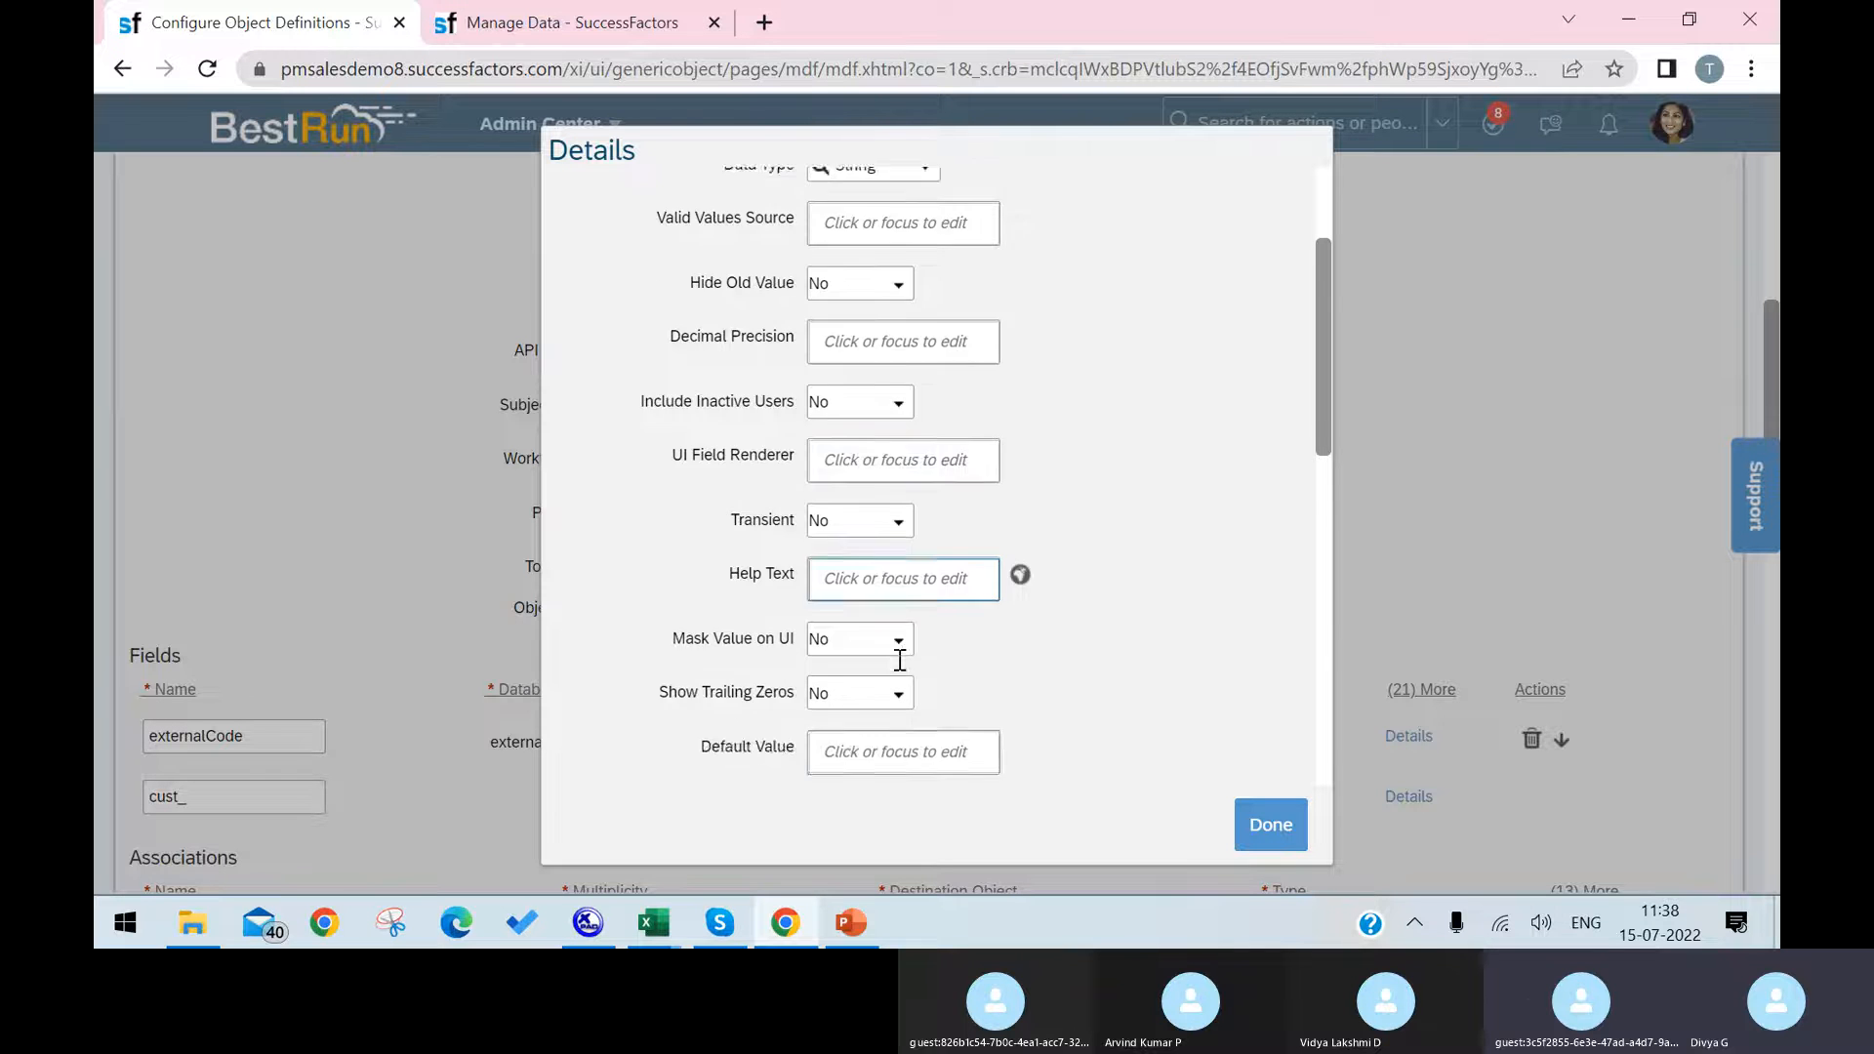
{"action": "scroll", "coordinate": [893, 634], "scroll_direction": "down", "scroll_amount": 1}
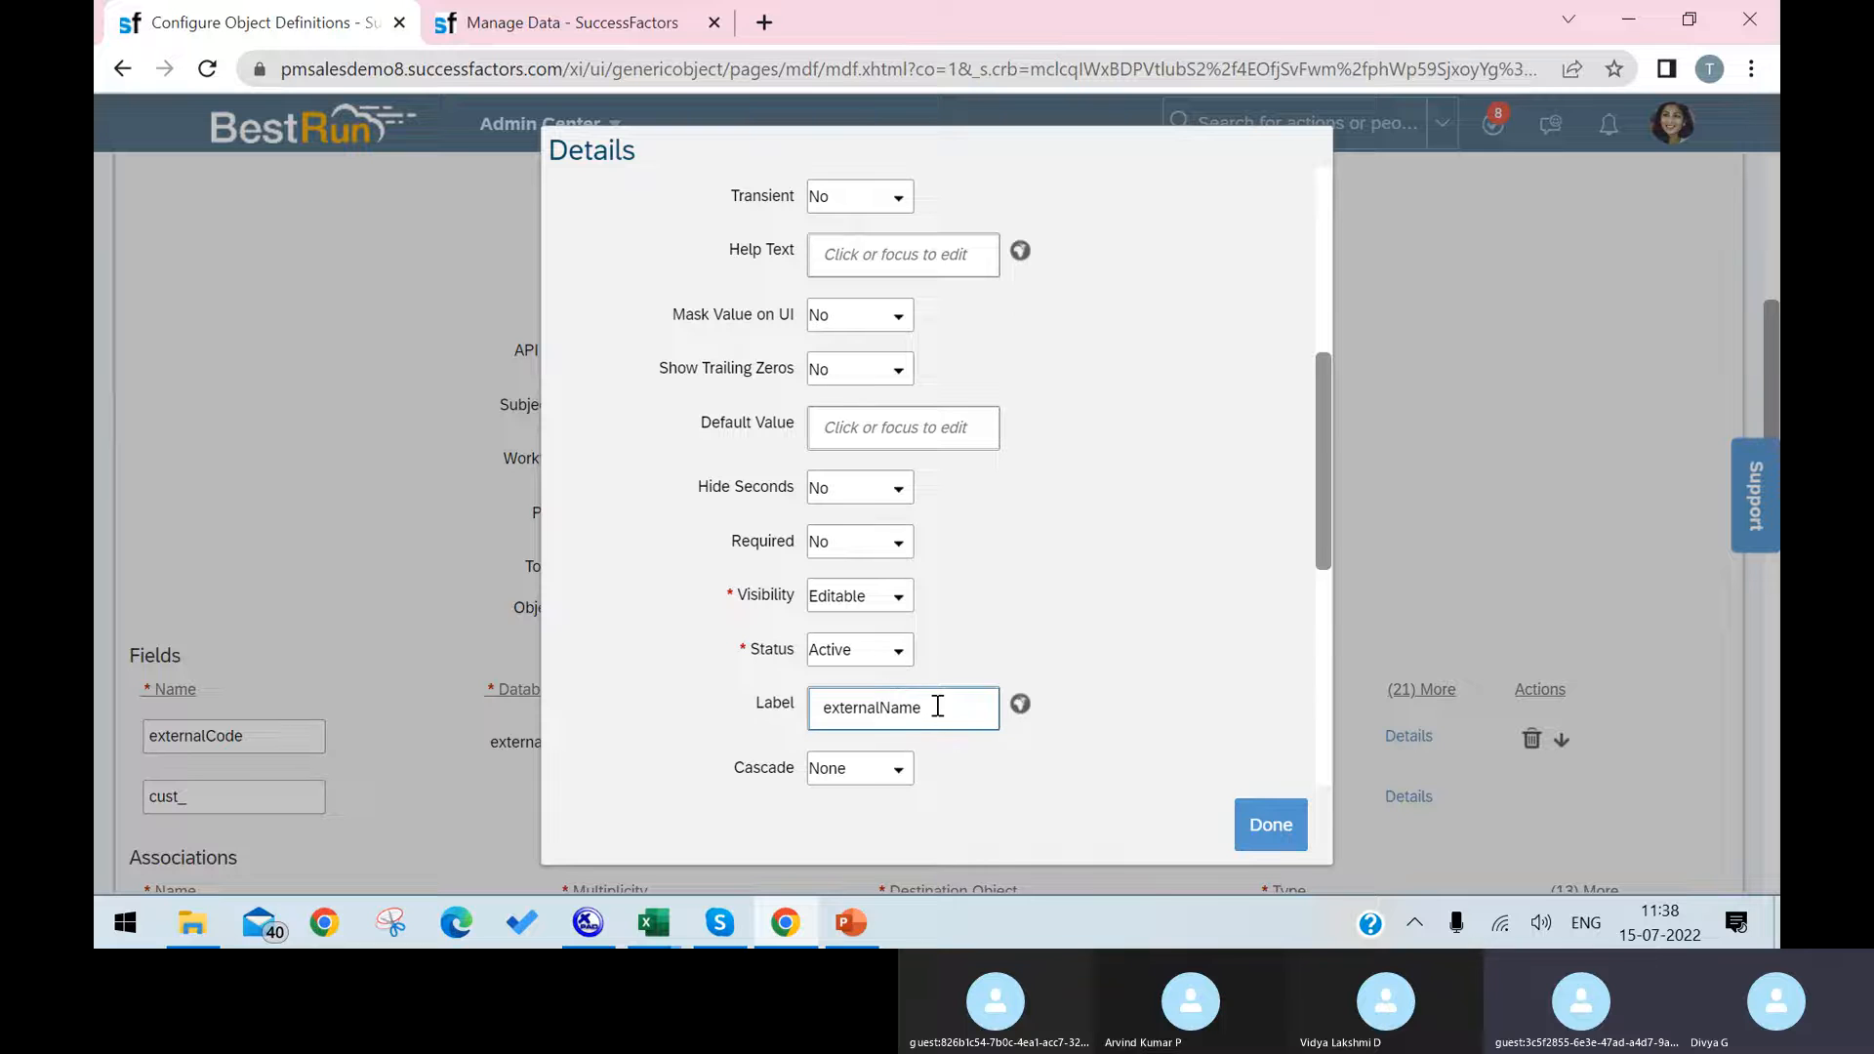
{"action": "left_click", "coordinate": [881, 706]}
{"action": "left_click_drag", "start_coordinate": [875, 707], "coordinate": [744, 699]}
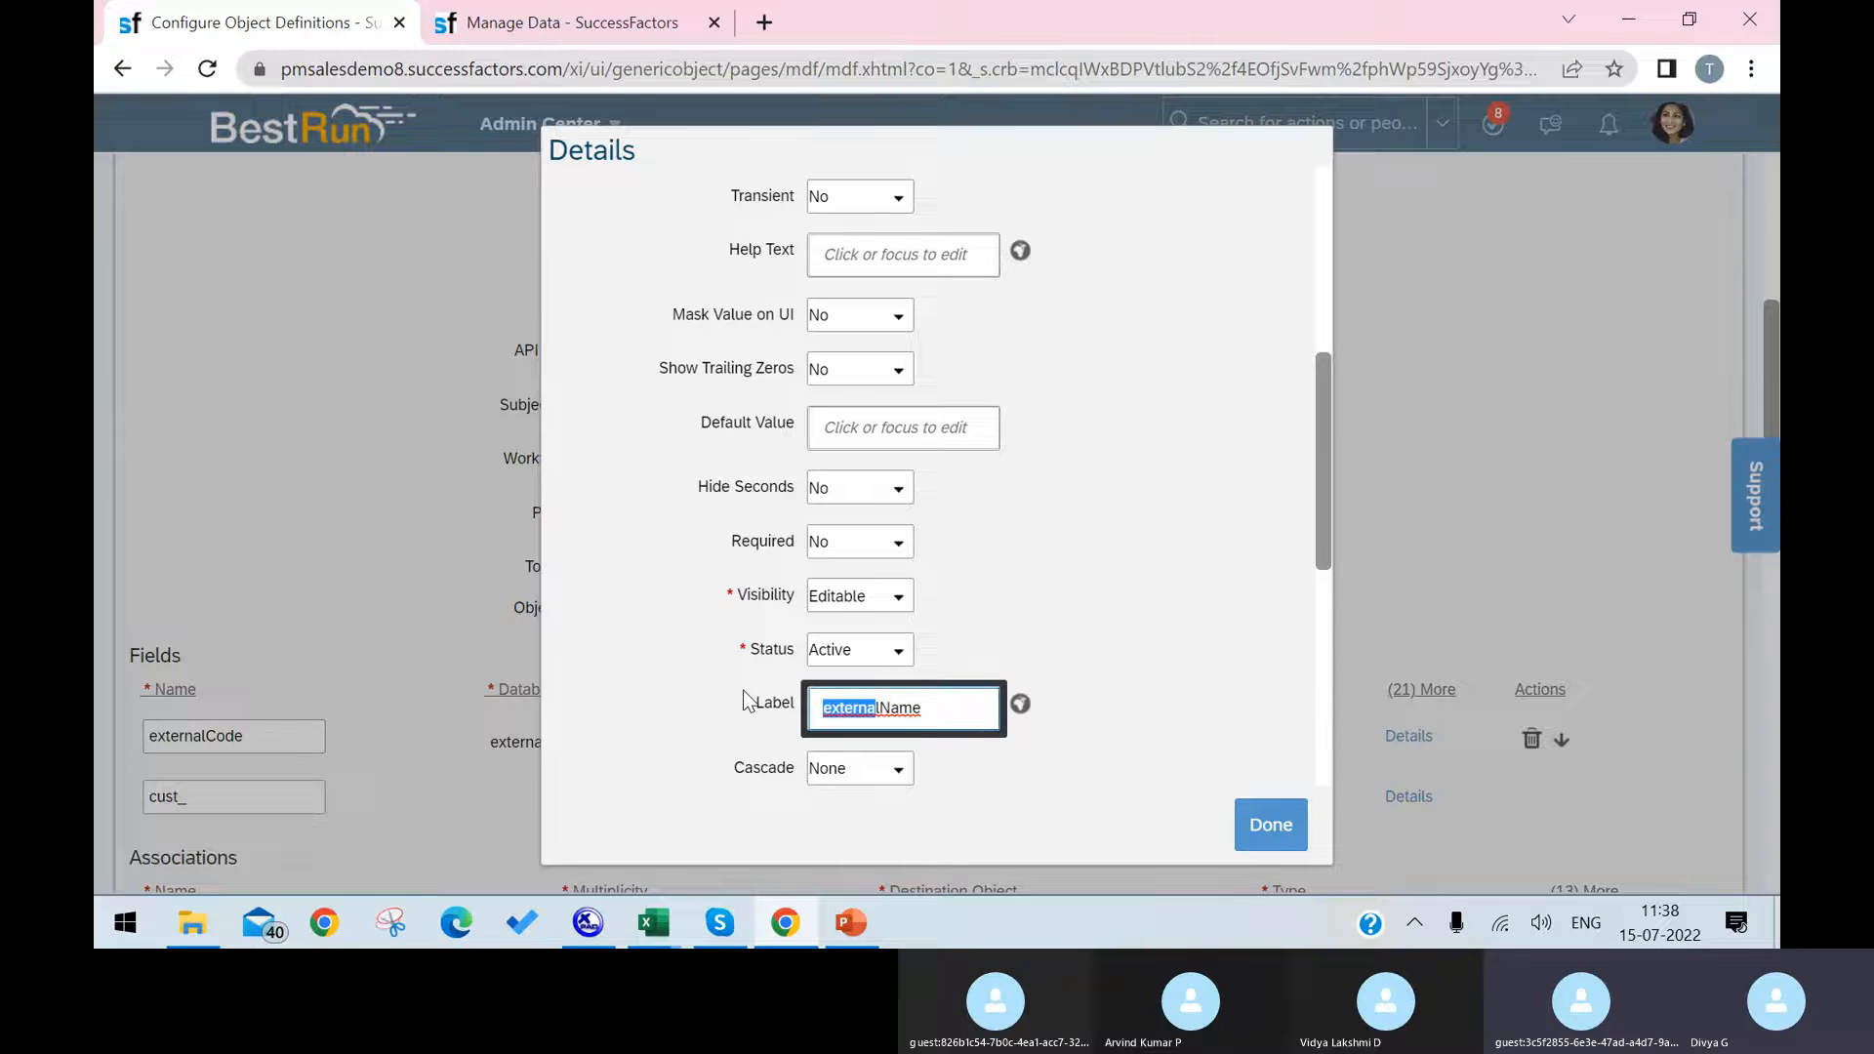
{"action": "key", "text": "BackSpace"}
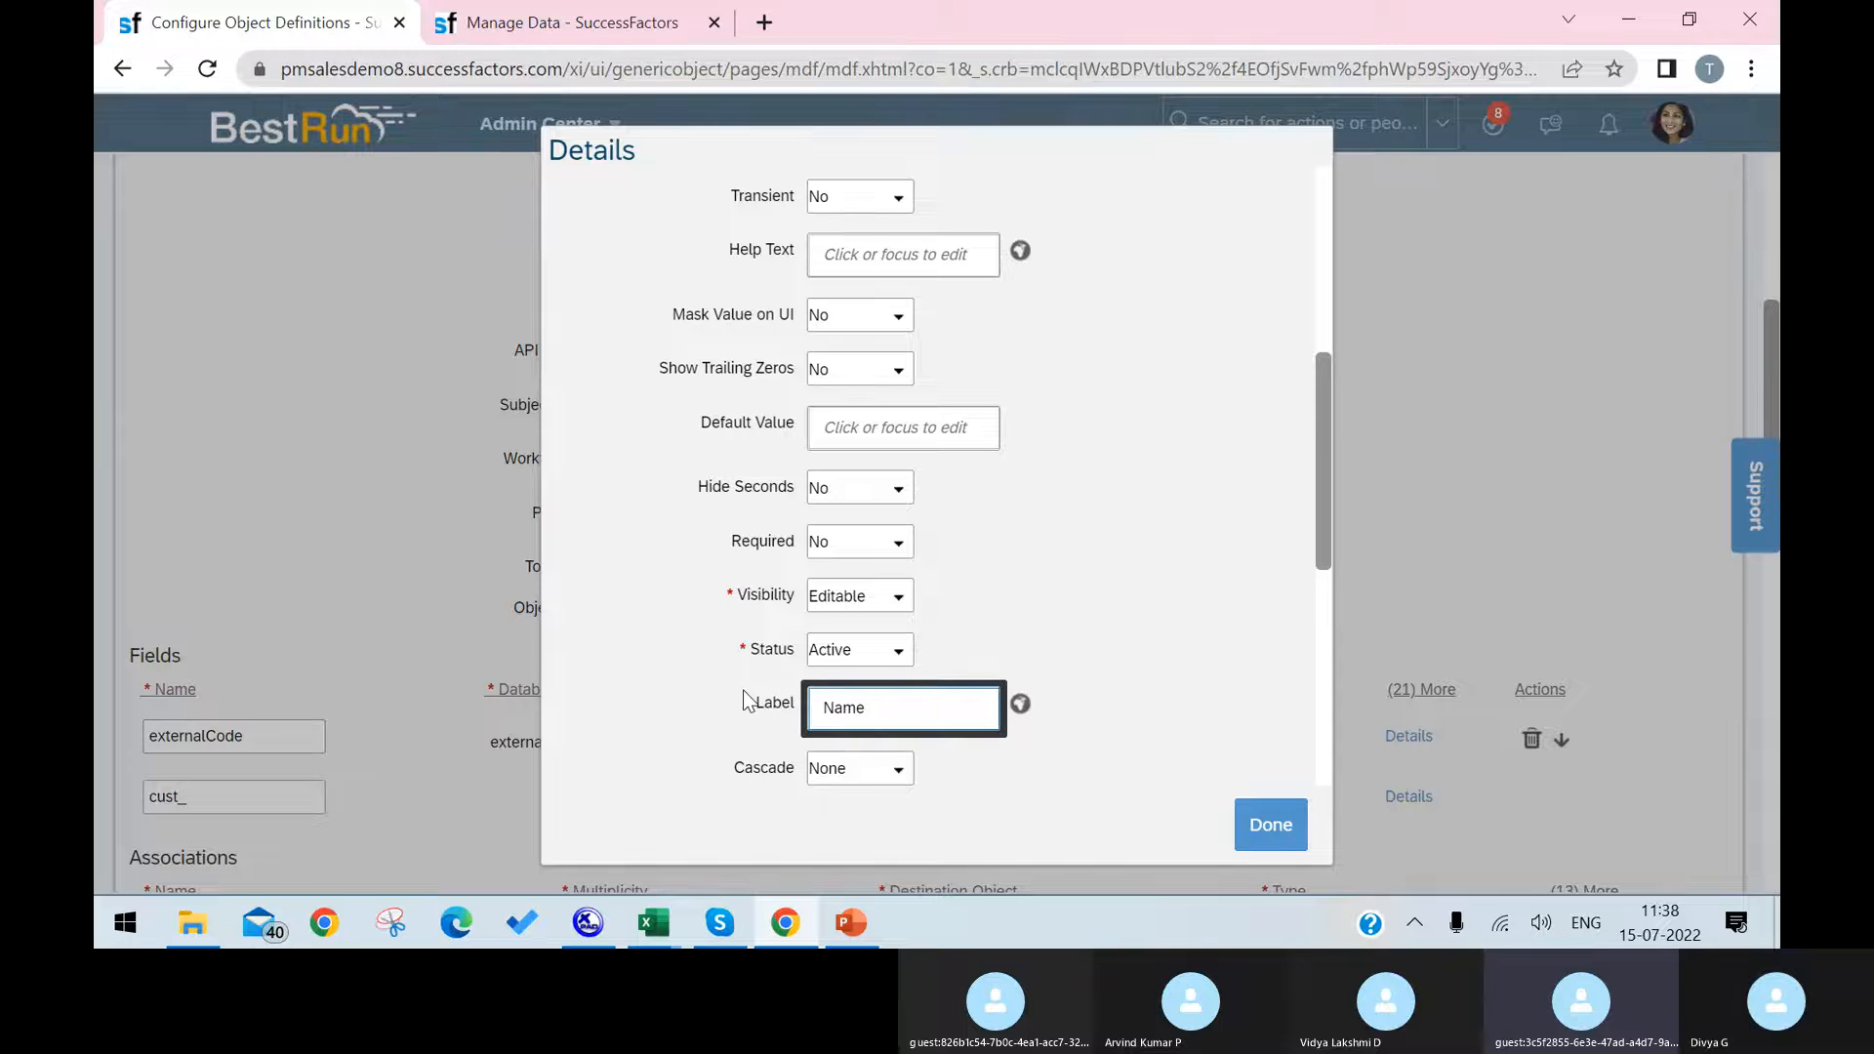
{"action": "type", "text": "Infra"}
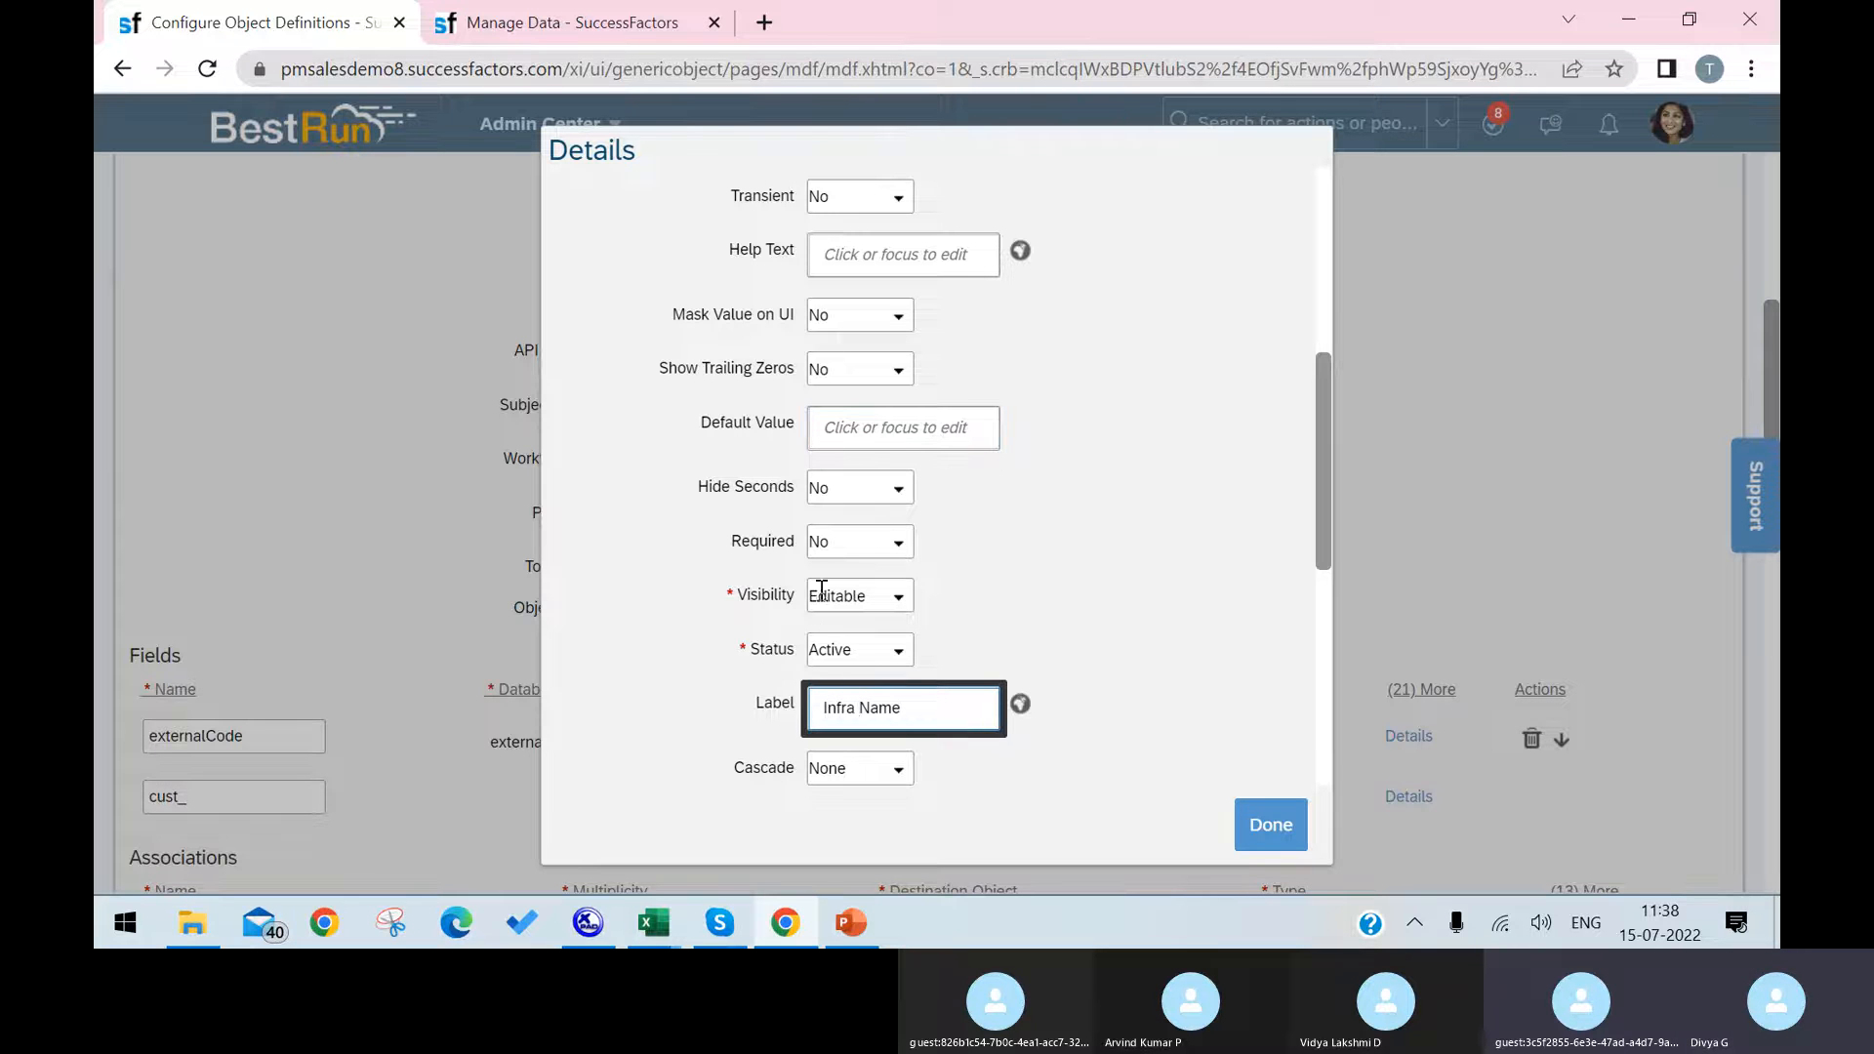
{"action": "left_click", "coordinate": [892, 547]}
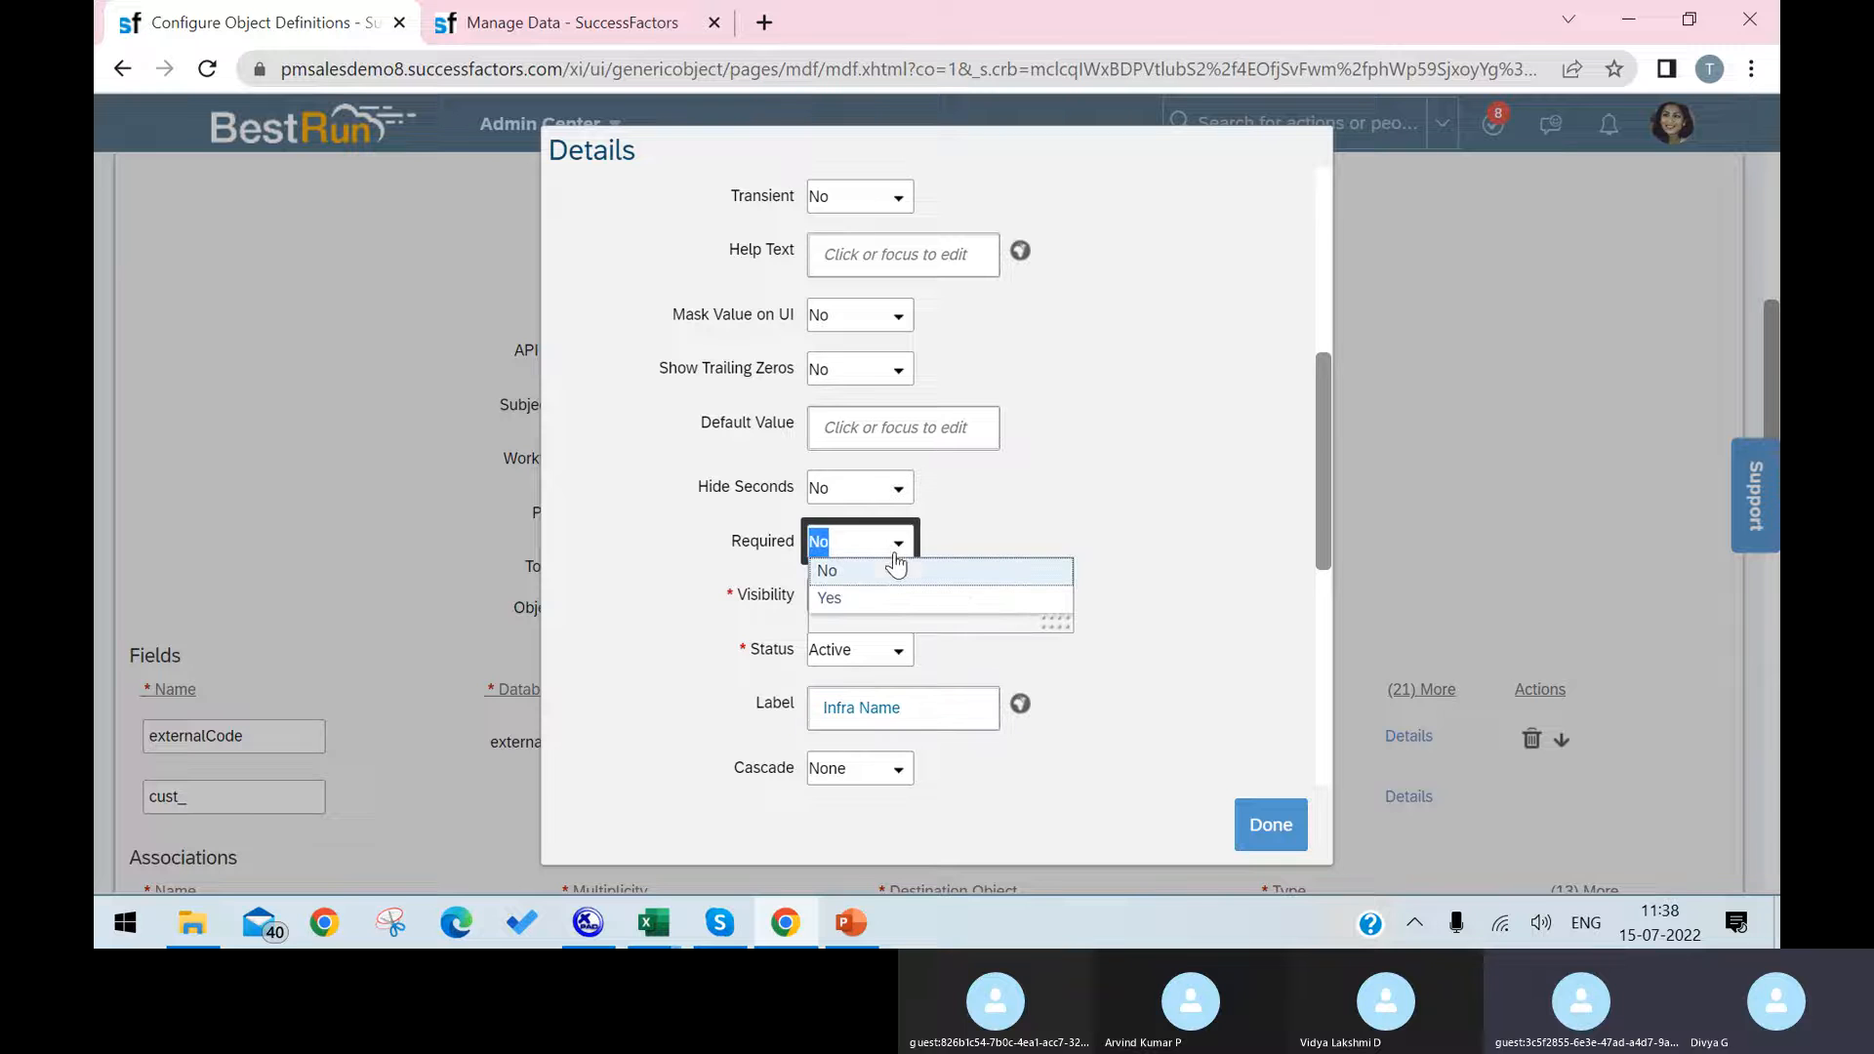
{"action": "left_click", "coordinate": [887, 572]}
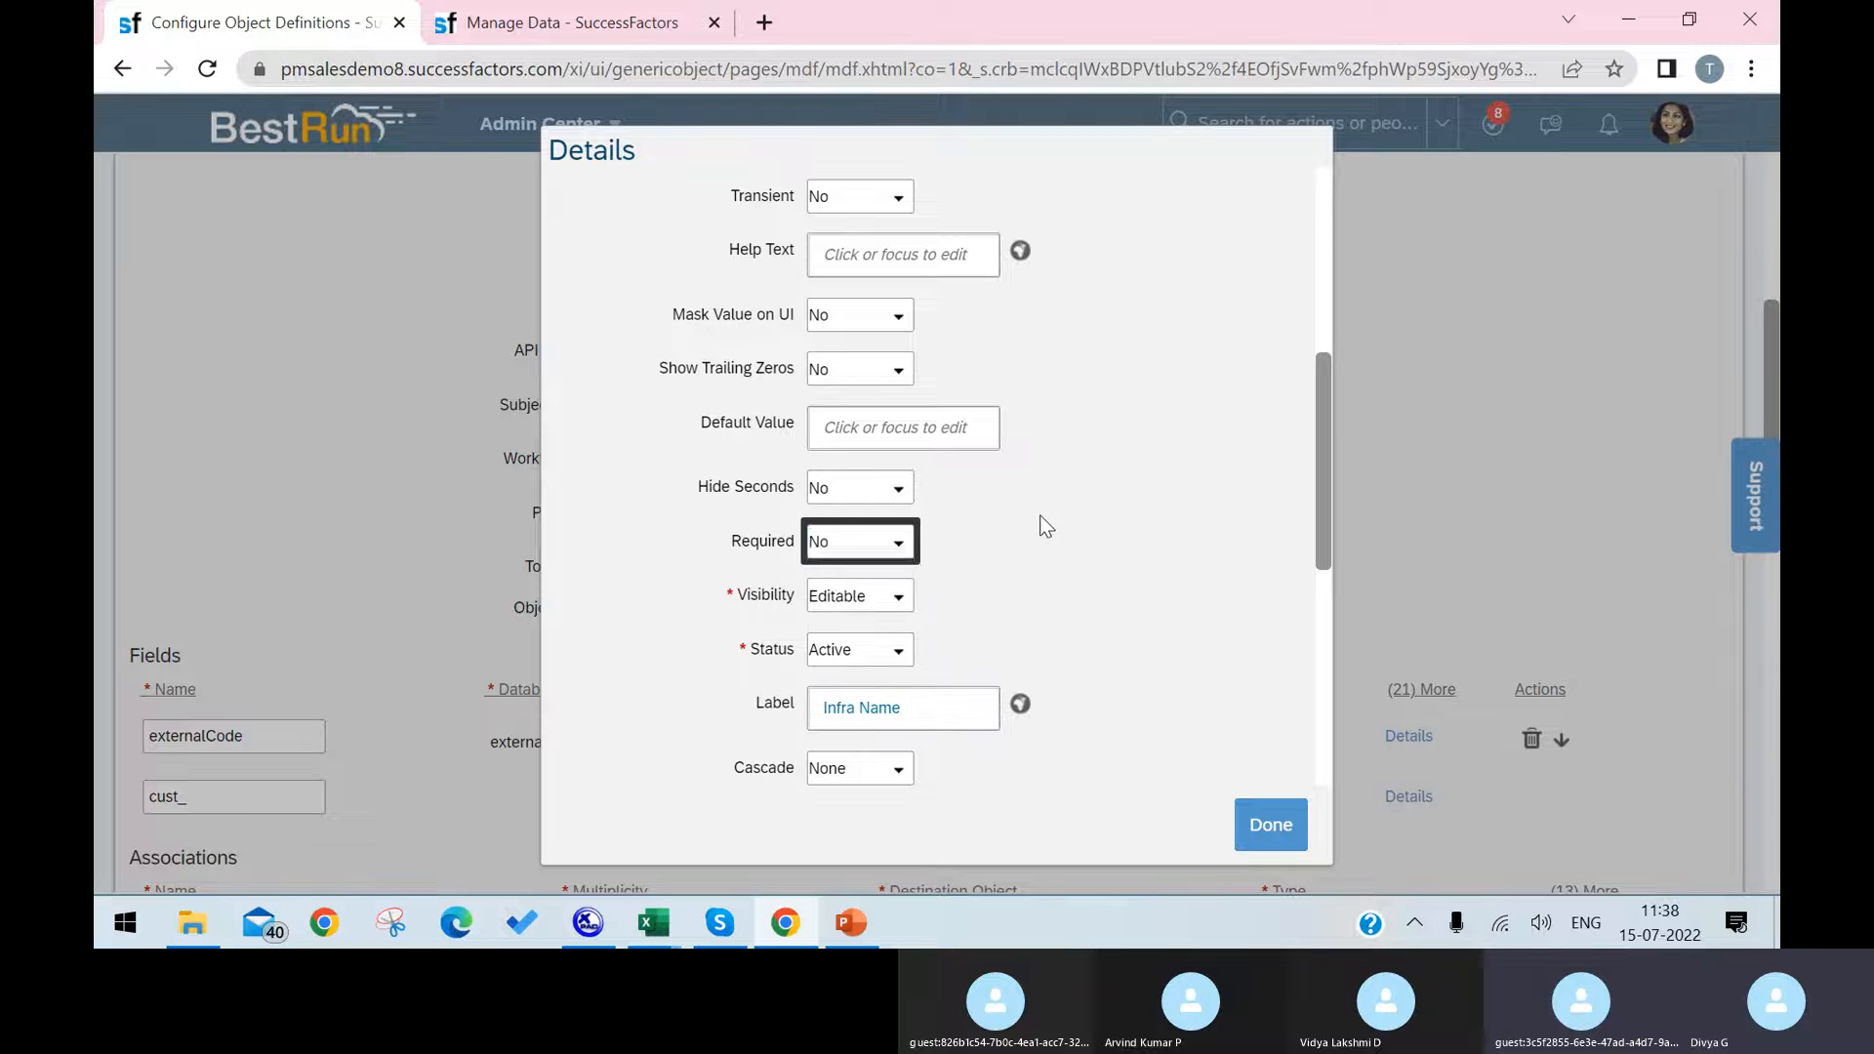
{"action": "left_click", "coordinate": [1290, 823]}
Step: Add a custom field named cust_Laptop below externalName with a maximum length of 90
{"action": "scroll", "coordinate": [1363, 674], "scroll_direction": "down", "scroll_amount": 4}
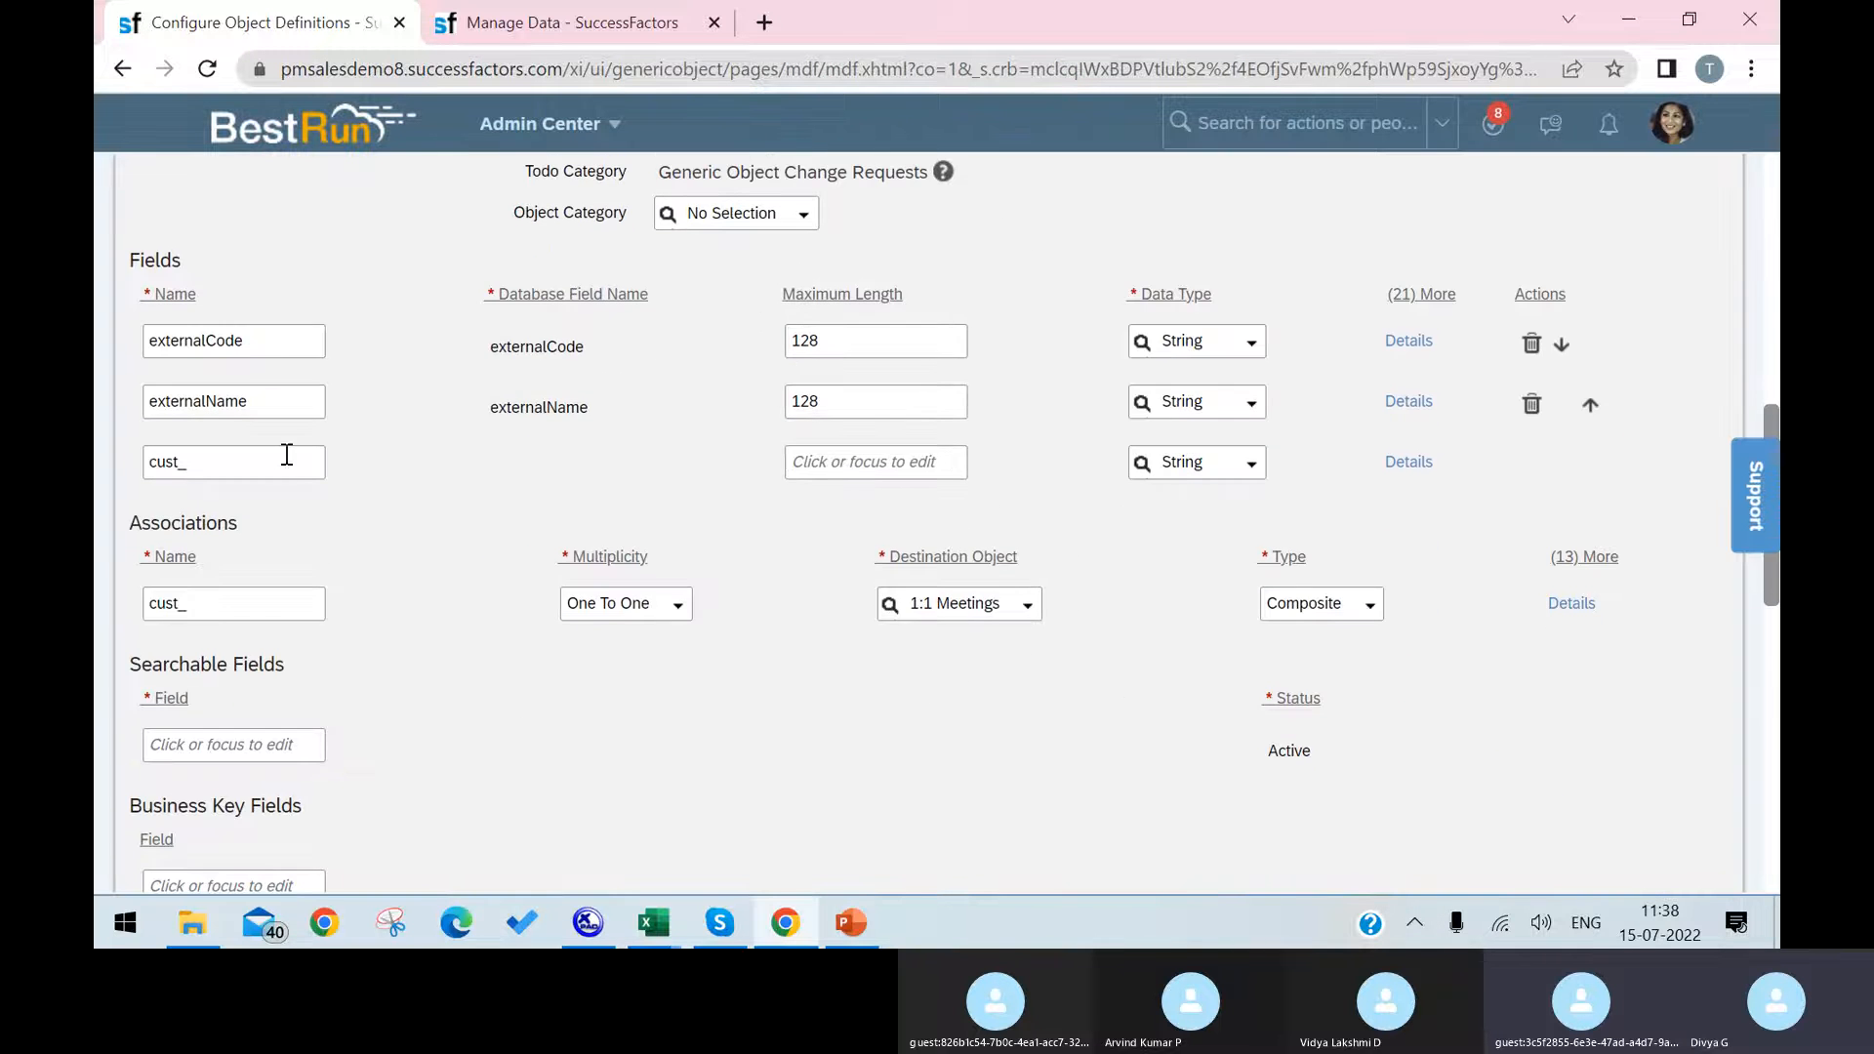
{"action": "left_click", "coordinate": [275, 470]}
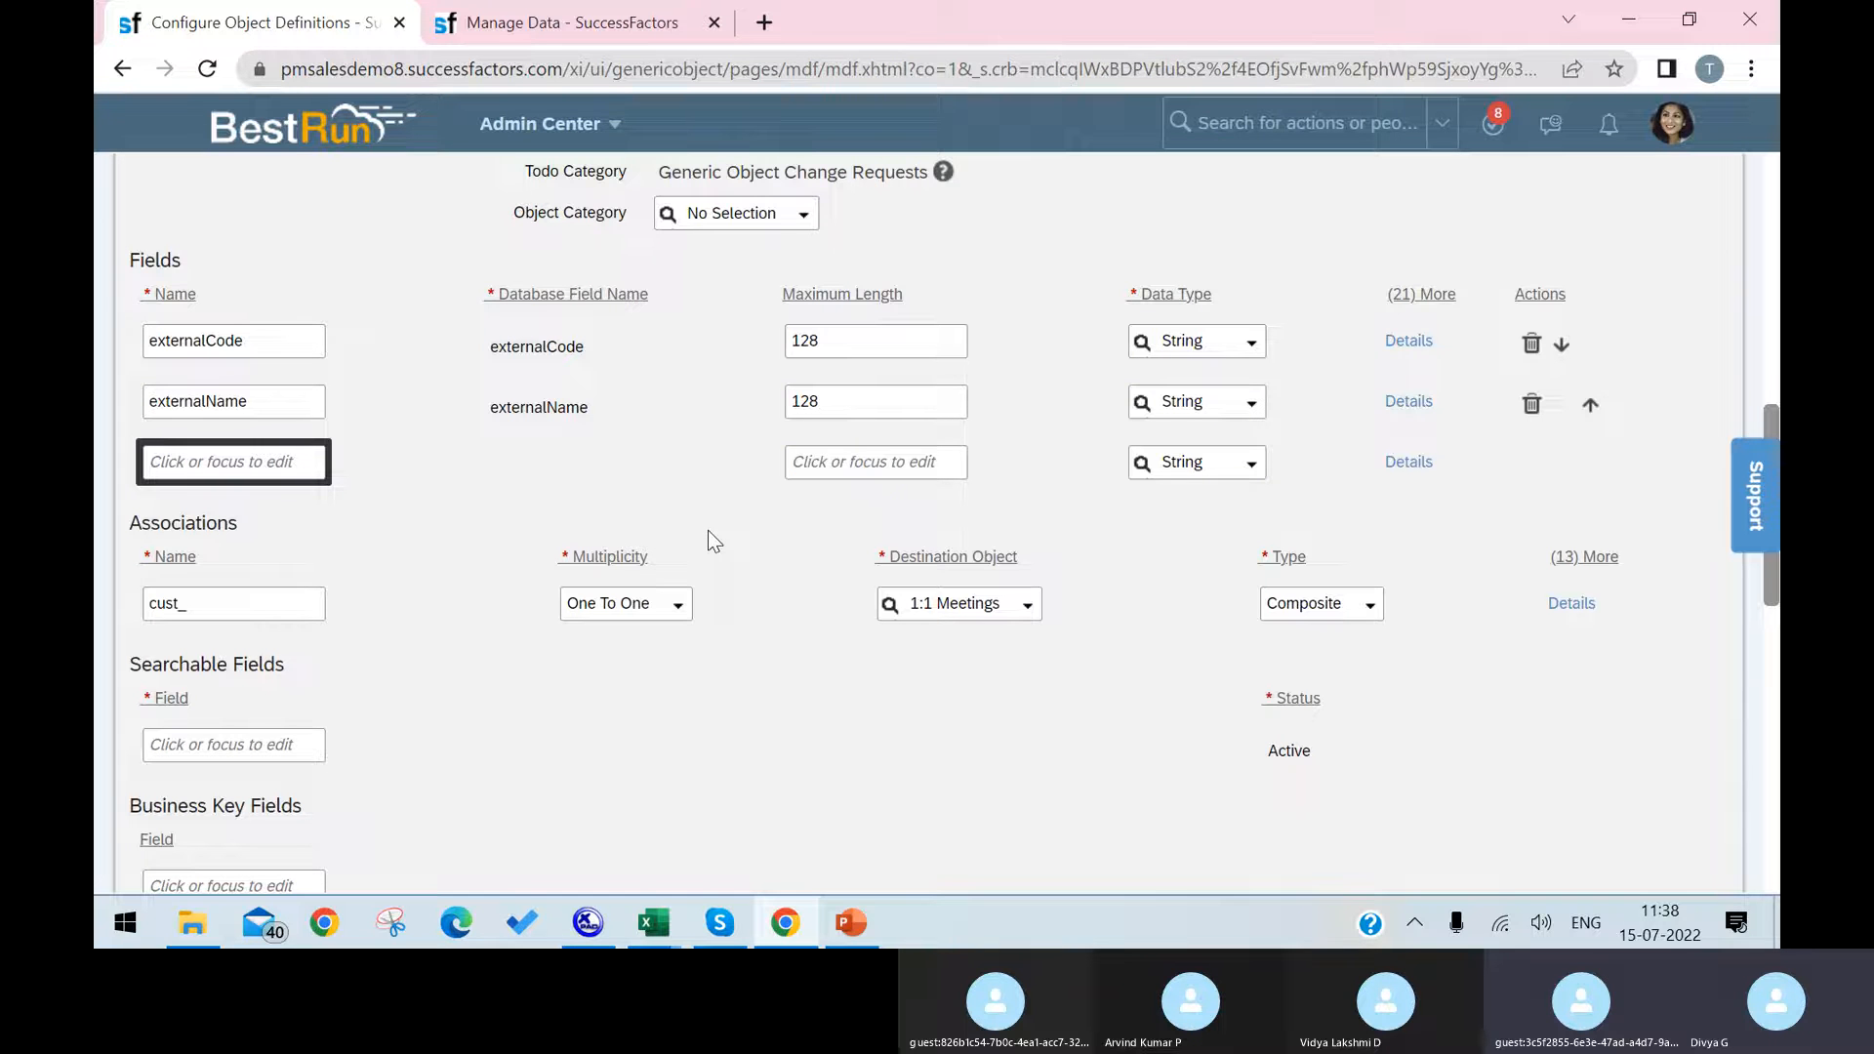
{"action": "type", "text": "Laptop"}
{"action": "left_click", "coordinate": [869, 459]}
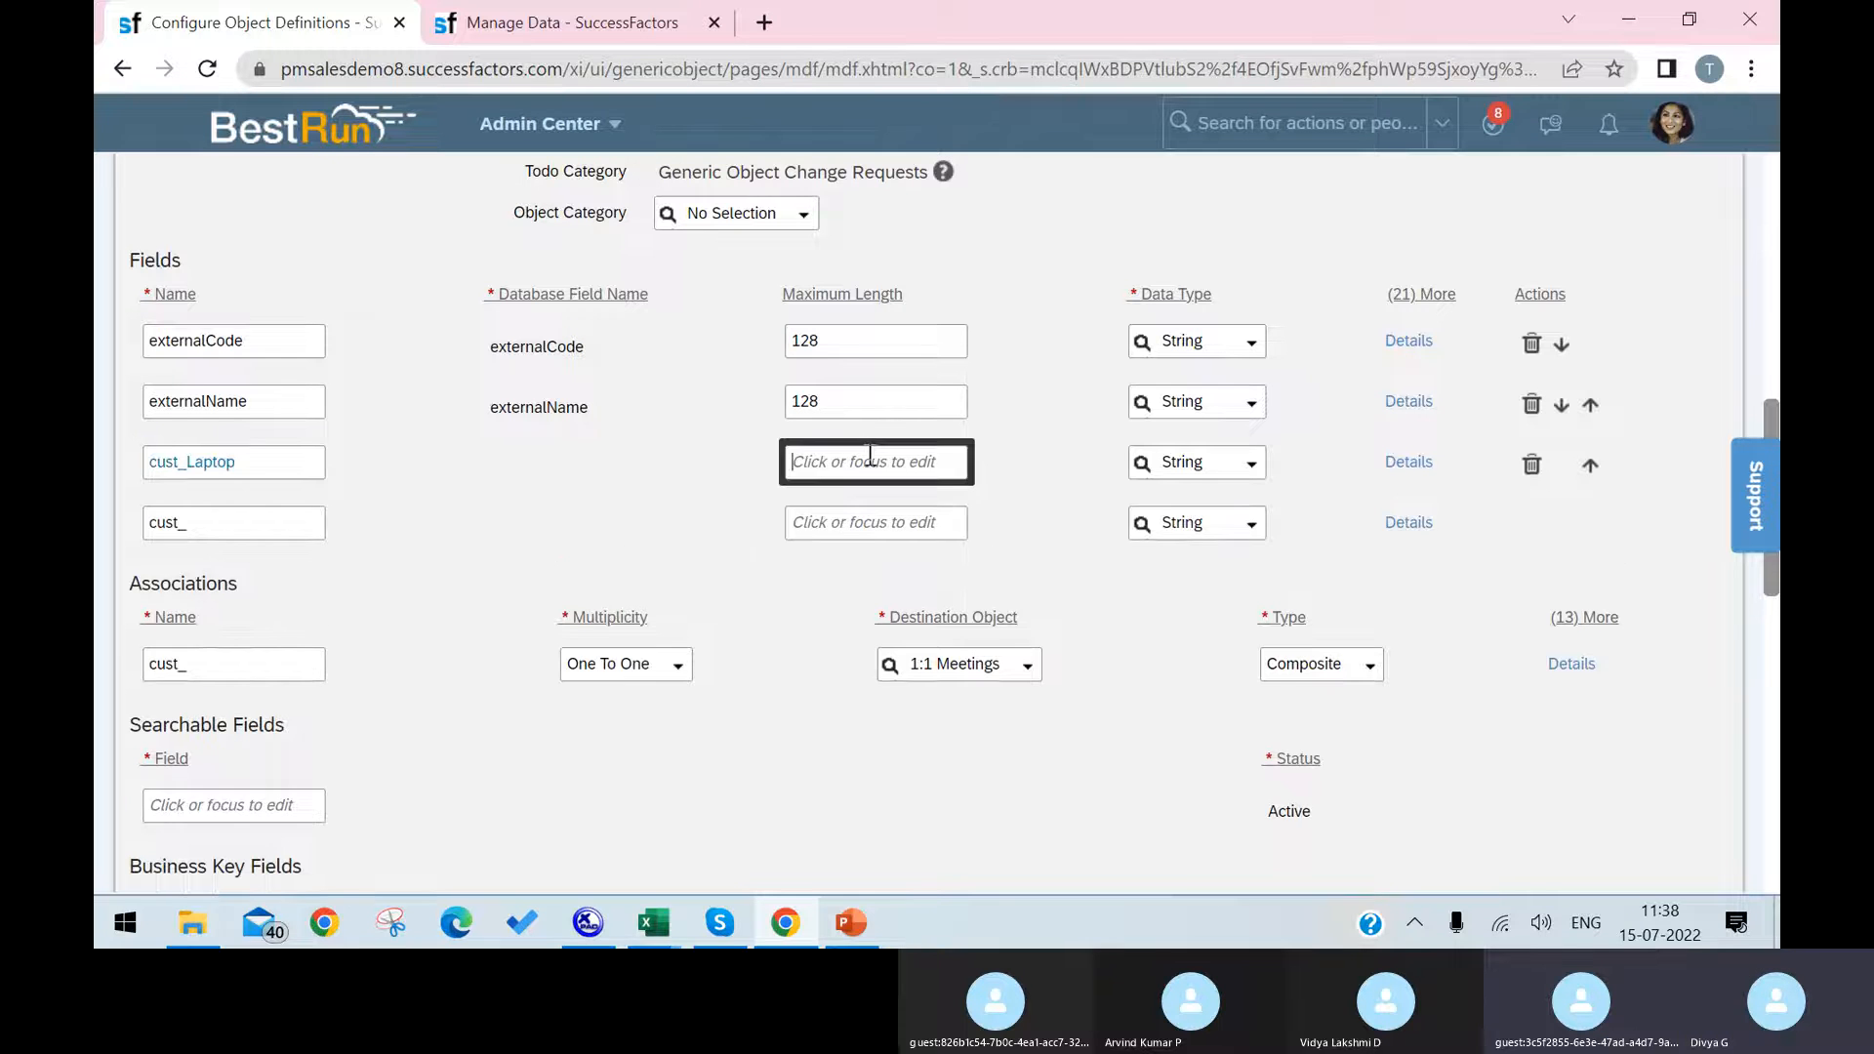
{"action": "type", "text": "123"}
{"action": "key", "text": "BackSpace"}
{"action": "key", "text": "BackSpace"}
{"action": "key", "text": "BackSpace"}
{"action": "type", "text": "90"}
Step: Set the data type of the cust_Laptop field to Picklist
{"action": "left_click", "coordinate": [1252, 464]}
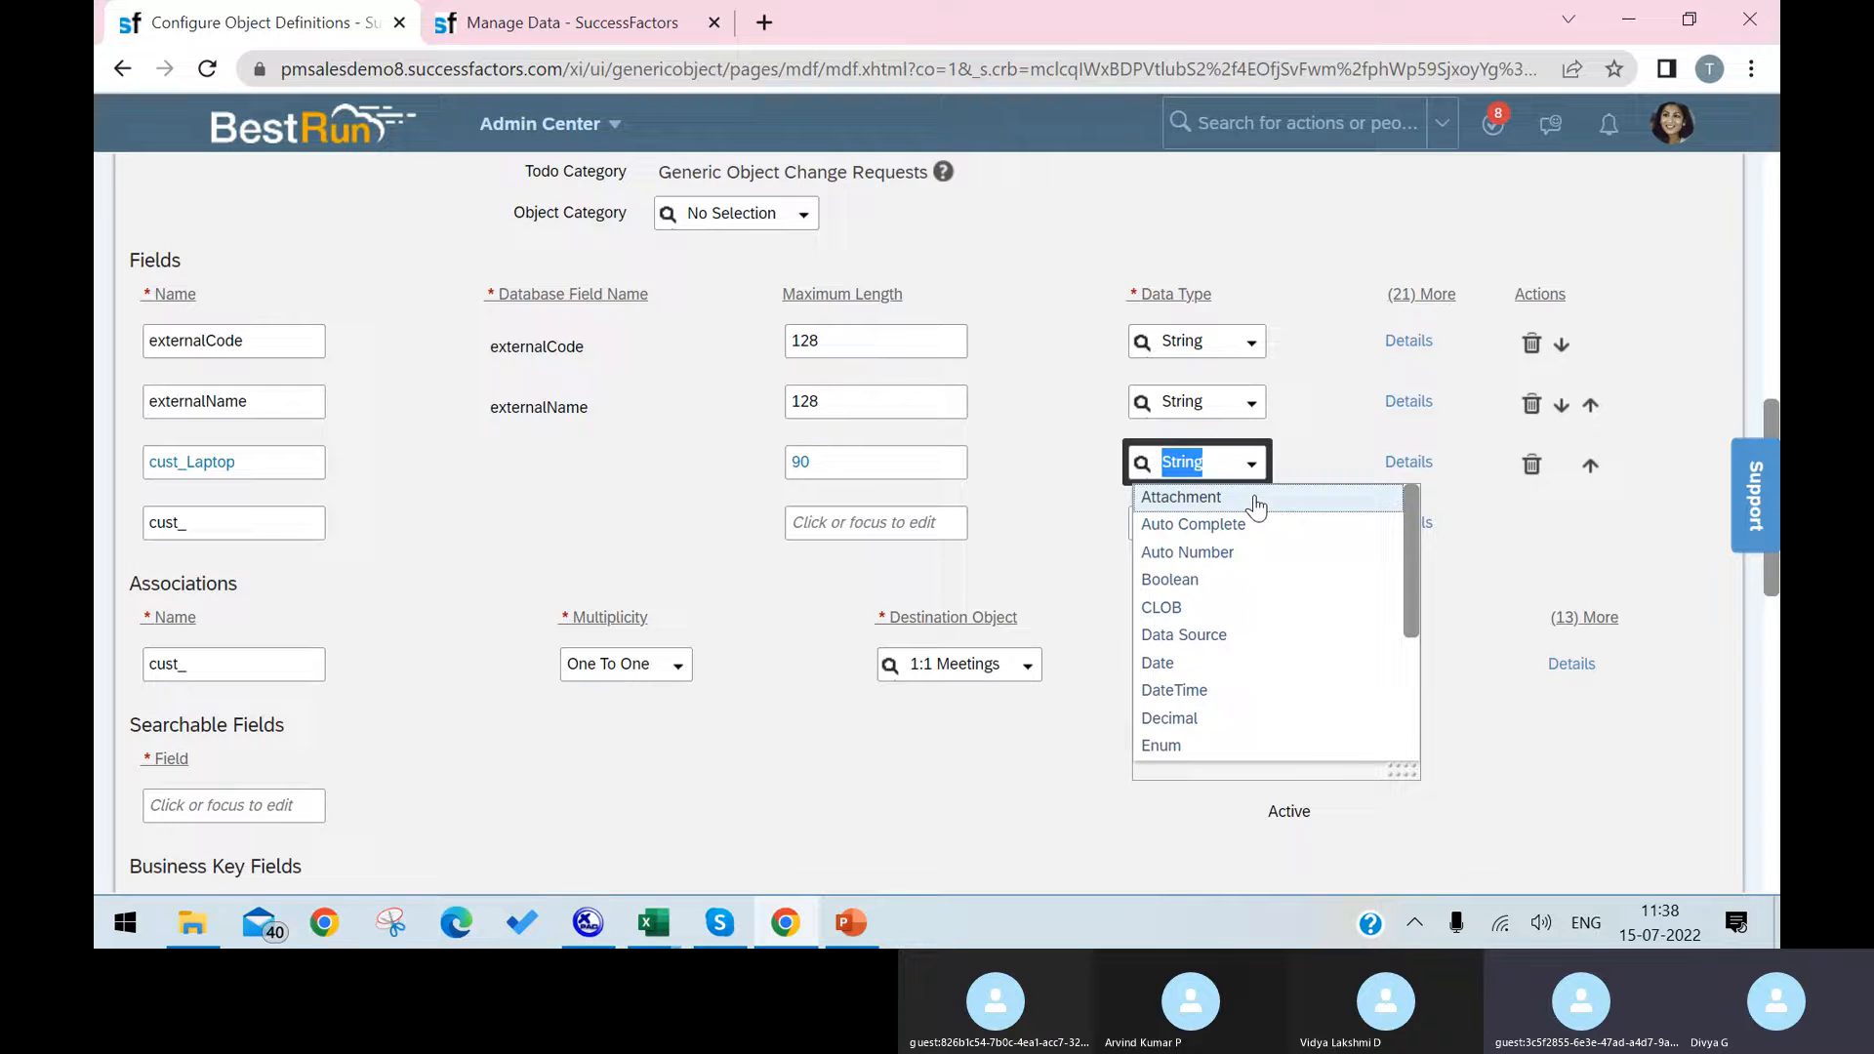
{"action": "type", "text": "pickl"}
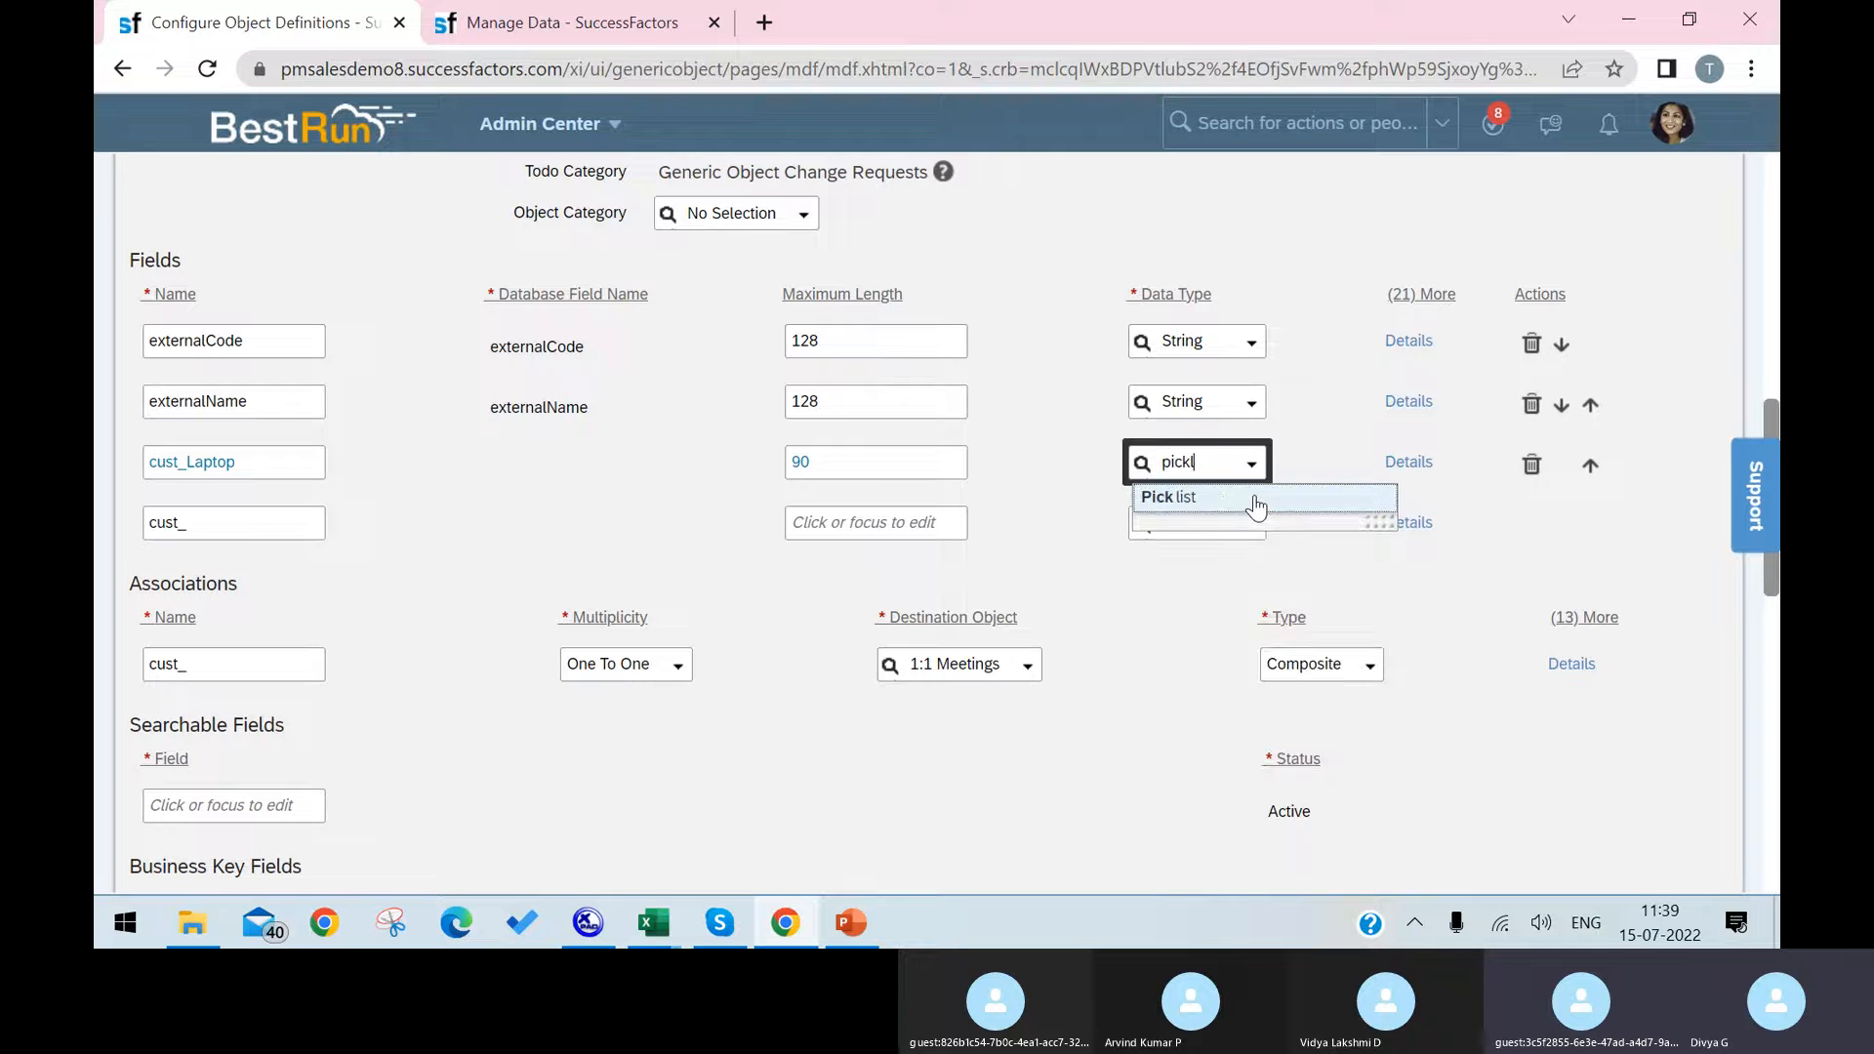
{"action": "left_click", "coordinate": [1255, 500]}
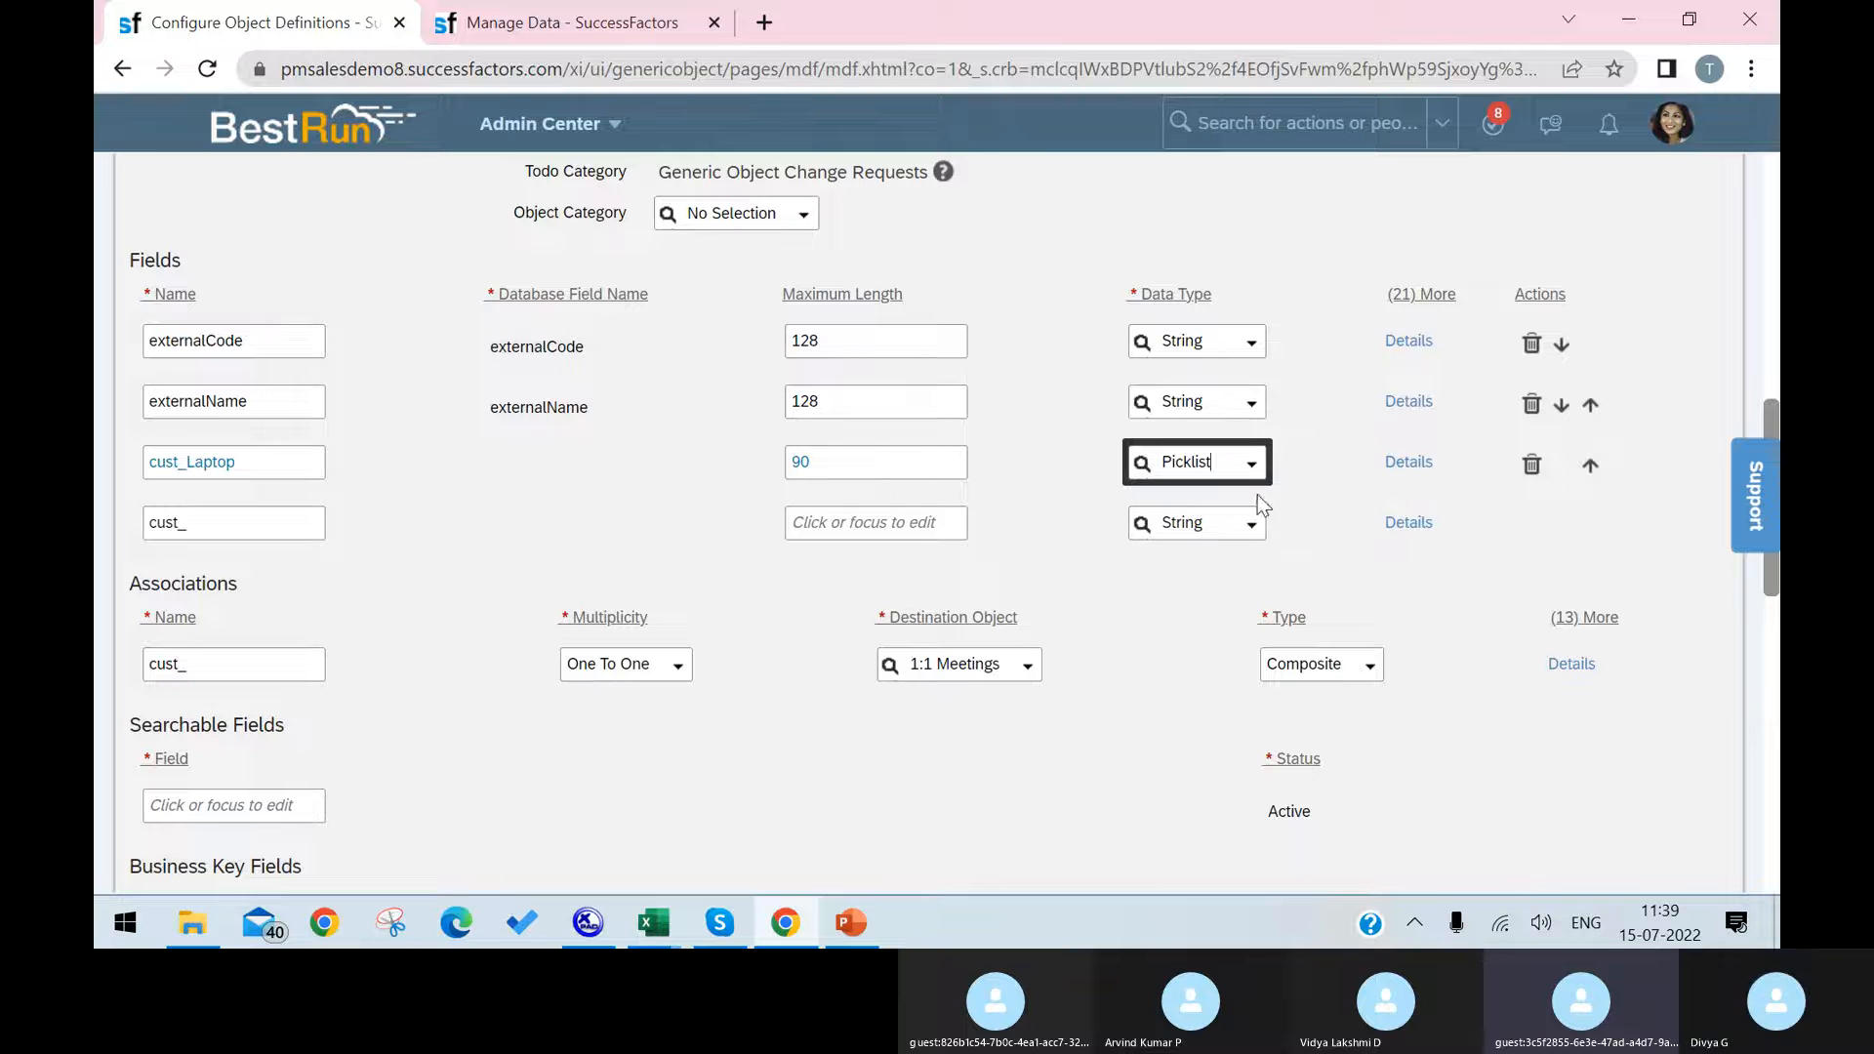
Step: Open the cust_Laptop field's details and begin its Valid Values Source with "La"
{"action": "left_click", "coordinate": [1407, 468]}
{"action": "left_click", "coordinate": [902, 425]}
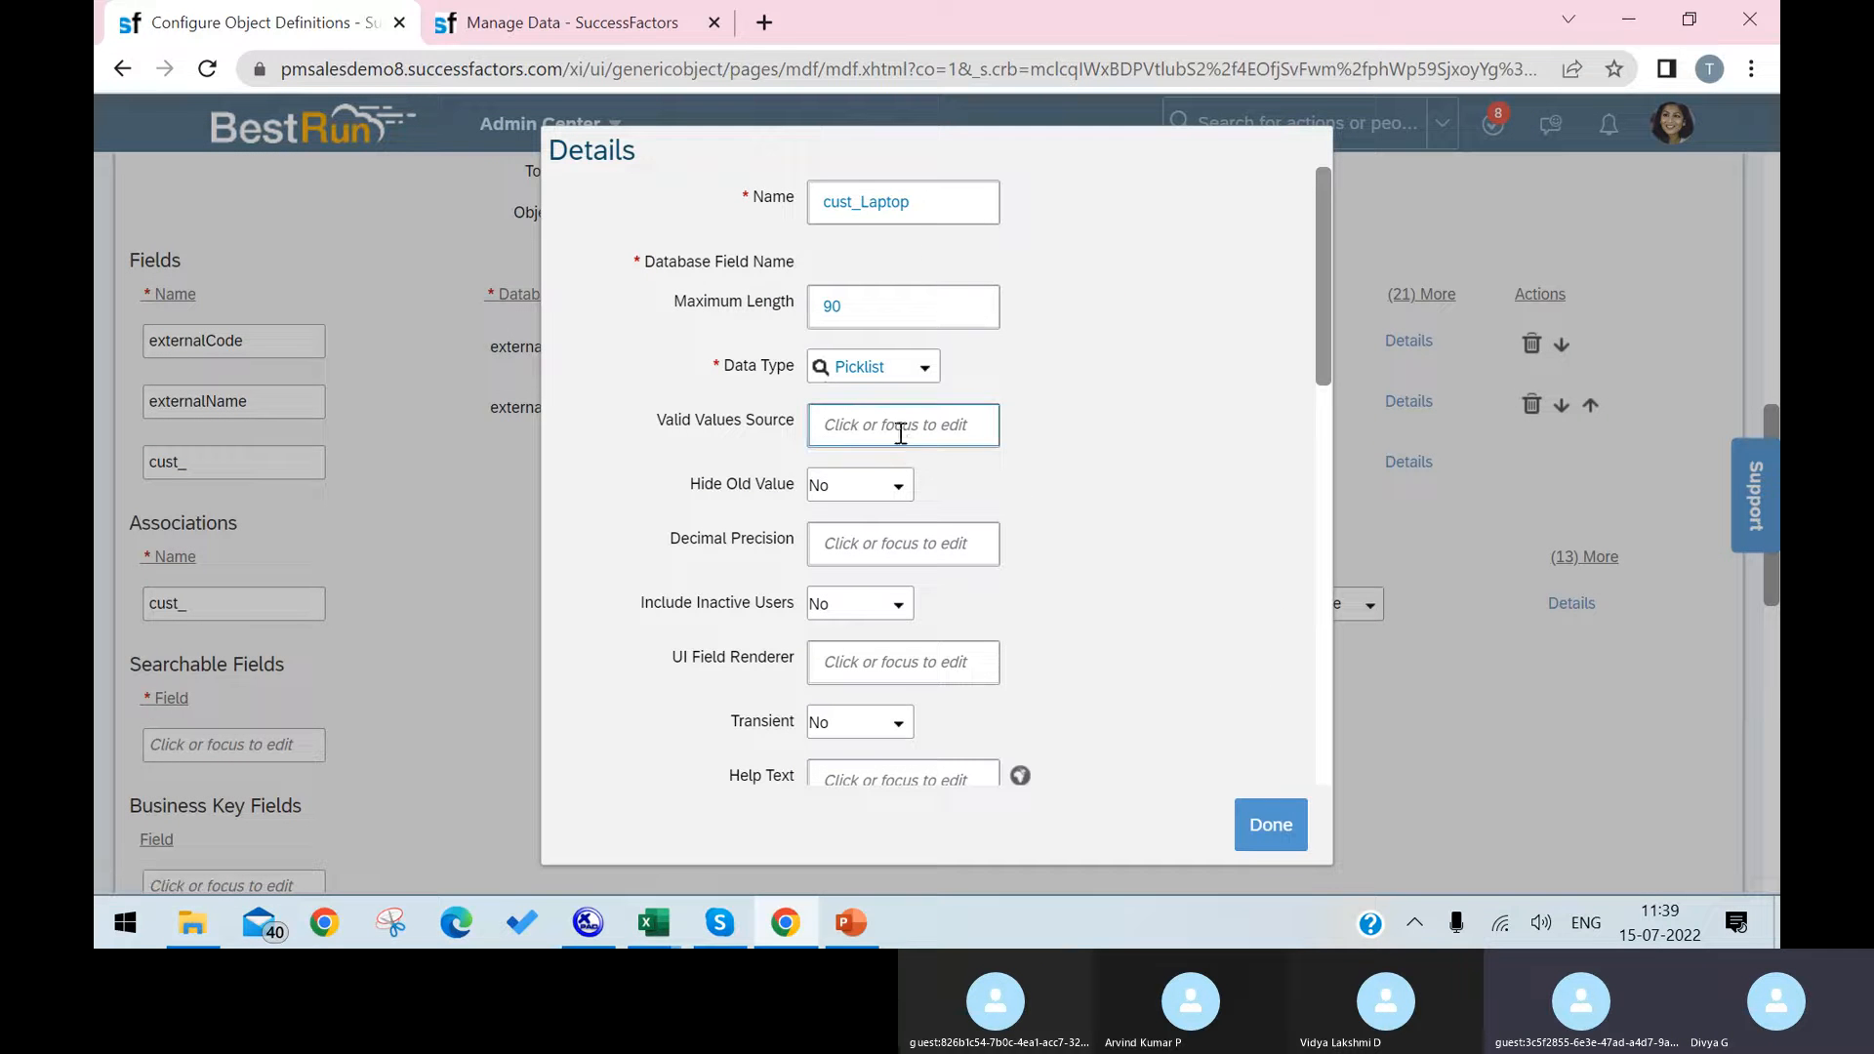
{"action": "type", "text": "La"}
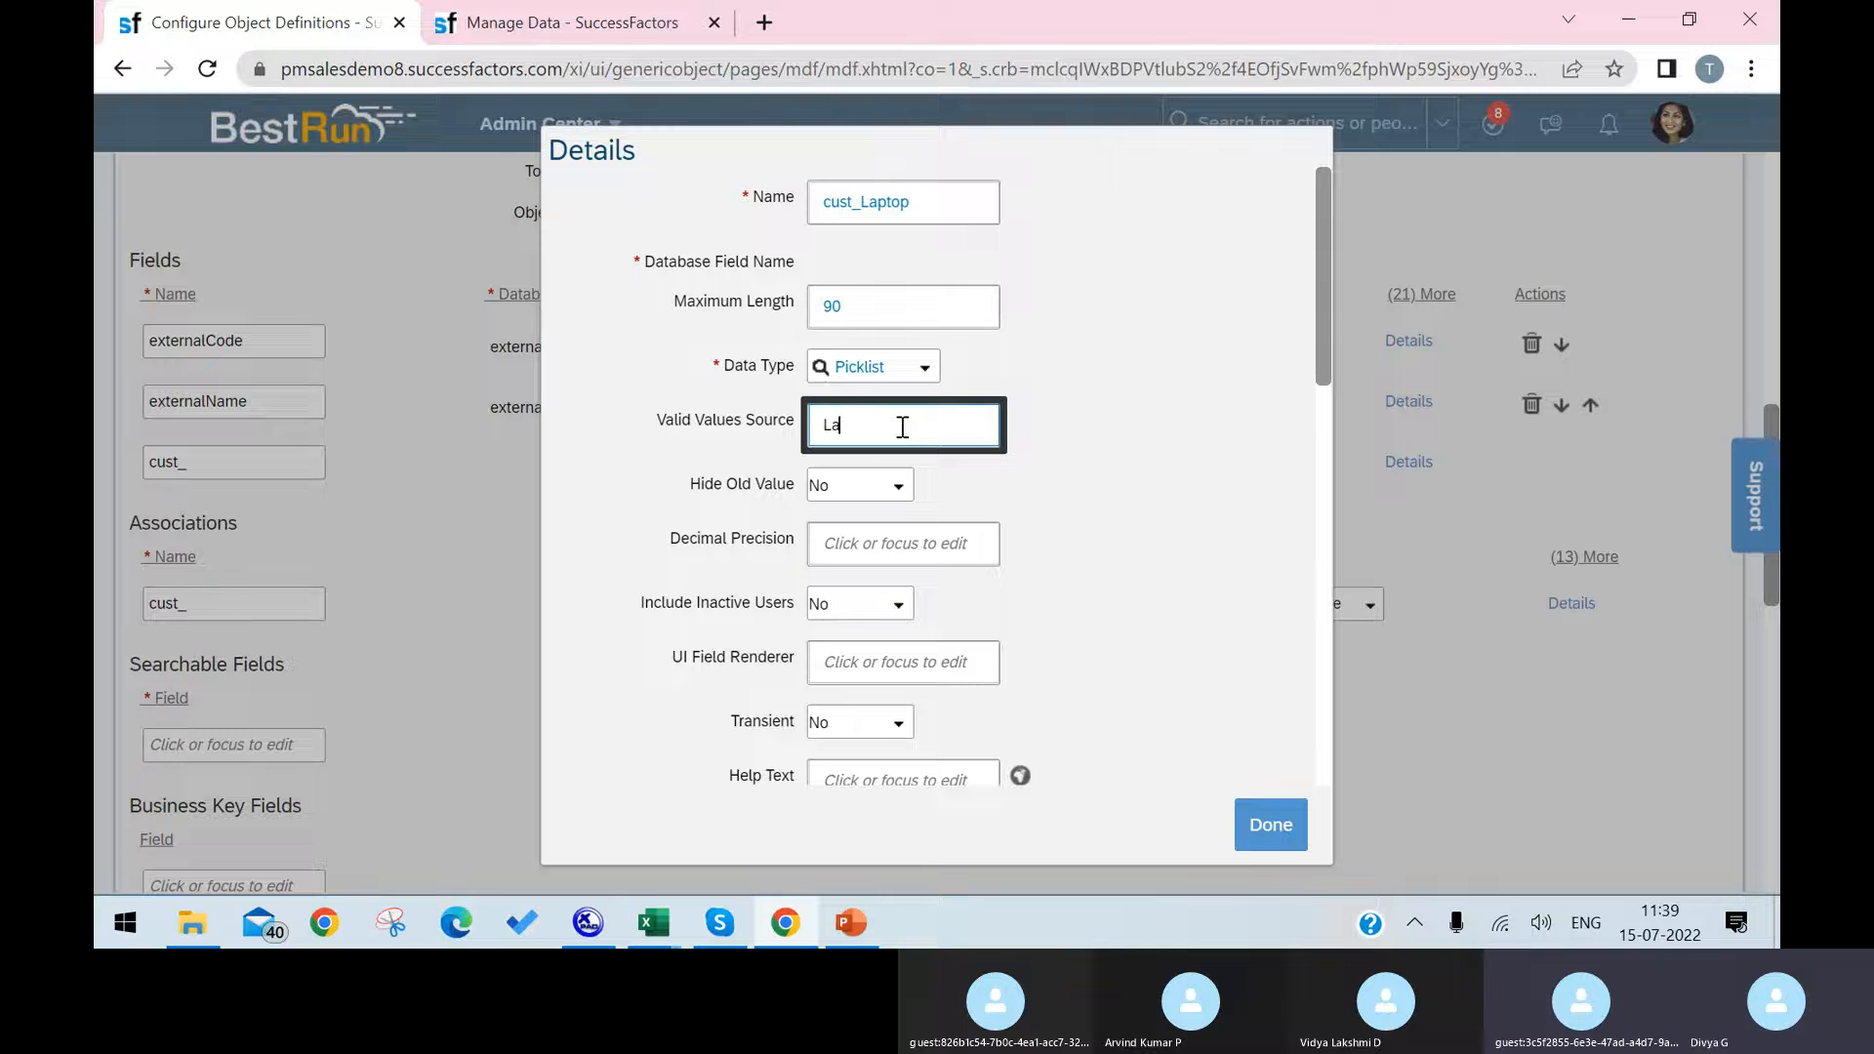
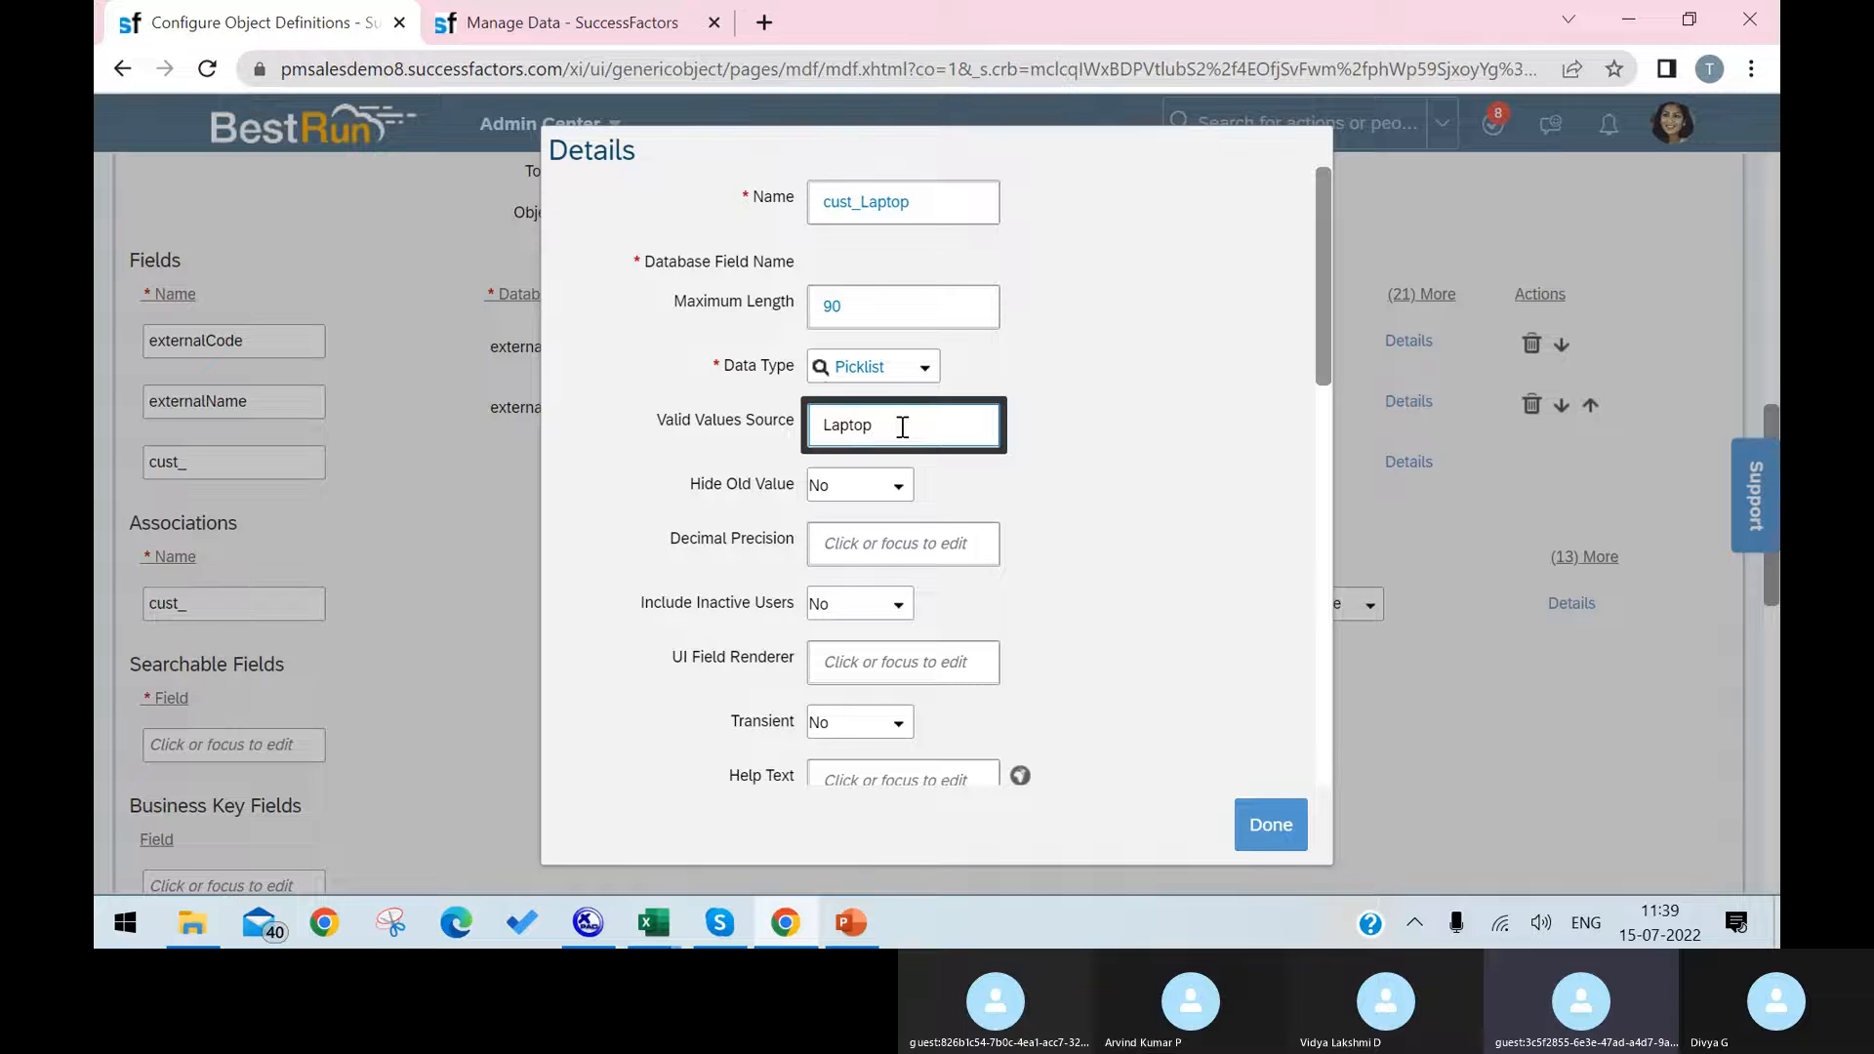
Step: Set the Valid Values Source of cust_Laptop to Laptop Names and its label to Laptop, and confirm the details
{"action": "type", "text": "ptop Names"}
{"action": "scroll", "coordinate": [983, 494], "scroll_direction": "down", "scroll_amount": 6}
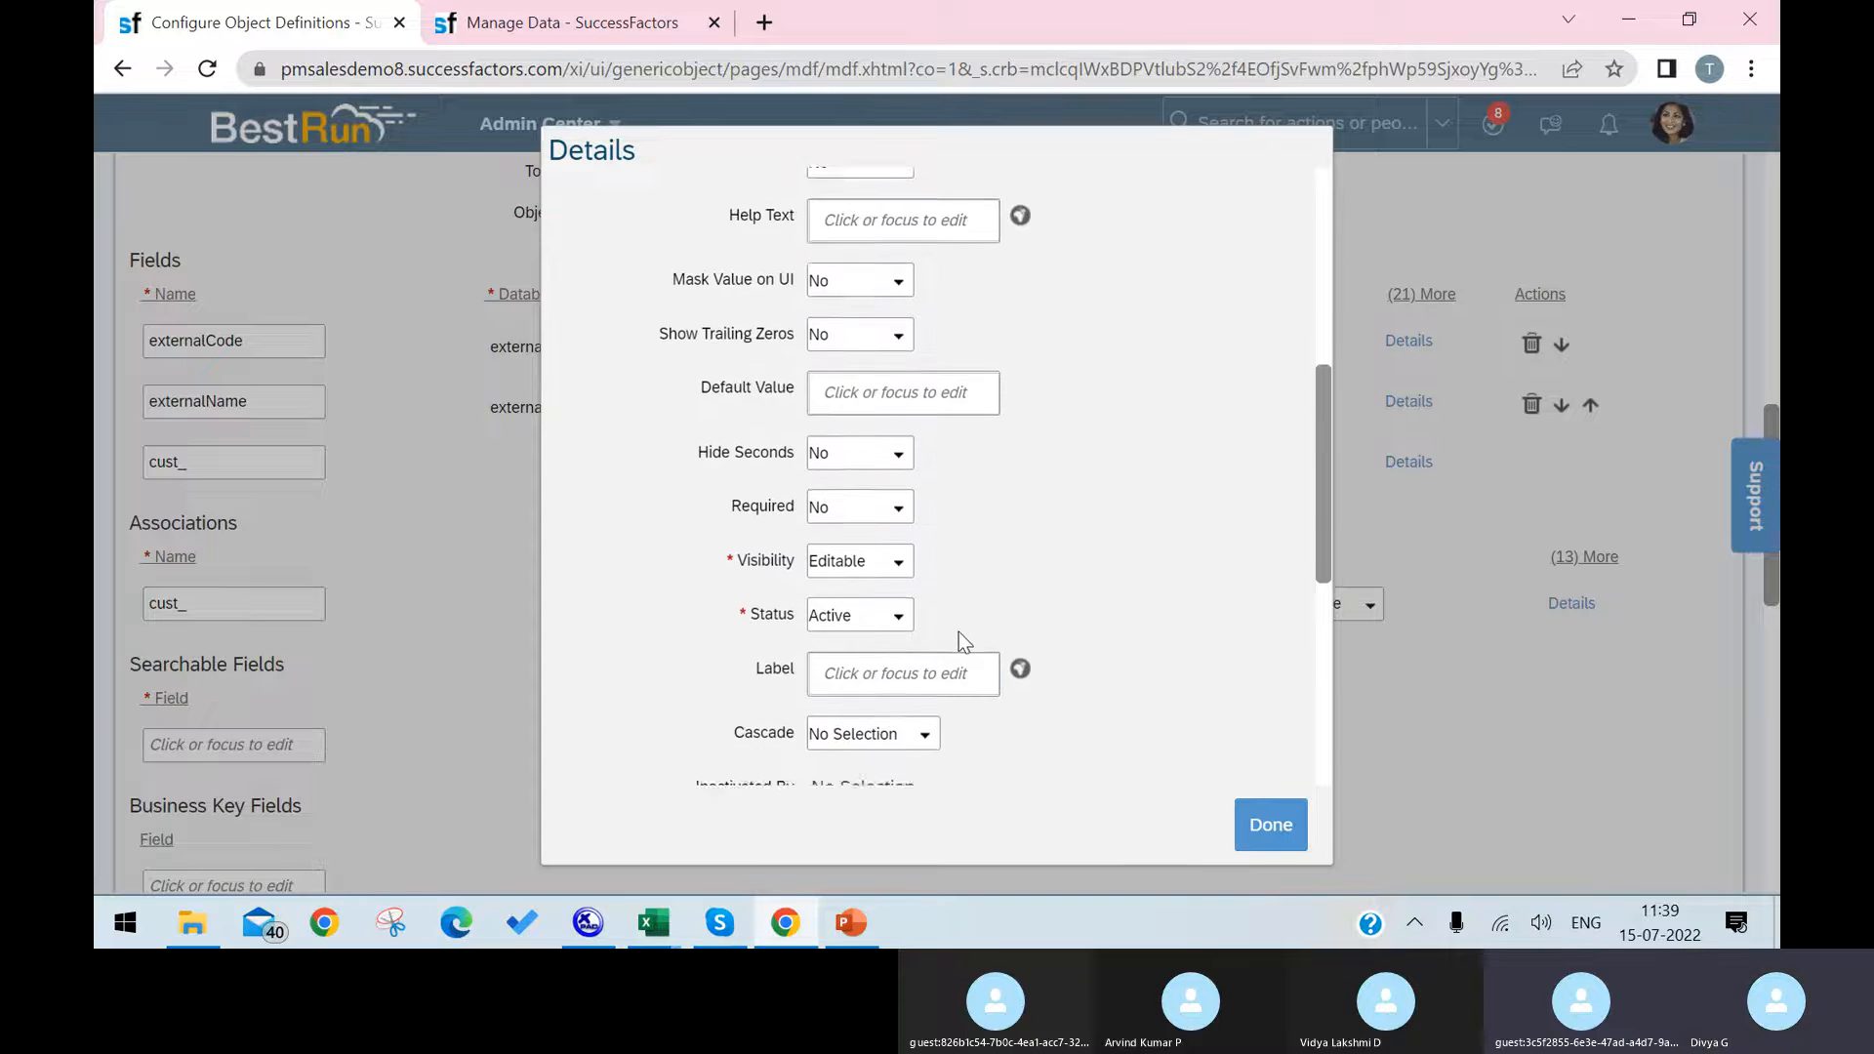
{"action": "scroll", "coordinate": [959, 631], "scroll_direction": "down", "scroll_amount": 2}
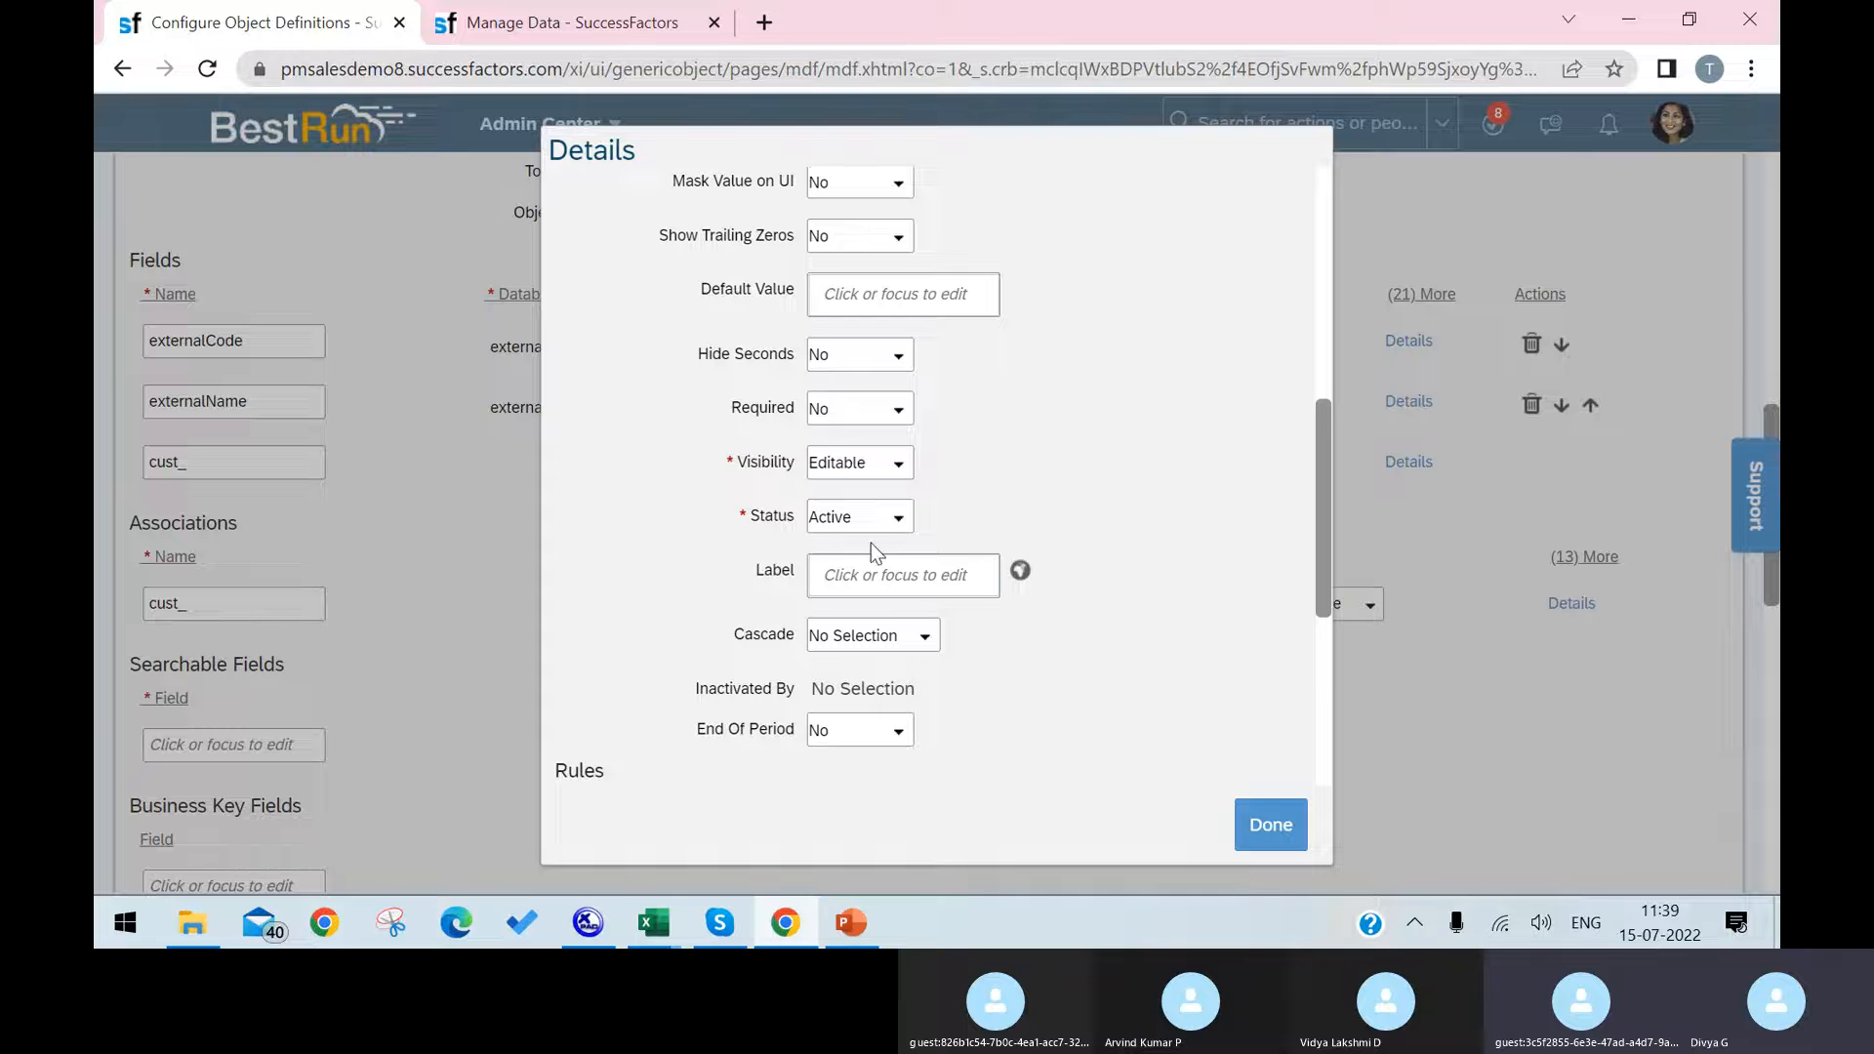
{"action": "left_click", "coordinate": [932, 583]}
{"action": "type", "text": "La"}
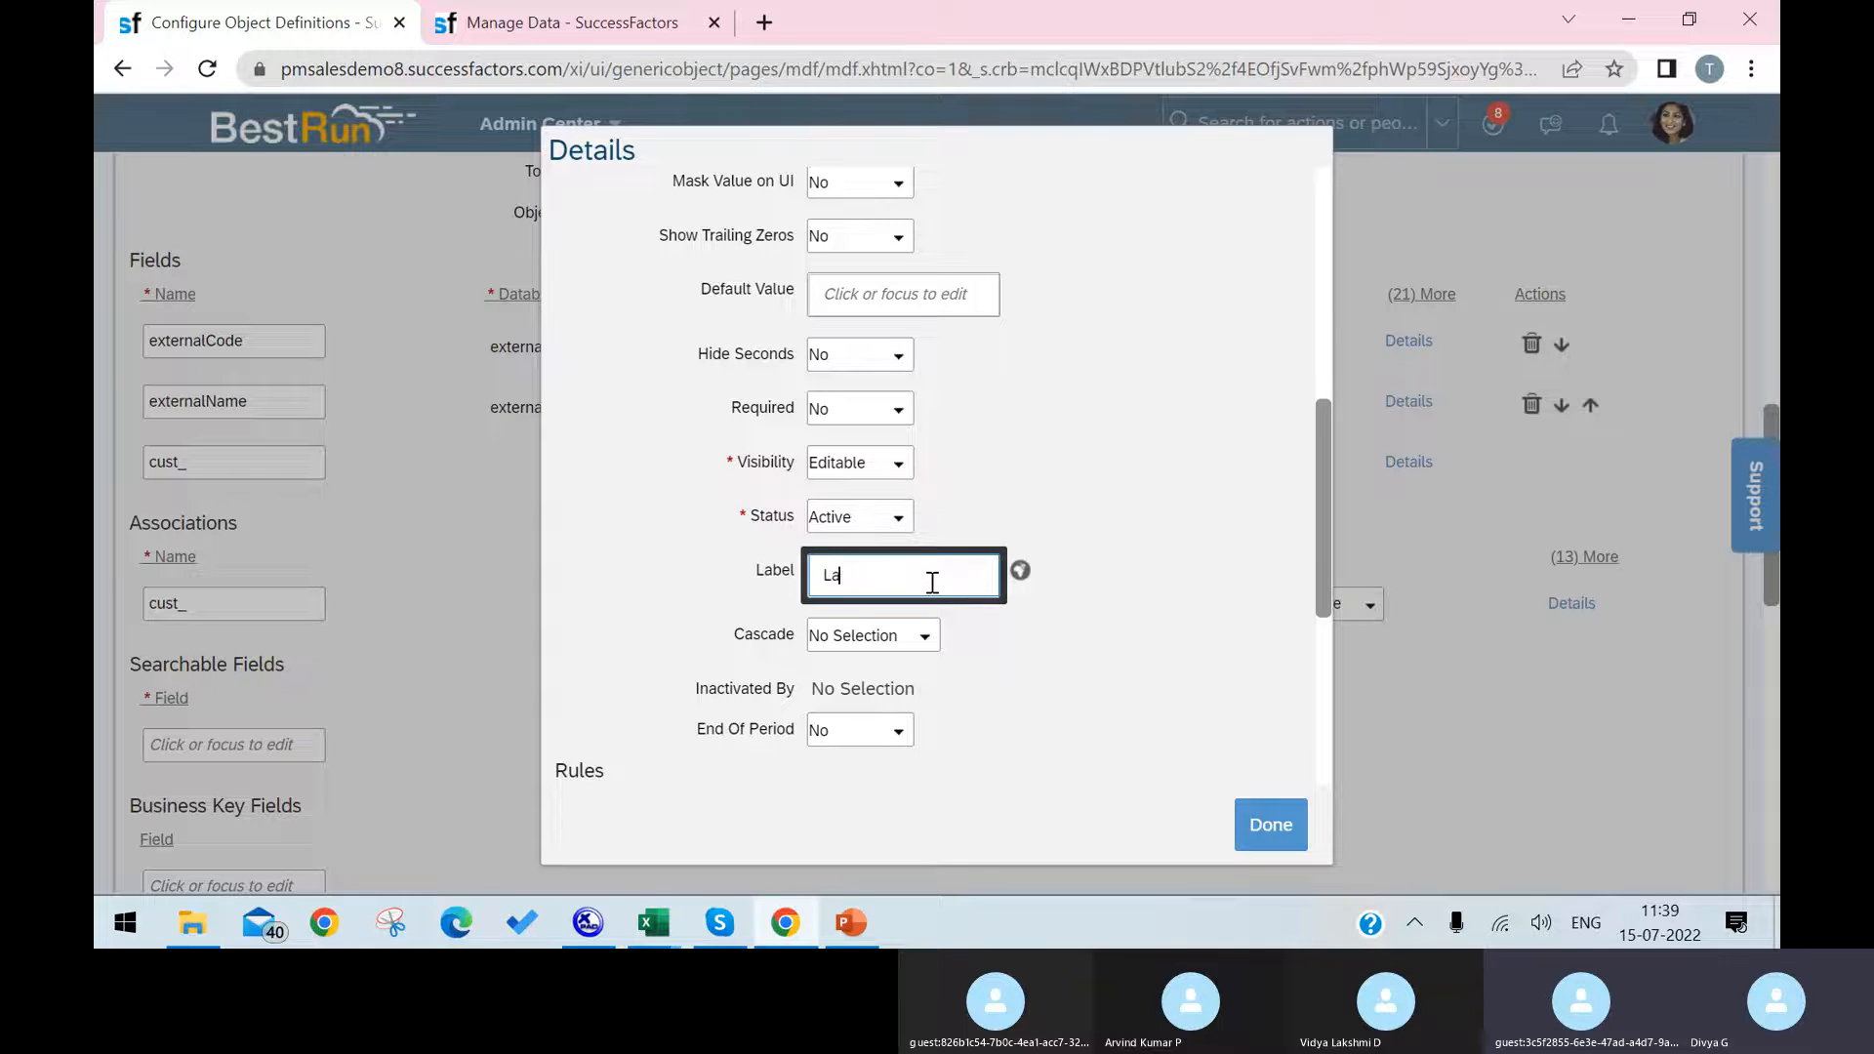
{"action": "type", "text": "ptop"}
{"action": "left_click", "coordinate": [1262, 817]}
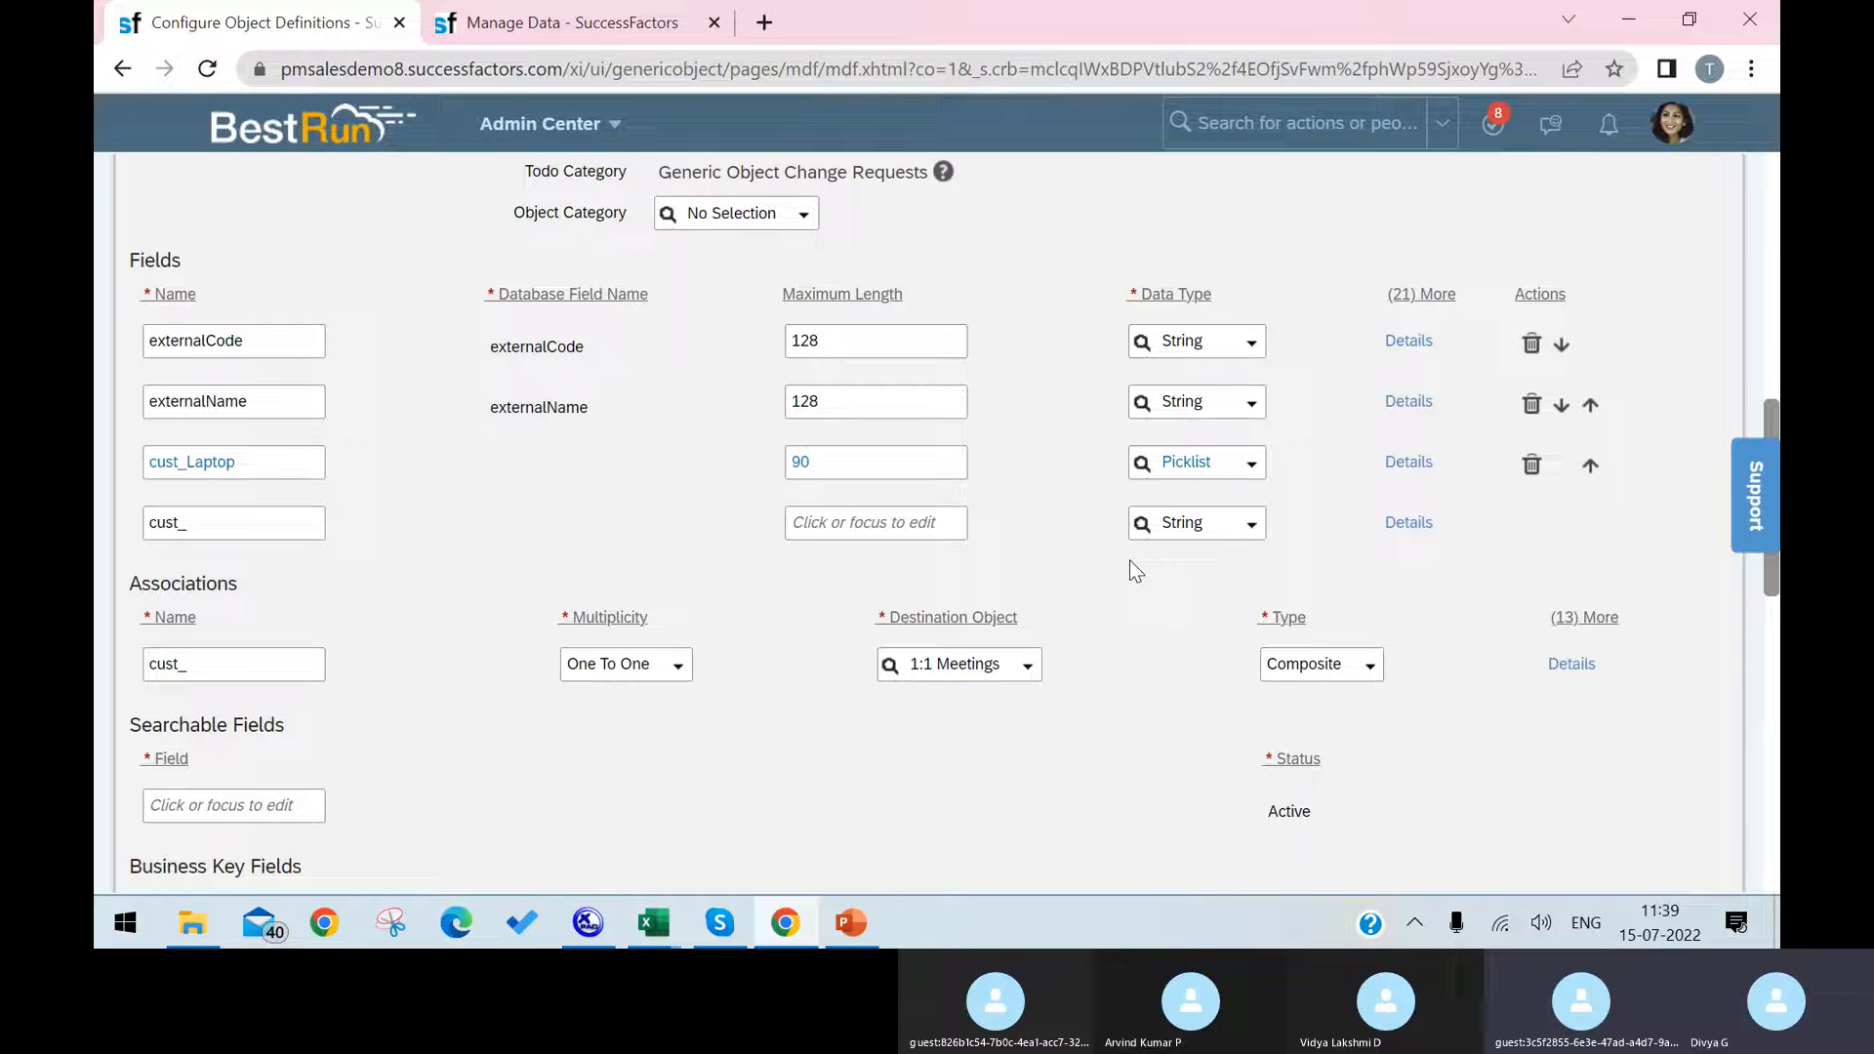
Step: Reopen the cust_Laptop field's details, and open the Picklist Center in a duplicate of the Manage Data browser tab
{"action": "left_click", "coordinate": [1408, 461]}
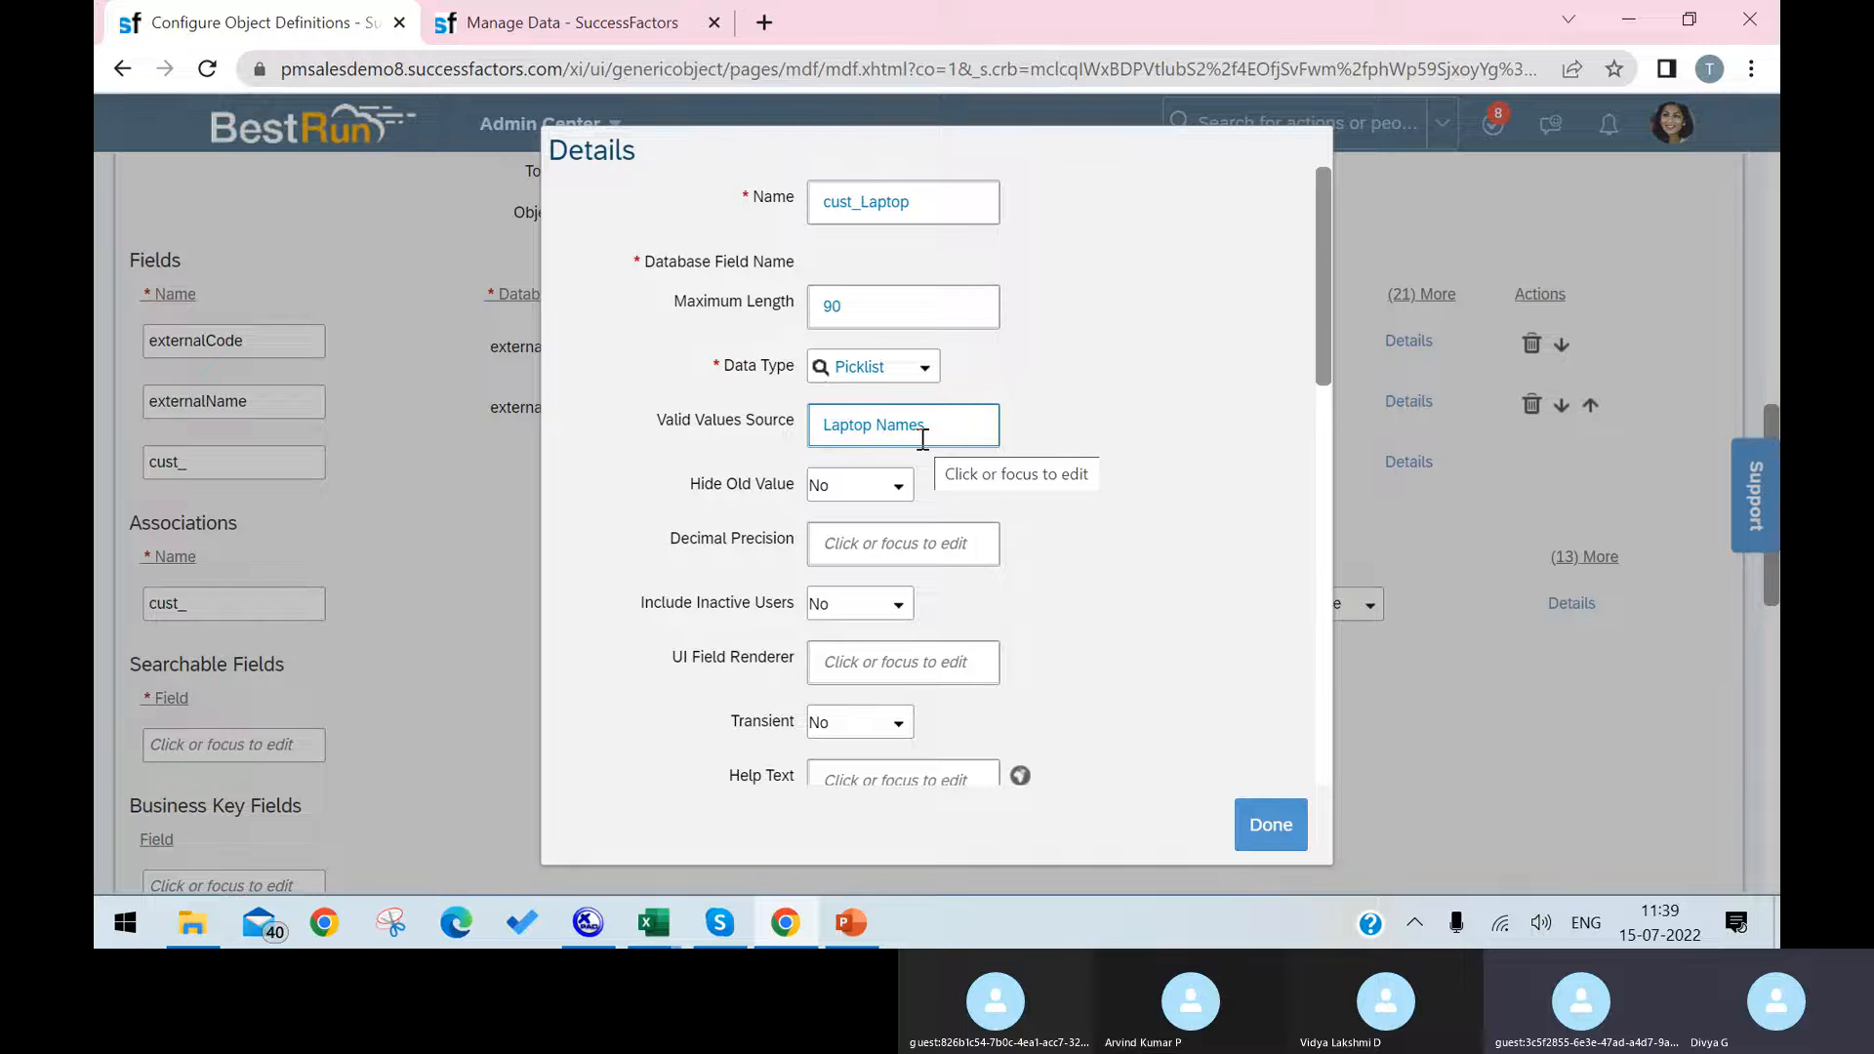
{"action": "left_click", "coordinate": [568, 29]}
{"action": "right_click", "coordinate": [646, 34]}
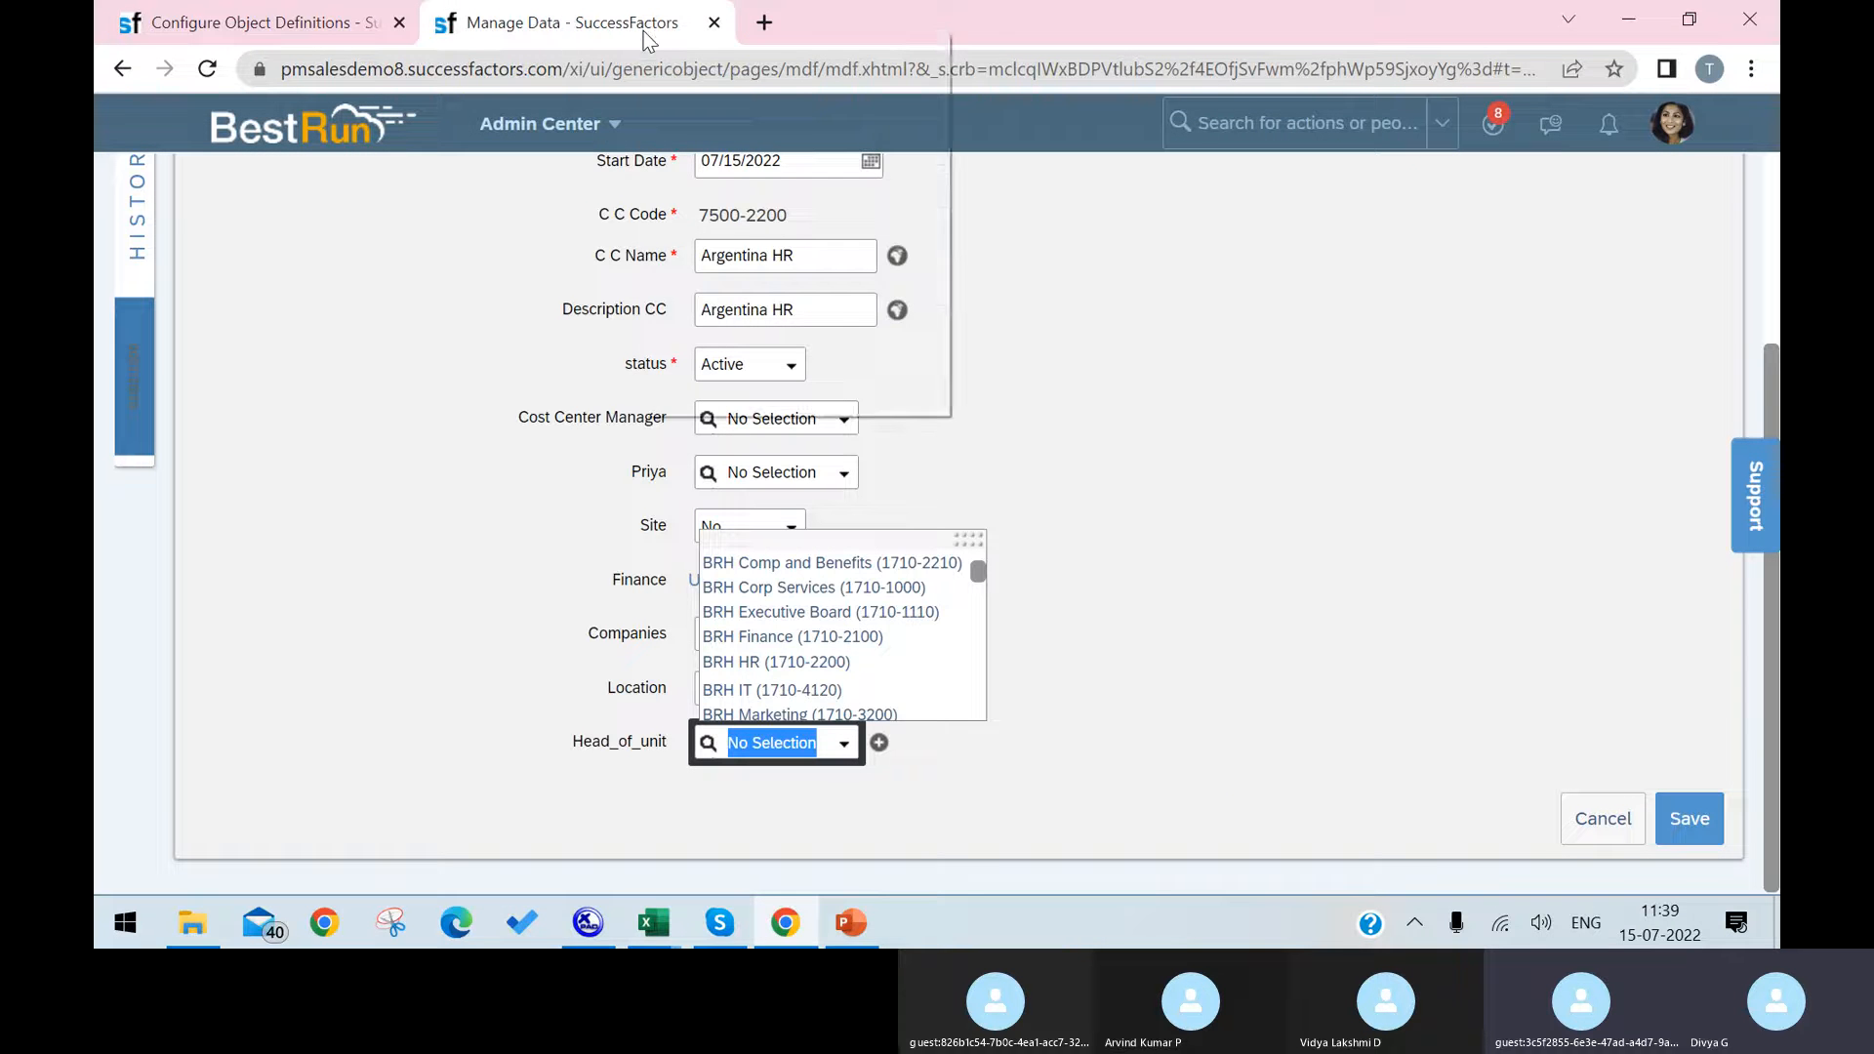
{"action": "left_click", "coordinate": [729, 213]}
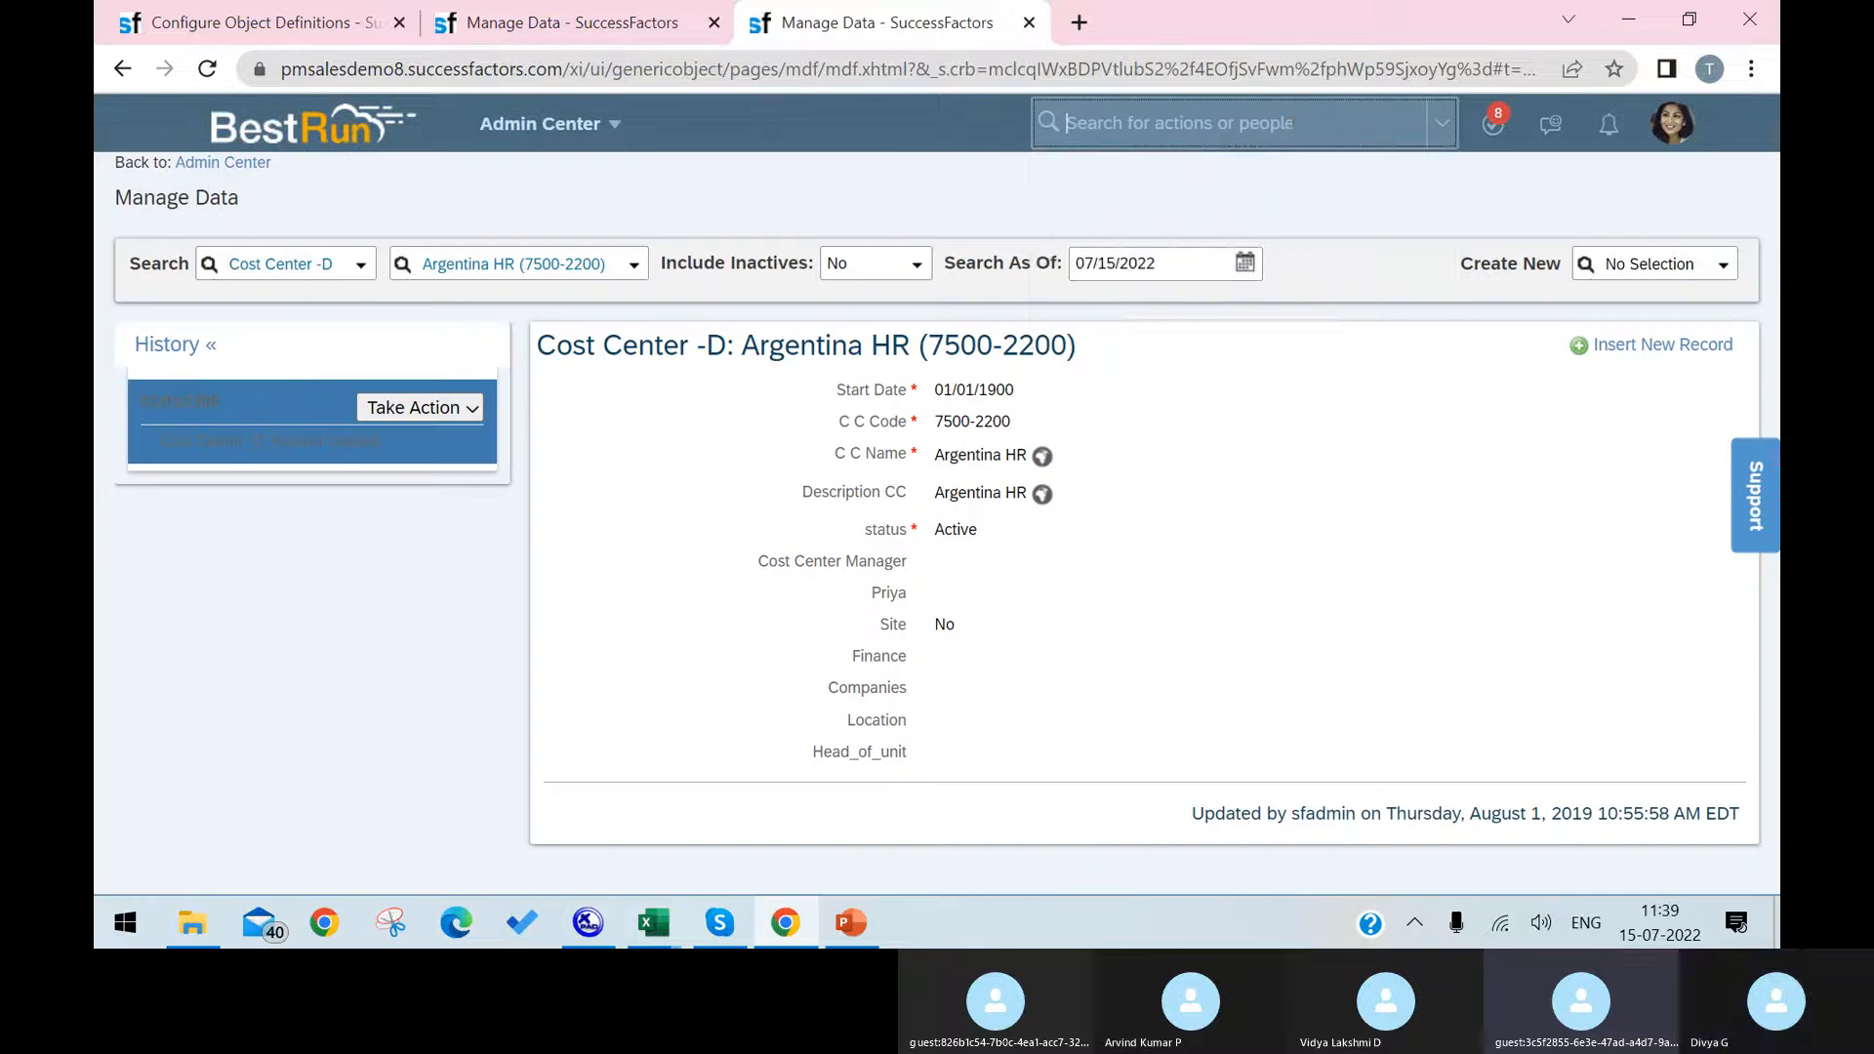
{"action": "left_click", "coordinate": [1291, 124]}
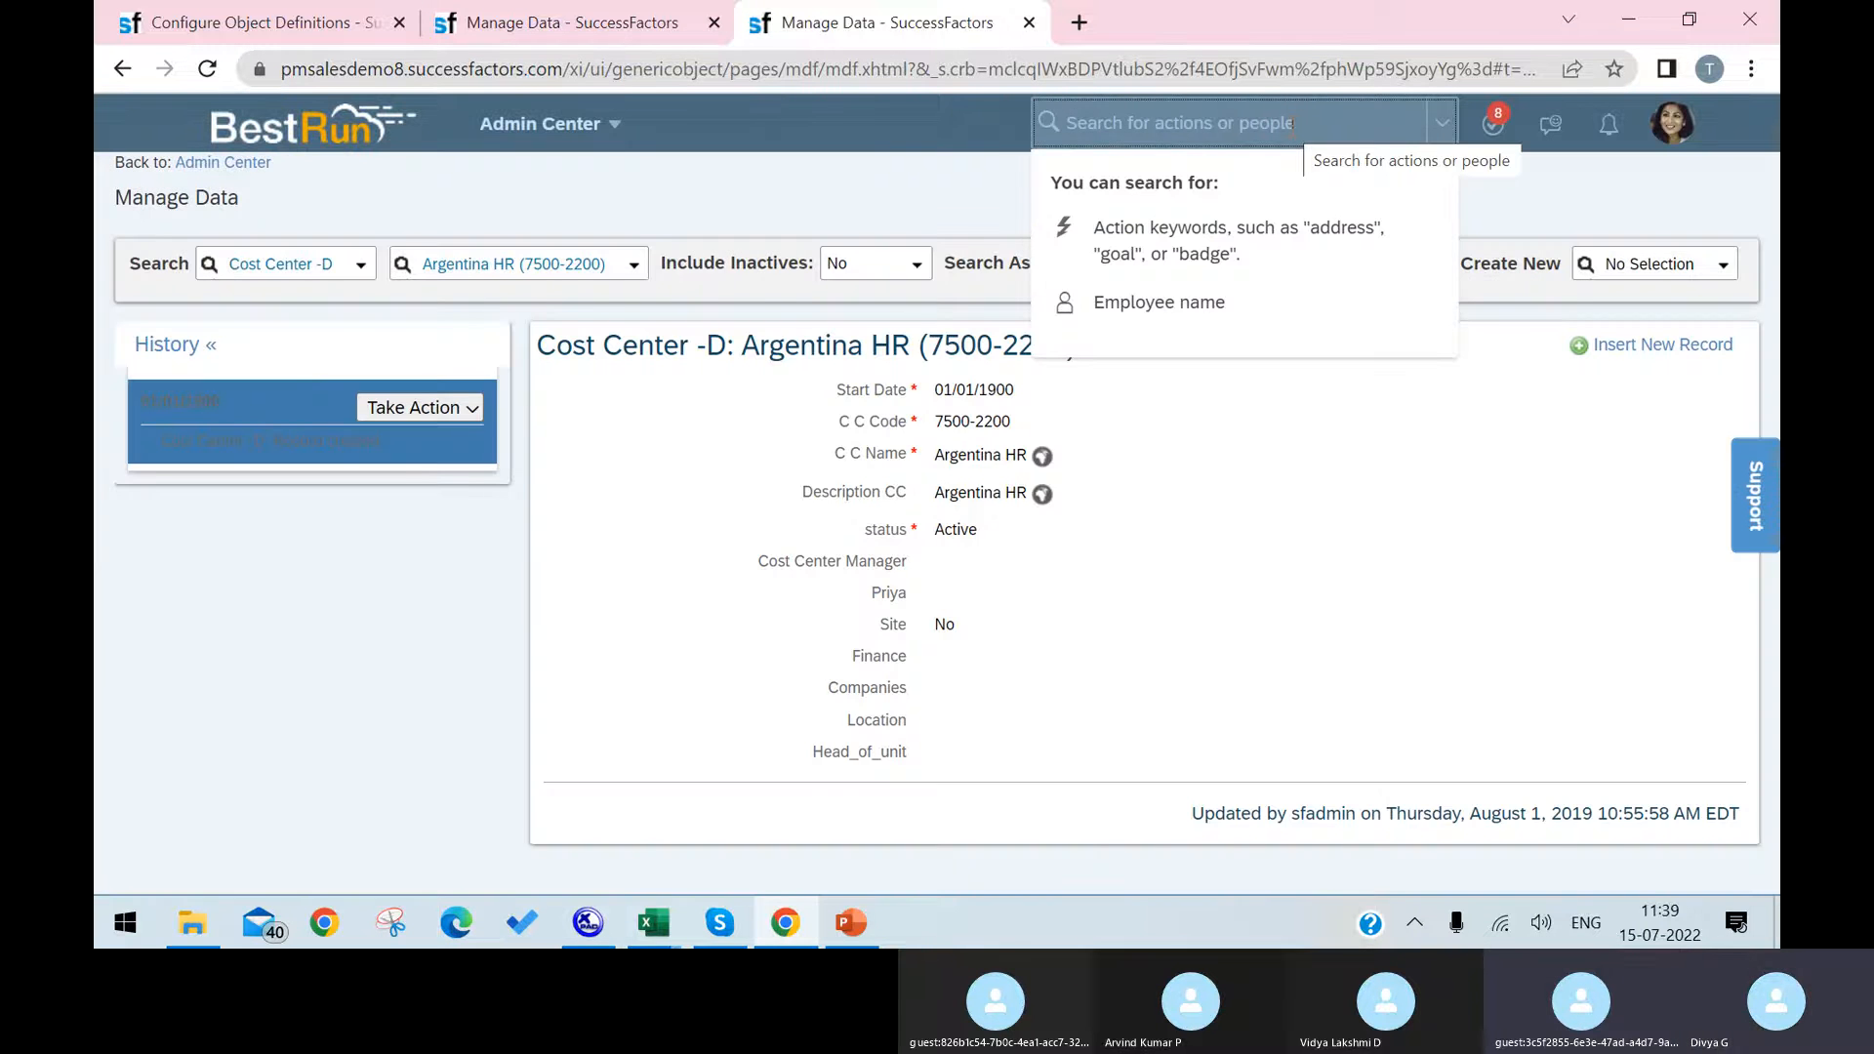
{"action": "type", "text": "picklist"}
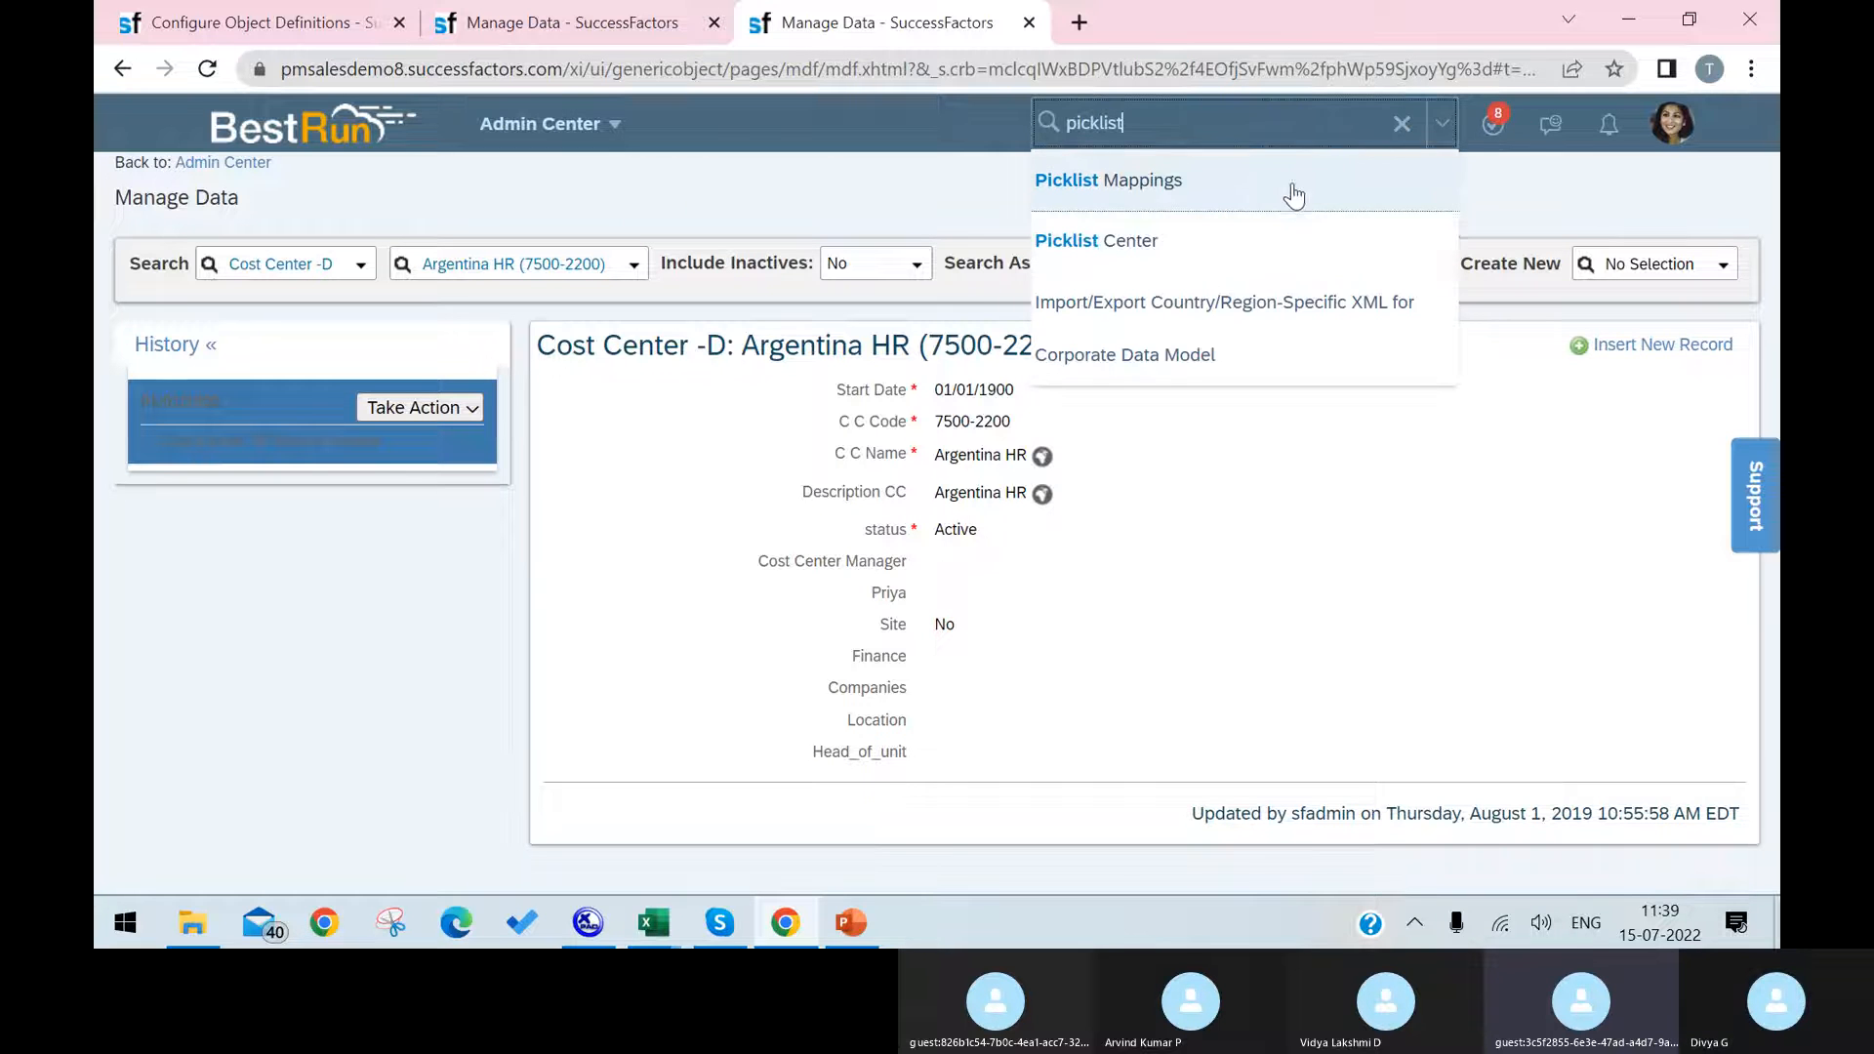
{"action": "left_click", "coordinate": [1255, 239]}
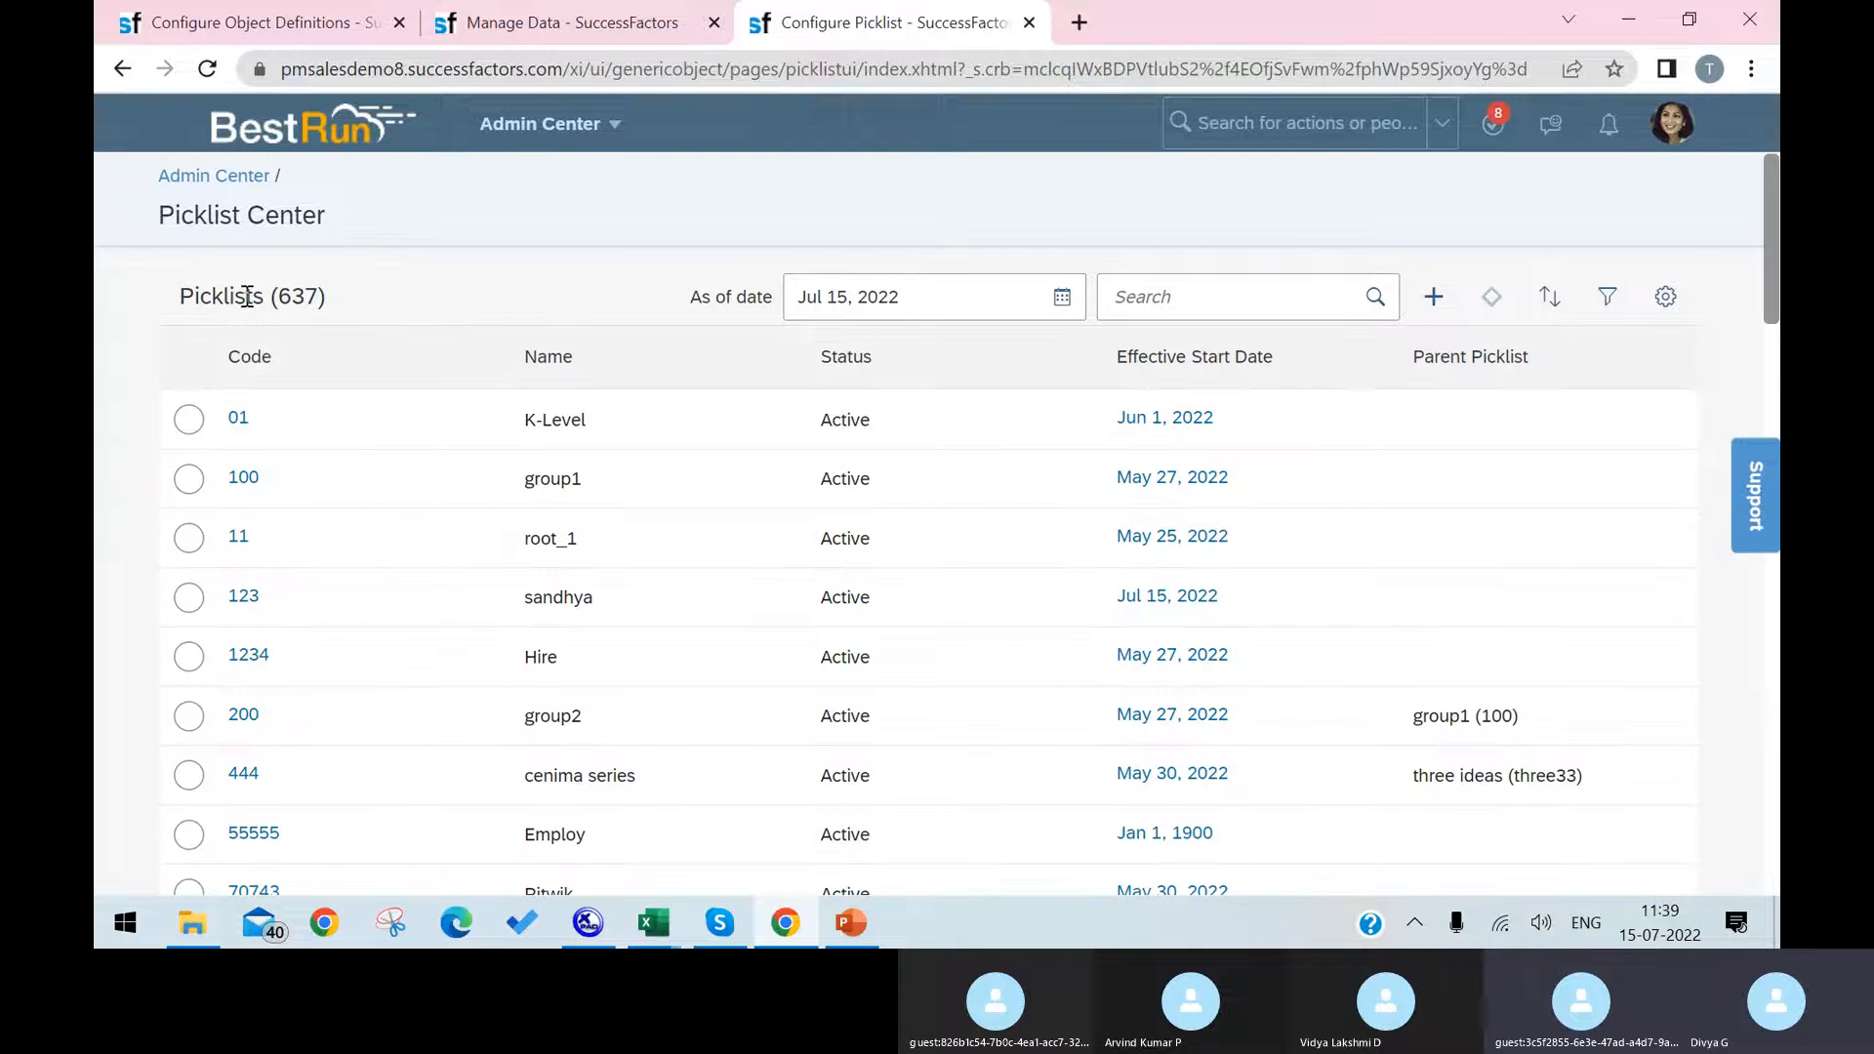
Step: Create a new picklist using the field's Valid Values Source, Laptop Names, as both its code and its name
{"action": "left_click", "coordinate": [1433, 296]}
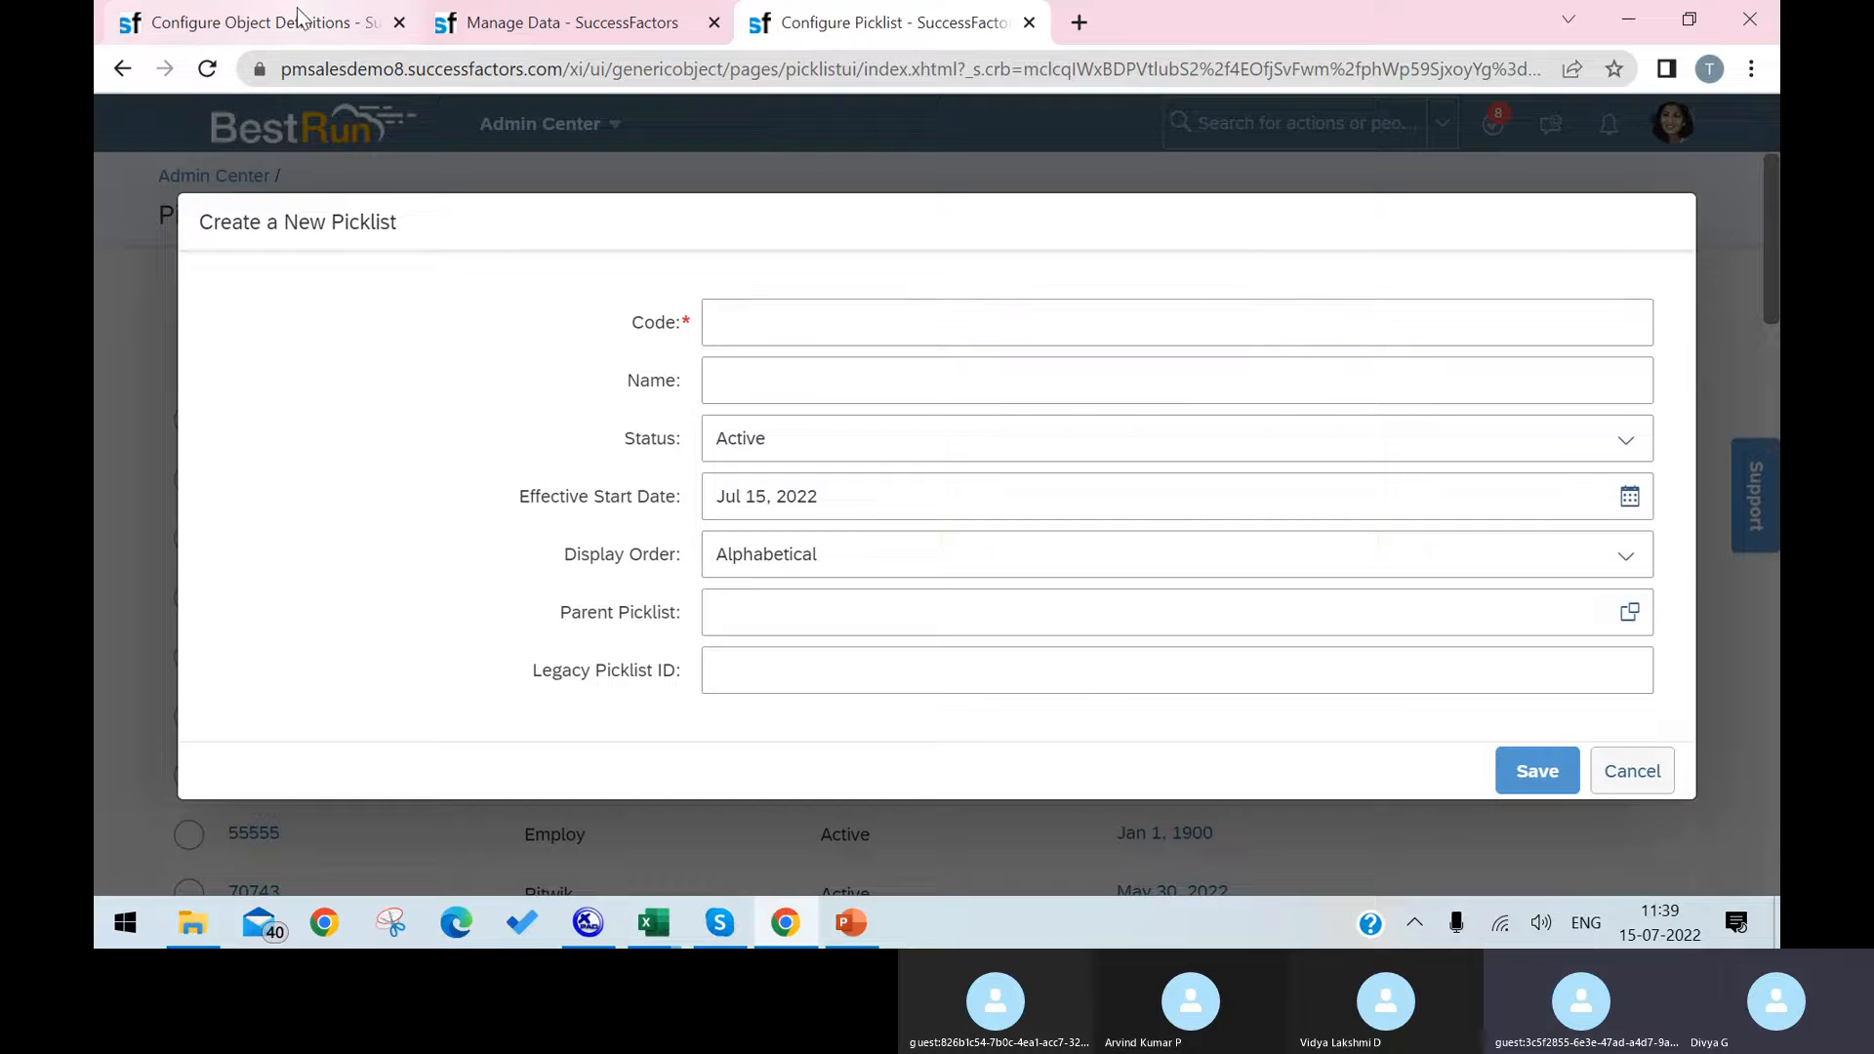
{"action": "left_click", "coordinate": [295, 19]}
{"action": "left_click_drag", "start_coordinate": [935, 426], "coordinate": [820, 427]}
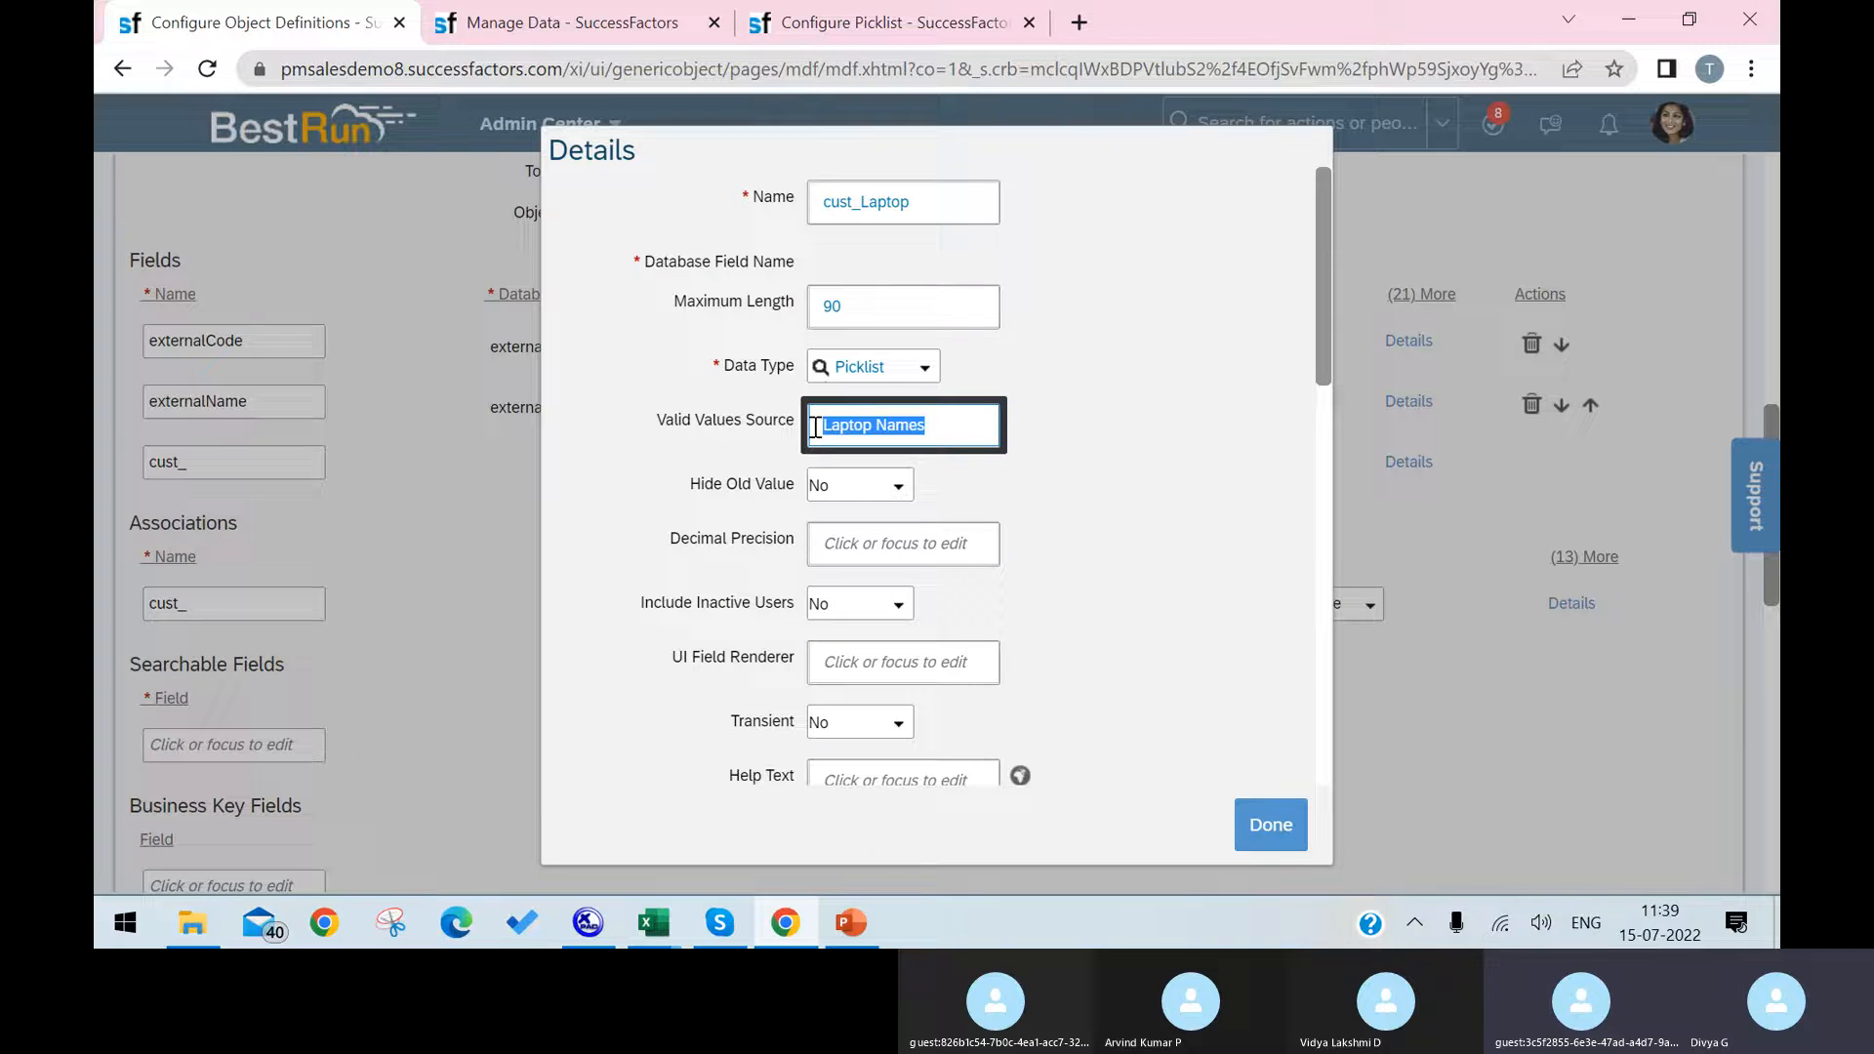
{"action": "key", "text": "ctrl+c"}
{"action": "left_click", "coordinate": [979, 25]}
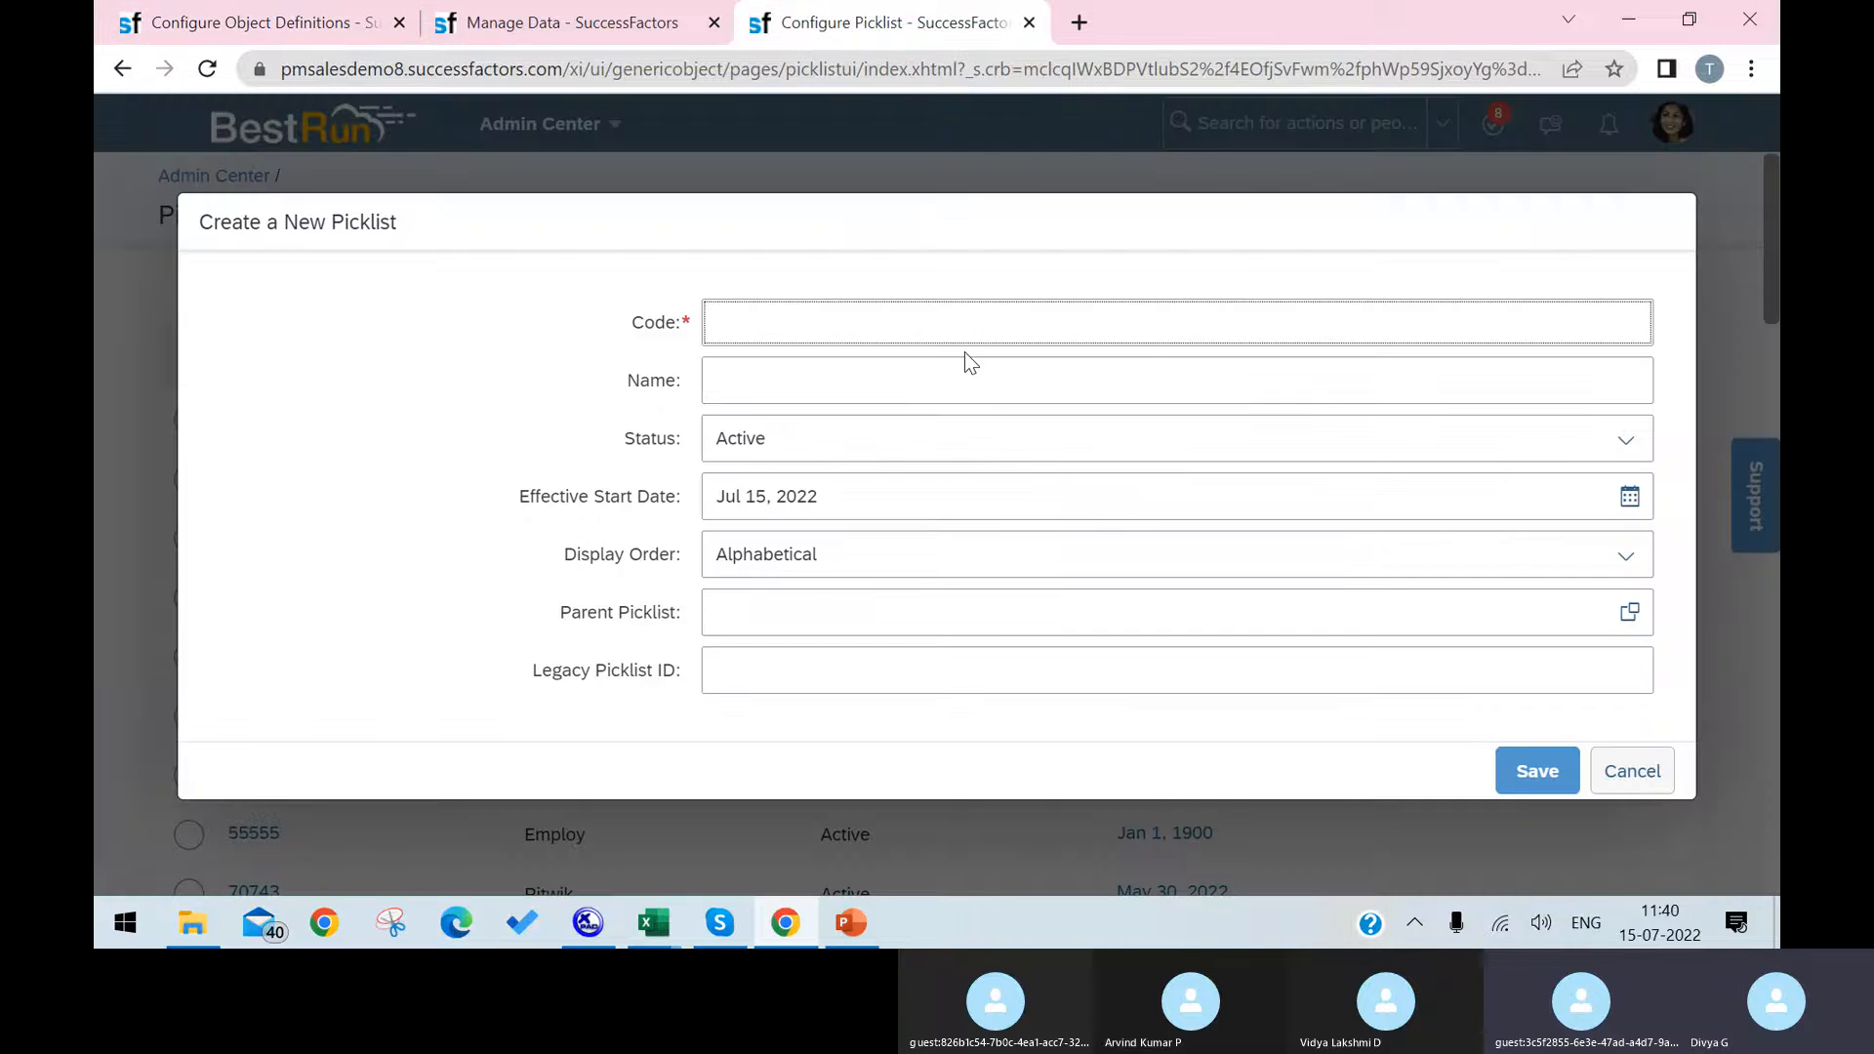
{"action": "key", "text": "ctrl+v"}
{"action": "left_click", "coordinate": [963, 376]}
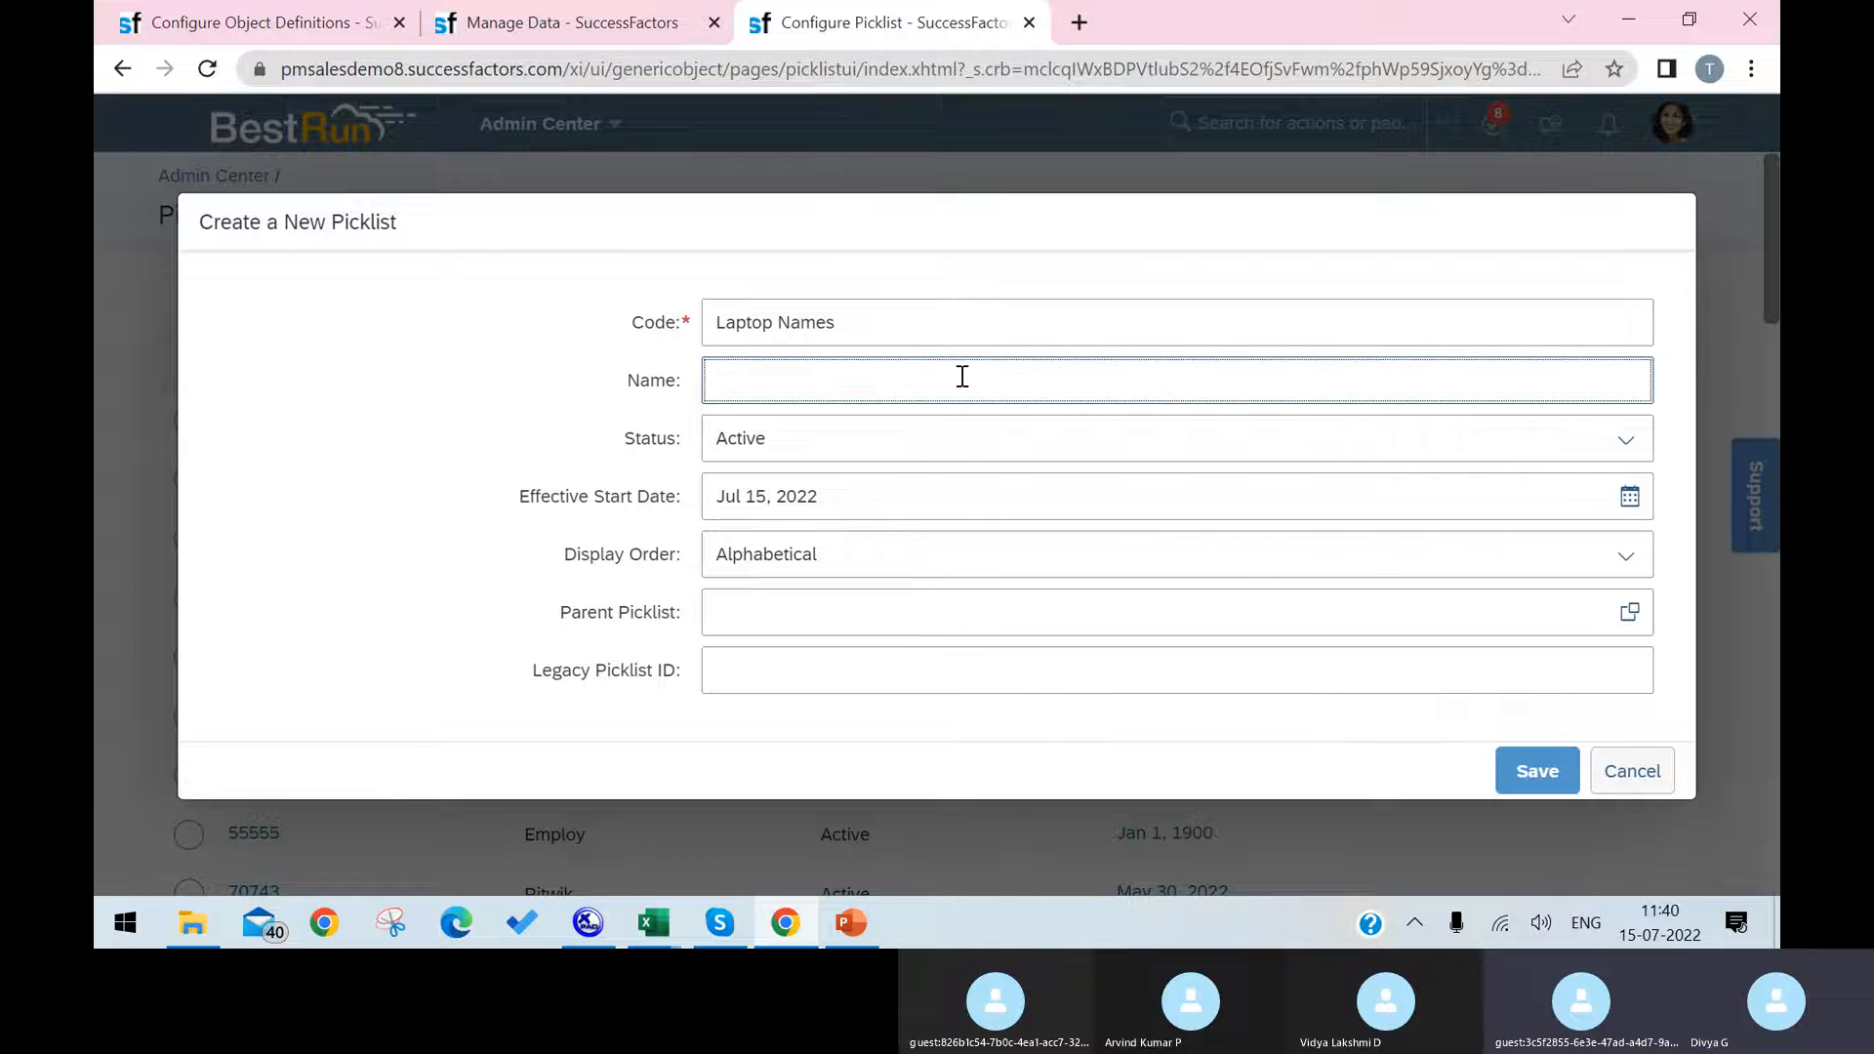
{"action": "key", "text": "ctrl+v"}
{"action": "left_click", "coordinate": [1537, 773]}
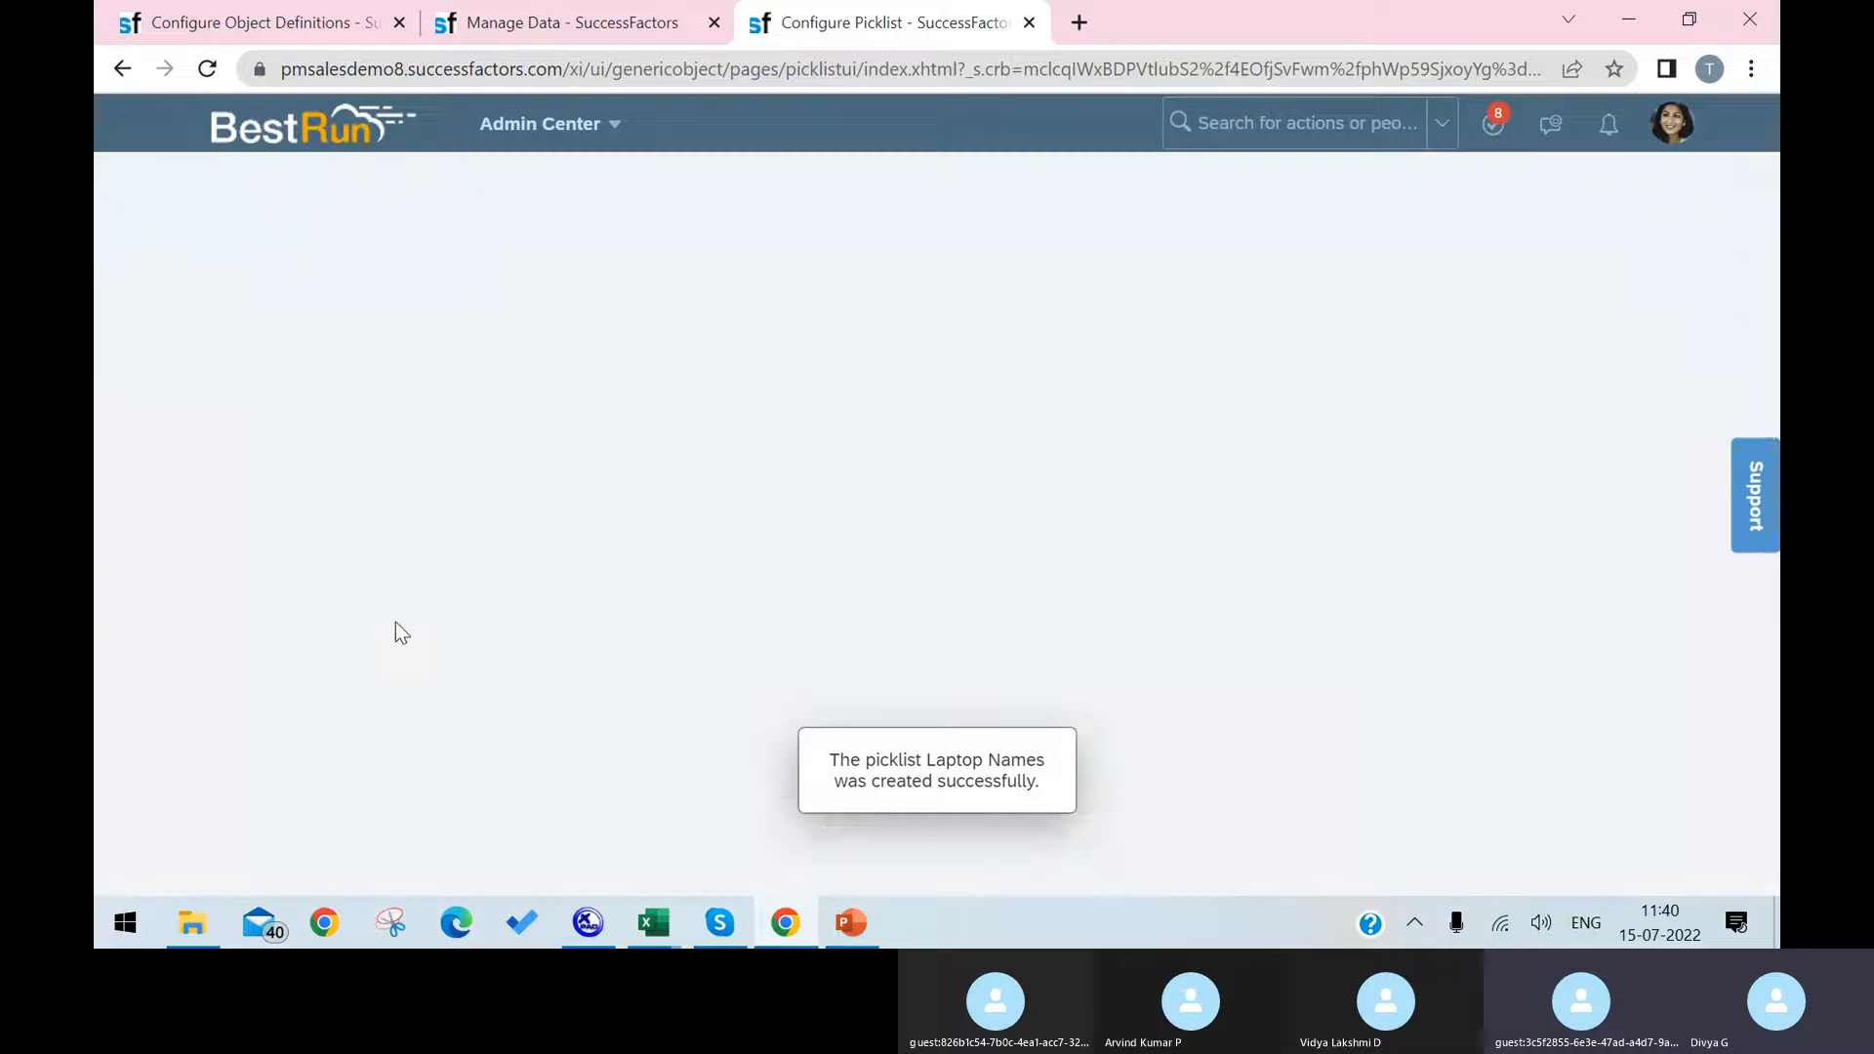
Step: Add a value to the Laptop Names picklist with external code HP and label HP
{"action": "scroll", "coordinate": [518, 756], "scroll_direction": "down", "scroll_amount": 3}
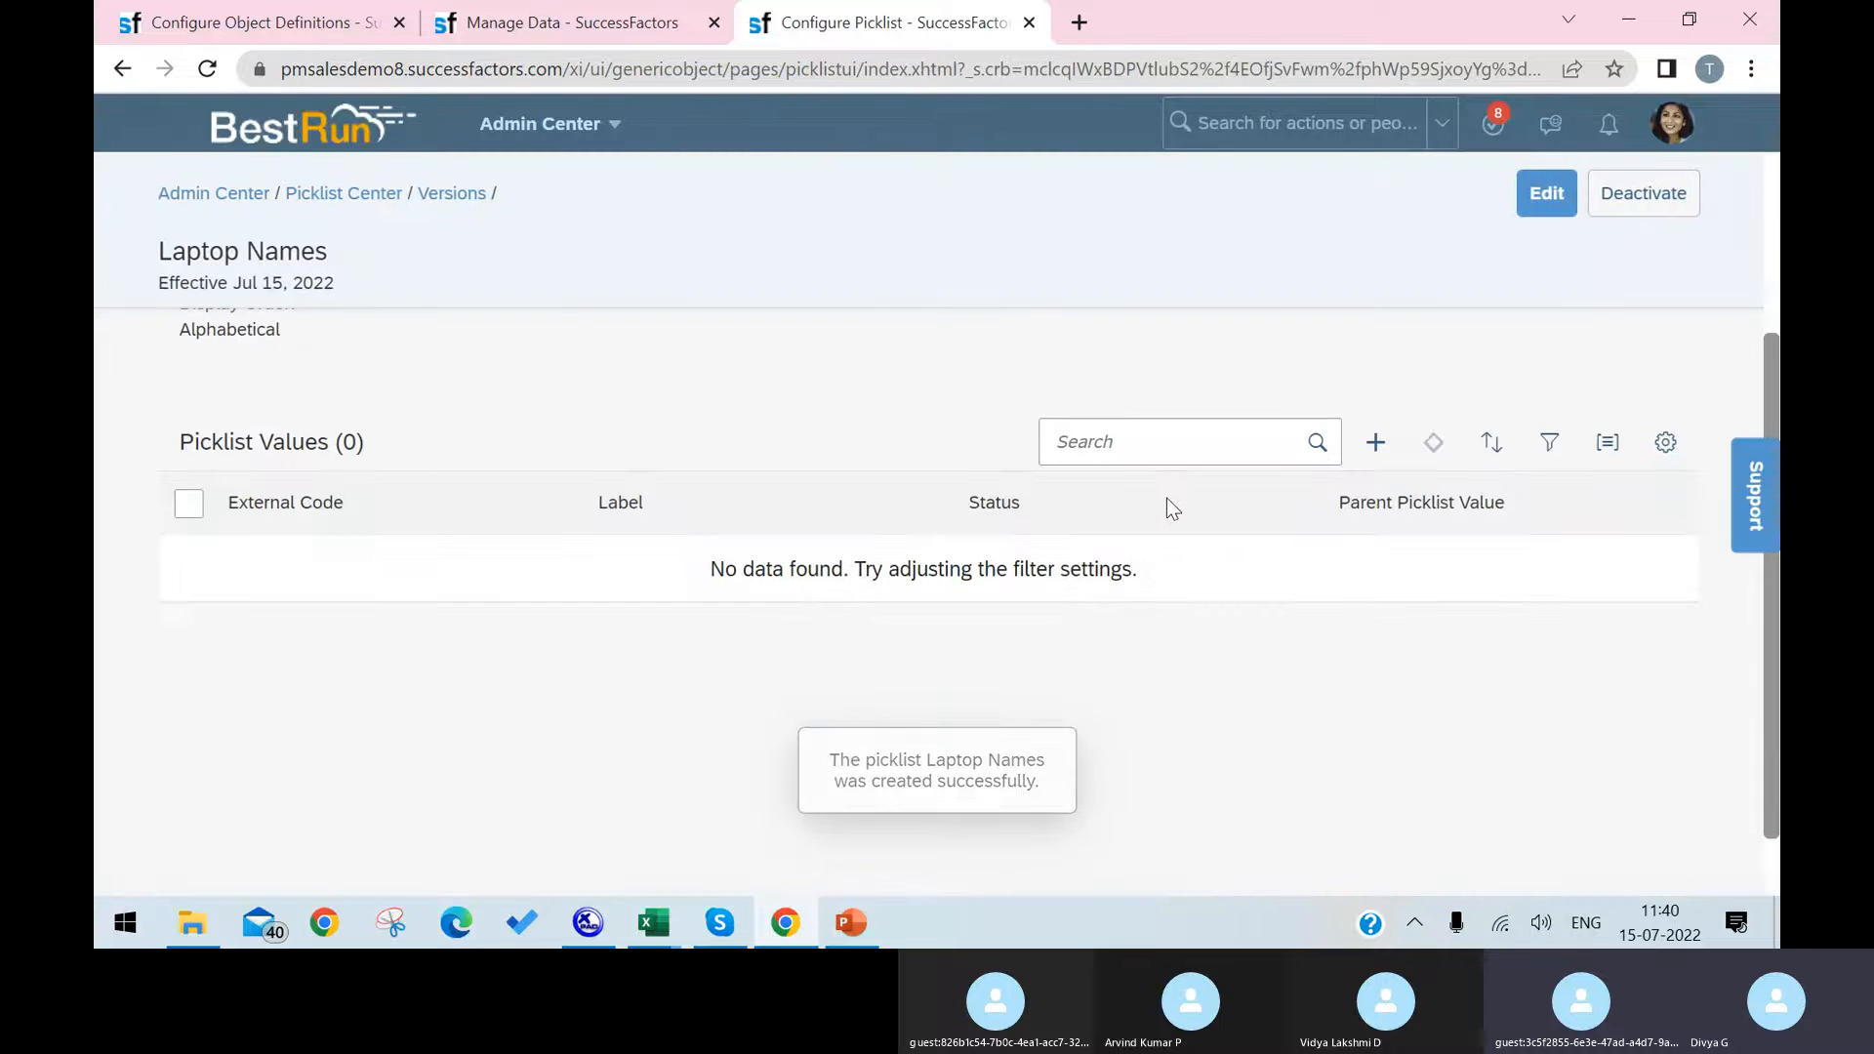
{"action": "left_click", "coordinate": [1375, 442]}
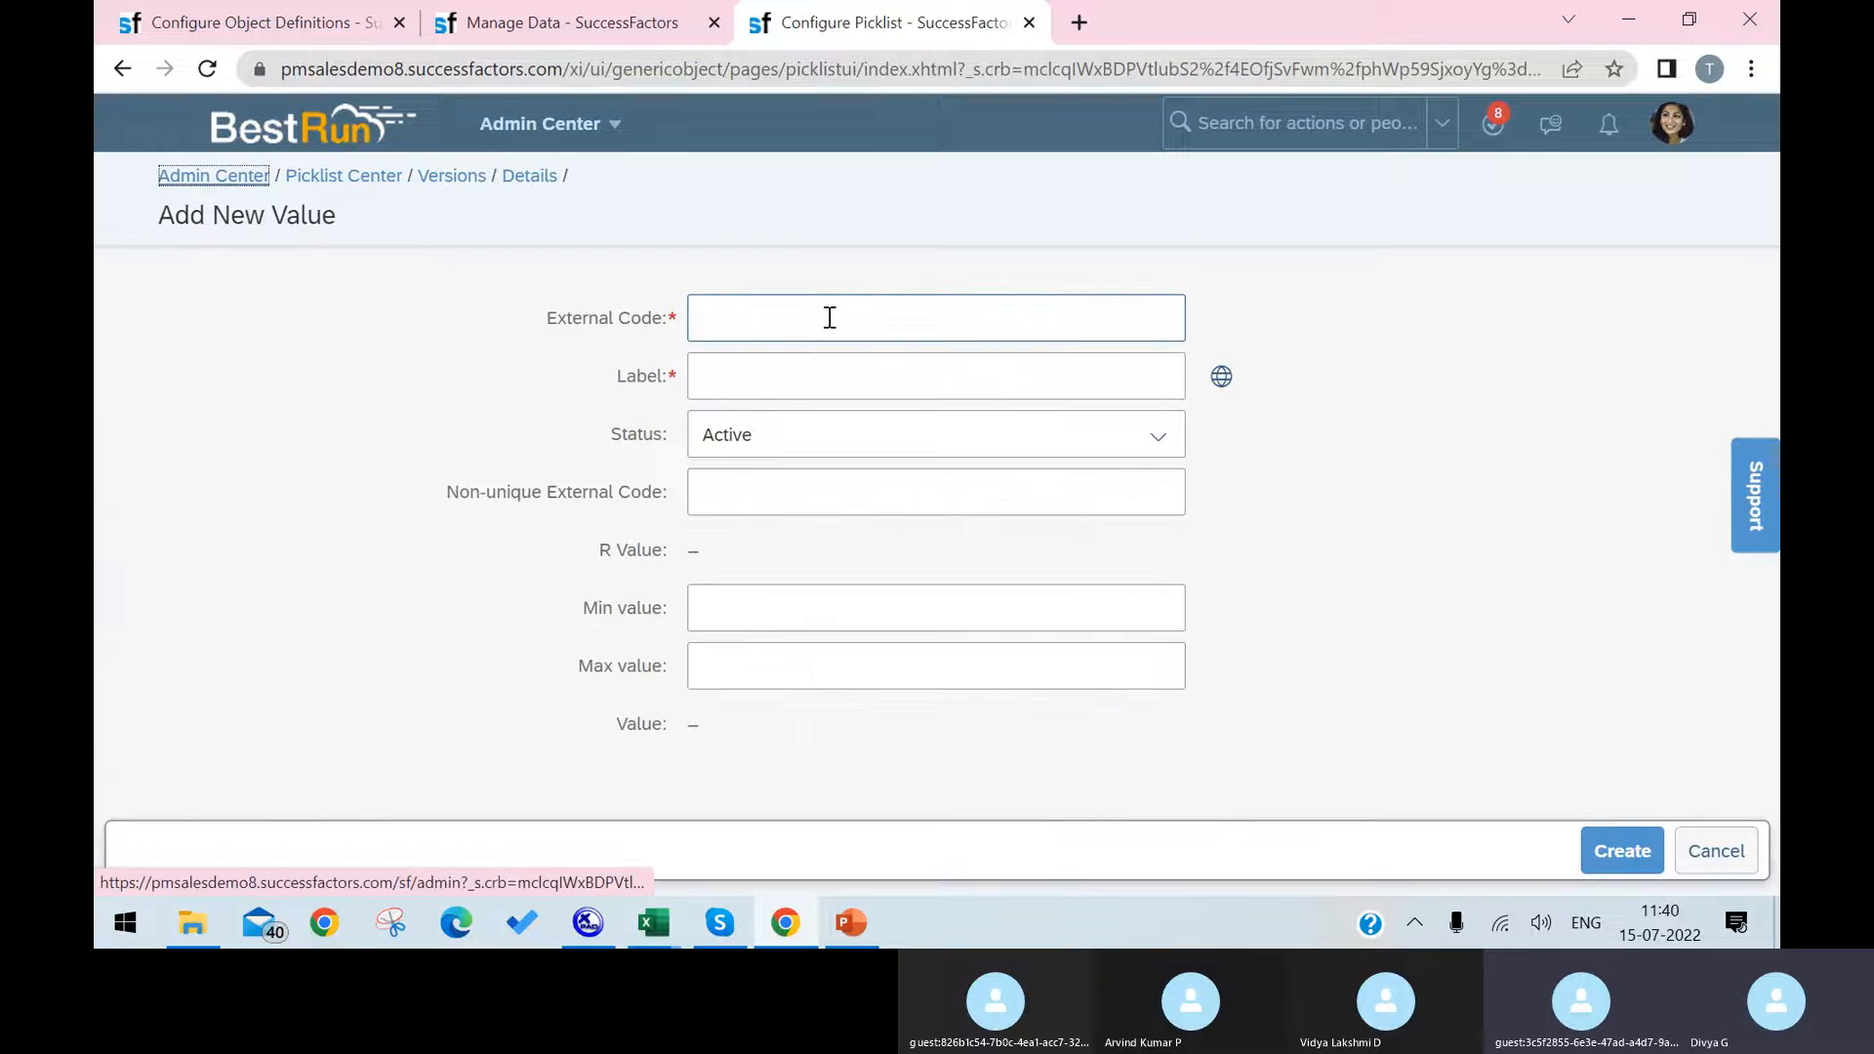
{"action": "left_click", "coordinate": [829, 318]}
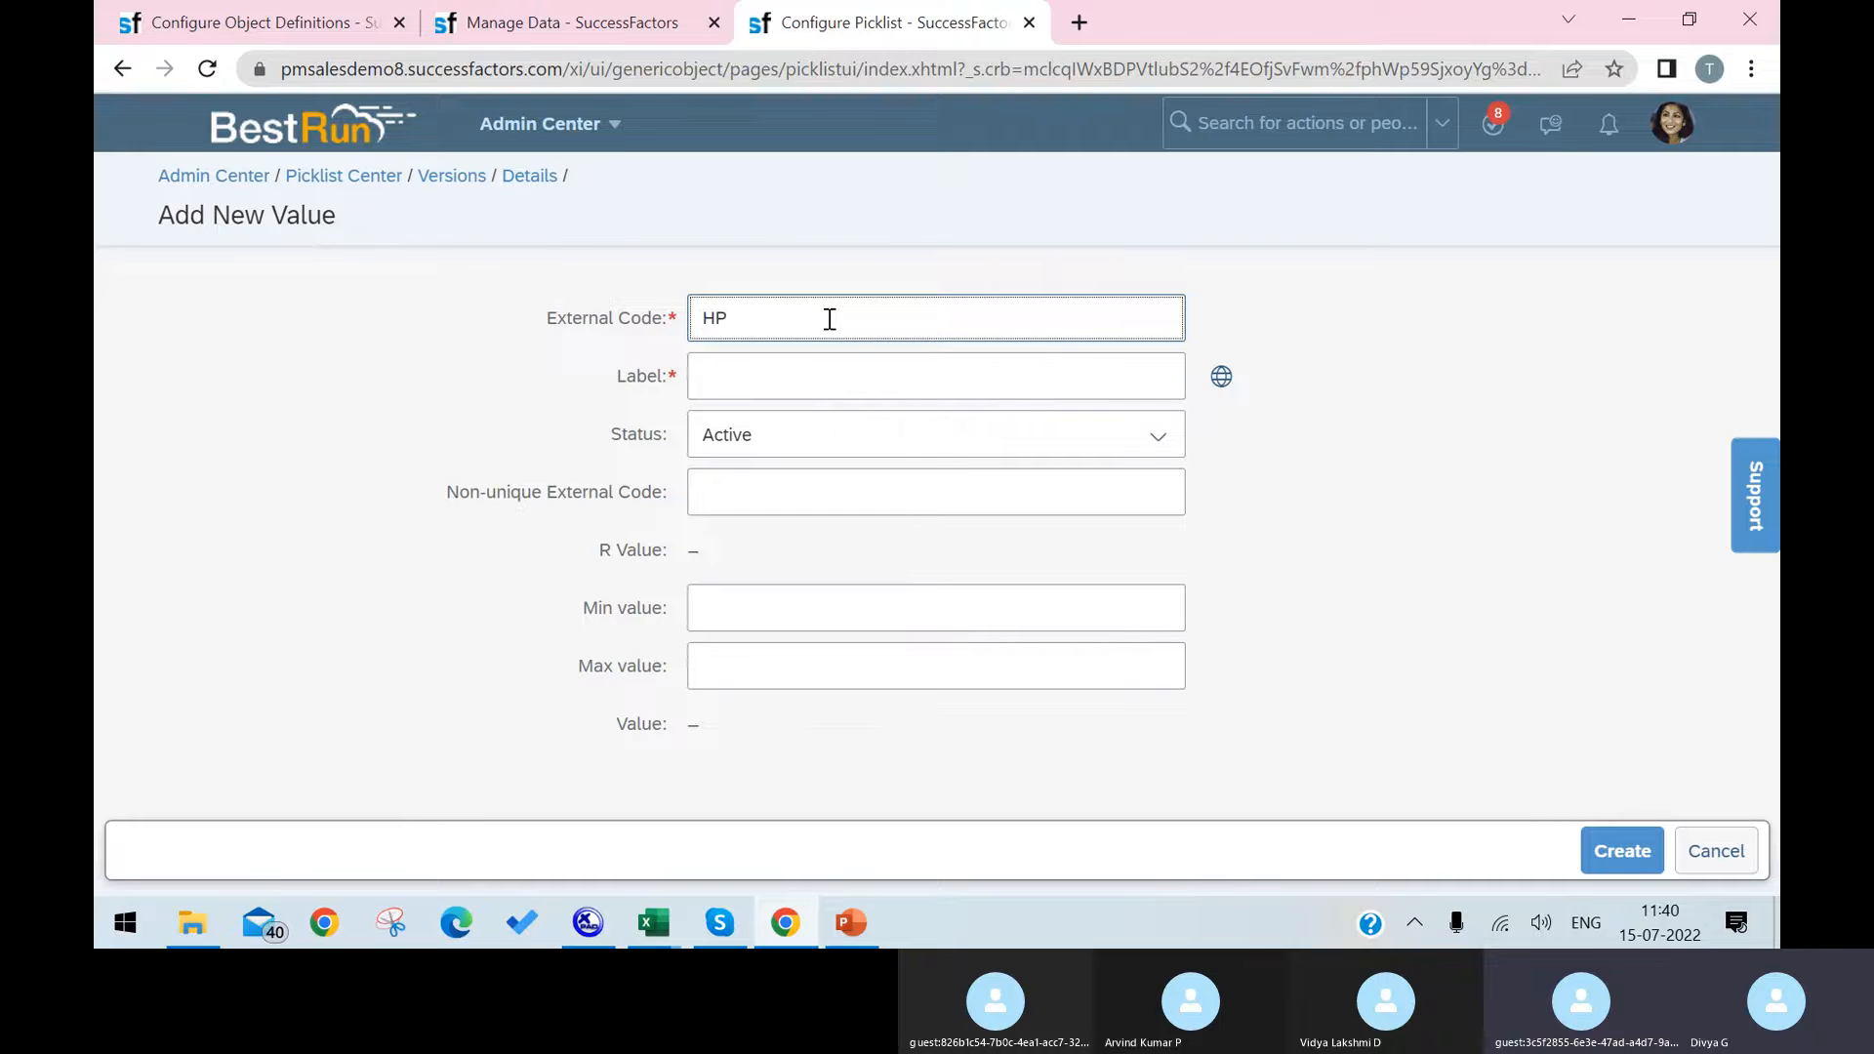
{"action": "left_click", "coordinate": [820, 361]}
{"action": "type", "text": "HP"}
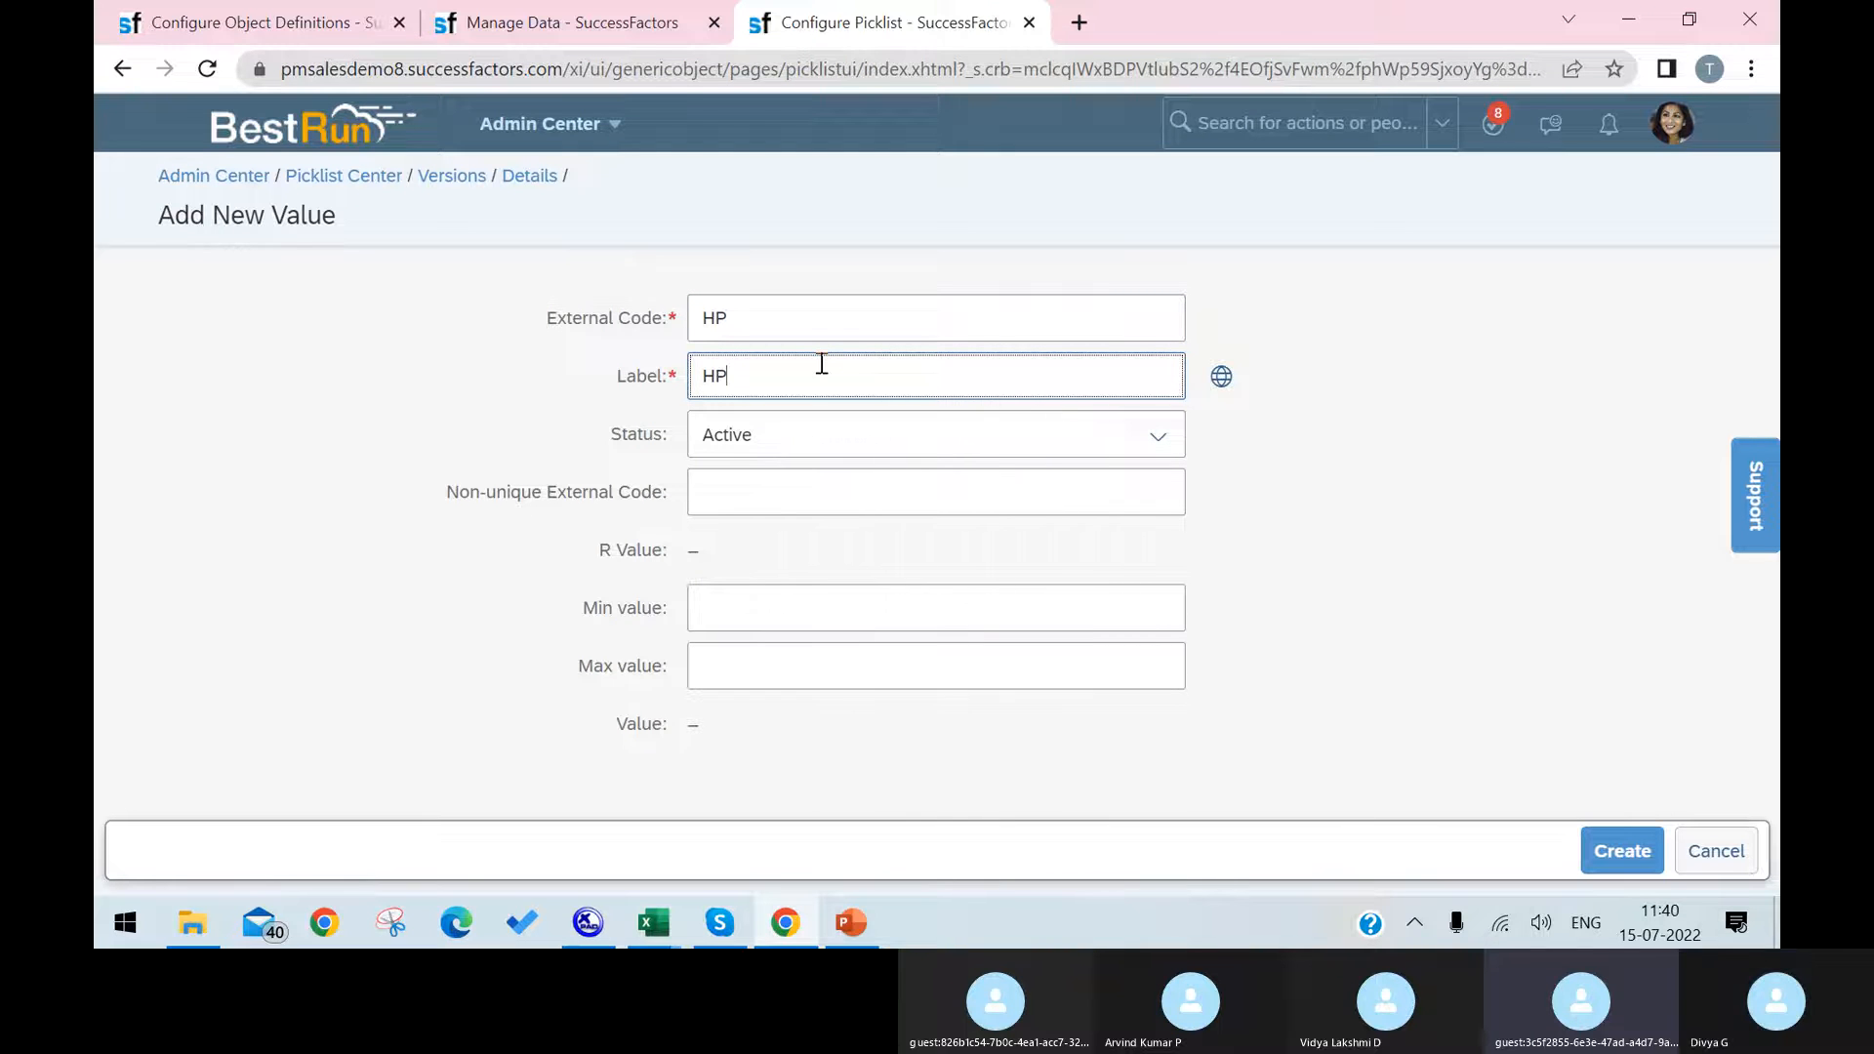
{"action": "left_click", "coordinate": [1621, 845]}
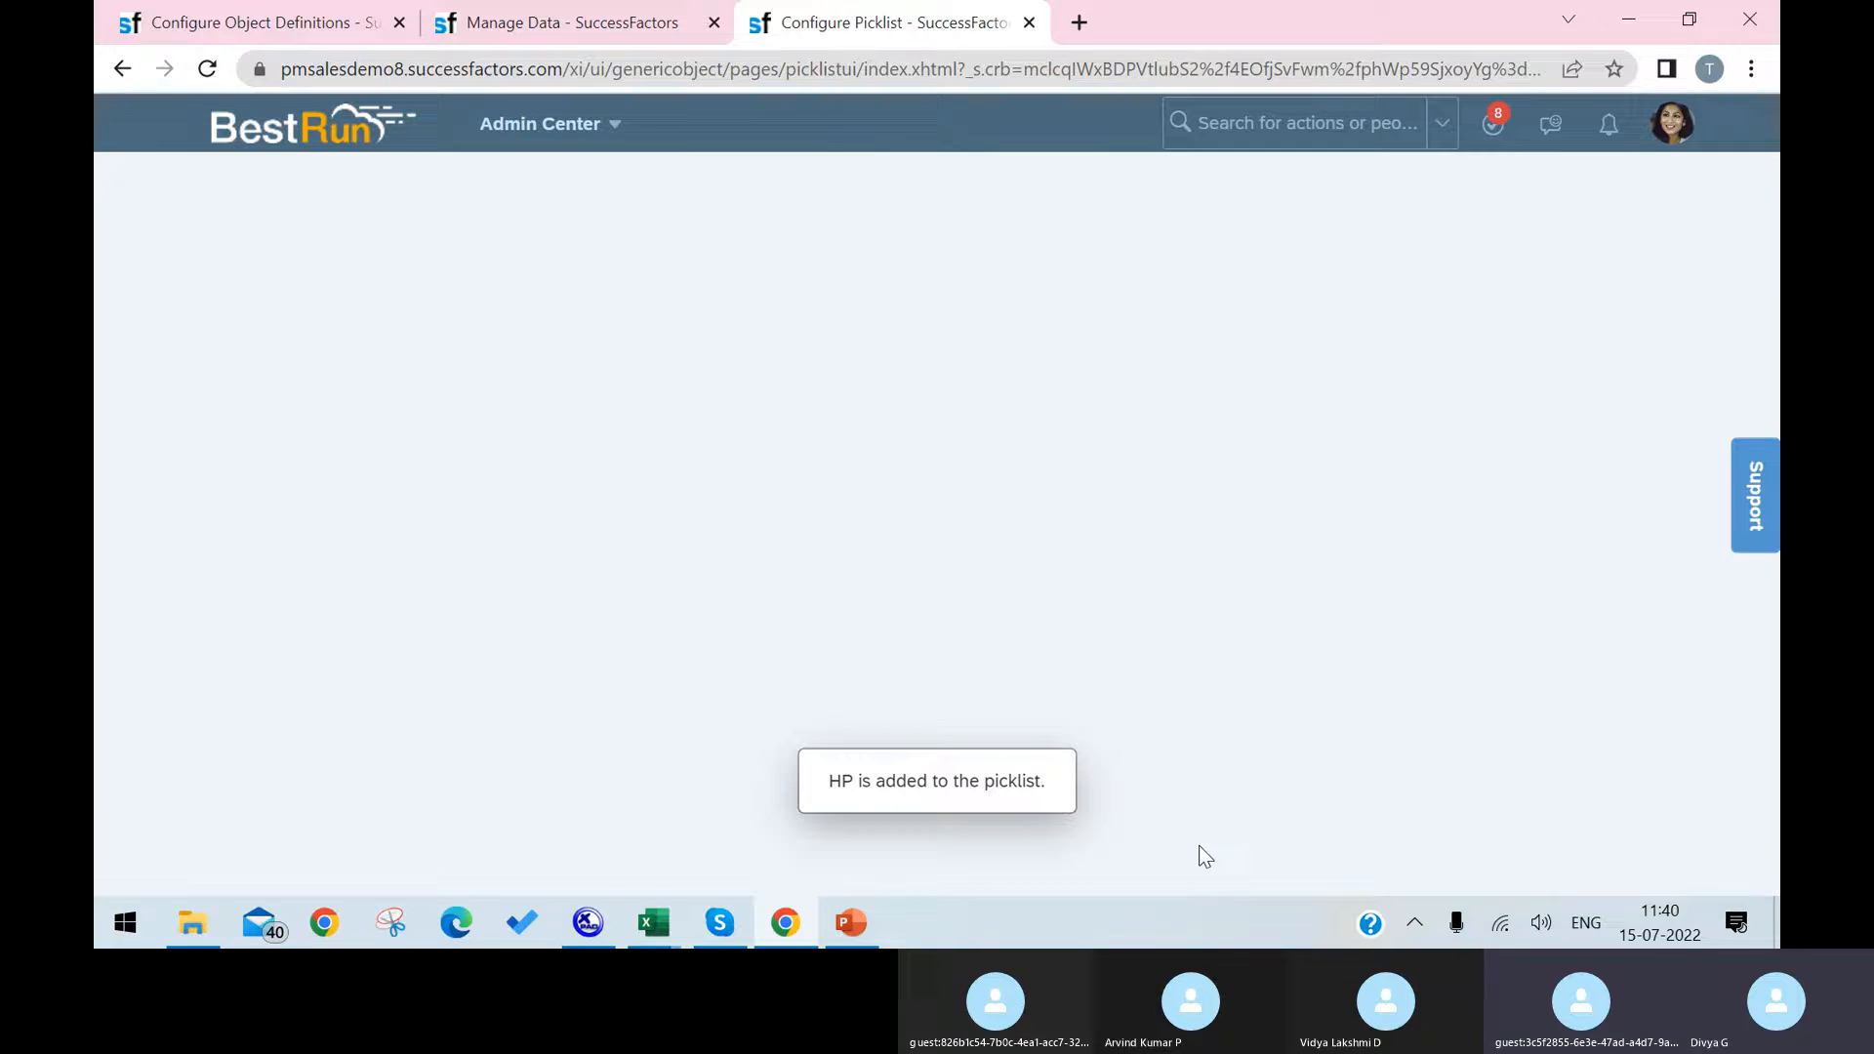
Step: Add a picklist value with external code dell and label dell
{"action": "left_click", "coordinate": [1373, 447]}
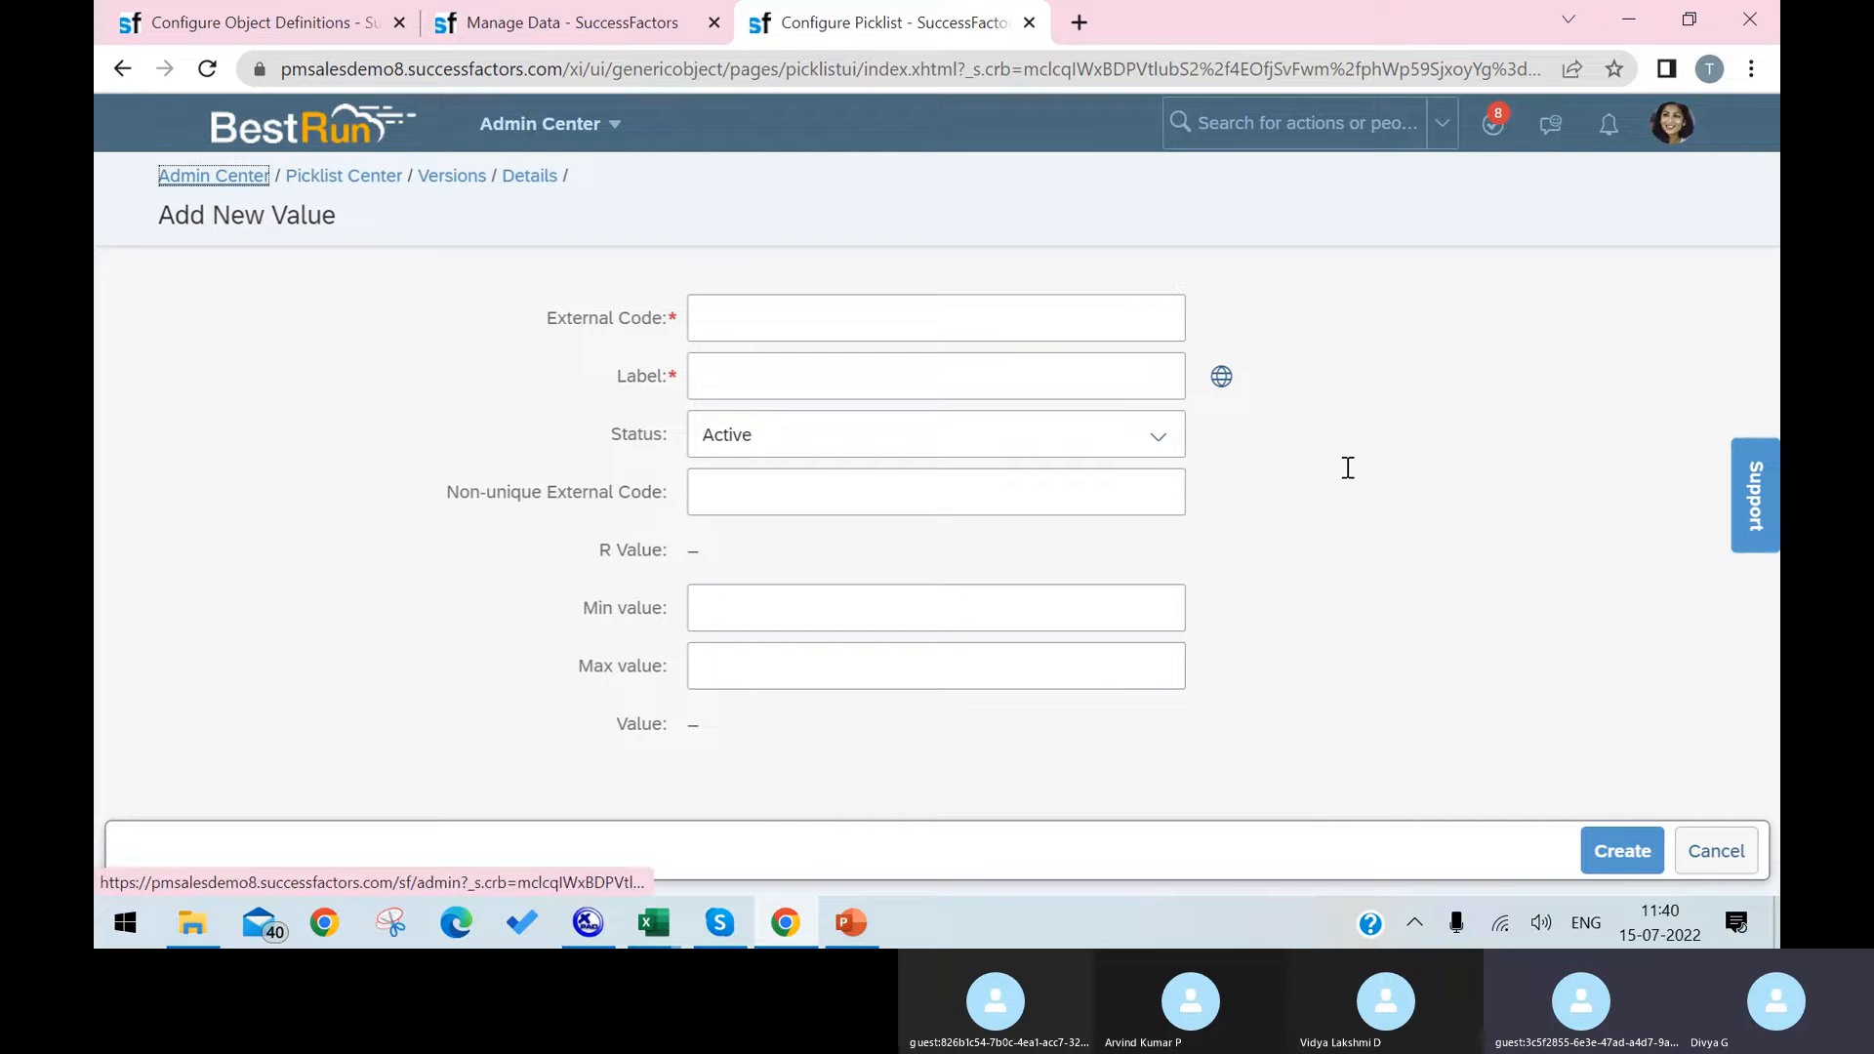
{"action": "left_click", "coordinate": [1069, 321]}
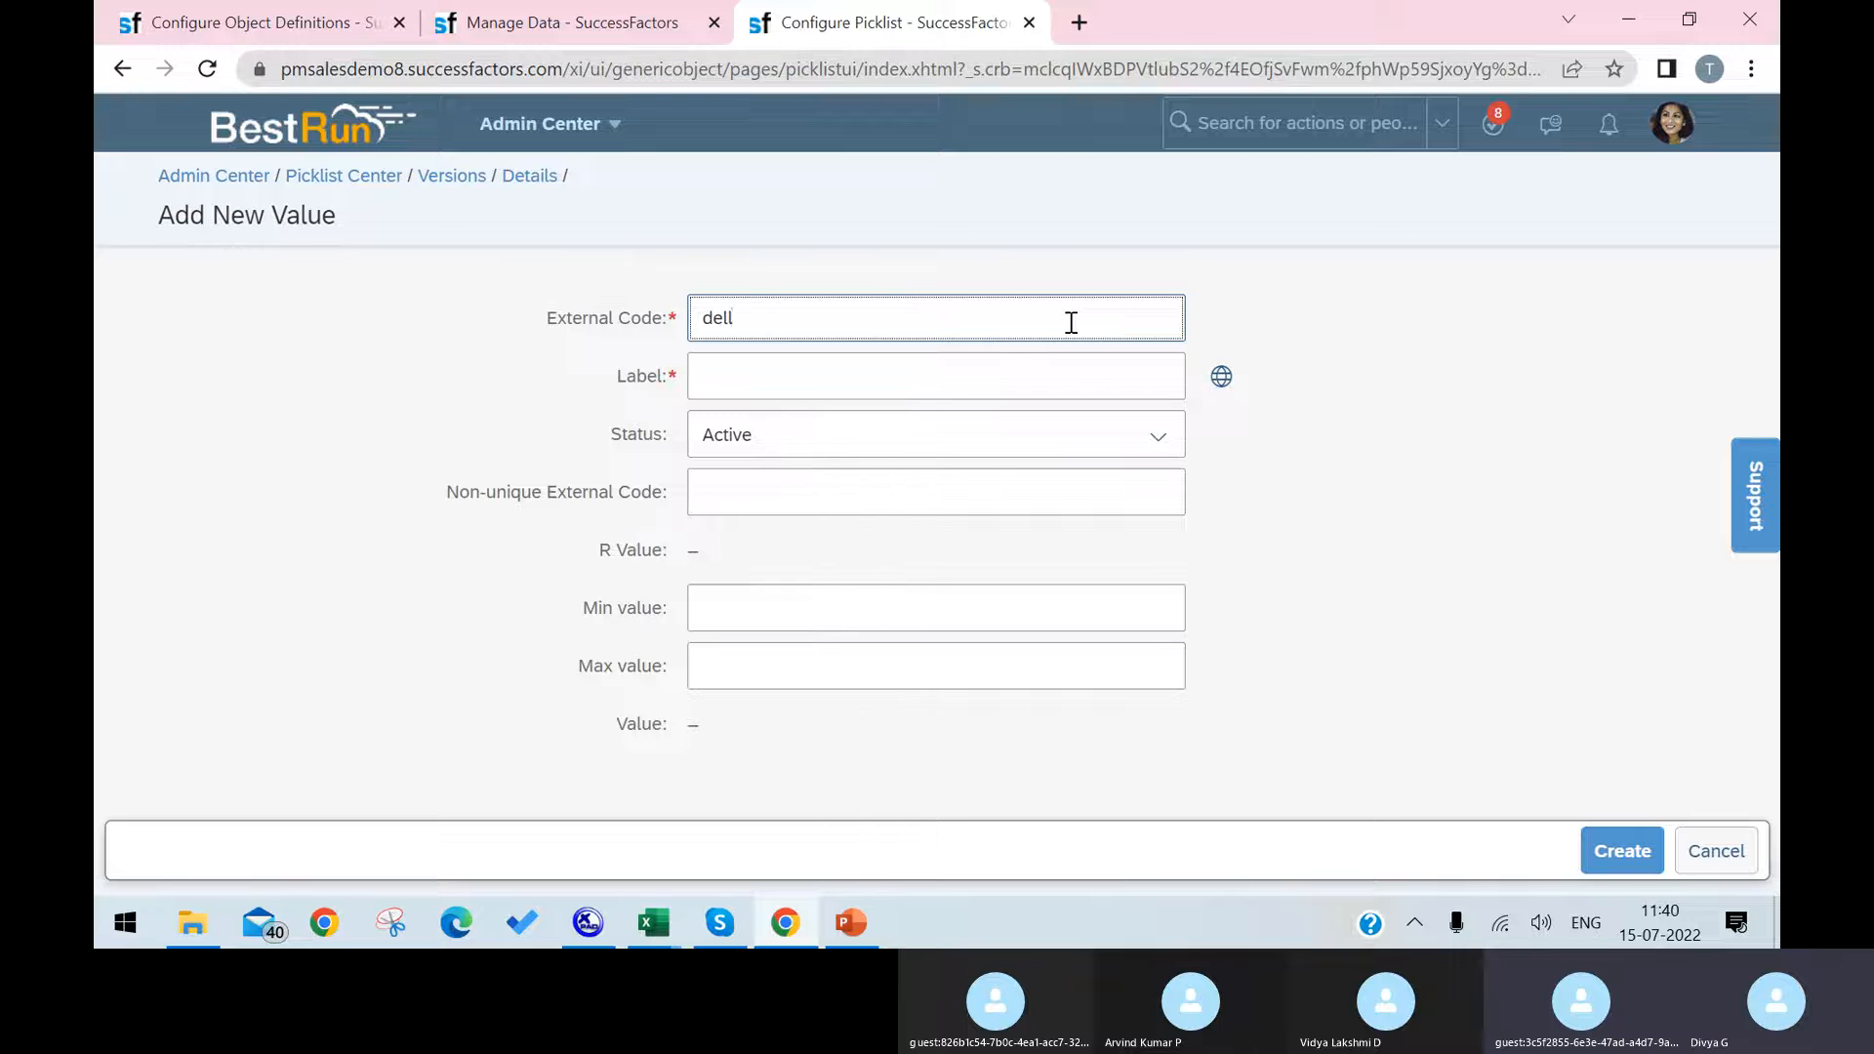
{"action": "key", "text": "Tab"}
{"action": "type", "text": "dekk"}
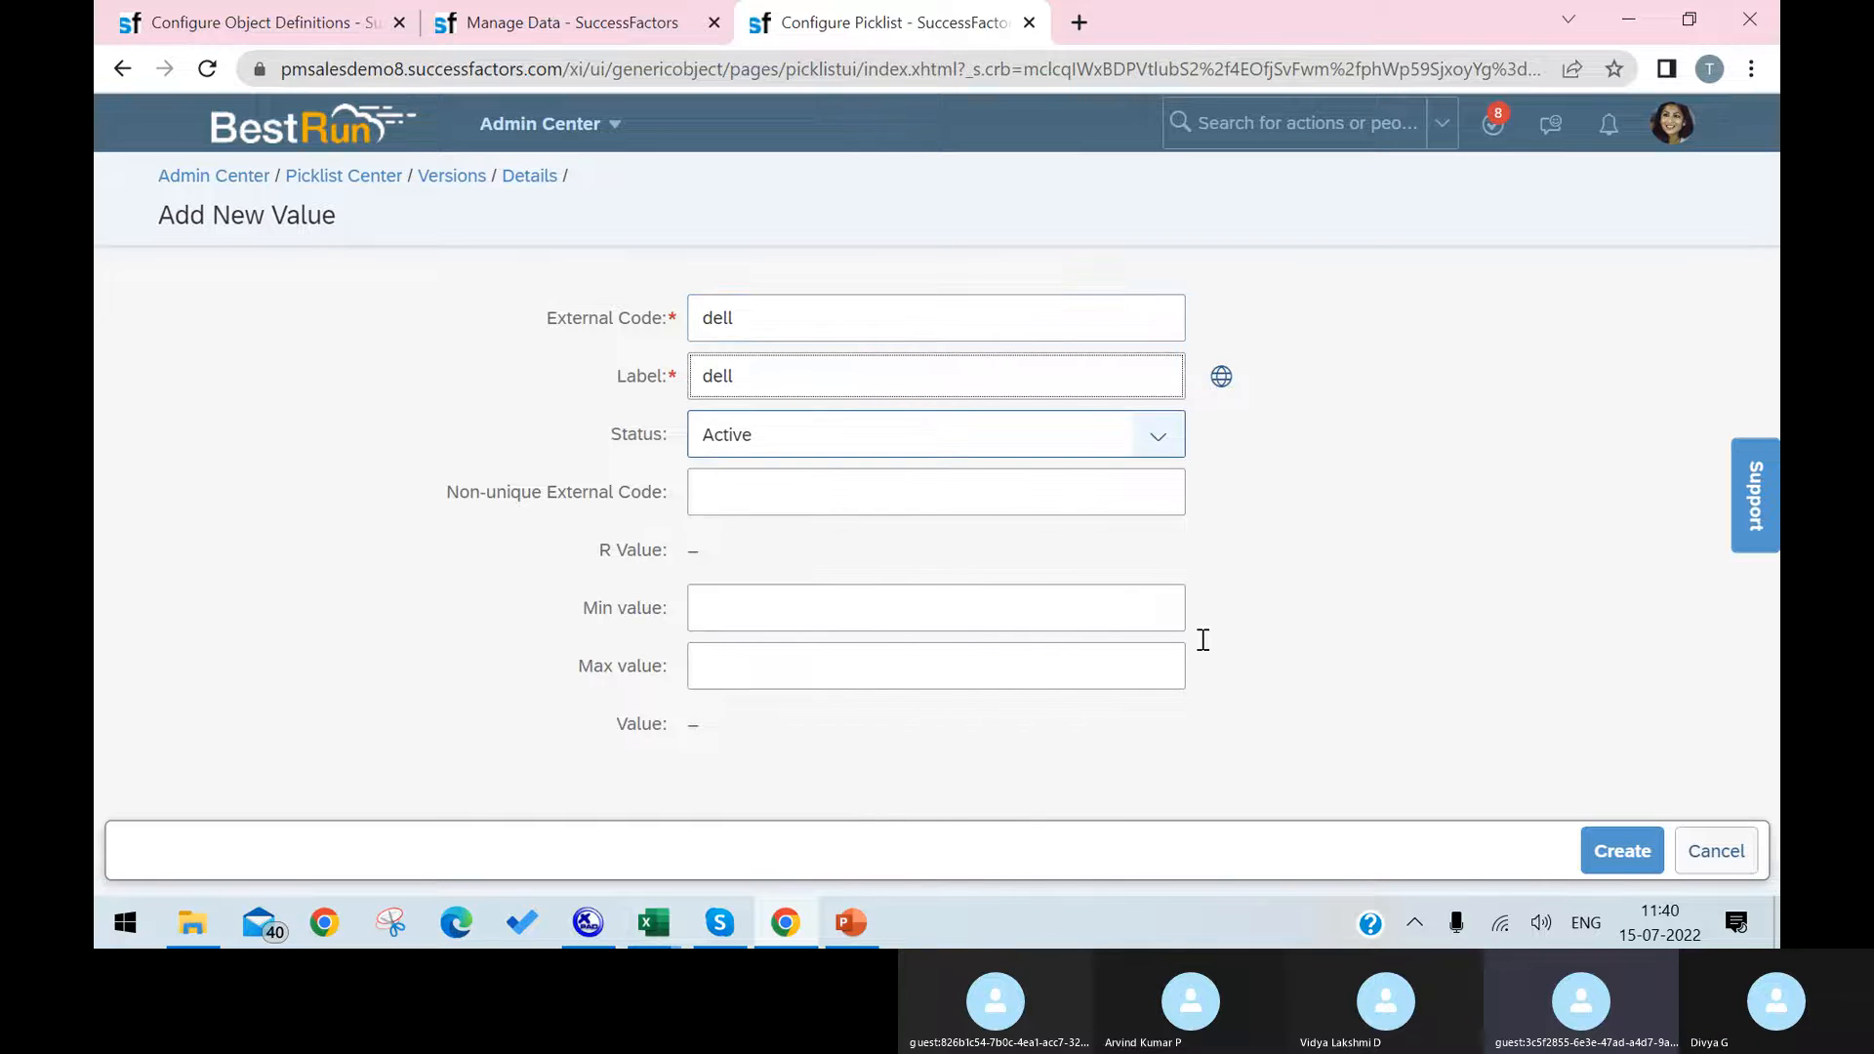
{"action": "left_click", "coordinate": [1620, 851]}
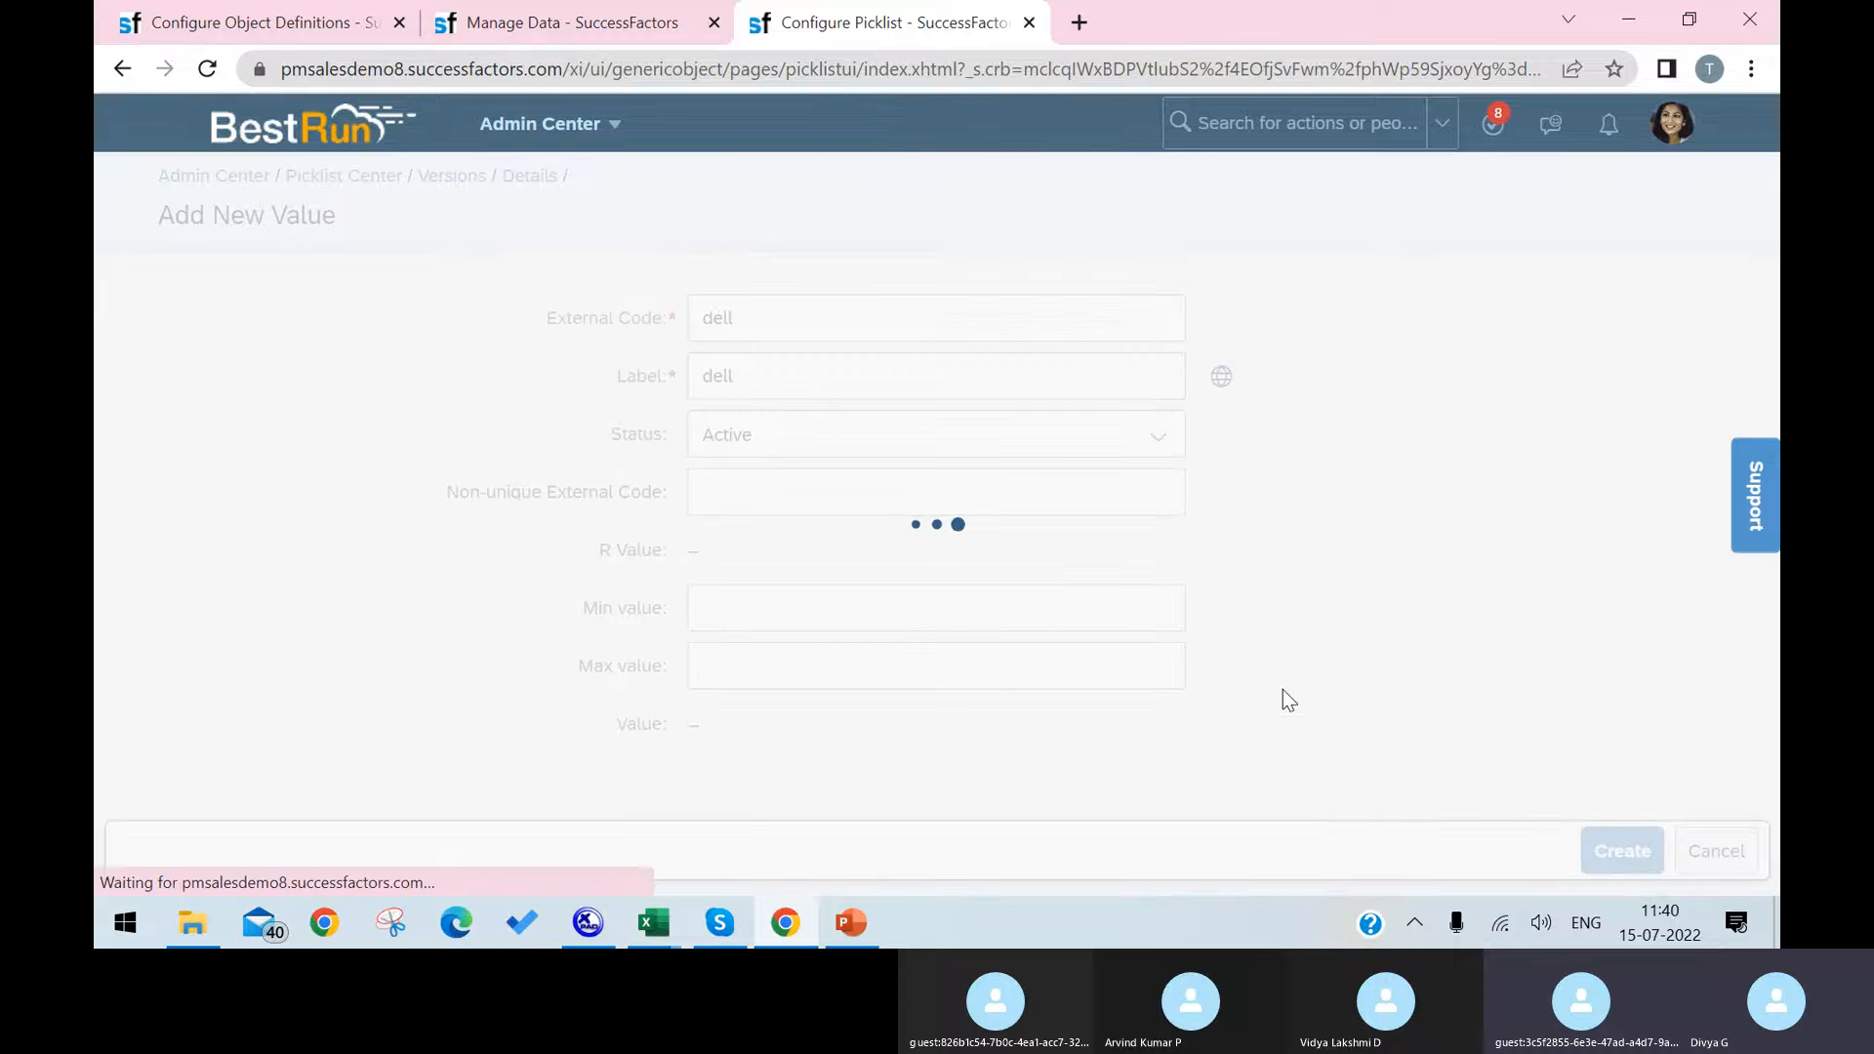
Step: Add a picklist value with external code lenovo and label lenovo
{"action": "left_click", "coordinate": [1378, 449]}
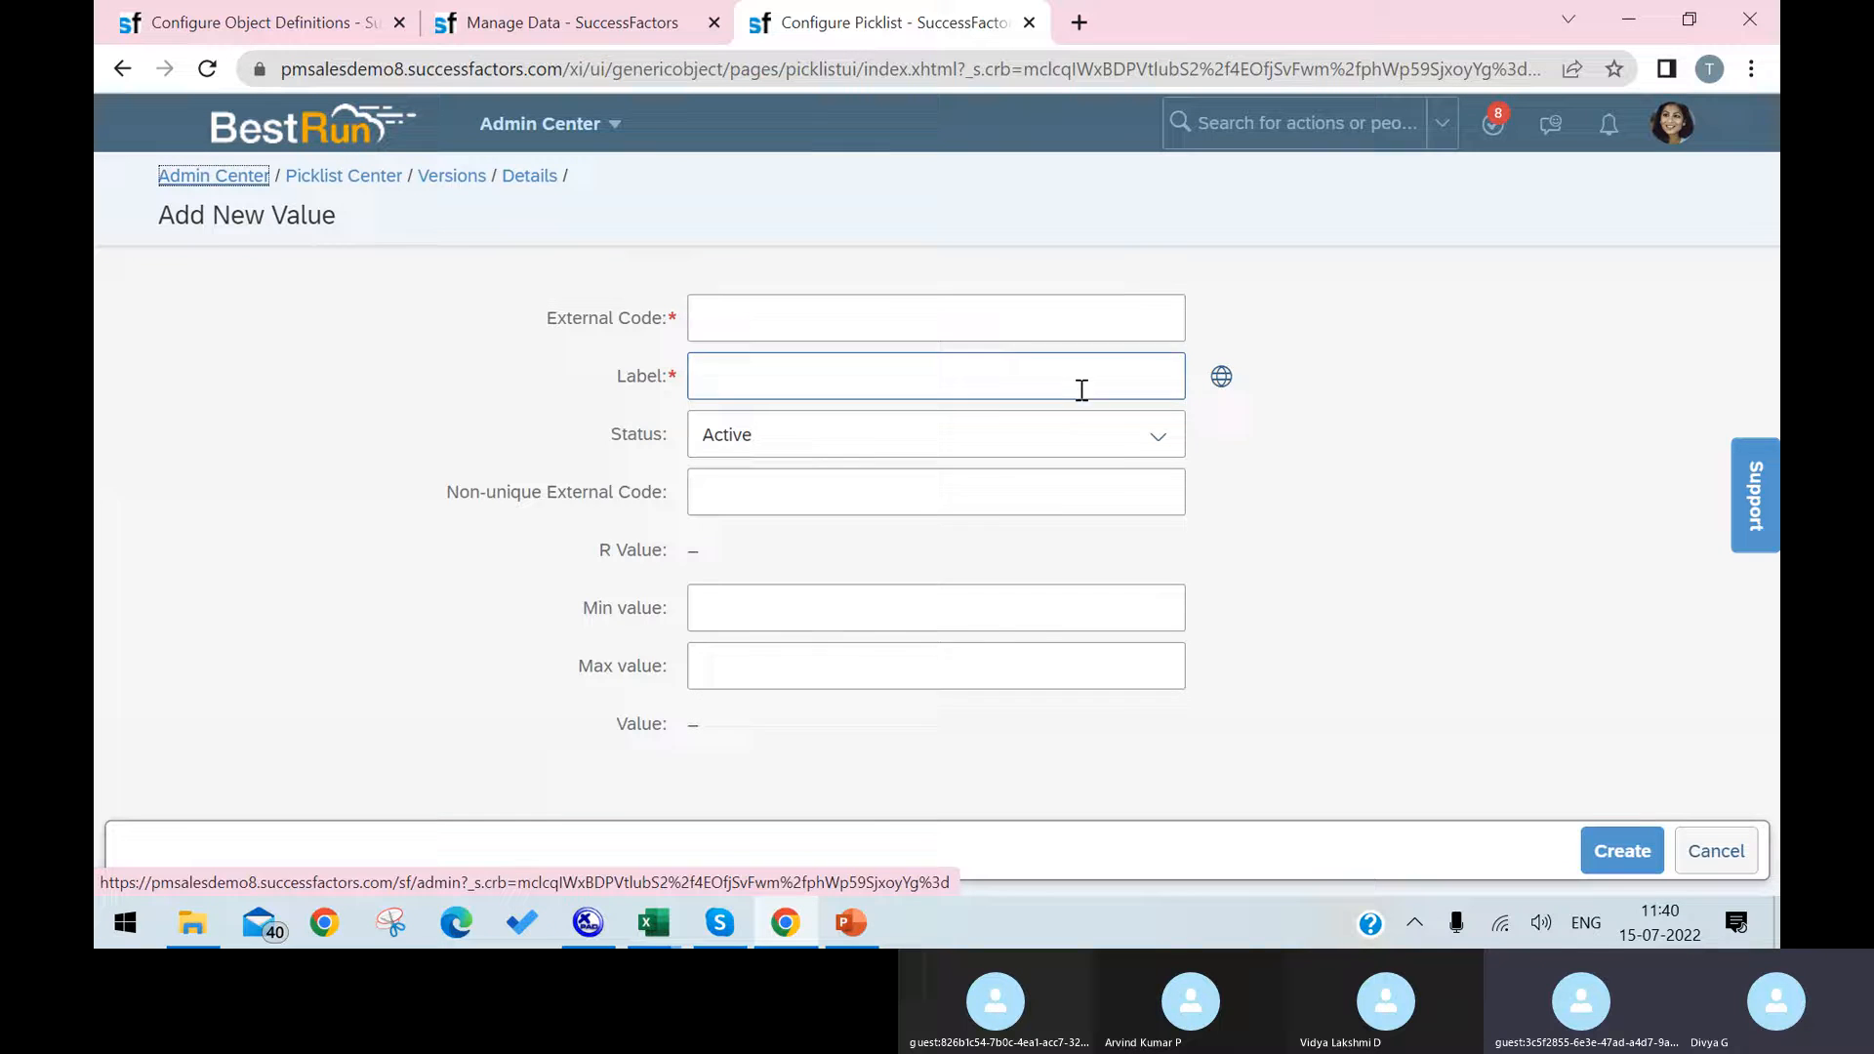
{"action": "left_click", "coordinate": [1046, 322]}
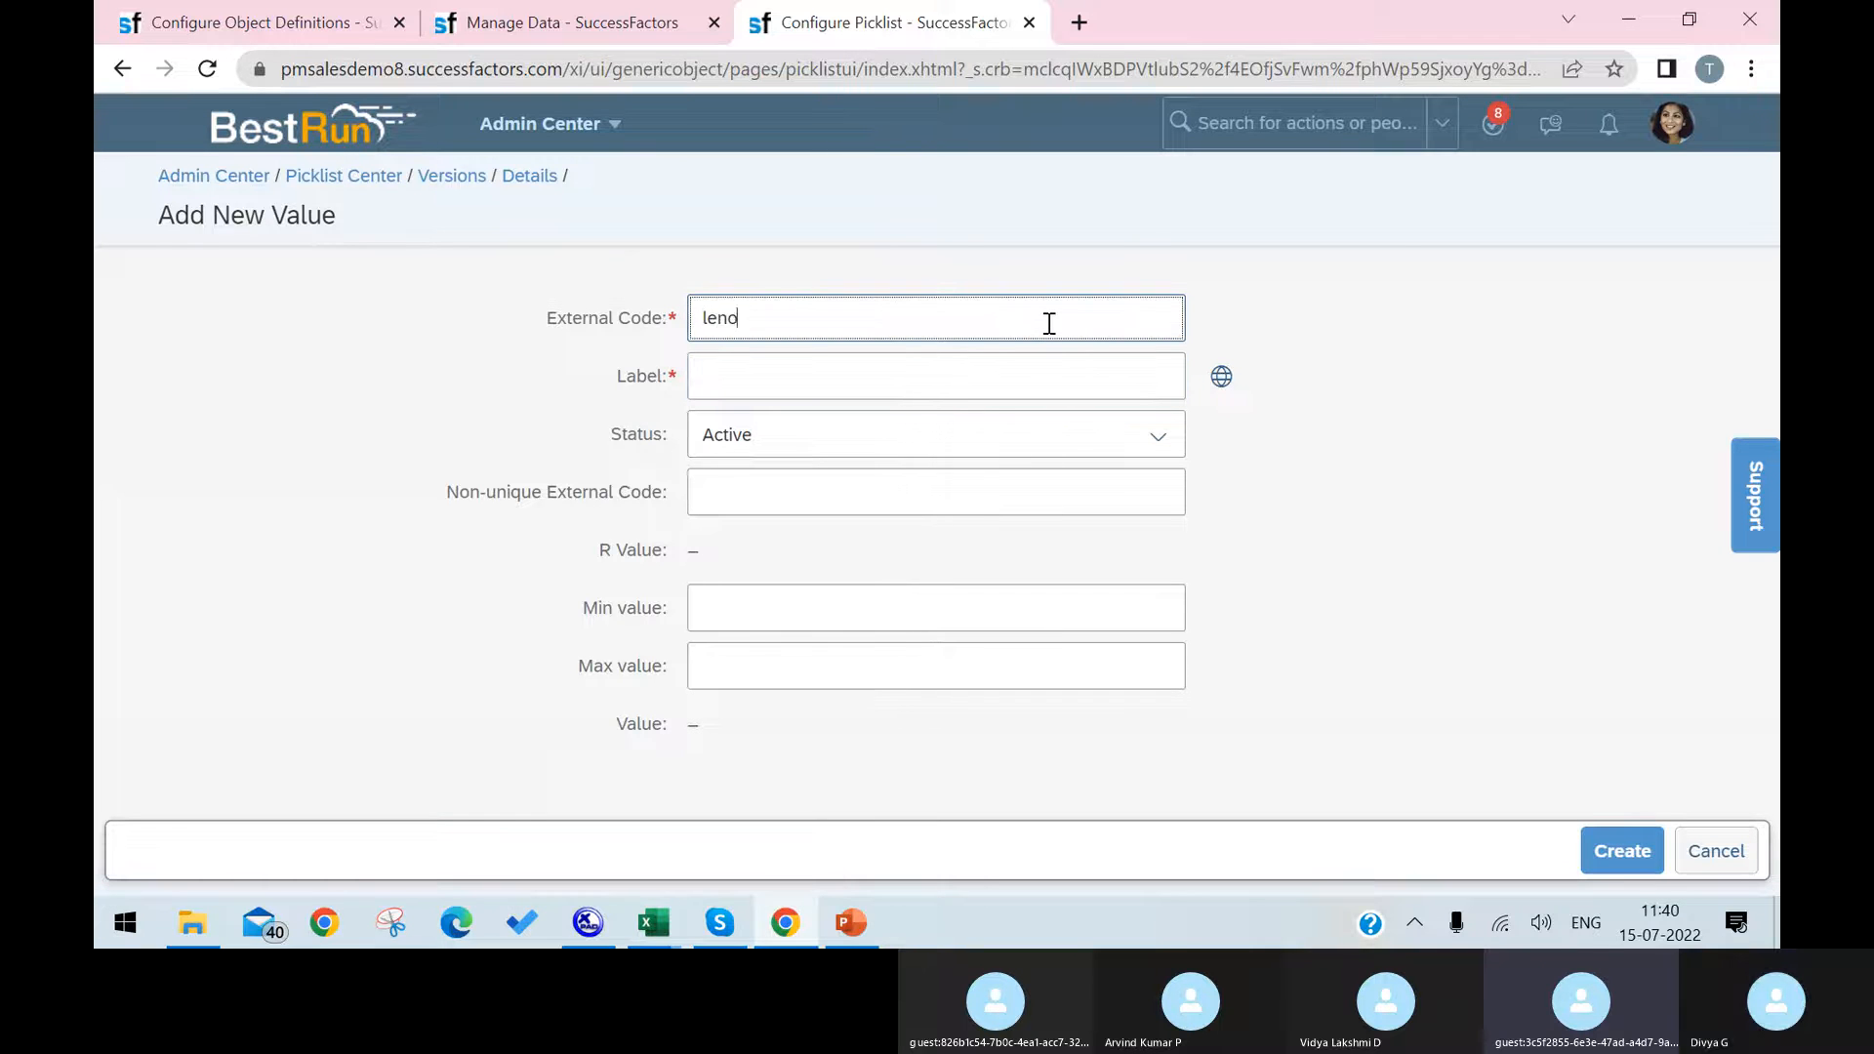
{"action": "key", "text": "Tab"}
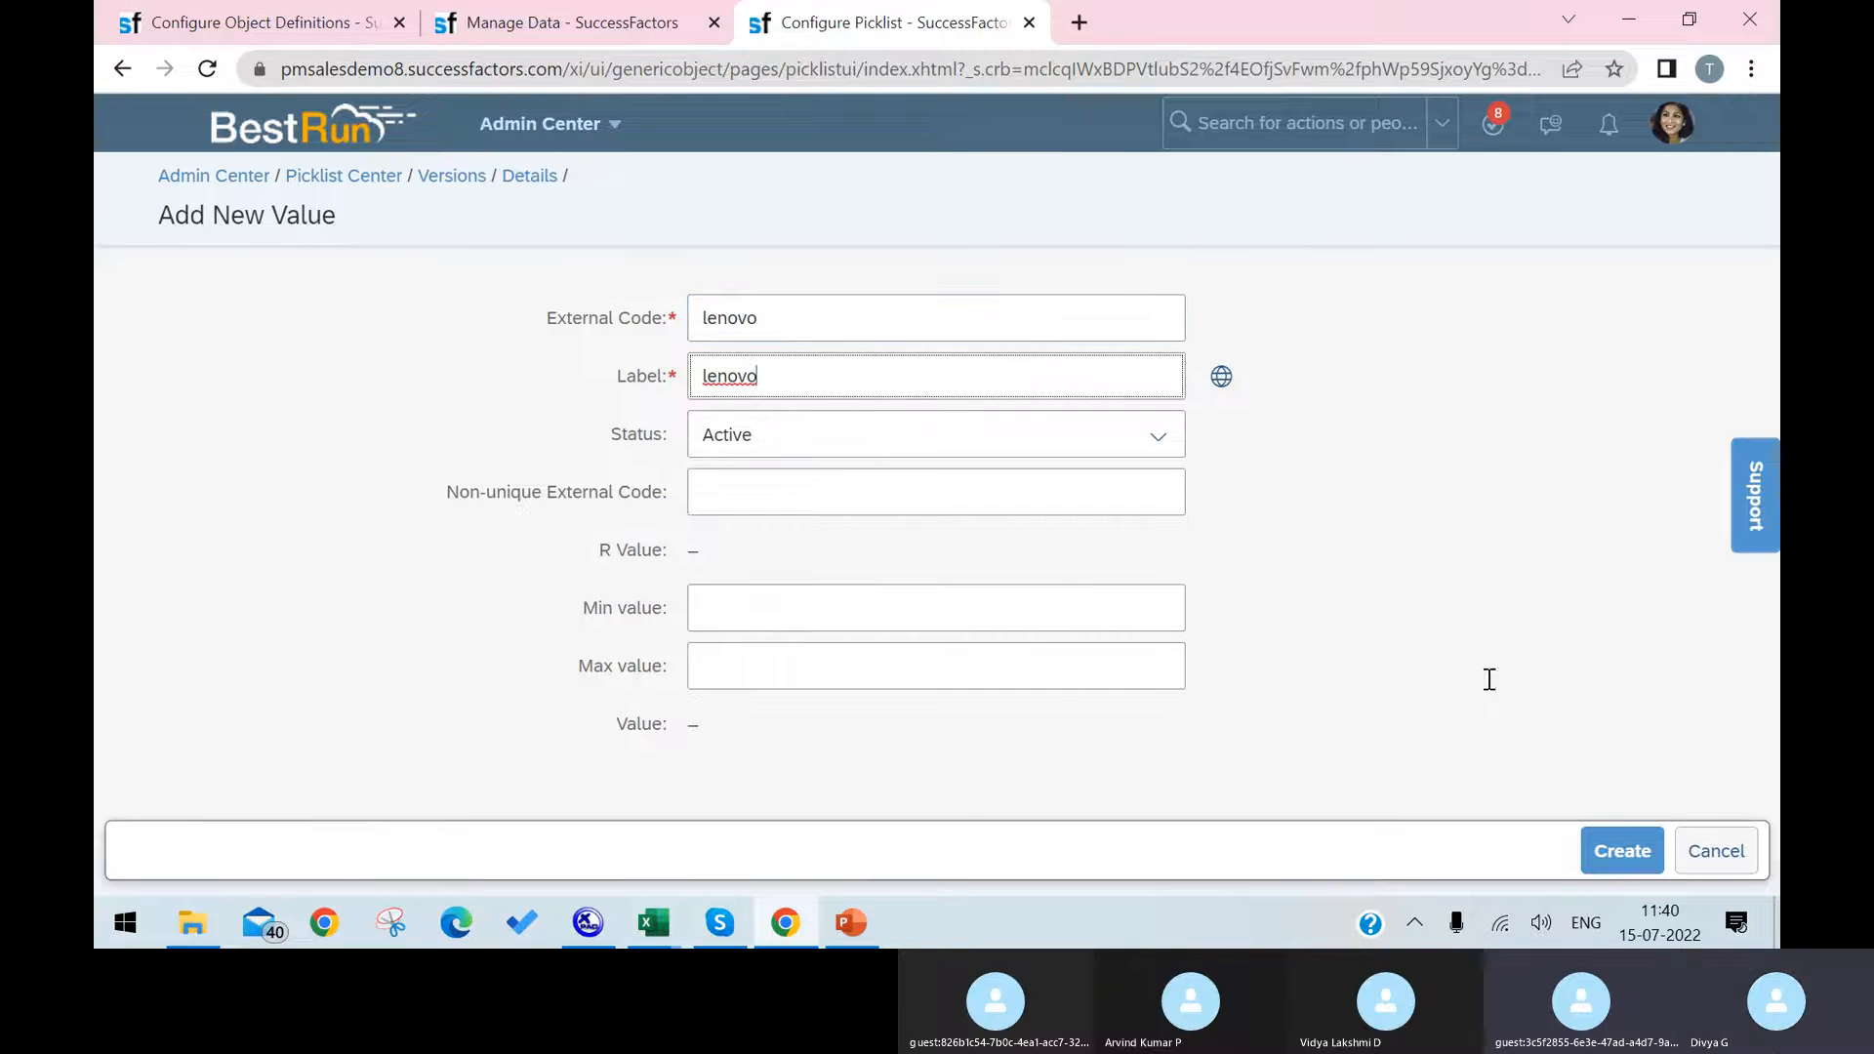
{"action": "left_click", "coordinate": [1620, 850]}
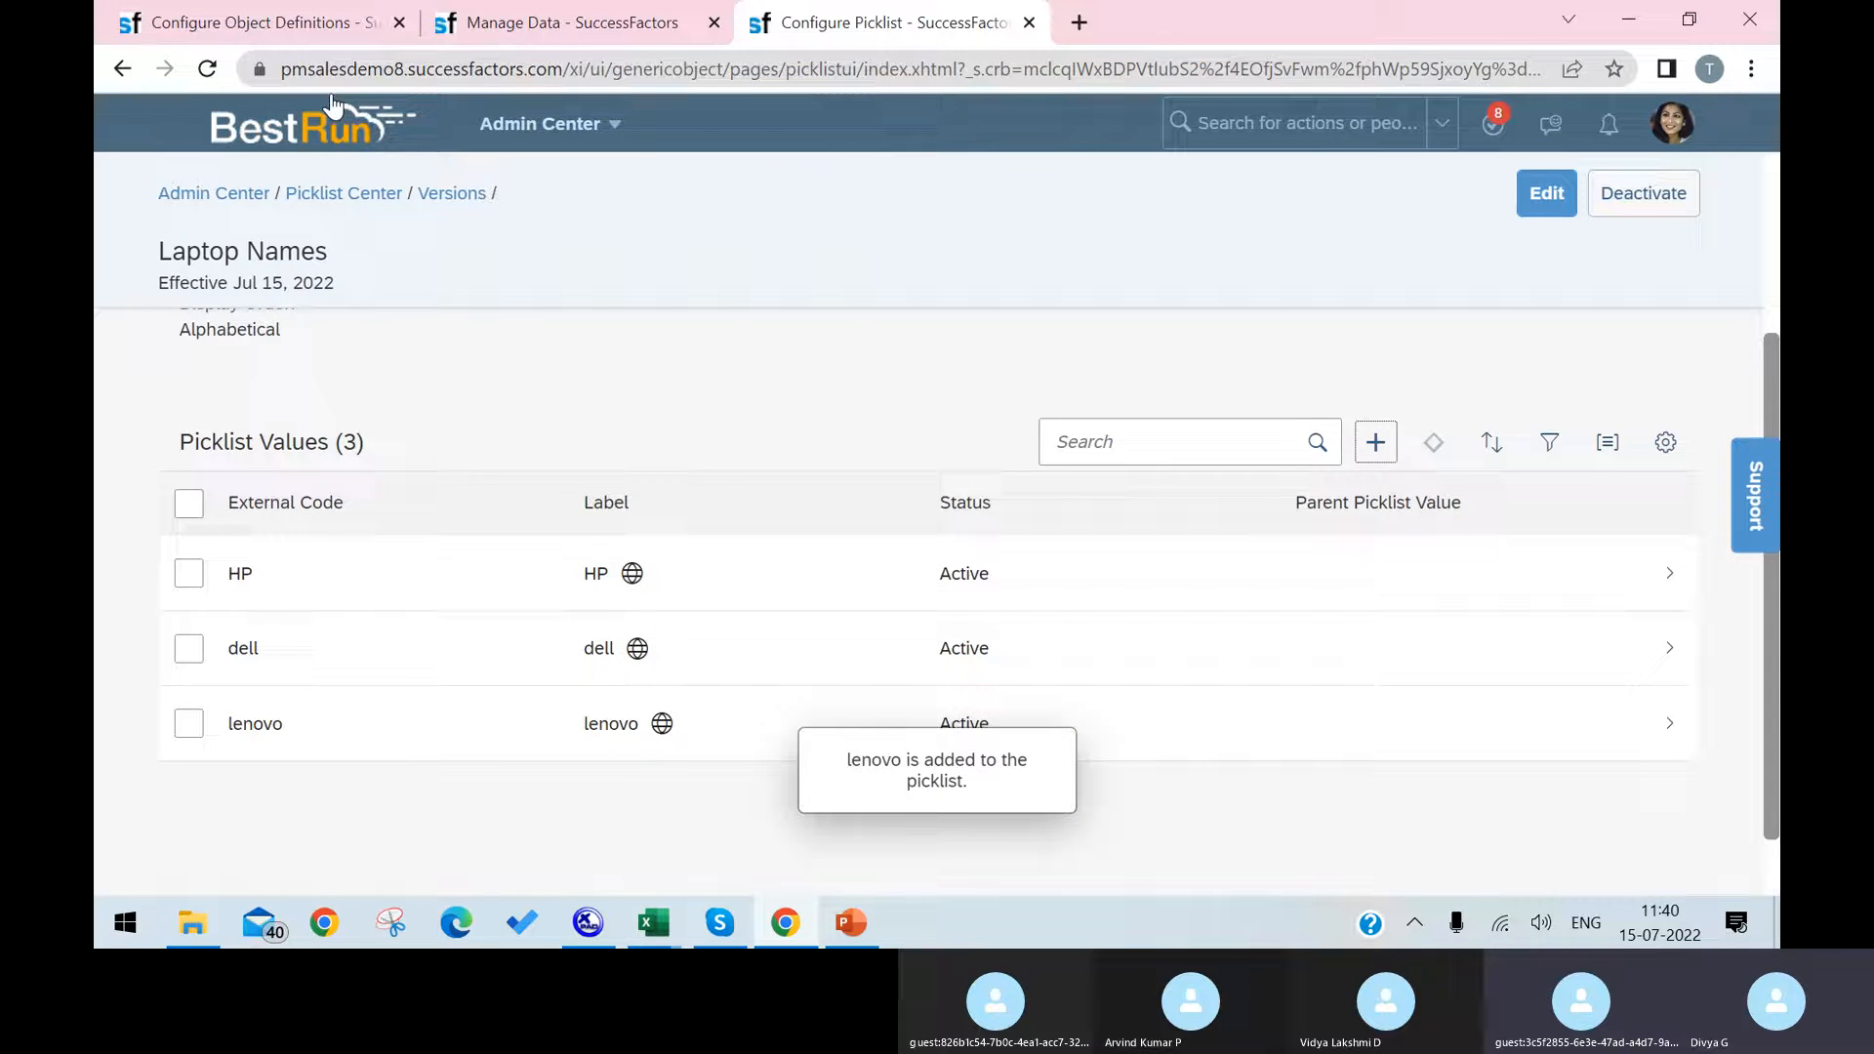
Step: Compare the Laptop Names picklist with the cust_Laptop field's Valid Values Source, and confirm the field's details
{"action": "left_click", "coordinate": [249, 22]}
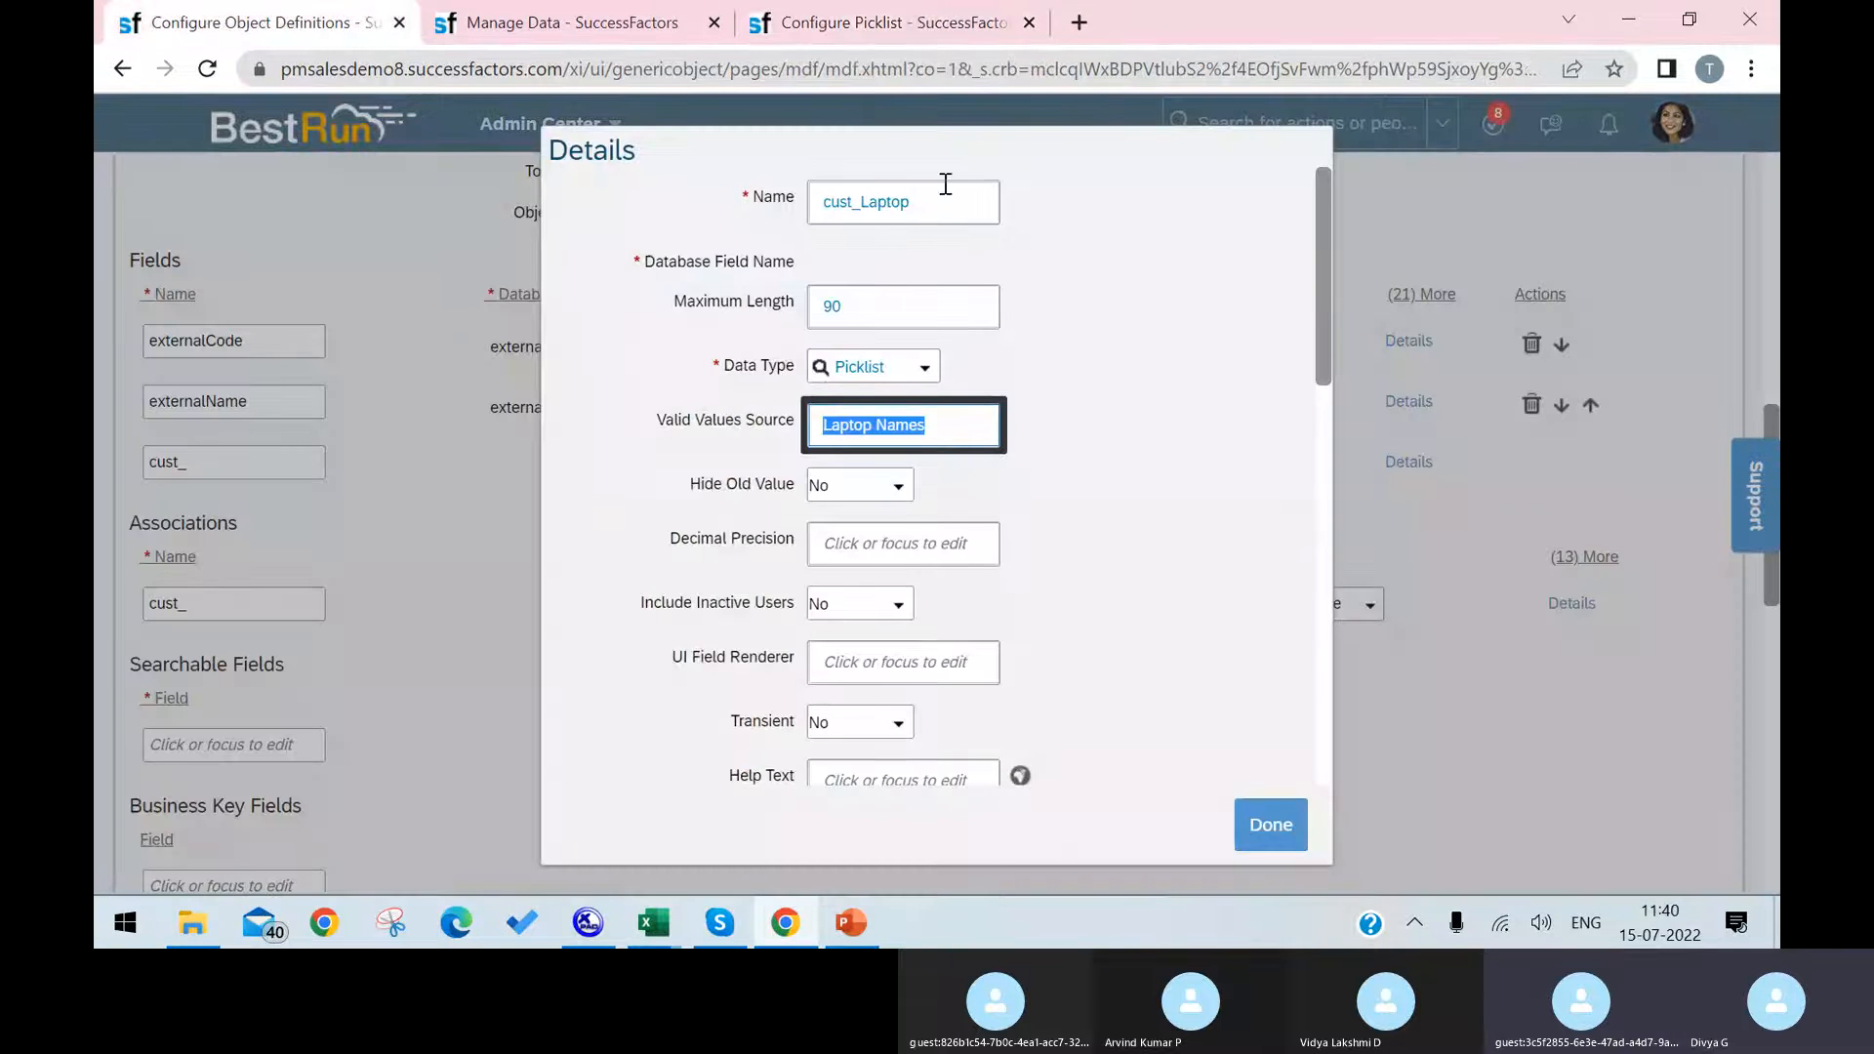
{"action": "left_click", "coordinate": [882, 26]}
{"action": "scroll", "coordinate": [1663, 771], "scroll_direction": "down", "scroll_amount": 1}
{"action": "scroll", "coordinate": [1666, 777], "scroll_direction": "up", "scroll_amount": 1}
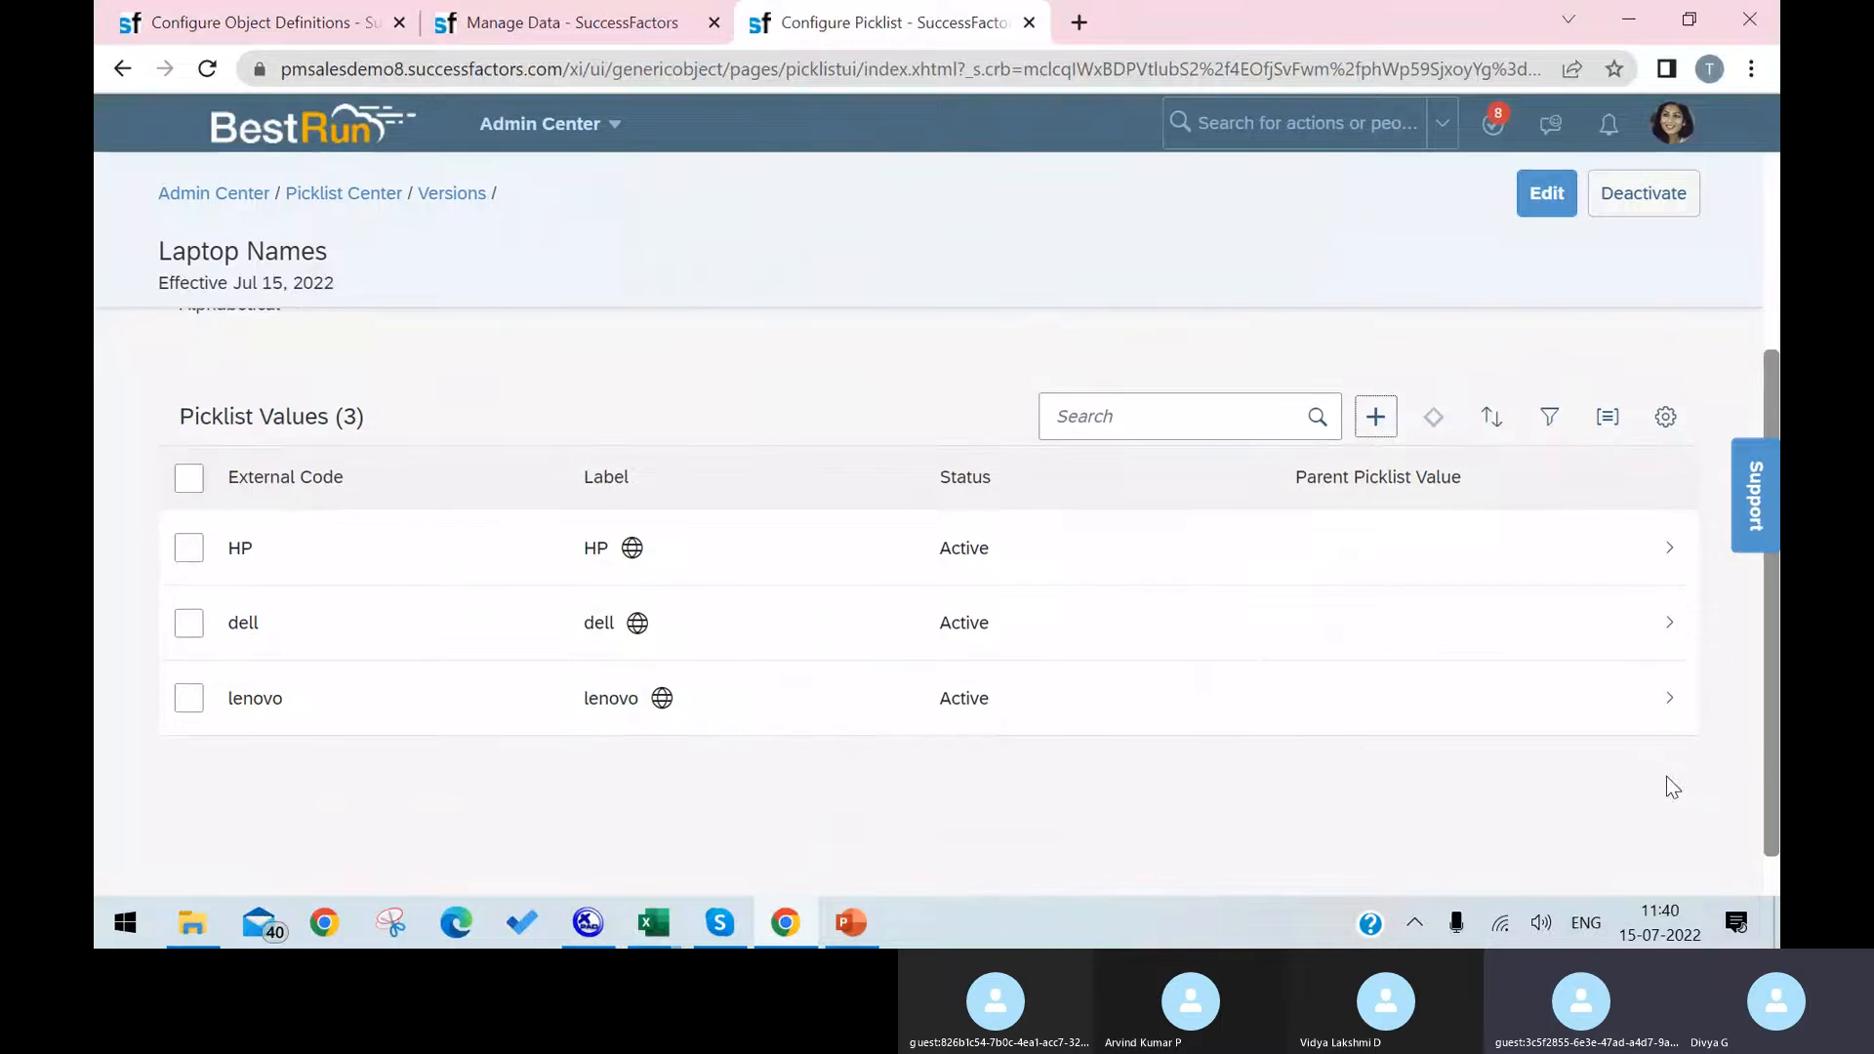
{"action": "left_click", "coordinate": [234, 21]}
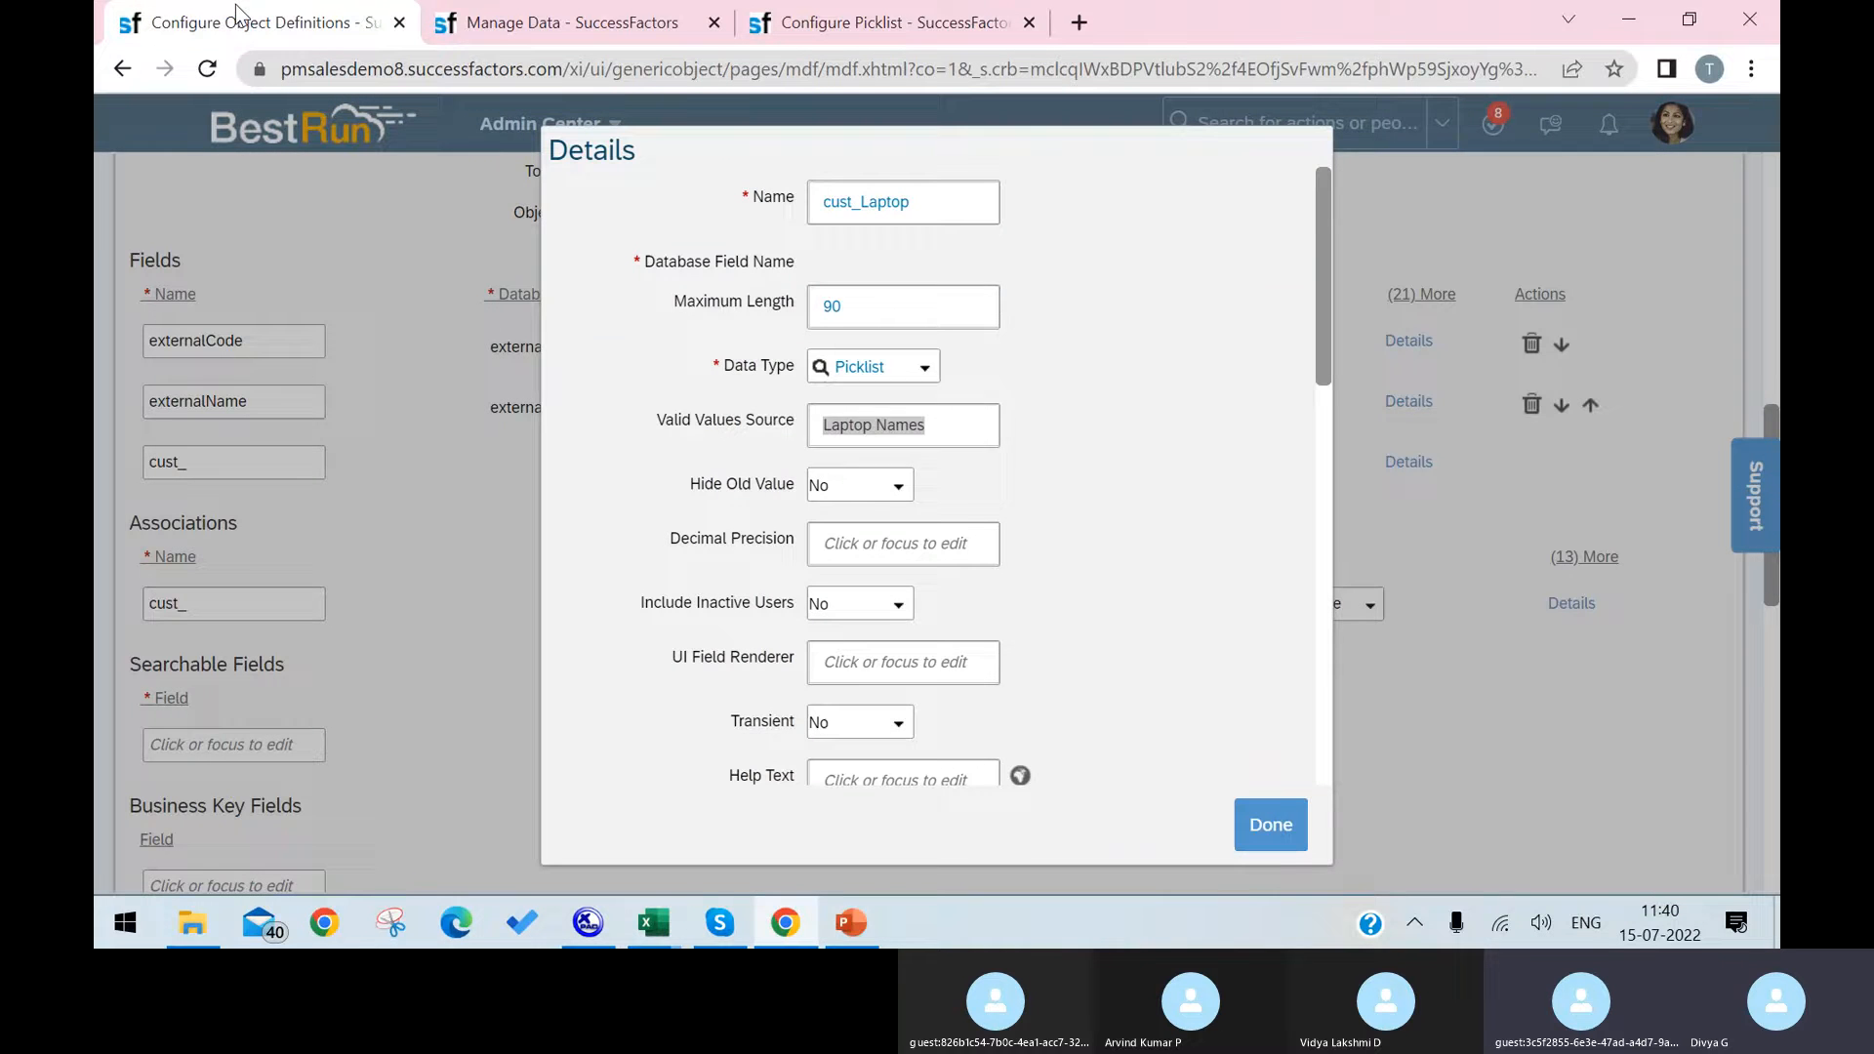
{"action": "left_click", "coordinate": [1265, 822]}
Step: Add a field named Employees below cust_Laptop with maximum length 120 and data type User
{"action": "left_click", "coordinate": [287, 524]}
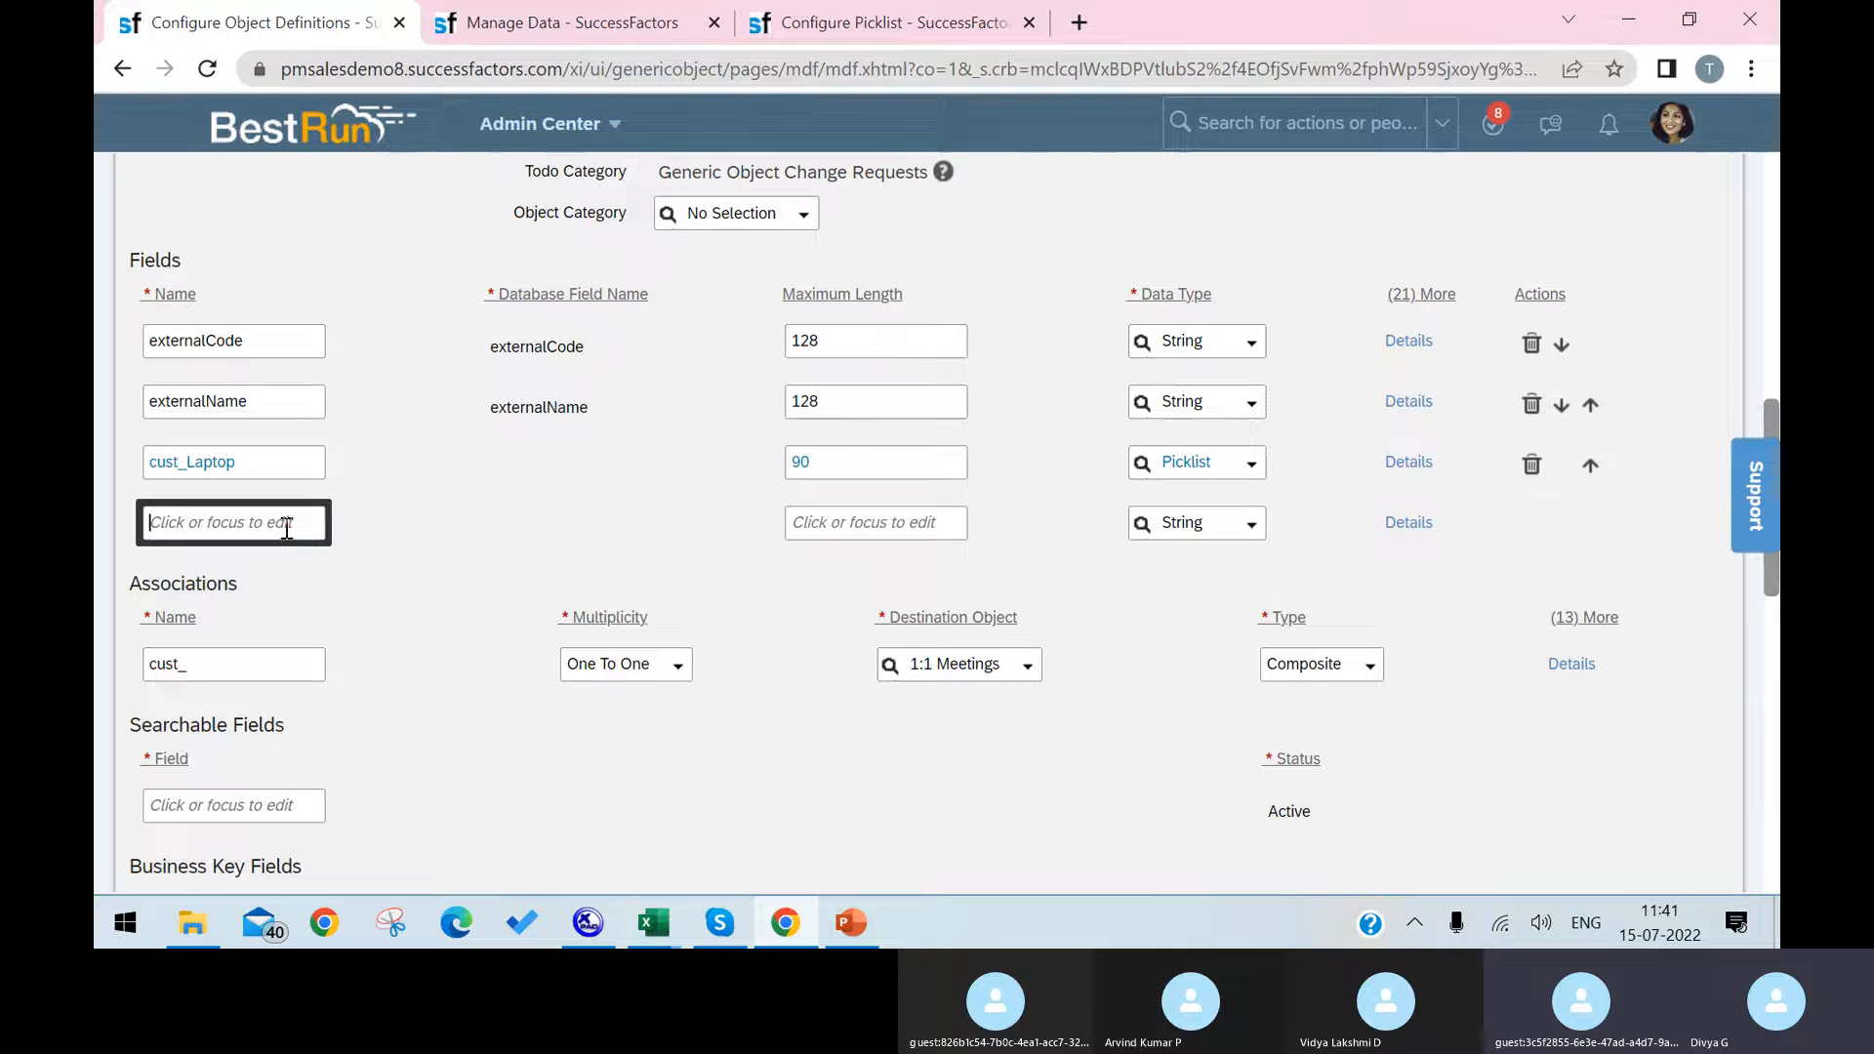
{"action": "type", "text": "Employees"}
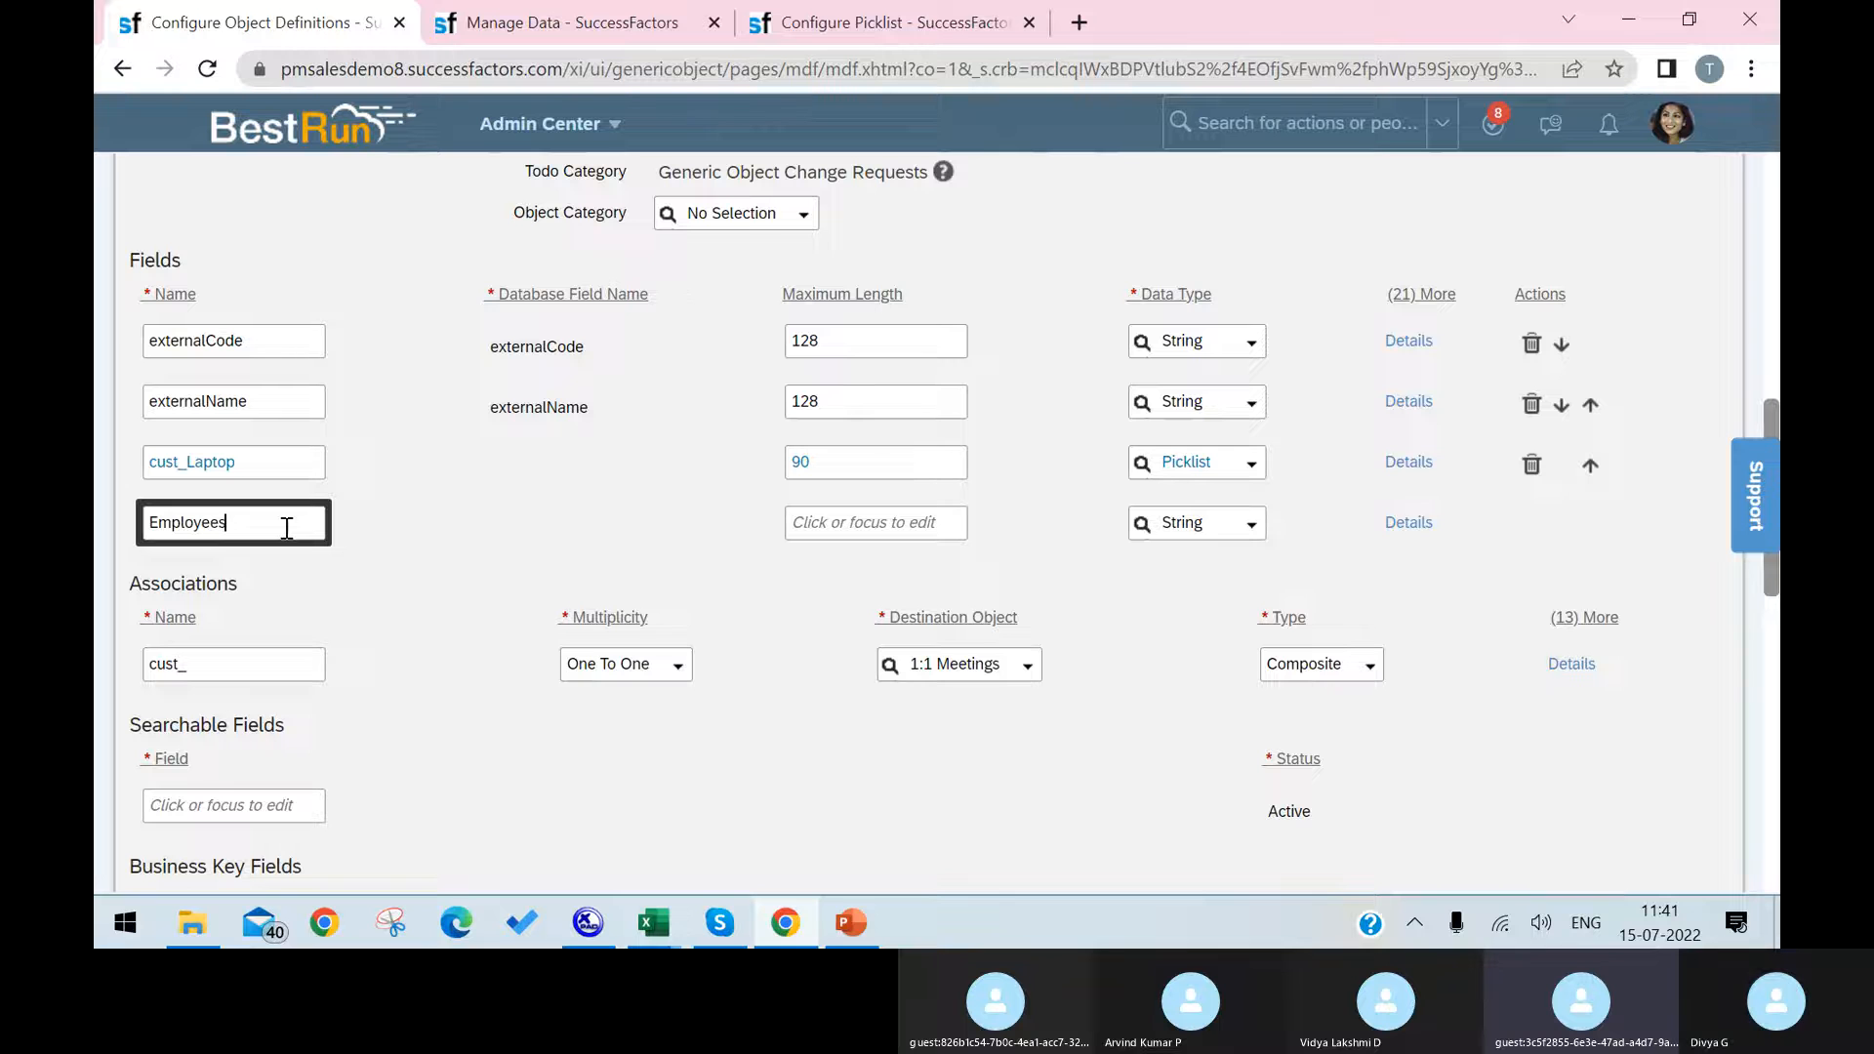
{"action": "left_click", "coordinate": [894, 527]}
{"action": "type", "text": "120"}
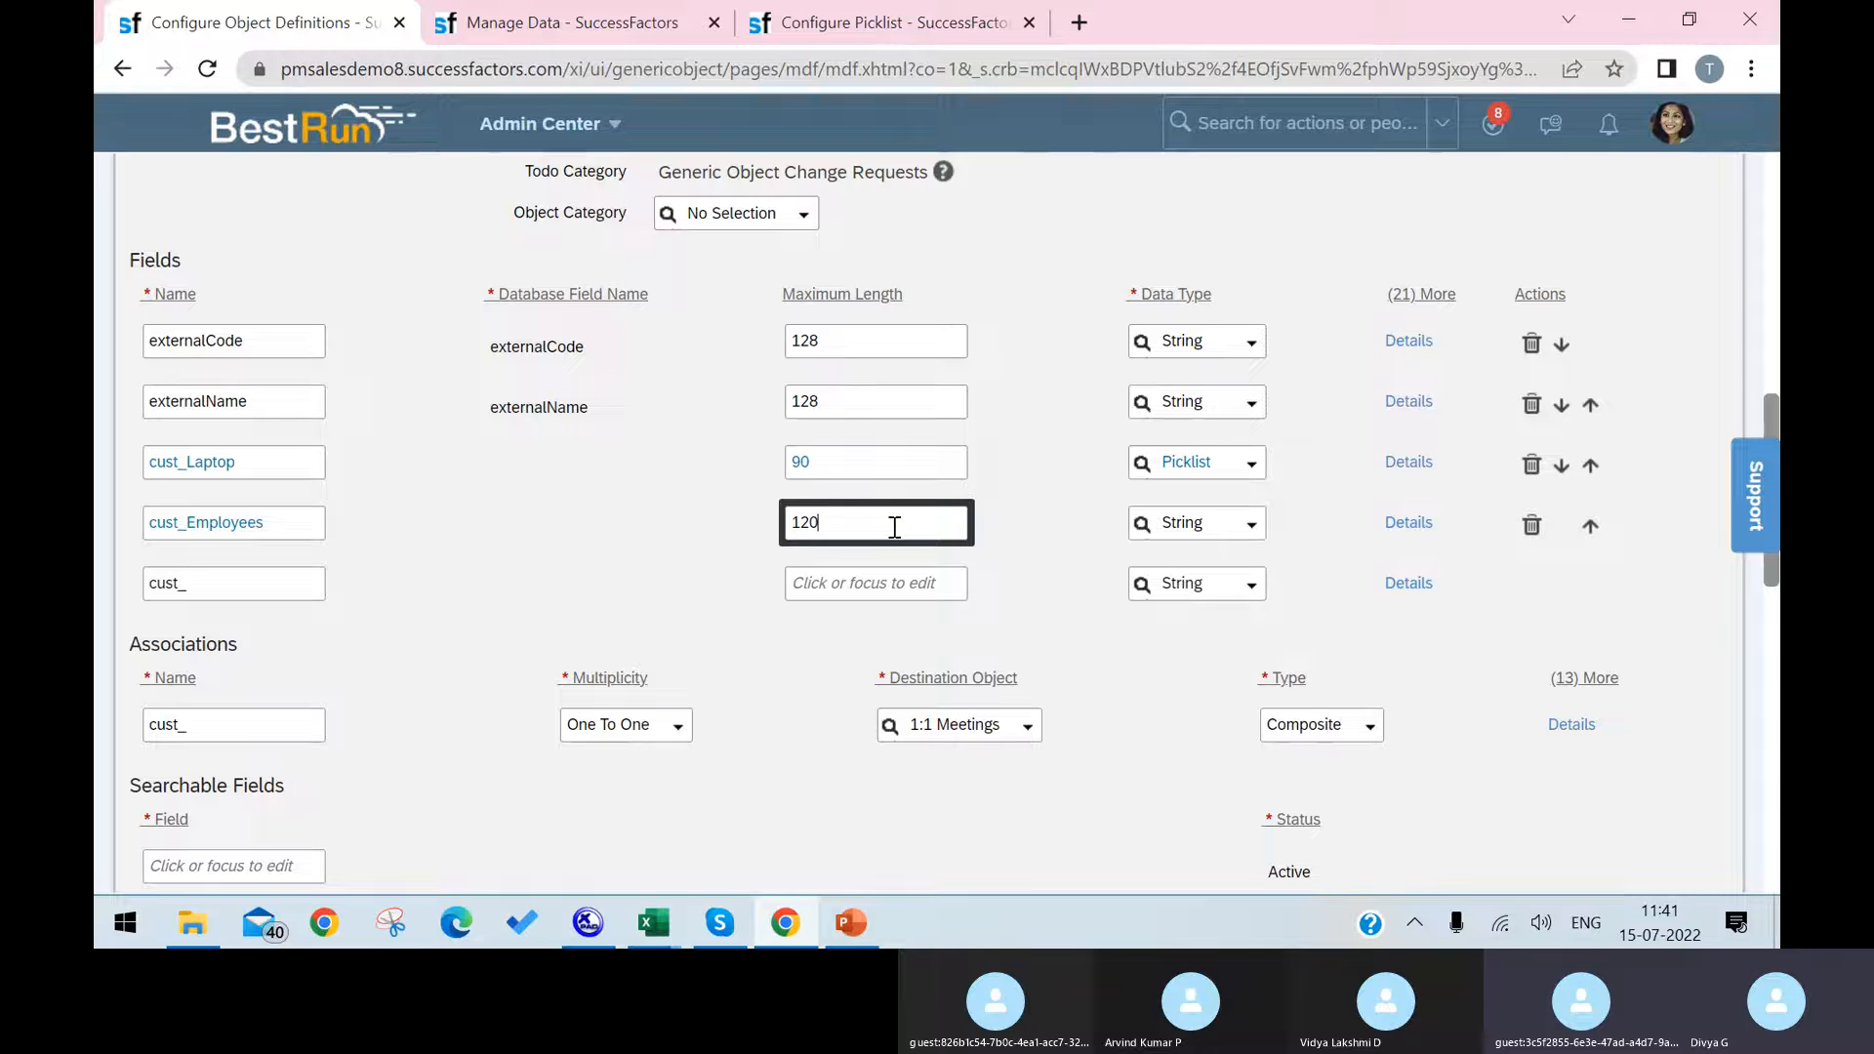
{"action": "left_click", "coordinate": [1250, 524]}
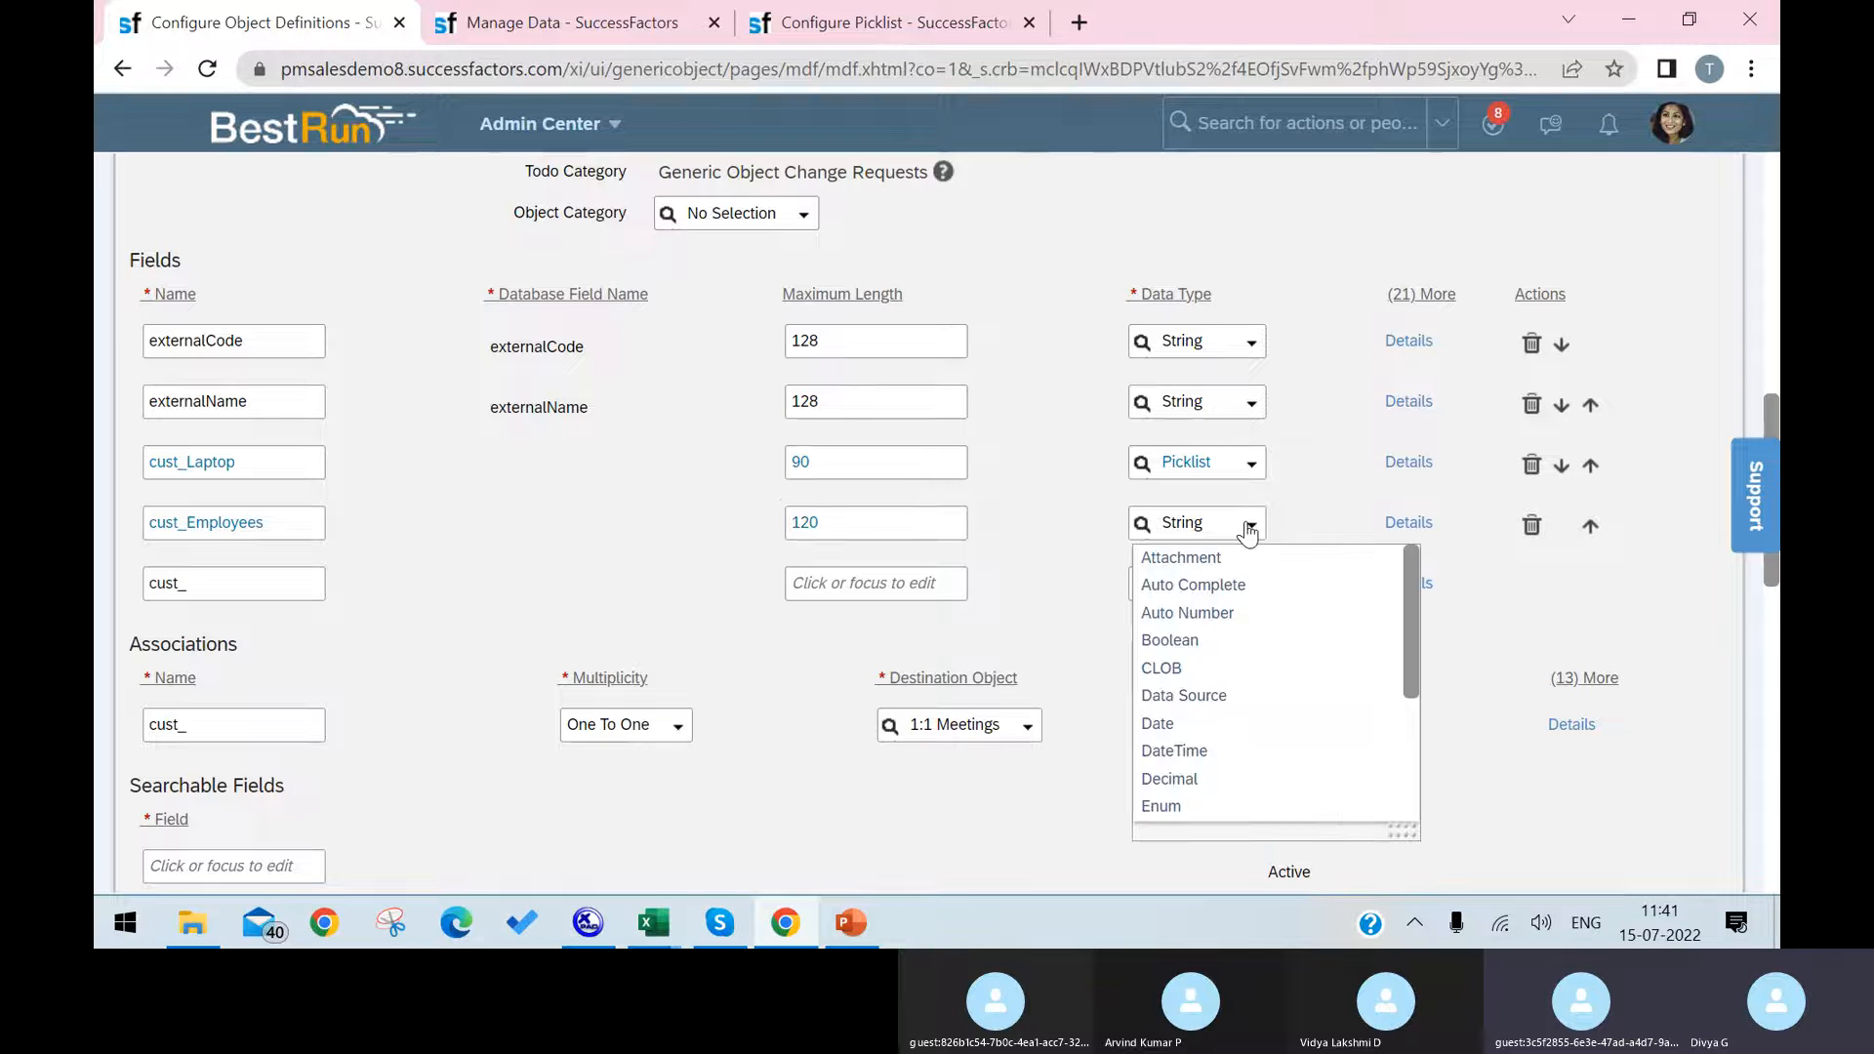
{"action": "scroll", "coordinate": [1261, 704], "scroll_direction": "down", "scroll_amount": 5}
{"action": "left_click", "coordinate": [1226, 798]}
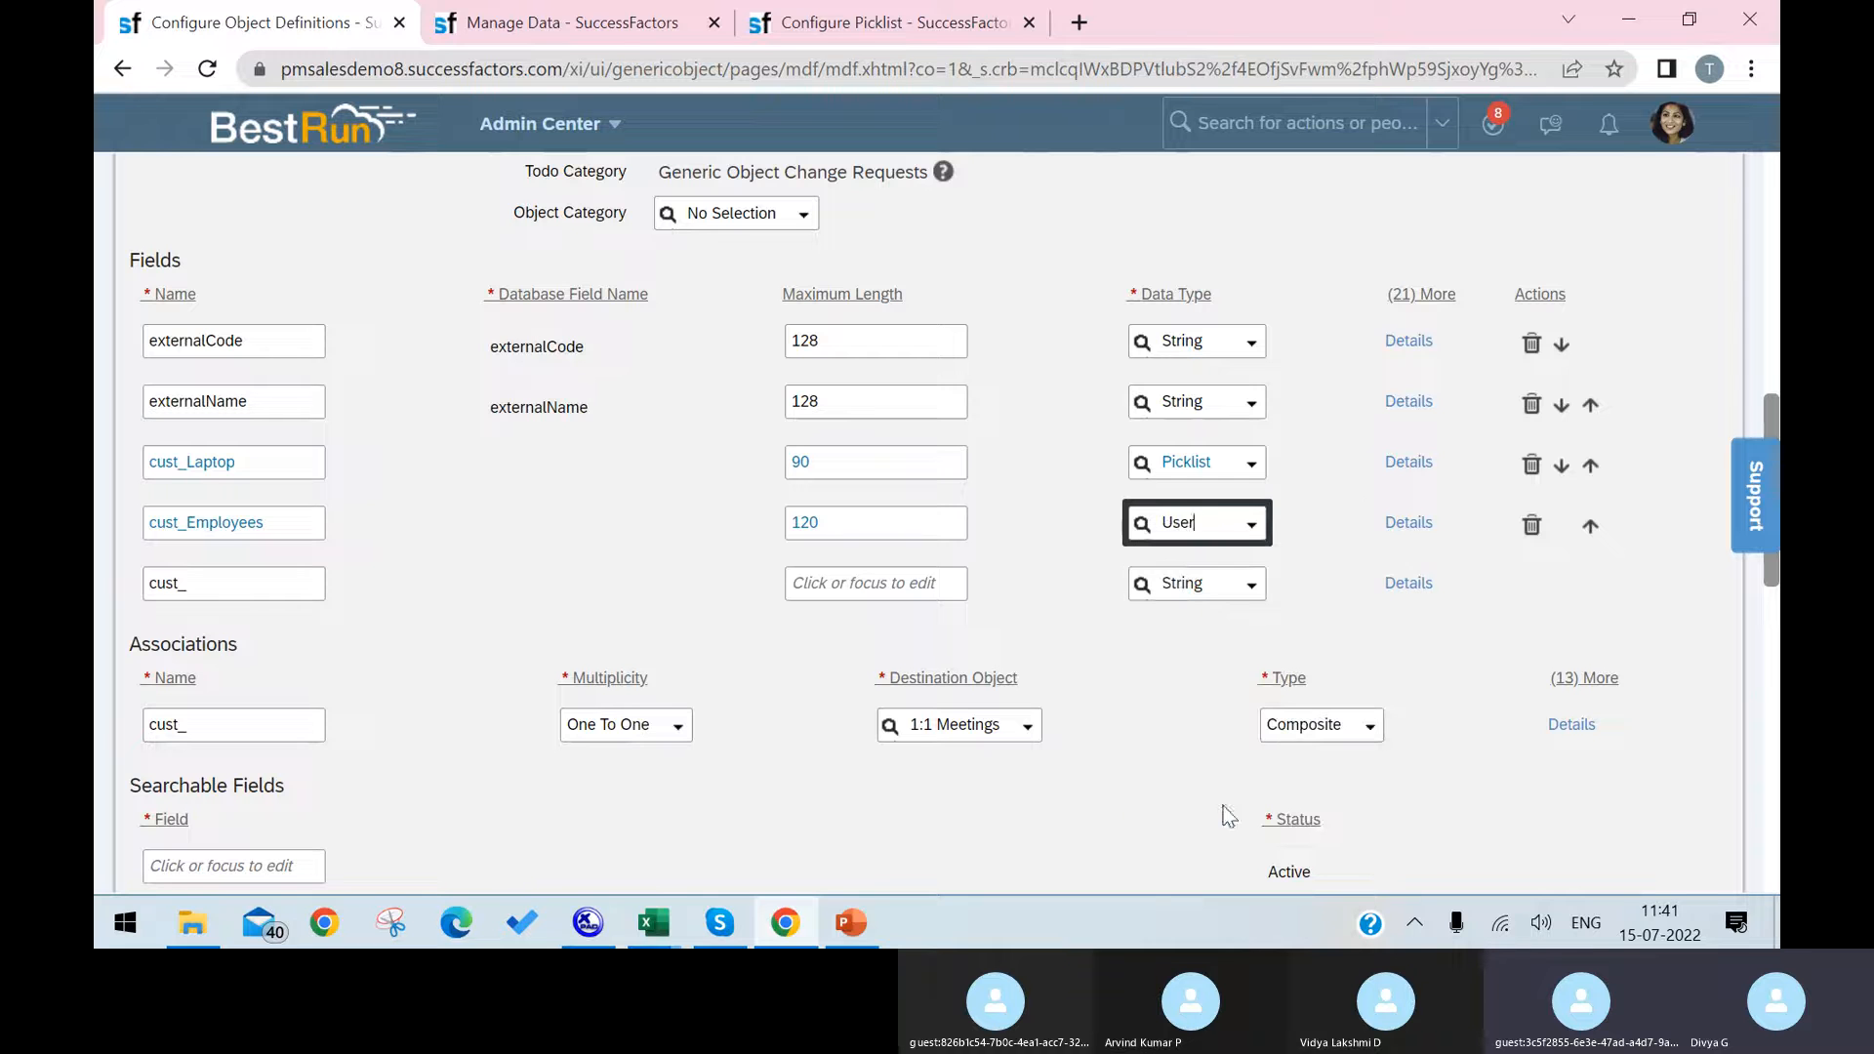
Step: Enter a worker renderer as the UI Field Renderer in the cust_Employees field's details and accept them
{"action": "left_click", "coordinate": [1406, 524]}
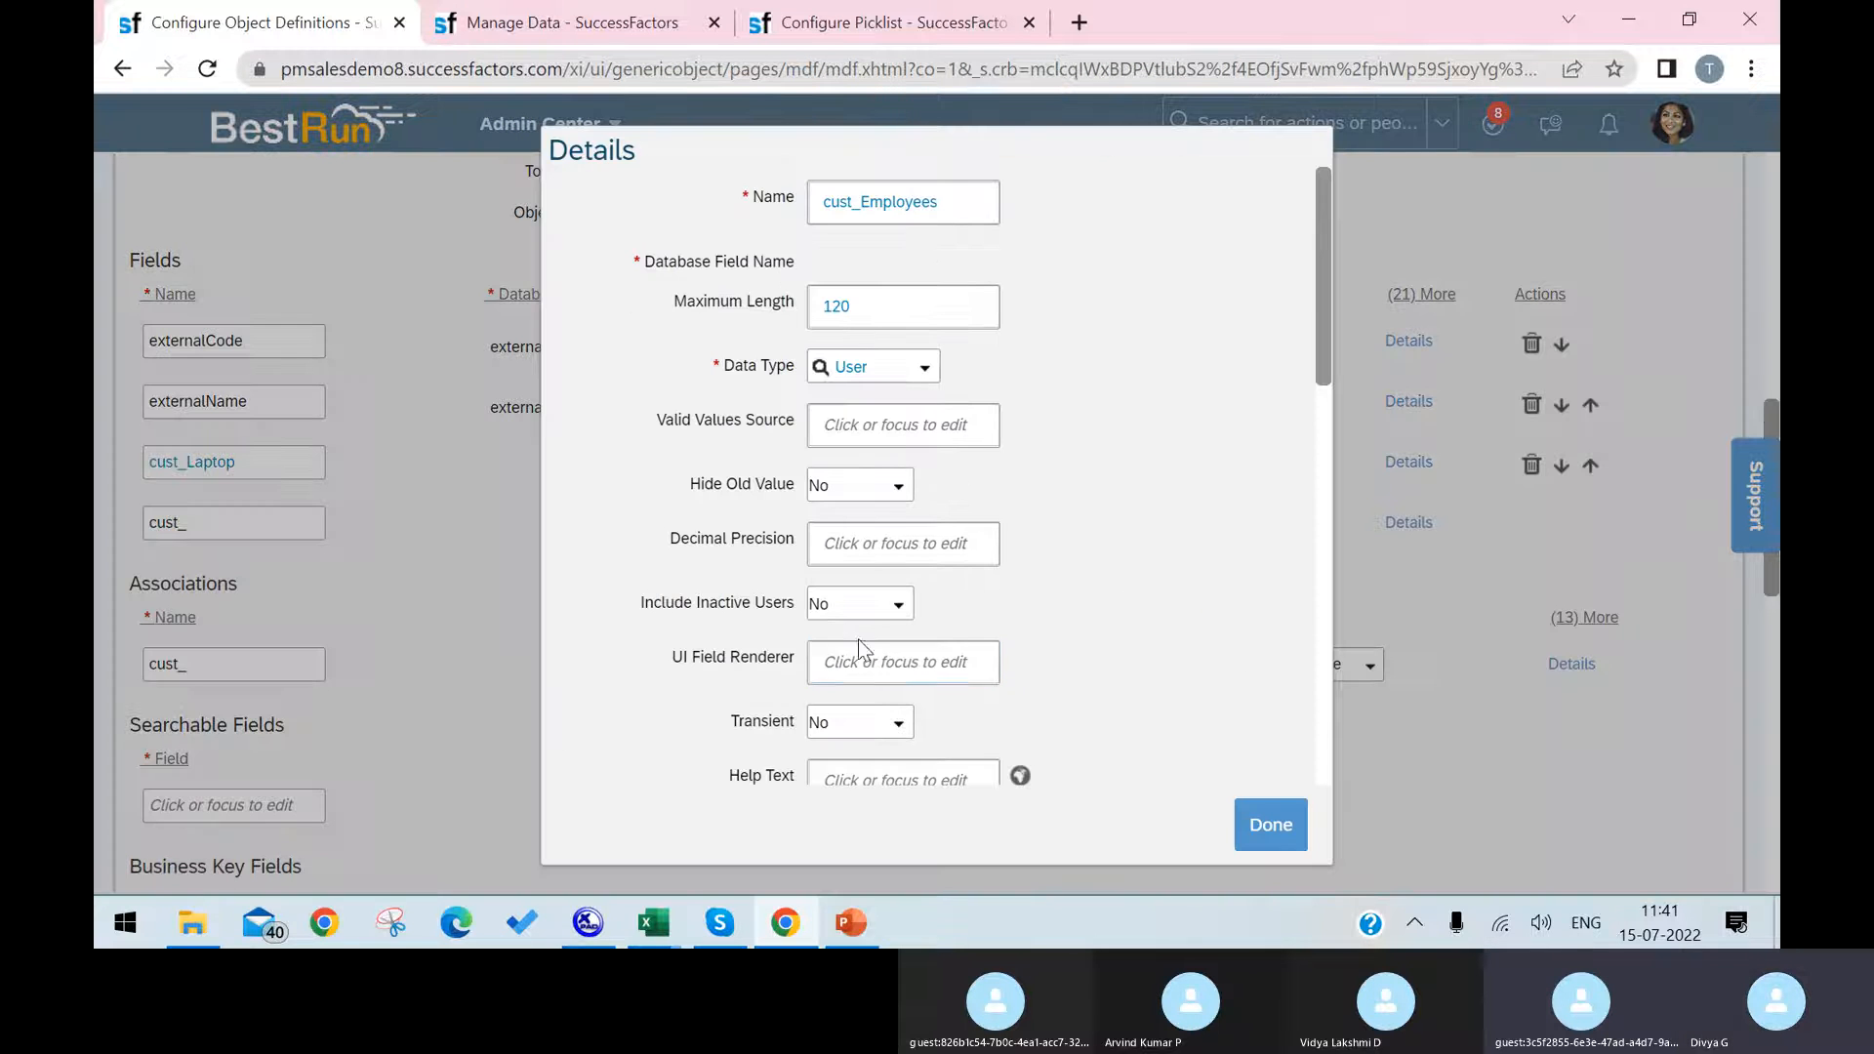
{"action": "left_click", "coordinate": [866, 664]}
{"action": "type", "text": "workerrender"}
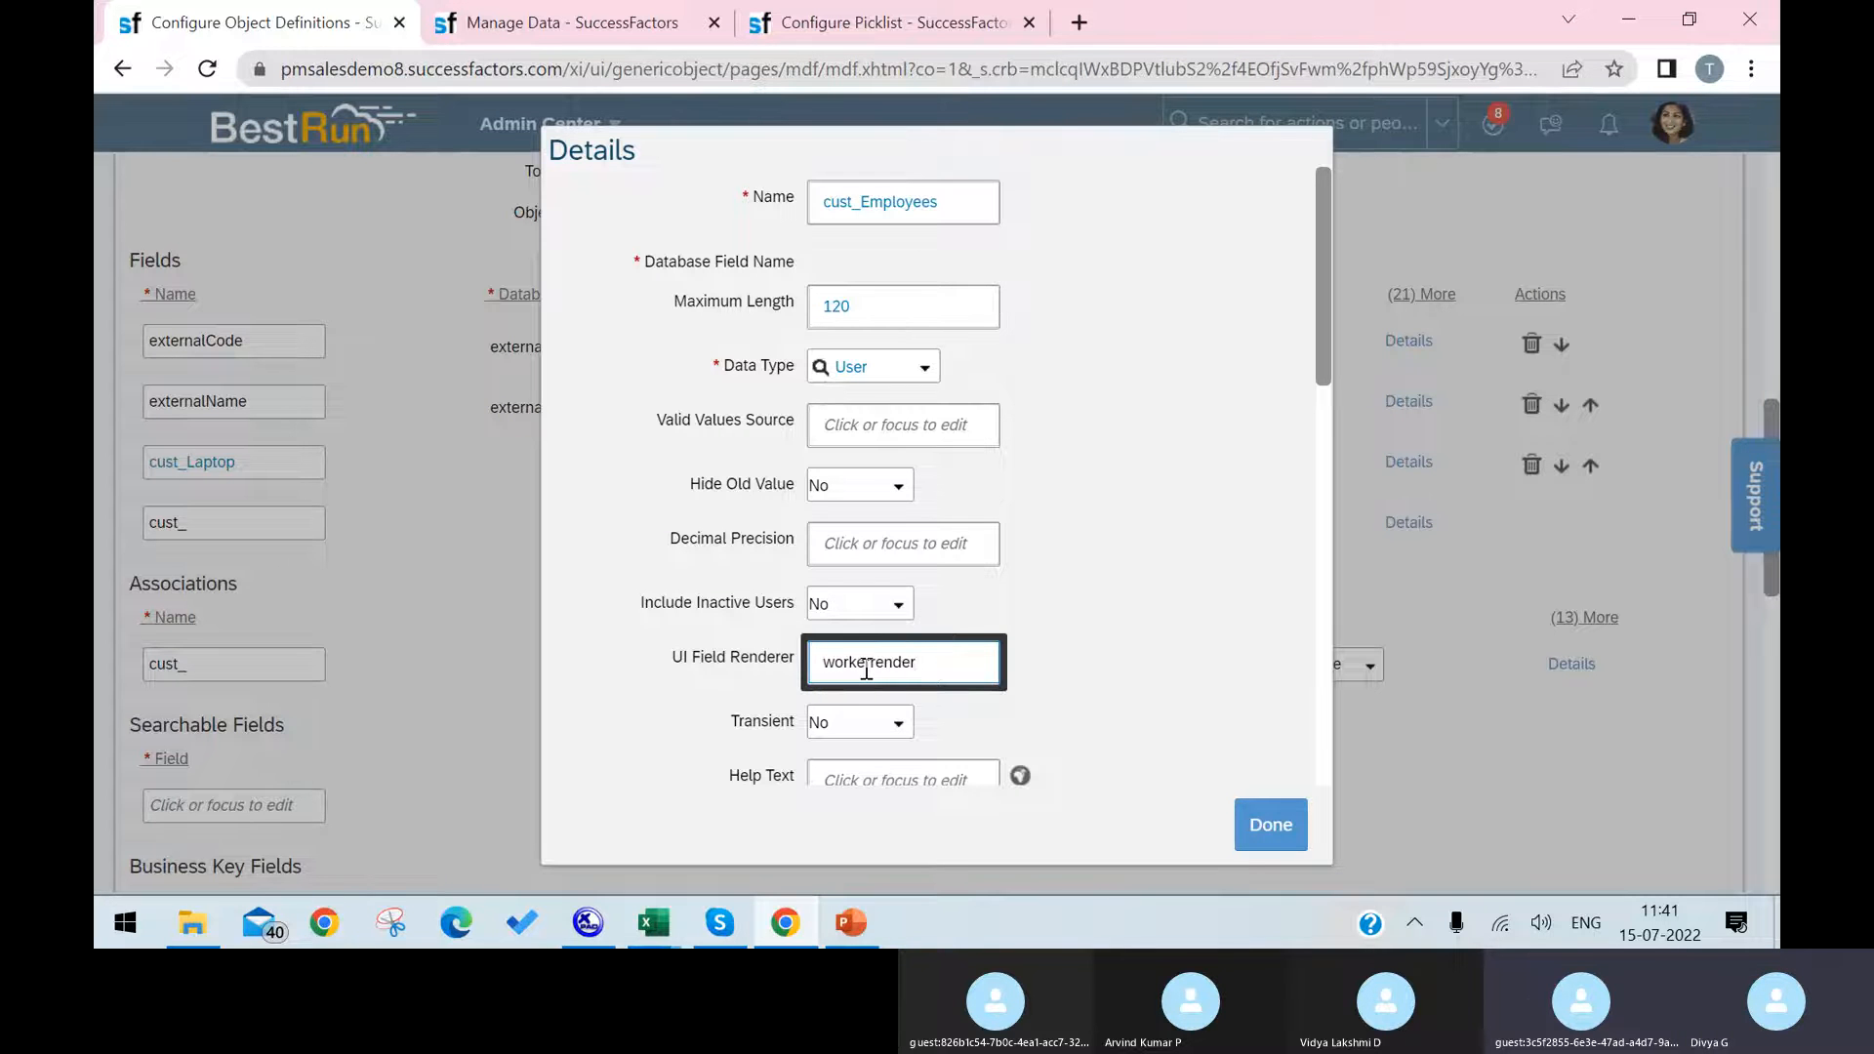
{"action": "type", "text": "fo"}
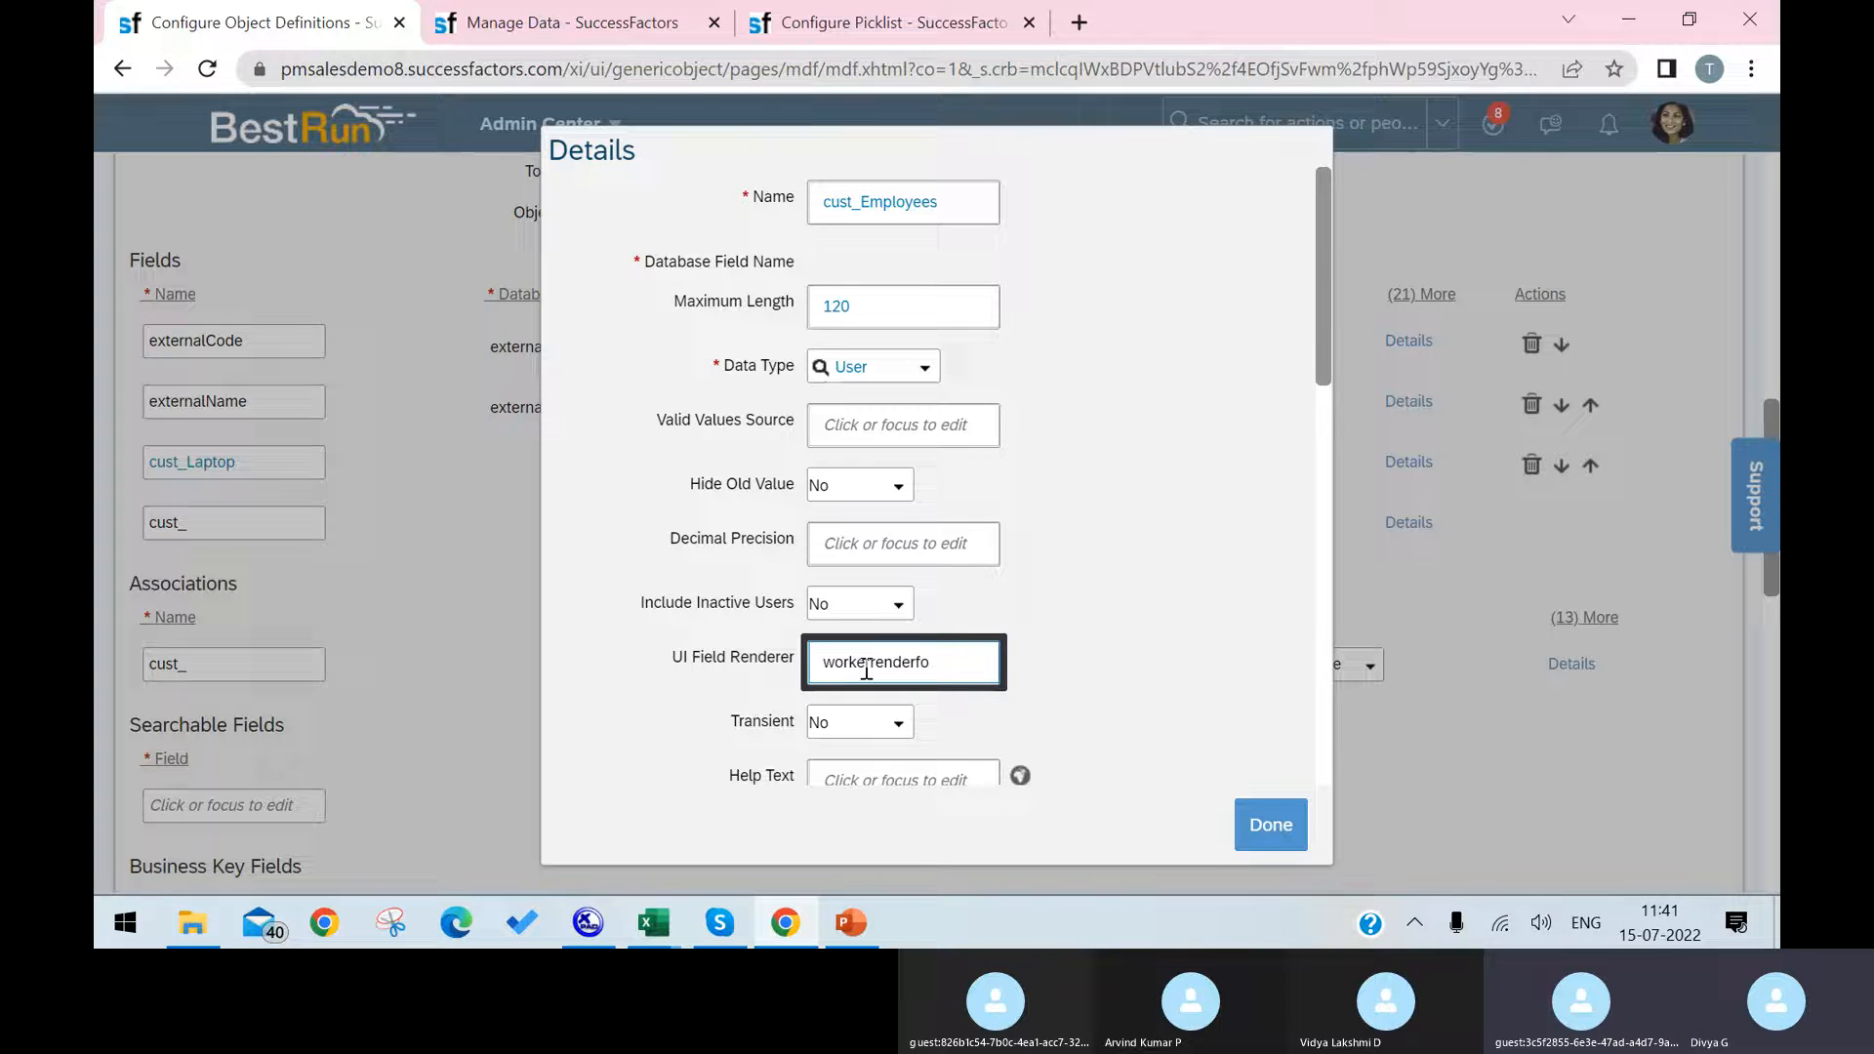
{"action": "key", "text": "BackSpace"}
{"action": "type", "text": "ield"}
{"action": "left_click", "coordinate": [1274, 824]}
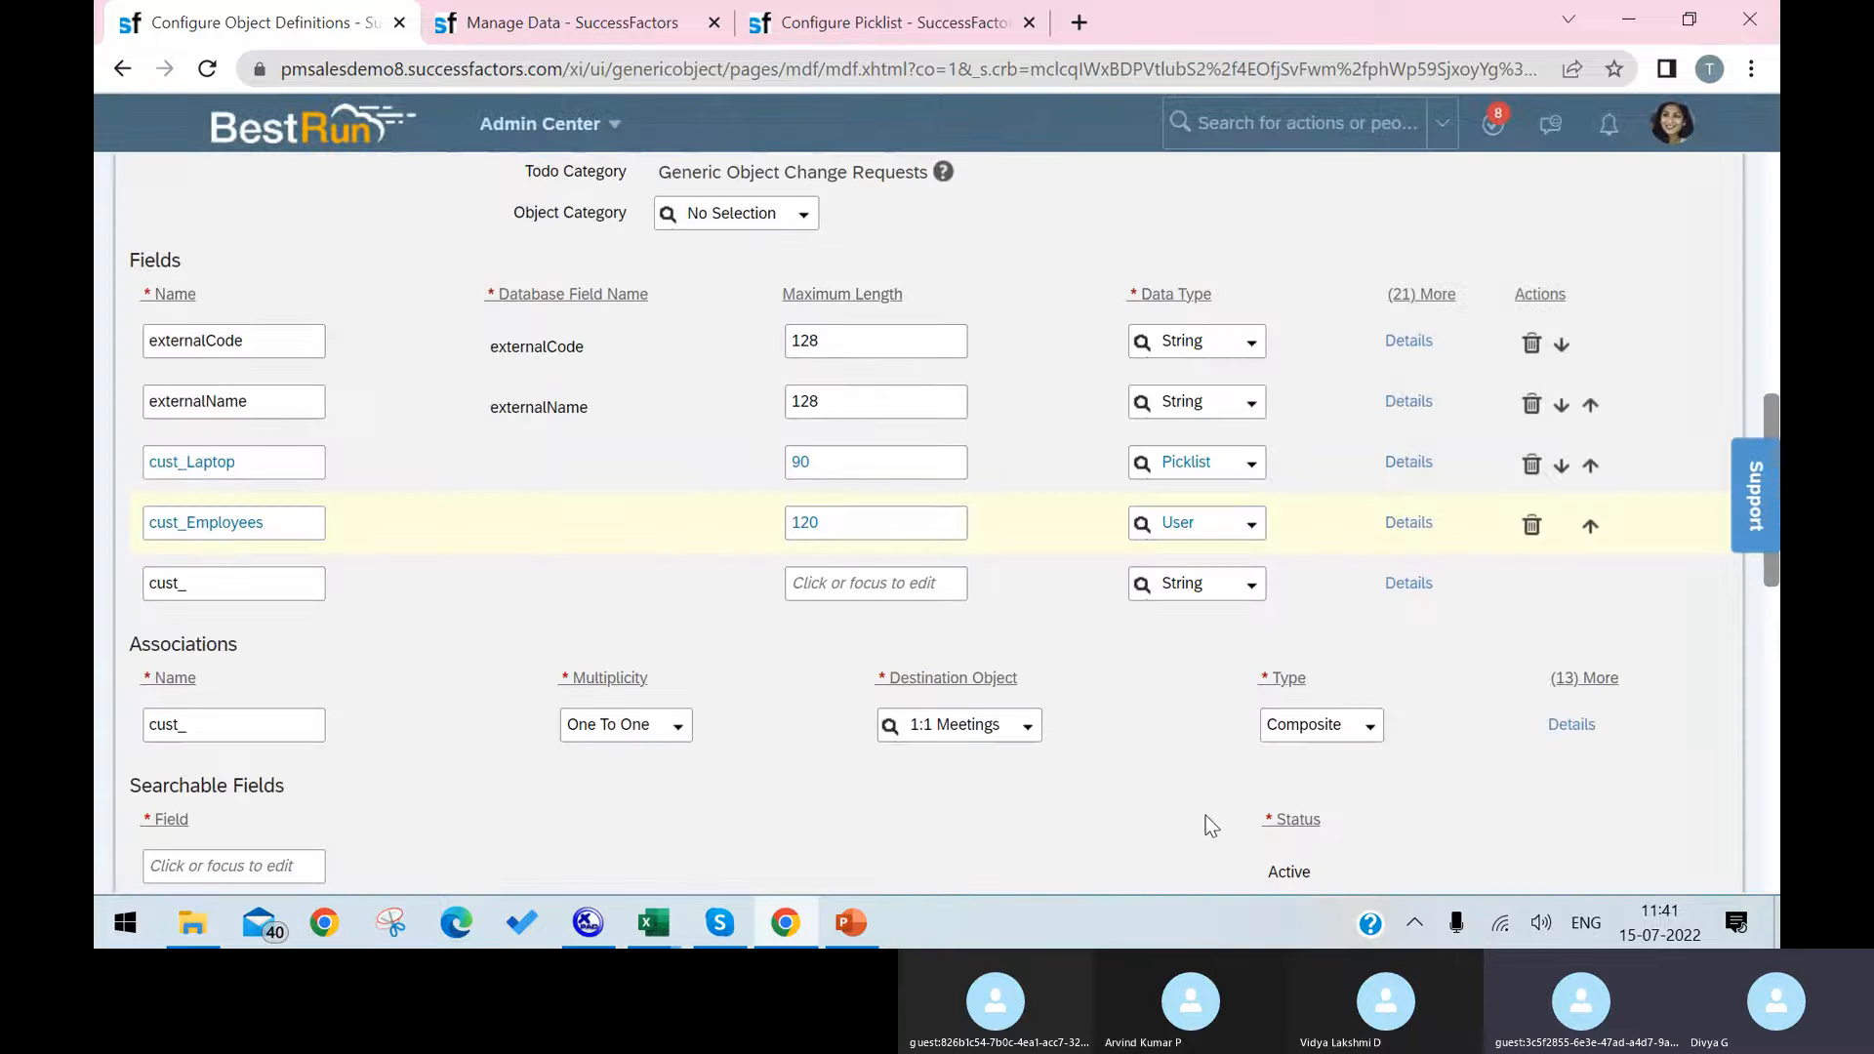
Step: Try to save the Infrastructure object definition, then return to its field list
{"action": "scroll", "coordinate": [1371, 714], "scroll_direction": "down", "scroll_amount": 12}
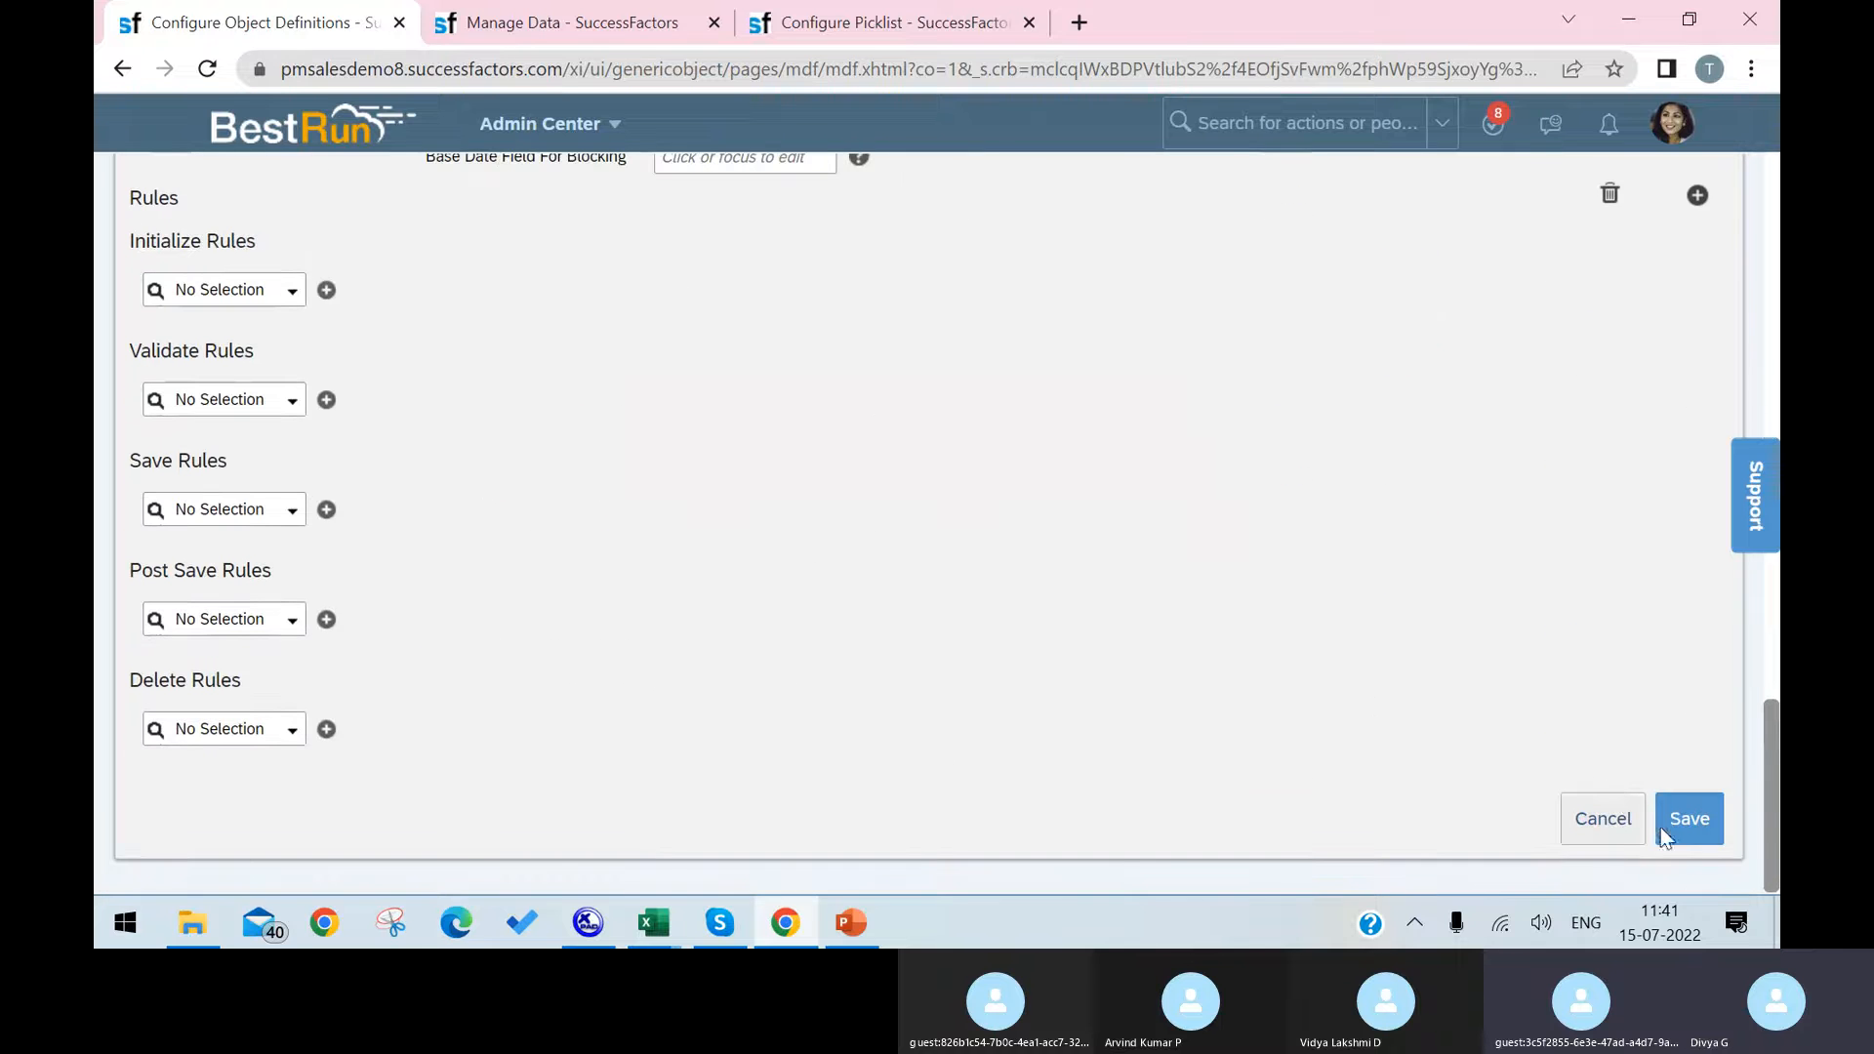
{"action": "left_click", "coordinate": [1680, 820]}
{"action": "left_click", "coordinate": [1167, 635]}
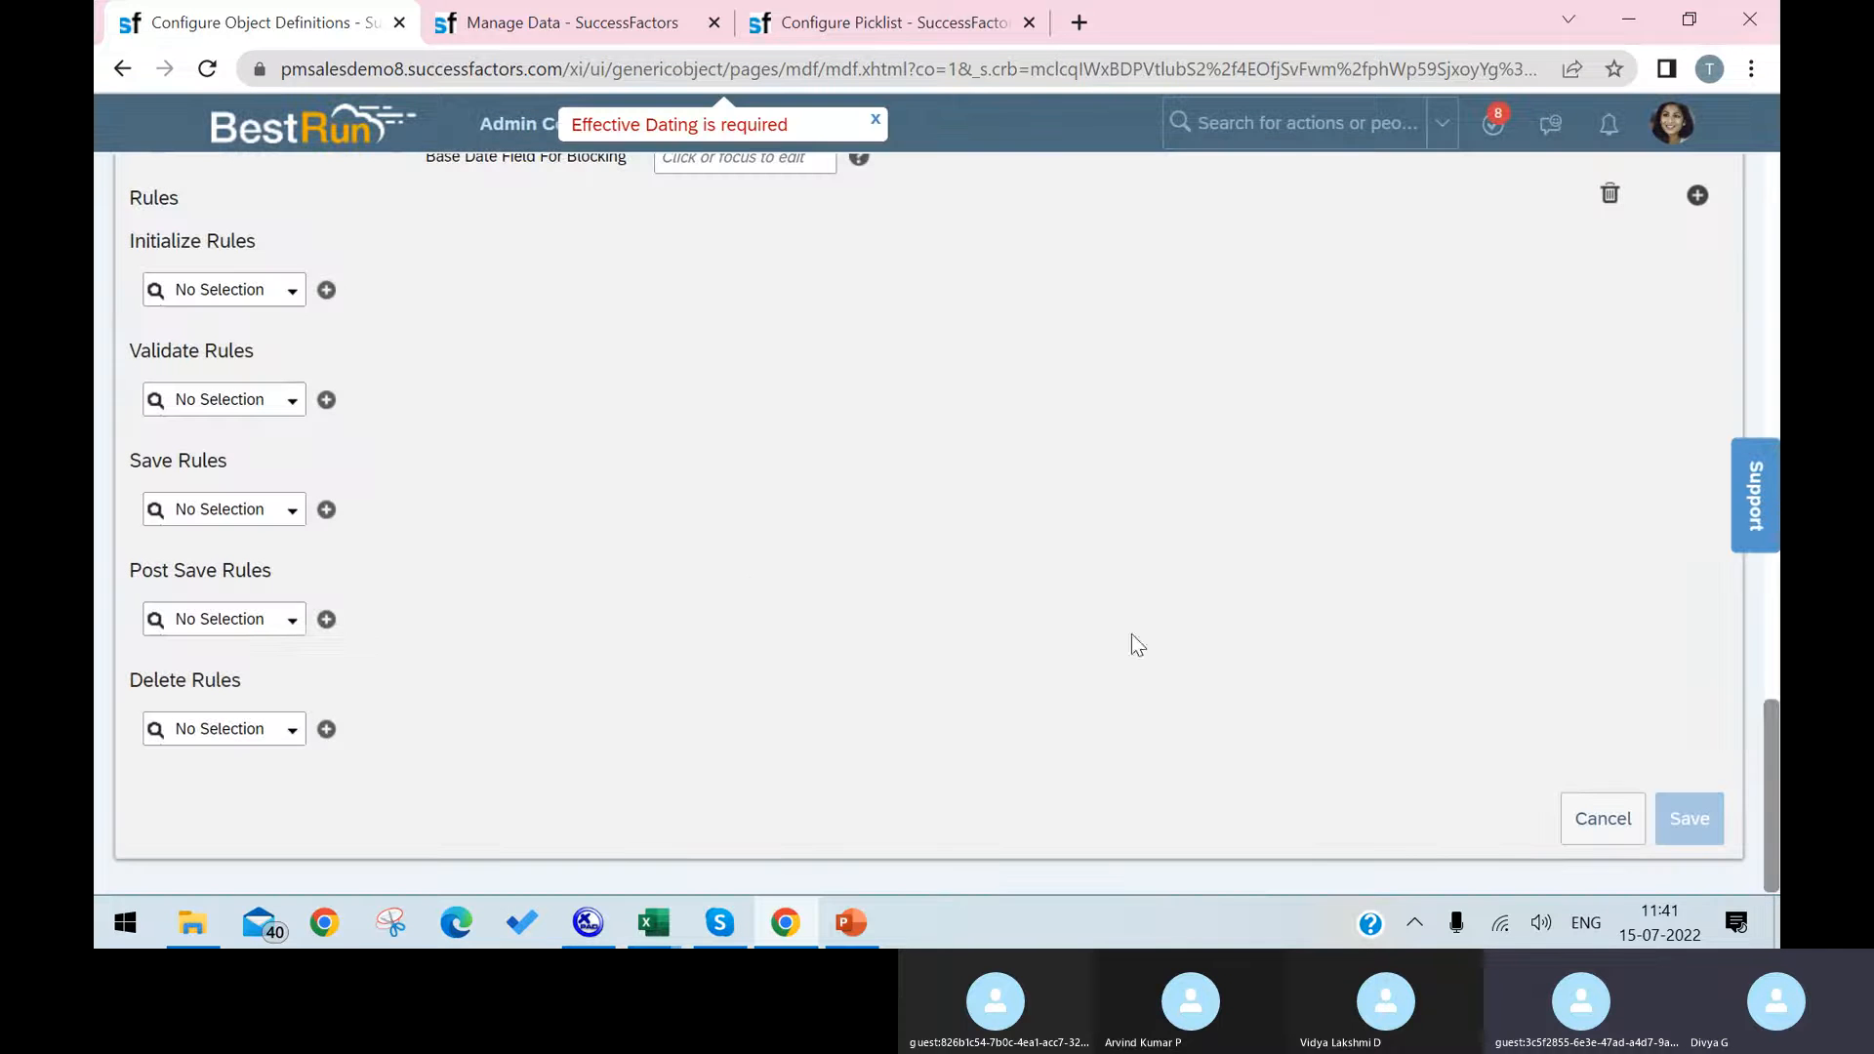
{"action": "scroll", "coordinate": [749, 536], "scroll_direction": "up", "scroll_amount": 10}
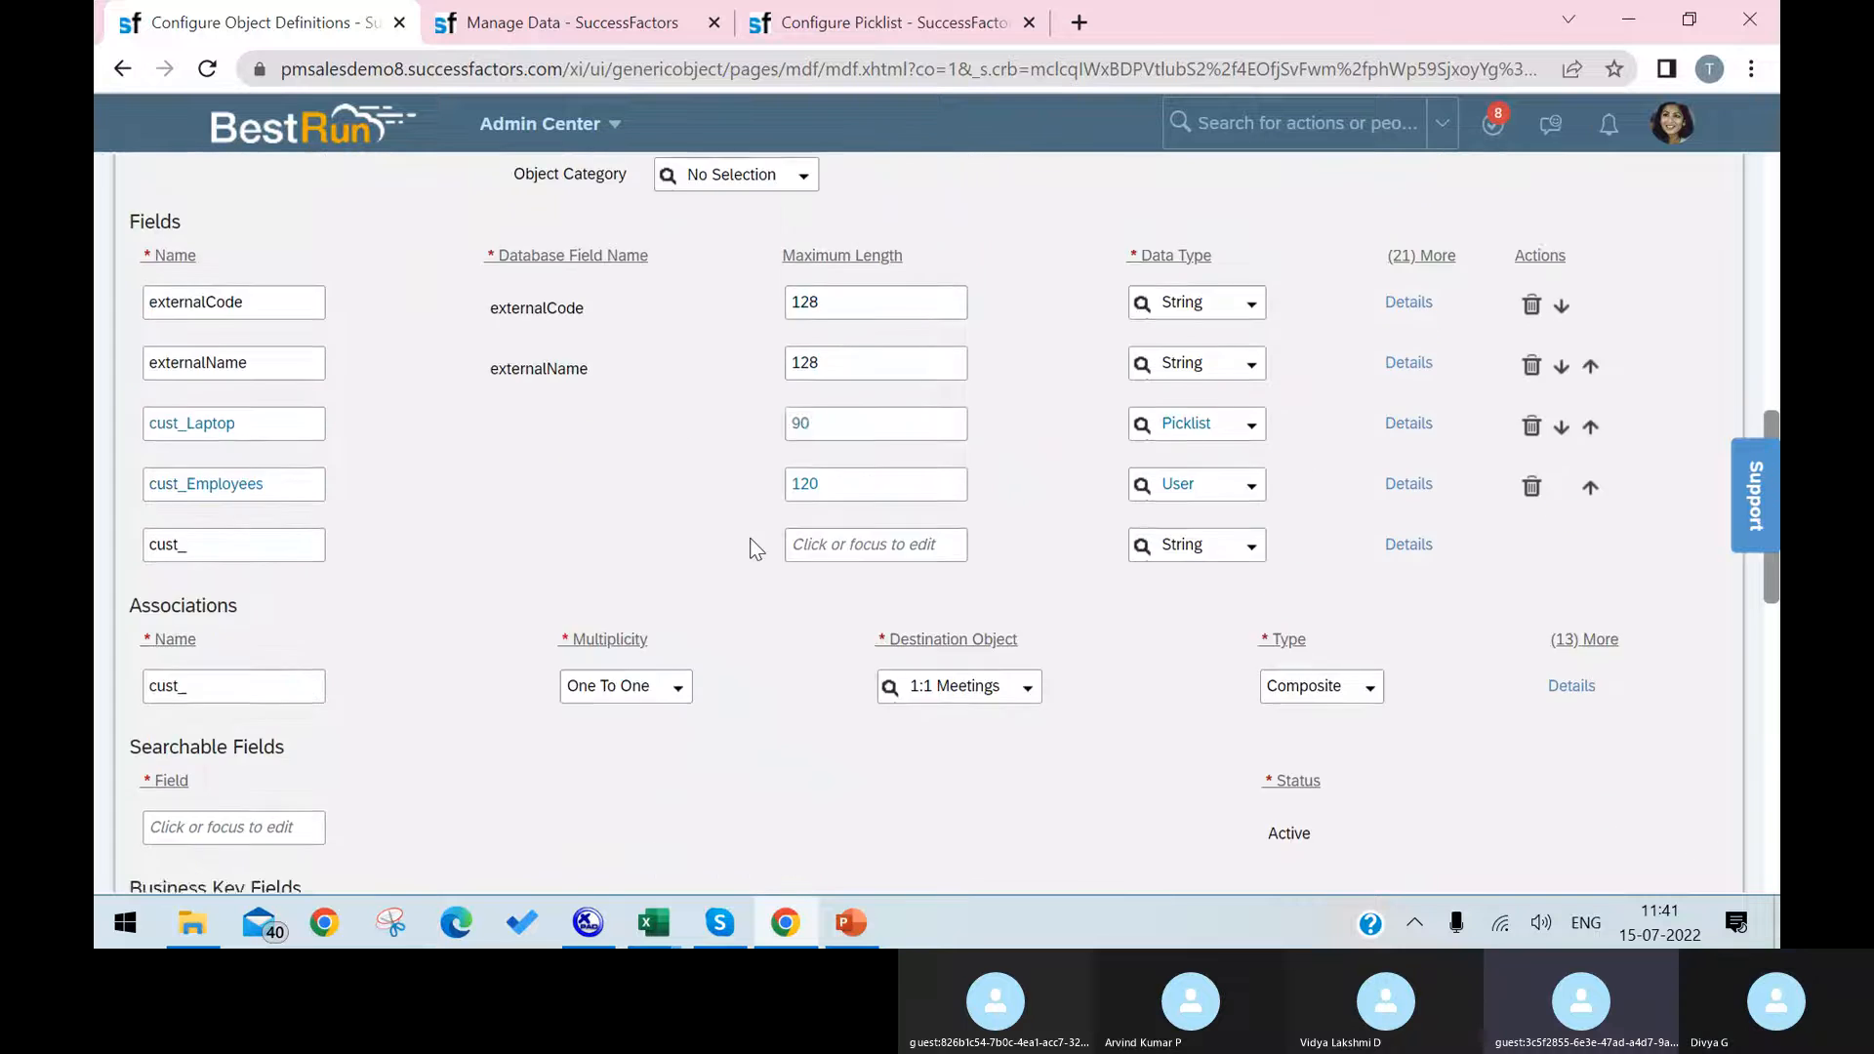
{"action": "scroll", "coordinate": [691, 443], "scroll_direction": "up", "scroll_amount": 3}
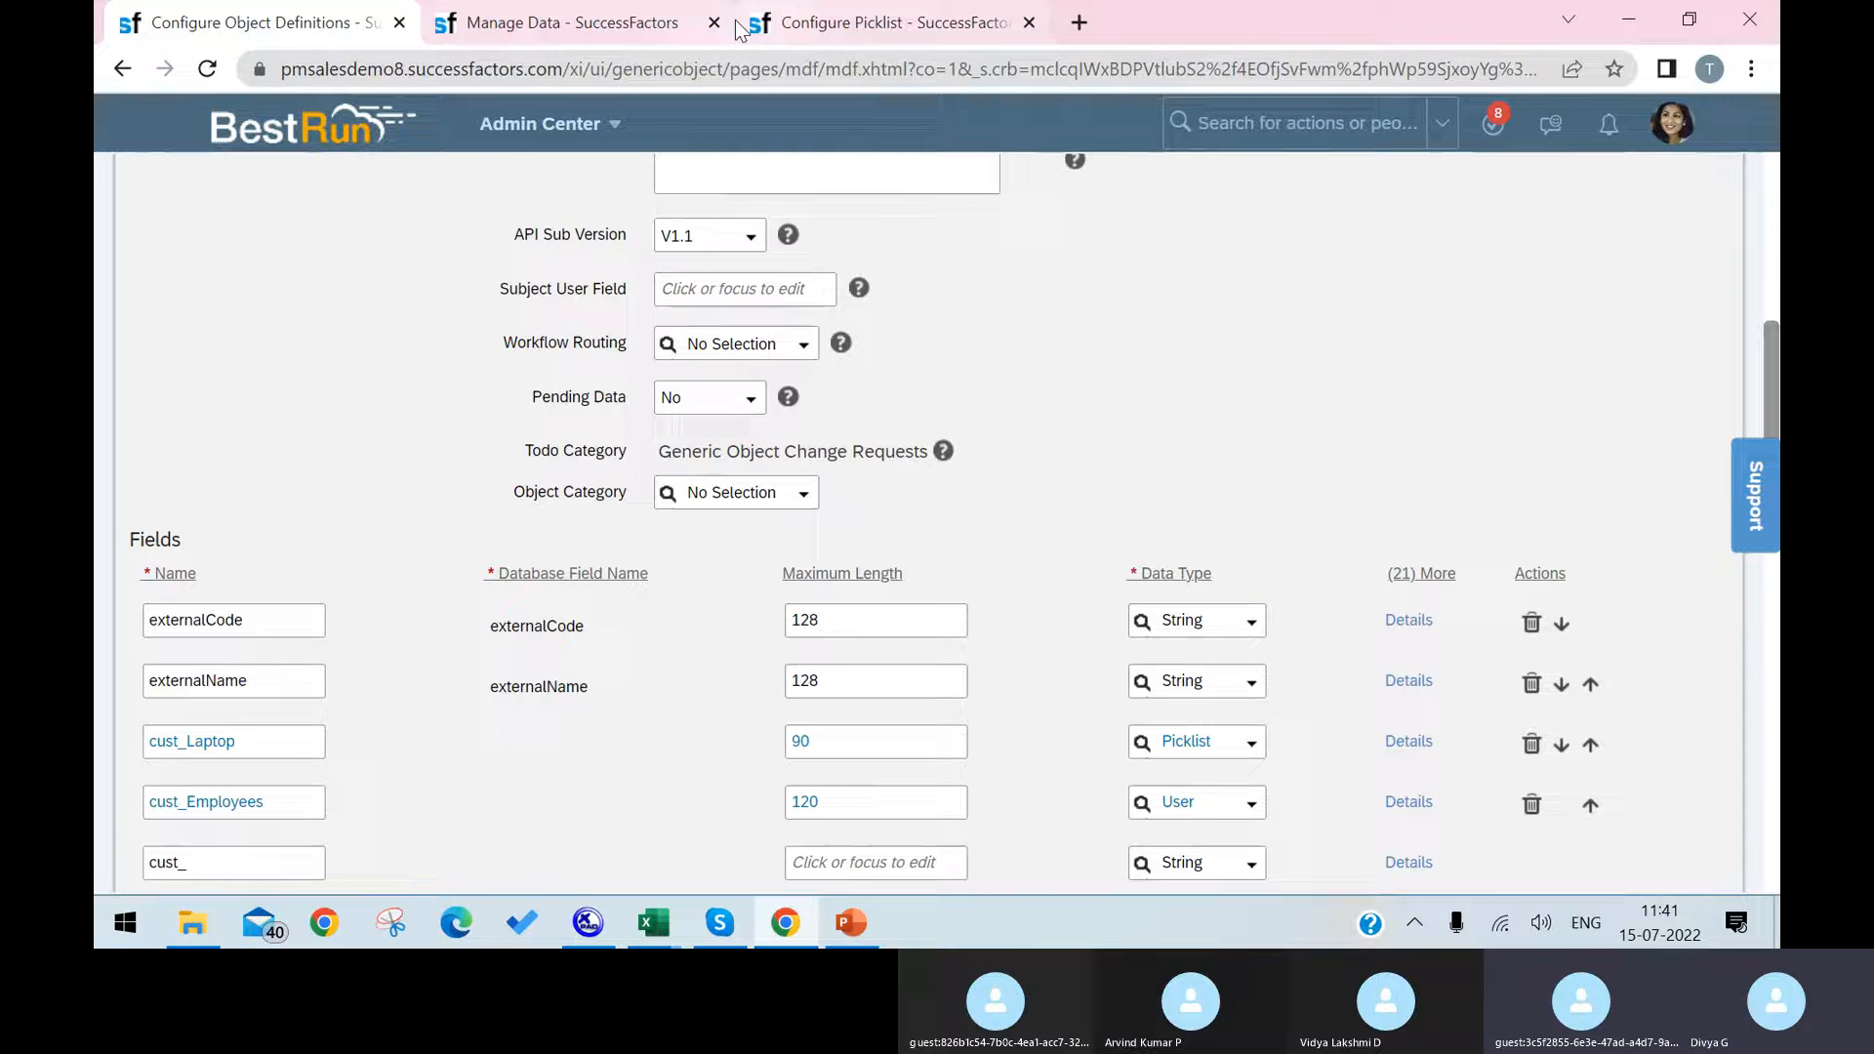
Step: Duplicate the Configure Object Definitions browser tab and open the Cost Center -D object definition in the copy
{"action": "right_click", "coordinate": [349, 32]}
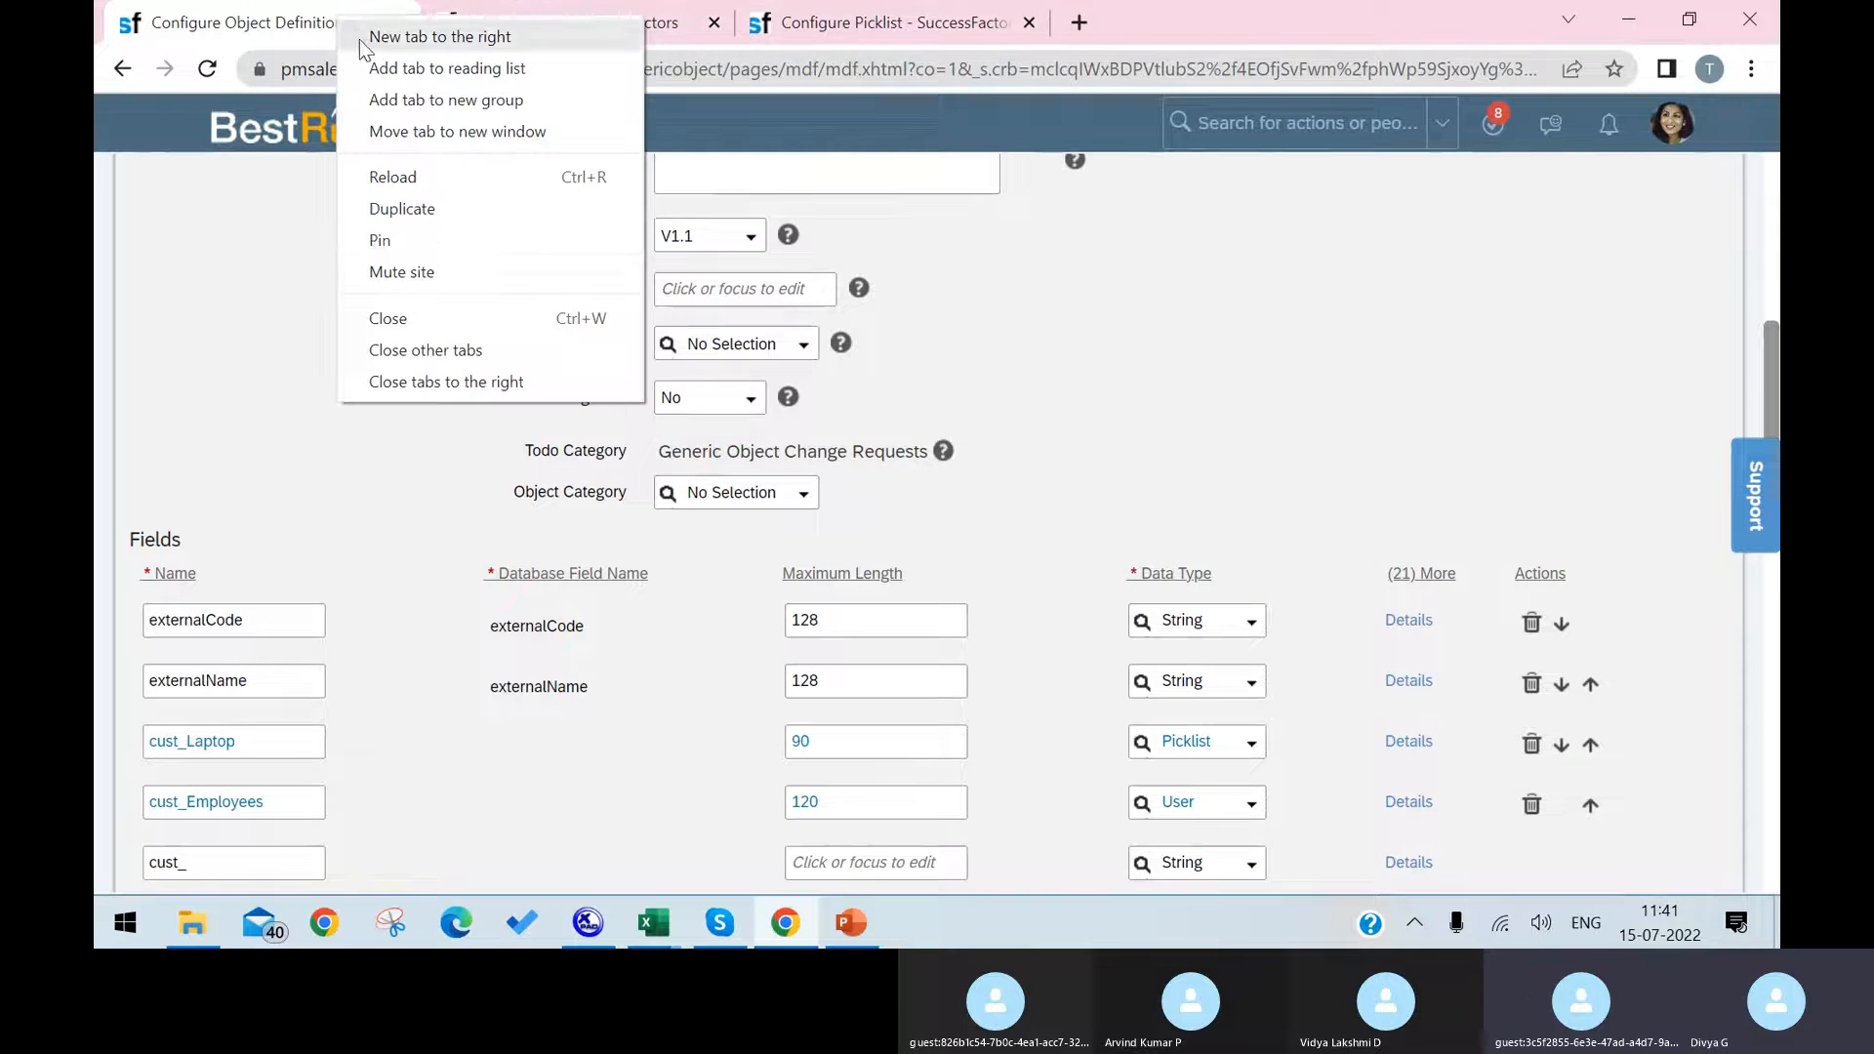
{"action": "left_click", "coordinate": [479, 206]}
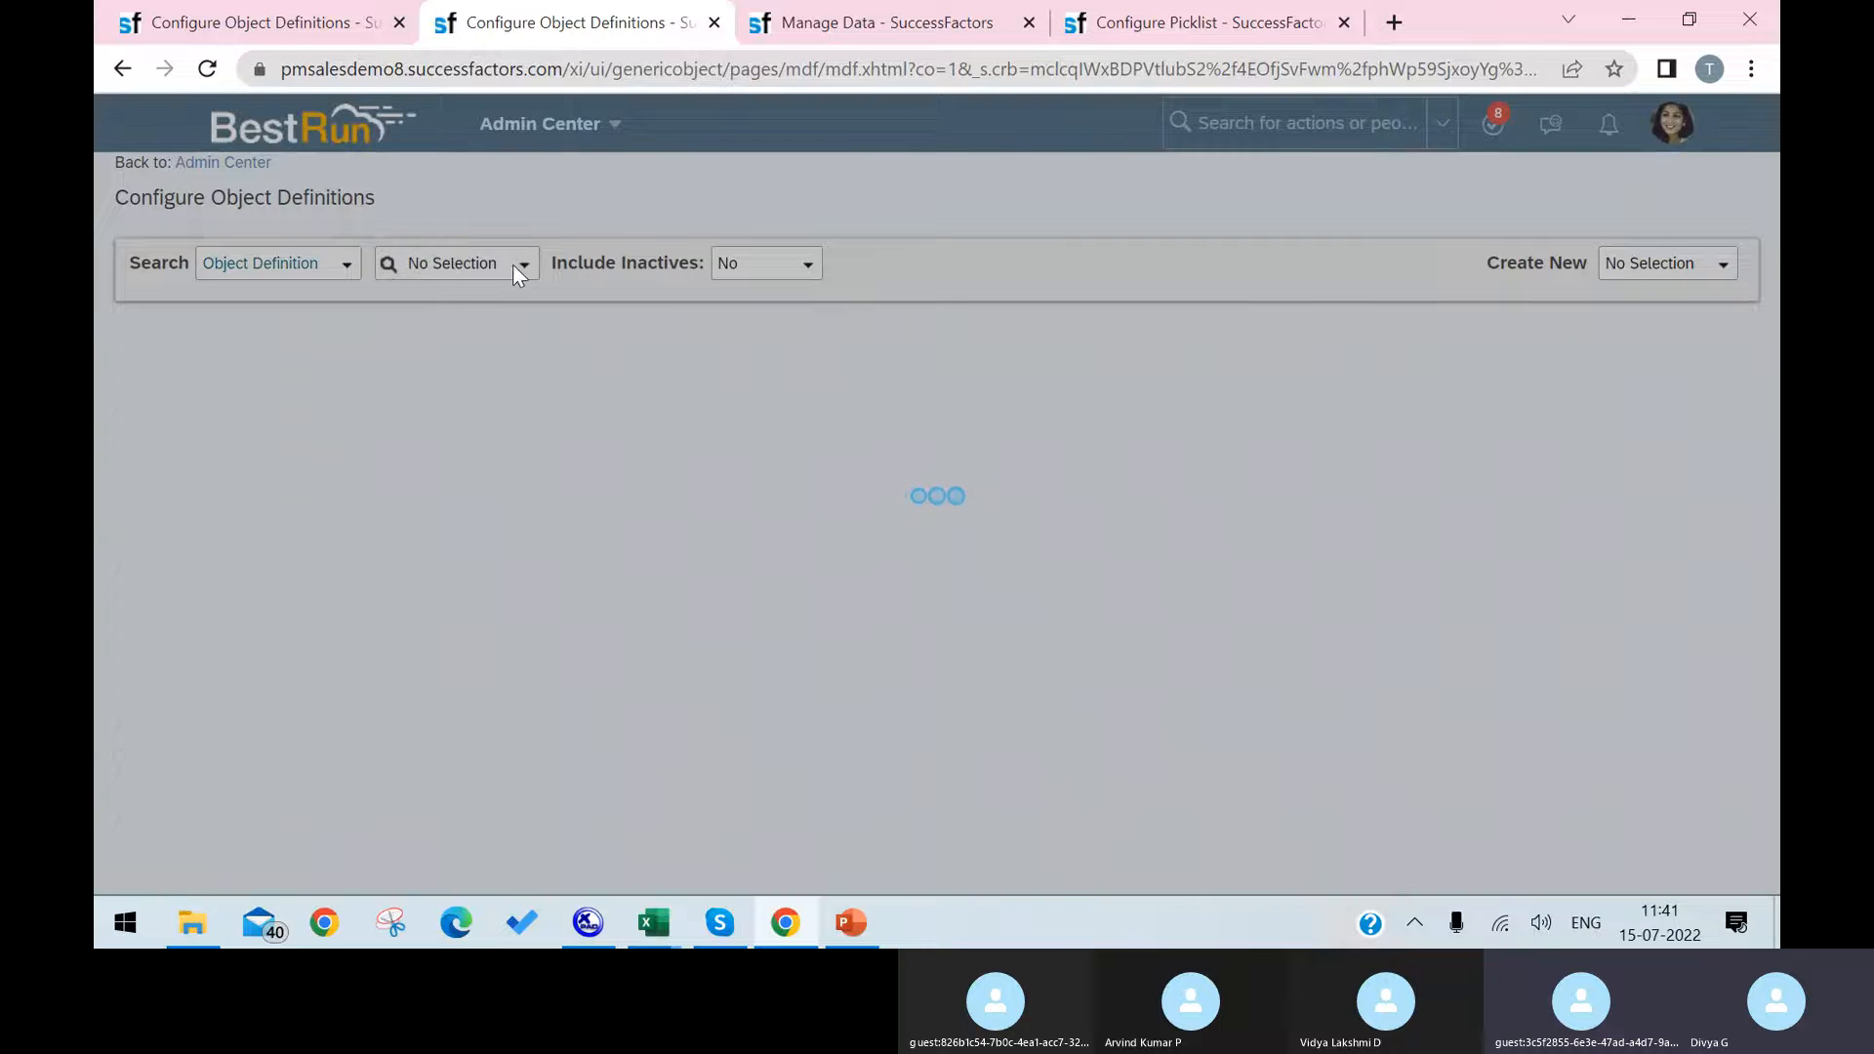
{"action": "left_click", "coordinate": [528, 265]}
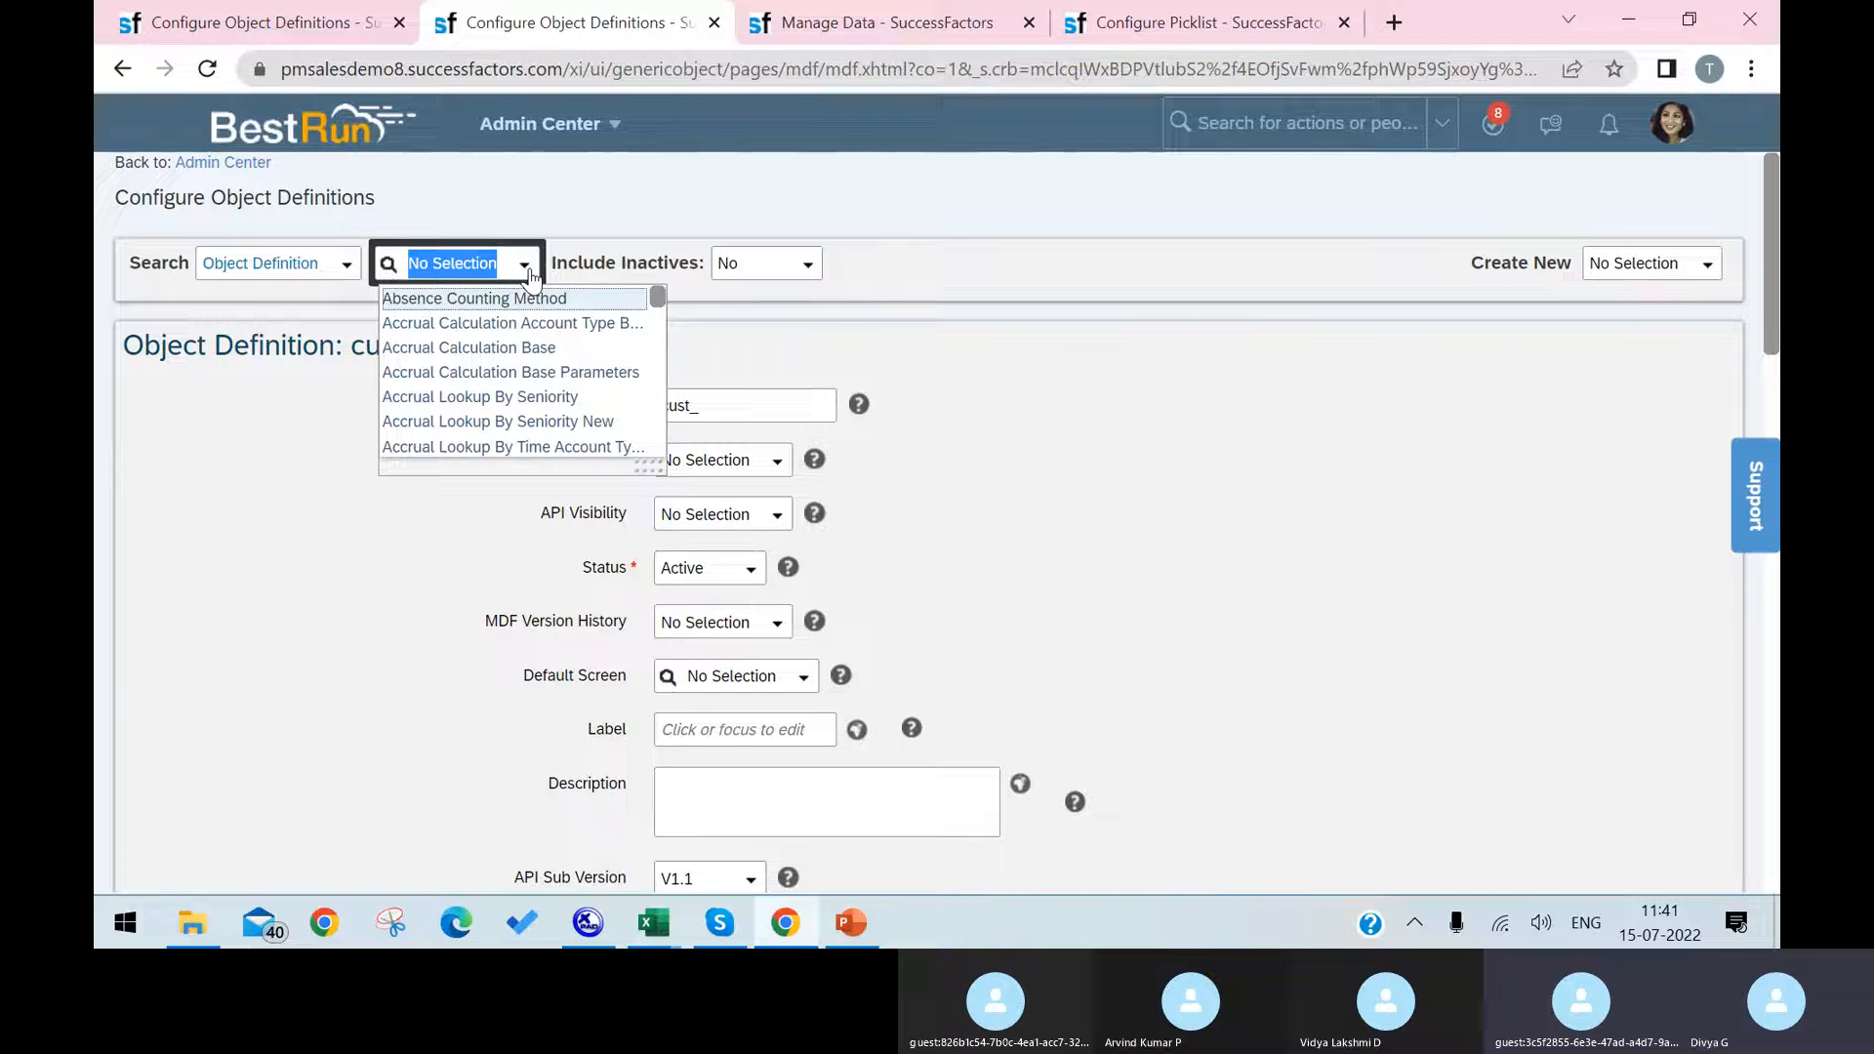
{"action": "type", "text": "cost"}
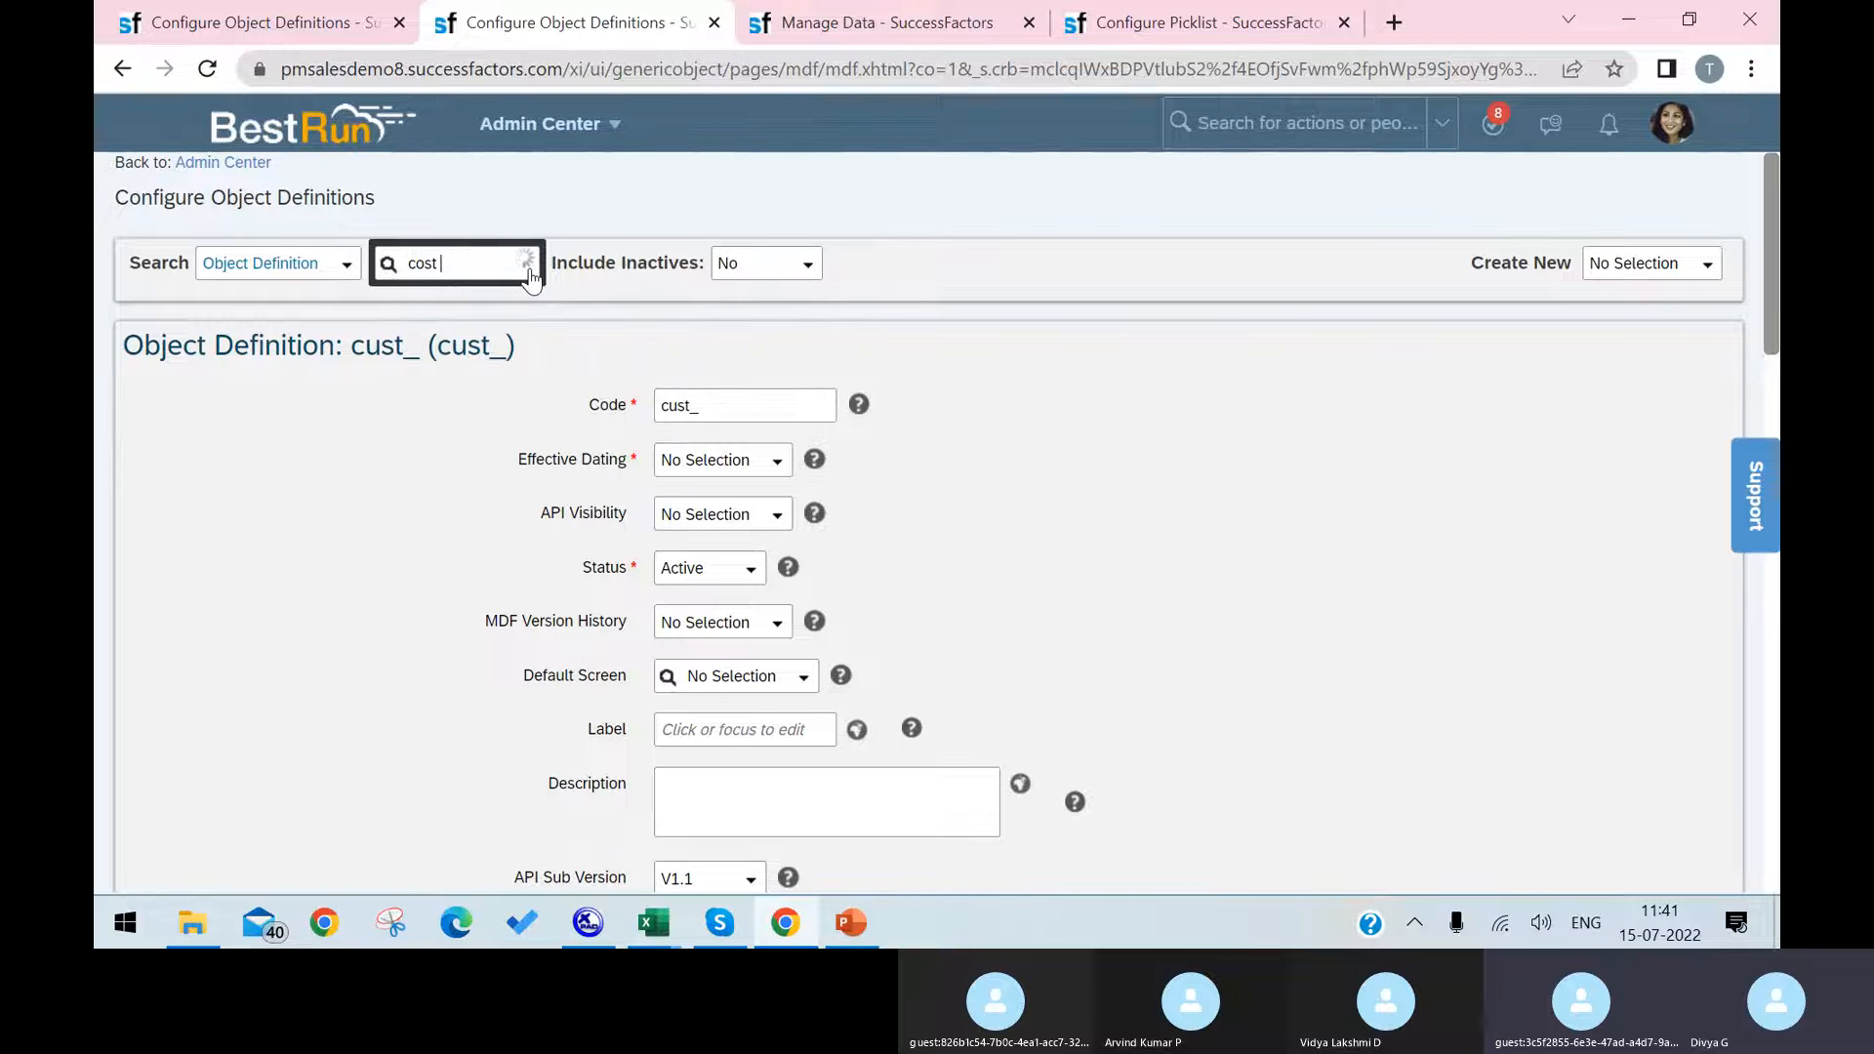
{"action": "type", "text": " cen"}
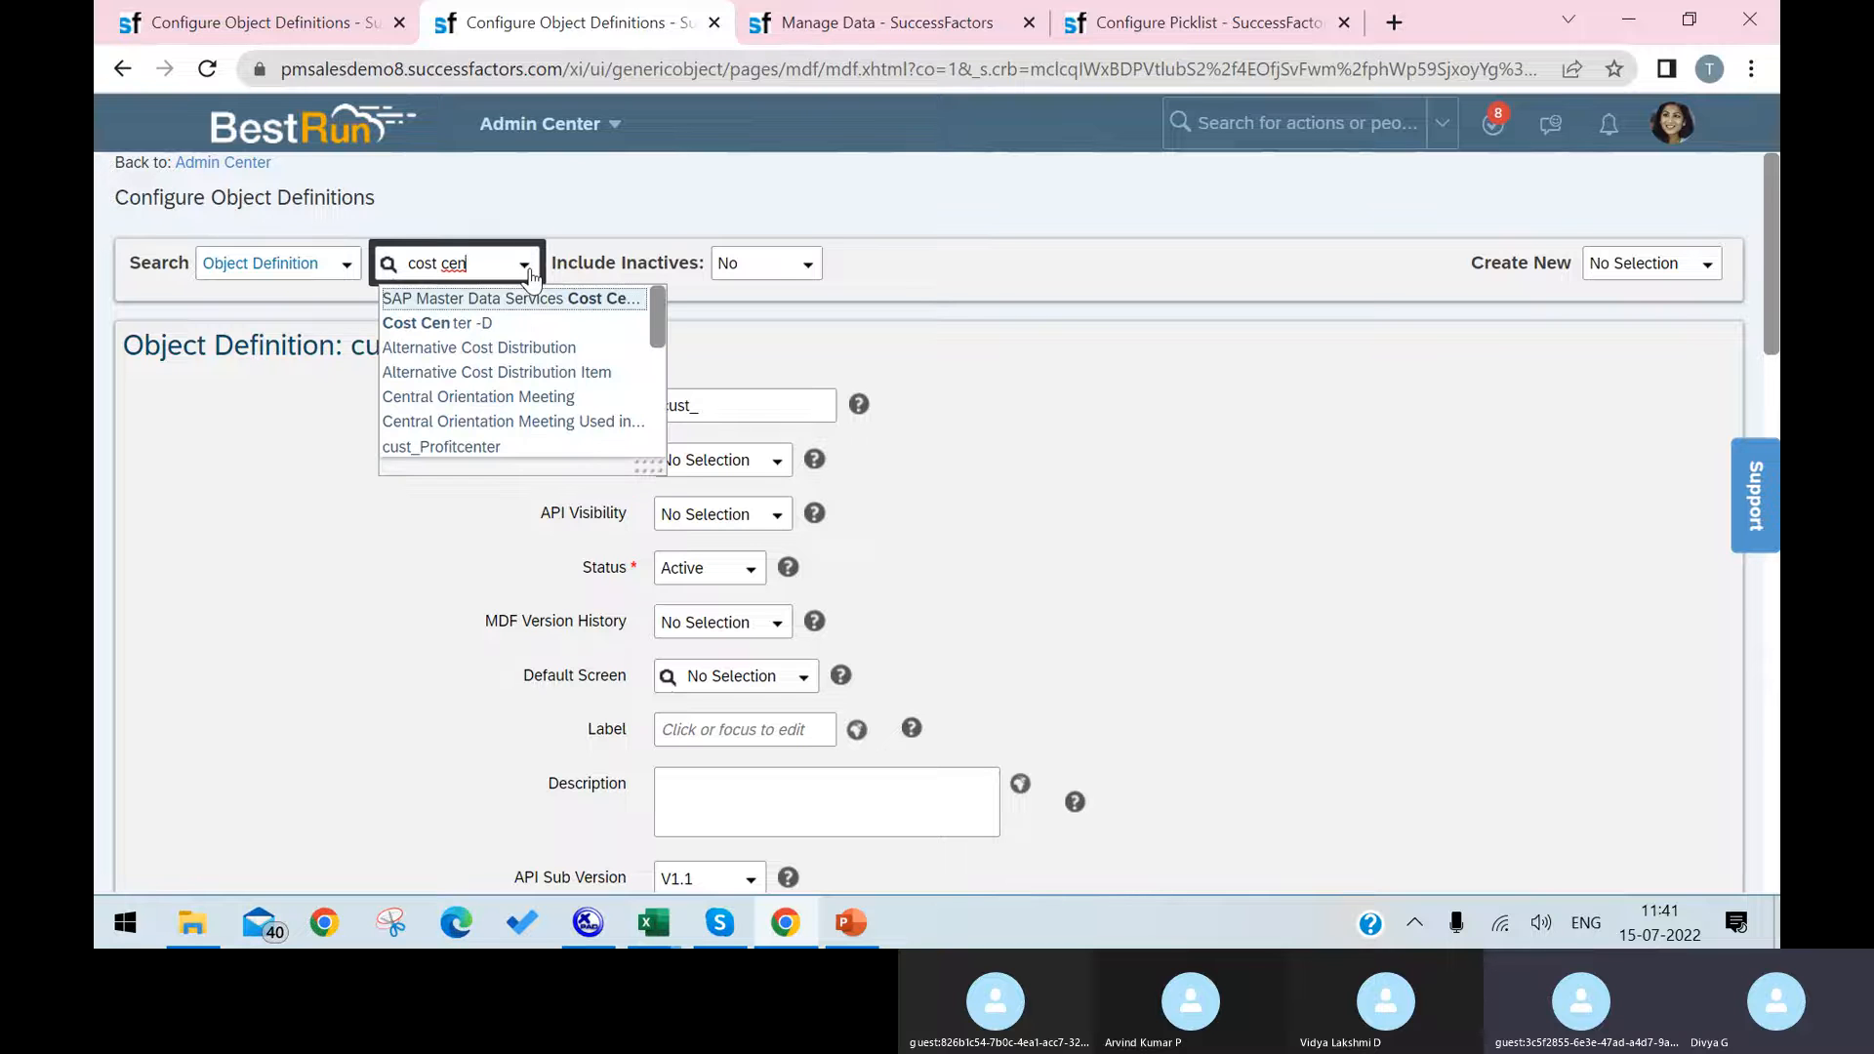
{"action": "left_click", "coordinate": [533, 331]}
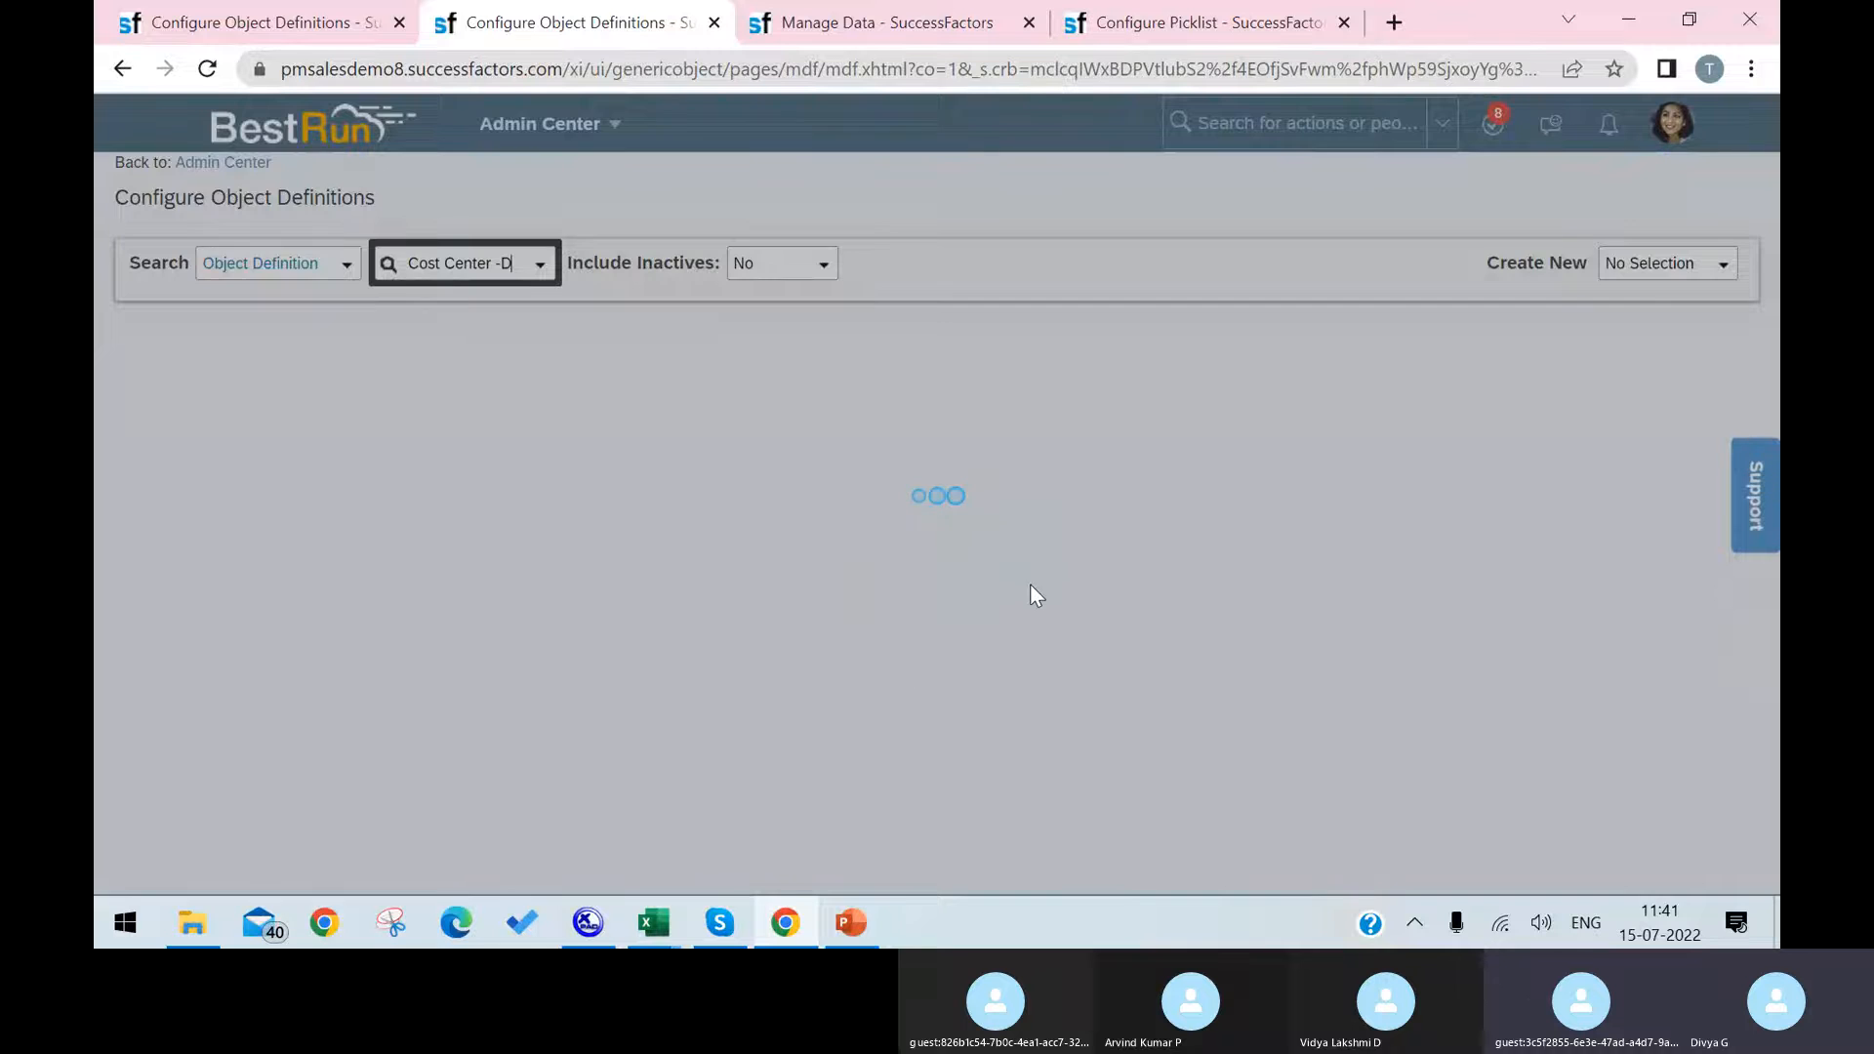
{"action": "scroll", "coordinate": [1074, 707], "scroll_direction": "down", "scroll_amount": 6}
{"action": "scroll", "coordinate": [1071, 715], "scroll_direction": "up", "scroll_amount": 6}
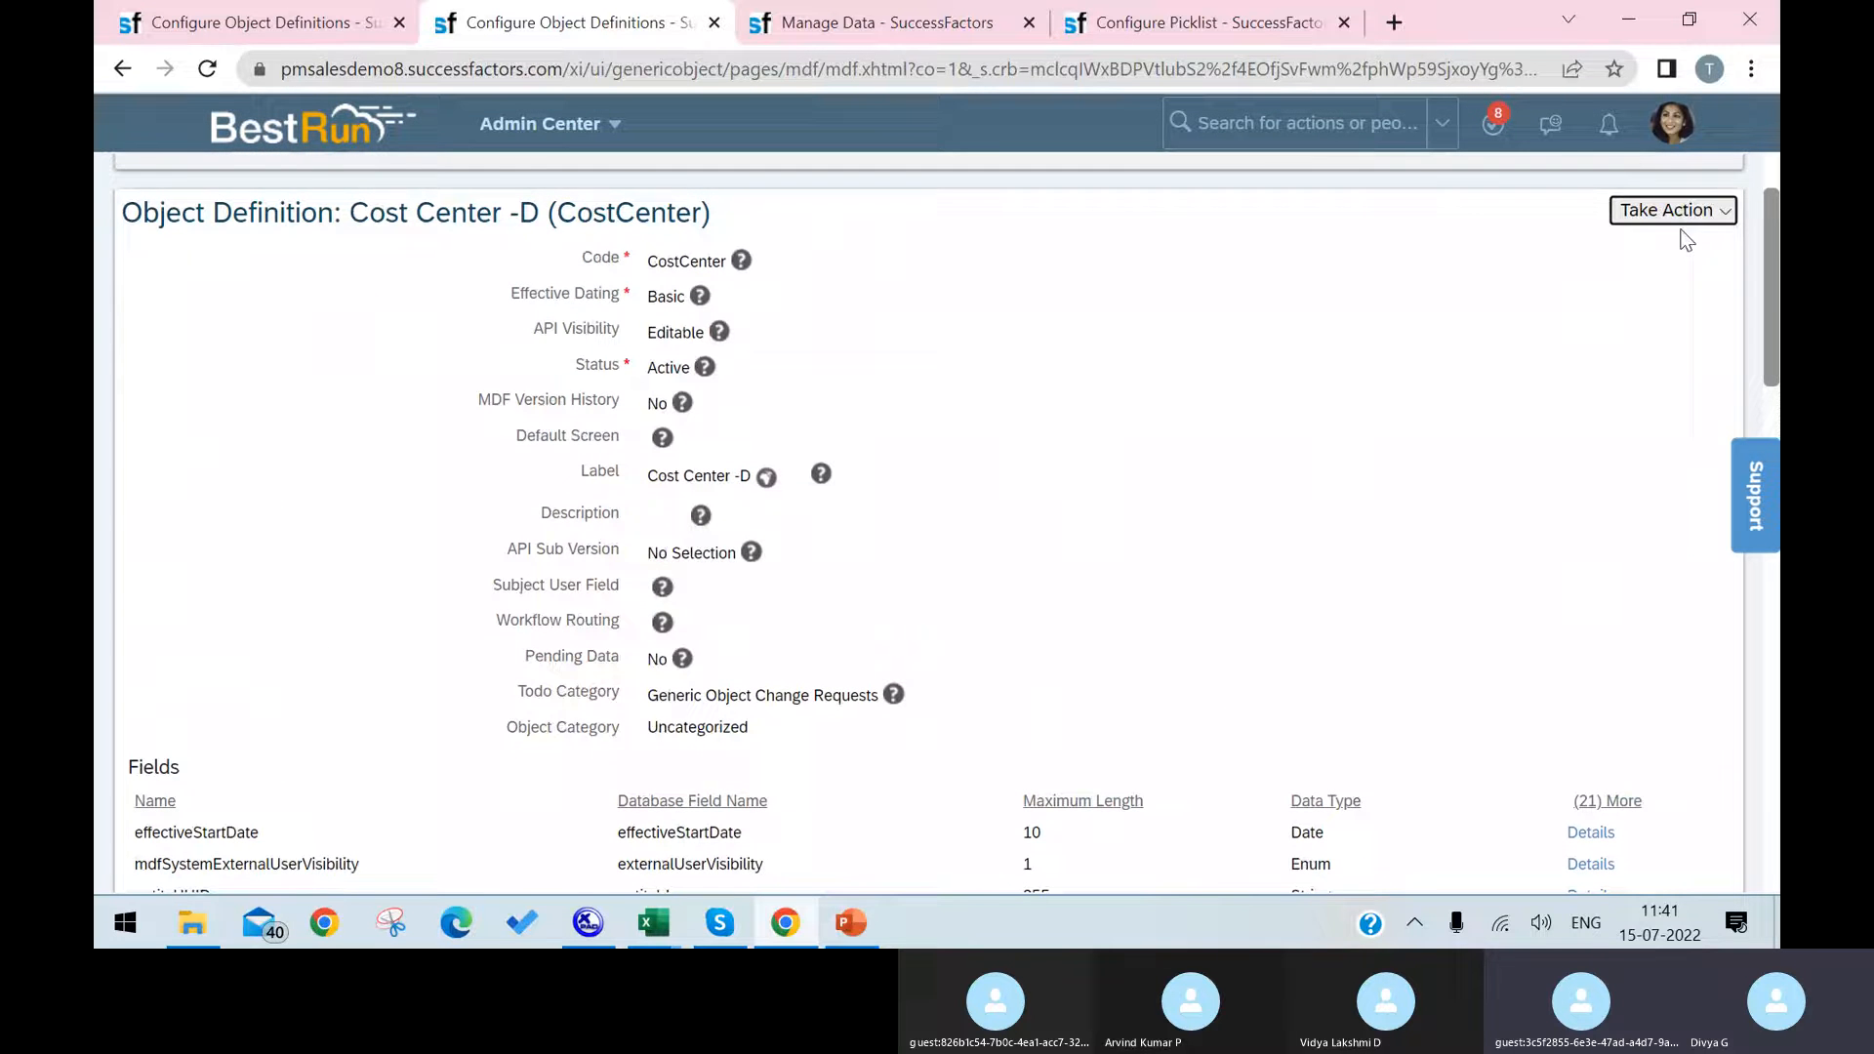
Step: Open the Cost Center -D definition for correction and check the createdBy field's details for a UI field renderer
{"action": "left_click", "coordinate": [1679, 219]}
{"action": "left_click", "coordinate": [1632, 257]}
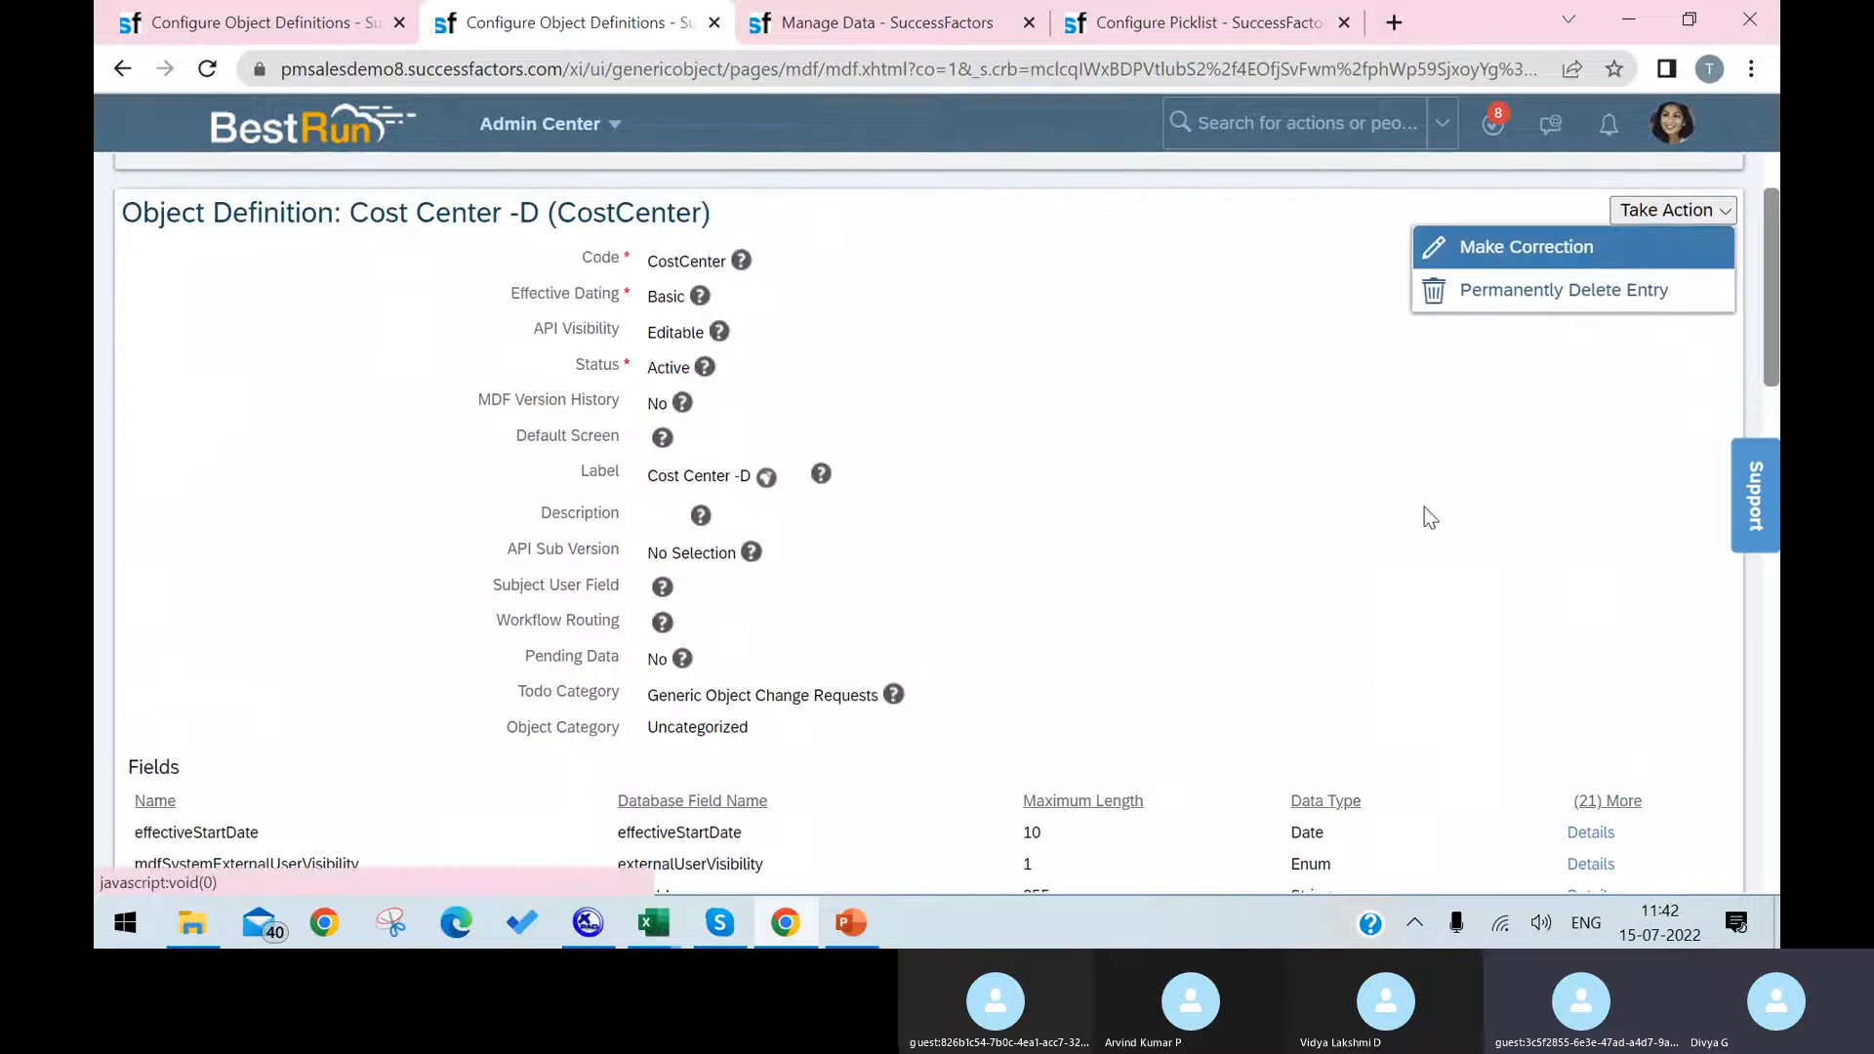
{"action": "scroll", "coordinate": [1073, 722], "scroll_direction": "down", "scroll_amount": 8}
{"action": "scroll", "coordinate": [367, 687], "scroll_direction": "down", "scroll_amount": 8}
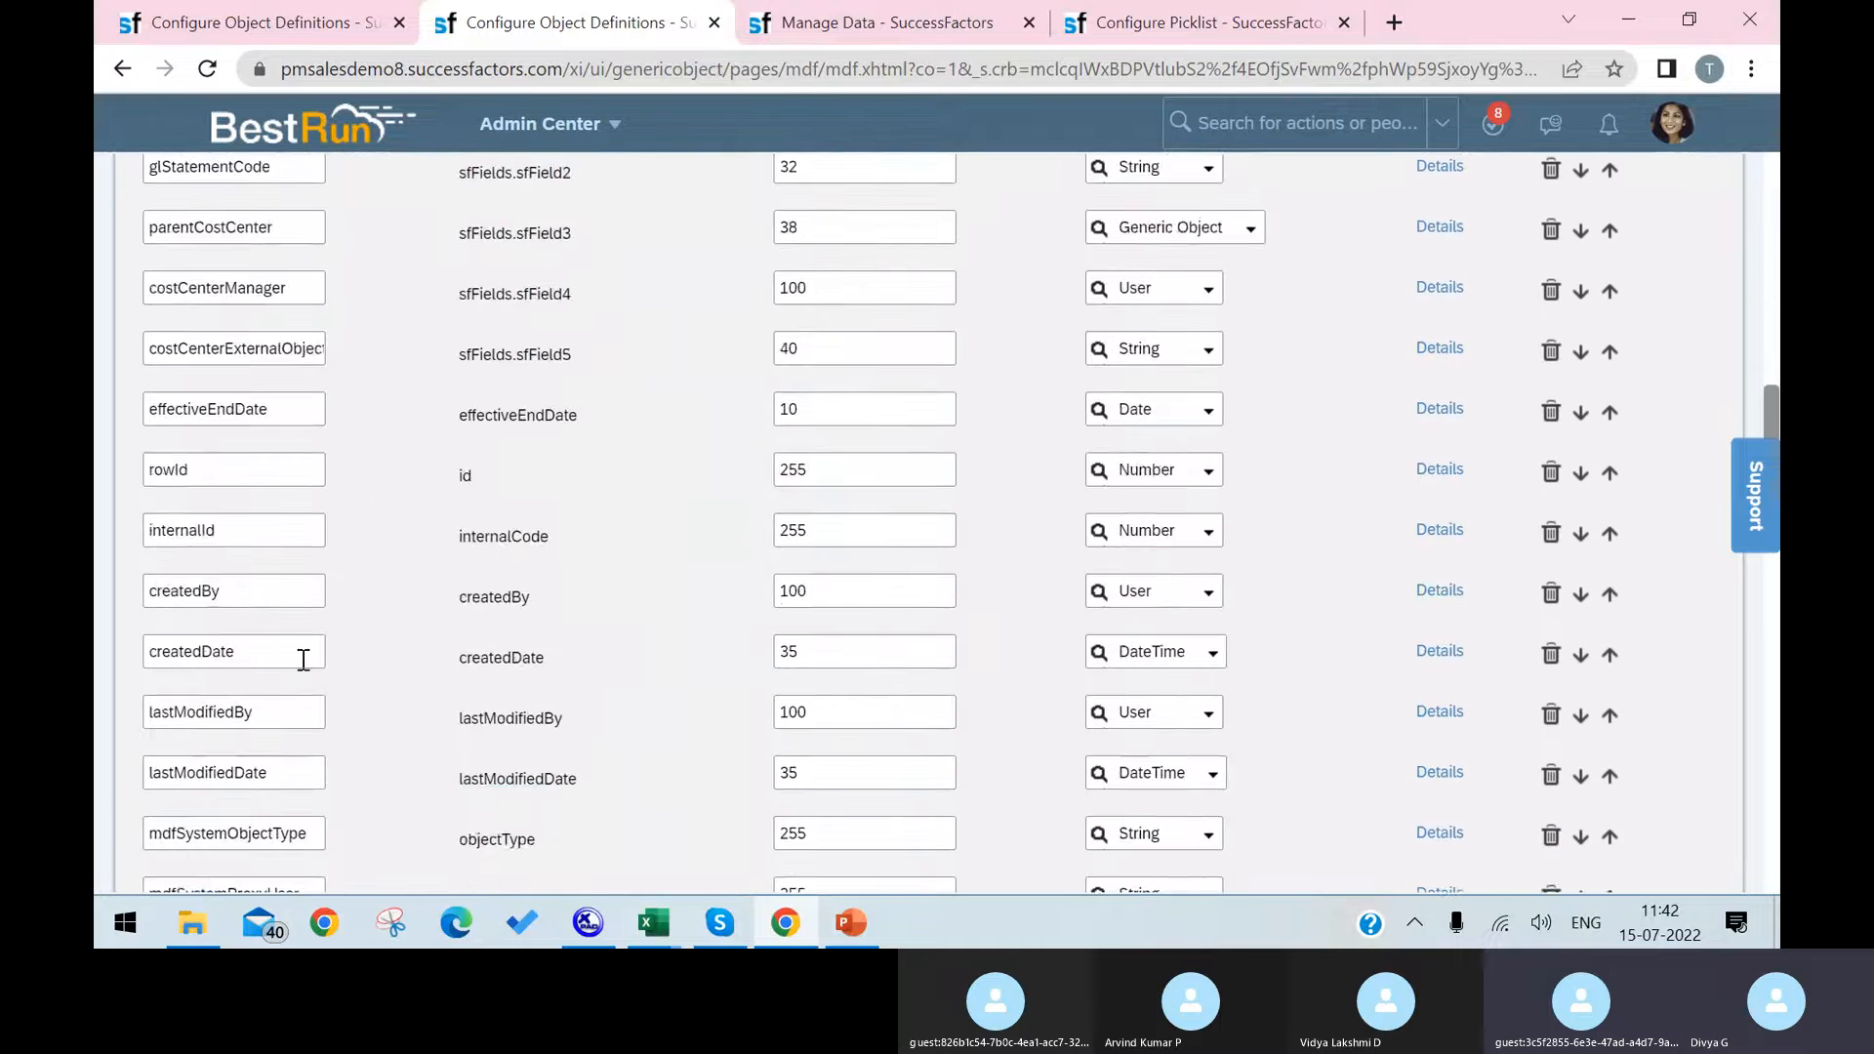
{"action": "scroll", "coordinate": [489, 677], "scroll_direction": "down", "scroll_amount": 3}
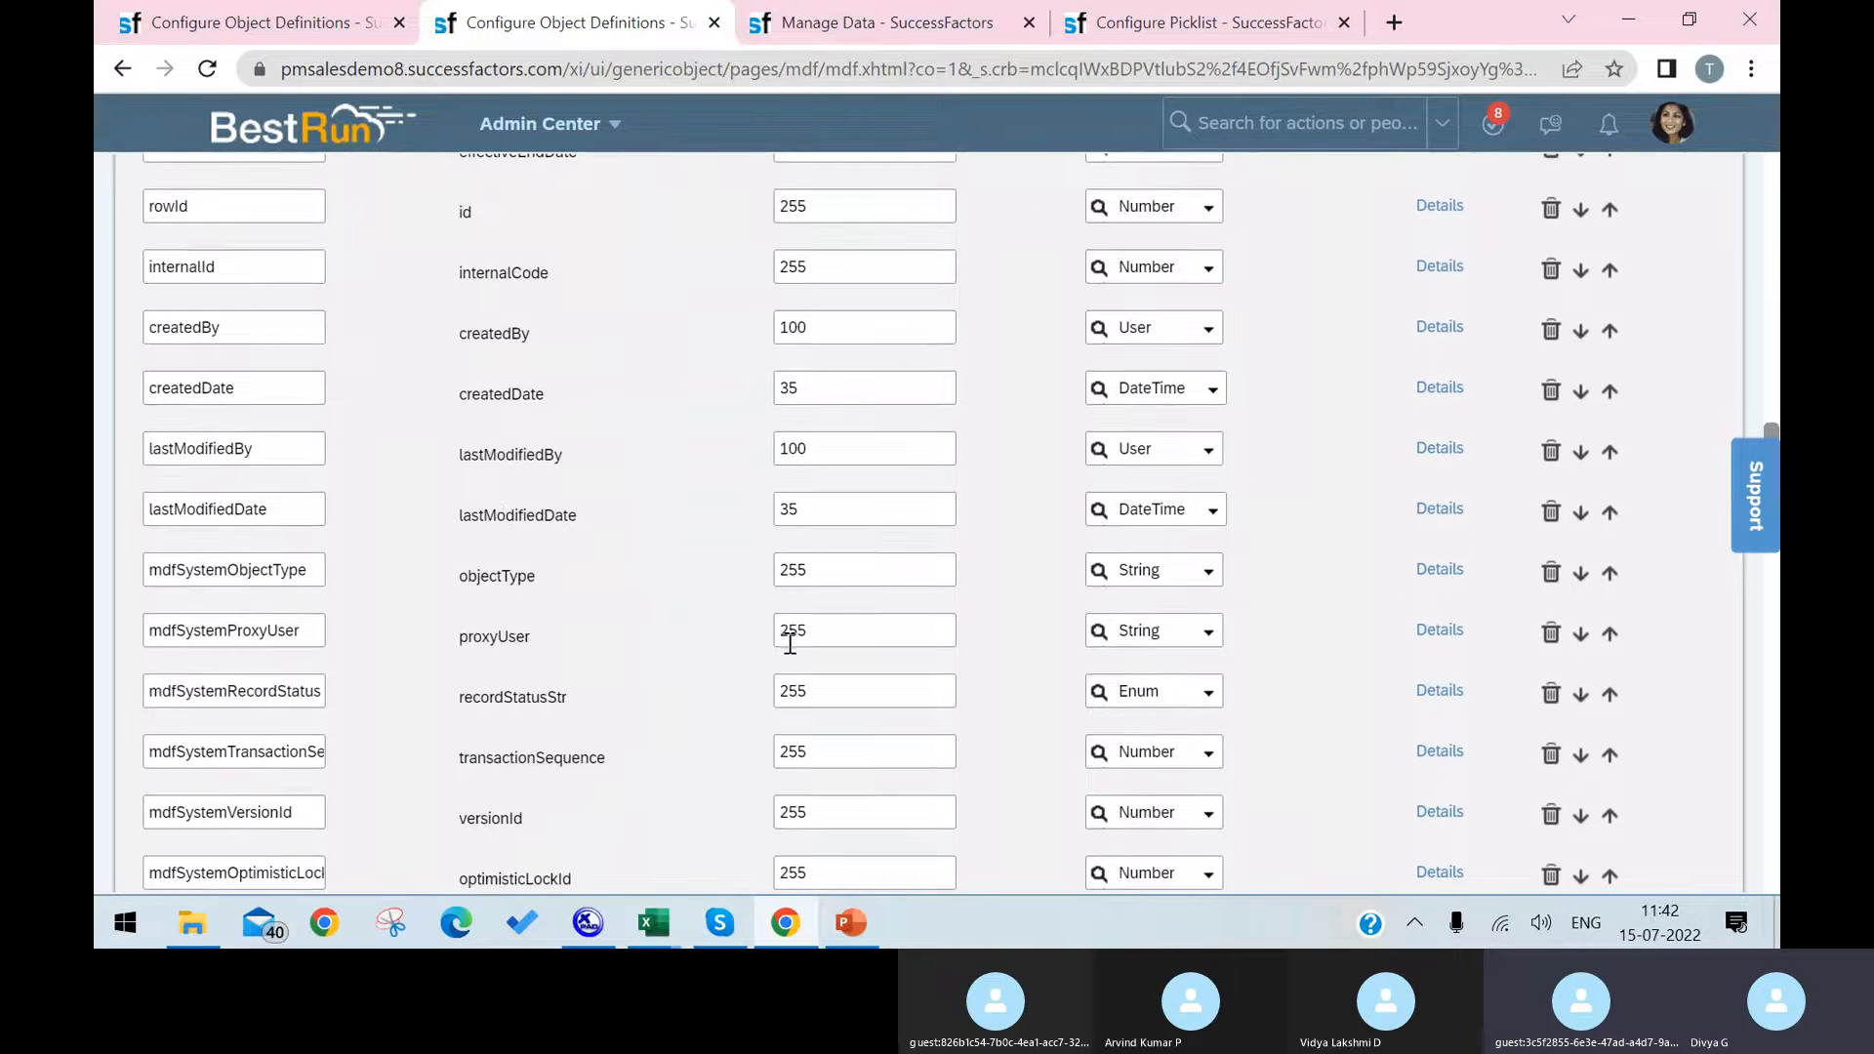
{"action": "scroll", "coordinate": [928, 620], "scroll_direction": "up", "scroll_amount": 4}
{"action": "left_click", "coordinate": [1440, 722]}
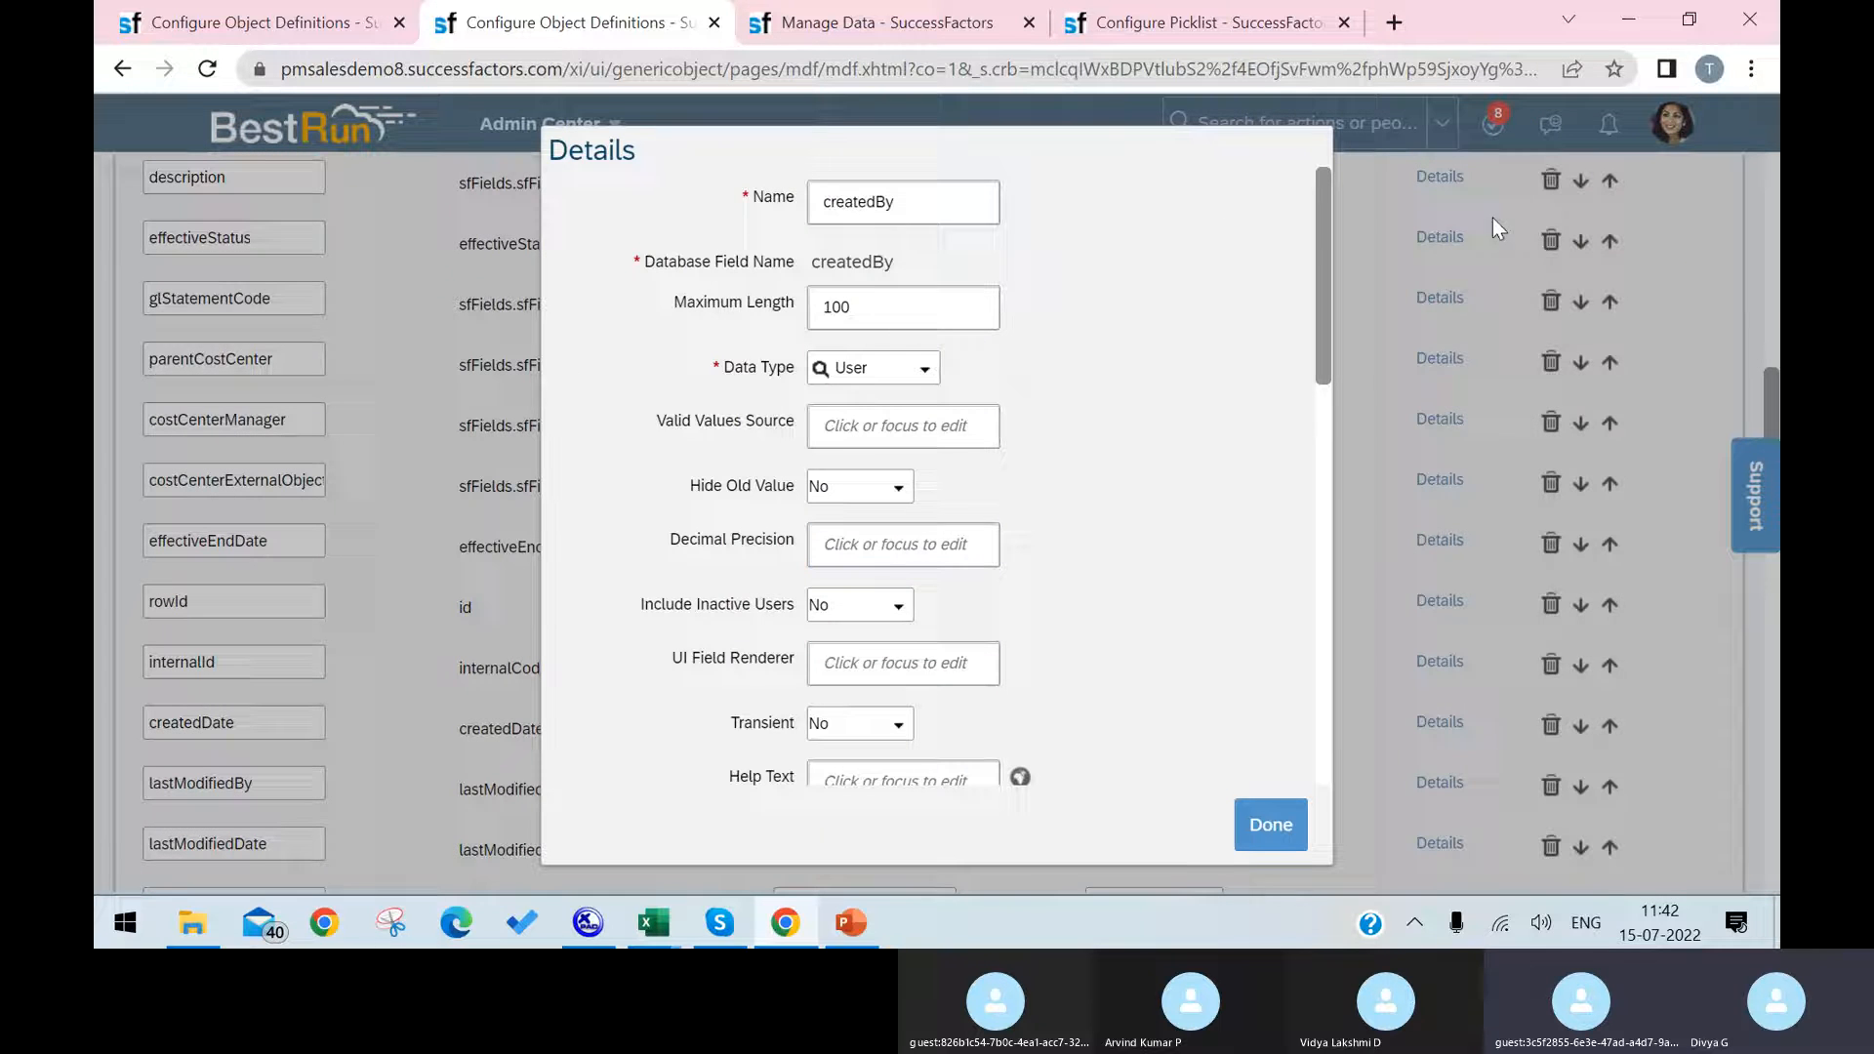
{"action": "left_click", "coordinate": [1271, 825]}
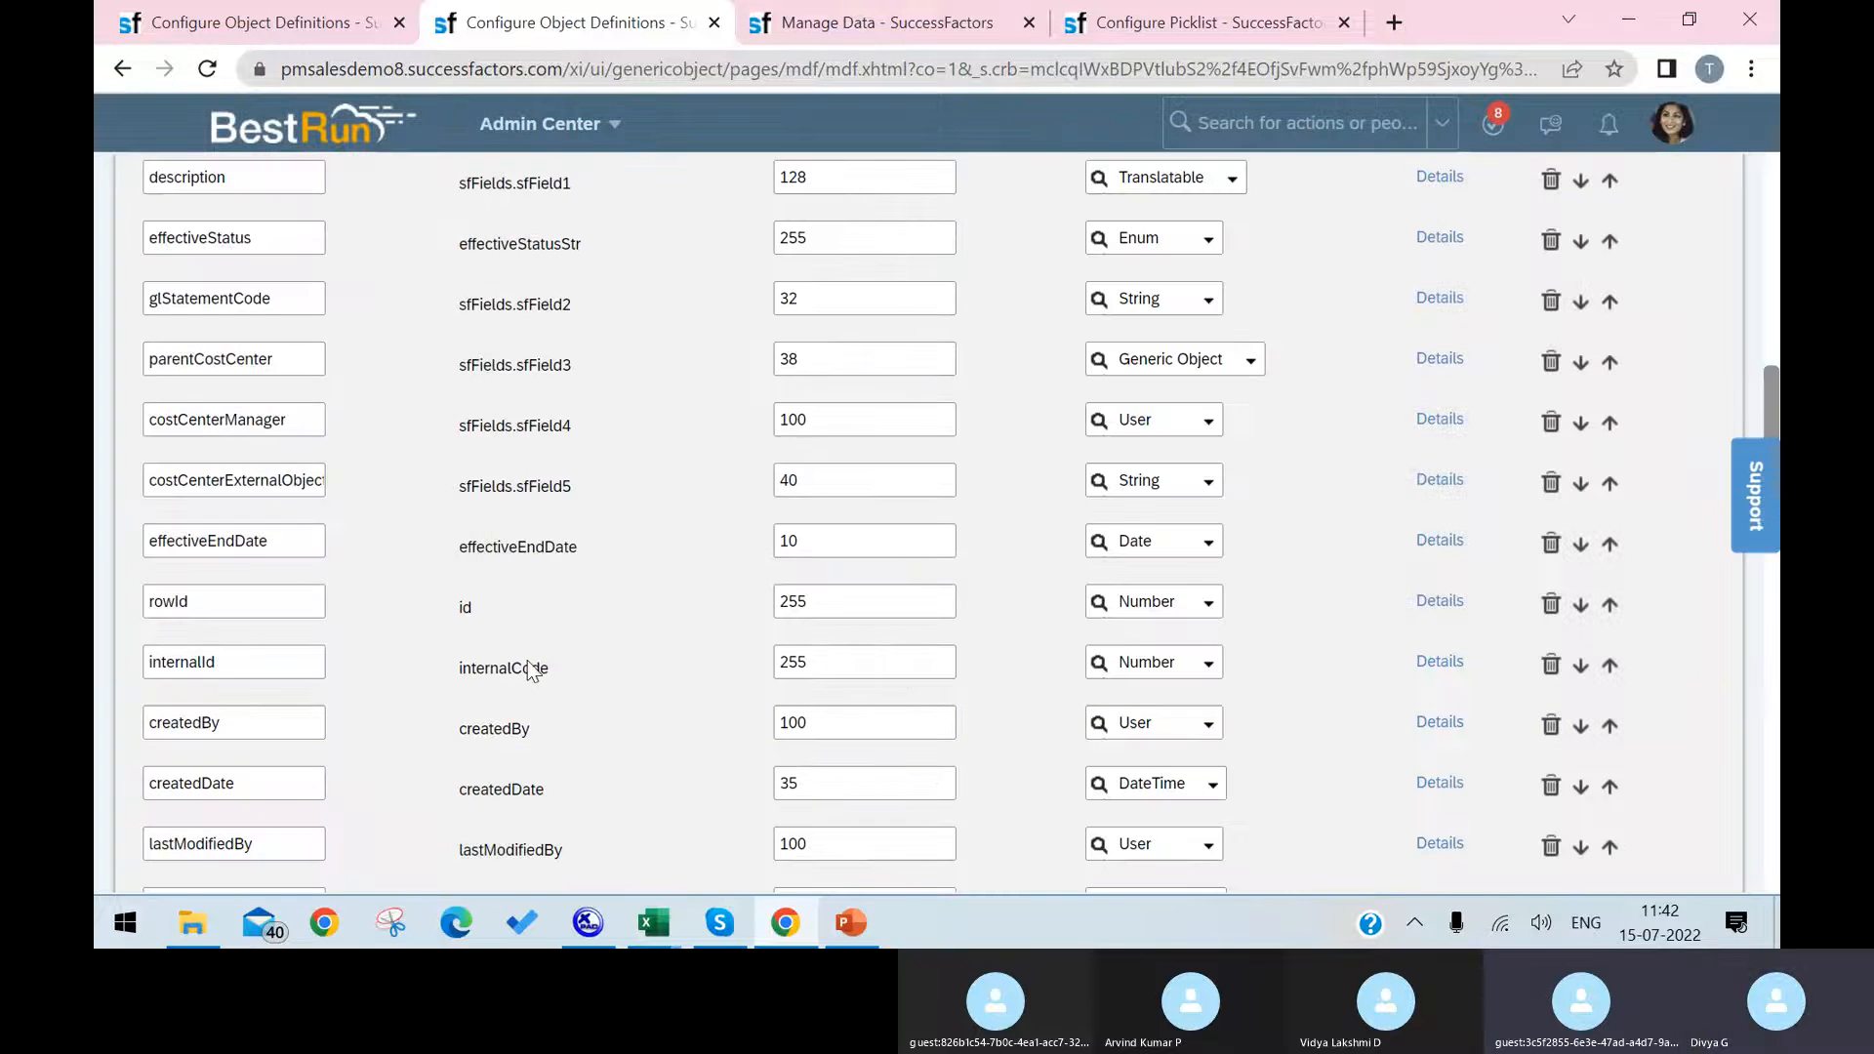
Step: Examine the costCenterManager field's details, including its UI Field Renderer, available data types and Valid Values Source
{"action": "scroll", "coordinate": [1244, 605], "scroll_direction": "up", "scroll_amount": 3}
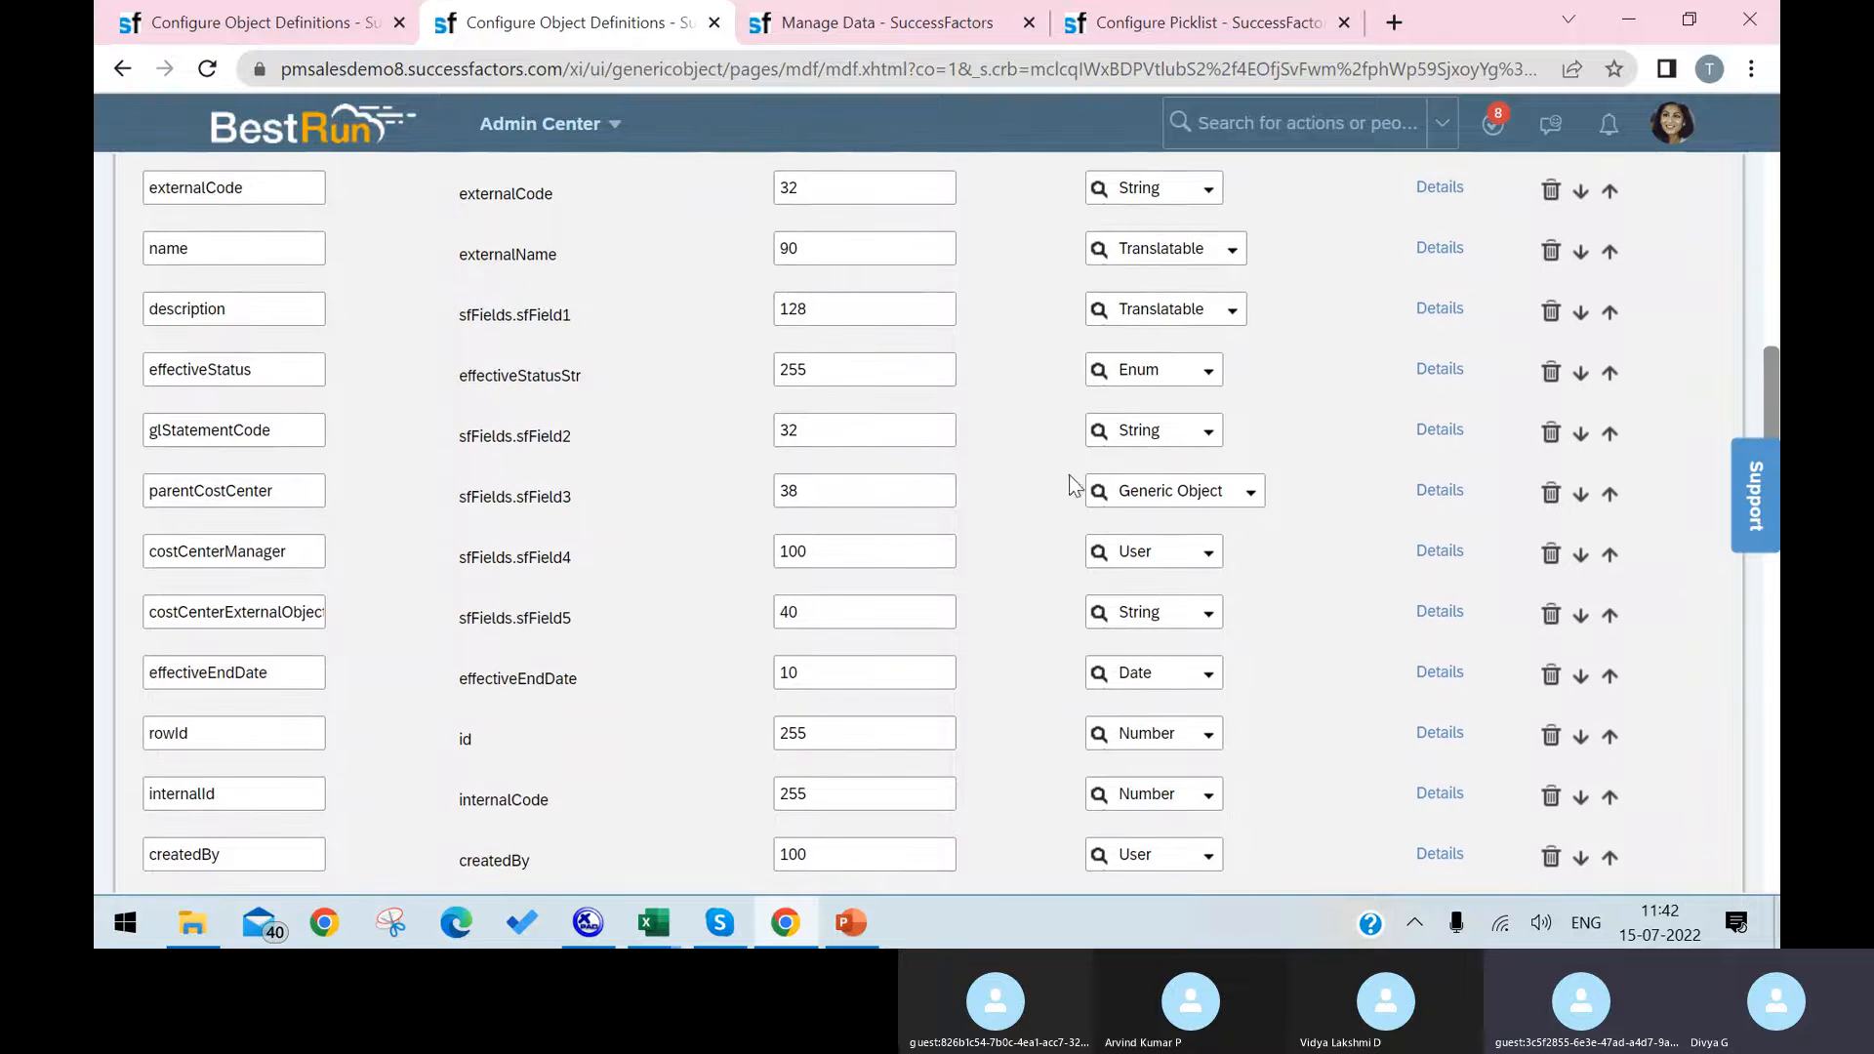
{"action": "scroll", "coordinate": [1103, 478], "scroll_direction": "up", "scroll_amount": 2}
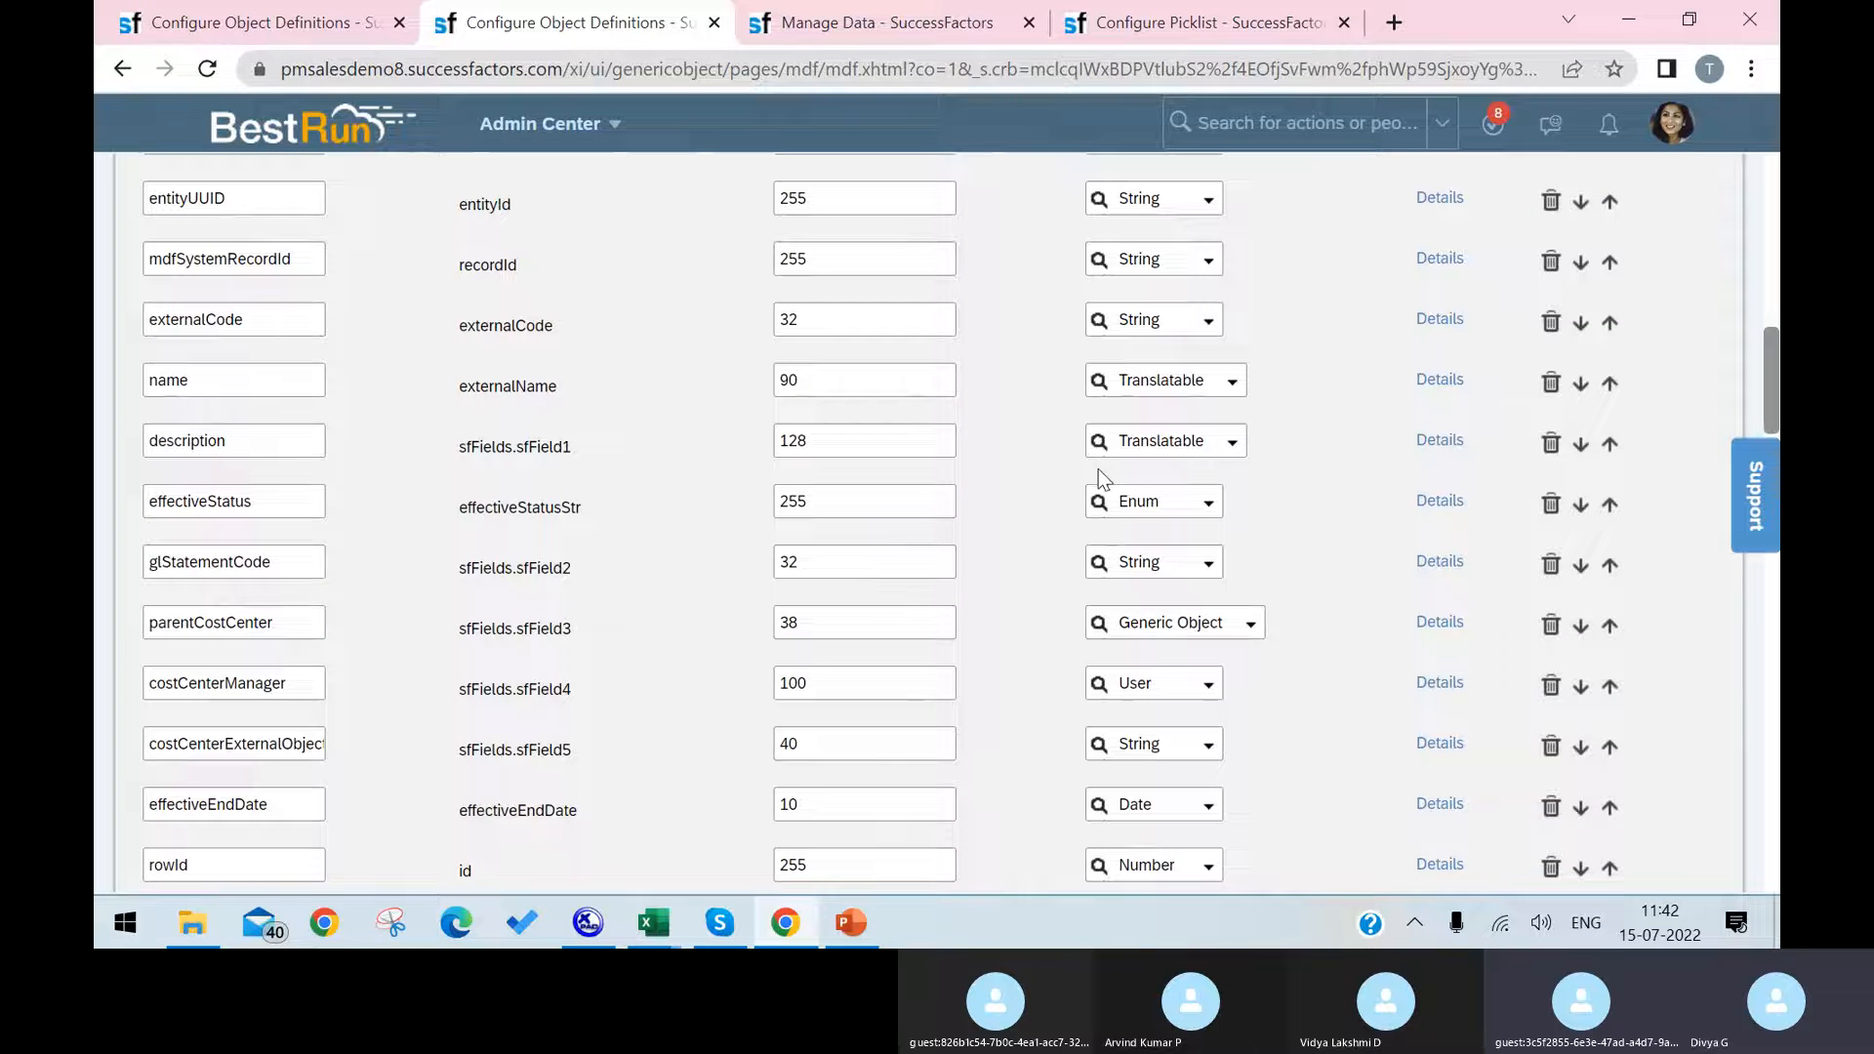
{"action": "left_click", "coordinate": [1438, 683]}
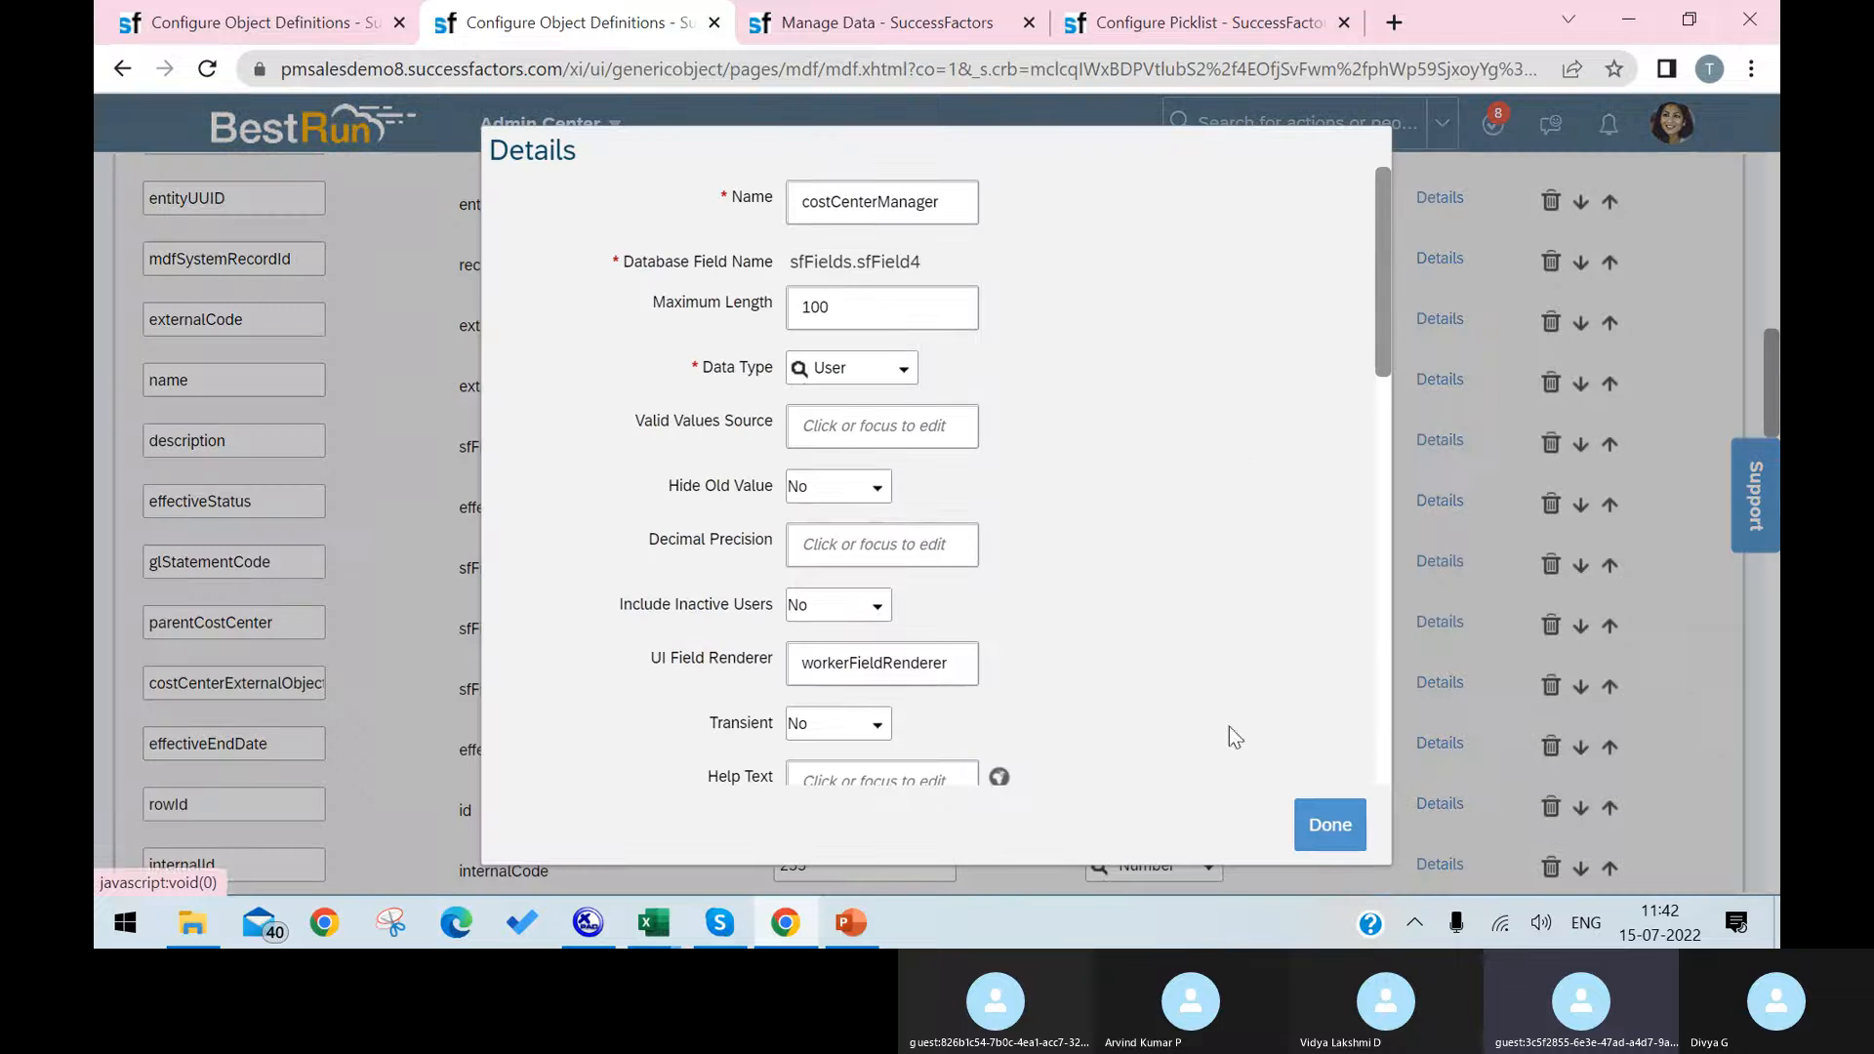
{"action": "left_click_drag", "start_coordinate": [957, 661], "coordinate": [803, 663]}
{"action": "key", "text": "ctrl+c"}
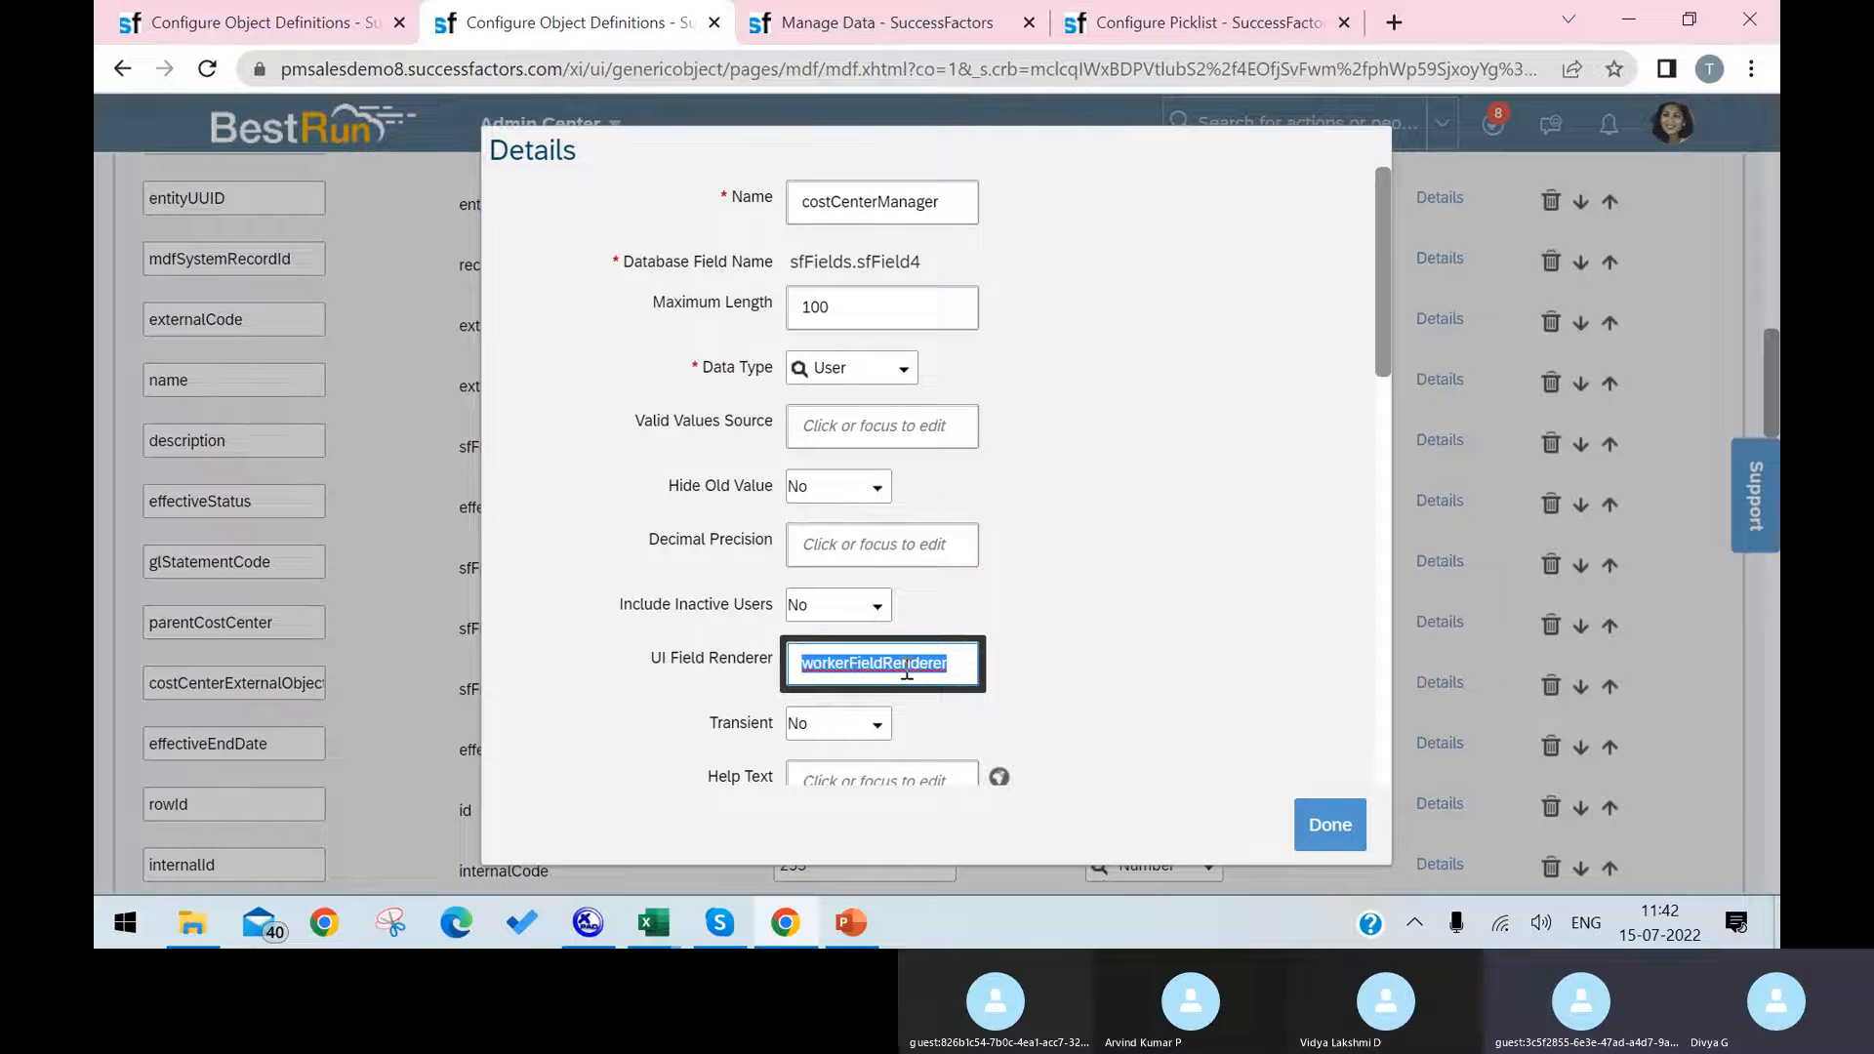
{"action": "left_click", "coordinate": [904, 371]}
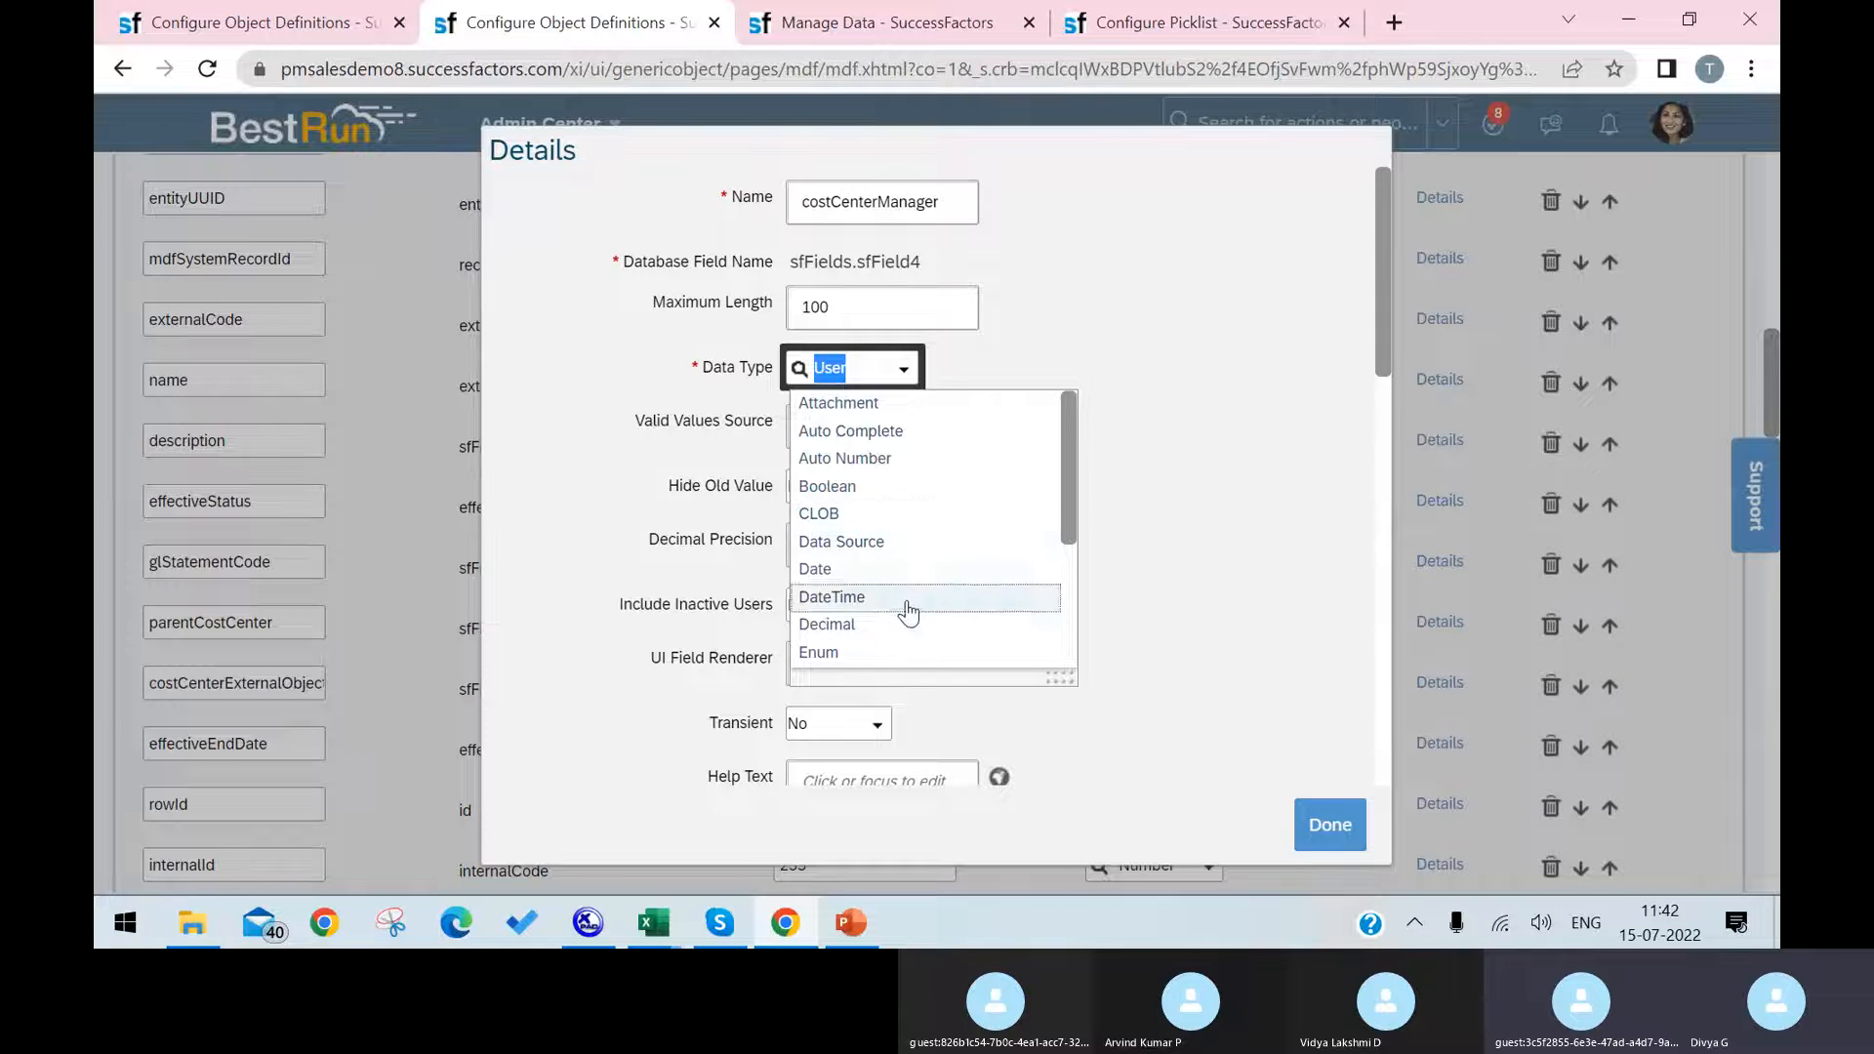
{"action": "left_click", "coordinate": [1165, 409]}
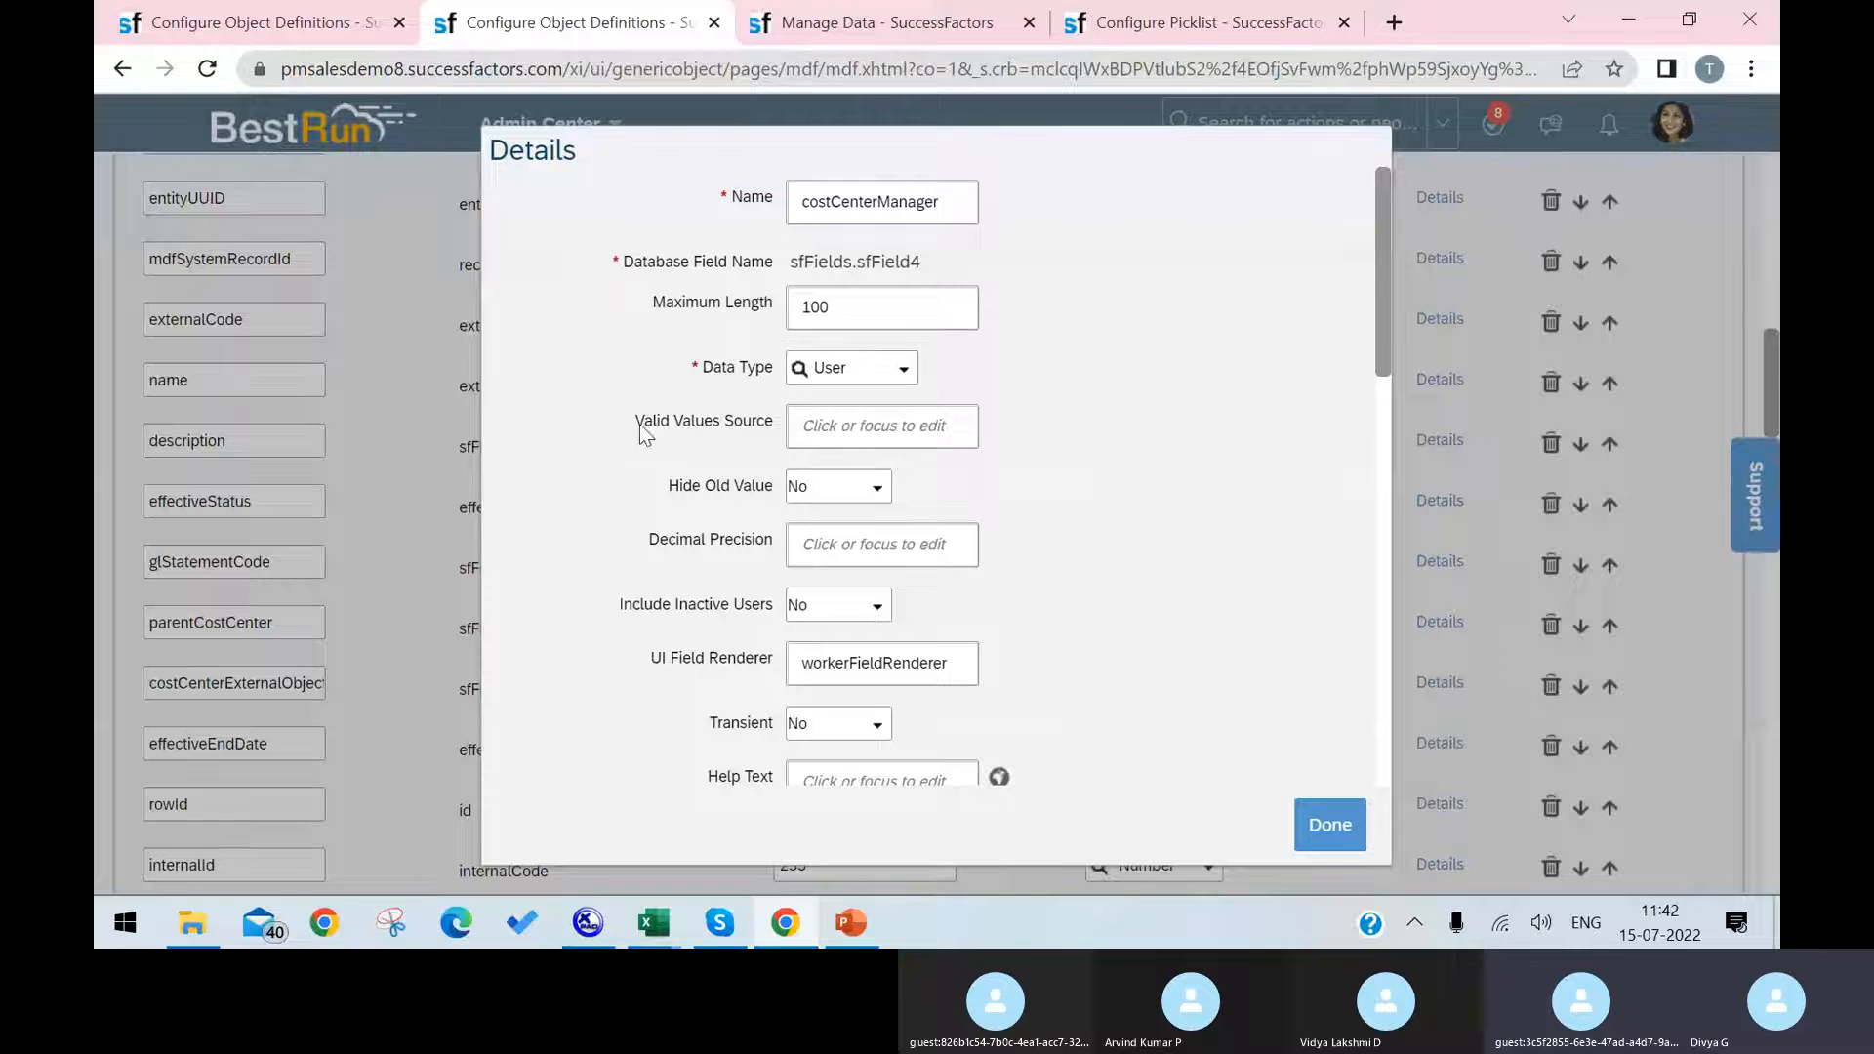
{"action": "left_click", "coordinate": [884, 417]}
{"action": "left_click", "coordinate": [883, 420]}
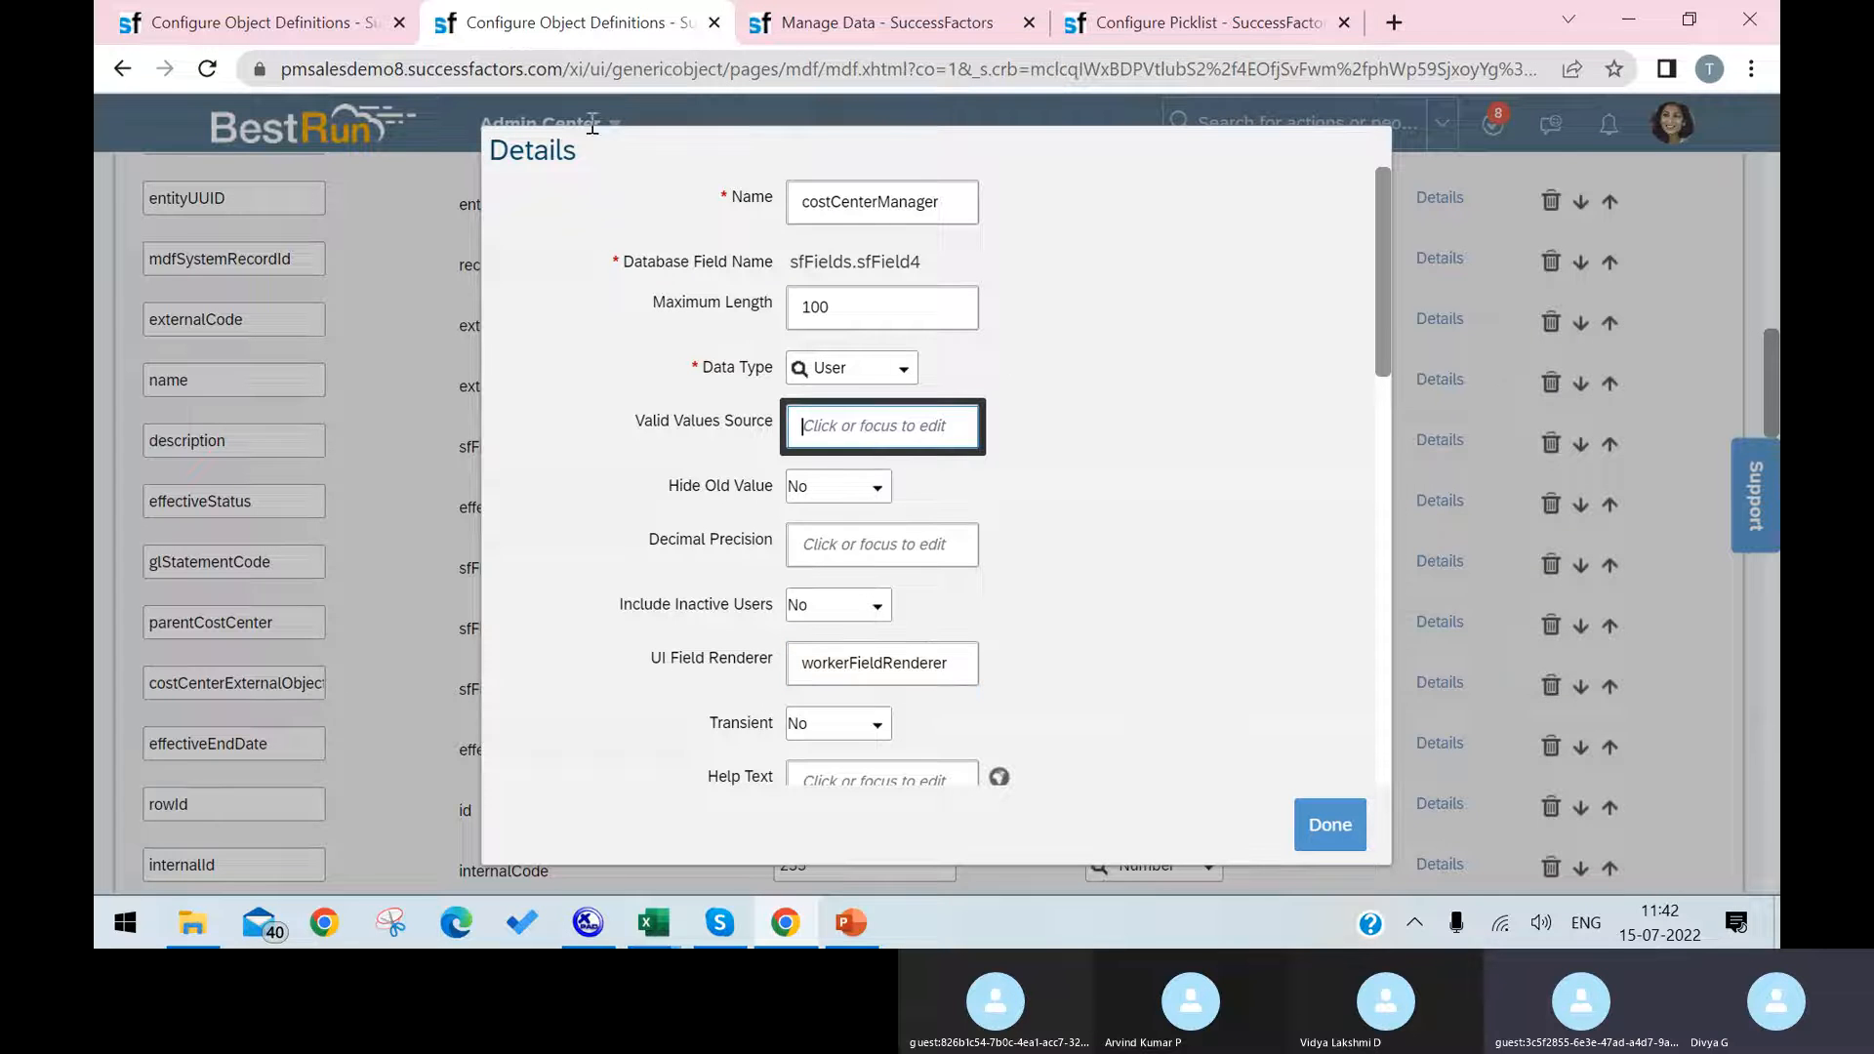
Step: Set the cust_Employees field's UI Field Renderer to workerFieldRenderer, copying the value from the Cost Center definition's costCenterManager field
{"action": "left_click_drag", "start_coordinate": [799, 671], "coordinate": [949, 661]}
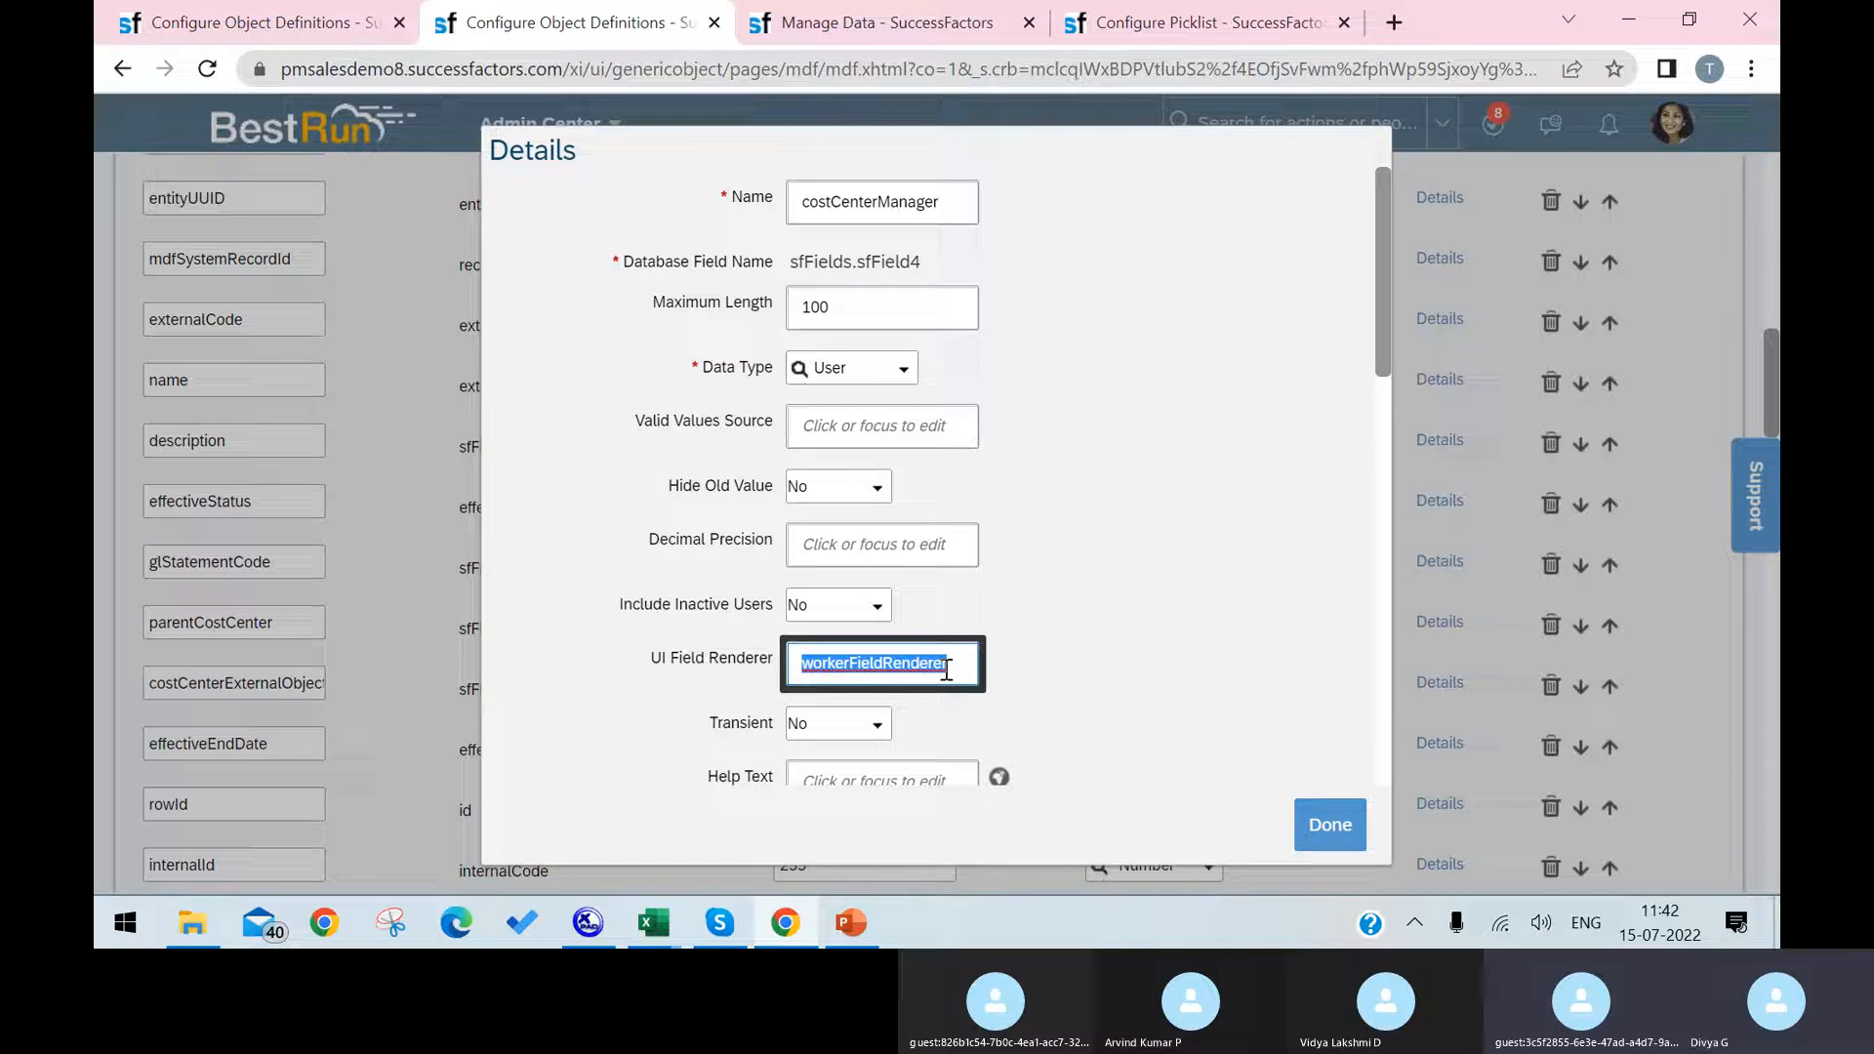
{"action": "left_click", "coordinate": [293, 22]}
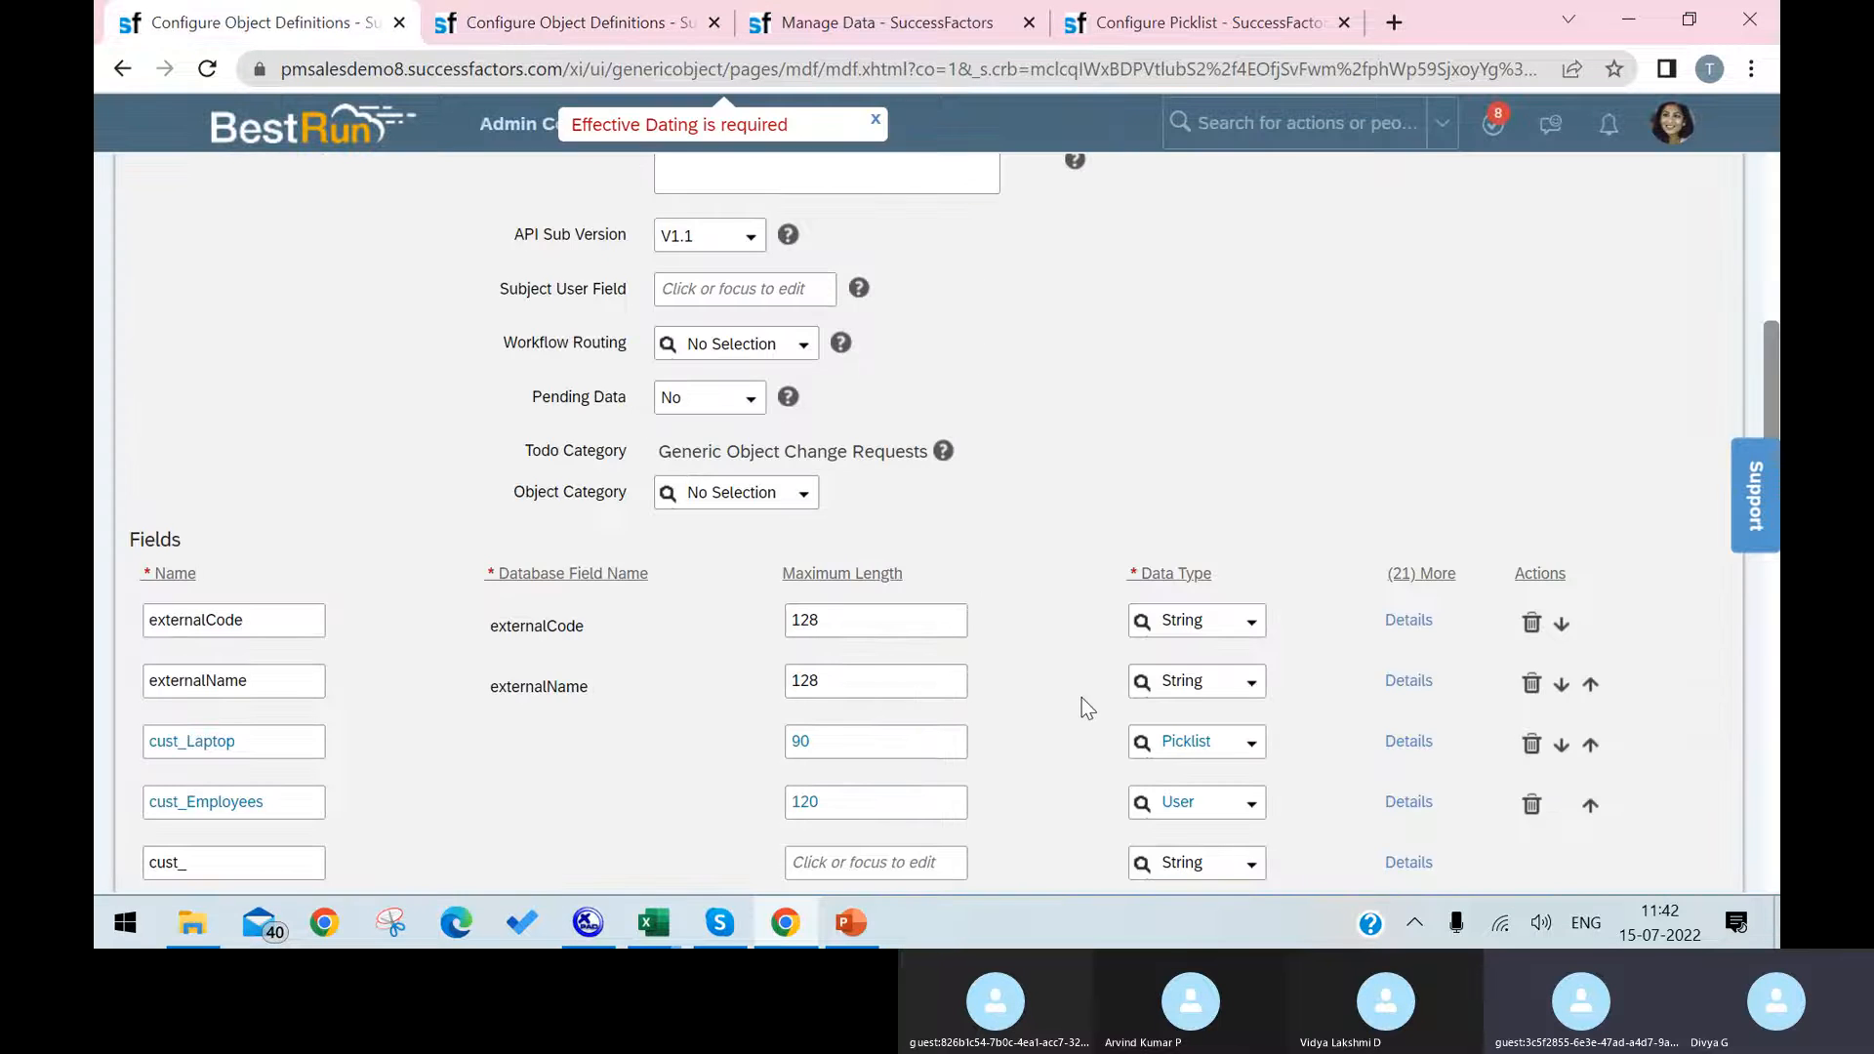
{"action": "left_click", "coordinate": [1409, 802]}
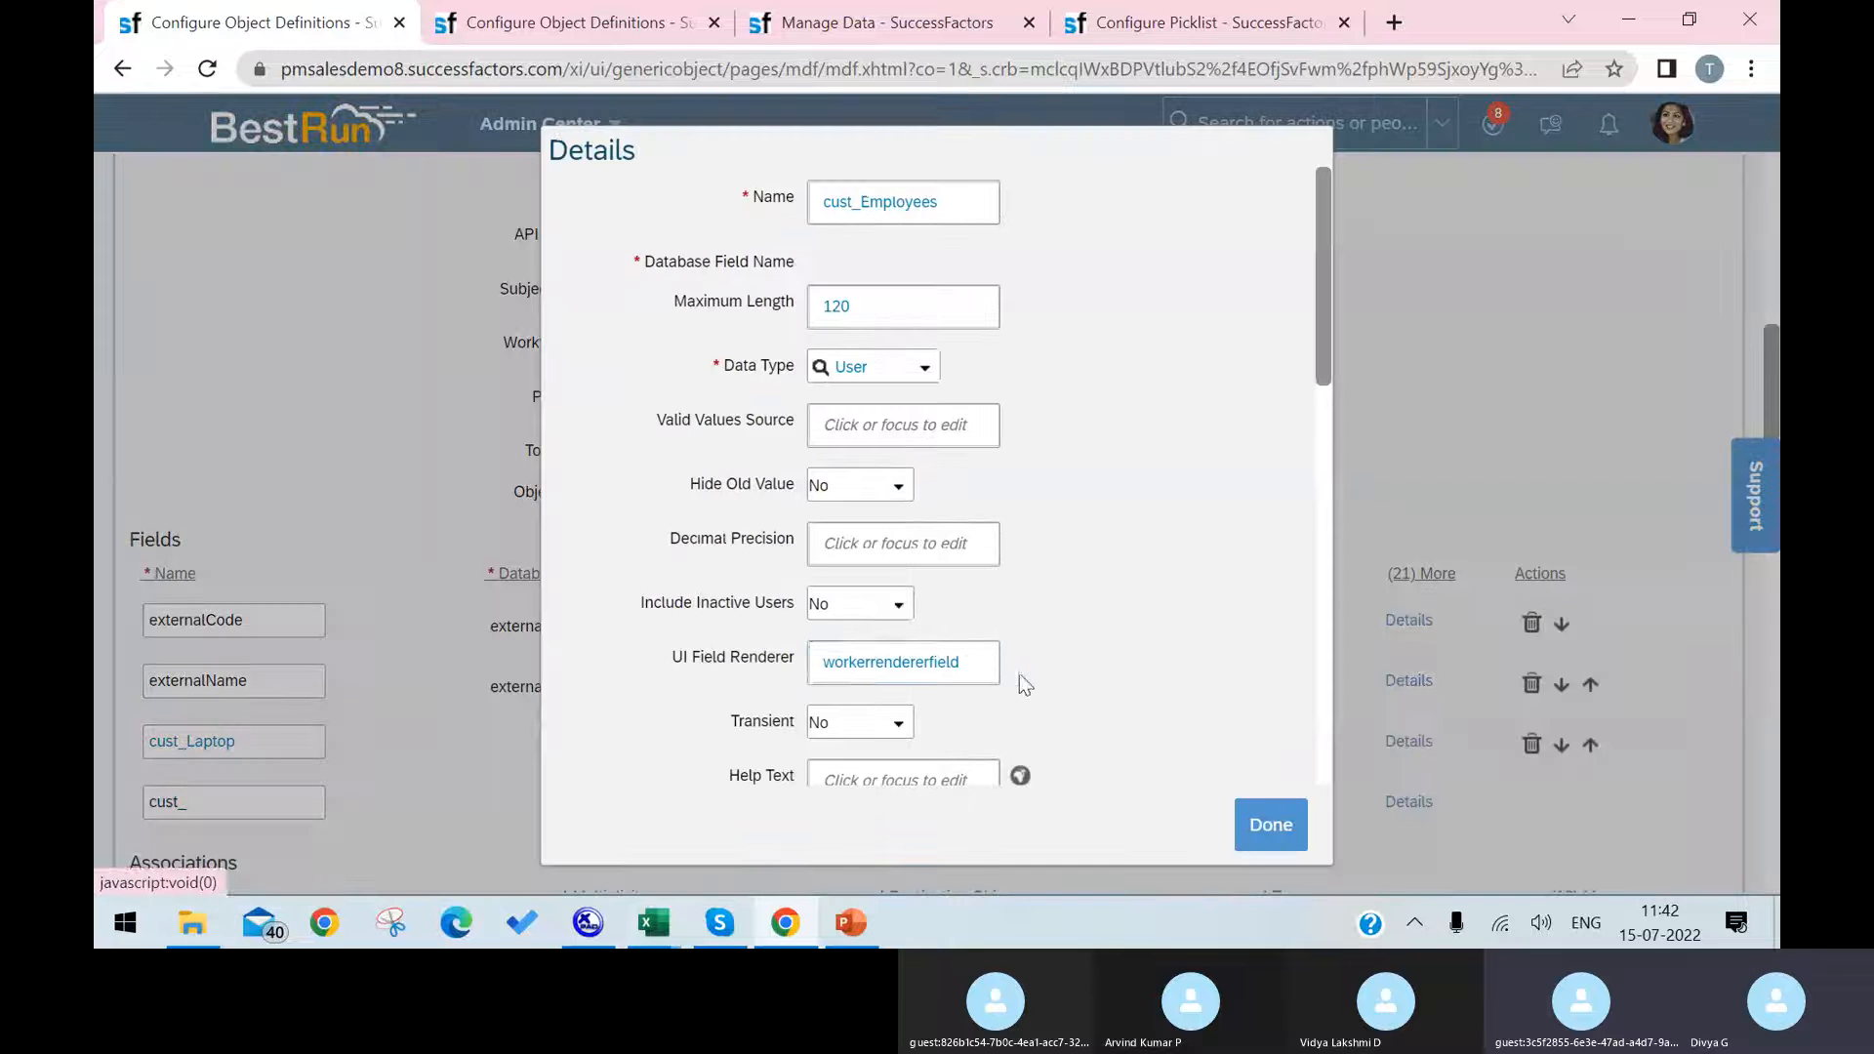
{"action": "left_click_drag", "start_coordinate": [985, 662], "coordinate": [778, 638]}
{"action": "key", "text": "ctrl+v"}
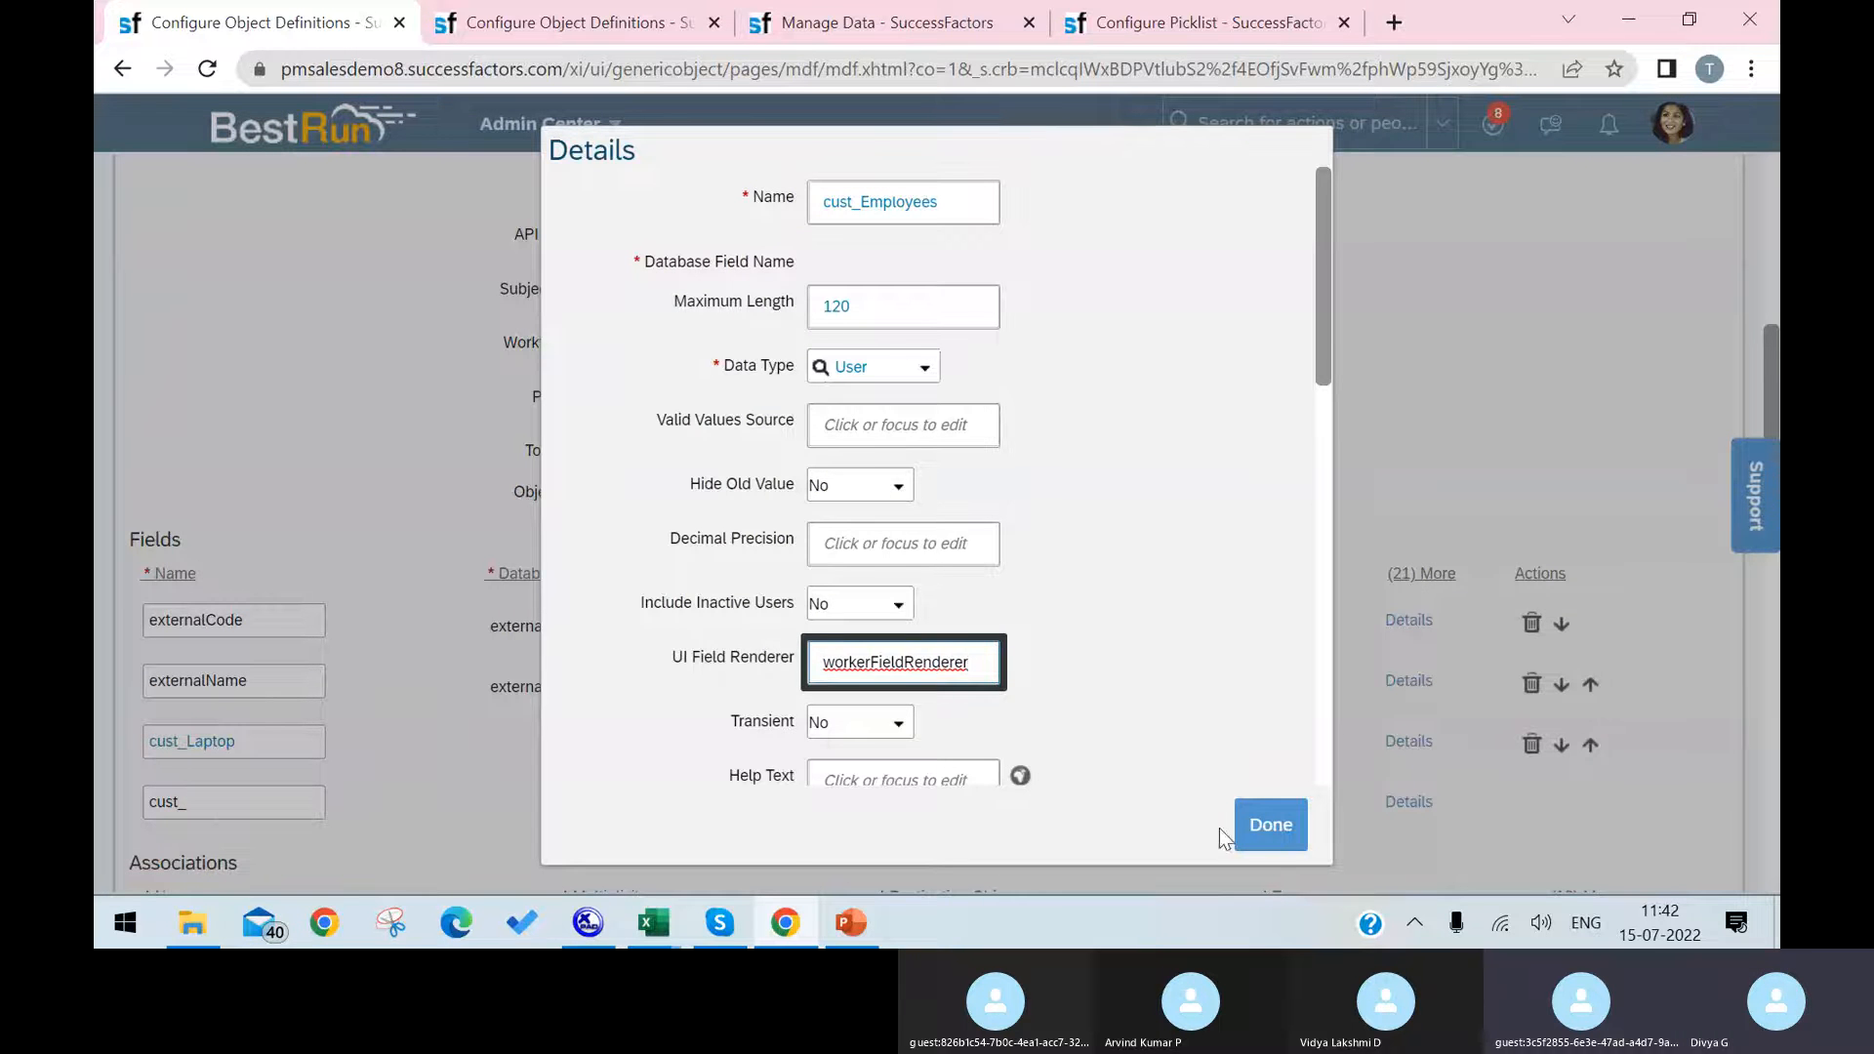
{"action": "left_click", "coordinate": [1265, 821]}
Step: Close the costCenterManager field's details in the Cost Center definition's browser tab
{"action": "scroll", "coordinate": [1240, 691], "scroll_direction": "down", "scroll_amount": 1}
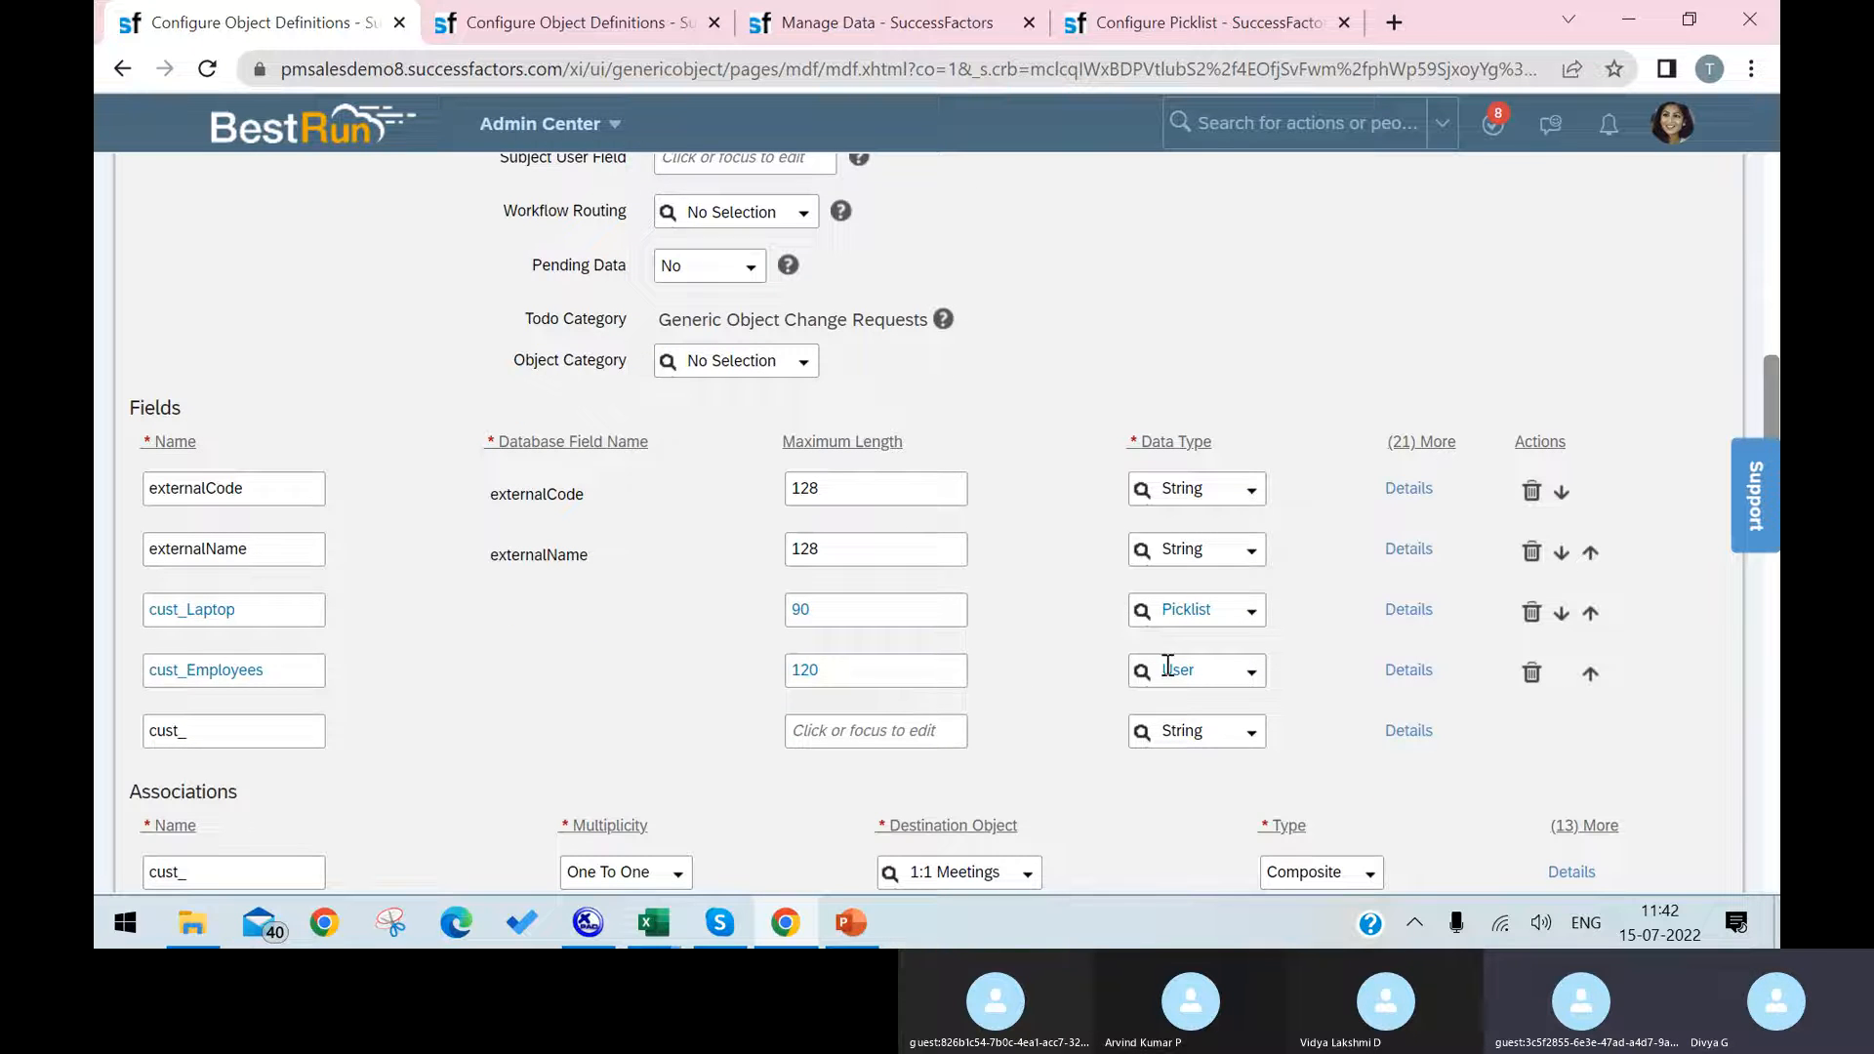
{"action": "left_click", "coordinate": [585, 20]}
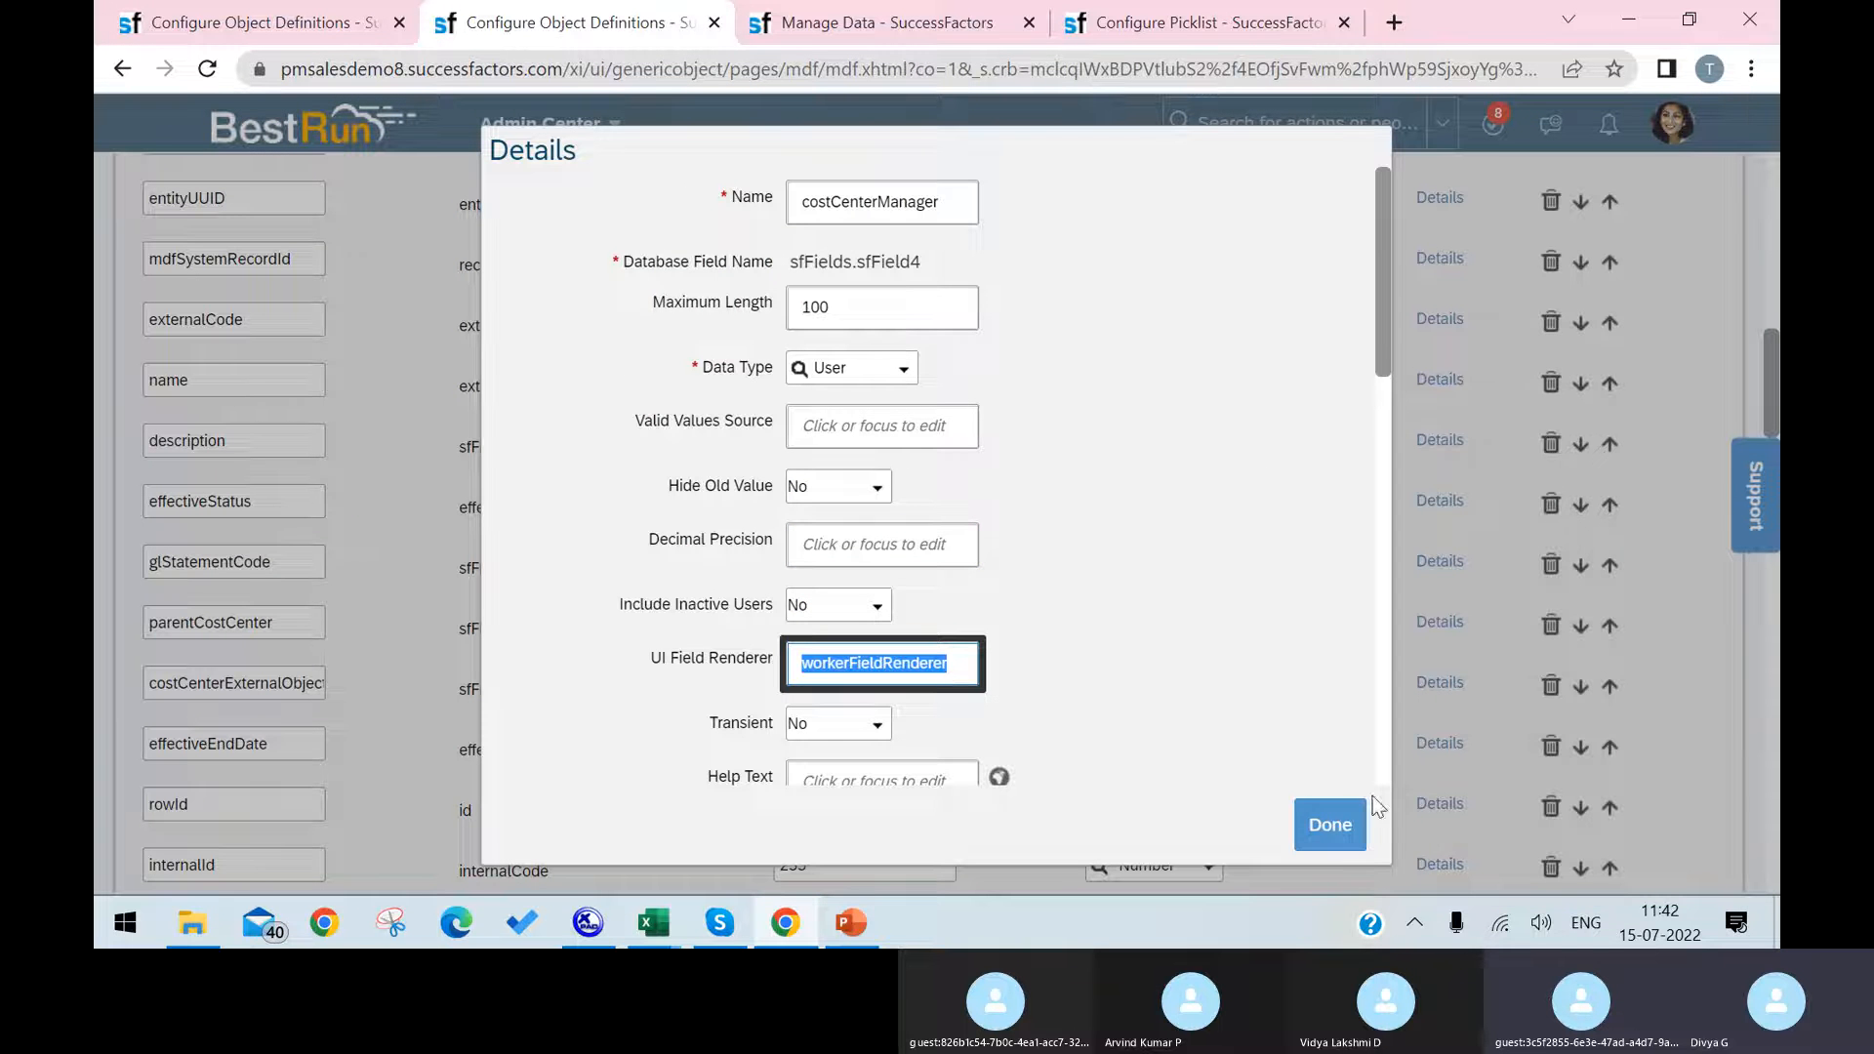
{"action": "left_click", "coordinate": [1350, 829]}
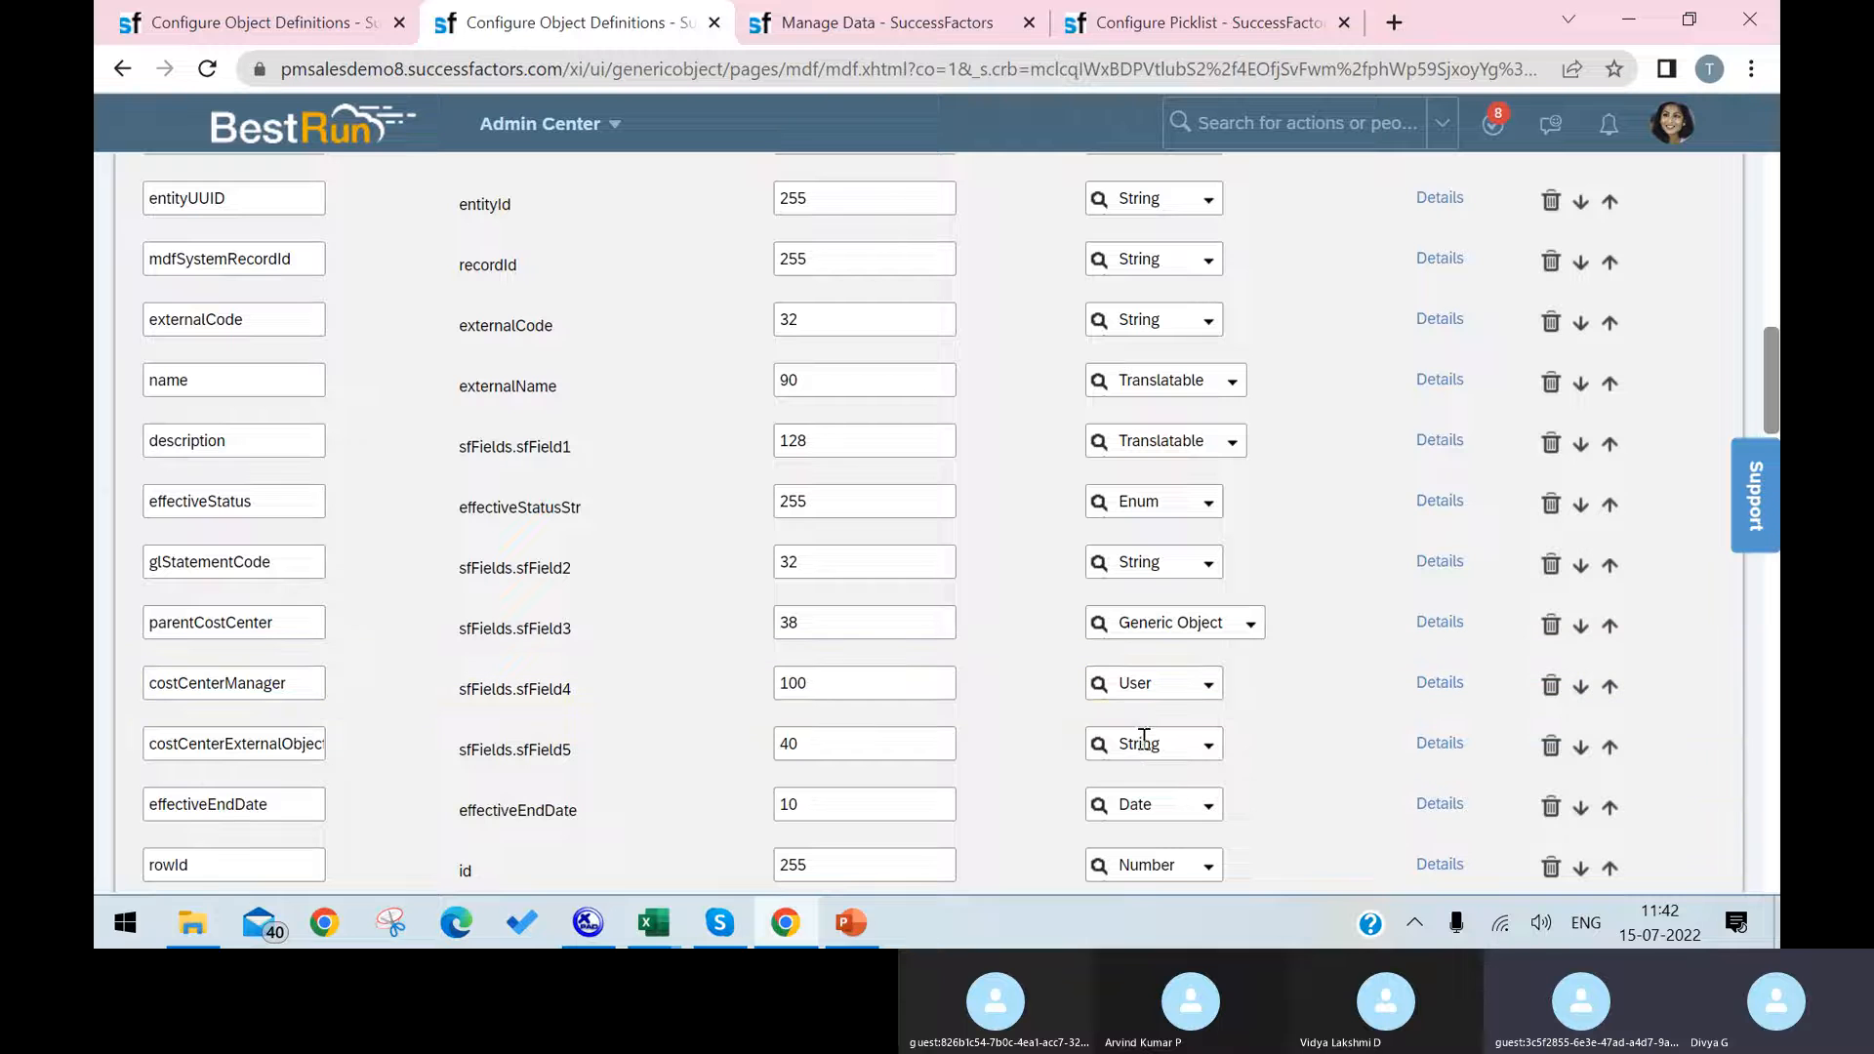
Step: Return to the Infrastructure object definition and try to save it with the corrected renderer
{"action": "left_click", "coordinate": [273, 31]}
{"action": "scroll", "coordinate": [781, 439], "scroll_direction": "down", "scroll_amount": 10}
{"action": "scroll", "coordinate": [1660, 813], "scroll_direction": "down", "scroll_amount": 2}
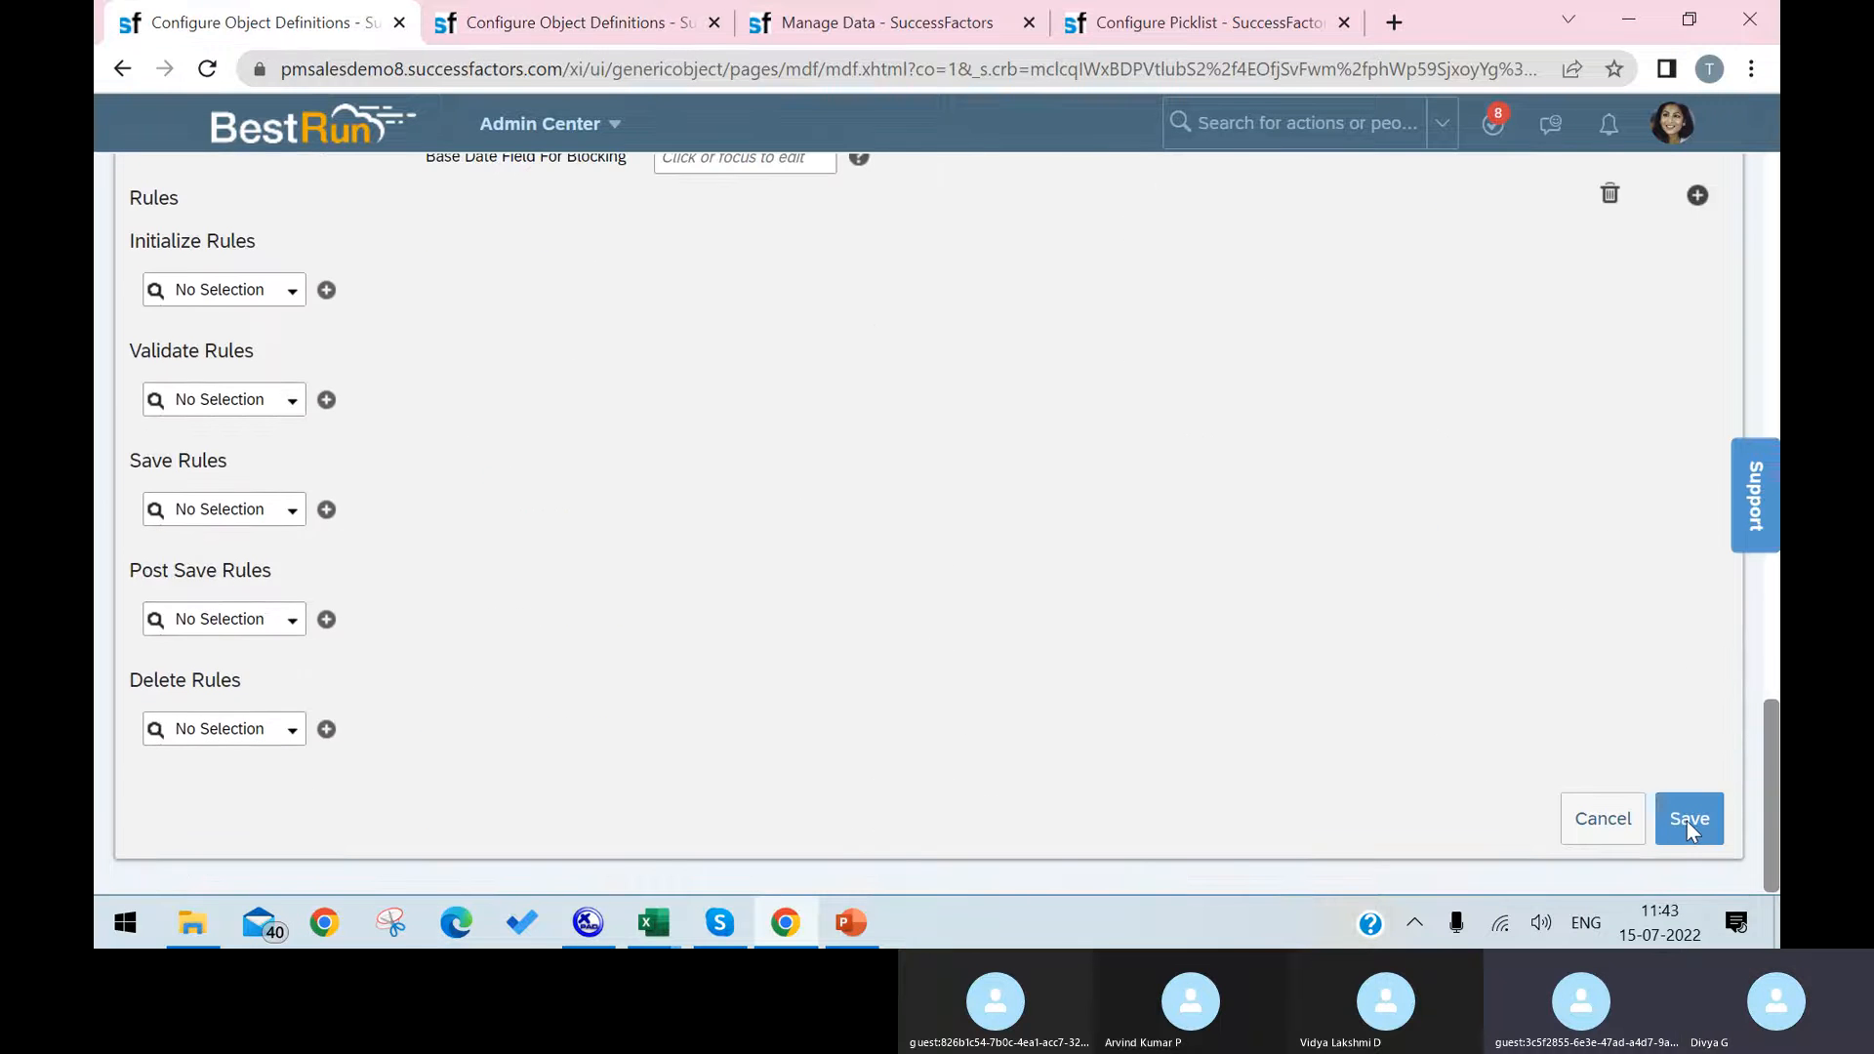
{"action": "left_click", "coordinate": [1688, 819]}
{"action": "left_click", "coordinate": [1122, 625]}
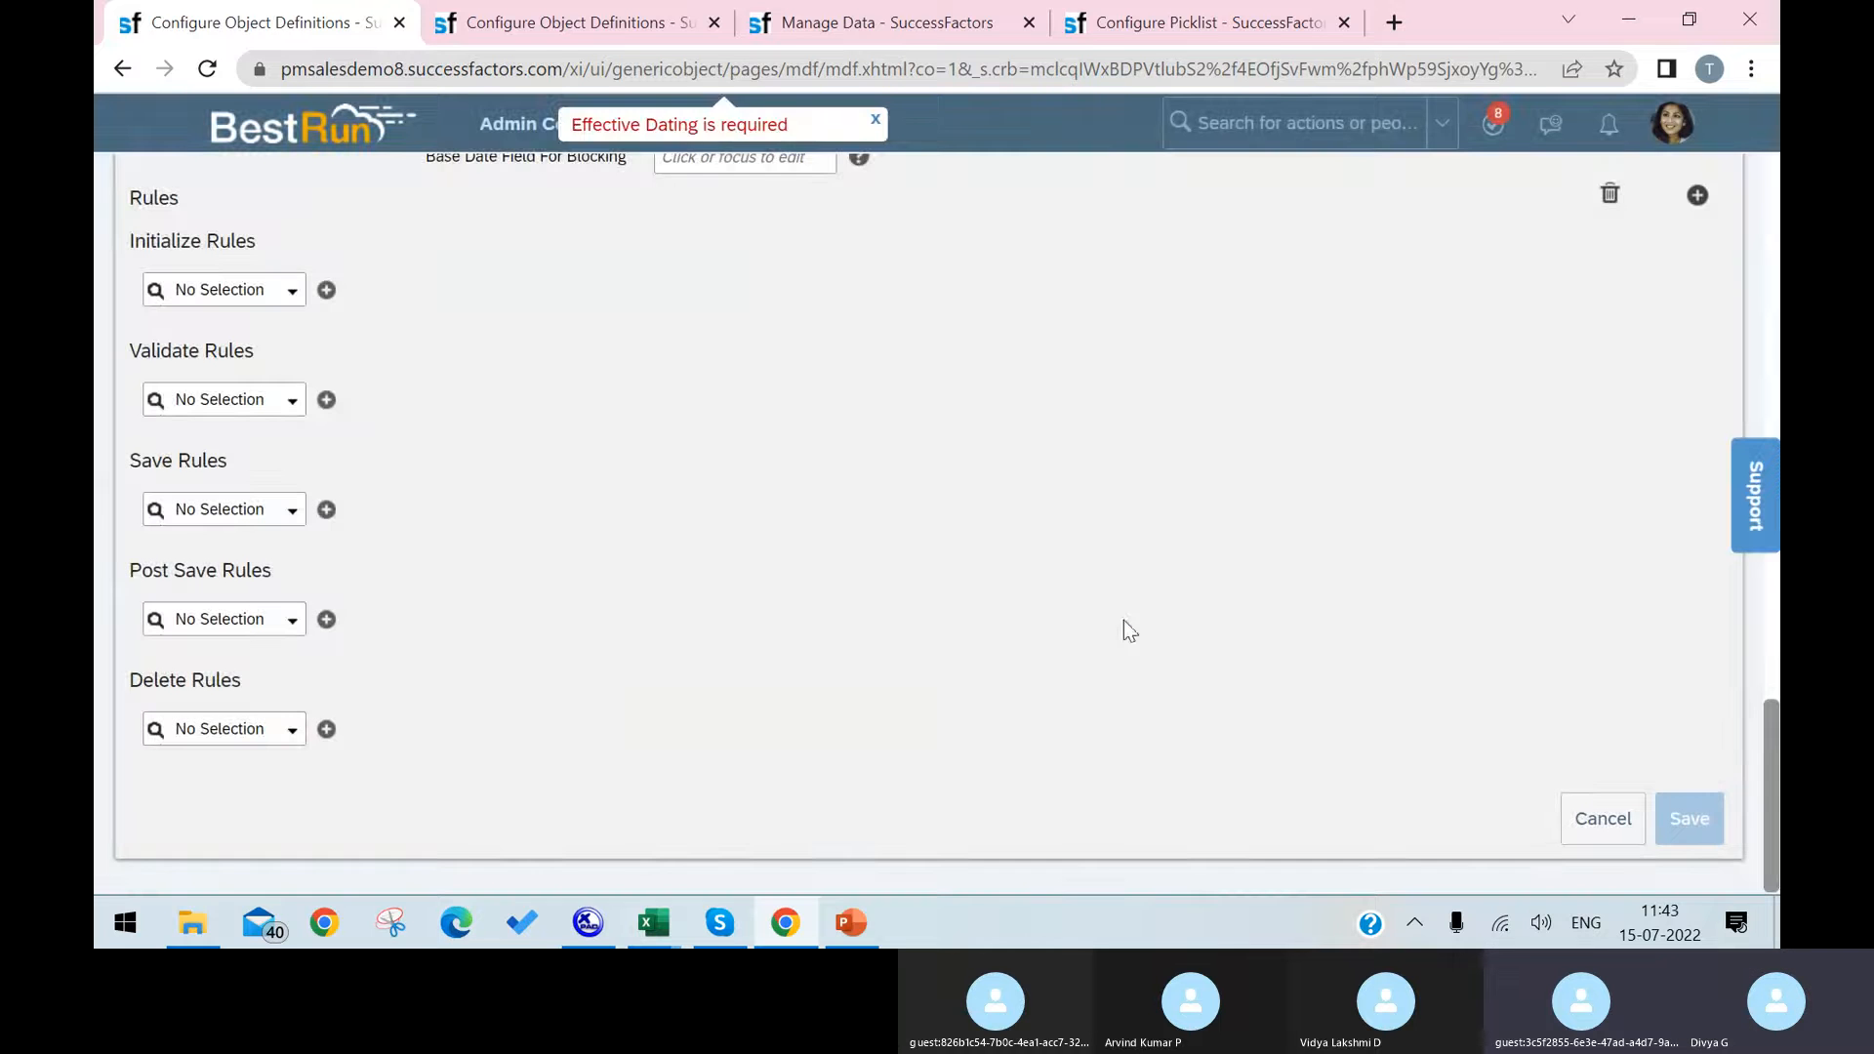
Step: Add a field named Startdate below cust_Employees, with maximum length 10 and data type Date
{"action": "scroll", "coordinate": [791, 644], "scroll_direction": "up", "scroll_amount": 5}
{"action": "scroll", "coordinate": [790, 625], "scroll_direction": "up", "scroll_amount": 10}
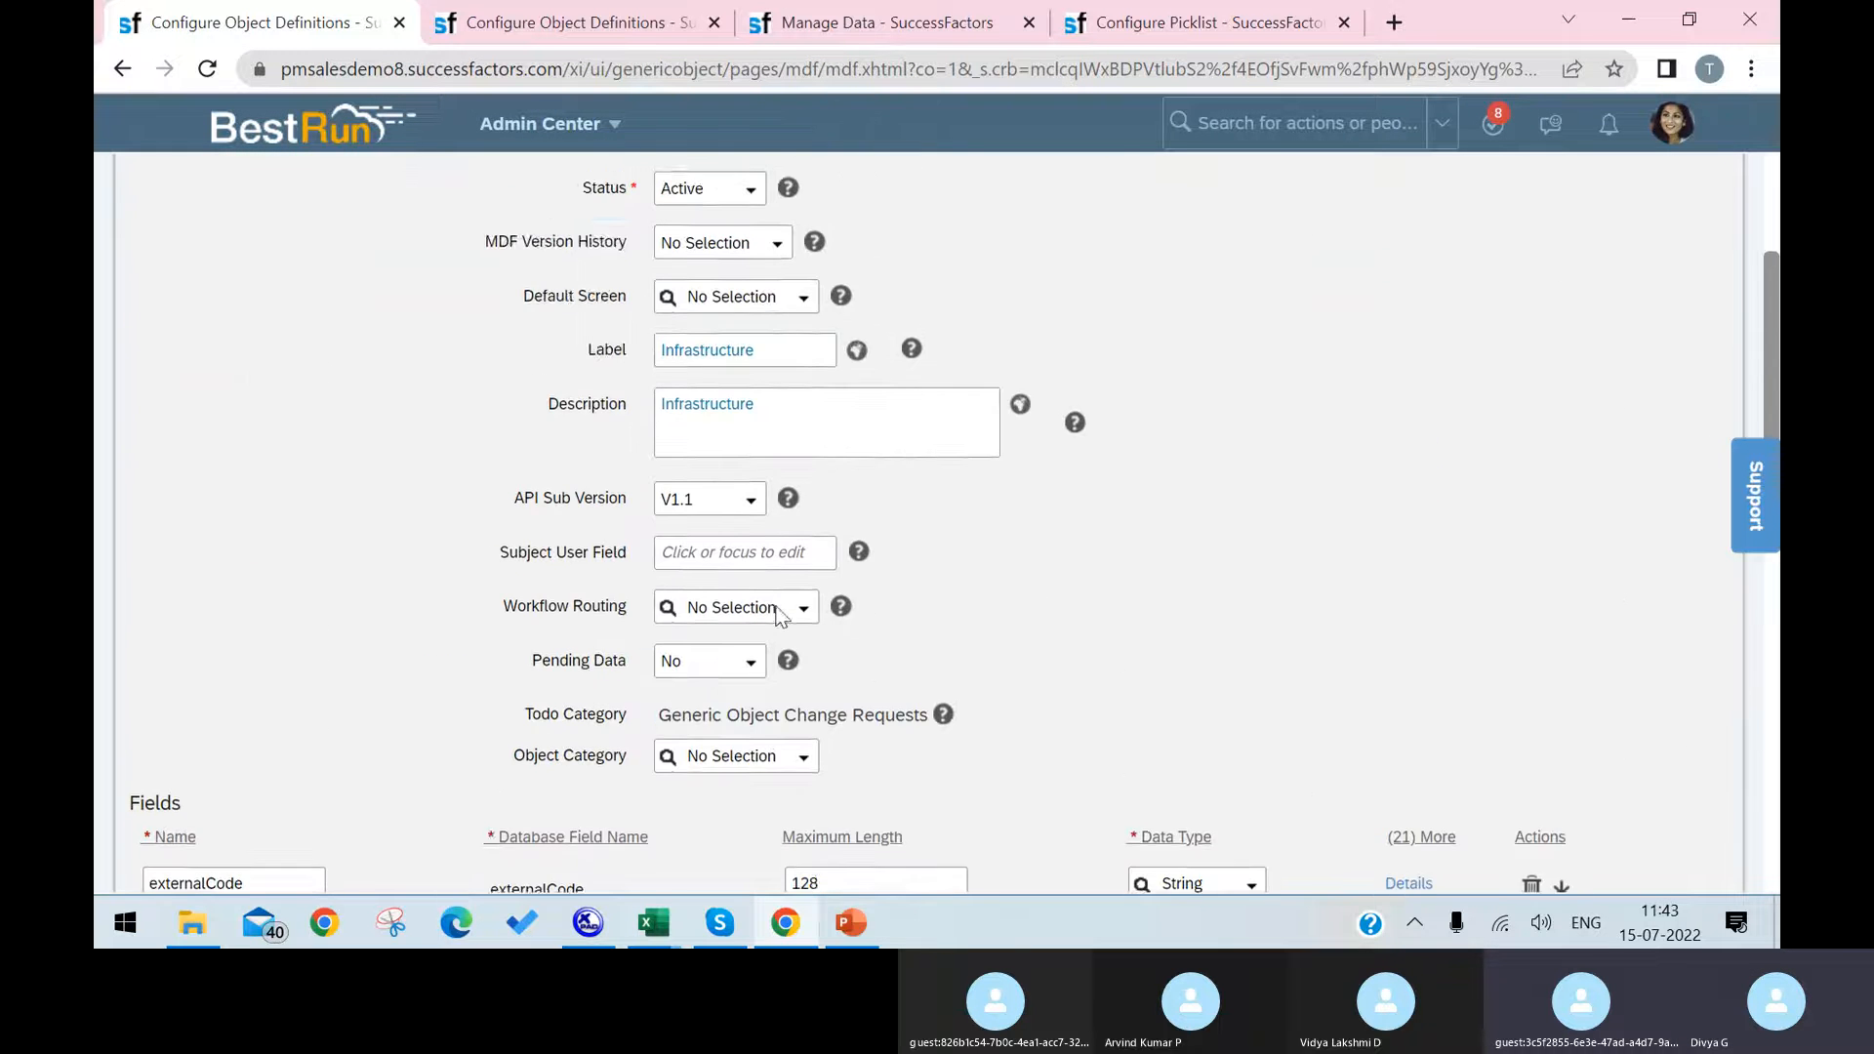
{"action": "scroll", "coordinate": [778, 615], "scroll_direction": "down", "scroll_amount": 8}
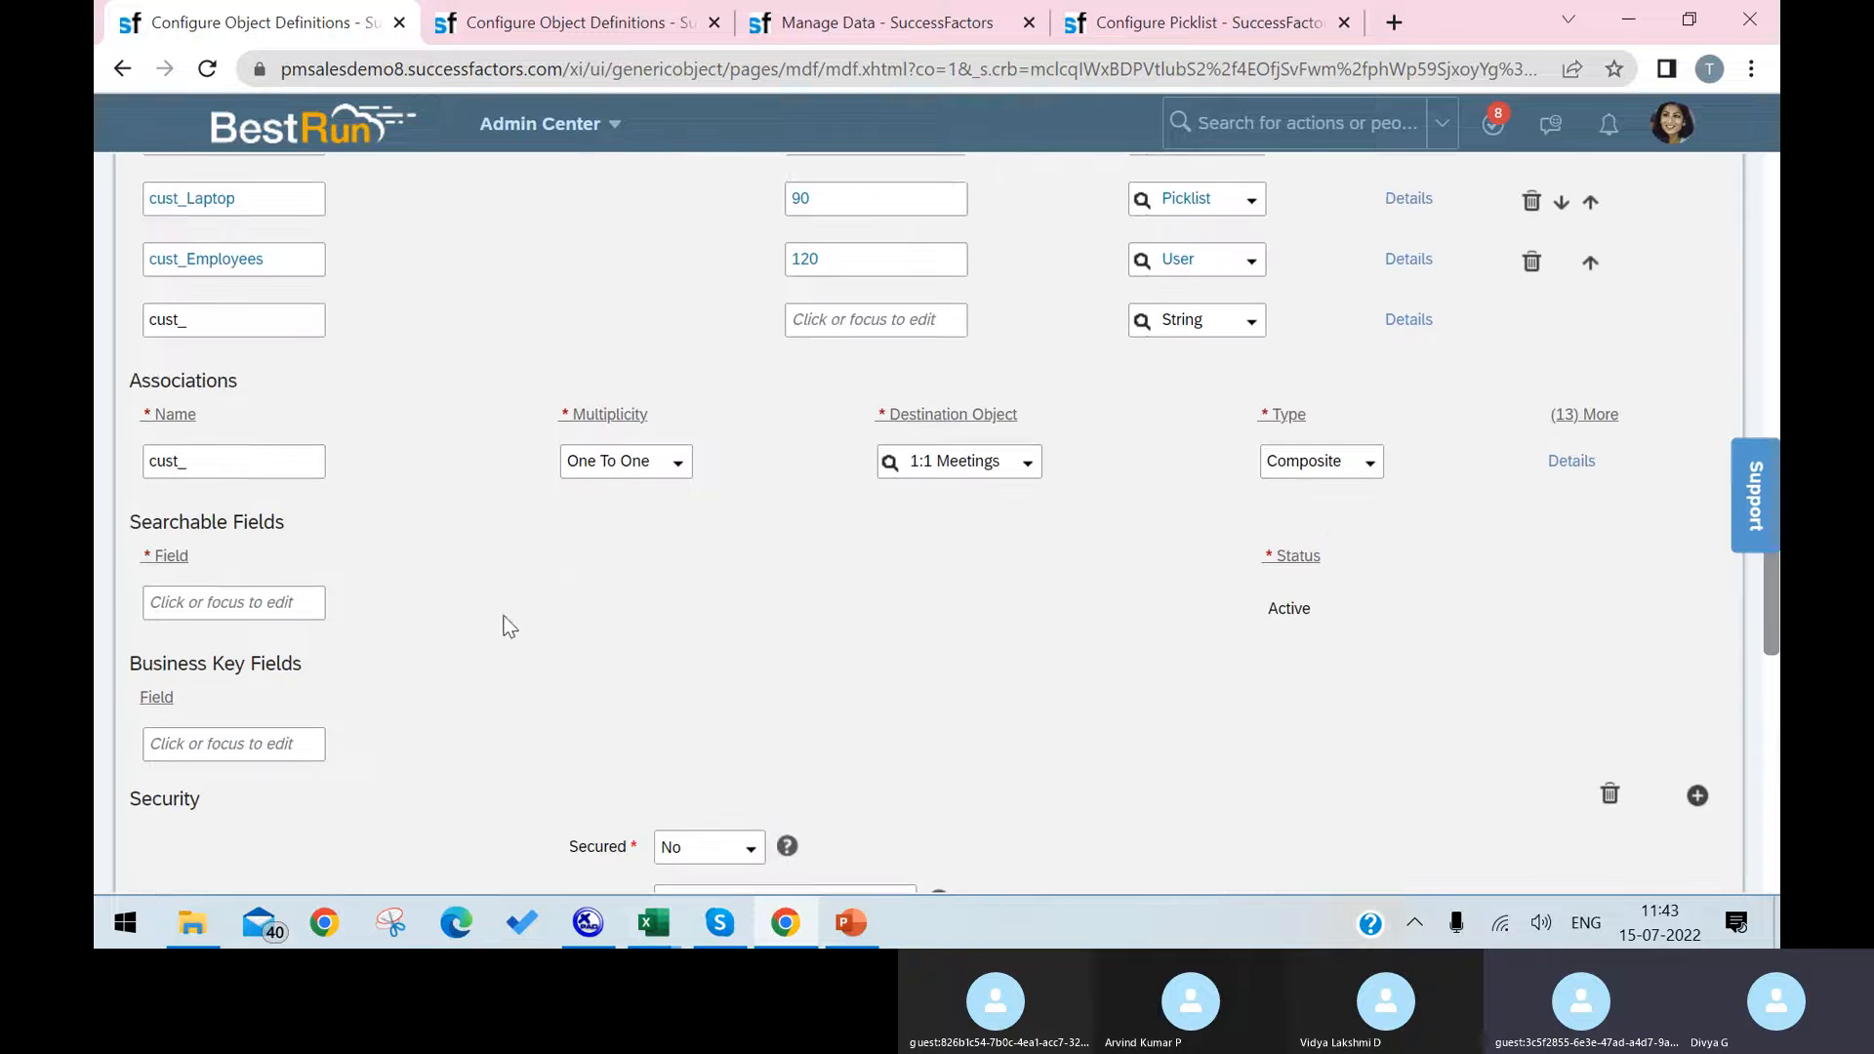
{"action": "left_click", "coordinate": [287, 321]}
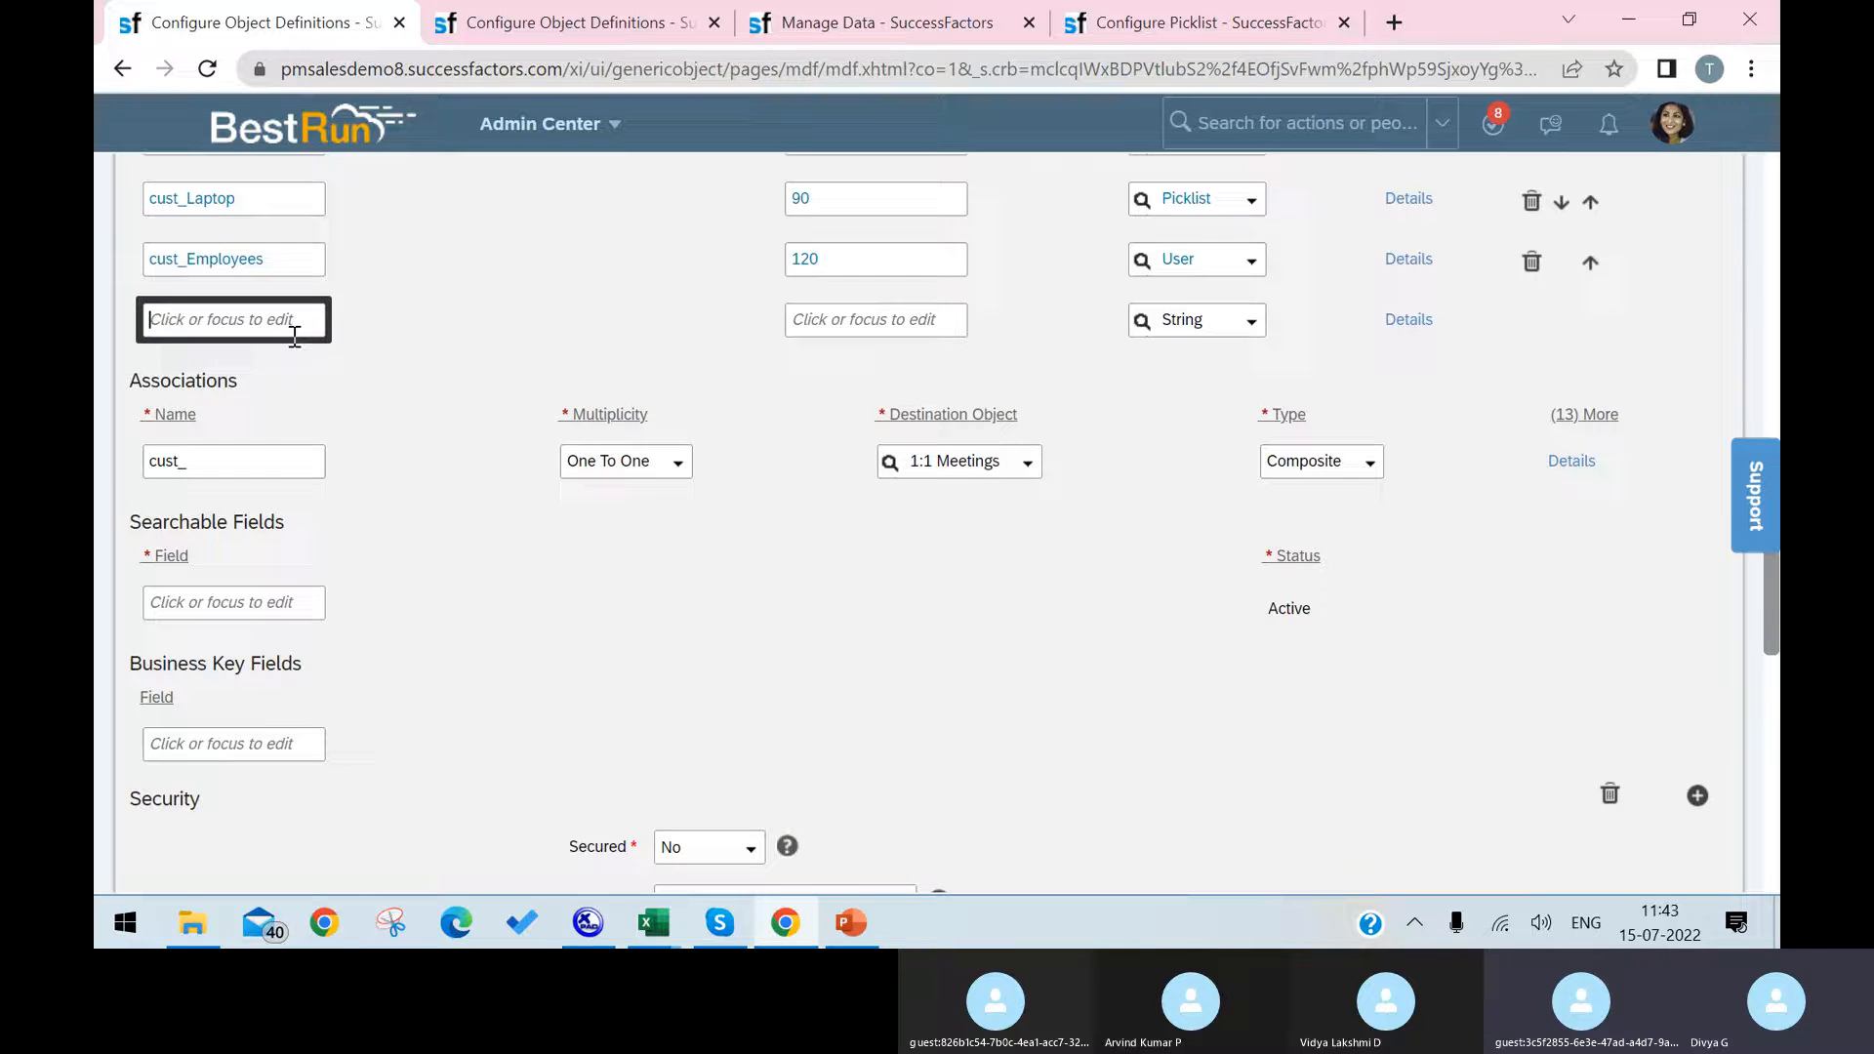
{"action": "type", "text": "Start Dat"}
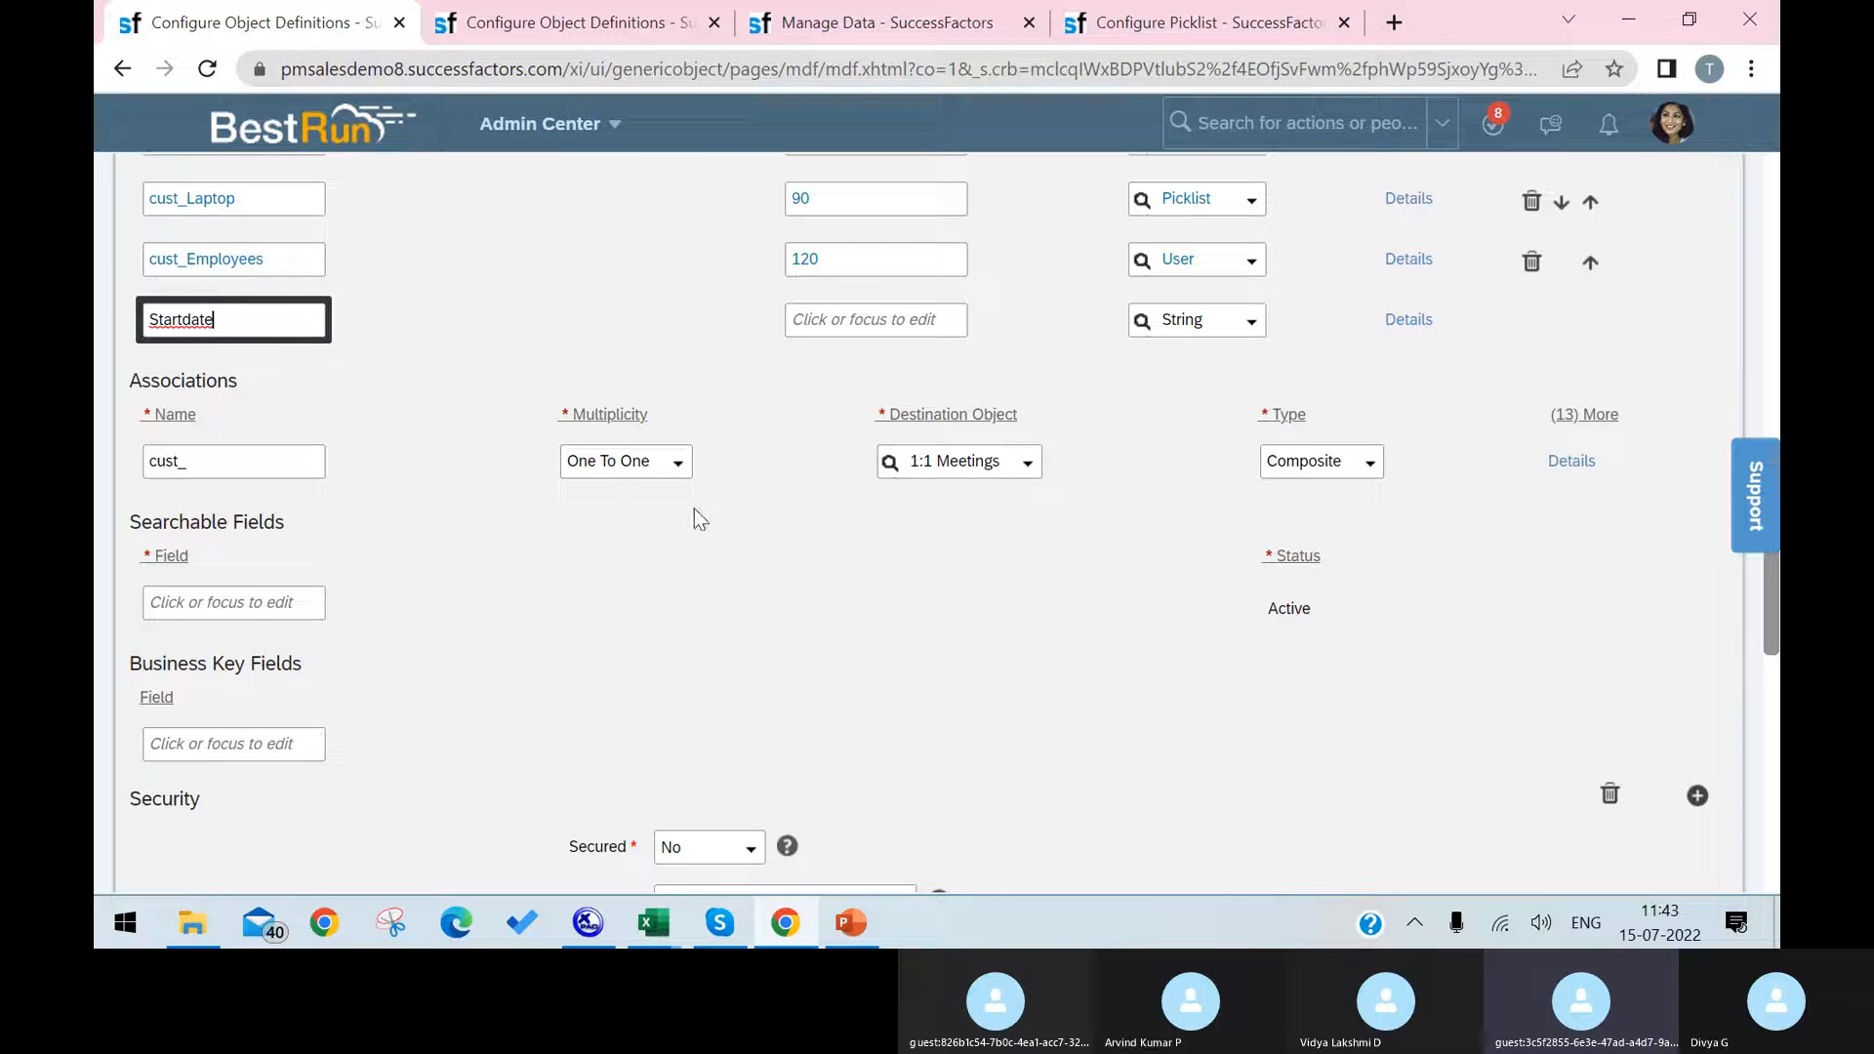
{"action": "left_click", "coordinate": [940, 323]}
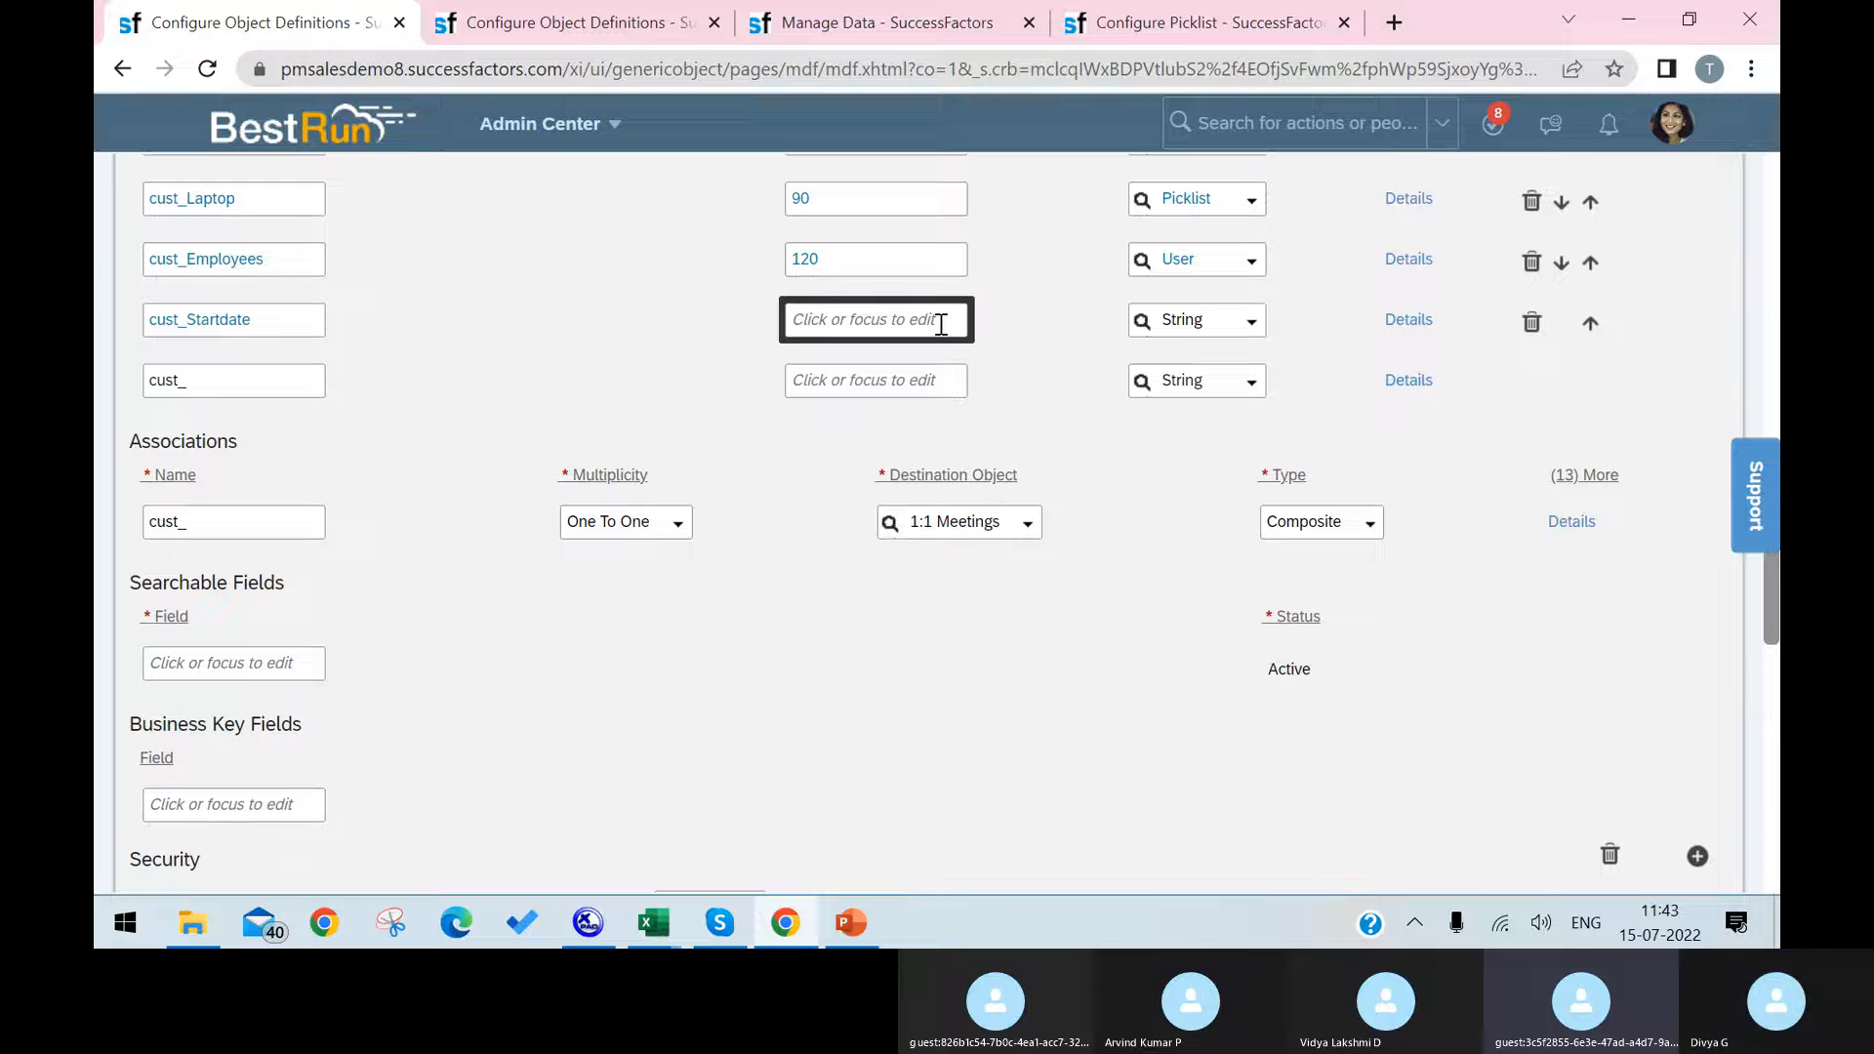
{"action": "type", "text": "10"}
{"action": "left_click", "coordinate": [1242, 316]}
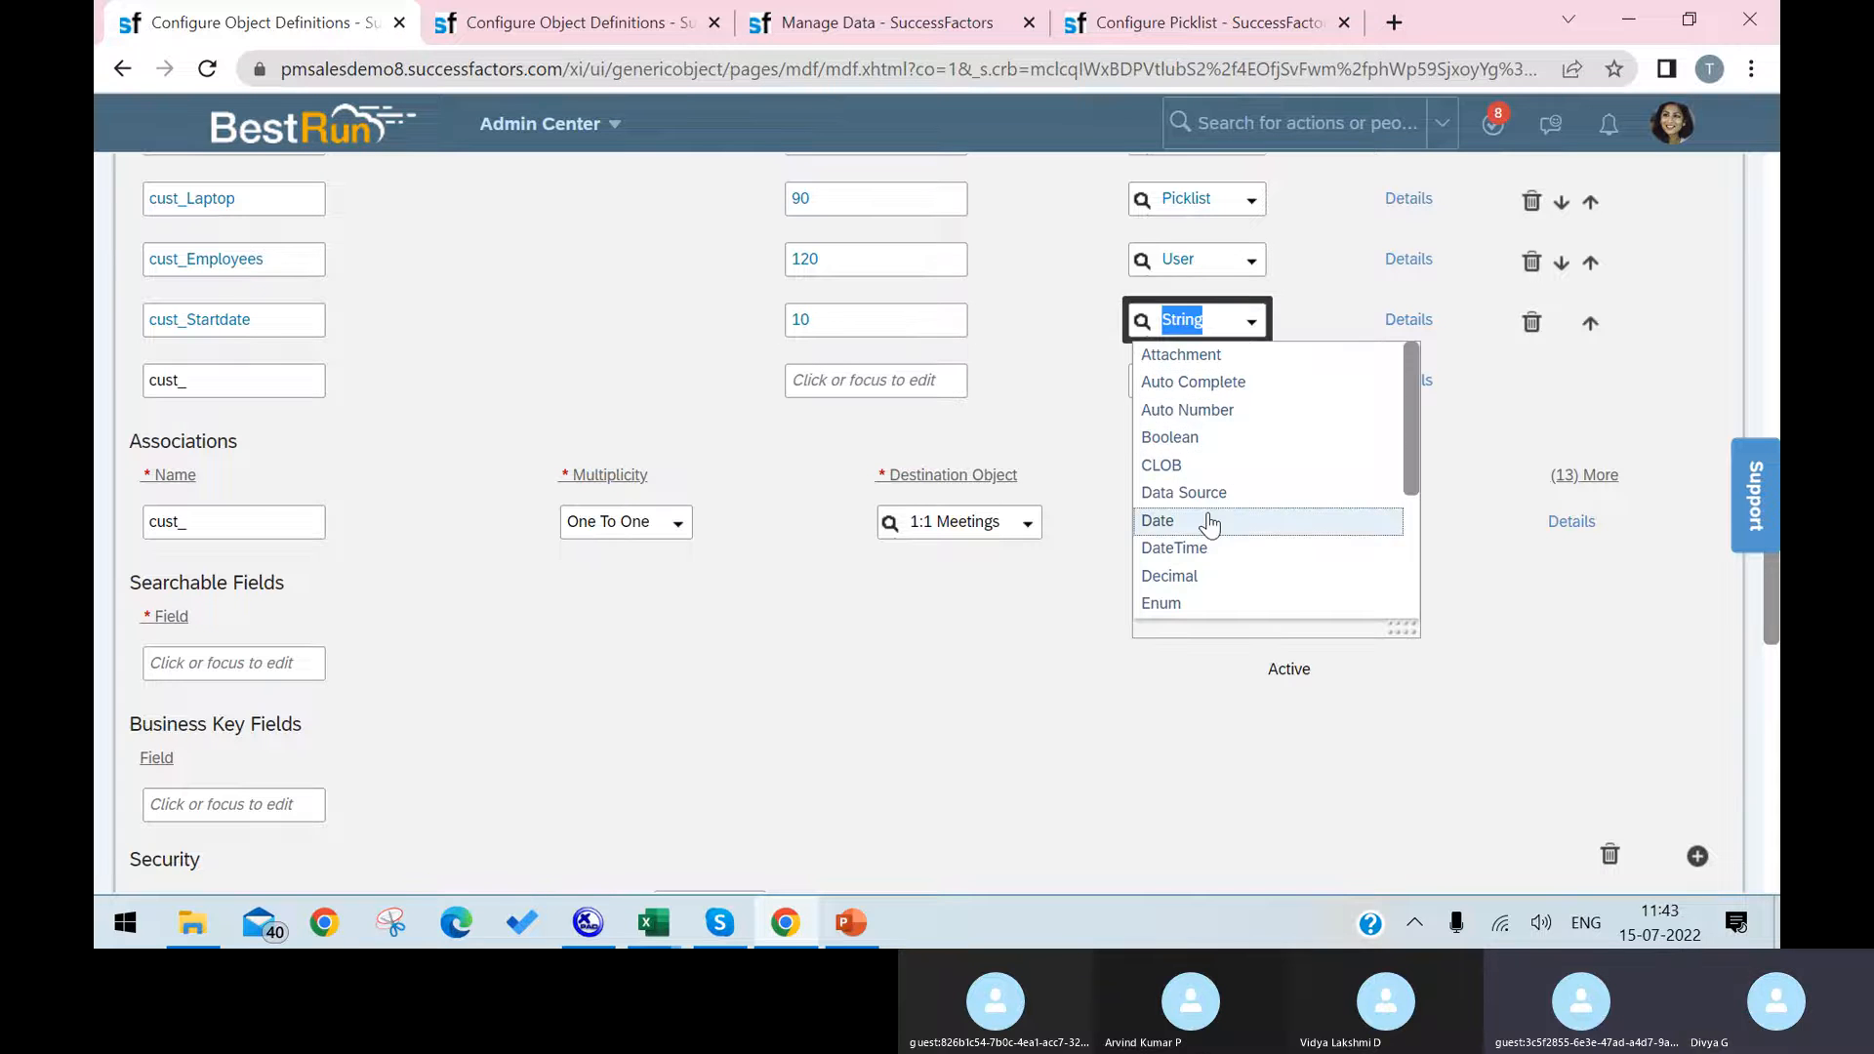
{"action": "left_click", "coordinate": [1208, 523]}
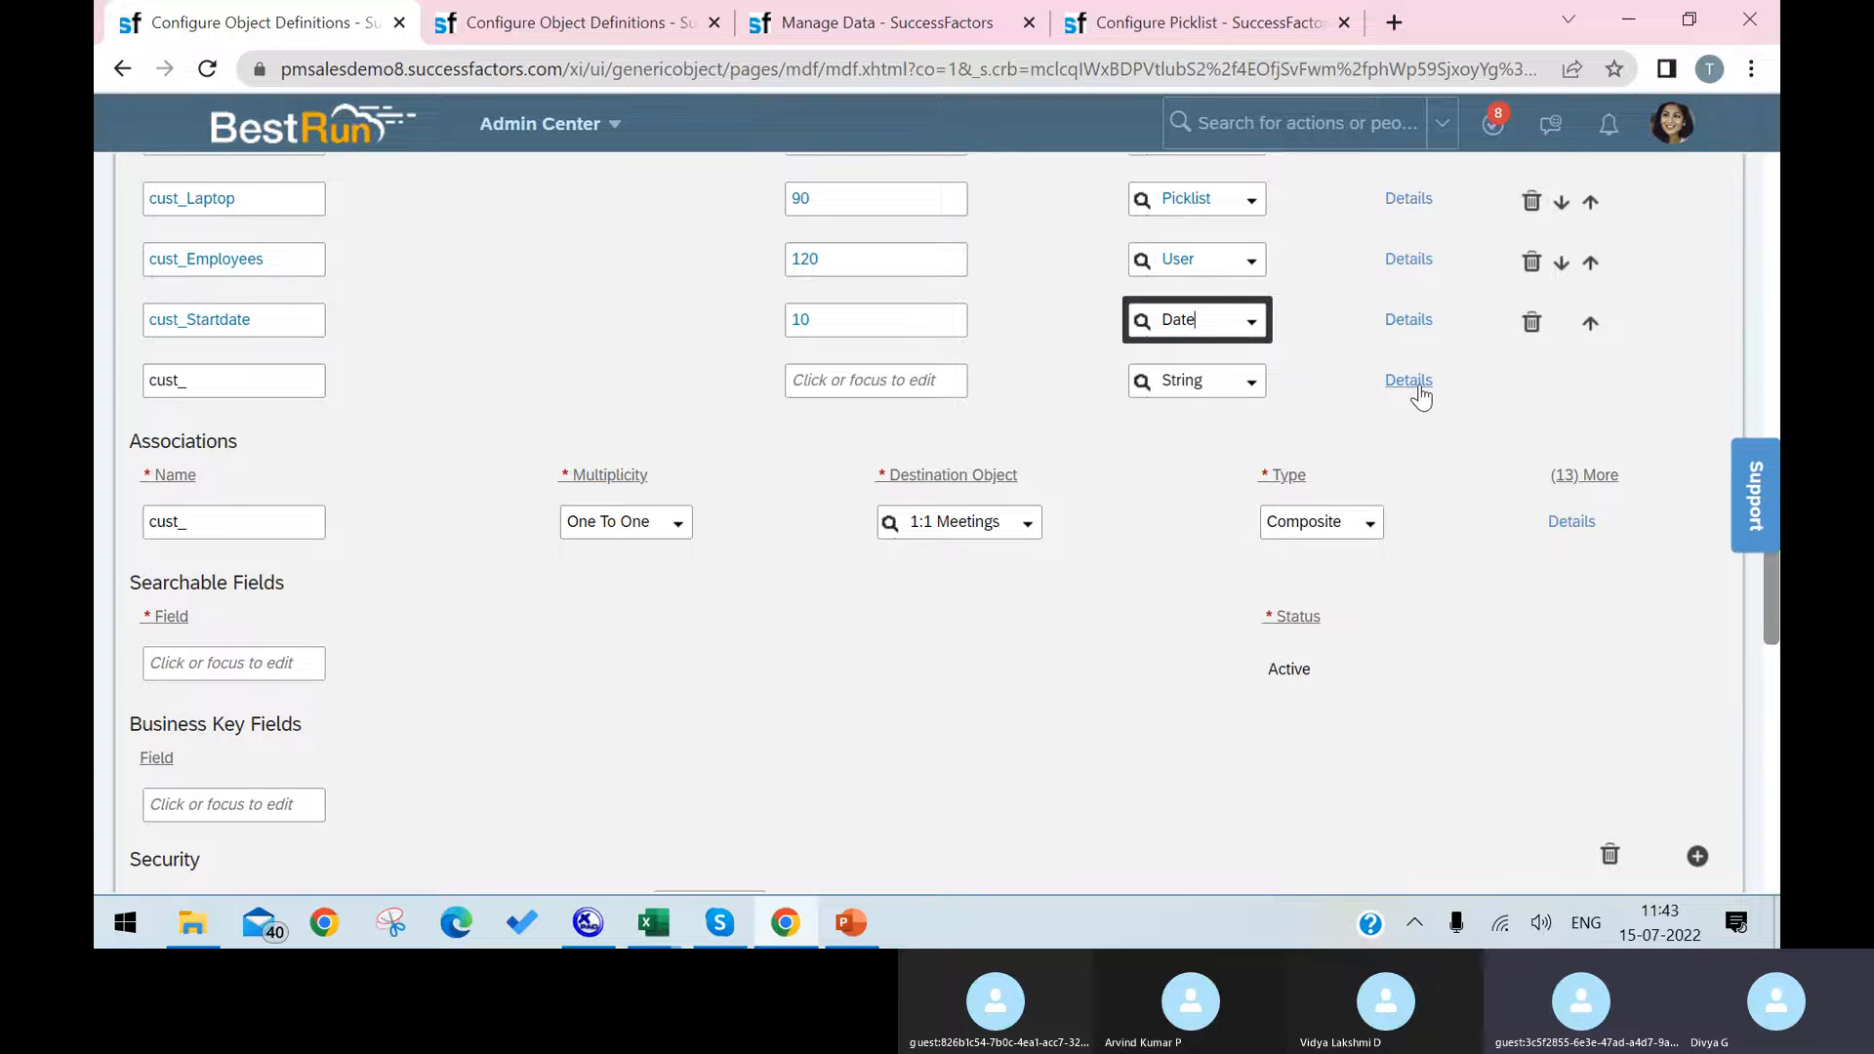
Step: Try to save the Infrastructure definition with the added Startdate field
{"action": "scroll", "coordinate": [1425, 410], "scroll_direction": "down", "scroll_amount": 10}
{"action": "left_click", "coordinate": [1690, 816]}
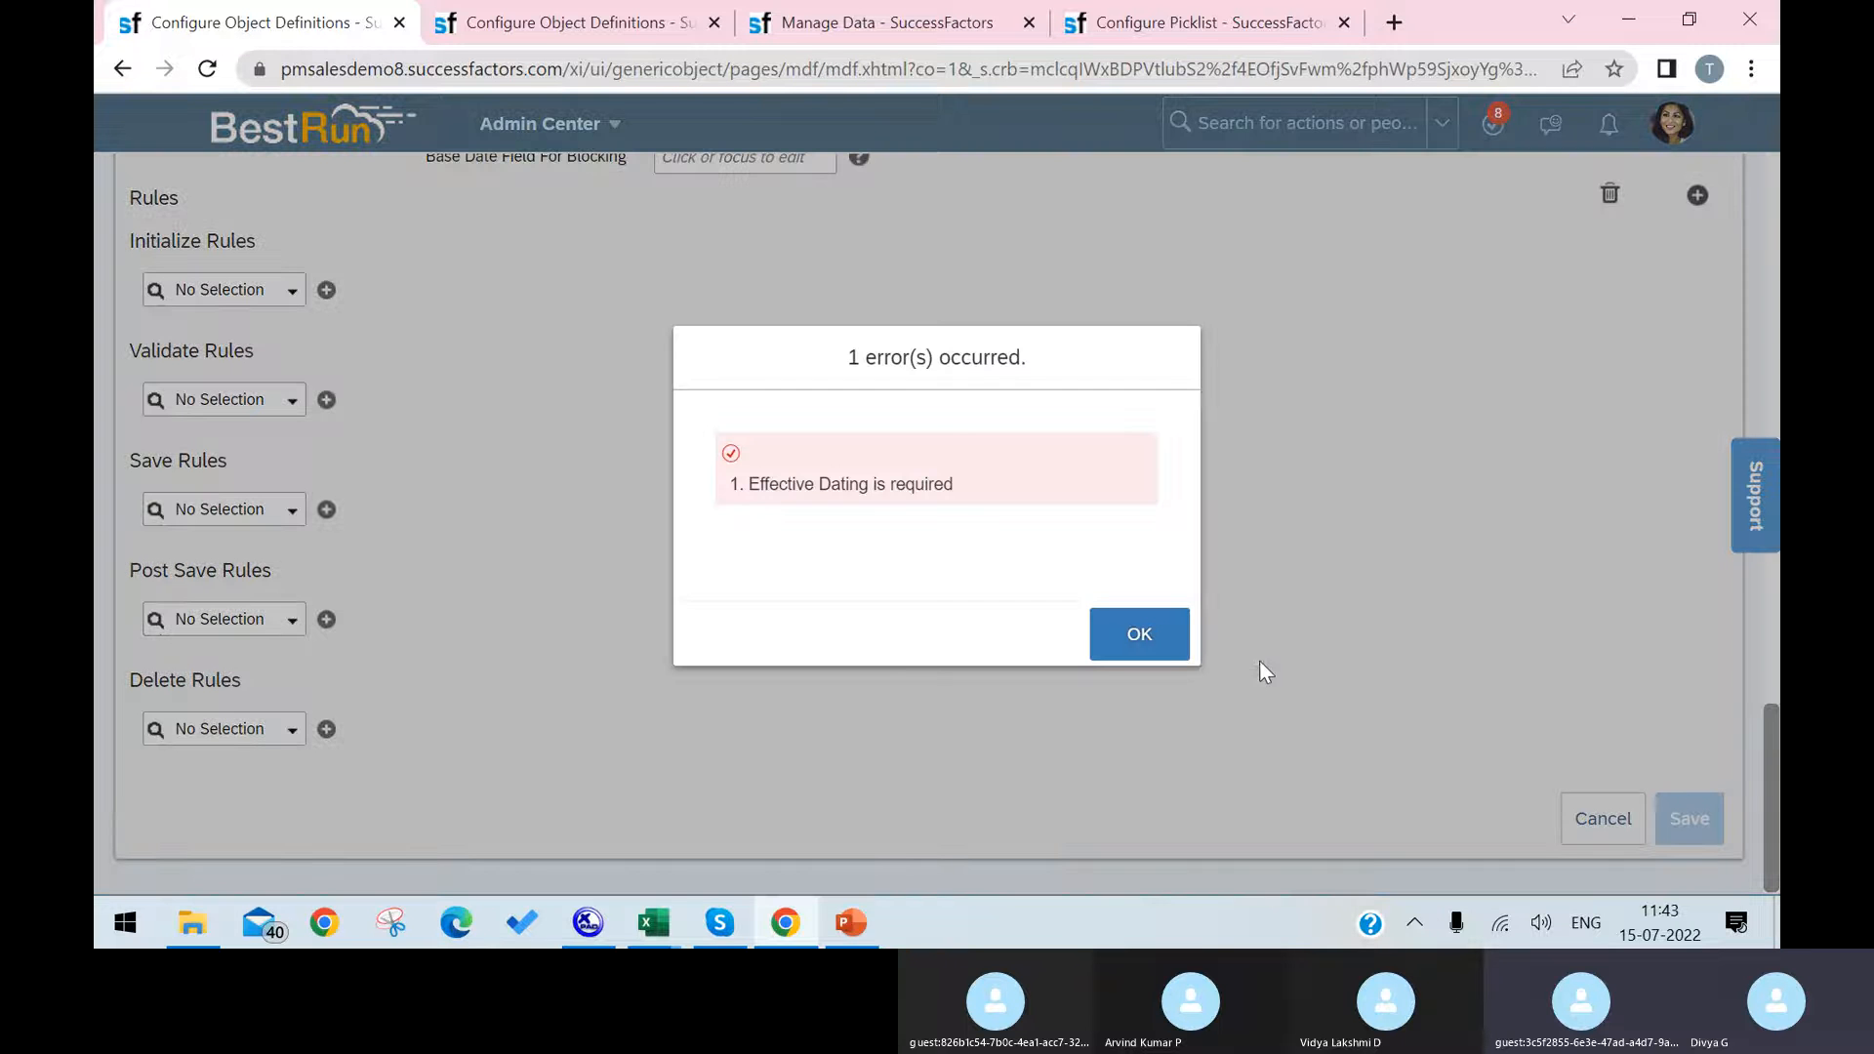
{"action": "left_click", "coordinate": [1157, 641]}
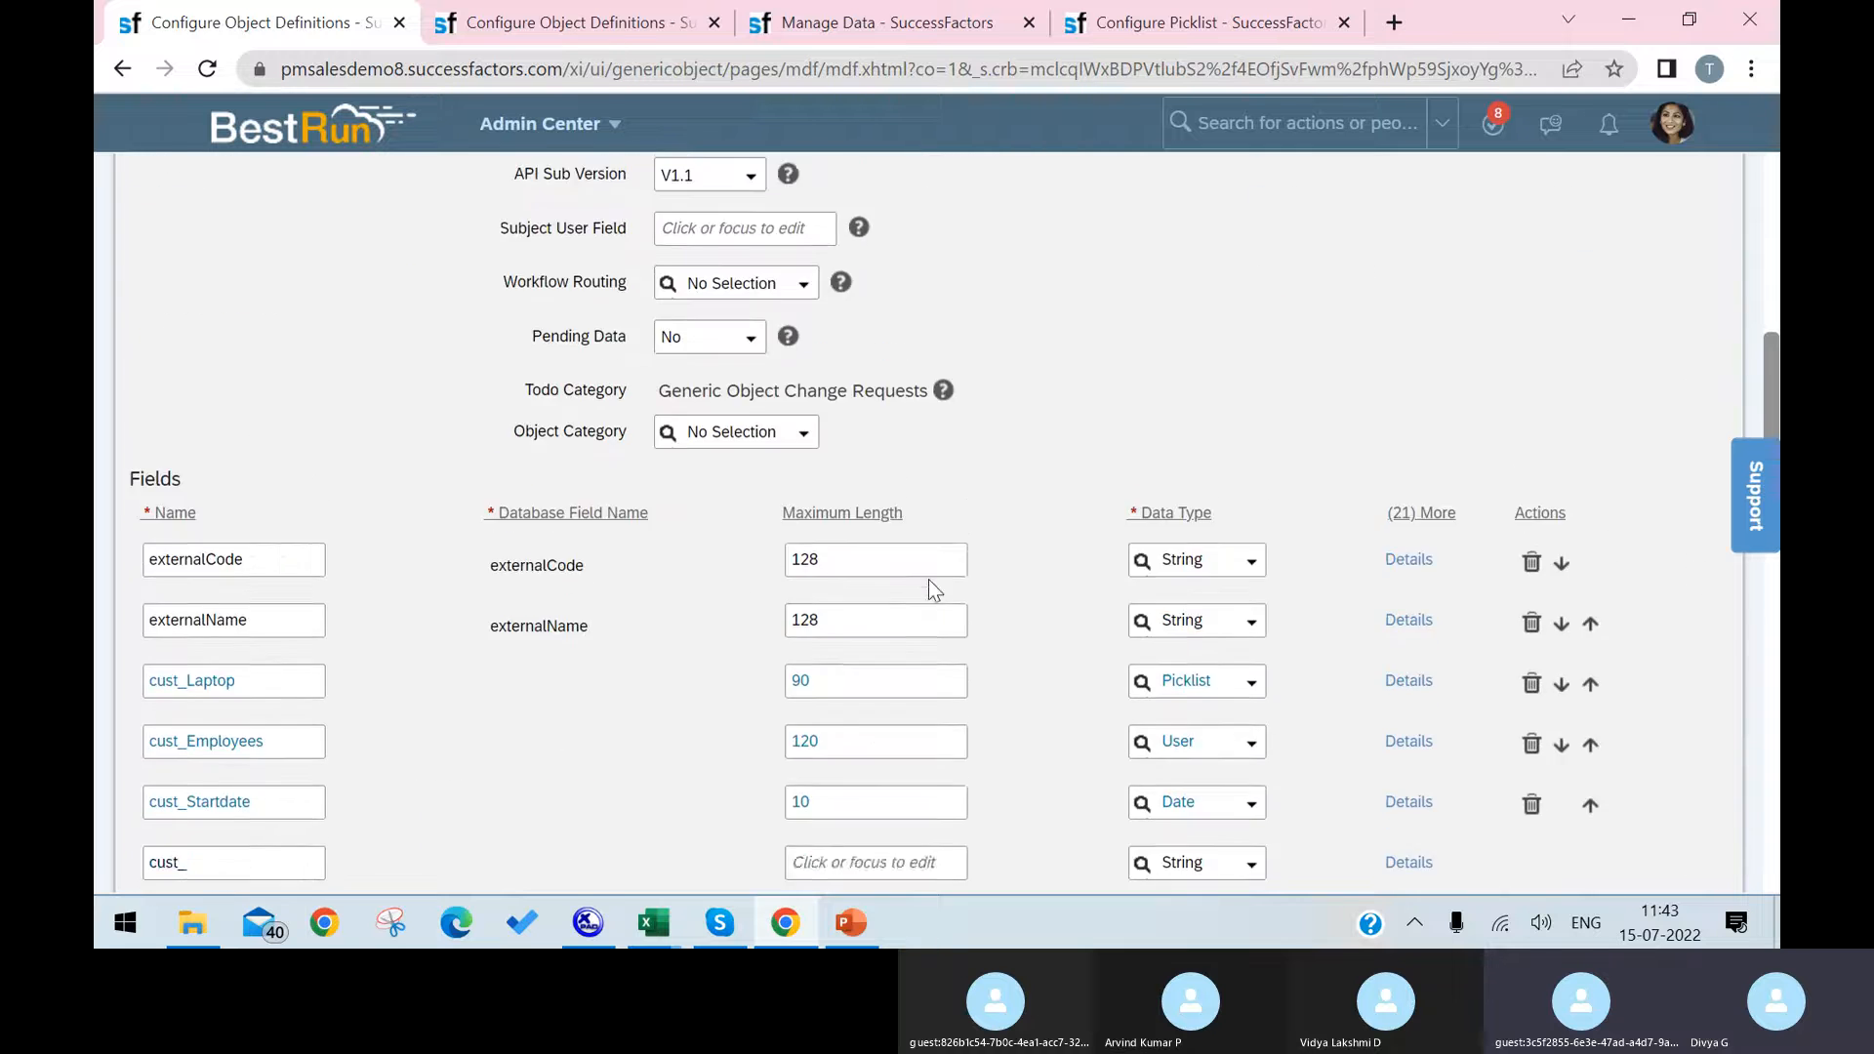
Step: Rename the cust_Startdate field as EffectiveDate
{"action": "scroll", "coordinate": [900, 562], "scroll_direction": "down", "scroll_amount": 2}
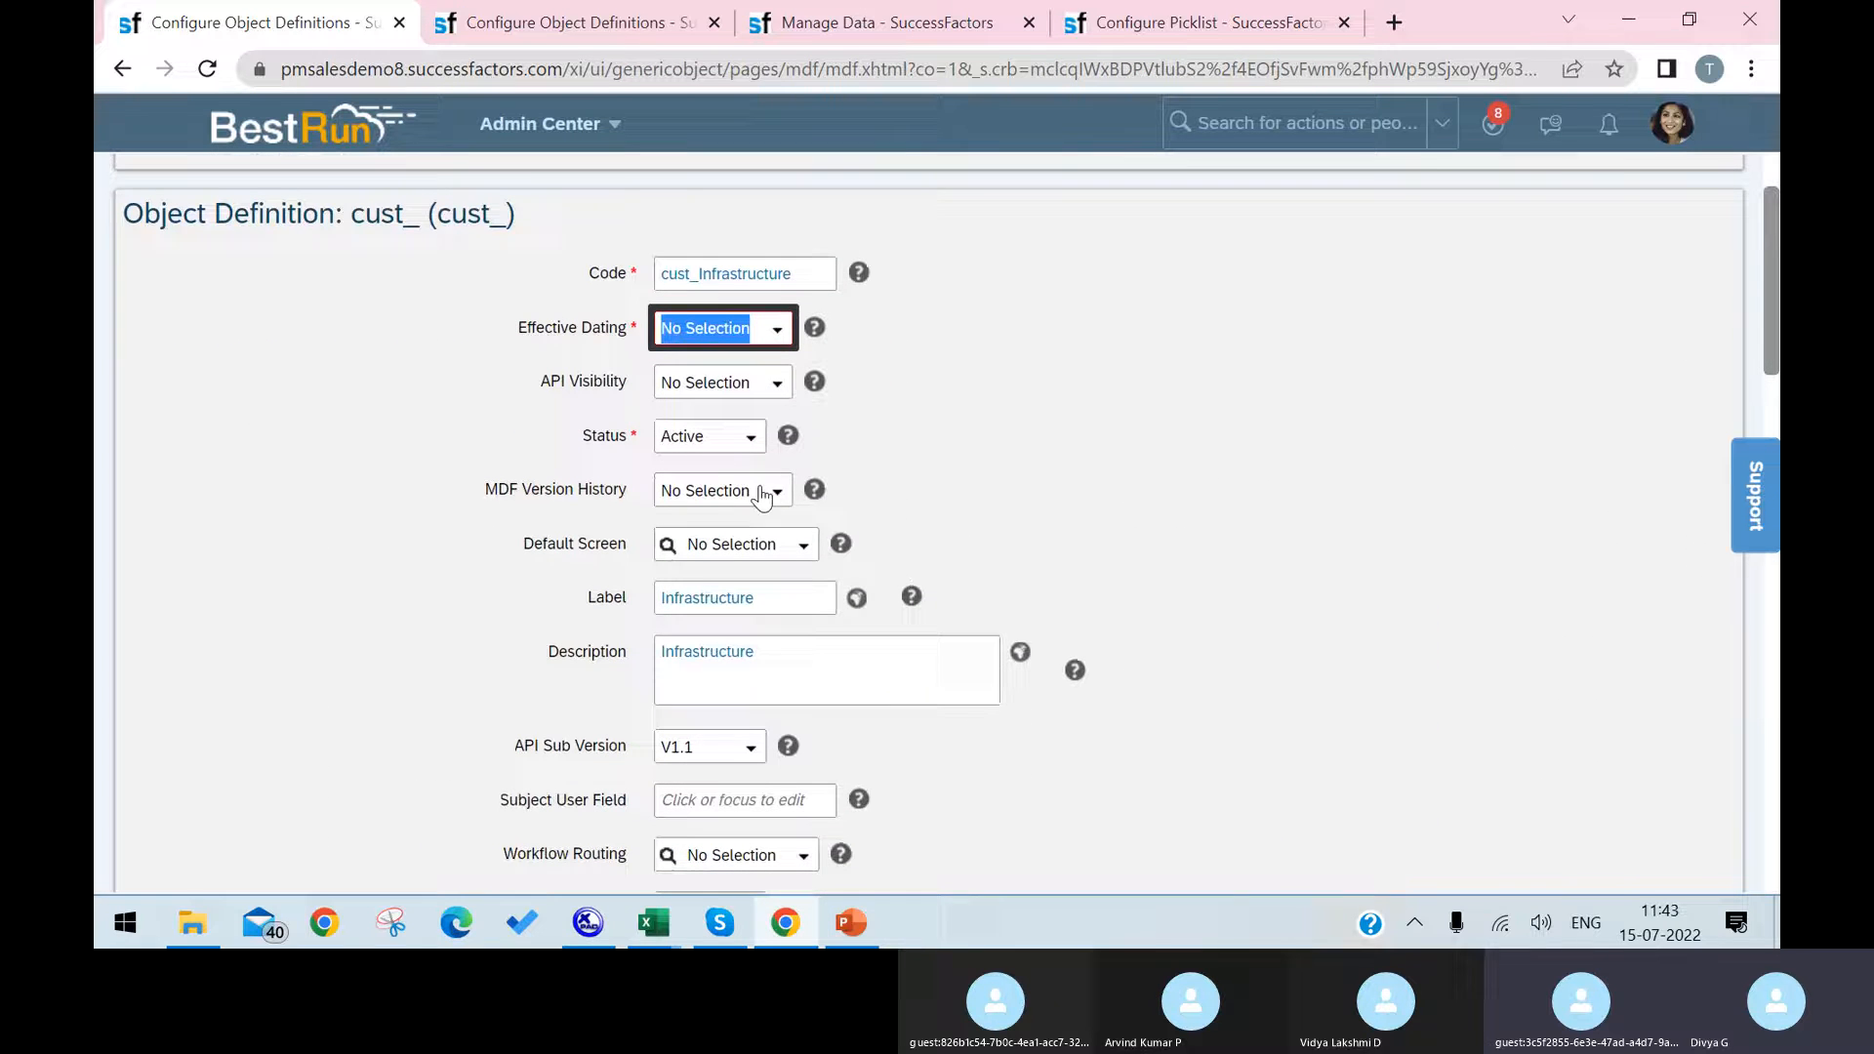
{"action": "scroll", "coordinate": [771, 595], "scroll_direction": "down", "scroll_amount": 3}
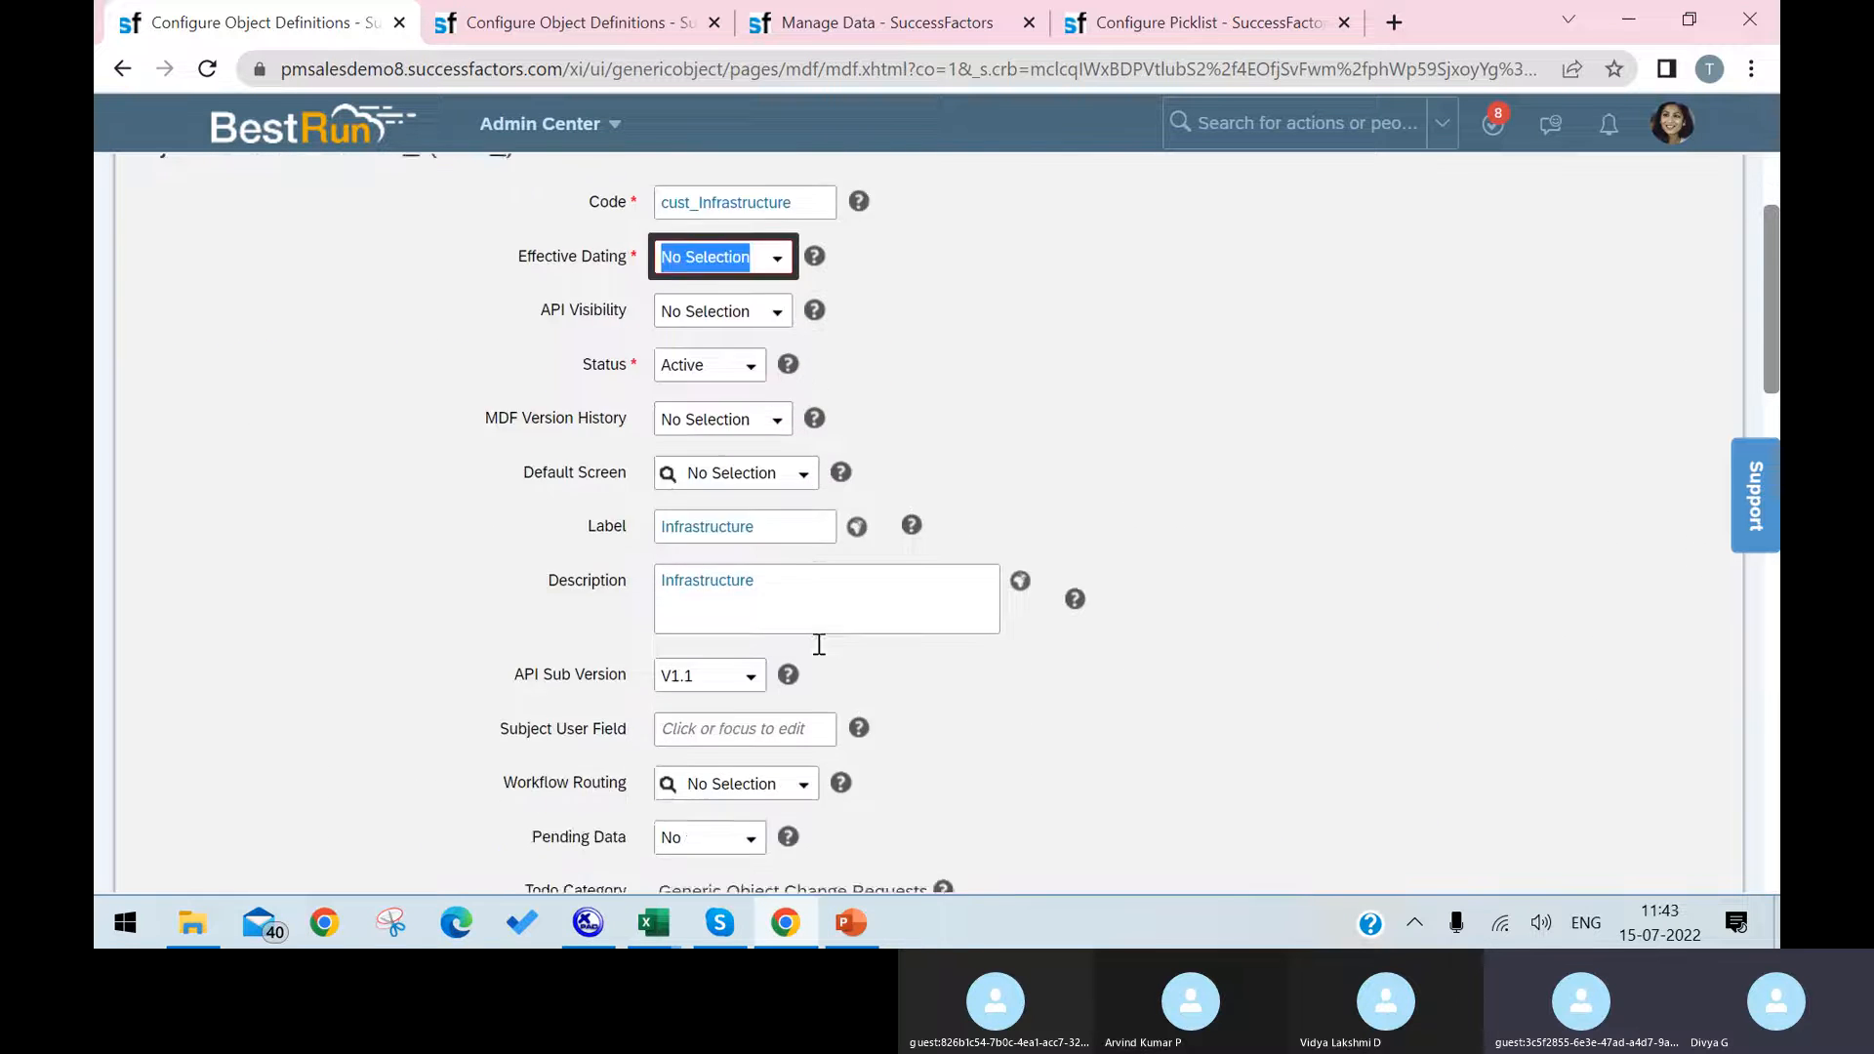
{"action": "scroll", "coordinate": [759, 539], "scroll_direction": "down", "scroll_amount": 3}
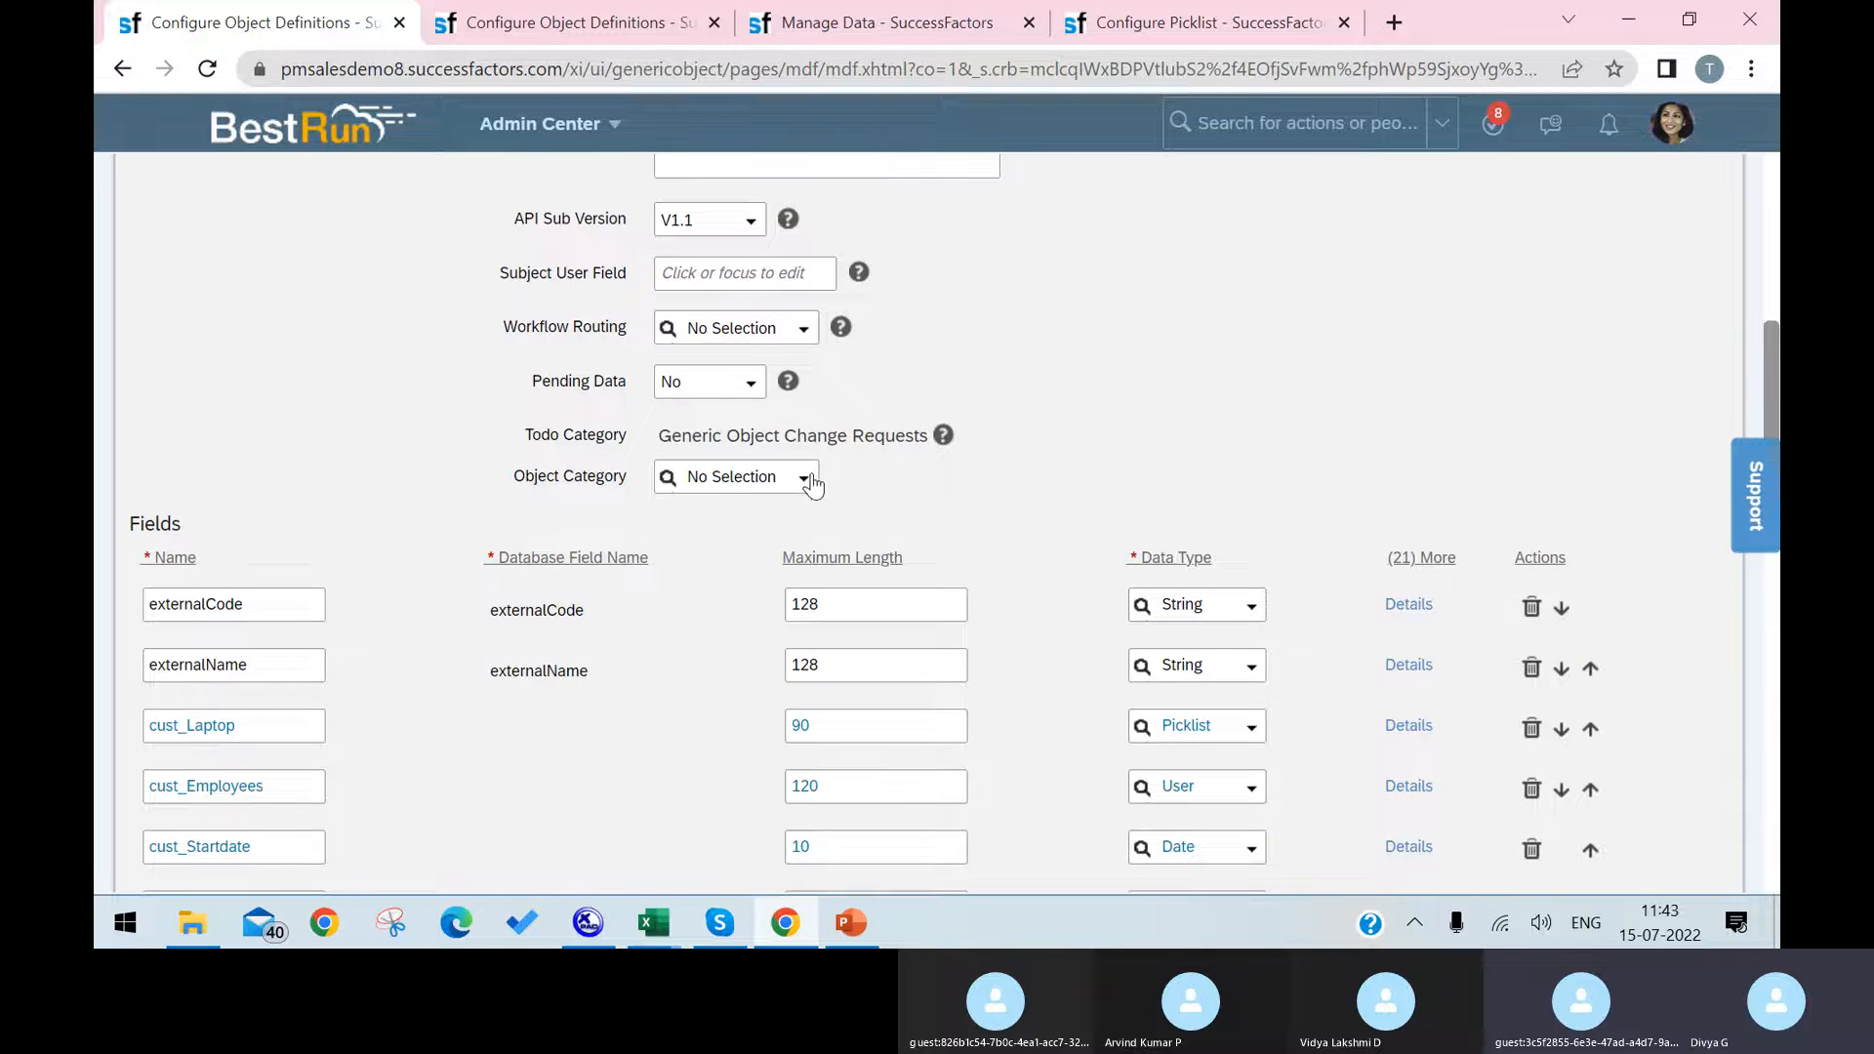
{"action": "scroll", "coordinate": [810, 482], "scroll_direction": "down", "scroll_amount": 1}
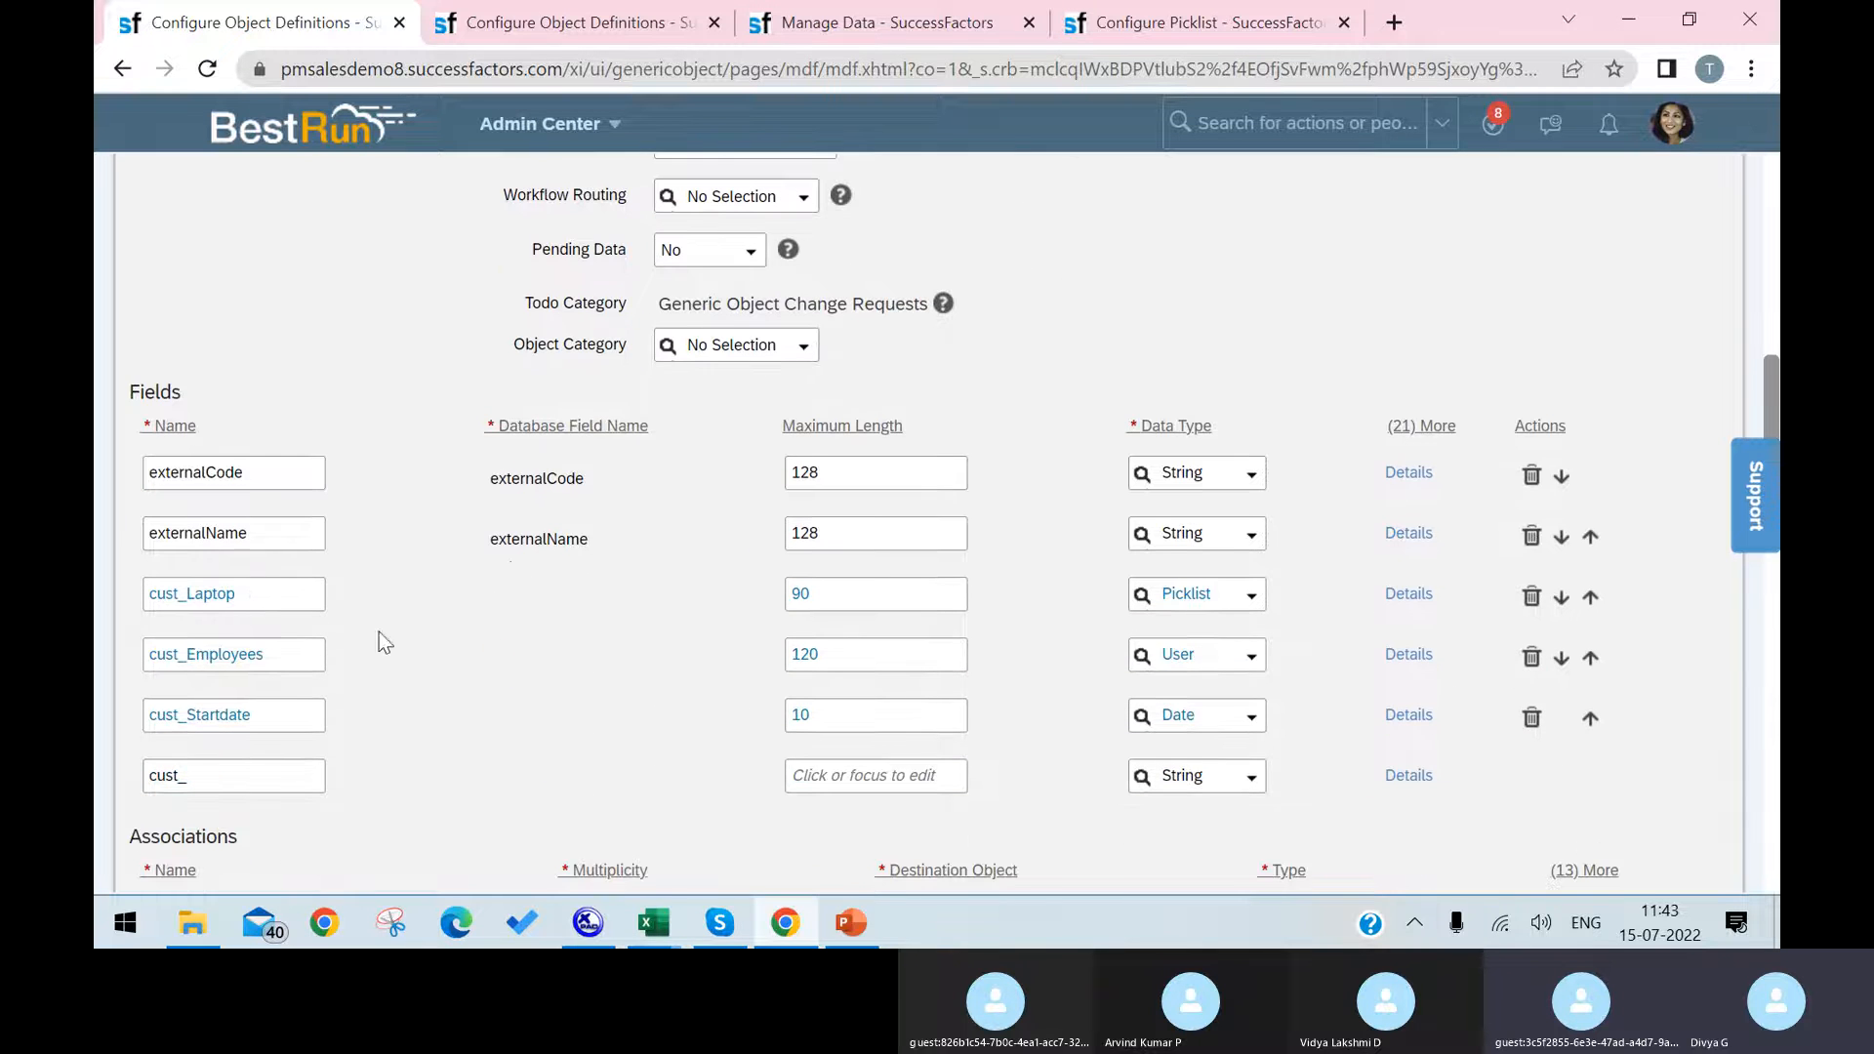
{"action": "left_click", "coordinate": [283, 709]}
{"action": "left_click_drag", "start_coordinate": [238, 706], "coordinate": [98, 688]}
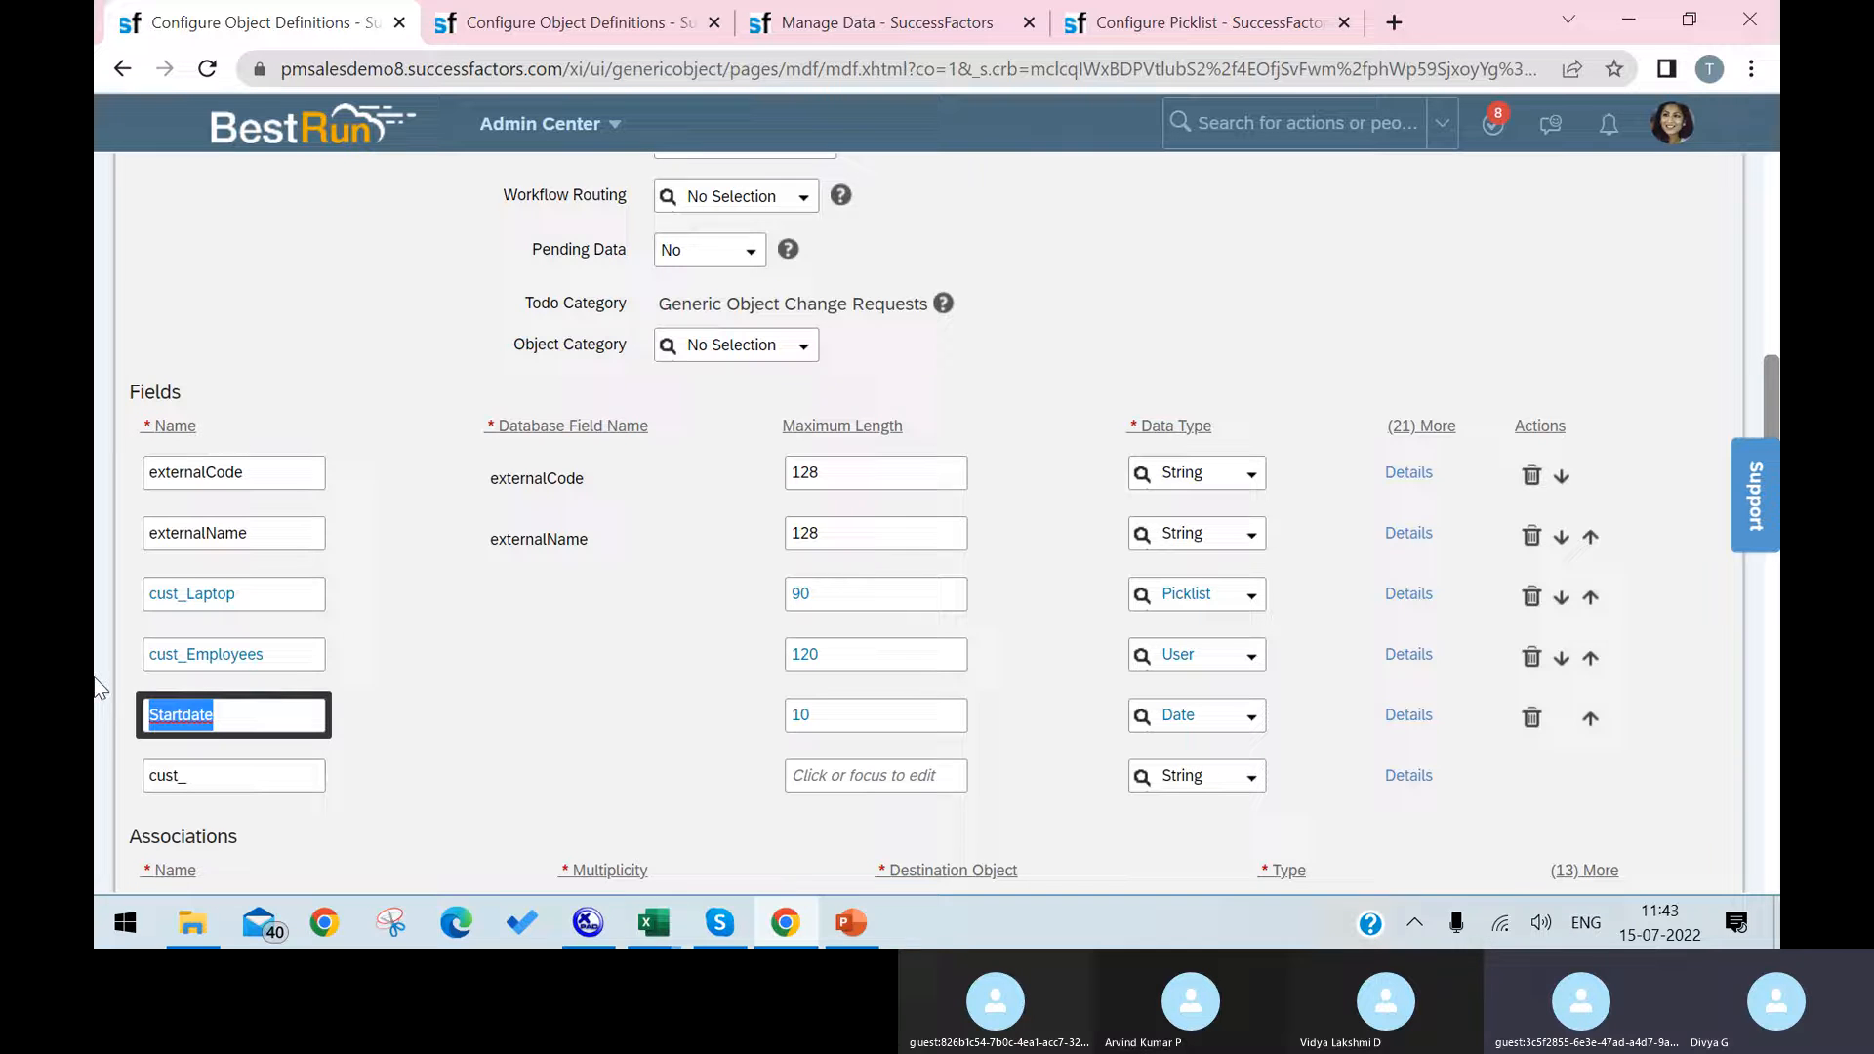
{"action": "type", "text": "Effect"}
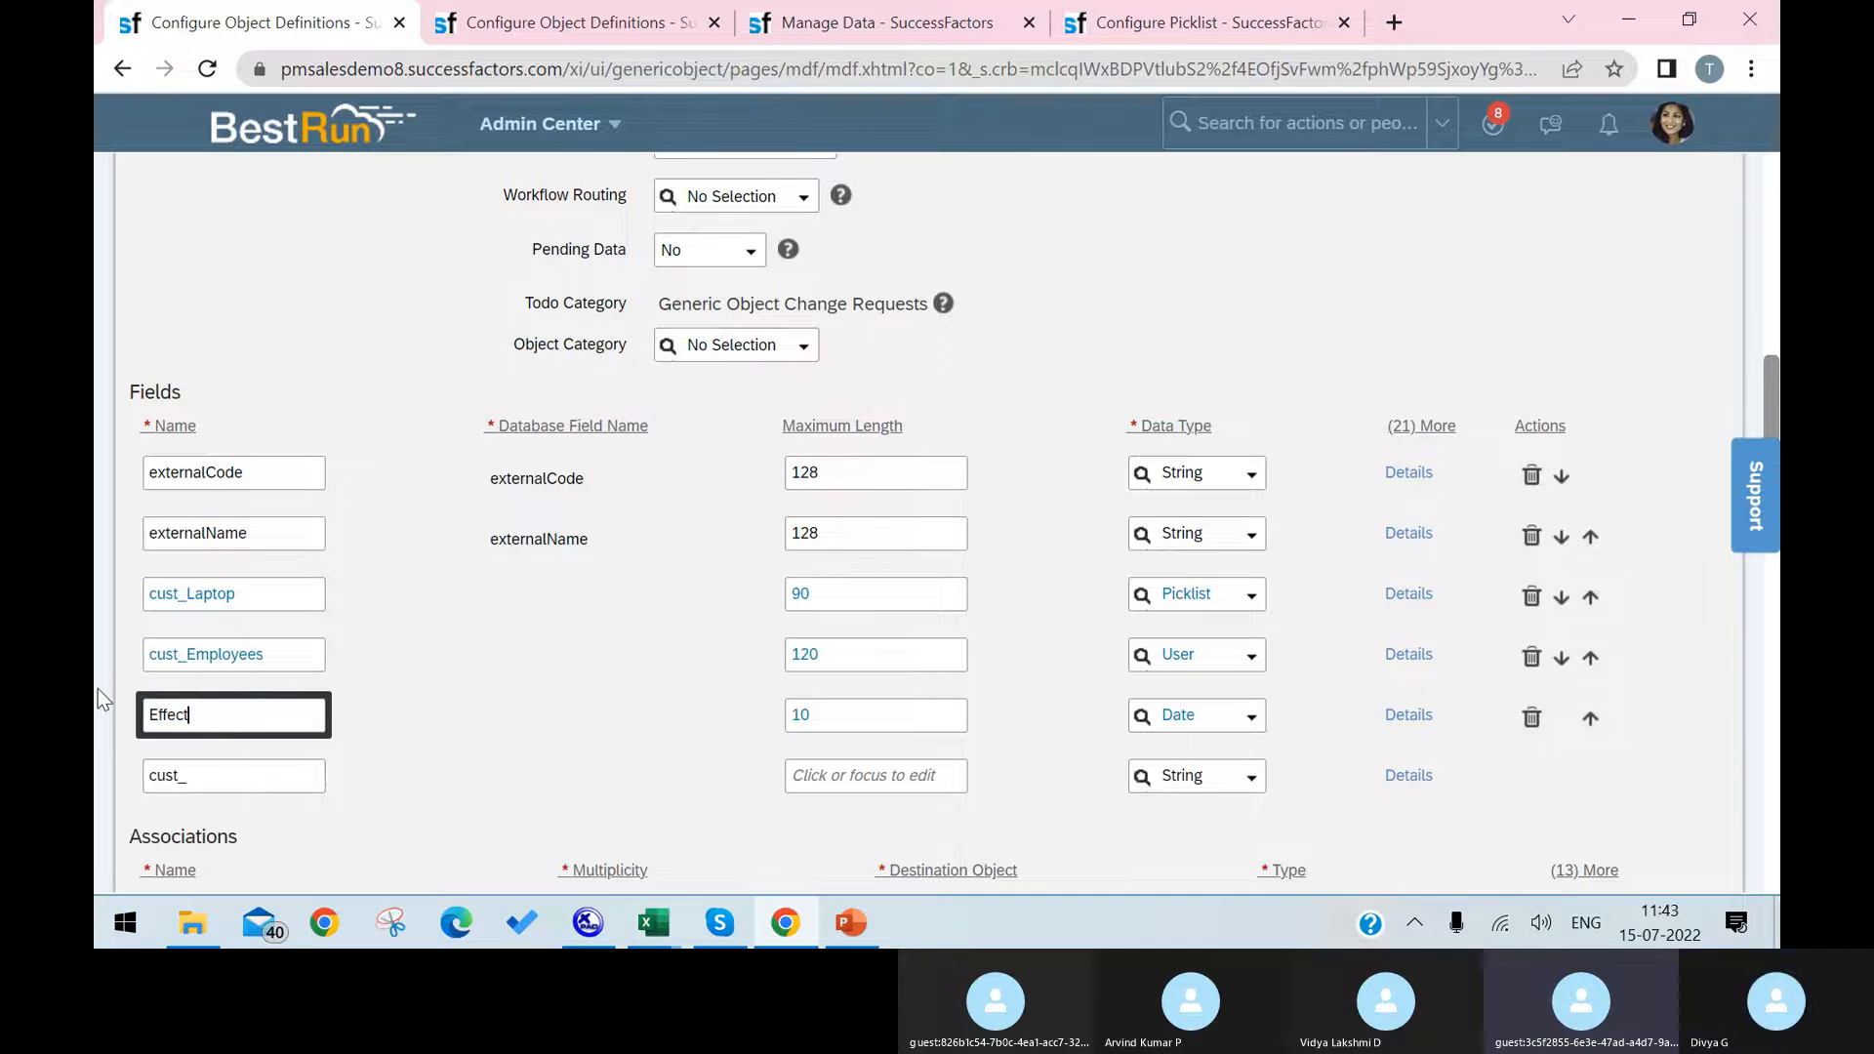
{"action": "type", "text": "iveDate"}
{"action": "left_click", "coordinate": [1449, 806]}
Step: Try to save the Infrastructure definition with the date field named EffectiveDate
{"action": "scroll", "coordinate": [1448, 806], "scroll_direction": "down", "scroll_amount": 15}
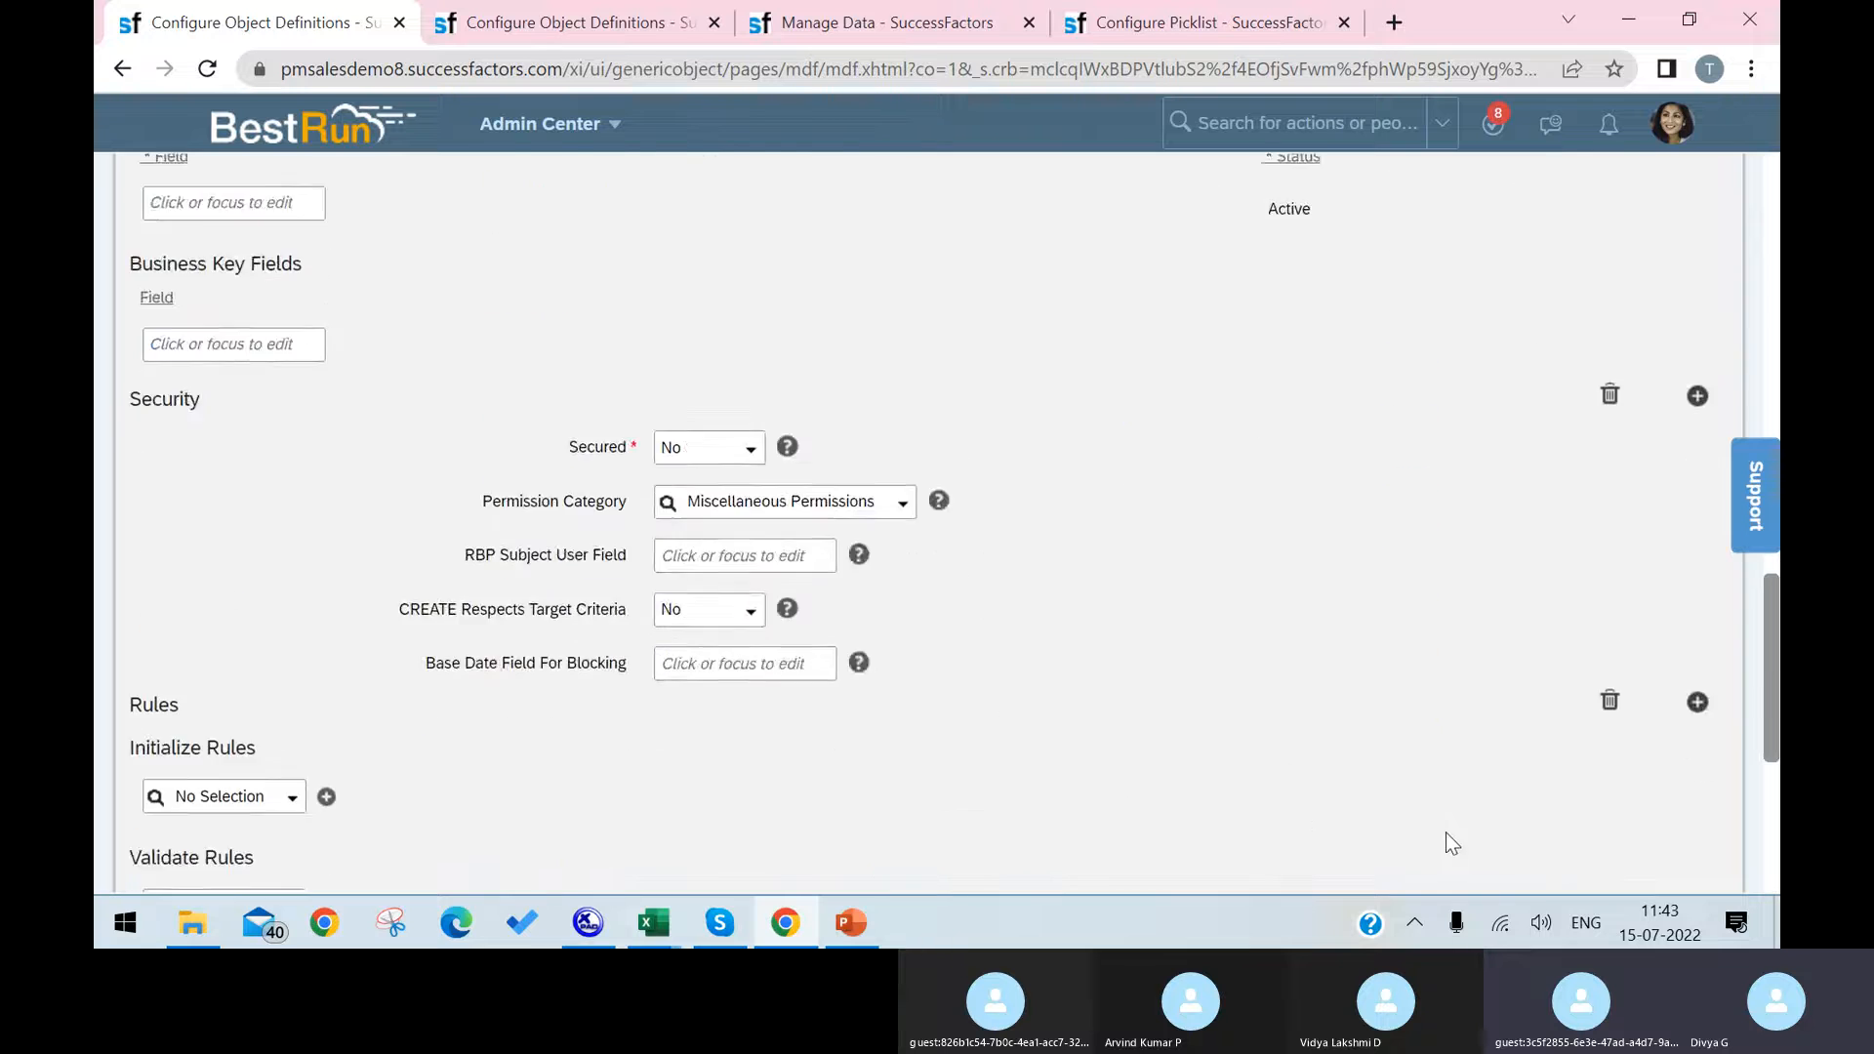
{"action": "left_click", "coordinate": [1717, 822]}
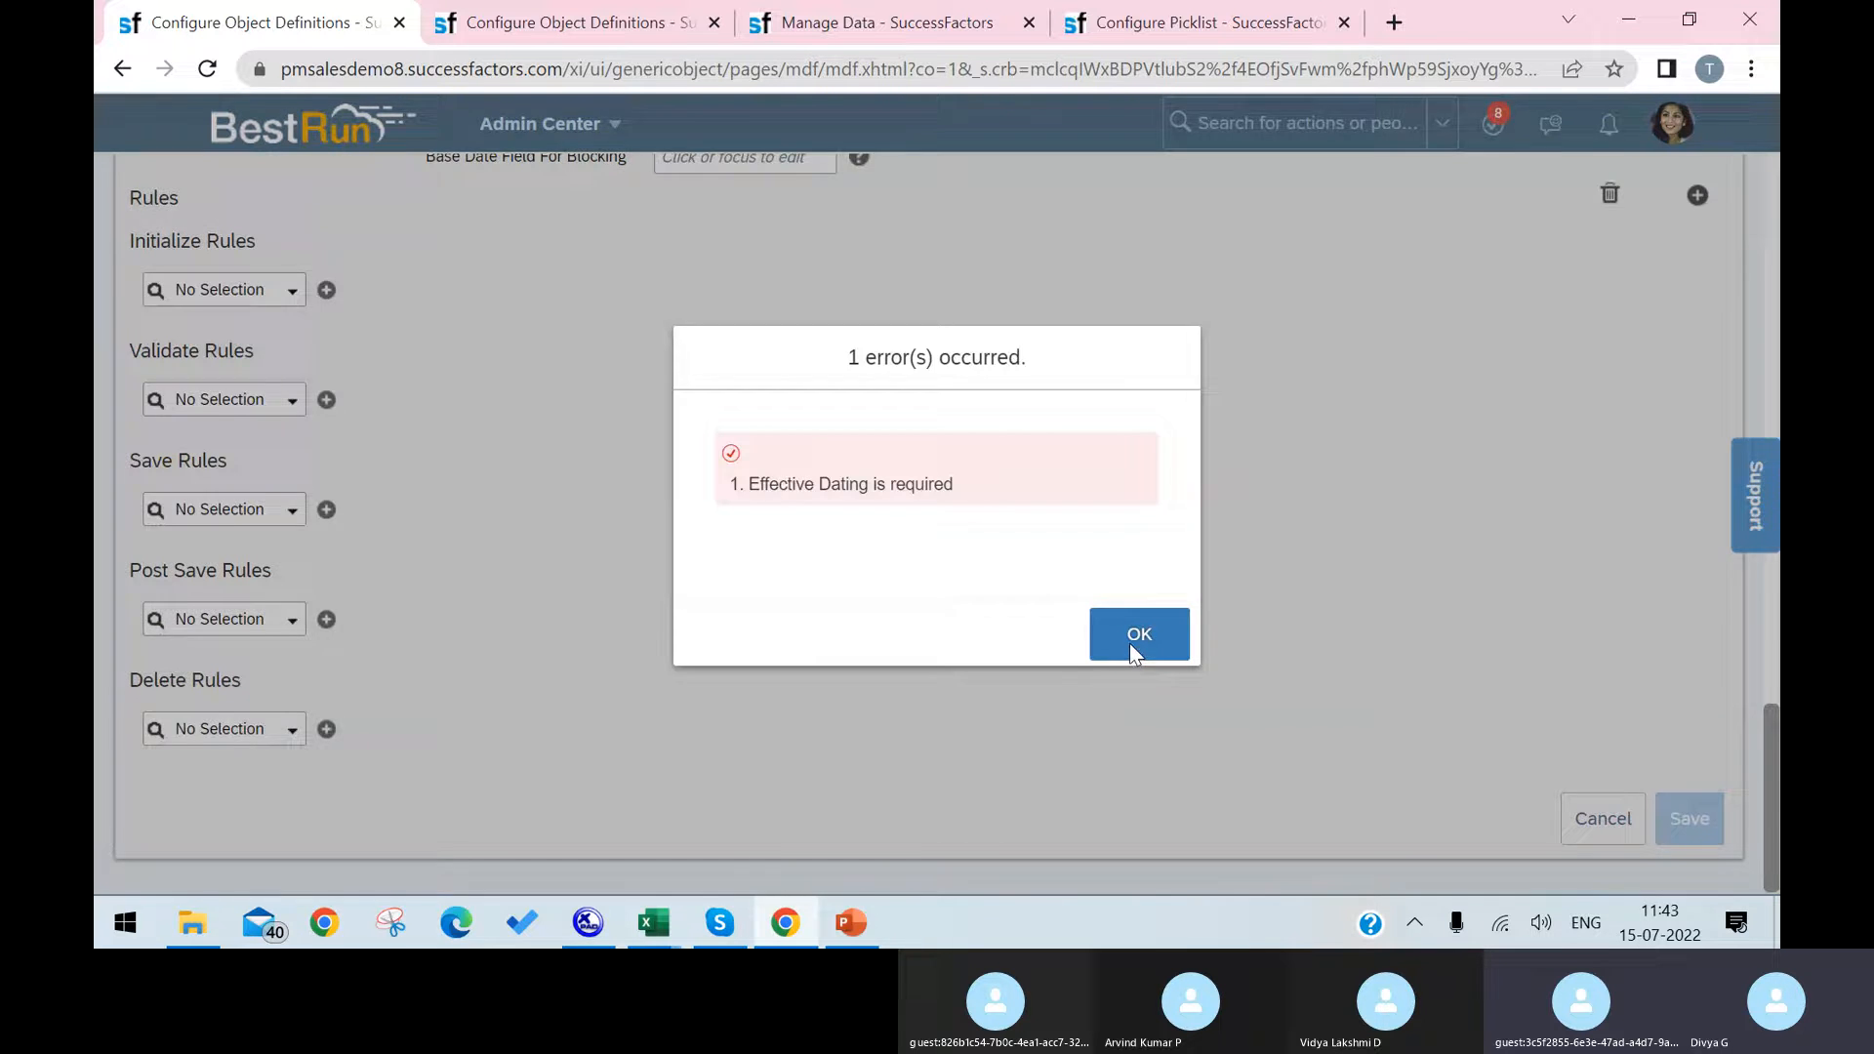
{"action": "left_click", "coordinate": [1124, 642]}
Step: Rename the cust_EffectiveDate field as effectiveStartDate, copying the name from the Cost Center definition's first field
{"action": "scroll", "coordinate": [497, 278], "scroll_direction": "up", "scroll_amount": 10}
{"action": "scroll", "coordinate": [494, 276], "scroll_direction": "up", "scroll_amount": 3}
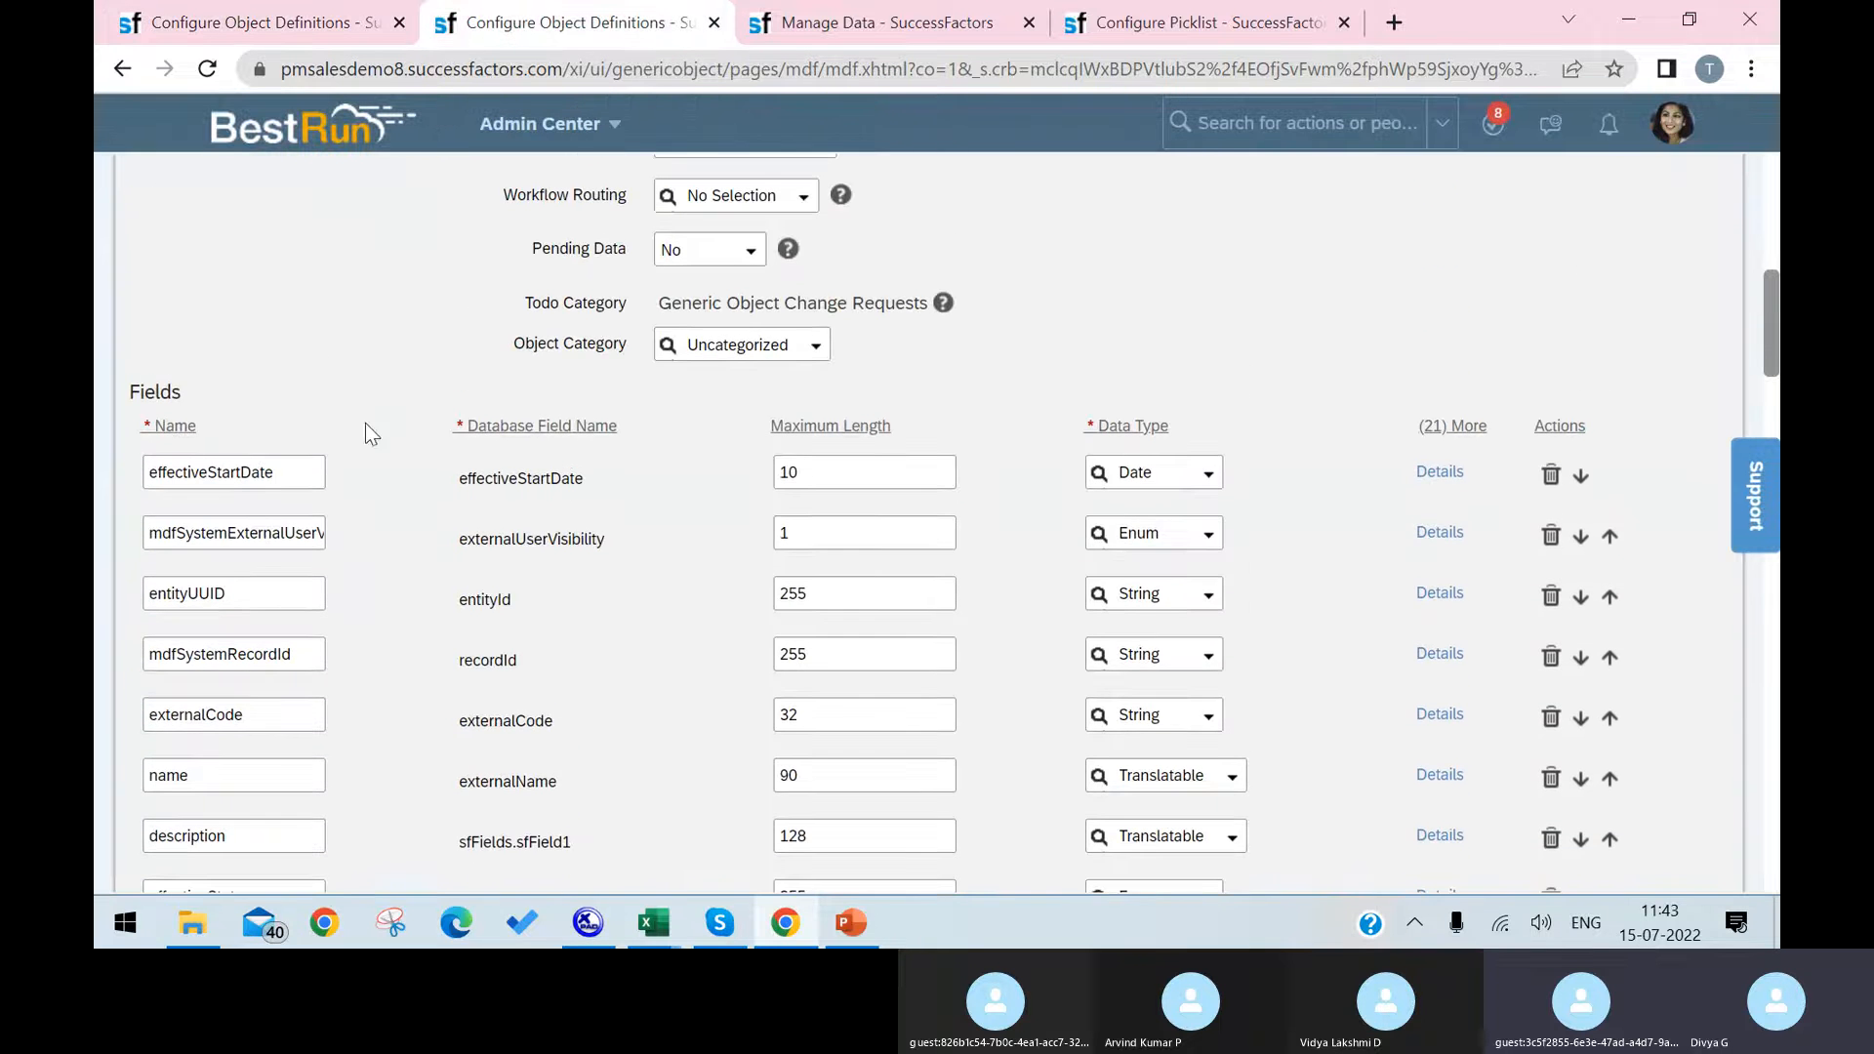
{"action": "left_click_drag", "start_coordinate": [303, 473], "coordinate": [151, 470]}
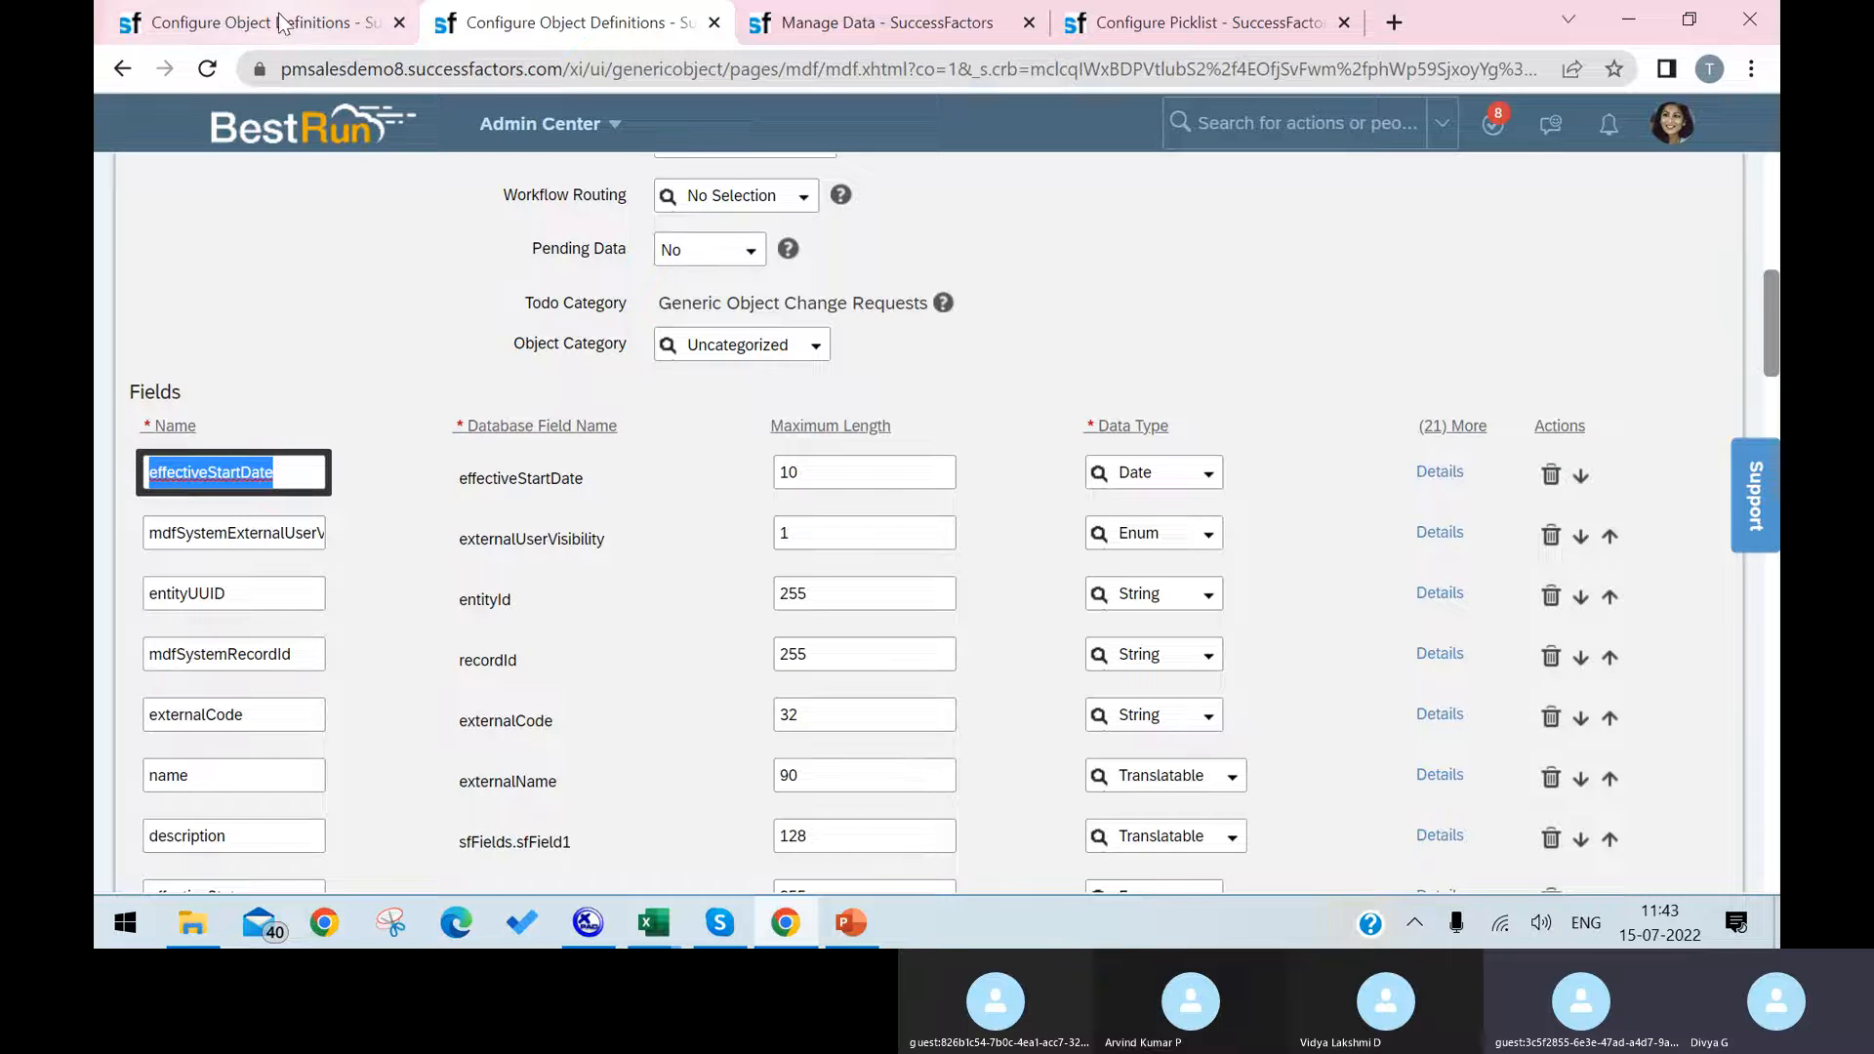
{"action": "scroll", "coordinate": [607, 581], "scroll_direction": "down", "scroll_amount": 15}
{"action": "scroll", "coordinate": [585, 566], "scroll_direction": "up", "scroll_amount": 4}
{"action": "scroll", "coordinate": [585, 558], "scroll_direction": "up", "scroll_amount": 10}
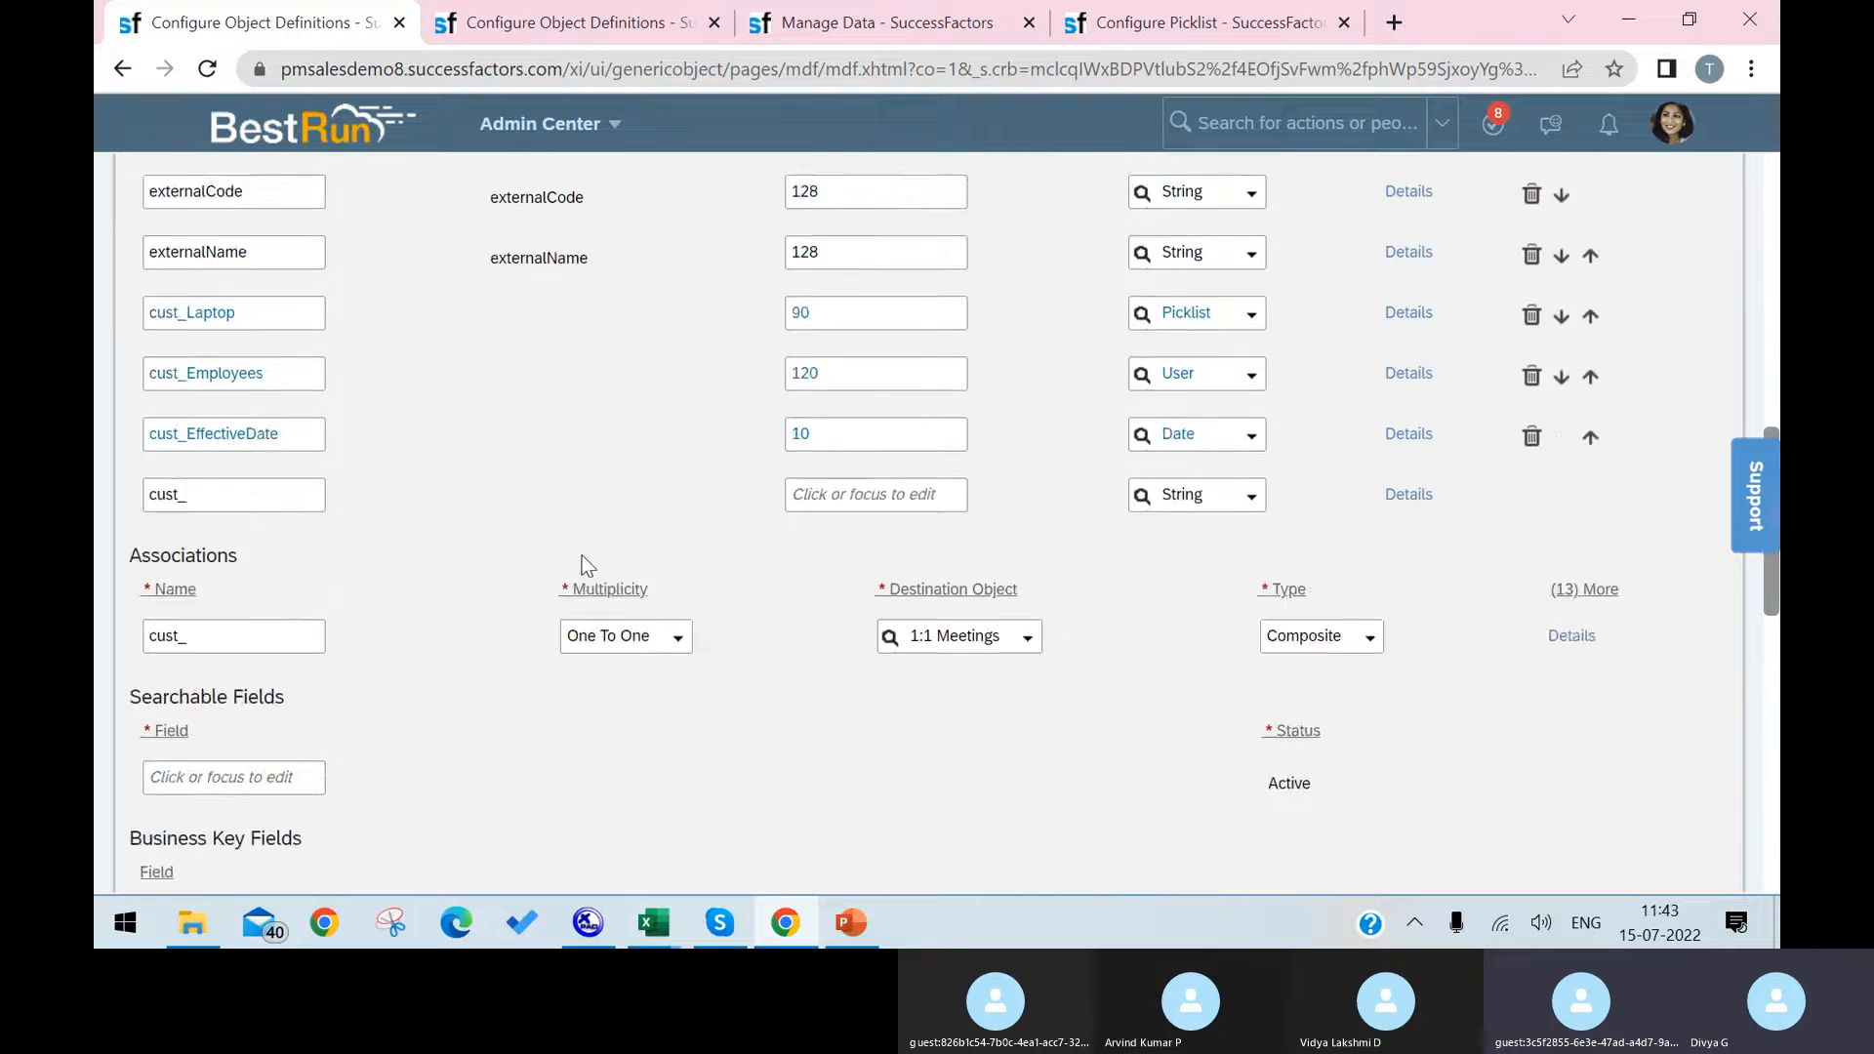
{"action": "left_click_drag", "start_coordinate": [291, 675], "coordinate": [97, 619]}
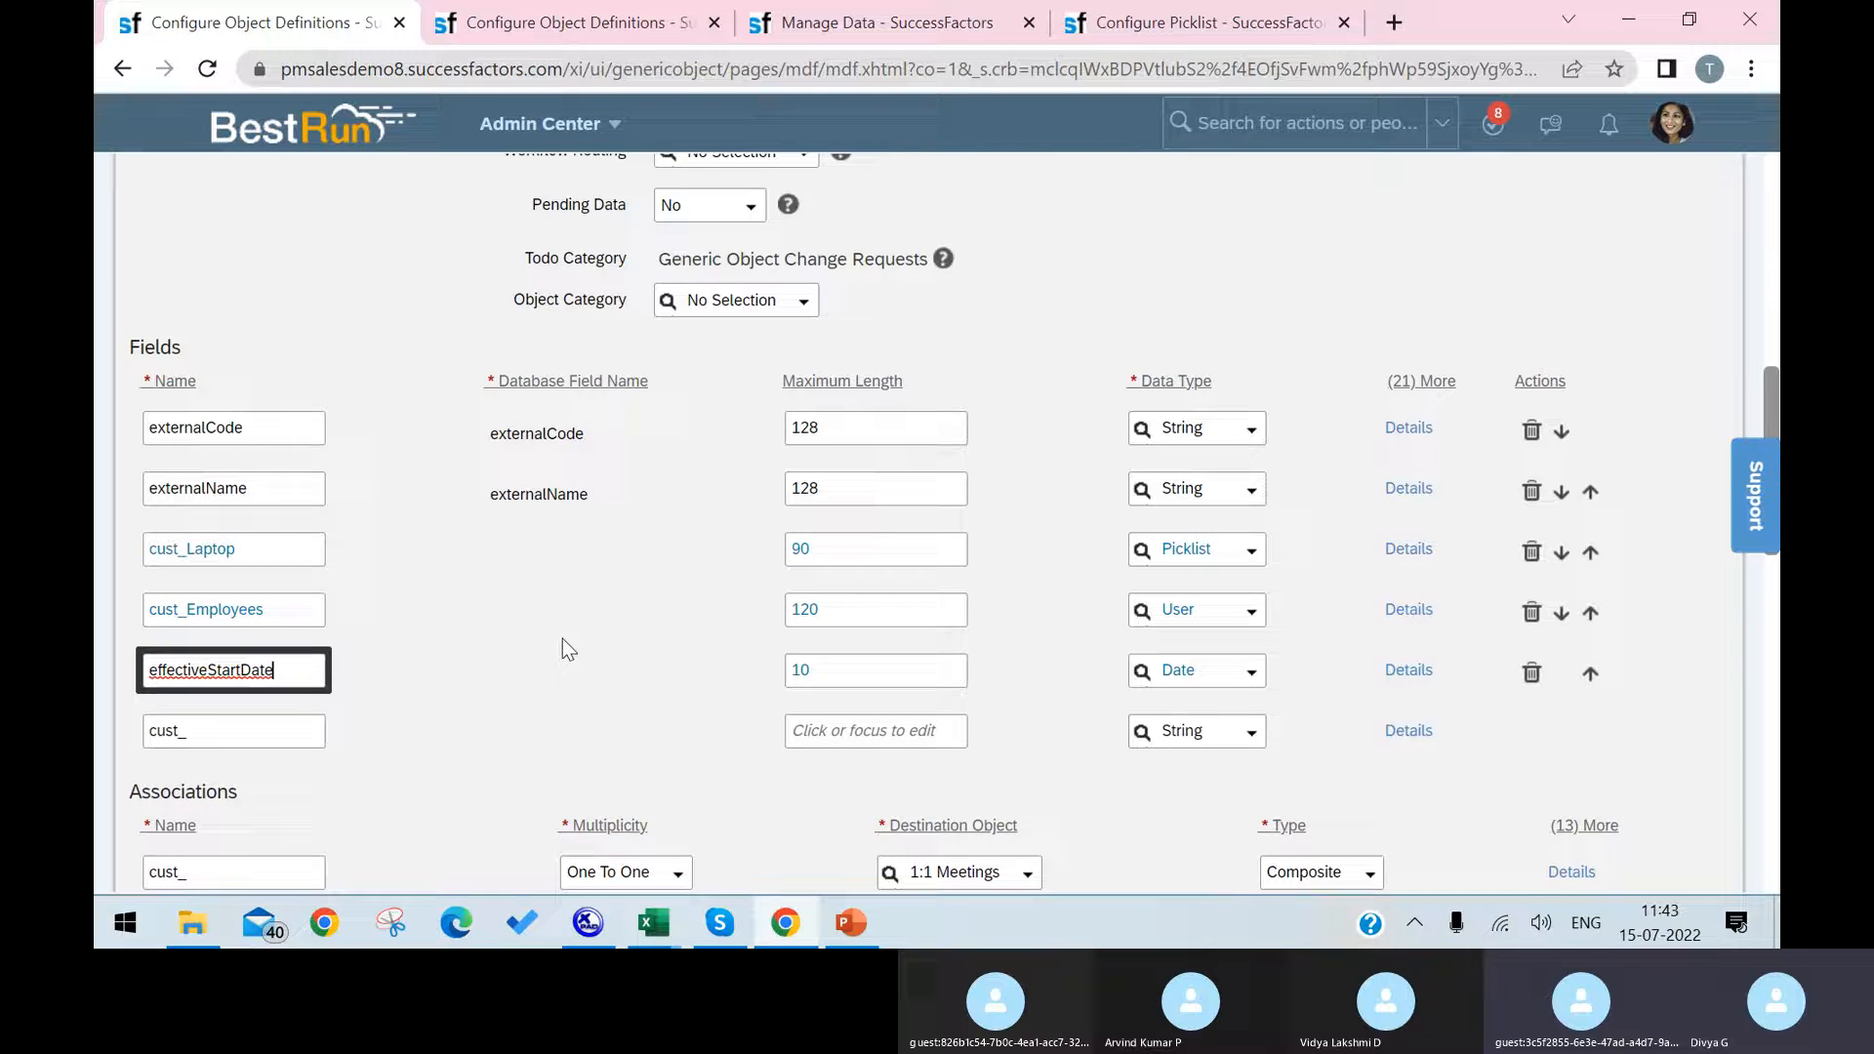
{"action": "left_click", "coordinate": [629, 659]}
Step: Try to save the Infrastructure definition with the effectiveStartDate field, then return to its field list
{"action": "scroll", "coordinate": [1713, 812], "scroll_direction": "down", "scroll_amount": 7}
{"action": "scroll", "coordinate": [1714, 812], "scroll_direction": "down", "scroll_amount": 5}
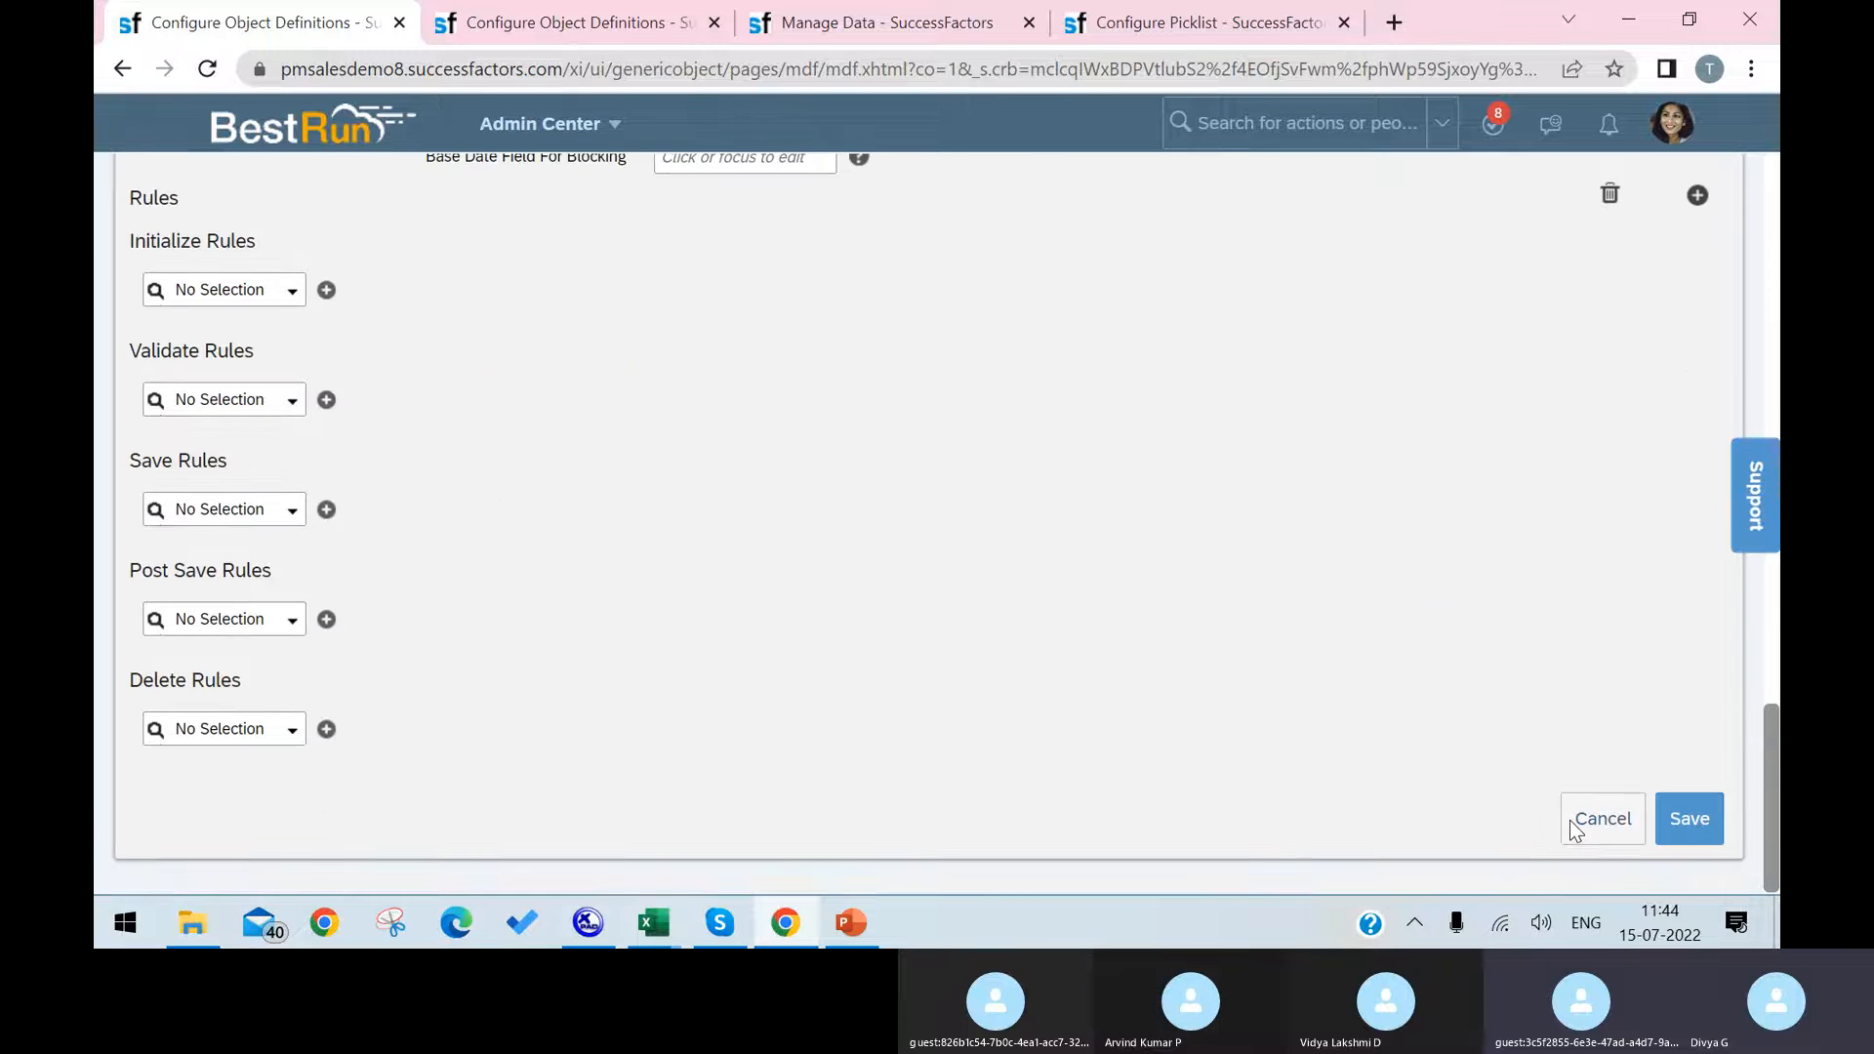
{"action": "left_click", "coordinate": [1696, 821]}
{"action": "left_click", "coordinate": [1139, 634]}
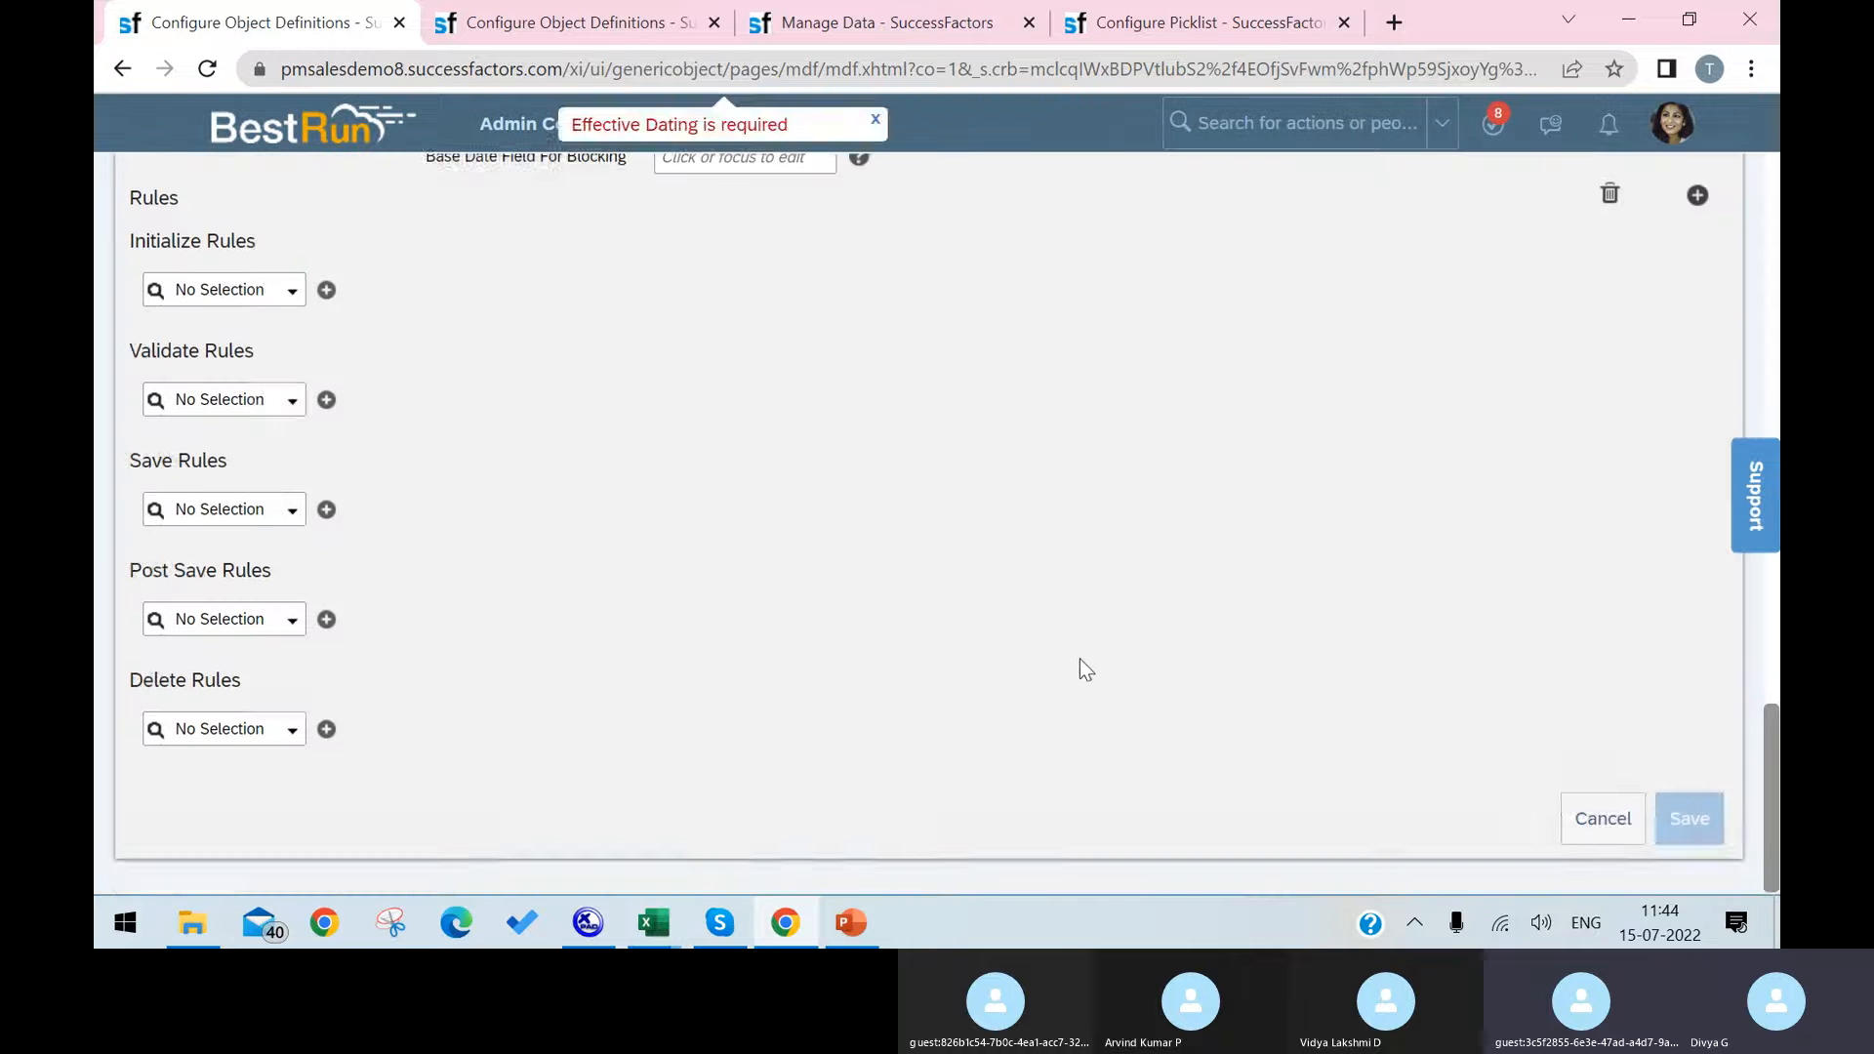
{"action": "scroll", "coordinate": [1062, 623], "scroll_direction": "up", "scroll_amount": 5}
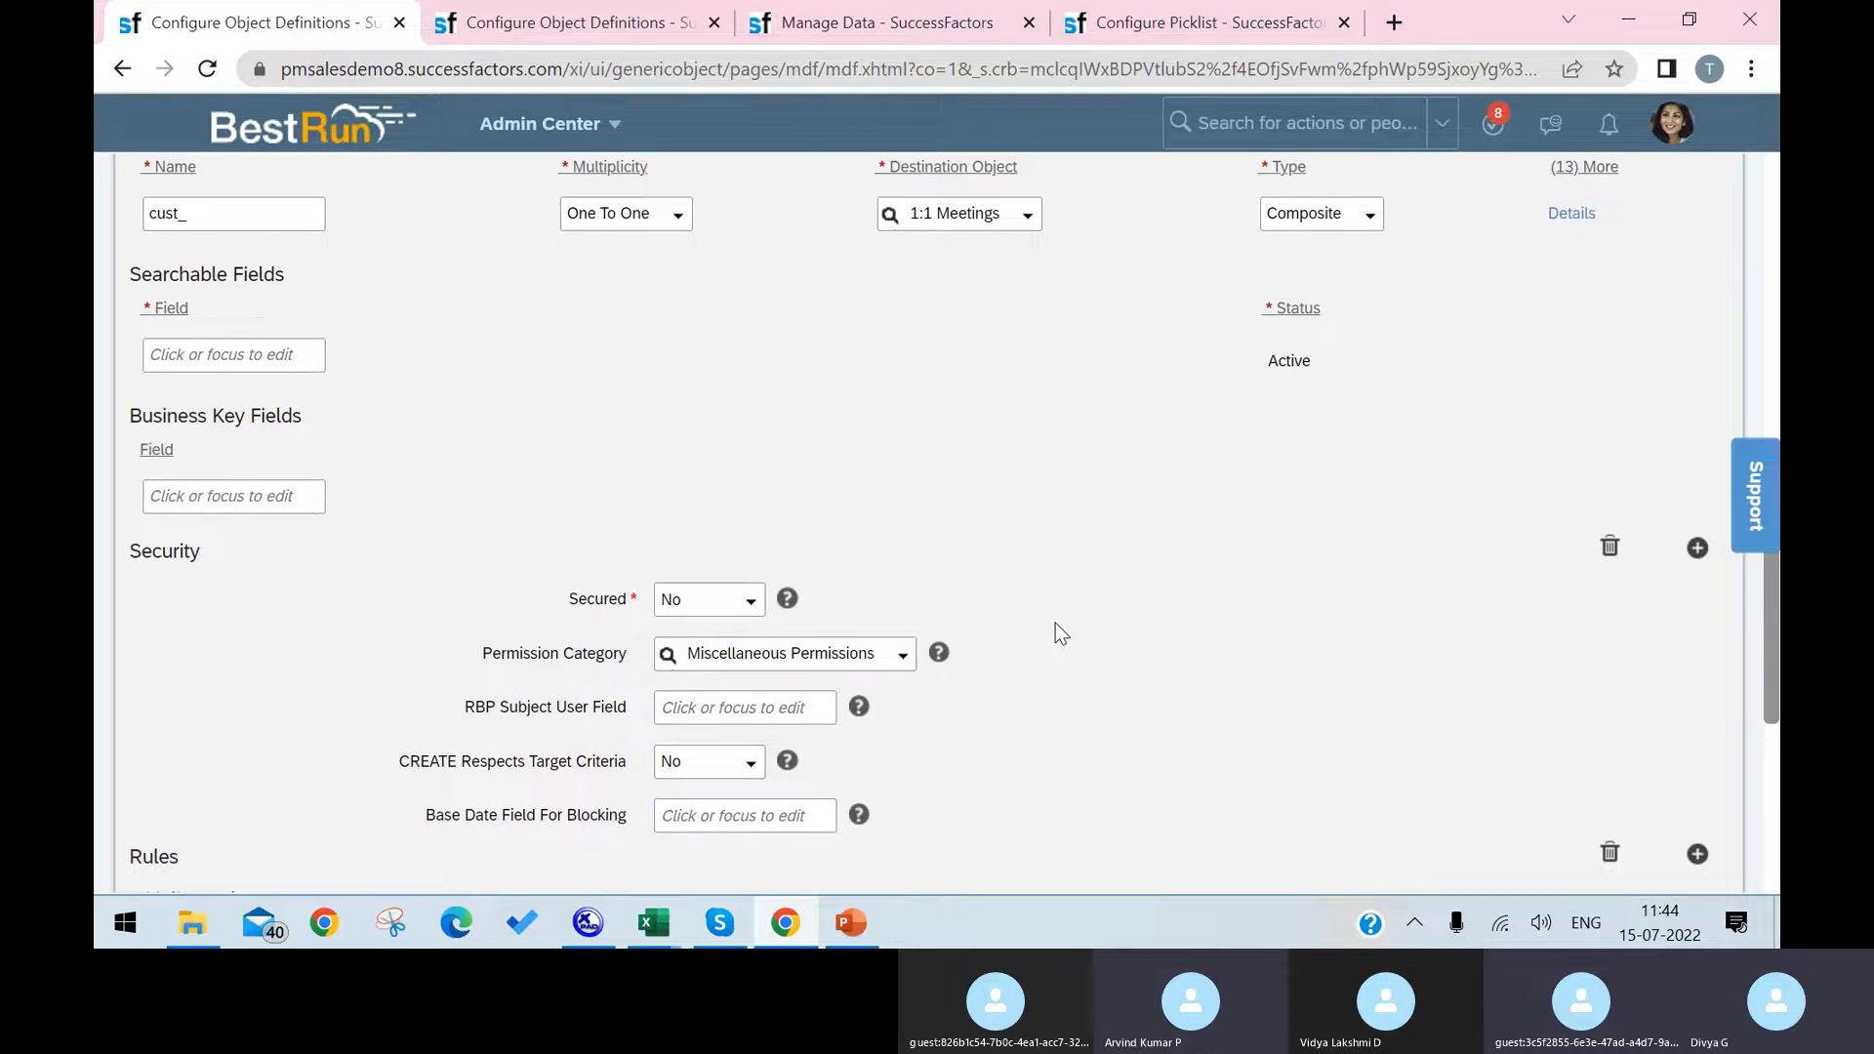
{"action": "scroll", "coordinate": [1056, 624], "scroll_direction": "up", "scroll_amount": 2}
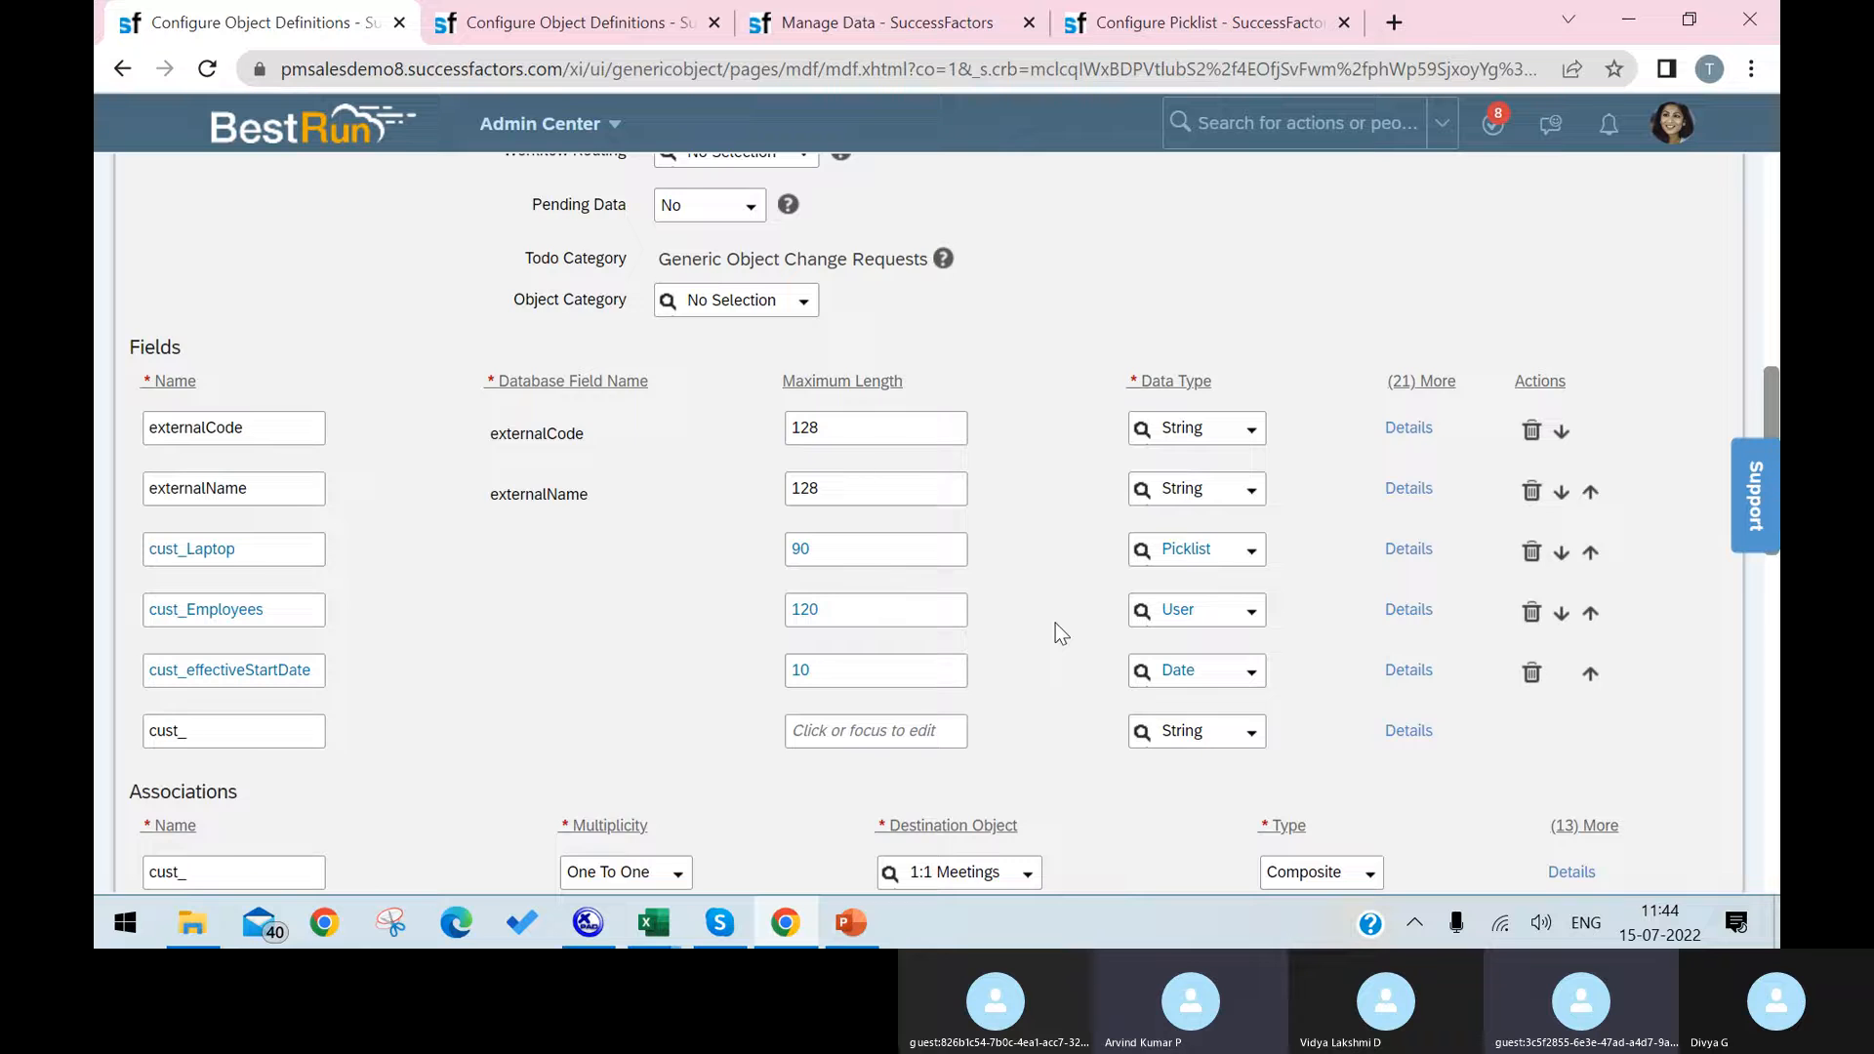
{"action": "scroll", "coordinate": [1055, 625], "scroll_direction": "up", "scroll_amount": 2}
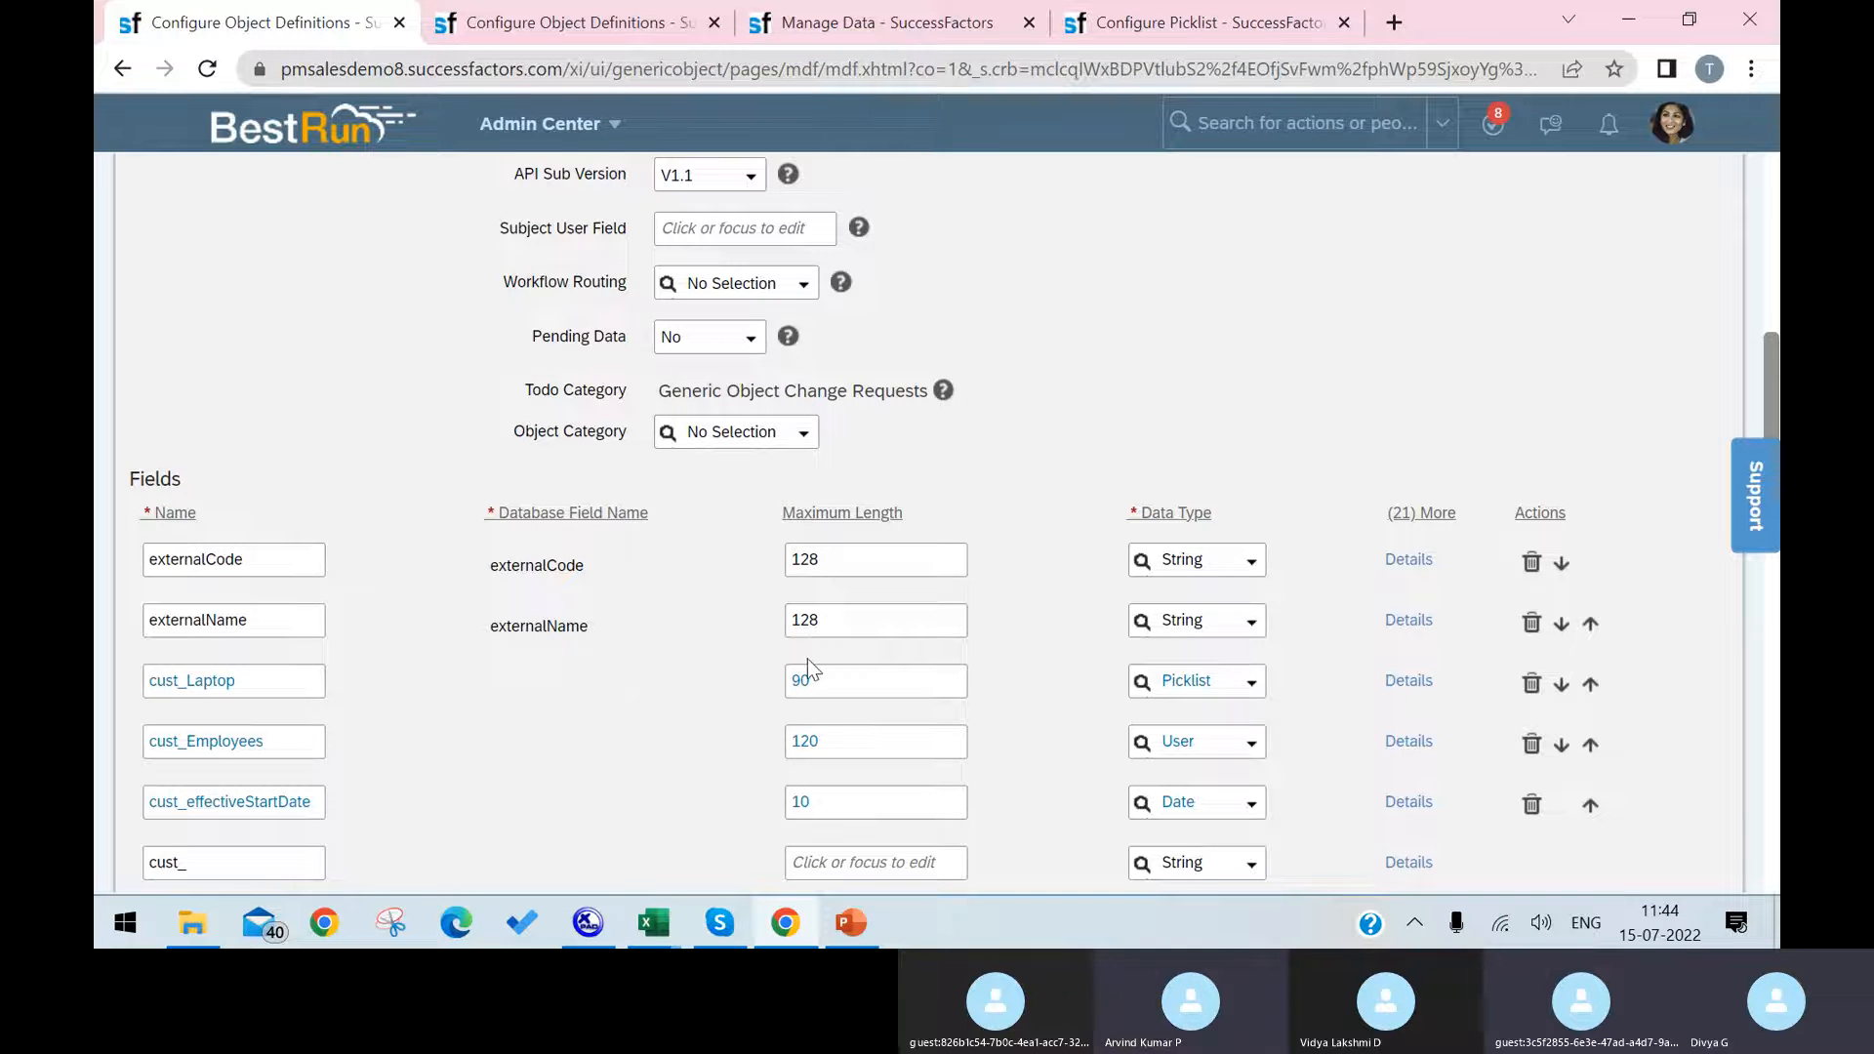
Step: Set the Infrastructure object's Effective Dating to Basic and accept the resulting change to its system-provided mandatory fields
{"action": "scroll", "coordinate": [807, 658], "scroll_direction": "up", "scroll_amount": 6}
{"action": "left_click", "coordinate": [784, 430]}
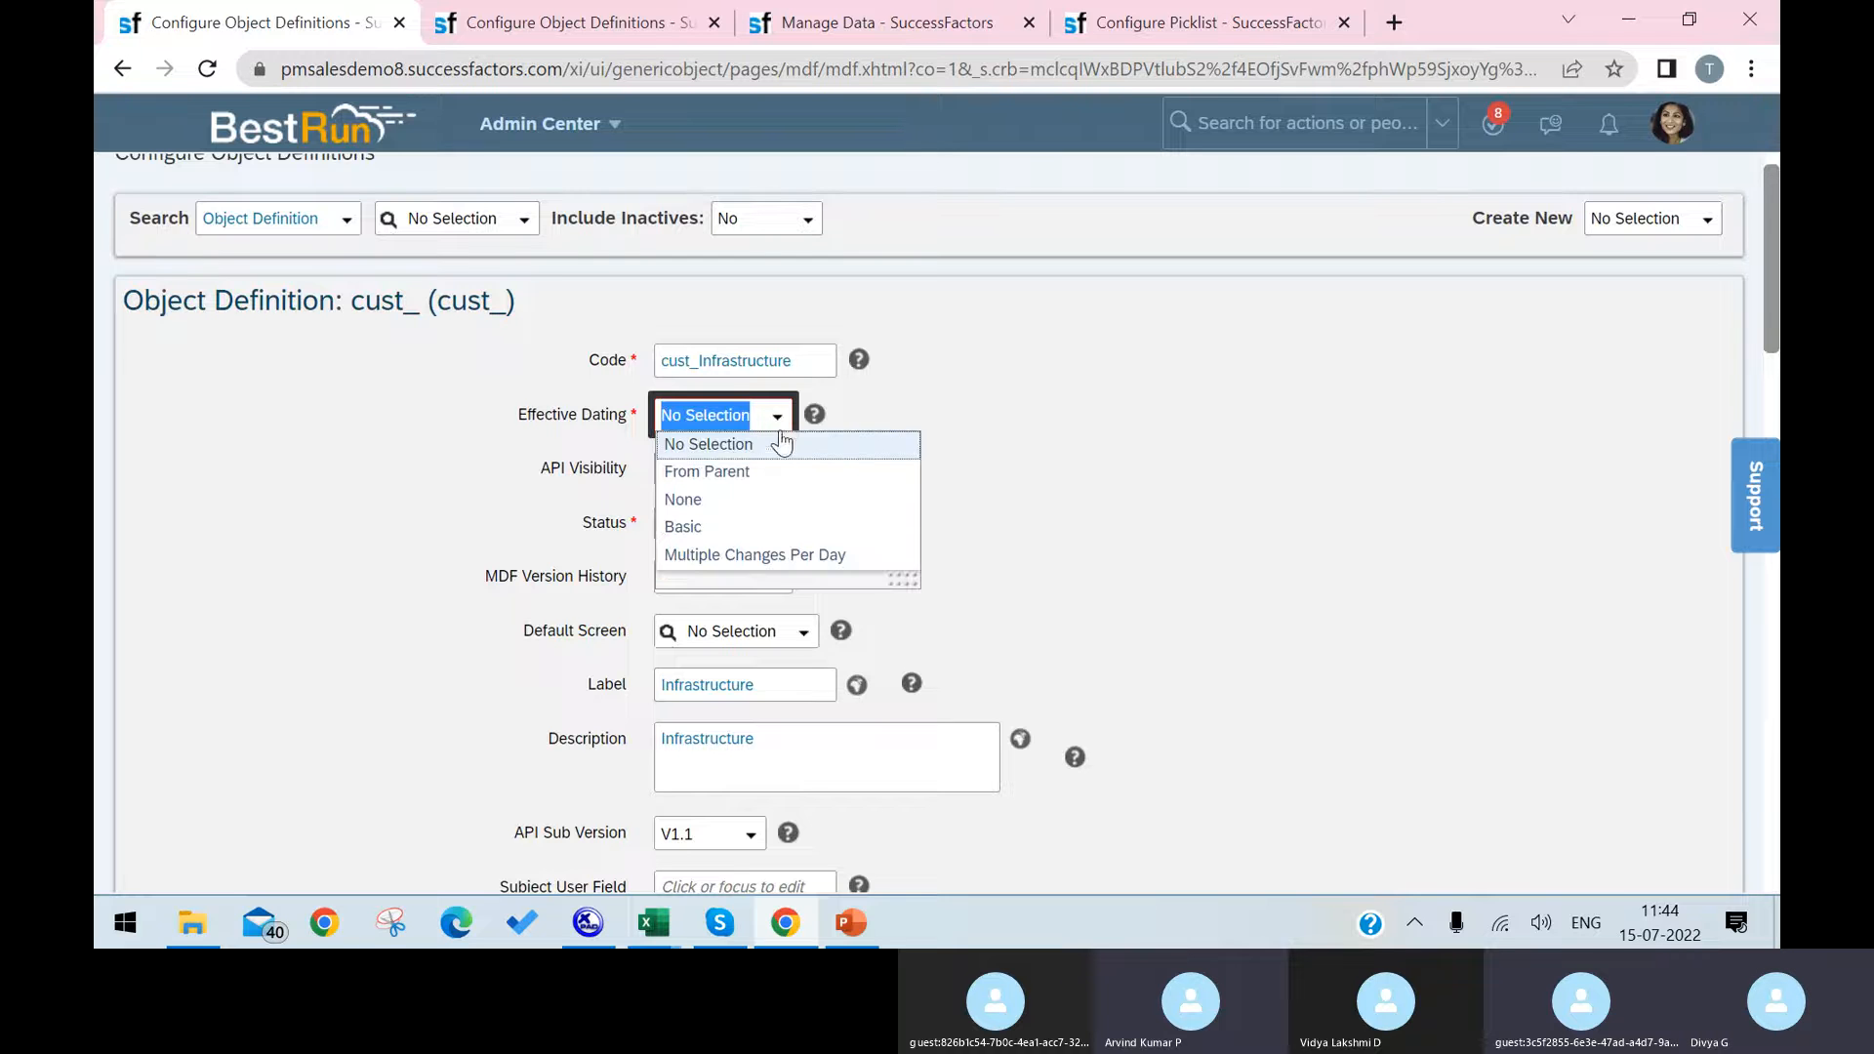
{"action": "left_click", "coordinate": [756, 527]}
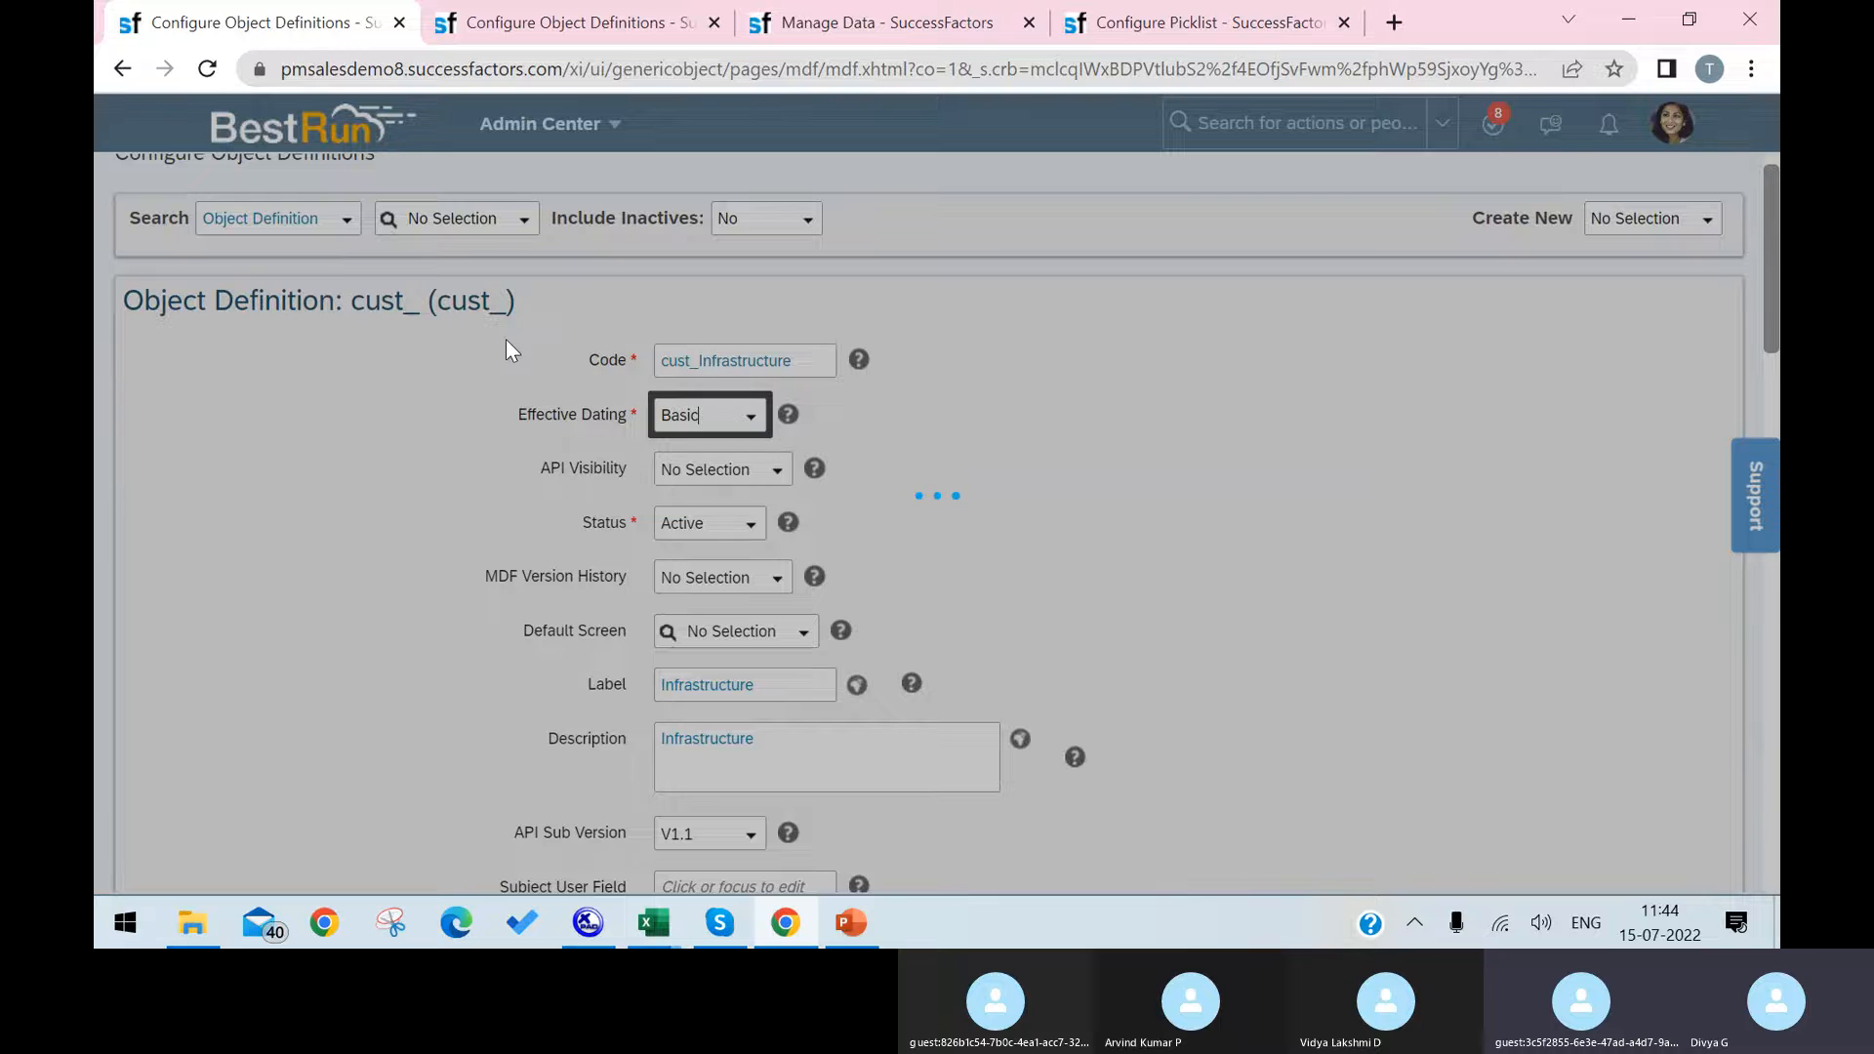
{"action": "left_click", "coordinate": [1140, 648]}
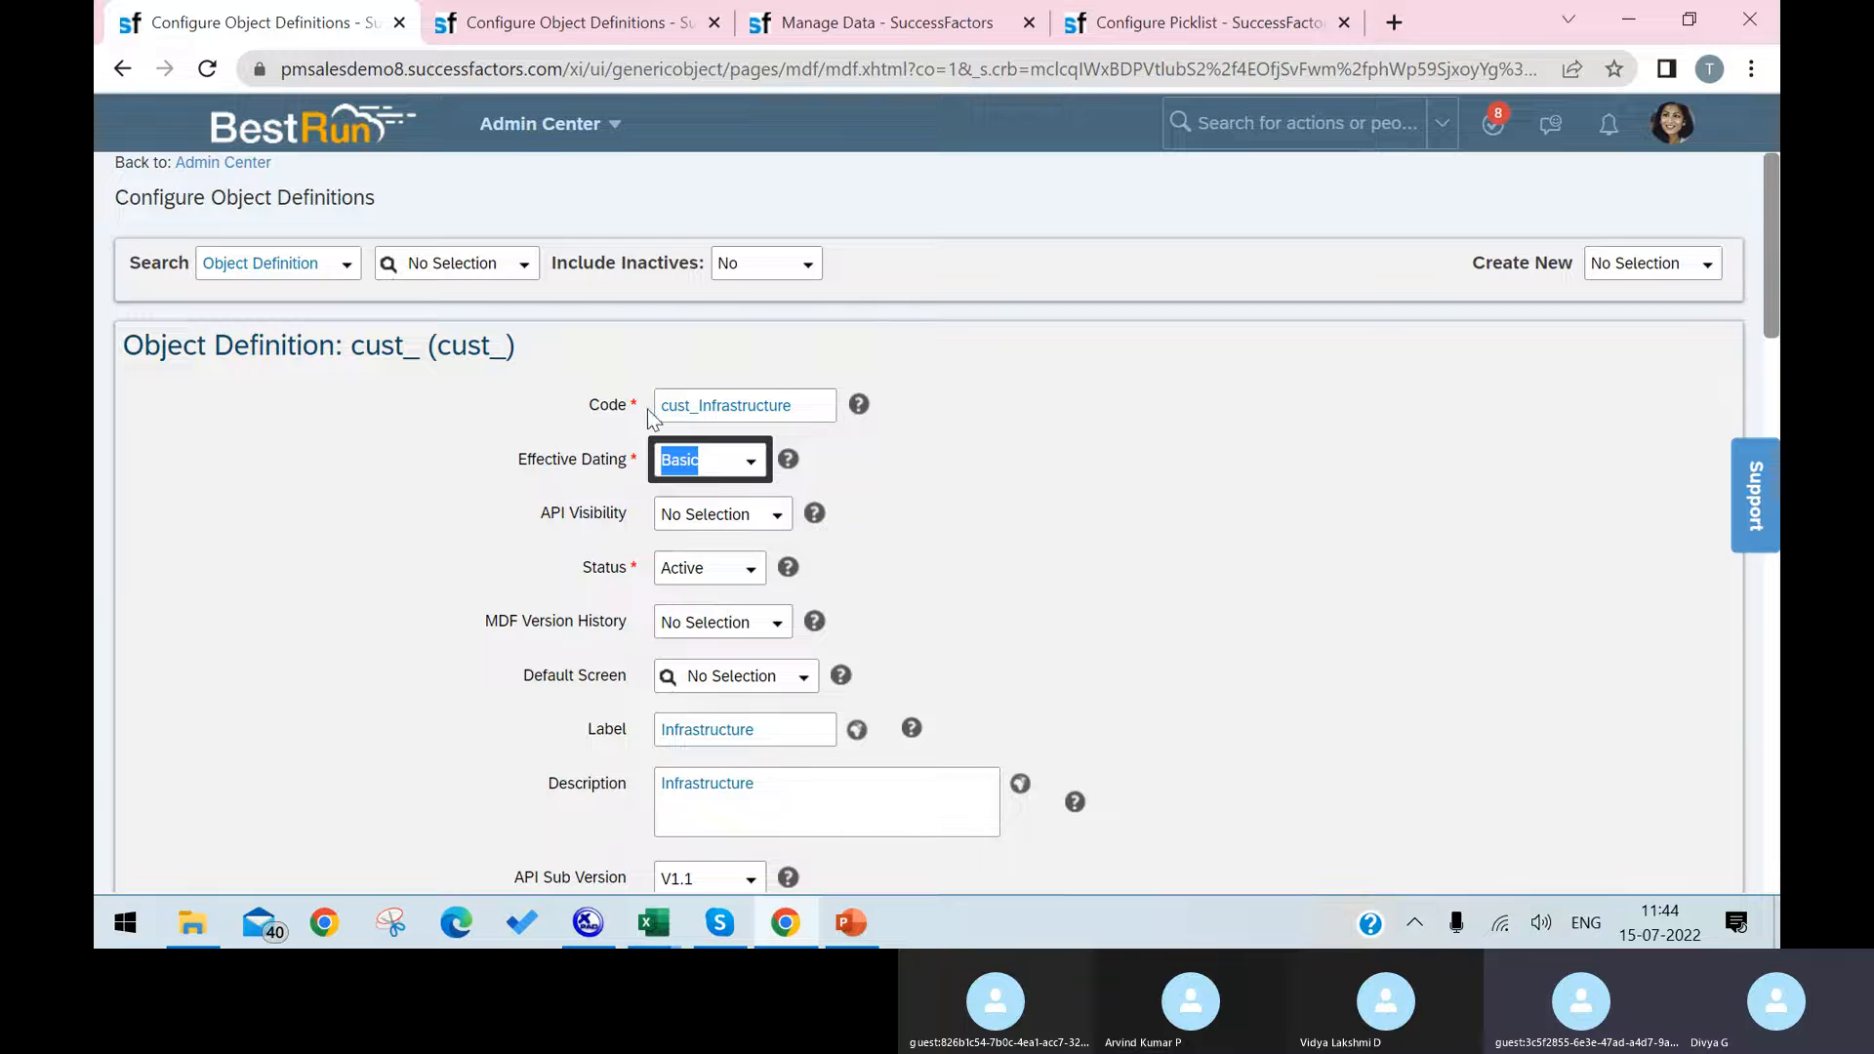
{"action": "left_click", "coordinate": [744, 477]}
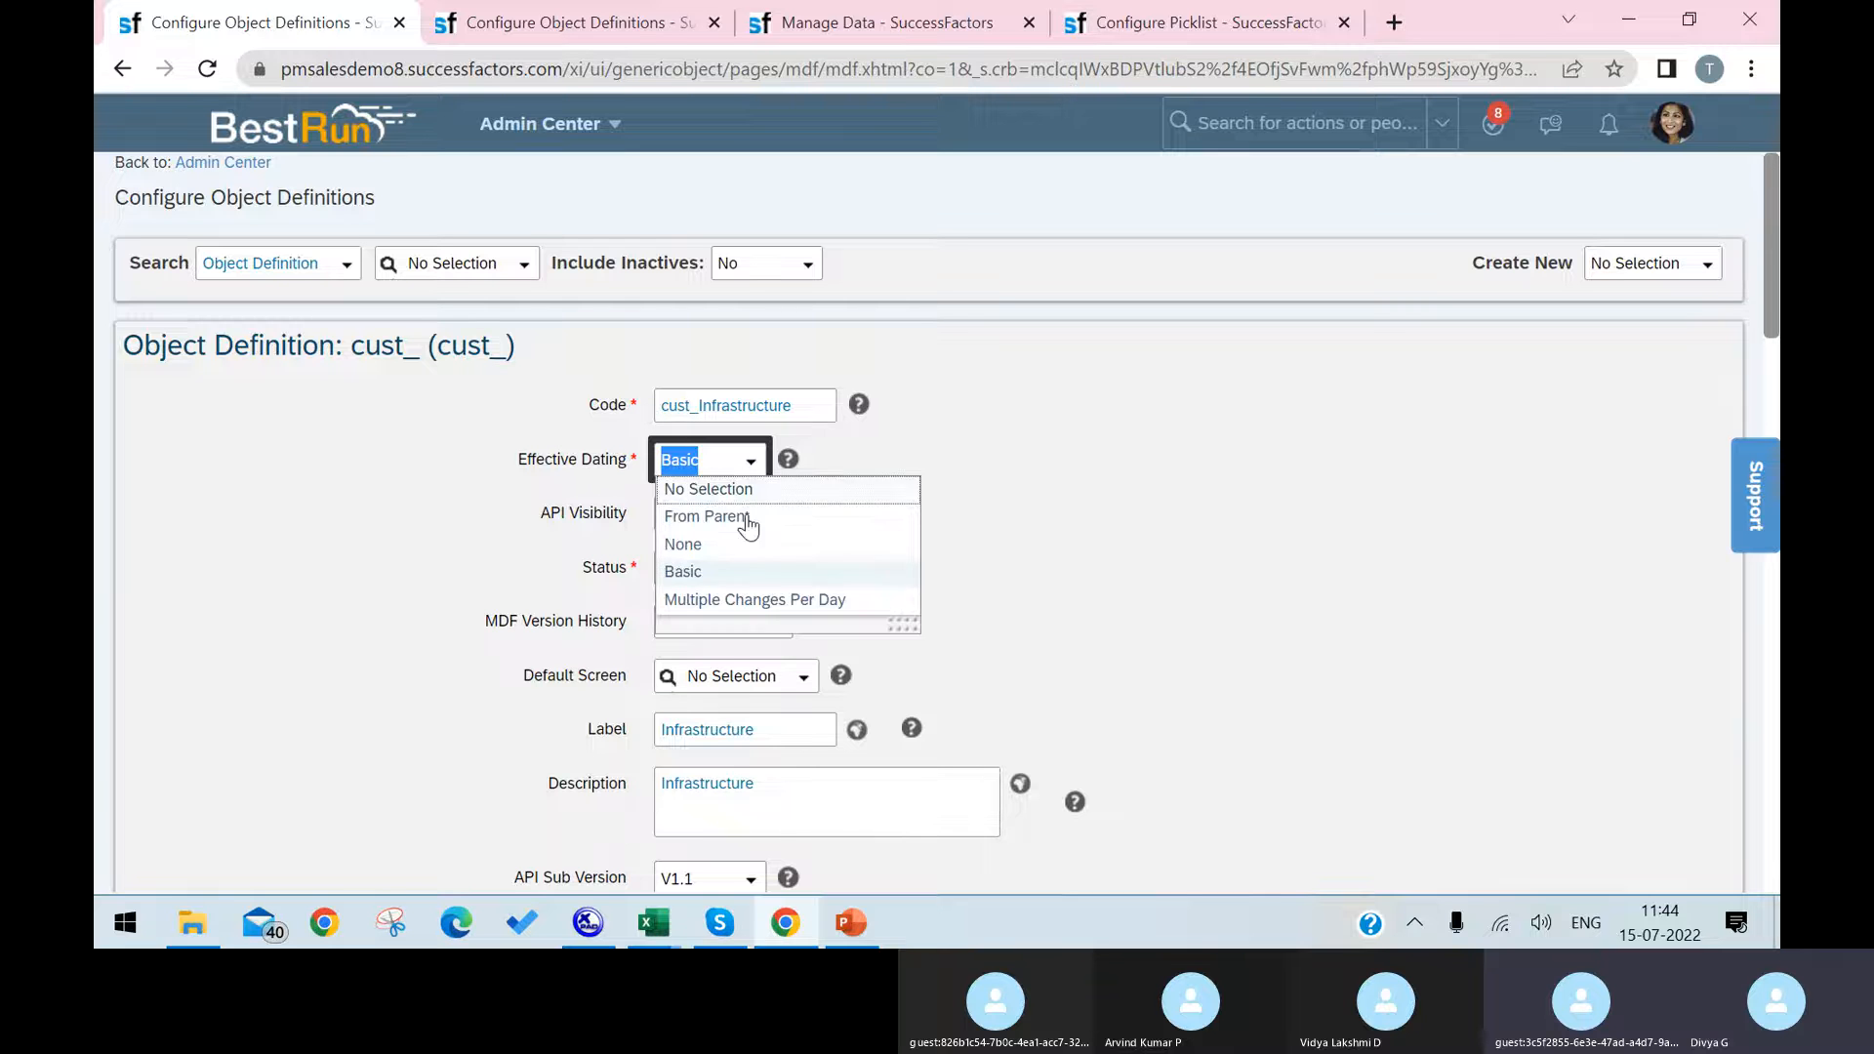
{"action": "left_click", "coordinate": [731, 574]}
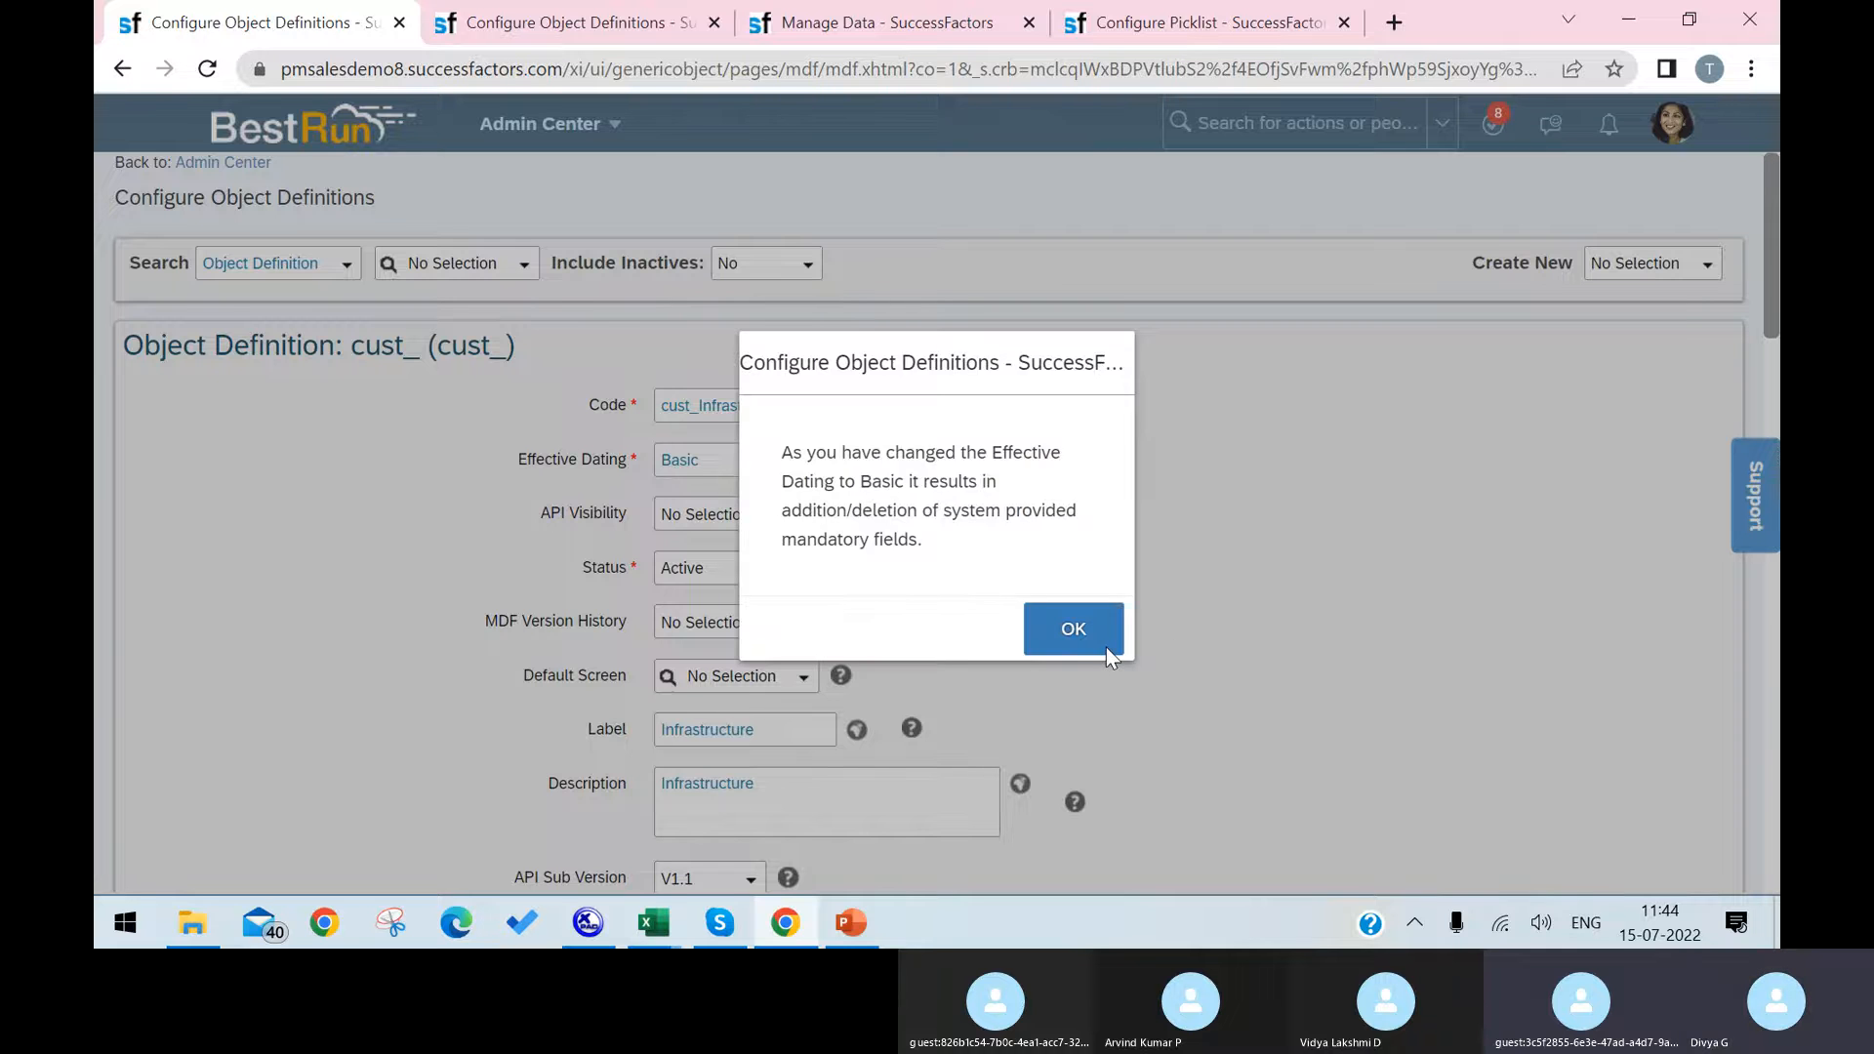
{"action": "left_click", "coordinate": [1098, 635]}
Step: Save the Infrastructure object definition and acknowledge the role-based permission notice
{"action": "scroll", "coordinate": [1547, 627], "scroll_direction": "down", "scroll_amount": 15}
{"action": "scroll", "coordinate": [1542, 625], "scroll_direction": "down", "scroll_amount": 6}
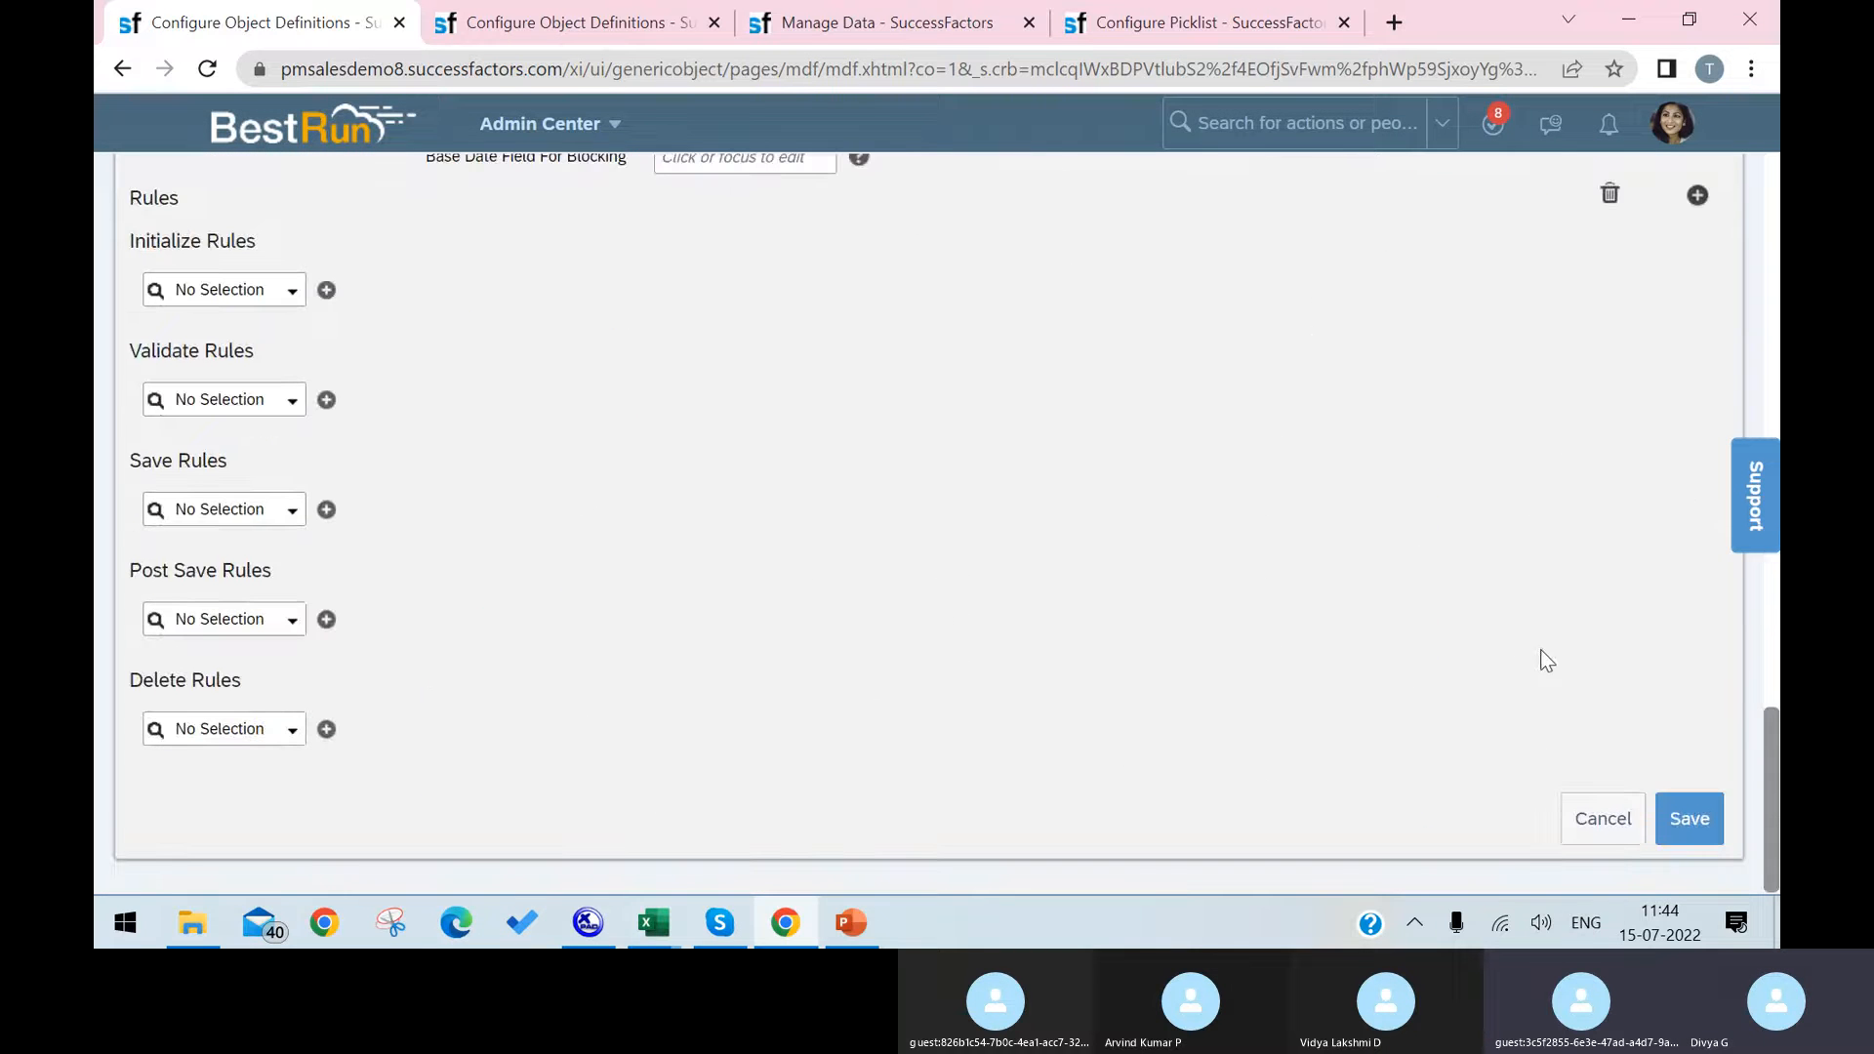
{"action": "left_click", "coordinate": [1684, 820]}
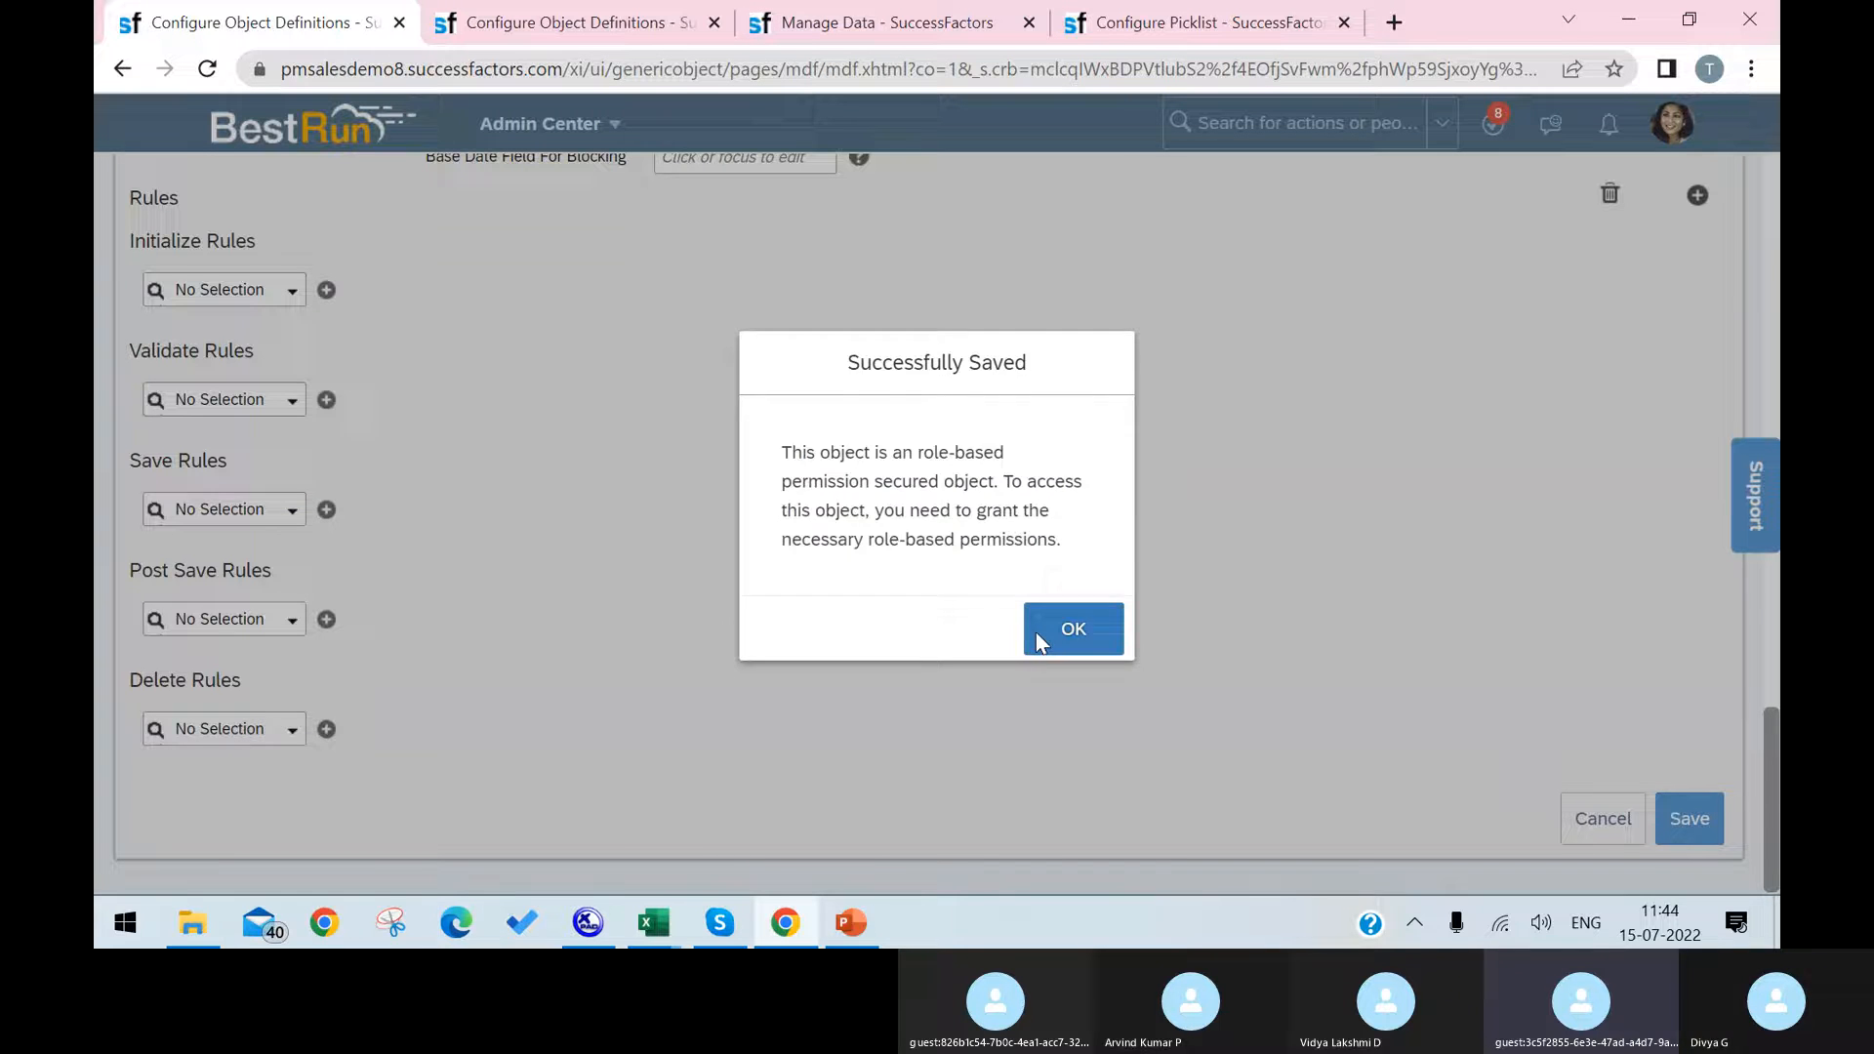
{"action": "left_click", "coordinate": [1037, 637]}
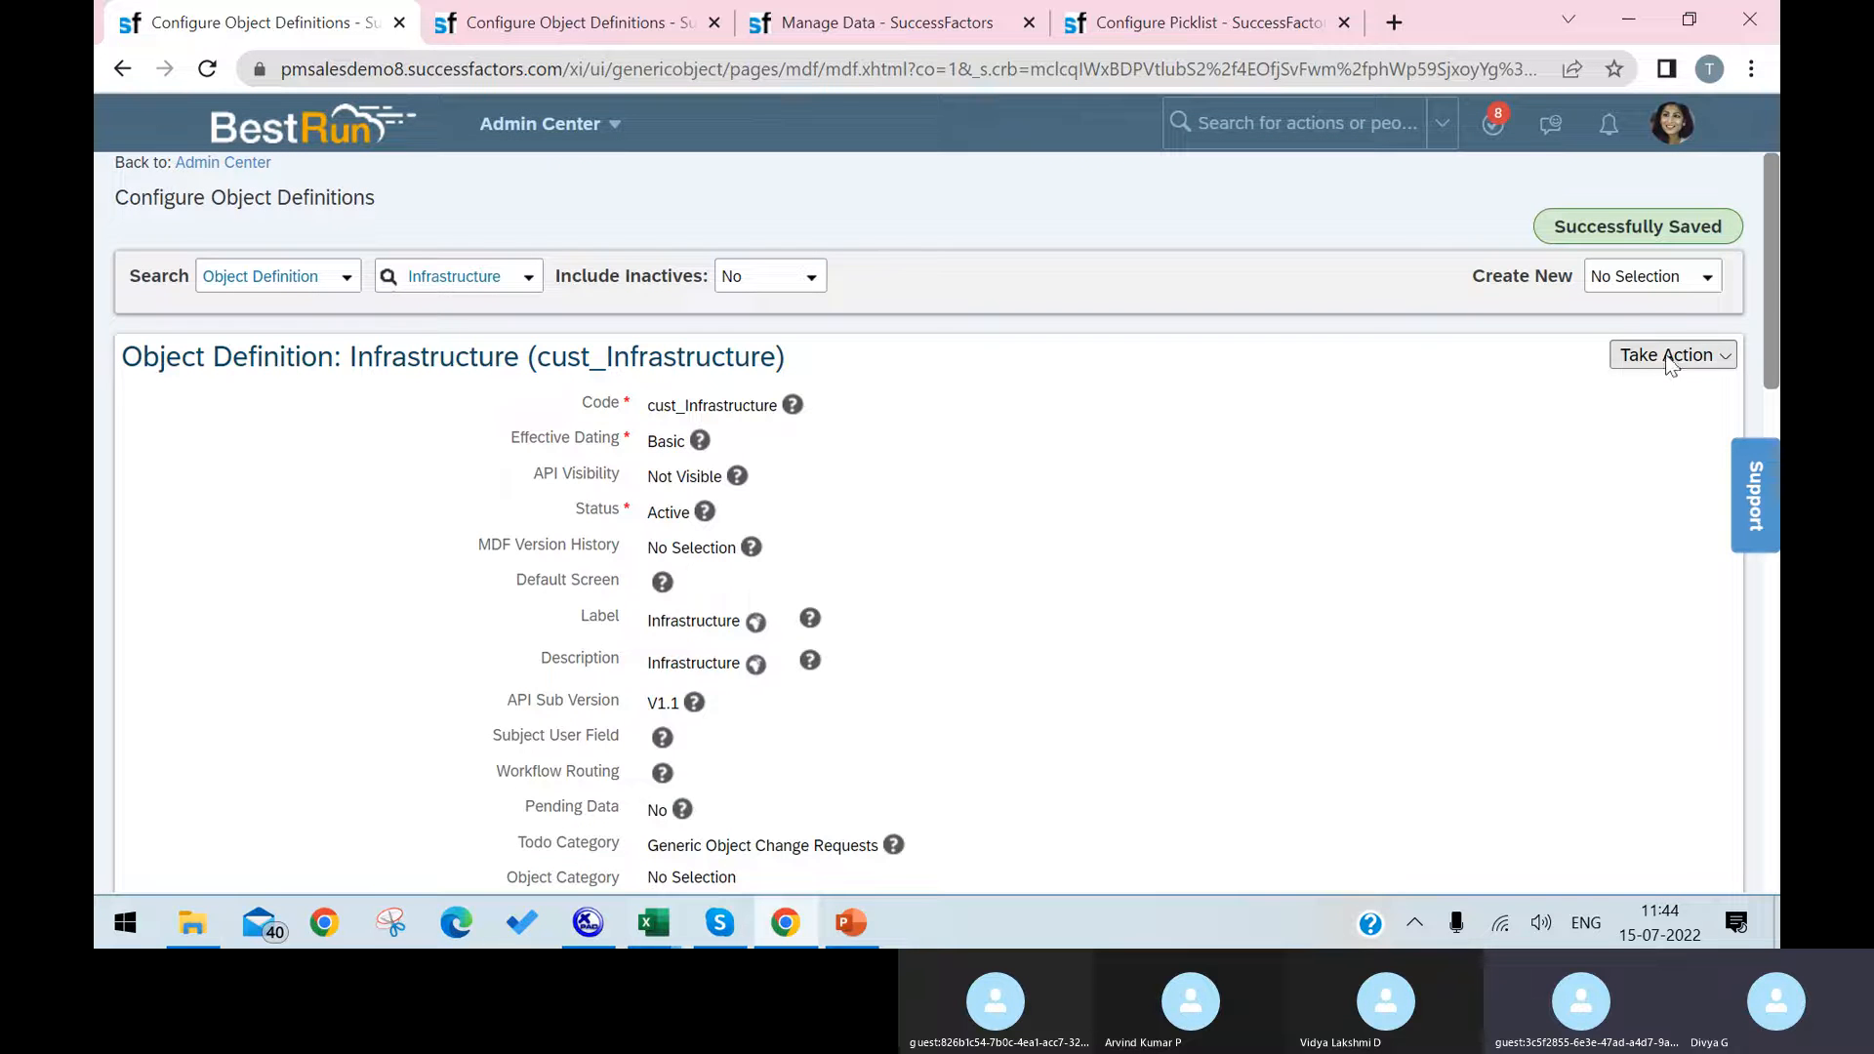
Step: Reopen the saved Infrastructure definition for correction, check its Security permission category, and save the definition again
{"action": "left_click", "coordinate": [1669, 355]}
{"action": "left_click", "coordinate": [1493, 389]}
{"action": "scroll", "coordinate": [1171, 615], "scroll_direction": "down", "scroll_amount": 8}
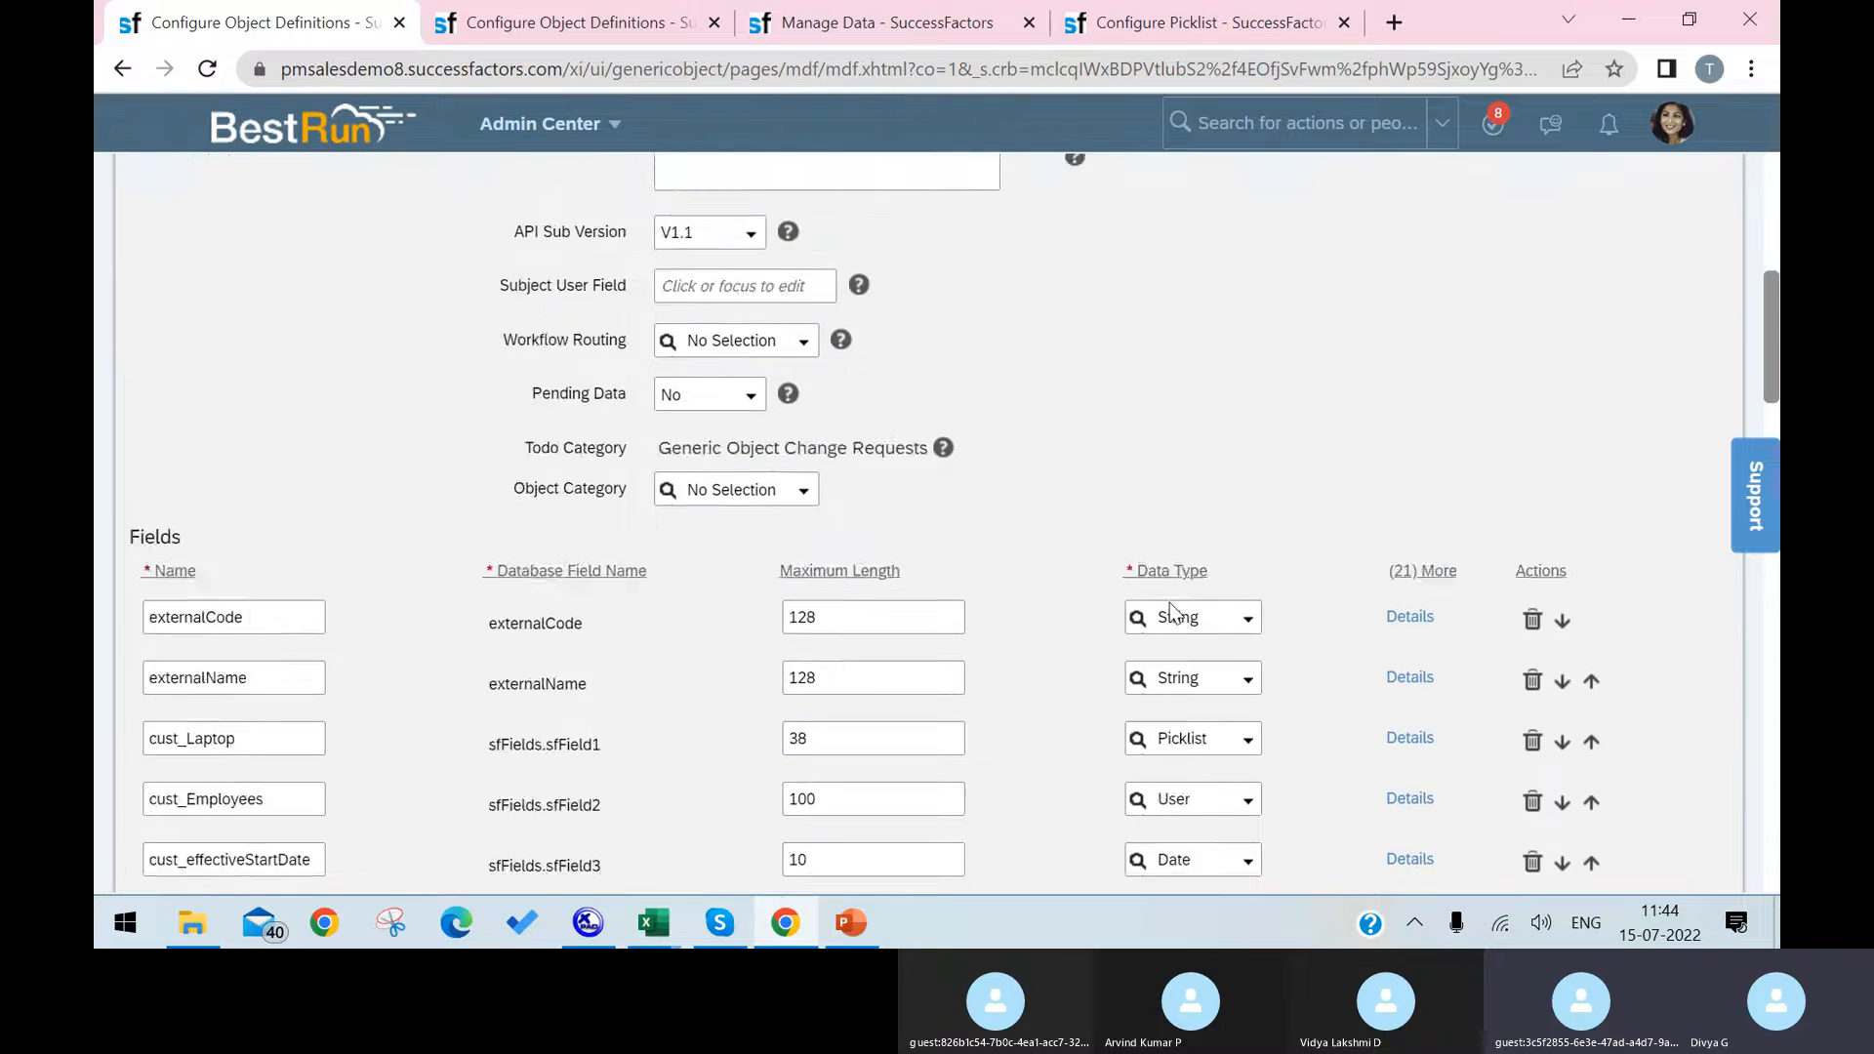
{"action": "scroll", "coordinate": [1171, 613], "scroll_direction": "down", "scroll_amount": 3}
{"action": "scroll", "coordinate": [1157, 603], "scroll_direction": "up", "scroll_amount": 6}
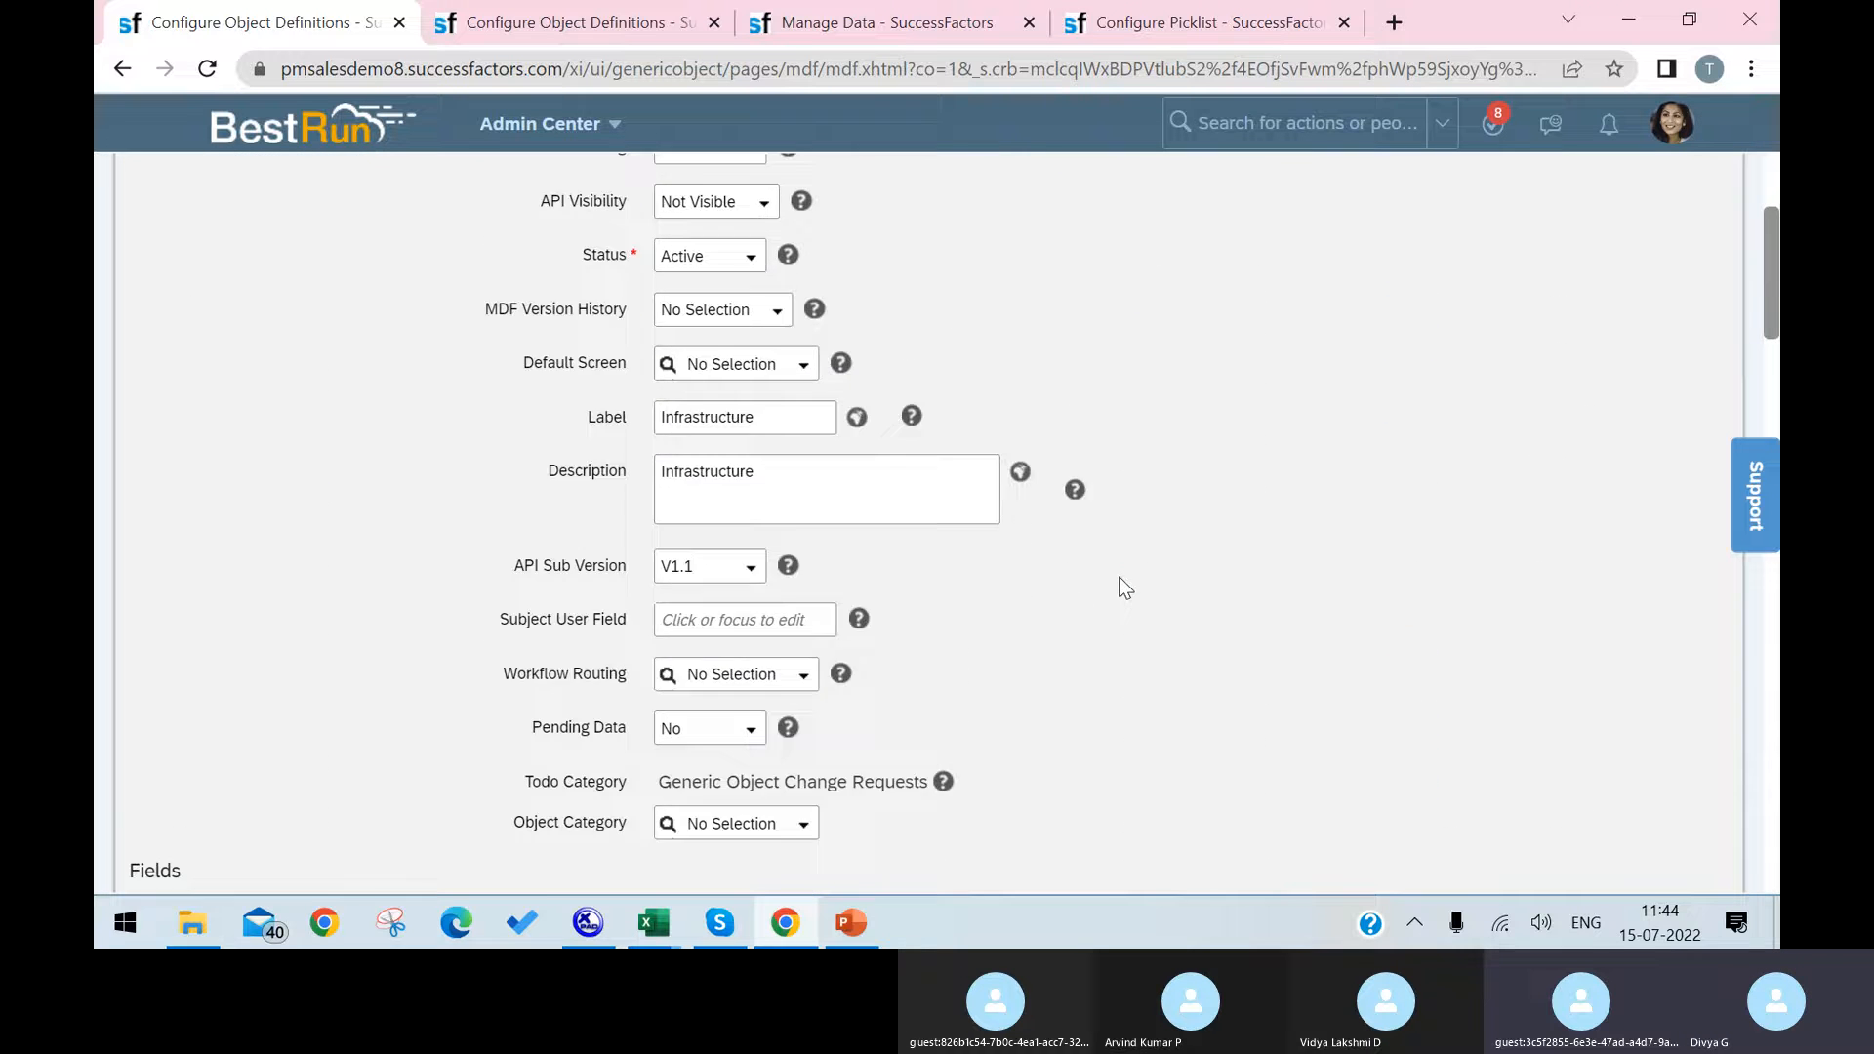
{"action": "scroll", "coordinate": [1124, 585], "scroll_direction": "down", "scroll_amount": 20}
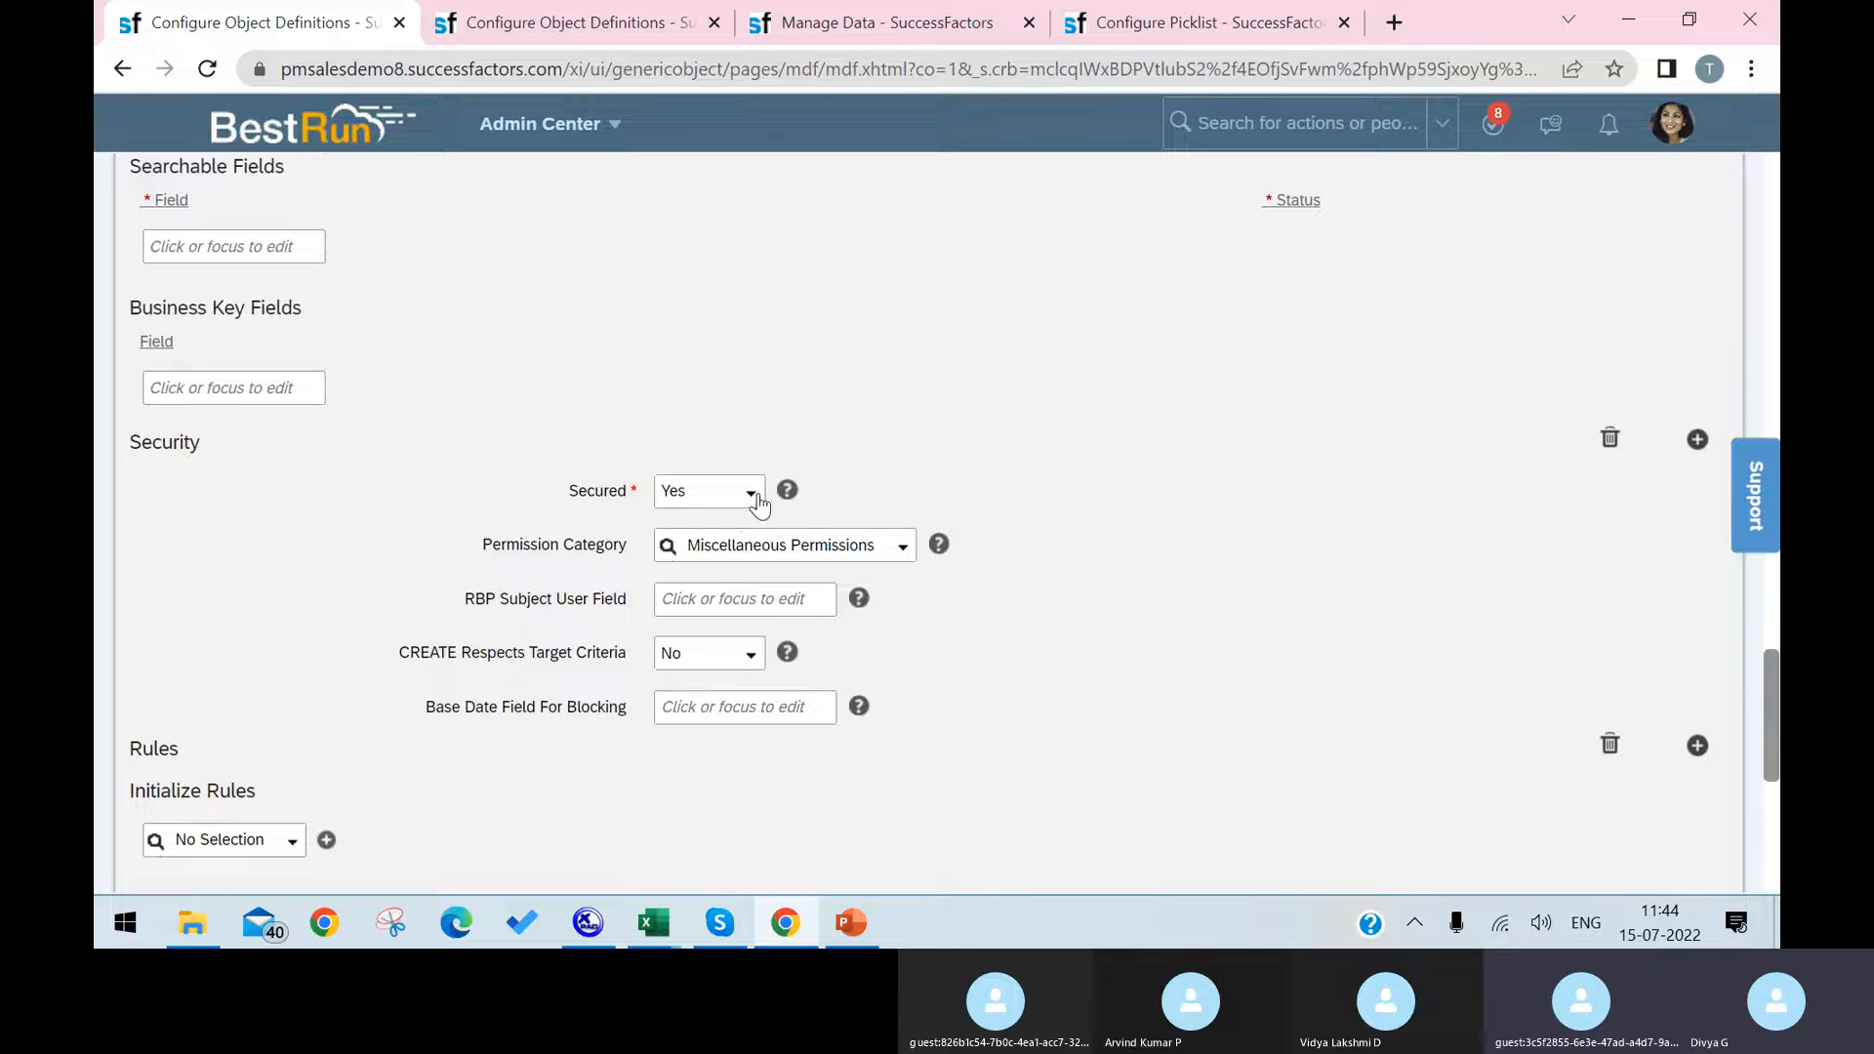
{"action": "left_click", "coordinate": [899, 554]}
{"action": "left_click", "coordinate": [900, 554]}
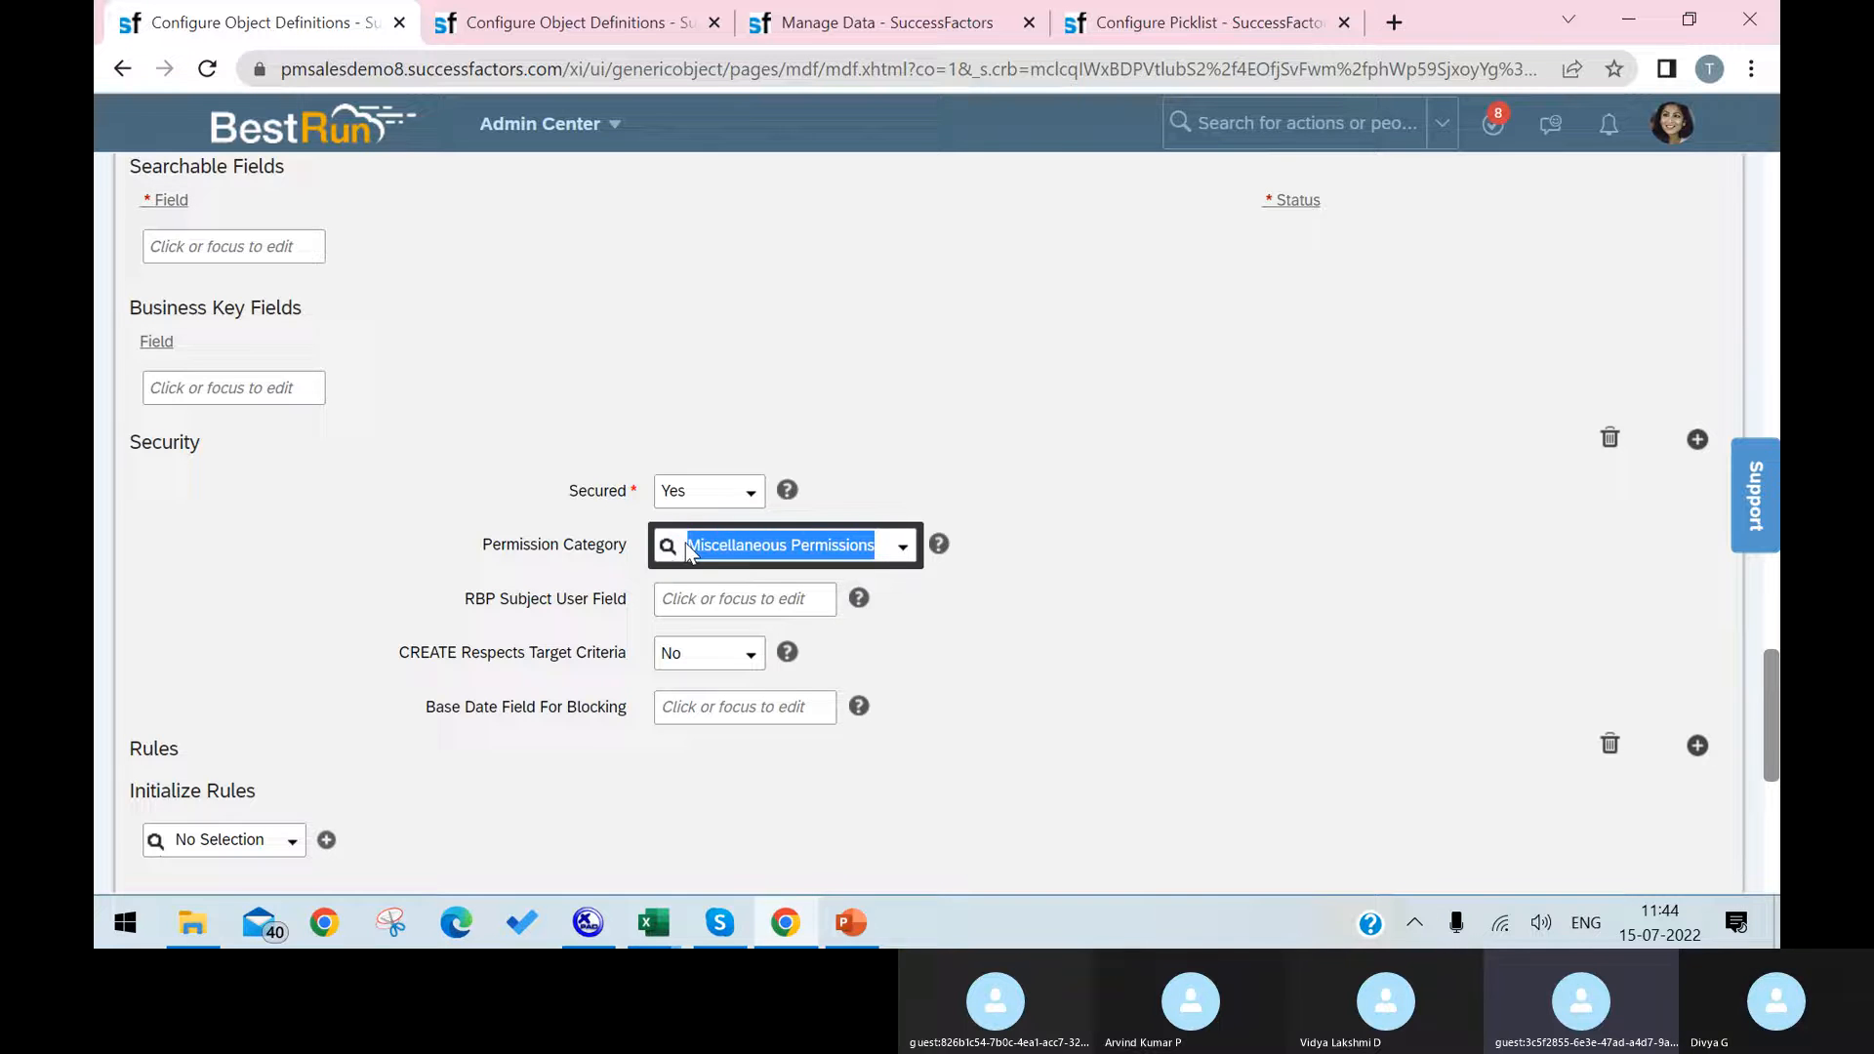
{"action": "scroll", "coordinate": [1177, 595], "scroll_direction": "down", "scroll_amount": 6}
{"action": "left_click", "coordinate": [1713, 818]}
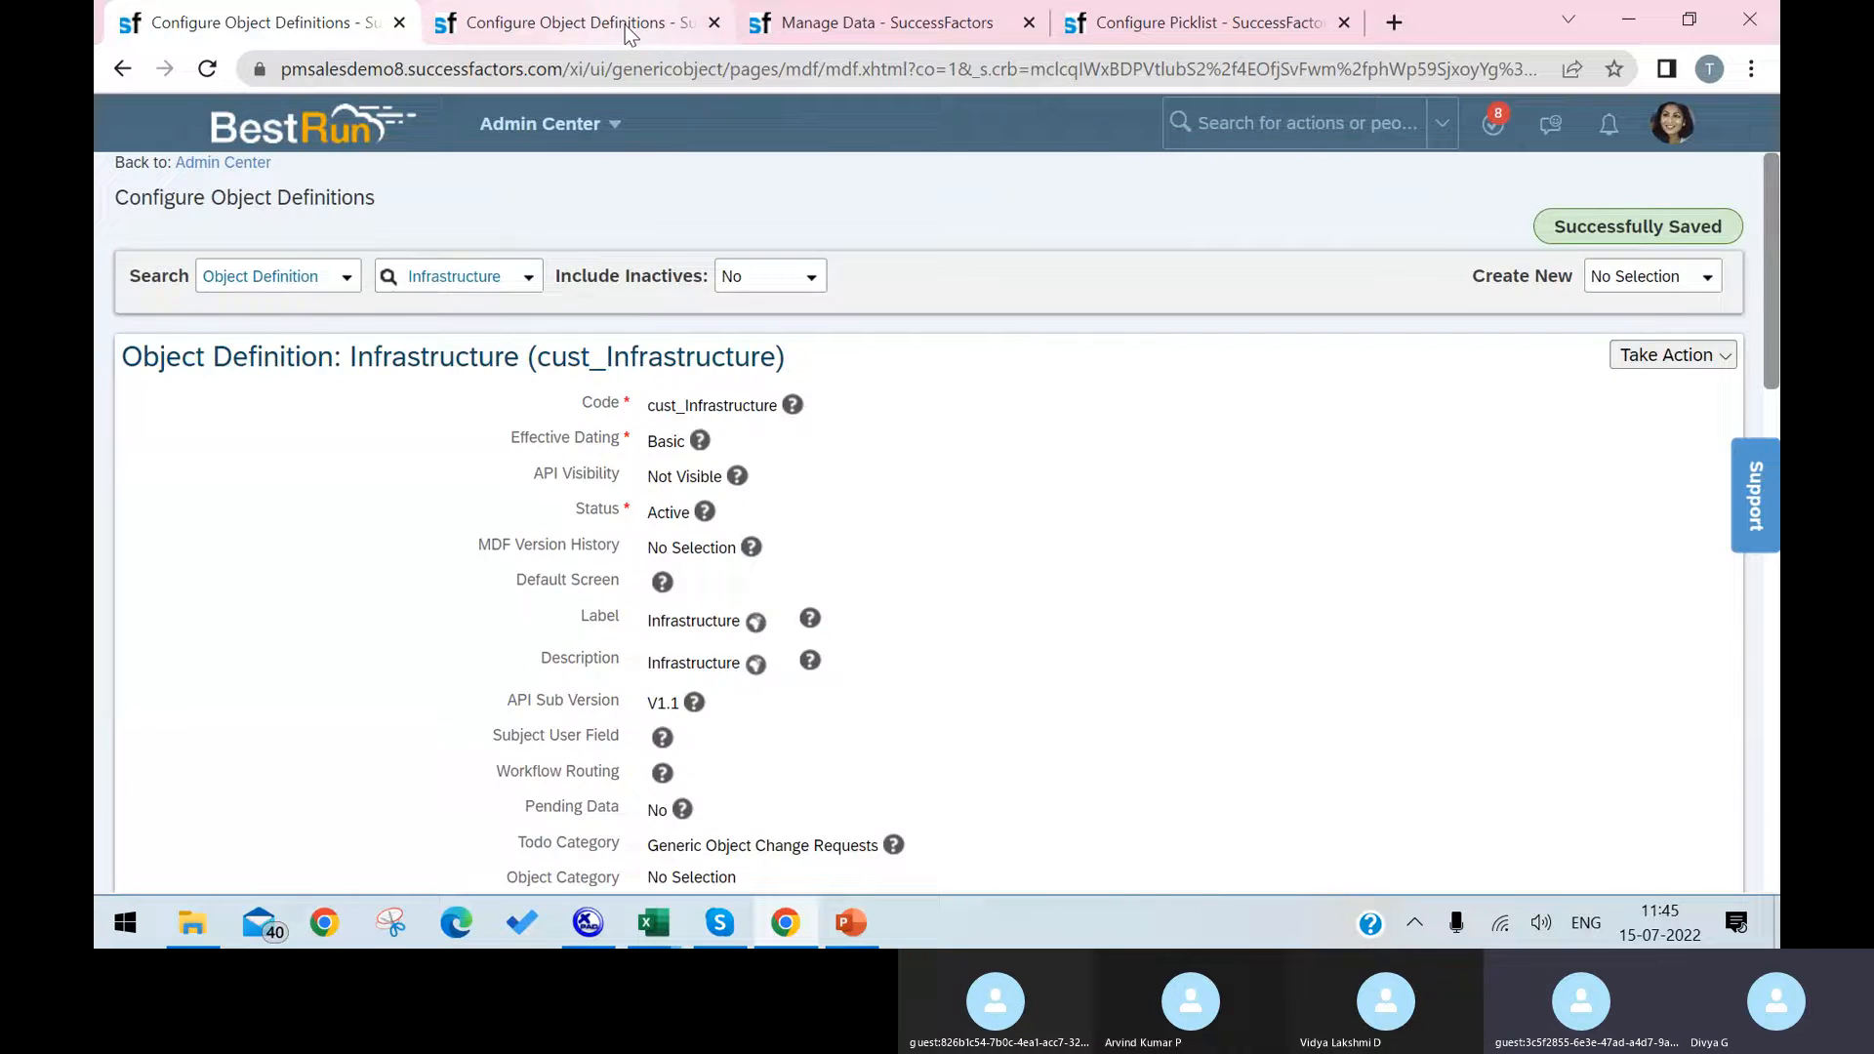
{"action": "left_click", "coordinate": [647, 30]}
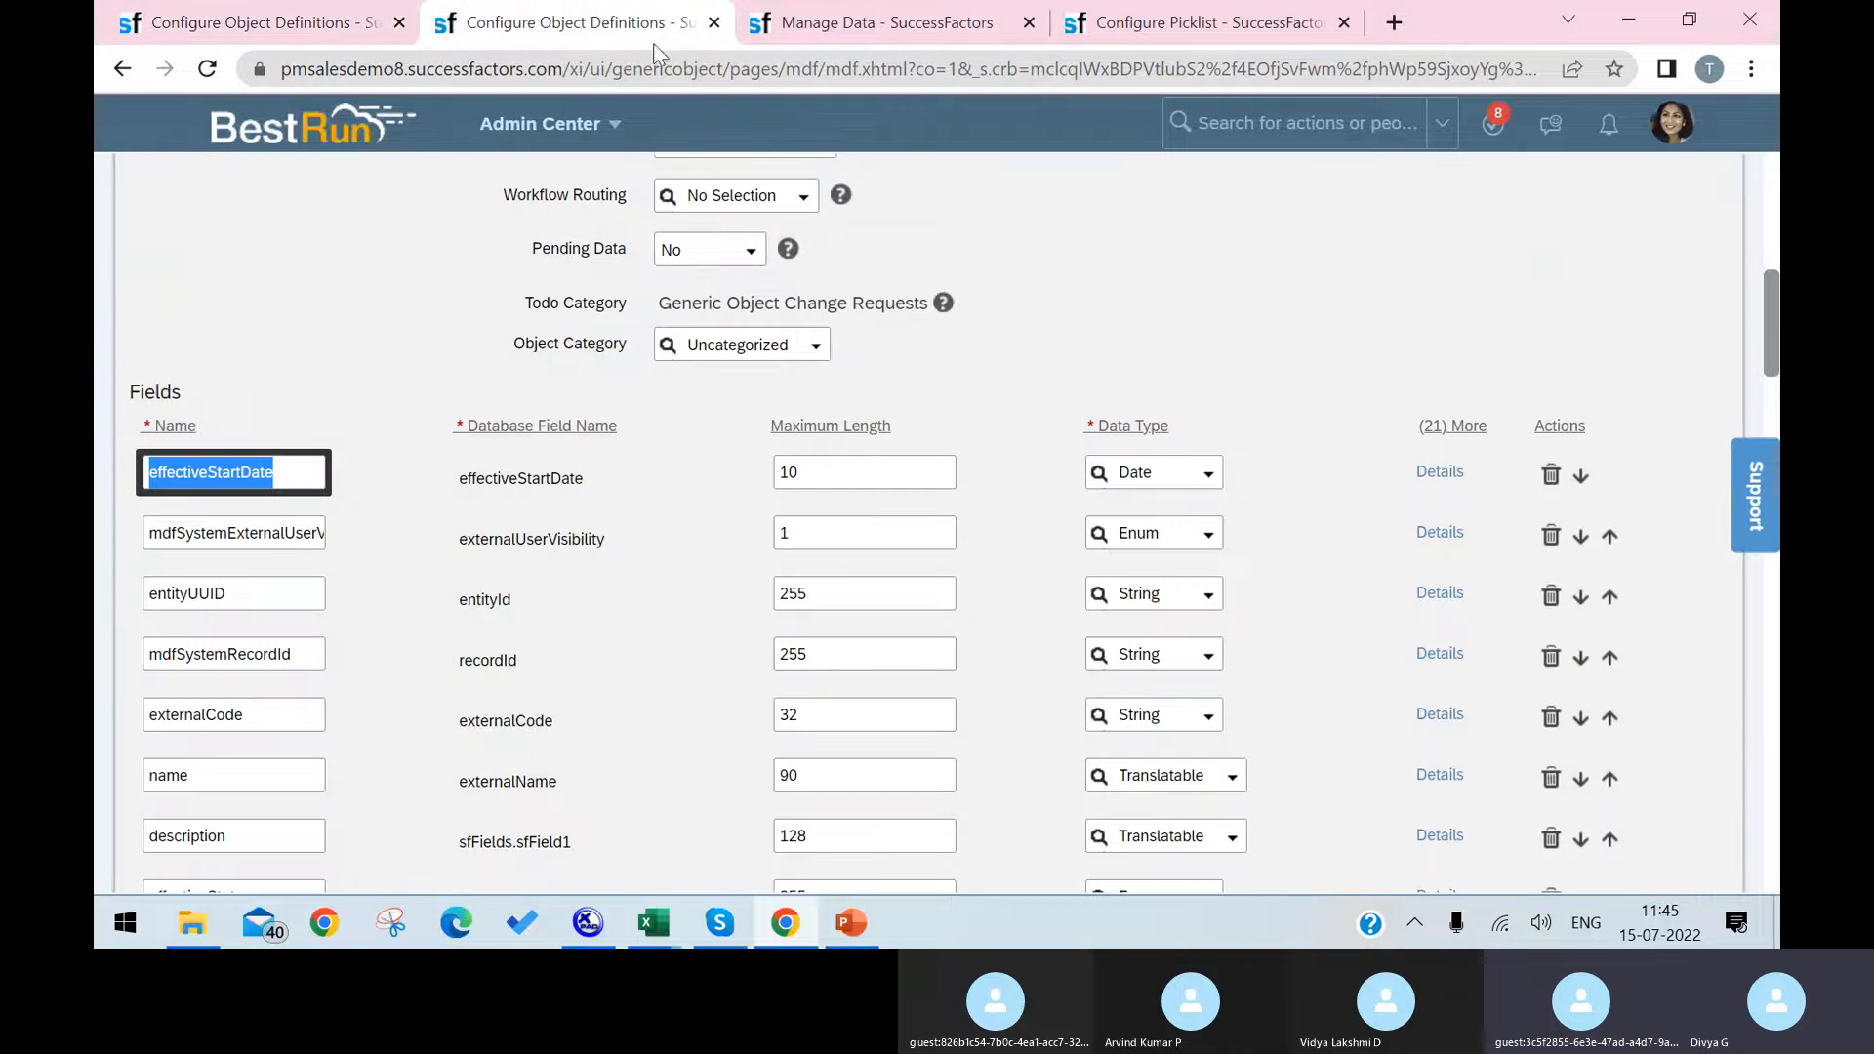
{"action": "left_click", "coordinate": [1278, 119]}
{"action": "type", "text": "m"}
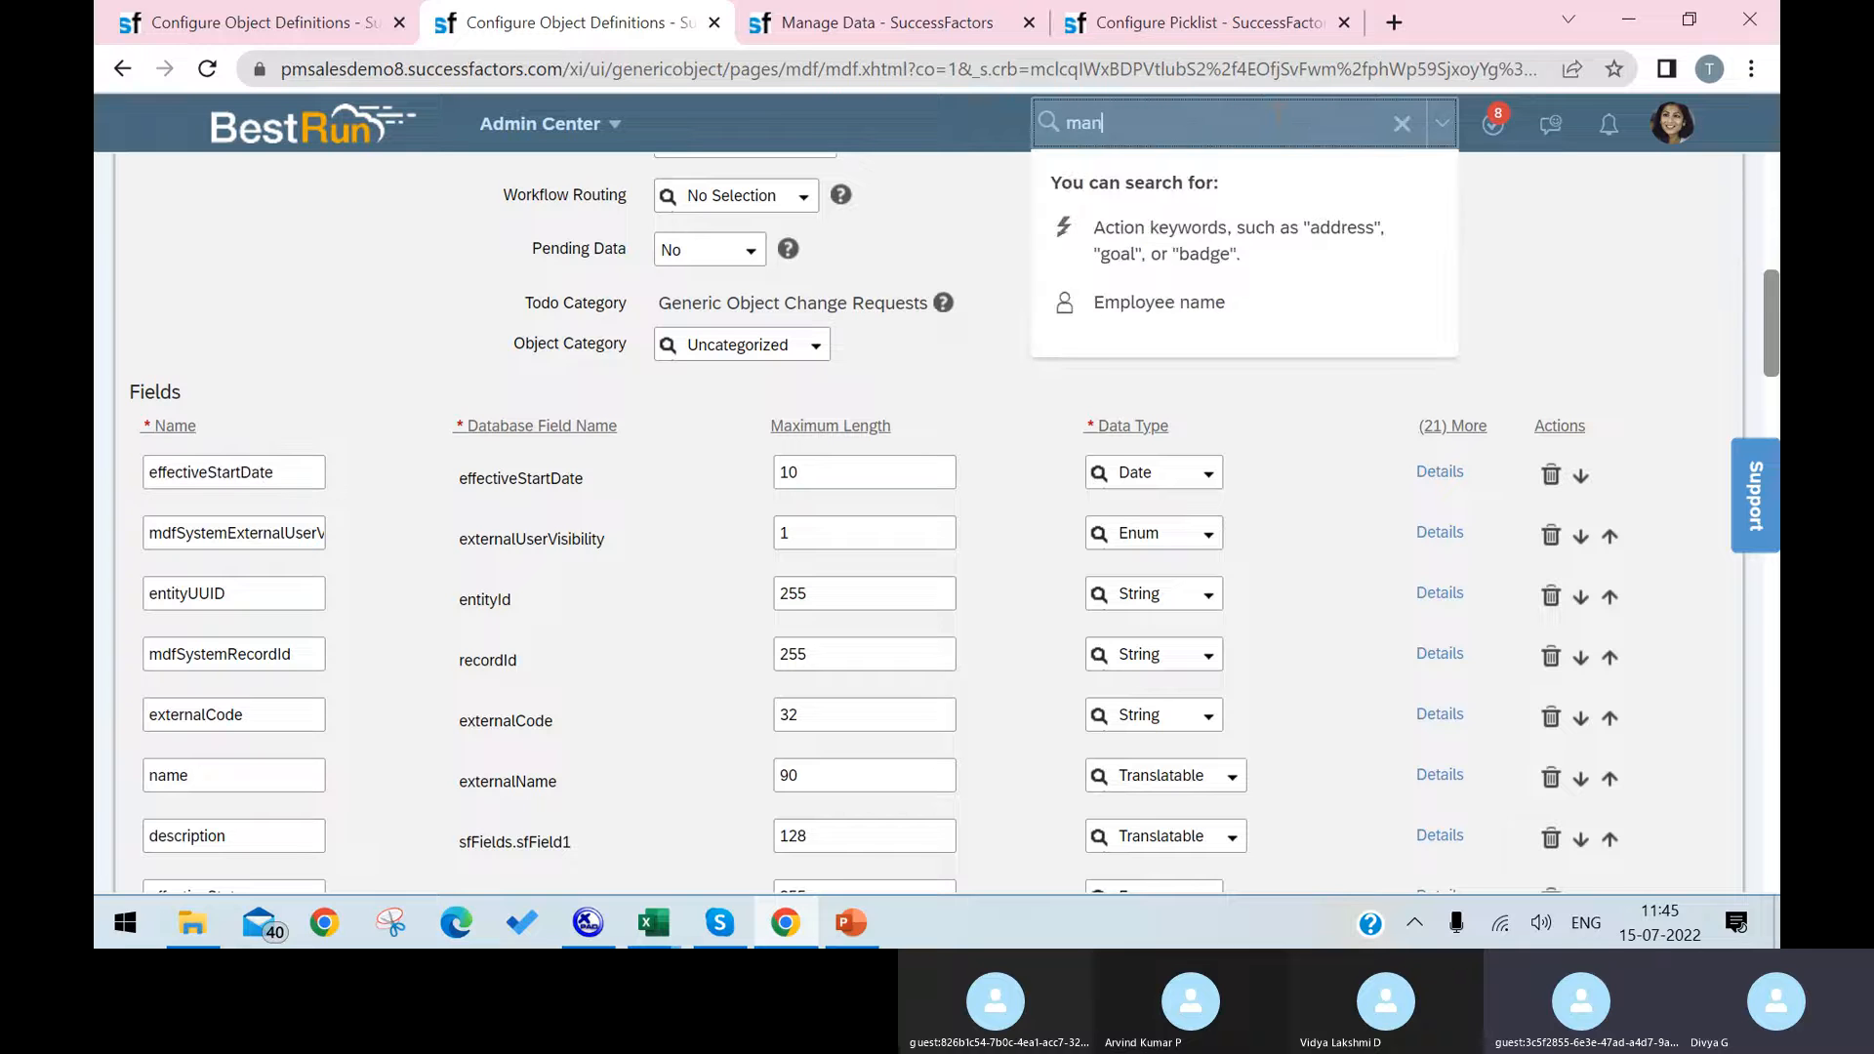
{"action": "type", "text": "an"}
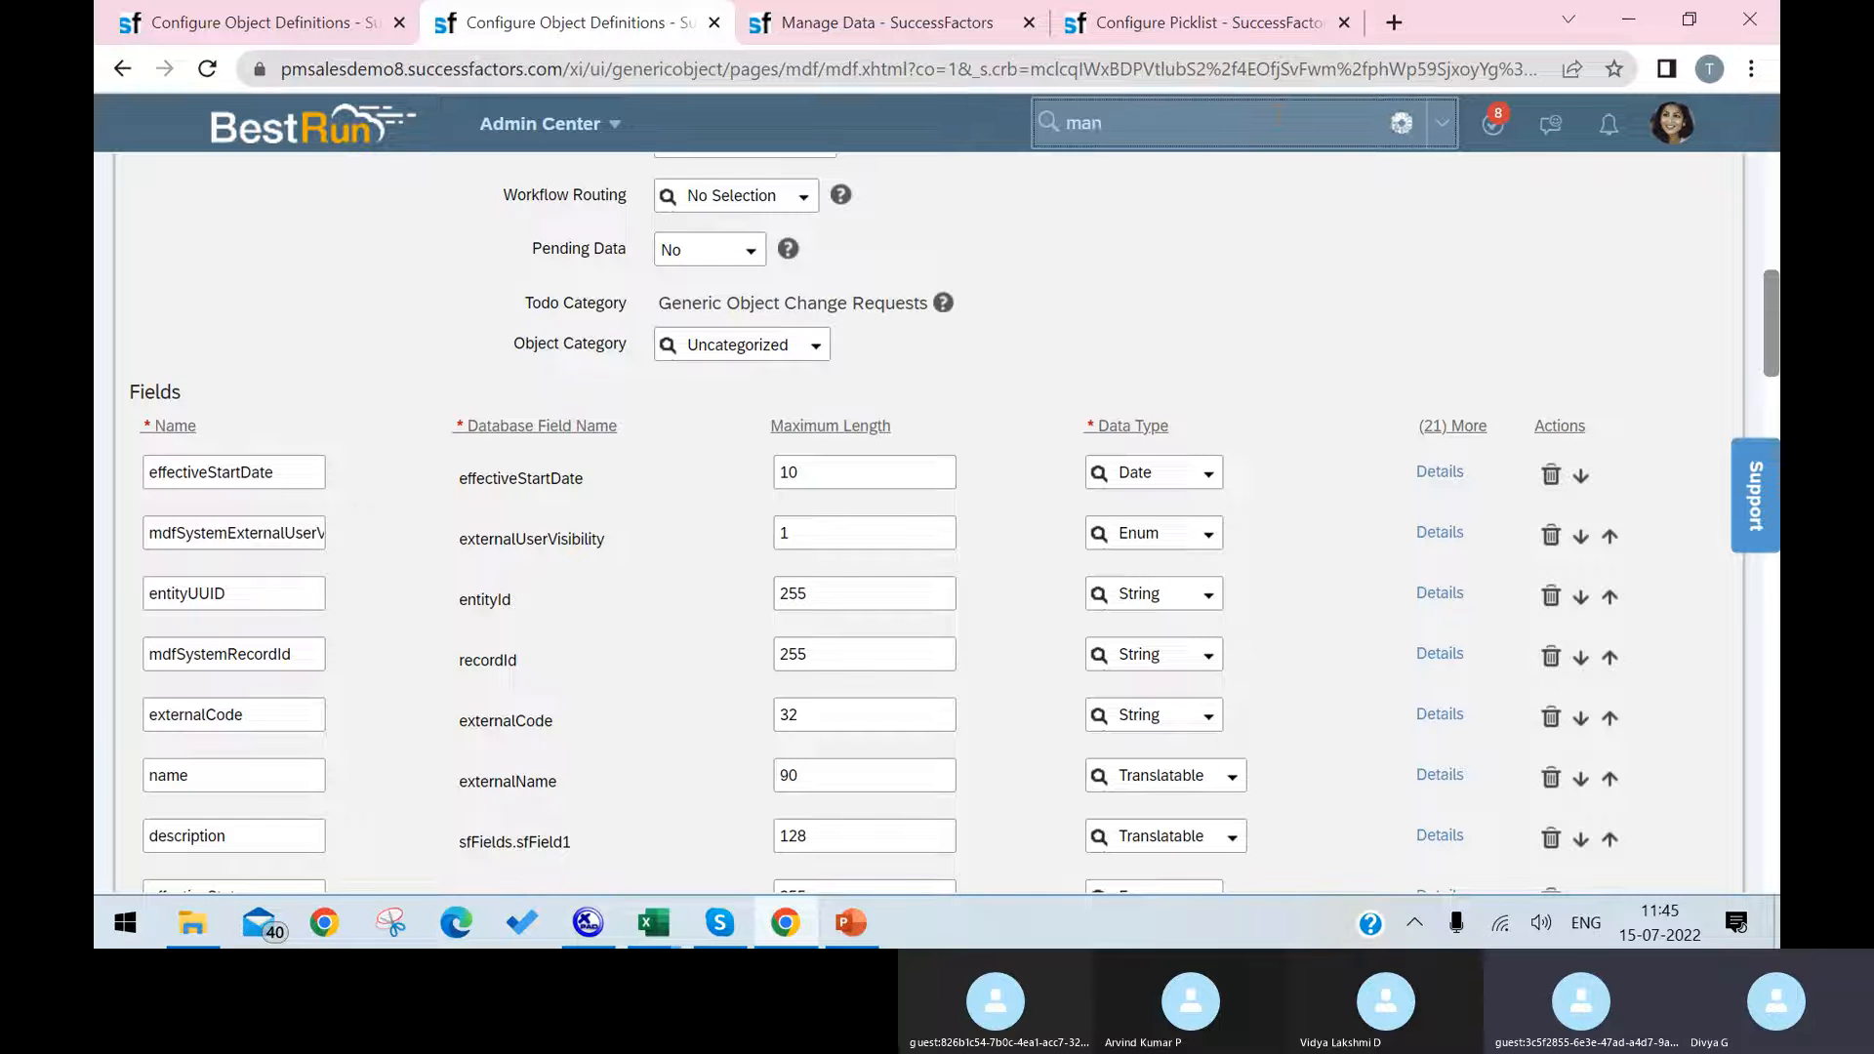
{"action": "type", "text": "age"}
Step: Copy the name Infrastructure from the object definition's heading and search for that object type in Manage Data
{"action": "left_click", "coordinate": [868, 22]}
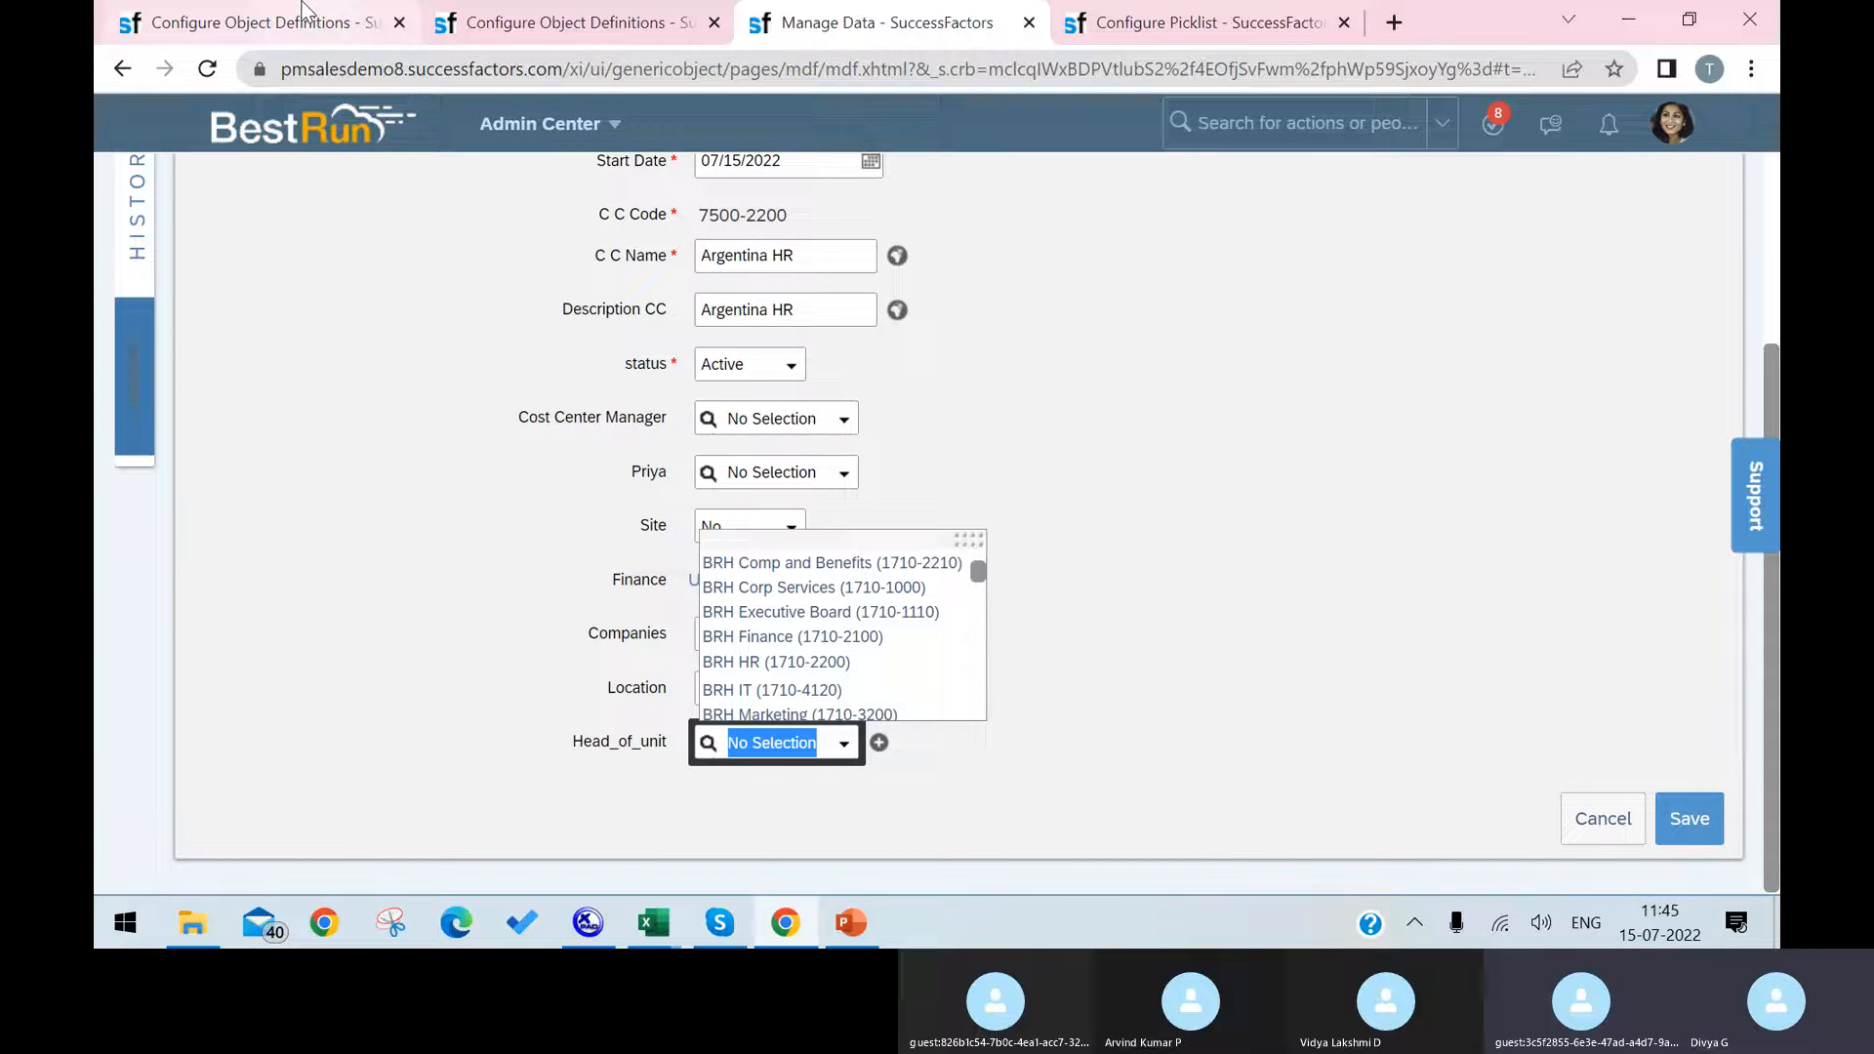
{"action": "scroll", "coordinate": [922, 466], "scroll_direction": "up", "scroll_amount": 3}
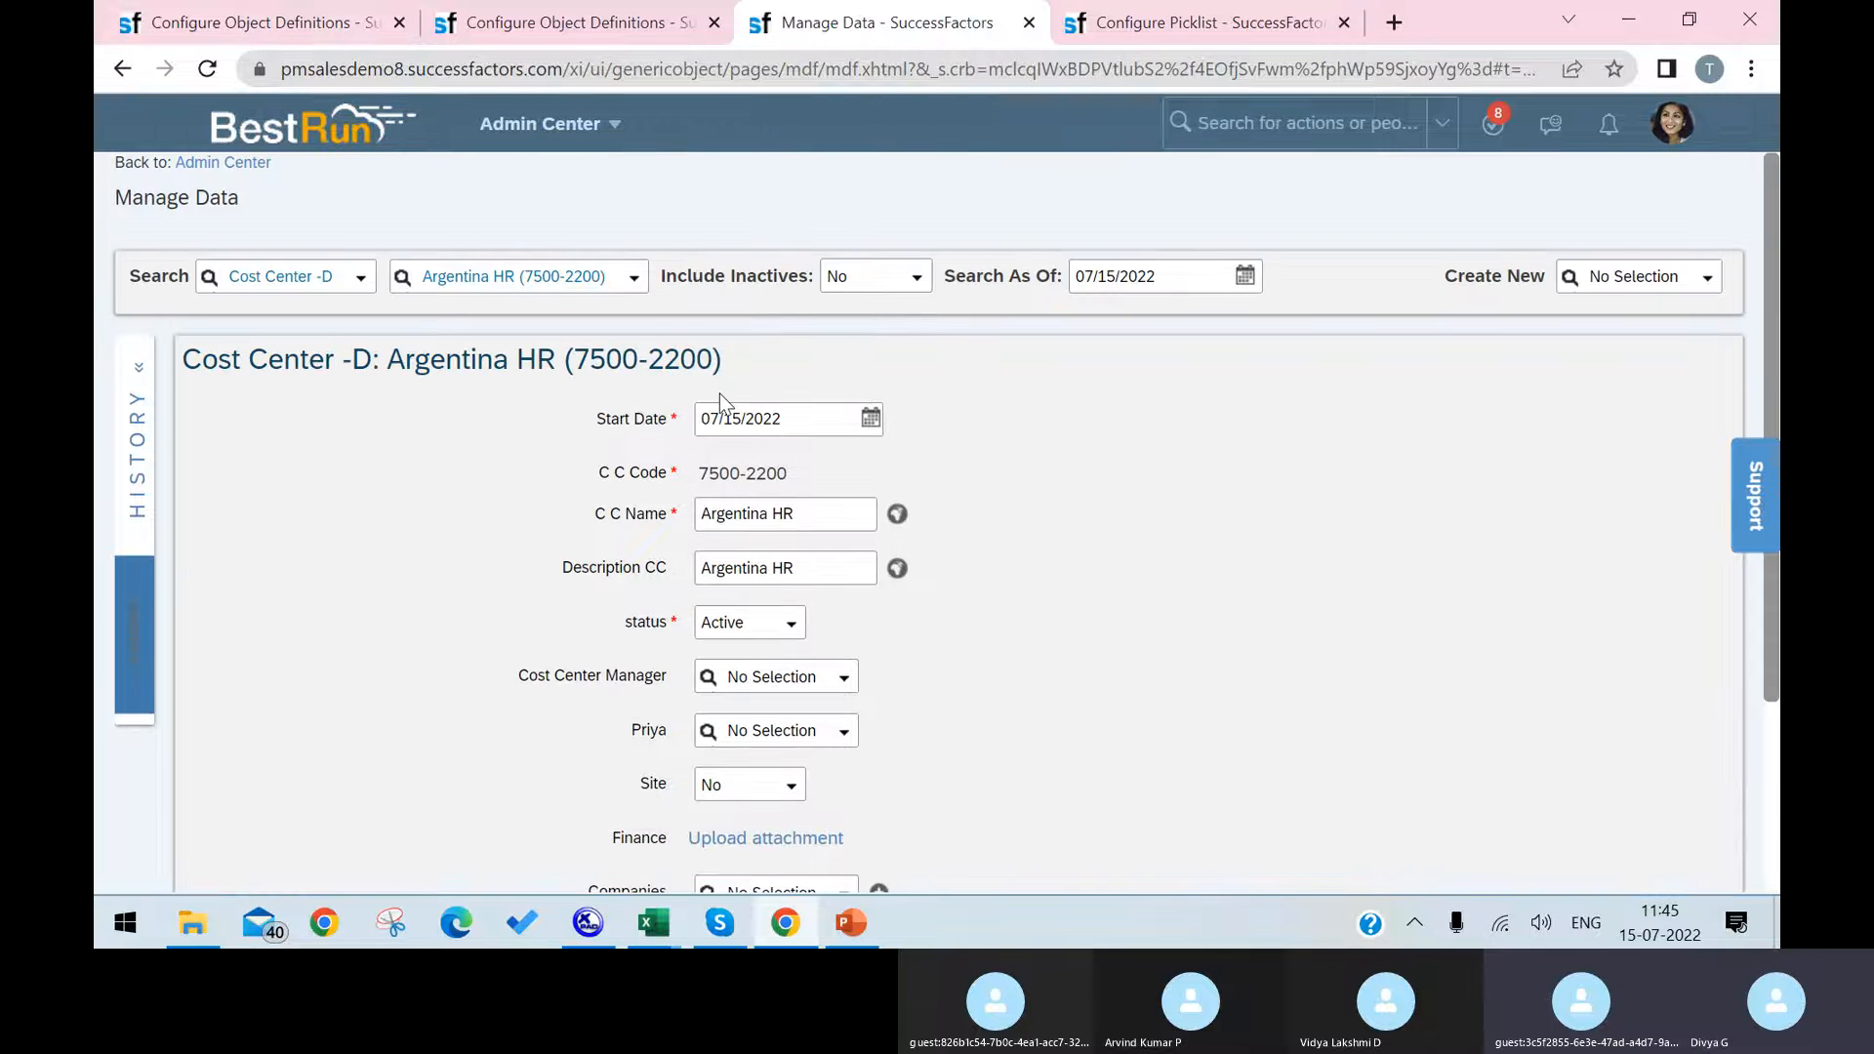
{"action": "key", "text": "ctrl+1"}
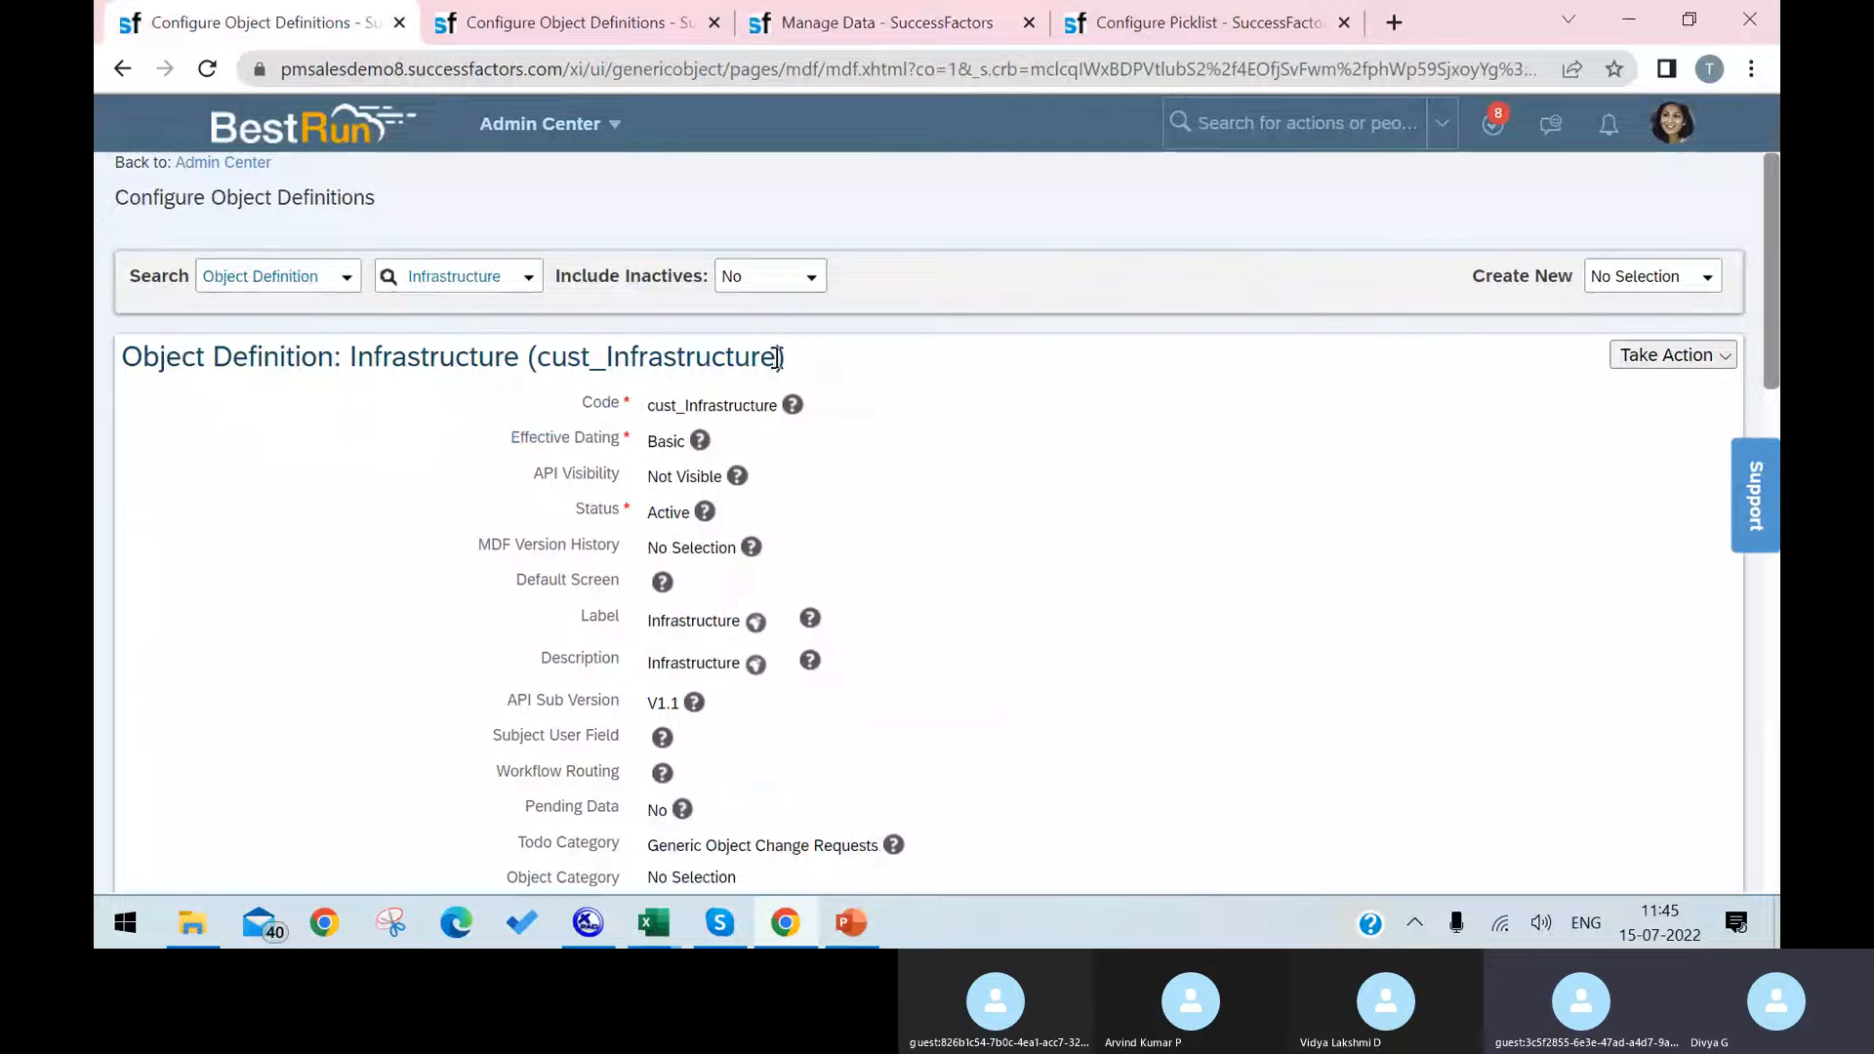
{"action": "left_click_drag", "start_coordinate": [780, 358], "coordinate": [607, 359]}
{"action": "key", "text": "ctrl+c"}
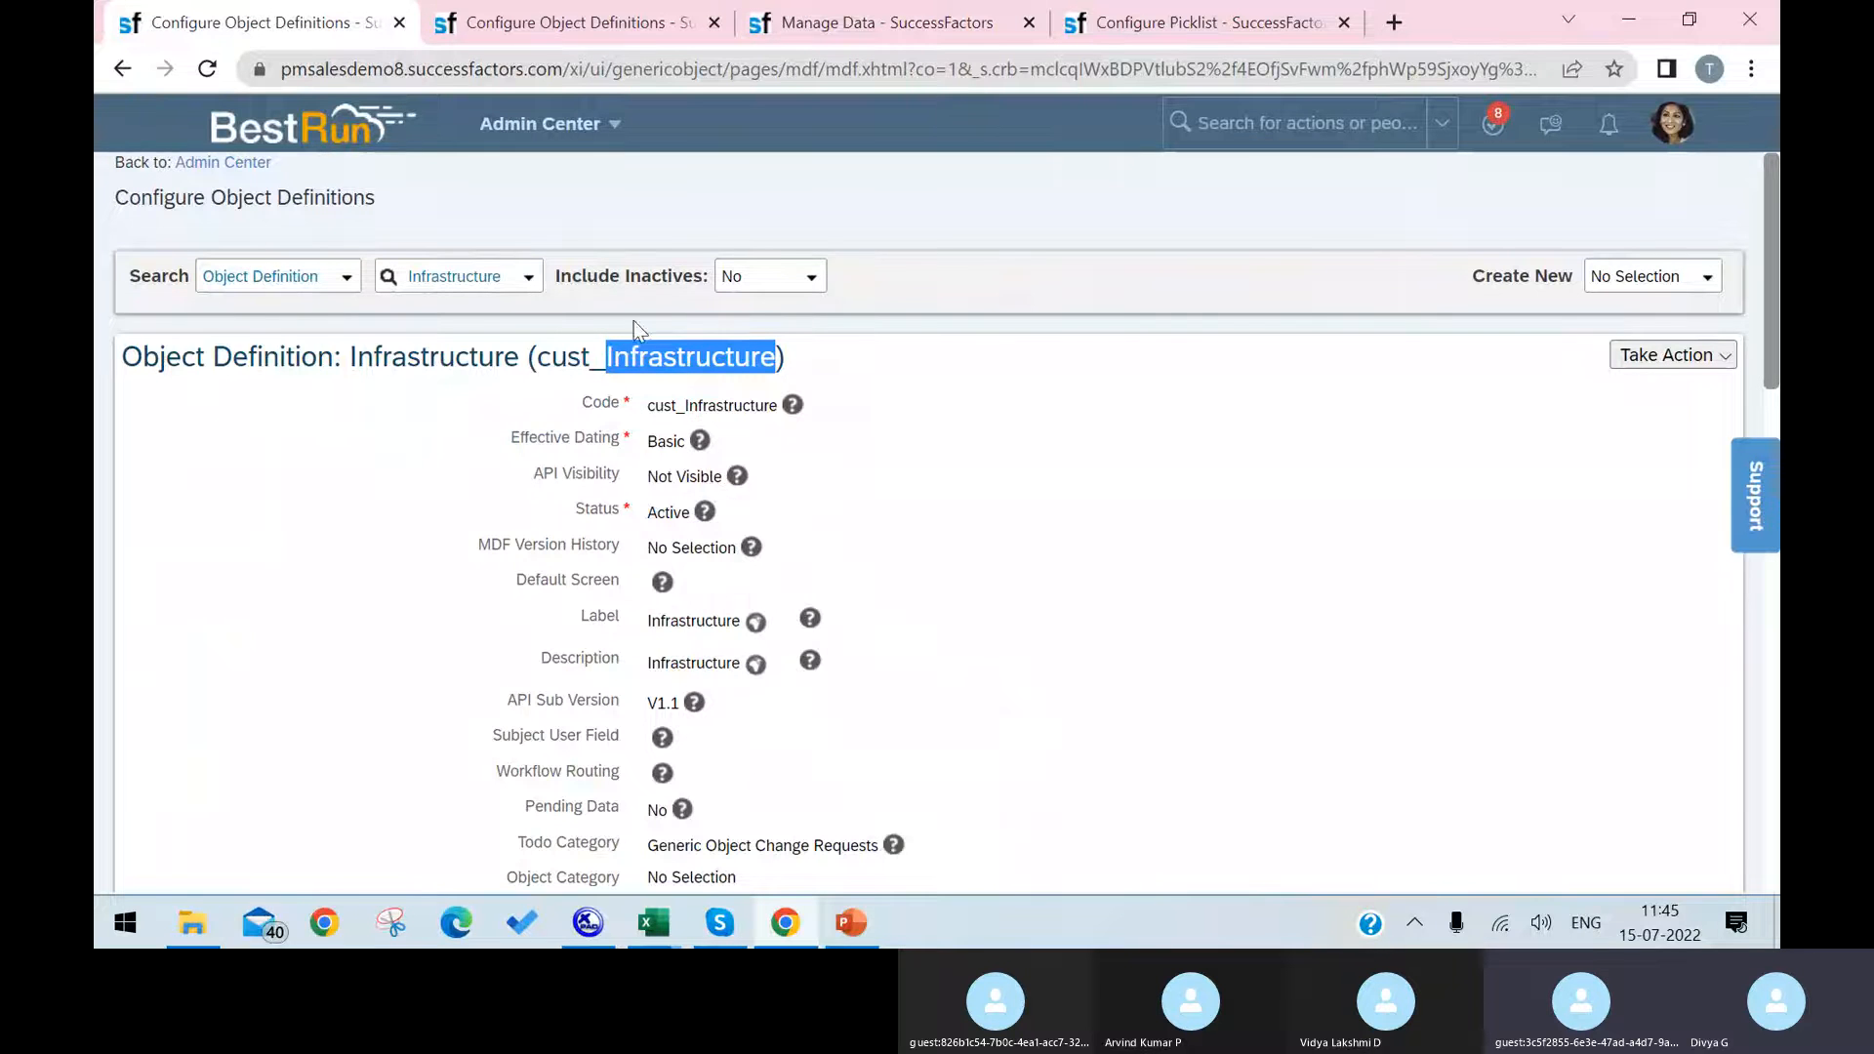
{"action": "left_click", "coordinate": [914, 21]}
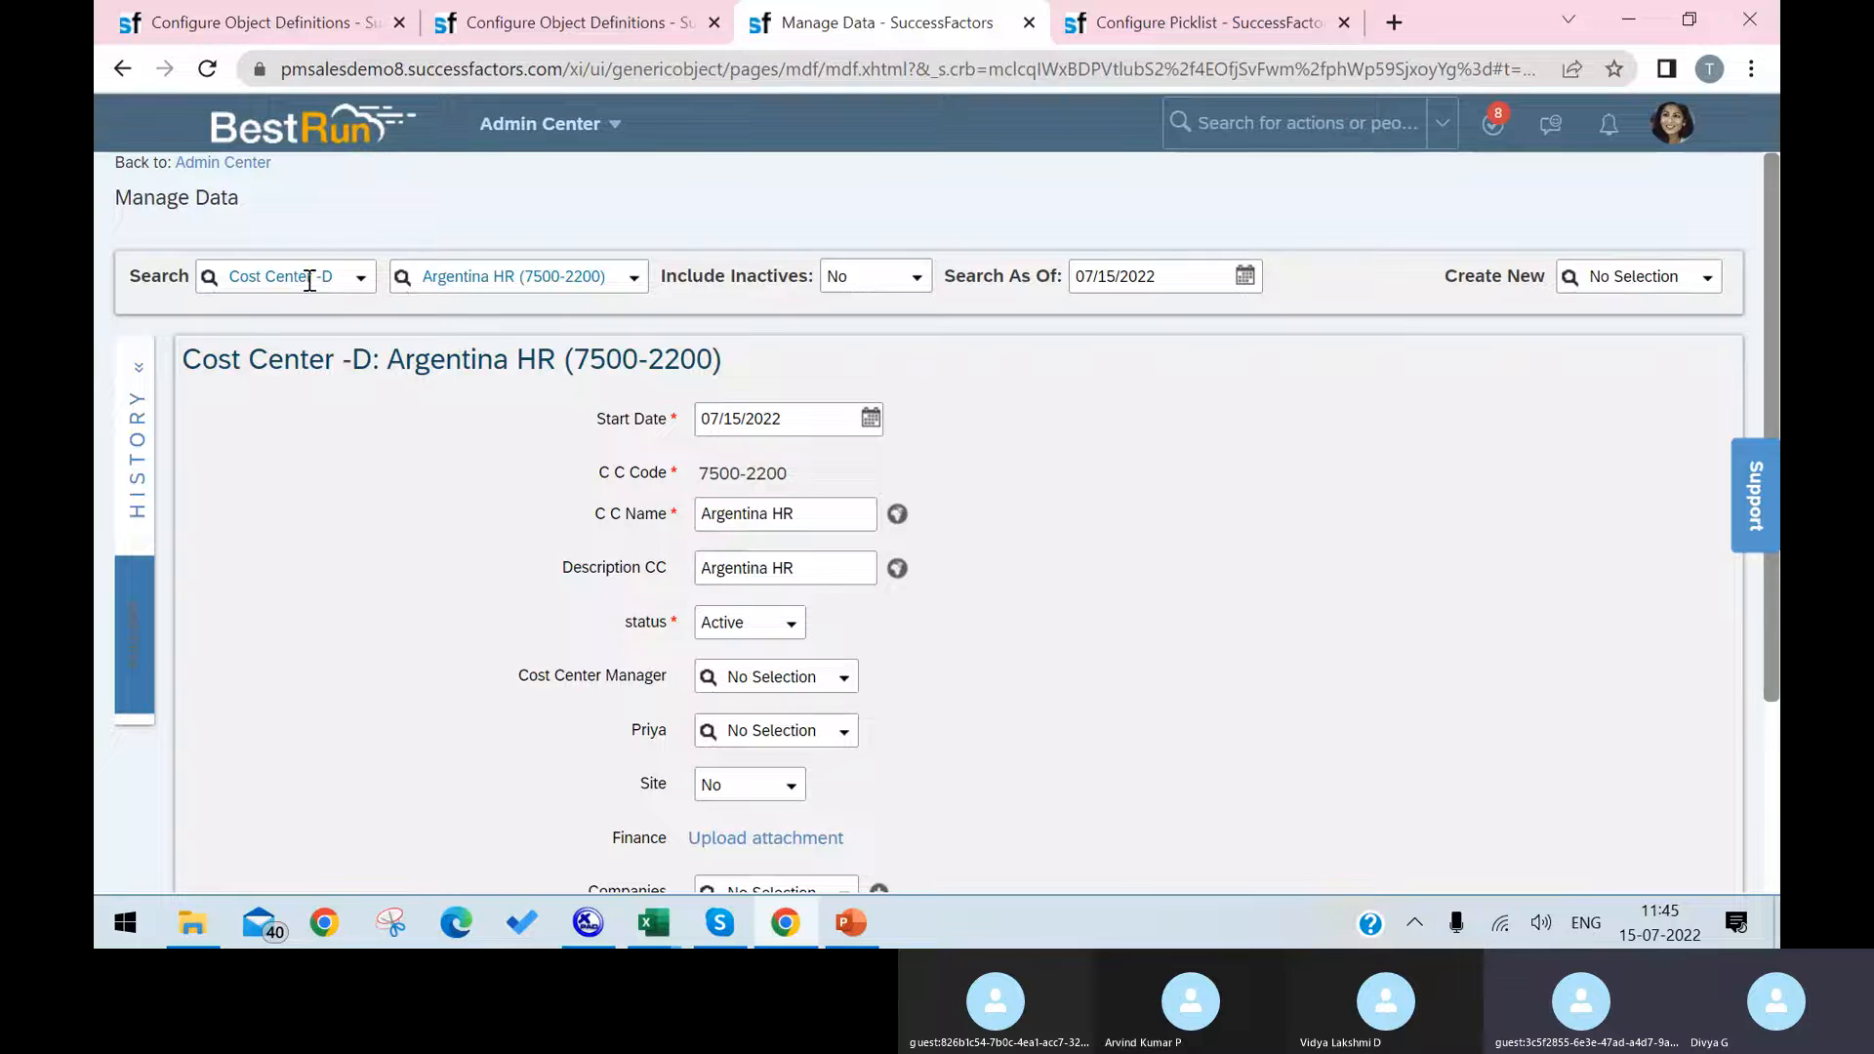
{"action": "left_click", "coordinate": [360, 279]}
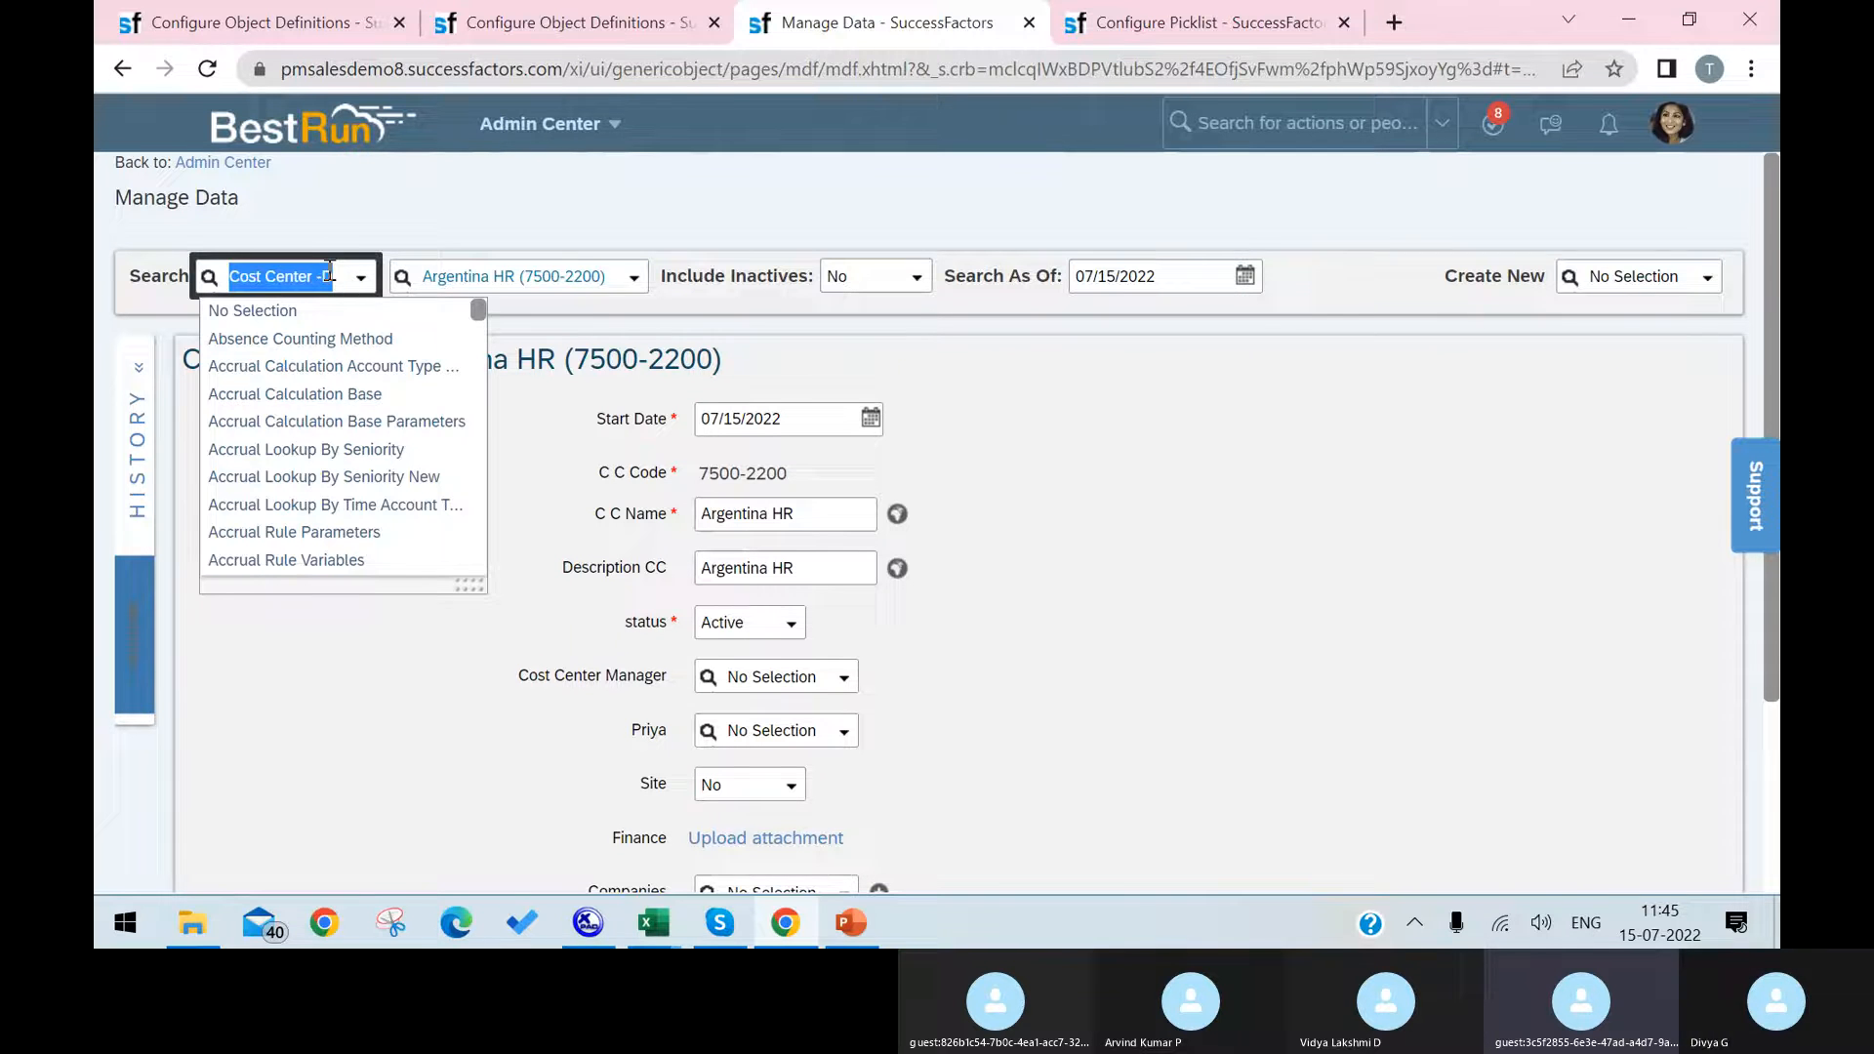
{"action": "key", "text": "ctrl+v"}
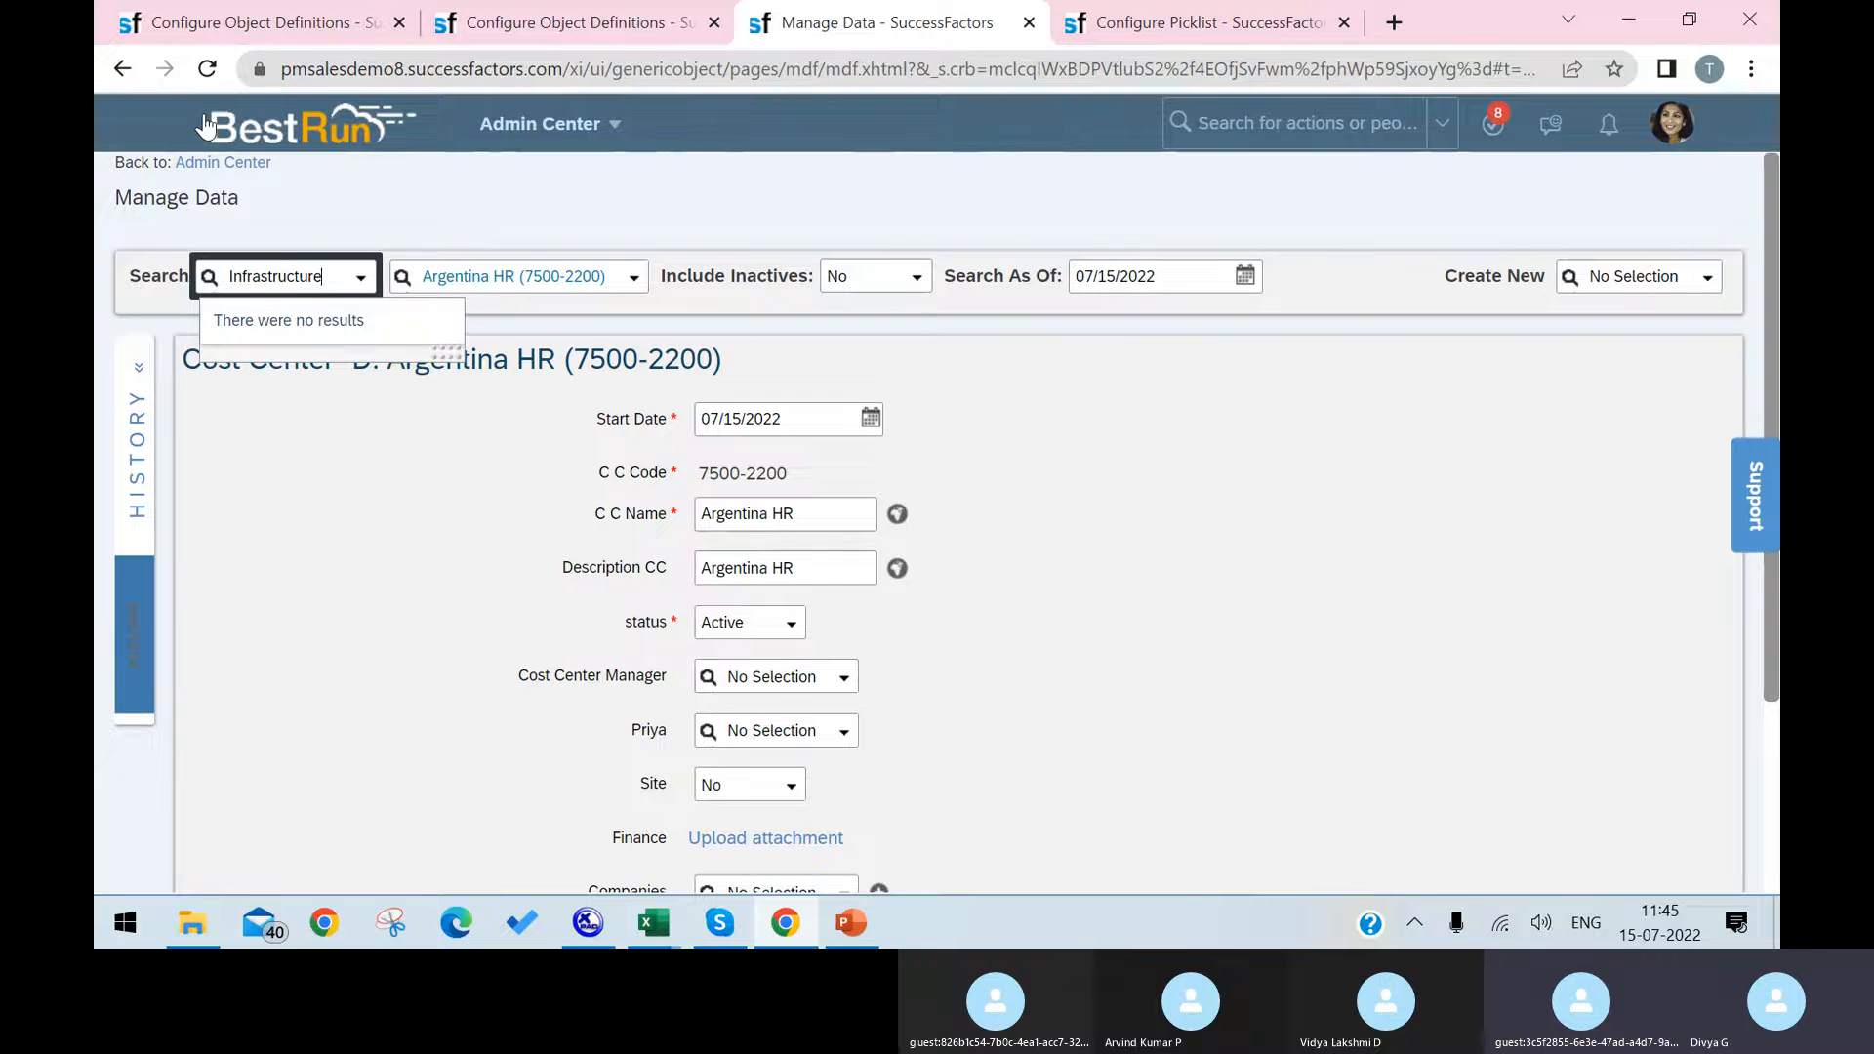
Step: Refresh Manage Data by reloading it and reopening it with an action search for "manage data", then search for the Infrastructure object type again
{"action": "left_click", "coordinate": [207, 68]}
{"action": "left_click", "coordinate": [1079, 225]}
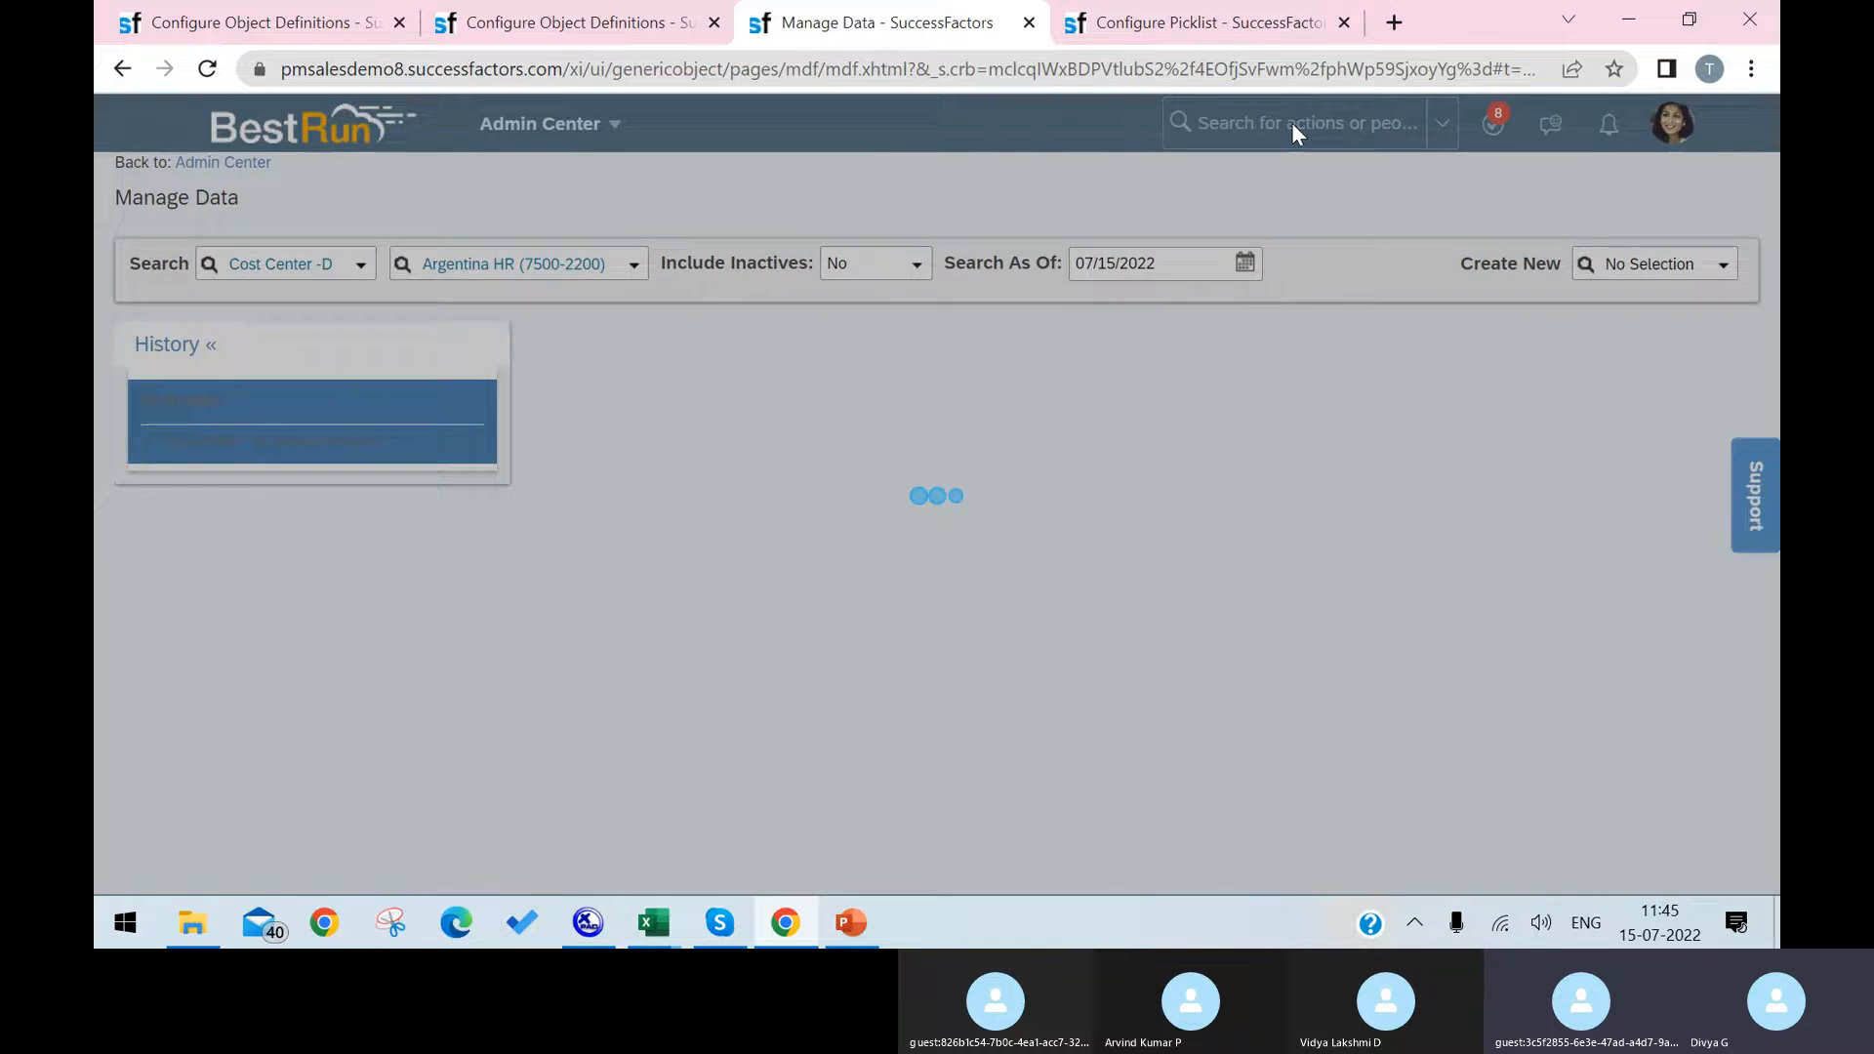
{"action": "left_click", "coordinate": [1291, 121]}
{"action": "type", "text": "manage"}
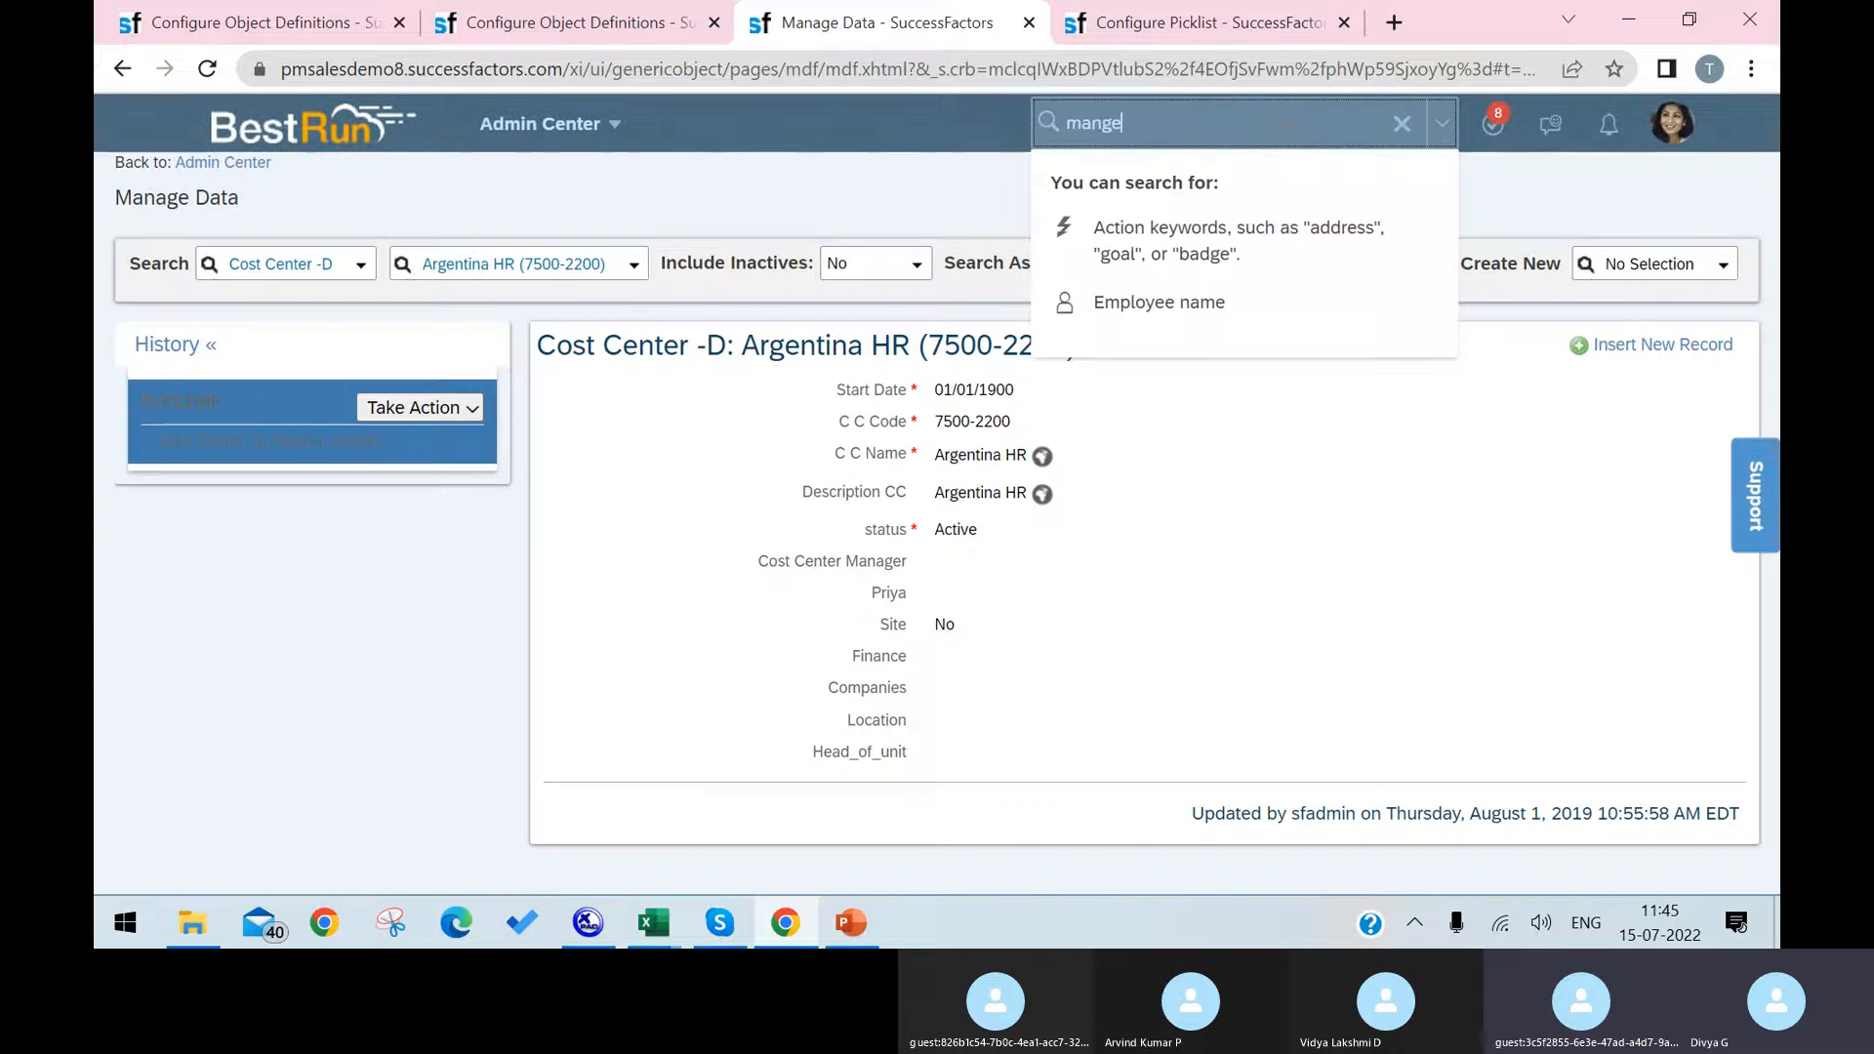
{"action": "key", "text": "BackSpace"}
{"action": "key", "text": "BackSpace"}
{"action": "type", "text": "age "}
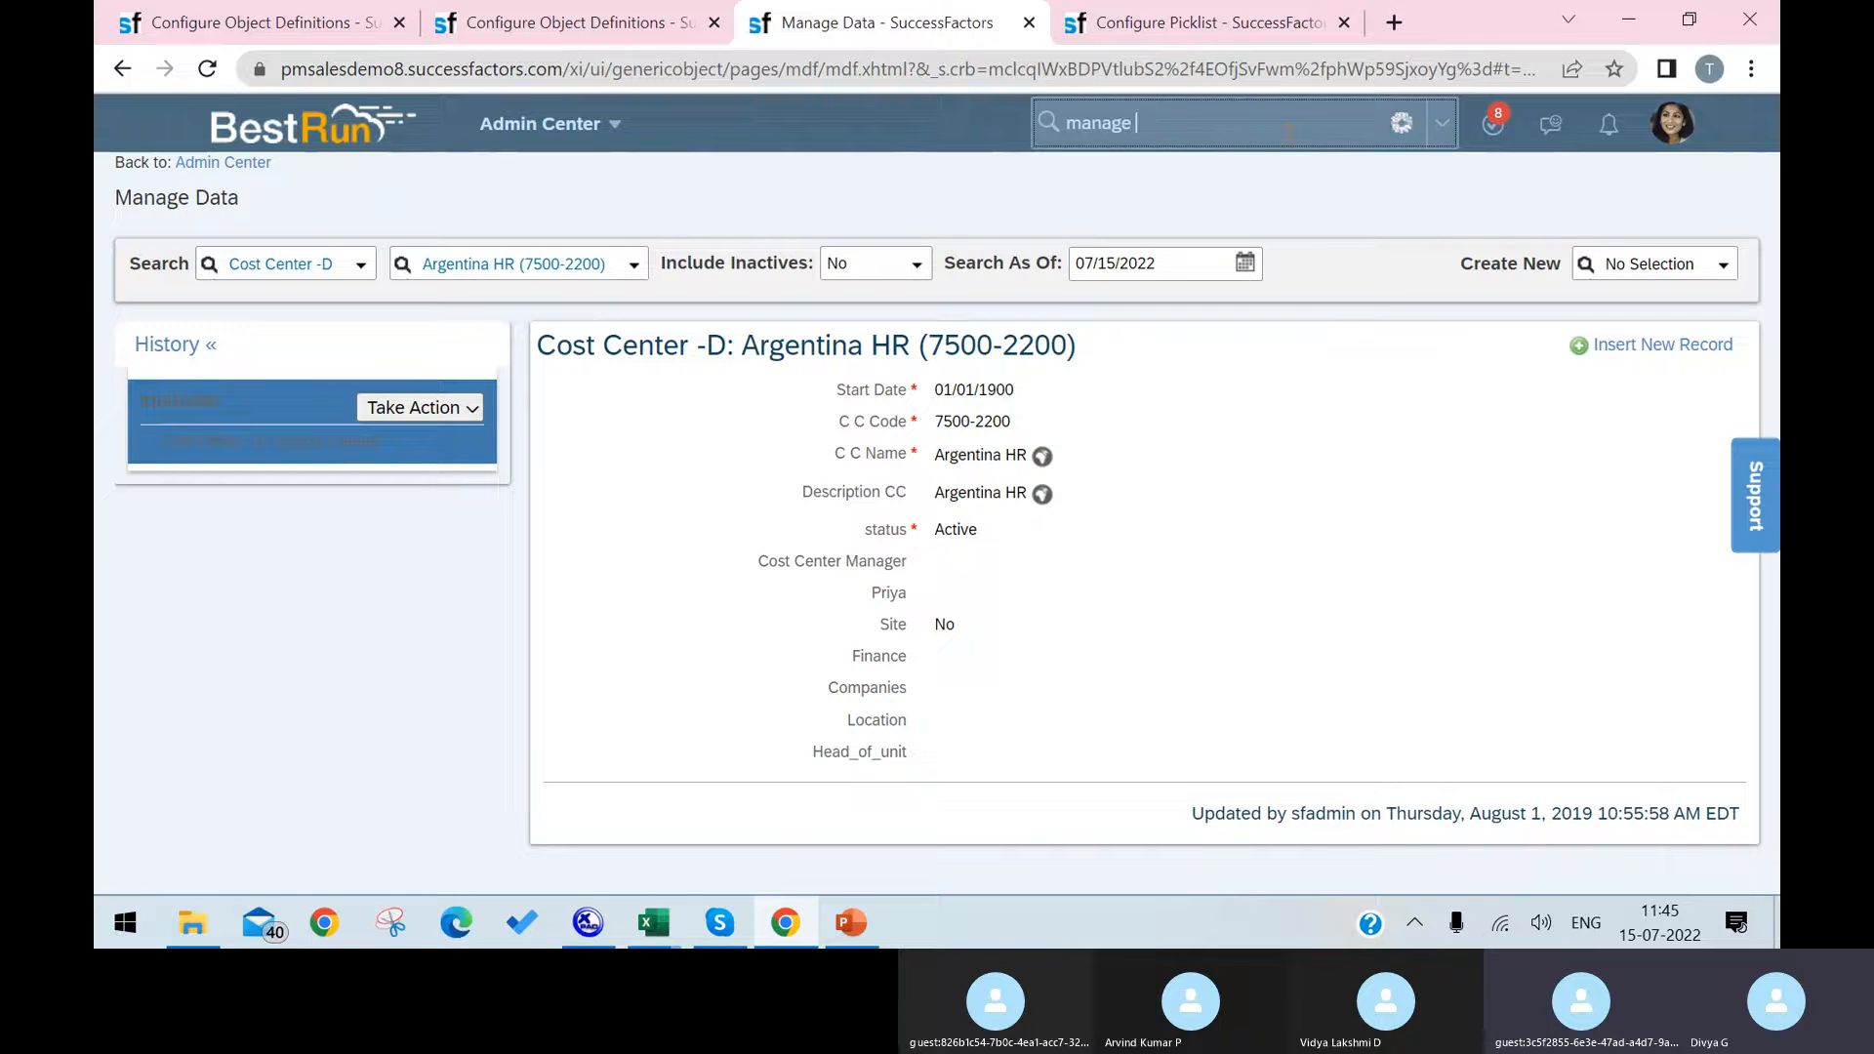
{"action": "type", "text": "da"}
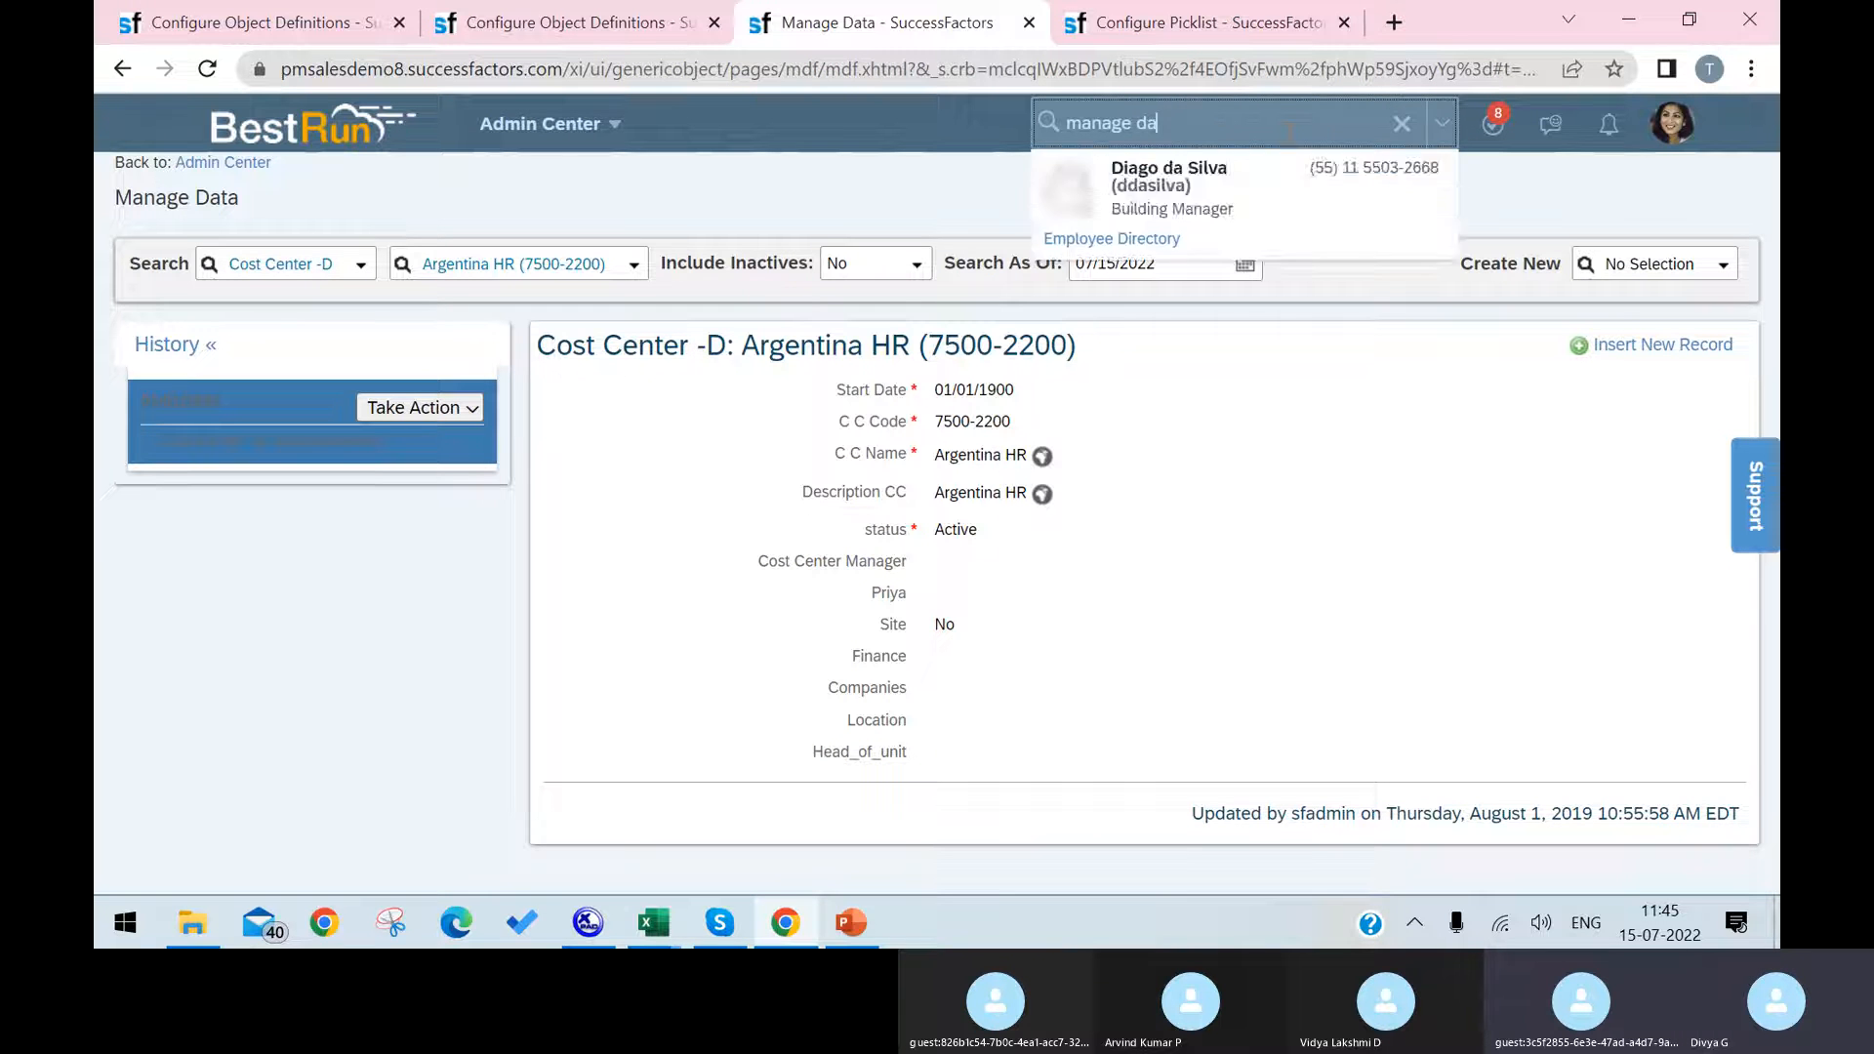
{"action": "type", "text": "ta"}
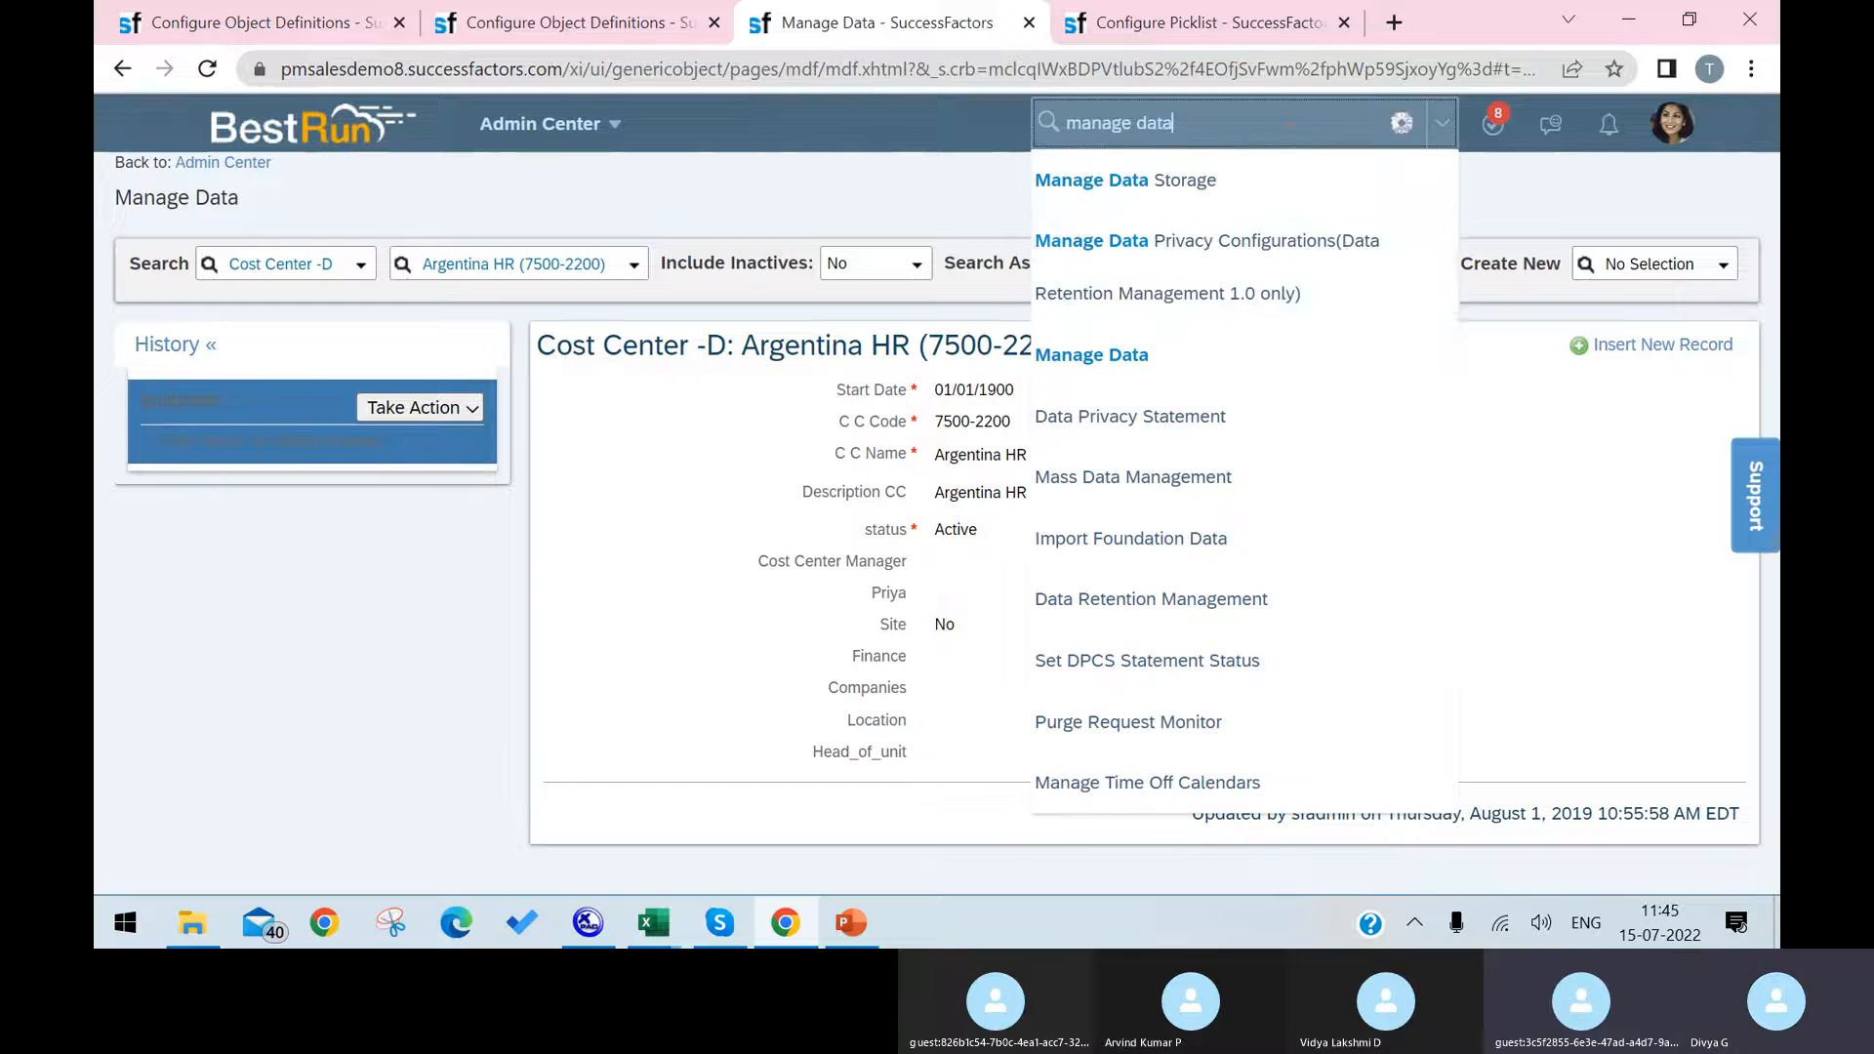
{"action": "left_click", "coordinate": [1201, 356]}
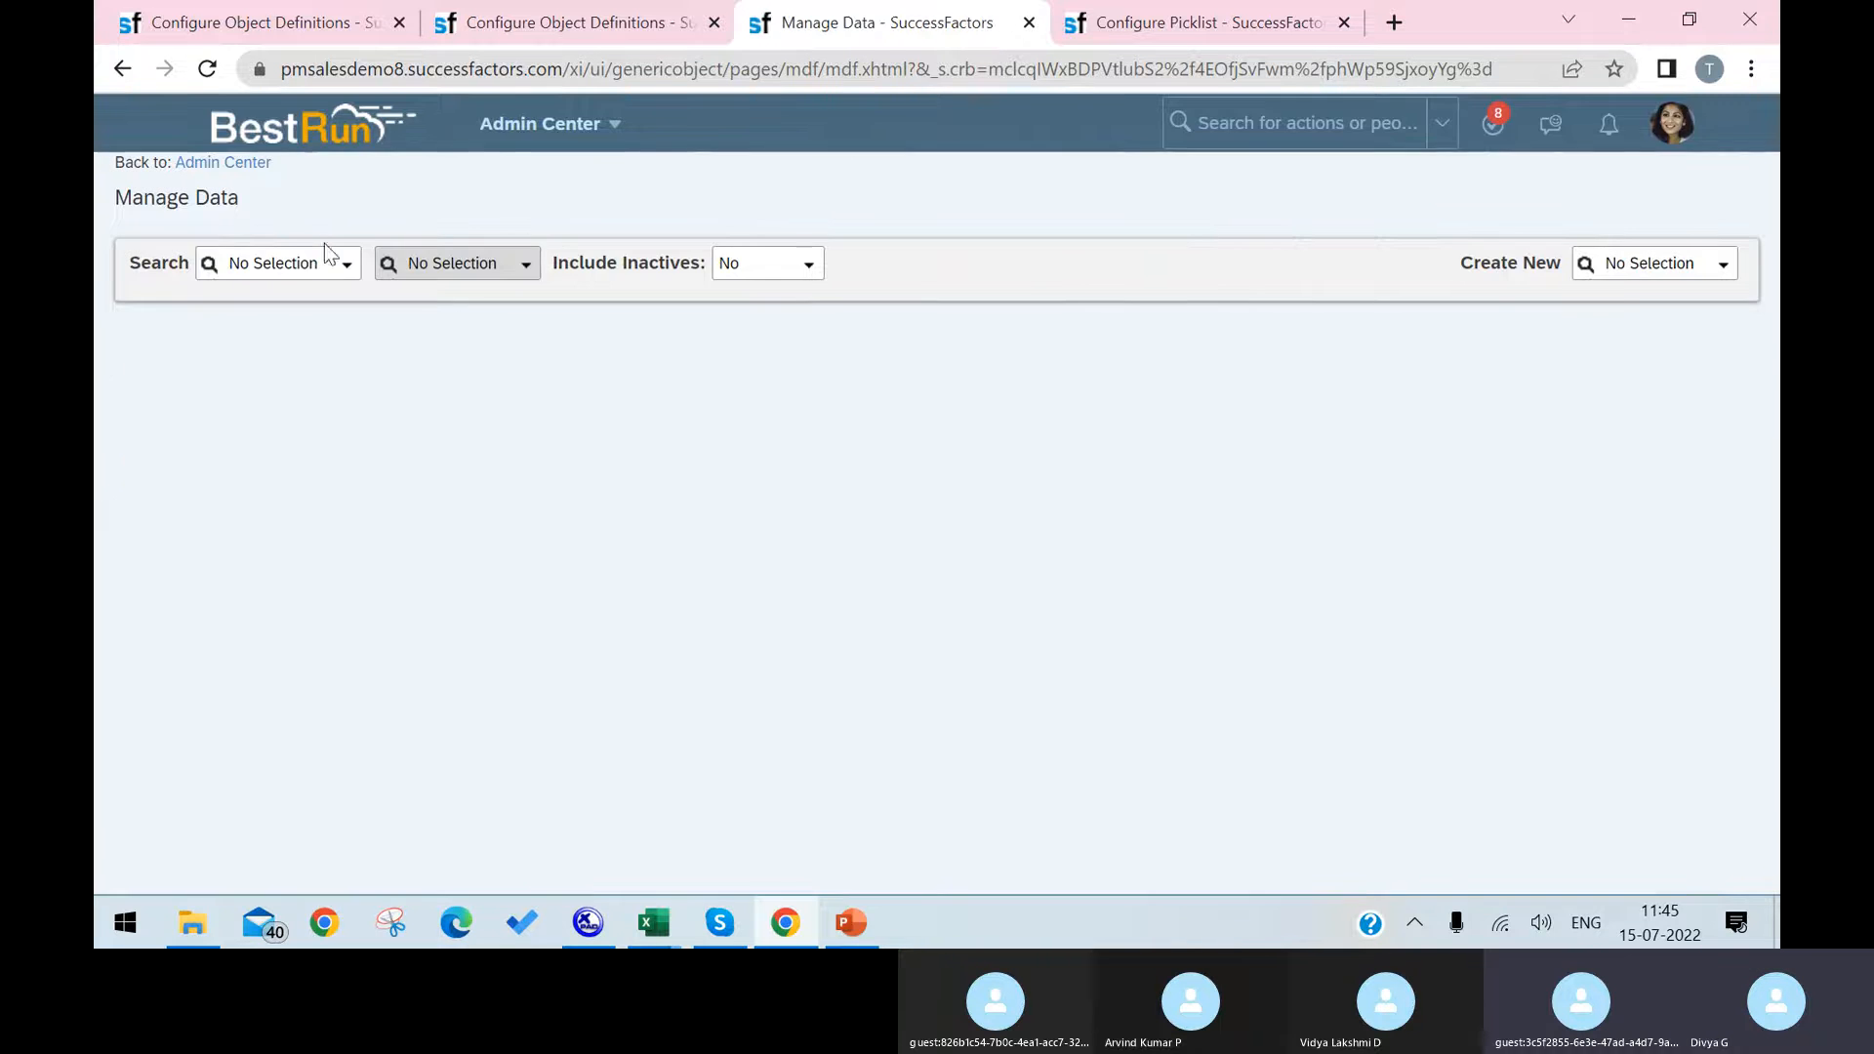
{"action": "left_click", "coordinate": [283, 262]}
{"action": "key", "text": "ctrl+v"}
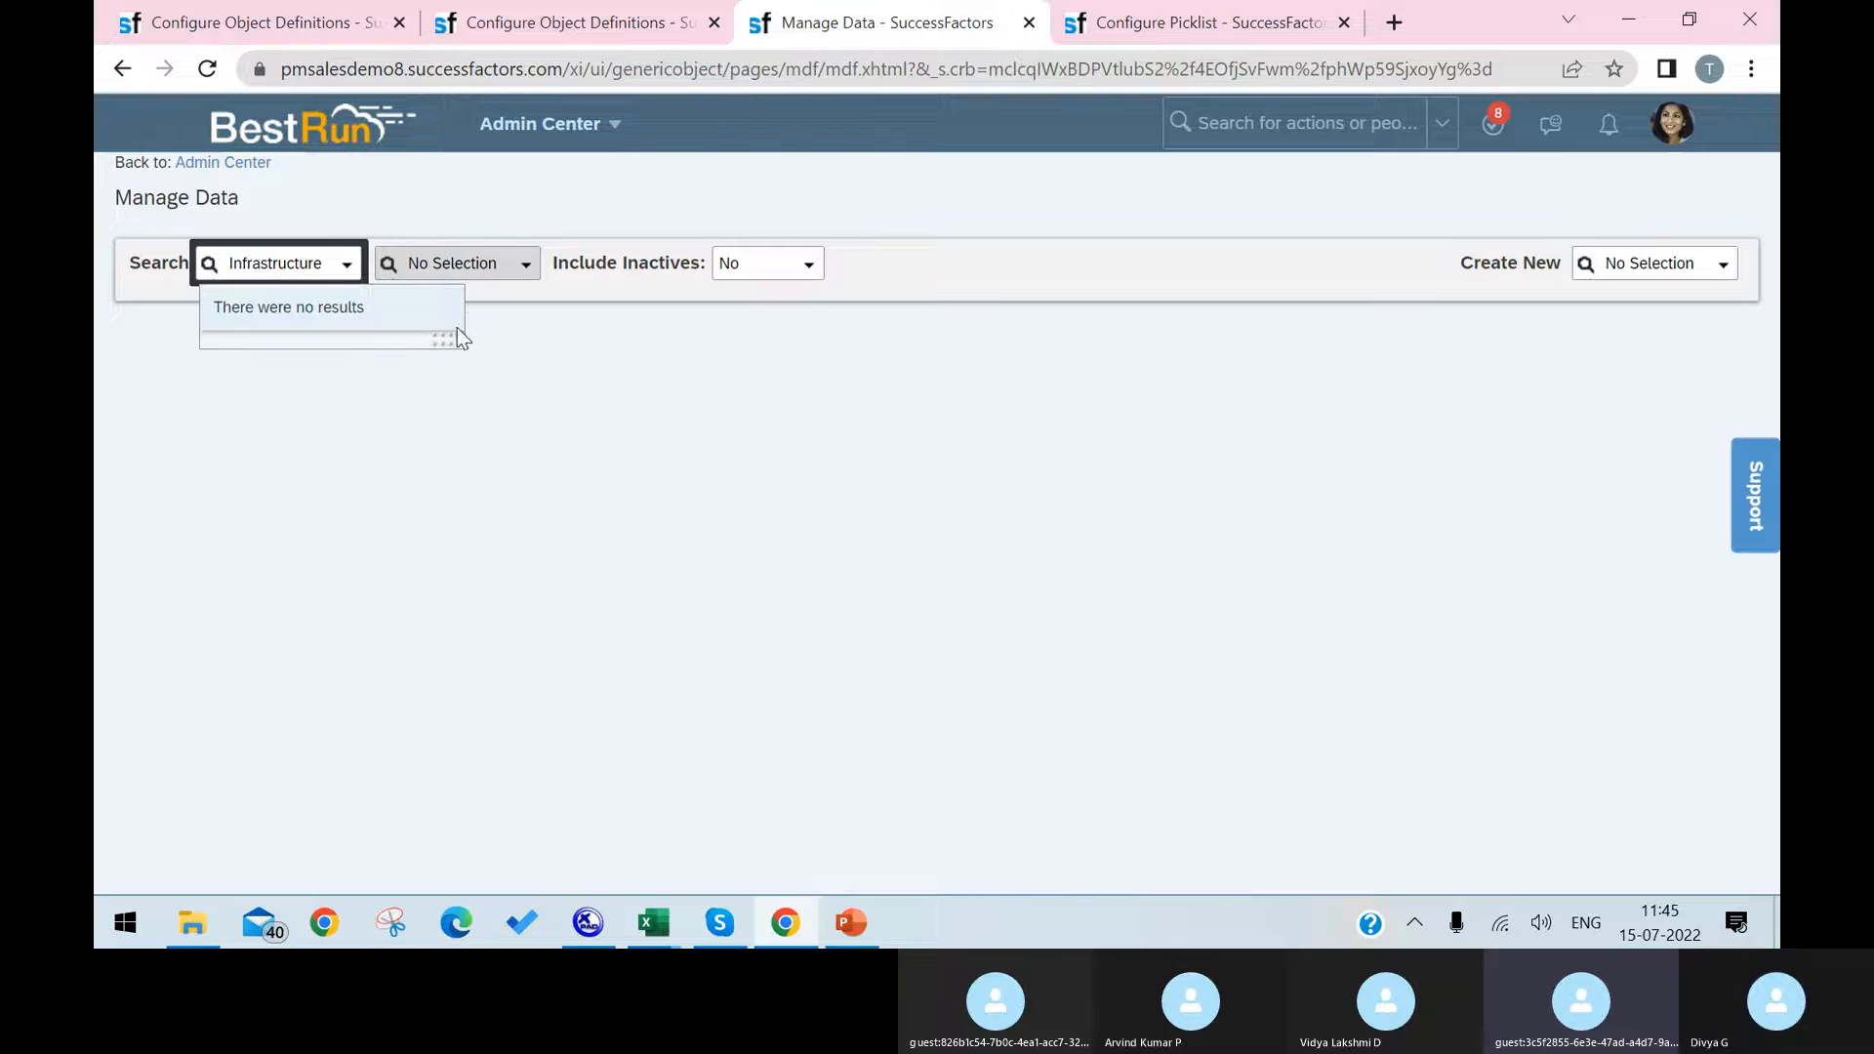
Step: Reload the object definitions page that shows Cost Center -D and open the Infrastructure definition there instead
{"action": "left_click", "coordinate": [576, 22]}
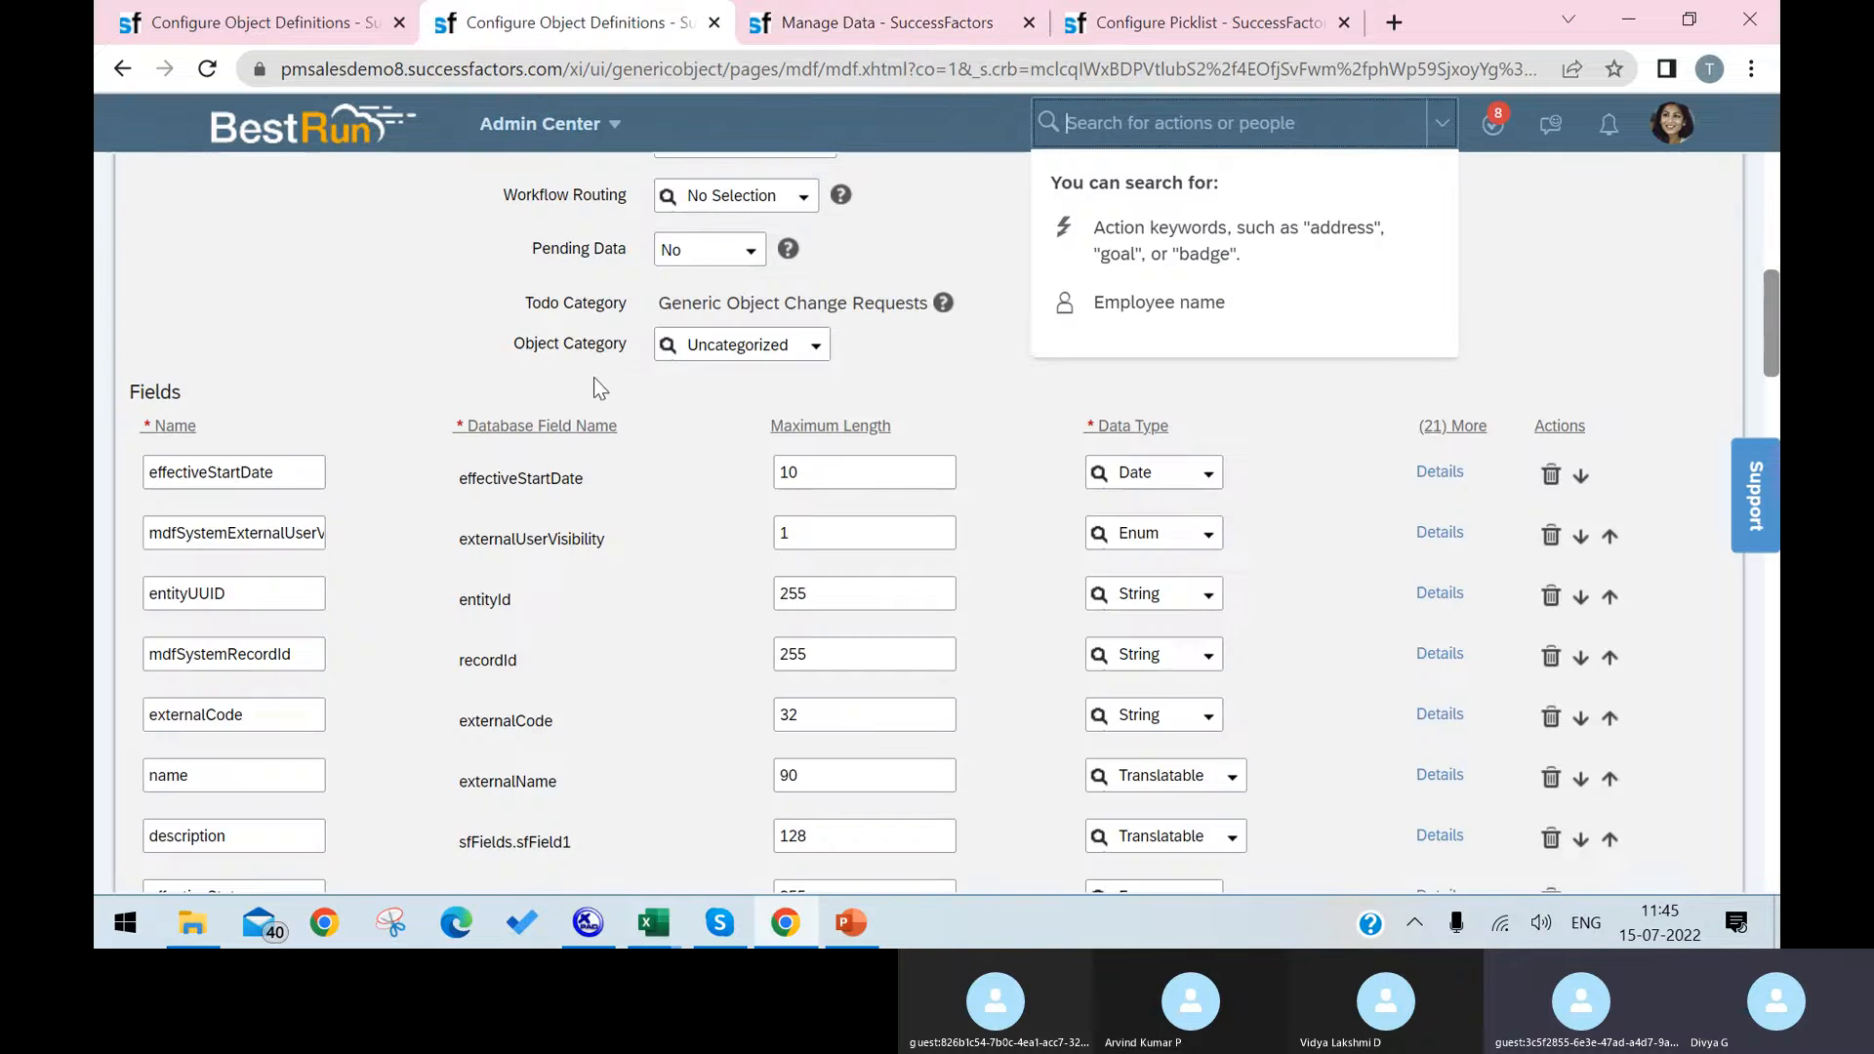
{"action": "scroll", "coordinate": [593, 377], "scroll_direction": "up", "scroll_amount": 8}
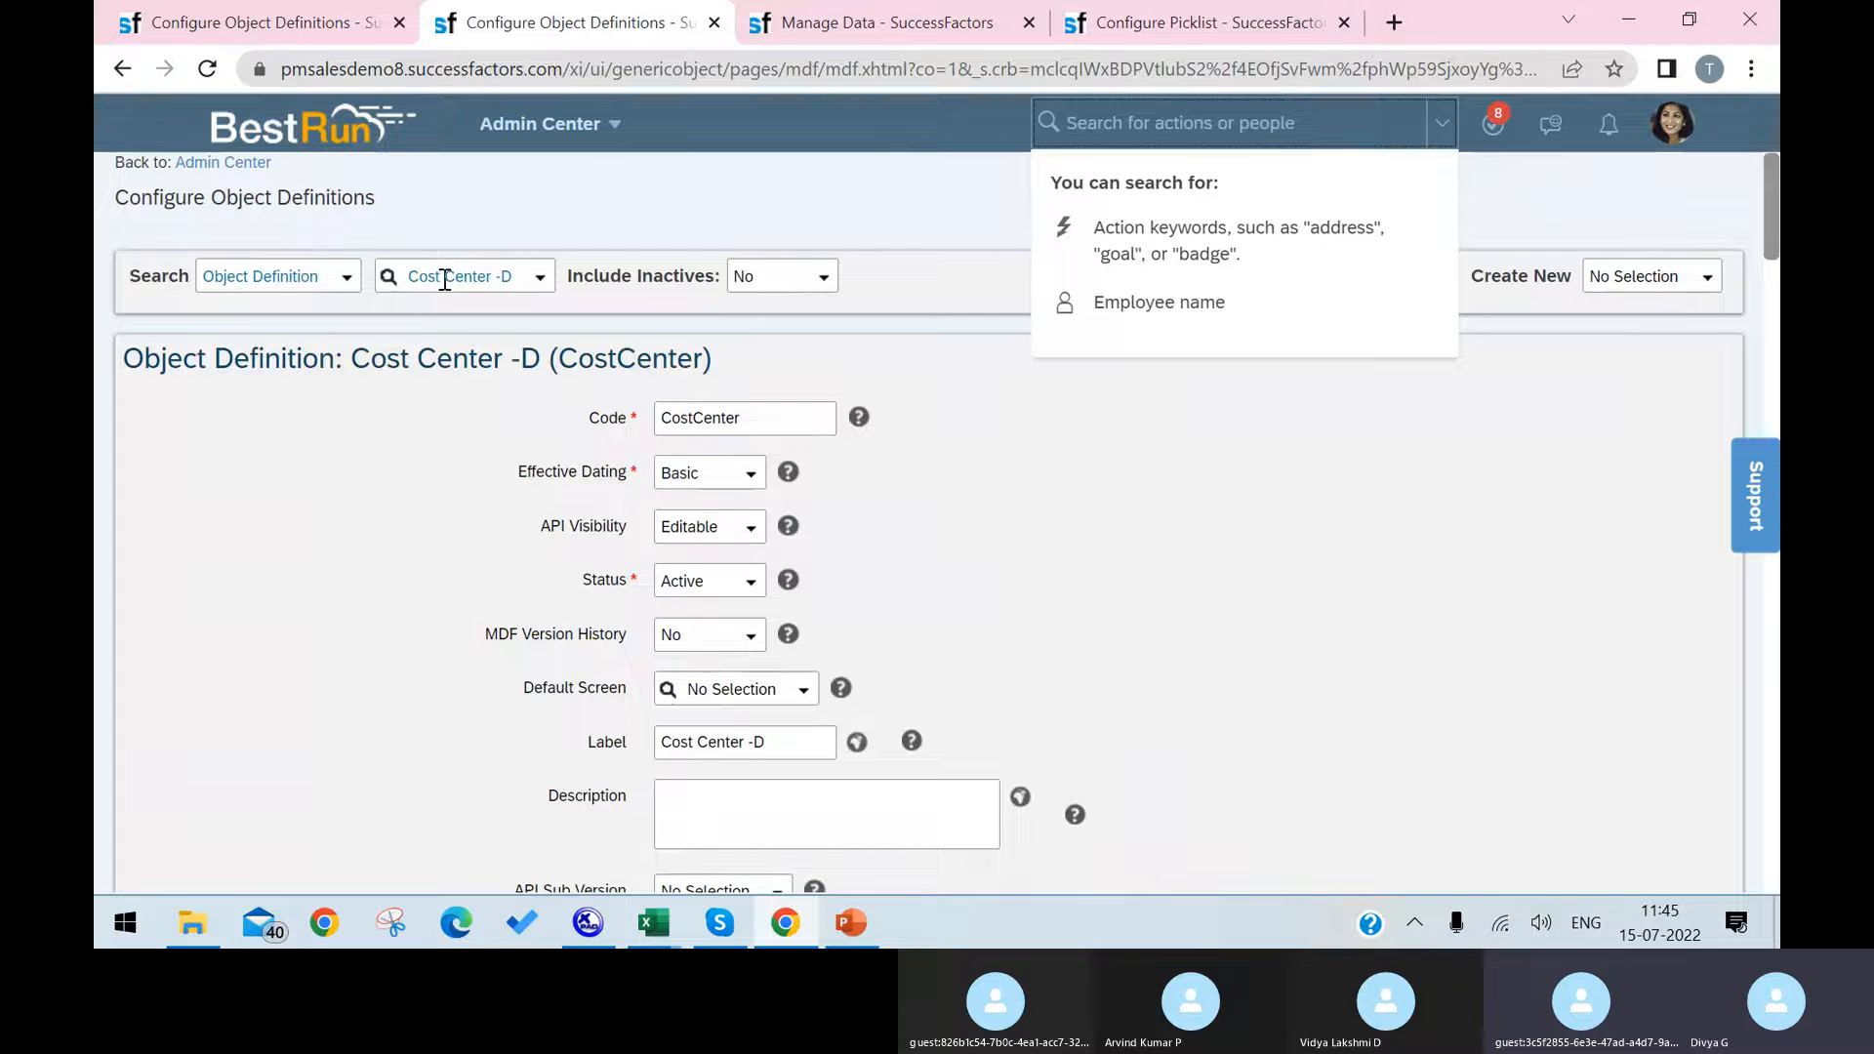
{"action": "double_click", "coordinate": [444, 278]}
{"action": "left_click", "coordinate": [208, 74]}
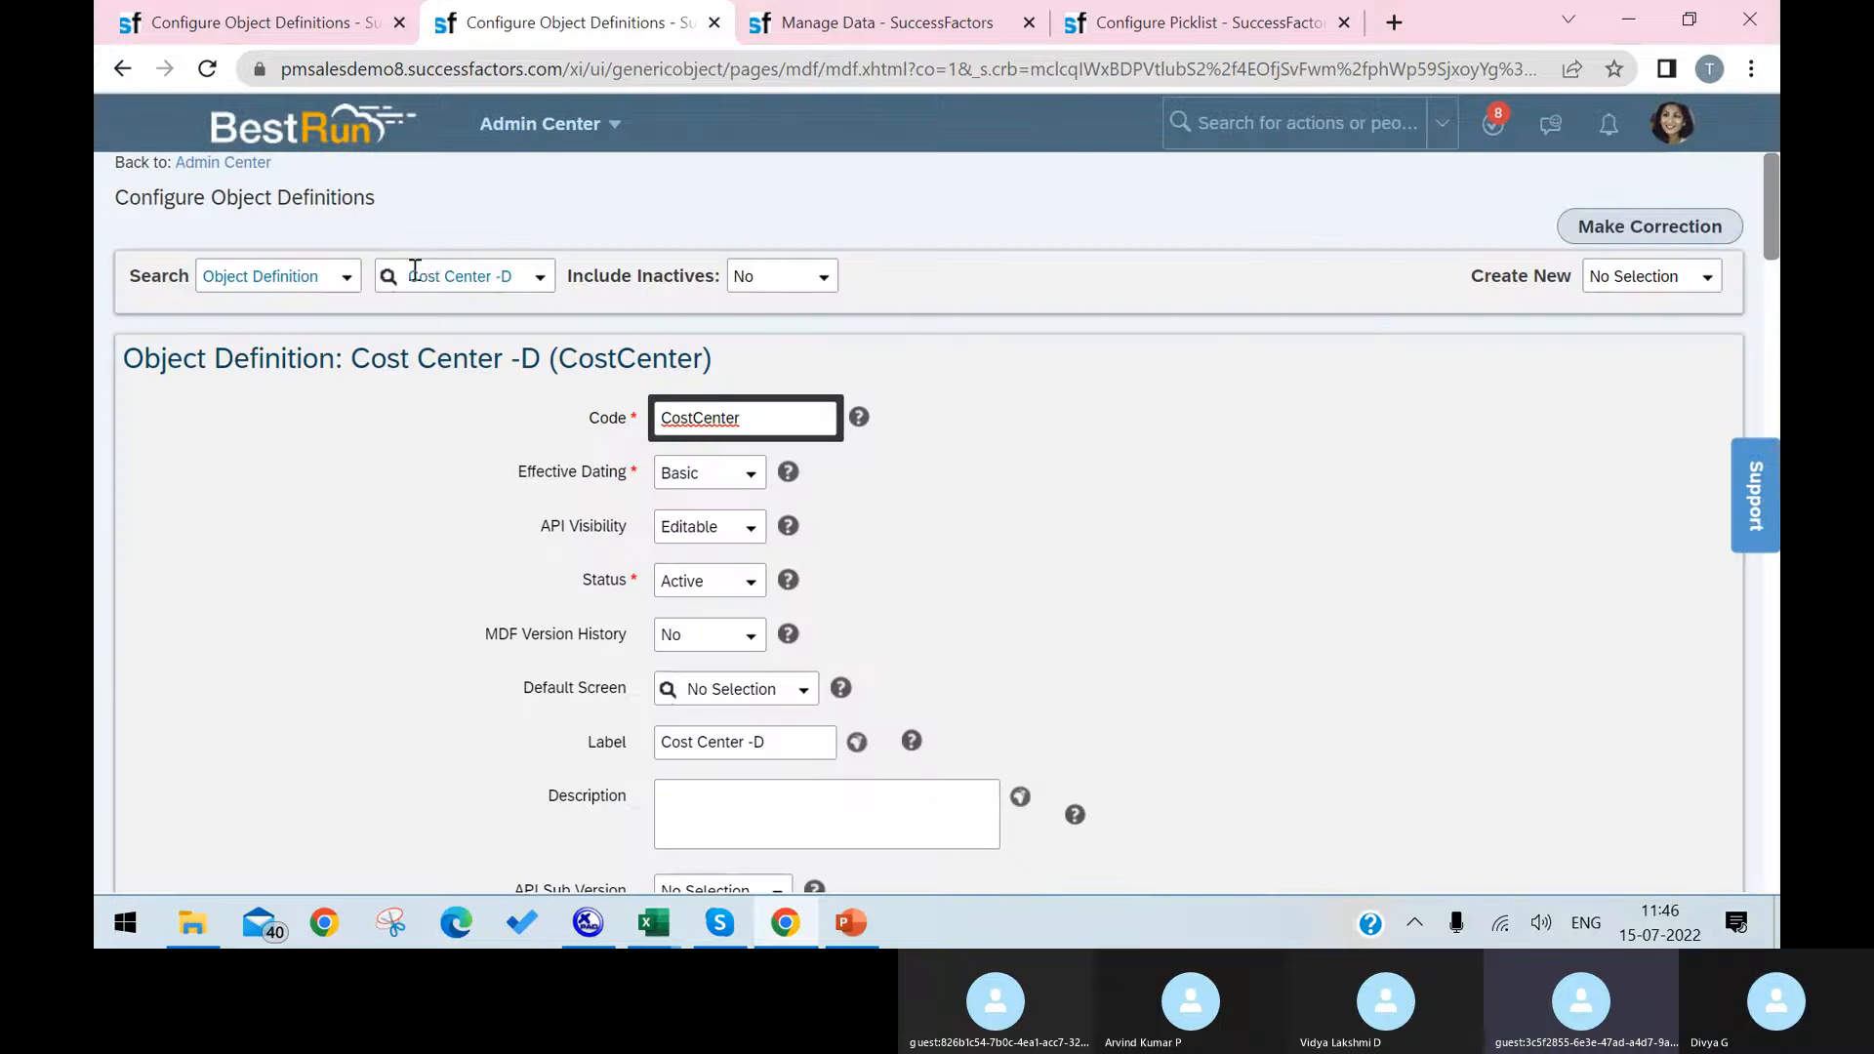
{"action": "left_click", "coordinate": [414, 269]}
{"action": "key", "text": "ctrl+v"}
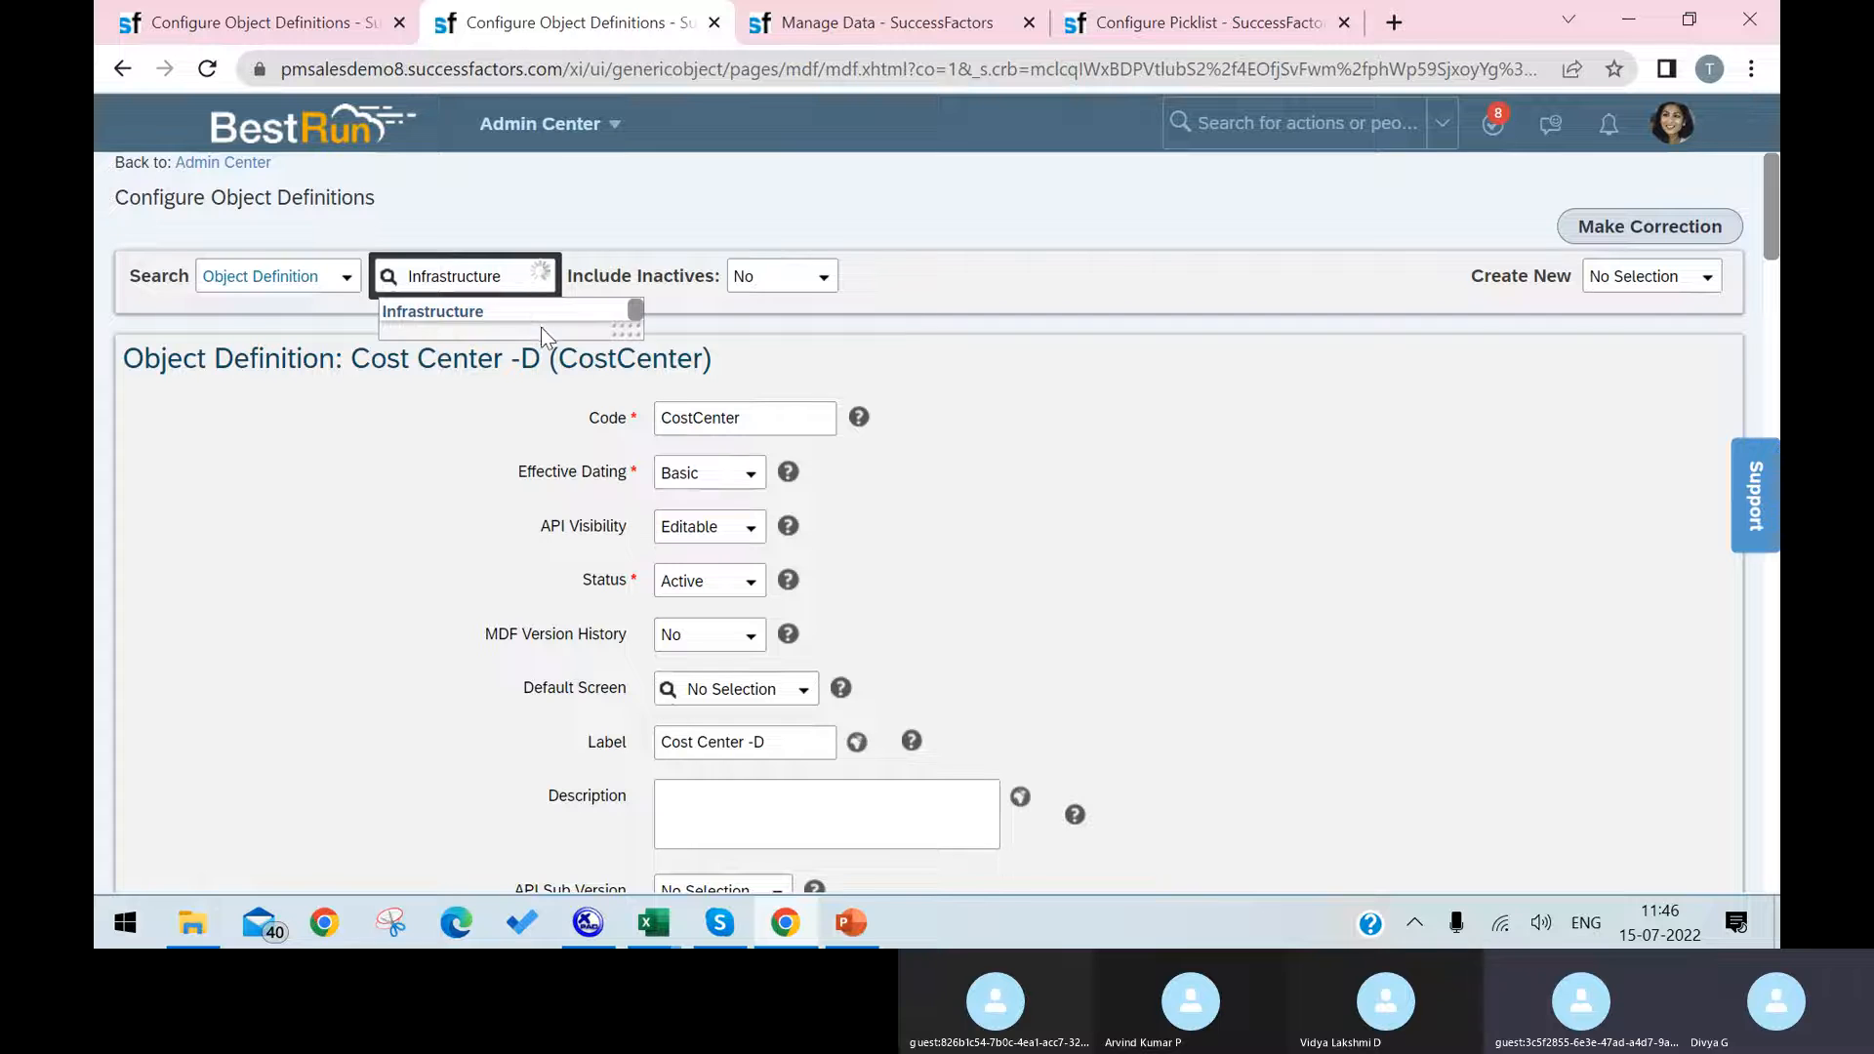
{"action": "left_click", "coordinate": [496, 308]}
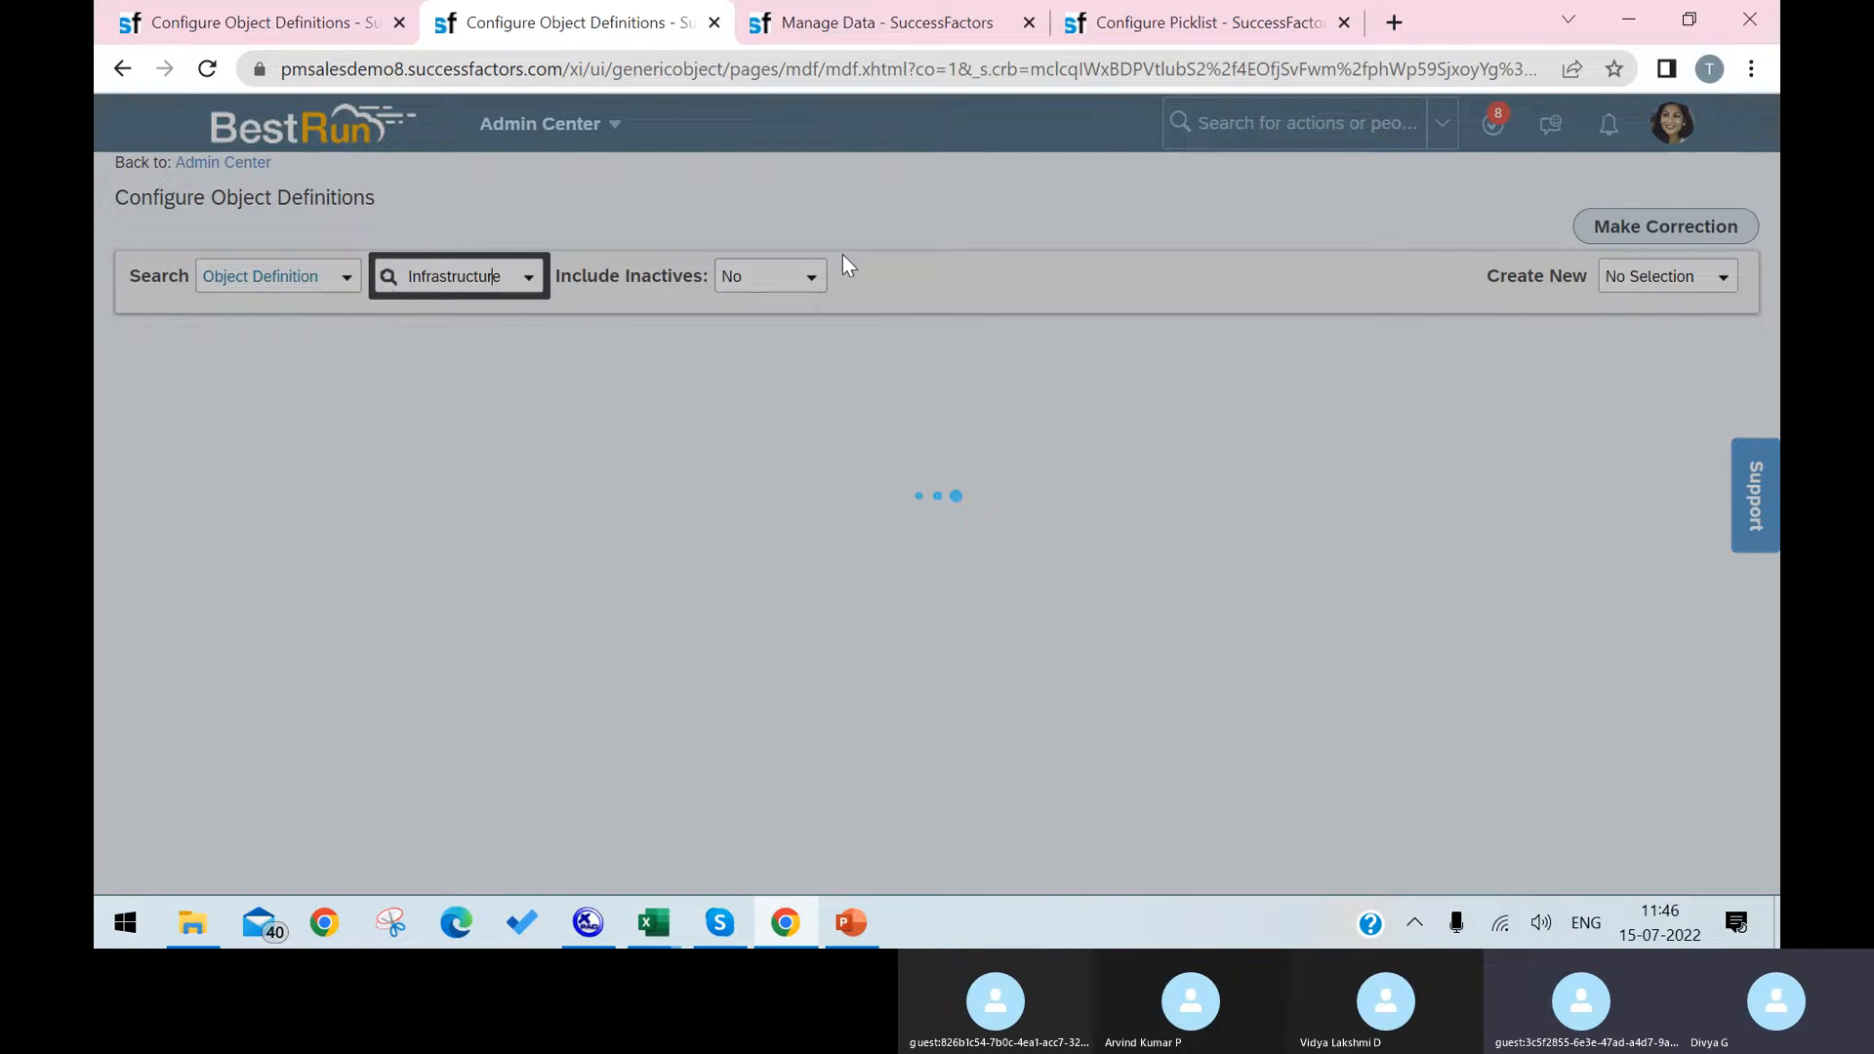
Step: Review the Infrastructure object definition's fields and its Security permission category on the object definitions pages
{"action": "scroll", "coordinate": [836, 594], "scroll_direction": "down", "scroll_amount": 7}
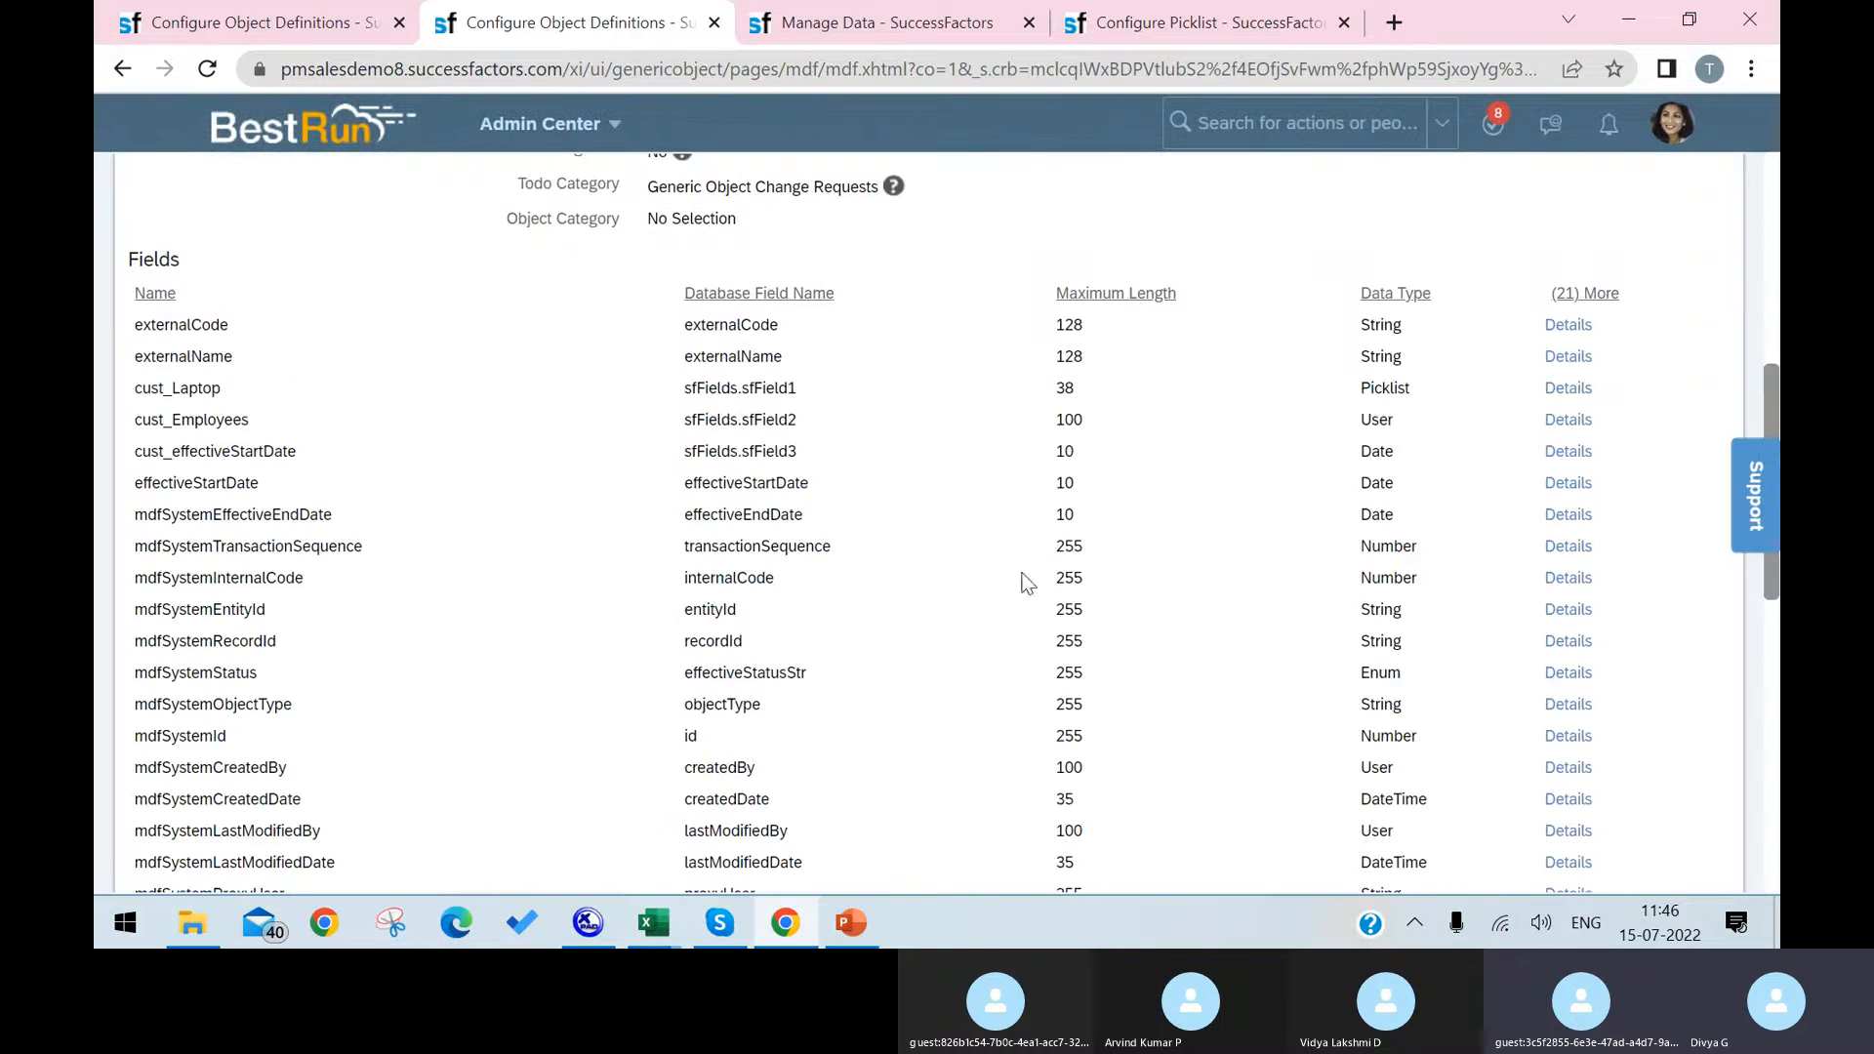
{"action": "scroll", "coordinate": [928, 380], "scroll_direction": "up", "scroll_amount": 6}
{"action": "scroll", "coordinate": [845, 425], "scroll_direction": "down", "scroll_amount": 3}
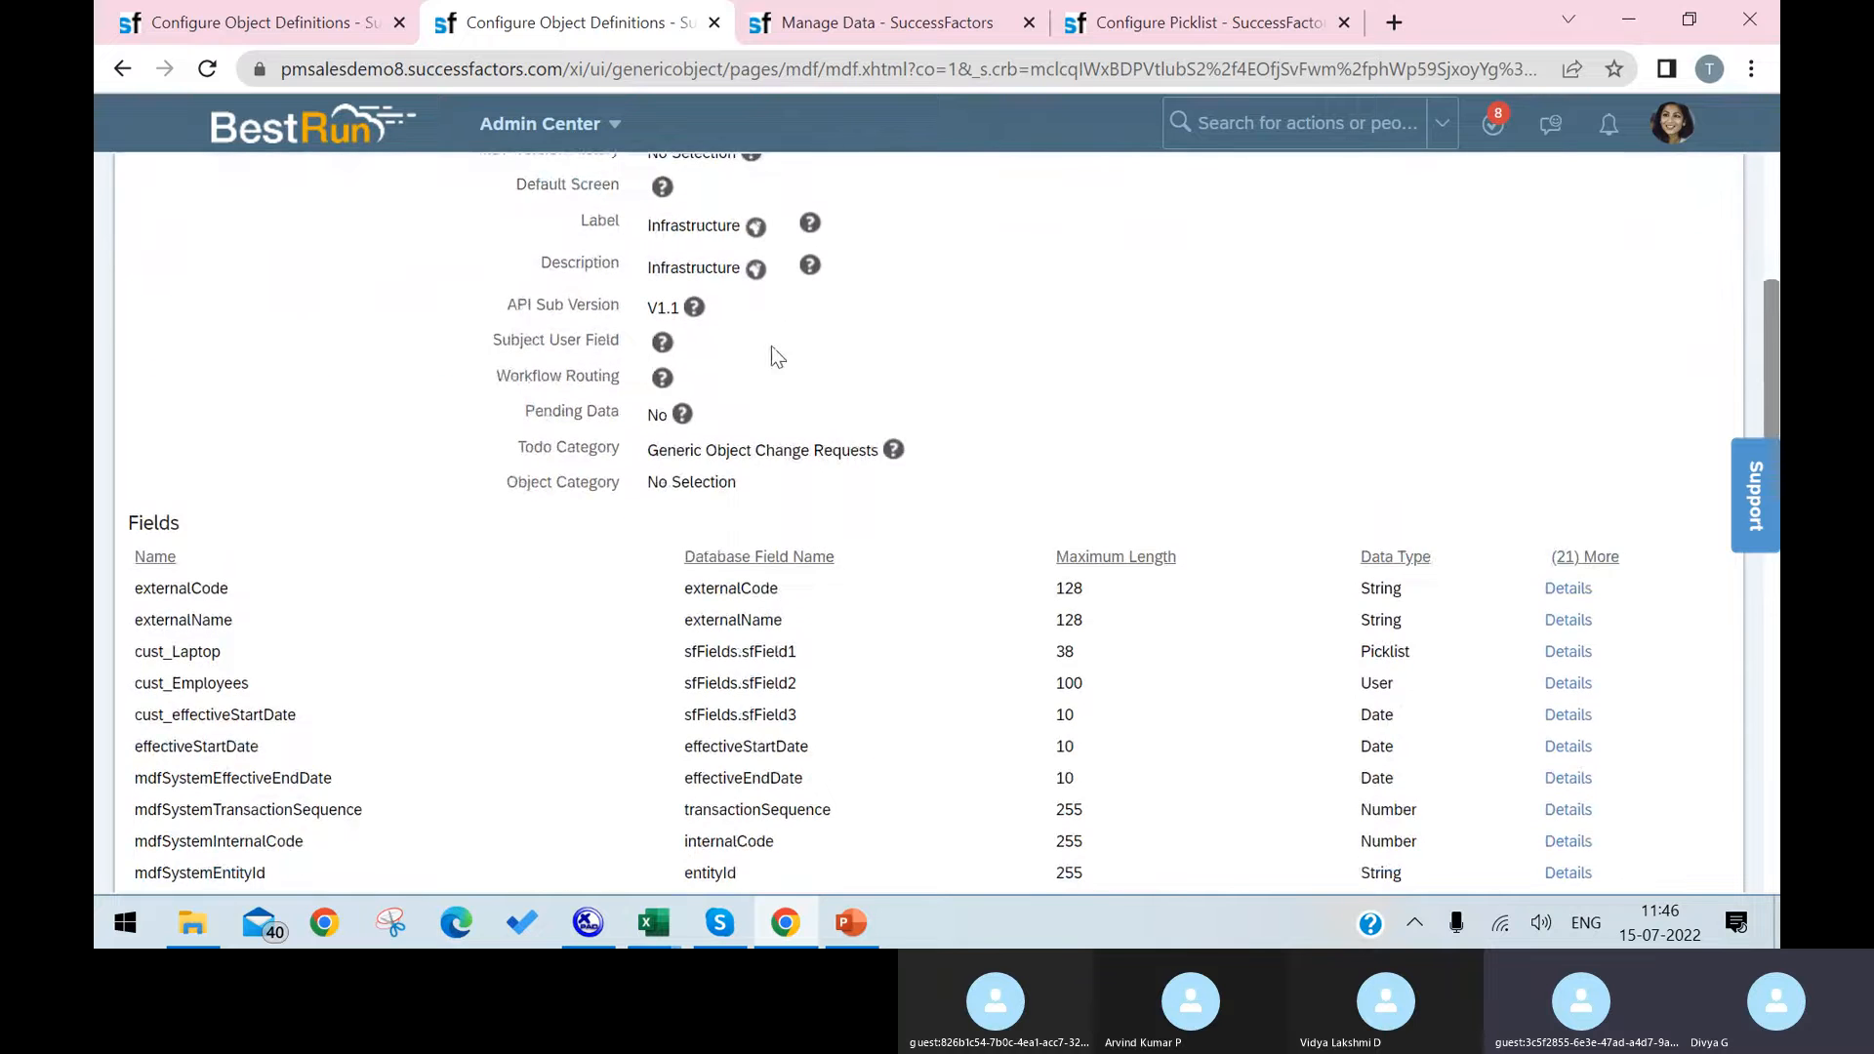
{"action": "scroll", "coordinate": [777, 356], "scroll_direction": "up", "scroll_amount": 5}
{"action": "scroll", "coordinate": [1074, 793], "scroll_direction": "down", "scroll_amount": 7}
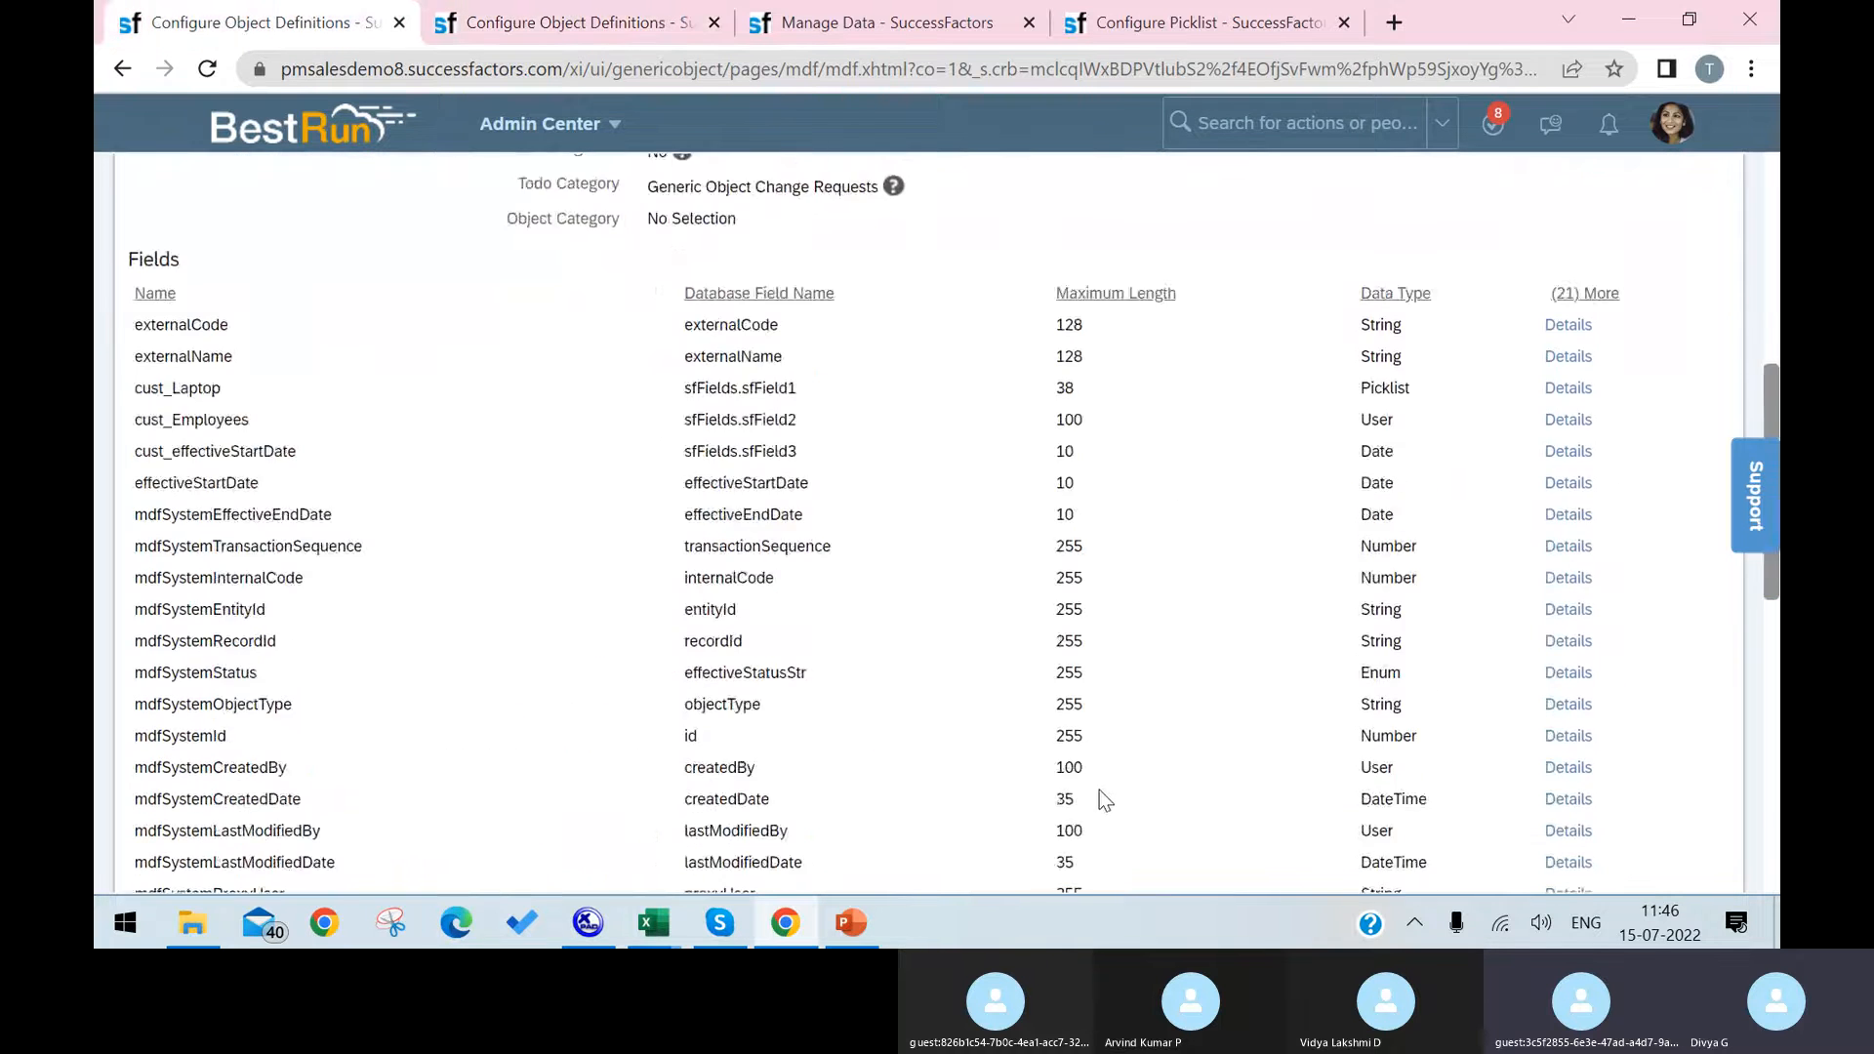
{"action": "scroll", "coordinate": [1100, 798], "scroll_direction": "down", "scroll_amount": 9}
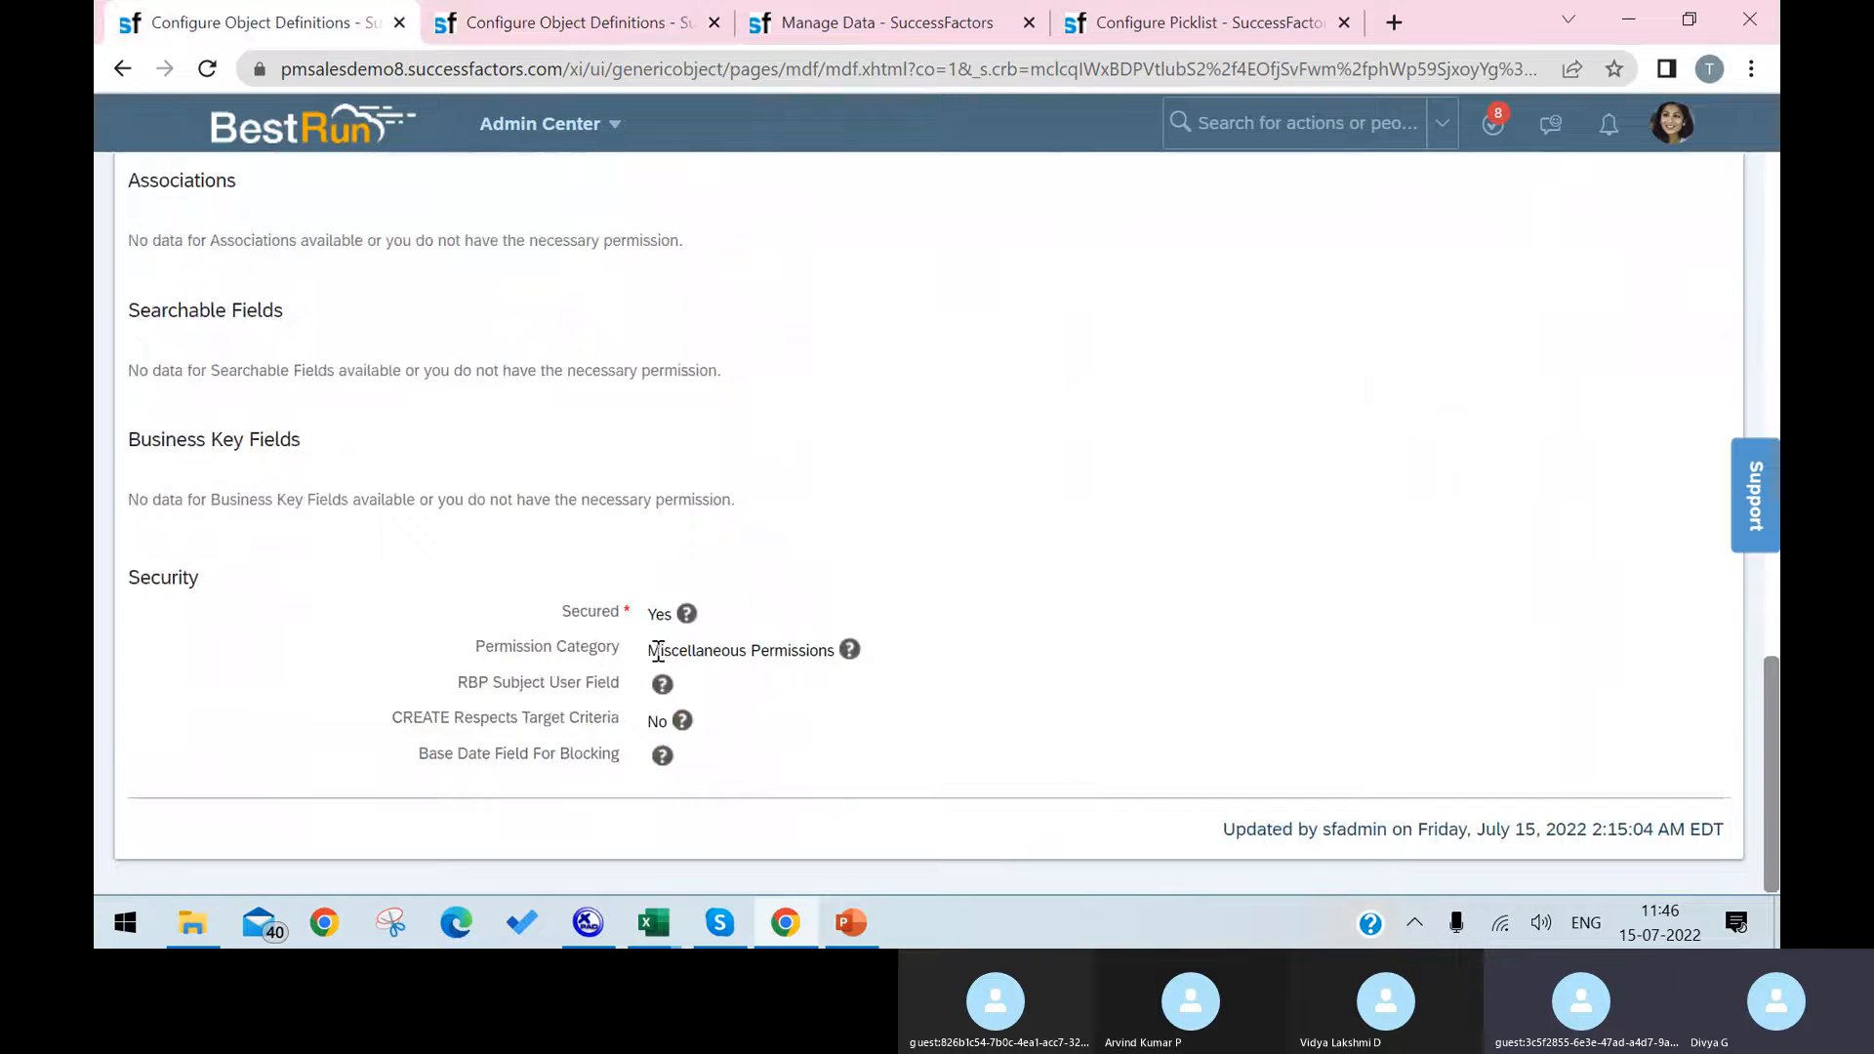
{"action": "left_click_drag", "start_coordinate": [651, 651], "coordinate": [878, 659]}
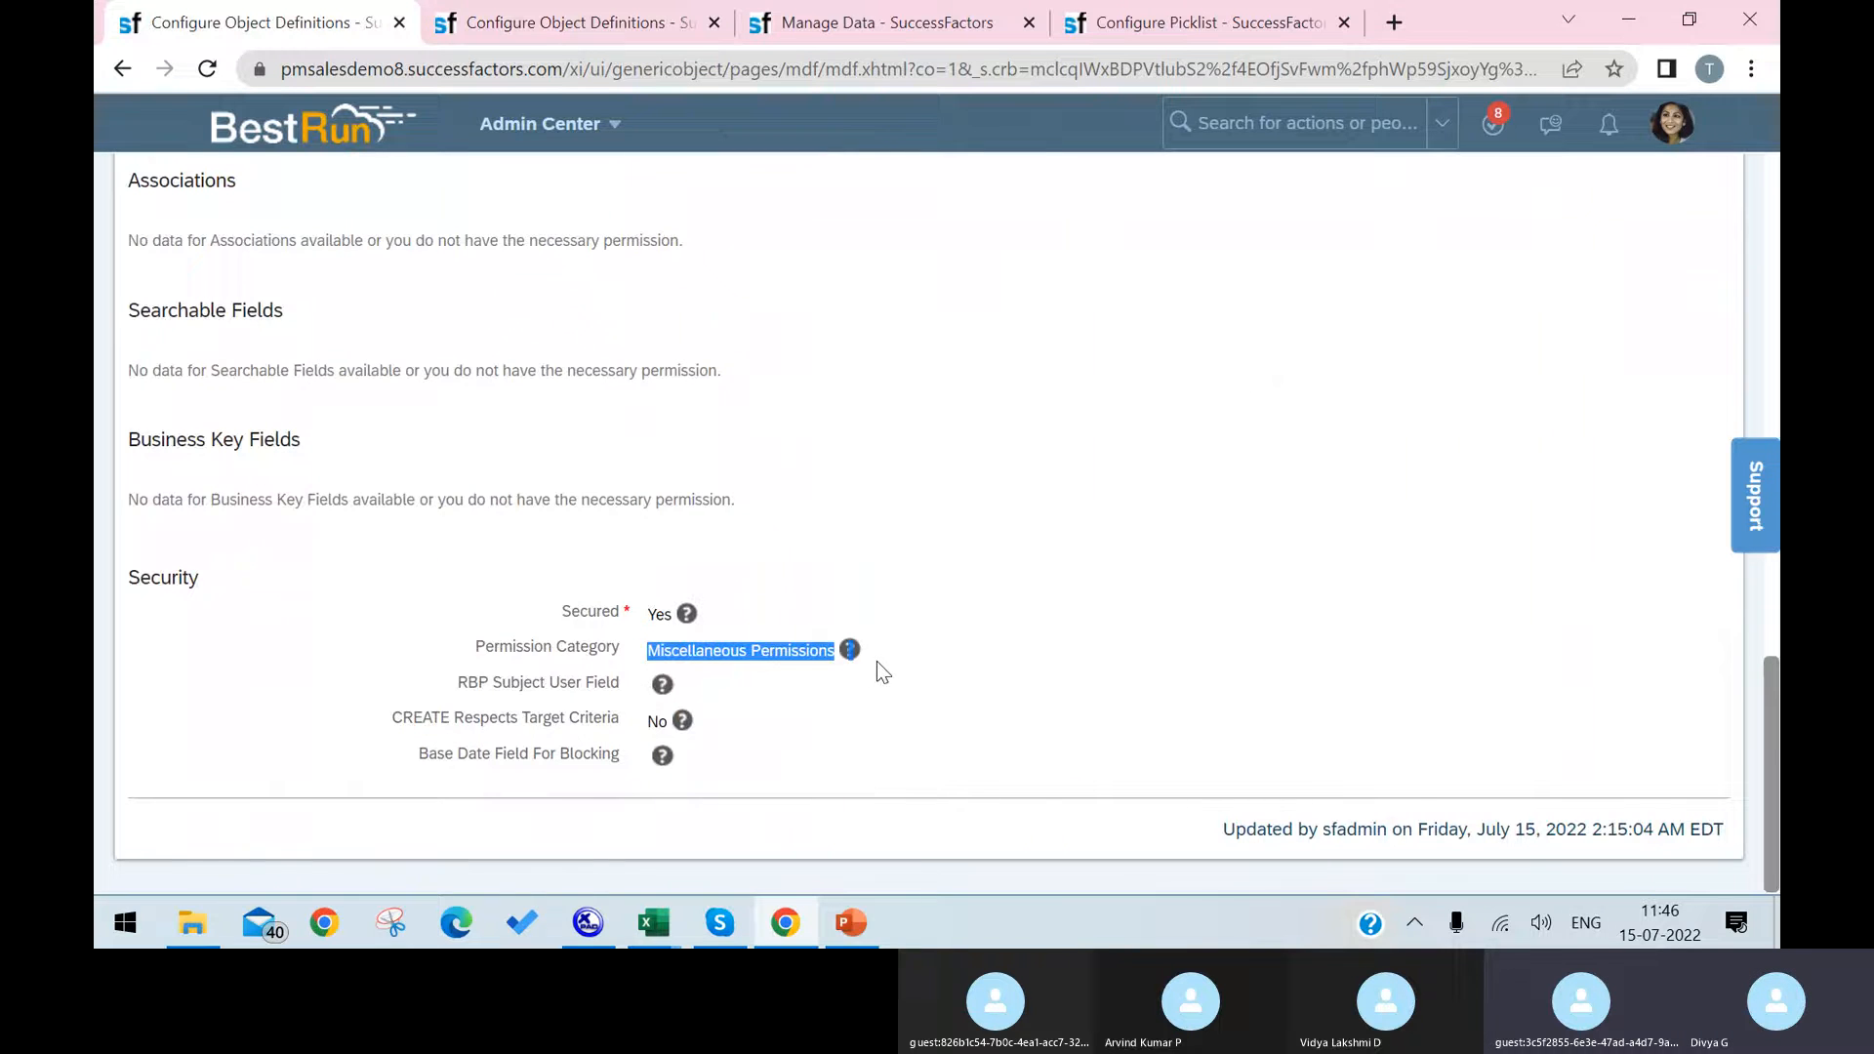
{"action": "scroll", "coordinate": [820, 624], "scroll_direction": "up", "scroll_amount": 15}
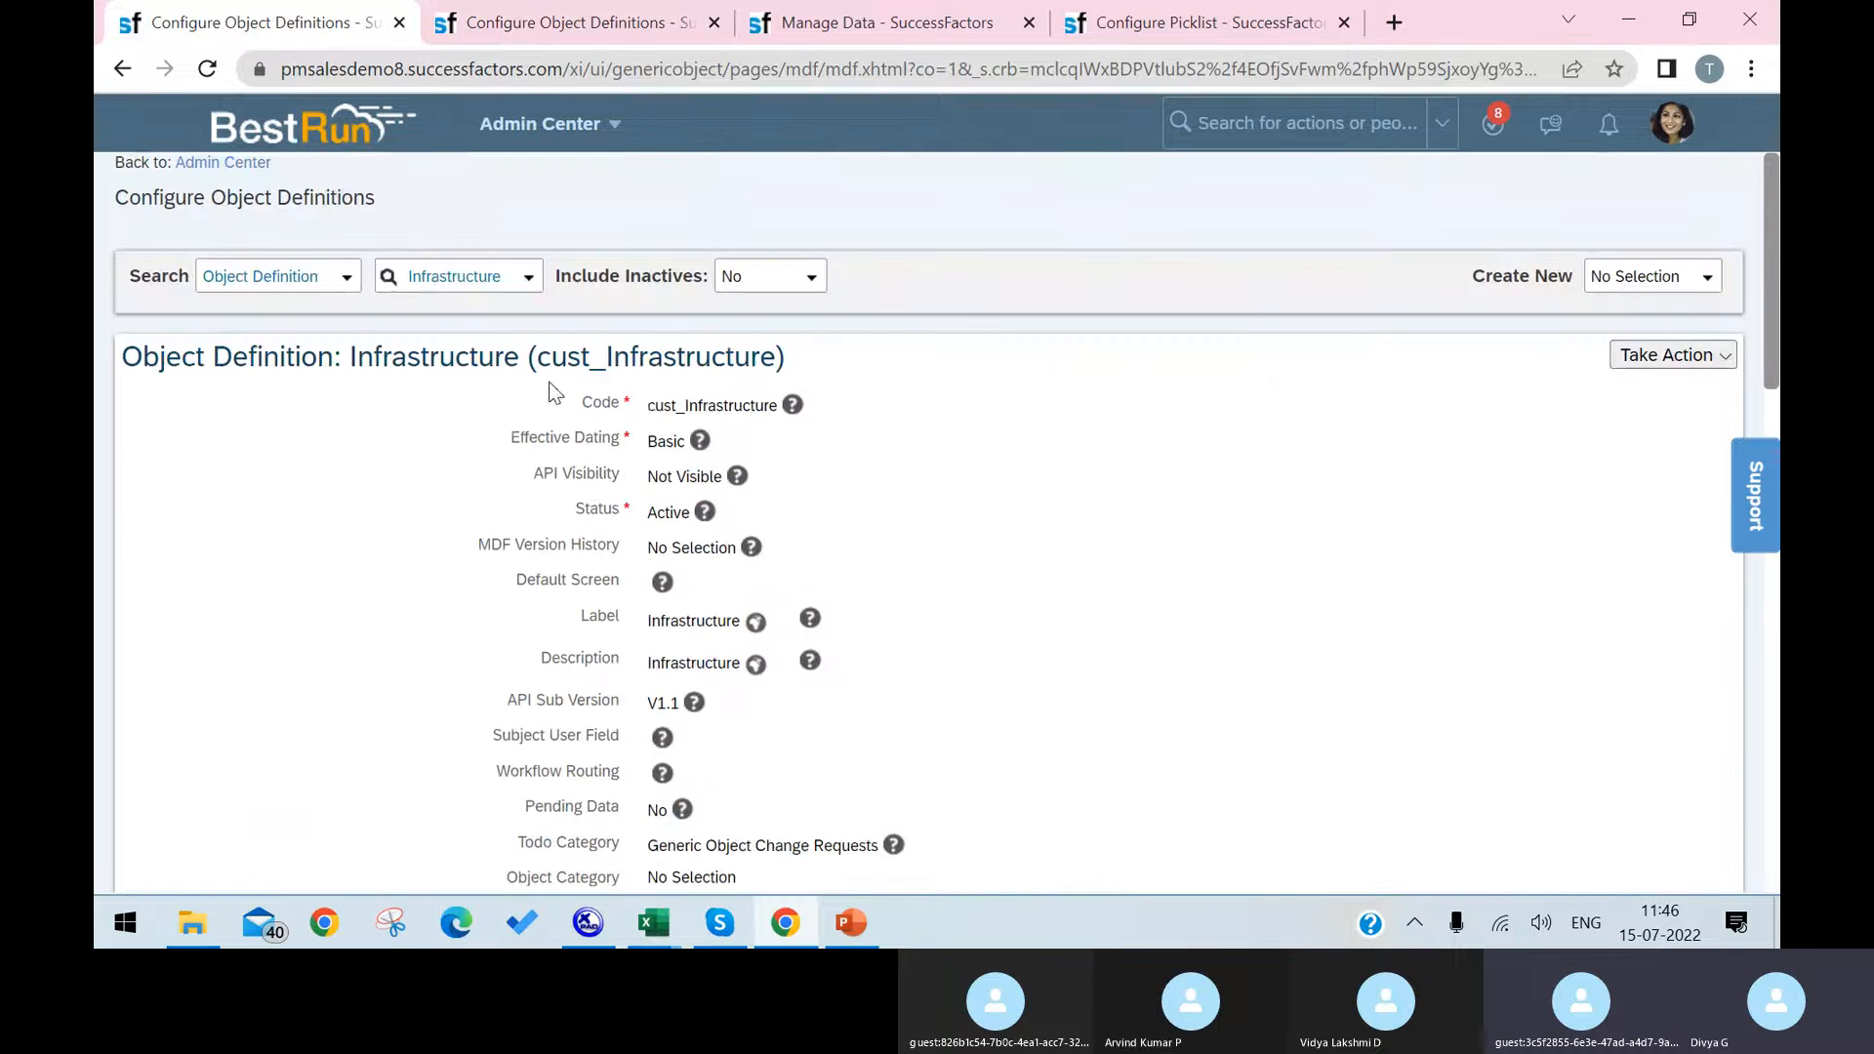
Step: Look for Infrastructure among the object types that can be created in Manage Data and open the searchable object type list
{"action": "left_click", "coordinate": [792, 39]}
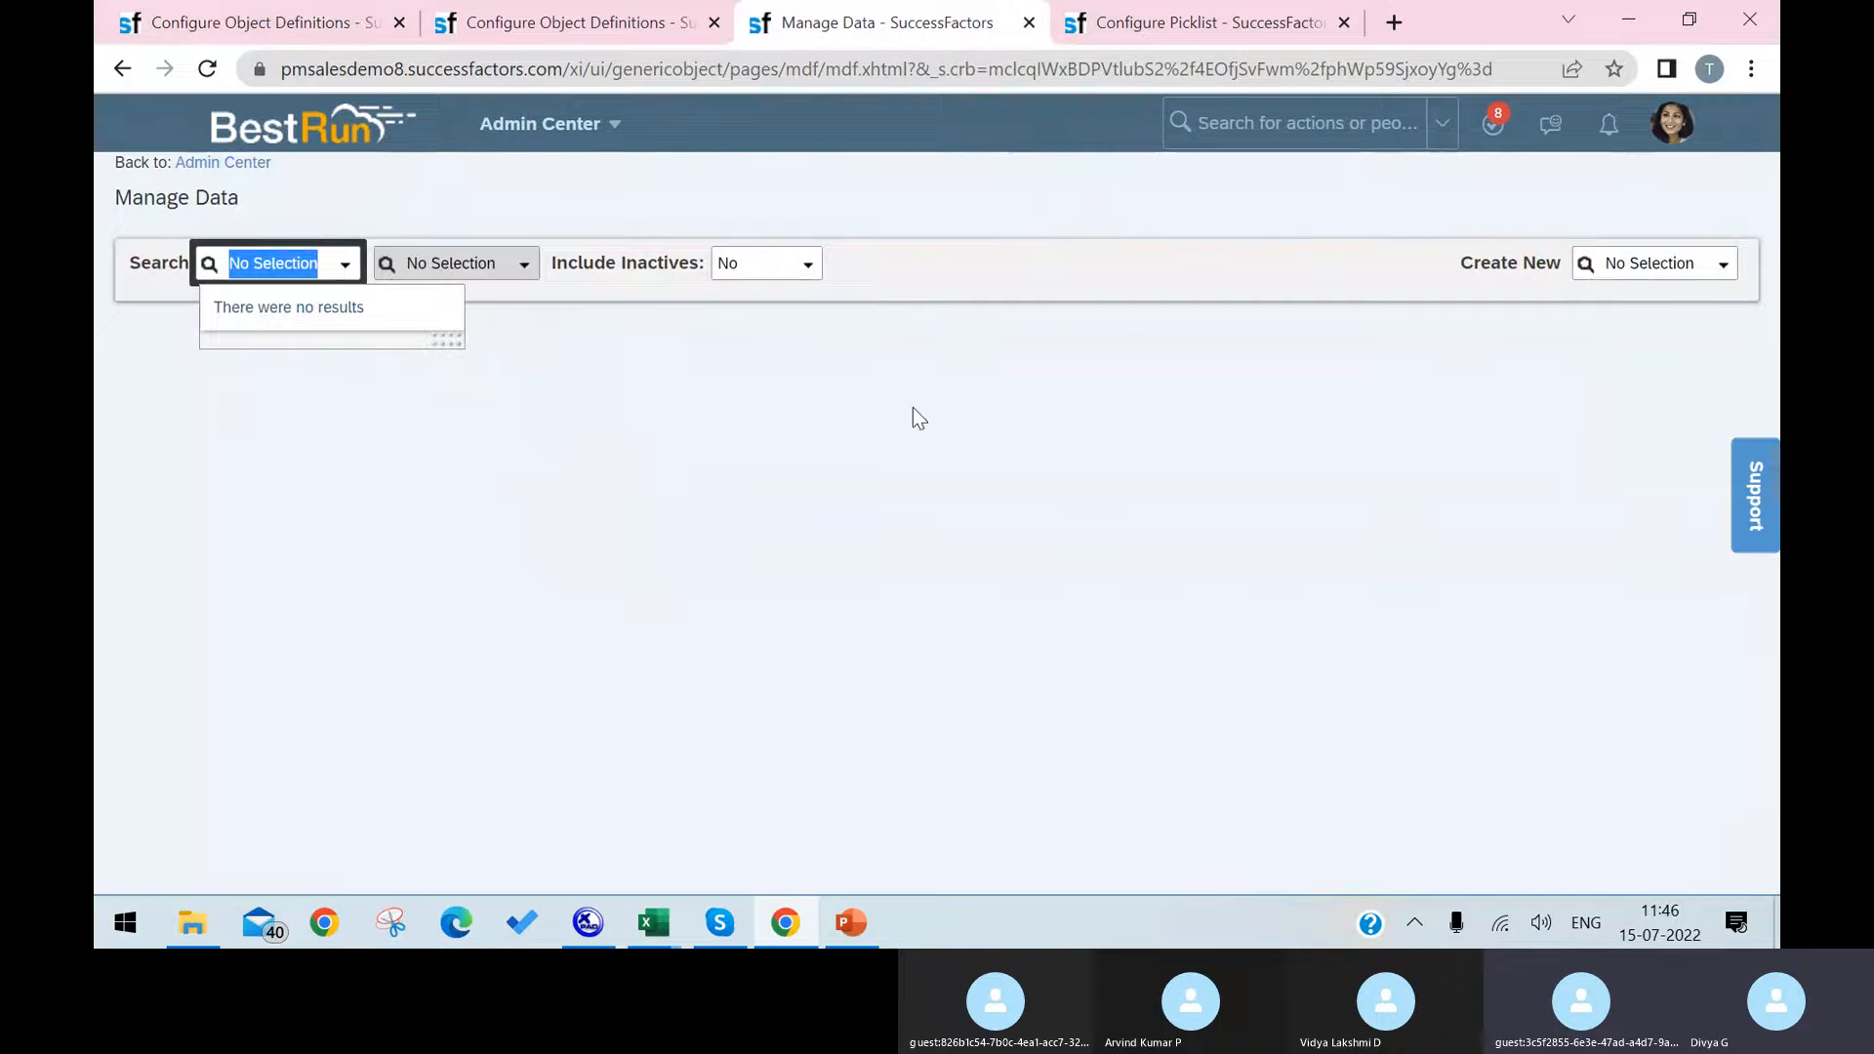
{"action": "left_click", "coordinate": [1656, 266]}
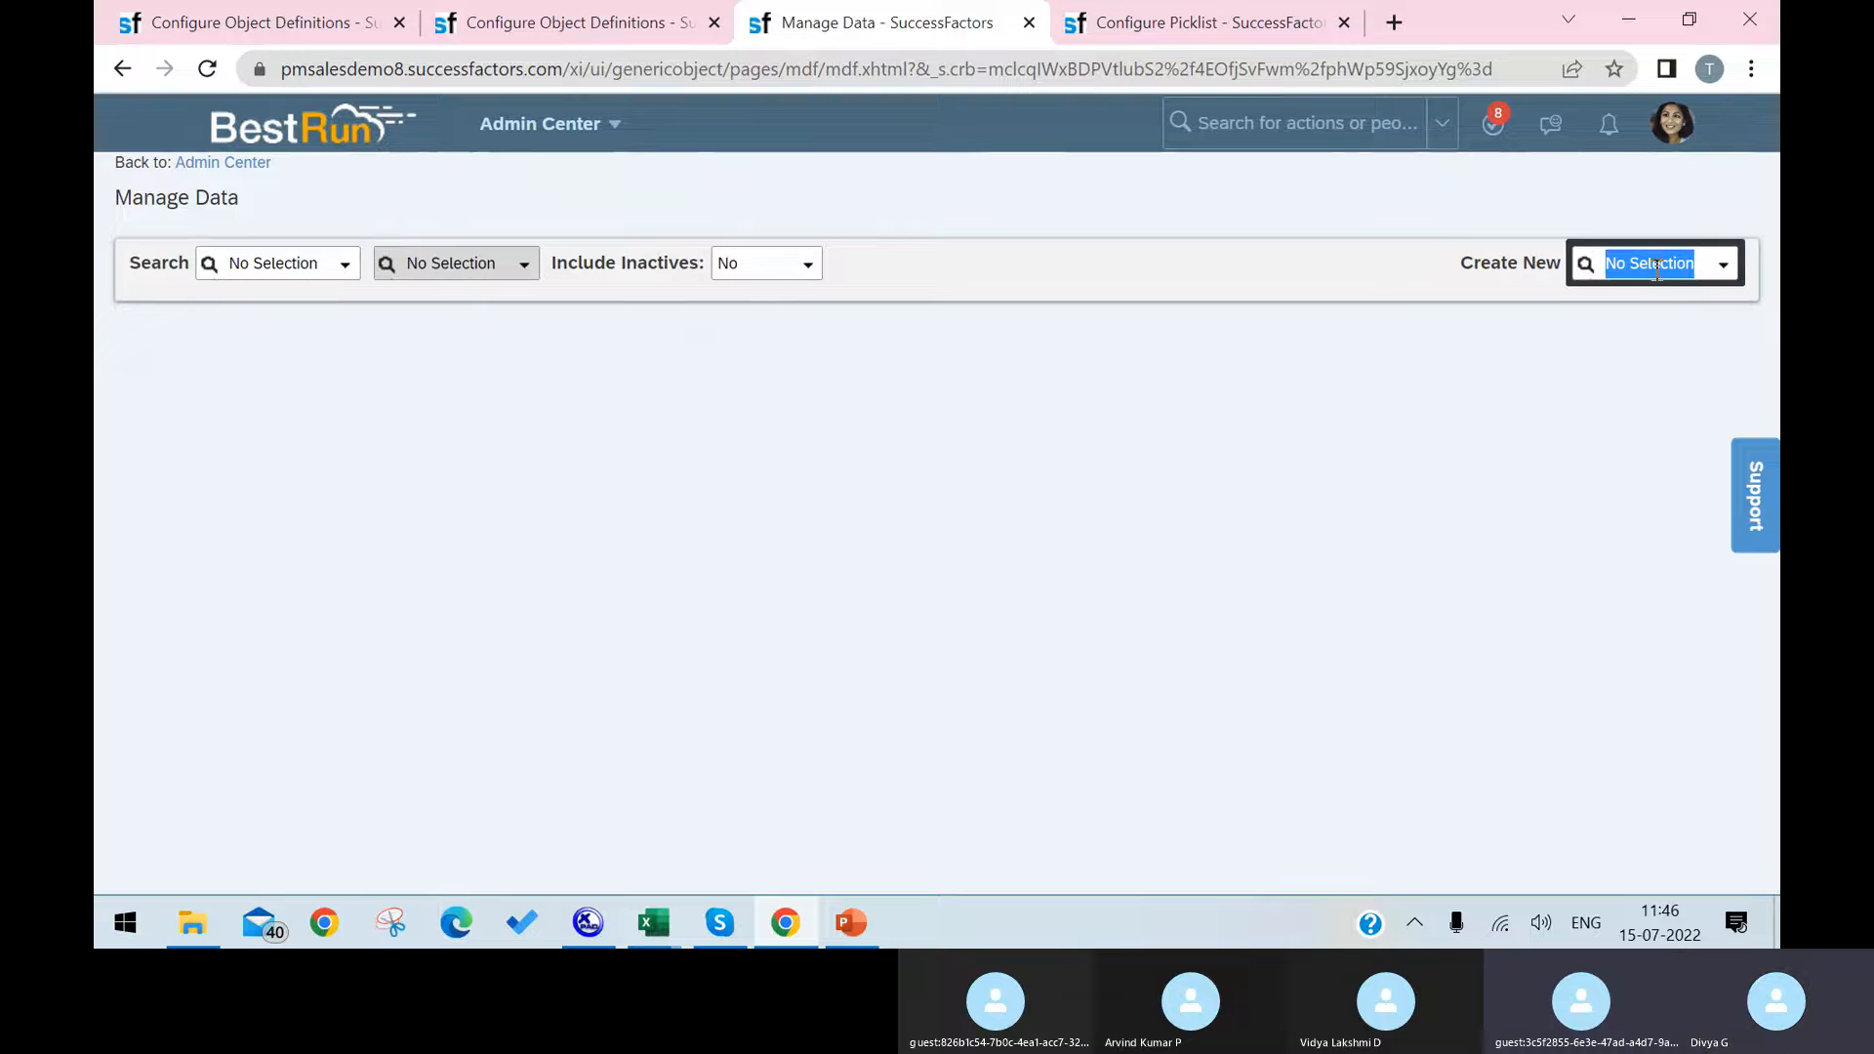
{"action": "type", "text": "Infrastructure"}
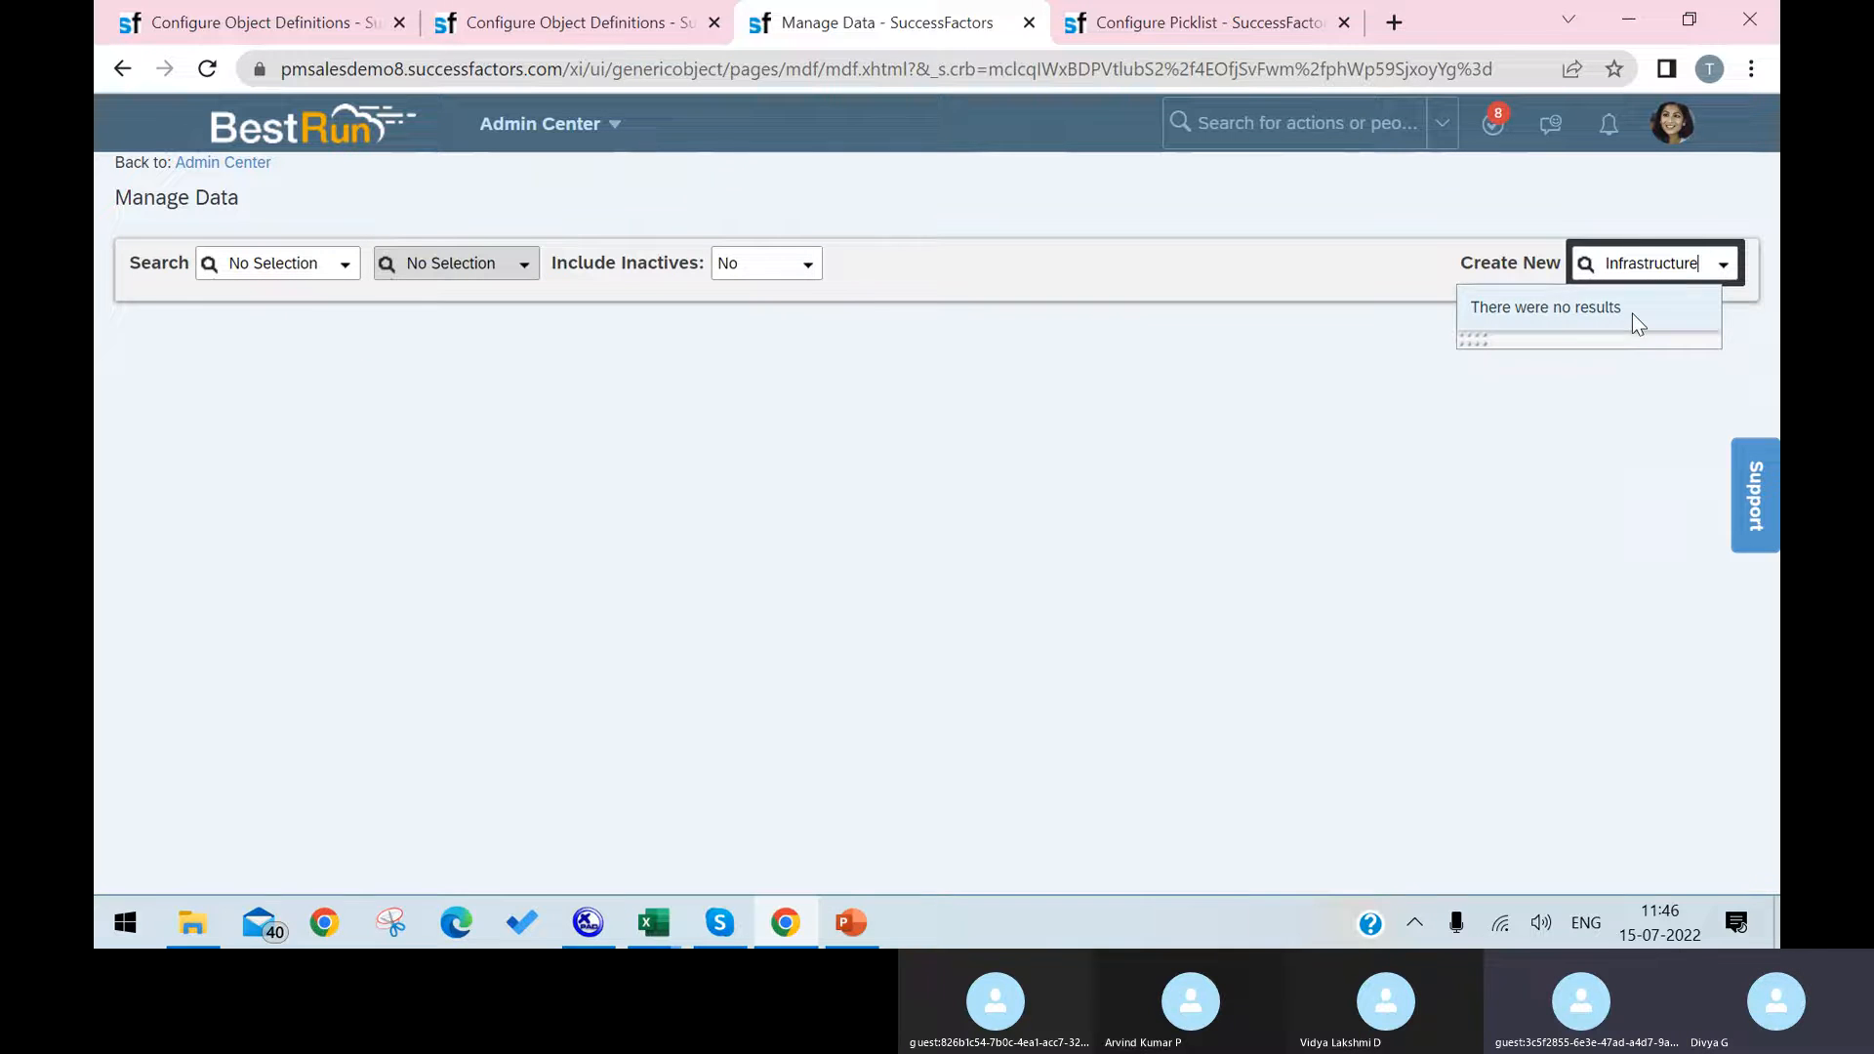
{"action": "left_click", "coordinate": [344, 271]}
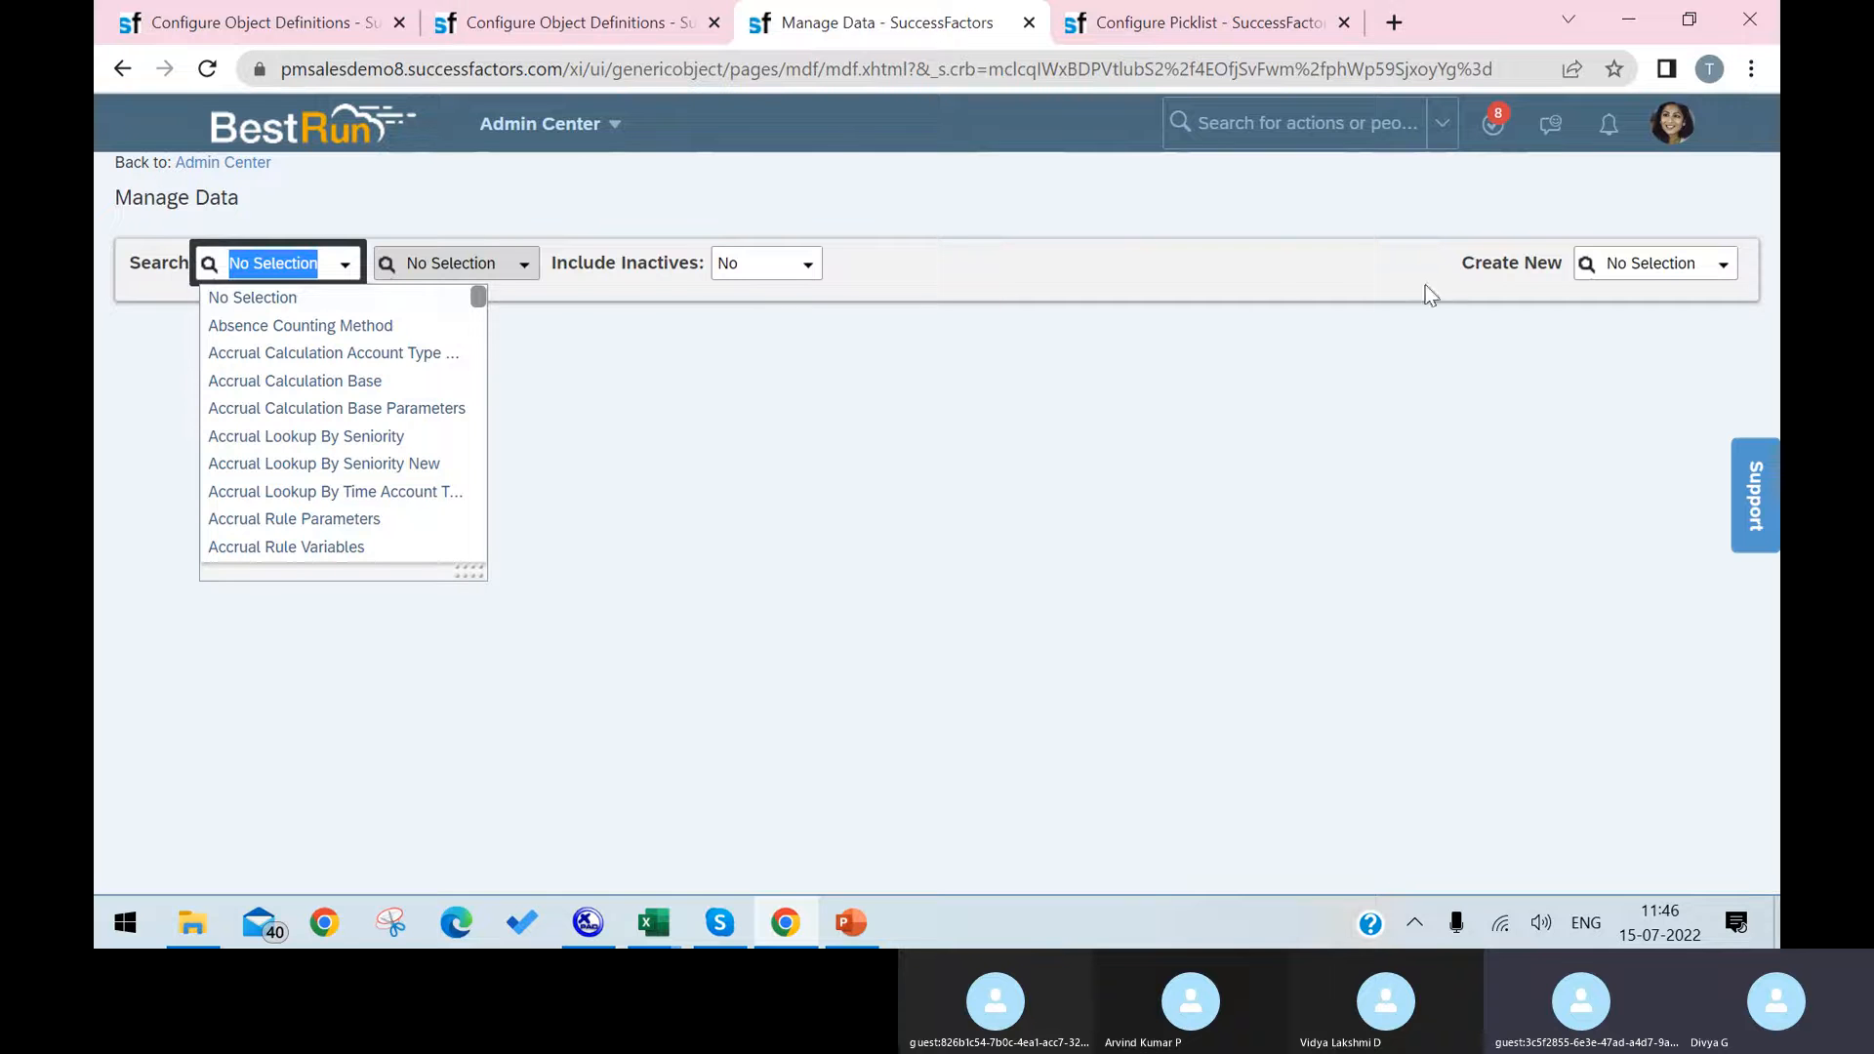
Step: Replace the Laptop Names picklist page with Manage Permission Roles, using an action search for "manage permission role"
{"action": "left_click", "coordinate": [1234, 23]}
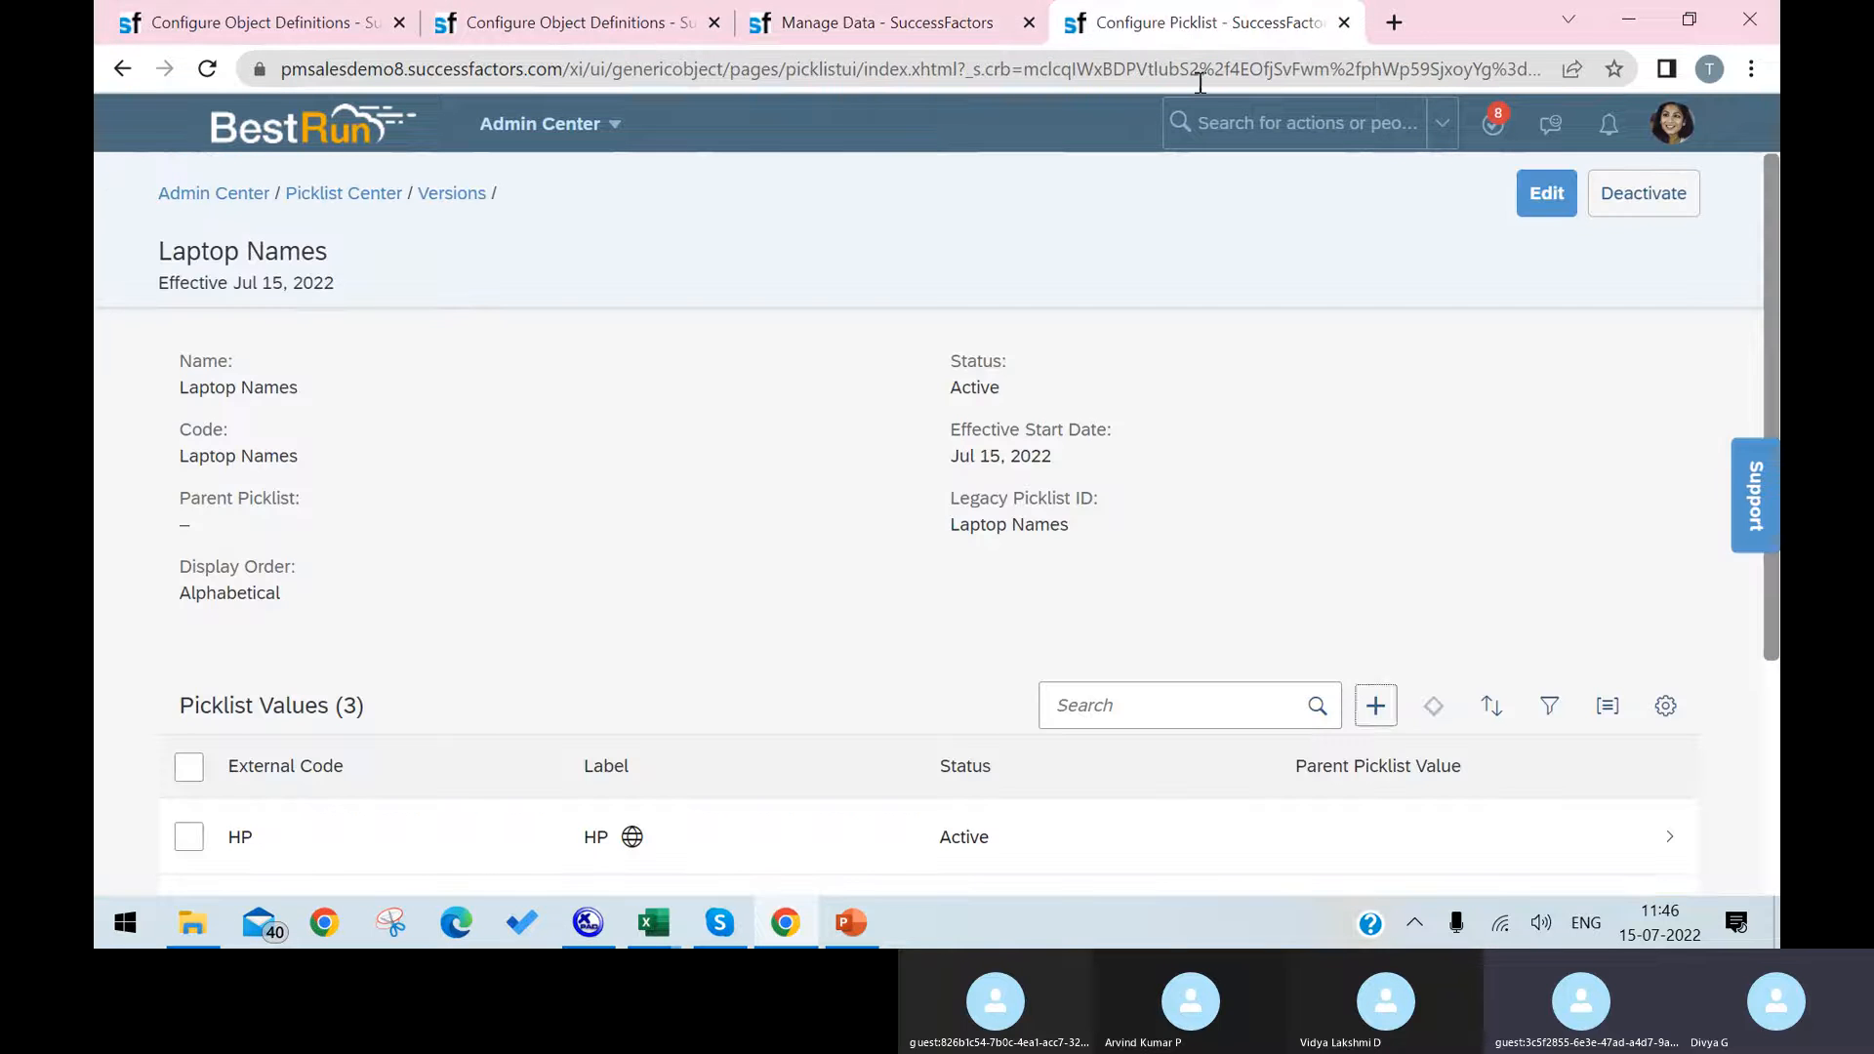
{"action": "left_click", "coordinate": [1210, 115]}
{"action": "type", "text": "ma"}
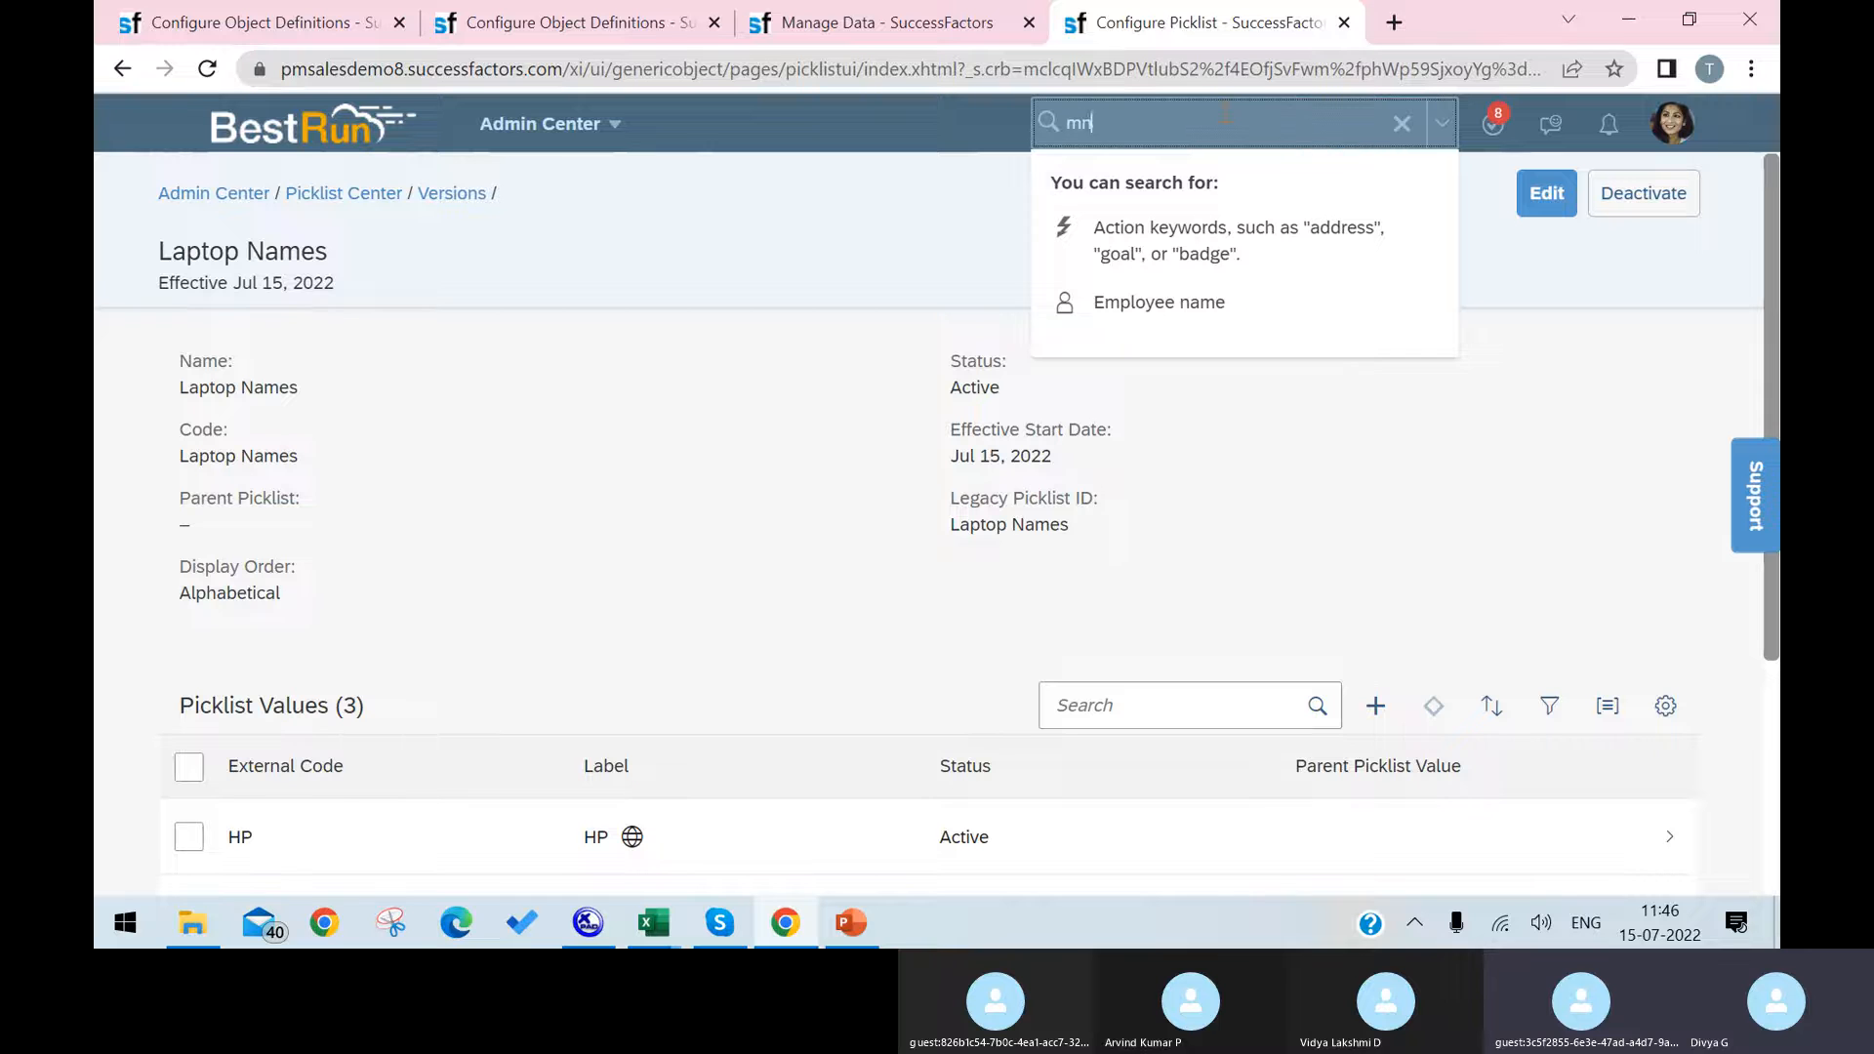
{"action": "type", "text": "nage permissi"}
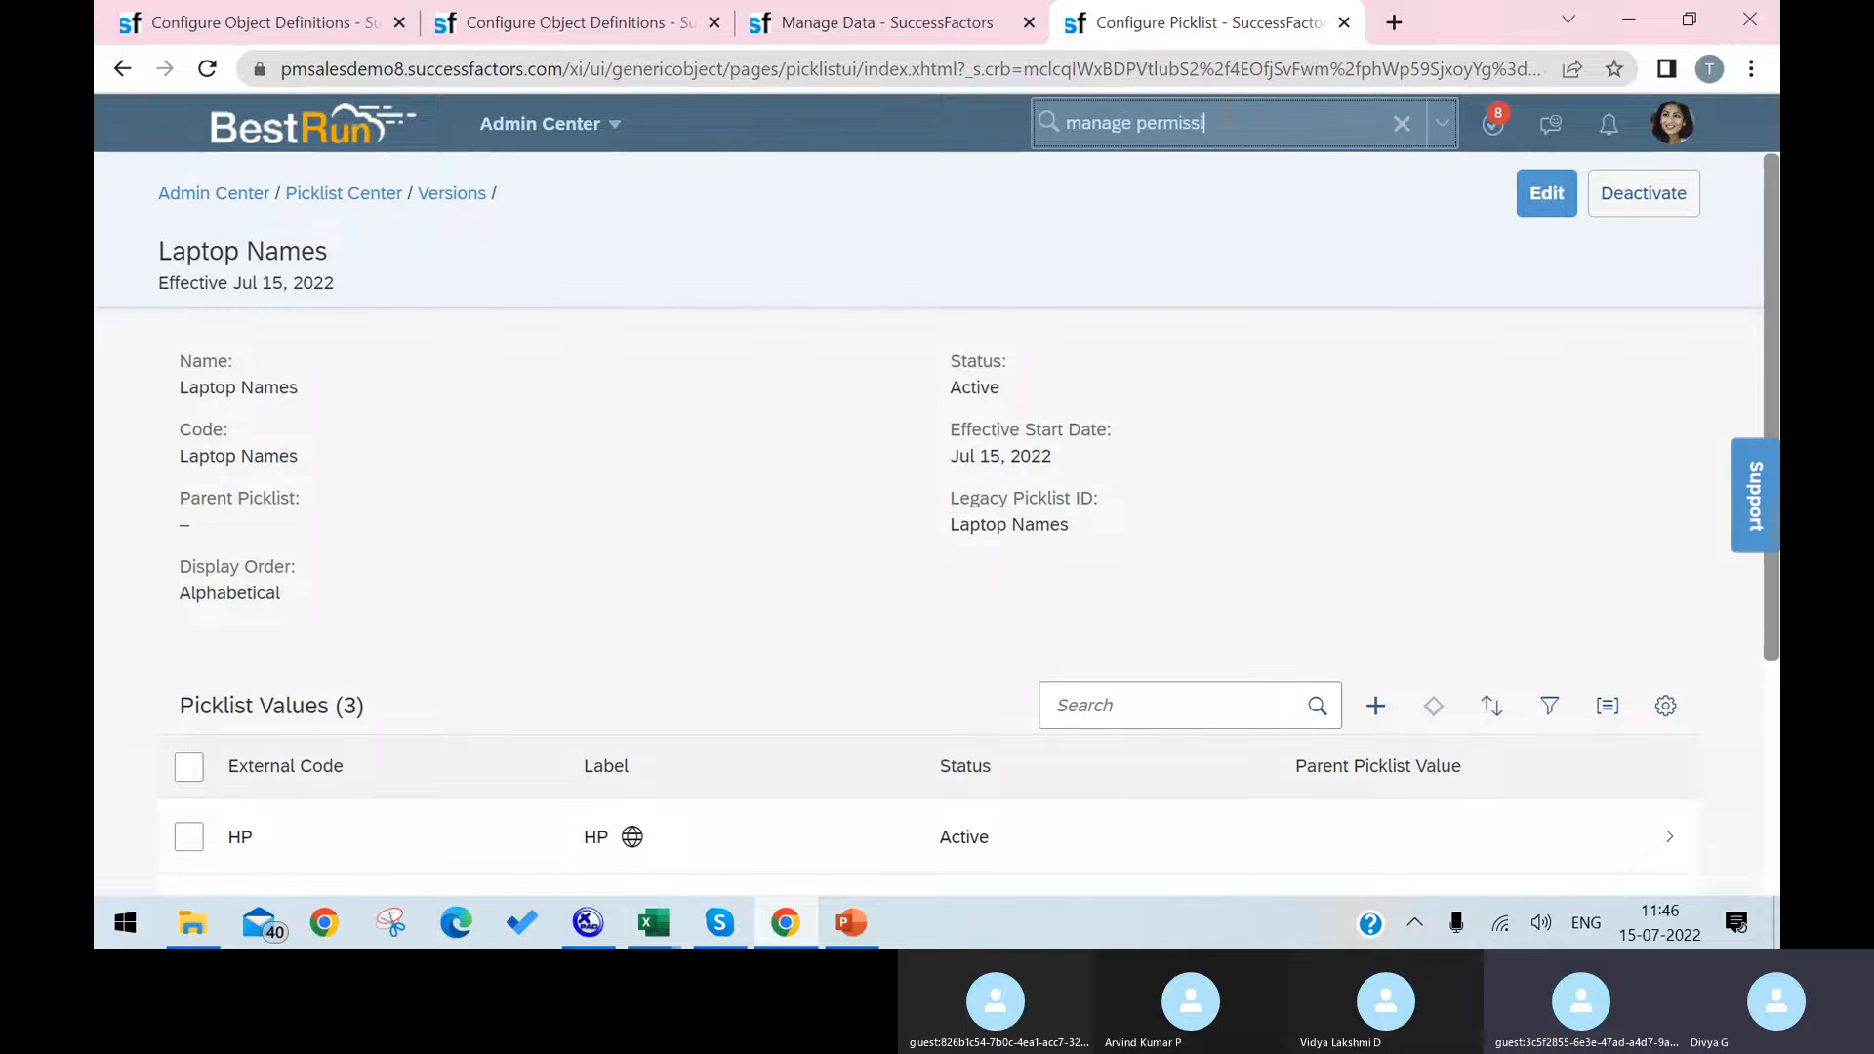
{"action": "type", "text": "on role"}
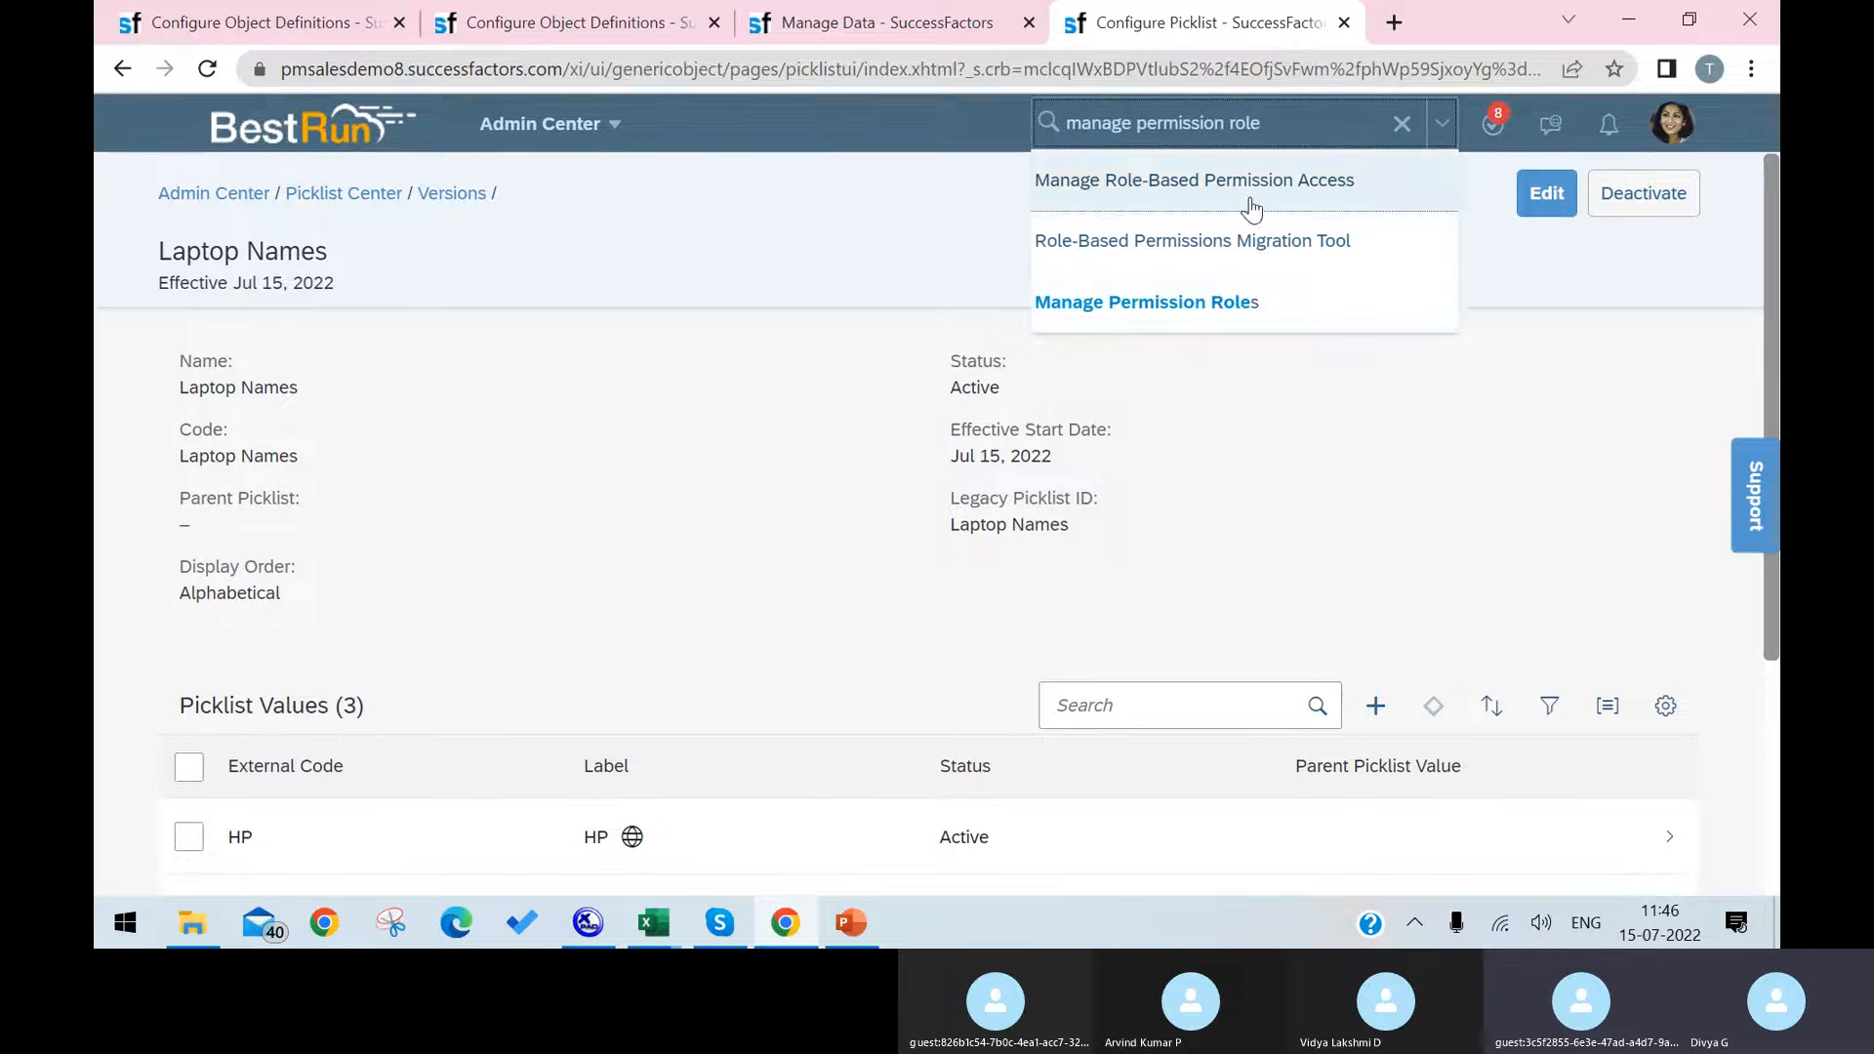
{"action": "left_click", "coordinate": [1221, 302]}
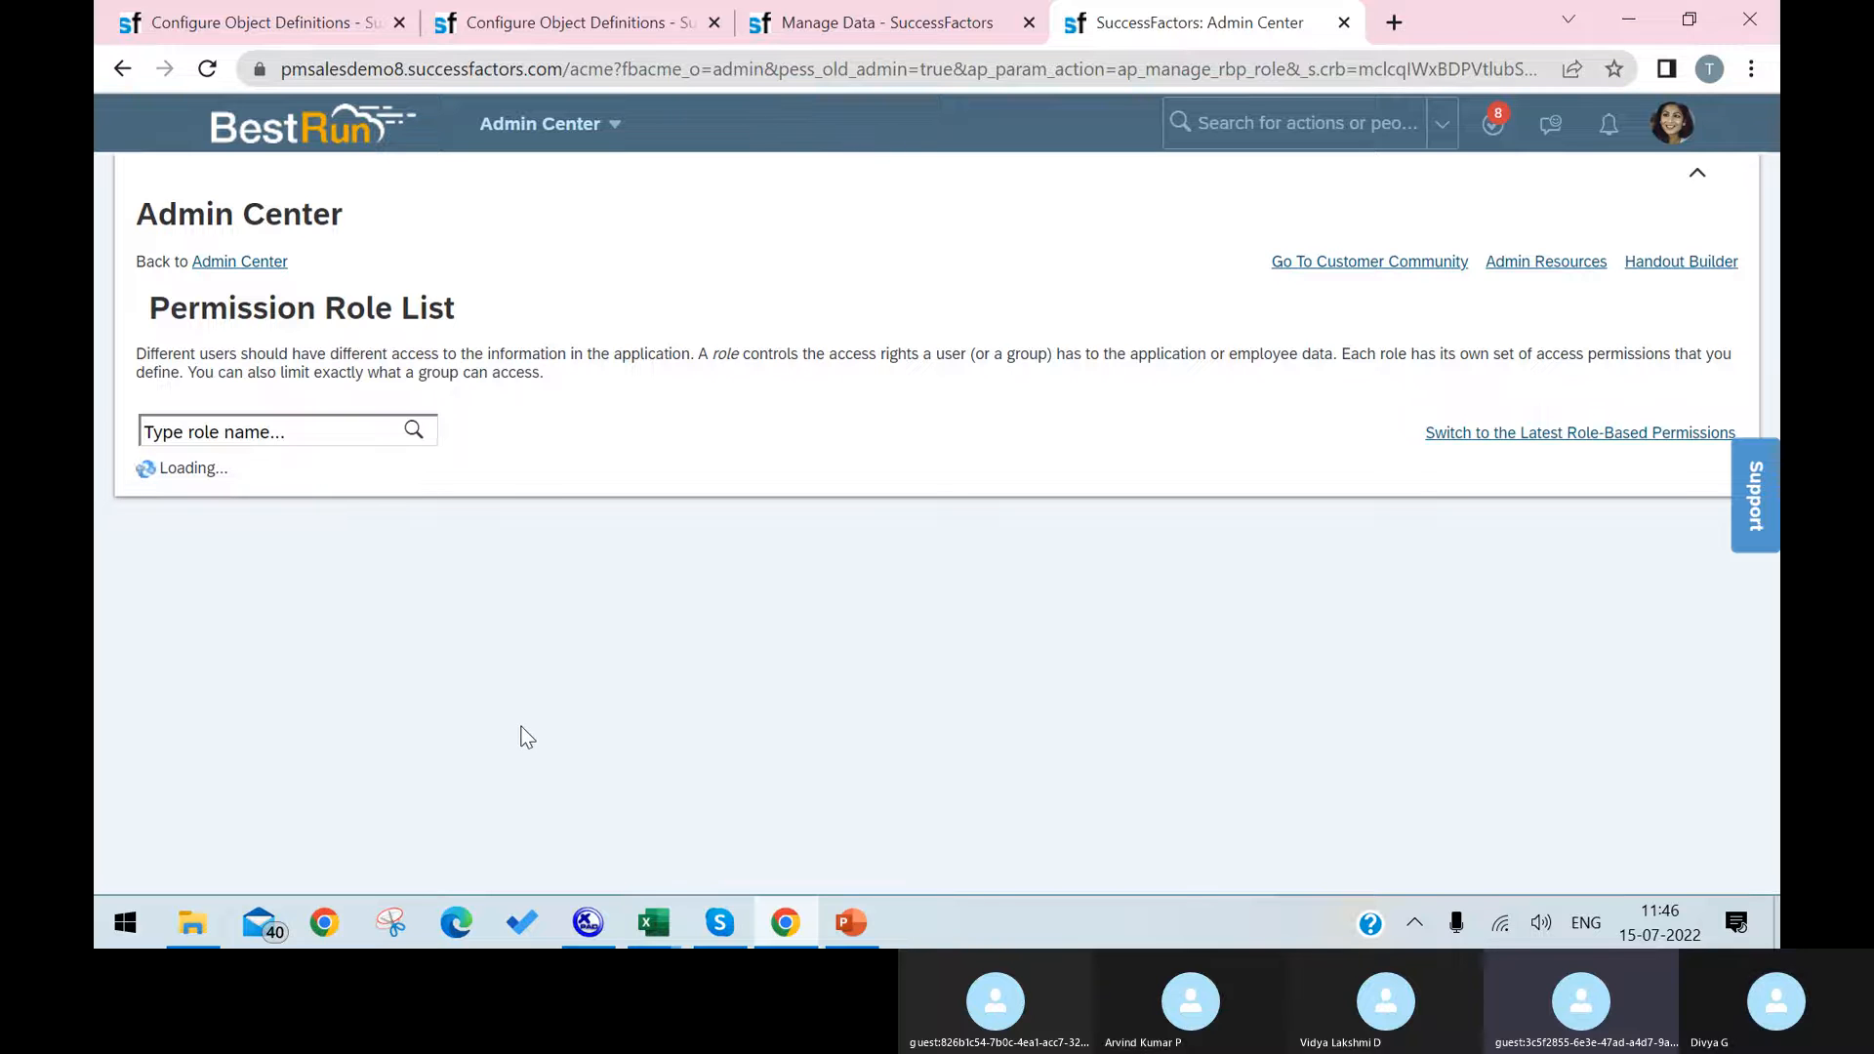
Step: Open the permission role described as Super Admin and bring up its permission settings
{"action": "scroll", "coordinate": [519, 736], "scroll_direction": "down", "scroll_amount": 3}
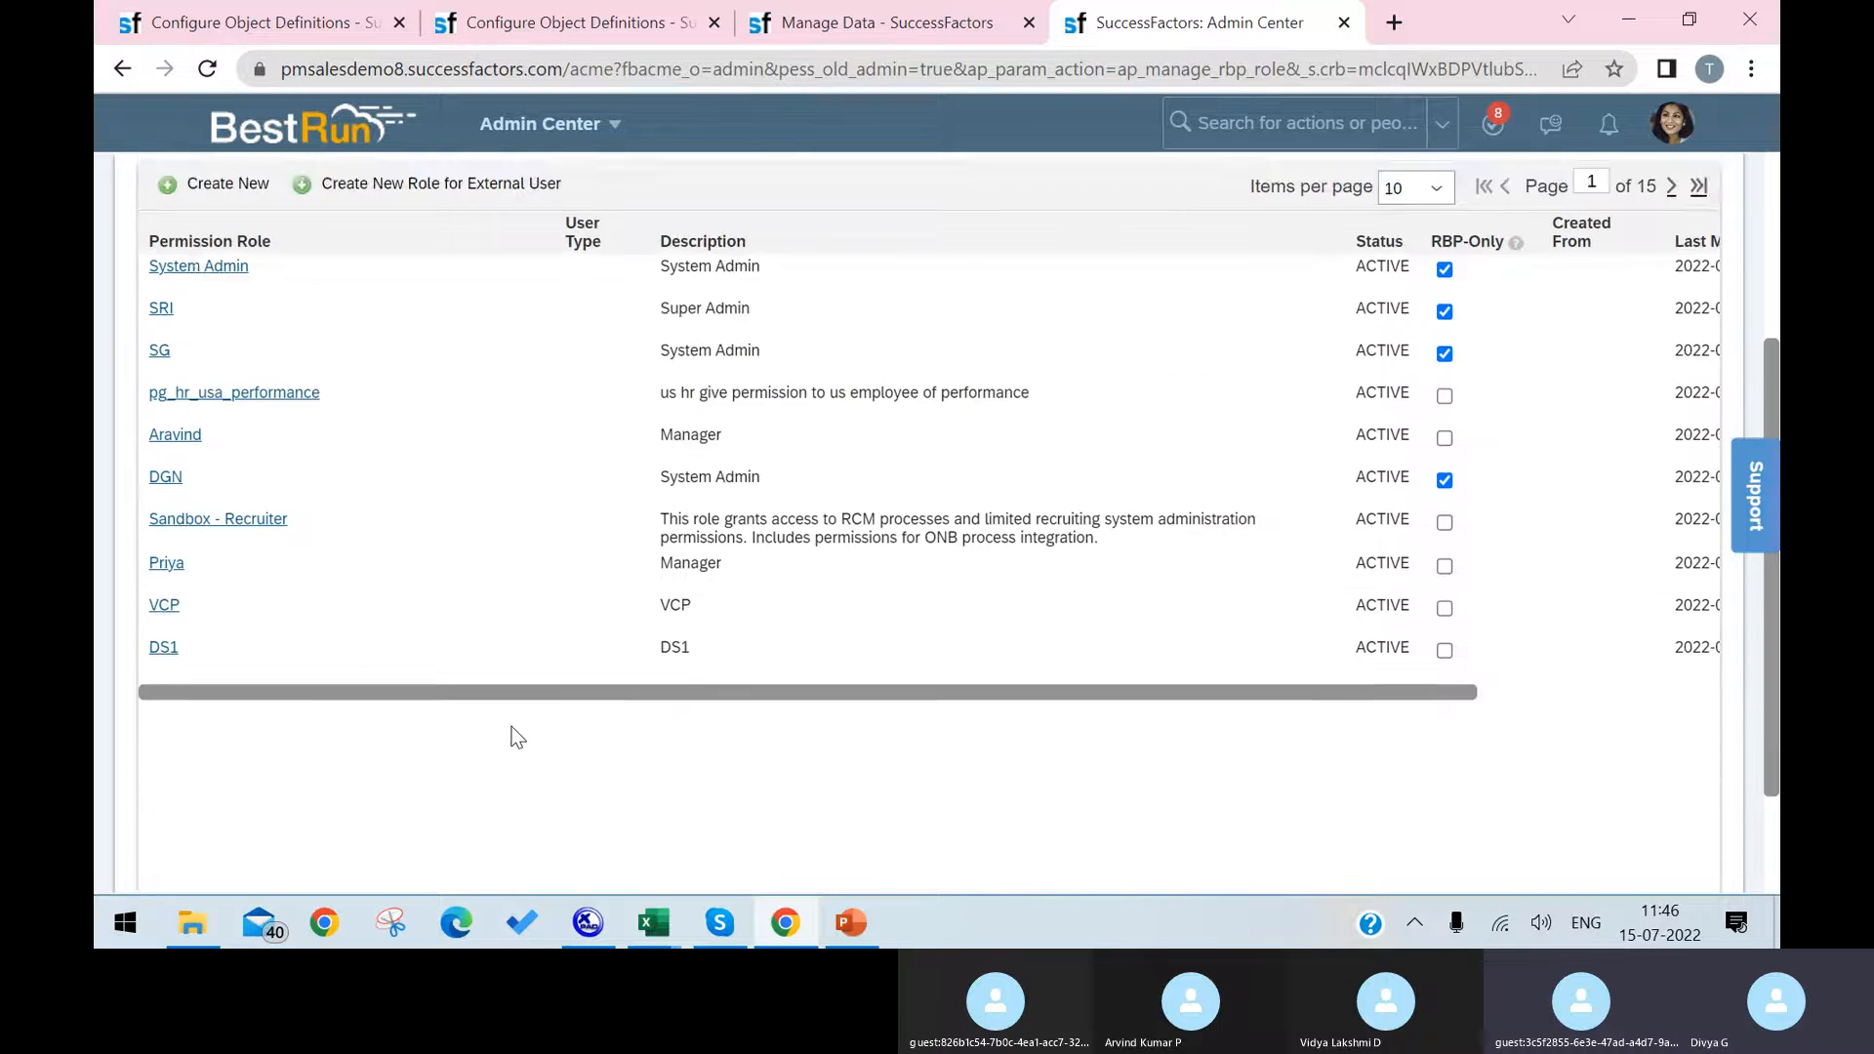
{"action": "scroll", "coordinate": [517, 737], "scroll_direction": "up", "scroll_amount": 3}
{"action": "left_click", "coordinate": [161, 607]}
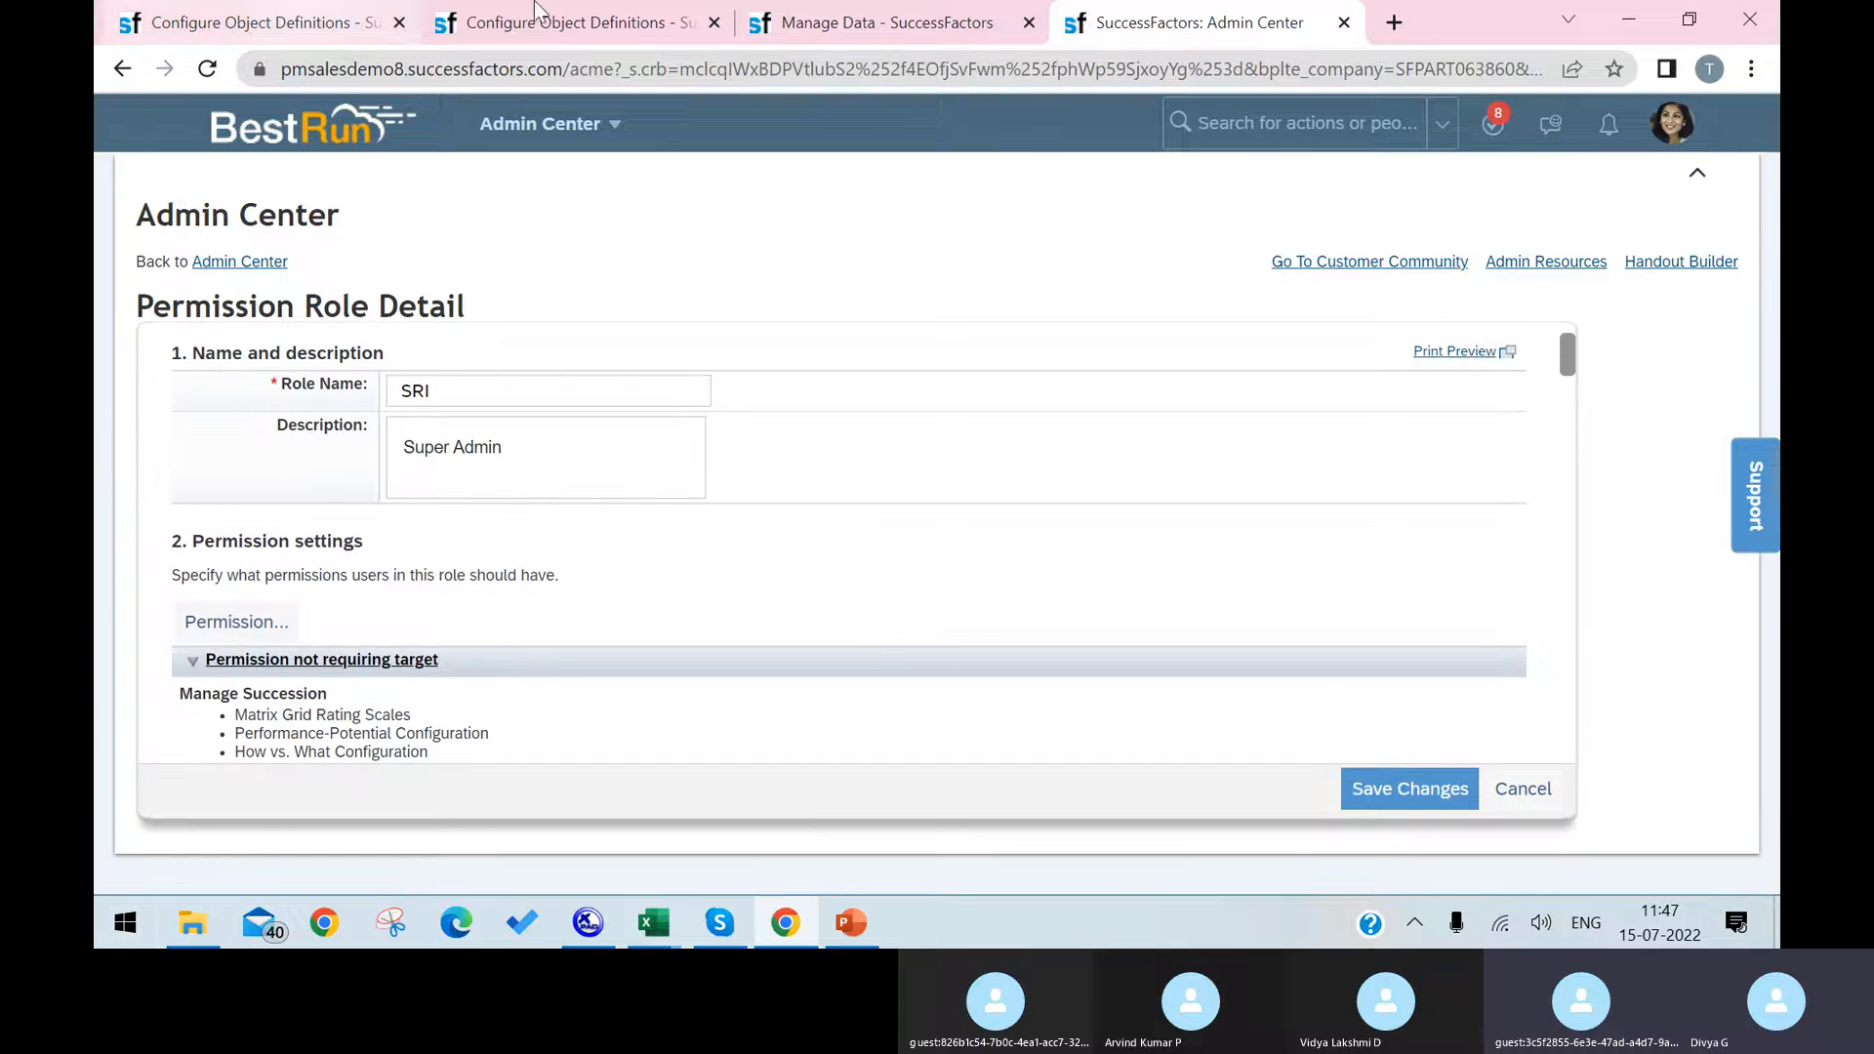
{"action": "left_click", "coordinate": [237, 624]}
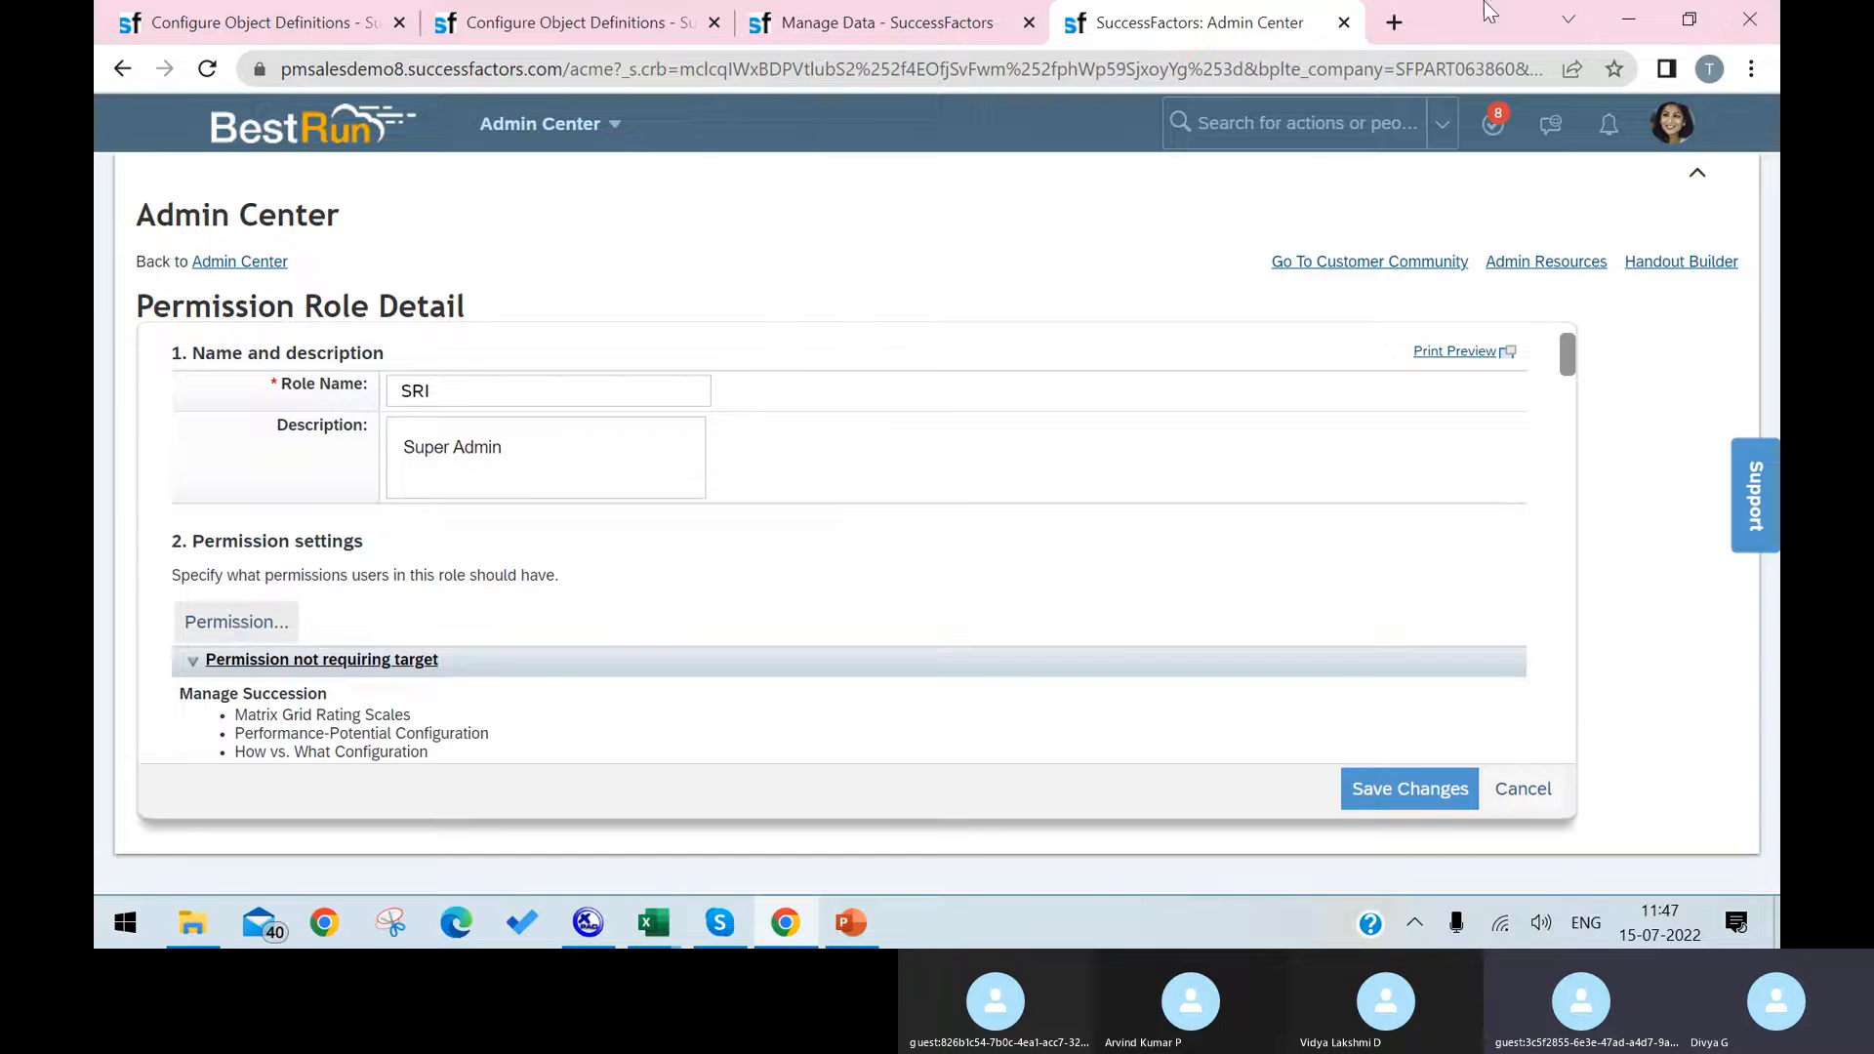
Step: Find the Miscellaneous Permissions category with a page search for "miscell" and open its list of object permissions
{"action": "scroll", "coordinate": [563, 602], "scroll_direction": "down", "scroll_amount": 13}
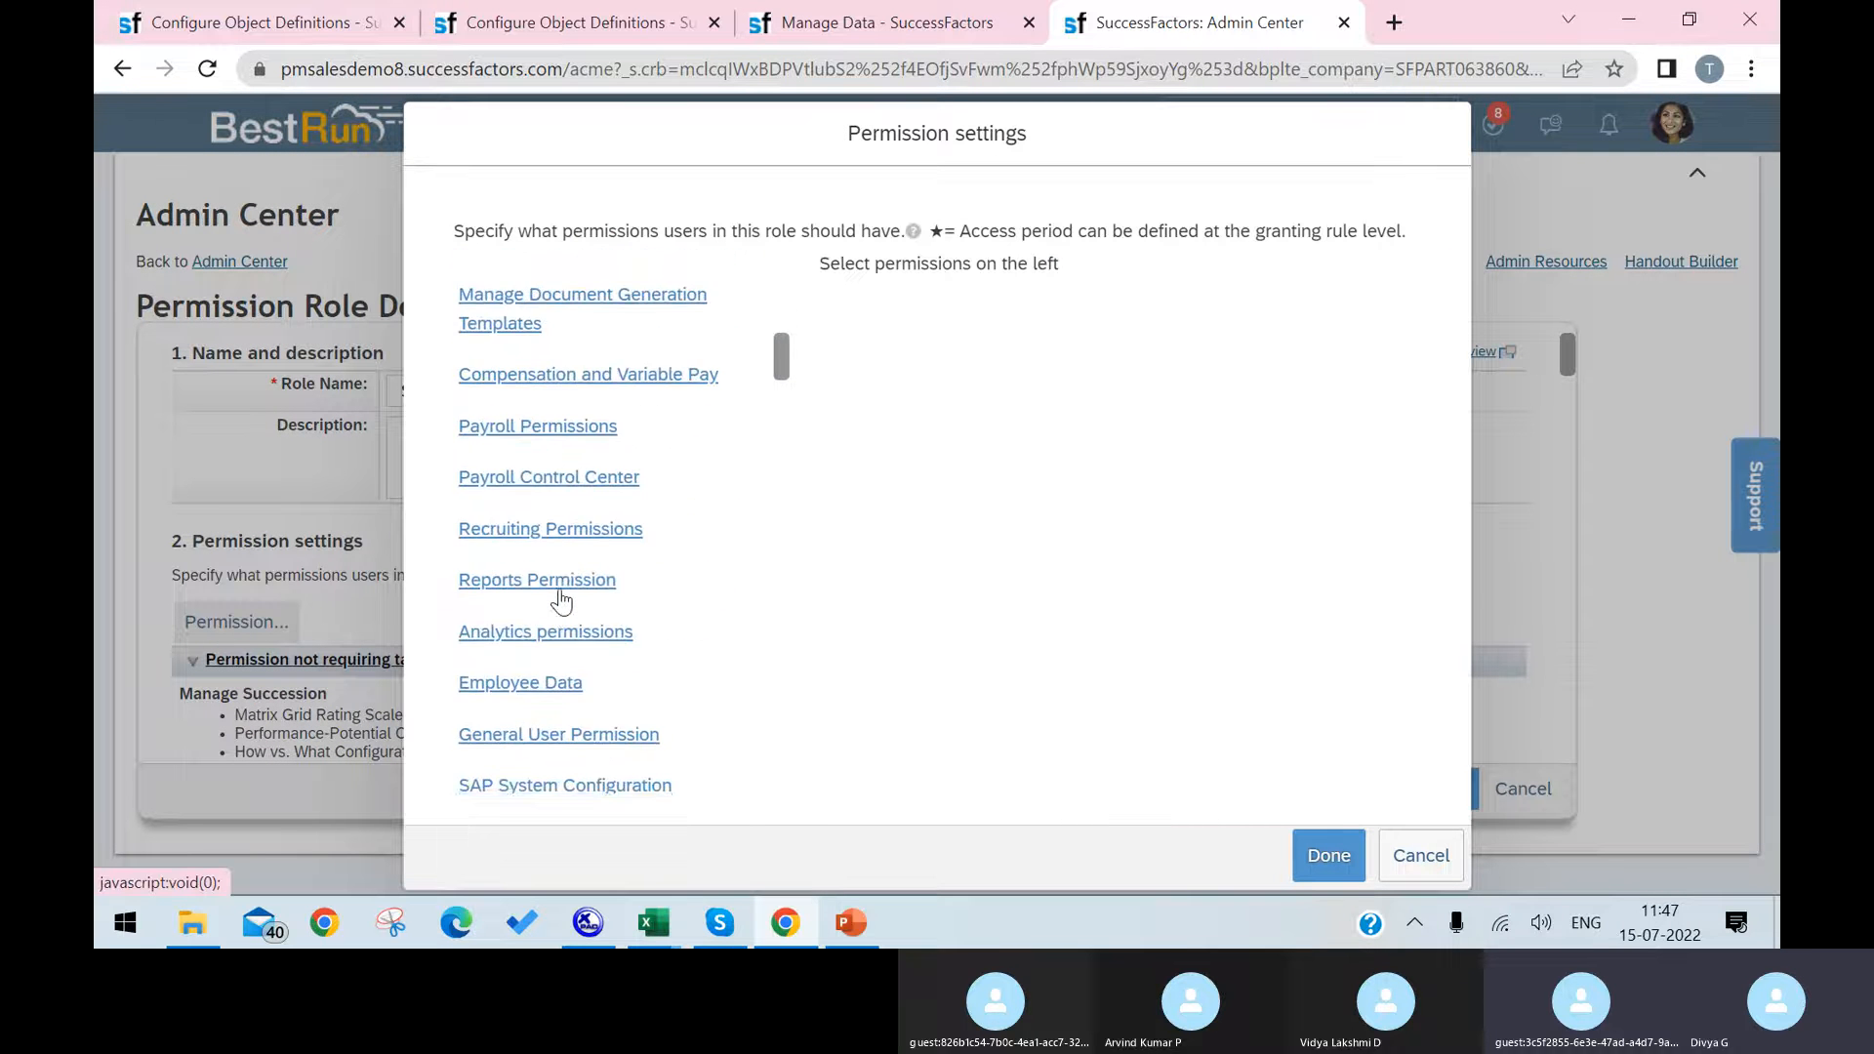
{"action": "scroll", "coordinate": [562, 600], "scroll_direction": "down", "scroll_amount": 5}
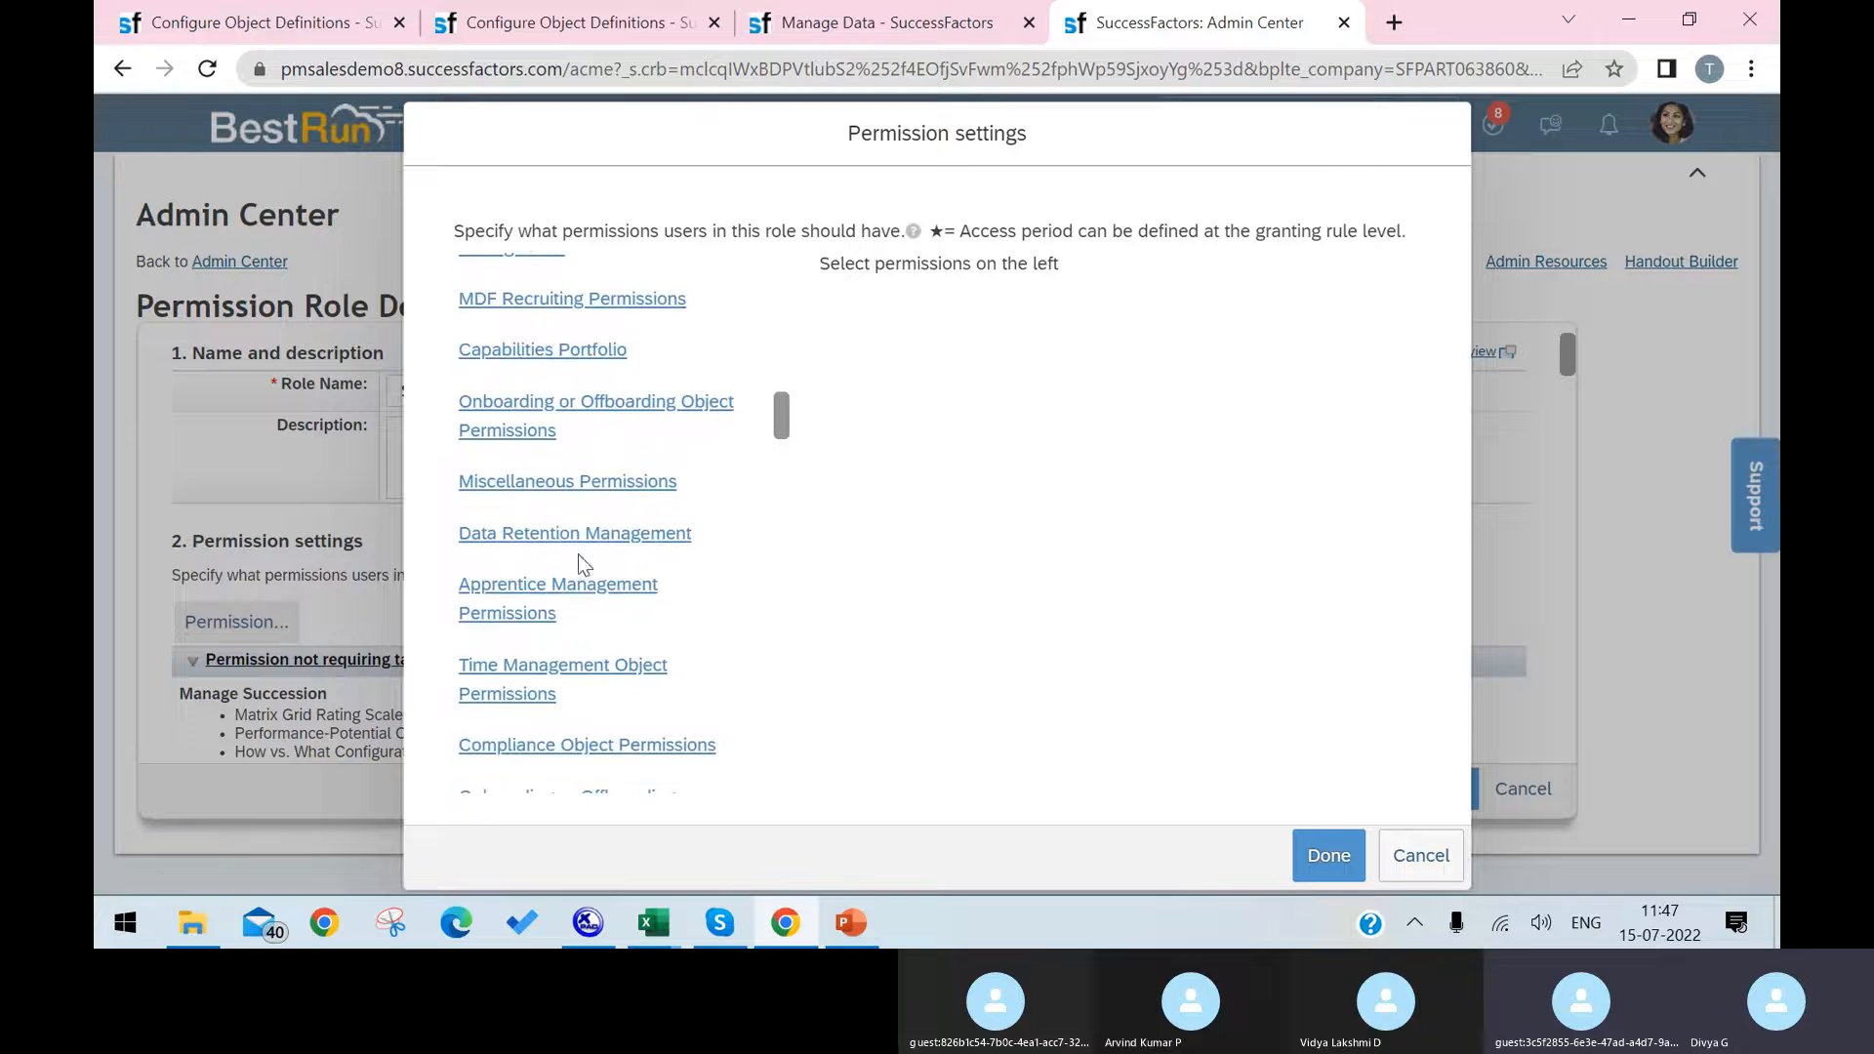
{"action": "scroll", "coordinate": [580, 564], "scroll_direction": "up", "scroll_amount": 6}
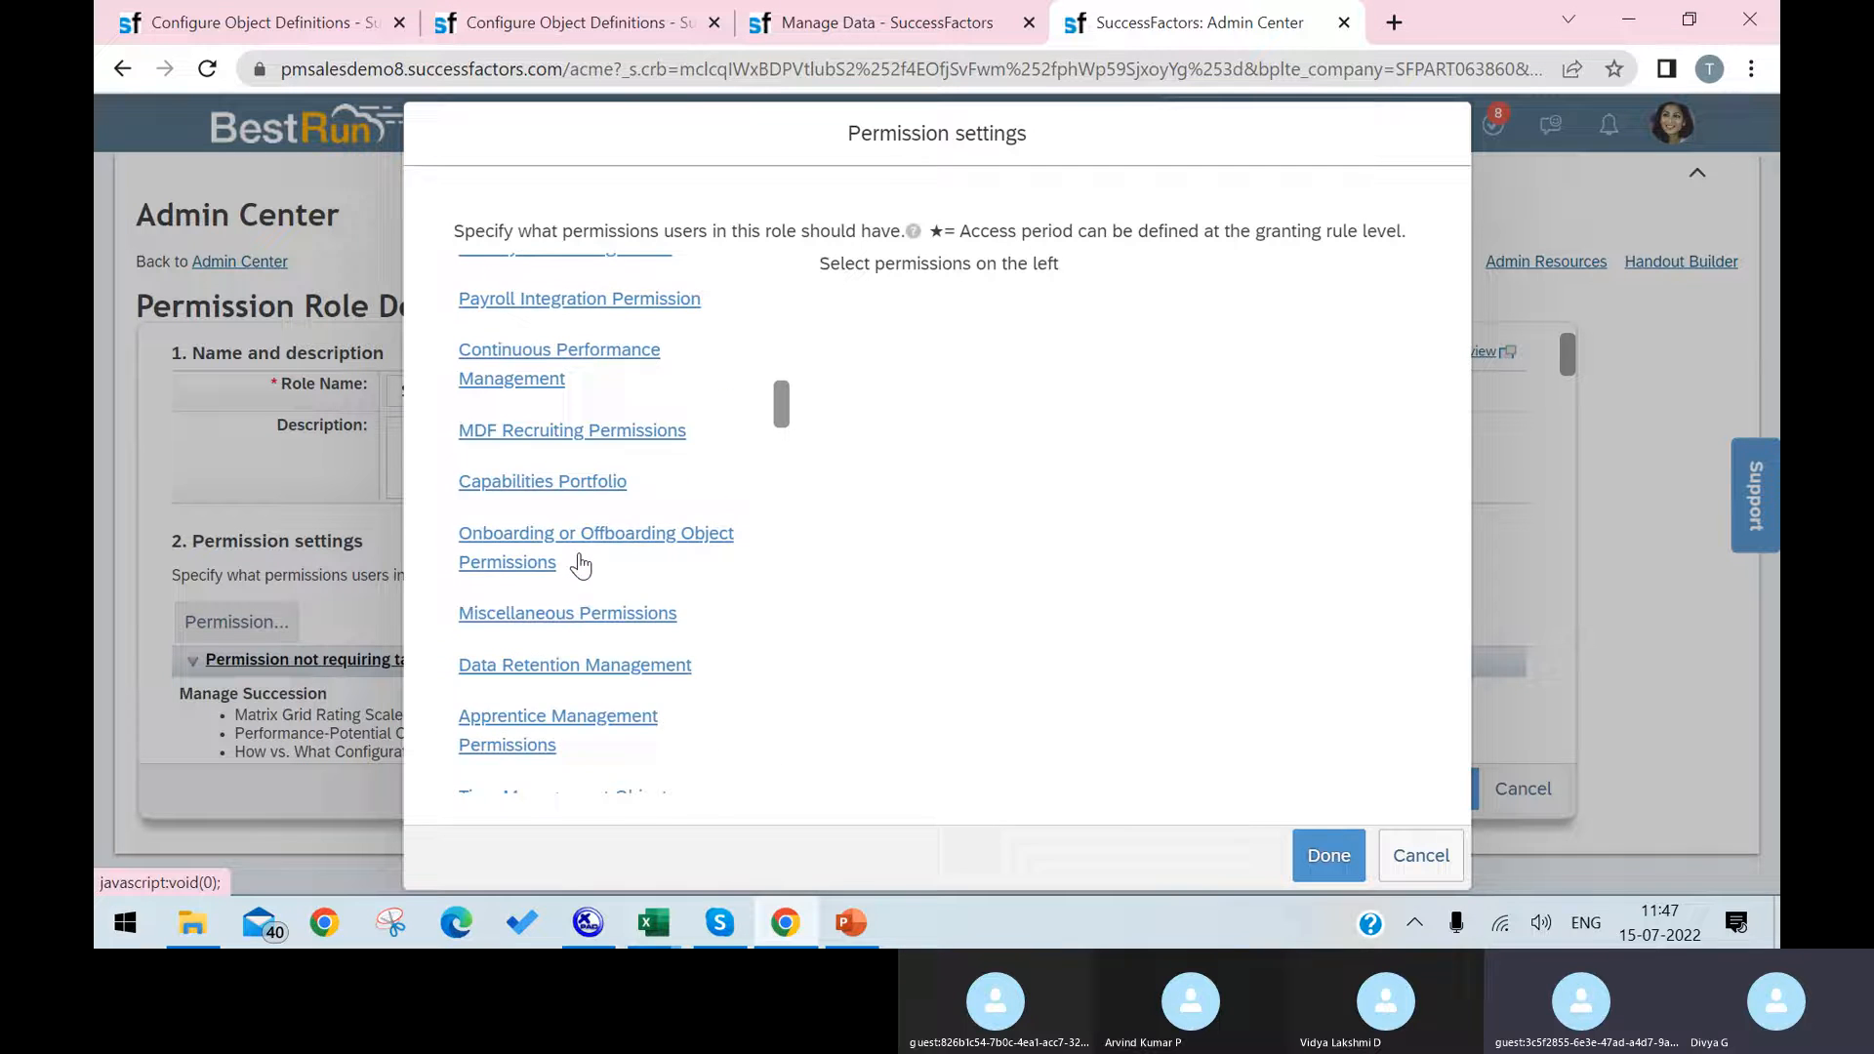
{"action": "scroll", "coordinate": [581, 564], "scroll_direction": "up", "scroll_amount": 3}
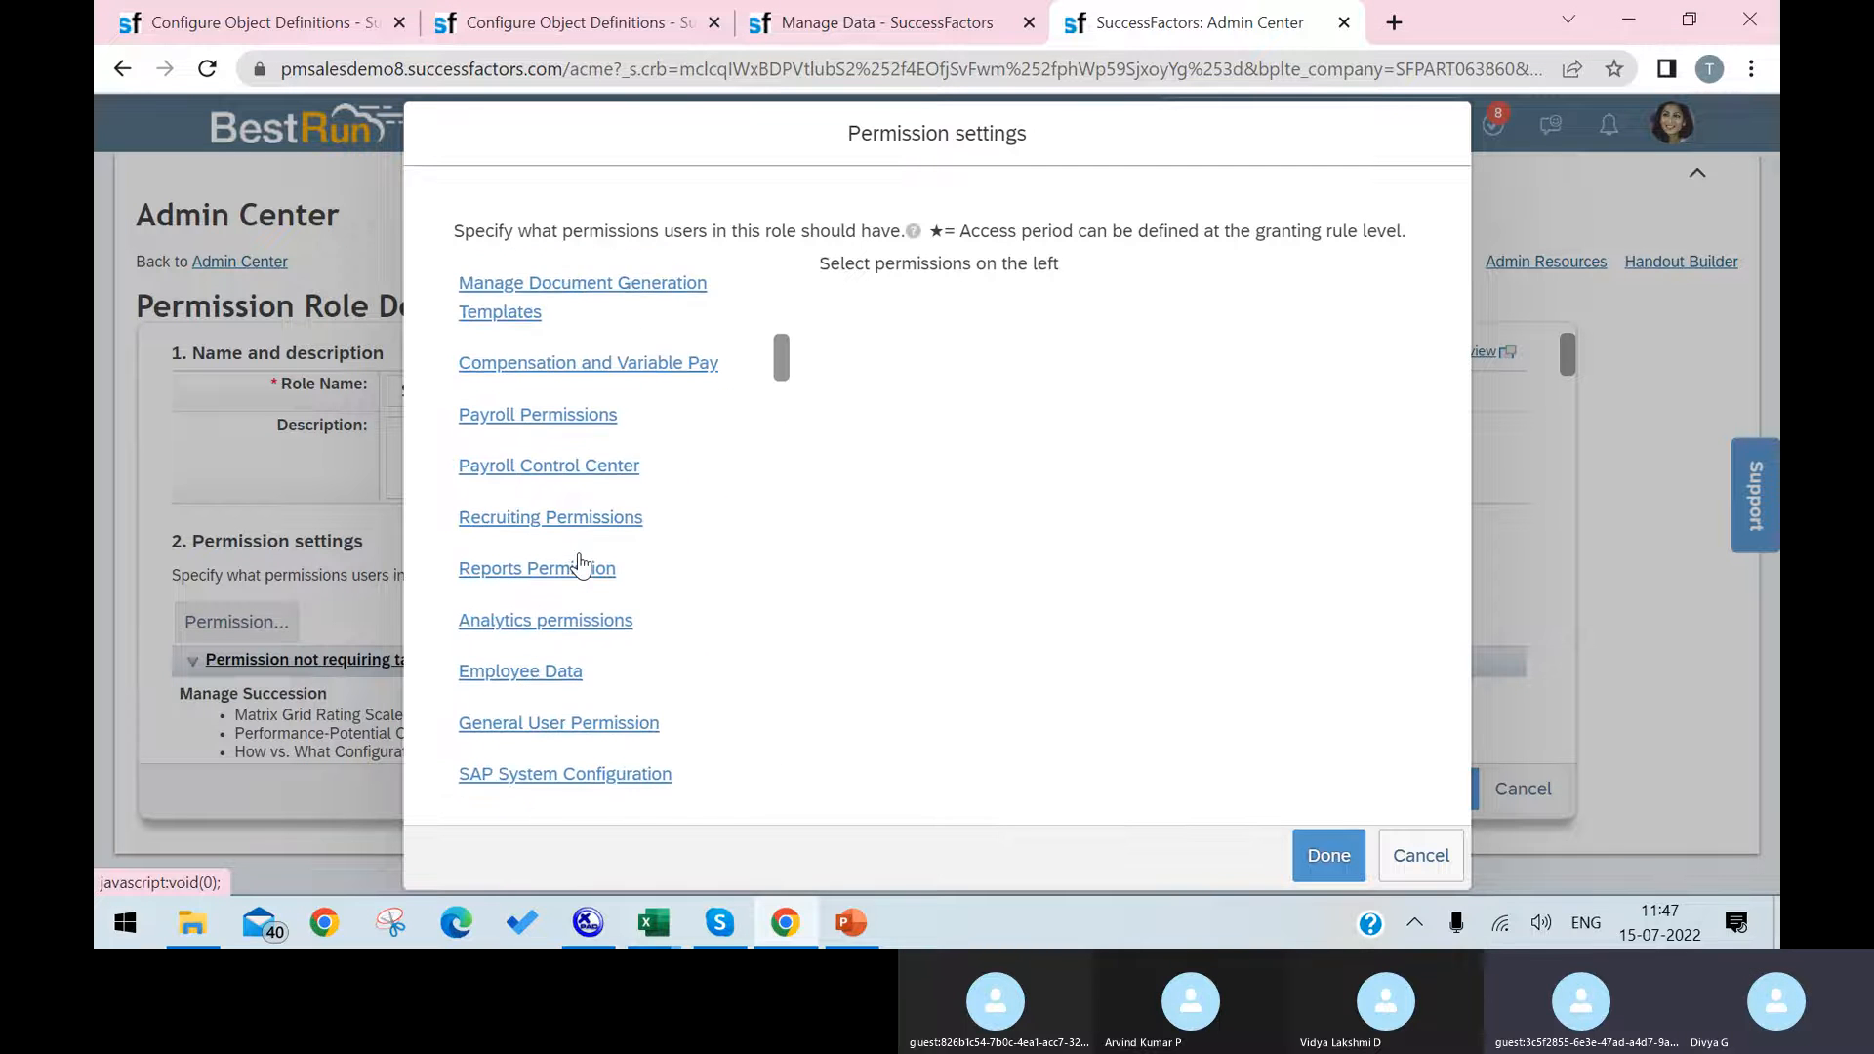
{"action": "scroll", "coordinate": [580, 564], "scroll_direction": "up", "scroll_amount": 2}
{"action": "key", "text": "ctrl+f"}
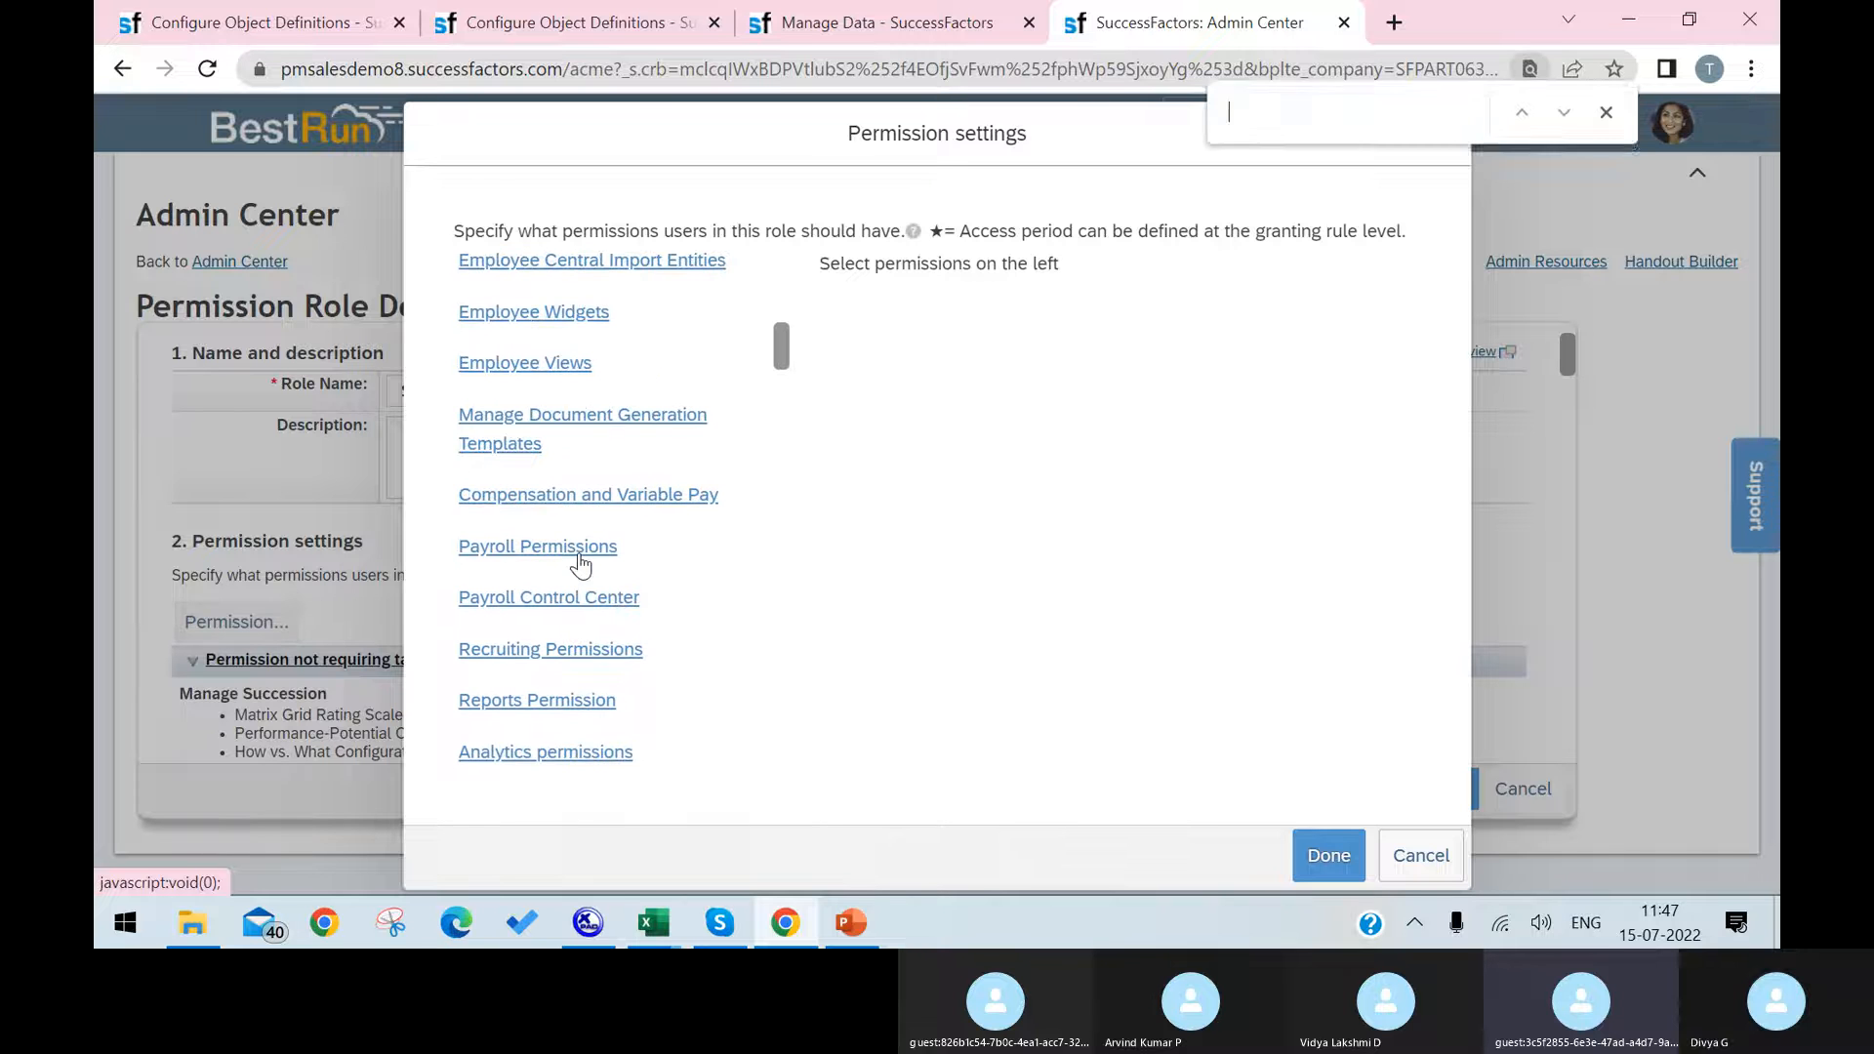
{"action": "type", "text": "misce"}
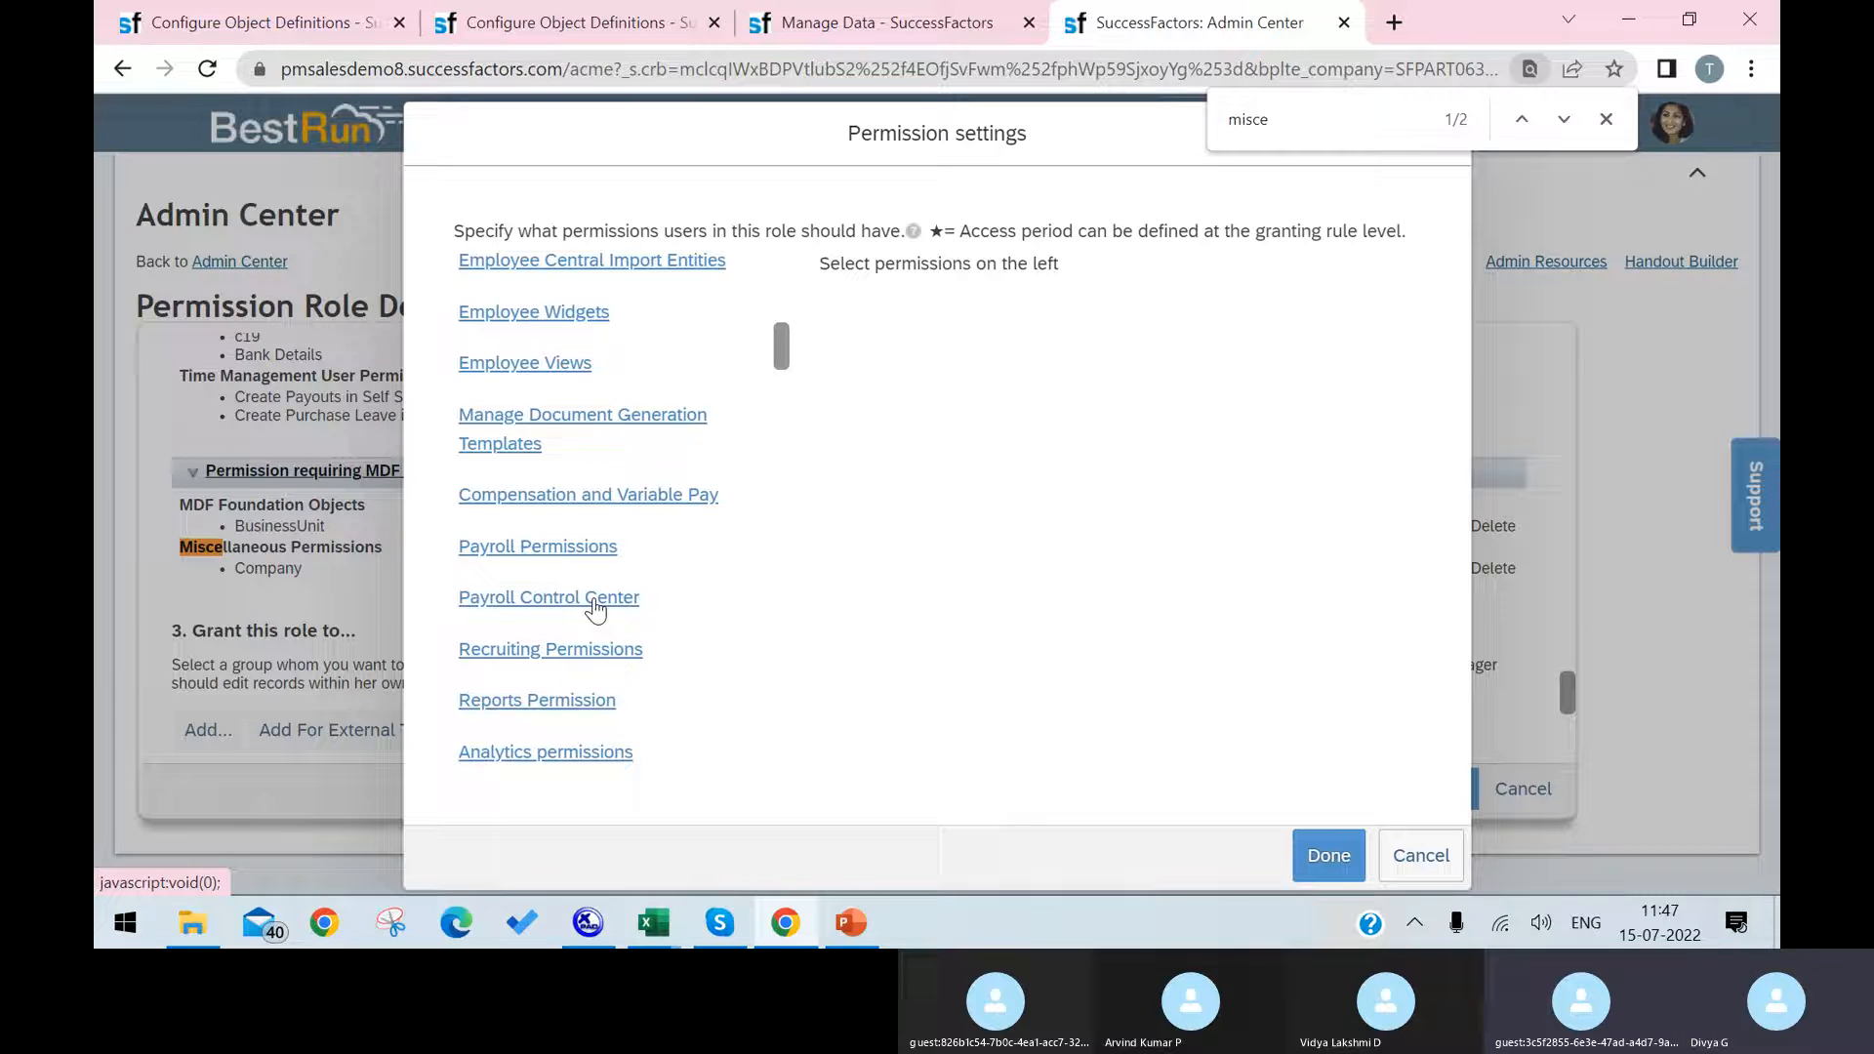
{"action": "type", "text": "ll"}
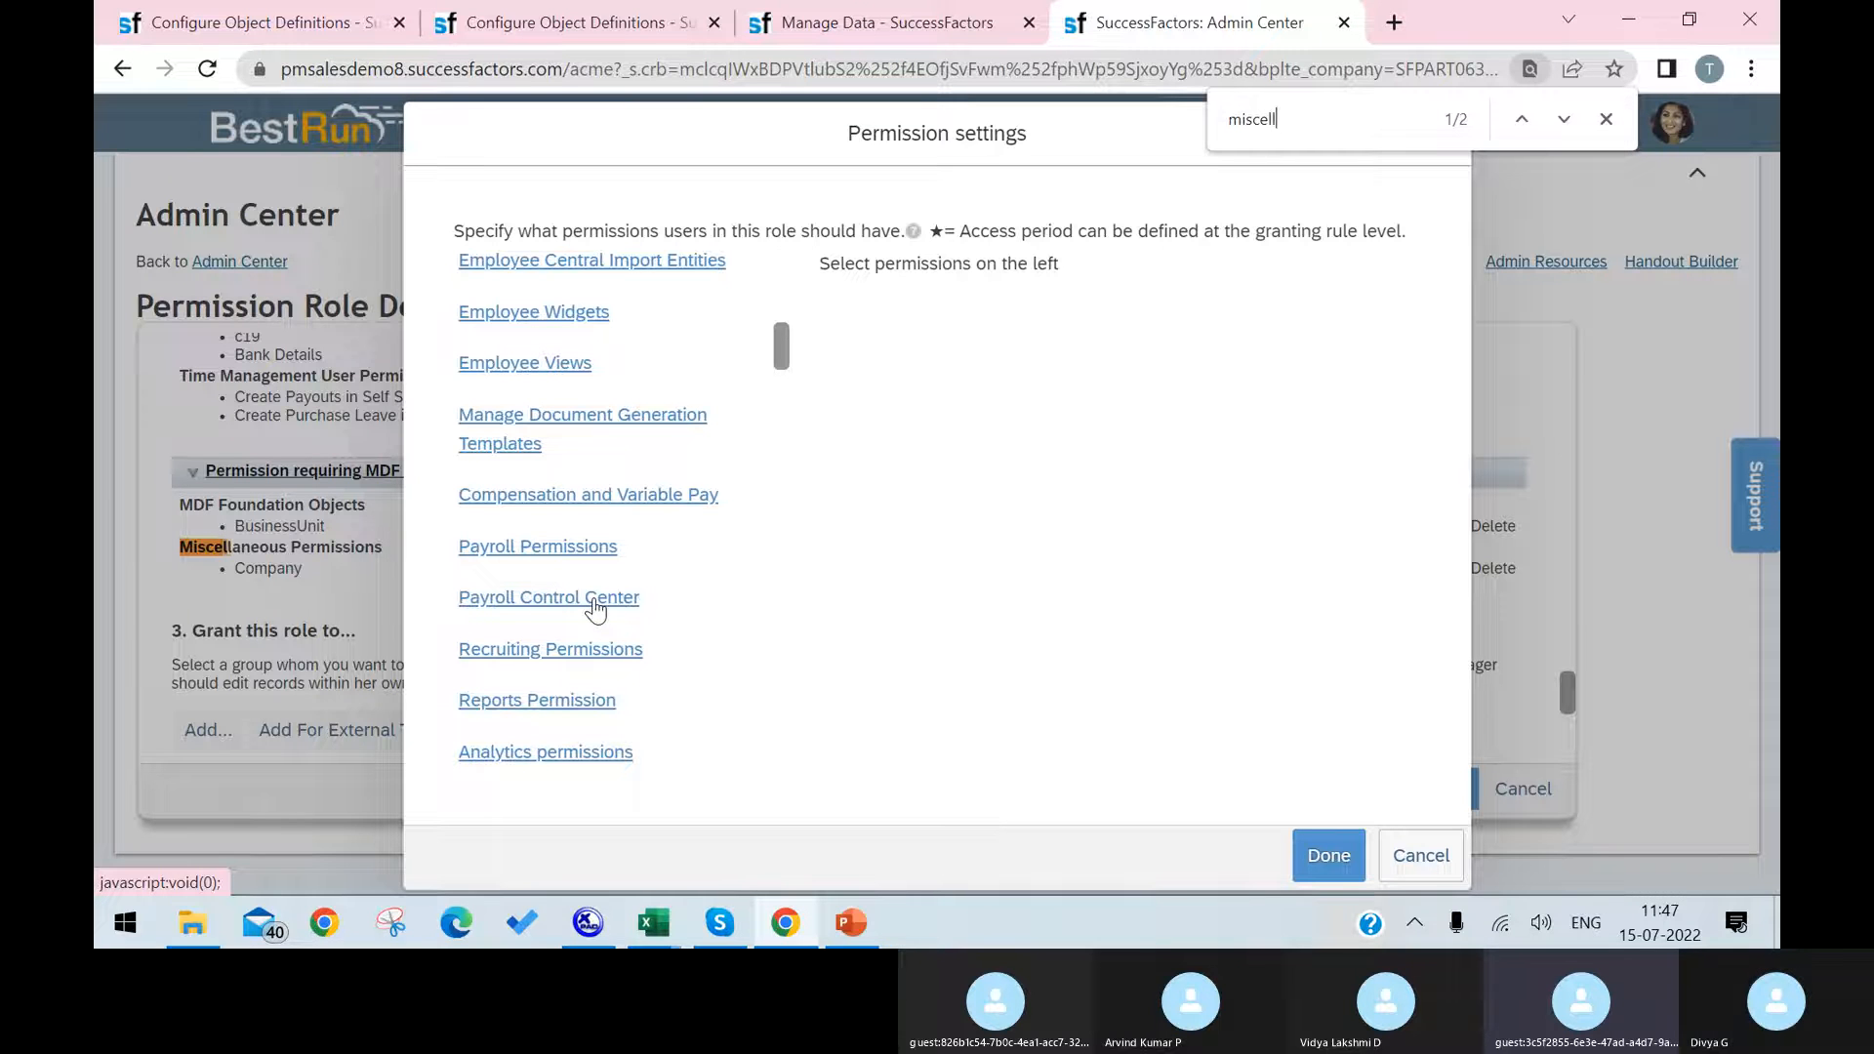
{"action": "left_click", "coordinate": [1564, 120]}
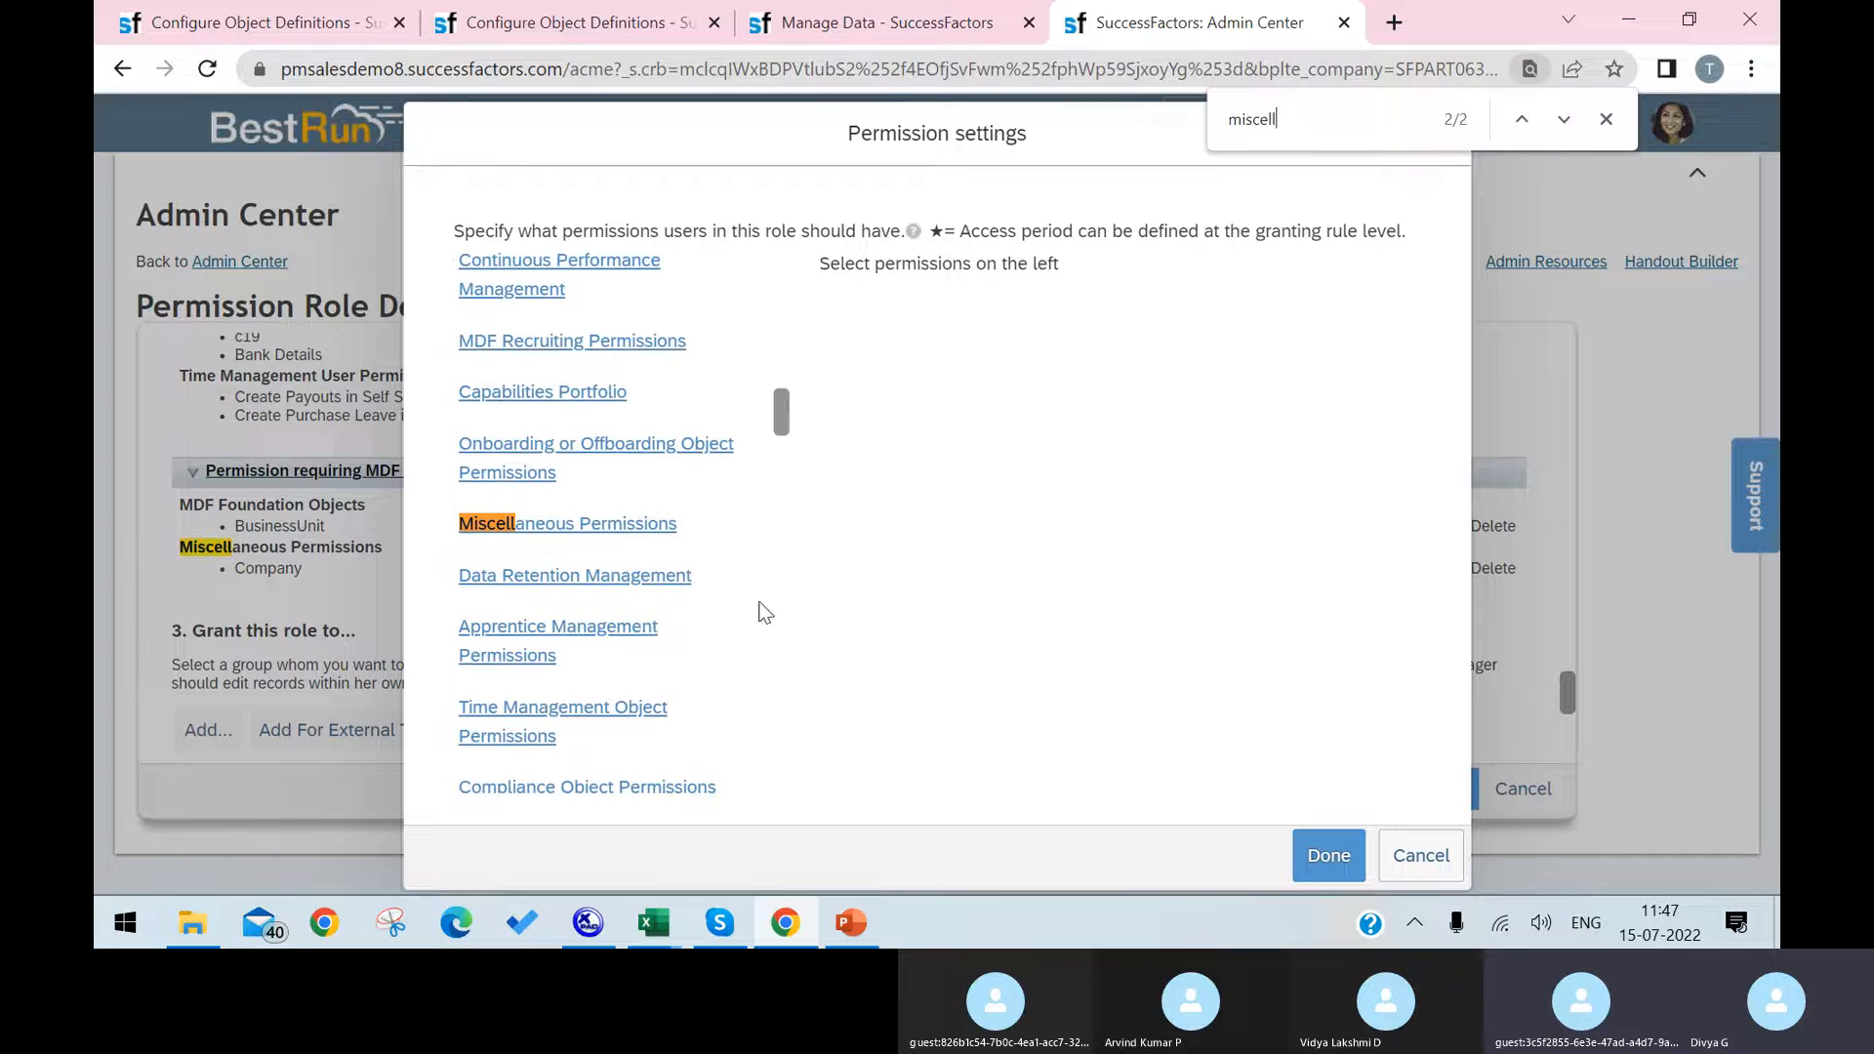
{"action": "left_click", "coordinate": [632, 530]}
Step: Locate the Infrastructure object within Miscellaneous Permissions with a page search for "infra"
{"action": "scroll", "coordinate": [1051, 477], "scroll_direction": "down", "scroll_amount": 5}
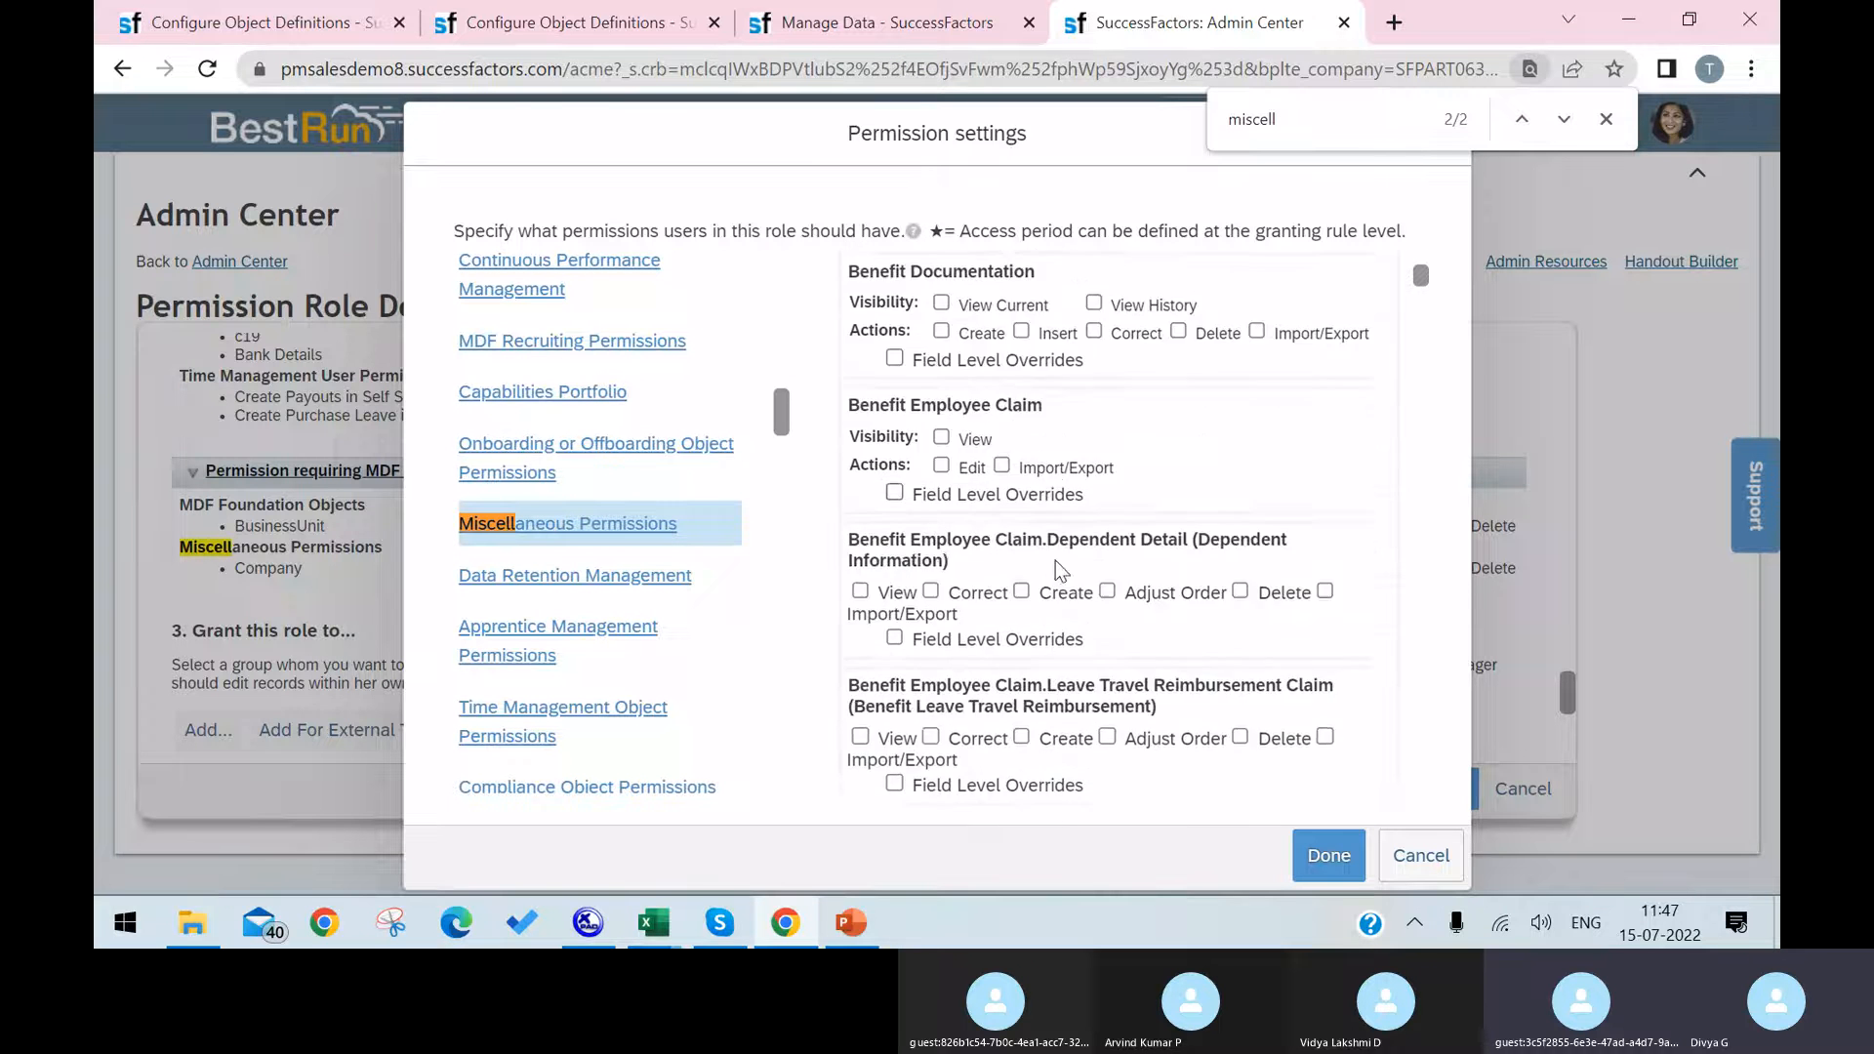
{"action": "scroll", "coordinate": [1056, 560], "scroll_direction": "down", "scroll_amount": 15}
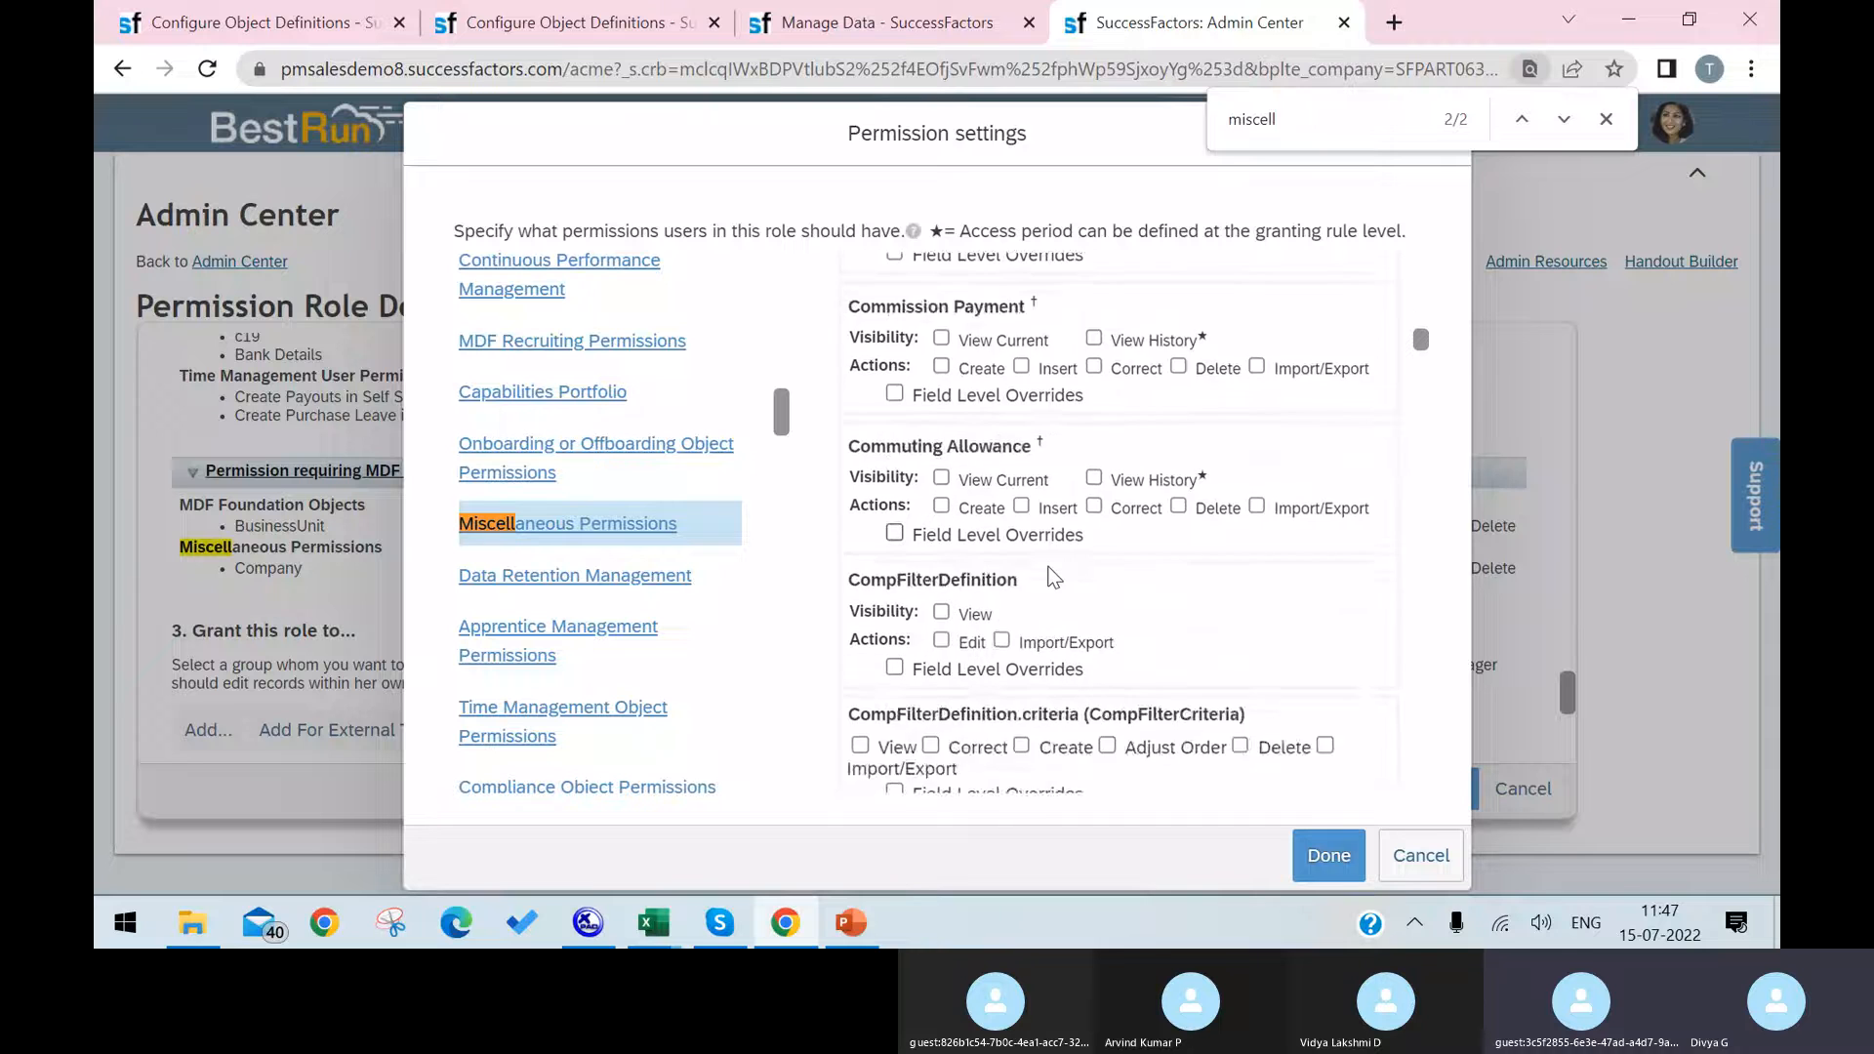
{"action": "scroll", "coordinate": [1054, 578], "scroll_direction": "down", "scroll_amount": 15}
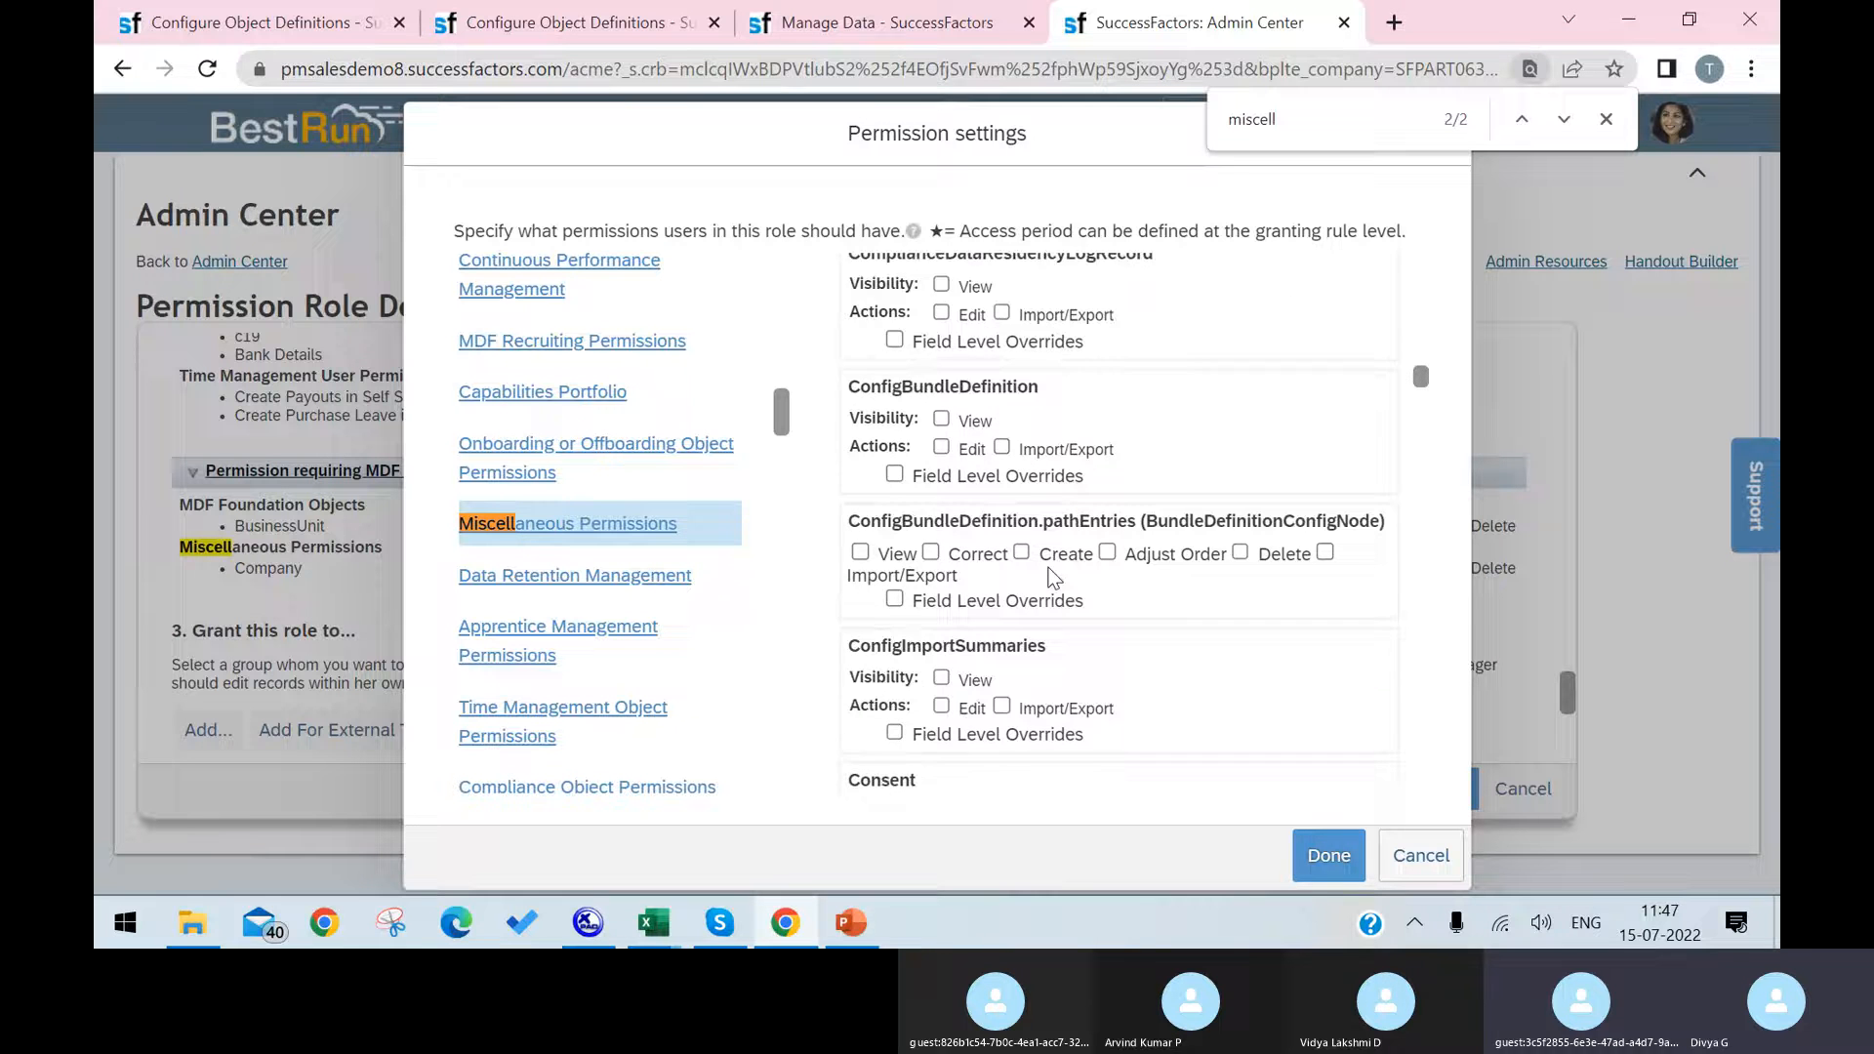
{"action": "scroll", "coordinate": [1051, 578], "scroll_direction": "down", "scroll_amount": 15}
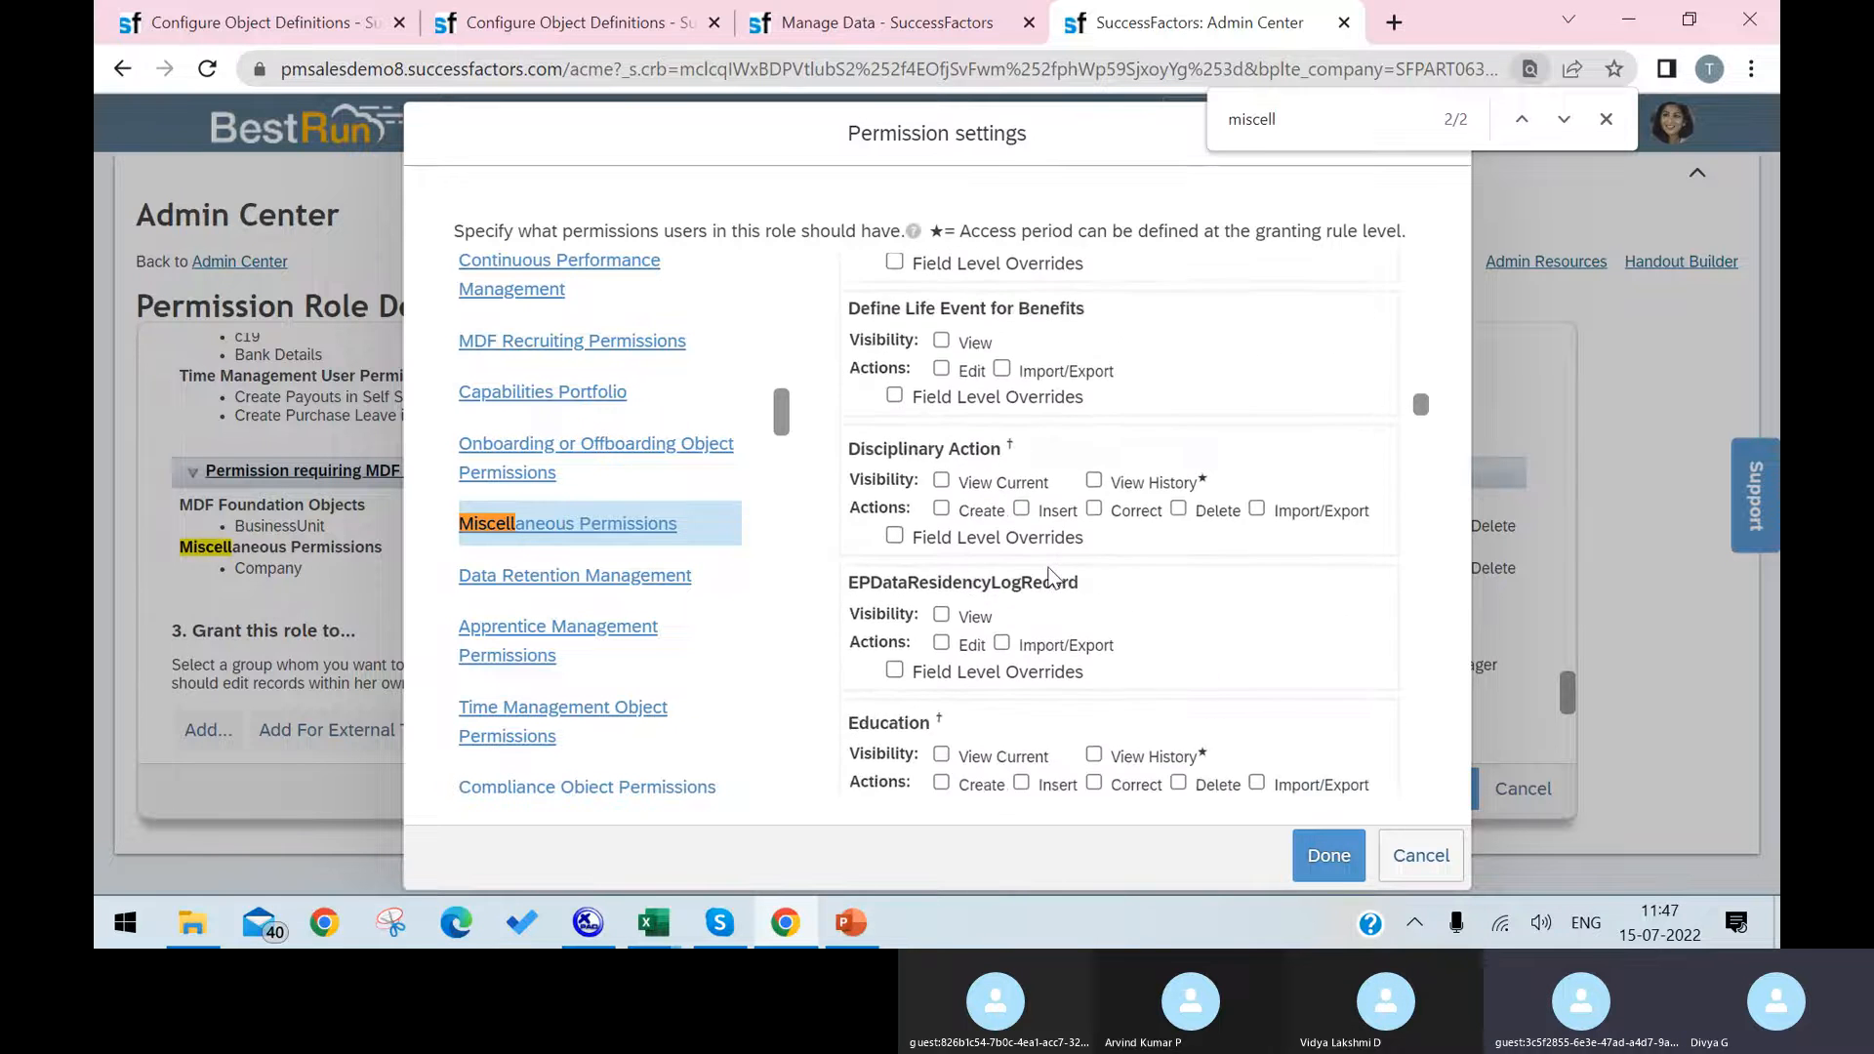
{"action": "scroll", "coordinate": [1051, 576], "scroll_direction": "down", "scroll_amount": 12}
{"action": "key", "text": "ctrl+f"}
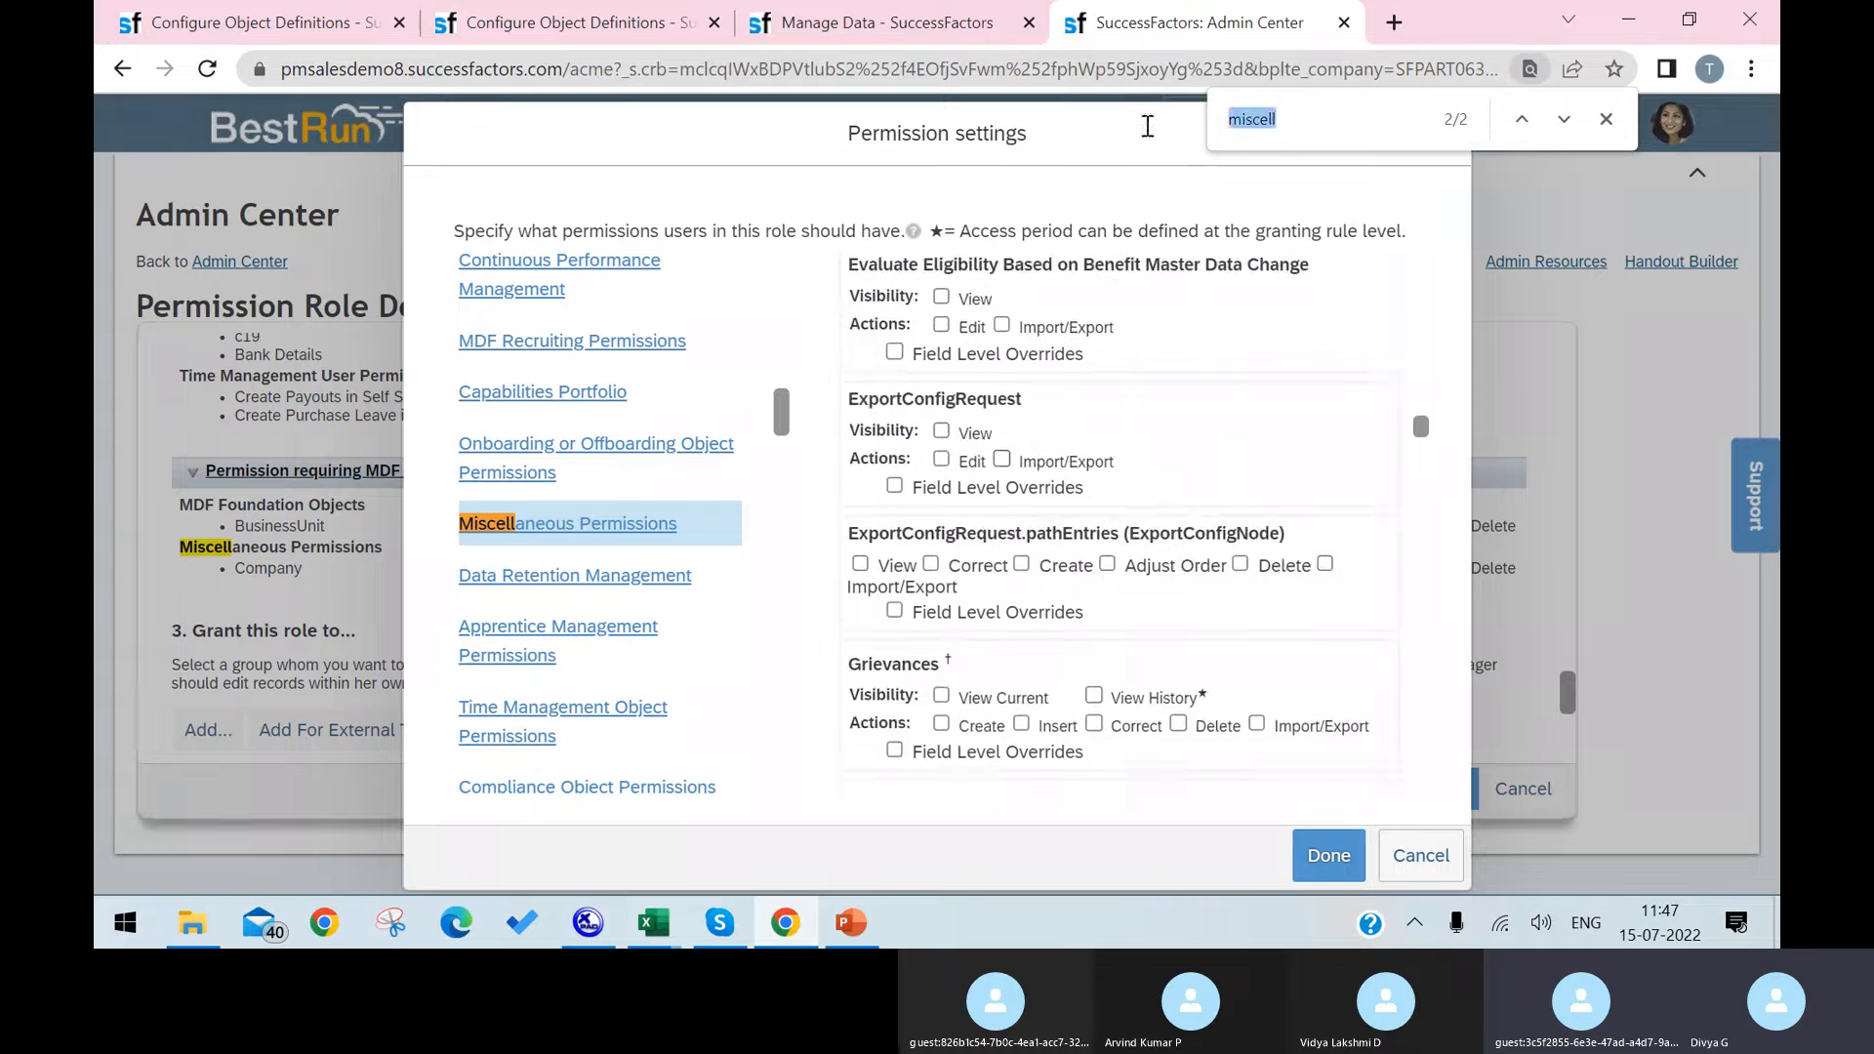
{"action": "type", "text": "infra"}
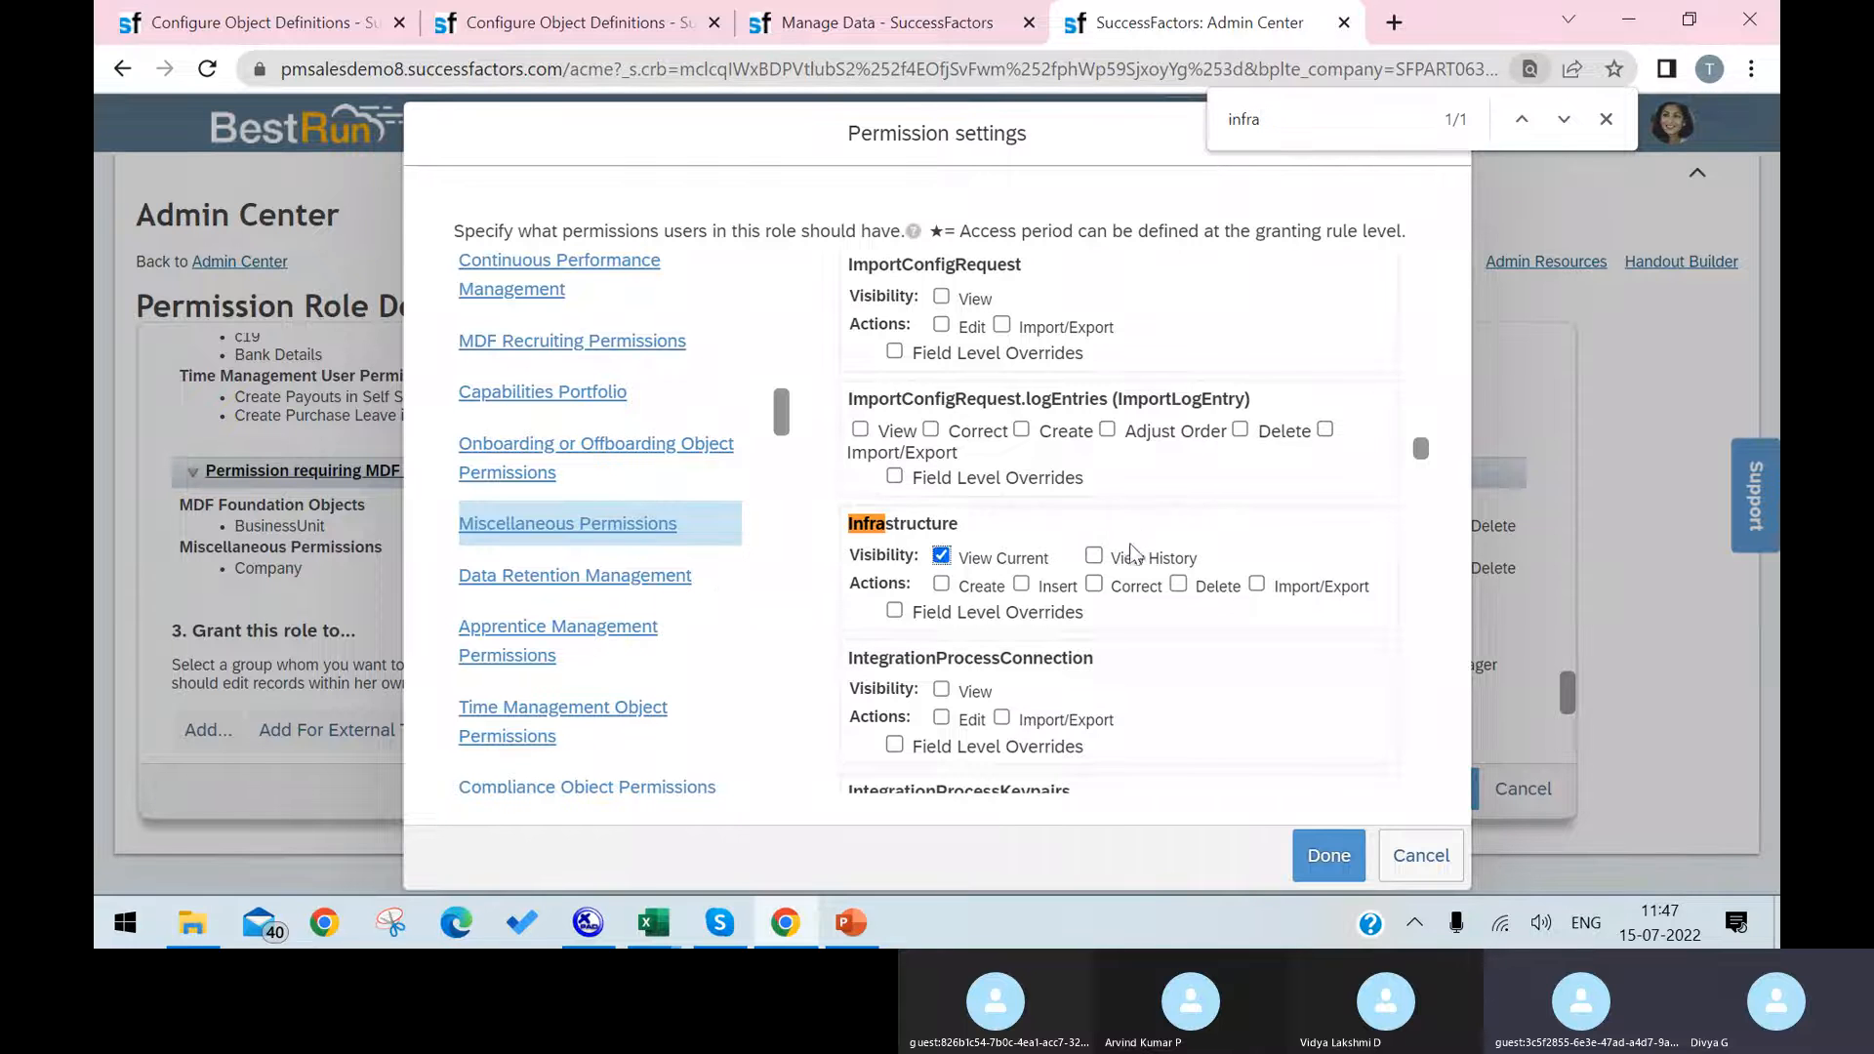
Step: Grant View Current, View History, Create, Insert, Correct, Delete and Import/Export on Infrastructure without field level overrides, and save the role changes
{"action": "left_click", "coordinate": [1093, 555]}
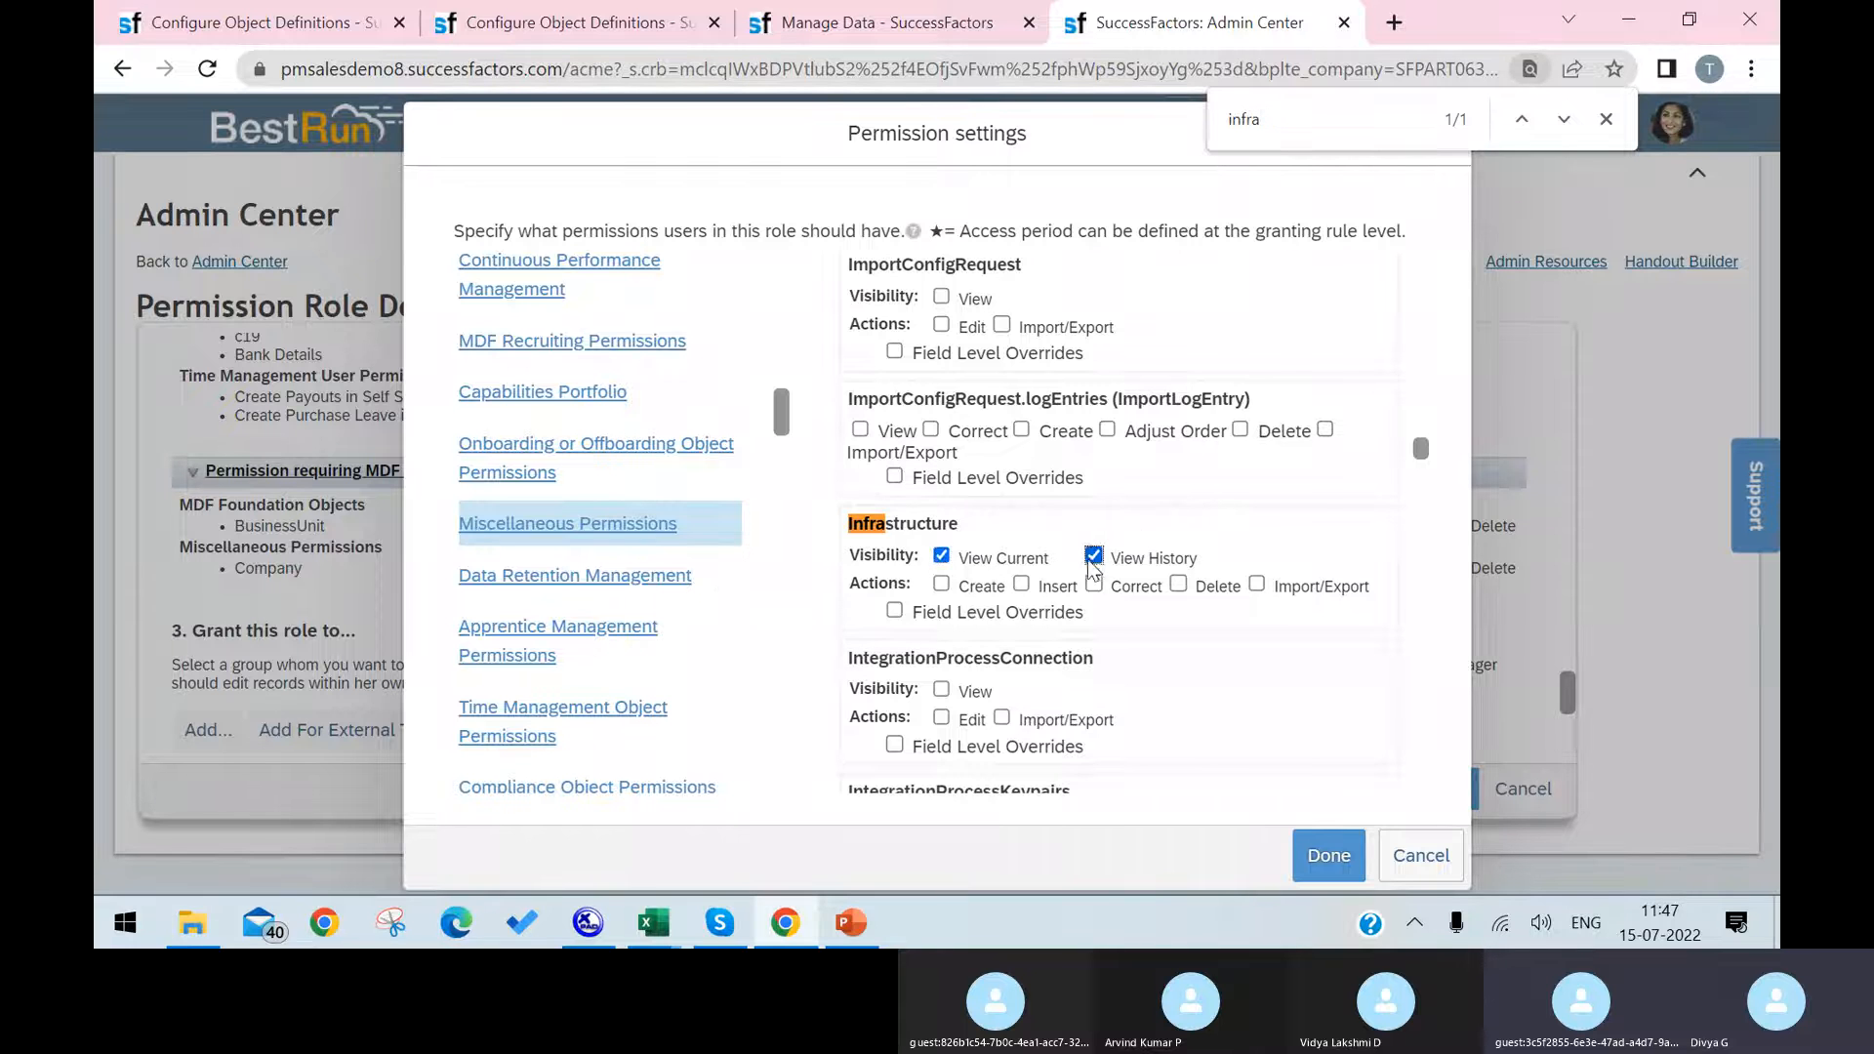
{"action": "left_click", "coordinate": [1021, 584]}
{"action": "left_click", "coordinate": [1093, 586]}
{"action": "left_click", "coordinate": [1177, 585]}
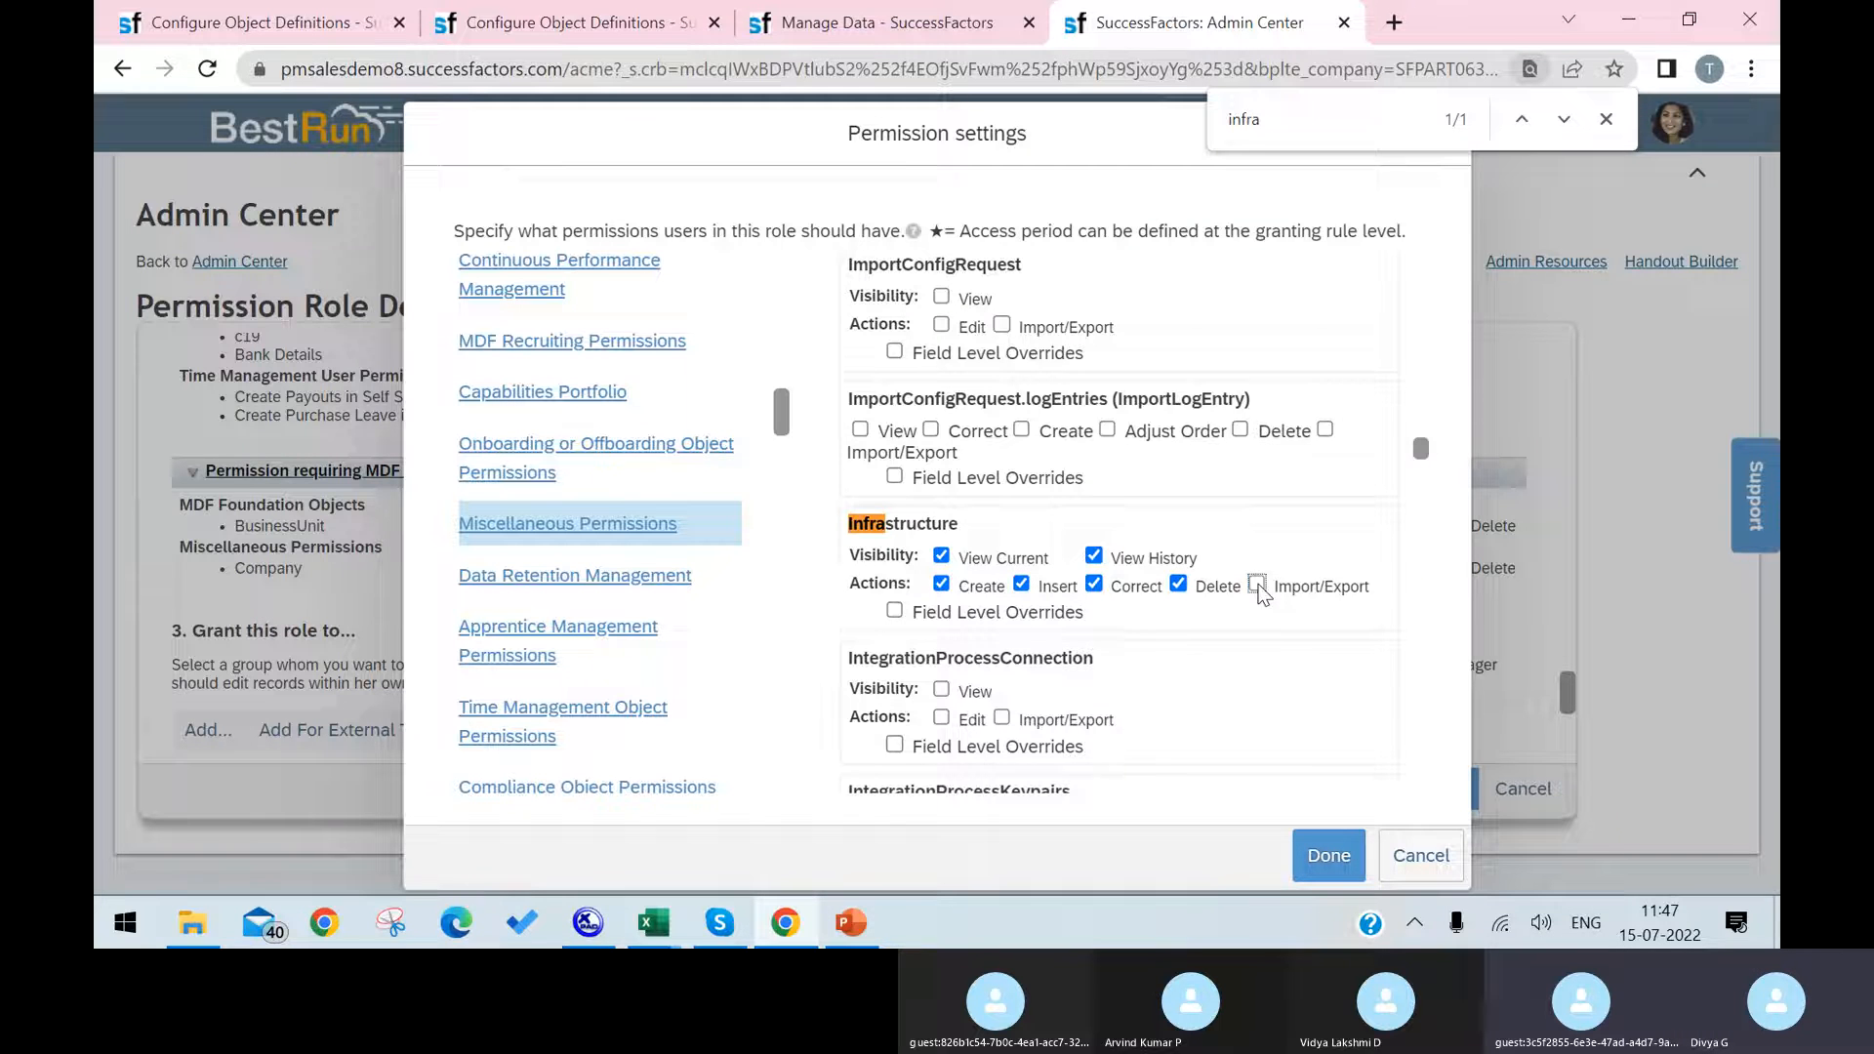
{"action": "left_click", "coordinate": [1256, 584]}
{"action": "left_click", "coordinate": [901, 611]}
{"action": "left_click", "coordinate": [894, 615]}
{"action": "left_click", "coordinate": [1328, 855]}
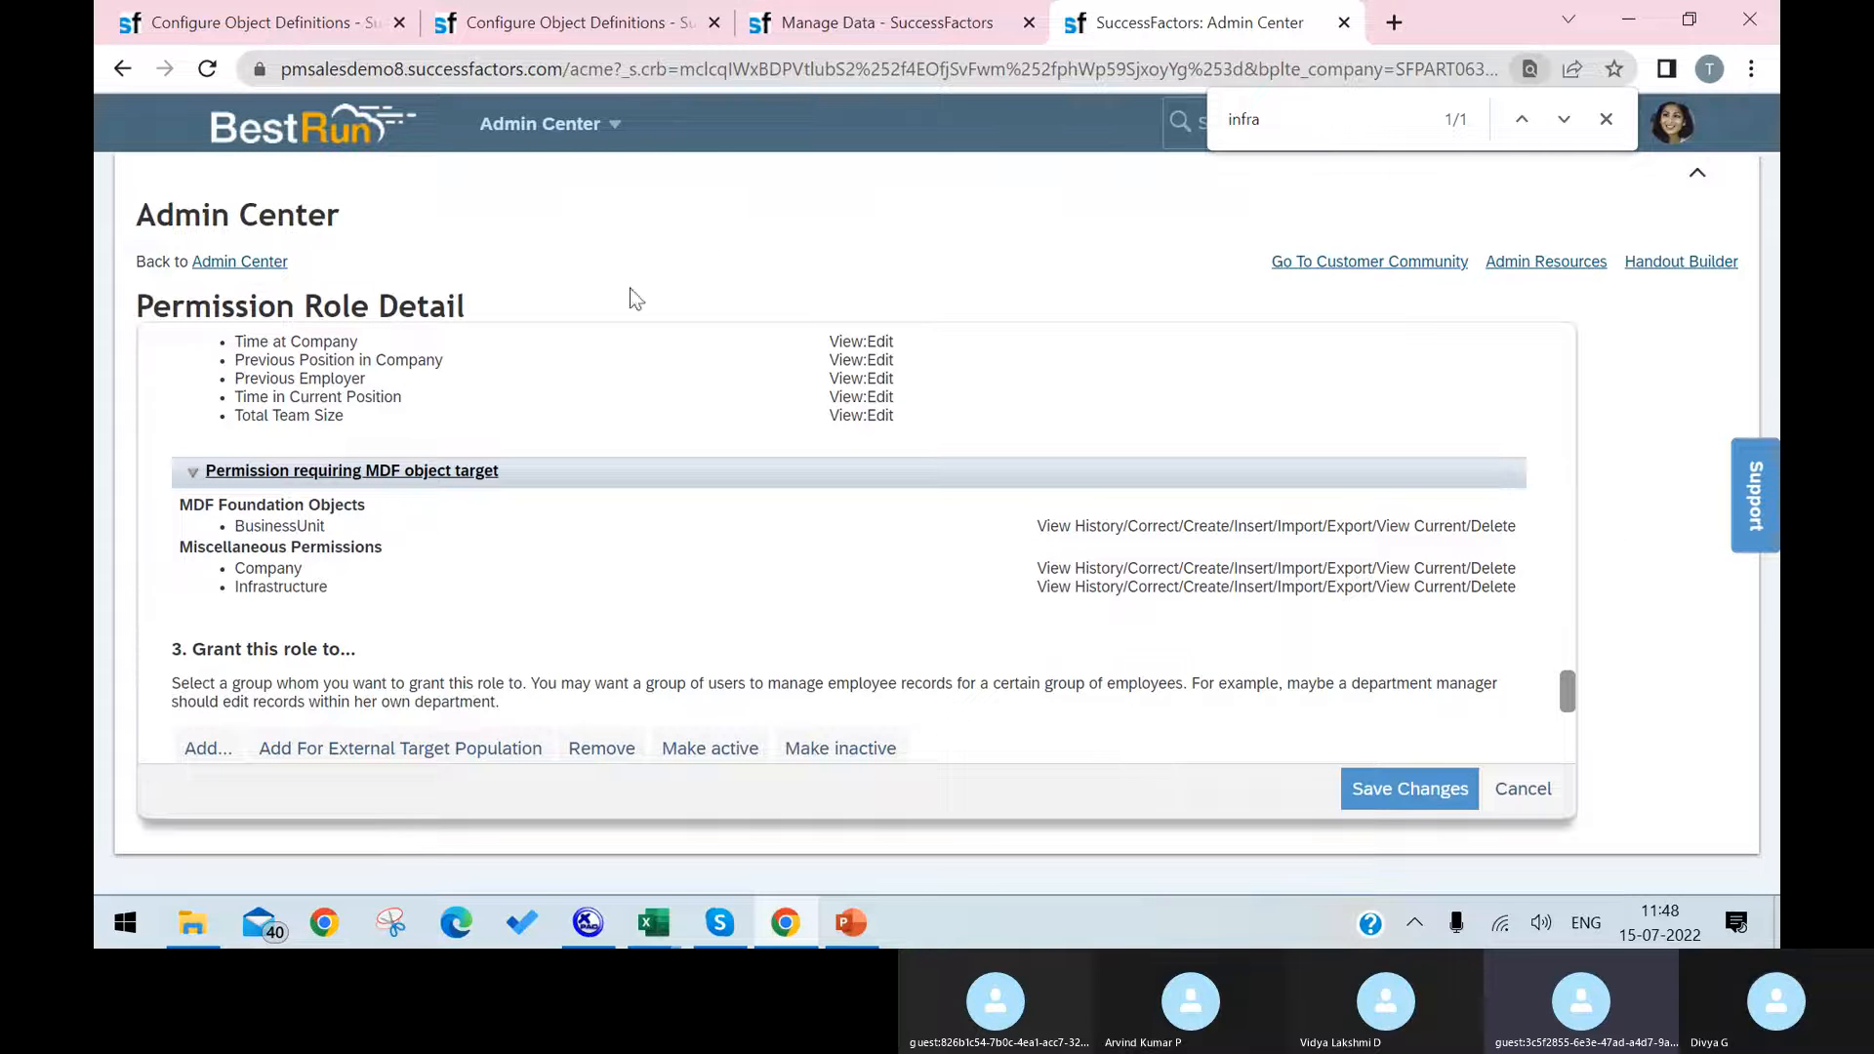
{"action": "left_click", "coordinate": [1409, 778]}
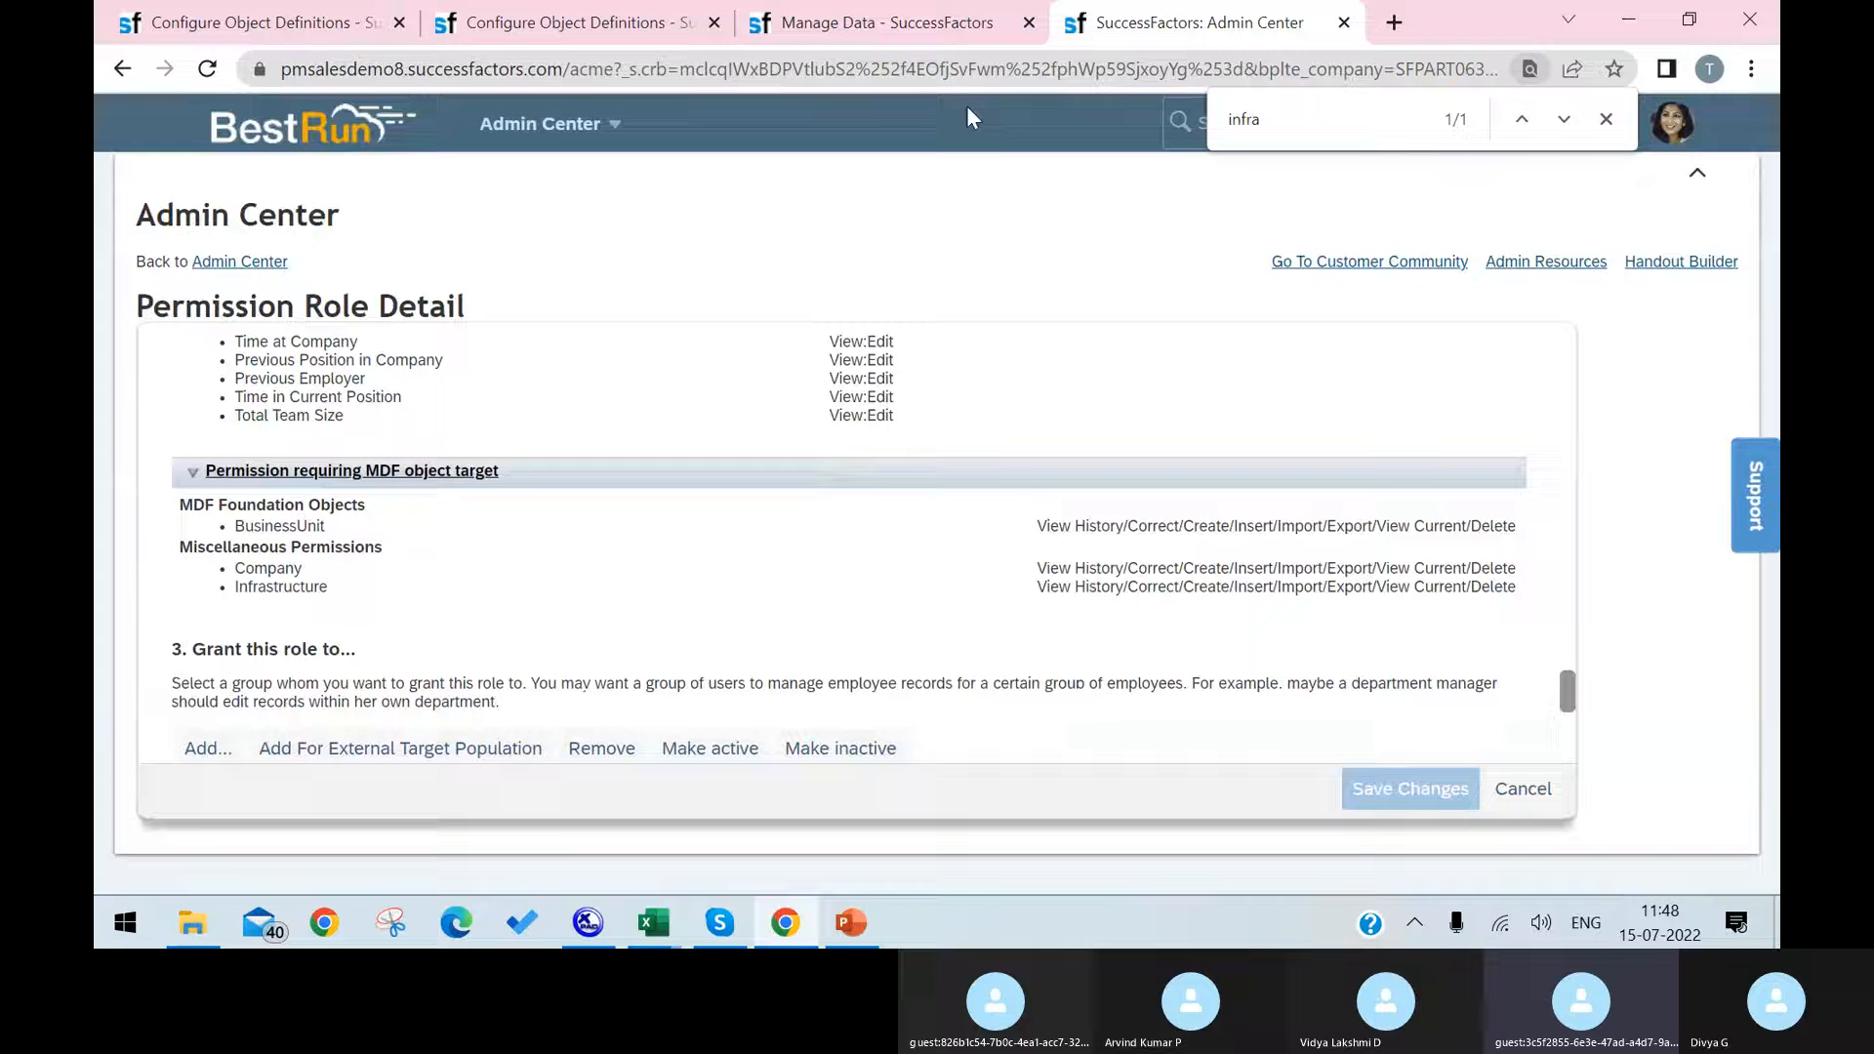
Step: Reload the Manage Data page, select Infrastructure as the object to search, and look up its existing records
{"action": "left_click", "coordinate": [803, 26]}
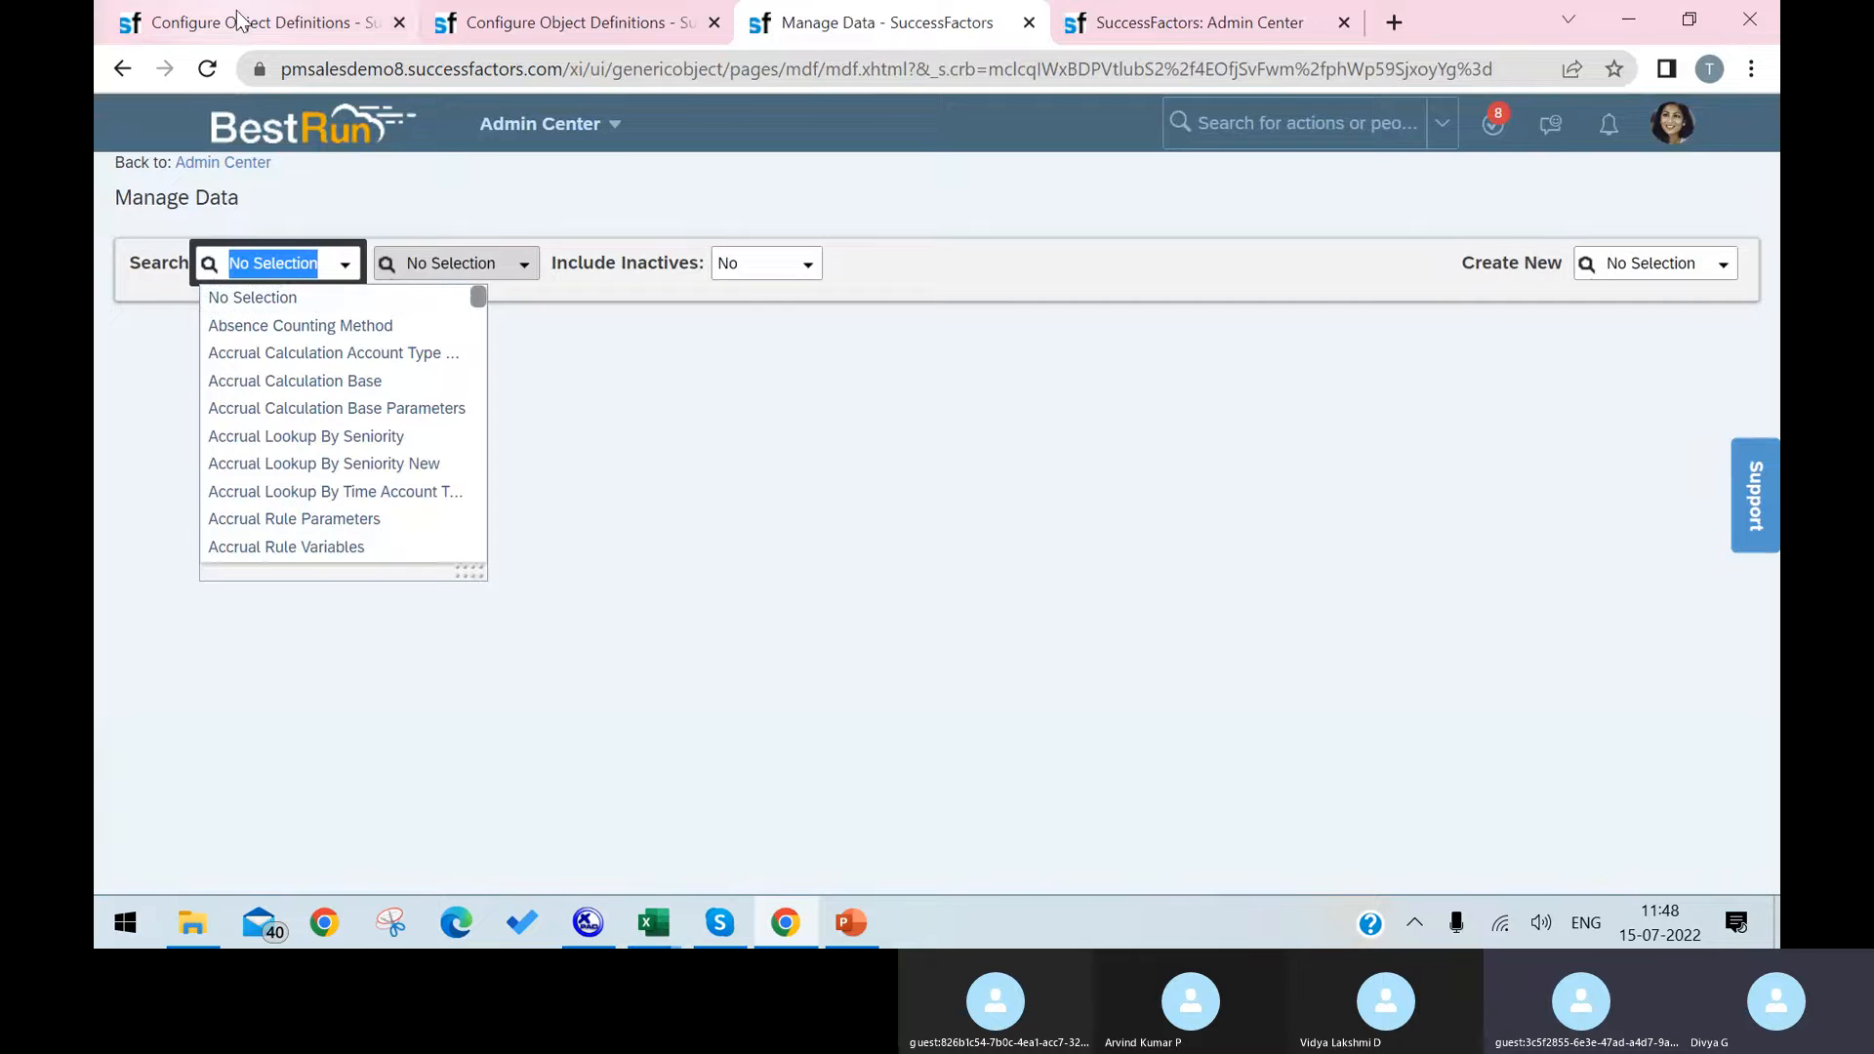
{"action": "left_click", "coordinate": [207, 69]}
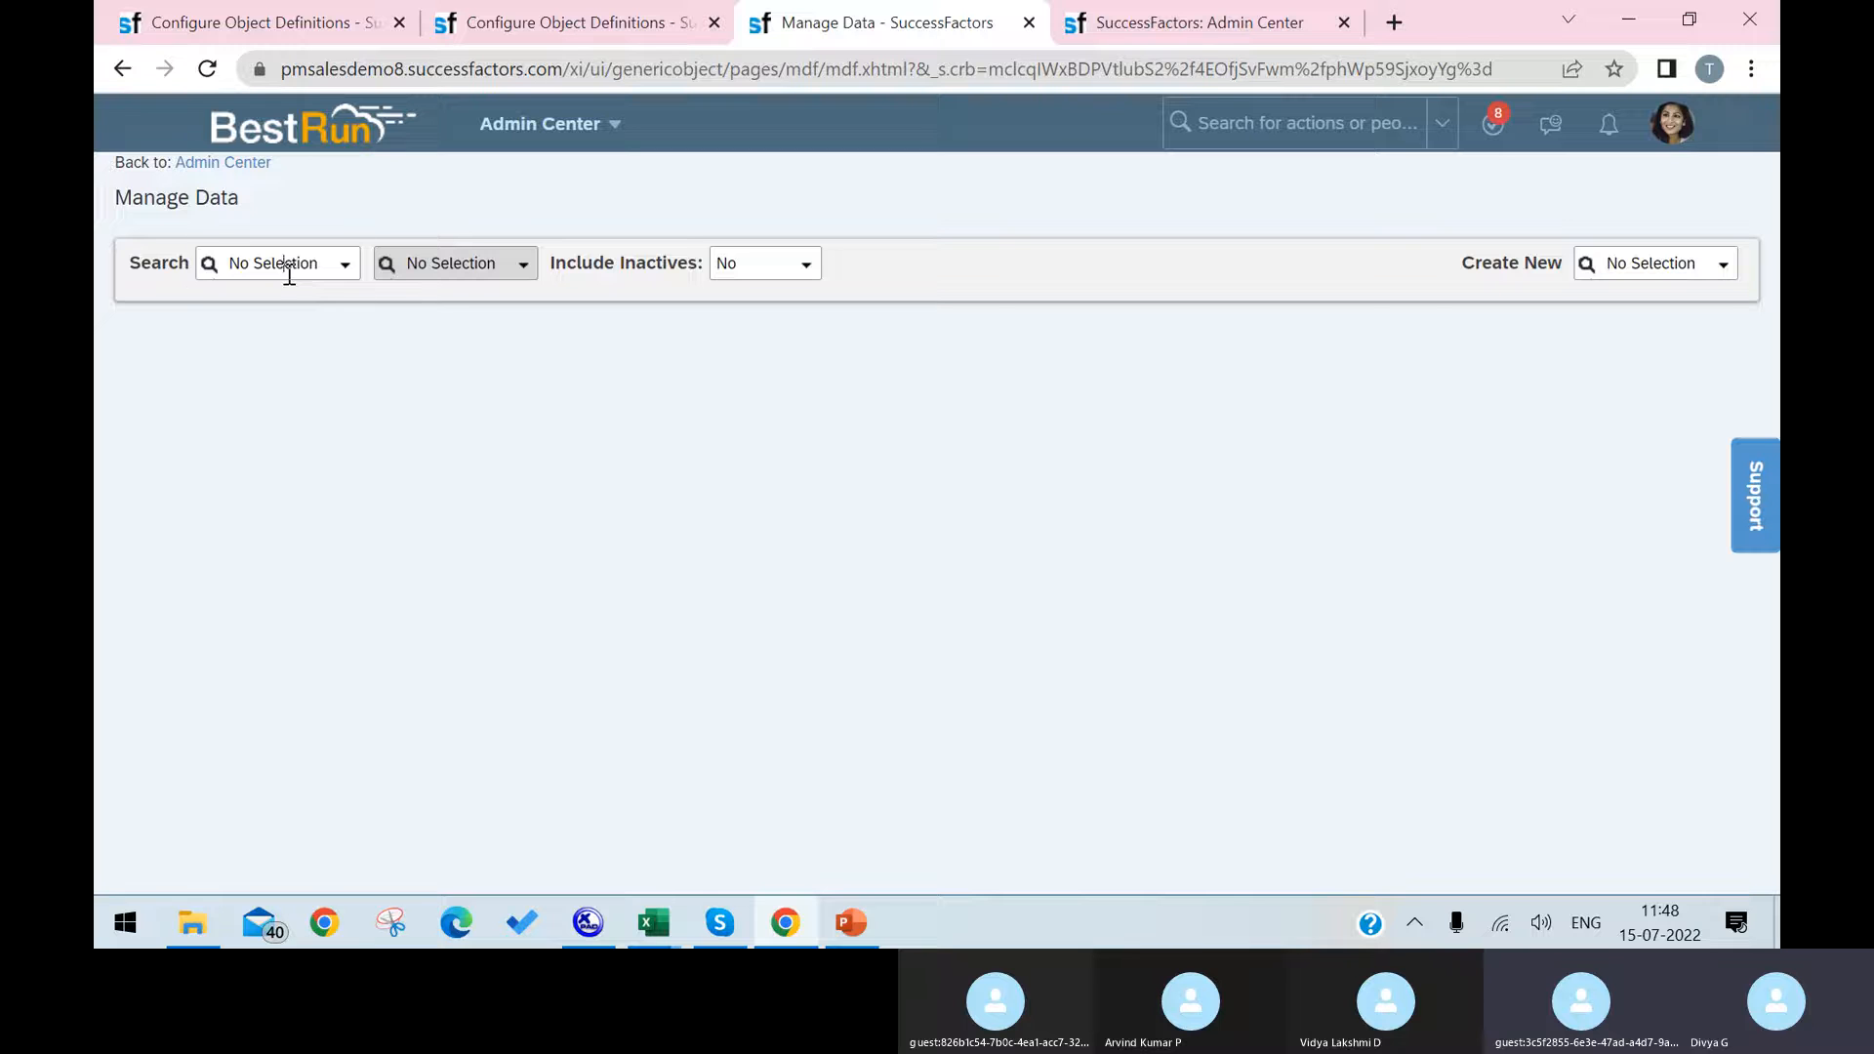
{"action": "left_click", "coordinate": [287, 265]}
{"action": "type", "text": "Infrastructure"}
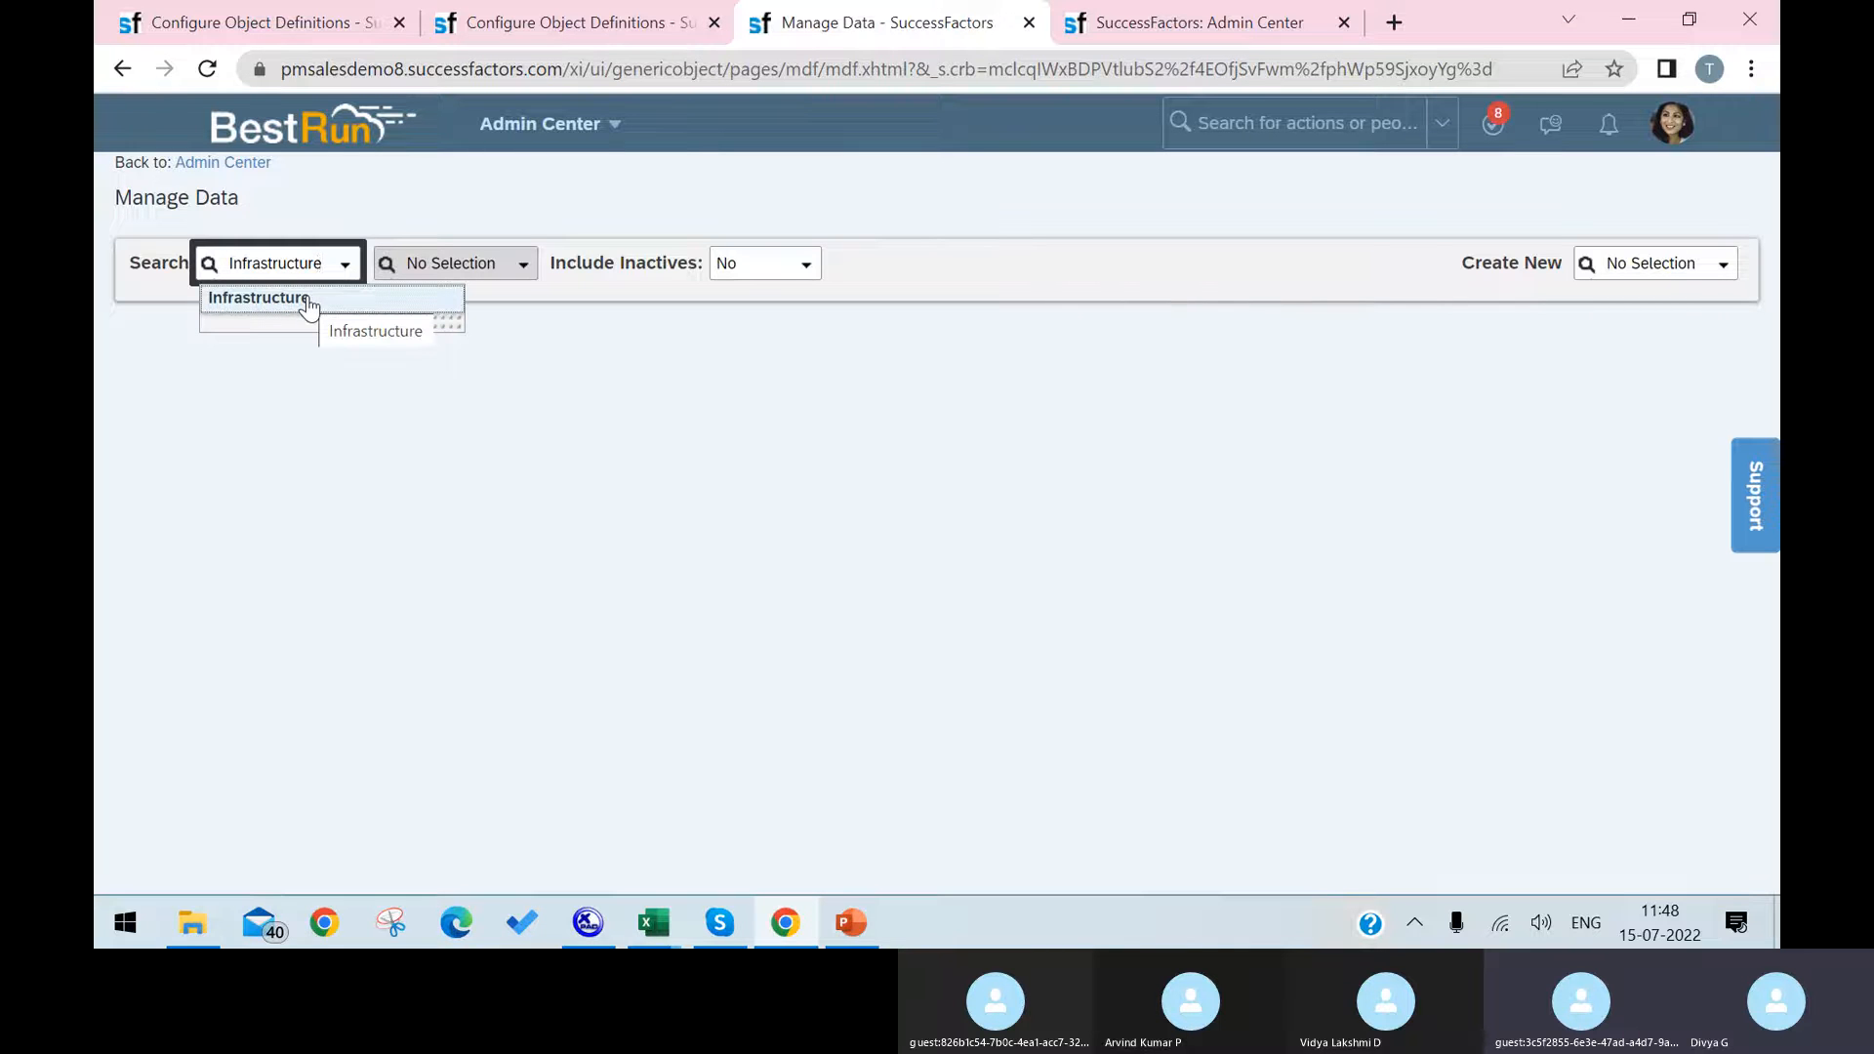
{"action": "left_click", "coordinate": [313, 310]}
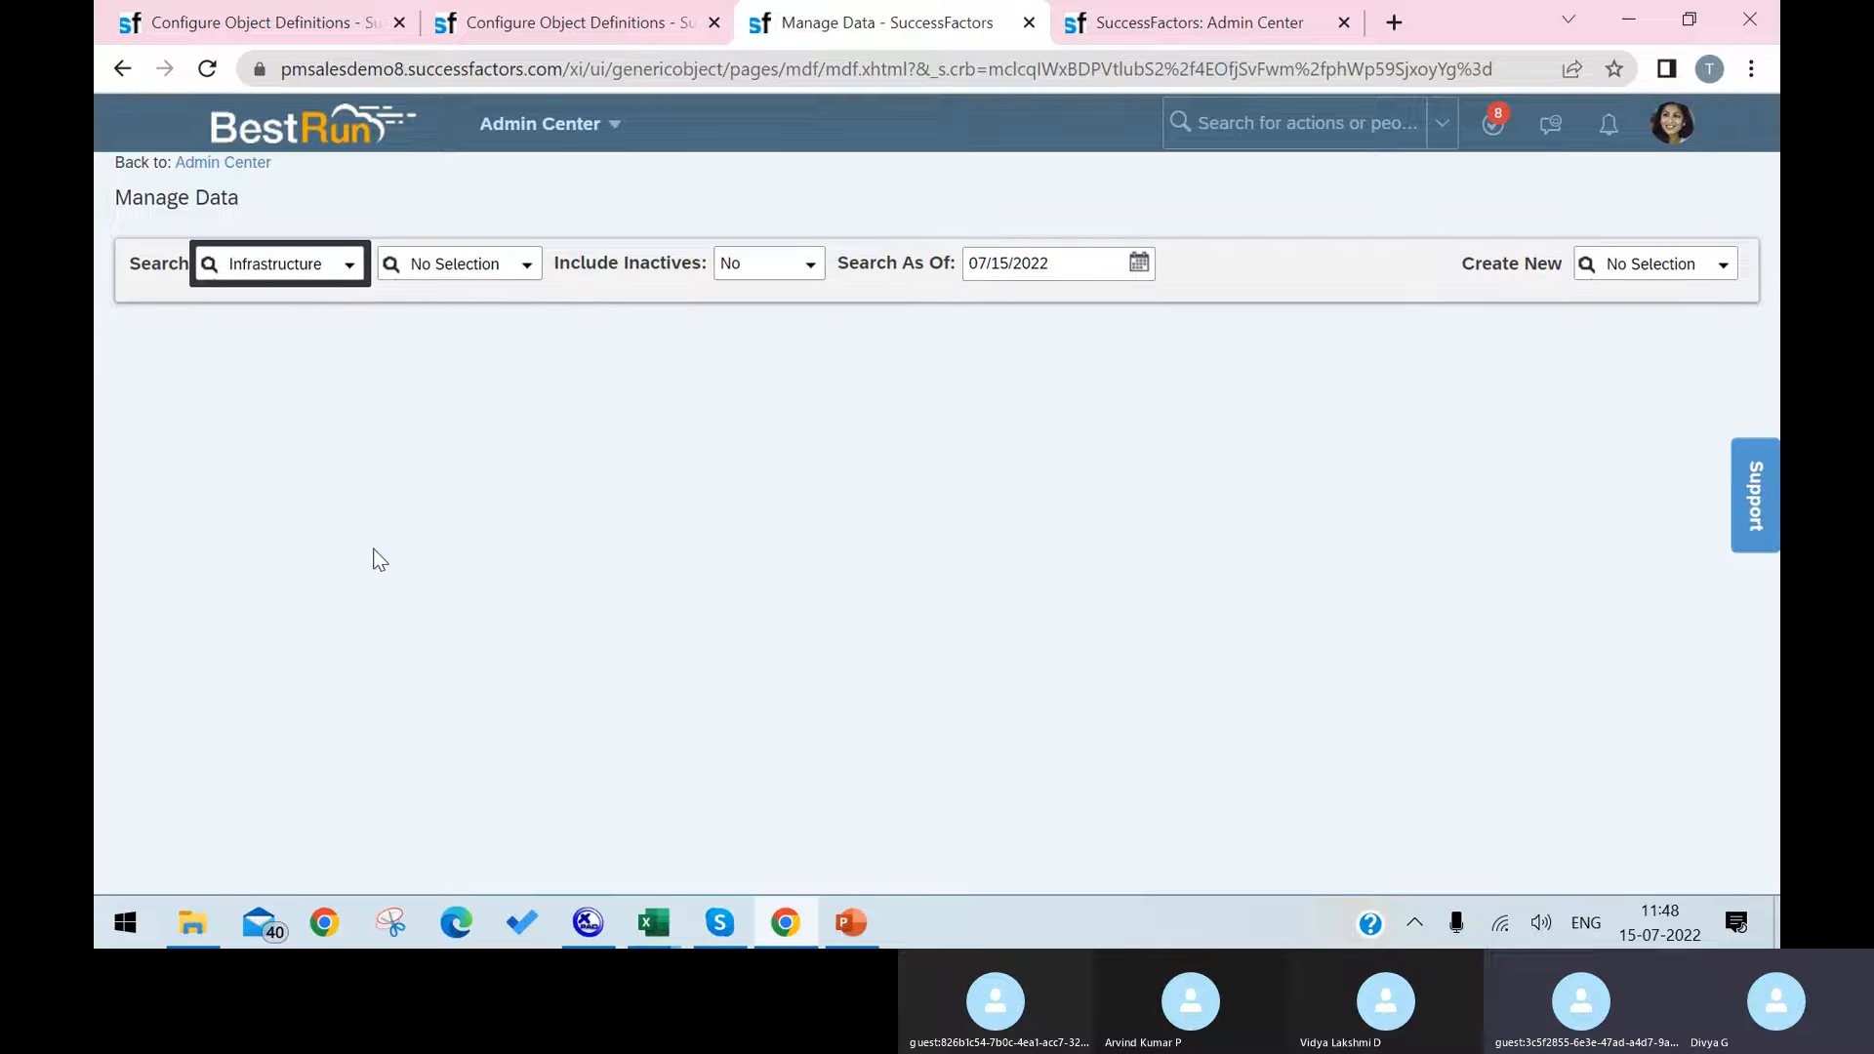
{"action": "left_click", "coordinate": [530, 273]}
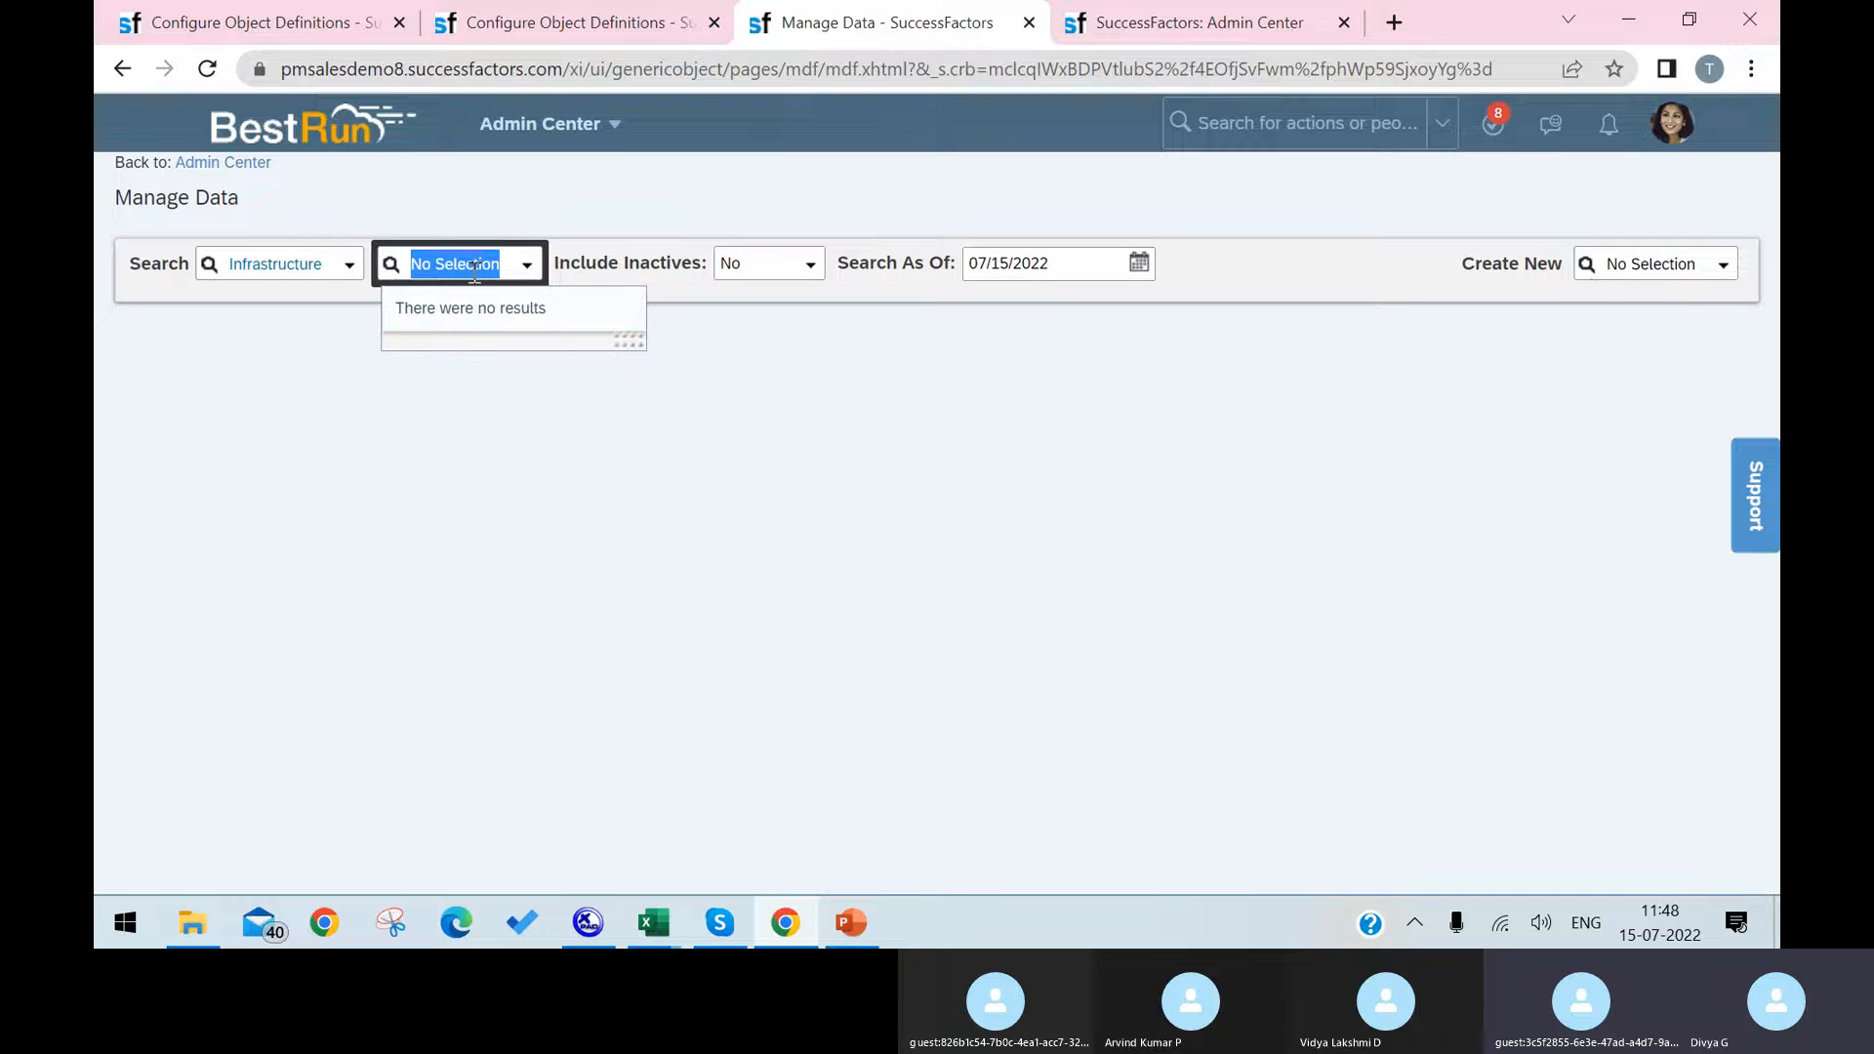
{"action": "left_click", "coordinate": [479, 418]}
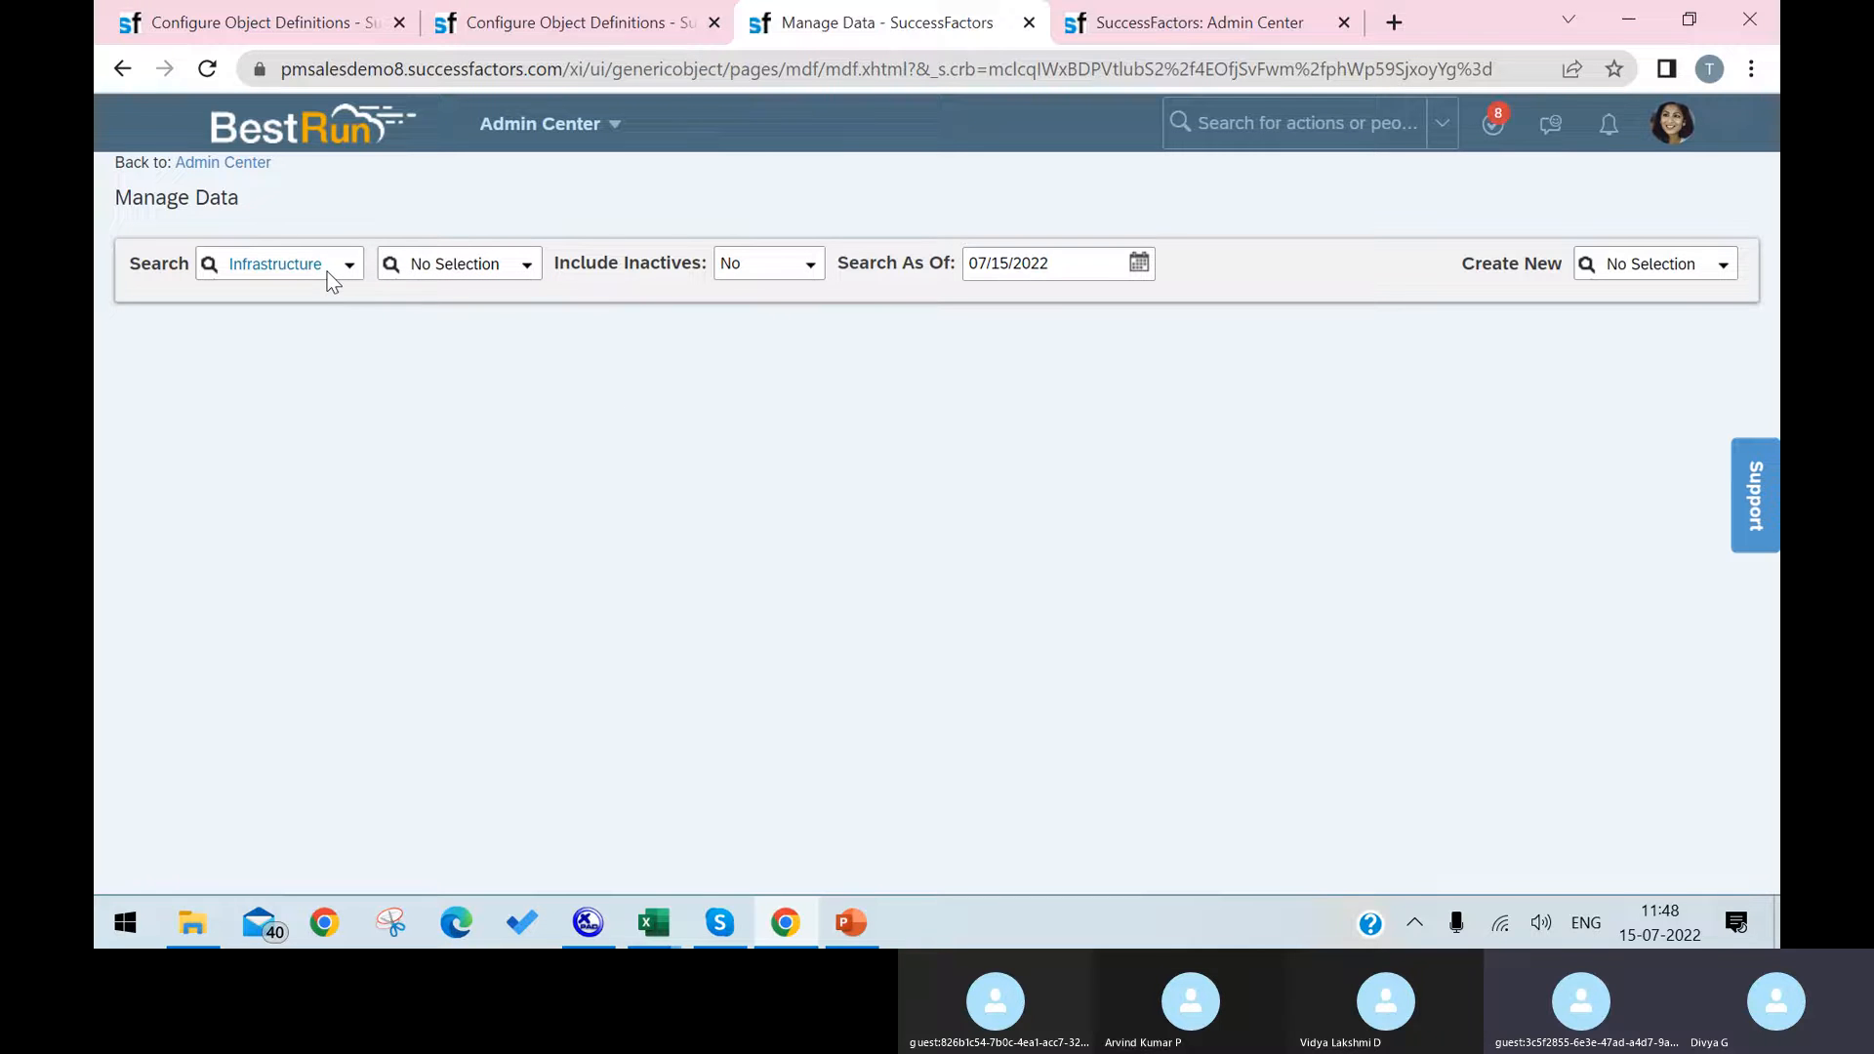
Step: Start creating a new Infrastructure record in Manage Data
{"action": "left_click", "coordinate": [1673, 271]}
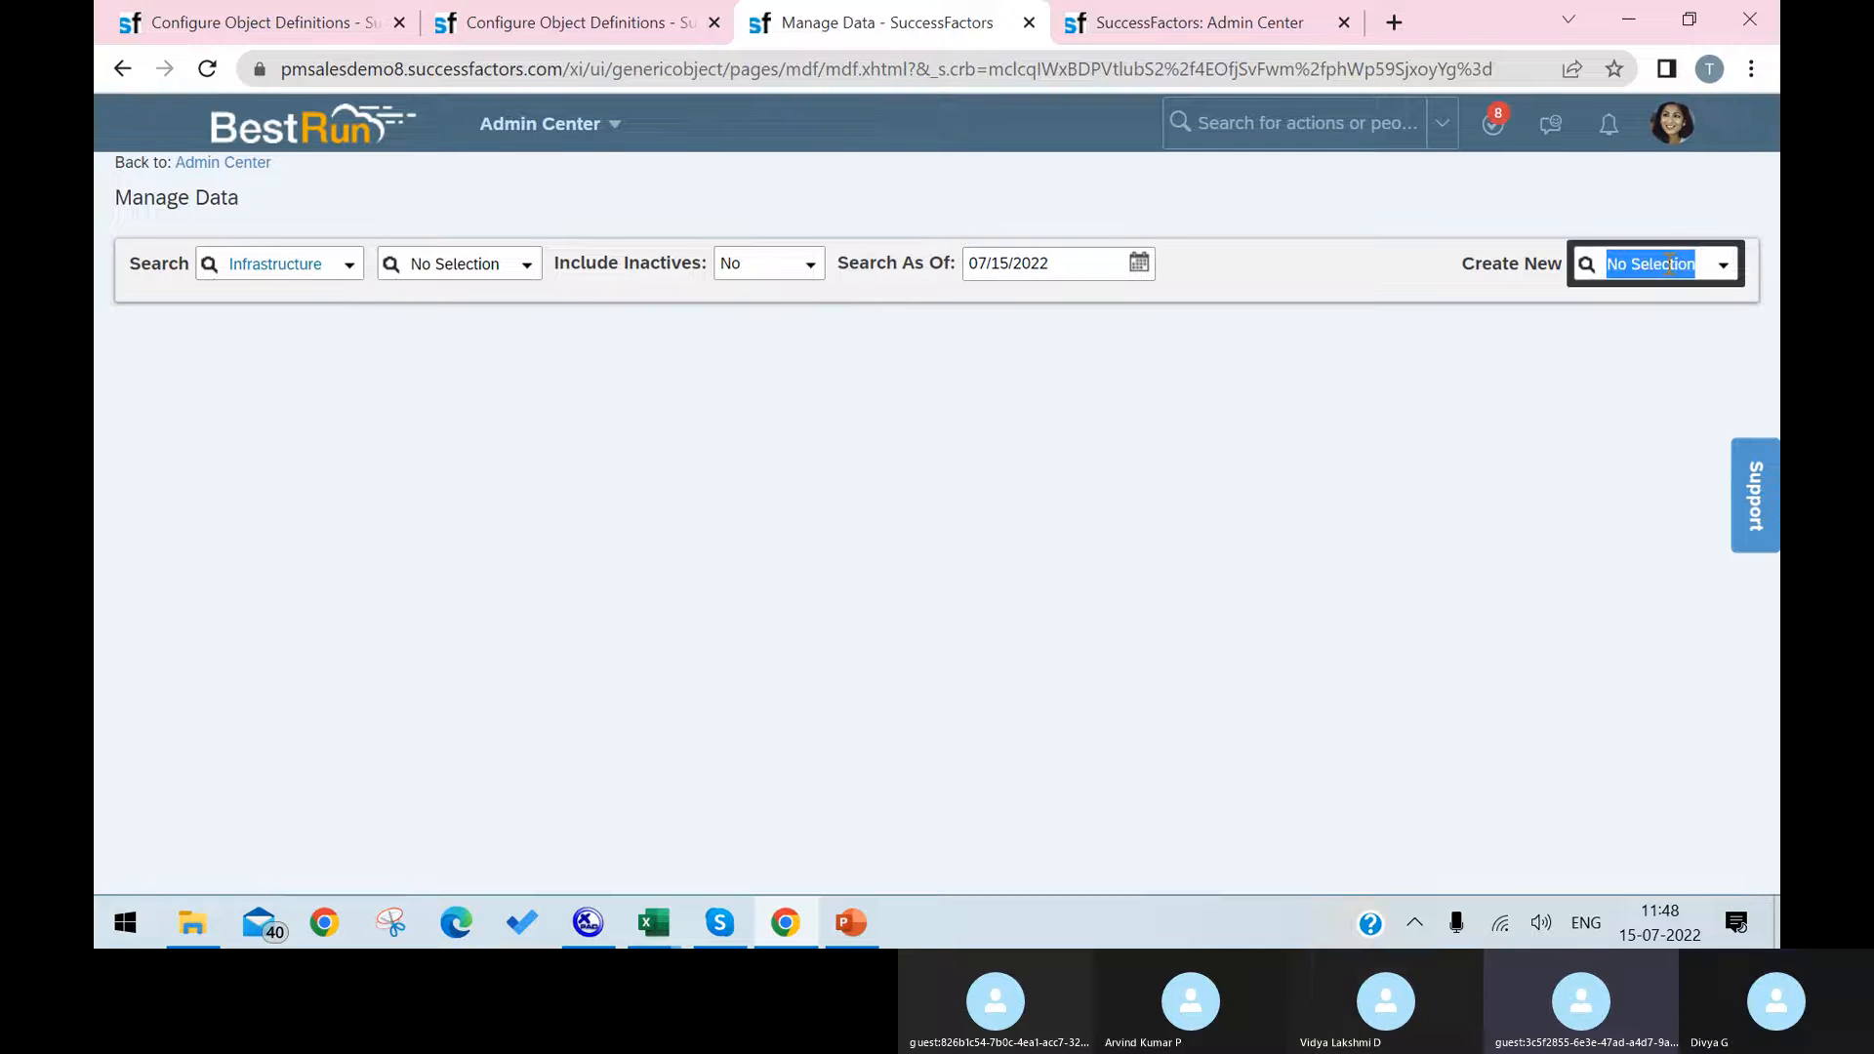
{"action": "type", "text": "Infrastructure"}
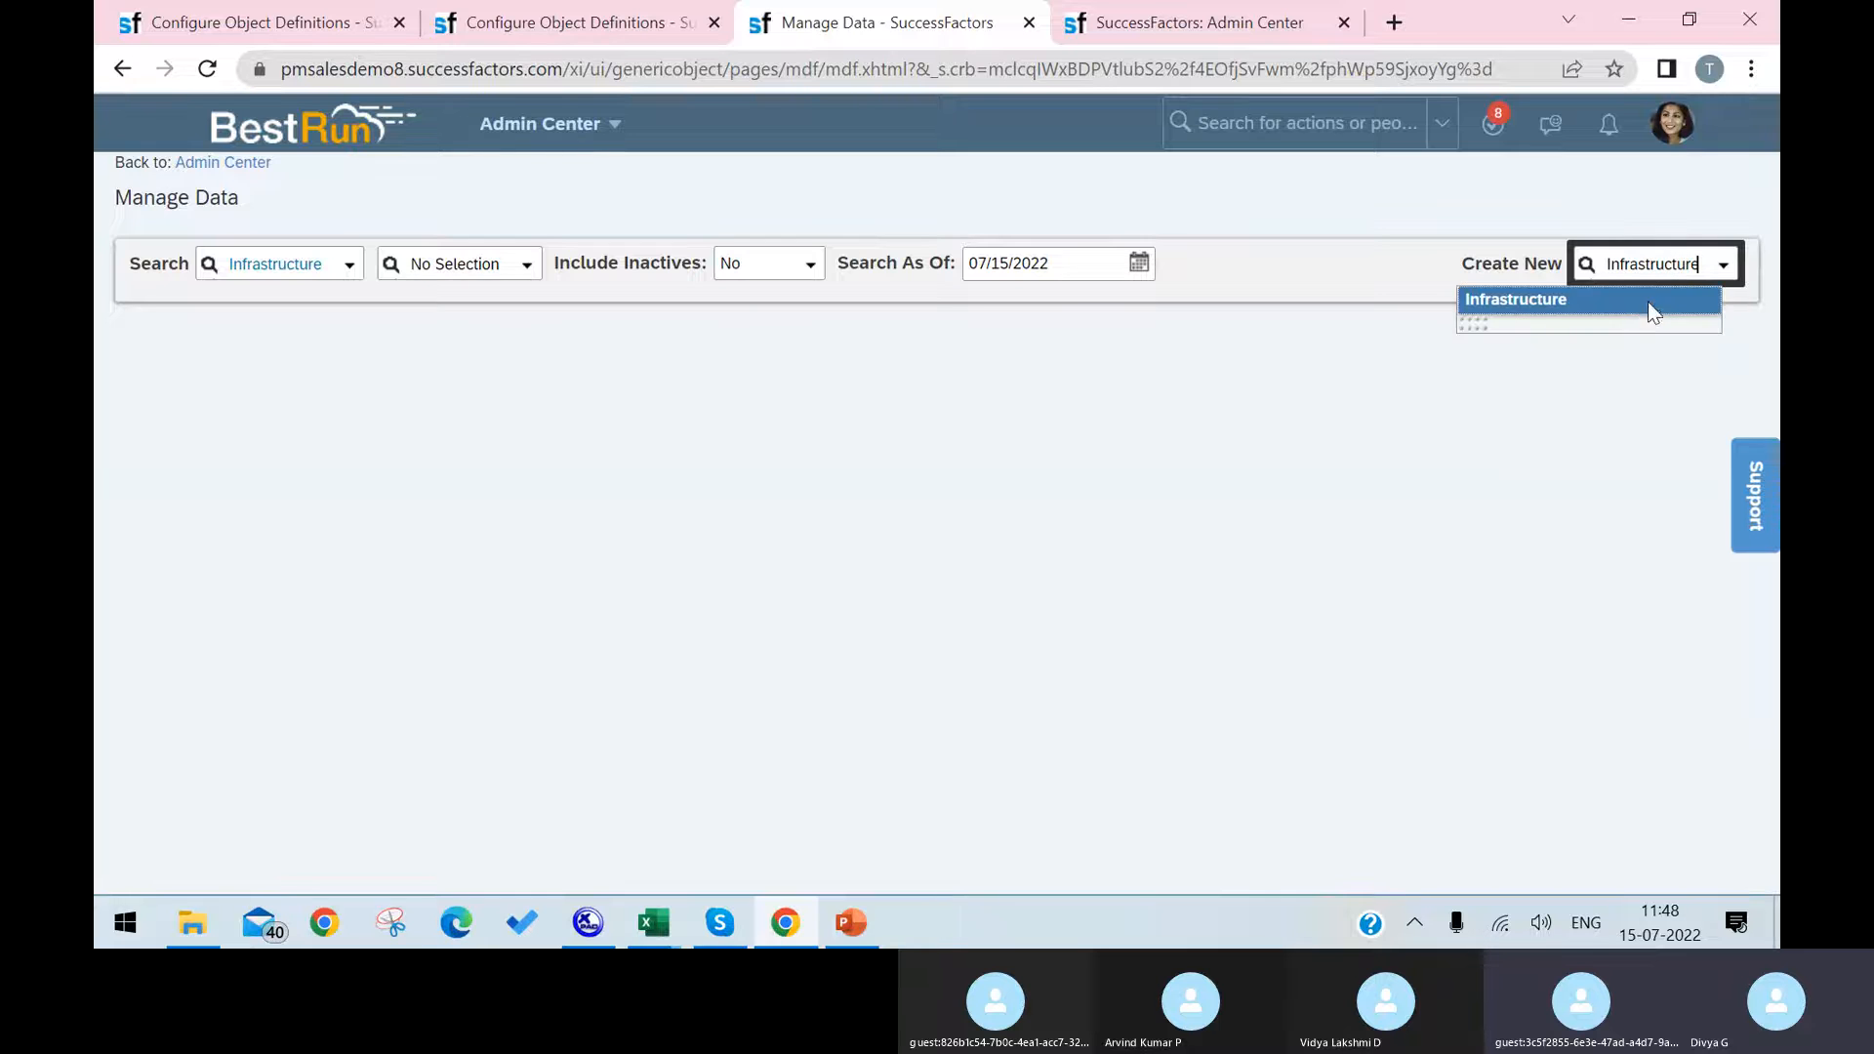
{"action": "left_click", "coordinate": [1647, 302]}
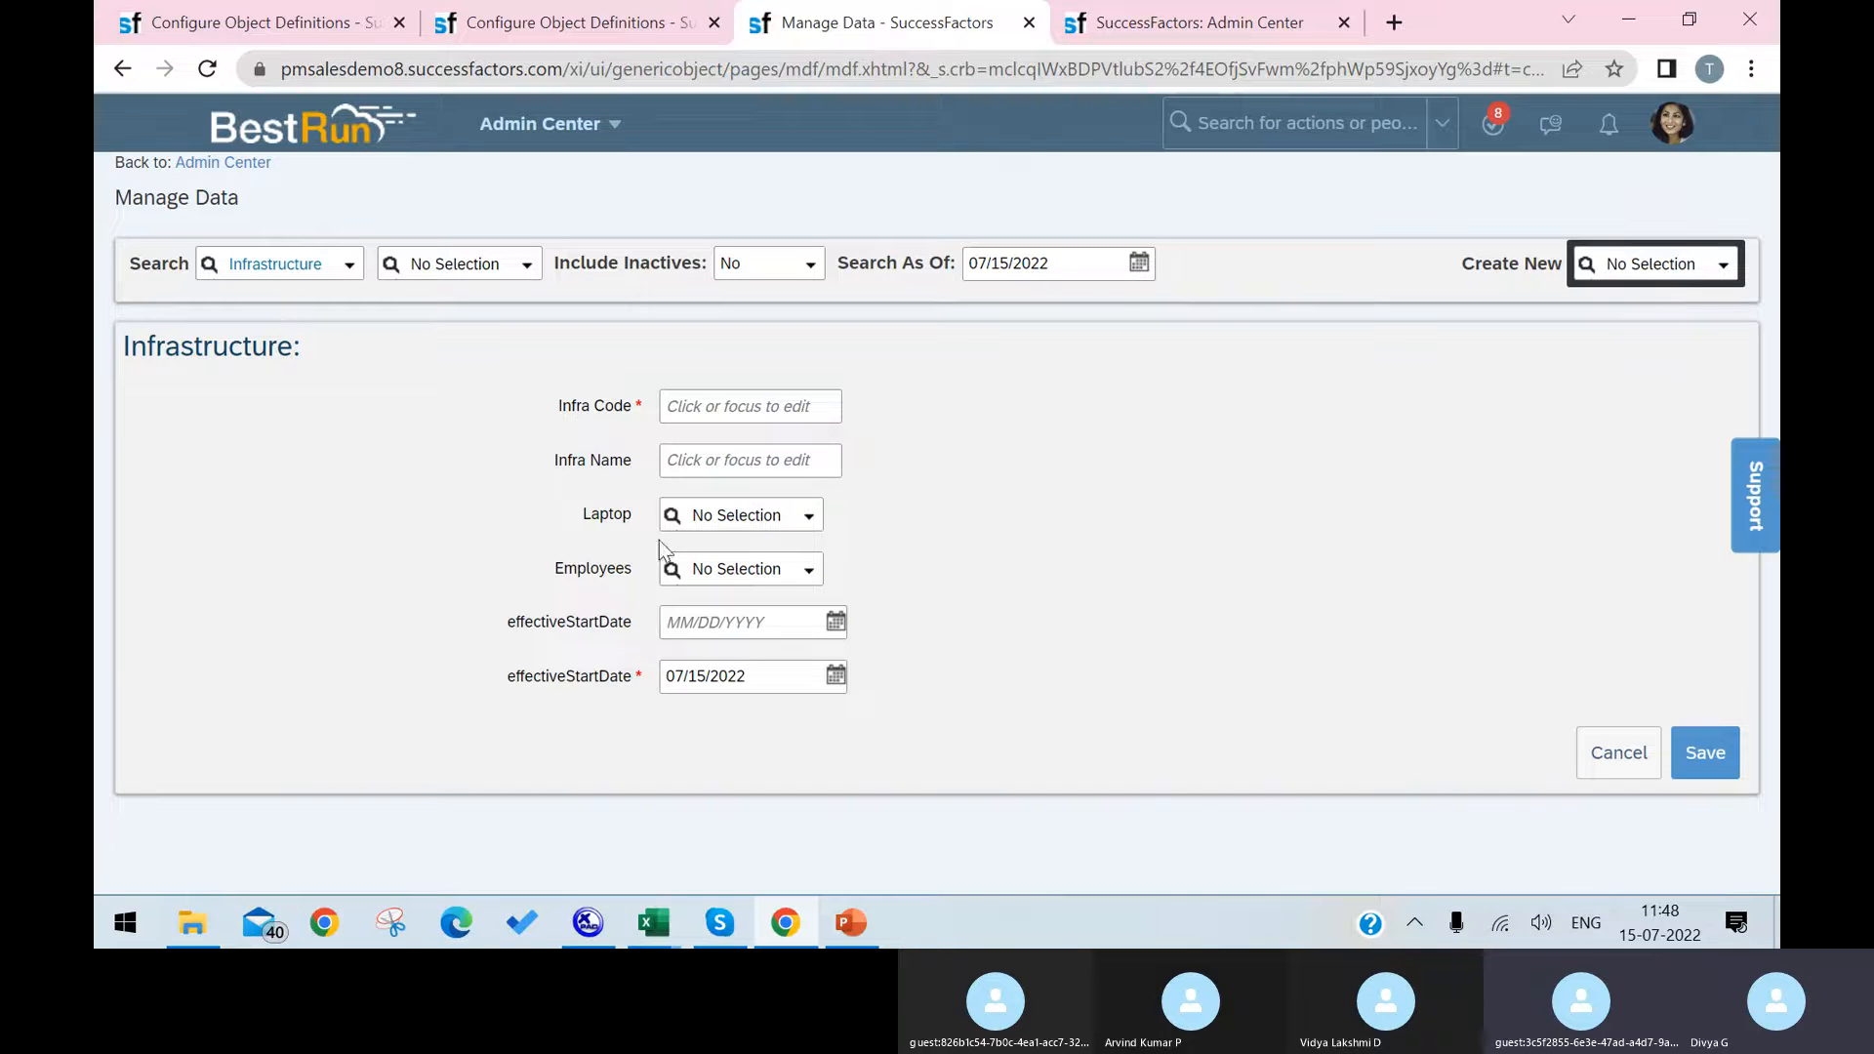
Step: Fill in the new record with Infra Code 123, Infra Name 123, Laptop HP, an employee, and 07/06/2022 in the optional effectiveStartDate field
{"action": "left_click", "coordinate": [765, 410]}
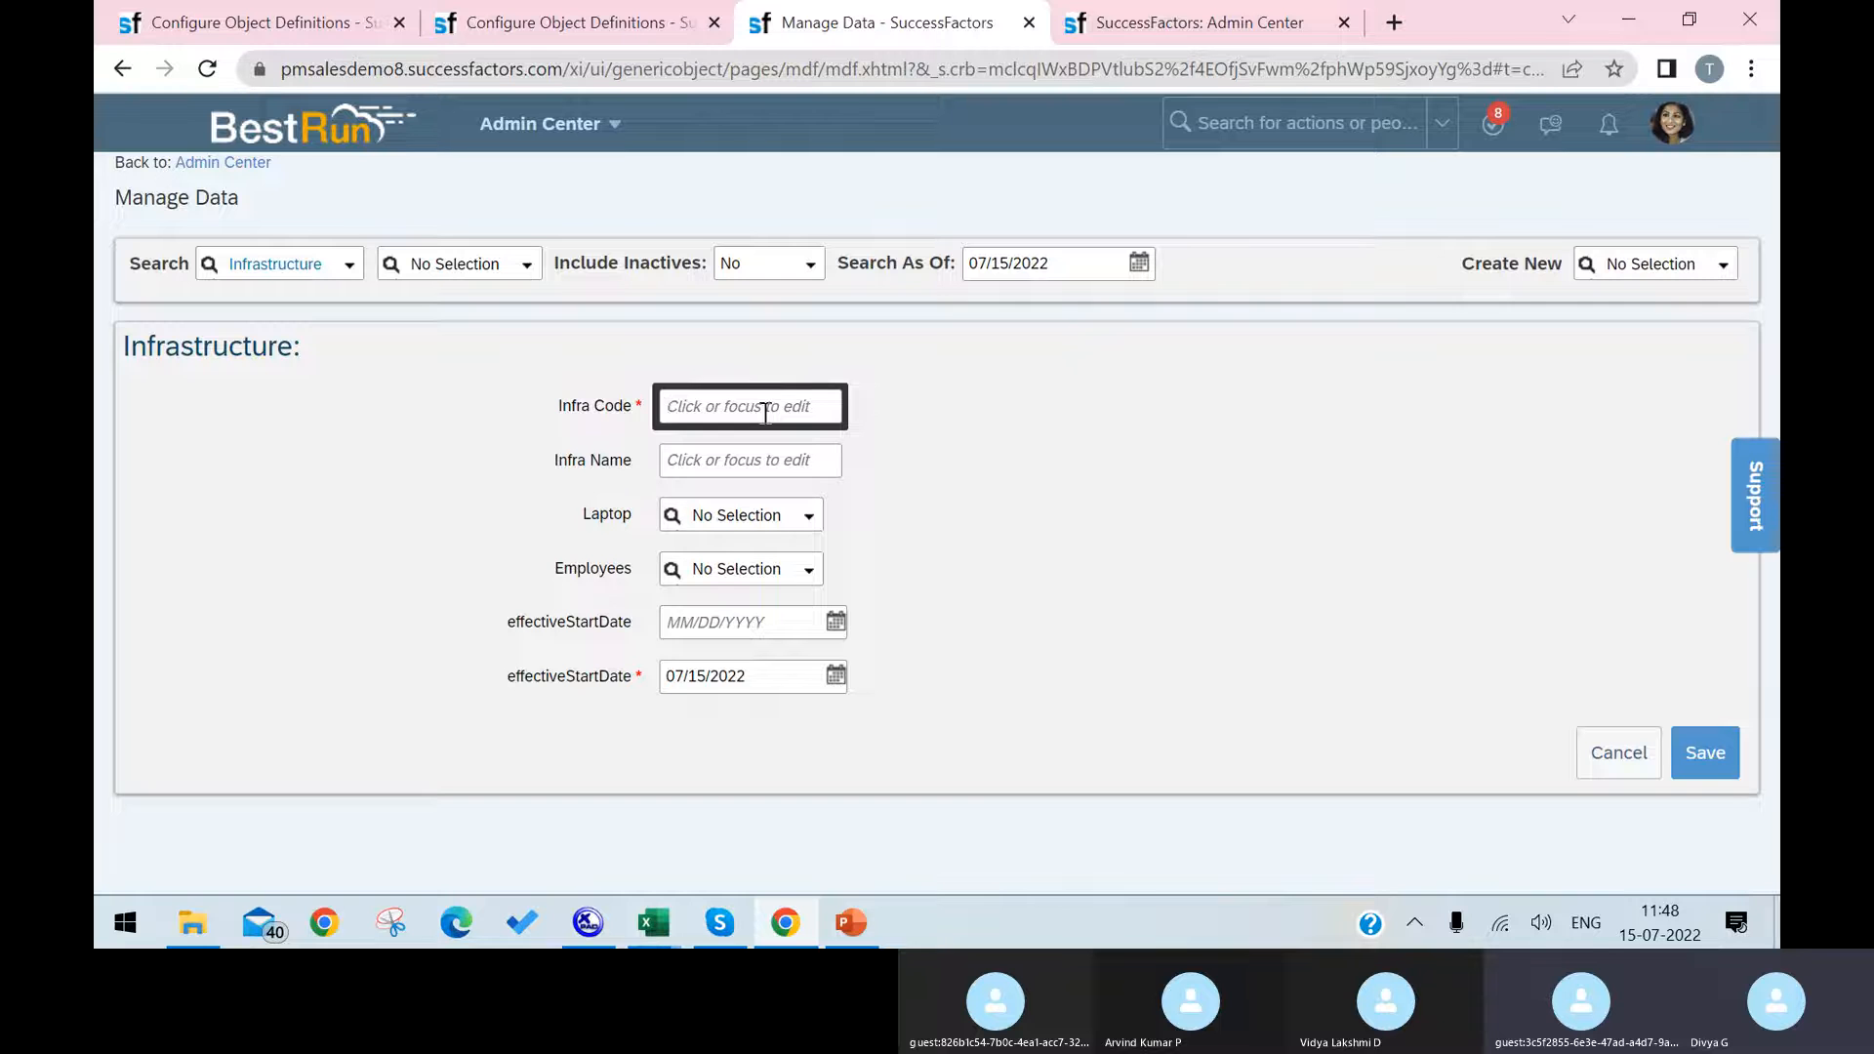
{"action": "type", "text": "123"}
{"action": "left_click", "coordinate": [750, 459]}
{"action": "type", "text": "1"}
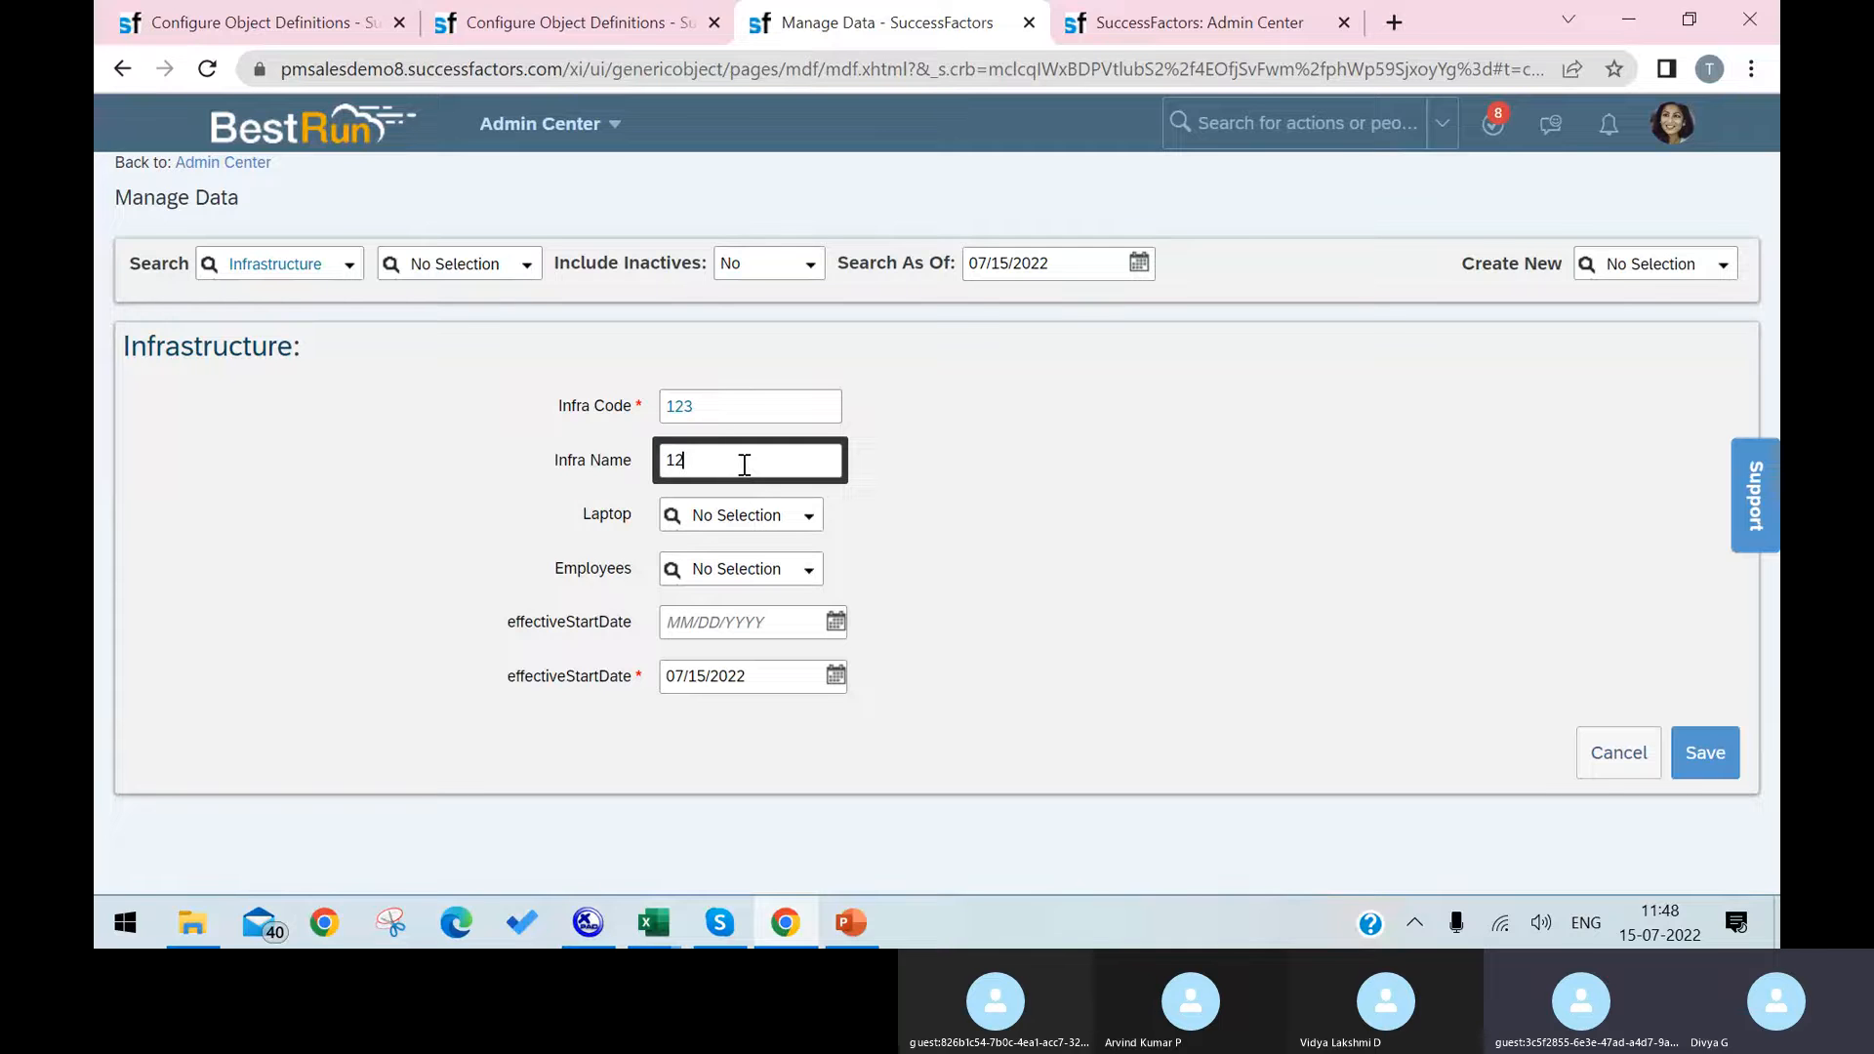
{"action": "left_click", "coordinate": [796, 522]}
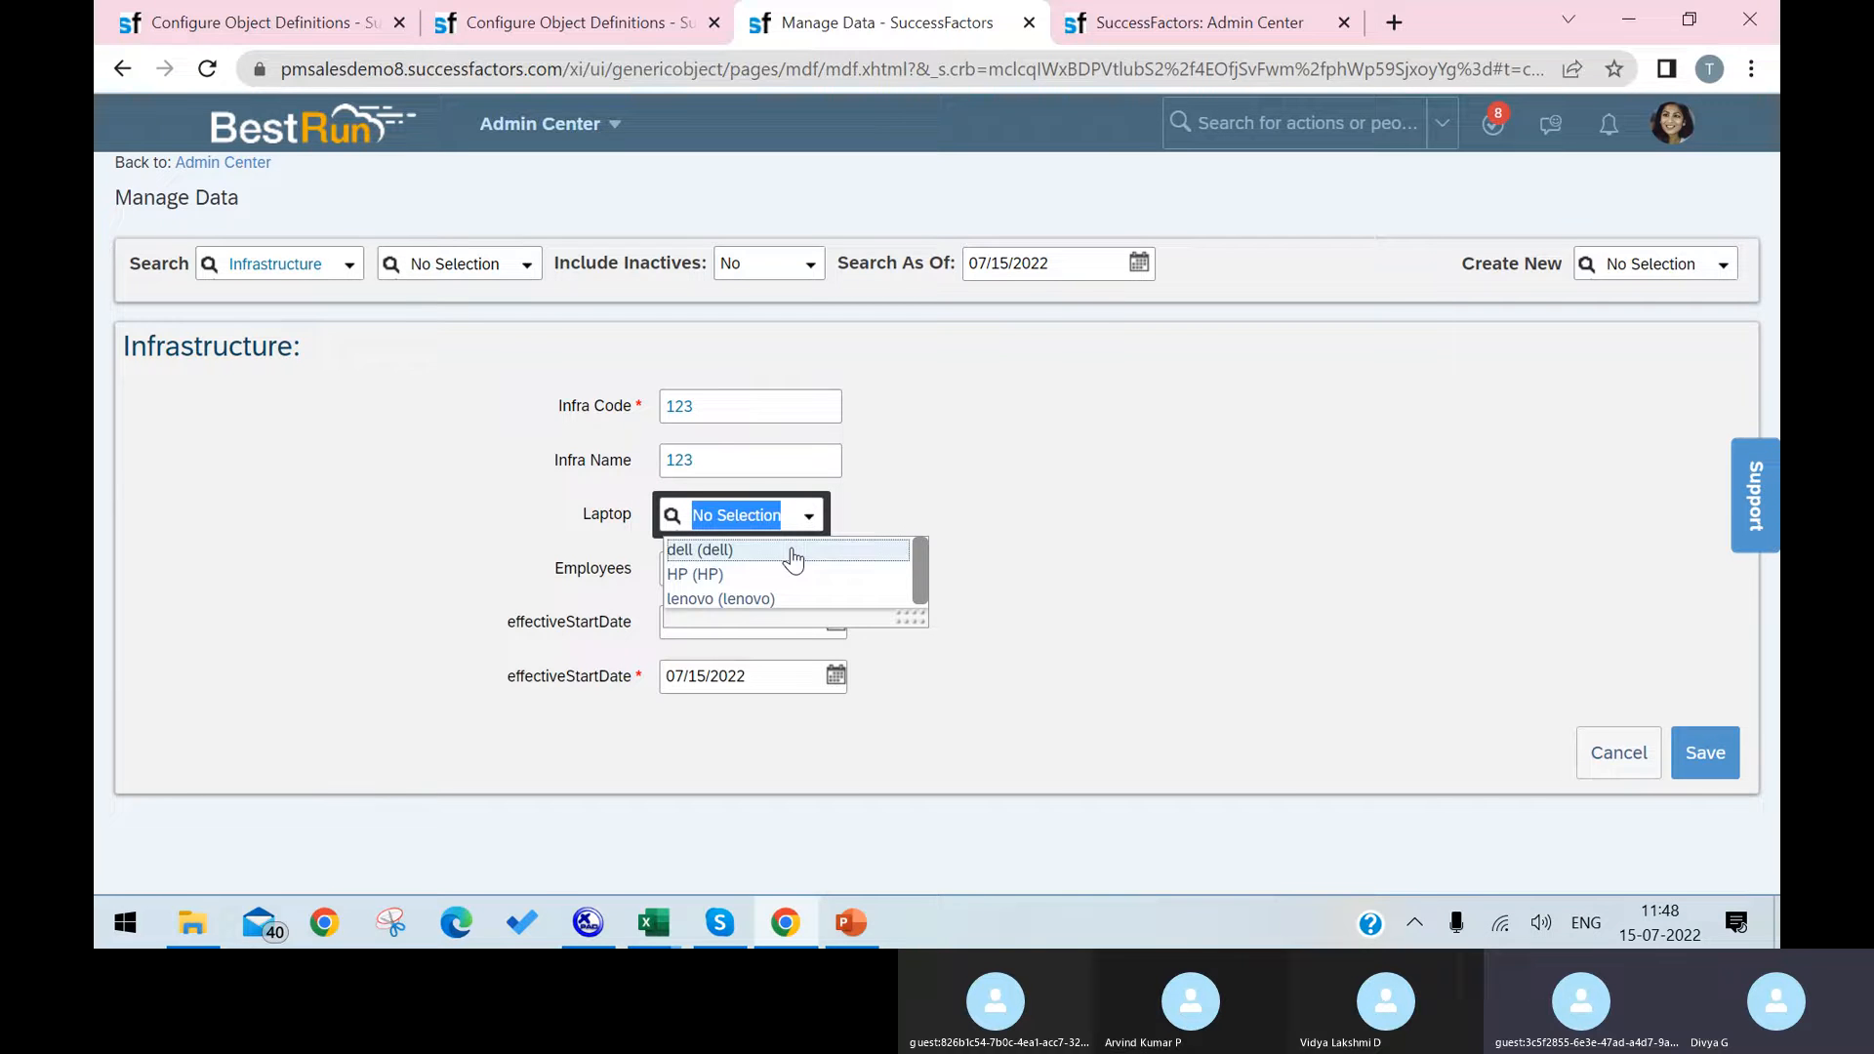
{"action": "left_click", "coordinate": [796, 580]}
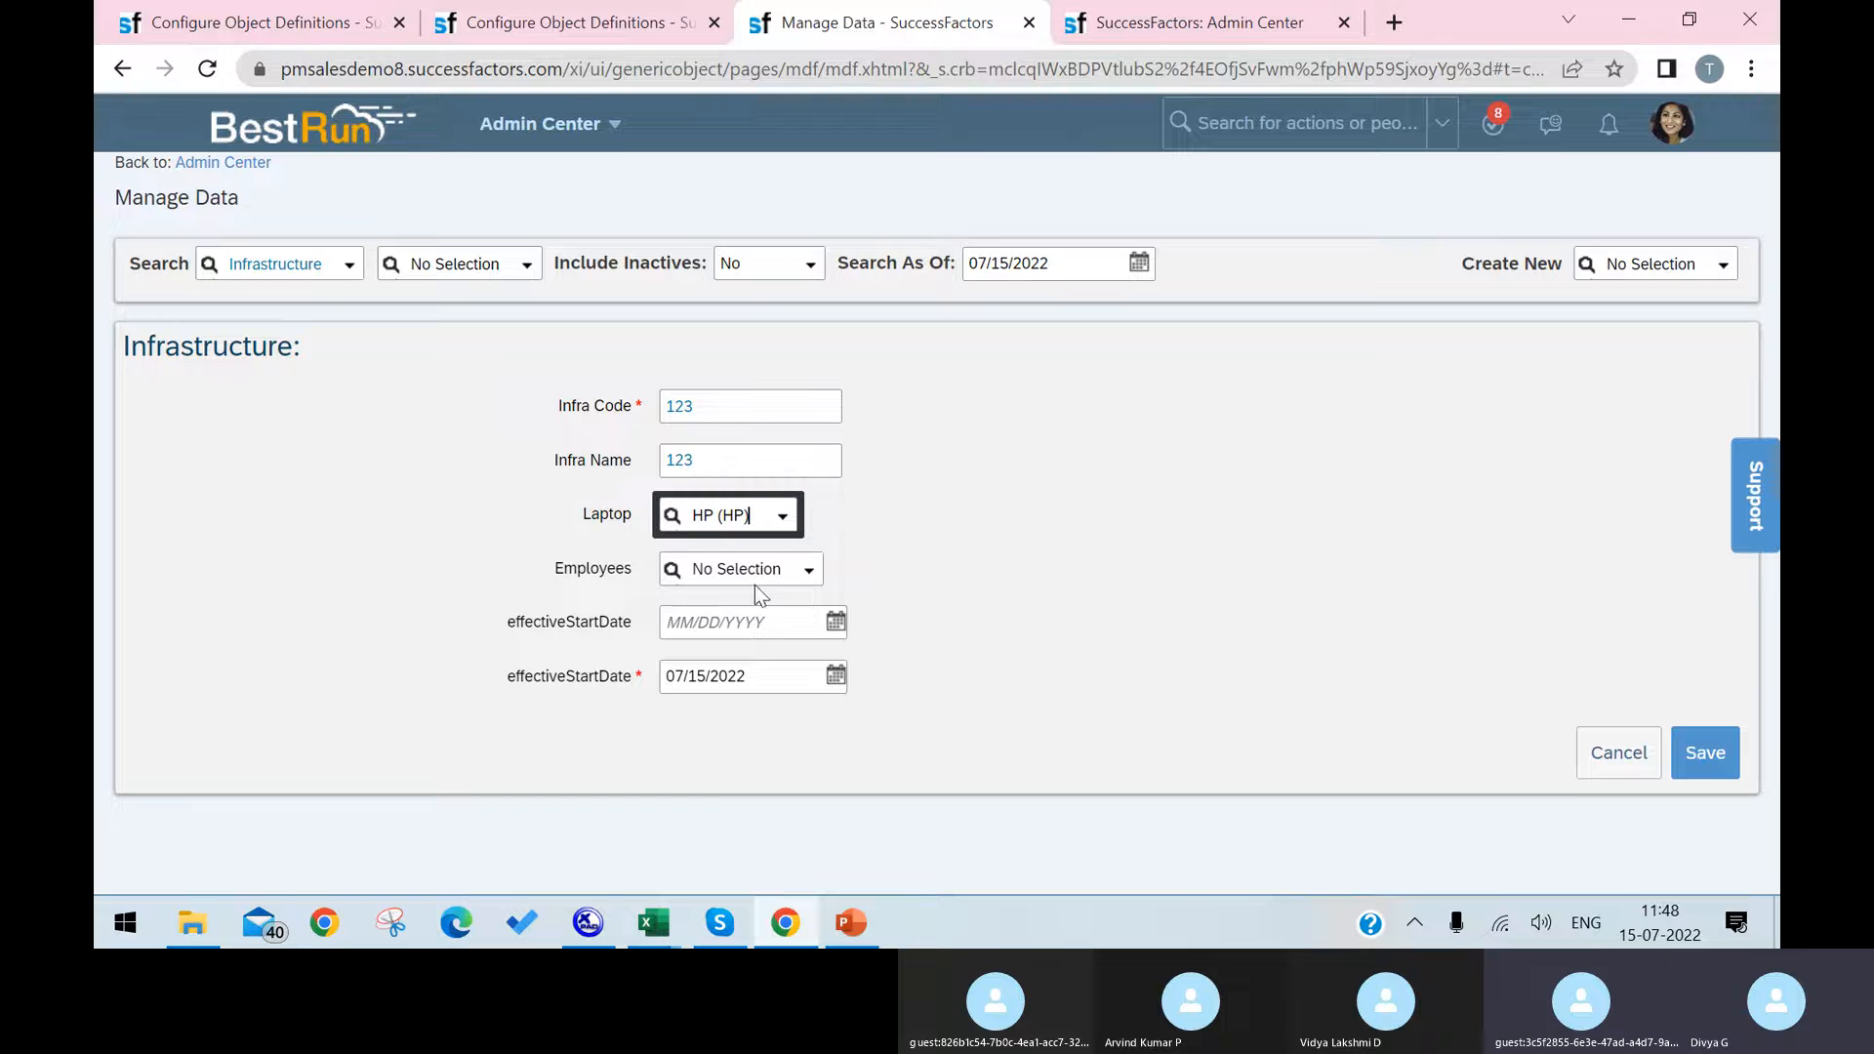
{"action": "left_click", "coordinate": [806, 575]}
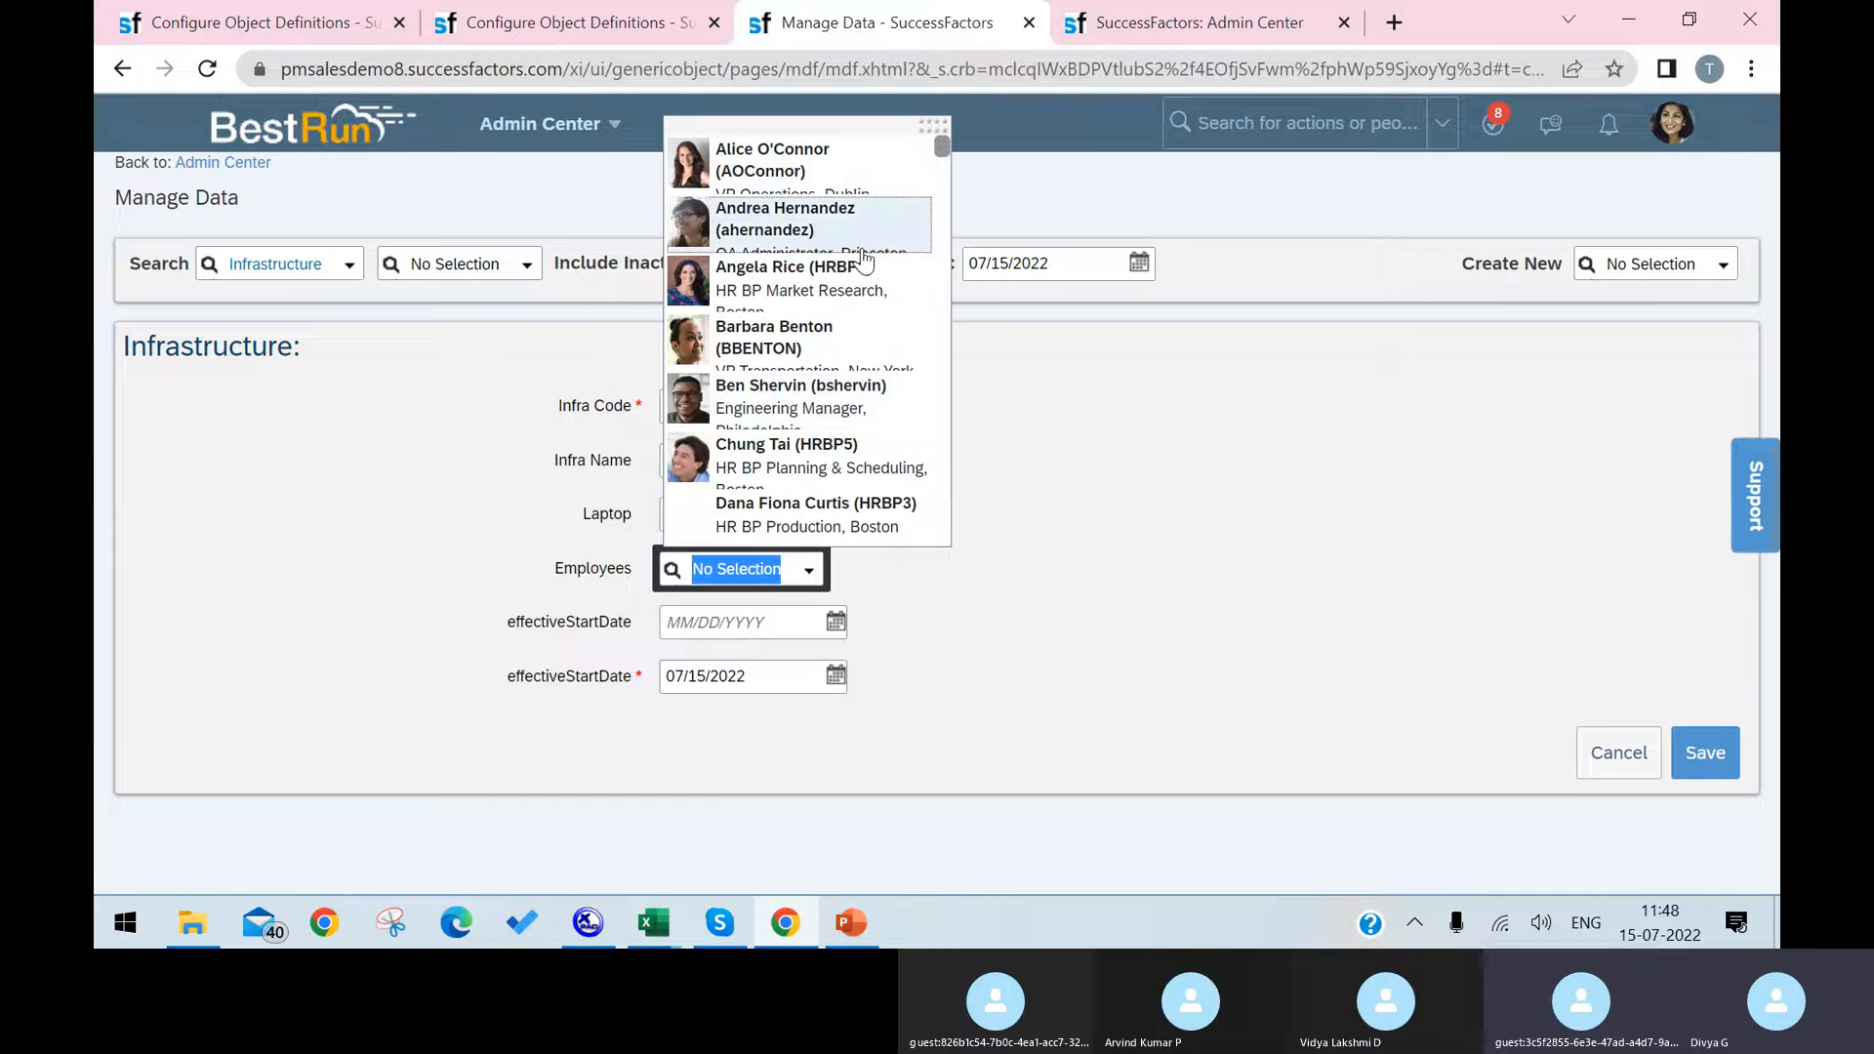
{"action": "left_click", "coordinate": [867, 242]}
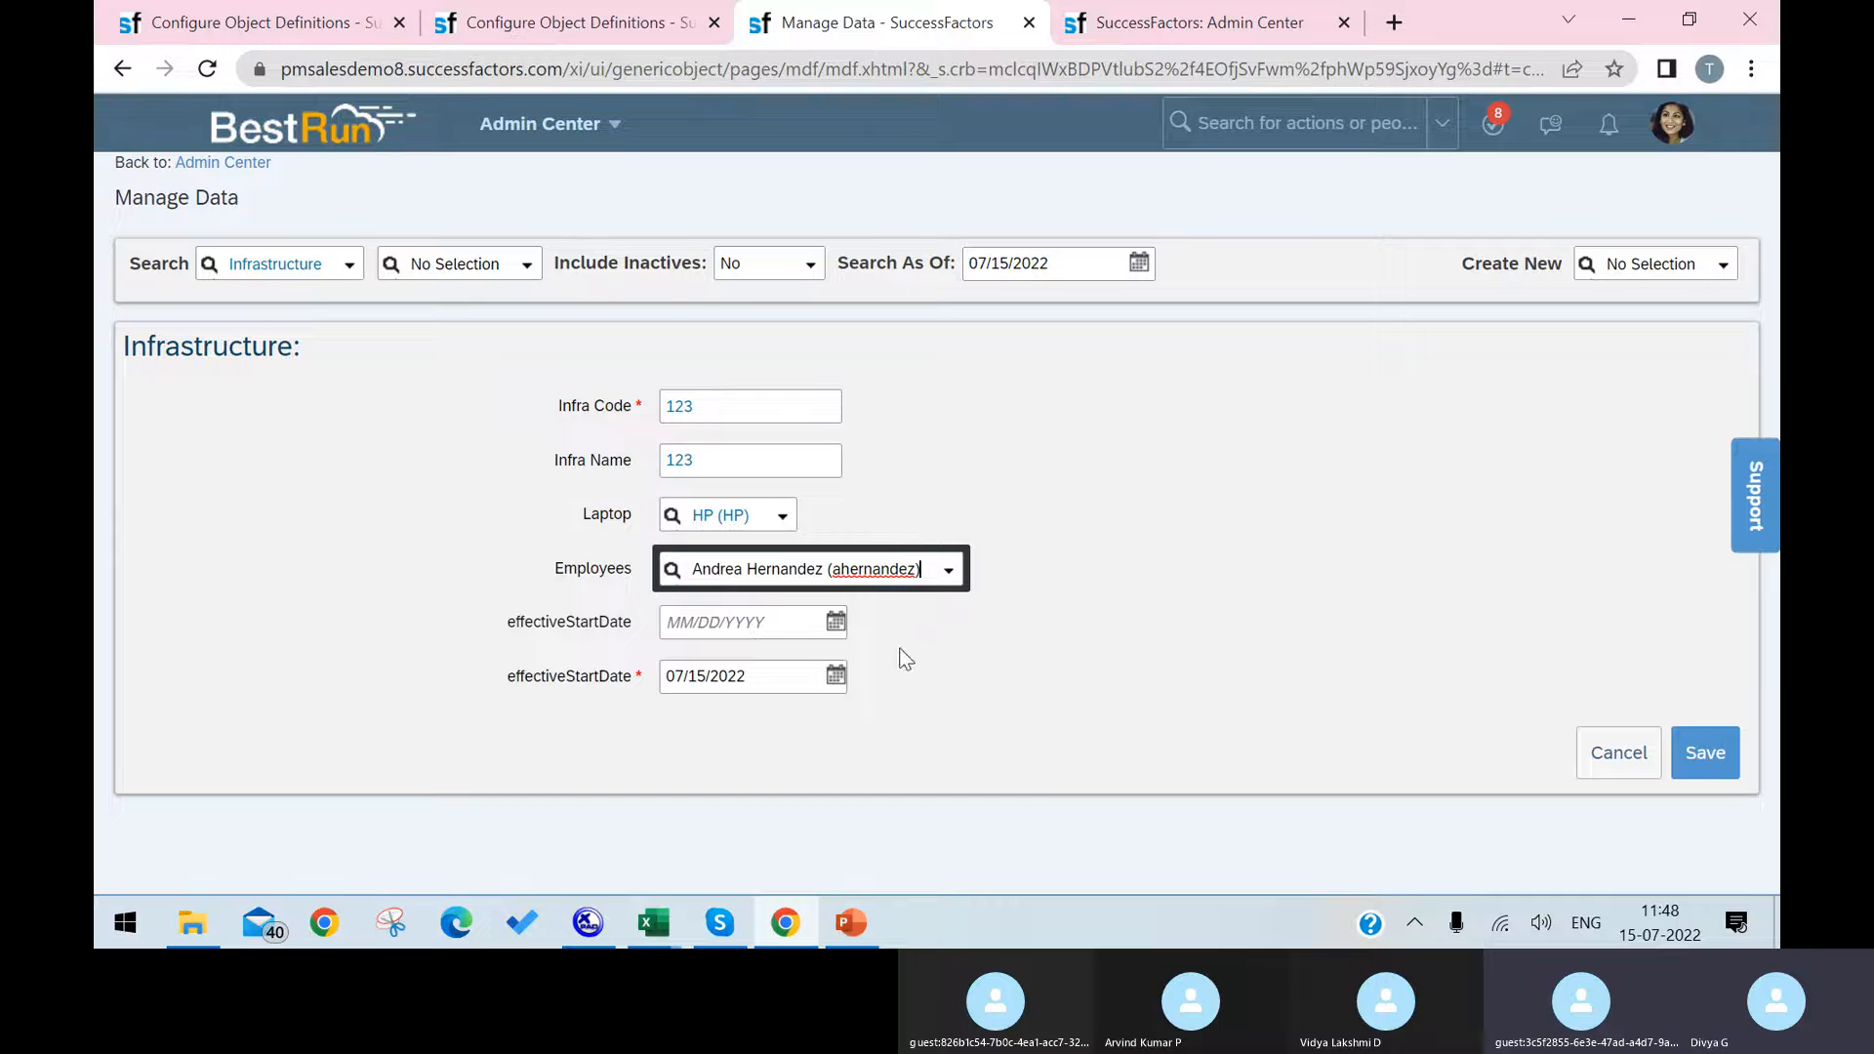
{"action": "left_click", "coordinate": [834, 623]}
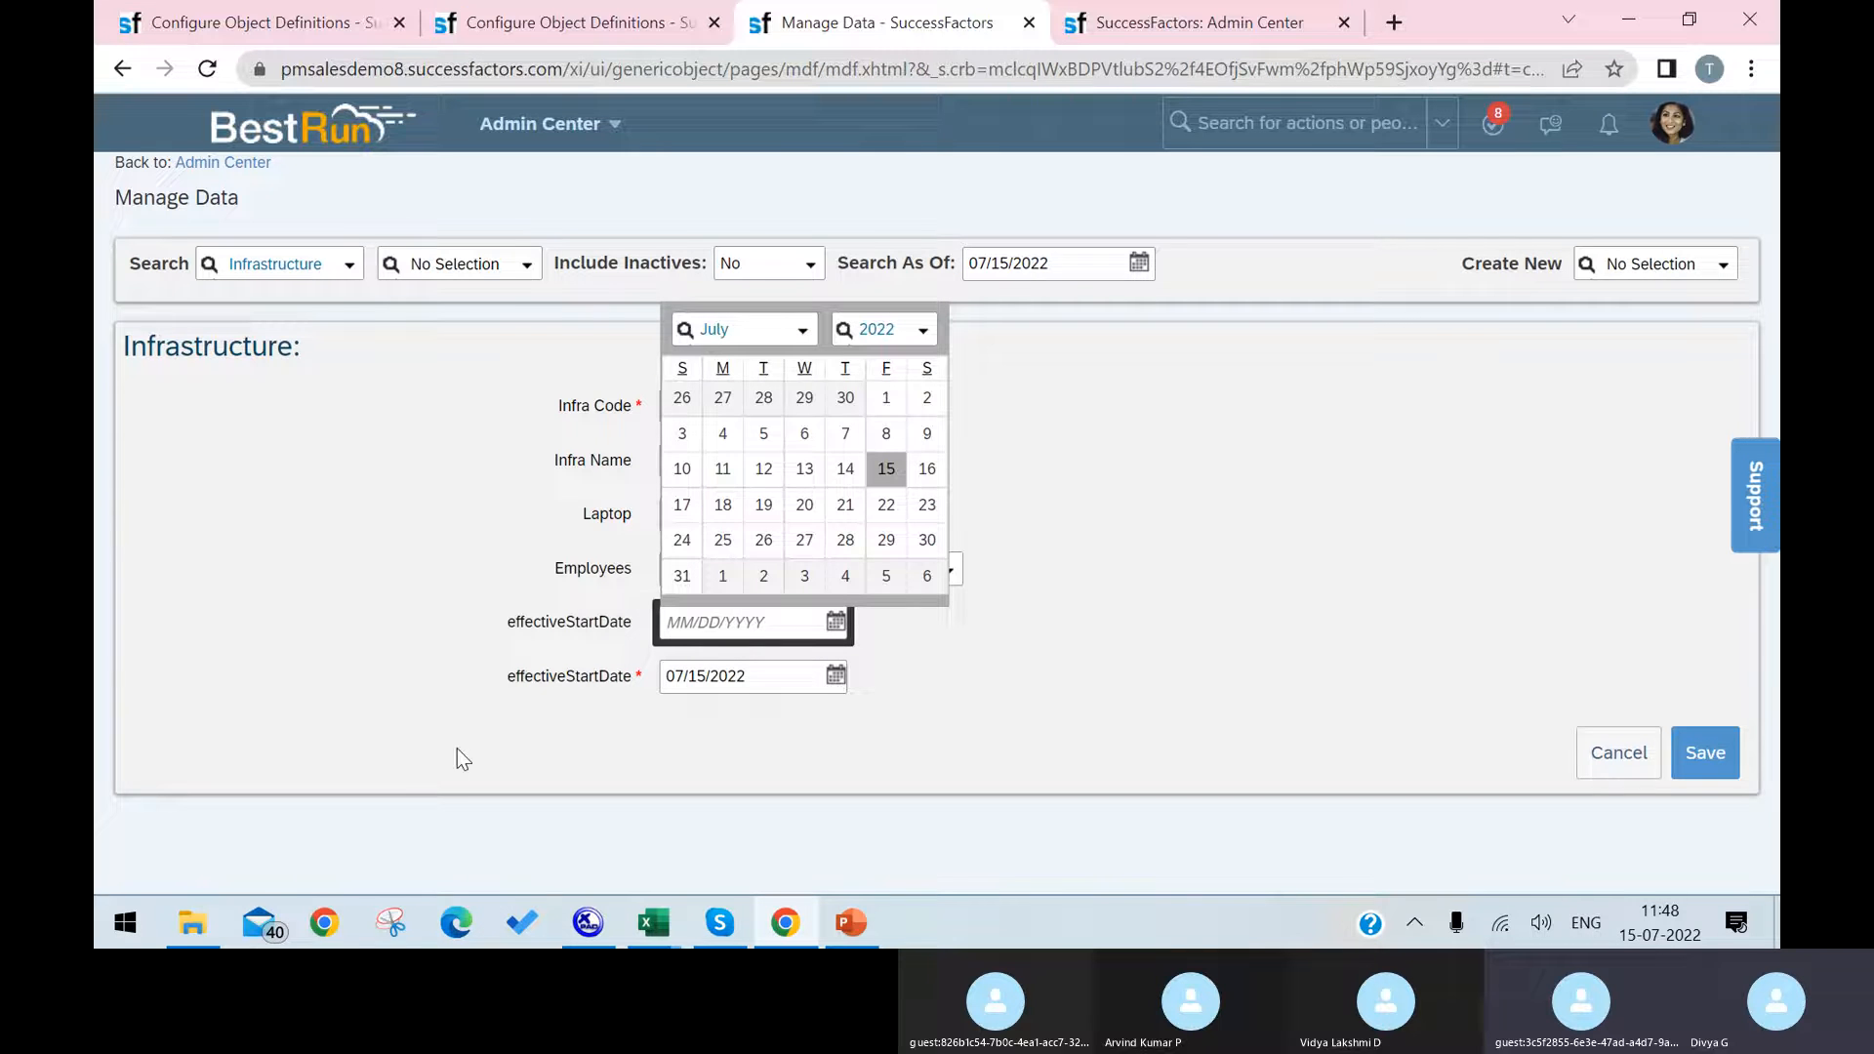
{"action": "left_click", "coordinate": [804, 433]}
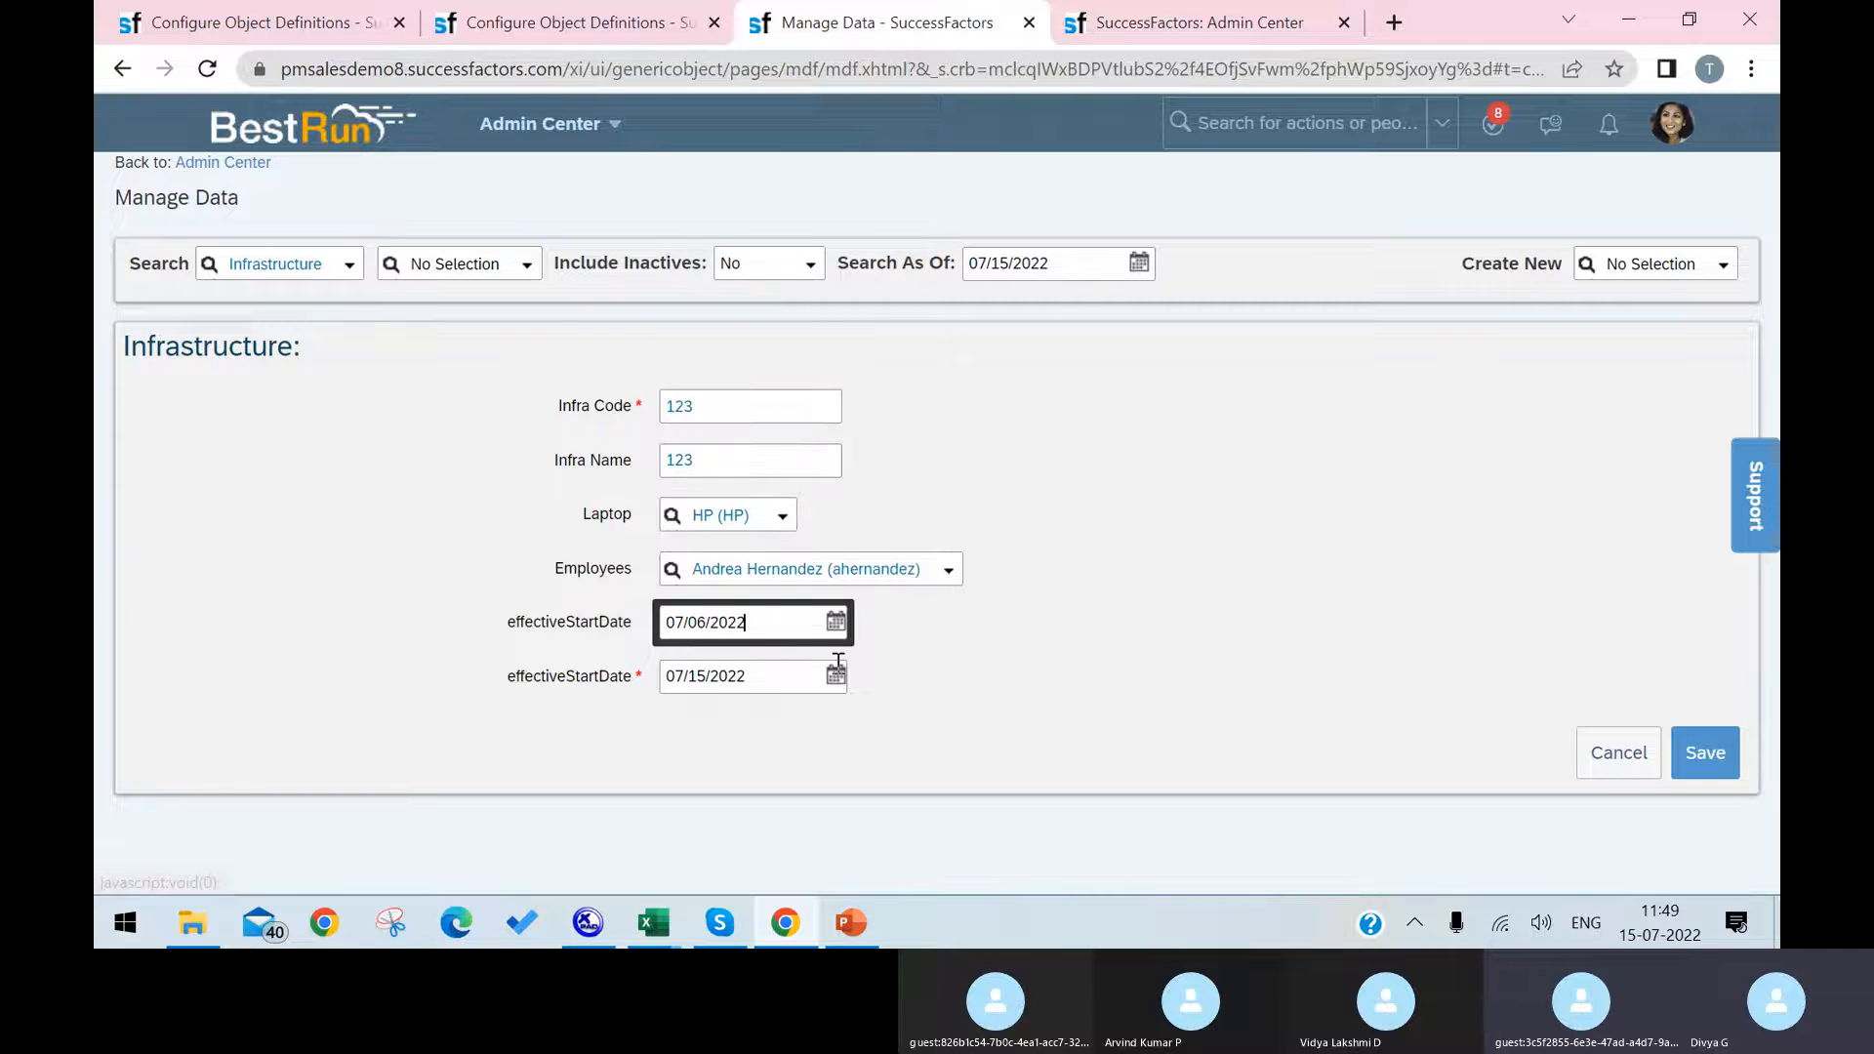
Step: Switch to the Infrastructure object definition and open it for correction
{"action": "left_click", "coordinate": [353, 24]}
{"action": "scroll", "coordinate": [917, 529], "scroll_direction": "down", "scroll_amount": 15}
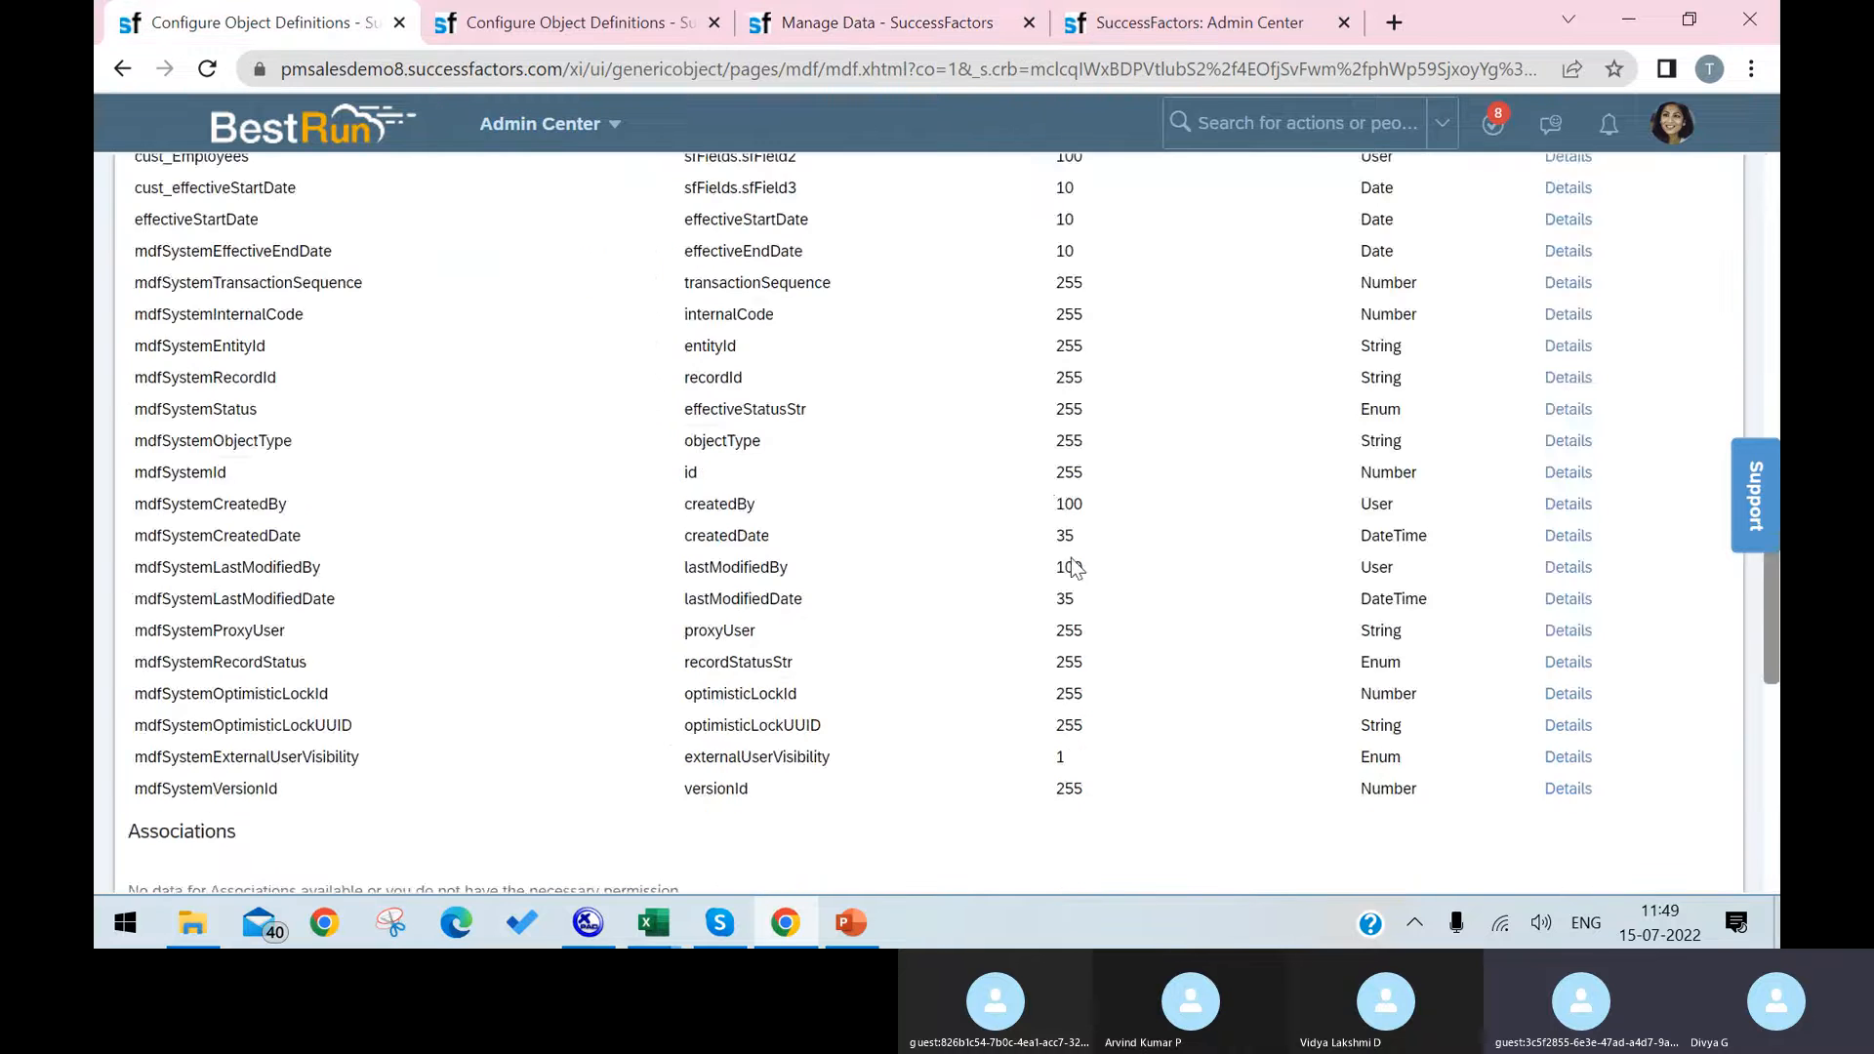
{"action": "scroll", "coordinate": [1061, 566], "scroll_direction": "up", "scroll_amount": 12}
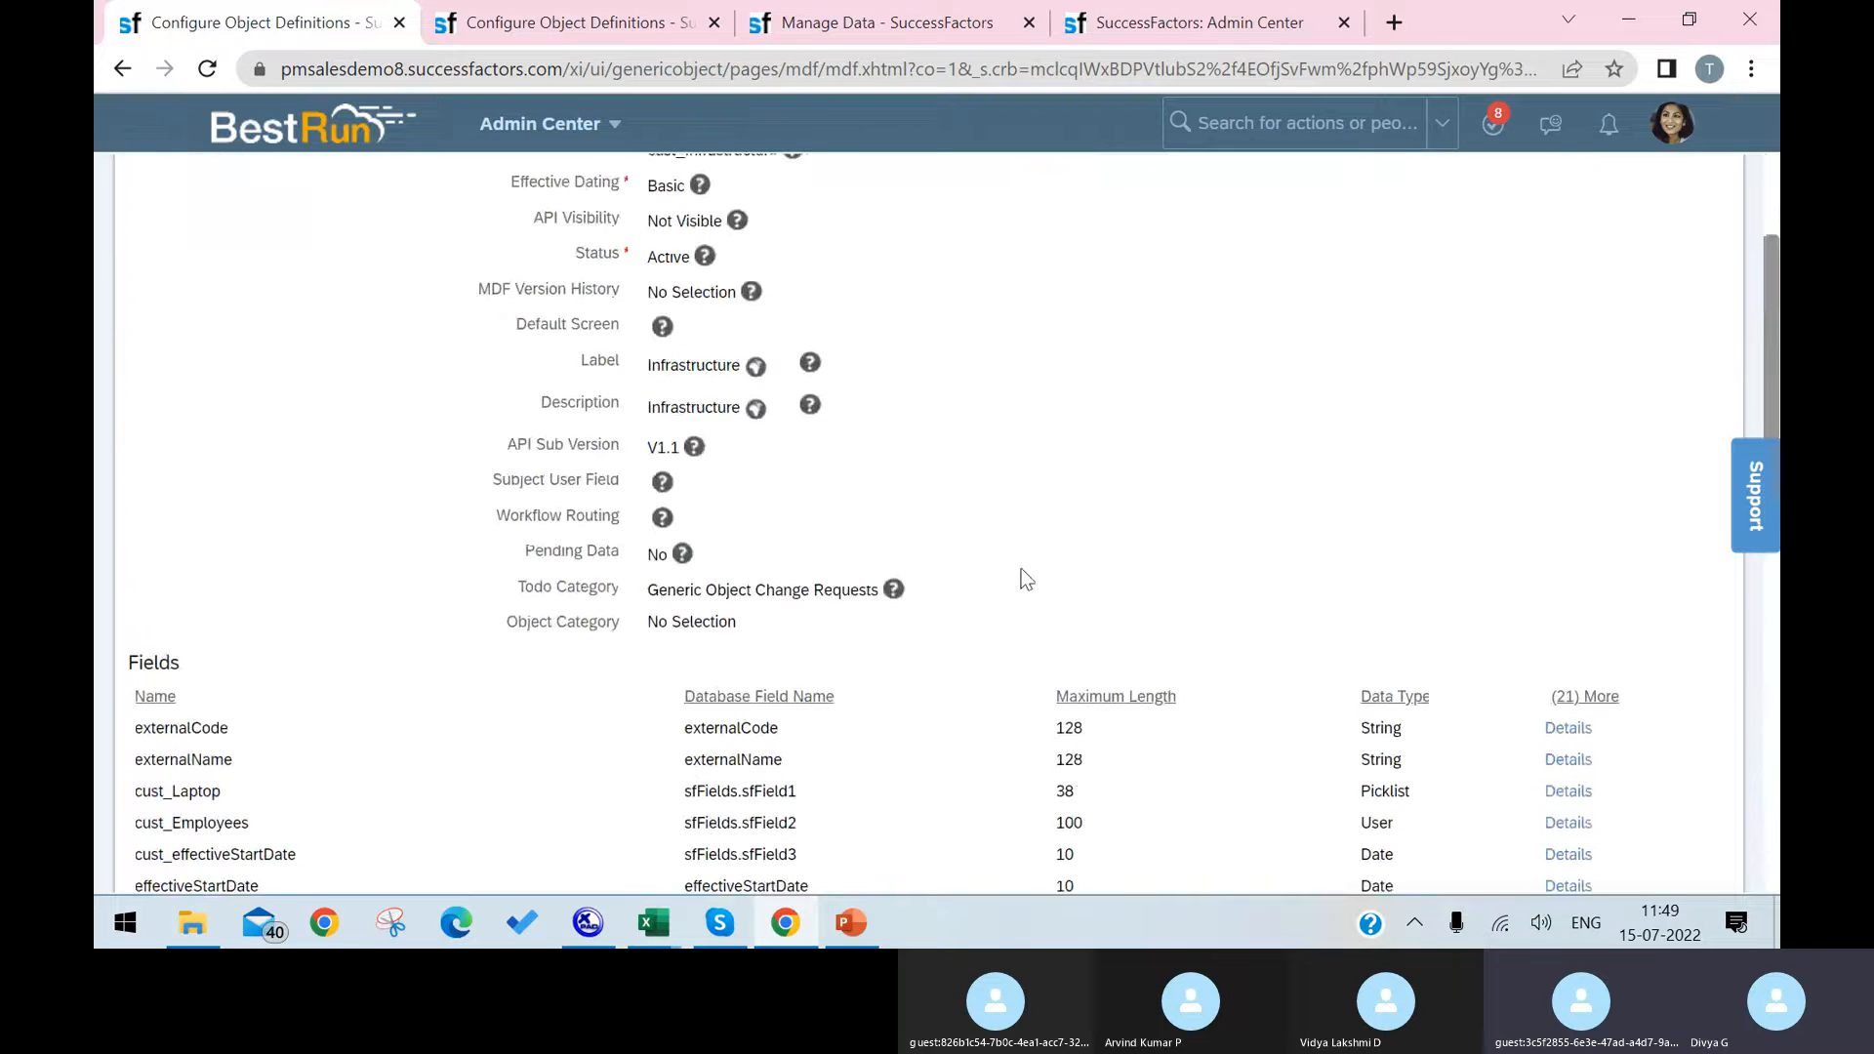
{"action": "scroll", "coordinate": [1089, 530], "scroll_direction": "up", "scroll_amount": 3}
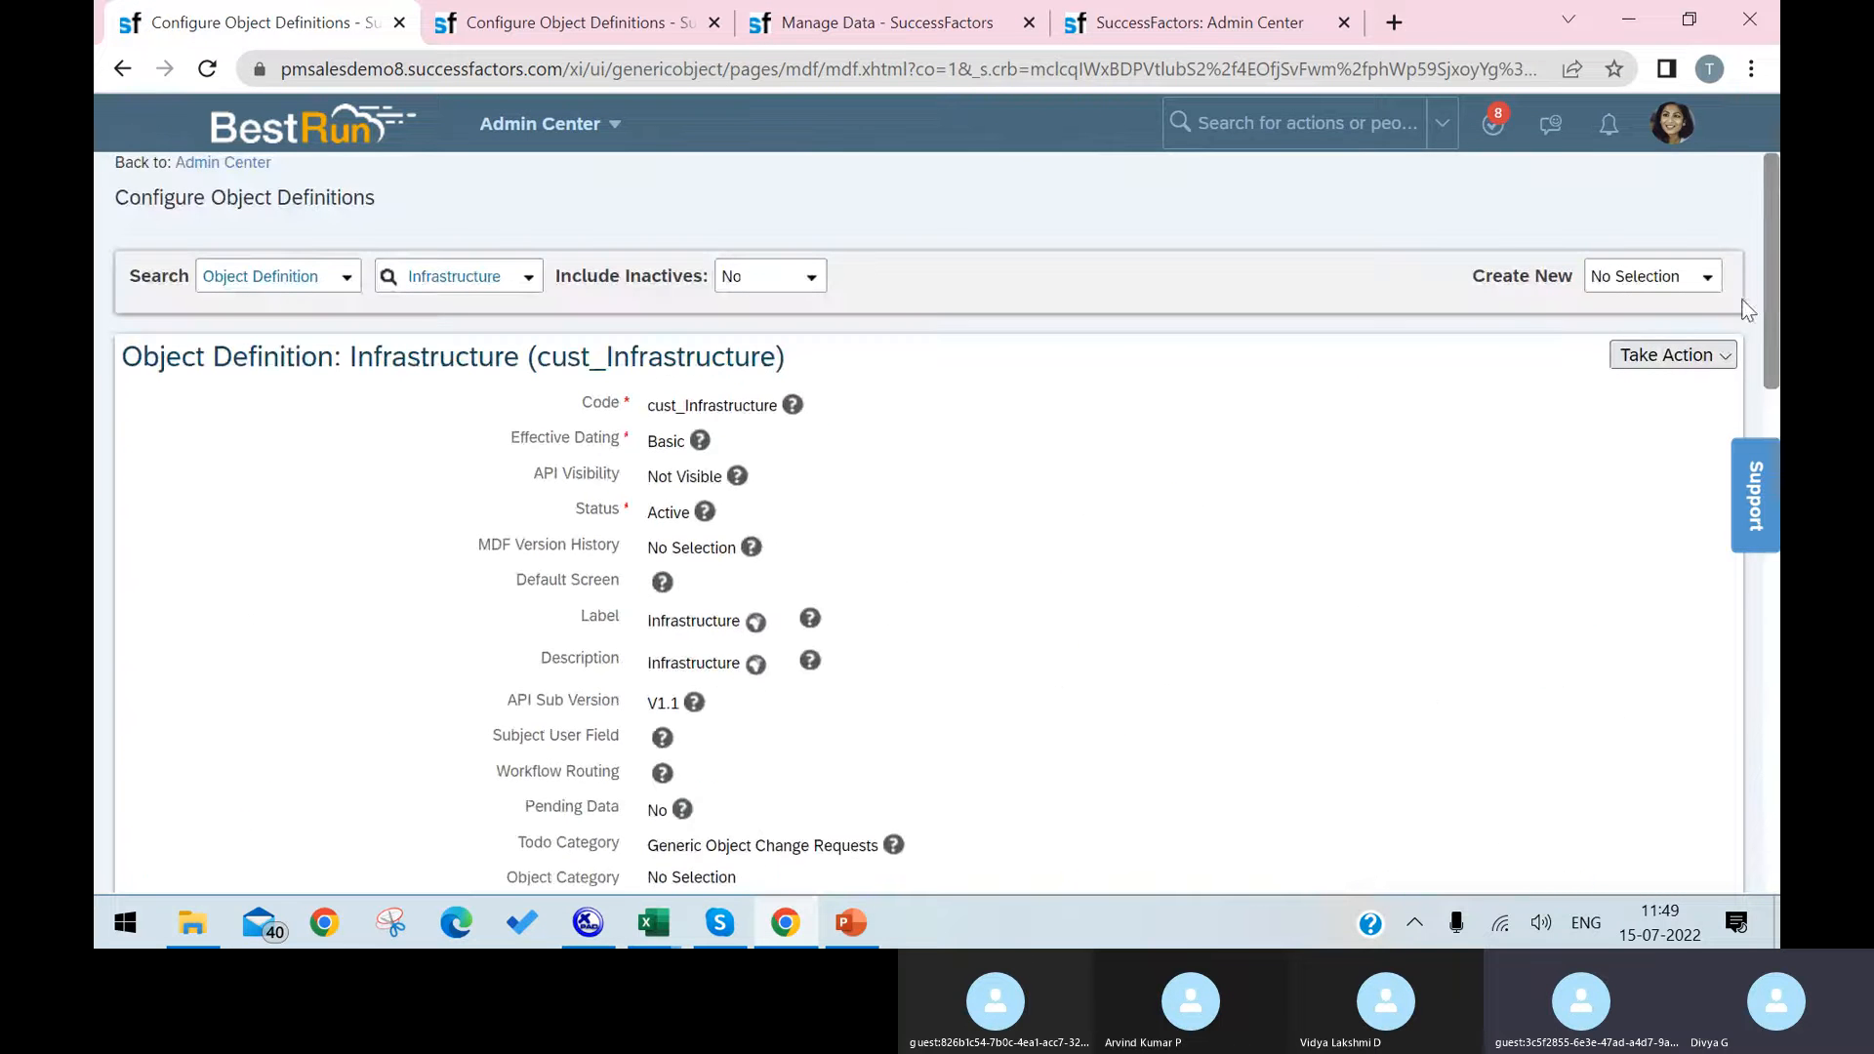
{"action": "left_click", "coordinate": [1673, 355]}
{"action": "left_click", "coordinate": [1528, 392]}
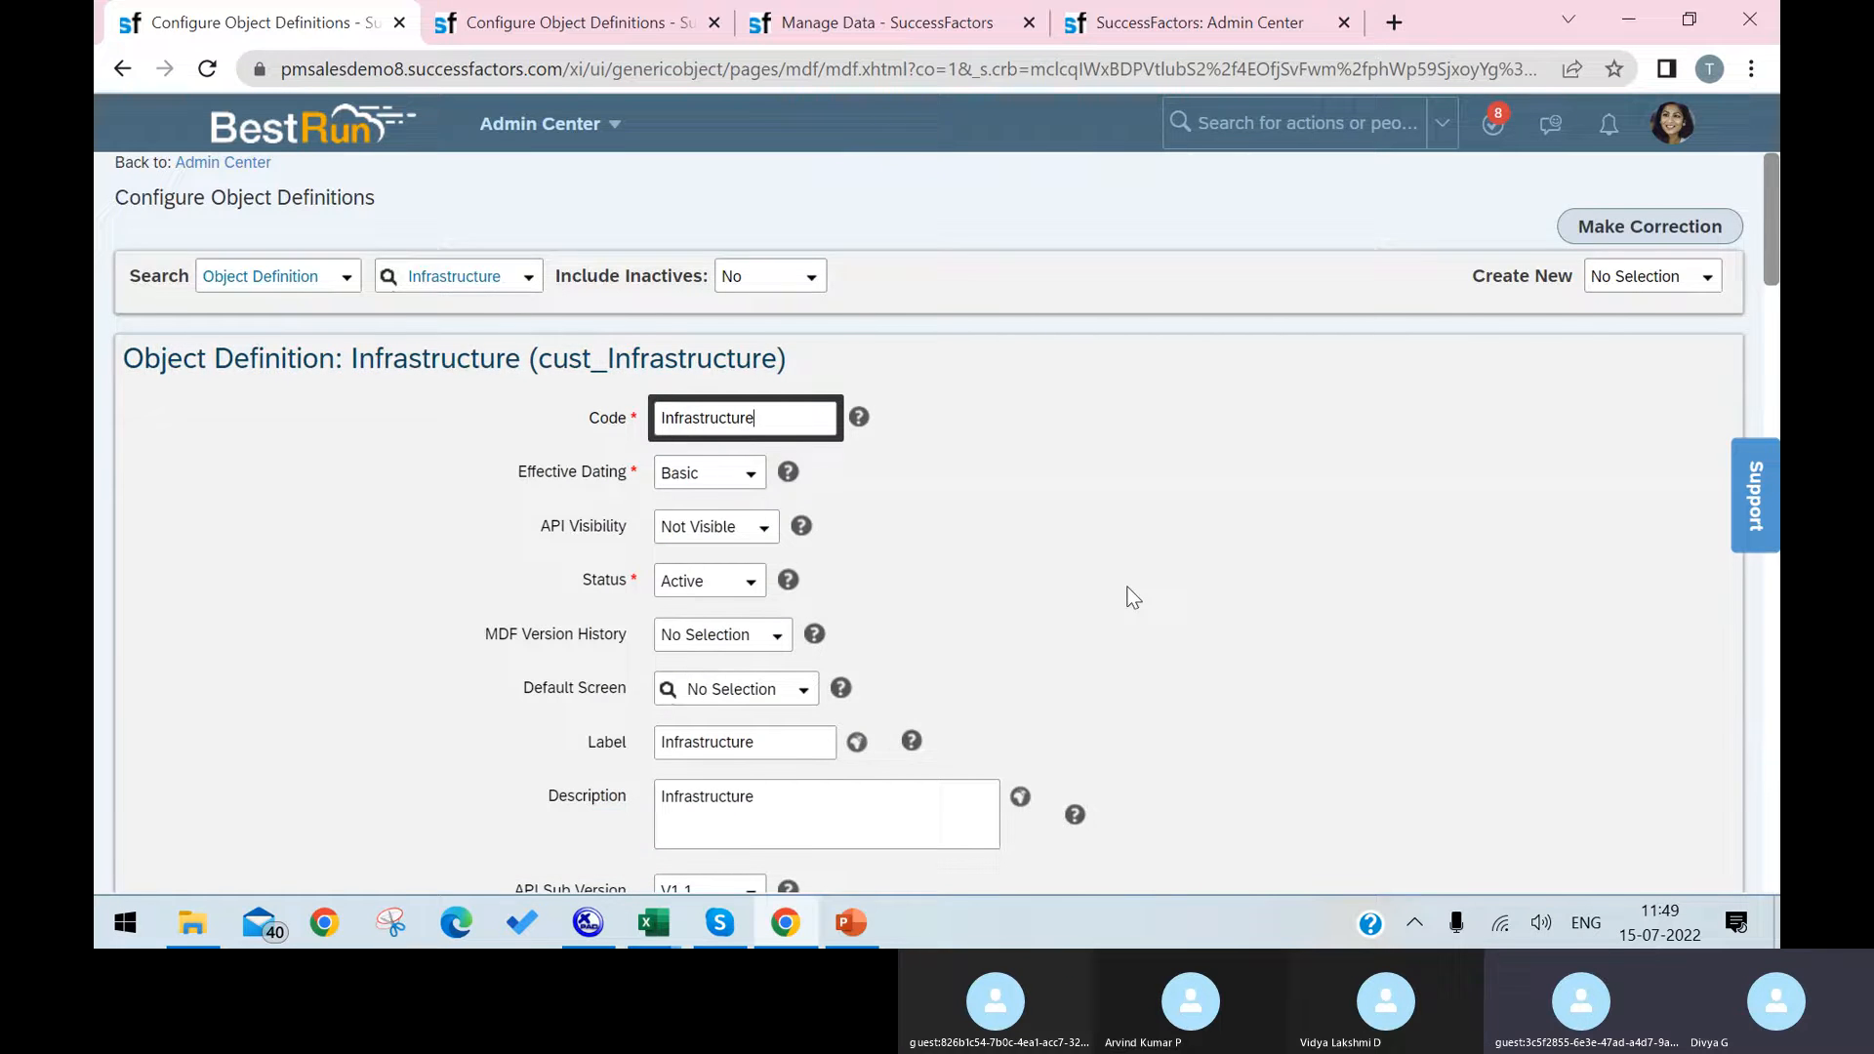
Step: Set the visibility of the standard effectiveStartDate field to Not Visible in its field details
{"action": "scroll", "coordinate": [1132, 594], "scroll_direction": "down", "scroll_amount": 5}
{"action": "scroll", "coordinate": [1132, 590], "scroll_direction": "down", "scroll_amount": 5}
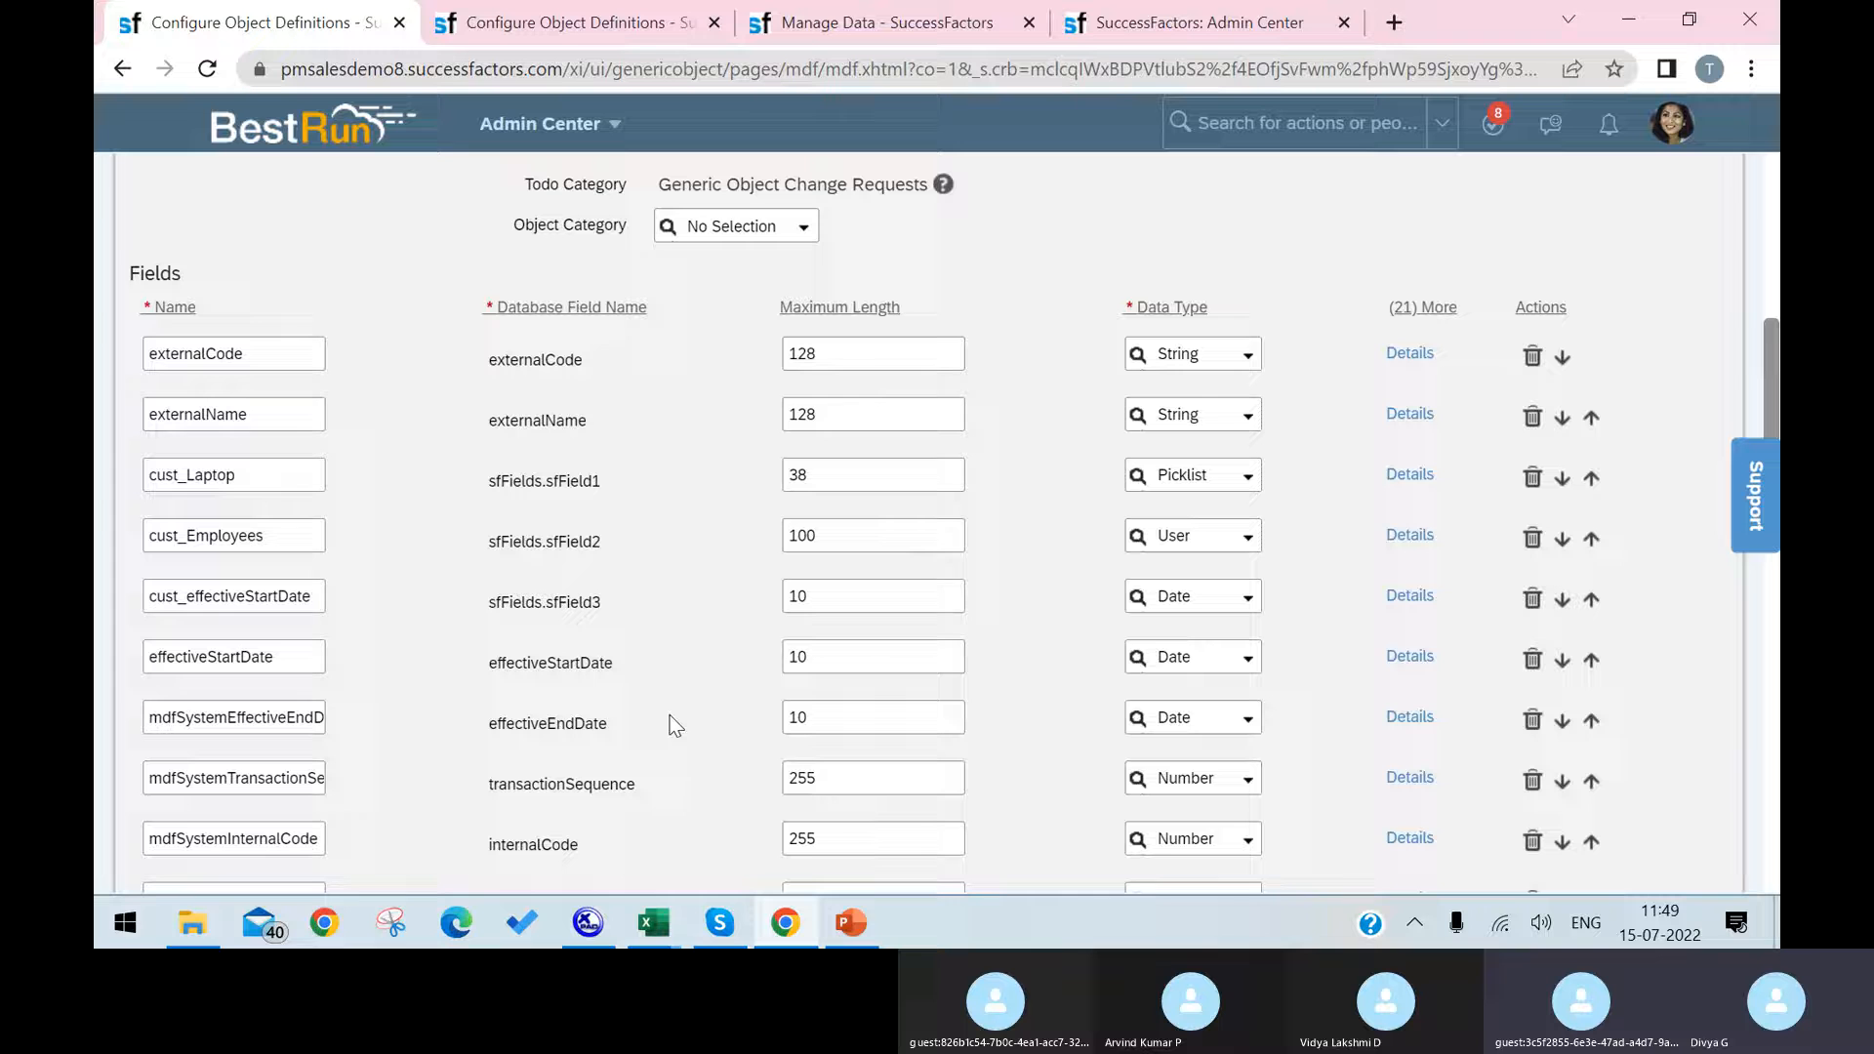
{"action": "left_click", "coordinate": [1398, 660]}
{"action": "scroll", "coordinate": [1058, 657], "scroll_direction": "down", "scroll_amount": 5}
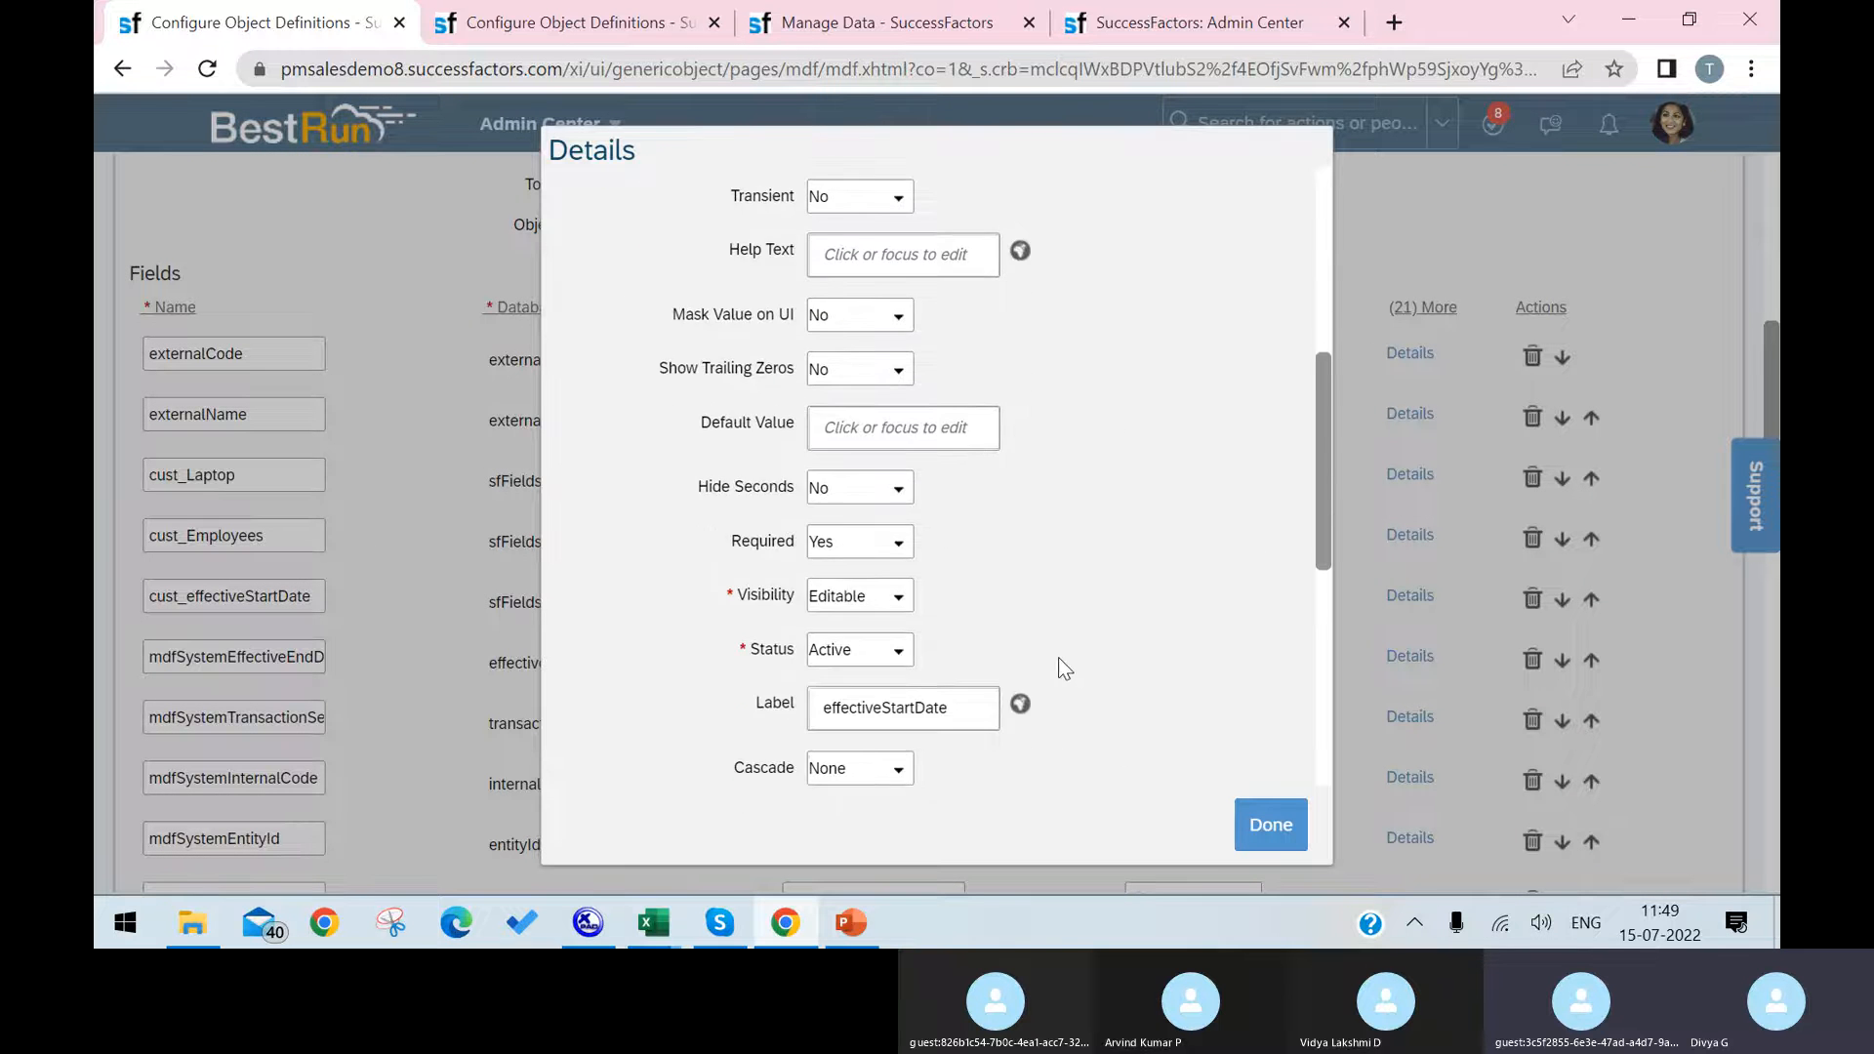
{"action": "left_click", "coordinate": [895, 597]}
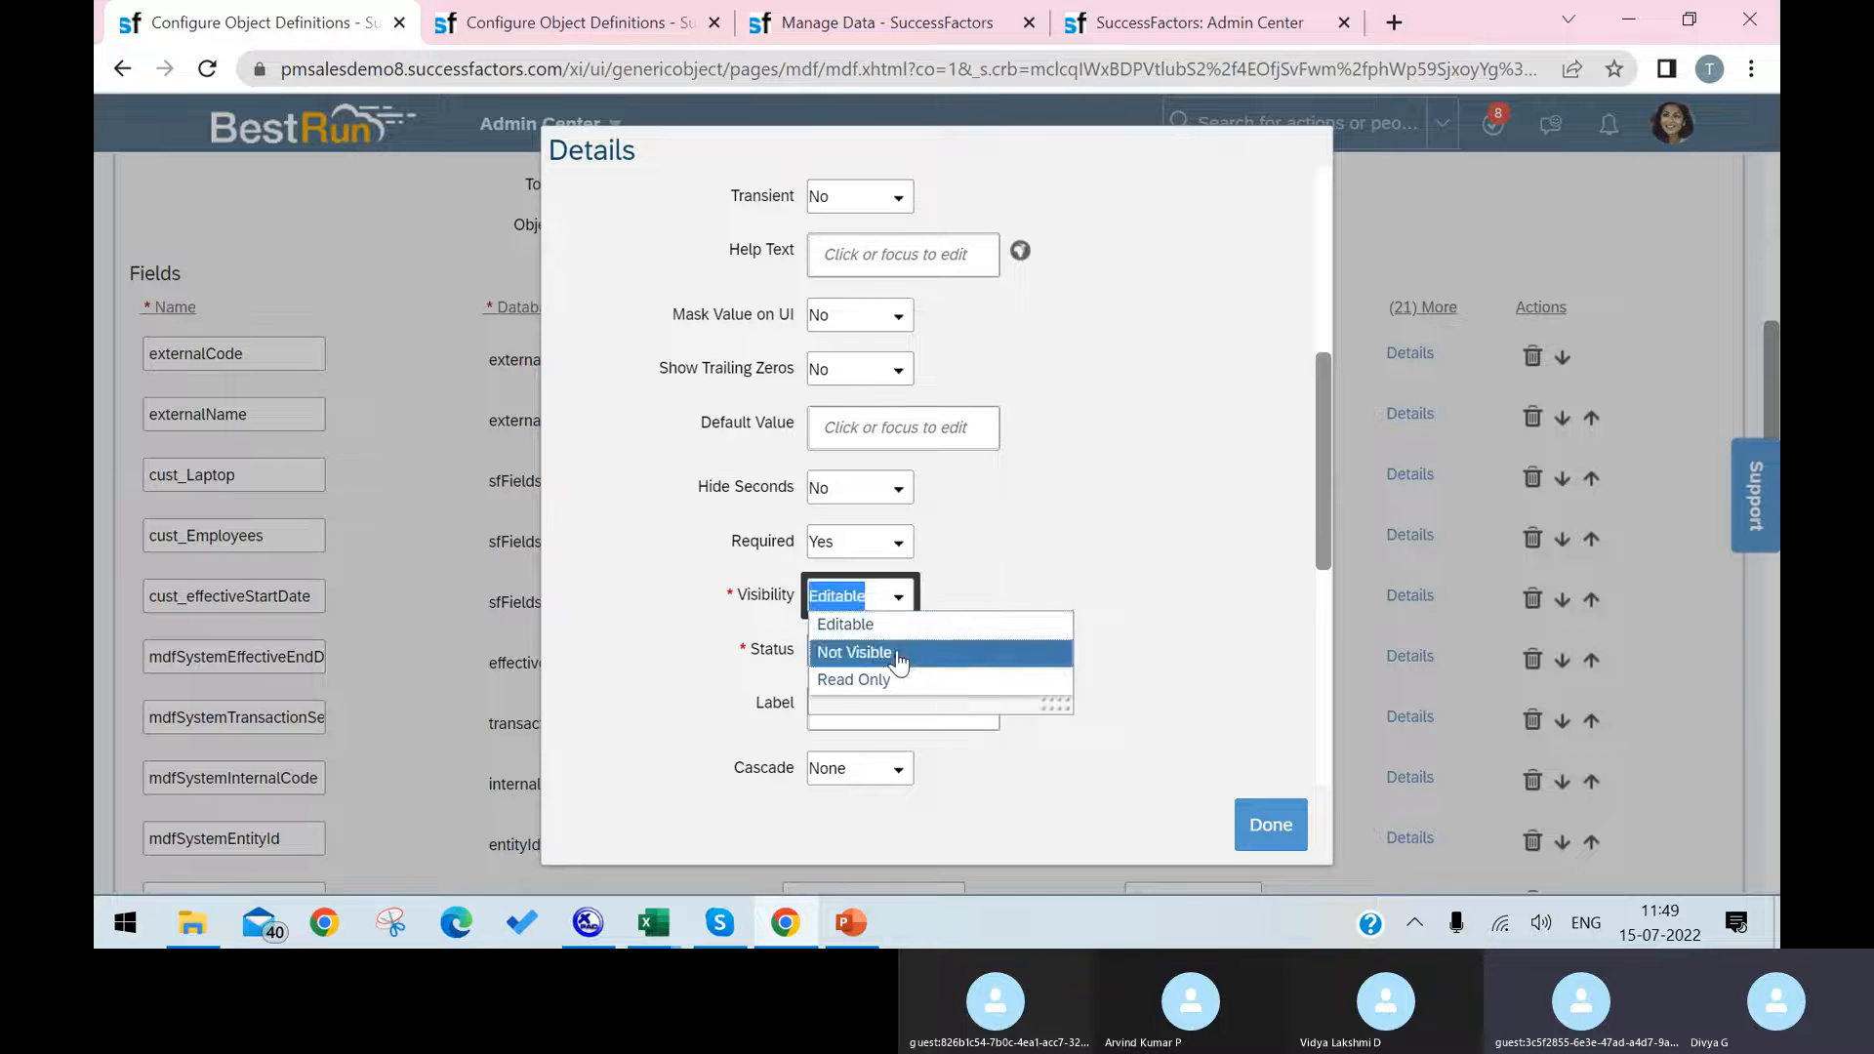
{"action": "left_click", "coordinate": [847, 651]}
{"action": "left_click", "coordinate": [1251, 819]}
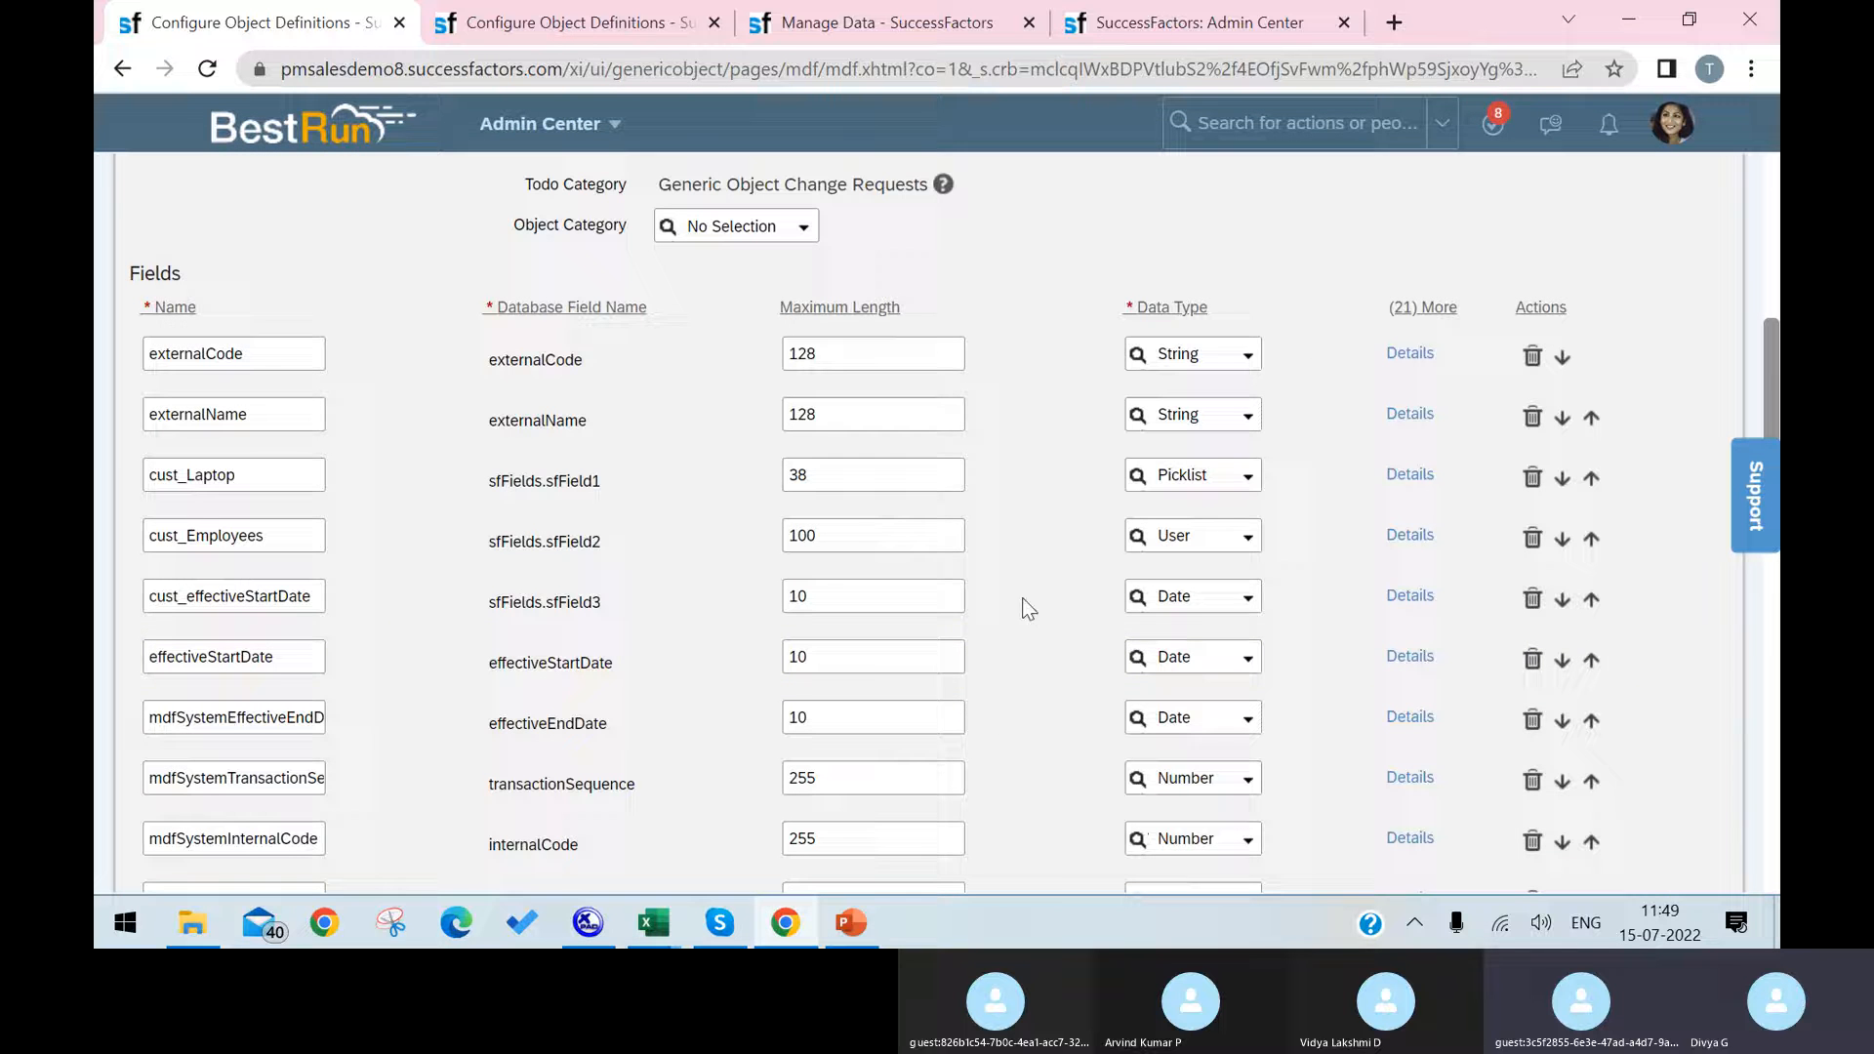
Step: Set the visibility of the cust_effectiveStartDate field to Not Visible and save the Infrastructure object definition
{"action": "left_click", "coordinate": [1409, 595]}
{"action": "scroll", "coordinate": [1034, 595], "scroll_direction": "down", "scroll_amount": 5}
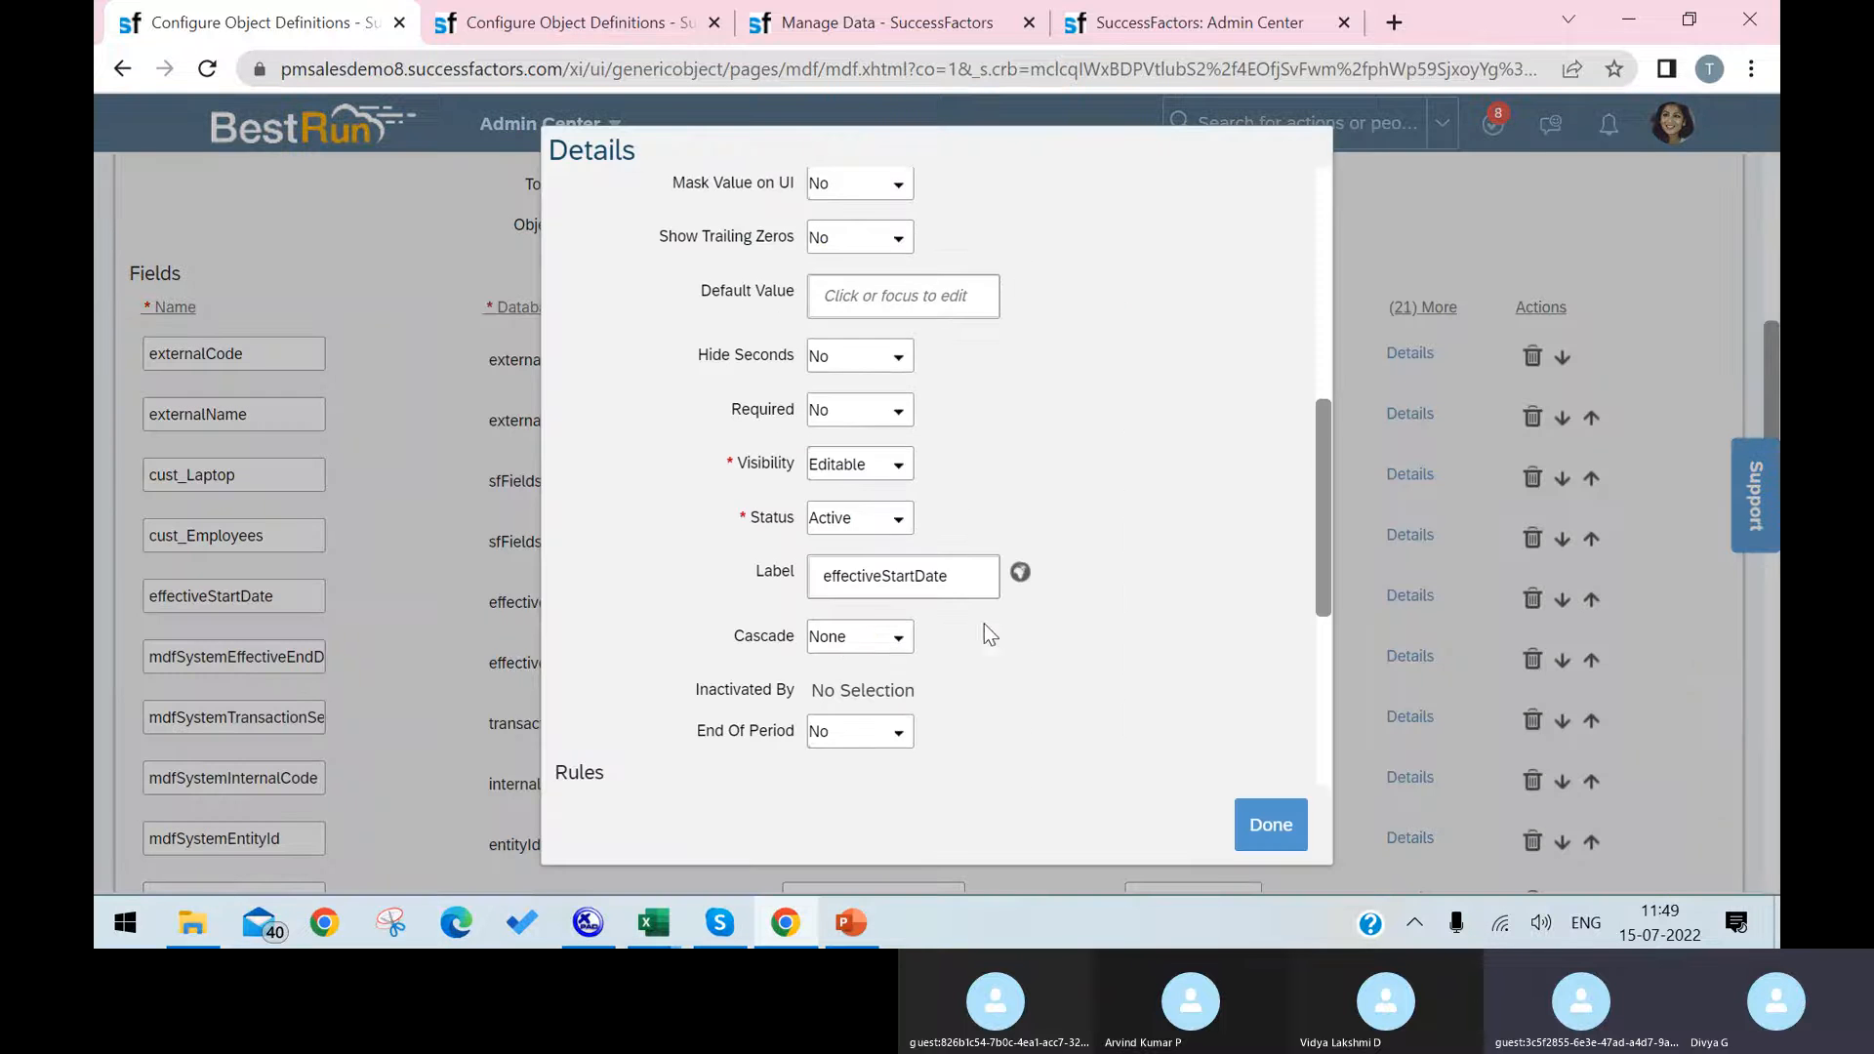
{"action": "scroll", "coordinate": [875, 629], "scroll_direction": "down", "scroll_amount": 2}
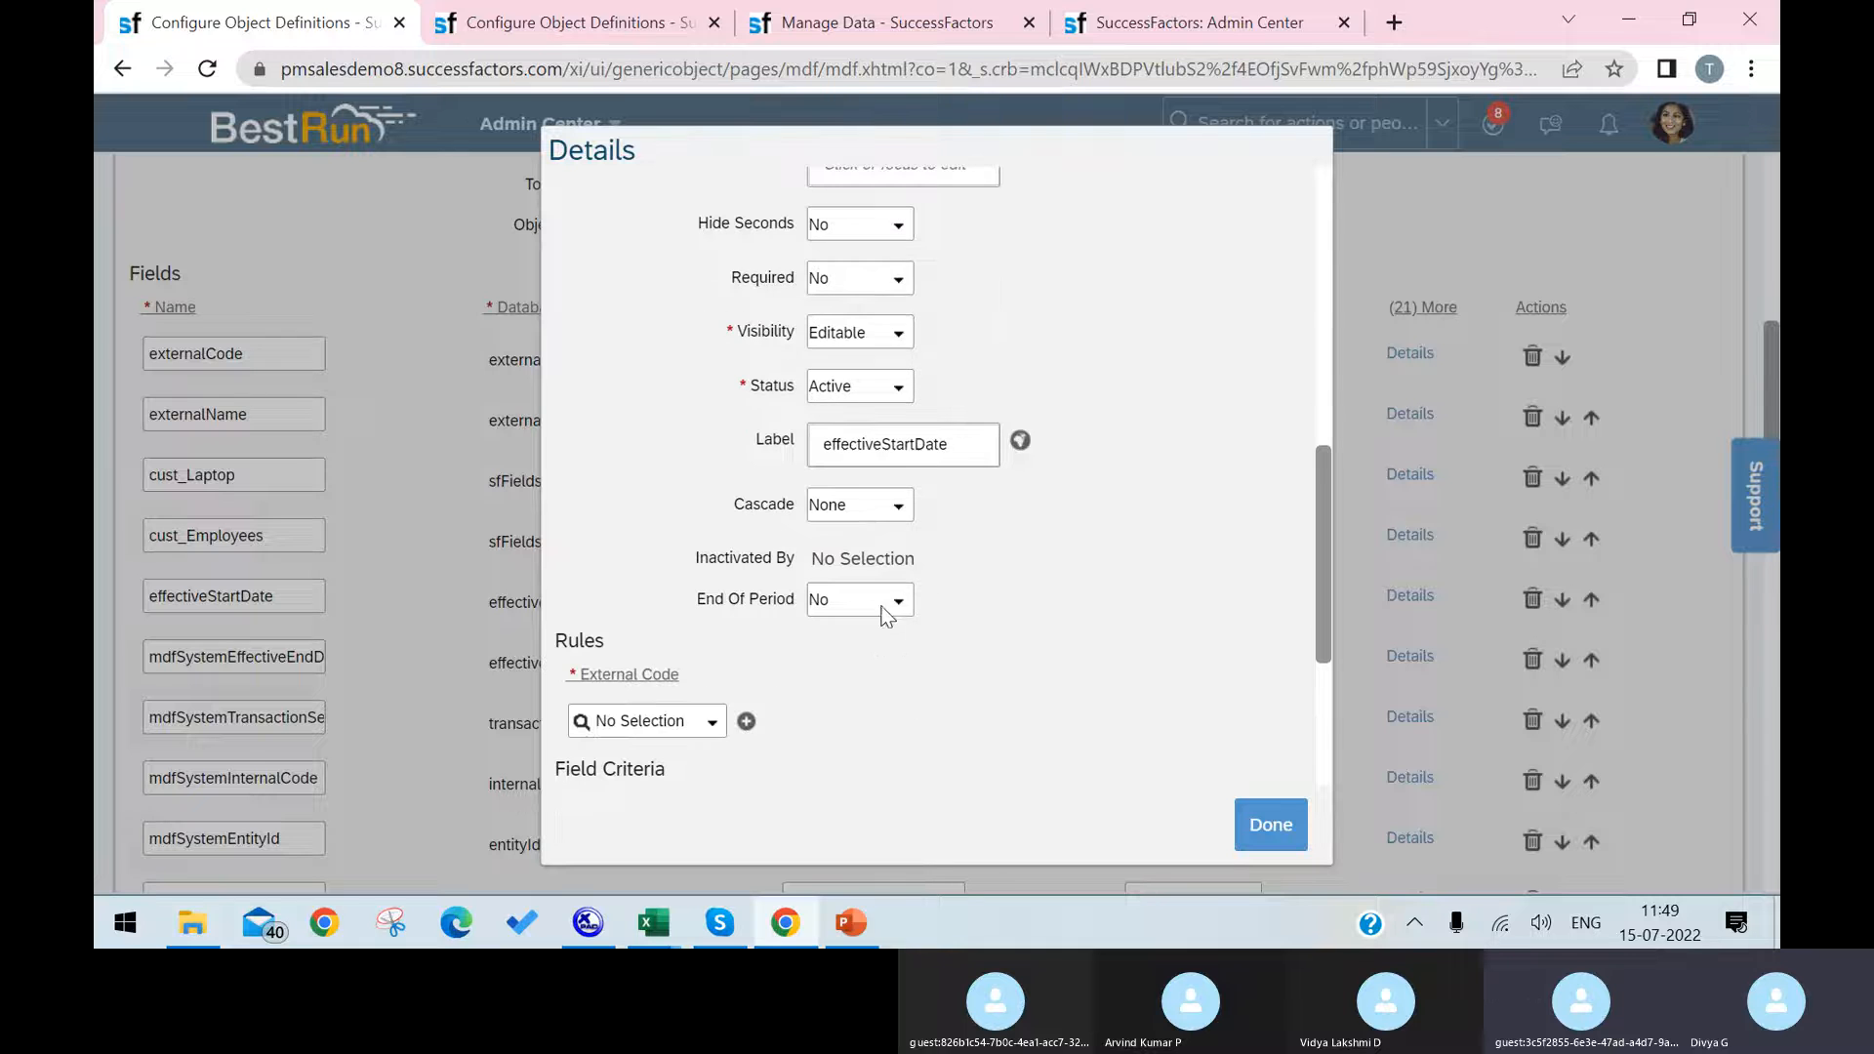
{"action": "left_click", "coordinate": [907, 335]}
{"action": "left_click", "coordinate": [839, 385]}
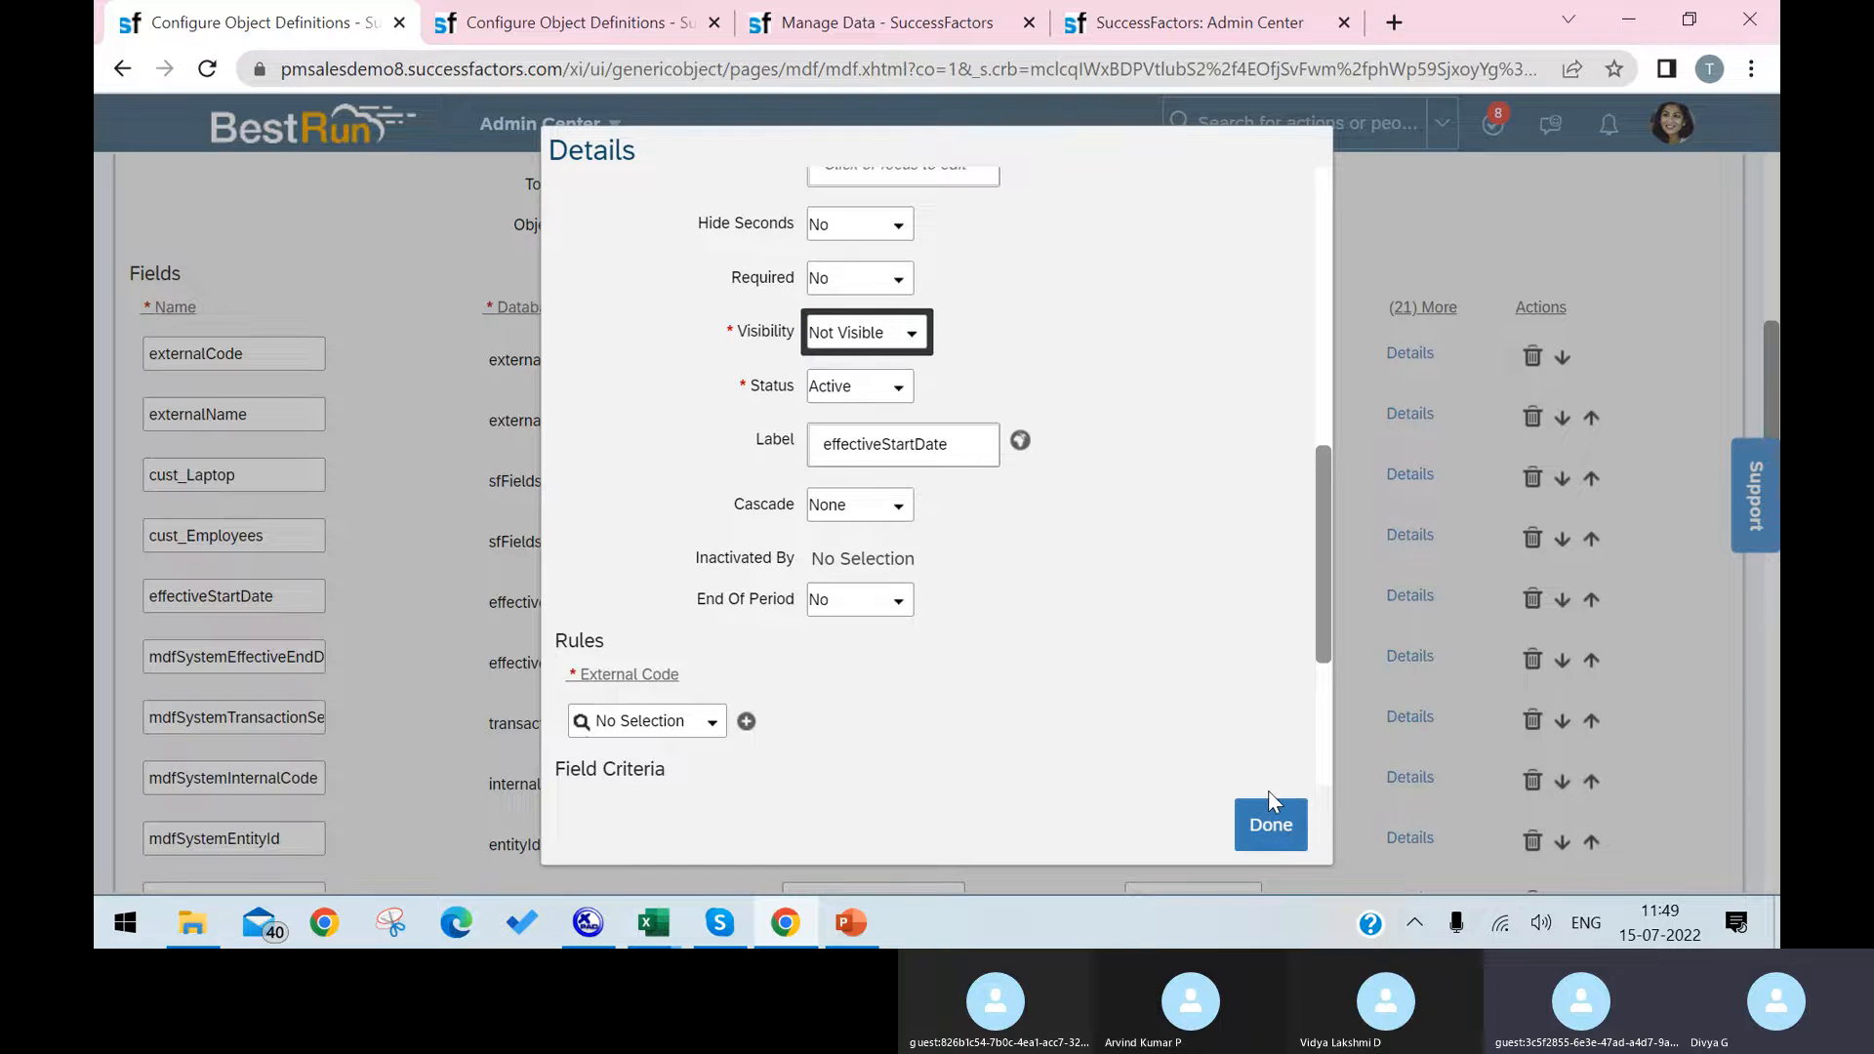
{"action": "left_click", "coordinate": [1271, 815]}
{"action": "scroll", "coordinate": [1493, 741], "scroll_direction": "down", "scroll_amount": 15}
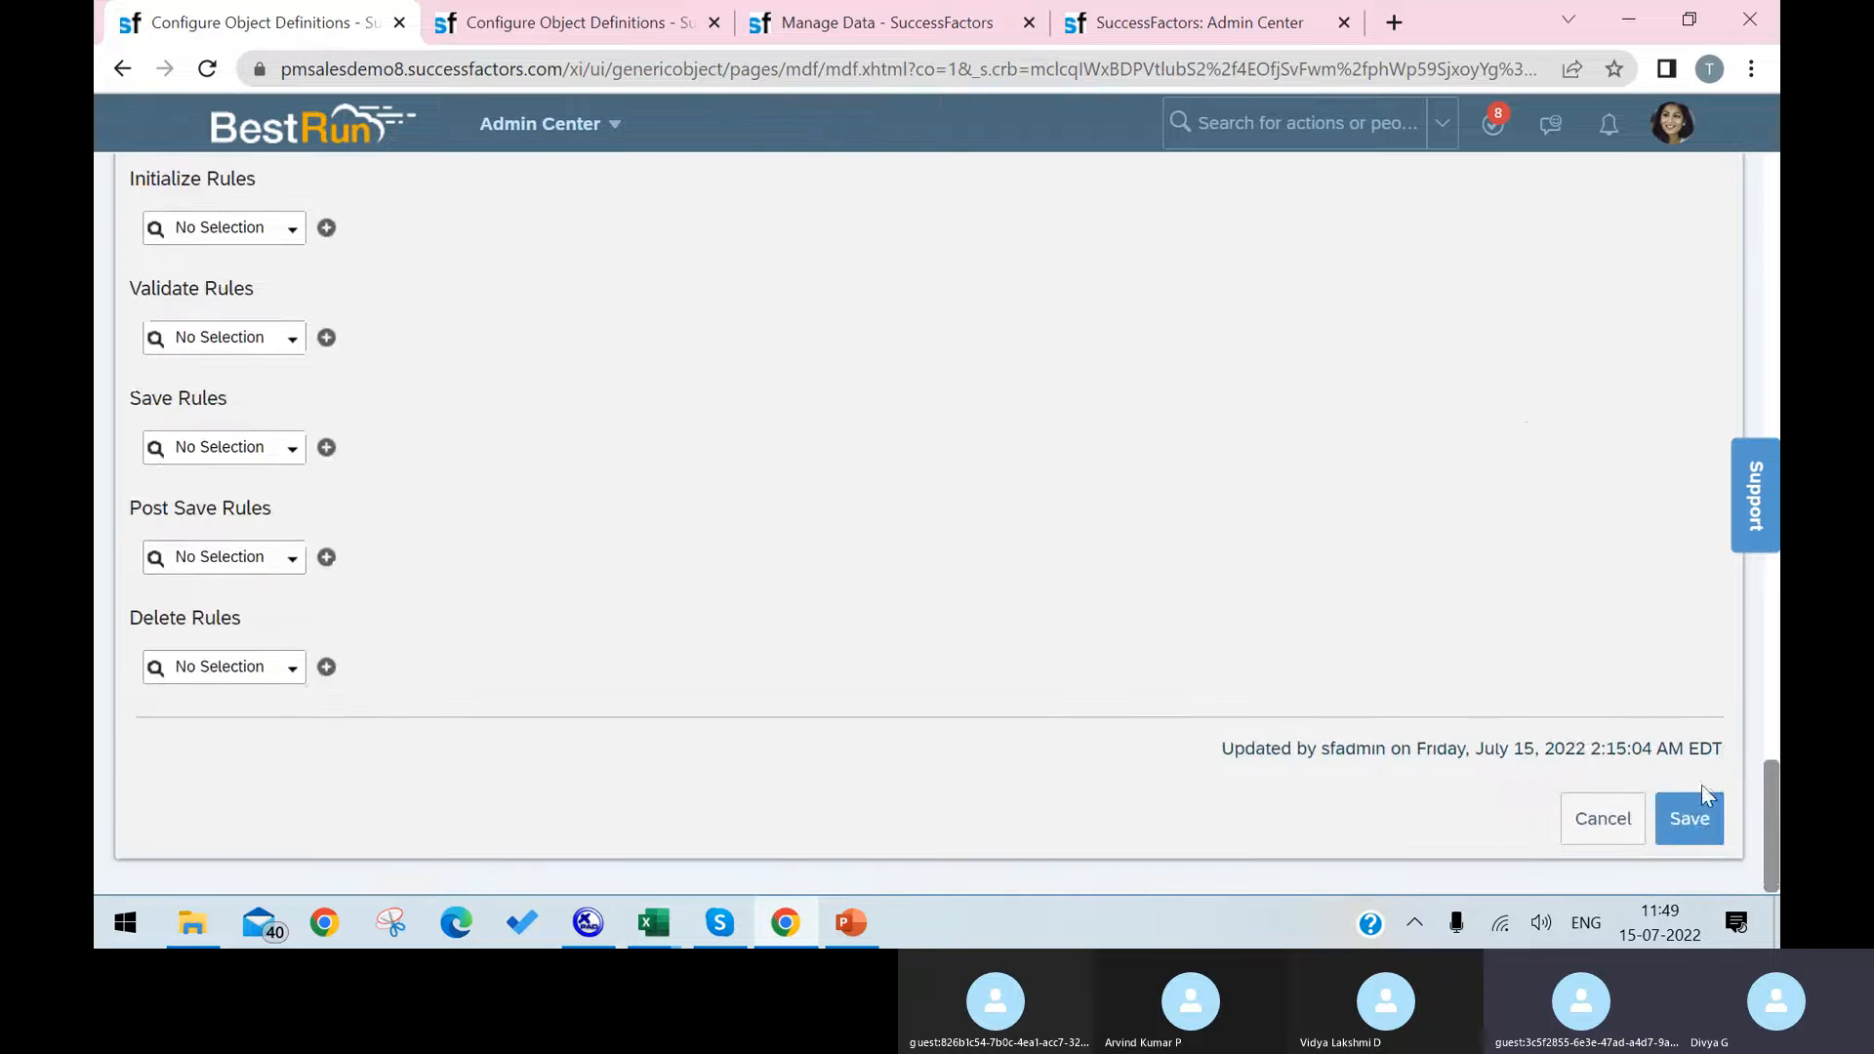
{"action": "left_click", "coordinate": [1696, 806]}
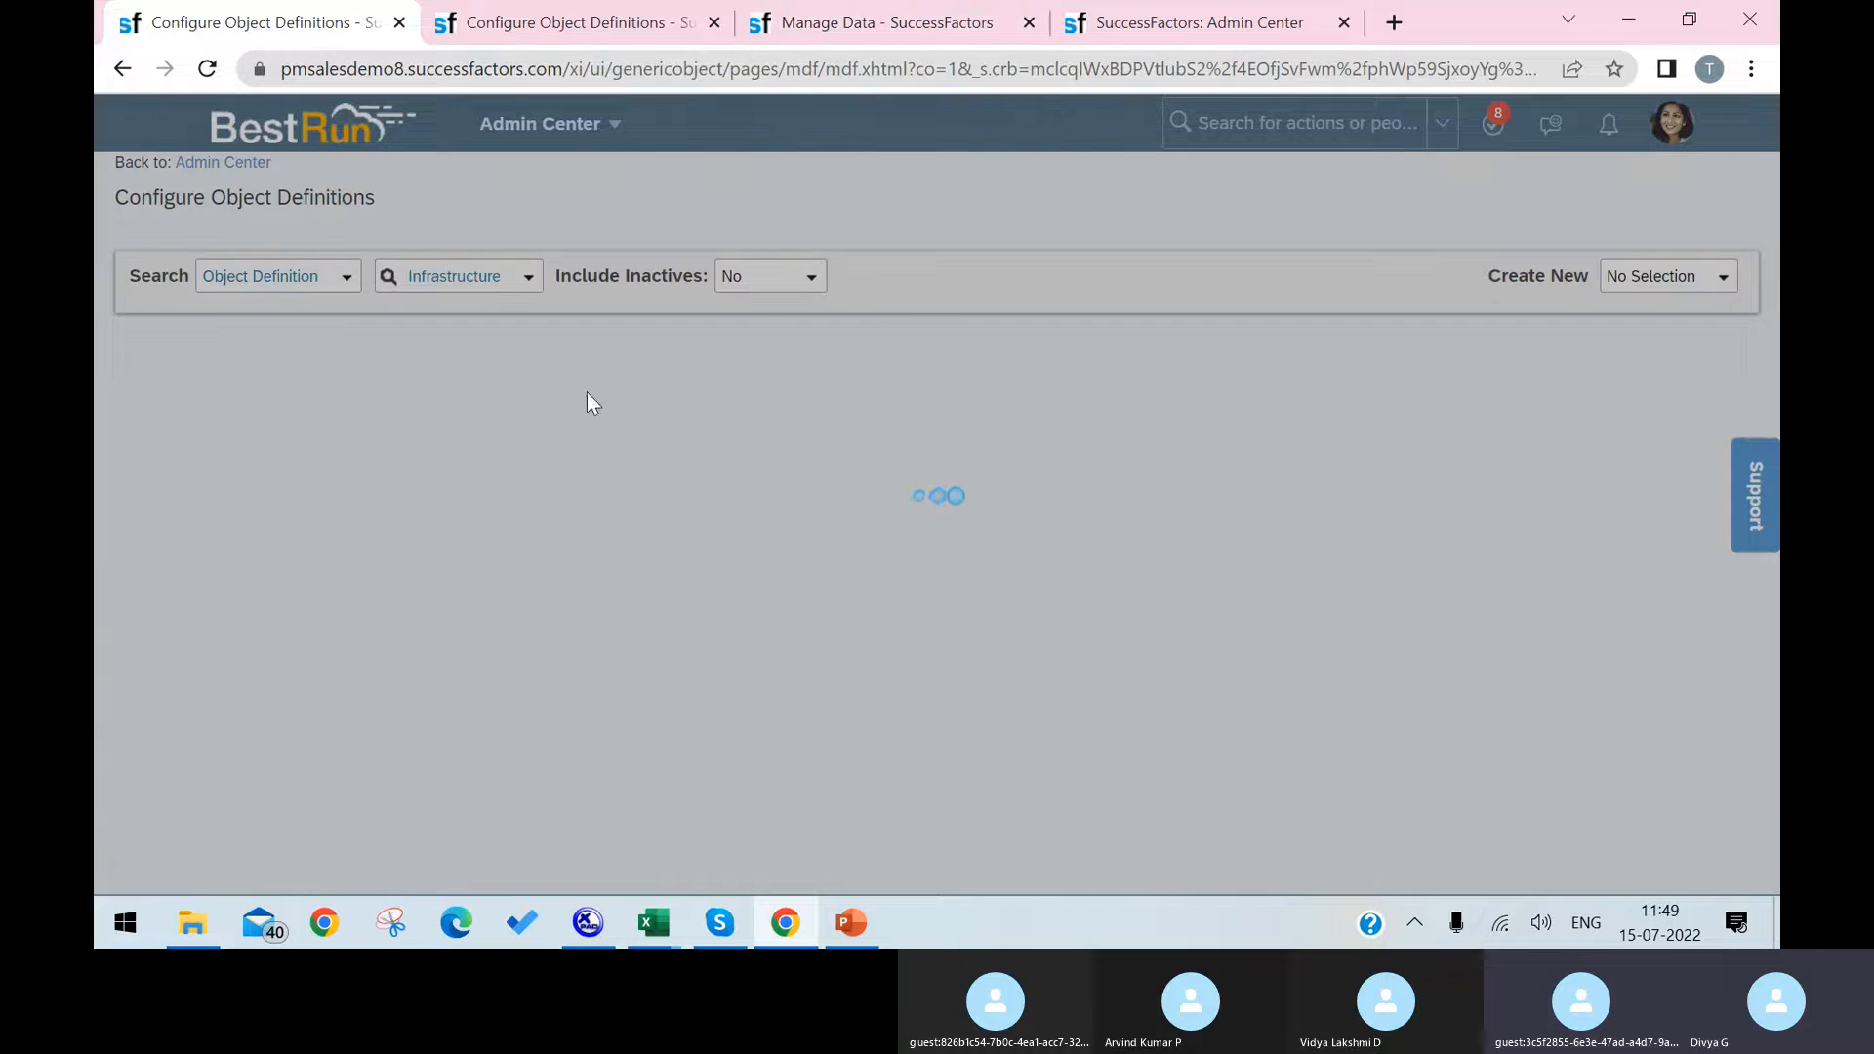
{"action": "scroll", "coordinate": [923, 576], "scroll_direction": "down", "scroll_amount": 4}
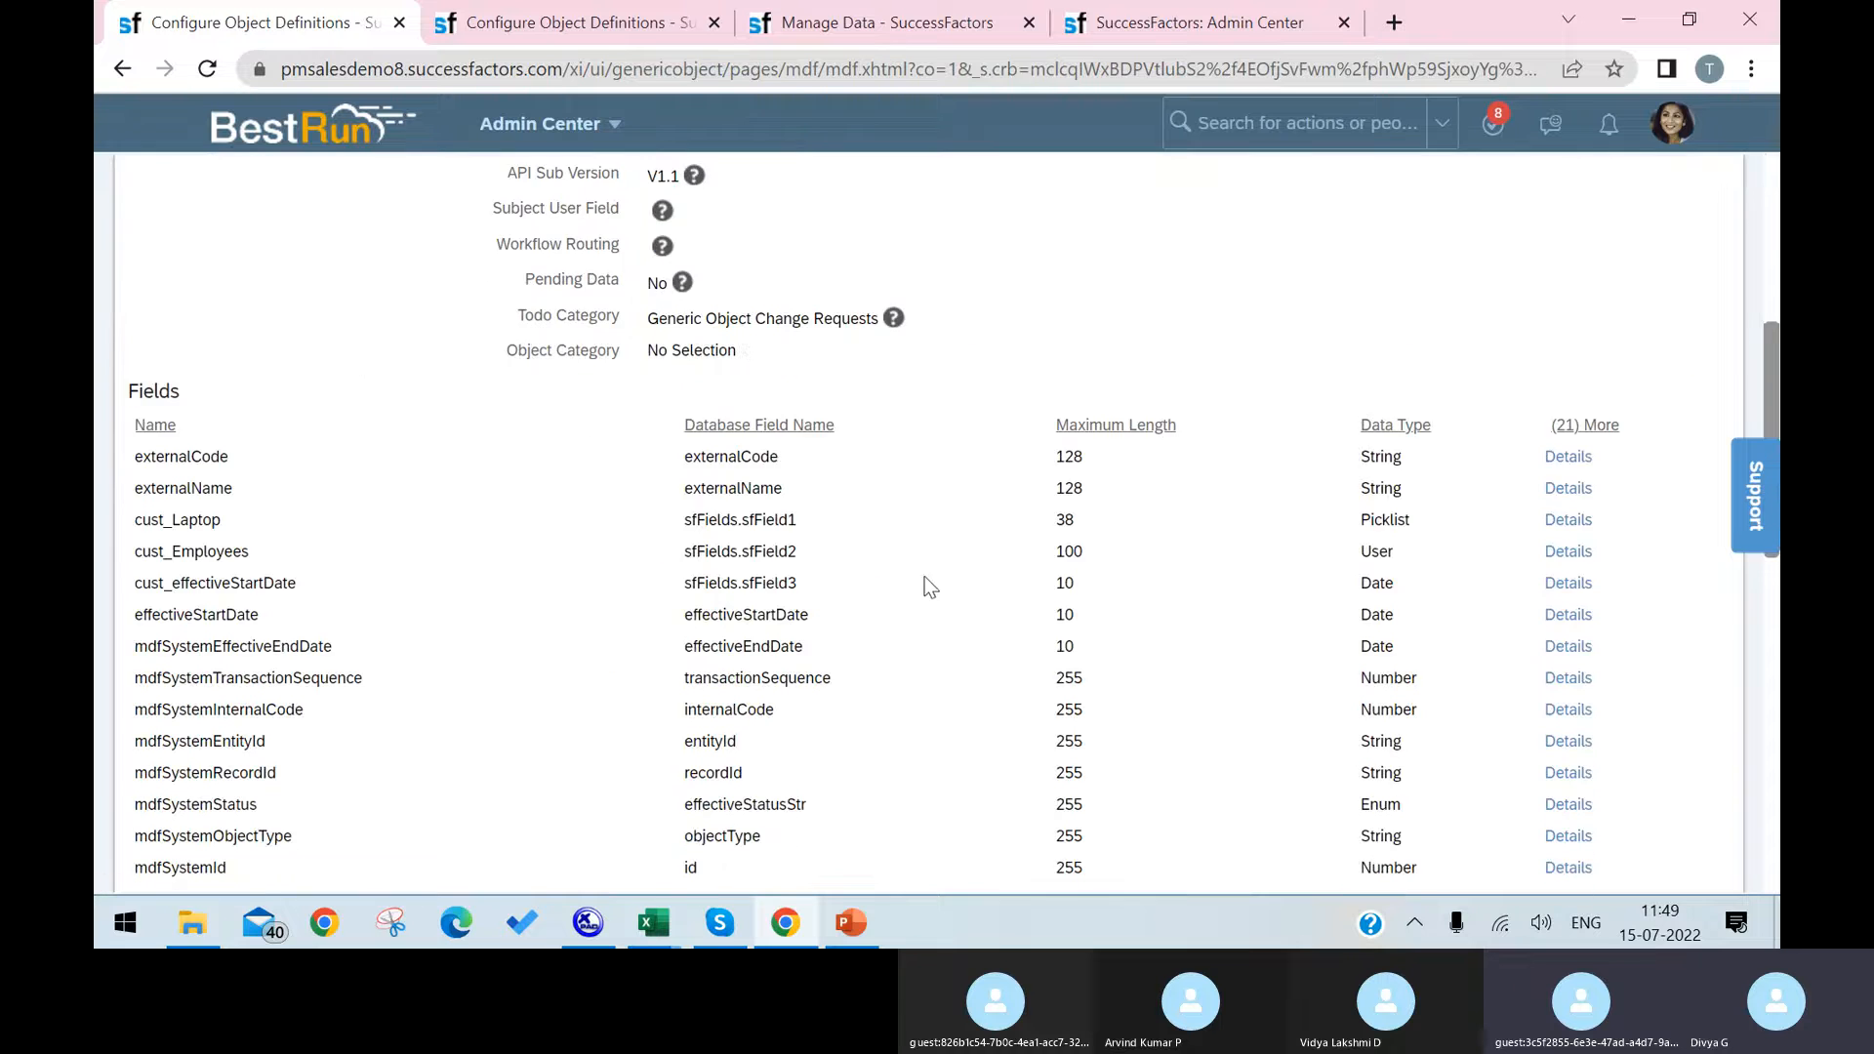
{"action": "scroll", "coordinate": [904, 531], "scroll_direction": "up", "scroll_amount": 4}
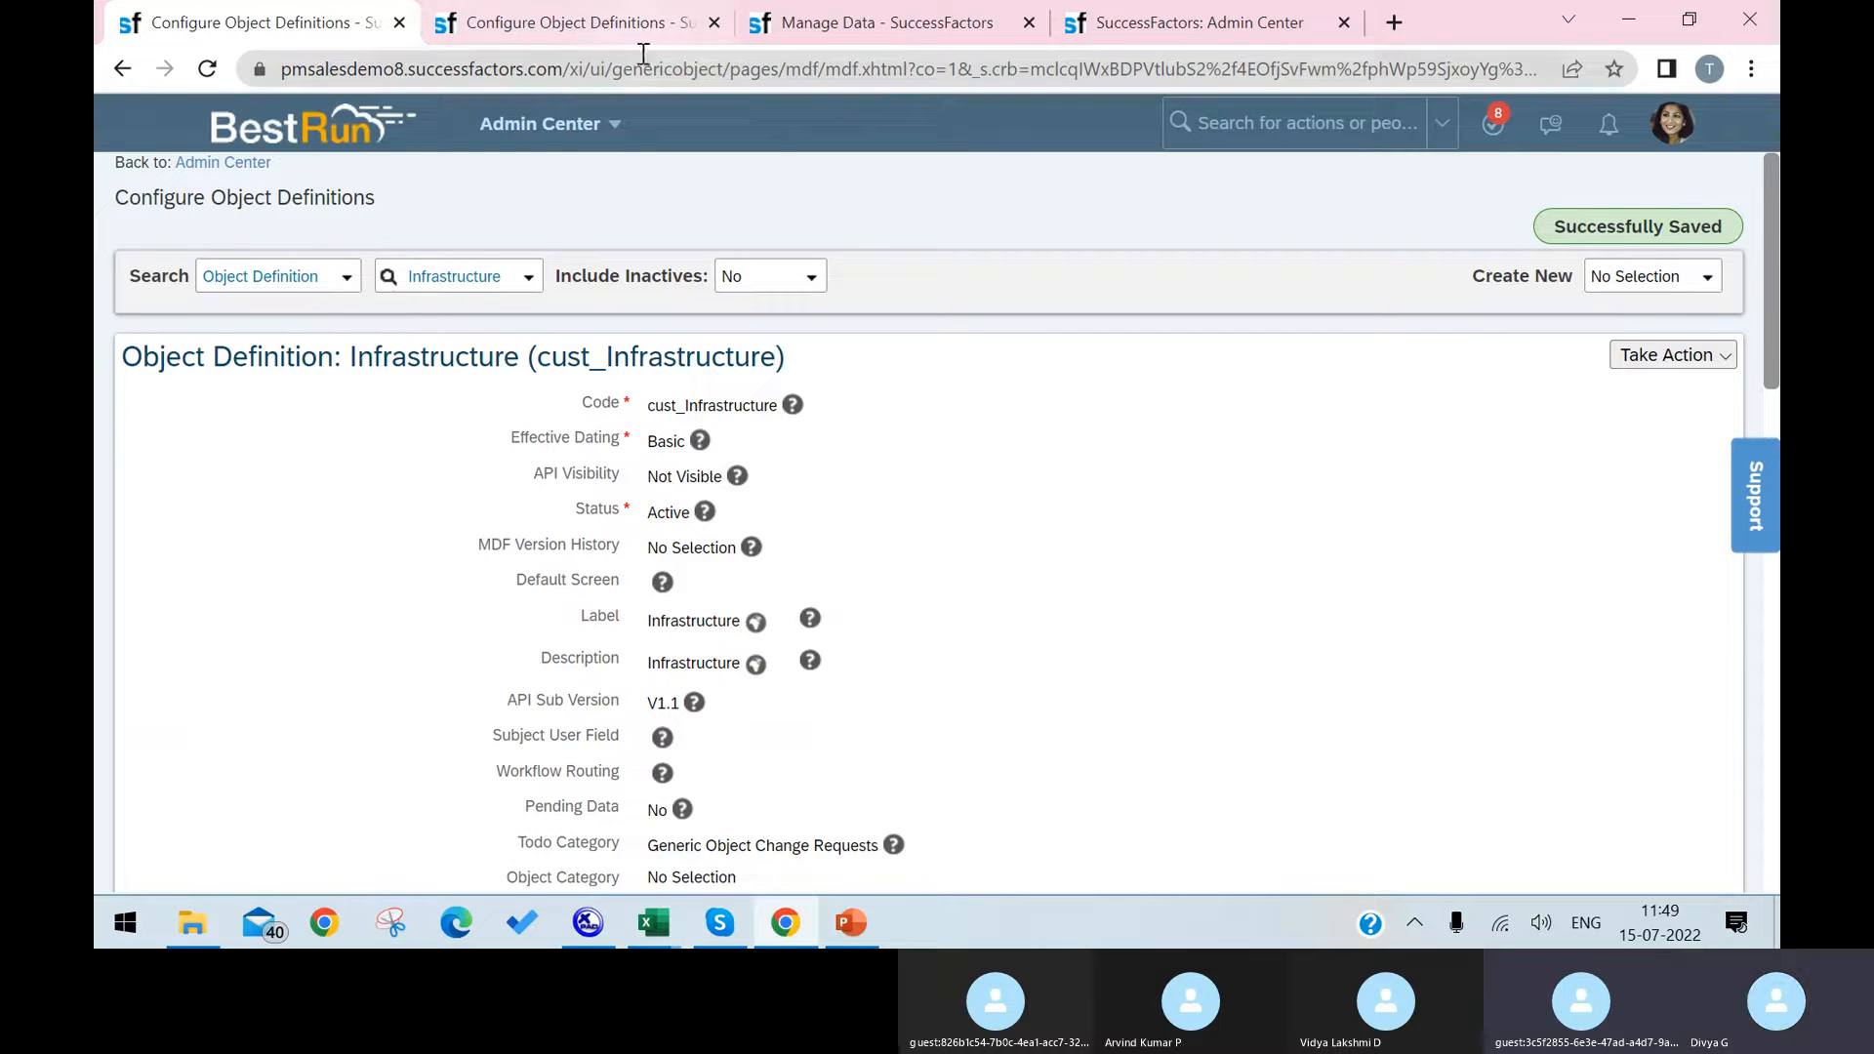
Step: Reload the new Infrastructure record form in Manage Data to check its fields, and return to the object definition
{"action": "left_click", "coordinate": [883, 23]}
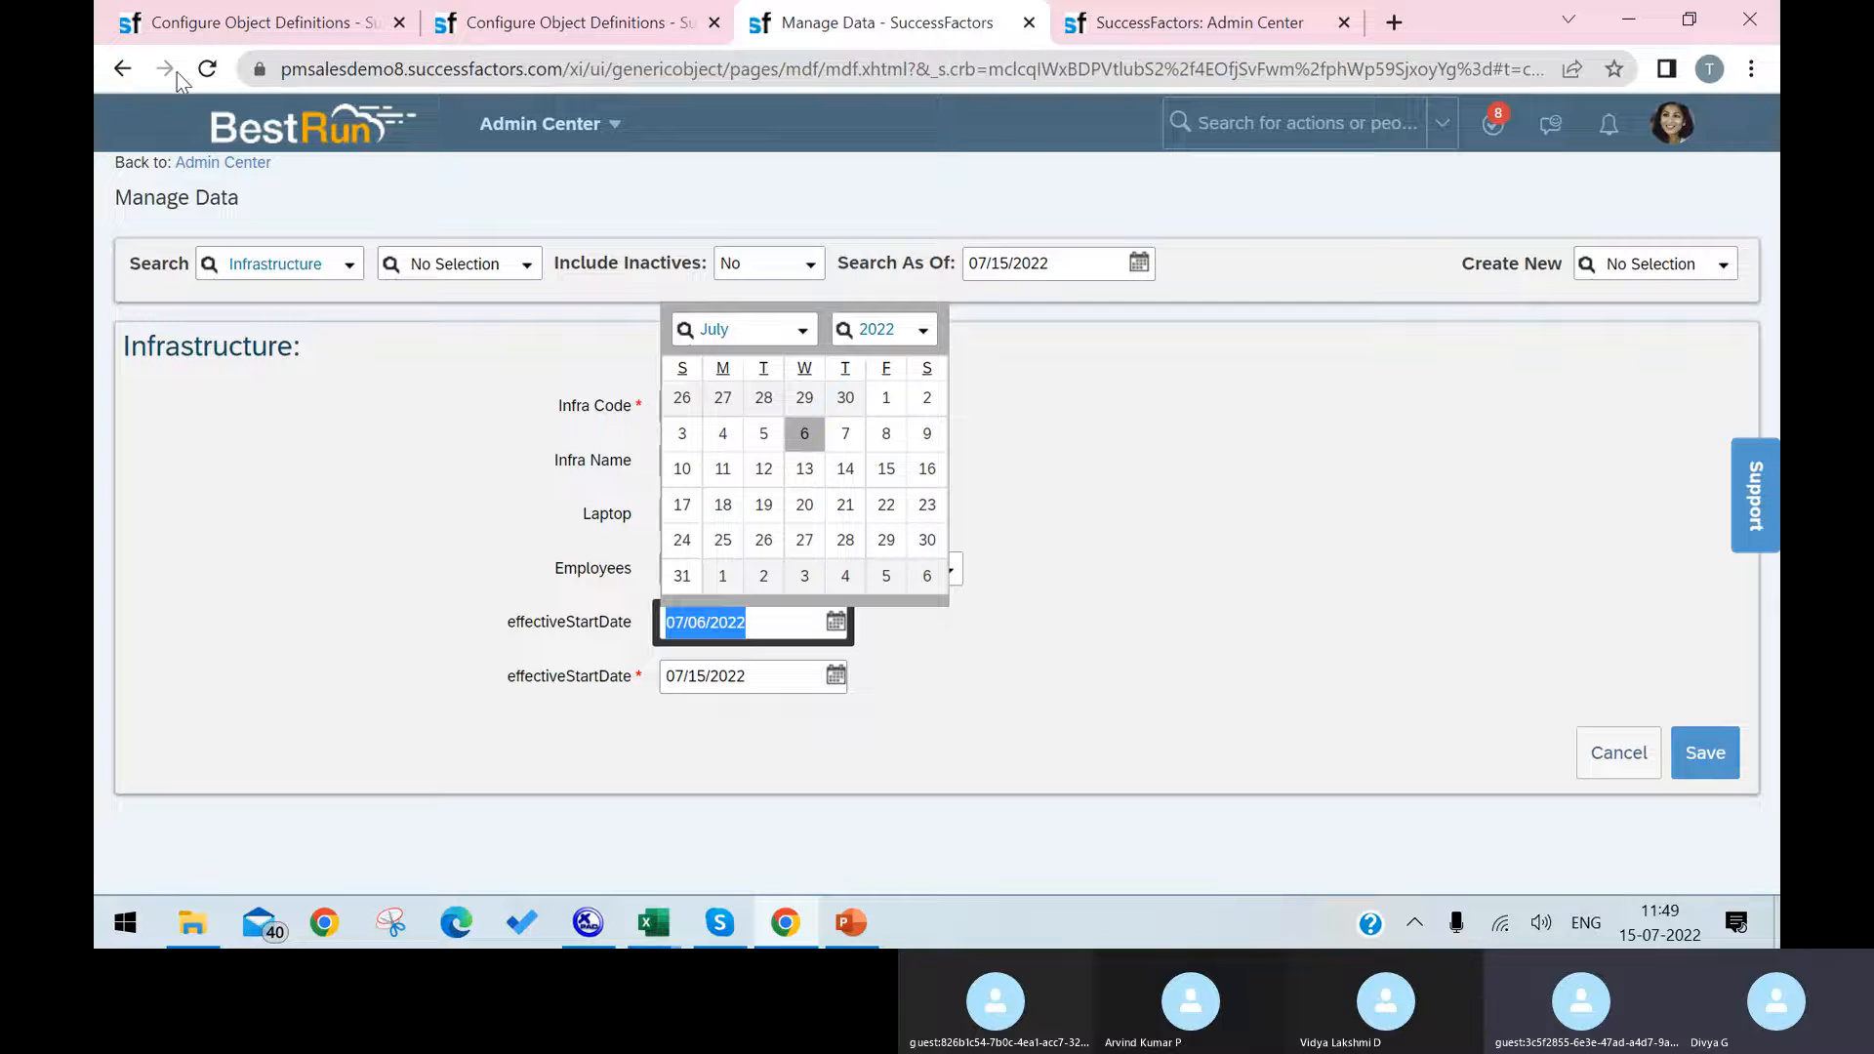
{"action": "left_click", "coordinate": [206, 69]}
{"action": "left_click", "coordinate": [1065, 224]}
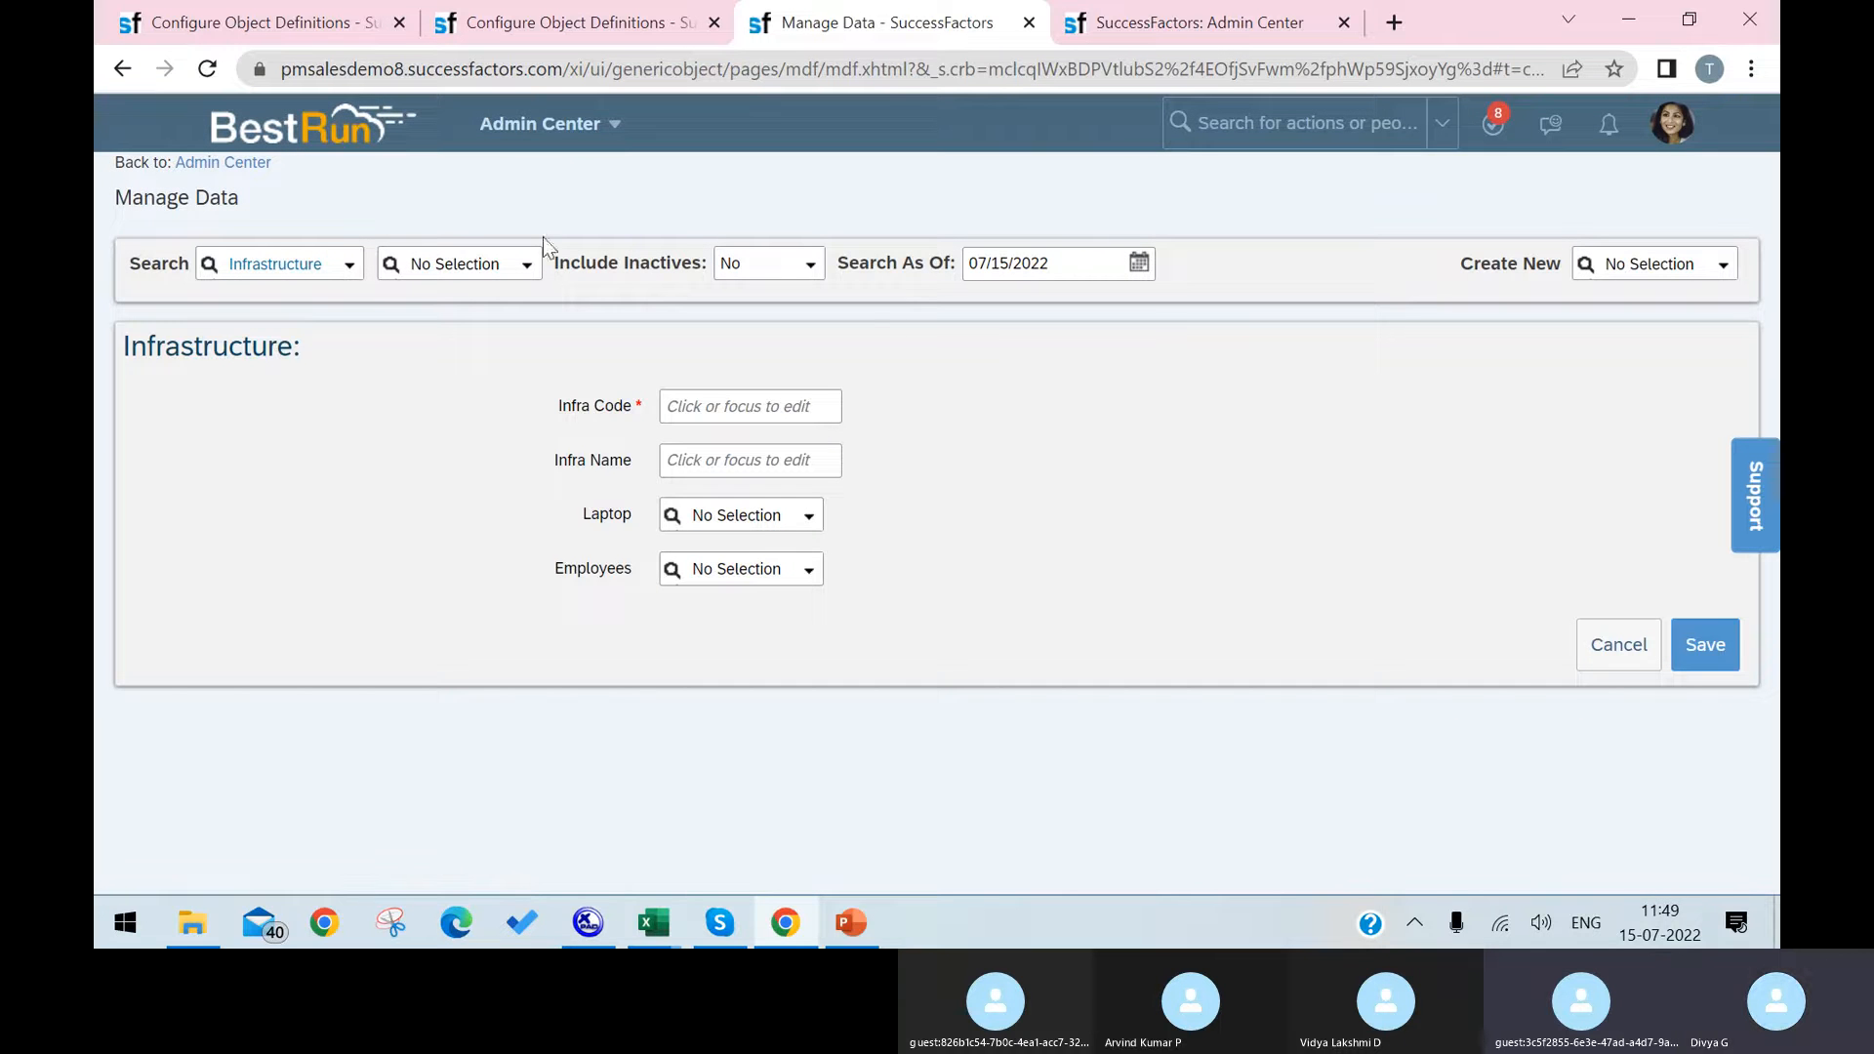
{"action": "left_click", "coordinate": [237, 22]}
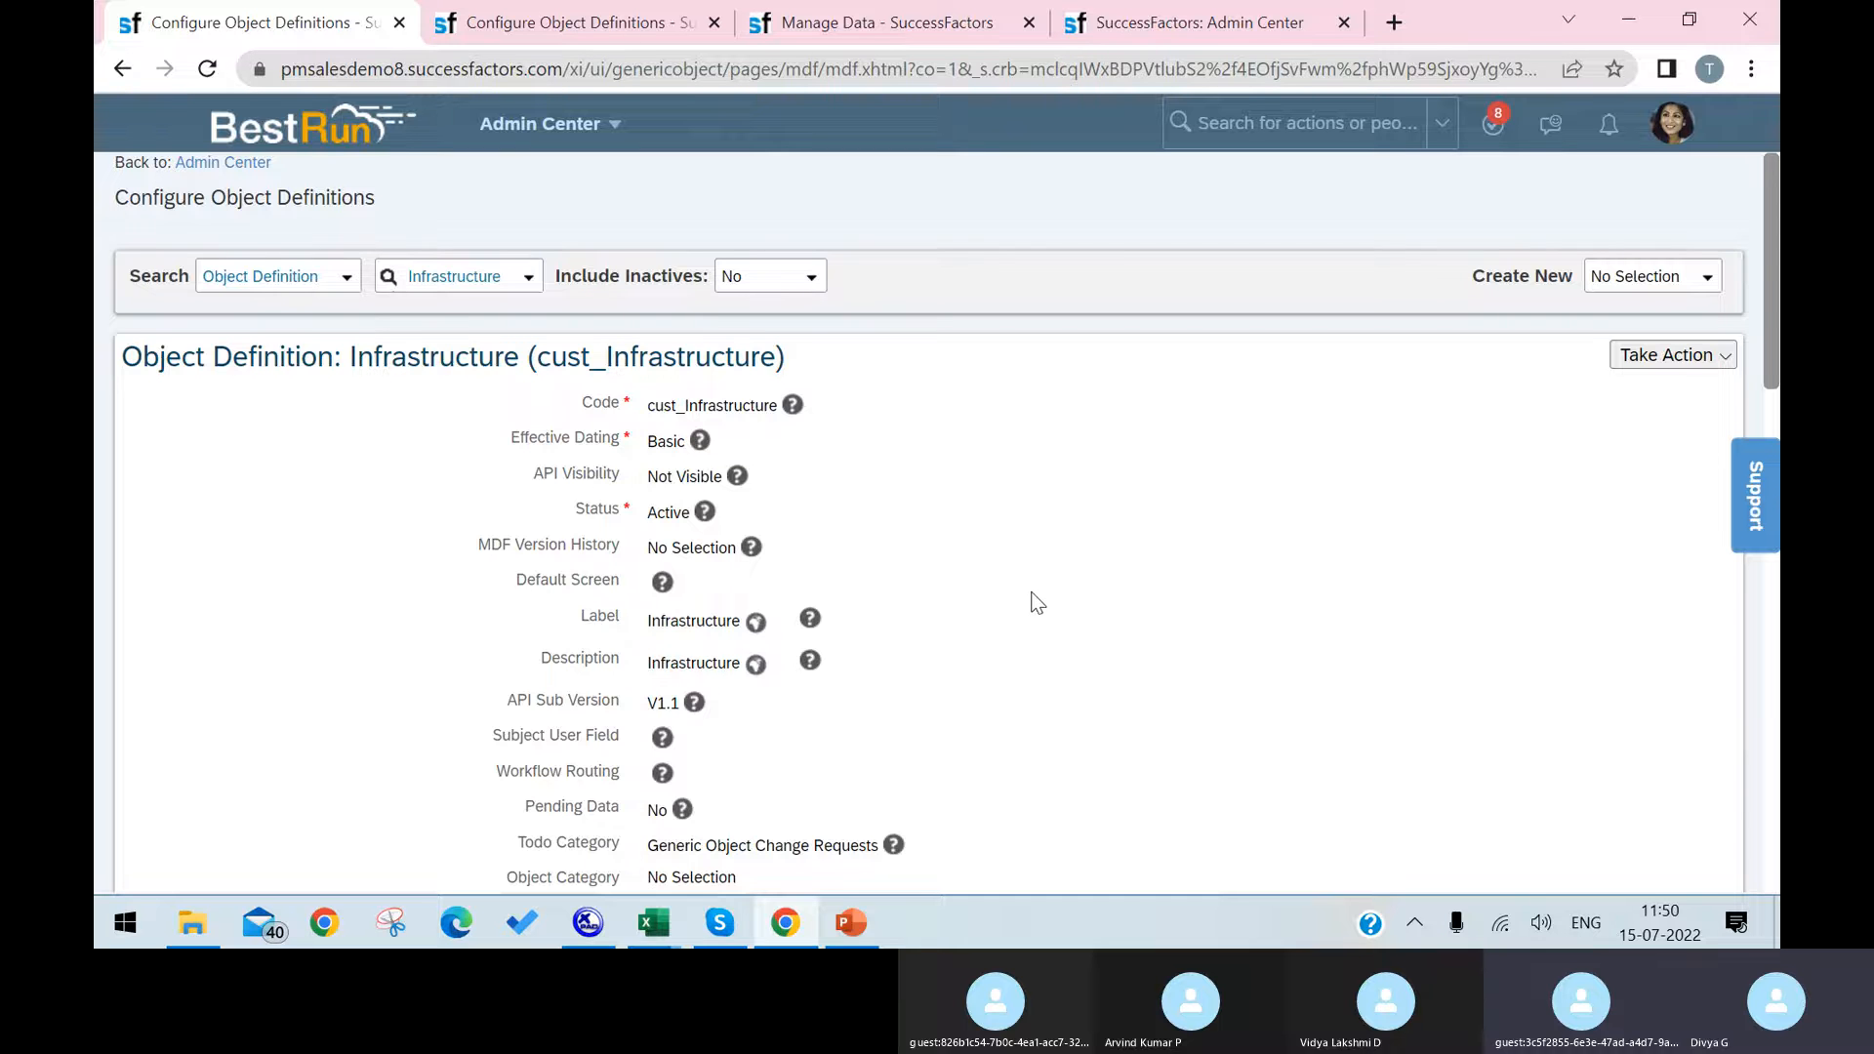
Step: Review the Infrastructure object definition, and check the Employee entry under Custom Mdf in Sheet1 of the EC Foundation Objects workbook in Excel
{"action": "scroll", "coordinate": [1033, 590], "scroll_direction": "down", "scroll_amount": 20}
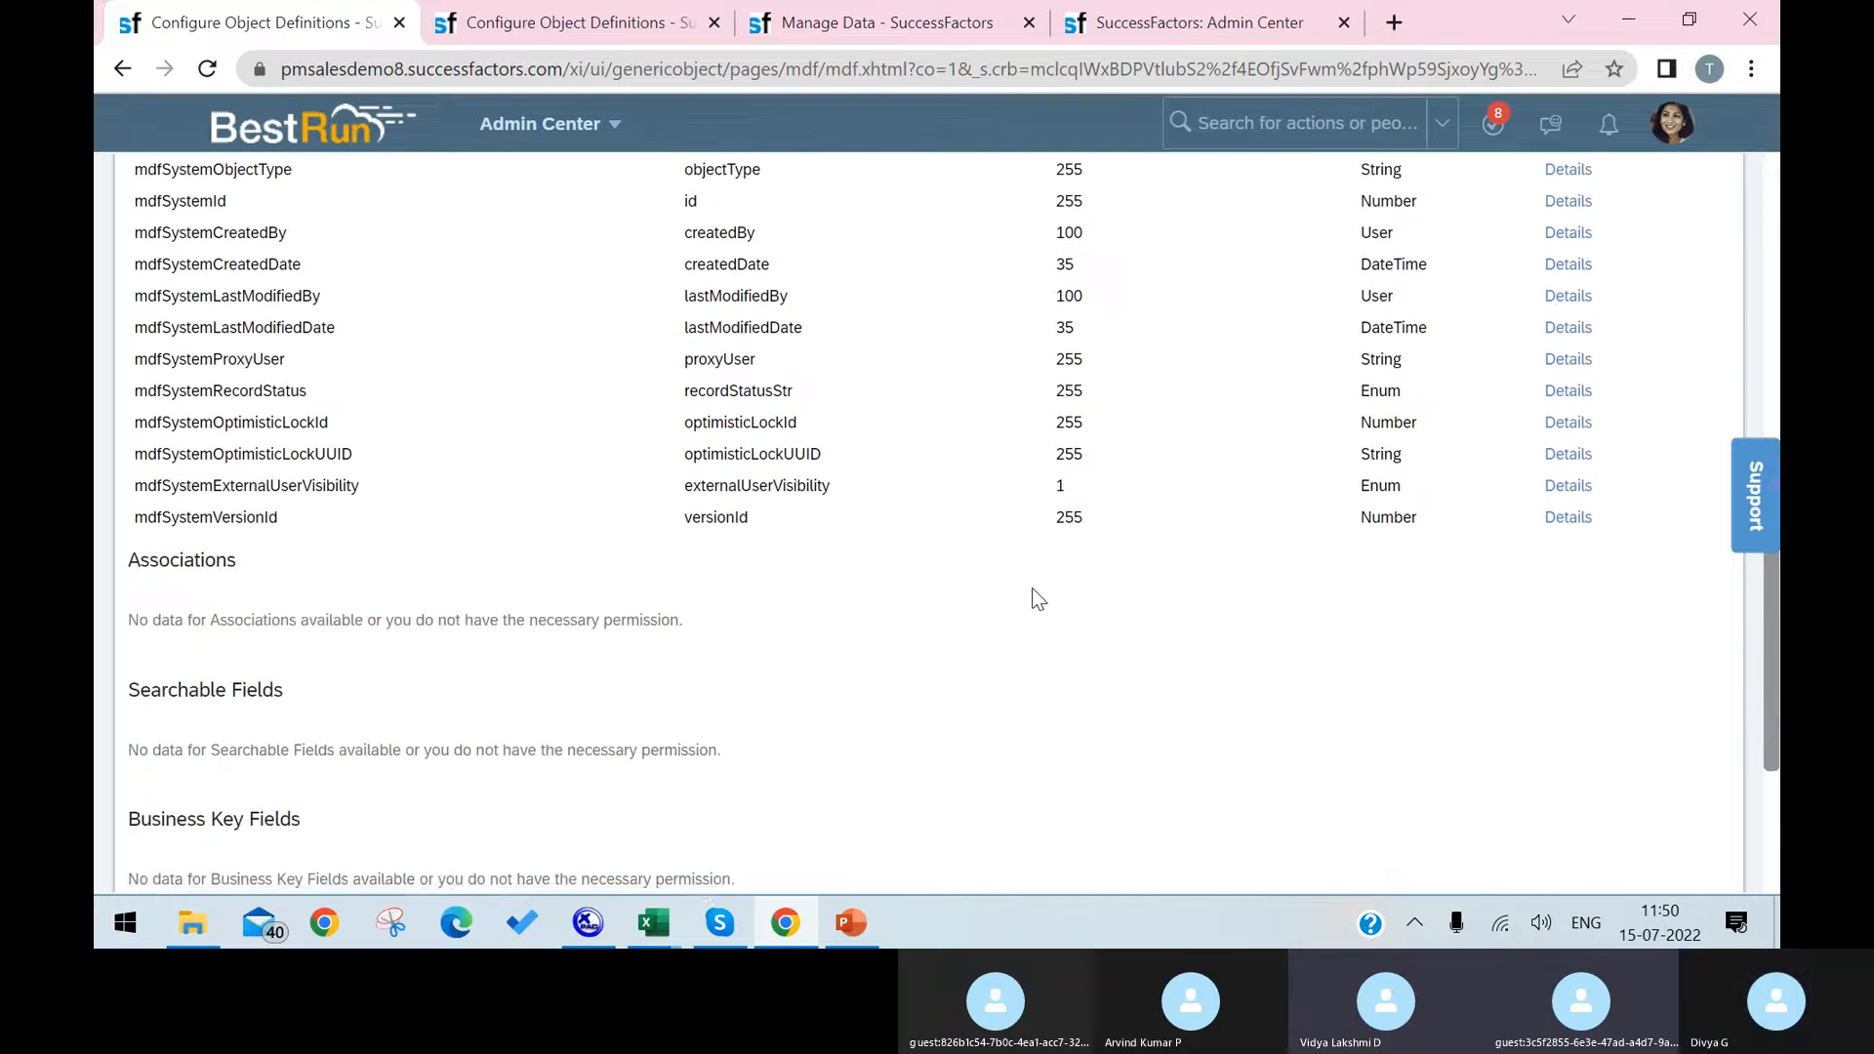
{"action": "scroll", "coordinate": [1032, 587], "scroll_direction": "up", "scroll_amount": 20}
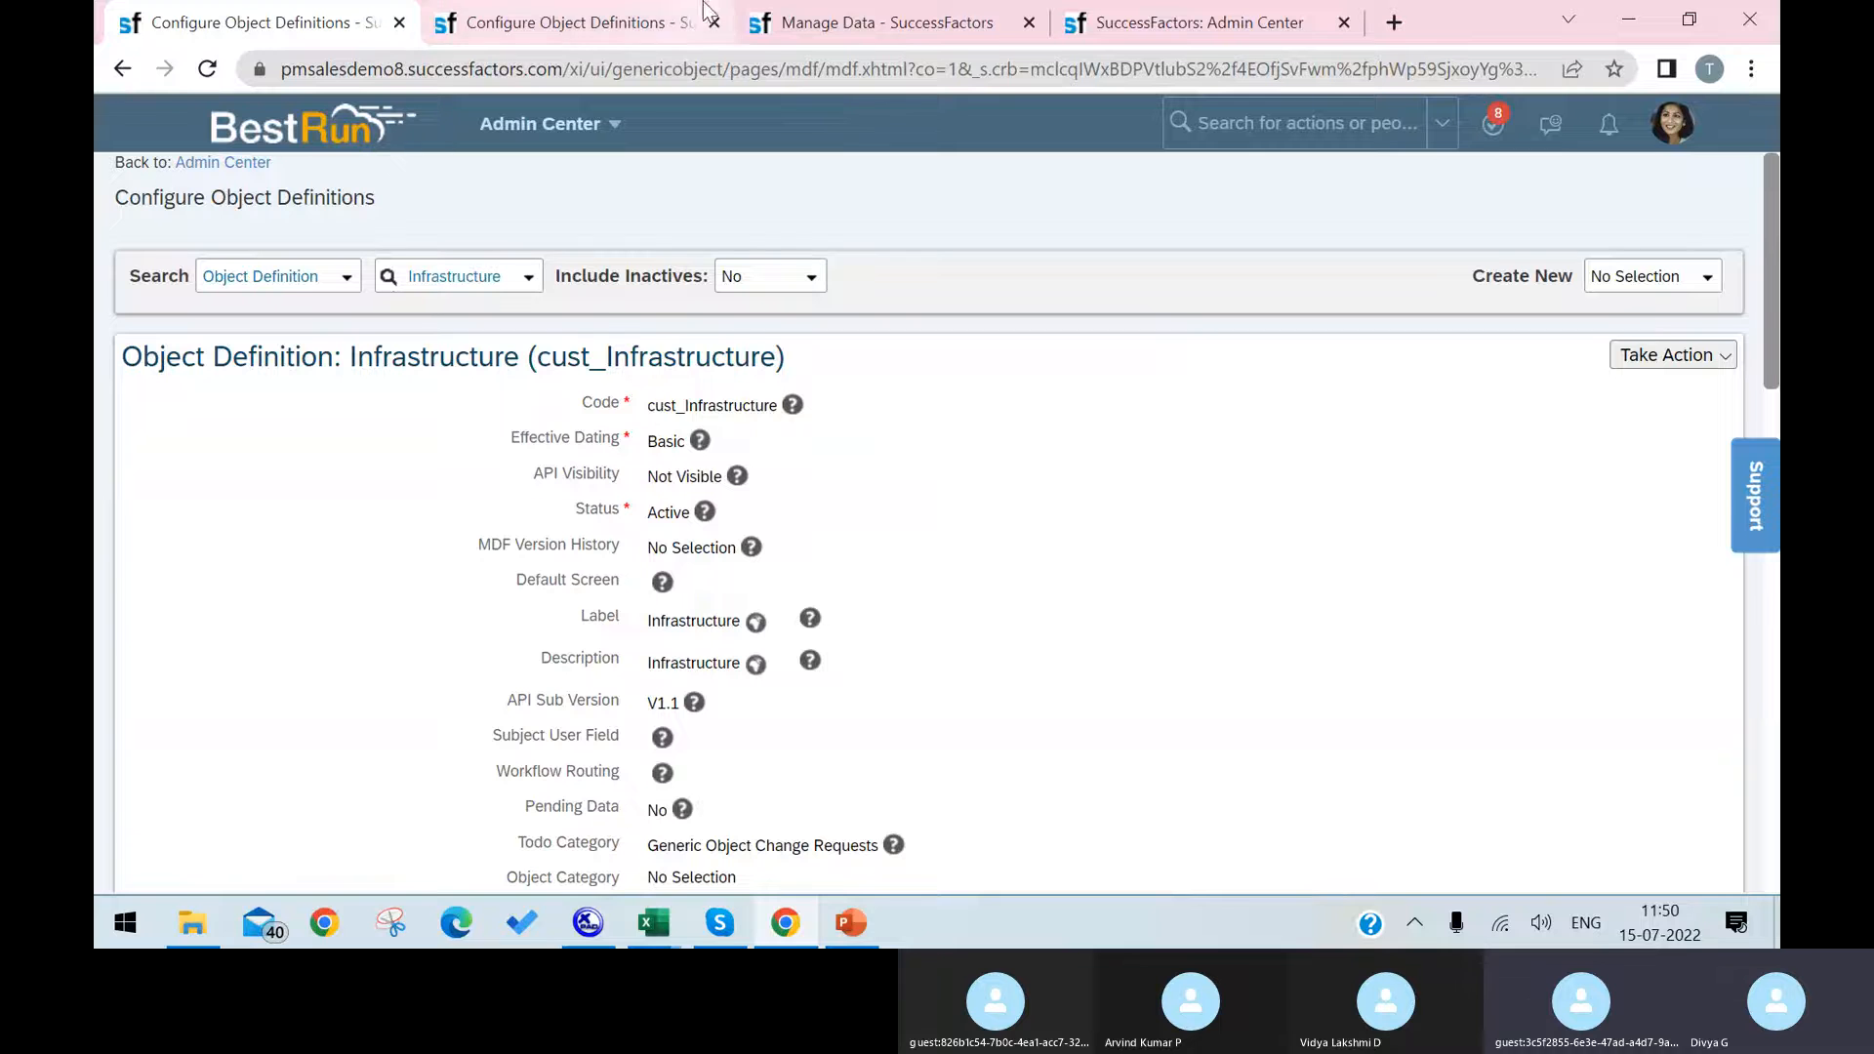
{"action": "mouse_move", "coordinate": [654, 922]}
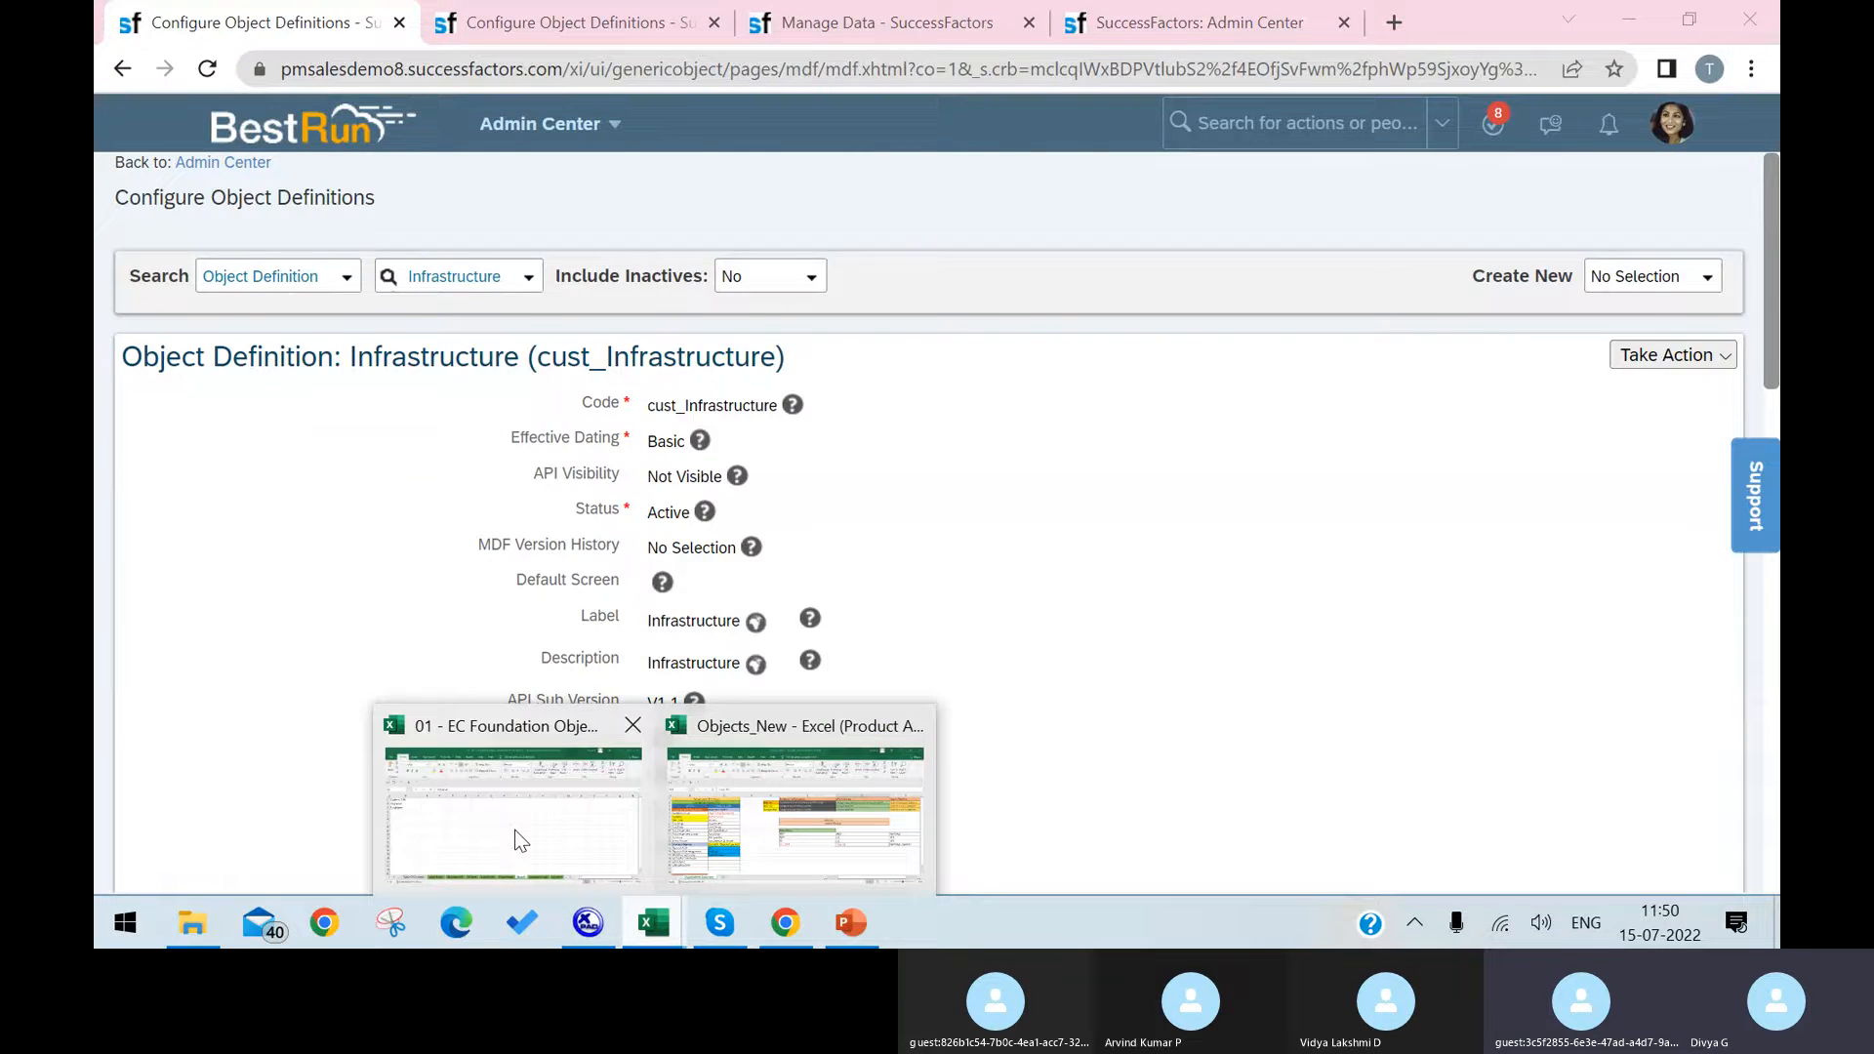
{"action": "left_click", "coordinate": [520, 839]}
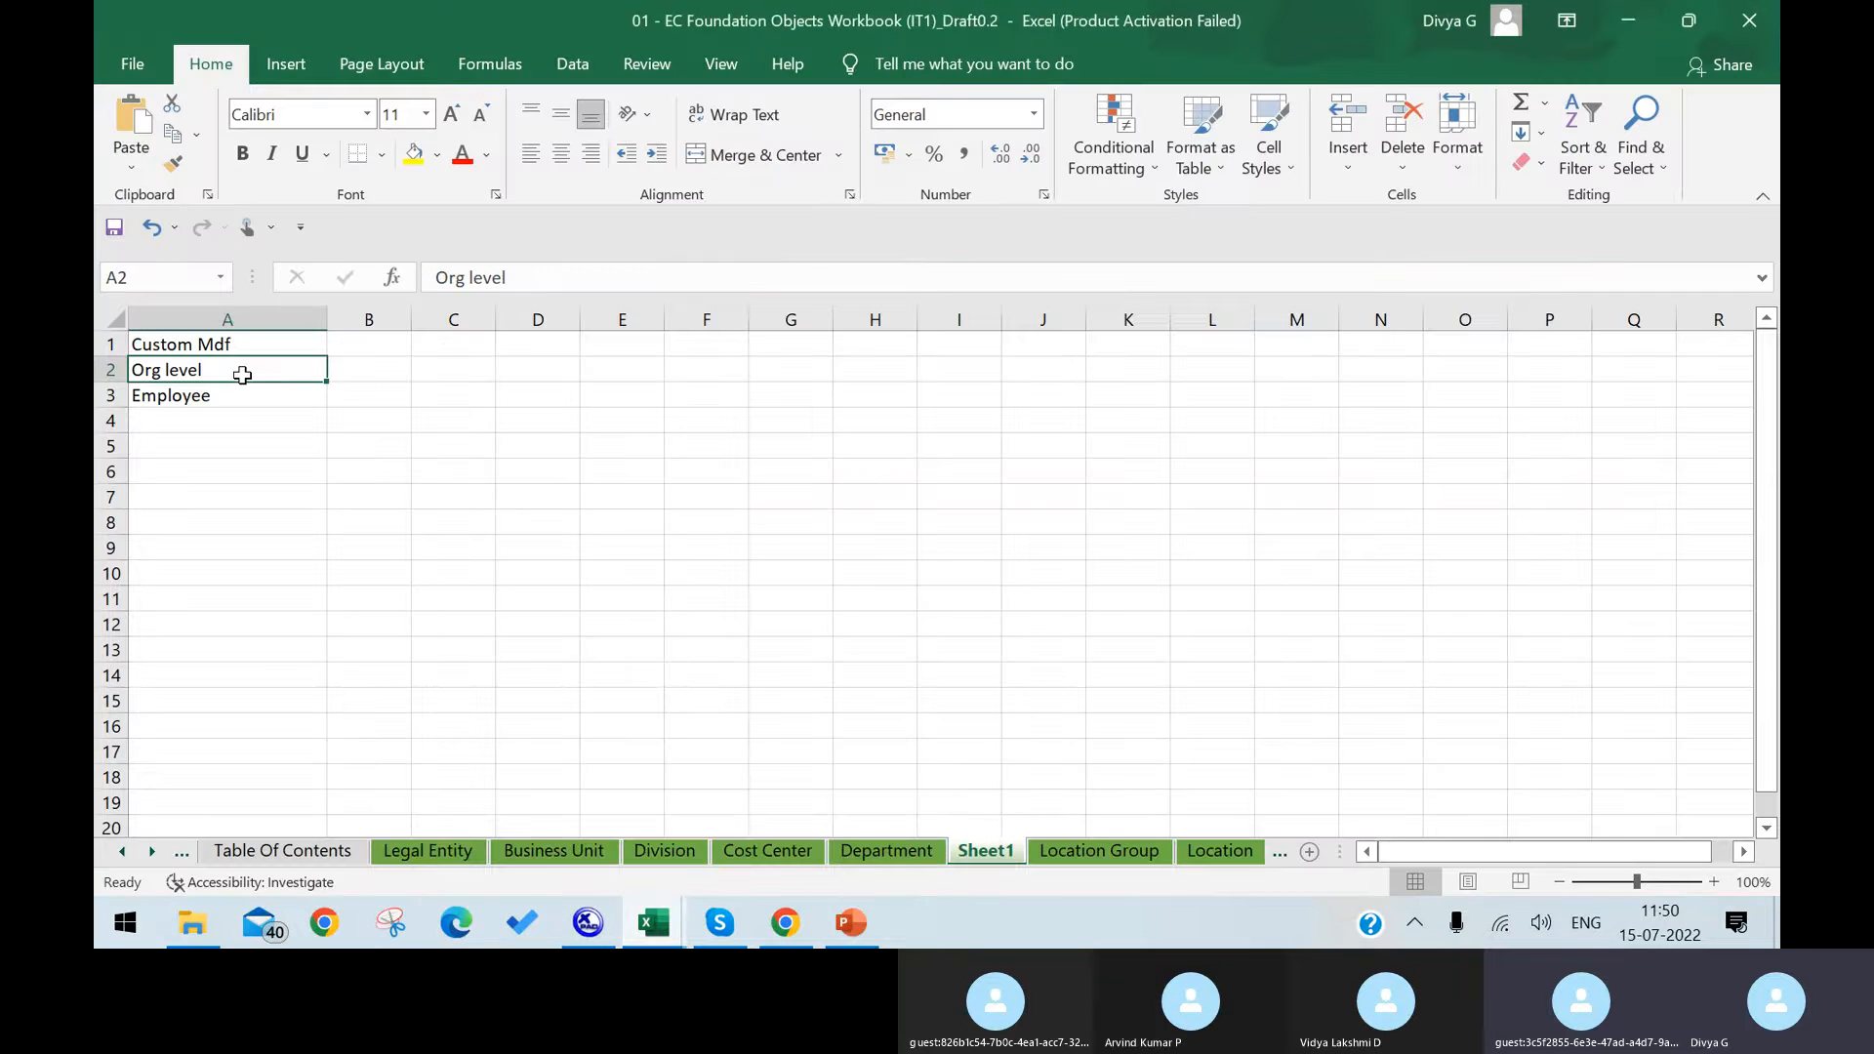
{"action": "left_click", "coordinate": [258, 400]}
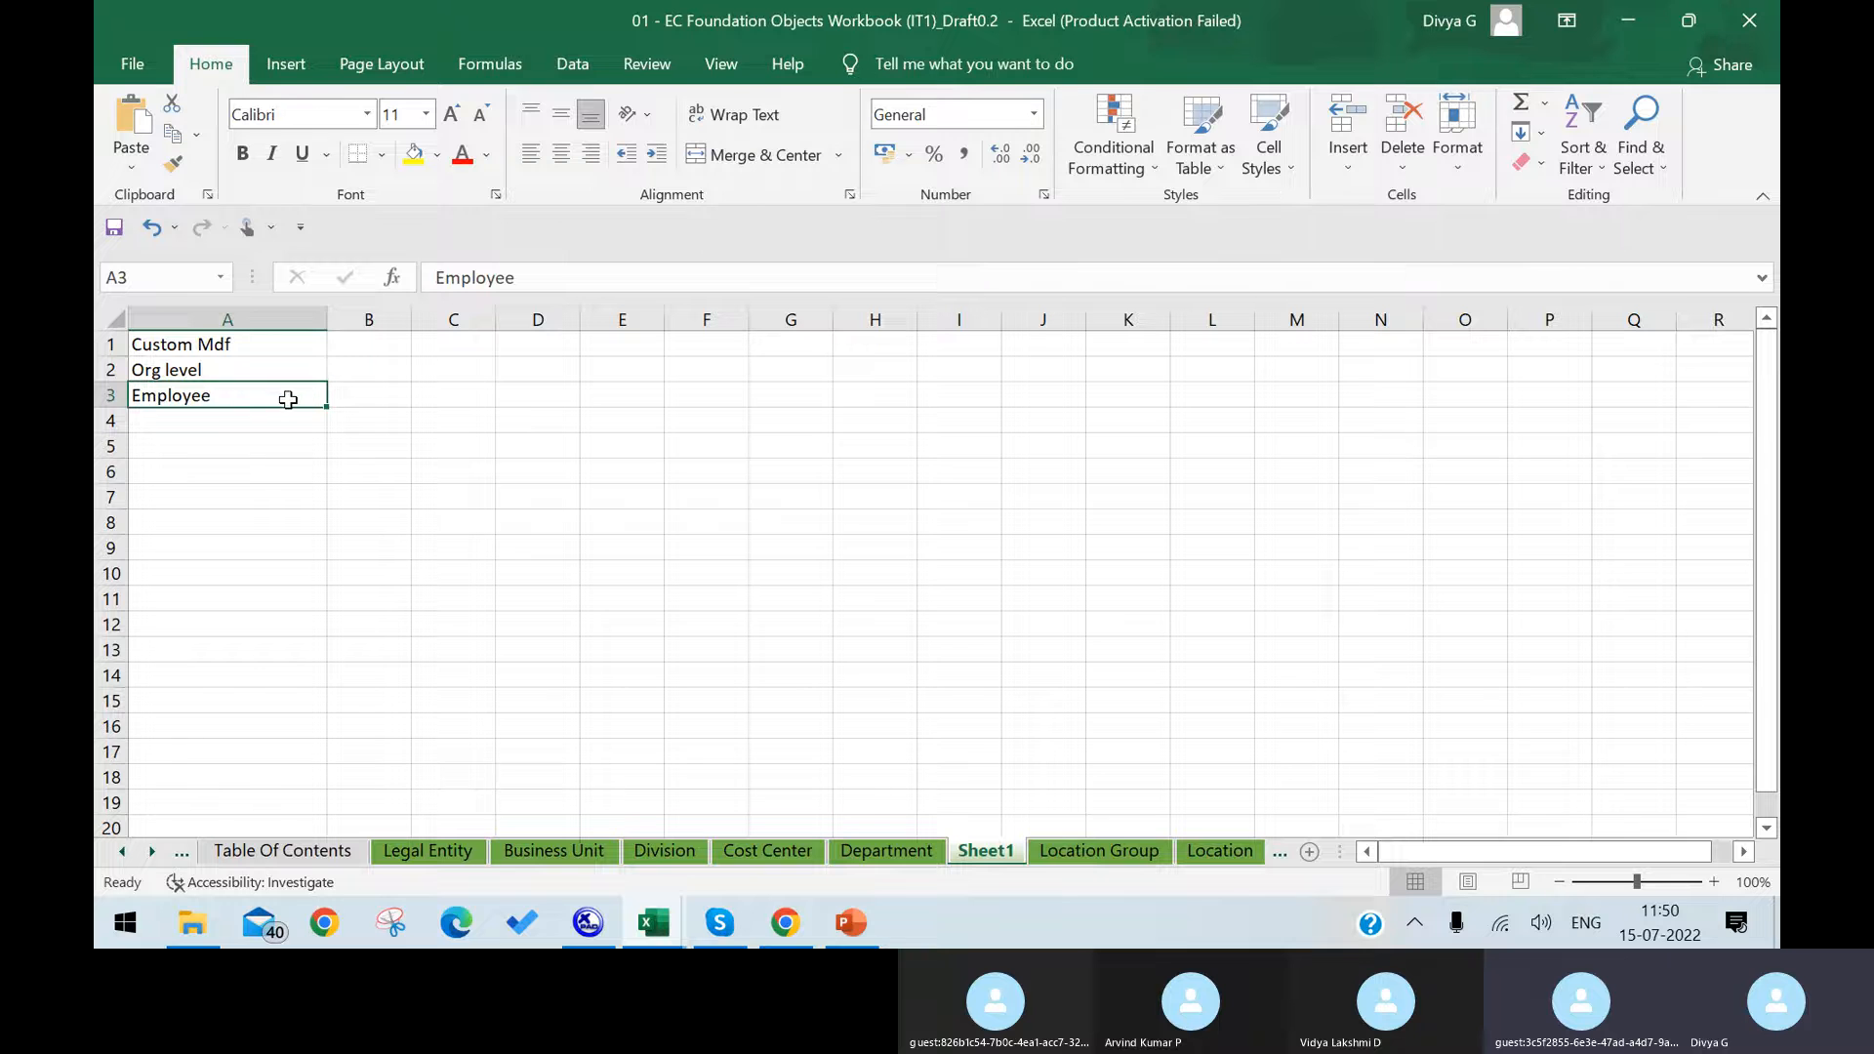
Step: Switch back to SuccessFactors in Chrome, search the actions for "configure object" and open a fresh Configure Object Definitions page
{"action": "left_click", "coordinate": [784, 925]}
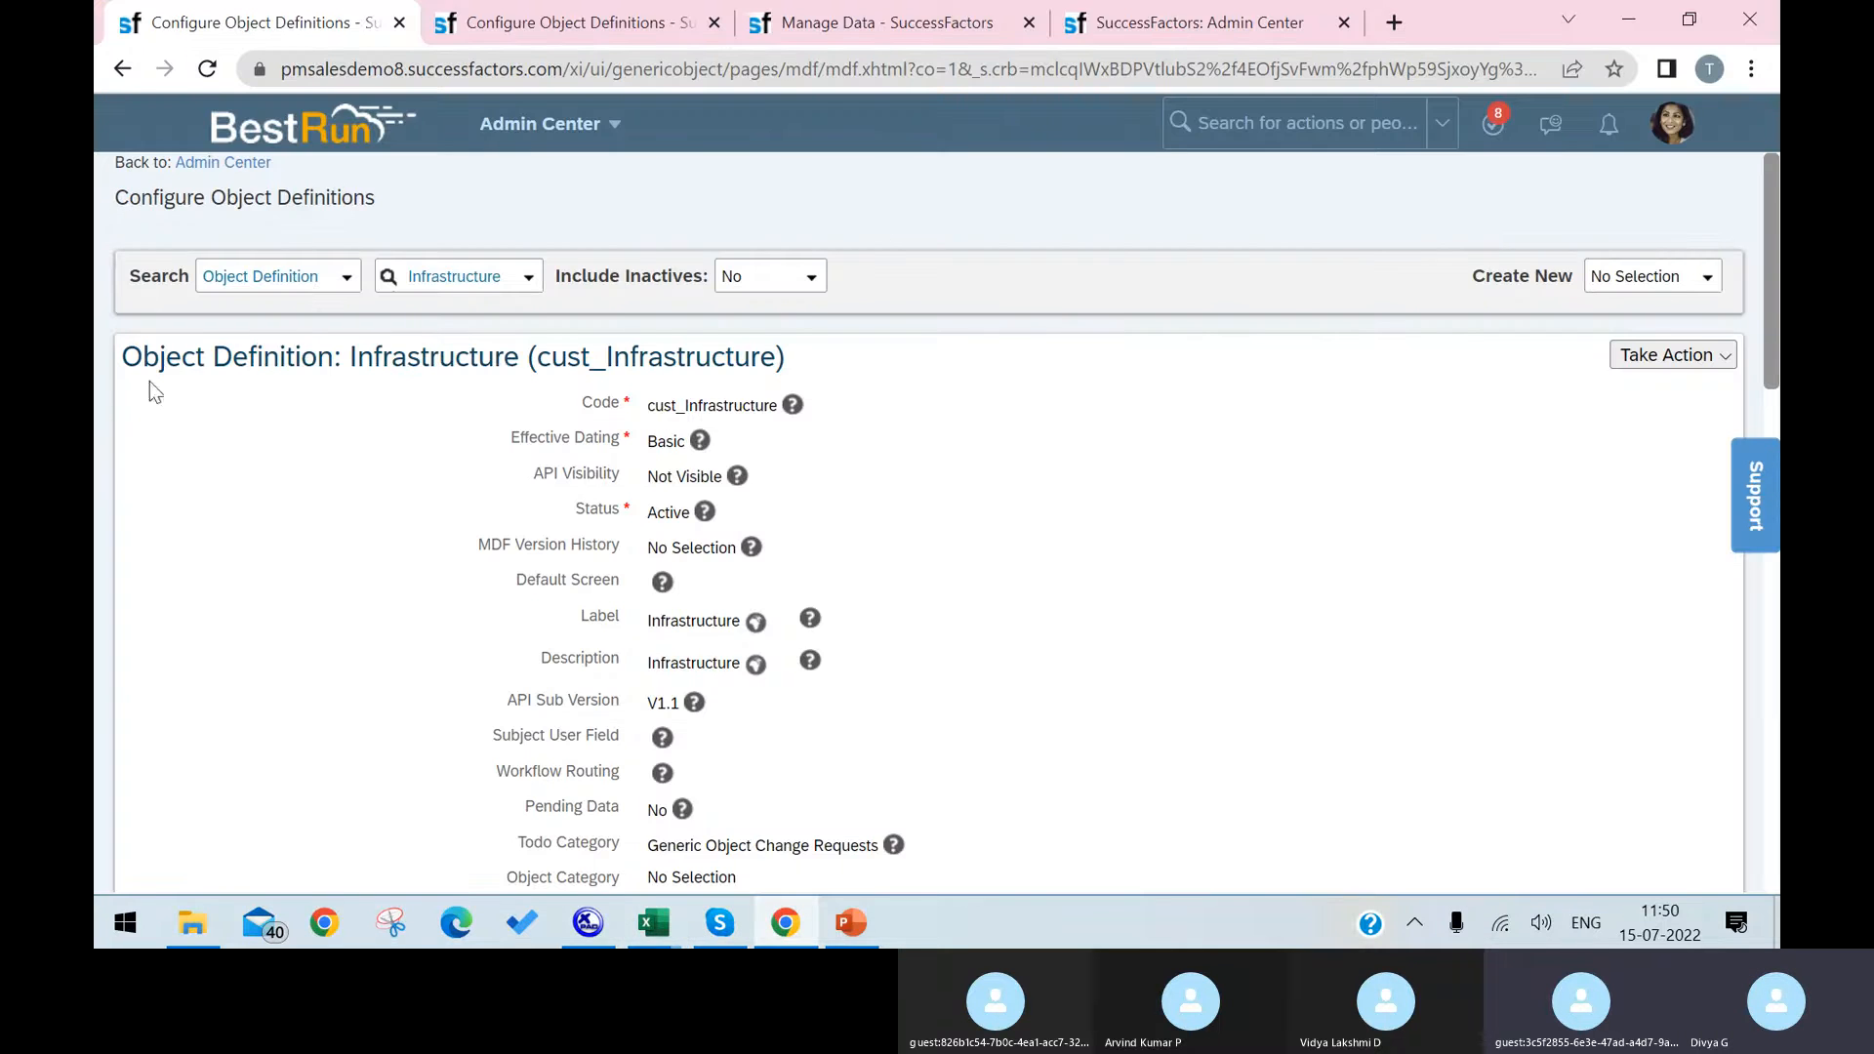
{"action": "left_click", "coordinate": [1298, 123]}
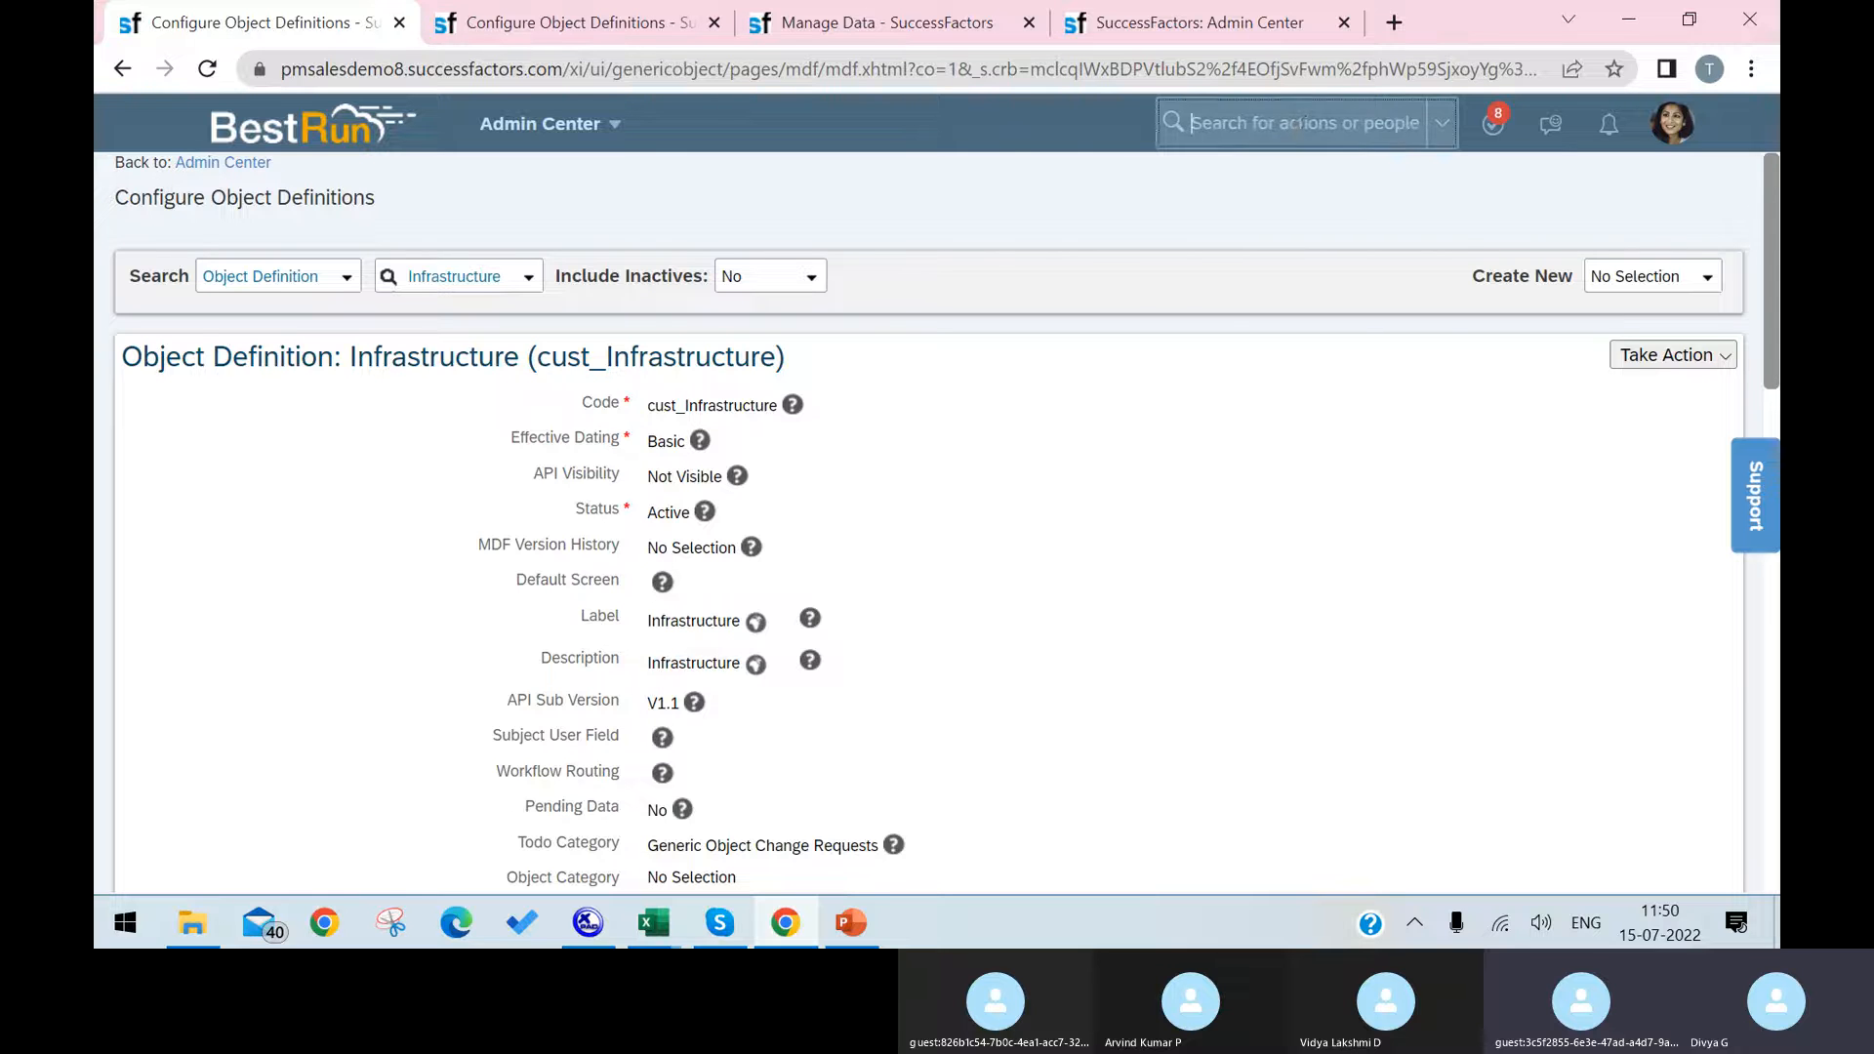
{"action": "type", "text": "d"}
{"action": "type", "text": "onfi"}
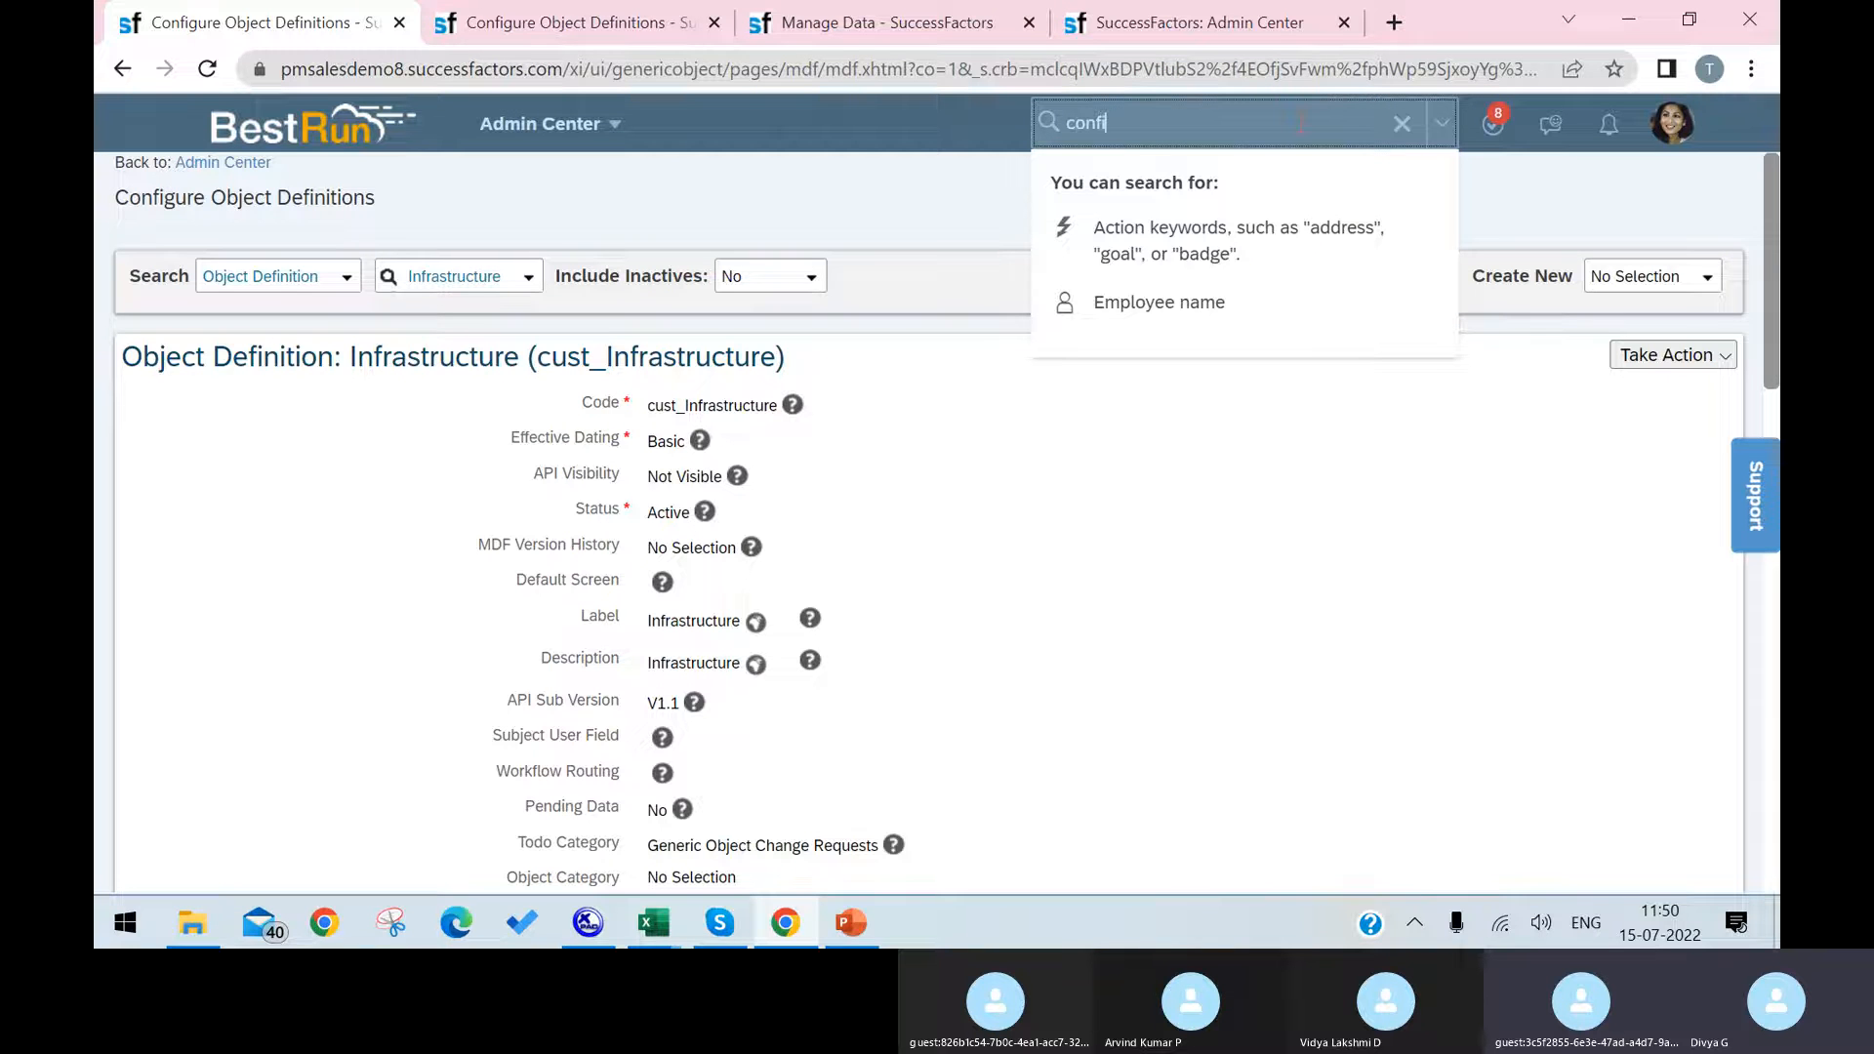
{"action": "type", "text": "gur"}
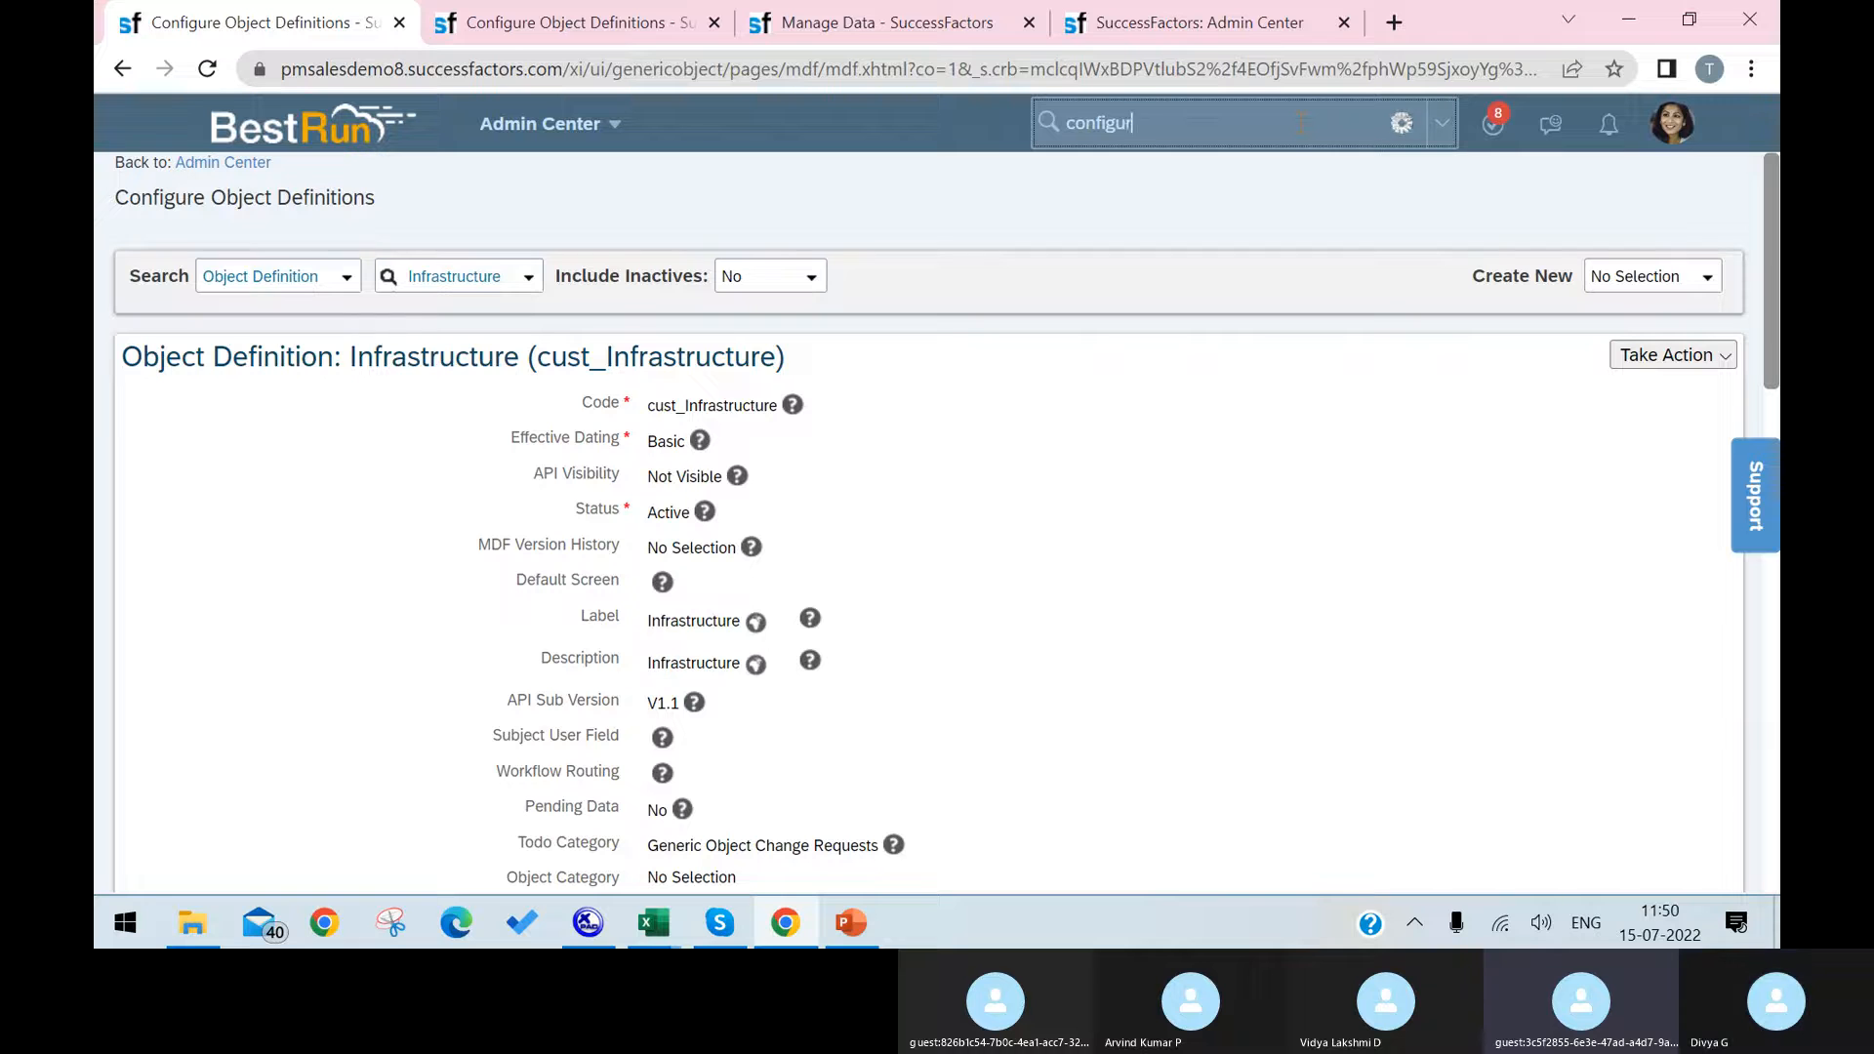
{"action": "type", "text": "e "}
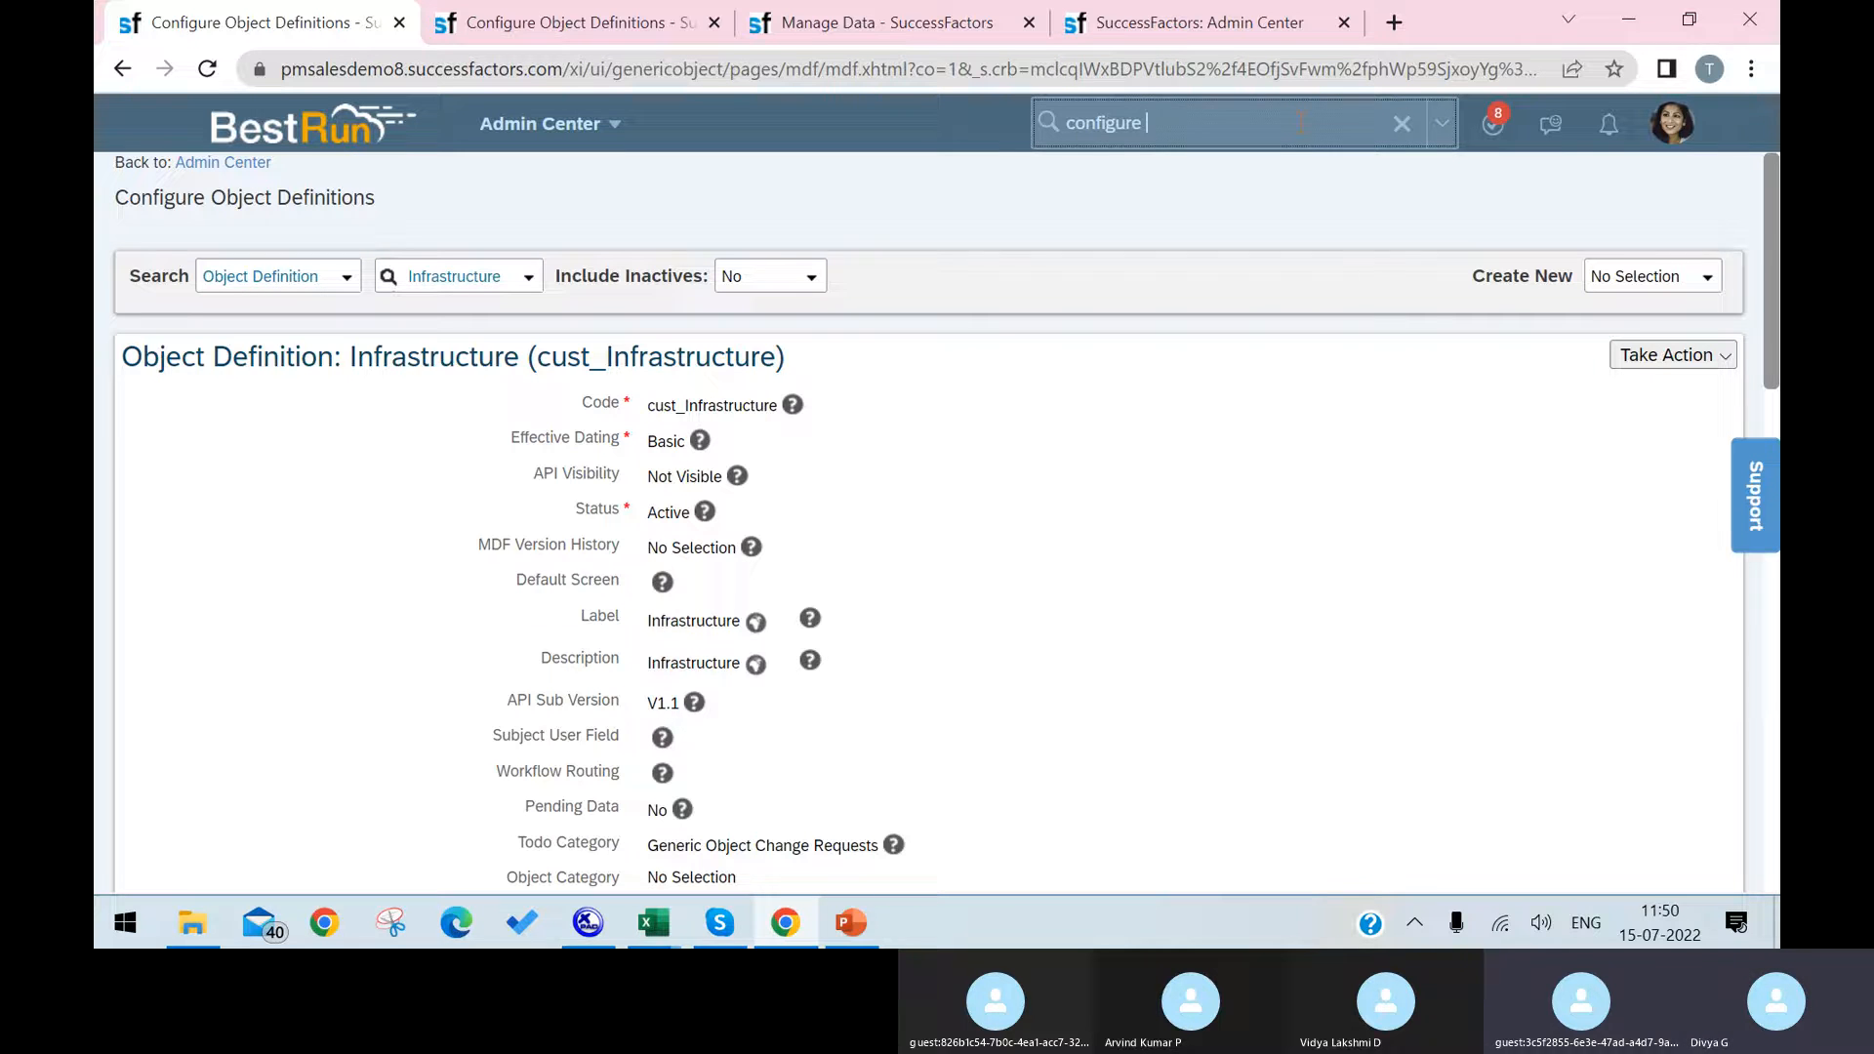
{"action": "type", "text": "obj"}
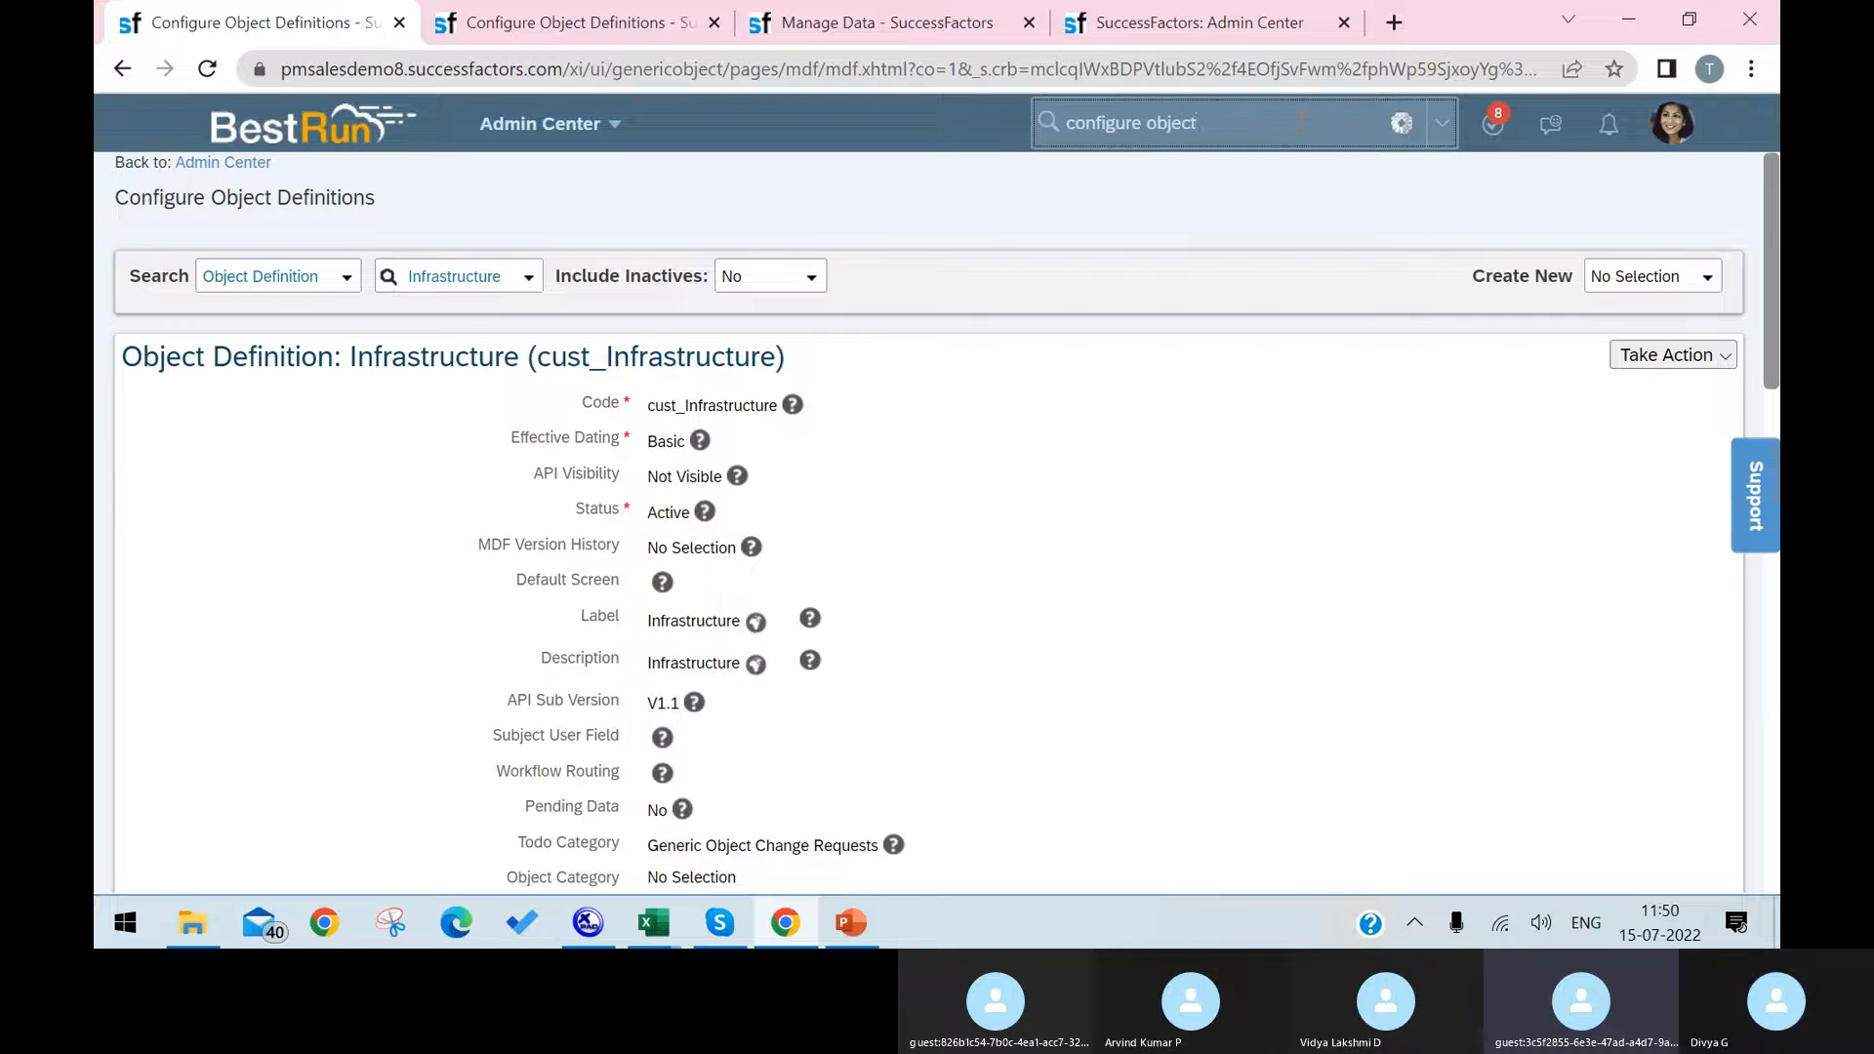
{"action": "type", "text": "ect"}
{"action": "left_click", "coordinate": [1308, 203]}
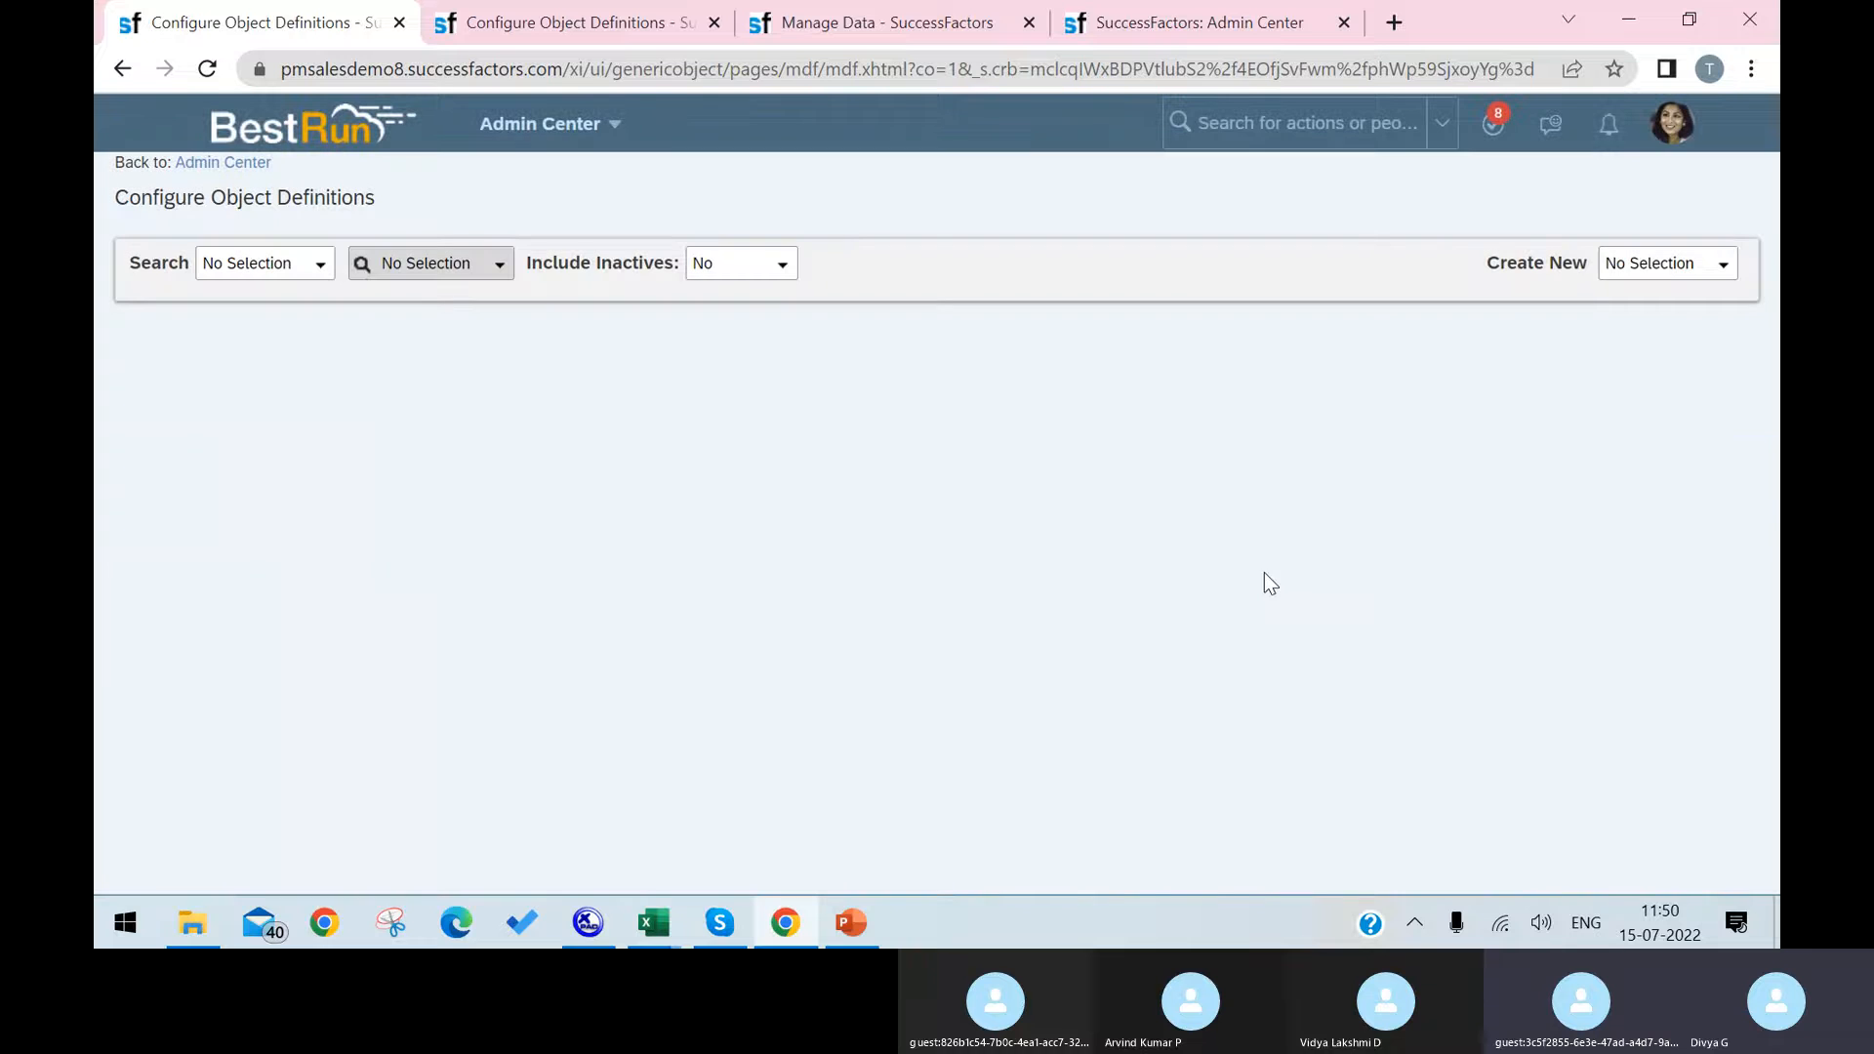
Step: Start creating a new Object Definition and open its Code for editing
{"action": "left_click", "coordinate": [1714, 266]}
{"action": "left_click", "coordinate": [1603, 344]}
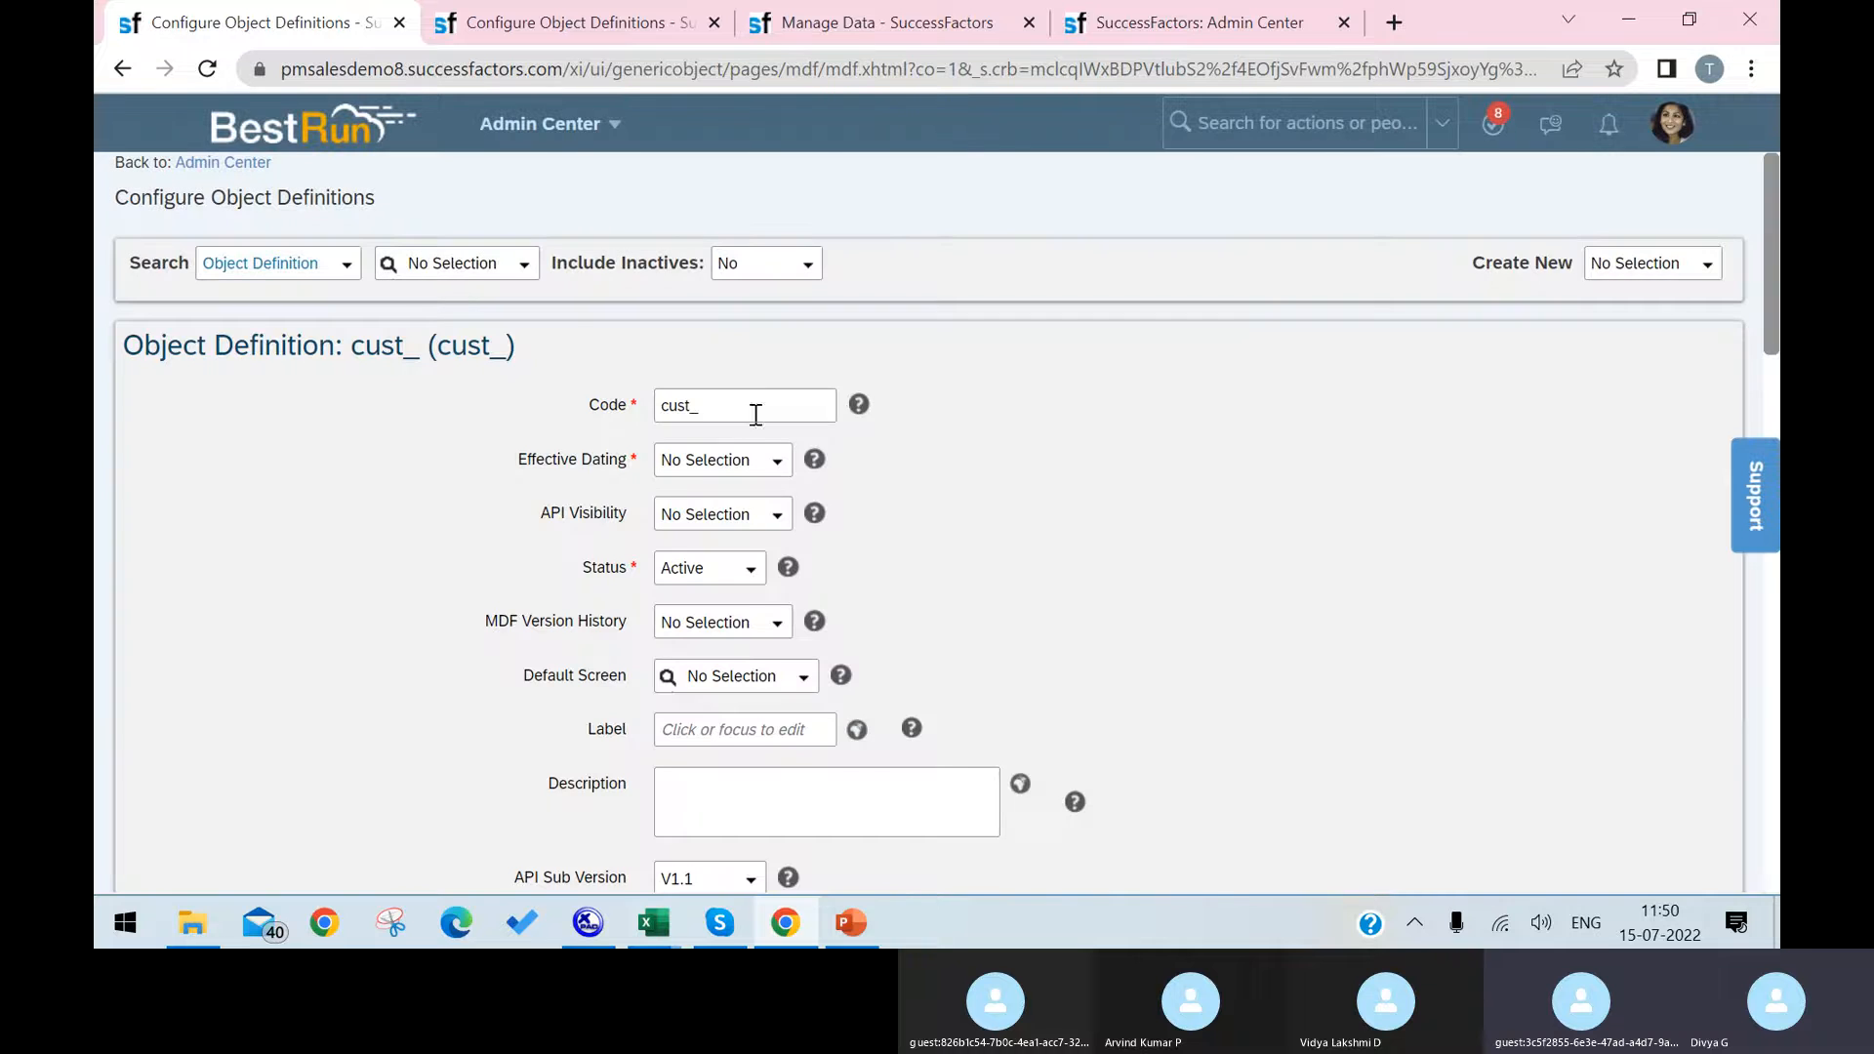
{"action": "left_click", "coordinate": [756, 415]}
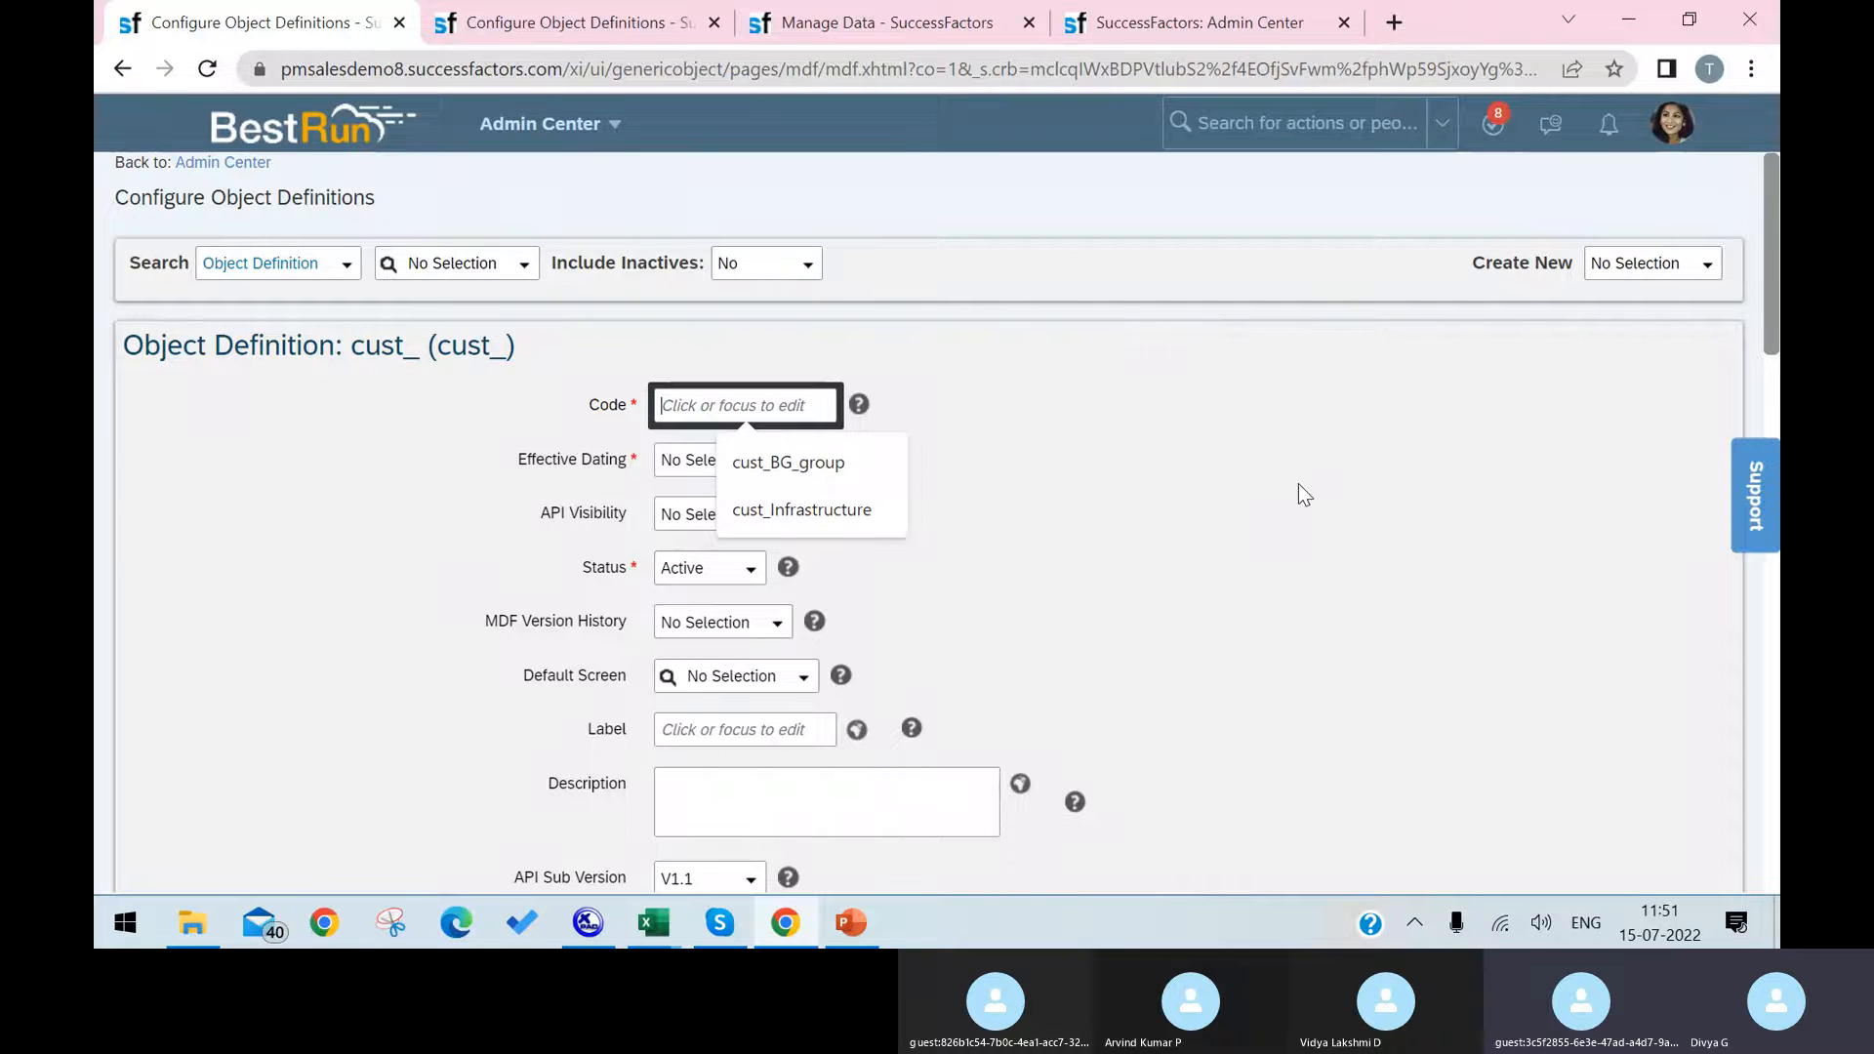
Step: Give the new object definition the code cust_Laptop, and enter Laptop as both its label and description
{"action": "type", "text": "Laptop"}
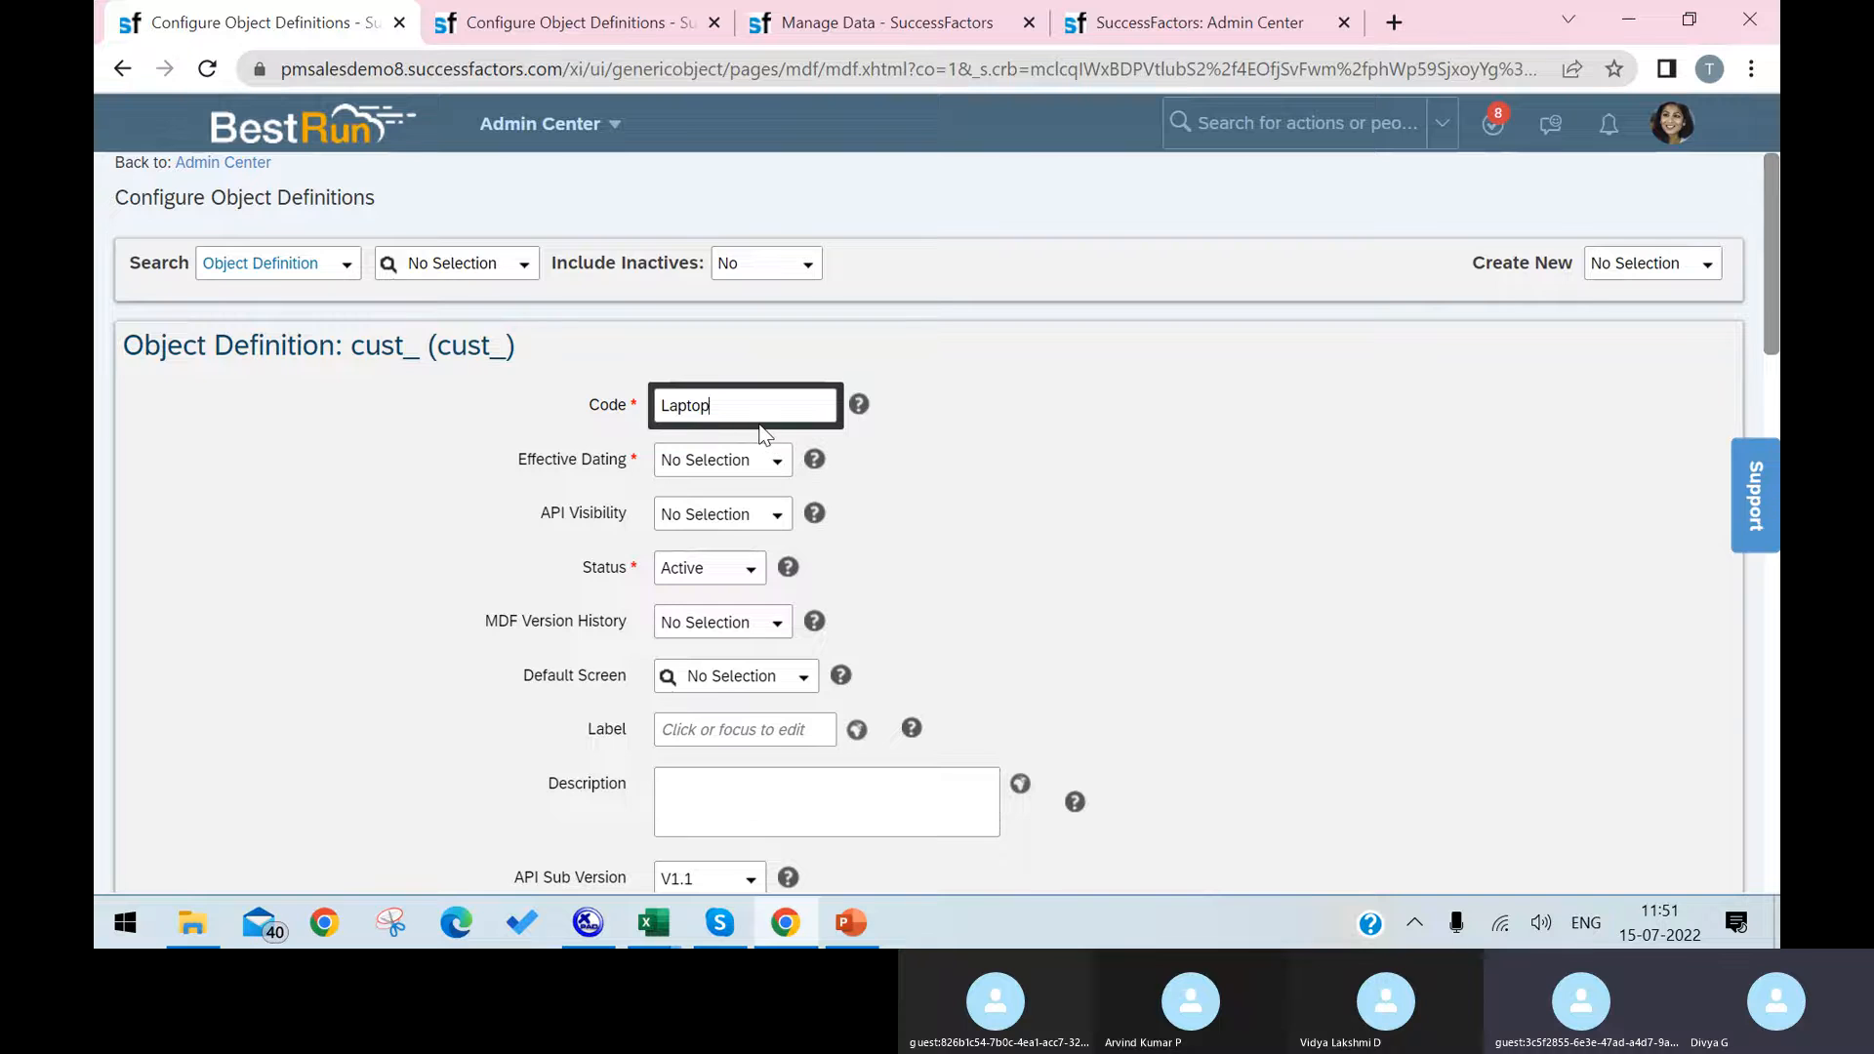
{"action": "left_click", "coordinate": [1021, 492]}
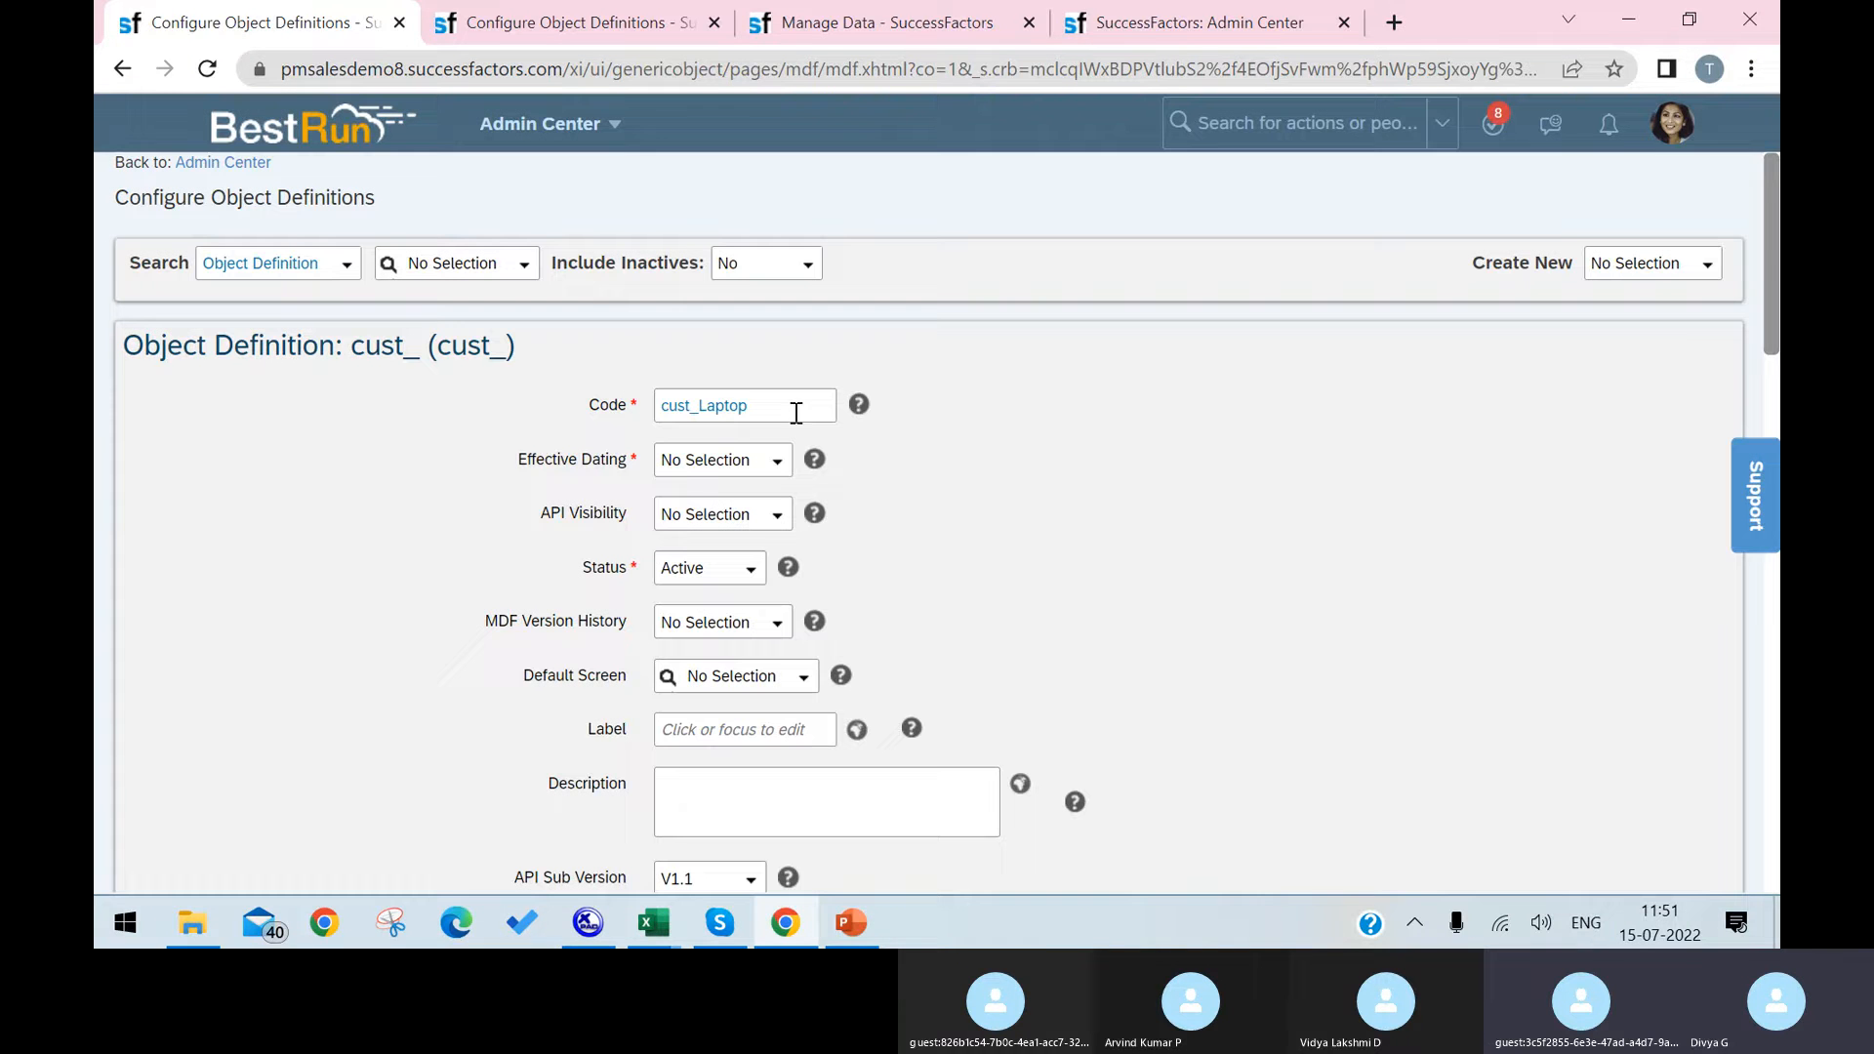
{"action": "left_click", "coordinate": [728, 729]}
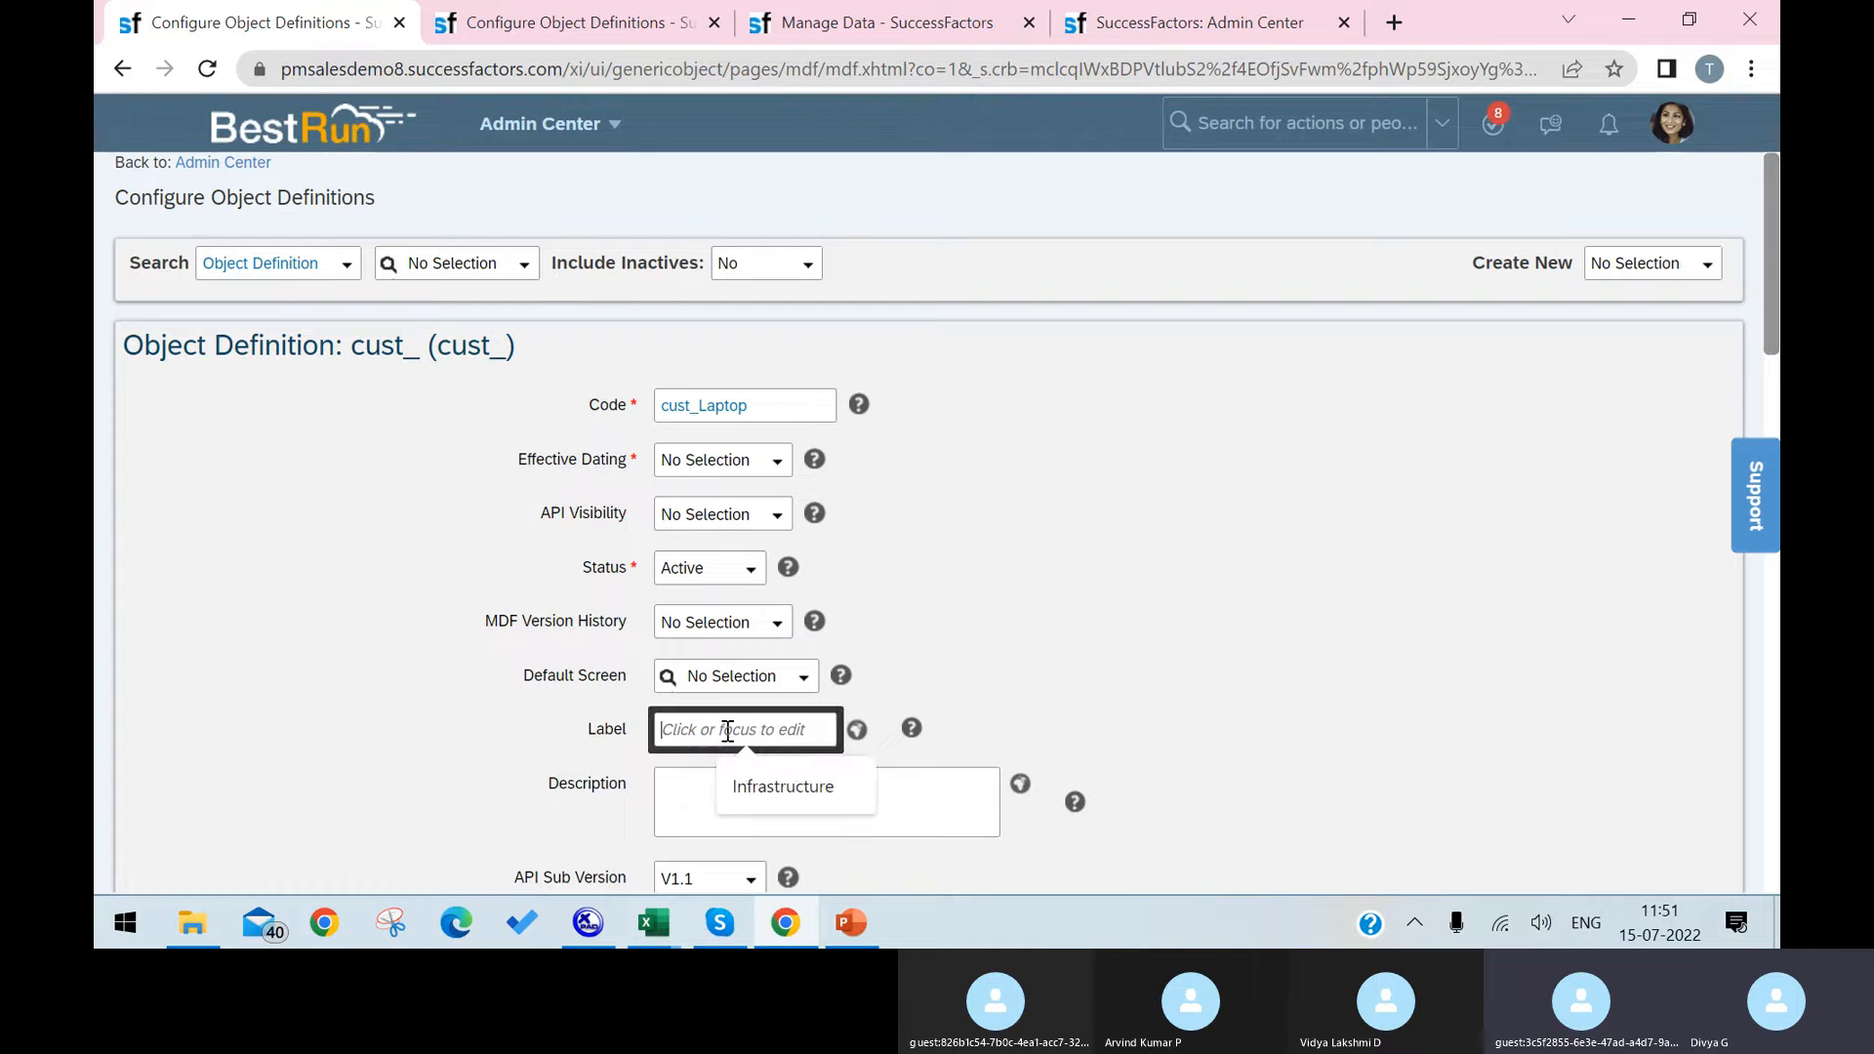
{"action": "type", "text": "Laptop"}
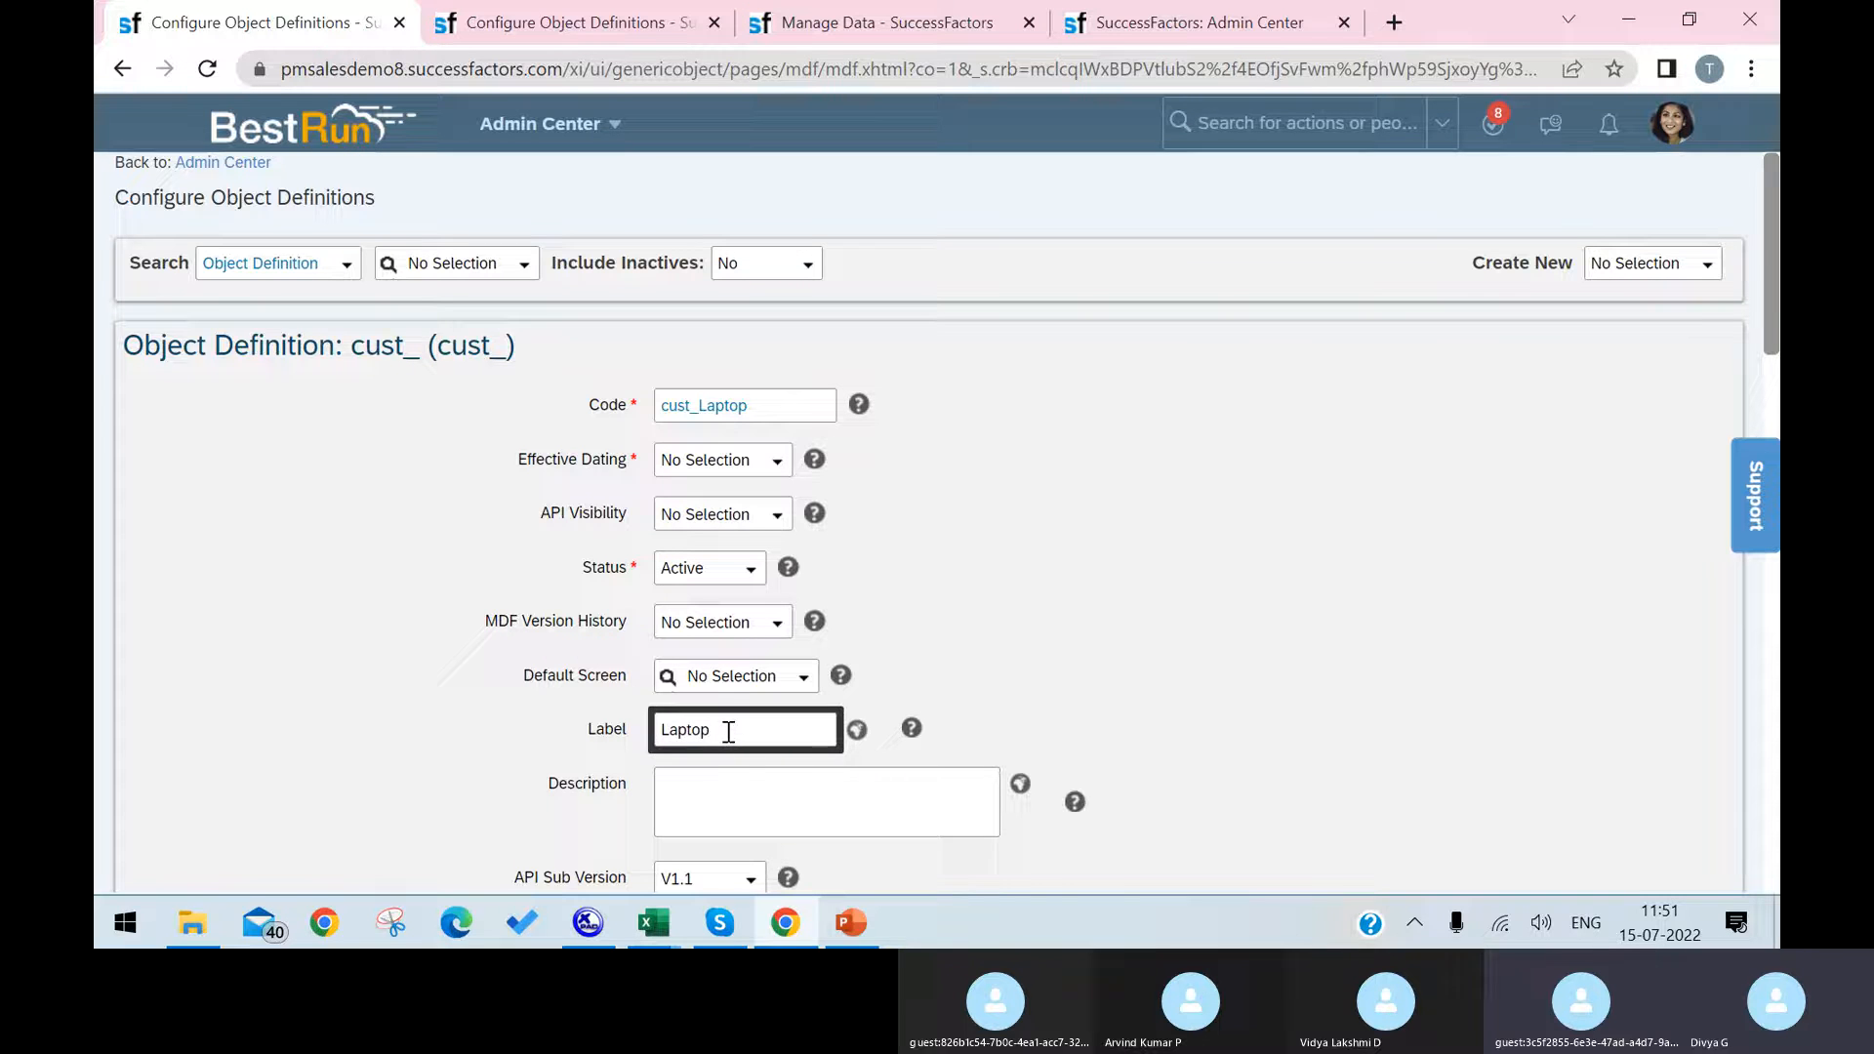
{"action": "left_click", "coordinate": [741, 786]}
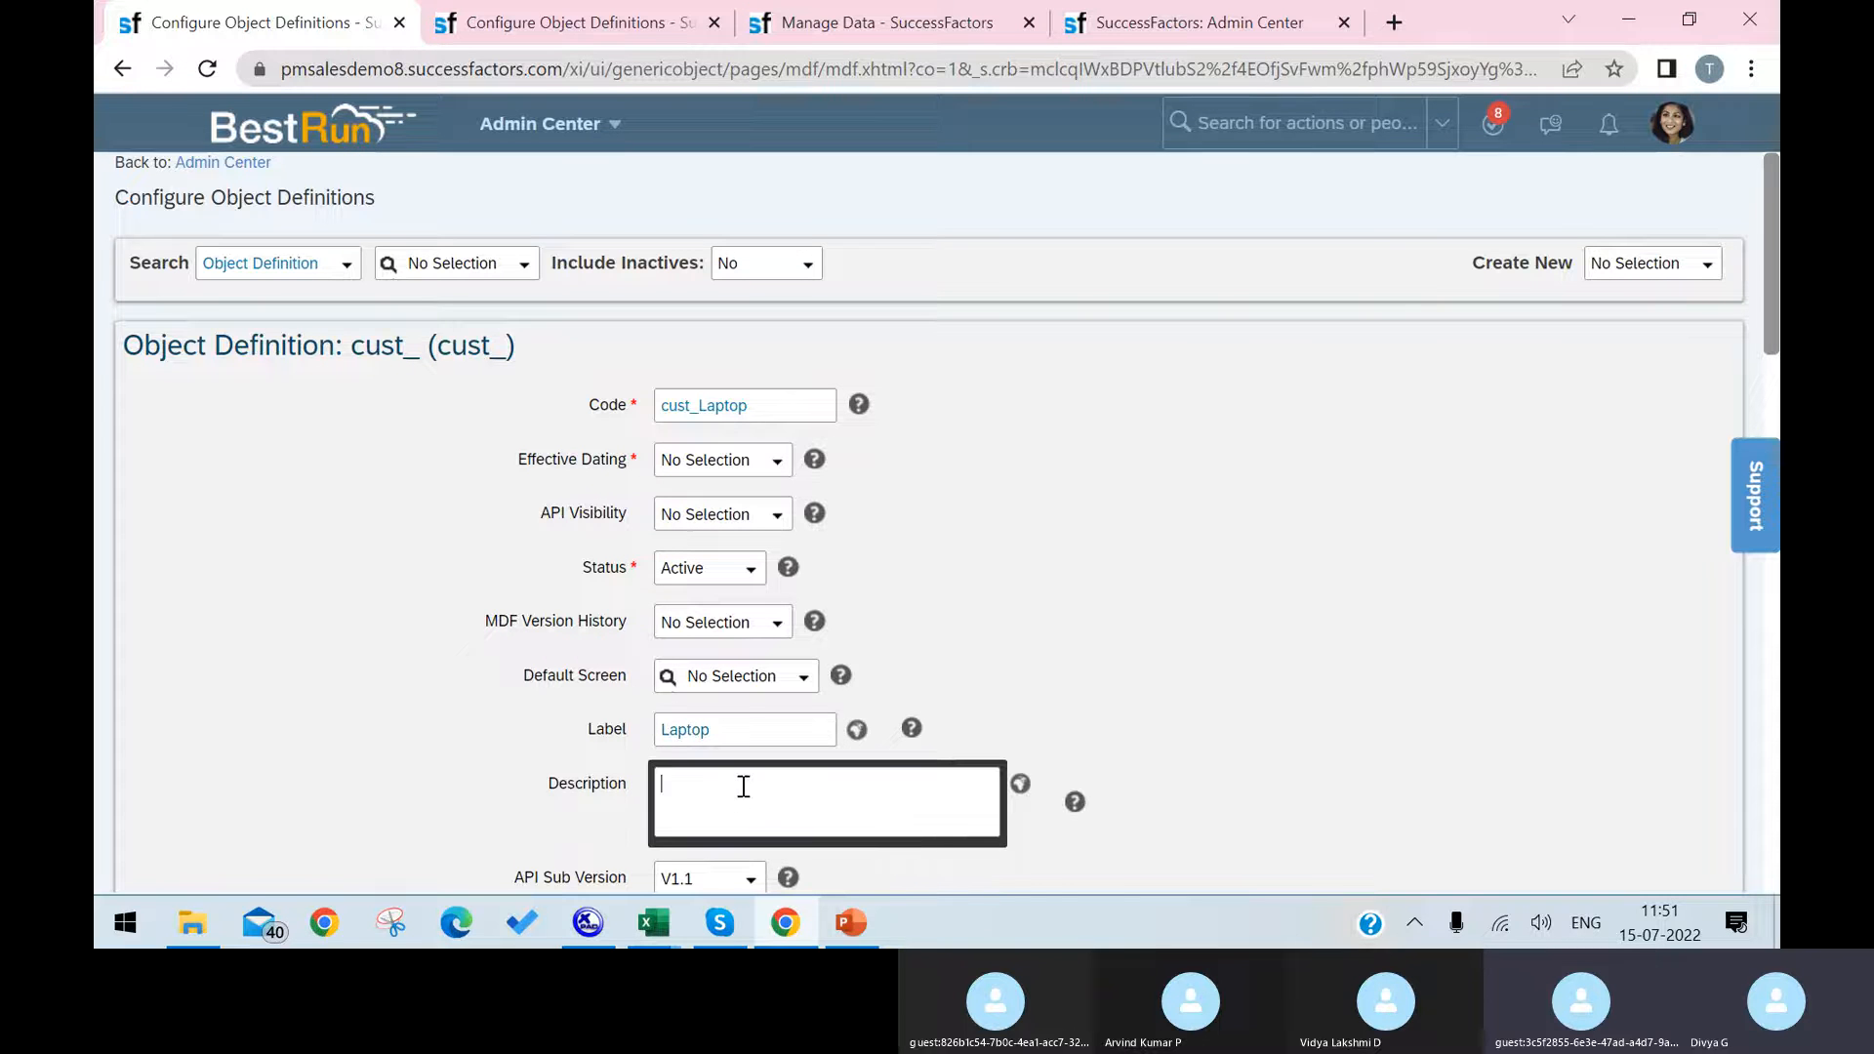
{"action": "type", "text": "Latop"}
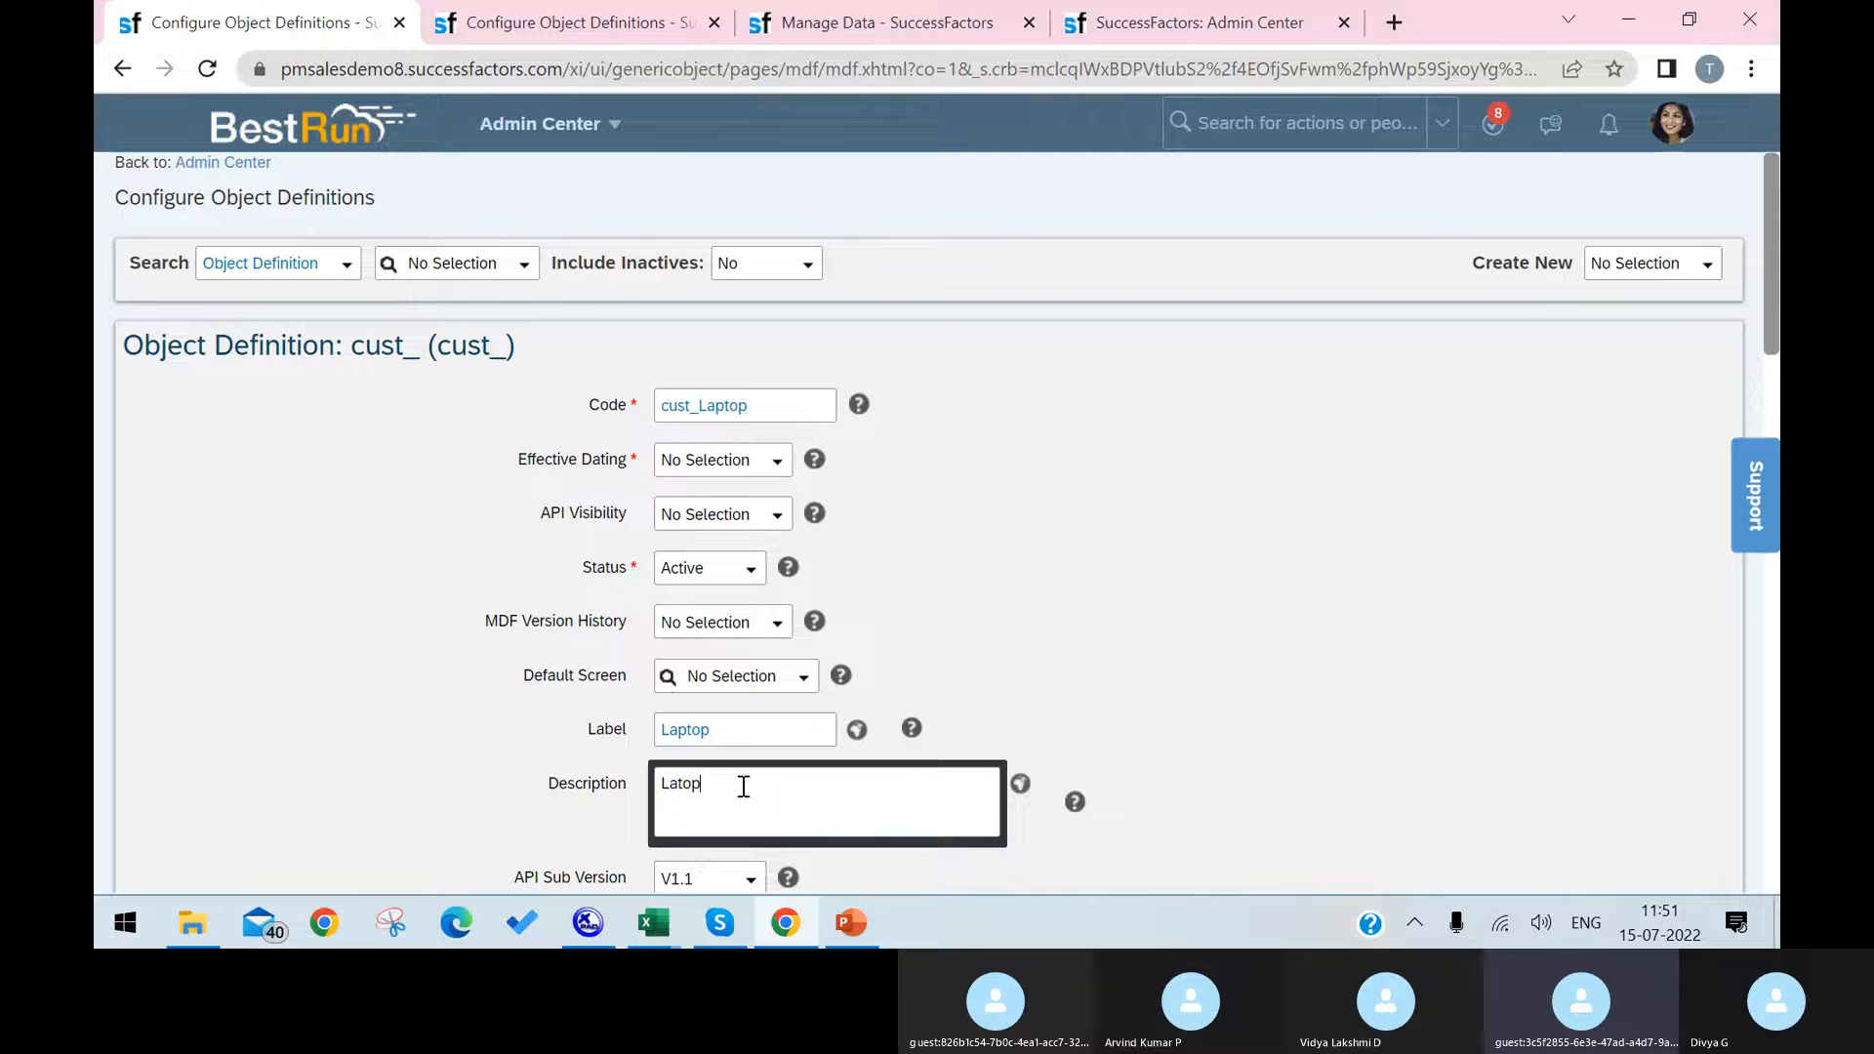
{"action": "key", "text": "BackSpace"}
{"action": "key", "text": "BackSpace"}
{"action": "key", "text": "BackSpace"}
{"action": "left_click", "coordinate": [1306, 668]}
Step: Set the object's Effective Dating to Basic and accept the resulting change to the mandatory fields
{"action": "scroll", "coordinate": [1309, 675], "scroll_direction": "down", "scroll_amount": 5}
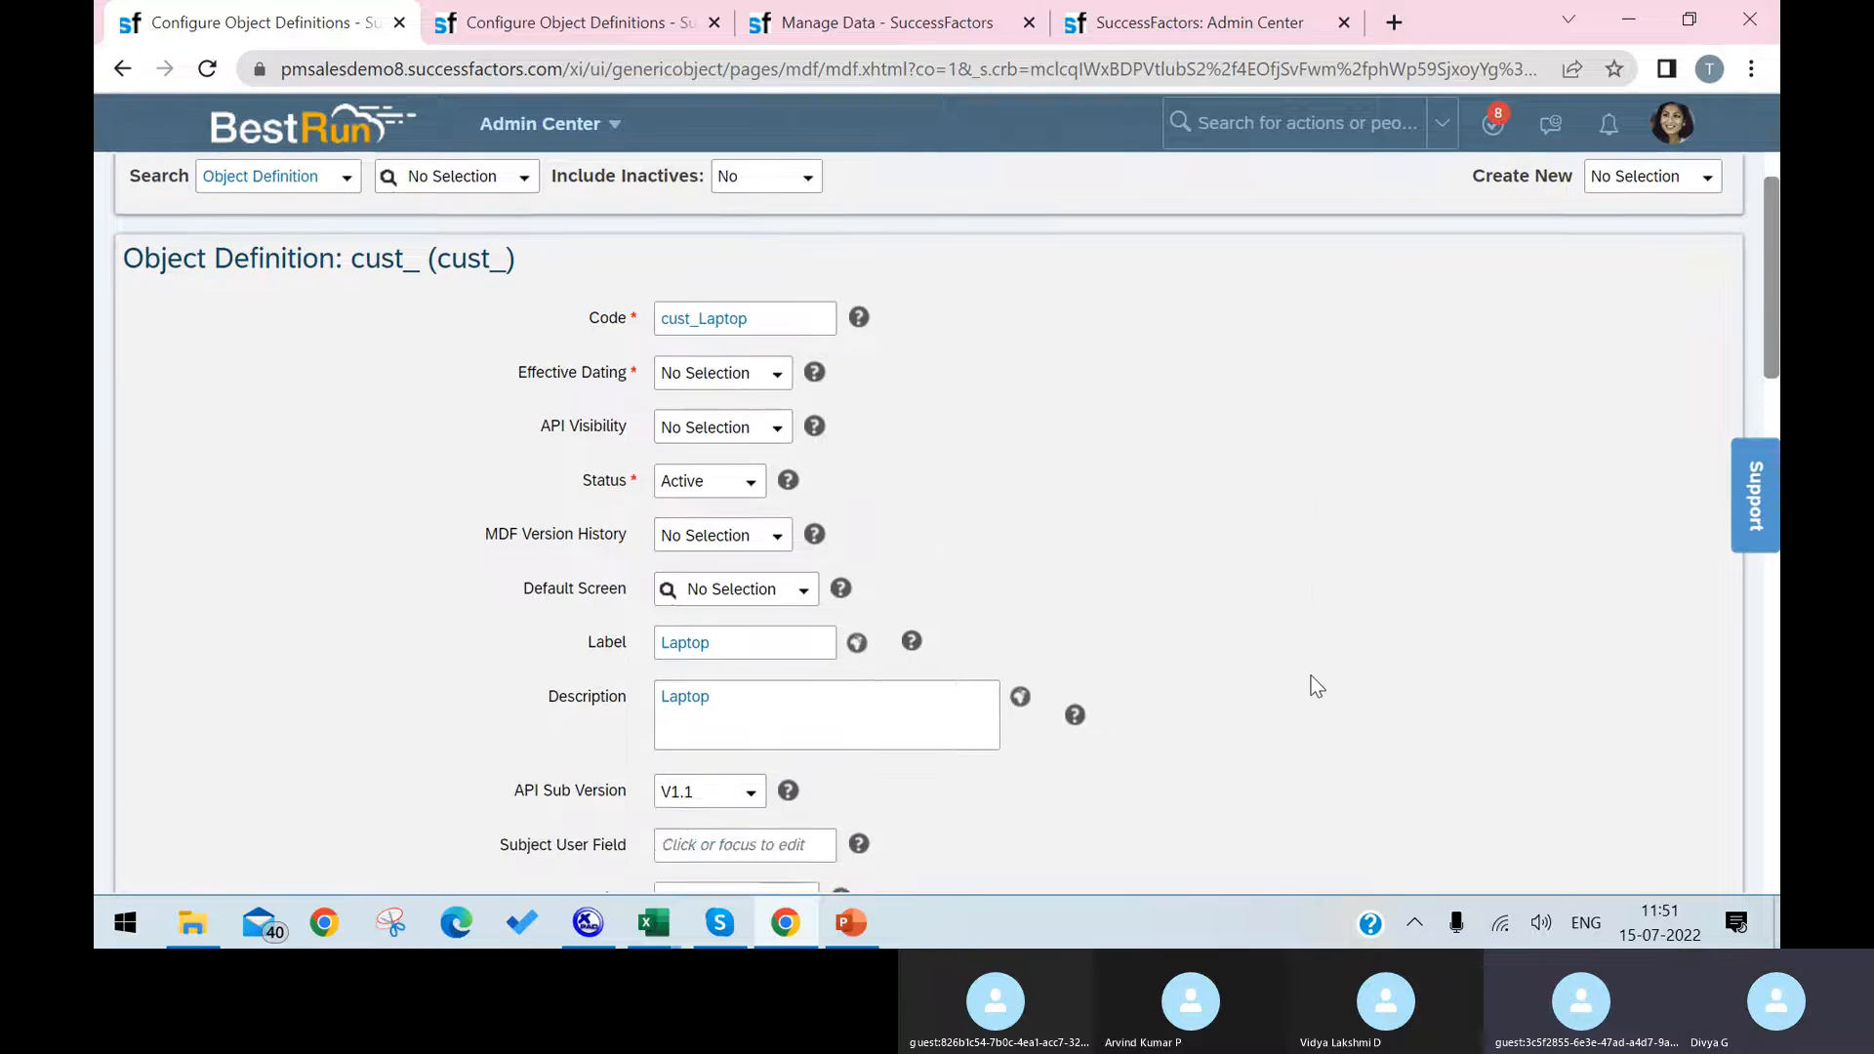
{"action": "scroll", "coordinate": [660, 687], "scroll_direction": "up", "scroll_amount": 5}
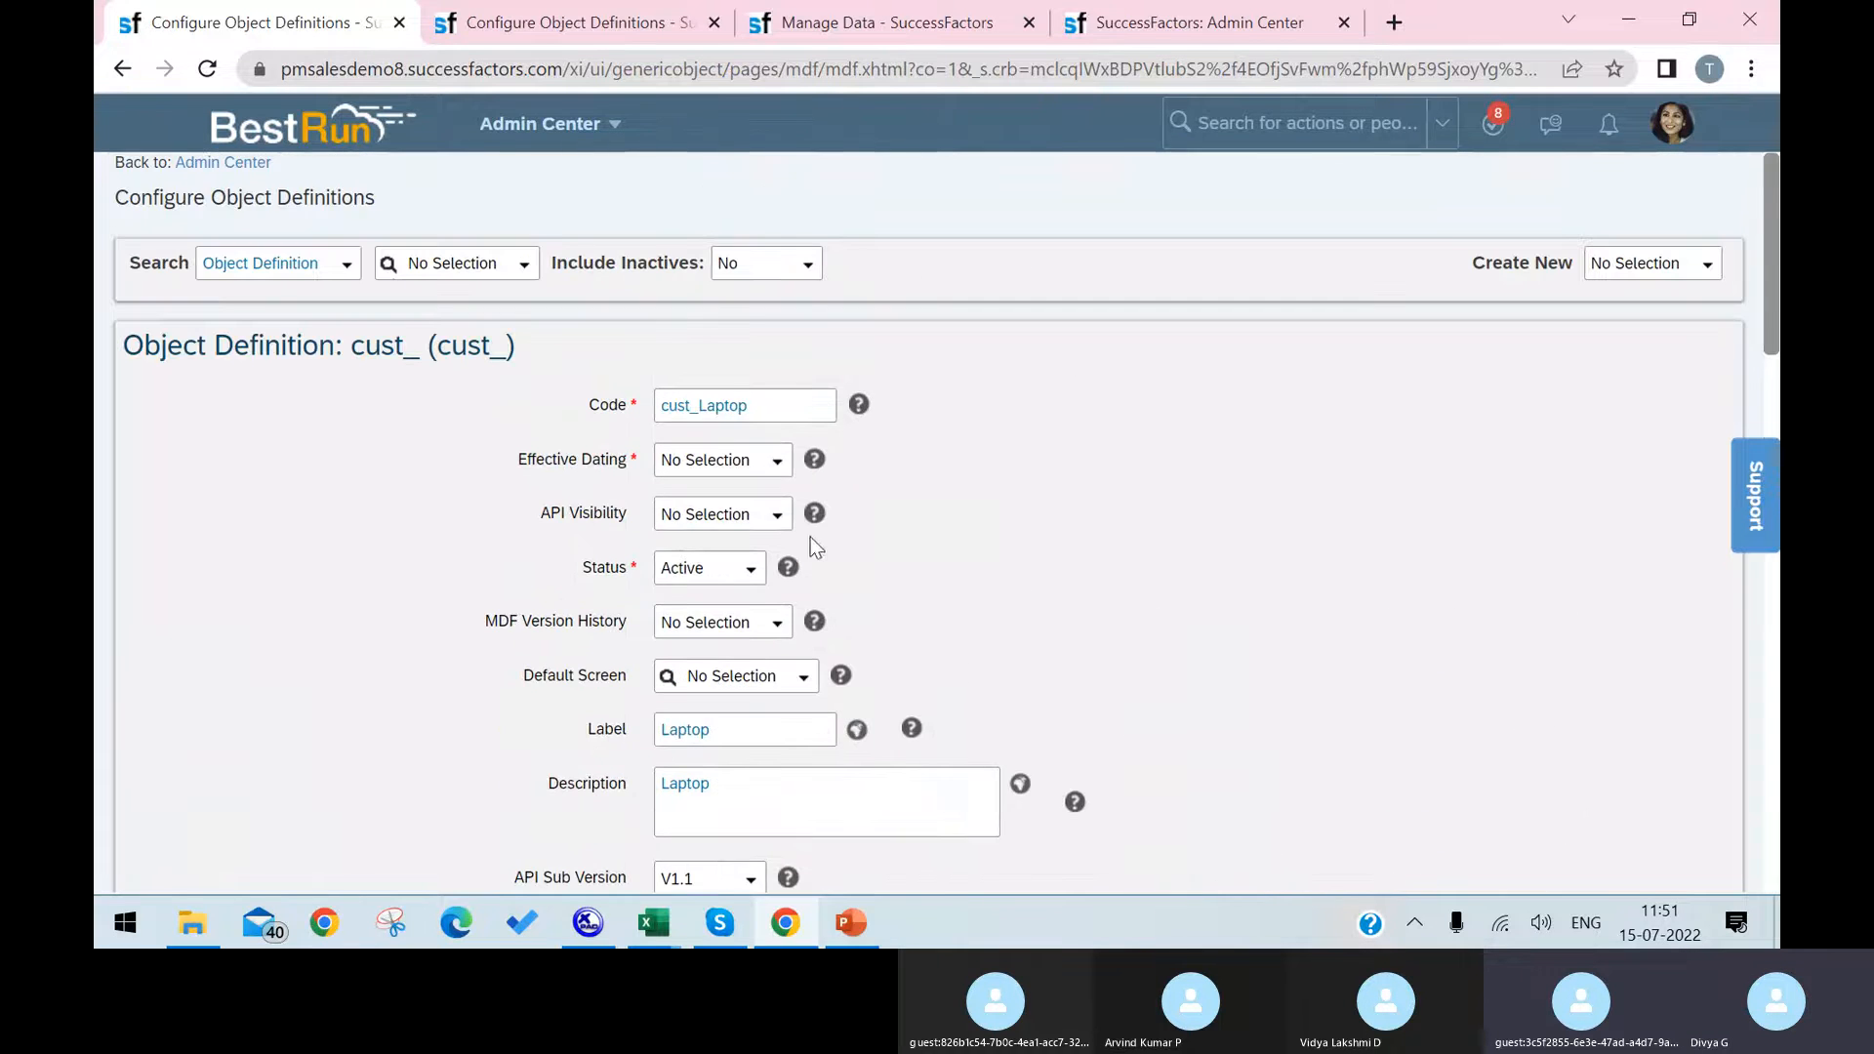
{"action": "left_click", "coordinate": [777, 463]}
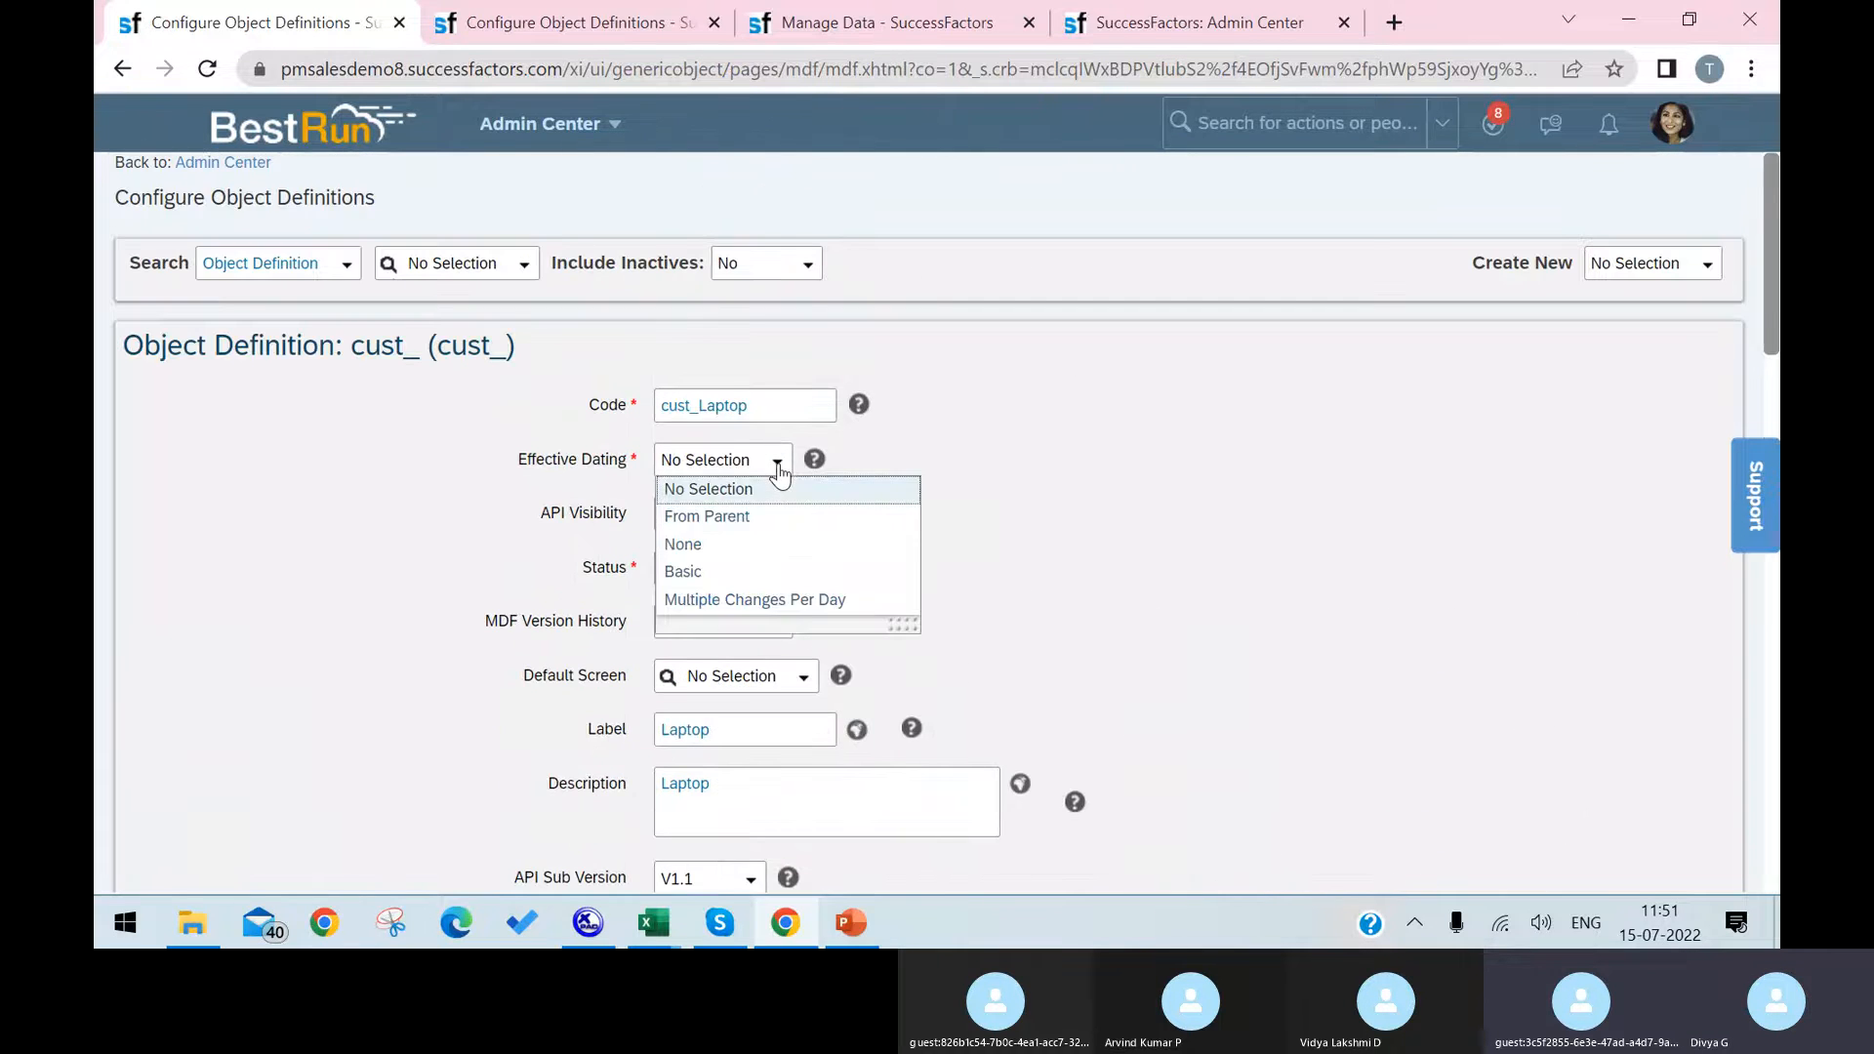
{"action": "left_click", "coordinate": [703, 572]}
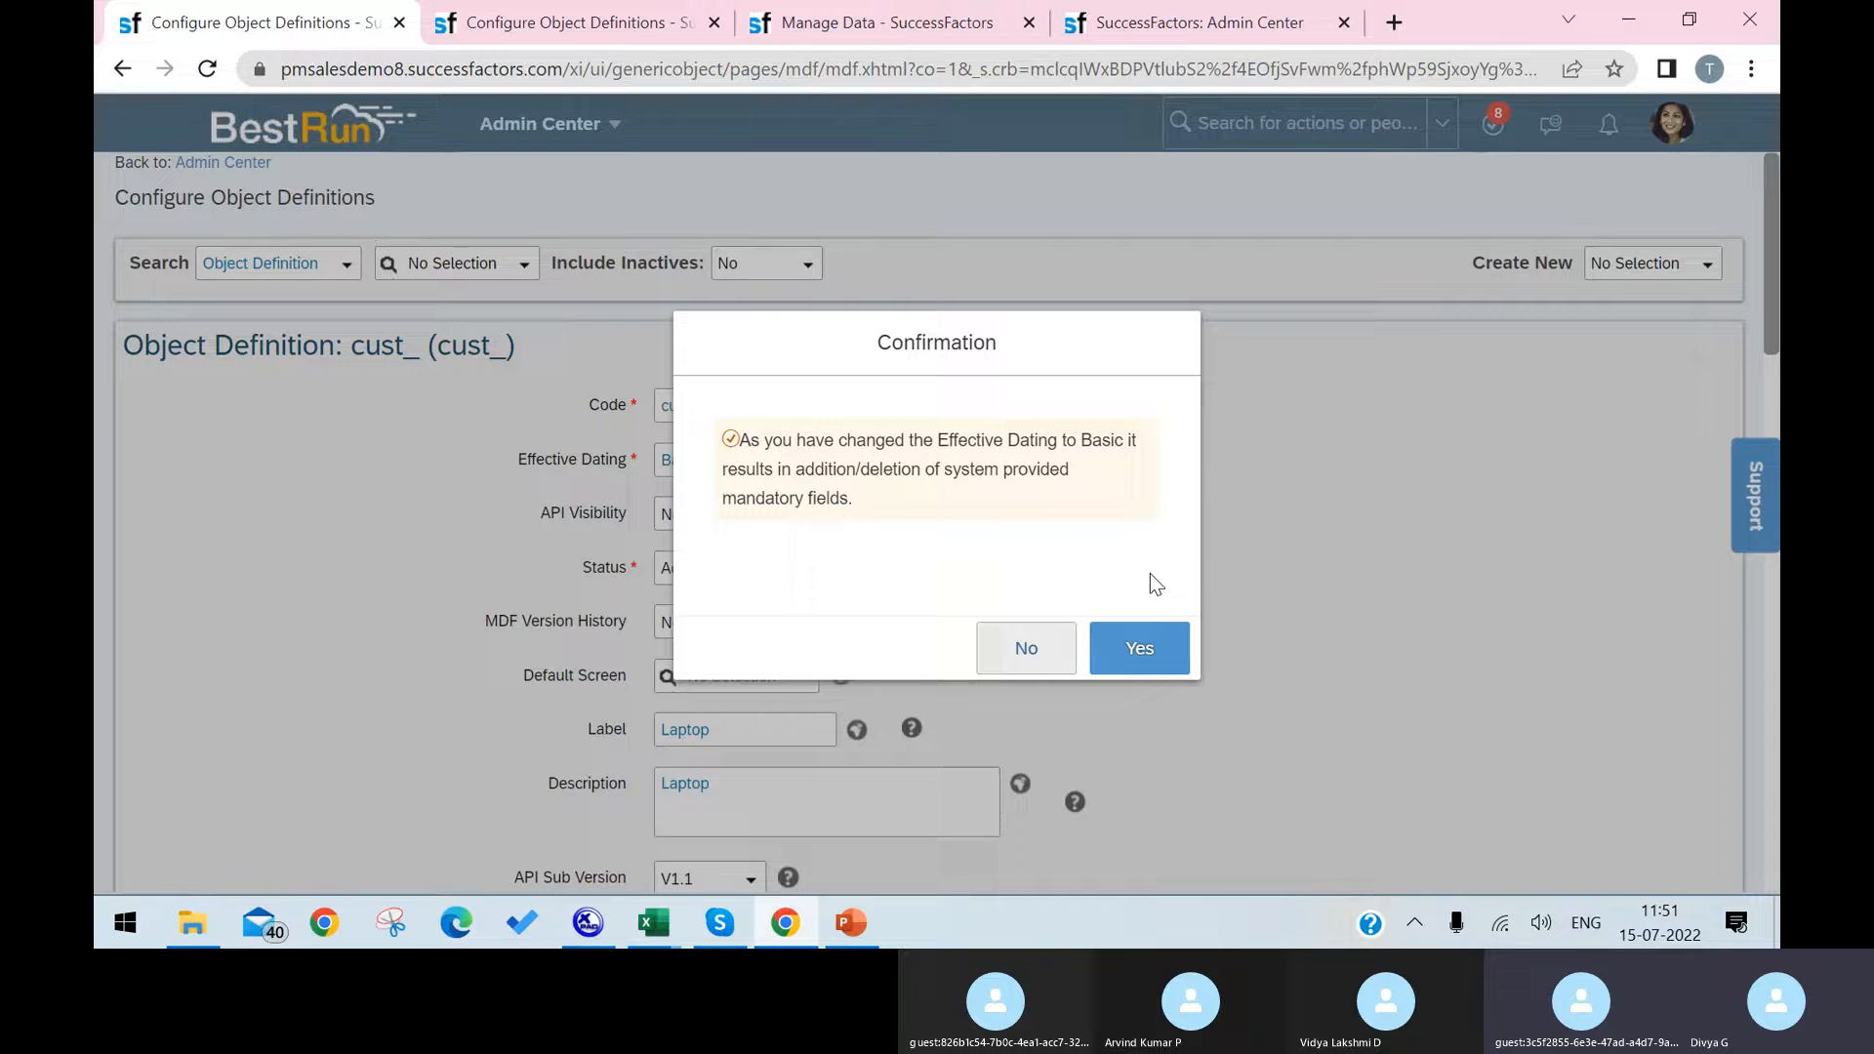
{"action": "left_click", "coordinate": [1139, 648]}
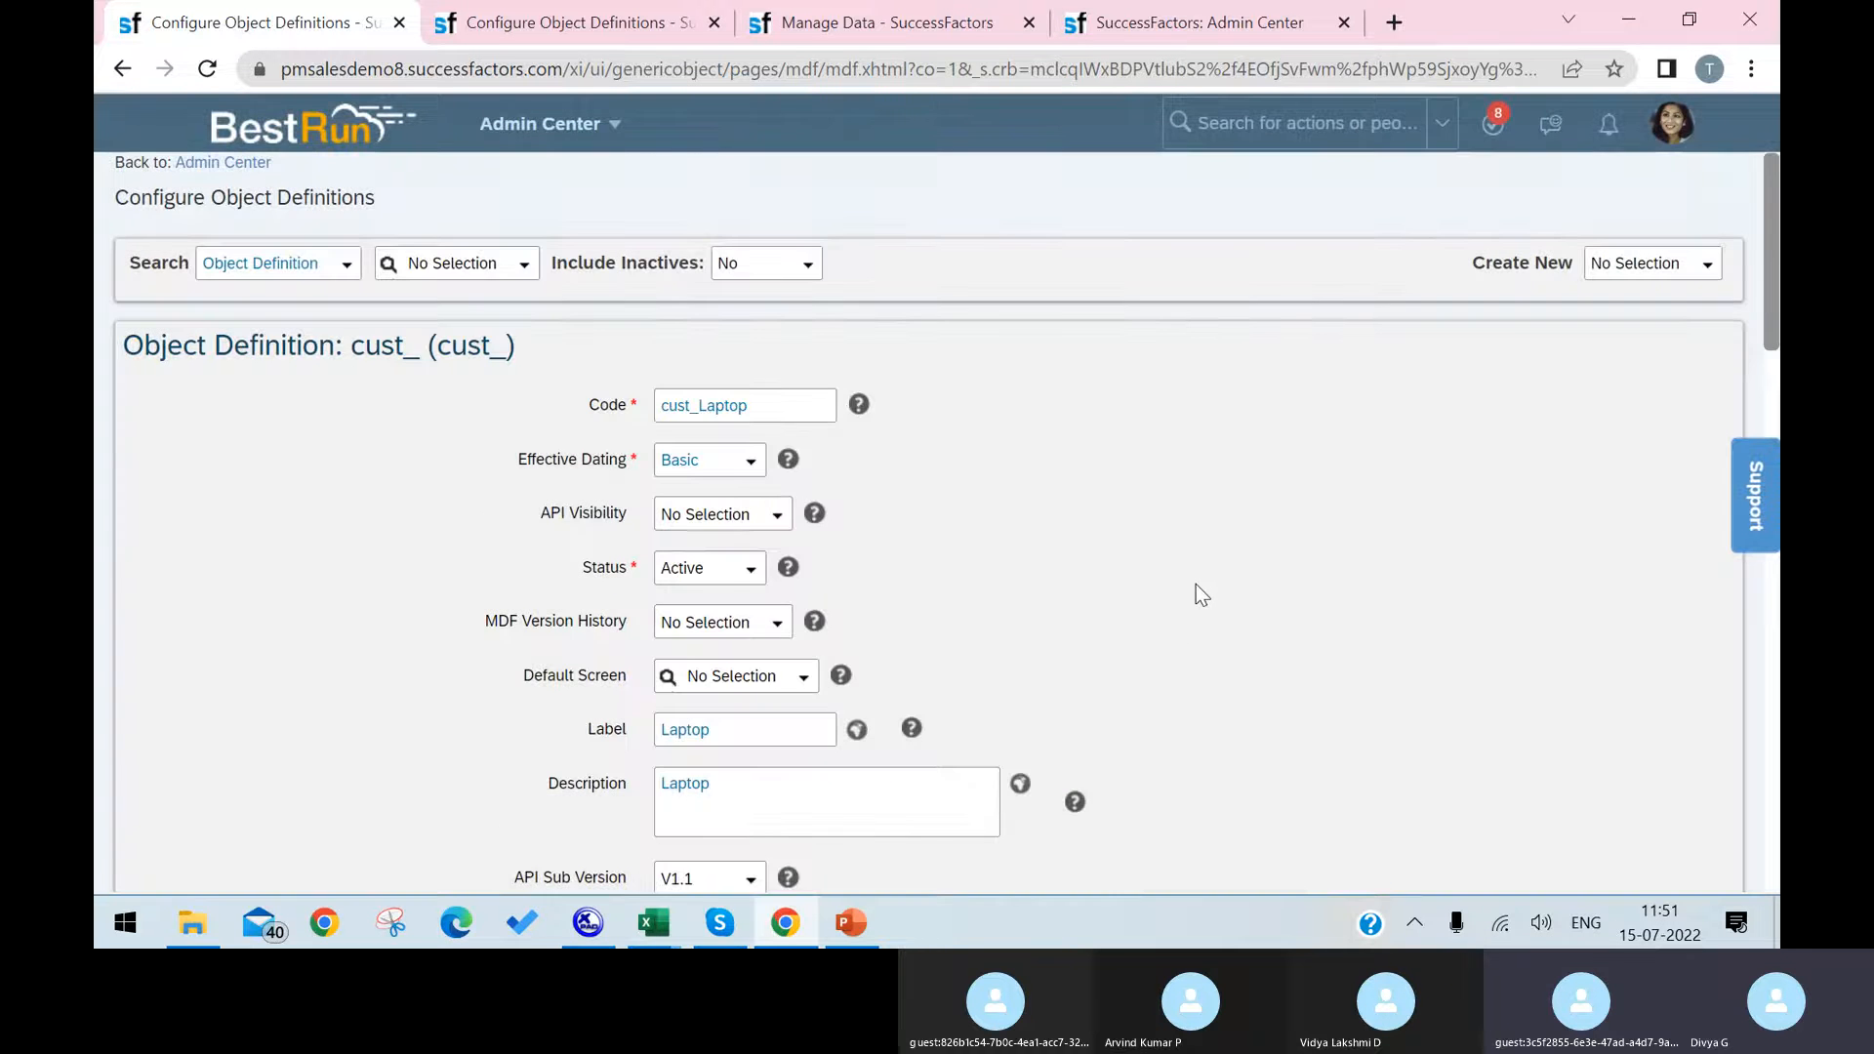
Step: Add a field named cust_Latops to the object, with maximum length 10 and data type Picklist
{"action": "scroll", "coordinate": [1192, 586], "scroll_direction": "down", "scroll_amount": 6}
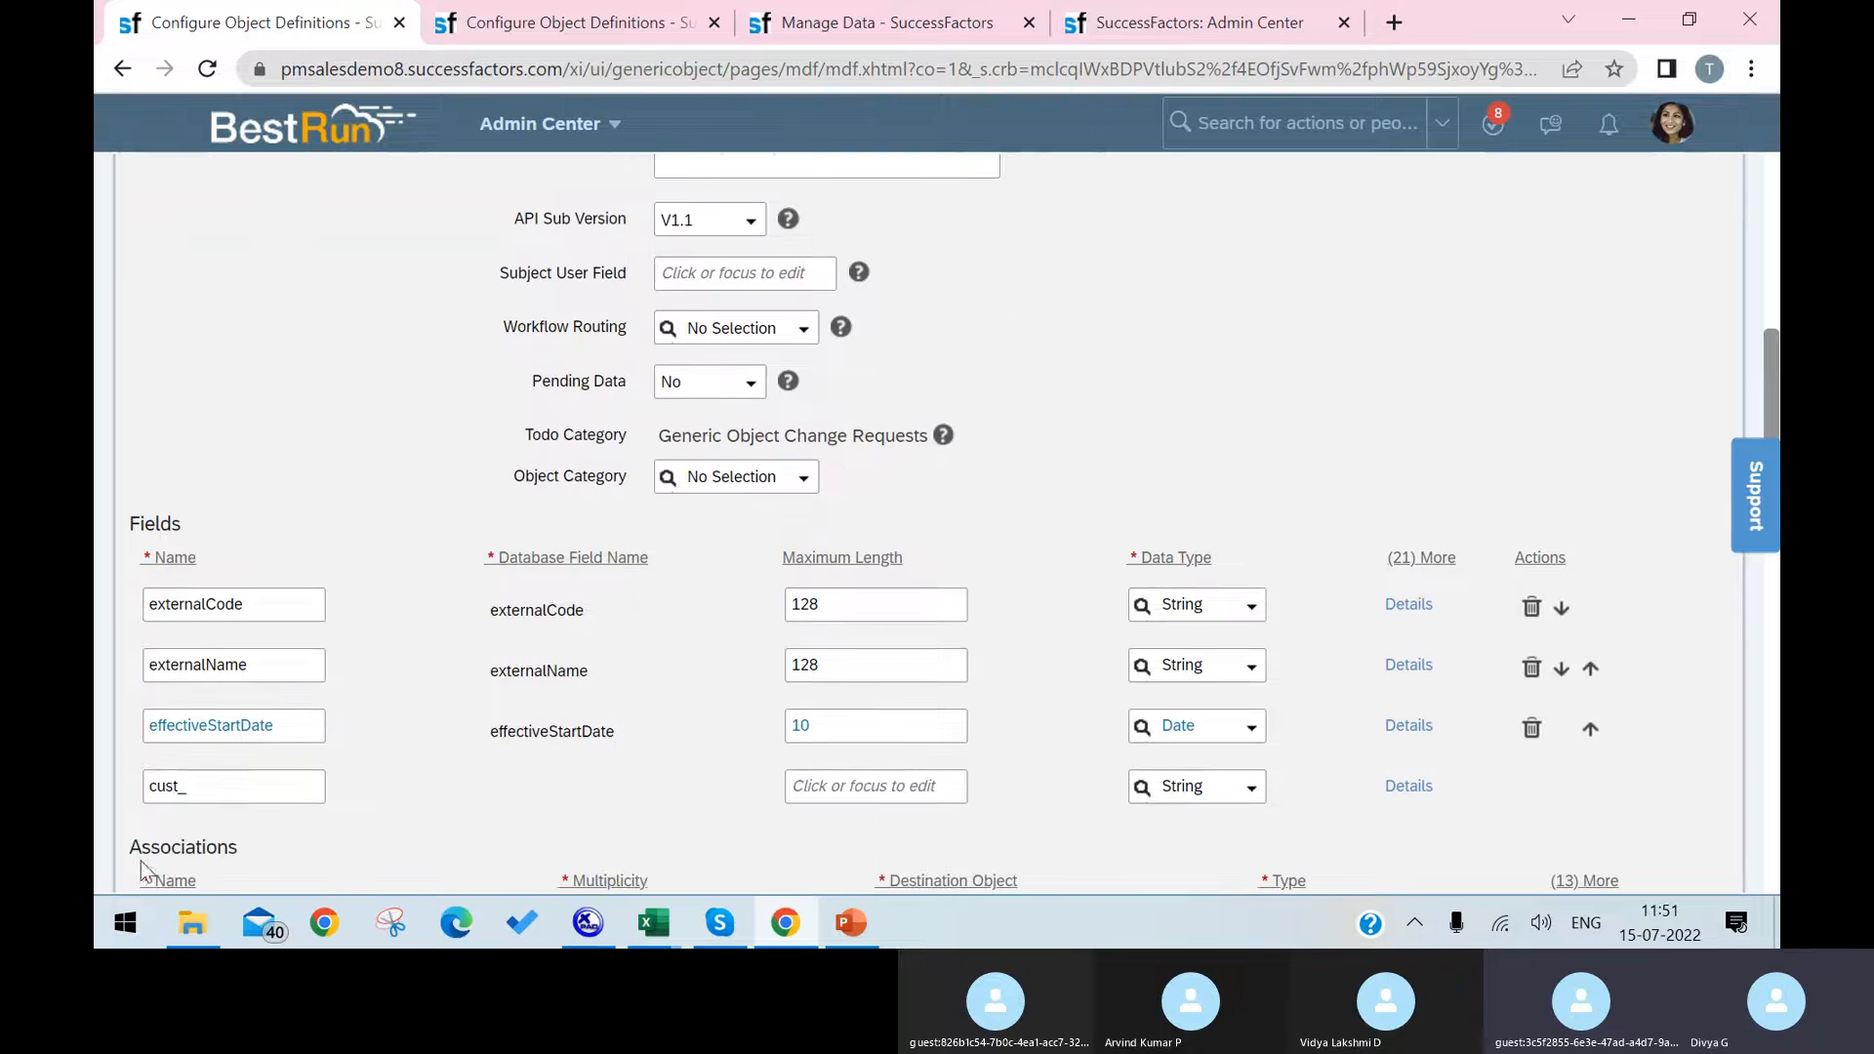
{"action": "left_click", "coordinate": [256, 794]}
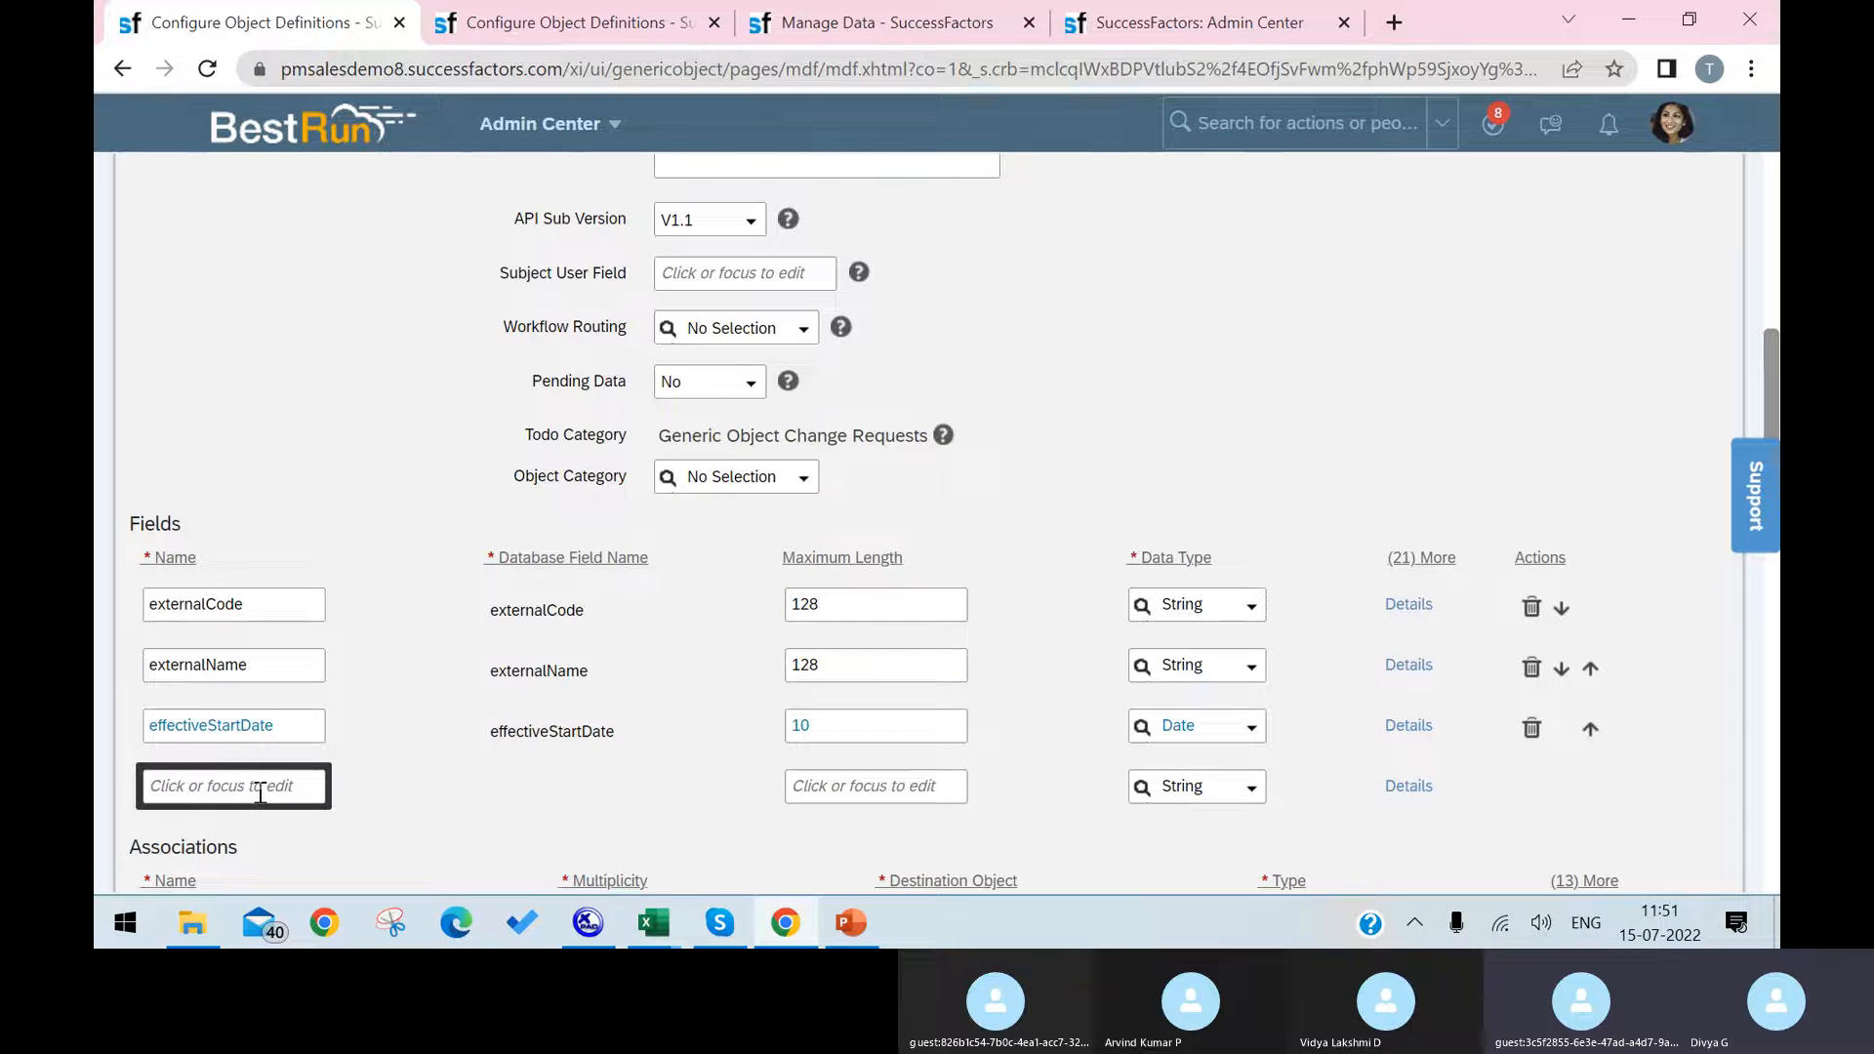
{"action": "type", "text": "Latops"}
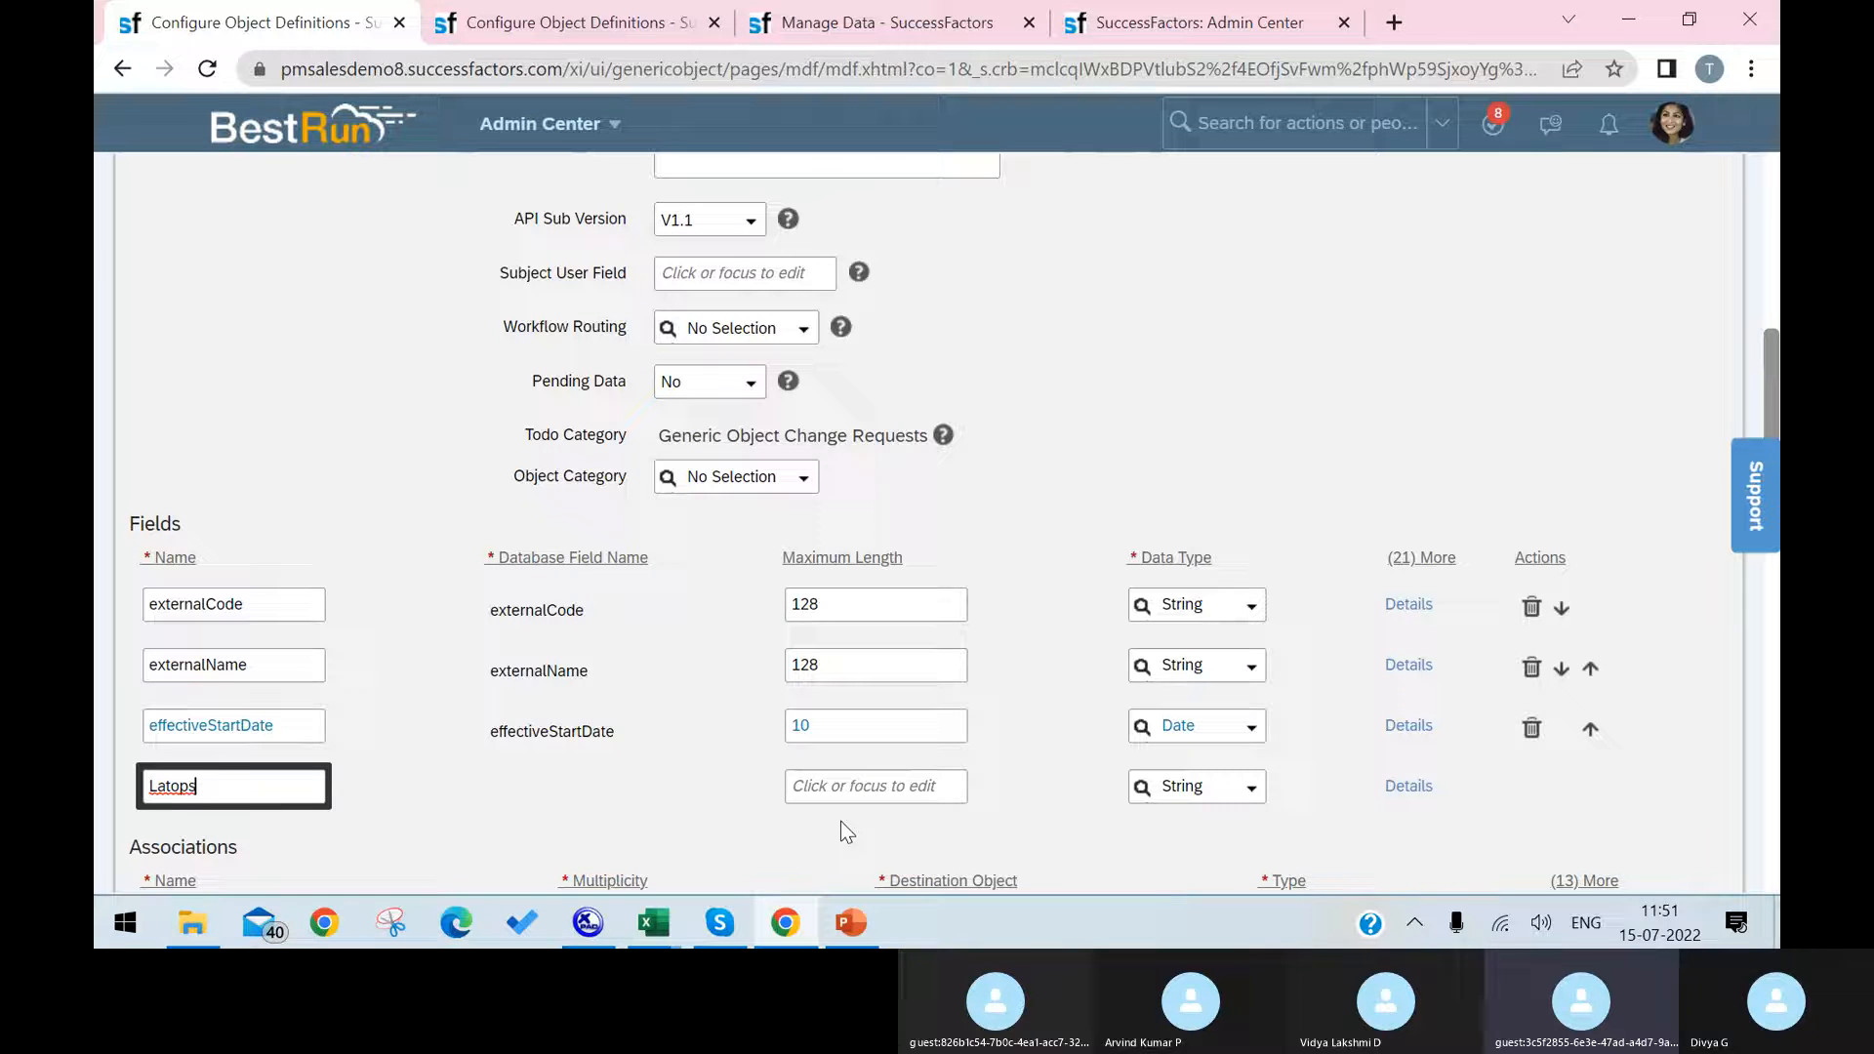
{"action": "left_click", "coordinate": [870, 786]}
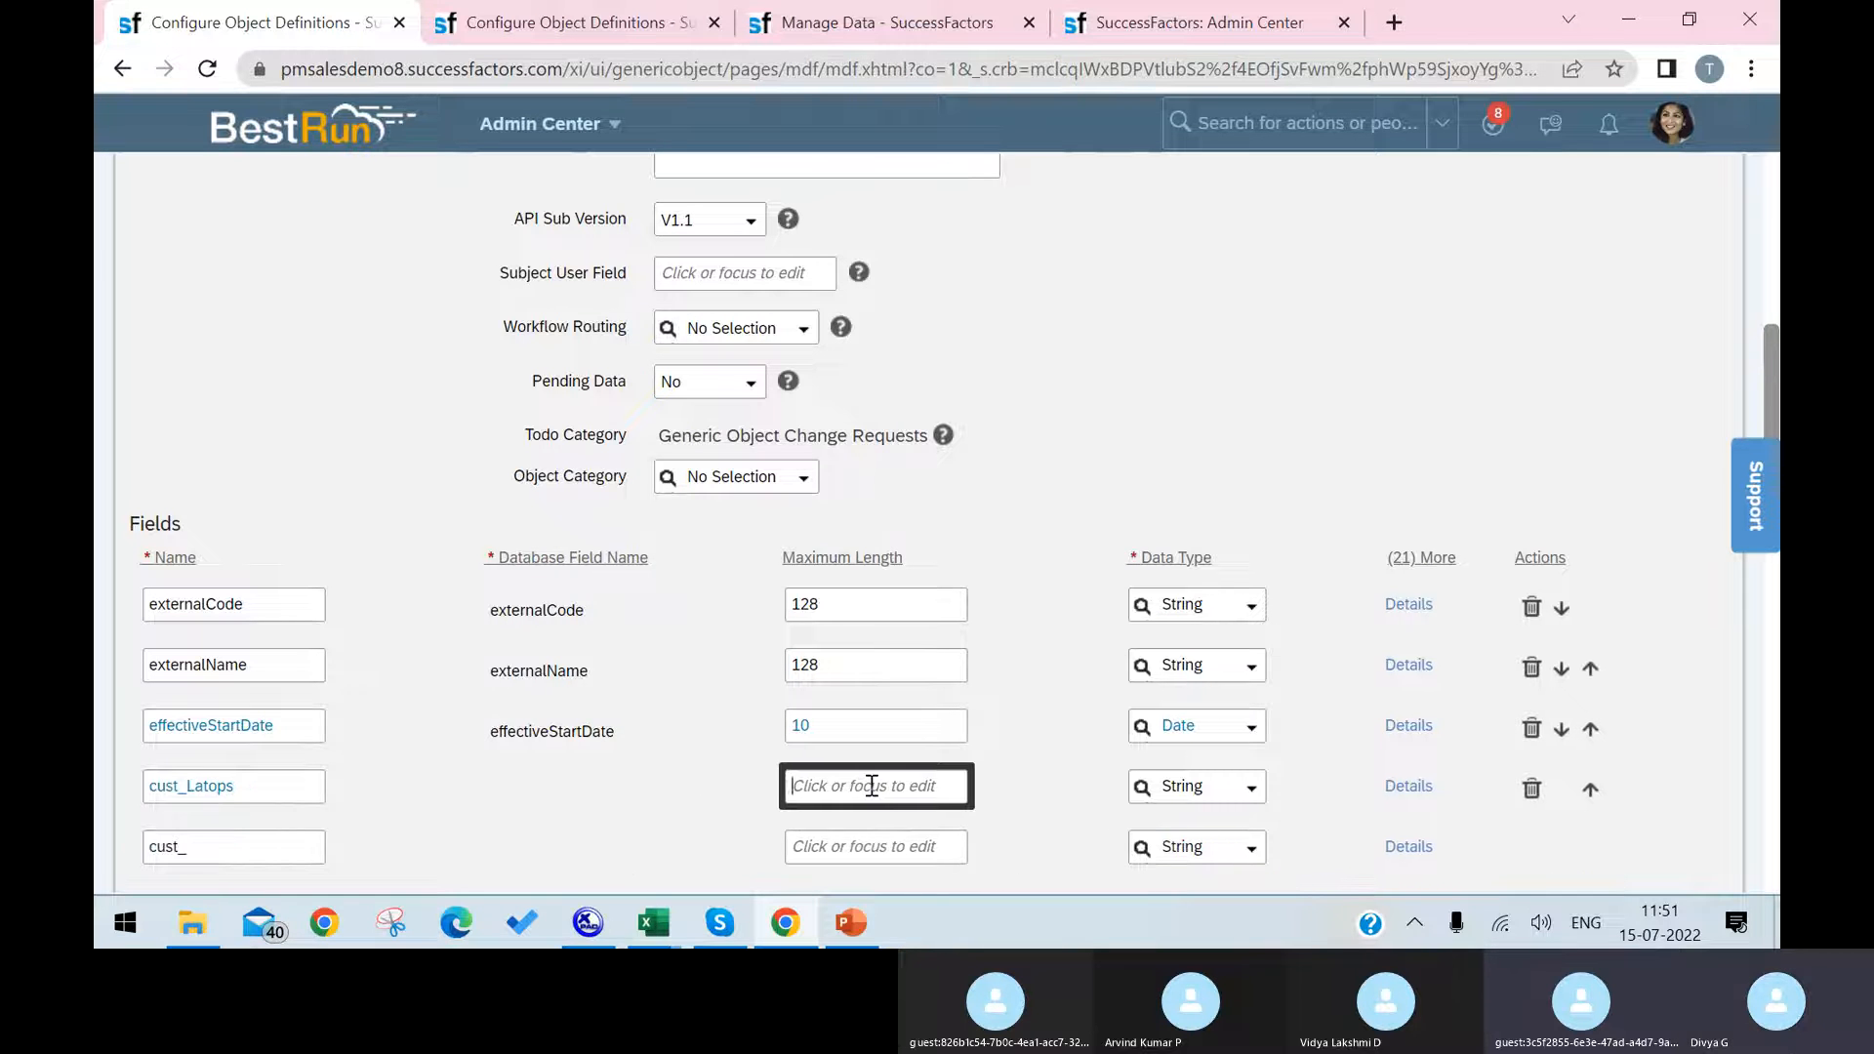
{"action": "type", "text": "1"}
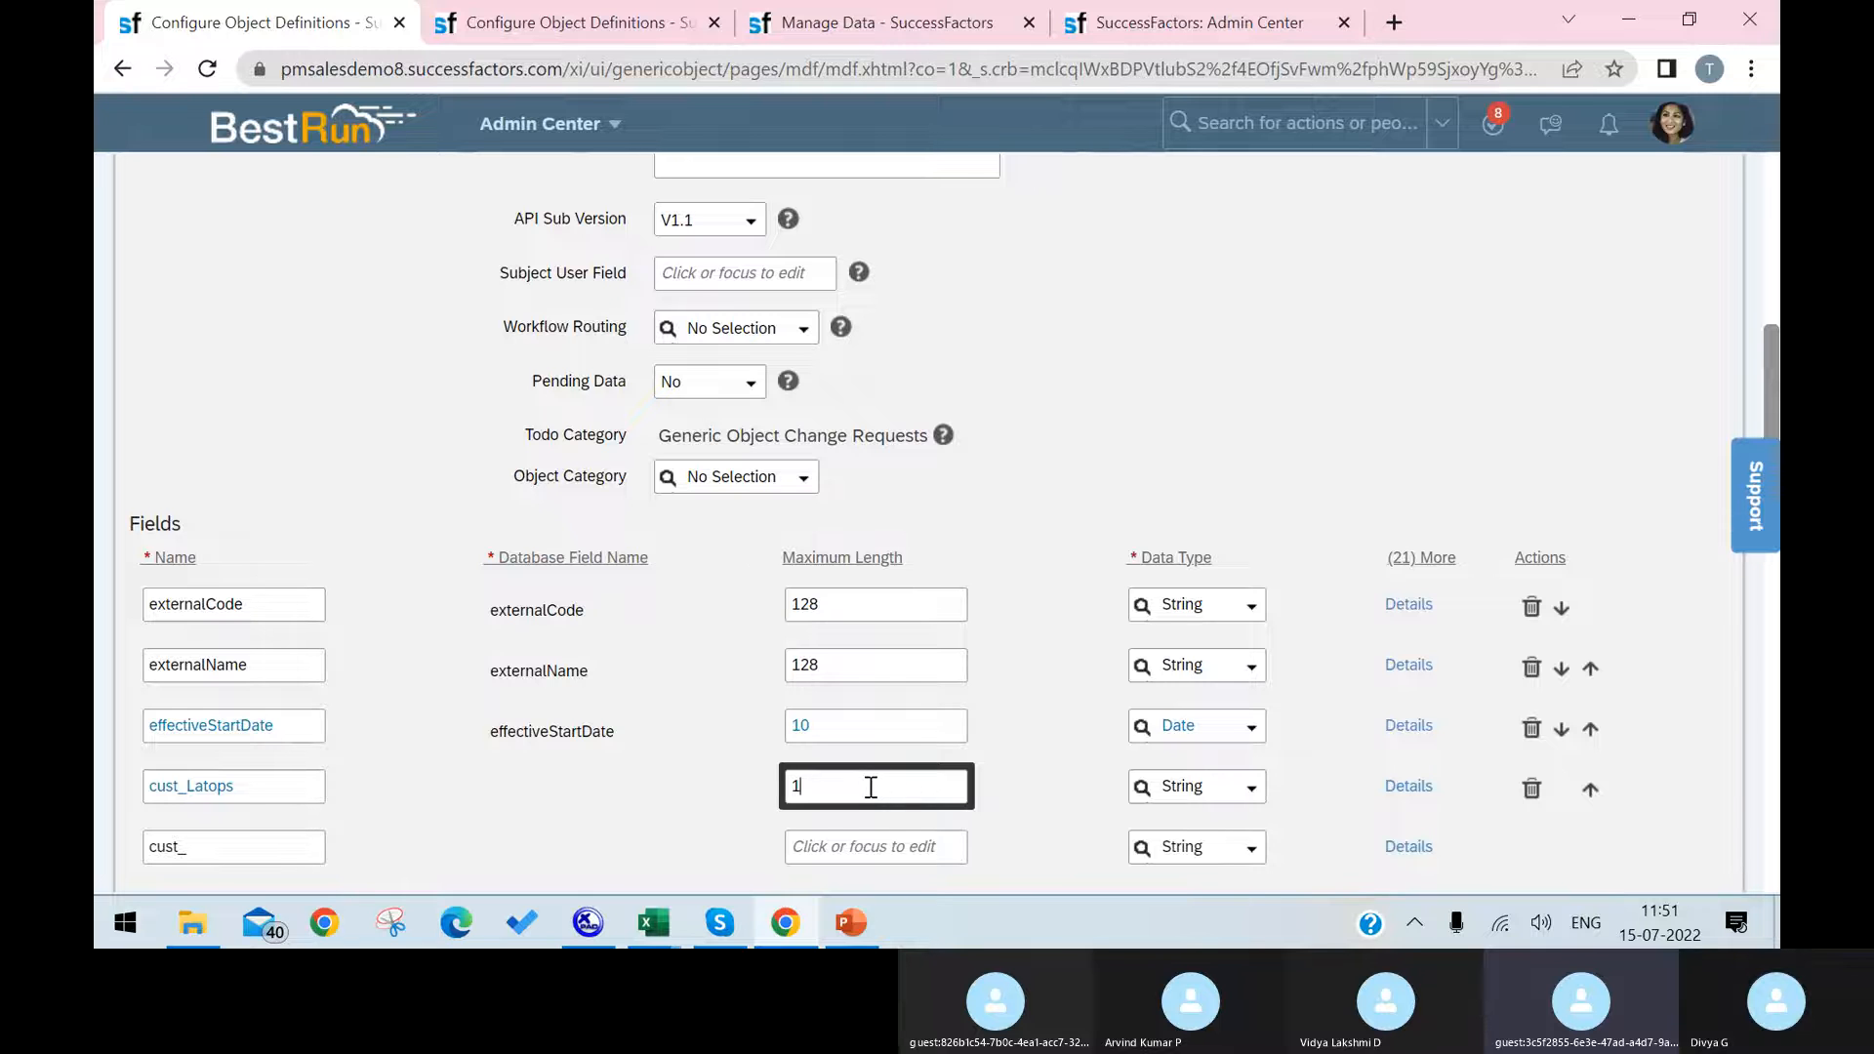
{"action": "type", "text": "0"}
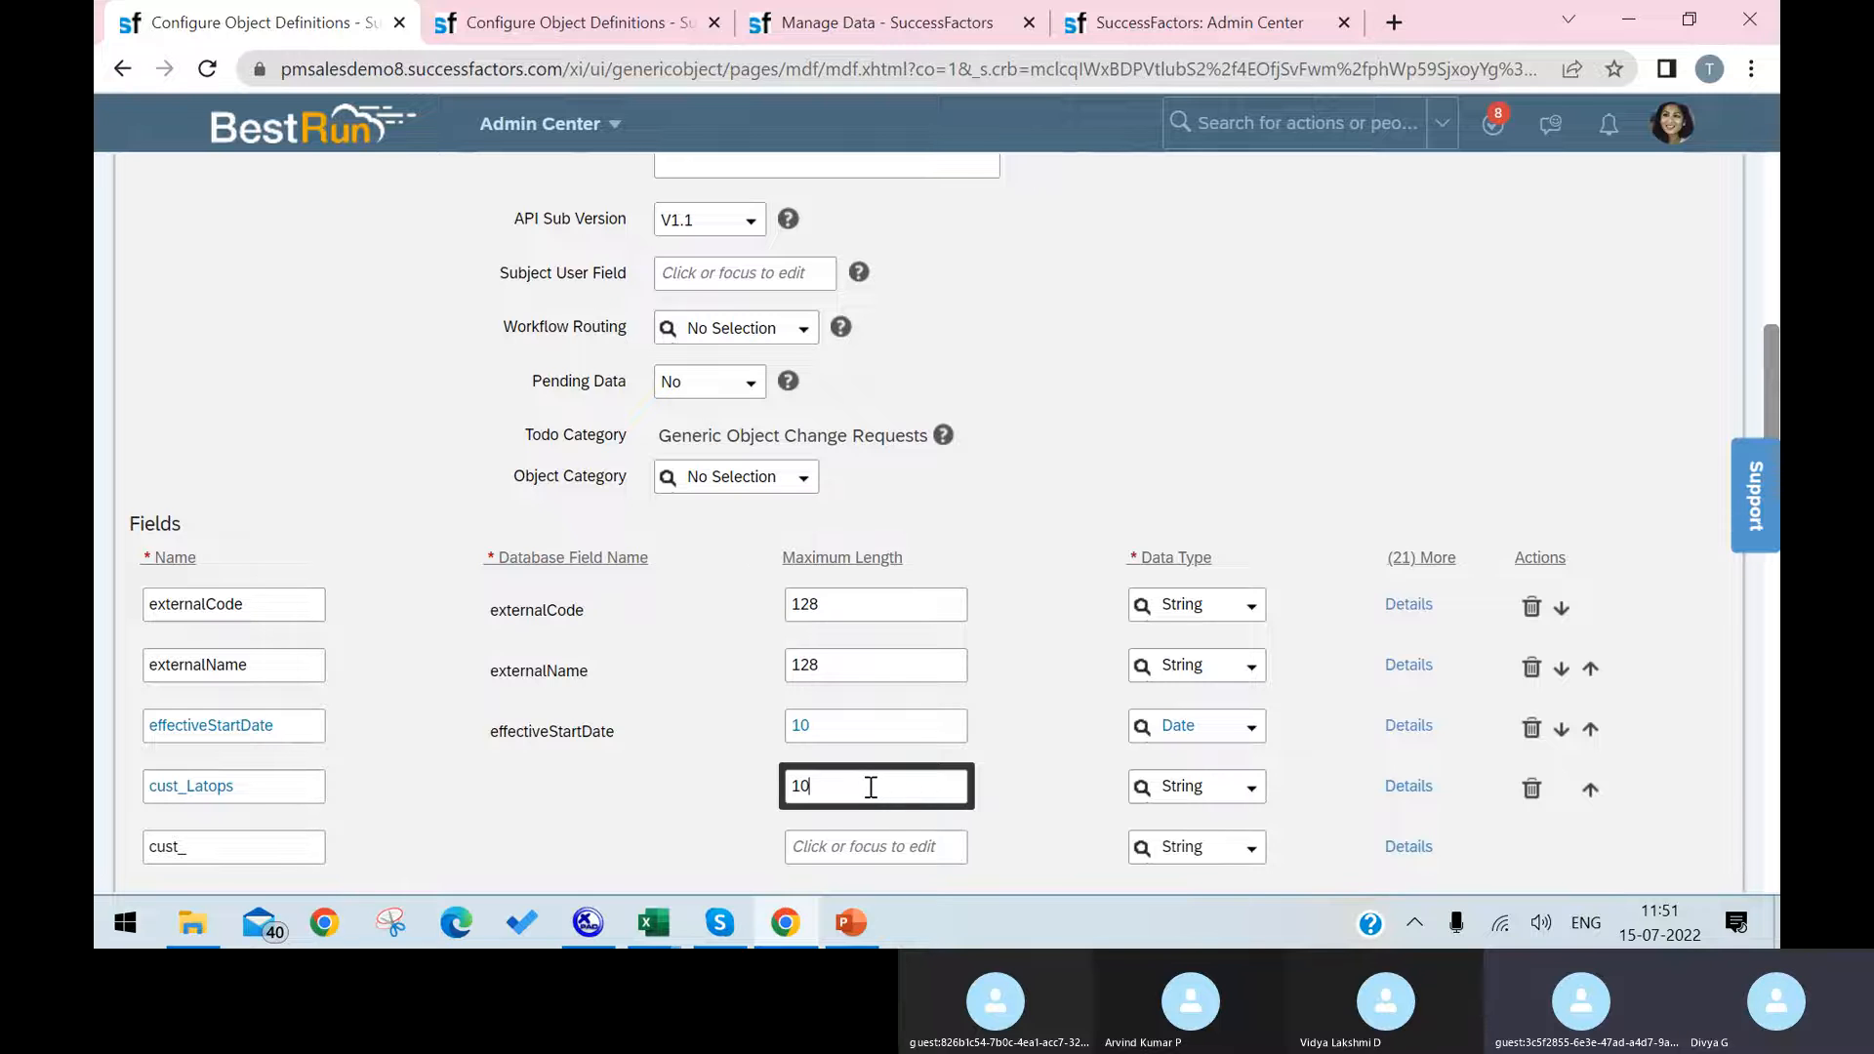
{"action": "left_click", "coordinate": [1251, 795]}
{"action": "scroll", "coordinate": [1228, 693], "scroll_direction": "down", "scroll_amount": 3}
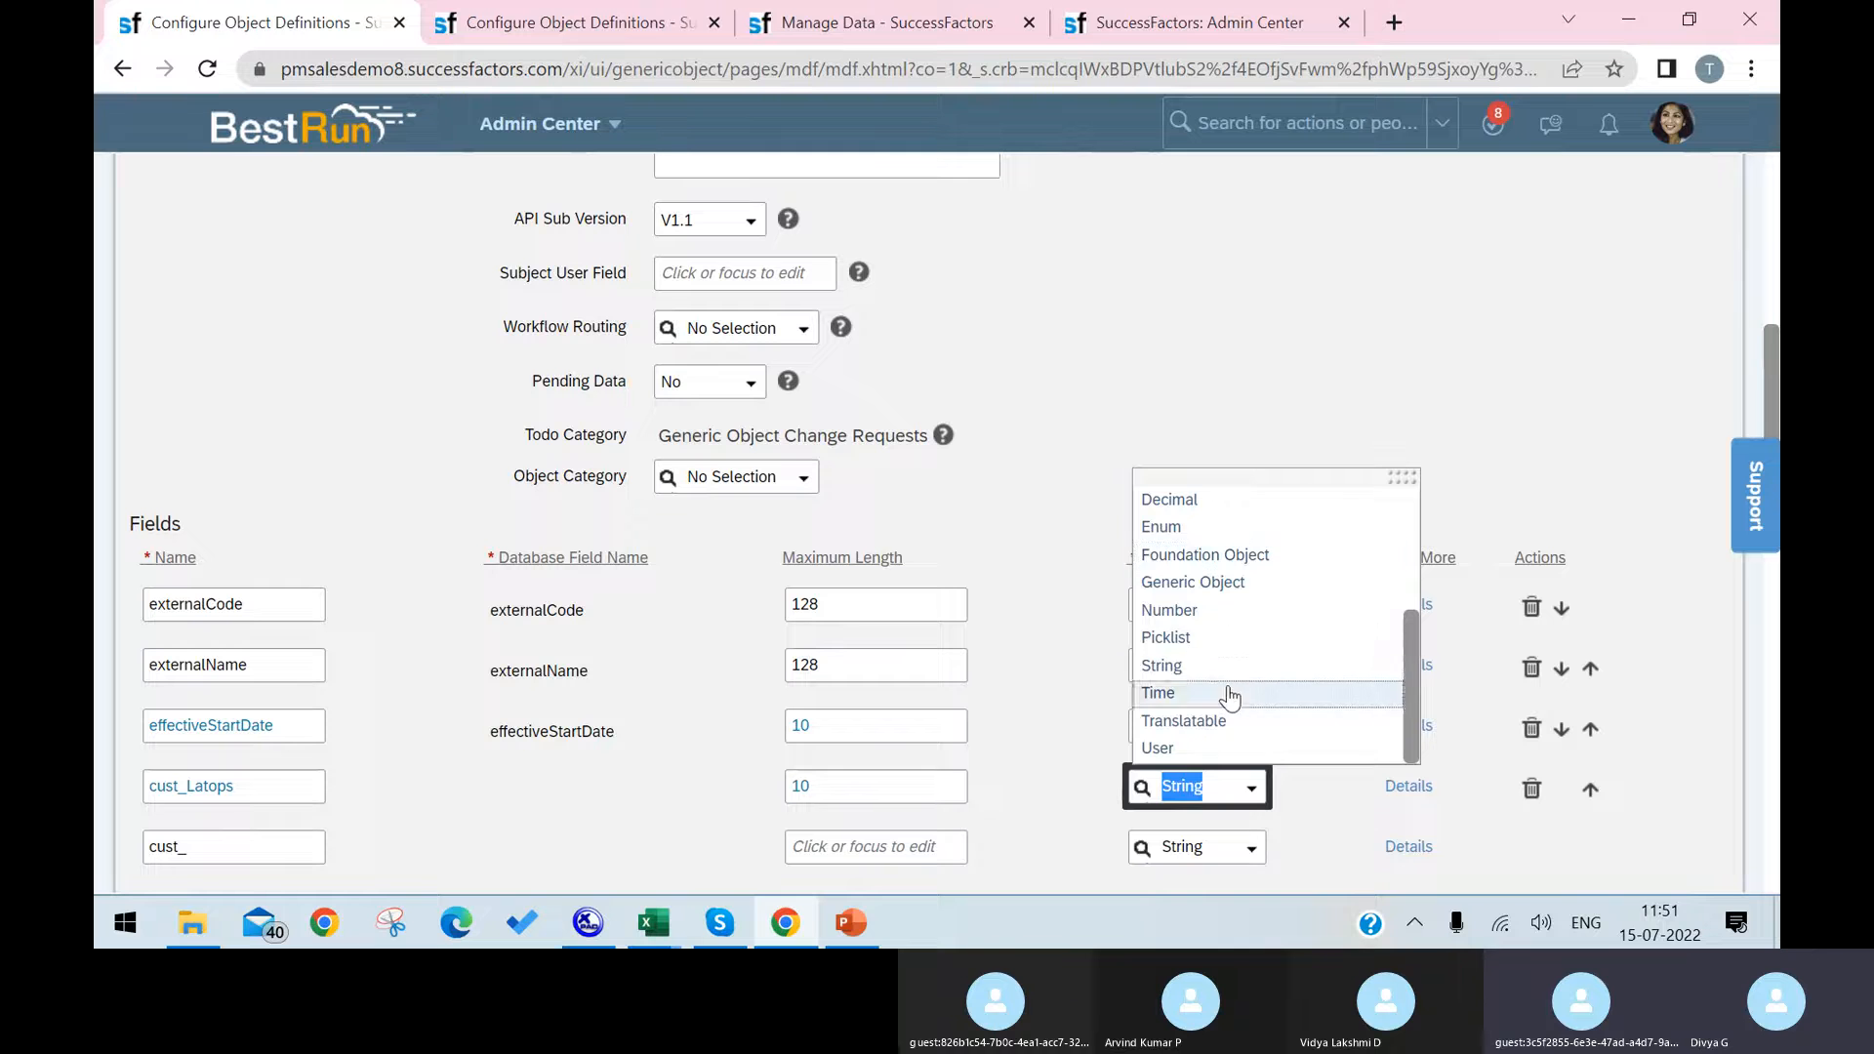
{"action": "left_click", "coordinate": [1200, 637]}
Step: In the cust_Latops field's details, set the Valid Values Source to Laptop Names and accept the details
{"action": "left_click", "coordinate": [1408, 786]}
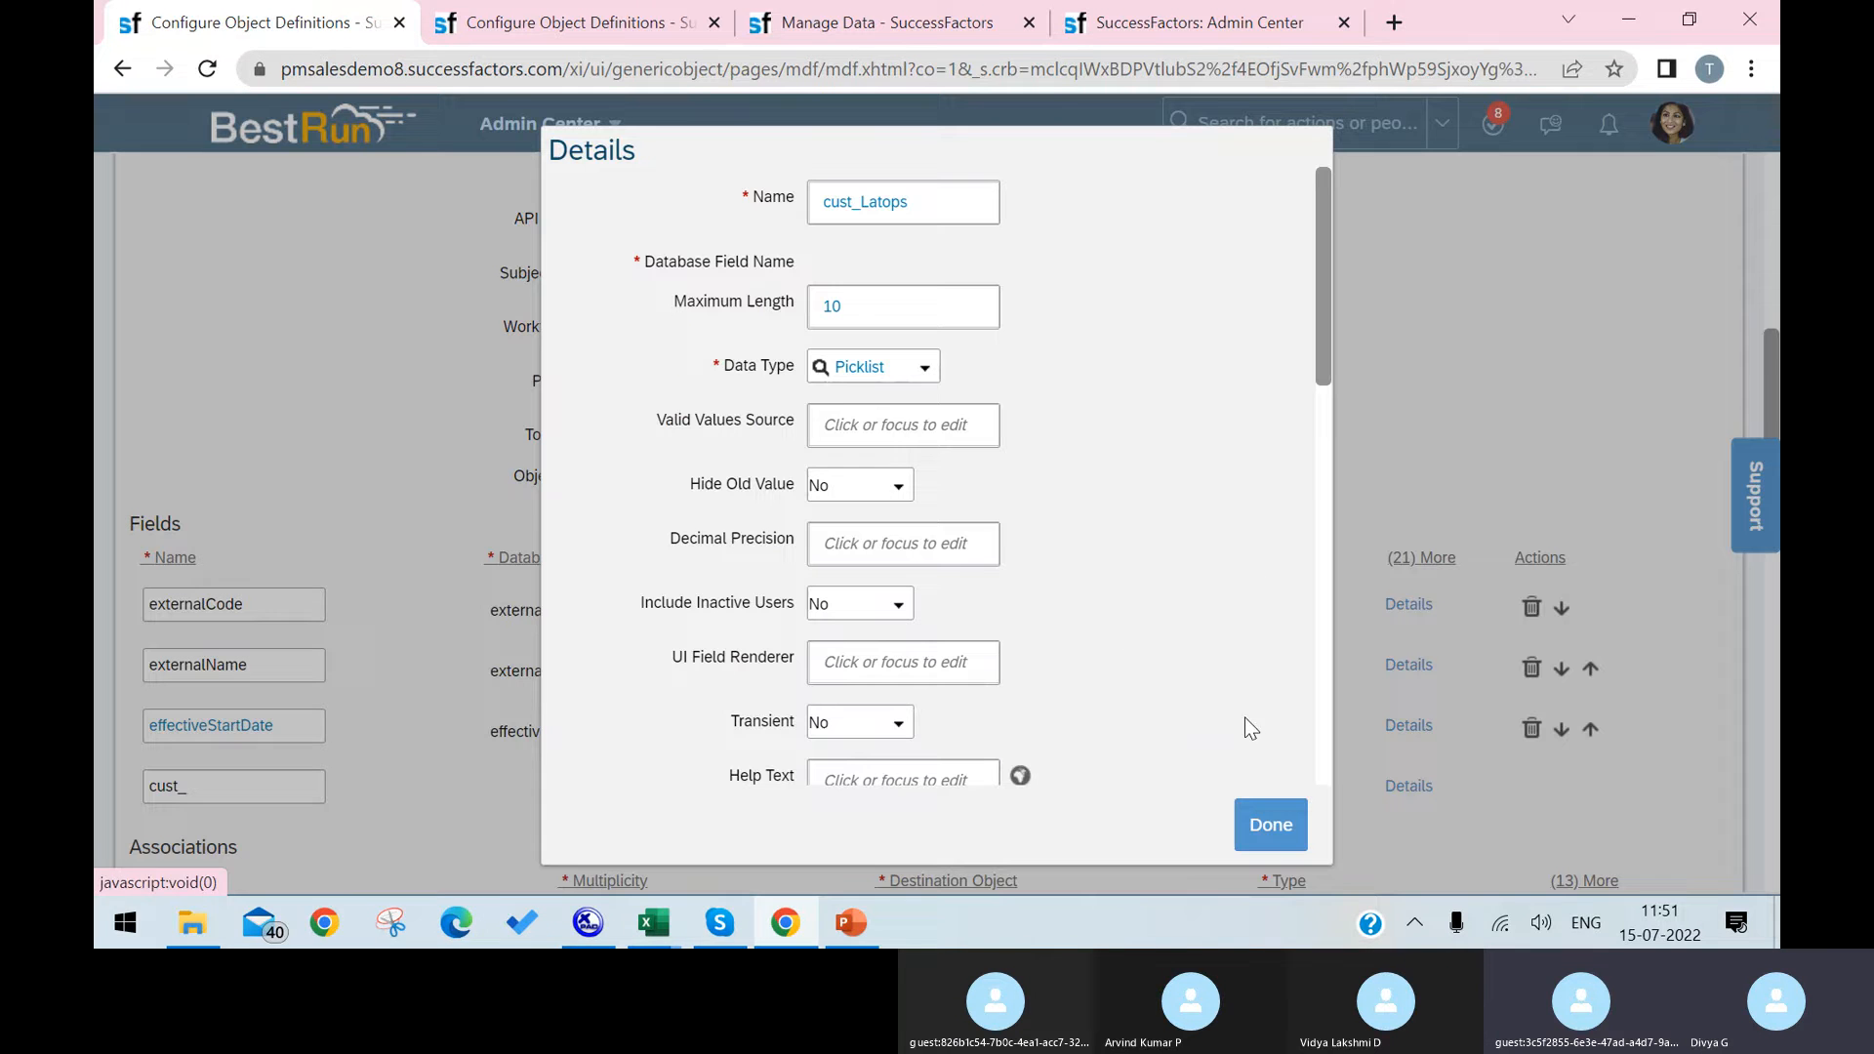
{"action": "left_click", "coordinate": [932, 433]}
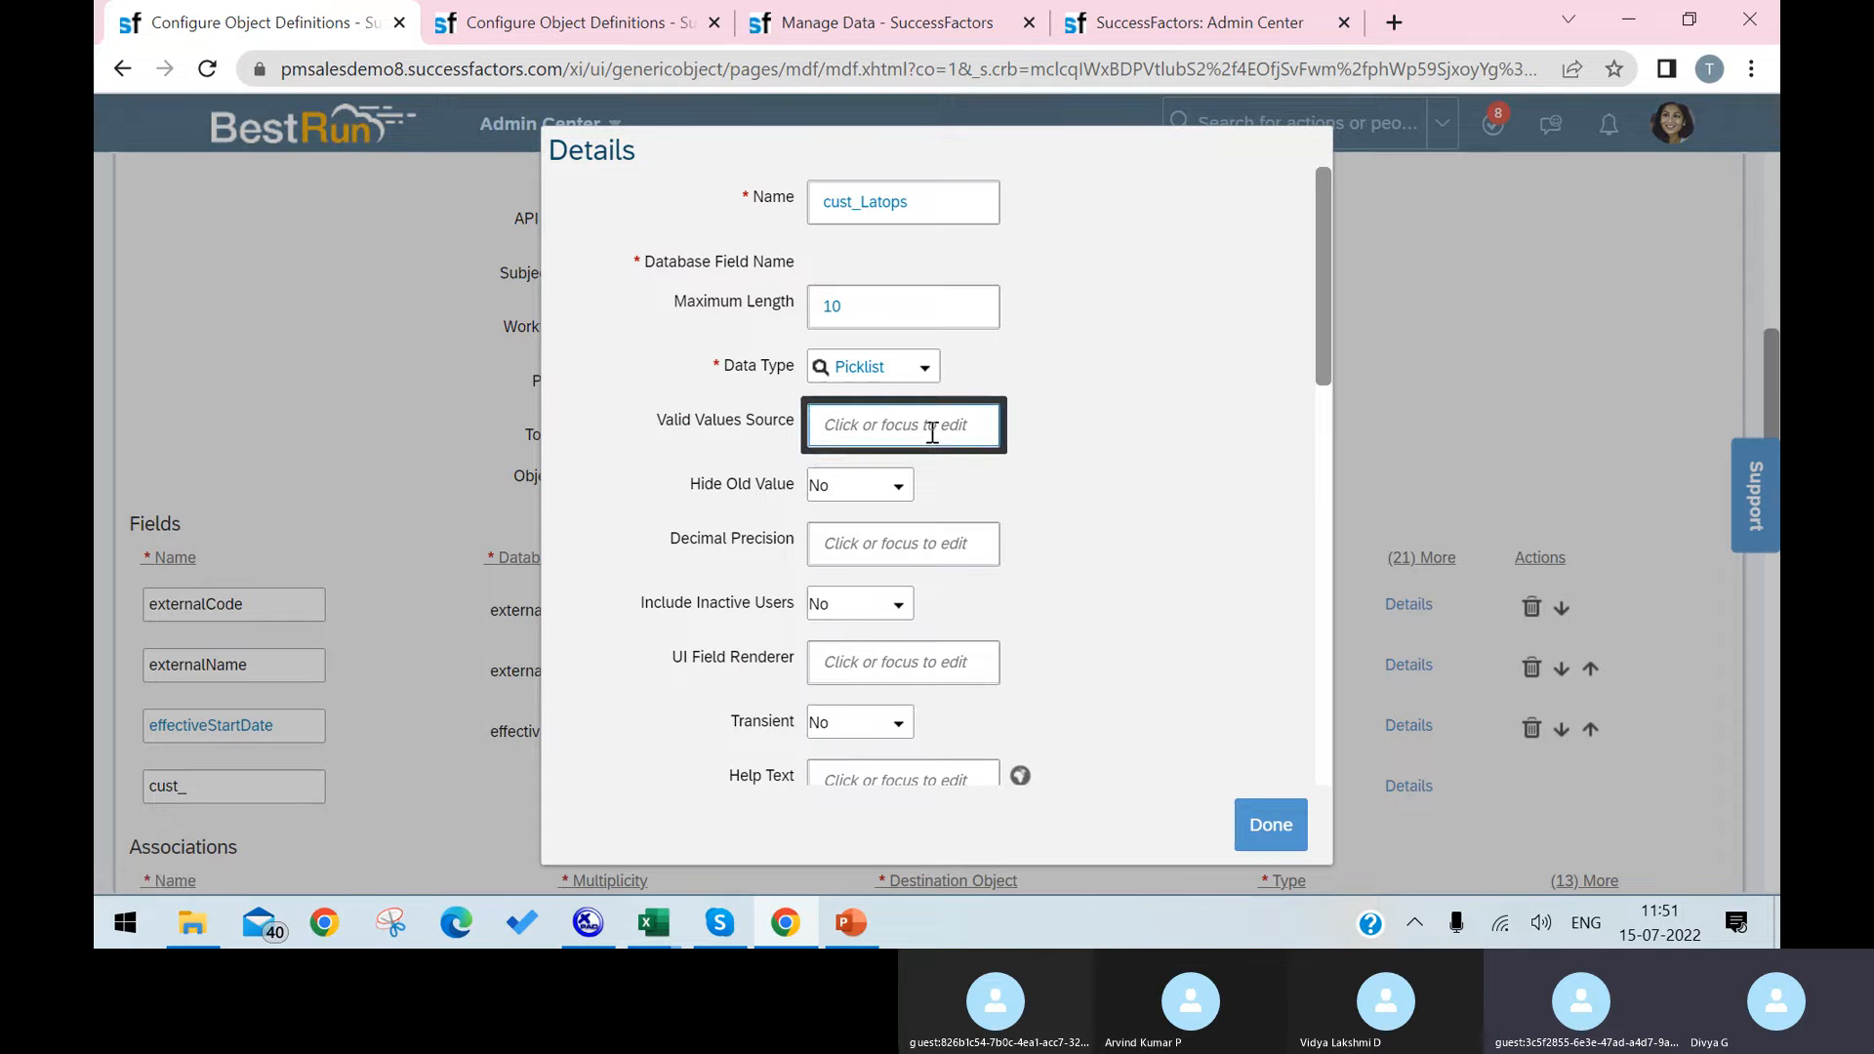
{"action": "type", "text": "La"}
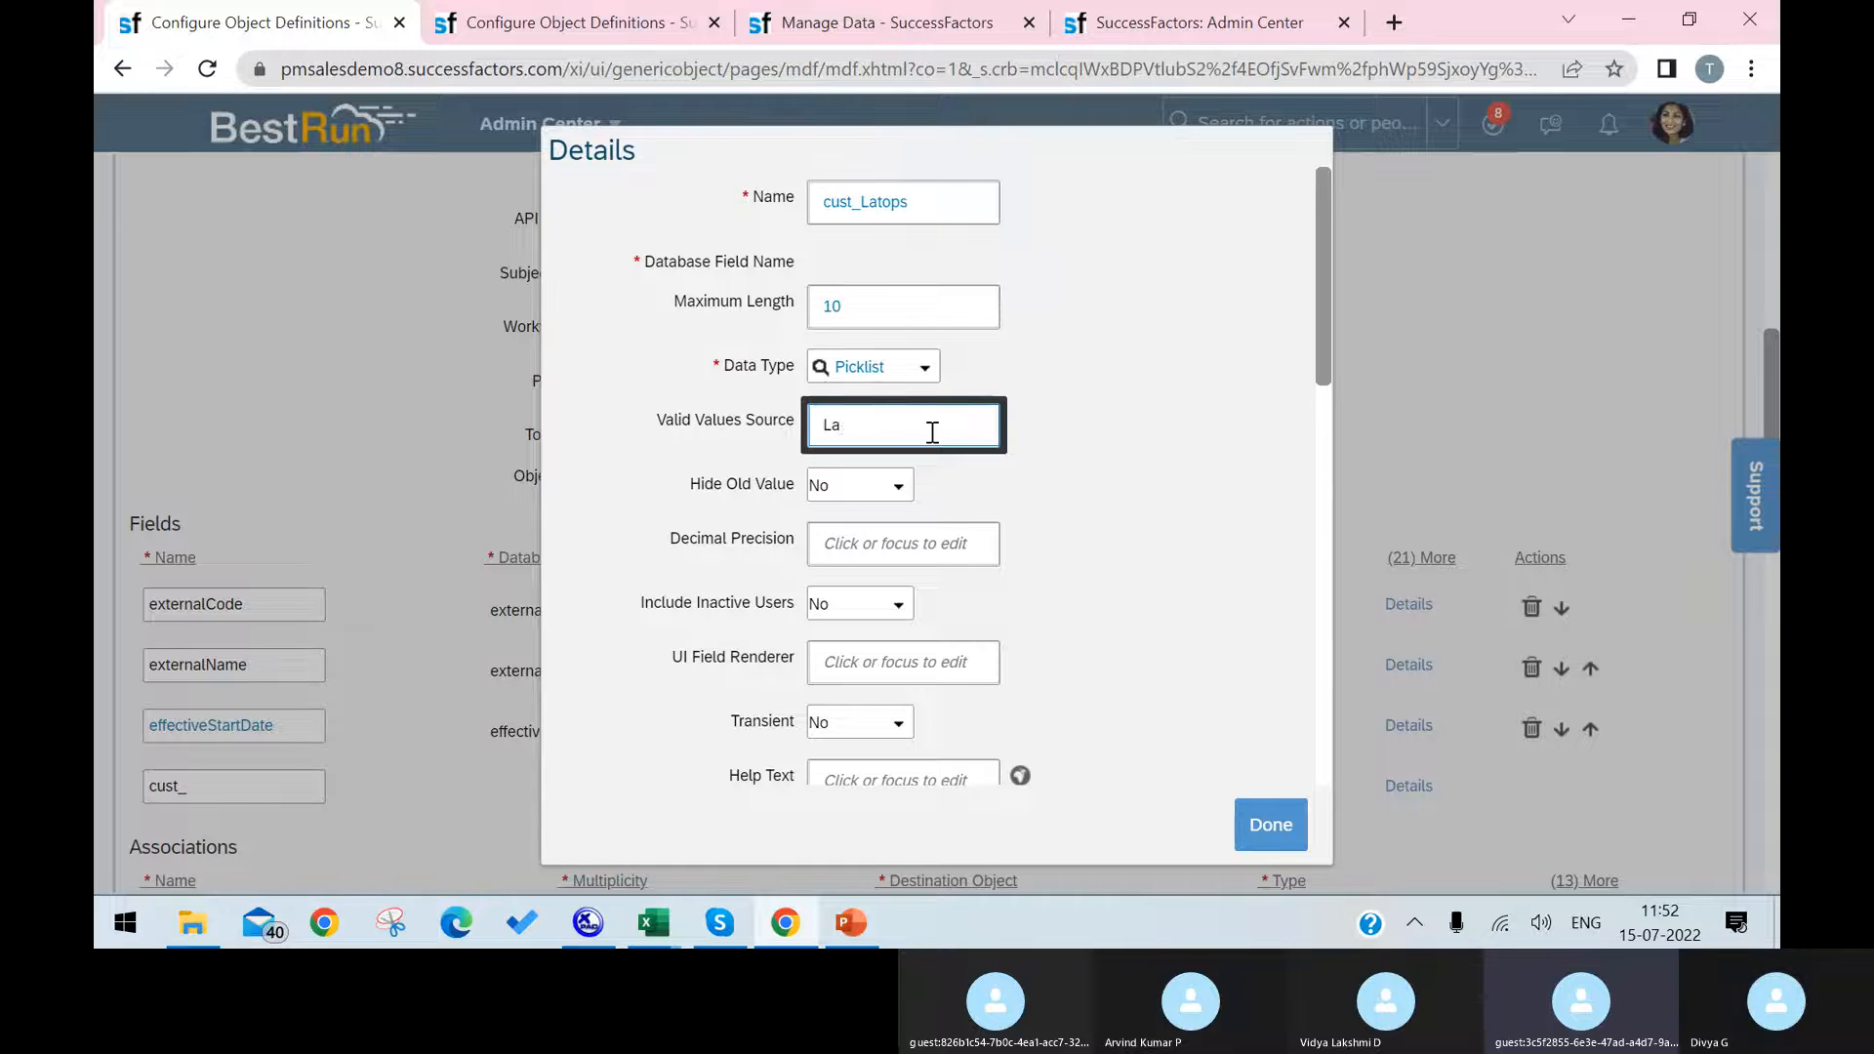
{"action": "type", "text": "ptop Names"}
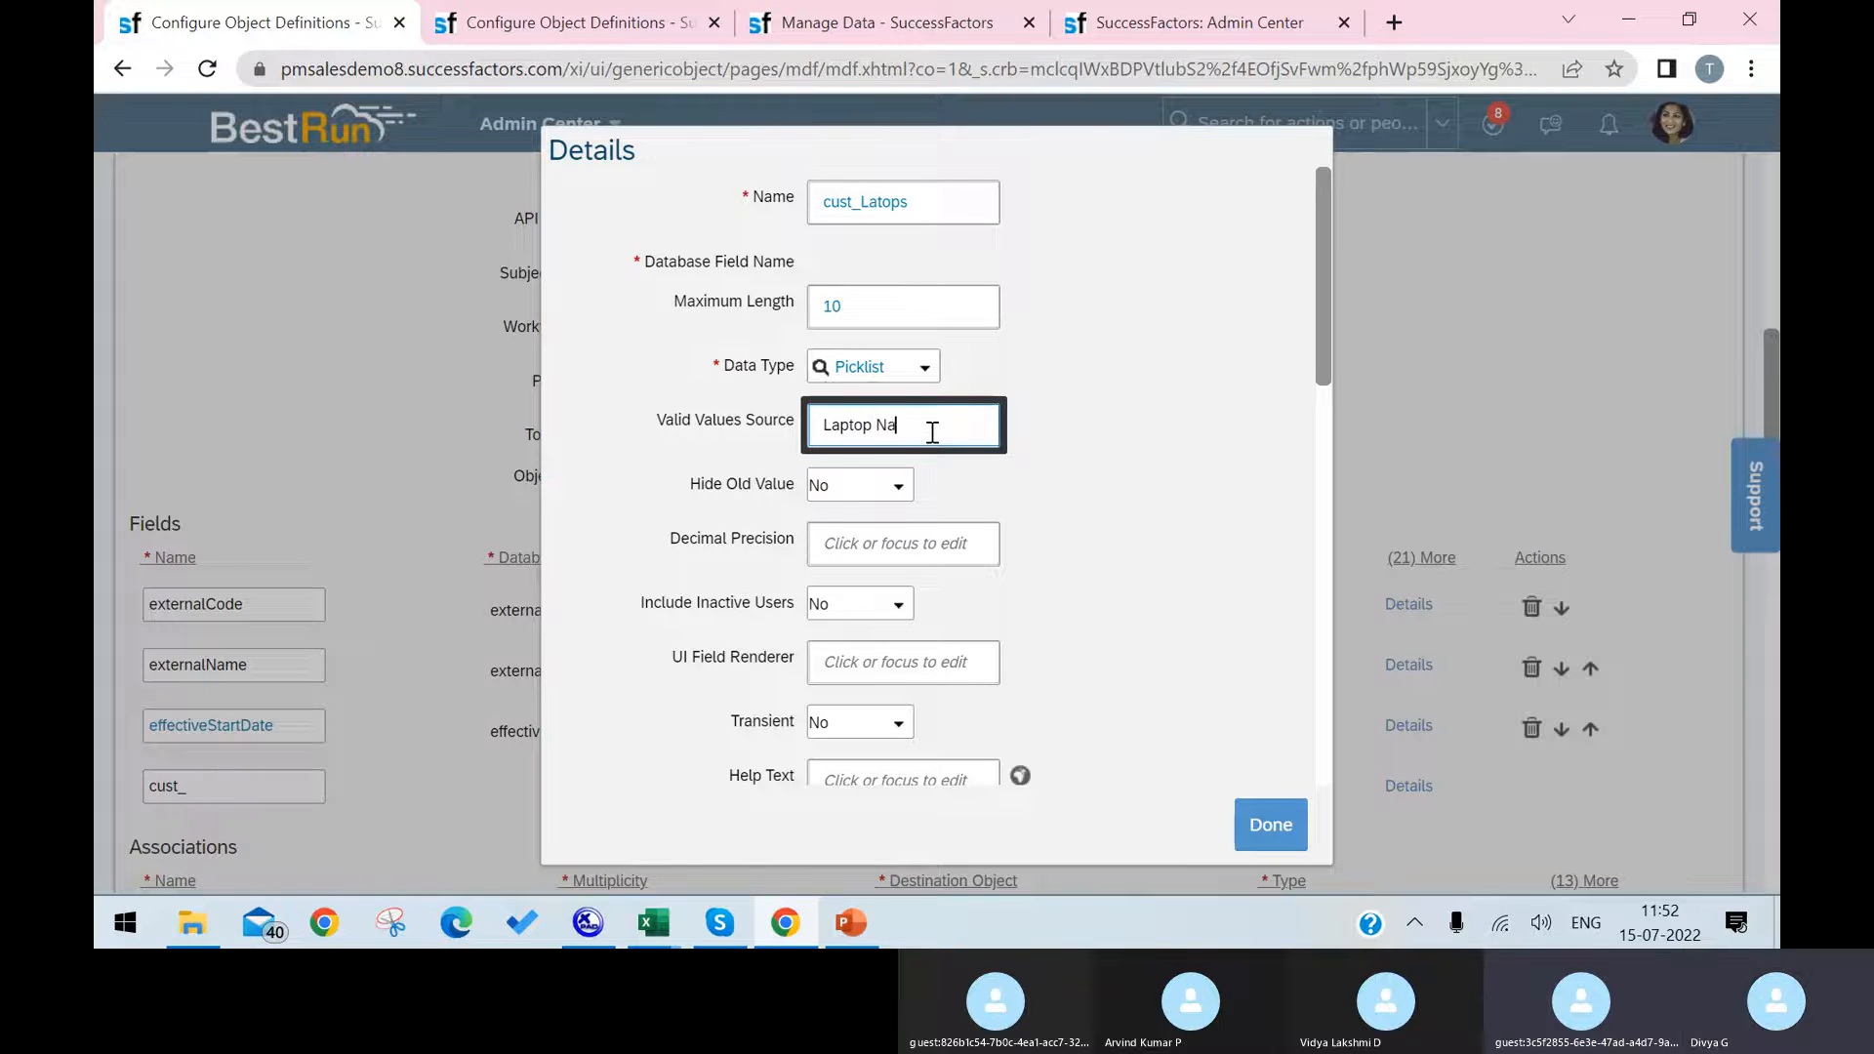
{"action": "left_click", "coordinate": [1260, 827]}
Step: Set Secured to Yes in the object's Security section and save the Laptop object definition
{"action": "scroll", "coordinate": [771, 585], "scroll_direction": "down", "scroll_amount": 2}
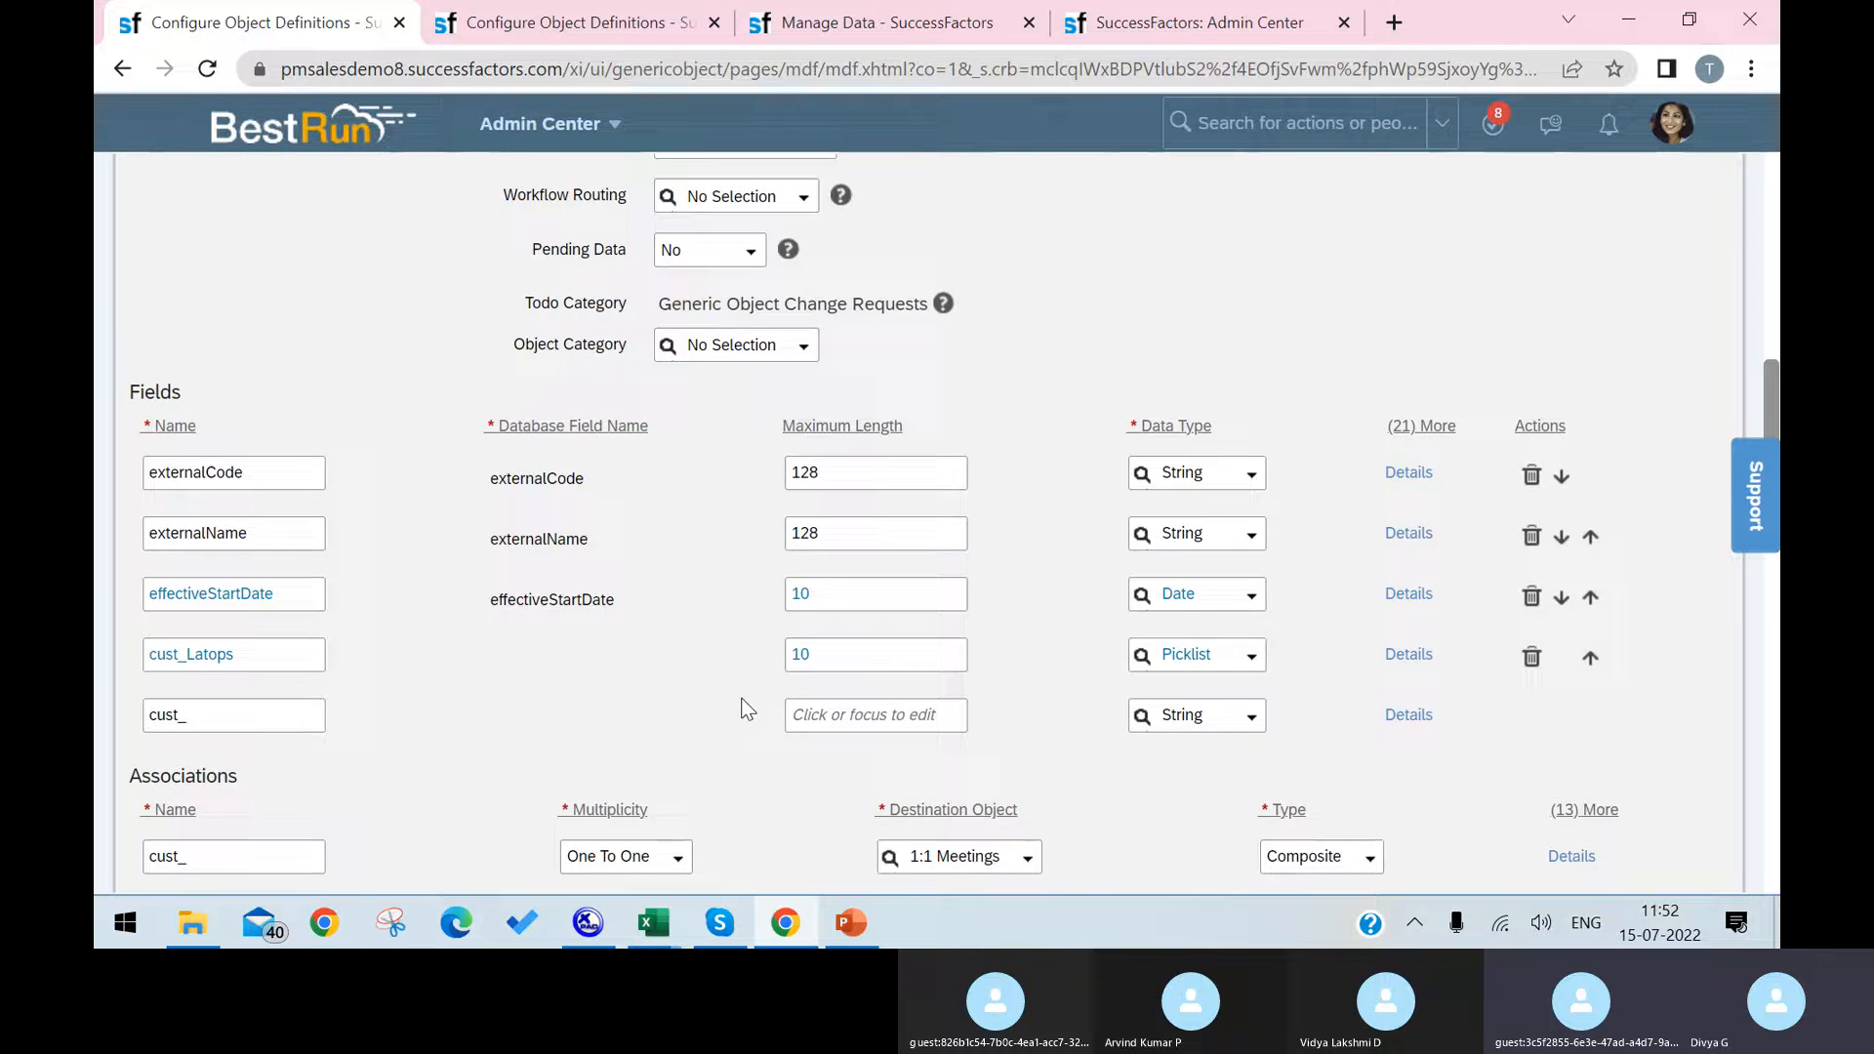
{"action": "scroll", "coordinate": [1216, 670], "scroll_direction": "up", "scroll_amount": 3}
{"action": "scroll", "coordinate": [1269, 659], "scroll_direction": "down", "scroll_amount": 7}
{"action": "scroll", "coordinate": [1281, 654], "scroll_direction": "up", "scroll_amount": 10}
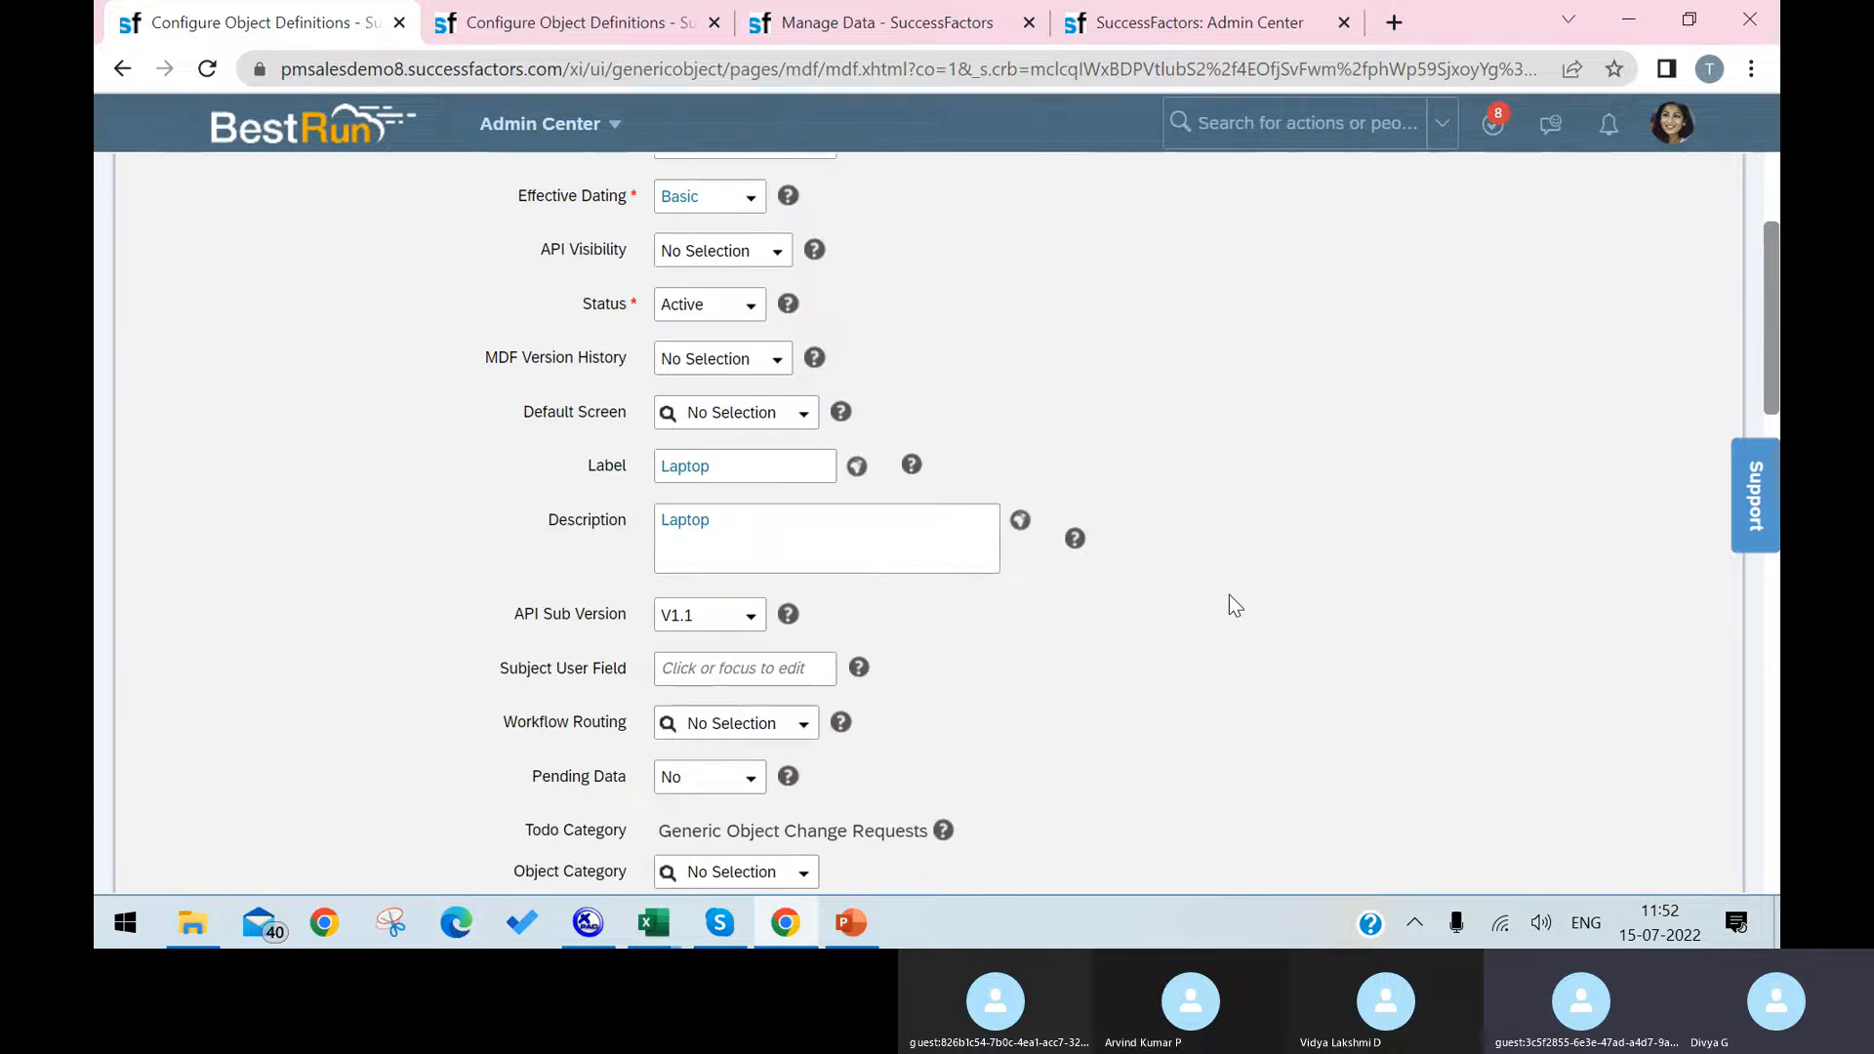
{"action": "scroll", "coordinate": [1209, 427], "scroll_direction": "down", "scroll_amount": 10}
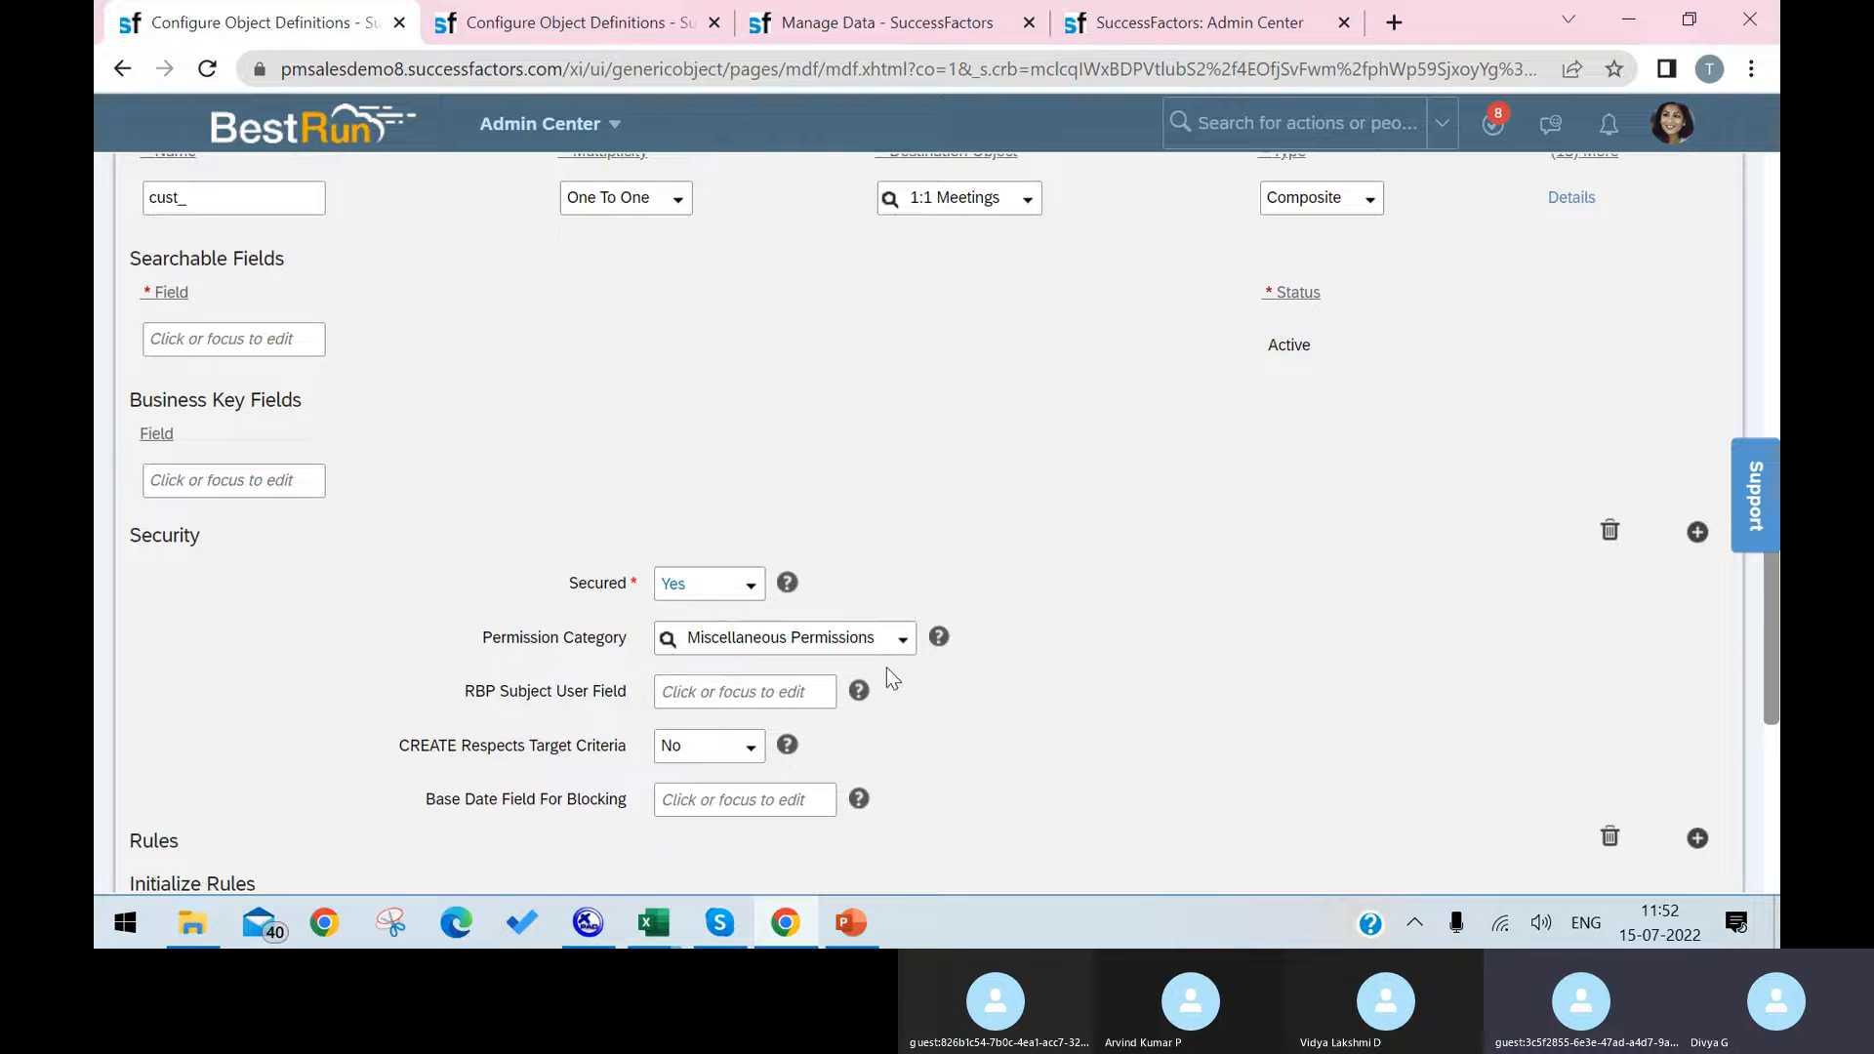
{"action": "scroll", "coordinate": [1398, 682], "scroll_direction": "down", "scroll_amount": 6}
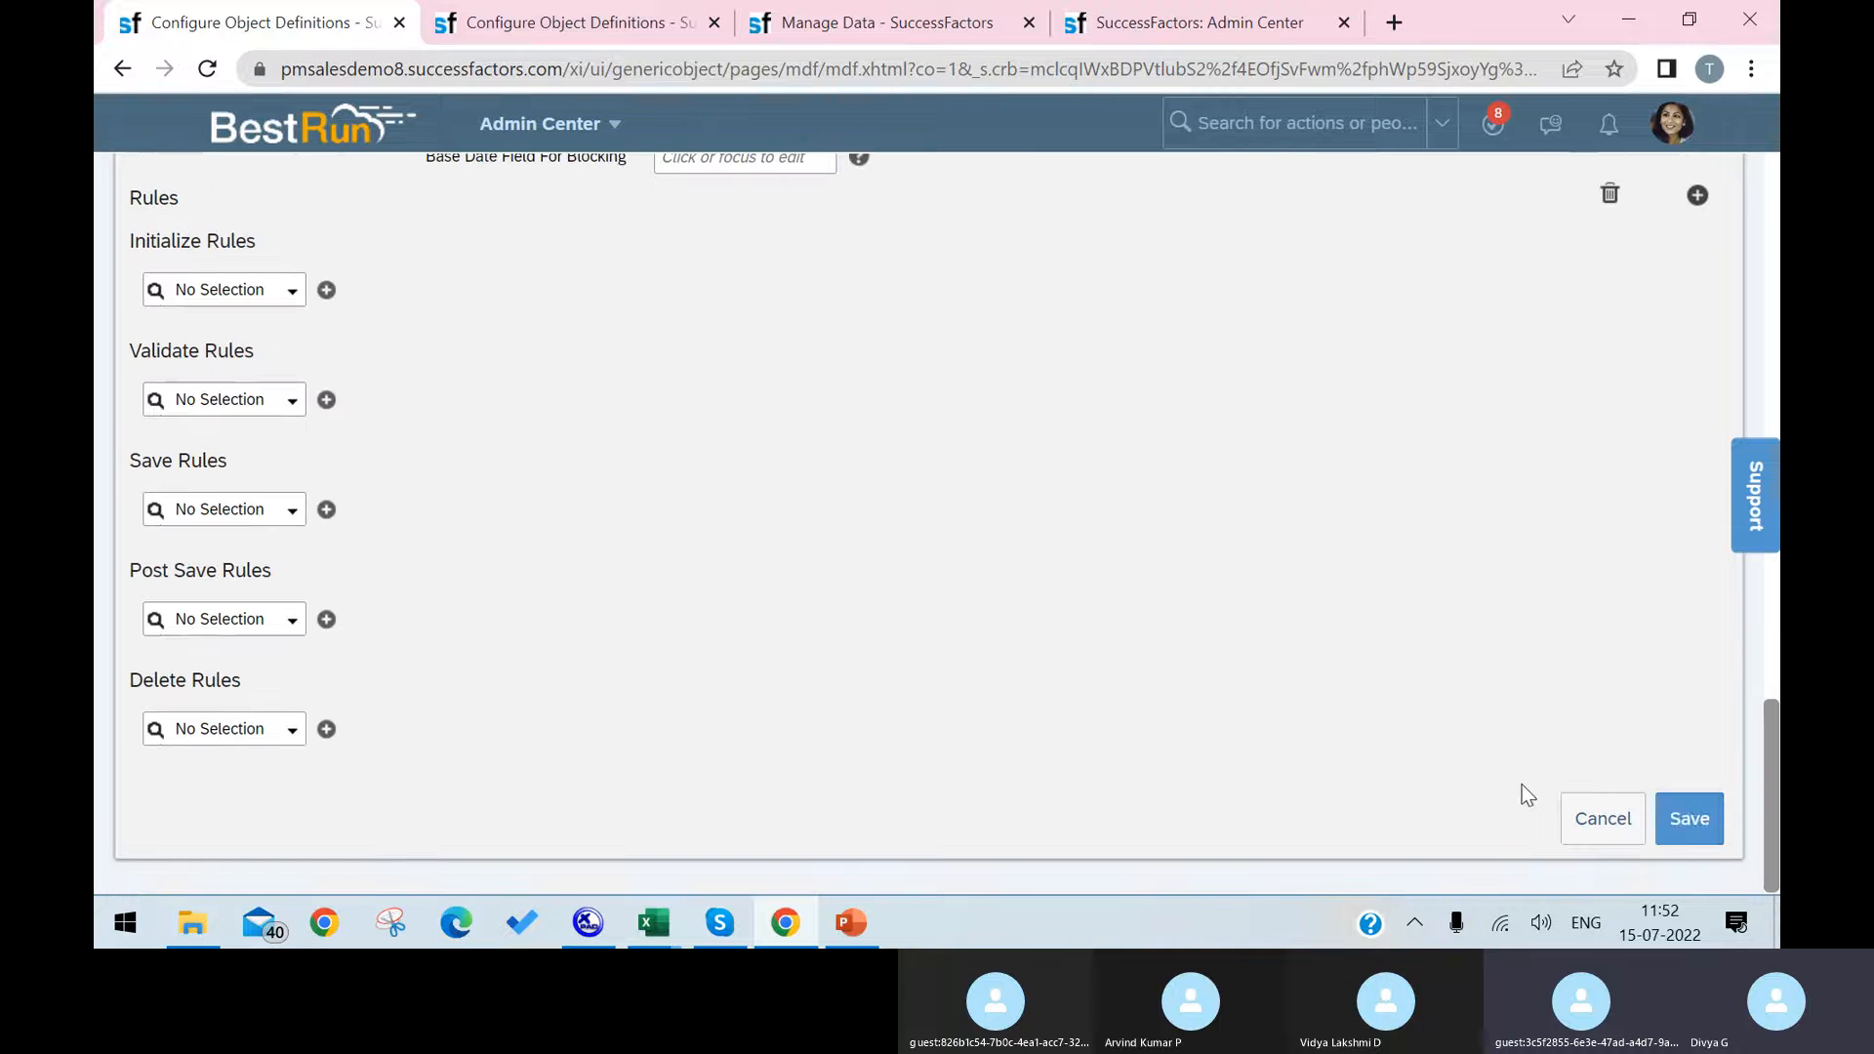
{"action": "left_click", "coordinate": [1677, 816]}
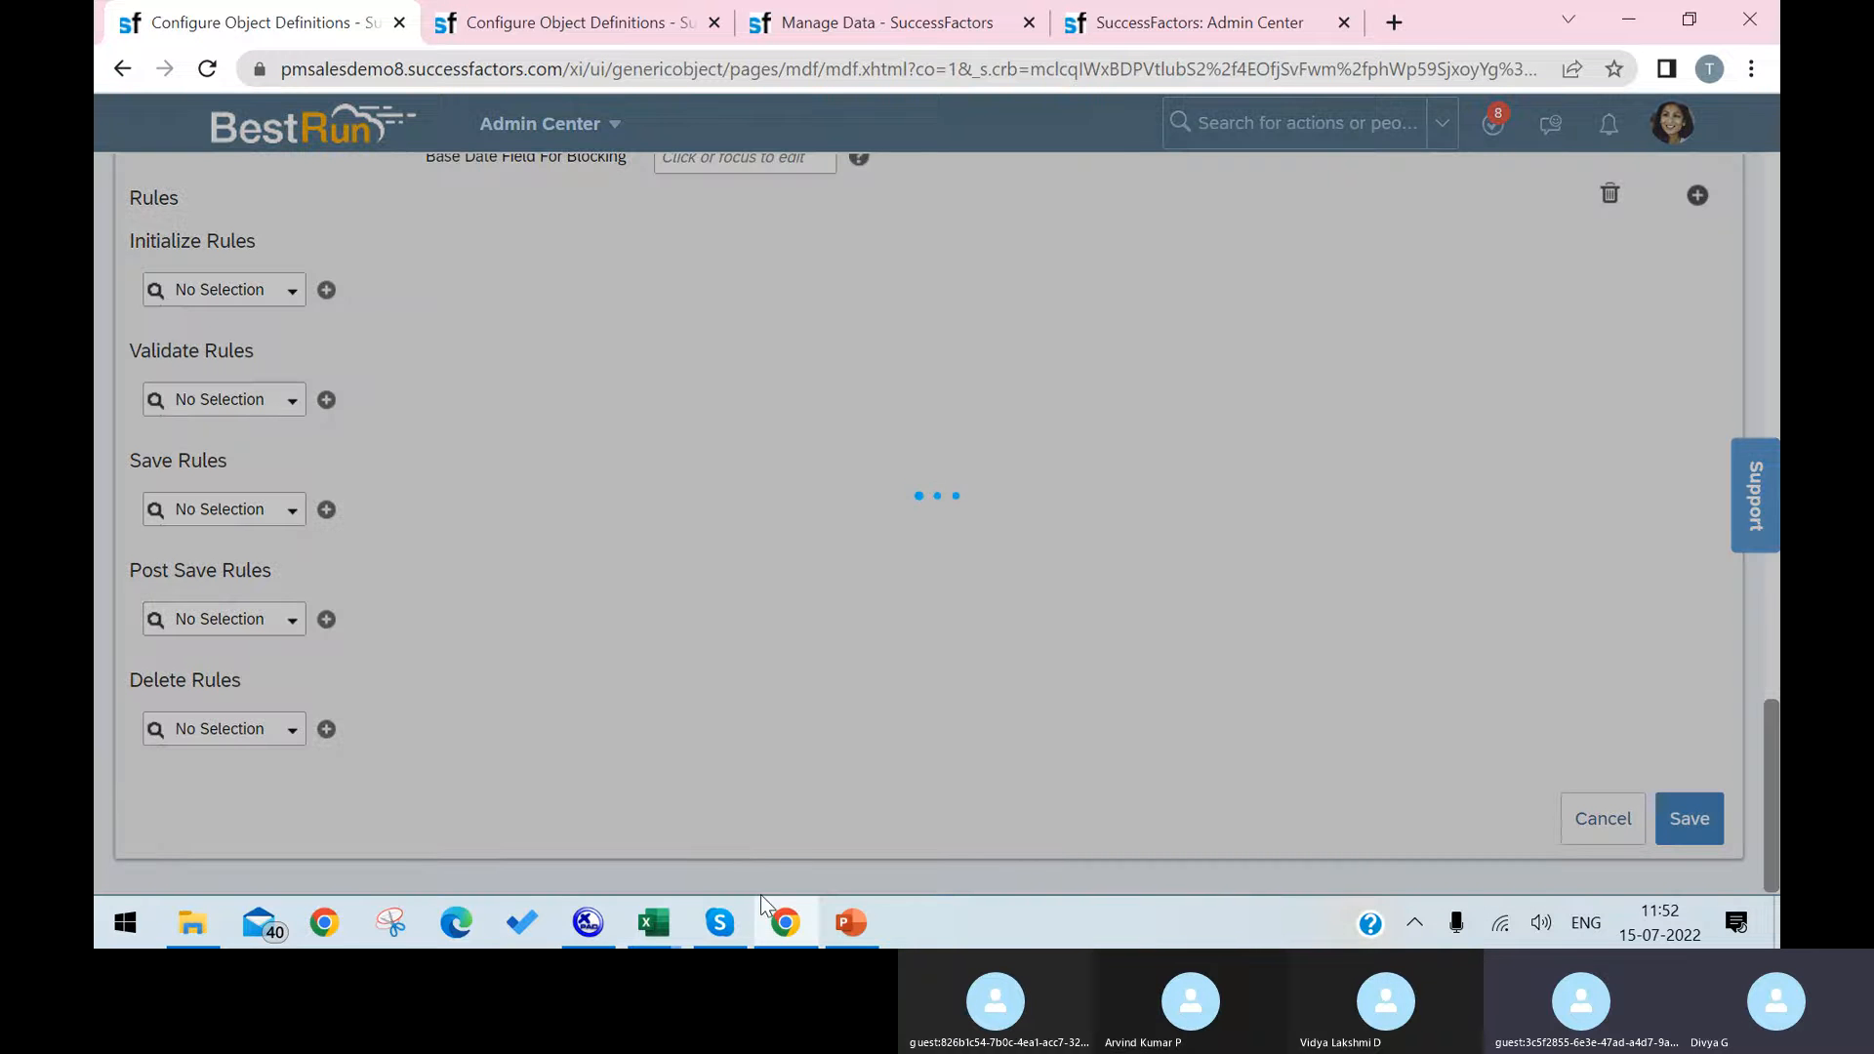
Step: Check the Custom MDF / GO Object process slide in PowerPoint, and return to the Infrastructure object definition in Chrome
{"action": "left_click", "coordinate": [851, 921]}
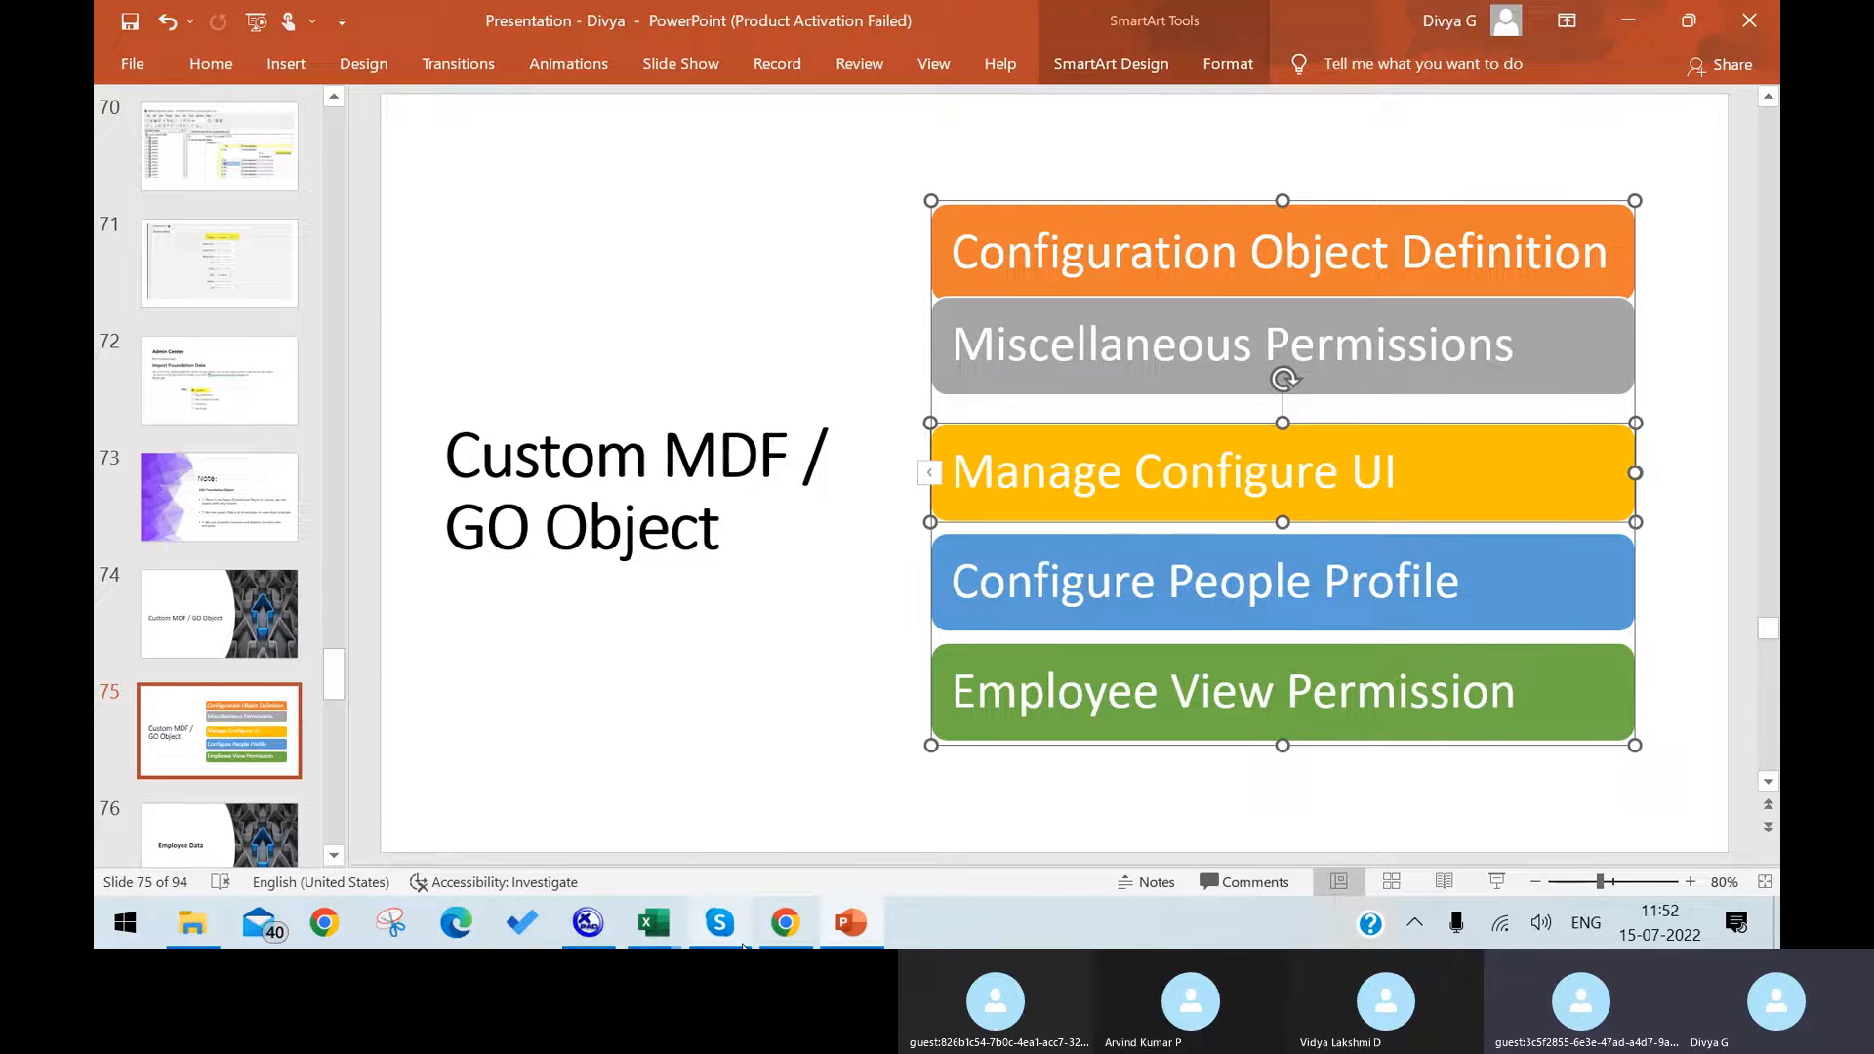
{"action": "left_click", "coordinate": [847, 927]}
{"action": "left_click", "coordinate": [1082, 629]}
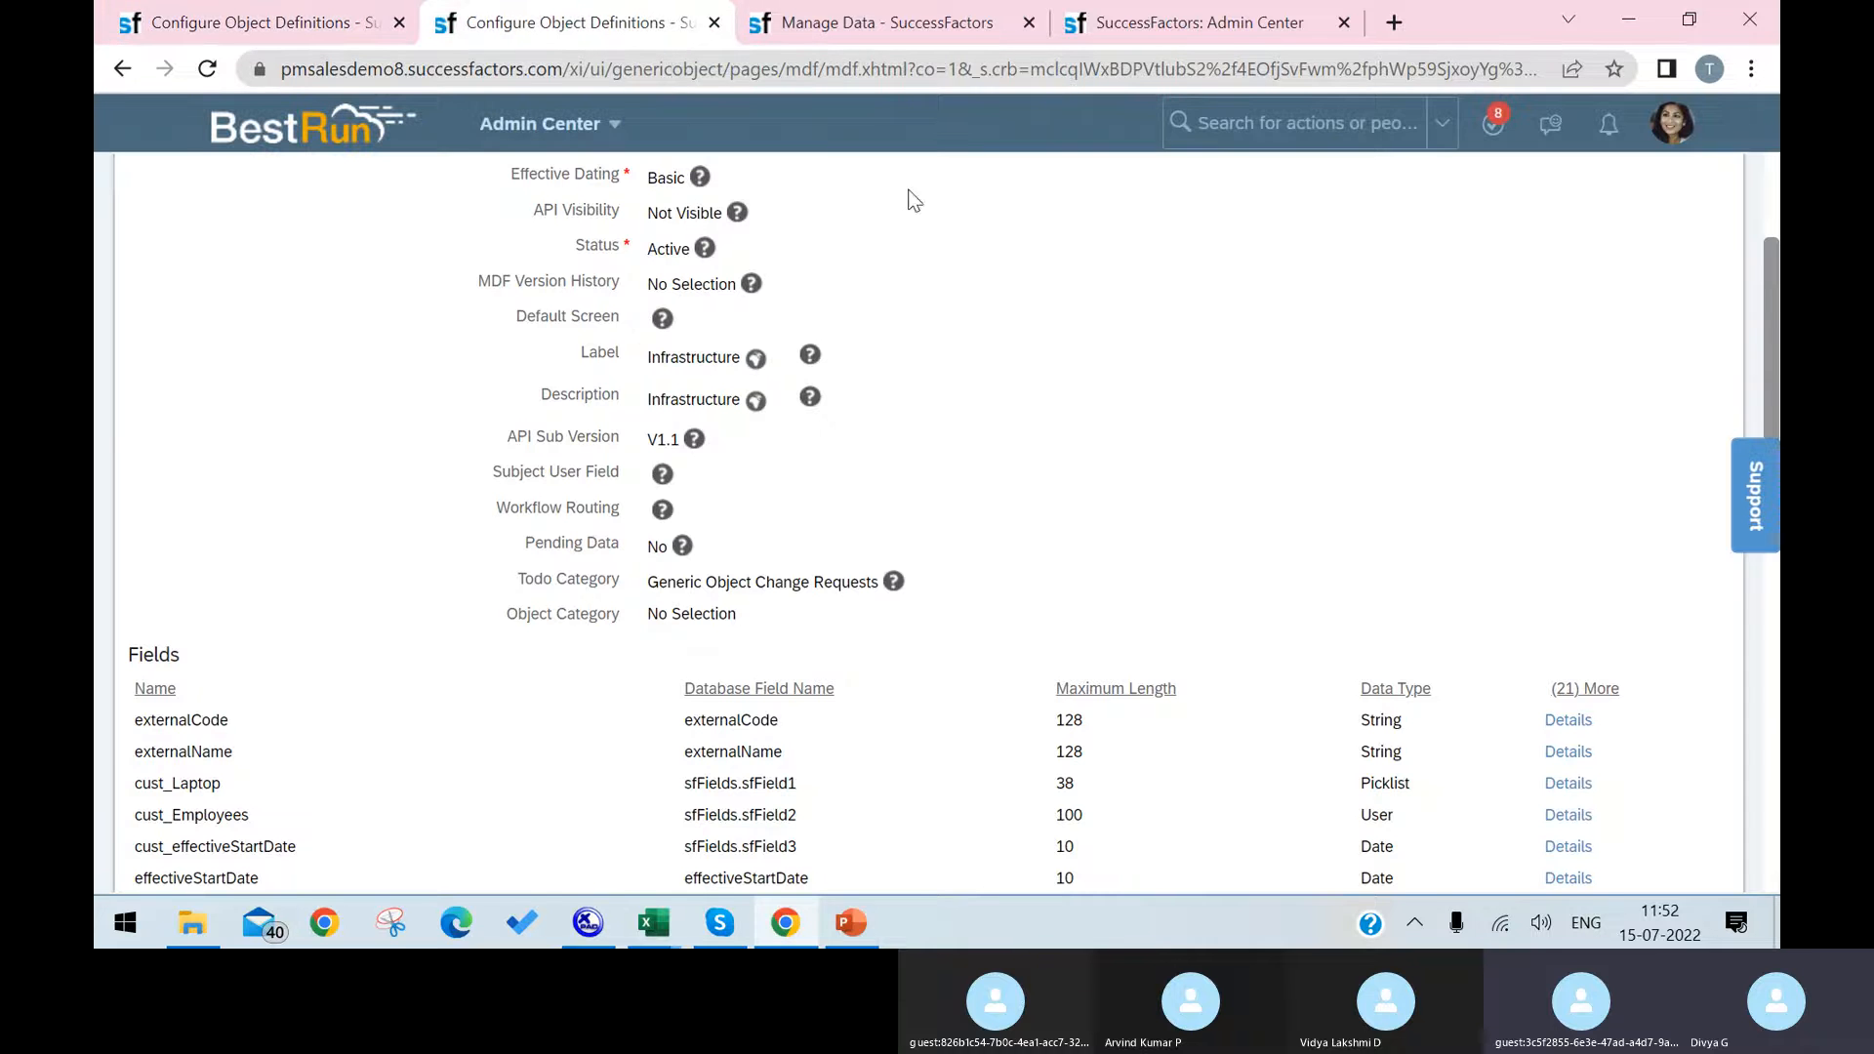
Step: Search the actions for "manage permission r", open the permission role list, and open the Super Admin role's permission settings
{"action": "left_click", "coordinate": [1189, 131]}
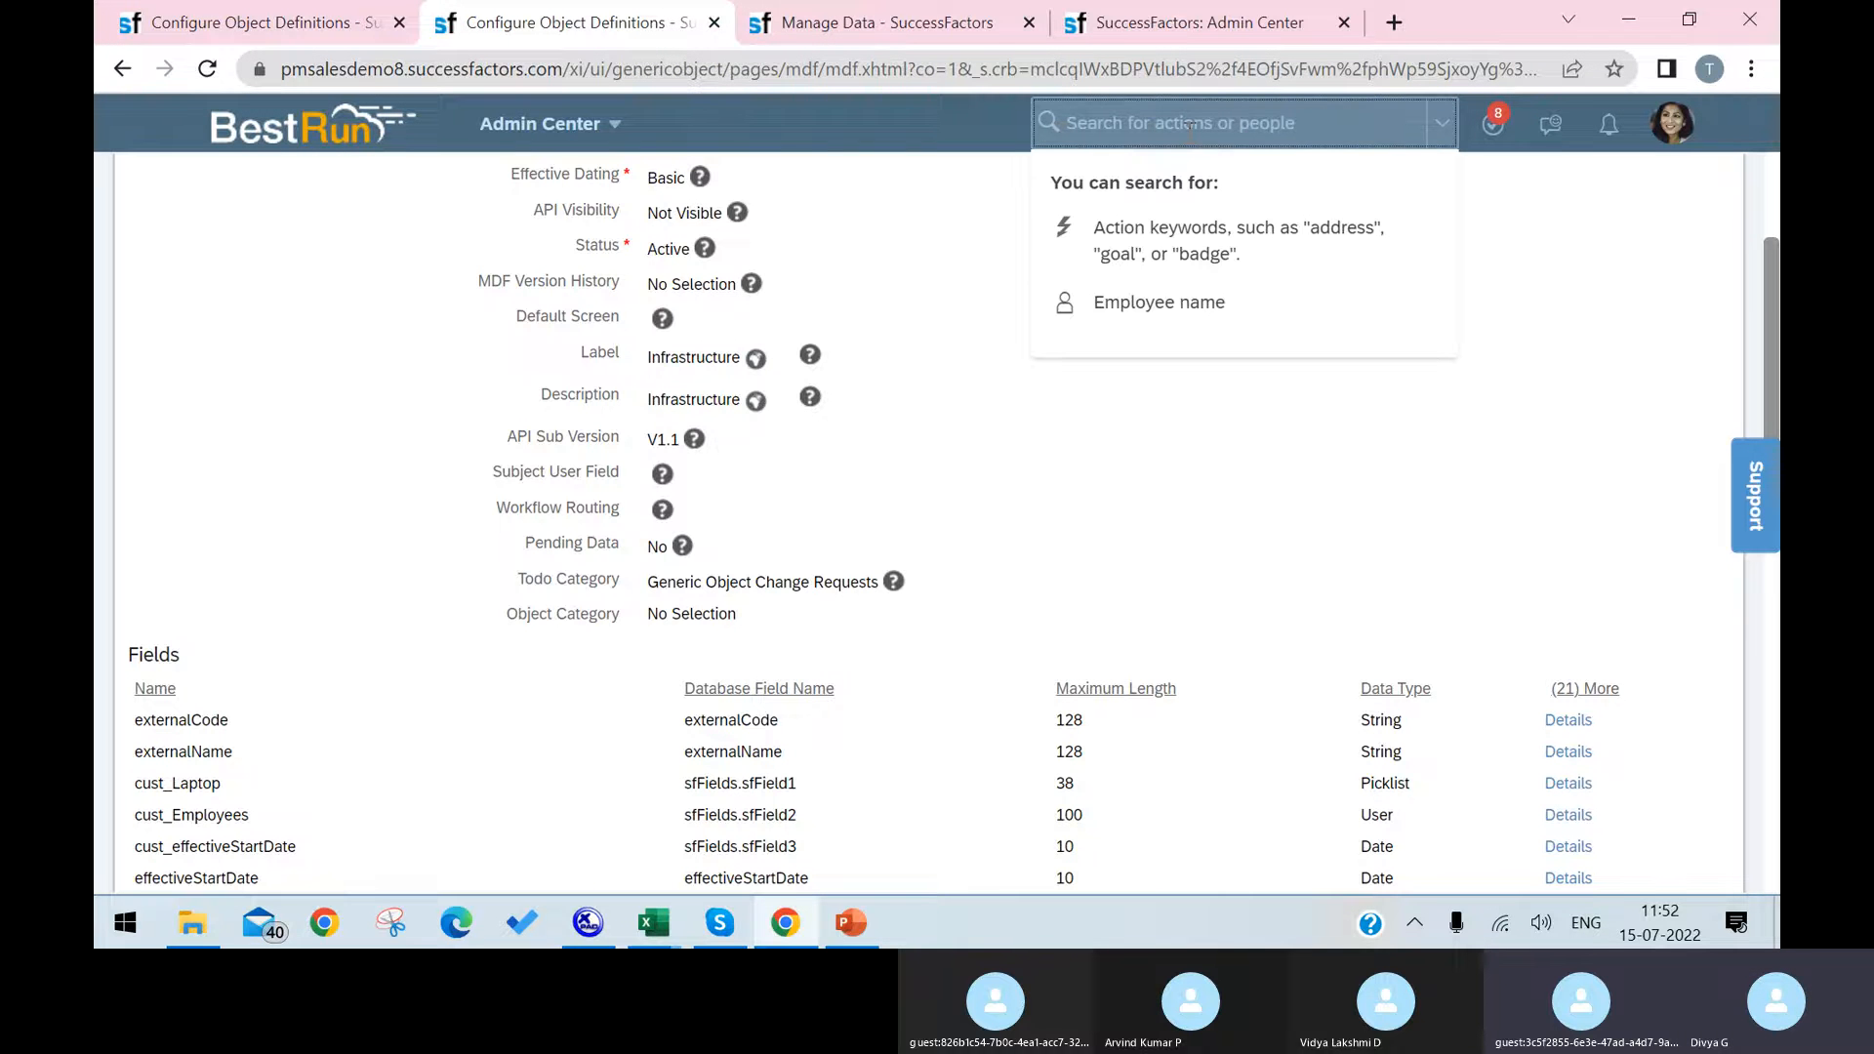
{"action": "type", "text": "manage pe"}
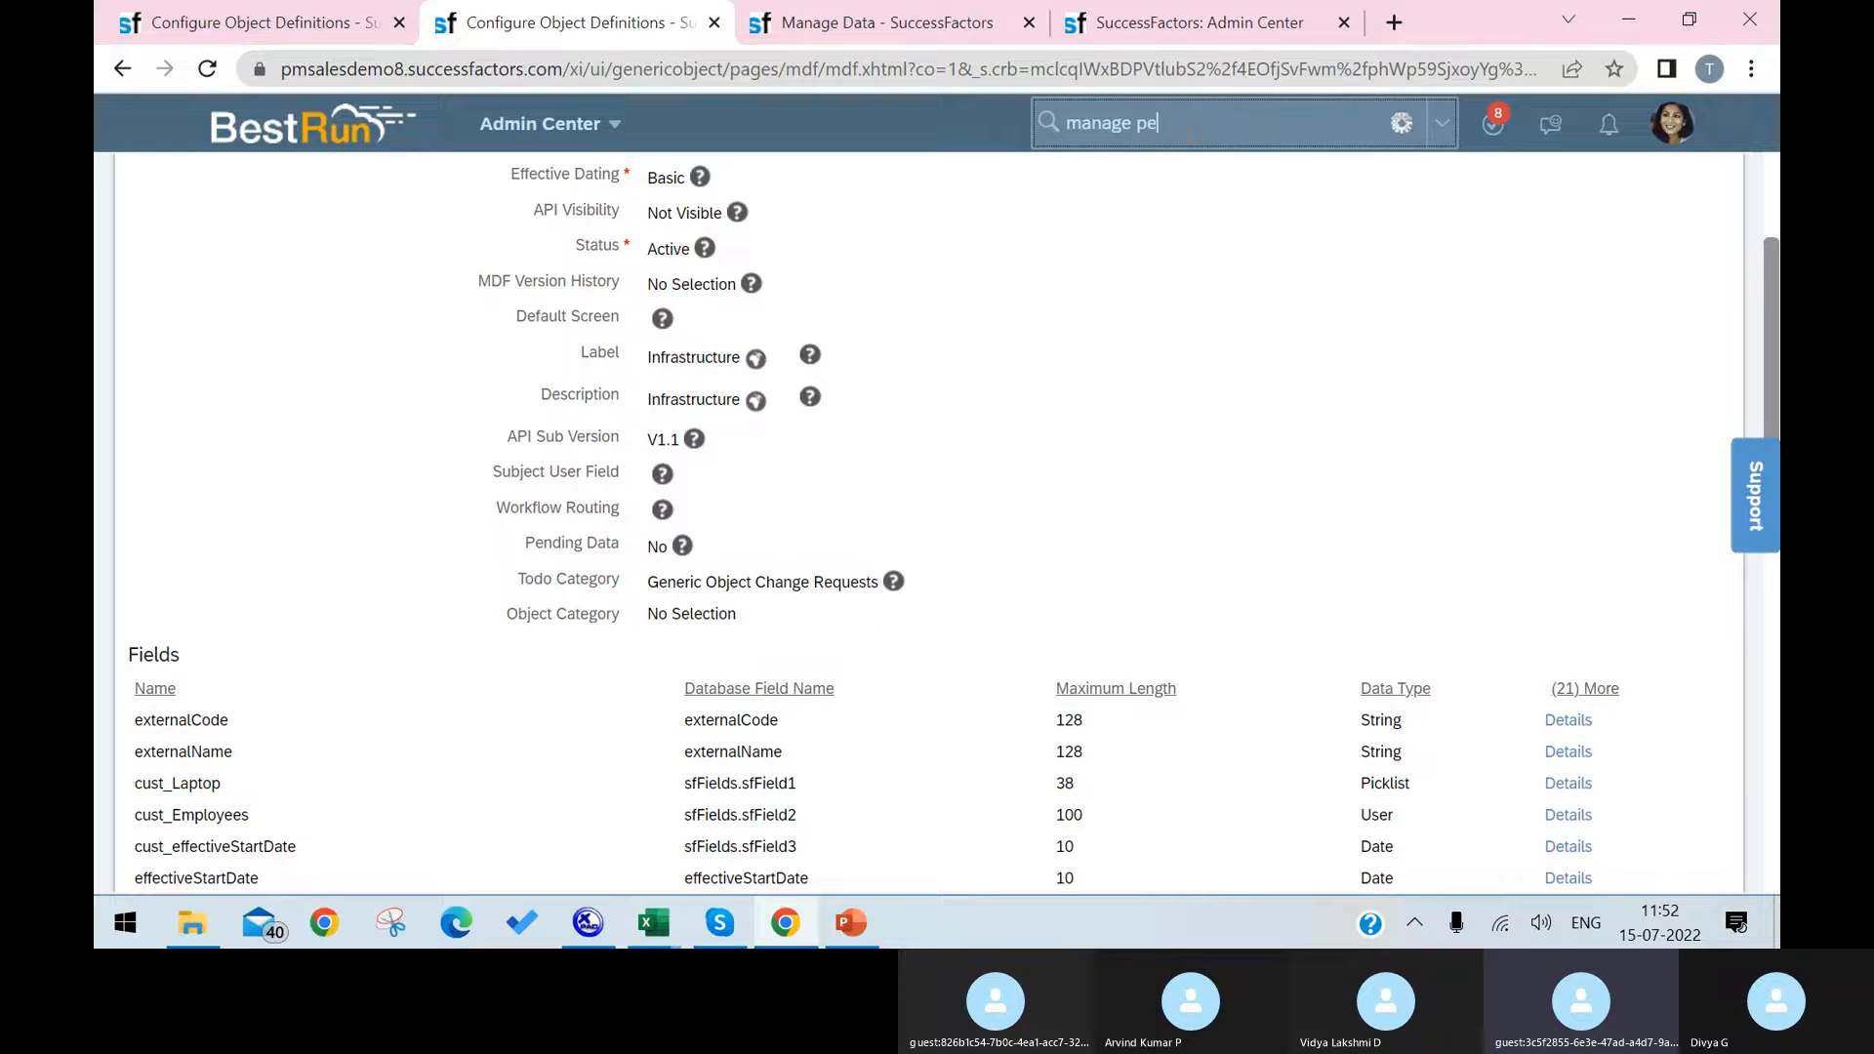
{"action": "type", "text": "rmission"}
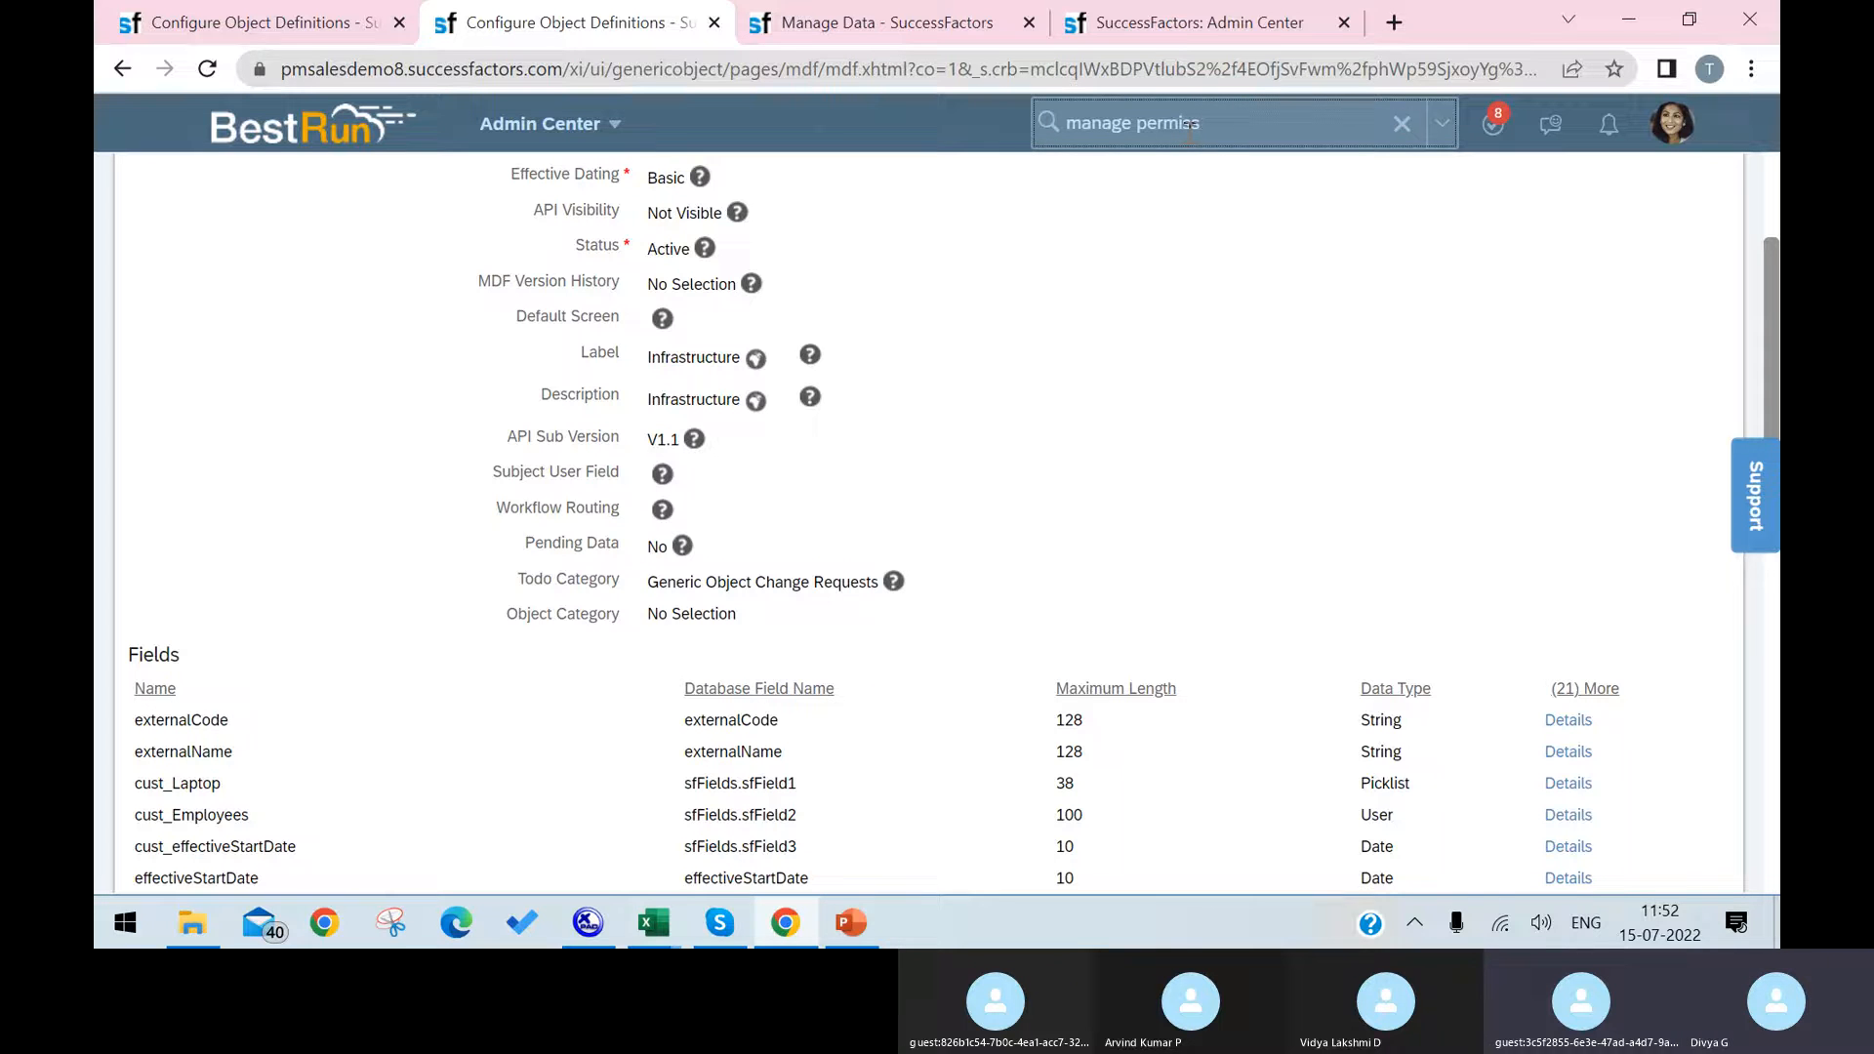
{"action": "type", "text": " role"}
{"action": "left_click", "coordinate": [1171, 295]}
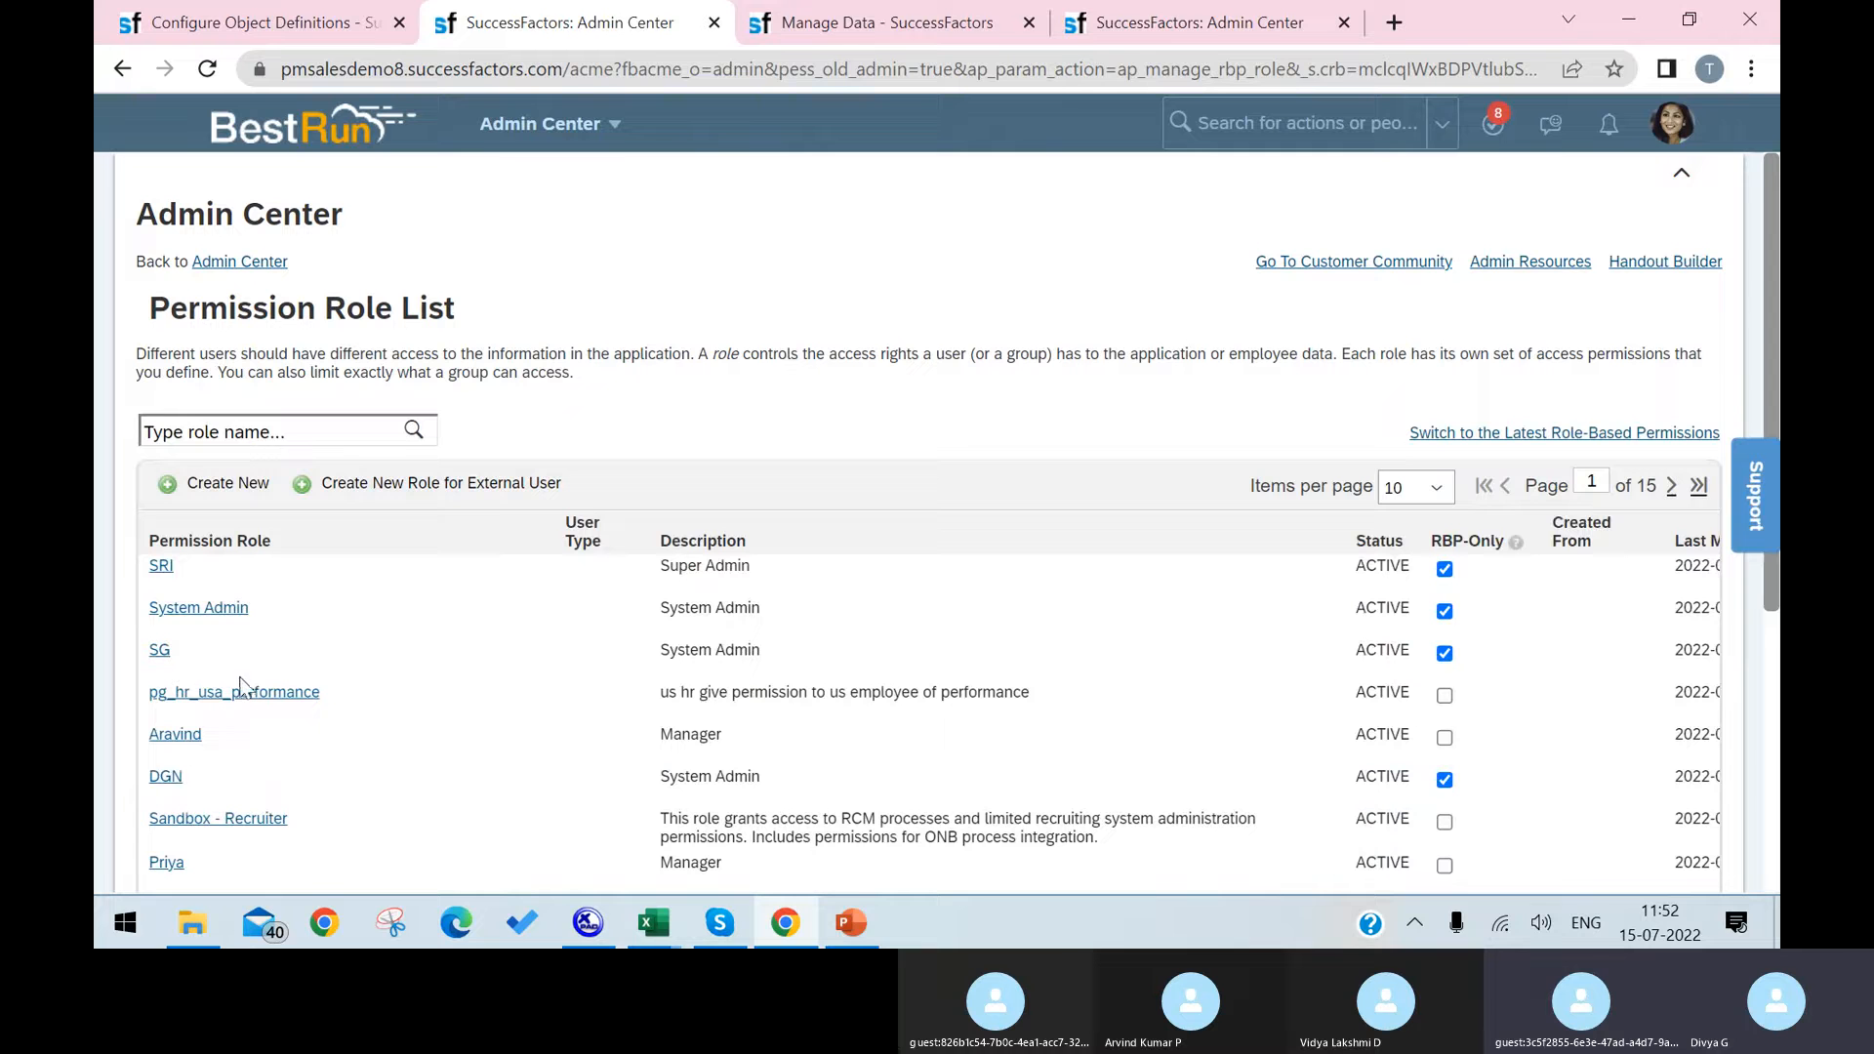
{"action": "left_click", "coordinate": [161, 567]}
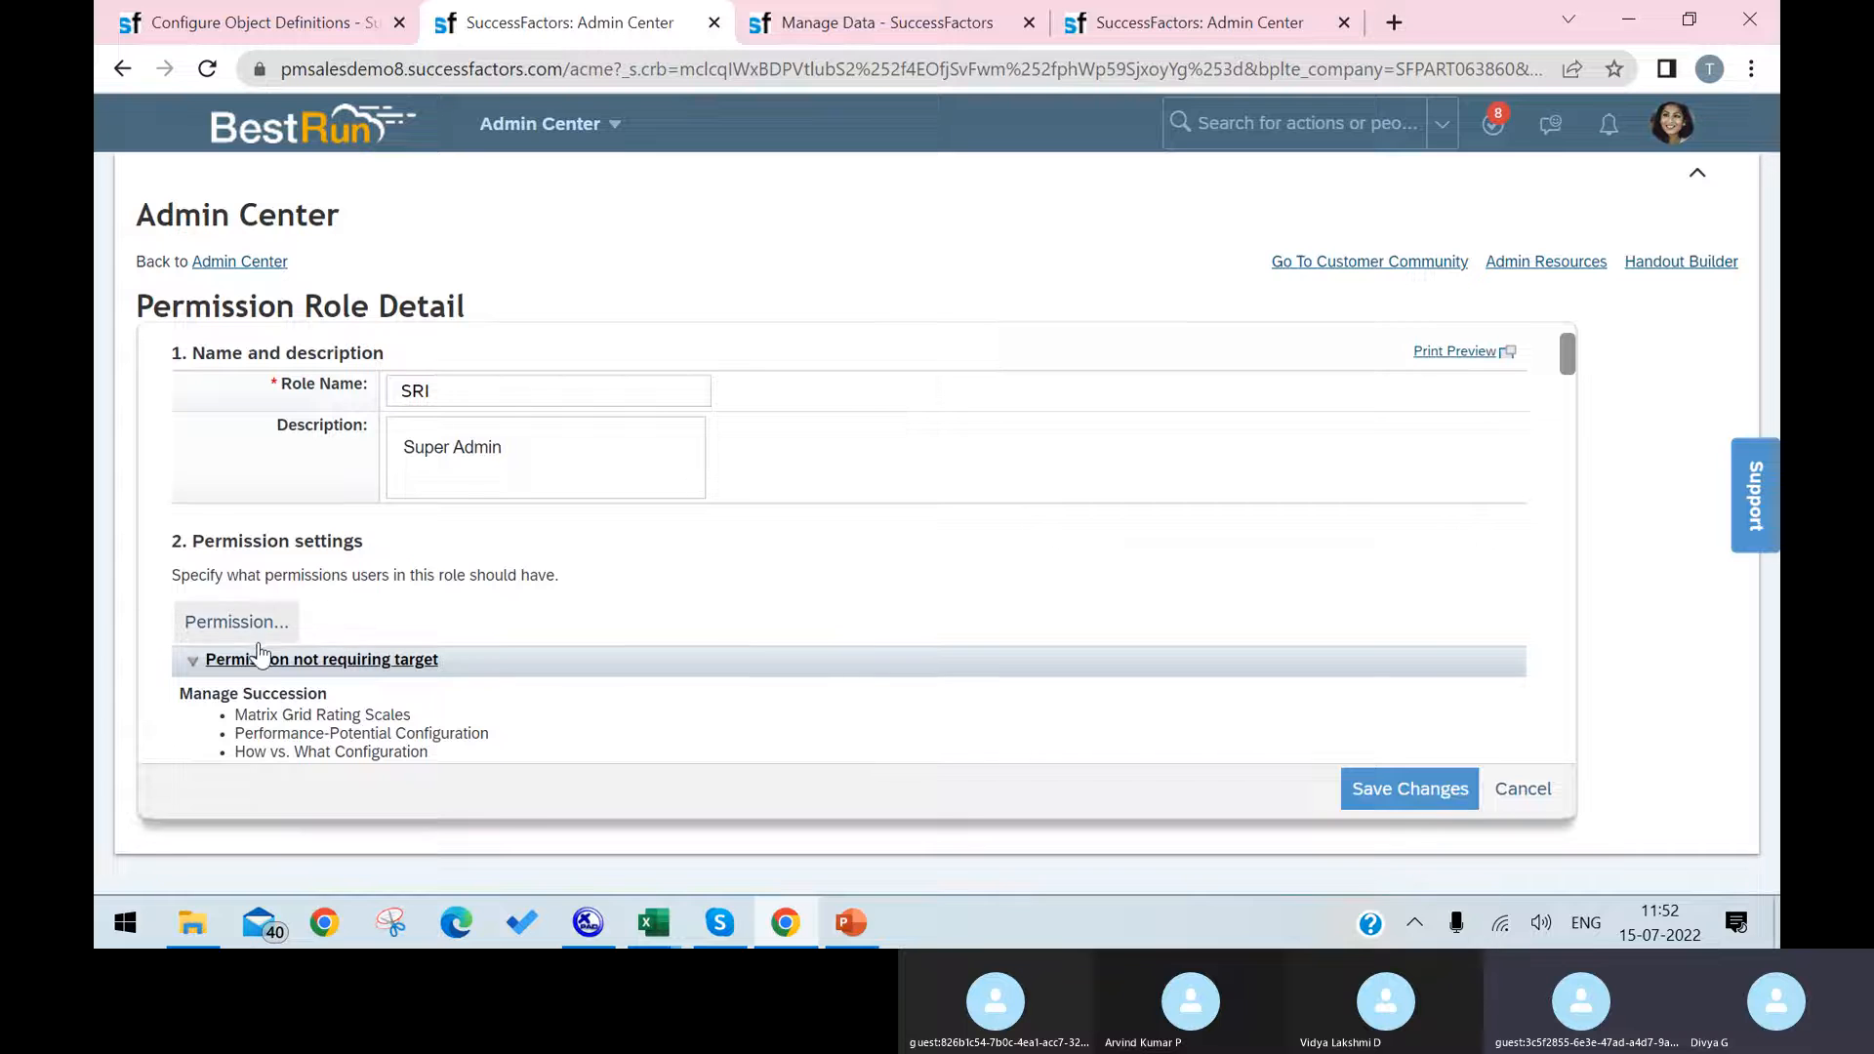
{"action": "left_click", "coordinate": [264, 635]}
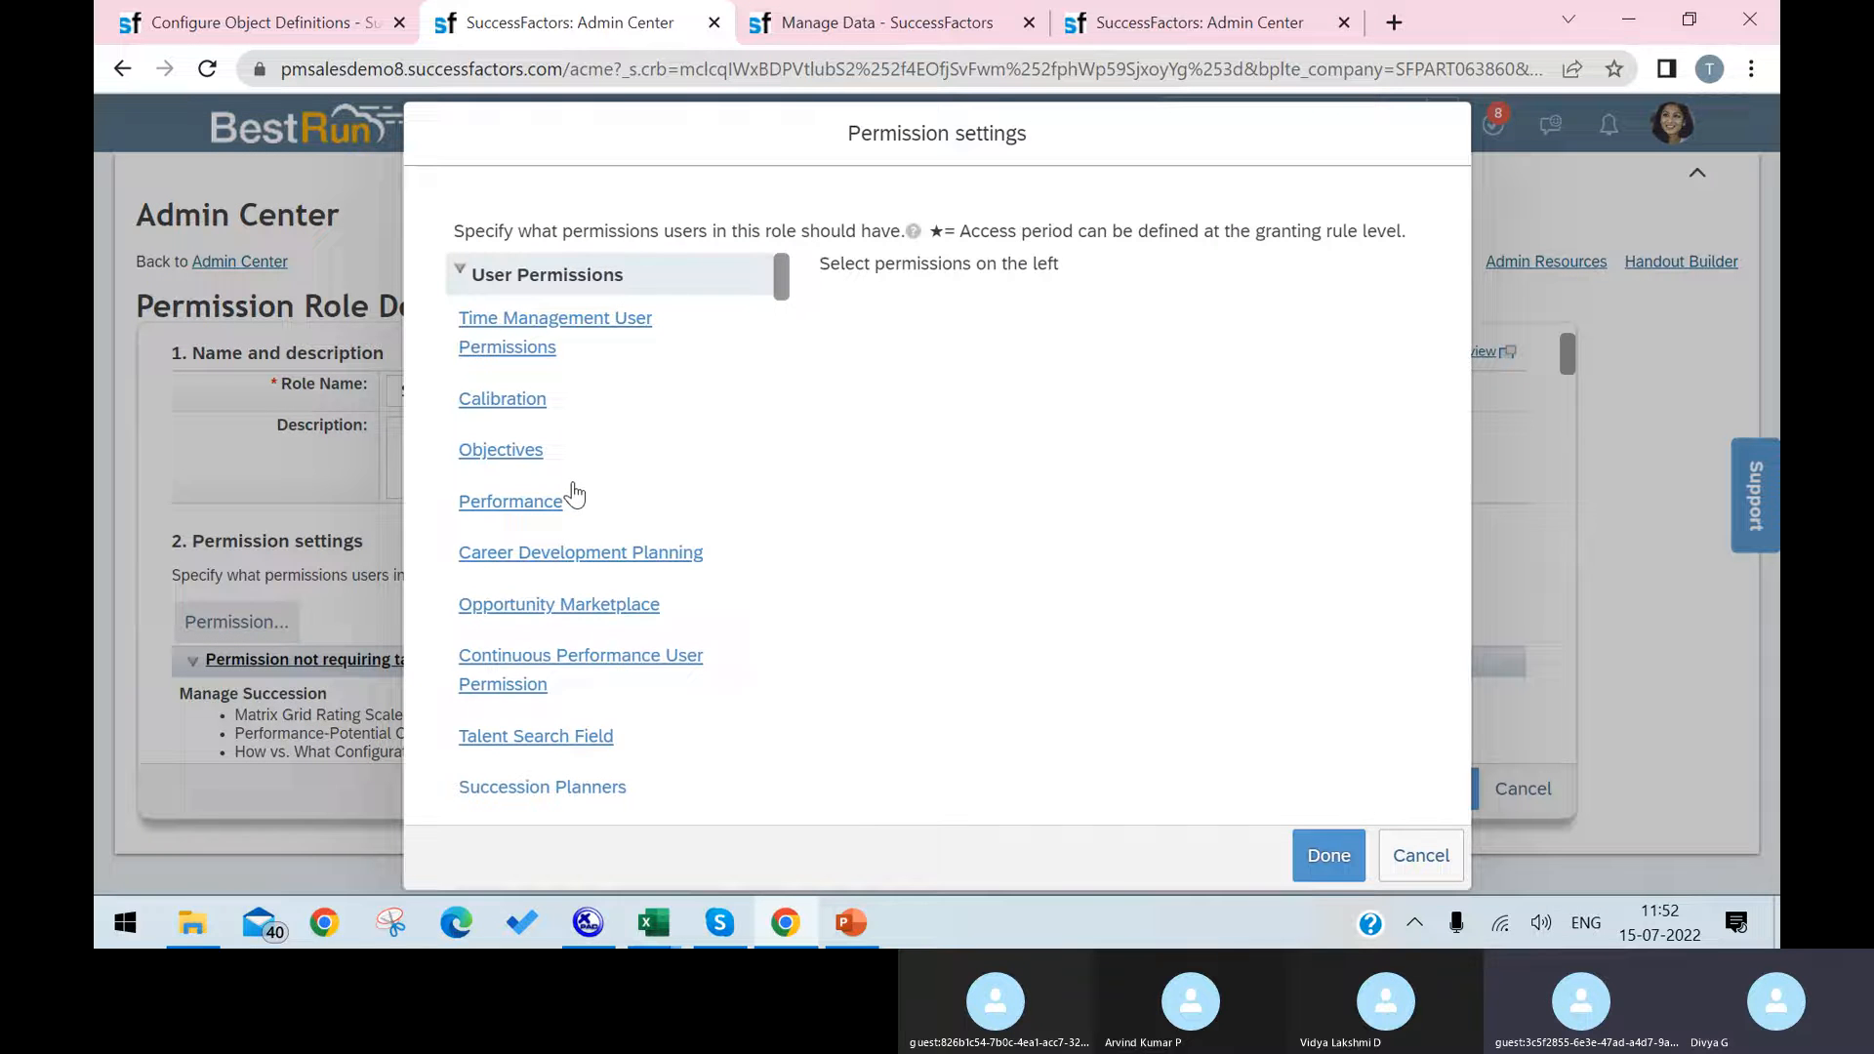
Step: Find "misce" in the permission settings and open the Miscellaneous Permissions category
{"action": "scroll", "coordinate": [560, 447], "scroll_direction": "down", "scroll_amount": 1}
{"action": "key", "text": "ctrl+f"}
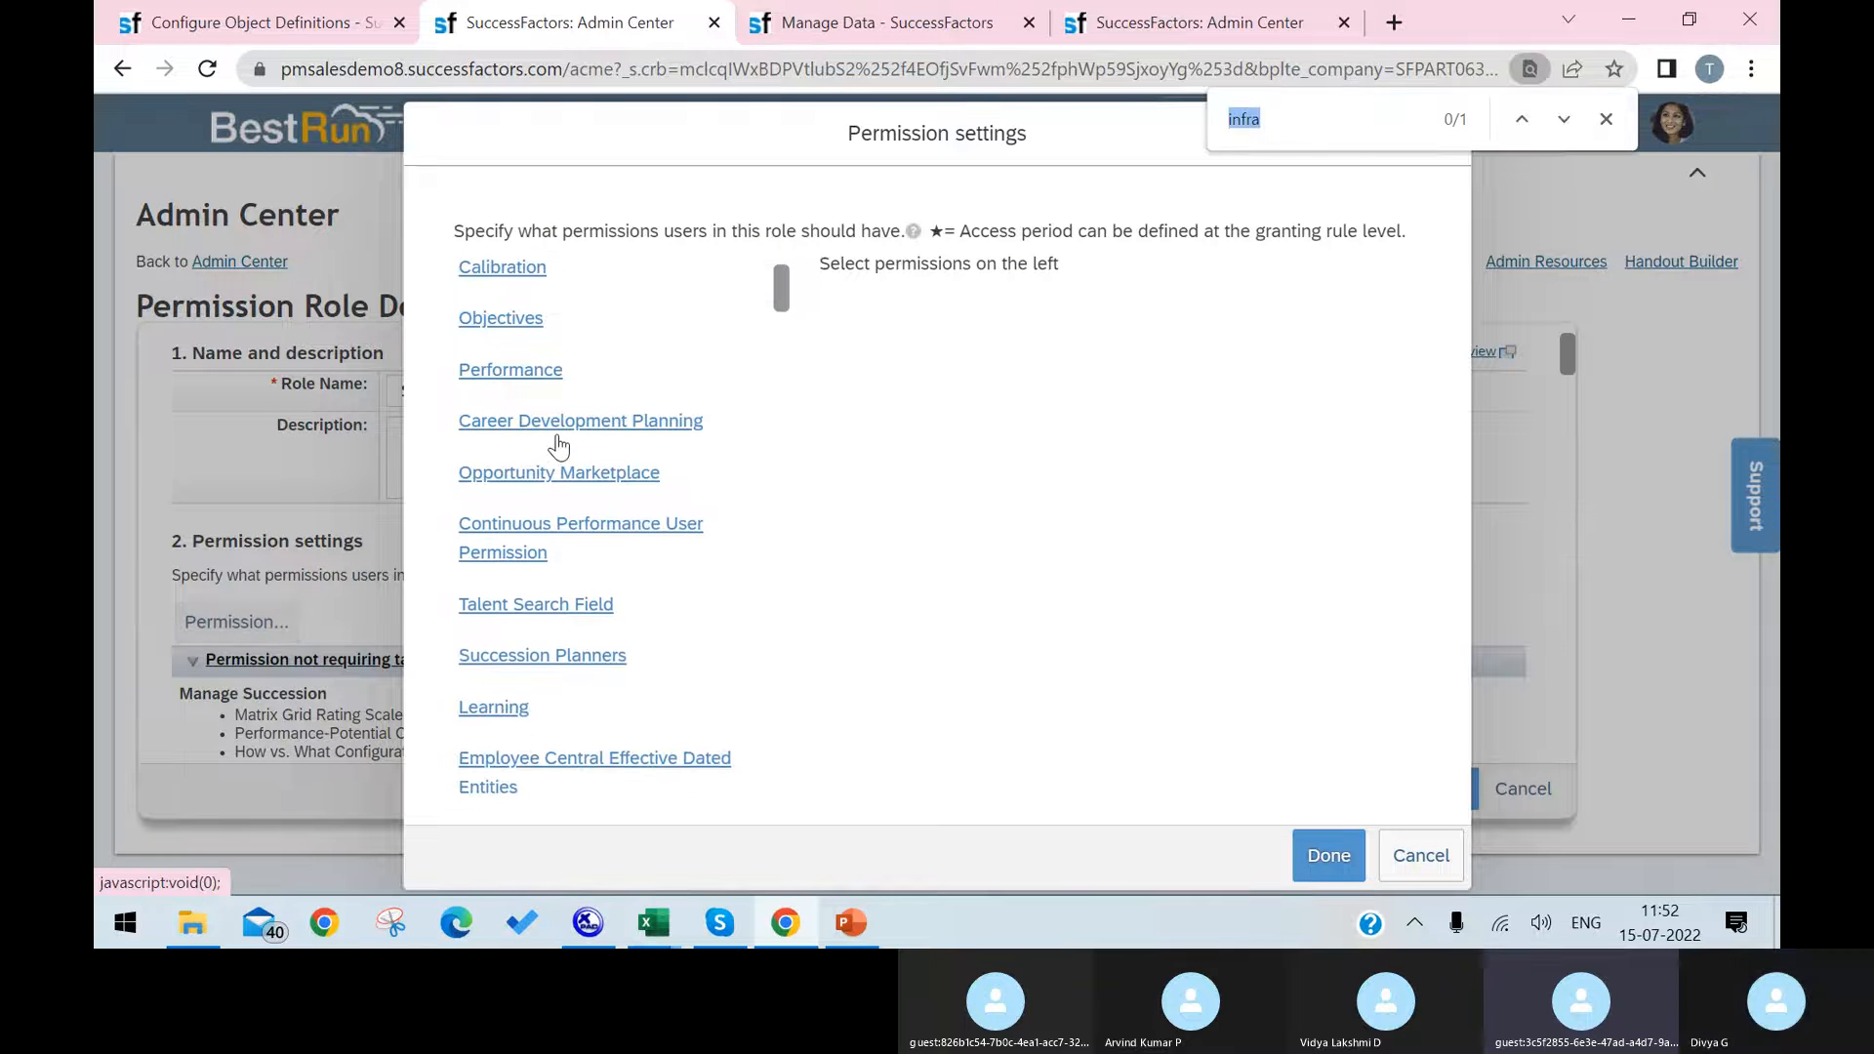
{"action": "type", "text": "misce"}
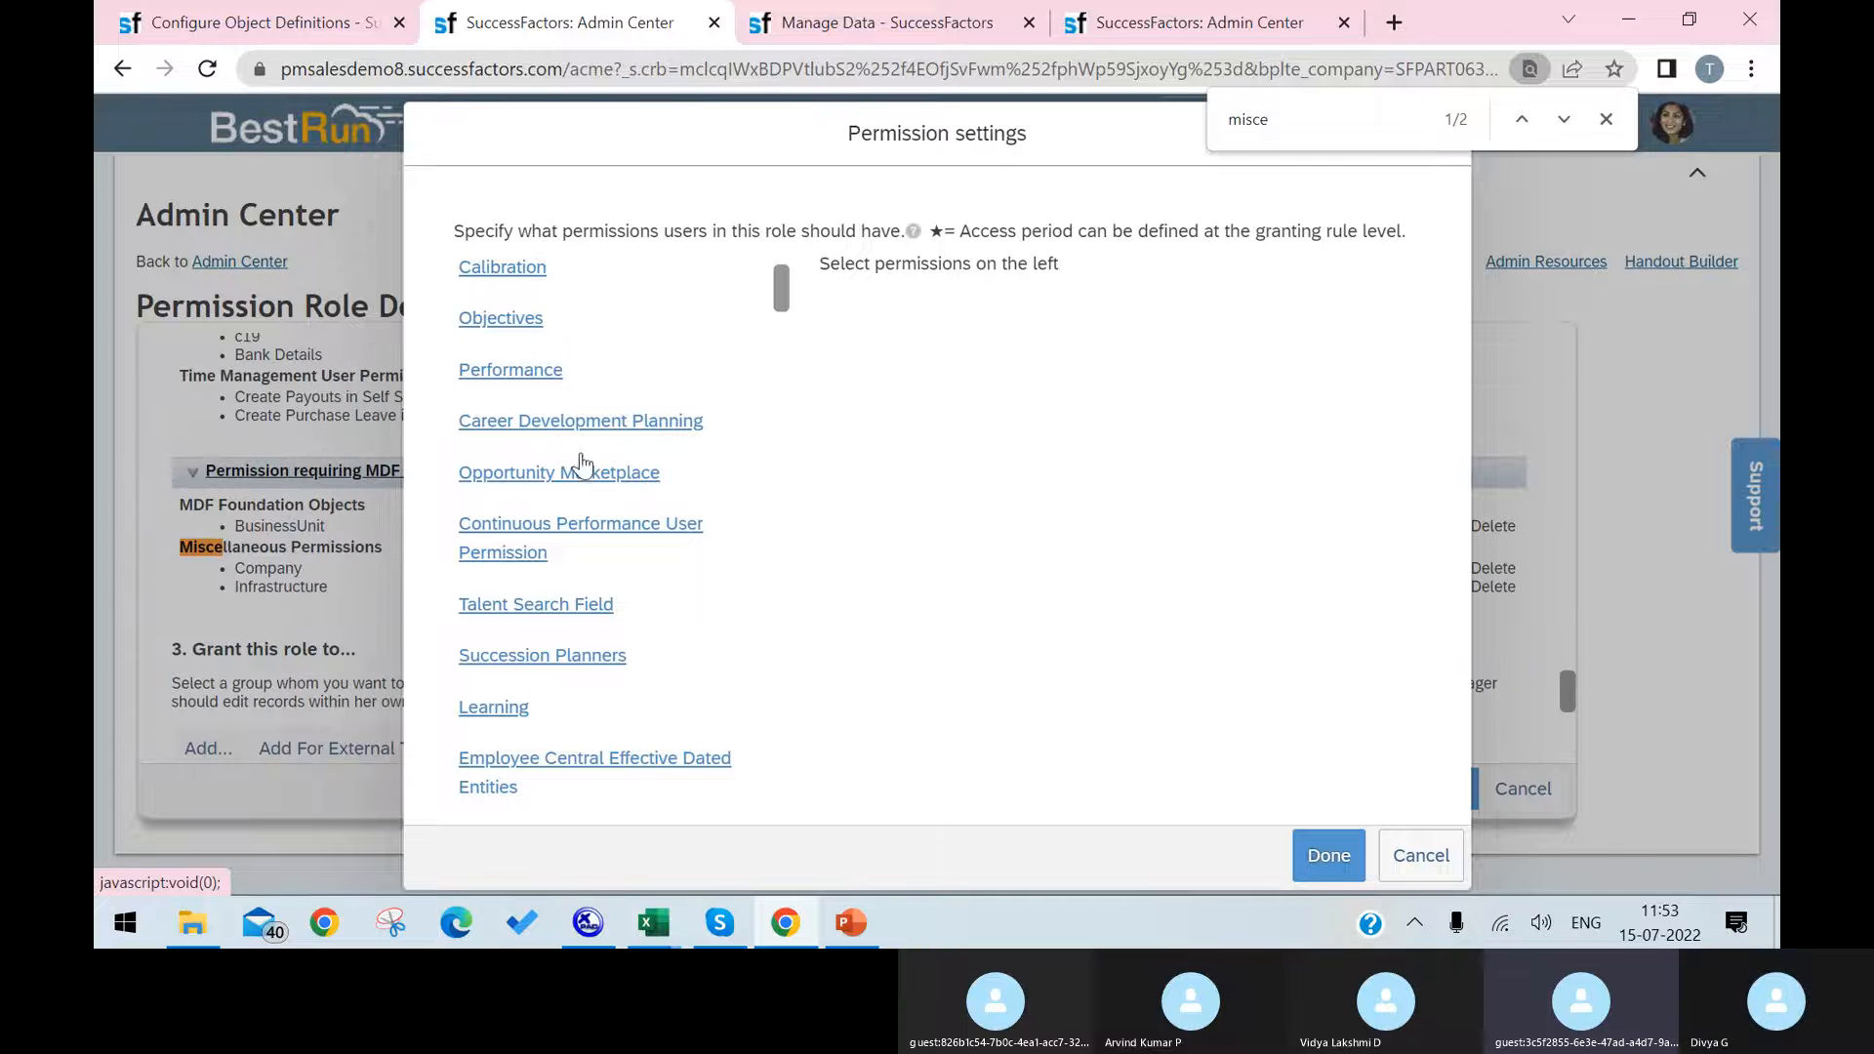
{"action": "key", "text": "Return"}
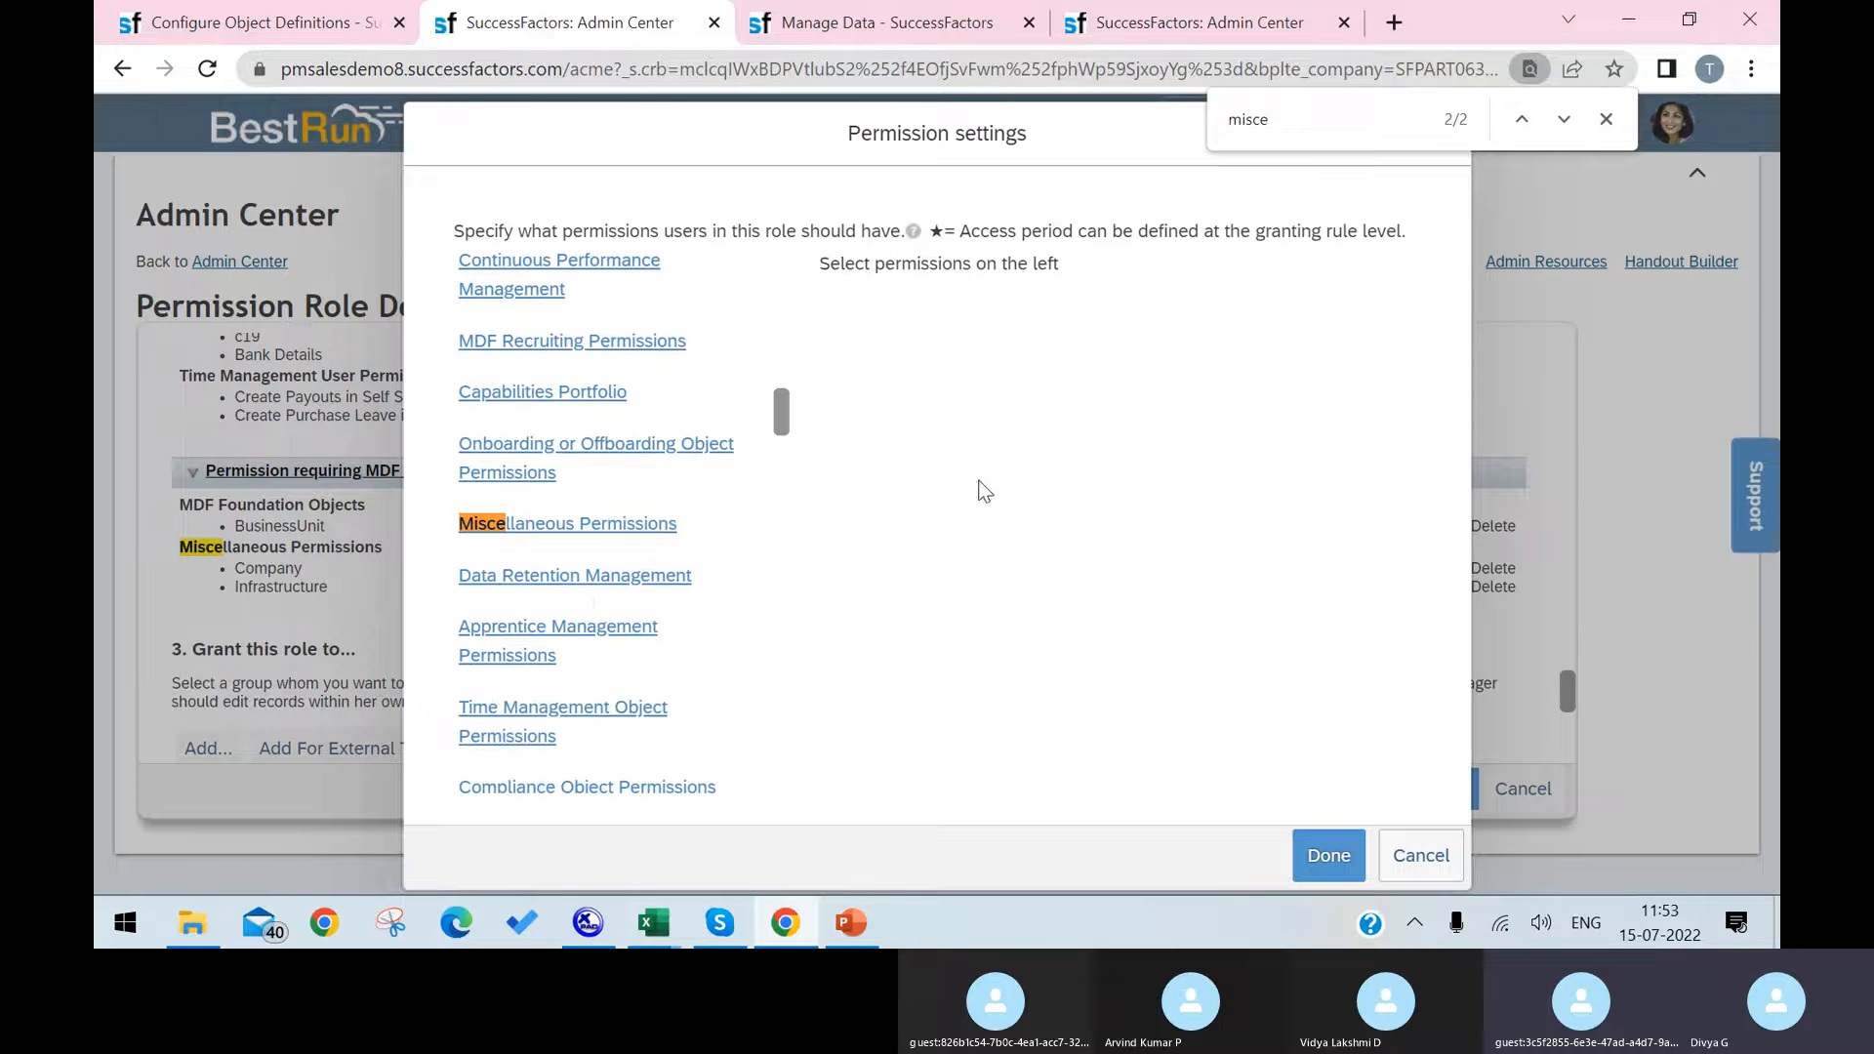
{"action": "left_click", "coordinate": [625, 524]}
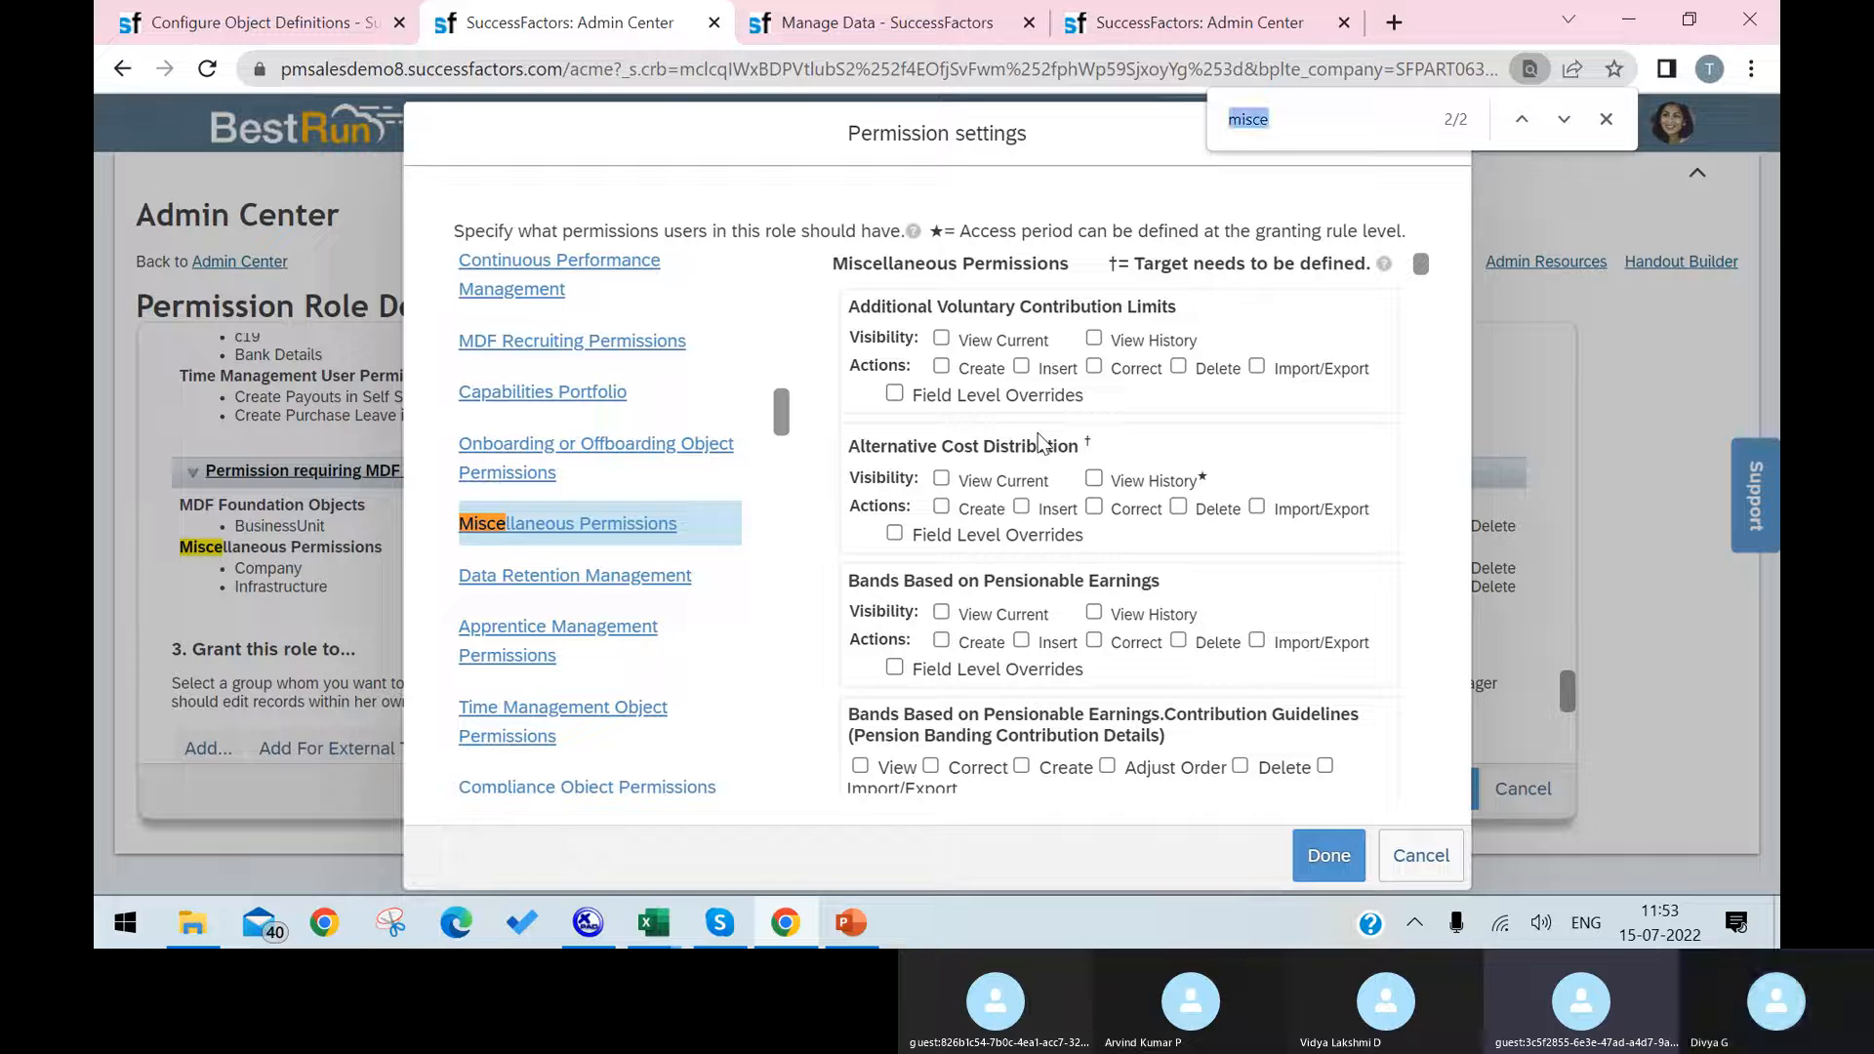
Step: Grant the Laptop object View Current, View History, Create, Insert, Correct, Delete and Import/Export permissions, and save the role changes
{"action": "type", "text": "lap"}
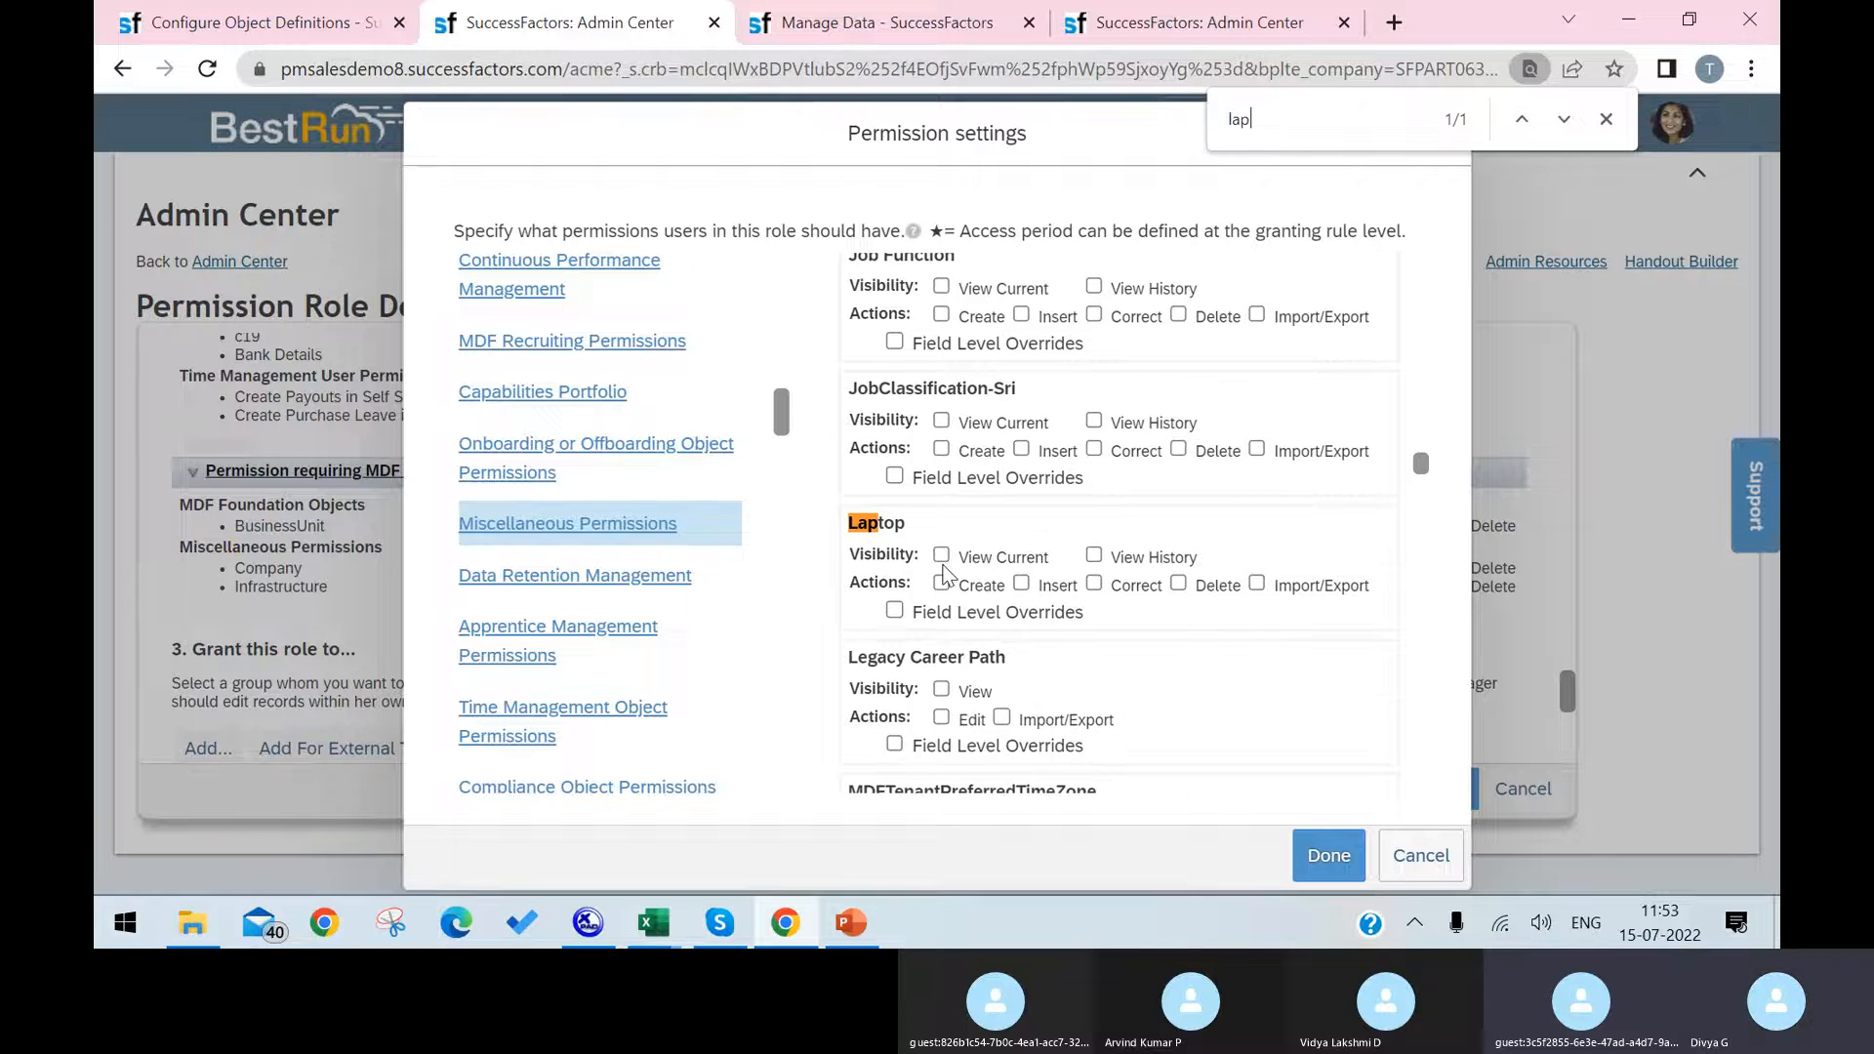
{"action": "left_click", "coordinate": [942, 556]}
{"action": "left_click", "coordinate": [1094, 555]}
{"action": "left_click", "coordinate": [941, 582]}
{"action": "left_click", "coordinate": [1021, 582]}
{"action": "left_click", "coordinate": [1094, 582]}
{"action": "left_click", "coordinate": [1178, 583]}
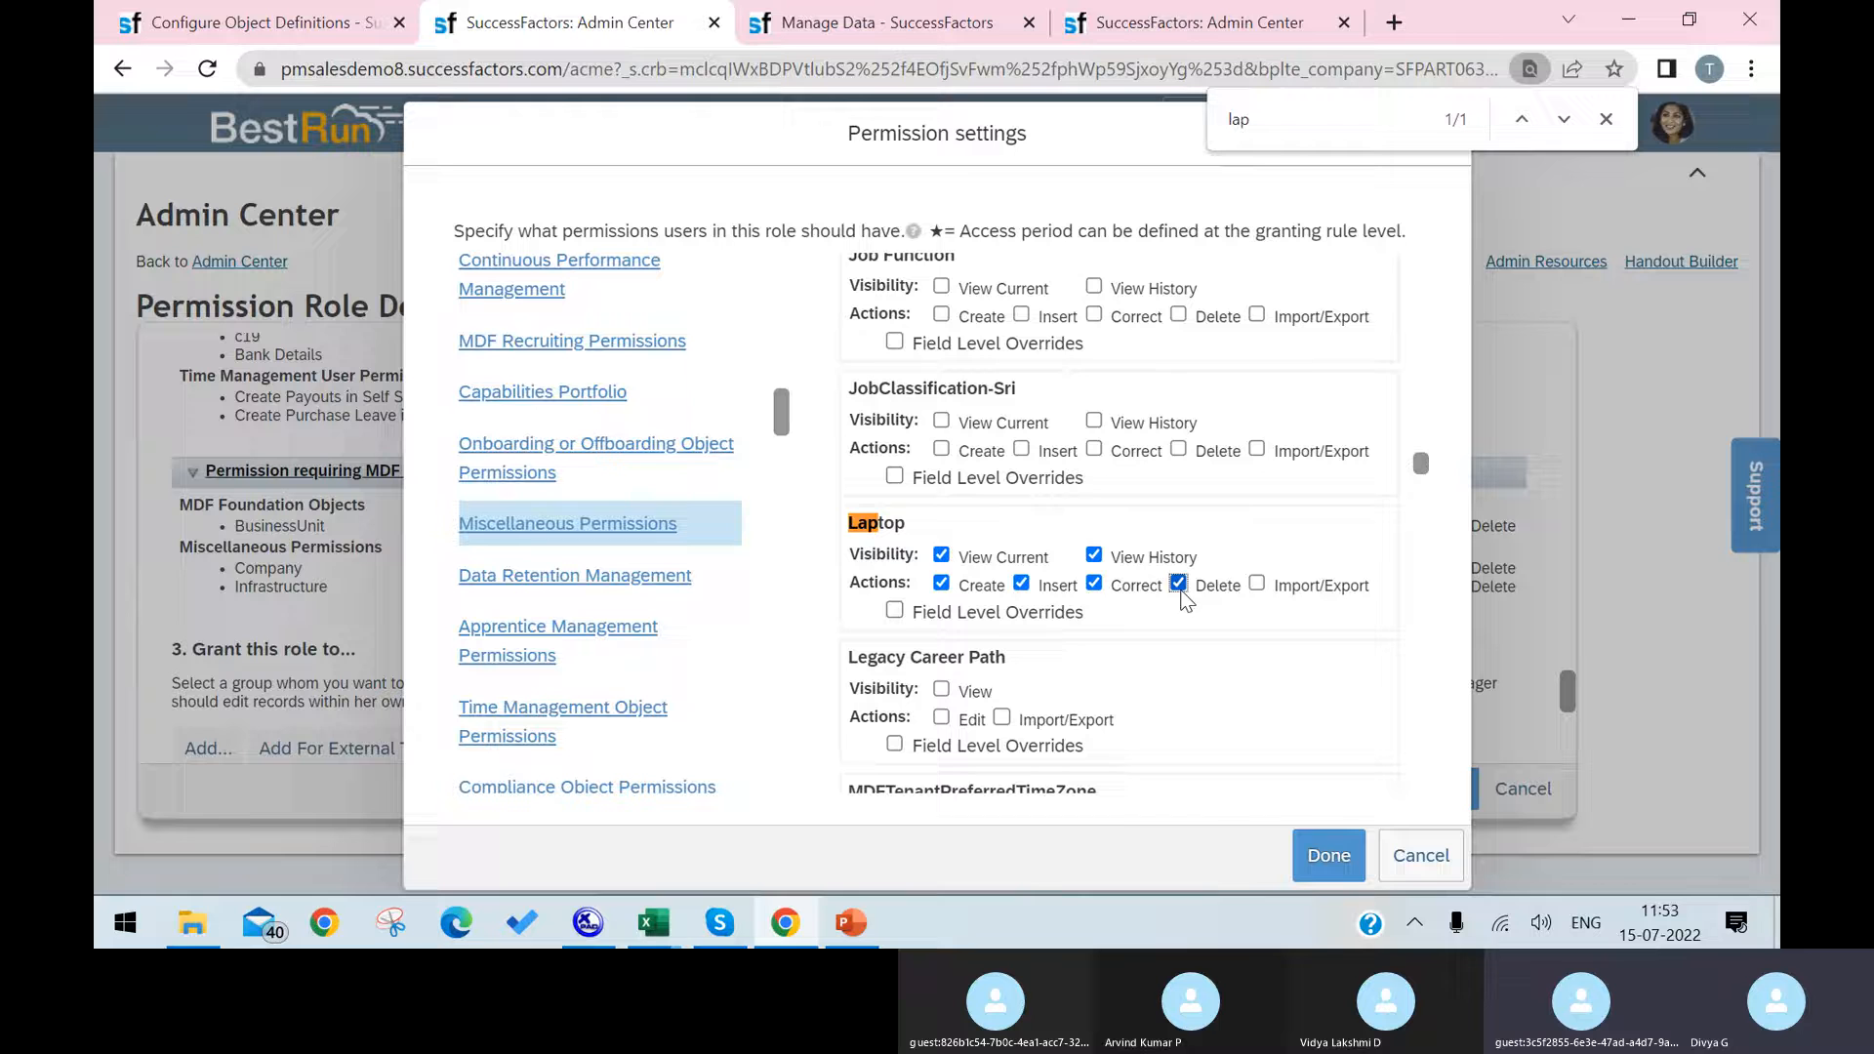
{"action": "left_click", "coordinate": [1257, 582]}
{"action": "left_click", "coordinate": [1331, 857]}
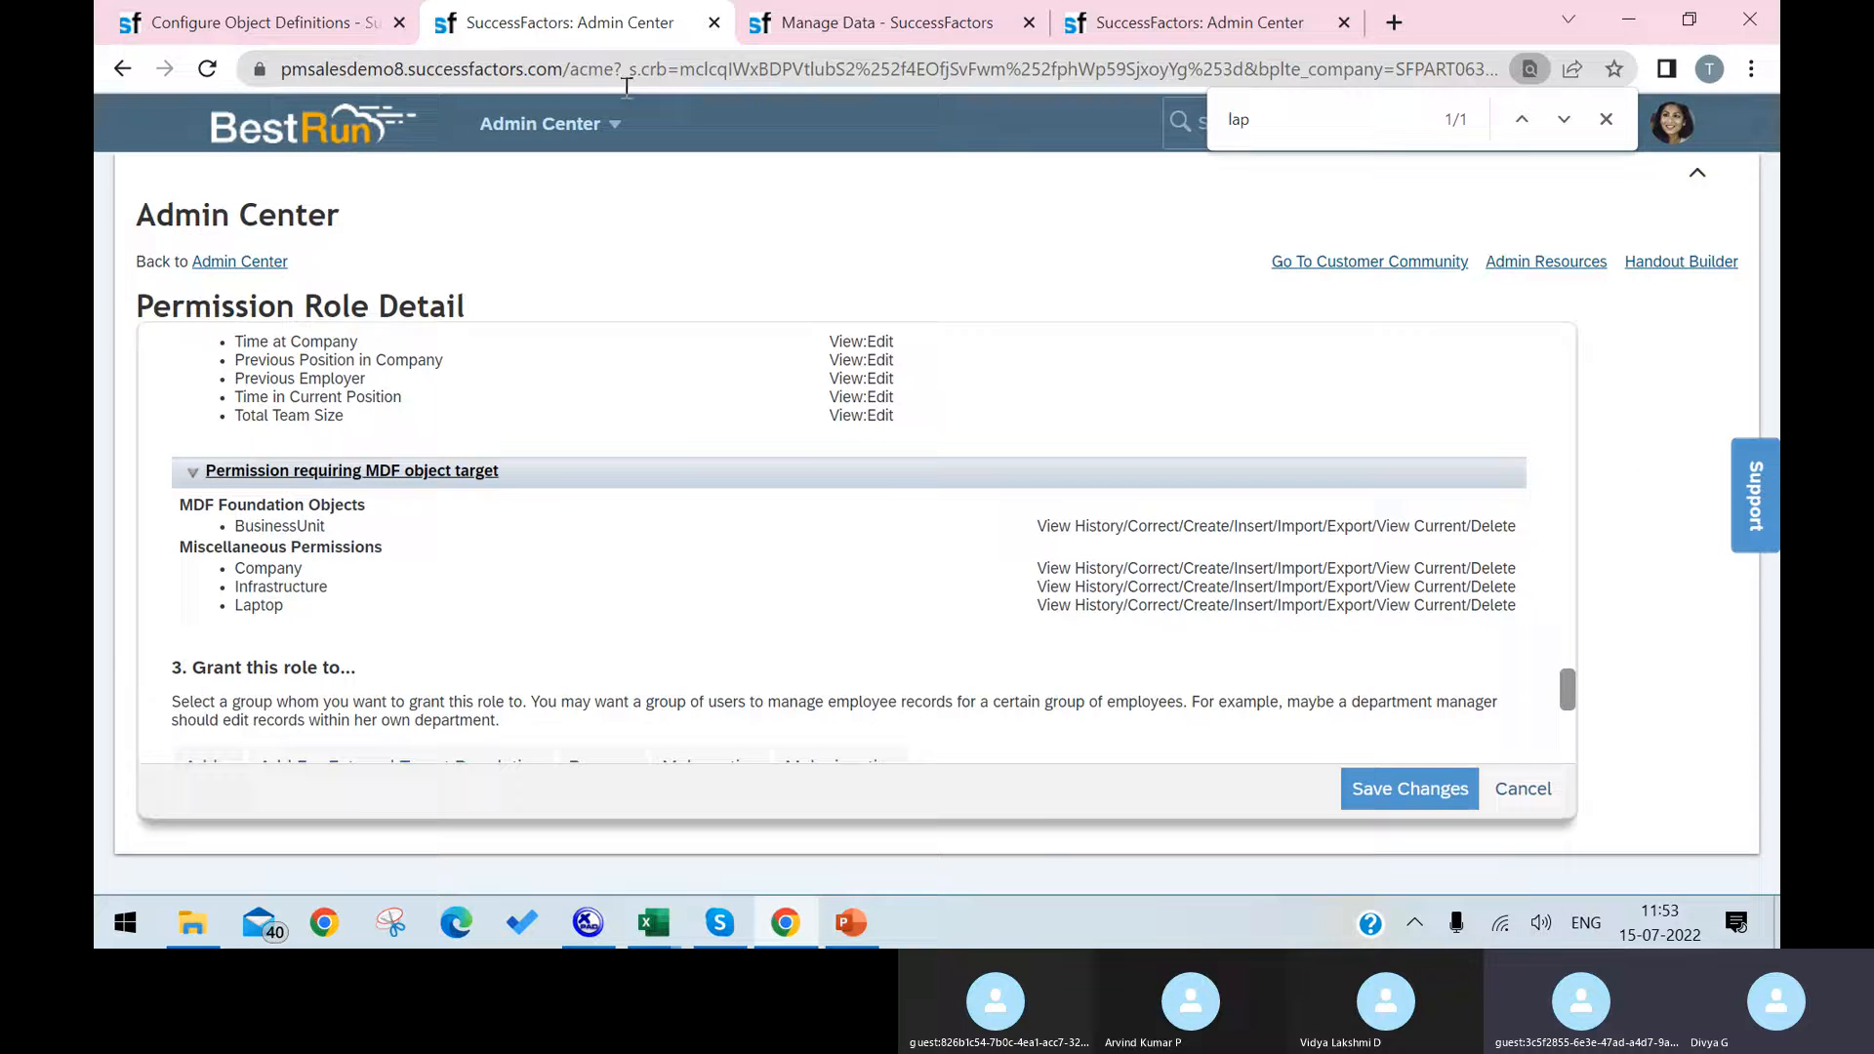
{"action": "left_click", "coordinate": [1355, 786]}
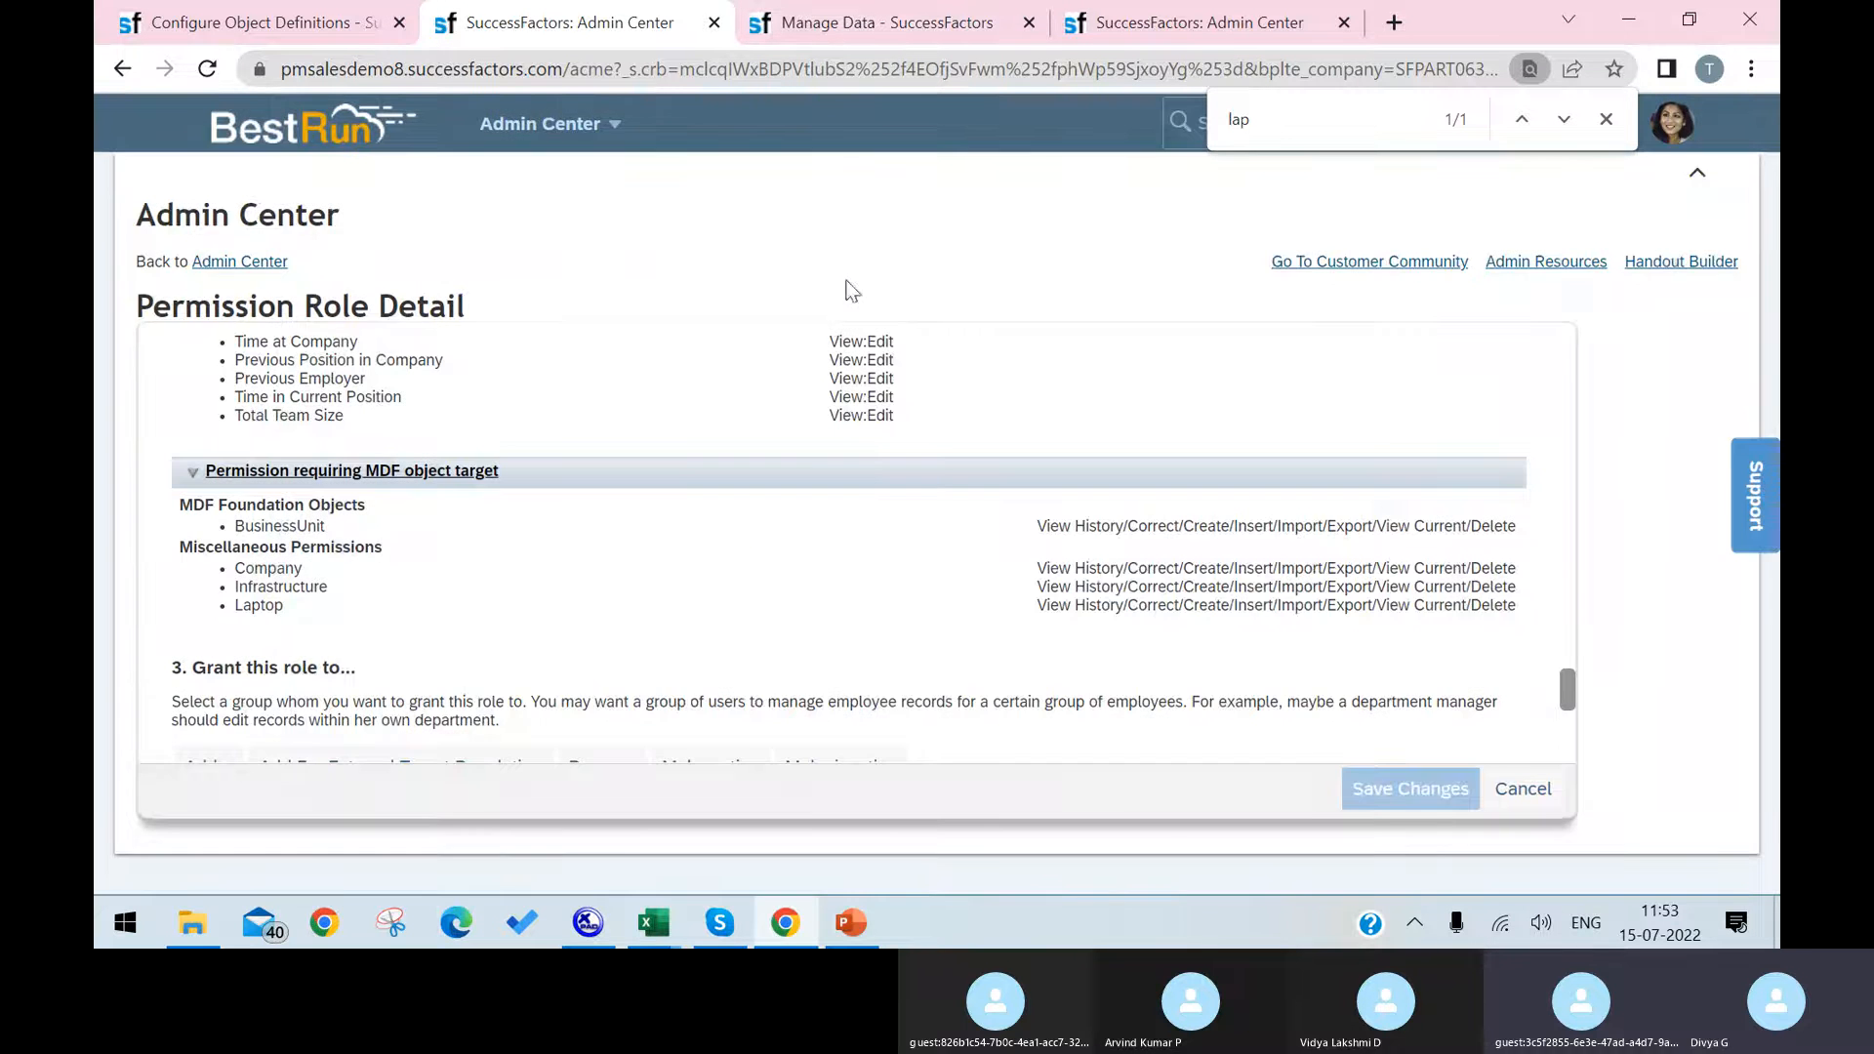
Step: Check the Manage Data page and the Custom MDF / GO Object process slide in PowerPoint, and return to Chrome
{"action": "left_click", "coordinate": [887, 27]}
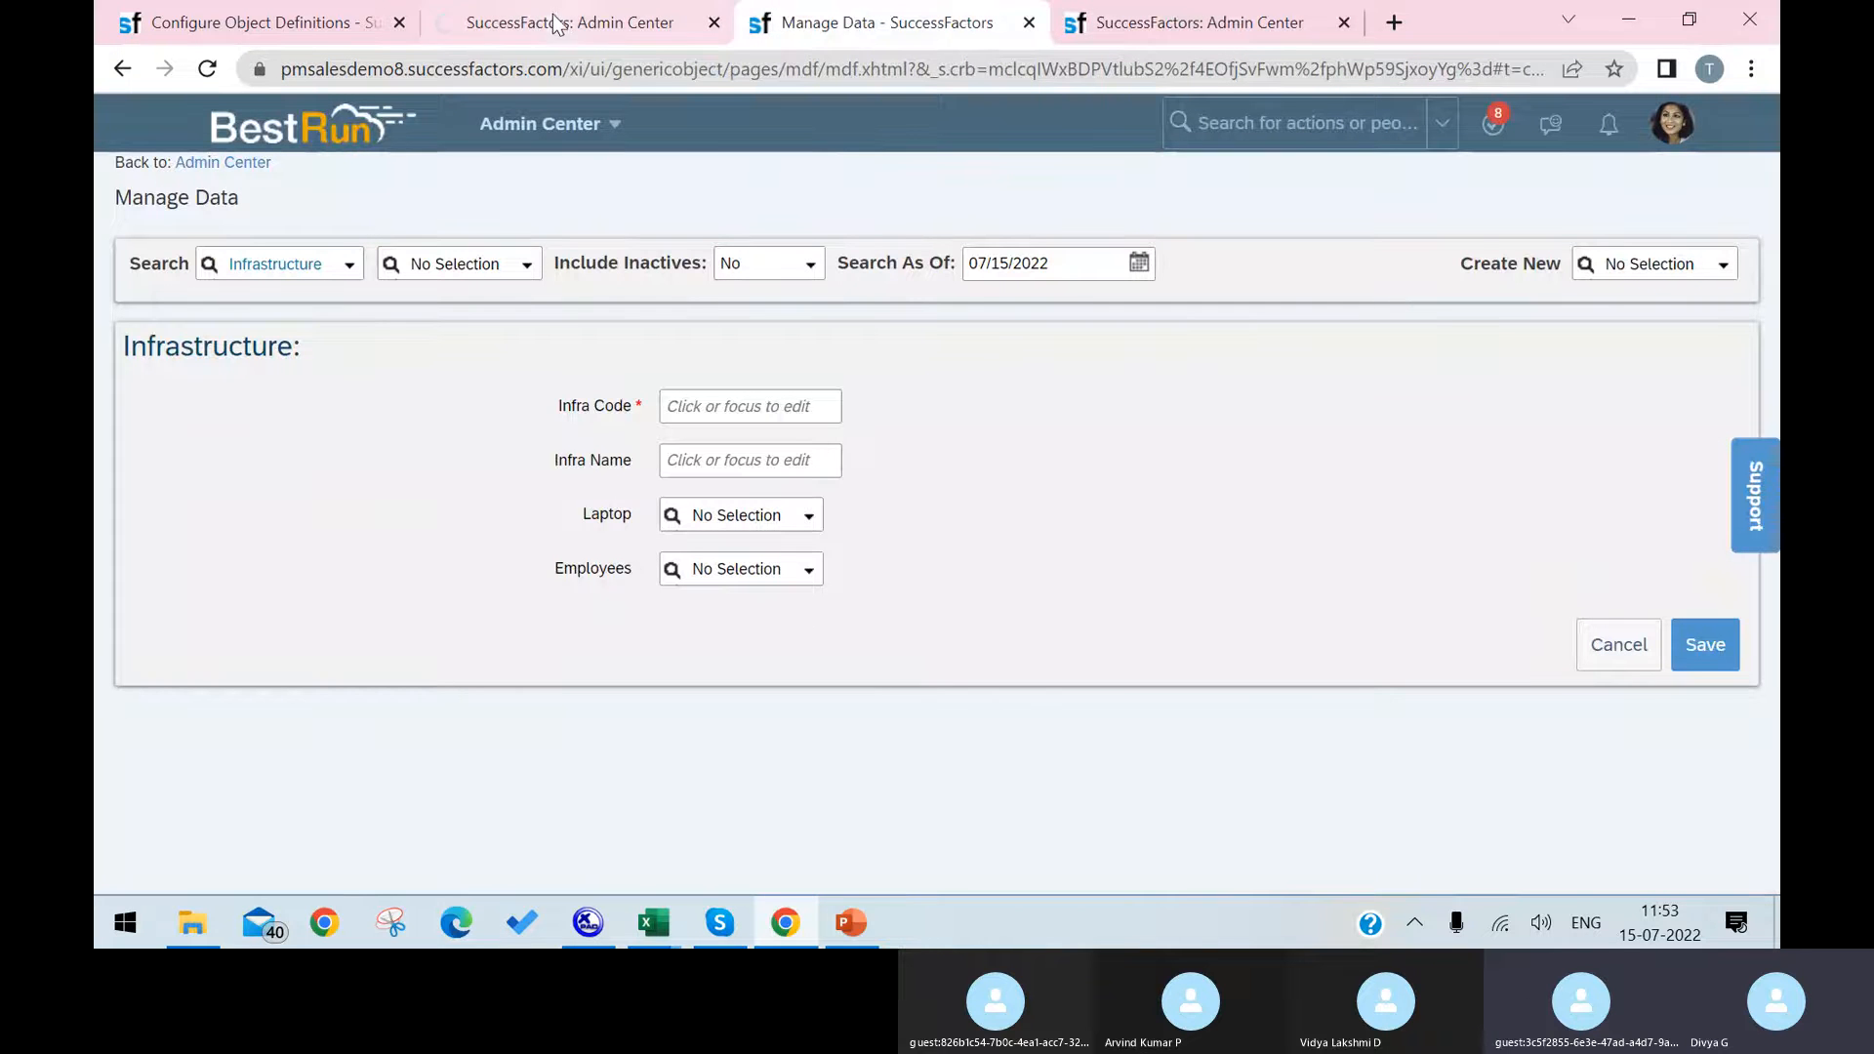
{"action": "left_click", "coordinate": [863, 909]}
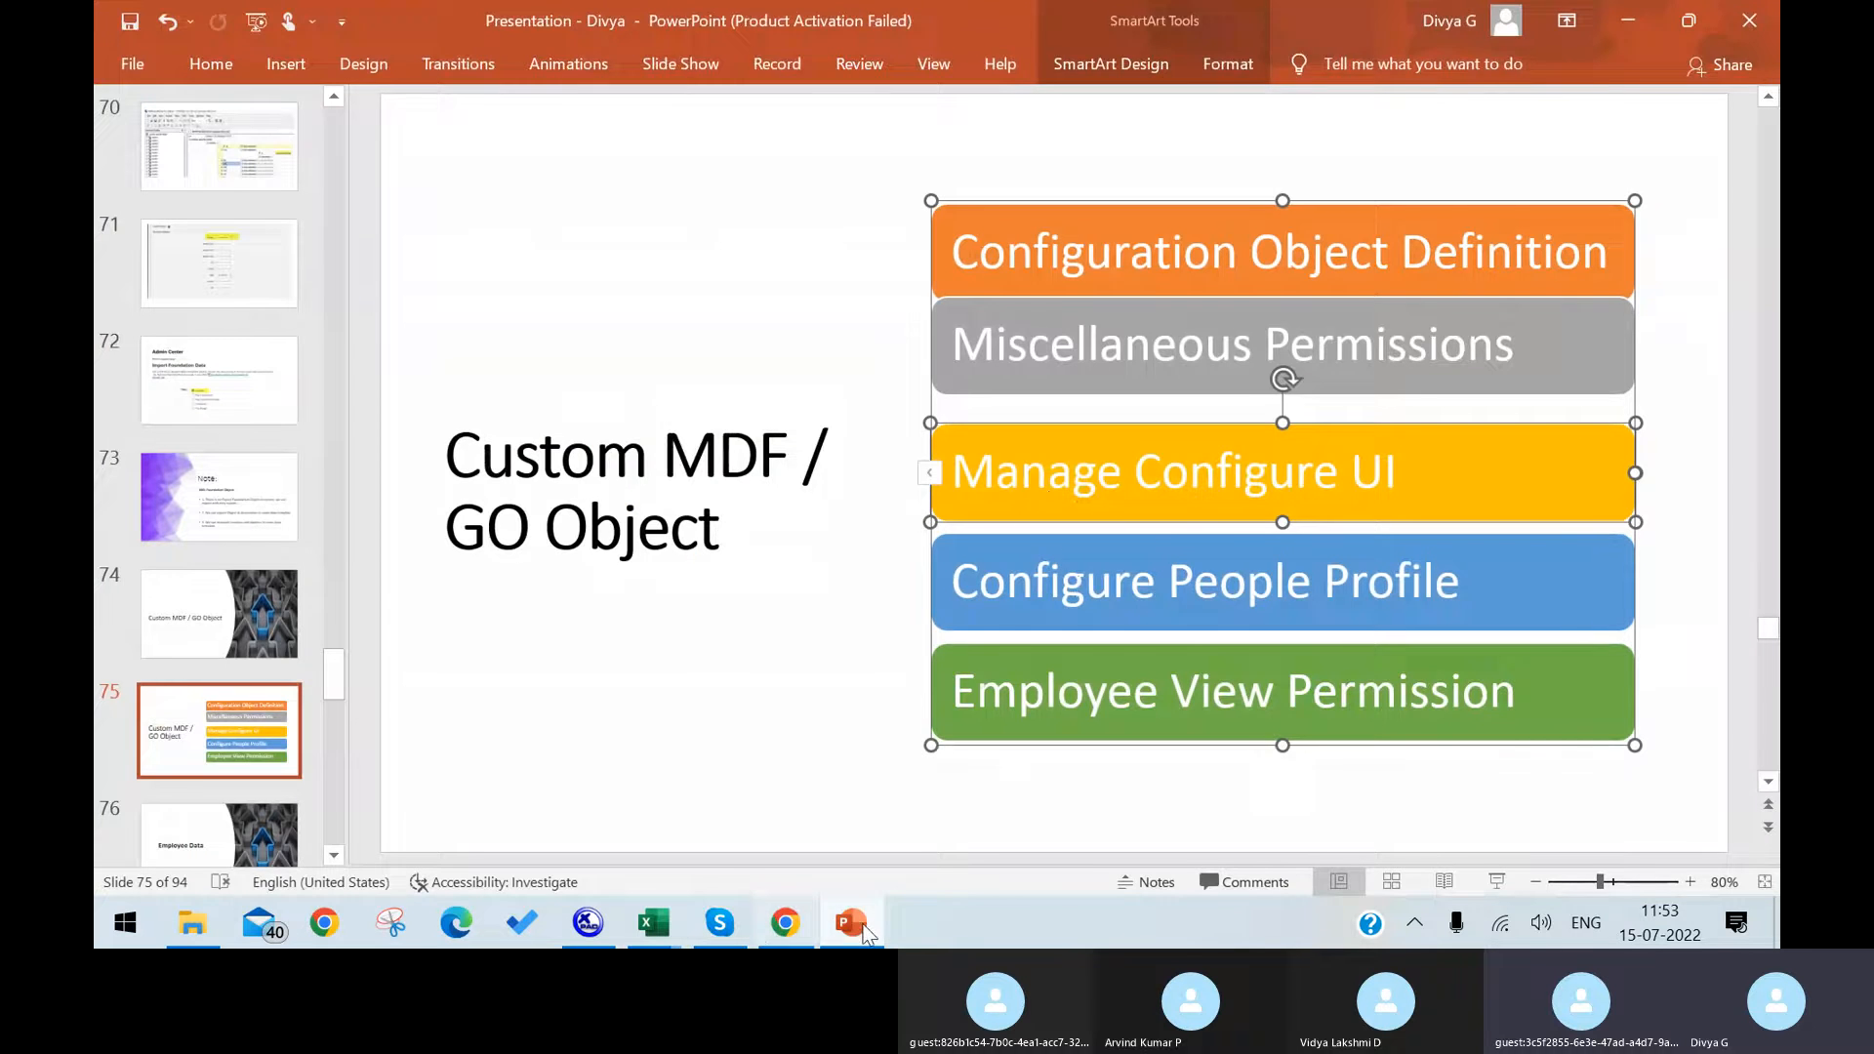
{"action": "left_click", "coordinate": [784, 923]}
Step: Search the actions for "manage ui" from the permission role list page and open Manage Configuration UI
{"action": "left_click", "coordinate": [1191, 19]}
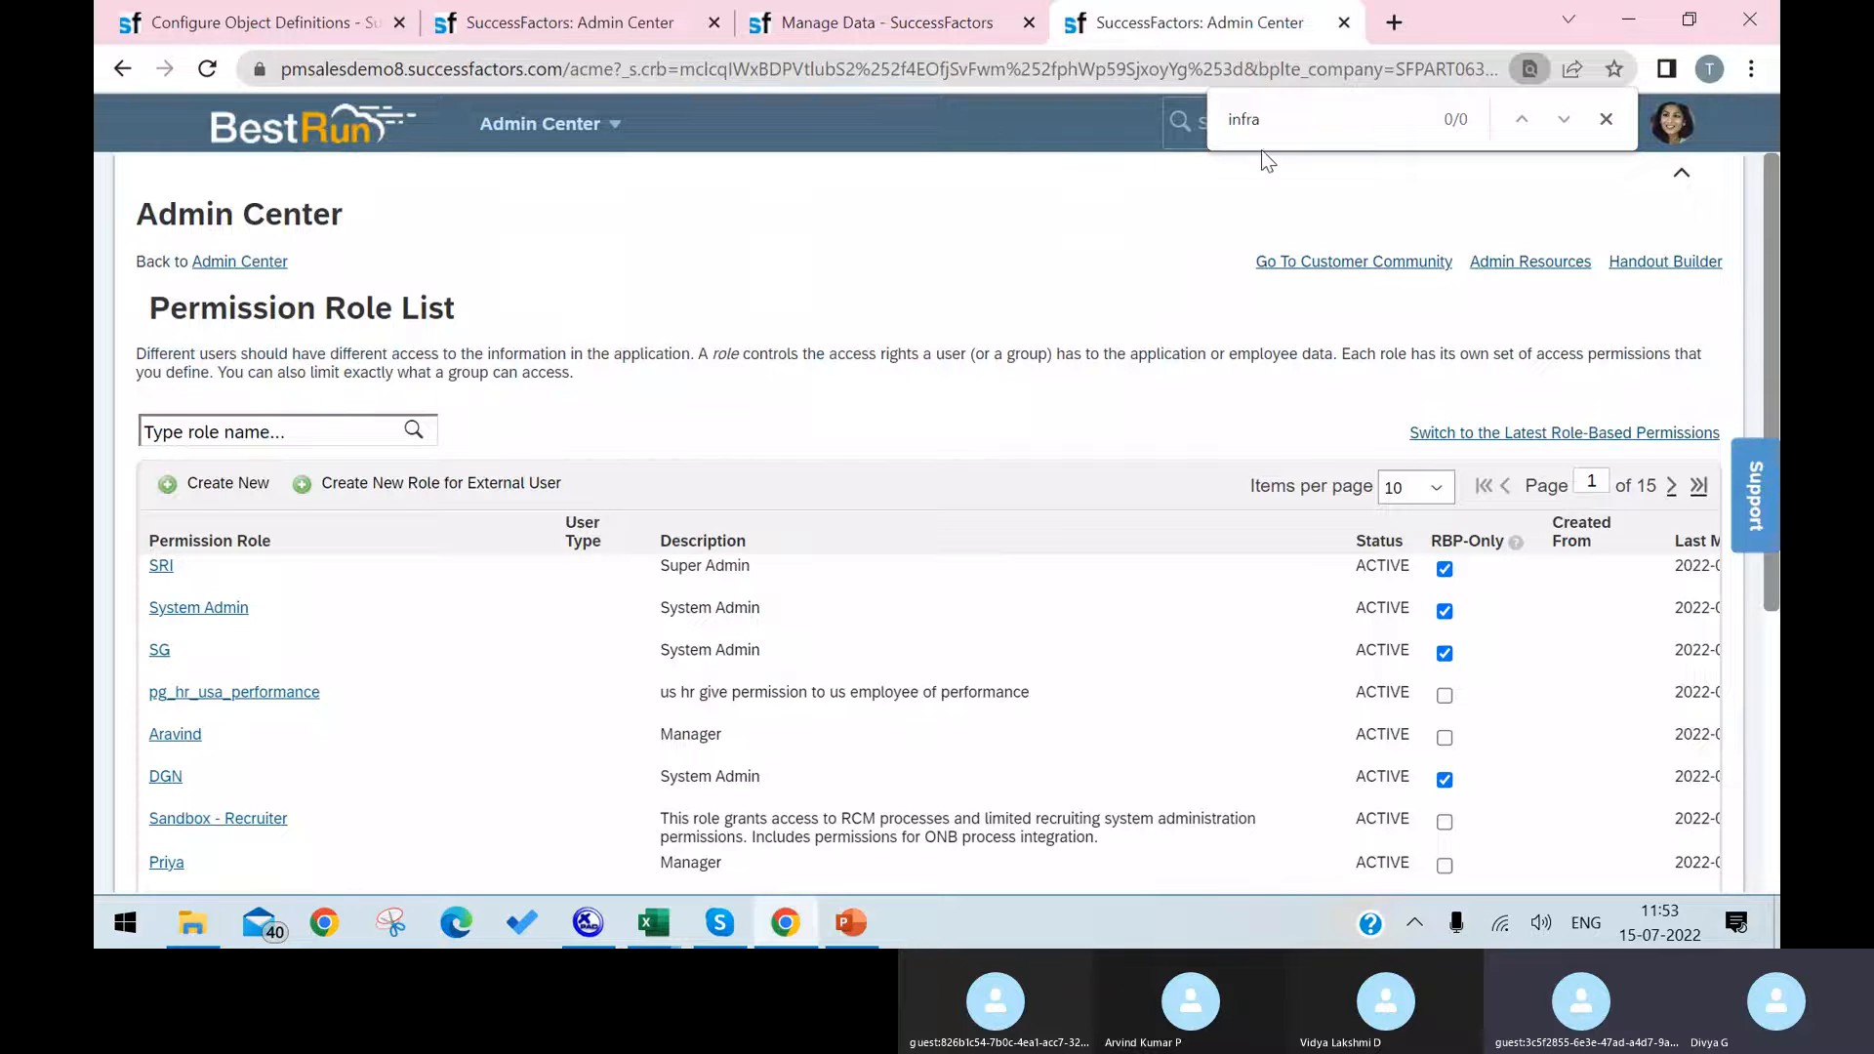
{"action": "left_click", "coordinate": [1612, 120]}
{"action": "left_click", "coordinate": [1332, 125]}
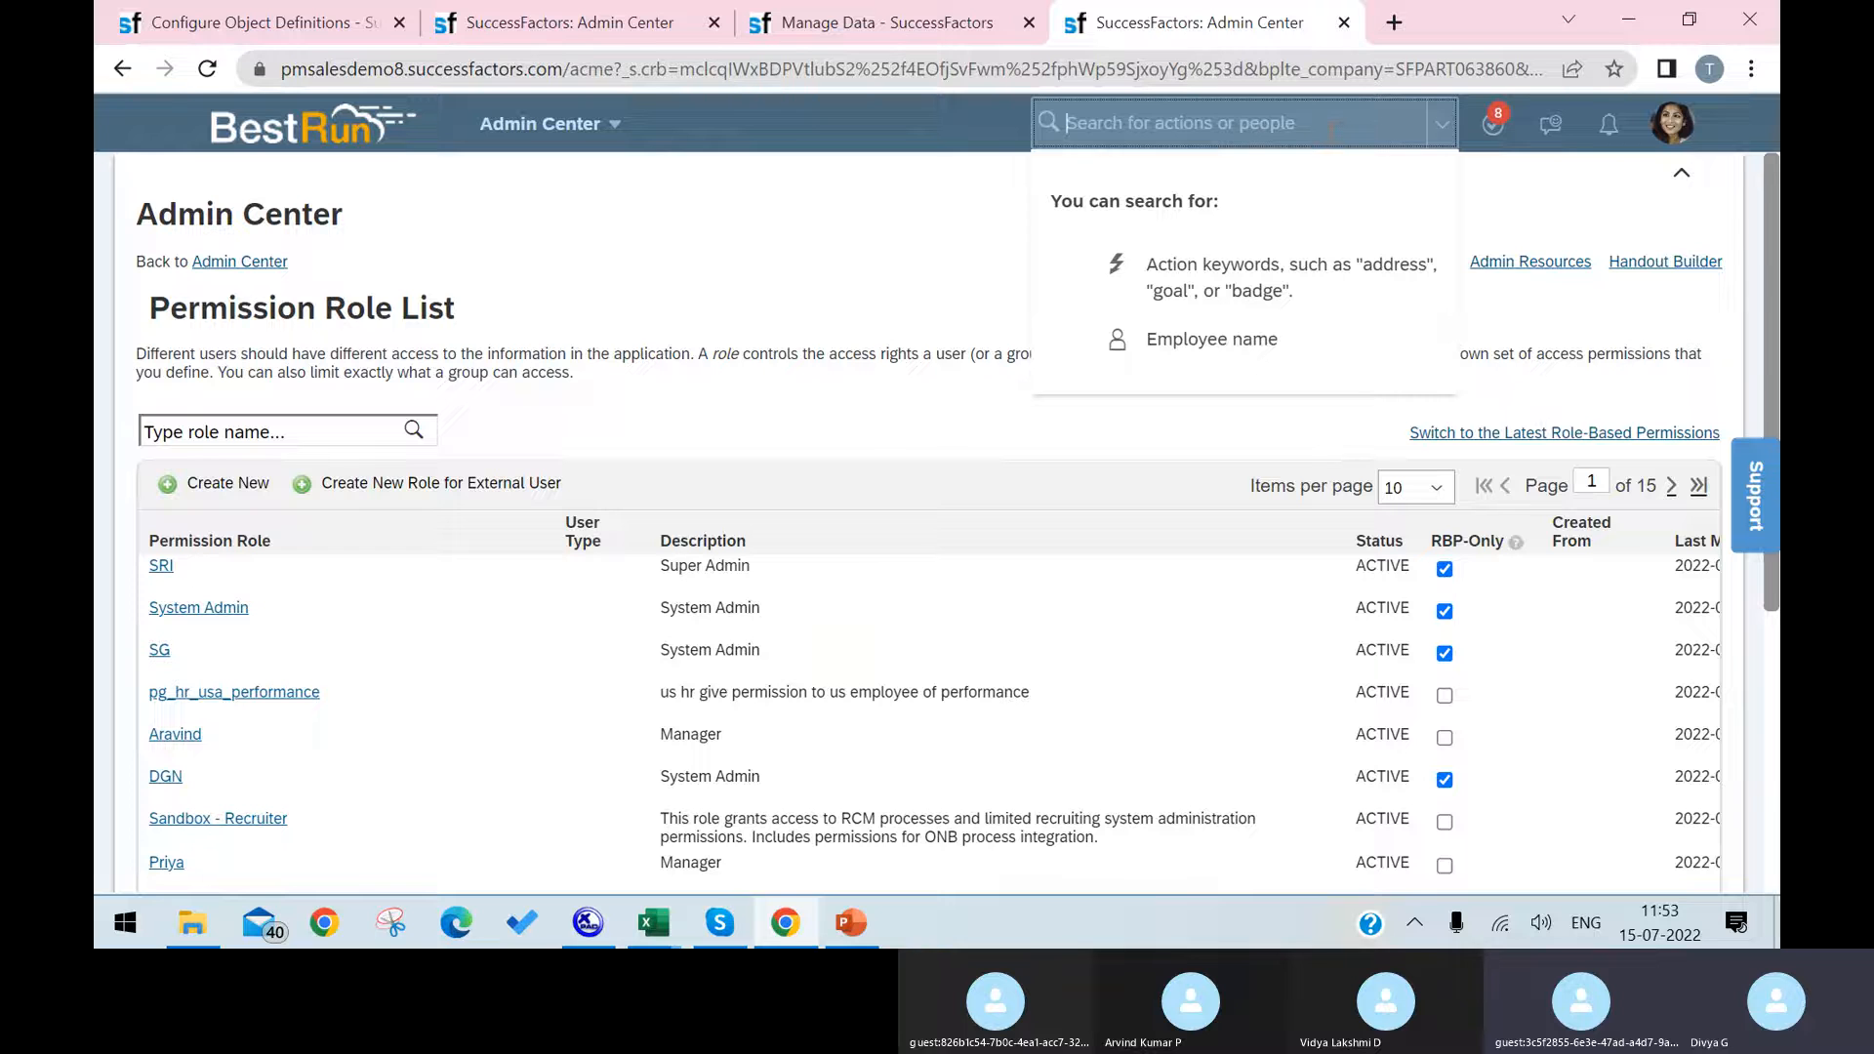
{"action": "type", "text": "manage ui"}
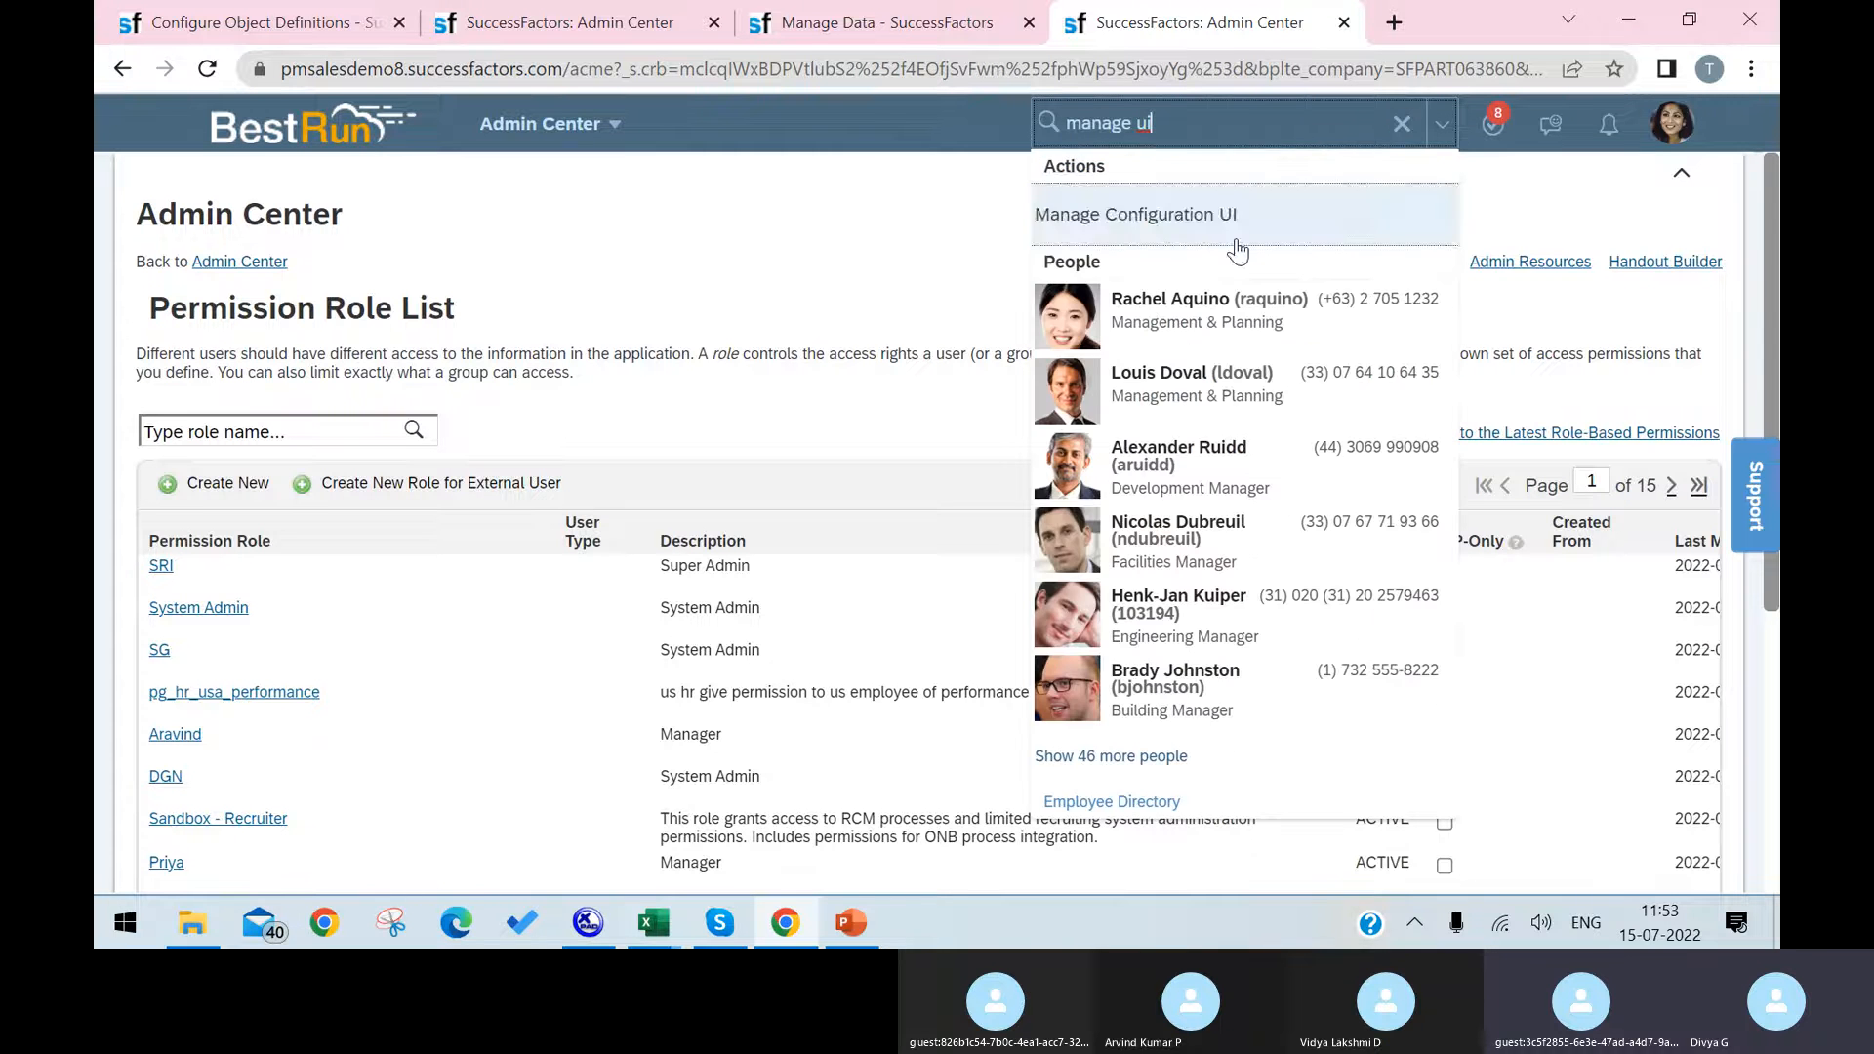
{"action": "left_click", "coordinate": [1234, 234]}
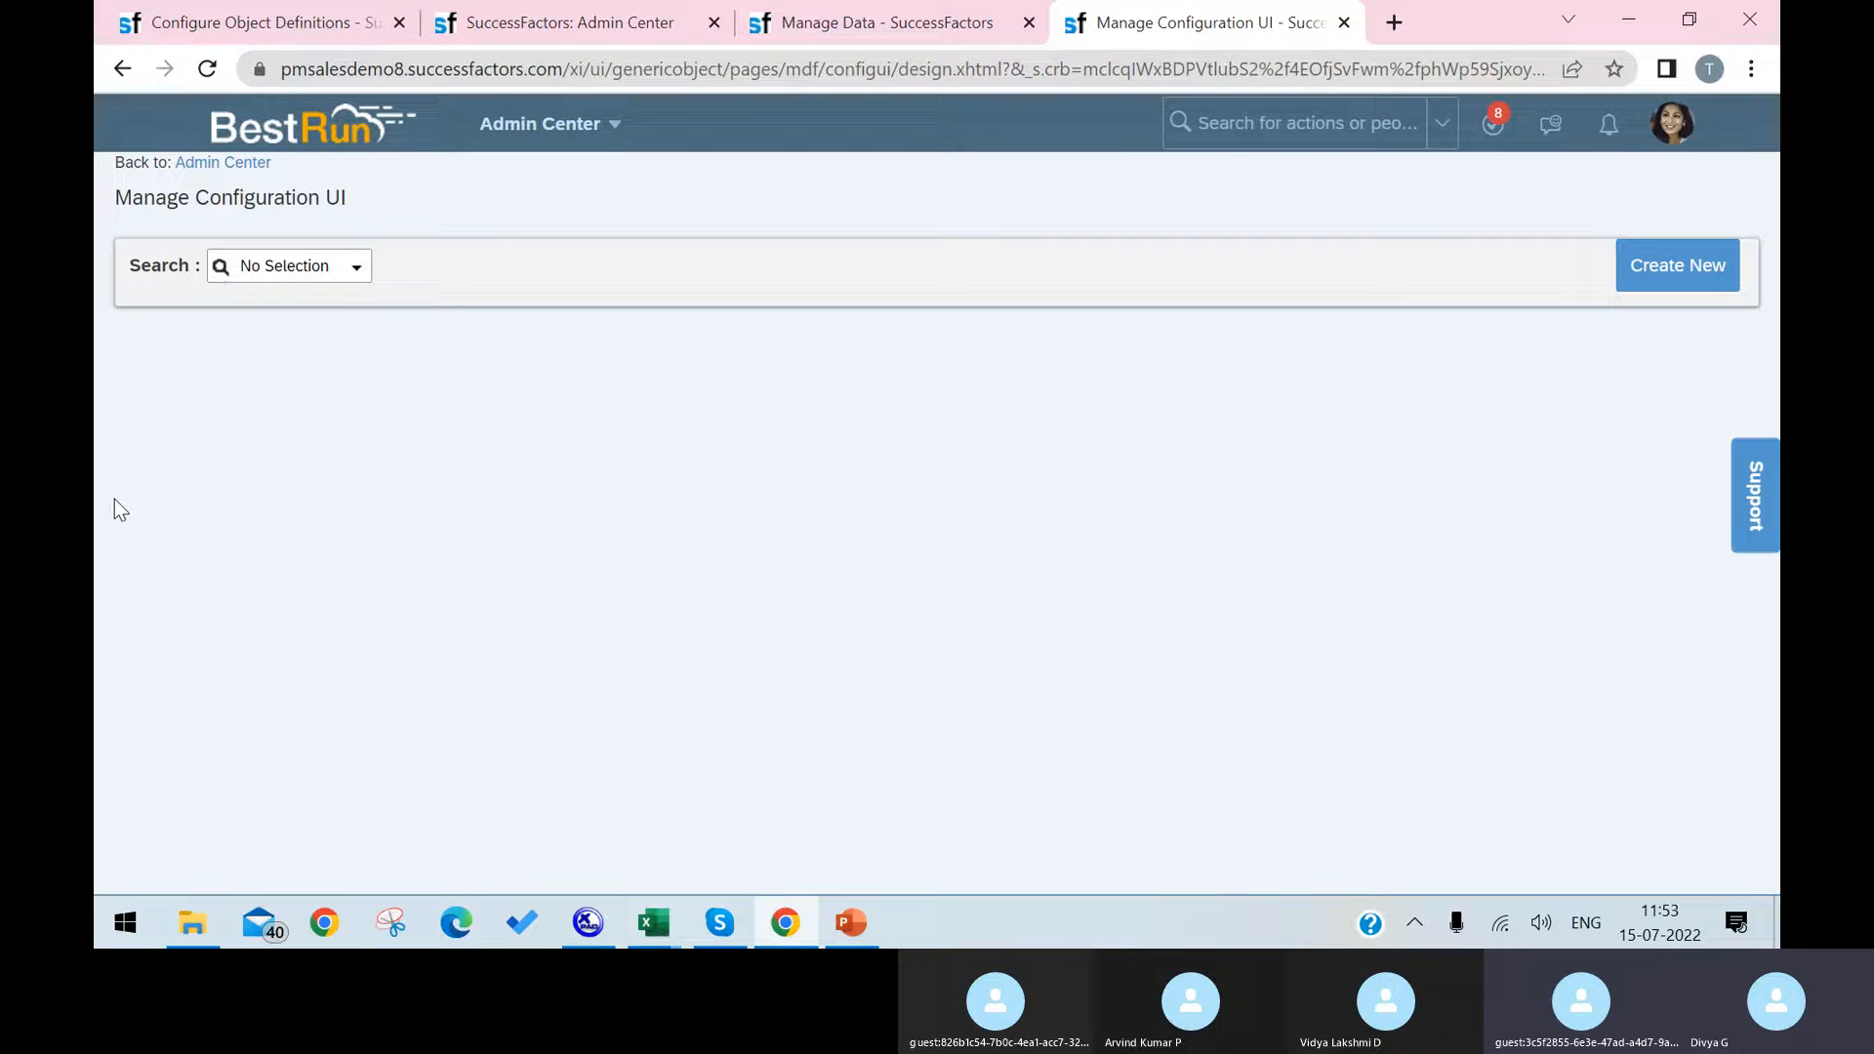
Step: Create a new configuration UI with Id 12345 and Laptop as its base object
{"action": "left_click", "coordinate": [1637, 269]}
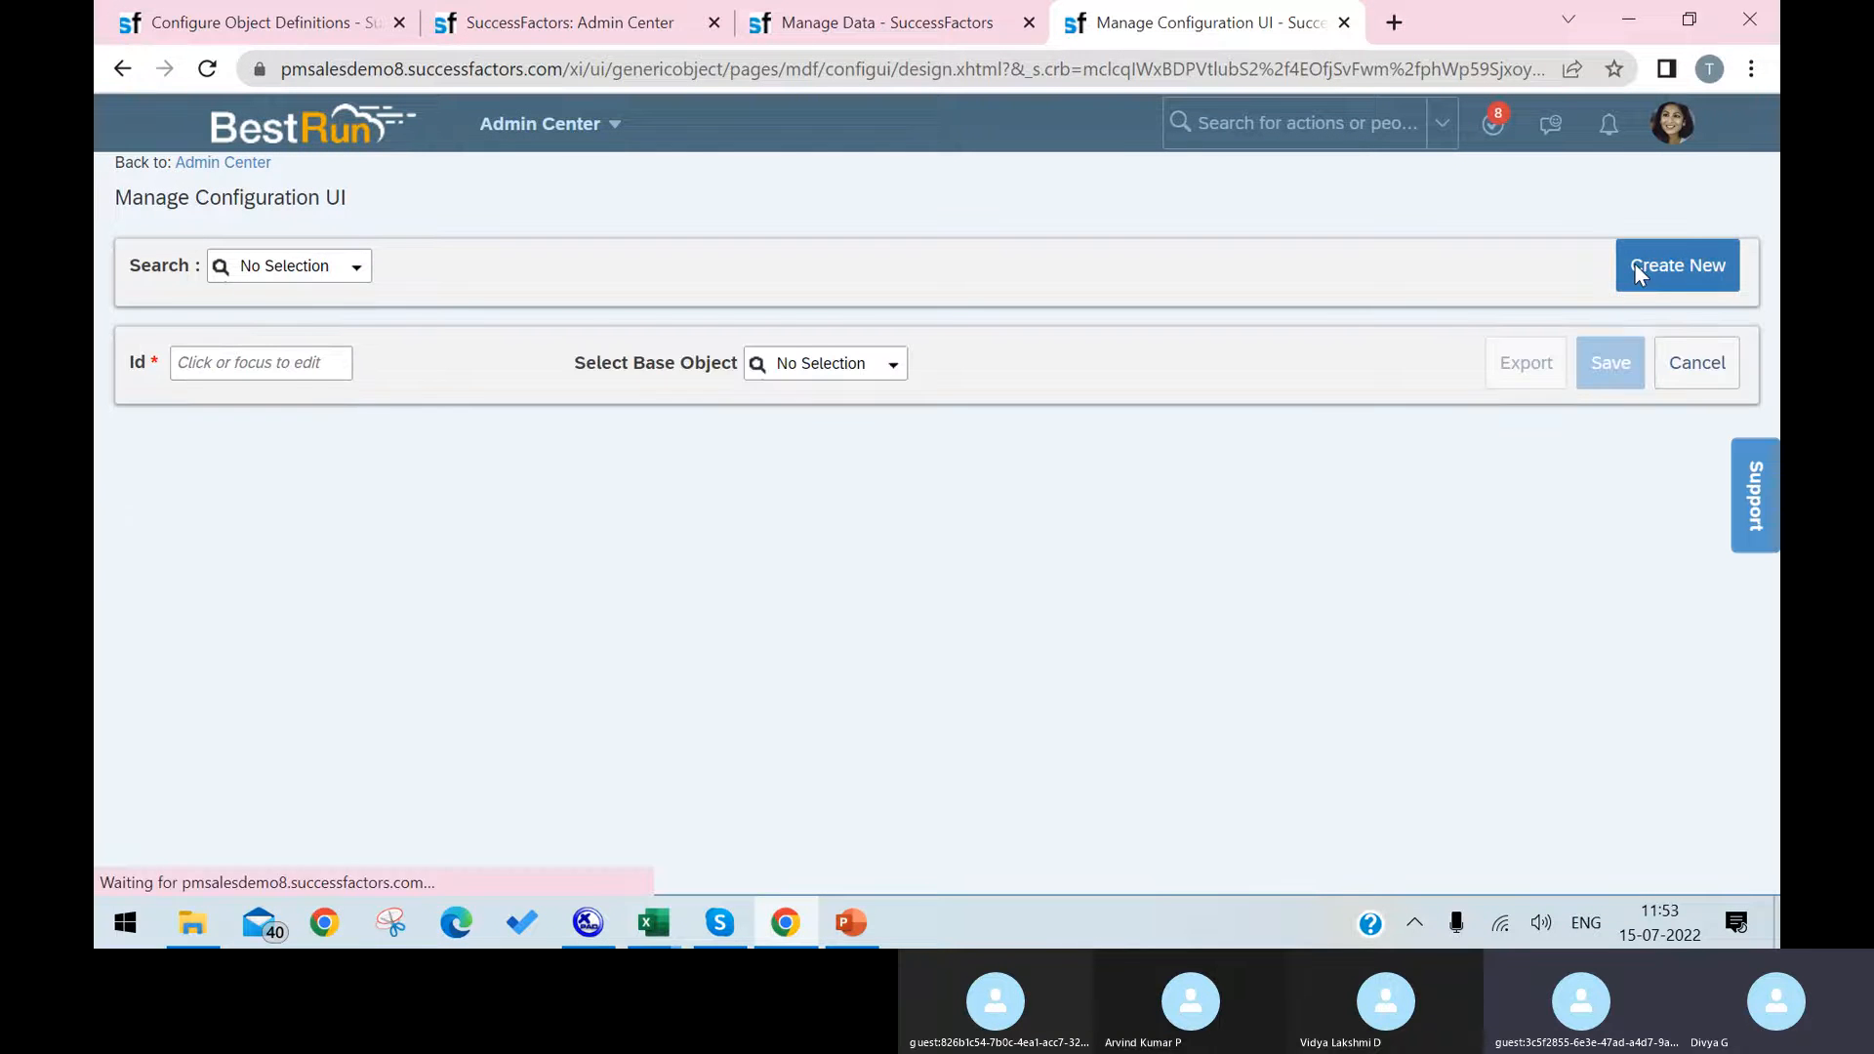
{"action": "left_click", "coordinate": [264, 372]}
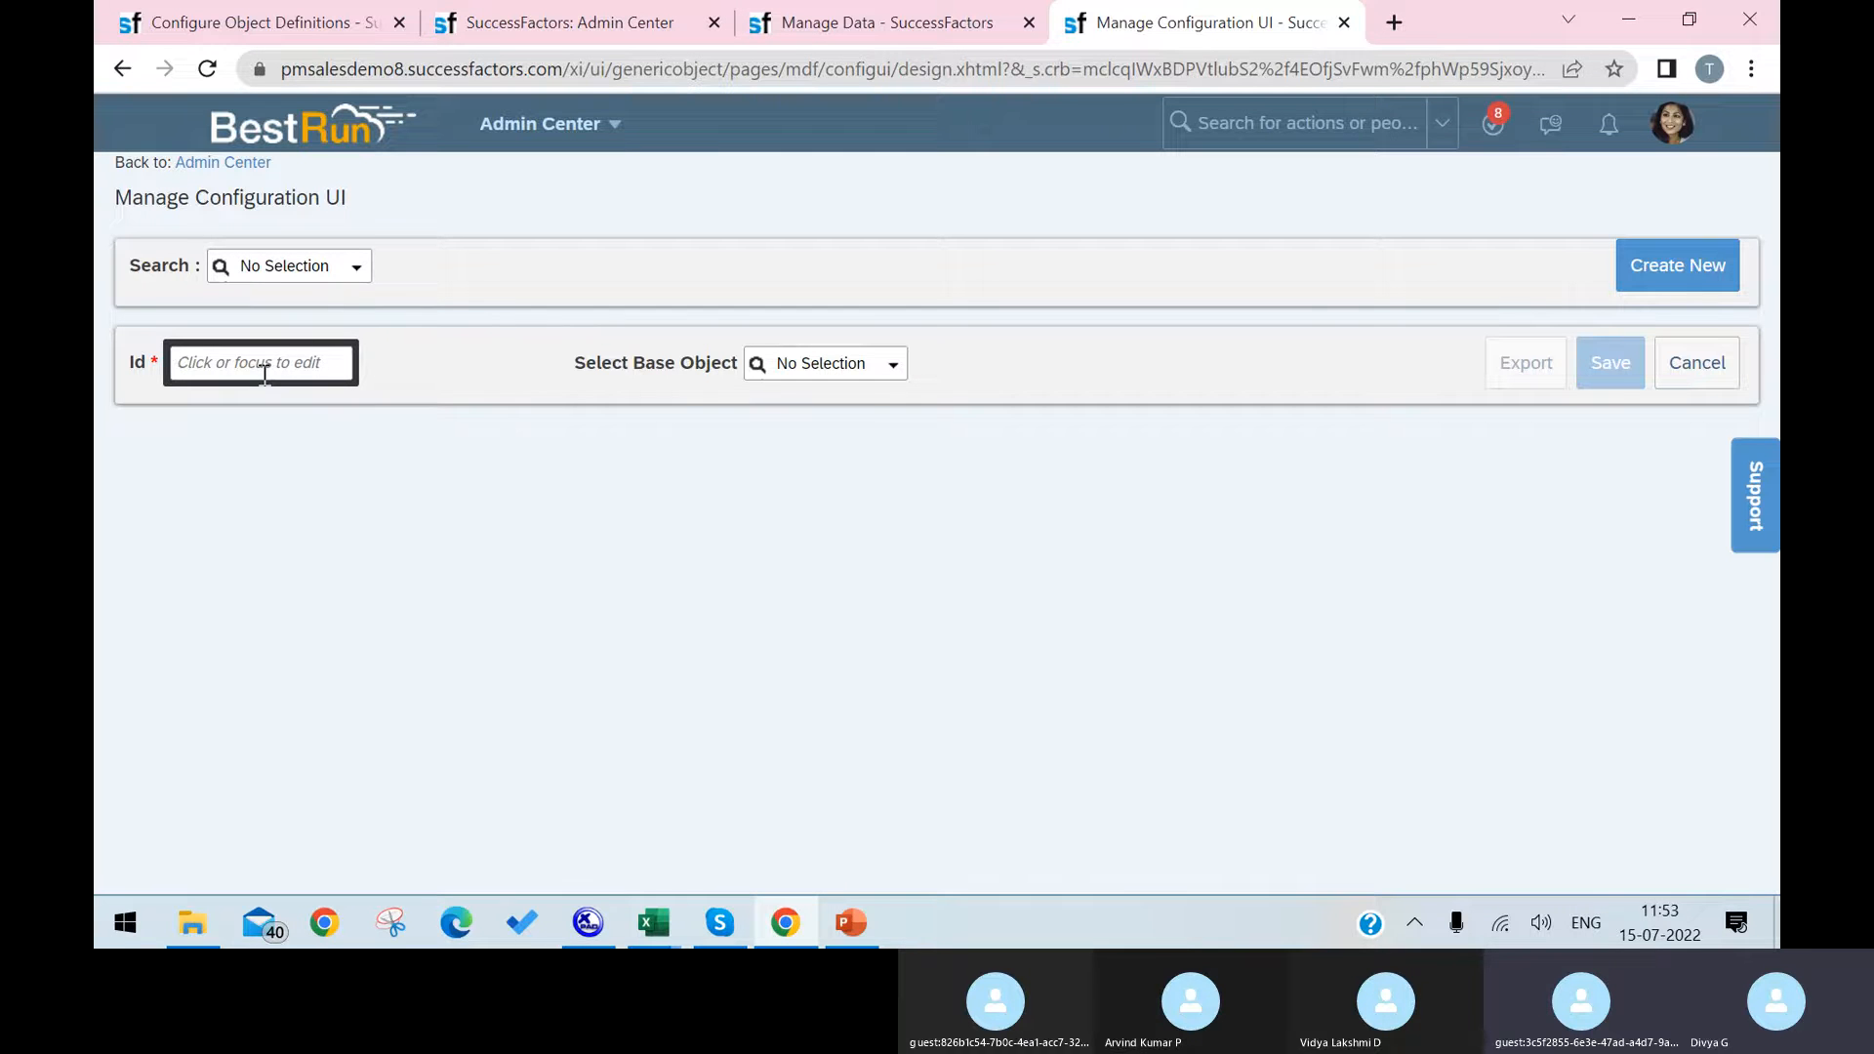
{"action": "type", "text": "12345"}
{"action": "left_click", "coordinate": [891, 364]}
{"action": "type", "text": "lapt"}
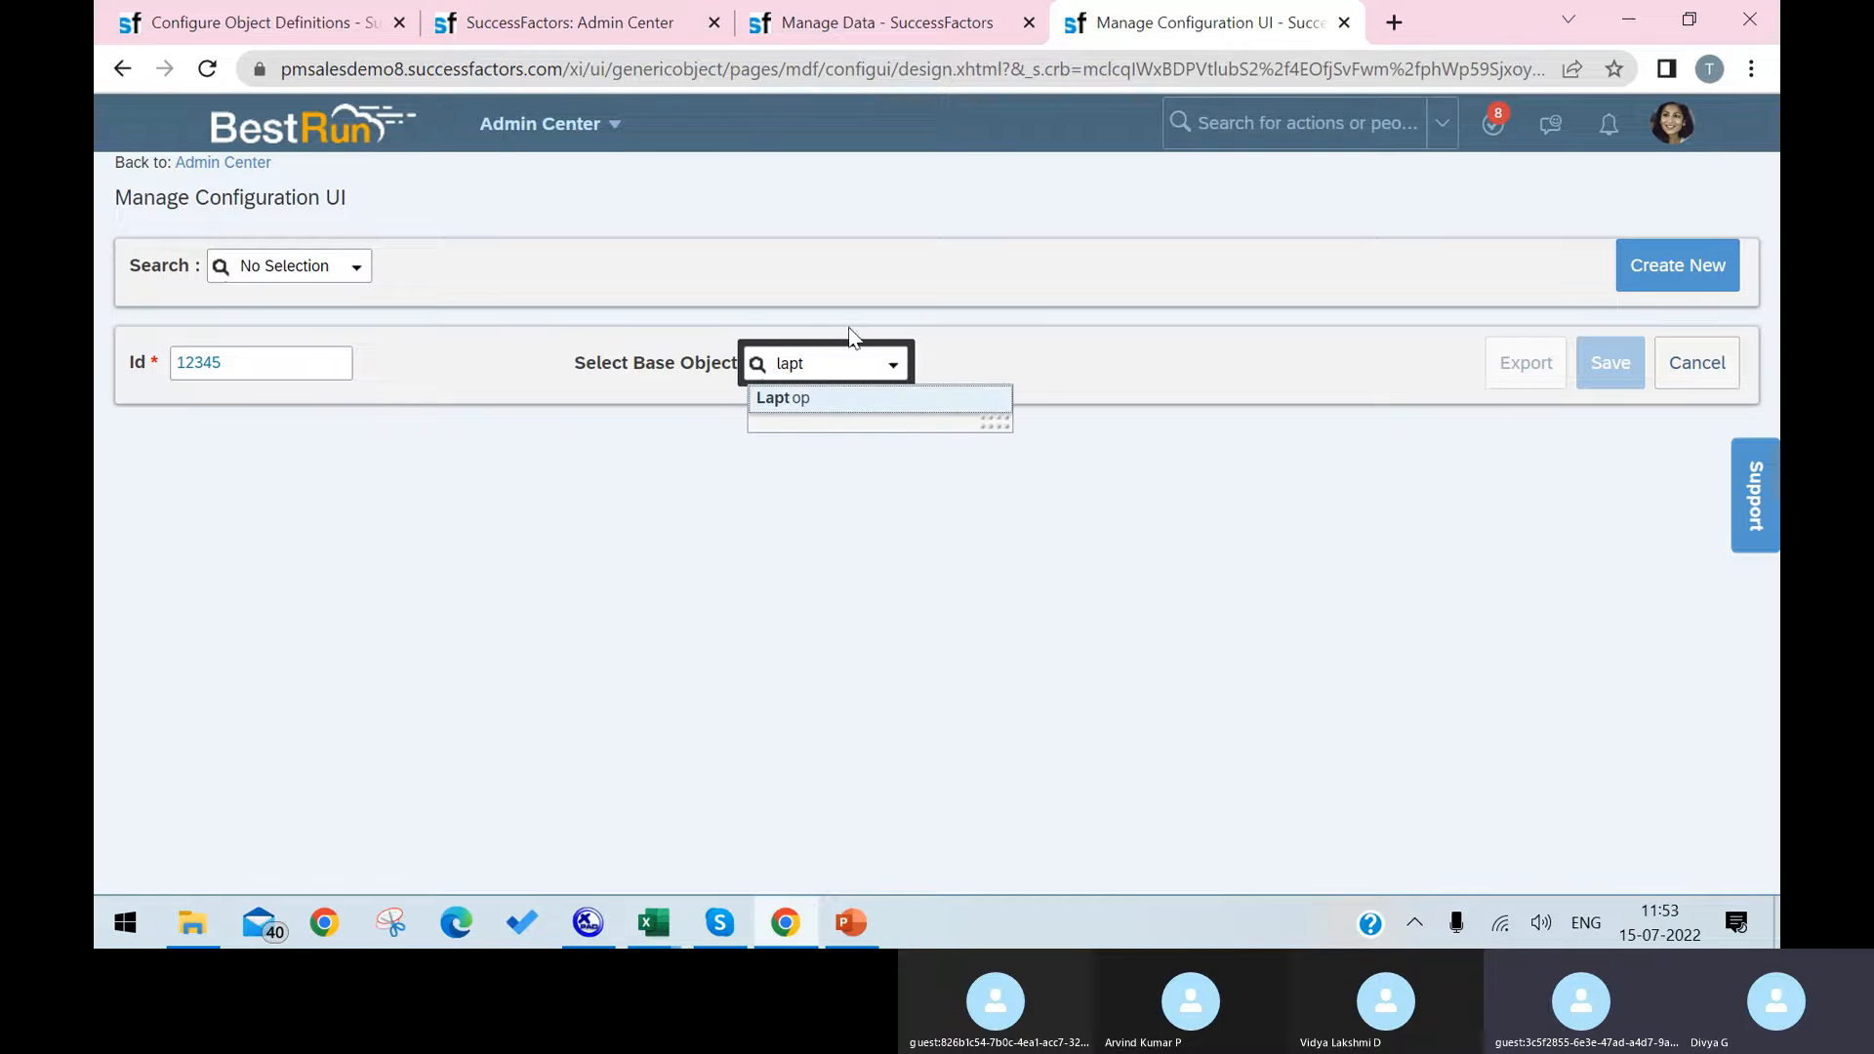
{"action": "left_click", "coordinate": [828, 400]}
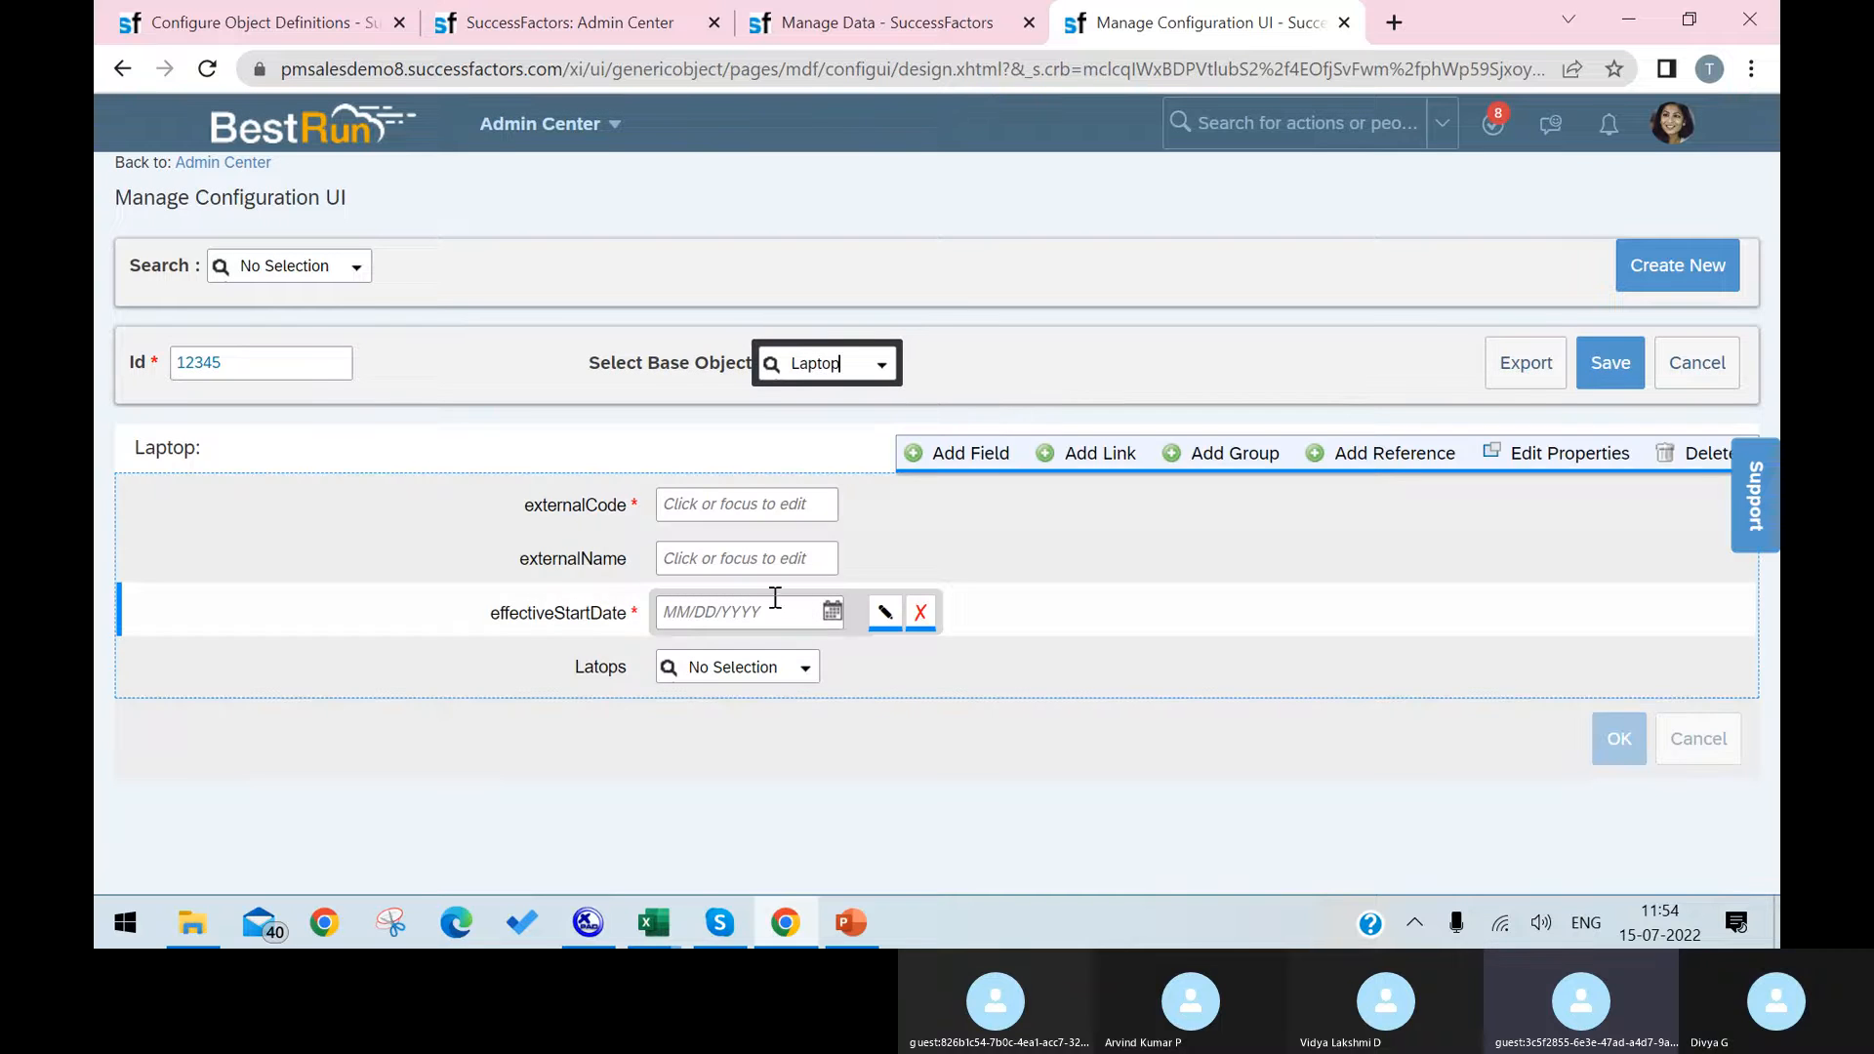
Step: Enter 123456 as the Laptop externalCode, set effectiveStartDate to 07/15/2022, and check the Latops field's options
{"action": "left_click", "coordinate": [778, 501]}
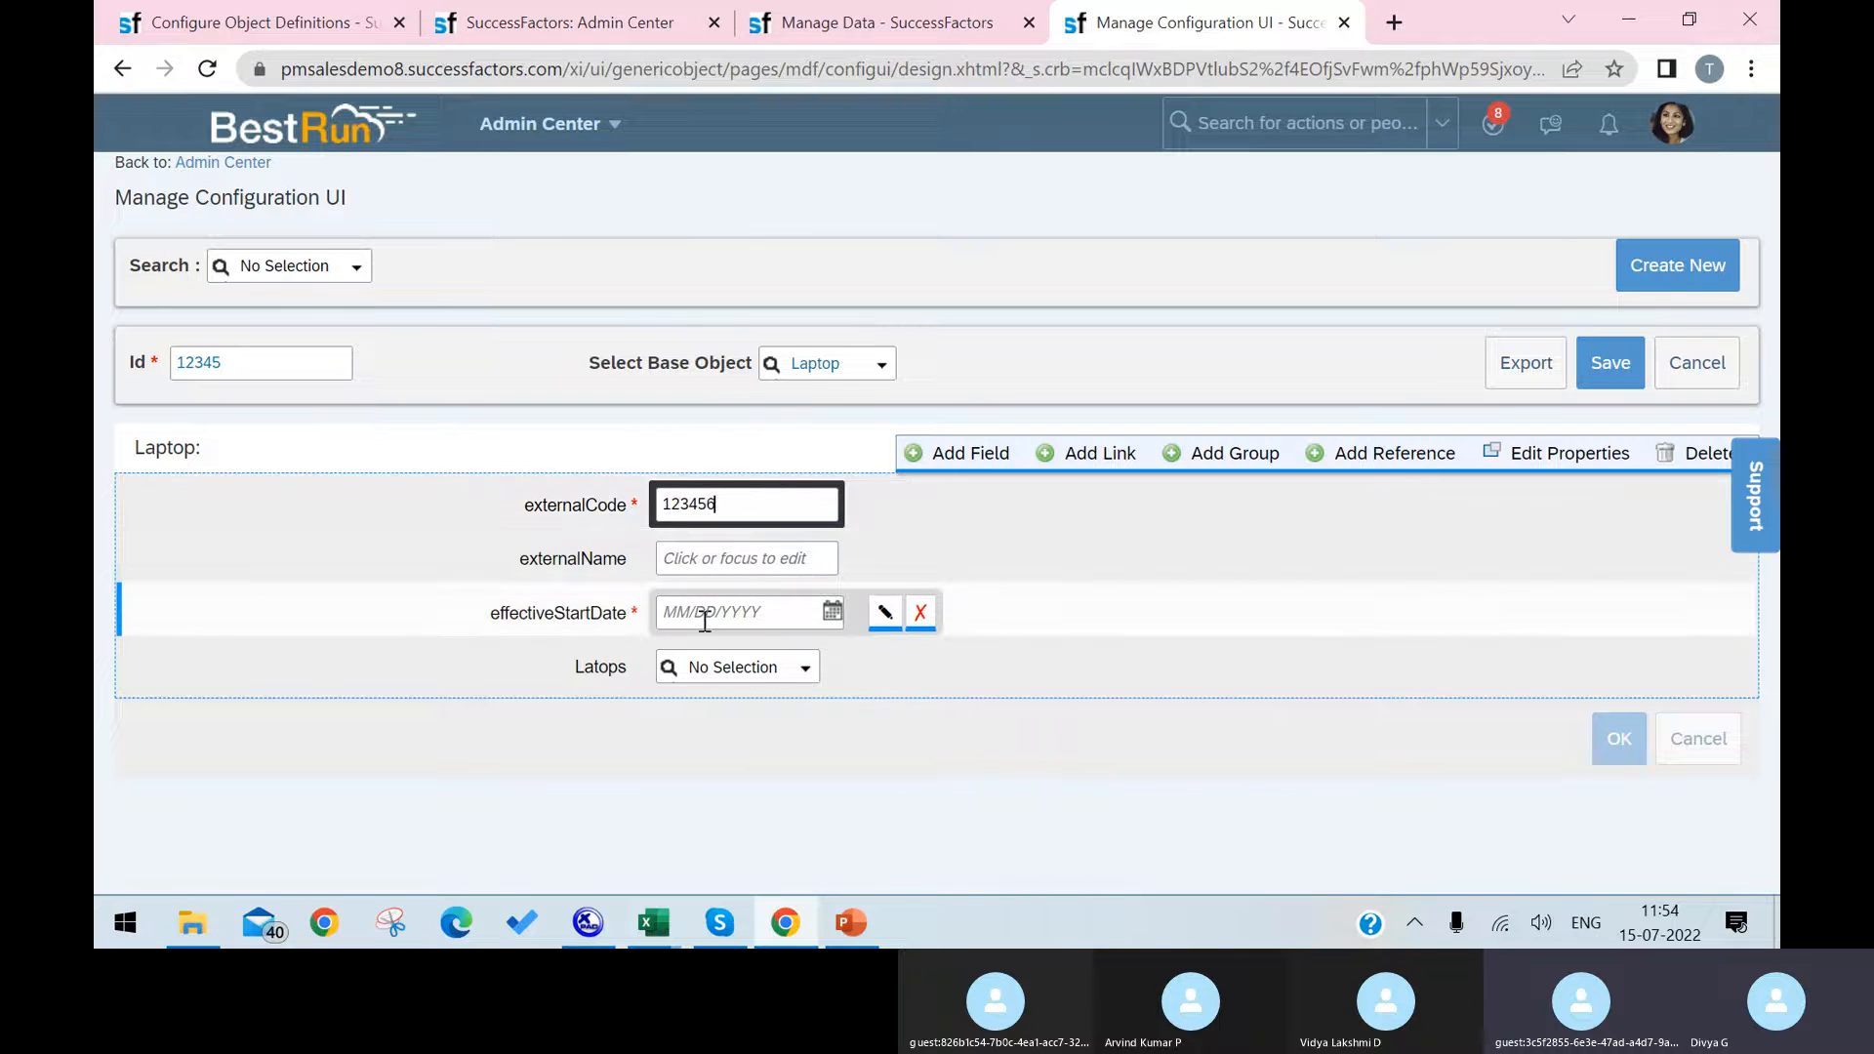
{"action": "left_click", "coordinate": [834, 610]}
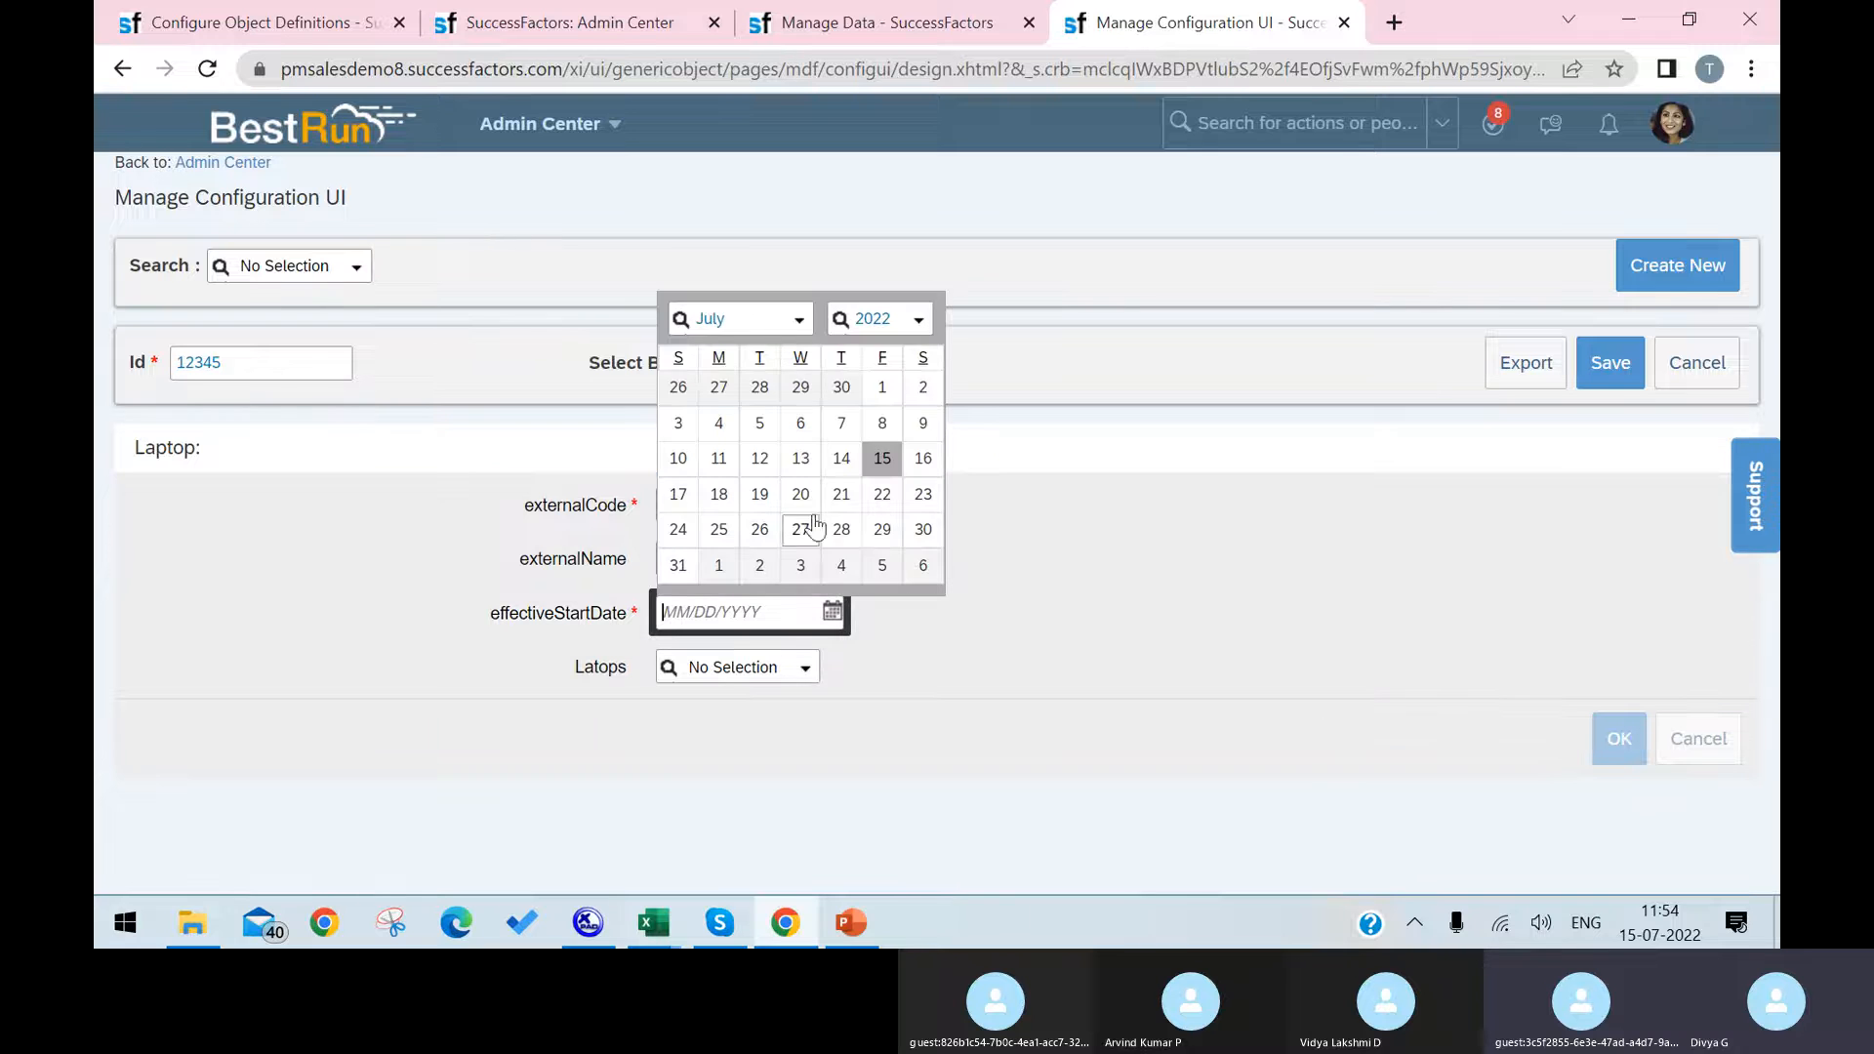
{"action": "left_click", "coordinate": [878, 456]}
{"action": "left_click", "coordinate": [800, 675]}
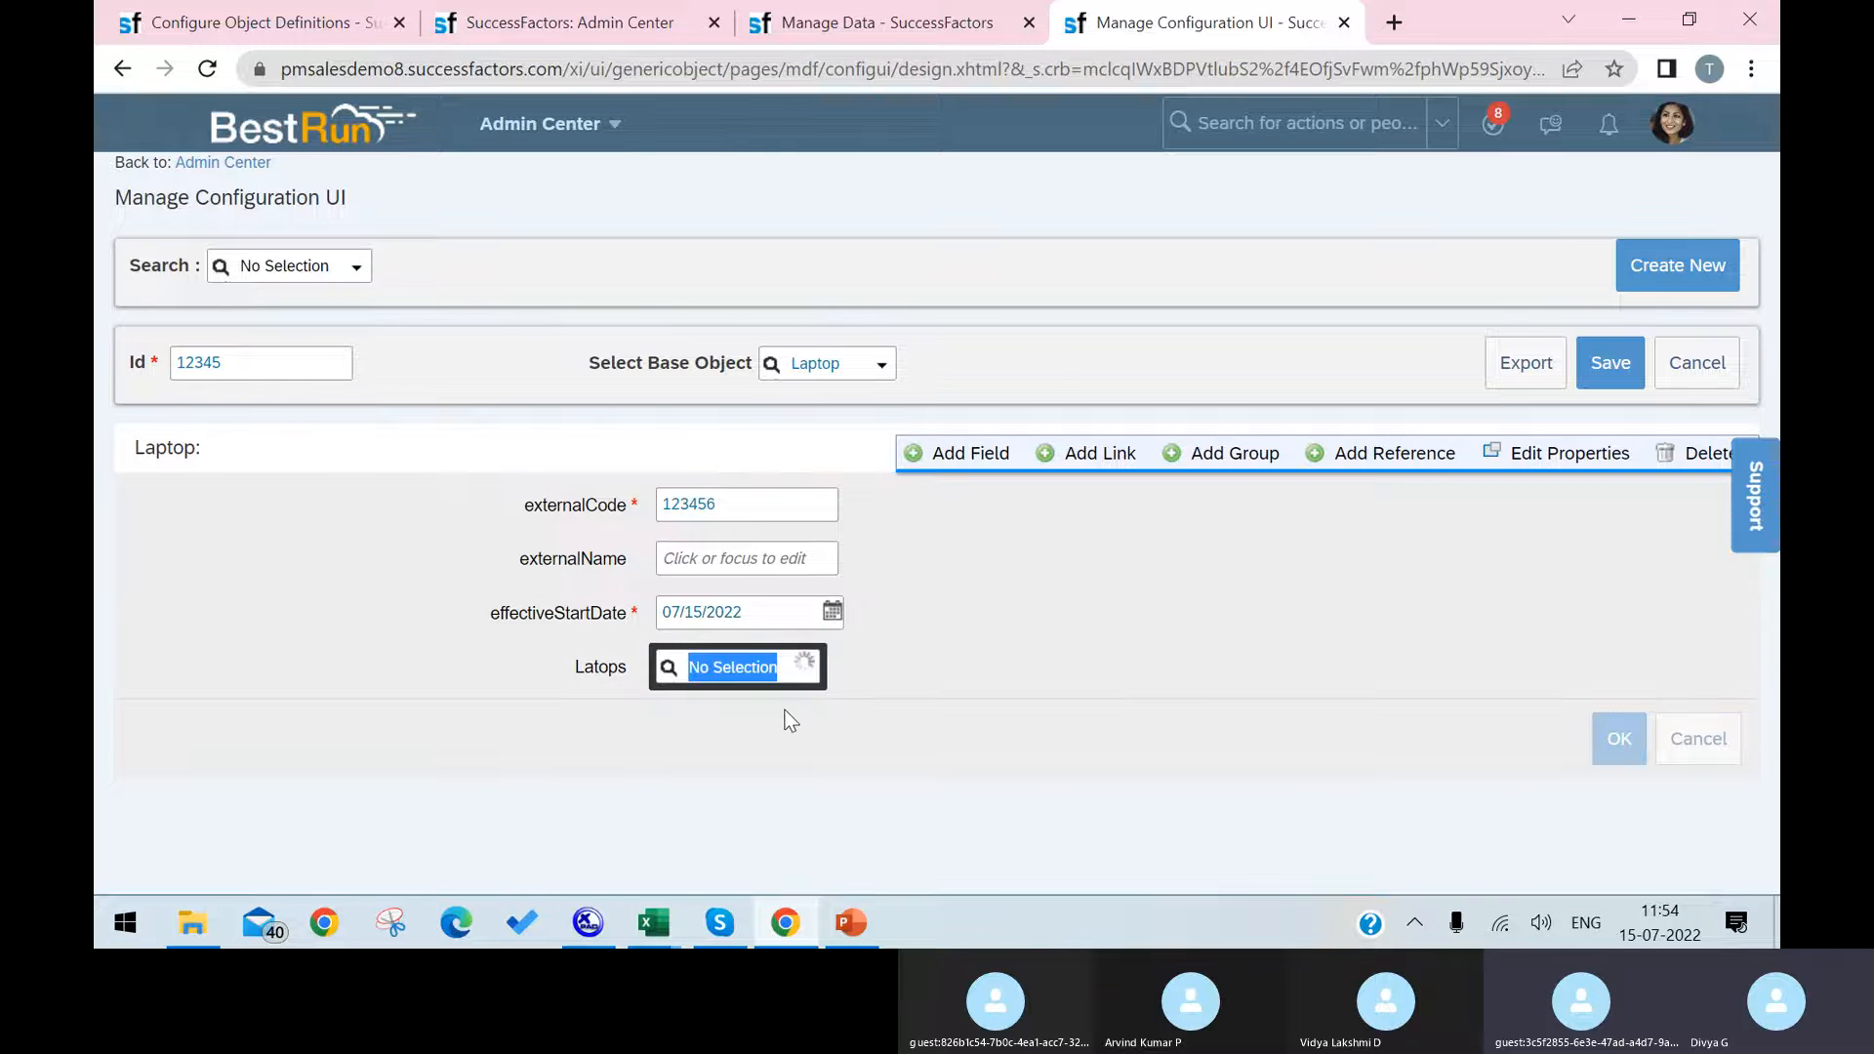
{"action": "left_click", "coordinate": [537, 674]}
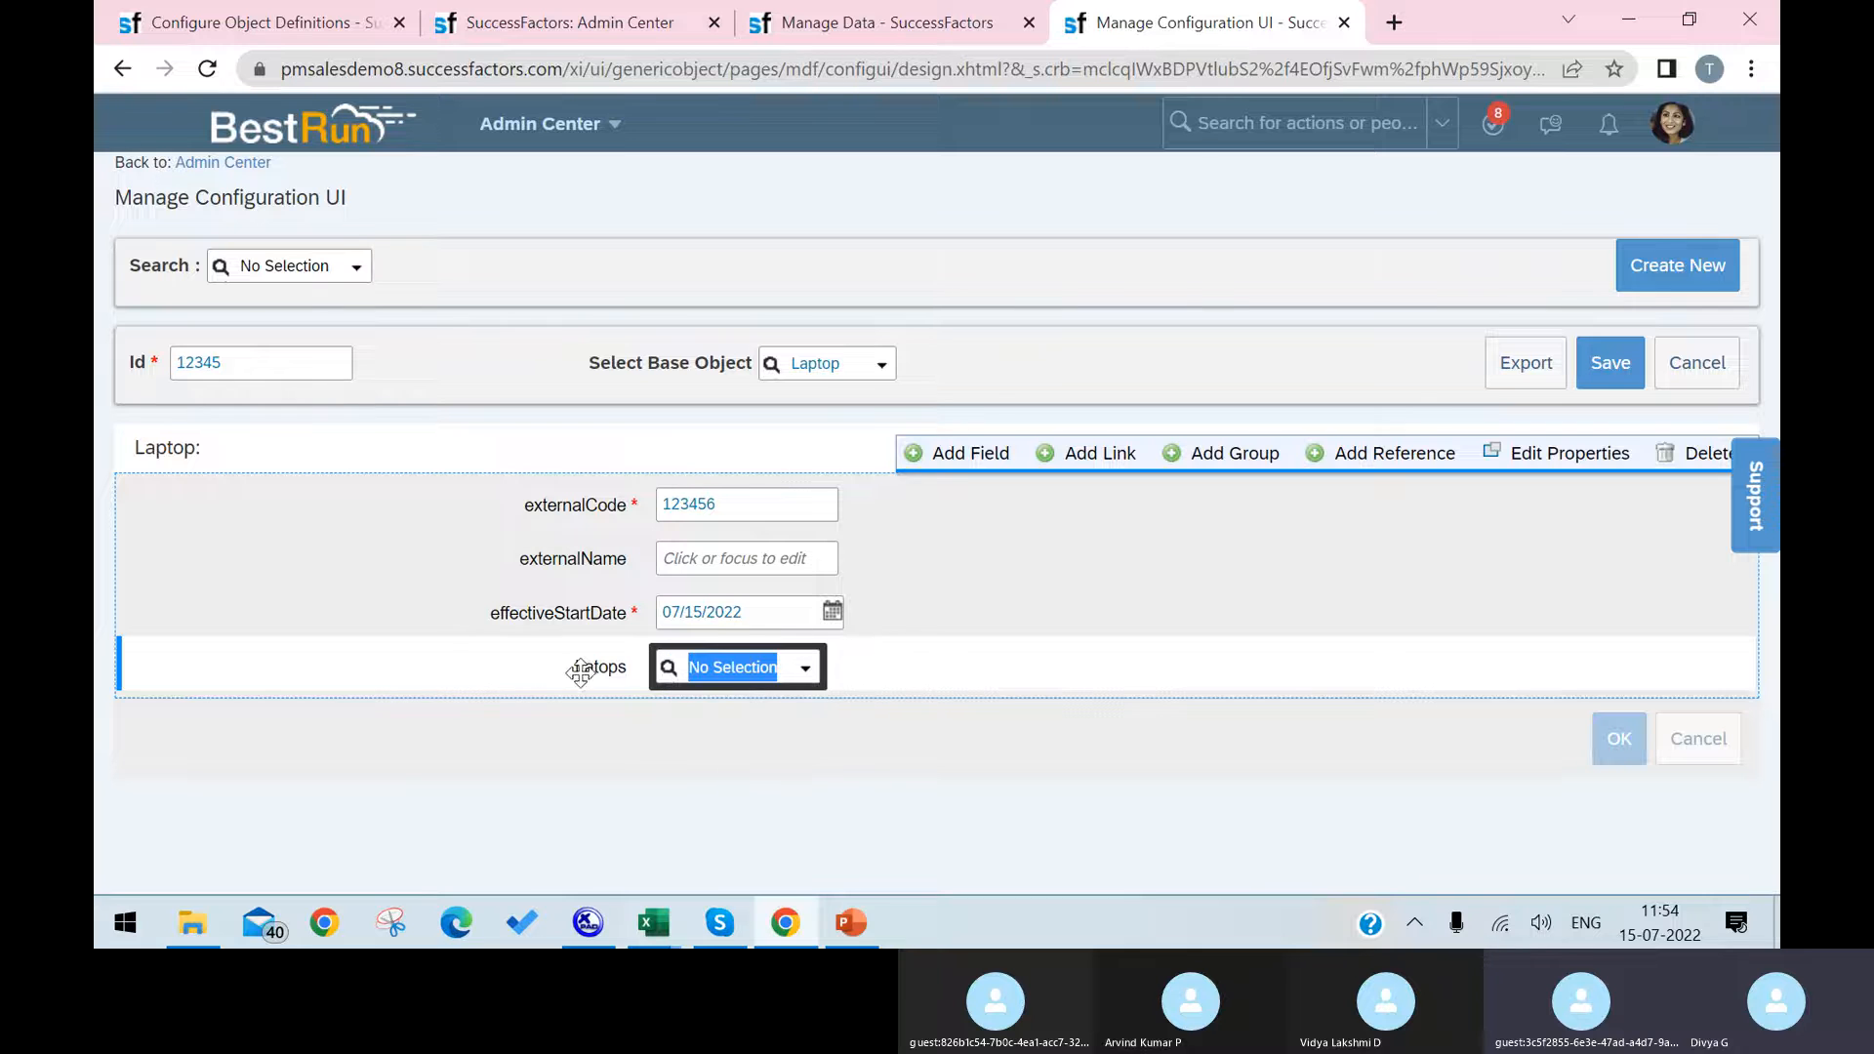
{"action": "left_click", "coordinate": [280, 32]}
{"action": "left_click", "coordinate": [586, 23]}
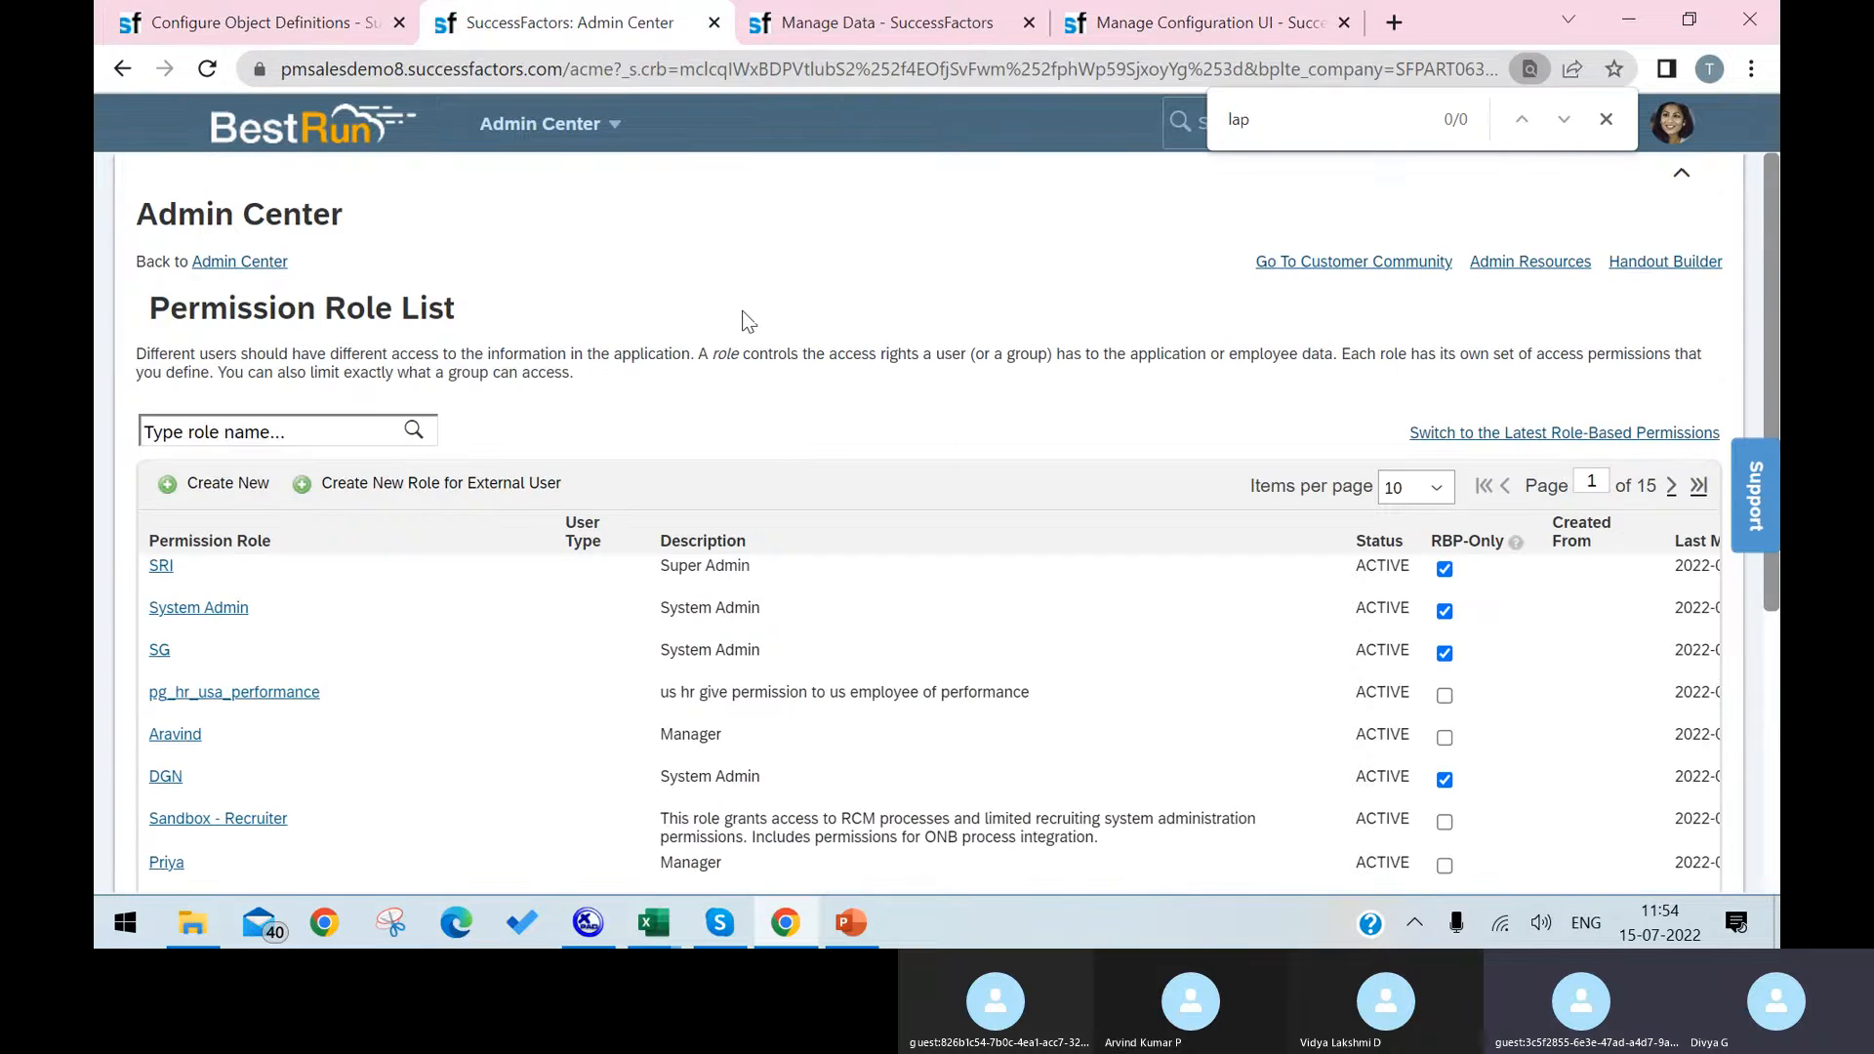
{"action": "left_click", "coordinate": [291, 24]}
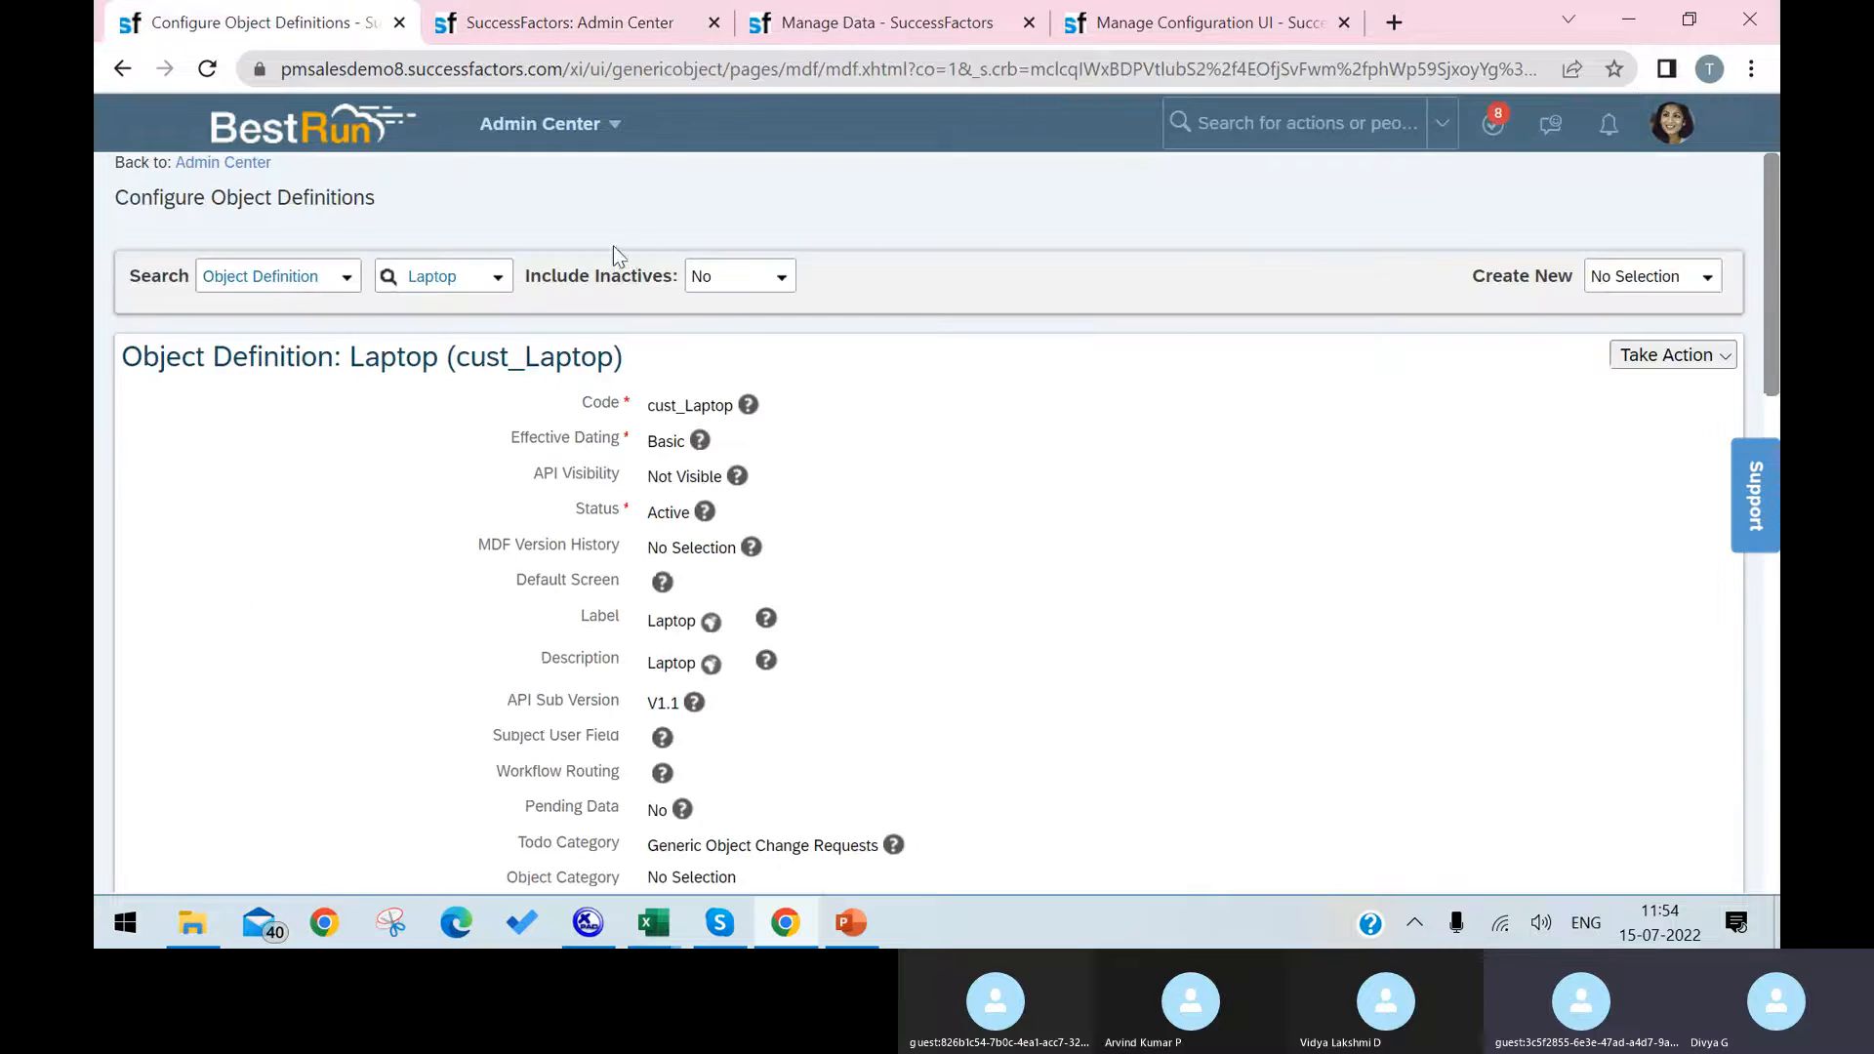
{"action": "left_click", "coordinate": [619, 29]}
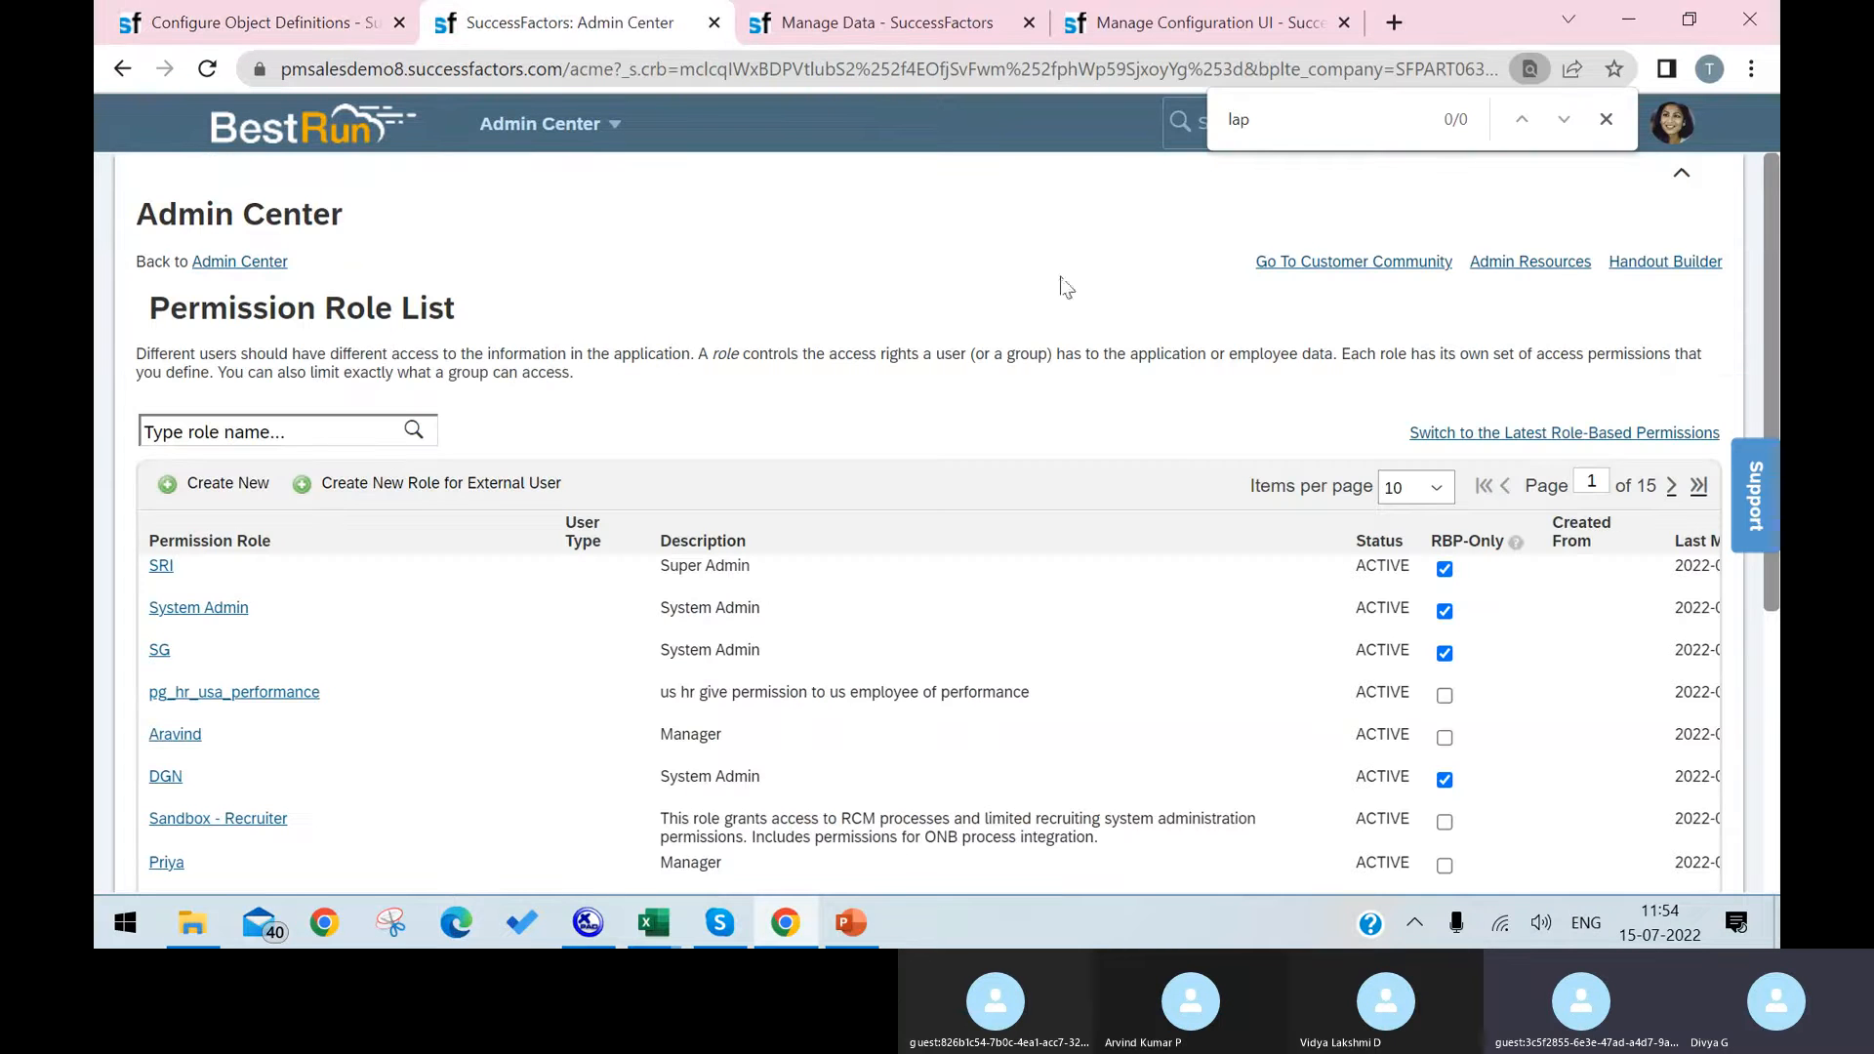
{"action": "left_click", "coordinate": [927, 27]}
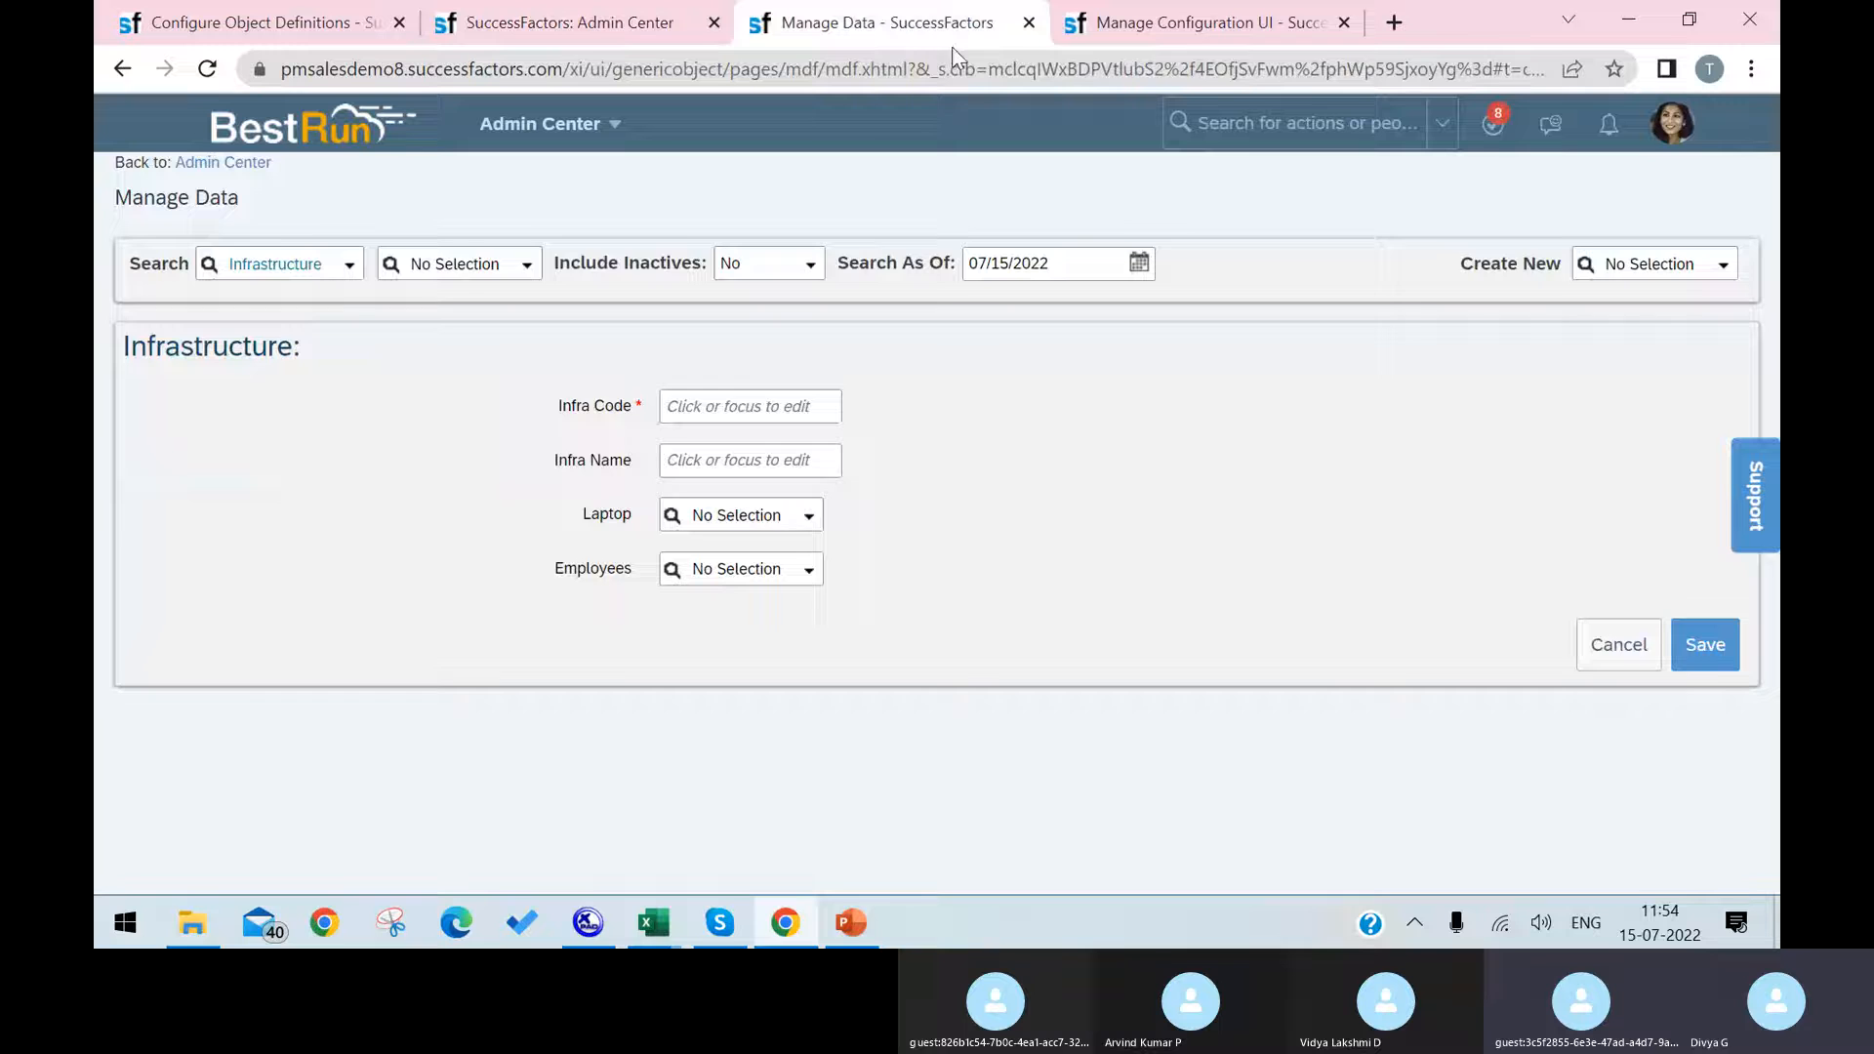
{"action": "left_click", "coordinate": [1168, 26]}
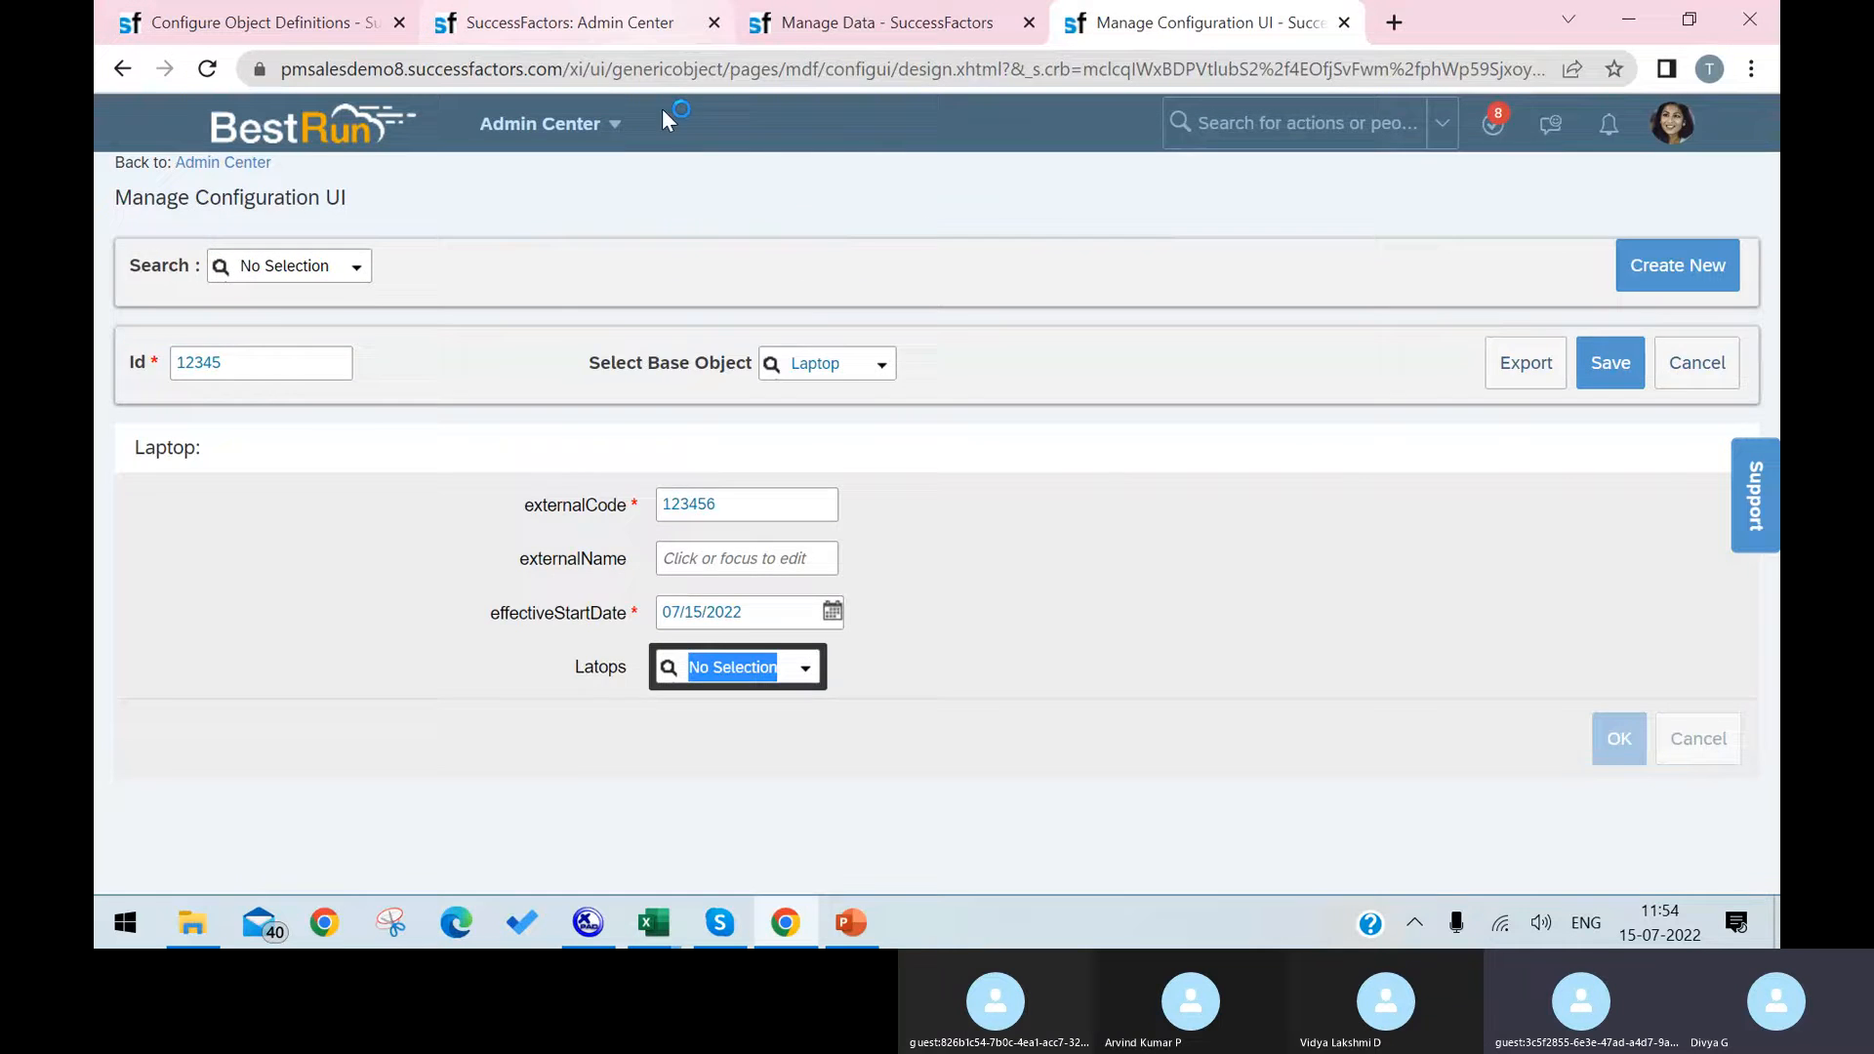
{"action": "left_click", "coordinate": [630, 24]}
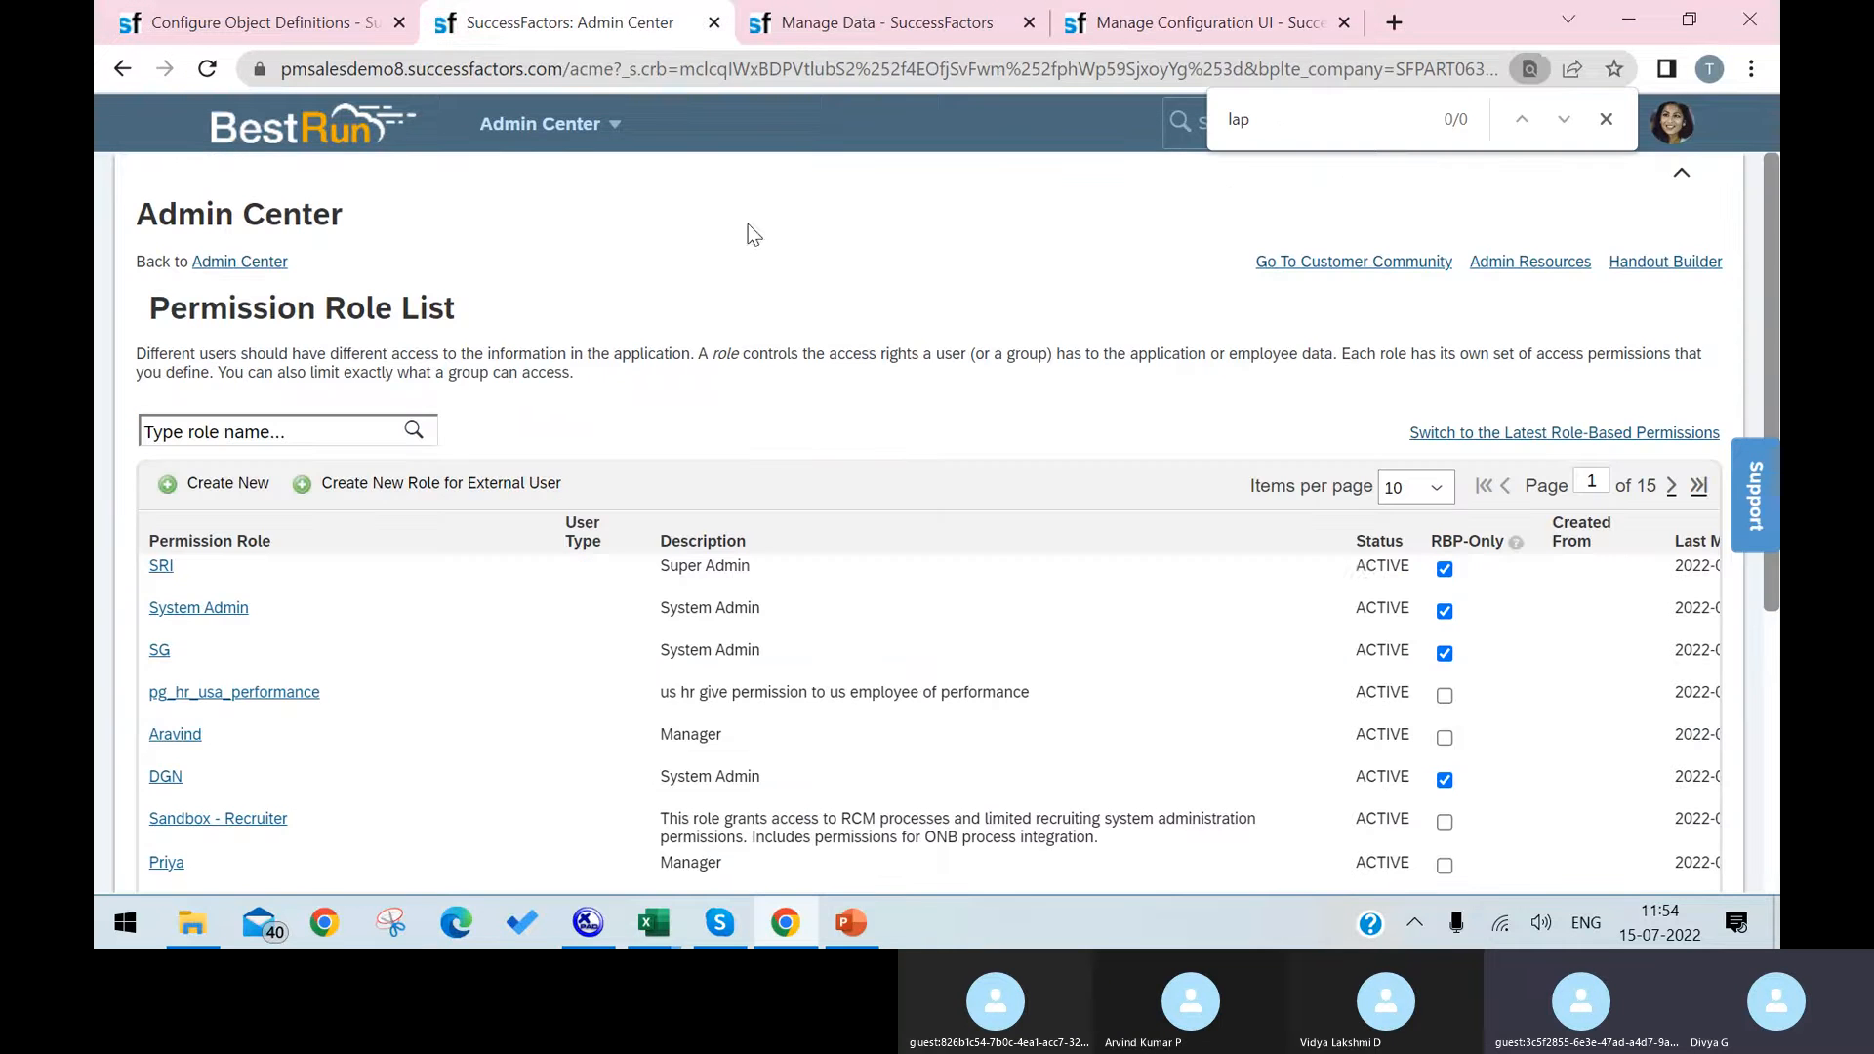
Step: Duplicate the Manage Data page, search its actions for "picklist", and open the Picklist Center
{"action": "right_click", "coordinate": [988, 15]}
{"action": "left_click", "coordinate": [1053, 208]}
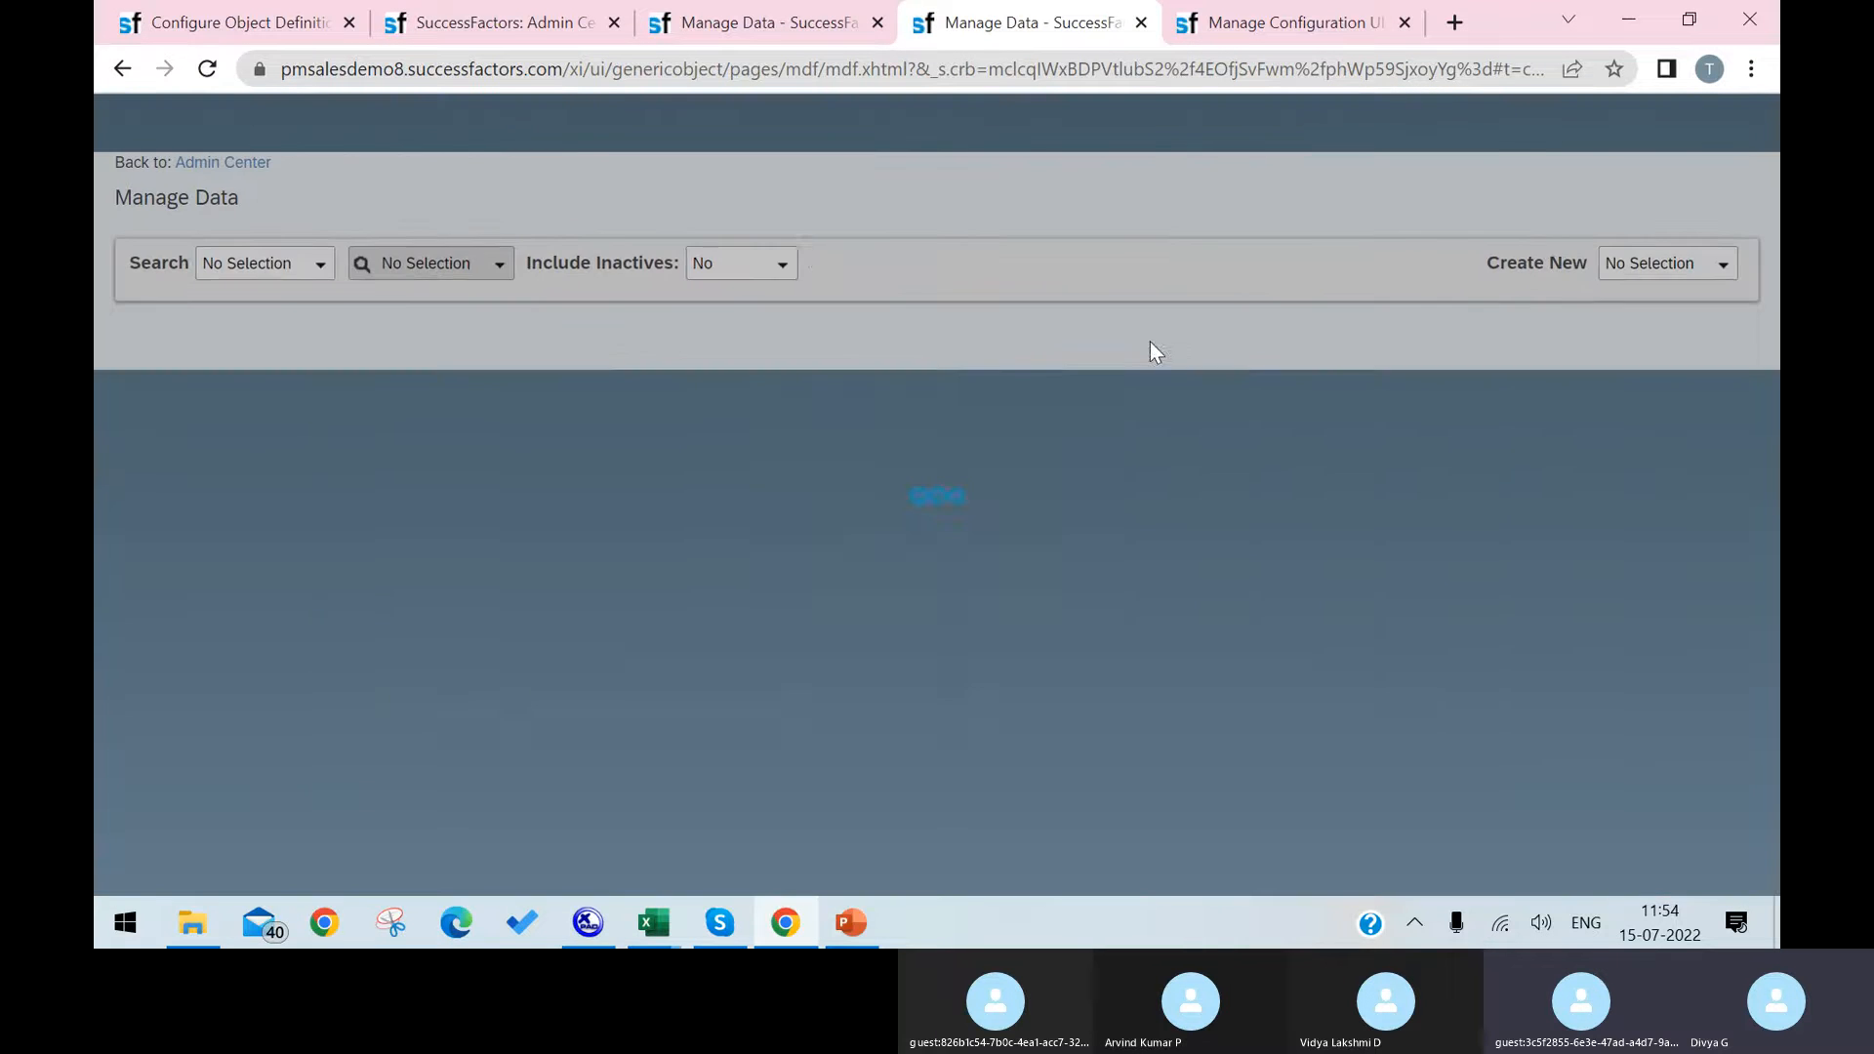
{"action": "left_click", "coordinate": [1284, 118]}
{"action": "type", "text": "p"}
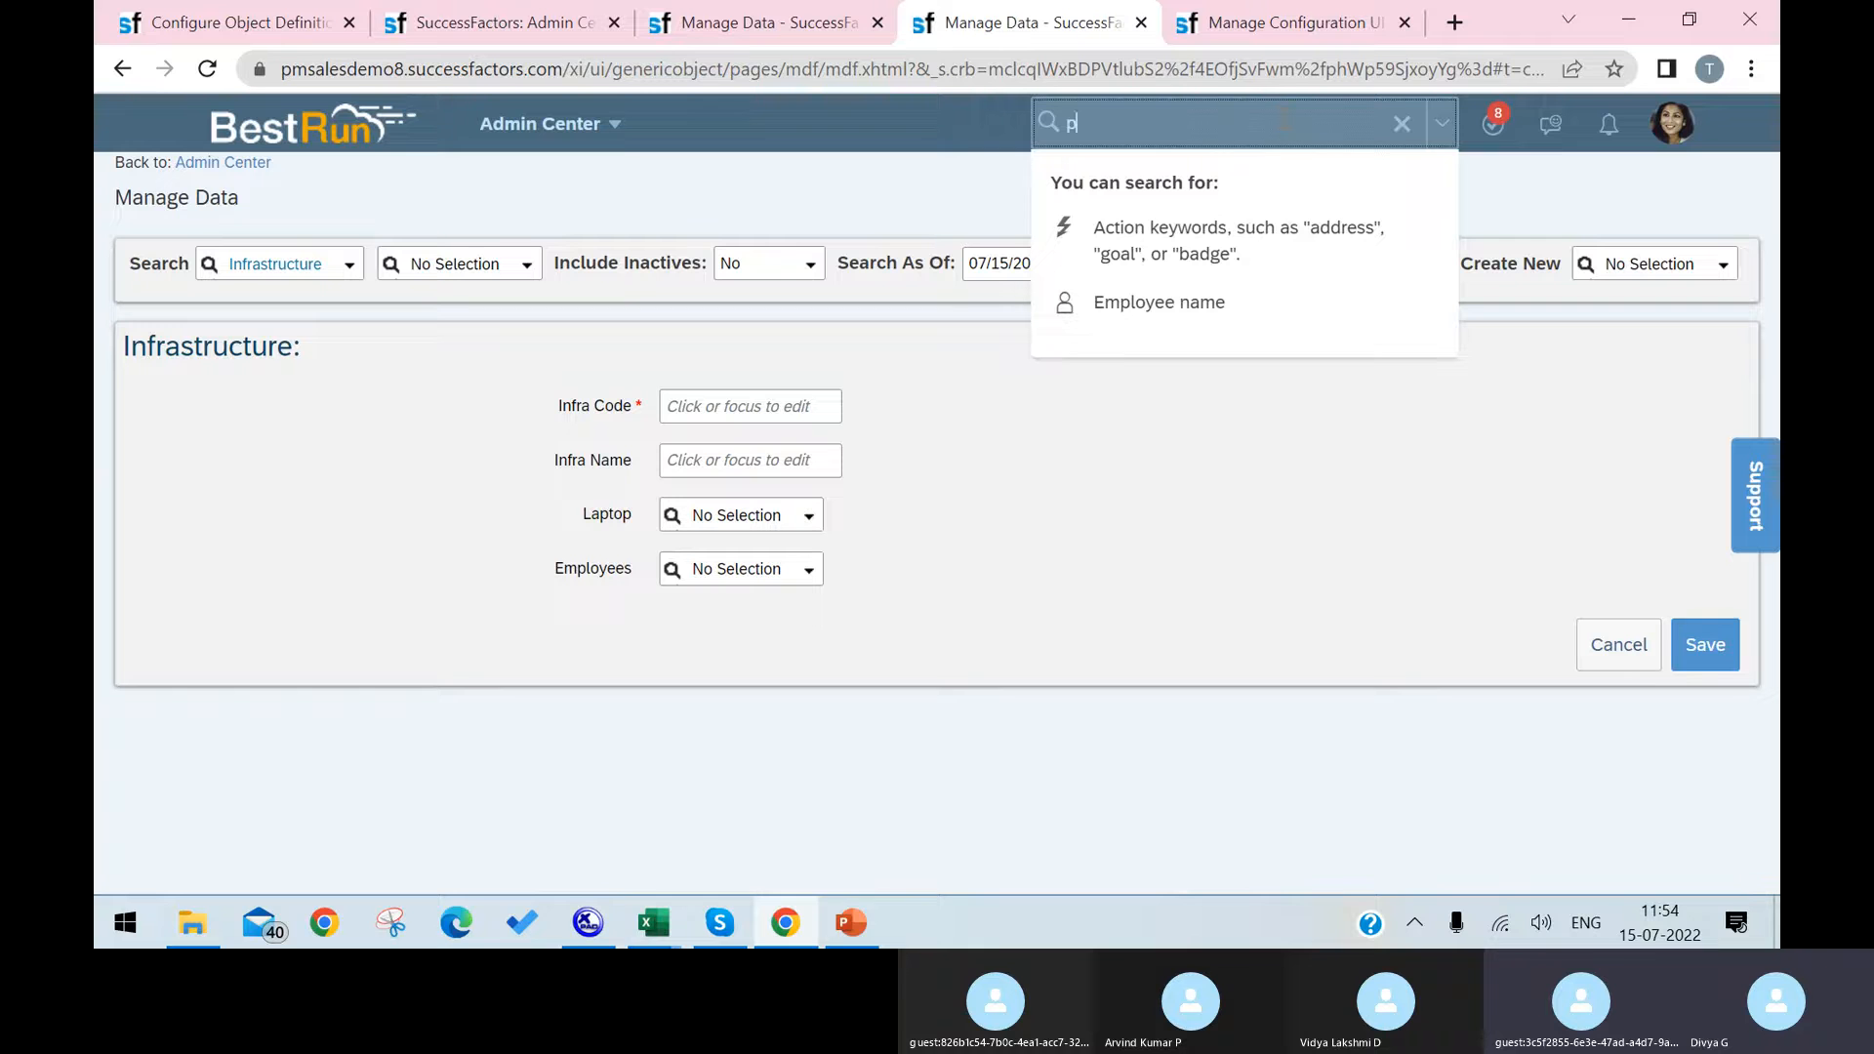
{"action": "type", "text": "icklist"}
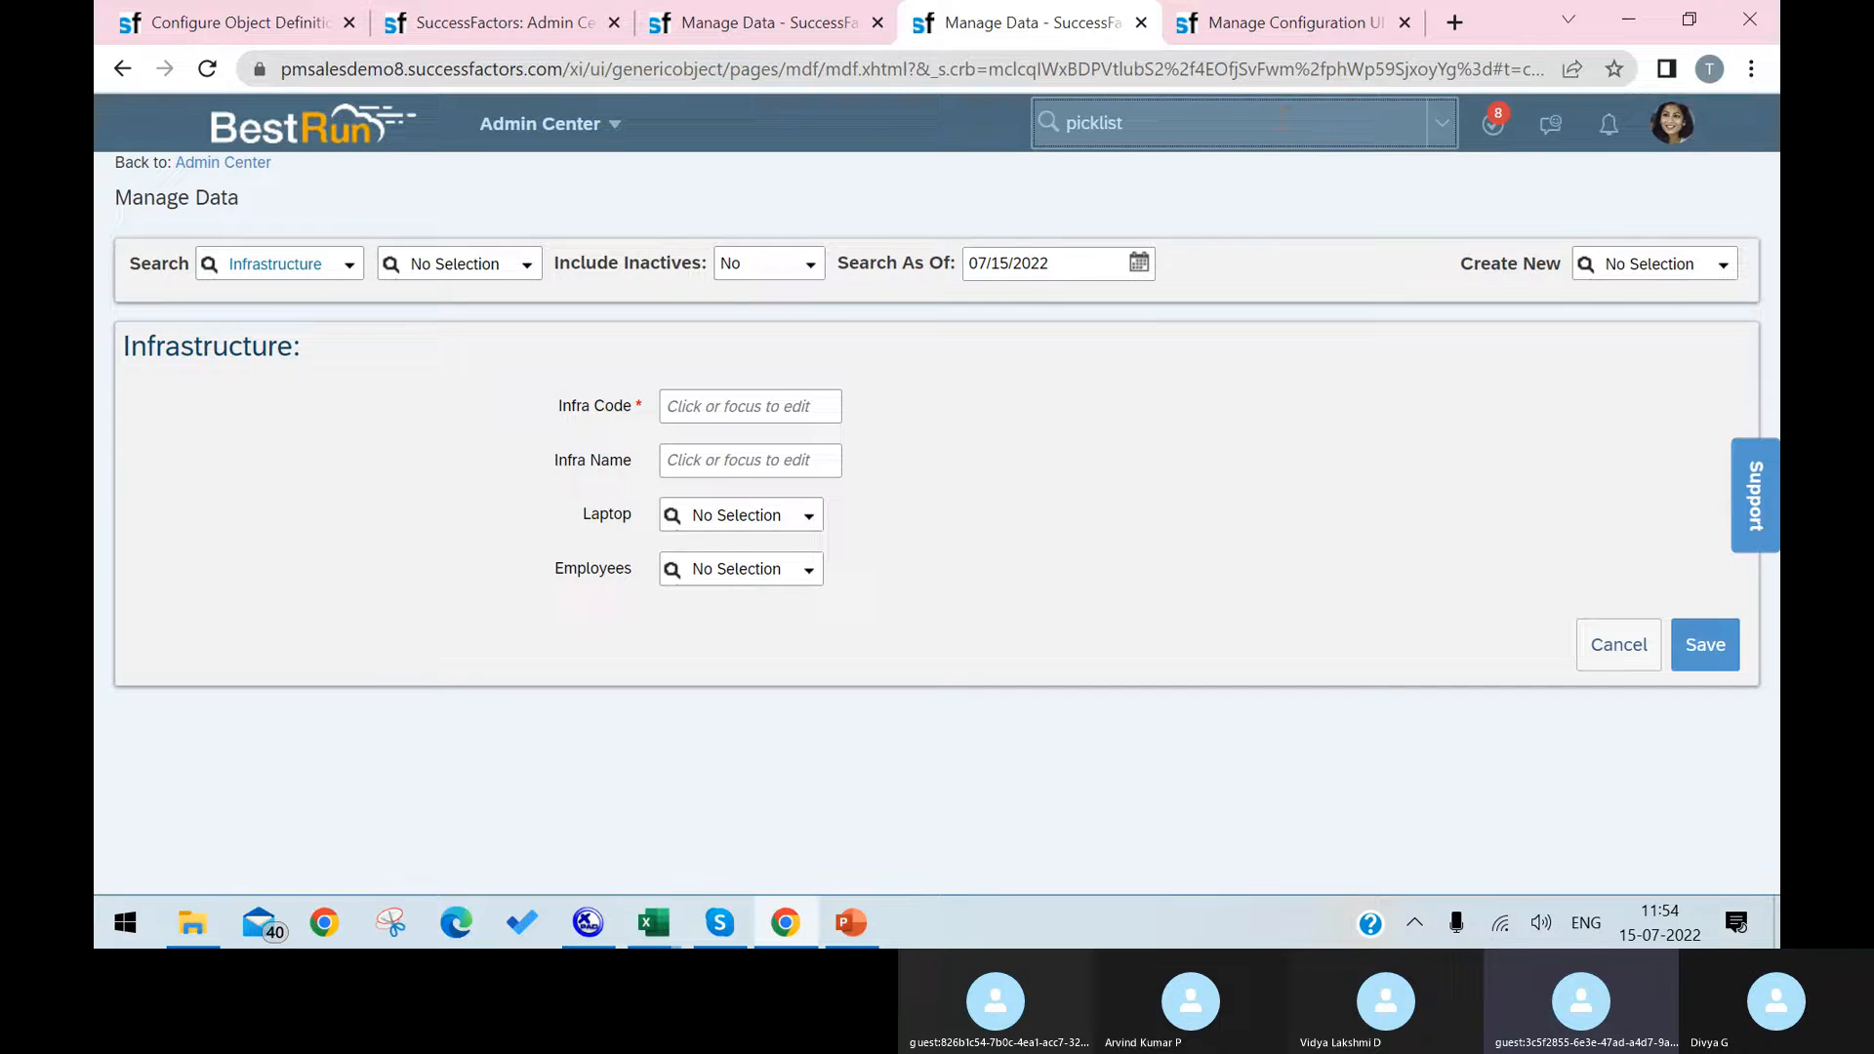
{"action": "left_click", "coordinate": [1197, 244]}
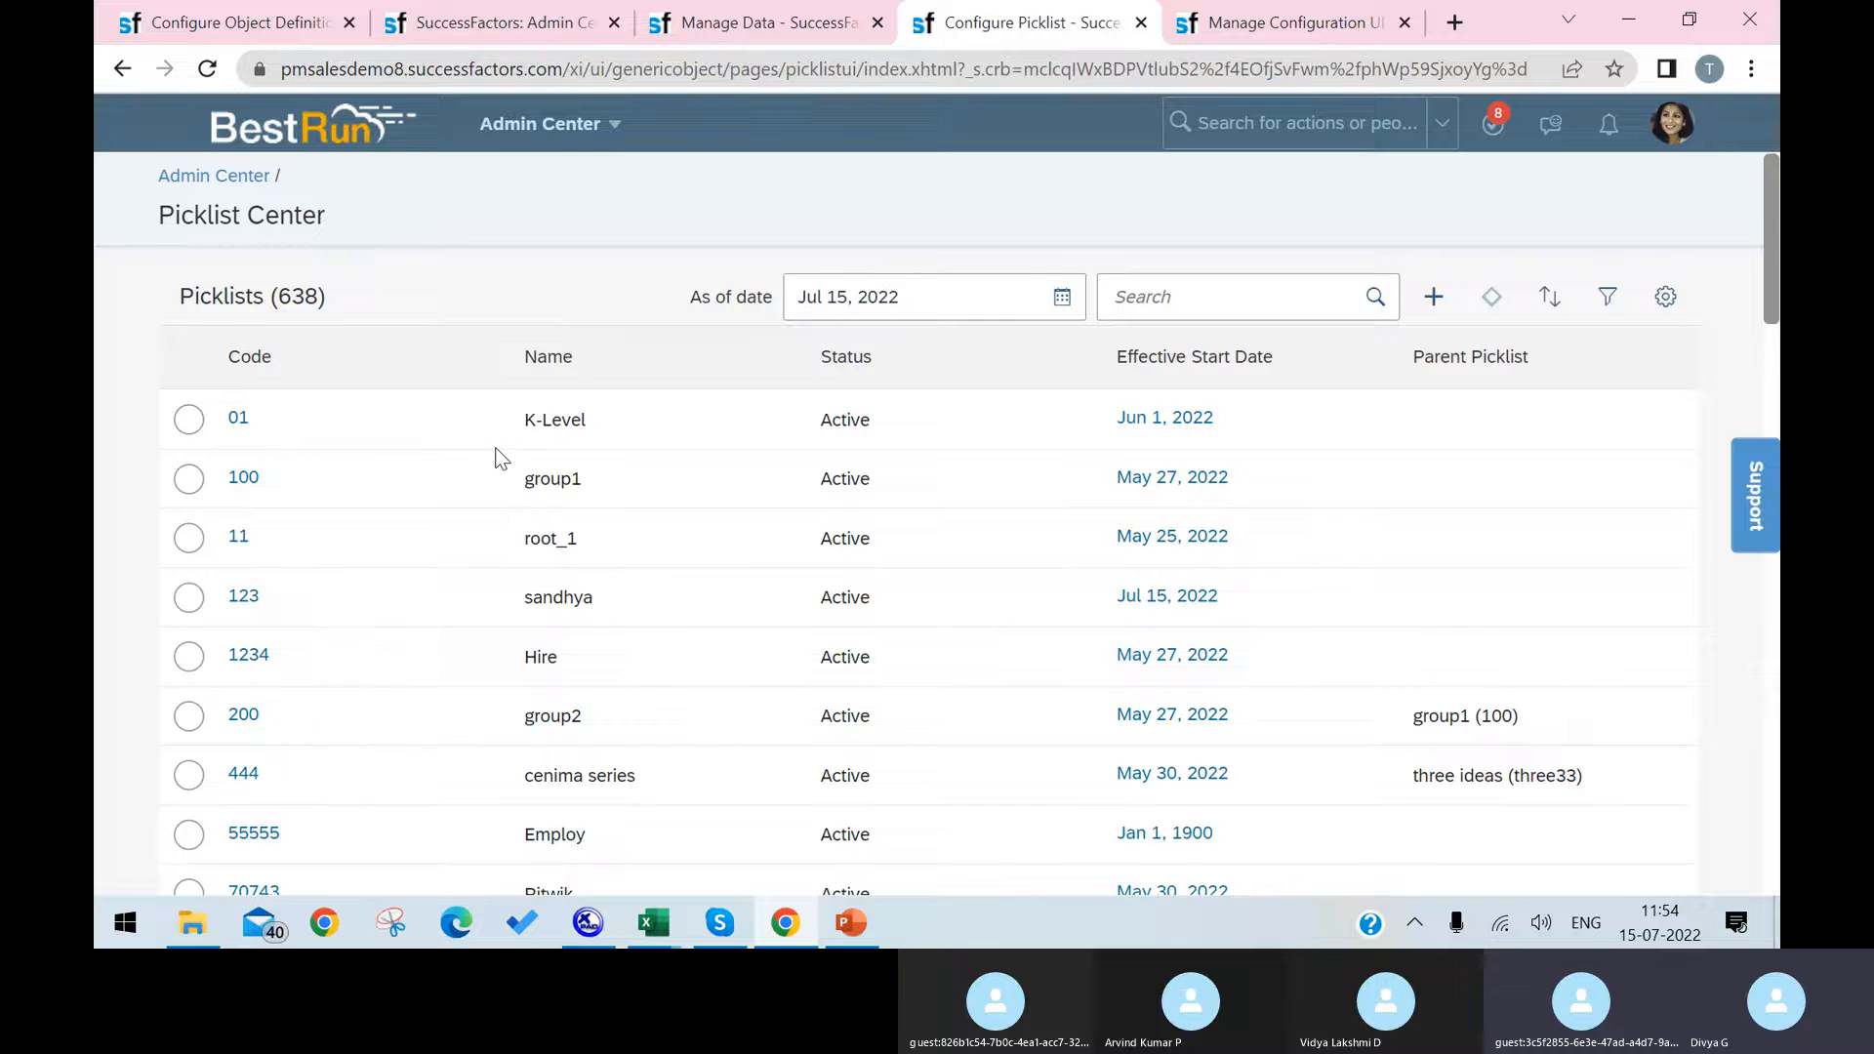
Step: Look through the picklist list and search the page for "laptop"
{"action": "scroll", "coordinate": [501, 459], "scroll_direction": "down", "scroll_amount": 12}
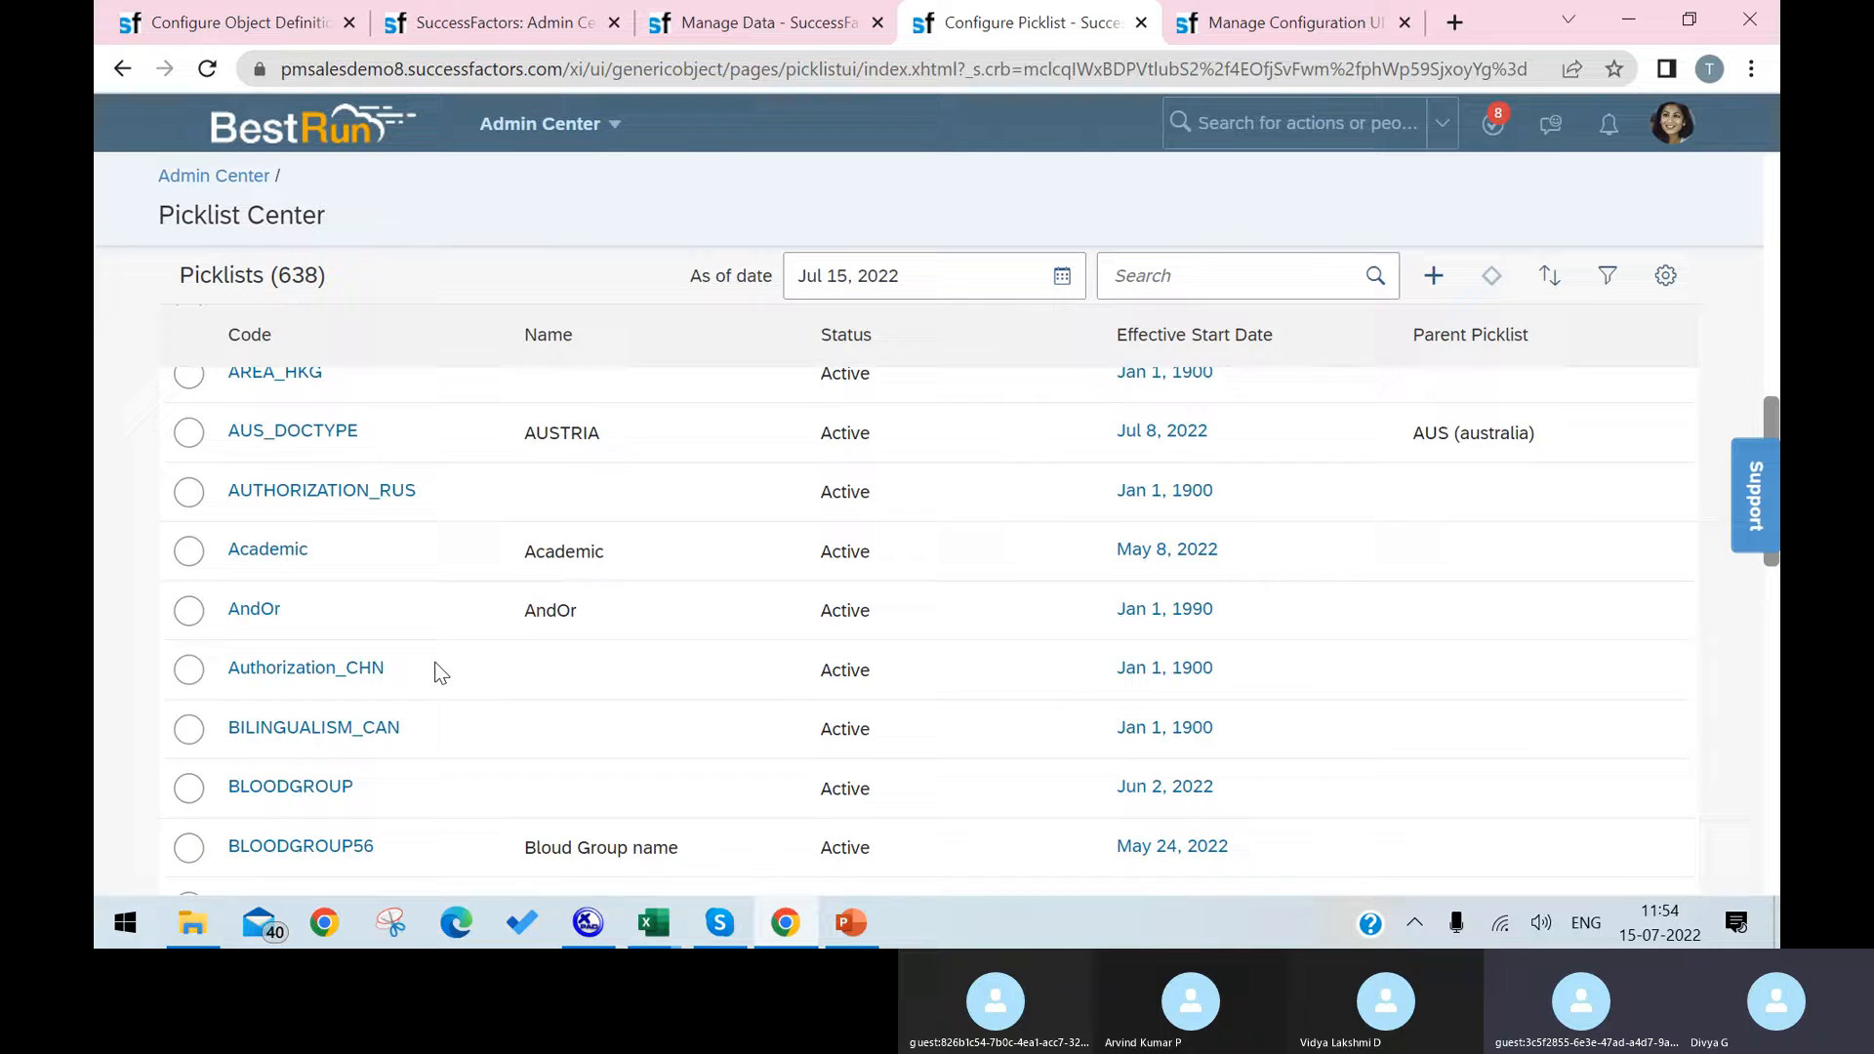
{"action": "scroll", "coordinate": [440, 672], "scroll_direction": "down", "scroll_amount": 4}
{"action": "key", "text": "ctrl+f"}
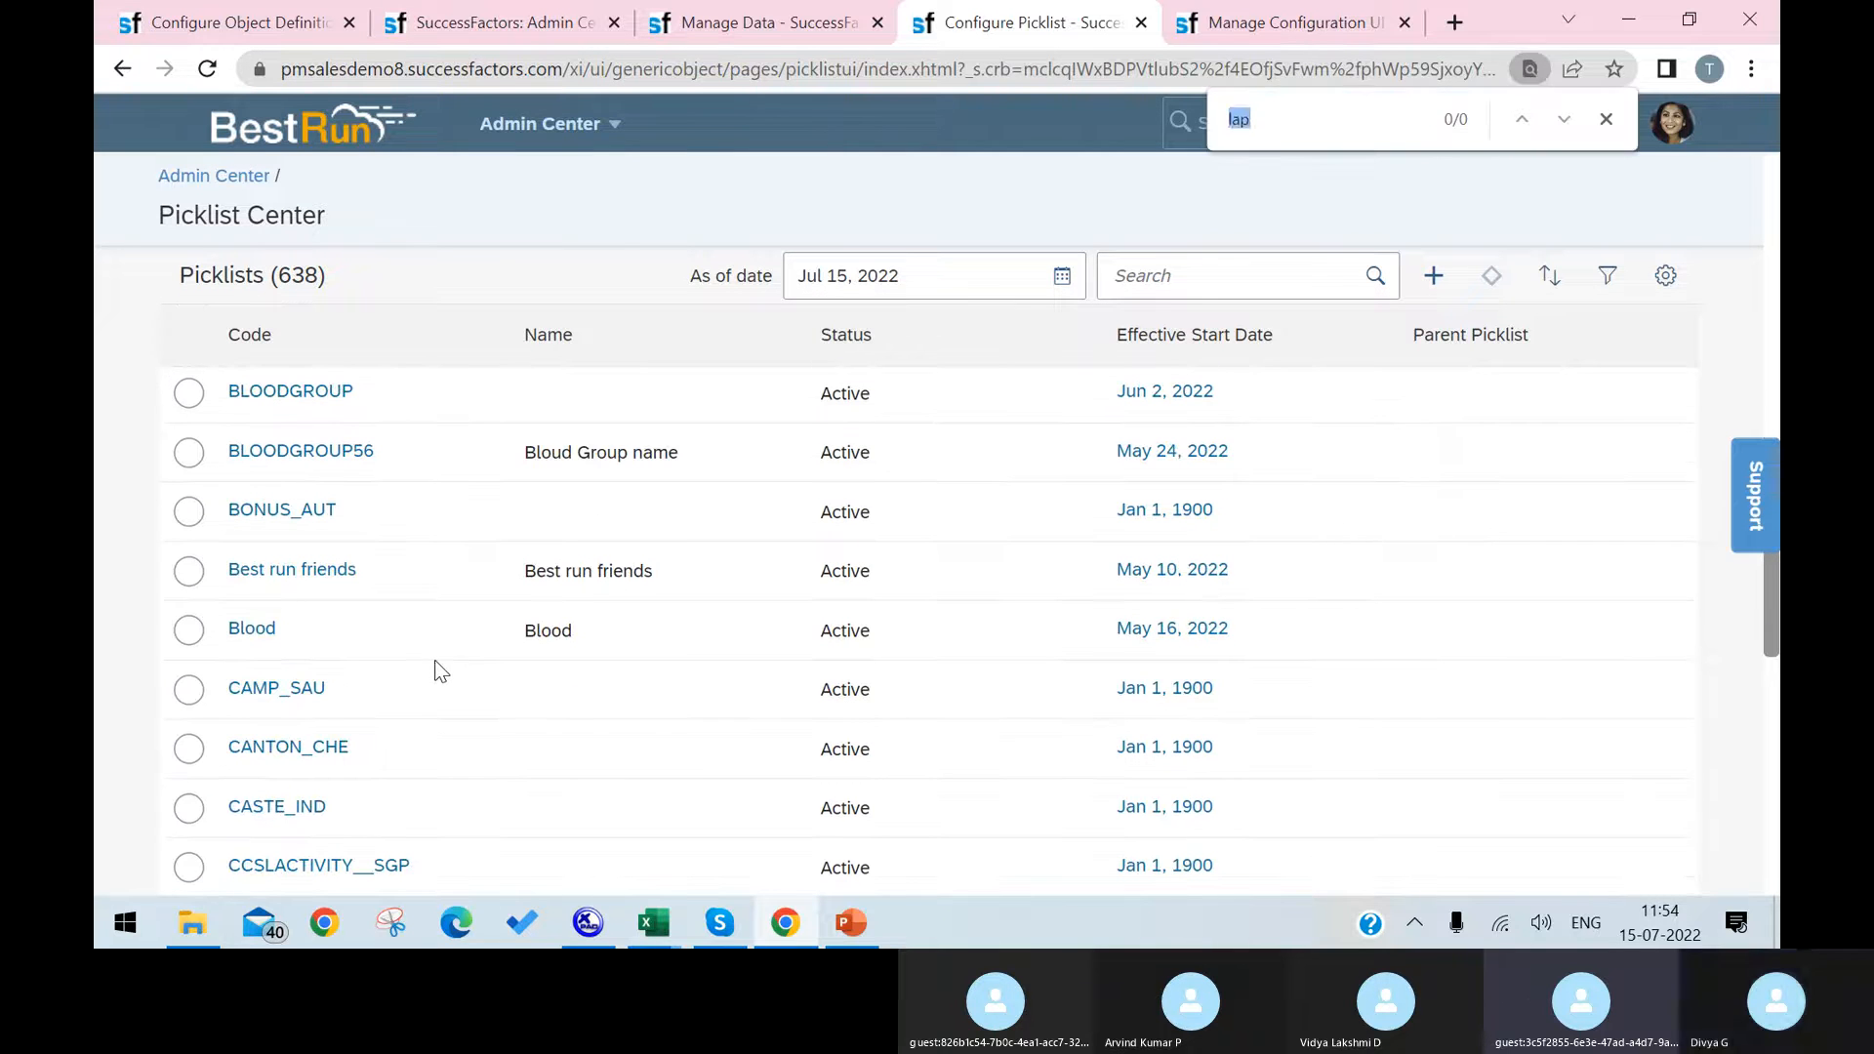
{"action": "type", "text": "l"}
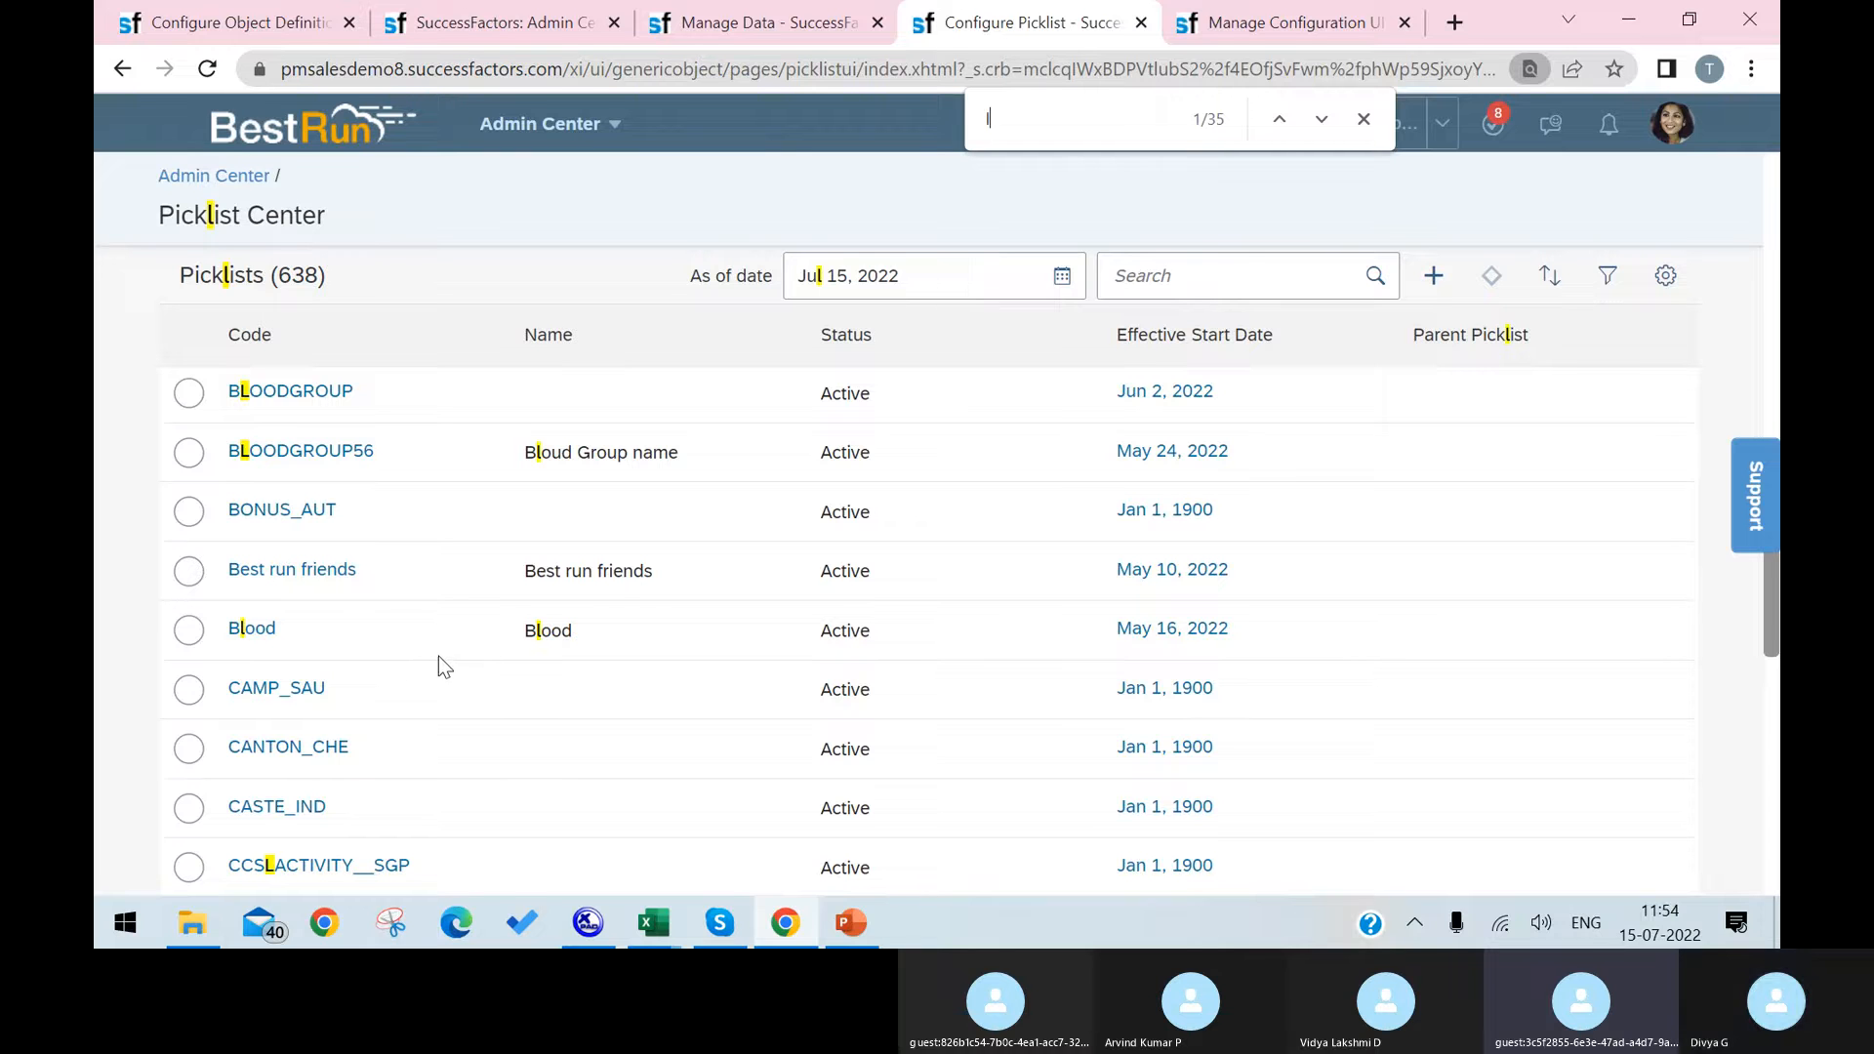
{"action": "type", "text": "APTOP"}
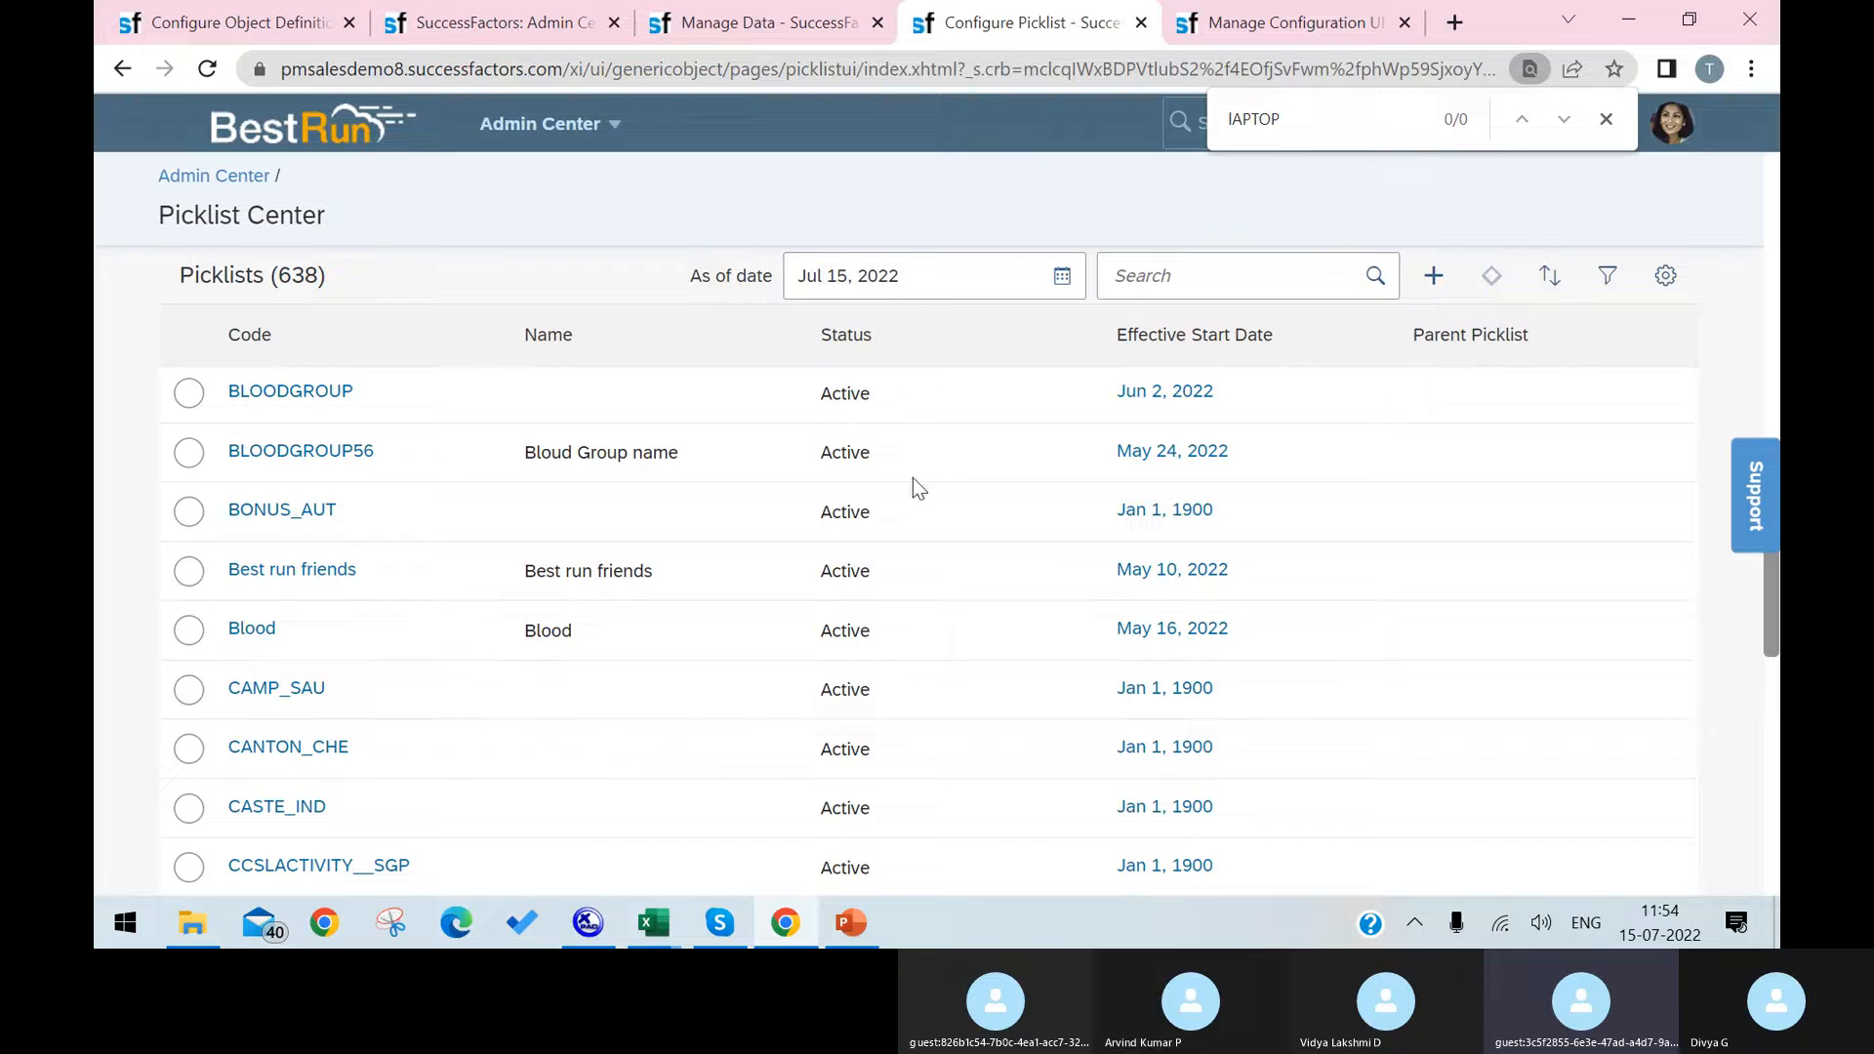
Step: Search the picklists for "LAPTOP" and open the Laptop Names picklist
{"action": "left_click", "coordinate": [1294, 282]}
{"action": "type", "text": "LA"}
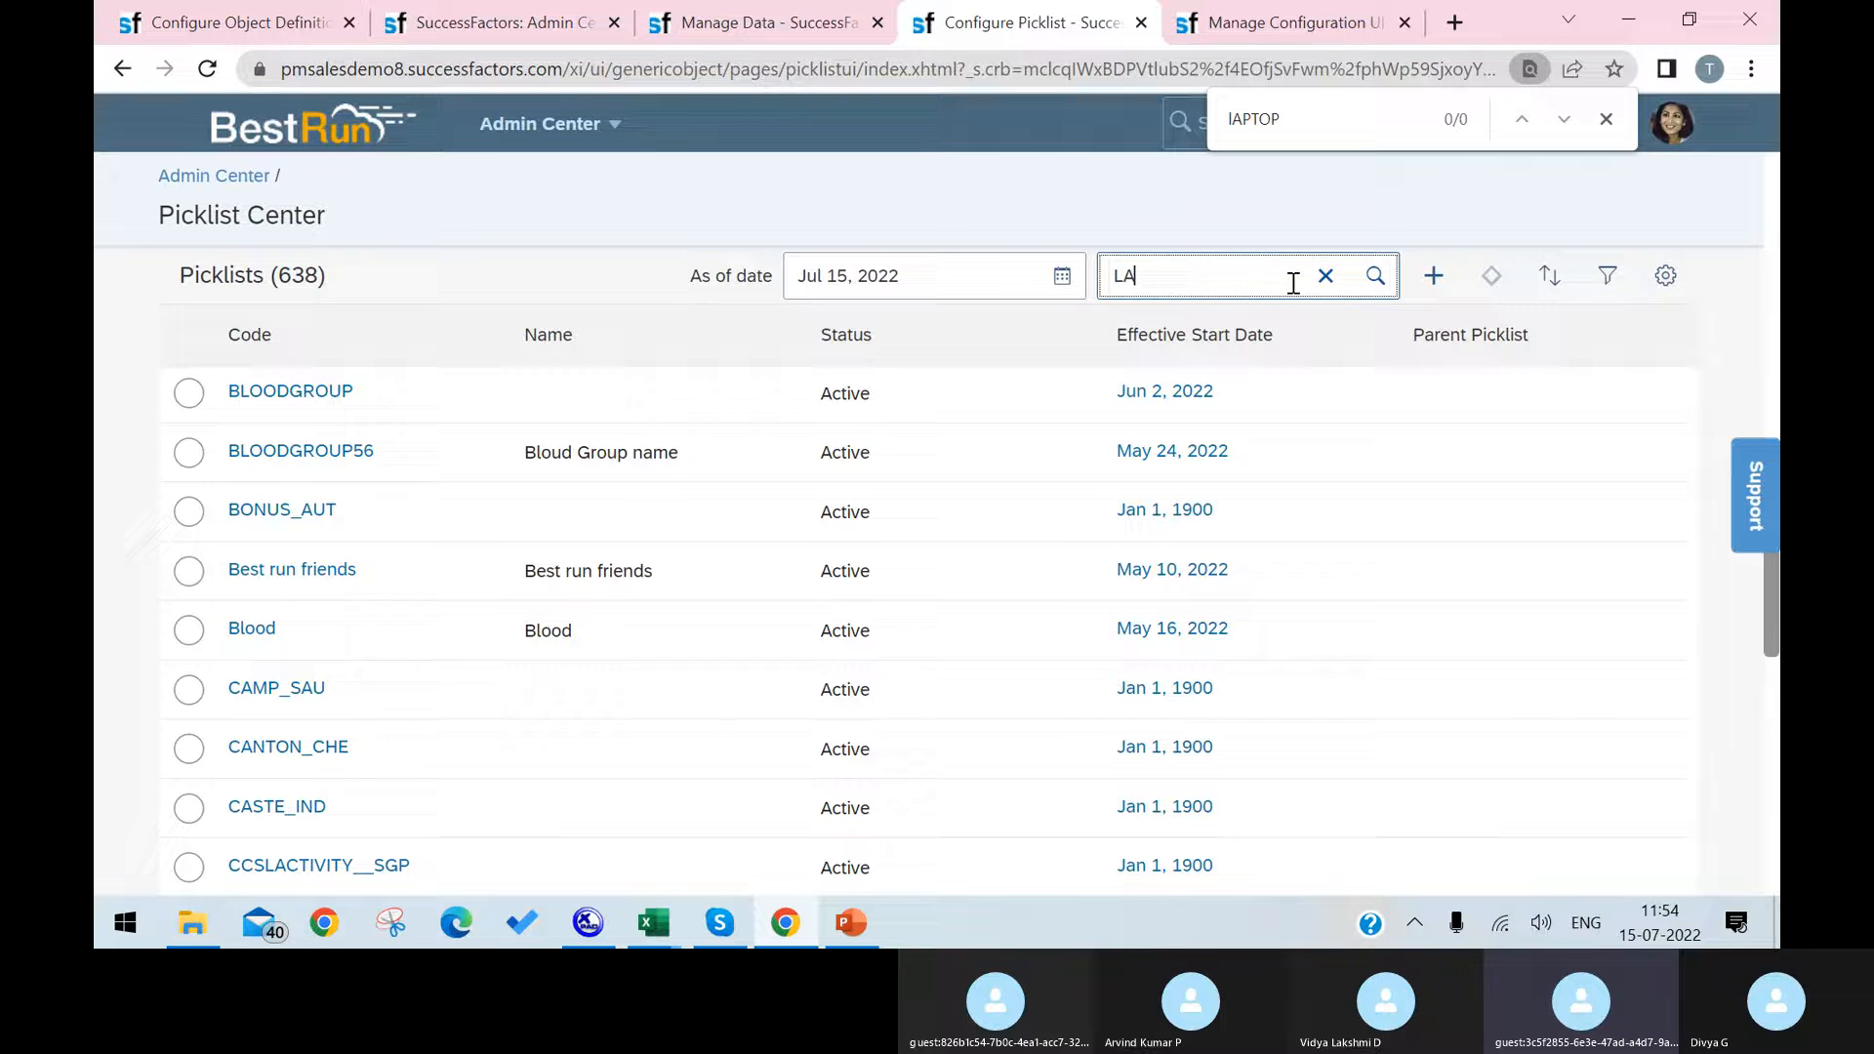
{"action": "type", "text": "PTOP"}
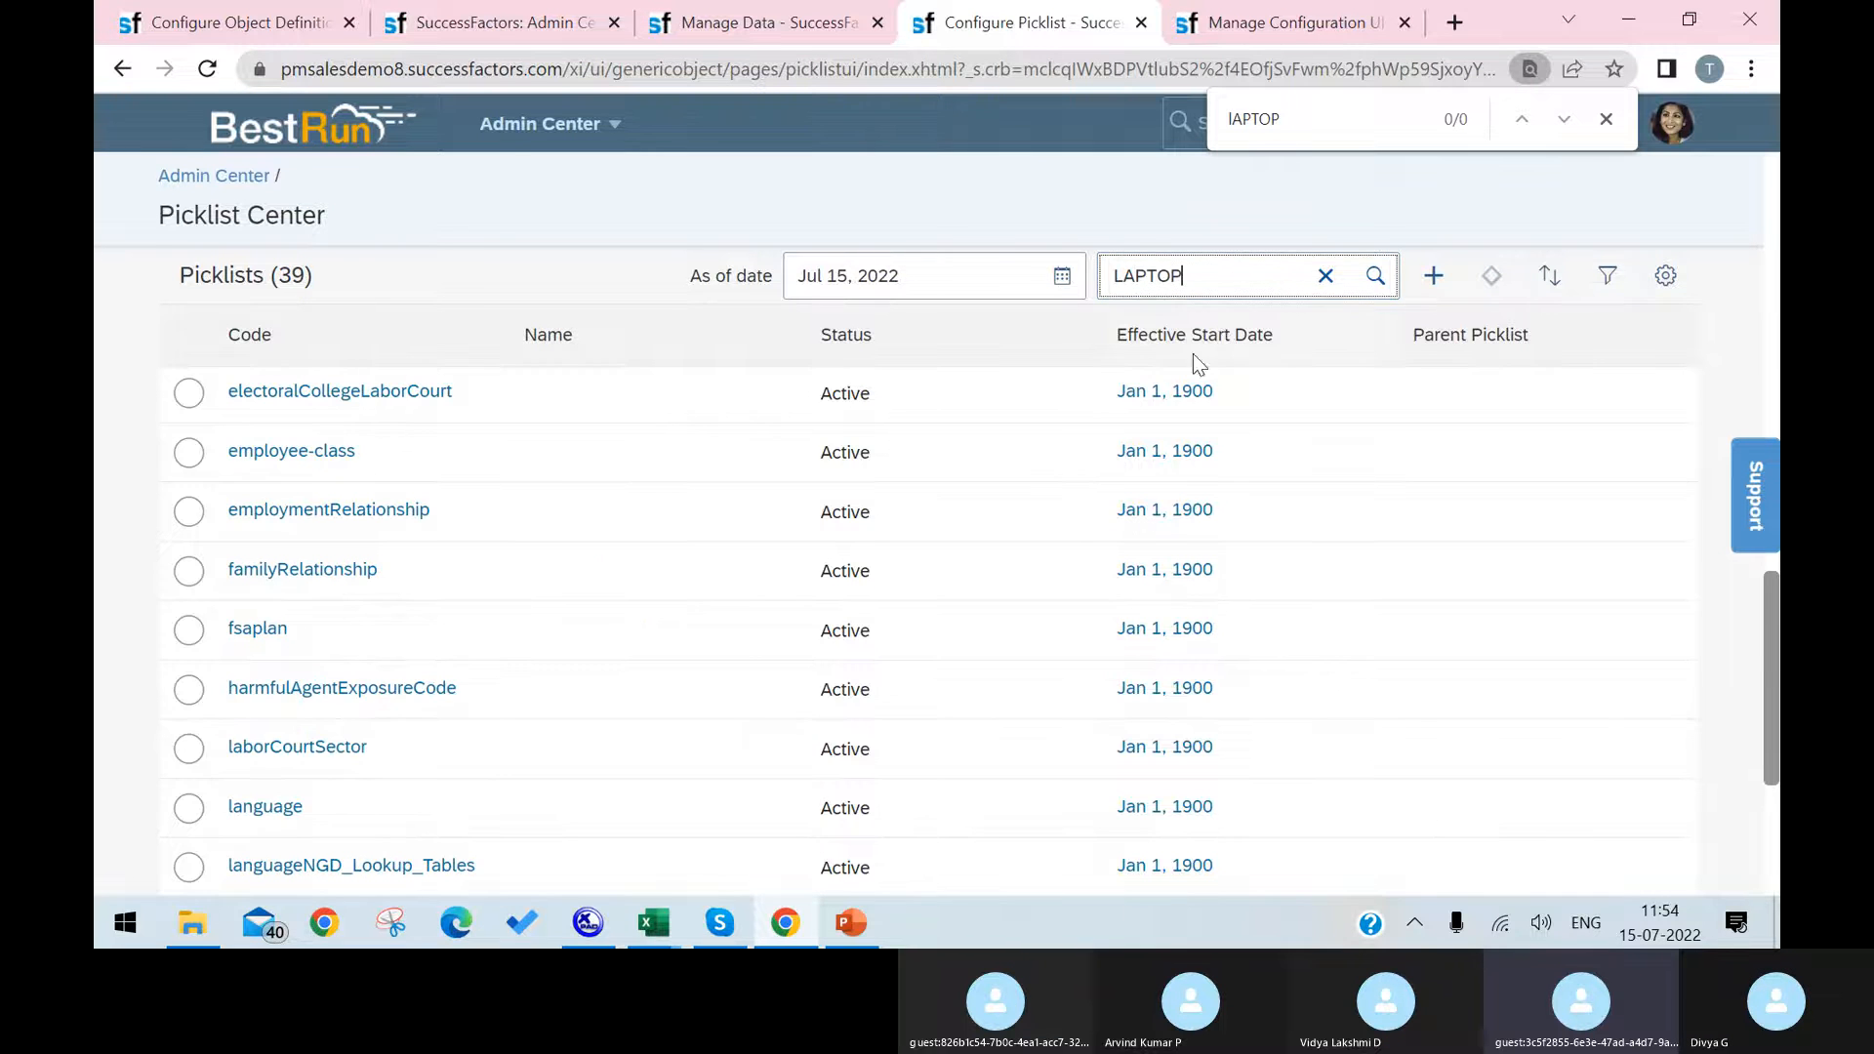
{"action": "key", "text": "Return"}
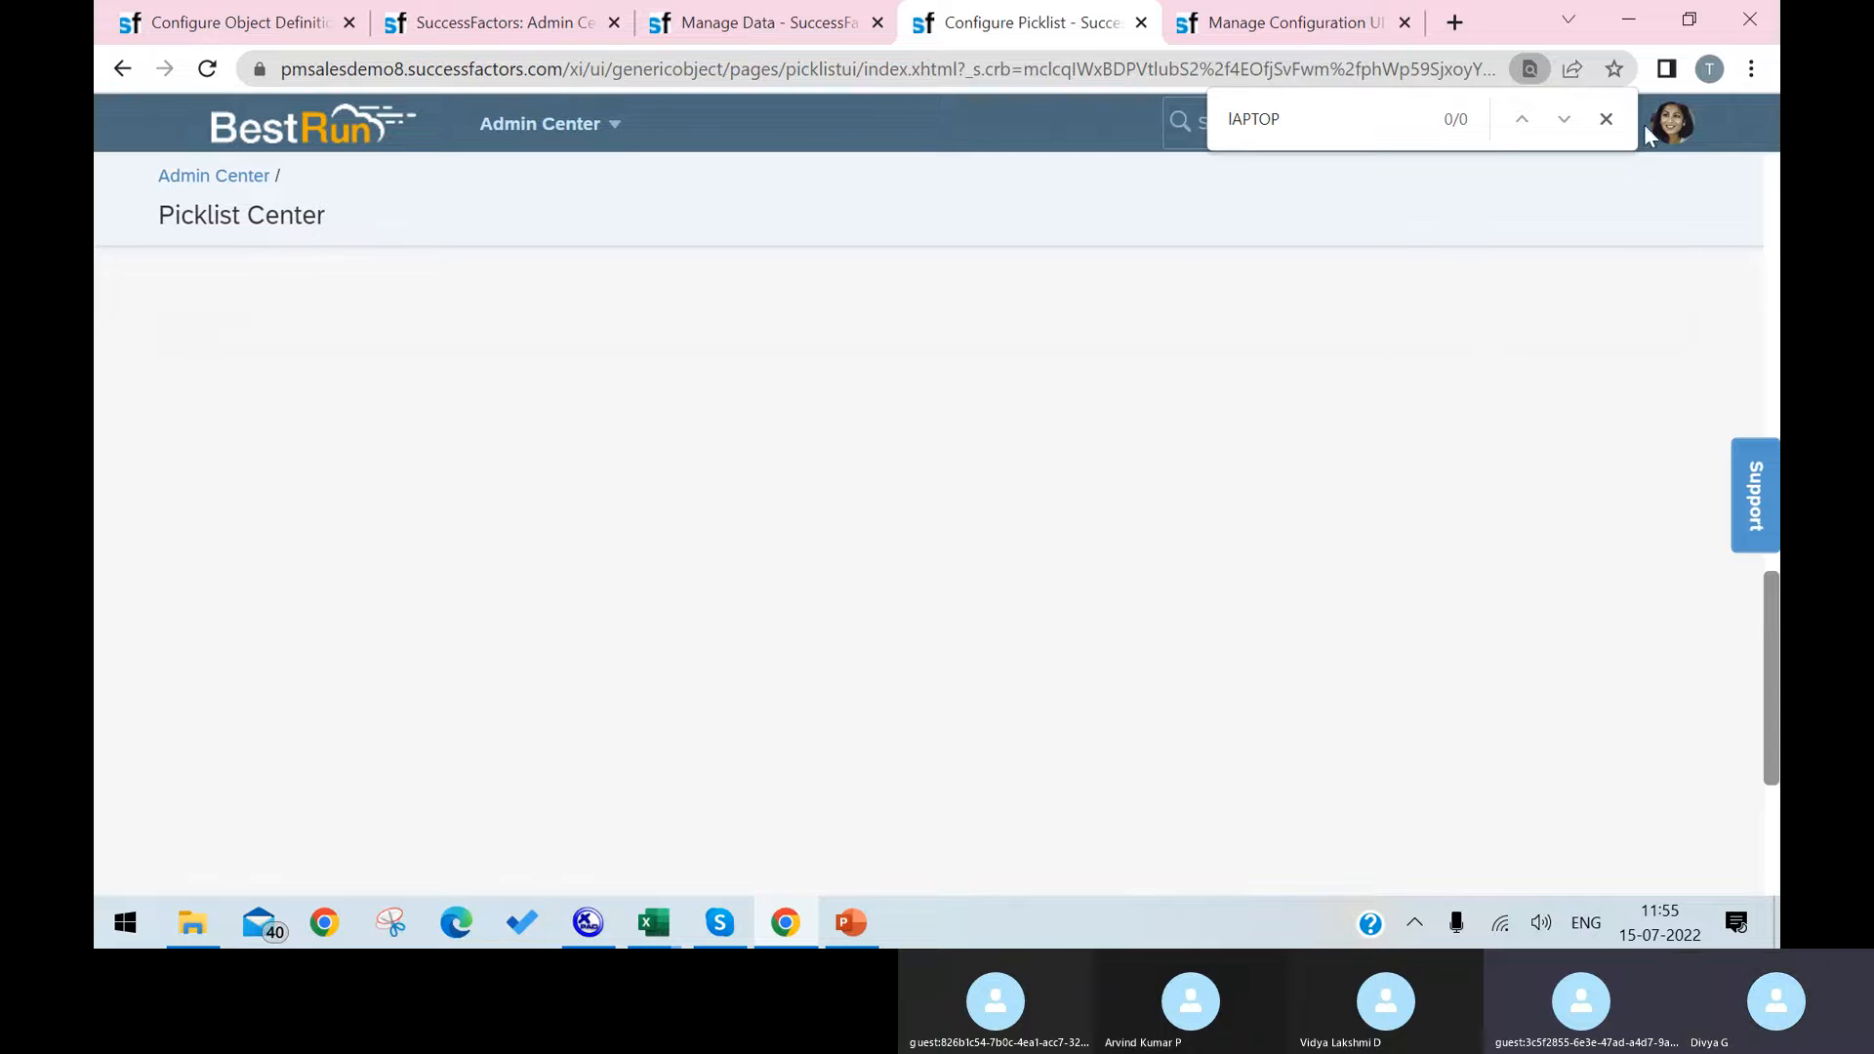
{"action": "left_click", "coordinate": [1605, 118]}
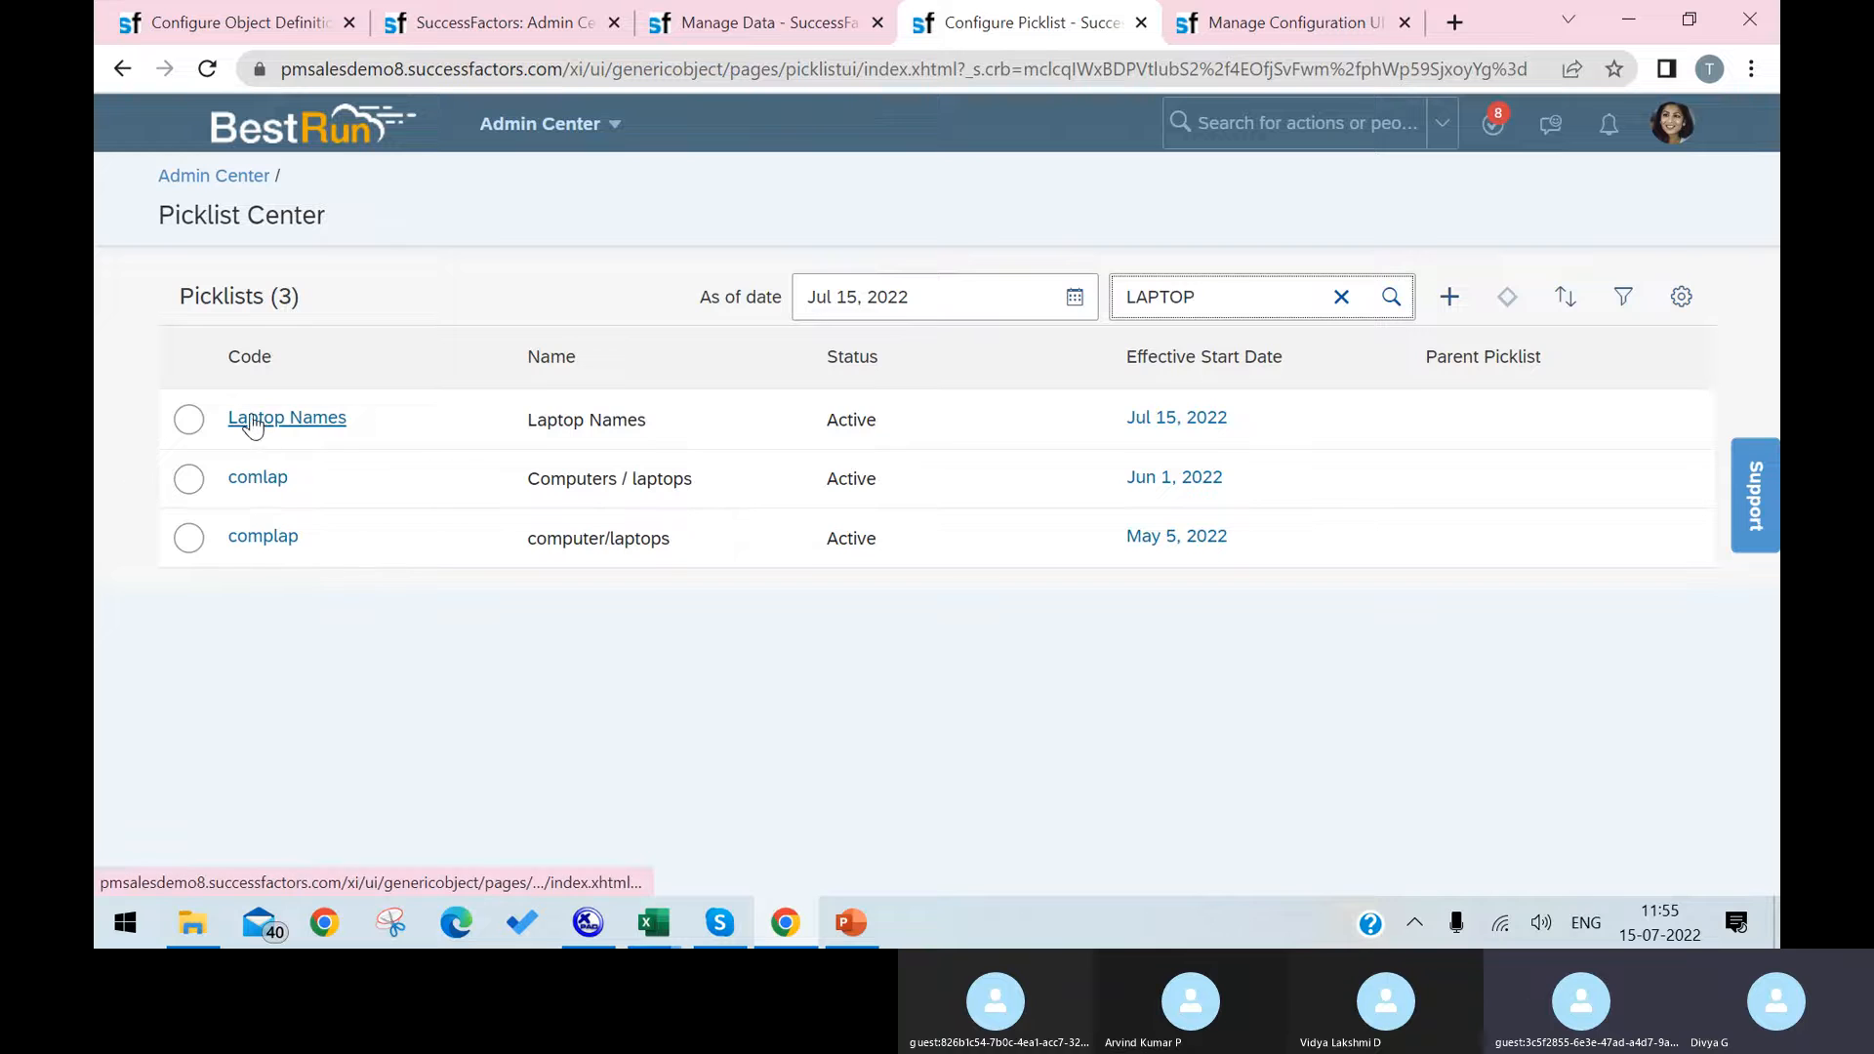
{"action": "left_click", "coordinate": [251, 419]}
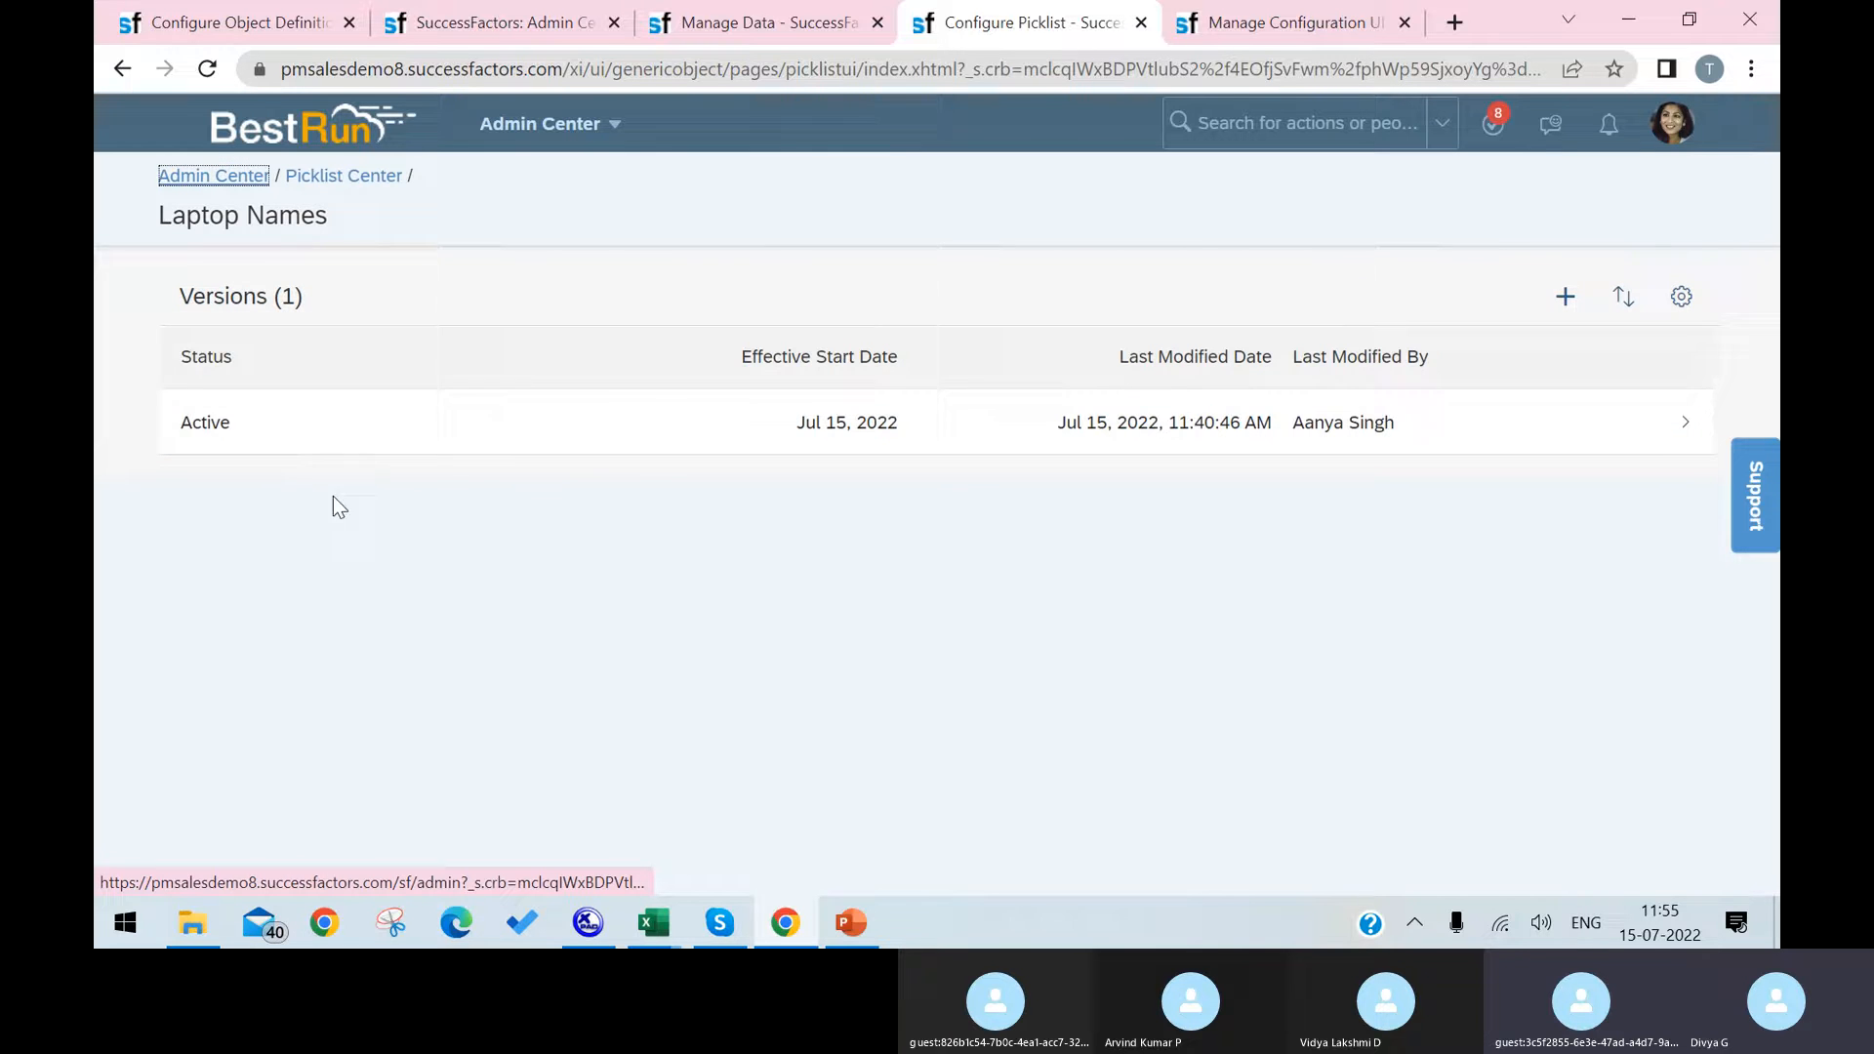
Step: Copy the Laptop Names picklist title, and open the Laptop object definition for correction
{"action": "left_click_drag", "start_coordinate": [341, 220], "coordinate": [164, 220]}
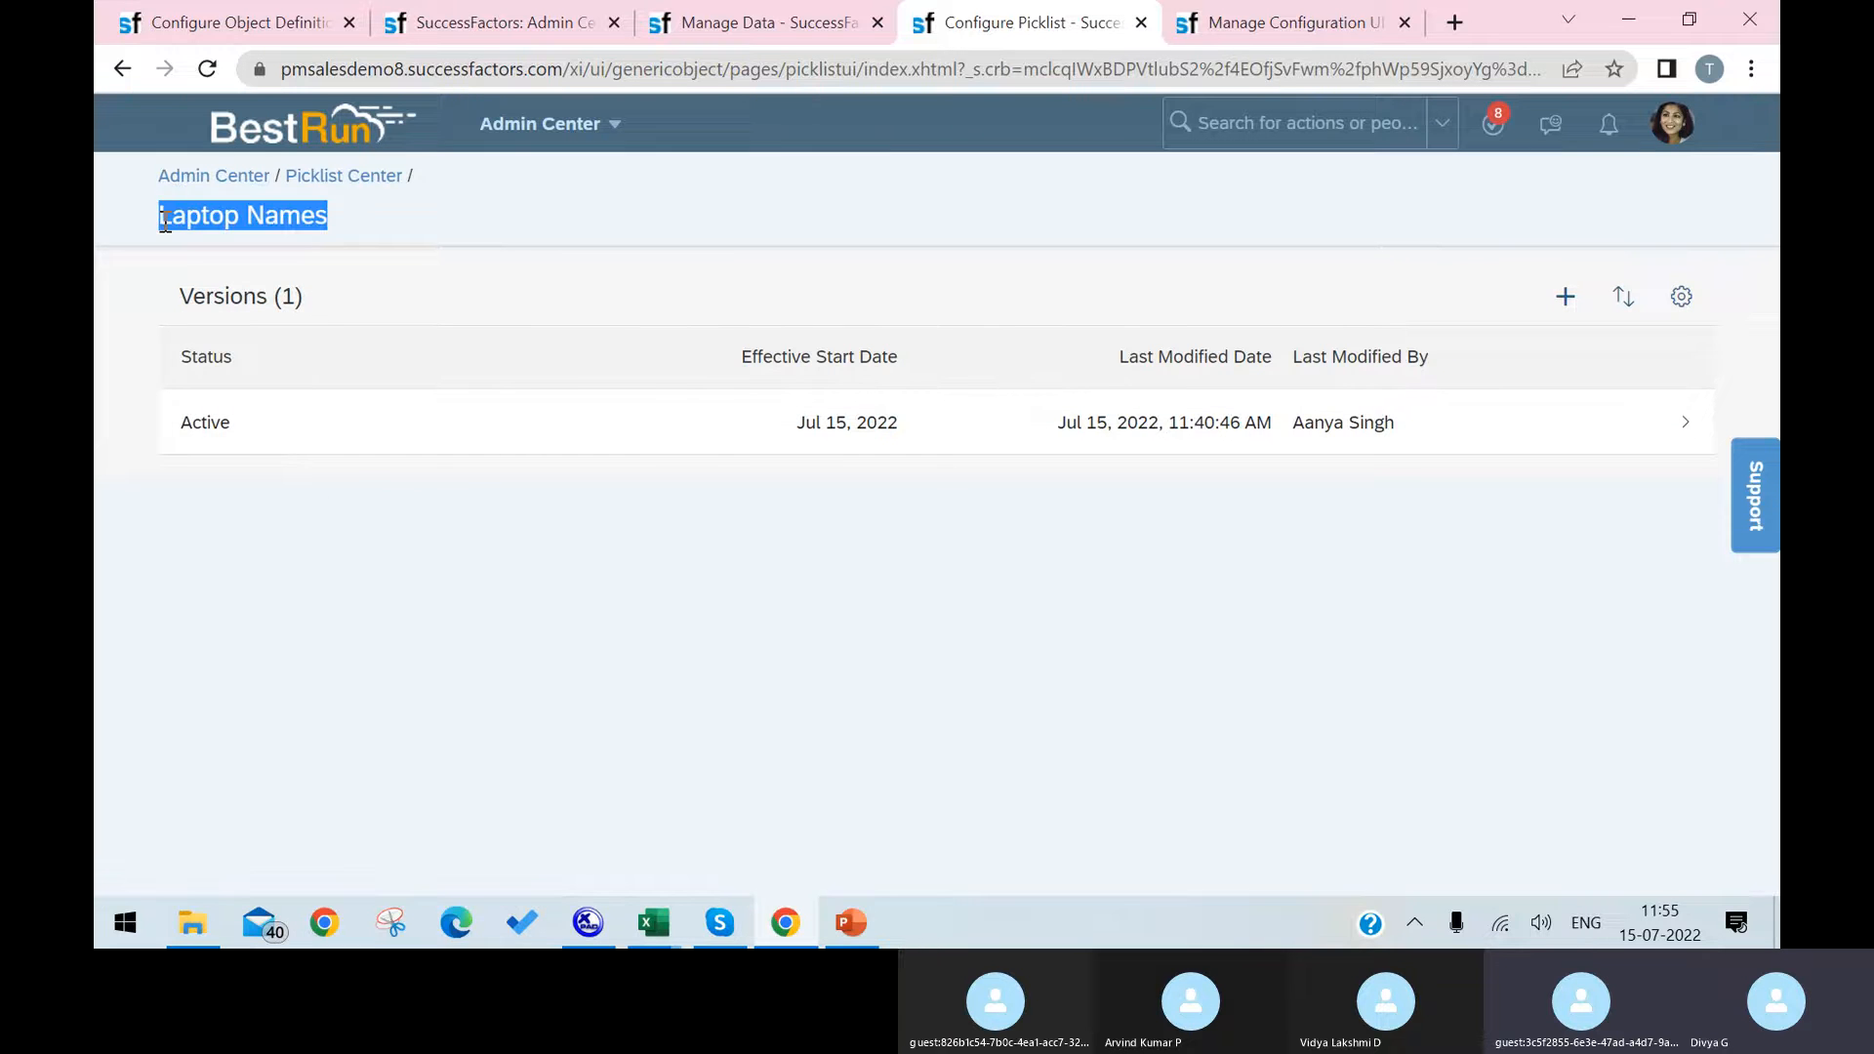
{"action": "left_click", "coordinate": [251, 28]}
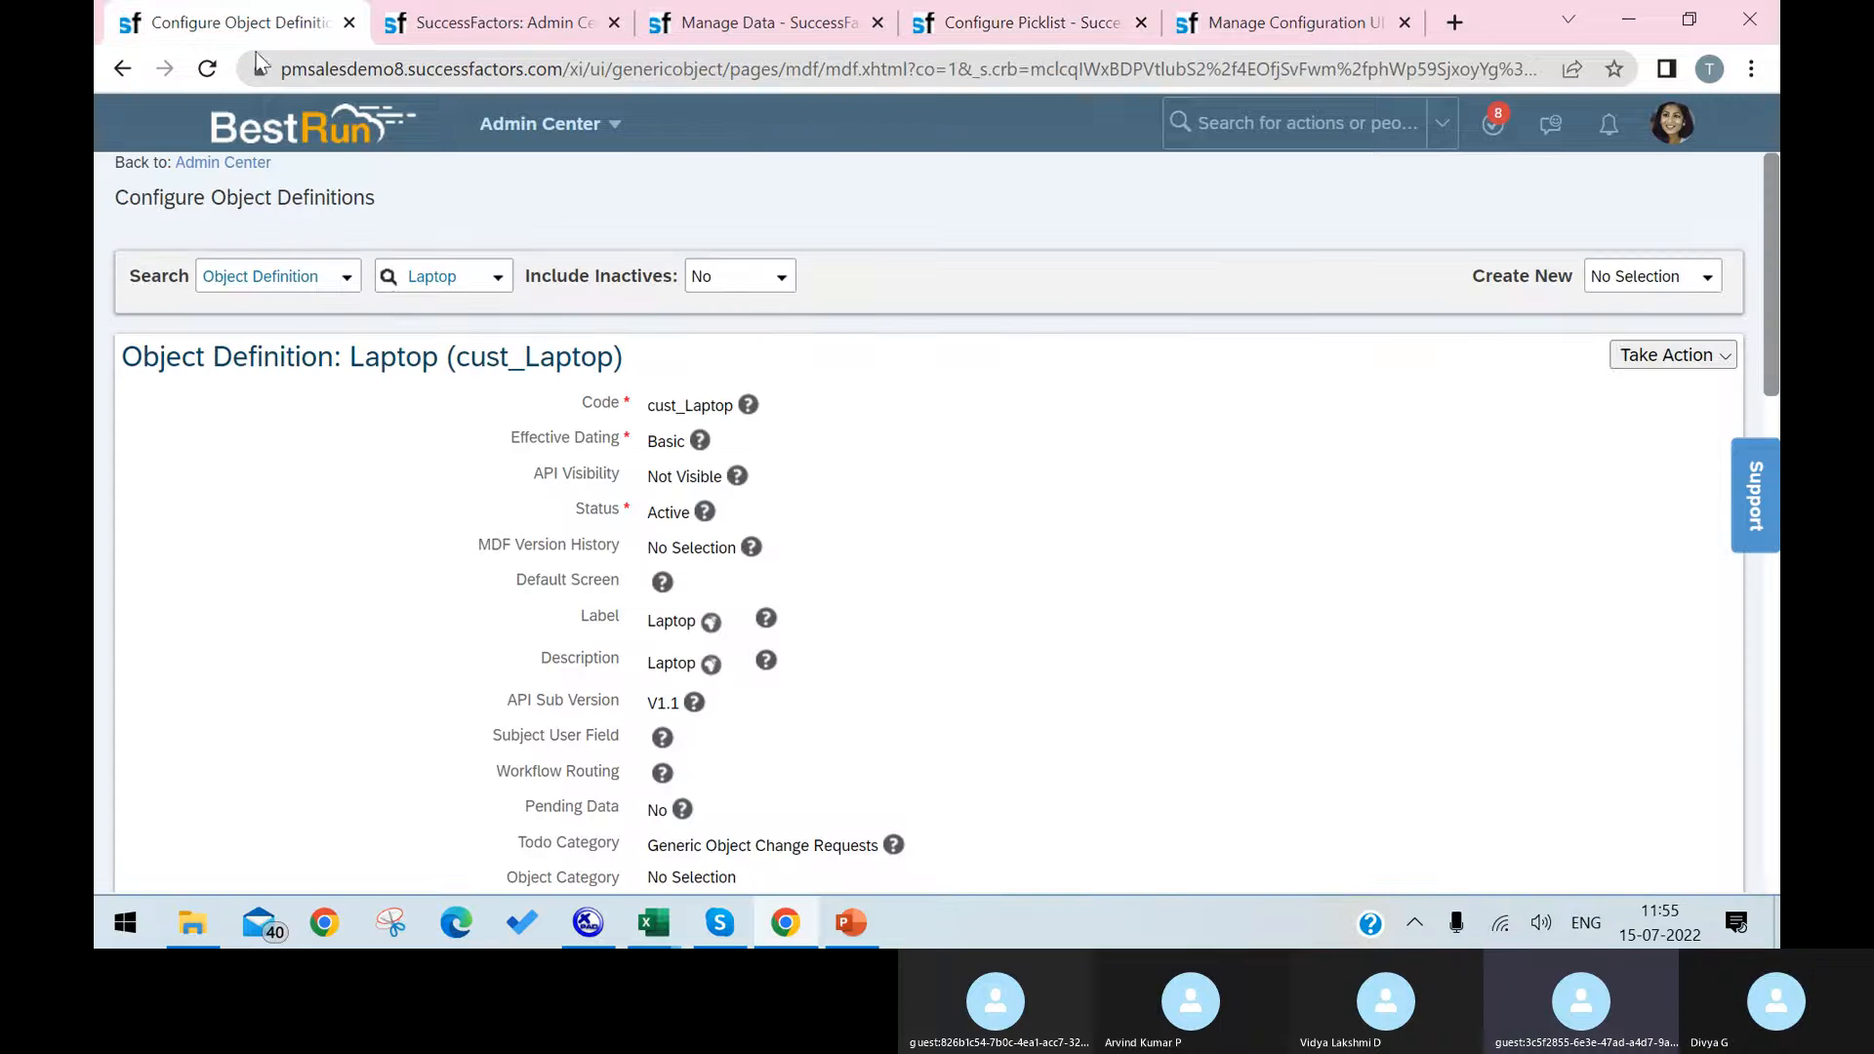
{"action": "scroll", "coordinate": [1123, 551], "scroll_direction": "down", "scroll_amount": 2}
{"action": "left_click", "coordinate": [1668, 223]}
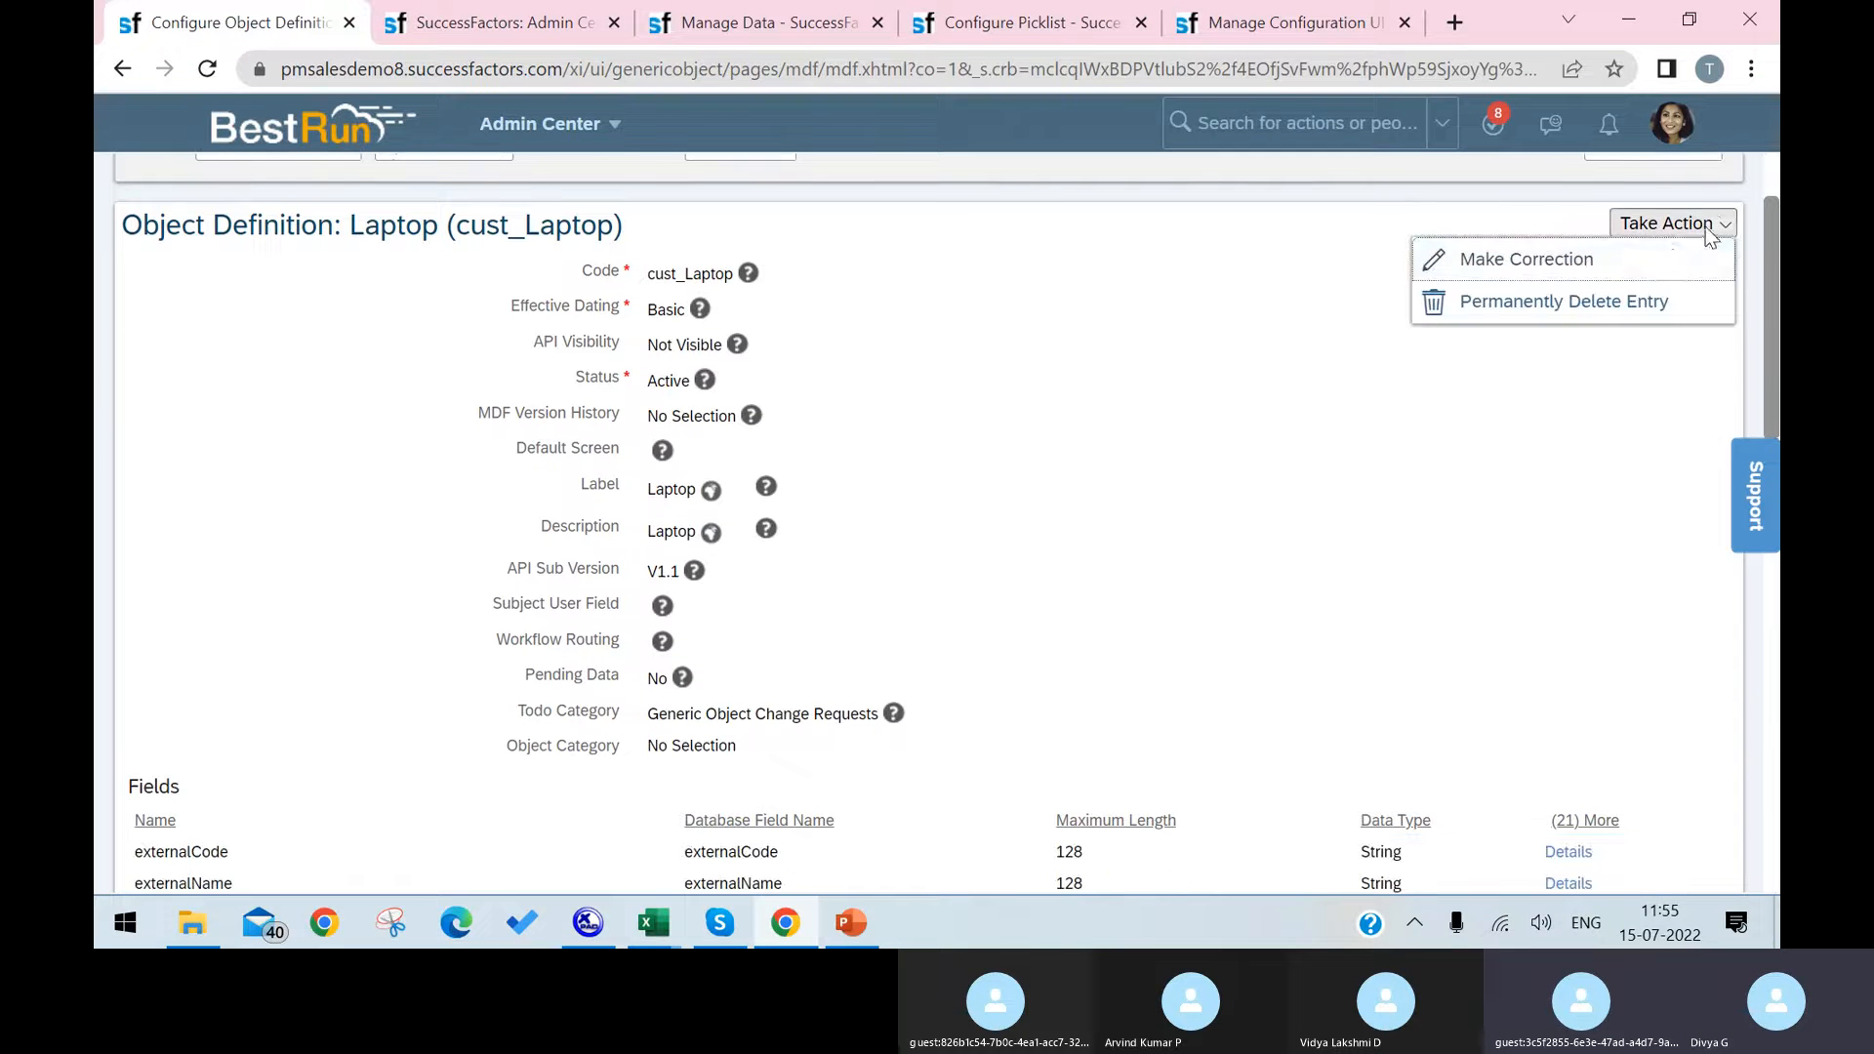
{"action": "left_click", "coordinate": [1668, 264]}
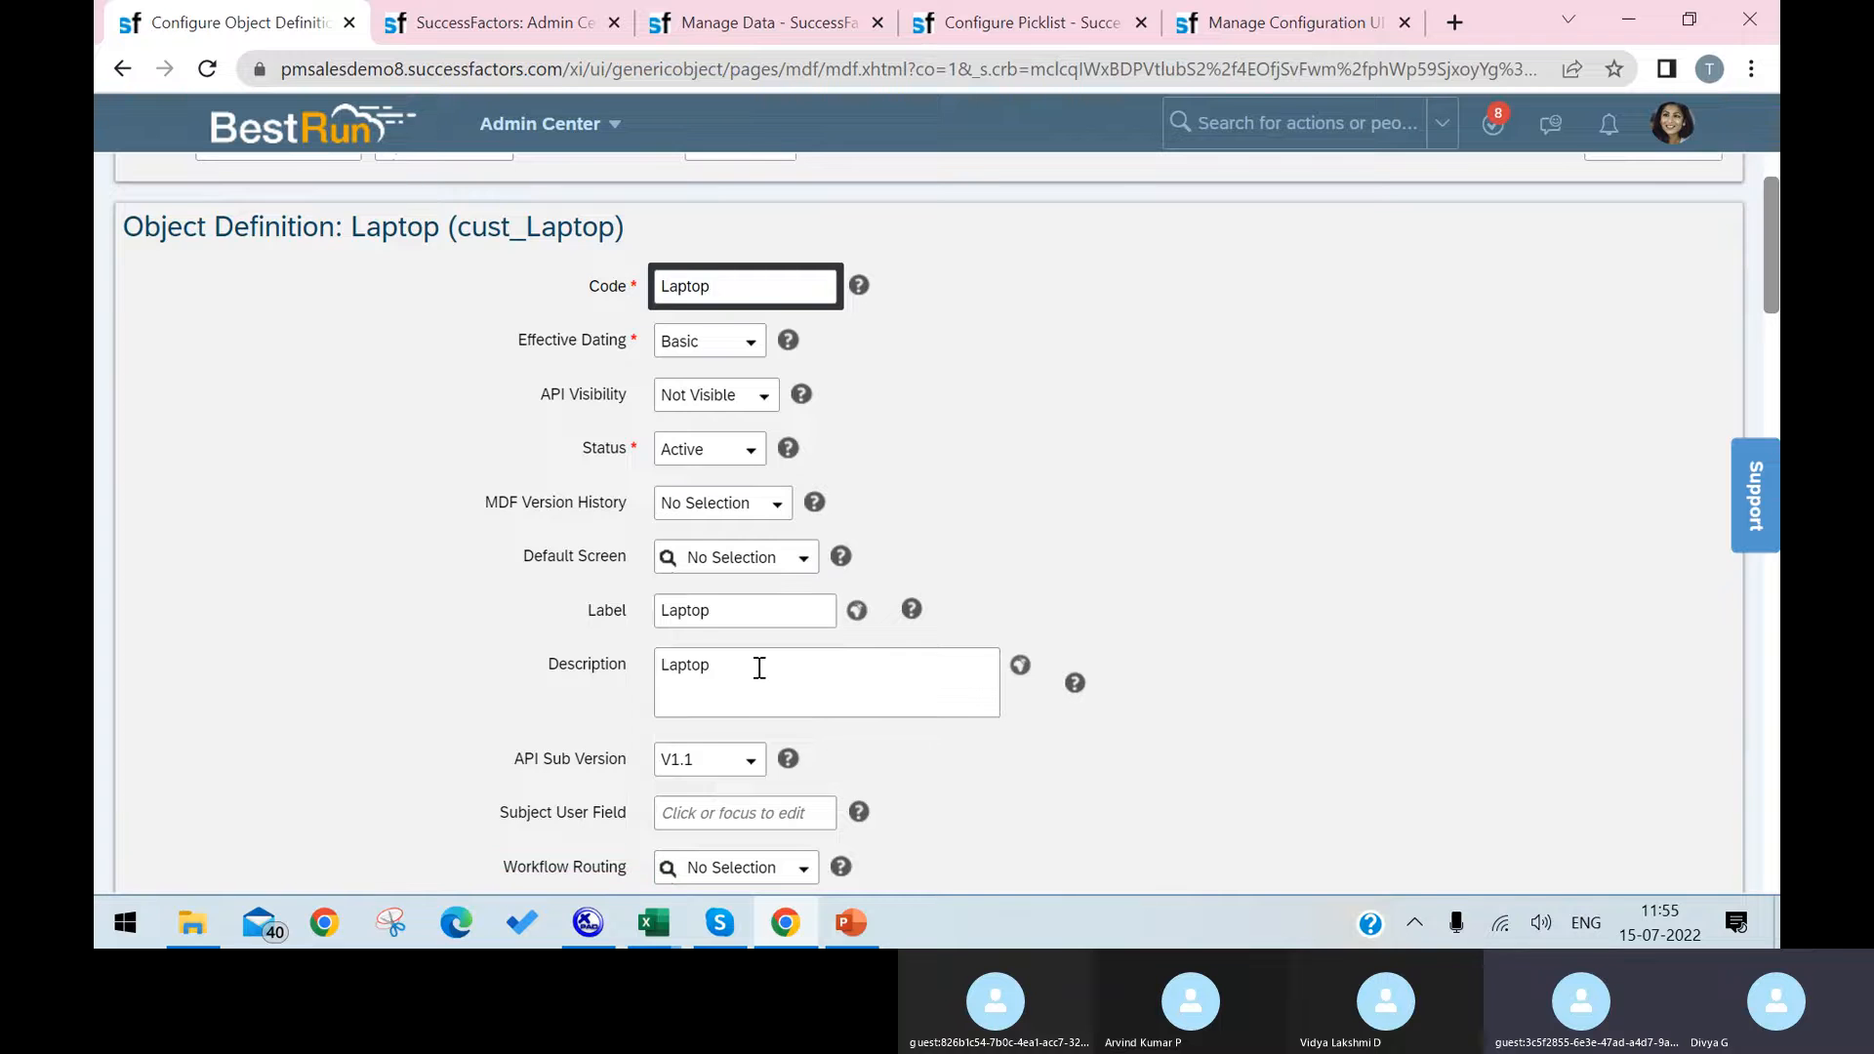
Step: Set the Valid Values Source of the cust_Latops field to Laptop Names and save the object definition
{"action": "scroll", "coordinate": [758, 664], "scroll_direction": "down", "scroll_amount": 3}
{"action": "scroll", "coordinate": [793, 685], "scroll_direction": "down", "scroll_amount": 6}
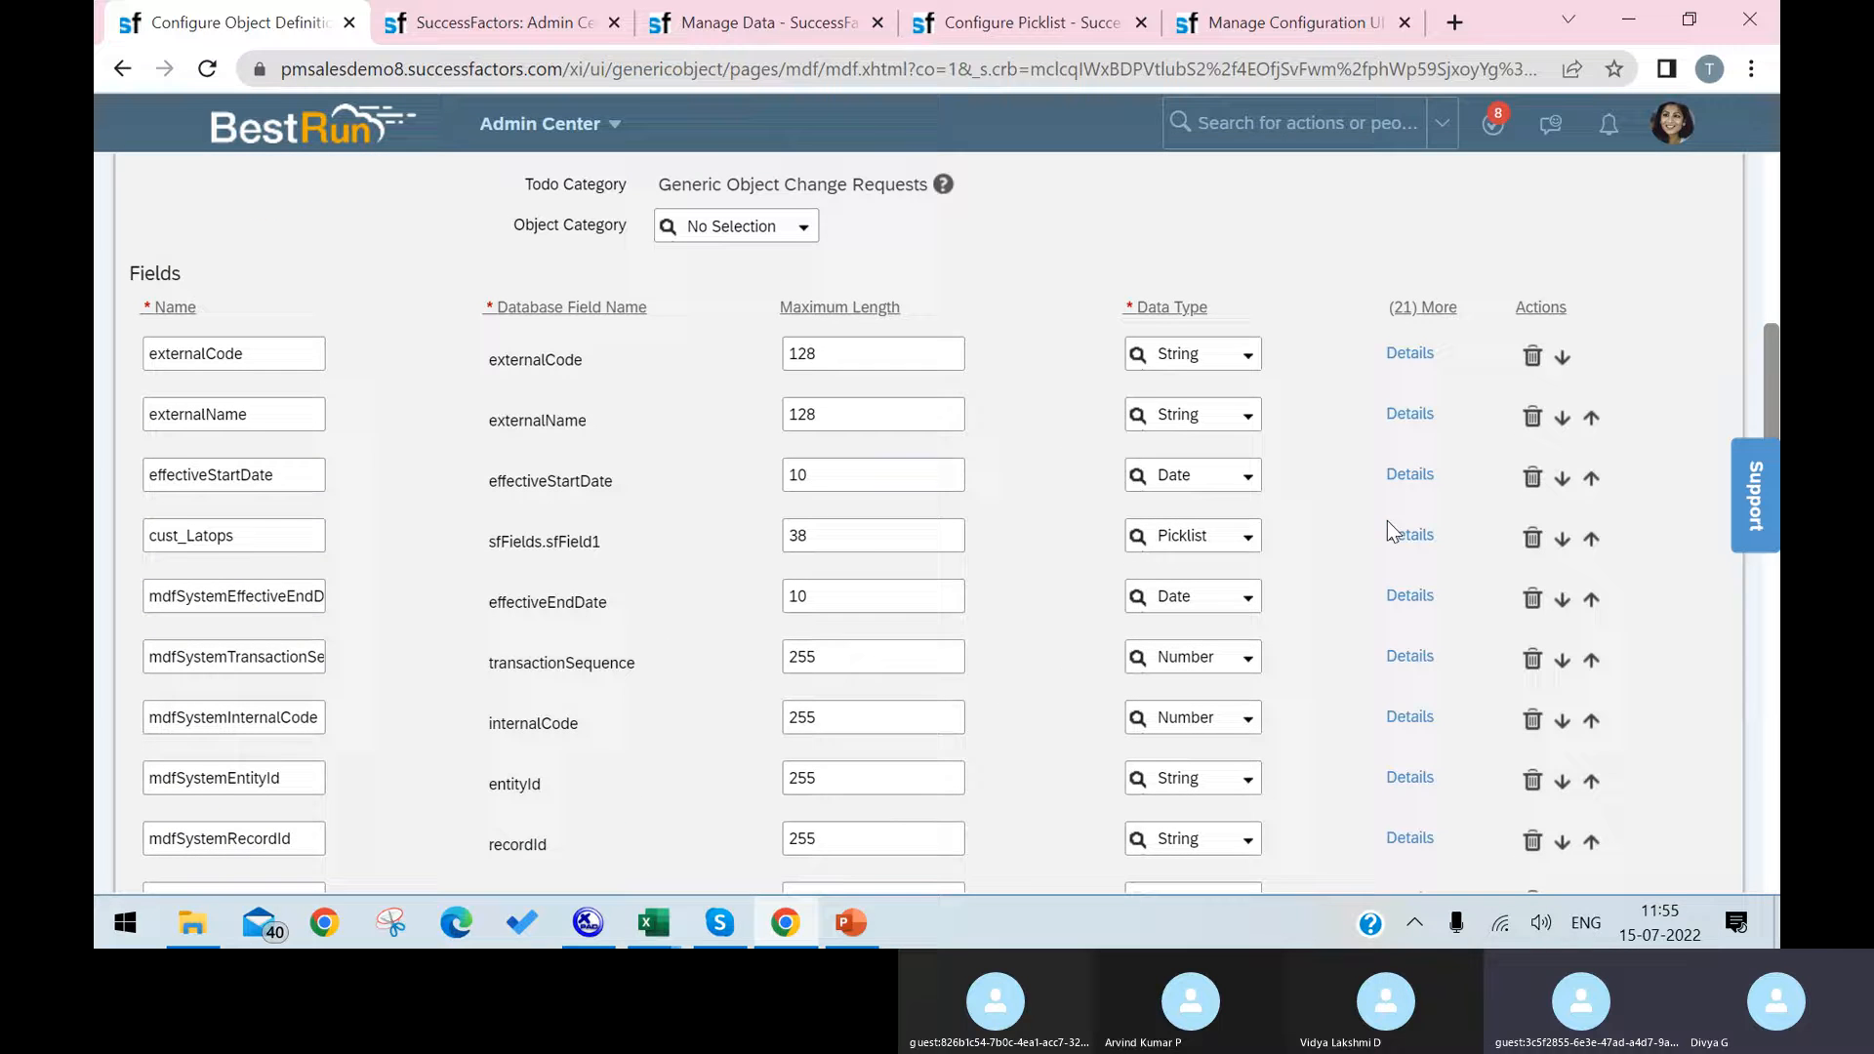
{"action": "left_click", "coordinate": [1410, 536]}
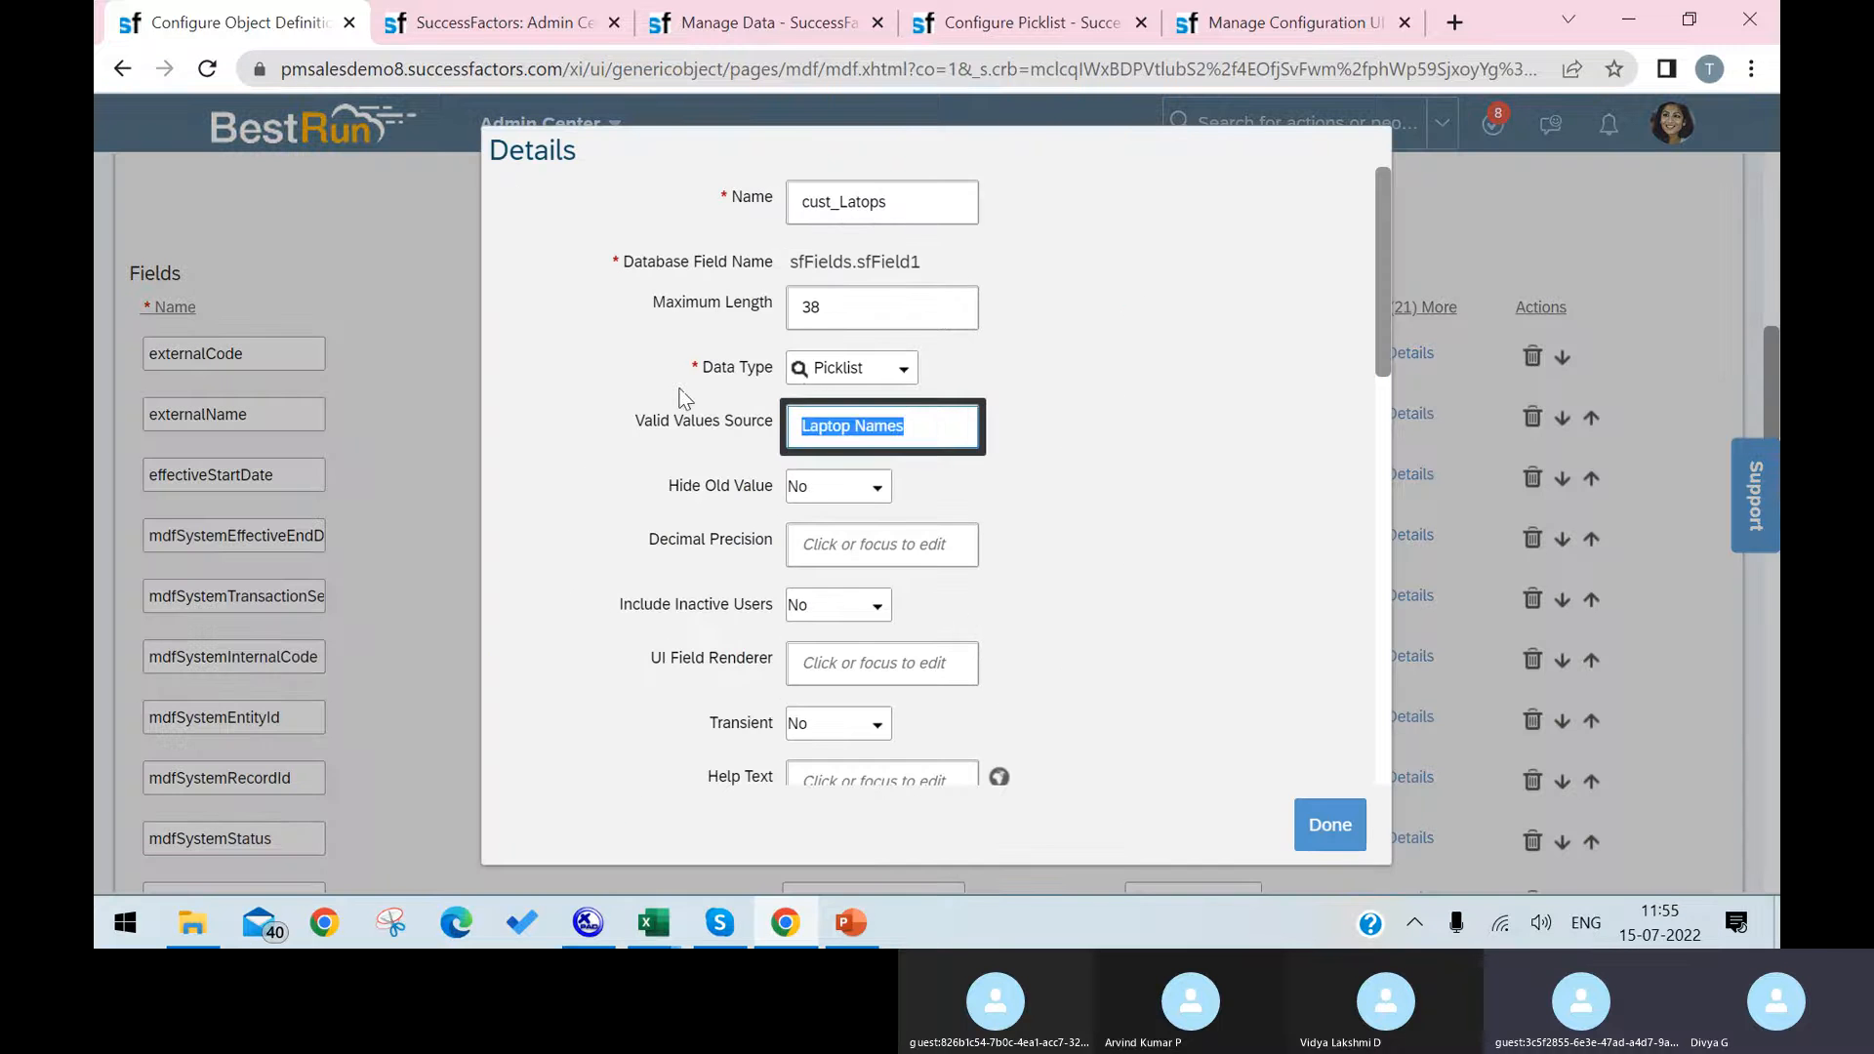
{"action": "left_click", "coordinate": [1329, 825]}
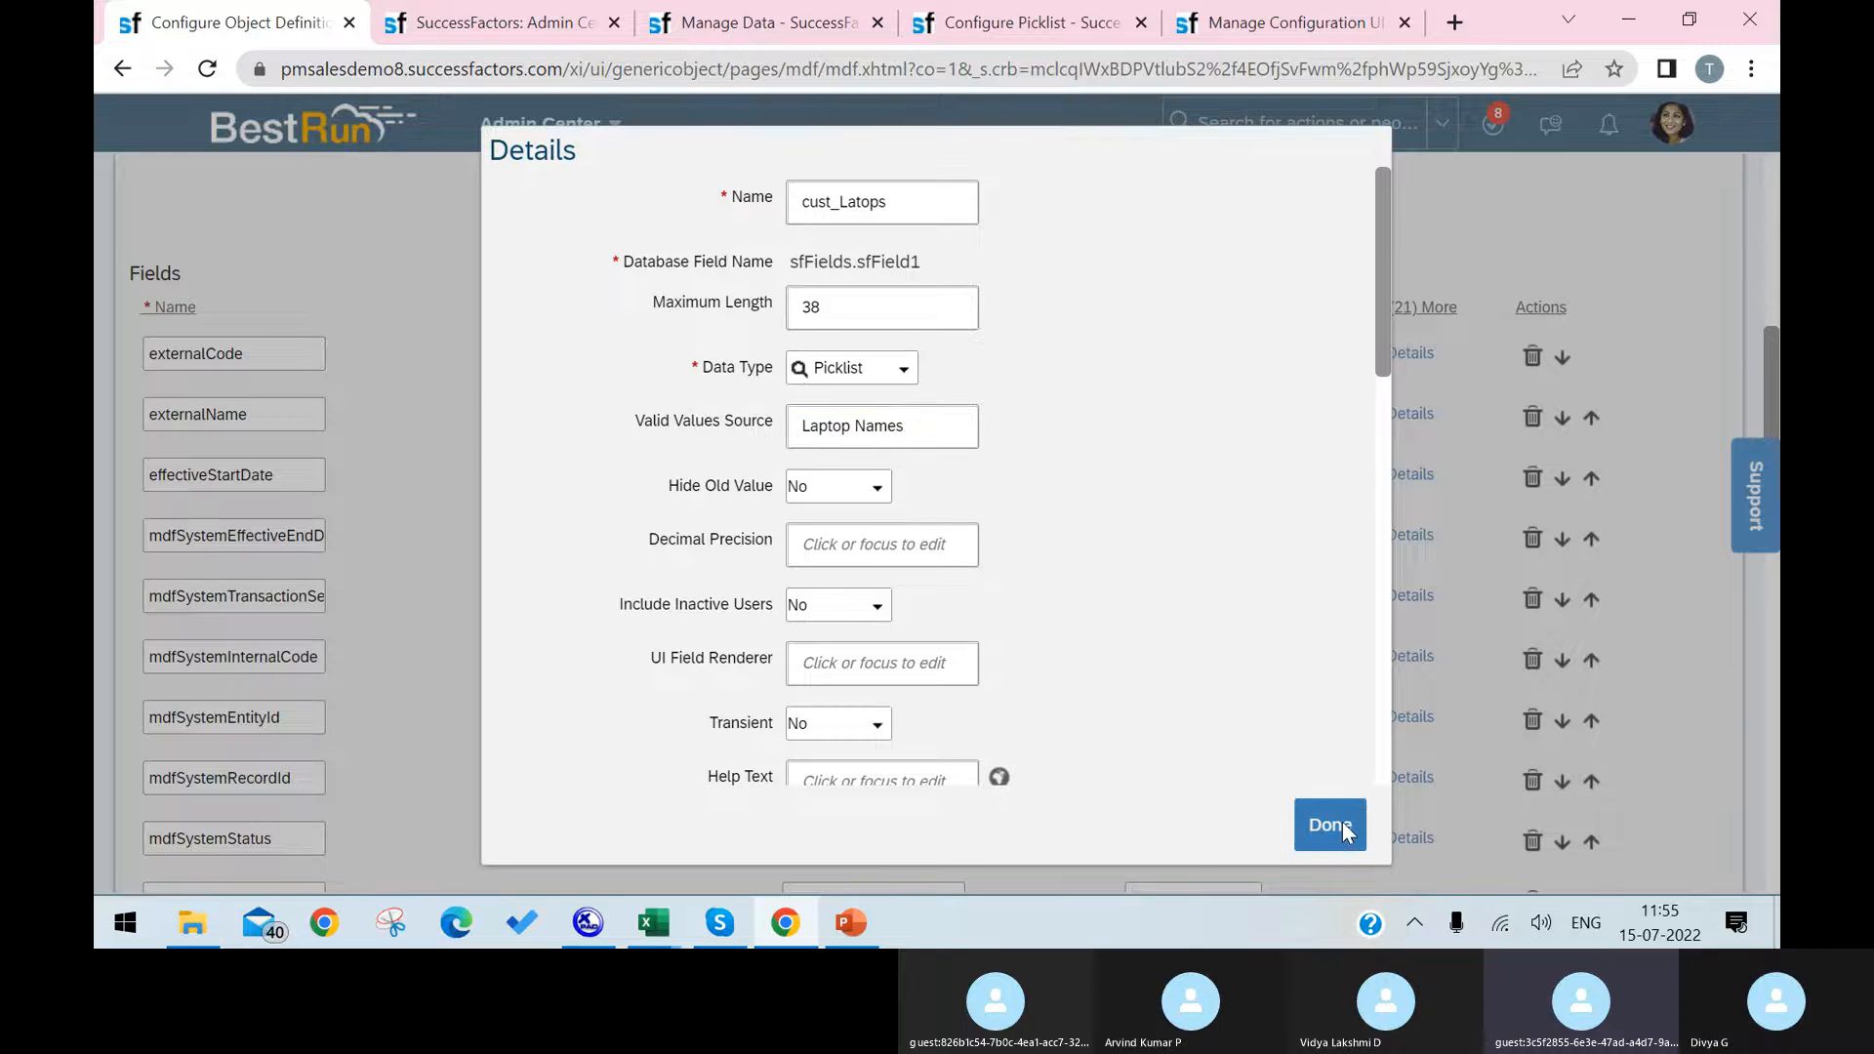
{"action": "scroll", "coordinate": [1717, 801], "scroll_direction": "down", "scroll_amount": 14}
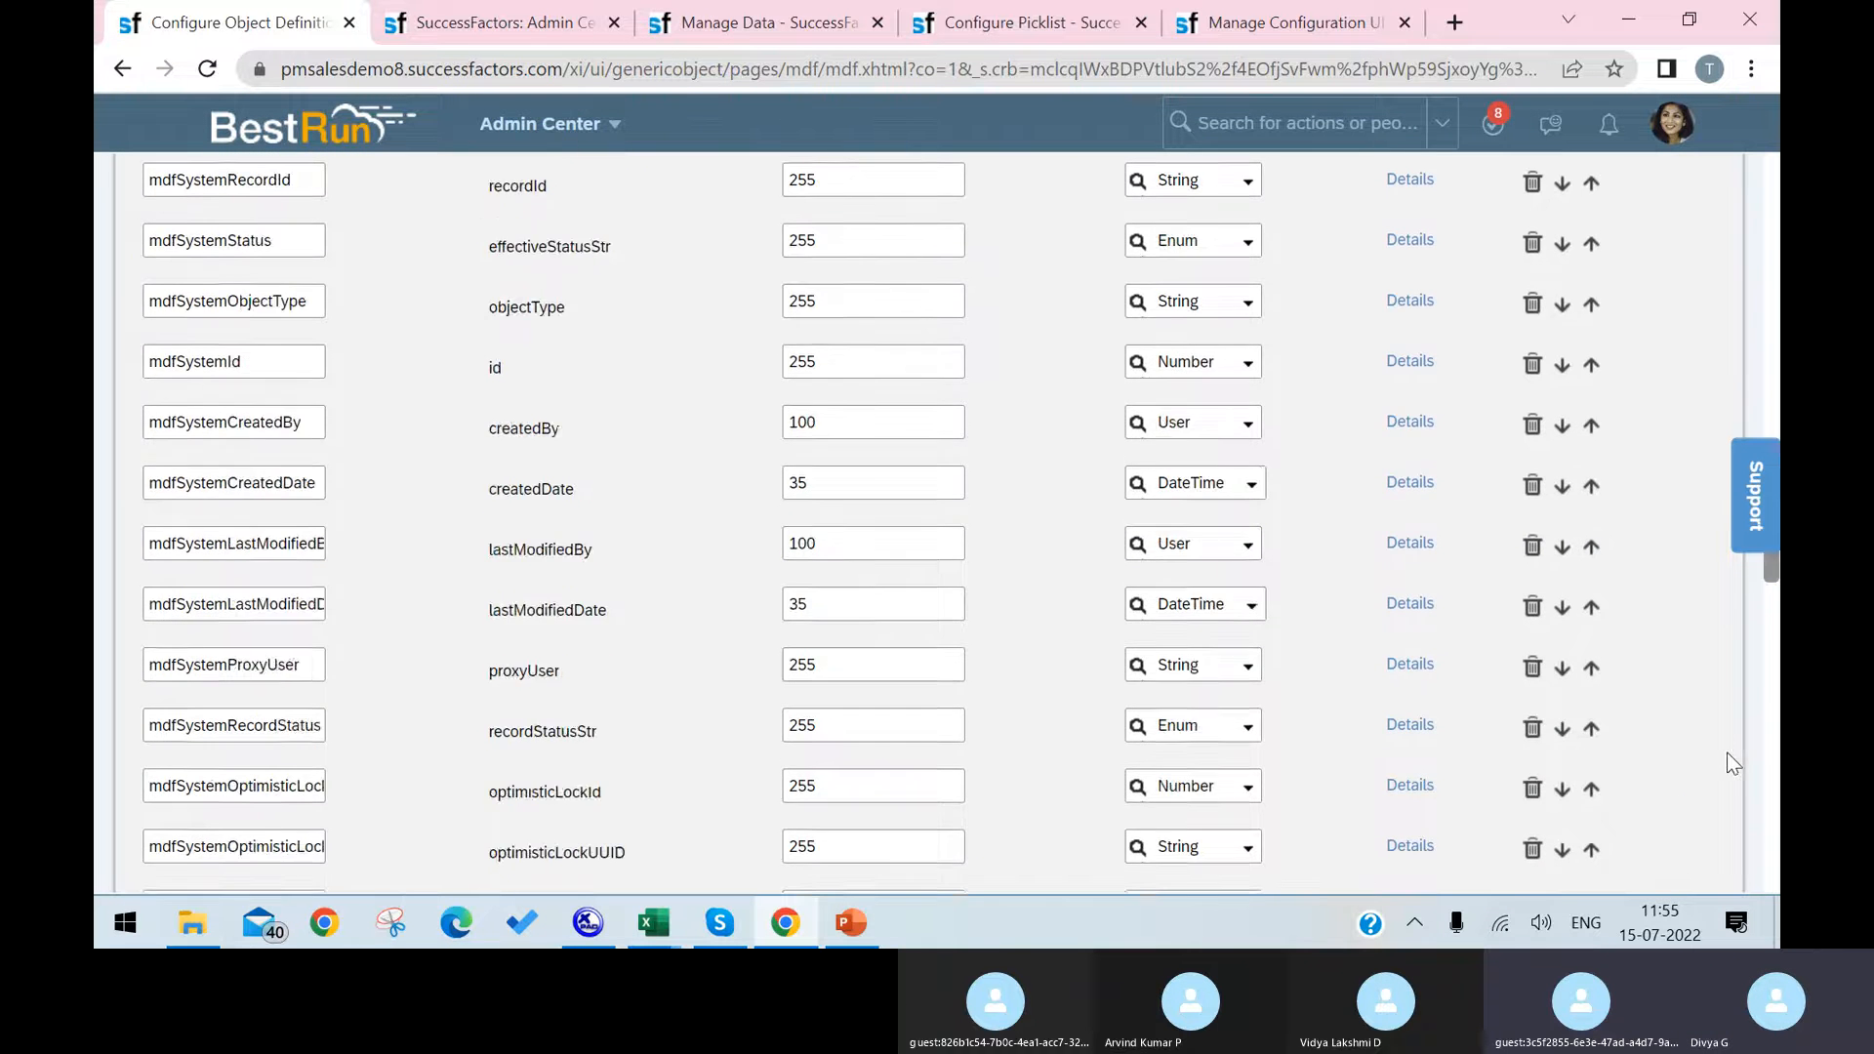
{"action": "scroll", "coordinate": [1712, 790], "scroll_direction": "down", "scroll_amount": 10}
{"action": "left_click", "coordinate": [1689, 818]}
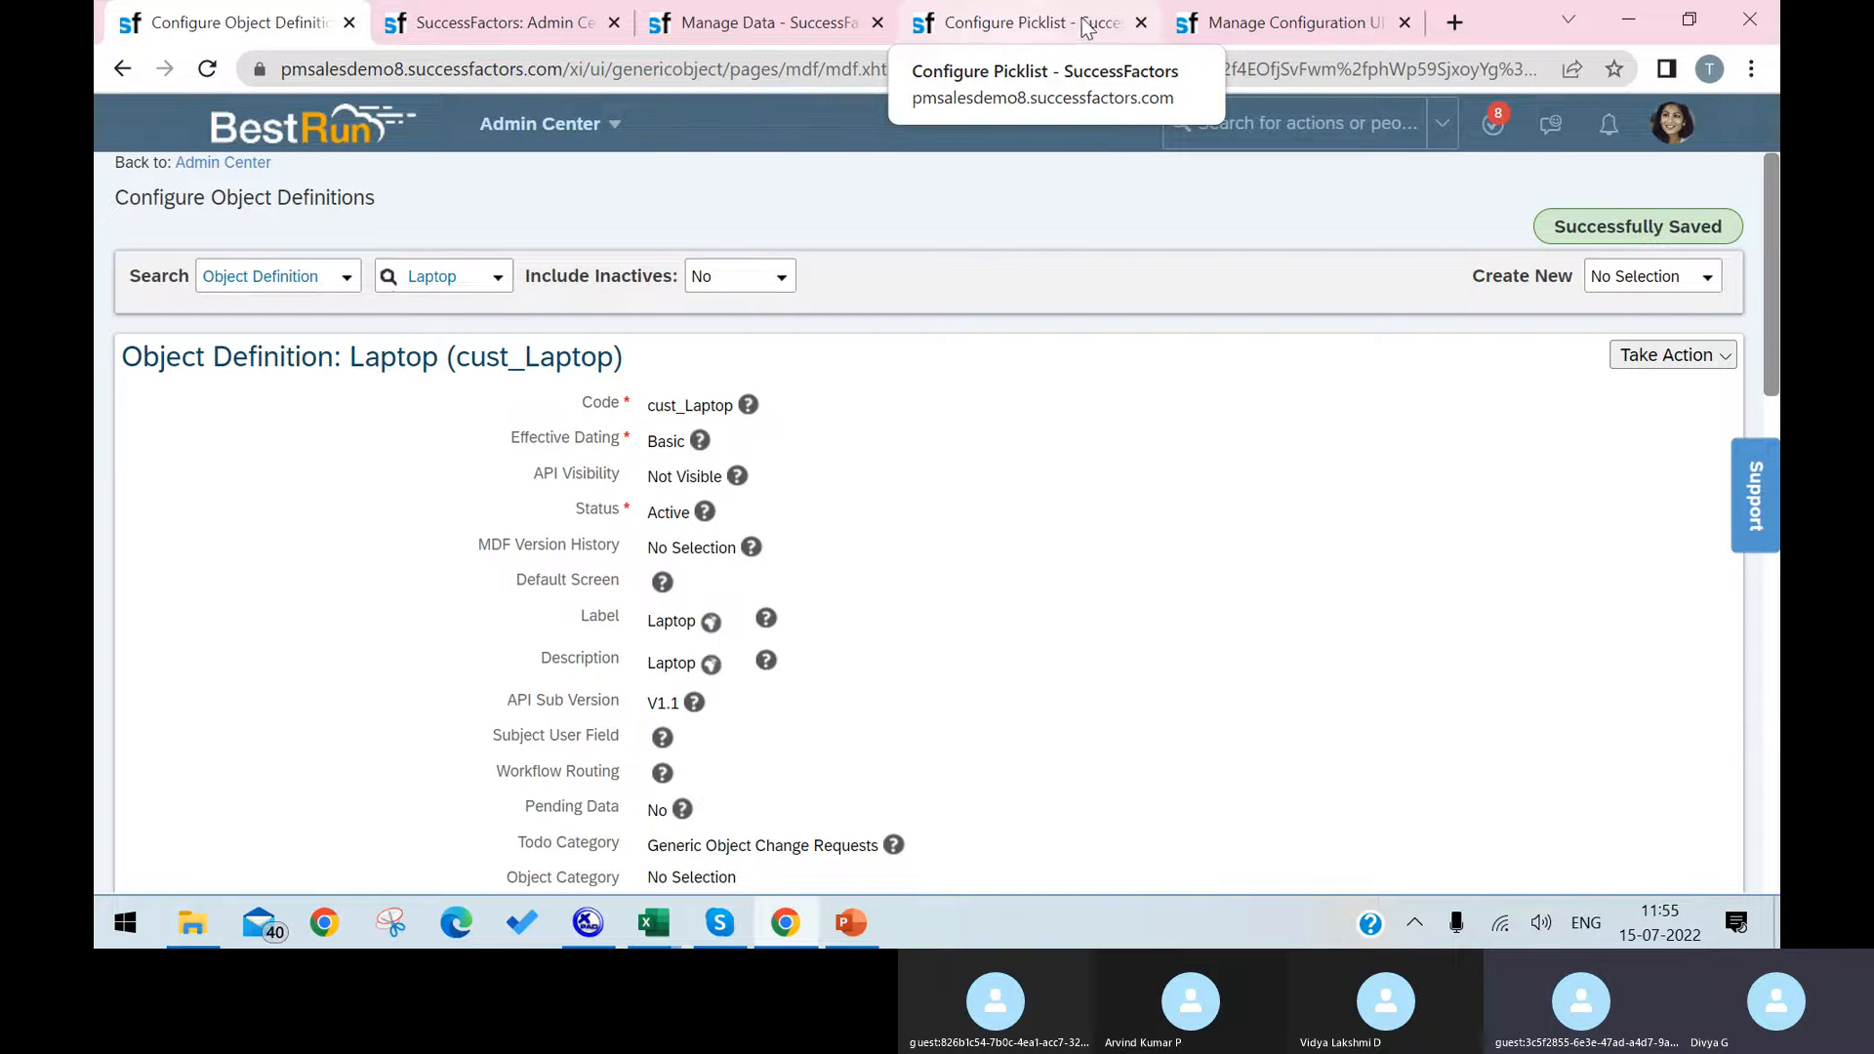
Step: Reload Manage Configuration UI and start a new configuration with Id 123456 and Laptop as its base object
{"action": "left_click", "coordinate": [1257, 23]}
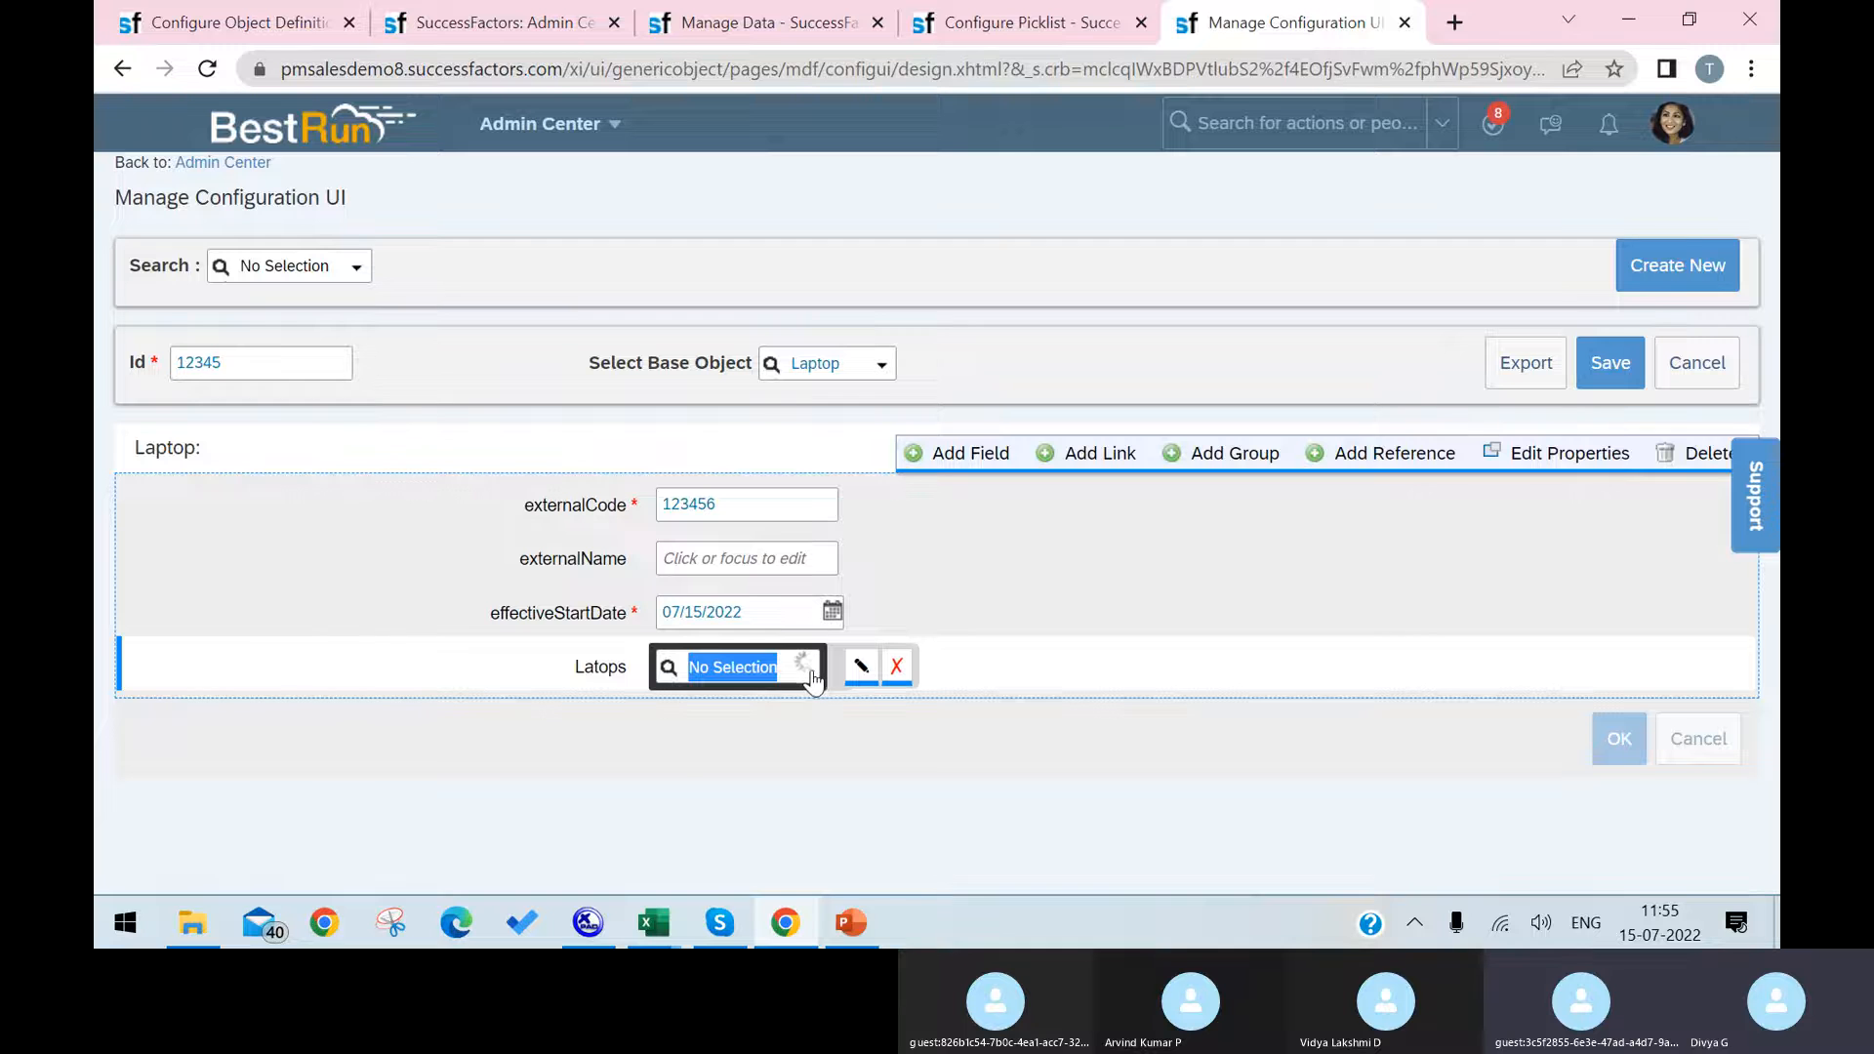
{"action": "left_click", "coordinate": [210, 69]}
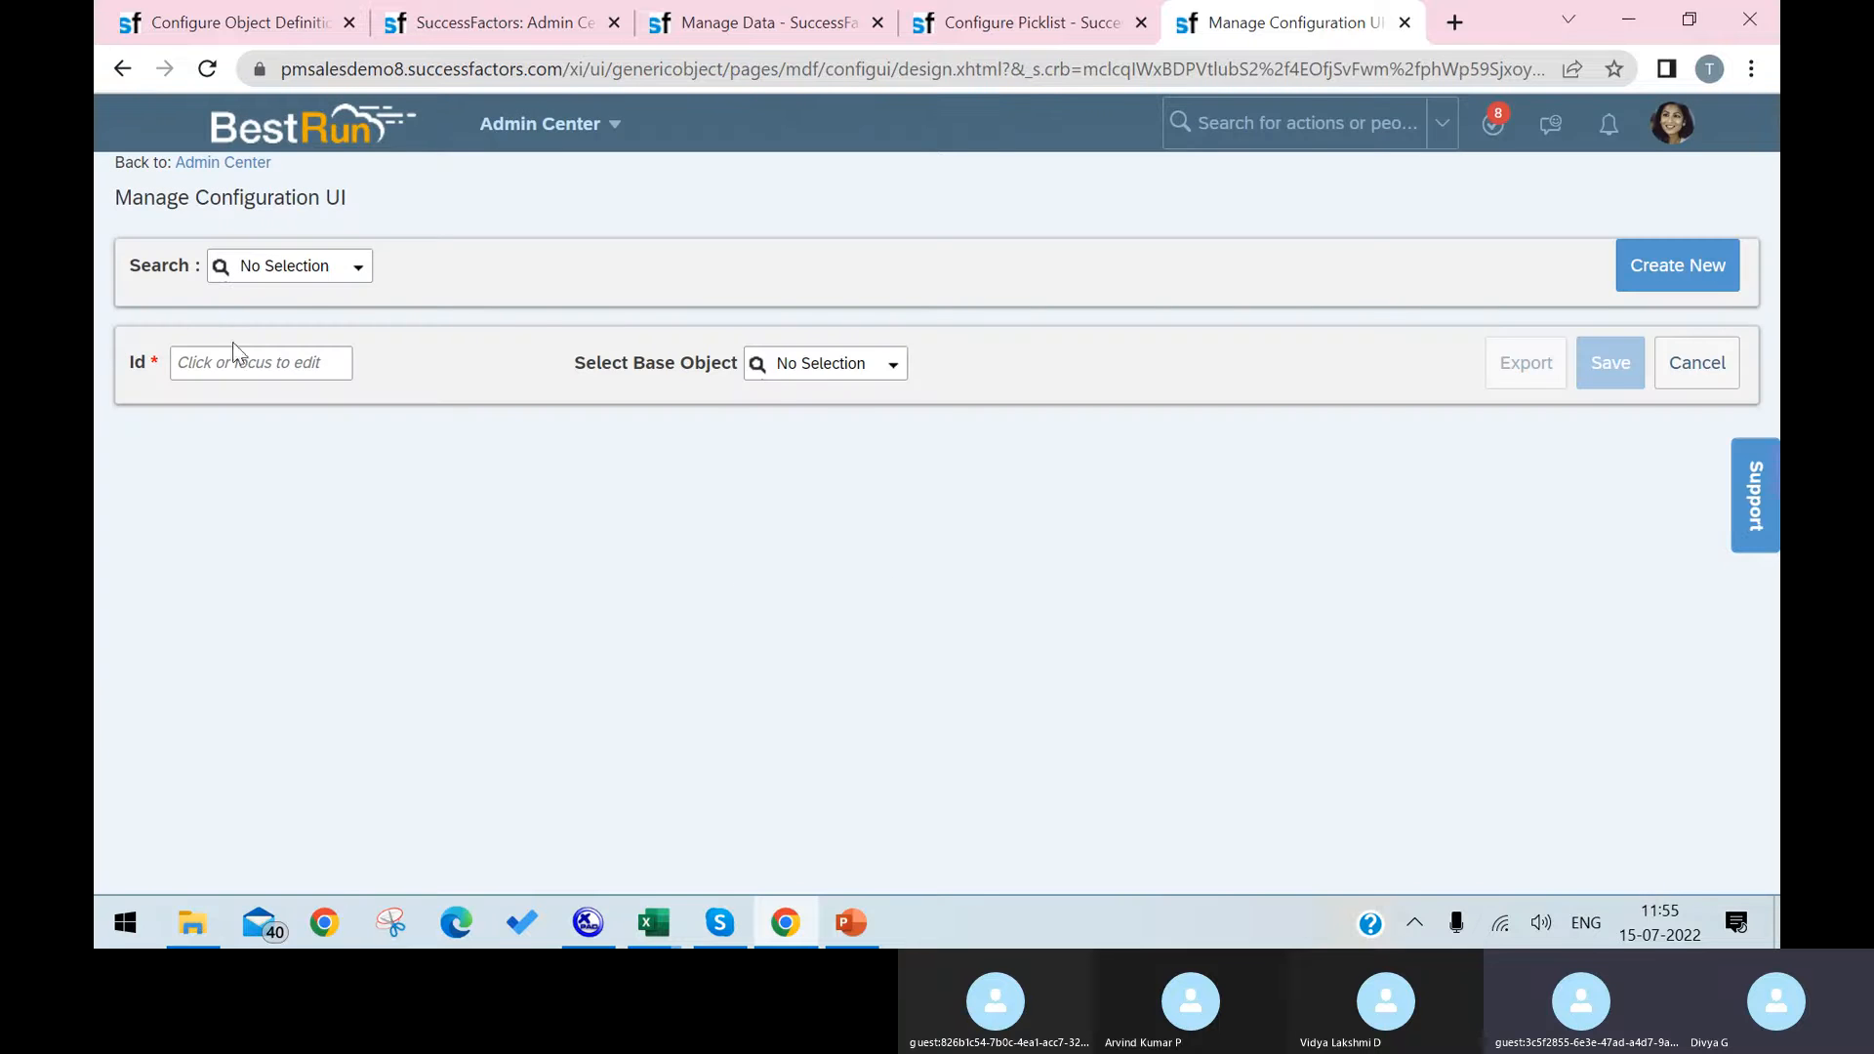
{"action": "left_click", "coordinate": [239, 364]}
{"action": "type", "text": "123456"}
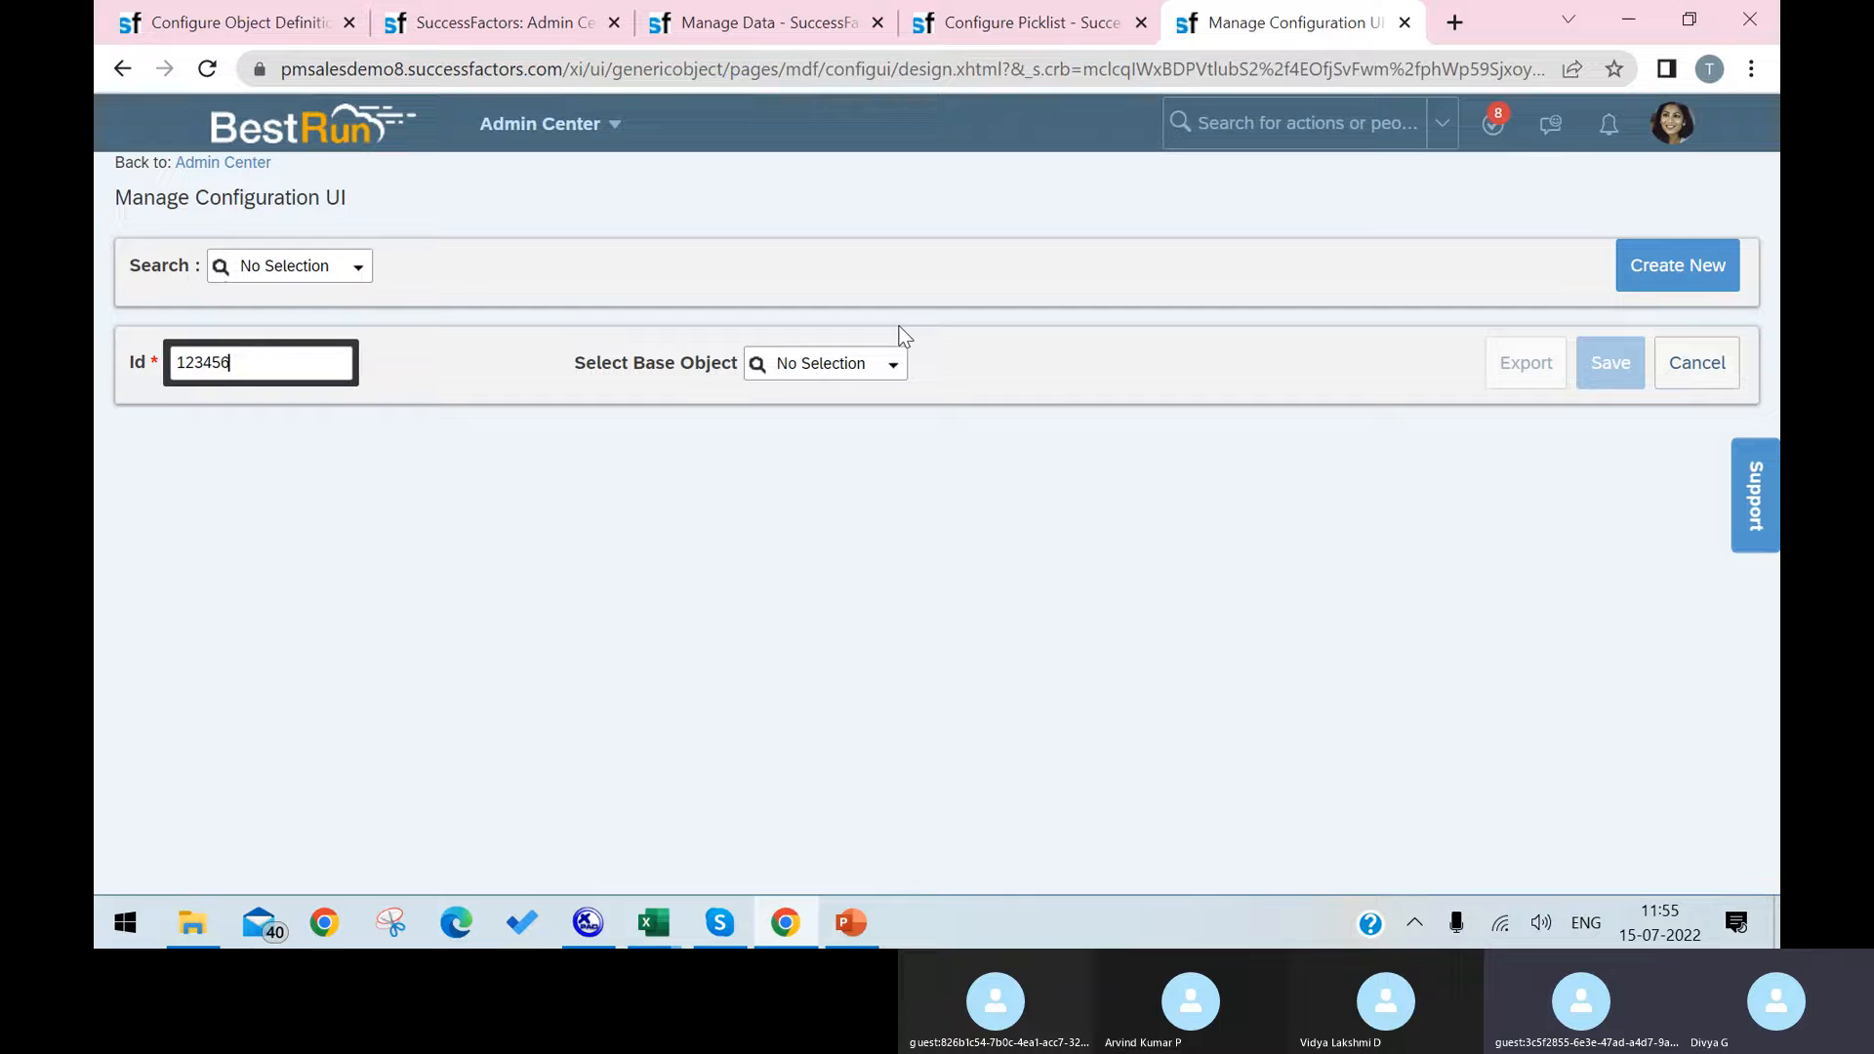
{"action": "left_click", "coordinate": [891, 365]}
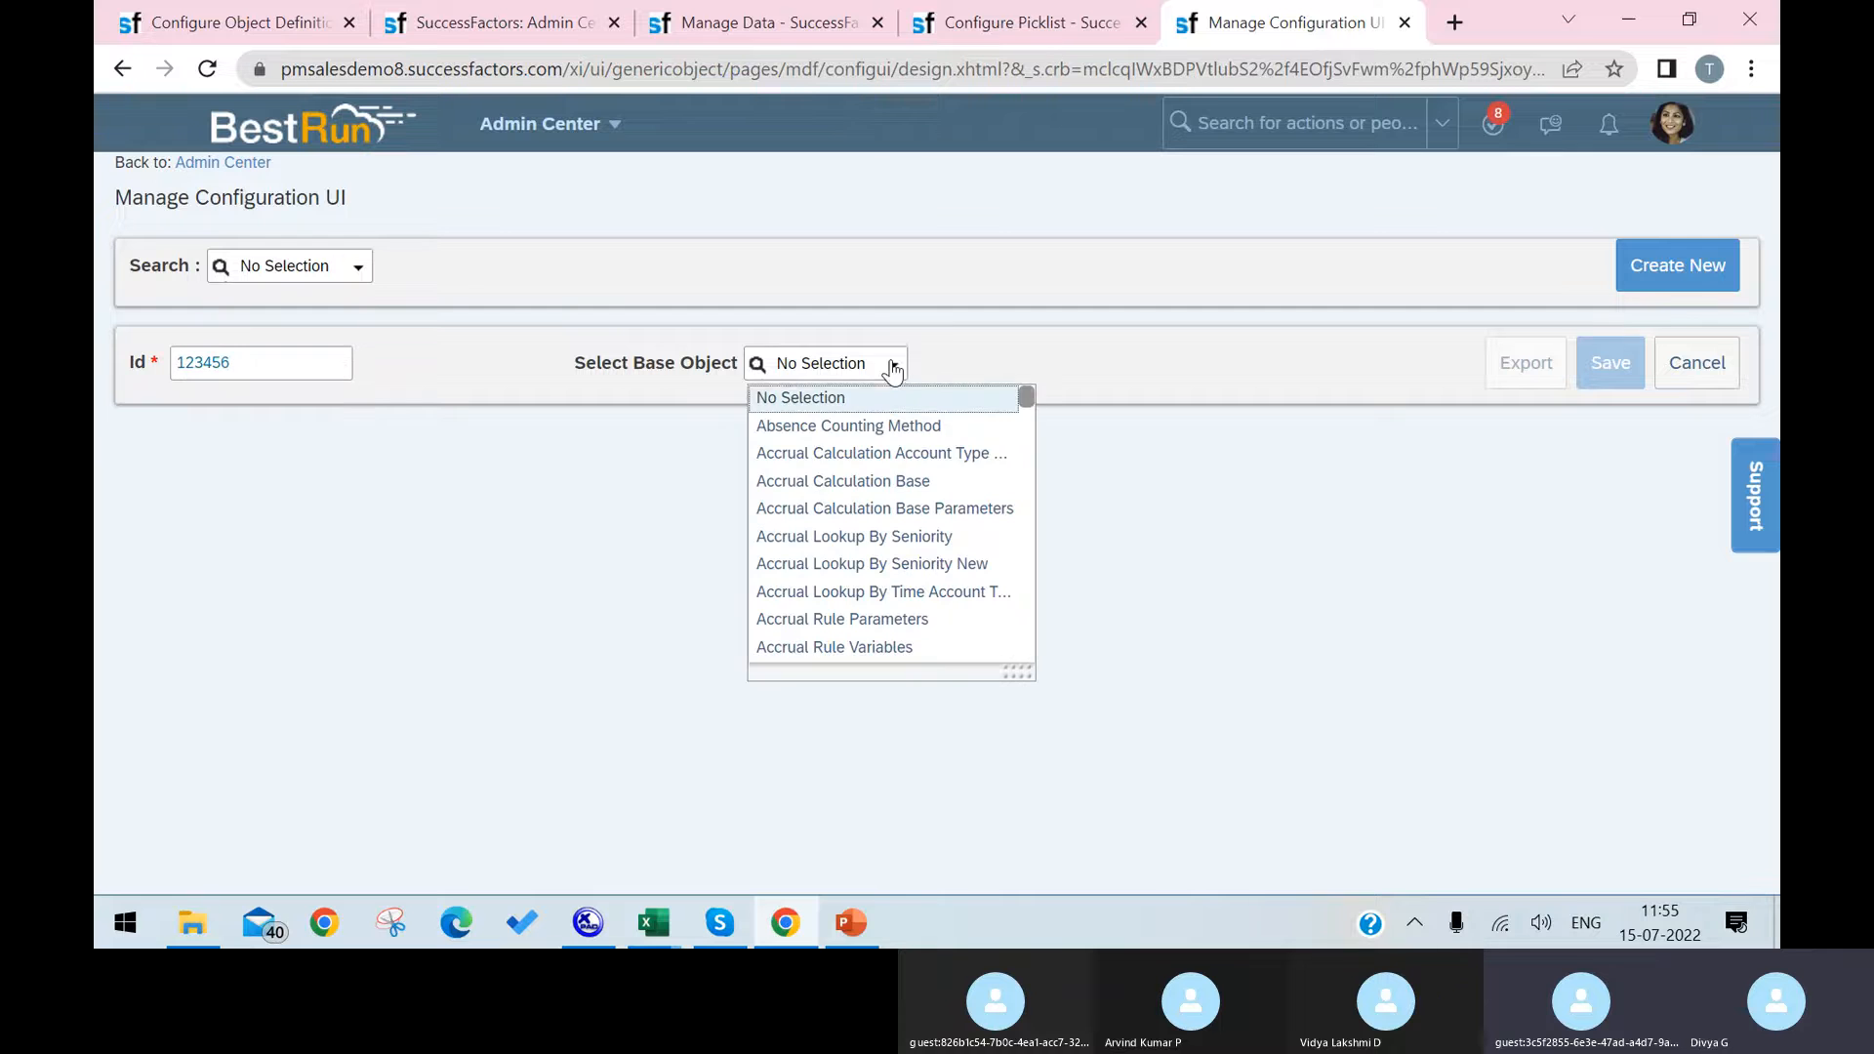
{"action": "type", "text": "LA"}
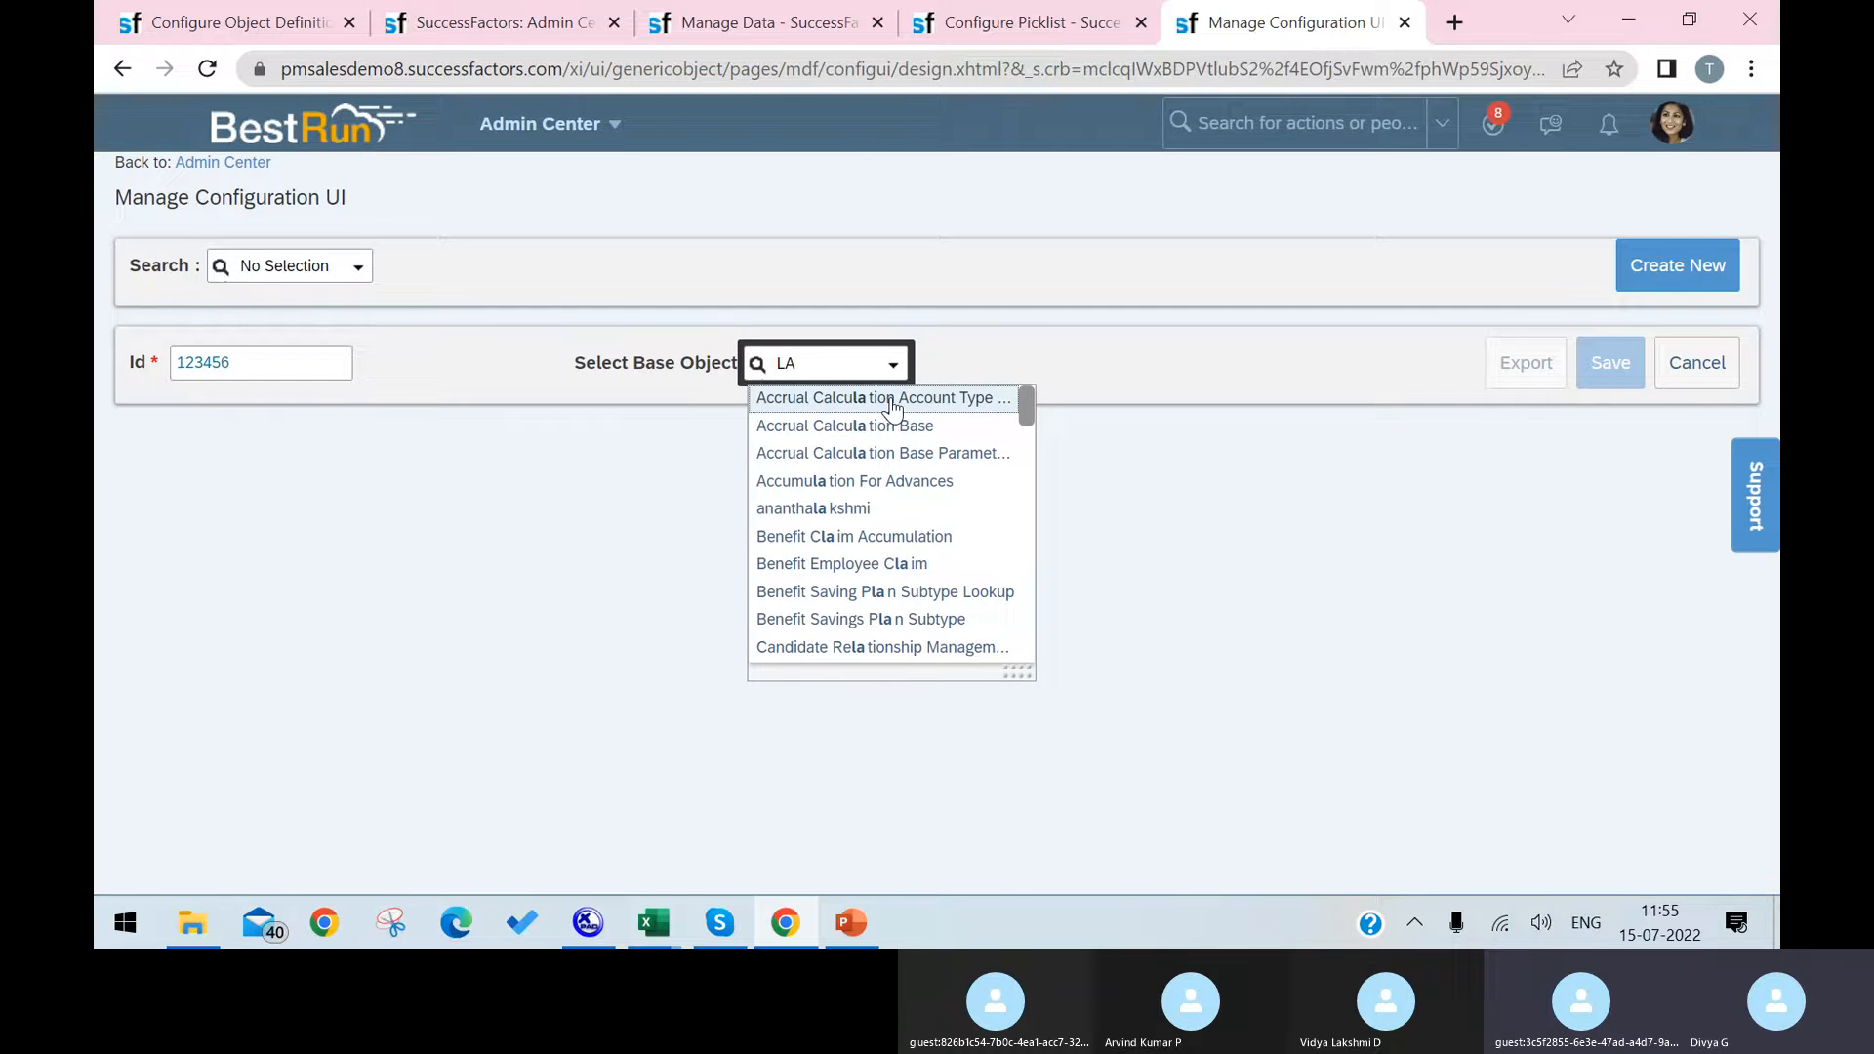
{"action": "type", "text": "PTO"}
{"action": "left_click", "coordinate": [891, 410]}
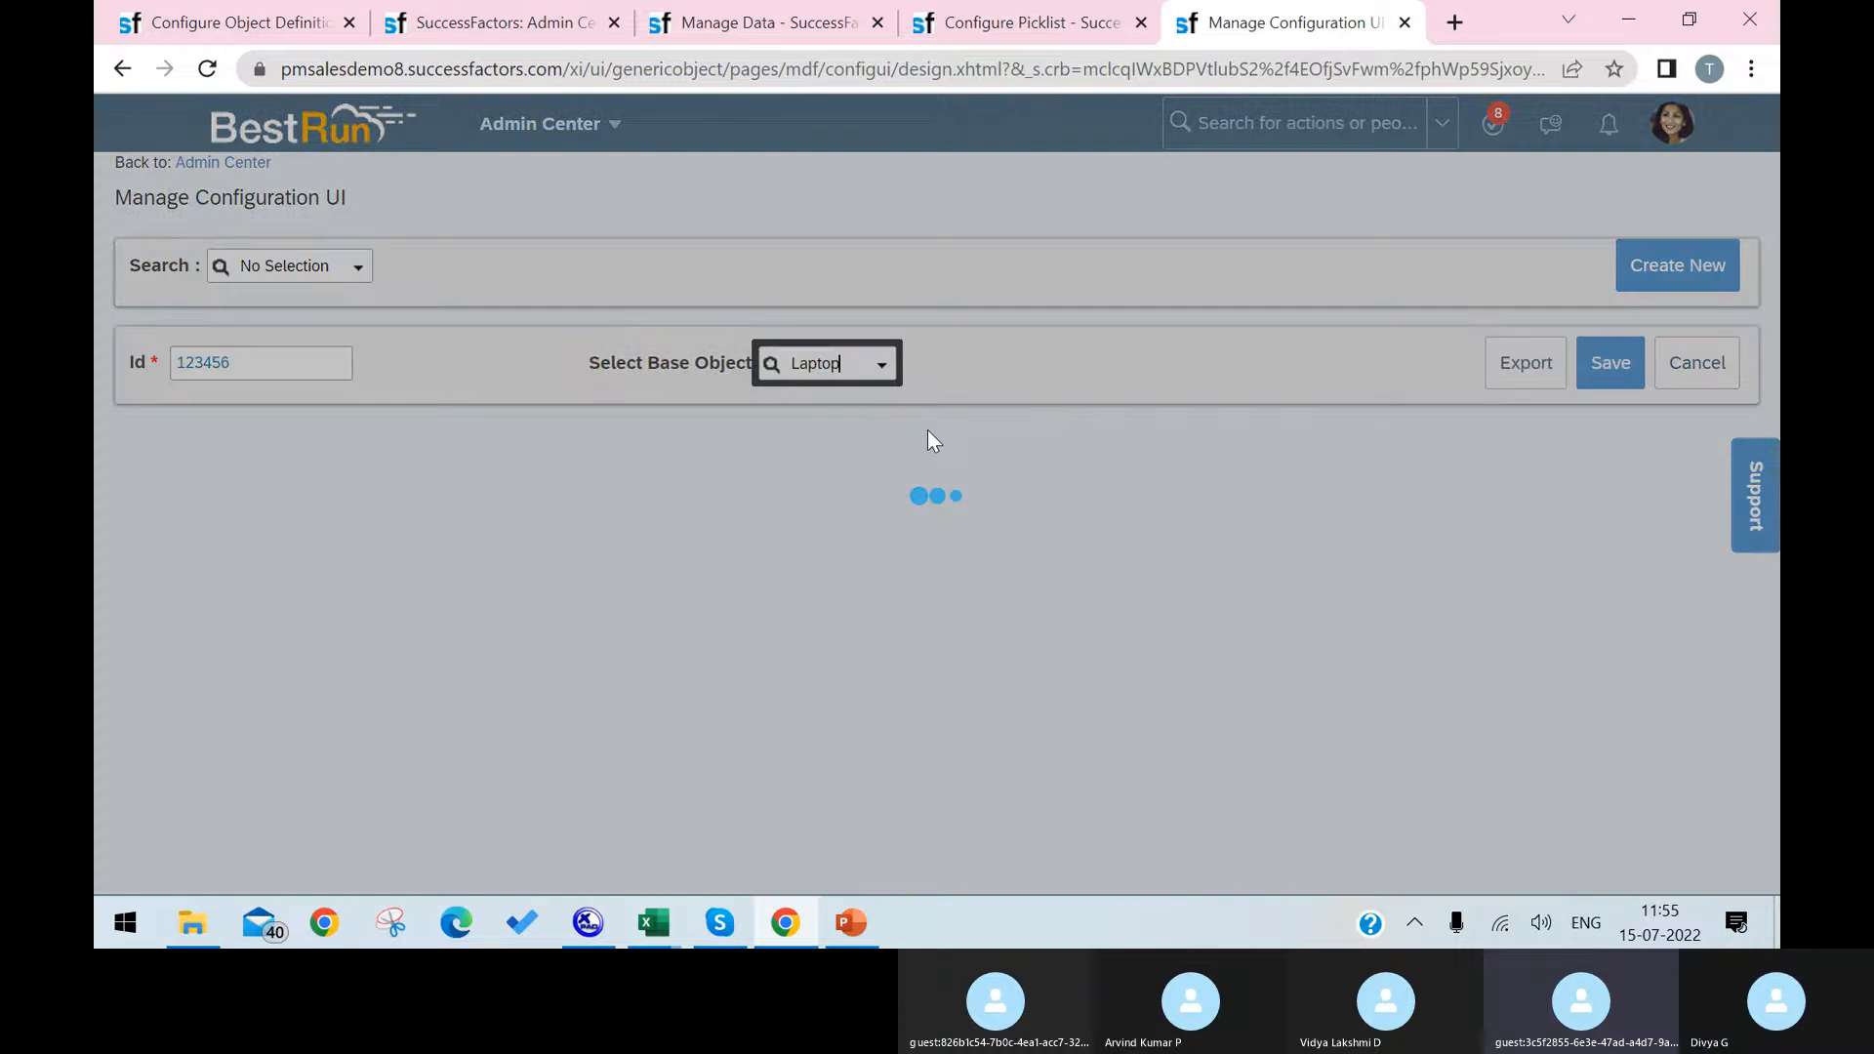
Step: Enter 12345 as both externalCode and externalName, and set effectiveStartDate to 07/15/2022
{"action": "left_click", "coordinate": [770, 511]}
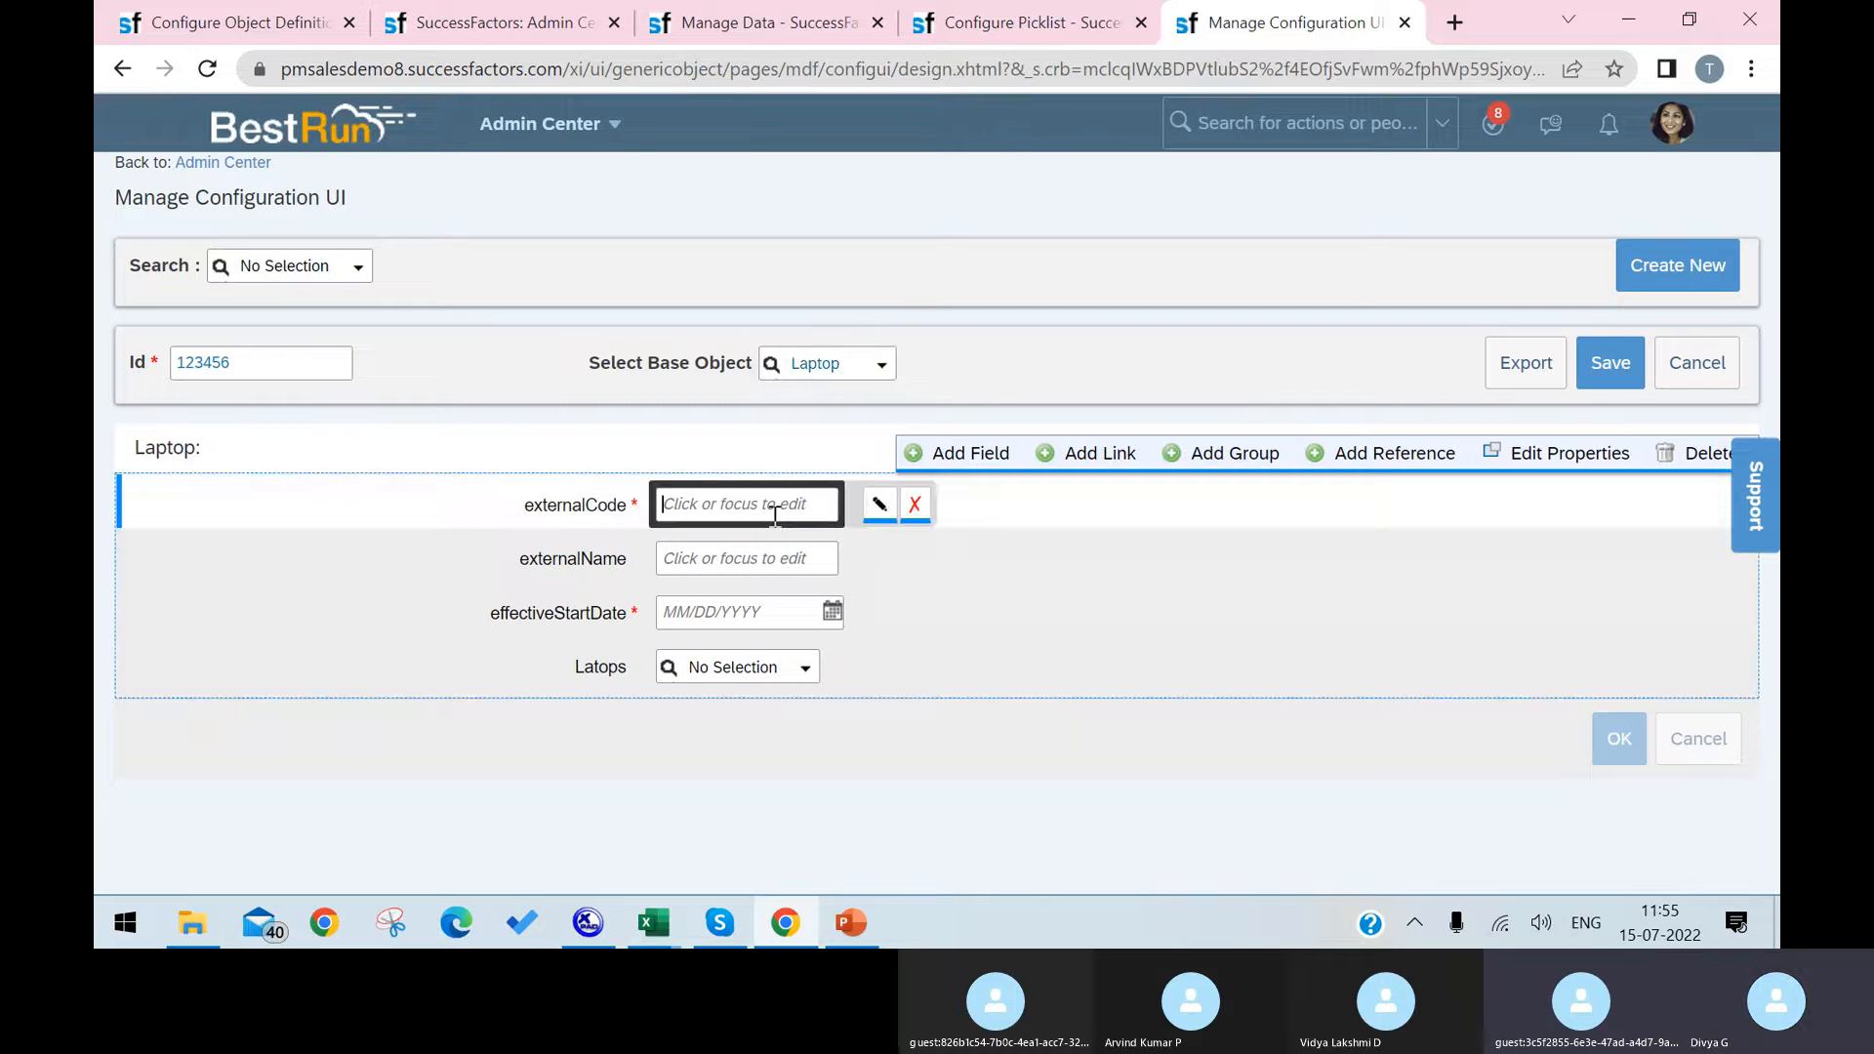
{"action": "type", "text": "12345"}
{"action": "left_click", "coordinate": [769, 559]}
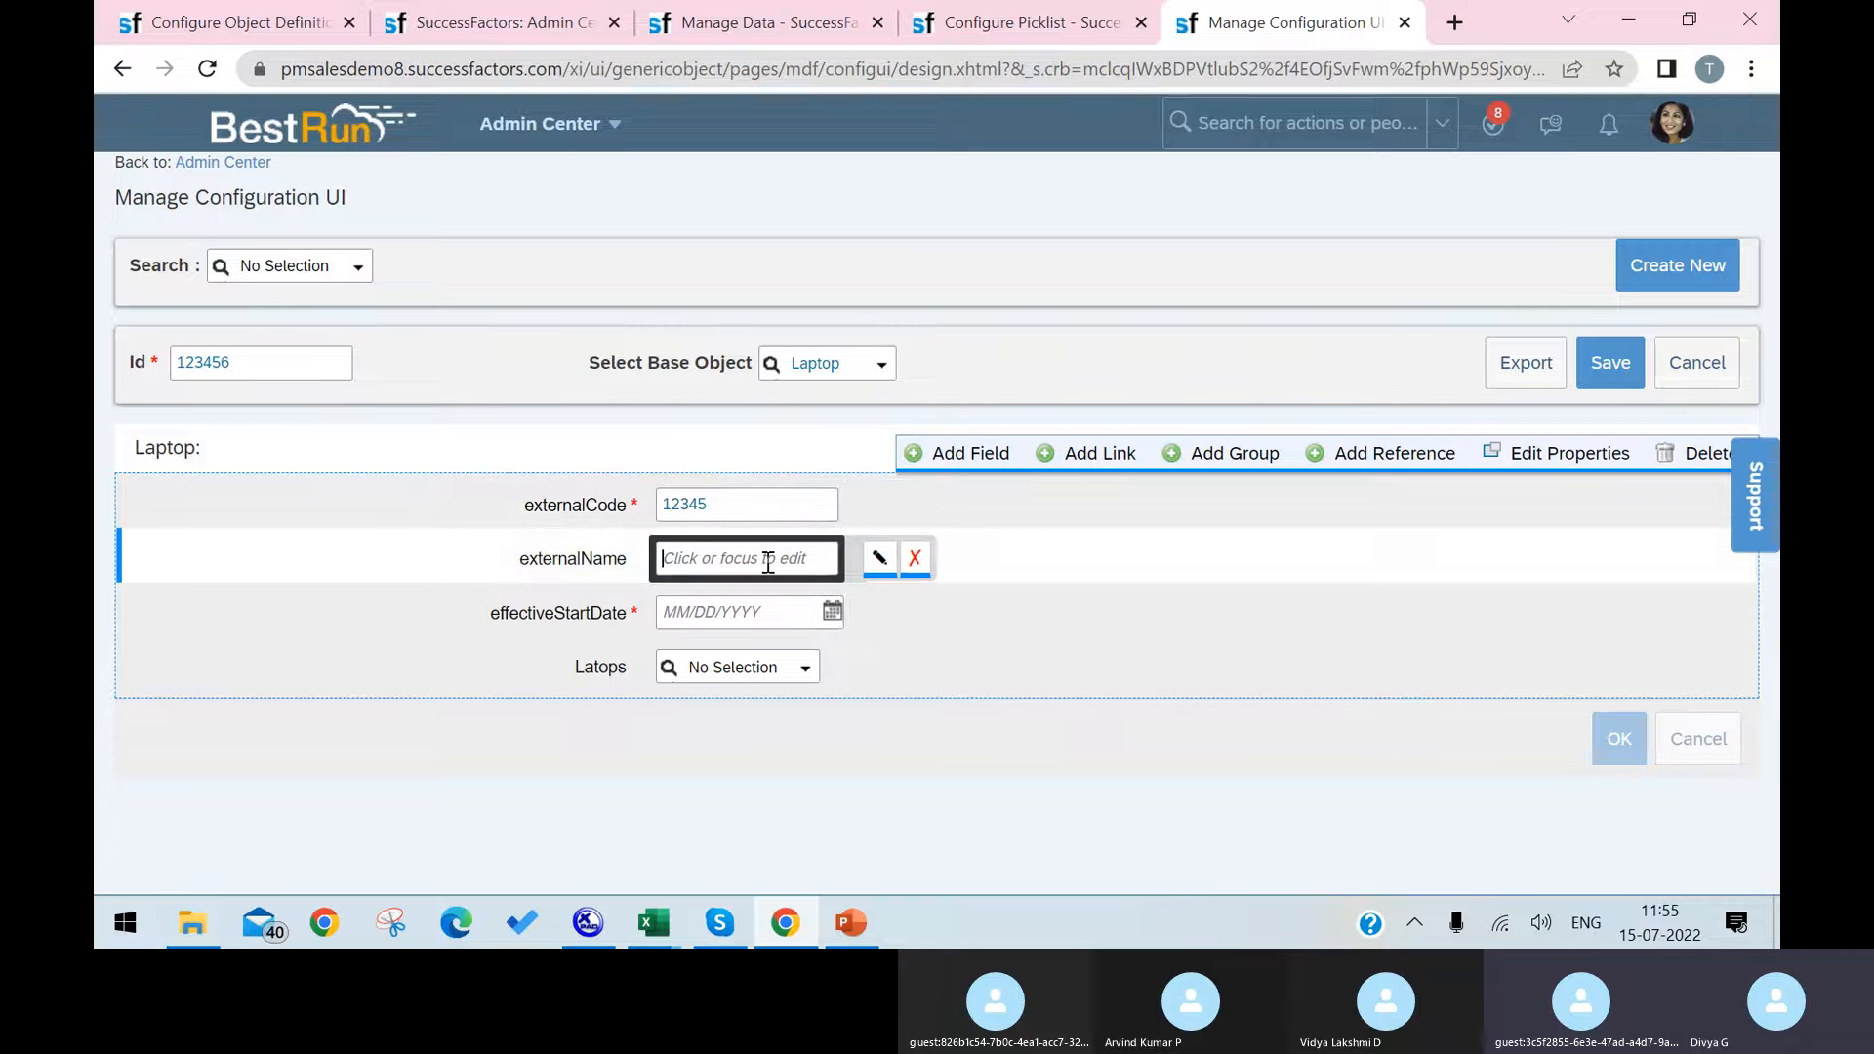
{"action": "type", "text": "12345"}
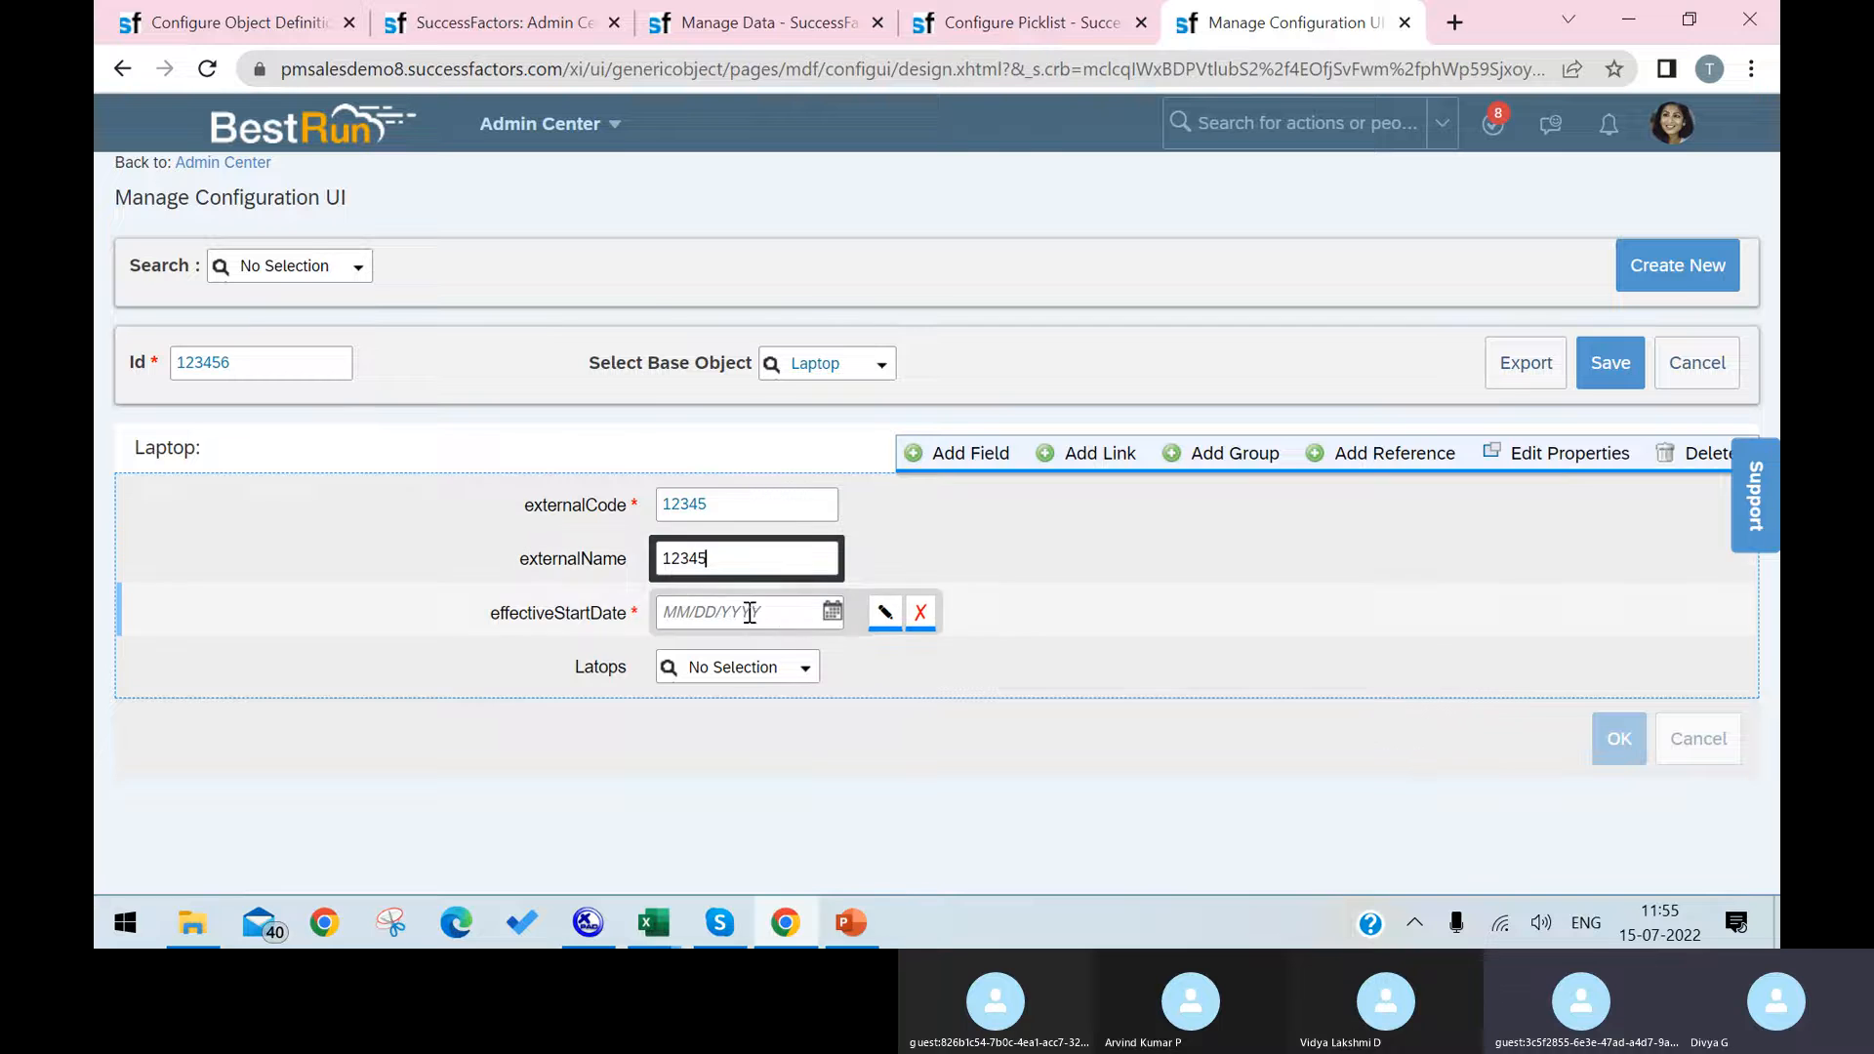
{"action": "left_click", "coordinate": [751, 614]}
{"action": "left_click", "coordinate": [885, 461]}
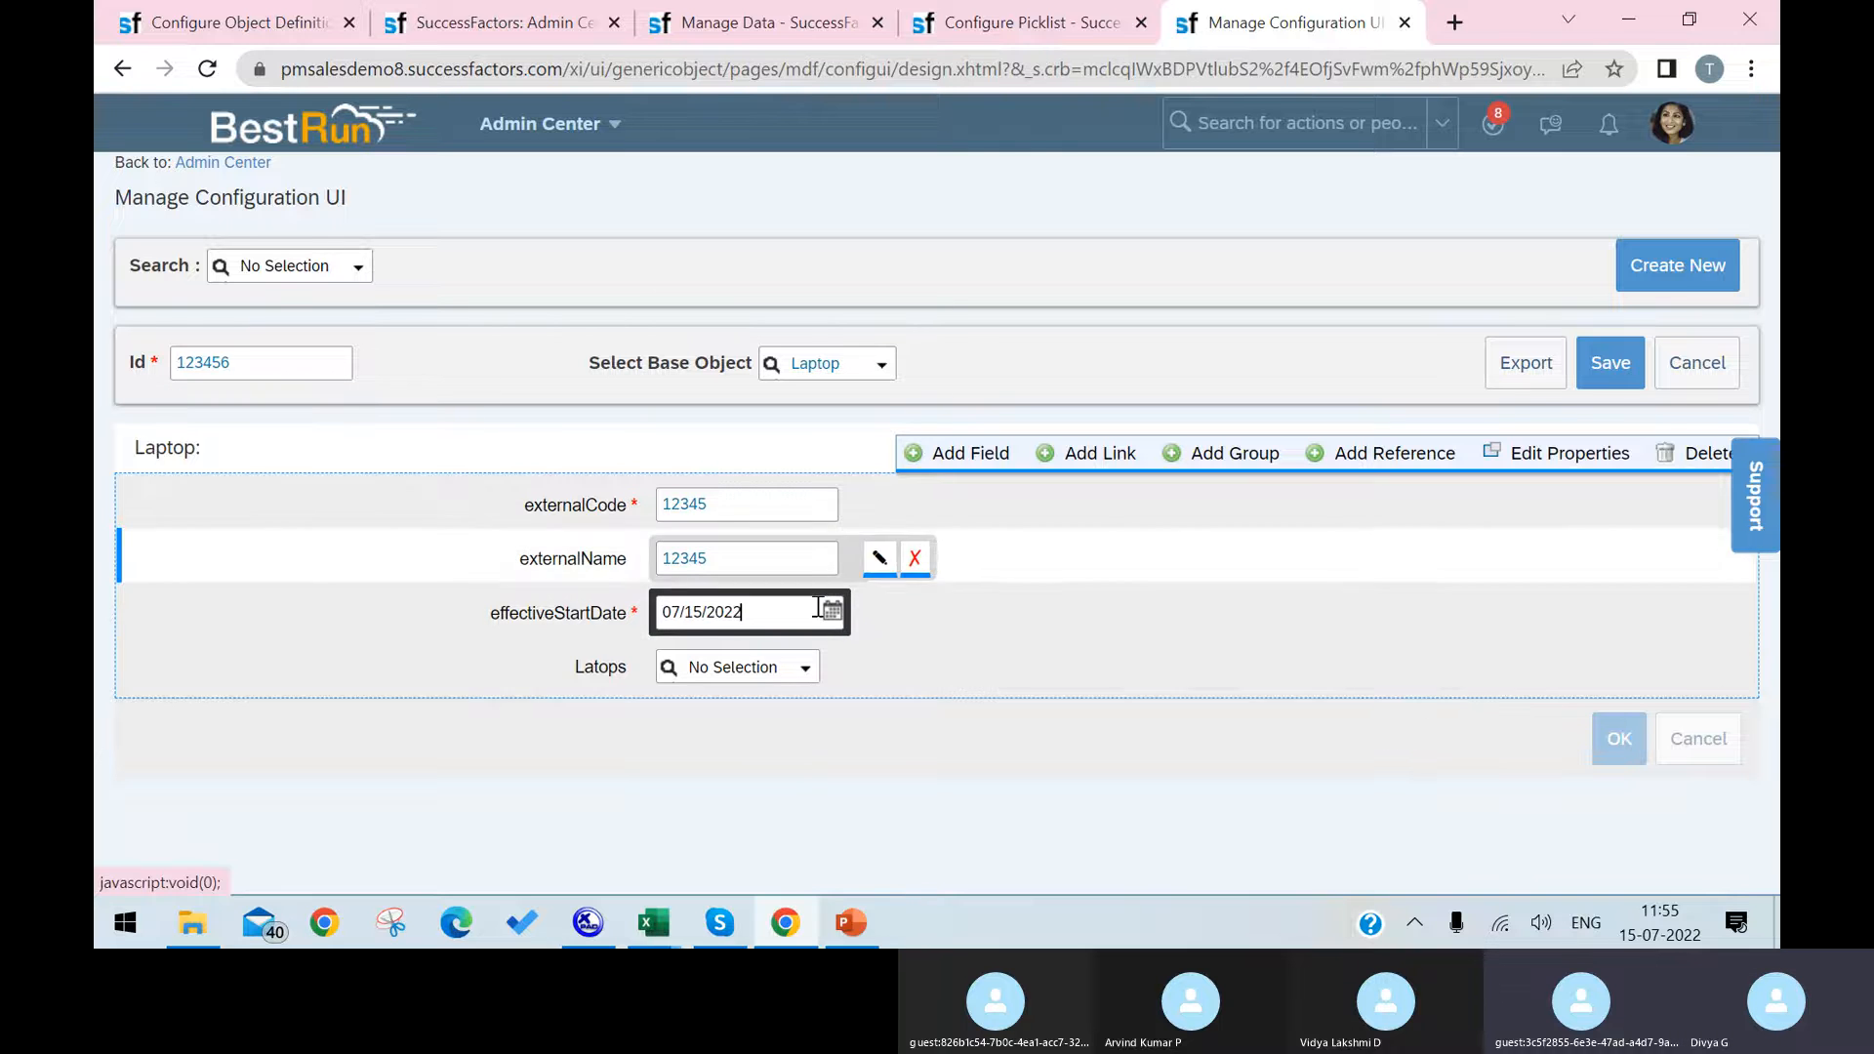
Step: Check which options the Latops field offers in the new Laptop configuration
{"action": "left_click", "coordinate": [803, 665]}
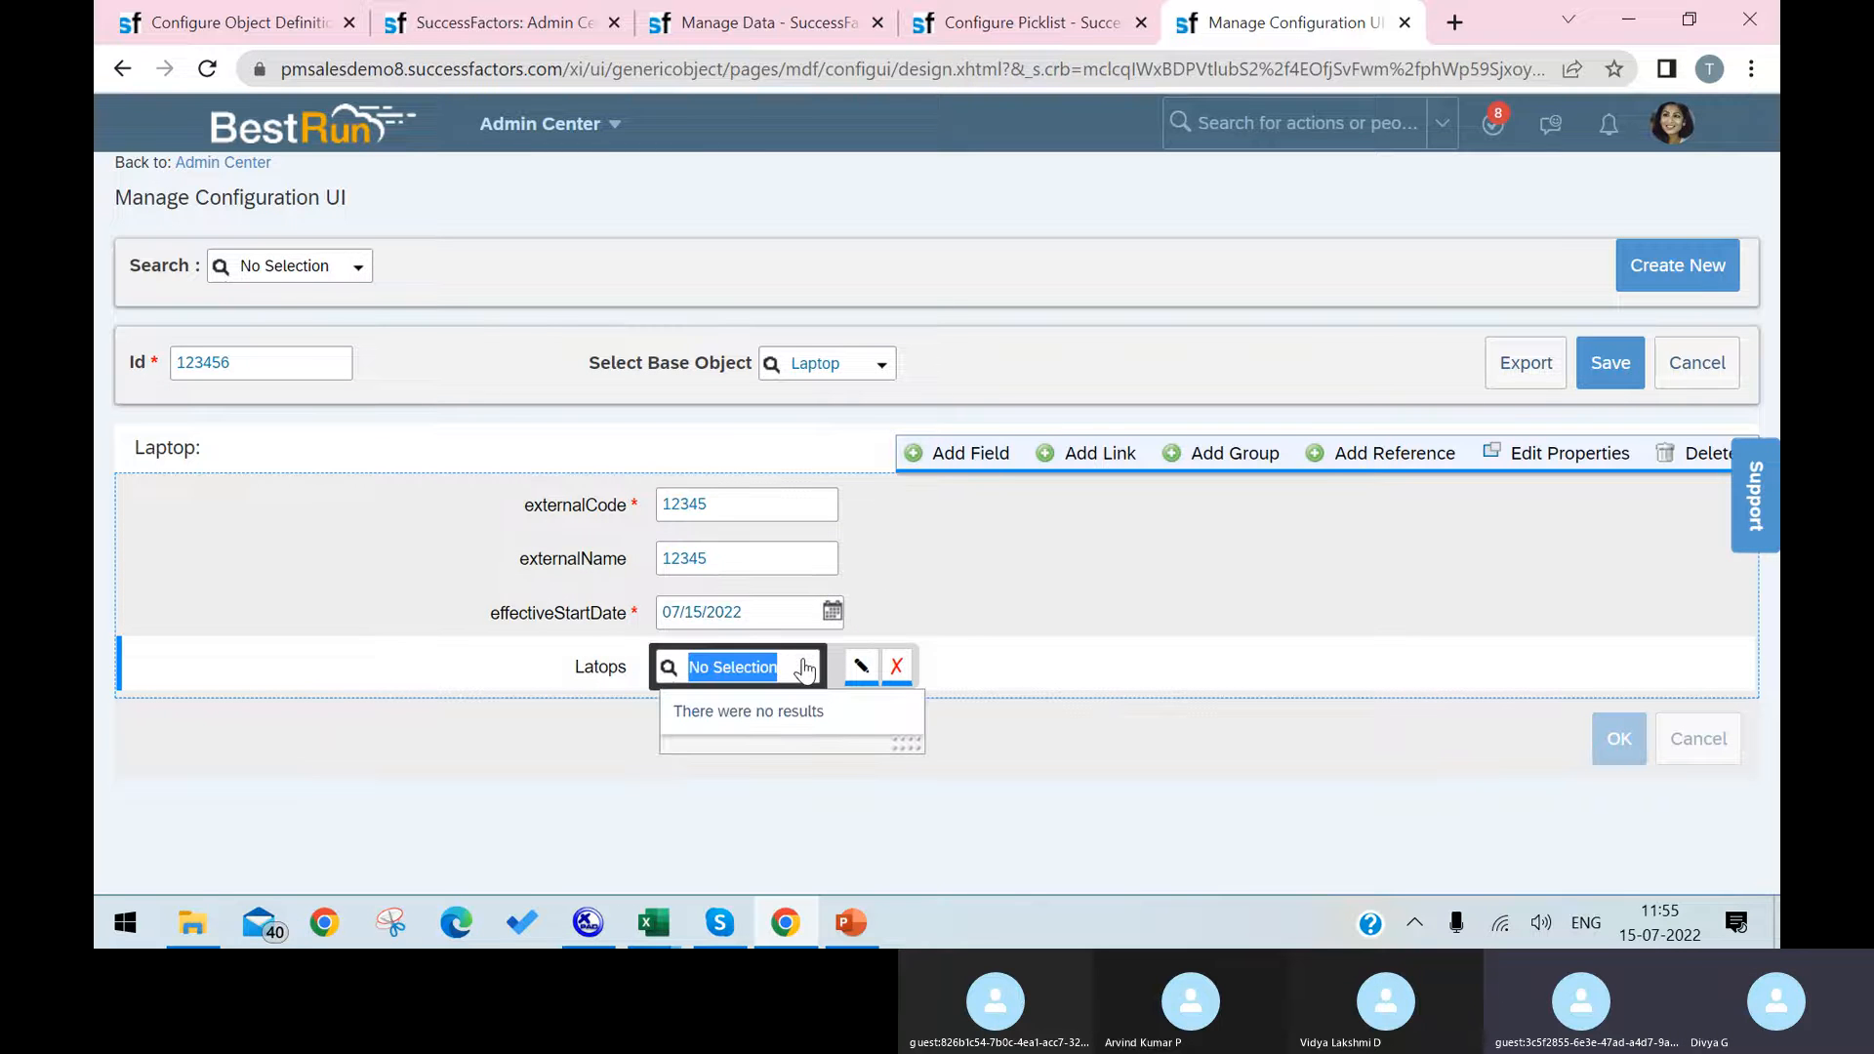
{"action": "left_click", "coordinate": [805, 670]}
{"action": "left_click", "coordinate": [805, 670]}
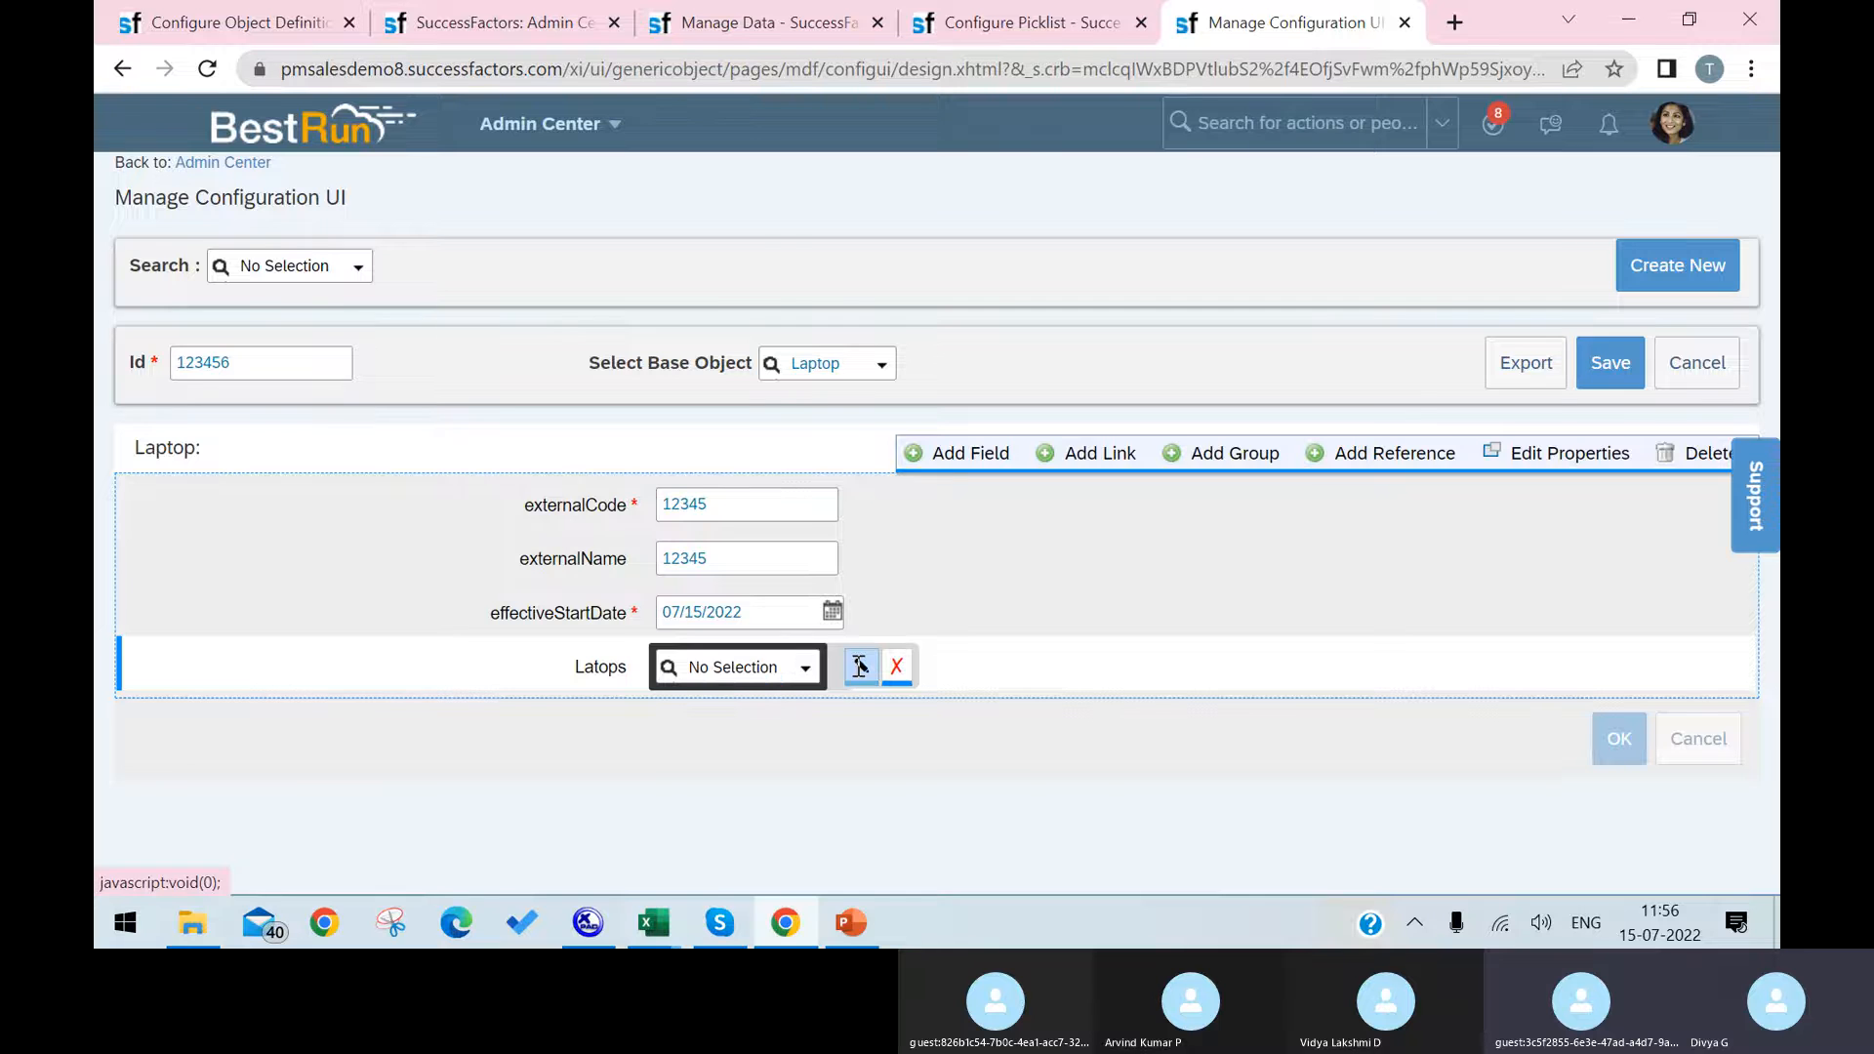
Step: Set the Value Type Resolver of the Latops field to Latops in its properties and accept the change
{"action": "left_click", "coordinate": [861, 666]}
{"action": "scroll", "coordinate": [991, 451], "scroll_direction": "down", "scroll_amount": 1}
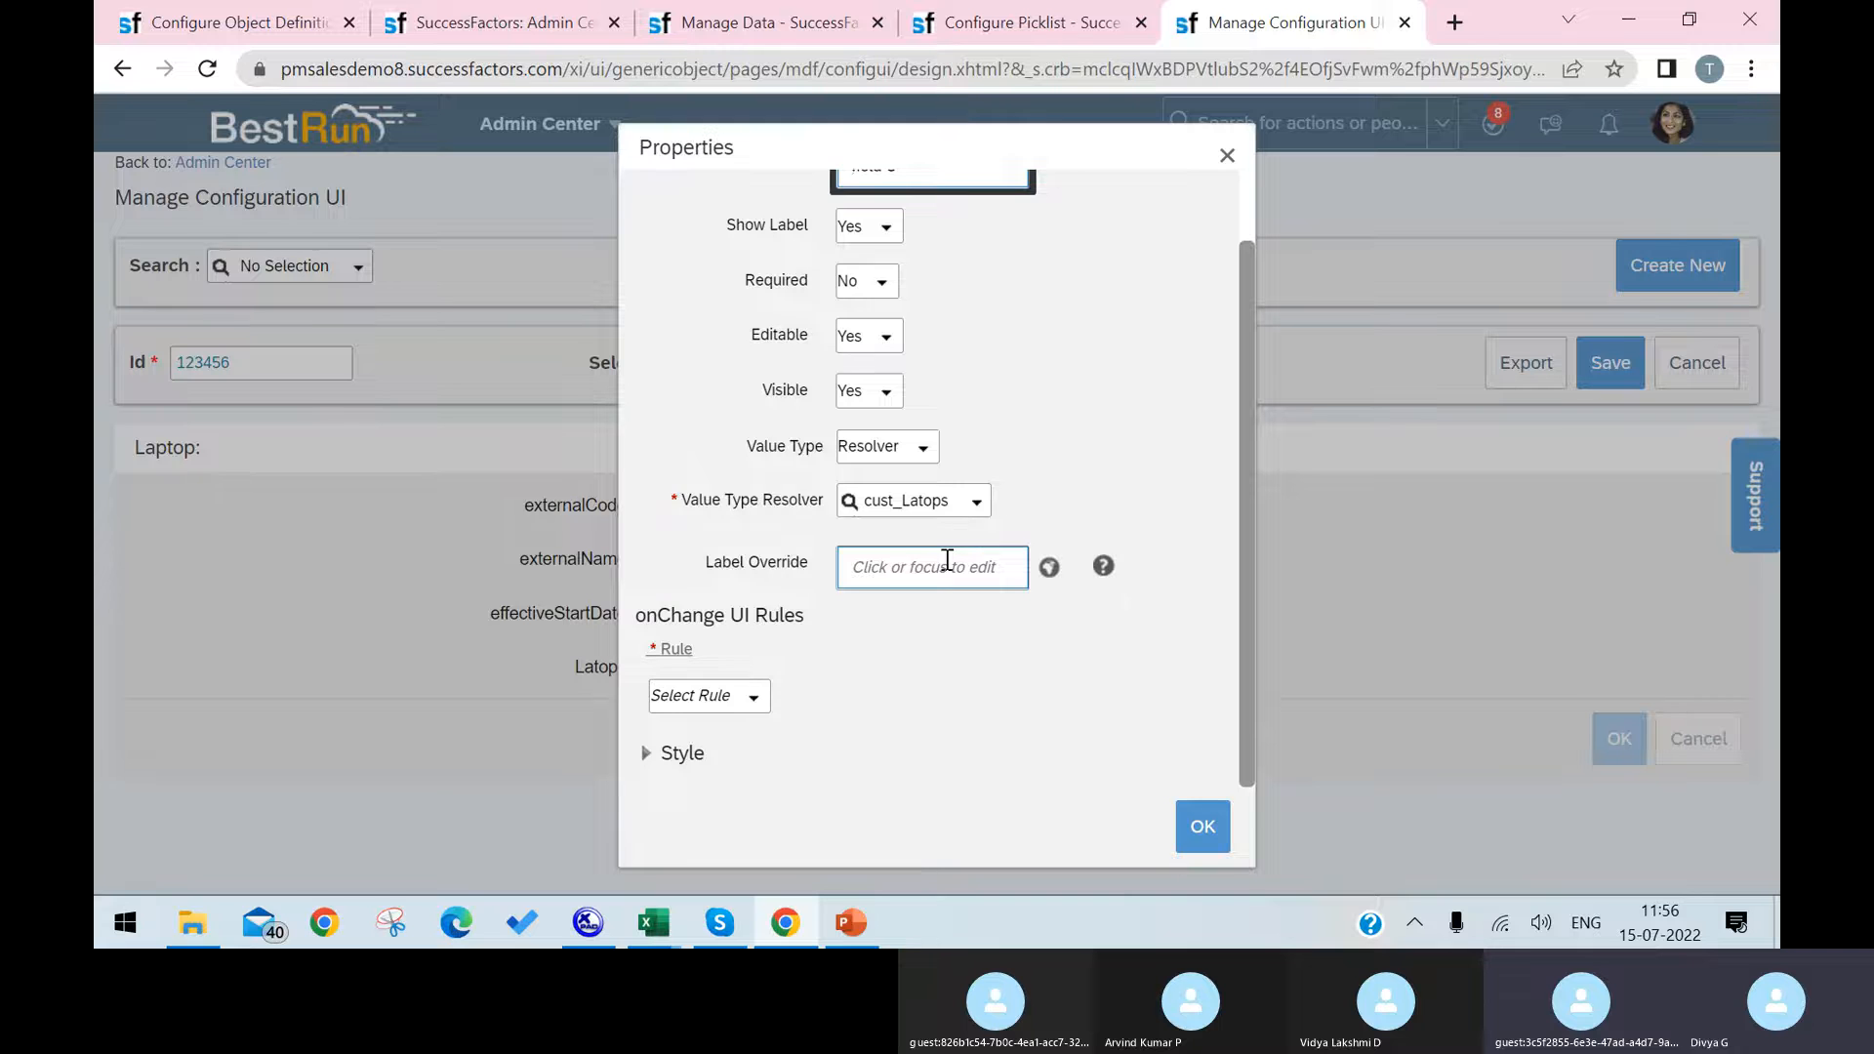
{"action": "scroll", "coordinate": [947, 561], "scroll_direction": "up", "scroll_amount": 1}
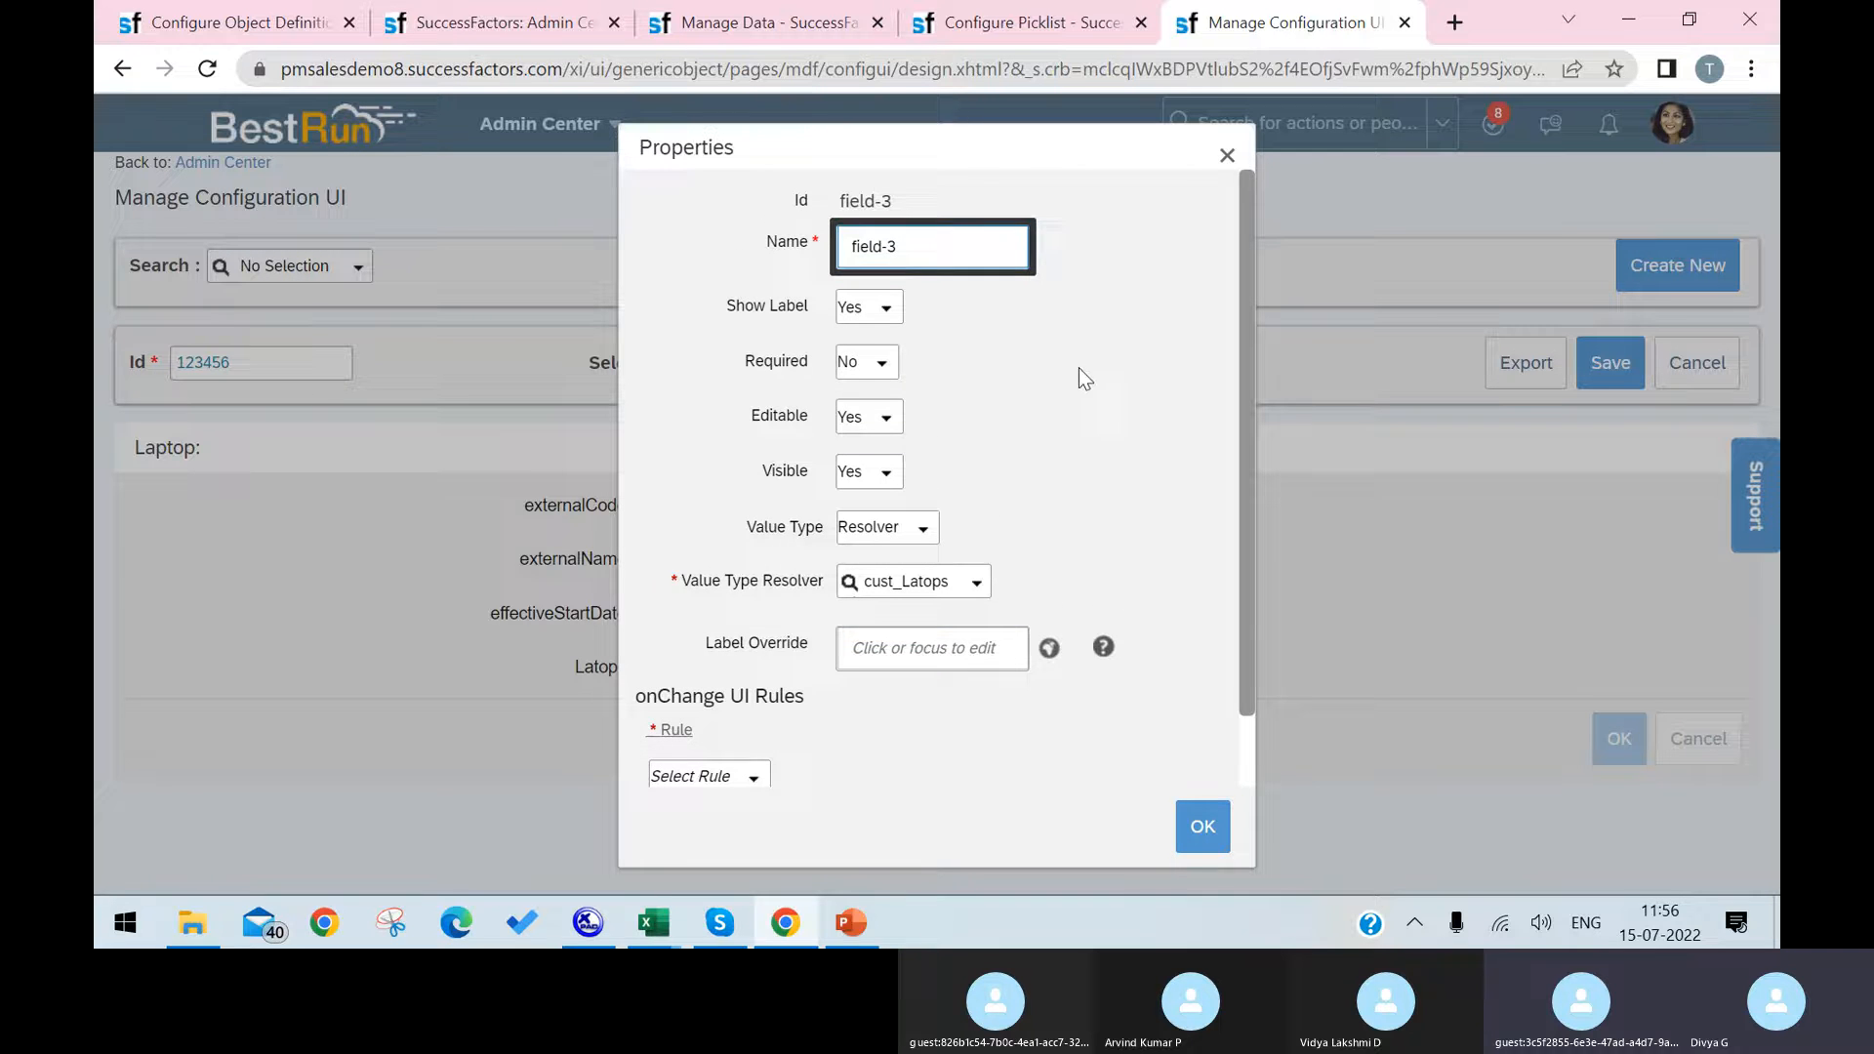
{"action": "scroll", "coordinate": [1079, 371], "scroll_direction": "down", "scroll_amount": 1}
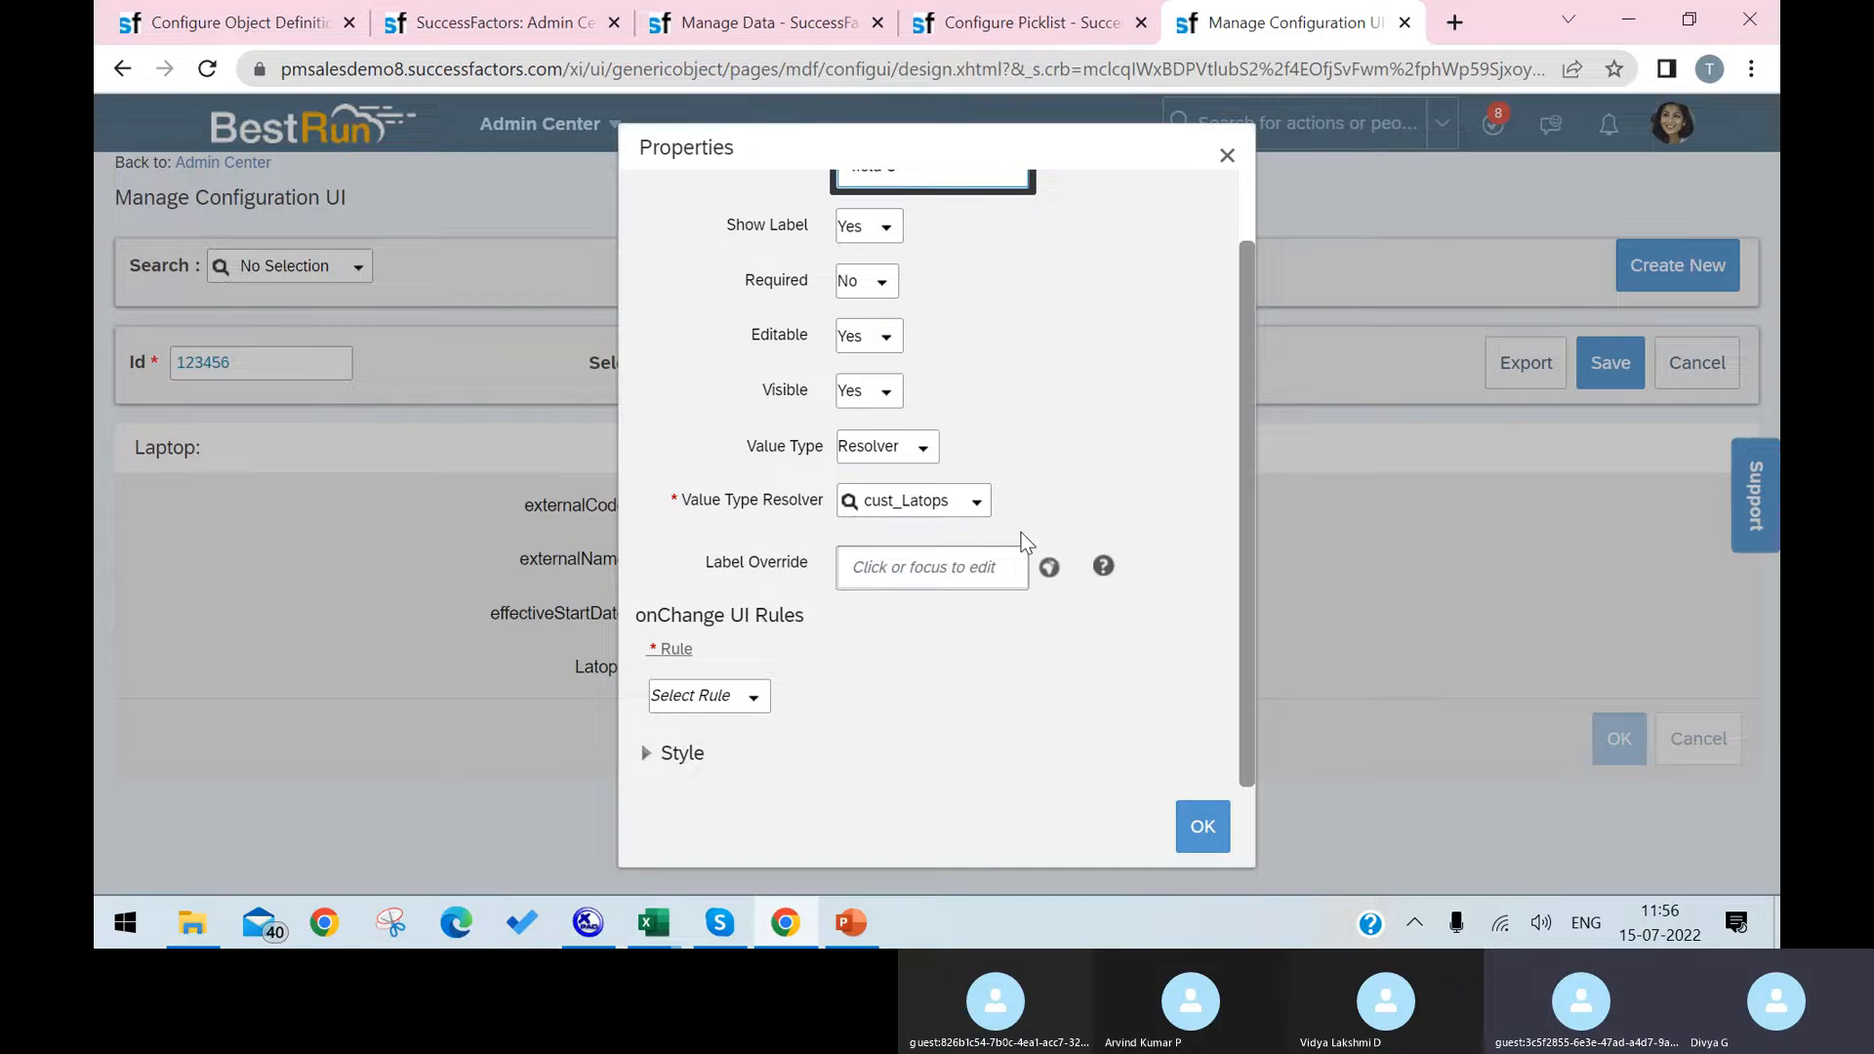
{"action": "left_click", "coordinate": [984, 502]}
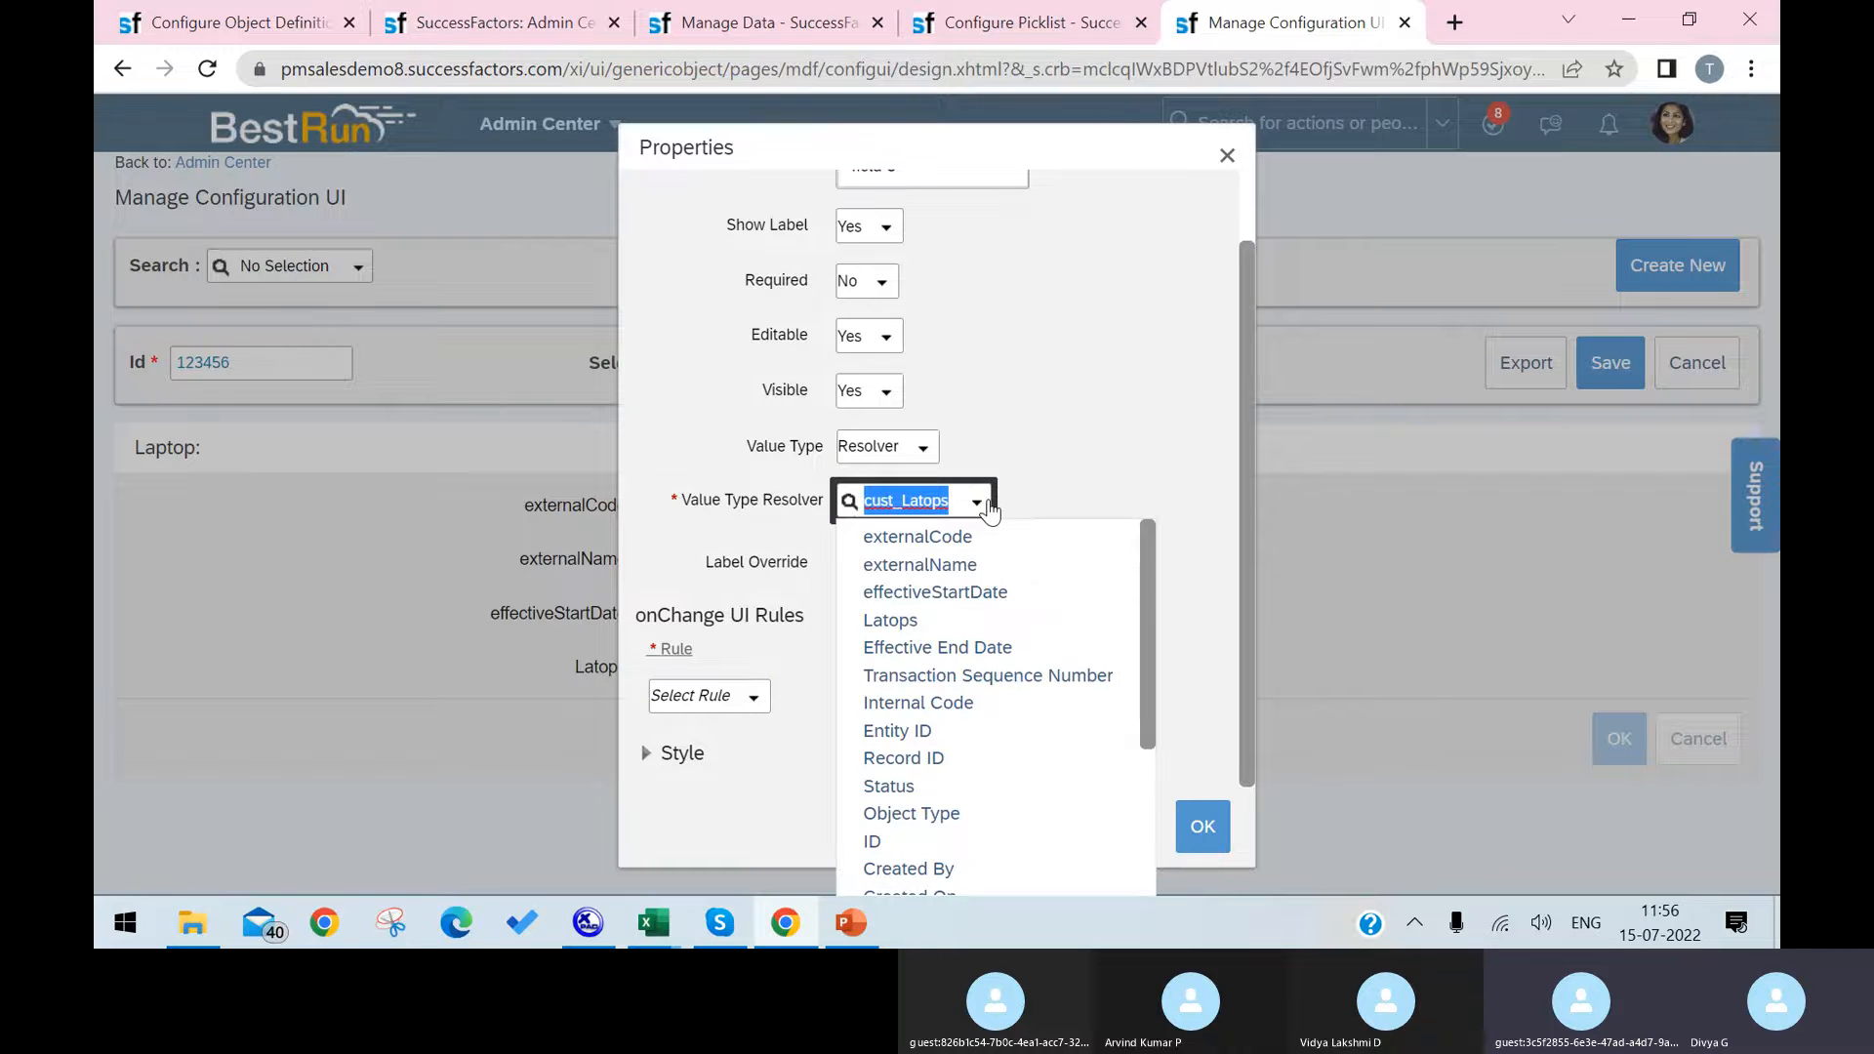
{"action": "left_click", "coordinate": [925, 623]}
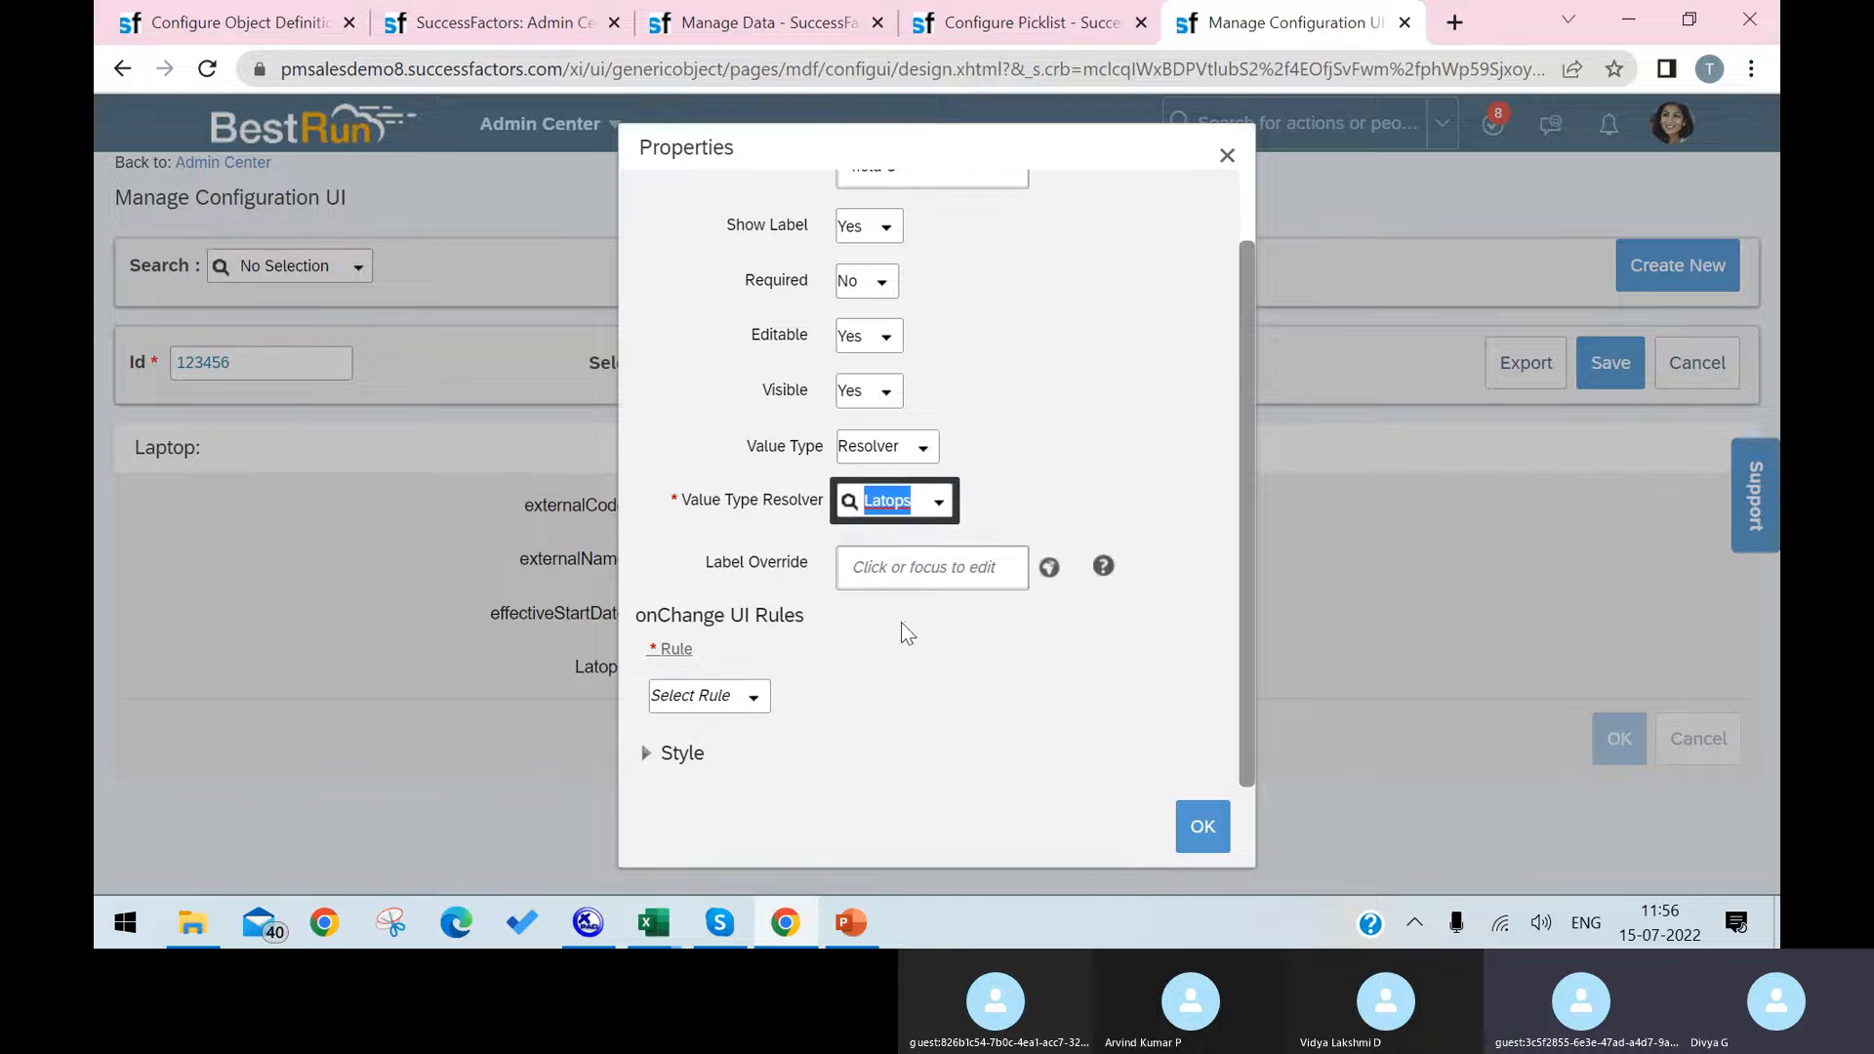
{"action": "left_click", "coordinate": [1203, 825]}
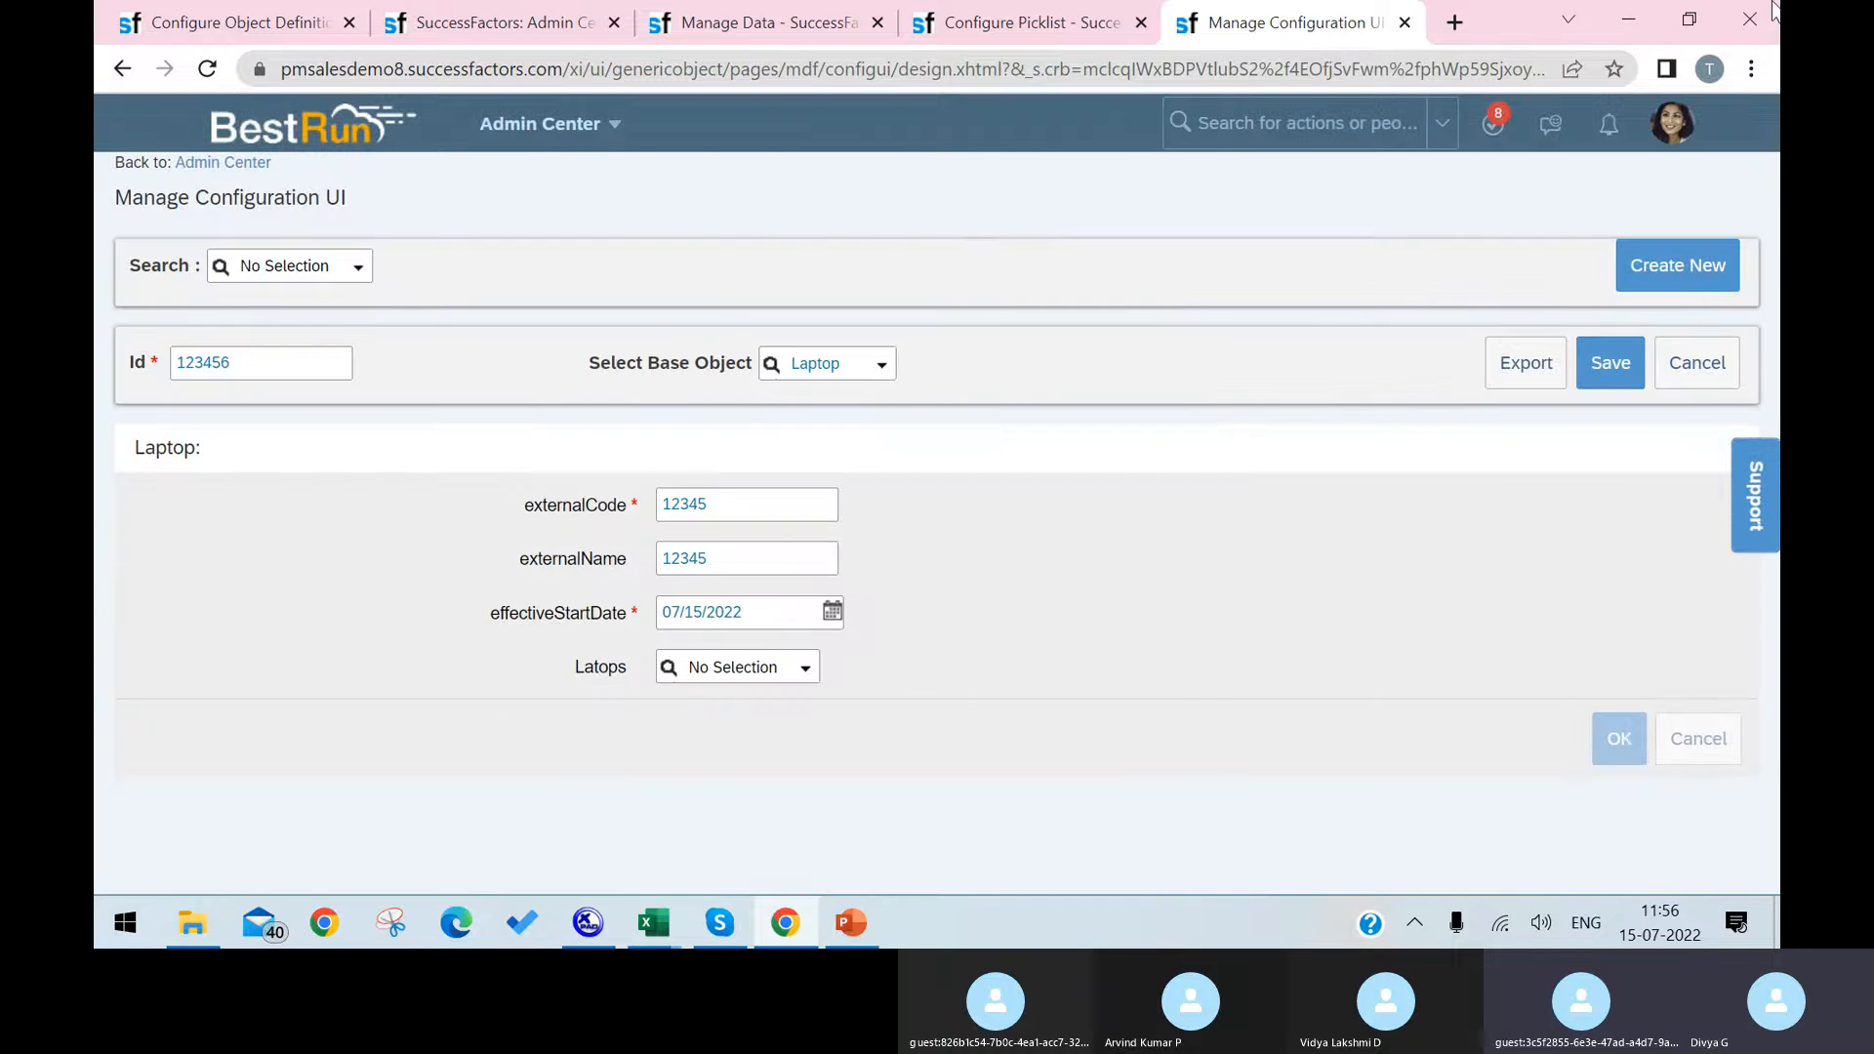
Step: Add a new input field to the Laptop configuration and enter LAPTOP as its value
{"action": "mouse_move", "coordinate": [891, 606]}
{"action": "left_click", "coordinate": [958, 455]}
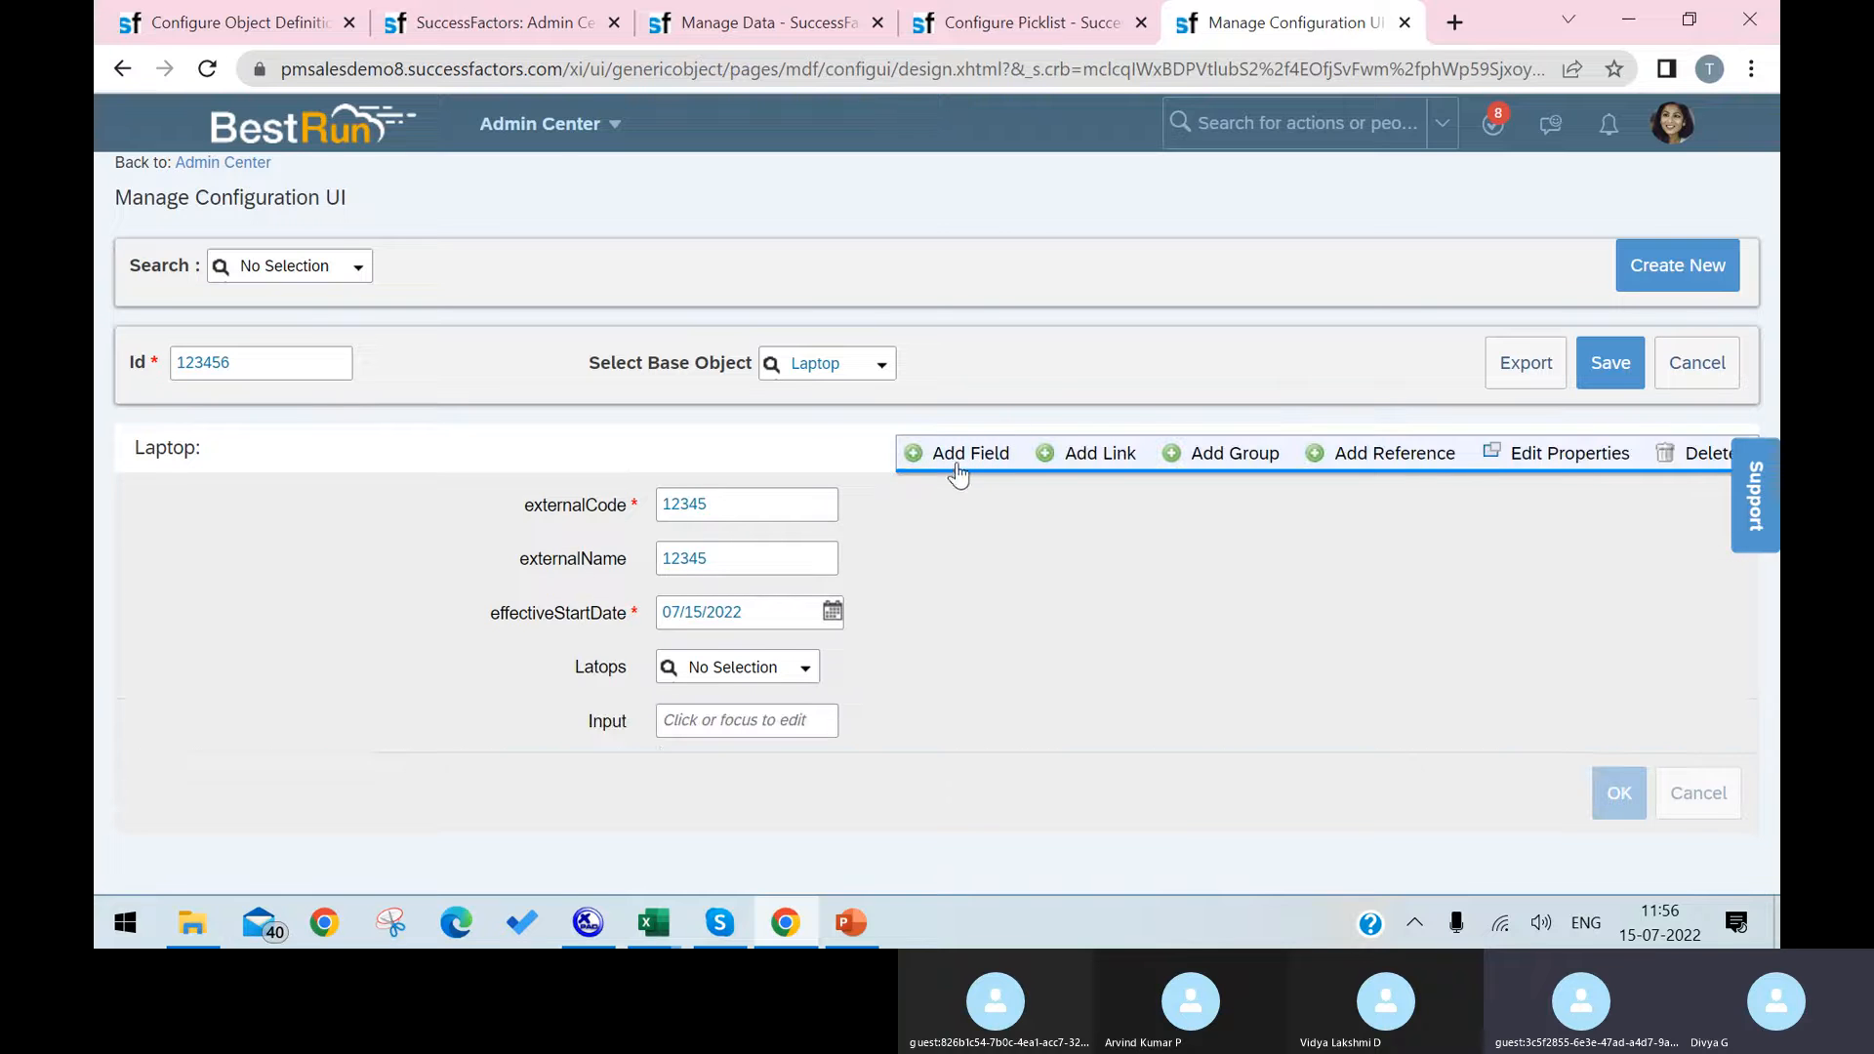
{"action": "left_click", "coordinate": [699, 721]}
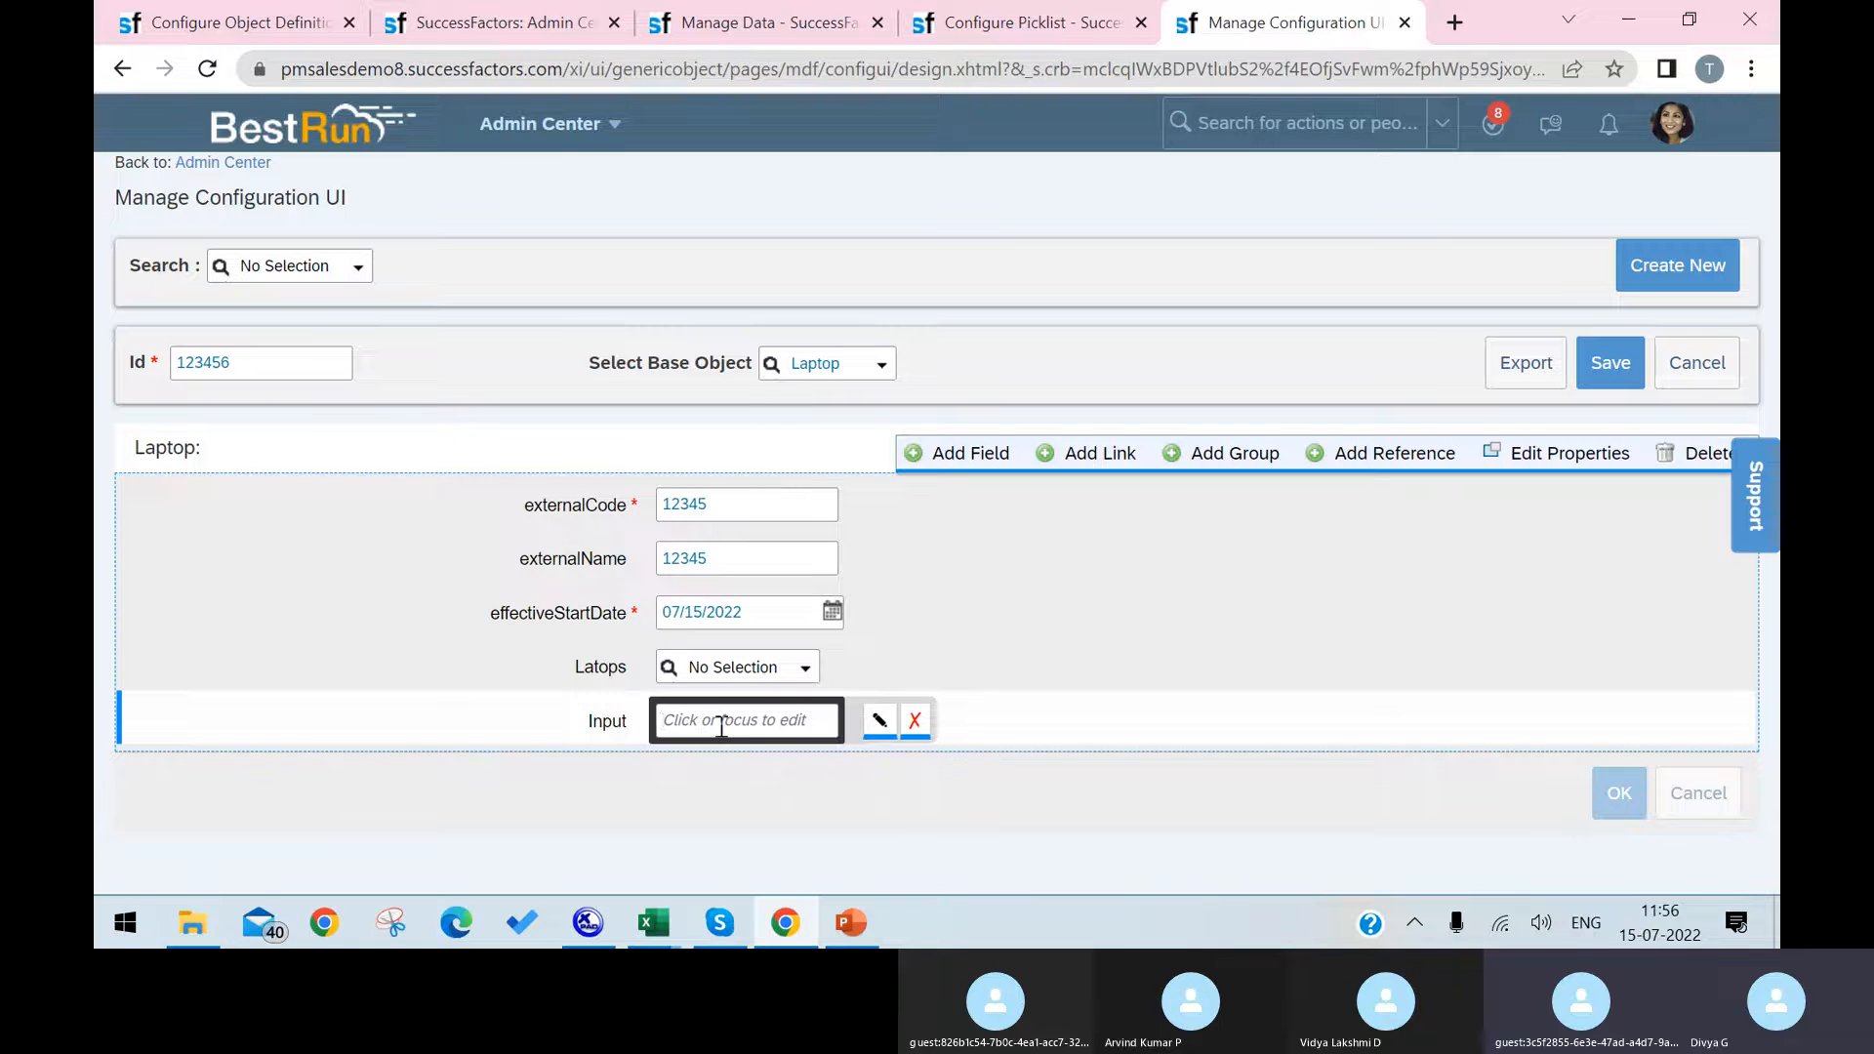
{"action": "type", "text": "LA"}
{"action": "type", "text": "L"}
Step: Keep the new input field's value type as User Defined and set its user-defined value to Laptop Names
{"action": "left_click", "coordinate": [881, 722]}
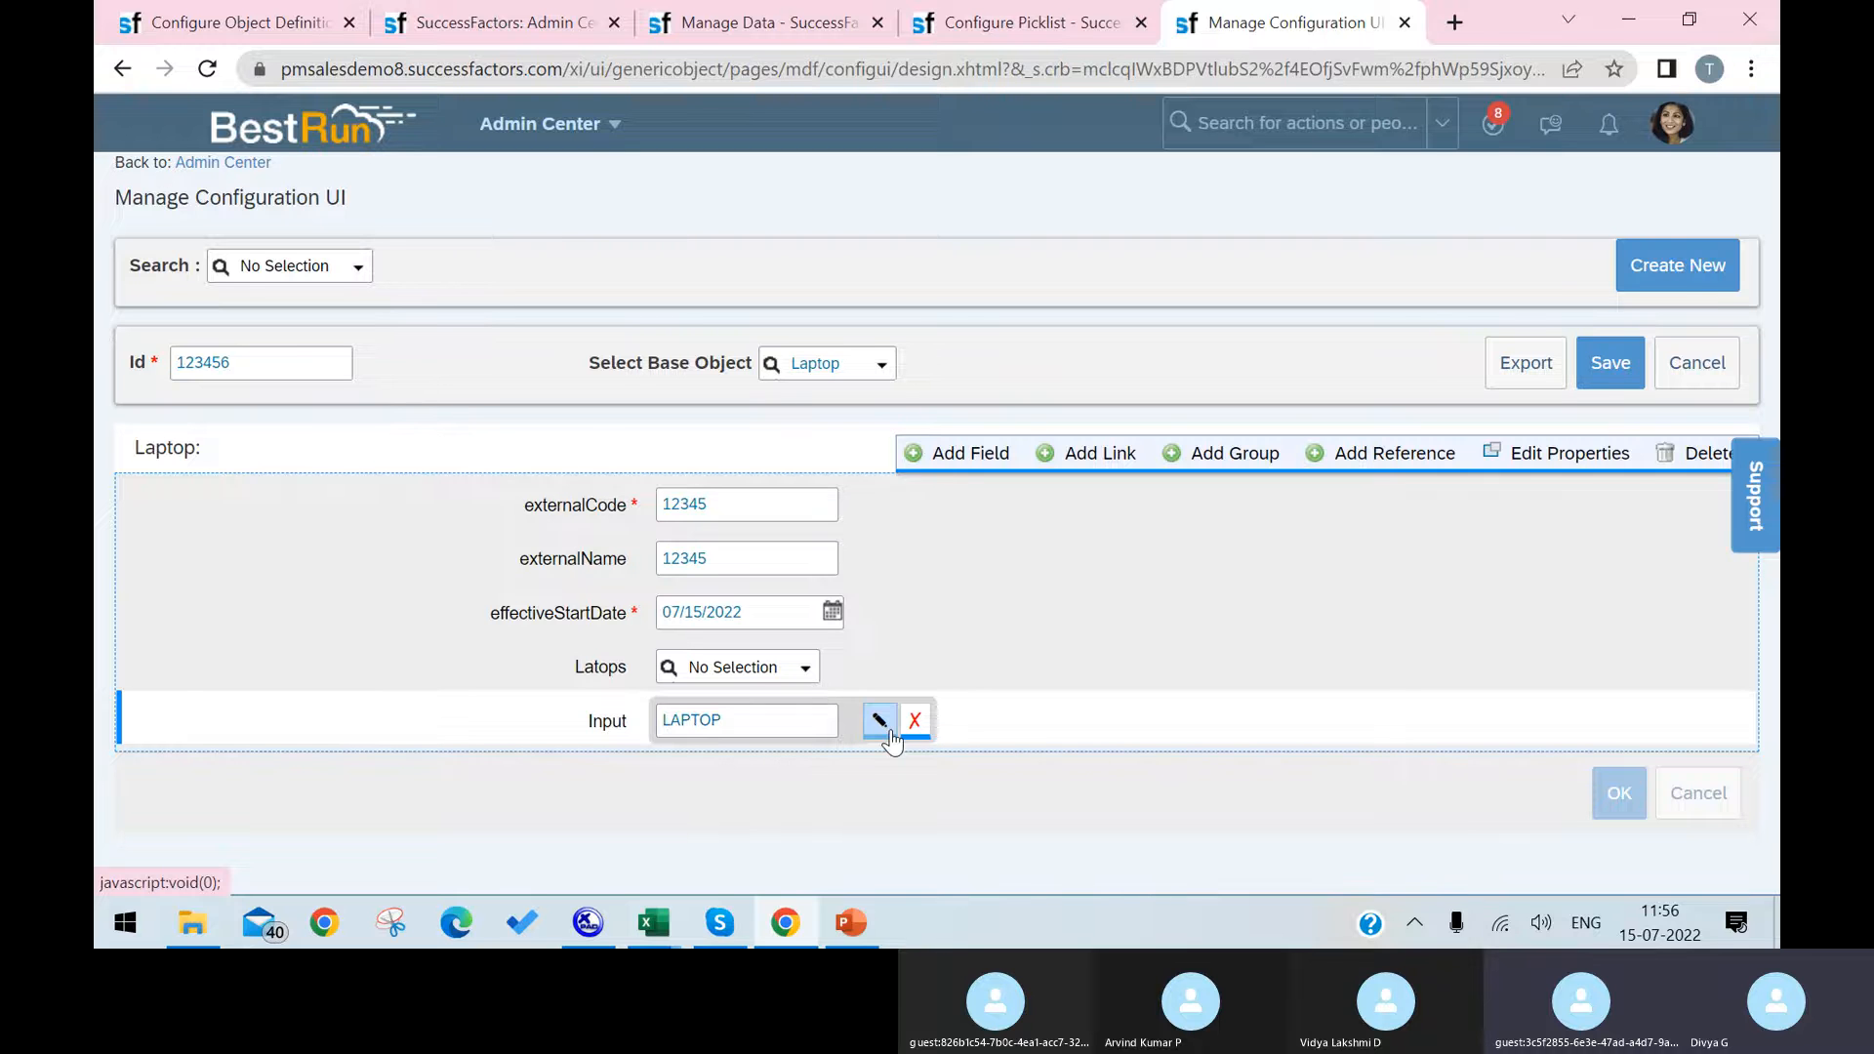
{"action": "left_click", "coordinate": [884, 722]}
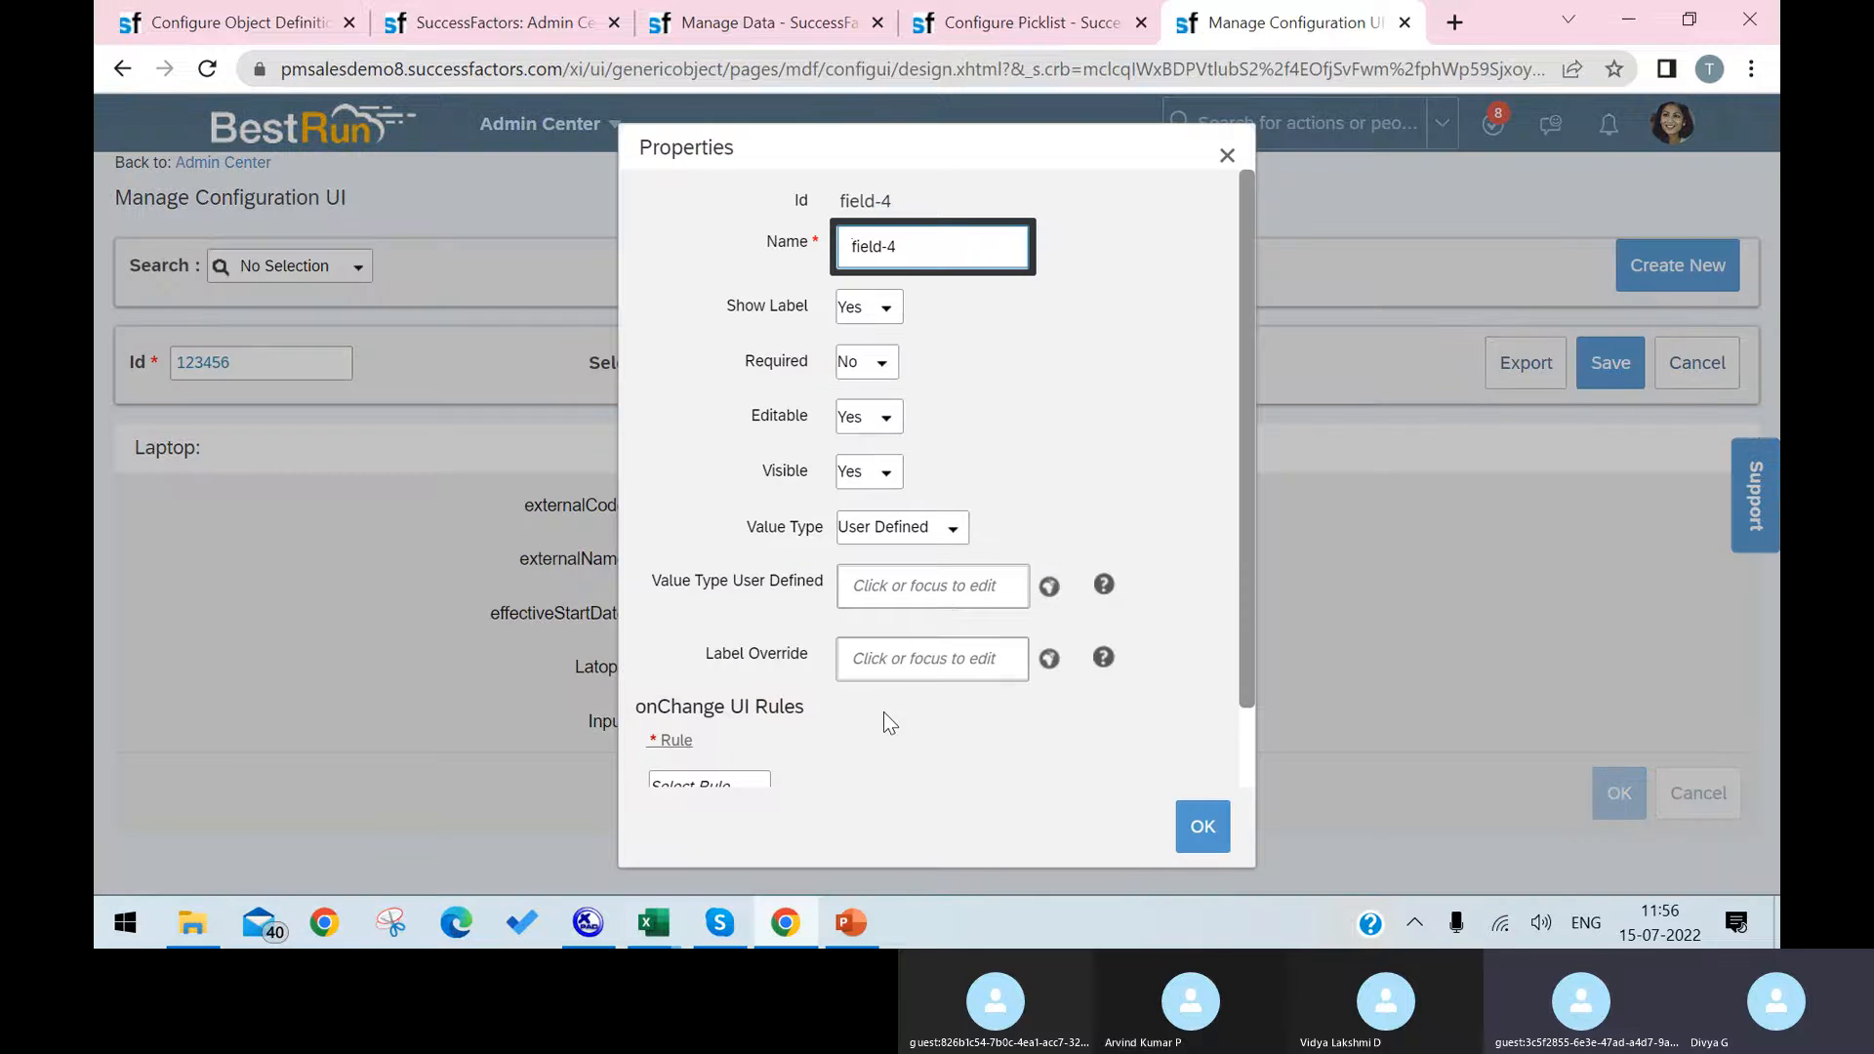
{"action": "left_click", "coordinate": [950, 530]}
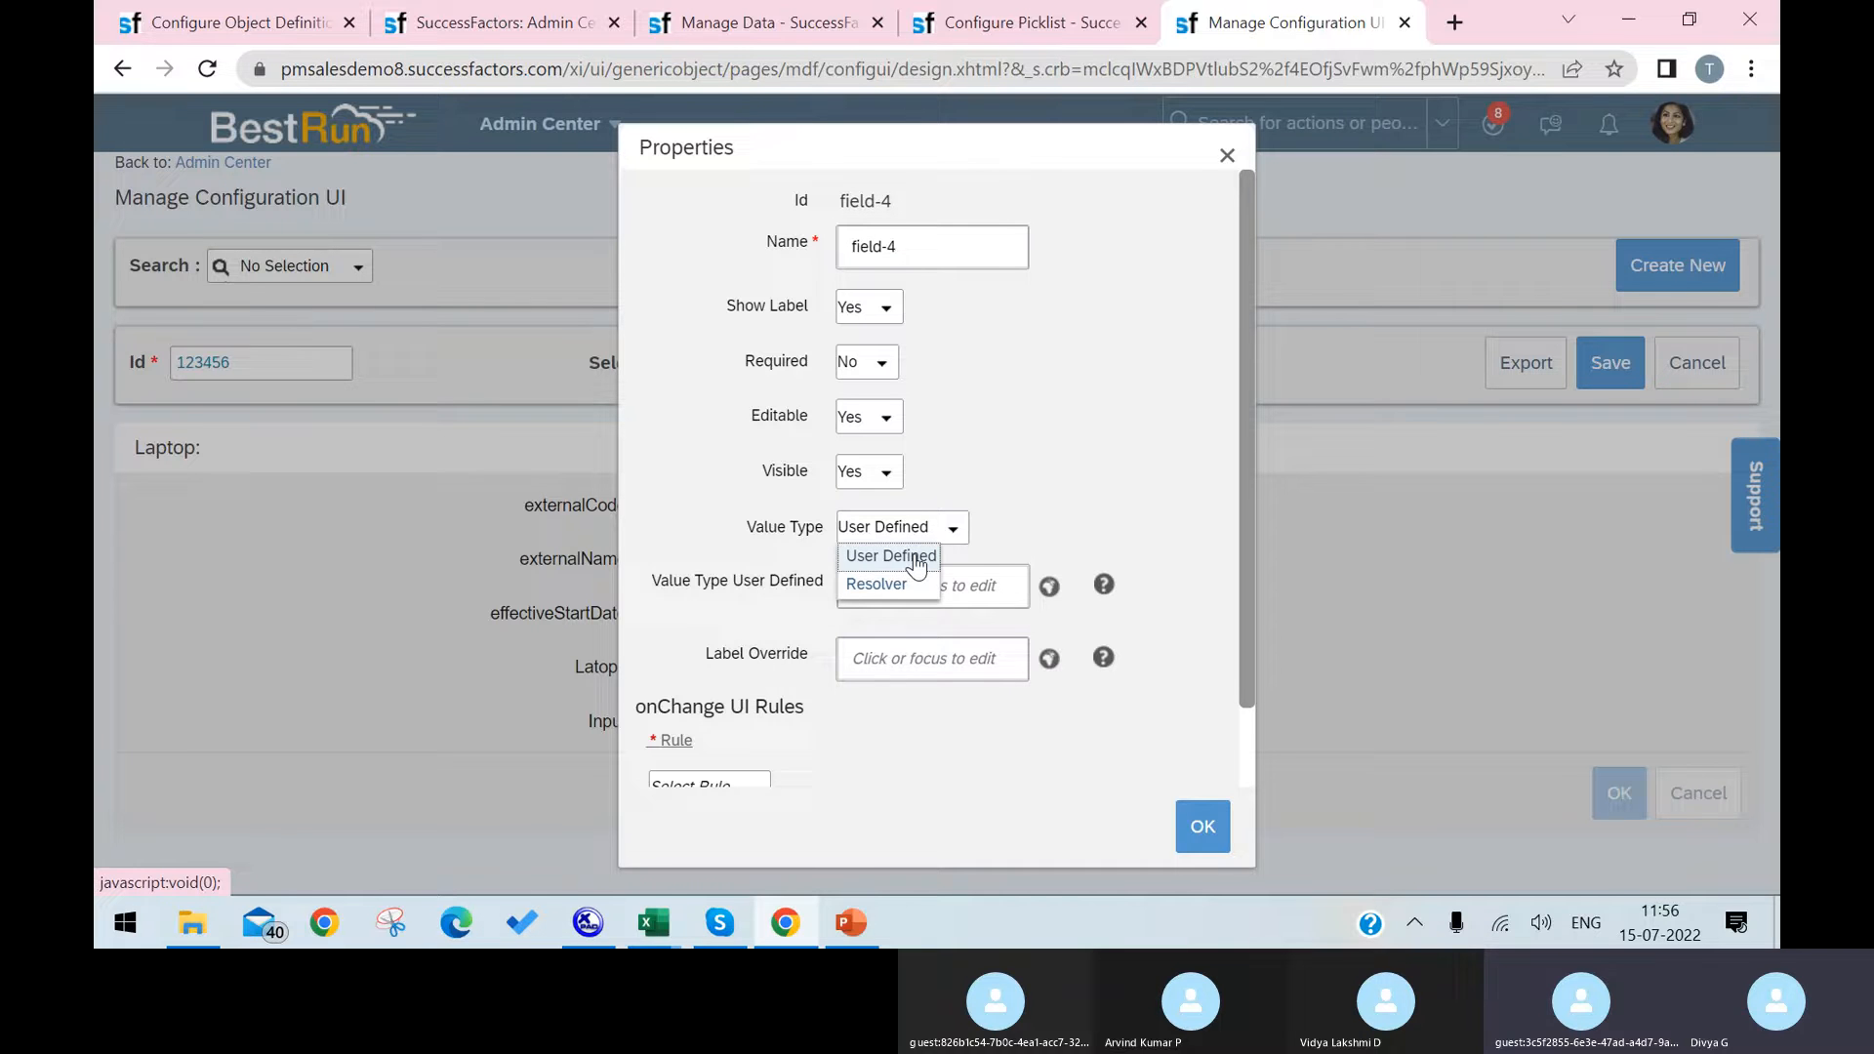
{"action": "left_click", "coordinate": [1137, 764]}
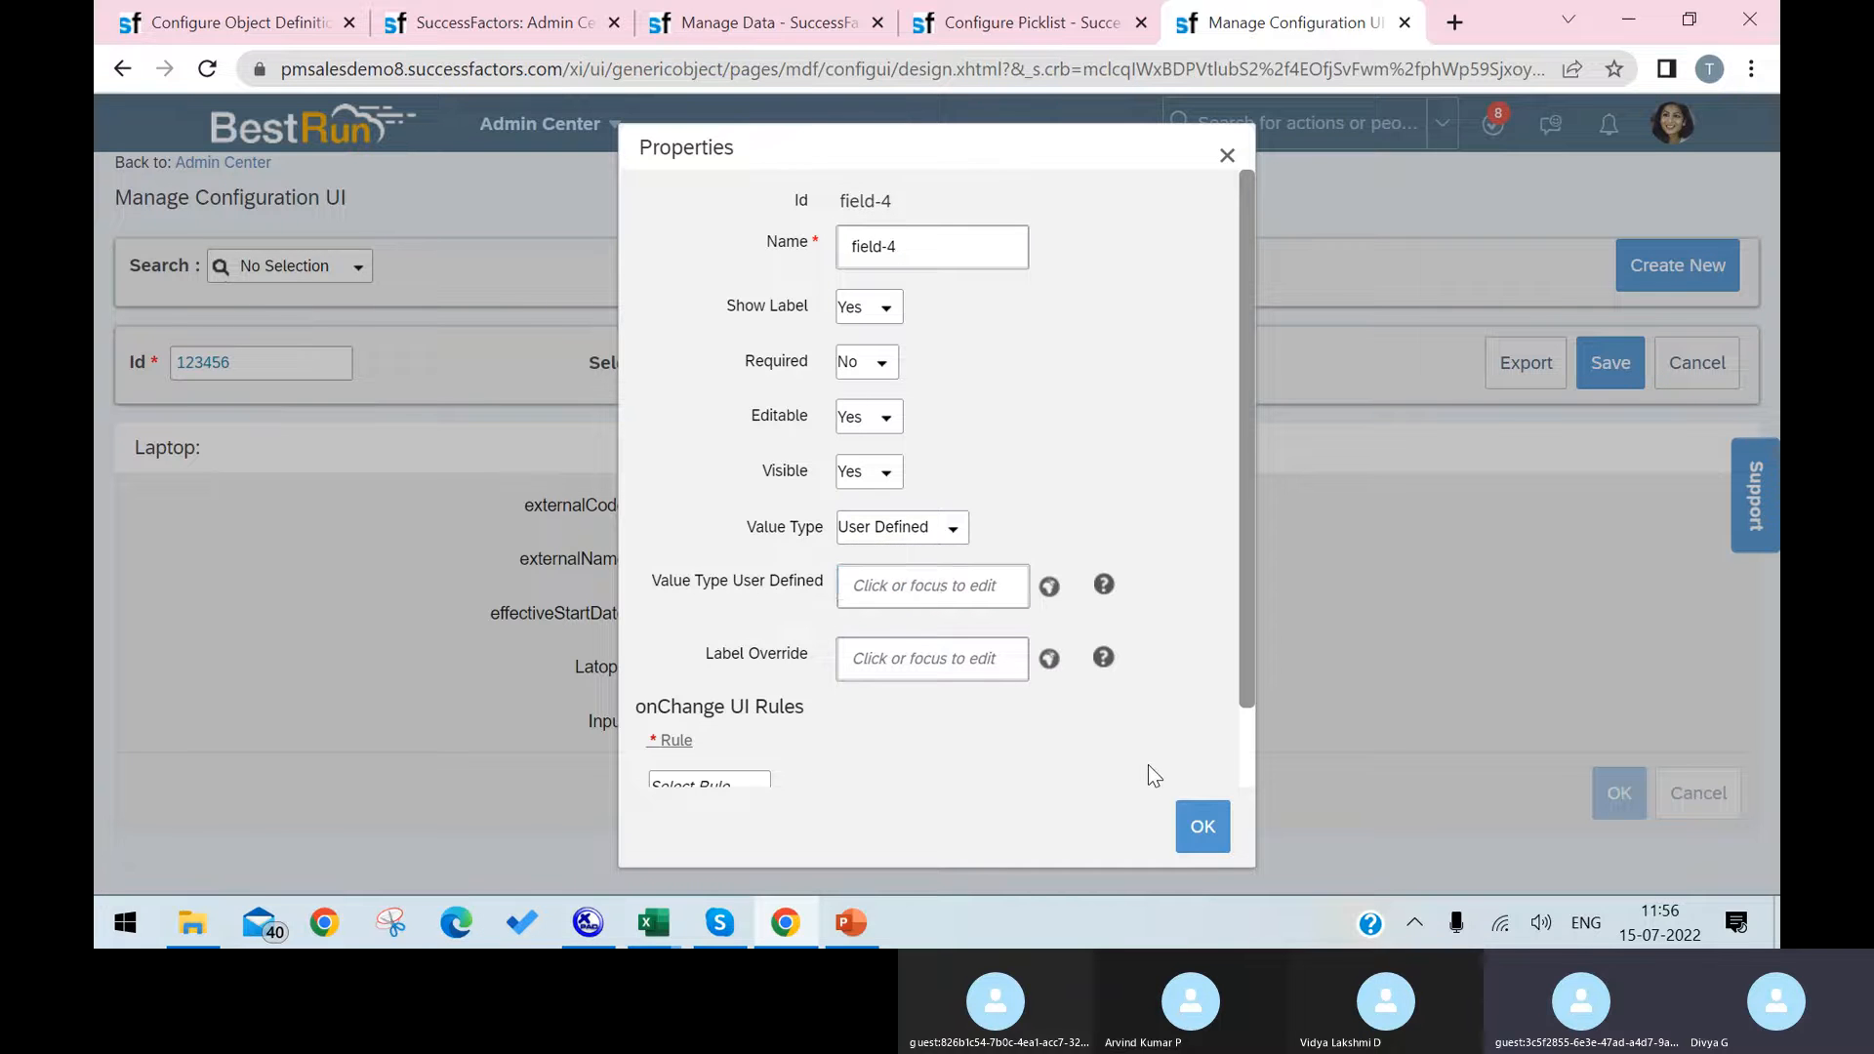
{"action": "left_click", "coordinate": [939, 591]}
{"action": "type", "text": "Laptop Names"}
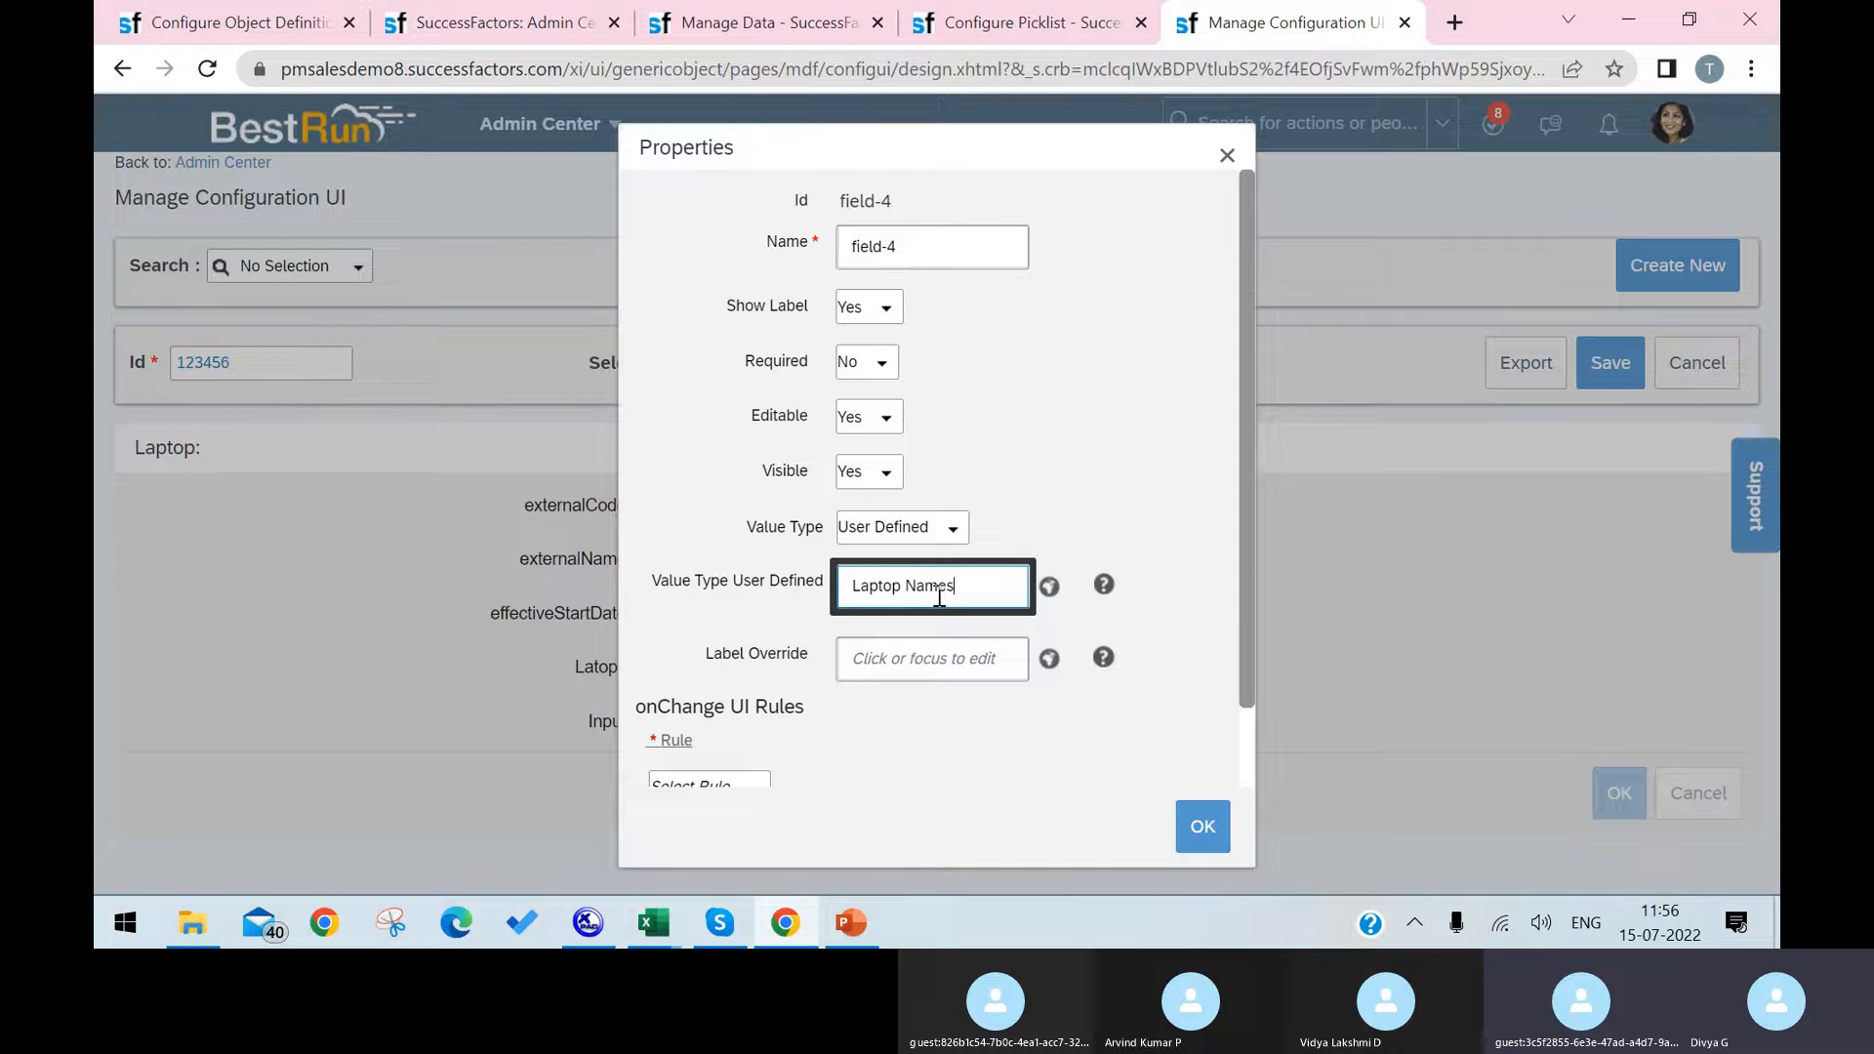
{"action": "left_click", "coordinate": [1202, 826]}
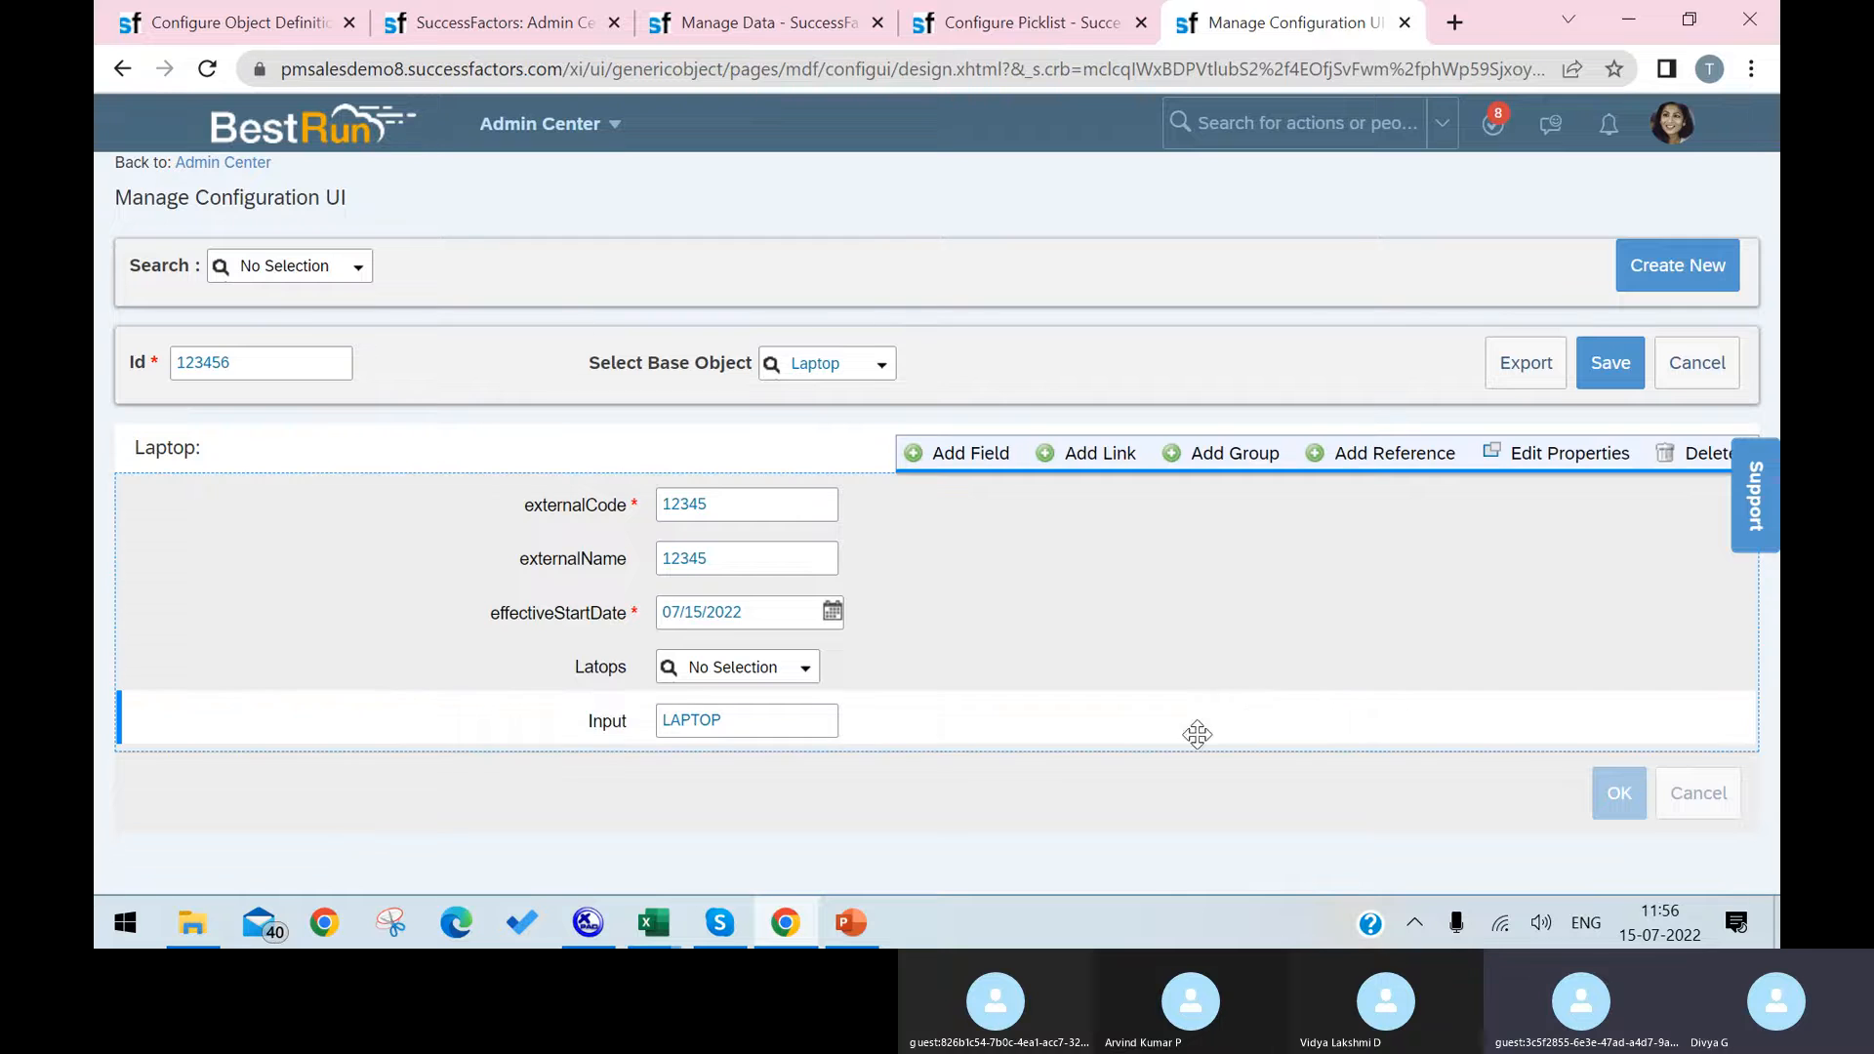
Step: Remove the extra Input field from the Laptop layout and save configuration UI 123456
{"action": "mouse_move", "coordinate": [800, 670]}
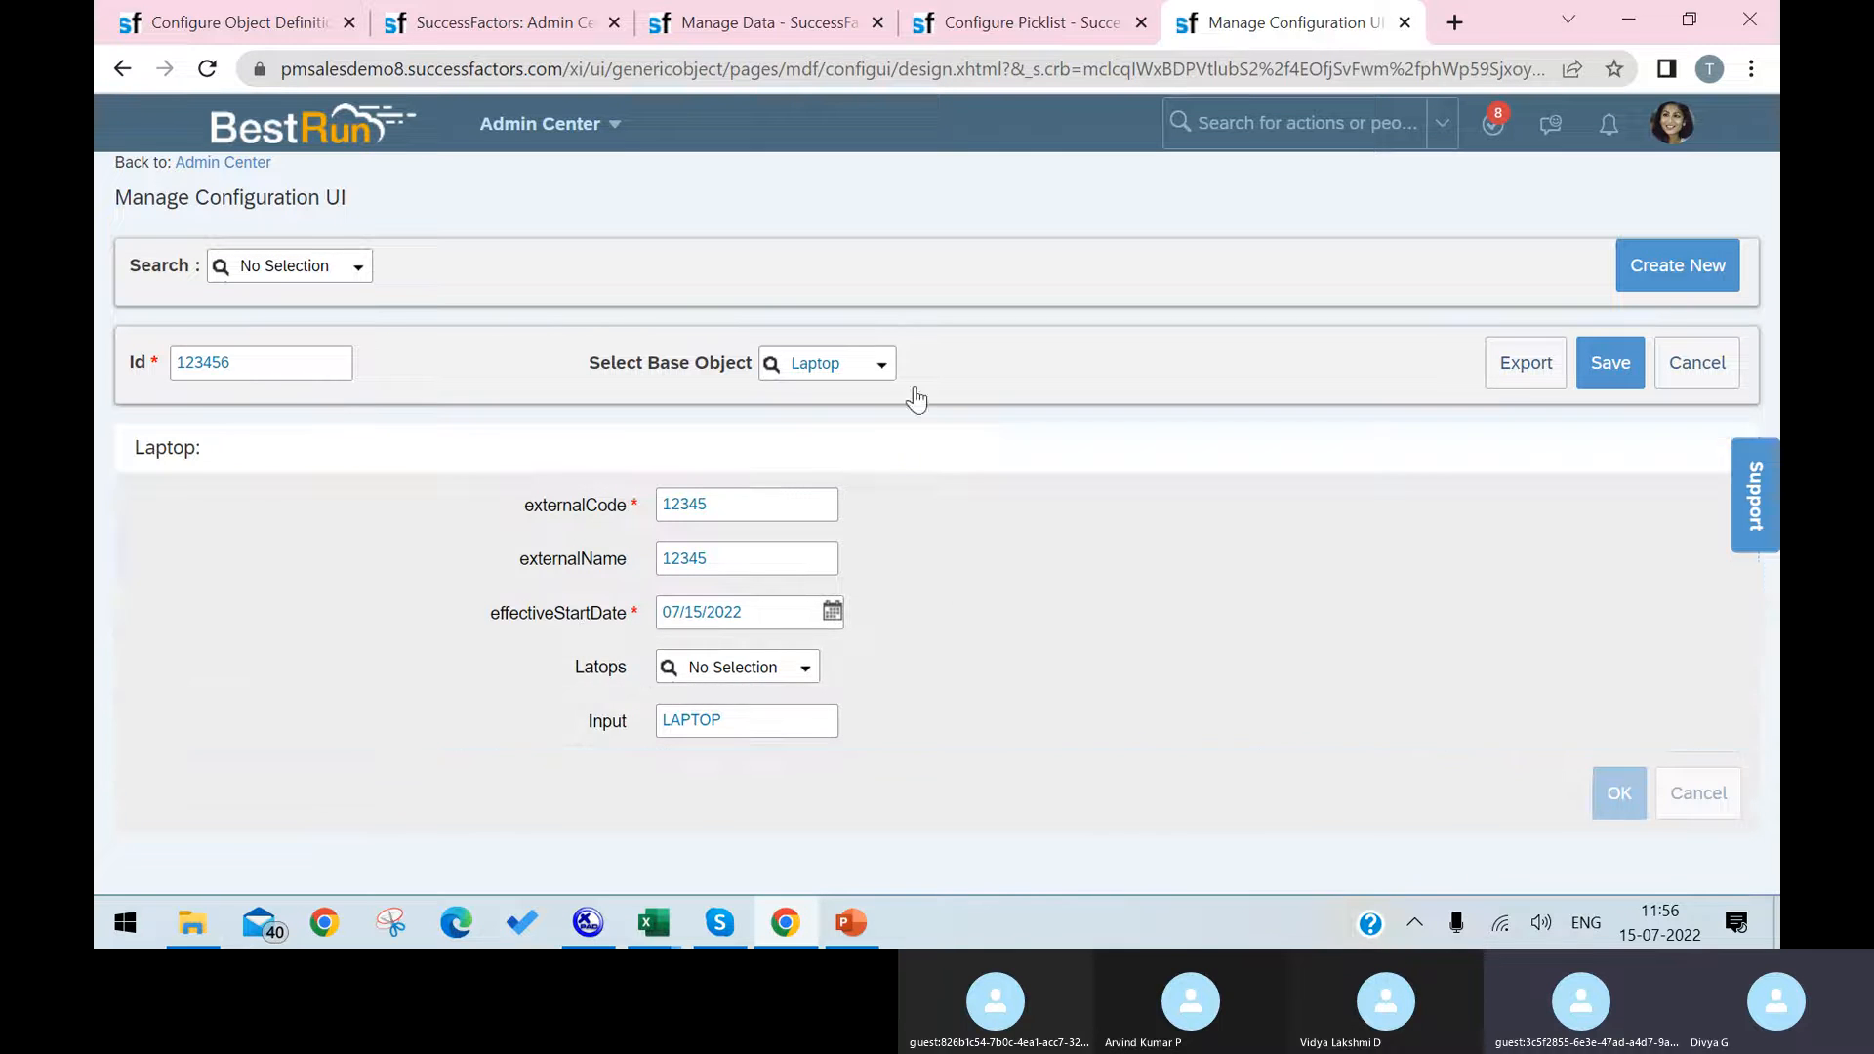
{"action": "mouse_move", "coordinate": [759, 367]}
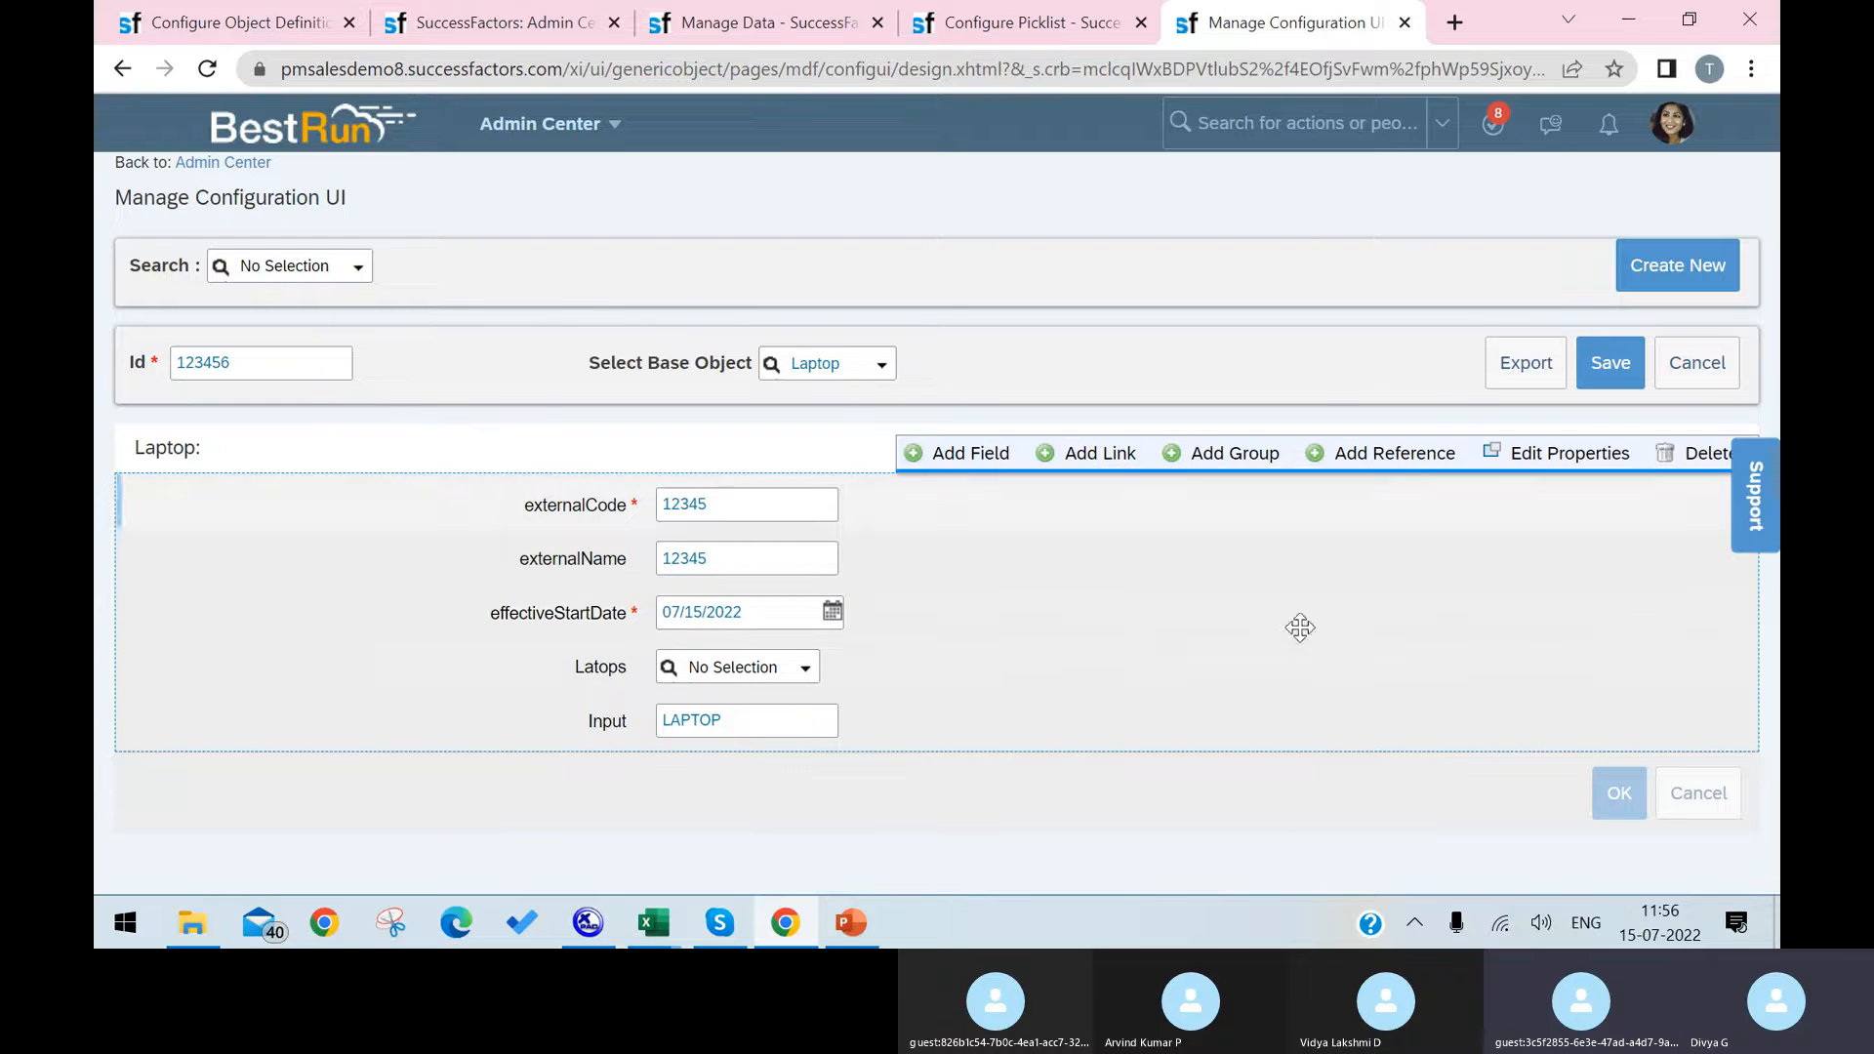
{"action": "mouse_move", "coordinate": [872, 459]}
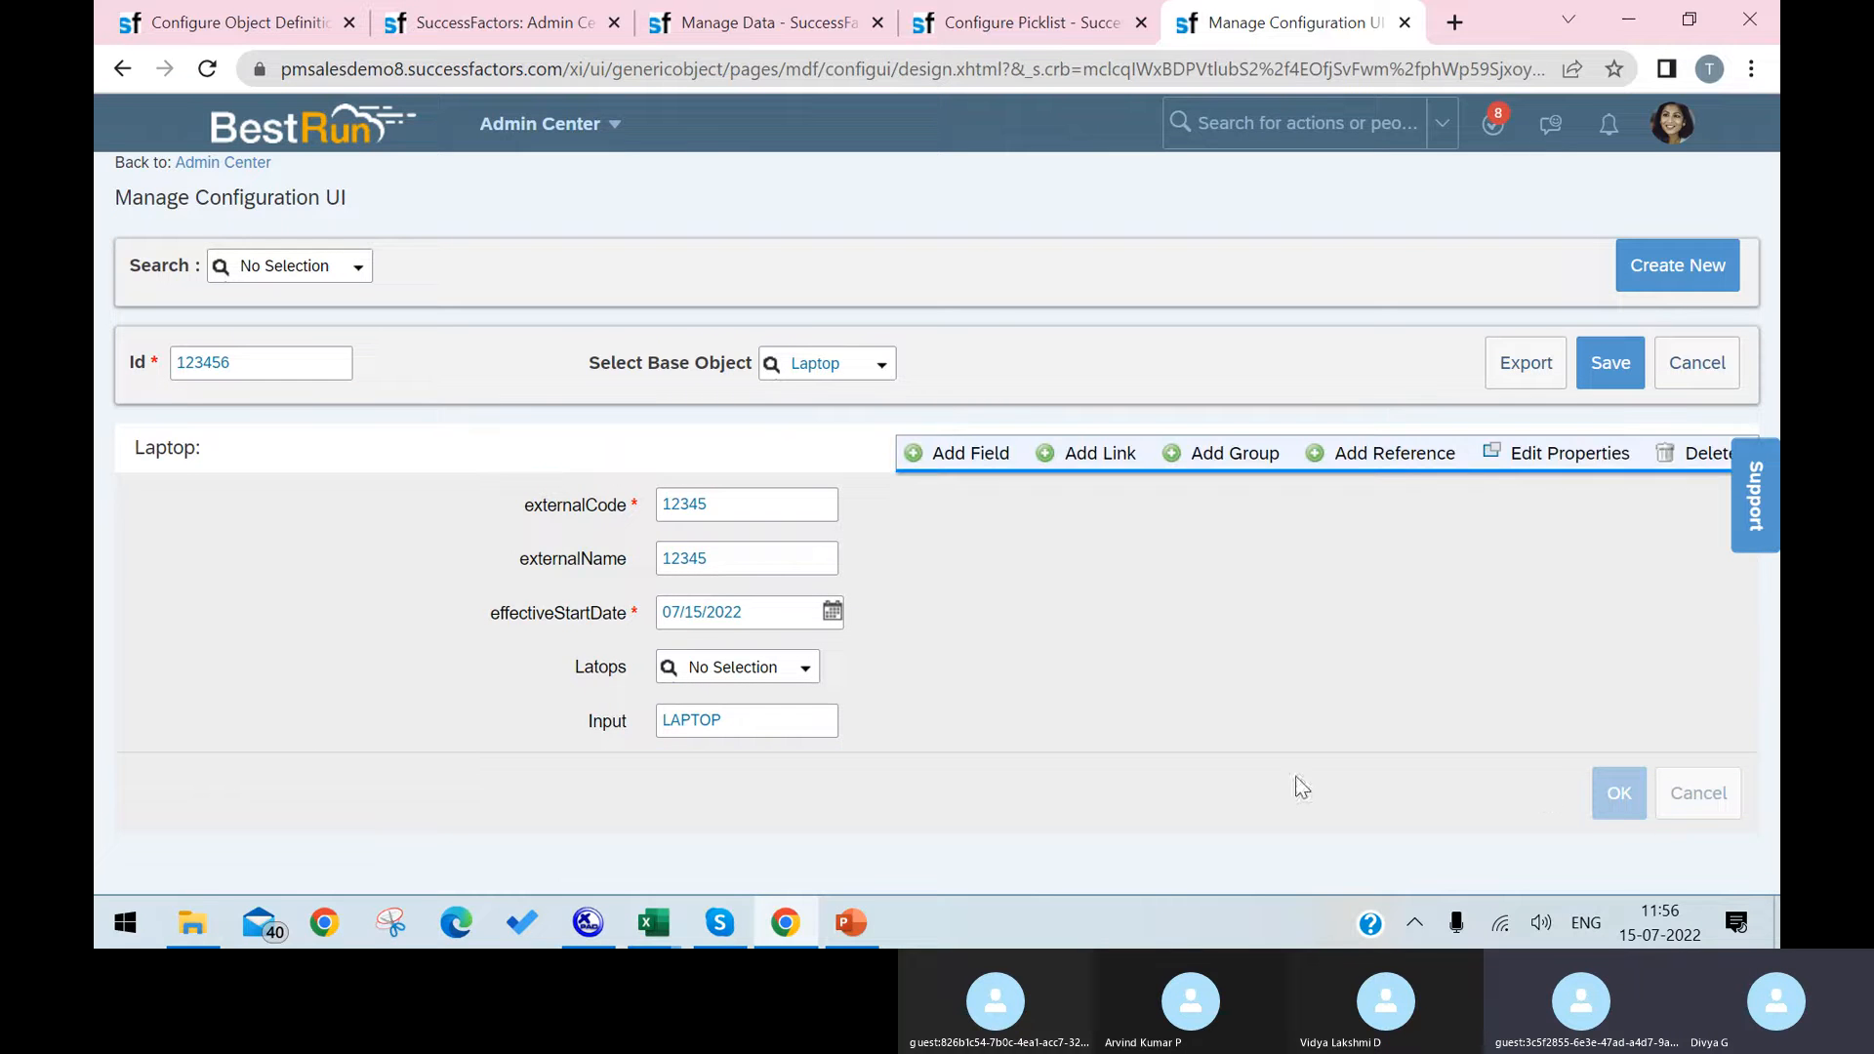
{"action": "left_click", "coordinate": [912, 722]}
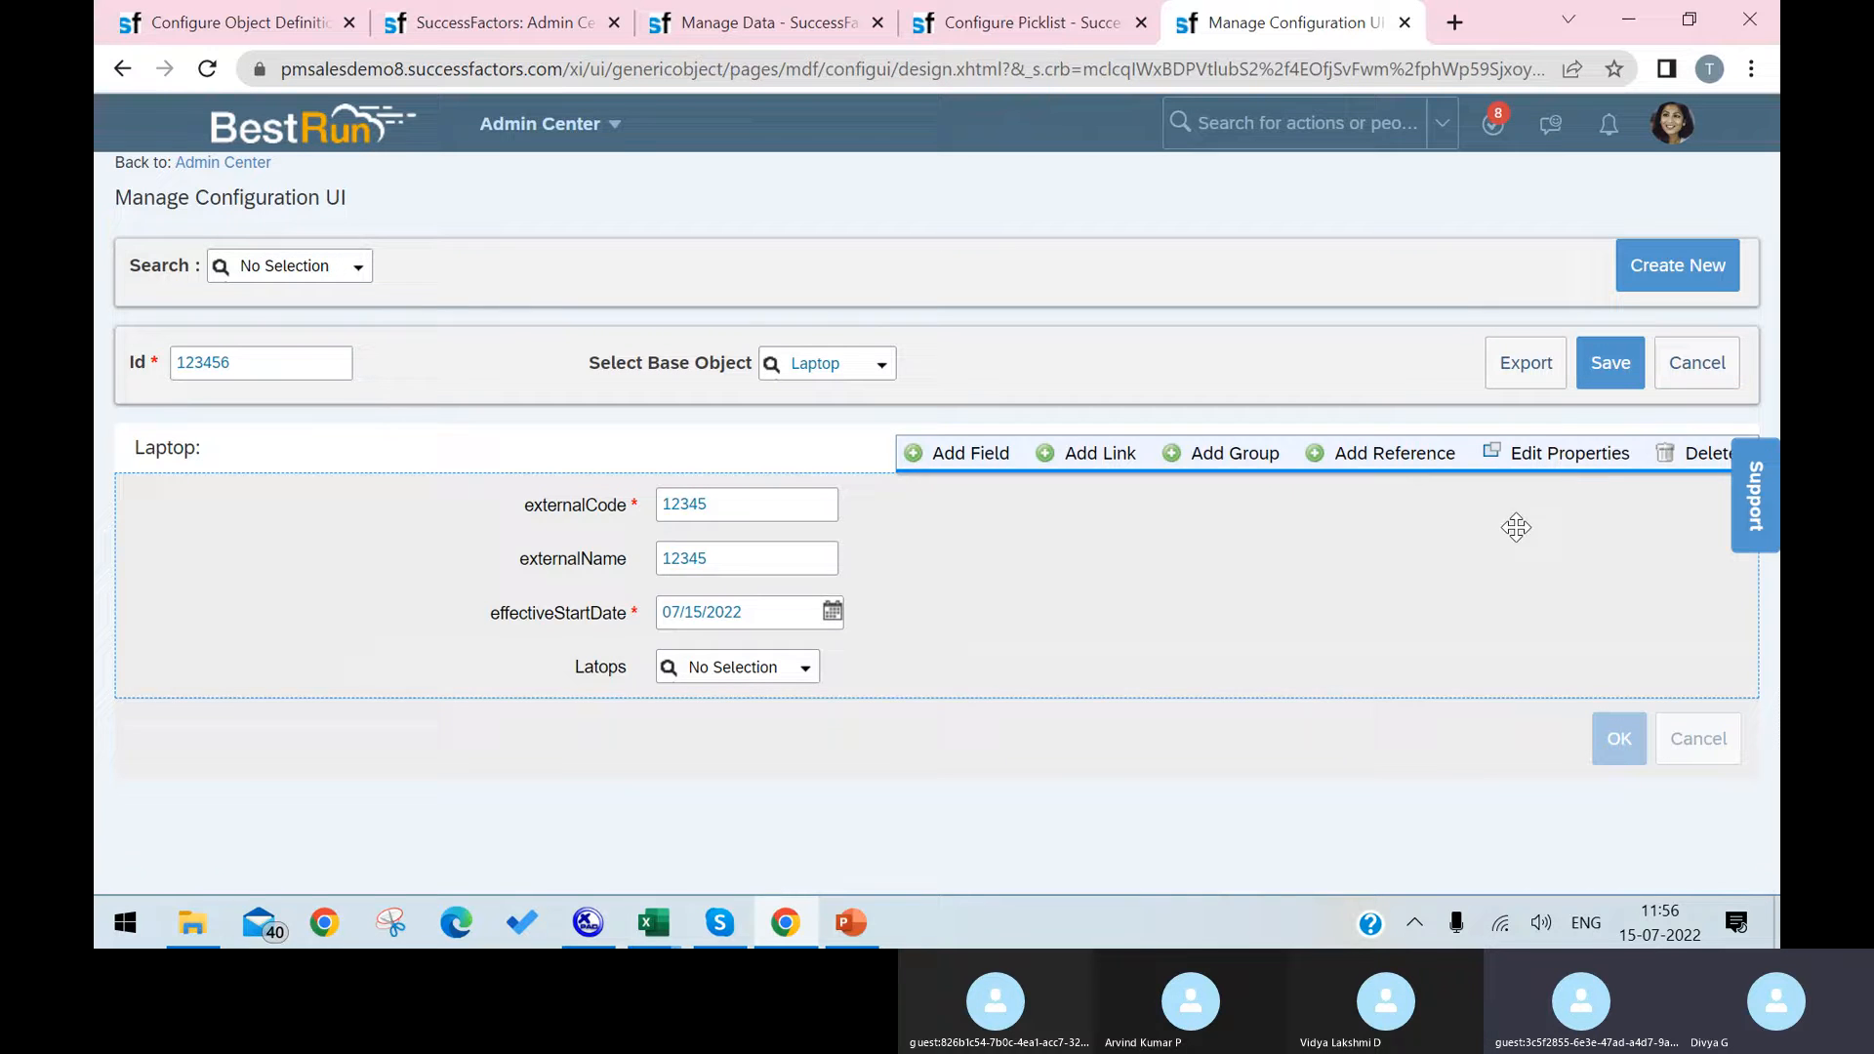
{"action": "left_click", "coordinate": [1614, 357]}
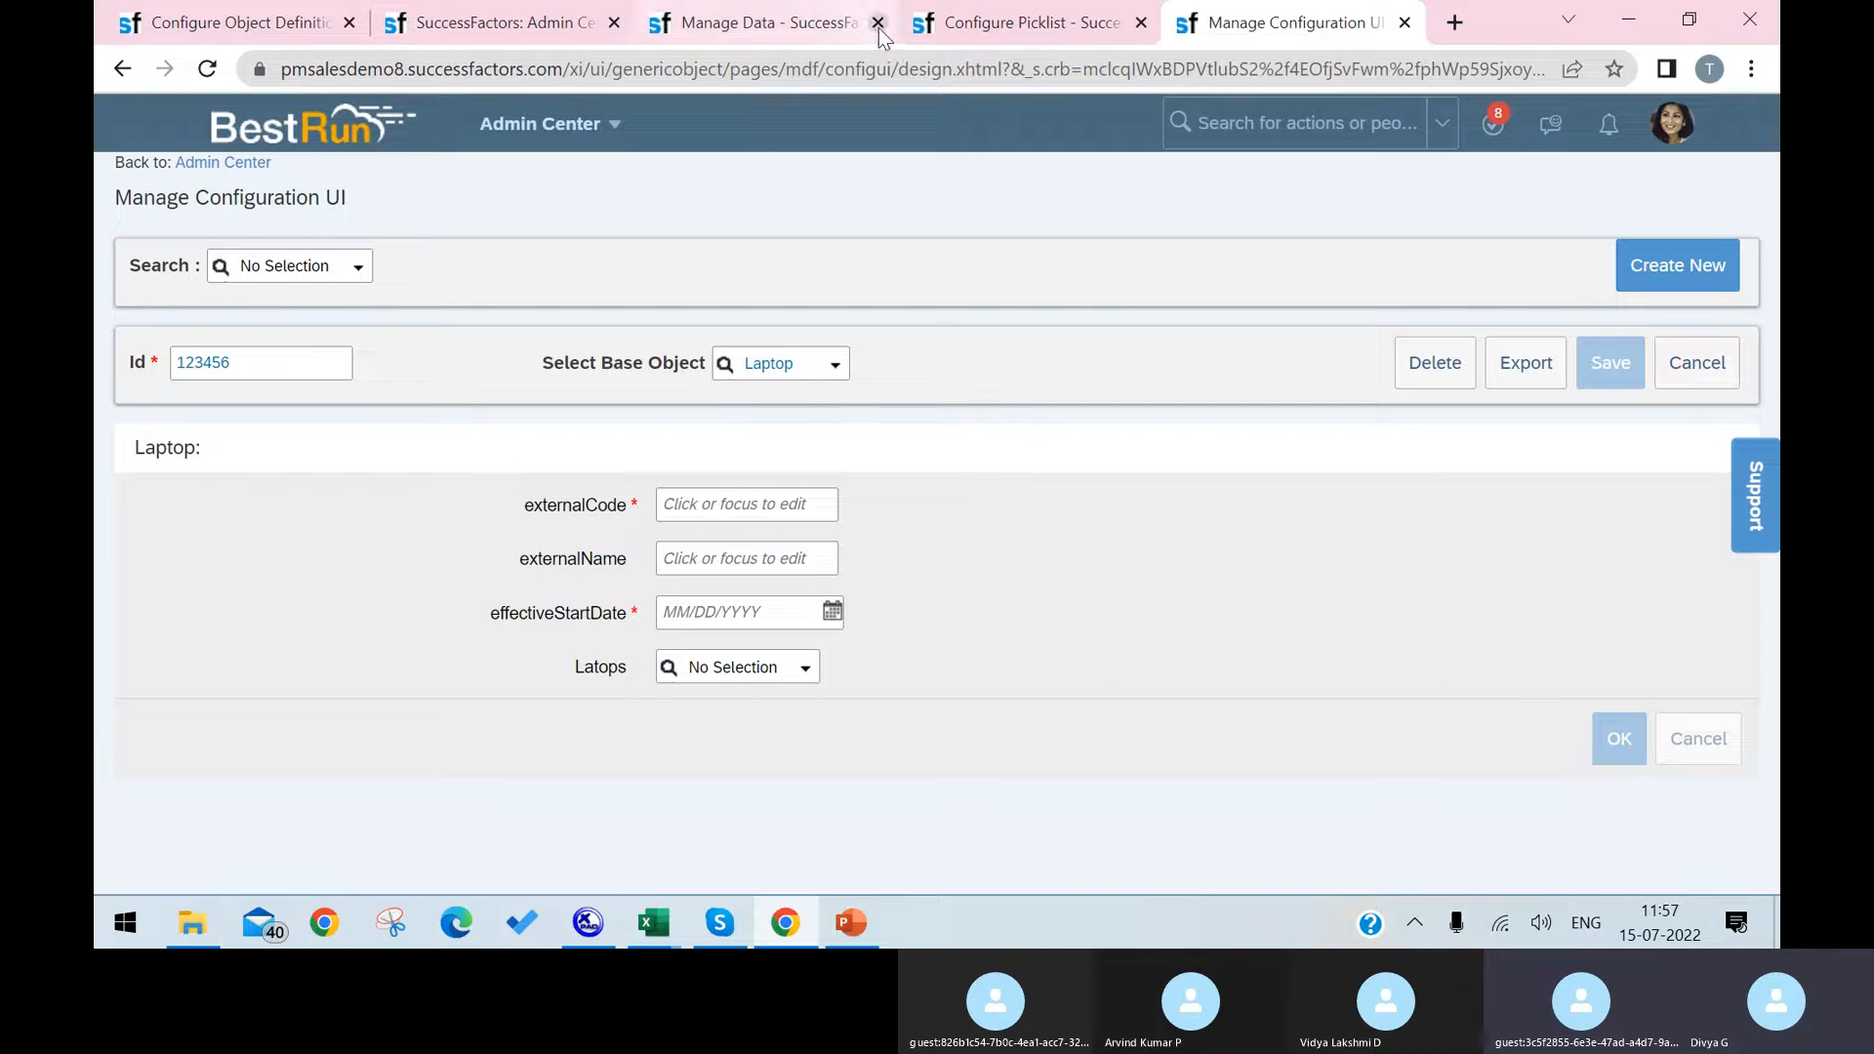
Step: Consult the Custom MDF / GO Object slide in PowerPoint, highlight Configure People Profile, and switch back to Chrome
{"action": "left_click", "coordinate": [847, 924]}
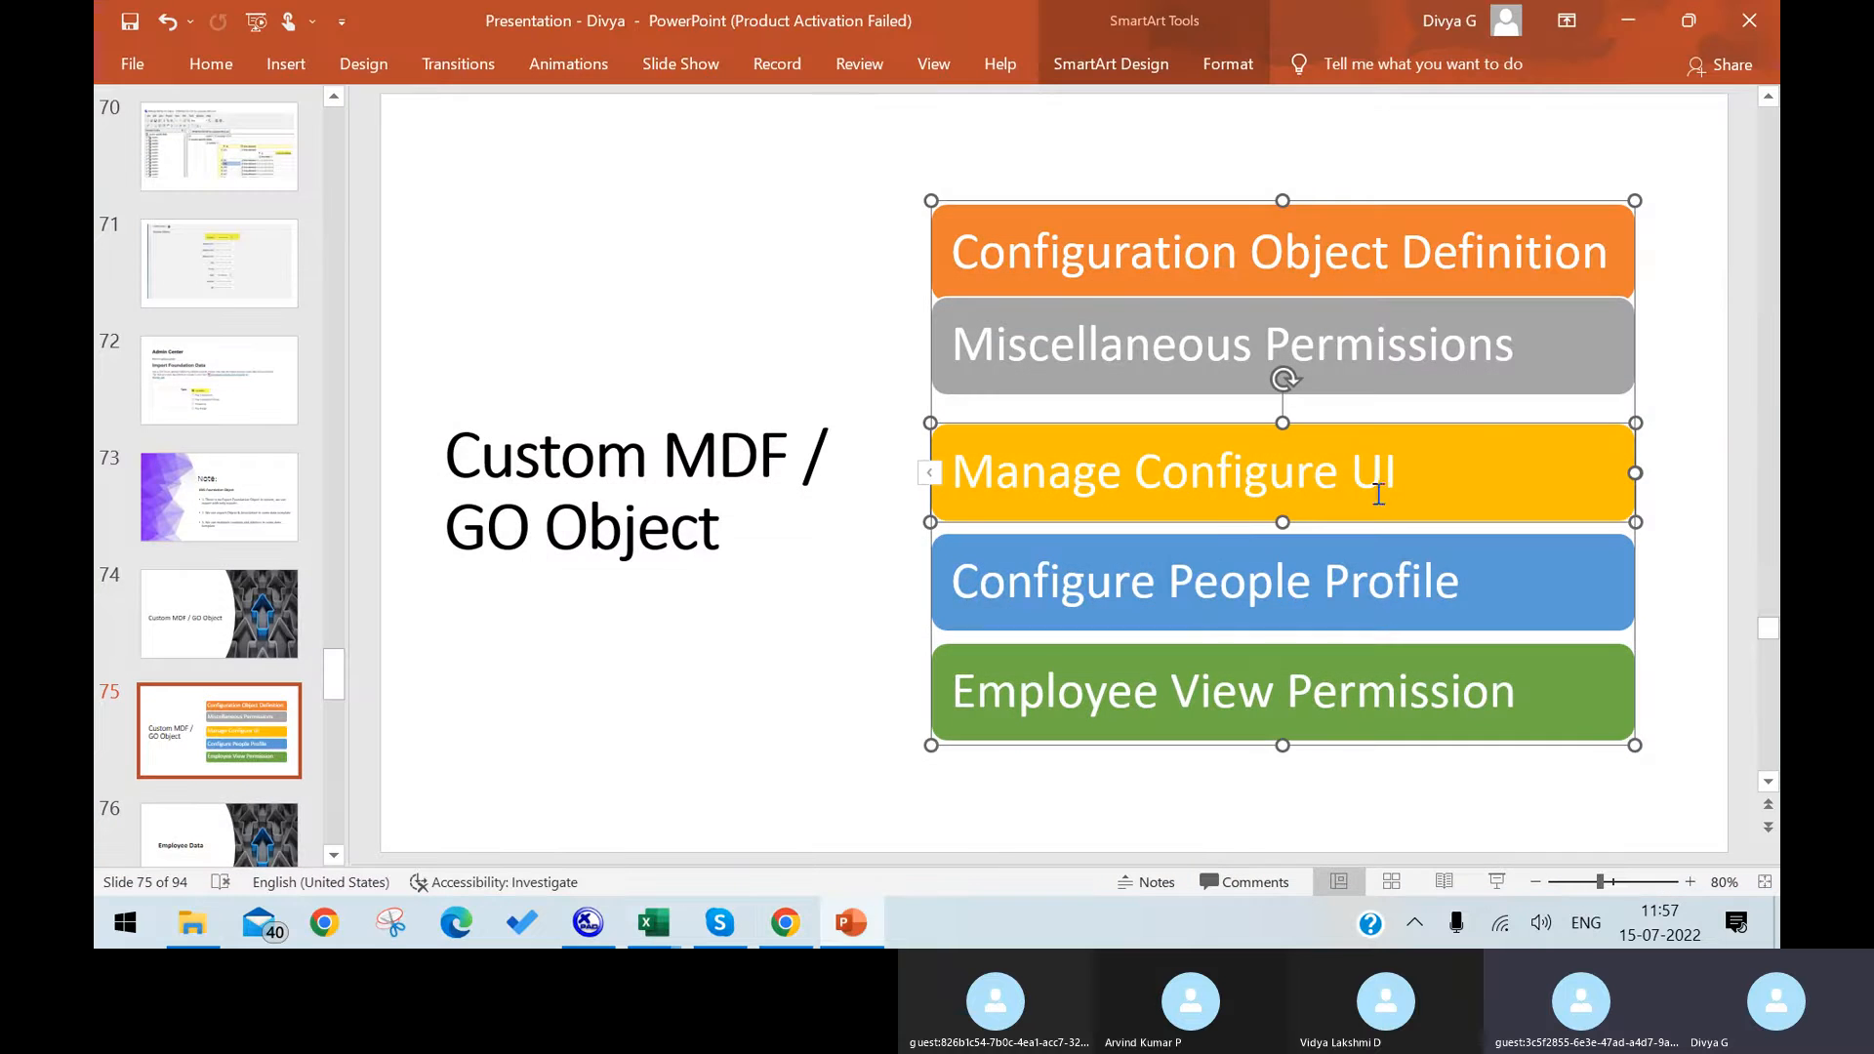
{"action": "left_click_drag", "start_coordinate": [952, 583], "coordinate": [1432, 613]}
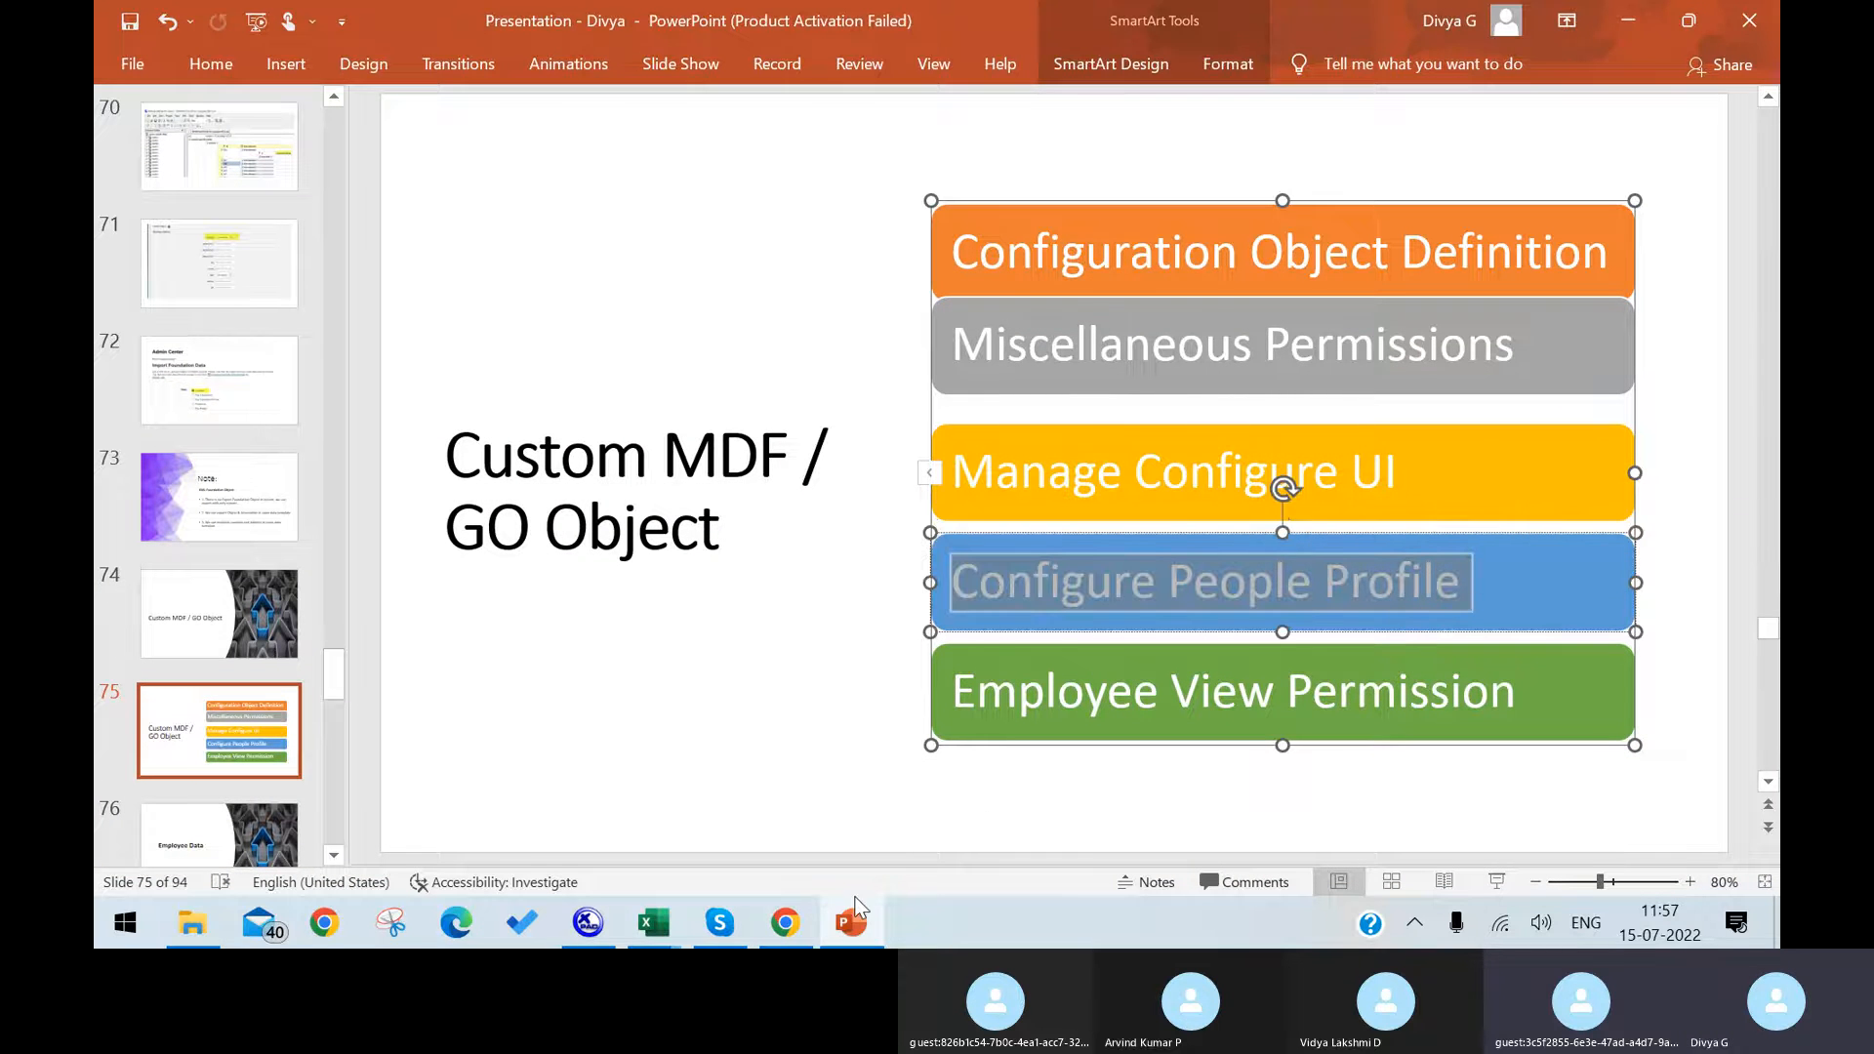
{"action": "left_click", "coordinate": [787, 923]}
Step: Find the Configure People Profile action from the Manage Data page and open it
{"action": "left_click", "coordinate": [720, 23]}
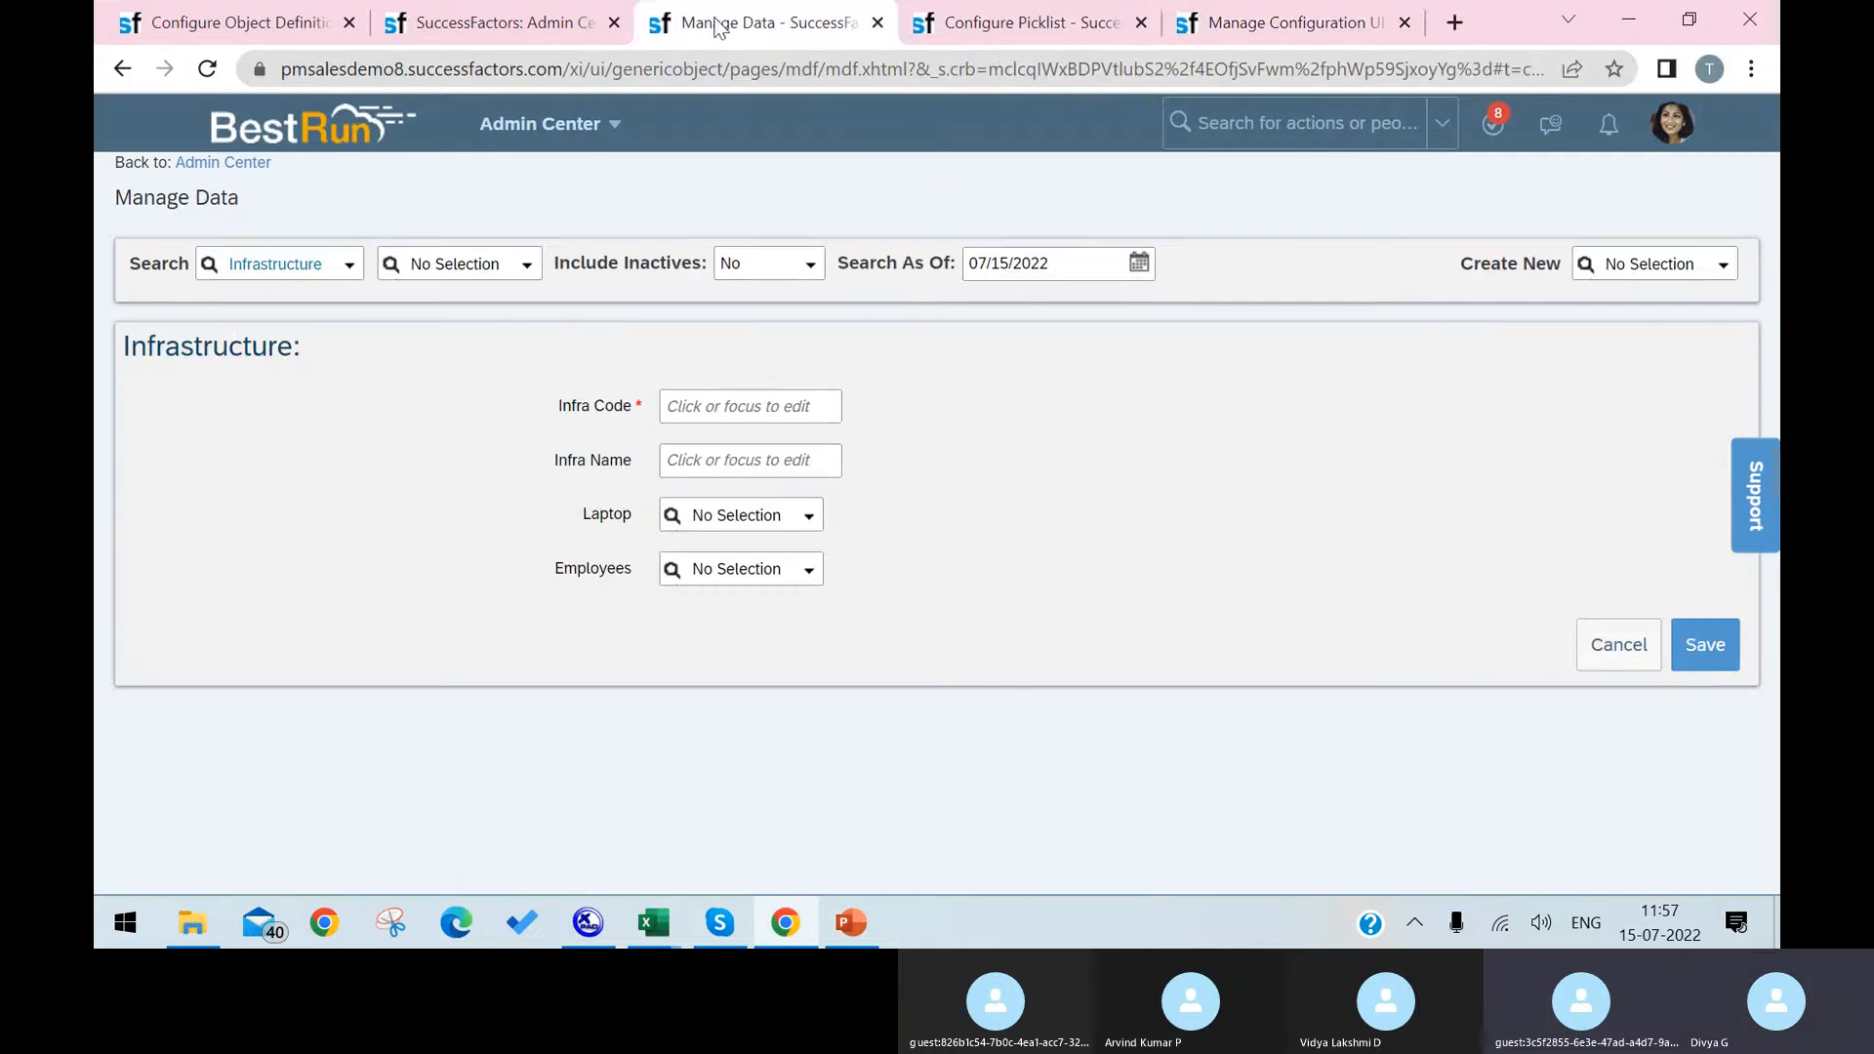
{"action": "left_click", "coordinate": [1261, 121]}
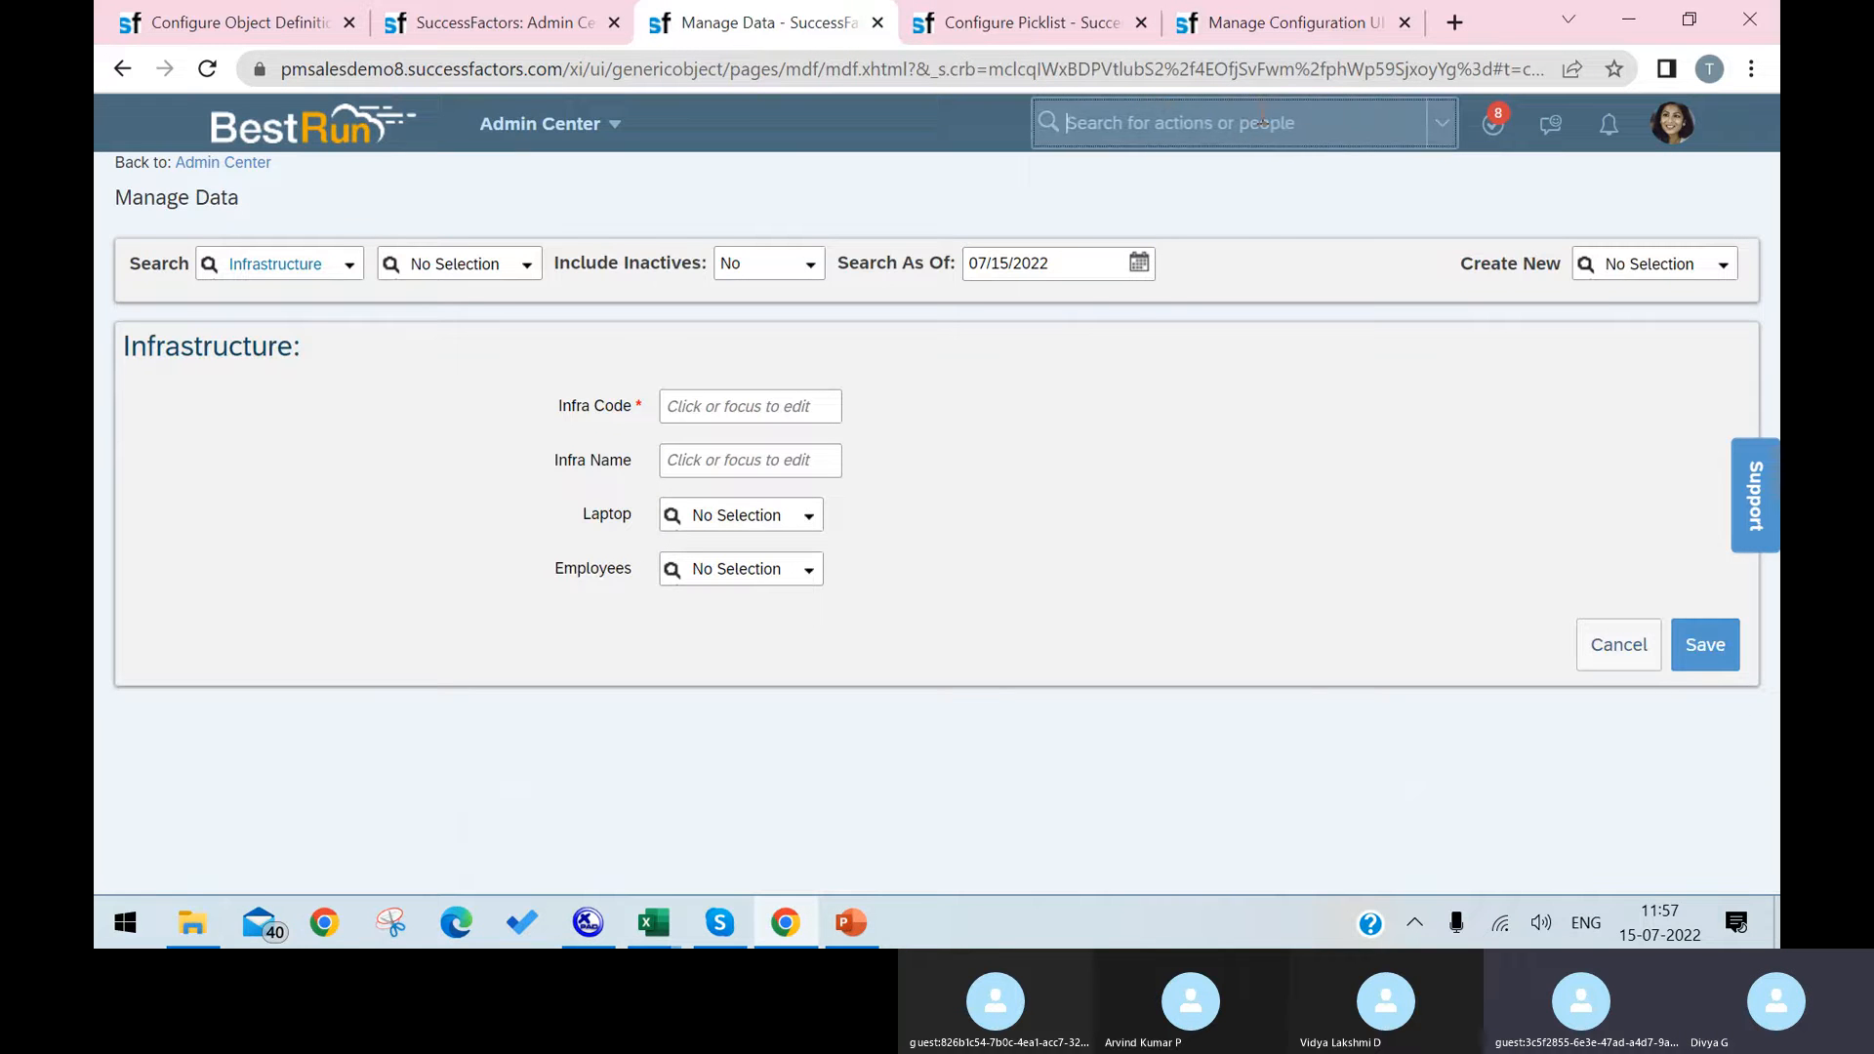
{"action": "type", "text": "c"}
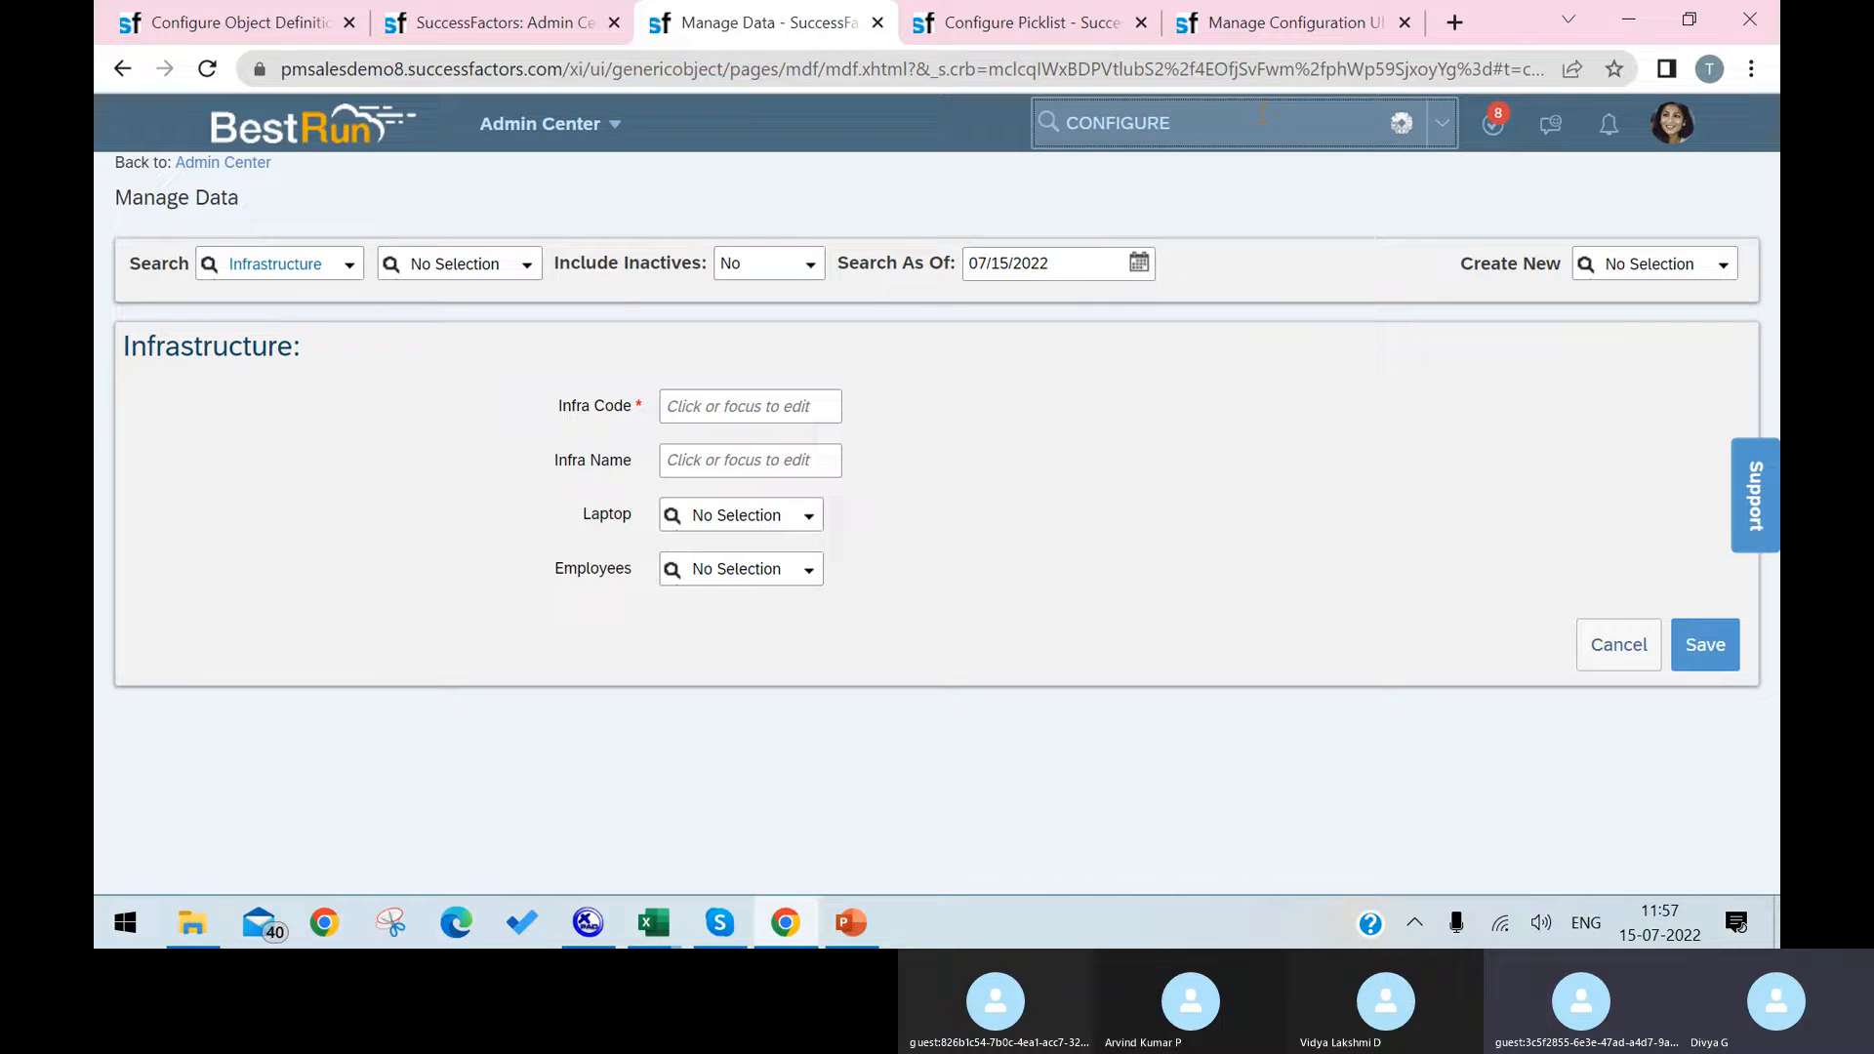
{"action": "type", "text": "ONFIGURE peo"}
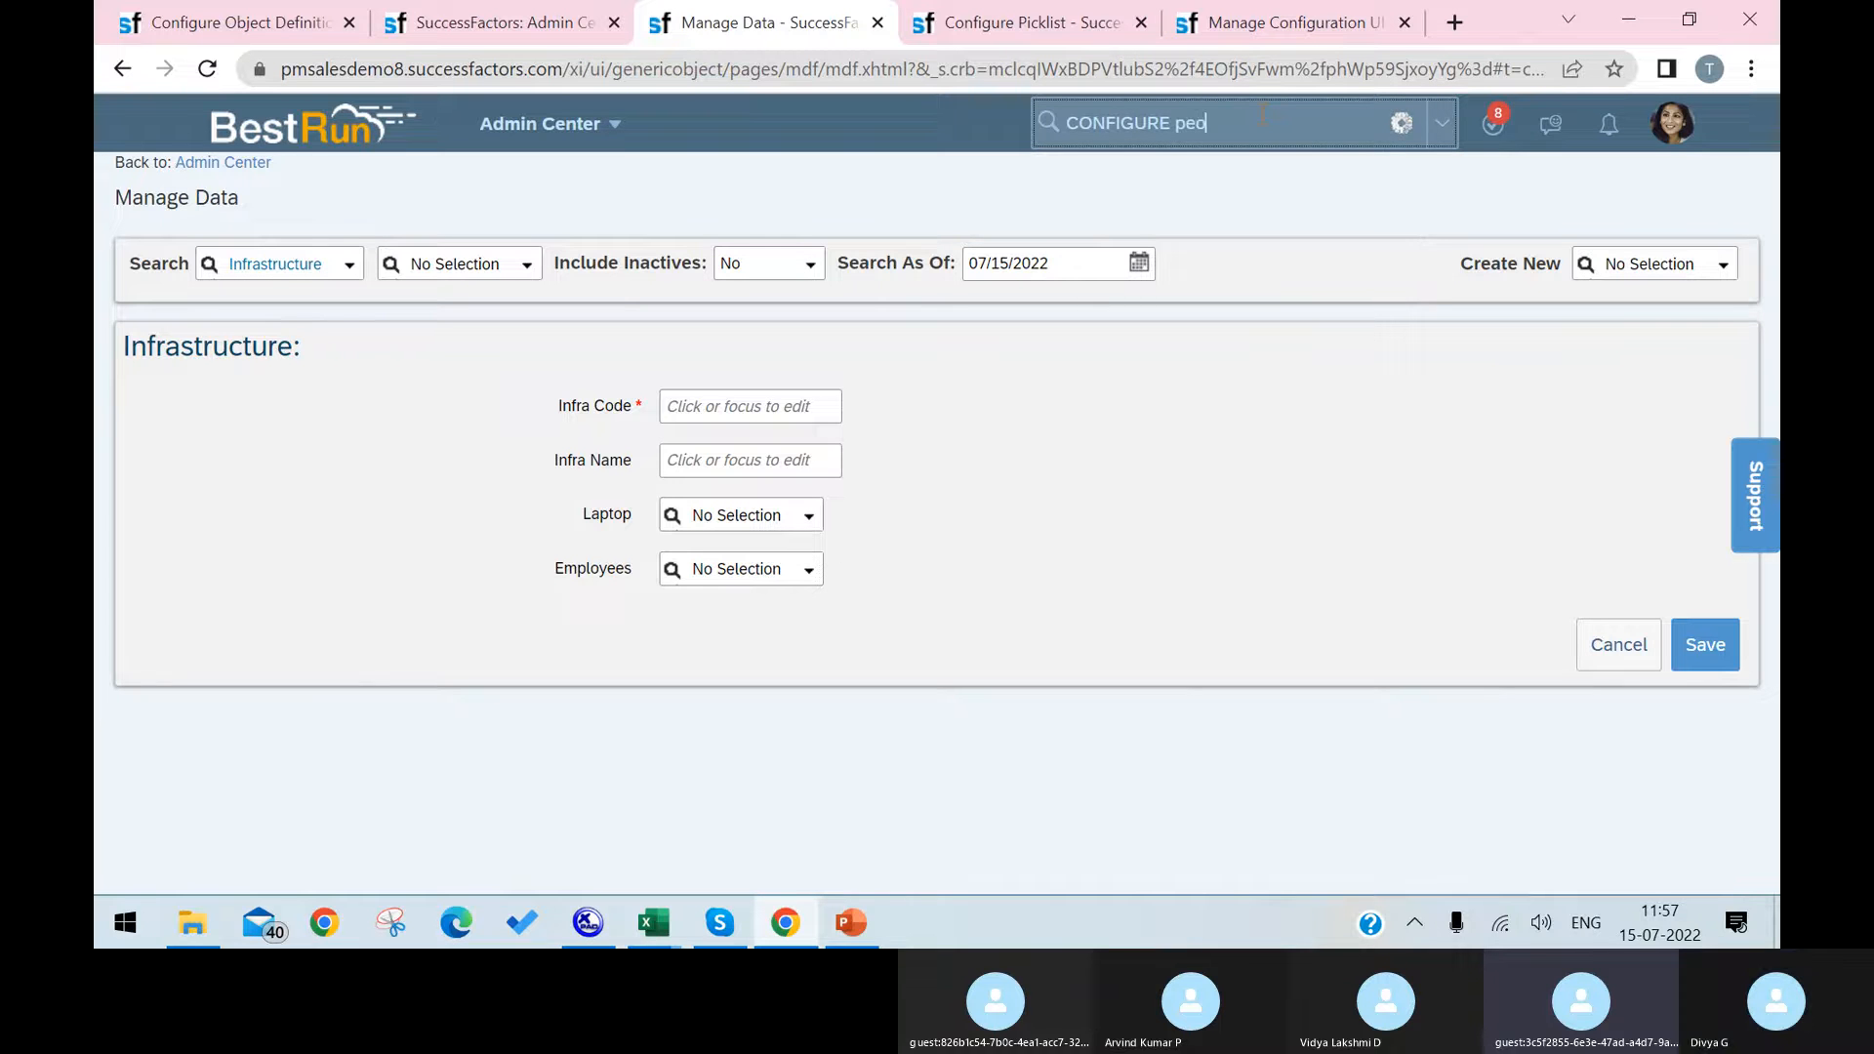
{"action": "type", "text": "pl"}
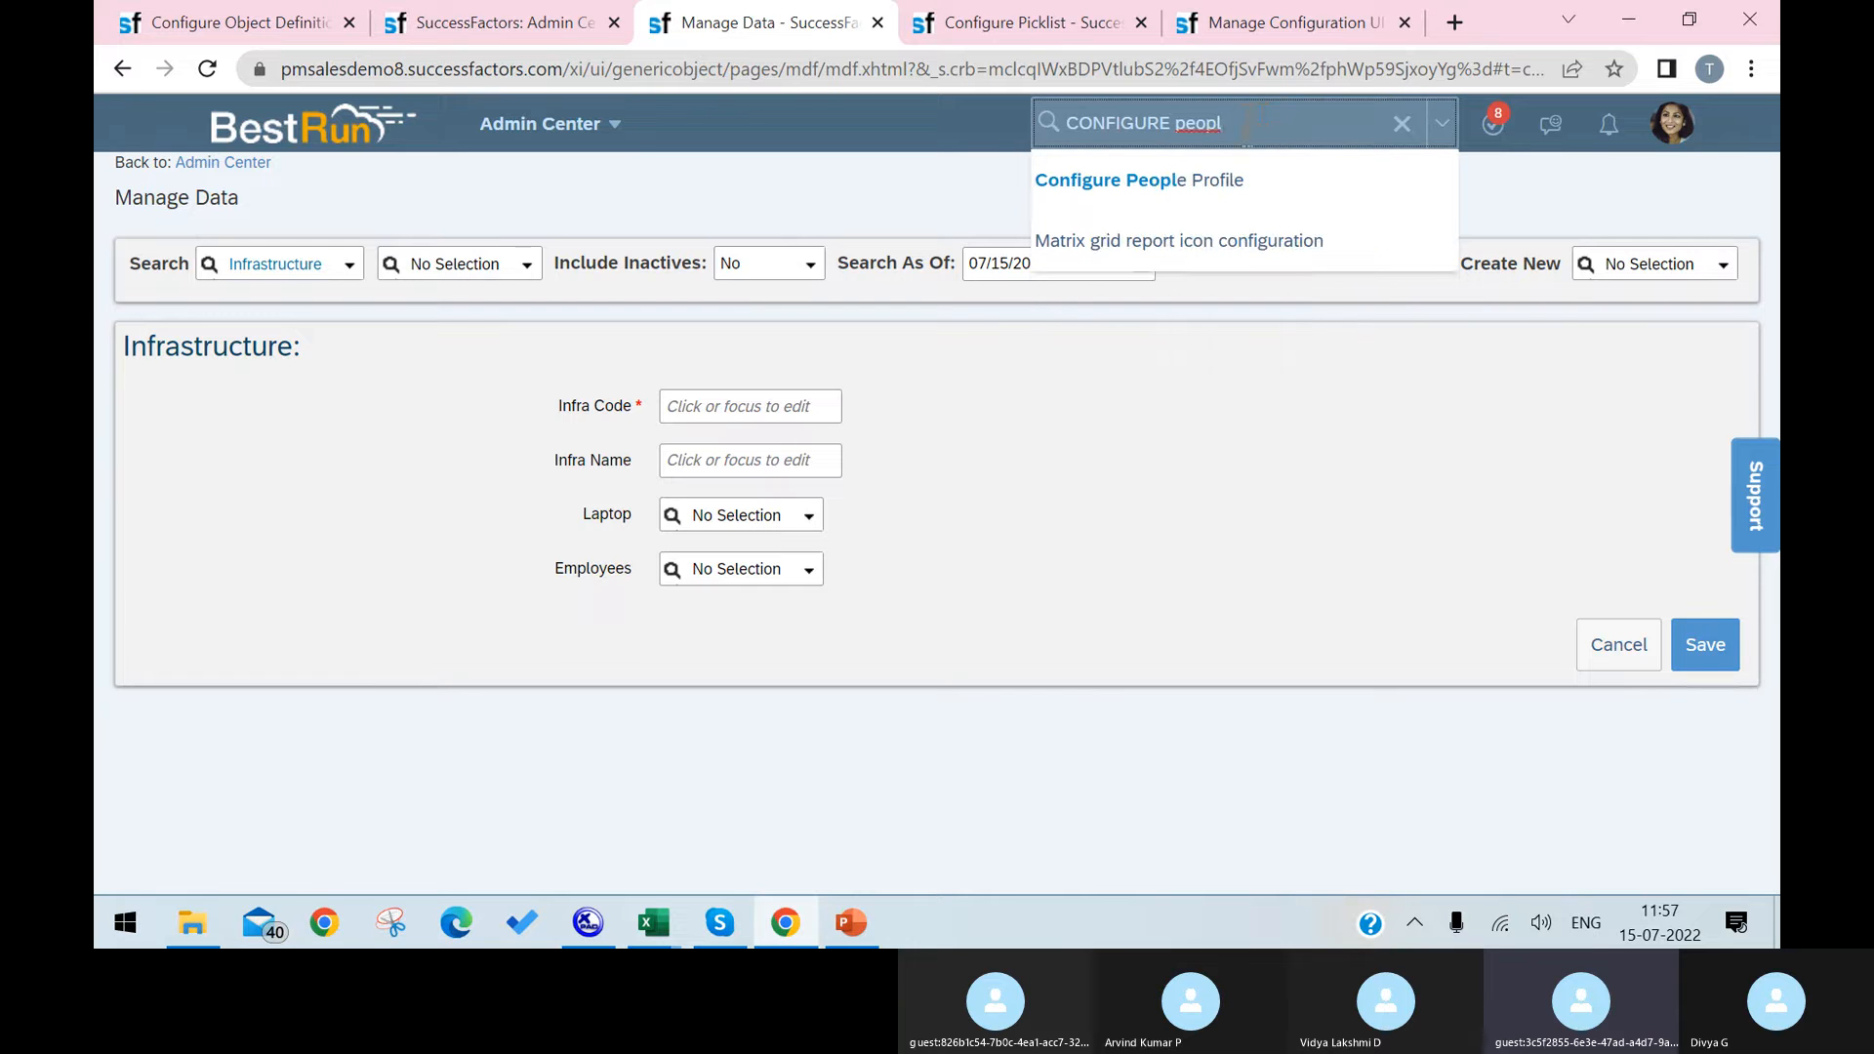
{"action": "left_click", "coordinate": [1232, 181]}
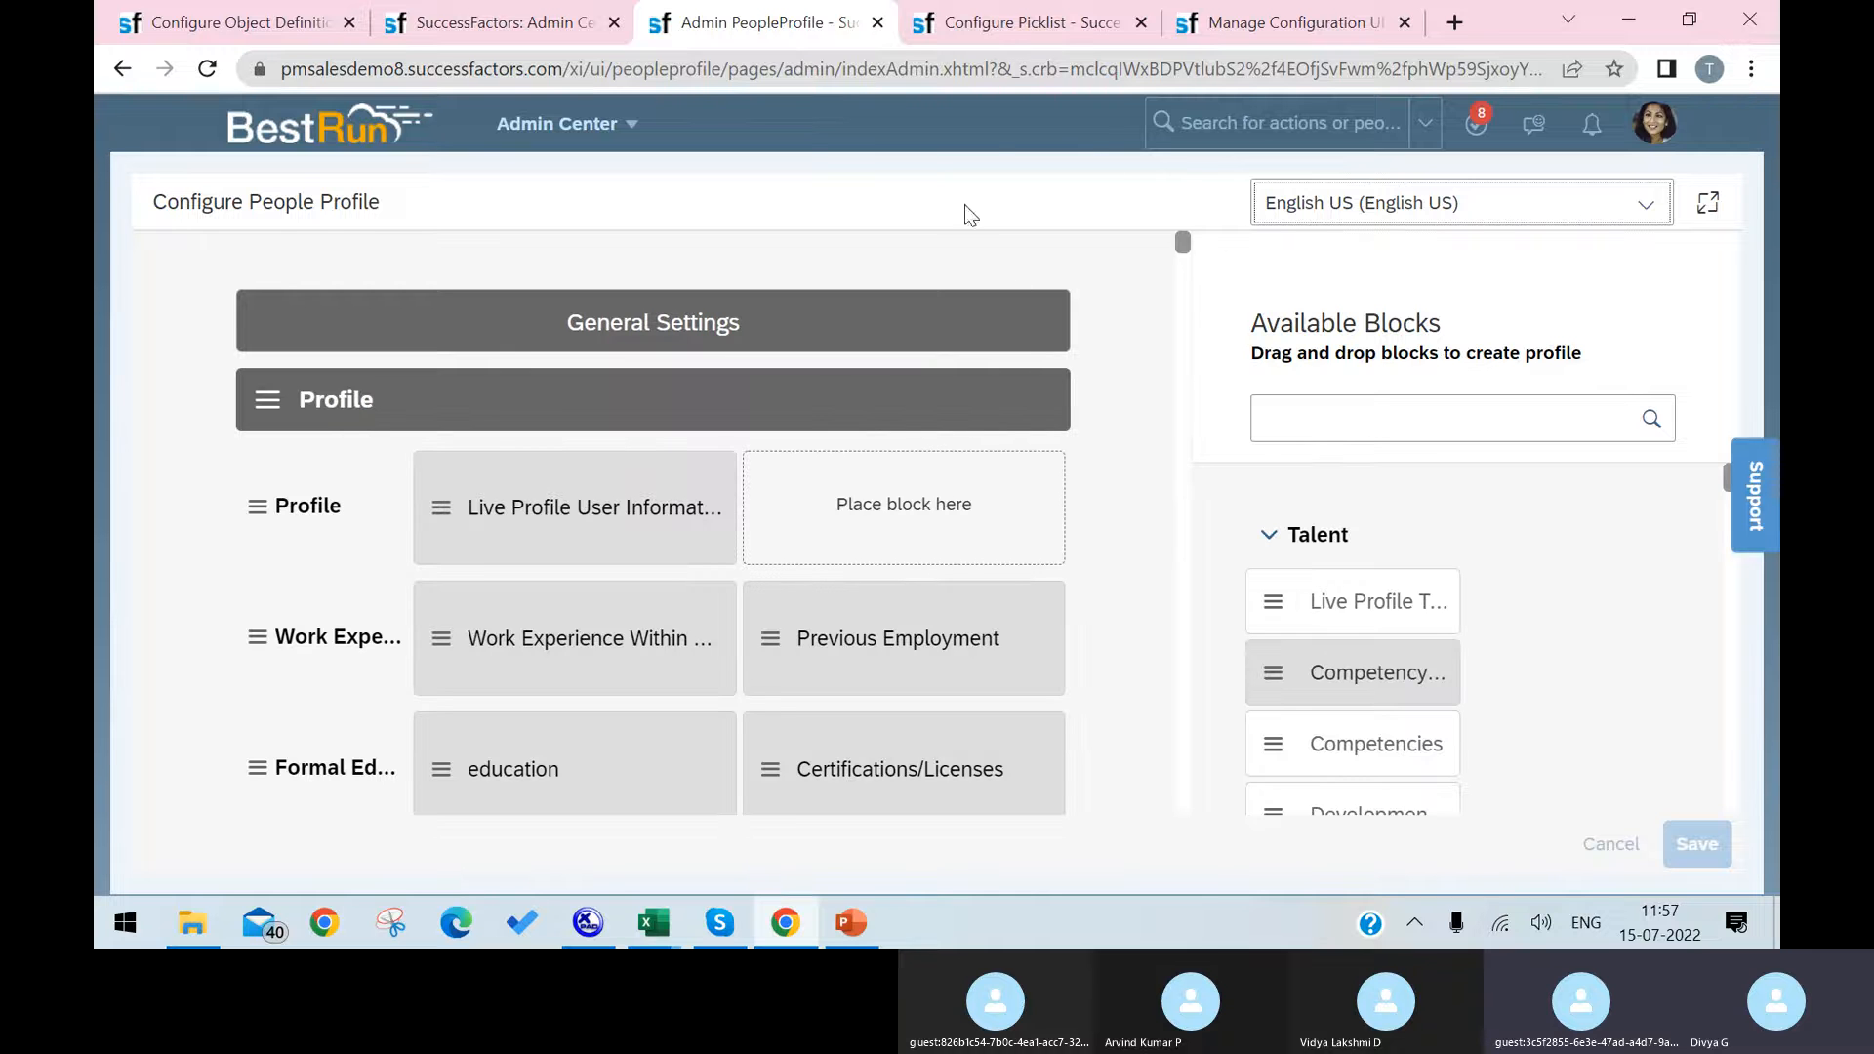
Step: Search for test from the Manage Configuration UI page and open the test employee's people profile
{"action": "left_click", "coordinate": [1249, 29]}
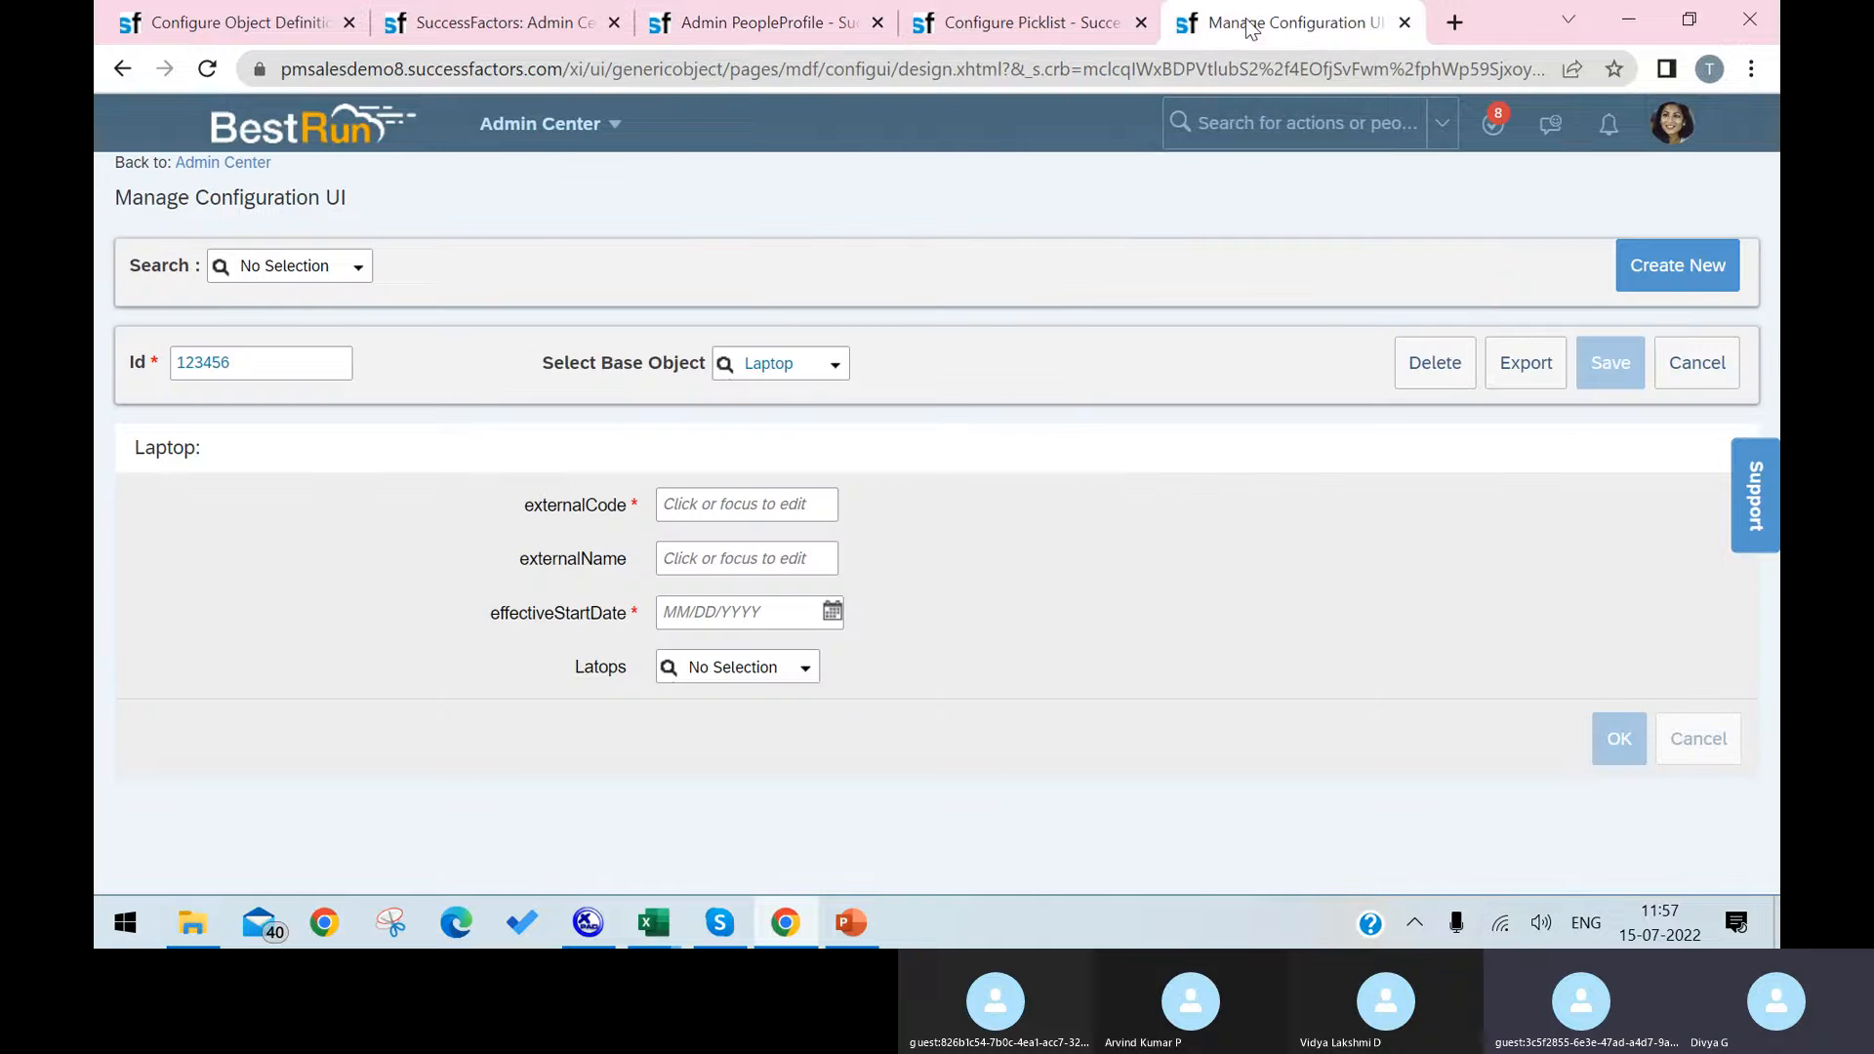
{"action": "left_click", "coordinate": [1247, 119]}
{"action": "type", "text": "t"}
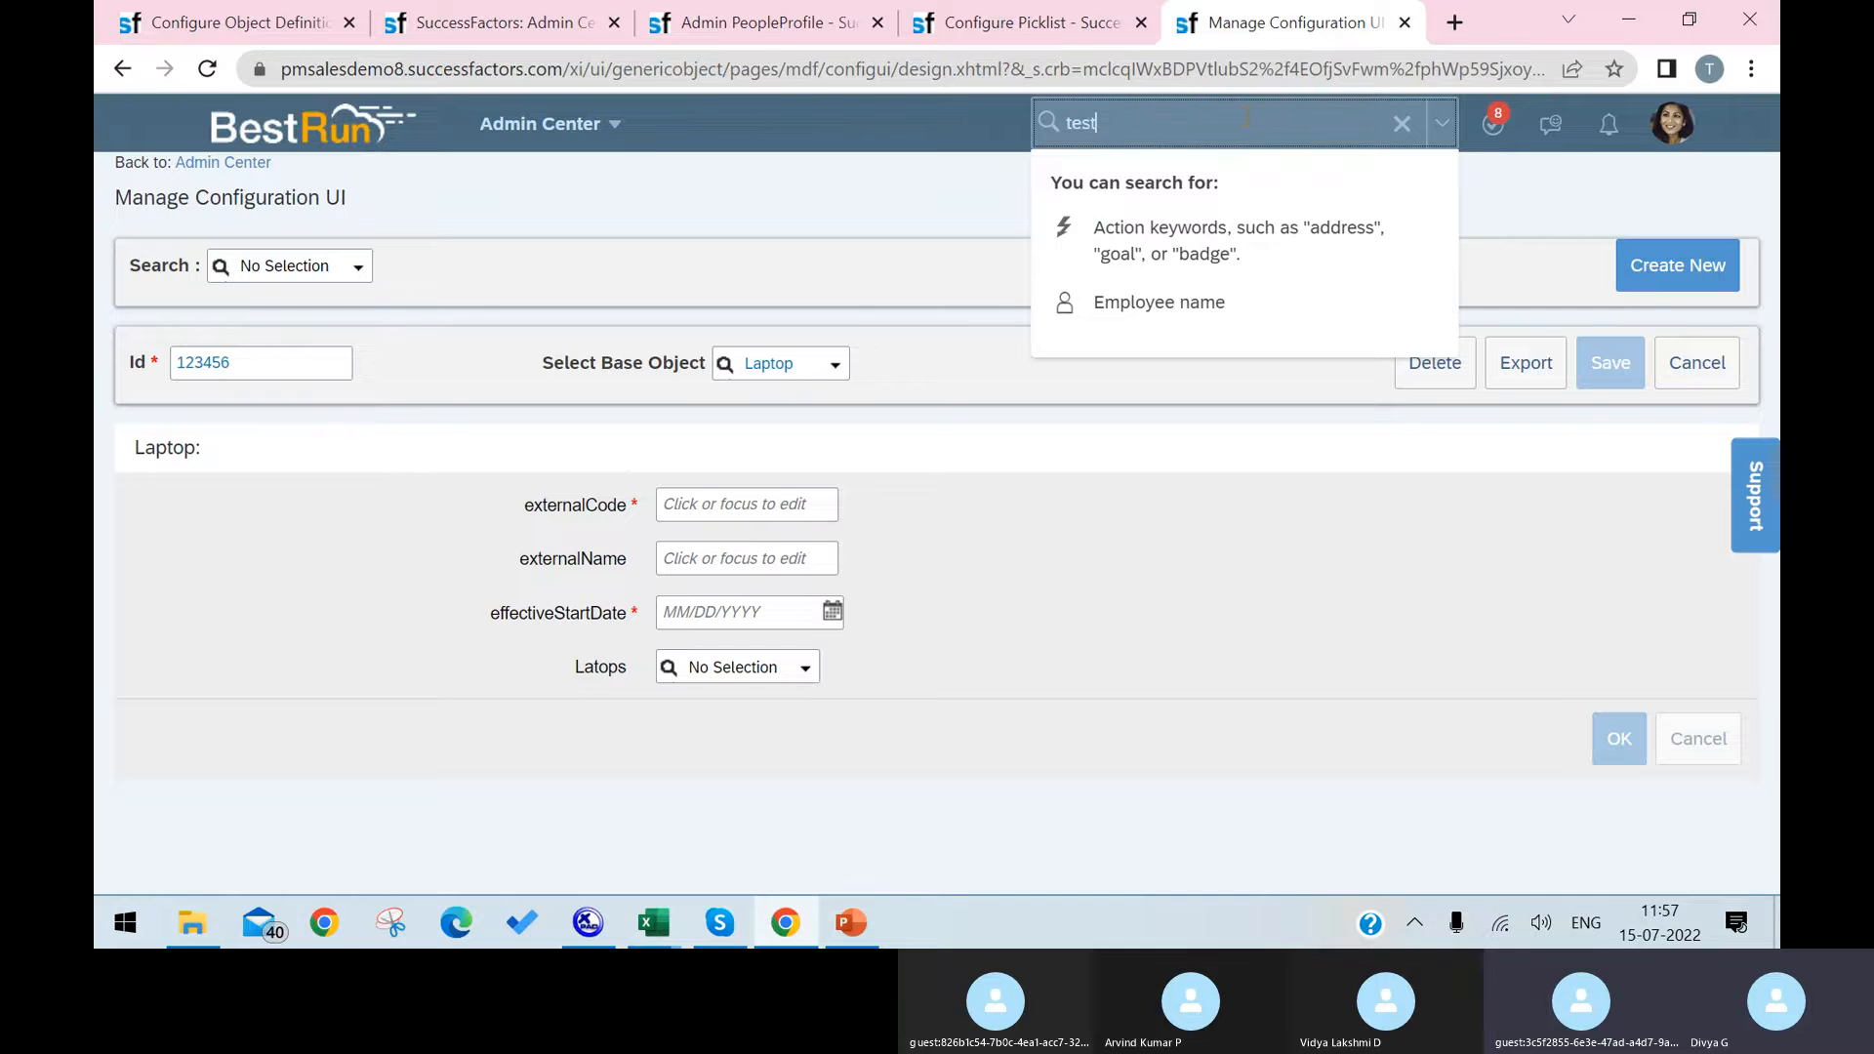
{"action": "type", "text": "est"}
{"action": "key", "text": "Return"}
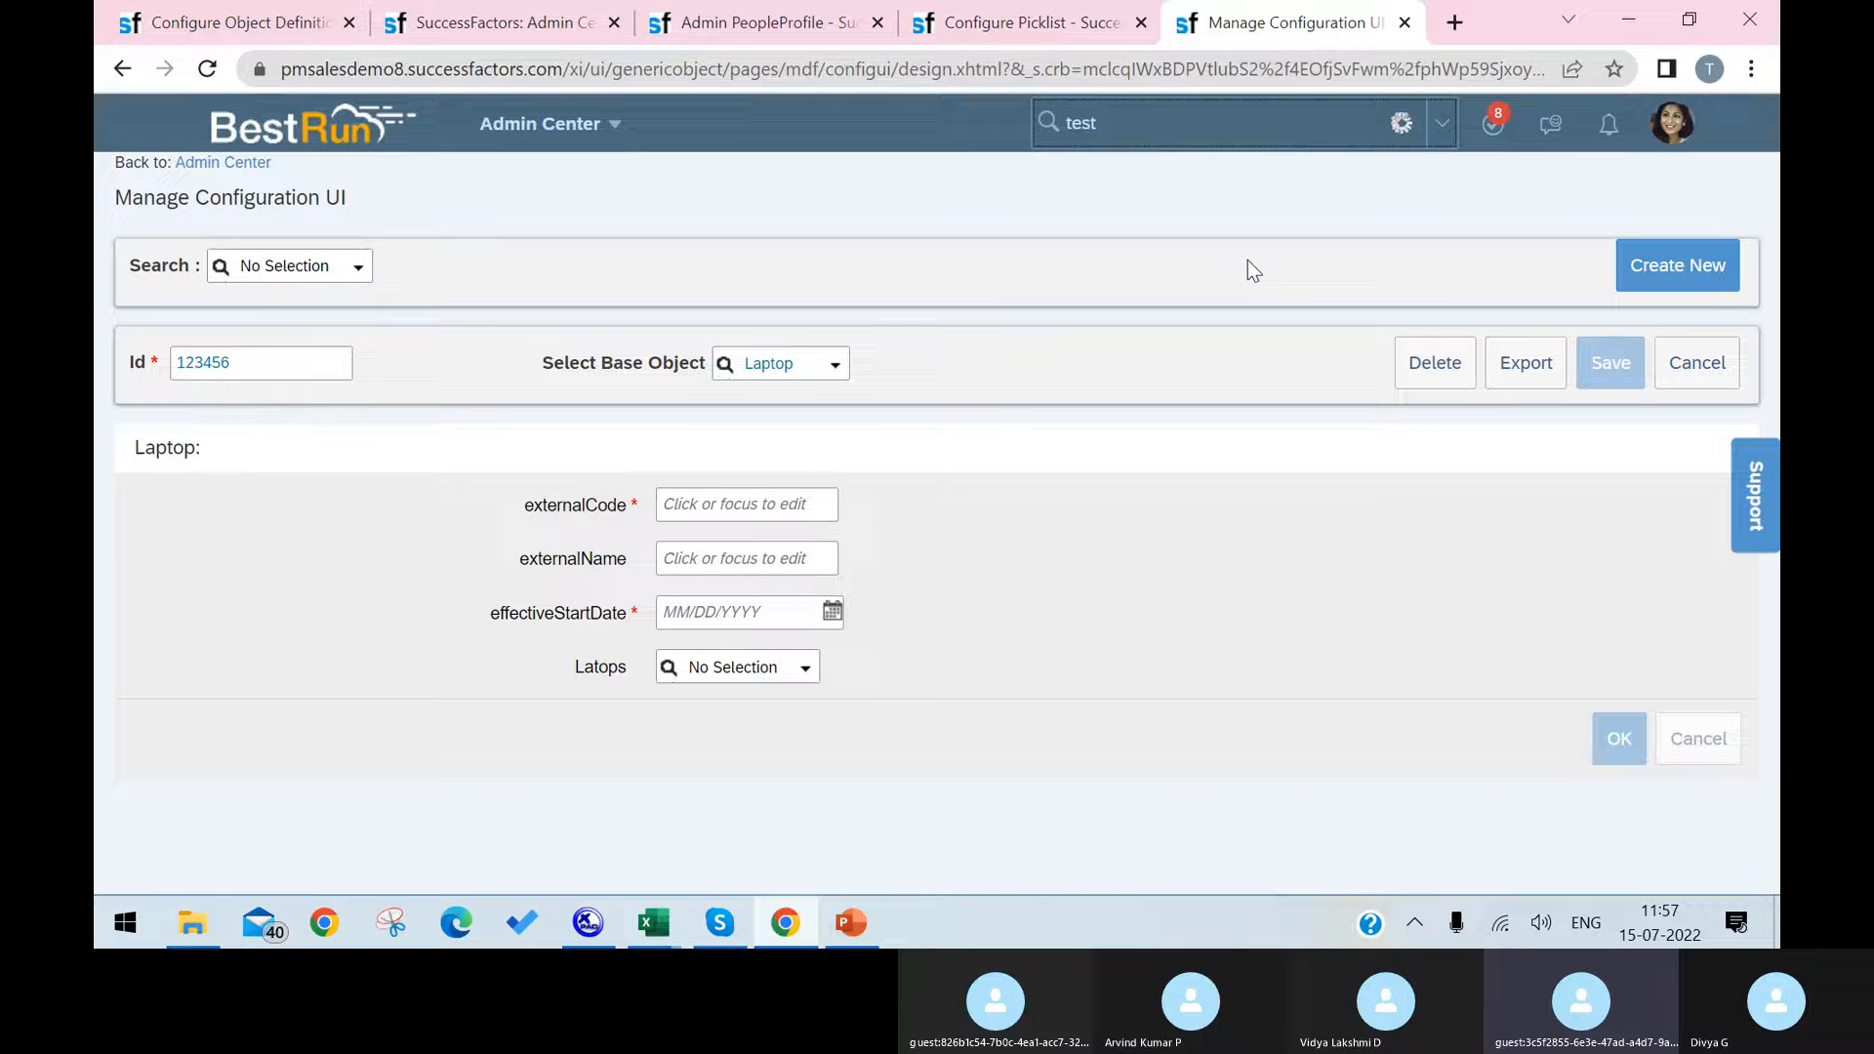
{"action": "left_click", "coordinate": [1219, 350]}
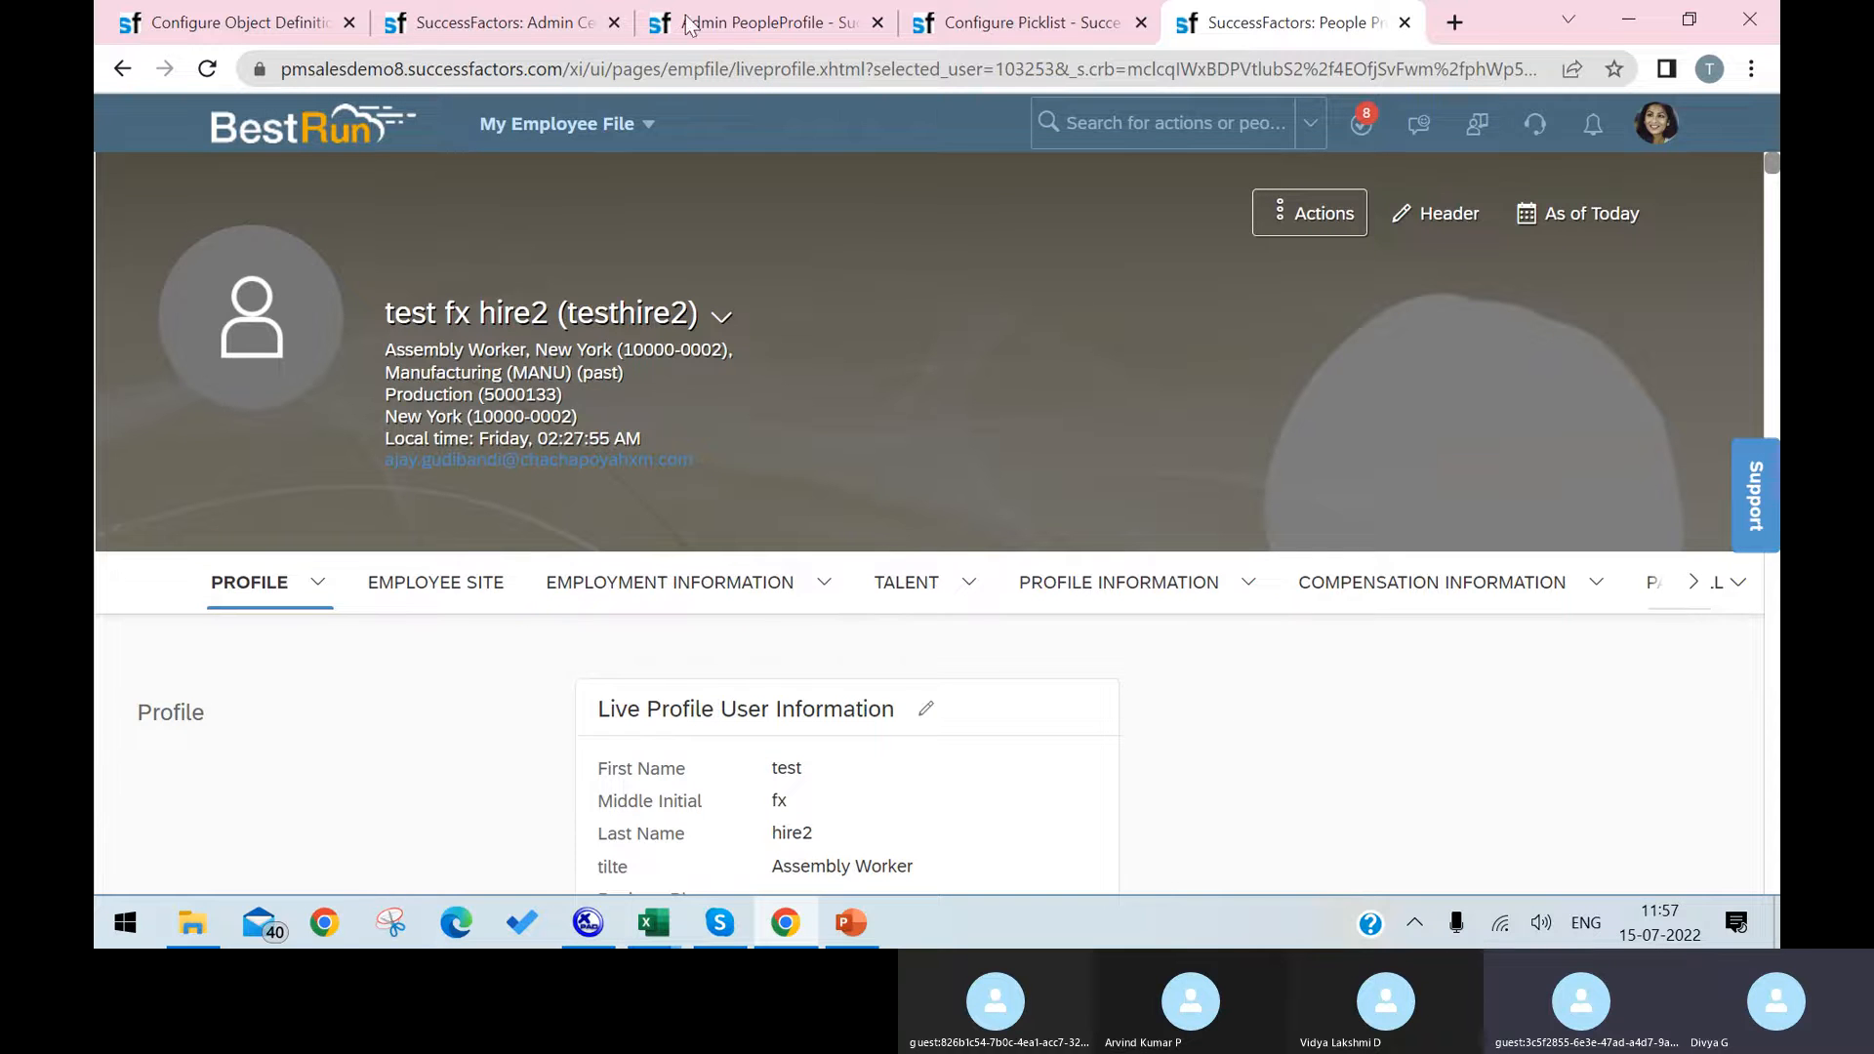
Step: Return to Configure People Profile and add a new section at the end of the layout, below constructions field
{"action": "left_click", "coordinate": [1040, 23]}
{"action": "left_click", "coordinate": [791, 39]}
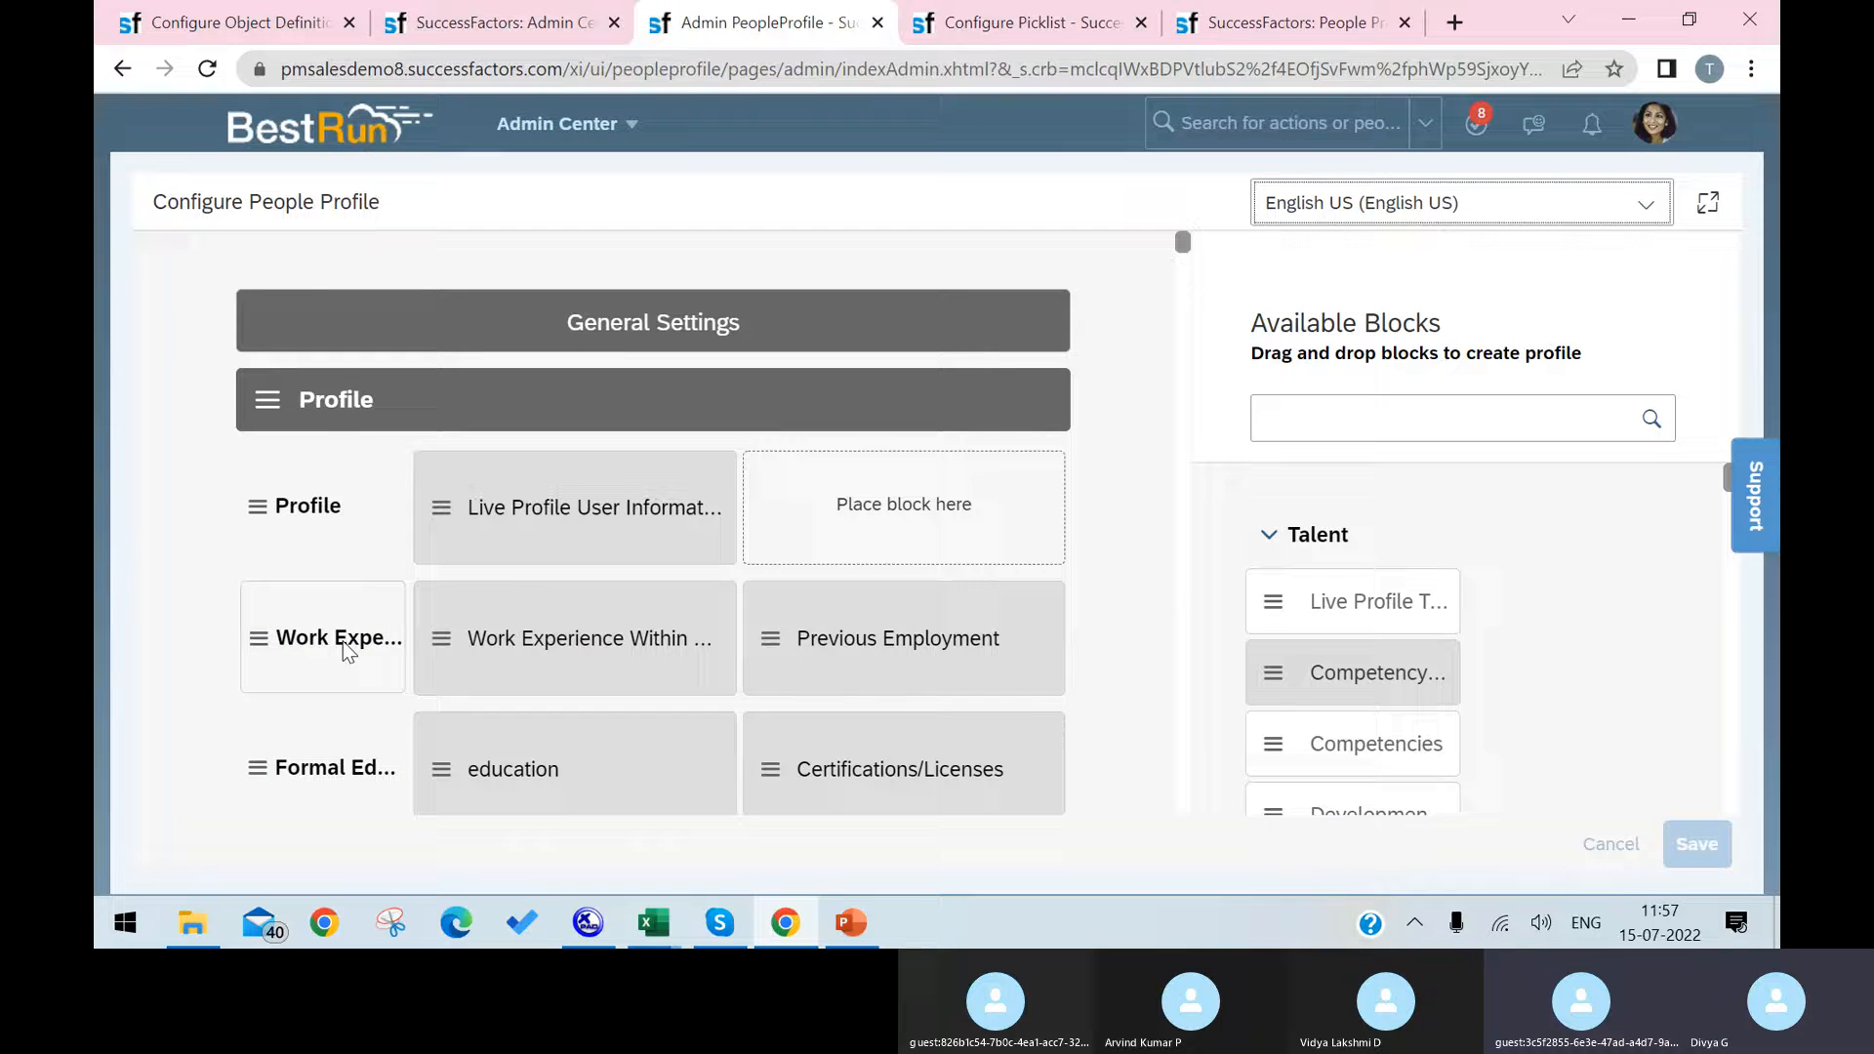
{"action": "scroll", "coordinate": [406, 535], "scroll_direction": "down", "scroll_amount": 4}
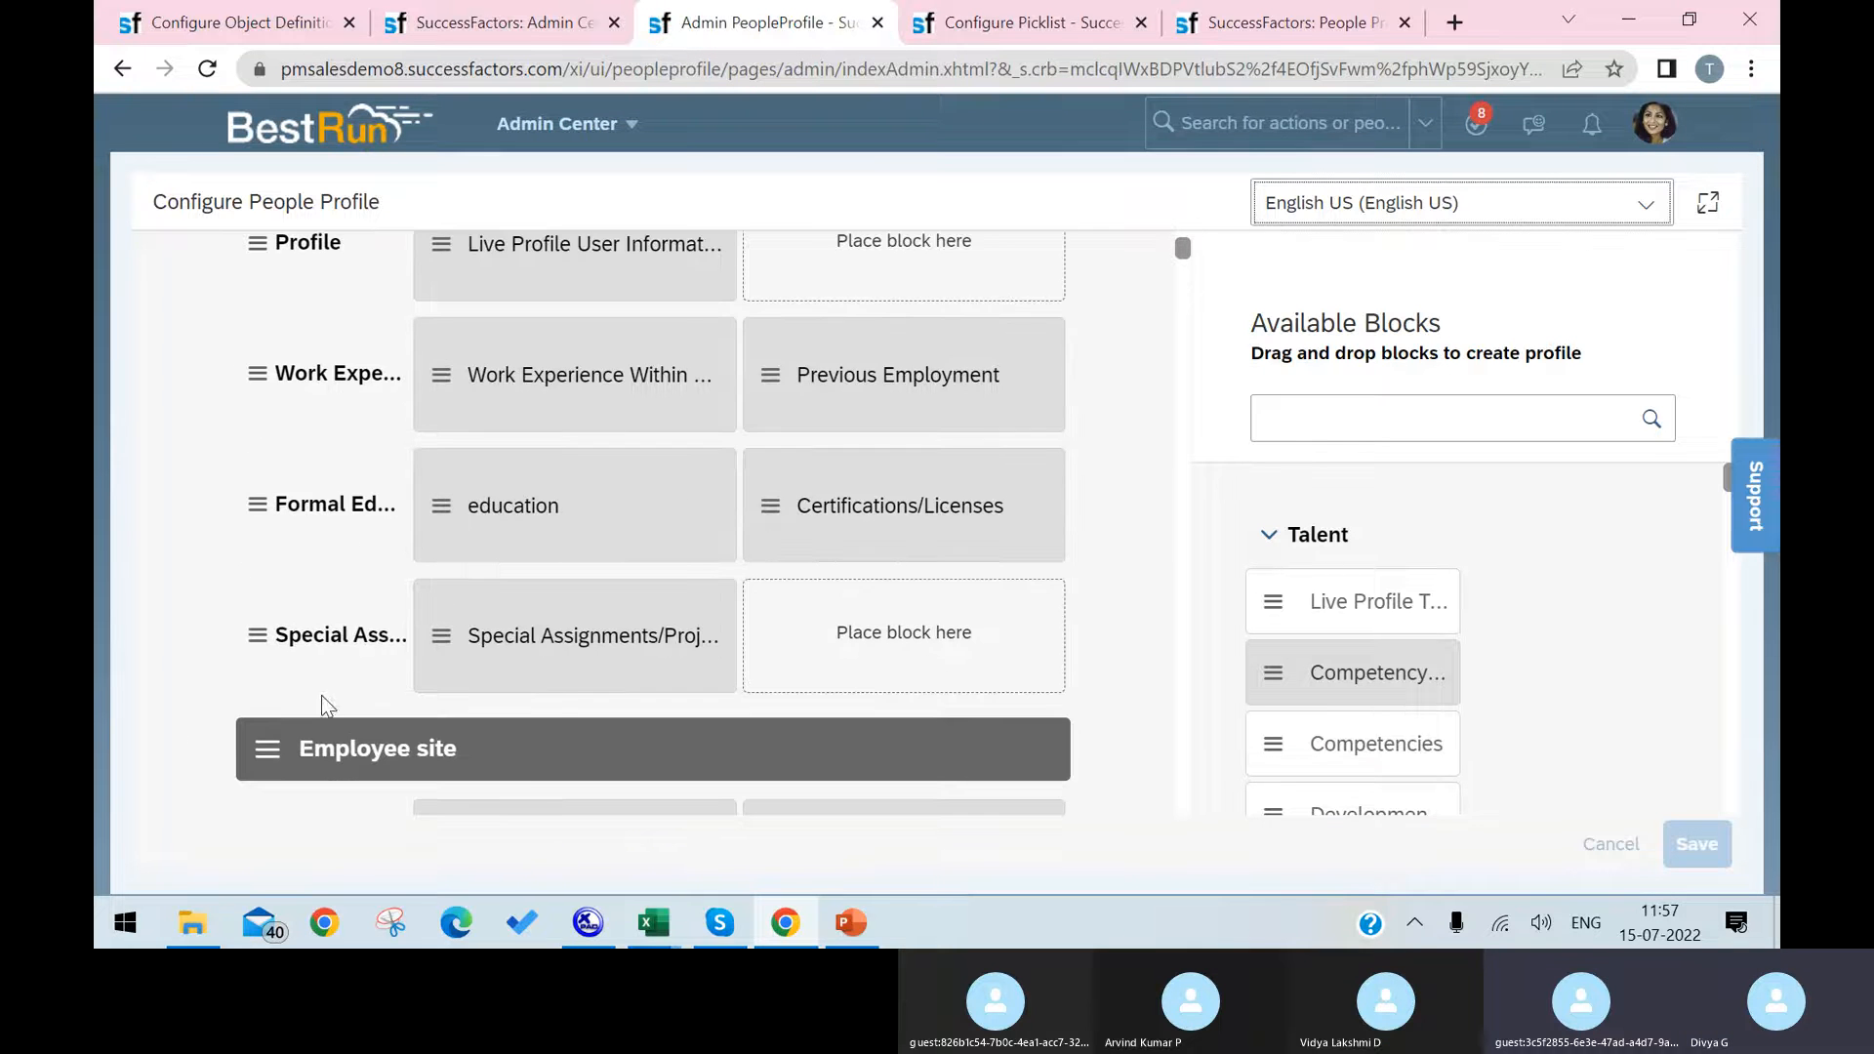
{"action": "scroll", "coordinate": [522, 780], "scroll_direction": "down", "scroll_amount": 9}
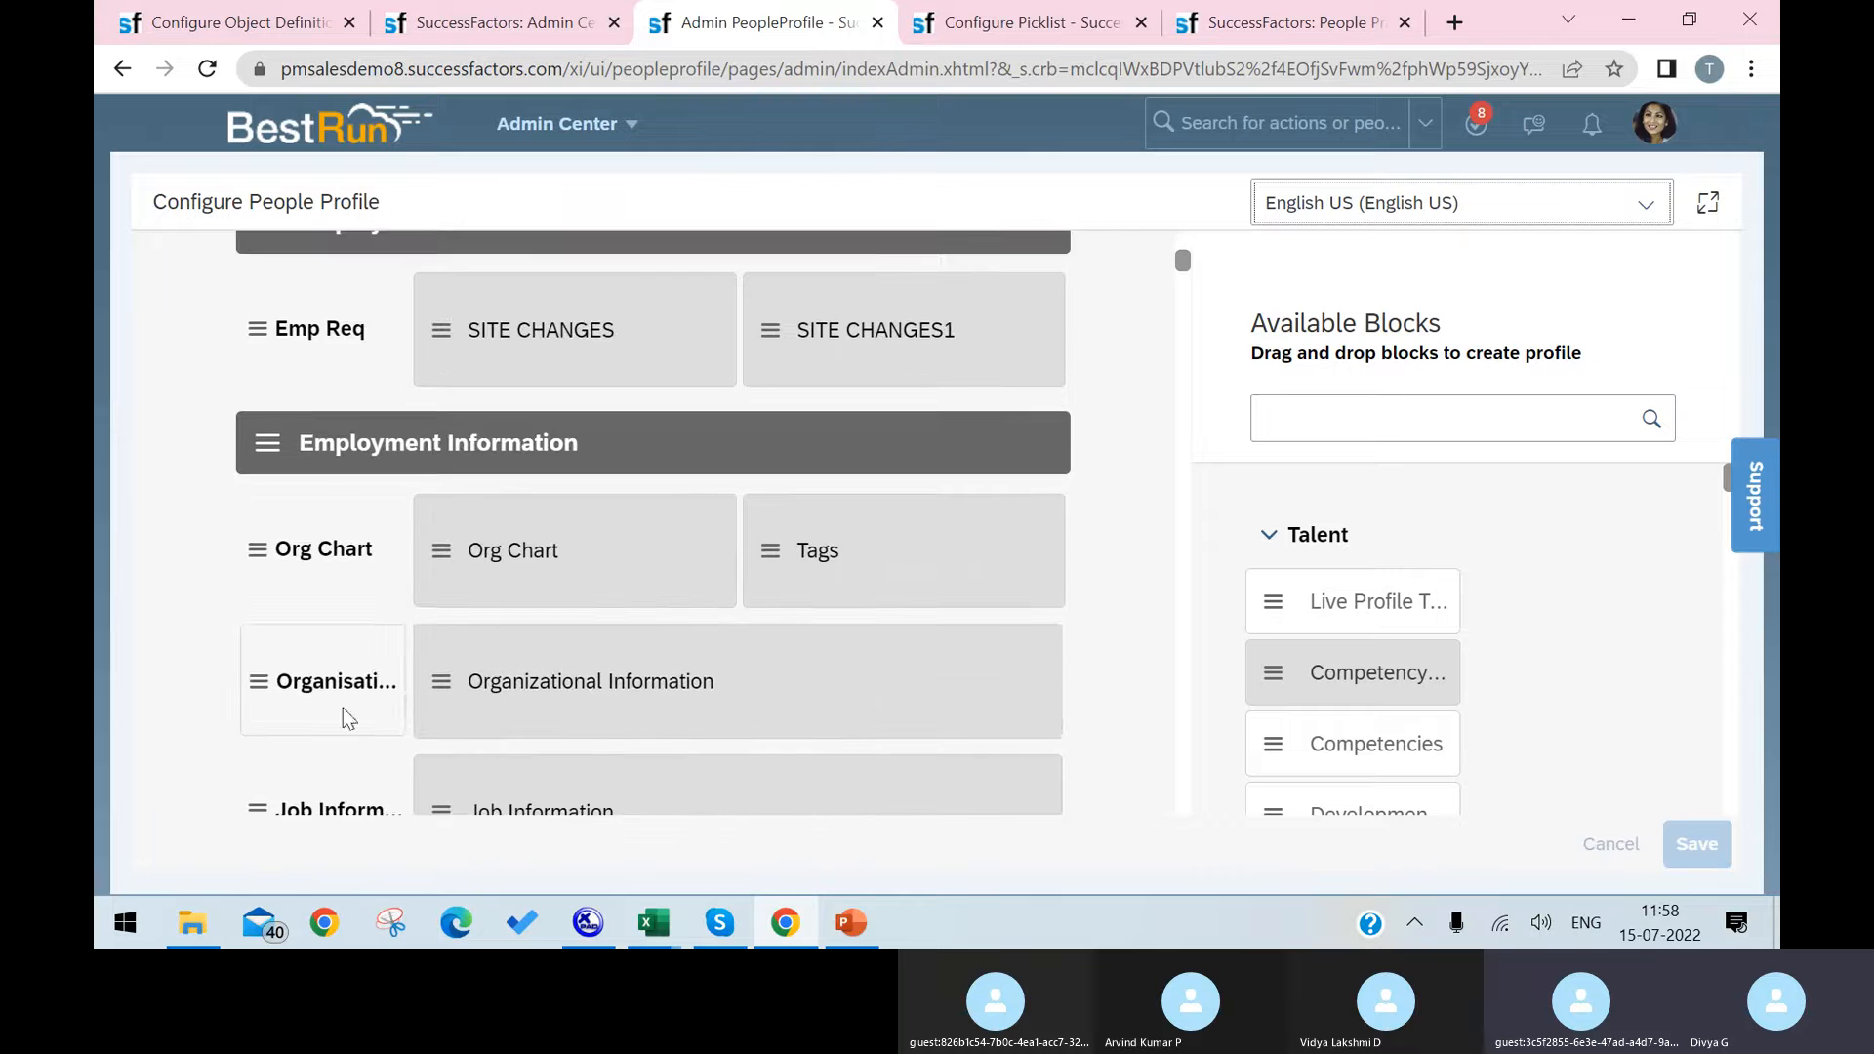
{"action": "scroll", "coordinate": [360, 686], "scroll_direction": "down", "scroll_amount": 10}
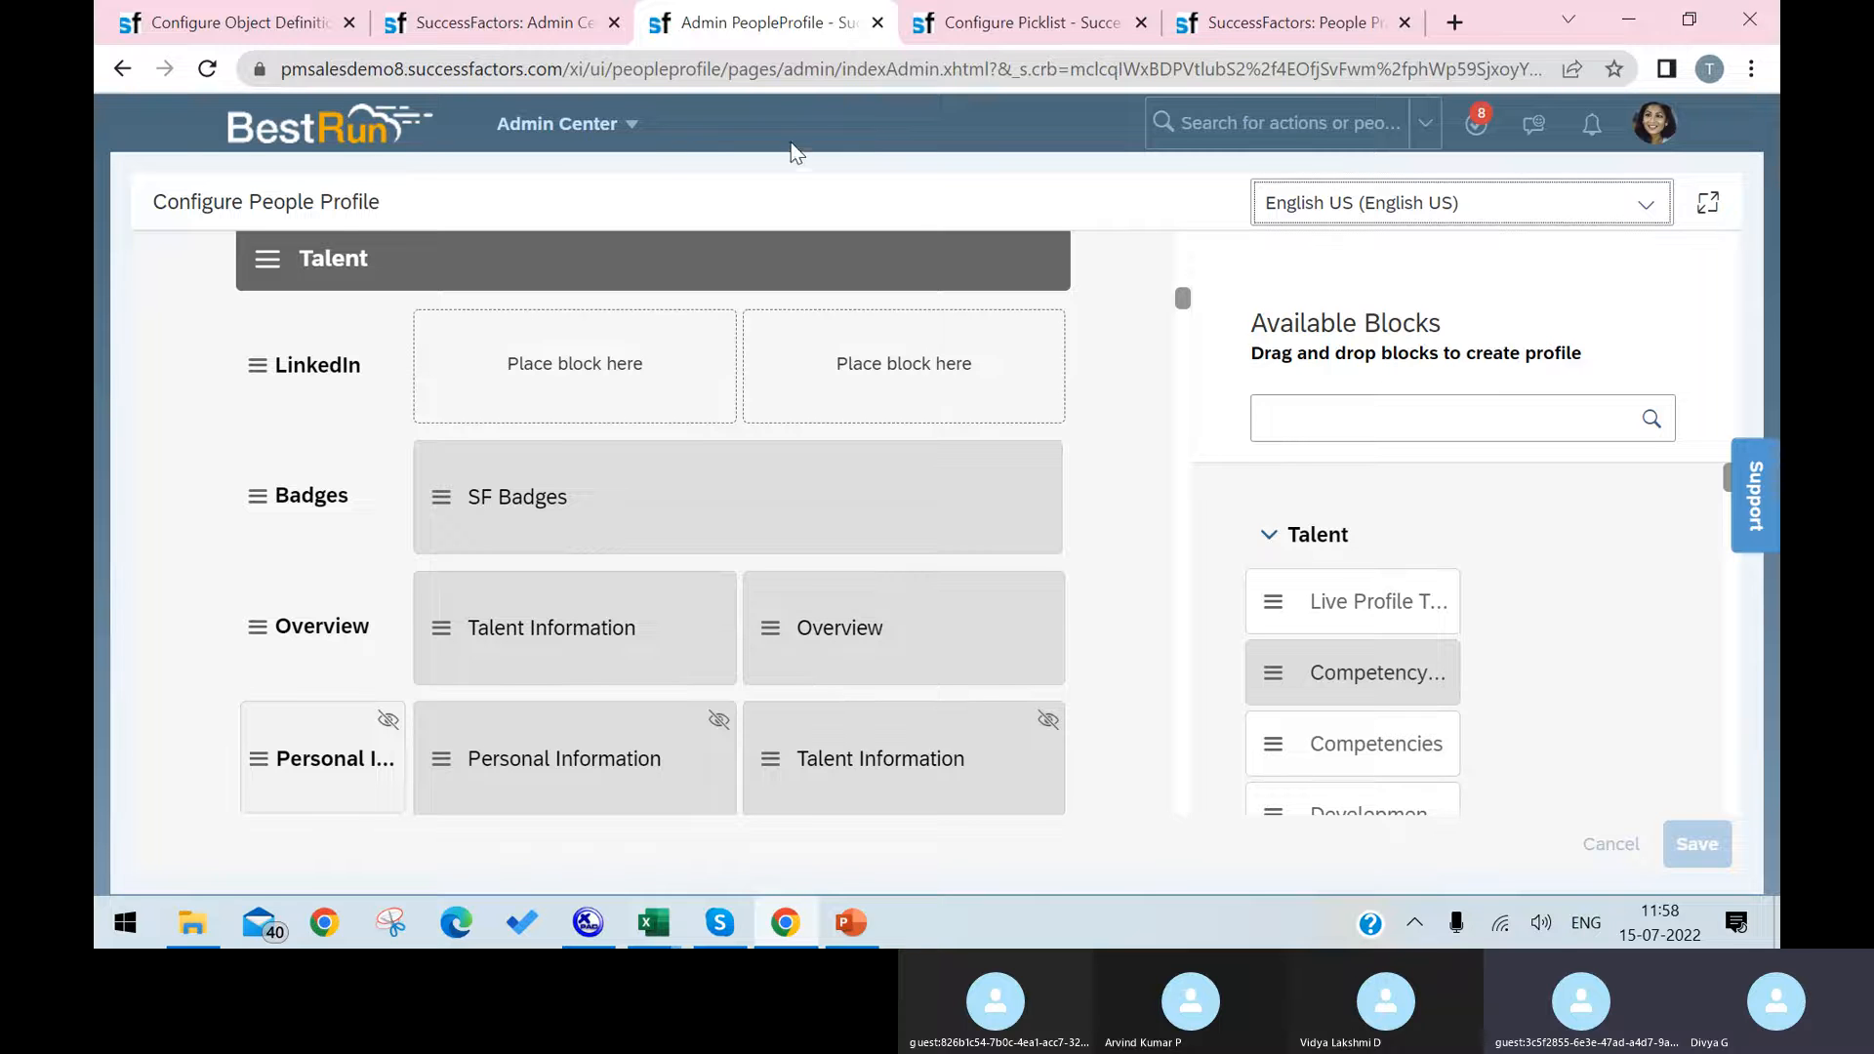
{"action": "scroll", "coordinate": [987, 715], "scroll_direction": "down", "scroll_amount": 15}
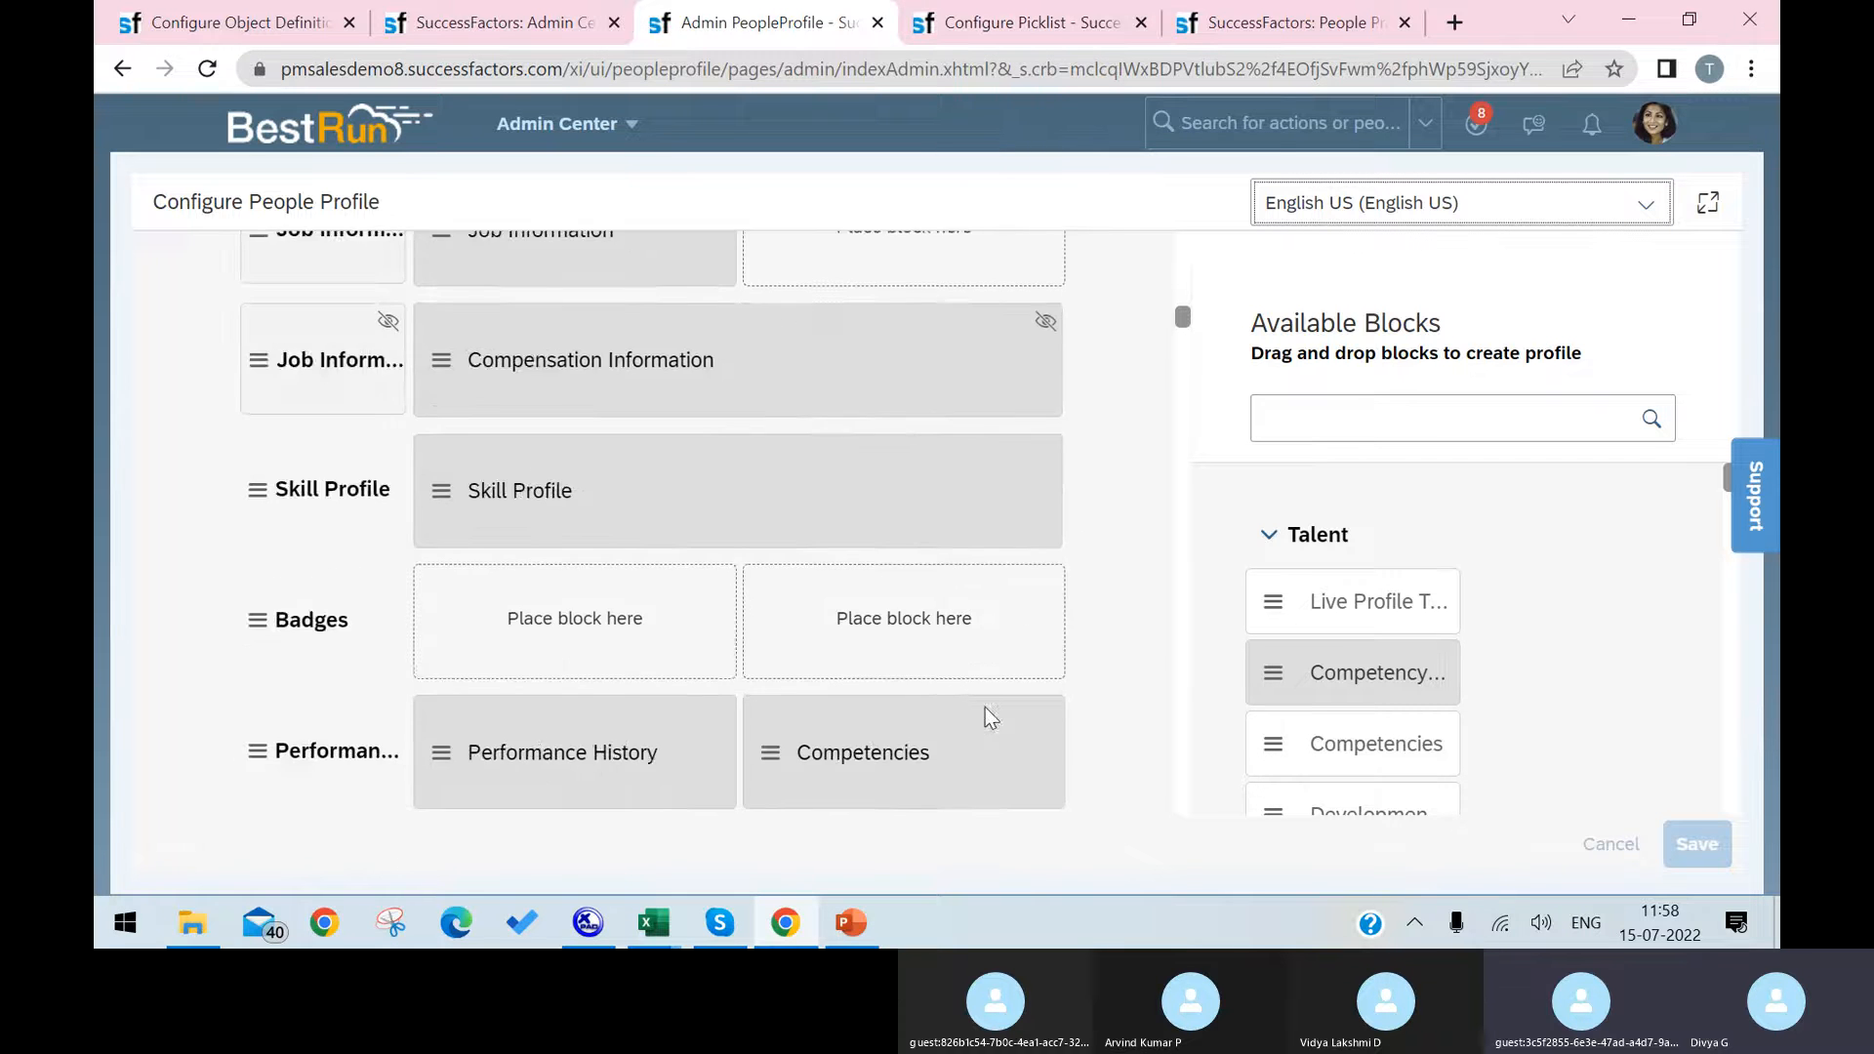
{"action": "scroll", "coordinate": [966, 713], "scroll_direction": "down", "scroll_amount": 10}
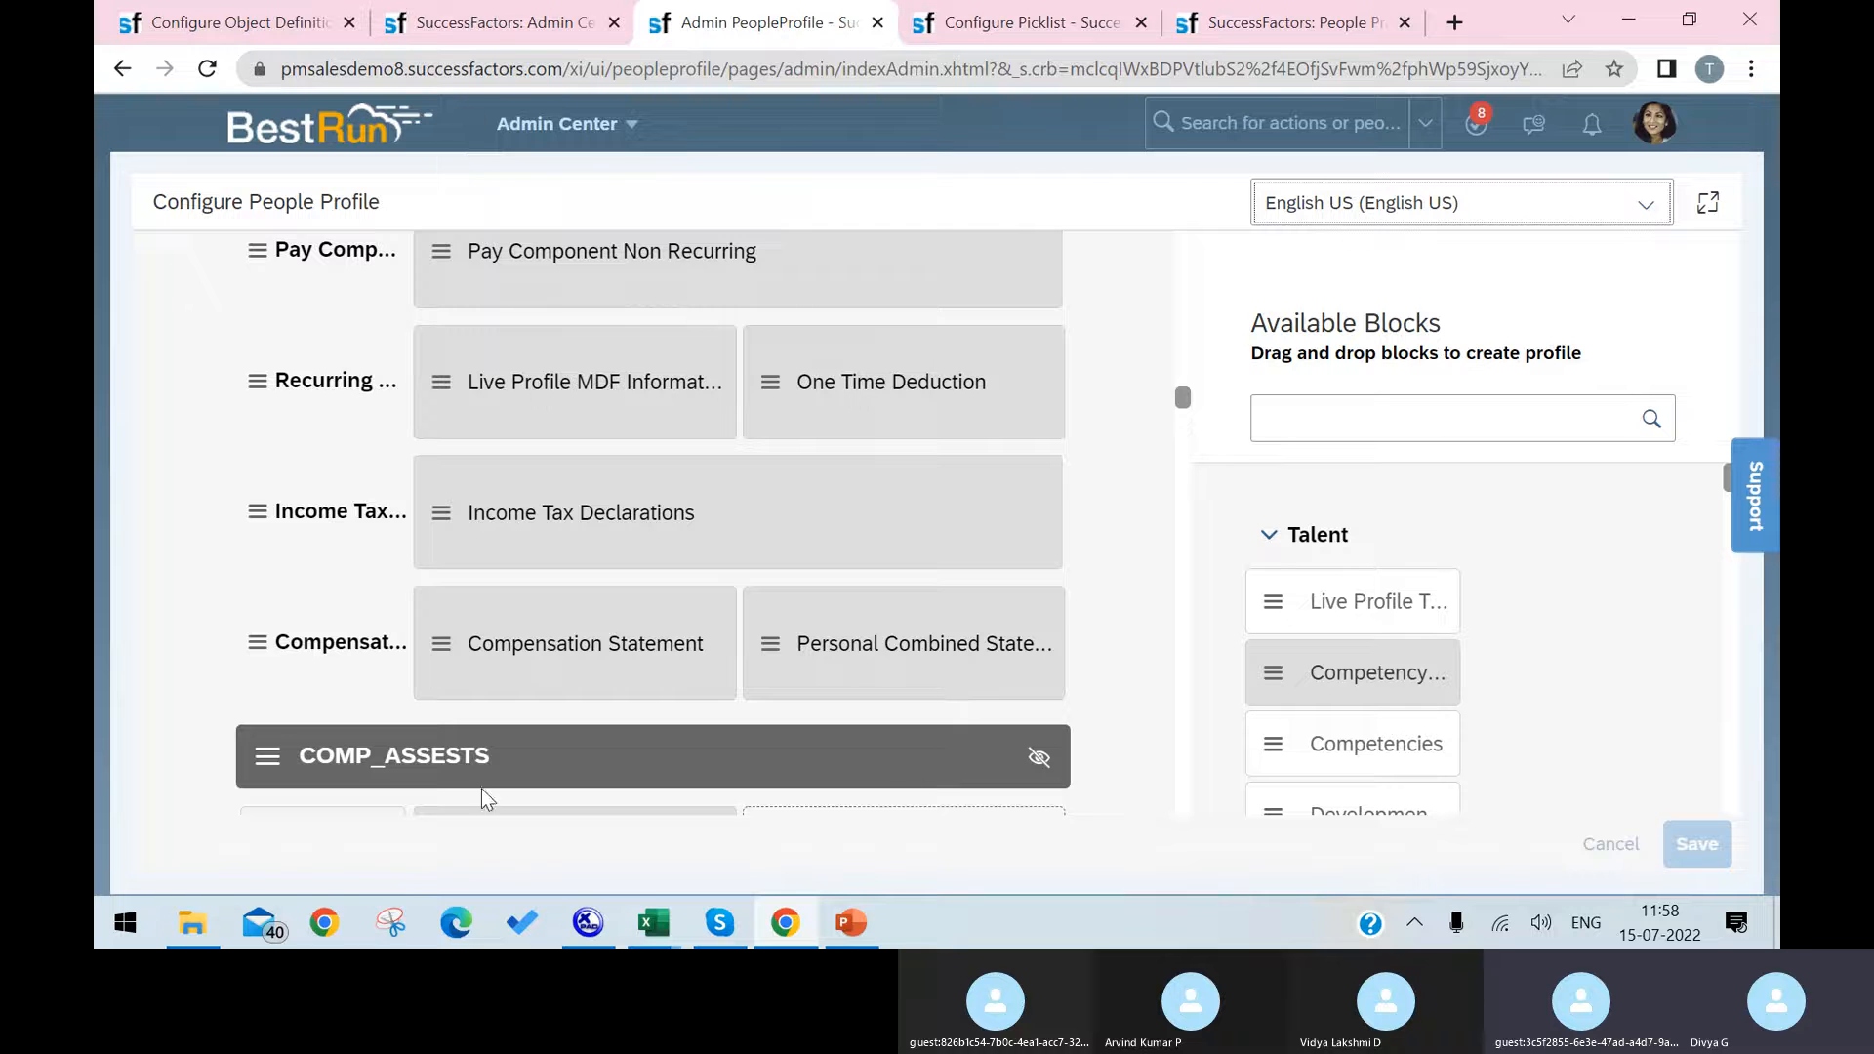
{"action": "scroll", "coordinate": [527, 488], "scroll_direction": "down", "scroll_amount": 5}
{"action": "scroll", "coordinate": [632, 559], "scroll_direction": "down", "scroll_amount": 10}
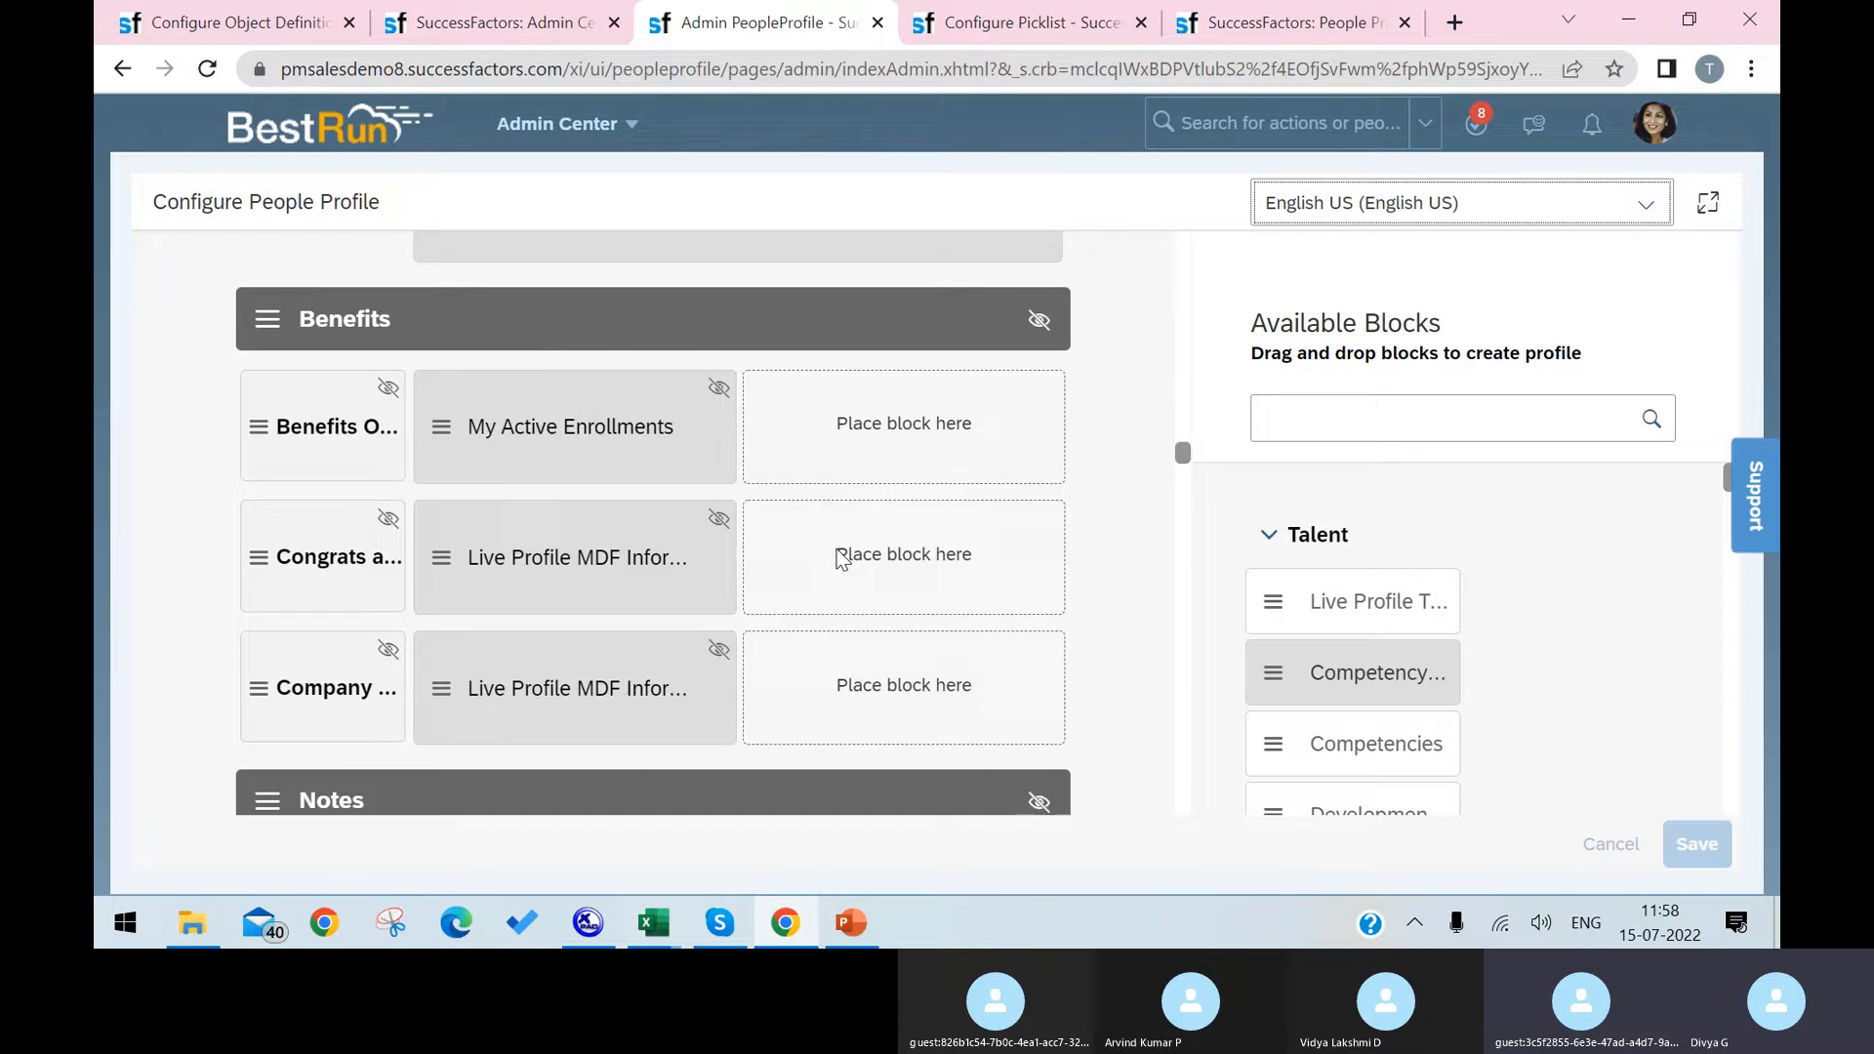
{"action": "left_click_drag", "start_coordinate": [1185, 495], "coordinate": [1152, 922]}
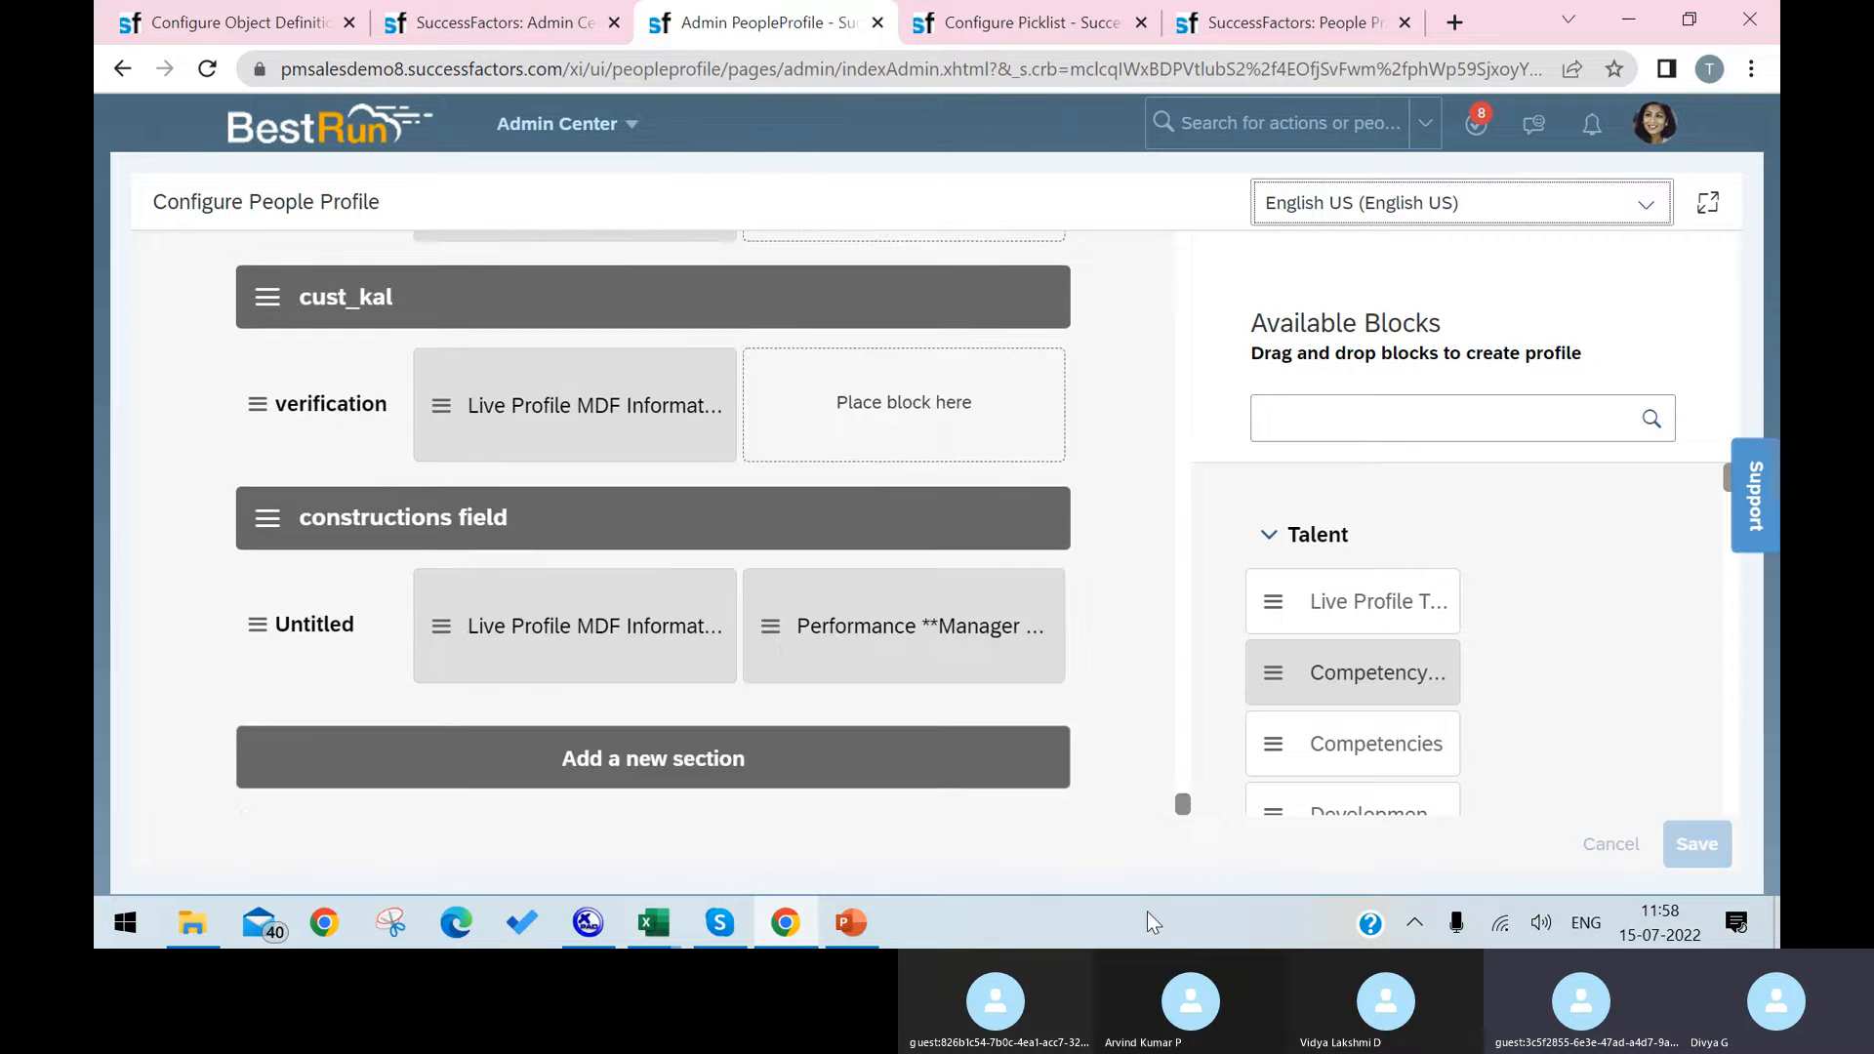
{"action": "left_click", "coordinate": [621, 776]}
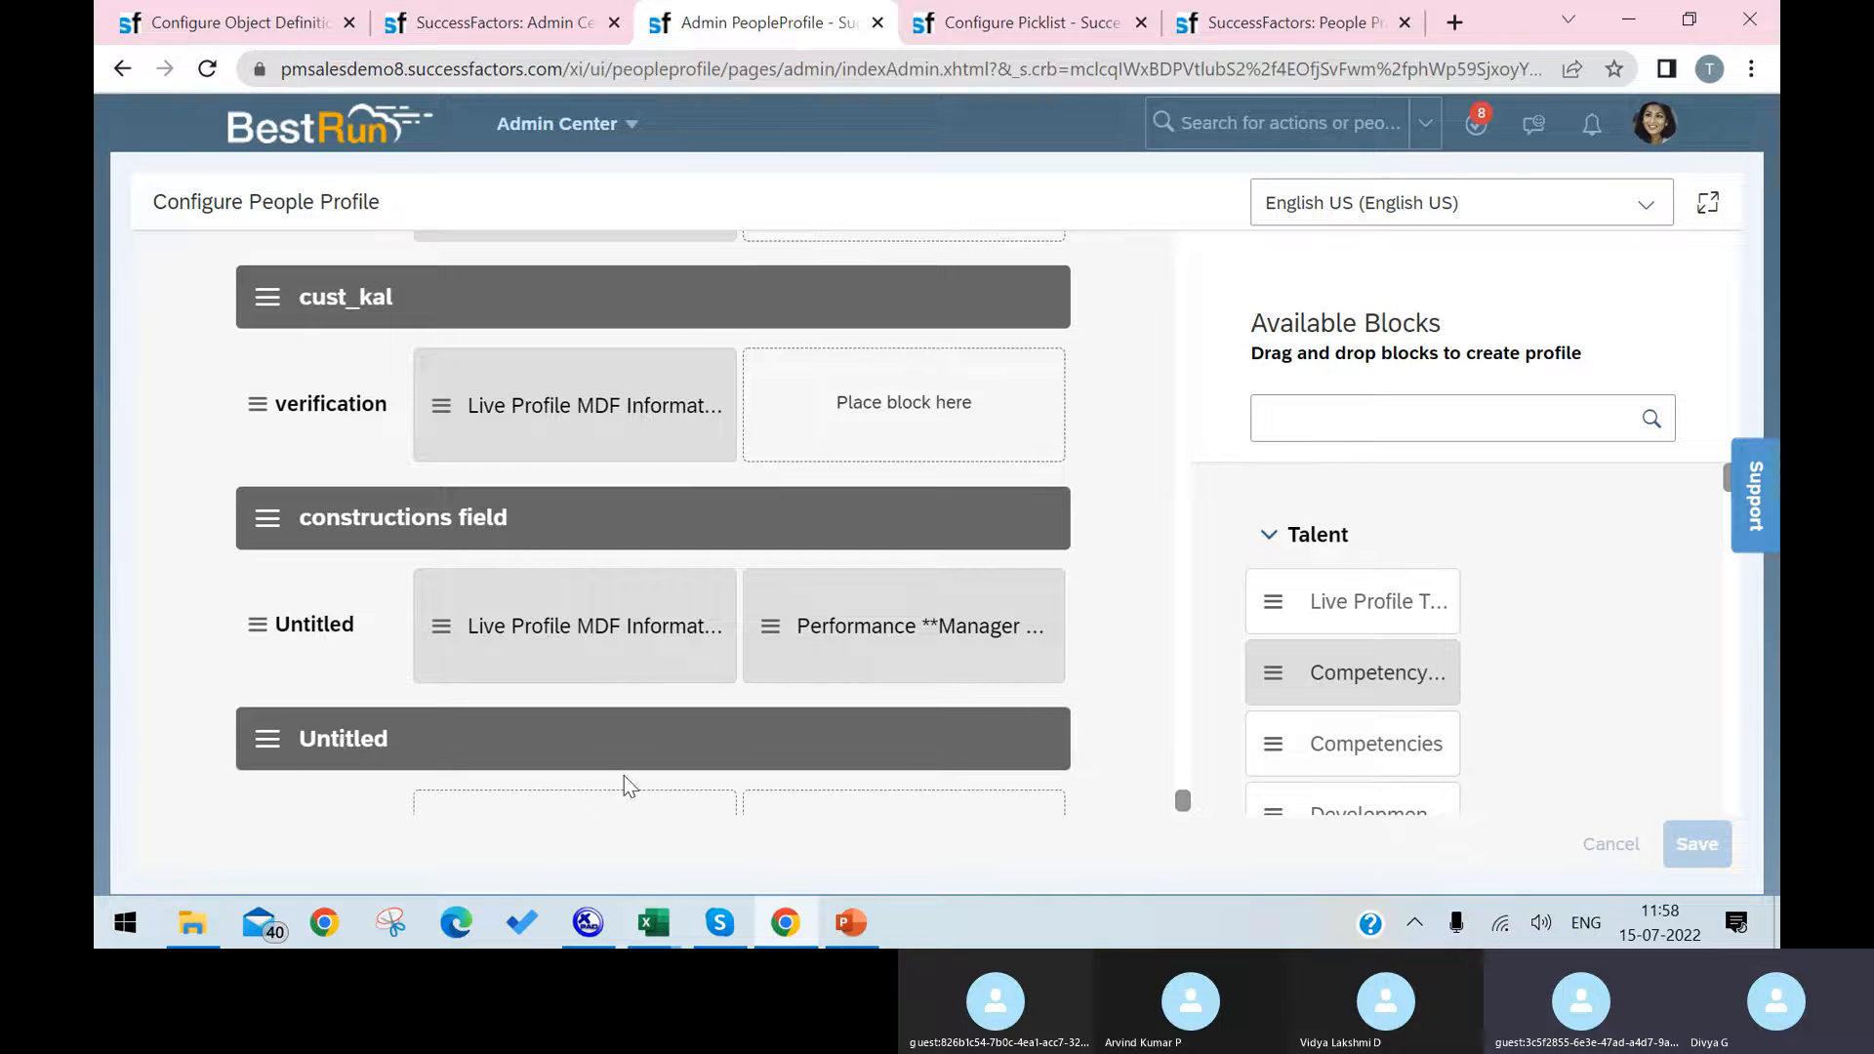
Step: Rename the last Untitled section of the people profile layout as Laptop
{"action": "left_click", "coordinate": [338, 524]}
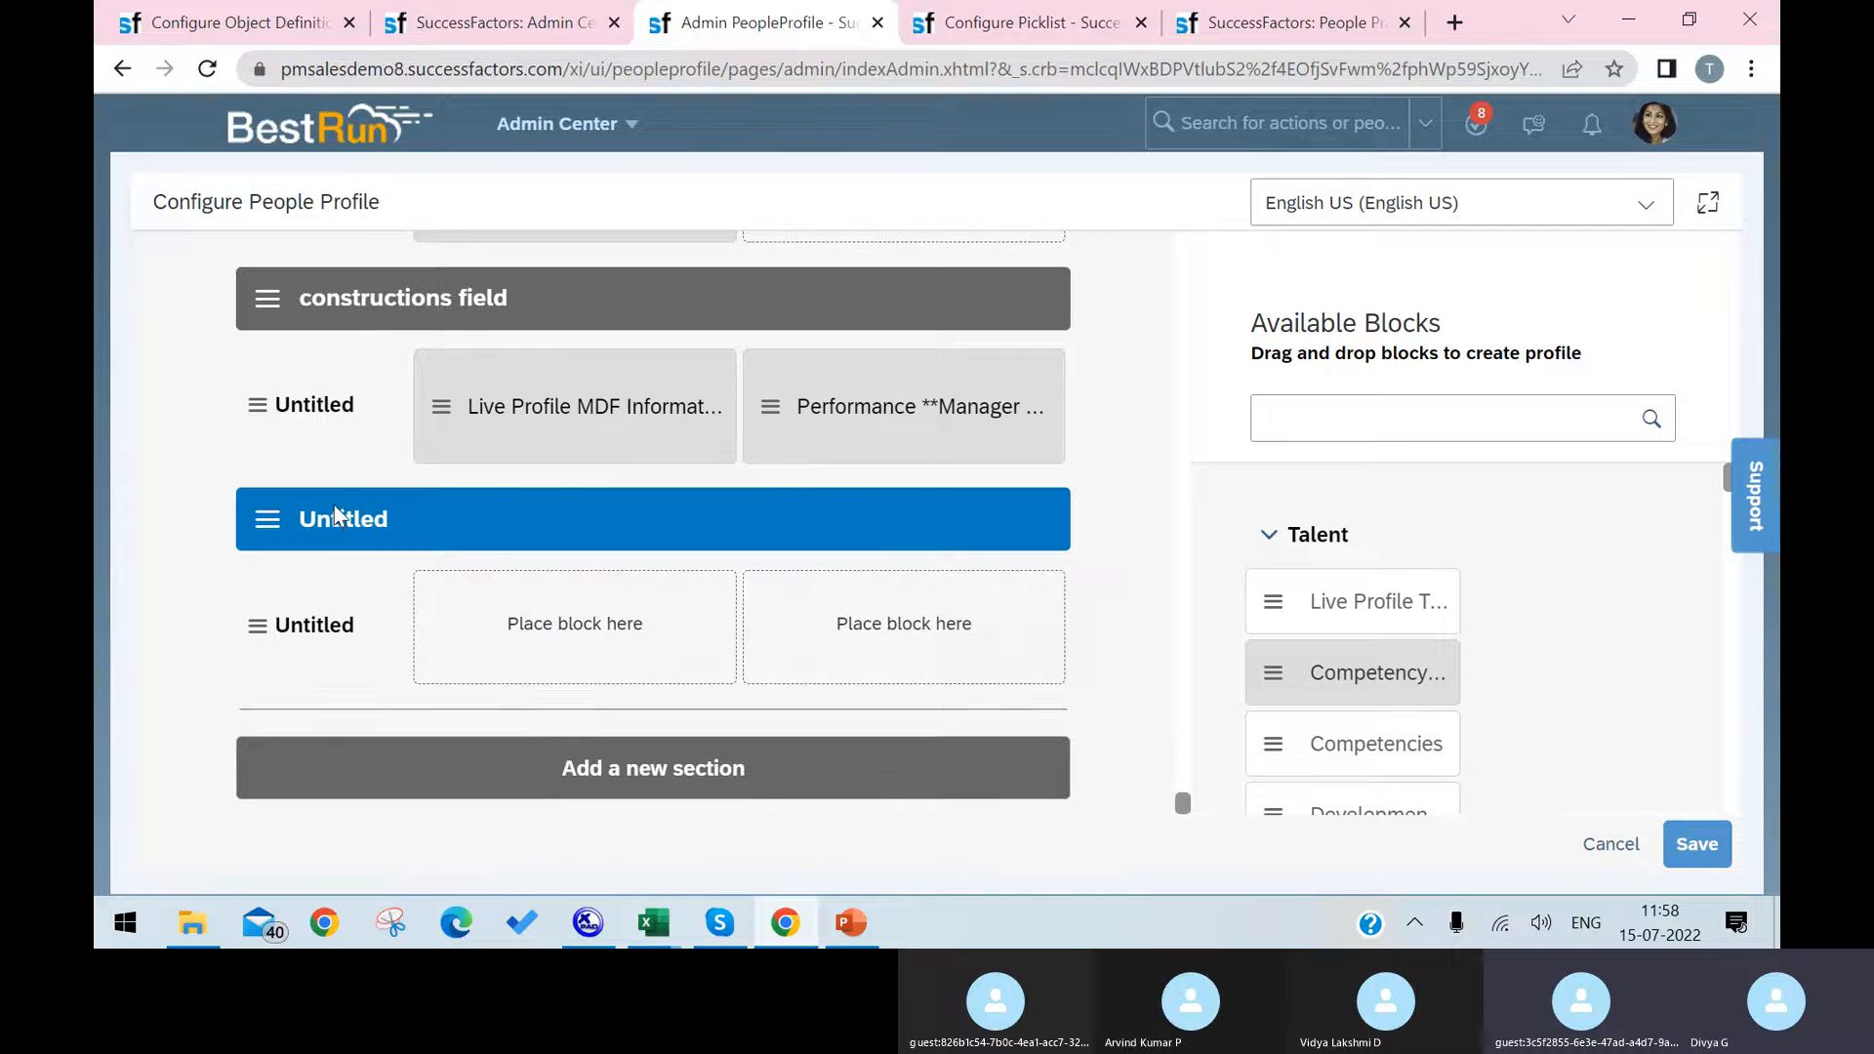
{"action": "left_click", "coordinate": [388, 531]}
{"action": "left_click", "coordinate": [372, 525]}
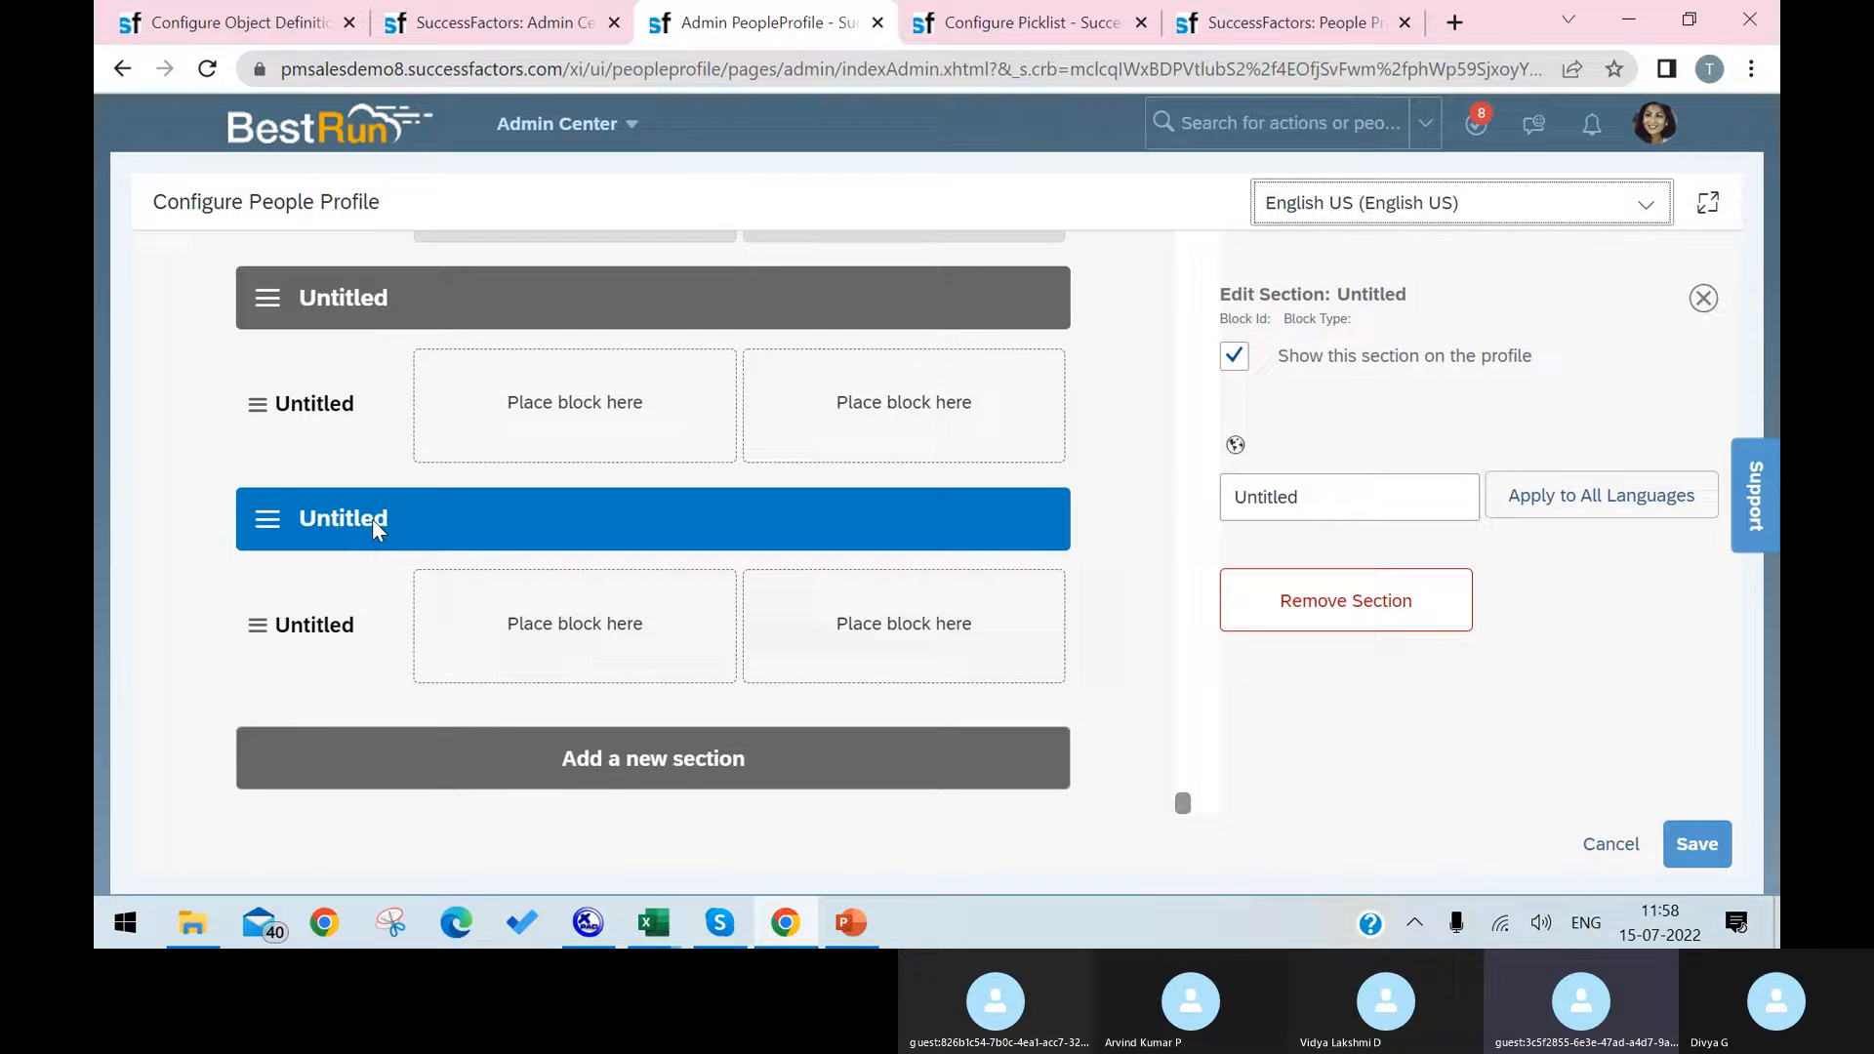
{"action": "left_click", "coordinate": [375, 528]}
{"action": "left_click", "coordinate": [372, 532]}
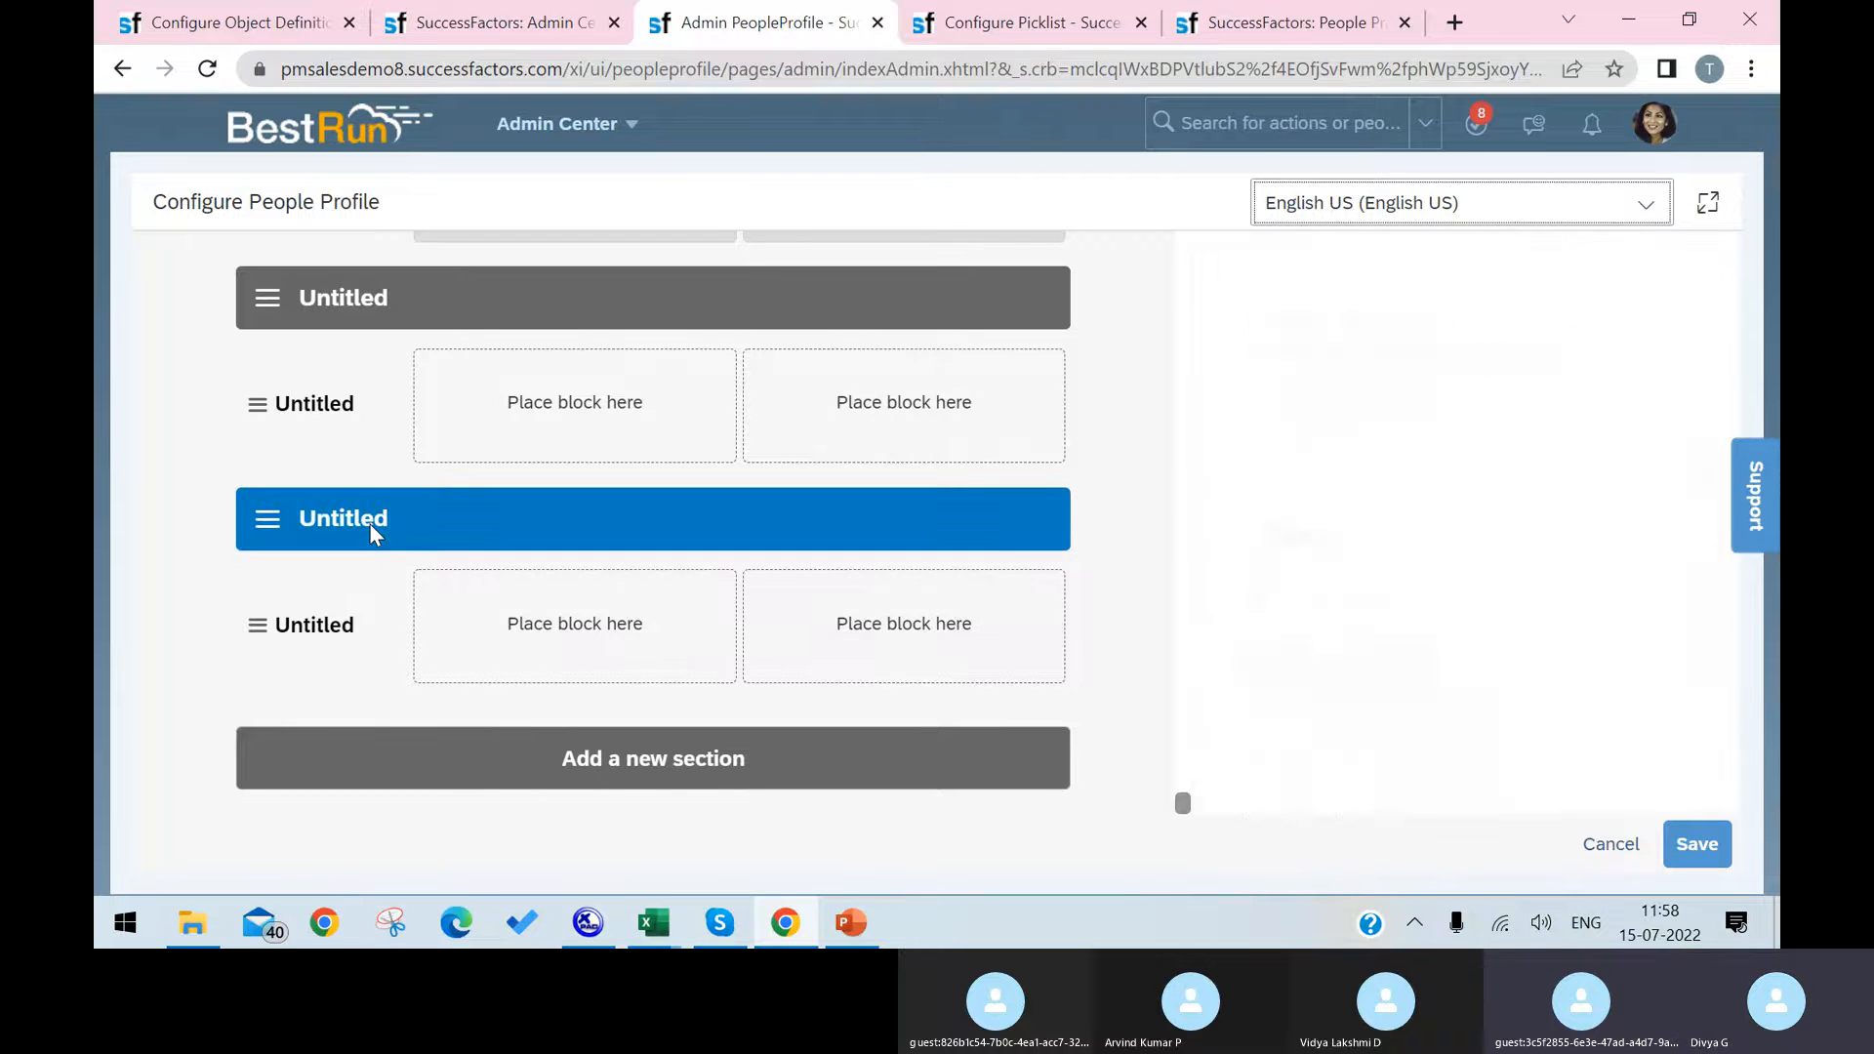
{"action": "left_click", "coordinate": [373, 532]}
{"action": "left_click", "coordinate": [375, 534]}
{"action": "left_click", "coordinate": [1298, 497]}
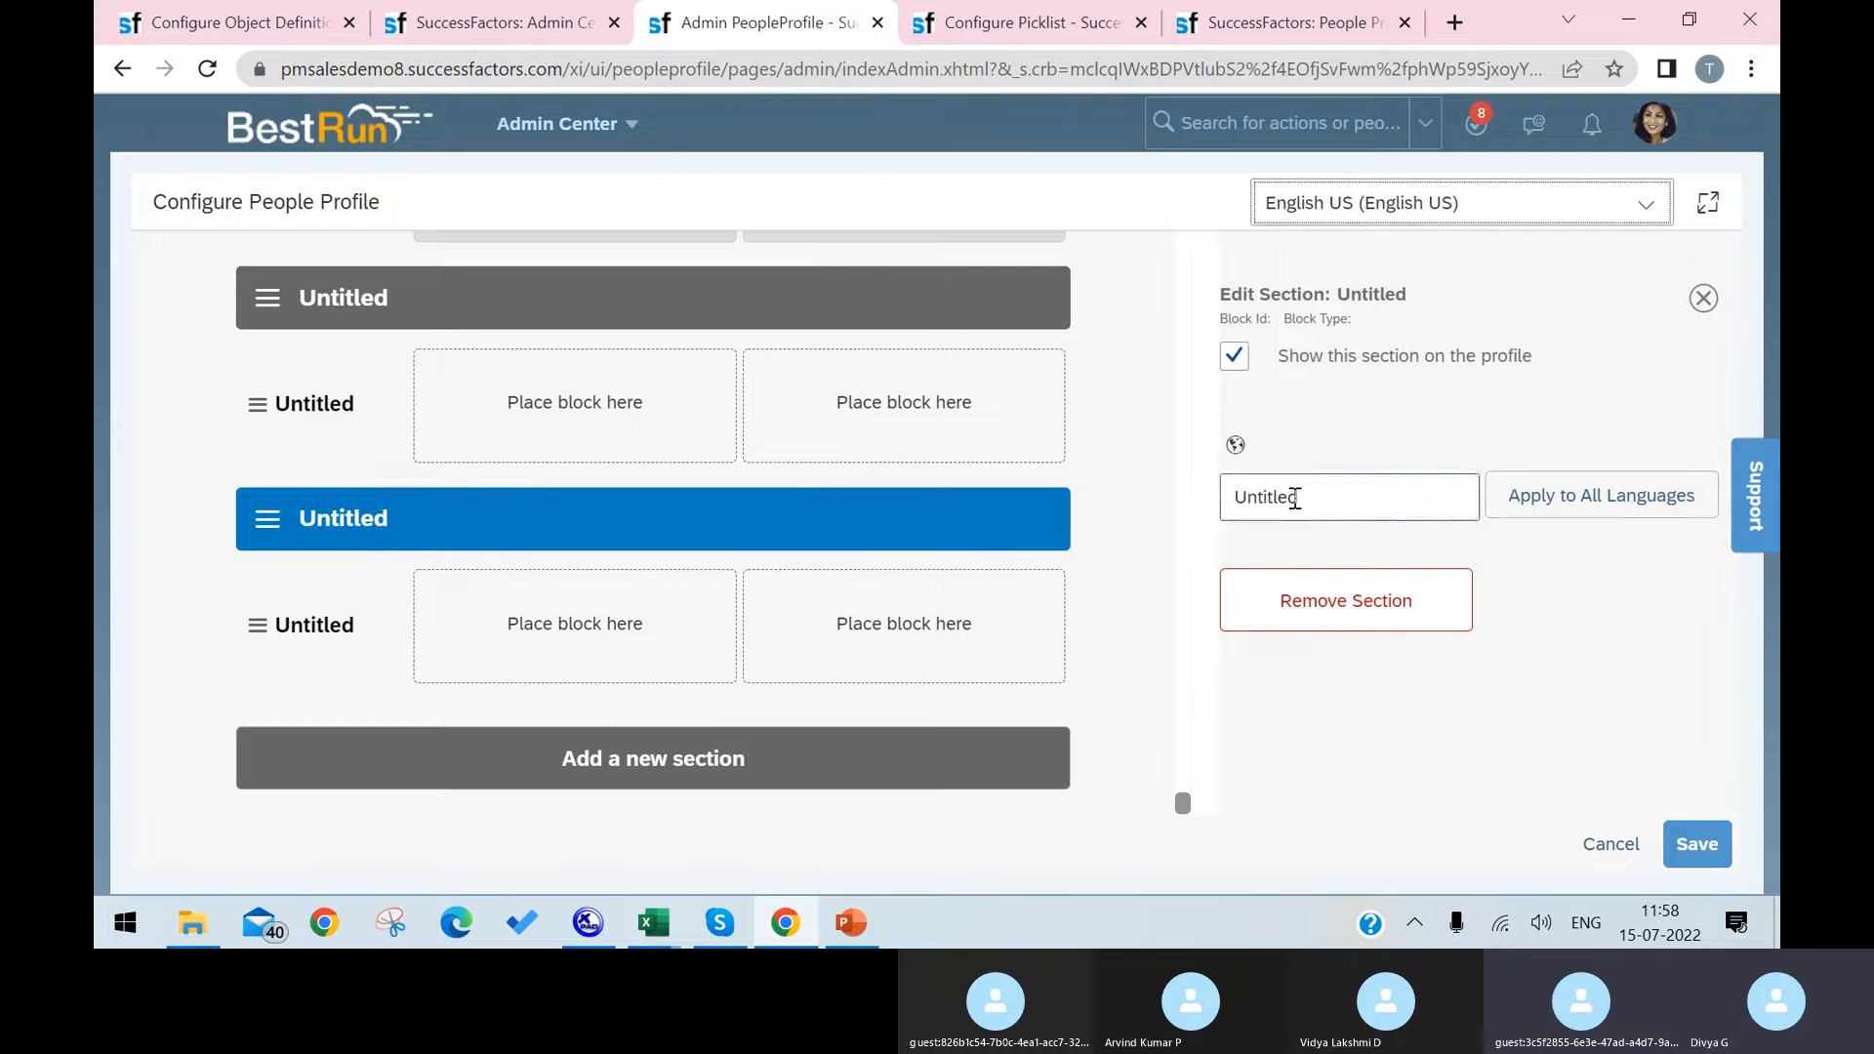
{"action": "left_click_drag", "start_coordinate": [1298, 498], "coordinate": [1184, 511]}
{"action": "type", "text": "Latop"}
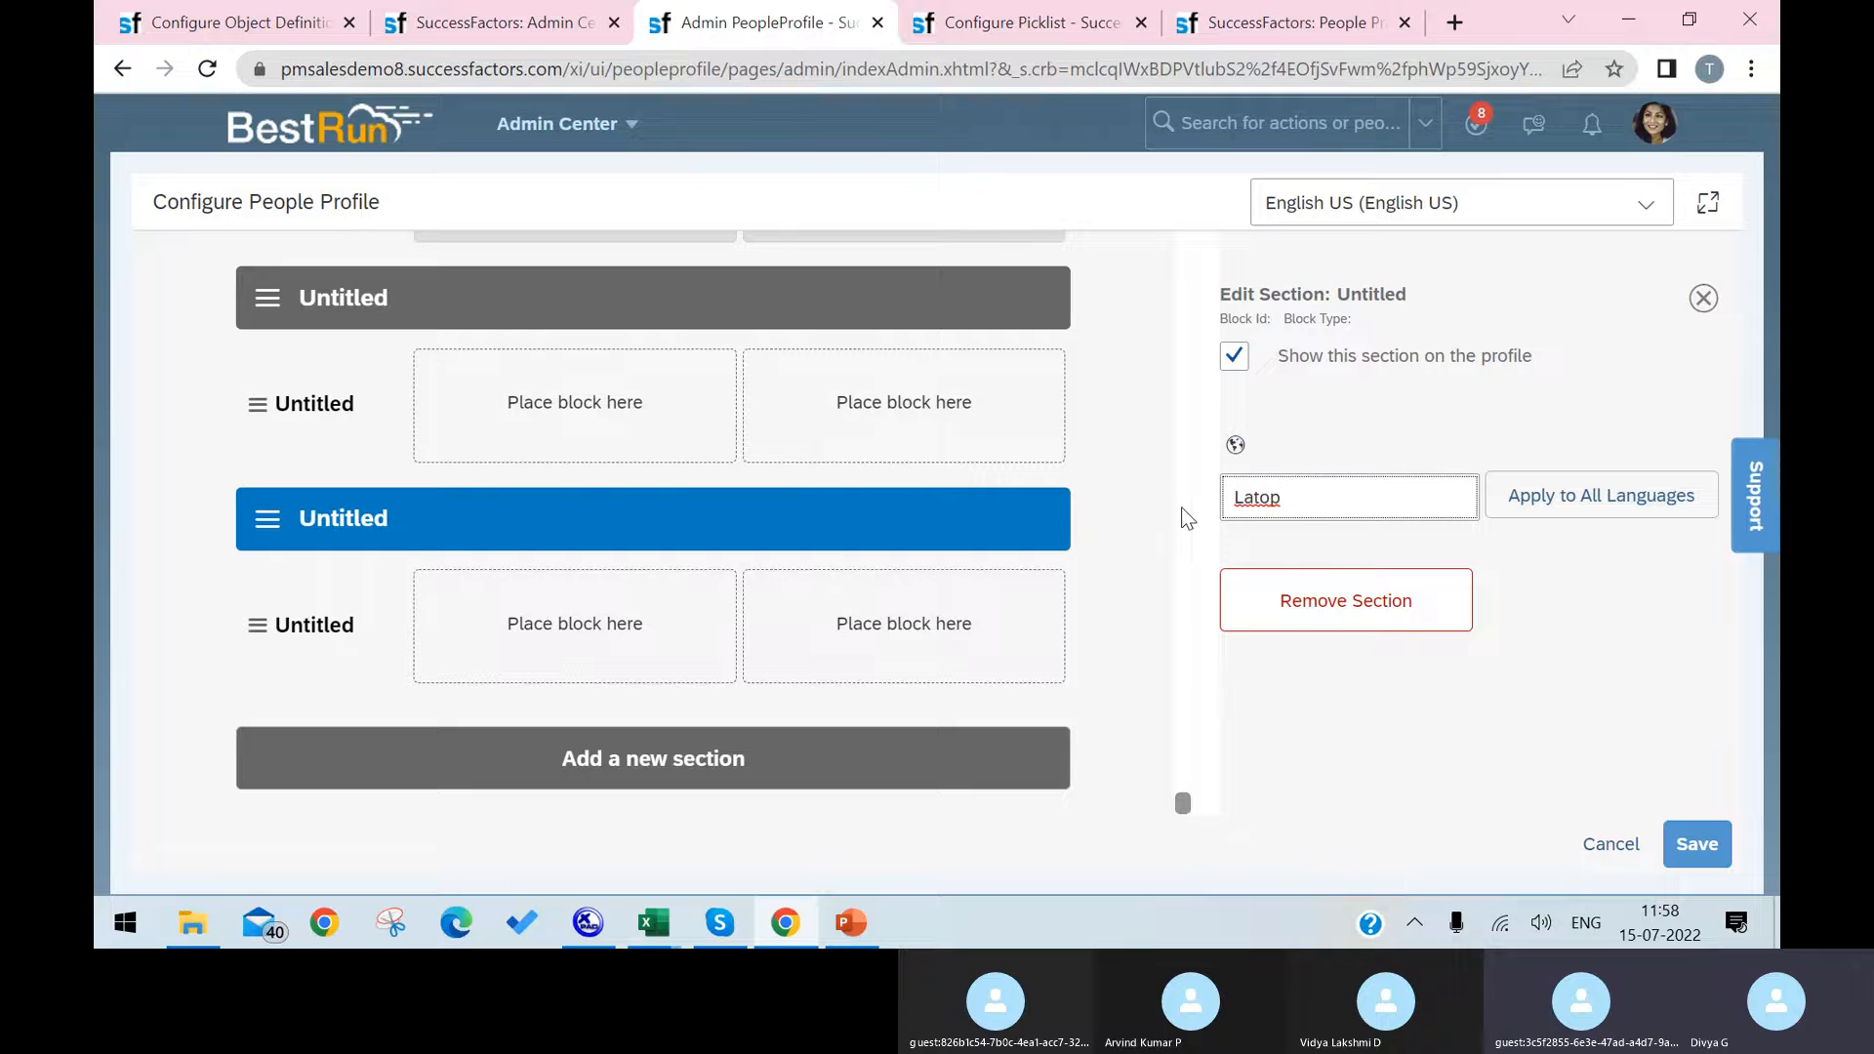
{"action": "key", "text": "BackSpace"}
{"action": "key", "text": "BackSpace"}
{"action": "key", "text": "BackSpace"}
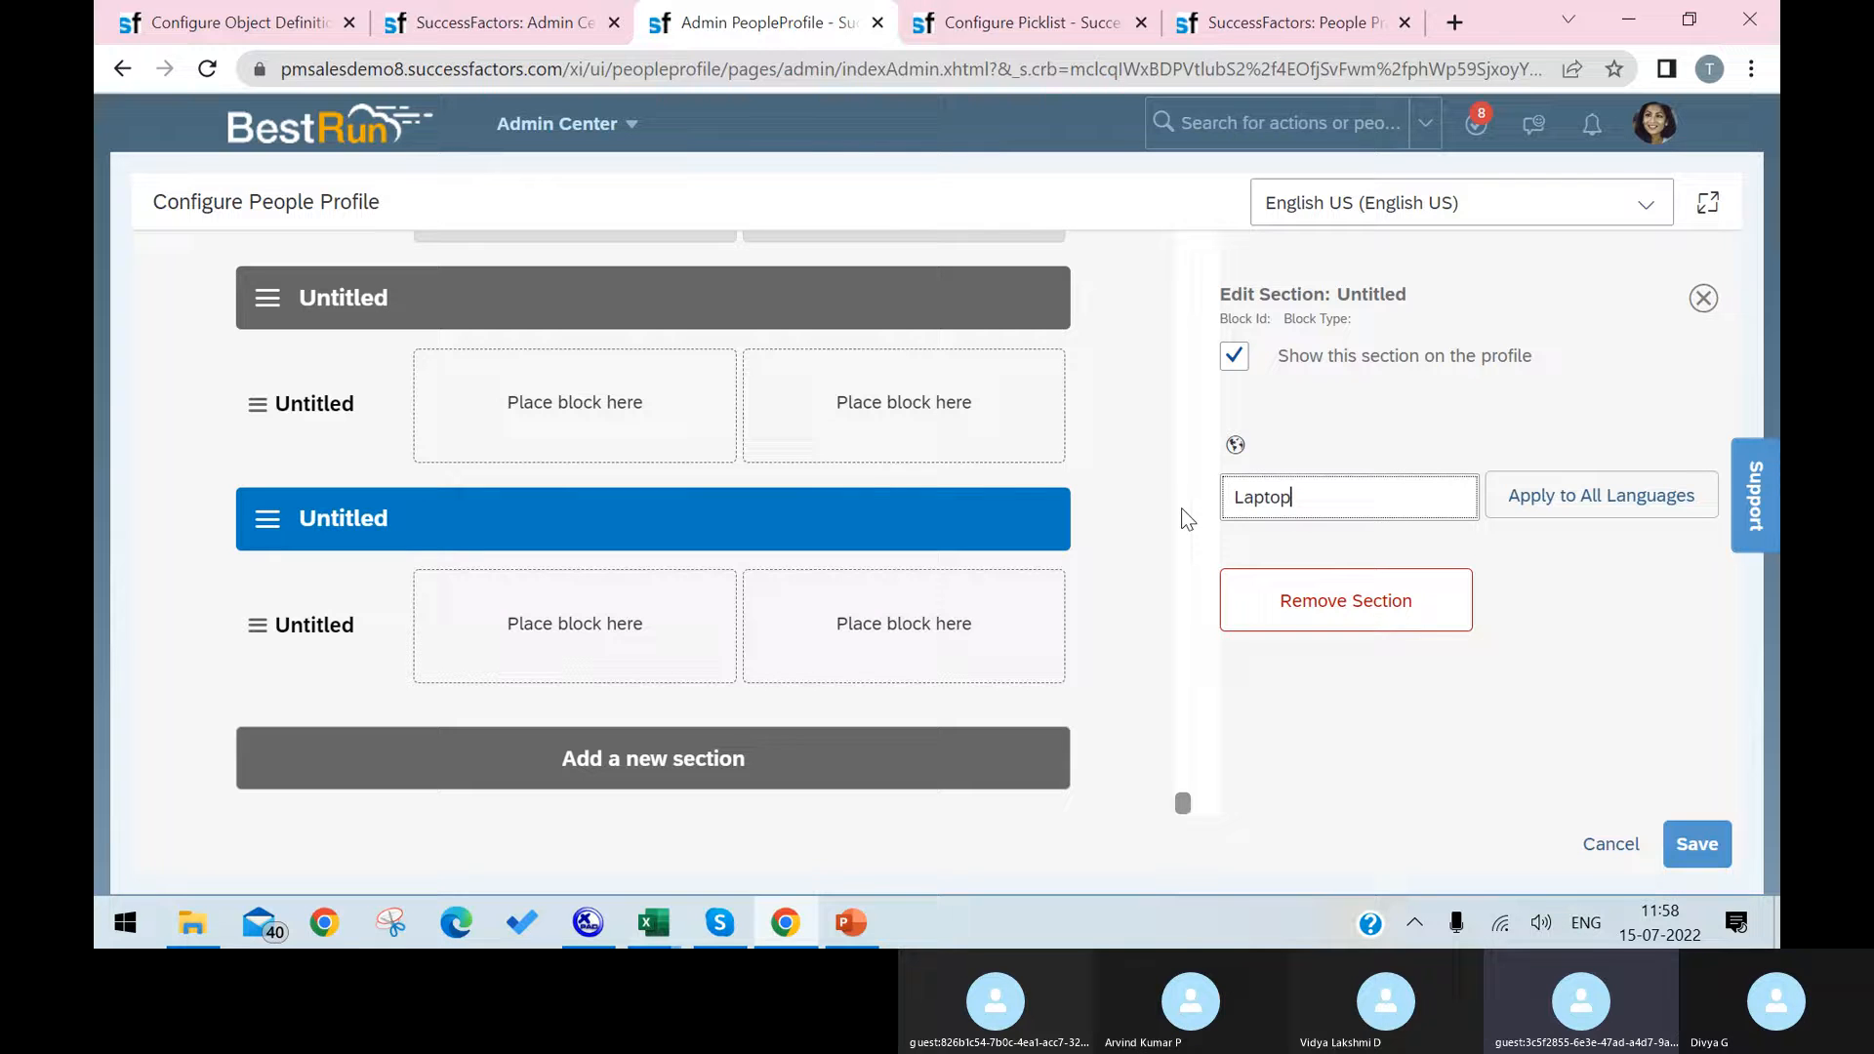
Step: Rename the Untitled subsection inside the Laptop section as Laptop
{"action": "left_click", "coordinate": [306, 640]}
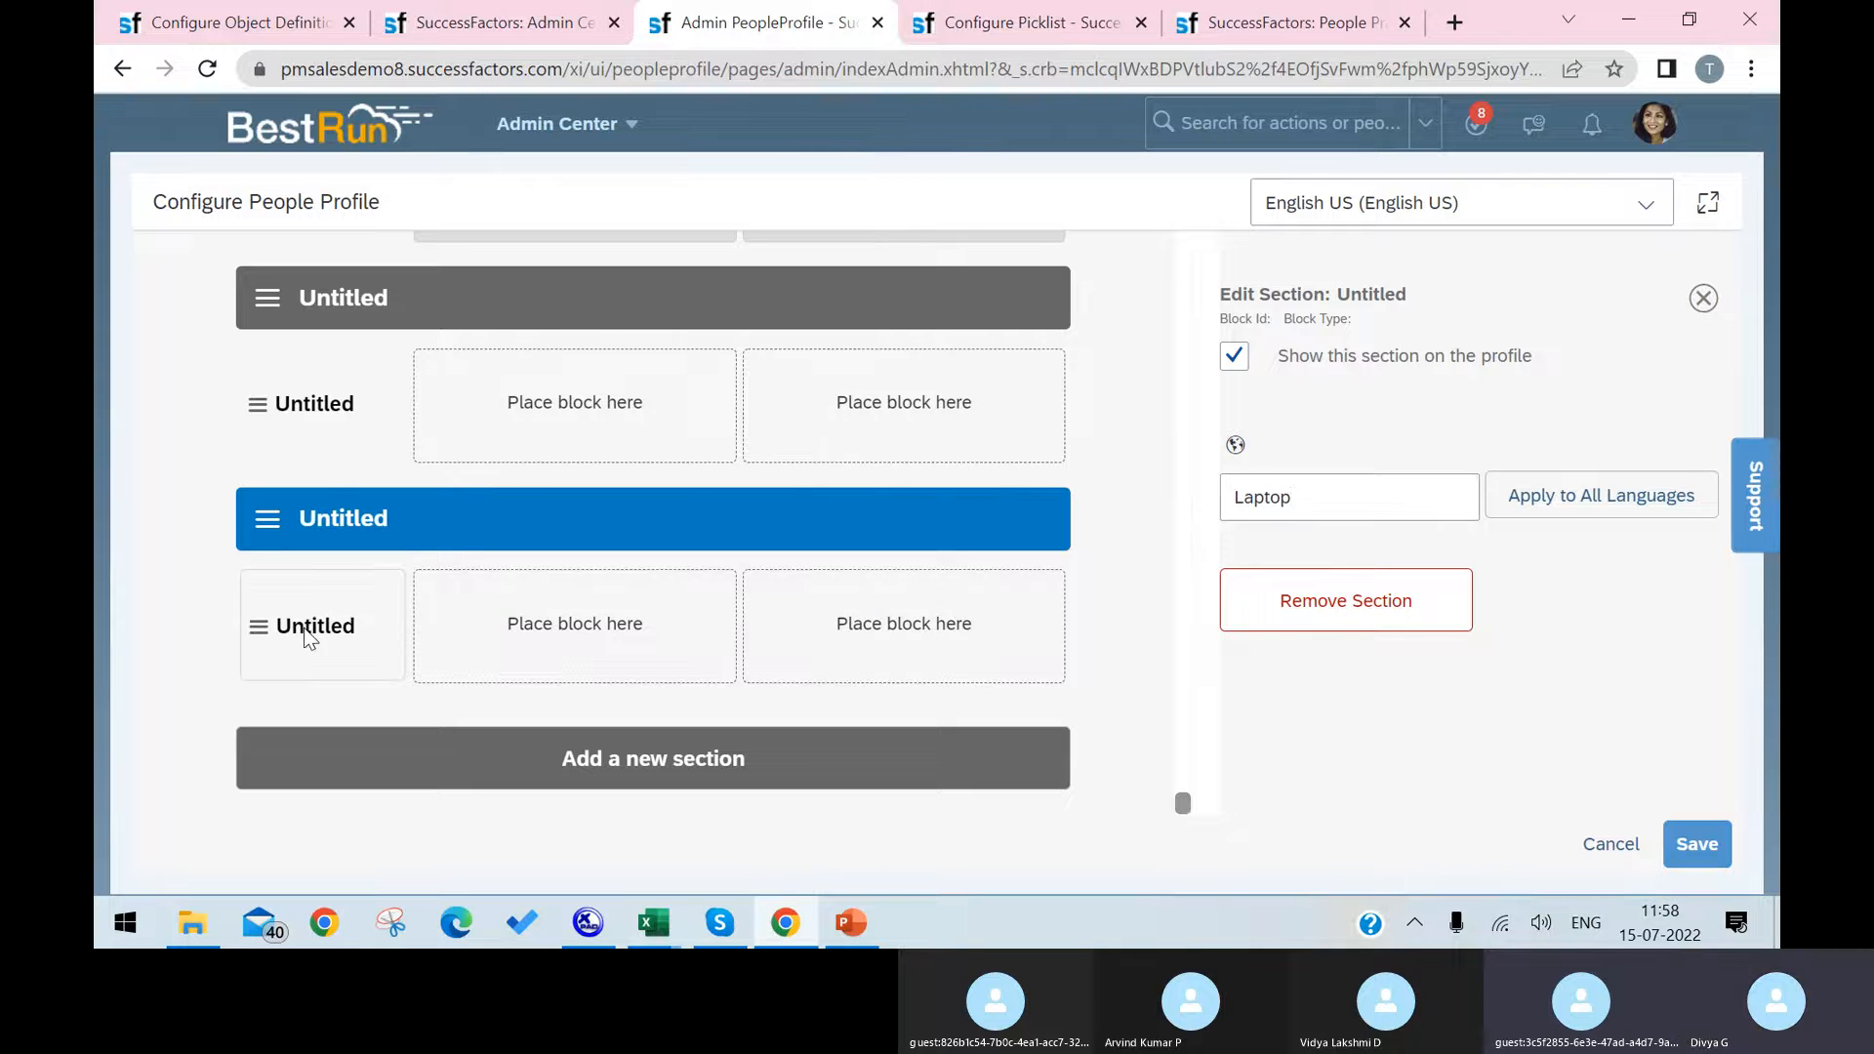
{"action": "left_click", "coordinate": [312, 644]}
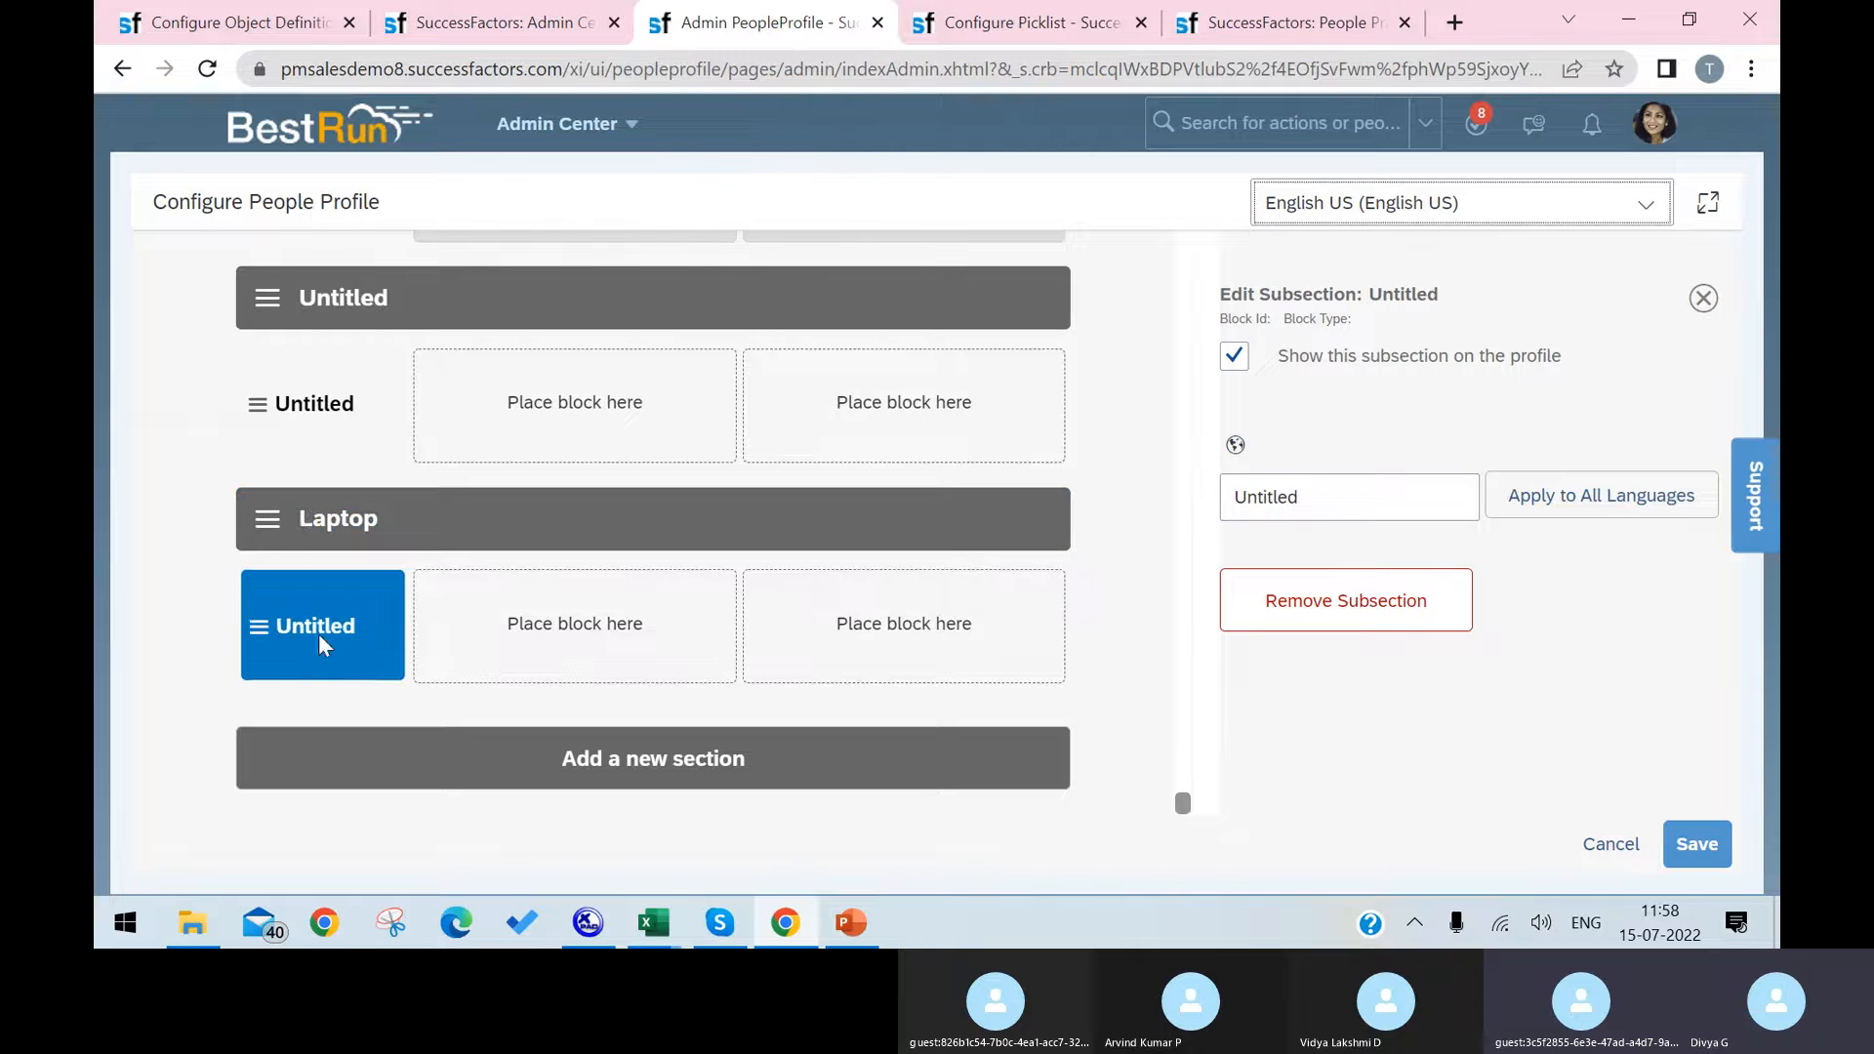
{"action": "left_click_drag", "start_coordinate": [1237, 495], "coordinate": [1290, 504]}
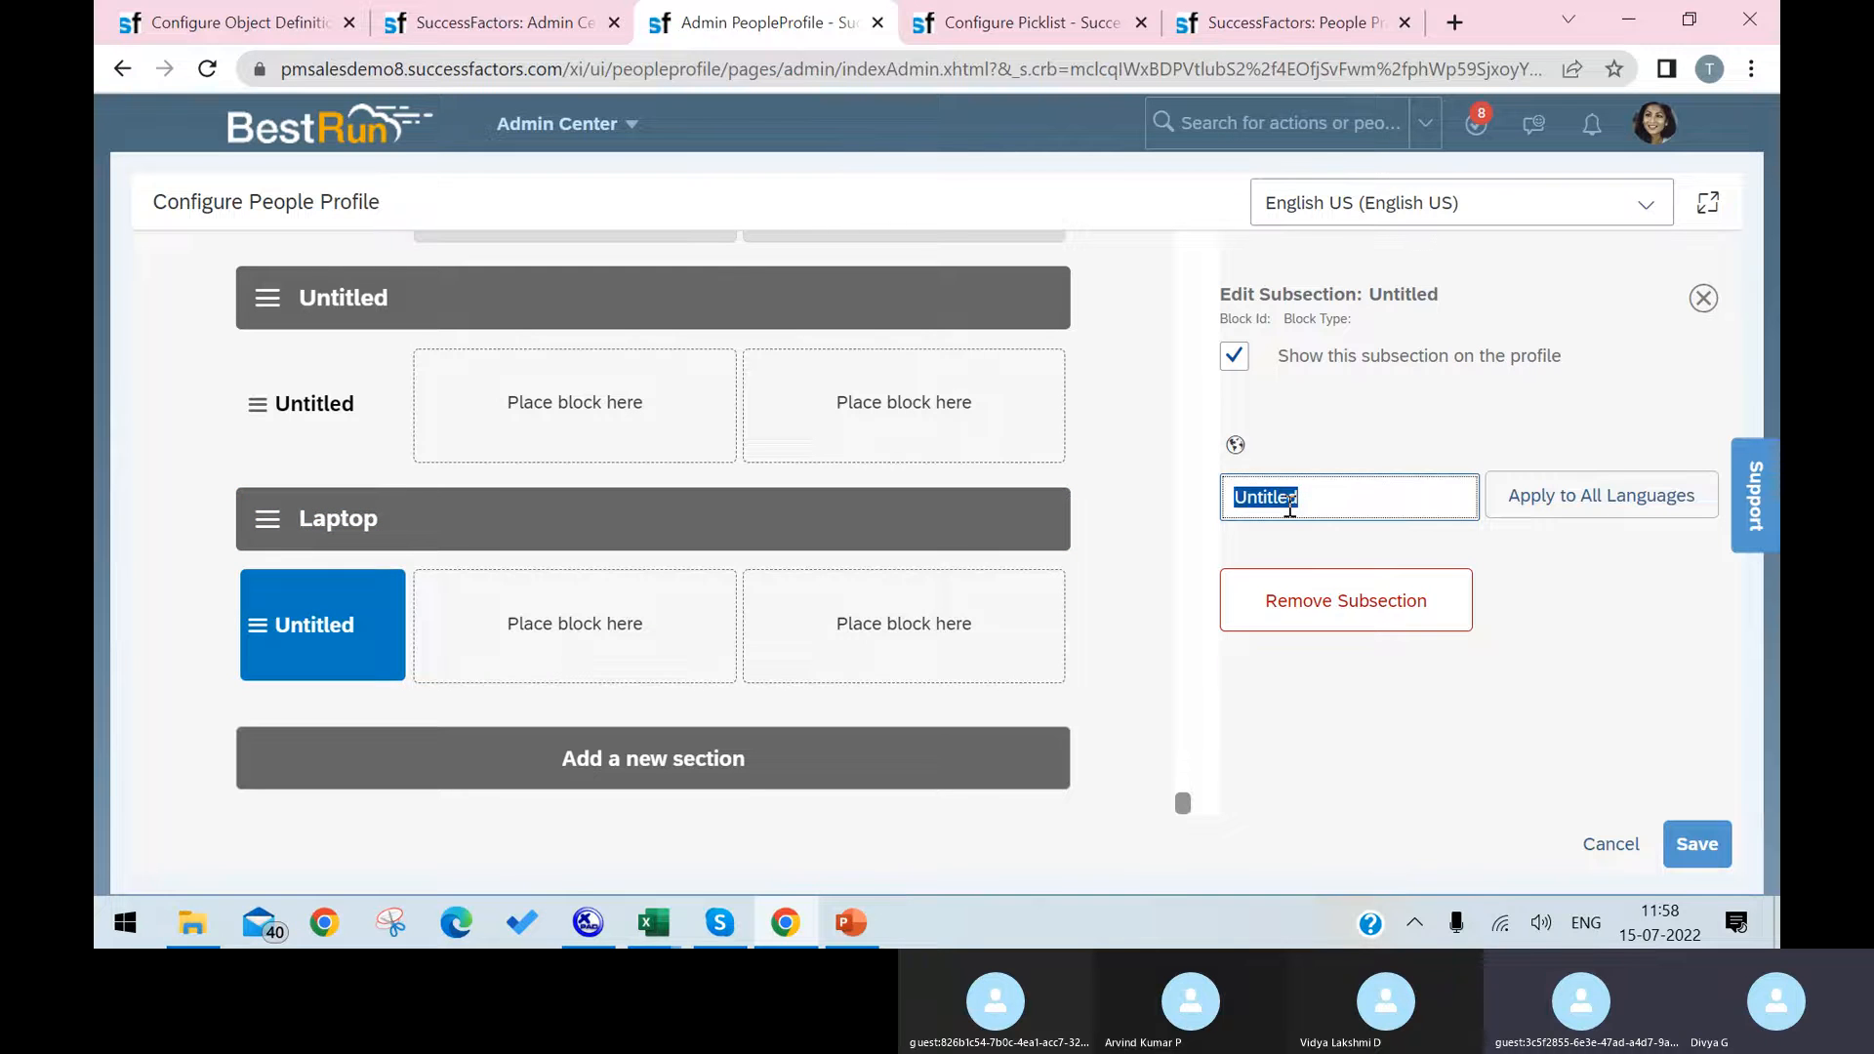
{"action": "type", "text": "Lapt"}
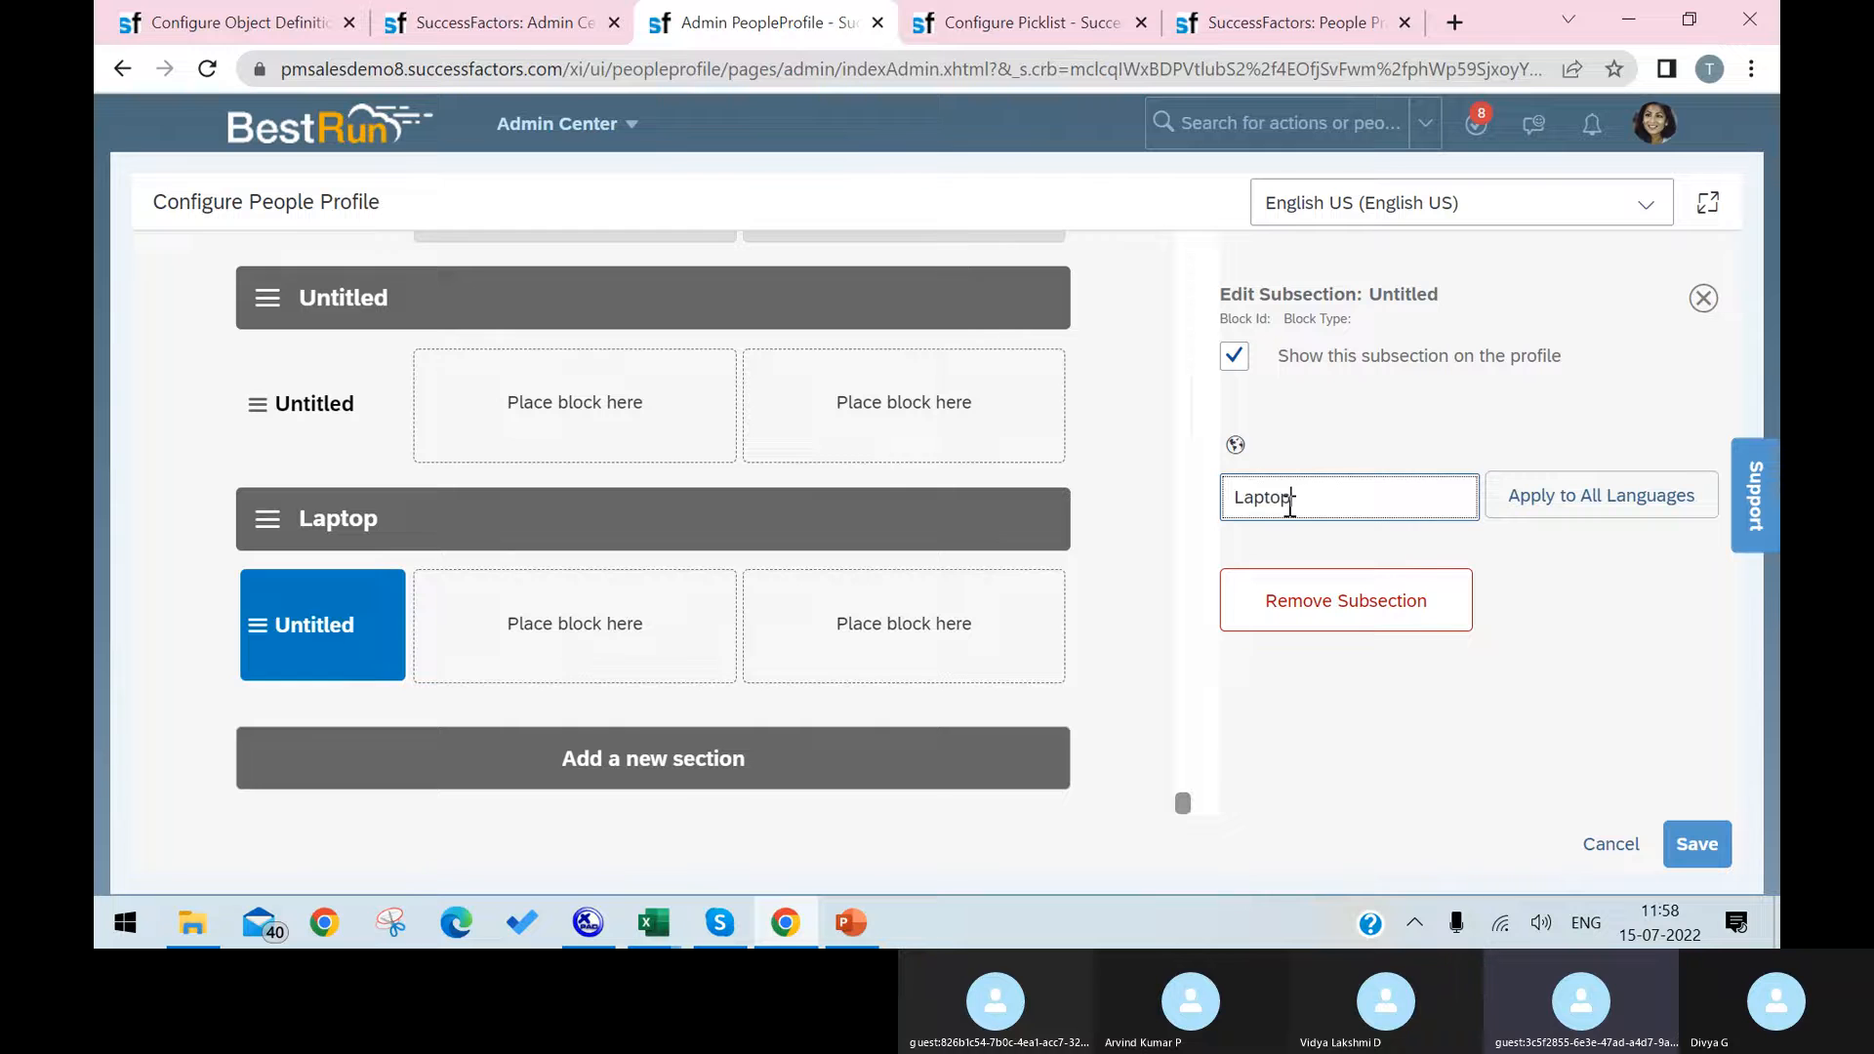
{"action": "type", "text": "op"}
{"action": "left_click", "coordinate": [598, 663]}
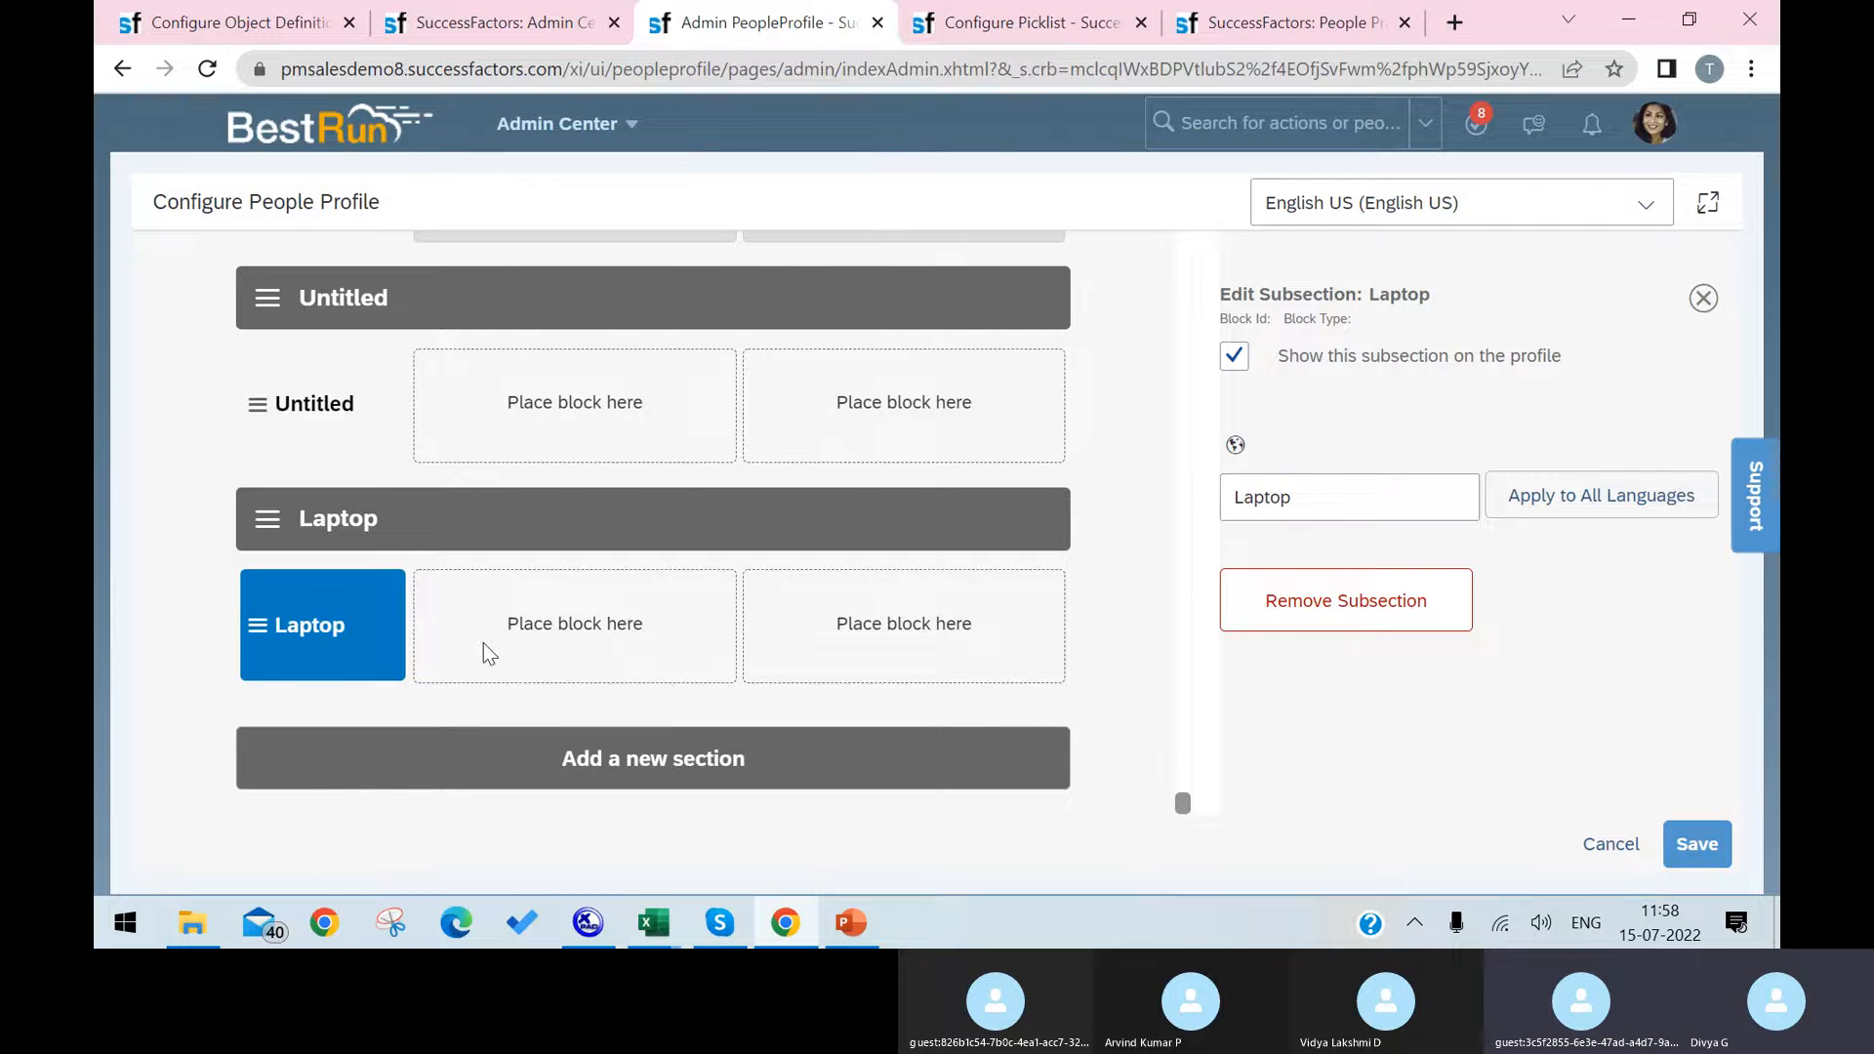
{"action": "left_click", "coordinate": [536, 656]}
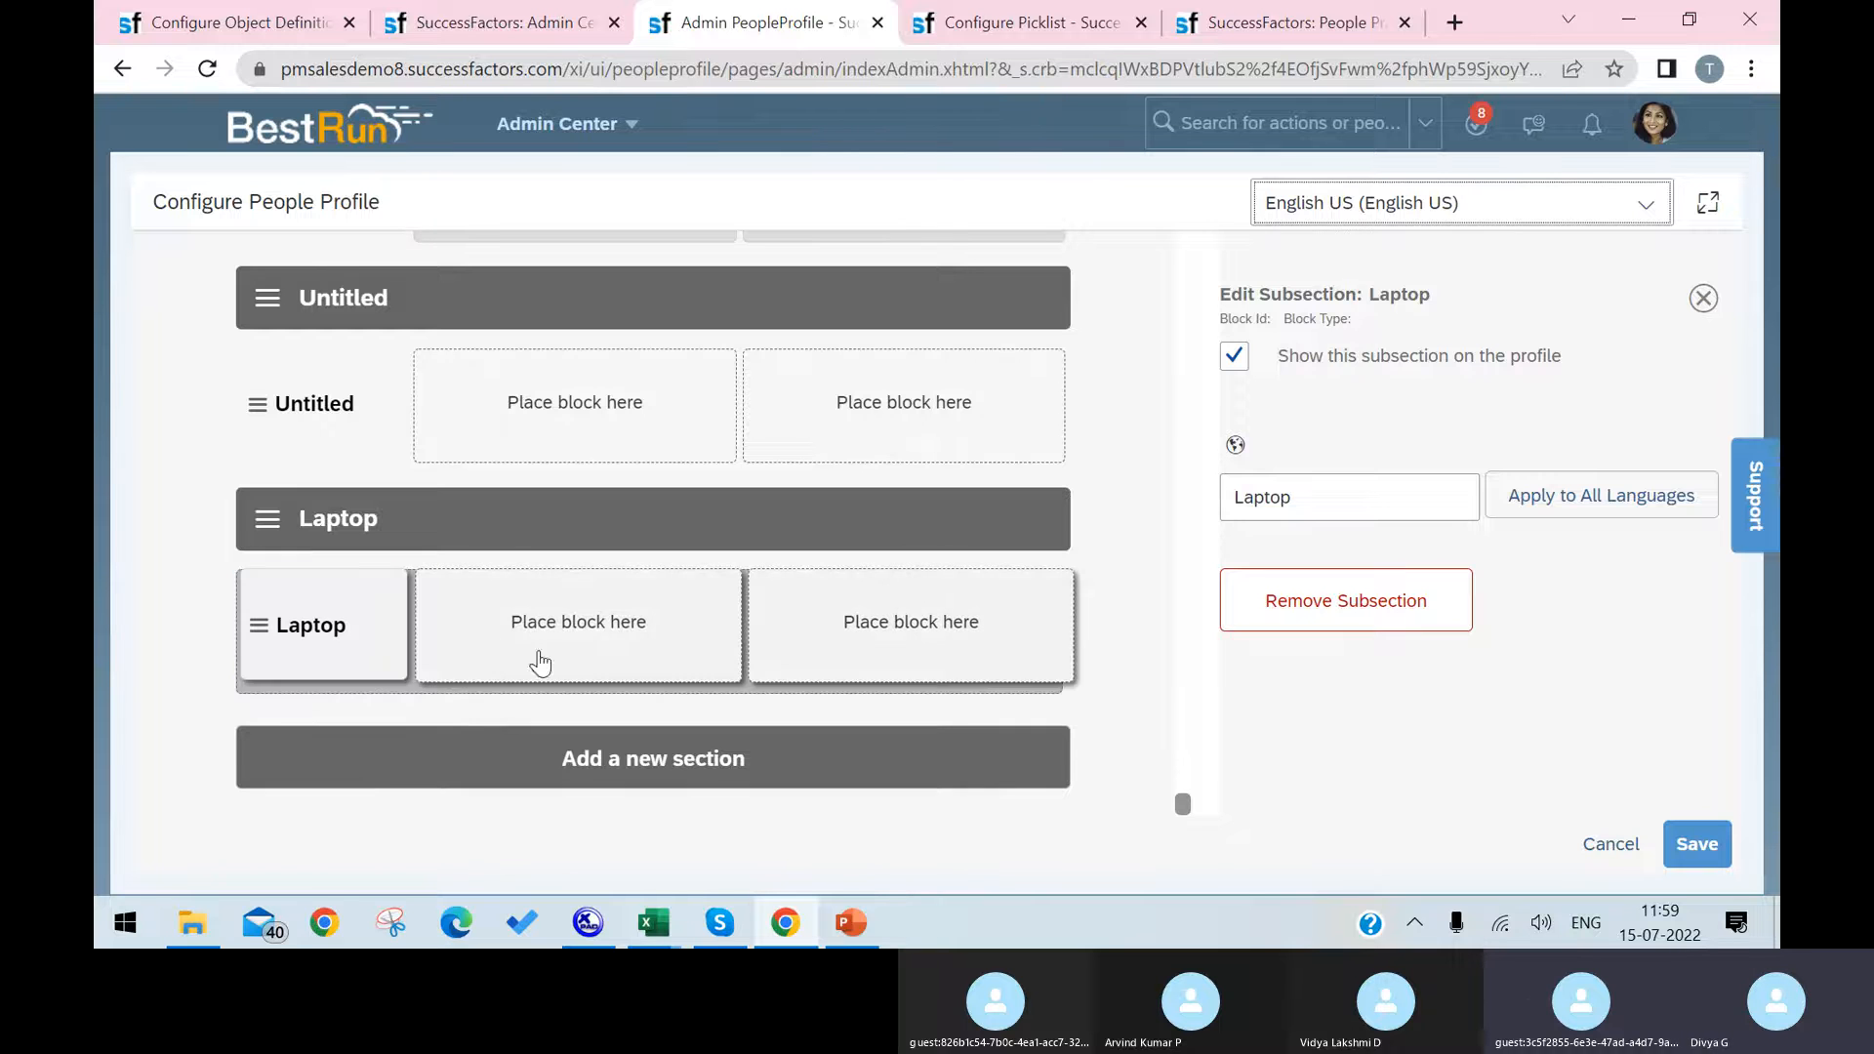
Step: Try to find the Live Profile MDF block by searching the available blocks for live mdf
{"action": "left_click", "coordinate": [1422, 423]}
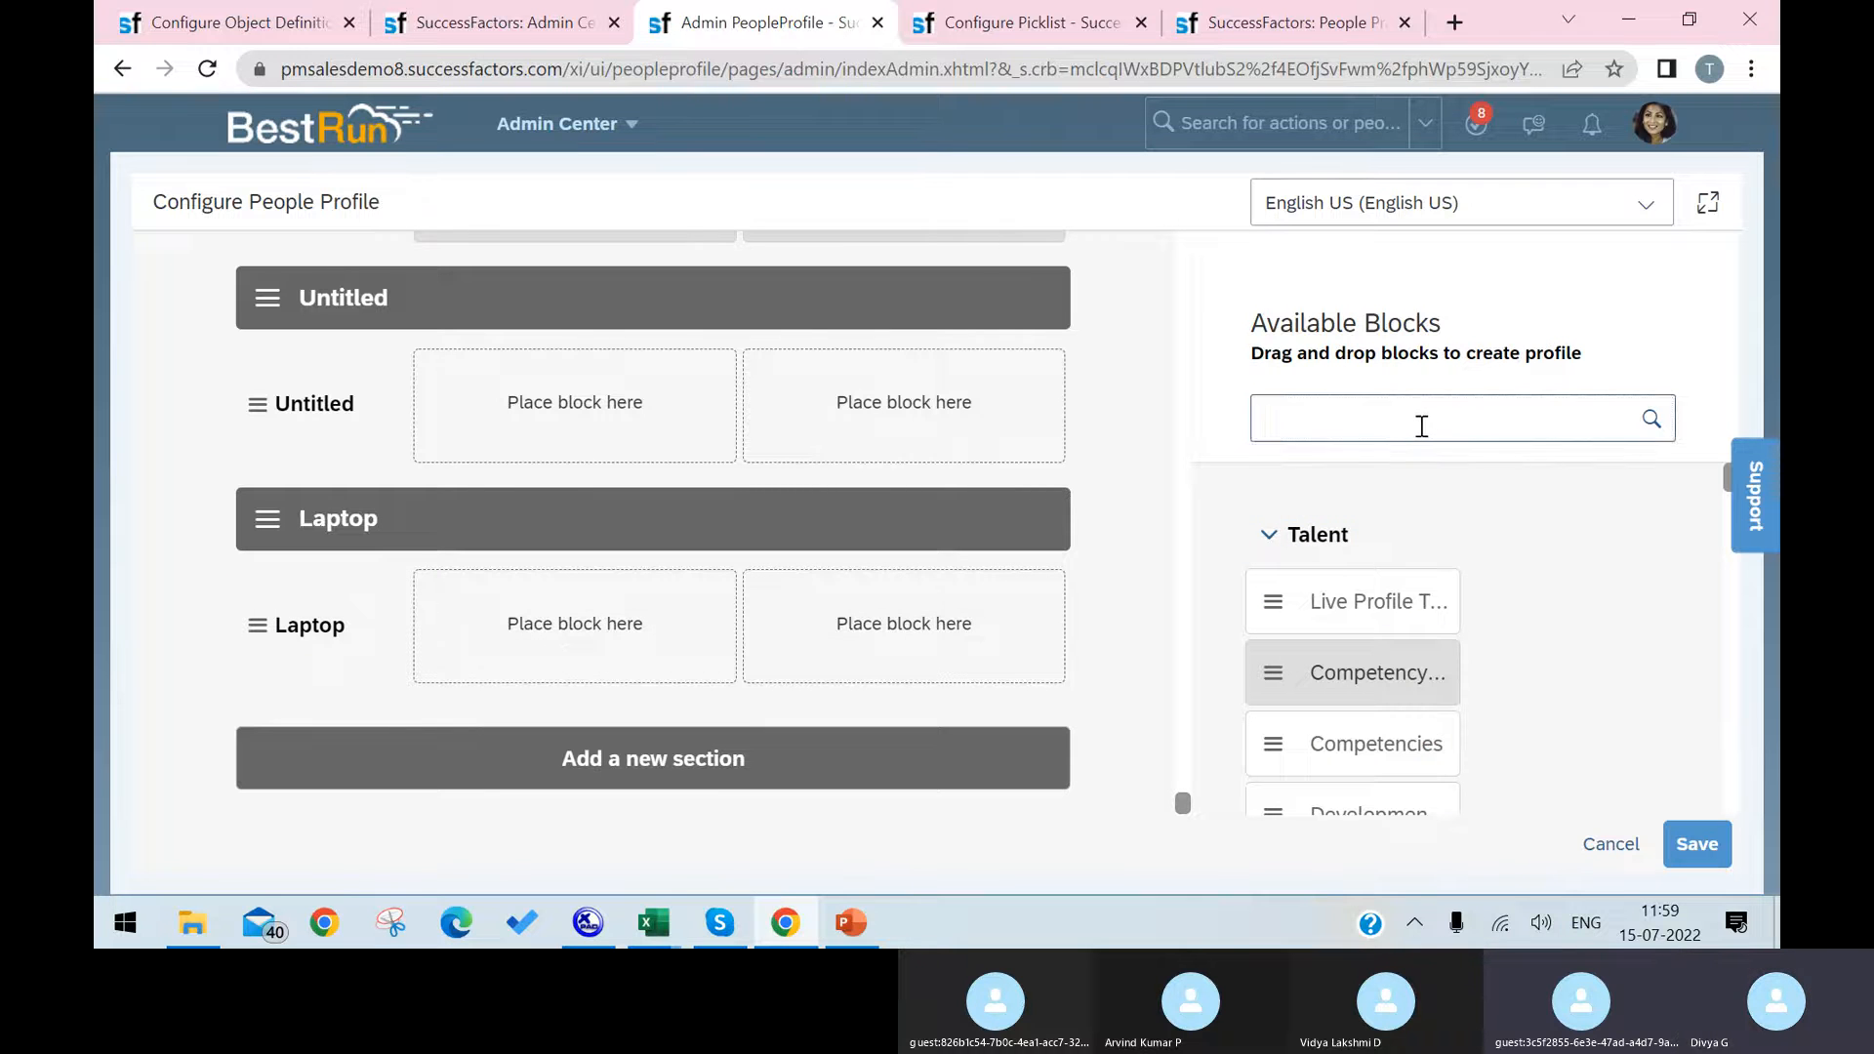
{"action": "type", "text": "live"}
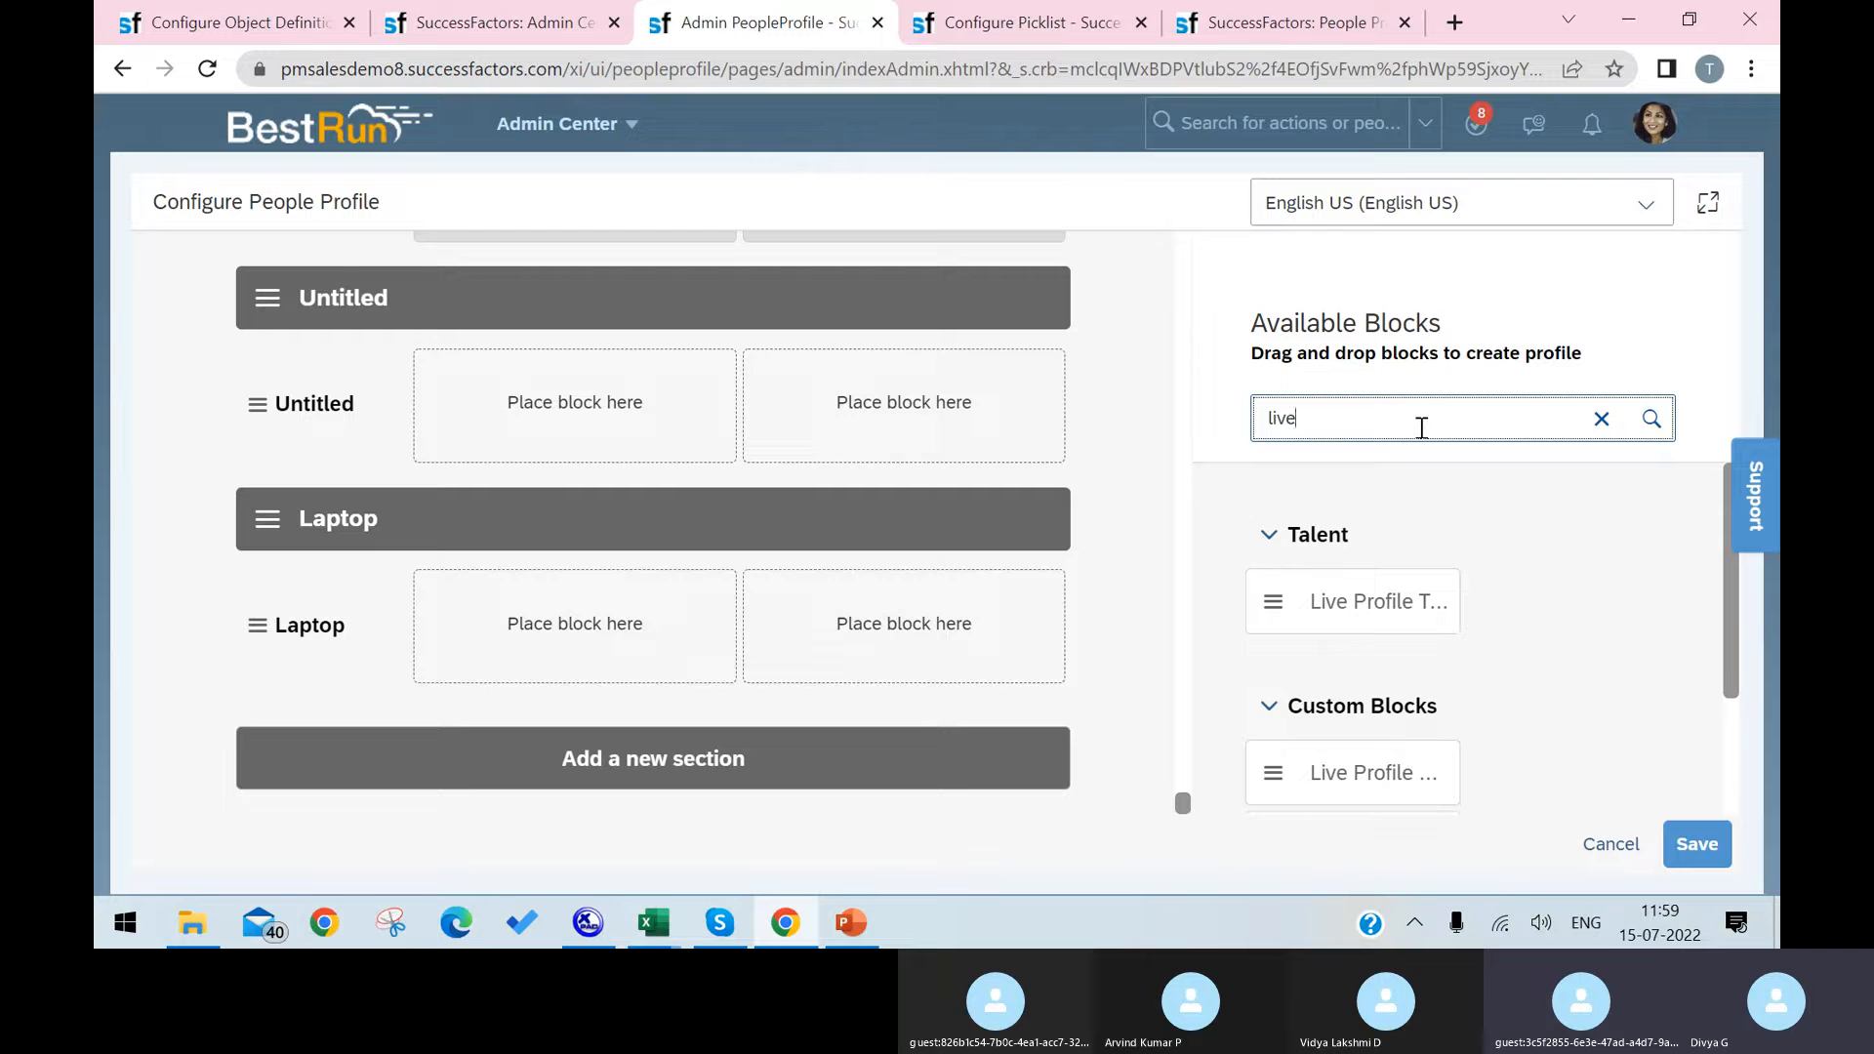
{"action": "type", "text": " mdf"}
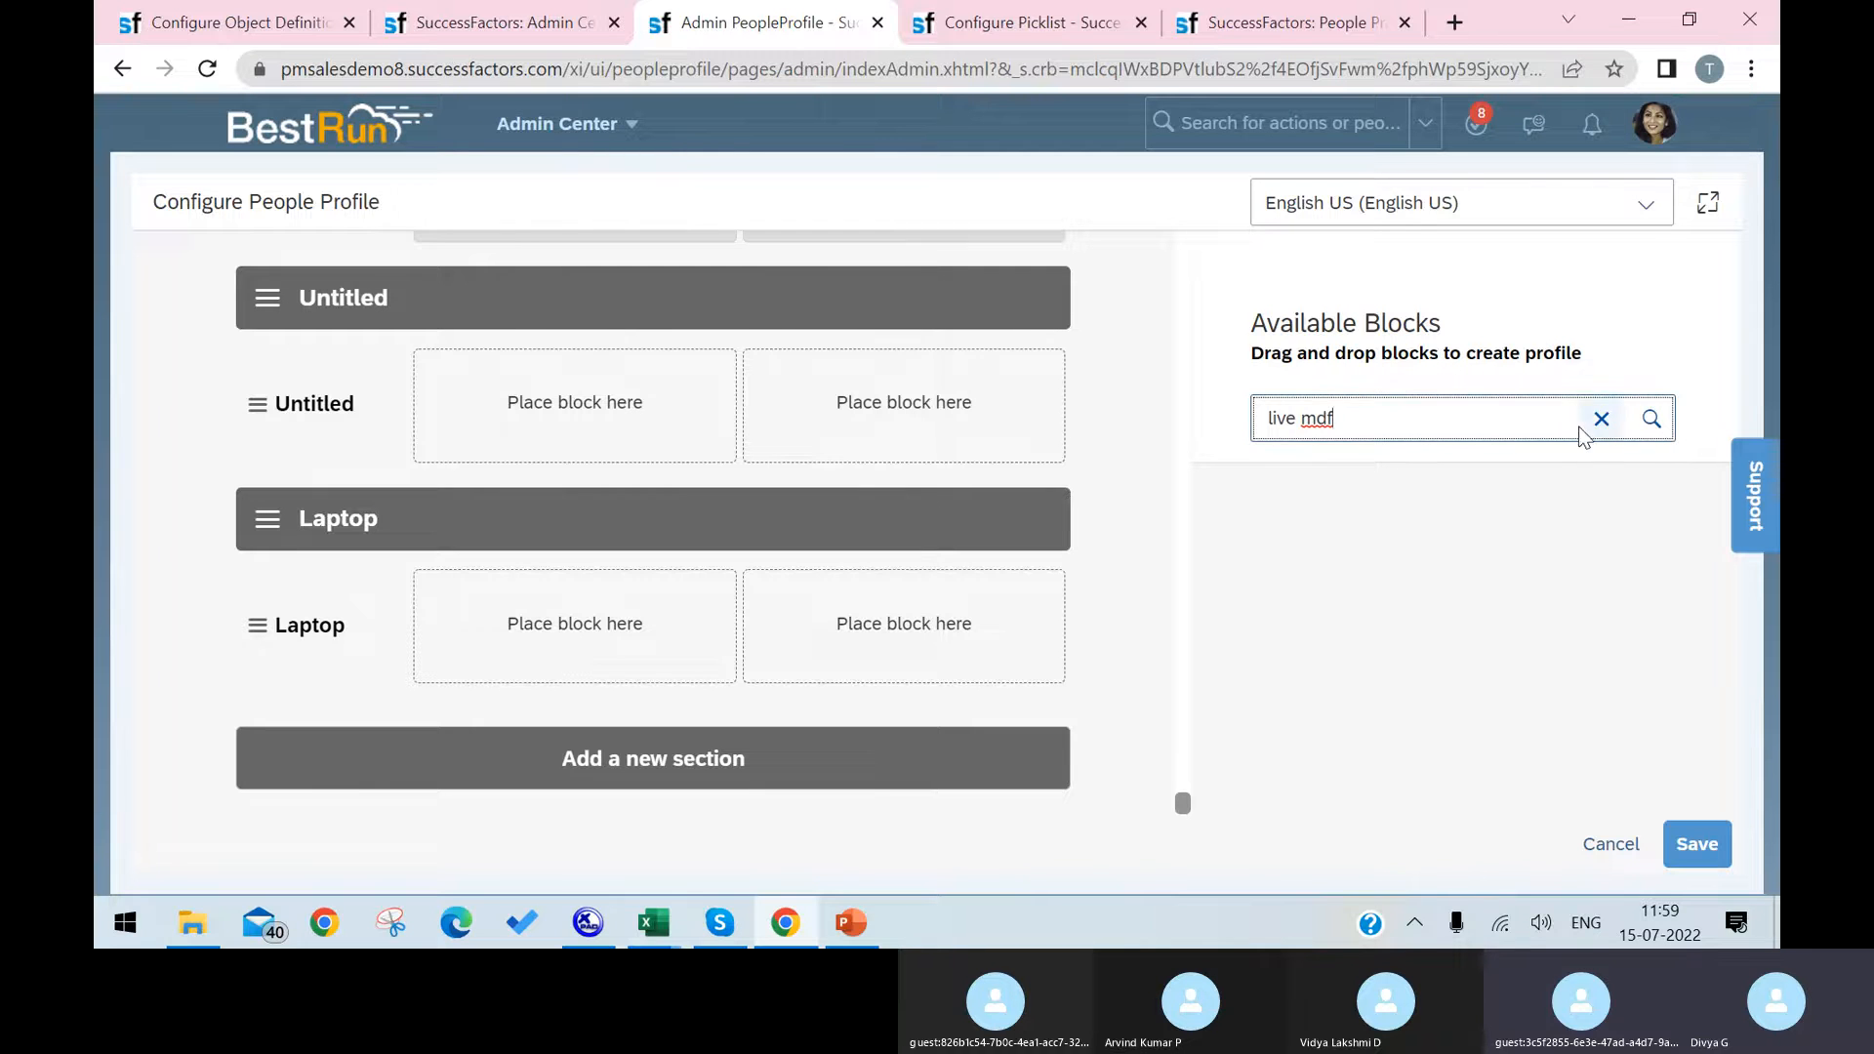
Step: Search the available blocks for live and look through the matching custom blocks
{"action": "triple_click", "coordinate": [1406, 425]}
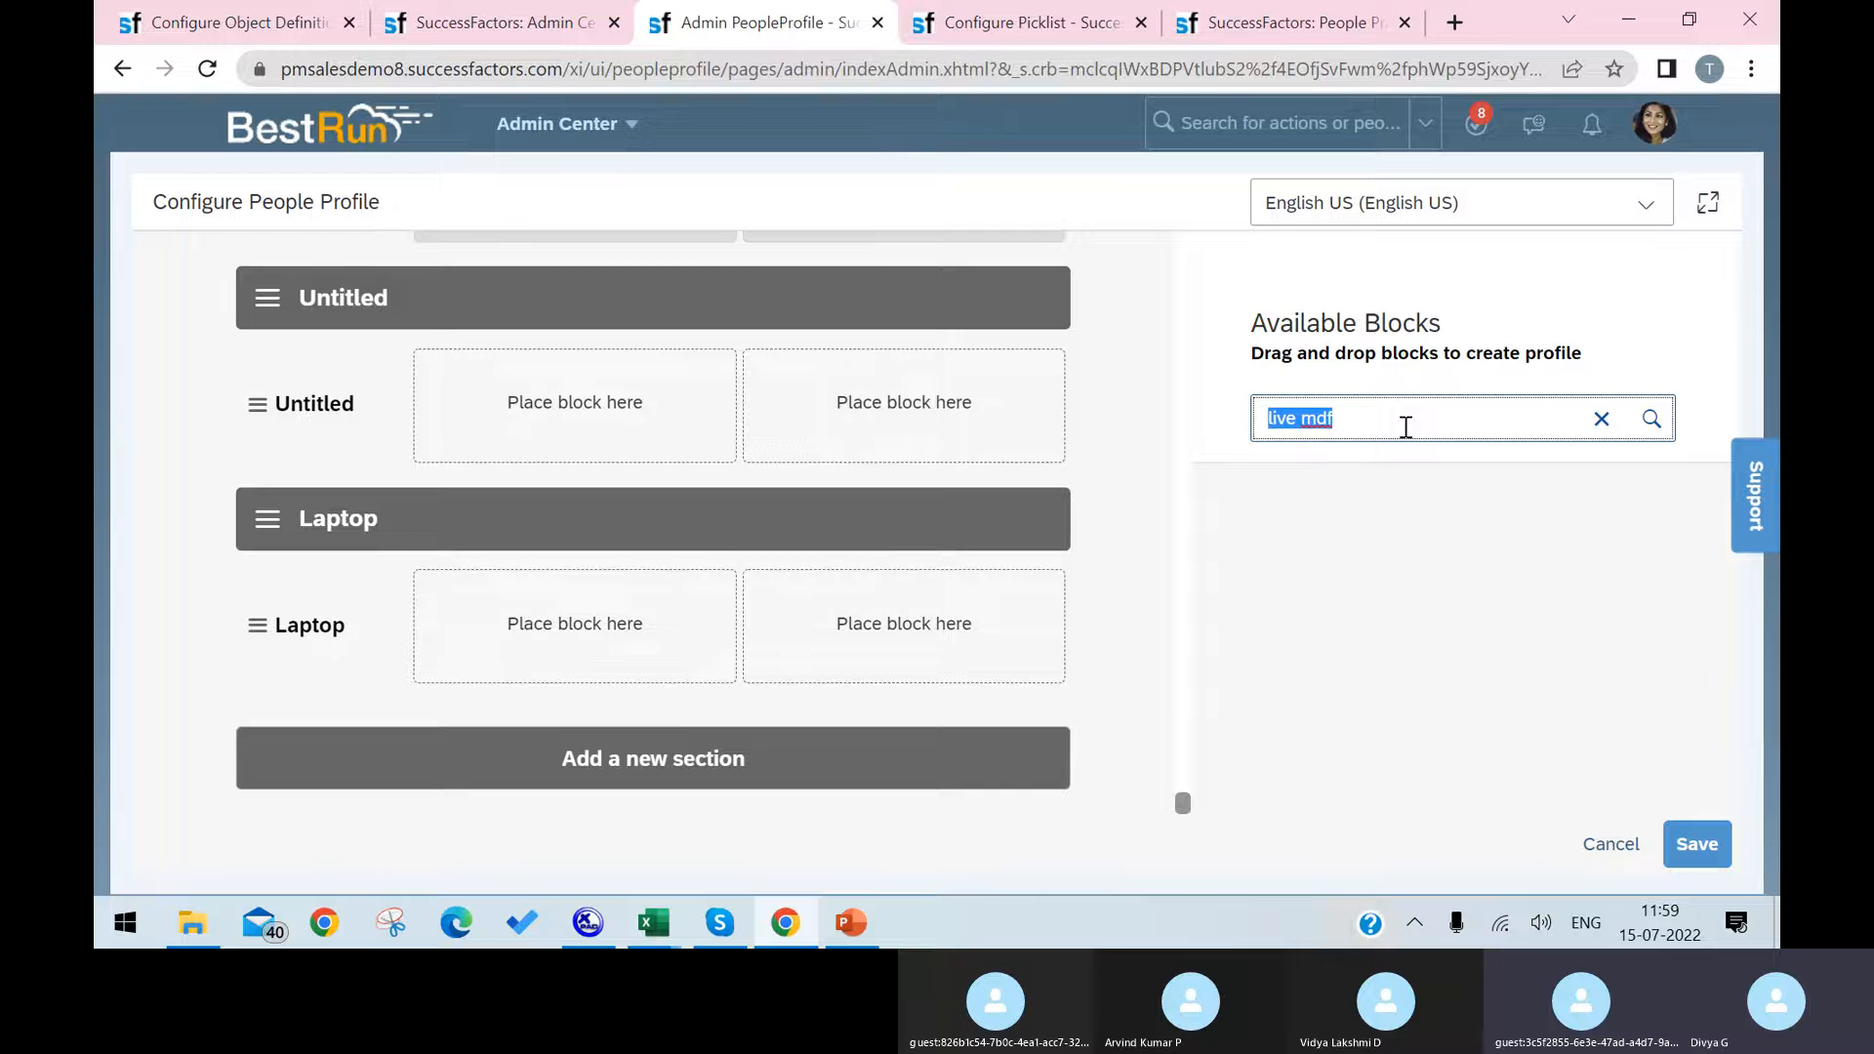
{"action": "type", "text": "live"}
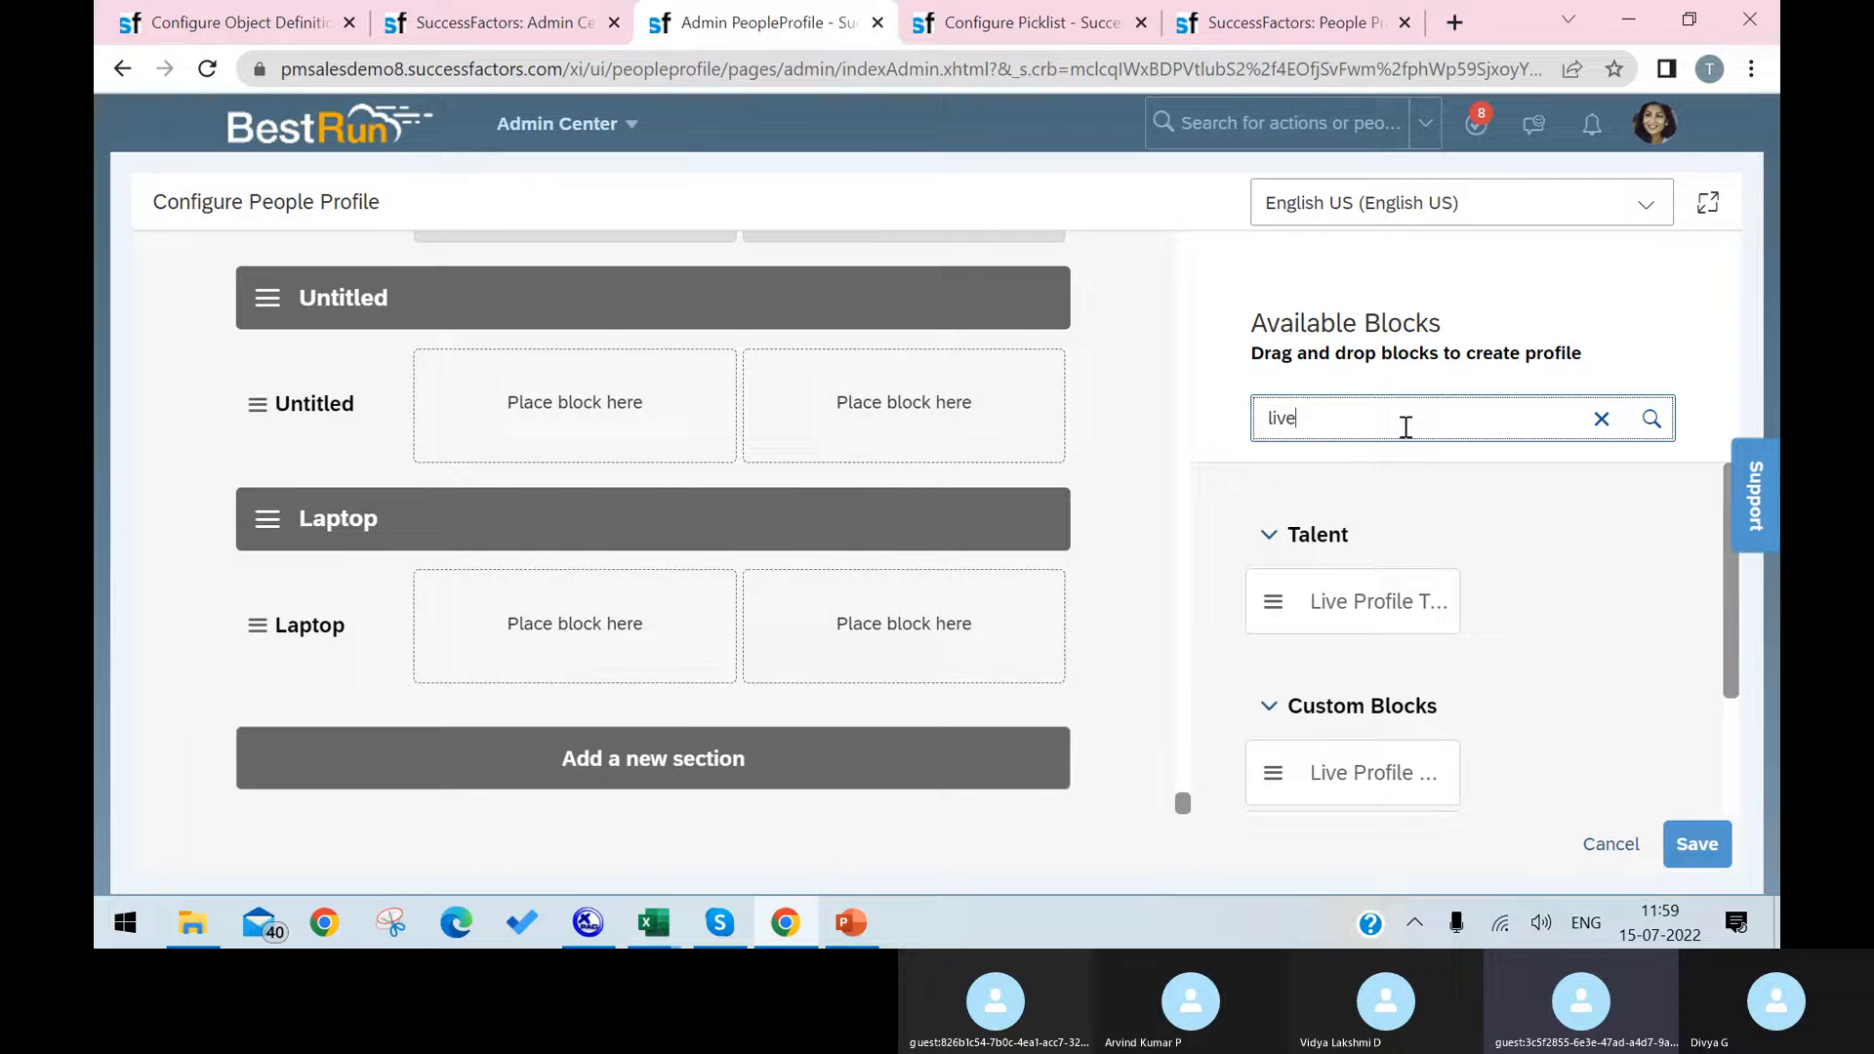
{"action": "scroll", "coordinate": [1395, 683], "scroll_direction": "down", "scroll_amount": 2}
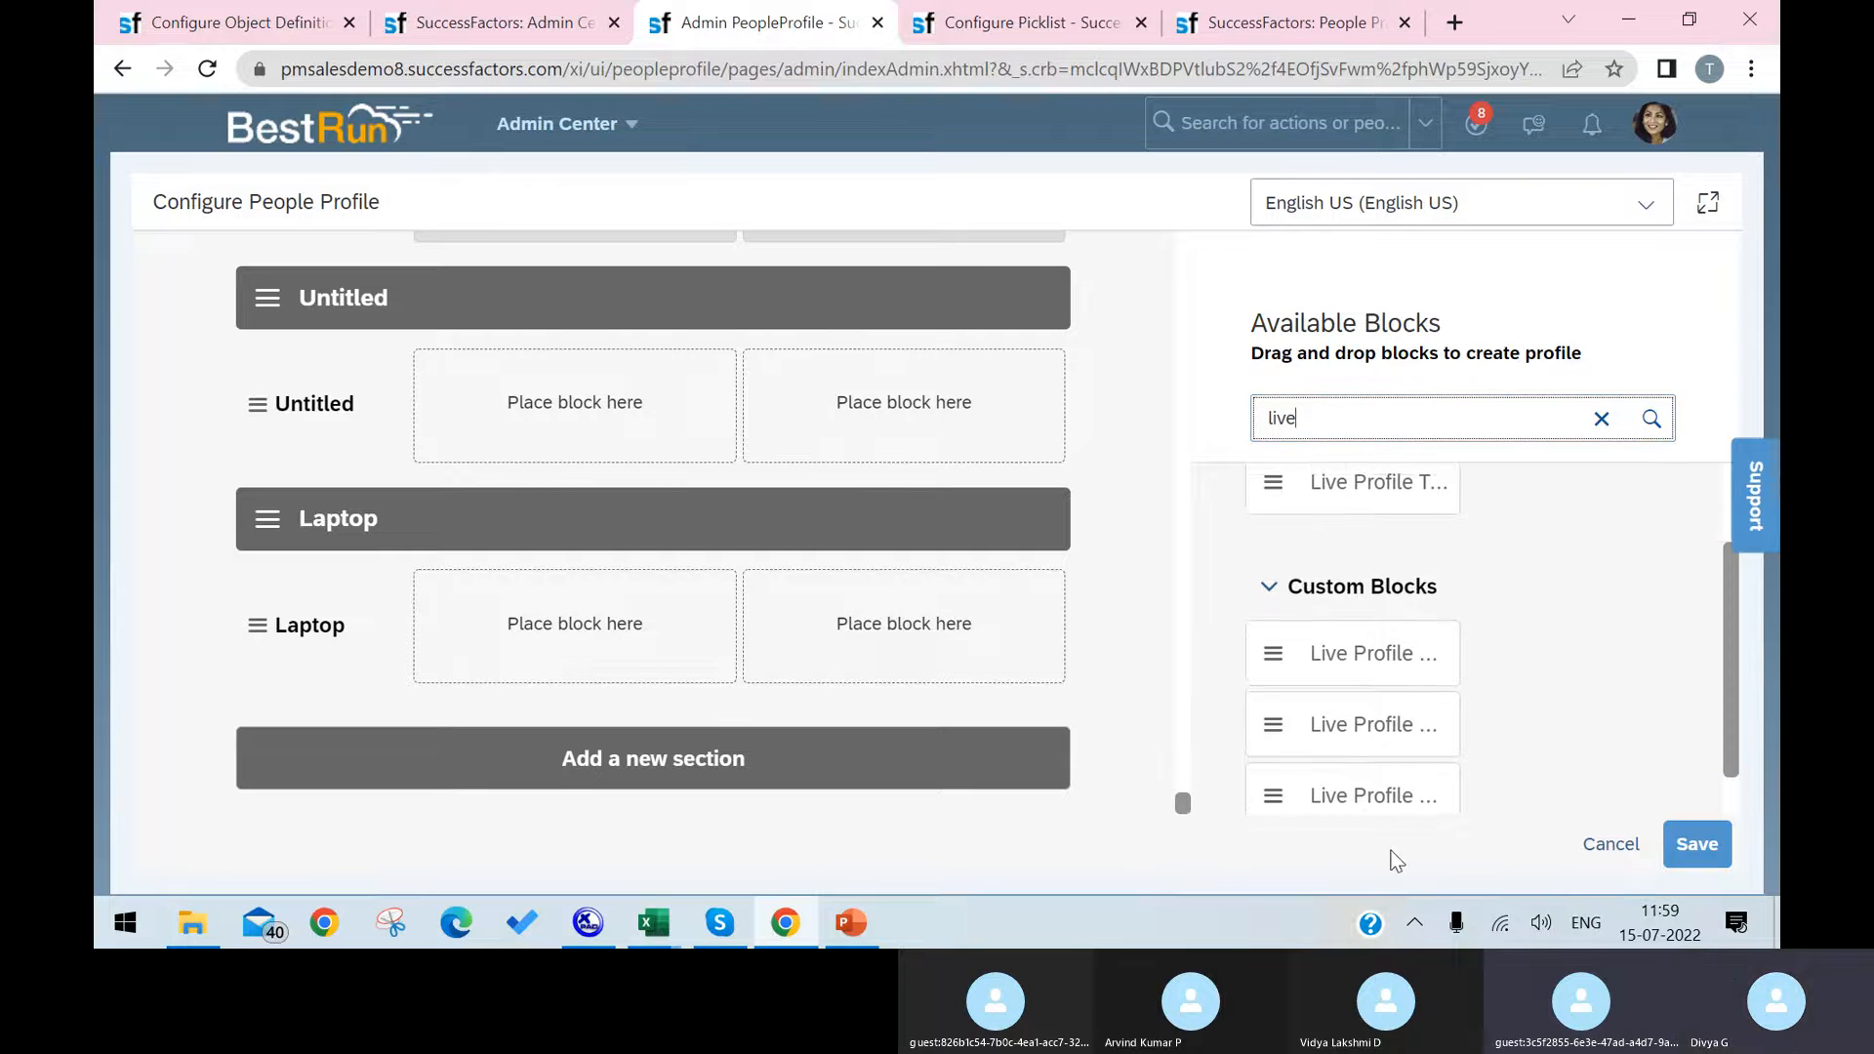
{"action": "scroll", "coordinate": [1403, 704], "scroll_direction": "down", "scroll_amount": 1}
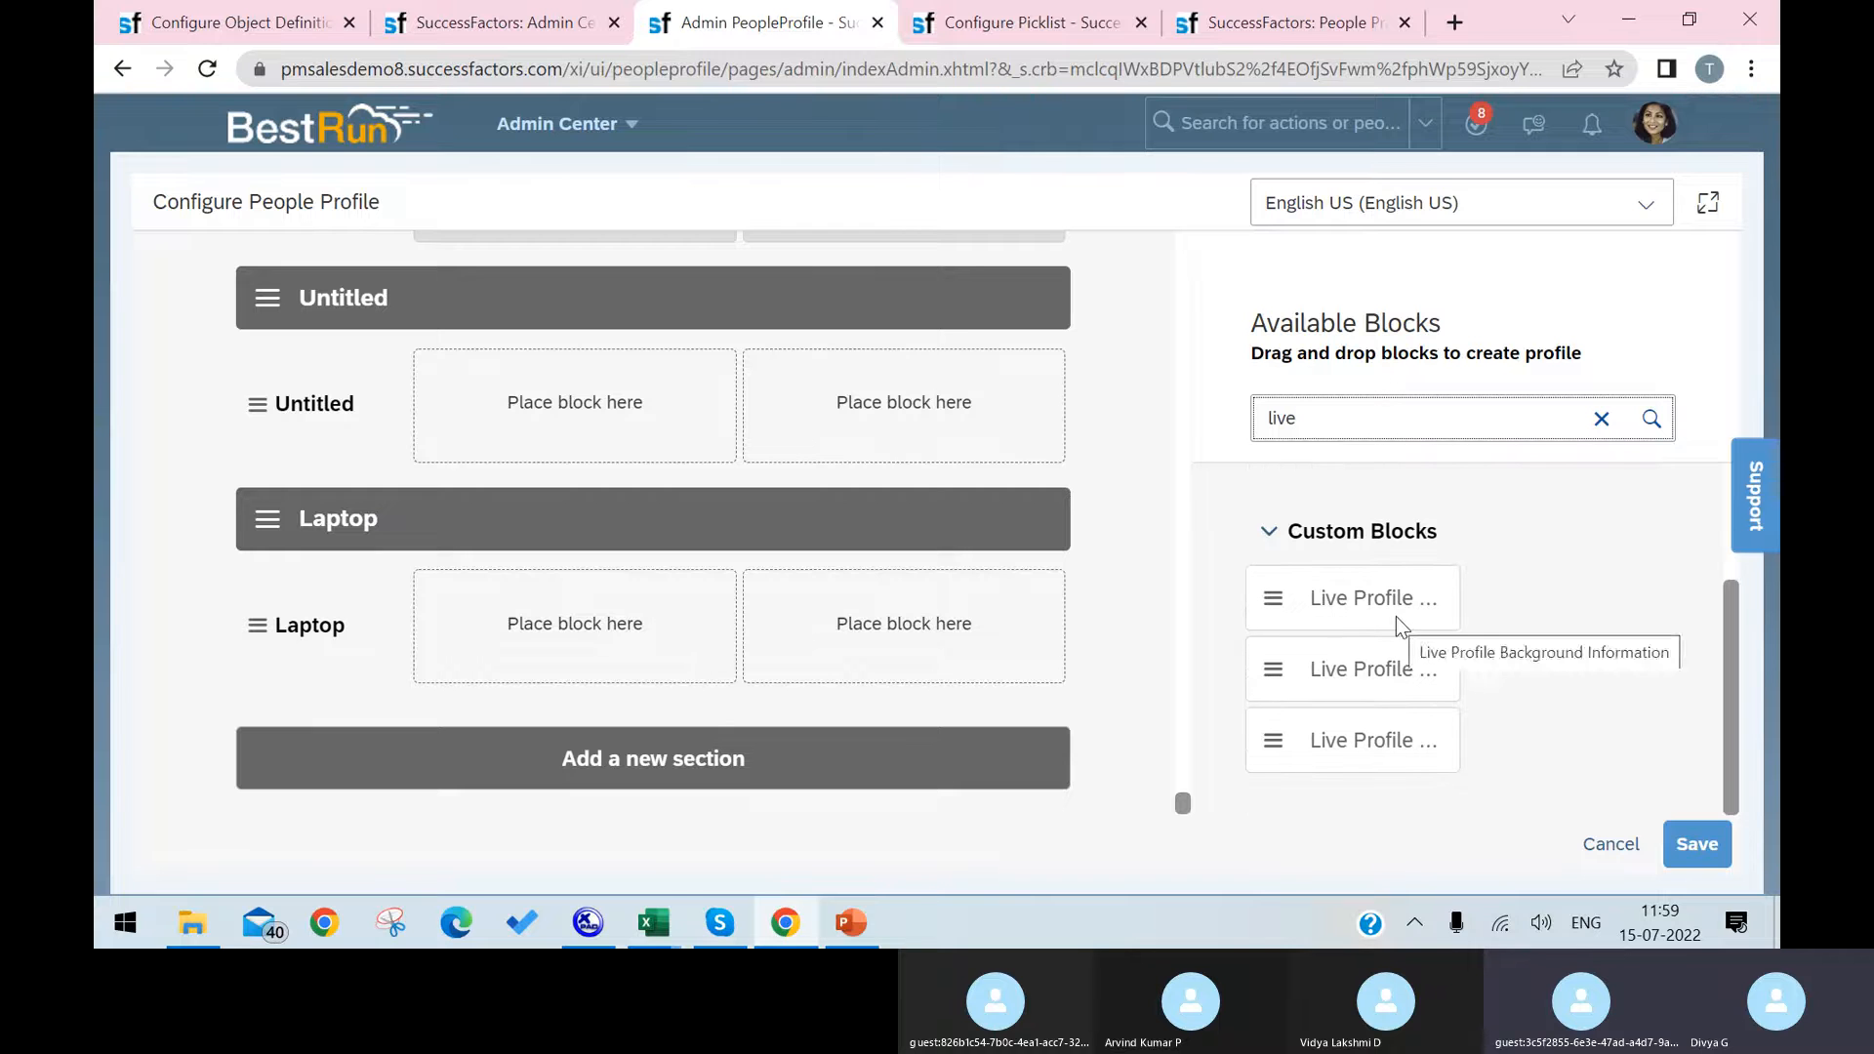
Step: Try narrowing the available blocks search from live to live mdf
{"action": "type", "text": "m"}
{"action": "key", "text": "BackSpace"}
{"action": "type", "text": "md"}
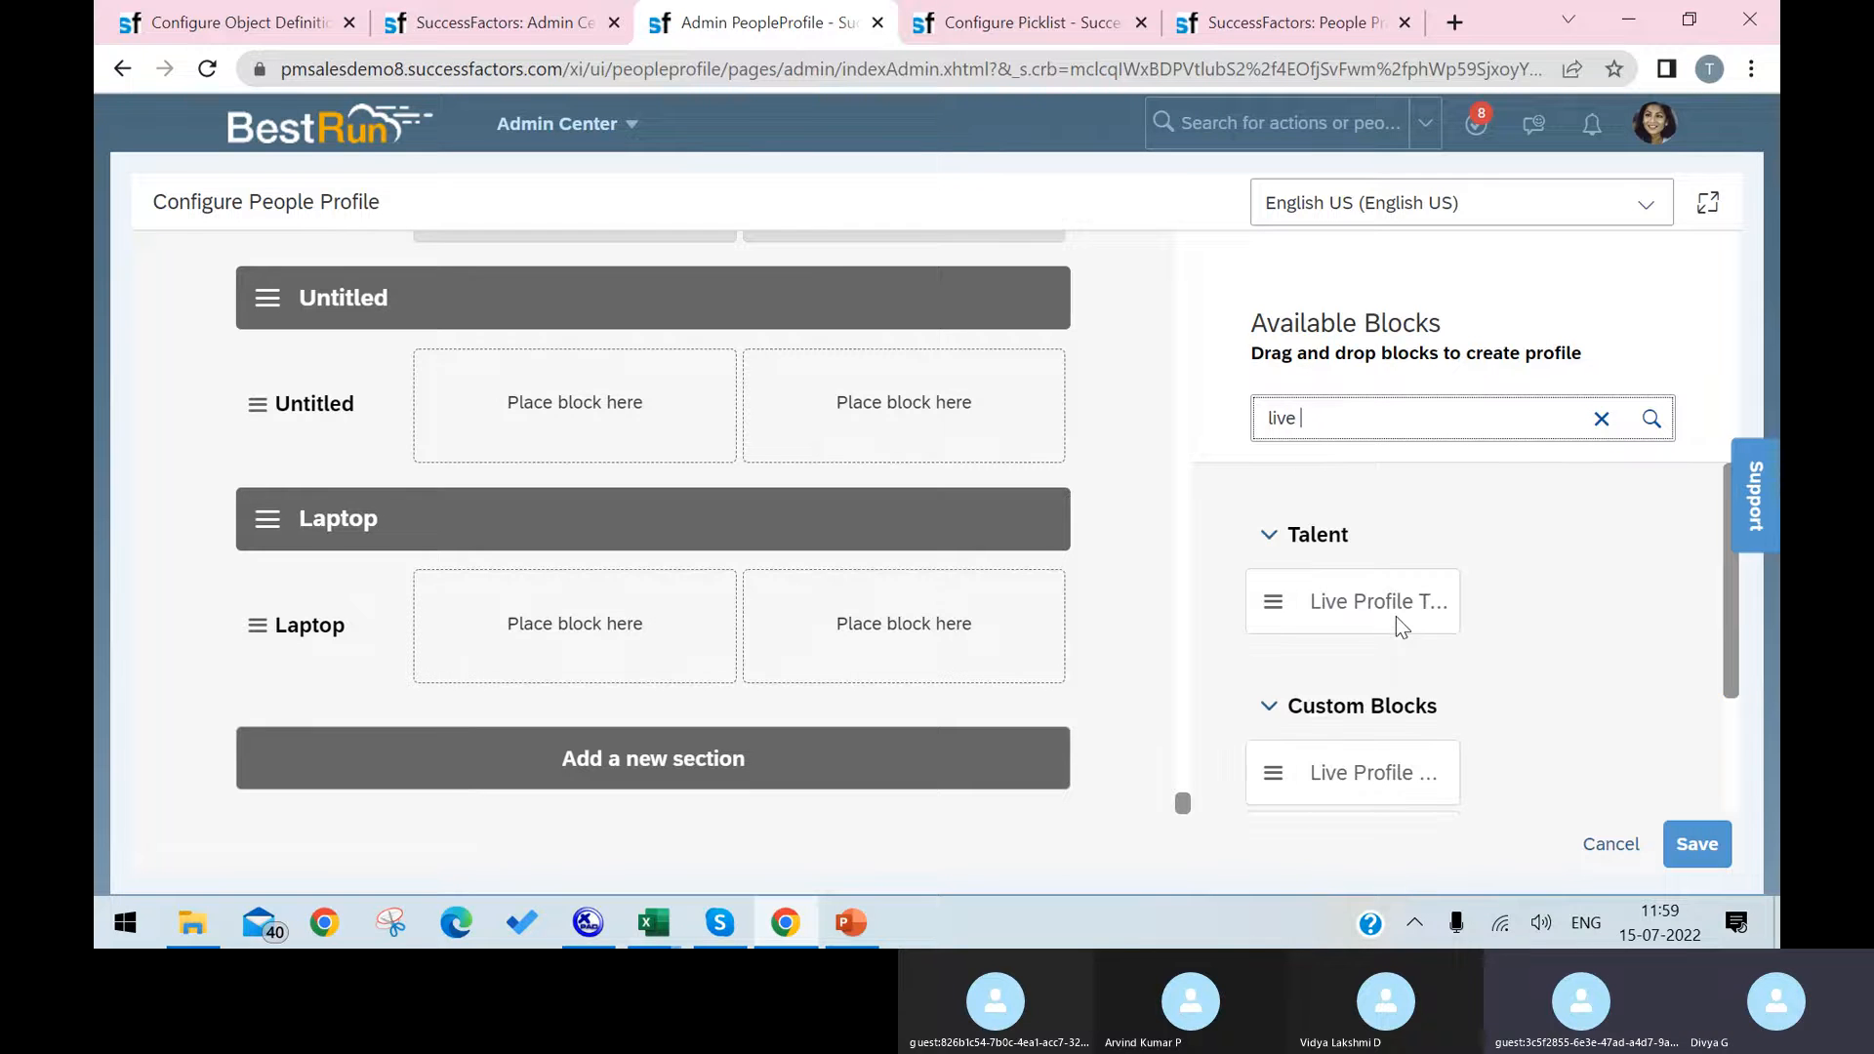
{"action": "type", "text": "f"}
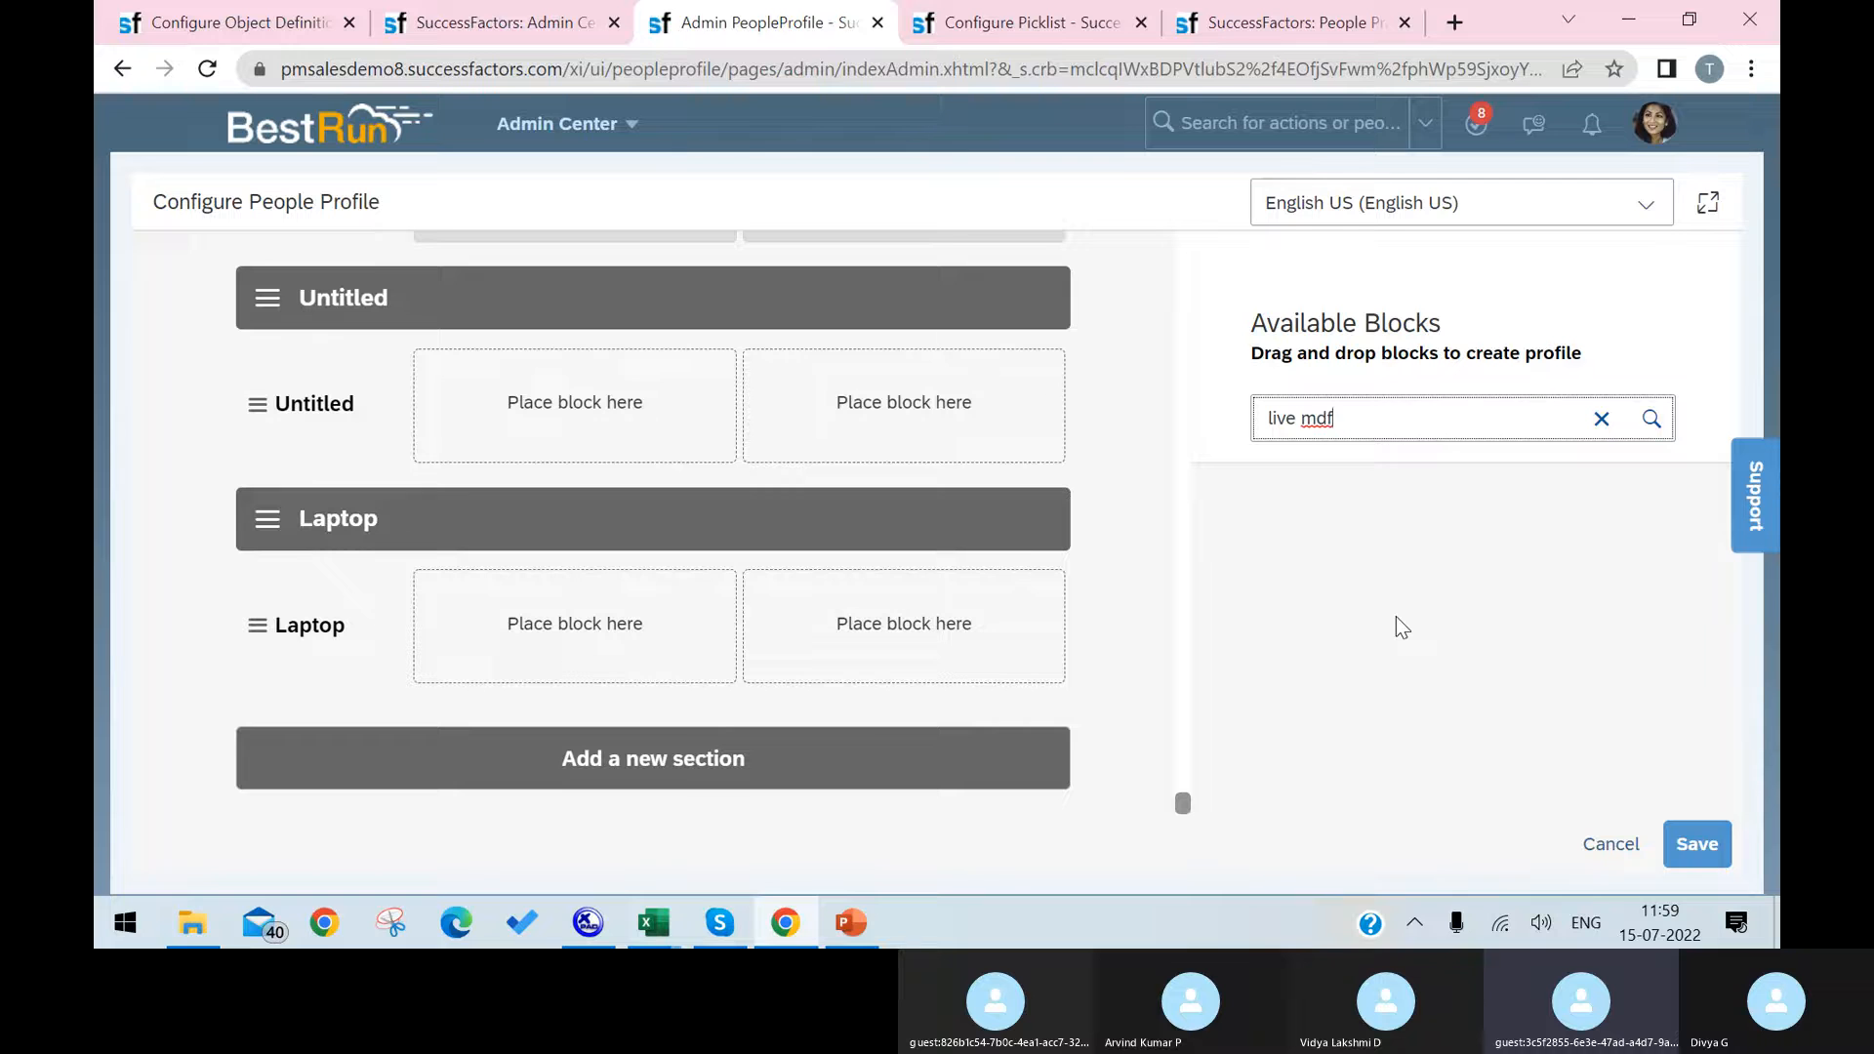
{"action": "key", "text": "BackSpace"}
{"action": "key", "text": "BackSpace"}
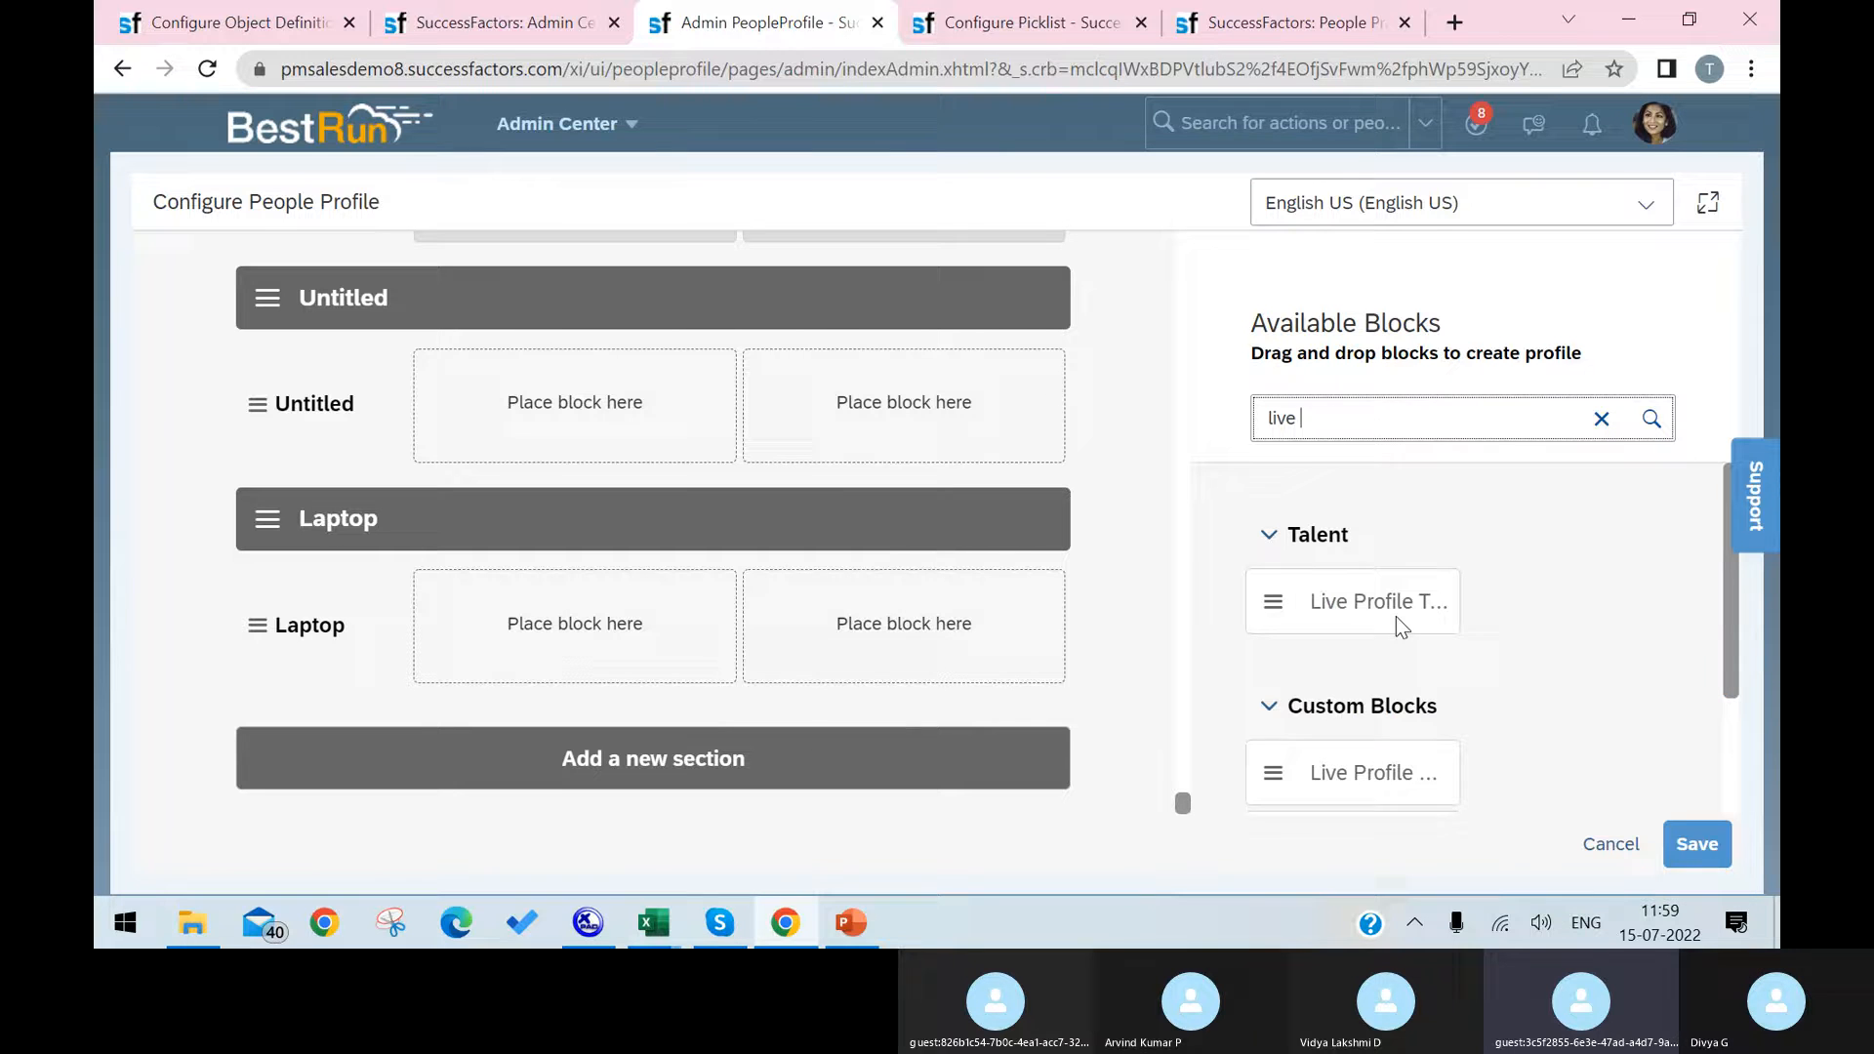
Step: Place the Live Profile Background Information custom block in the Laptop subsection's first slot and save the people profile configuration
{"action": "scroll", "coordinate": [1354, 722], "scroll_direction": "down", "scroll_amount": 1}
{"action": "left_click", "coordinate": [1403, 641]}
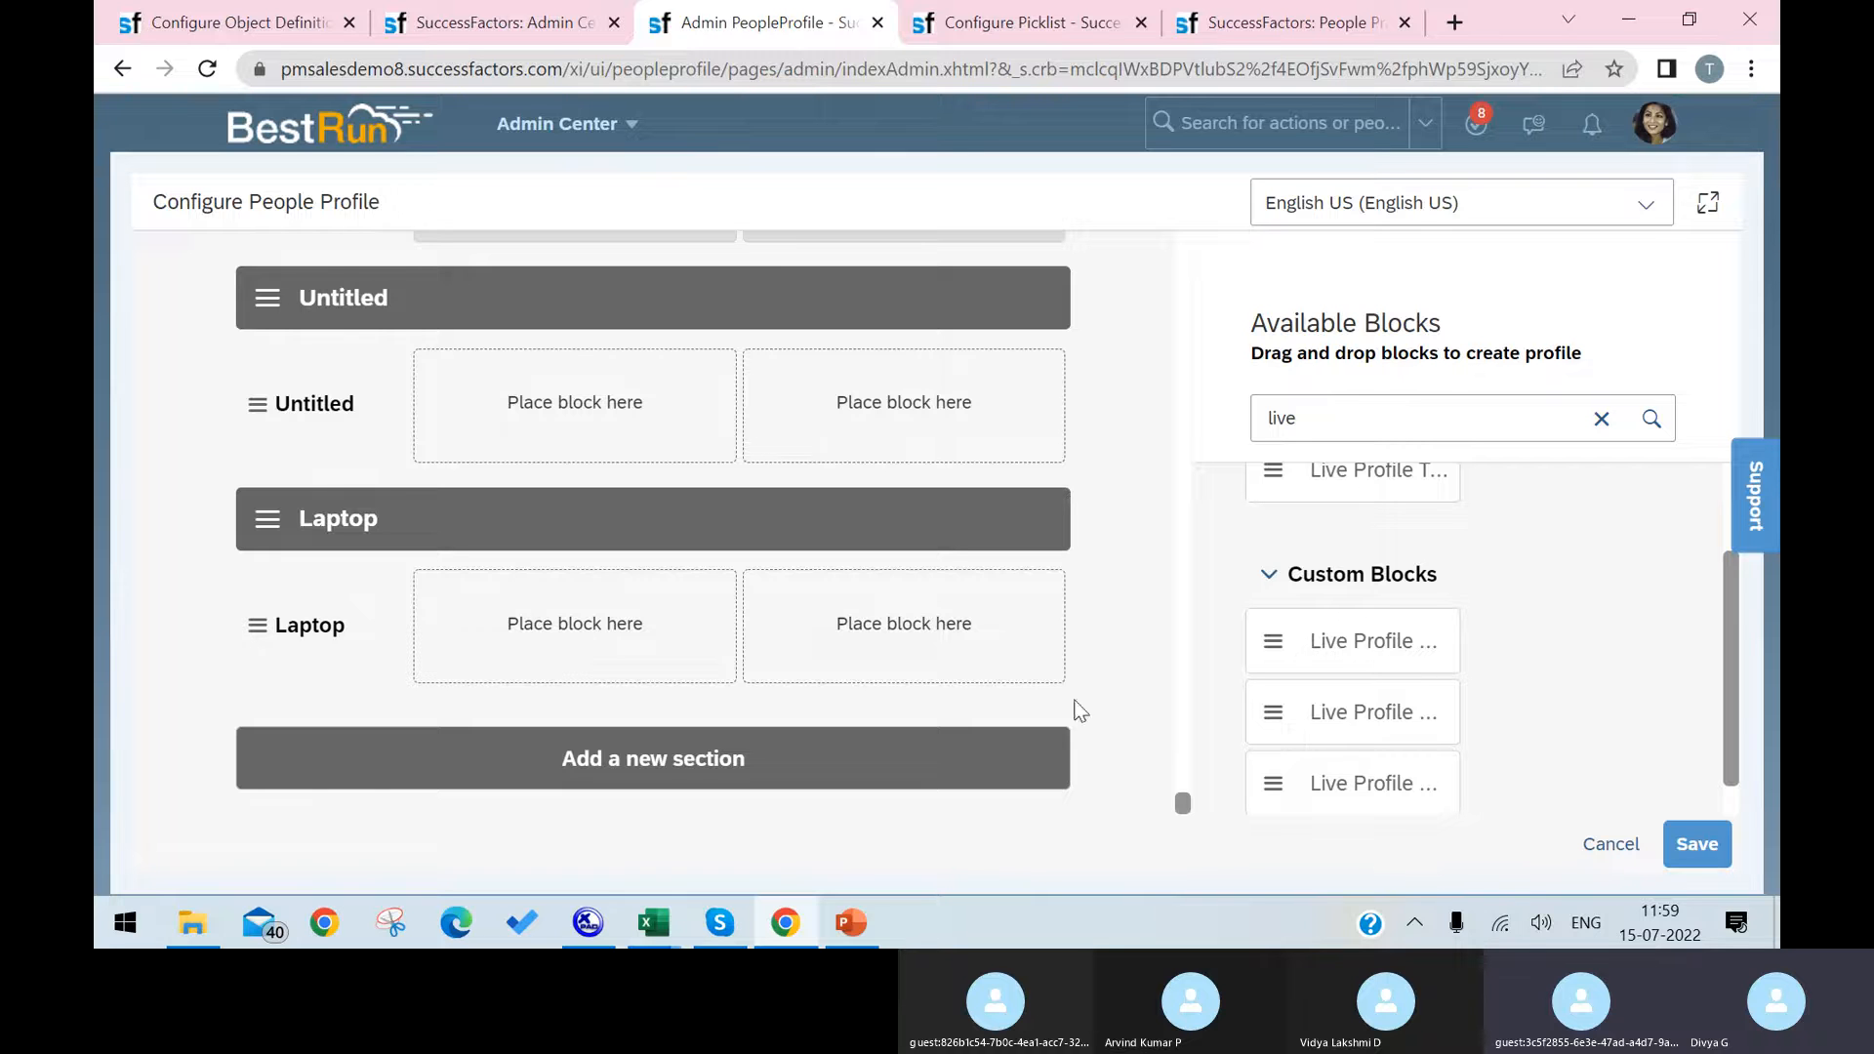
{"action": "left_click_drag", "start_coordinate": [1268, 640], "coordinate": [617, 641]}
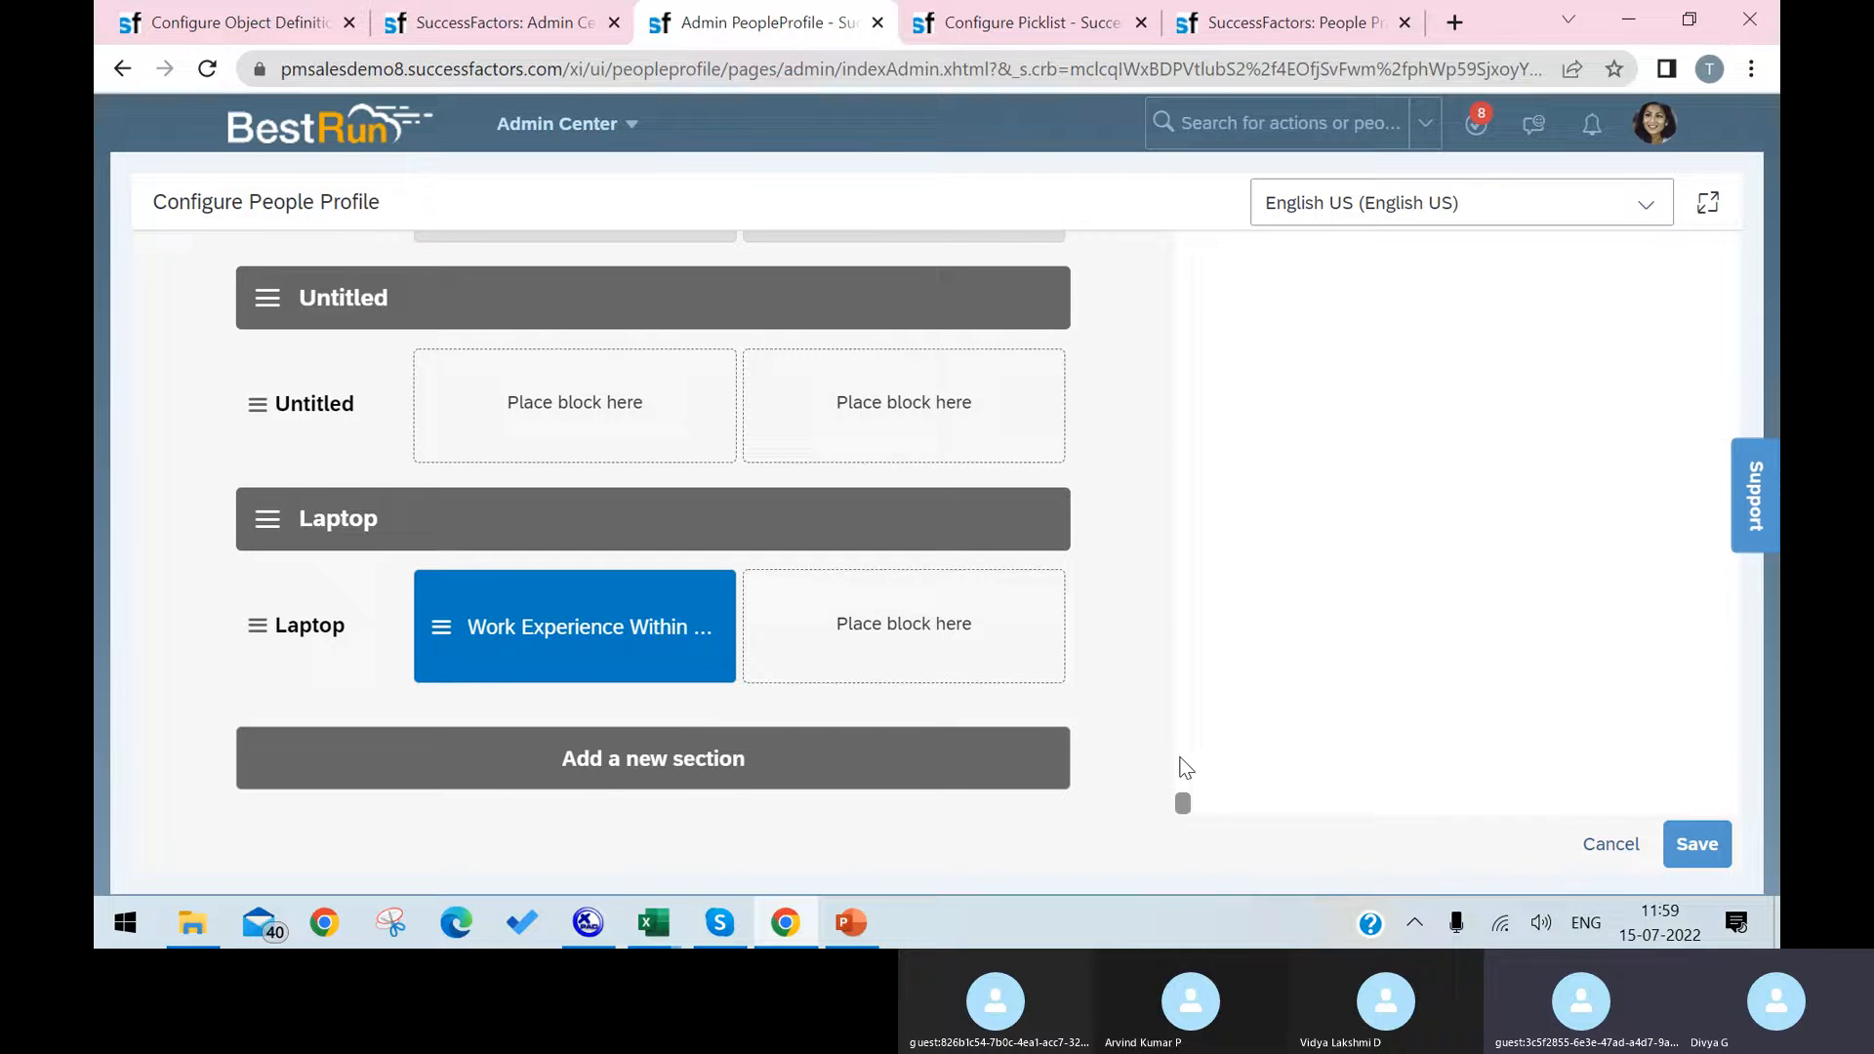
{"action": "scroll", "coordinate": [1359, 683], "scroll_direction": "down", "scroll_amount": 5}
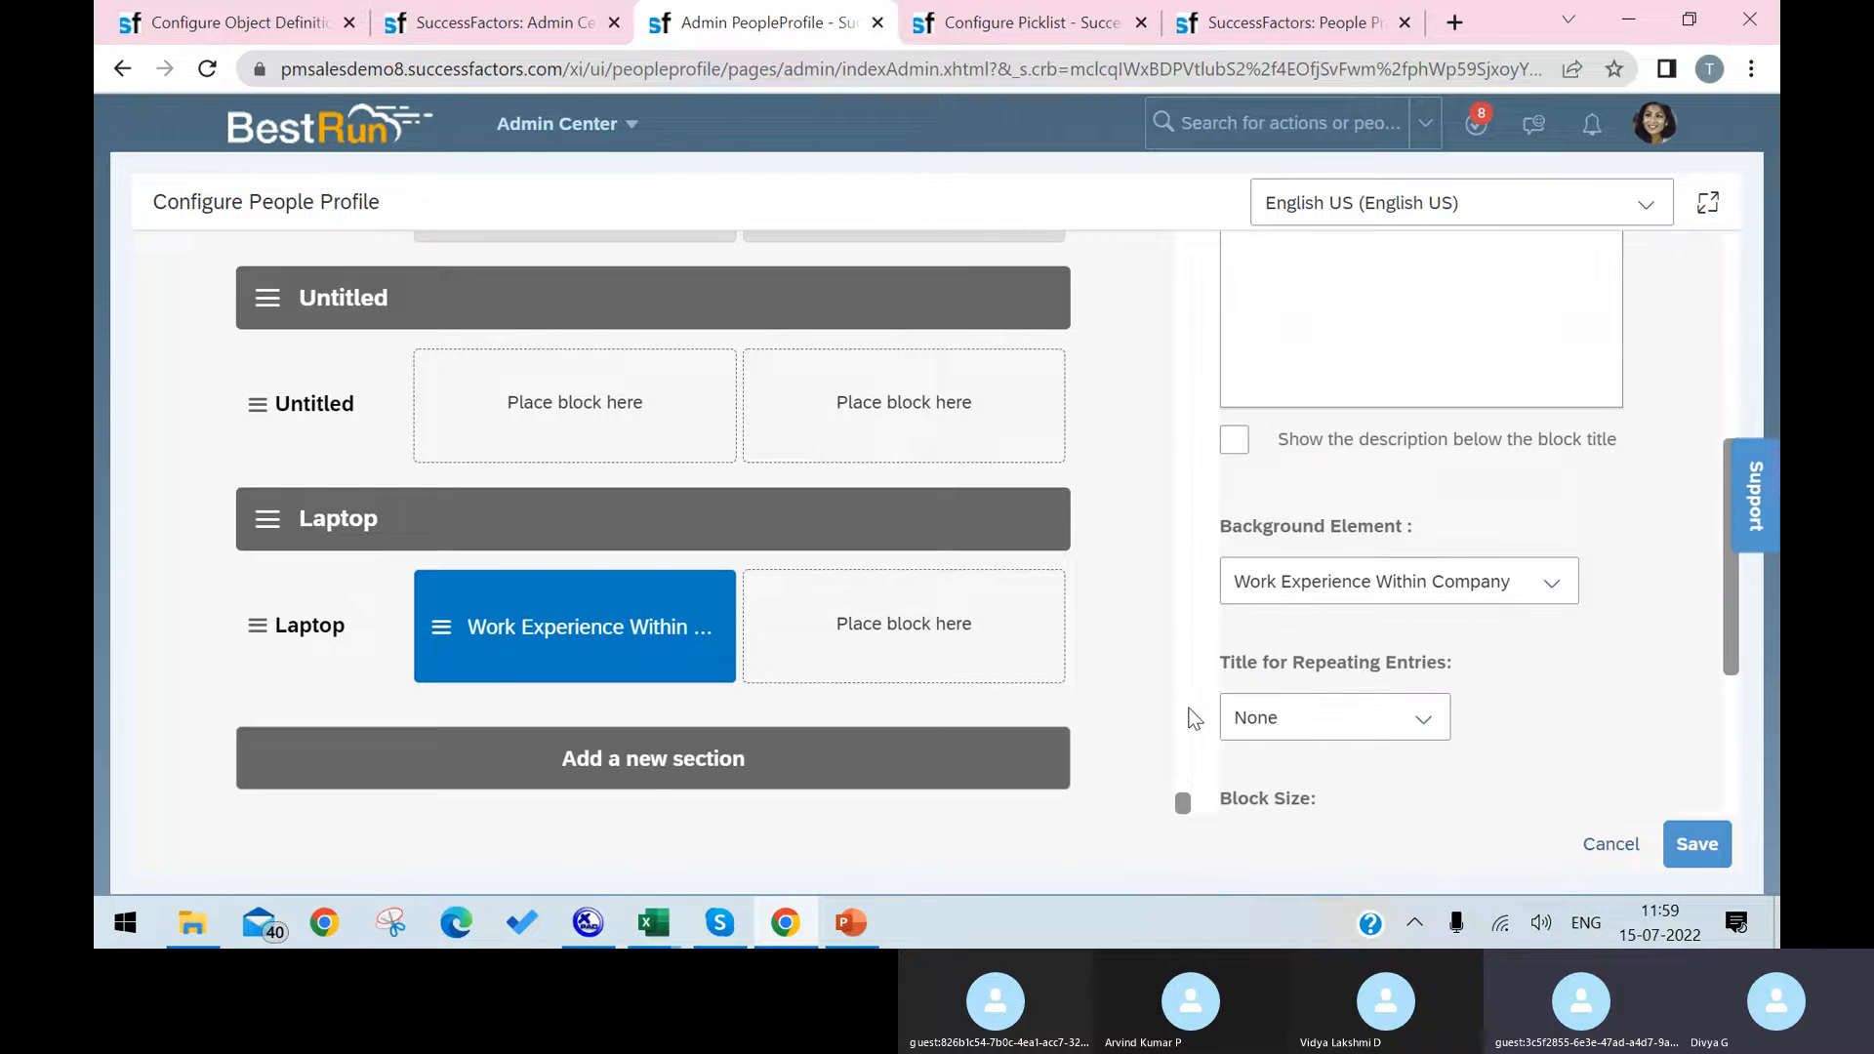
{"action": "left_click", "coordinate": [1696, 846]}
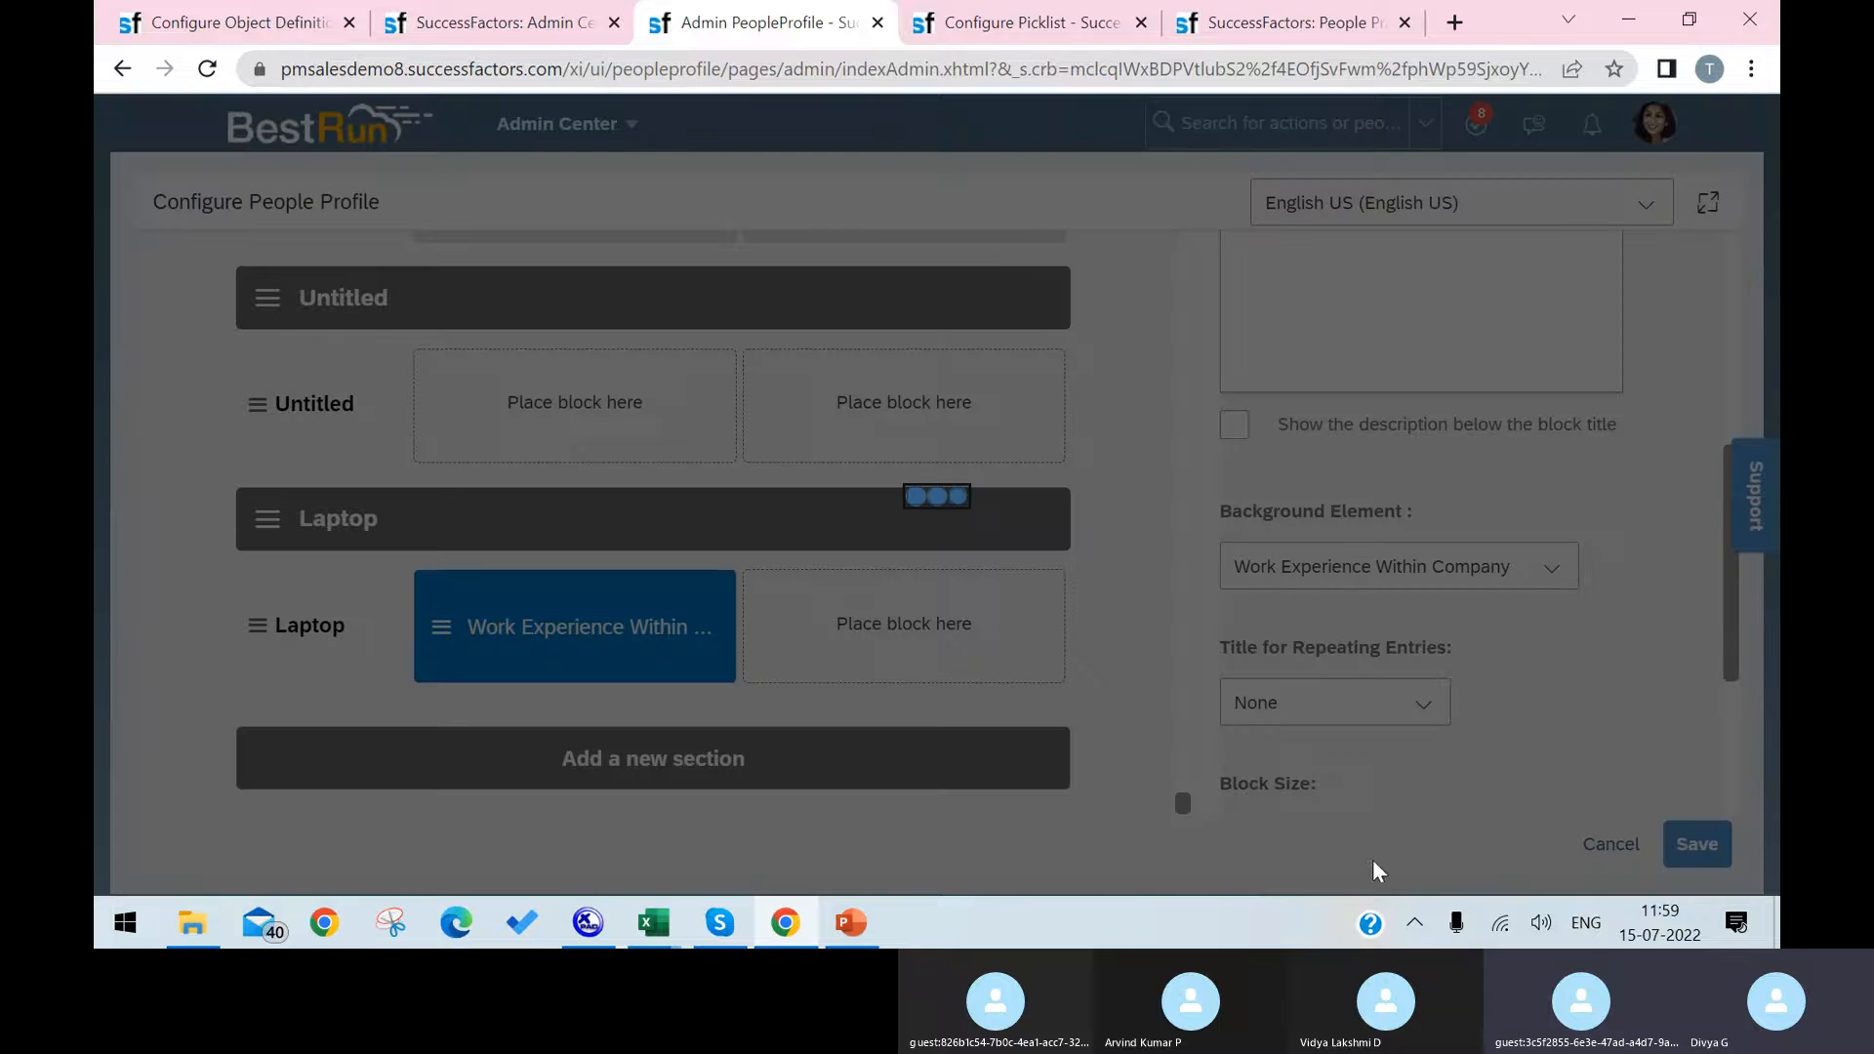
Step: Check the Custom MDF setup steps on the PowerPoint slide, then open the Super Admin role's Employee Views permissions in Chrome
{"action": "left_click", "coordinate": [852, 924]}
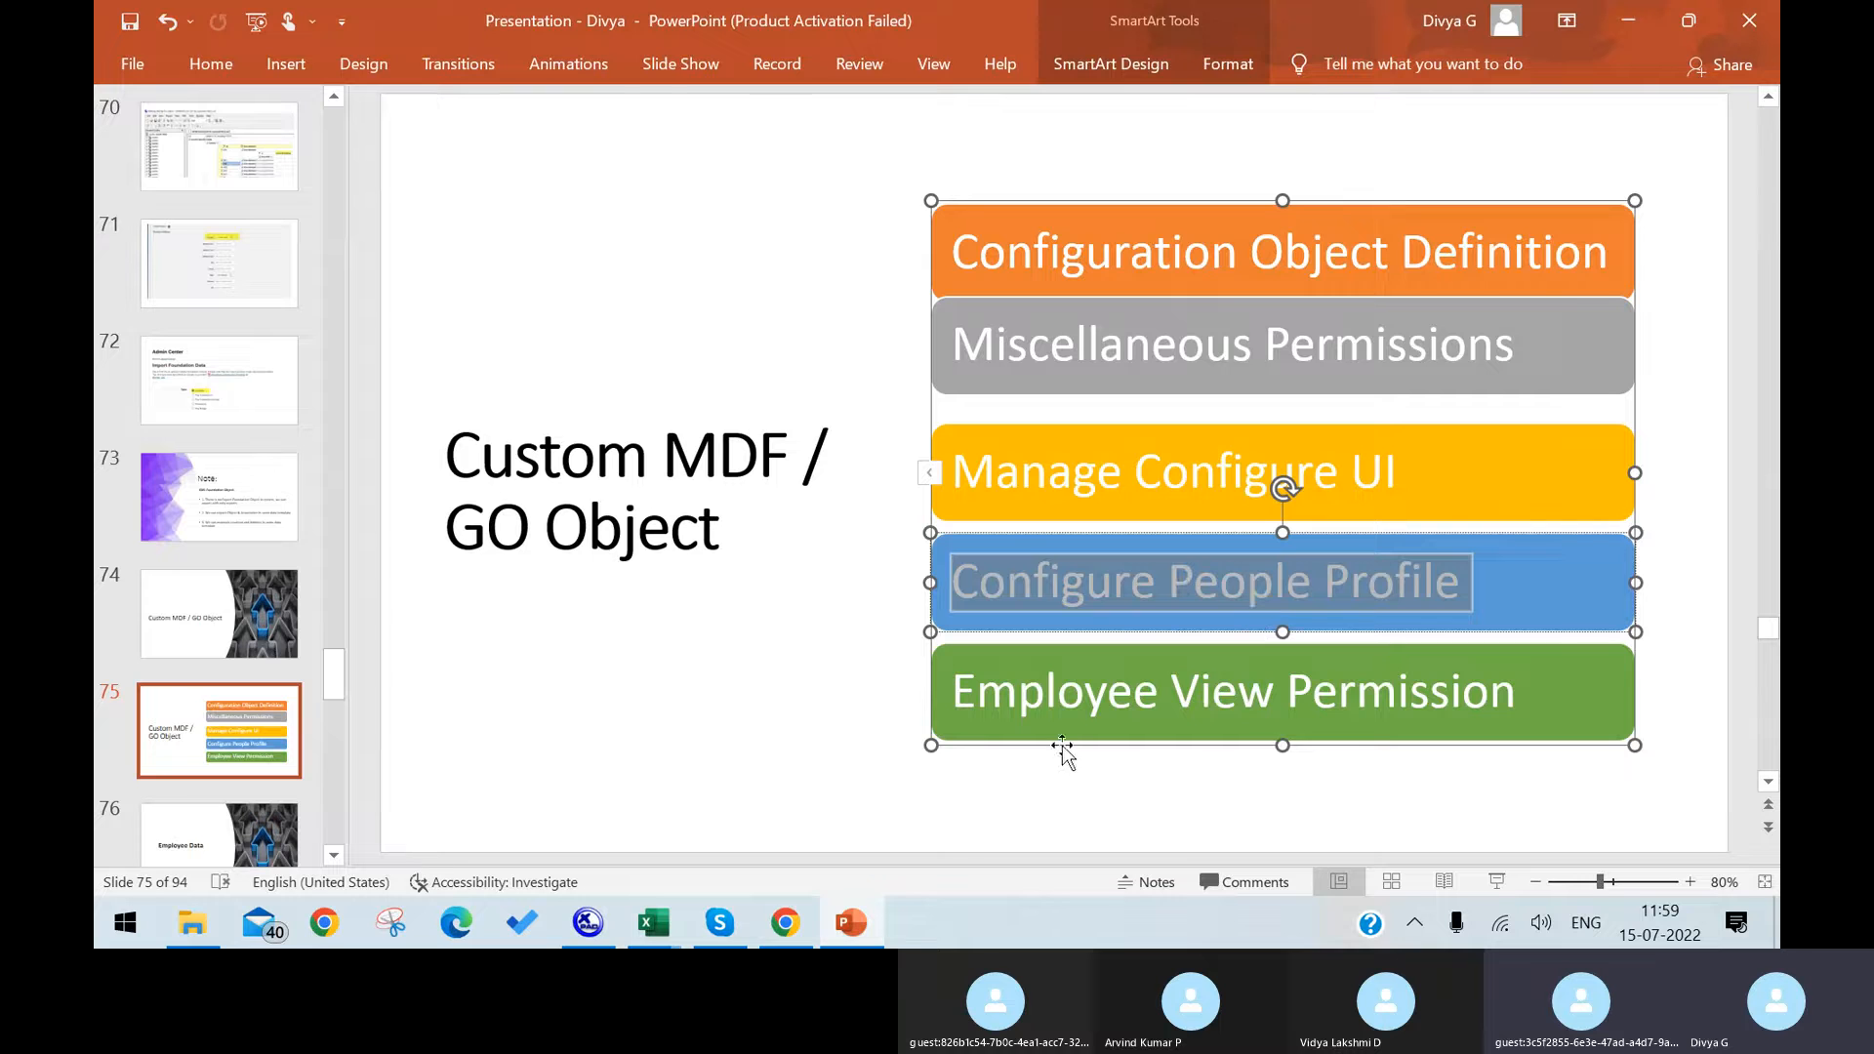
{"action": "left_click", "coordinate": [839, 925]}
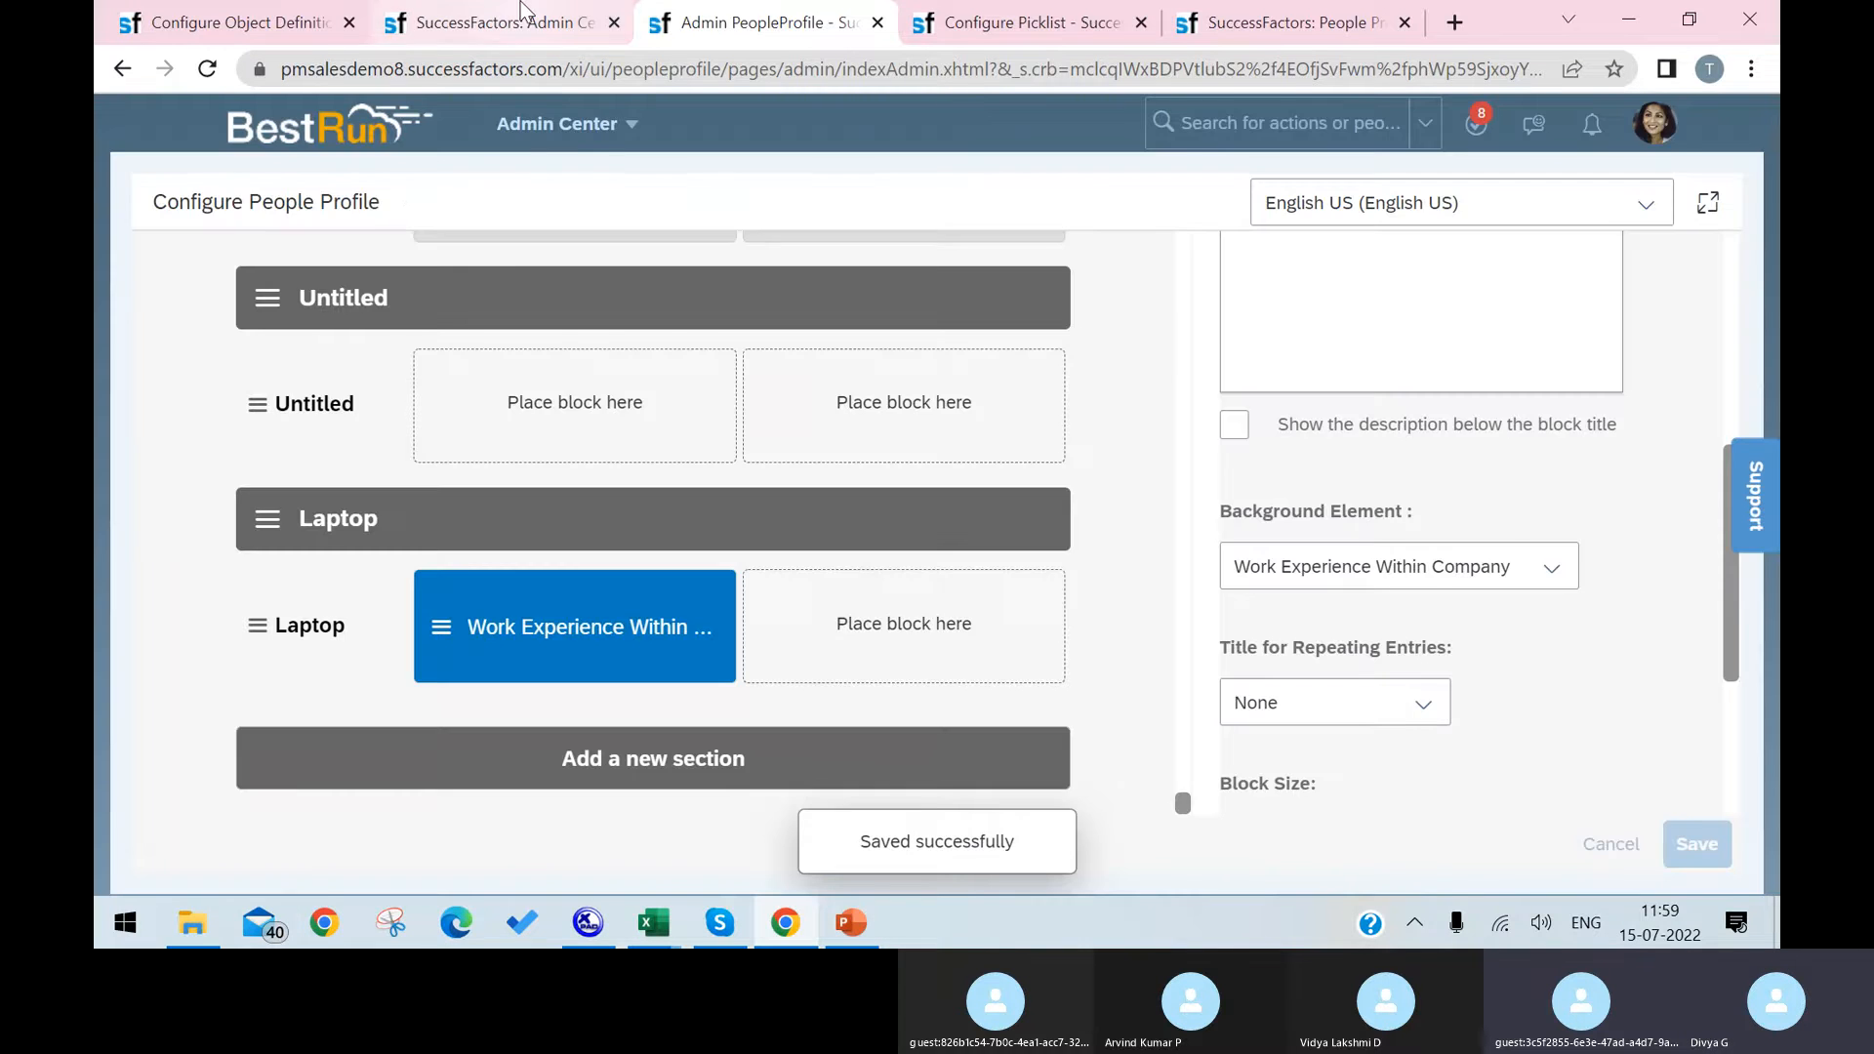
{"action": "left_click", "coordinate": [498, 21]}
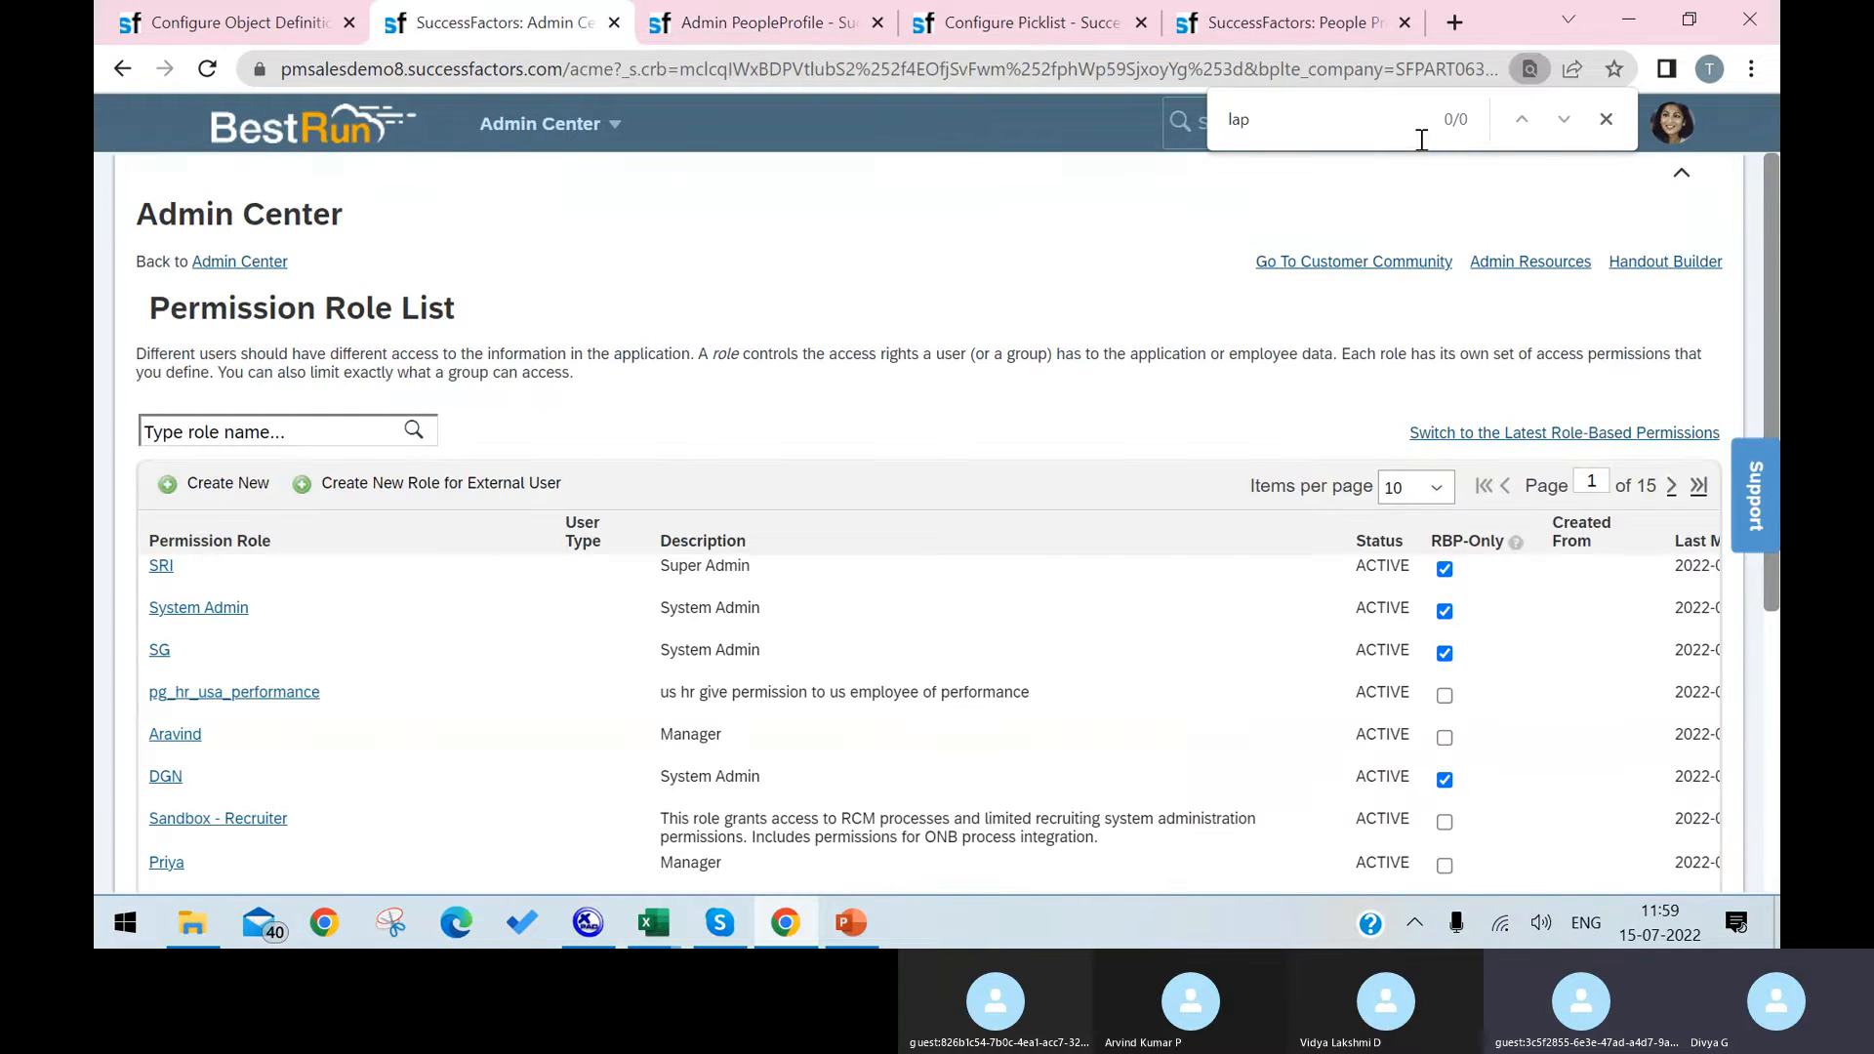
{"action": "left_click", "coordinate": [161, 566]}
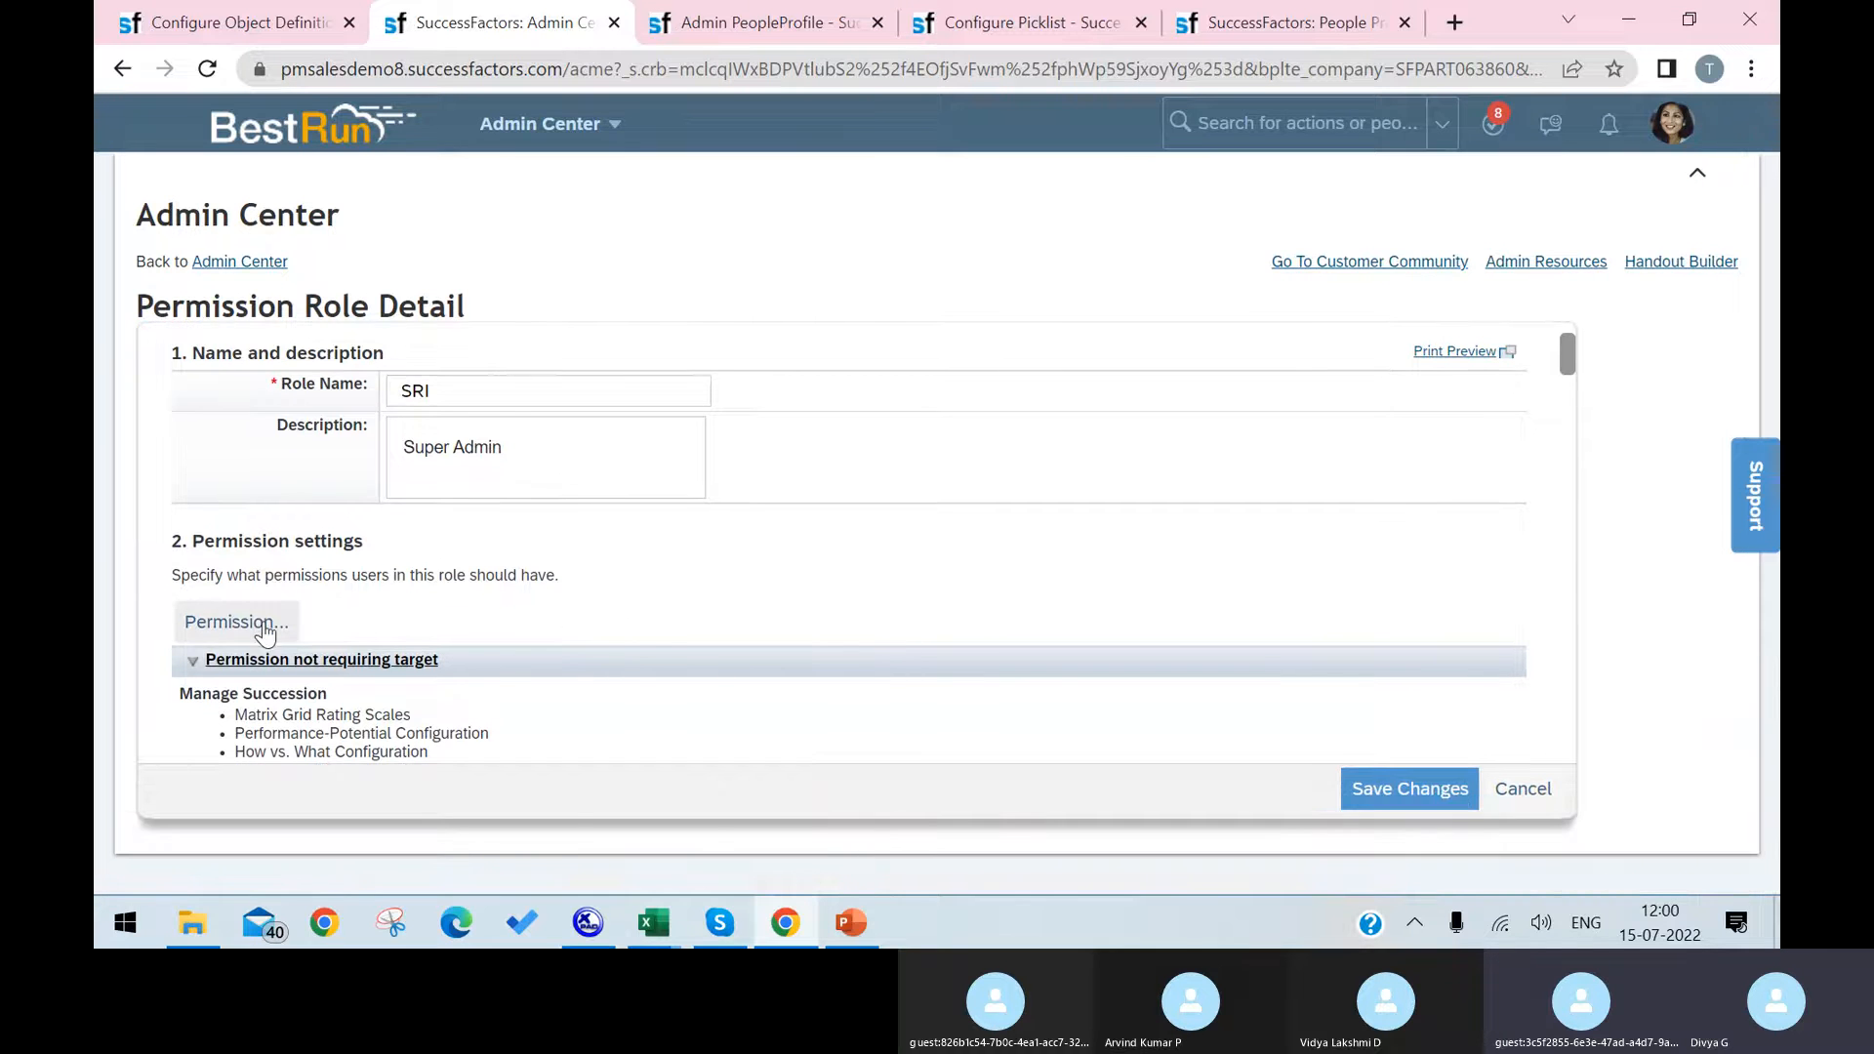
{"action": "left_click", "coordinate": [256, 628]}
{"action": "scroll", "coordinate": [588, 517], "scroll_direction": "down", "scroll_amount": 5}
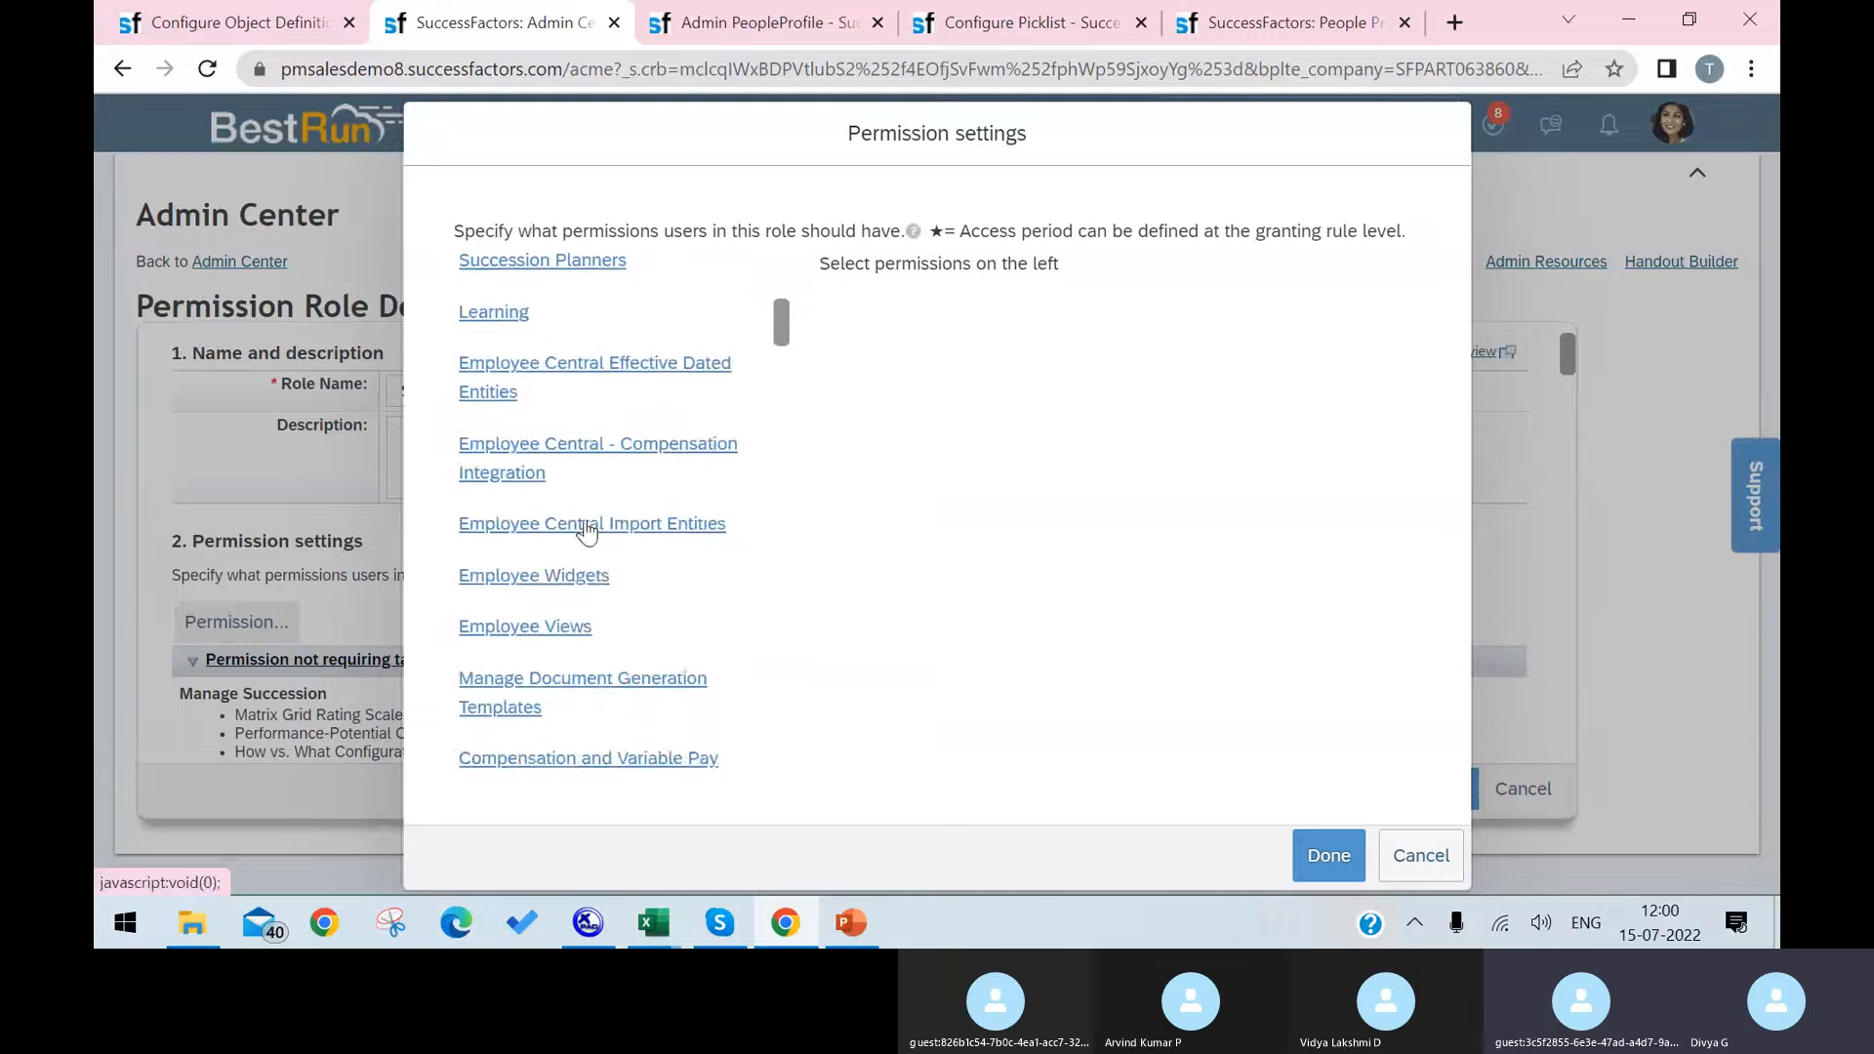
{"action": "scroll", "coordinate": [587, 532], "scroll_direction": "up", "scroll_amount": 3}
{"action": "scroll", "coordinate": [573, 561], "scroll_direction": "down", "scroll_amount": 2}
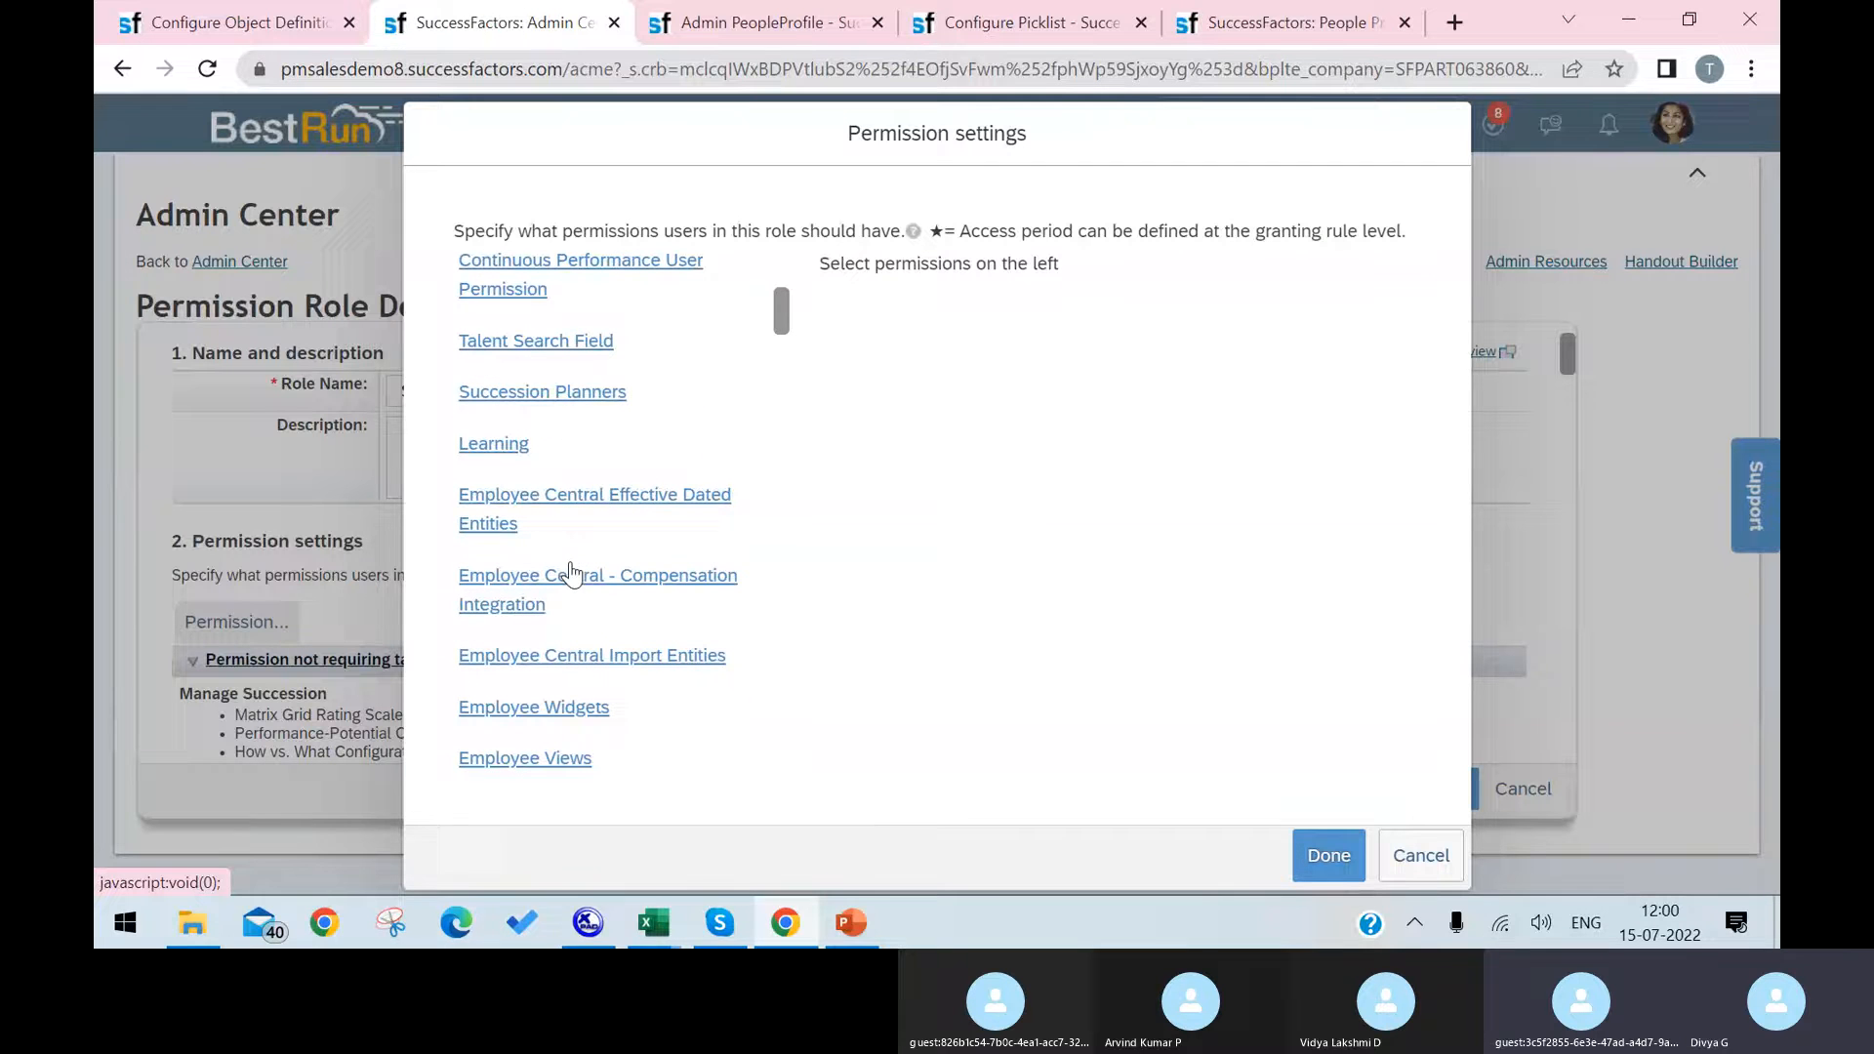
{"action": "left_click", "coordinate": [571, 767]}
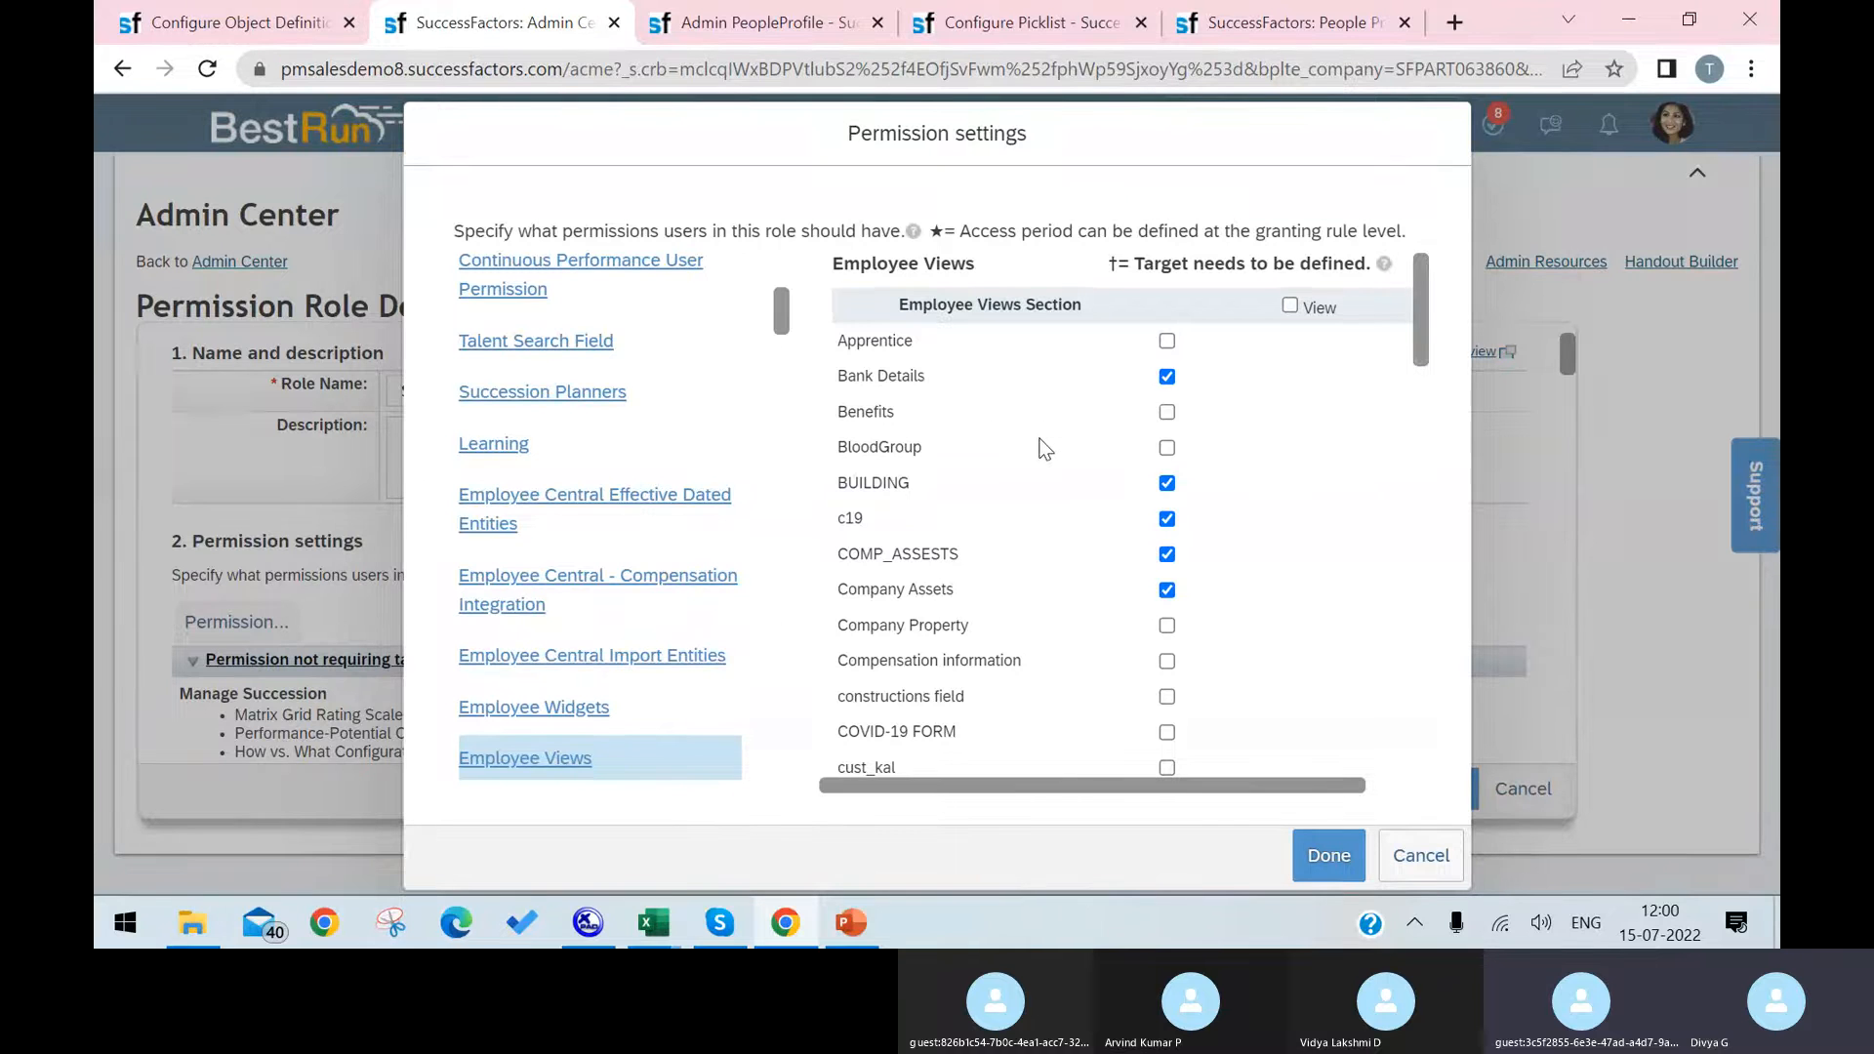
Step: Find the Laptop section in the Employee Views permissions, grant its view access, and save the role changes
{"action": "key", "text": "ctrl+f"}
{"action": "type", "text": "l"}
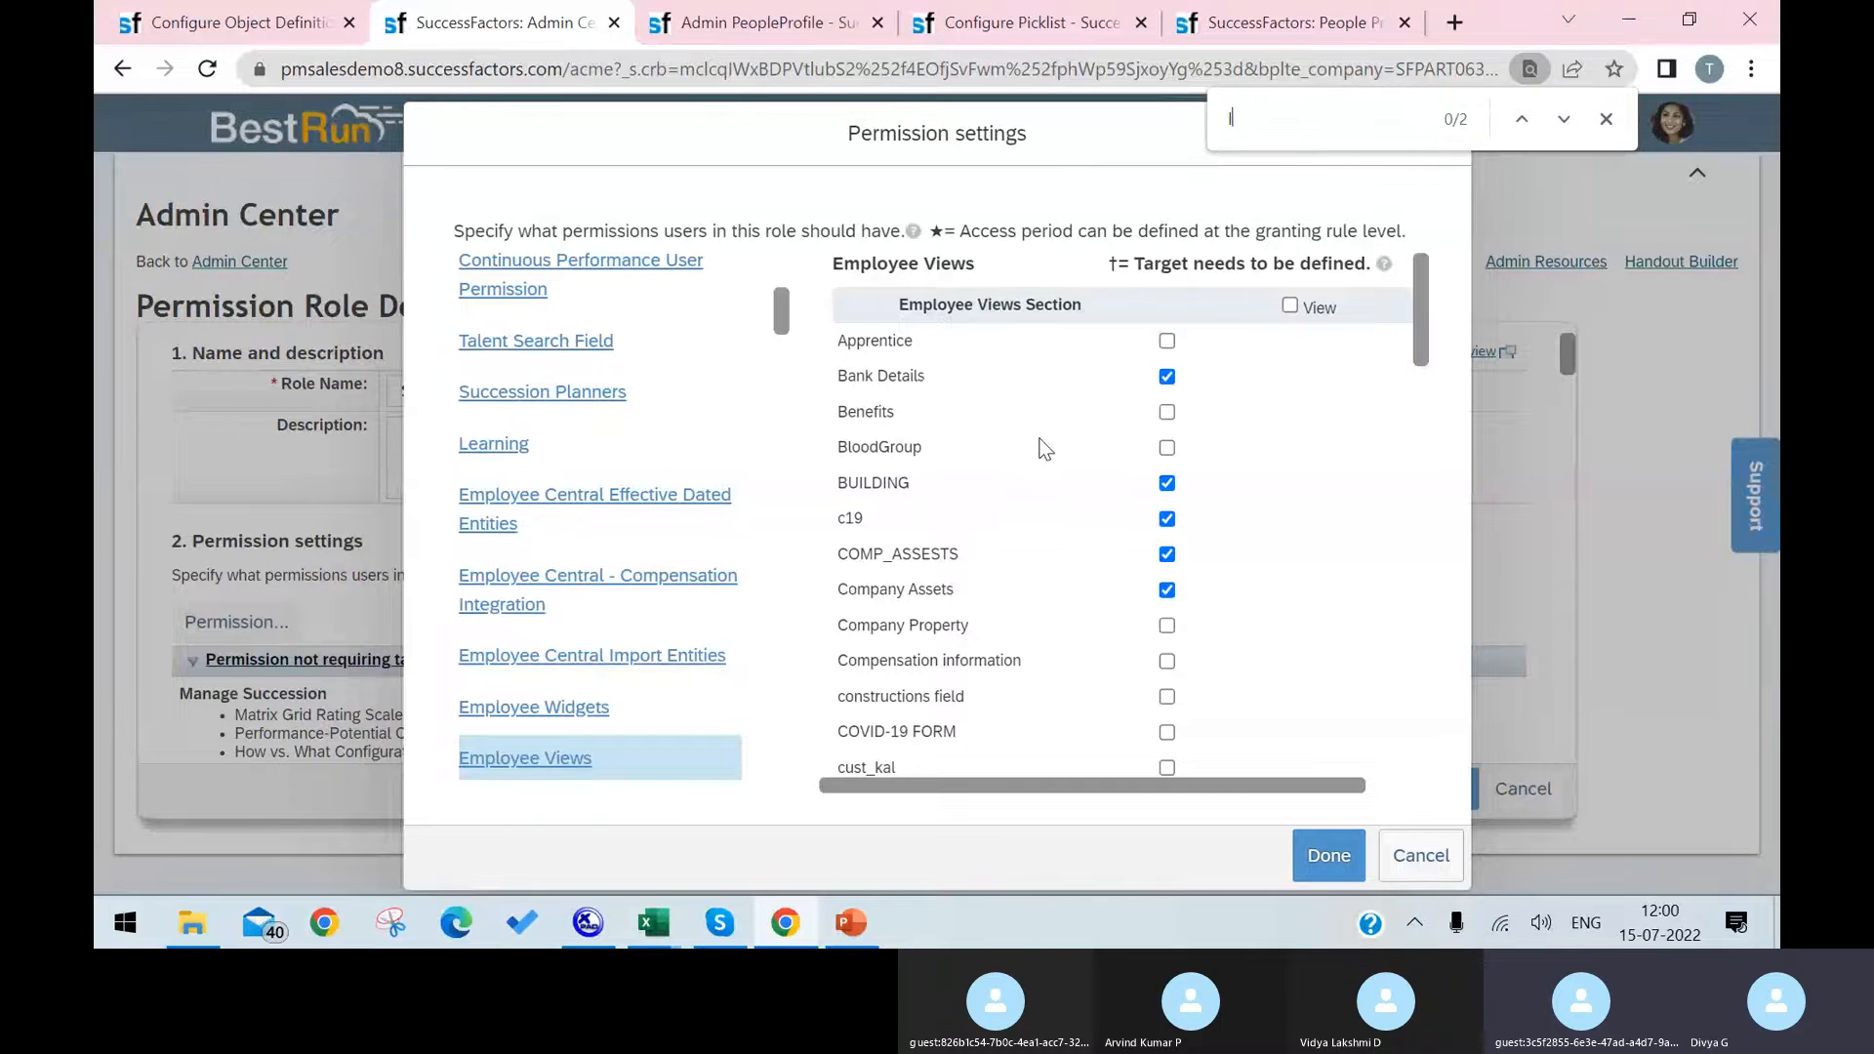
{"action": "type", "text": "a"}
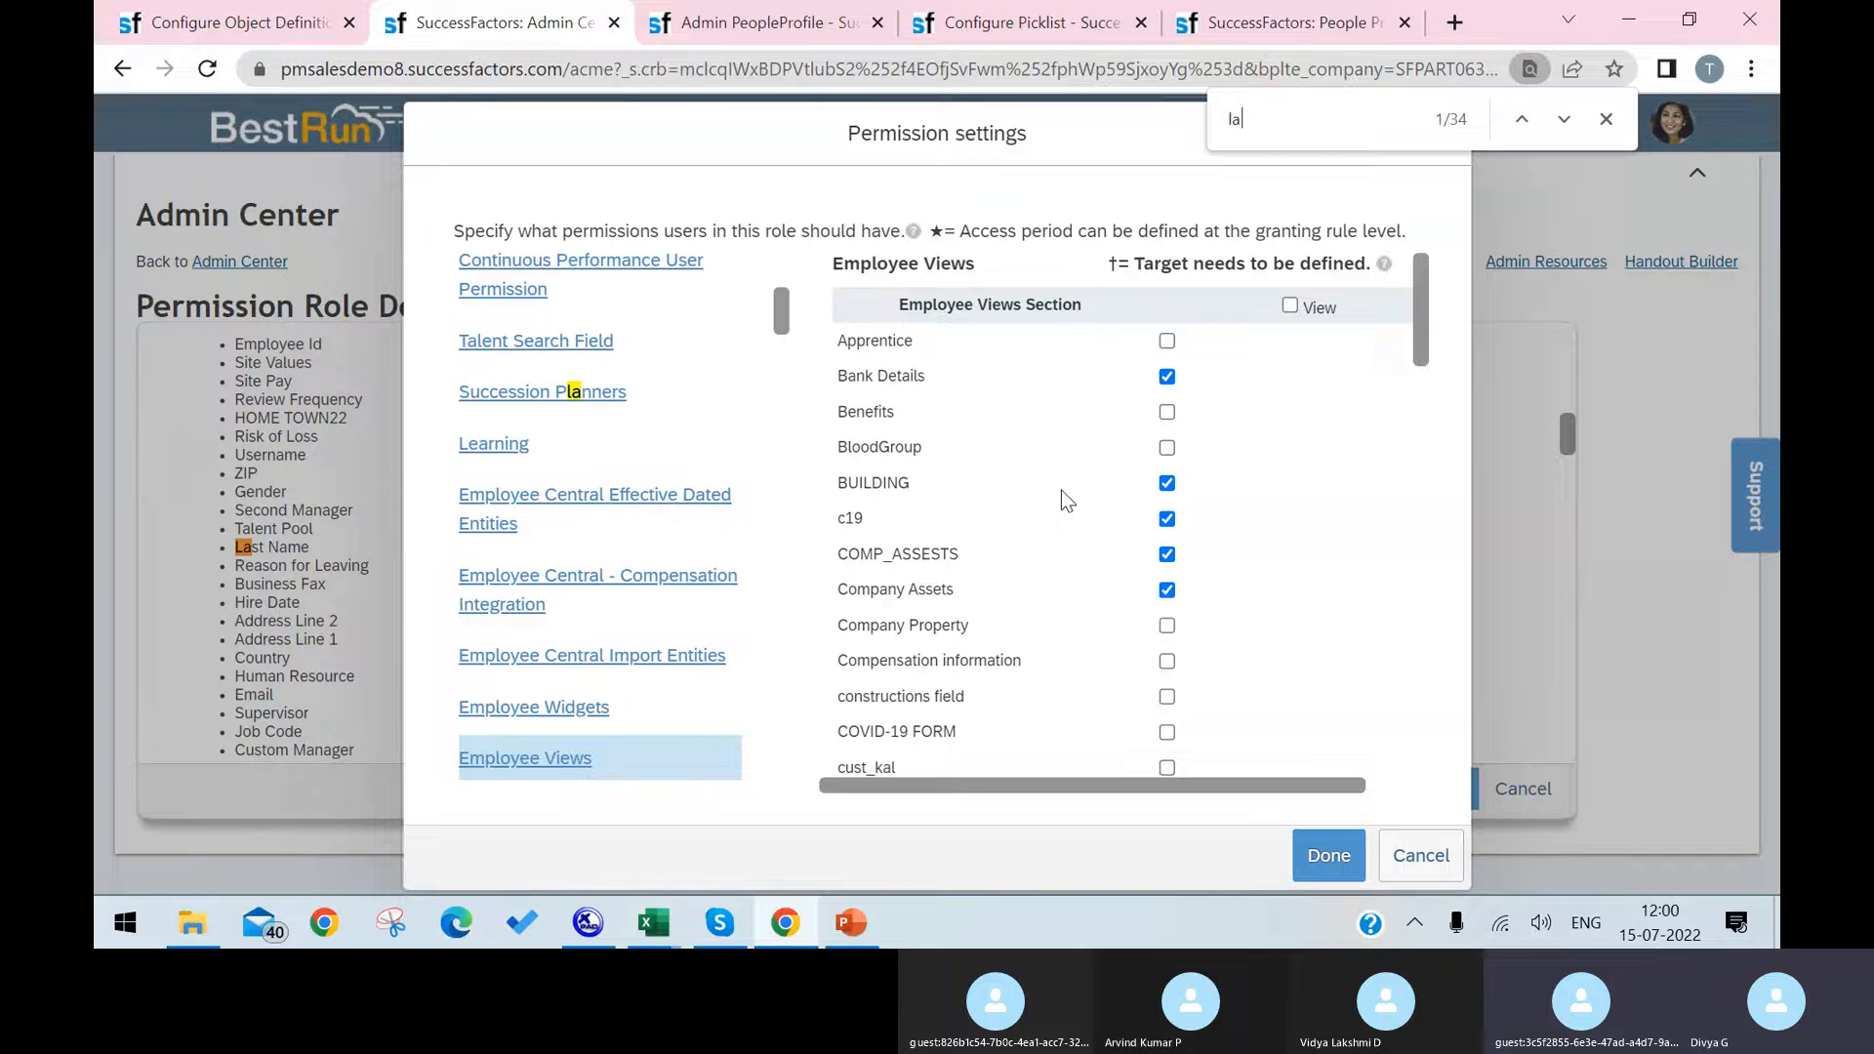
{"action": "type", "text": "ptop"}
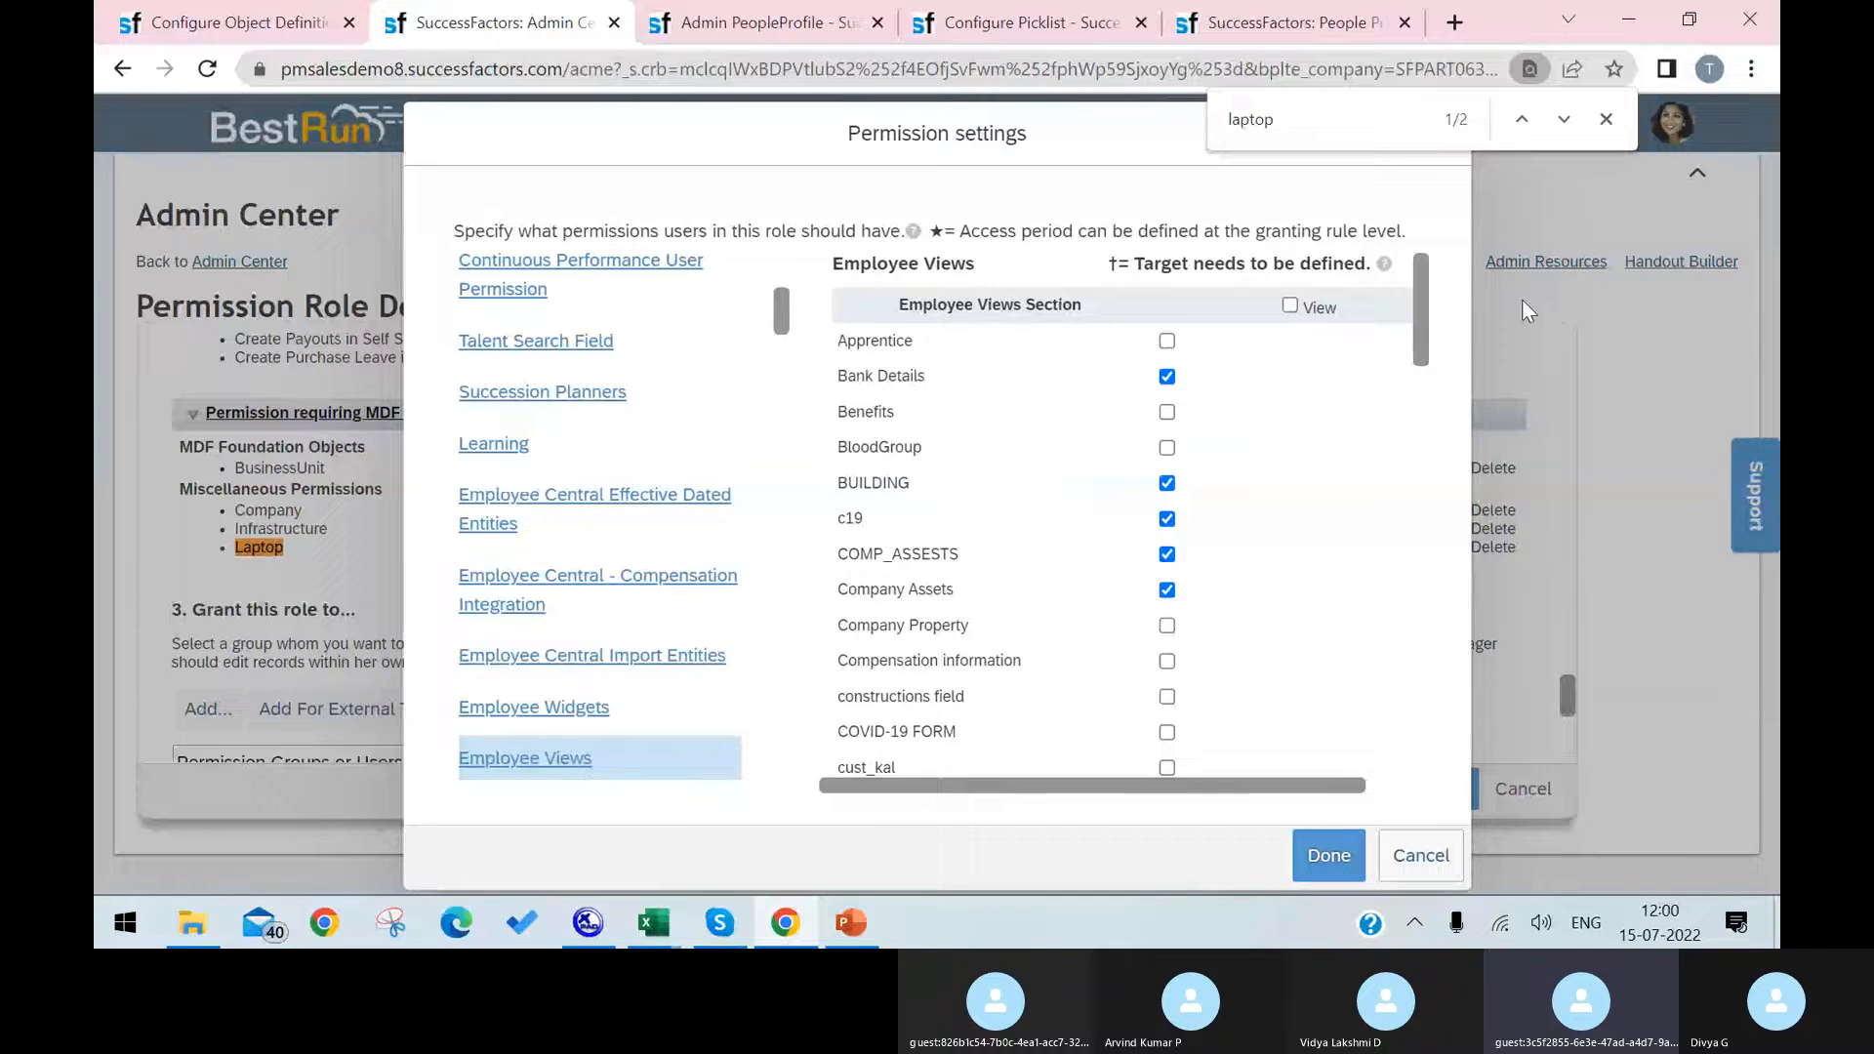
{"action": "left_click", "coordinate": [1559, 120]}
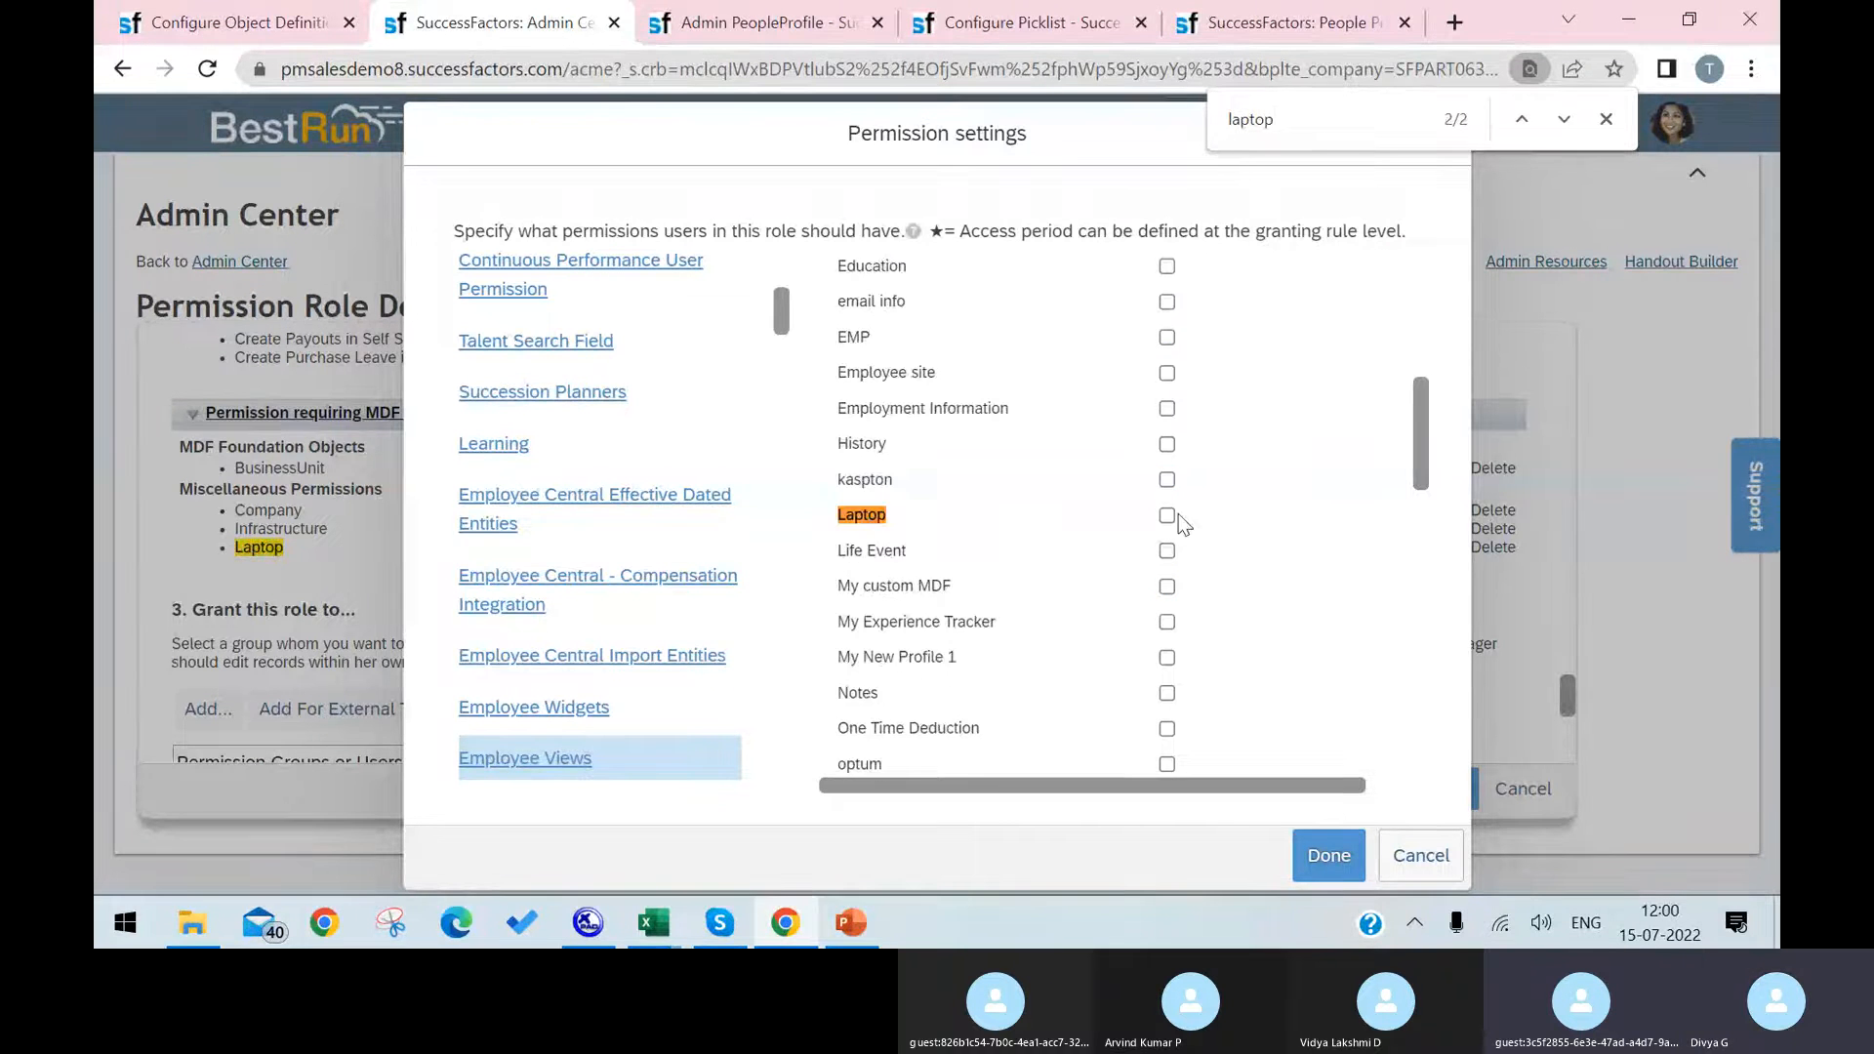
{"action": "left_click", "coordinate": [1167, 515]}
{"action": "left_click", "coordinate": [1325, 851]}
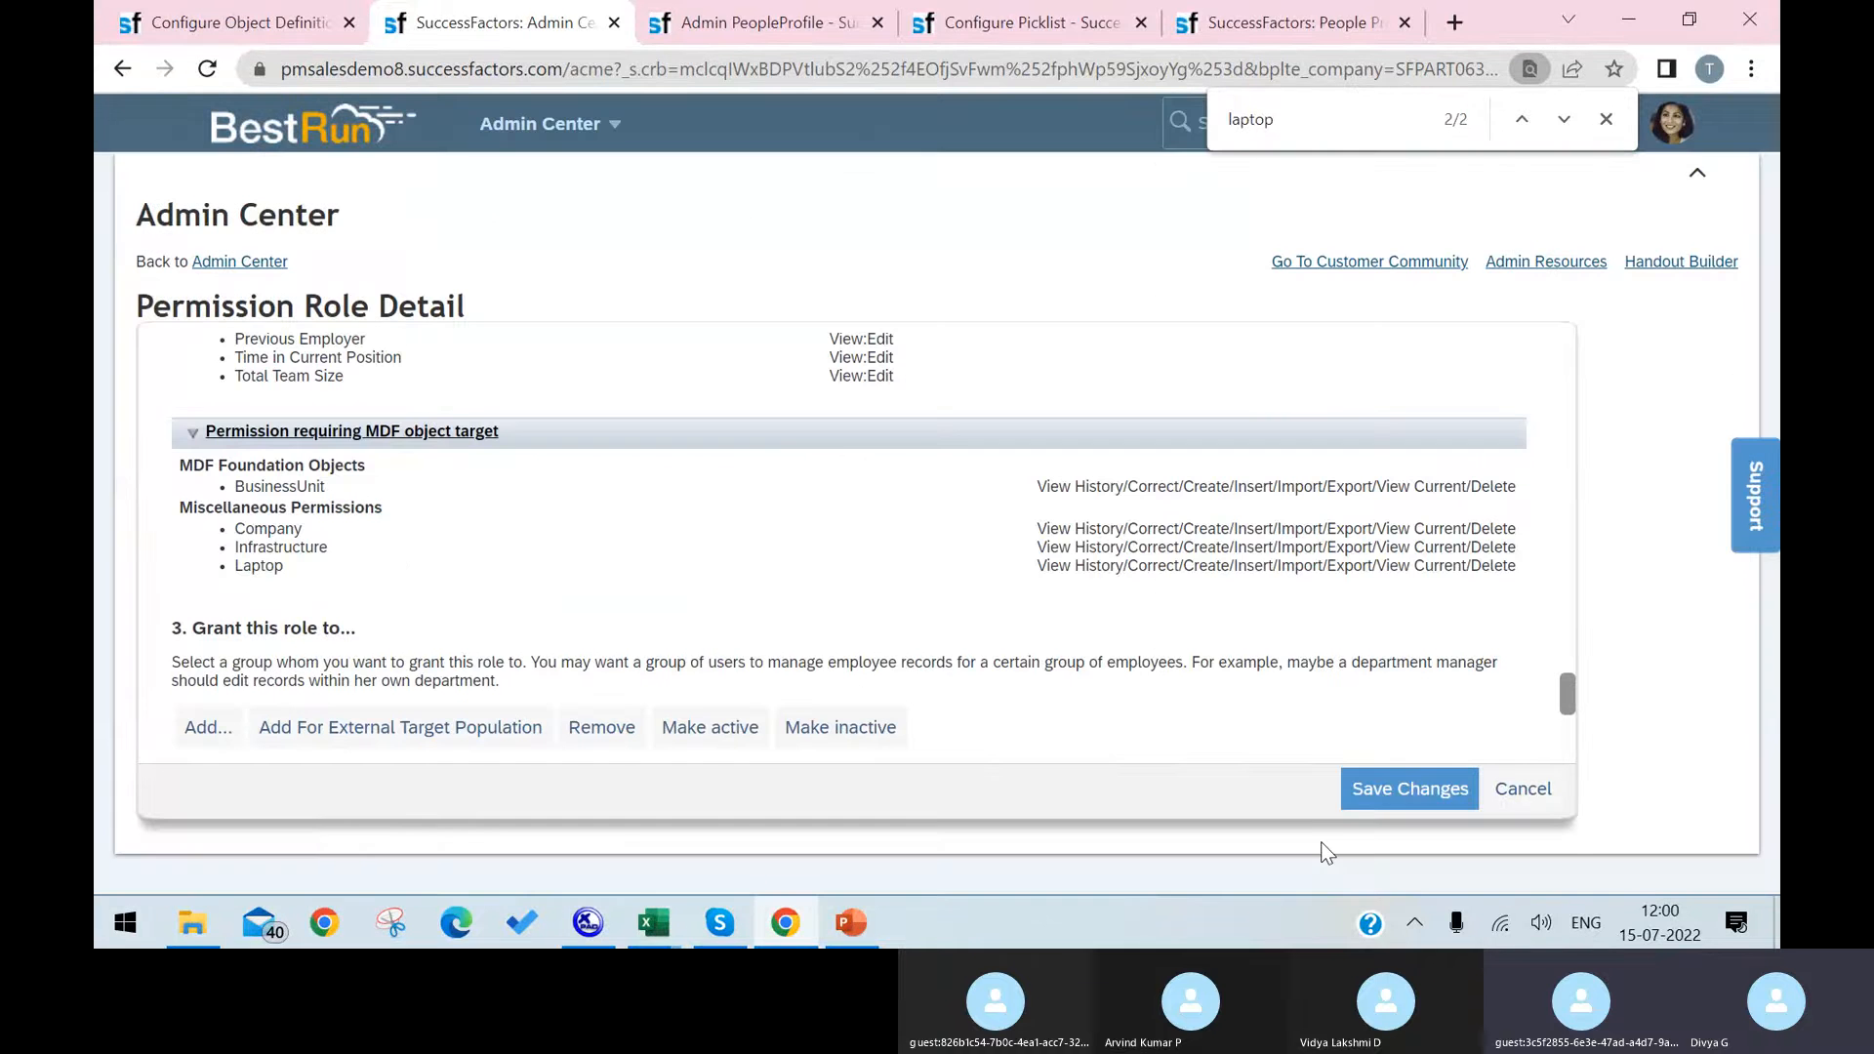
{"action": "left_click", "coordinate": [1393, 787]}
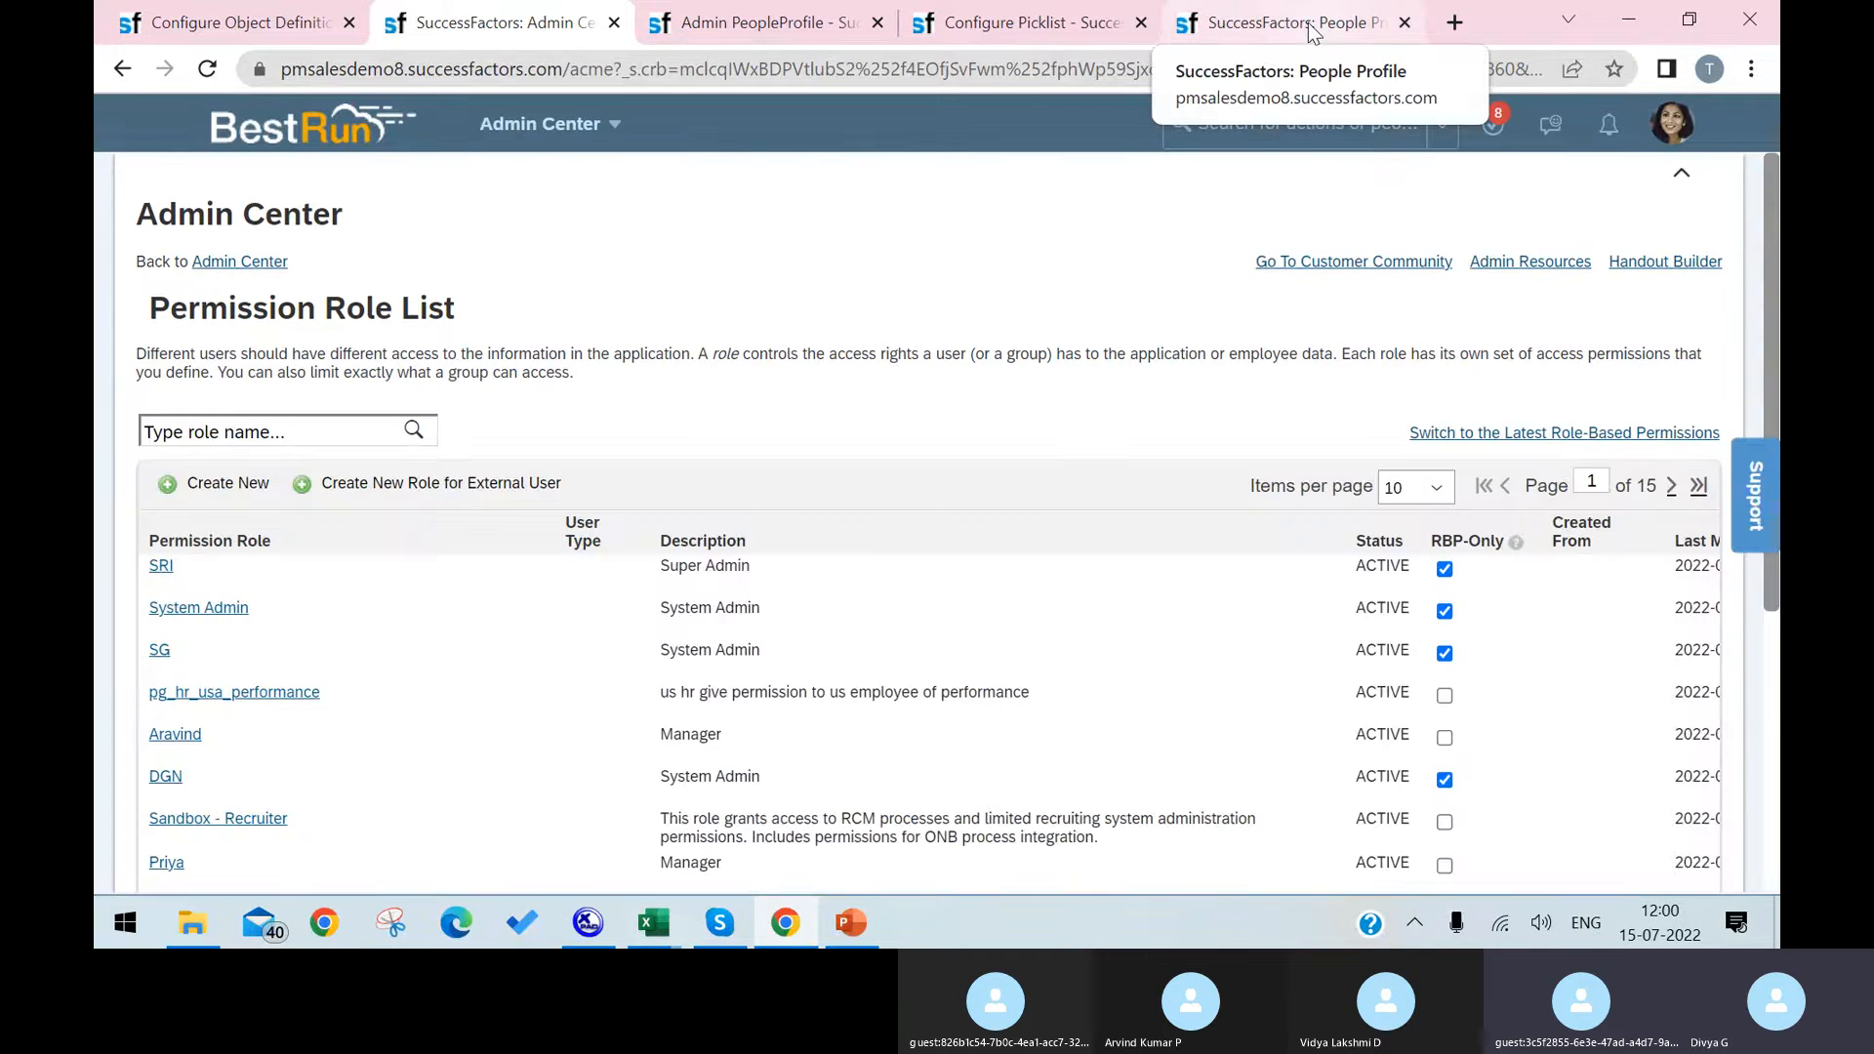
Step: Look for the Laptop section in the employee's People Profile, checking the final sections and returning to the Profile section
{"action": "left_click", "coordinate": [1313, 28]}
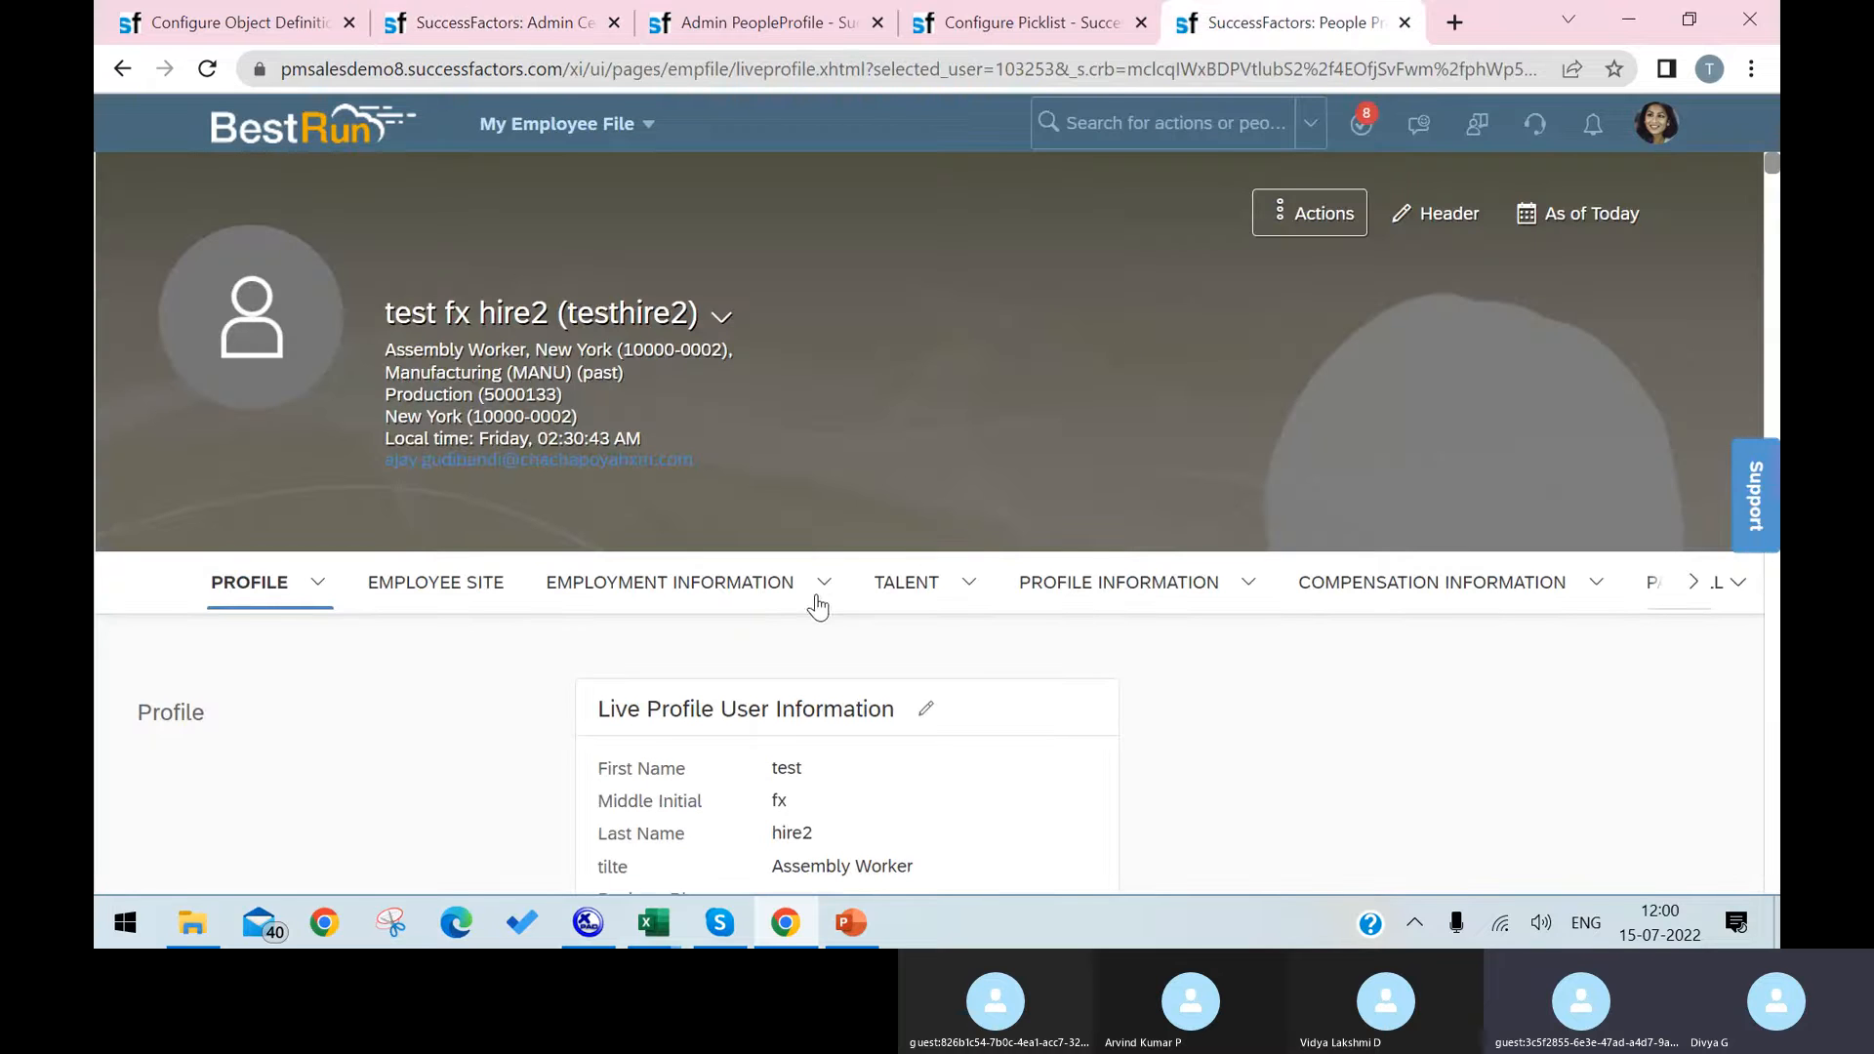
{"action": "left_click", "coordinate": [1693, 586]}
{"action": "left_click", "coordinate": [1692, 583]}
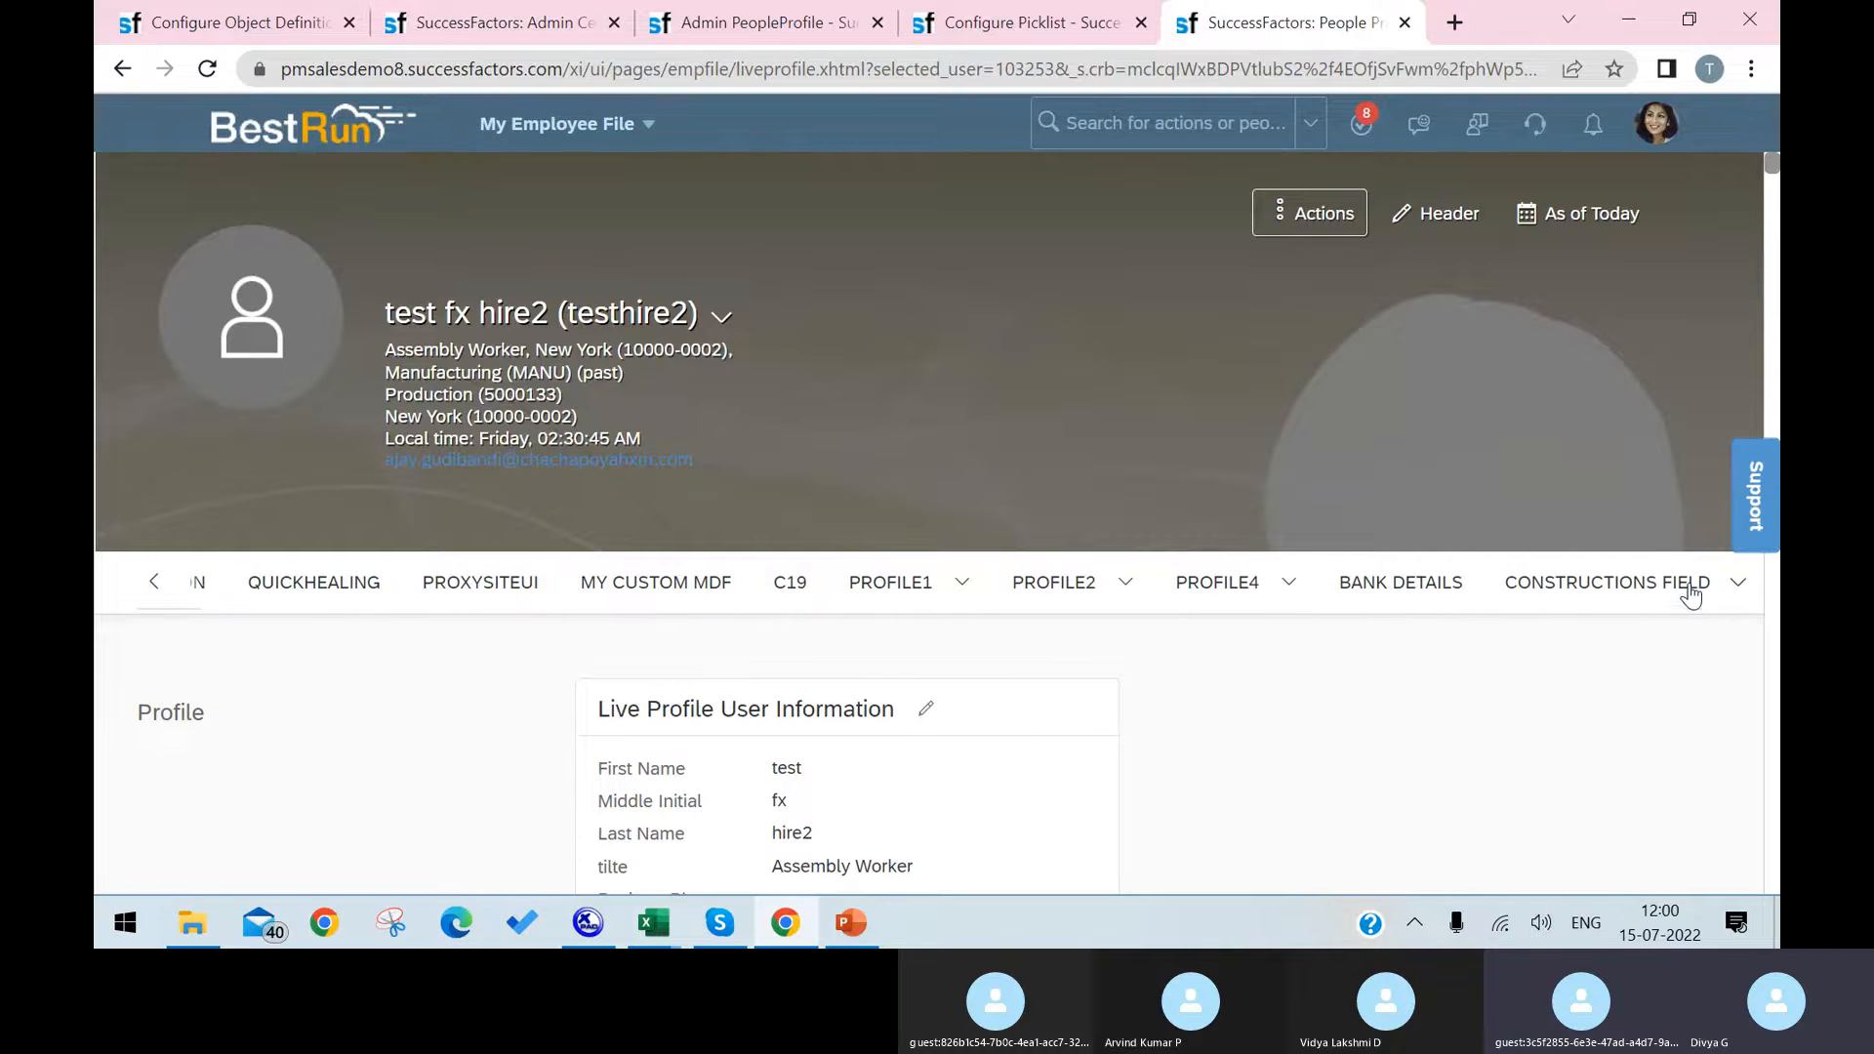
{"action": "left_click", "coordinate": [1692, 586]}
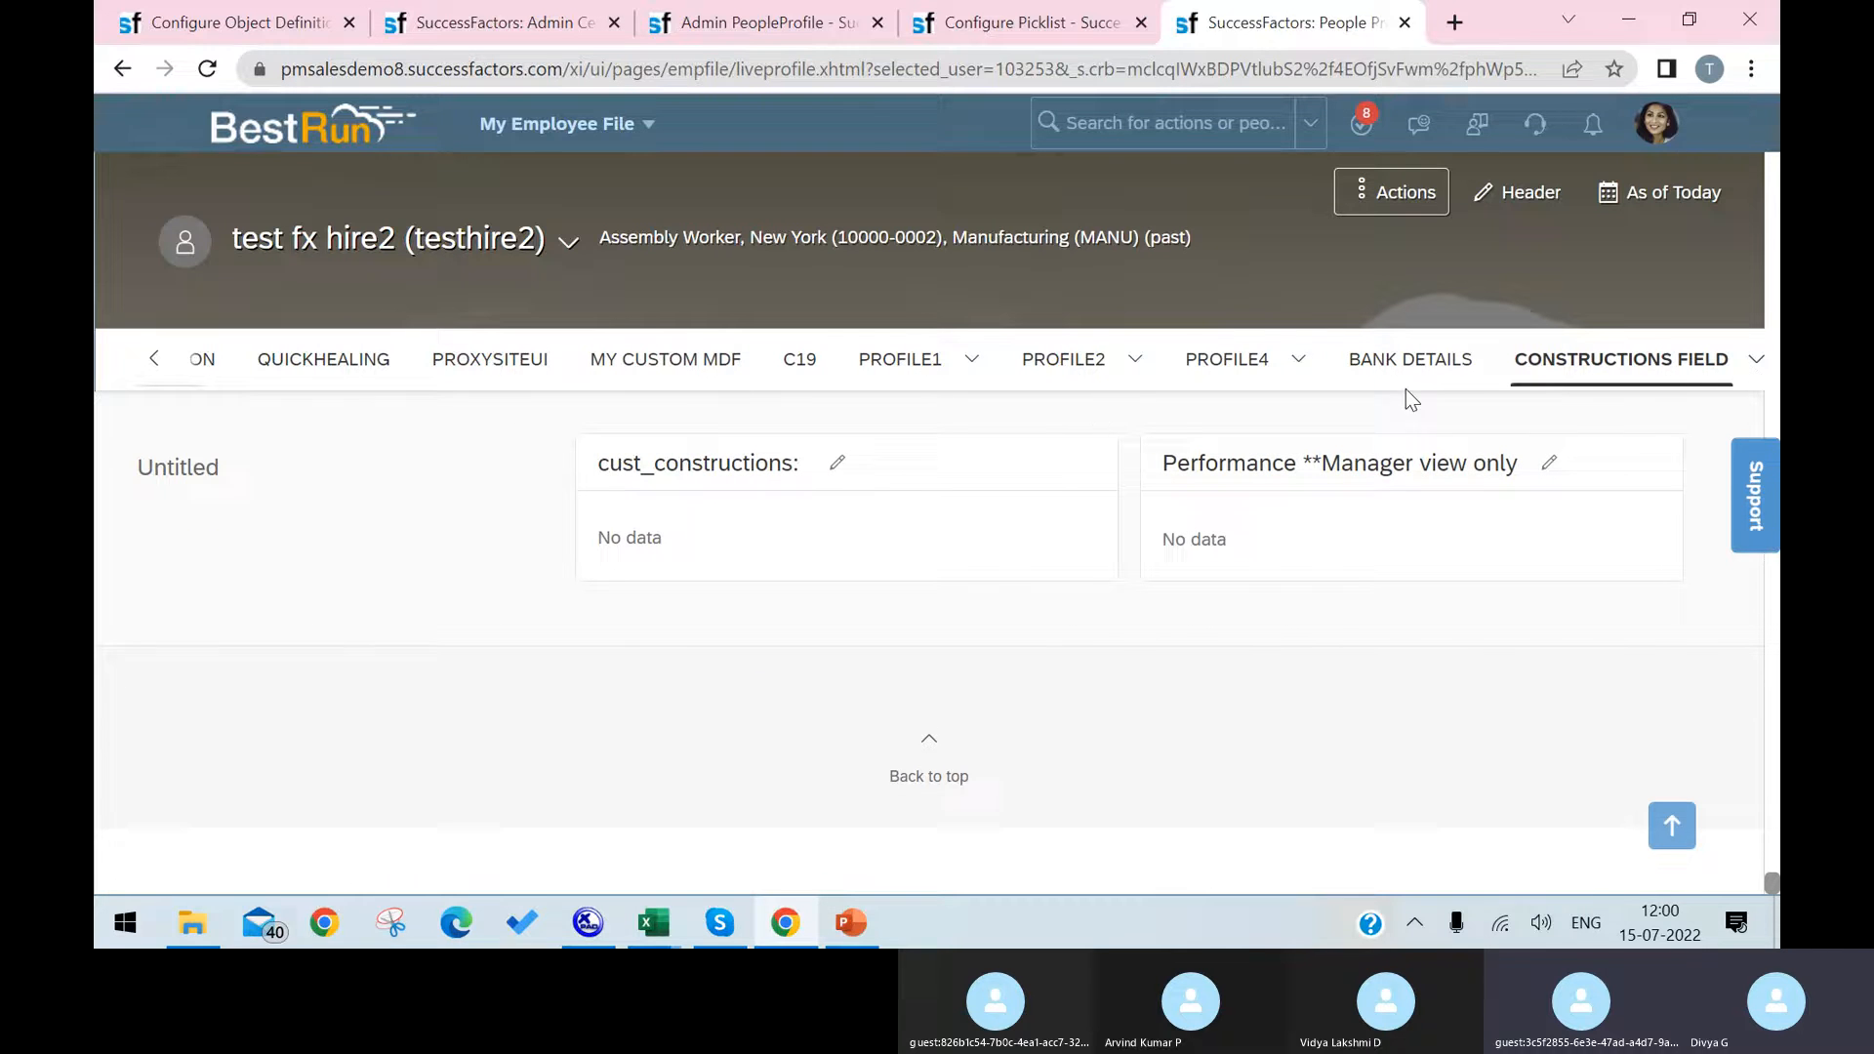
{"action": "left_click", "coordinate": [153, 358]}
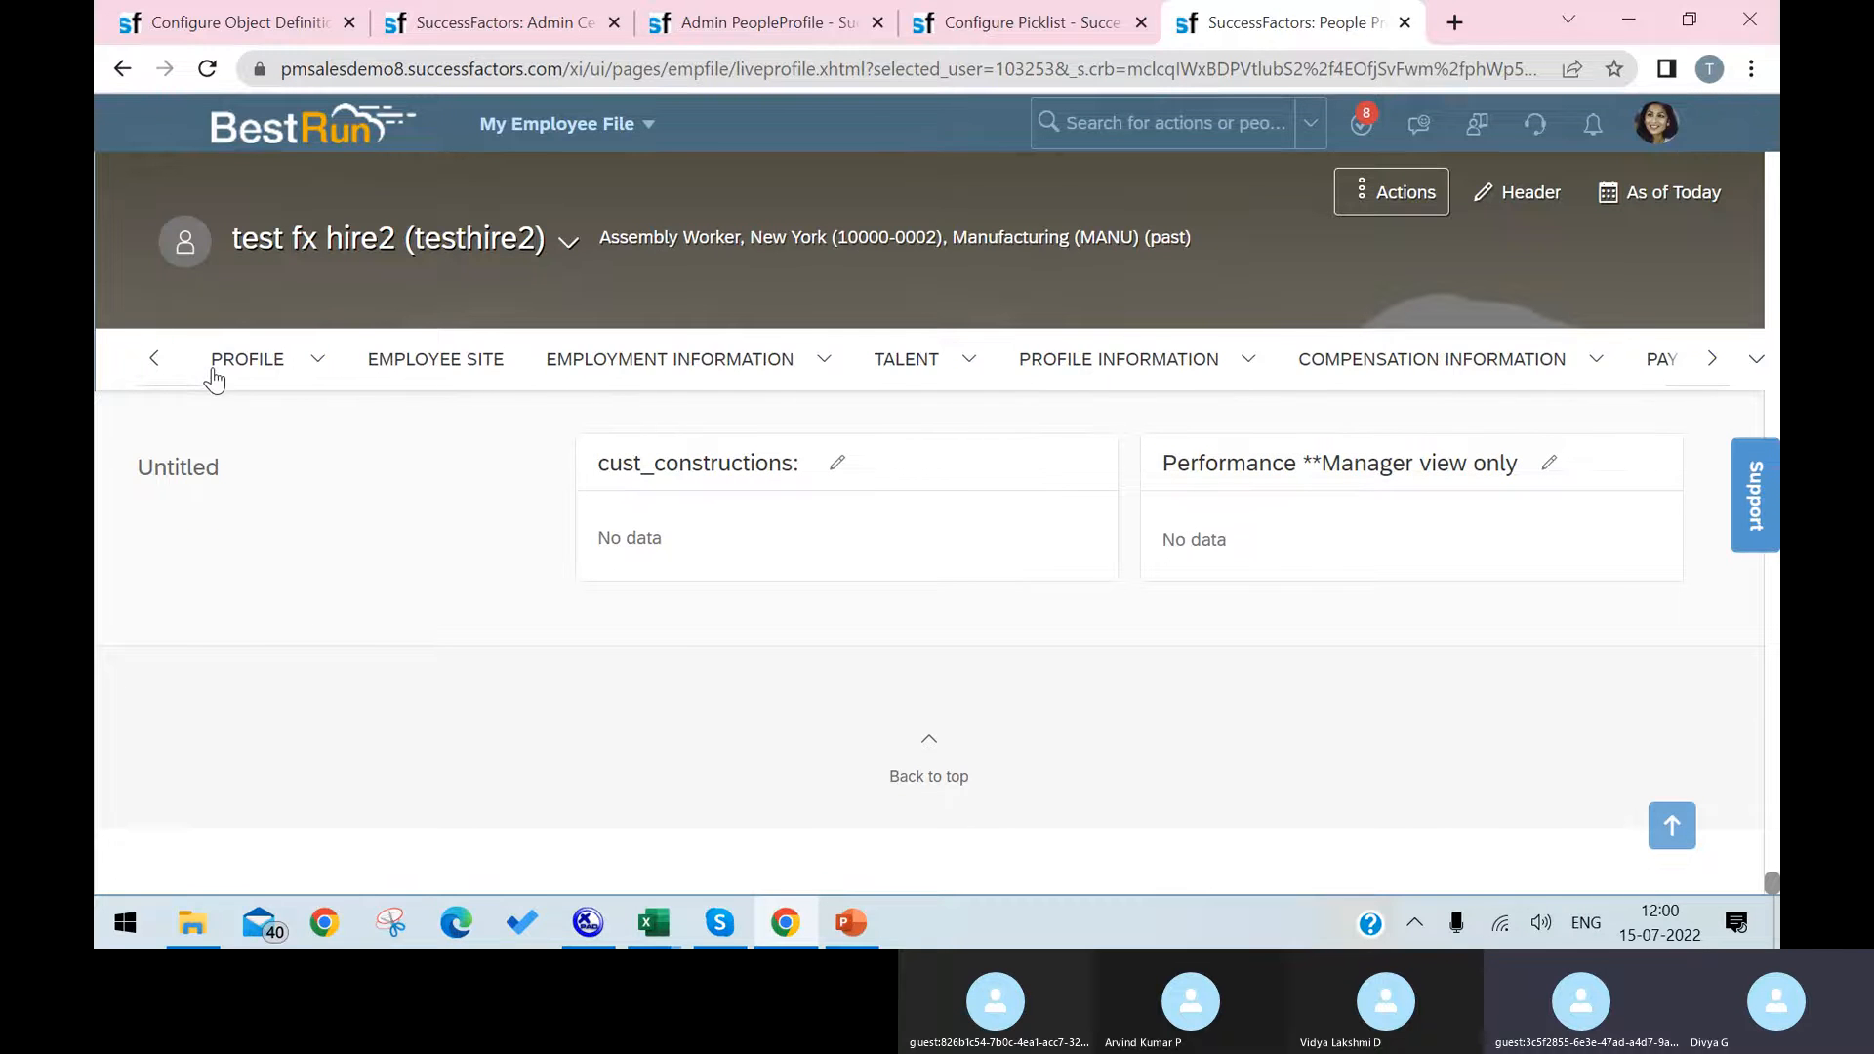
{"action": "left_click", "coordinate": [247, 370]}
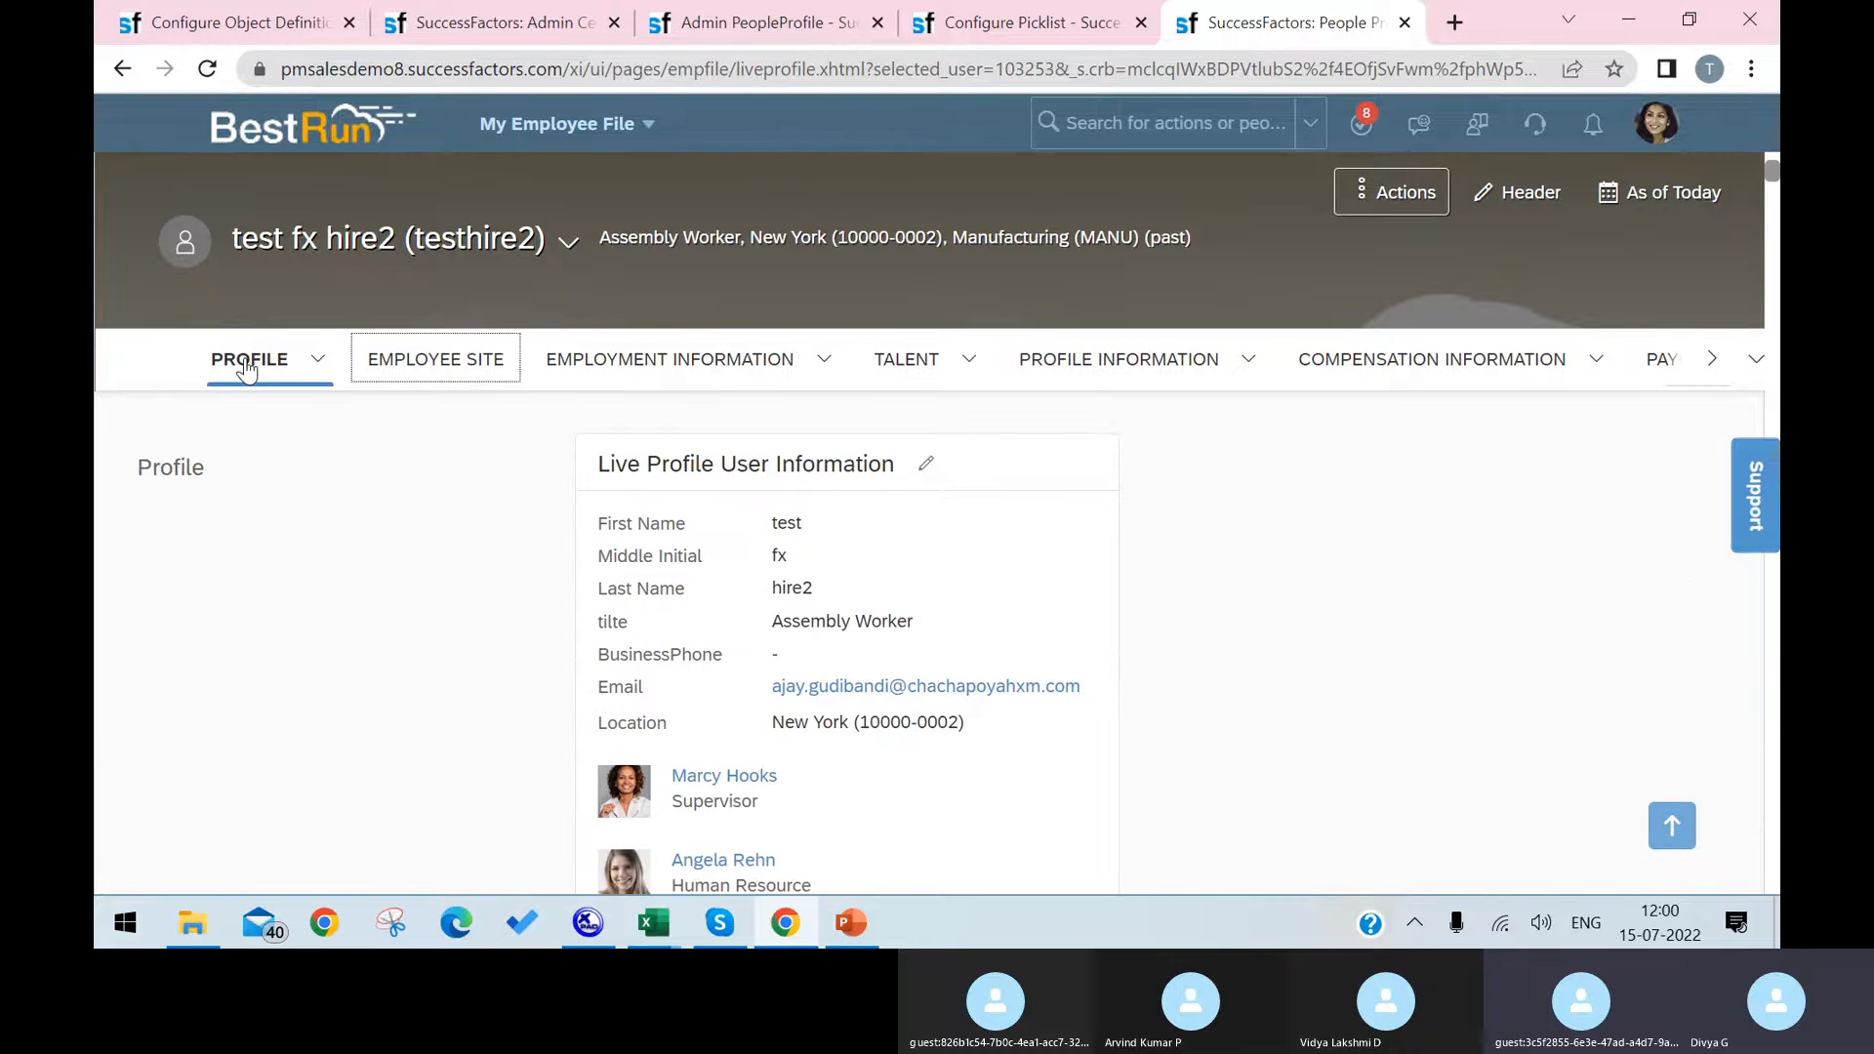
Step: Go through the employee's profile sections one by one up to Constructions Field, looking for Laptop
{"action": "key", "text": "Right"}
{"action": "key", "text": "Right"}
{"action": "key", "text": "Right"}
{"action": "key", "text": "Right"}
{"action": "key", "text": "Right"}
{"action": "key", "text": "Right"}
{"action": "key", "text": "Right"}
{"action": "key", "text": "Right"}
{"action": "key", "text": "Right"}
{"action": "key", "text": "Right"}
{"action": "key", "text": "Right"}
{"action": "key", "text": "Right"}
{"action": "key", "text": "Right"}
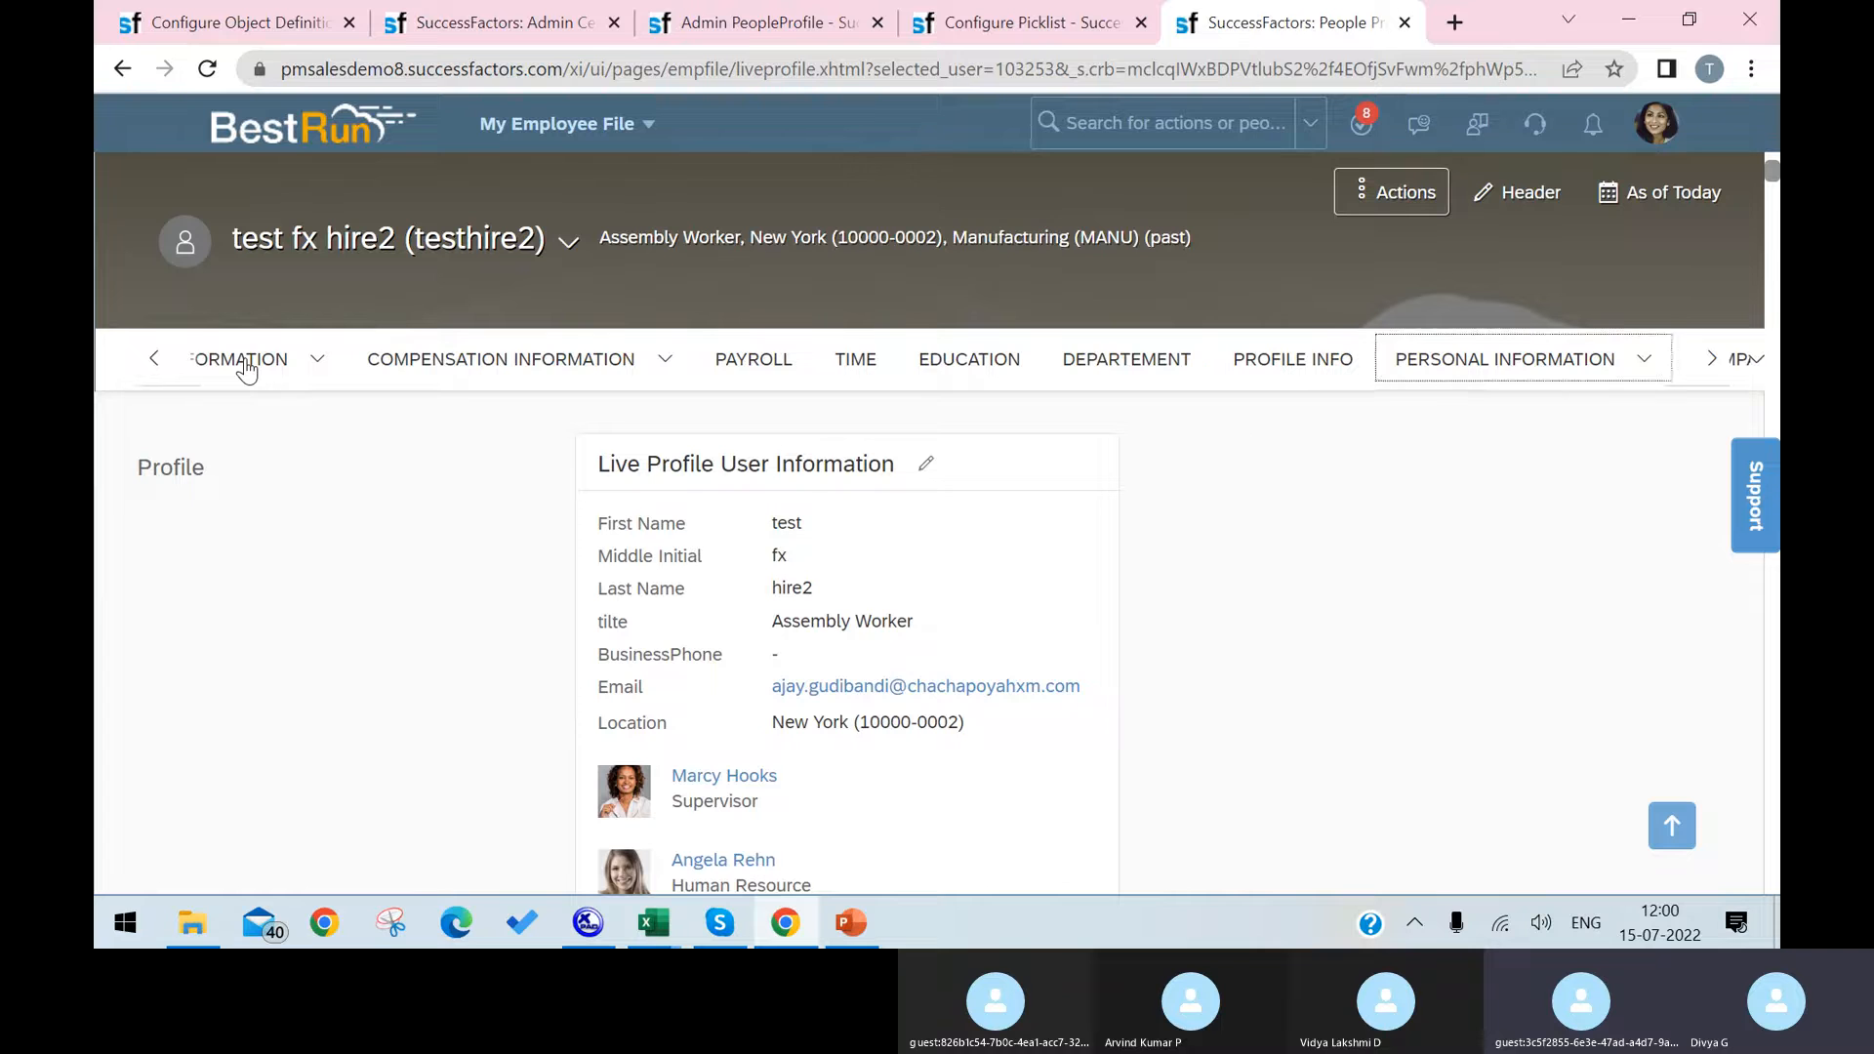
{"action": "key", "text": "Right"}
{"action": "key", "text": "Right"}
{"action": "key", "text": "Right"}
{"action": "key", "text": "Right"}
{"action": "key", "text": "Right"}
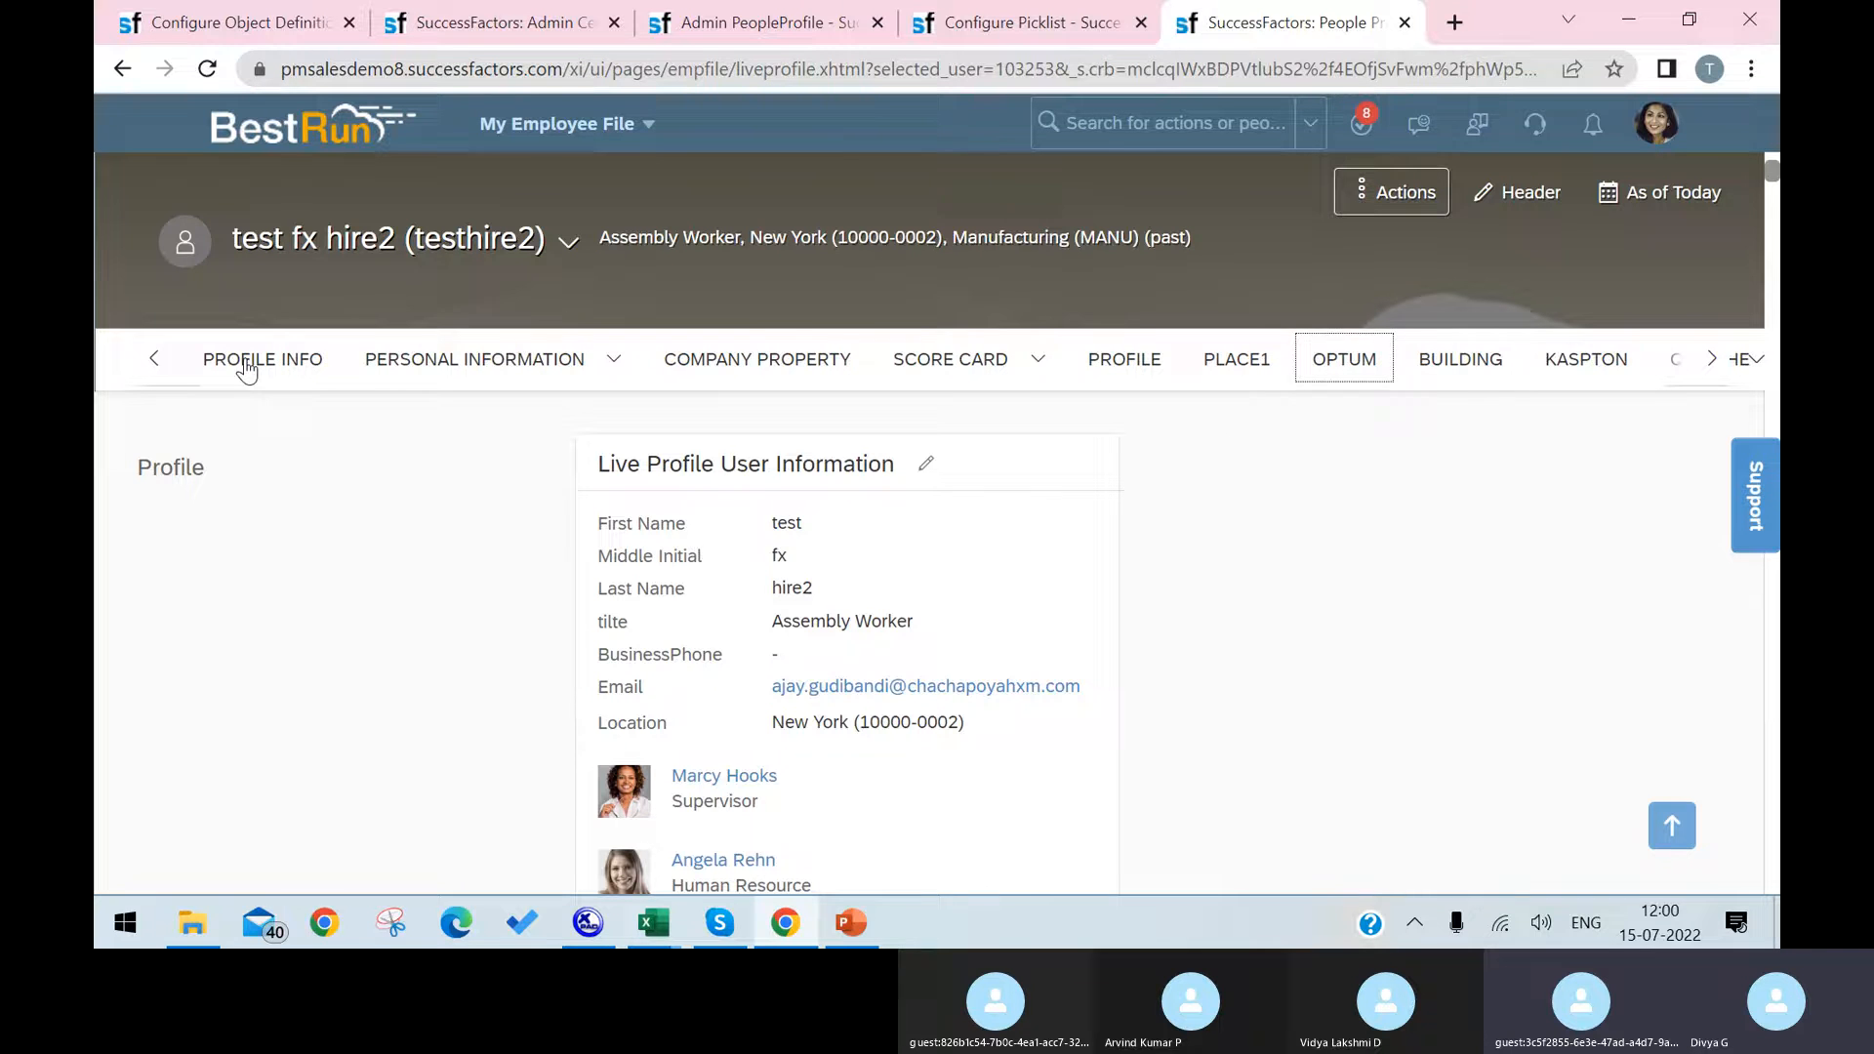
{"action": "key", "text": "Right"}
{"action": "key", "text": "Right"}
{"action": "key", "text": "Right"}
{"action": "key", "text": "Right"}
{"action": "key", "text": "Right"}
{"action": "key", "text": "Right"}
{"action": "key", "text": "Right"}
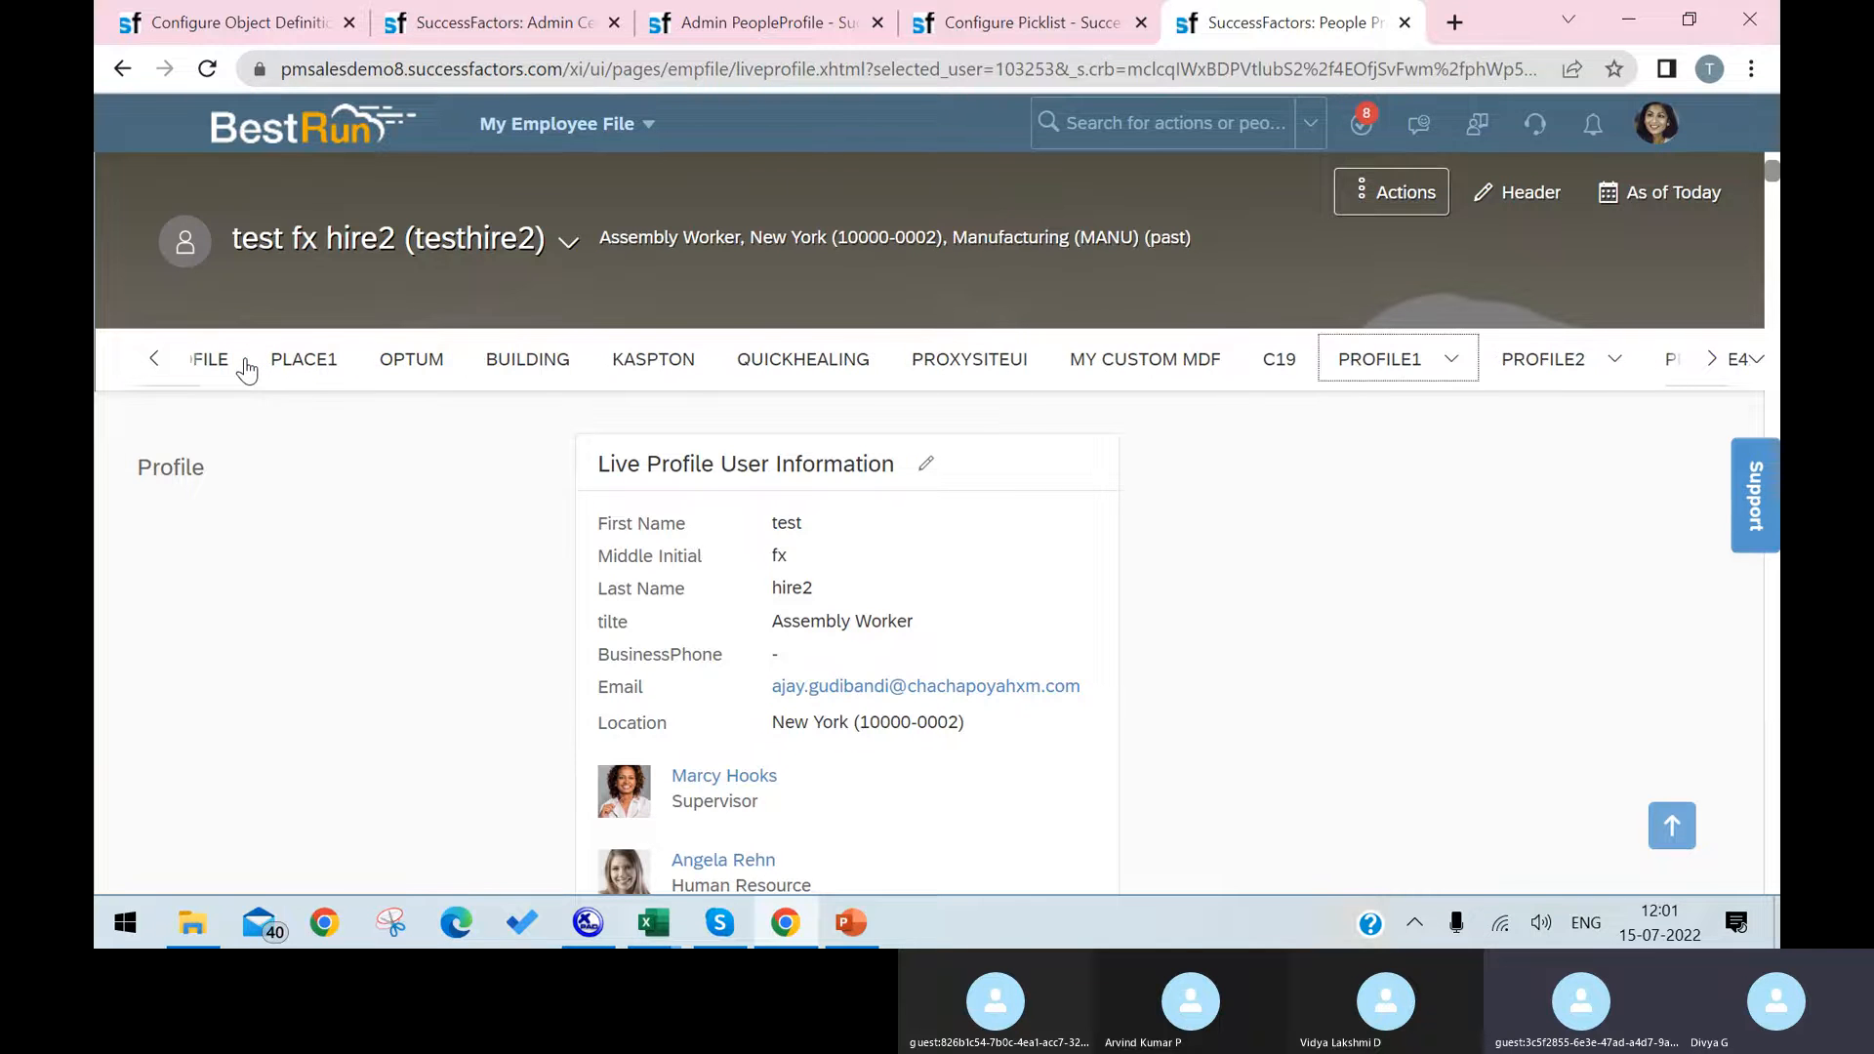
{"action": "key", "text": "Right"}
{"action": "key", "text": "Right"}
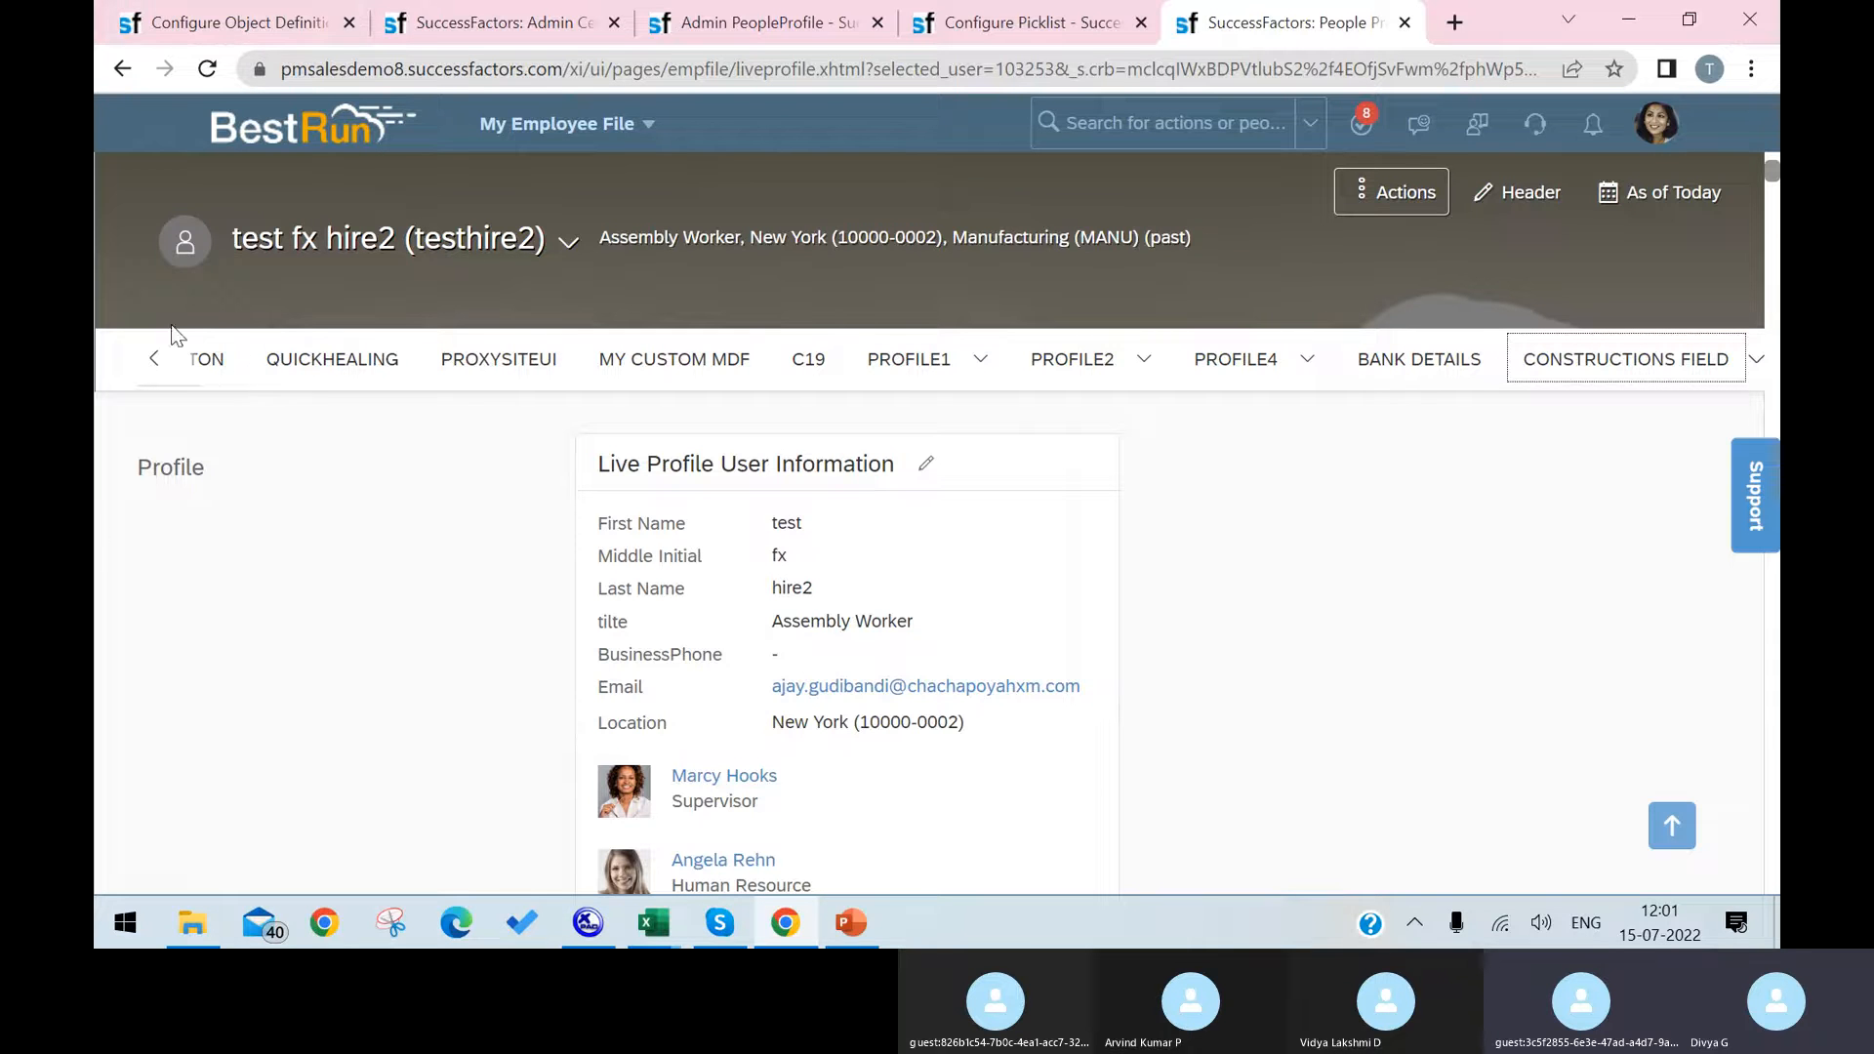
Step: Reload the employee's People Profile and check the section list again for Laptop
{"action": "left_click", "coordinate": [207, 69]}
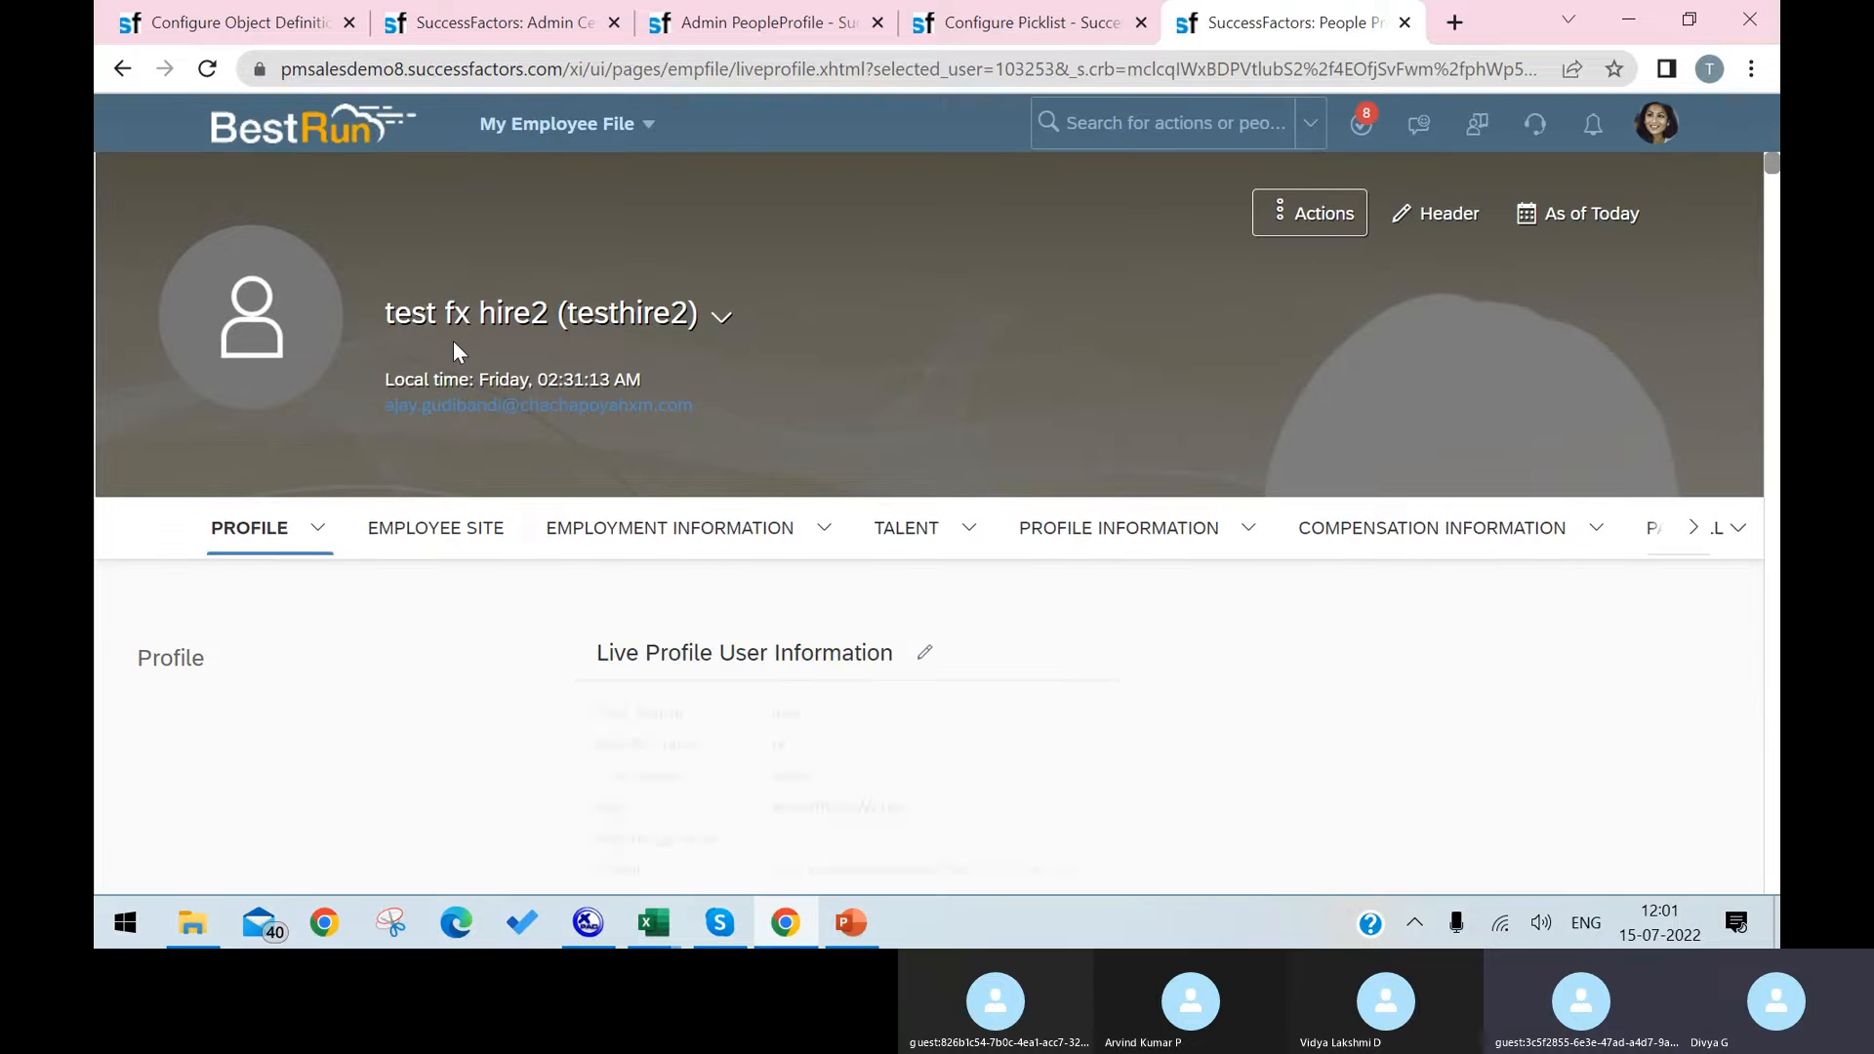
{"action": "left_click", "coordinate": [1691, 585]}
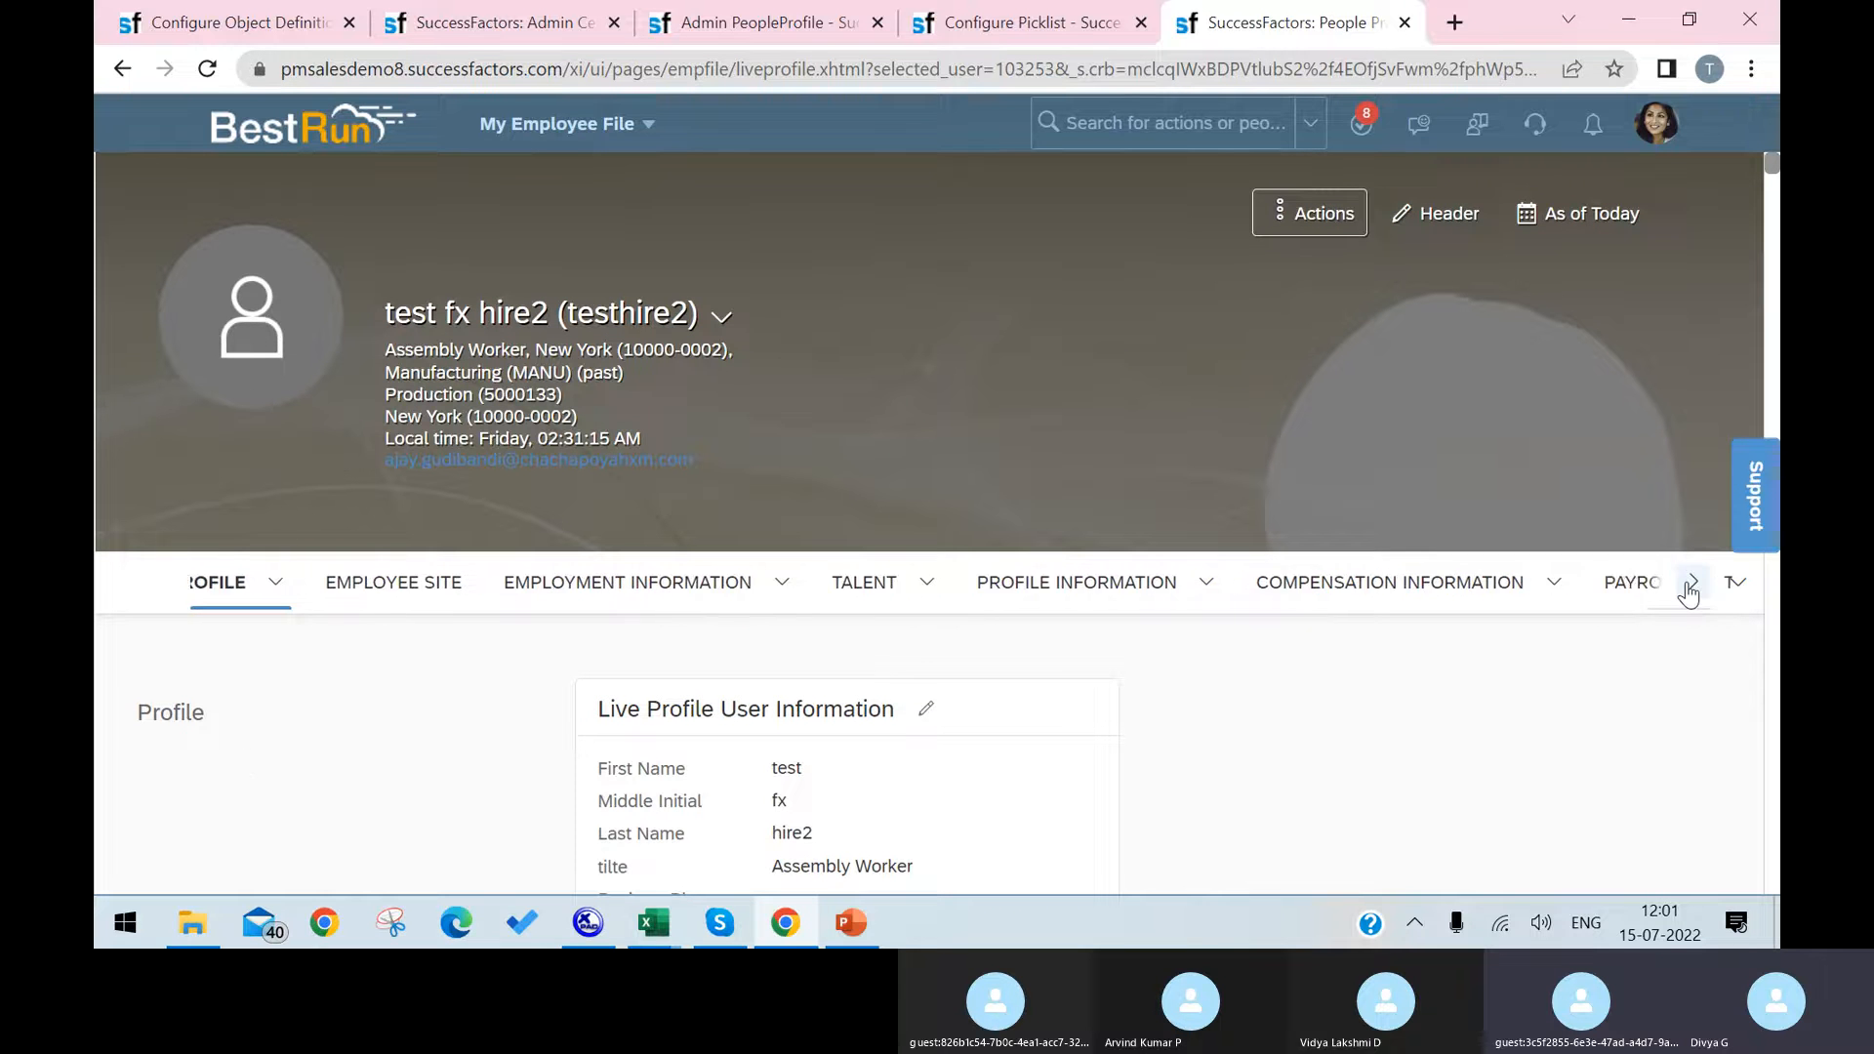
{"action": "left_click", "coordinate": [1689, 585]}
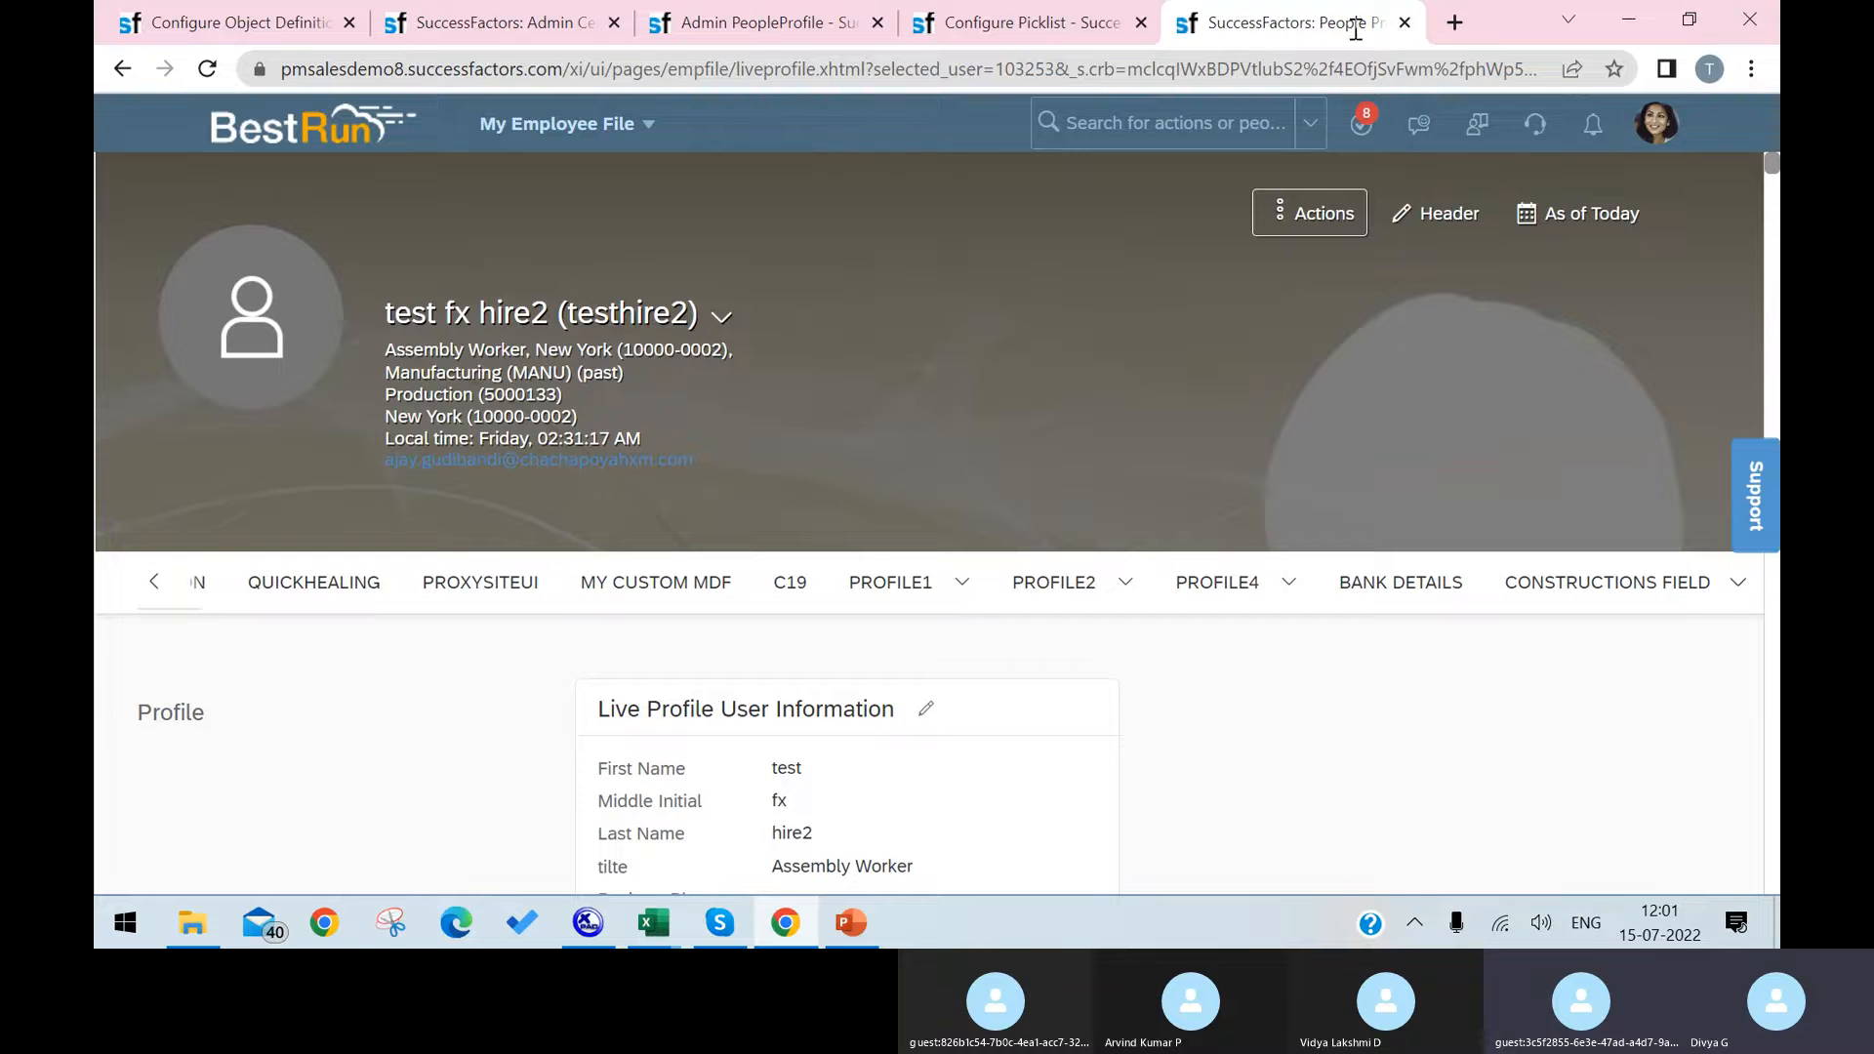
Step: Move the Laptop section directly above the profile info section in the people profile configuration and save it
{"action": "left_click", "coordinate": [1034, 23]}
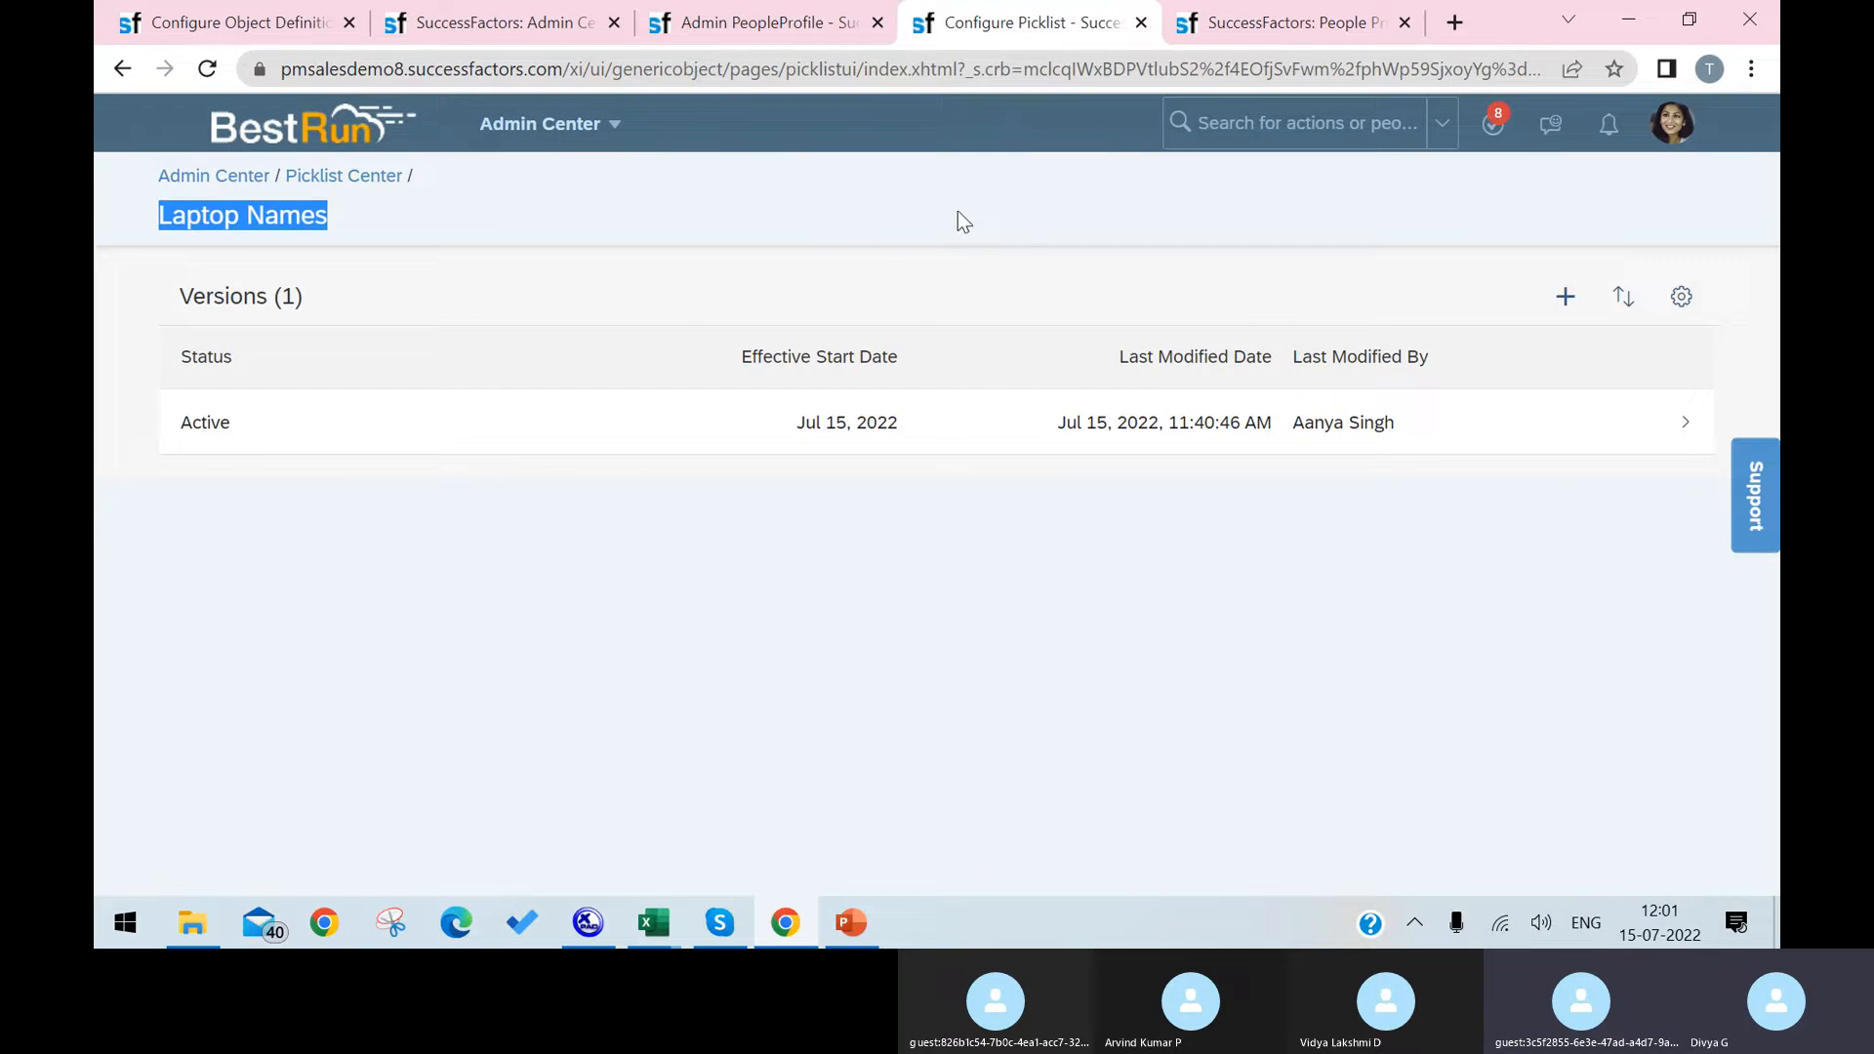
{"action": "left_click", "coordinate": [768, 25]}
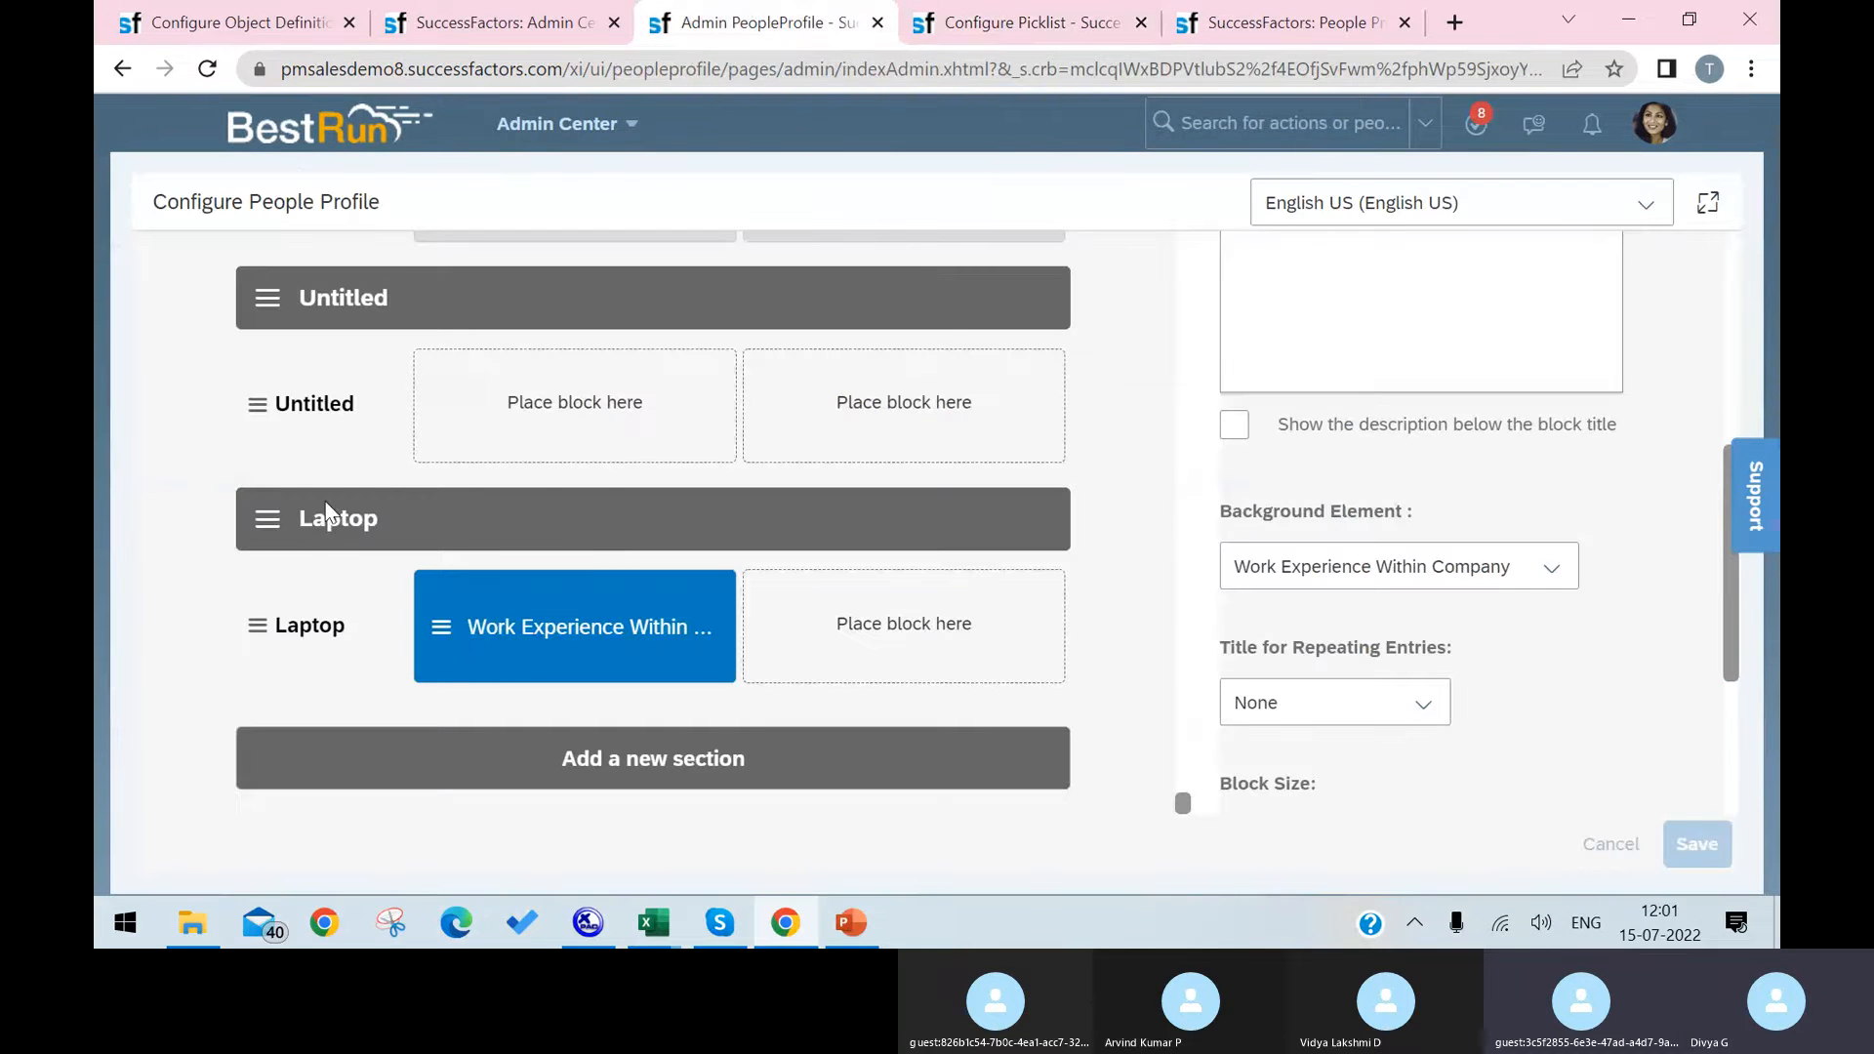
{"action": "left_click_drag", "start_coordinate": [269, 518], "coordinate": [719, 316]}
{"action": "left_click_drag", "start_coordinate": [609, 373], "coordinate": [502, 343]}
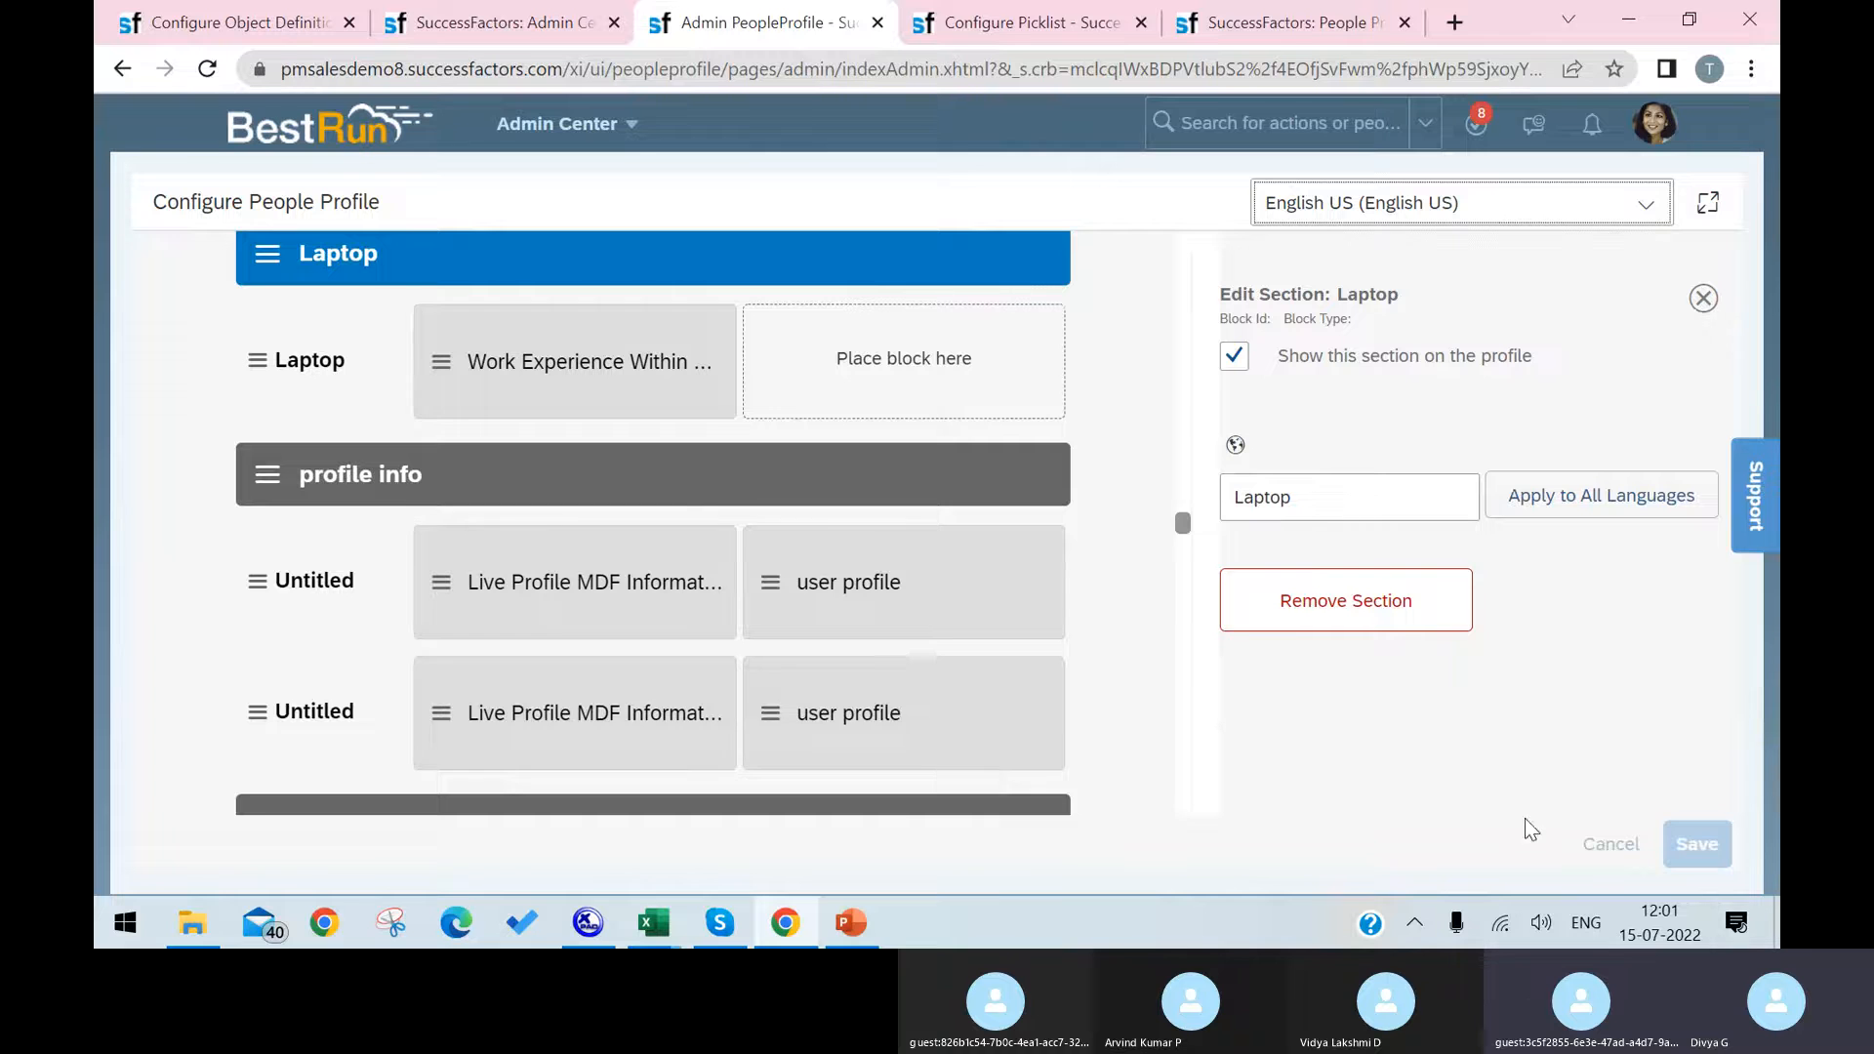
{"action": "left_click", "coordinate": [1695, 846]}
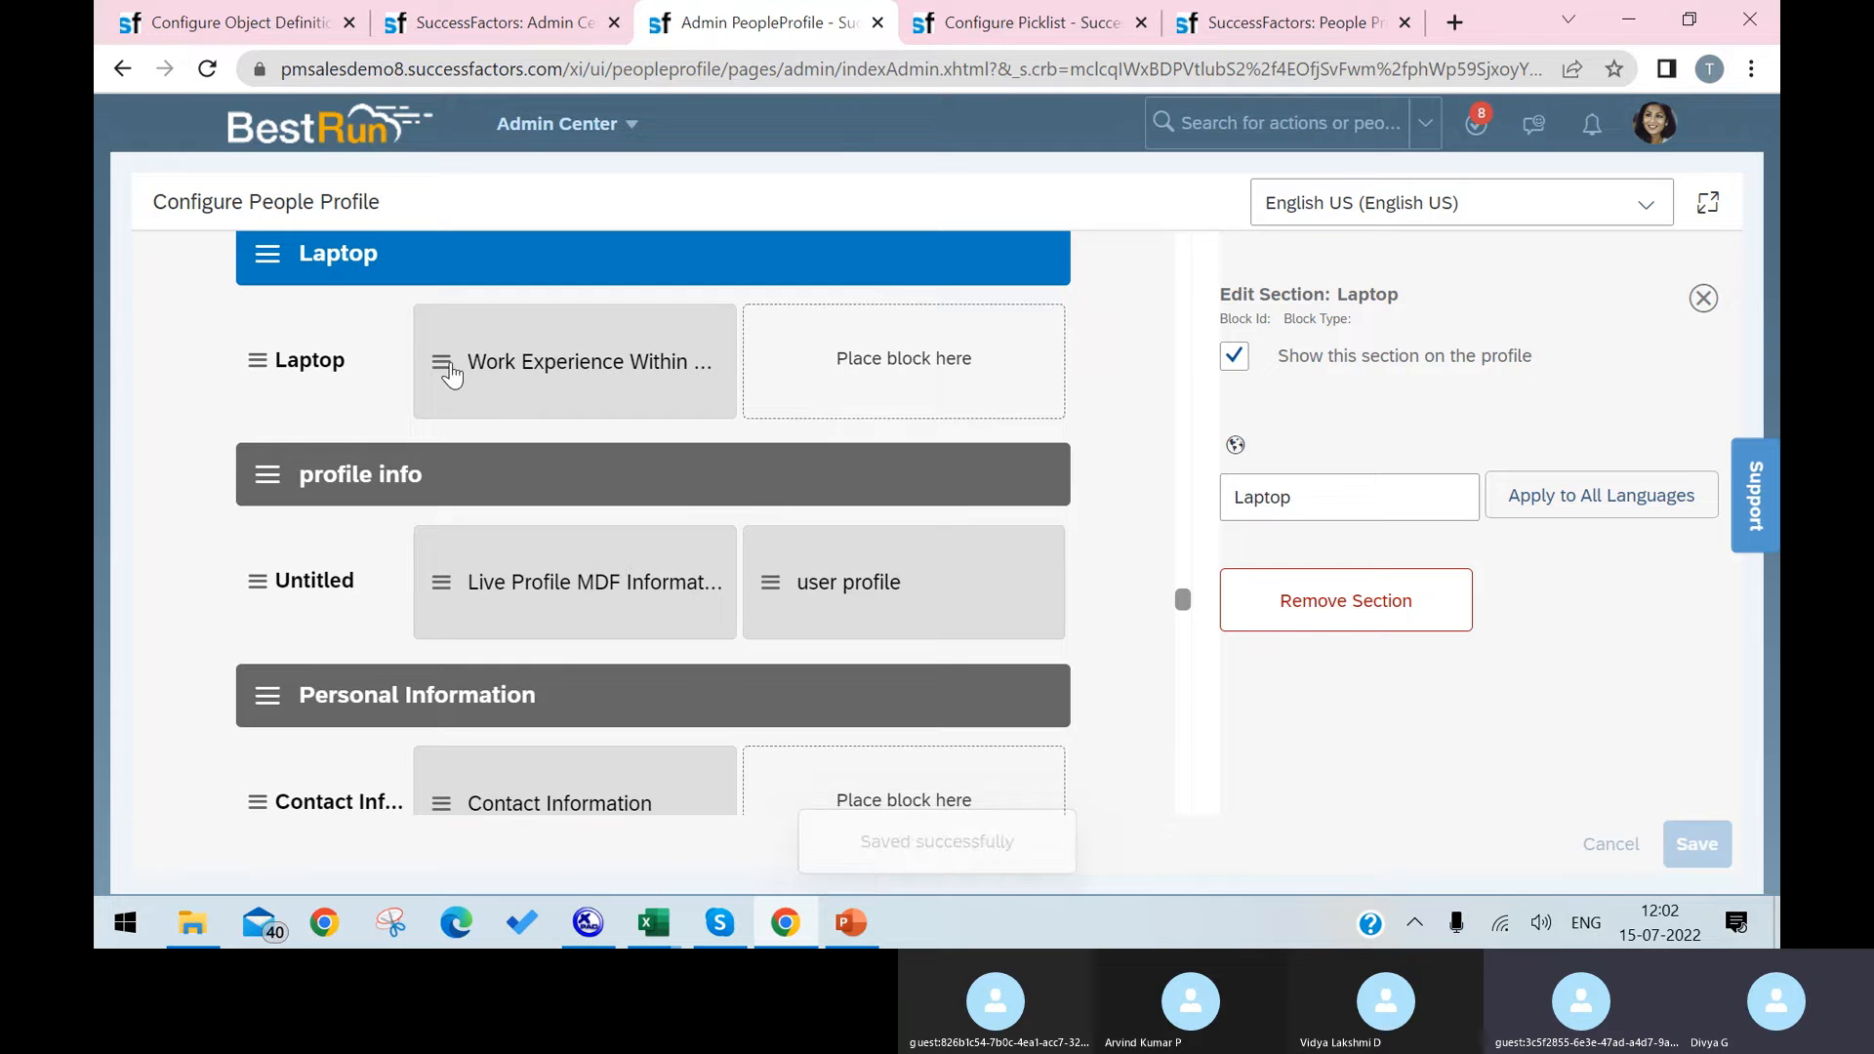
Step: Search the available blocks for live profile m, place the Live Profile MDF Information block in the Laptop subsection's first slot, and save
{"action": "left_click", "coordinate": [1436, 416]}
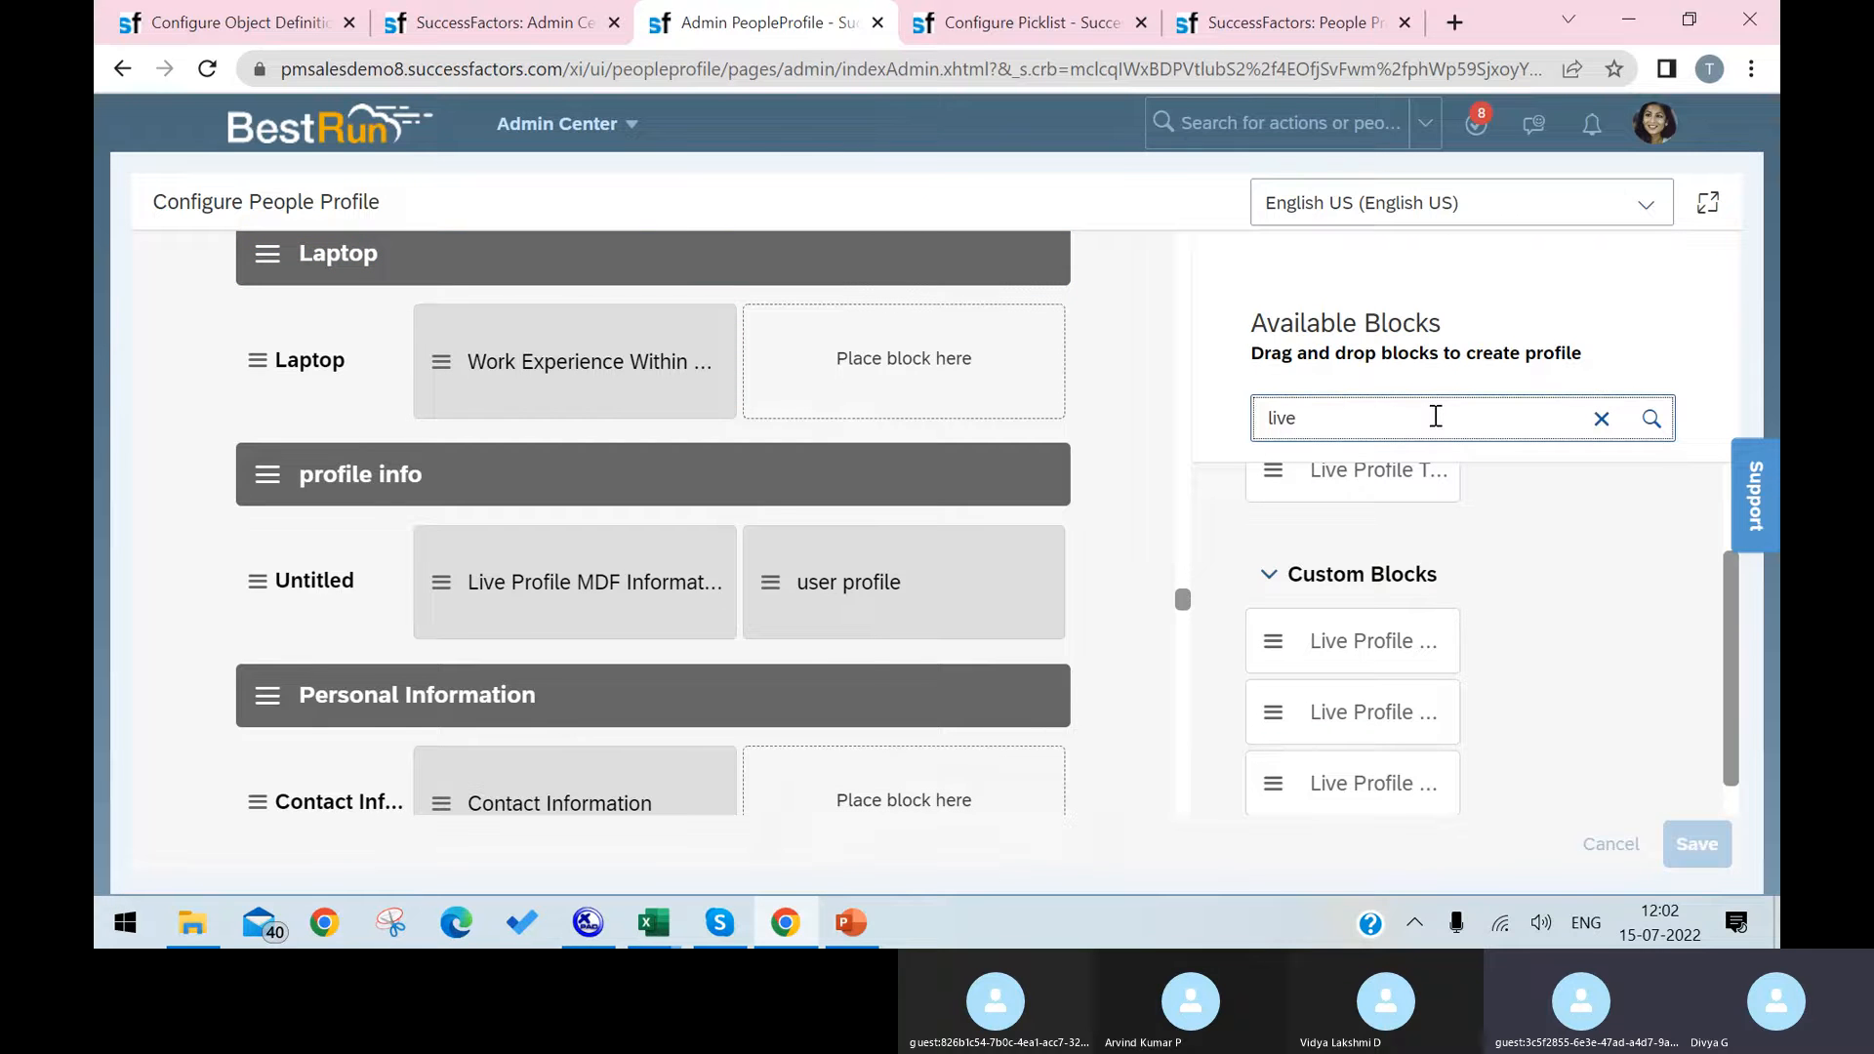
{"action": "type", "text": "profi"}
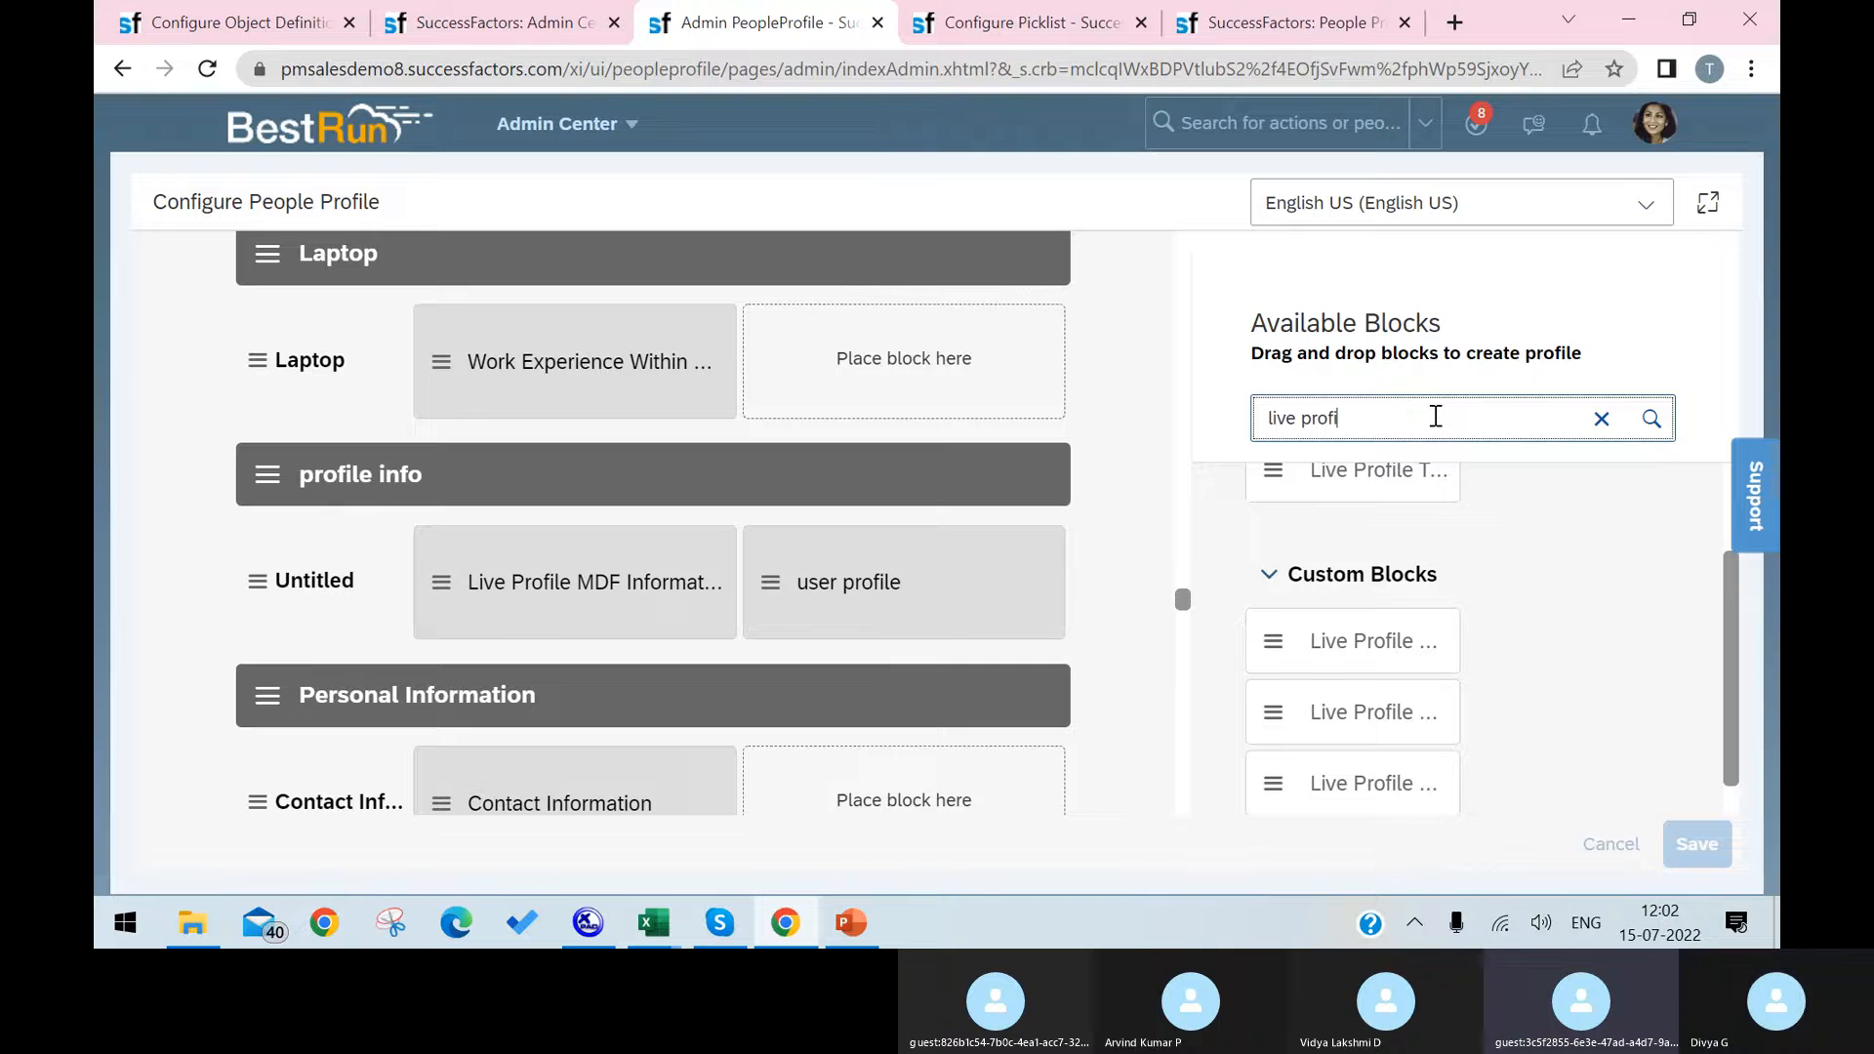
{"action": "type", "text": "le m"}
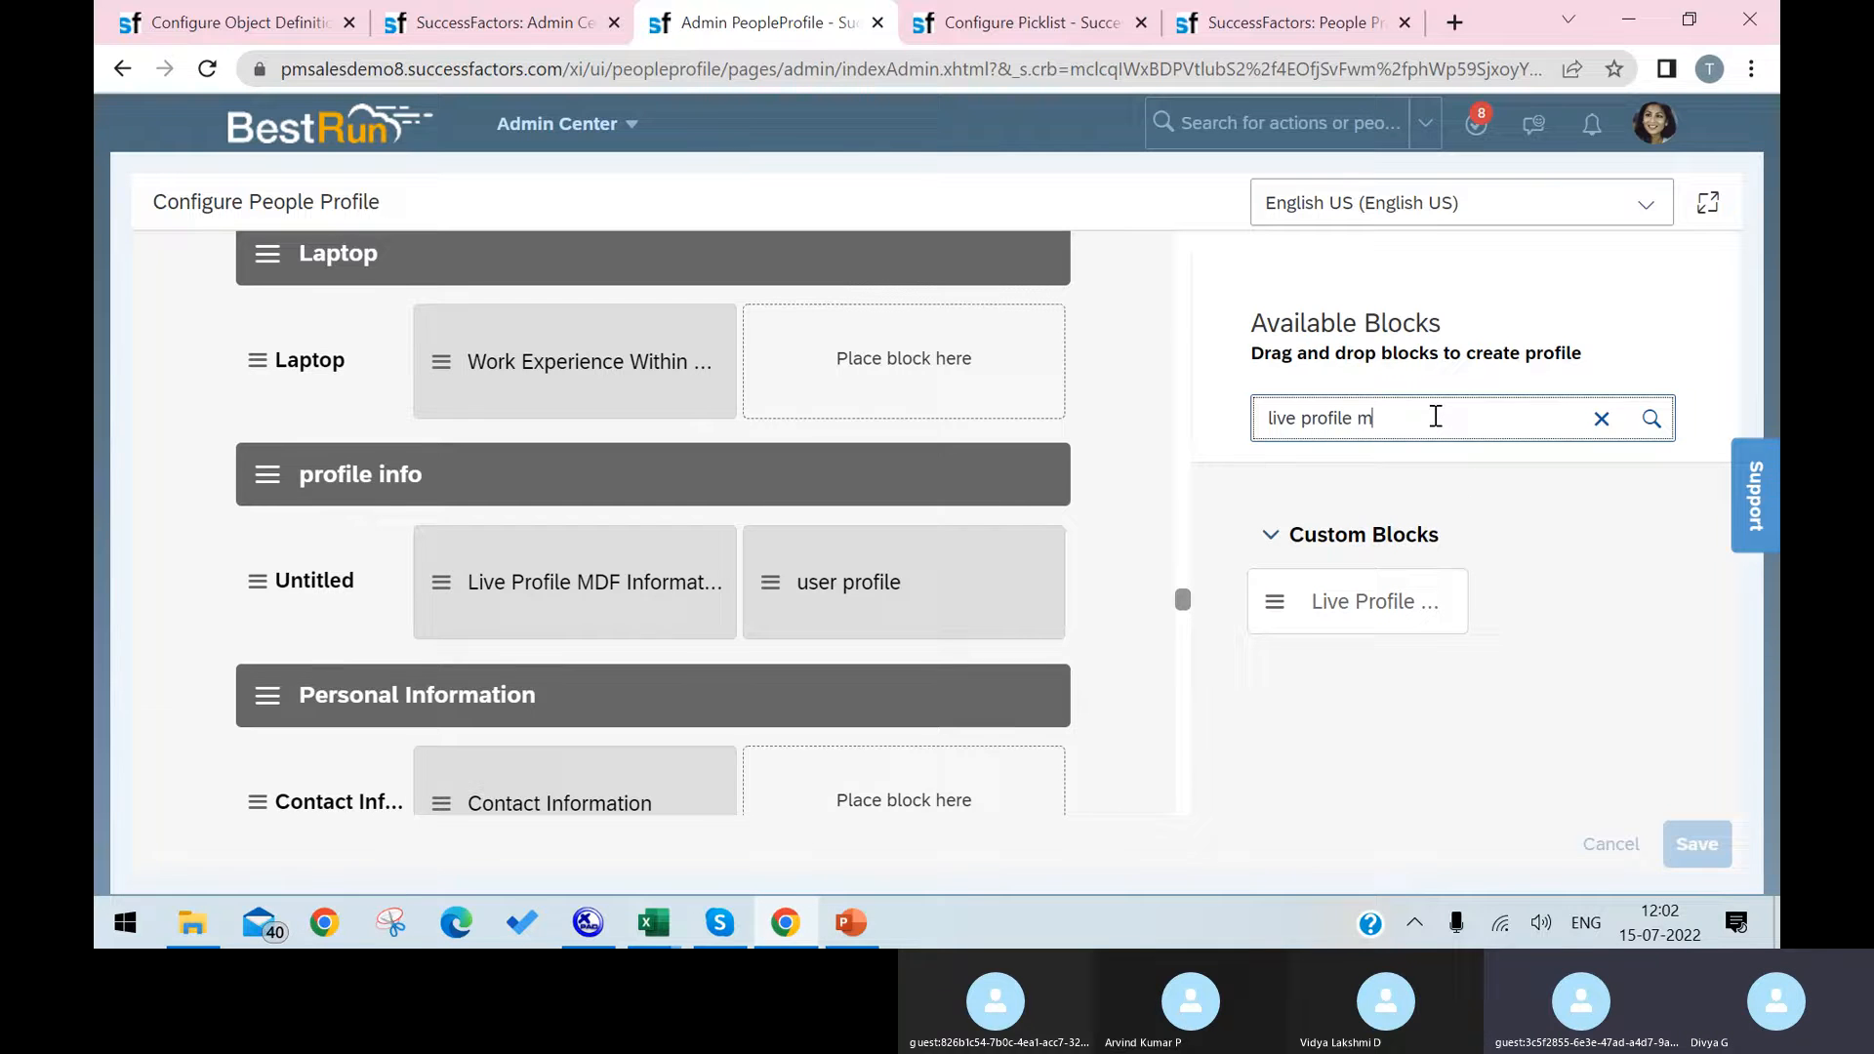
{"action": "left_click_drag", "start_coordinate": [1271, 599], "coordinate": [586, 384]}
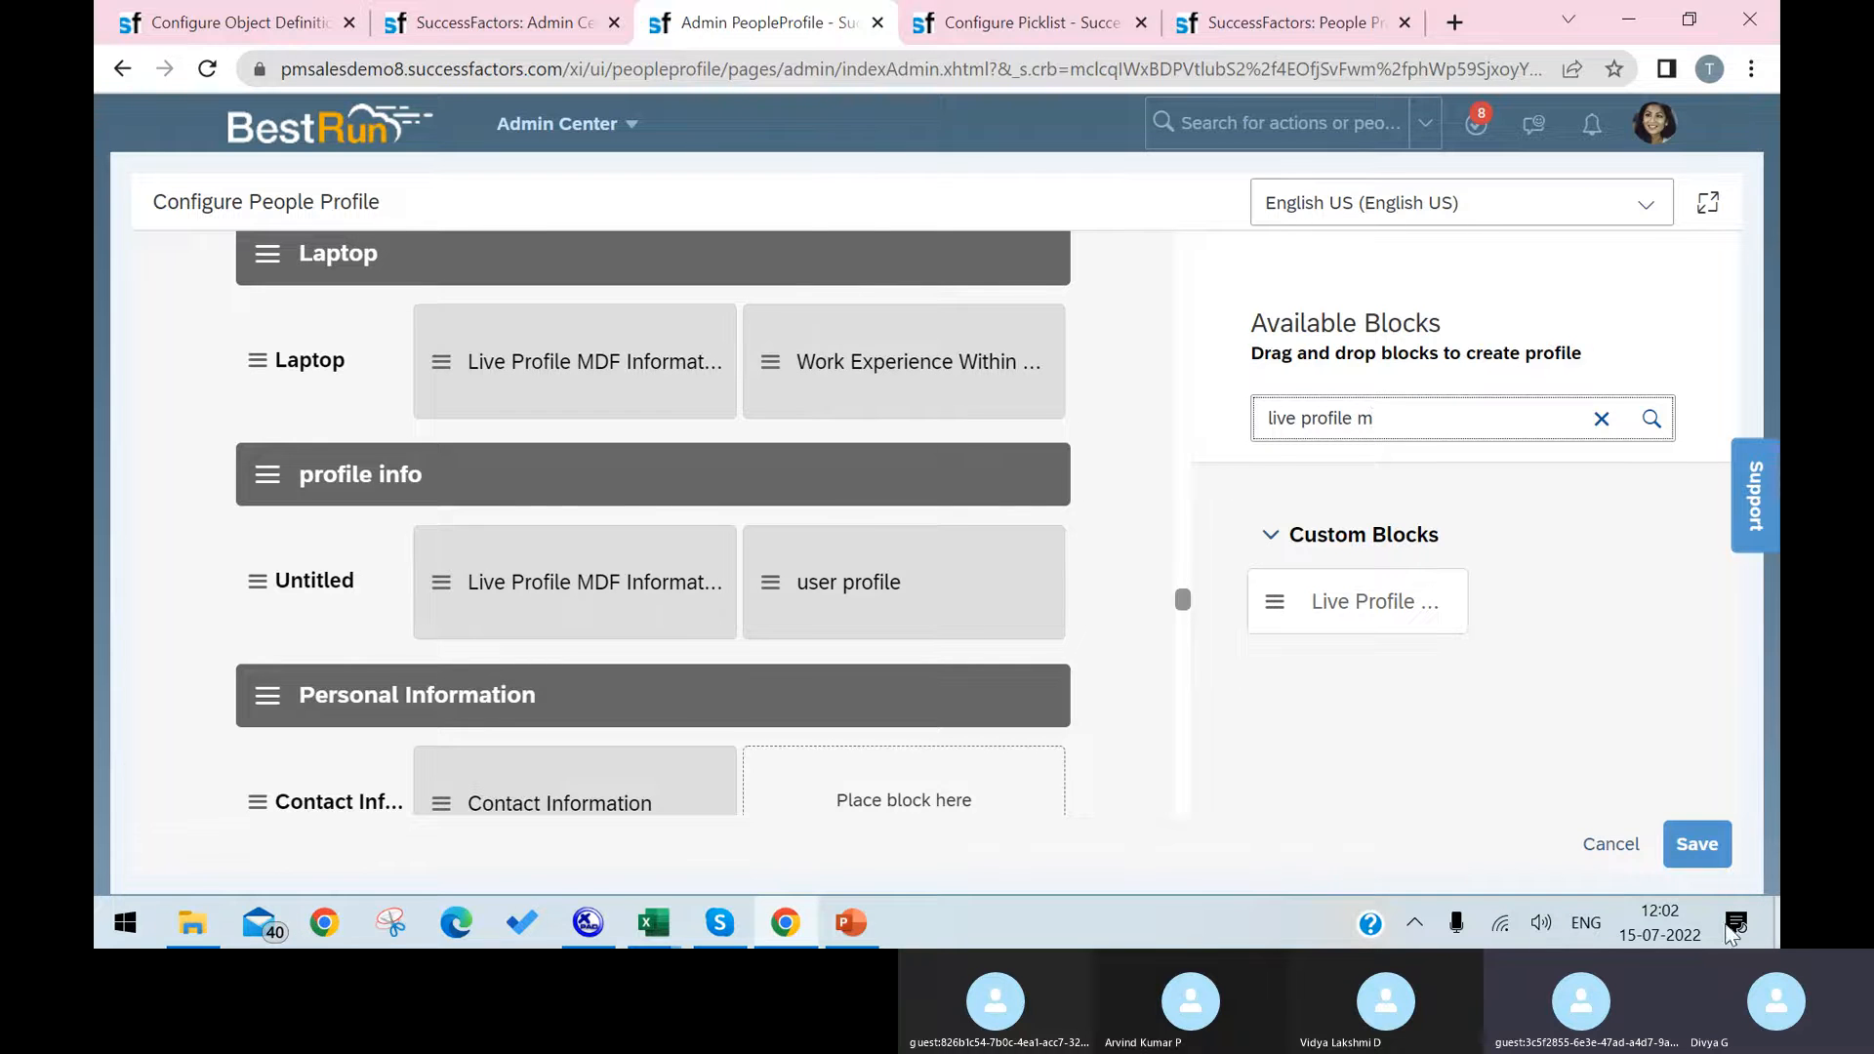
{"action": "left_click", "coordinate": [1696, 843]}
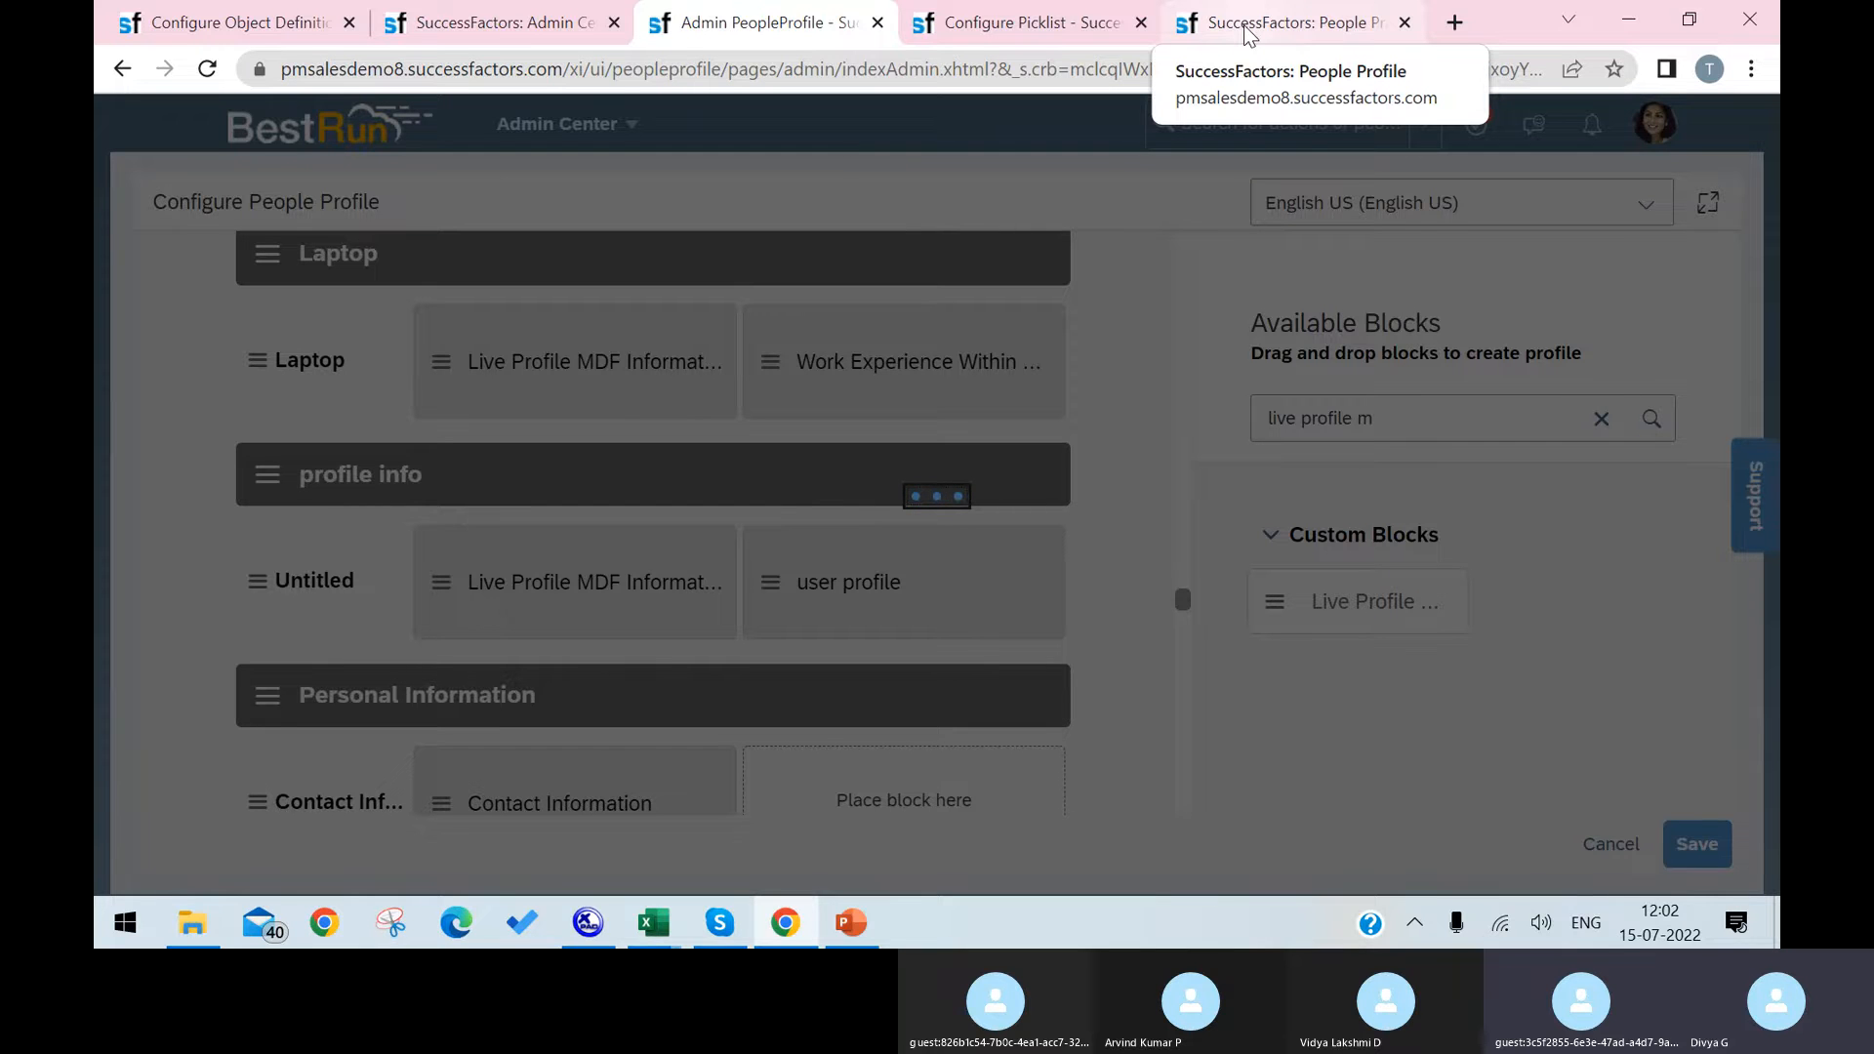
Step: Reload the employee's People Profile and go through its section list from Profile to Constructions Field, looking for Laptop
{"action": "left_click", "coordinate": [1245, 29]}
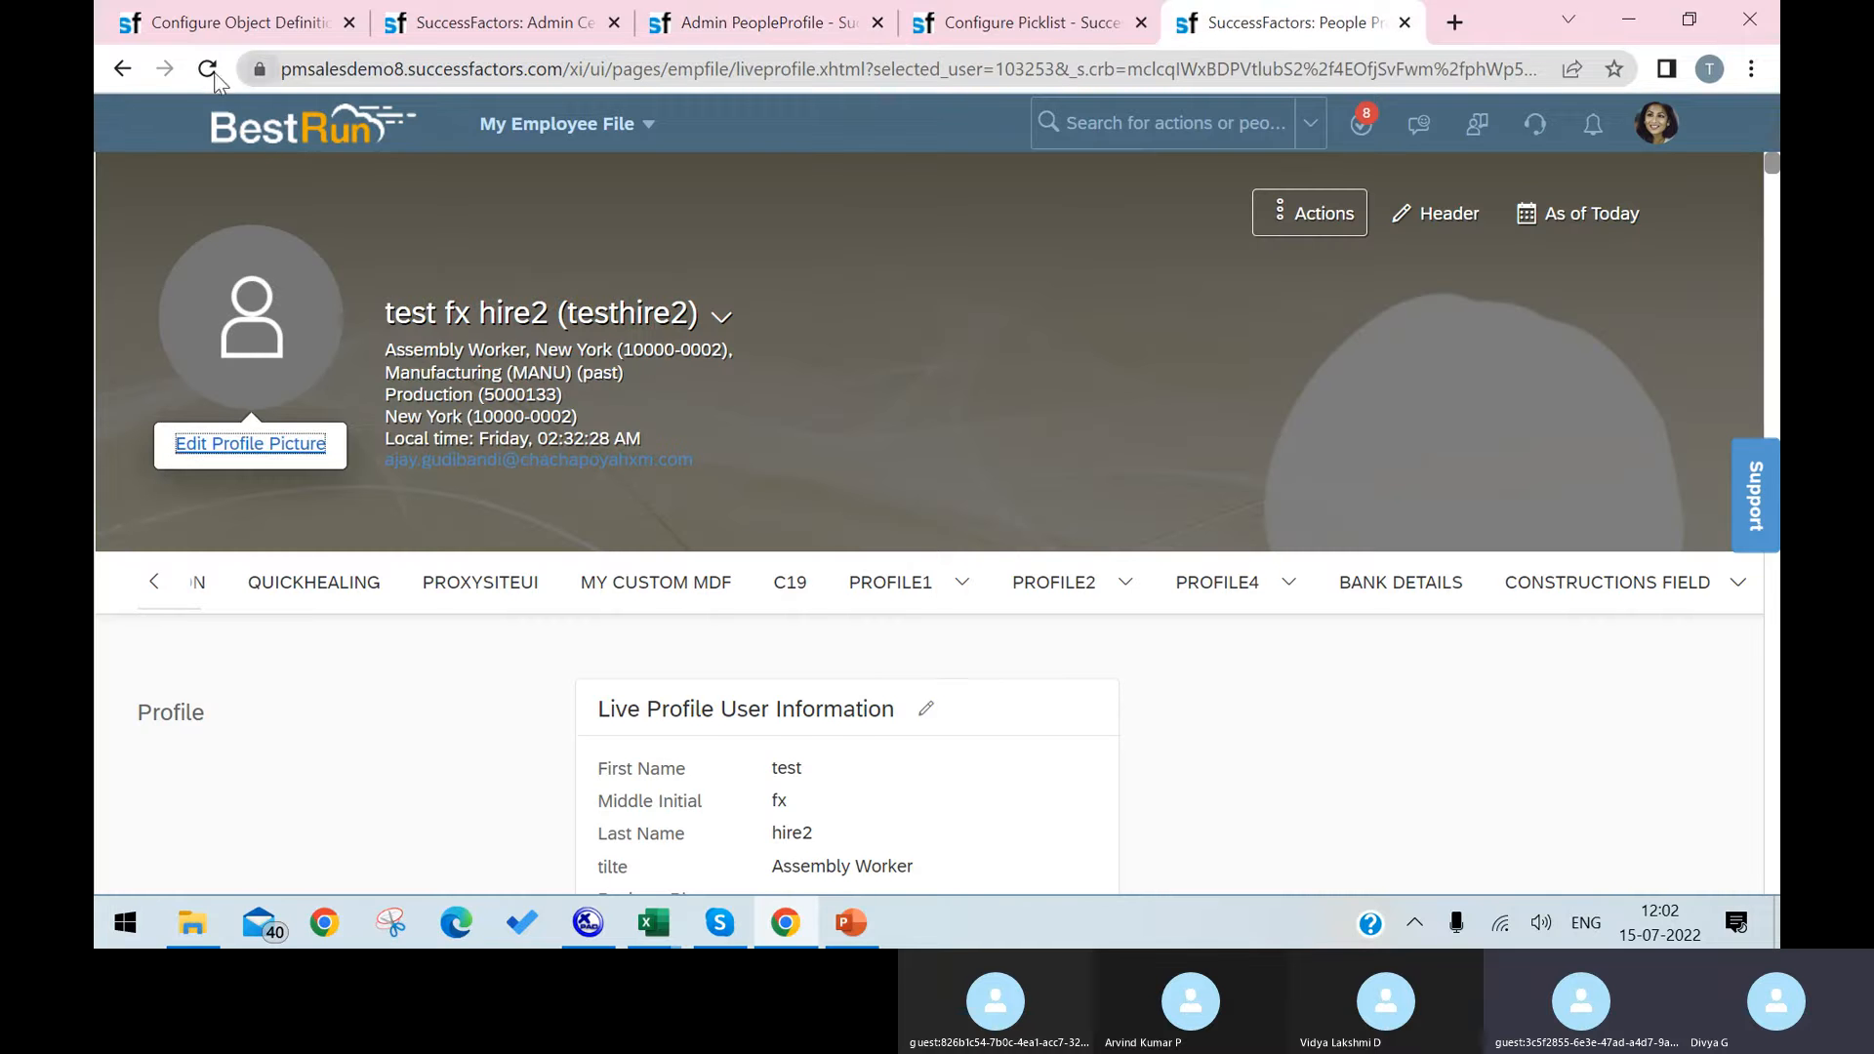
{"action": "left_click", "coordinate": [205, 69]}
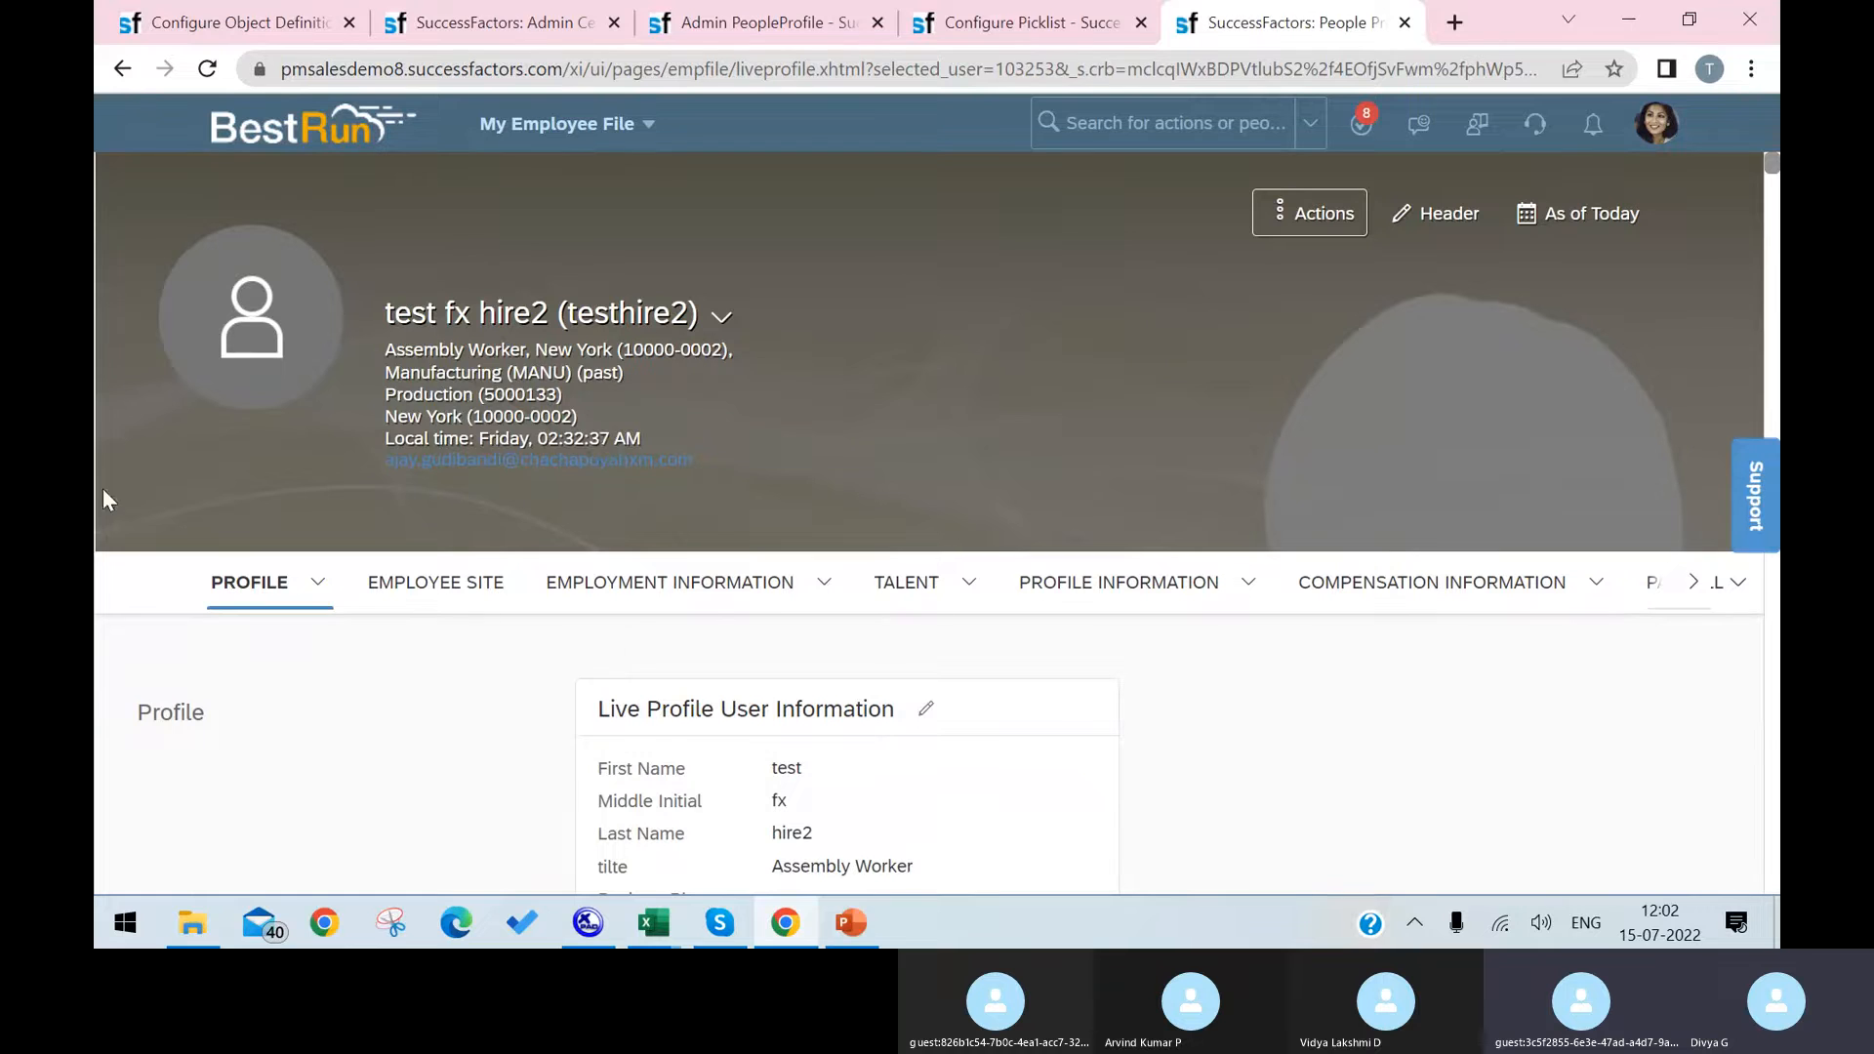
{"action": "left_click", "coordinate": [420, 583]}
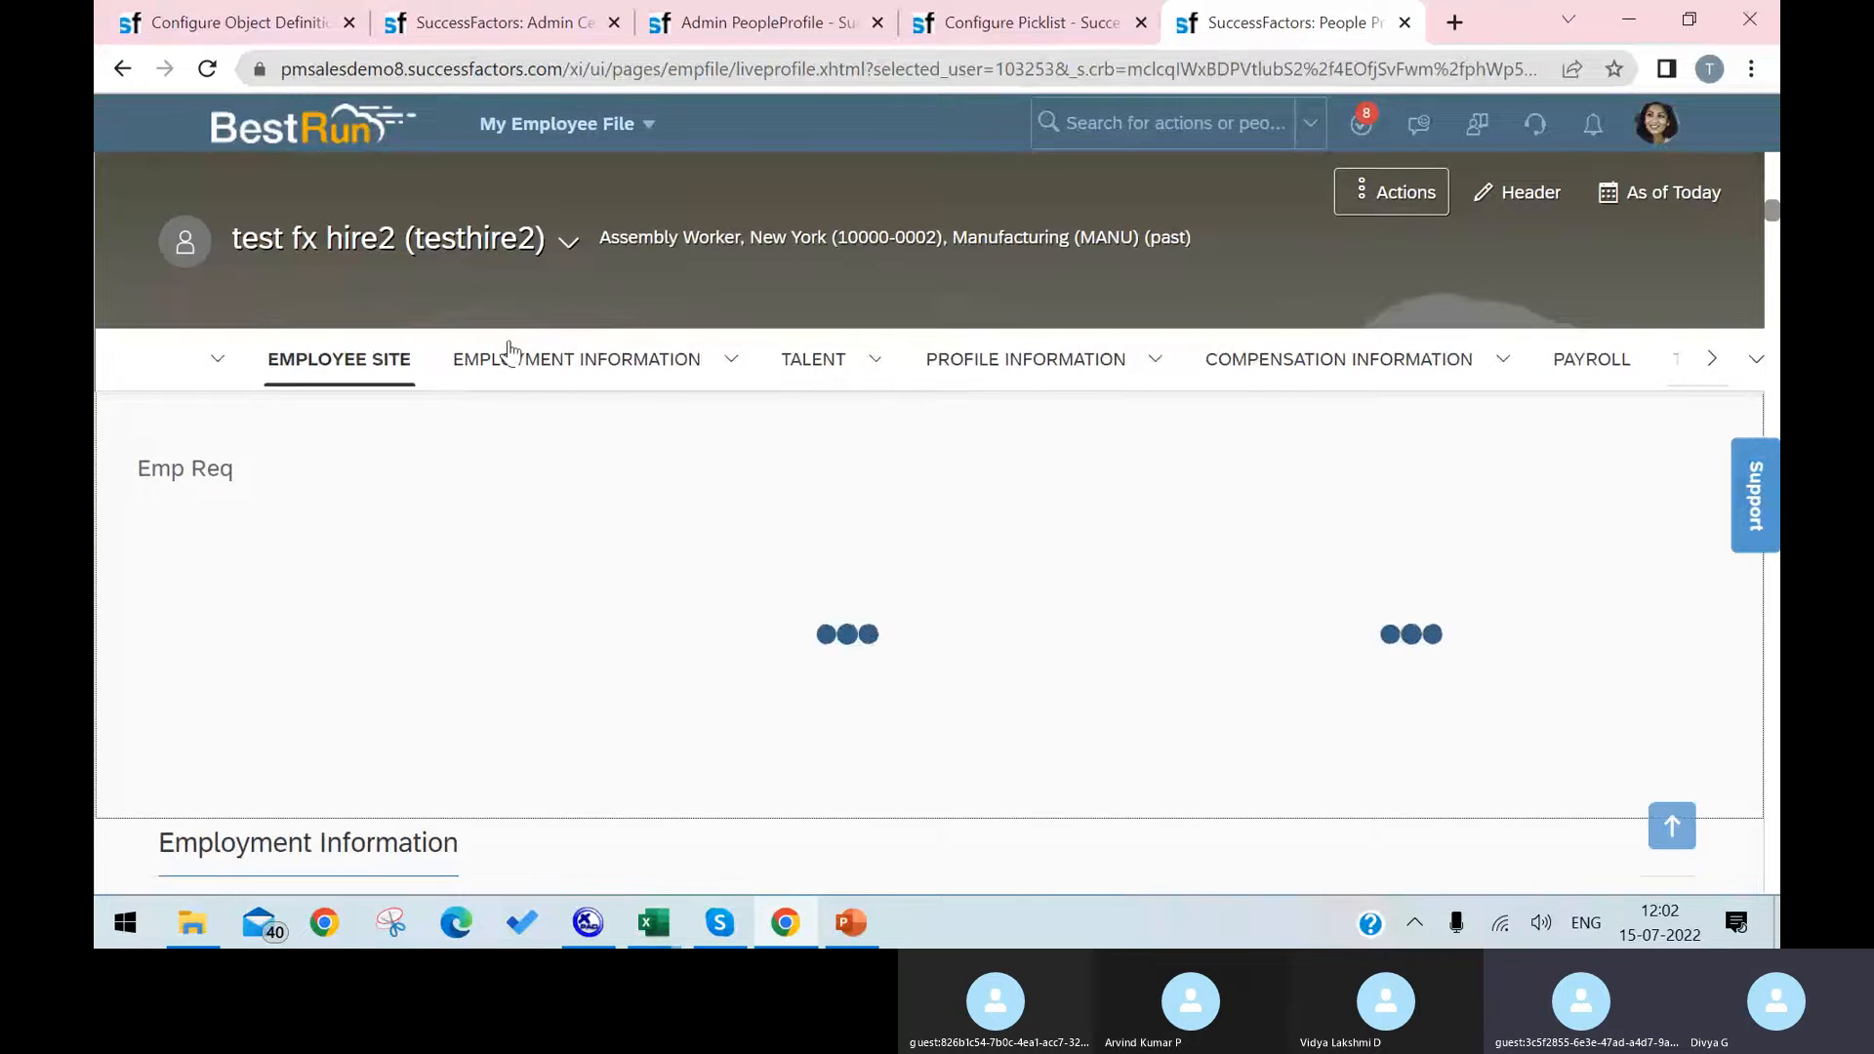
{"action": "scroll", "coordinate": [622, 386], "scroll_direction": "down", "scroll_amount": 10}
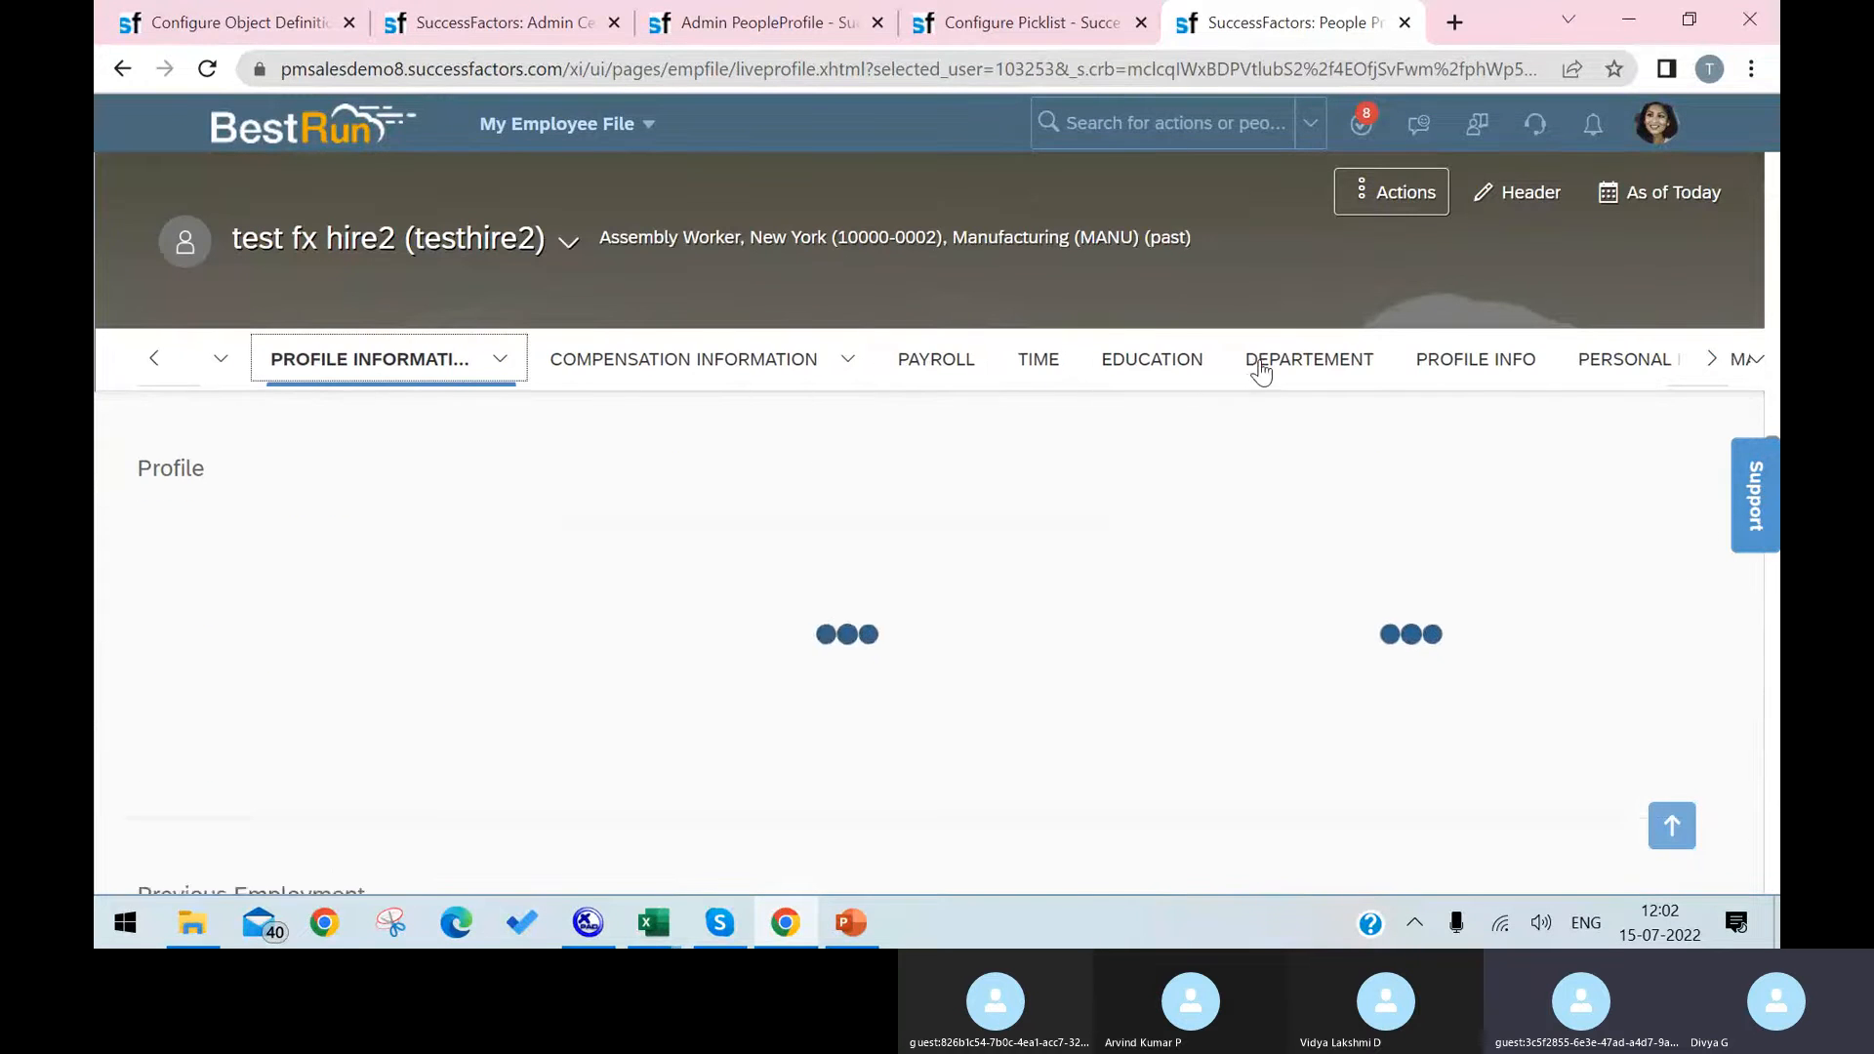
{"action": "left_click", "coordinate": [1747, 371]}
{"action": "left_click", "coordinate": [1747, 369]}
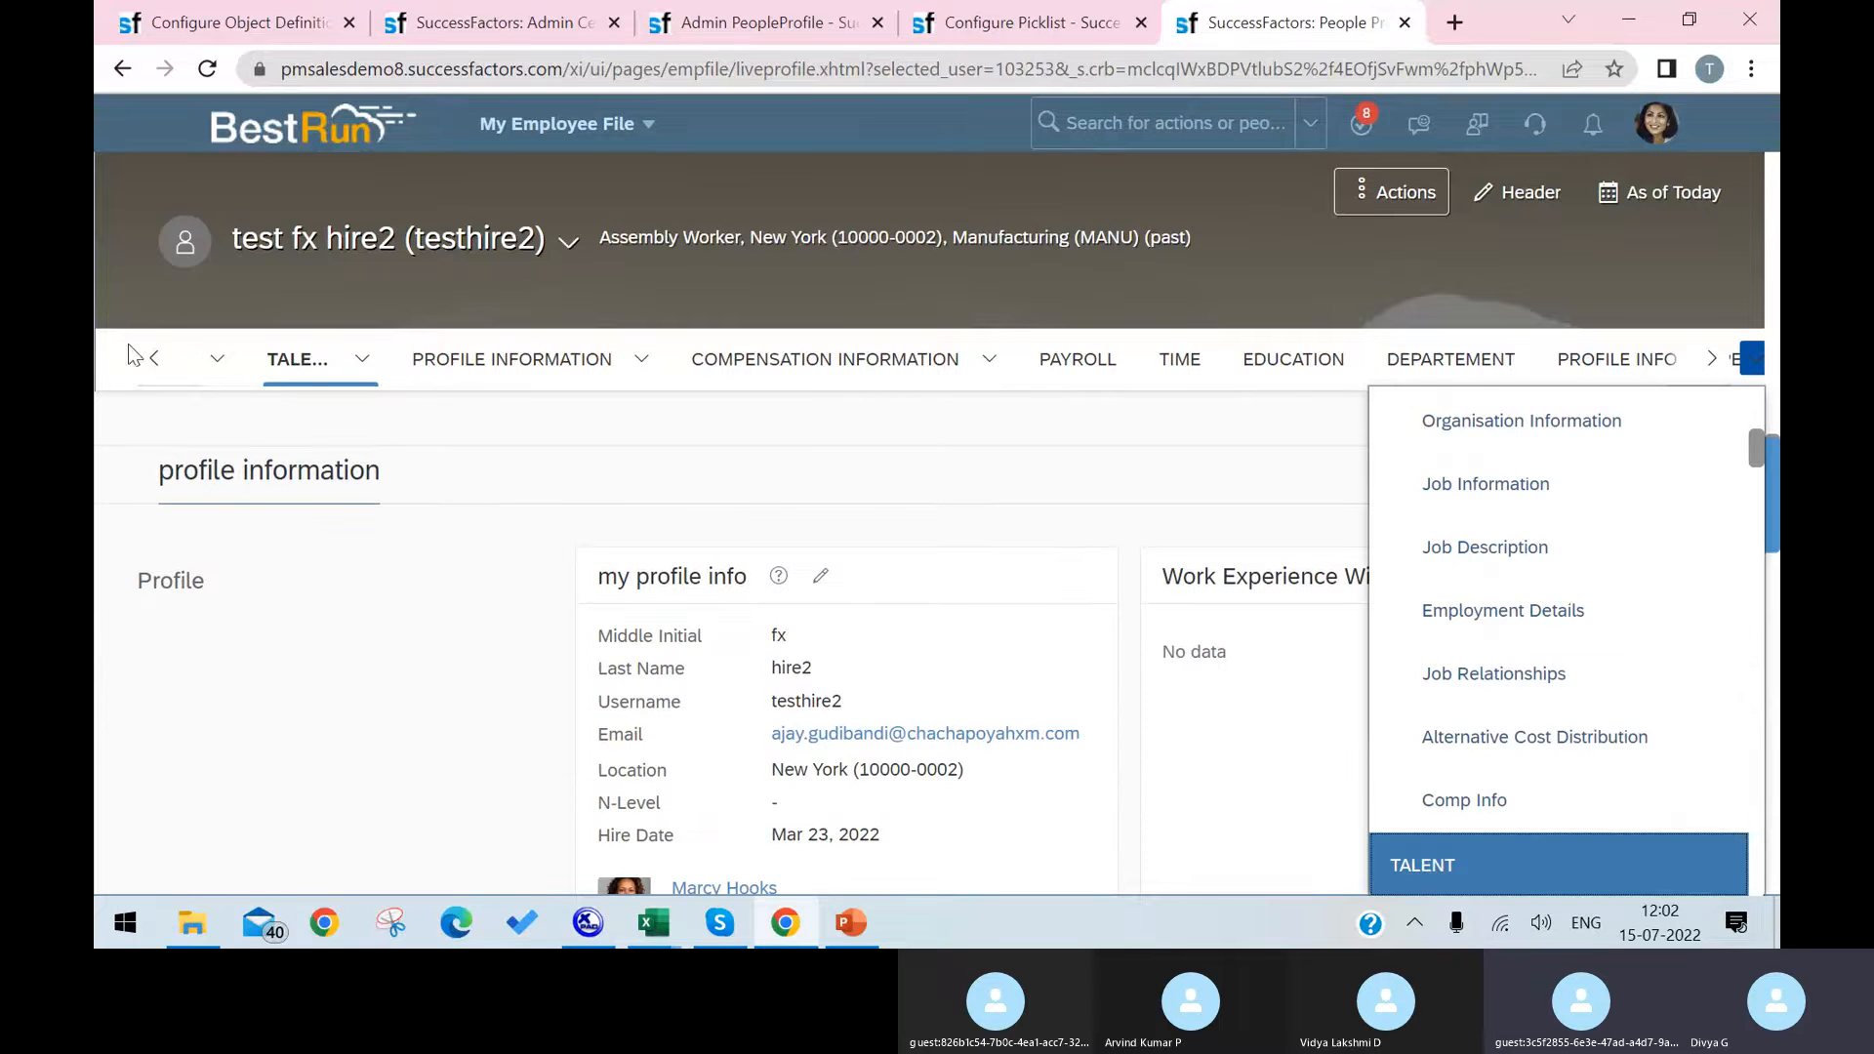
{"action": "left_click", "coordinate": [153, 369]}
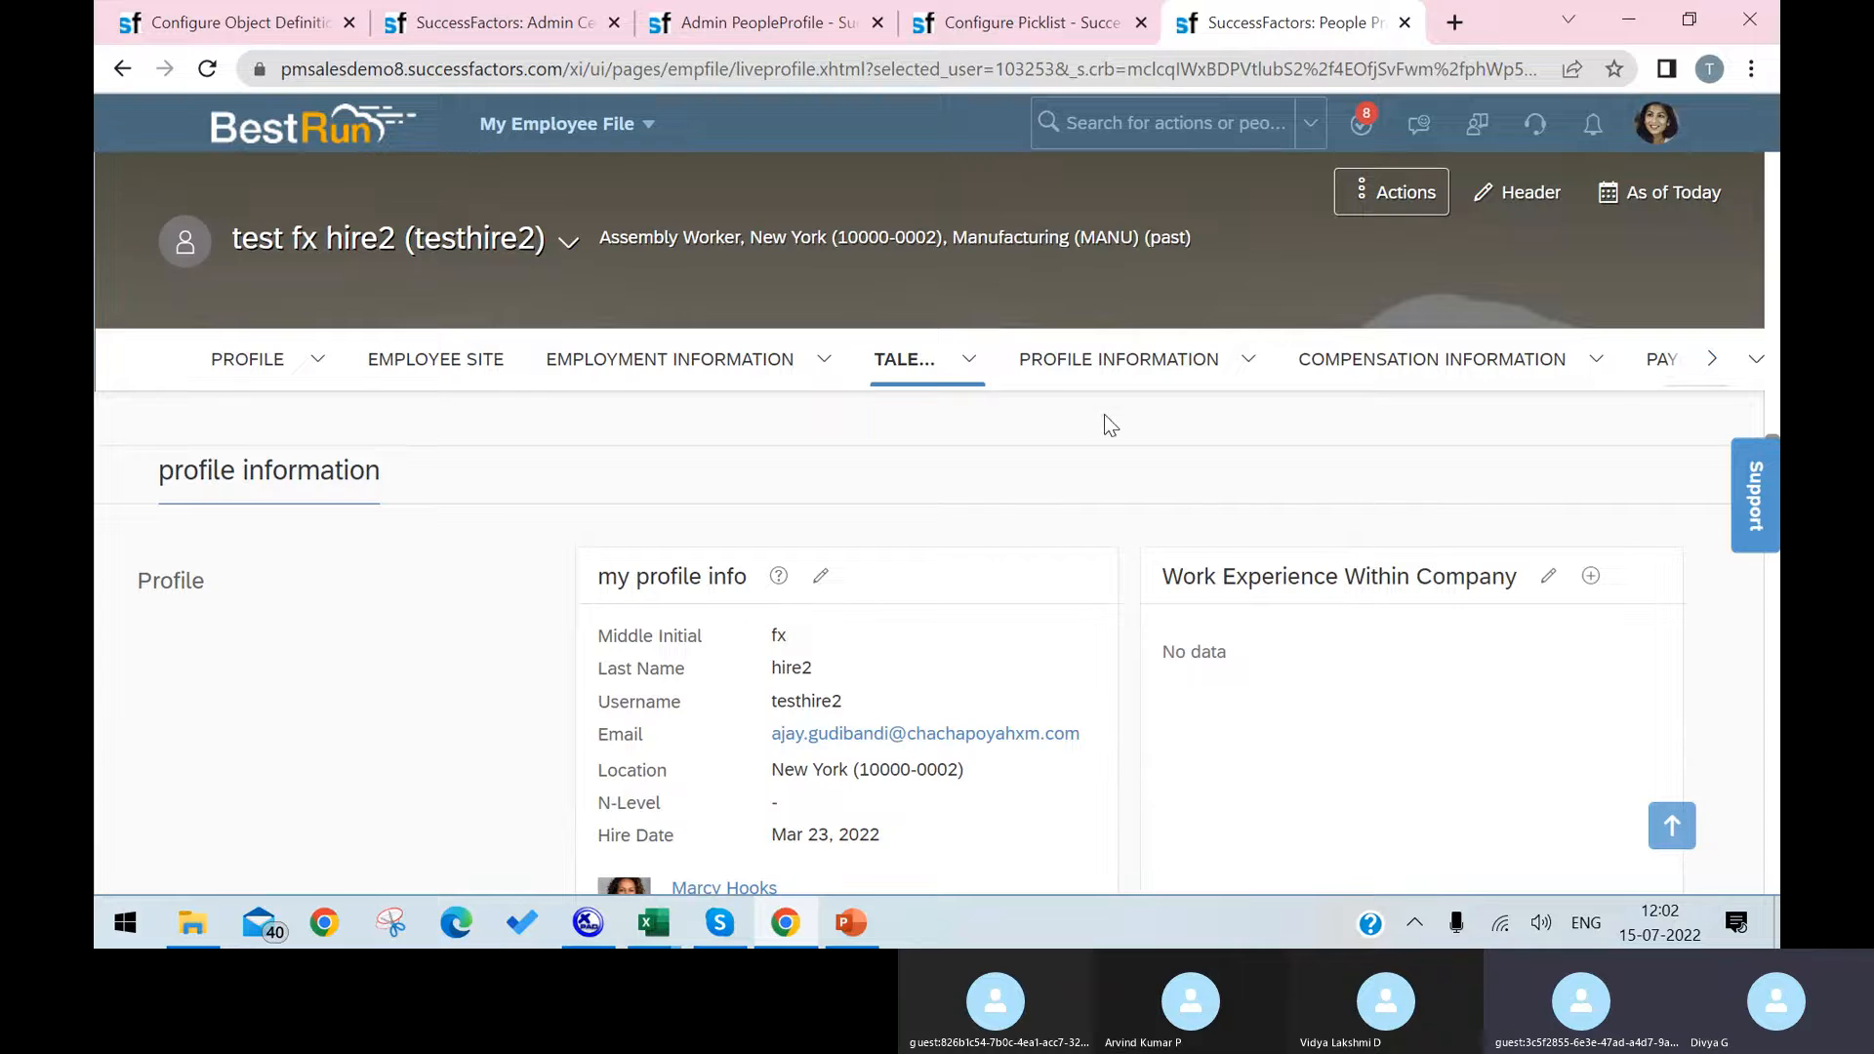
{"action": "left_click", "coordinate": [1196, 371]}
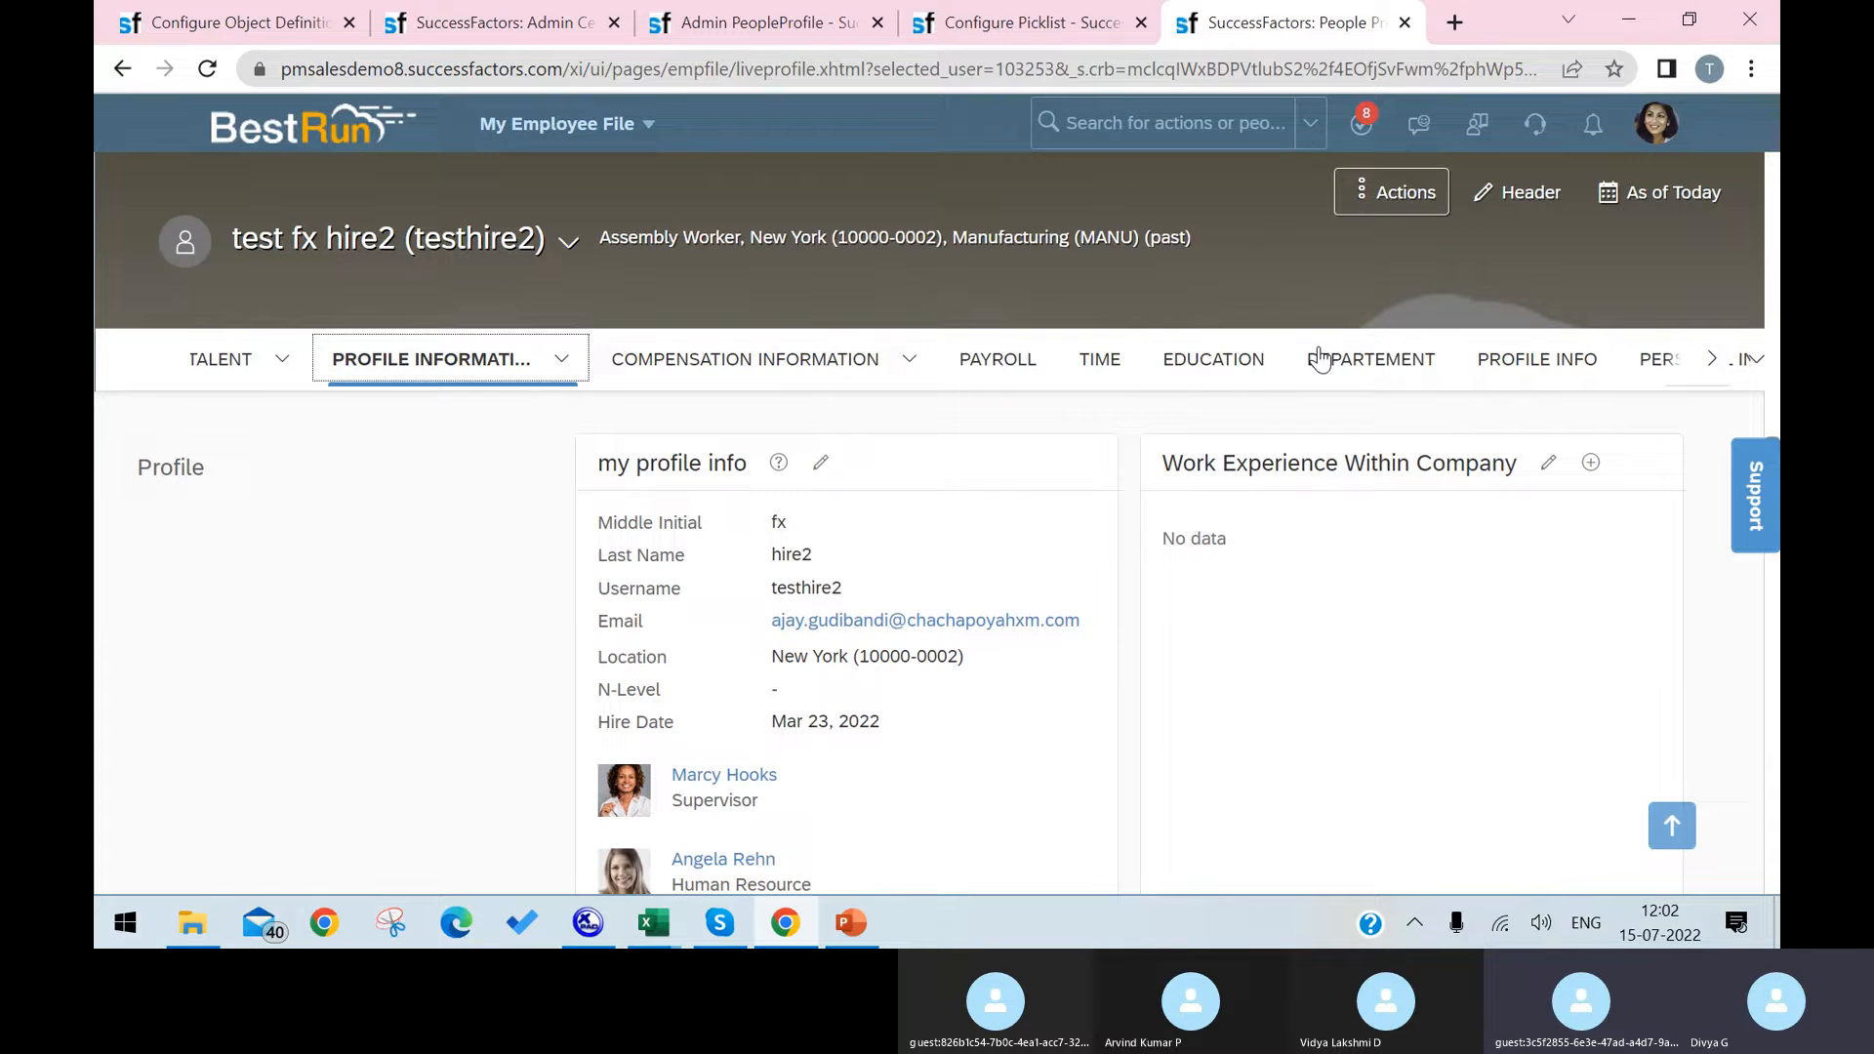
{"action": "key", "text": "Right"}
{"action": "key", "text": "Right"}
{"action": "key", "text": "Right"}
{"action": "key", "text": "Right"}
{"action": "key", "text": "Right"}
{"action": "key", "text": "Right"}
{"action": "key", "text": "Right"}
{"action": "key", "text": "Right"}
{"action": "key", "text": "Right"}
{"action": "key", "text": "Right"}
{"action": "key", "text": "Right"}
{"action": "key", "text": "Right"}
{"action": "key", "text": "Right"}
{"action": "key", "text": "Right"}
{"action": "key", "text": "Right"}
{"action": "key", "text": "Right"}
{"action": "key", "text": "Right"}
{"action": "key", "text": "Right"}
{"action": "key", "text": "Right"}
{"action": "key", "text": "Right"}
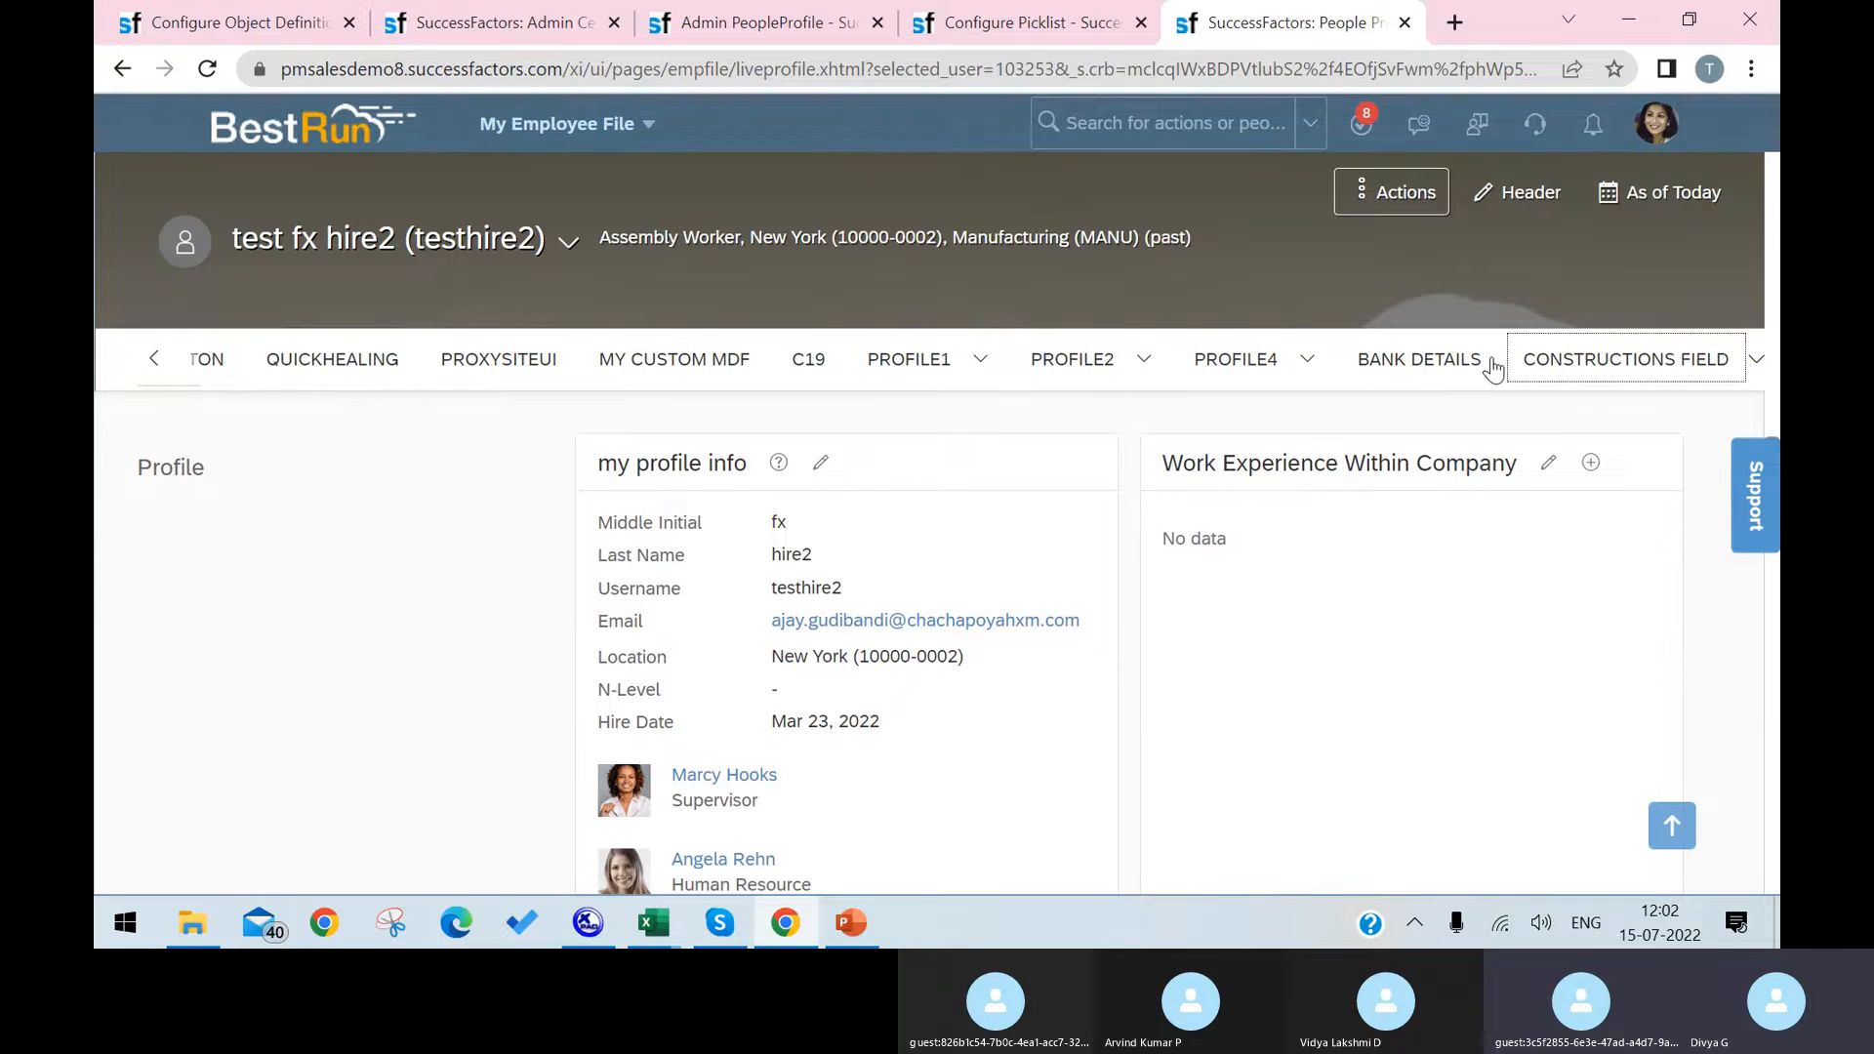
{"action": "key", "text": "Left"}
{"action": "key", "text": "Left"}
{"action": "key", "text": "Left"}
{"action": "key", "text": "Left"}
{"action": "key", "text": "Left"}
{"action": "key", "text": "Left"}
{"action": "key", "text": "Left"}
{"action": "key", "text": "Left"}
{"action": "key", "text": "Left"}
{"action": "key", "text": "Left"}
{"action": "key", "text": "Left"}
{"action": "key", "text": "Left"}
{"action": "key", "text": "Left"}
{"action": "key", "text": "Left"}
{"action": "key", "text": "Left"}
{"action": "key", "text": "Left"}
{"action": "key", "text": "Left"}
{"action": "key", "text": "Left"}
{"action": "key", "text": "Left"}
{"action": "key", "text": "Left"}
{"action": "key", "text": "Left"}
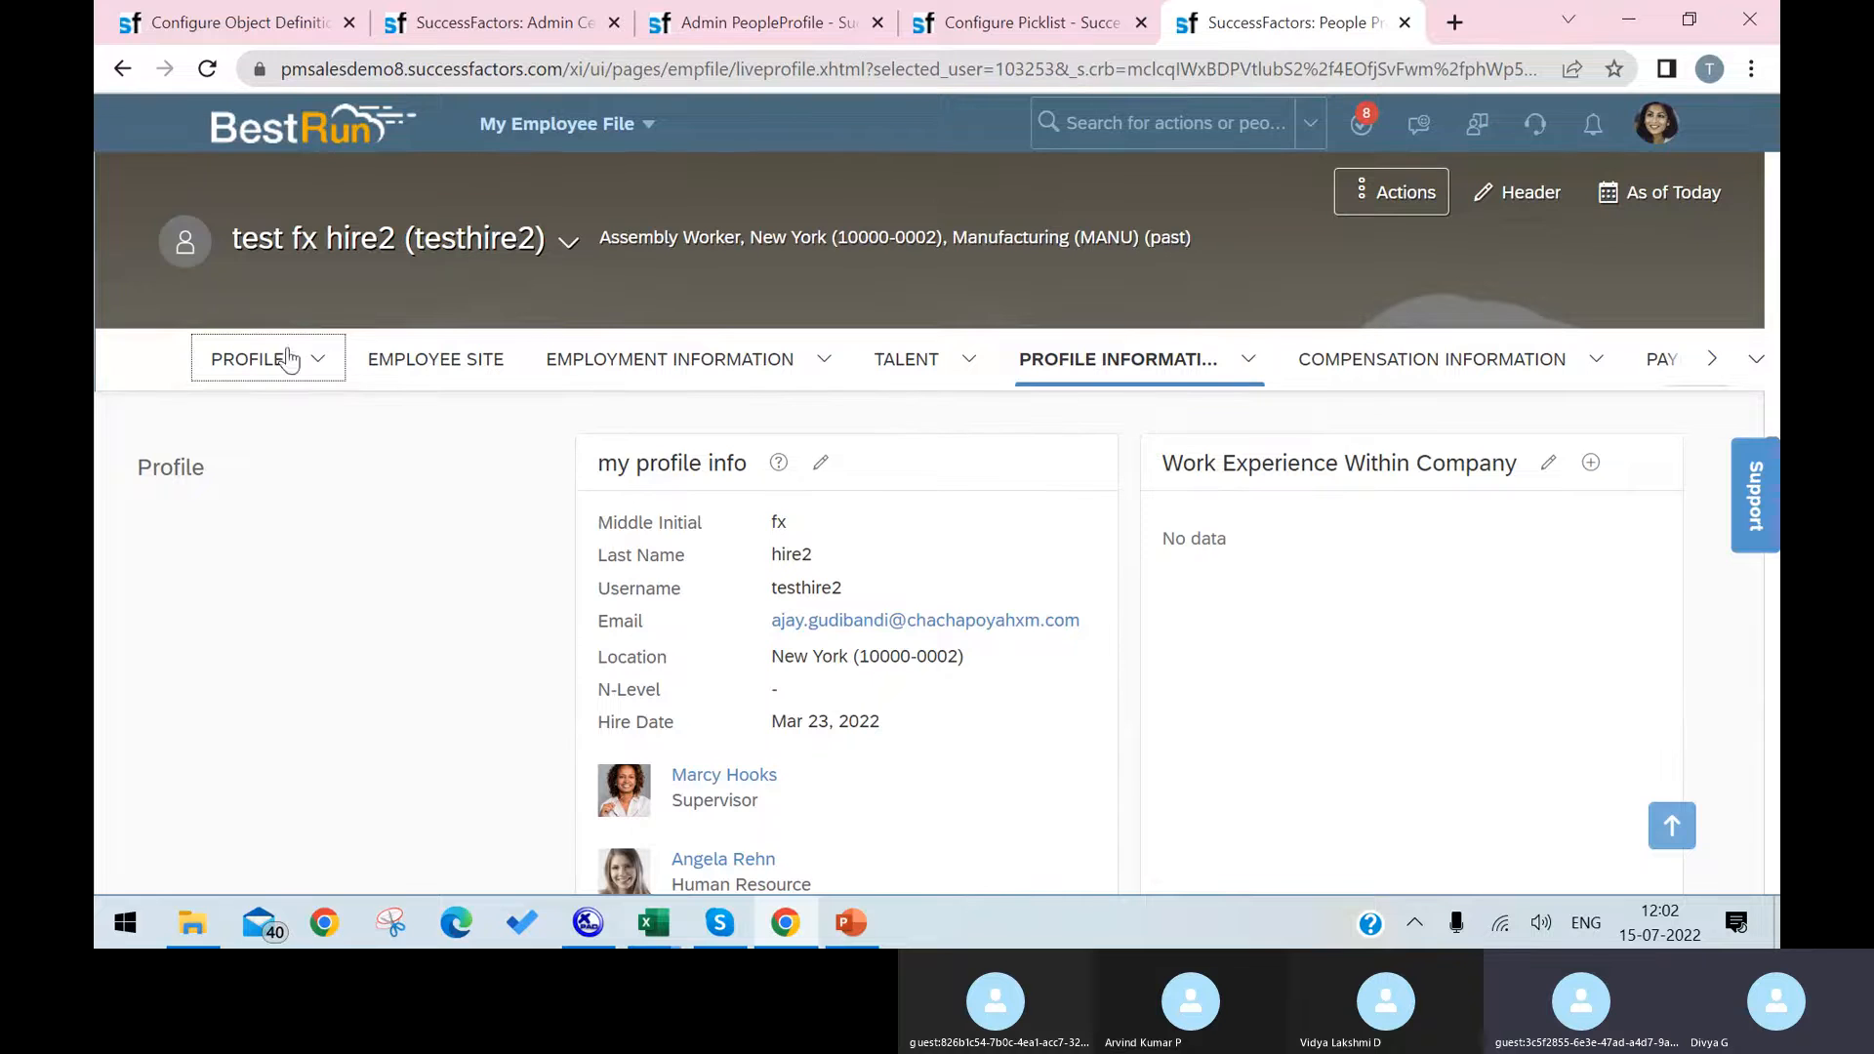
Step: Open the Laptop (cust_Laptop) object definition for editing and review its fields and associations
{"action": "left_click", "coordinate": [226, 21]}
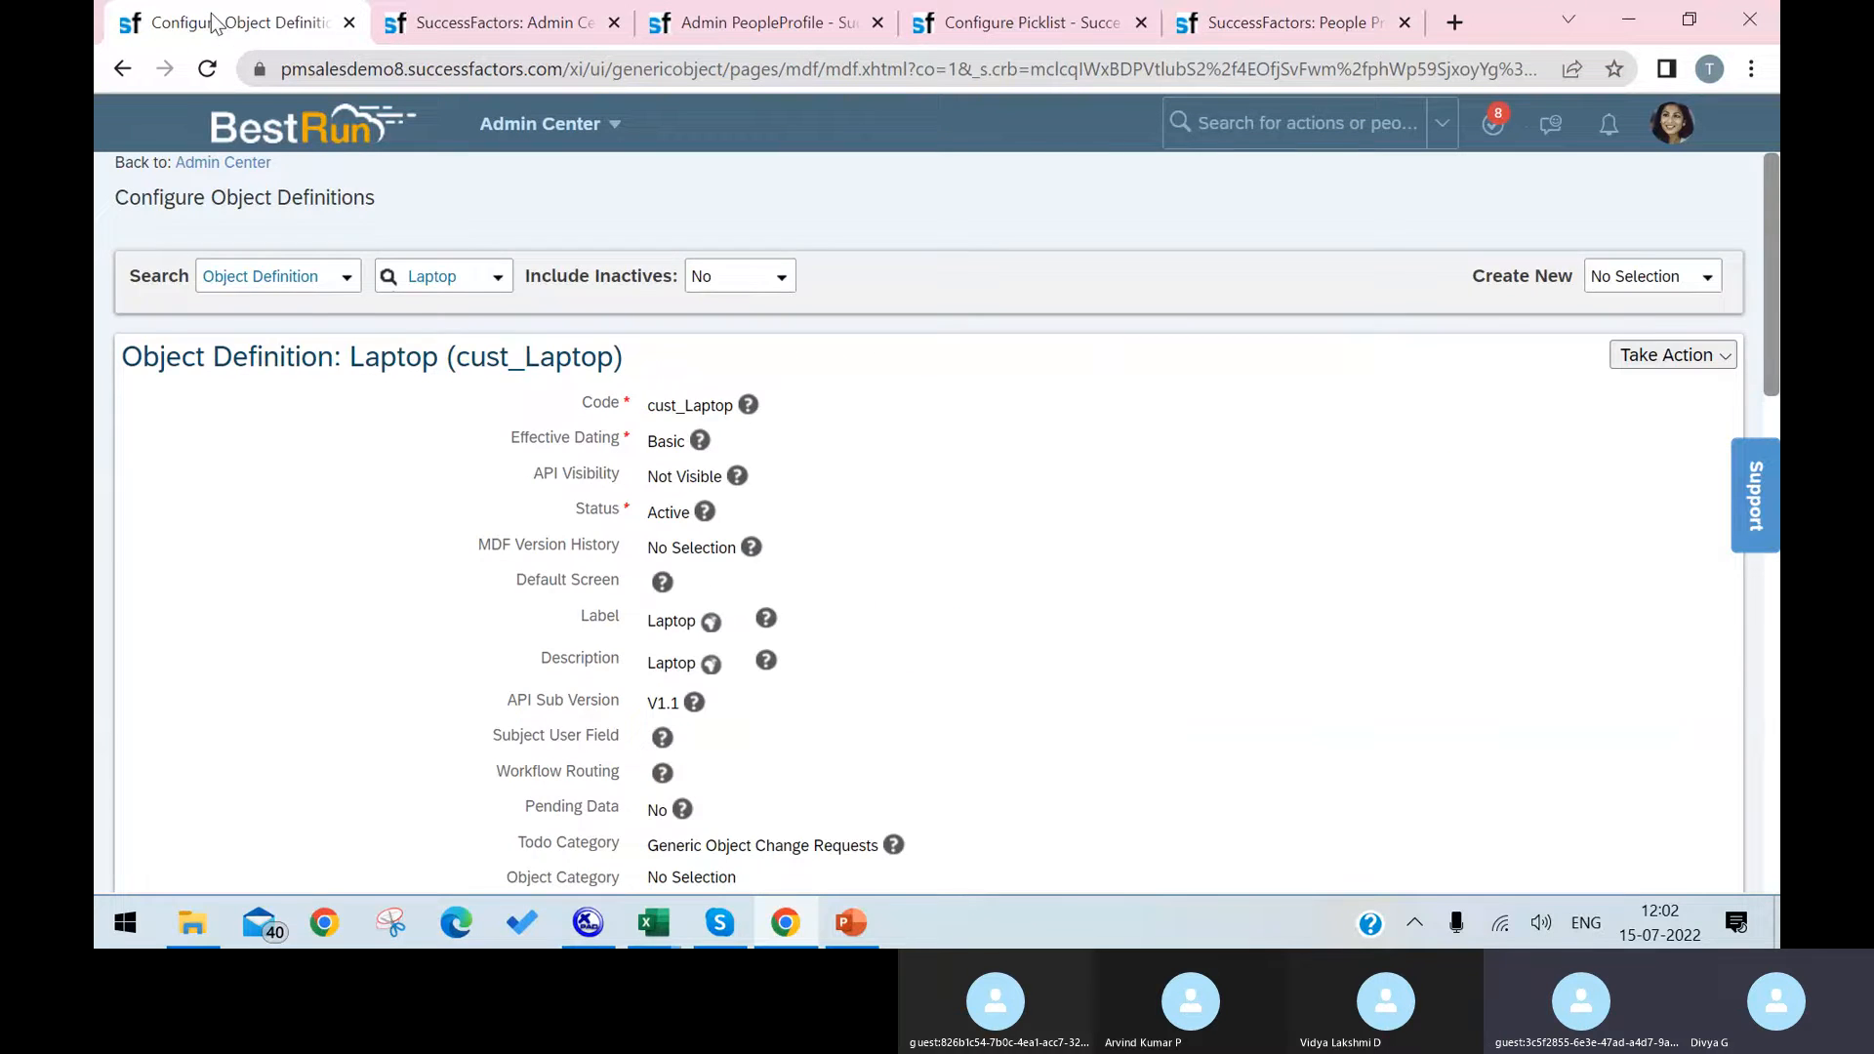
{"action": "scroll", "coordinate": [1158, 527], "scroll_direction": "down", "scroll_amount": 8}
{"action": "scroll", "coordinate": [1366, 439], "scroll_direction": "up", "scroll_amount": 8}
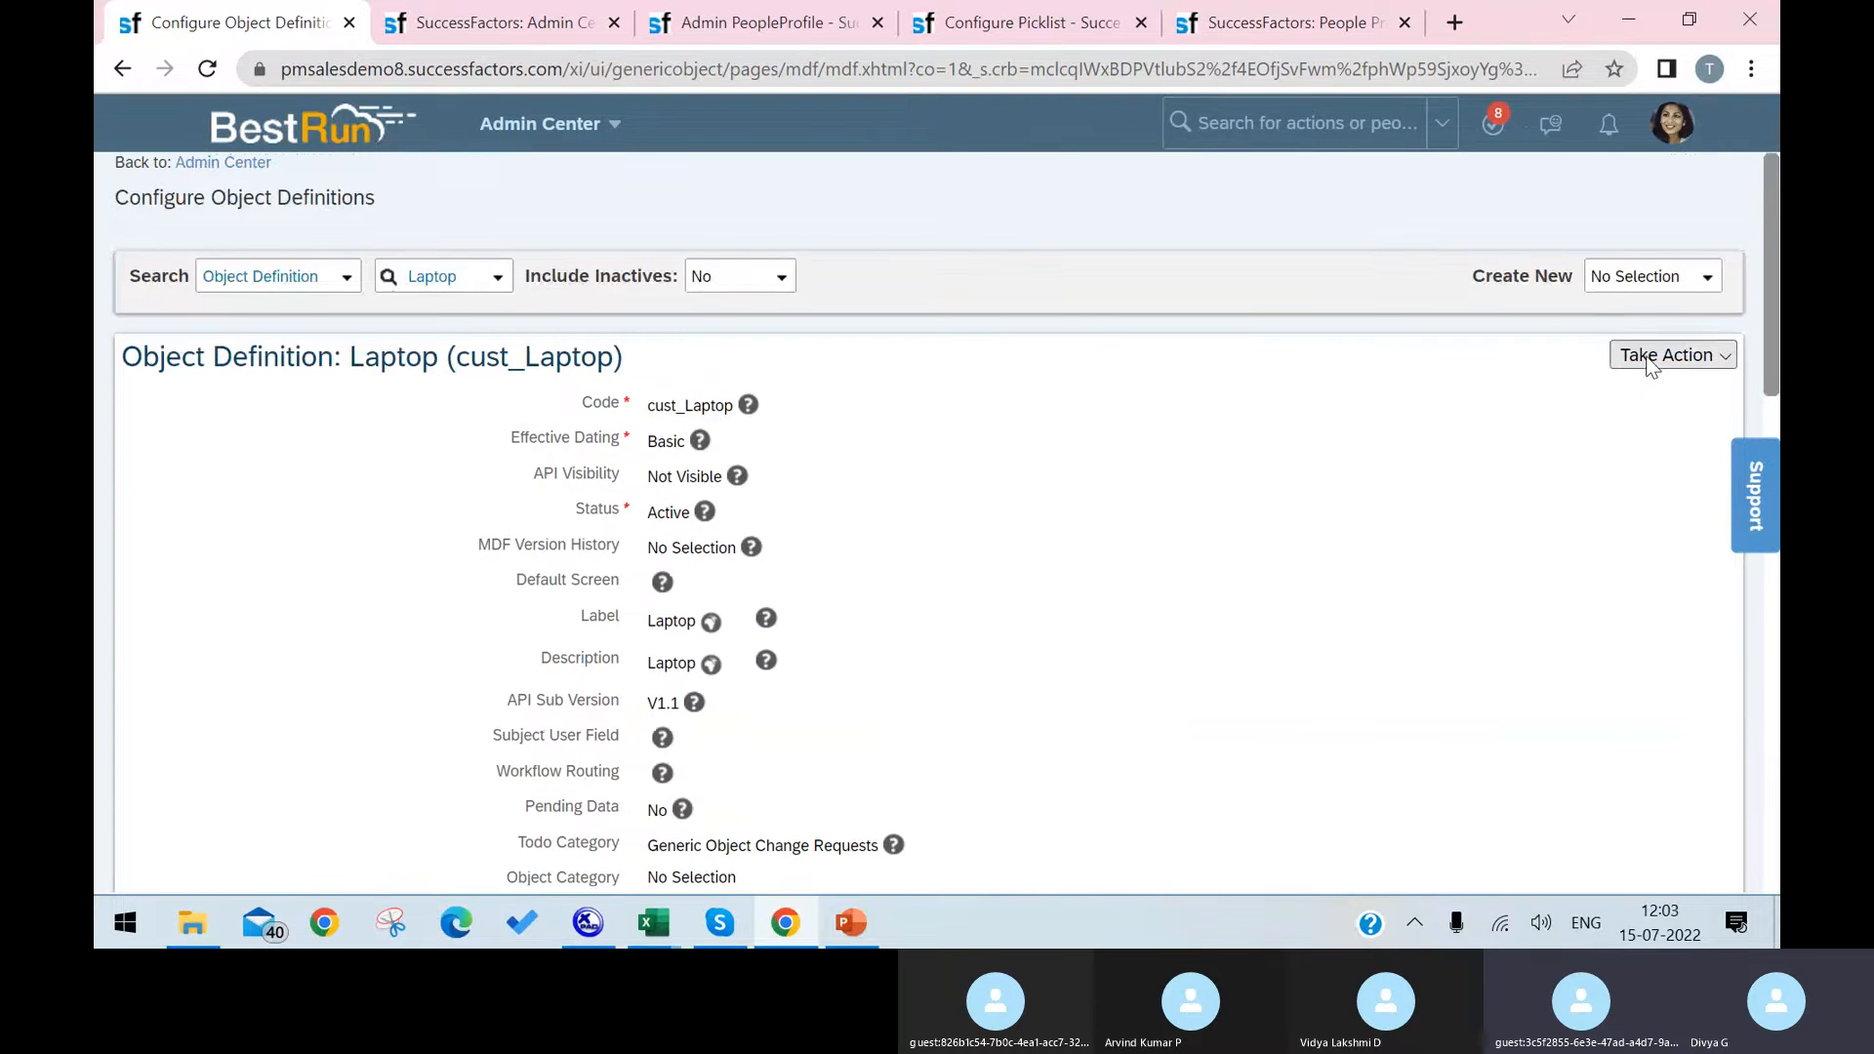
{"action": "left_click", "coordinate": [1649, 356]}
{"action": "left_click", "coordinate": [1487, 388]}
{"action": "scroll", "coordinate": [1435, 657], "scroll_direction": "down", "scroll_amount": 5}
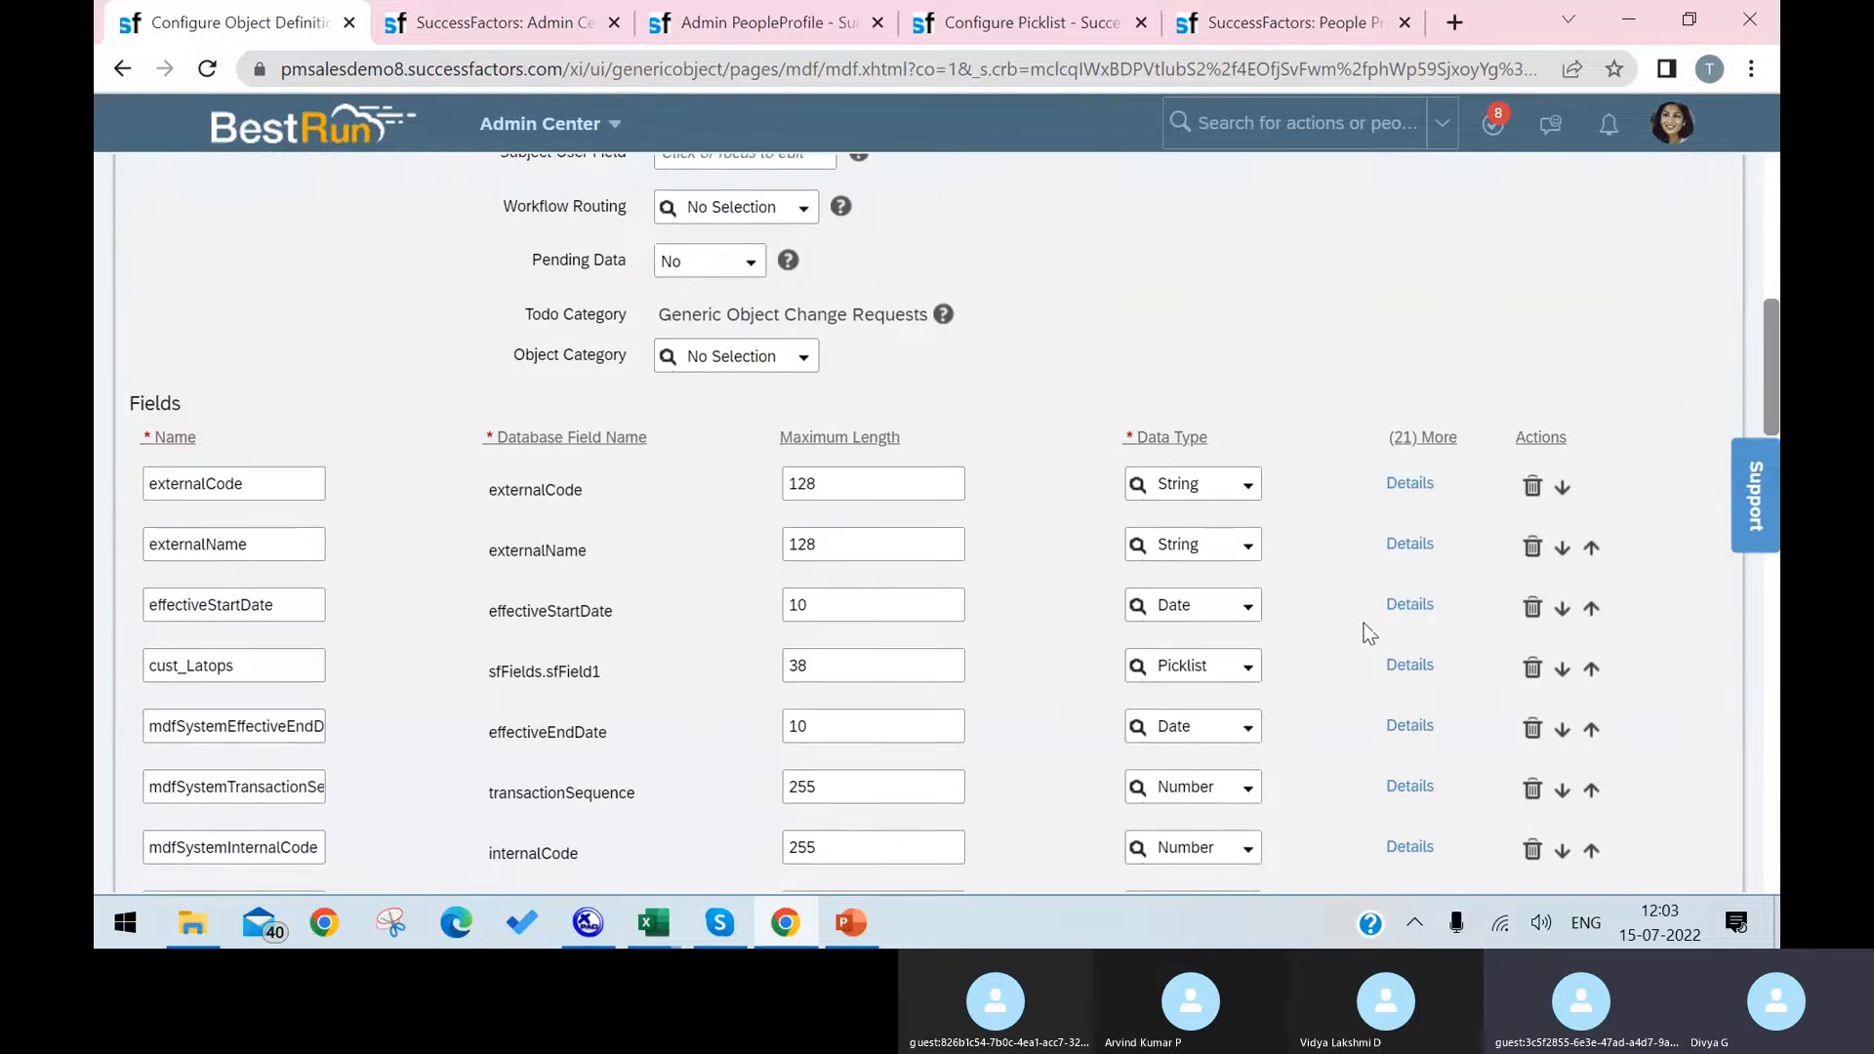
{"action": "scroll", "coordinate": [1405, 615], "scroll_direction": "down", "scroll_amount": 5}
{"action": "scroll", "coordinate": [1620, 370], "scroll_direction": "up", "scroll_amount": 3}
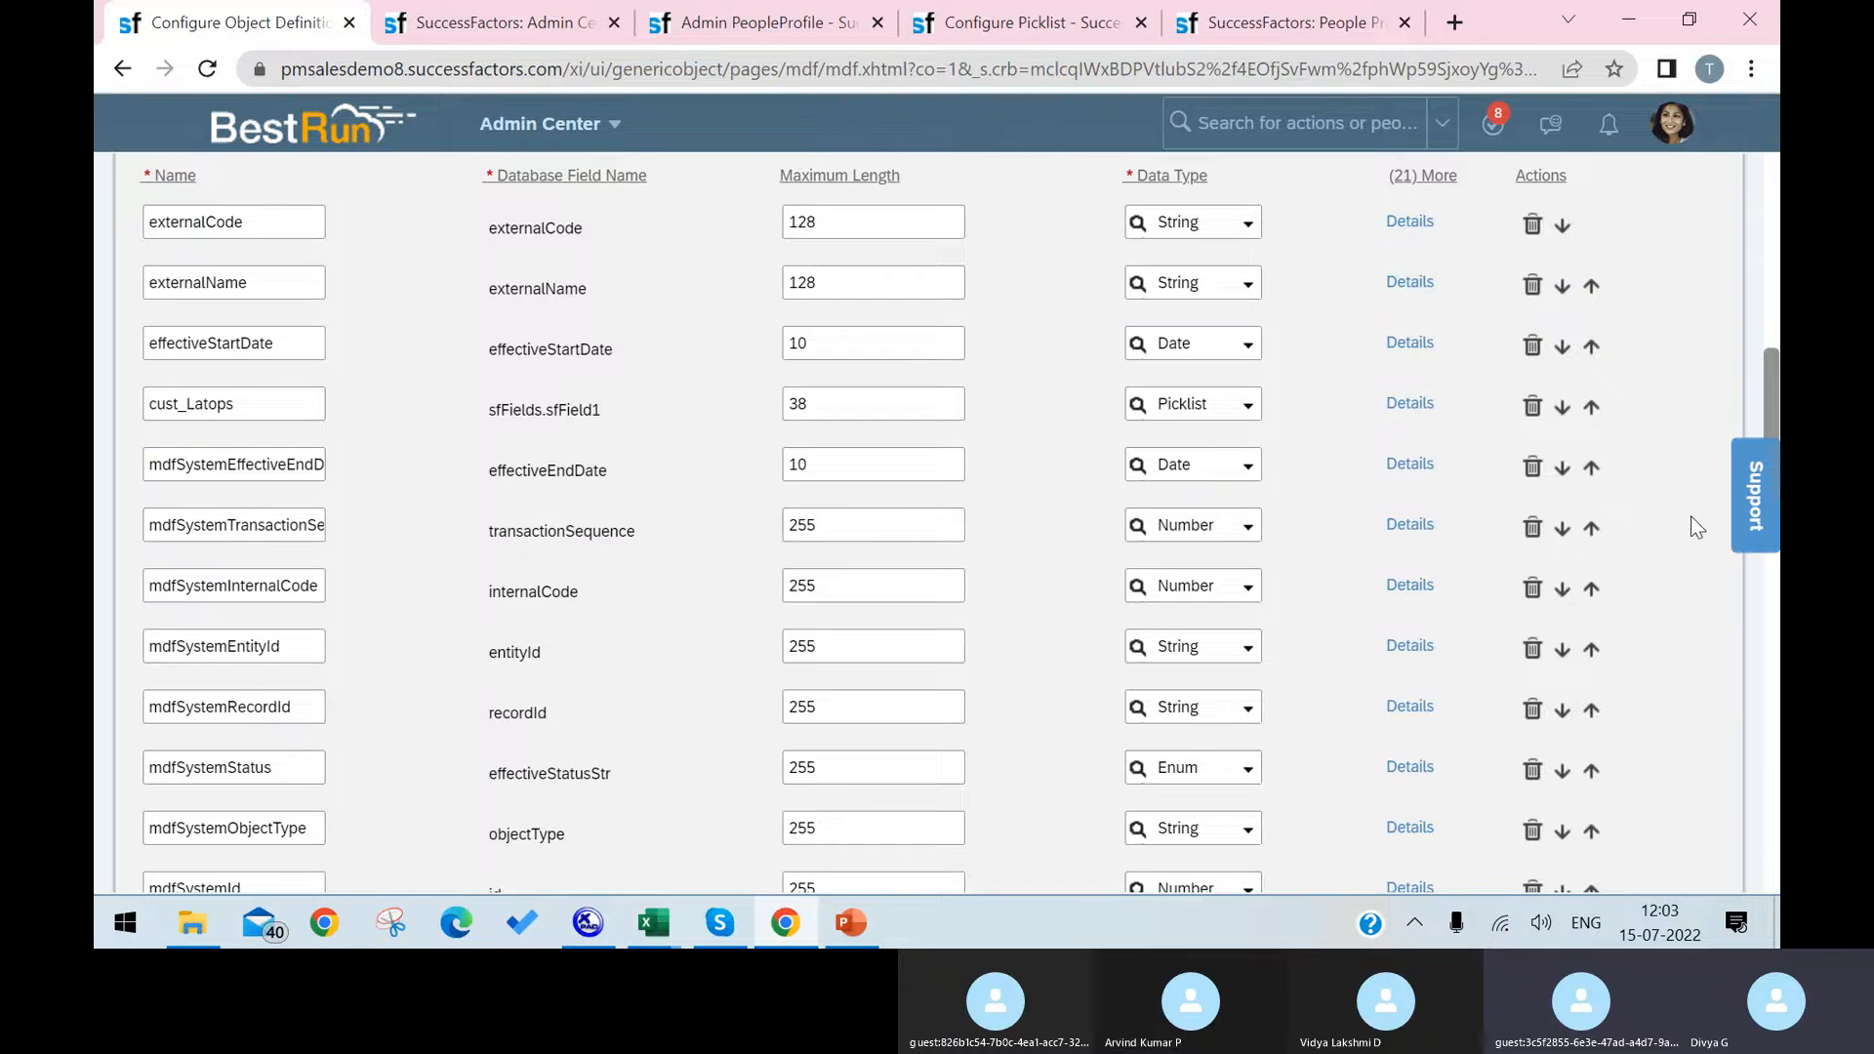
{"action": "scroll", "coordinate": [1690, 527], "scroll_direction": "down", "scroll_amount": 5}
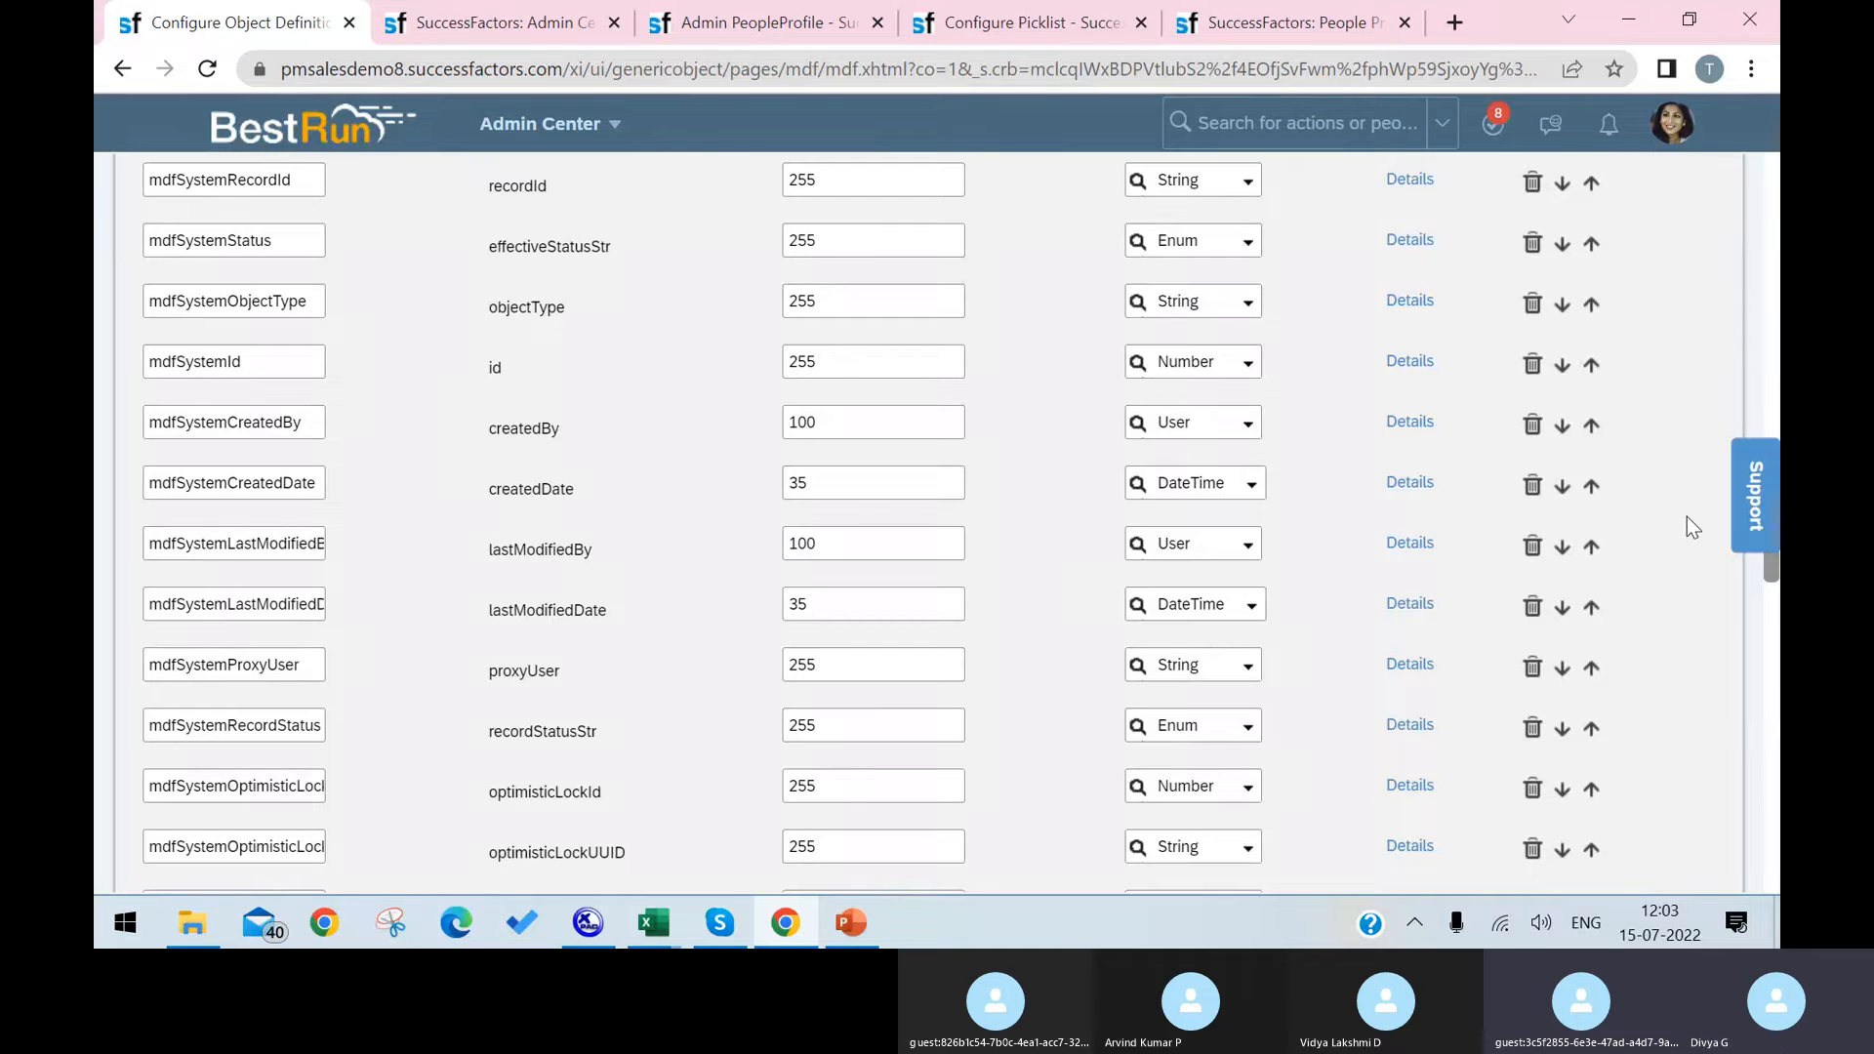
{"action": "scroll", "coordinate": [1686, 517], "scroll_direction": "down", "scroll_amount": 5}
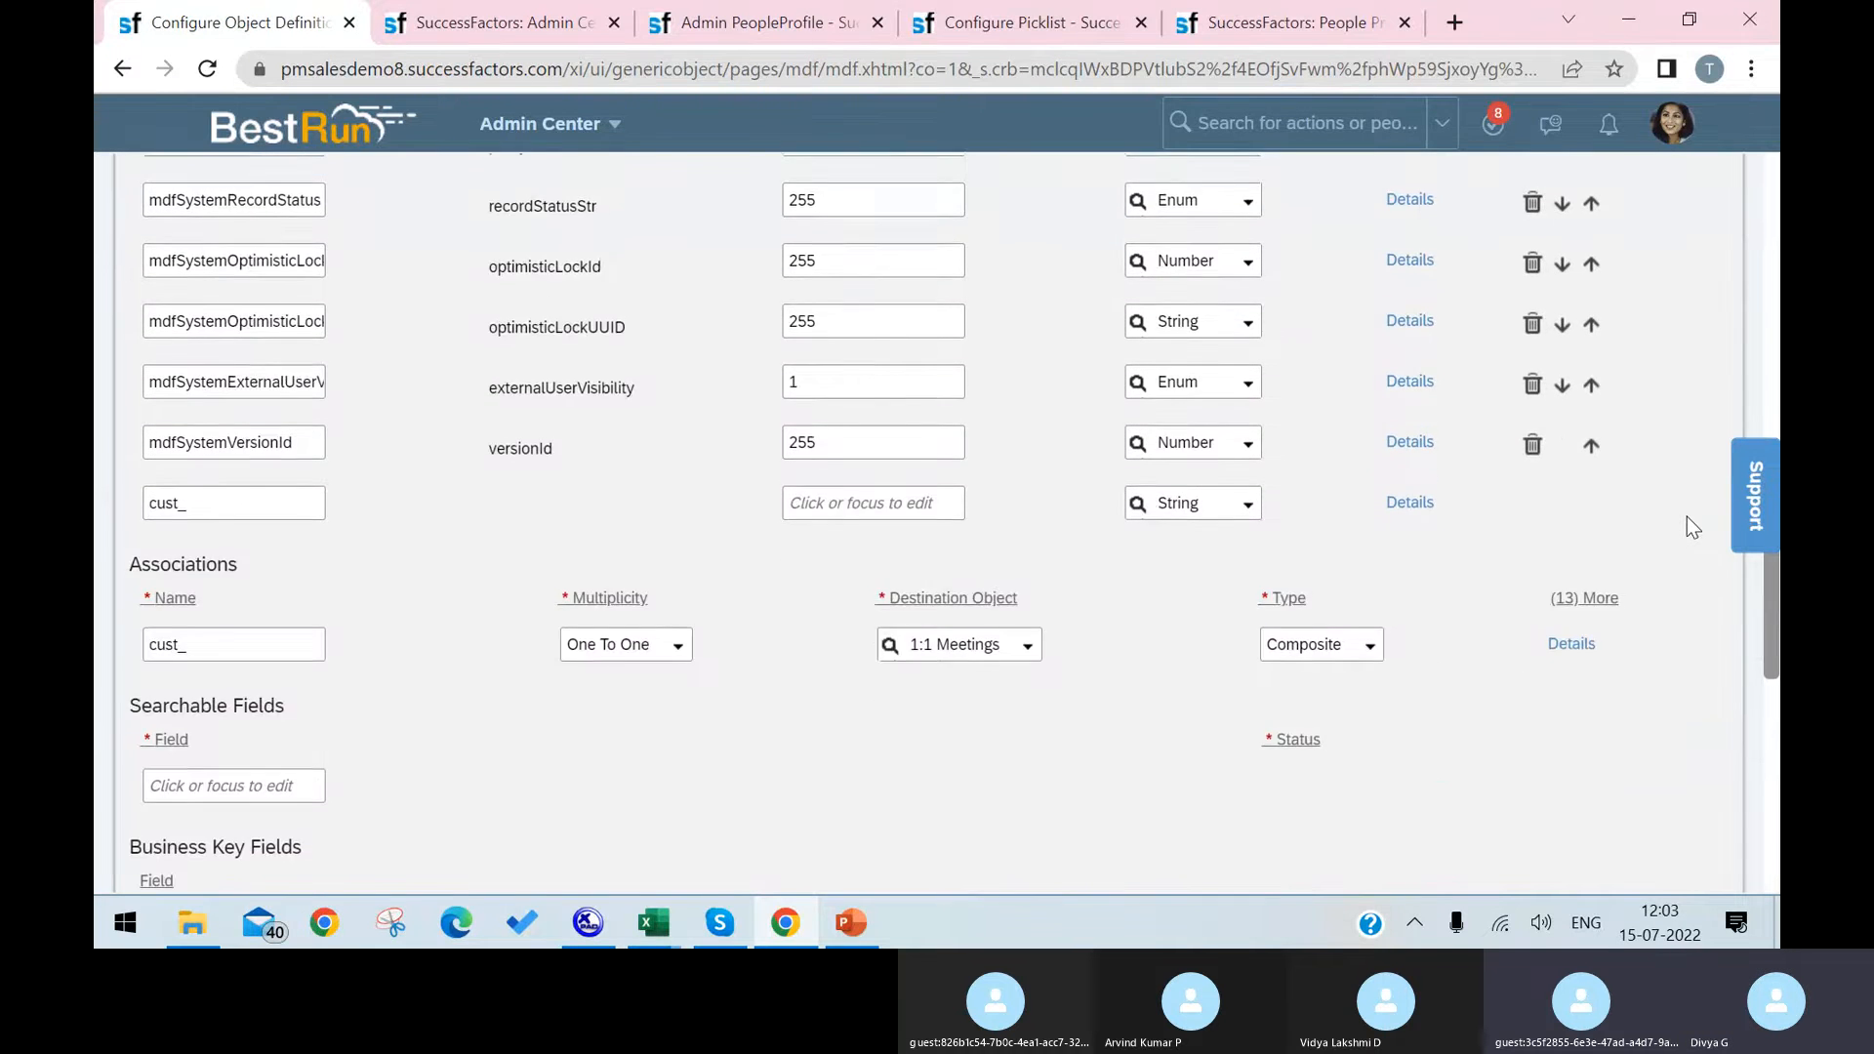
{"action": "scroll", "coordinate": [1687, 517], "scroll_direction": "up", "scroll_amount": 5}
{"action": "scroll", "coordinate": [1692, 527], "scroll_direction": "up", "scroll_amount": 5}
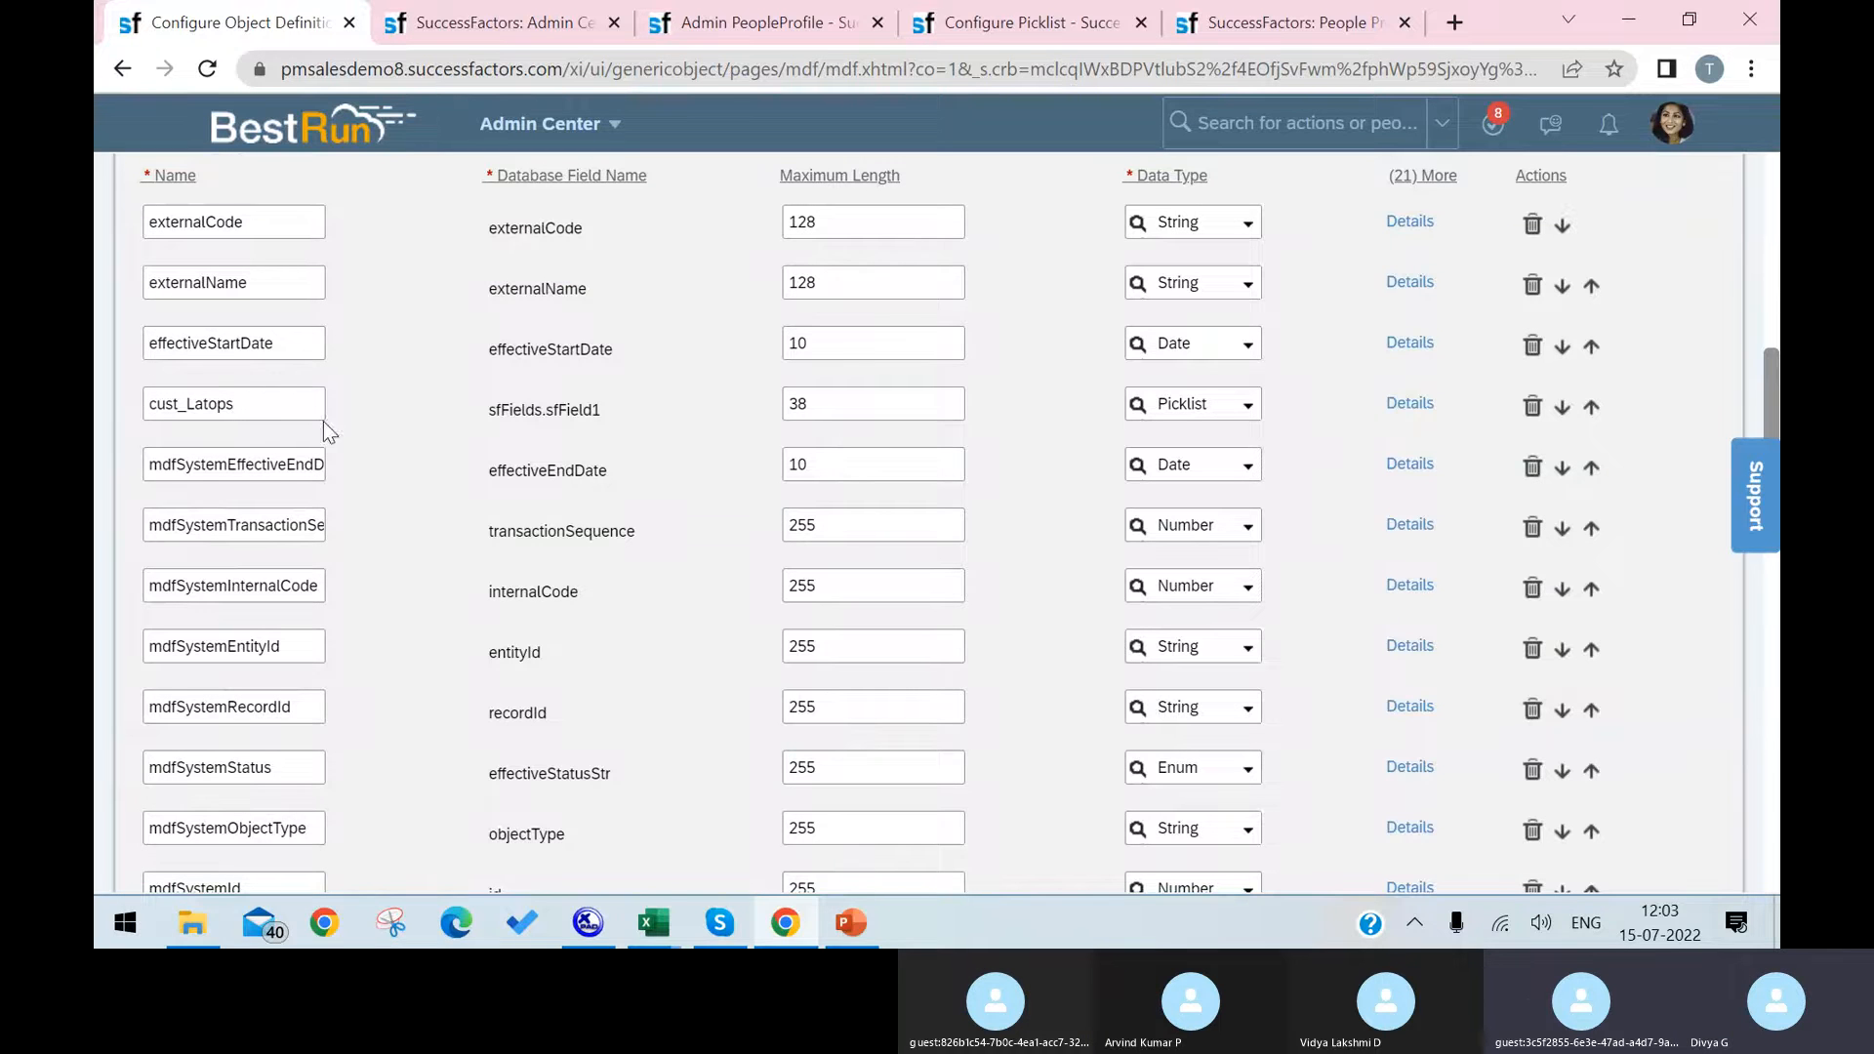
Step: Move the cust_Latops picklist field directly above effectiveStartDate in the Laptop object's field list
{"action": "left_click", "coordinate": [1589, 407]}
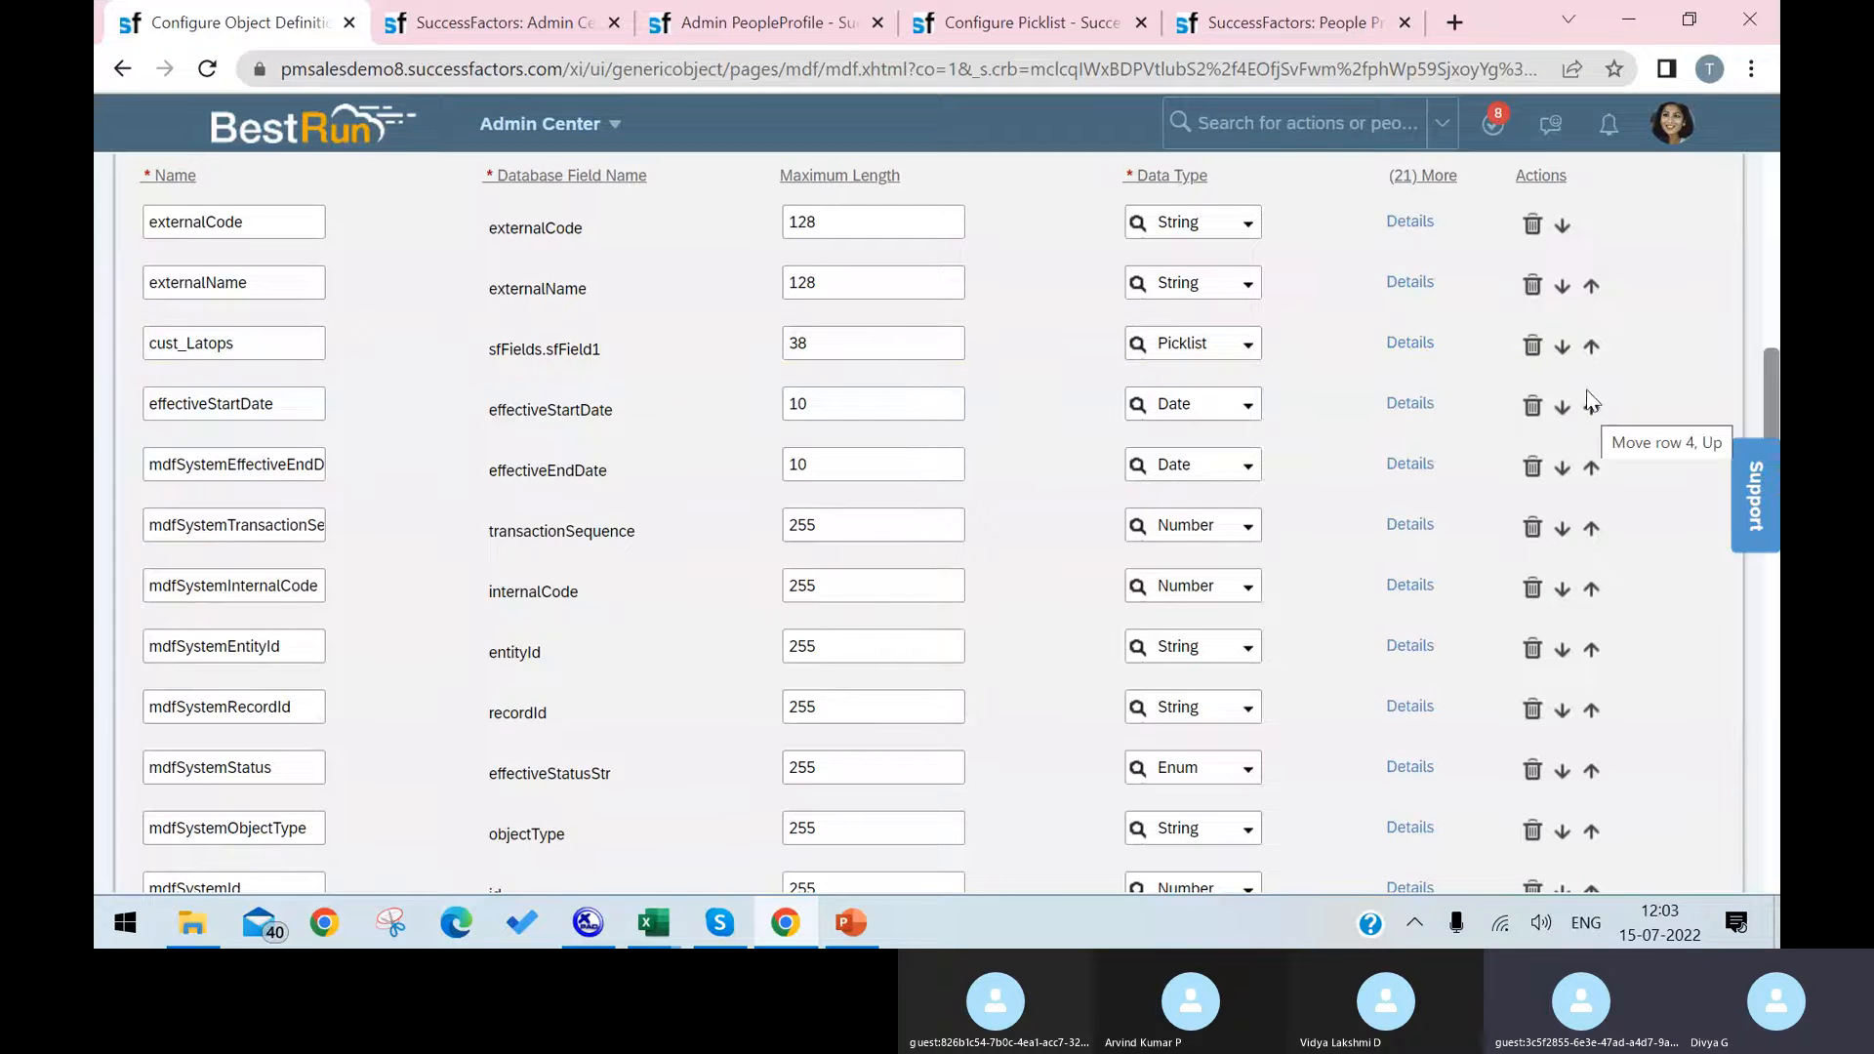
{"action": "left_click", "coordinate": [1591, 408]}
{"action": "left_click", "coordinate": [1591, 408]}
{"action": "left_click", "coordinate": [1591, 408]}
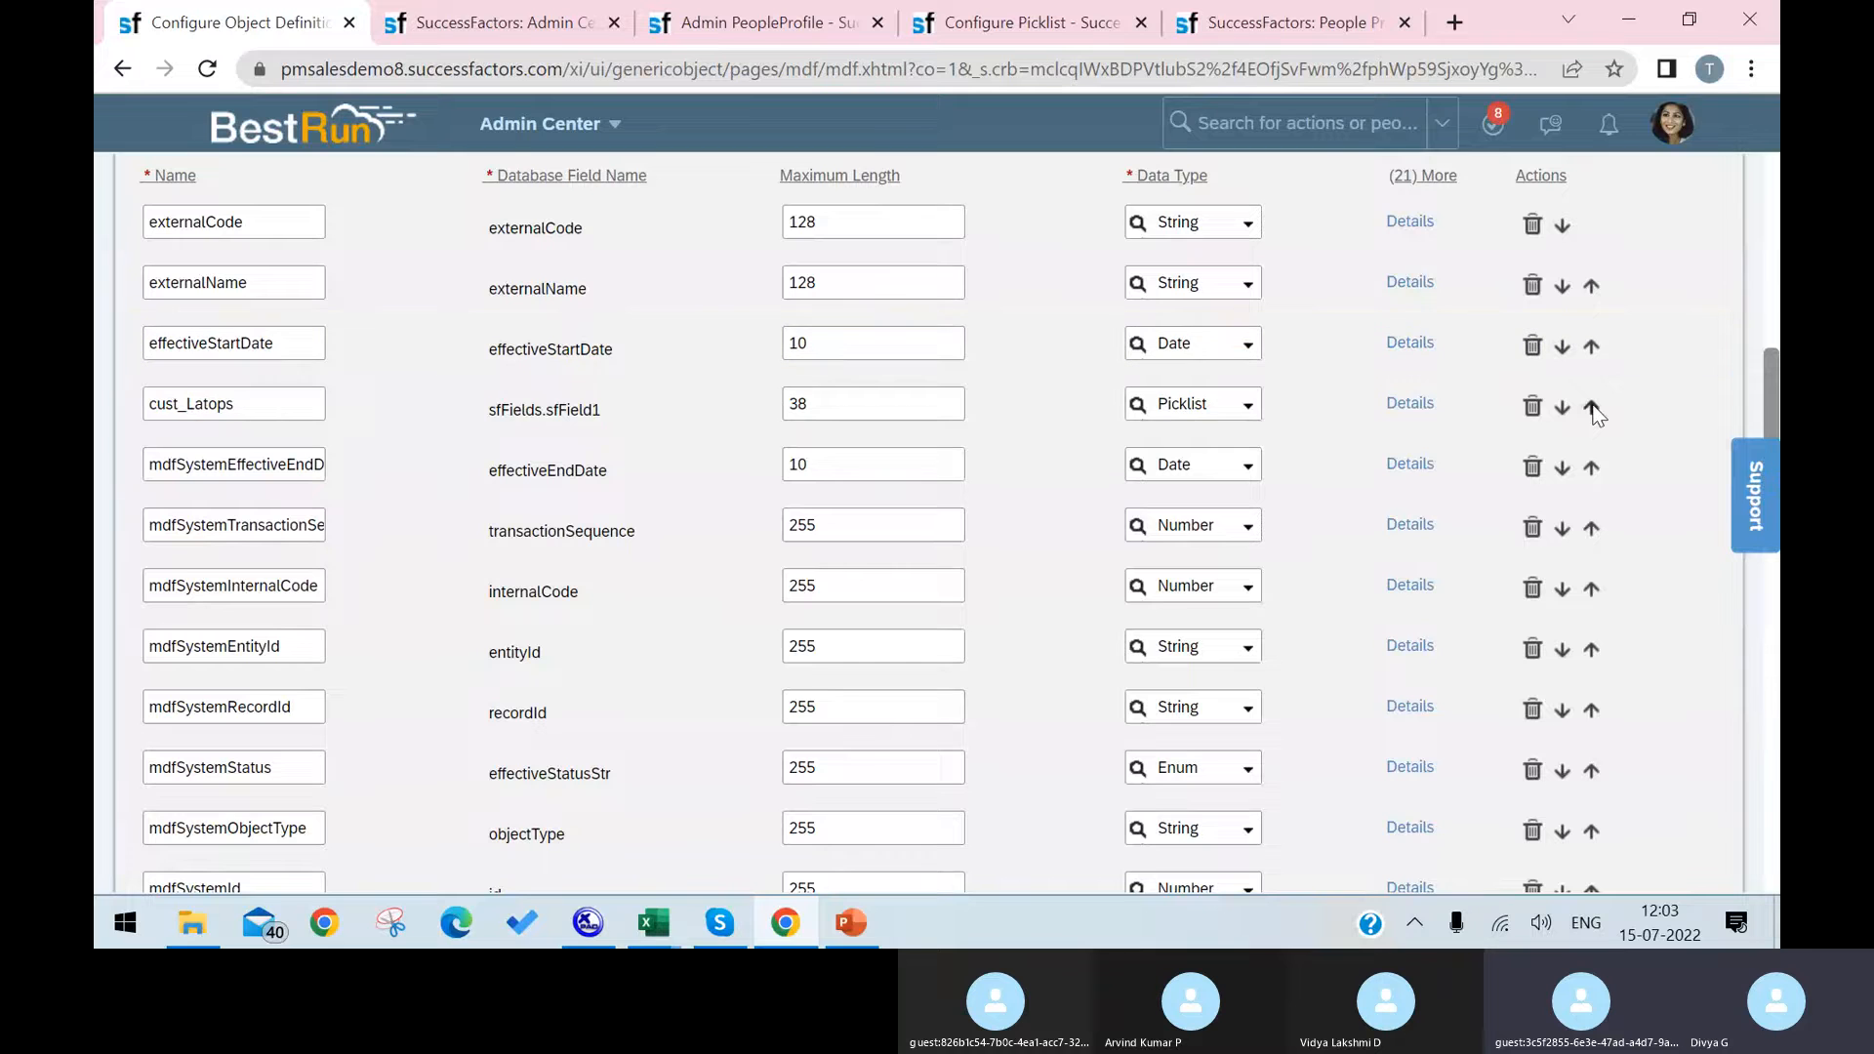
{"action": "left_click", "coordinate": [1592, 408]}
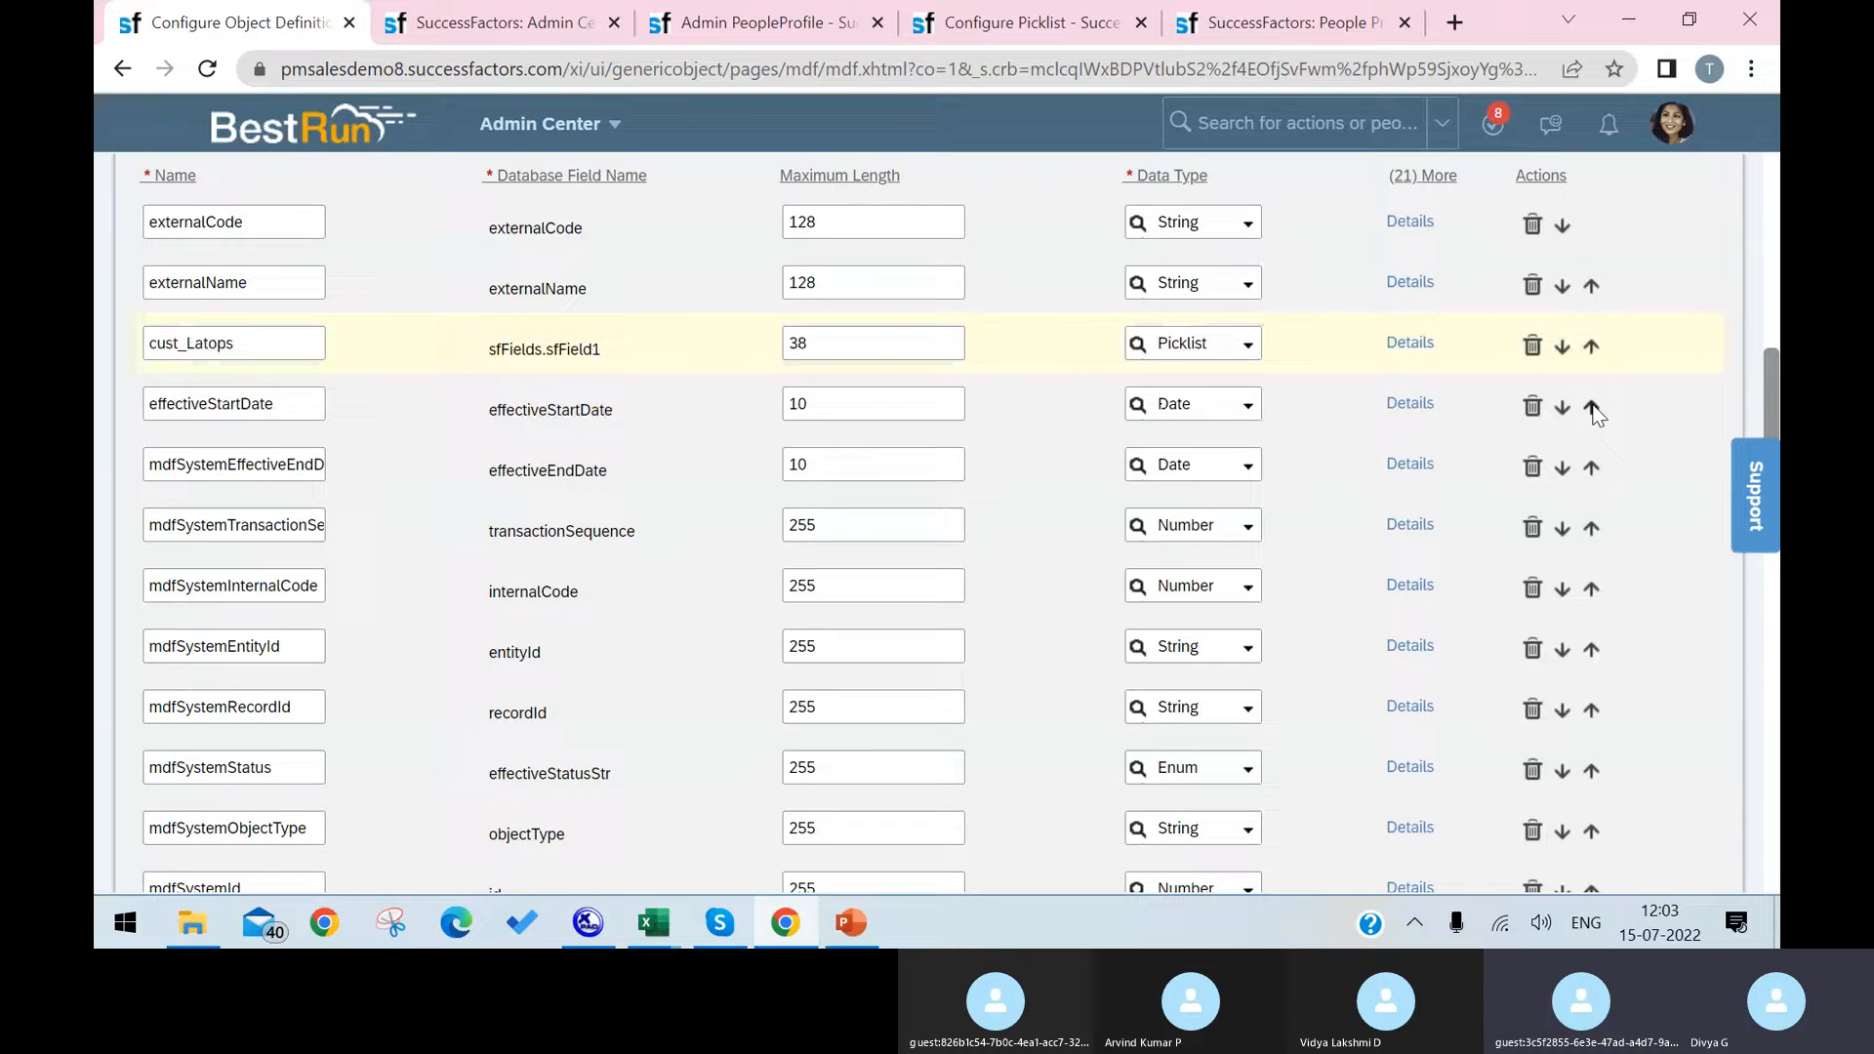
{"action": "left_click", "coordinate": [1561, 408]}
{"action": "left_click", "coordinate": [1561, 408]}
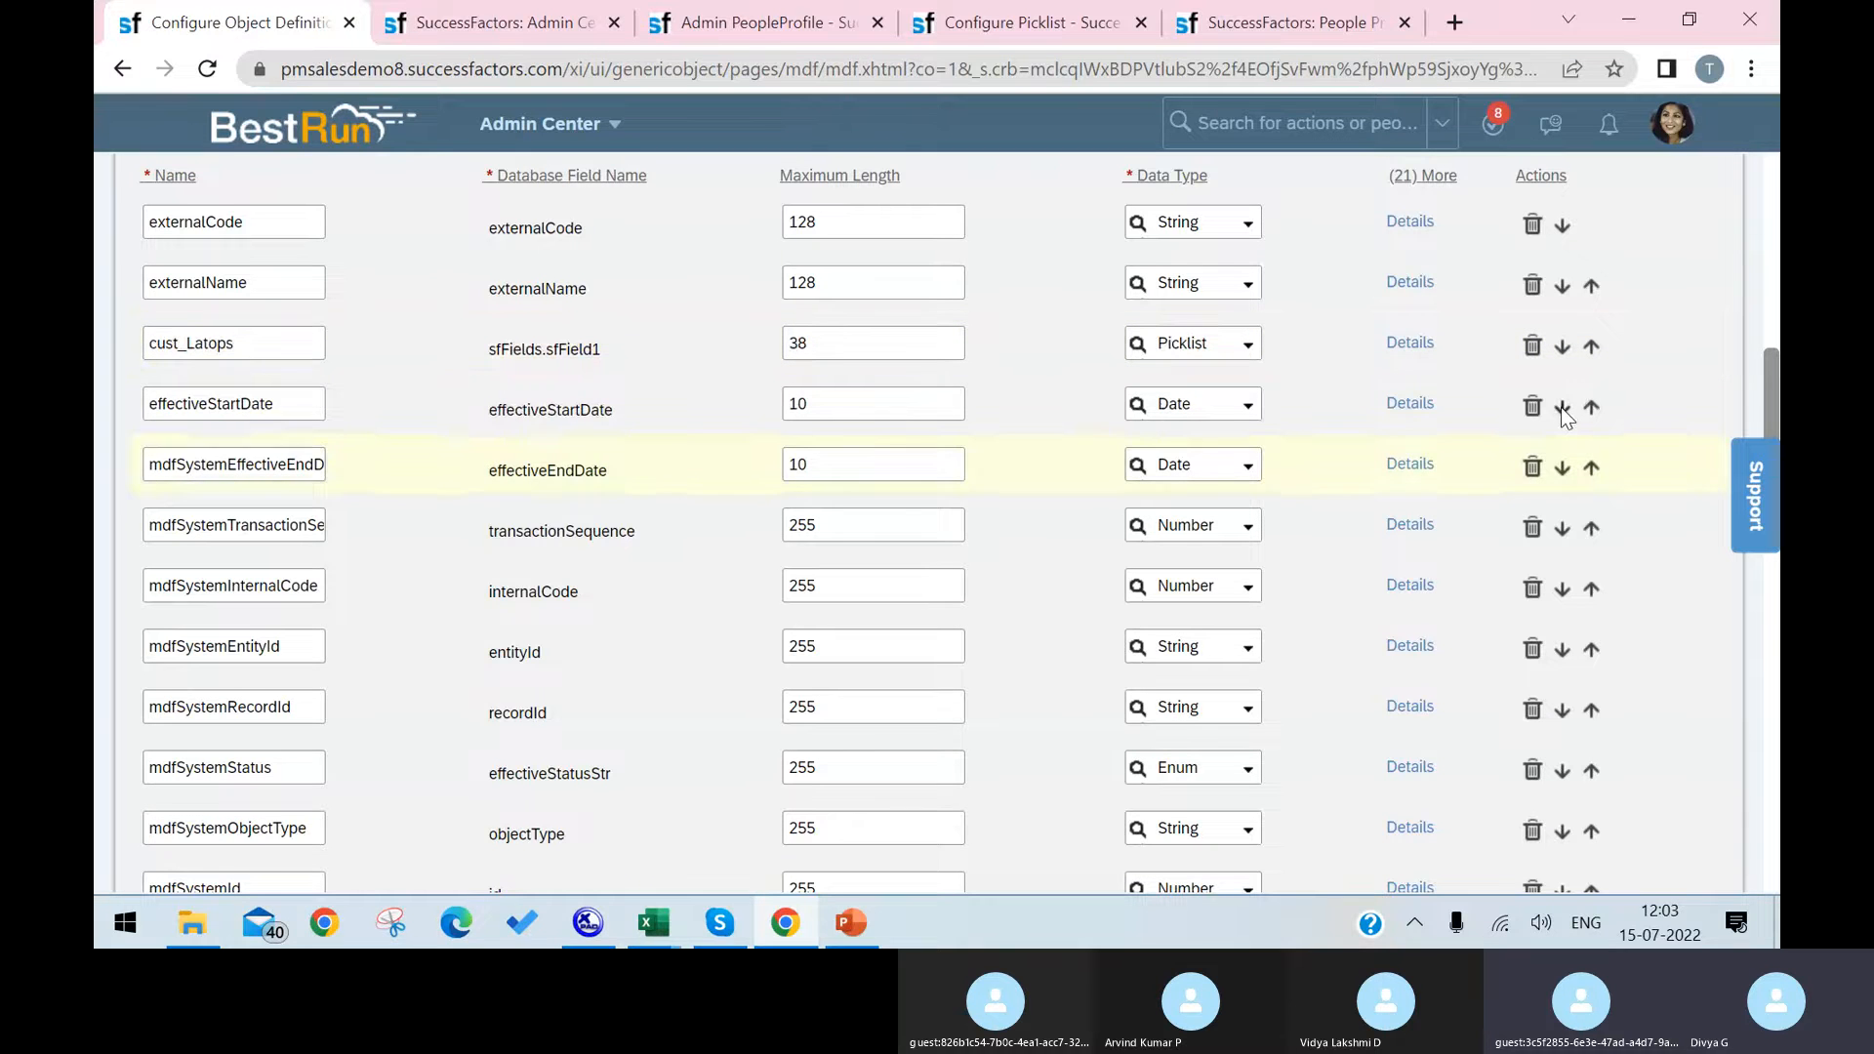
{"action": "left_click", "coordinate": [1561, 408]}
{"action": "left_click", "coordinate": [1561, 408]}
{"action": "left_click", "coordinate": [1592, 407]}
{"action": "left_click", "coordinate": [1592, 407]}
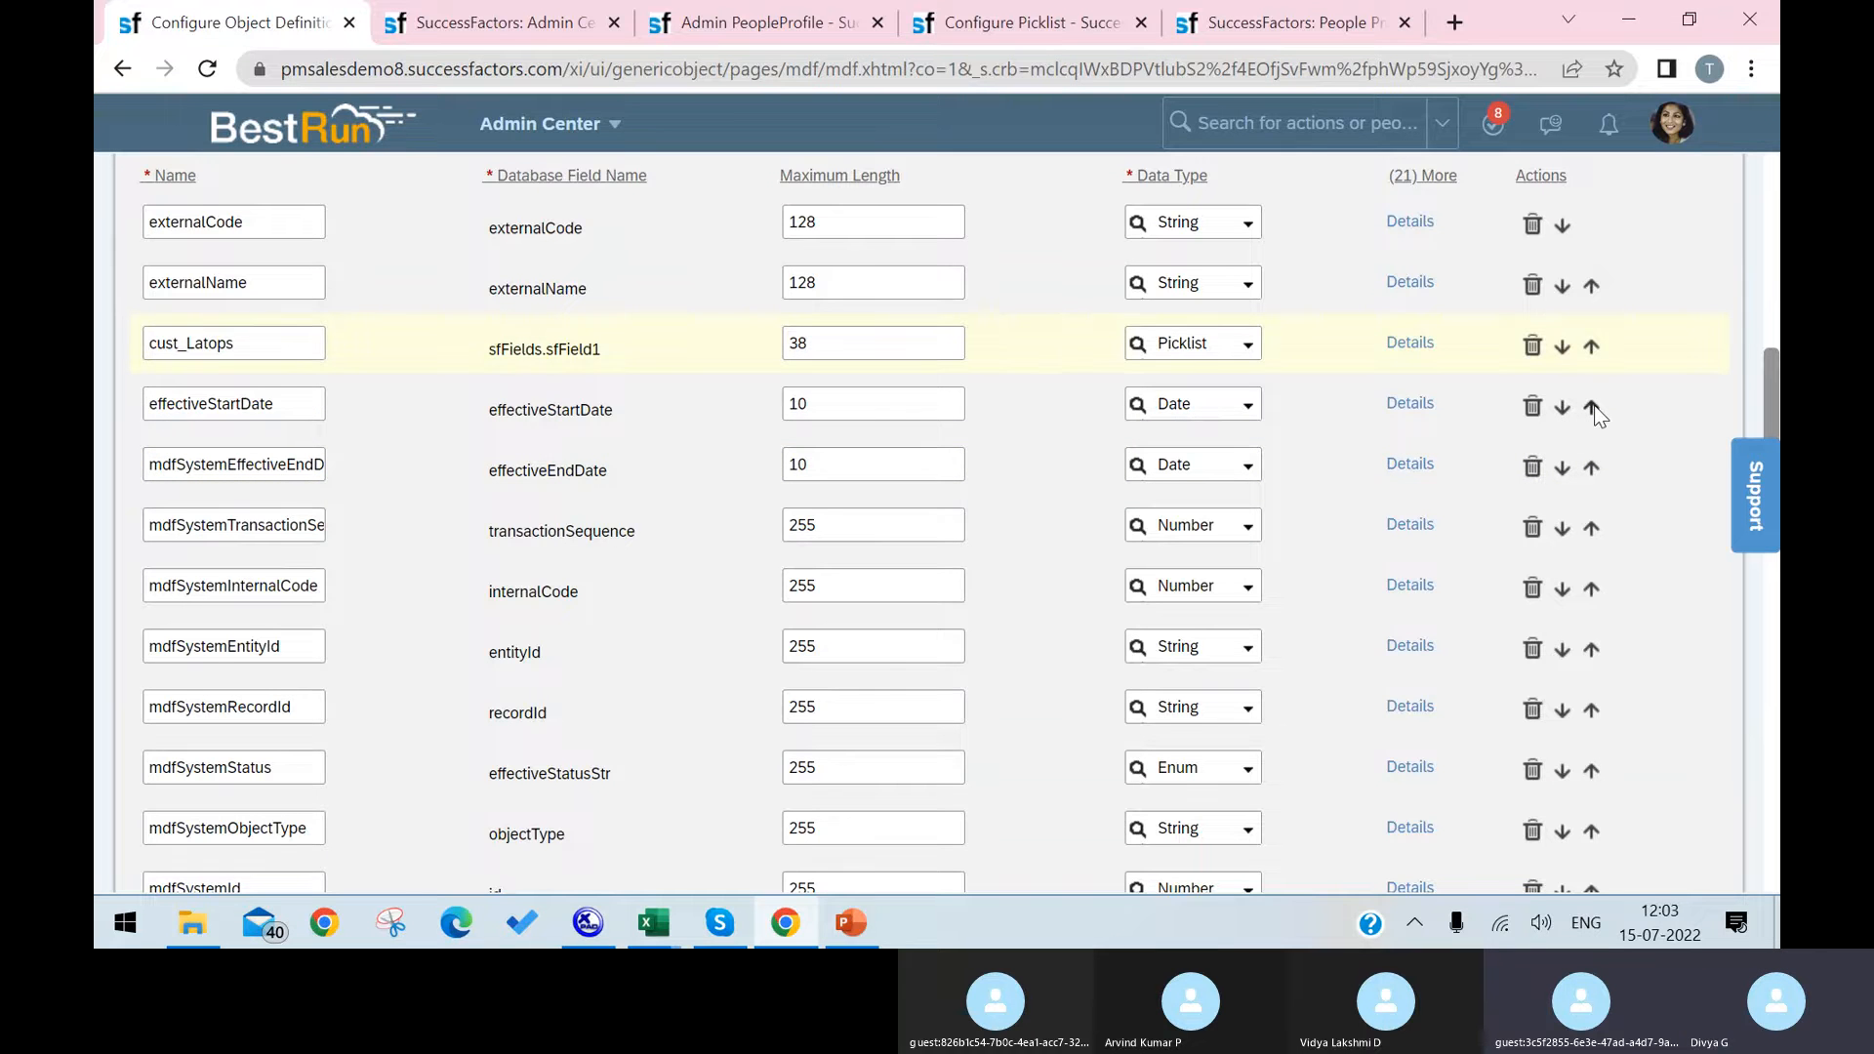
{"action": "scroll", "coordinate": [804, 344], "scroll_direction": "up", "scroll_amount": 10}
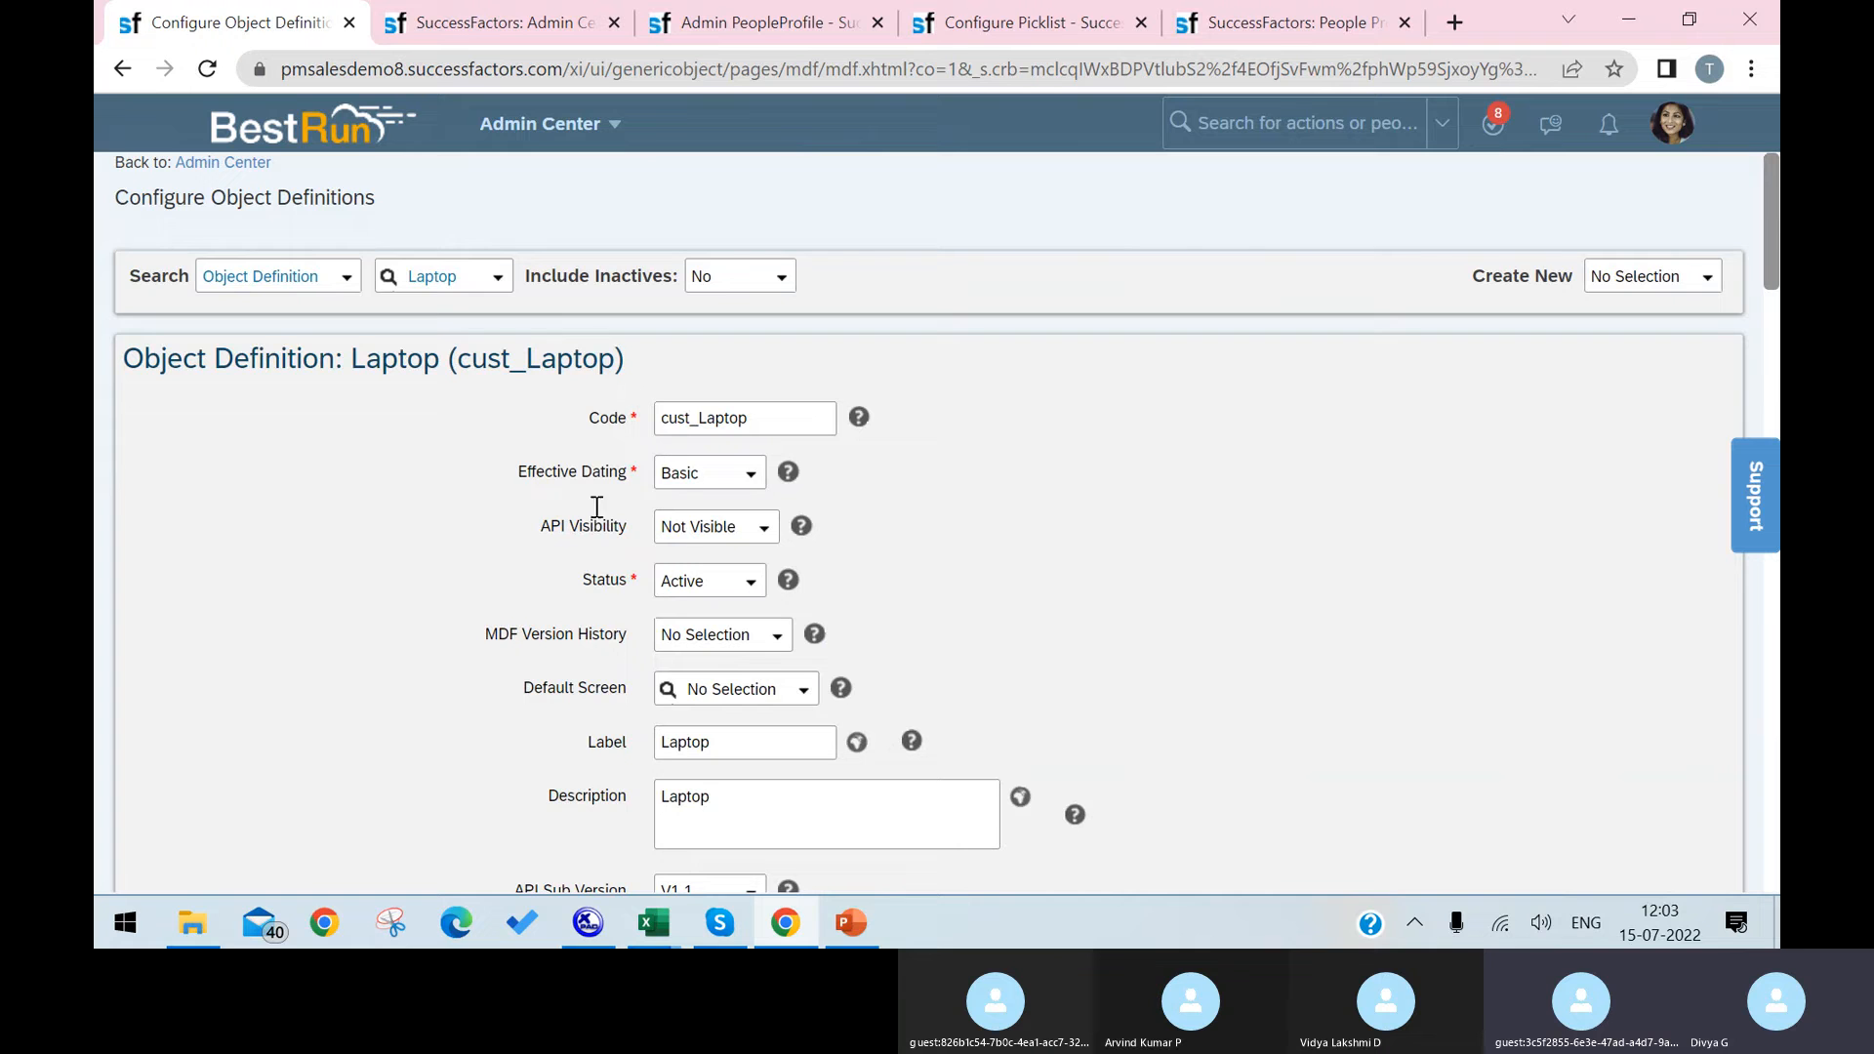
Step: In the Admin Center, search the actions for manage data and open Manage Data
{"action": "left_click", "coordinate": [514, 22]}
{"action": "left_click", "coordinate": [1255, 121]}
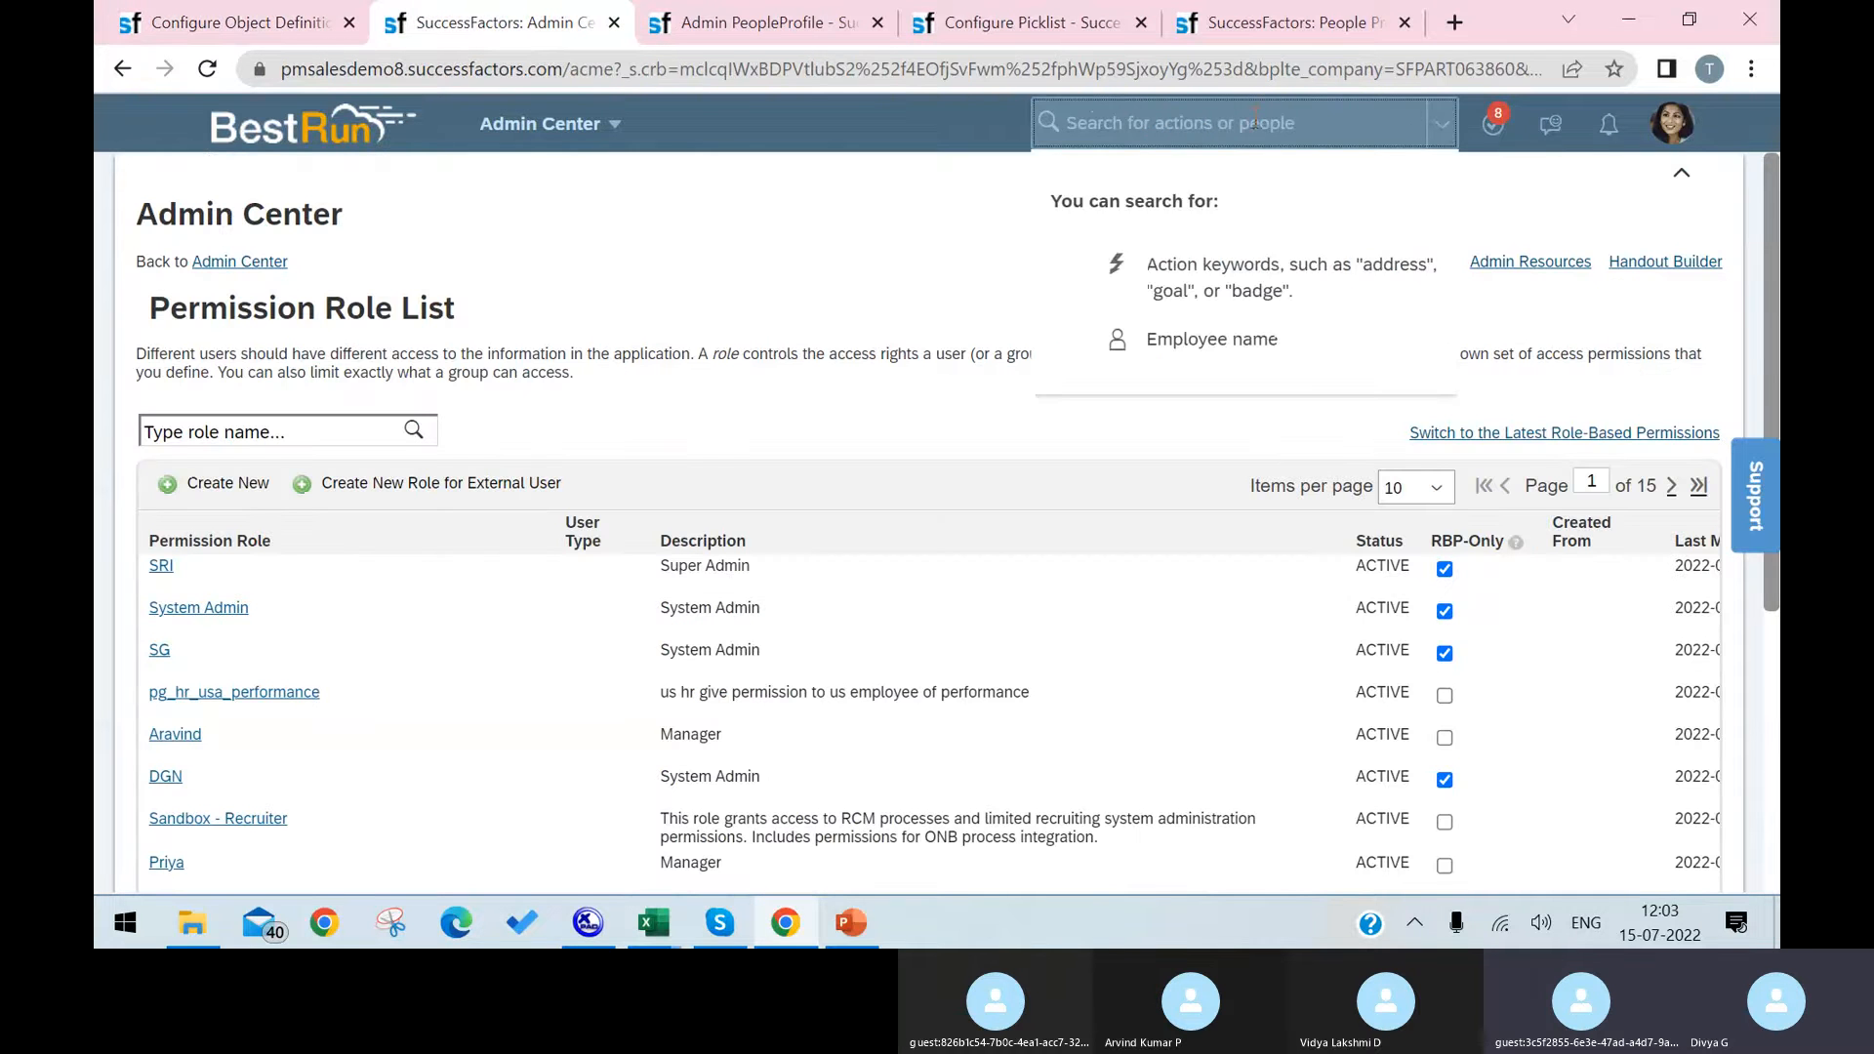
{"action": "type", "text": "mnage"}
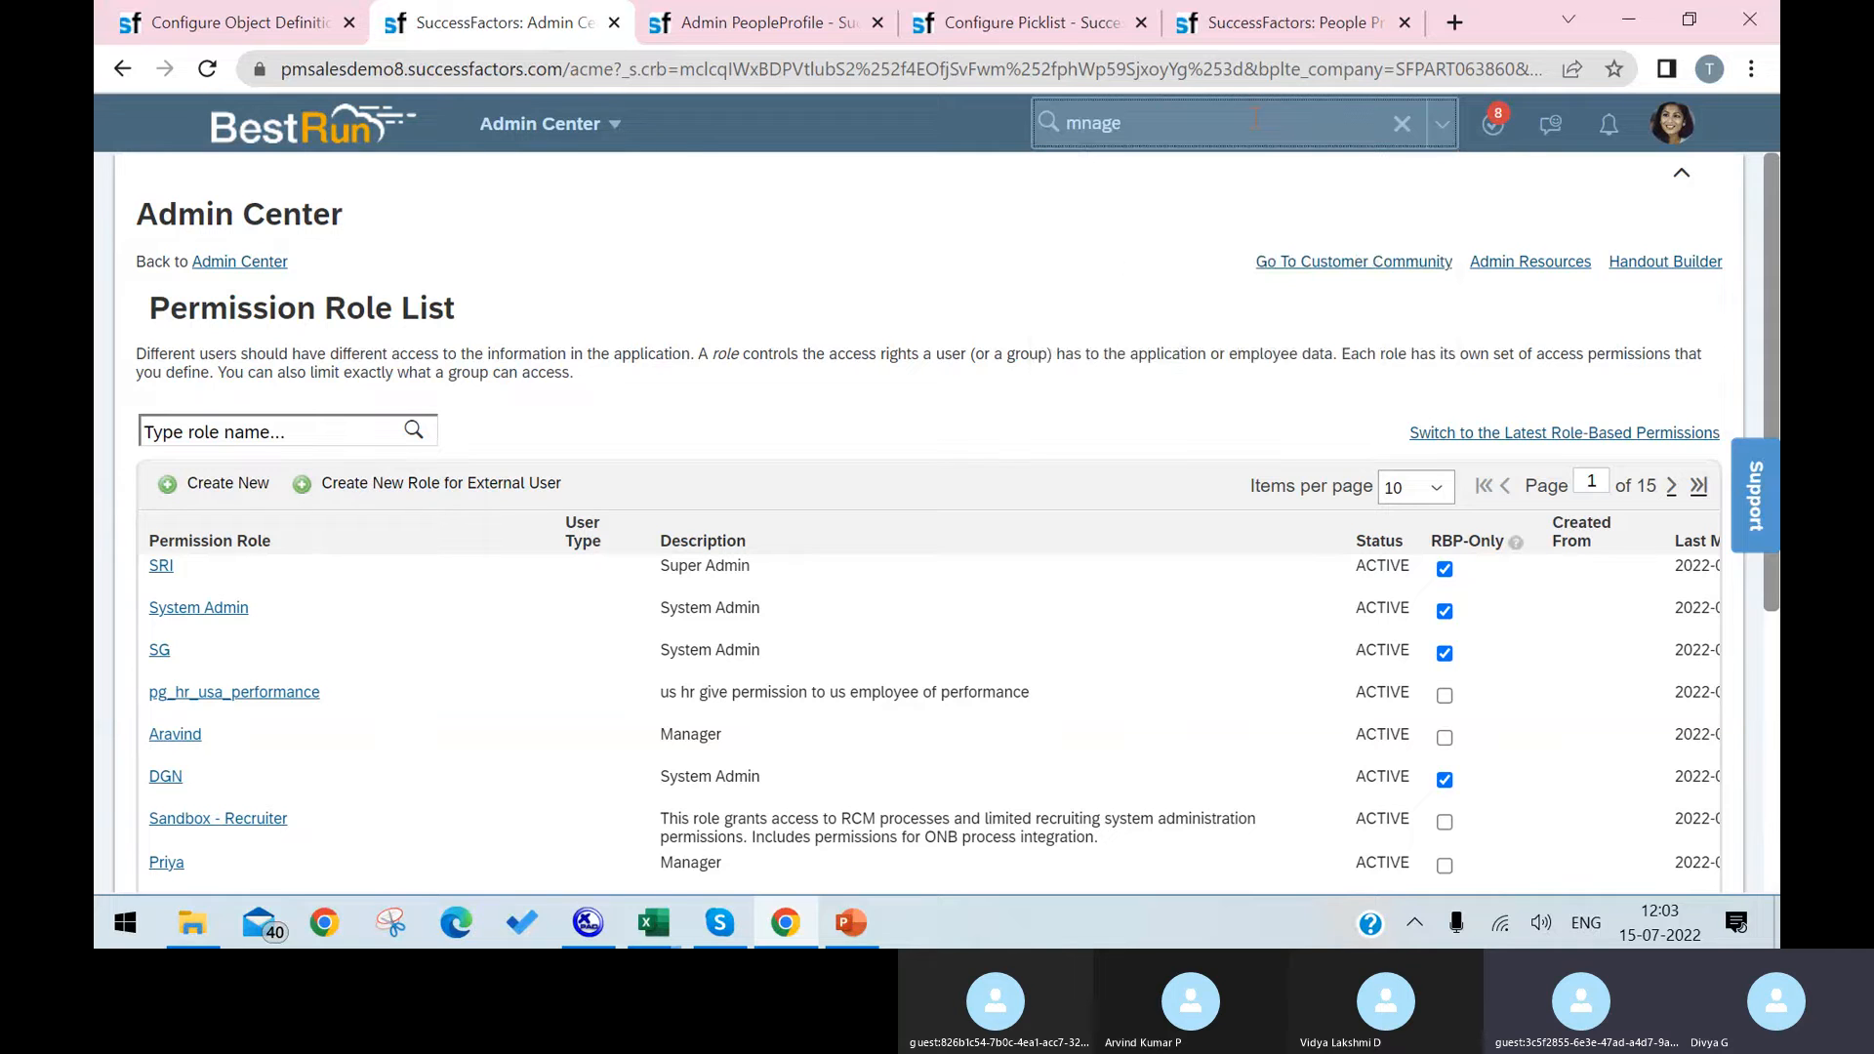
{"action": "key", "text": "BackSpace"}
{"action": "key", "text": "BackSpace"}
{"action": "key", "text": "BackSpace"}
{"action": "key", "text": "BackSpace"}
{"action": "type", "text": "anage data"}
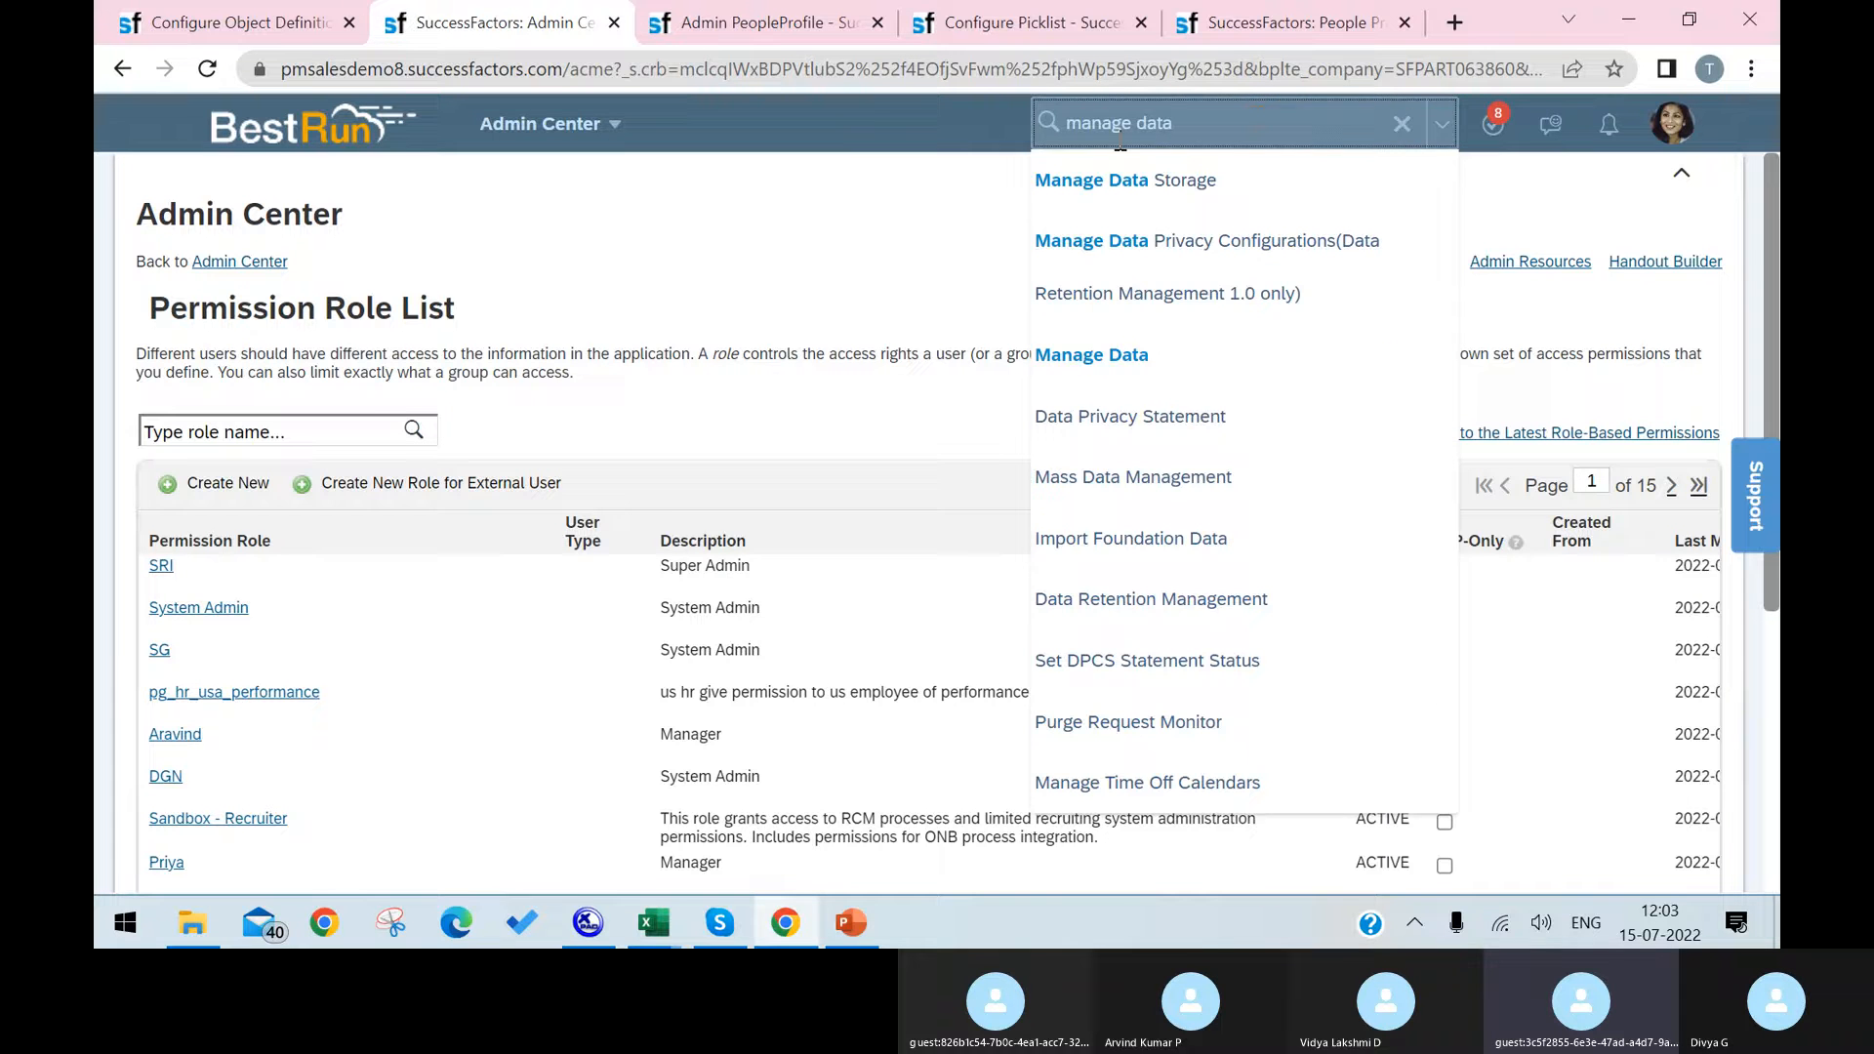
{"action": "left_click", "coordinate": [1084, 357]}
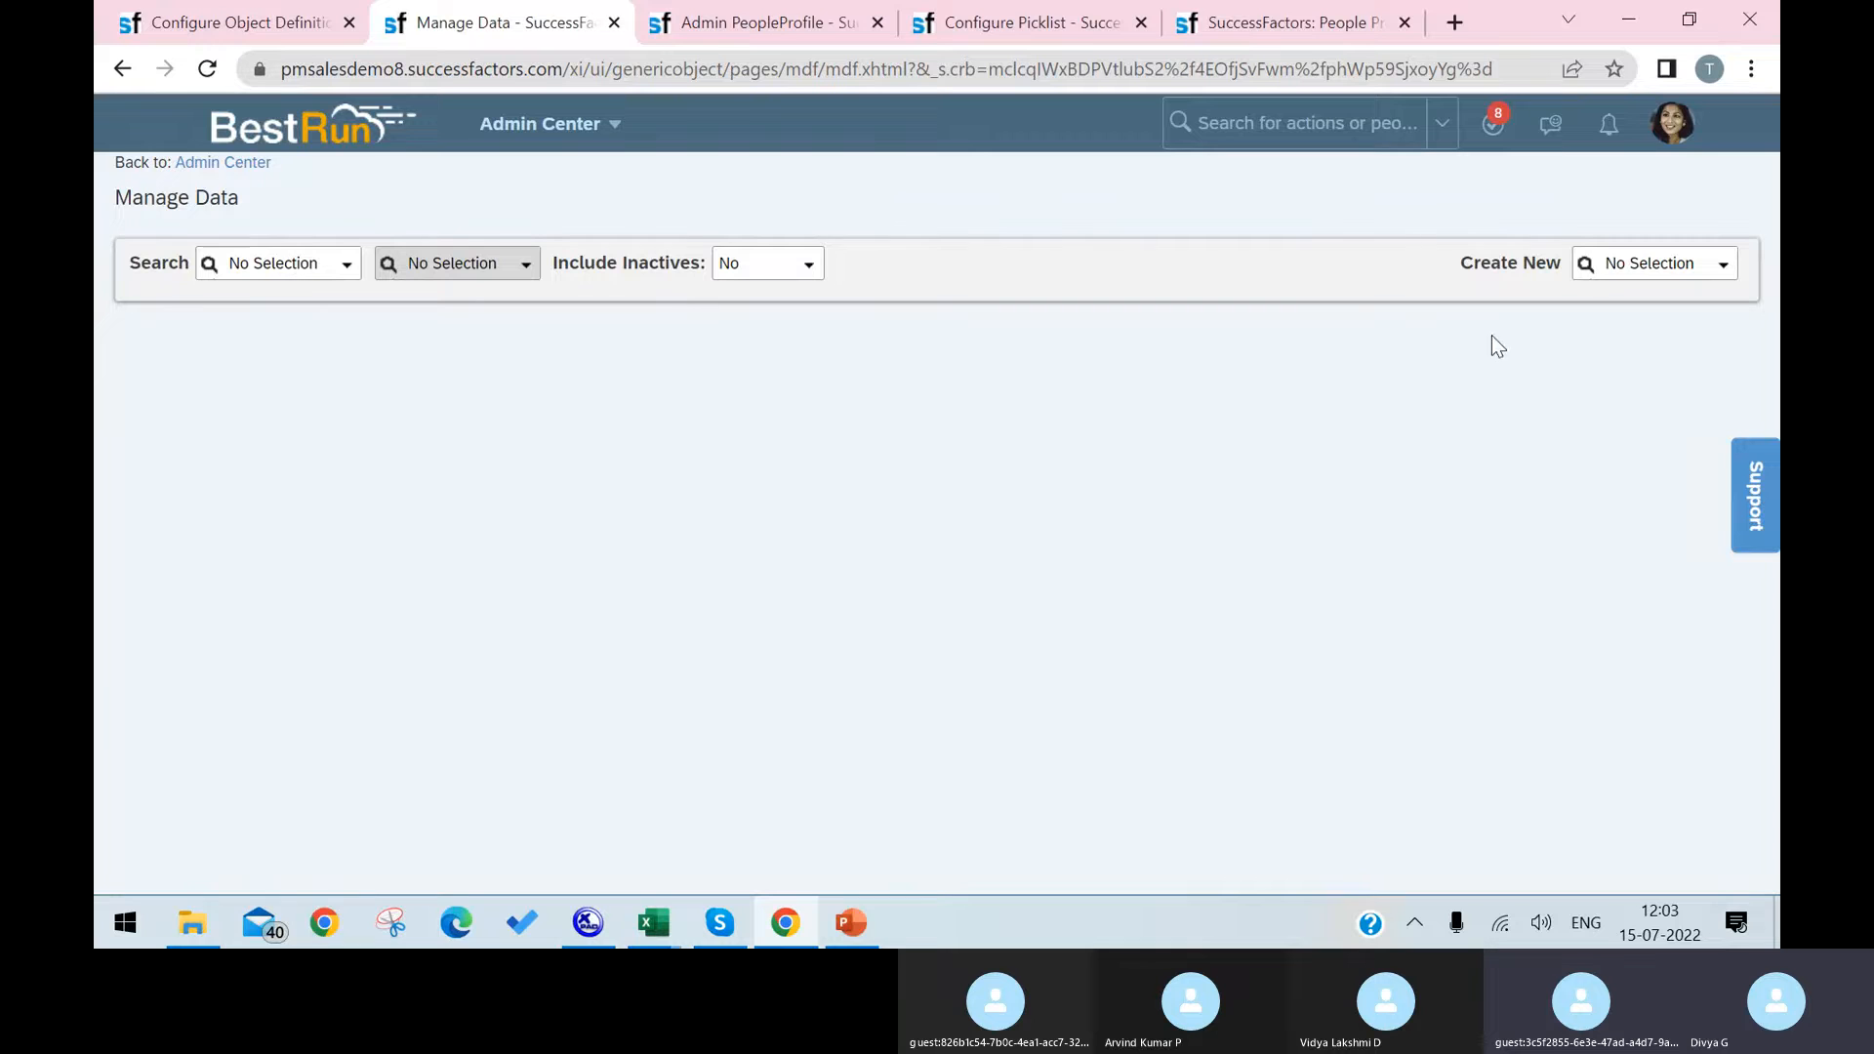
Step: Start a new Laptop record in Manage Data and check the order of its fields
{"action": "left_click", "coordinate": [1670, 264]}
{"action": "type", "text": "lap"}
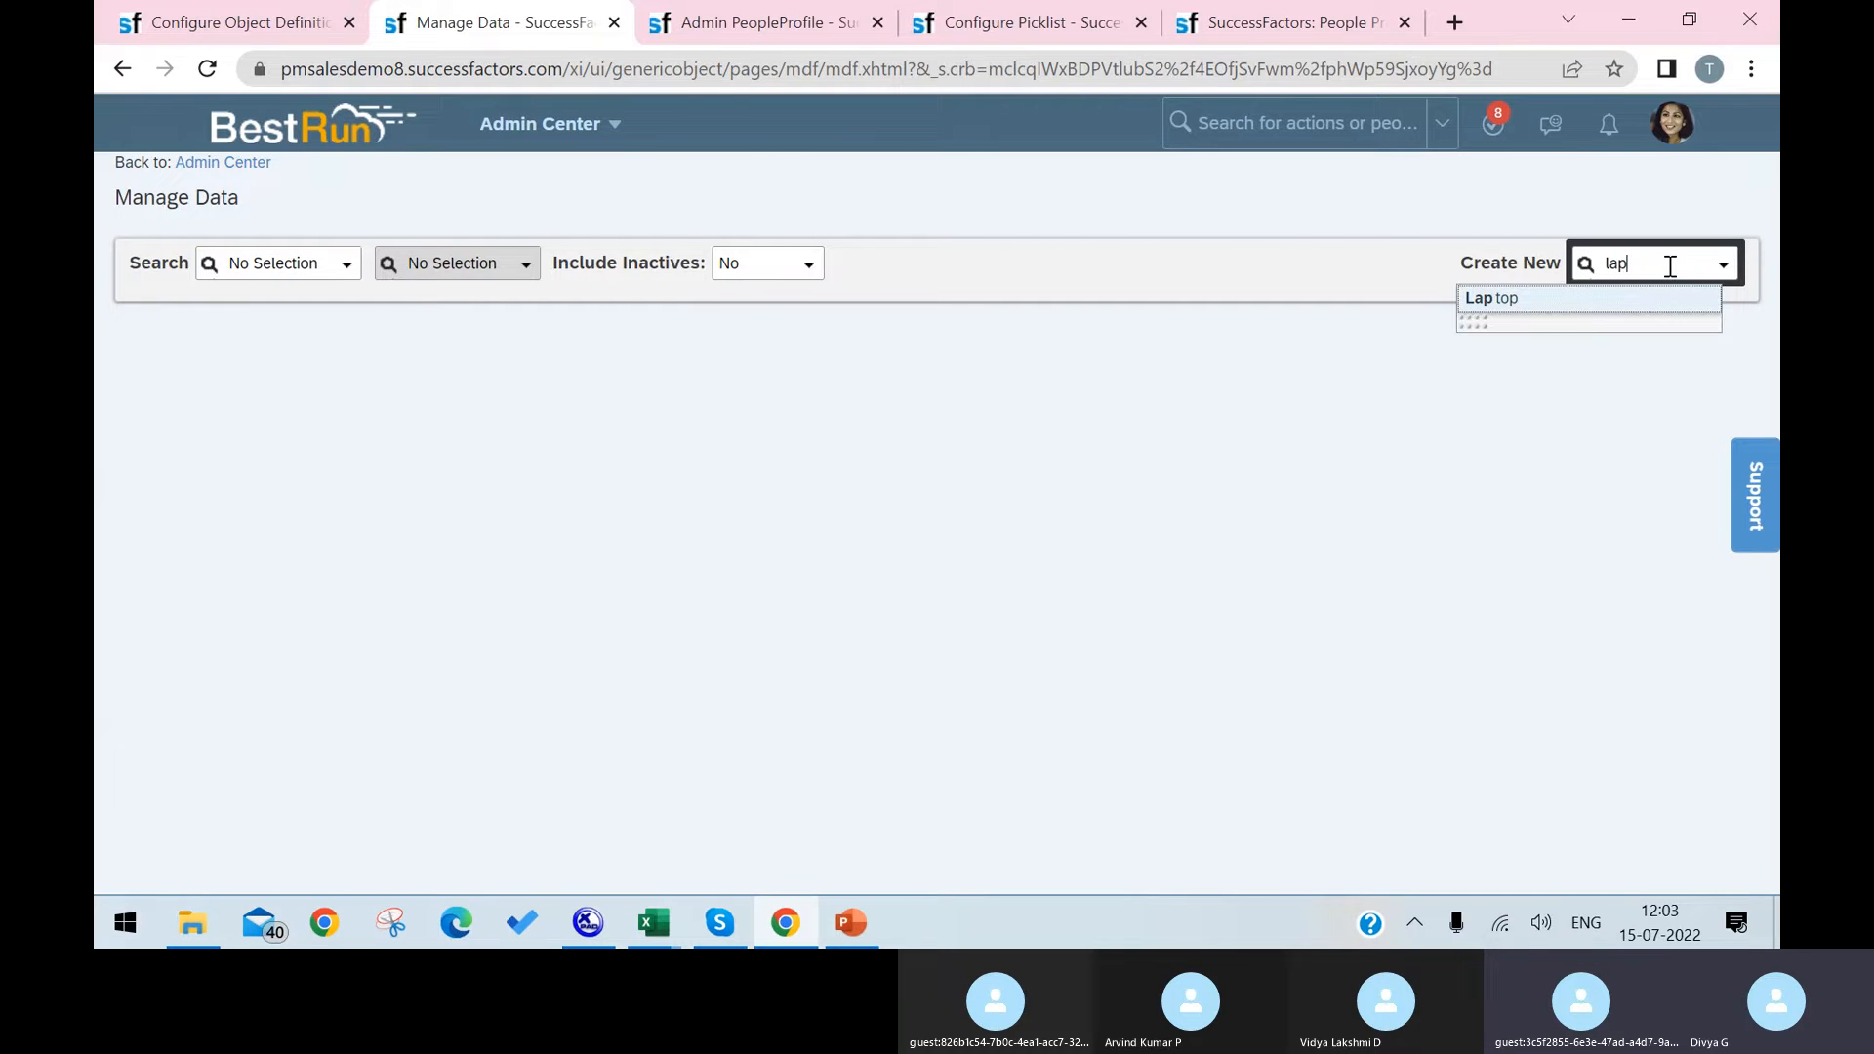
{"action": "type", "text": "top"}
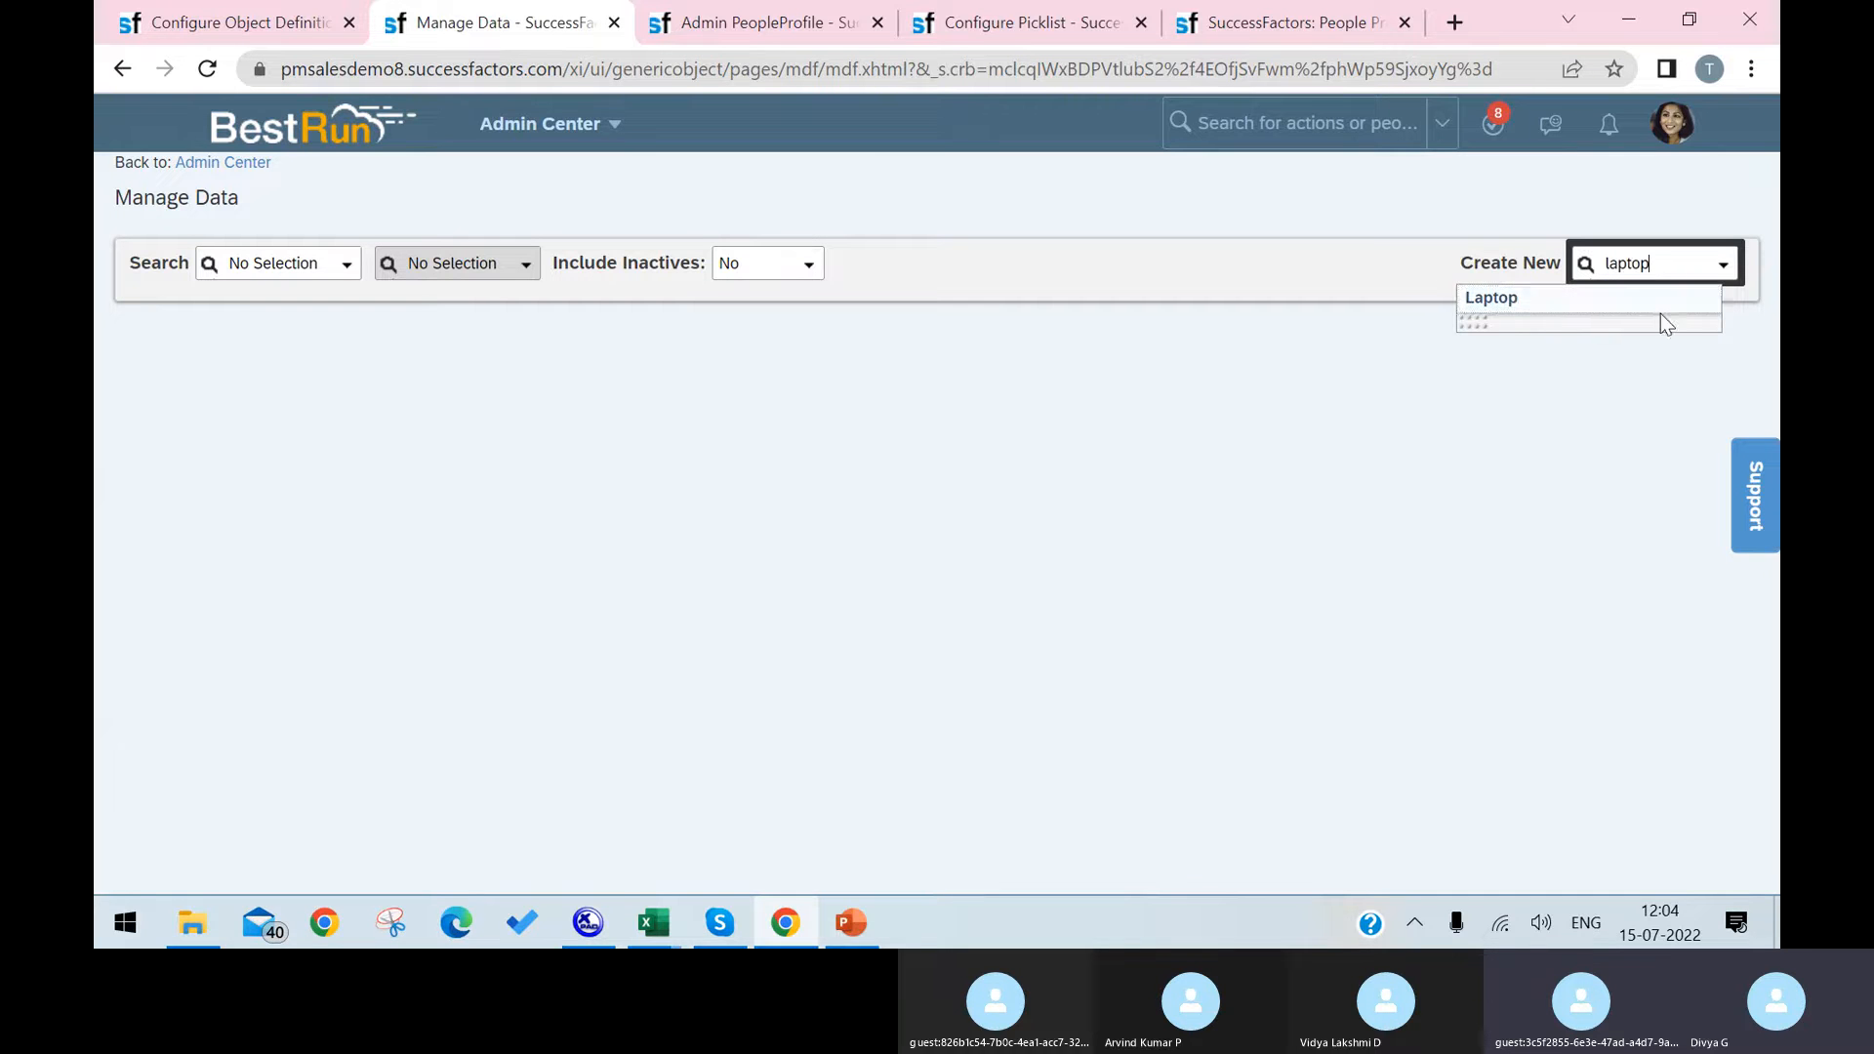
{"action": "left_click", "coordinate": [1660, 307]}
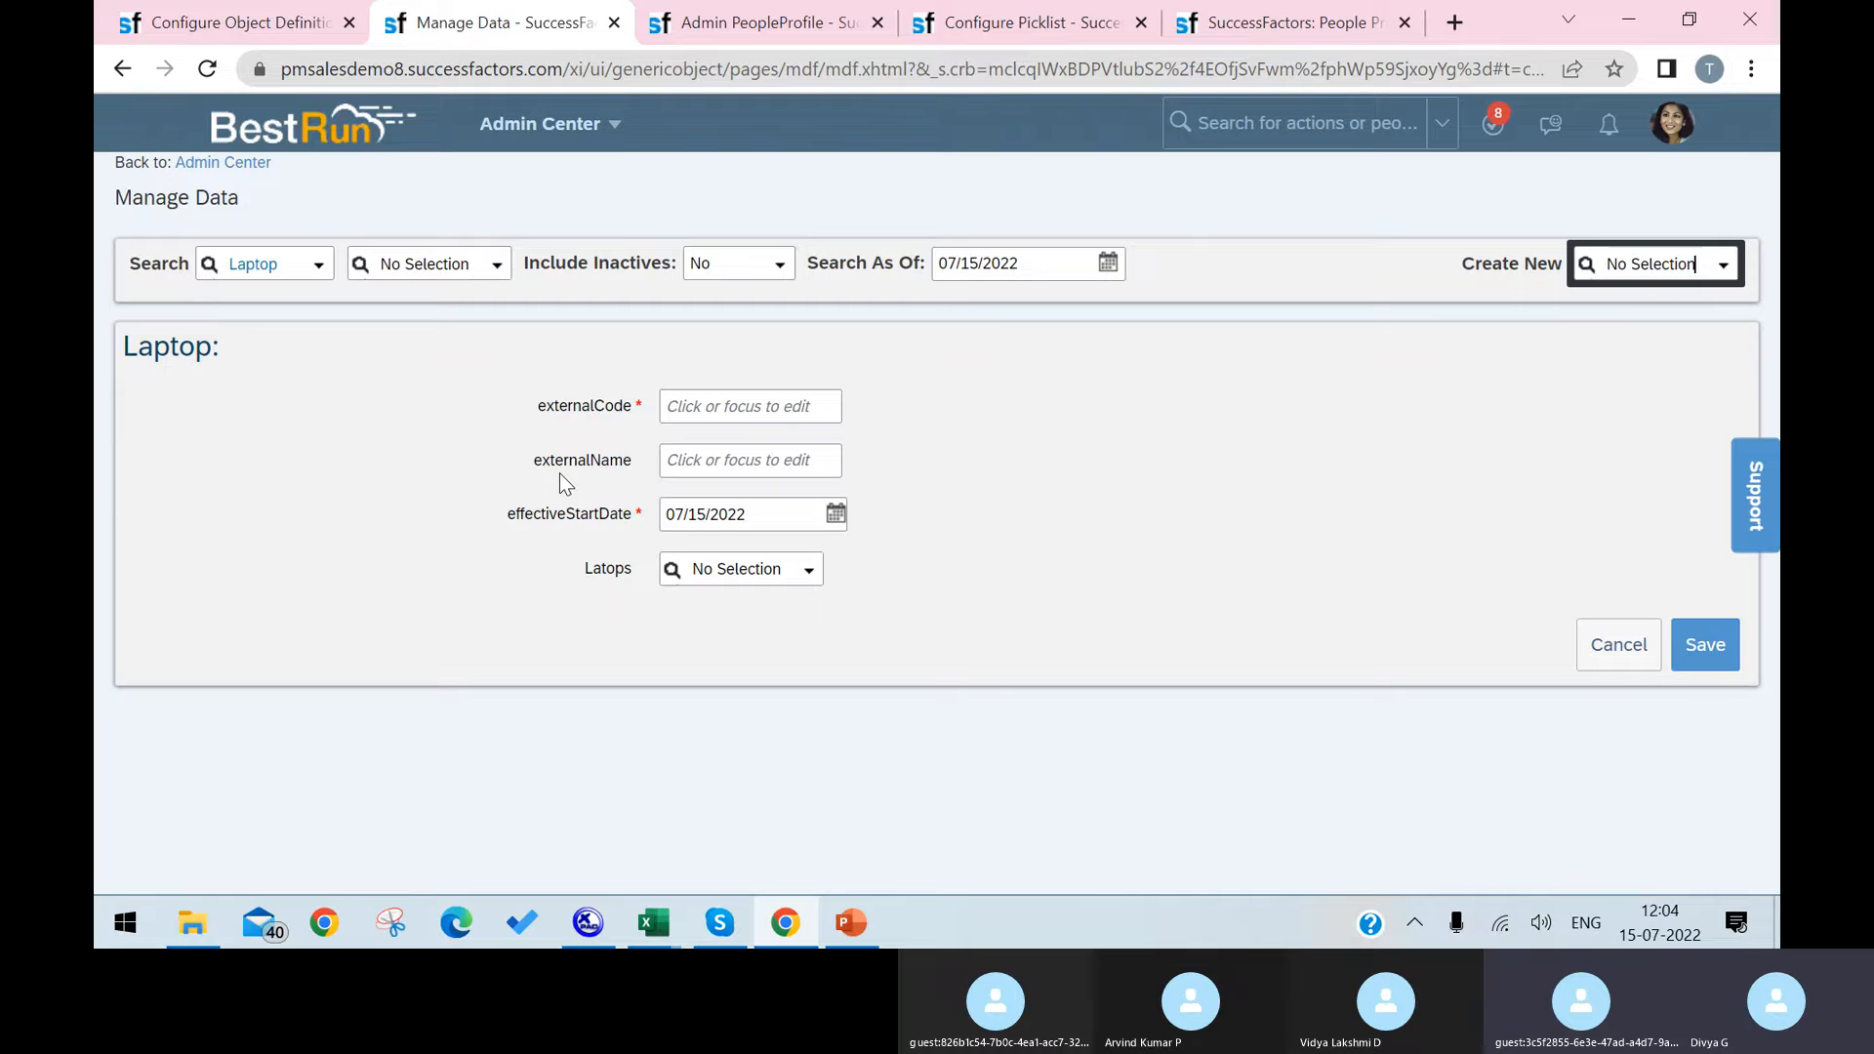
Step: Move cust_Latops back below effectiveStartDate in the Laptop object definition
{"action": "left_click", "coordinate": [286, 33]}
{"action": "scroll", "coordinate": [988, 610], "scroll_direction": "down", "scroll_amount": 10}
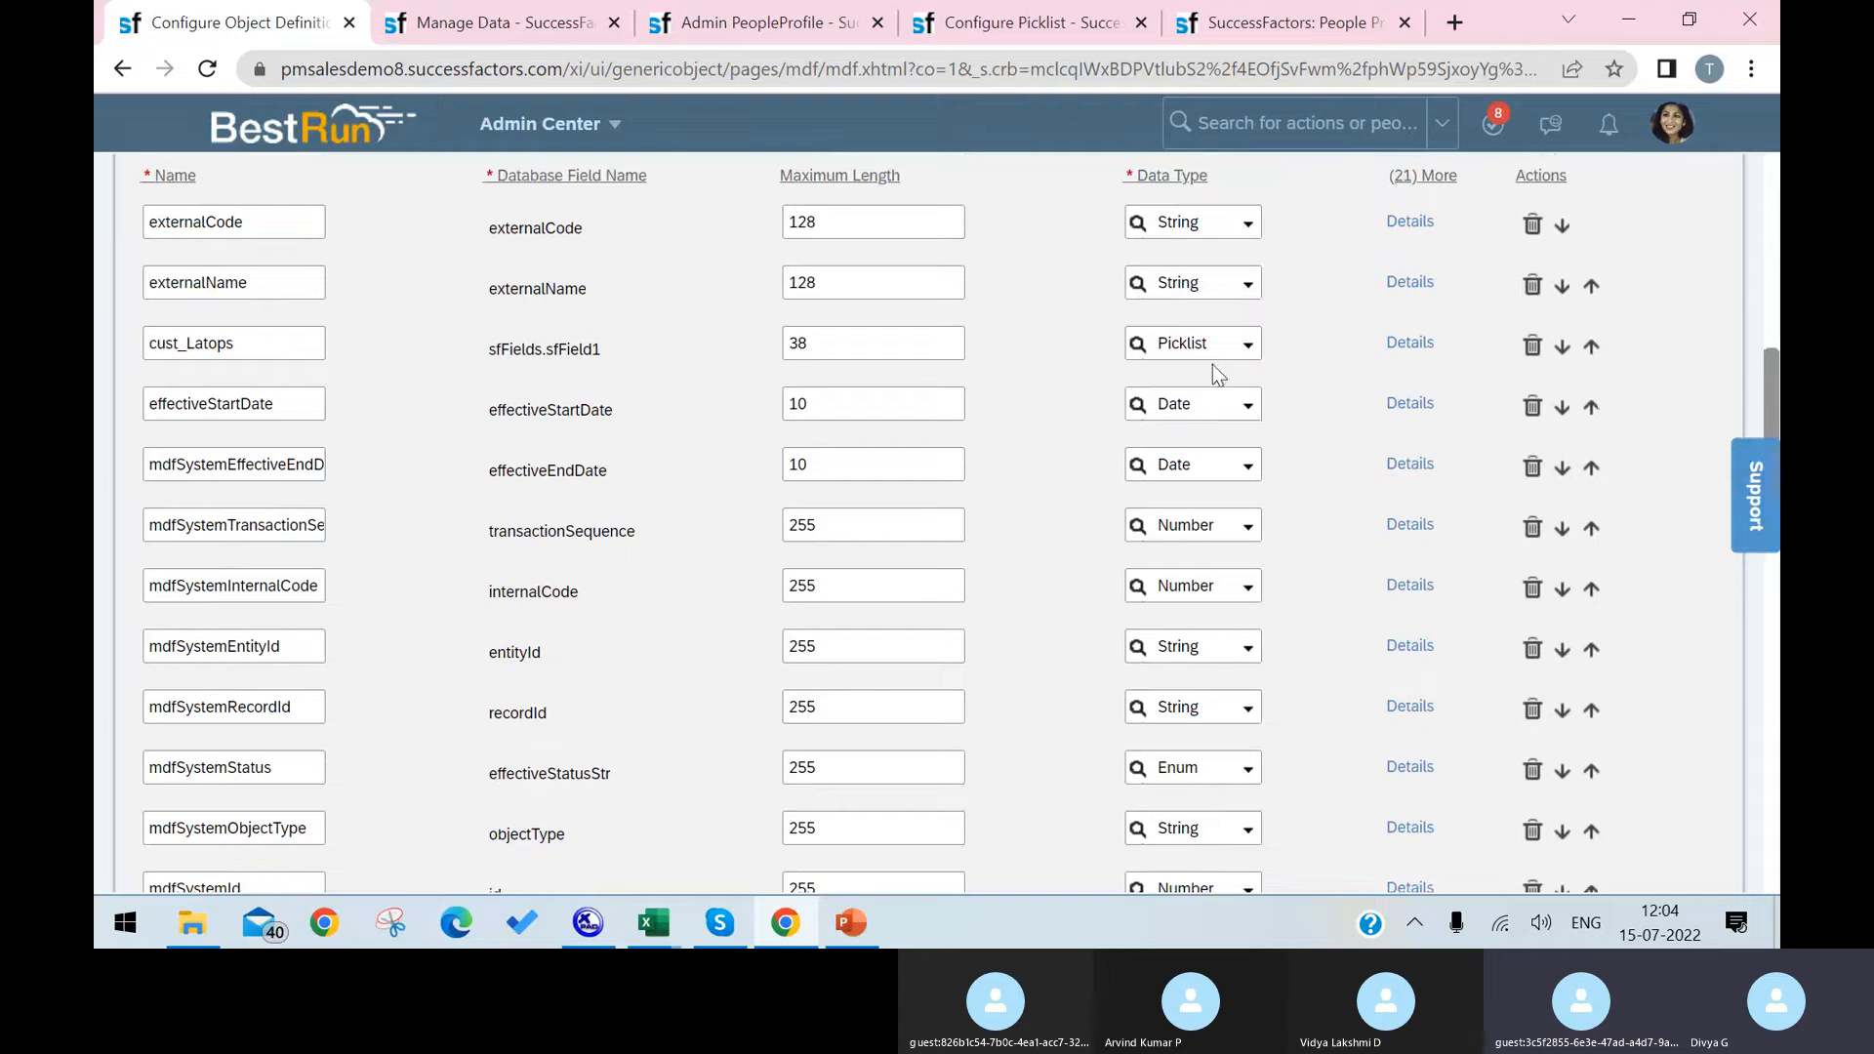
{"action": "left_click", "coordinate": [1591, 407]}
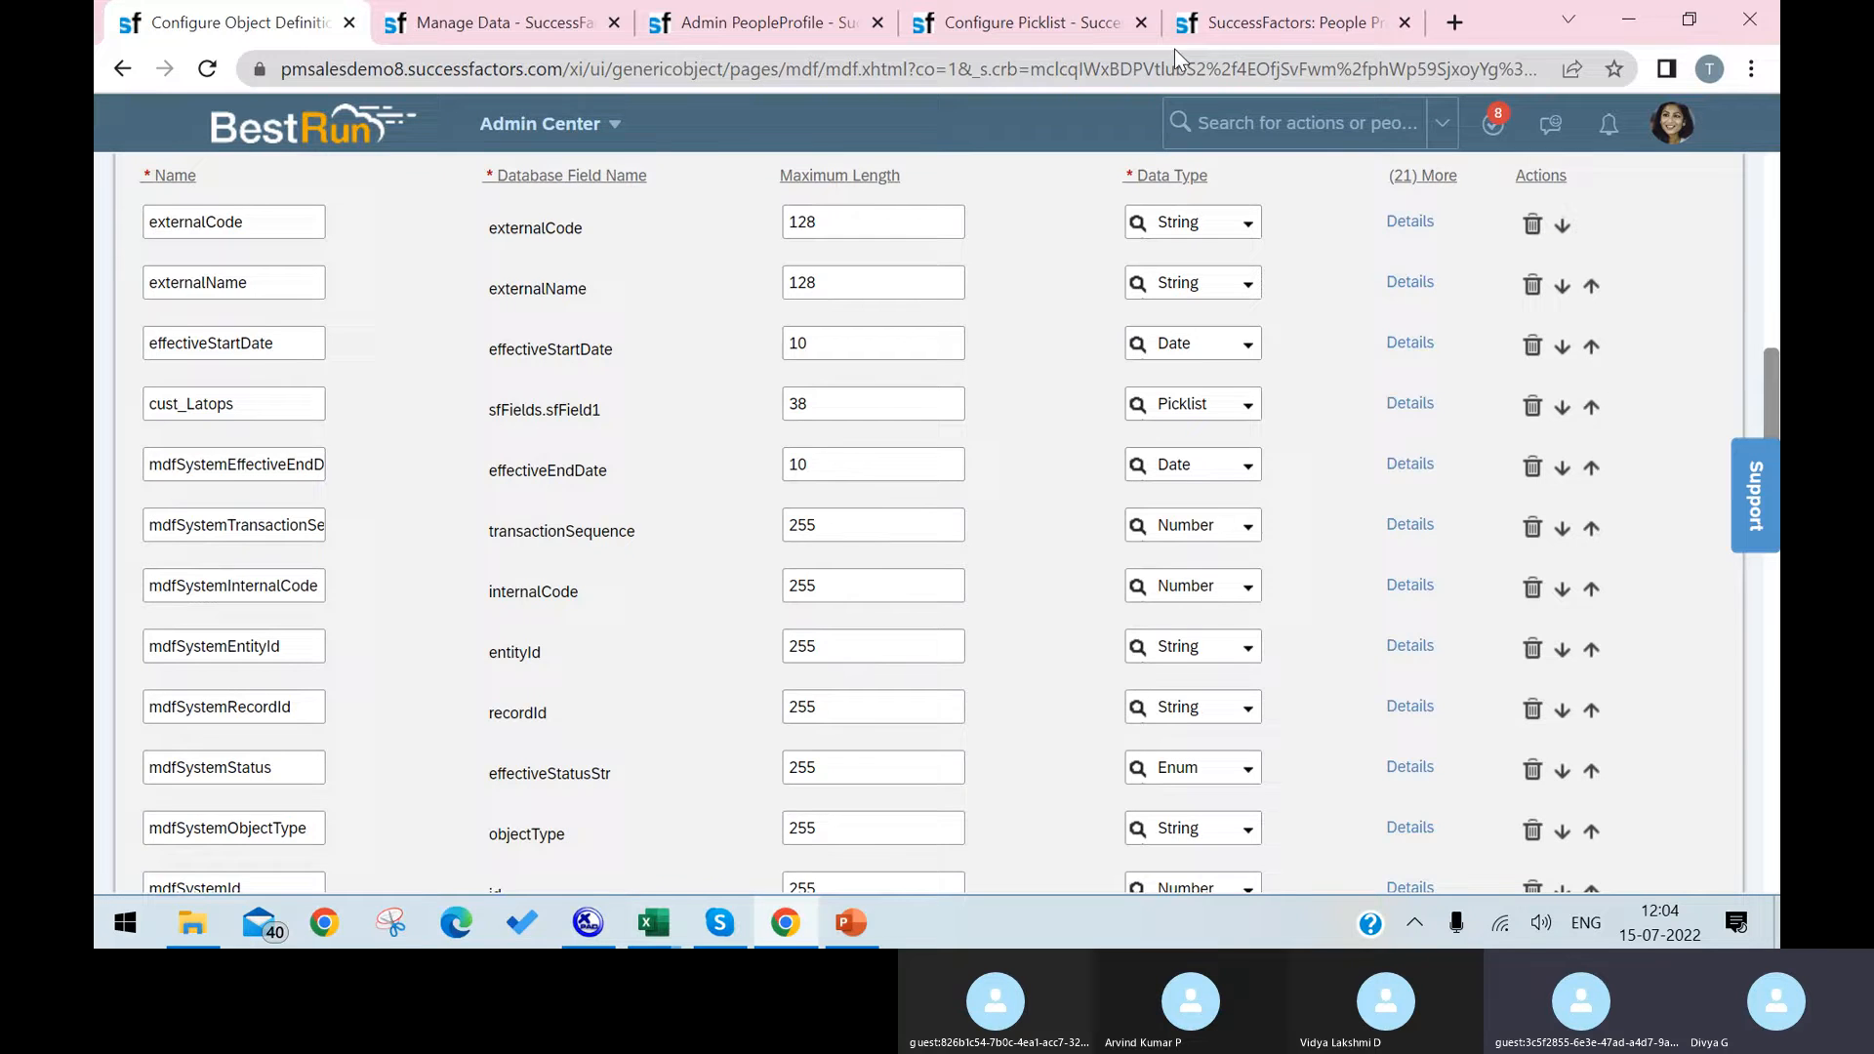
Step: Recheck the field order on the blank Laptop record, and place cust_Latops above effectiveStartDate again in the object definition
{"action": "left_click", "coordinate": [1273, 27]}
{"action": "left_click", "coordinate": [488, 22]}
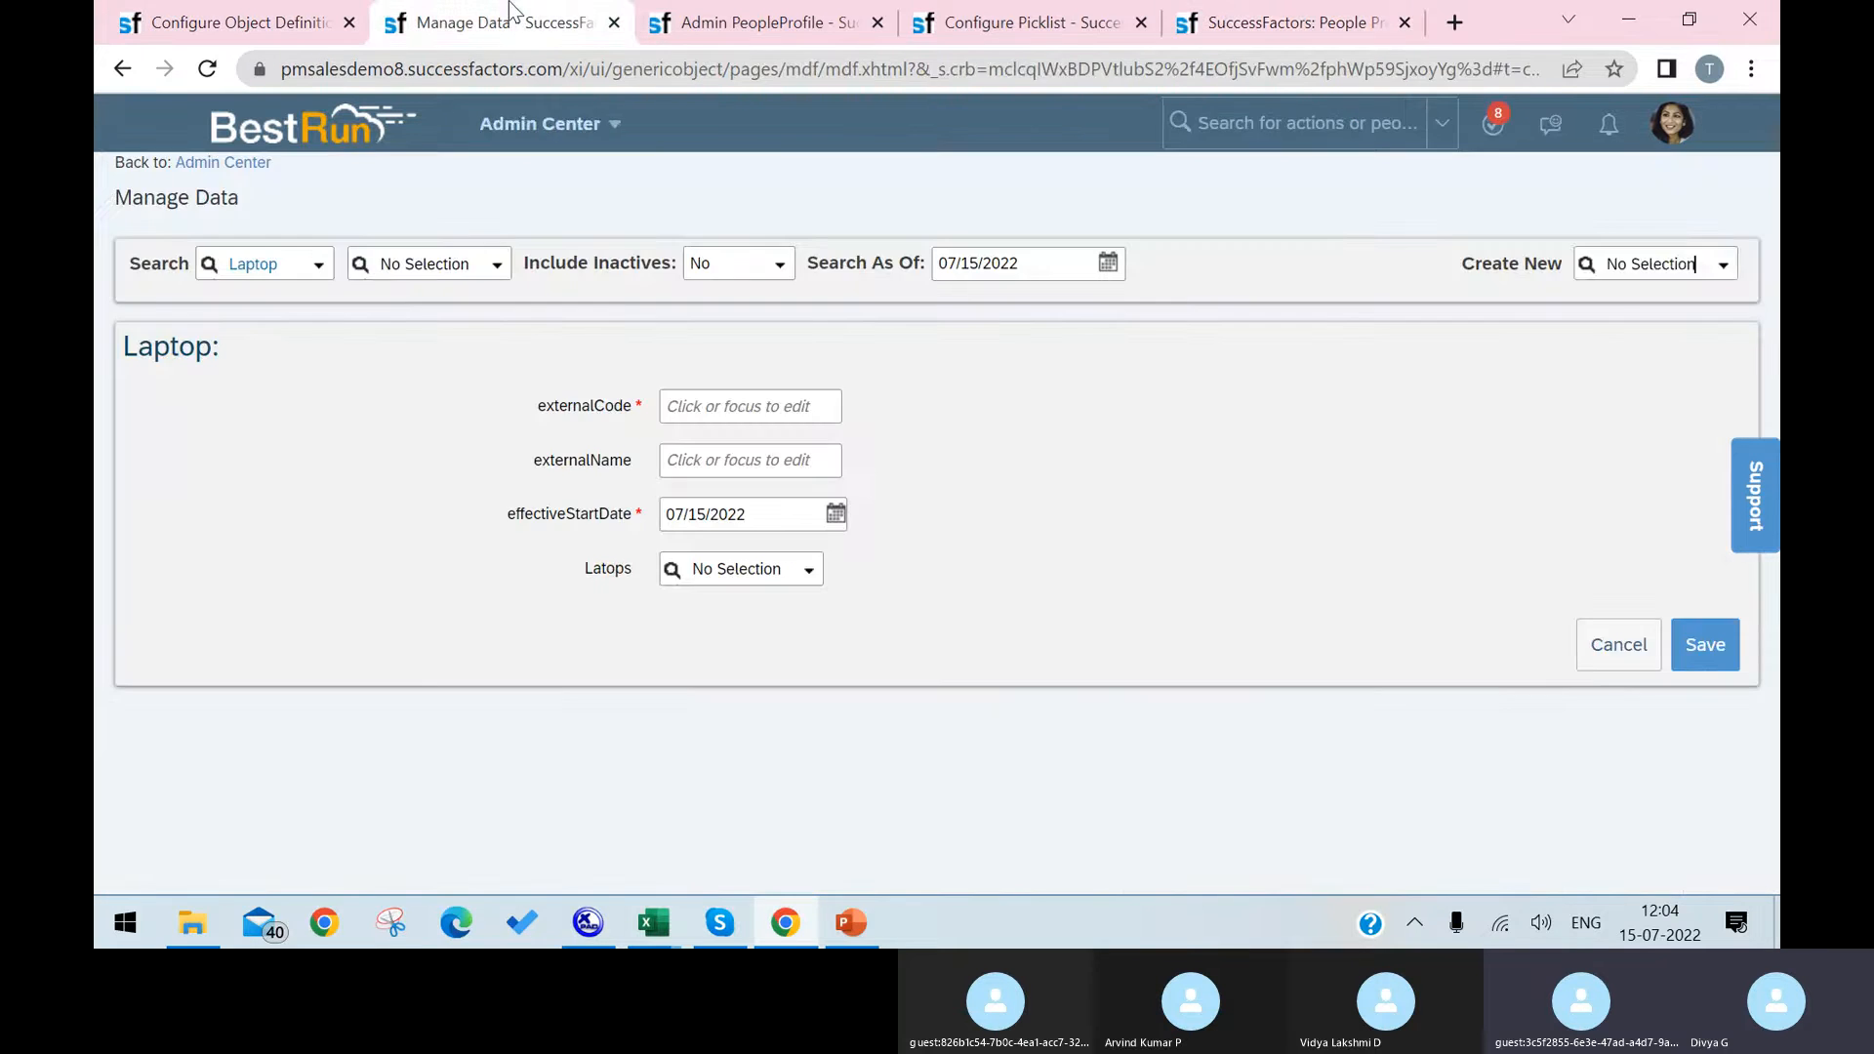
{"action": "left_click", "coordinate": [793, 30]}
{"action": "left_click", "coordinate": [914, 33]}
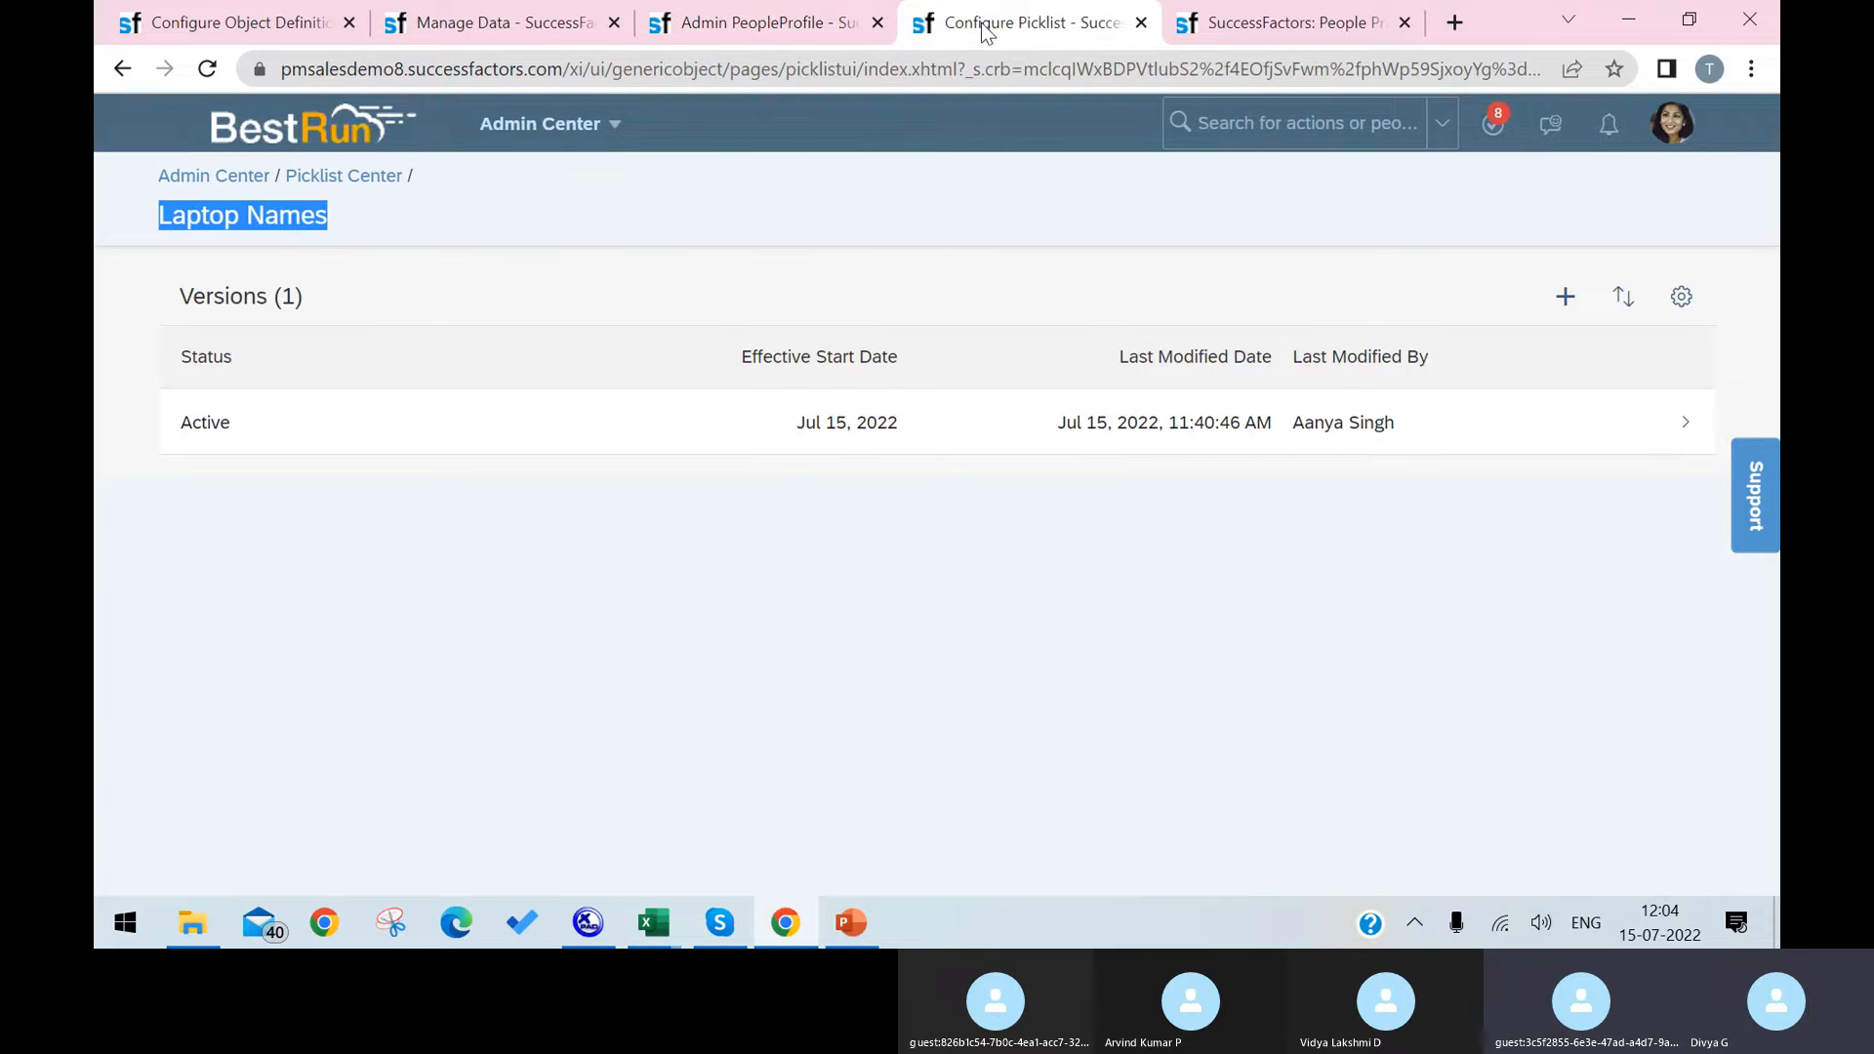
{"action": "left_click", "coordinate": [1227, 27]}
{"action": "left_click", "coordinate": [515, 39]}
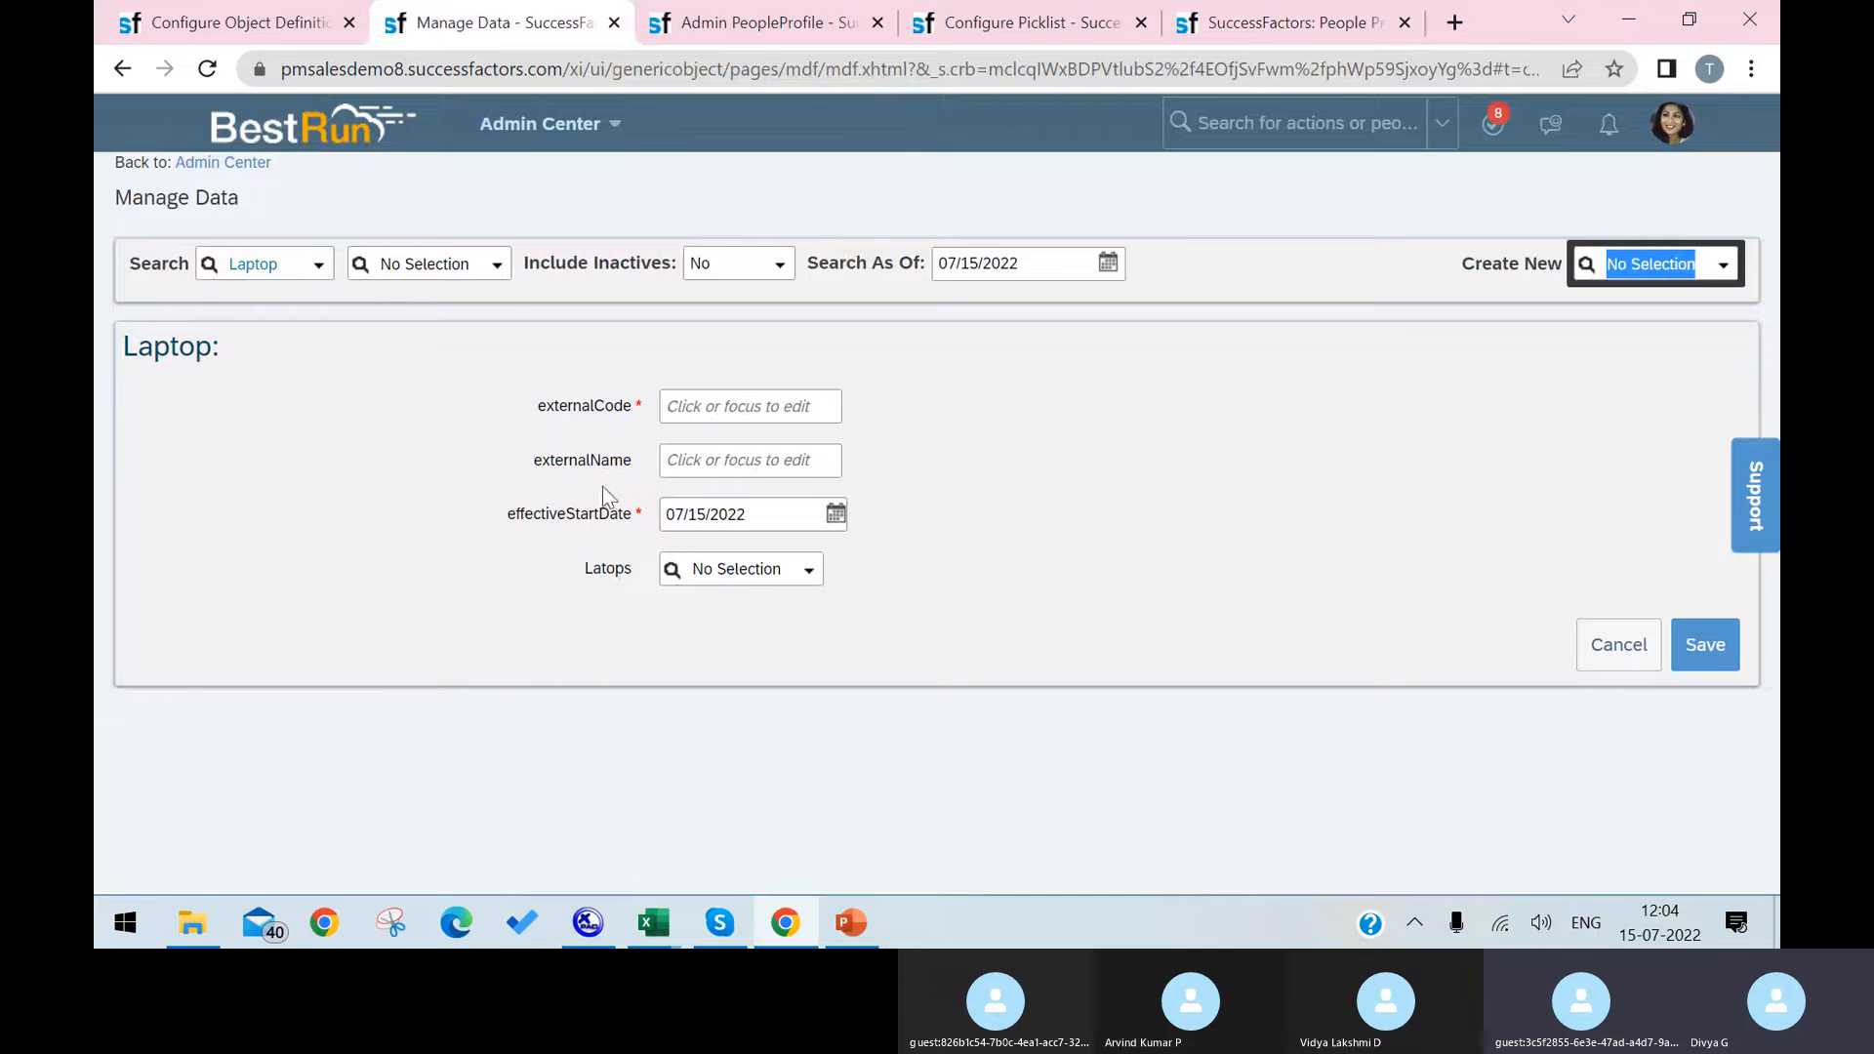
{"action": "left_click", "coordinate": [244, 16]}
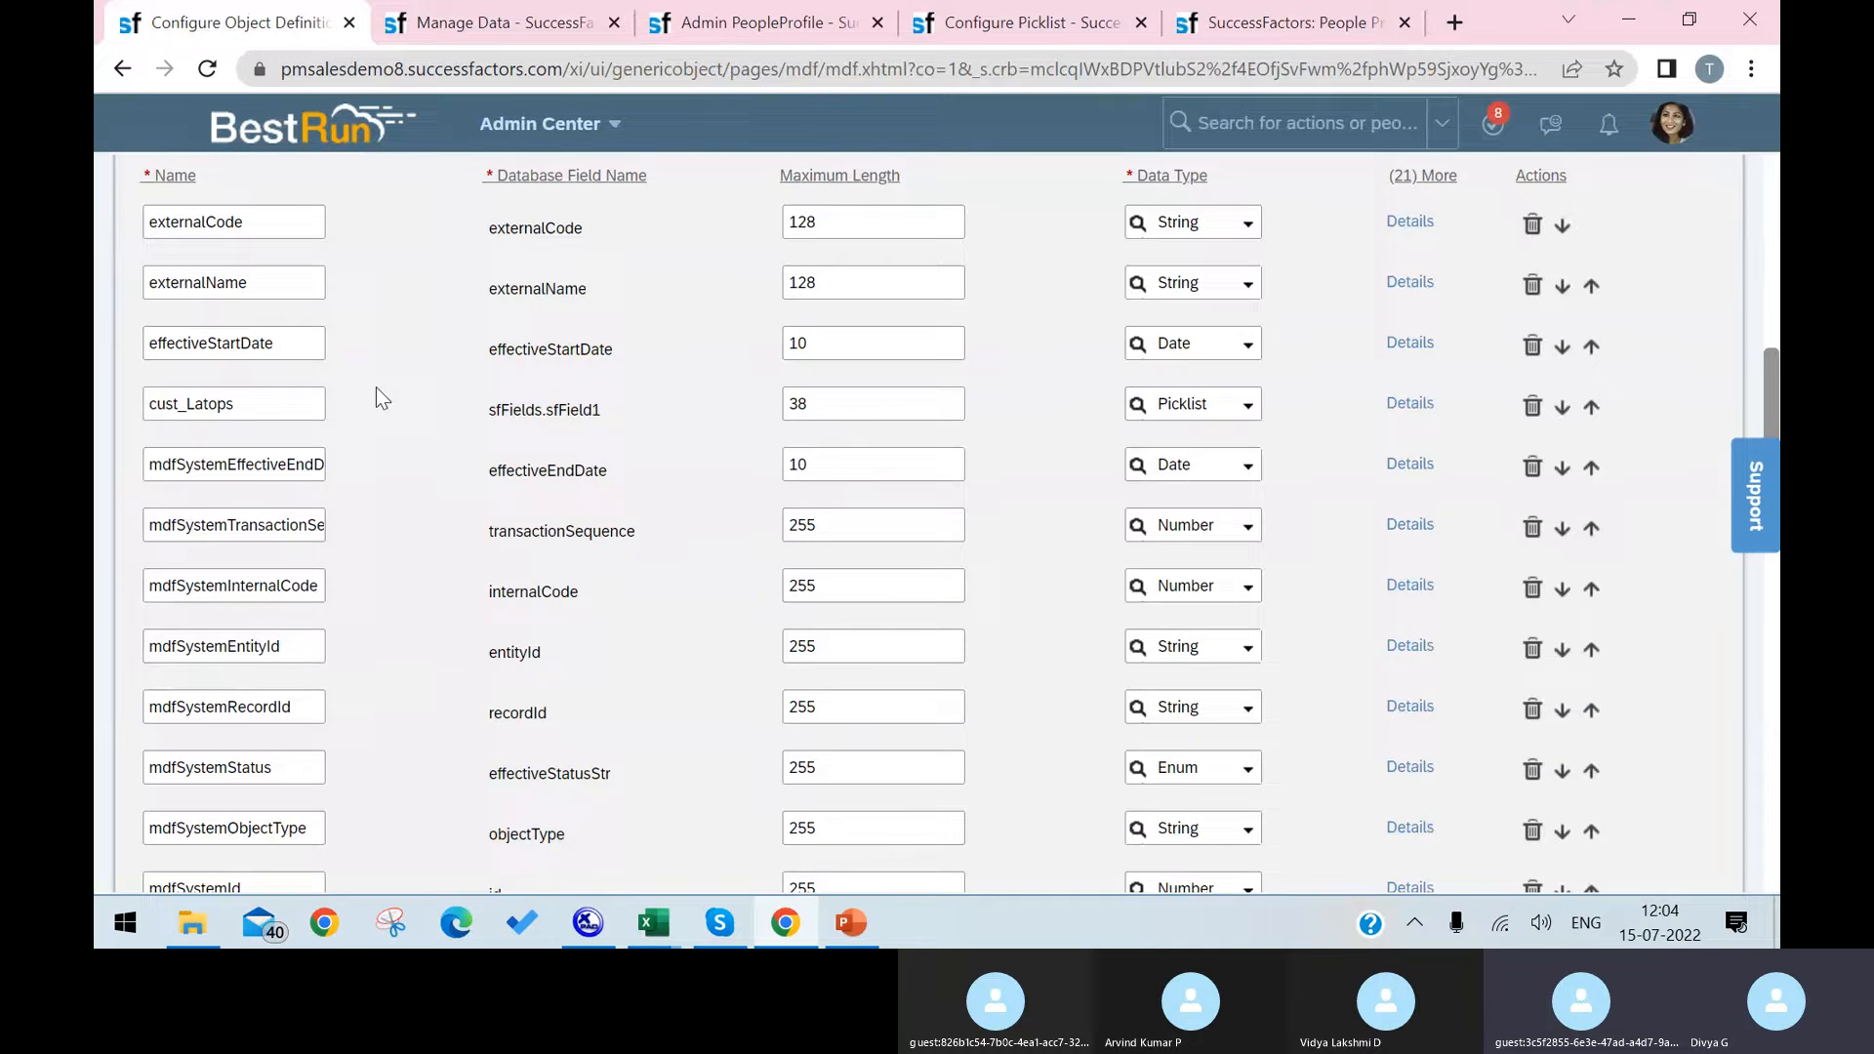
{"action": "left_click", "coordinate": [1593, 406]}
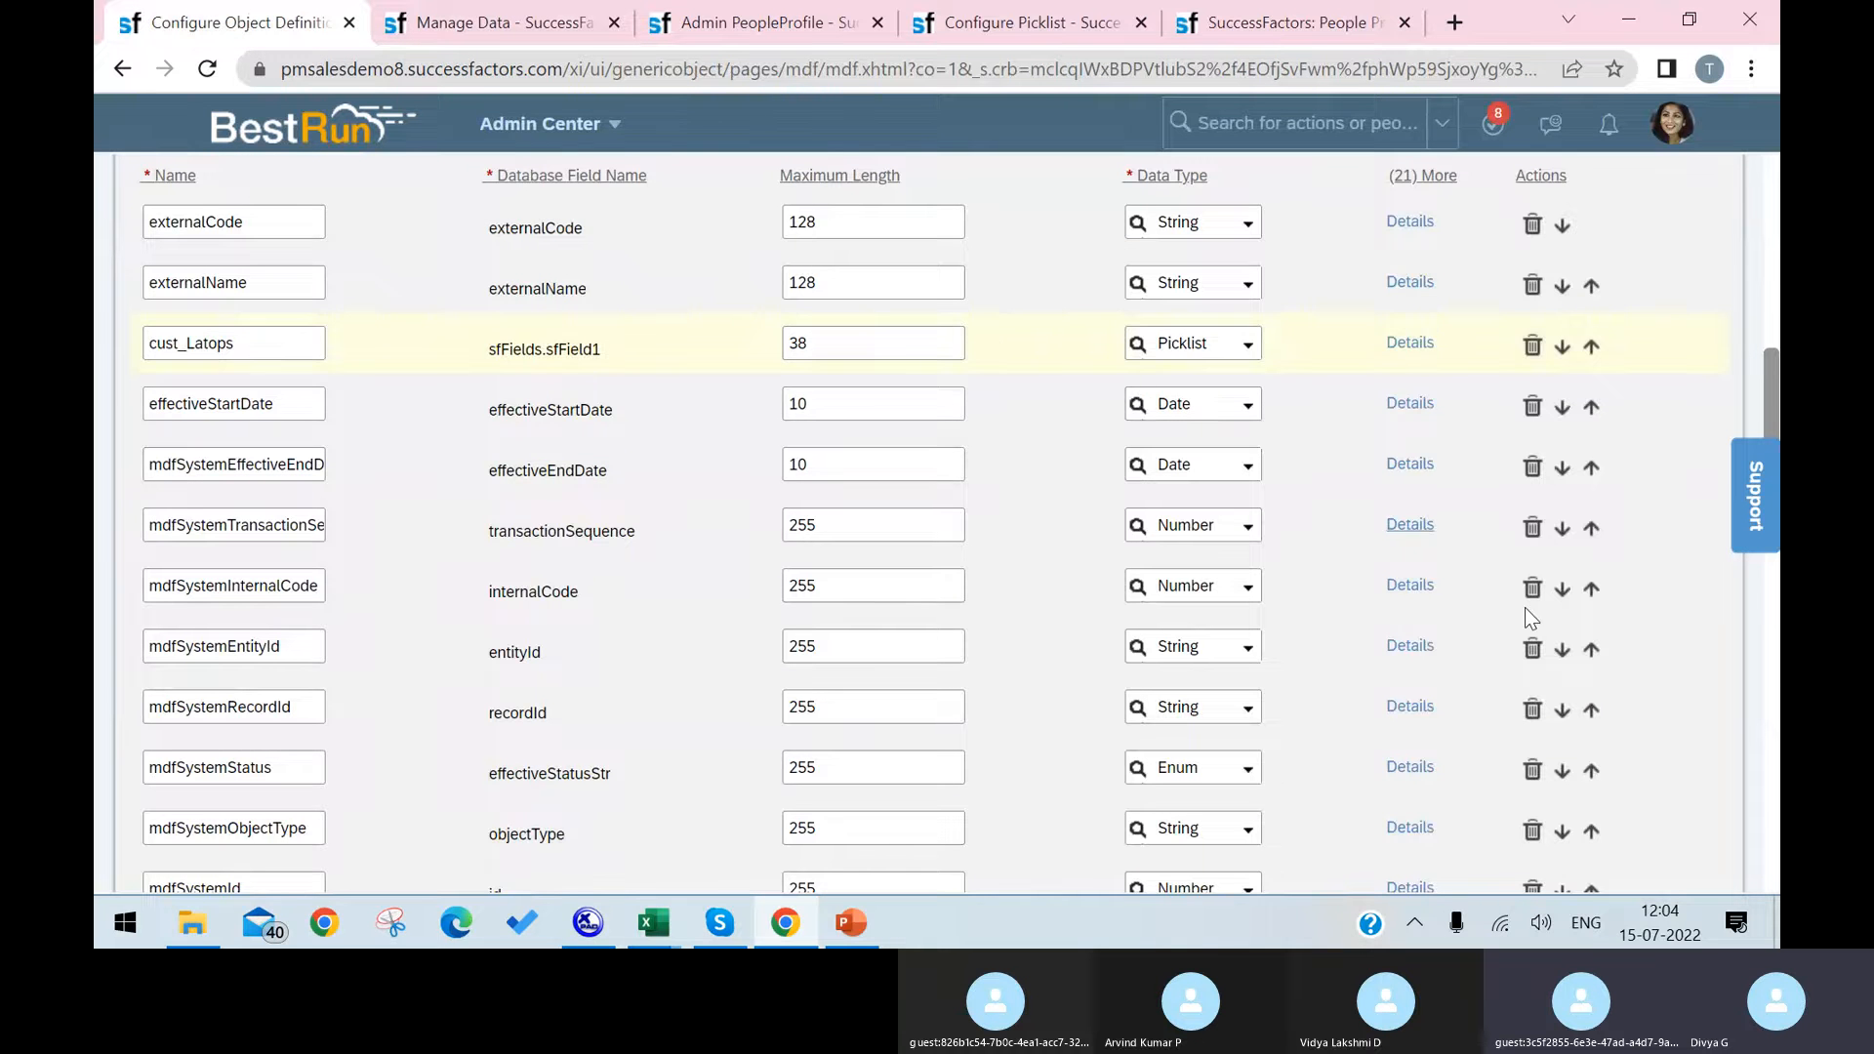
Step: Save the Laptop object definition with the reordered fields
{"action": "scroll", "coordinate": [1581, 609], "scroll_direction": "down", "scroll_amount": 1}
{"action": "scroll", "coordinate": [1583, 617], "scroll_direction": "down", "scroll_amount": 15}
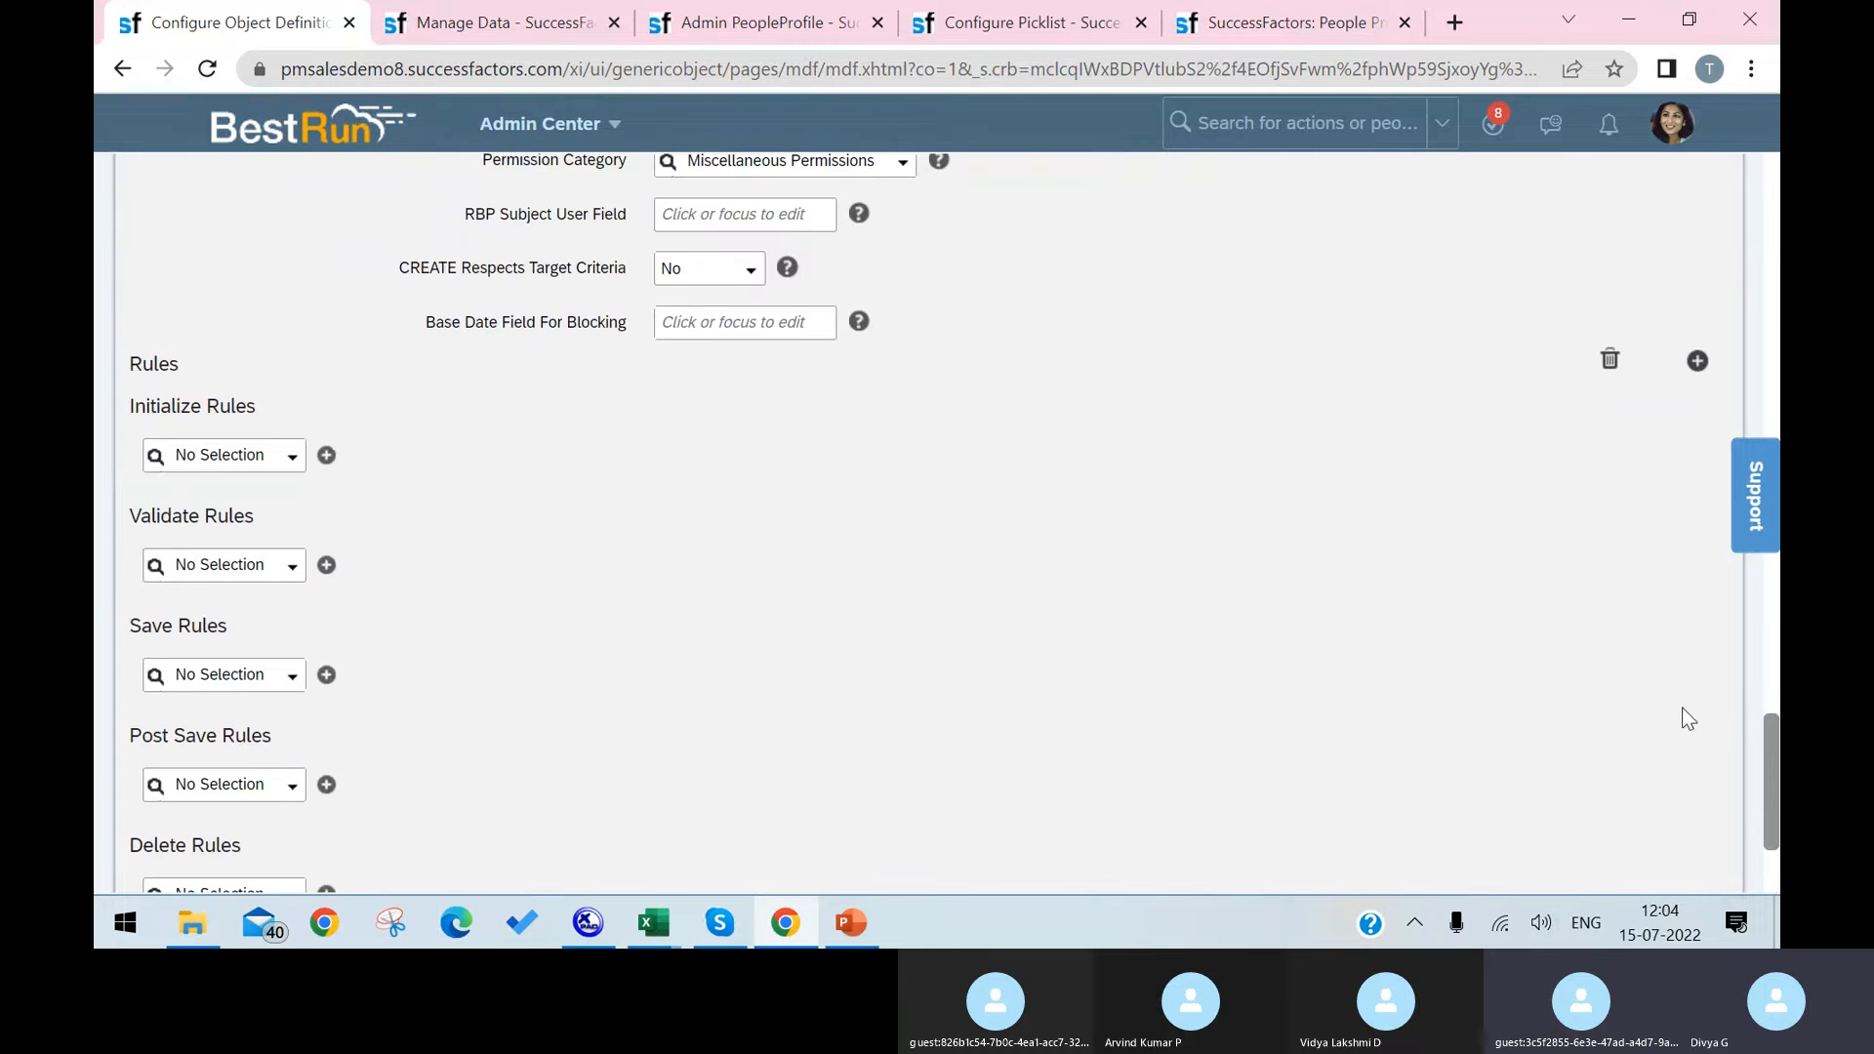
{"action": "left_click", "coordinate": [1710, 837]}
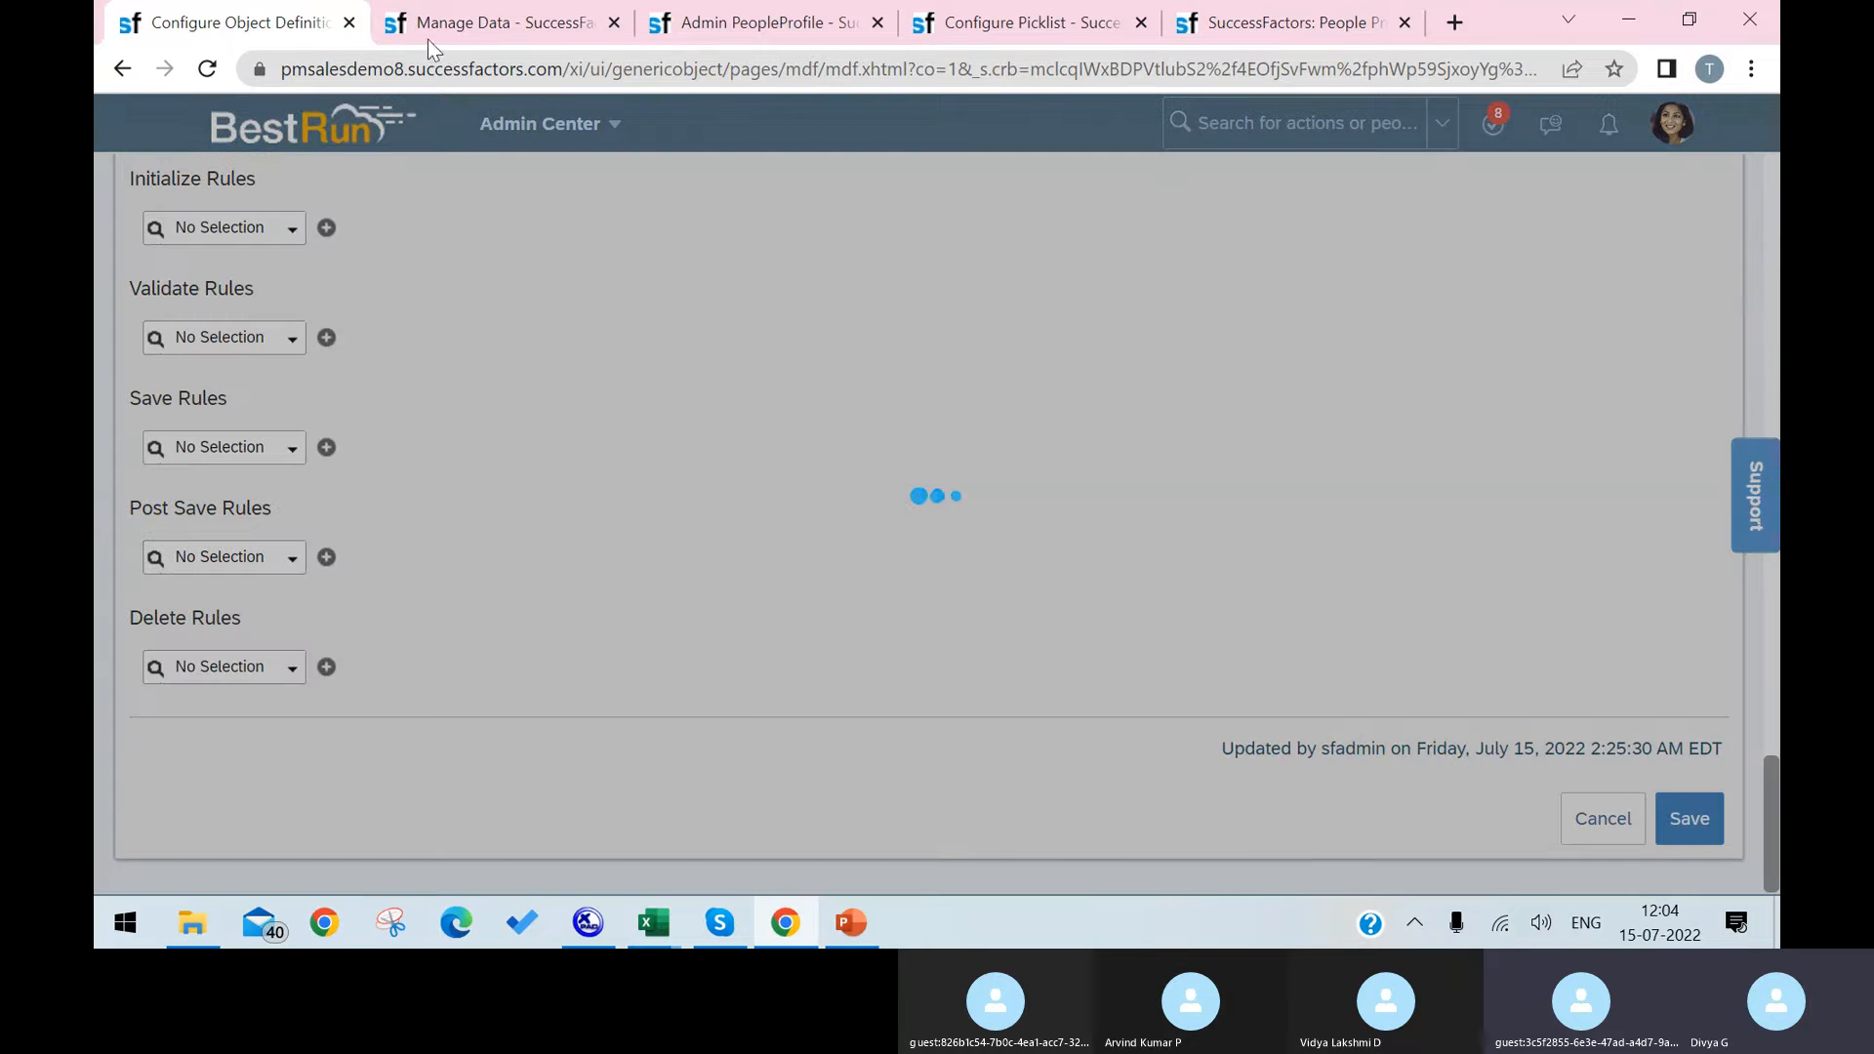
Step: Reload the blank Laptop record in Manage Data and check its field order and the Latops picklist
{"action": "left_click", "coordinate": [515, 26]}
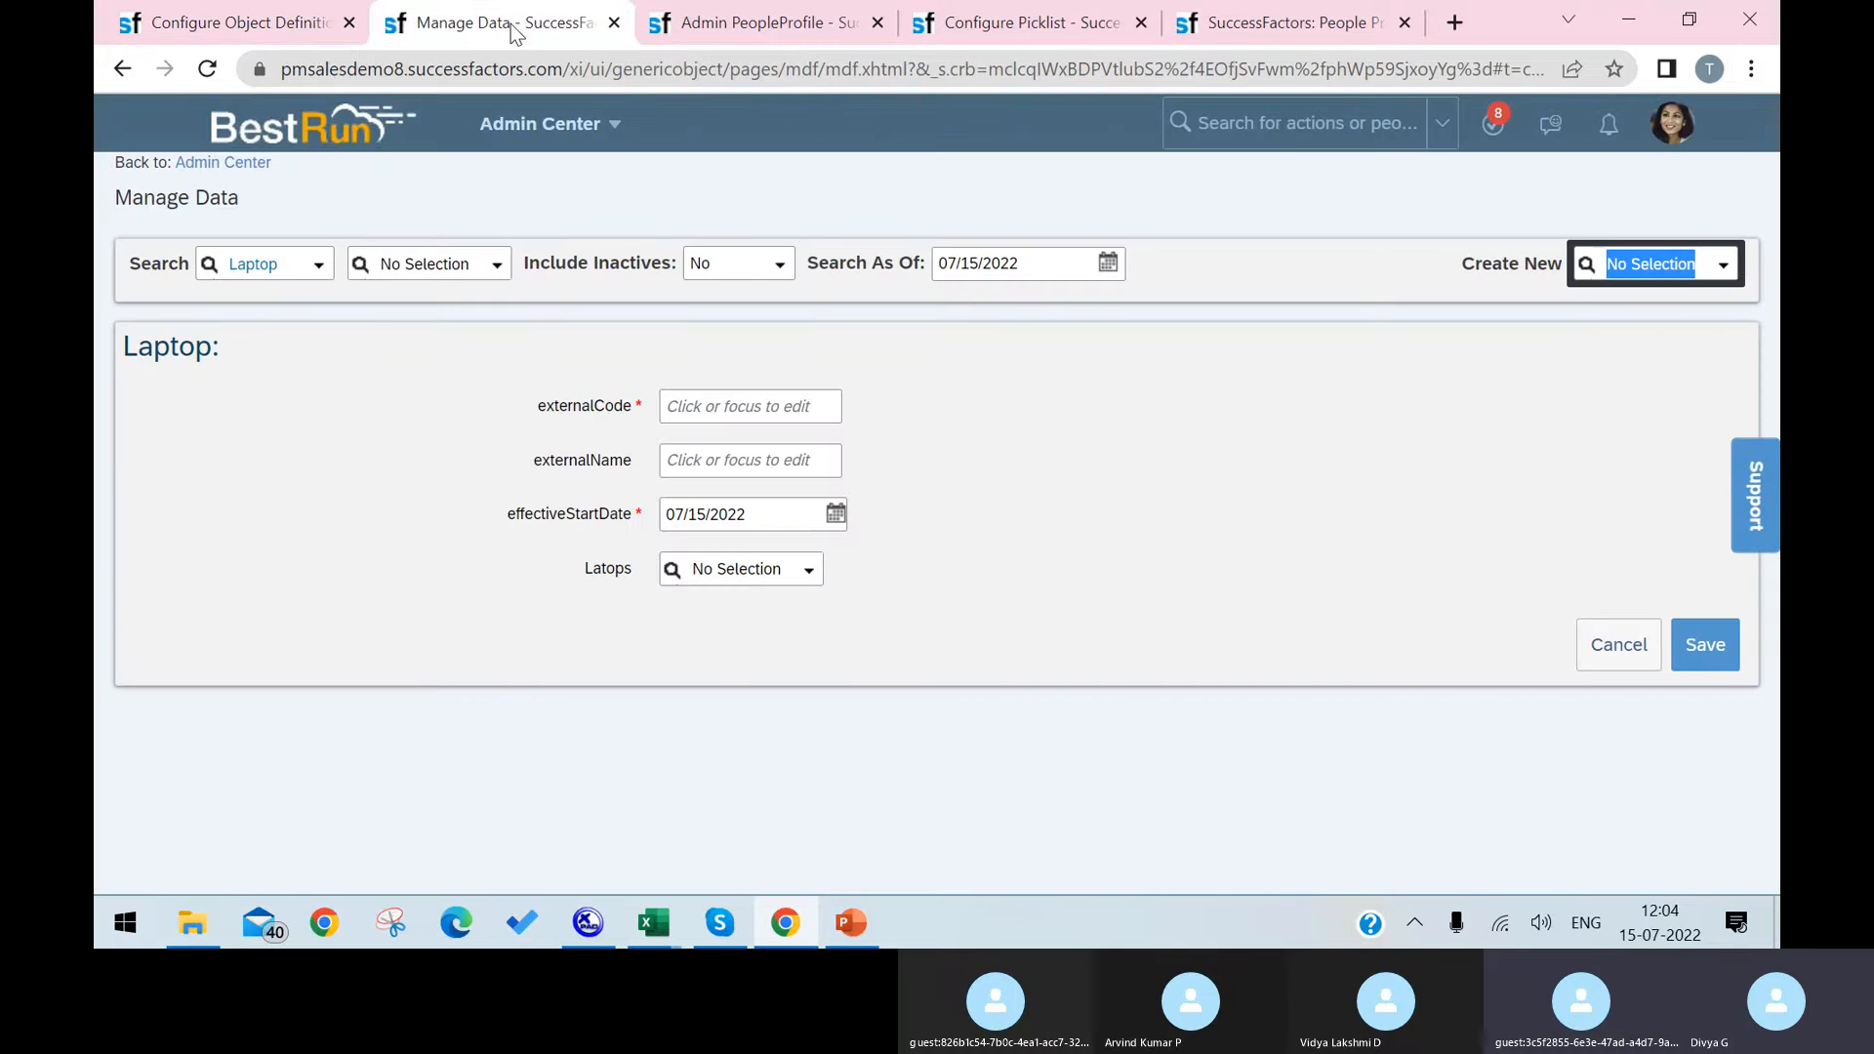
{"action": "left_click", "coordinate": [207, 69]}
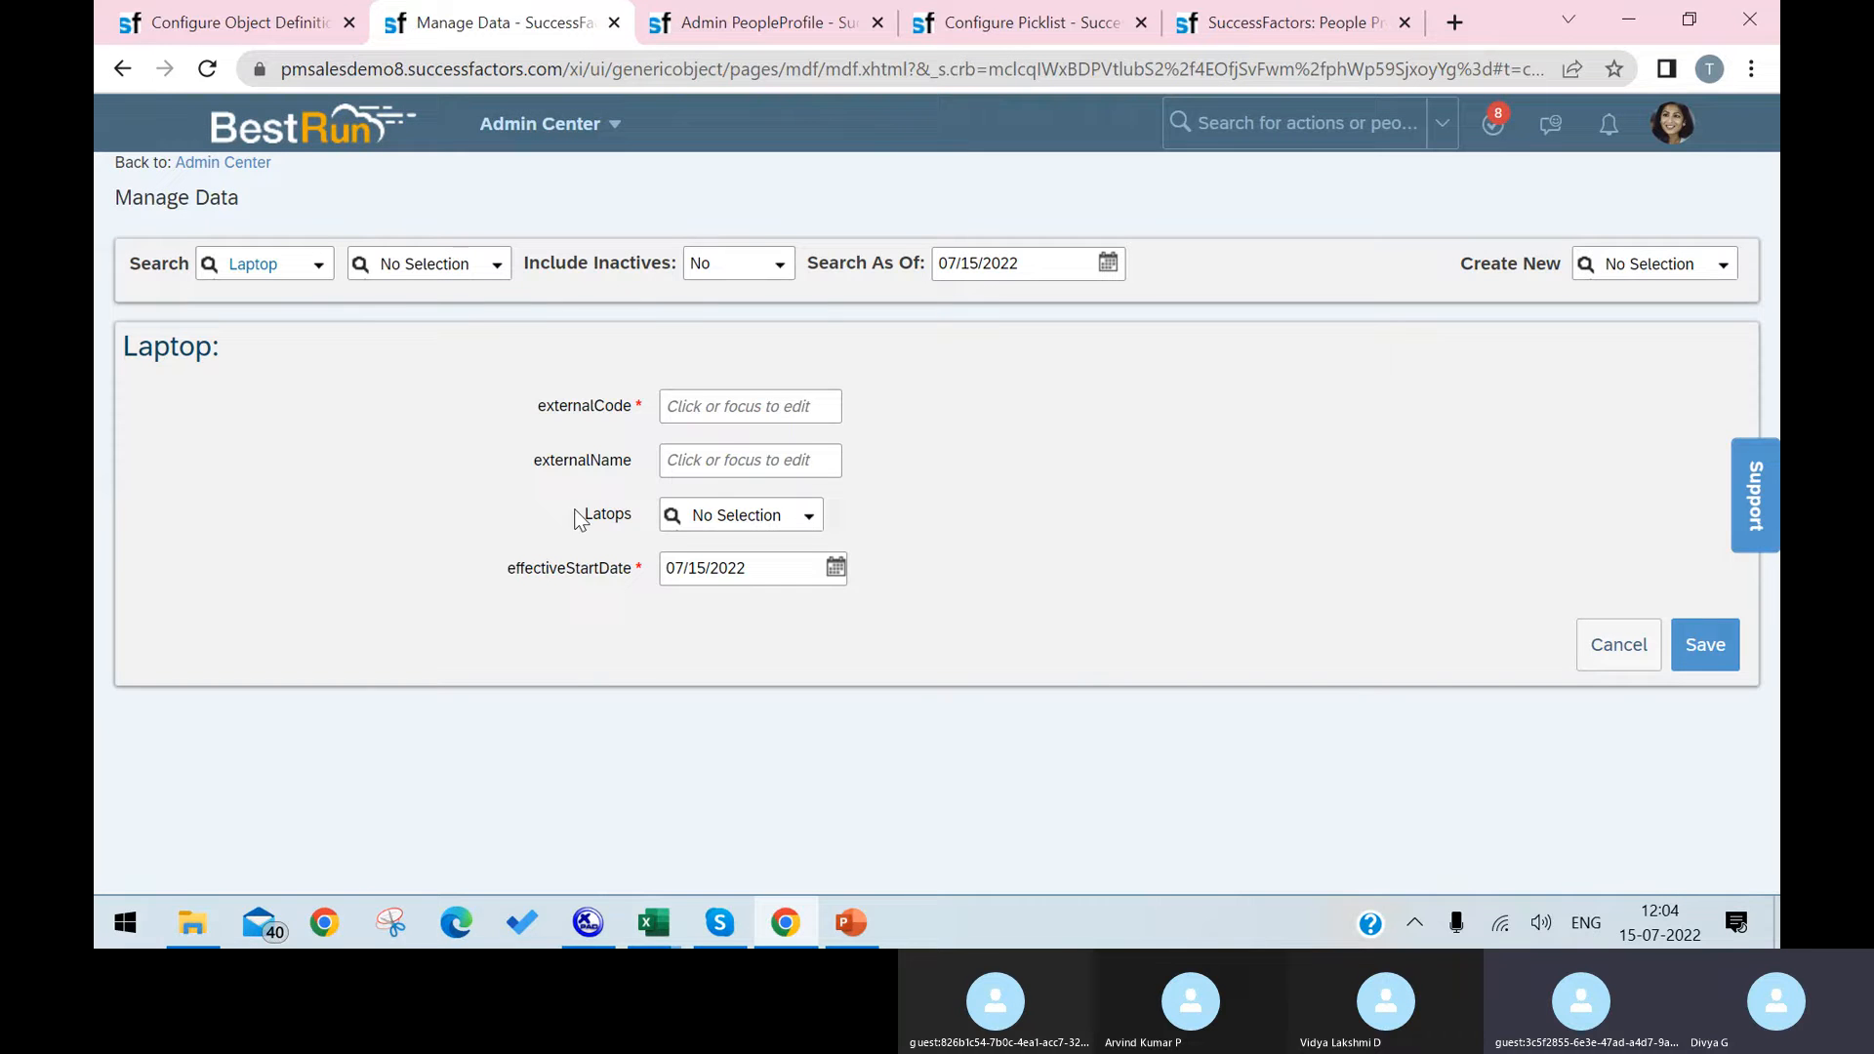
{"action": "left_click_drag", "start_coordinate": [581, 511], "coordinate": [722, 506]}
{"action": "left_click", "coordinate": [806, 517]}
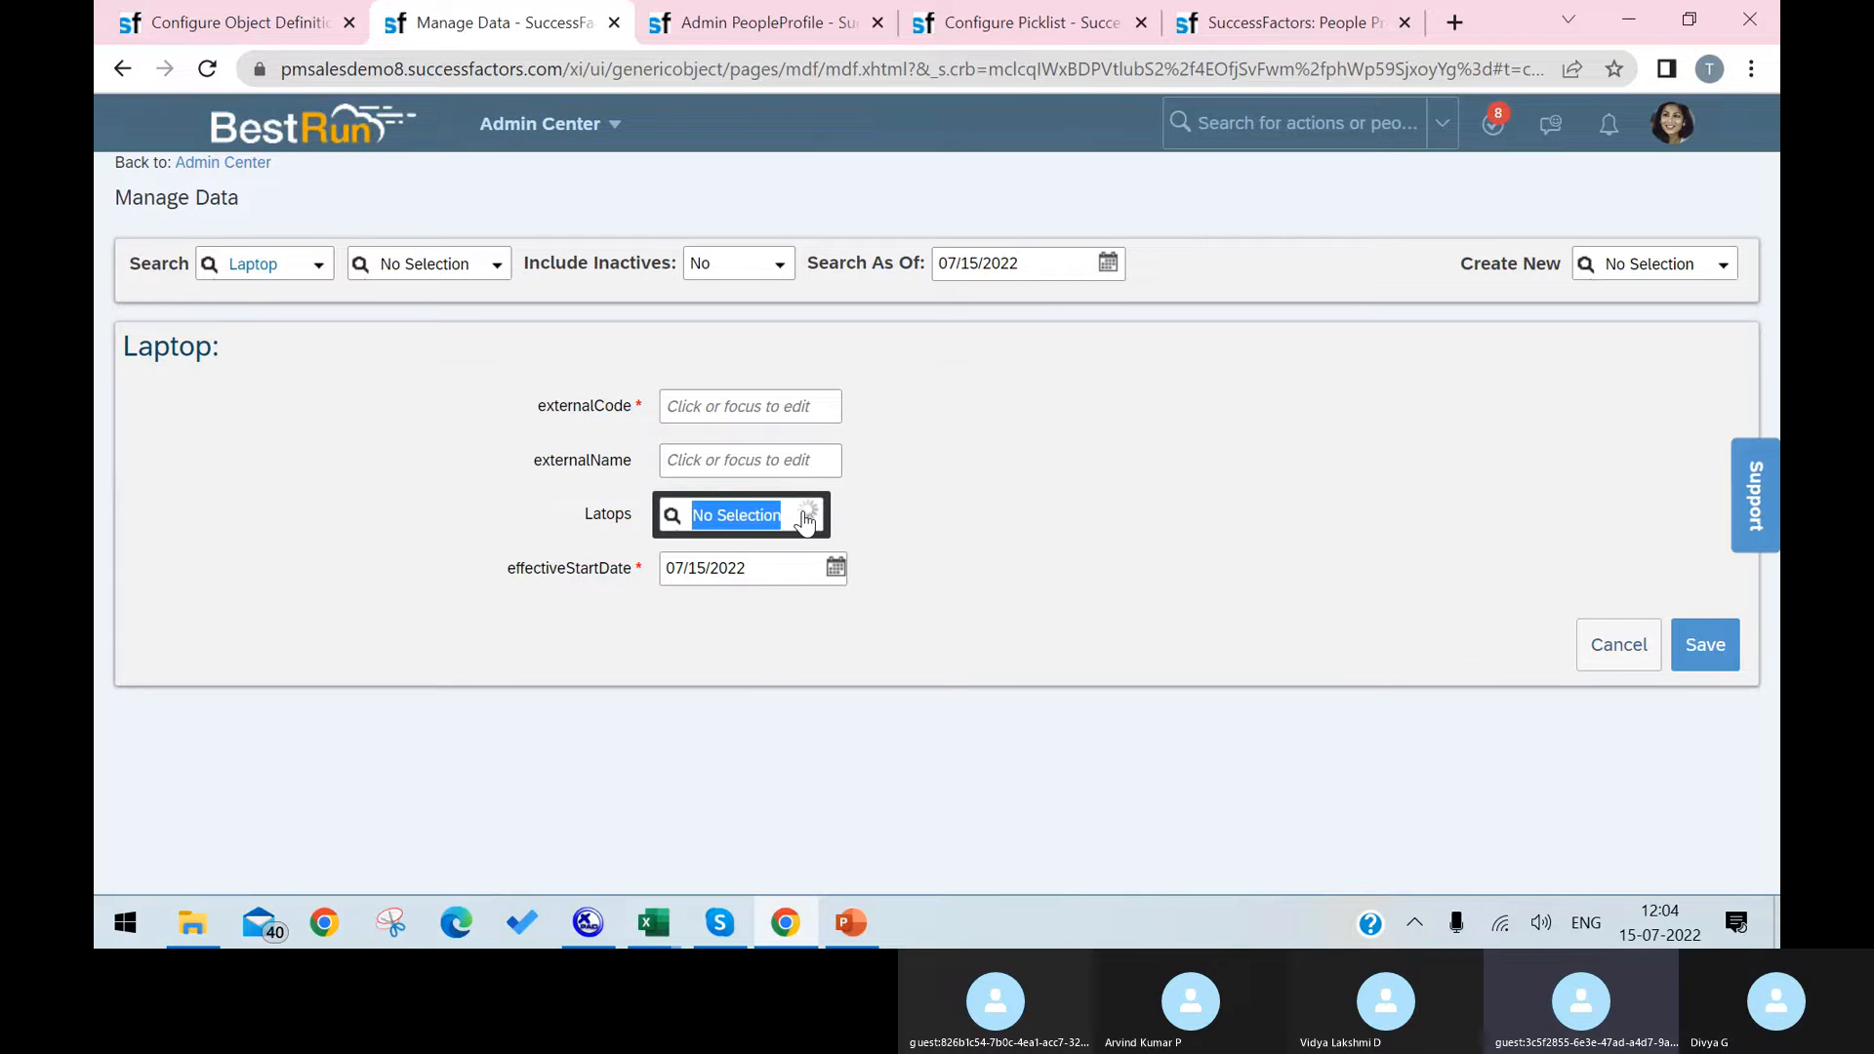
{"action": "left_click", "coordinate": [1127, 552]}
{"action": "left_click", "coordinate": [1127, 547]}
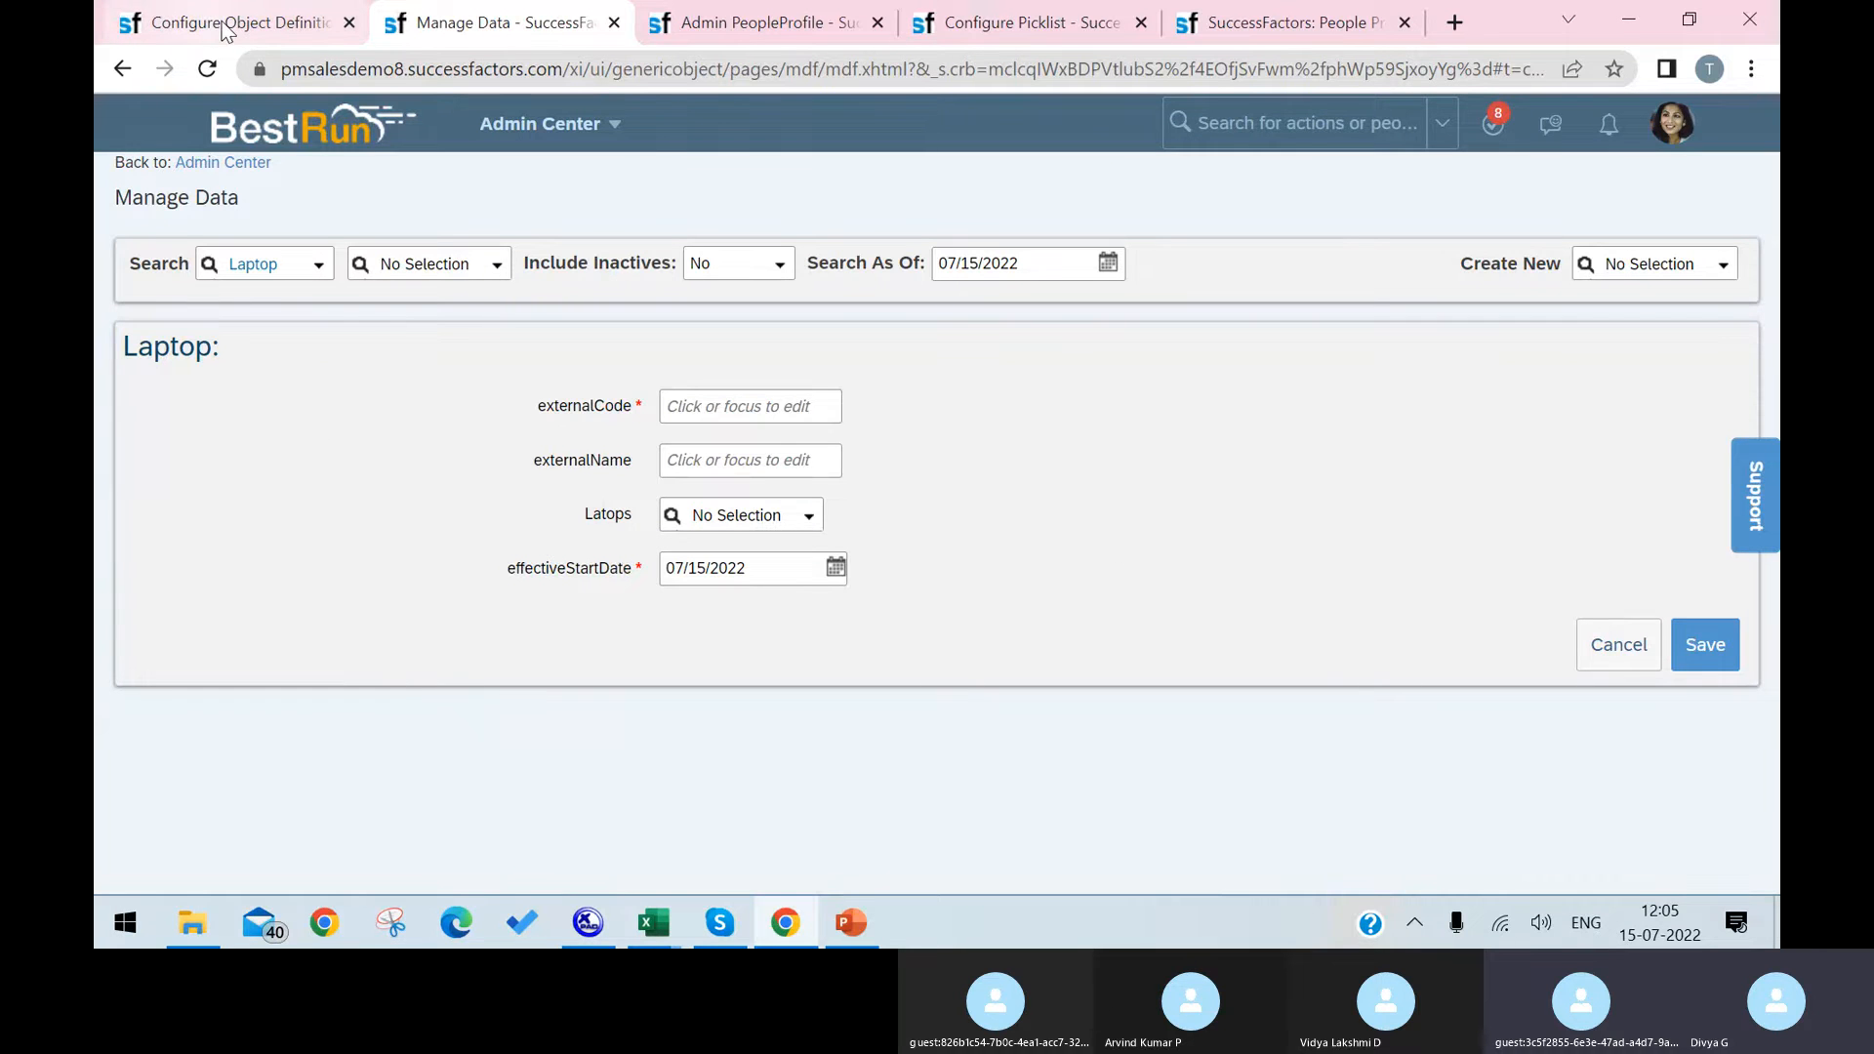
Step: Reload the employee's People Profile and look through its sections for the Laptop section
{"action": "left_click", "coordinate": [710, 29]}
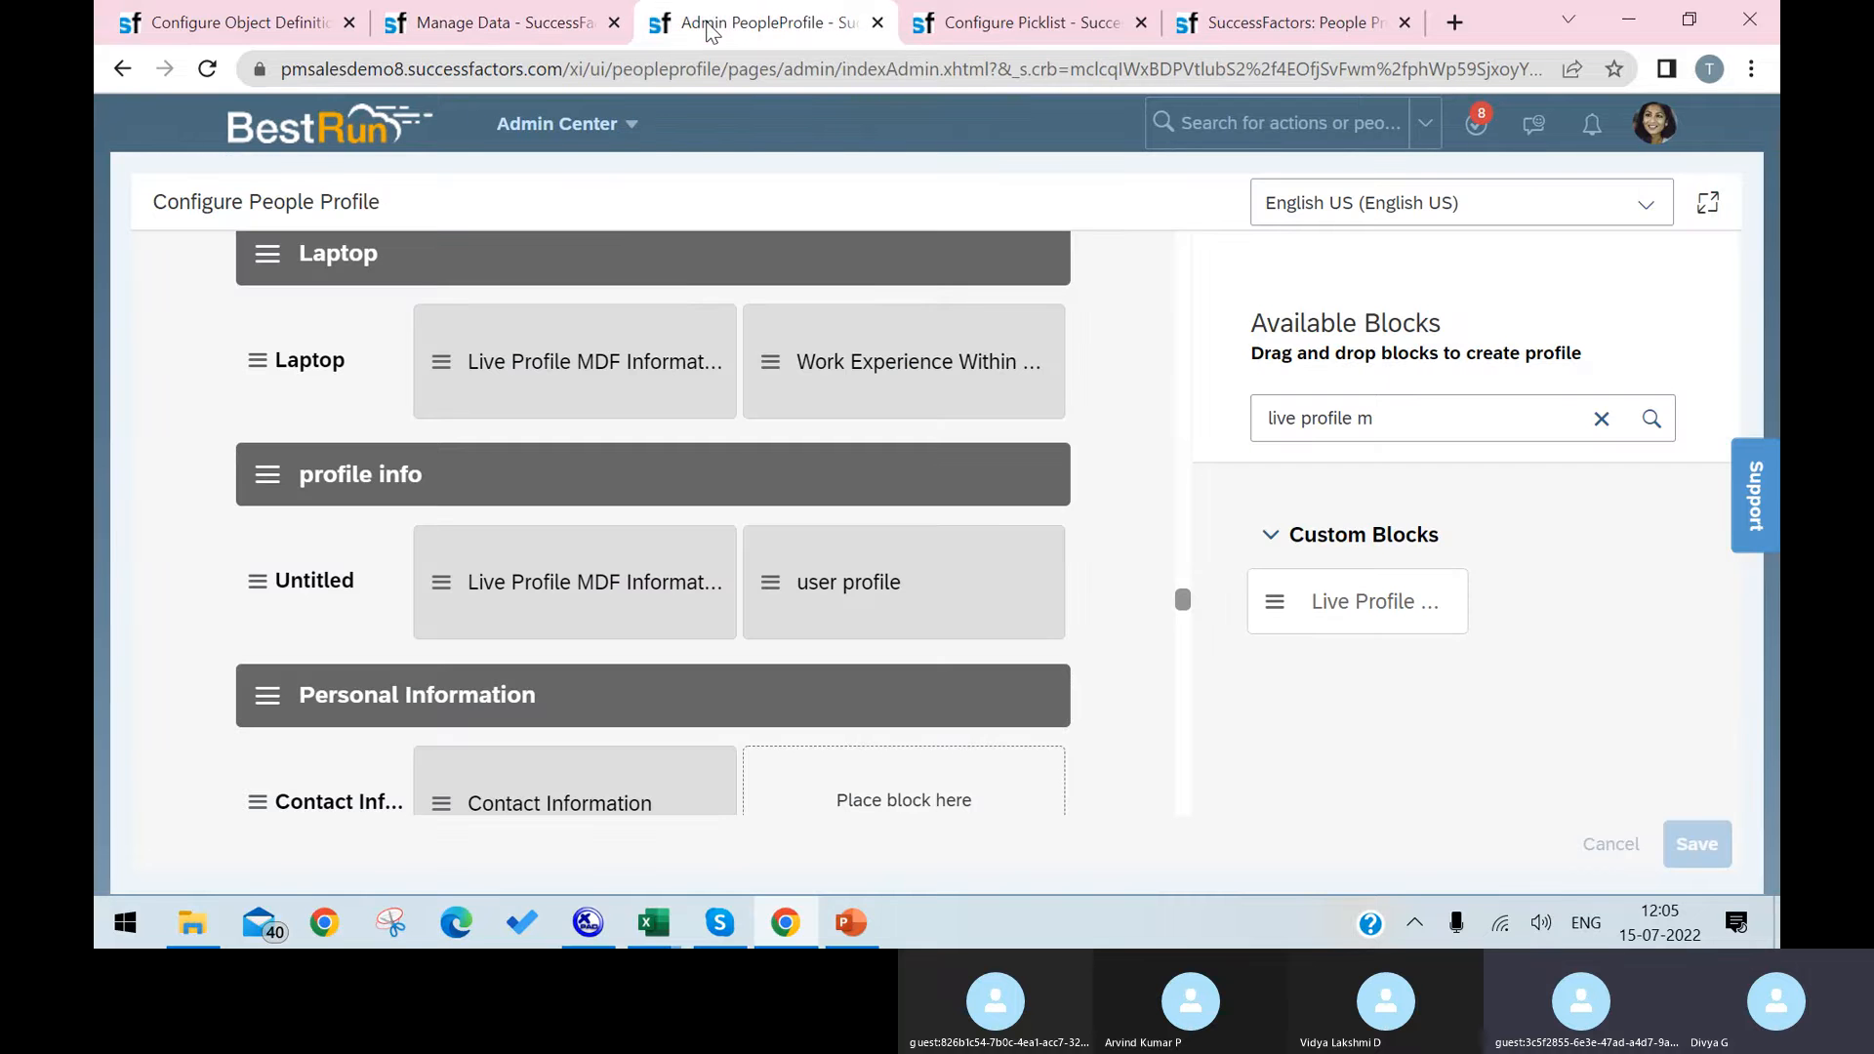
{"action": "left_click", "coordinate": [1279, 23]}
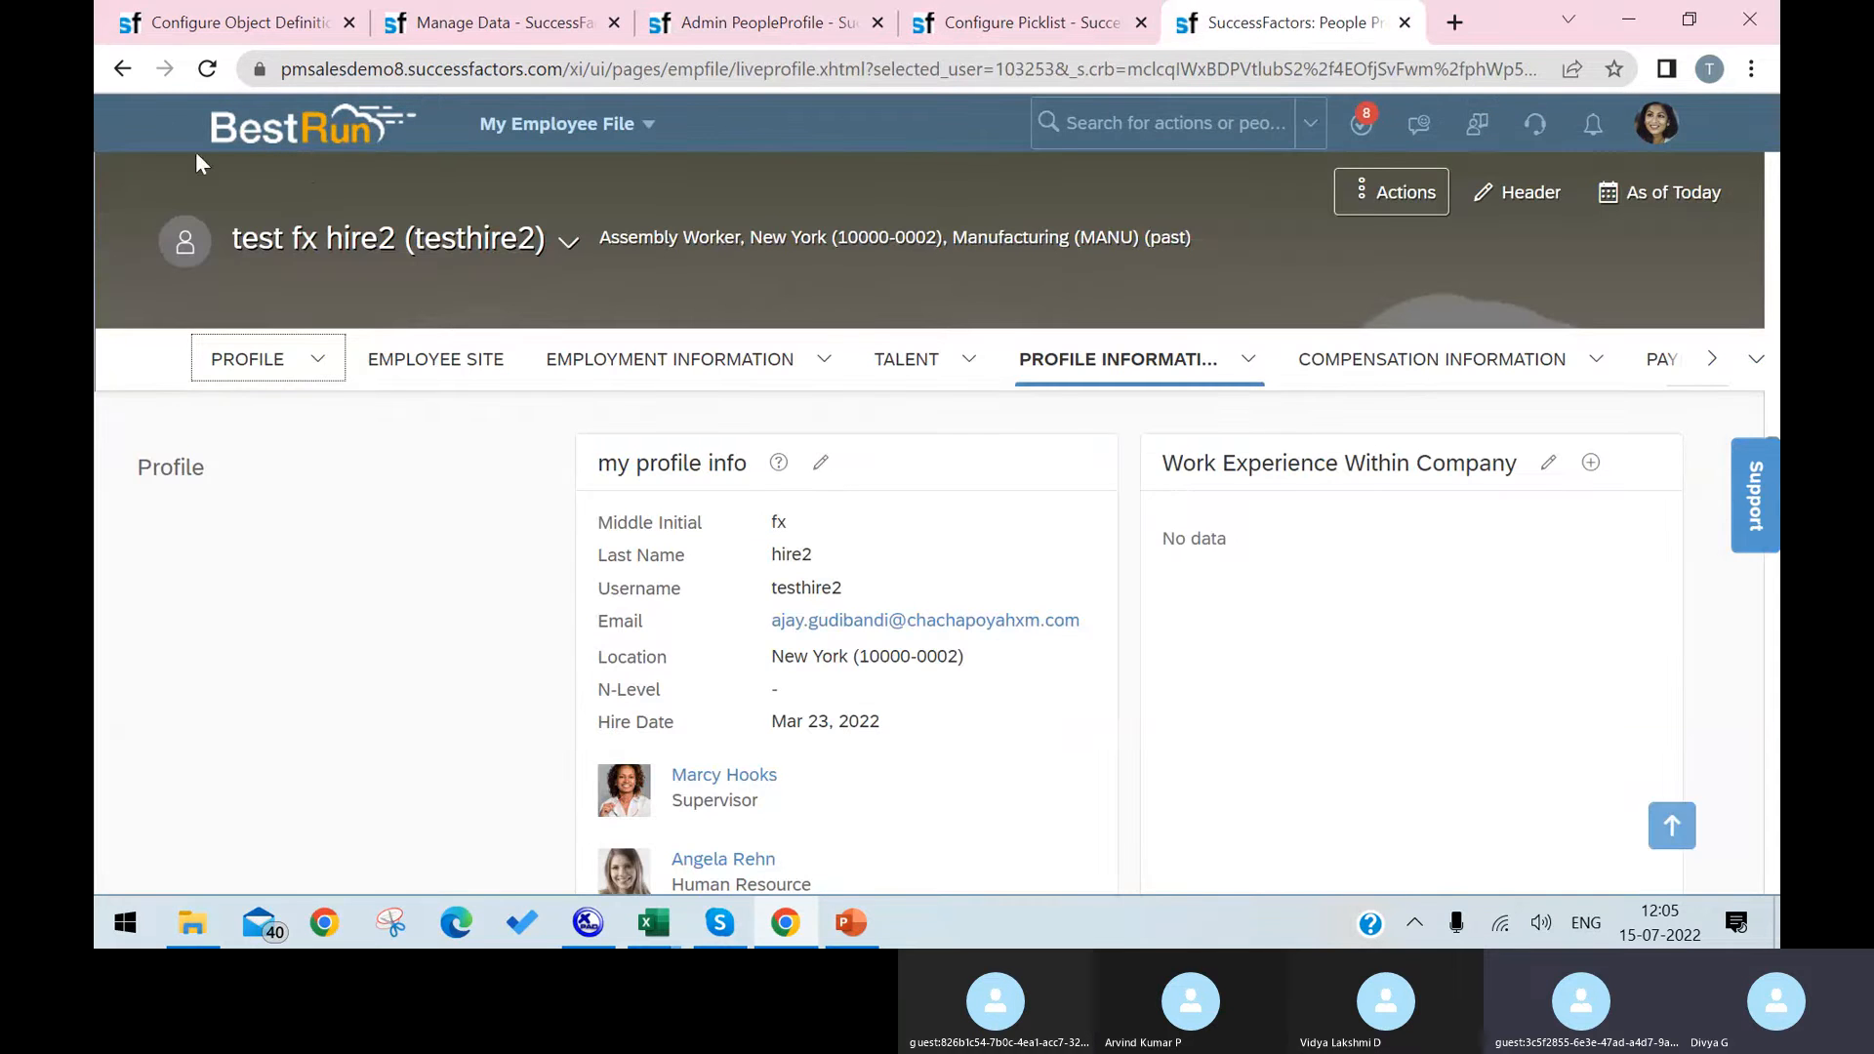
{"action": "left_click", "coordinate": [207, 68]}
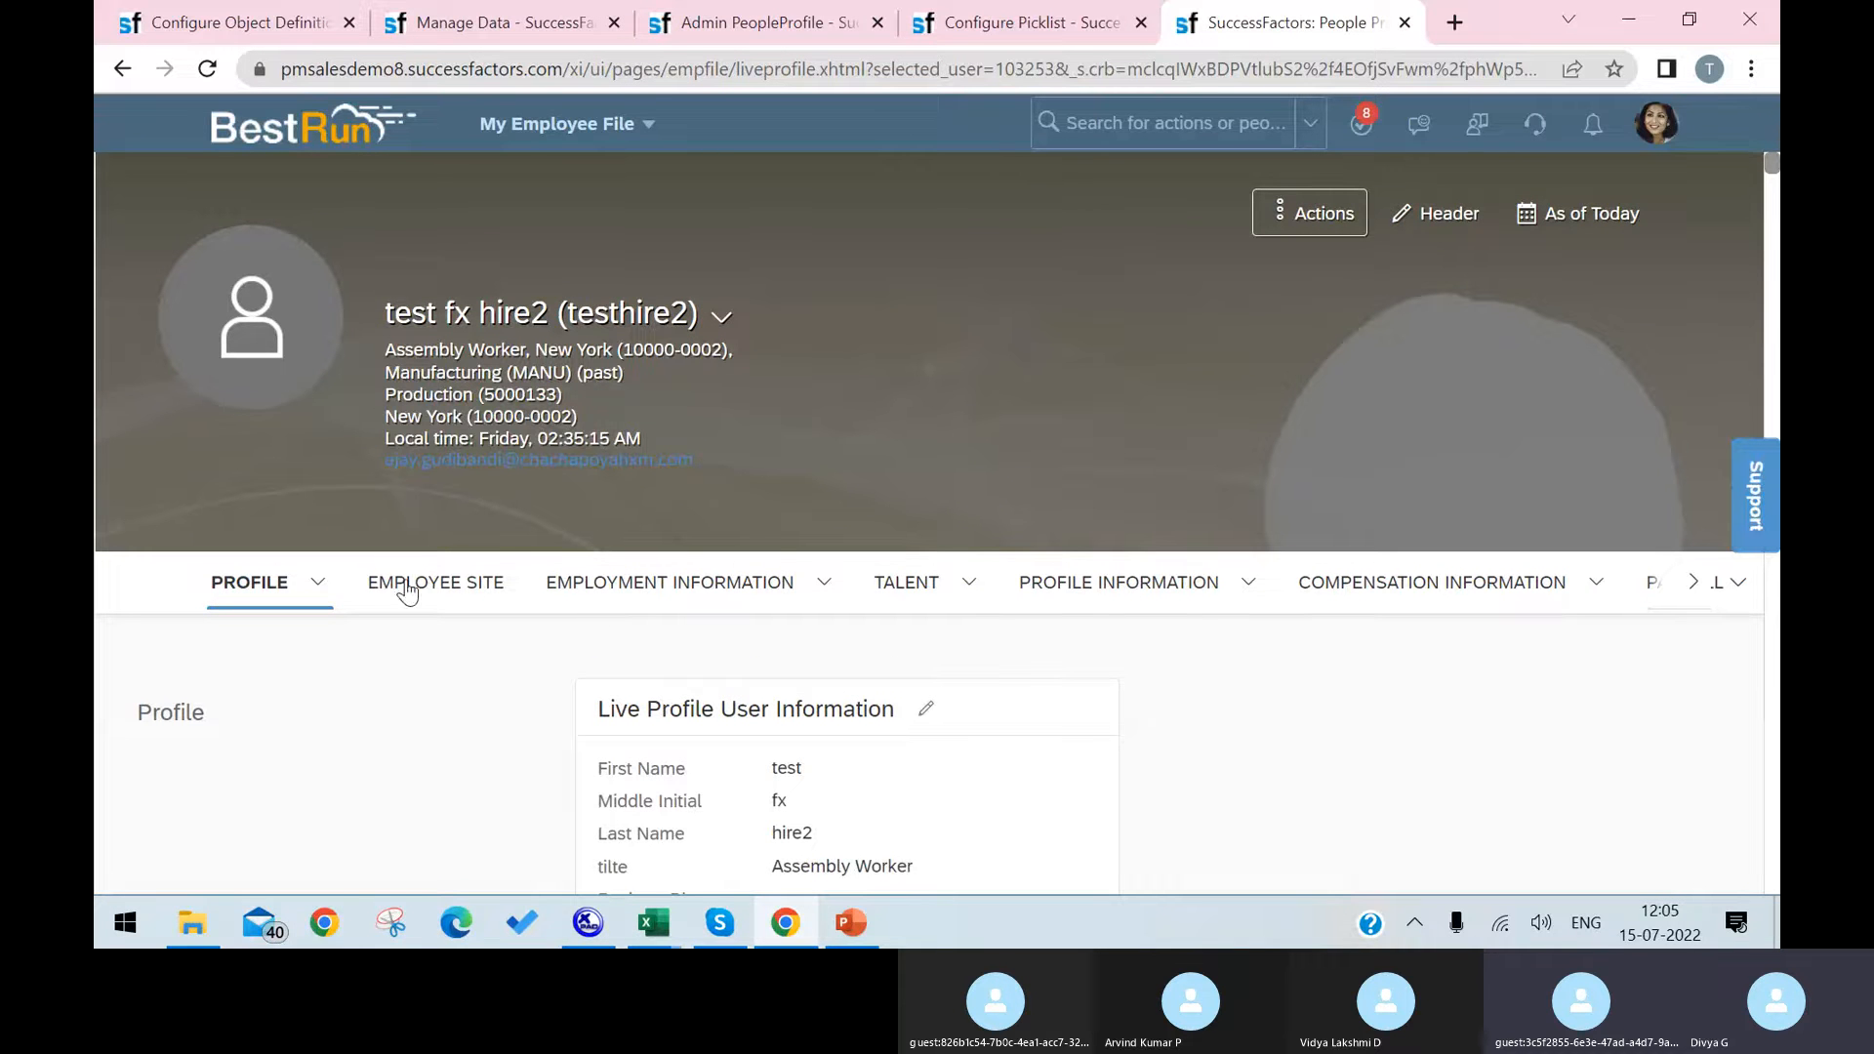
{"action": "left_click", "coordinate": [654, 583]}
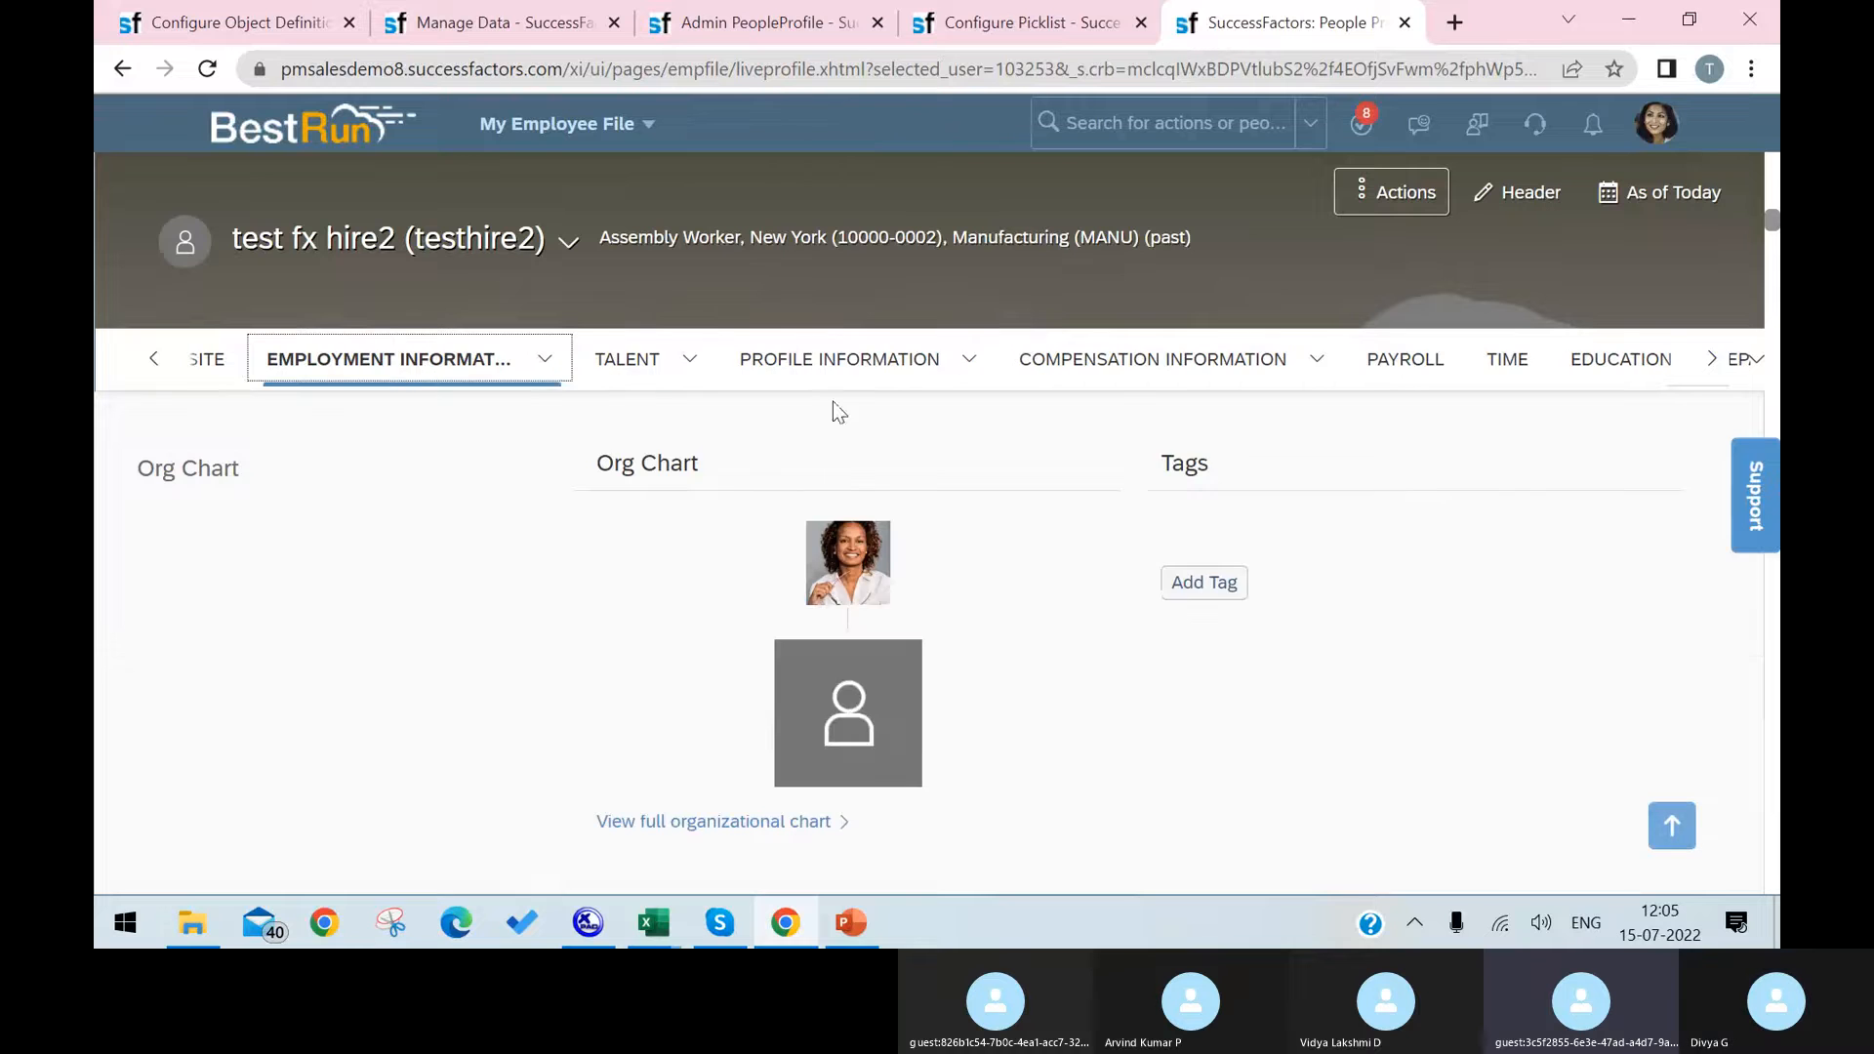
{"action": "left_click", "coordinate": [837, 363]}
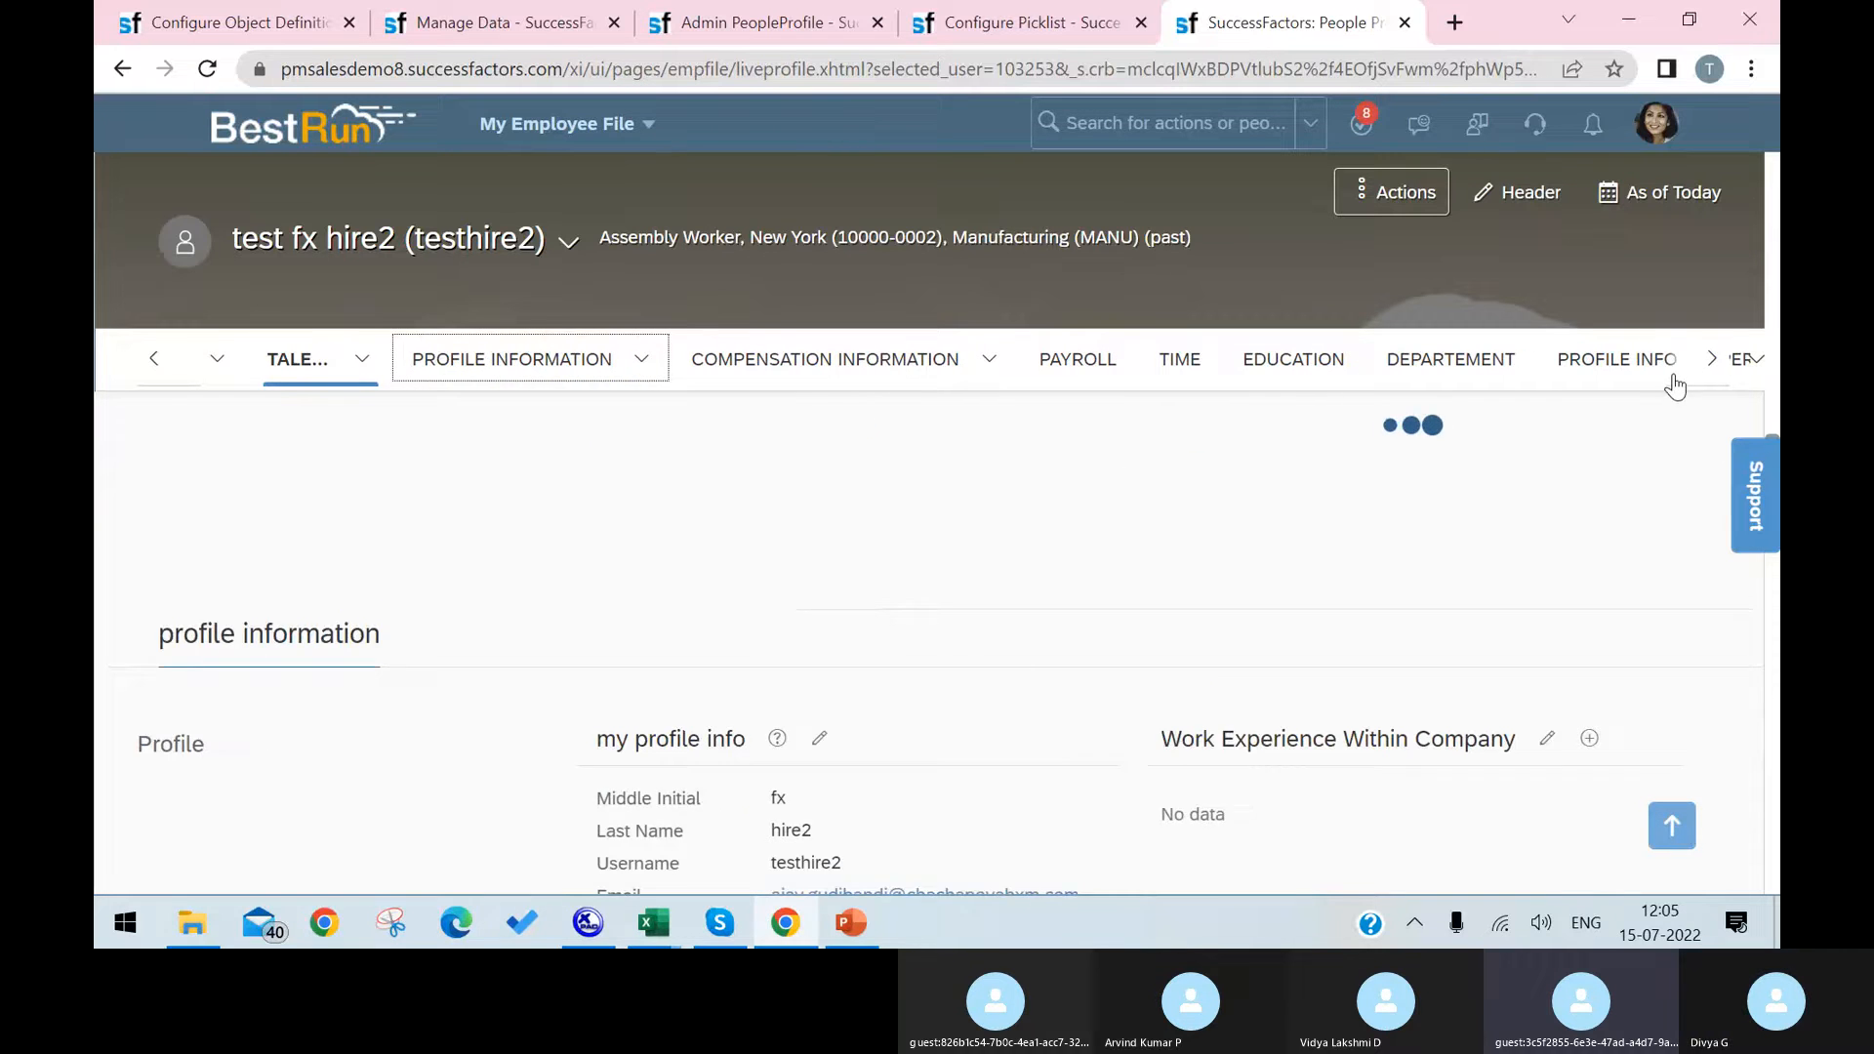
{"action": "left_click", "coordinate": [1711, 360]}
{"action": "left_click", "coordinate": [1711, 359]}
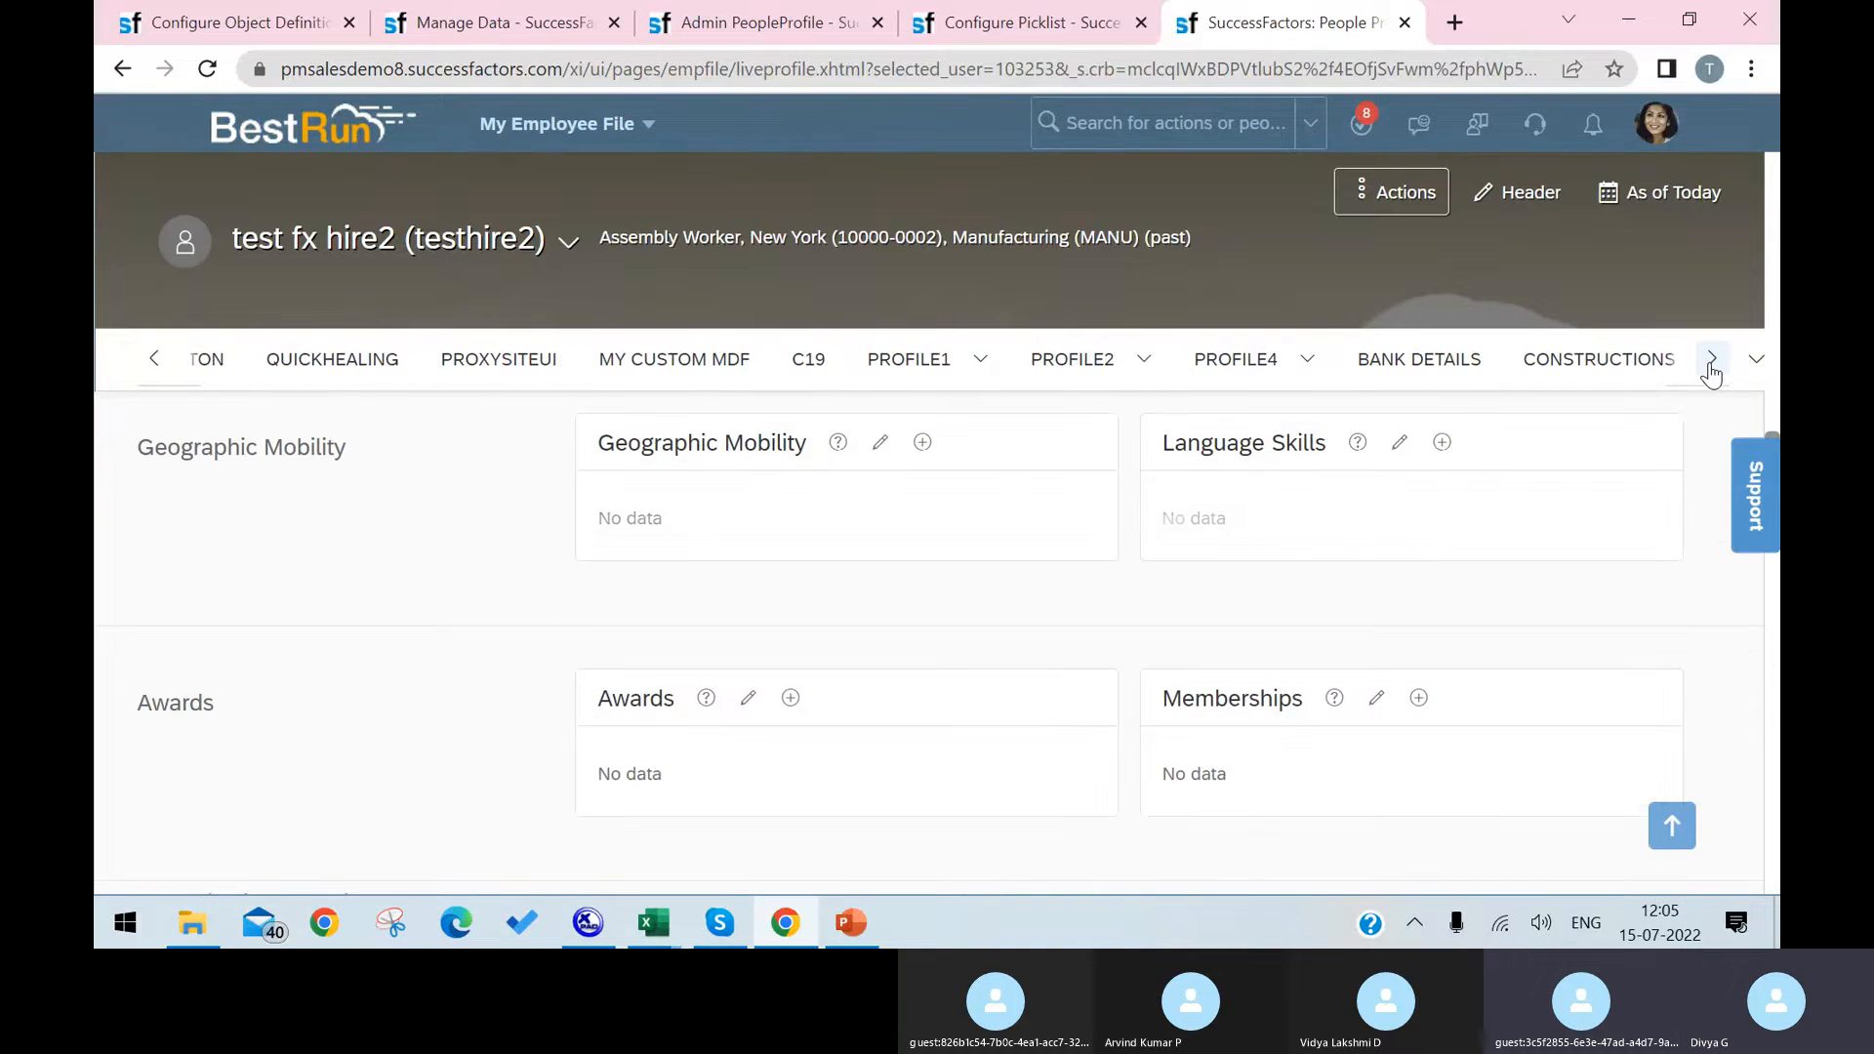
{"action": "left_click", "coordinate": [1703, 371]}
Step: Search for people matching "test" and open the profile of the inactive Craft Planner4 test employee
{"action": "left_click", "coordinate": [1191, 125]}
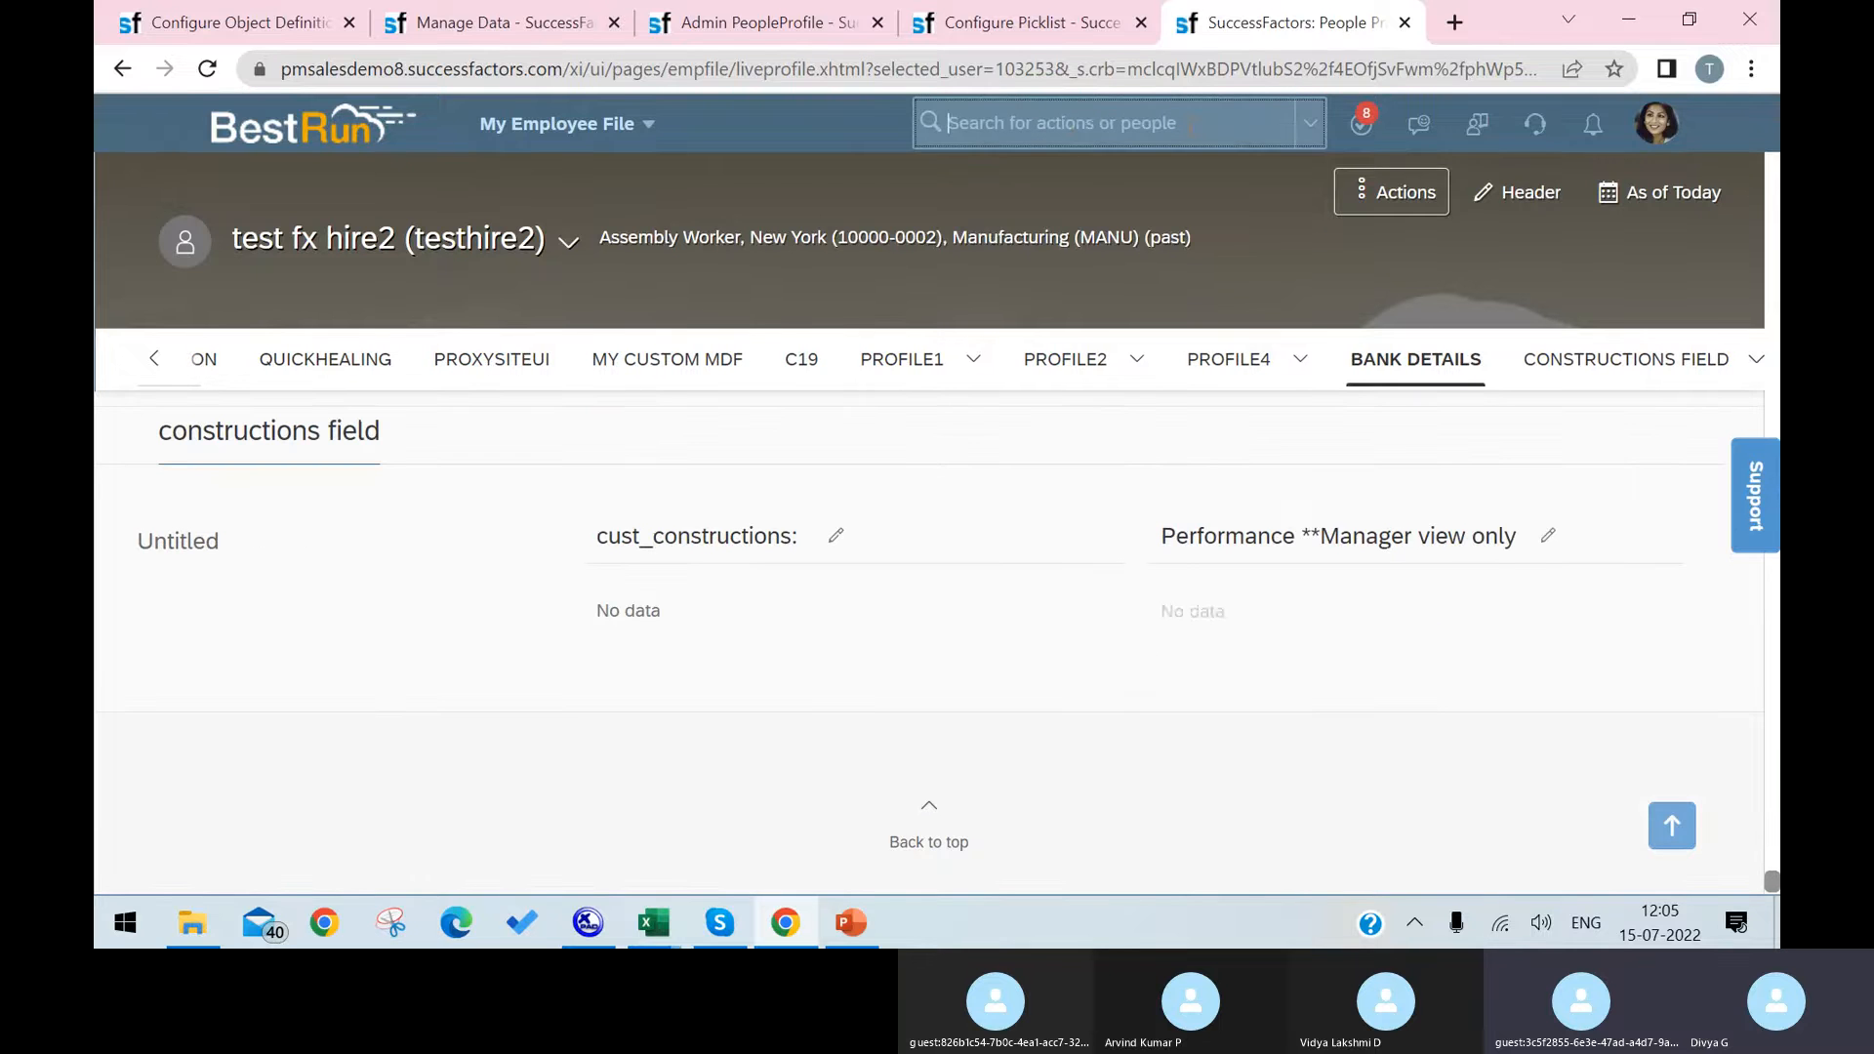
{"action": "type", "text": "test"}
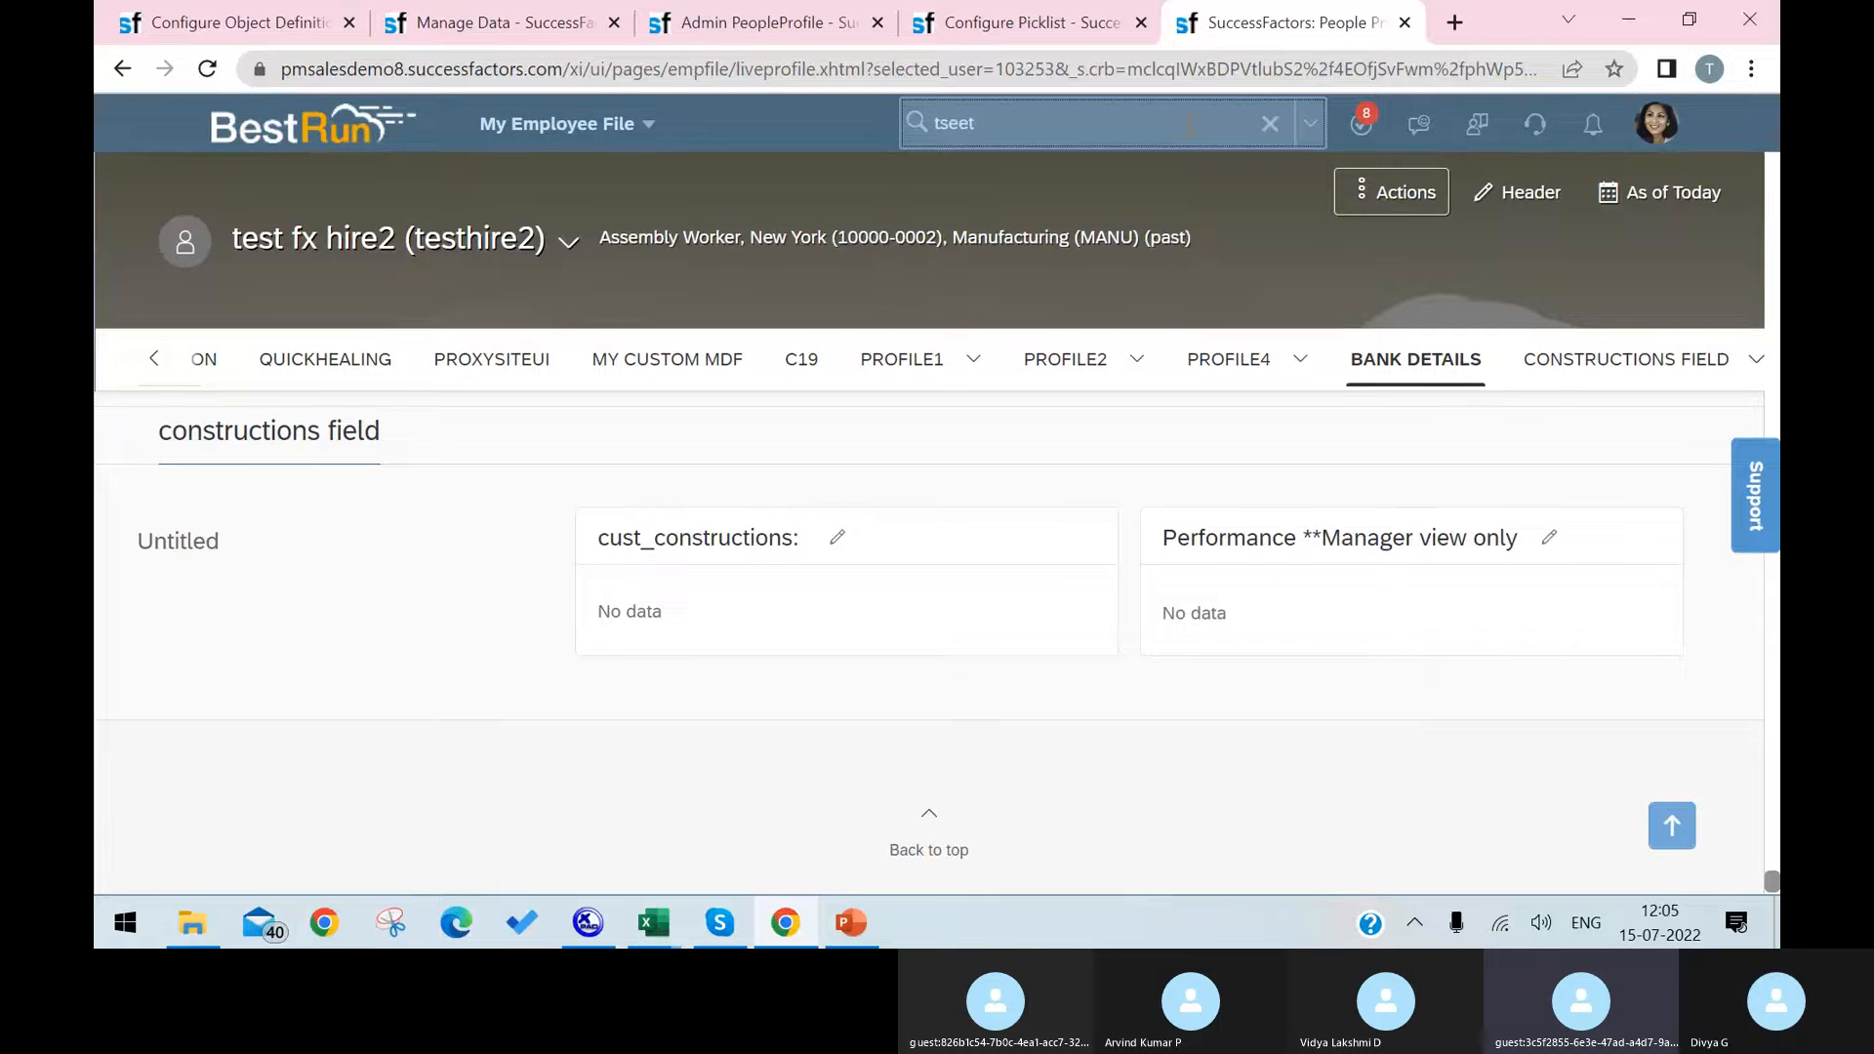
{"action": "key", "text": "BackSpace"}
{"action": "key", "text": "BackSpace"}
{"action": "key", "text": "BackSpace"}
{"action": "type", "text": "e"}
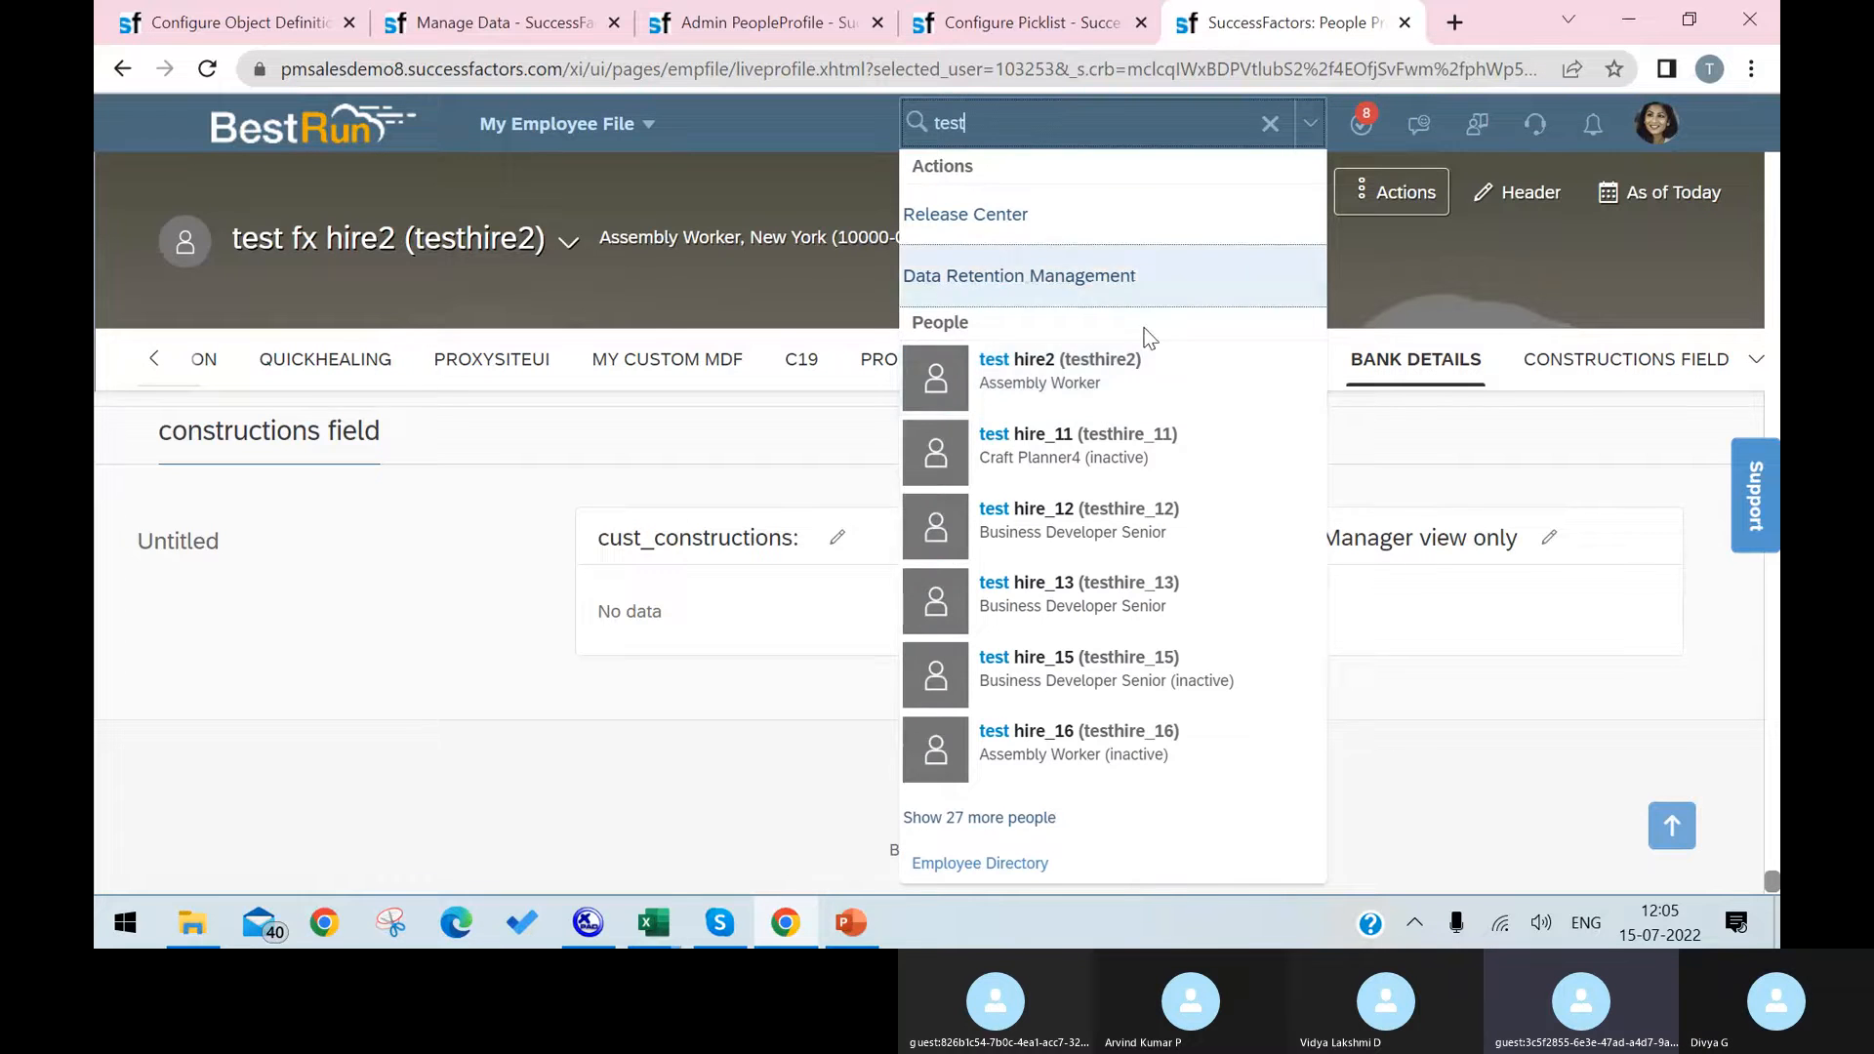
{"action": "left_click", "coordinate": [1122, 444]}
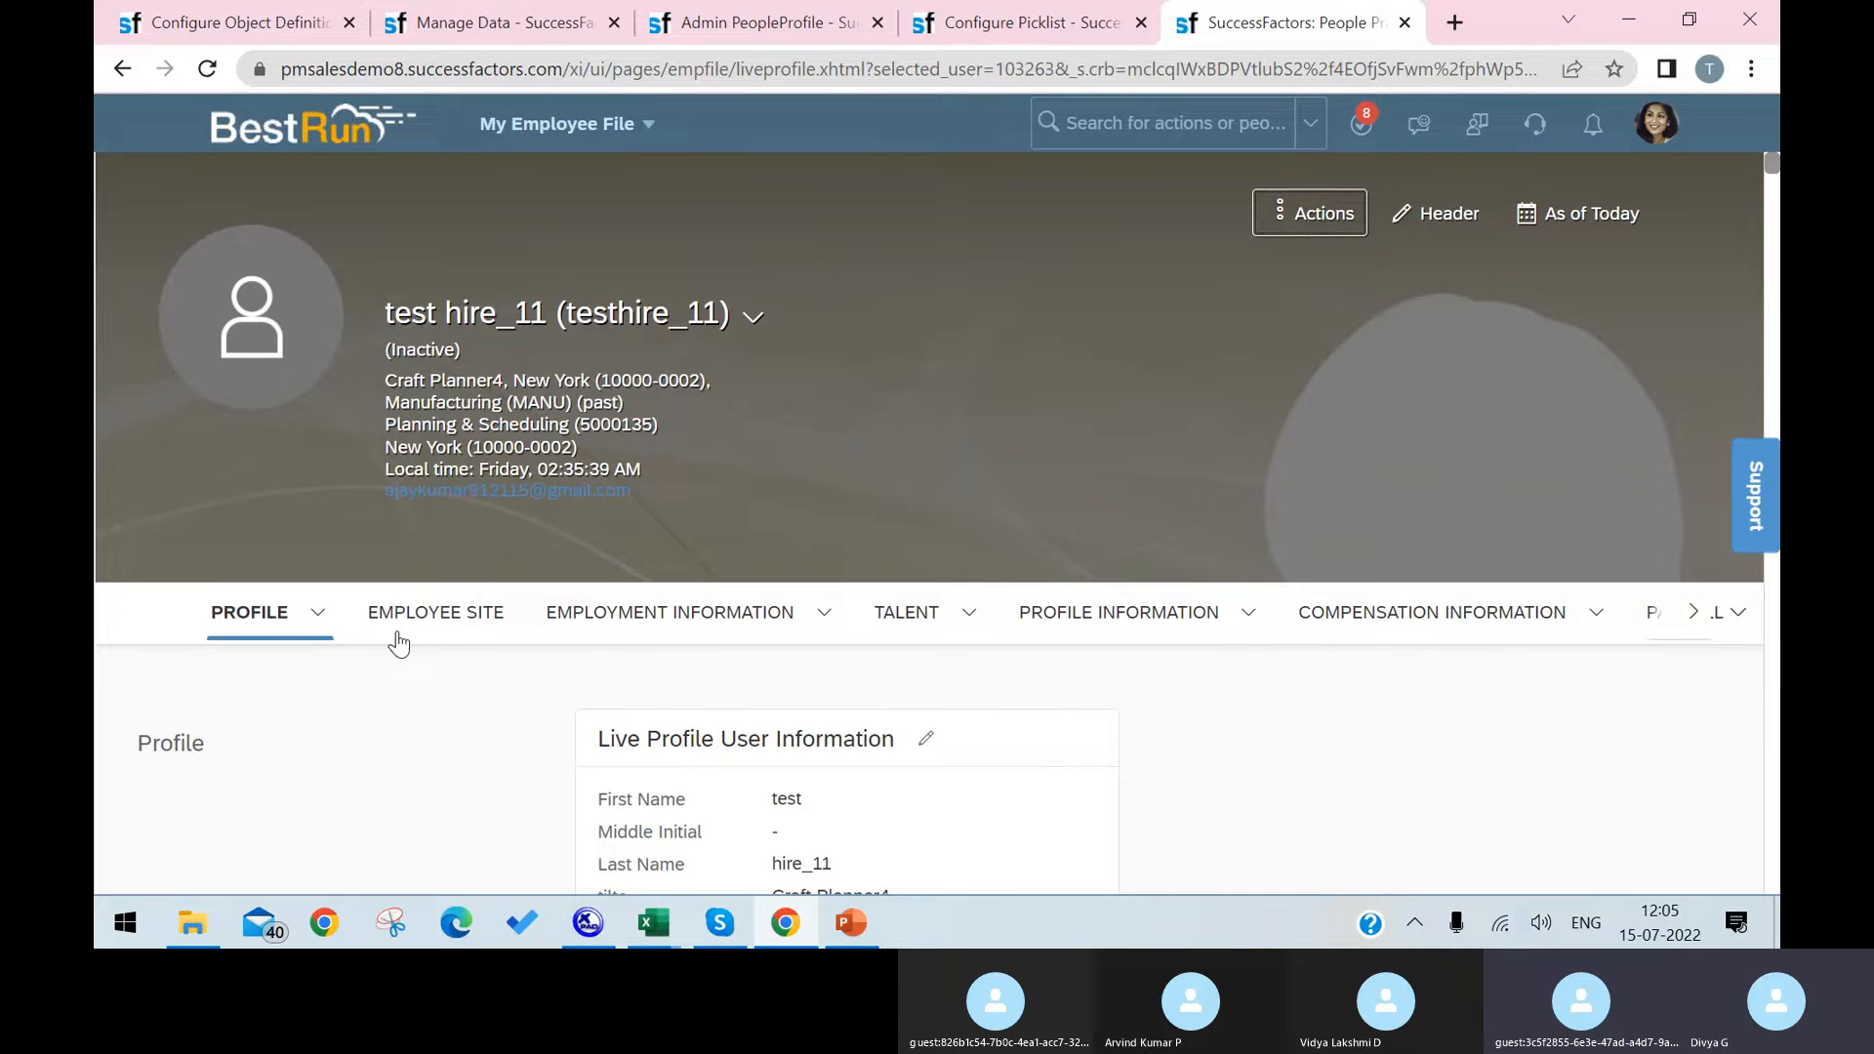
Step: View the profile's Employee Site section and check the Latops options on the blank Laptop record in Manage Data
{"action": "left_click", "coordinate": [491, 620]}
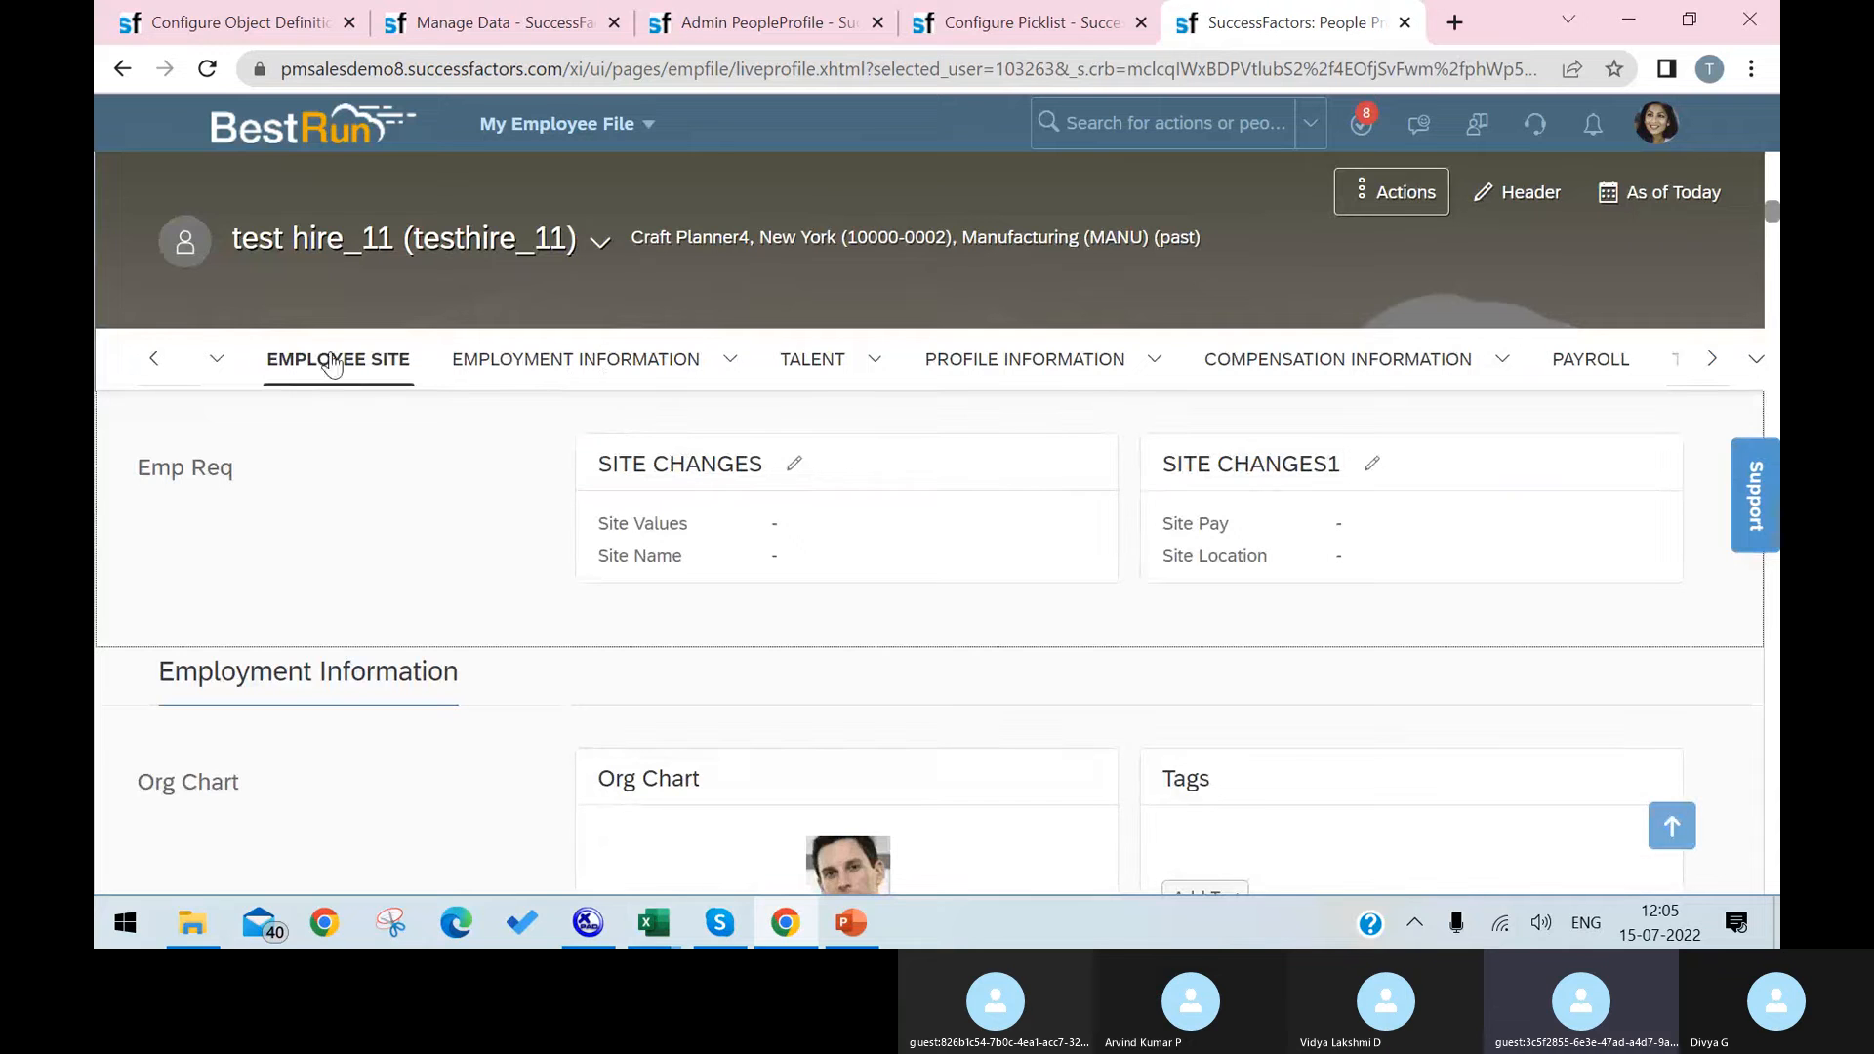
{"action": "left_click", "coordinate": [154, 376]}
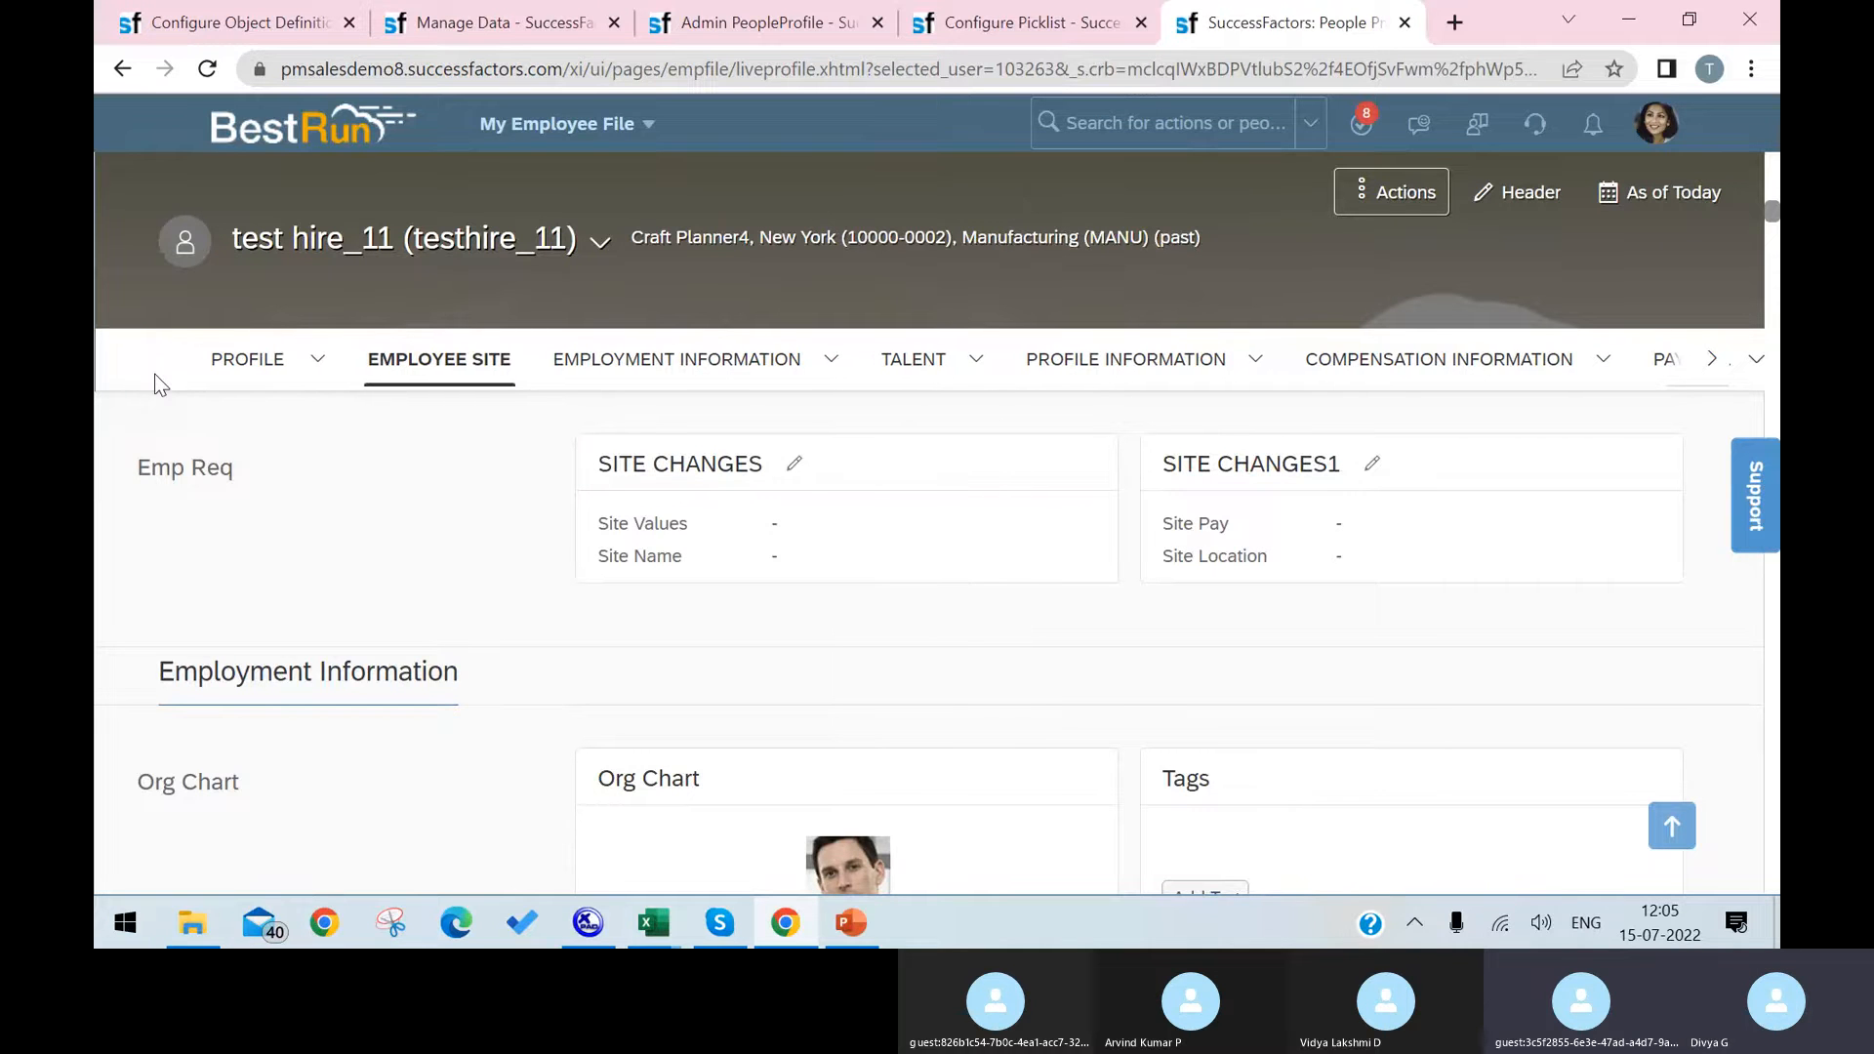
{"action": "left_click", "coordinate": [488, 21]}
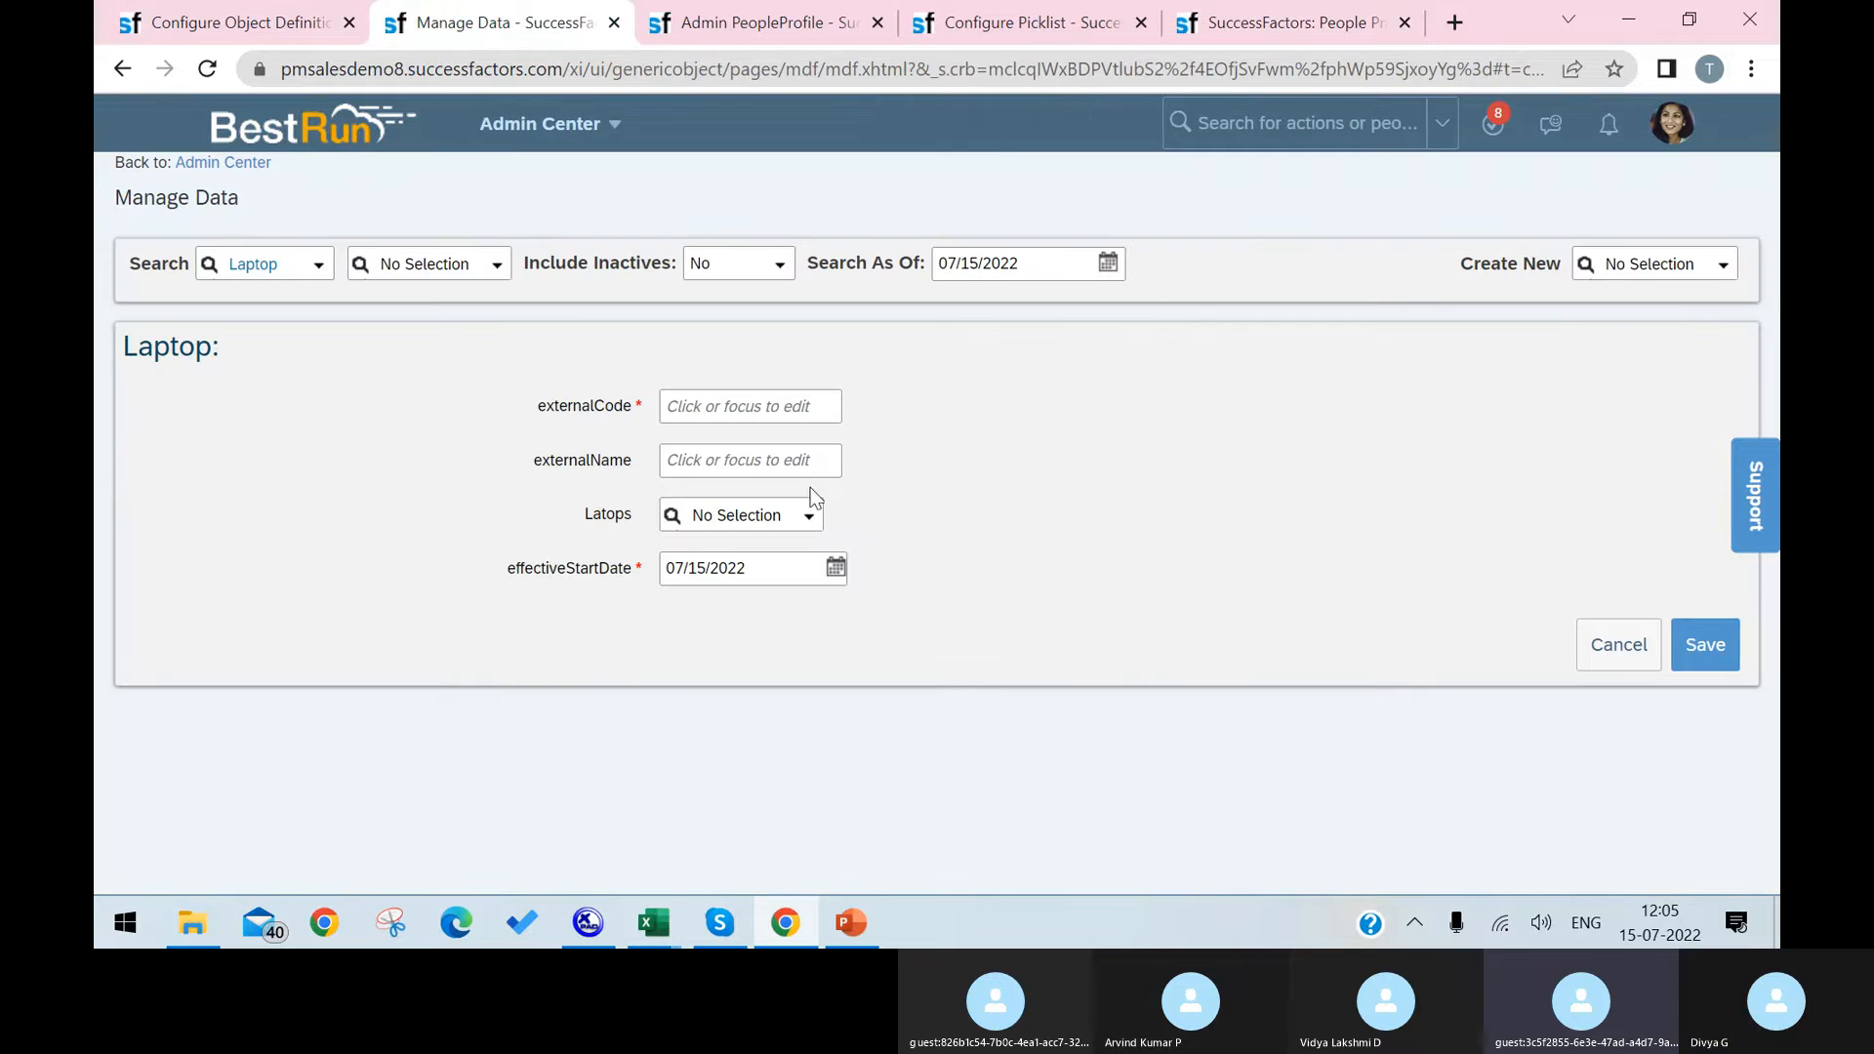
{"action": "left_click", "coordinate": [808, 515]}
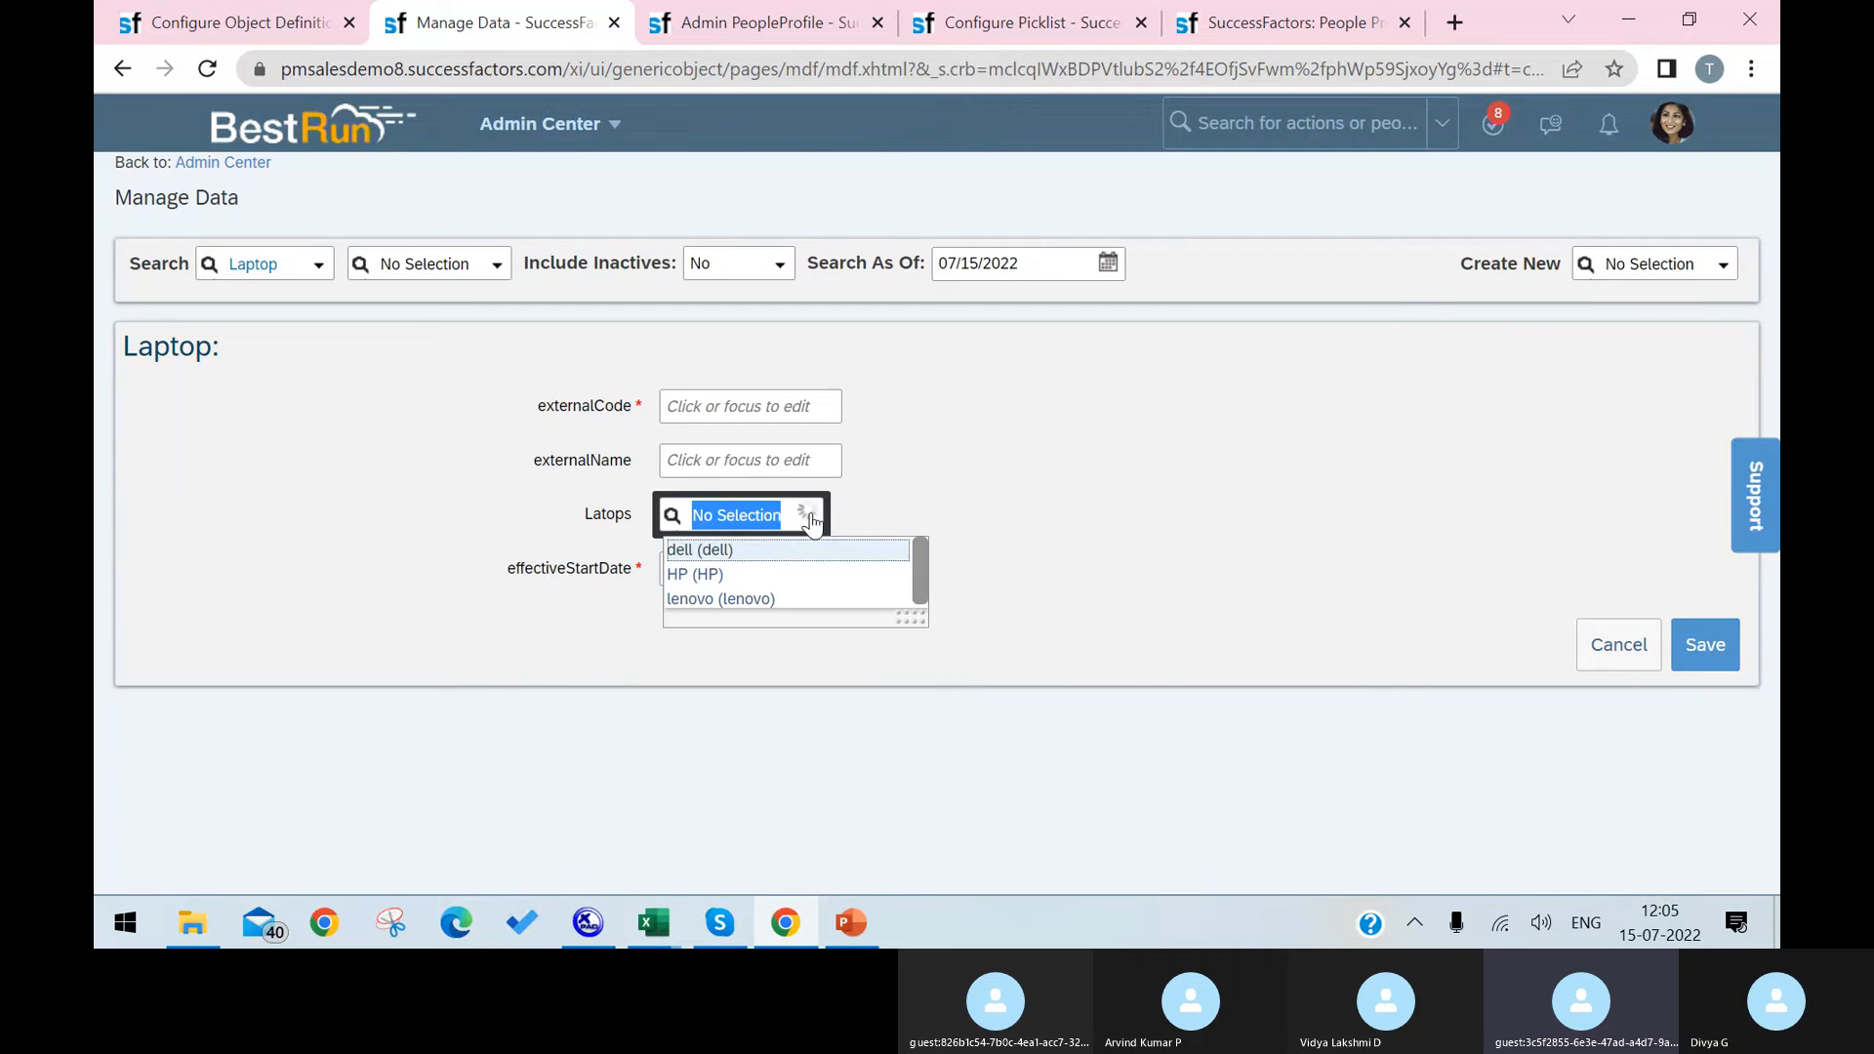
Step: Look through the employment, talent, profile and compensation sections of the employee's profile for the Laptop block
{"action": "left_click", "coordinate": [1222, 21]}
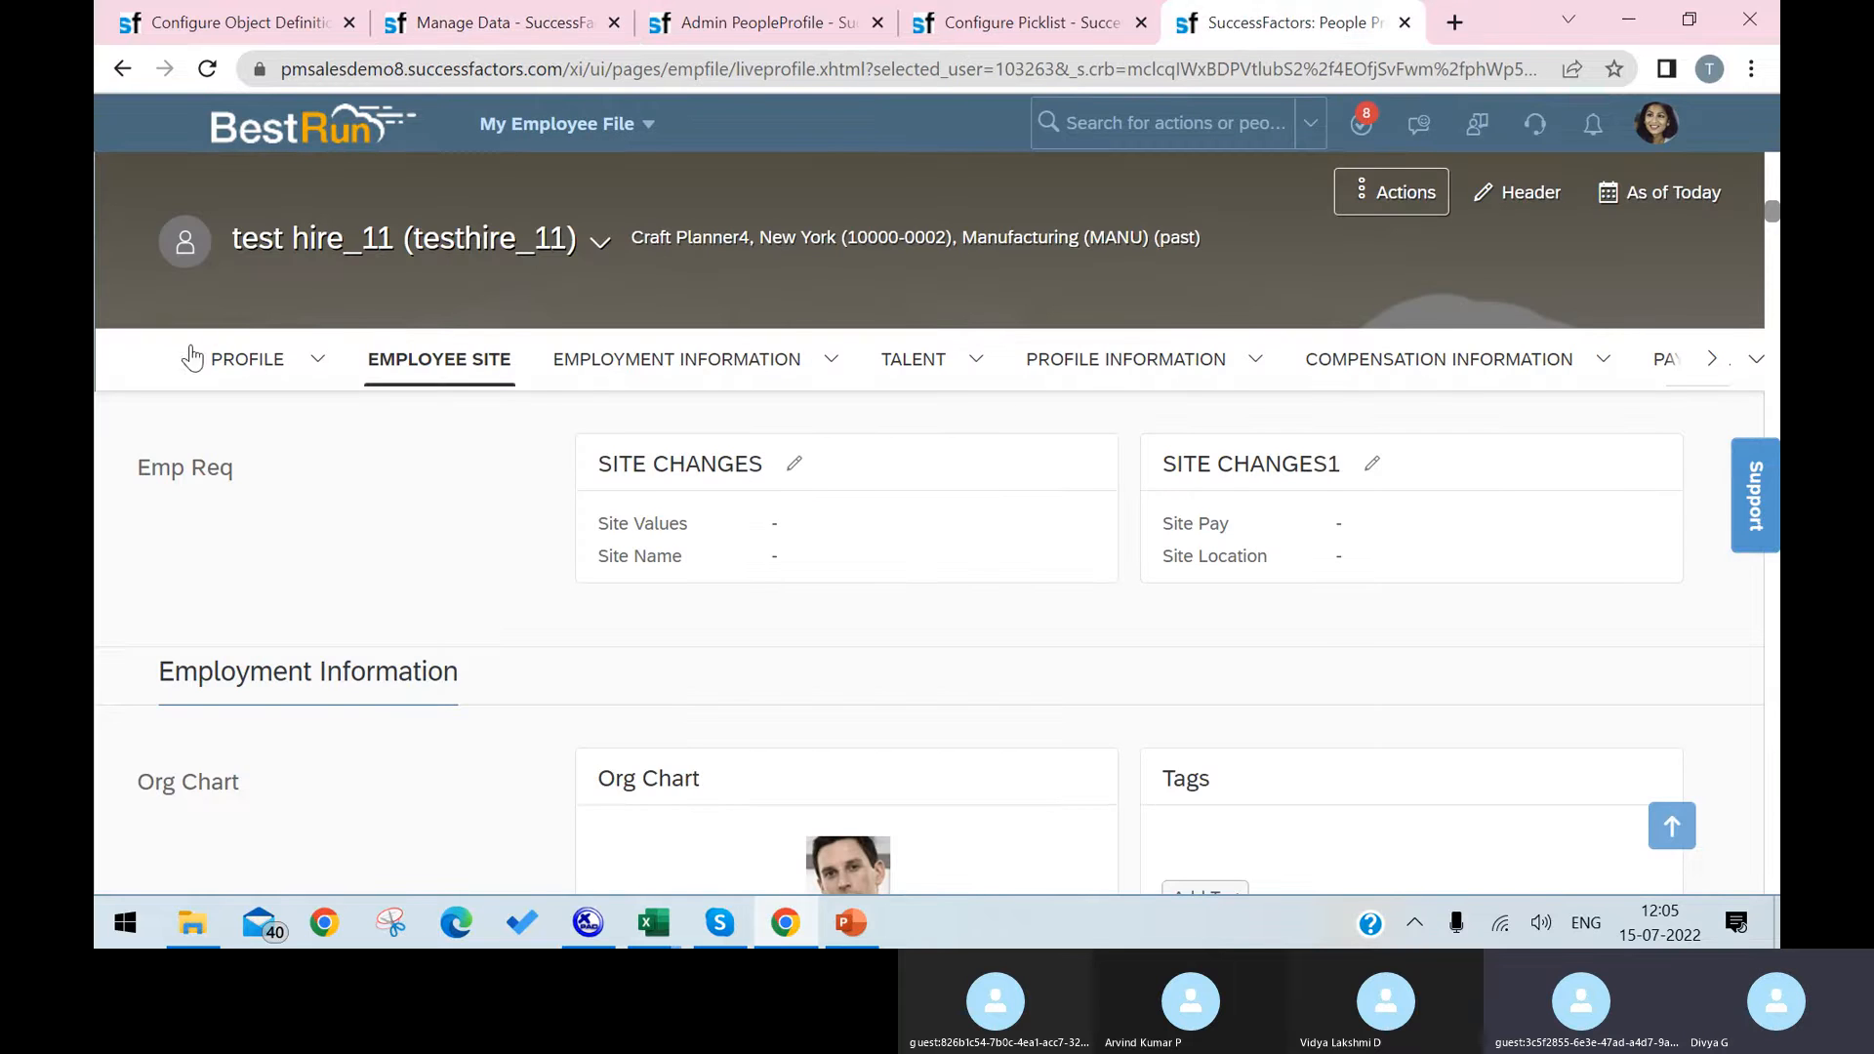
{"action": "left_click", "coordinate": [831, 359]}
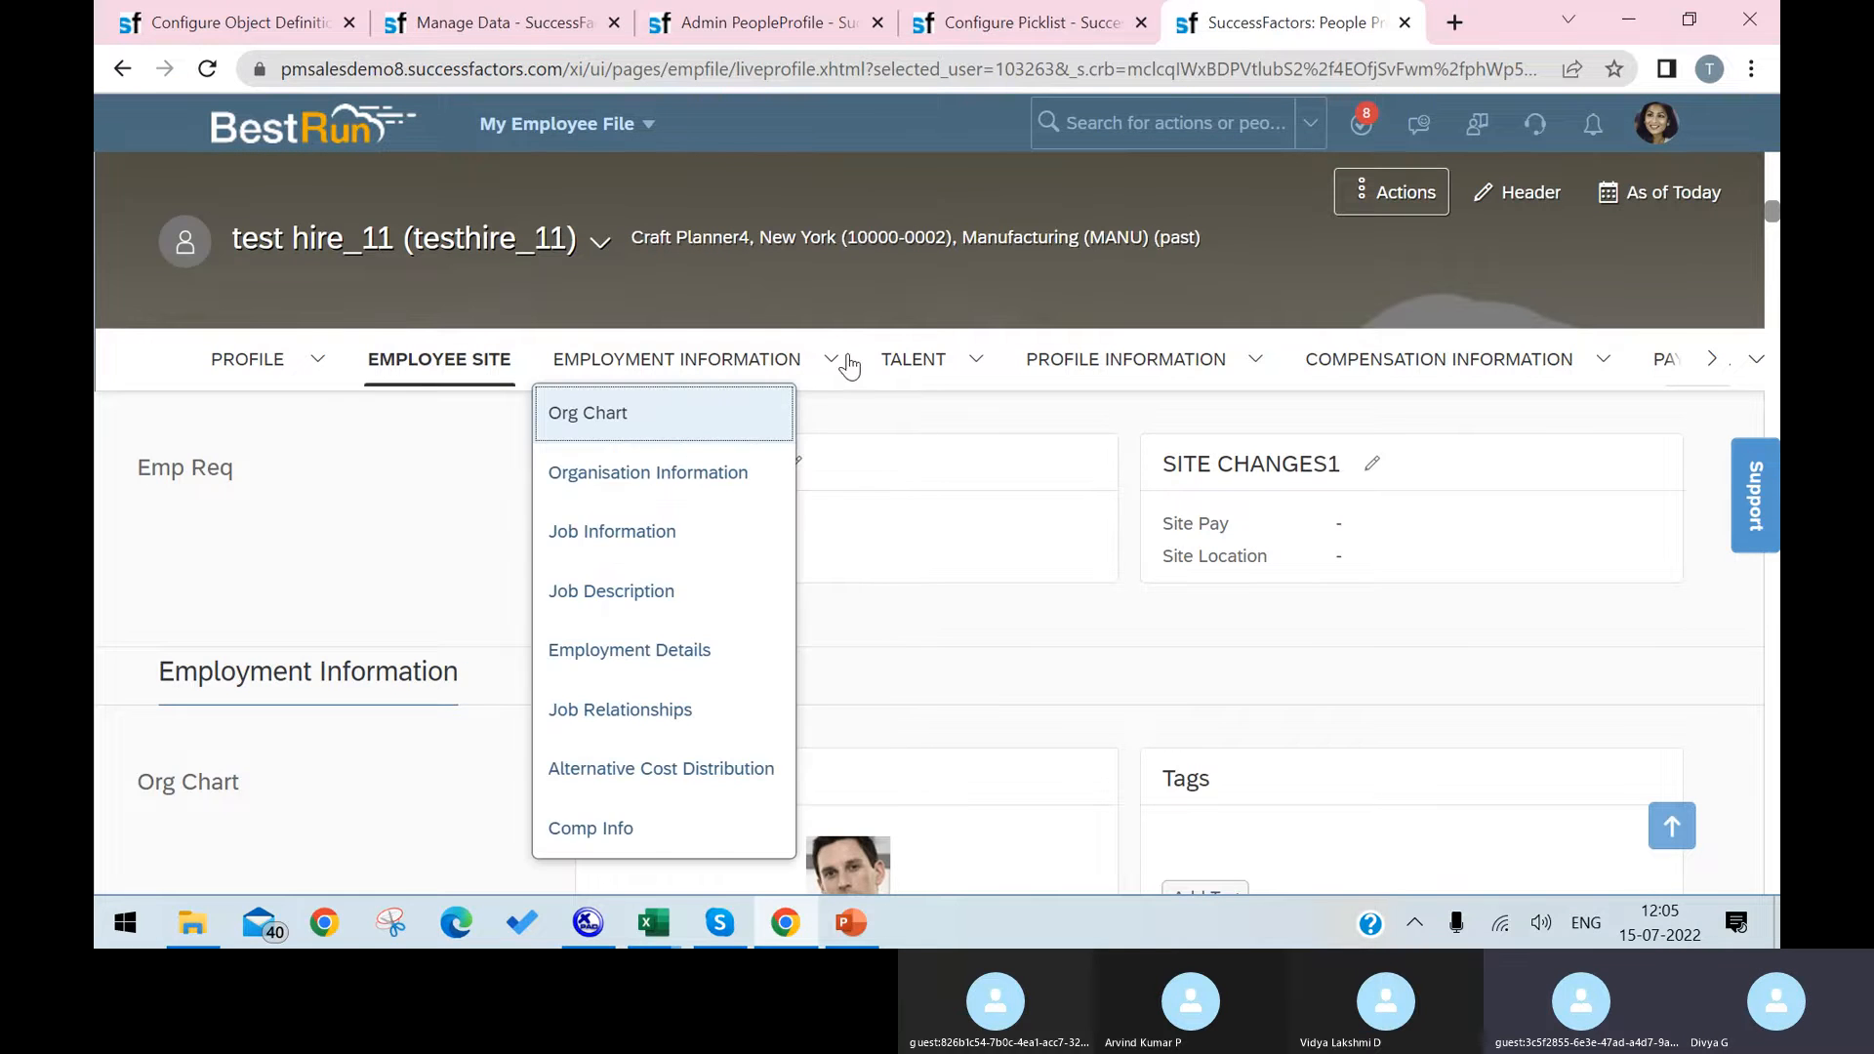
{"action": "left_click", "coordinate": [920, 361]}
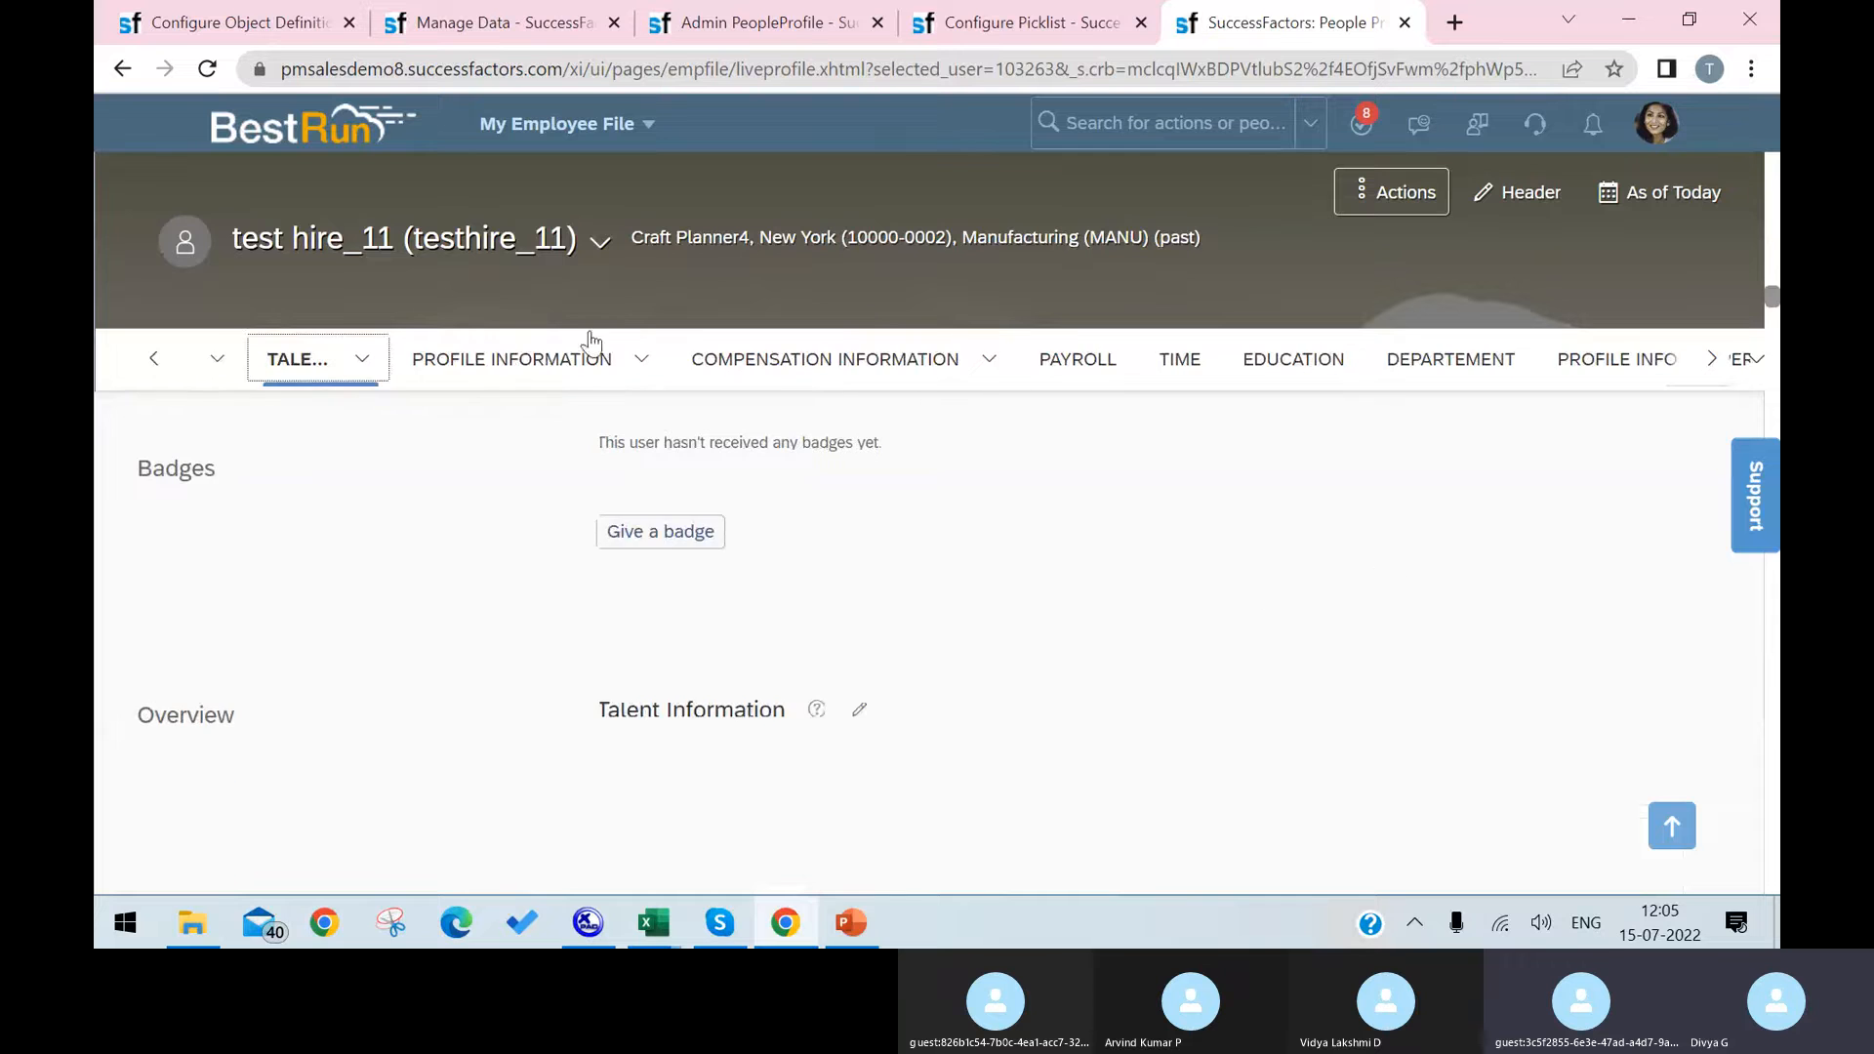
{"action": "left_click", "coordinate": [544, 372]}
{"action": "left_click", "coordinate": [767, 376]}
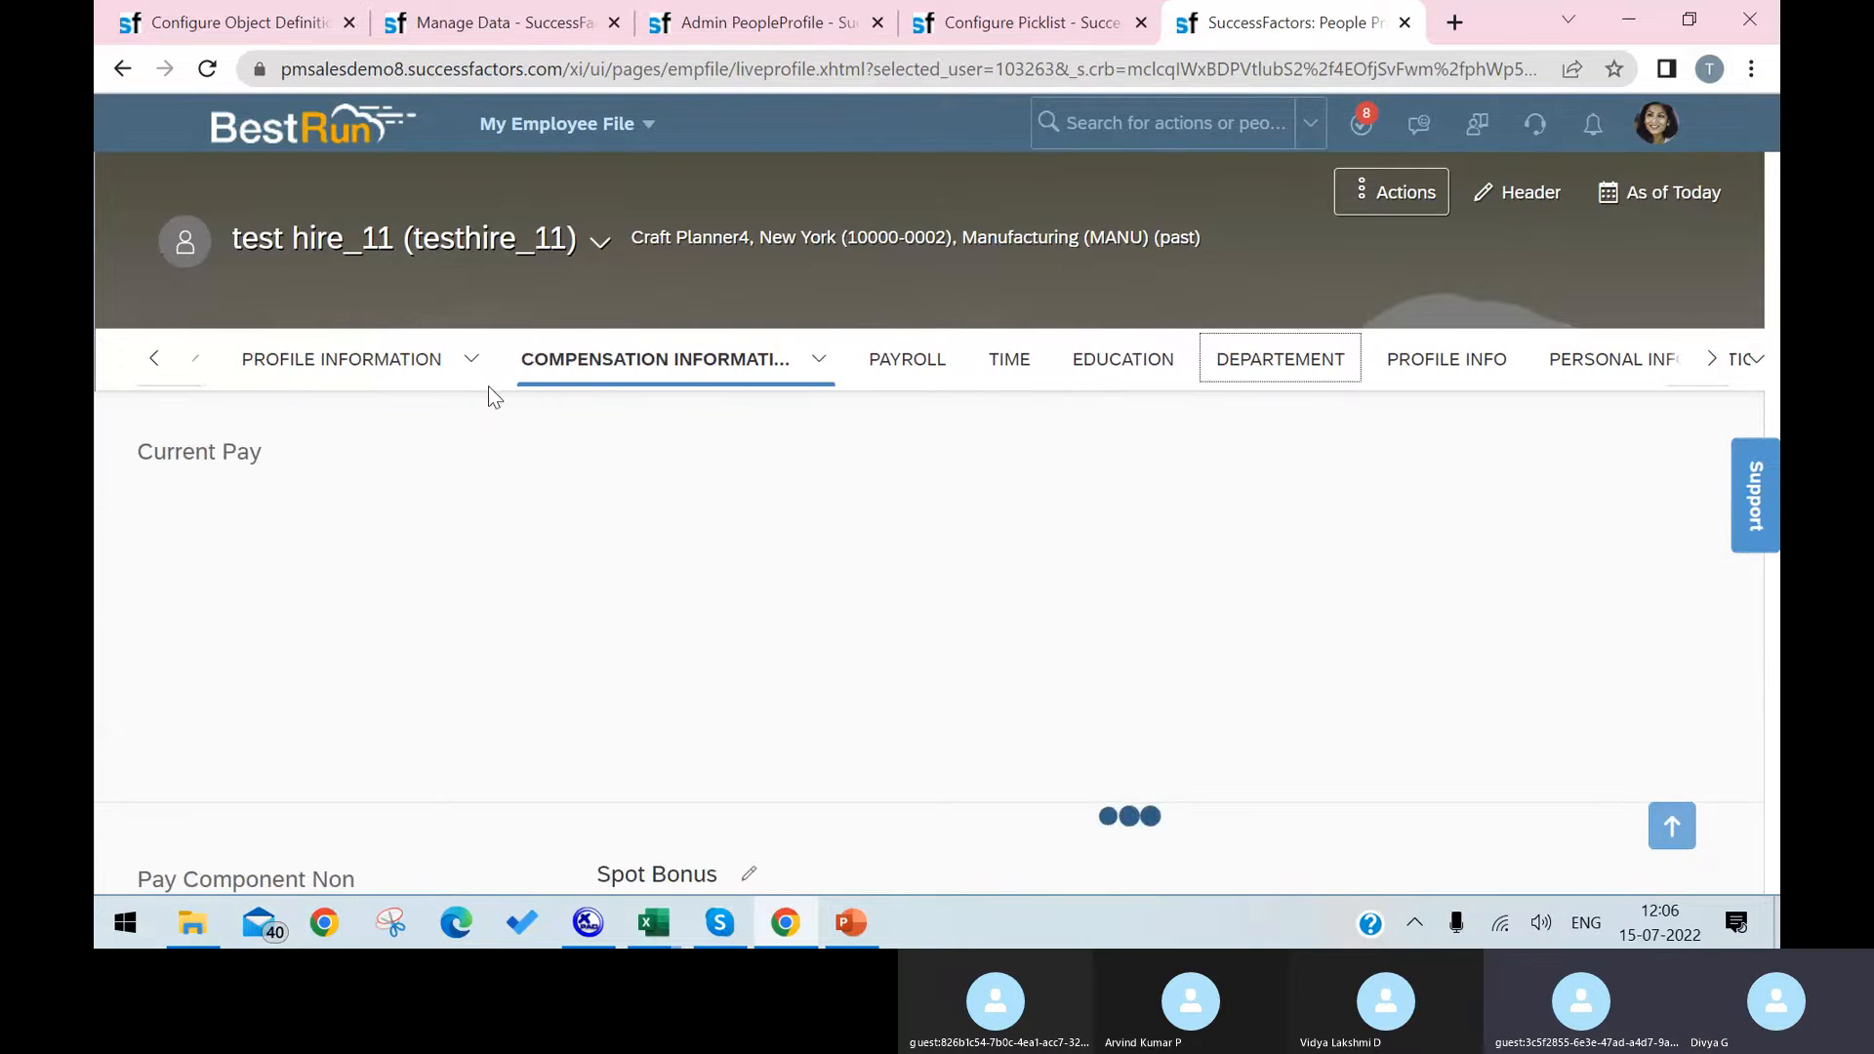
Step: Search the employee's profile page for "laptop" and return to the first profile sections
{"action": "key", "text": "ctrl+f"}
{"action": "type", "text": "lao"}
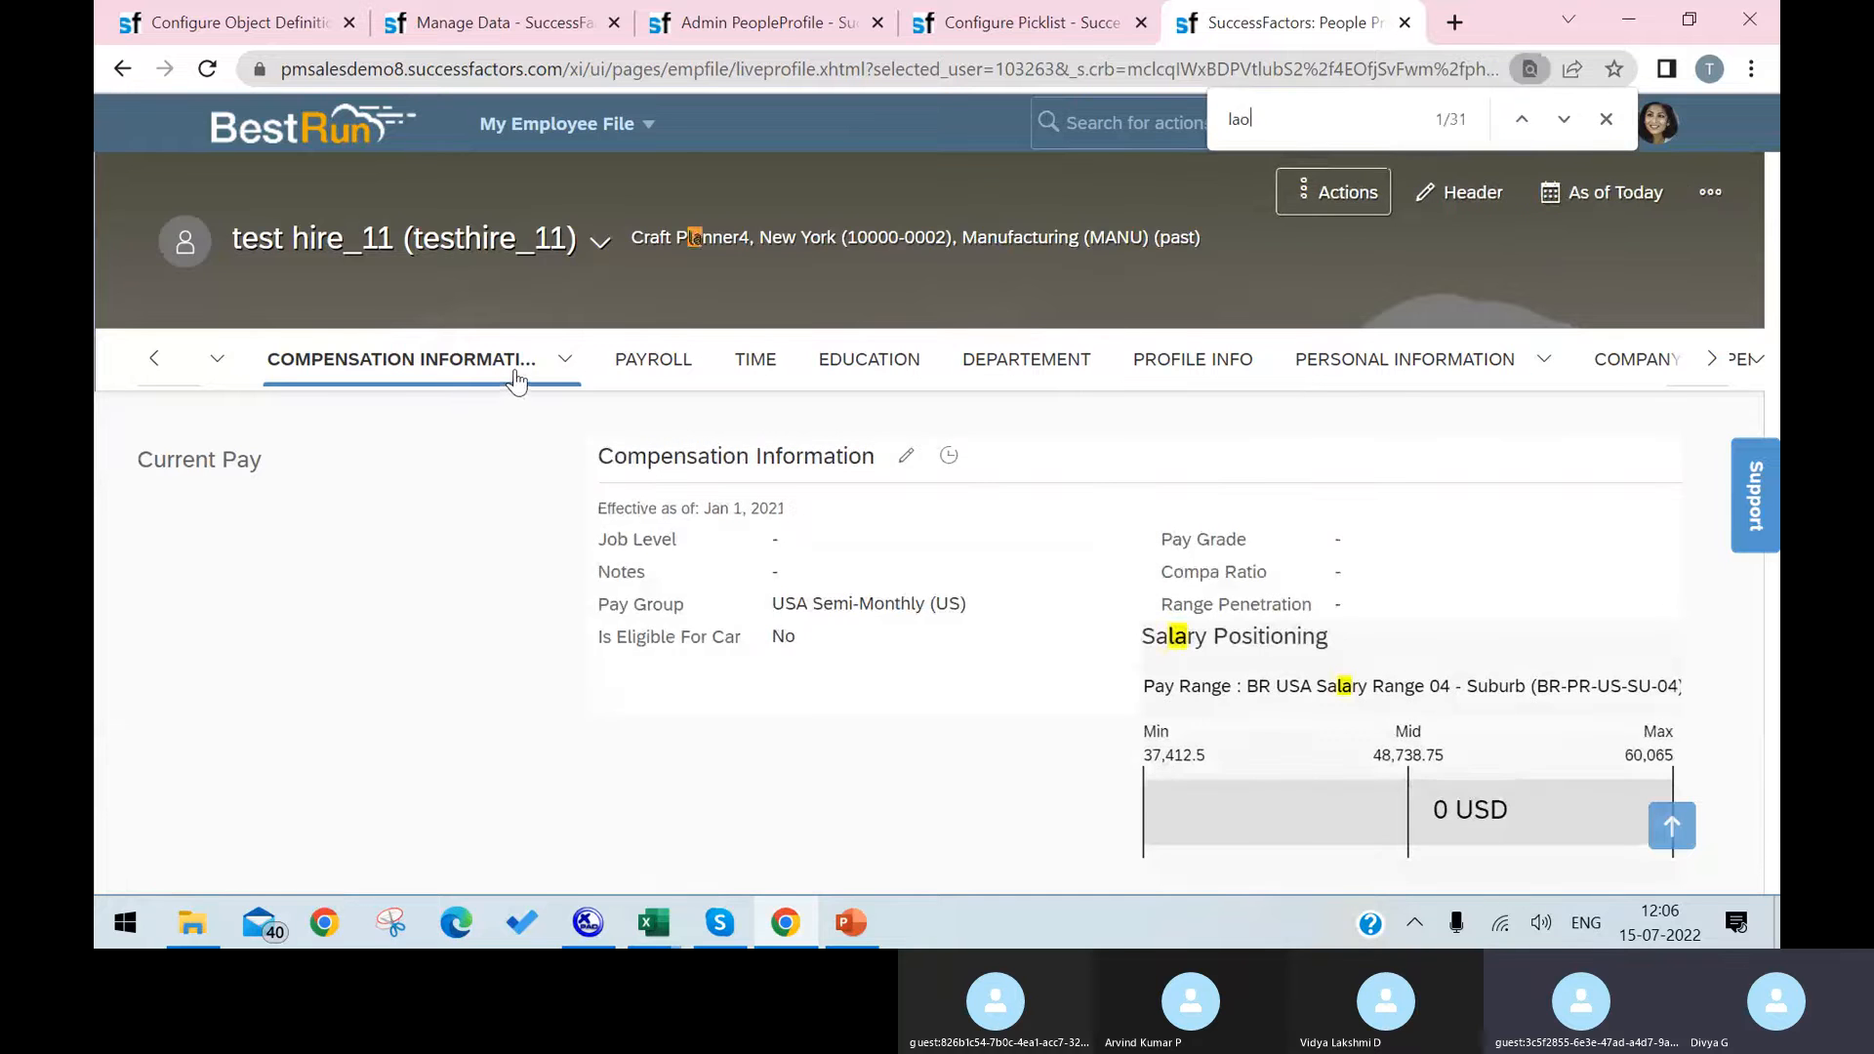
{"action": "key", "text": "BackSpace"}
{"action": "type", "text": "ptop"}
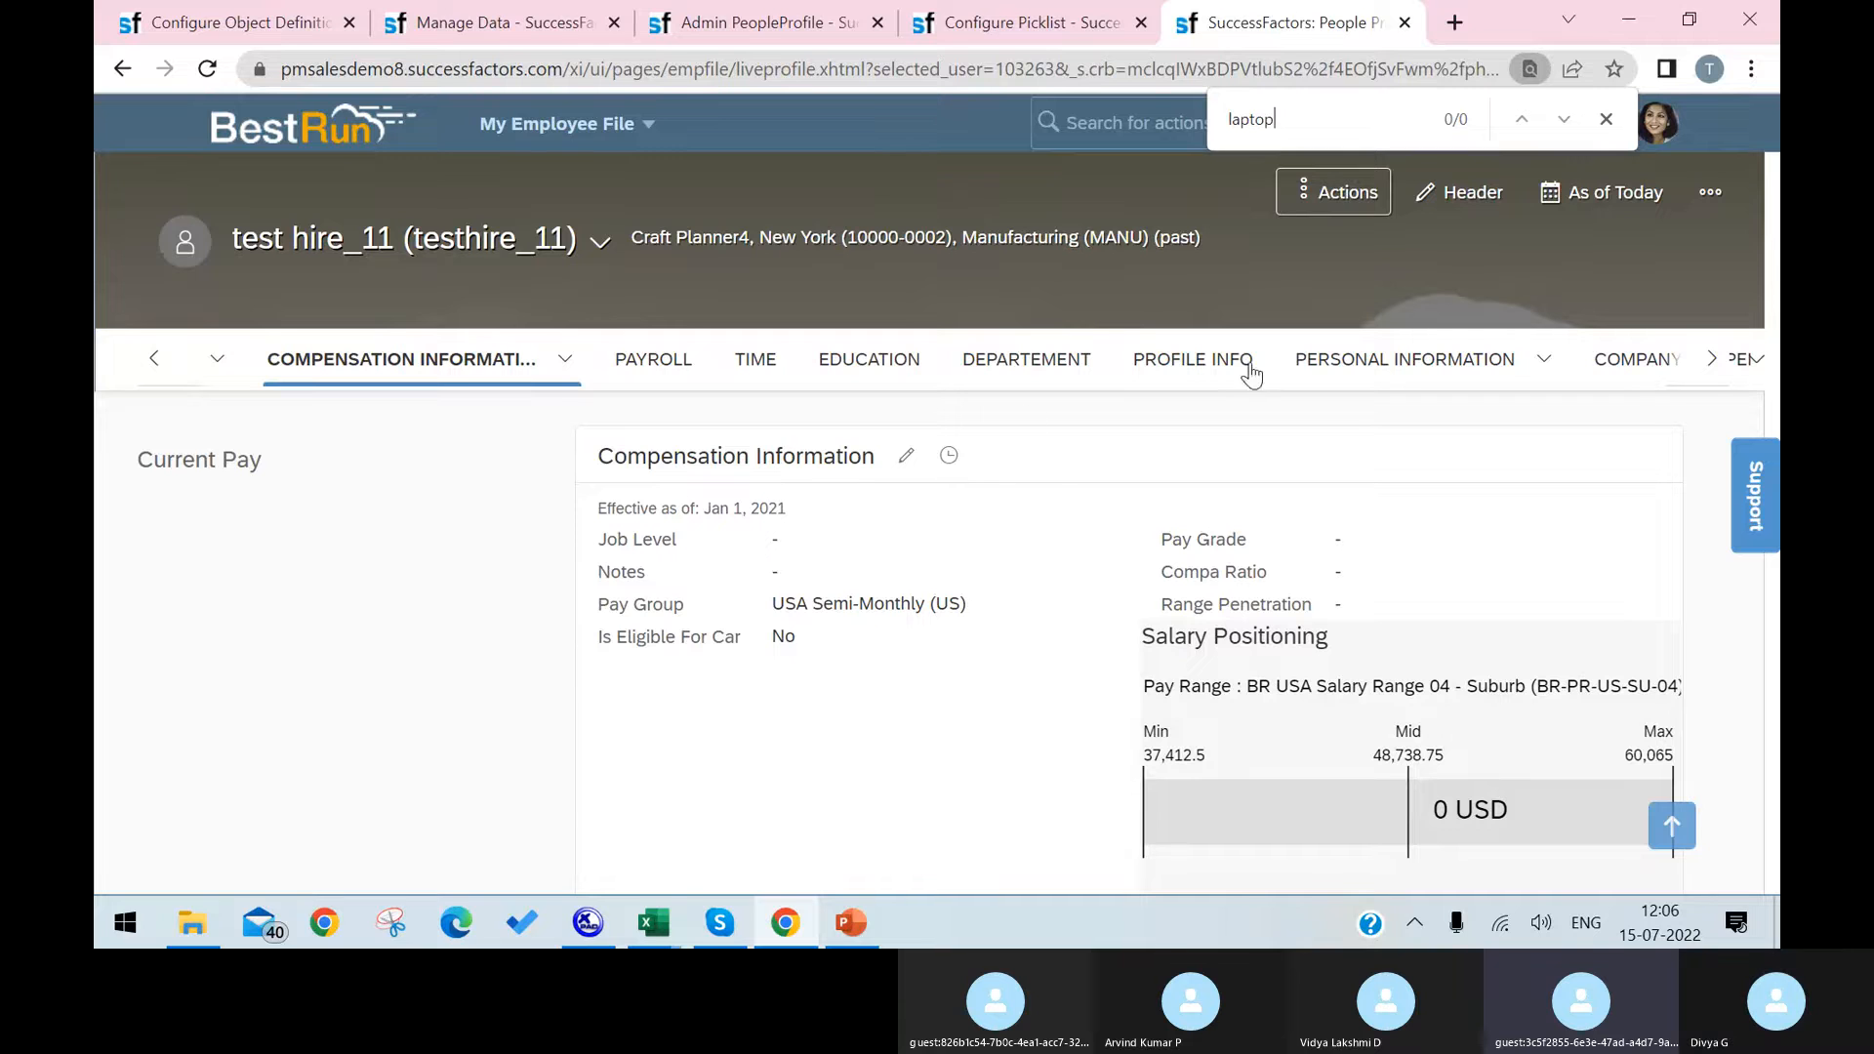
{"action": "left_click", "coordinate": [155, 360]}
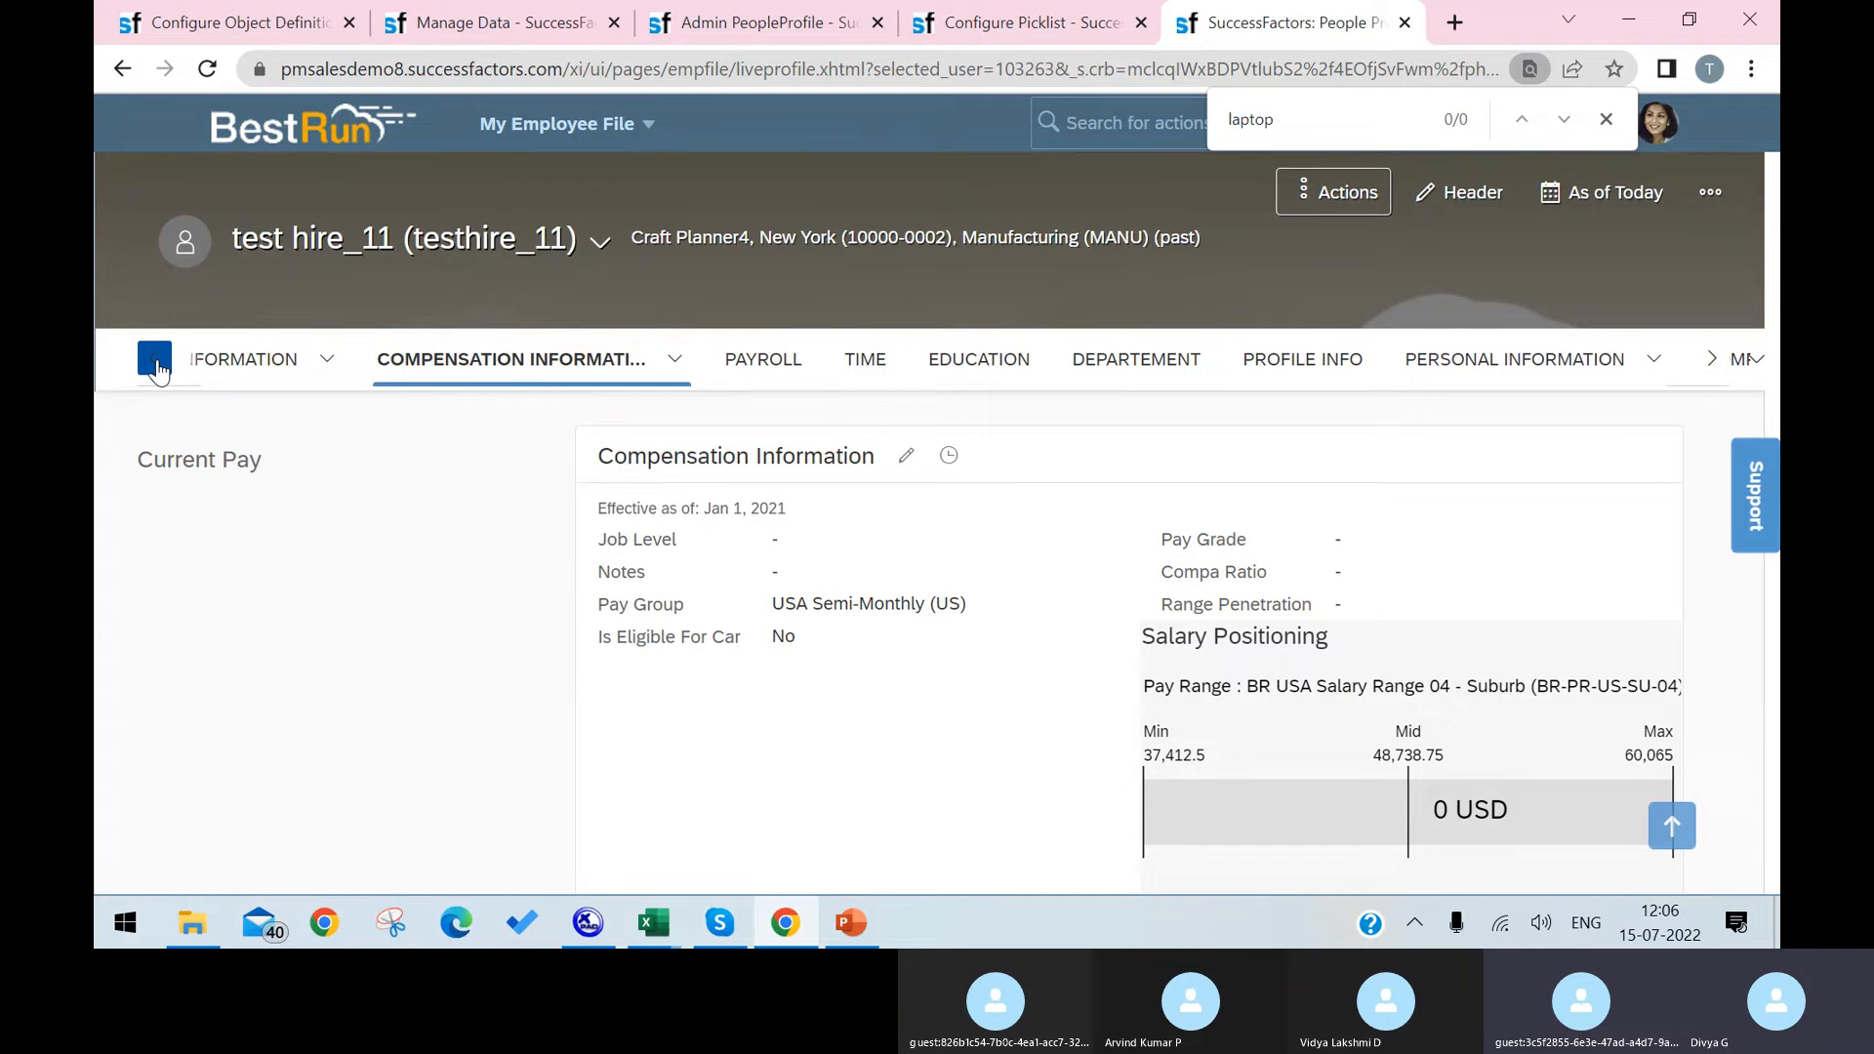
Step: From the Laptop Names picklist page, search the actions for "configure peopl" and open Configure People Profile
{"action": "left_click", "coordinate": [1015, 22]}
{"action": "left_click", "coordinate": [1232, 119]}
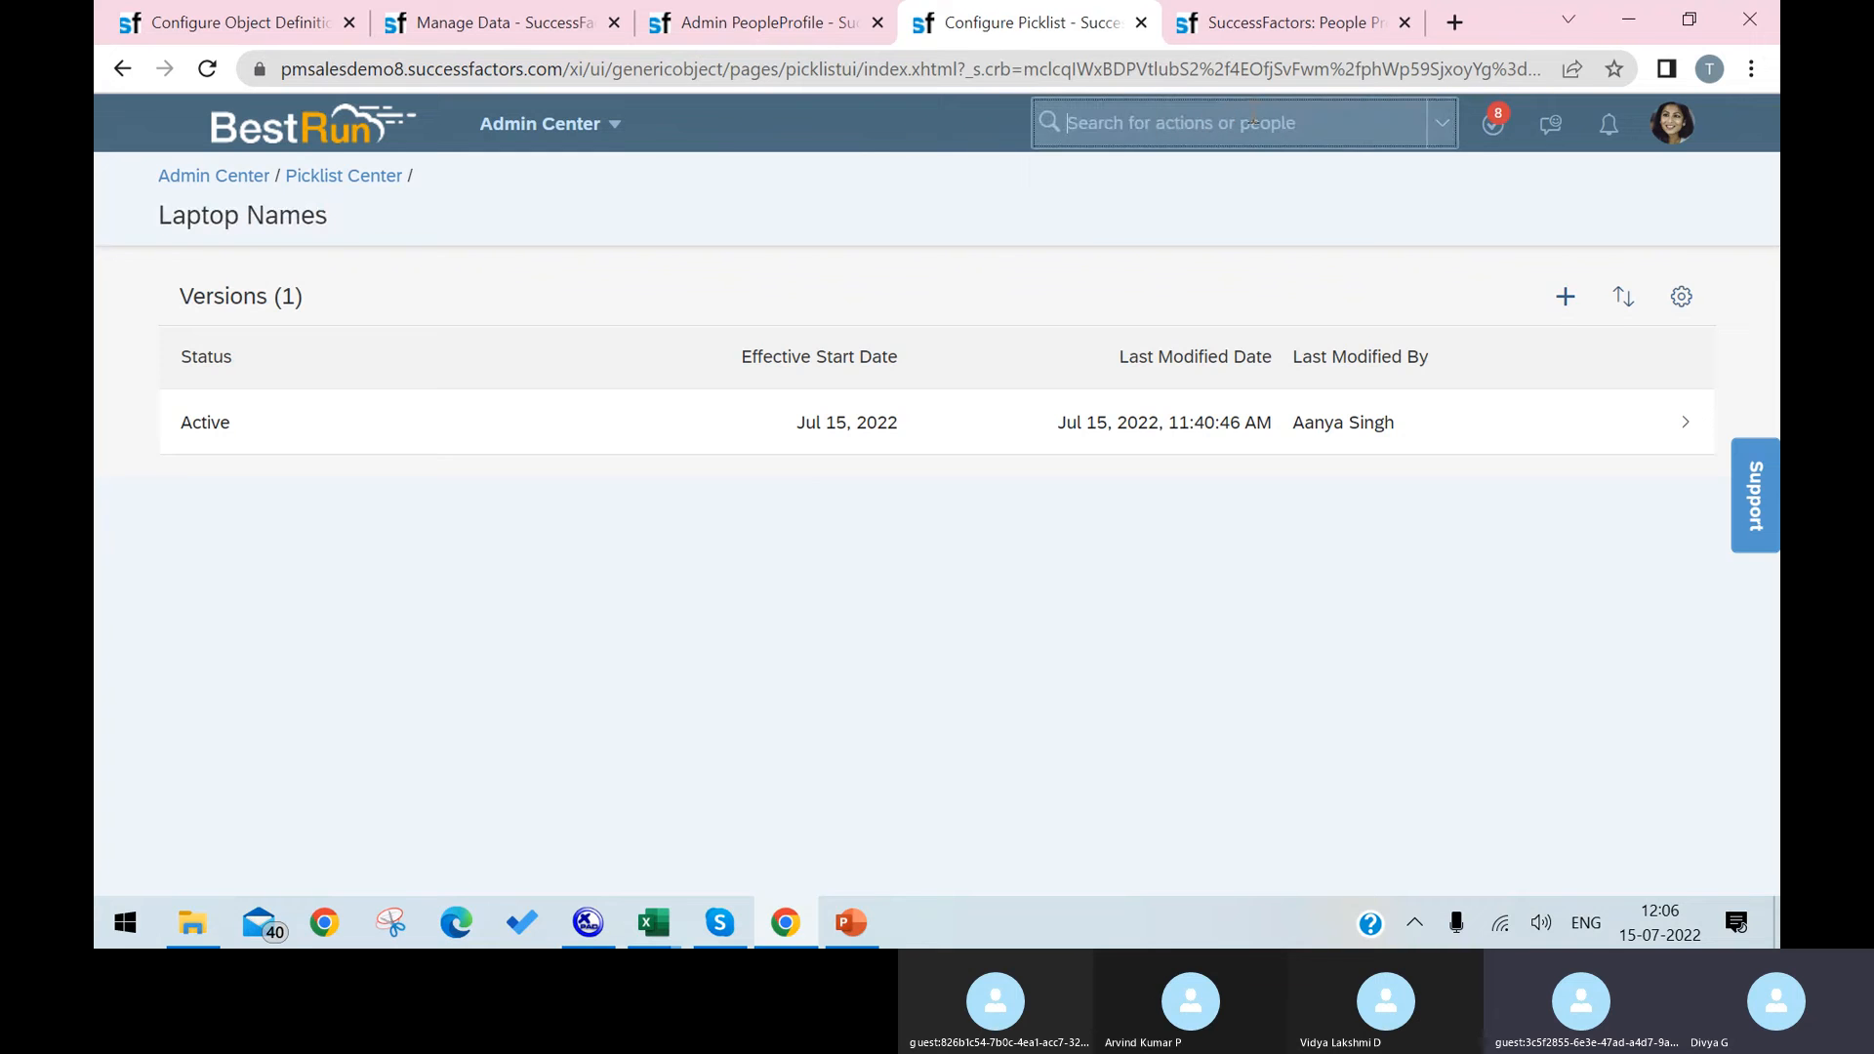
{"action": "type", "text": "configu"}
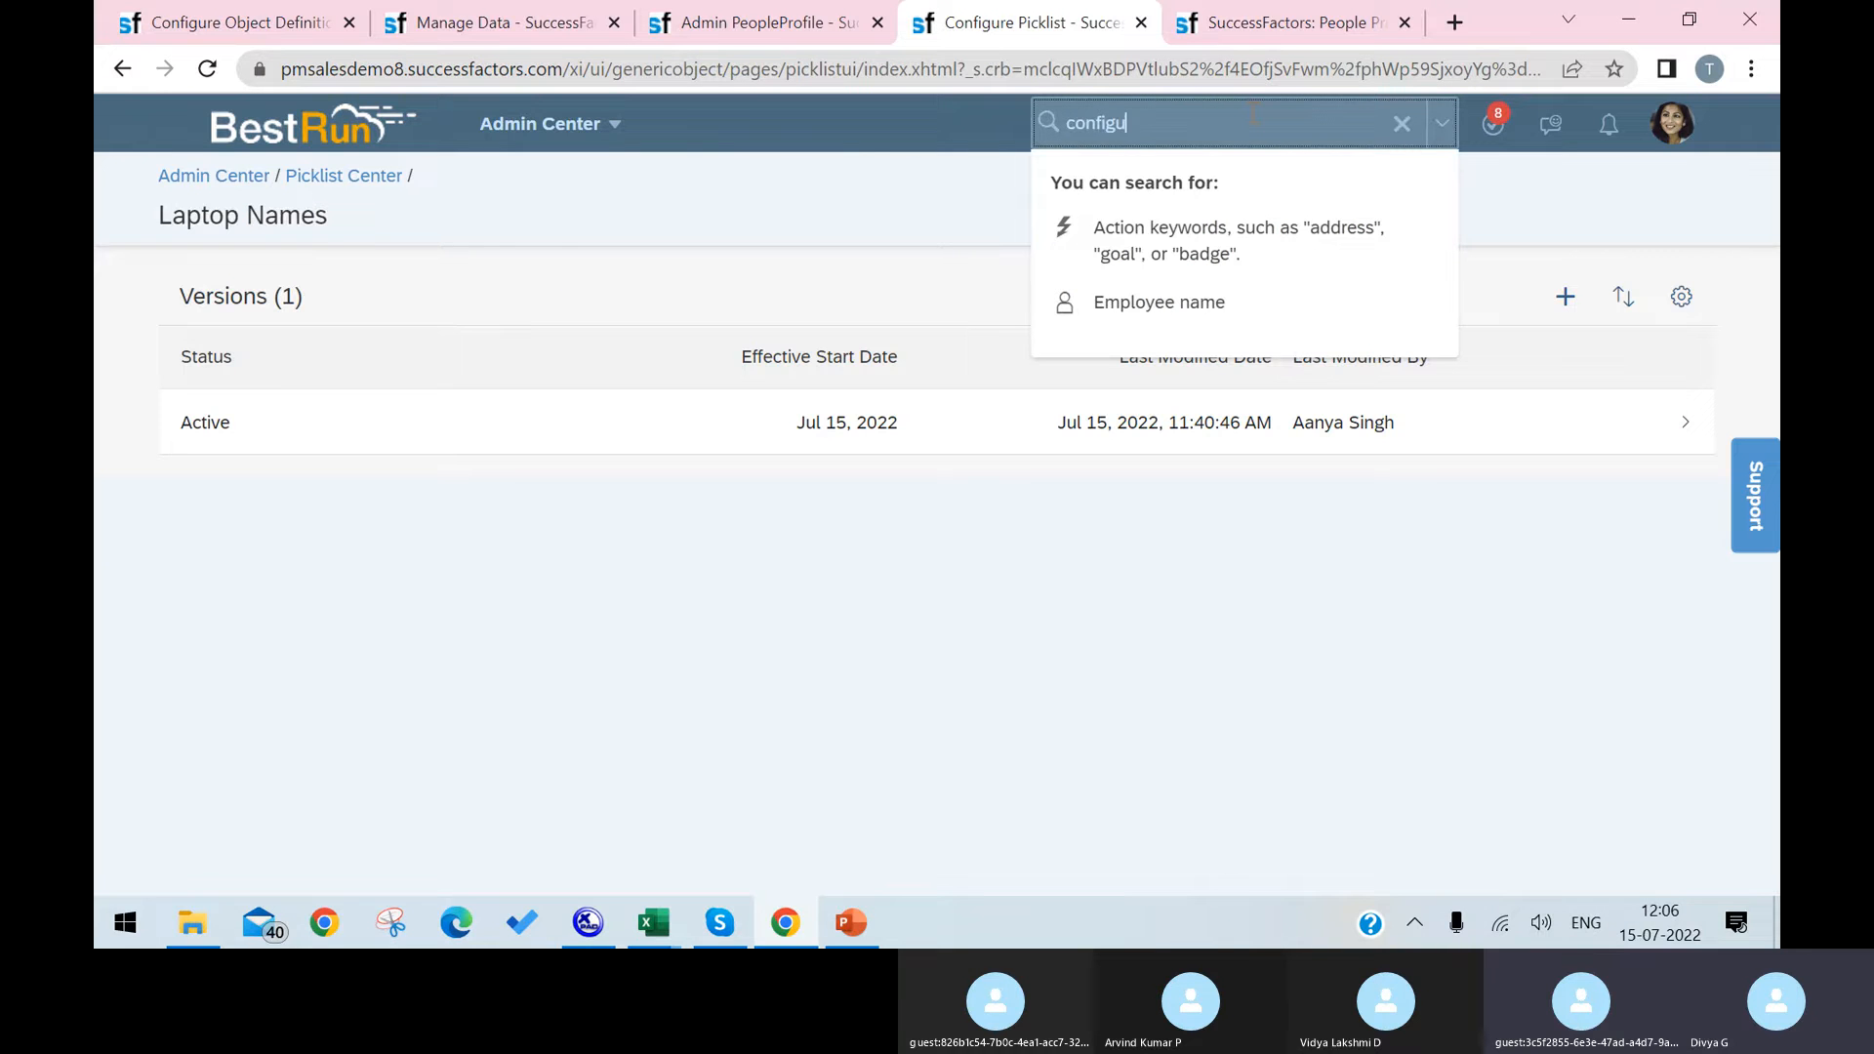
{"action": "type", "text": "re"}
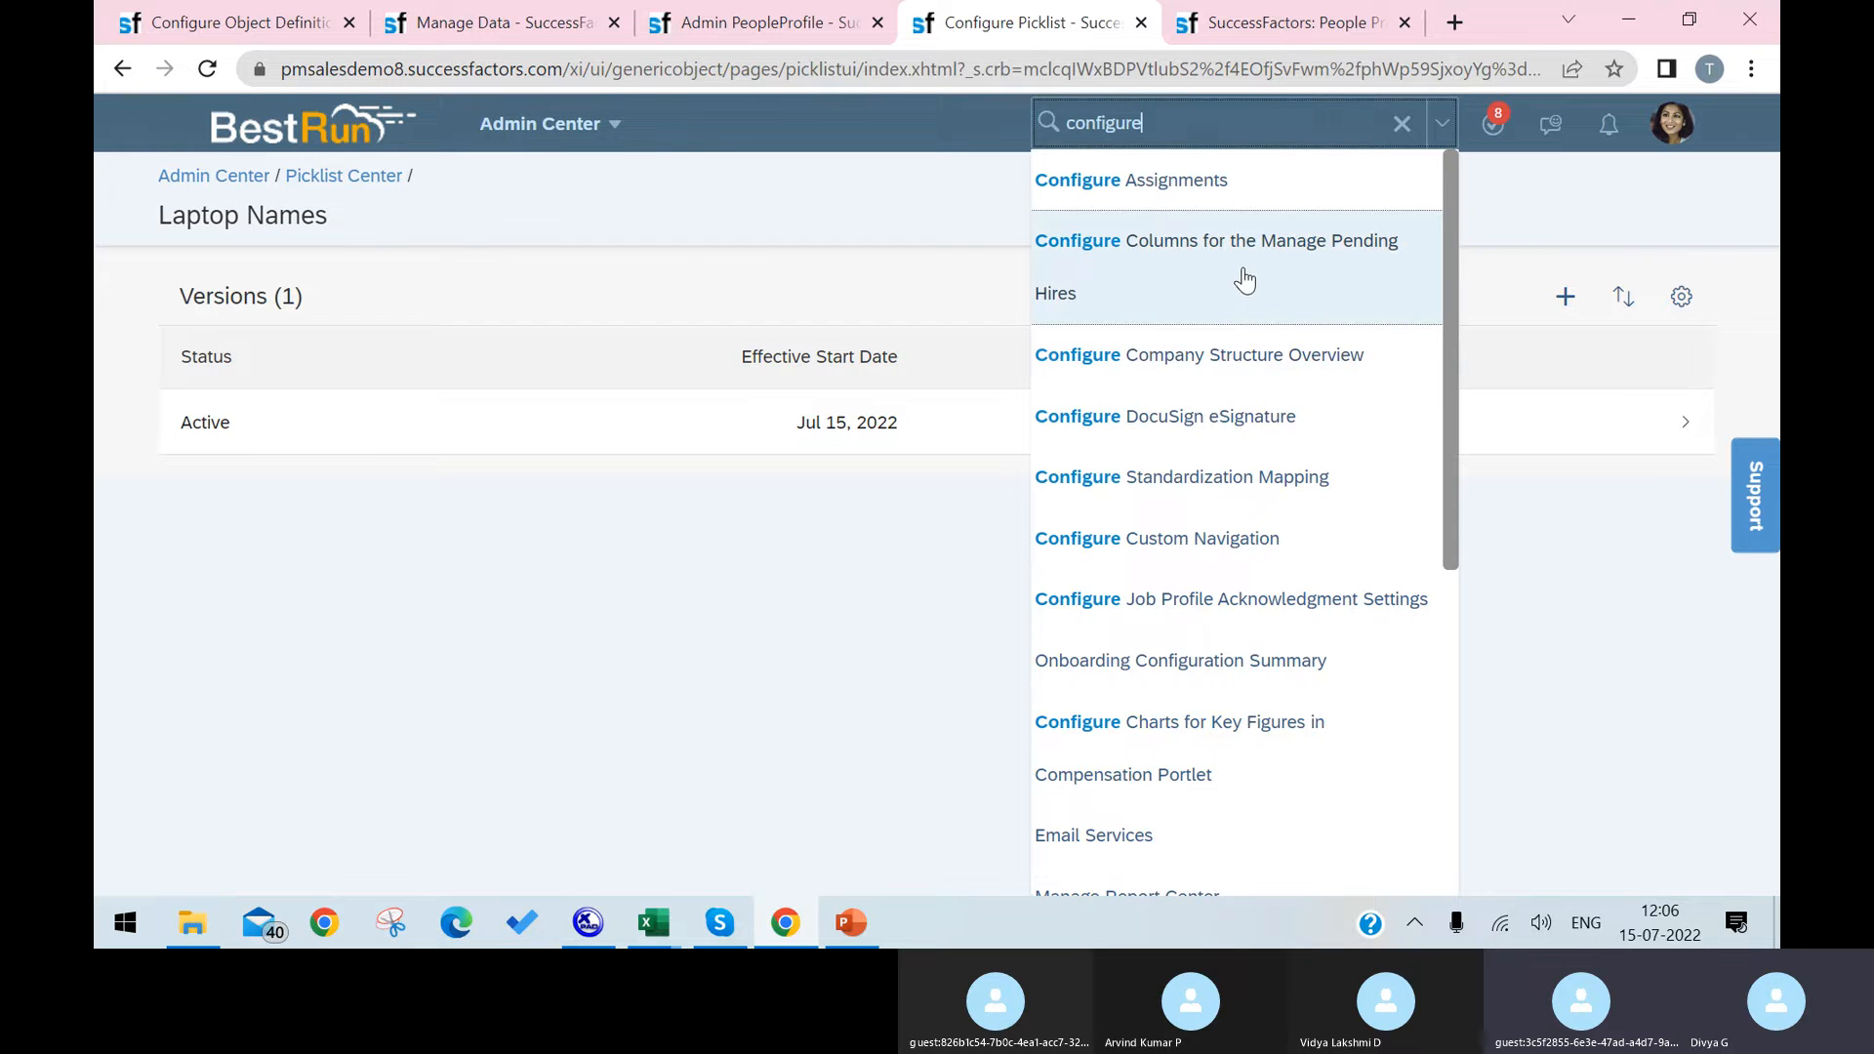
{"action": "type", "text": " peopl"}
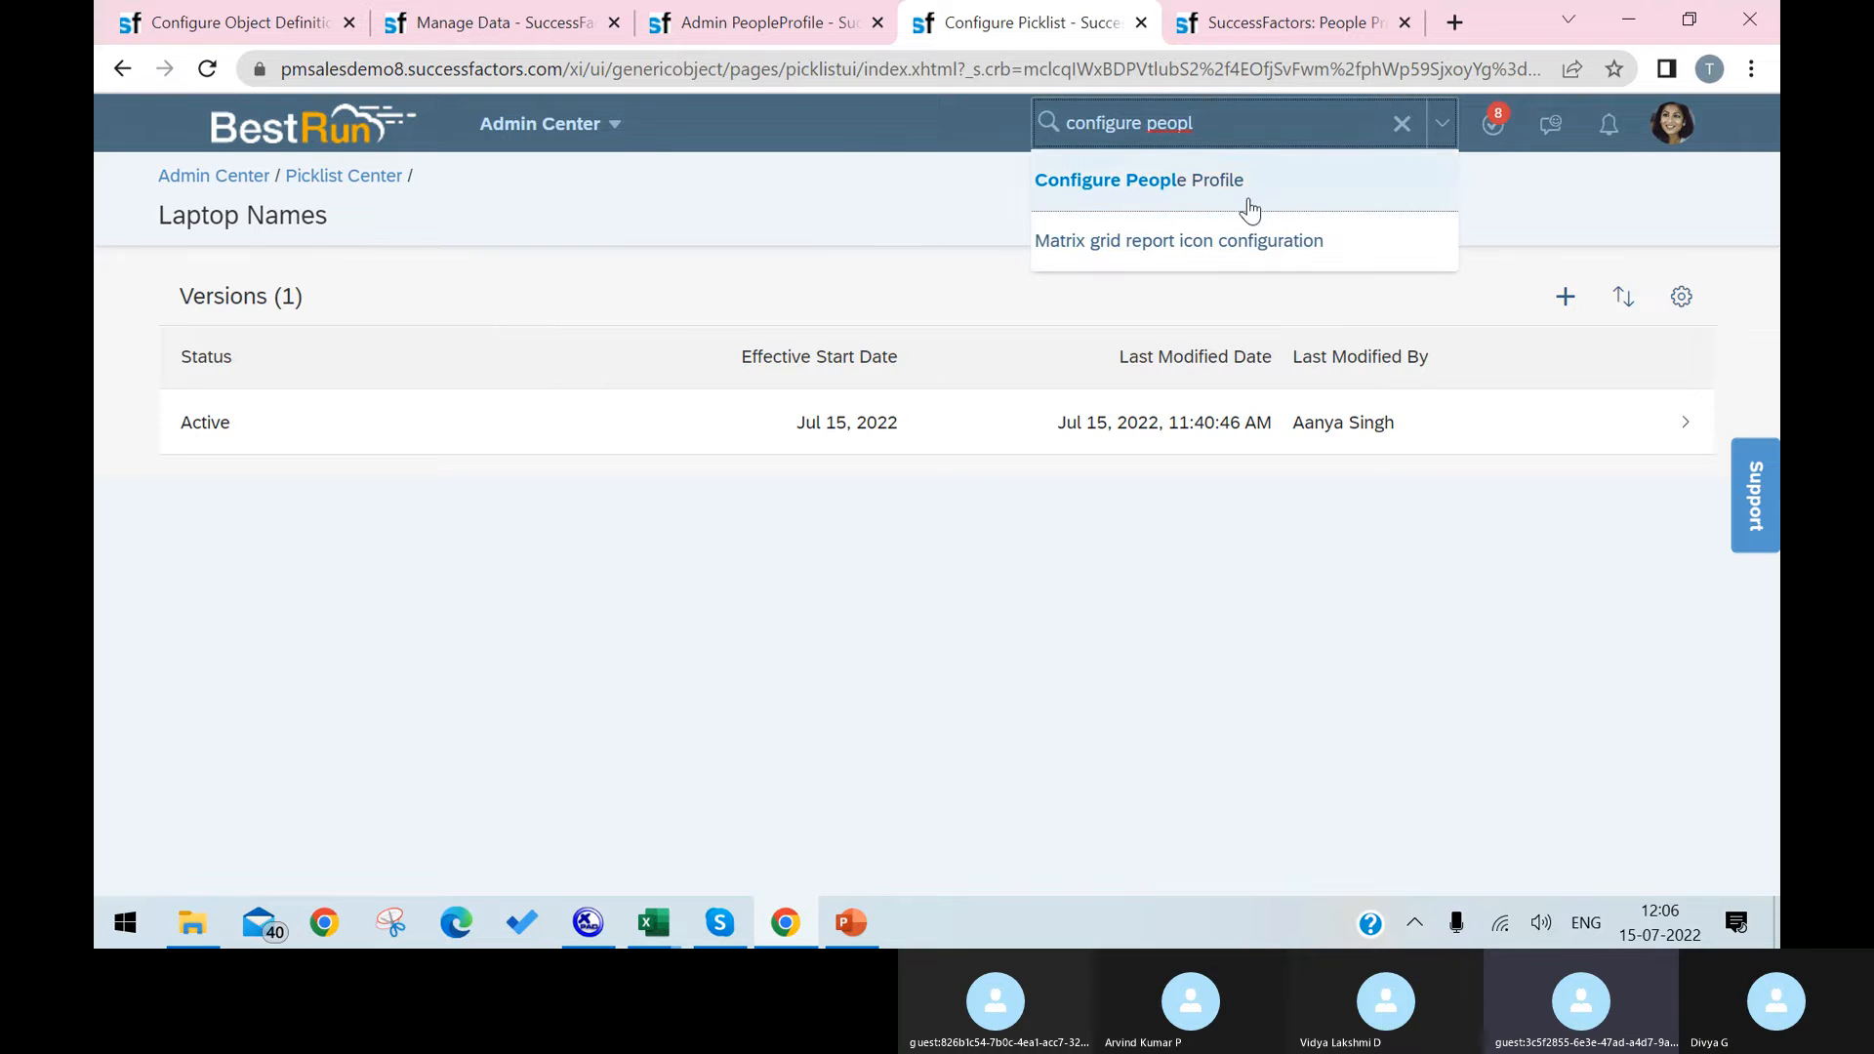
{"action": "left_click", "coordinate": [1256, 206]}
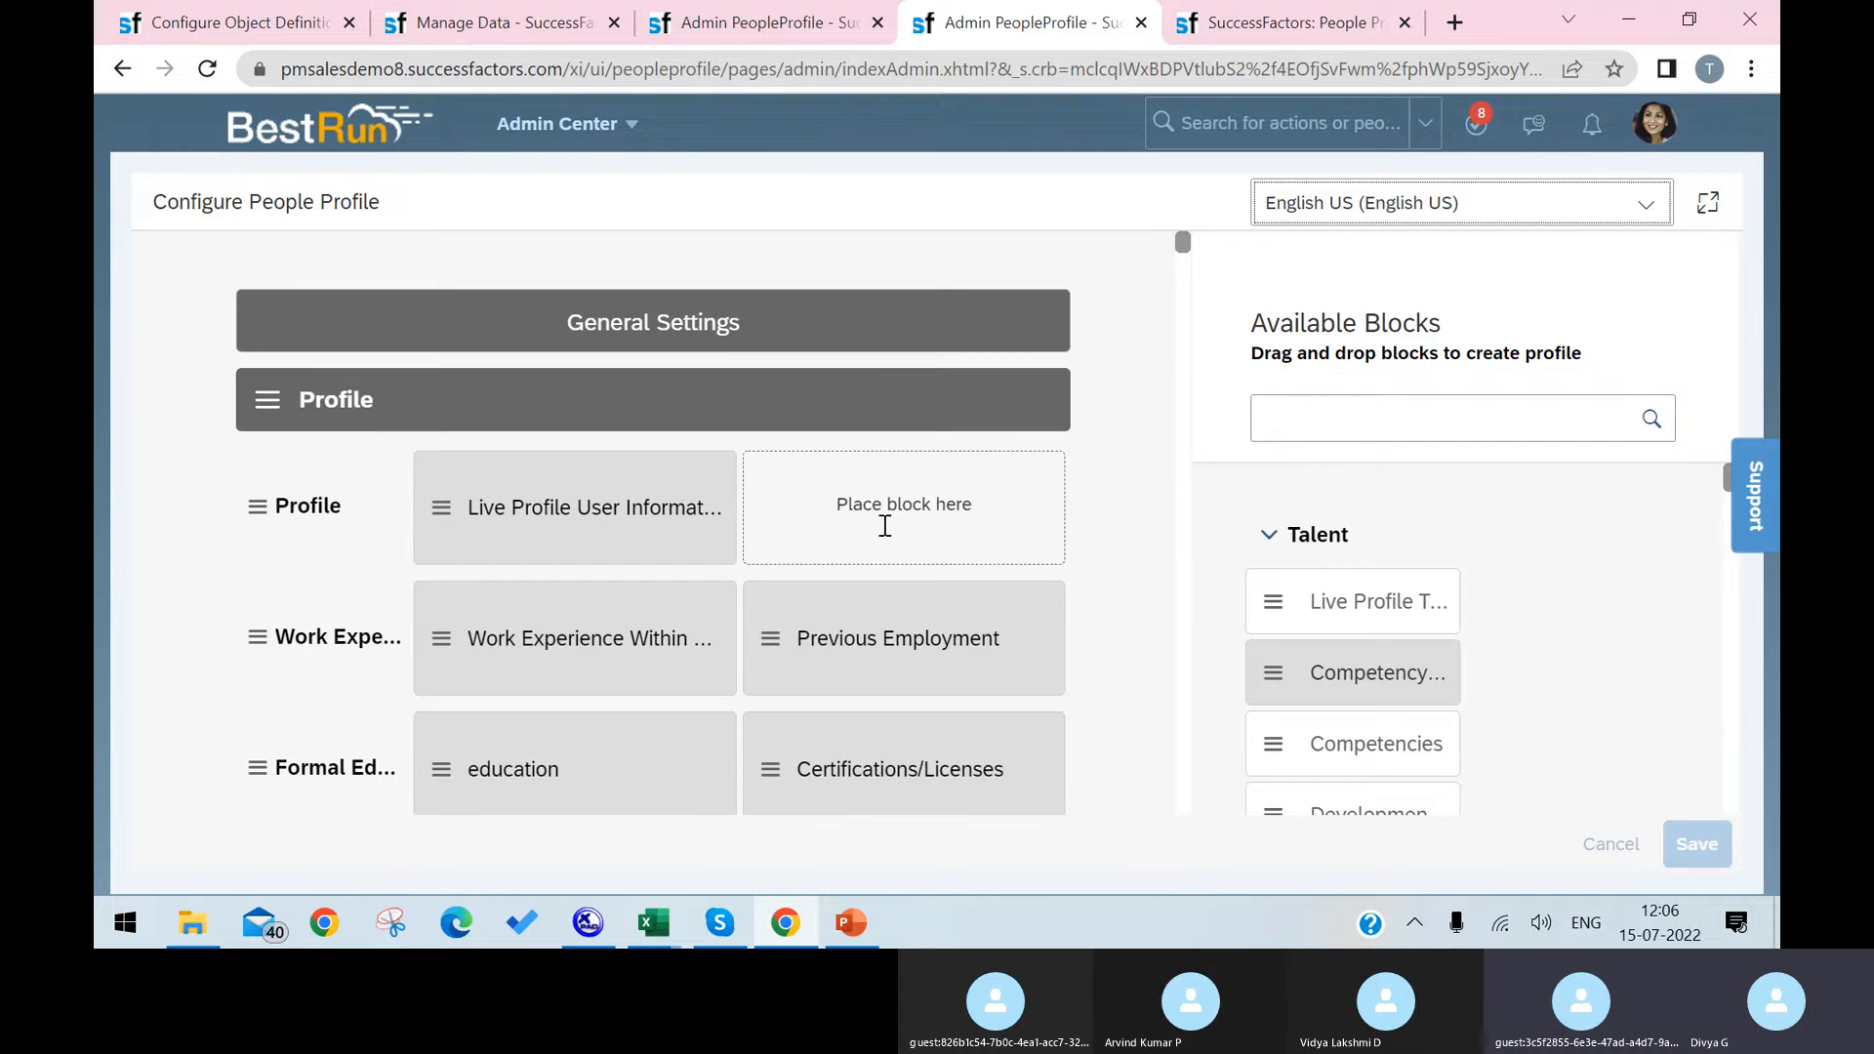
Step: Look through the People Profile layout from the Profile section to the end, checking the Employee site section's settings on the way
{"action": "scroll", "coordinate": [884, 524], "scroll_direction": "down", "scroll_amount": 1}
{"action": "scroll", "coordinate": [884, 524], "scroll_direction": "down", "scroll_amount": 4}
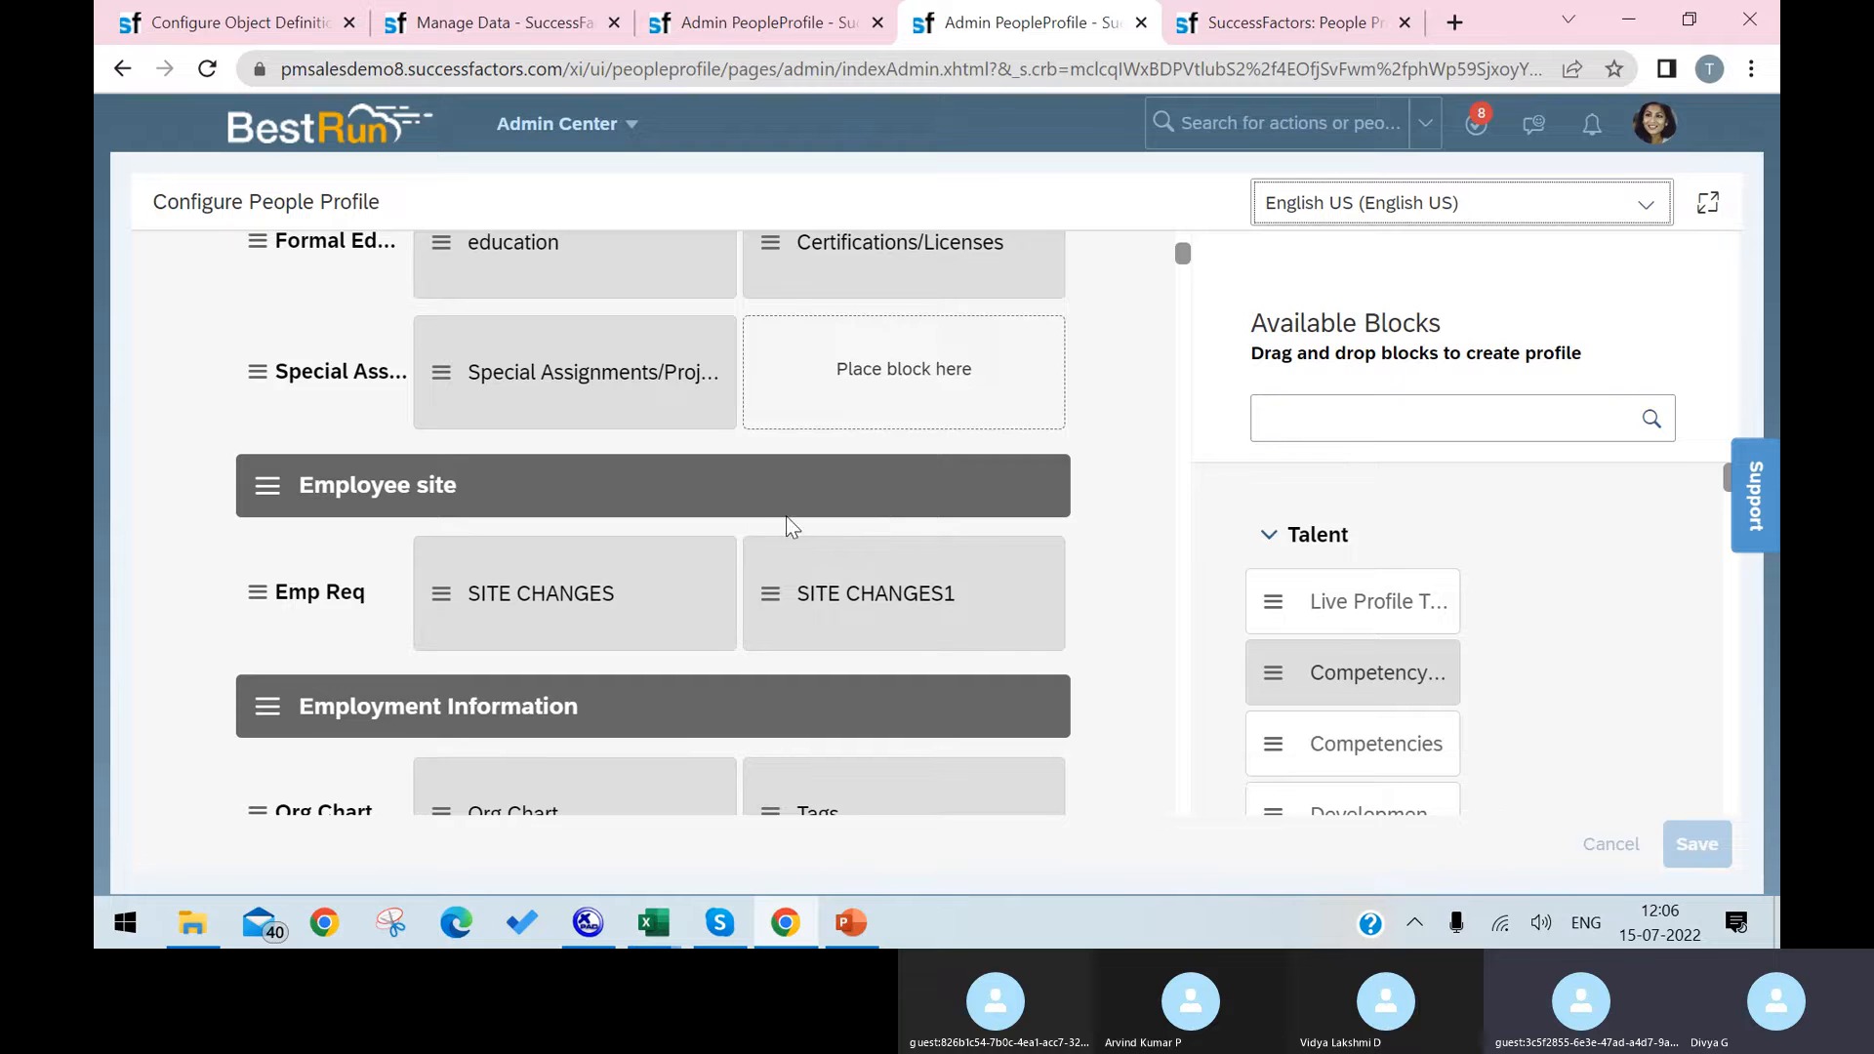
{"action": "left_click", "coordinate": [820, 496]}
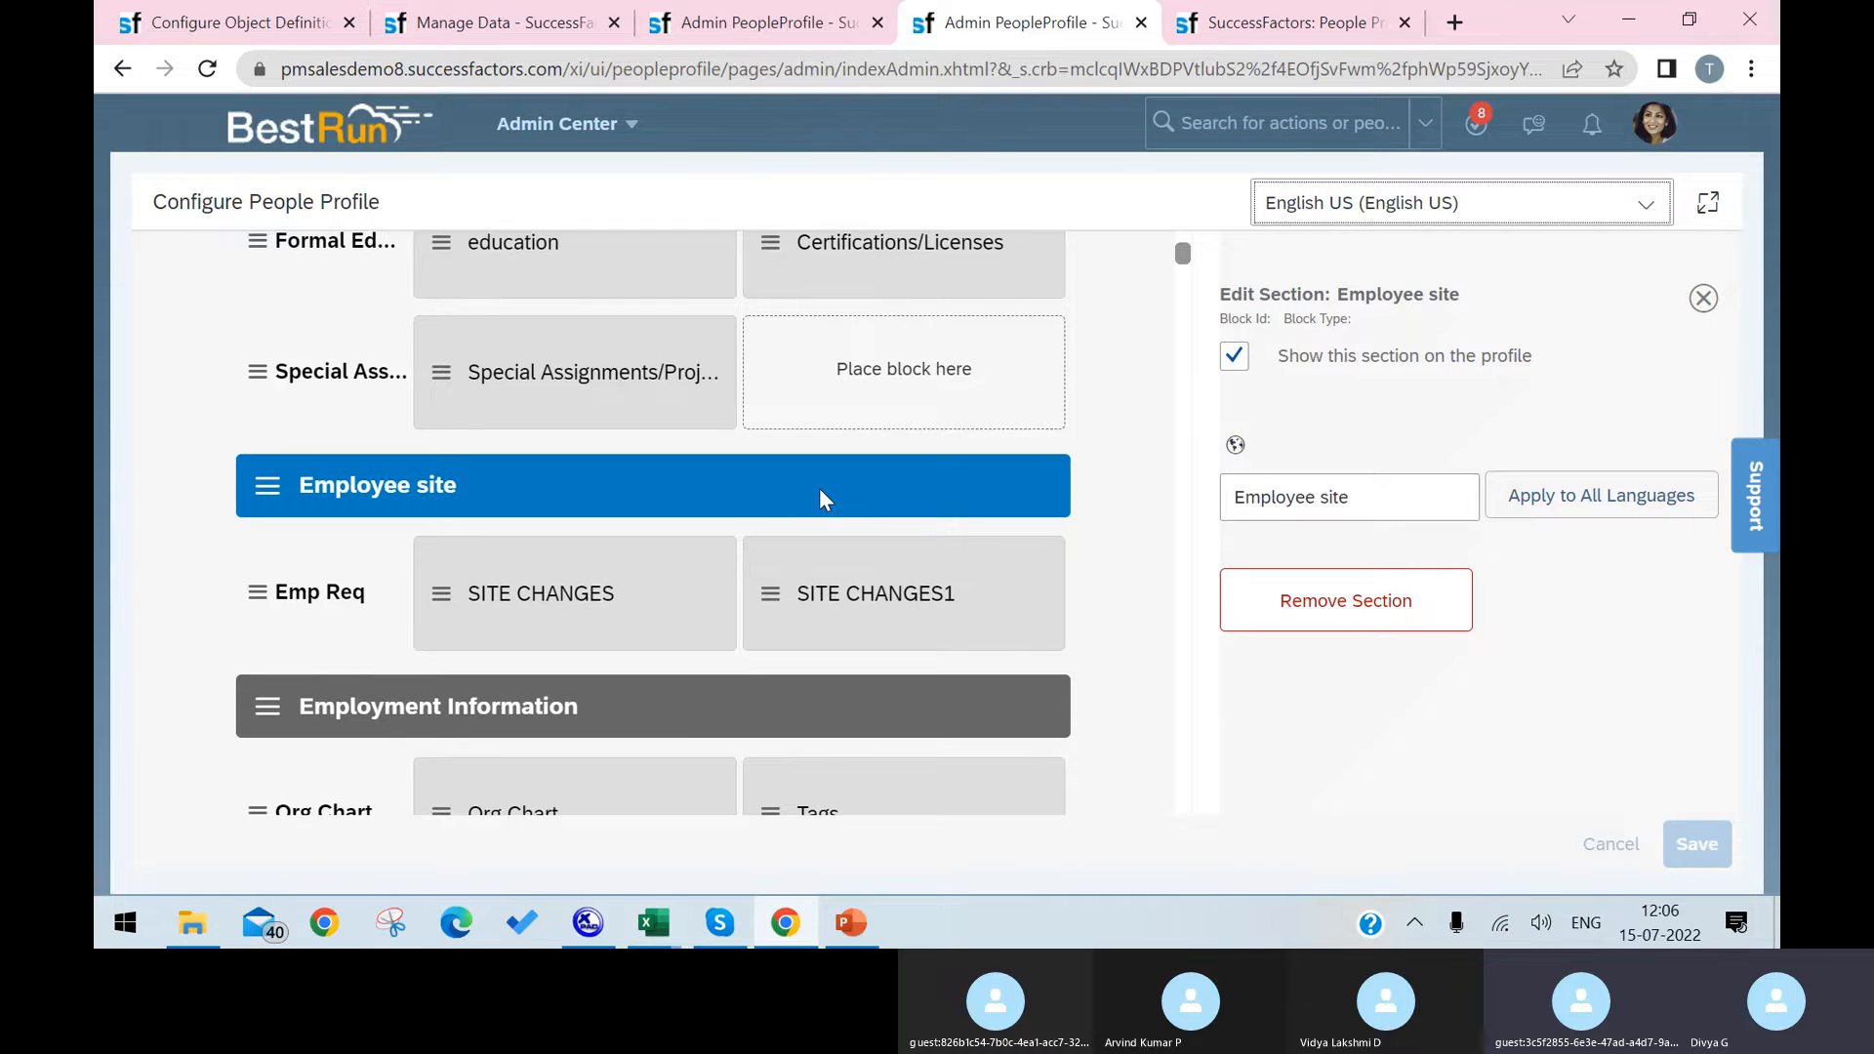
{"action": "scroll", "coordinate": [820, 497], "scroll_direction": "down", "scroll_amount": 5}
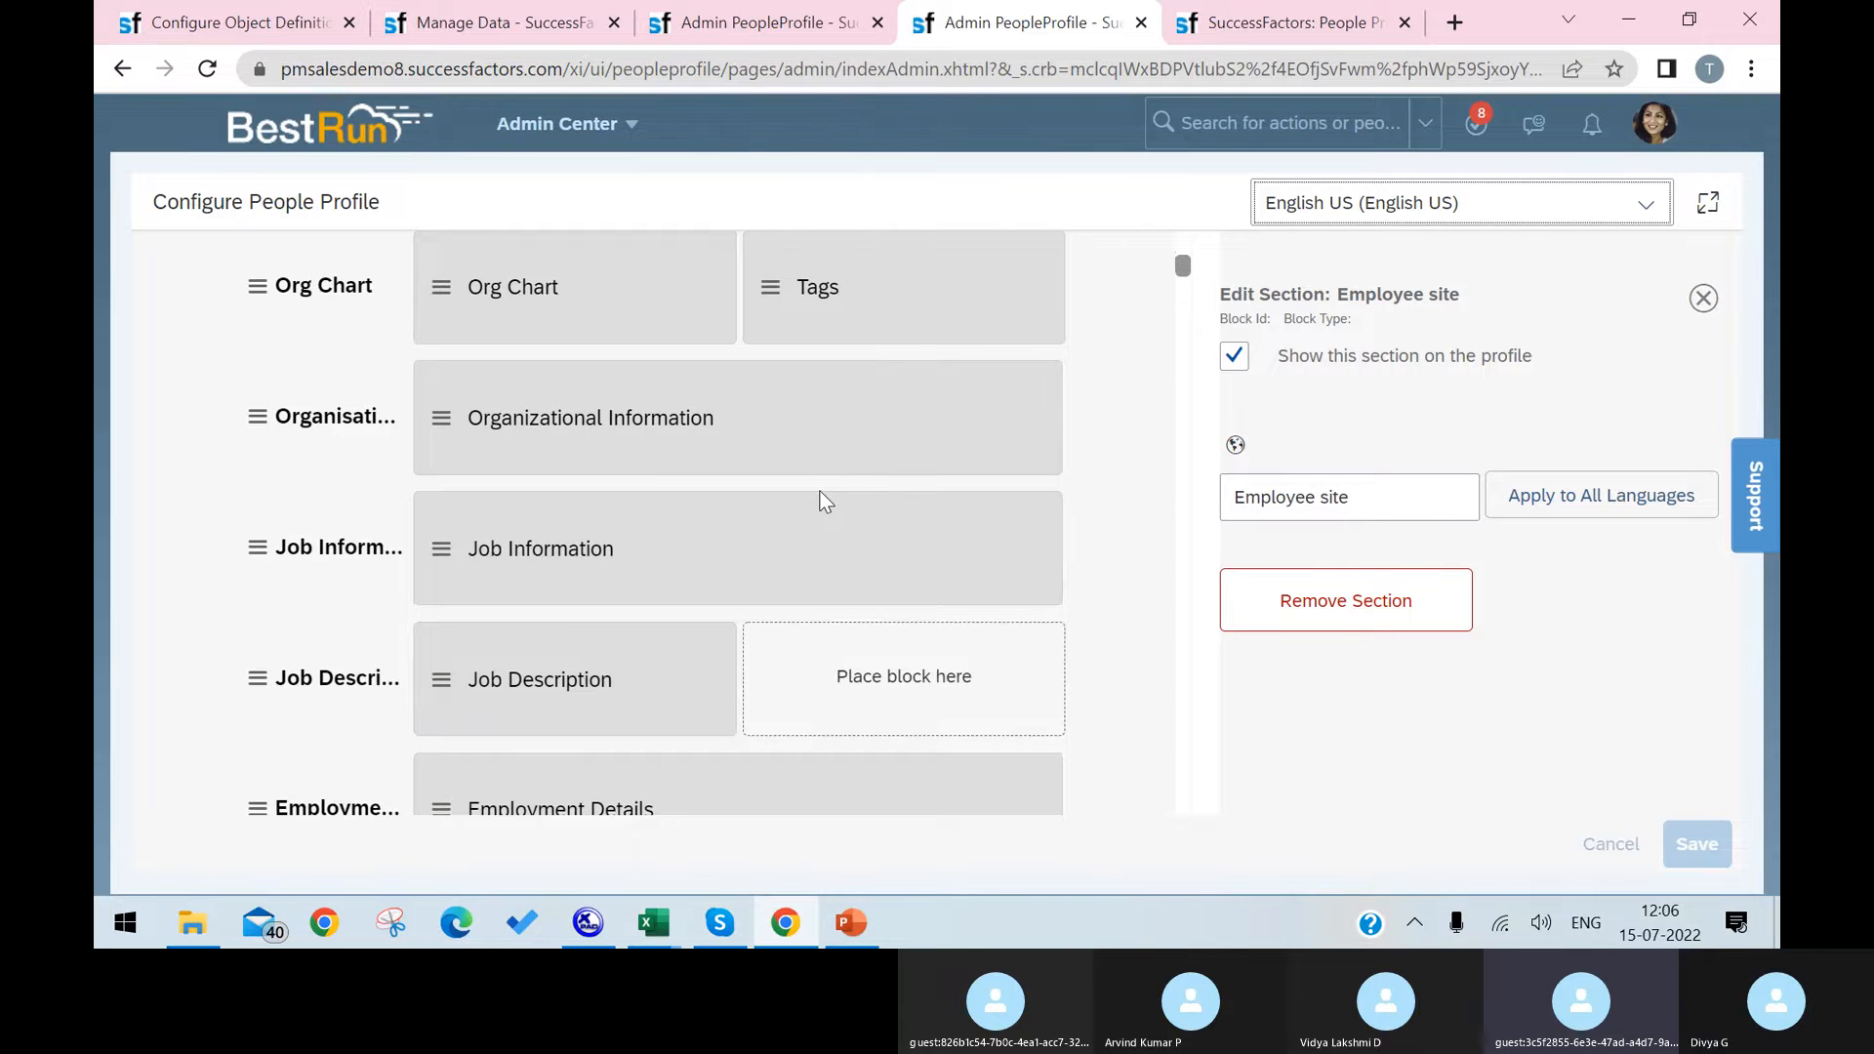
{"action": "scroll", "coordinate": [820, 500], "scroll_direction": "down", "scroll_amount": 8}
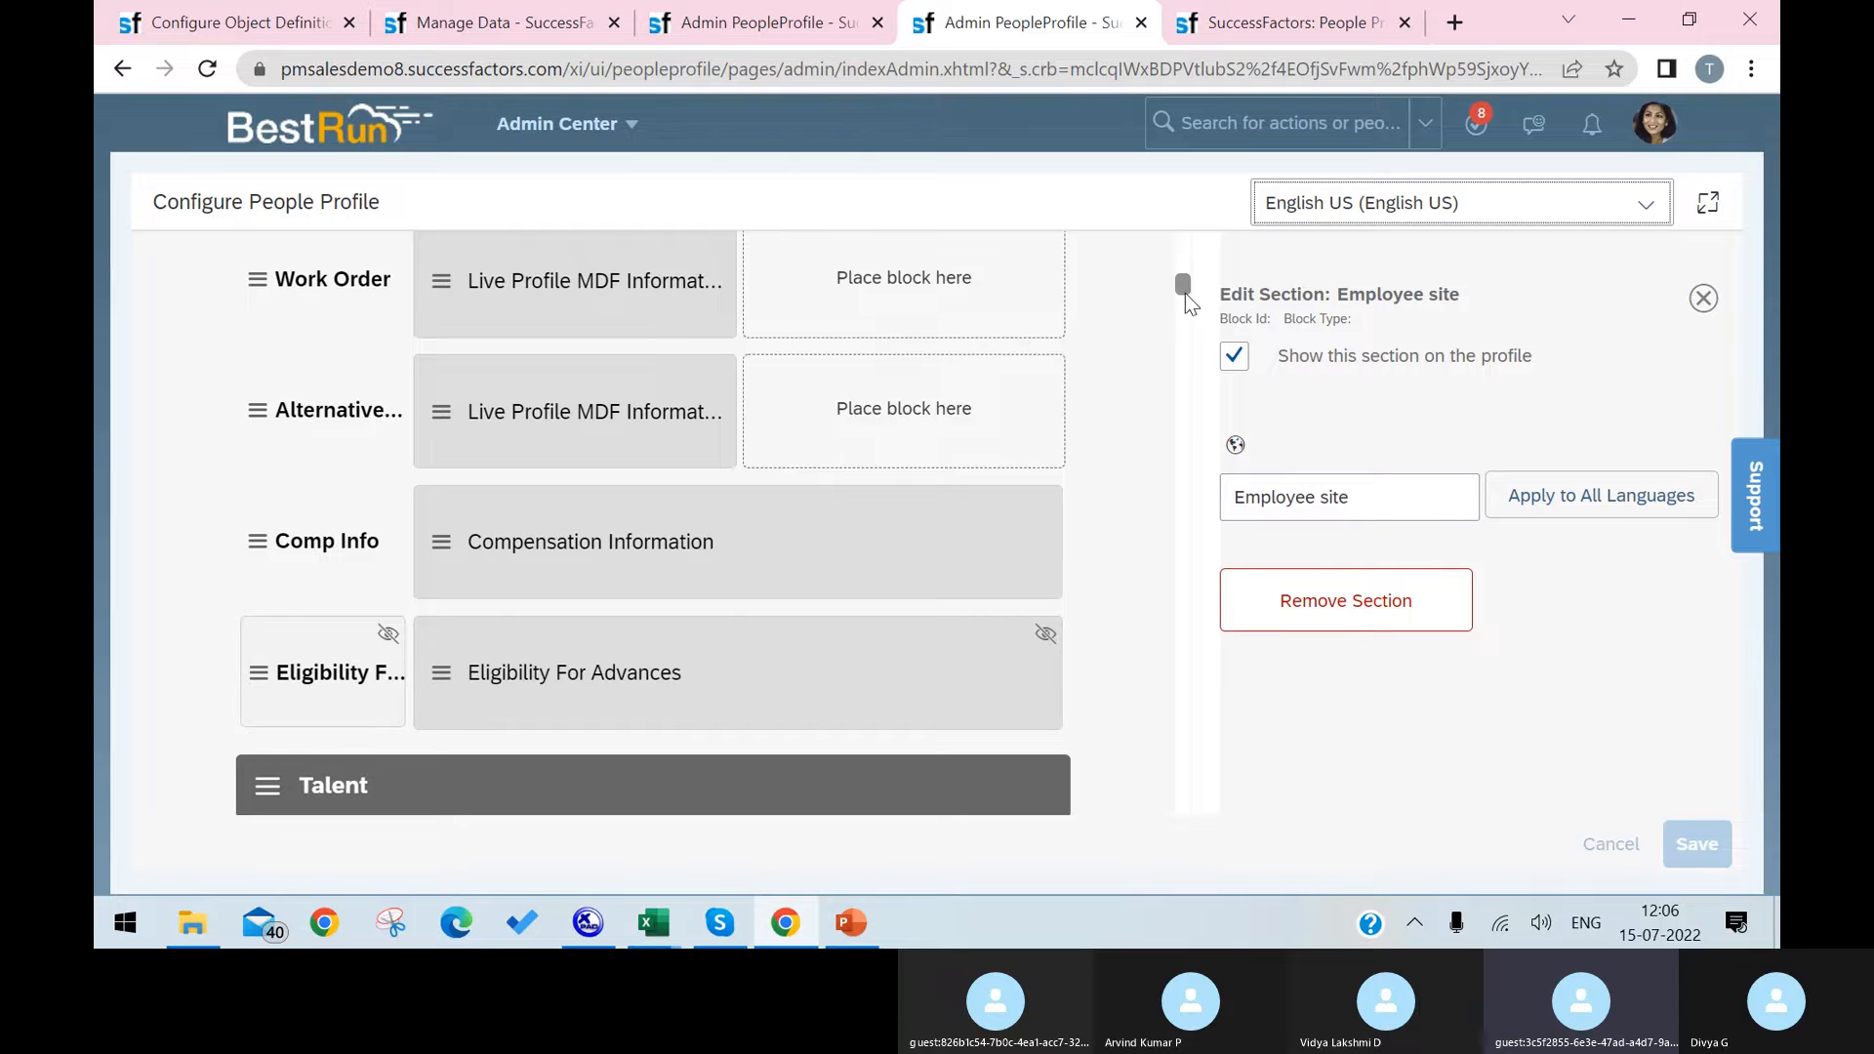
{"action": "left_click_drag", "start_coordinate": [1185, 292], "coordinate": [1173, 211]}
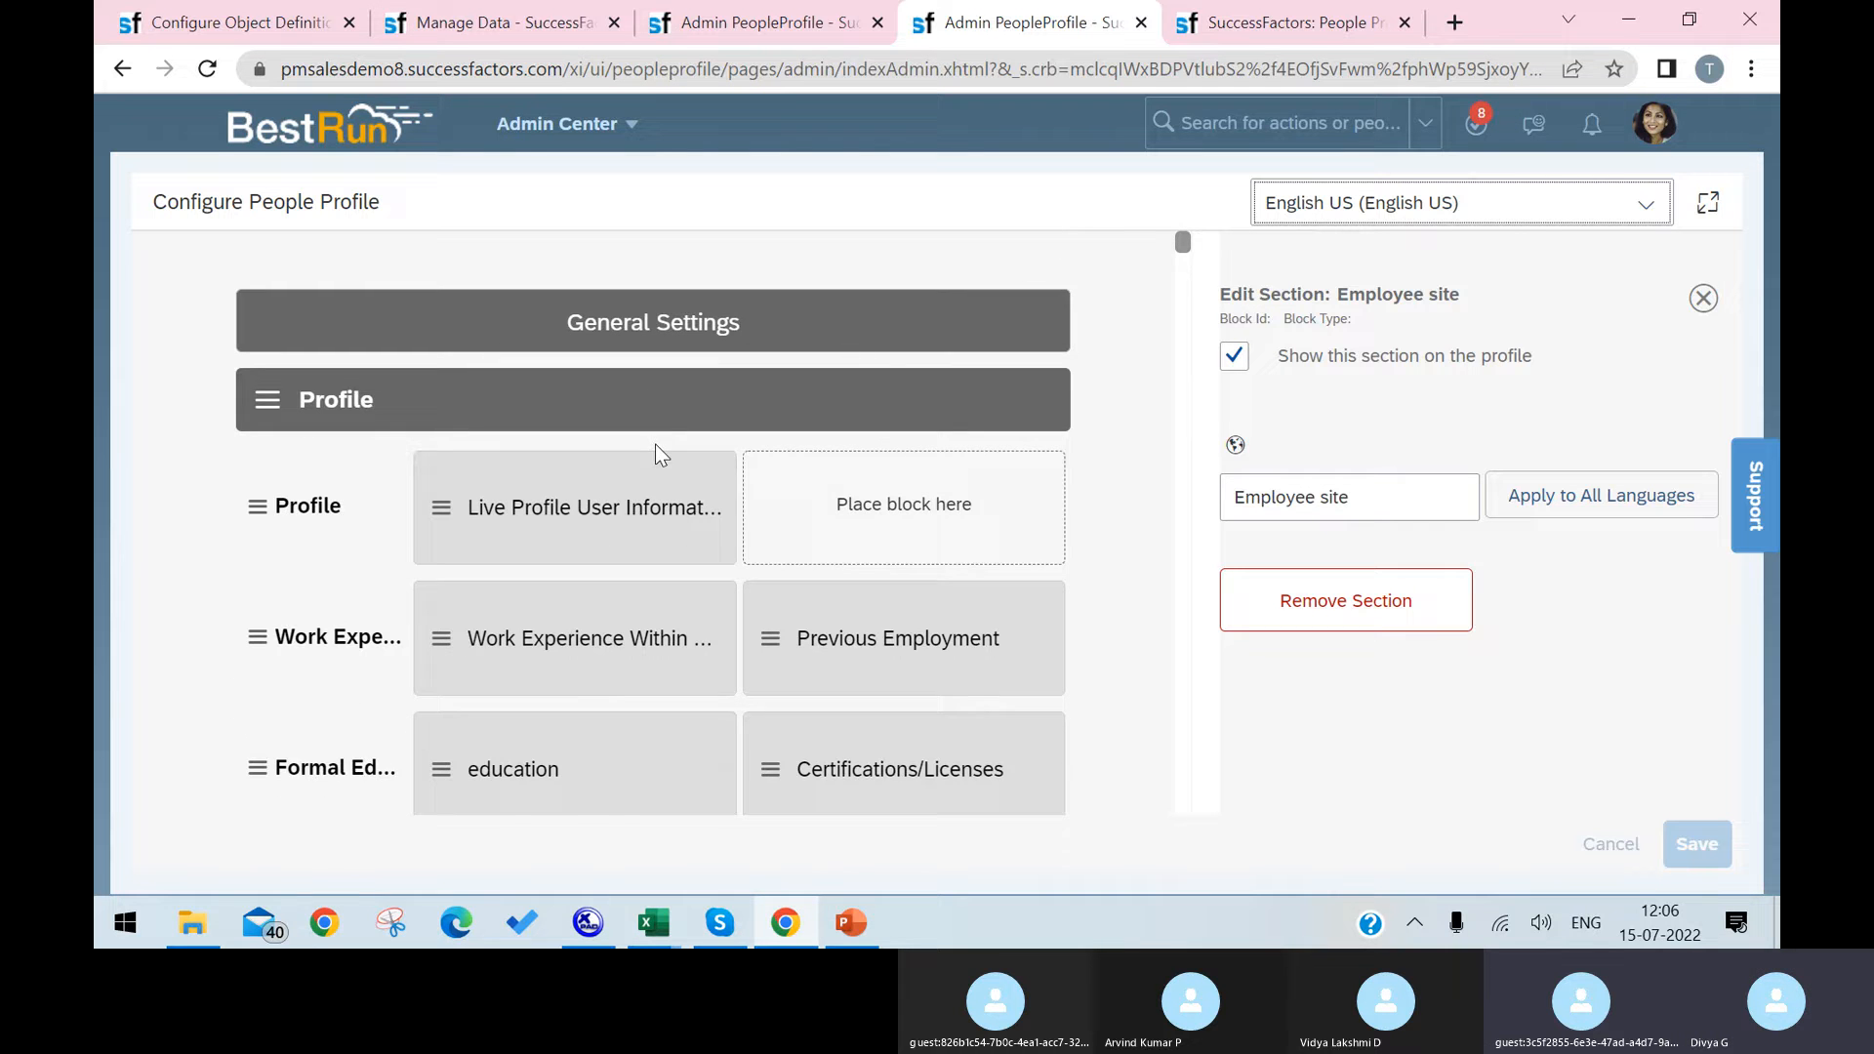
{"action": "scroll", "coordinate": [661, 455], "scroll_direction": "down", "scroll_amount": 5}
{"action": "left_click_drag", "start_coordinate": [1184, 259], "coordinate": [1183, 885]}
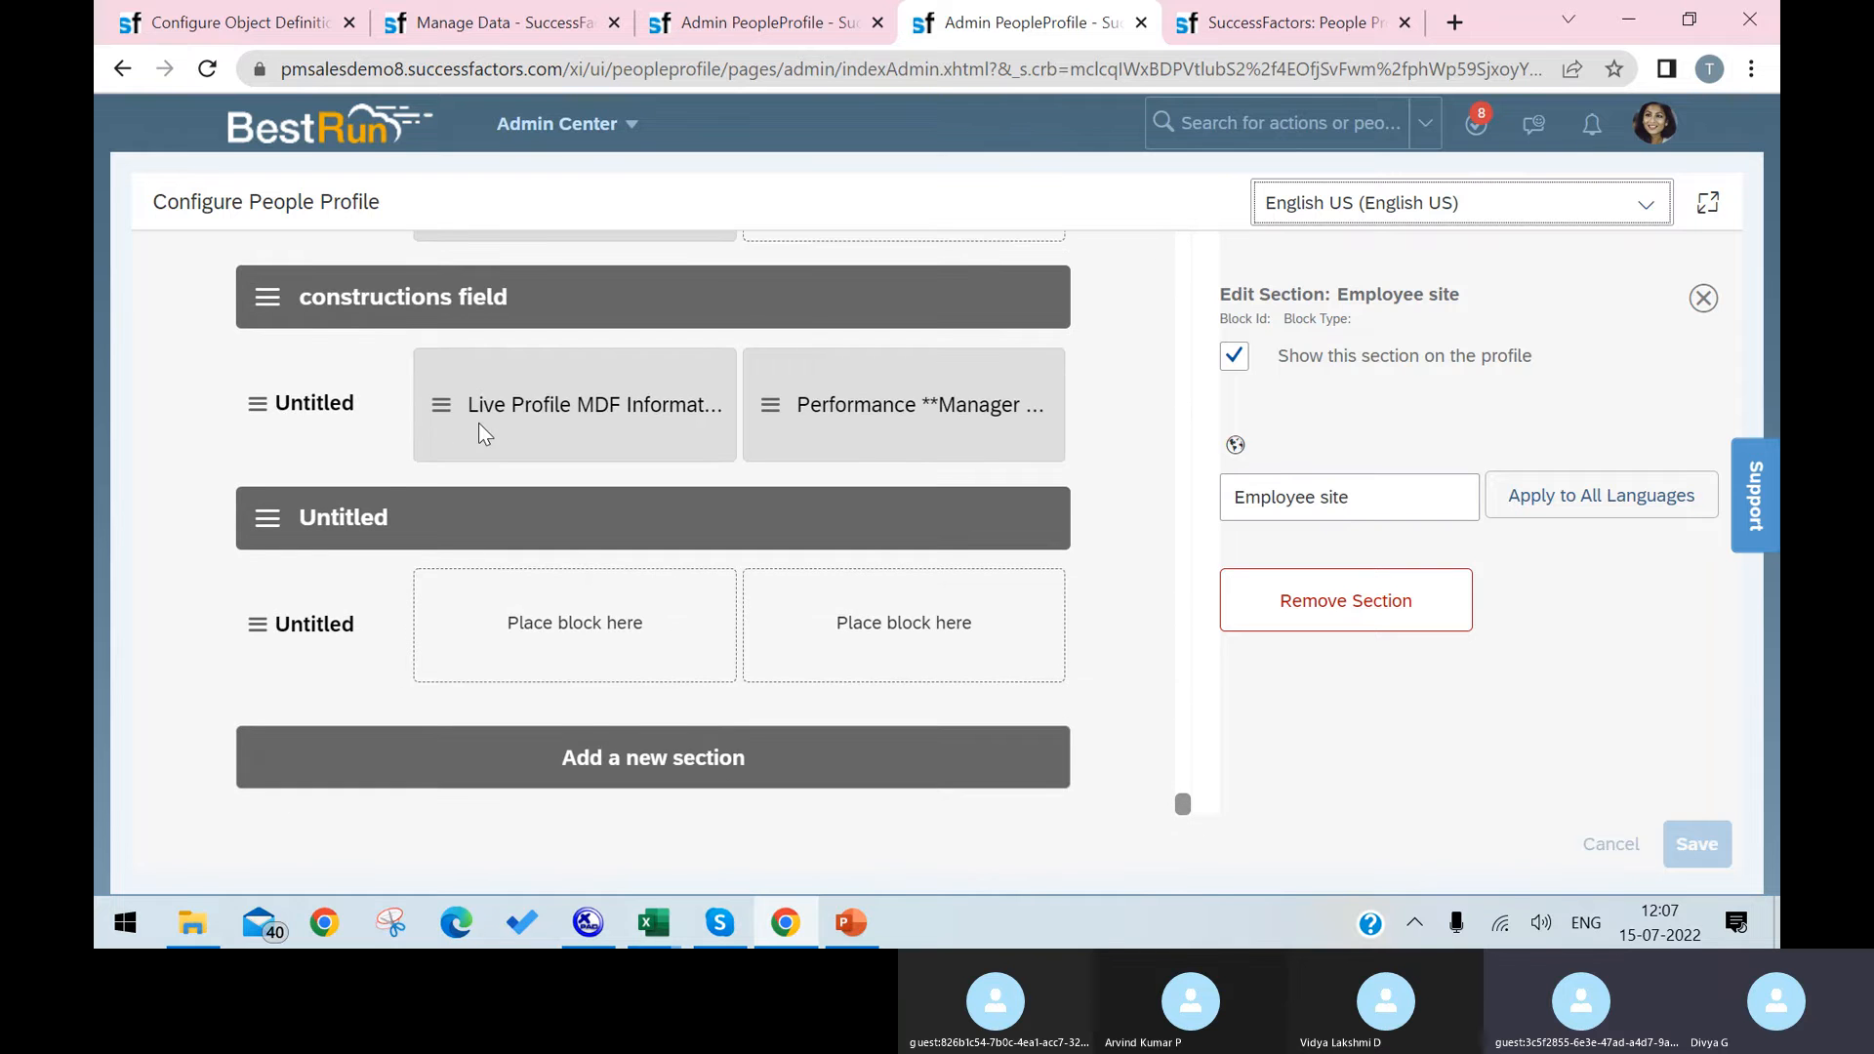
Step: Rename the untitled section at the end of the profile layout as Laptop
{"action": "left_click", "coordinate": [381, 522]}
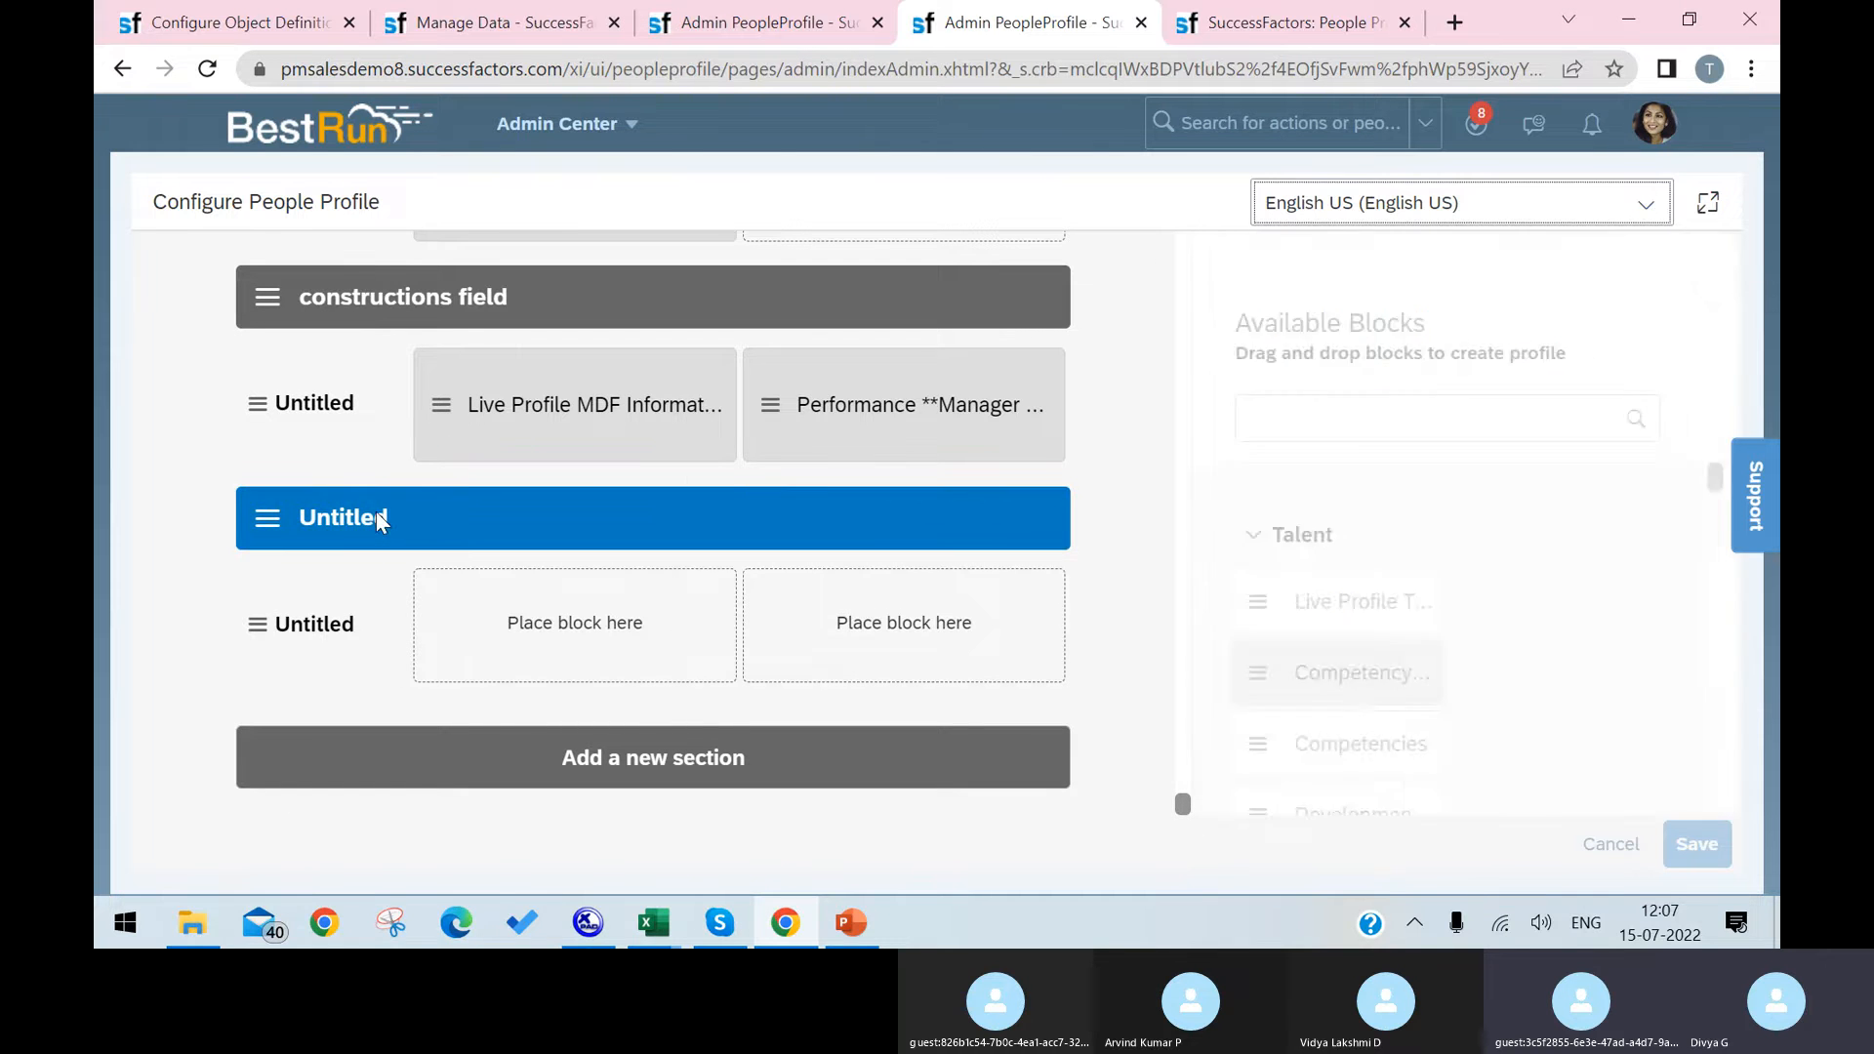
{"action": "left_click", "coordinate": [1316, 503]}
{"action": "double_click", "coordinate": [1317, 503]}
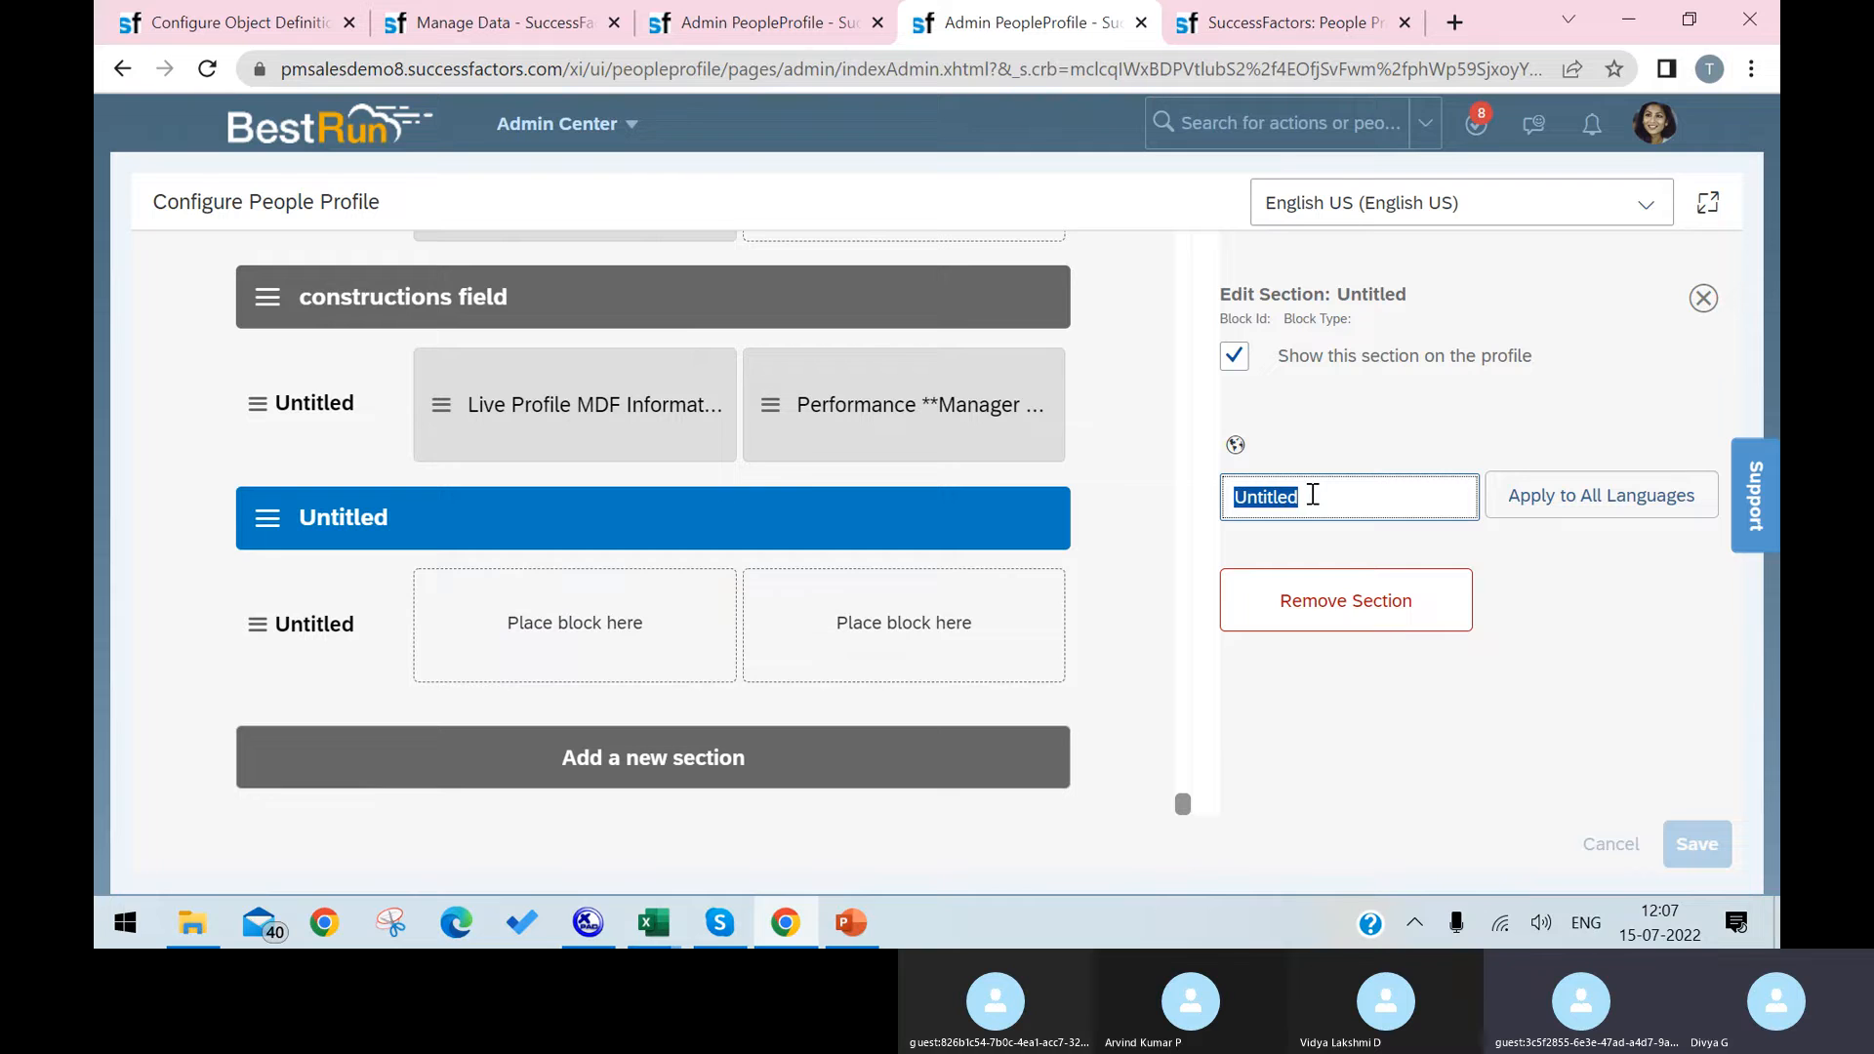
{"action": "type", "text": "4at"}
{"action": "left_click_drag", "start_coordinate": [1305, 499], "coordinate": [1269, 499]}
{"action": "type", "text": "top"}
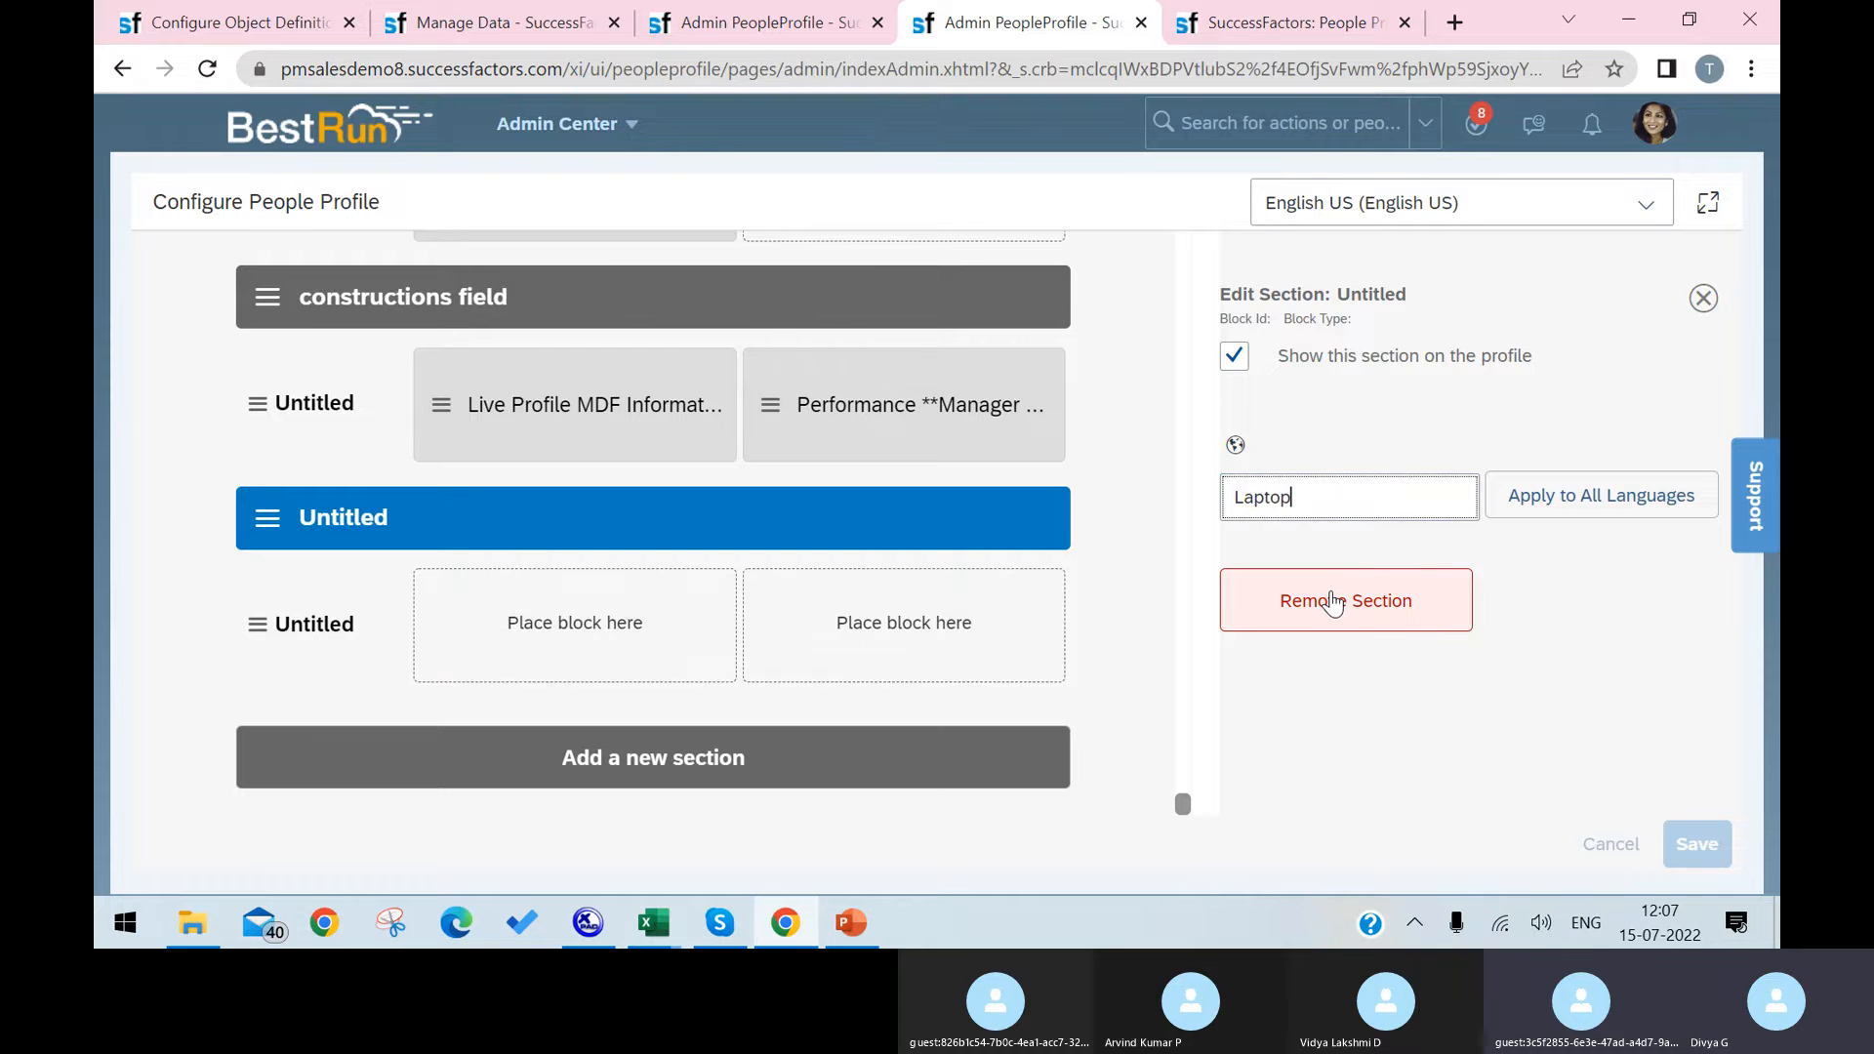
{"action": "left_click", "coordinate": [1528, 625]}
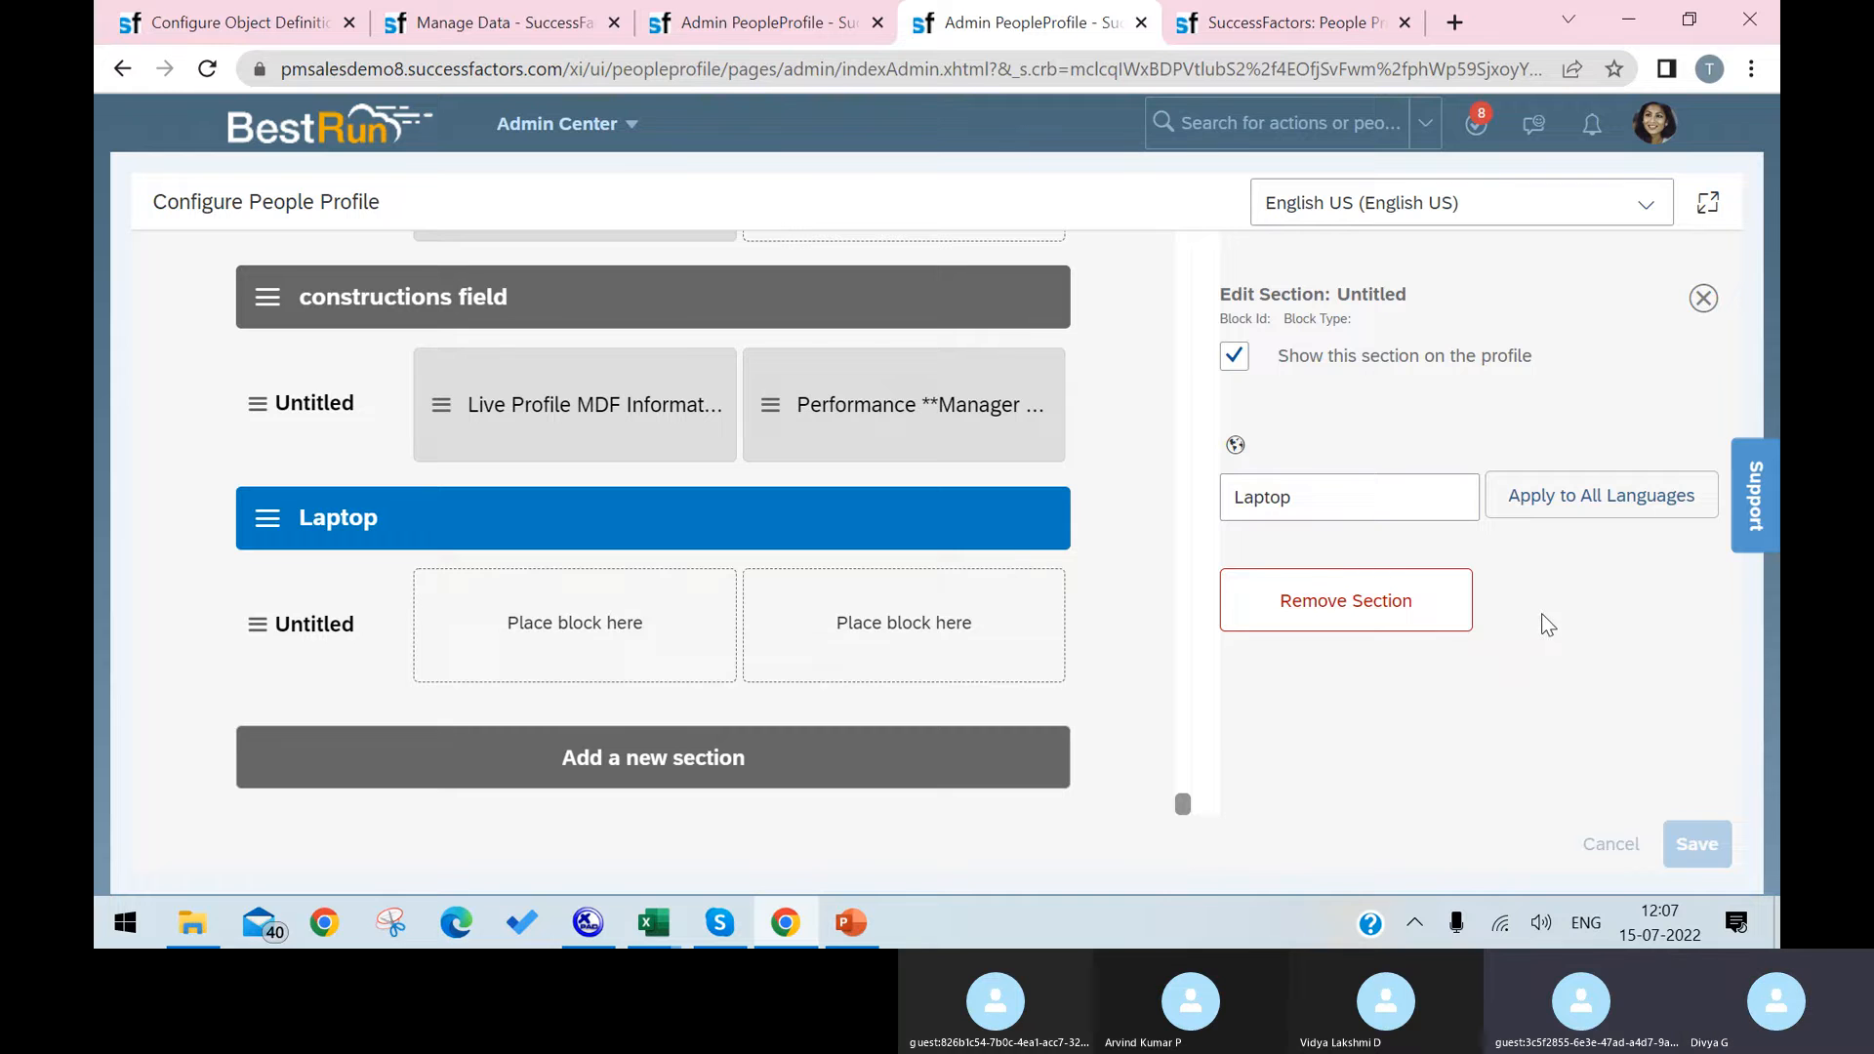
Step: Rename the untitled subsection inside the Laptop section as Laptop
{"action": "left_click", "coordinate": [303, 616]}
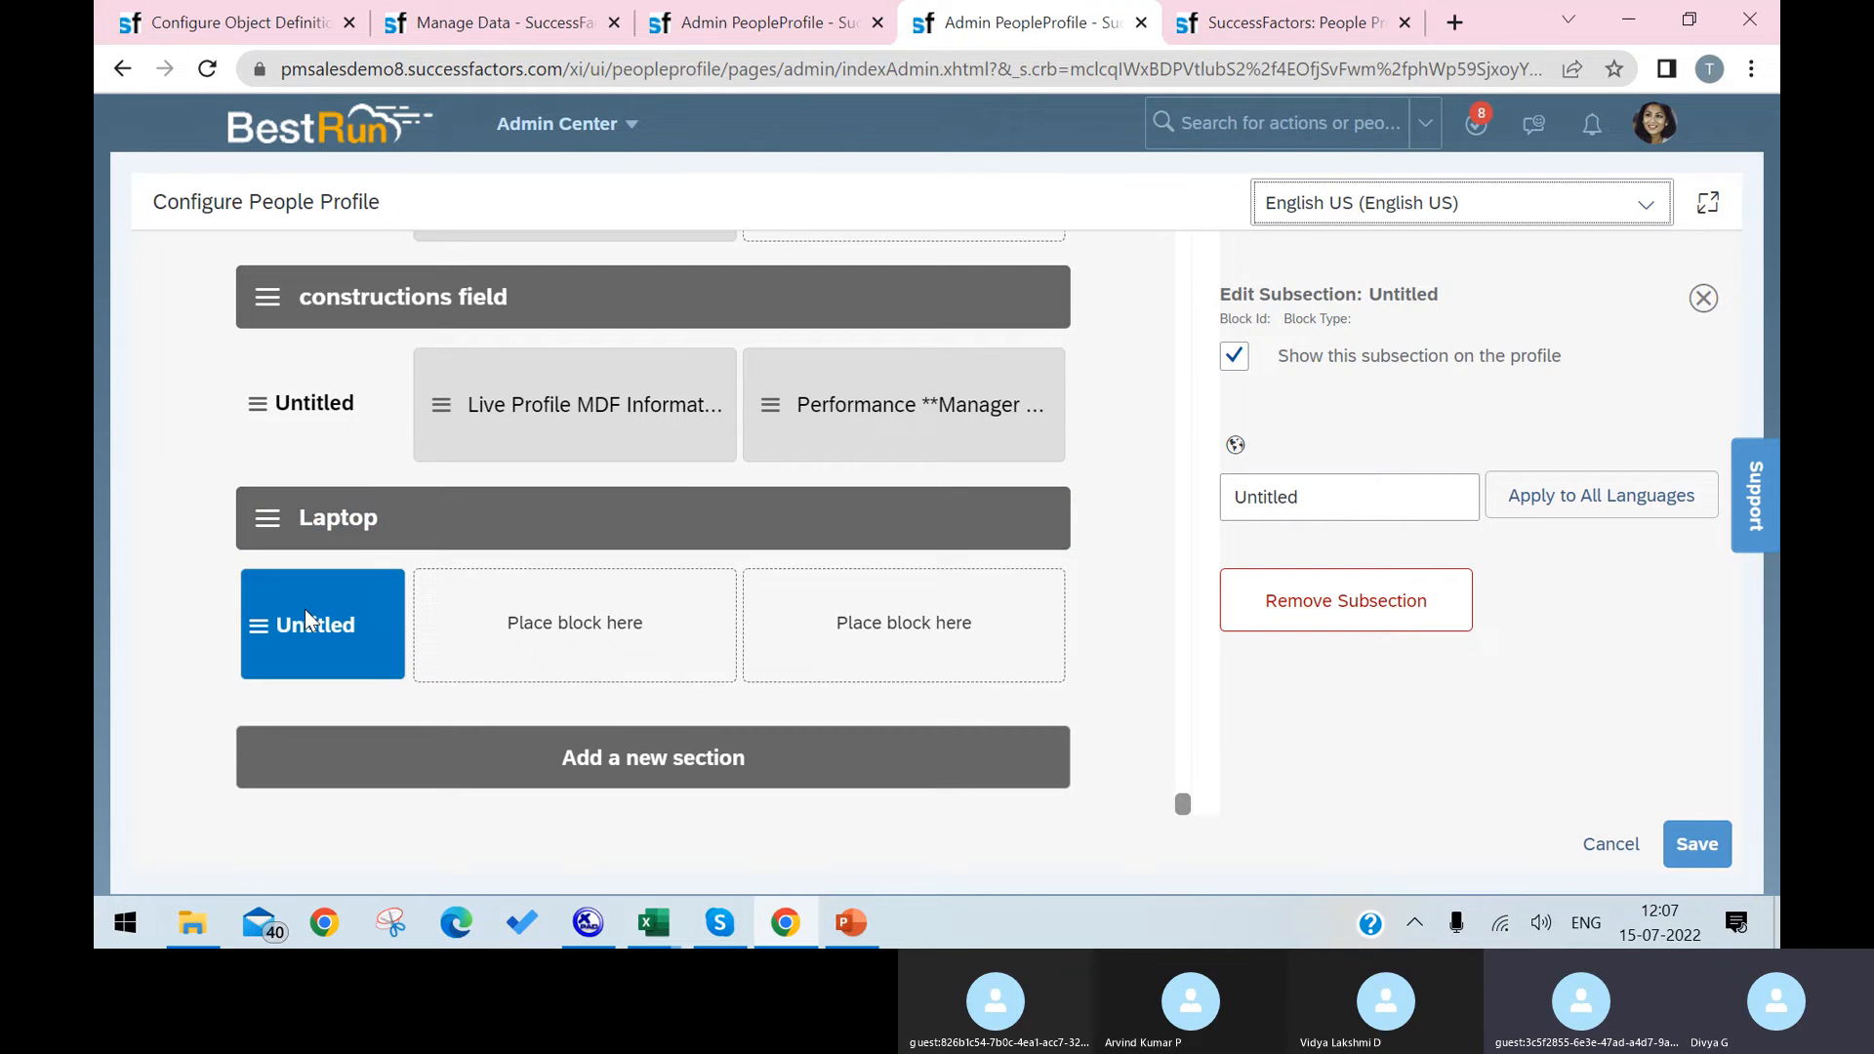
{"action": "left_click", "coordinate": [1338, 494]}
{"action": "double_click", "coordinate": [1340, 497]}
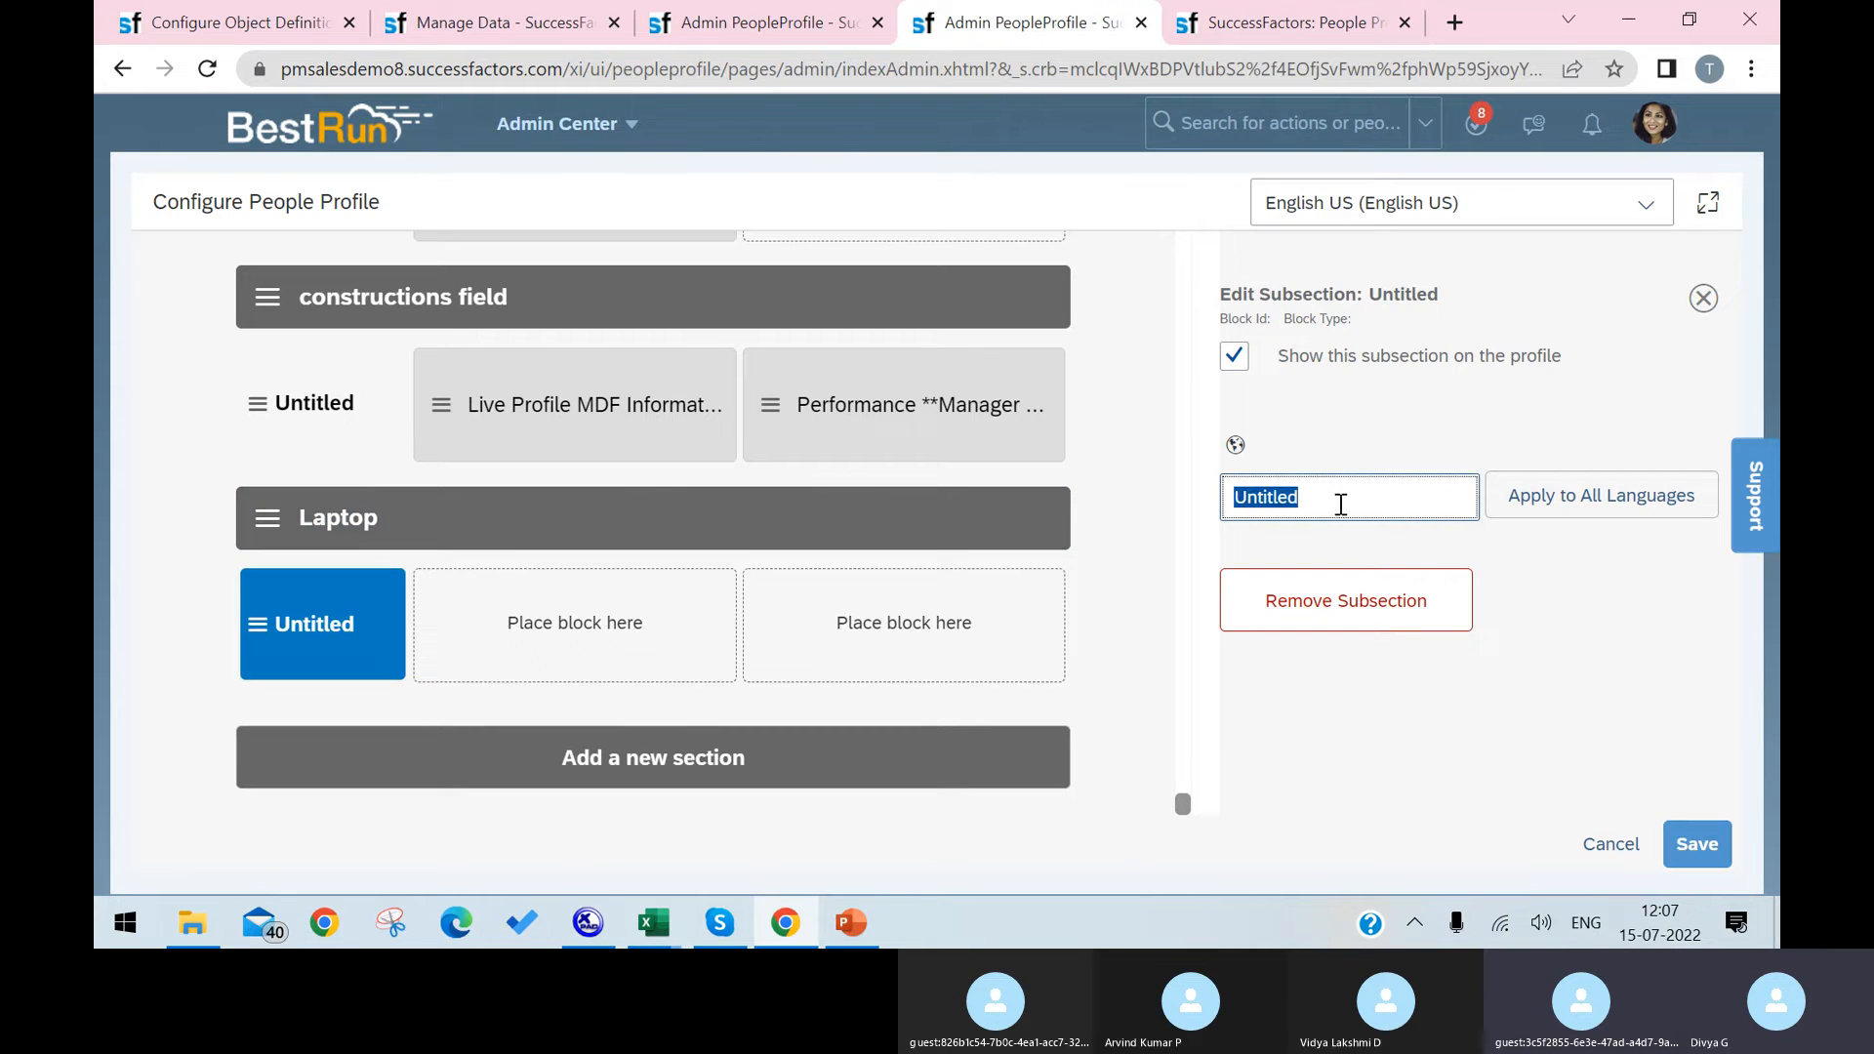
{"action": "type", "text": "Latop"}
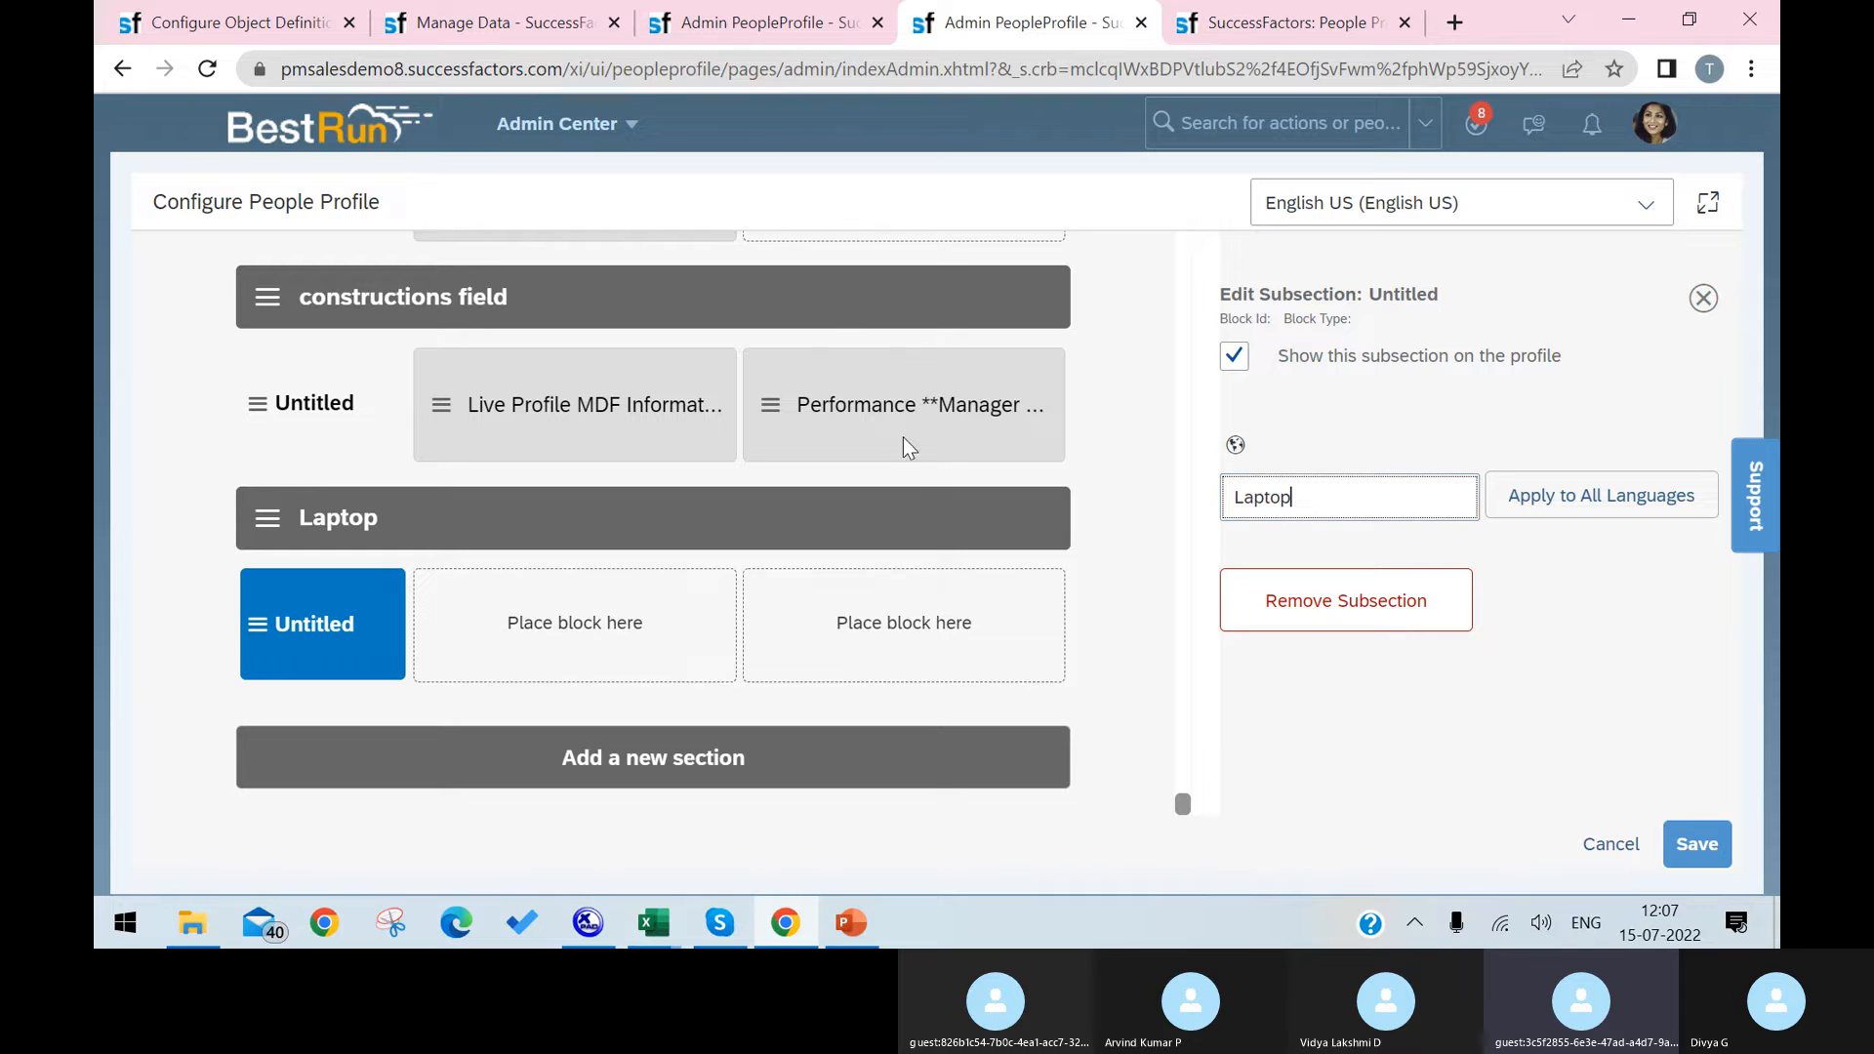
{"action": "left_click", "coordinate": [661, 620]}
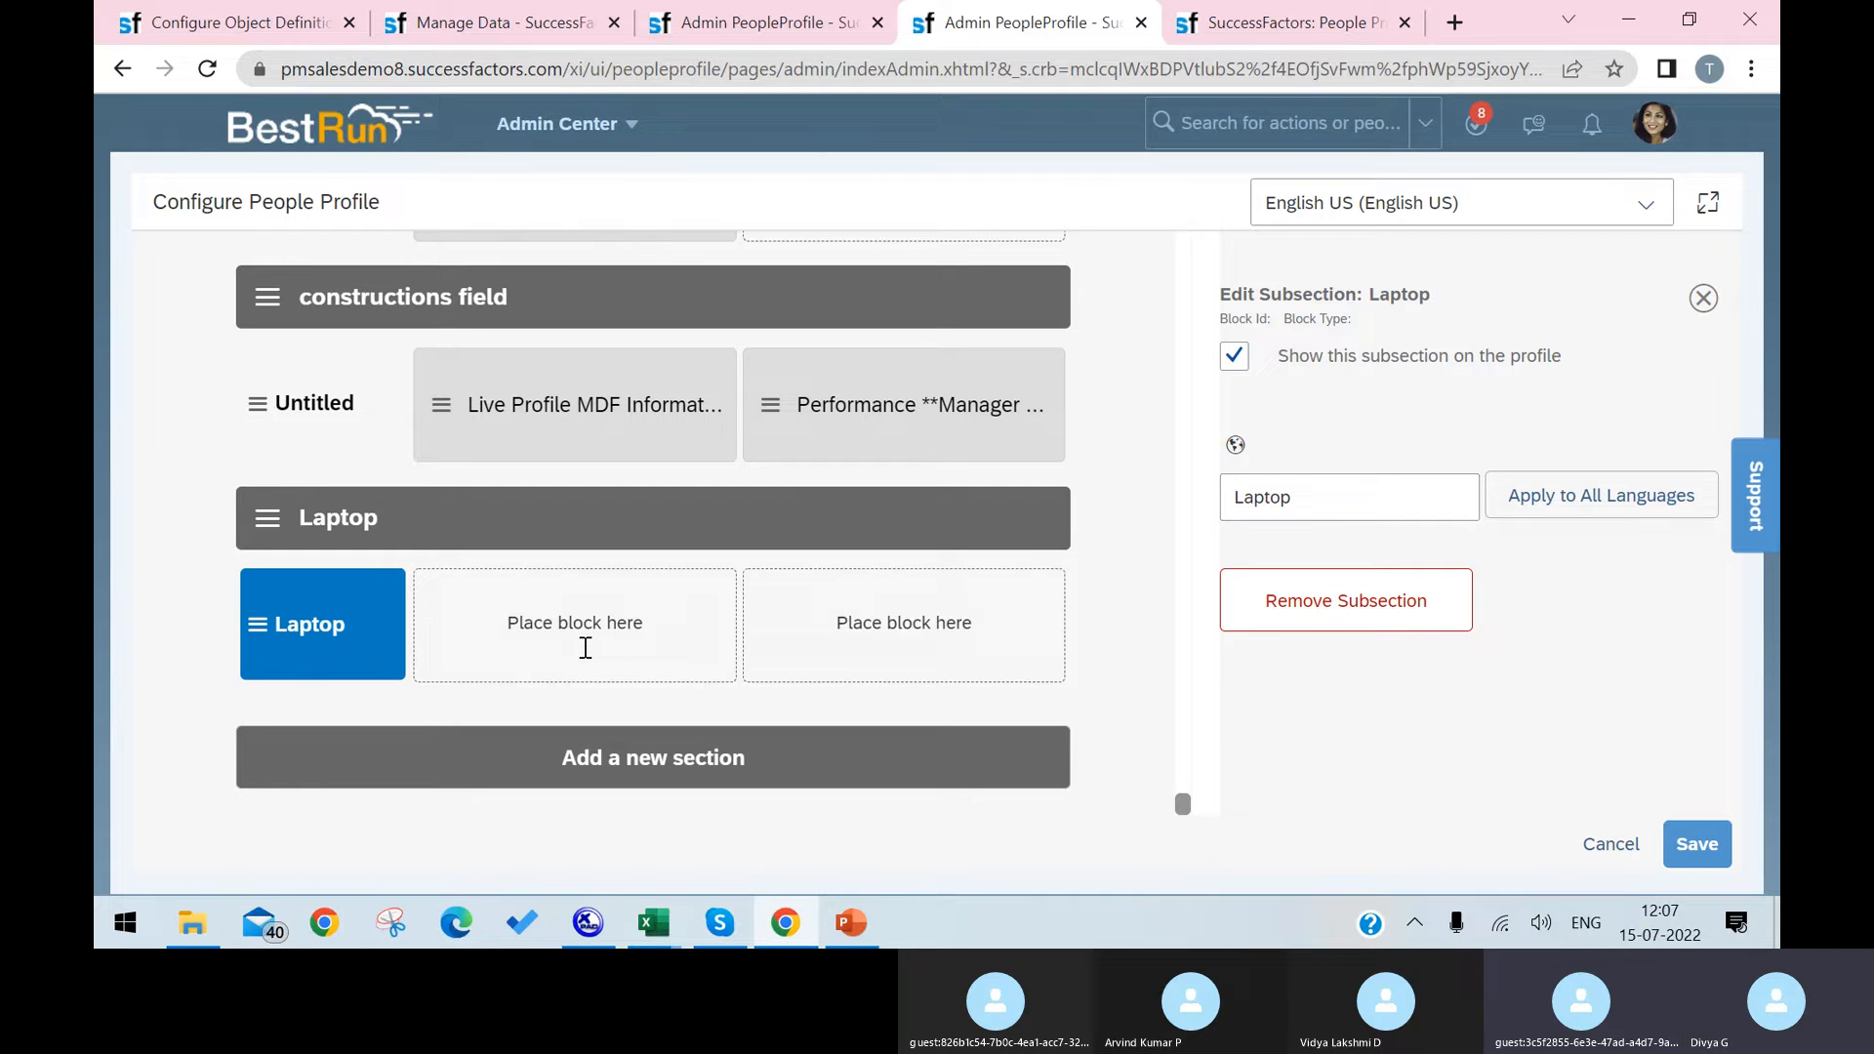
Step: Find the Live Profile MDF Information block with "live profile m", place it in the Laptop subsection's first slot and save the layout
{"action": "left_click", "coordinate": [281, 644]}
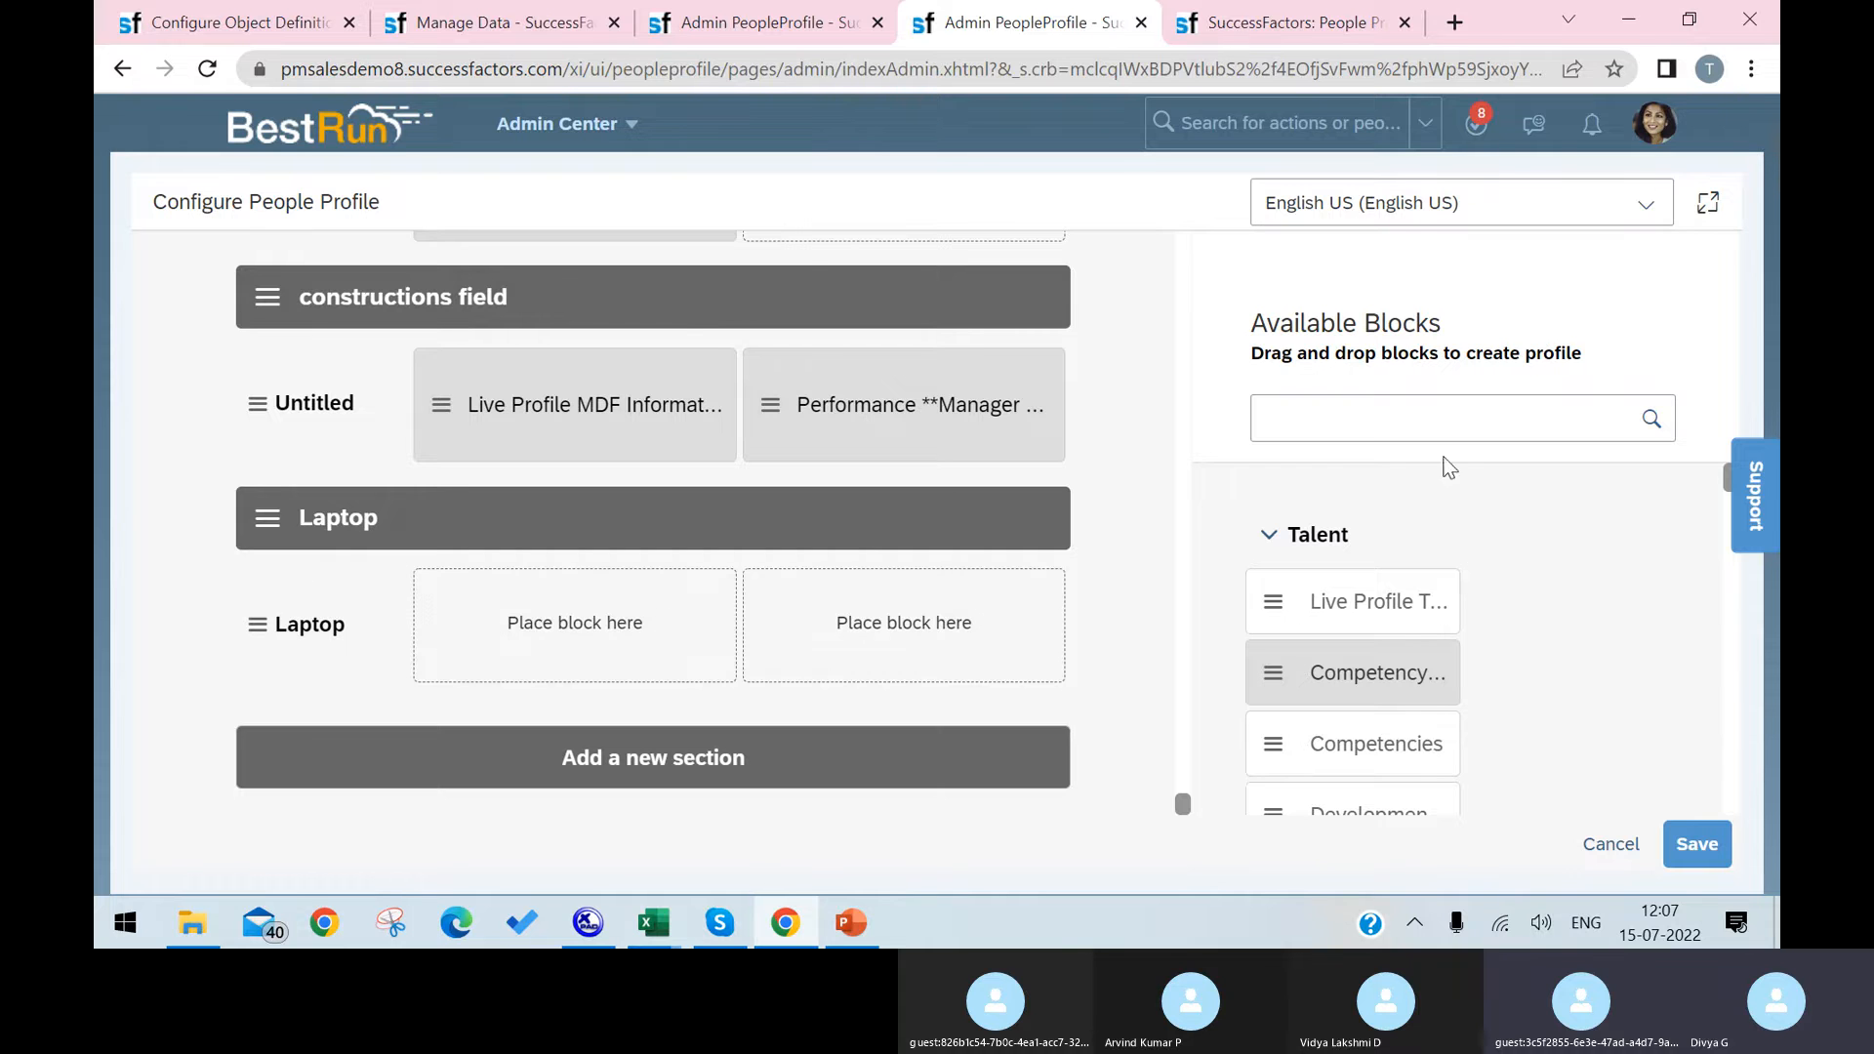
{"action": "left_click", "coordinate": [1423, 414]}
{"action": "type", "text": "live profile"}
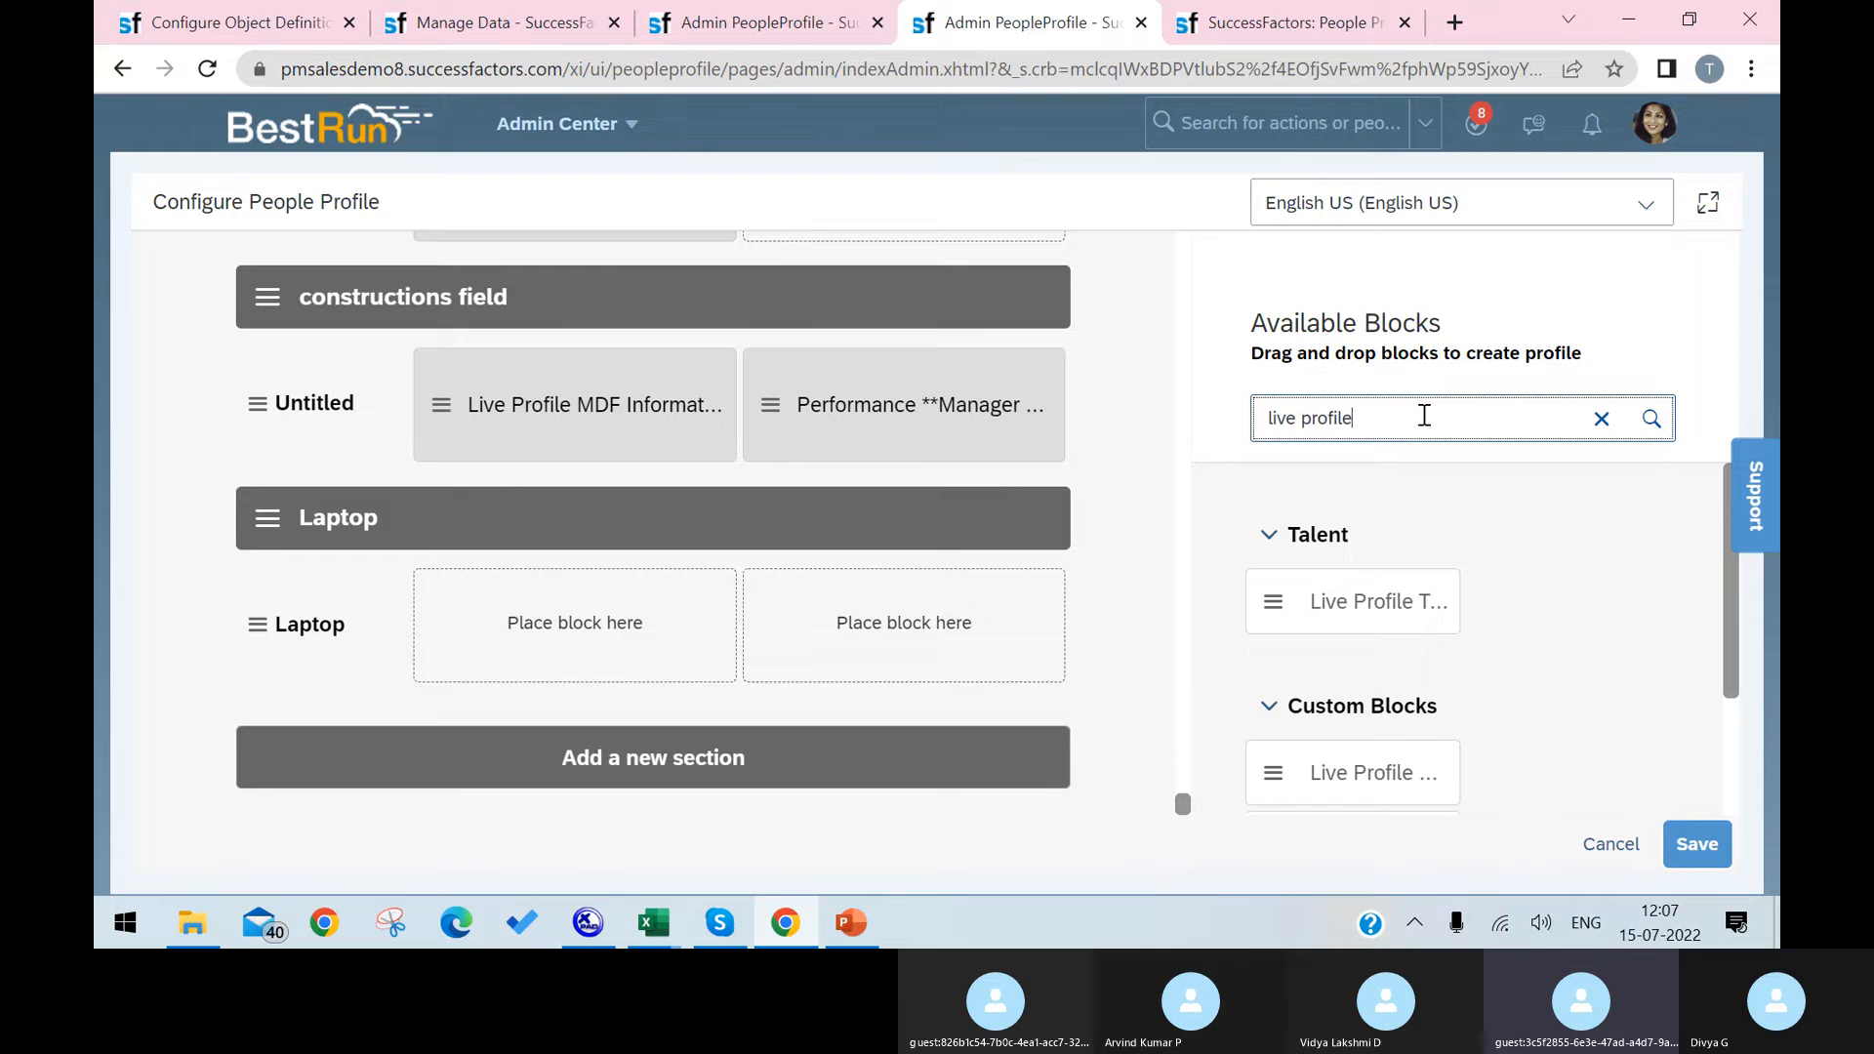
{"action": "type", "text": " m"}
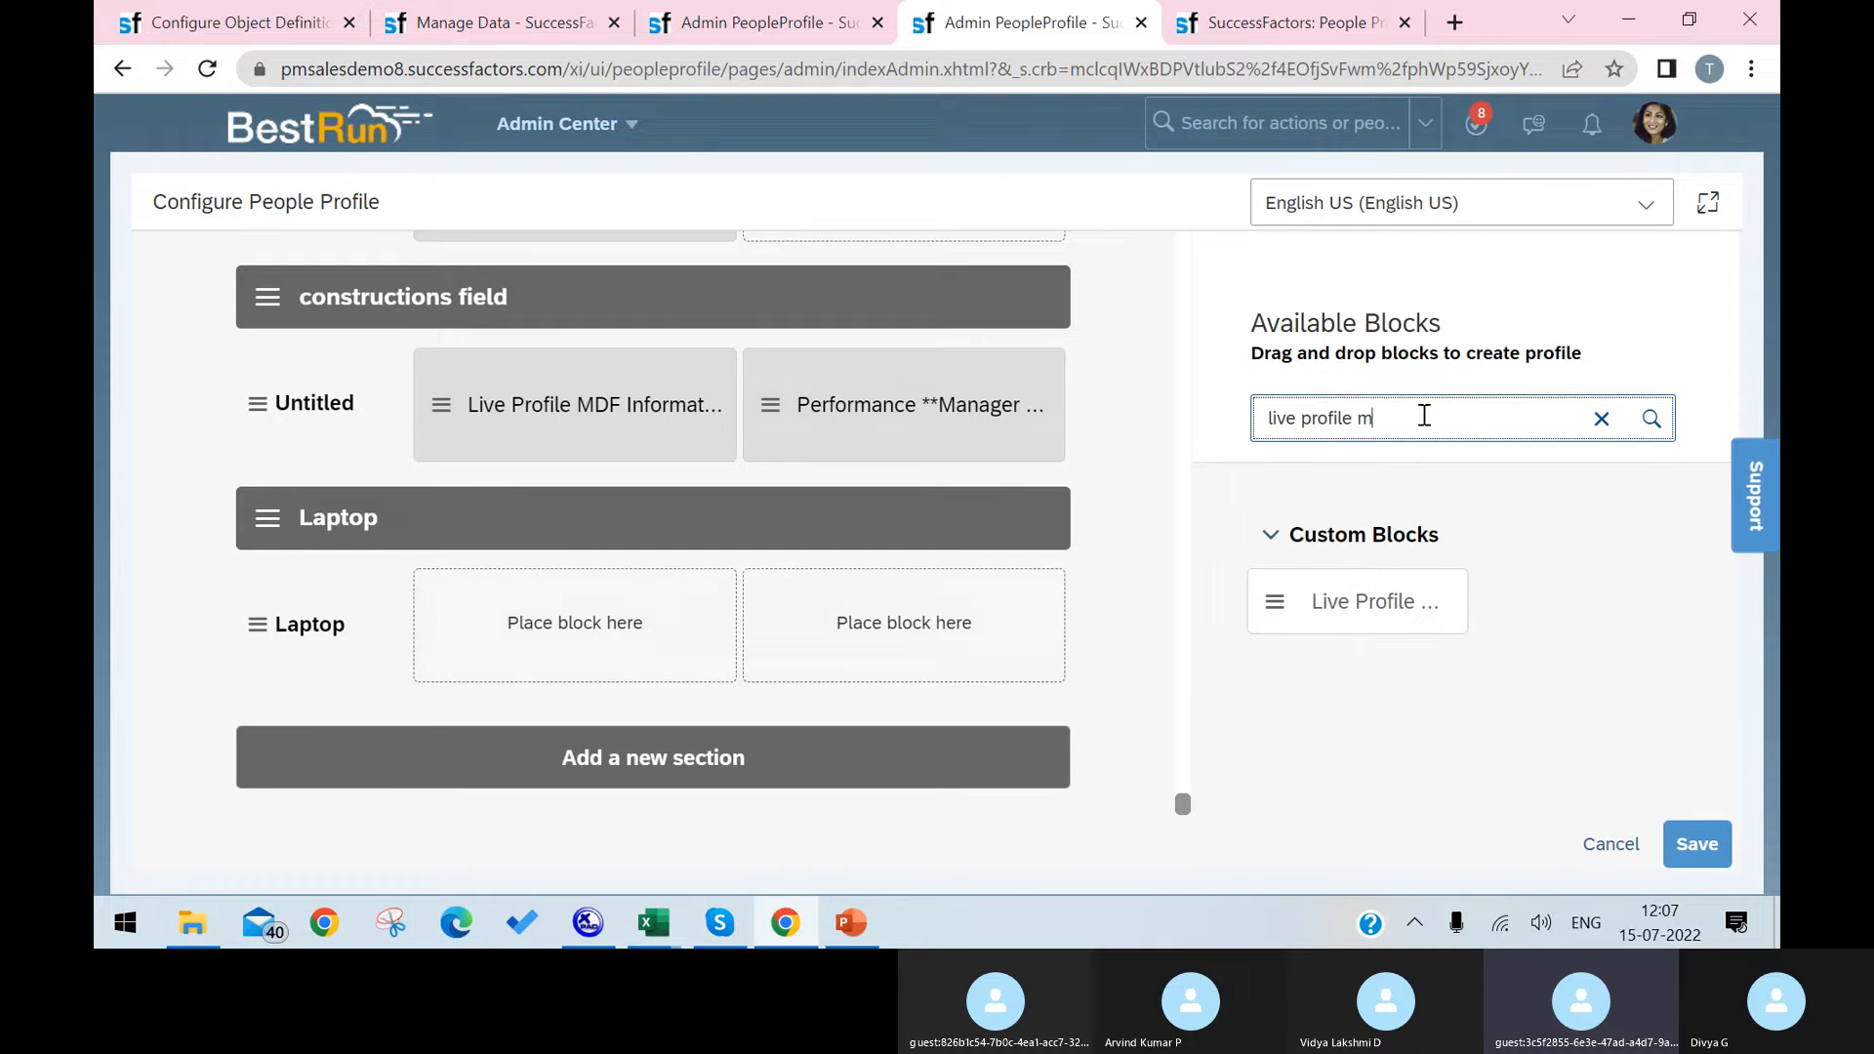
{"action": "left_click_drag", "start_coordinate": [1295, 605], "coordinate": [669, 628]}
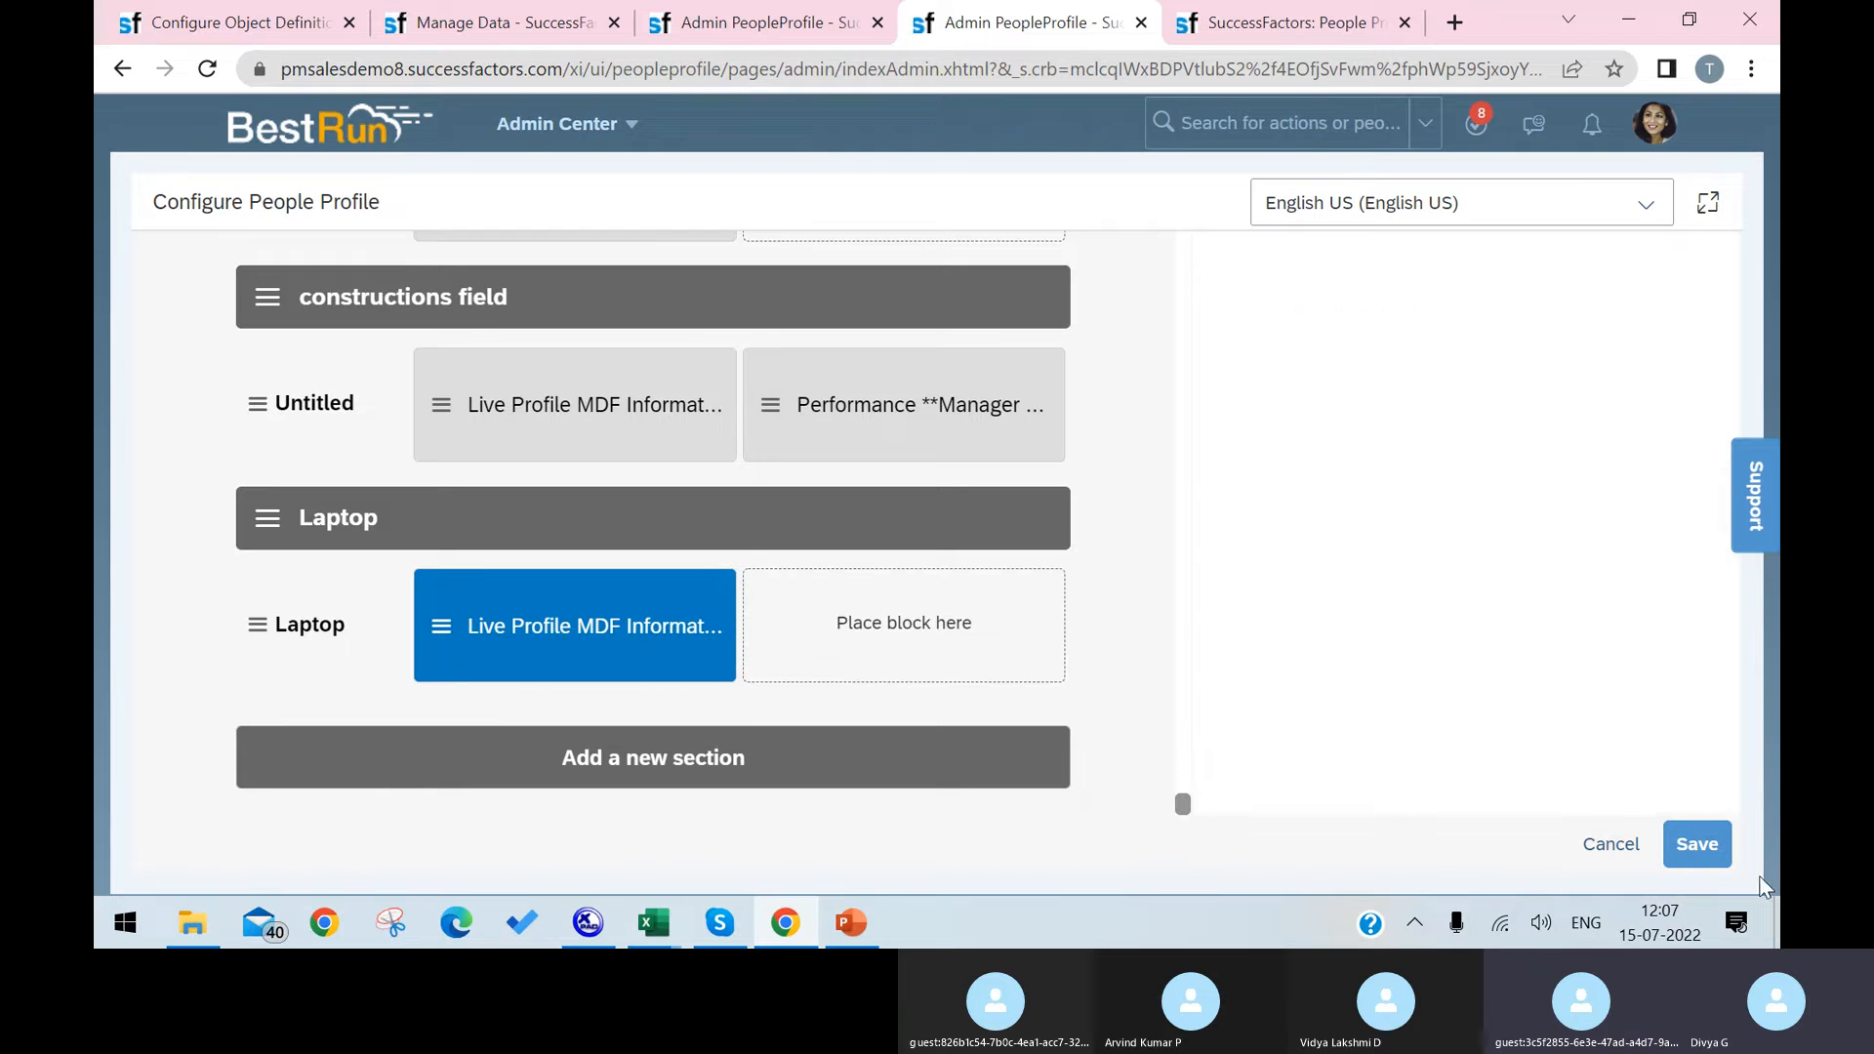
{"action": "left_click", "coordinate": [1697, 844]}
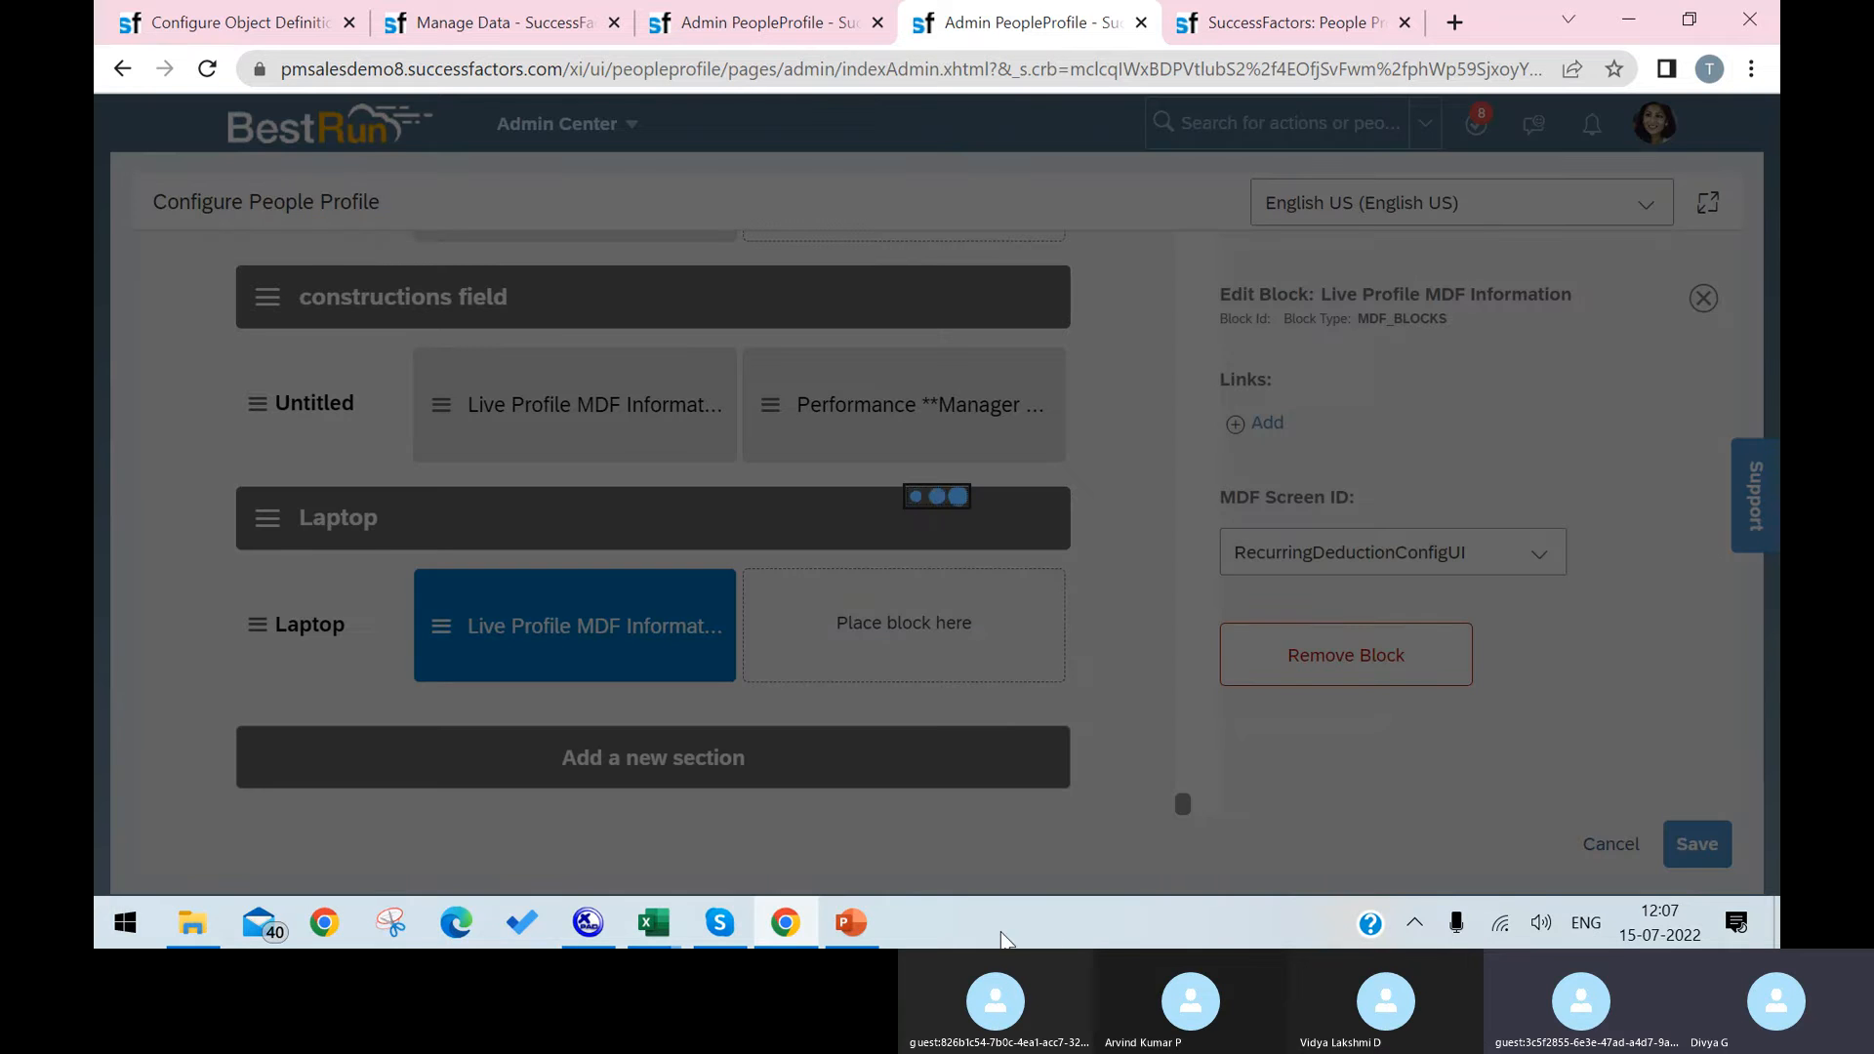
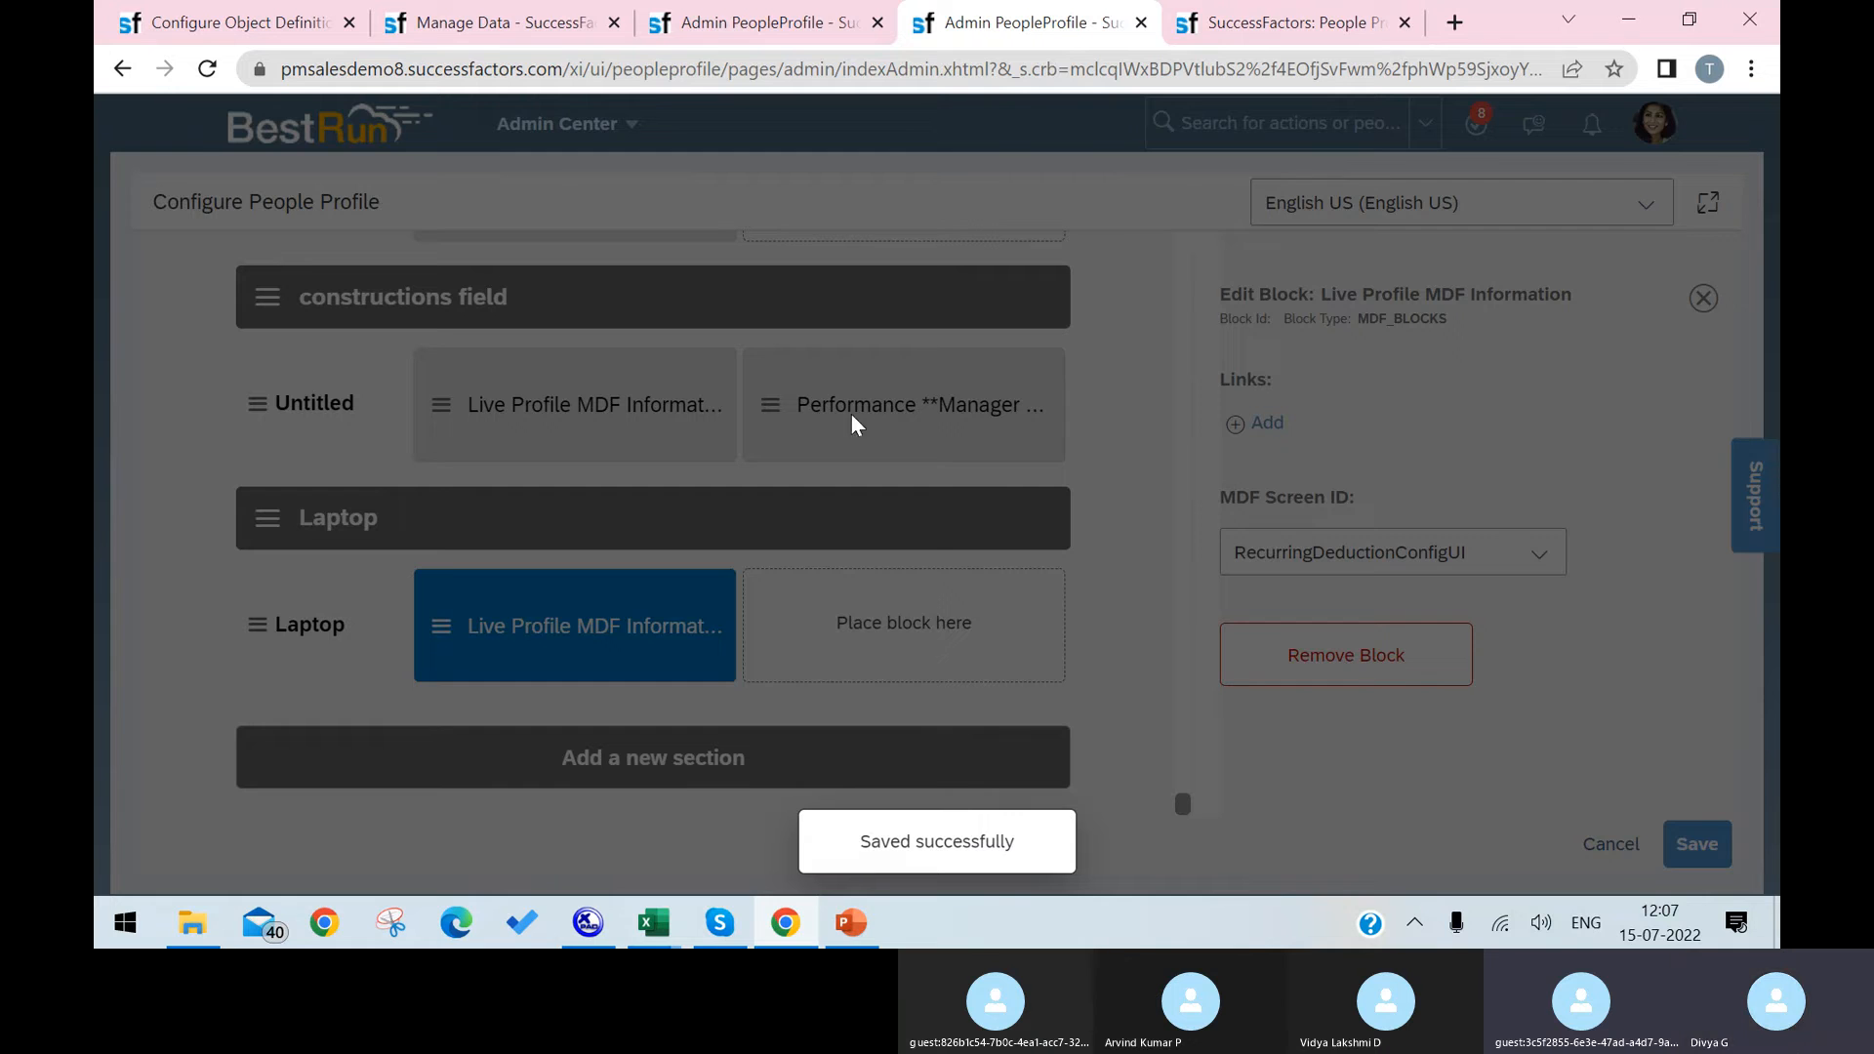
Step: Reload the employee's People Profile page and check its section navigation for the Laptop section
{"action": "left_click", "coordinate": [1200, 25]}
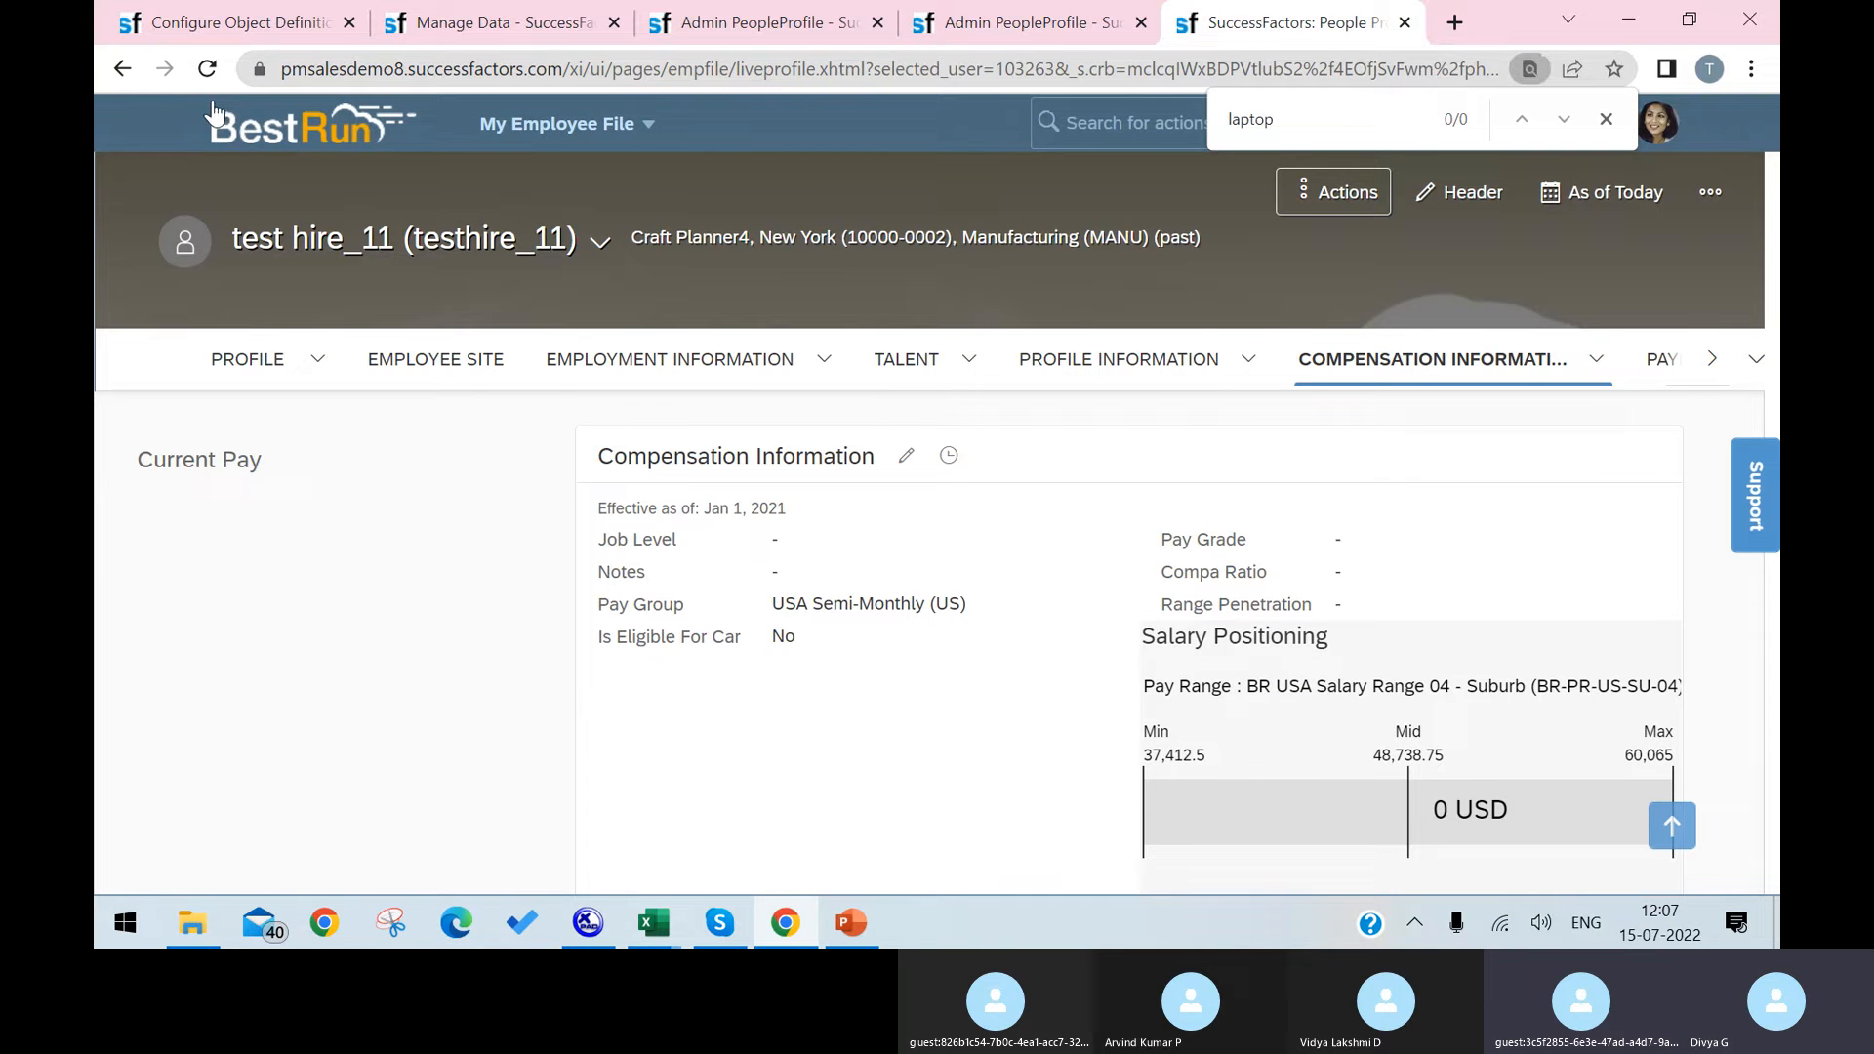
{"action": "left_click", "coordinate": [207, 68]}
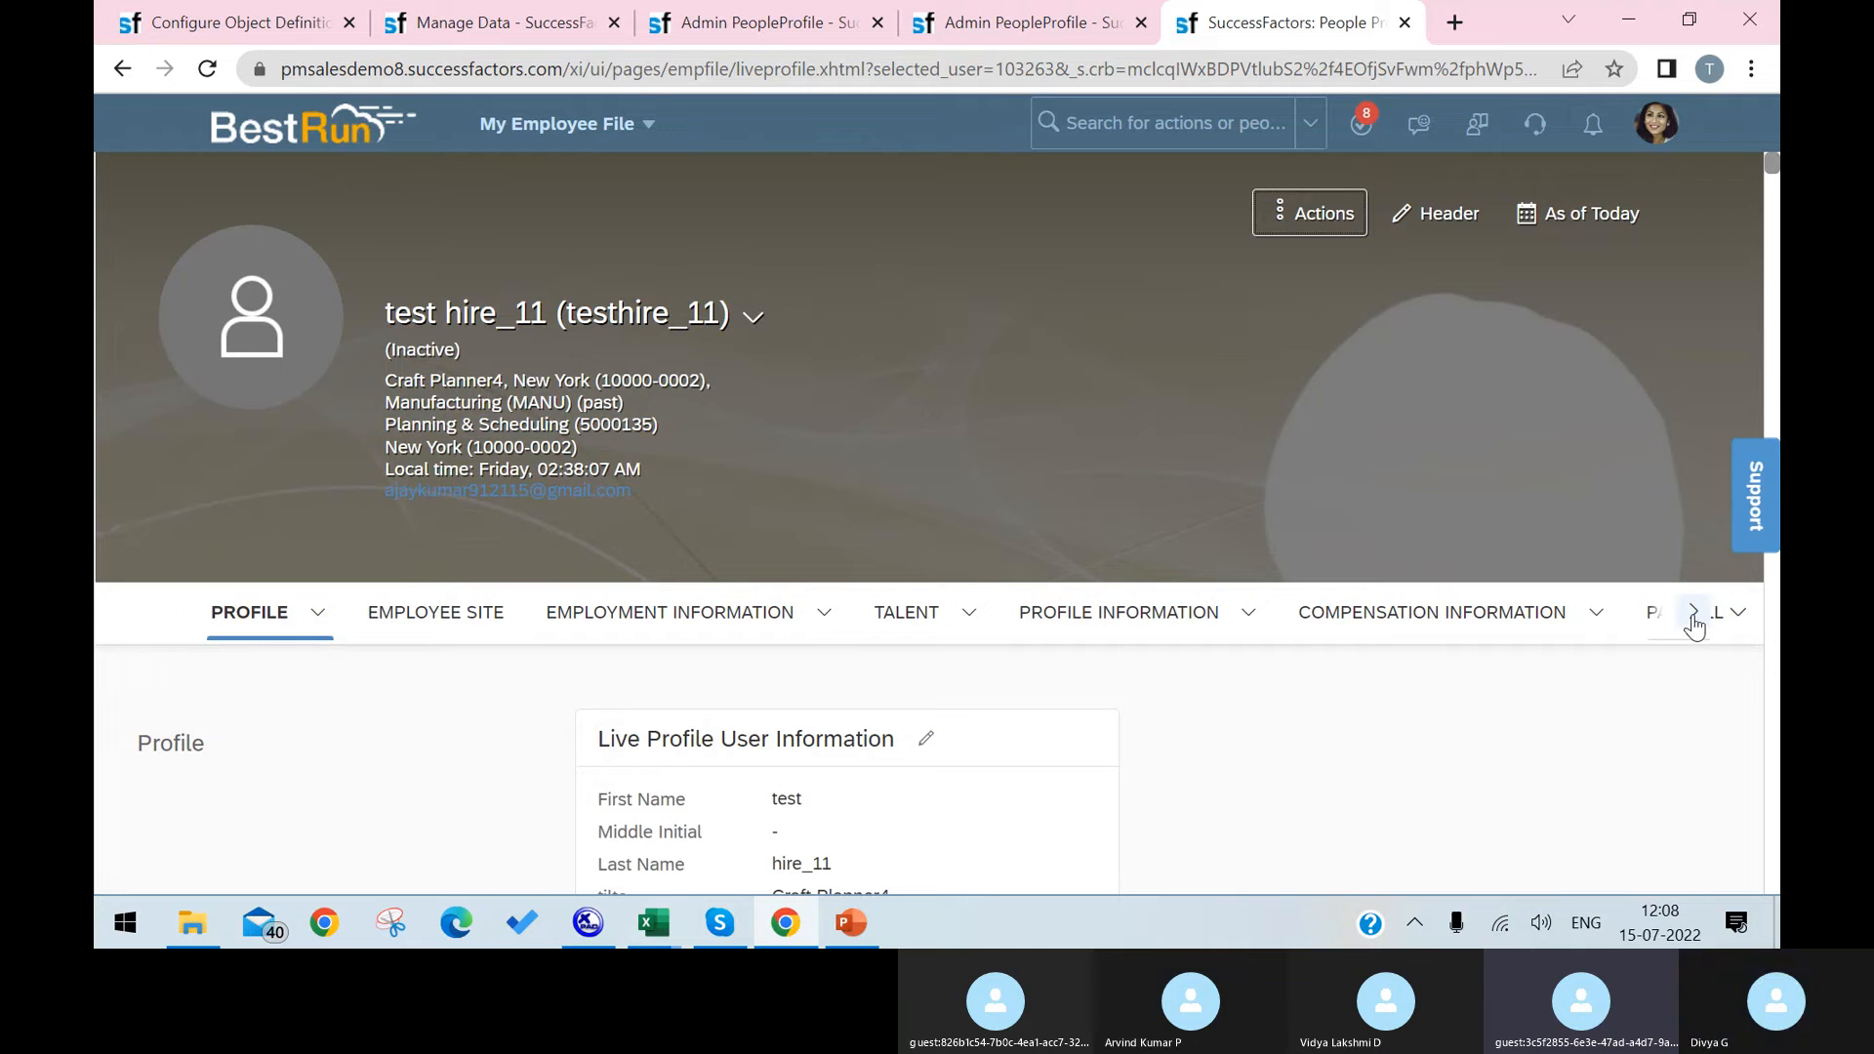
{"action": "left_click", "coordinate": [1692, 615]}
{"action": "left_click", "coordinate": [1694, 616]}
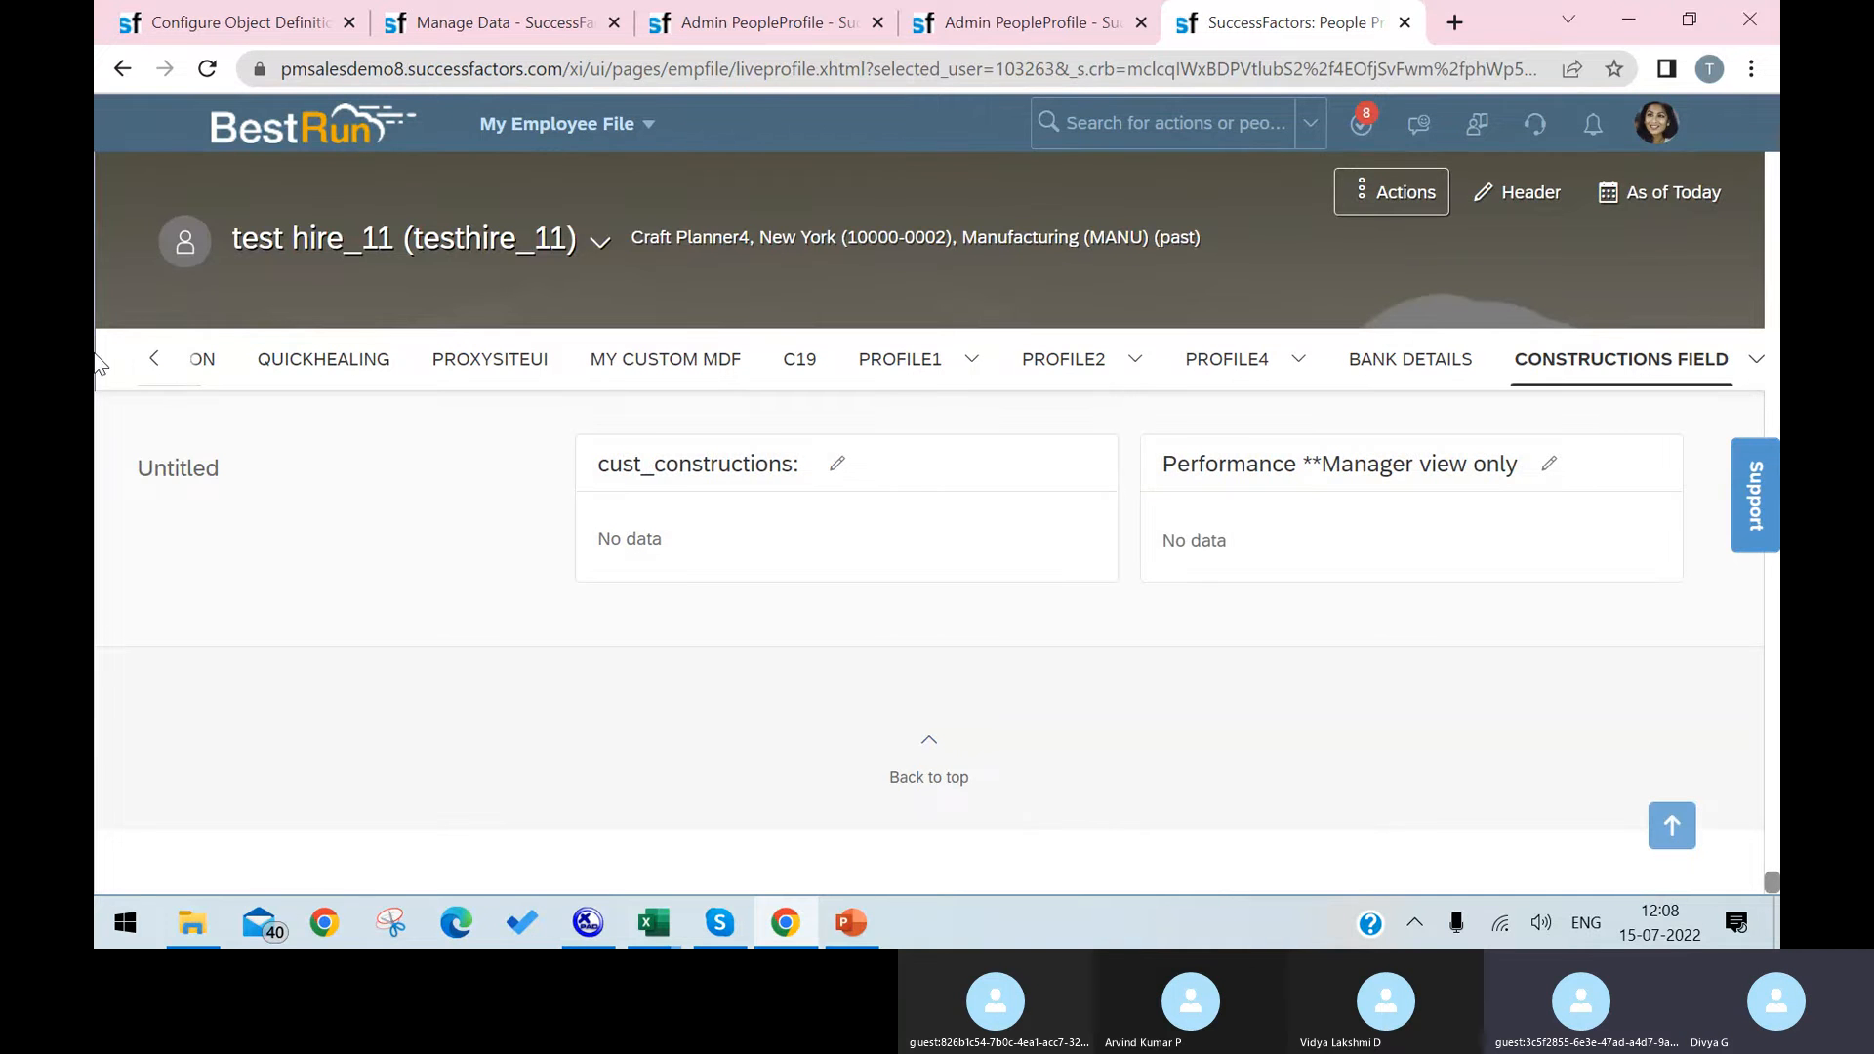
{"action": "left_click", "coordinate": [154, 360]}
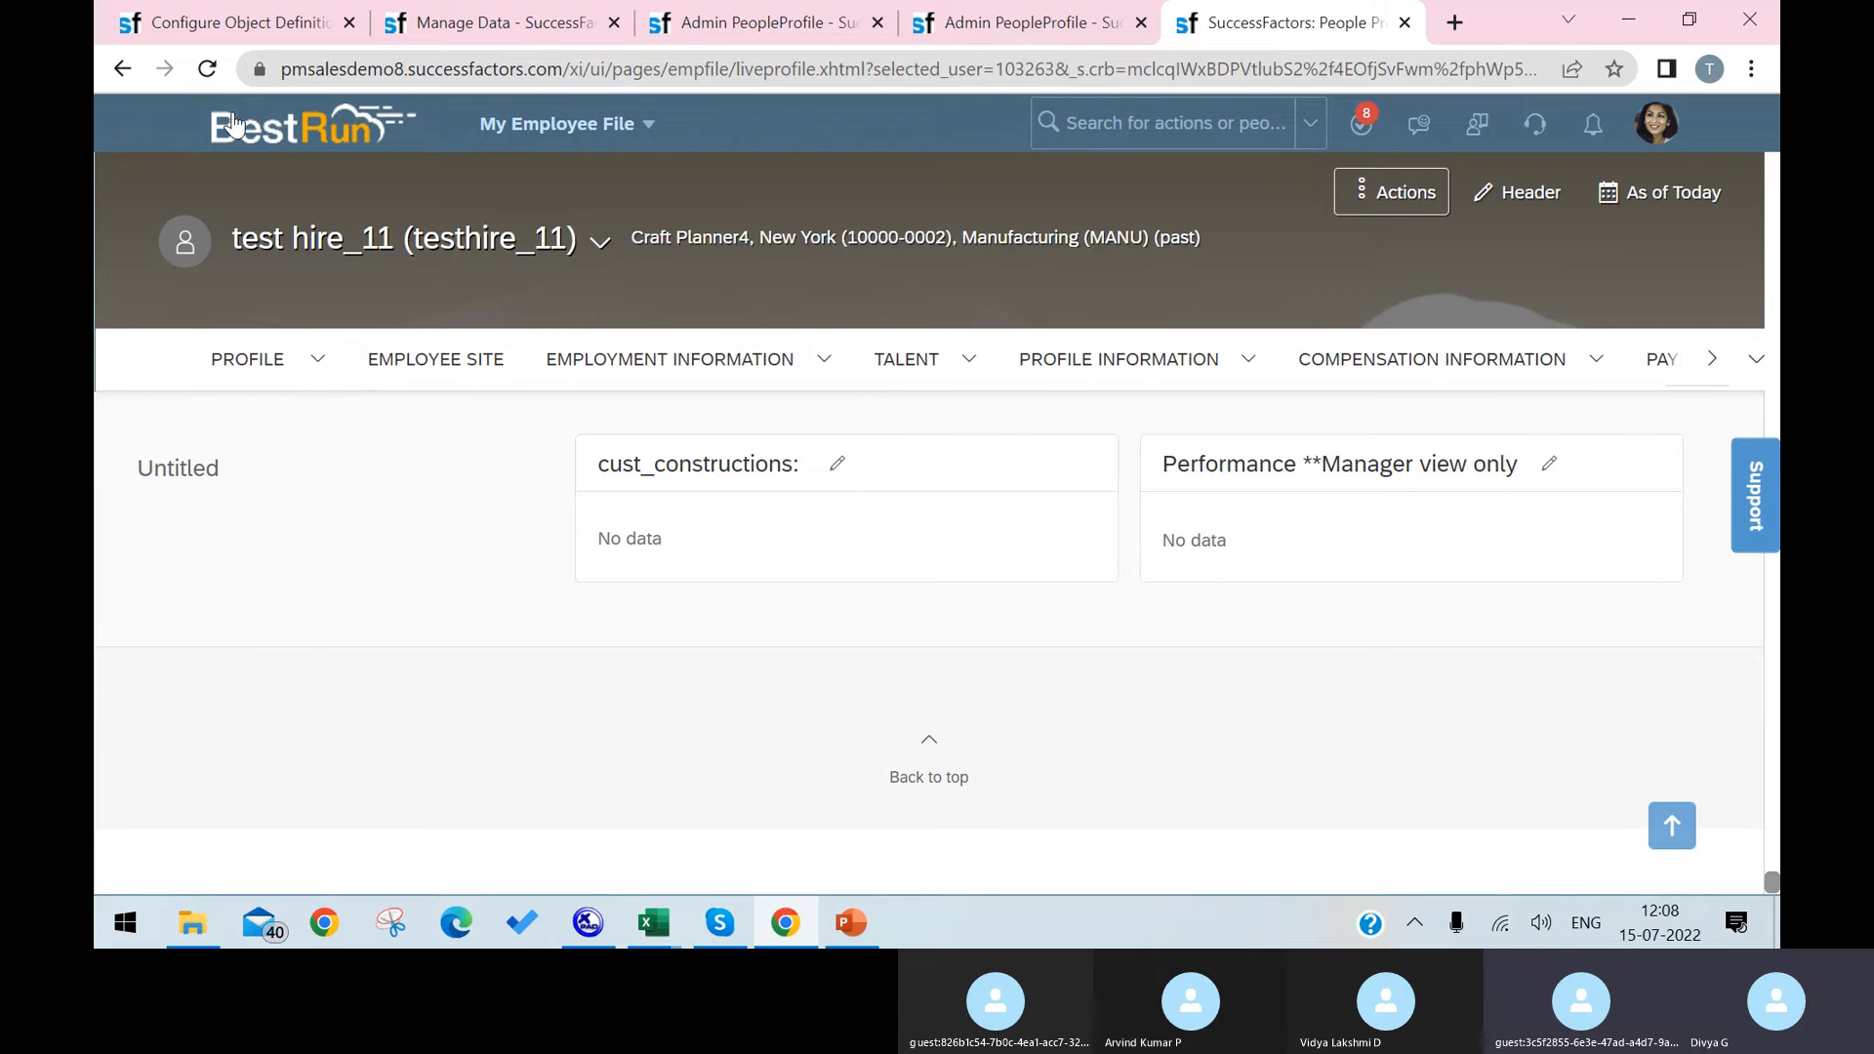
Step: Reload the profile, open the Constructions Field section and look through all sections back up to Profile for the Laptop block
{"action": "left_click", "coordinate": [218, 71]}
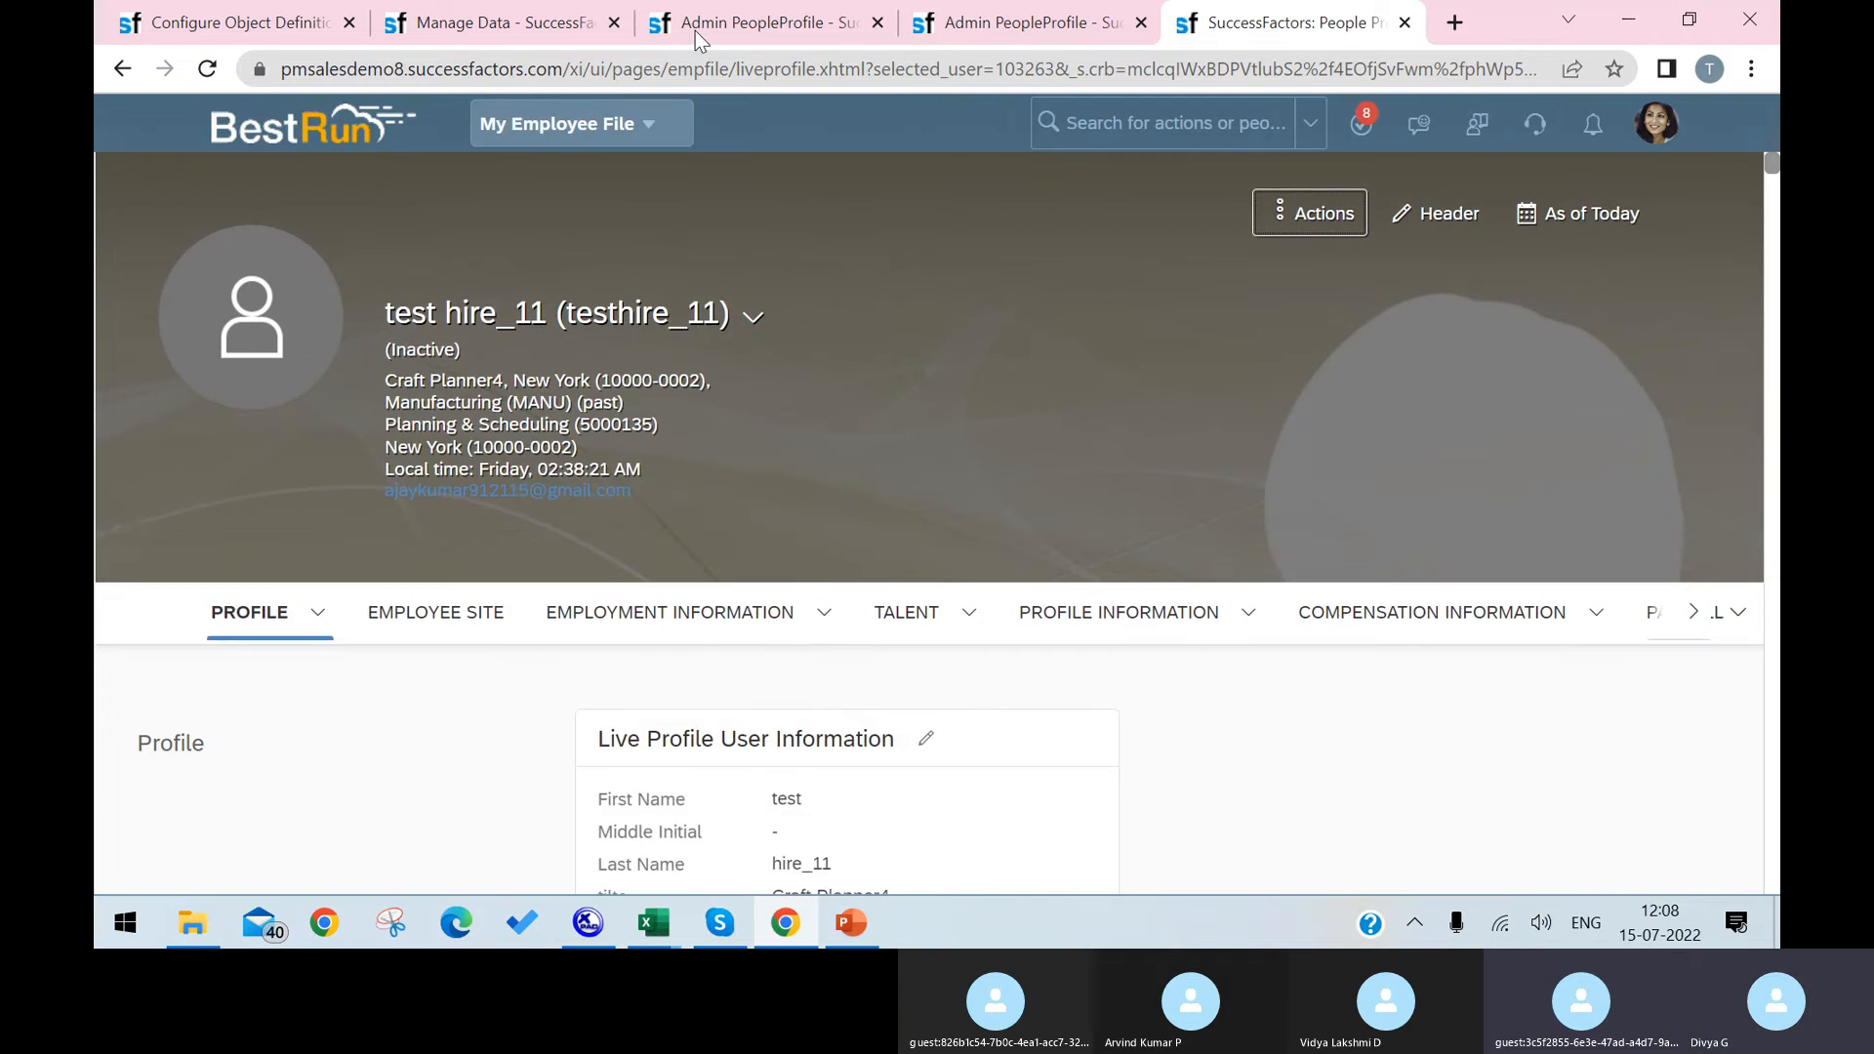
{"action": "left_click", "coordinate": [1689, 617]}
{"action": "left_click", "coordinate": [1689, 616]}
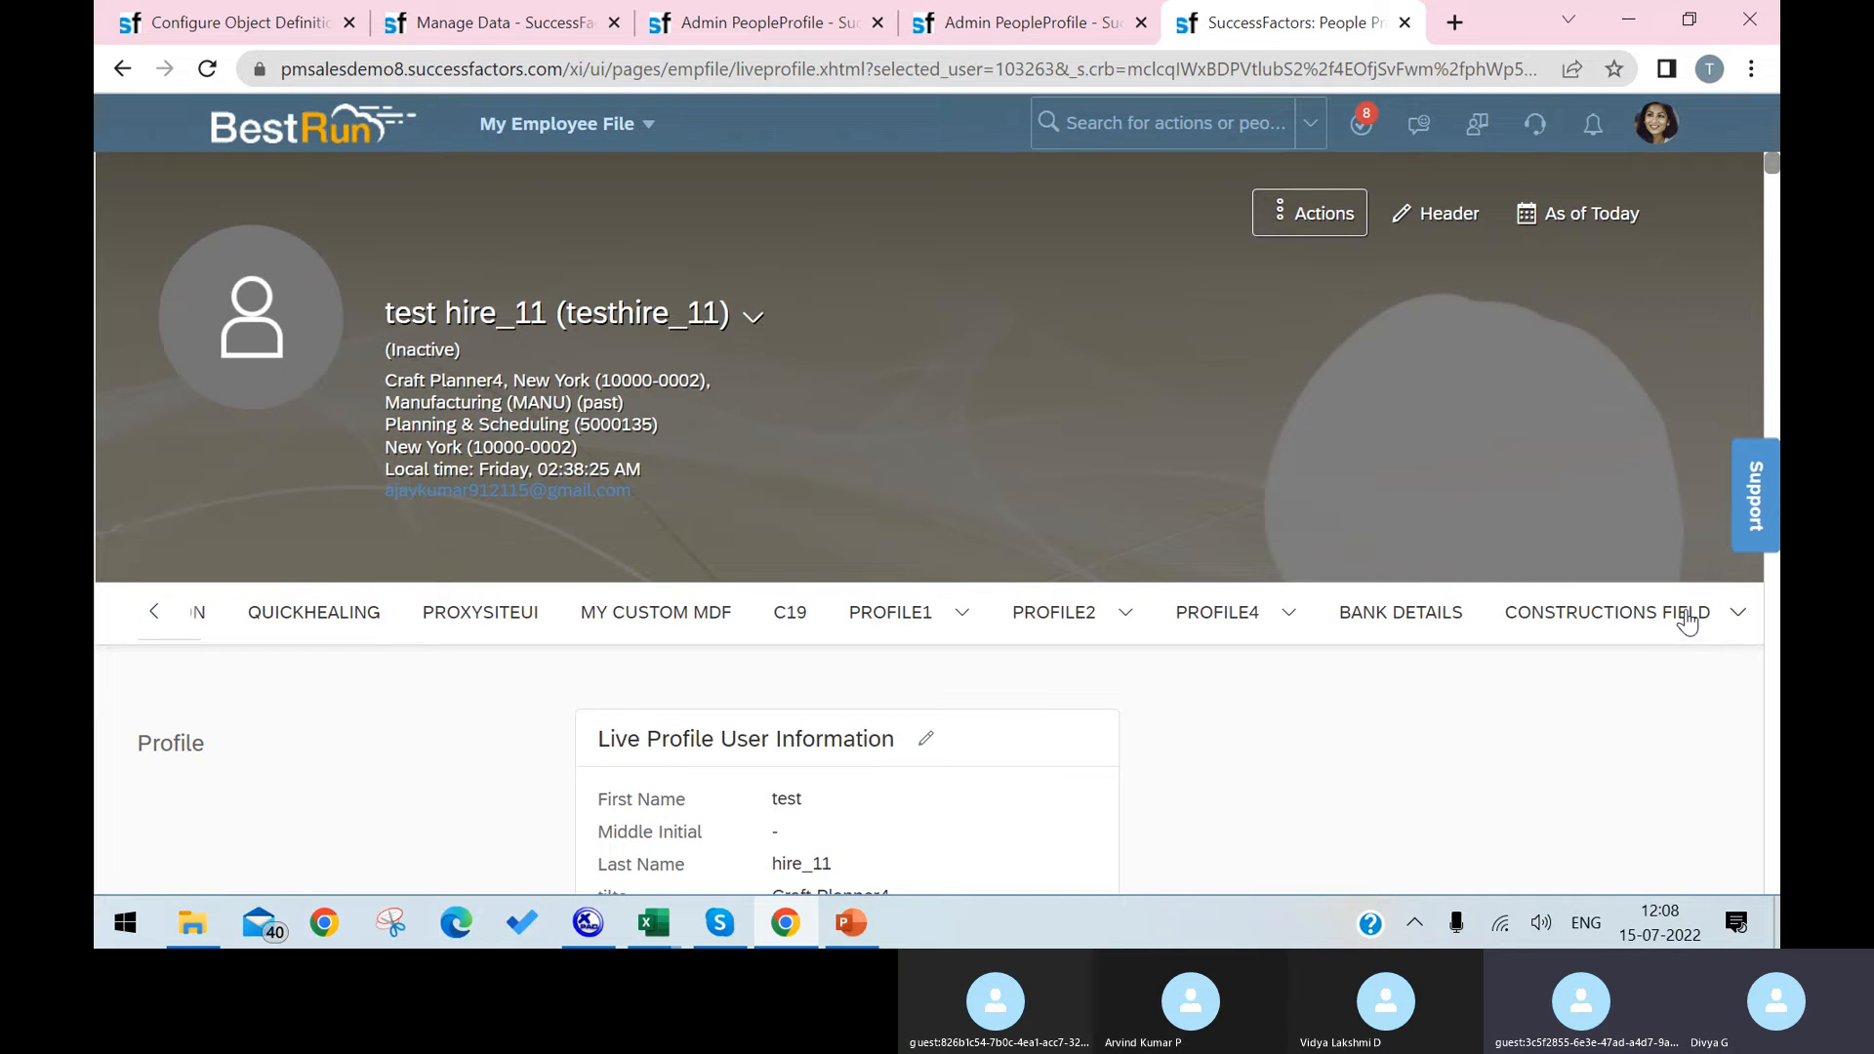
{"action": "left_click", "coordinate": [1553, 613]}
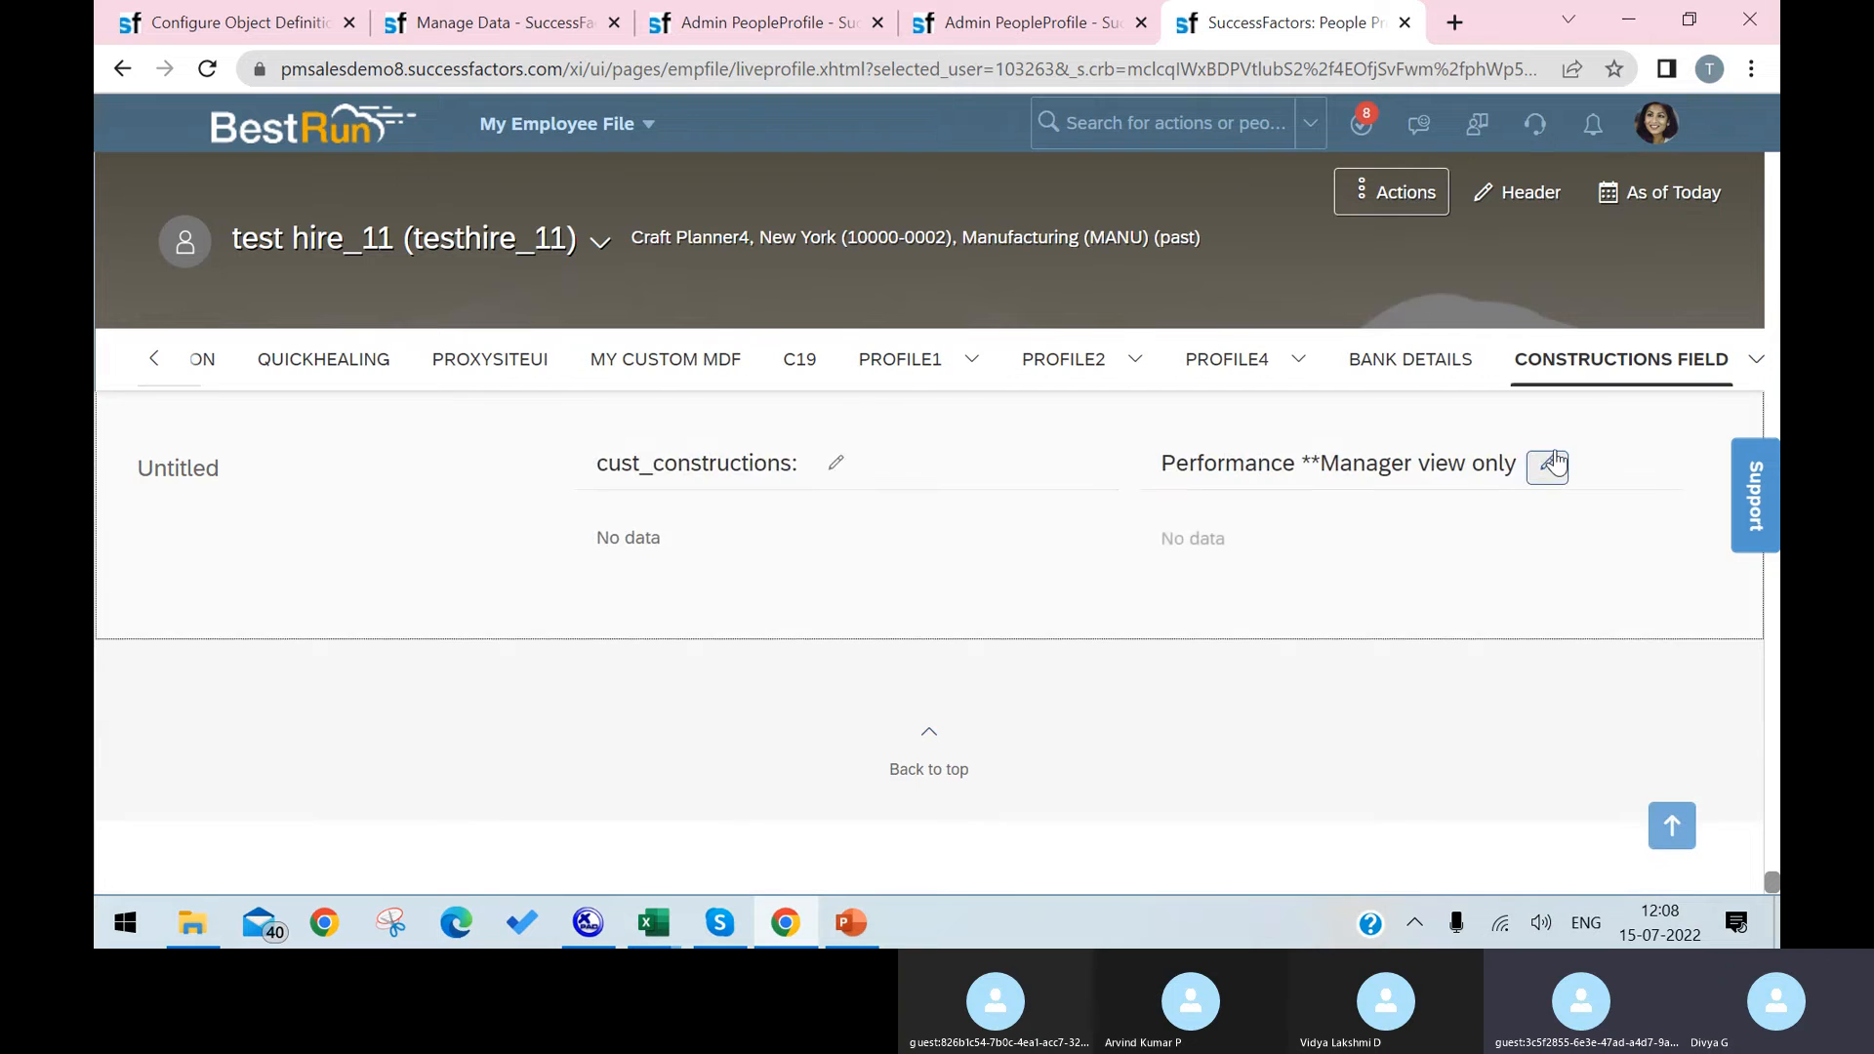
{"action": "scroll", "coordinate": [1554, 451], "scroll_direction": "up", "scroll_amount": 10}
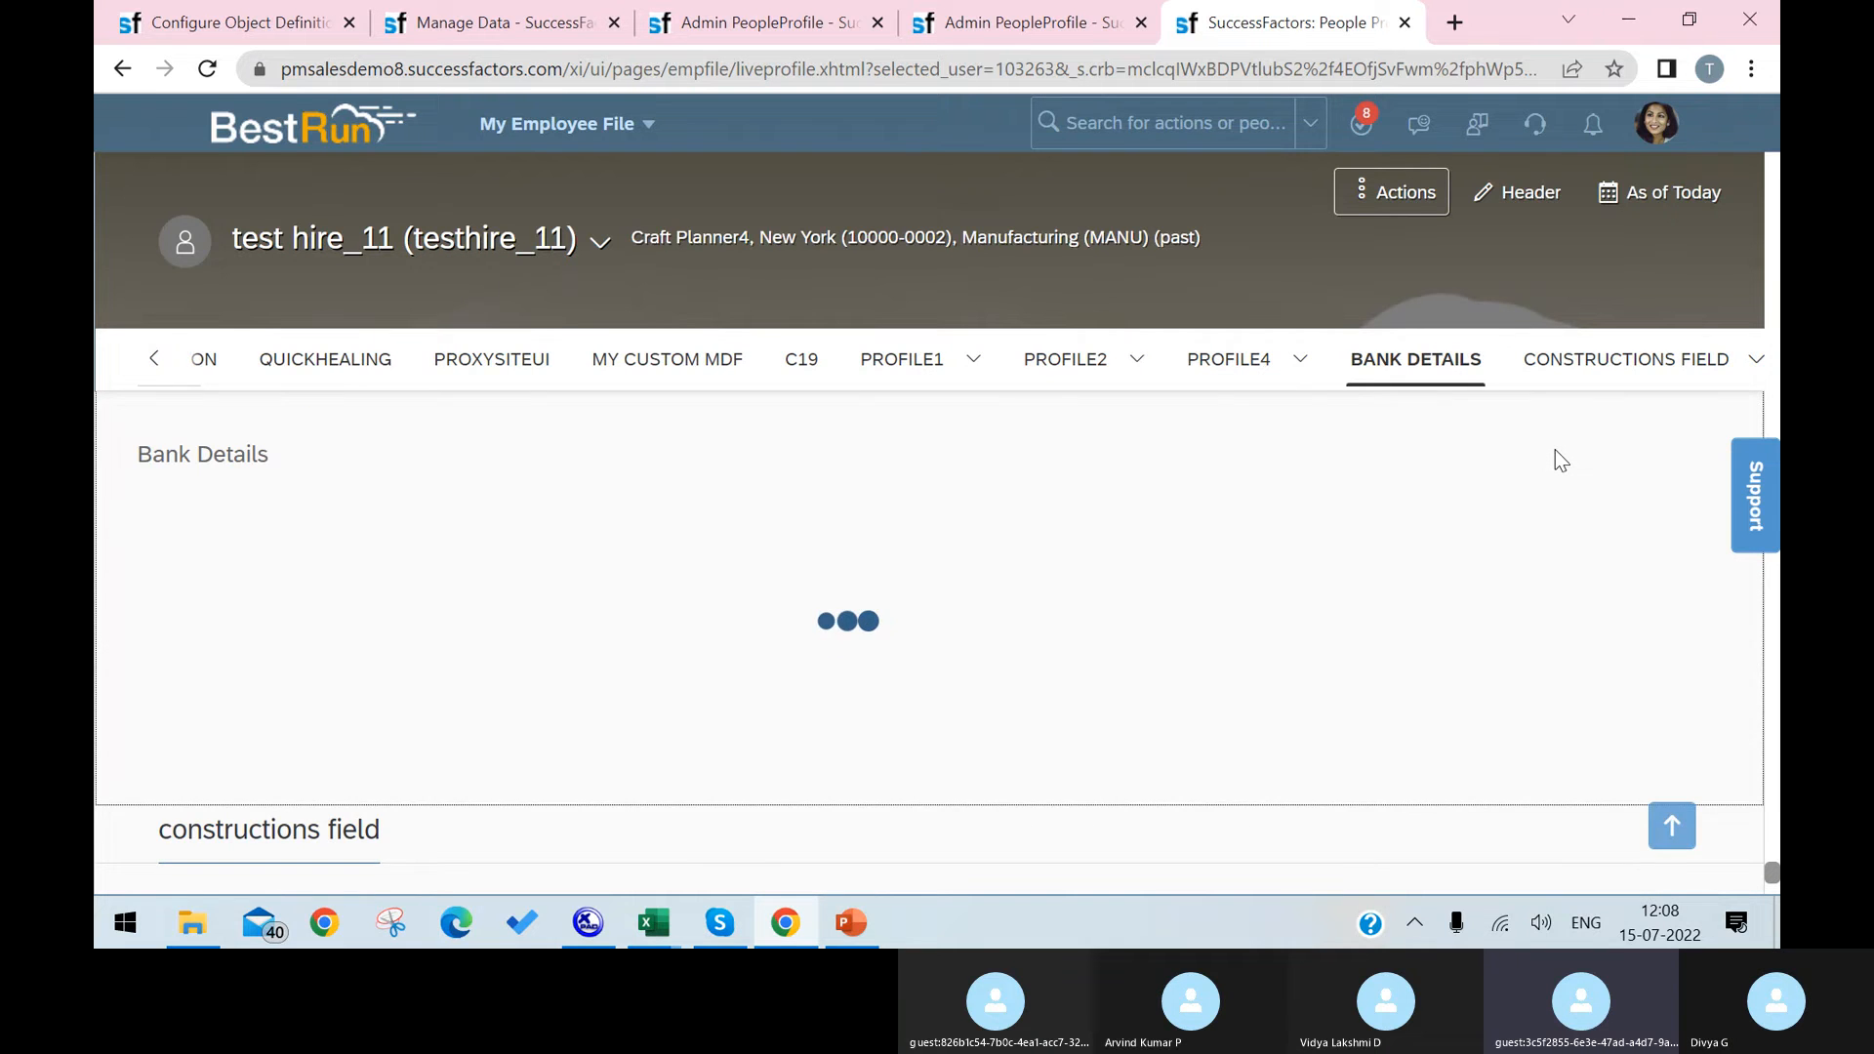
{"action": "scroll", "coordinate": [1554, 449], "scroll_direction": "up", "scroll_amount": 5}
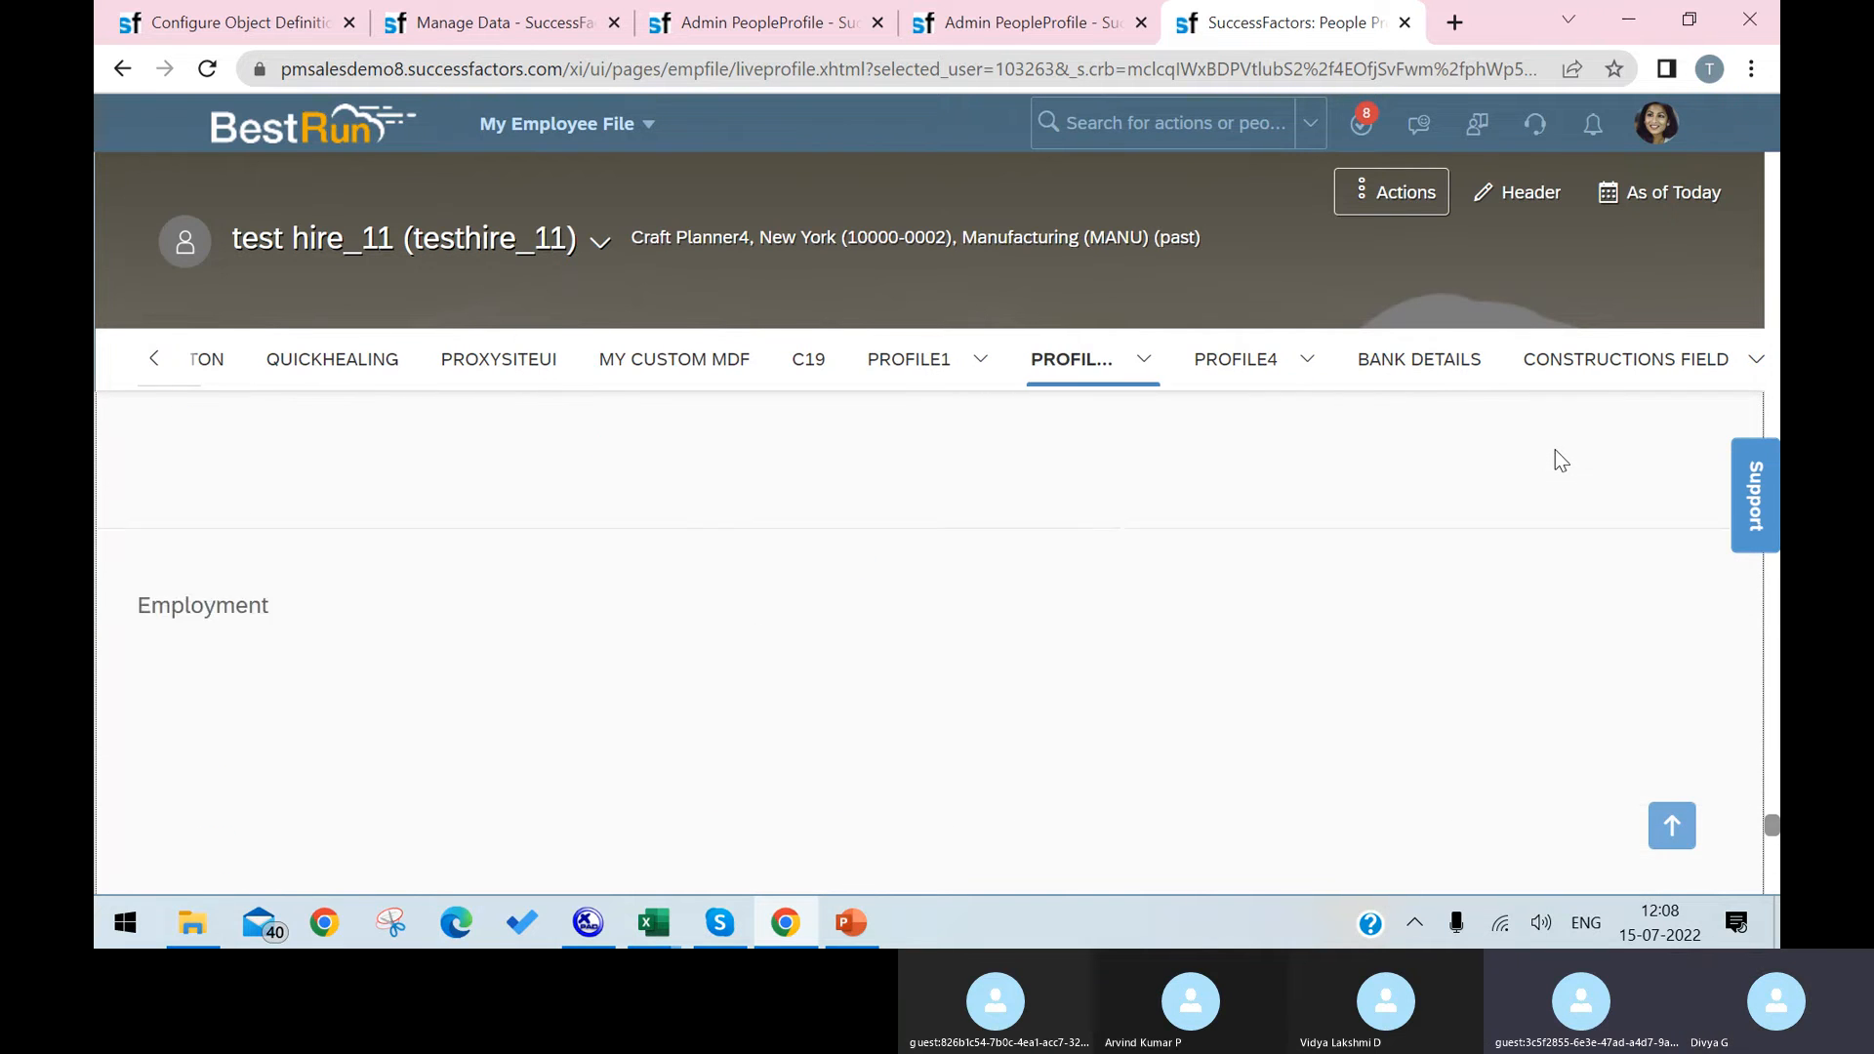
{"action": "scroll", "coordinate": [1555, 449], "scroll_direction": "up", "scroll_amount": 10}
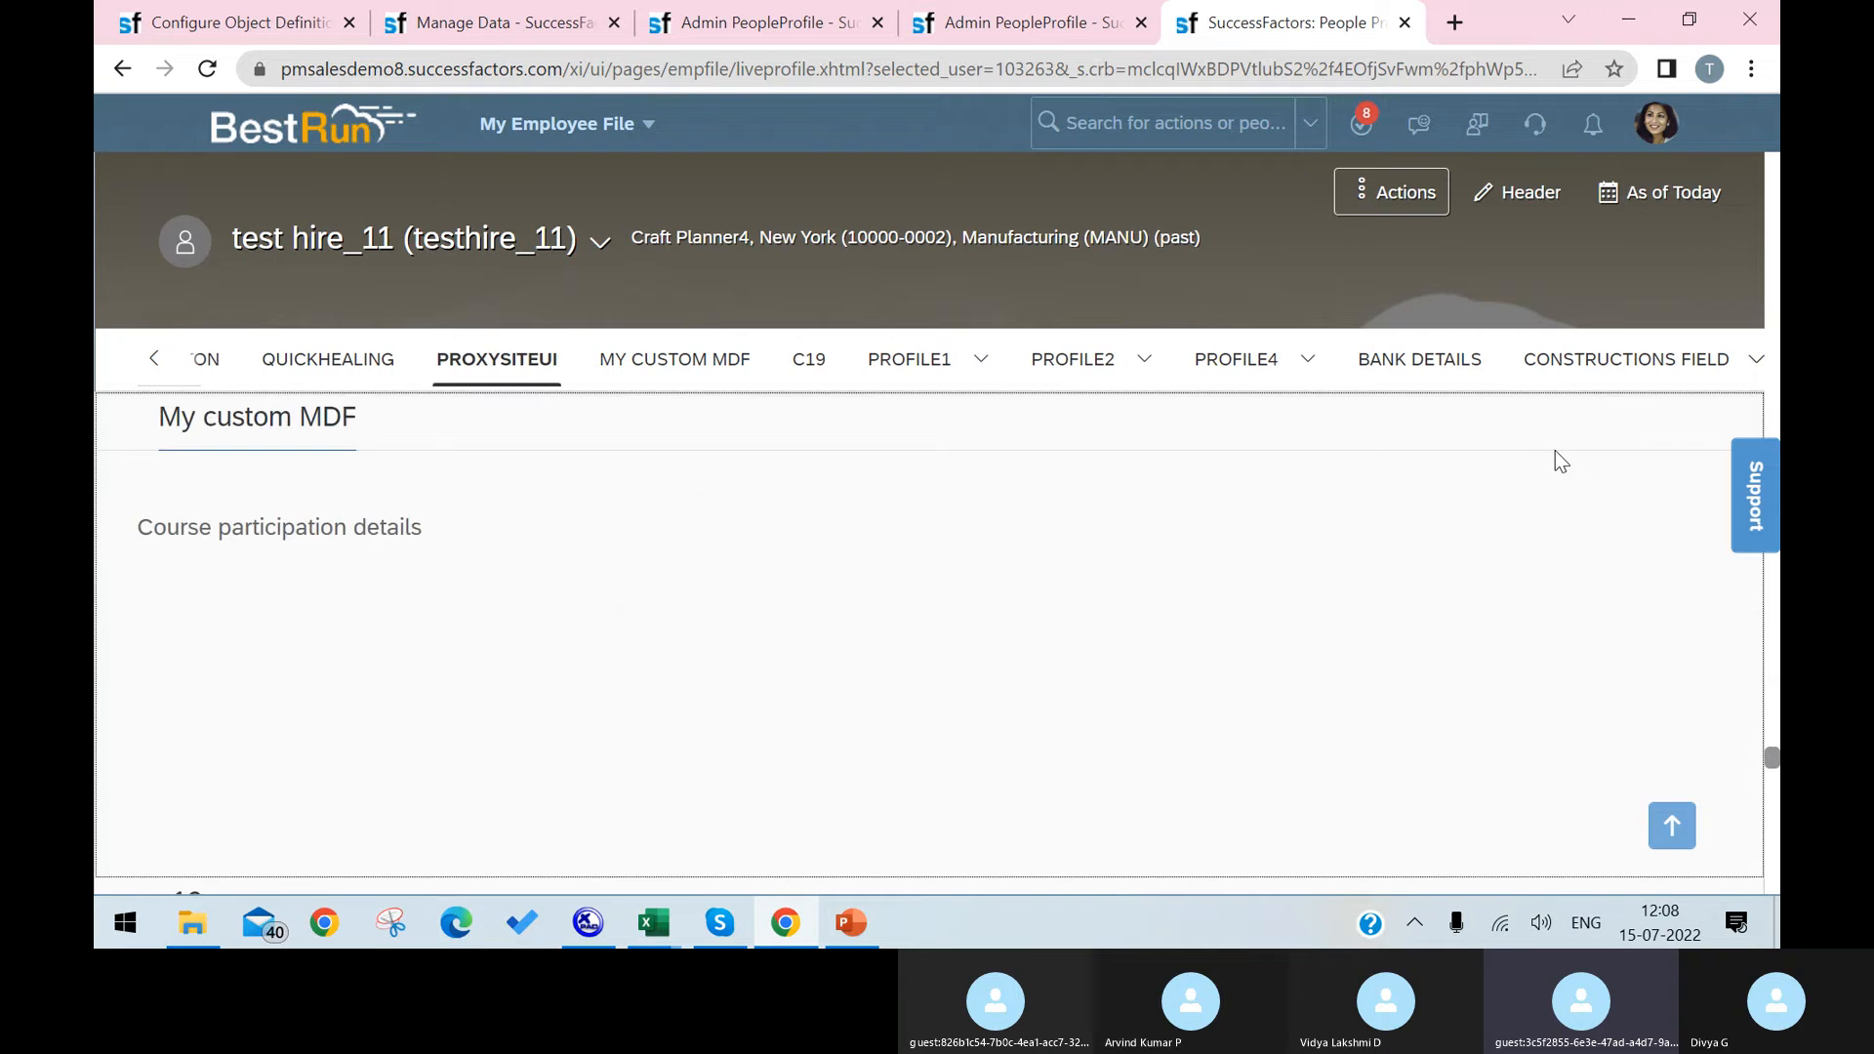
{"action": "scroll", "coordinate": [1555, 463], "scroll_direction": "up", "scroll_amount": 10}
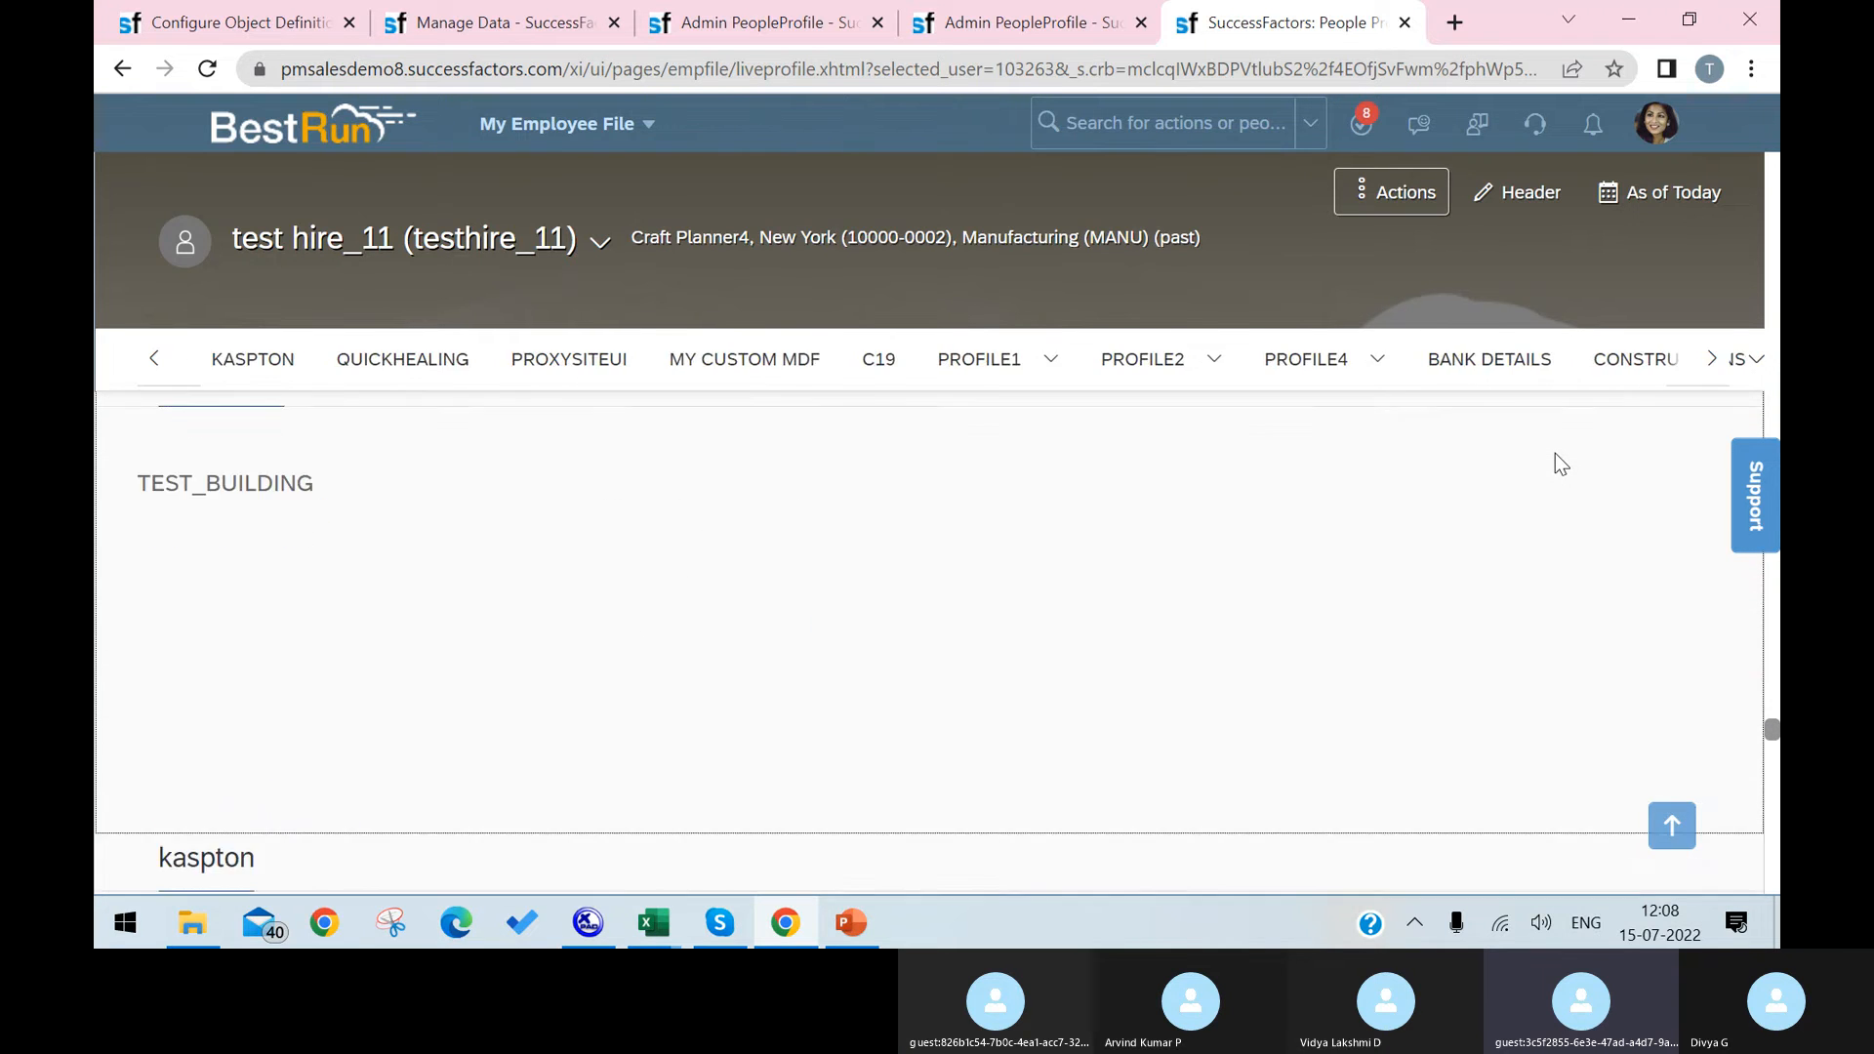
{"action": "scroll", "coordinate": [1555, 463], "scroll_direction": "up", "scroll_amount": 10}
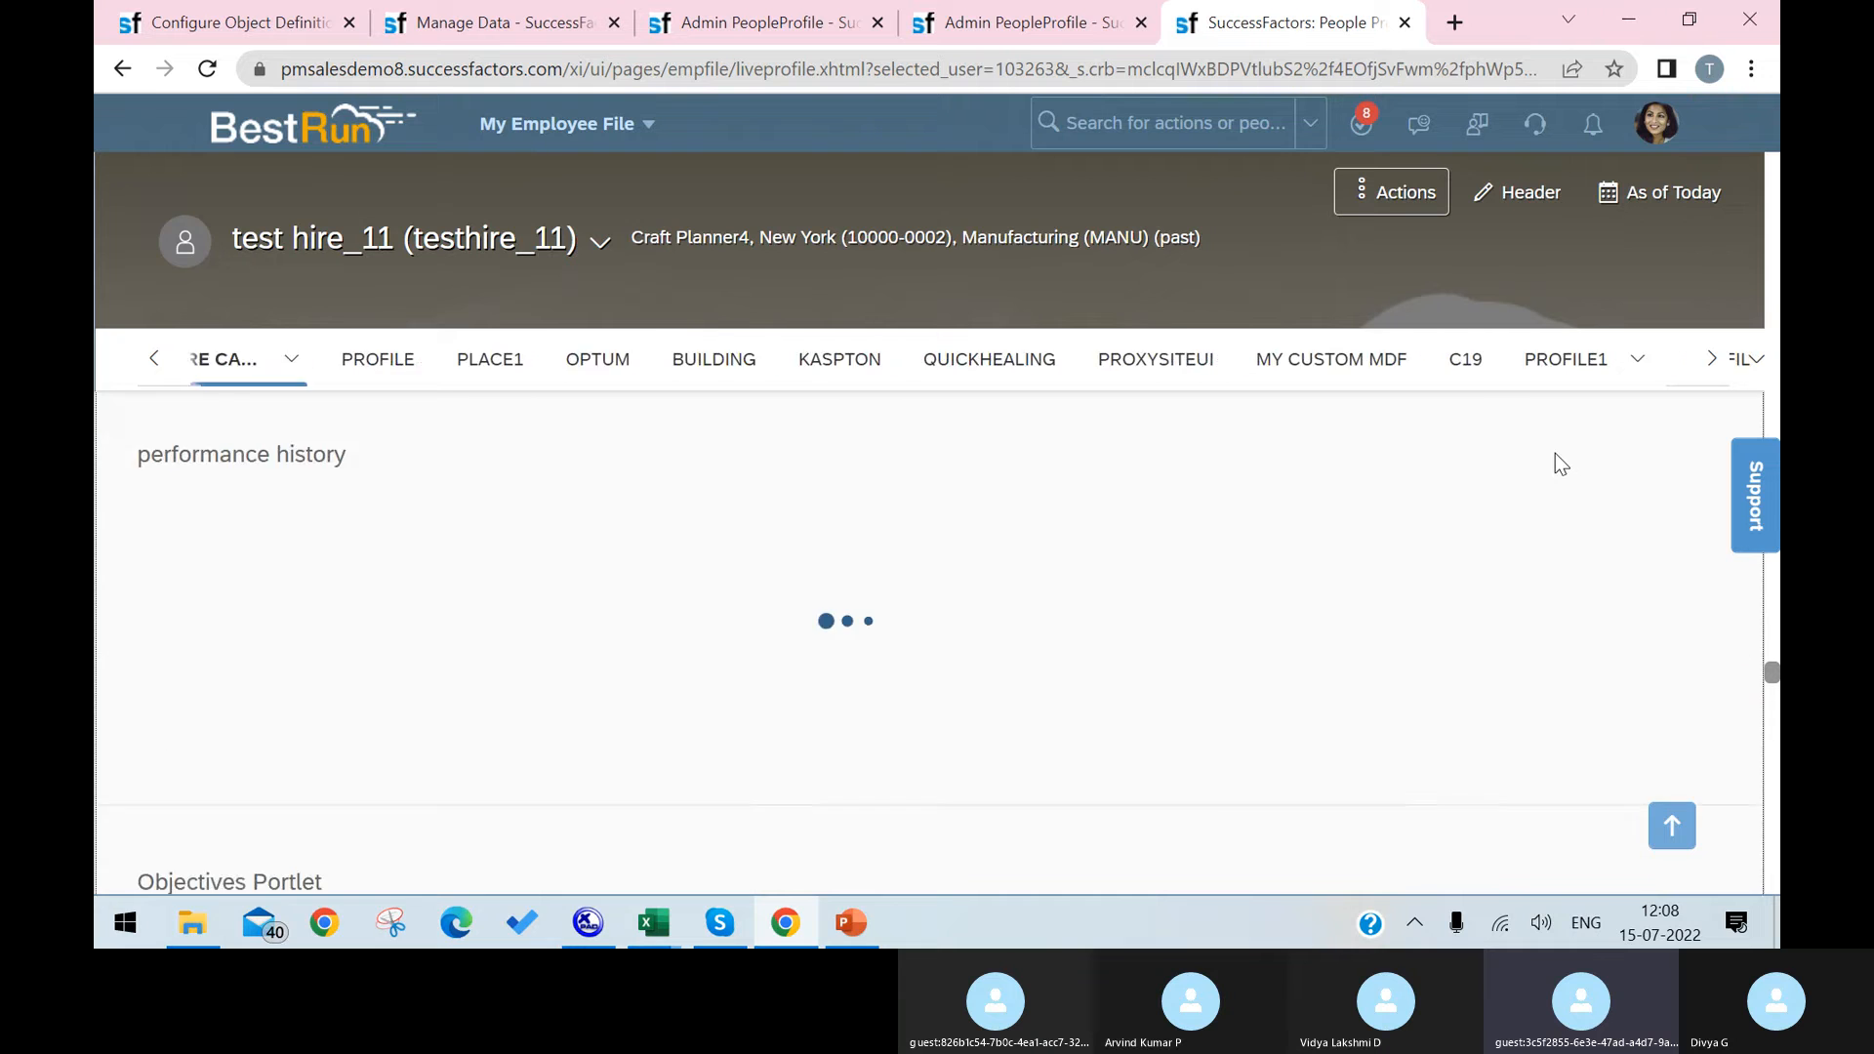
{"action": "scroll", "coordinate": [1559, 464], "scroll_direction": "up", "scroll_amount": 10}
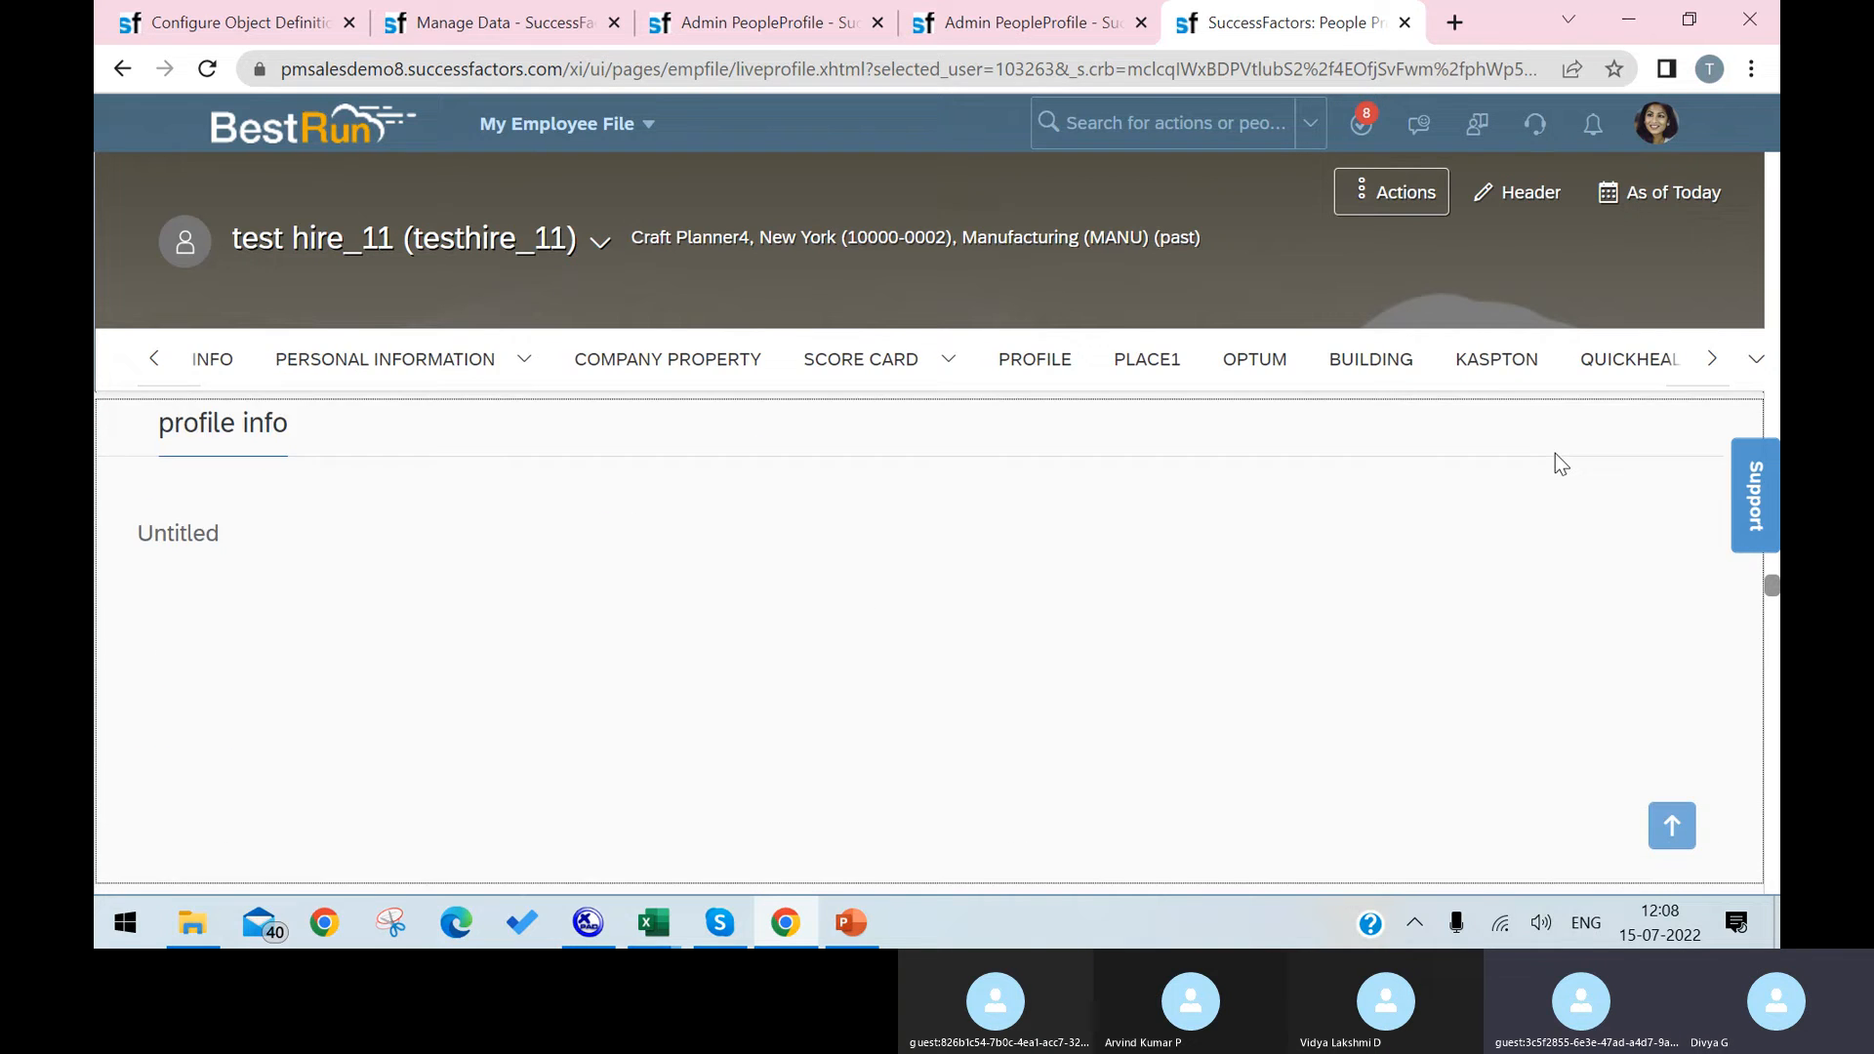
{"action": "scroll", "coordinate": [1555, 455], "scroll_direction": "up", "scroll_amount": 10}
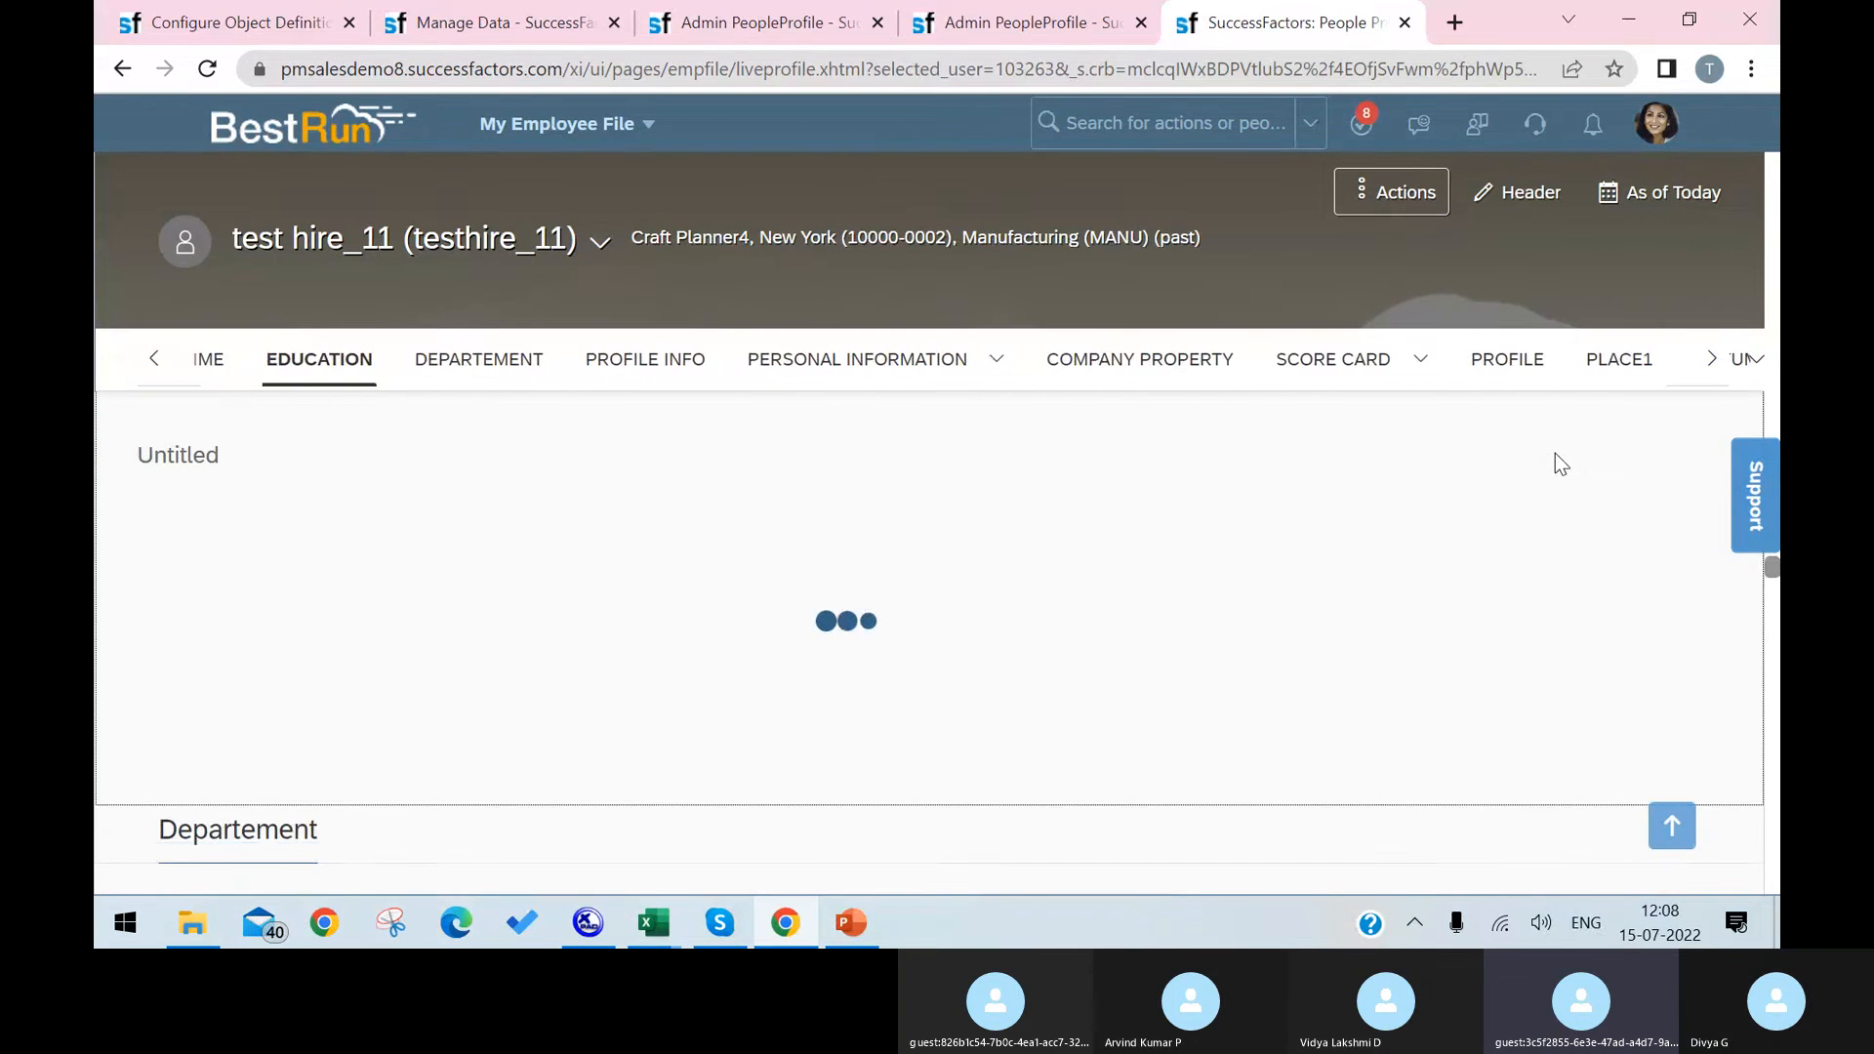
{"action": "scroll", "coordinate": [1555, 455], "scroll_direction": "up", "scroll_amount": 10}
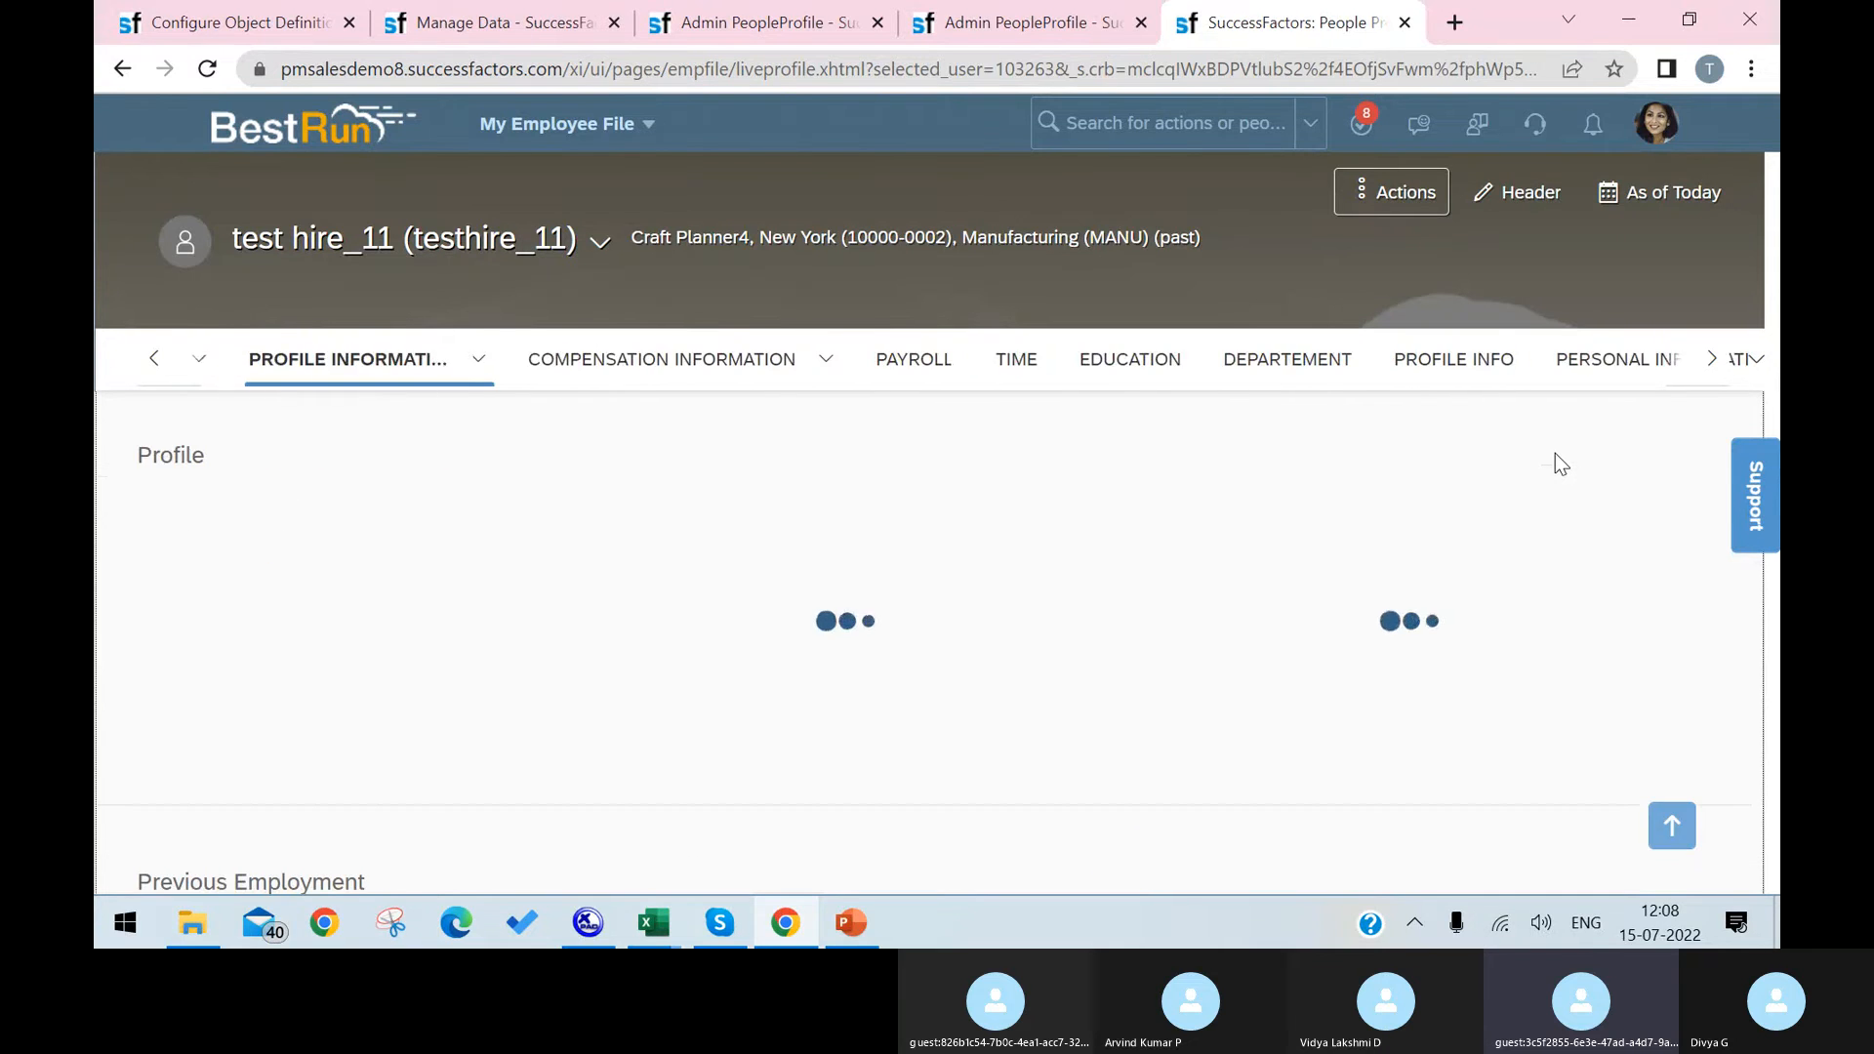
{"action": "scroll", "coordinate": [1554, 463], "scroll_direction": "up", "scroll_amount": 5}
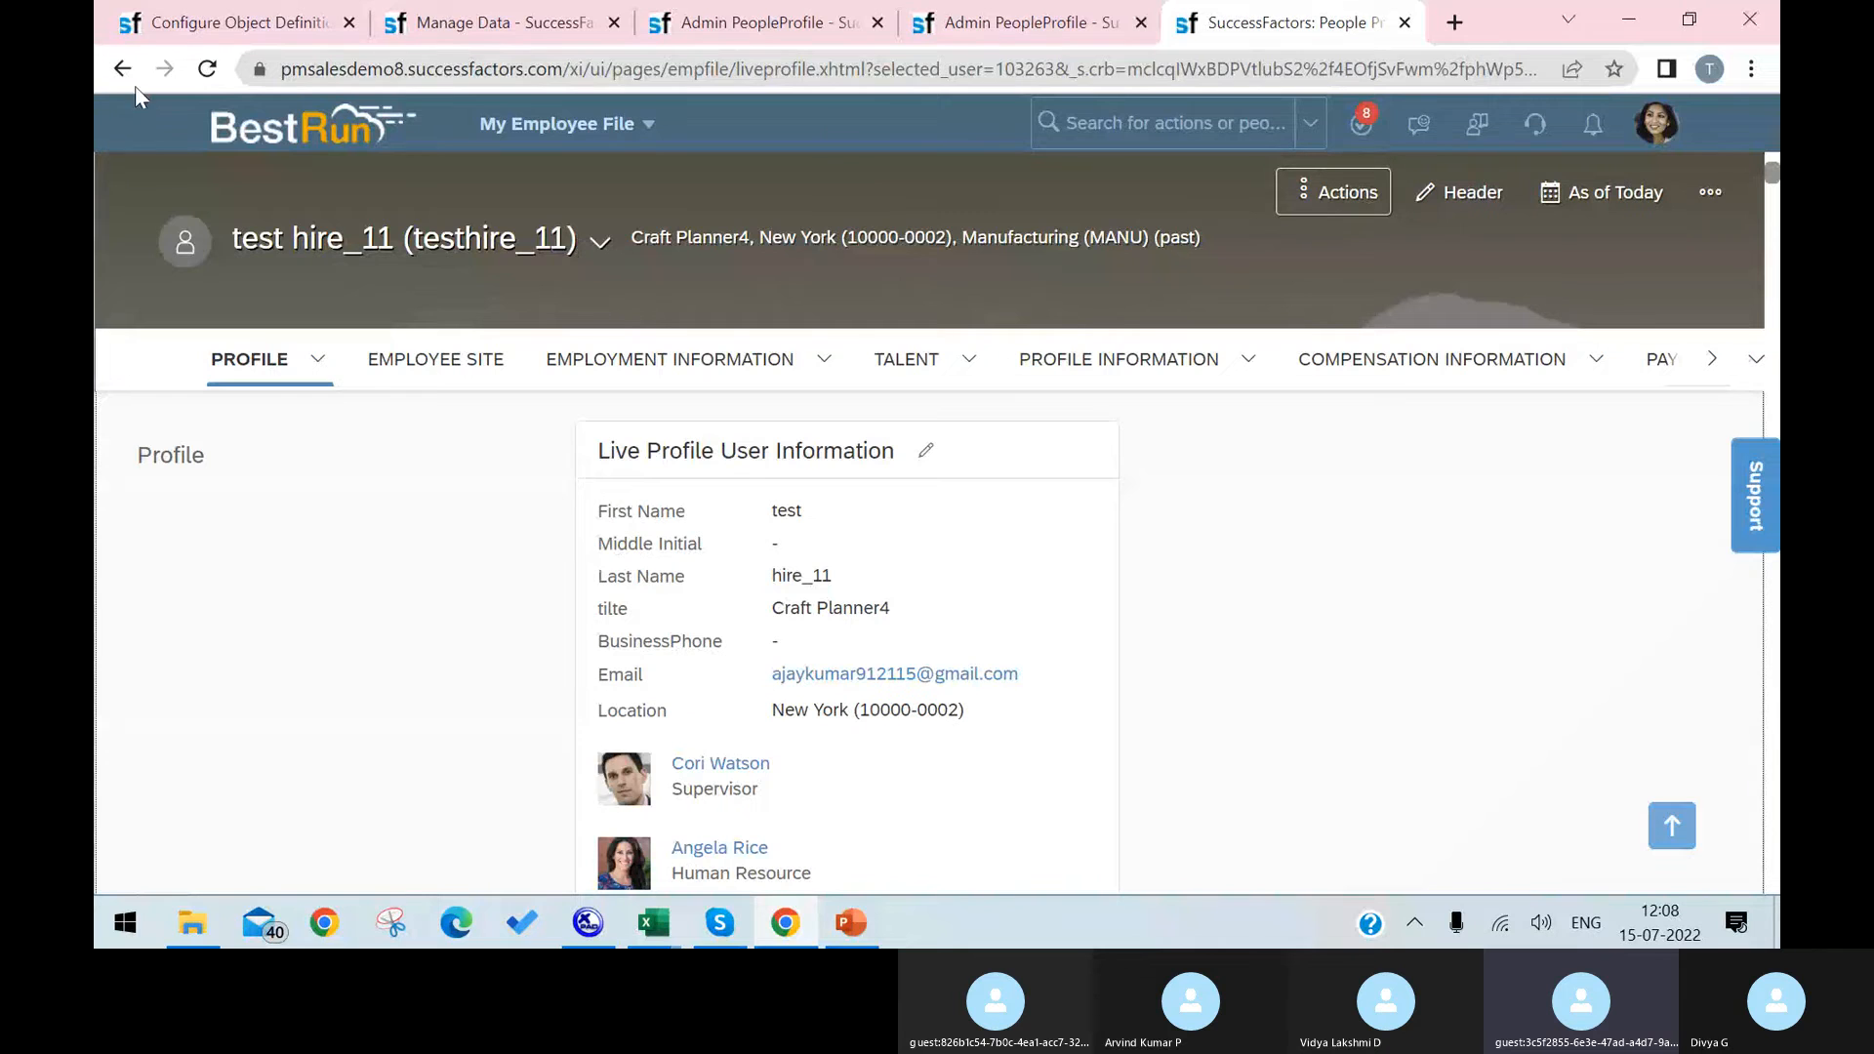
Step: Refresh the employee profile and recheck both ends of the section list for Laptop
{"action": "left_click", "coordinate": [206, 69]}
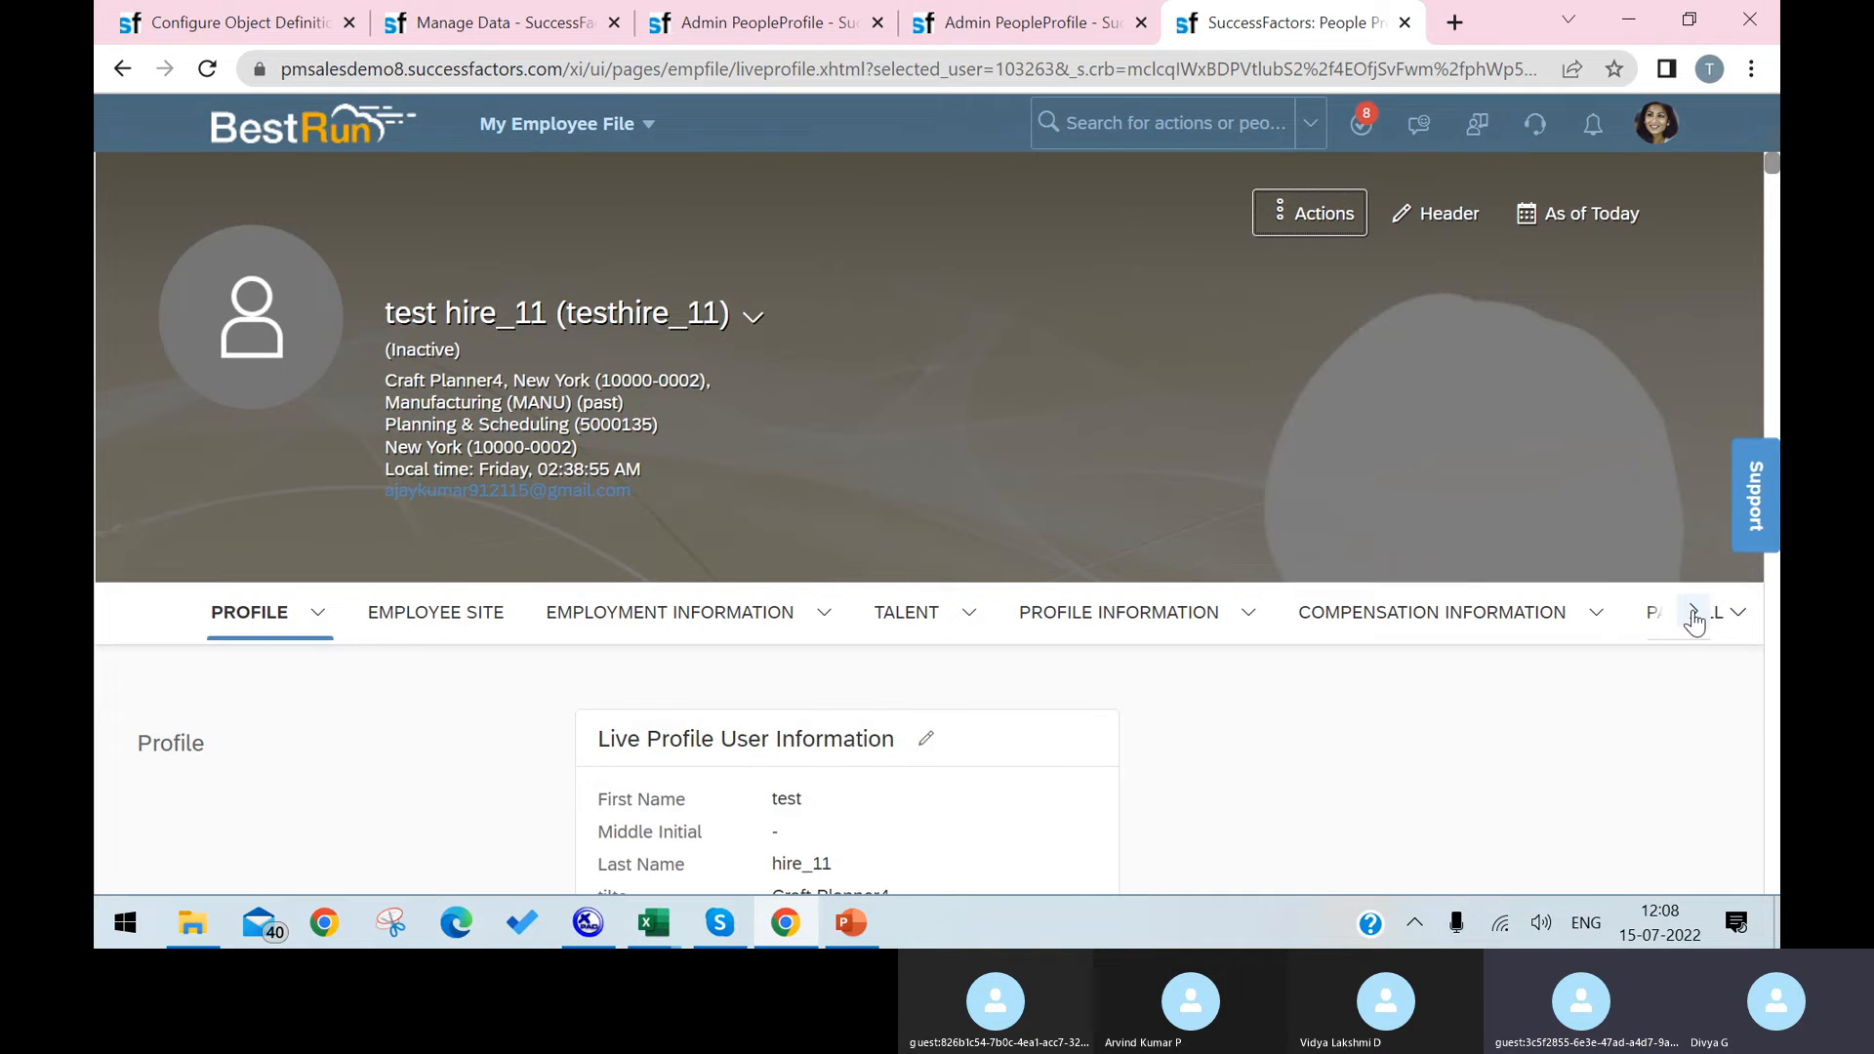
{"action": "left_click", "coordinate": [1695, 615]}
{"action": "left_click", "coordinate": [1678, 613]}
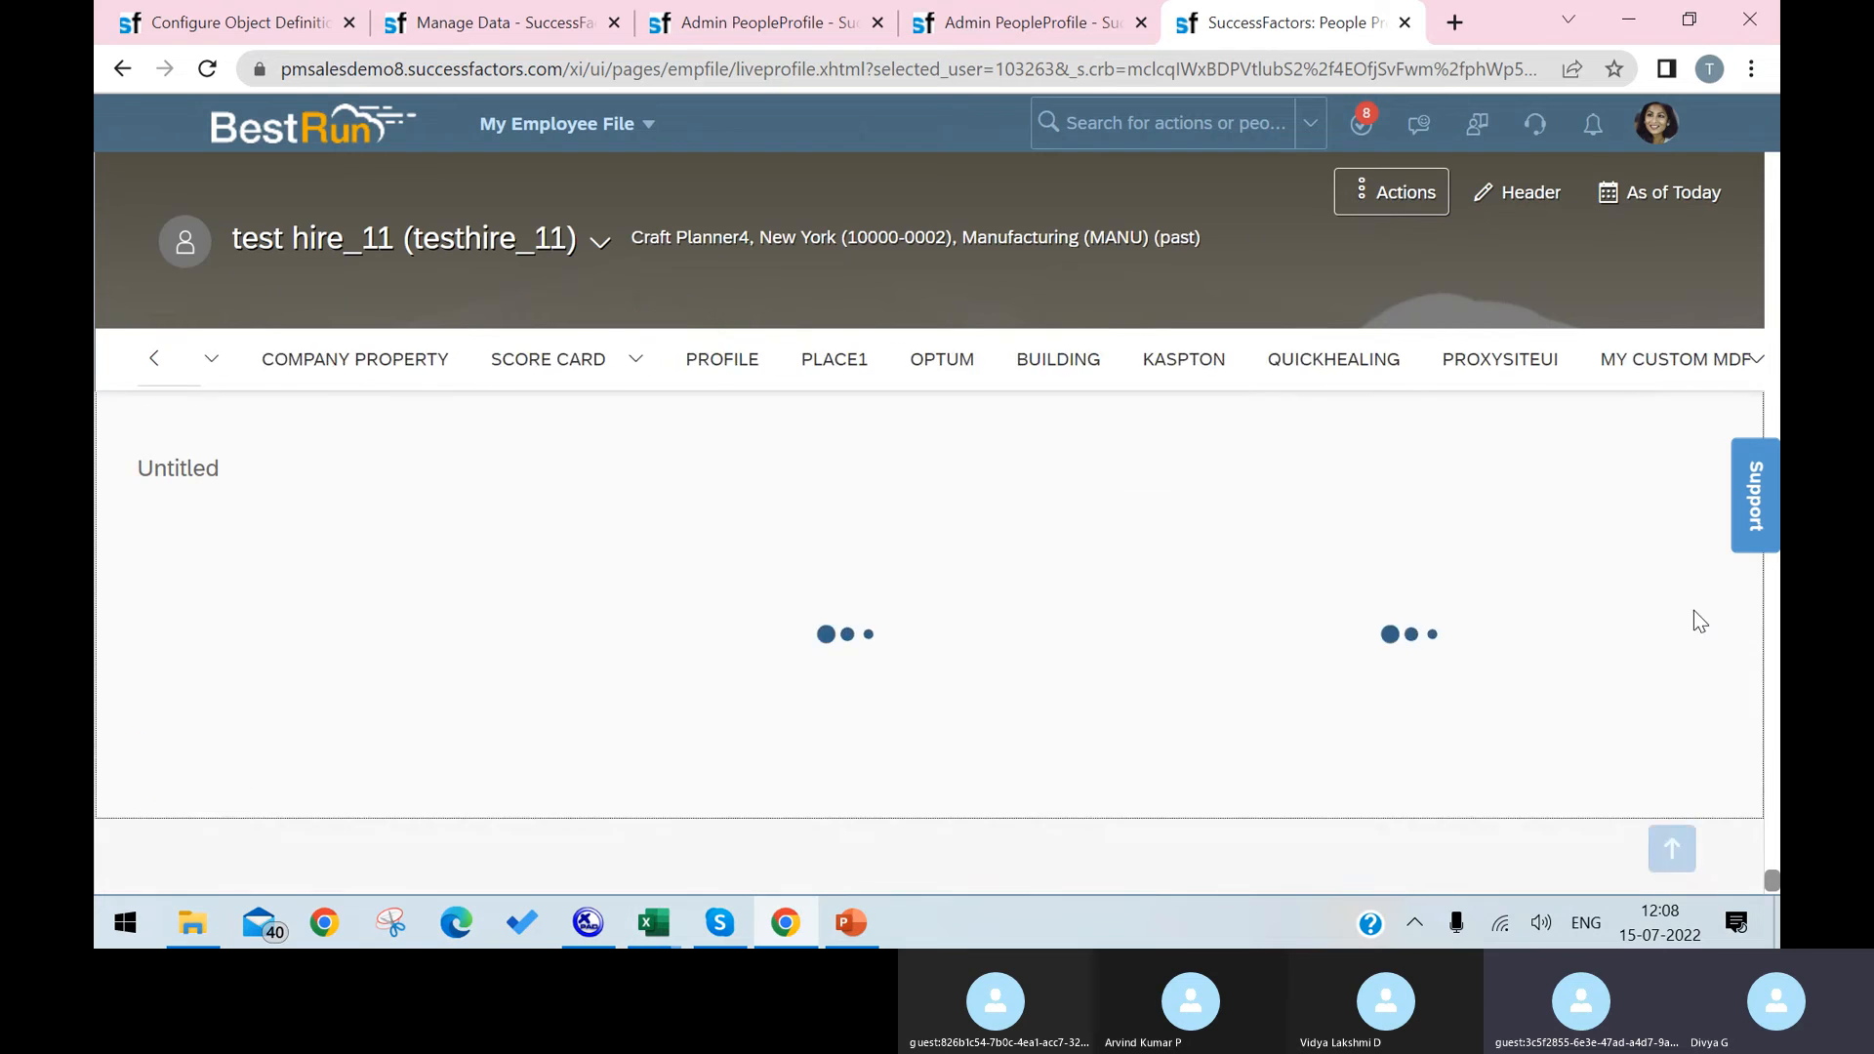
{"action": "left_click", "coordinate": [154, 366]}
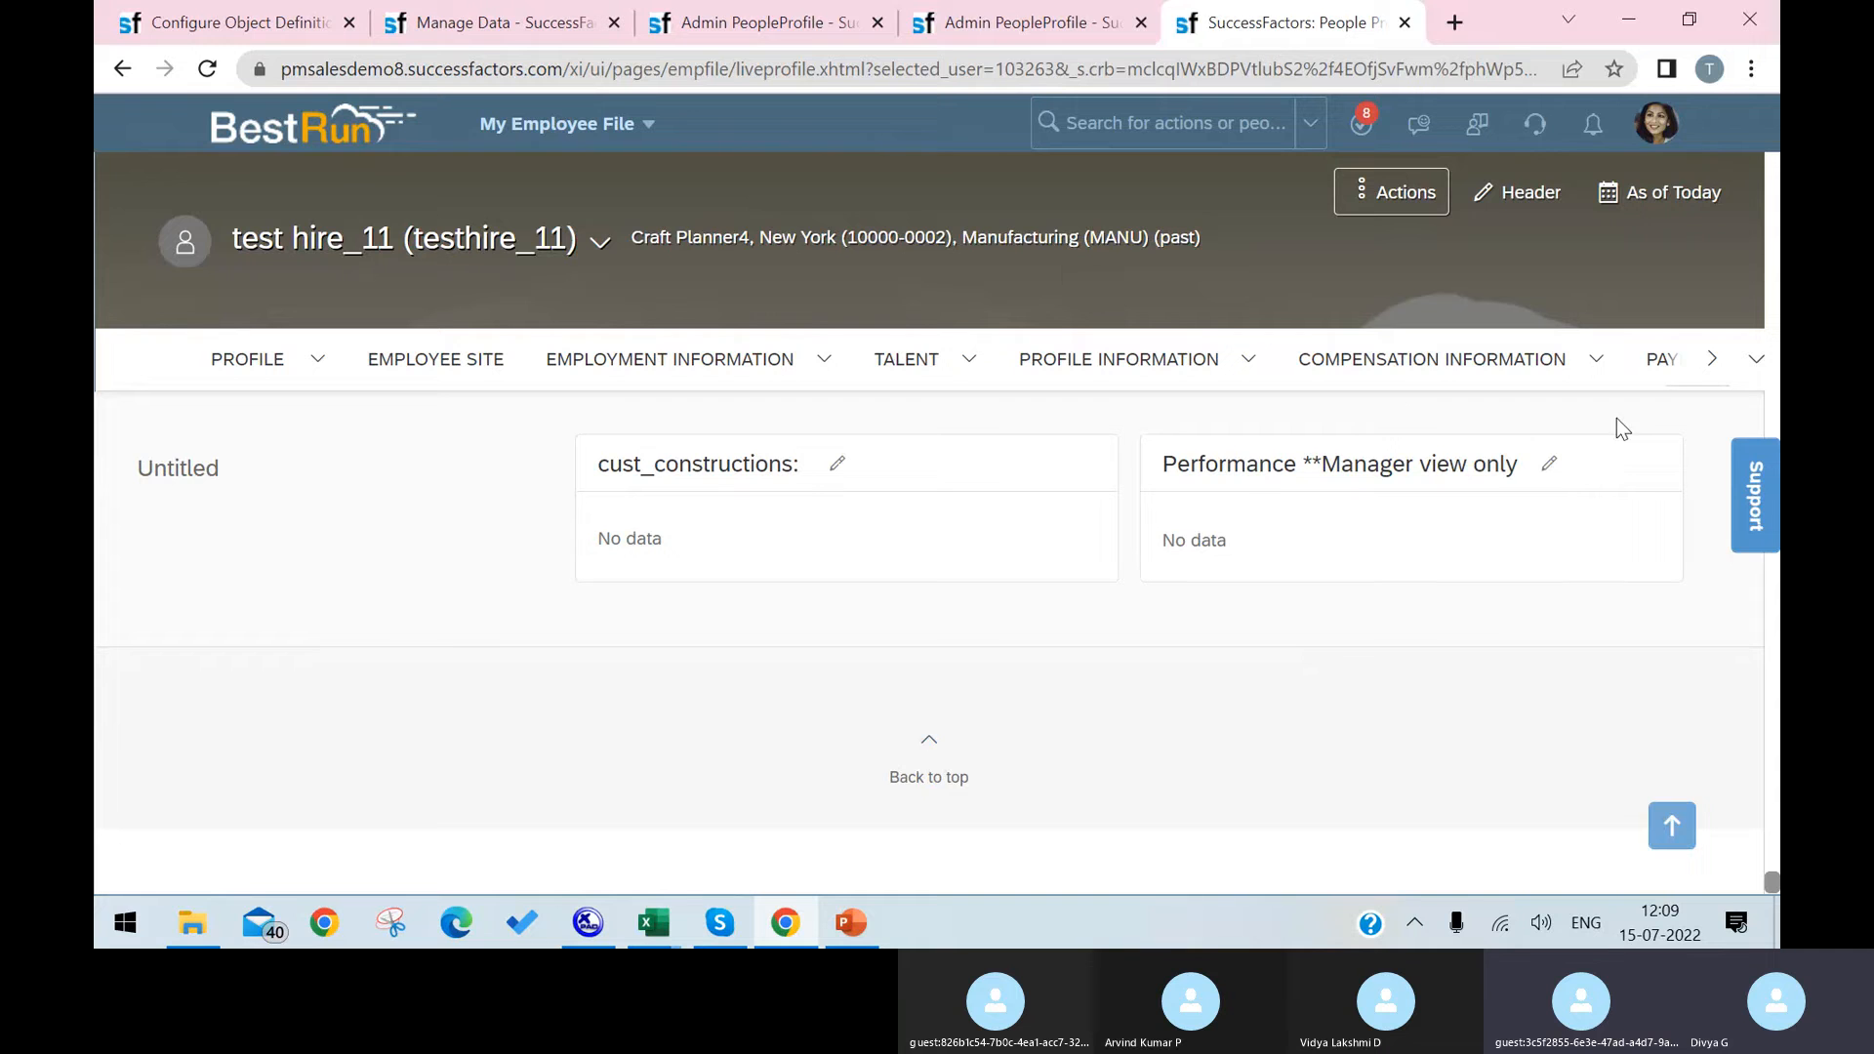
{"action": "left_click", "coordinate": [1711, 361]}
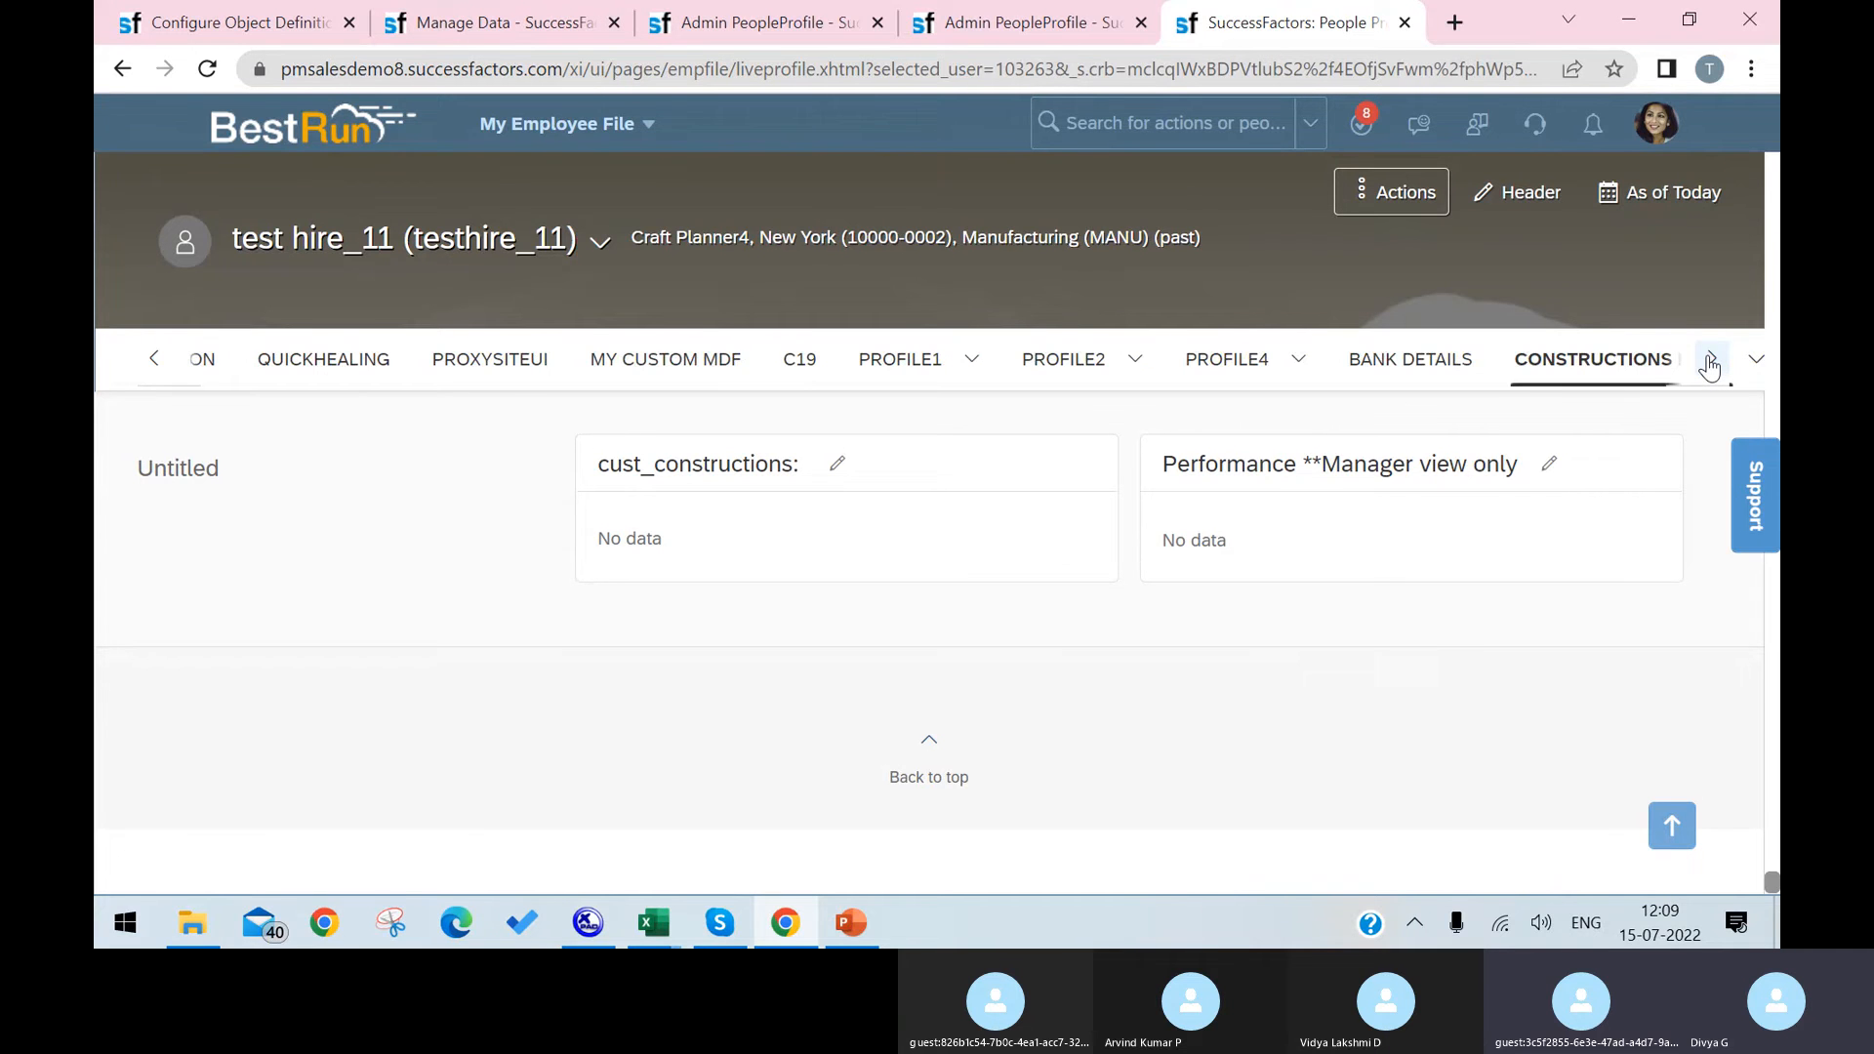
Step: Review the Laptop section in Configure People Profile and the Laptop record form in Manage Data
{"action": "left_click", "coordinate": [1010, 29]}
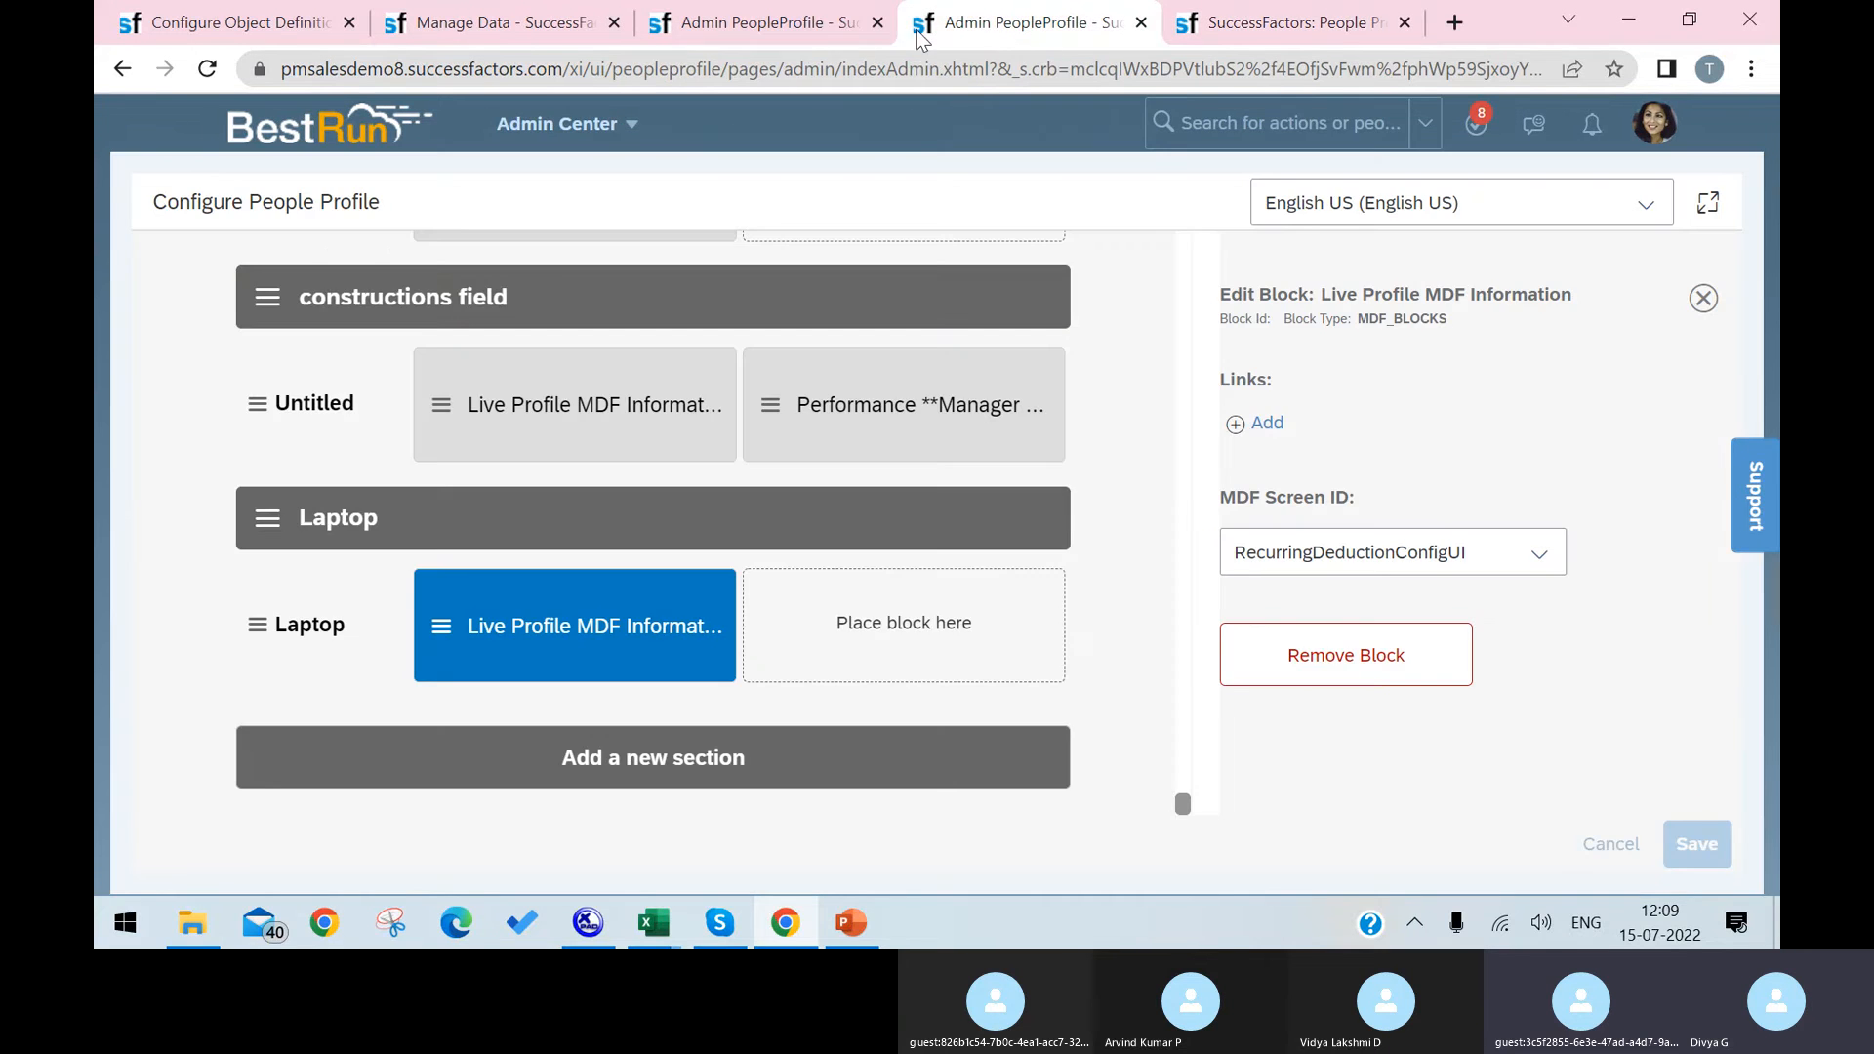
{"action": "left_click", "coordinate": [754, 13]}
{"action": "left_click", "coordinate": [1007, 28]}
{"action": "left_click", "coordinate": [477, 24]}
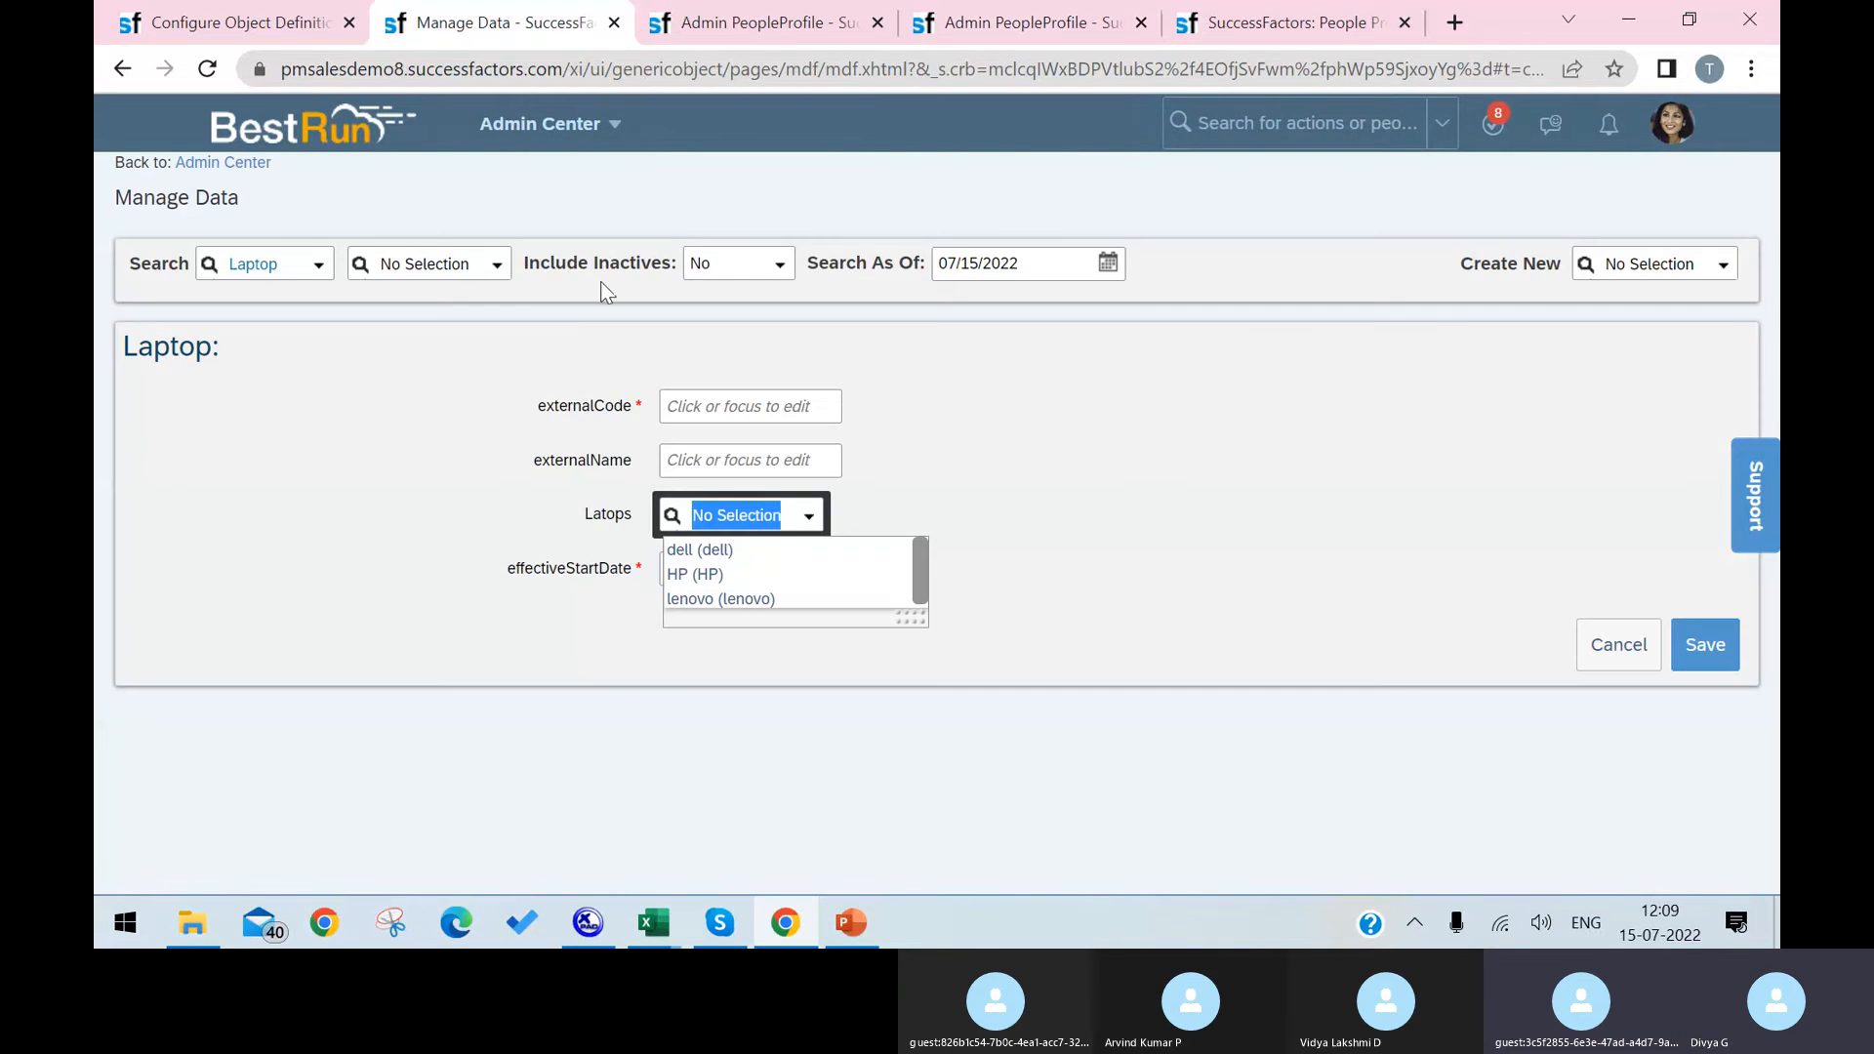
Step: Switch to the Skype call and stop sharing the screen
{"action": "left_click", "coordinate": [719, 922]}
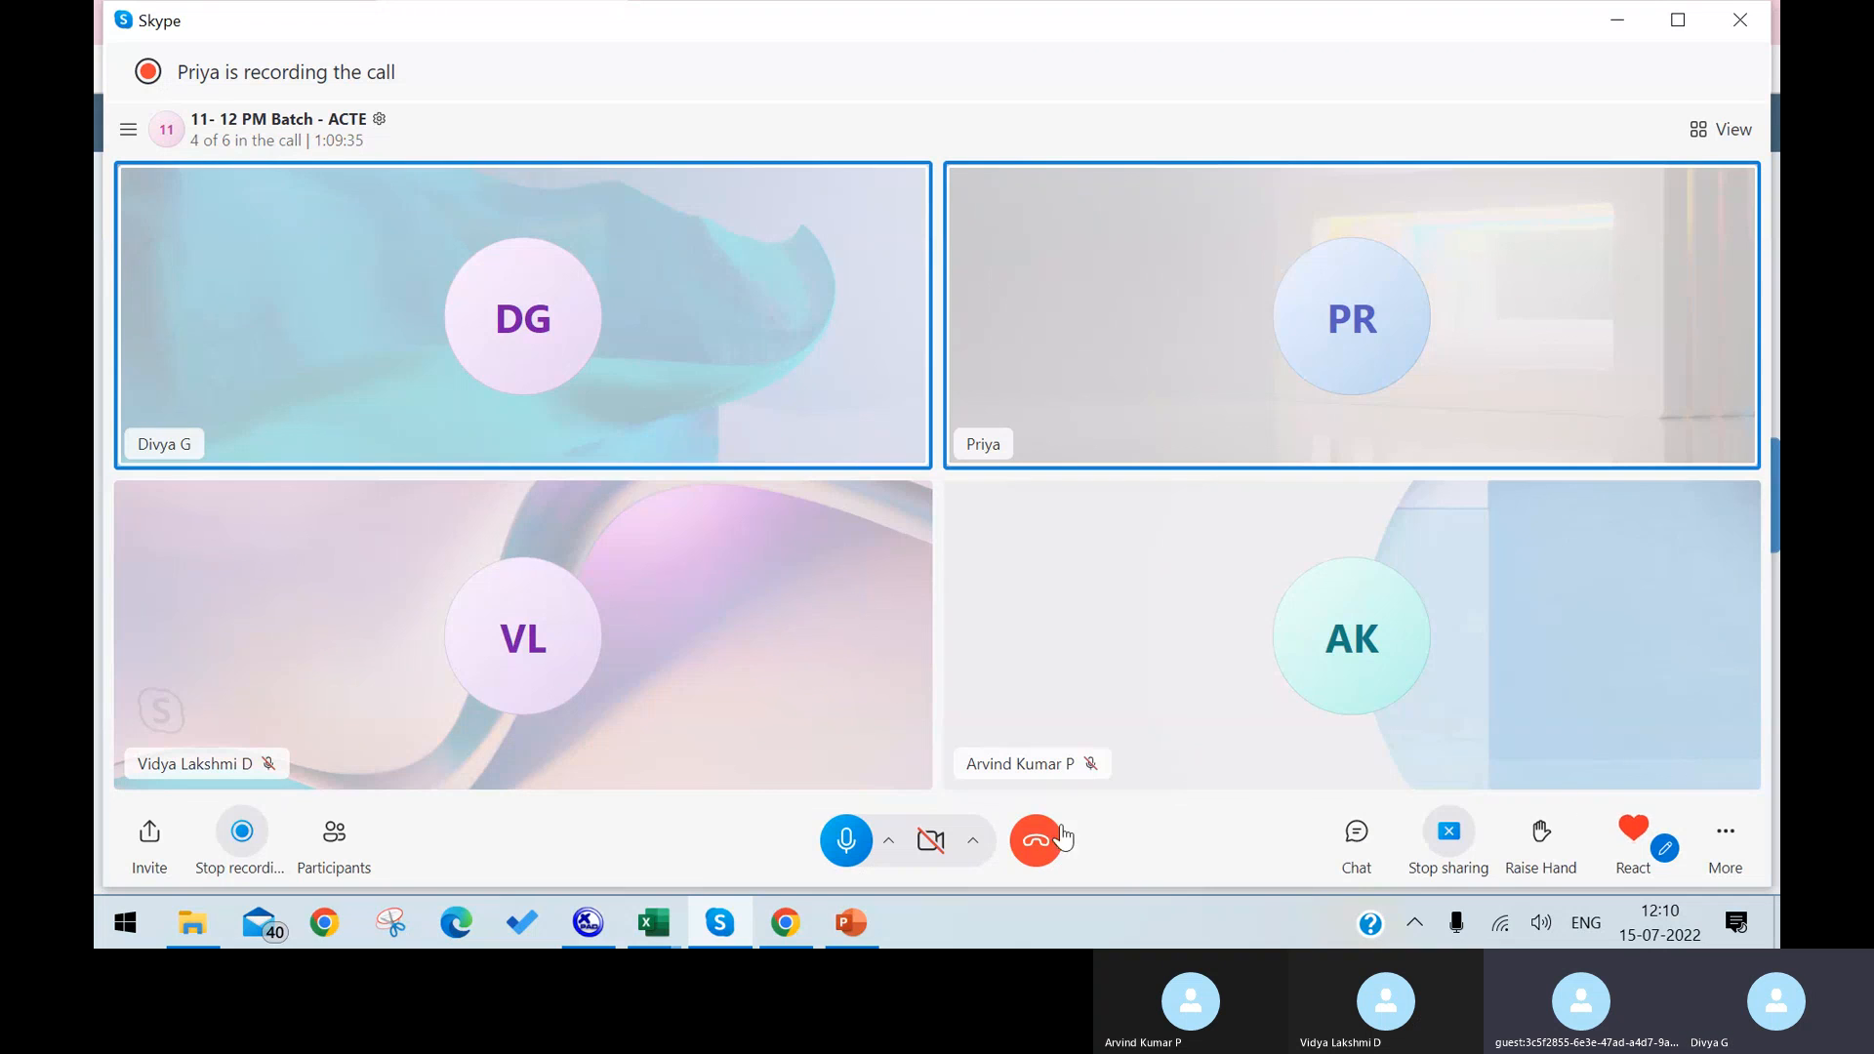
{"action": "left_click", "coordinate": [1438, 858]}
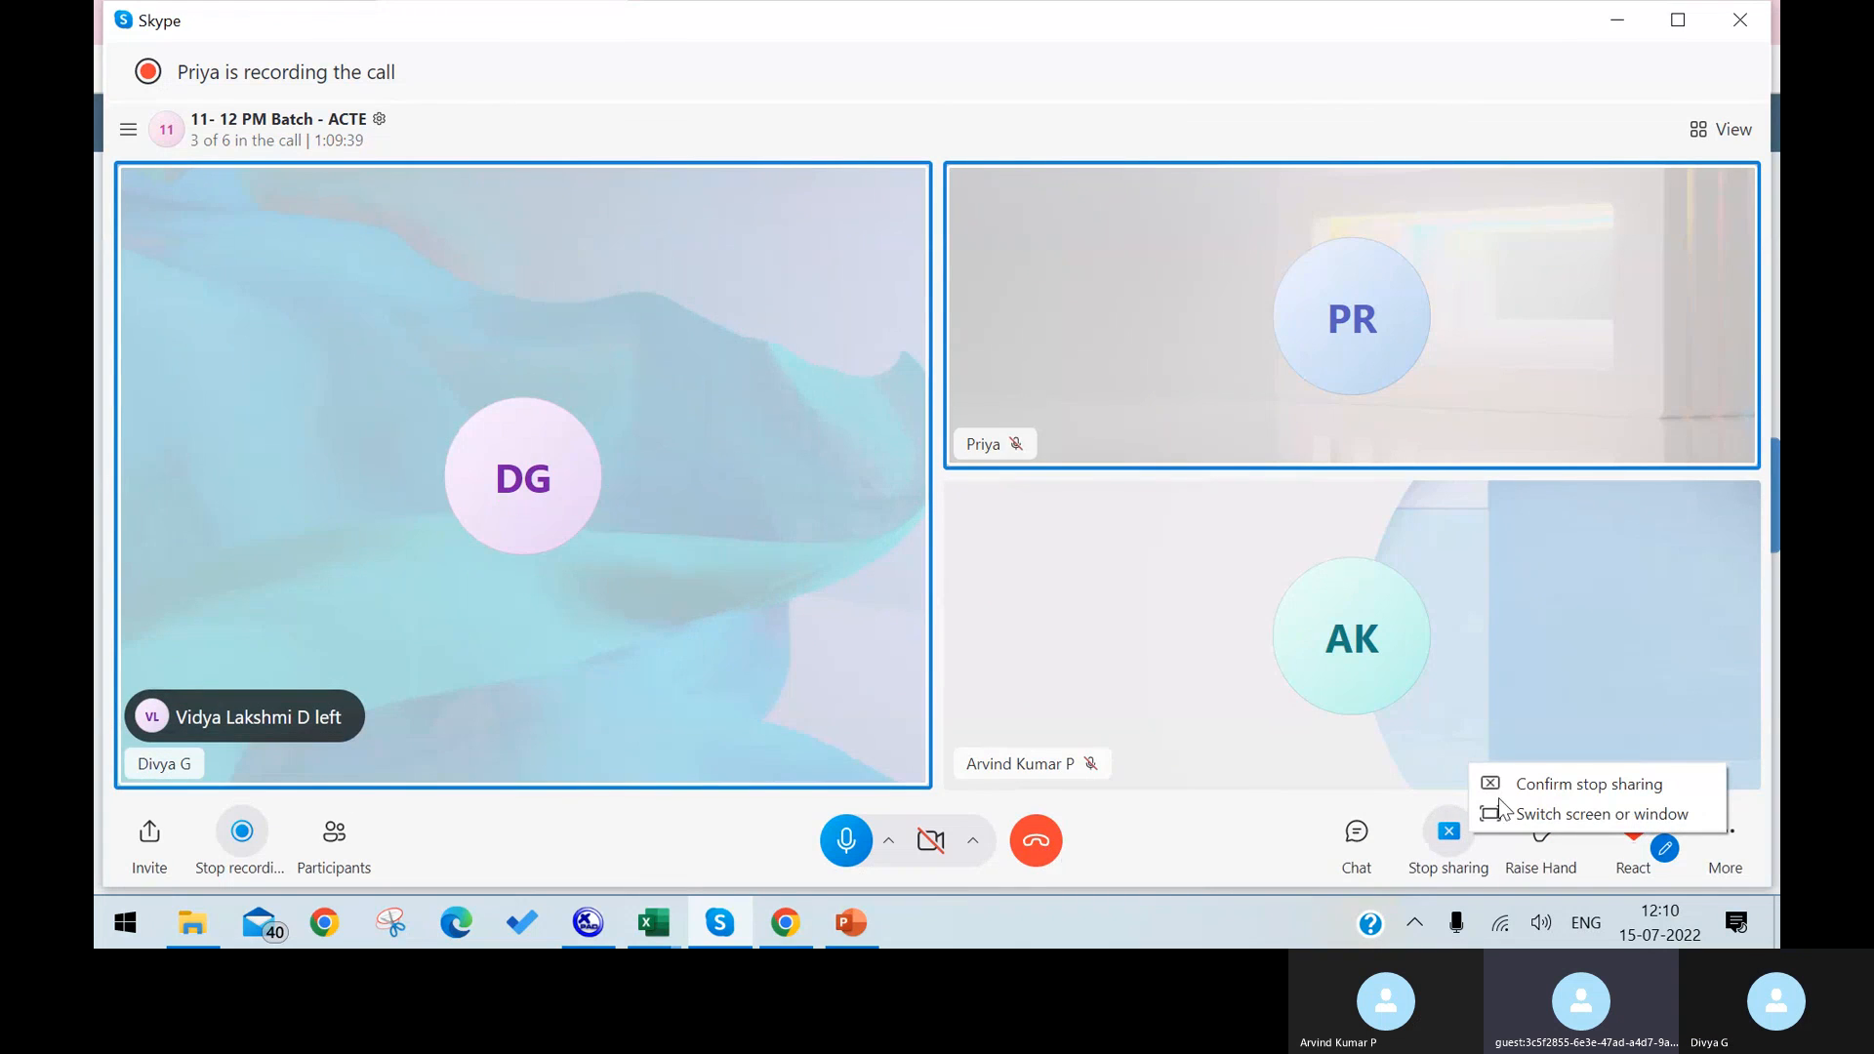
{"action": "left_click", "coordinate": [1568, 789]}
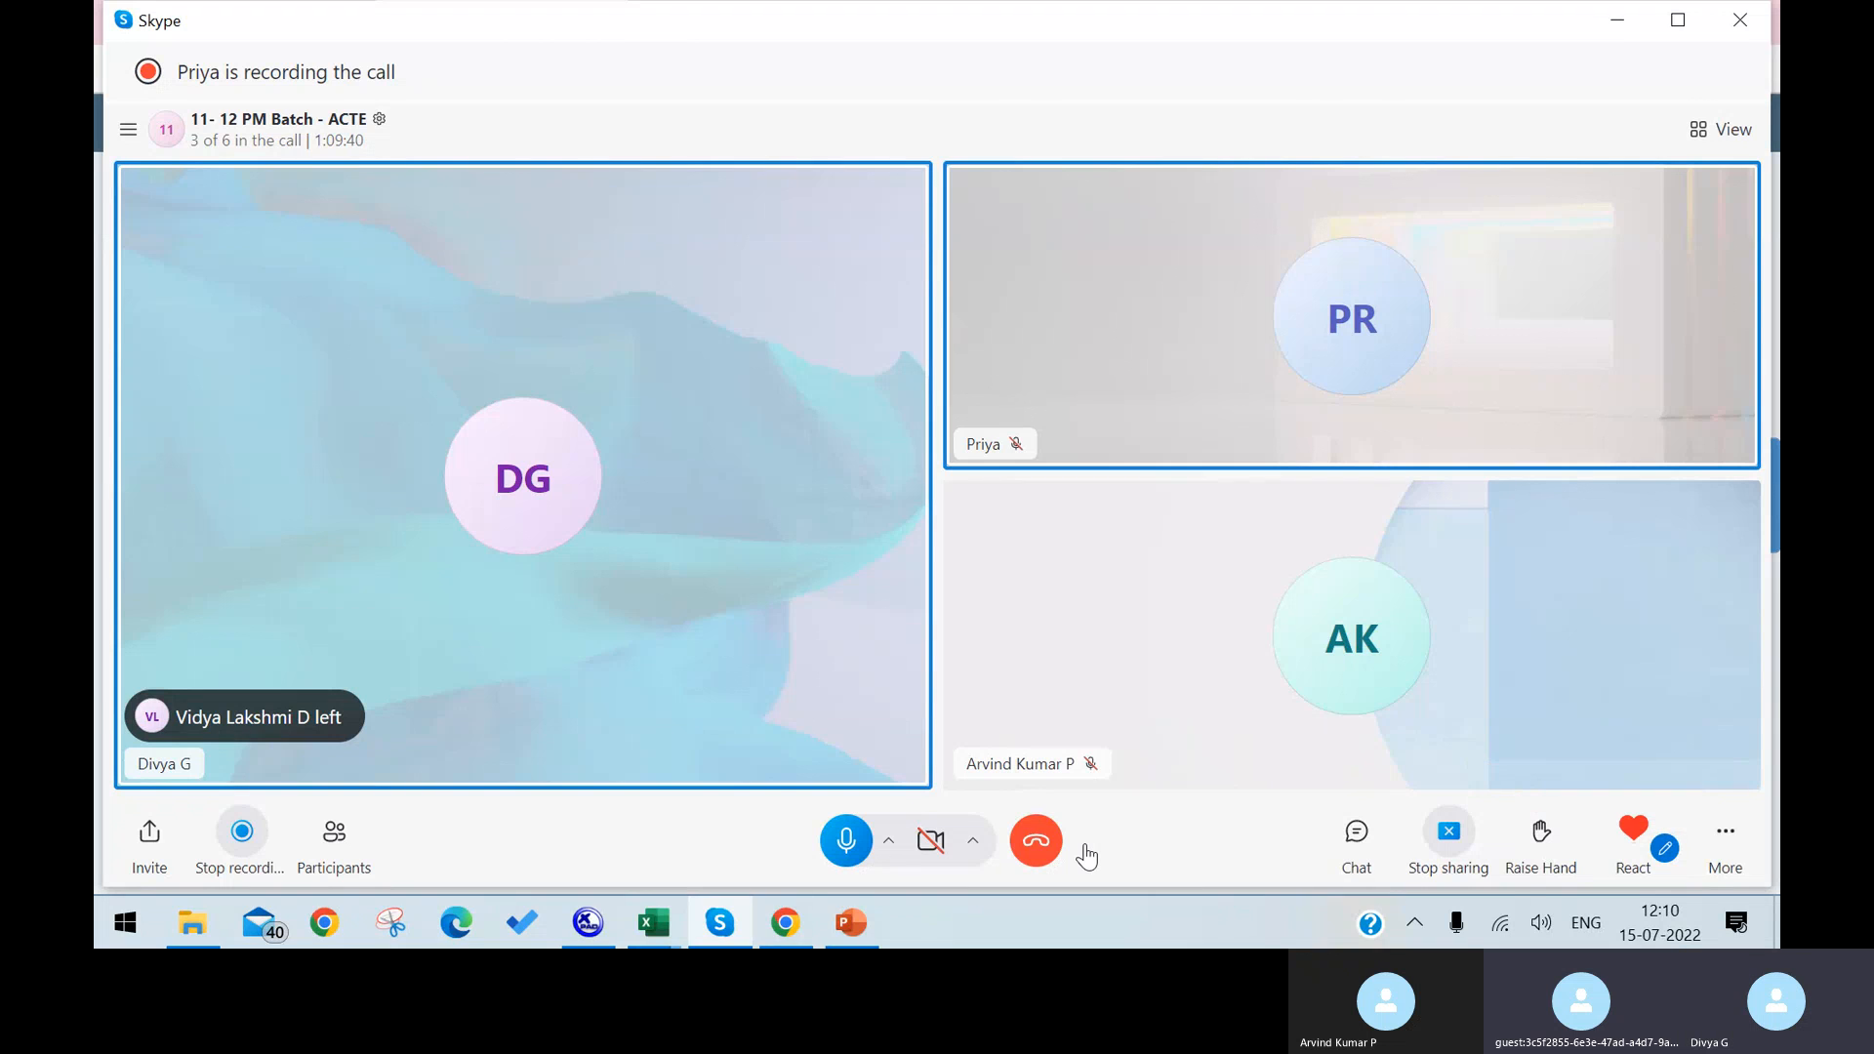